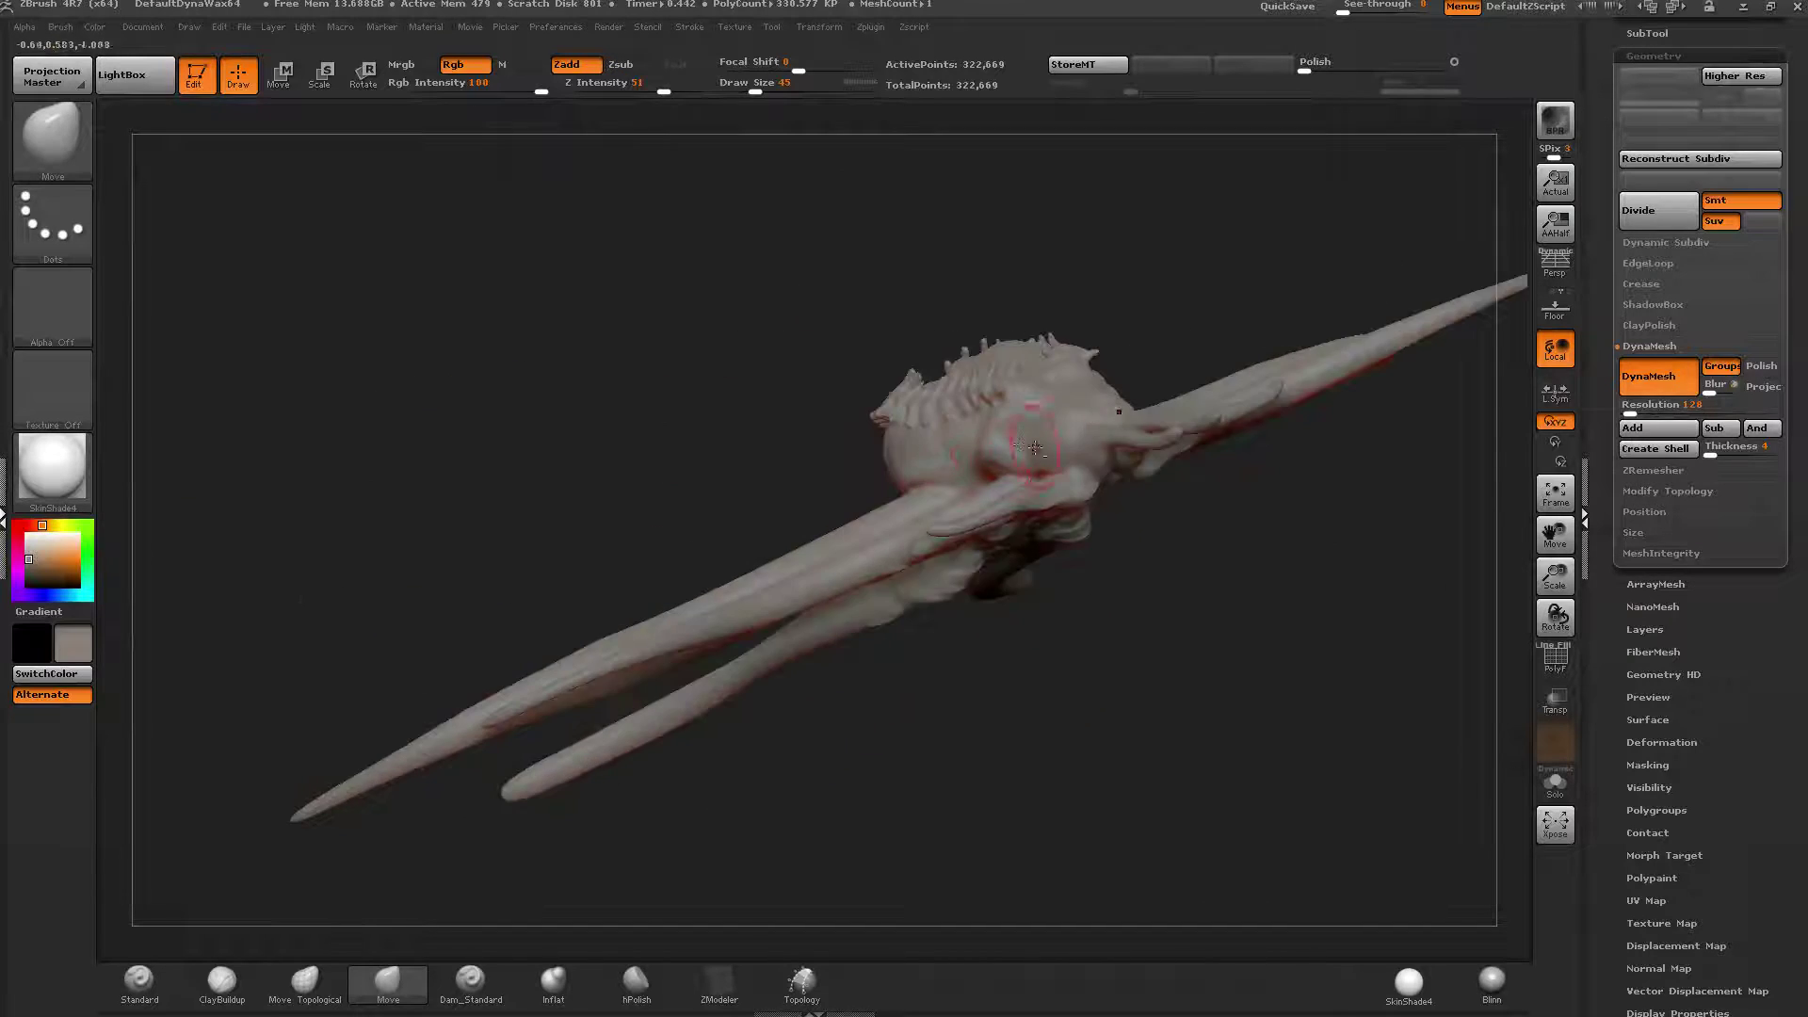
# Sculpt a small eye mound on the side of the head with ClayBuildup at draw size 20, and smooth it at draw size 28.
pyautogui.moveTo(1168, 753); pyautogui.dragTo(1130, 800)
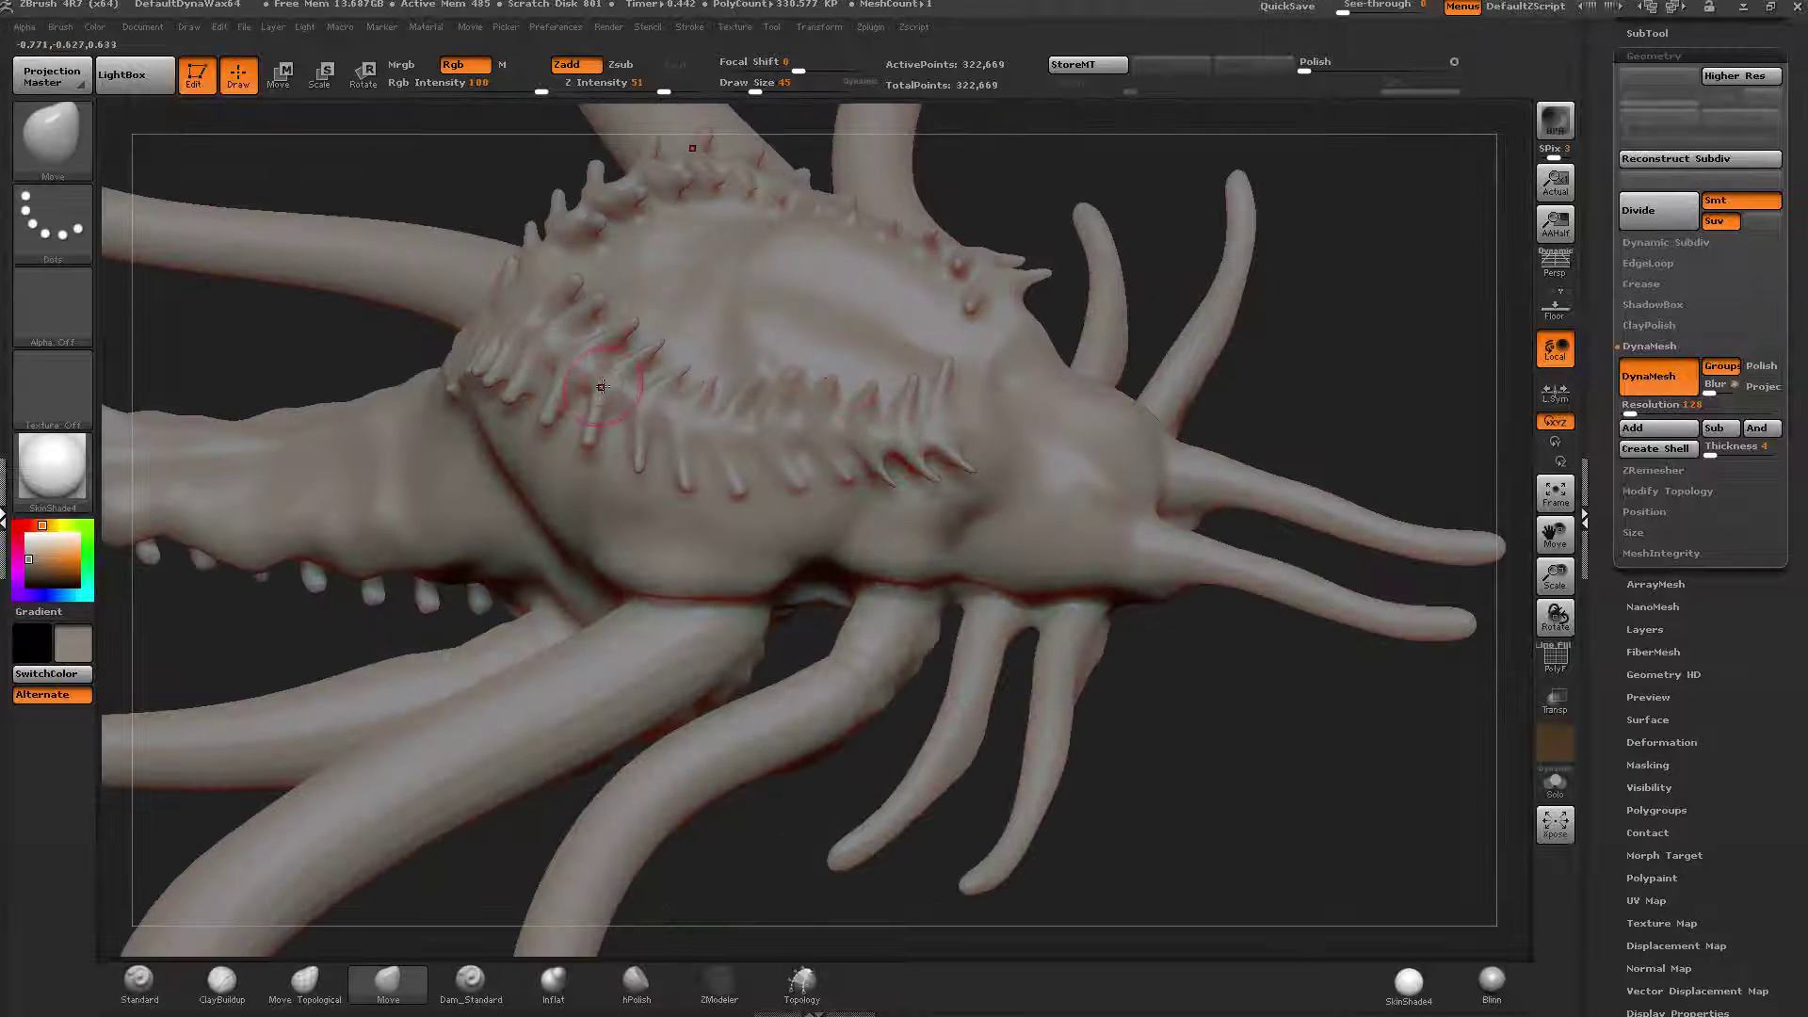
pyautogui.moveTo(1252, 744)
pyautogui.mouseDown()
pyautogui.moveTo(1196, 725)
pyautogui.moveTo(951, 791)
pyautogui.moveTo(1412, 659)
pyautogui.mouseUp()
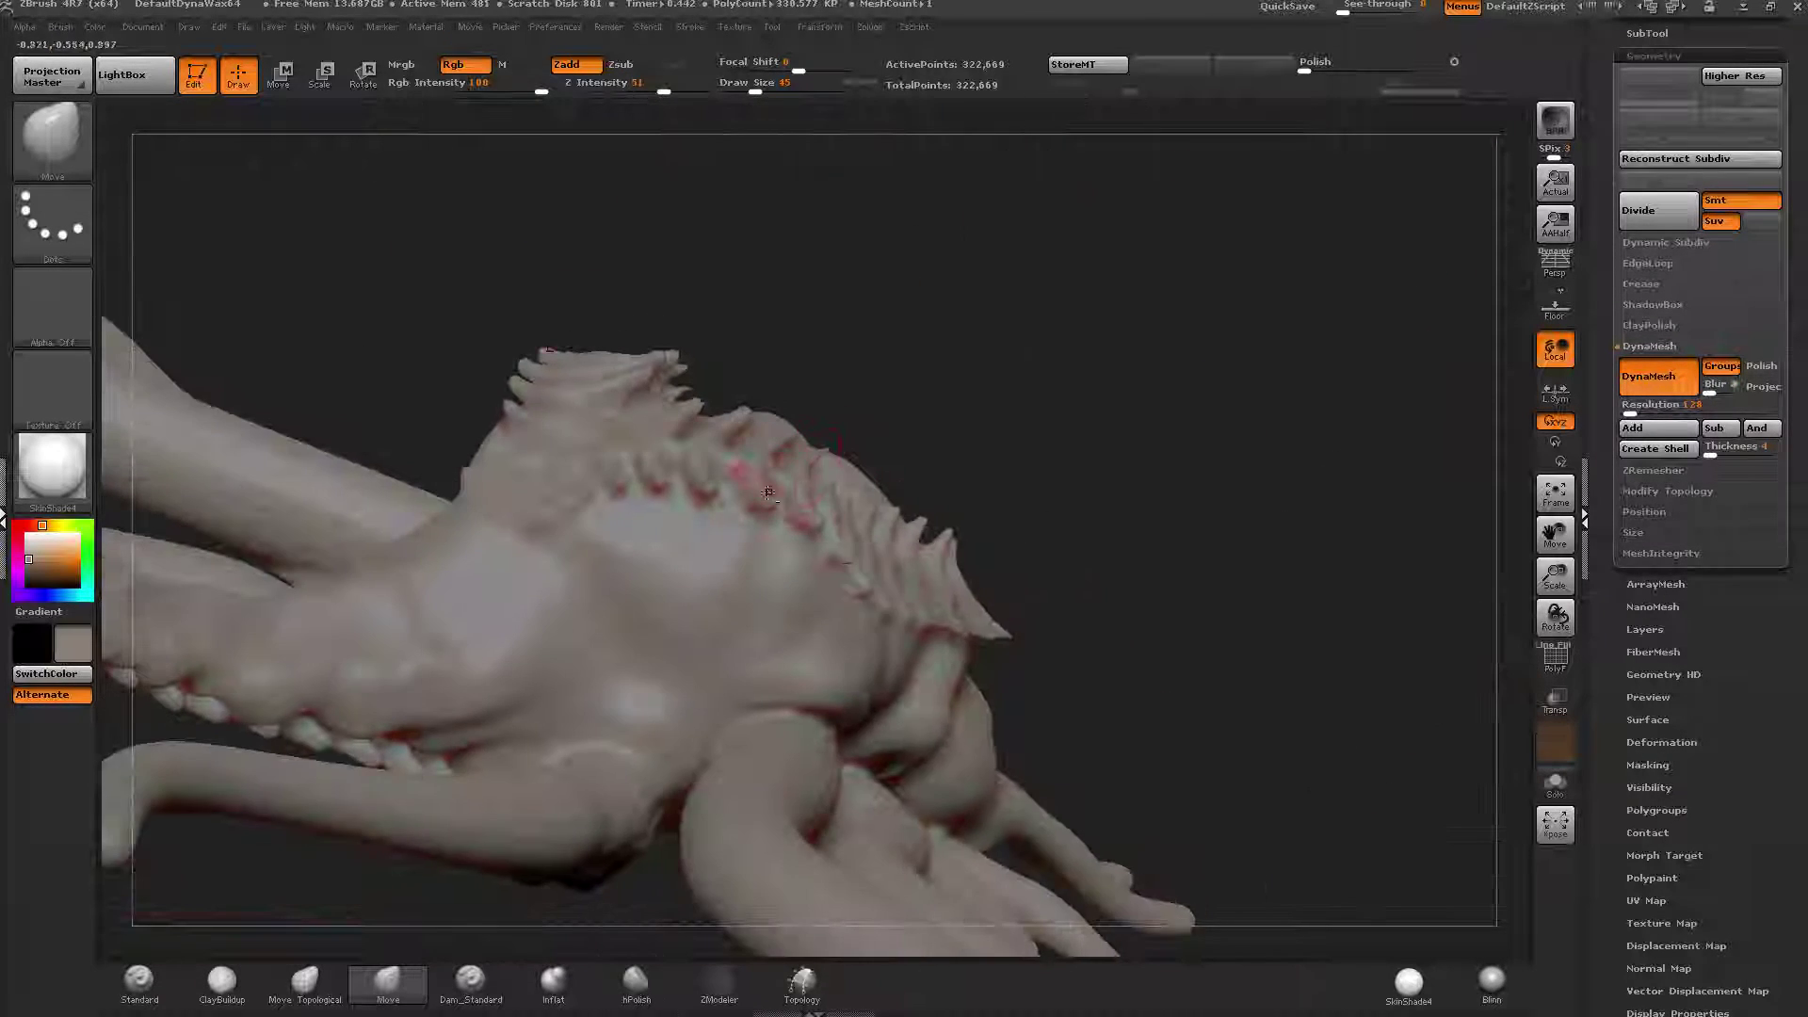
pyautogui.moveTo(769, 493); pyautogui.dragTo(1054, 493, button='right')
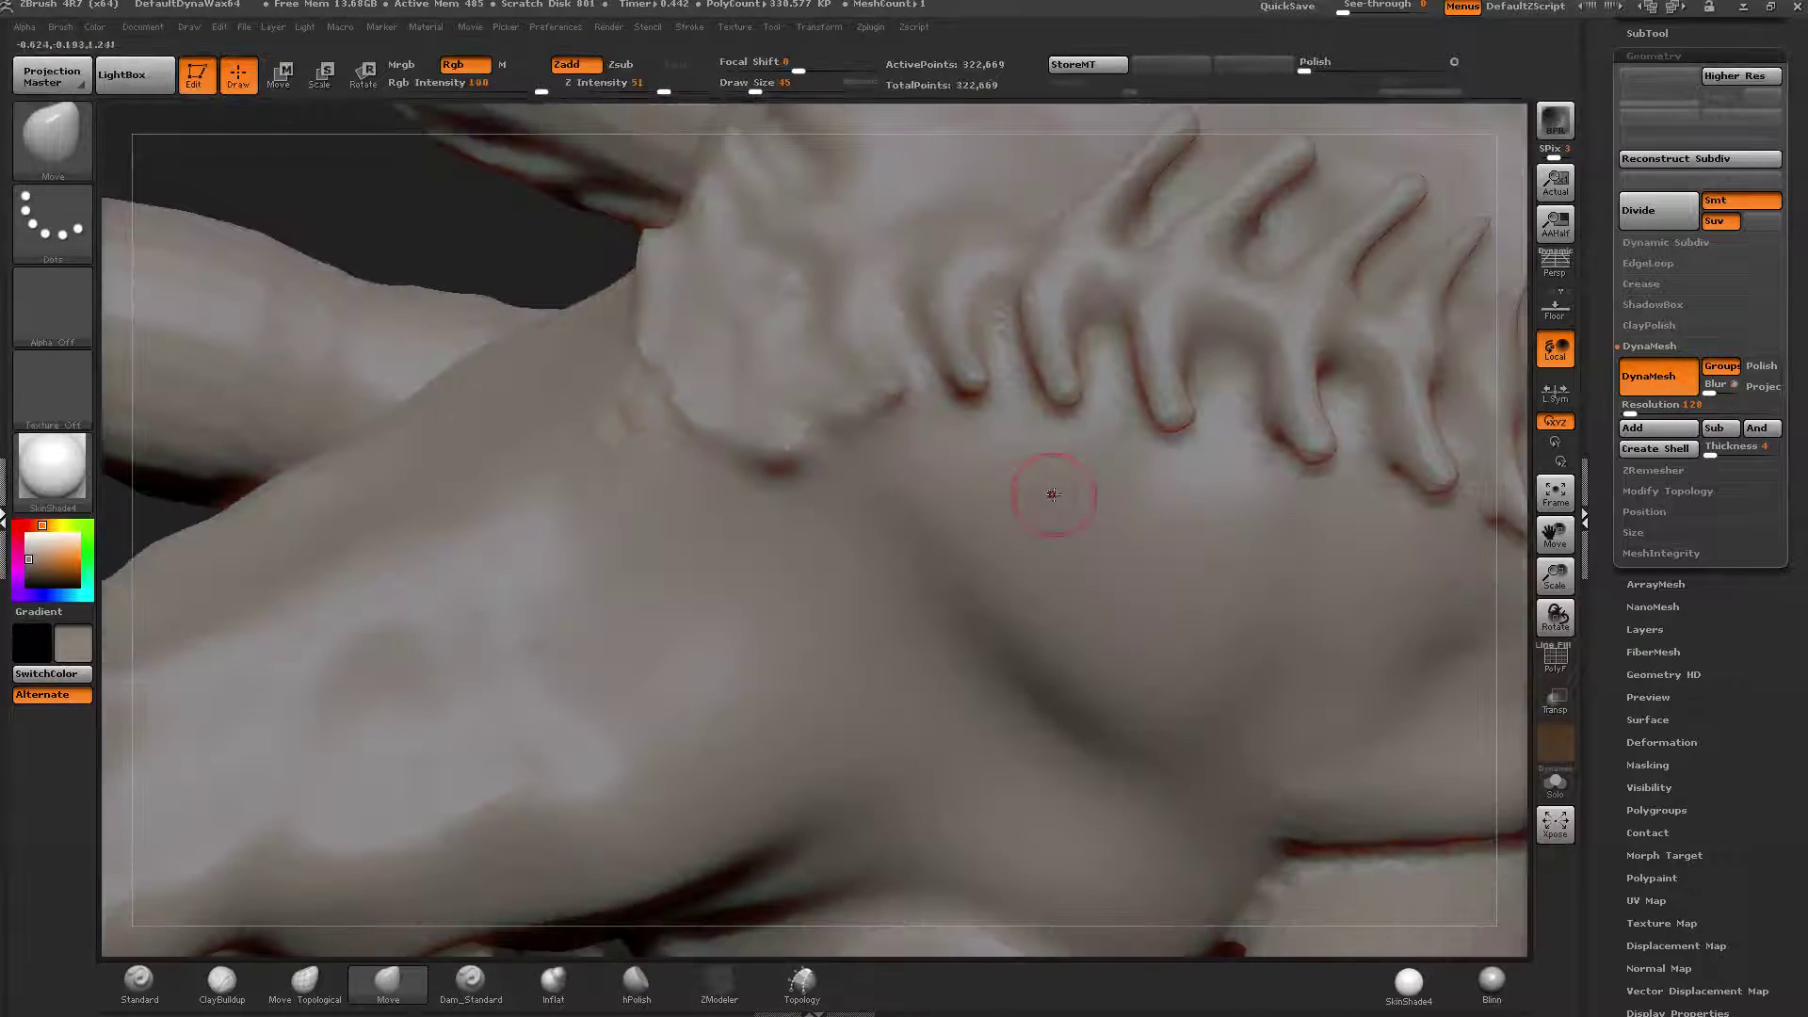
pyautogui.keyDown('ctrl'); pyautogui.moveTo(981, 573); pyautogui.dragTo(927, 557, button='right'); pyautogui.keyUp('ctrl')
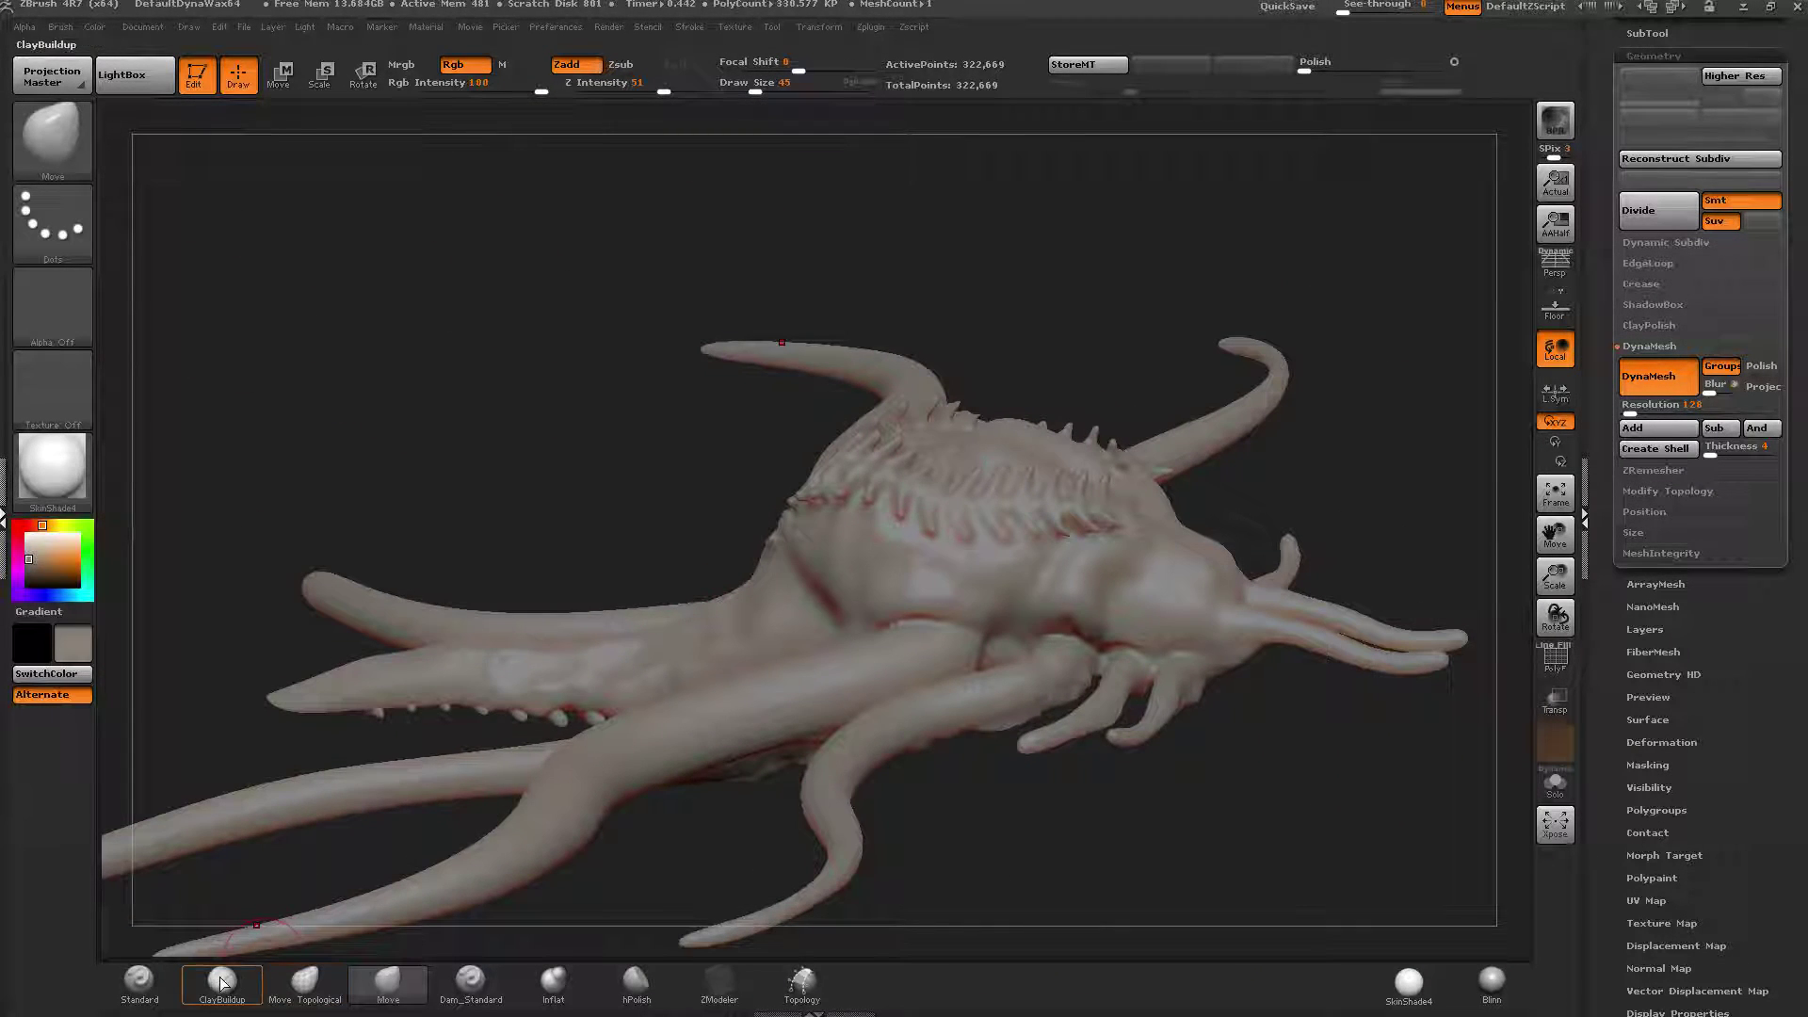
pyautogui.click(233, 995)
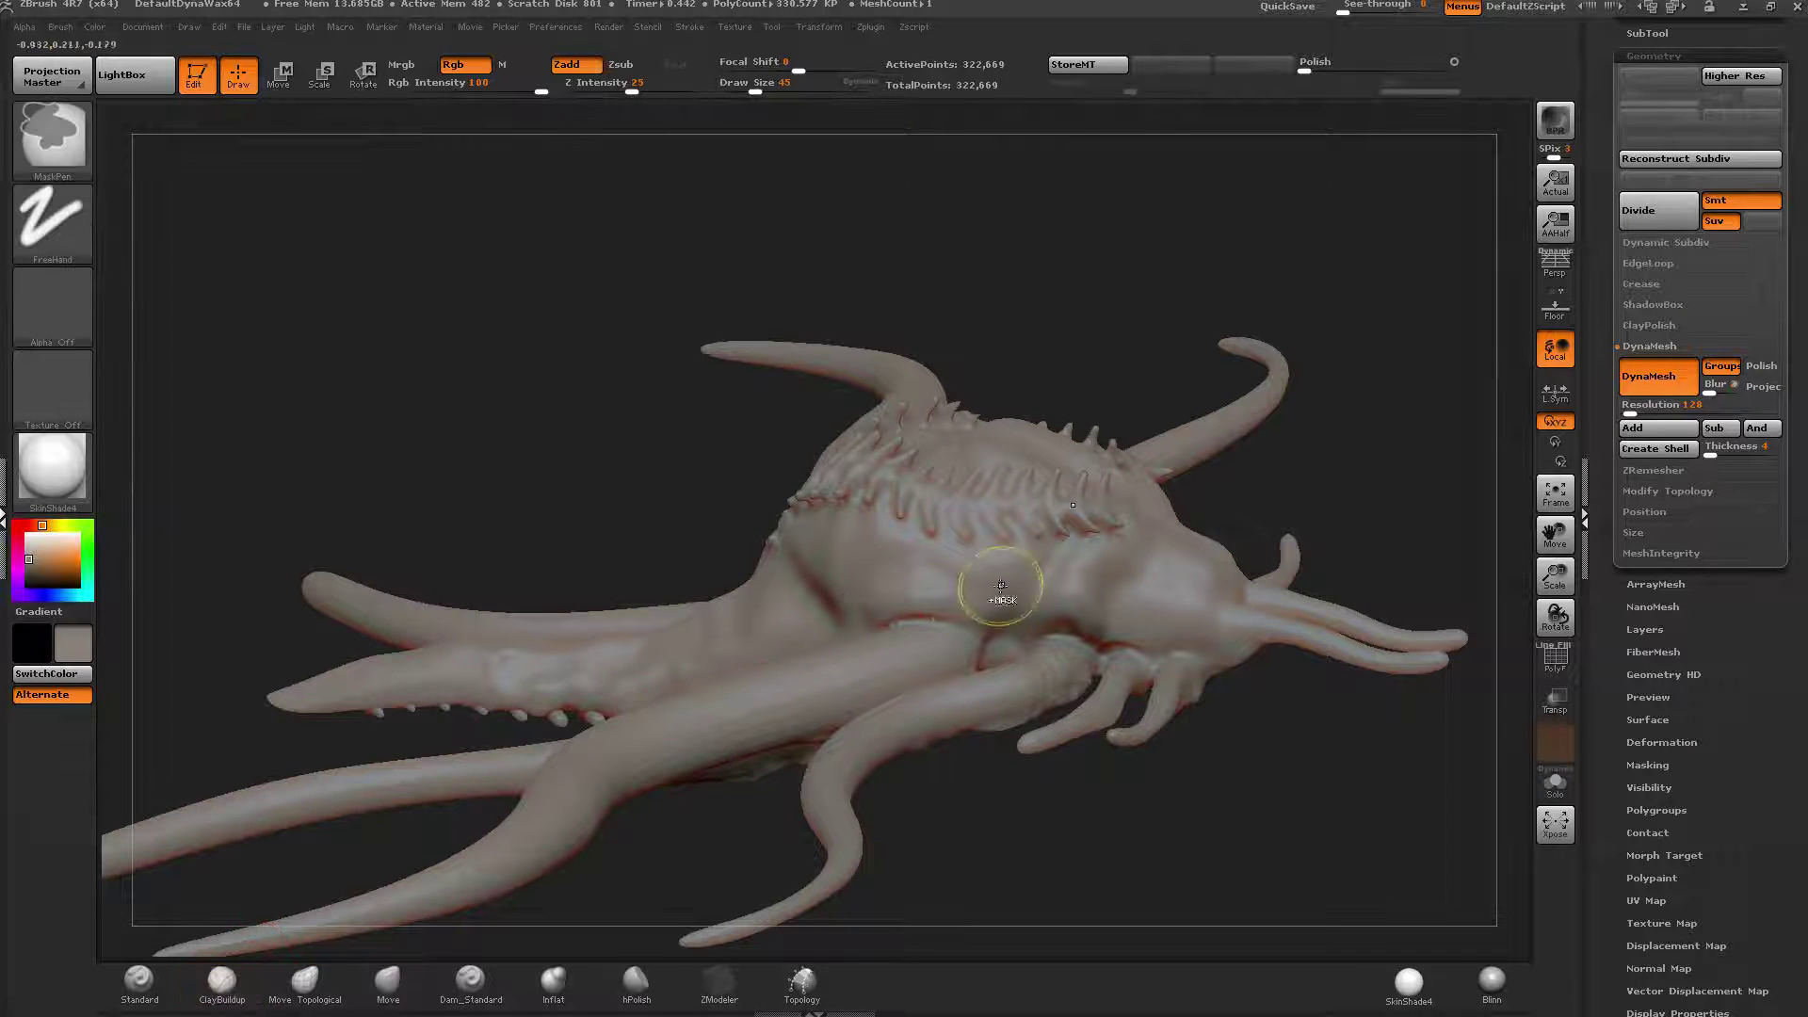
pyautogui.moveTo(997, 593)
pyautogui.keyDown('ctrl'); pyautogui.mouseDown(button='right')
pyautogui.moveTo(1126, 581)
pyautogui.moveTo(941, 520)
pyautogui.moveTo(912, 533)
pyautogui.moveTo(1017, 520)
pyautogui.moveTo(848, 548)
pyautogui.moveTo(881, 536)
pyautogui.moveTo(885, 589)
pyautogui.mouseUp(button='right'); pyautogui.keyUp('ctrl')
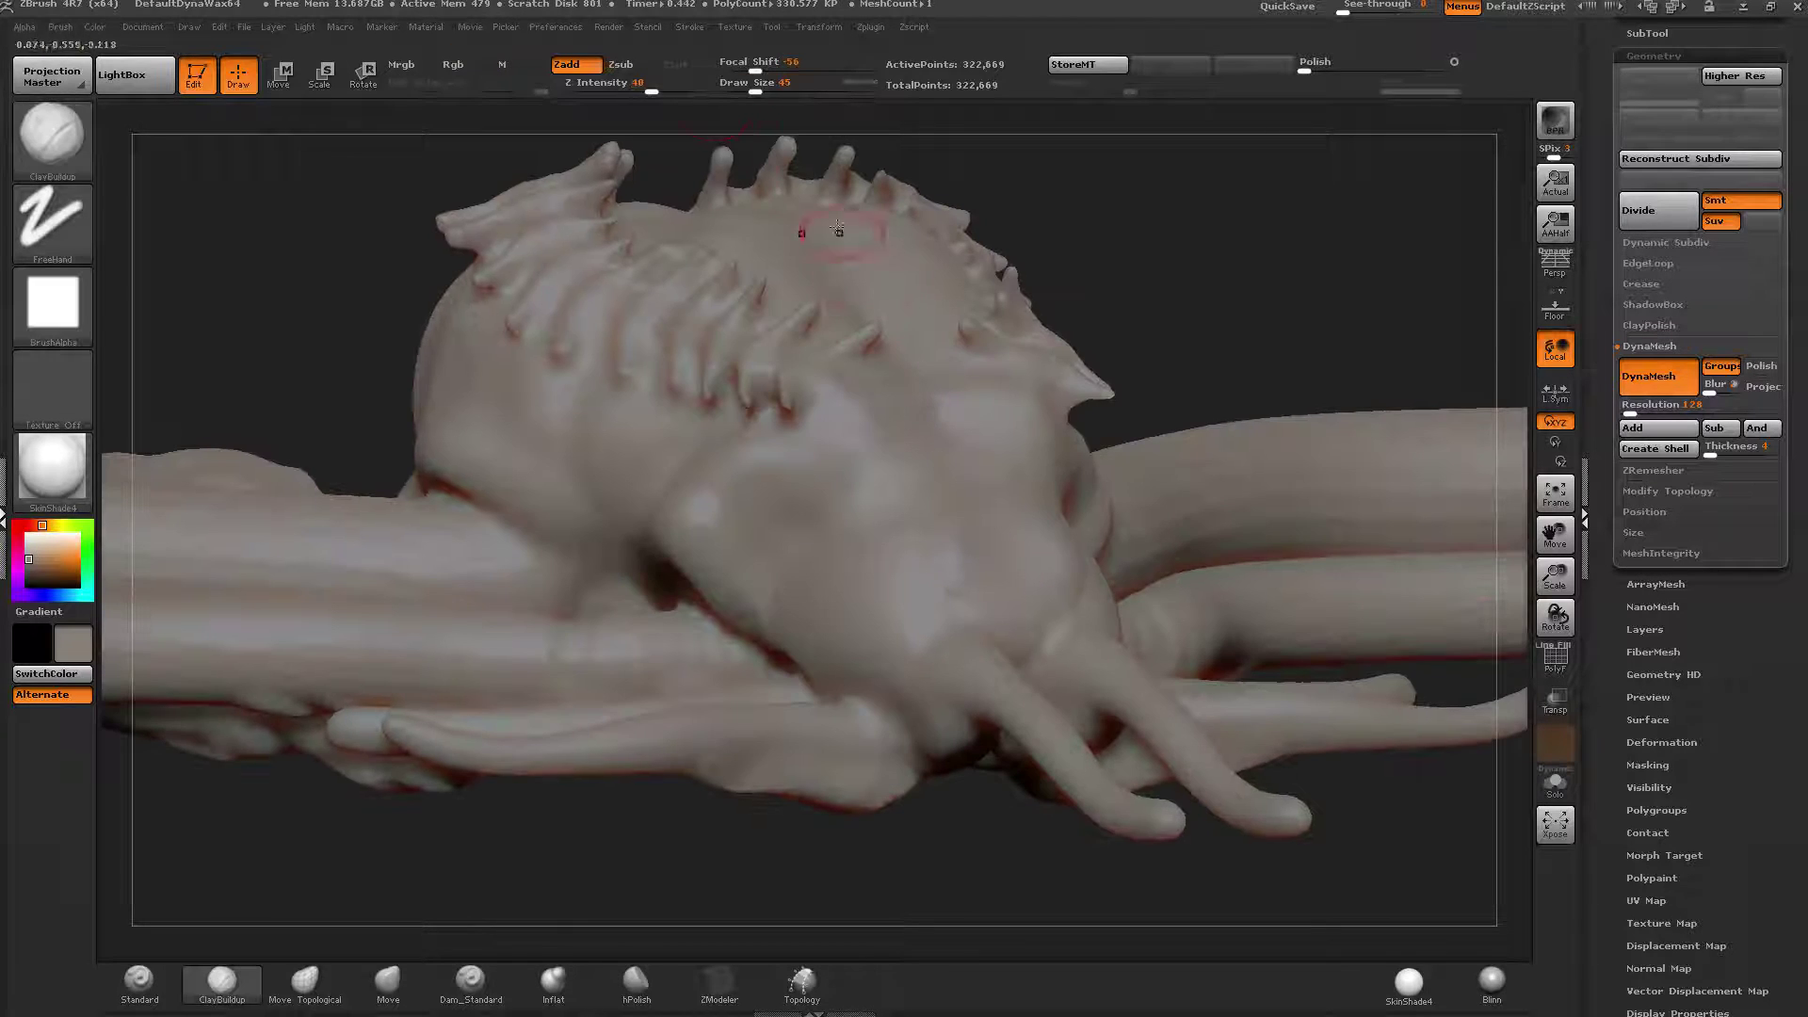
pyautogui.moveTo(755, 85); pyautogui.dragTo(744, 87)
pyautogui.moveTo(818, 524); pyautogui.dragTo(828, 528, button='right')
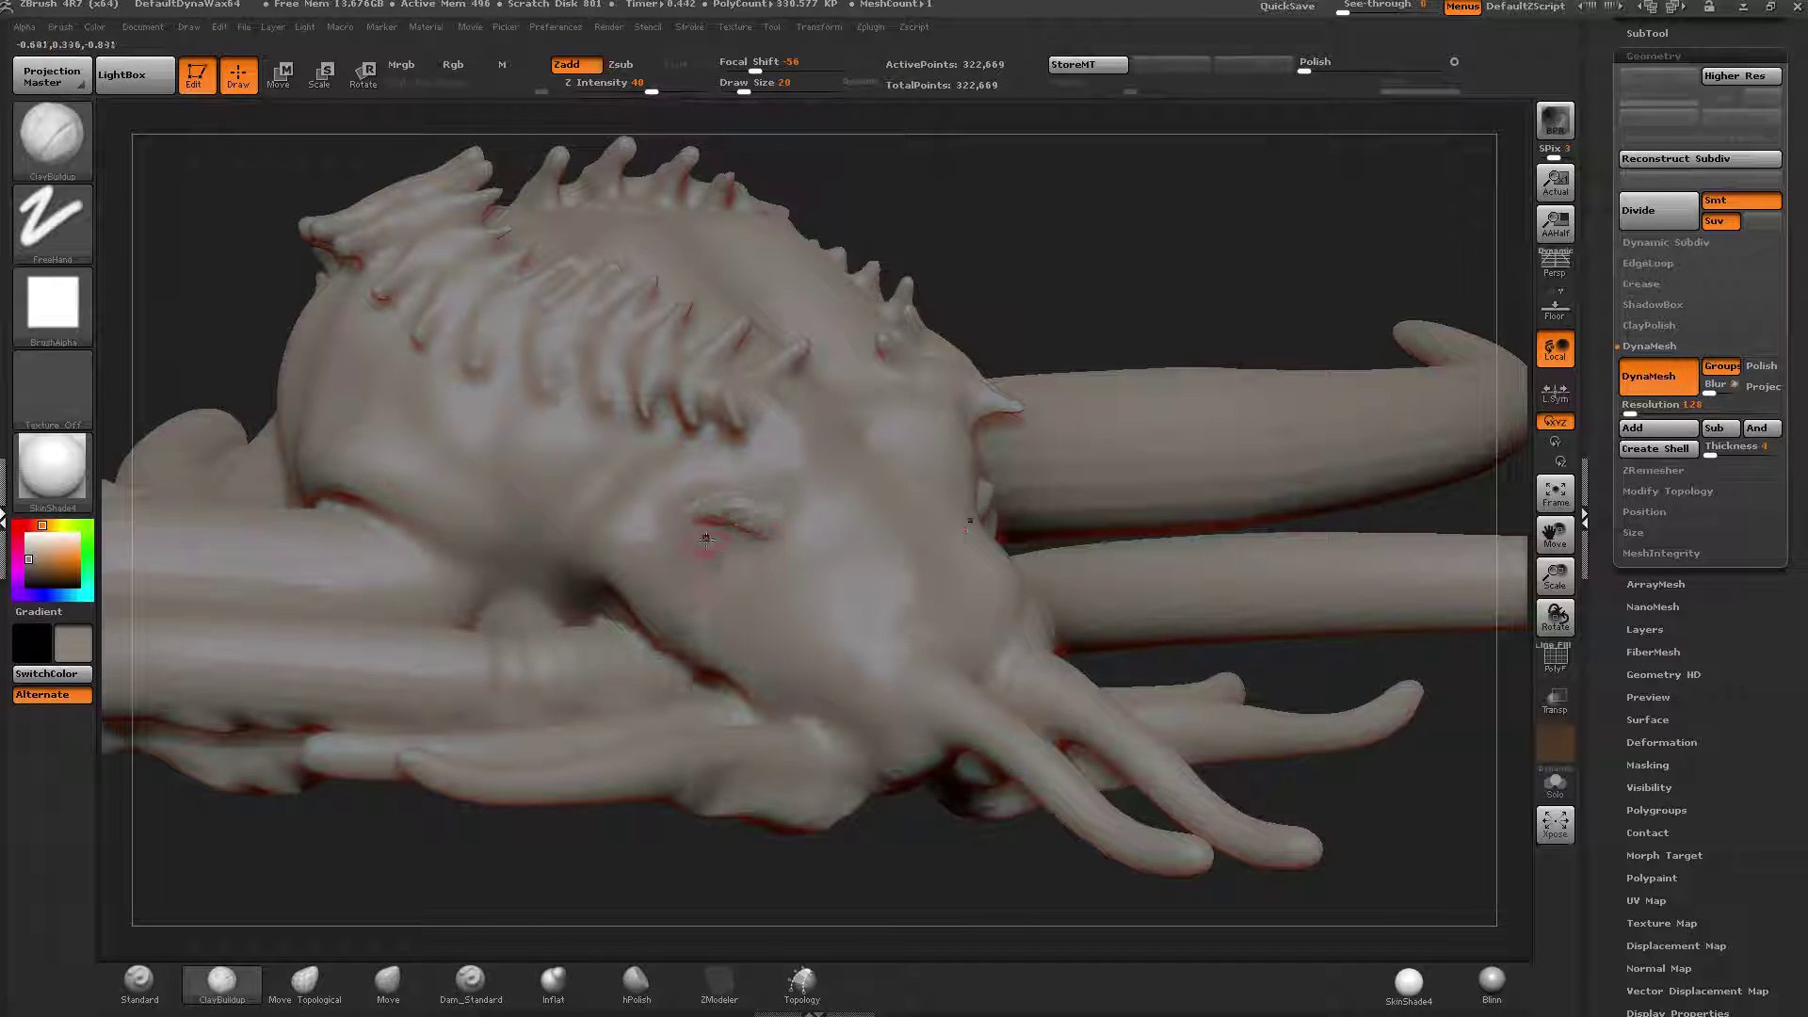
pyautogui.moveTo(751, 513)
pyautogui.keyDown('shift'); pyautogui.mouseDown()
pyautogui.moveTo(727, 506)
pyautogui.moveTo(733, 532)
pyautogui.mouseUp(); pyautogui.keyUp('shift')
pyautogui.moveTo(743, 91); pyautogui.dragTo(748, 92)
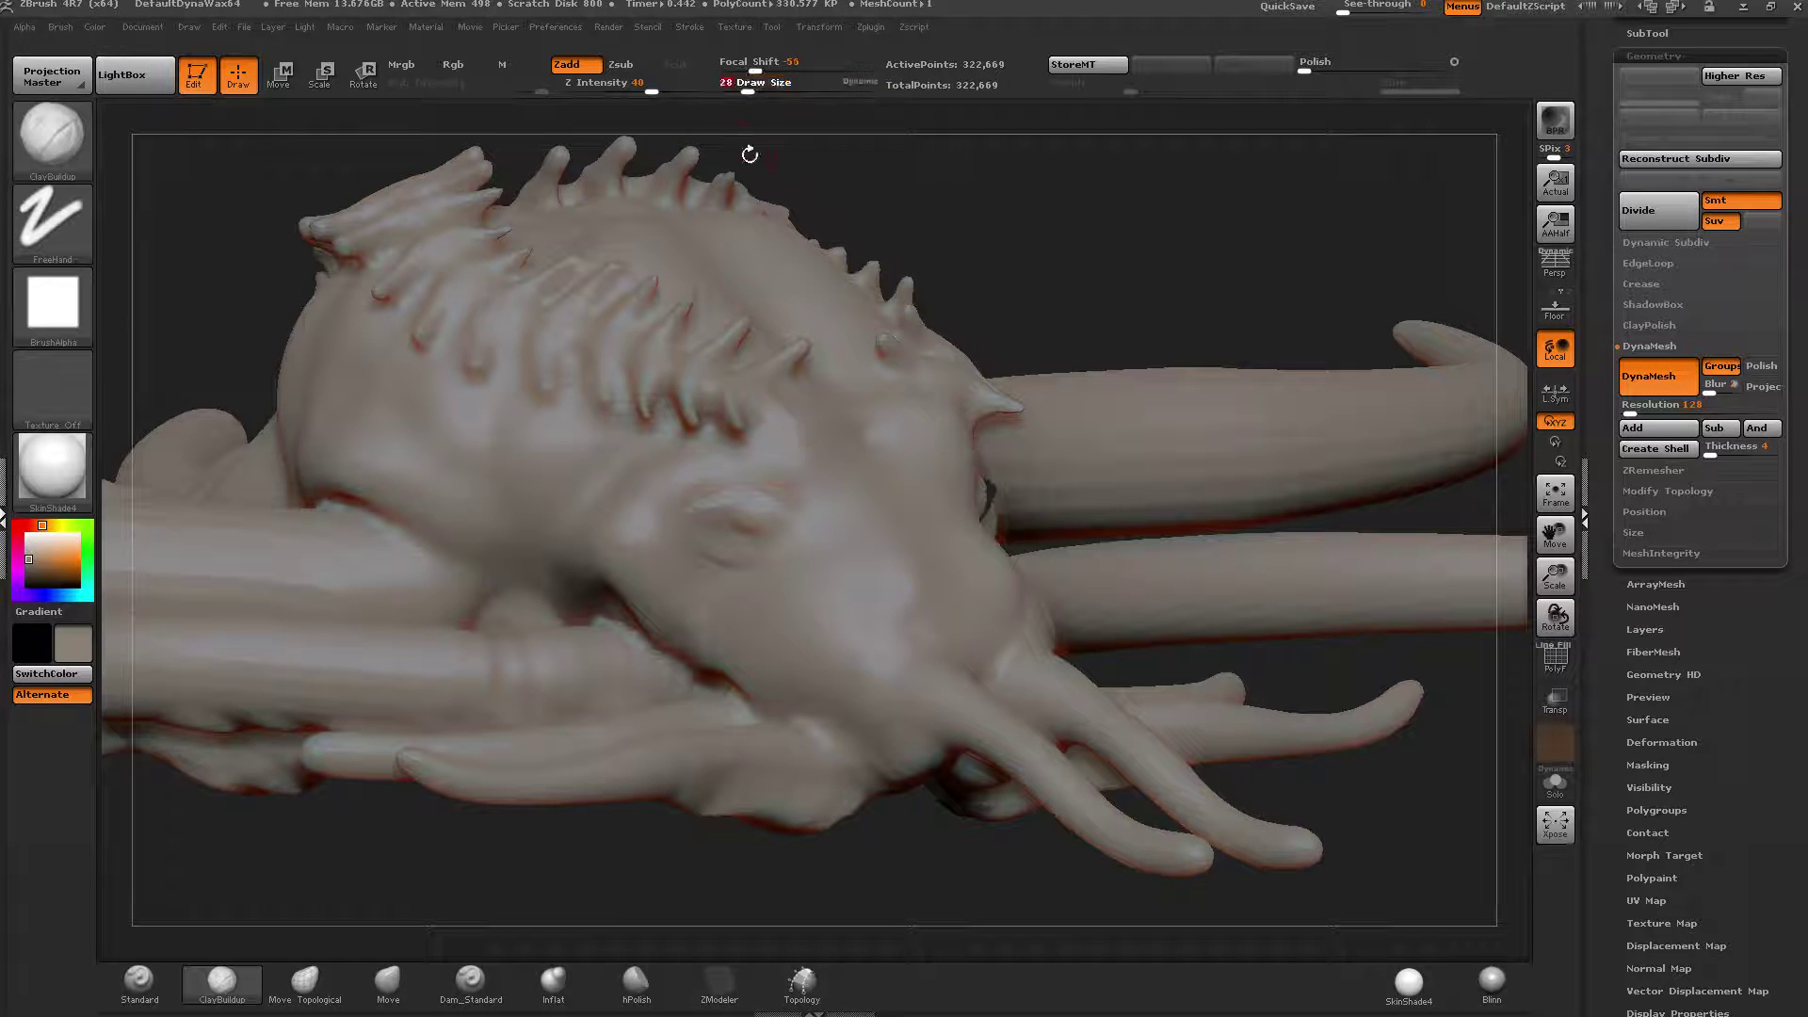
pyautogui.moveTo(744, 508)
pyautogui.keyDown('shift'); pyautogui.mouseDown()
pyautogui.moveTo(772, 521)
pyautogui.moveTo(728, 544)
pyautogui.mouseUp(); pyautogui.keyUp('shift')
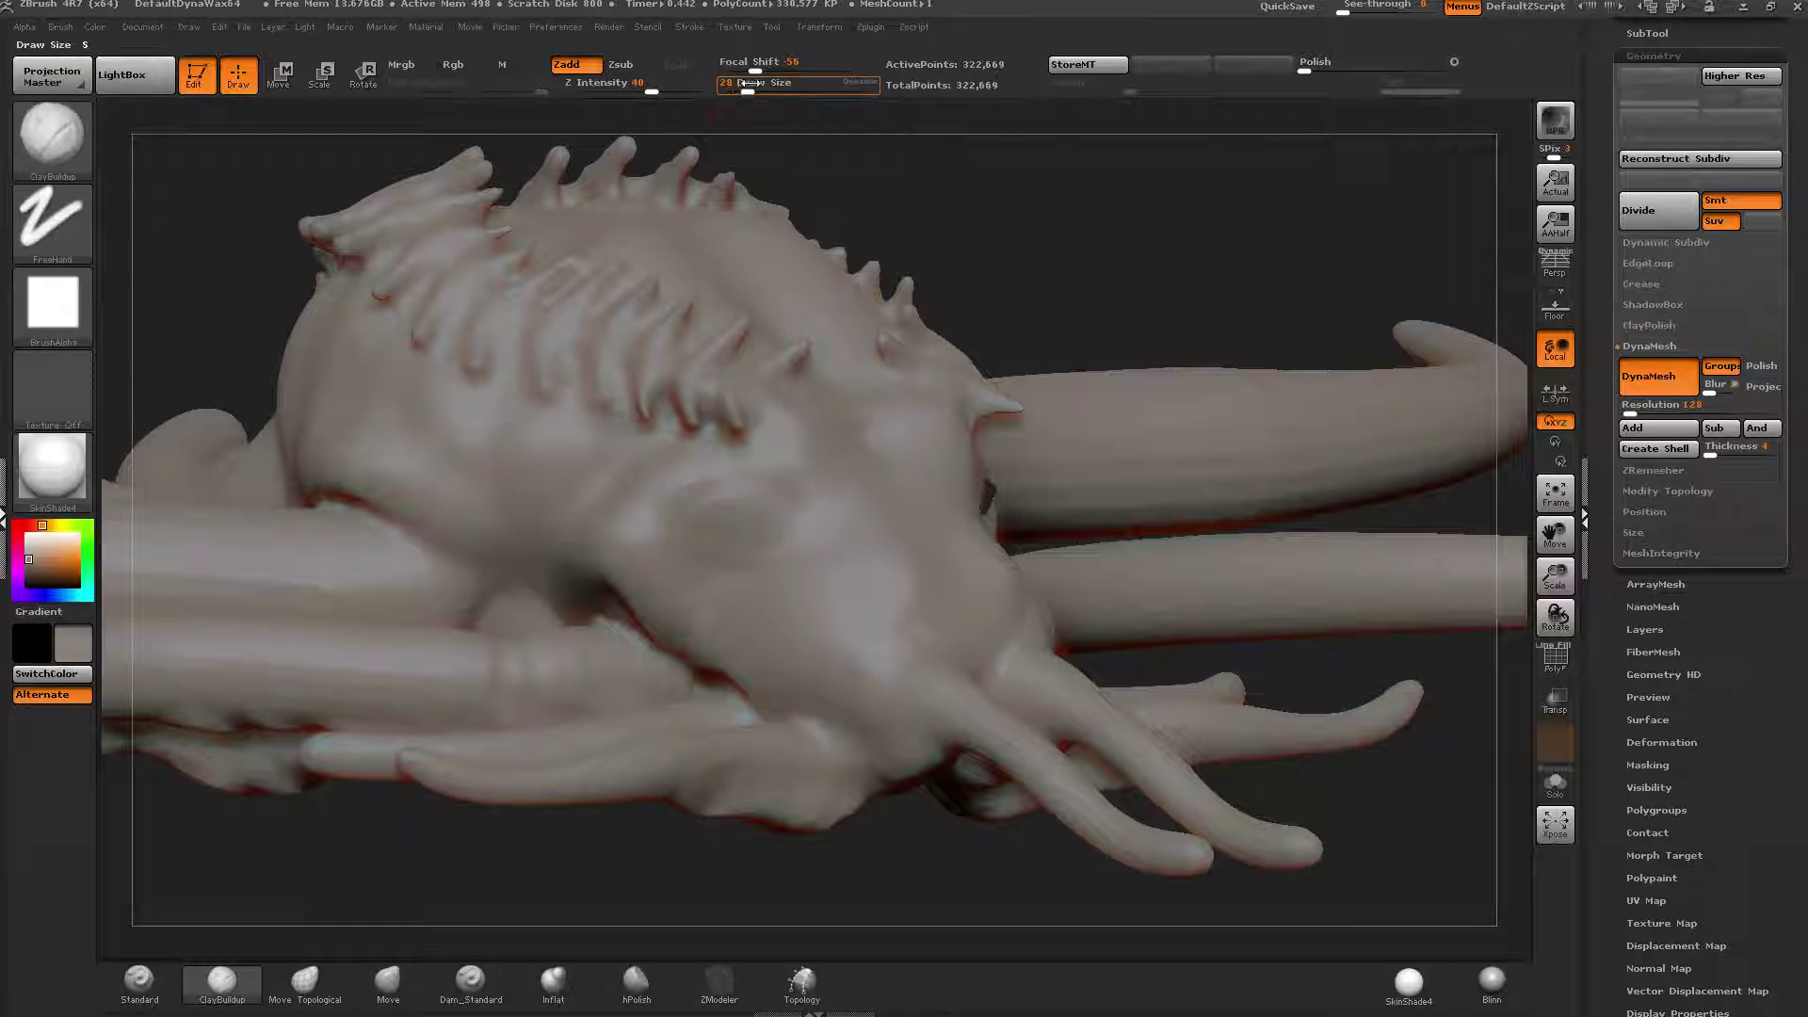
# Build a curved brow ridge over the eye area with draw sizes 24 and 53, and smooth it into the head.
pyautogui.moveTo(749, 91); pyautogui.dragTo(746, 92)
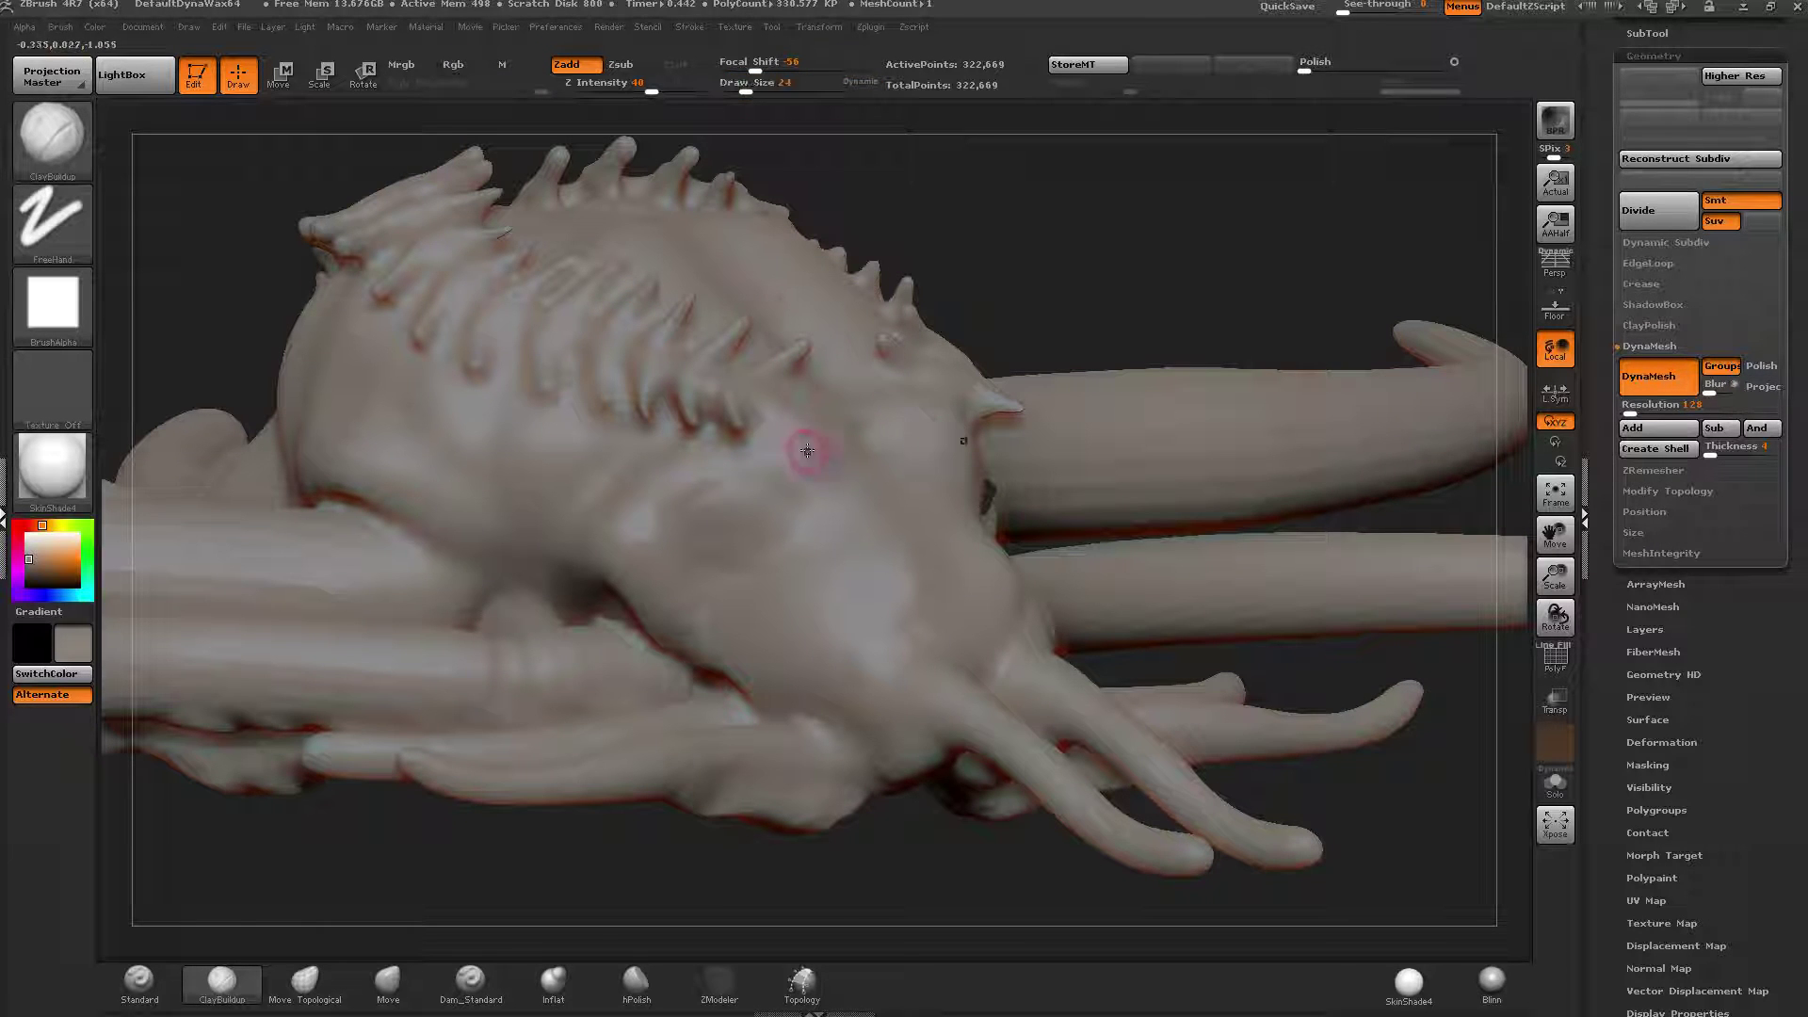
pyautogui.moveTo(815, 446)
pyautogui.mouseDown()
pyautogui.moveTo(671, 509)
pyautogui.moveTo(801, 459)
pyautogui.moveTo(751, 454)
pyautogui.moveTo(734, 494)
pyautogui.moveTo(830, 460)
pyautogui.mouseUp()
pyautogui.moveTo(745, 91); pyautogui.dragTo(758, 92)
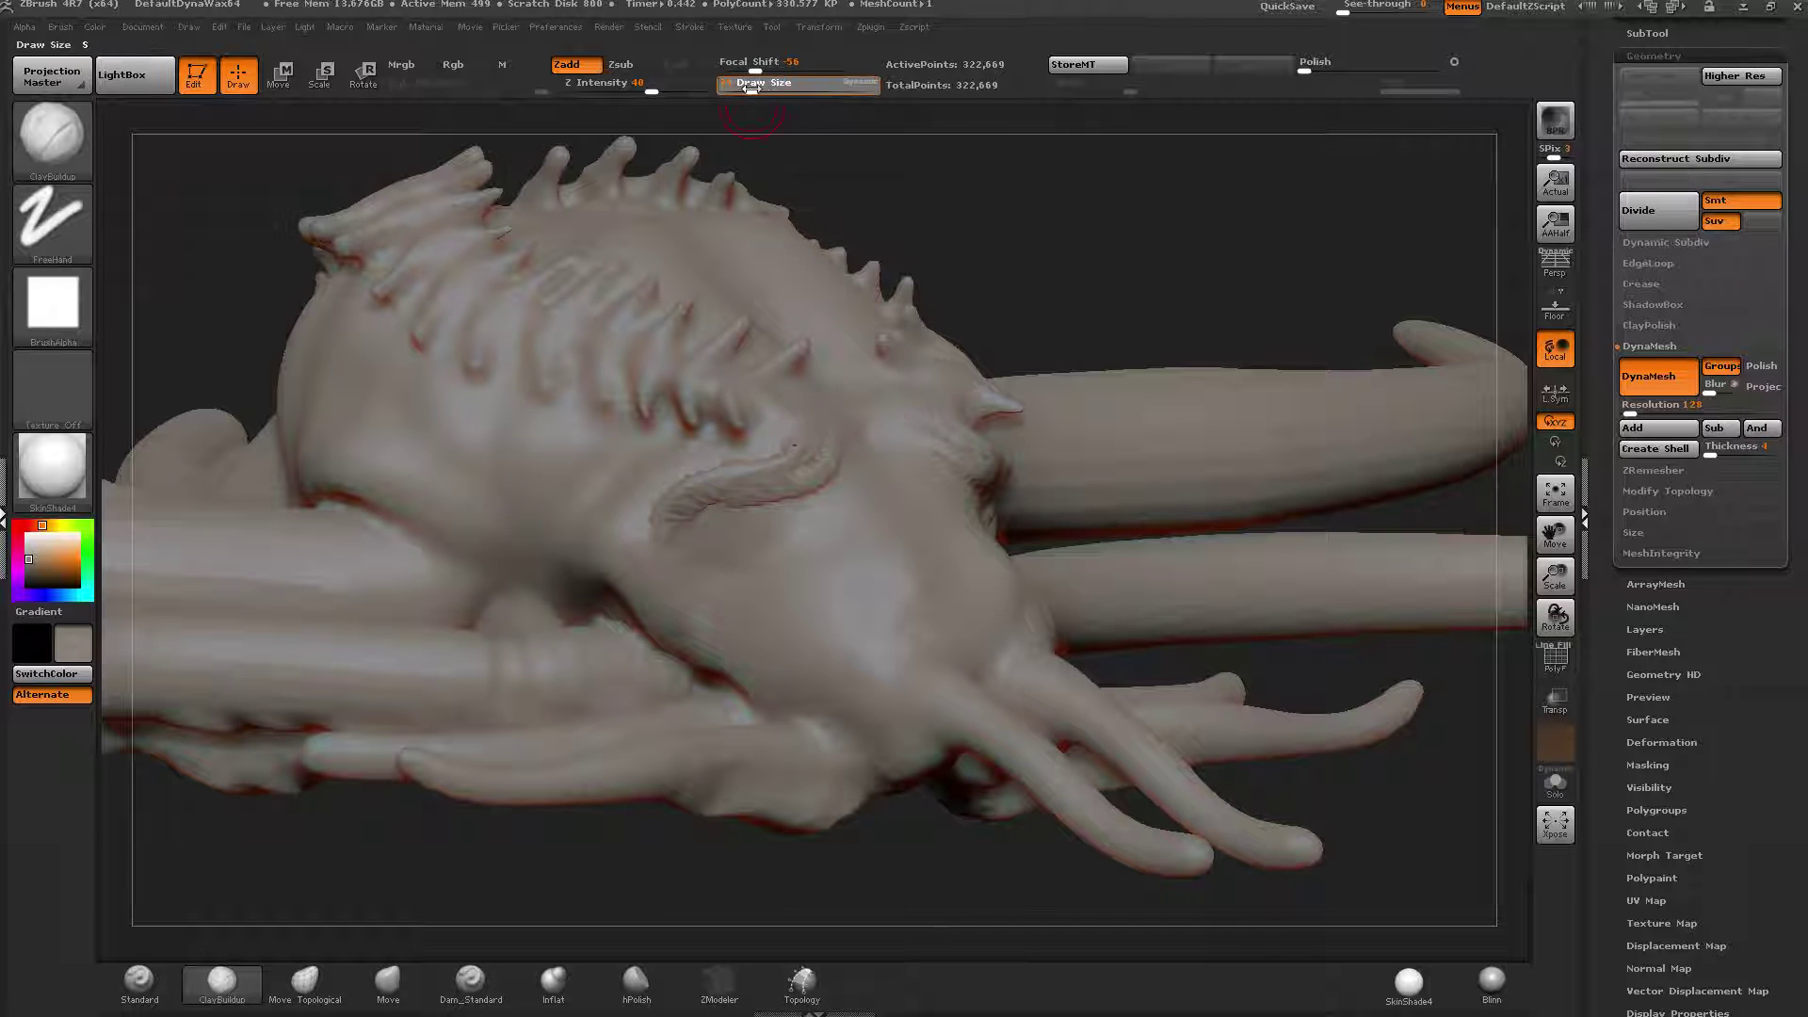
pyautogui.moveTo(796, 415)
pyautogui.mouseDown()
pyautogui.moveTo(829, 443)
pyautogui.moveTo(825, 492)
pyautogui.moveTo(861, 466)
pyautogui.moveTo(816, 463)
pyautogui.mouseUp()
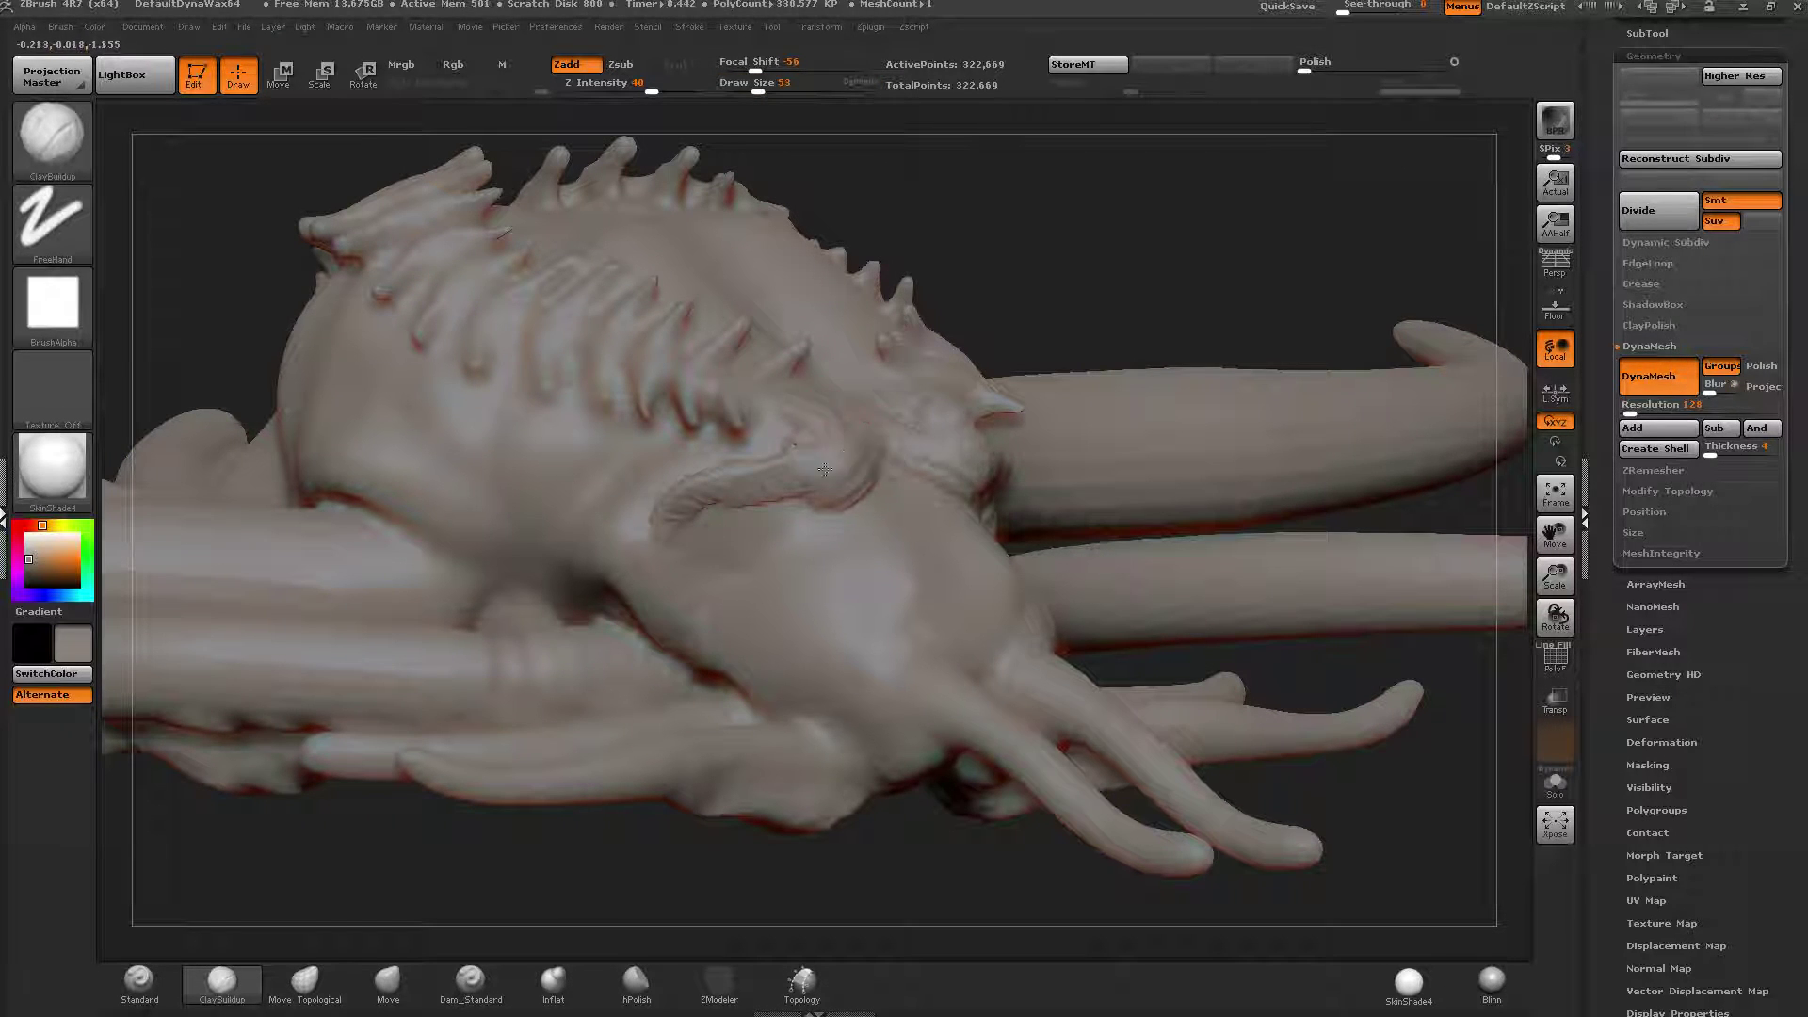
pyautogui.press('shift')
pyautogui.moveTo(674, 531)
pyautogui.keyDown('shift'); pyautogui.mouseDown()
pyautogui.moveTo(692, 485)
pyautogui.moveTo(805, 423)
pyautogui.mouseUp(); pyautogui.keyUp('shift')
# Build up winding clay ridges down the forehead and snout, and add folds around the bases of the two antennae.
pyautogui.moveTo(1083, 395)
pyautogui.mouseDown(button='right')
pyautogui.moveTo(838, 373)
pyautogui.moveTo(850, 433)
pyautogui.mouseUp(button='right')
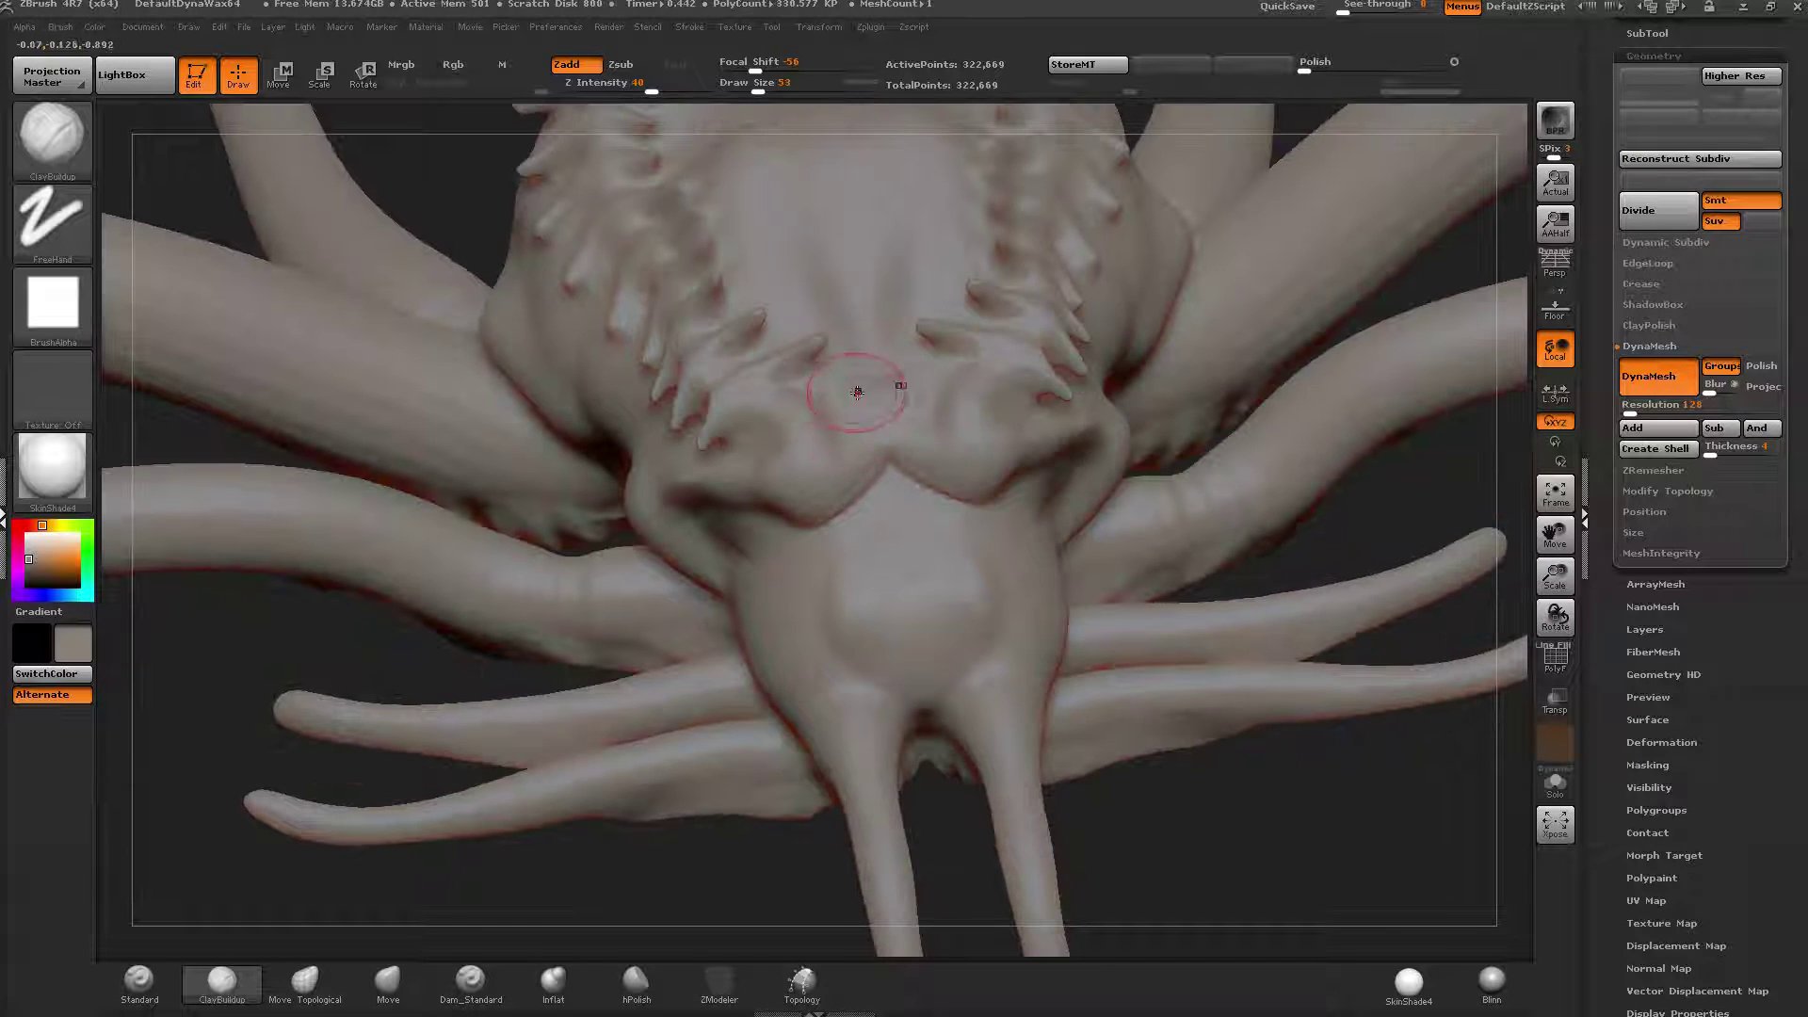
pyautogui.moveTo(841, 406)
pyautogui.mouseDown()
pyautogui.moveTo(858, 362)
pyautogui.moveTo(844, 523)
pyautogui.moveTo(864, 592)
pyautogui.moveTo(827, 641)
pyautogui.moveTo(842, 671)
pyautogui.moveTo(885, 682)
pyautogui.moveTo(847, 530)
pyautogui.moveTo(920, 658)
pyautogui.moveTo(878, 549)
pyautogui.mouseUp()
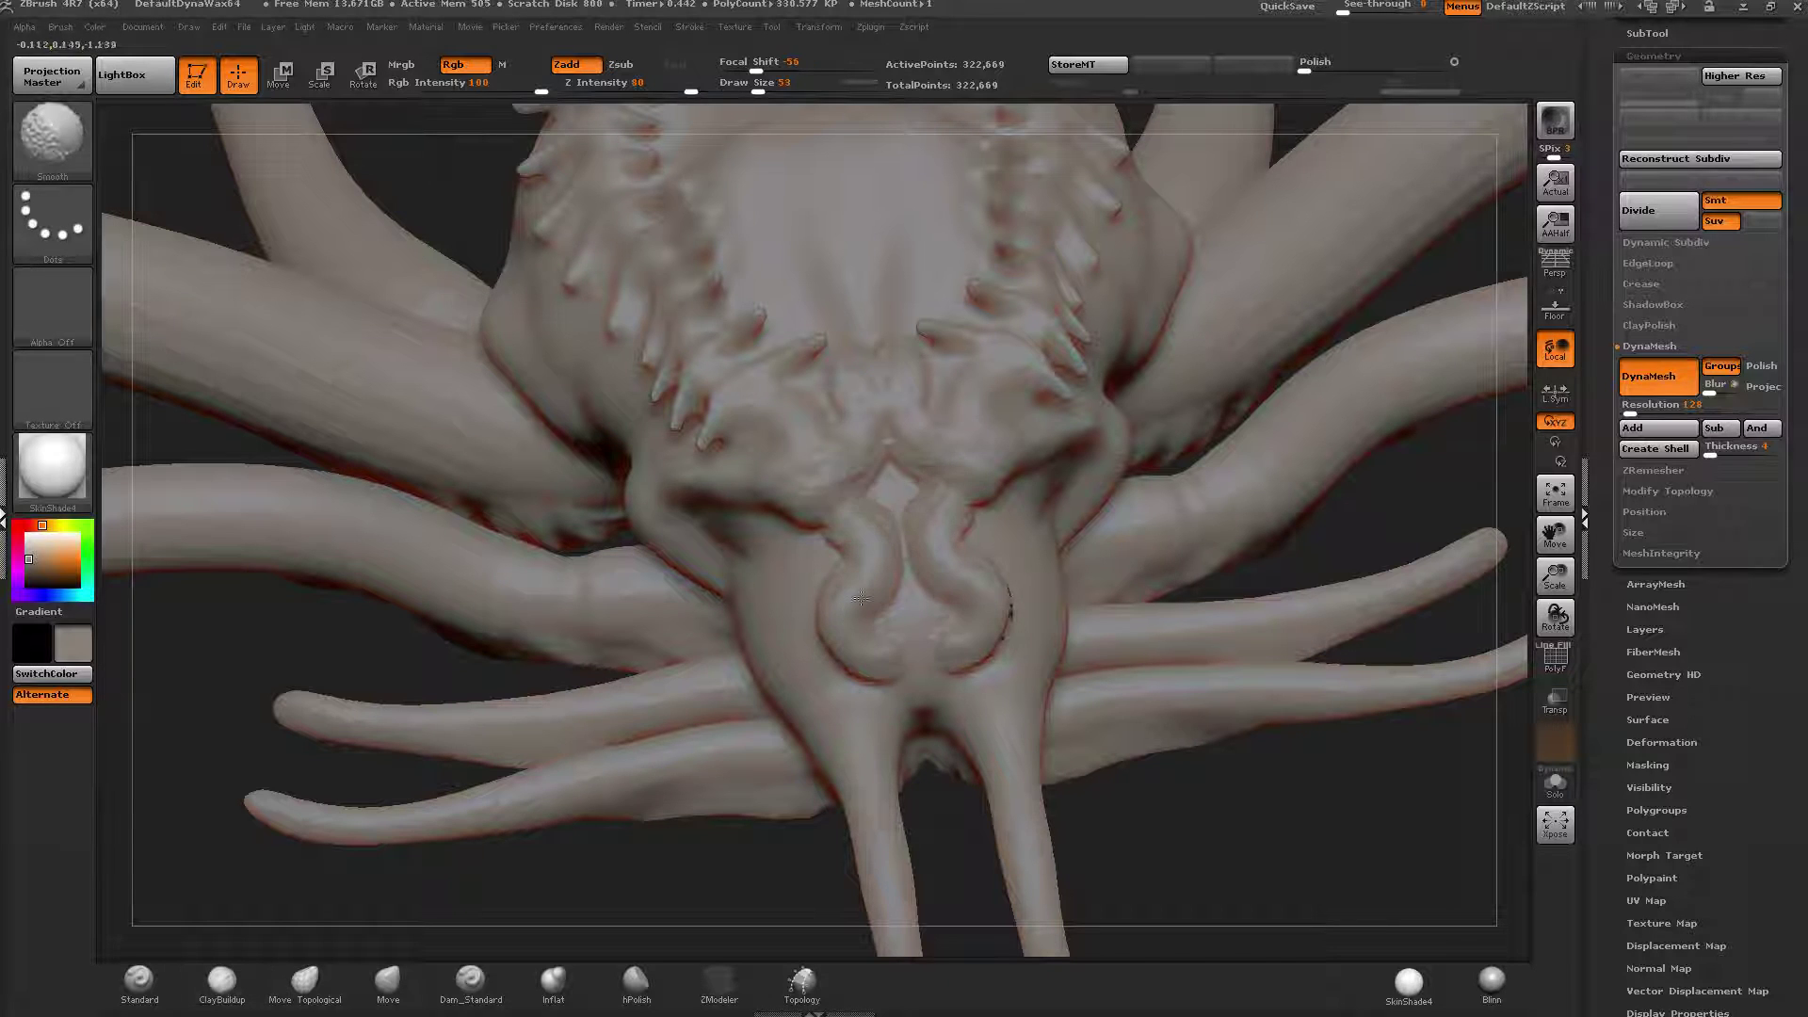
pyautogui.moveTo(835, 471); pyautogui.dragTo(1040, 414, button='right')
pyautogui.moveTo(813, 615)
pyautogui.mouseDown()
pyautogui.moveTo(871, 610)
pyautogui.moveTo(772, 622)
pyautogui.moveTo(739, 689)
pyautogui.moveTo(847, 789)
pyautogui.moveTo(855, 715)
pyautogui.mouseUp()
pyautogui.moveTo(859, 730)
pyautogui.mouseDown(button='right')
pyautogui.moveTo(925, 655)
pyautogui.moveTo(933, 671)
pyautogui.mouseUp(button='right')
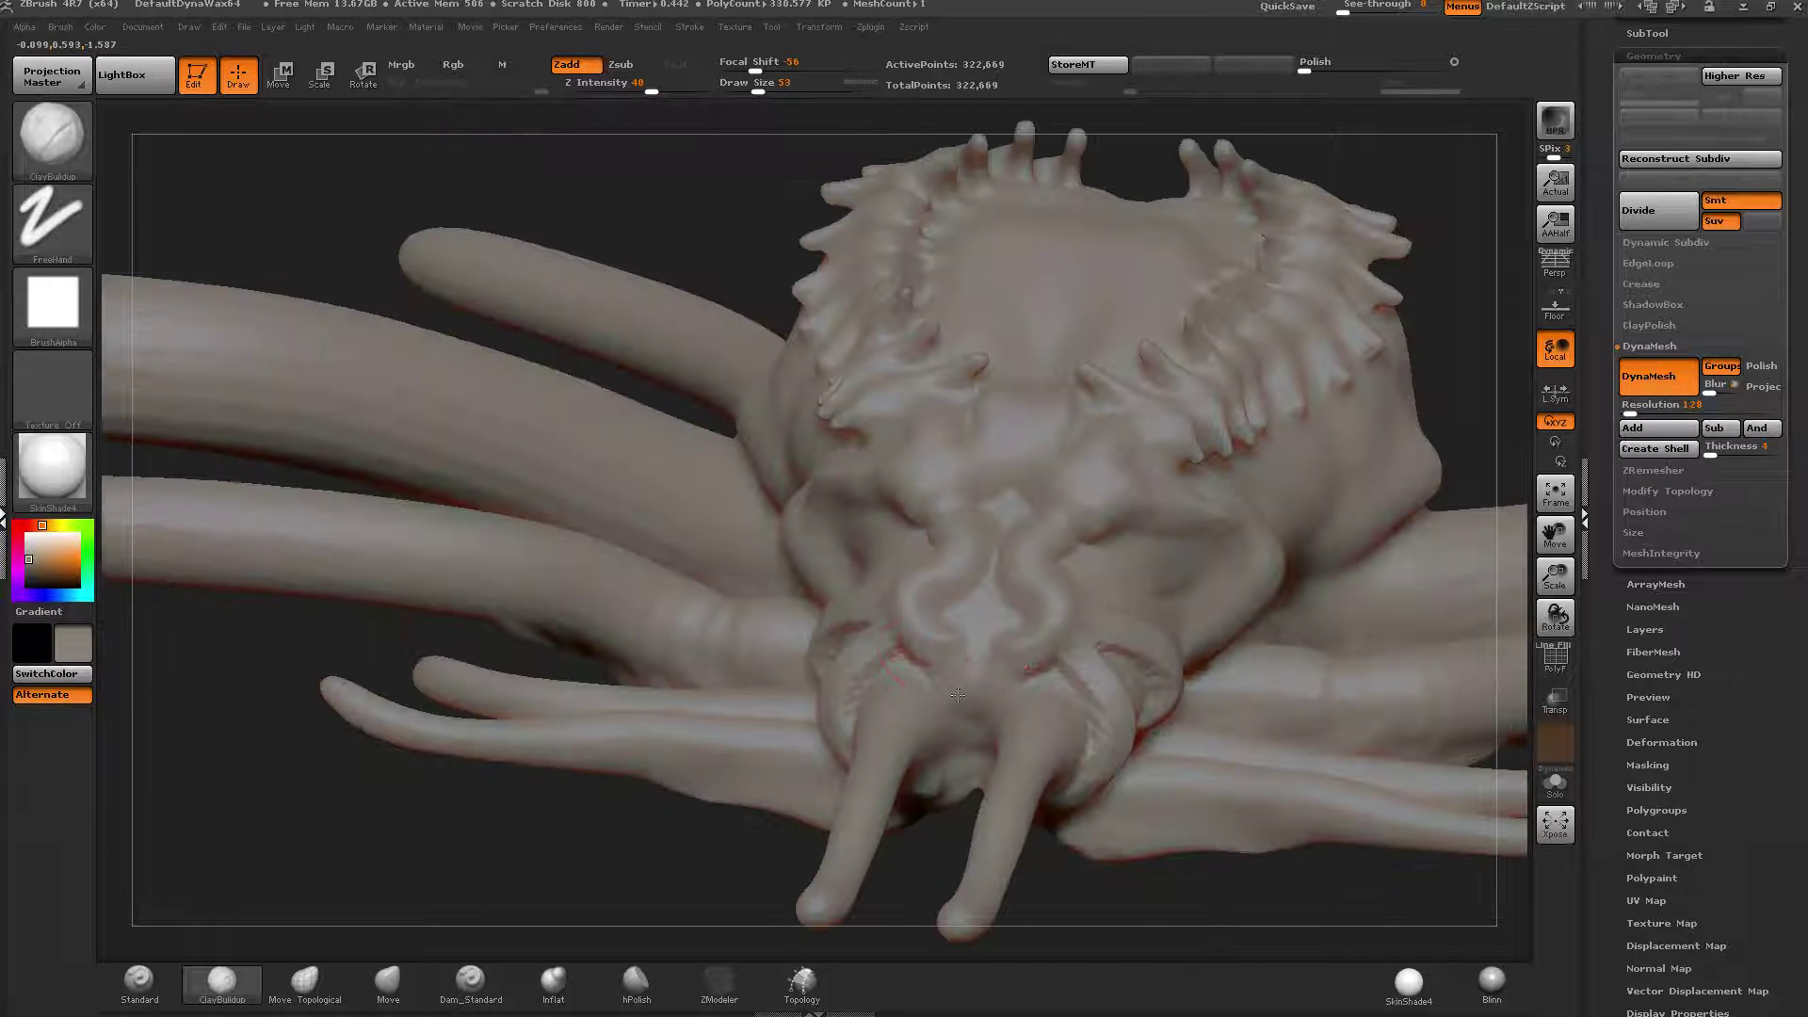
pyautogui.moveTo(953, 679); pyautogui.dragTo(959, 760)
# Add wrinkle folds on the side of the face below the brow at draw size 37, and smooth them.
pyautogui.moveTo(938, 657); pyautogui.dragTo(855, 586, button='right')
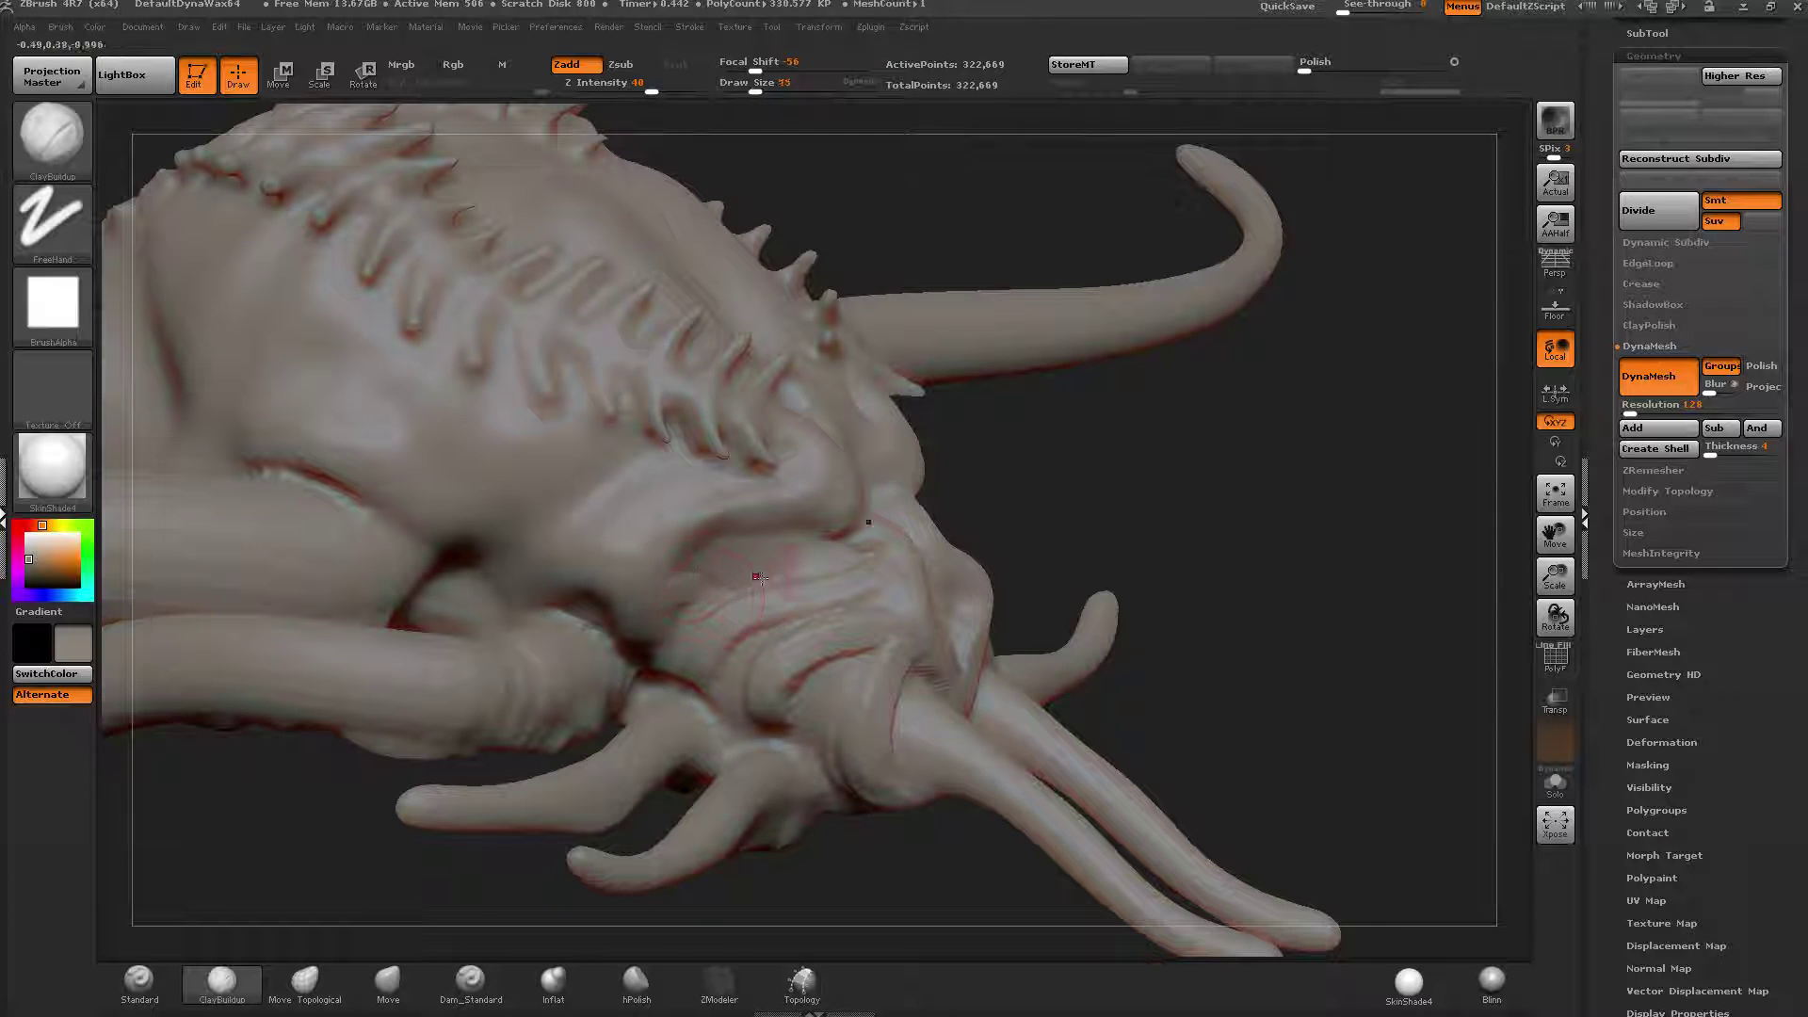
pyautogui.moveTo(838, 538)
pyautogui.mouseDown()
pyautogui.moveTo(741, 569)
pyautogui.moveTo(667, 564)
pyautogui.mouseUp()
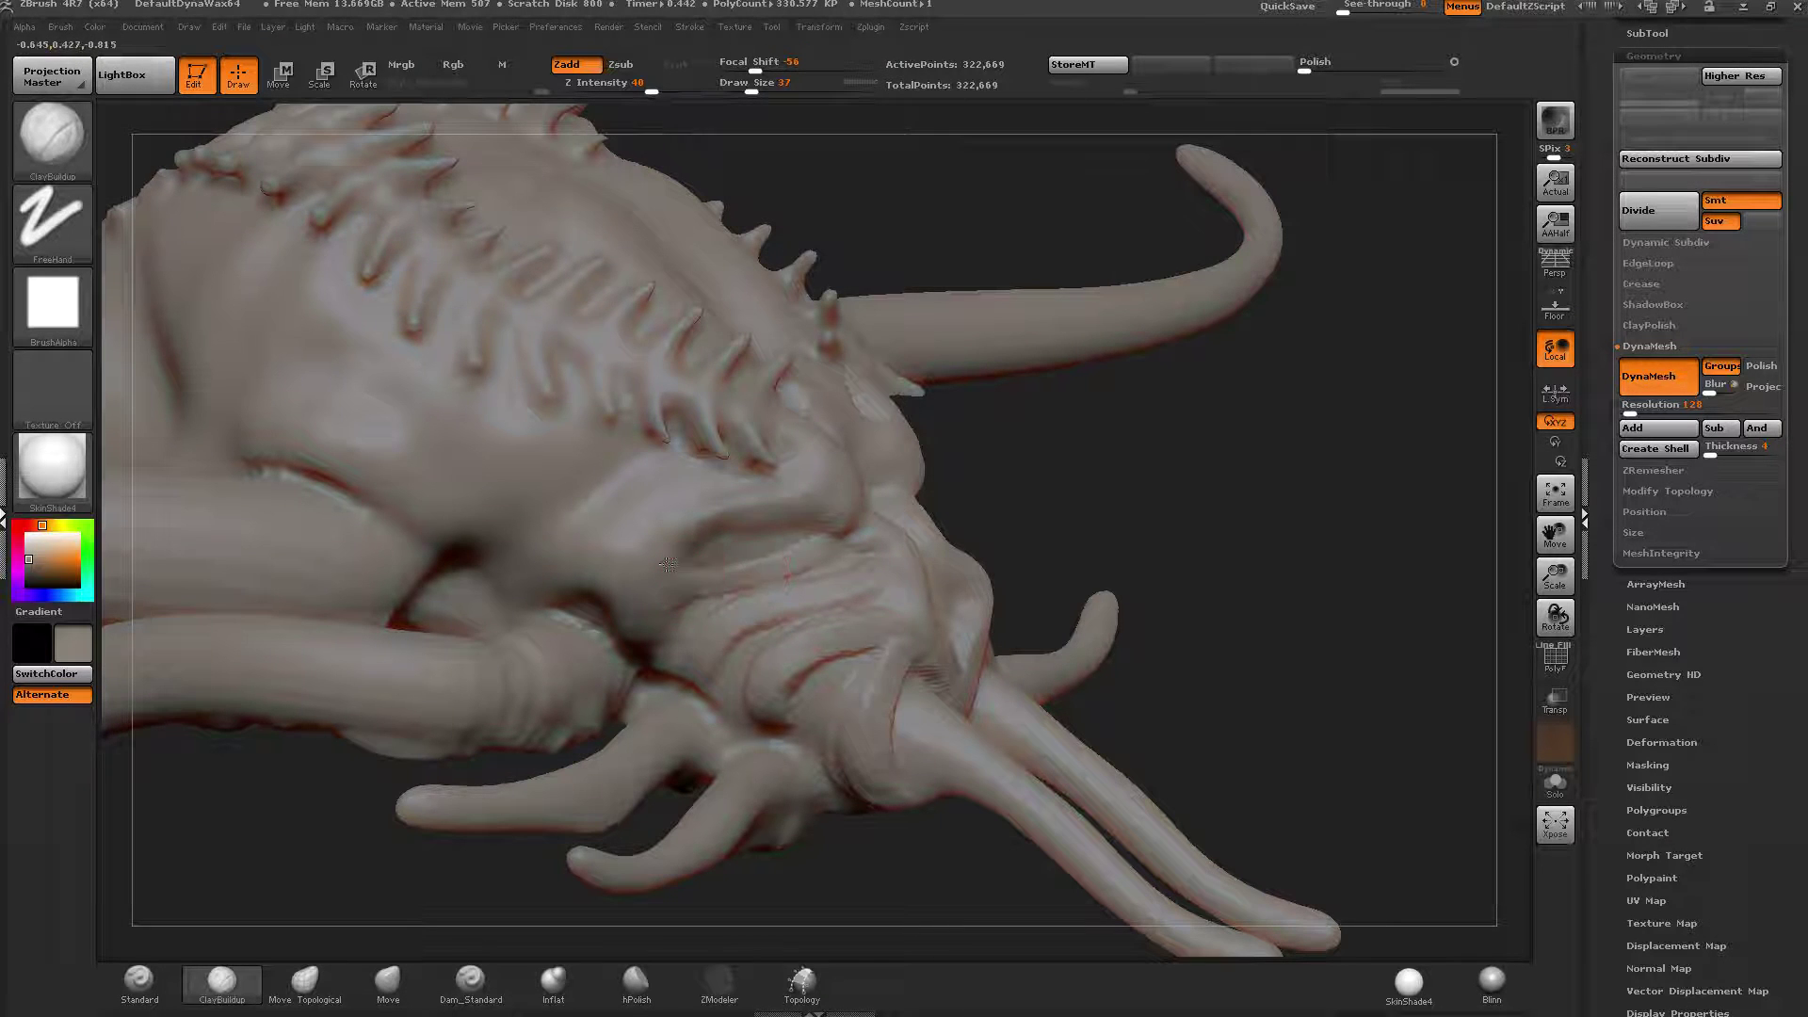
pyautogui.moveTo(763, 532); pyautogui.dragTo(819, 527, button='right')
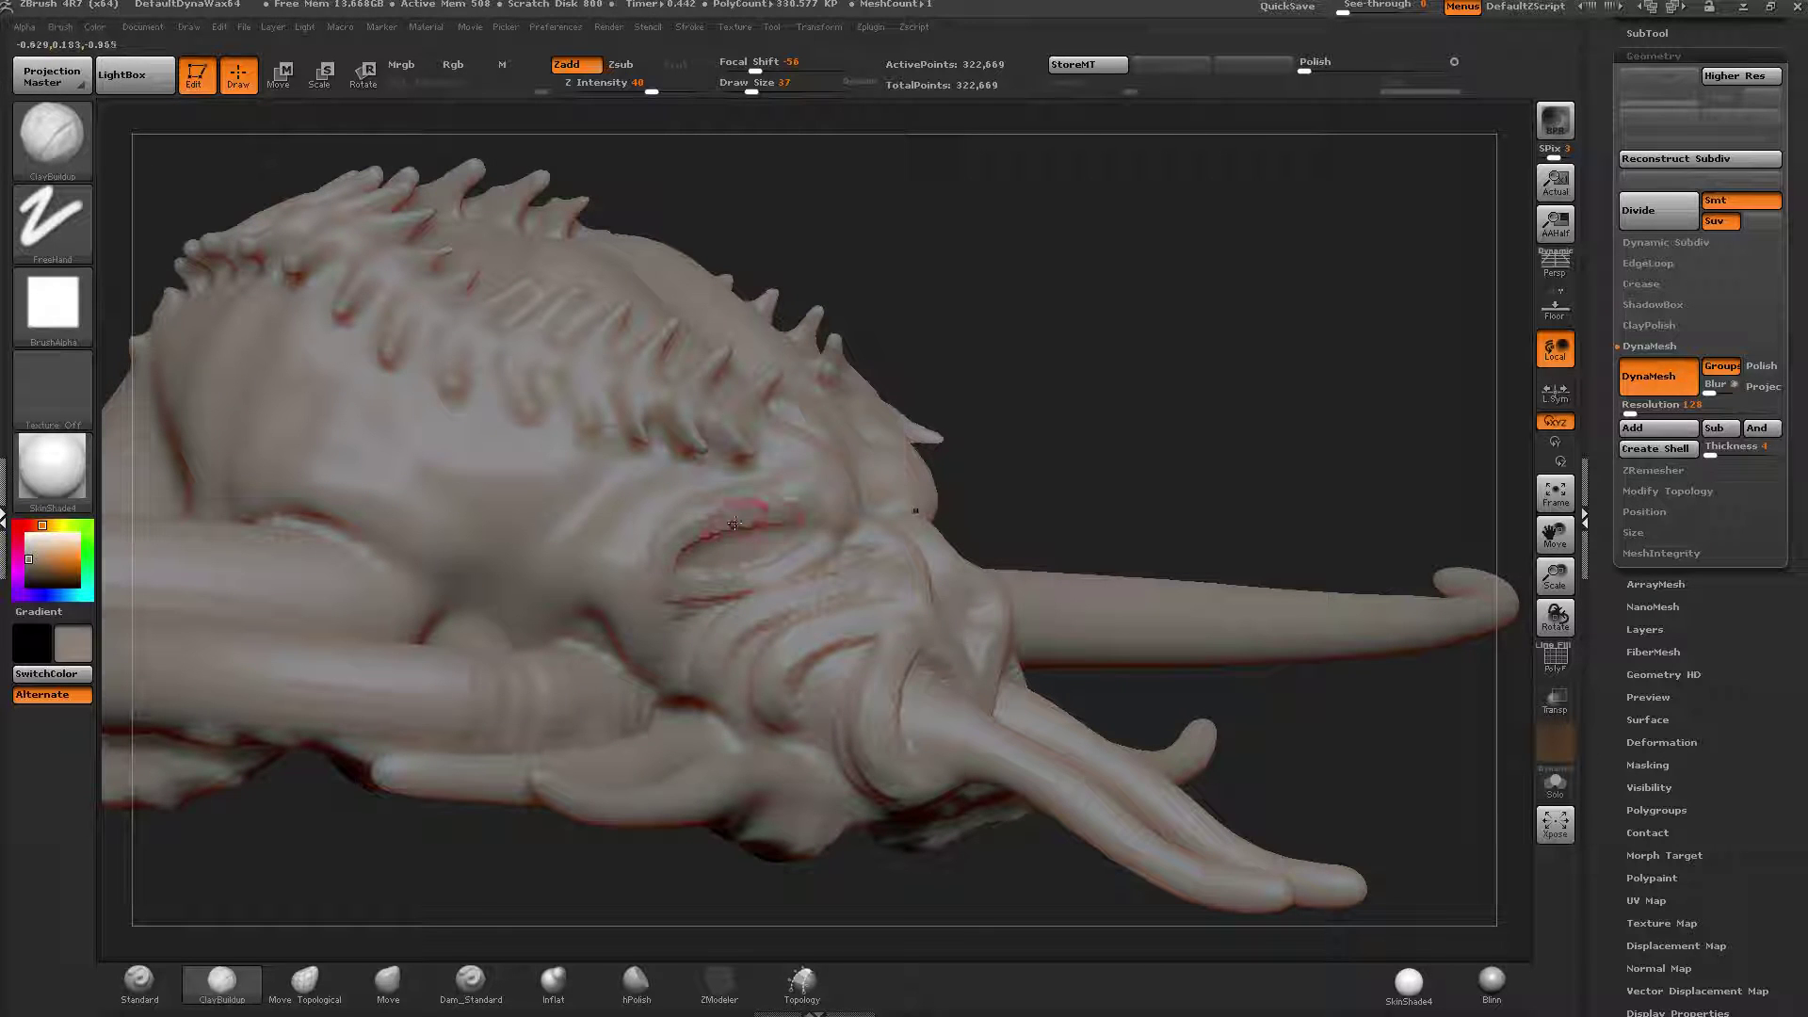
pyautogui.press('shift')
pyautogui.moveTo(725, 510)
pyautogui.keyDown('shift'); pyautogui.mouseDown()
pyautogui.moveTo(686, 577)
pyautogui.moveTo(822, 551)
pyautogui.mouseUp(); pyautogui.keyUp('shift')
pyautogui.keyDown('shift'); pyautogui.moveTo(685, 618); pyautogui.dragTo(712, 579); pyautogui.keyUp('shift')
# Sculpt curved folds around the outer corner of the eye socket and smooth them.
pyautogui.moveTo(694, 484)
pyautogui.mouseDown(button='right')
pyautogui.moveTo(779, 474)
pyautogui.moveTo(657, 536)
pyautogui.mouseUp(button='right')
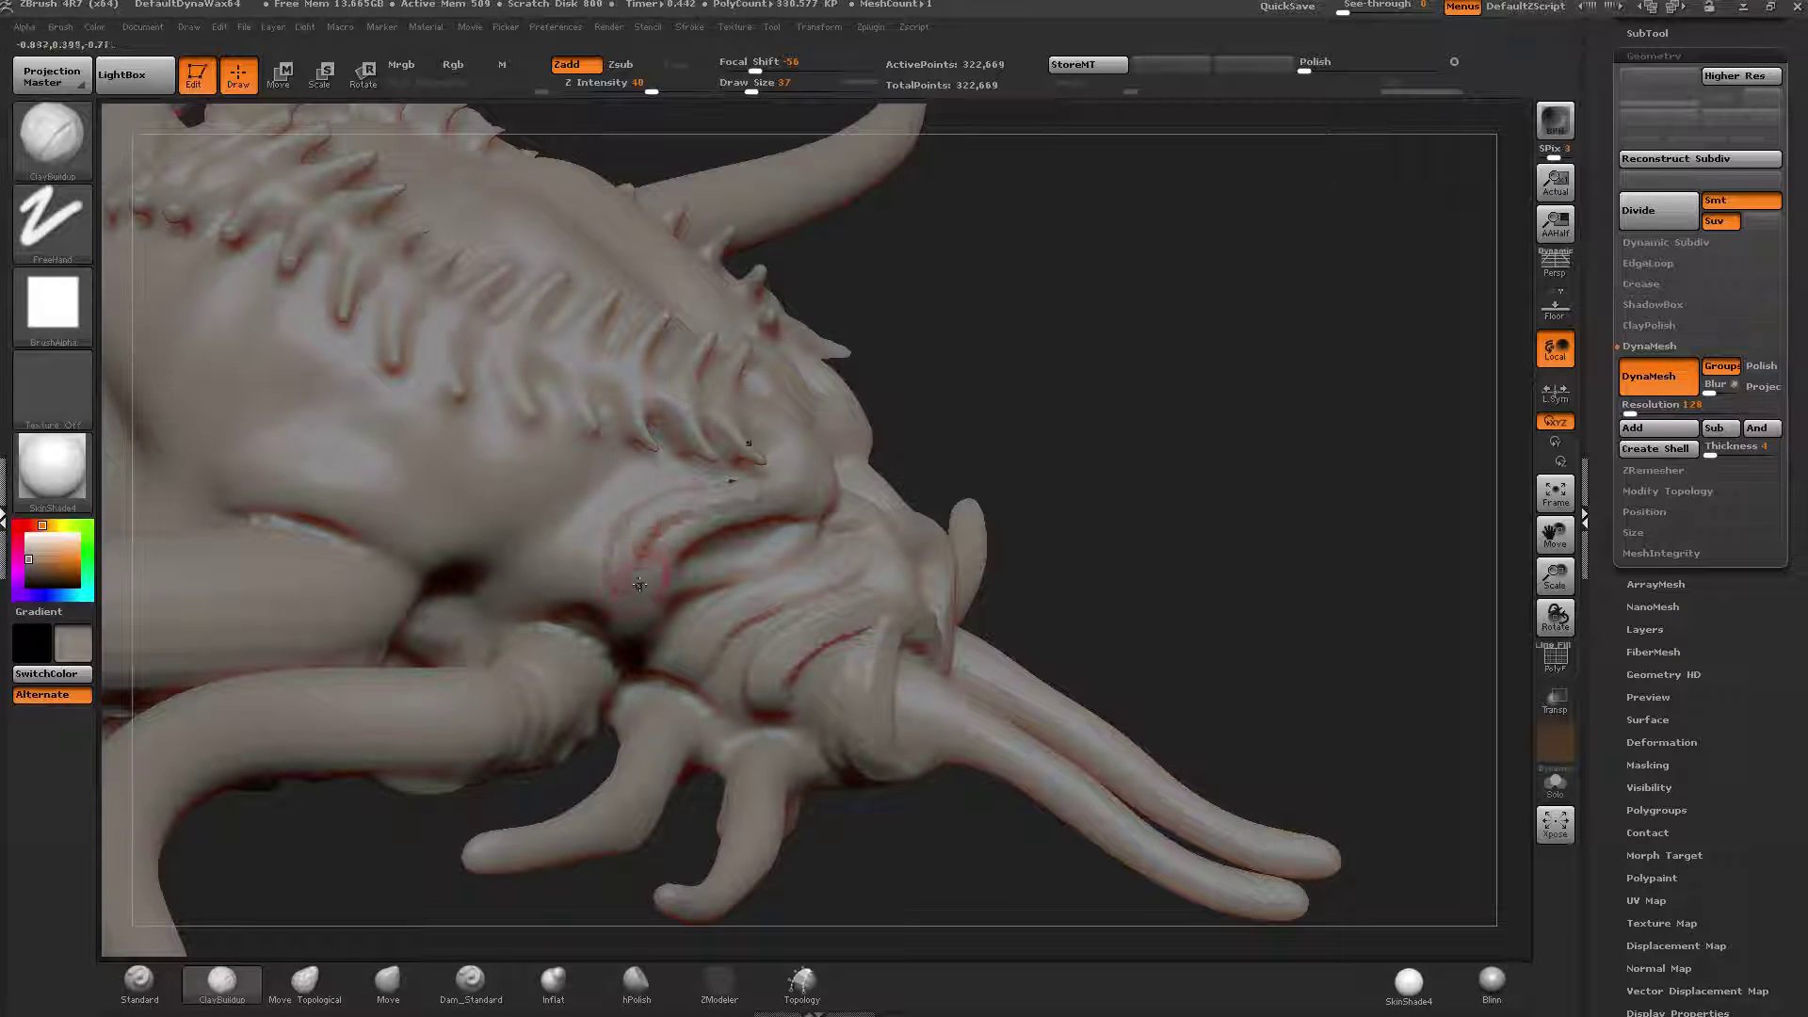
pyautogui.moveTo(675, 488)
pyautogui.keyDown('shift'); pyautogui.mouseDown()
pyautogui.moveTo(612, 541)
pyautogui.moveTo(654, 536)
pyautogui.moveTo(640, 506)
pyautogui.mouseUp(); pyautogui.keyUp('shift')
pyautogui.moveTo(713, 506)
pyautogui.mouseDown(button='right')
pyautogui.moveTo(614, 541)
pyautogui.moveTo(654, 545)
pyautogui.mouseUp(button='right')
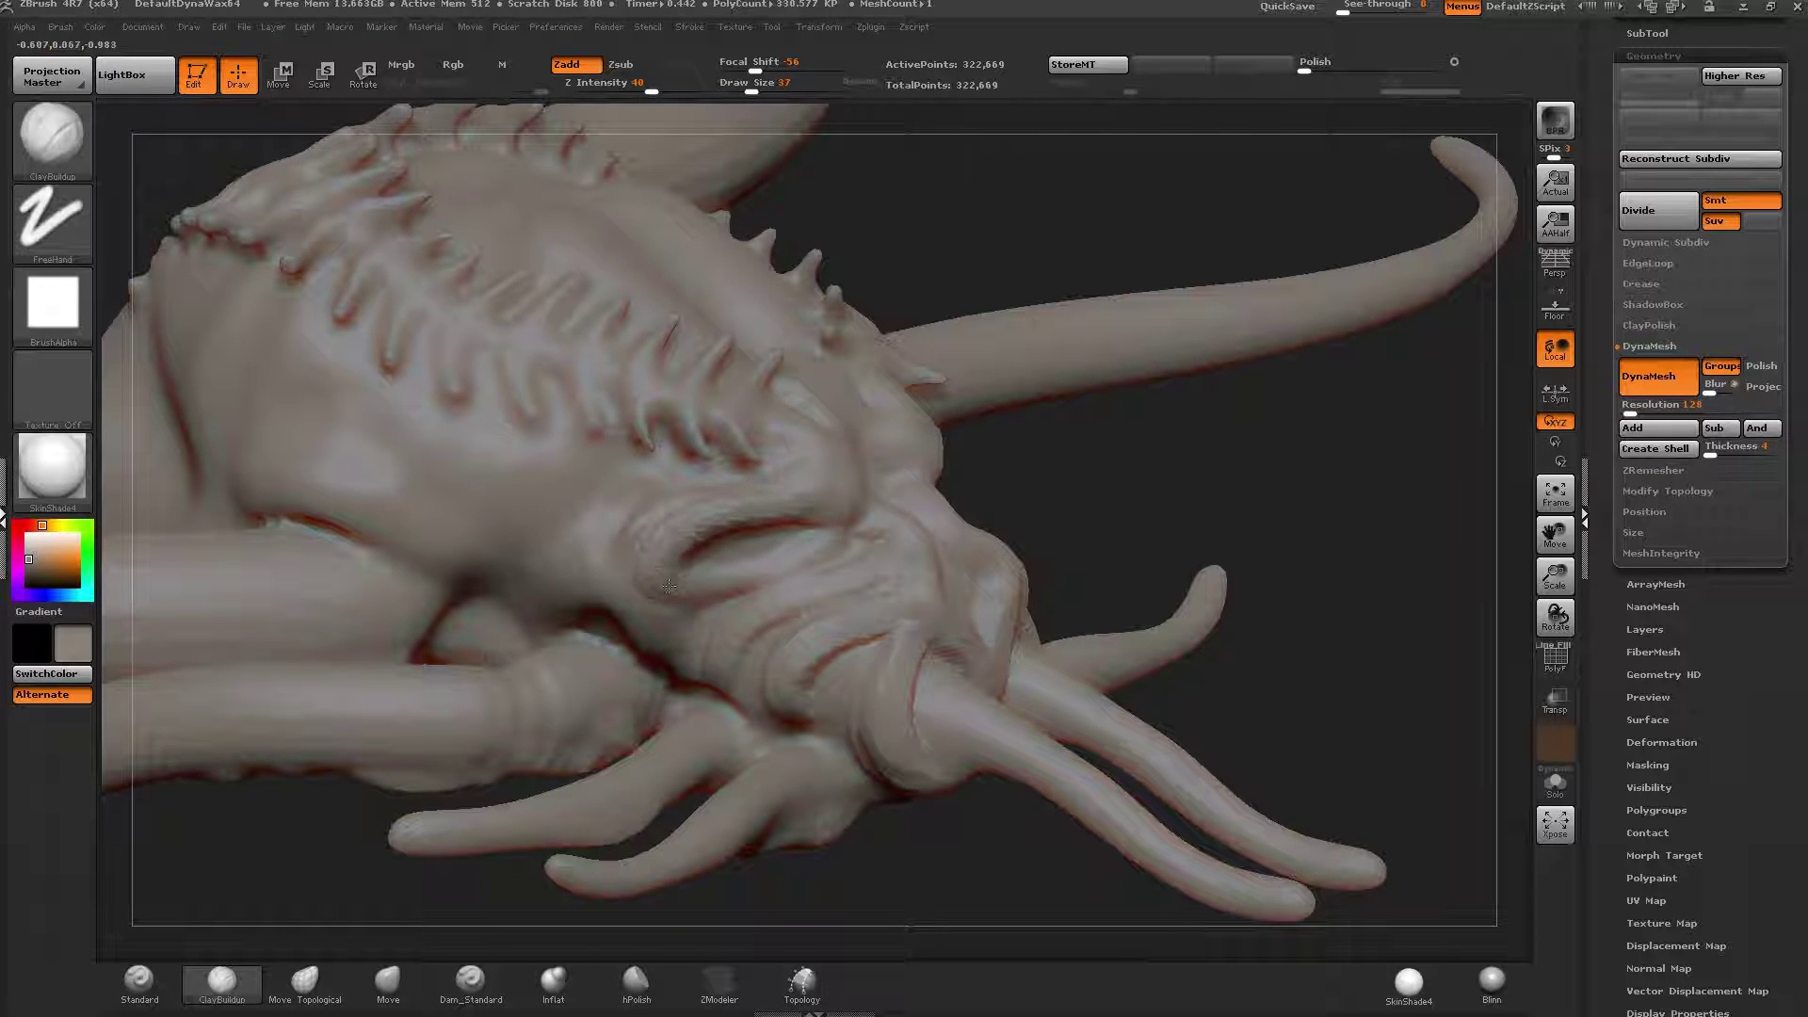
pyautogui.press('shift')
# Smooth the winding ridges on the snout and fill the area above the antennae with clay at draw size 45.
pyautogui.moveTo(740, 508)
pyautogui.mouseDown(button='right')
pyautogui.moveTo(967, 538)
pyautogui.moveTo(989, 582)
pyautogui.mouseUp(button='right')
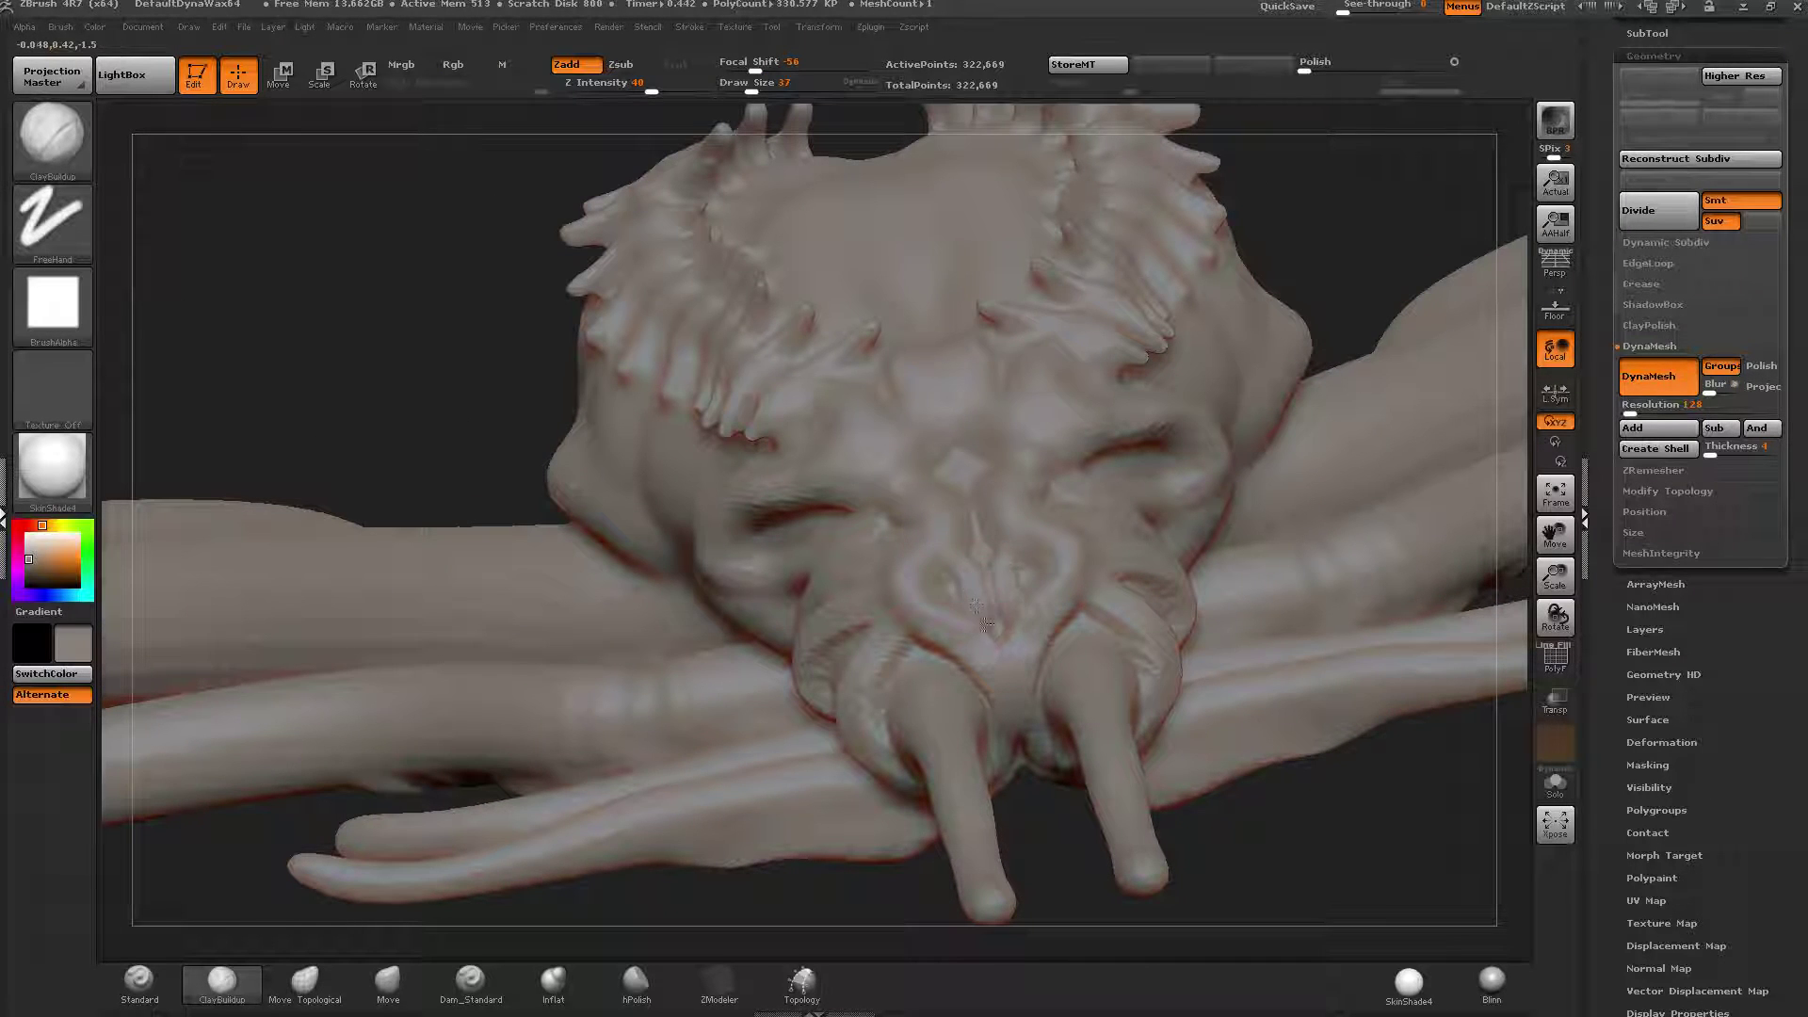
pyautogui.press('shift')
pyautogui.keyDown('shift'); pyautogui.moveTo(946, 584); pyautogui.dragTo(999, 633); pyautogui.keyUp('shift')
pyautogui.moveTo(946, 559); pyautogui.dragTo(966, 529, button='right')
pyautogui.moveTo(989, 561)
pyautogui.mouseDown()
pyautogui.moveTo(1014, 685)
pyautogui.moveTo(968, 584)
pyautogui.mouseUp()
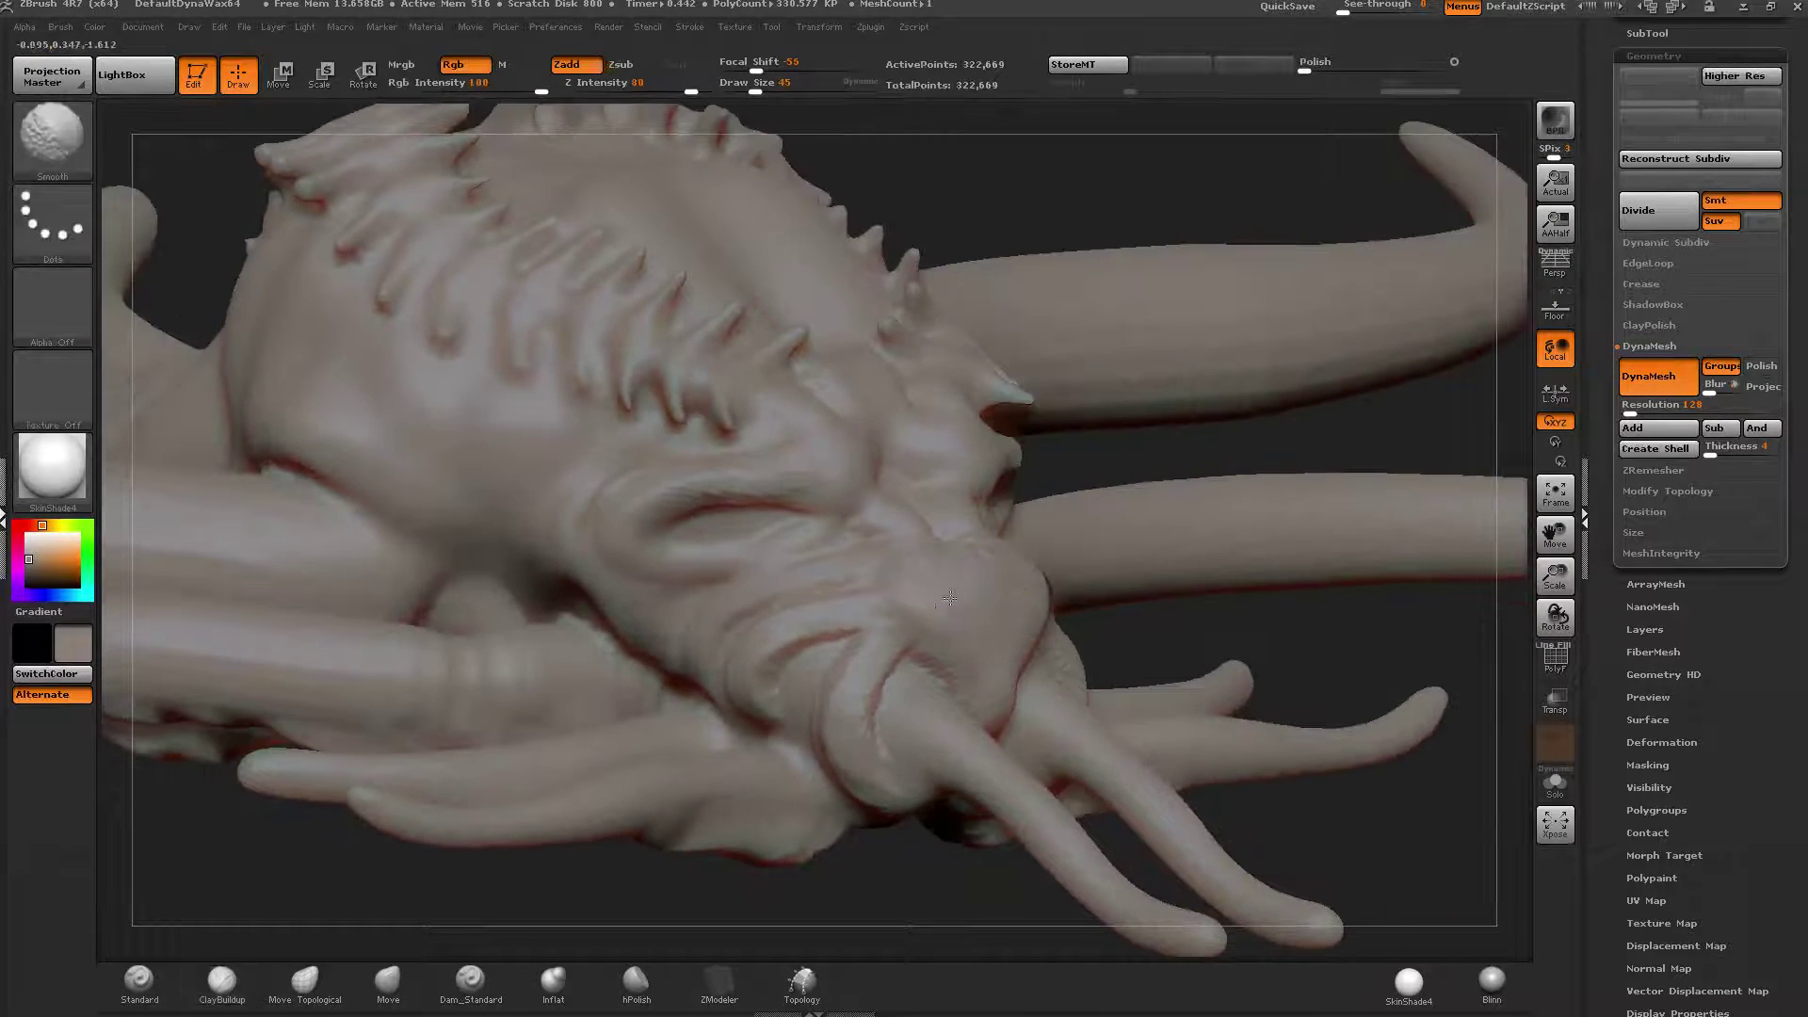
pyautogui.press('shift')
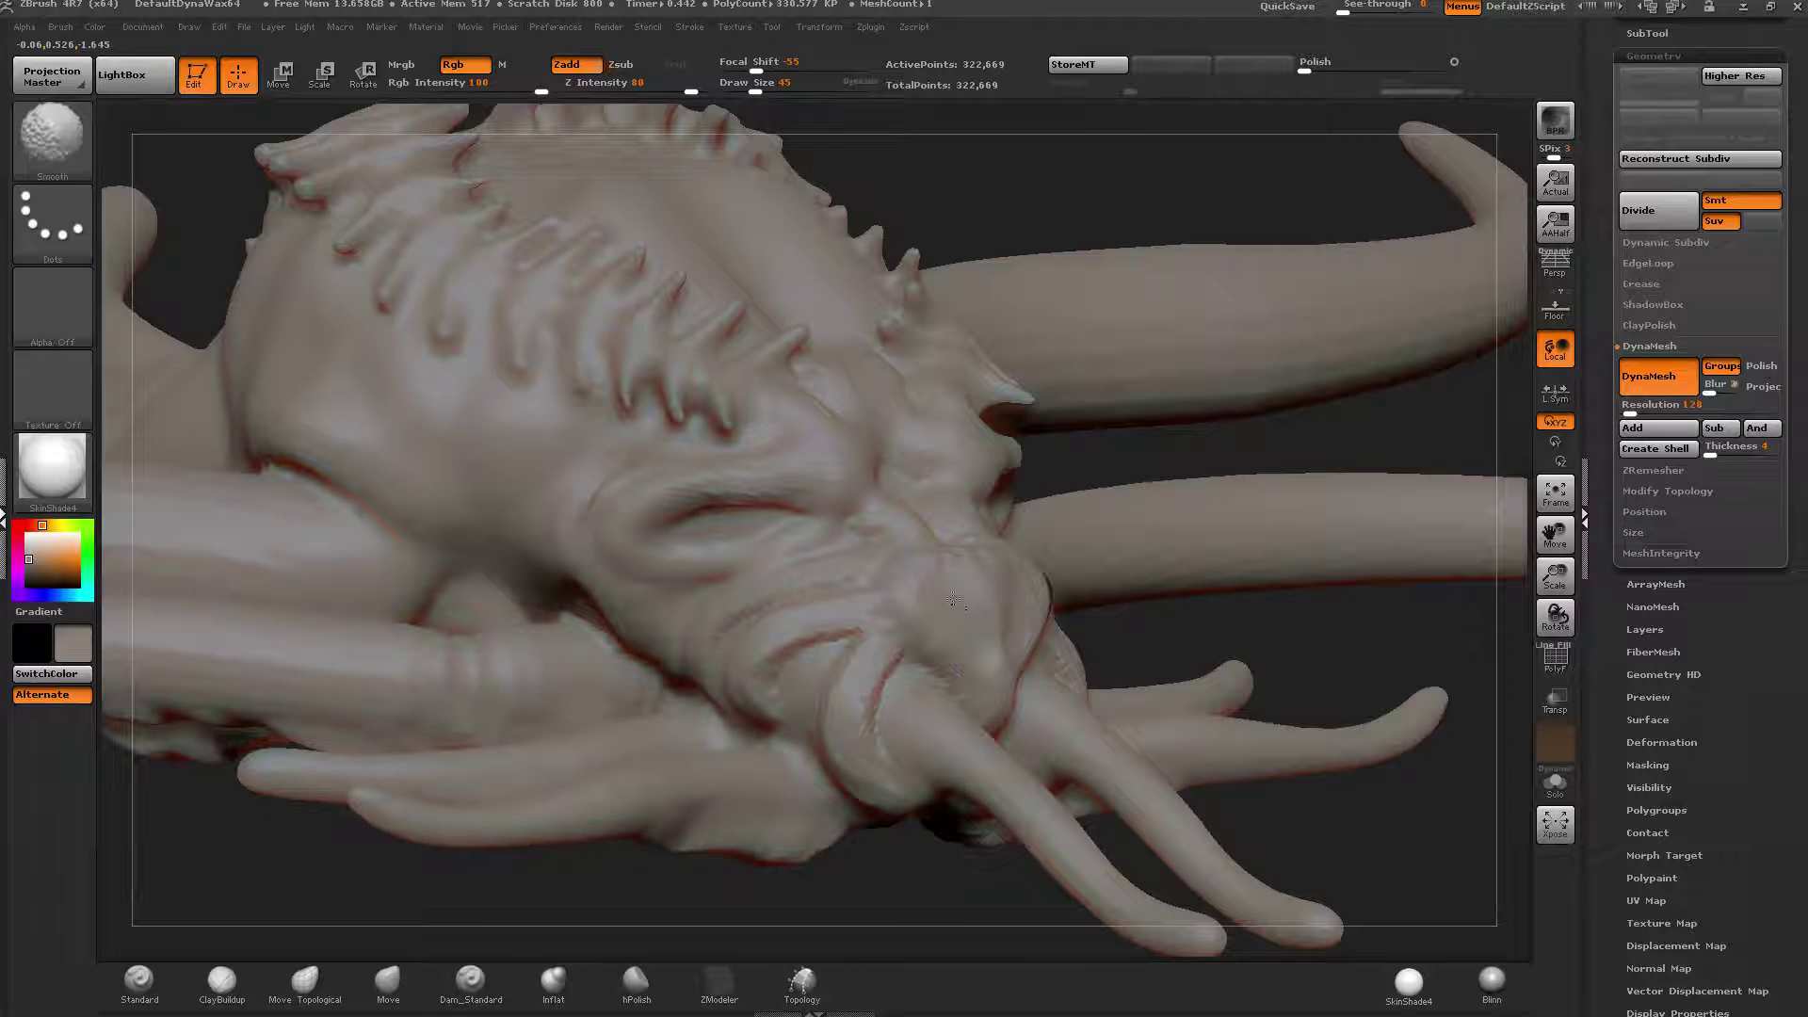
pyautogui.keyDown('shift'); pyautogui.moveTo(943, 590); pyautogui.dragTo(969, 566); pyautogui.keyUp('shift')
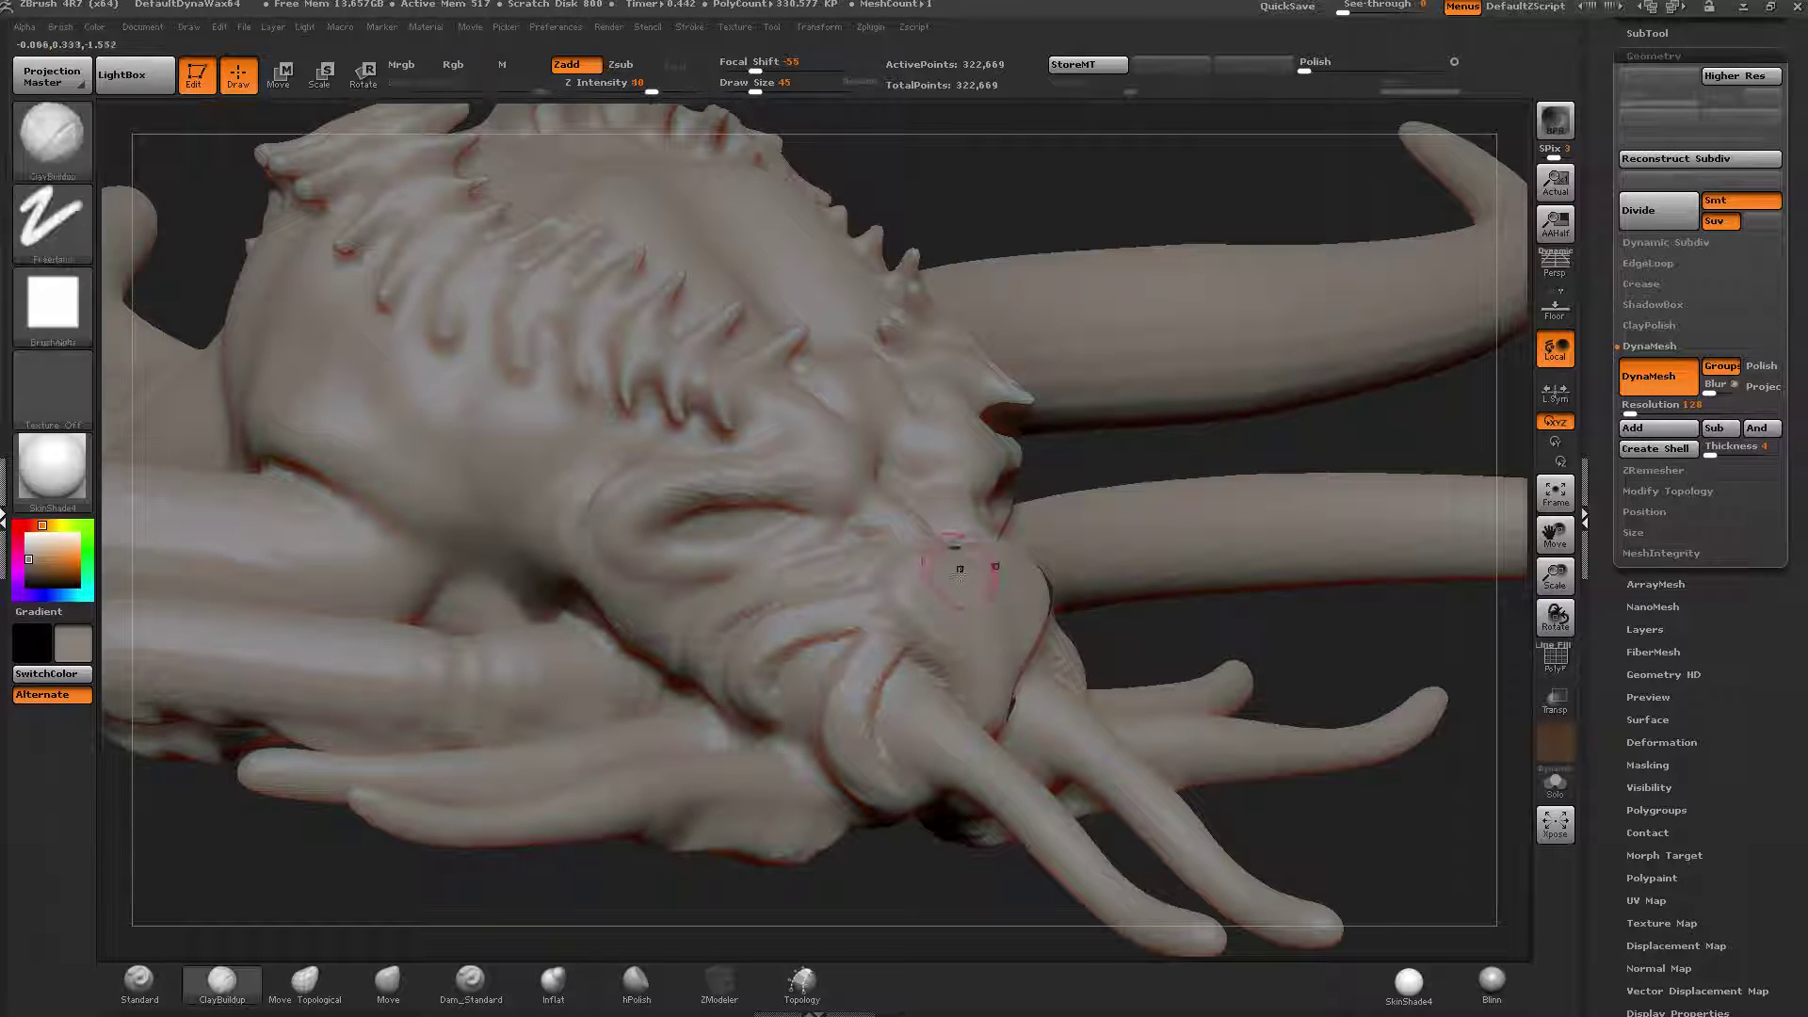
pyautogui.moveTo(973, 567)
pyautogui.mouseDown(button='right')
pyautogui.moveTo(975, 595)
pyautogui.moveTo(979, 580)
pyautogui.mouseUp(button='right')
pyautogui.moveTo(979, 578); pyautogui.dragTo(996, 455)
# Carve an oval mouth cavity on the underside of the head between the small front legs, and smooth its interior.
pyautogui.moveTo(996, 455); pyautogui.dragTo(1000, 490, button='right')
pyautogui.moveTo(1001, 488); pyautogui.dragTo(945, 501)
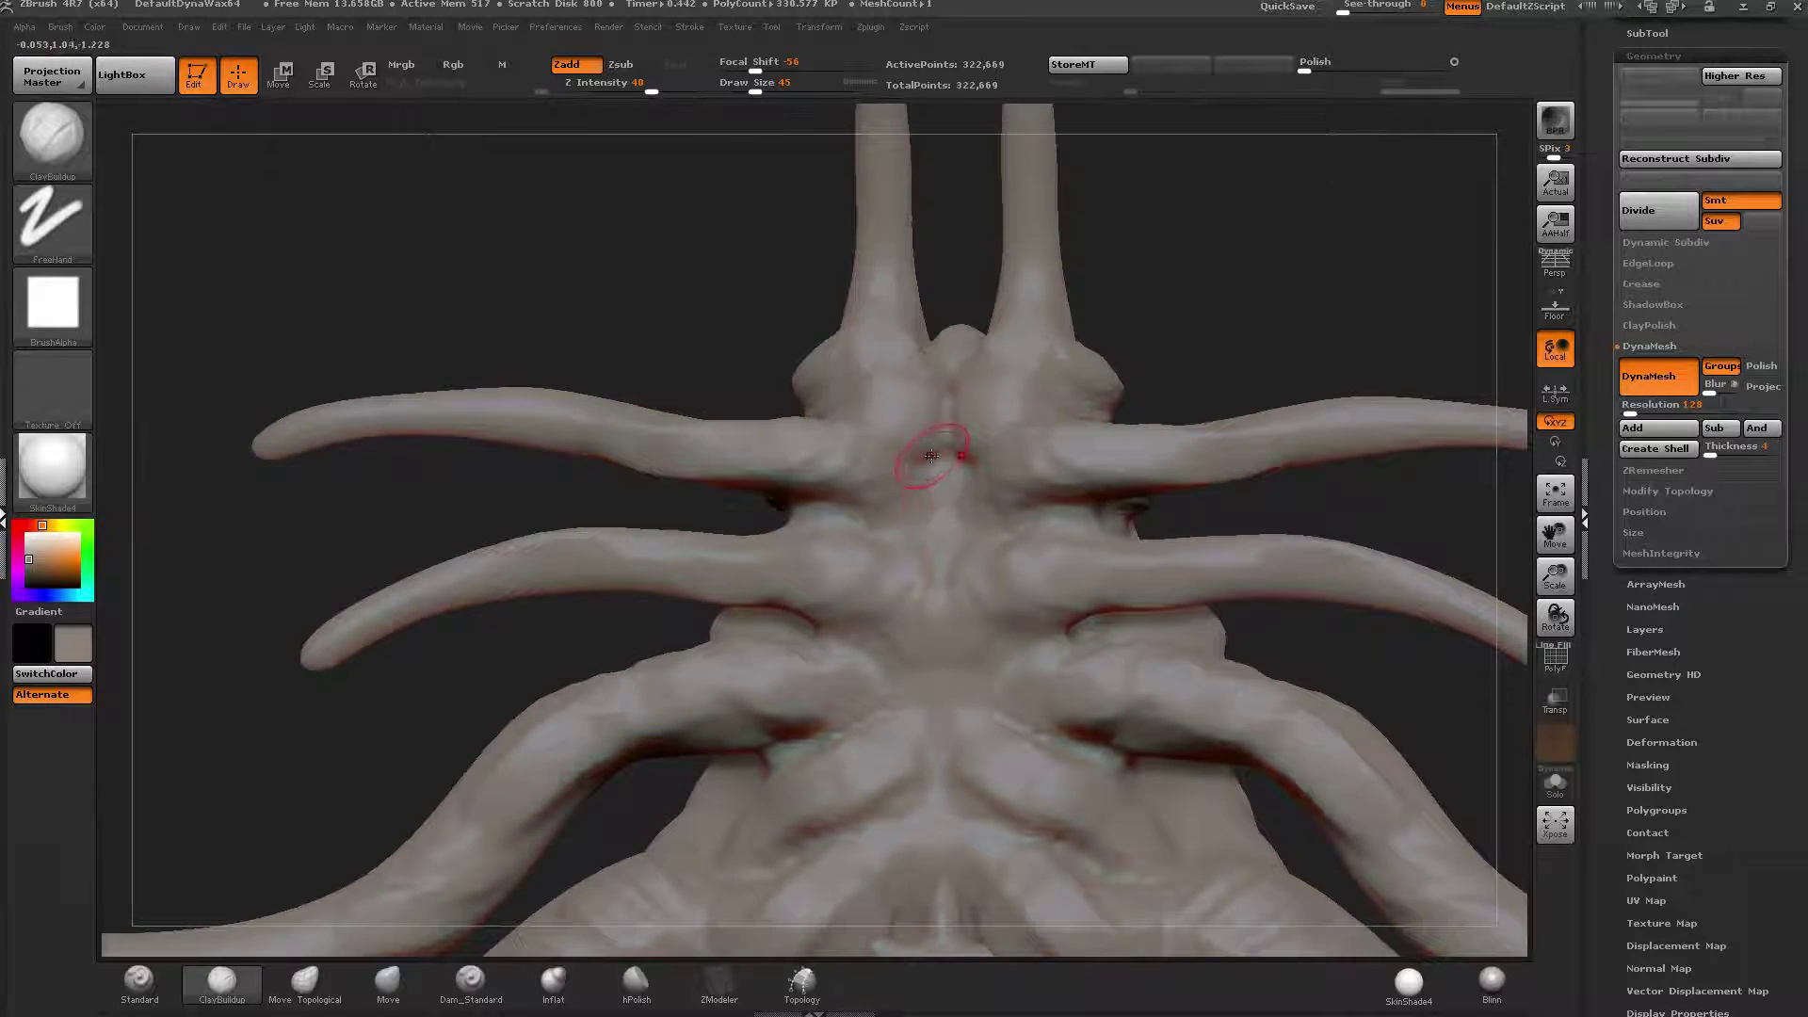
pyautogui.moveTo(932, 457)
pyautogui.mouseDown(button='right')
pyautogui.moveTo(923, 485)
pyautogui.moveTo(932, 459)
pyautogui.mouseUp(button='right')
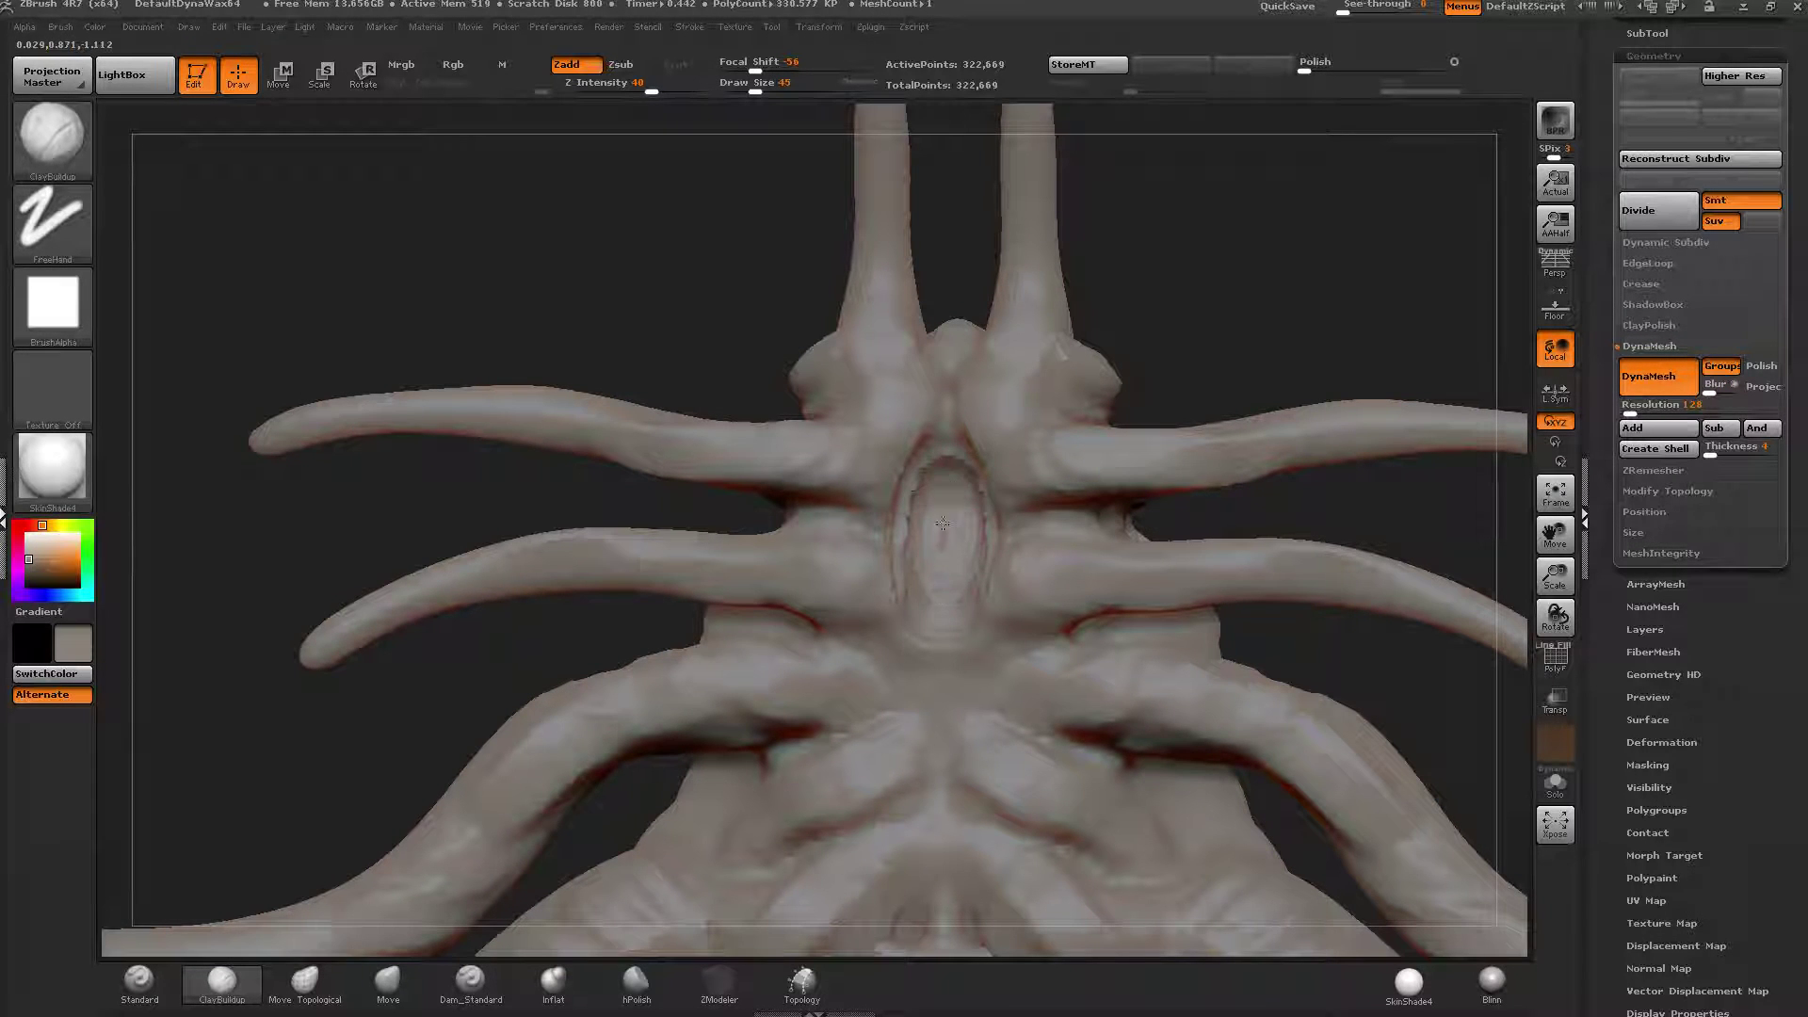
pyautogui.moveTo(952, 504)
pyautogui.mouseDown(button='right')
pyautogui.moveTo(949, 659)
pyautogui.moveTo(961, 474)
pyautogui.mouseUp(button='right')
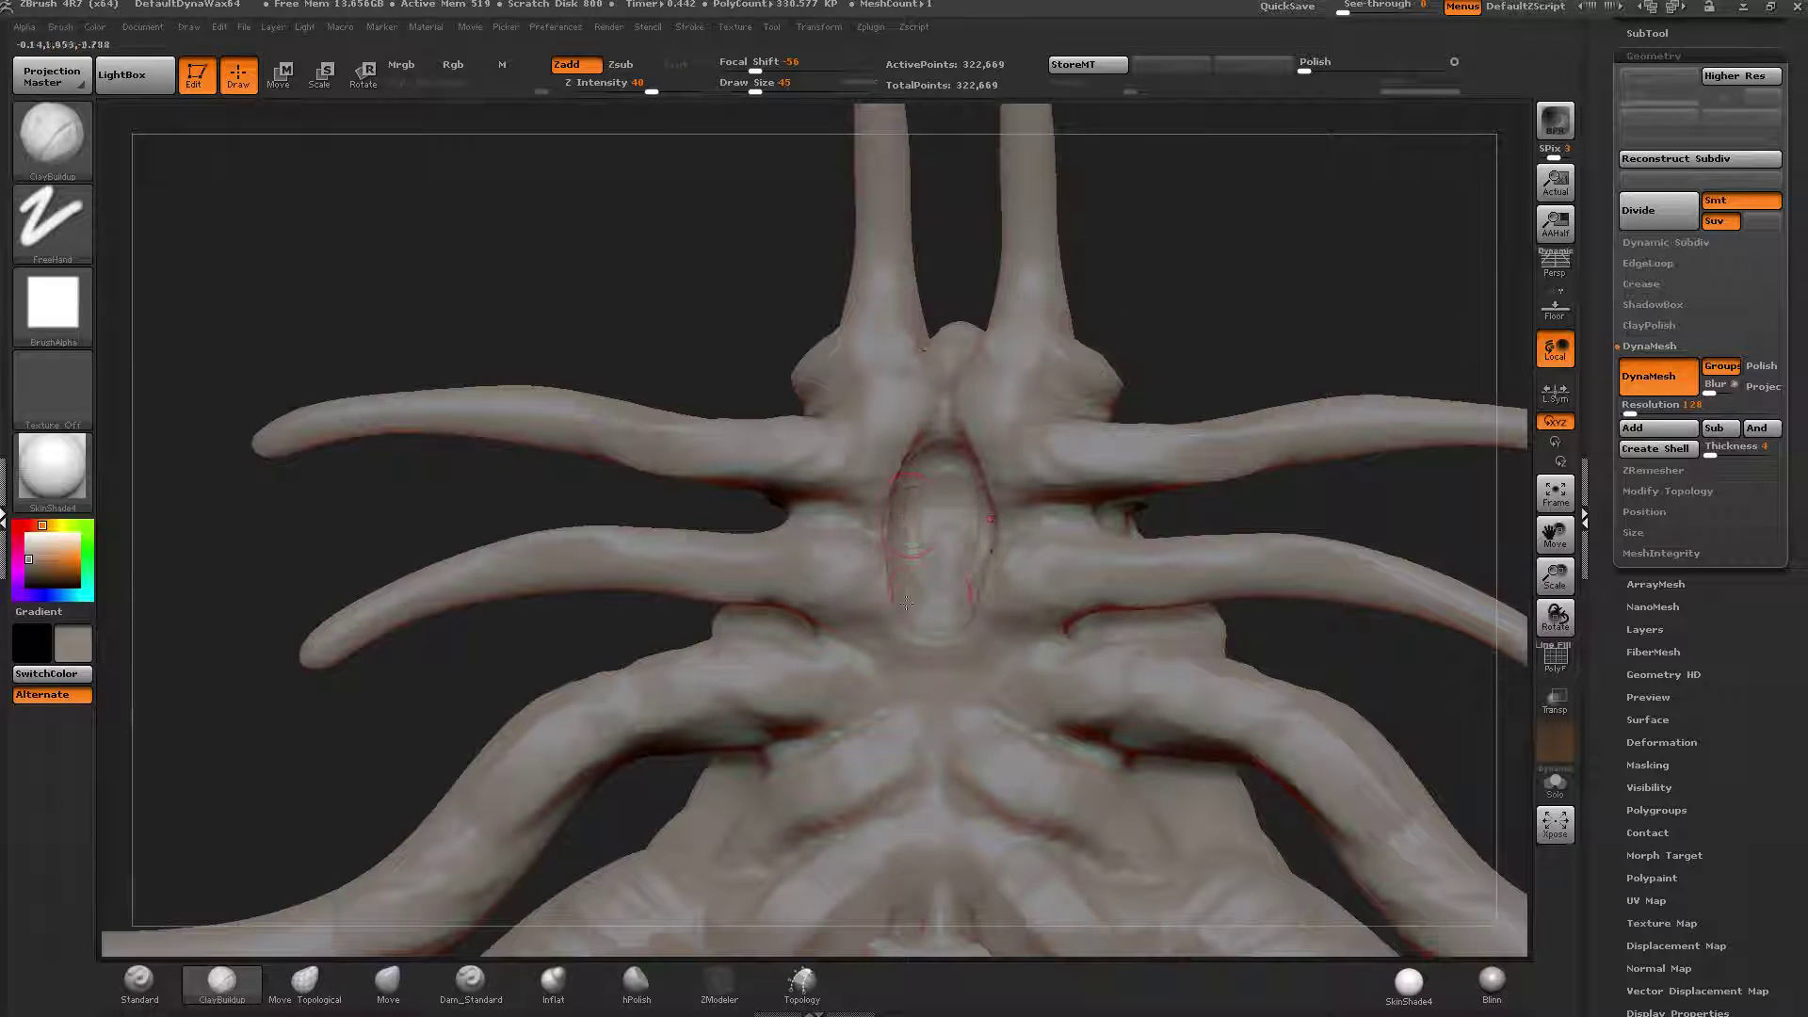
pyautogui.press('shift')
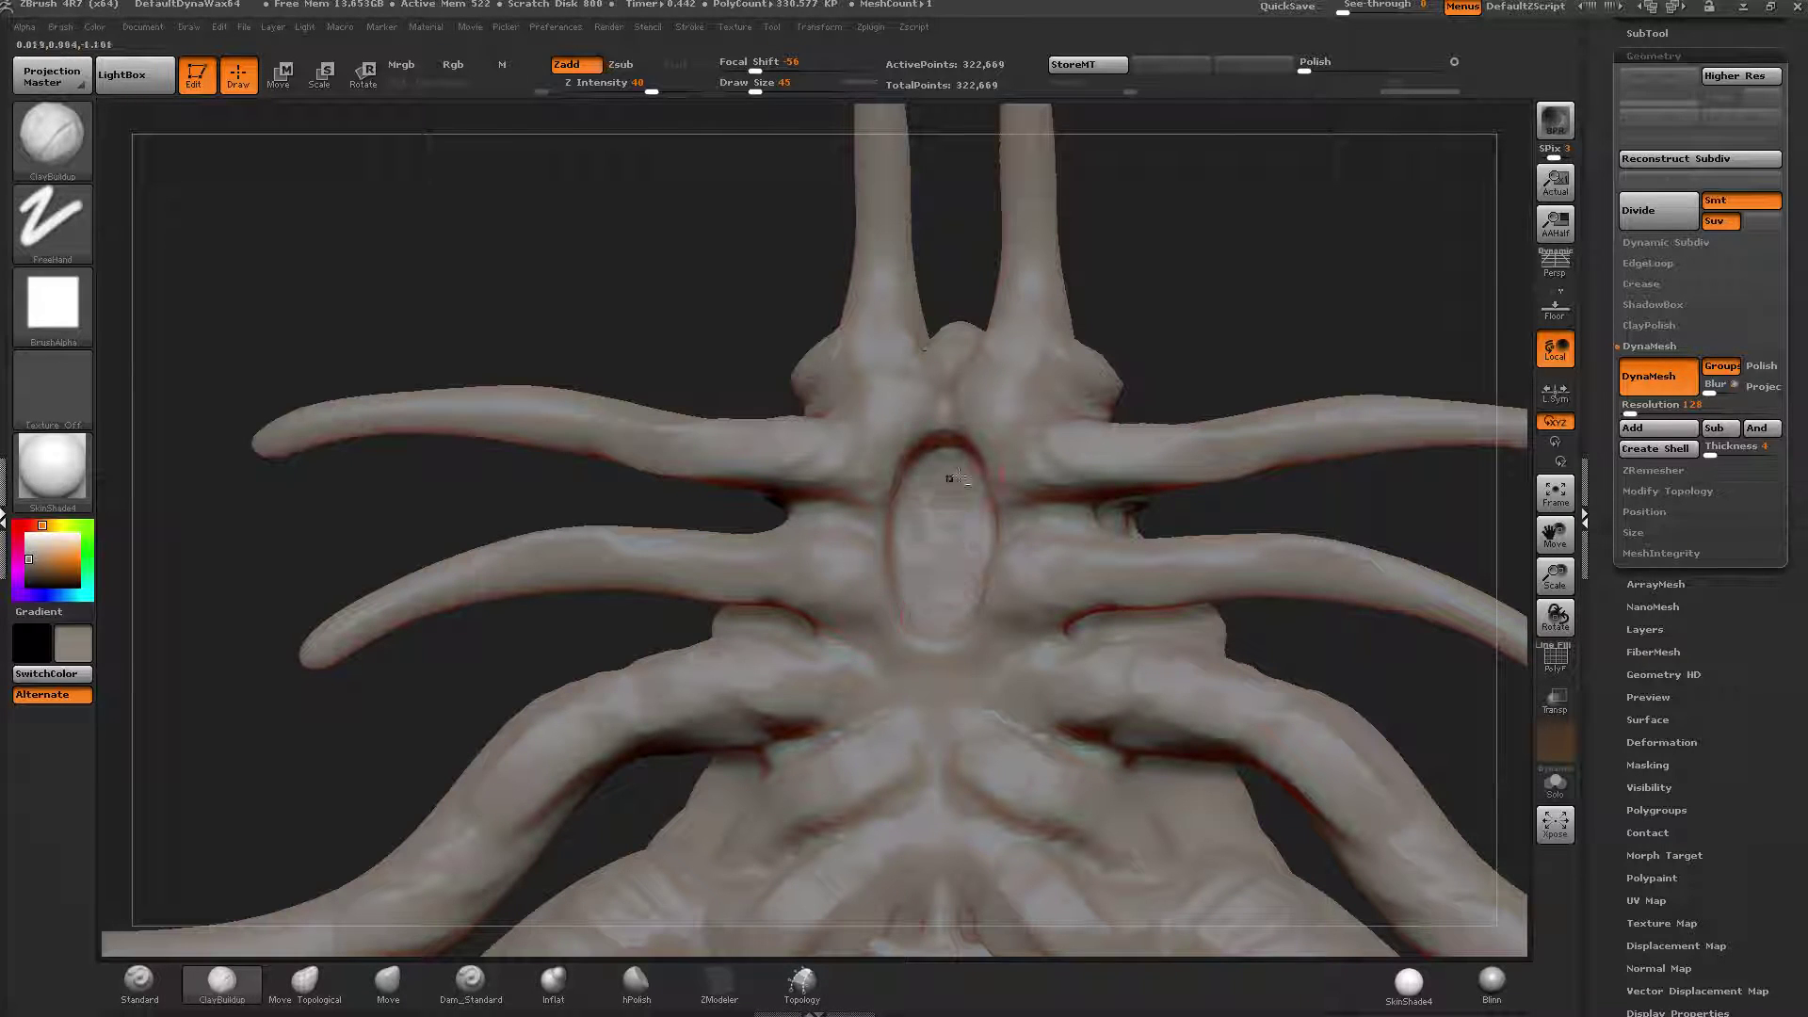
pyautogui.press('shift')
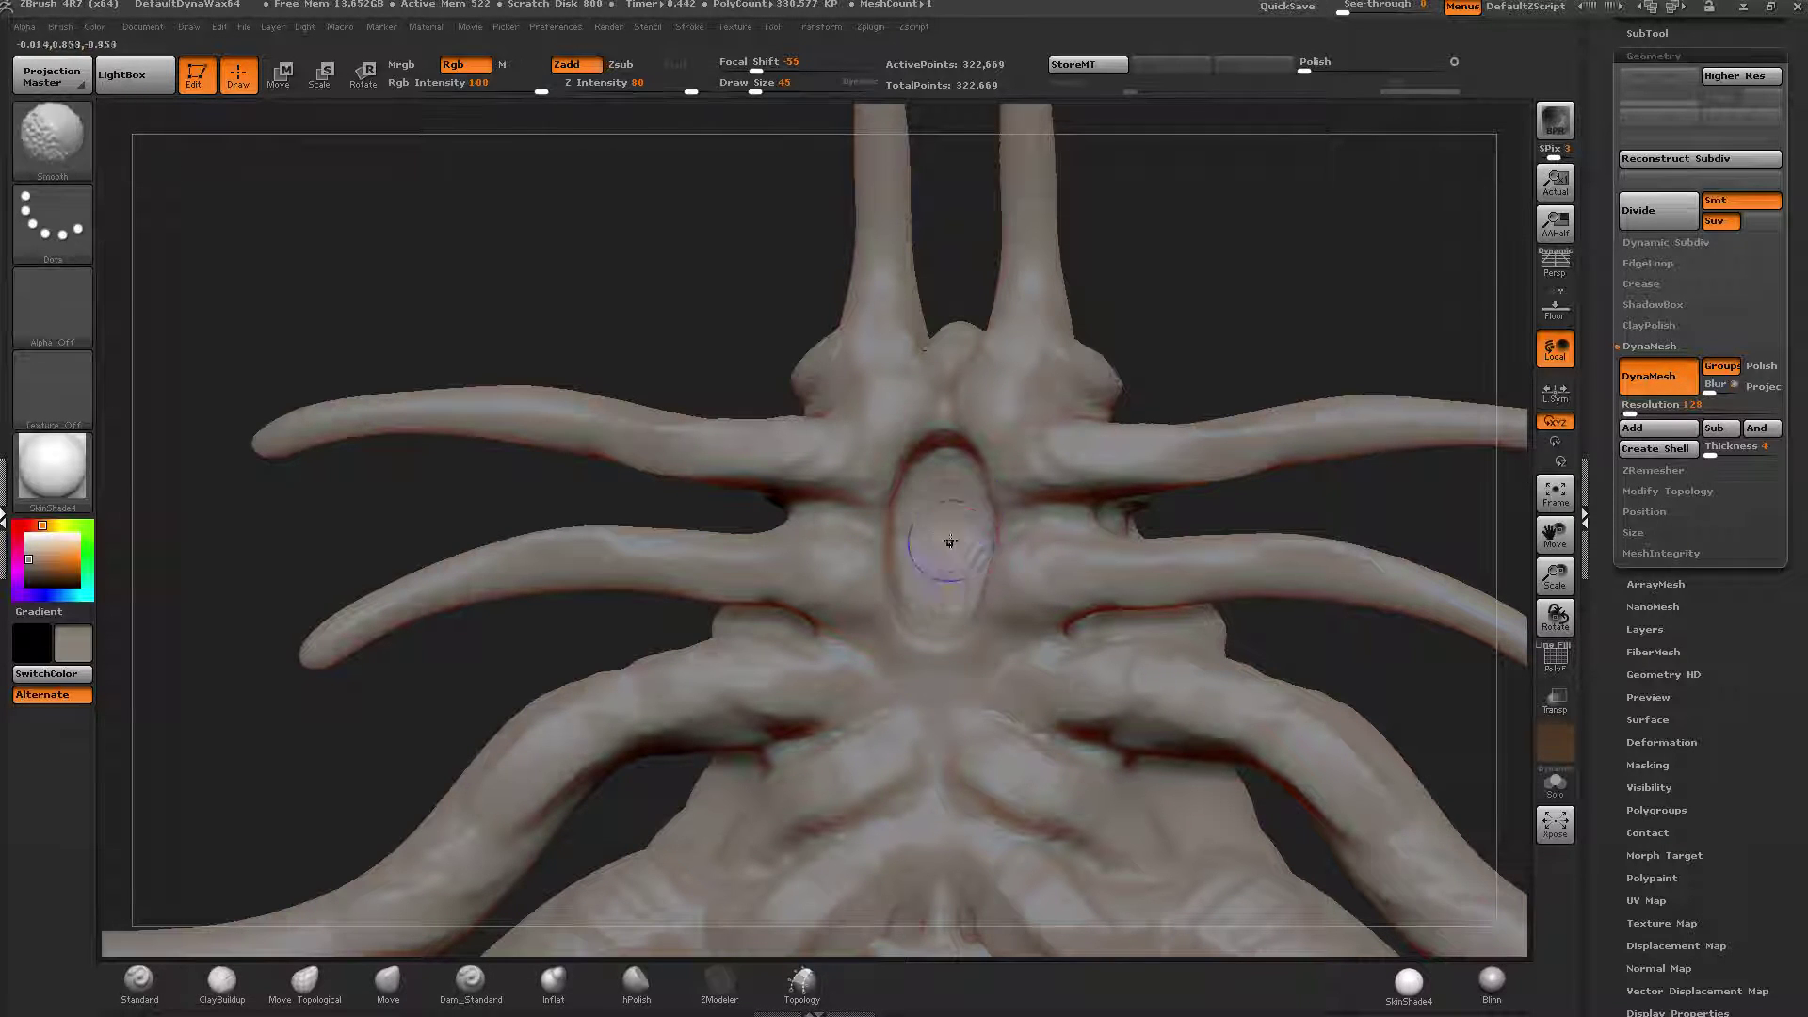
# Build a raised clay lip around the oval mouth cavity and smooth it.
pyautogui.moveTo(937, 592)
pyautogui.mouseDown(button='right')
pyautogui.moveTo(716, 556)
pyautogui.moveTo(941, 556)
pyautogui.moveTo(998, 509)
pyautogui.moveTo(908, 433)
pyautogui.moveTo(986, 414)
pyautogui.mouseUp(button='right')
pyautogui.press('shift')
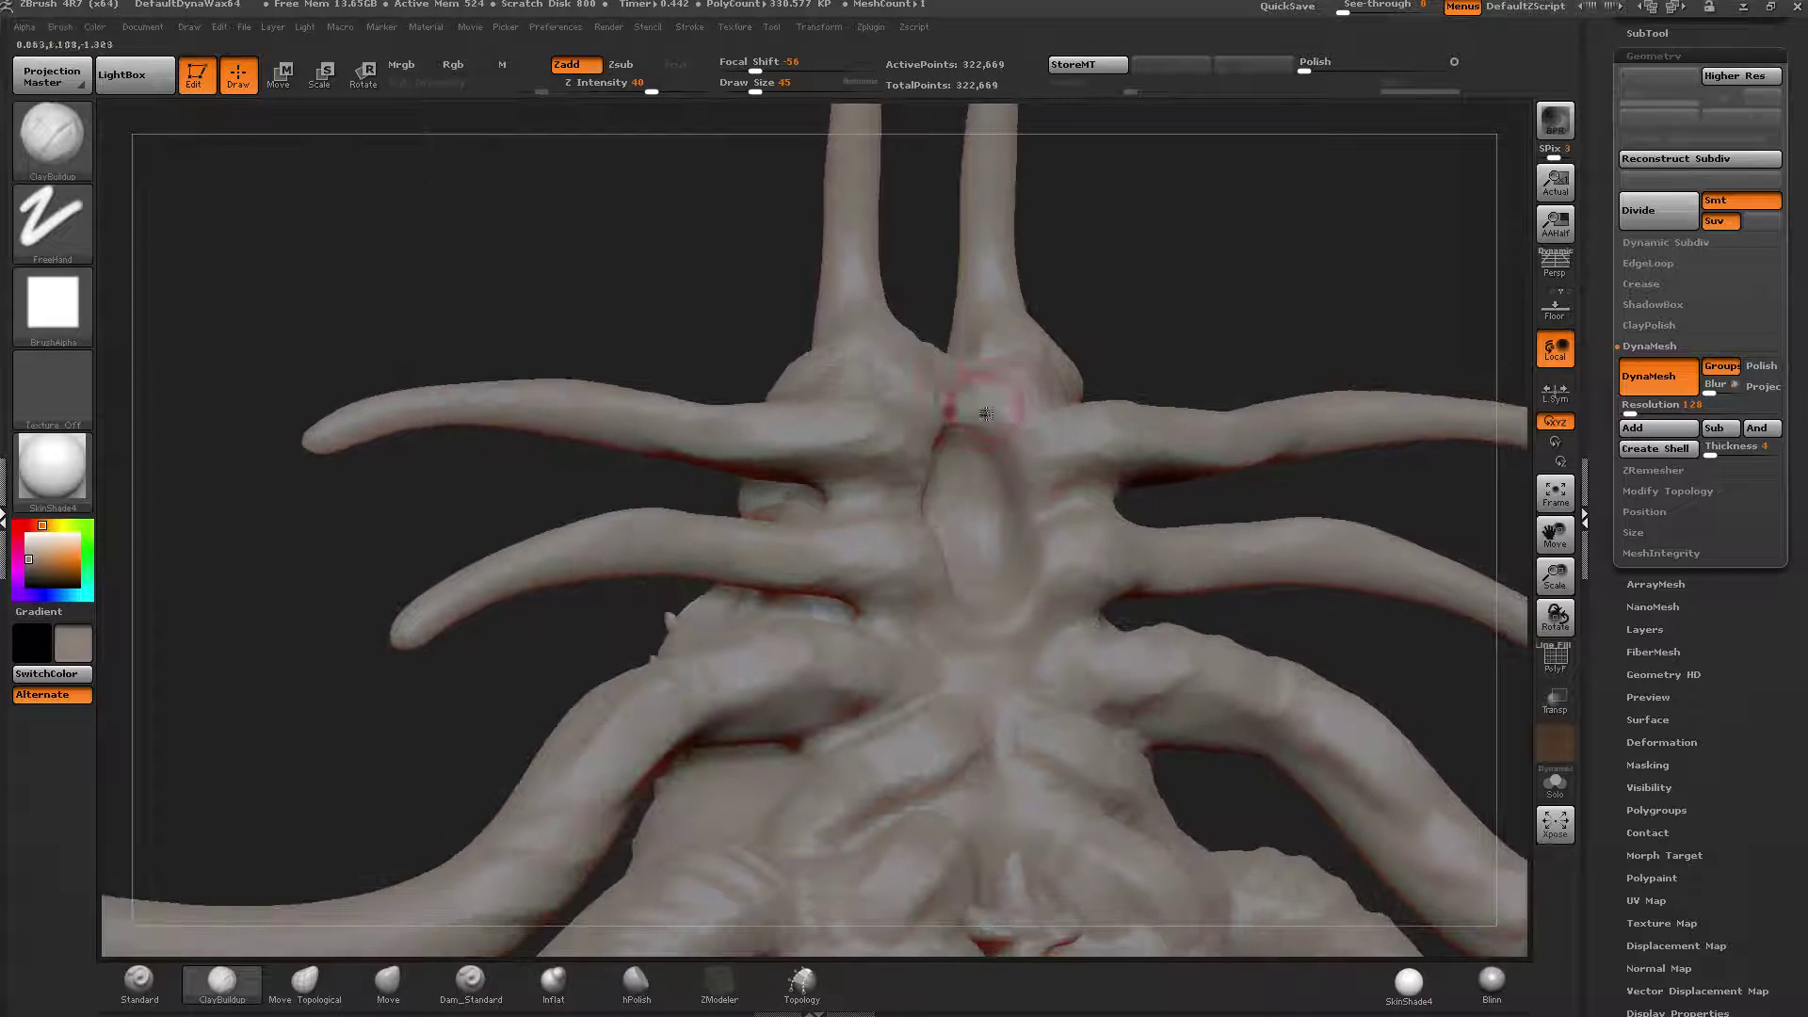
pyautogui.moveTo(979, 424)
pyautogui.mouseDown()
pyautogui.moveTo(927, 476)
pyautogui.moveTo(921, 527)
pyautogui.moveTo(970, 638)
pyautogui.moveTo(1069, 546)
pyautogui.moveTo(1017, 416)
pyautogui.mouseUp()
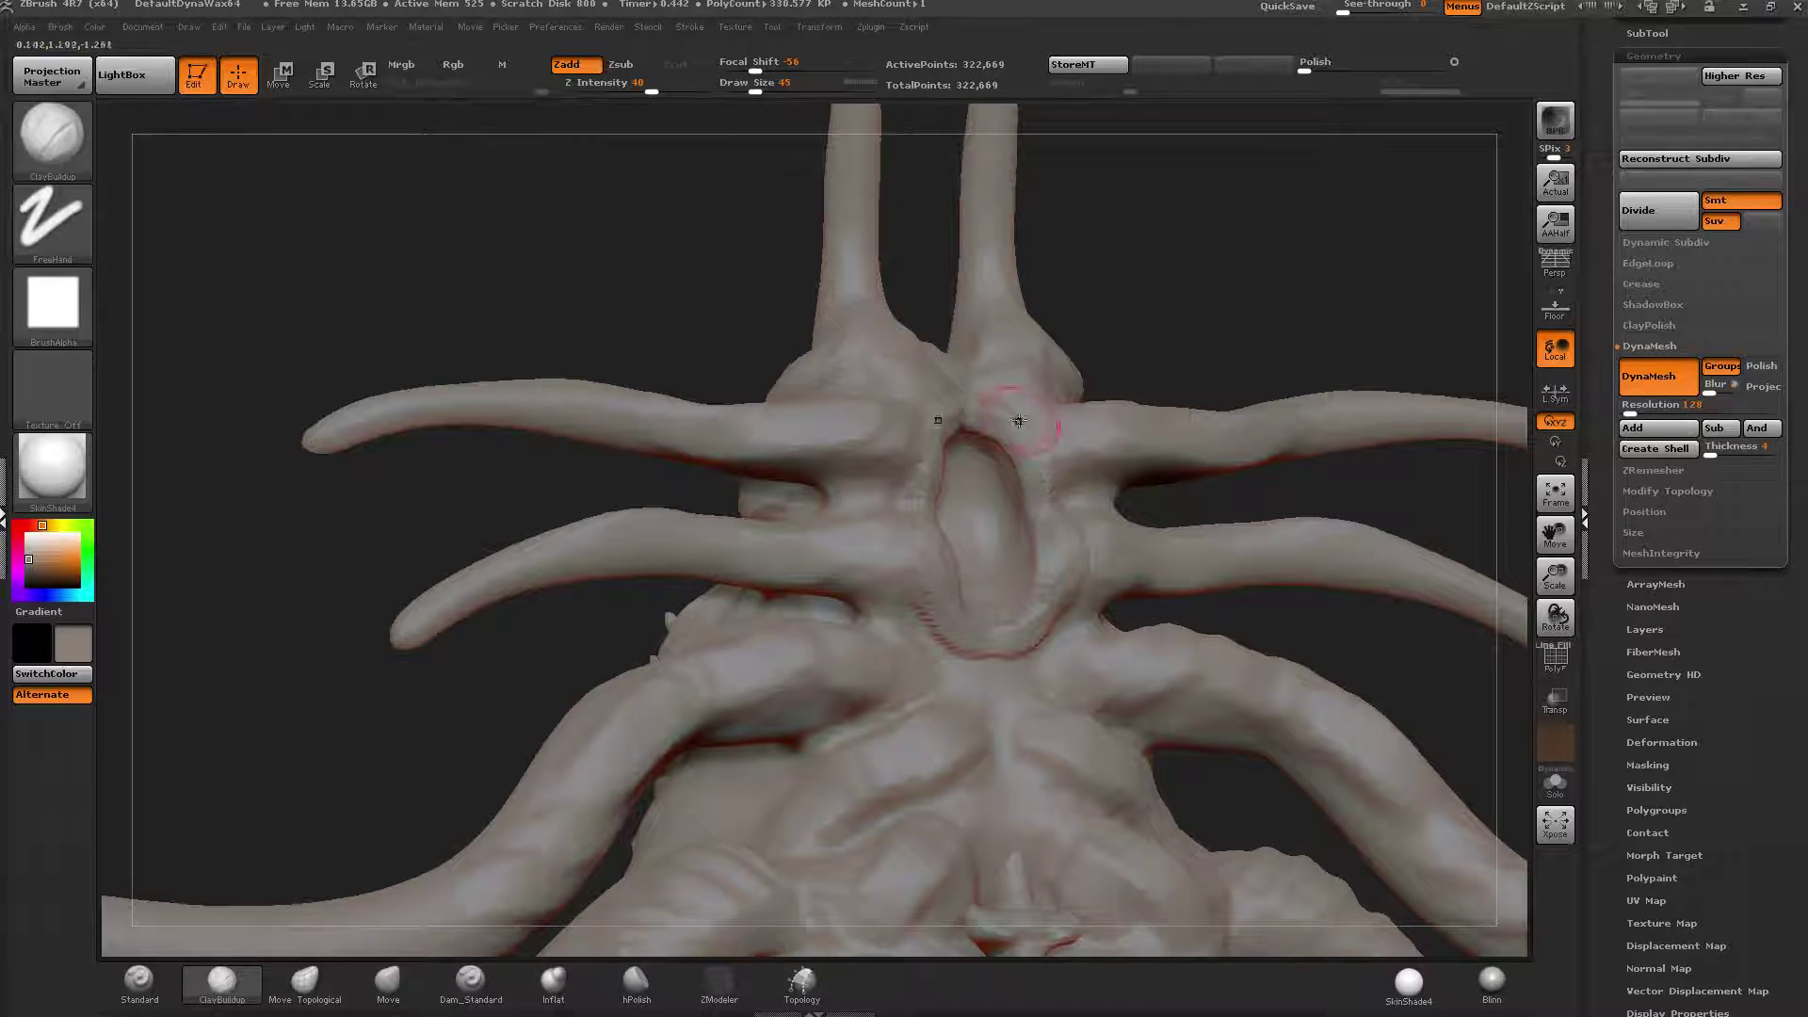
pyautogui.keyDown('shift'); pyautogui.moveTo(1017, 416); pyautogui.dragTo(1020, 412, button='right'); pyautogui.keyUp('shift')
pyautogui.moveTo(1017, 414)
pyautogui.keyDown('shift'); pyautogui.mouseDown()
pyautogui.moveTo(906, 538)
pyautogui.moveTo(962, 648)
pyautogui.moveTo(941, 447)
pyautogui.mouseUp(); pyautogui.keyUp('shift')
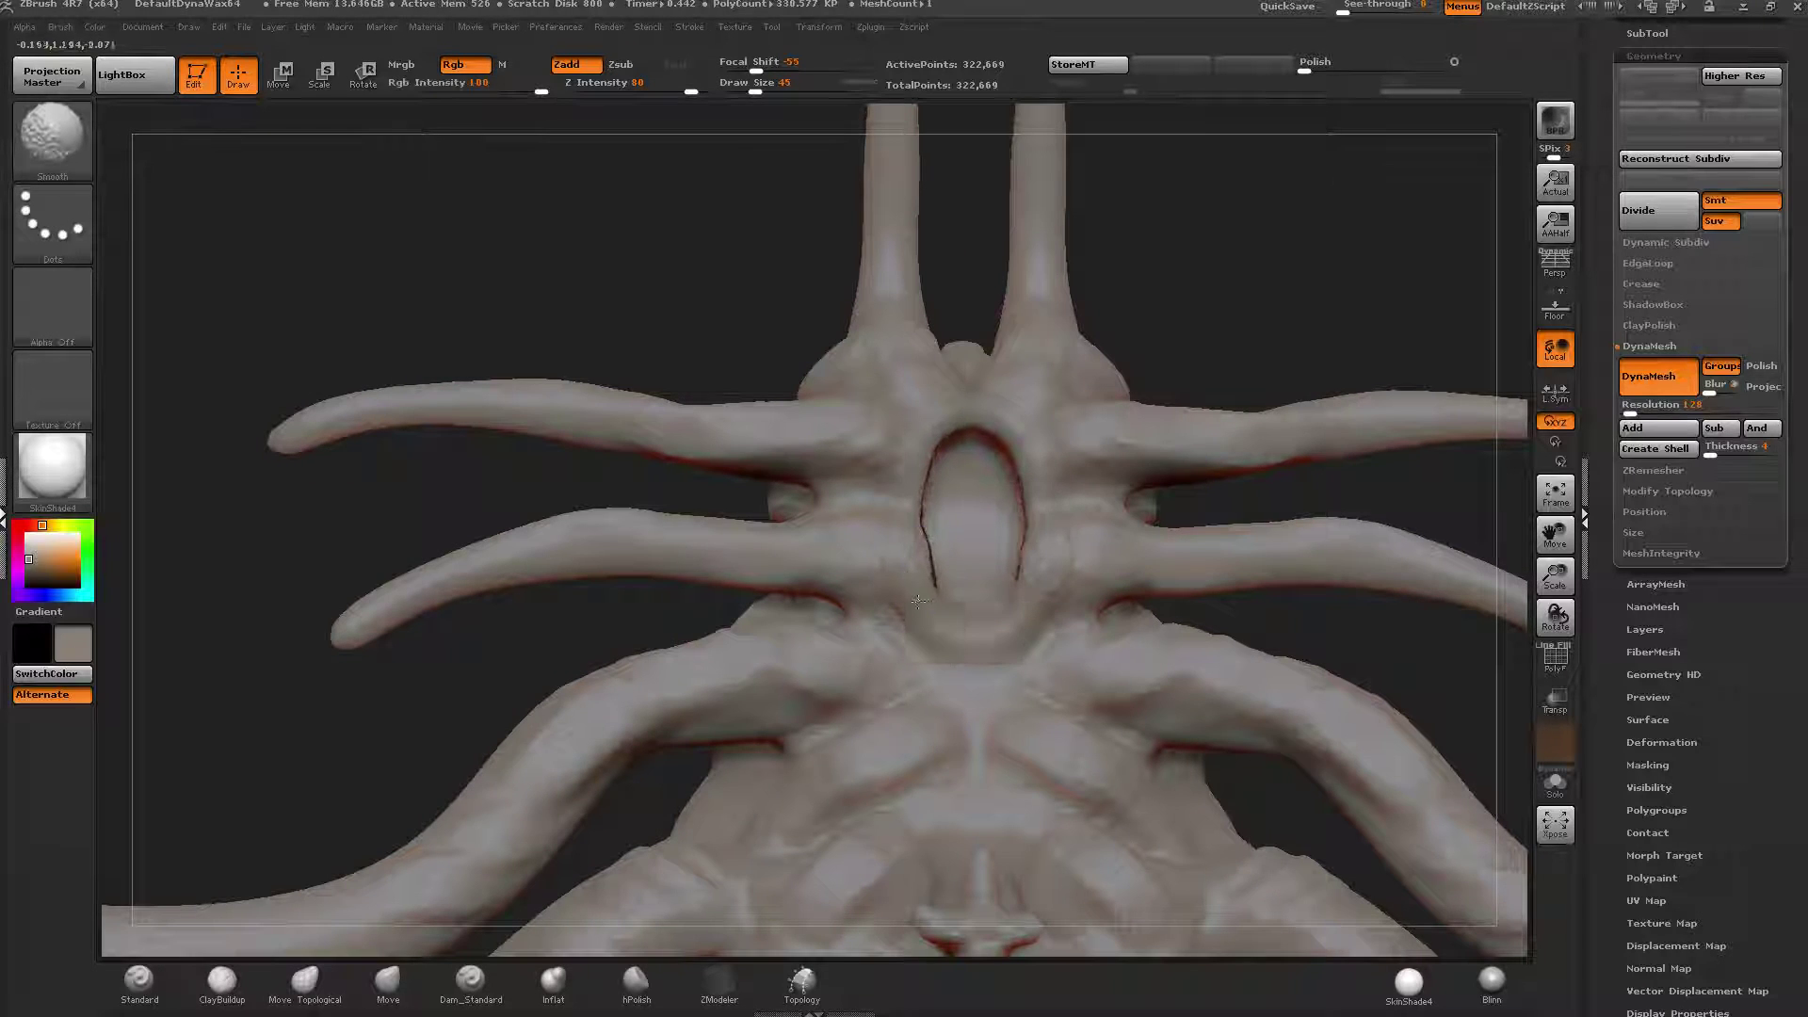
# Mask a ring around the mouth's edge at draw size 28, invert the mask, and pull the ring outward with the Move transpose tool.
pyautogui.moveTo(757, 85); pyautogui.dragTo(747, 85)
pyautogui.moveTo(956, 393)
pyautogui.keyDown('ctrl'); pyautogui.mouseDown()
pyautogui.moveTo(909, 507)
pyautogui.moveTo(932, 622)
pyautogui.moveTo(1036, 529)
pyautogui.moveTo(1008, 414)
pyautogui.mouseUp(); pyautogui.keyUp('ctrl')
pyautogui.keyDown('ctrl'); pyautogui.click(1244, 300); pyautogui.keyUp('ctrl')
pyautogui.moveTo(1245, 300); pyautogui.dragTo(1214, 411)
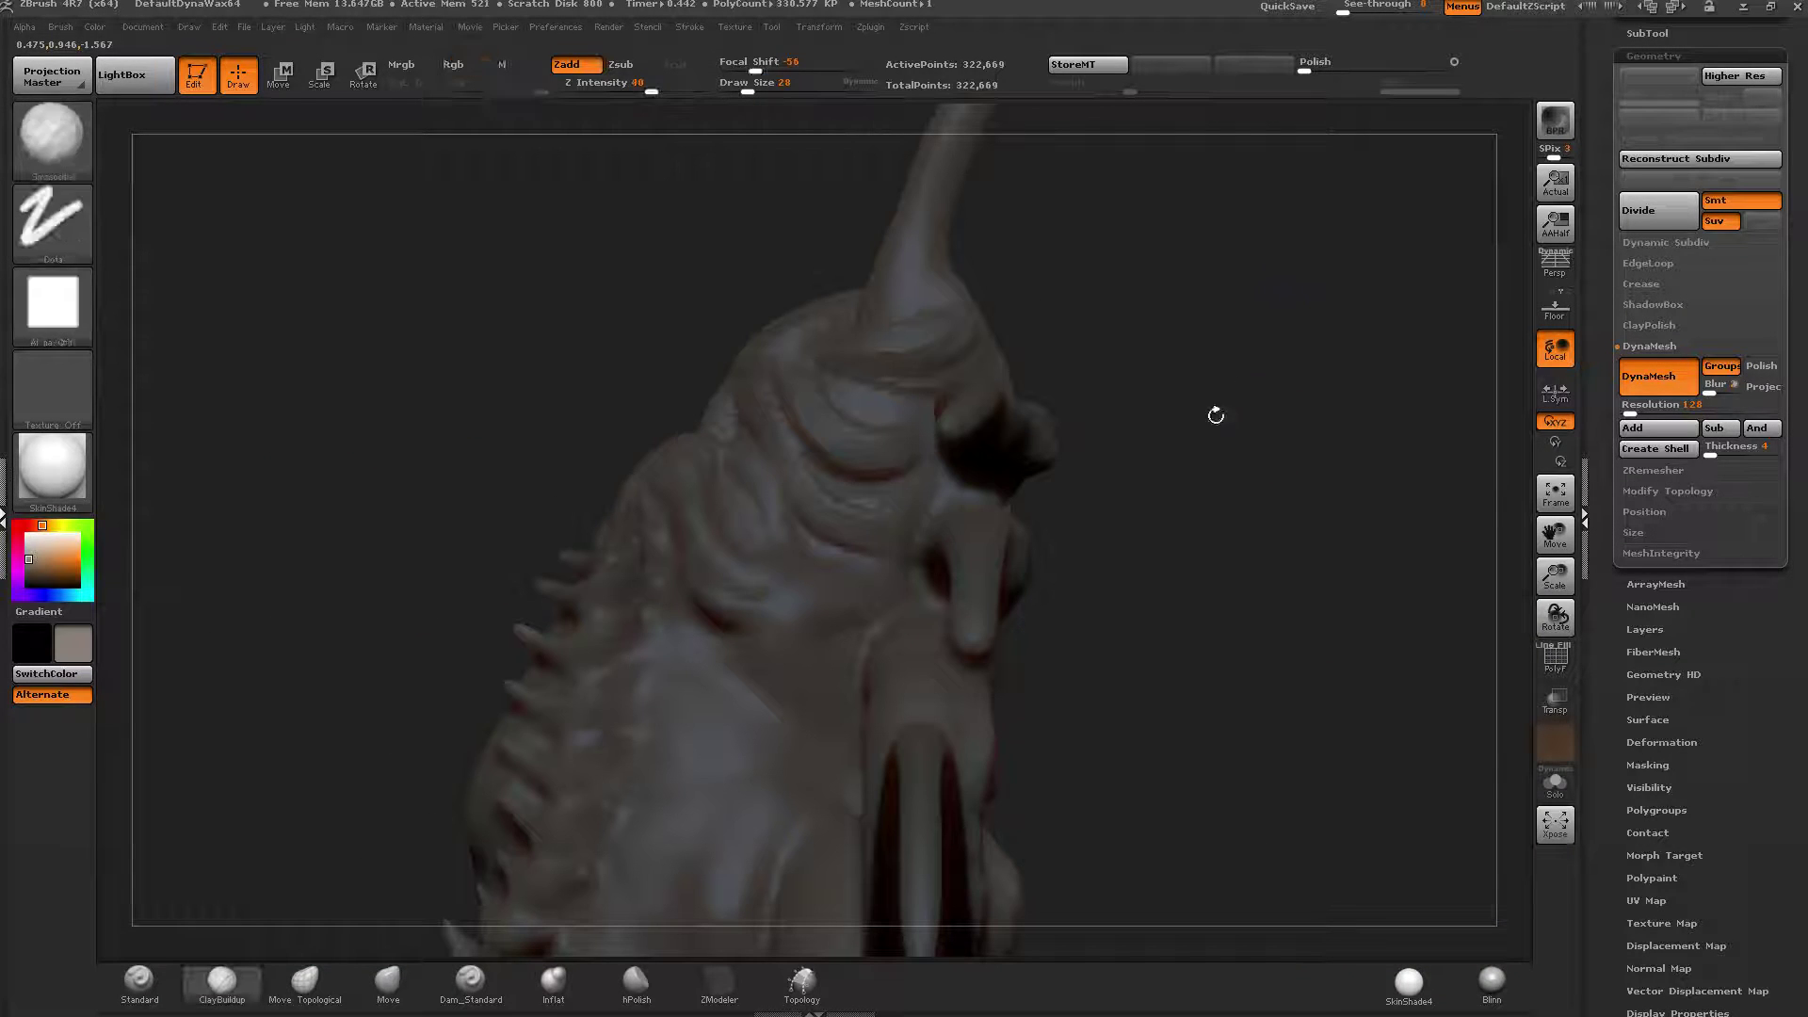
pyautogui.press('w')
pyautogui.moveTo(997, 490)
pyautogui.mouseDown()
pyautogui.moveTo(1120, 488)
pyautogui.moveTo(950, 414)
pyautogui.mouseUp()
pyautogui.press('q')
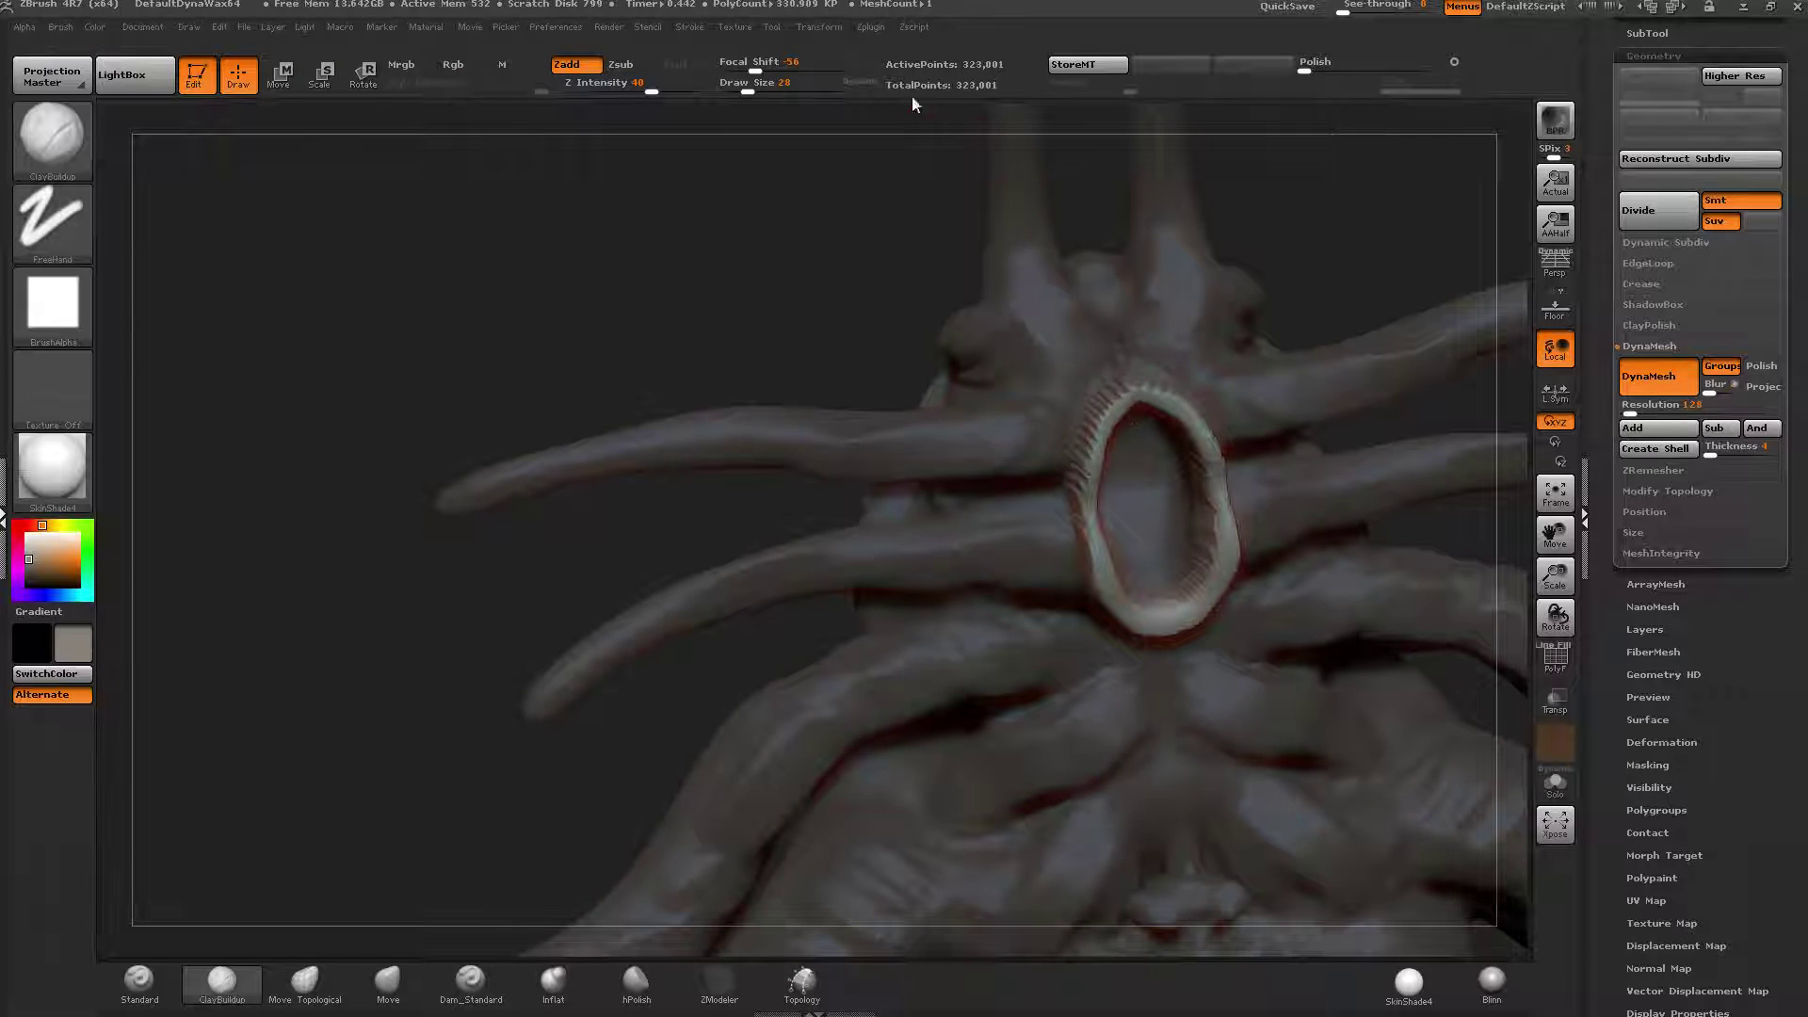
# Smooth the pulled mouth ring at draw size 72, remesh the model with DynaMesh, and smooth the stretched mouth walls.
pyautogui.moveTo(748, 87); pyautogui.dragTo(763, 88)
pyautogui.moveTo(1209, 447)
pyautogui.keyDown('shift'); pyautogui.mouseDown()
pyautogui.moveTo(1177, 395)
pyautogui.moveTo(1136, 387)
pyautogui.mouseUp(); pyautogui.keyUp('shift')
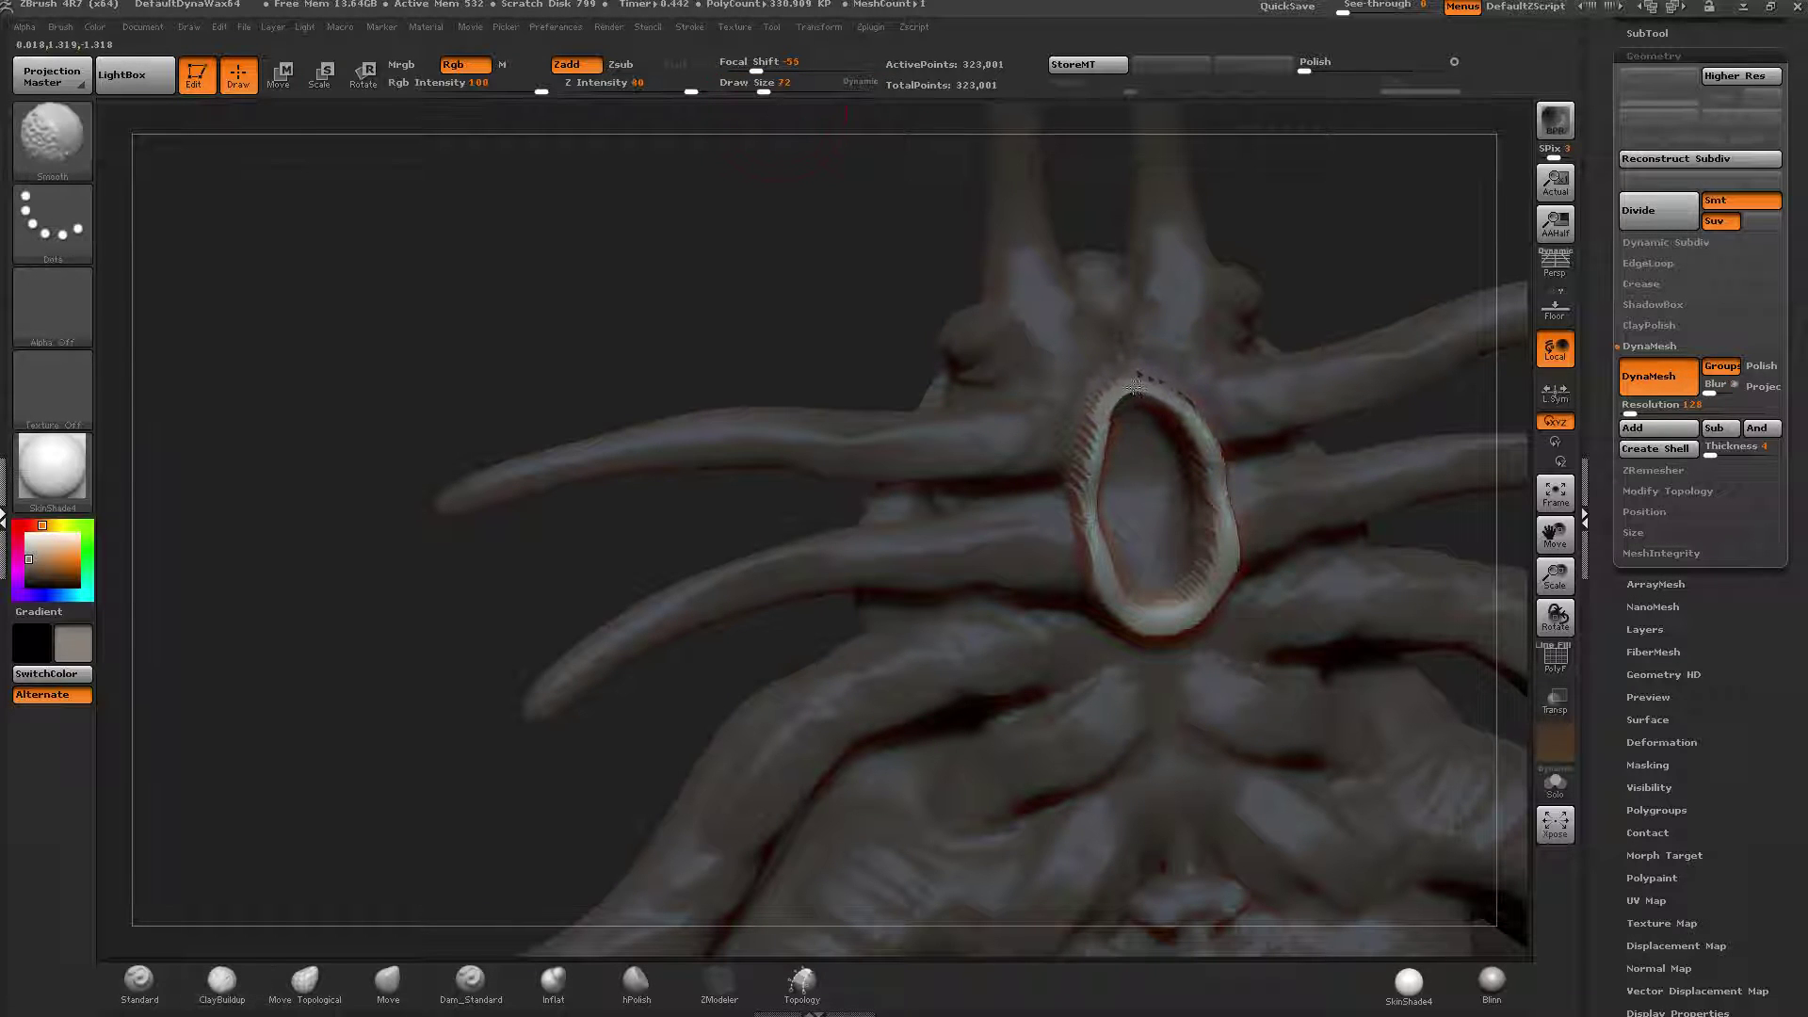
pyautogui.keyDown('shift'); pyautogui.moveTo(1184, 595); pyautogui.dragTo(1147, 620); pyautogui.keyUp('shift')
pyautogui.moveTo(1167, 612); pyautogui.dragTo(1026, 622, button='right')
pyautogui.keyDown('ctrl'); pyautogui.moveTo(550, 569); pyautogui.dragTo(517, 608); pyautogui.keyUp('ctrl')
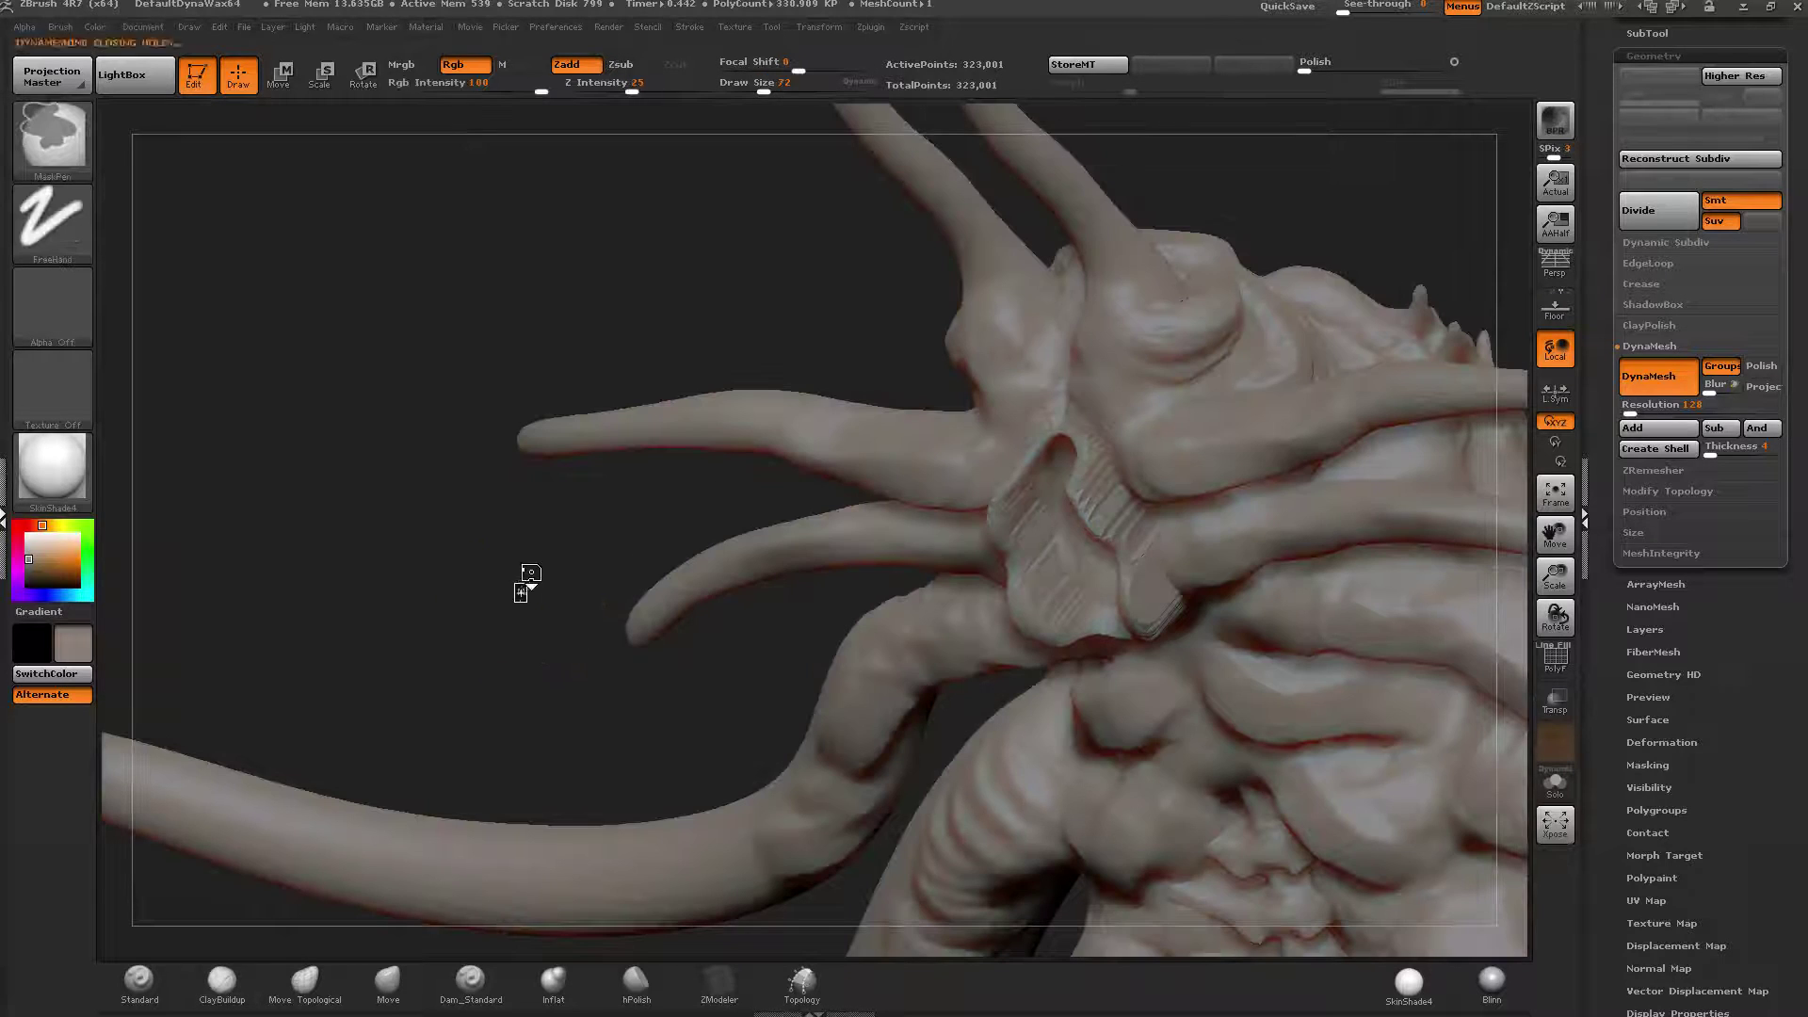
pyautogui.moveTo(1078, 484)
pyautogui.keyDown('shift'); pyautogui.mouseDown()
pyautogui.moveTo(1151, 595)
pyautogui.moveTo(1097, 626)
pyautogui.mouseUp(); pyautogui.keyUp('shift')
pyautogui.moveTo(829, 650)
pyautogui.mouseDown(button='right')
pyautogui.moveTo(942, 664)
pyautogui.moveTo(956, 626)
pyautogui.mouseUp(button='right')
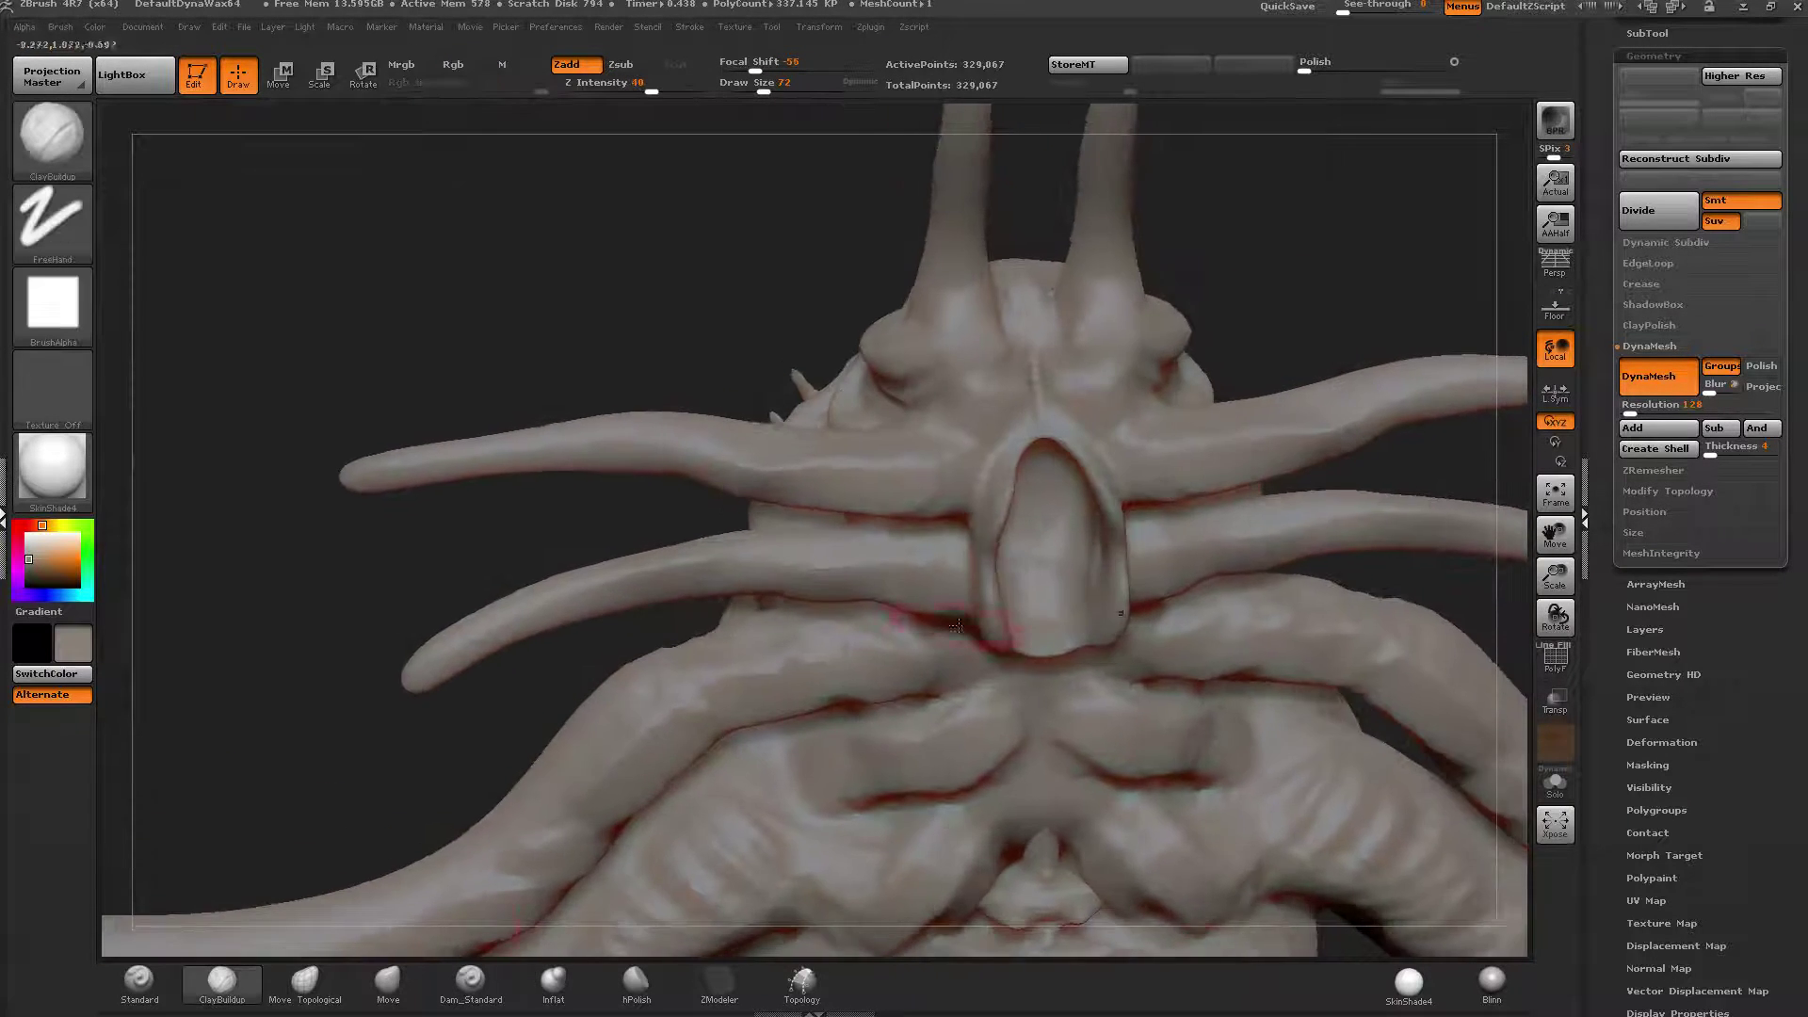
# Pull the rims of the mouth opening inward with the Move brush to narrow it to a pointed slit.
pyautogui.click(385, 982)
pyautogui.moveTo(1098, 493)
pyautogui.mouseDown()
pyautogui.moveTo(1070, 494)
pyautogui.moveTo(1068, 452)
pyautogui.mouseUp()
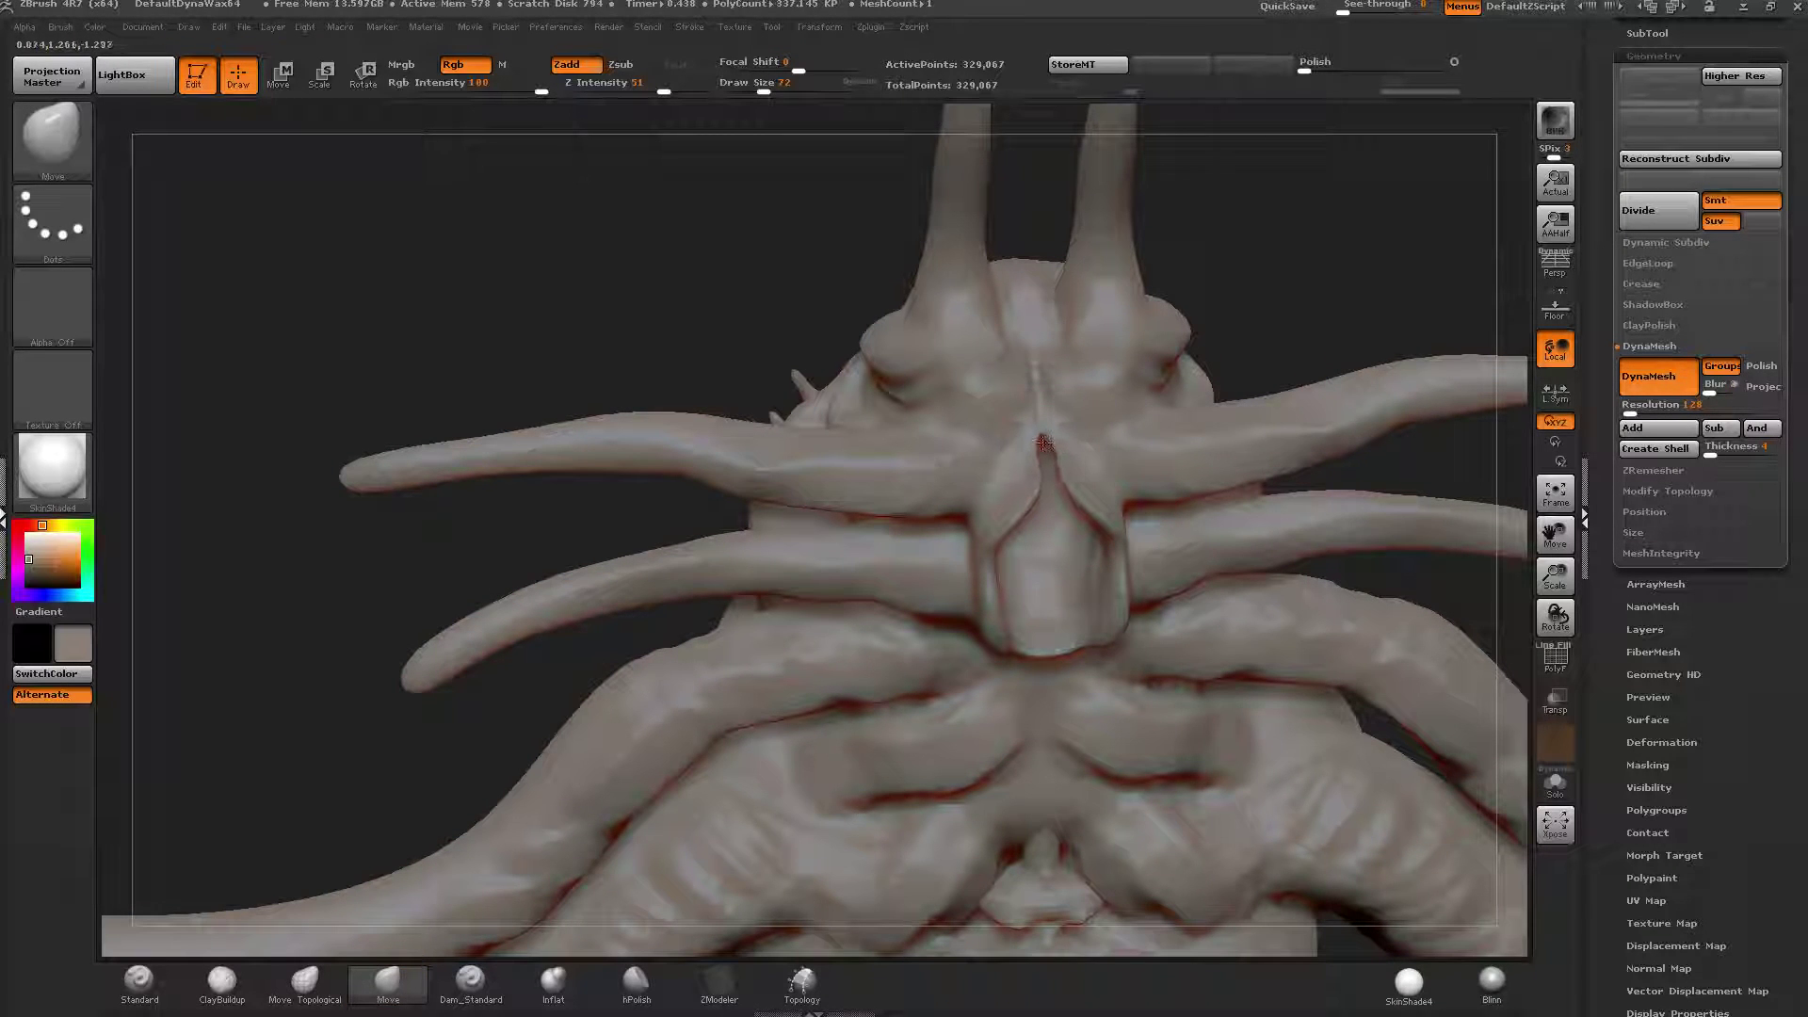
pyautogui.moveTo(999, 535); pyautogui.dragTo(1010, 578)
pyautogui.moveTo(1003, 565); pyautogui.dragTo(1008, 654, button='right')
pyautogui.moveTo(1003, 648); pyautogui.dragTo(1018, 646)
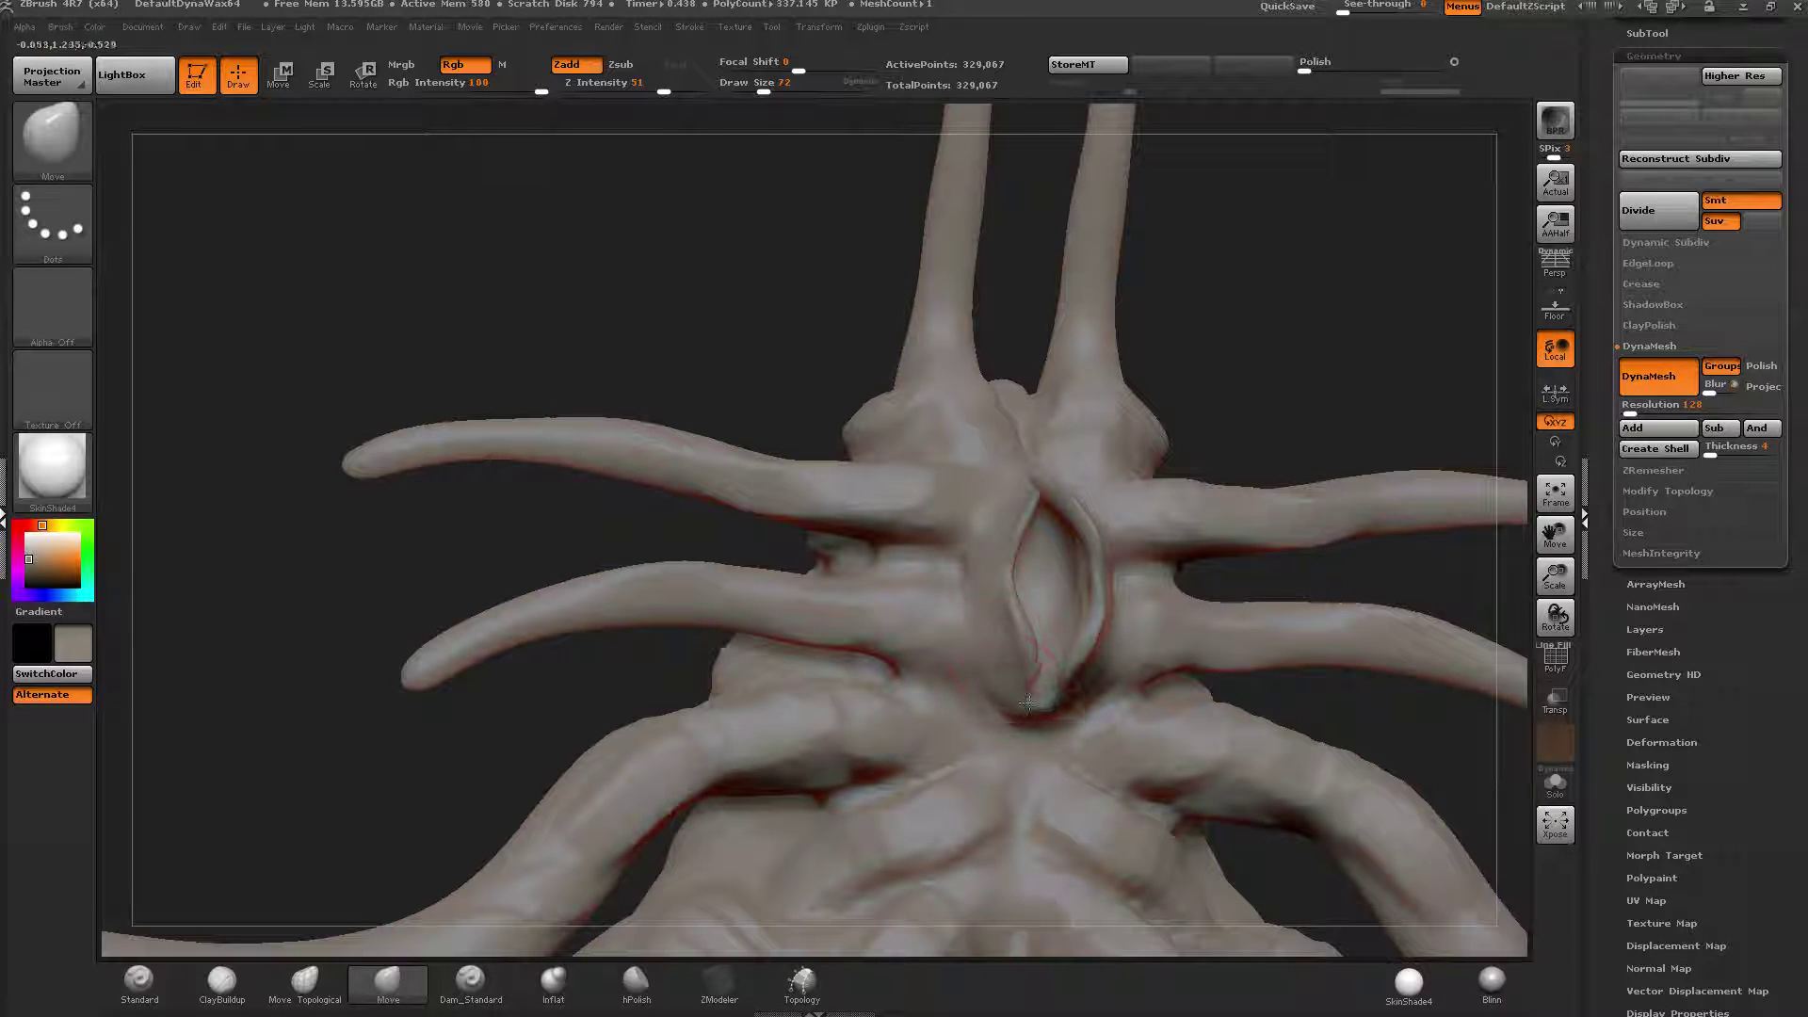
pyautogui.press('shift')
# Push the protruding lip edges up towards the head in side view with the Move brush.
pyautogui.moveTo(969, 606)
pyautogui.mouseDown(button='right')
pyautogui.moveTo(1017, 678)
pyautogui.moveTo(940, 622)
pyautogui.mouseUp(button='right')
pyautogui.moveTo(1059, 549); pyautogui.dragTo(1119, 506, button='right')
pyautogui.moveTo(1119, 507)
pyautogui.mouseDown()
pyautogui.moveTo(1177, 512)
pyautogui.moveTo(1221, 474)
pyautogui.mouseUp()
pyautogui.moveTo(1179, 555)
pyautogui.mouseDown()
pyautogui.moveTo(1121, 541)
pyautogui.moveTo(1137, 517)
pyautogui.mouseUp()
pyautogui.moveTo(1144, 530)
pyautogui.mouseDown(button='right')
pyautogui.moveTo(1092, 584)
pyautogui.moveTo(1045, 563)
pyautogui.mouseUp(button='right')
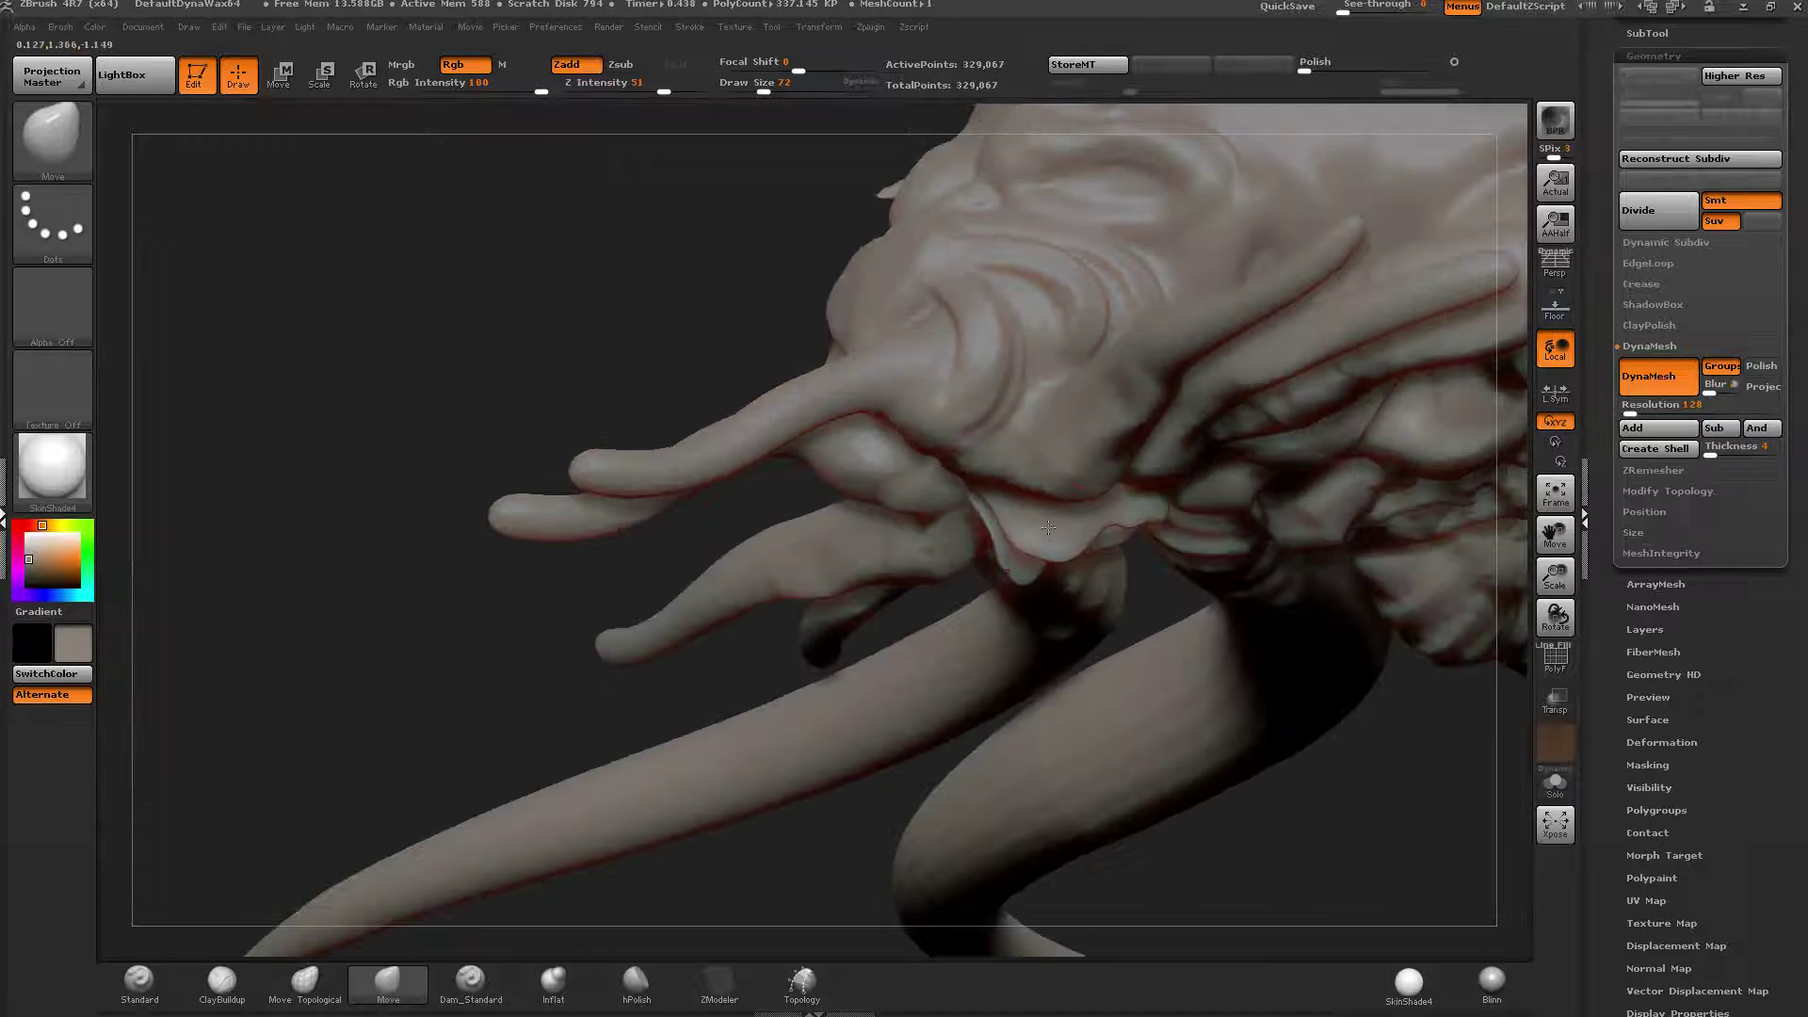
pyautogui.moveTo(1045, 556)
pyautogui.mouseDown()
pyautogui.moveTo(1058, 518)
pyautogui.moveTo(1008, 516)
pyautogui.moveTo(1089, 514)
pyautogui.mouseUp()
pyautogui.moveTo(1092, 527)
pyautogui.mouseDown(button='right')
pyautogui.moveTo(603, 833)
pyautogui.moveTo(715, 781)
pyautogui.moveTo(1022, 529)
pyautogui.mouseUp(button='right')
# Thicken the mouth lips with the Inflat brush and remesh the model with DynaMesh.
pyautogui.click(573, 987)
pyautogui.keyDown('ctrl'); pyautogui.moveTo(1307, 381); pyautogui.dragTo(1354, 322); pyautogui.keyUp('ctrl')
pyautogui.keyDown('ctrl'); pyautogui.moveTo(1194, 391); pyautogui.dragTo(1245, 388); pyautogui.keyUp('ctrl')
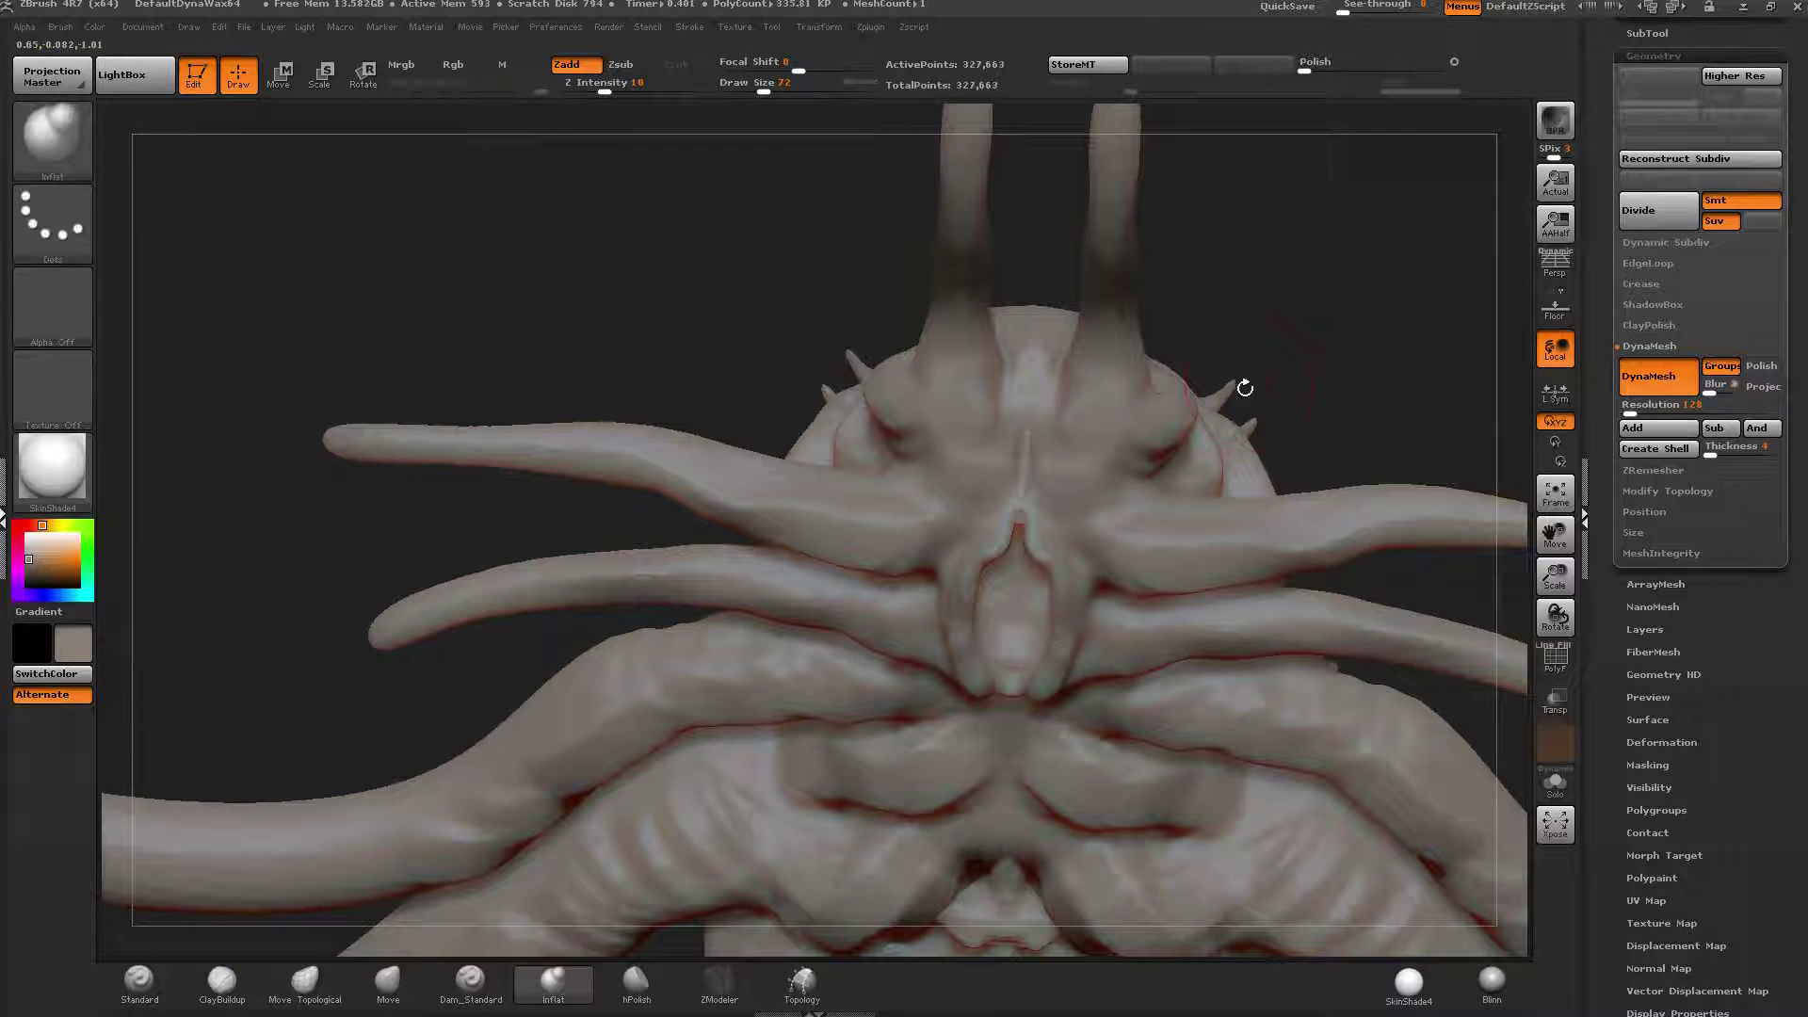
pyautogui.moveTo(1033, 492); pyautogui.dragTo(1017, 522, button='right')
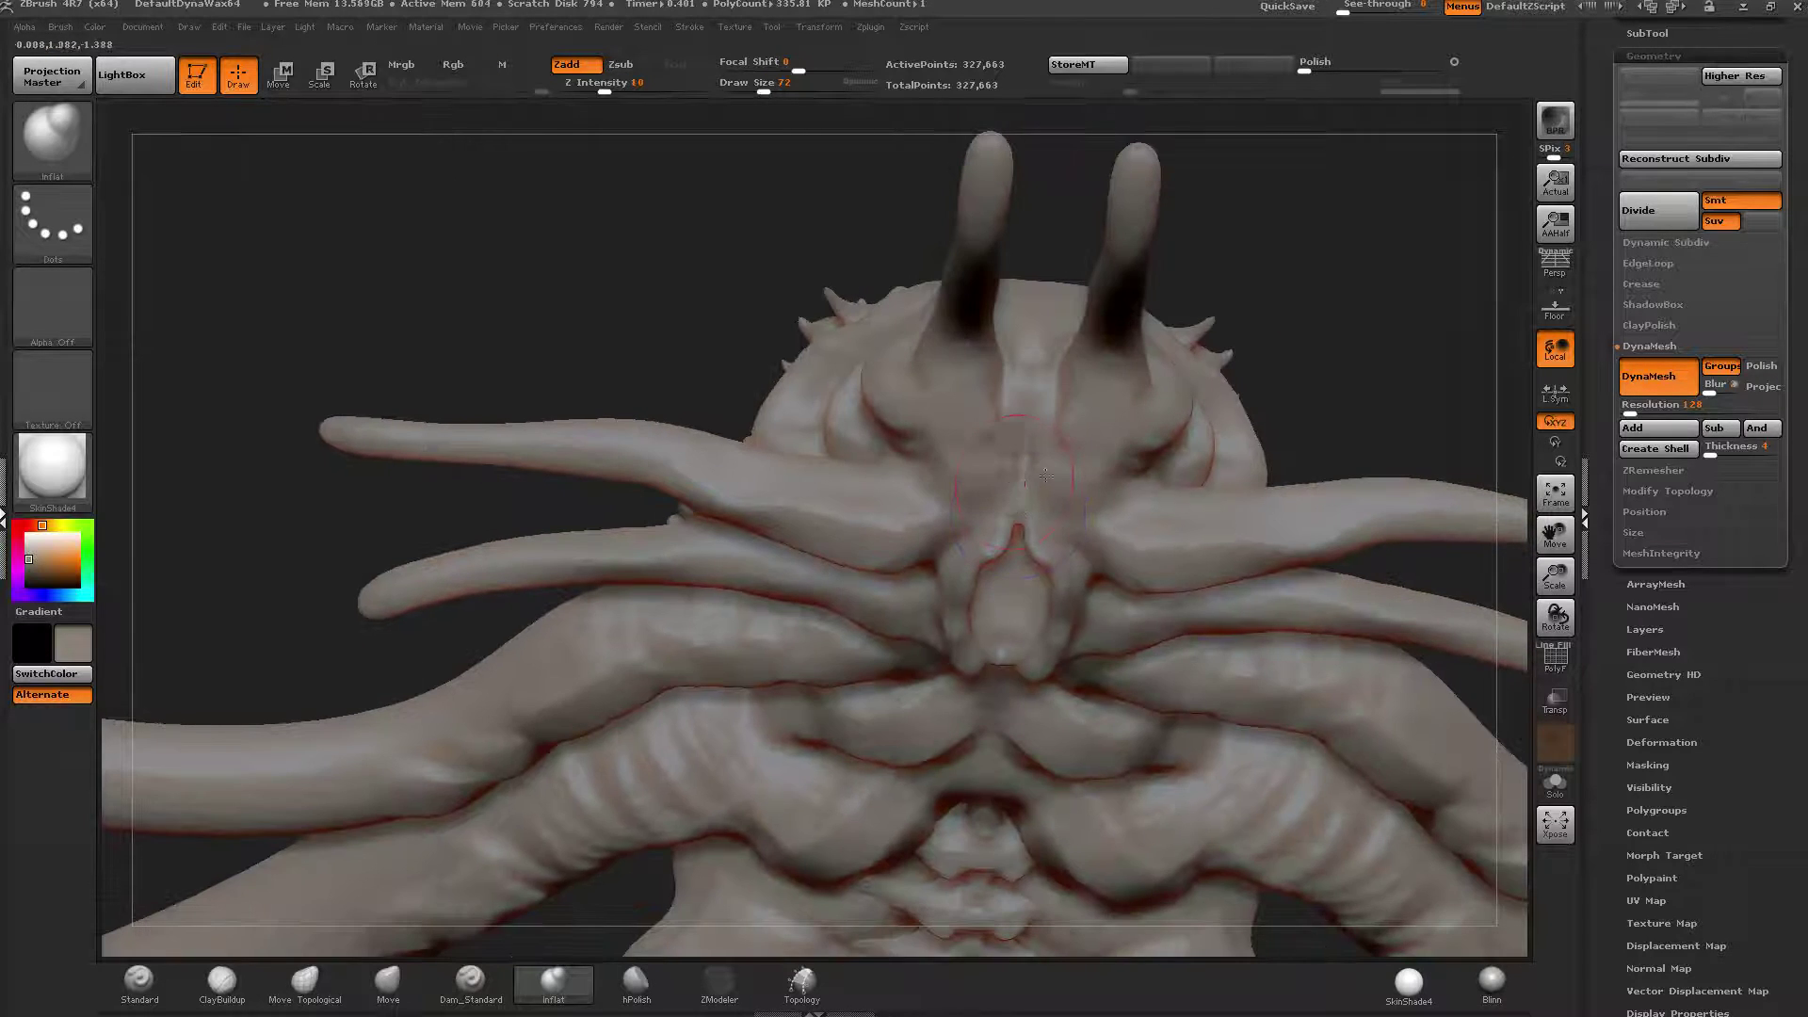
# Try inserting a mirrored pair of eyeballs into the main eye sockets with the InsertSphere brush at draw size 45.
pyautogui.moveTo(828, 518); pyautogui.dragTo(926, 502, button='right')
pyautogui.moveTo(868, 497); pyautogui.dragTo(1216, 603, button='right')
pyautogui.keyDown('alt'); pyautogui.moveTo(1216, 603); pyautogui.dragTo(1105, 595, button='right'); pyautogui.keyUp('alt')
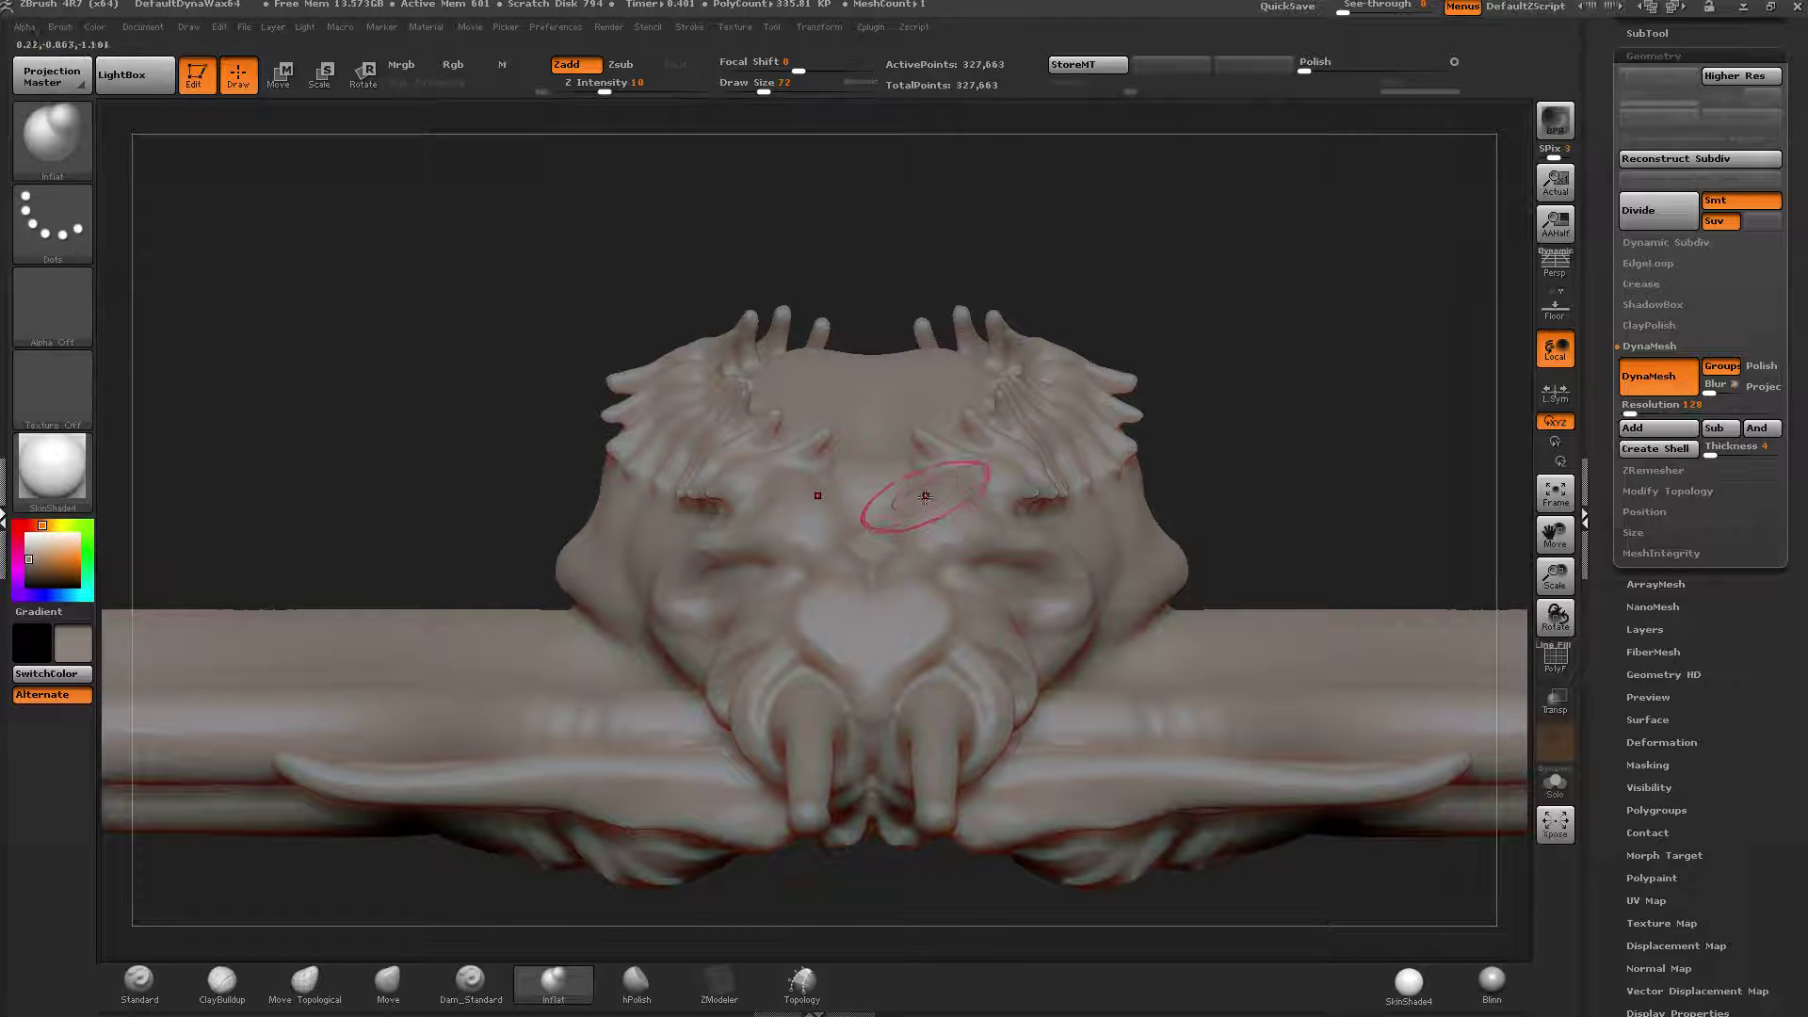
pyautogui.moveTo(925, 497)
pyautogui.mouseDown(button='right')
pyautogui.moveTo(951, 555)
pyautogui.moveTo(847, 527)
pyautogui.moveTo(989, 484)
pyautogui.moveTo(929, 516)
pyautogui.moveTo(928, 452)
pyautogui.moveTo(932, 471)
pyautogui.moveTo(1026, 459)
pyautogui.moveTo(600, 728)
pyautogui.mouseUp(button='right')
pyautogui.click(200, 1000)
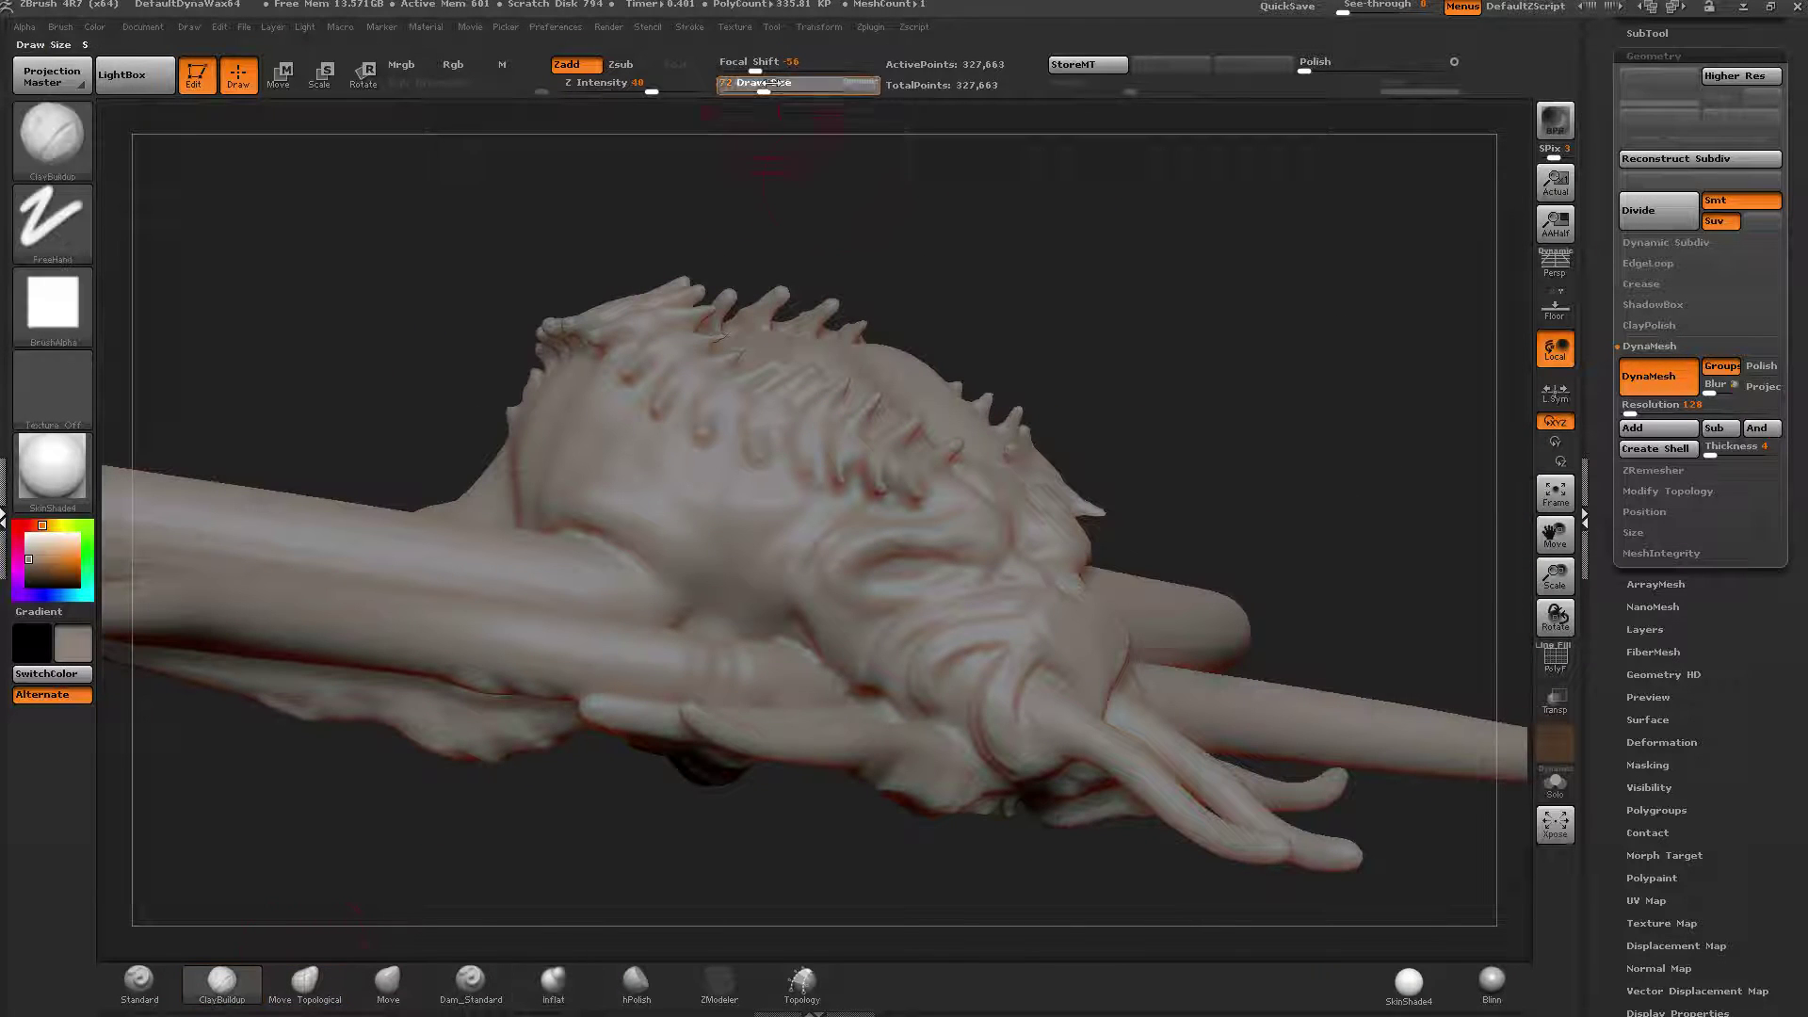
pyautogui.moveTo(803, 270)
pyautogui.mouseDown(button='right')
pyautogui.moveTo(918, 568)
pyautogui.moveTo(956, 585)
pyautogui.mouseUp(button='right')
pyautogui.press('b')
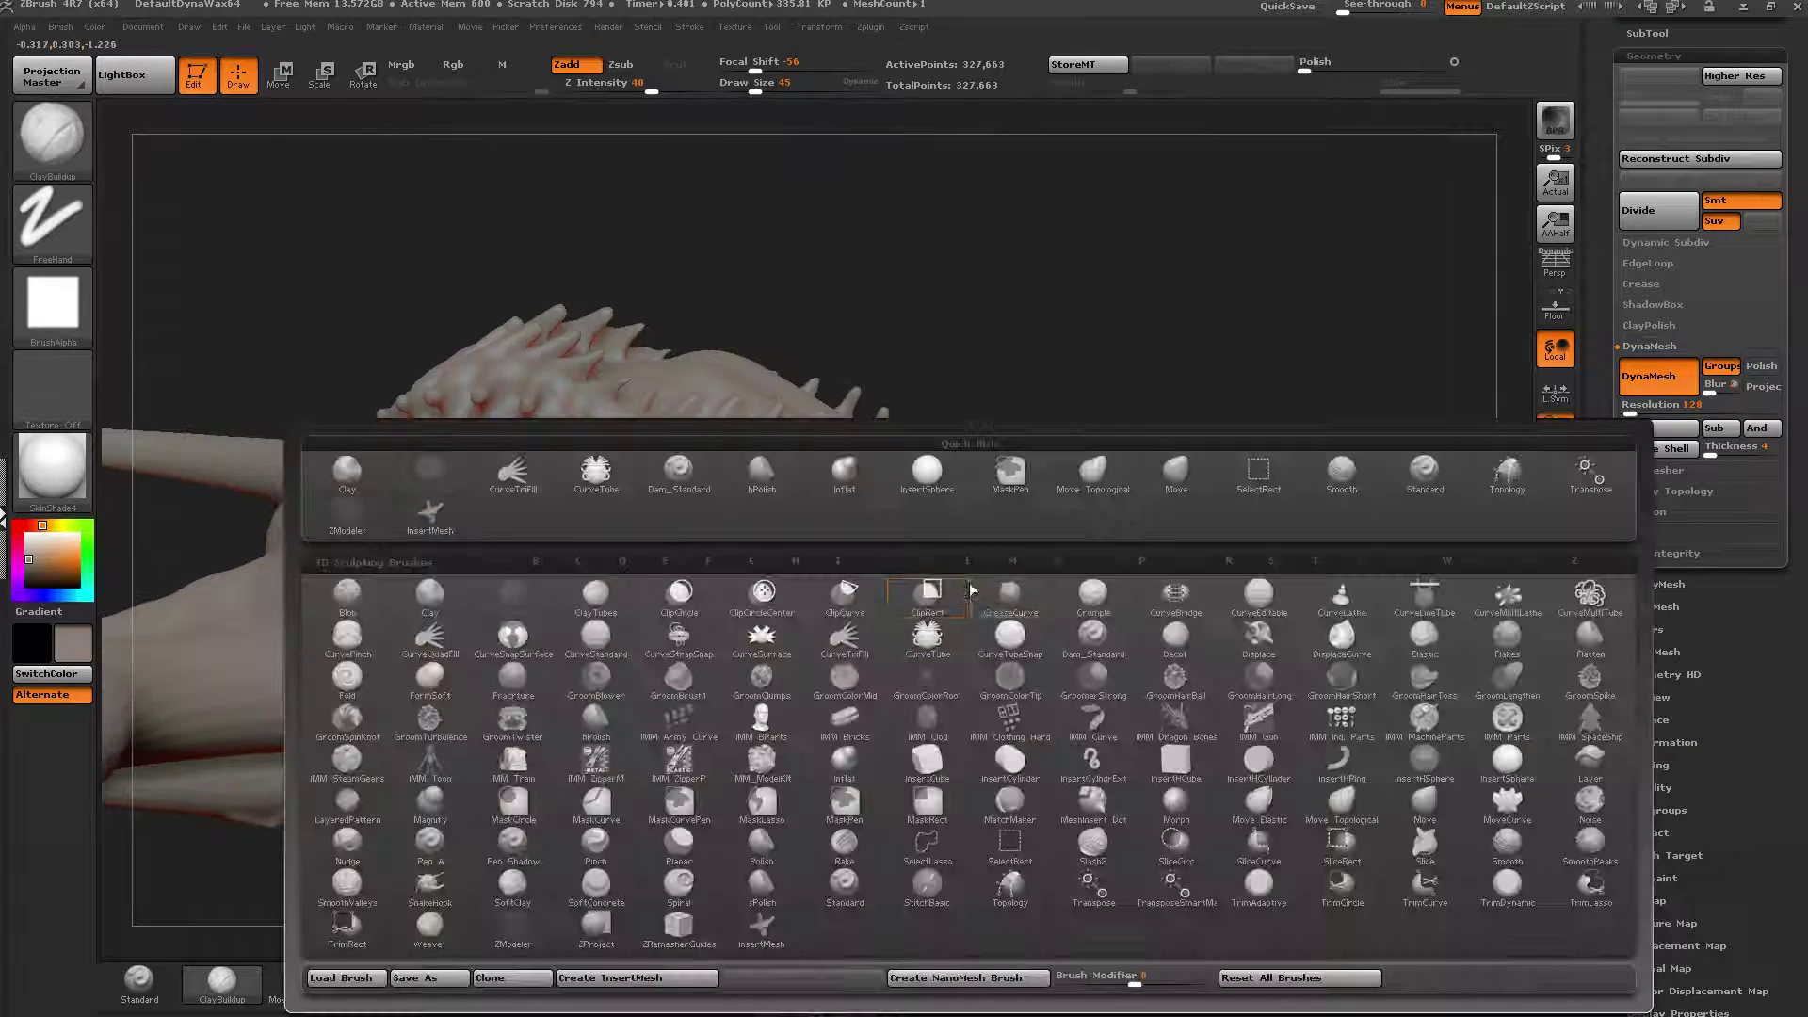
pyautogui.click(1509, 762)
pyautogui.moveTo(1159, 678); pyautogui.dragTo(894, 572, button='right')
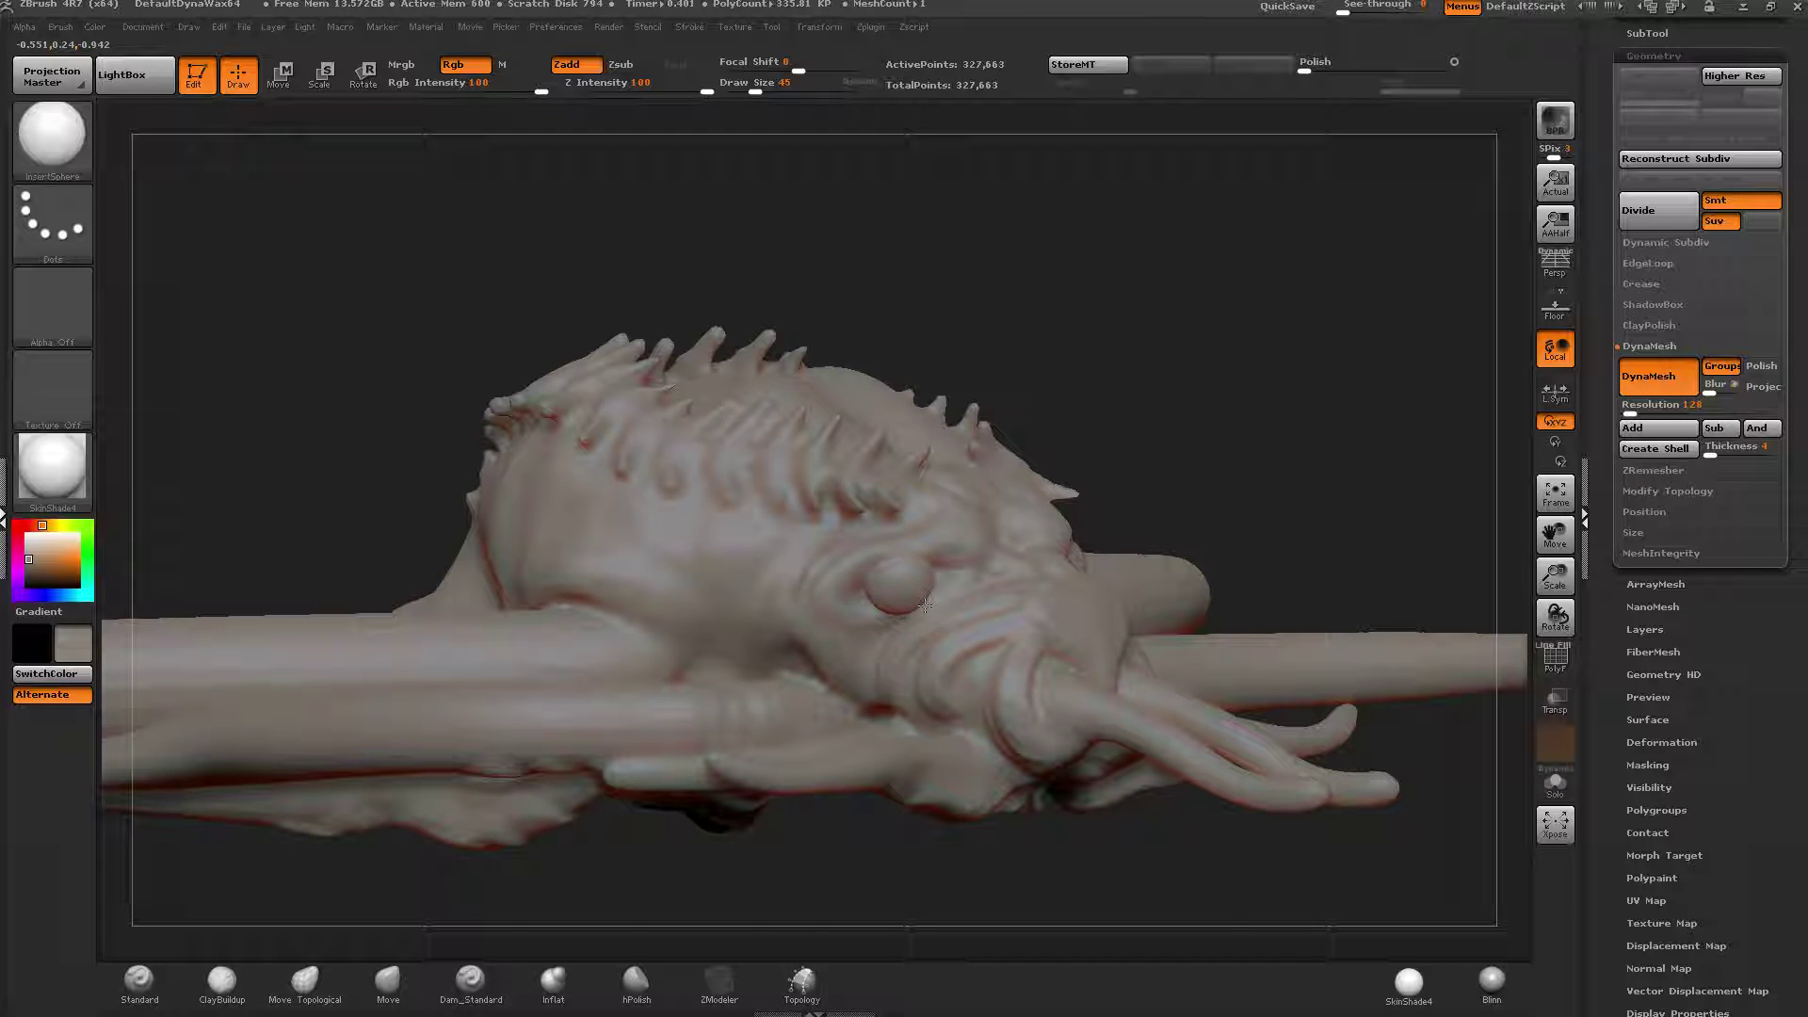
pyautogui.moveTo(924, 605); pyautogui.dragTo(926, 609)
pyautogui.moveTo(1115, 464)
pyautogui.mouseDown()
pyautogui.moveTo(782, 466)
pyautogui.moveTo(1154, 444)
pyautogui.moveTo(1021, 534)
pyautogui.moveTo(1032, 456)
pyautogui.moveTo(1019, 515)
pyautogui.mouseUp()
# Undo the inserted eye spheres and set the draw size to 17.
pyautogui.moveTo(755, 89); pyautogui.dragTo(741, 88)
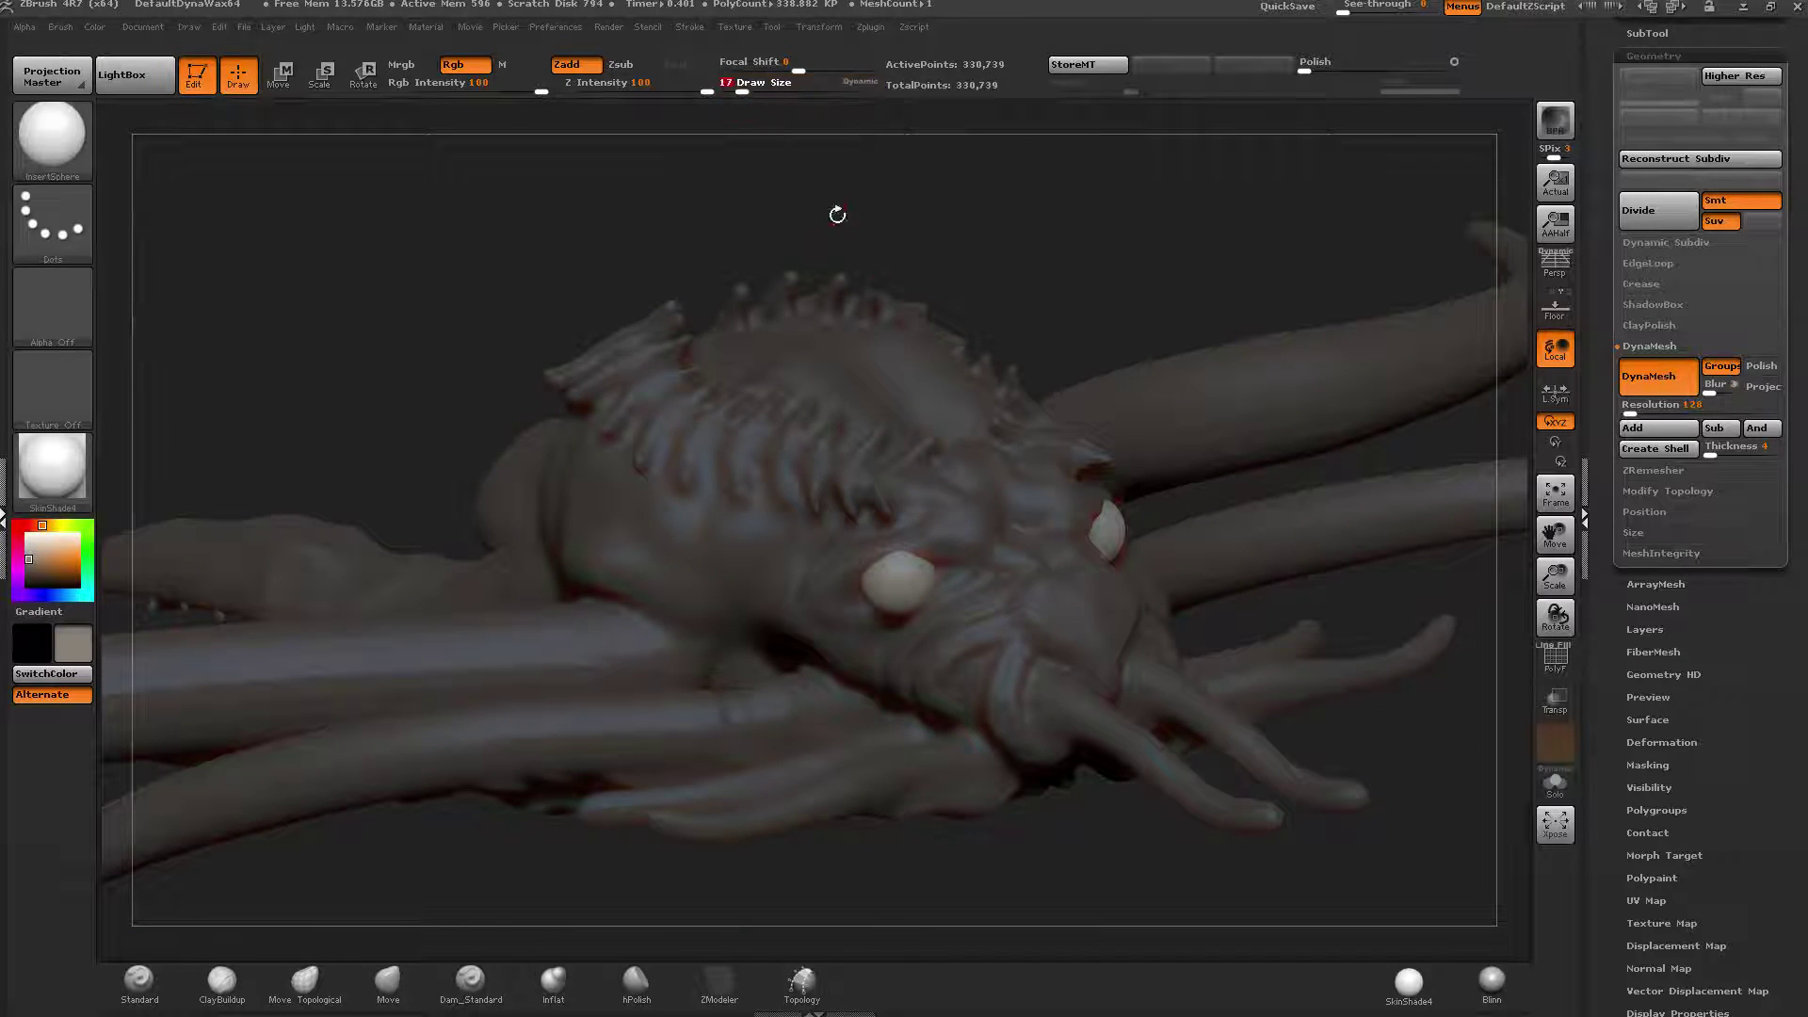
pyautogui.moveTo(1040, 414); pyautogui.dragTo(1074, 499, button='right')
pyautogui.hotkey('ctrl', 'z')
pyautogui.moveTo(946, 517); pyautogui.dragTo(927, 481, button='right')
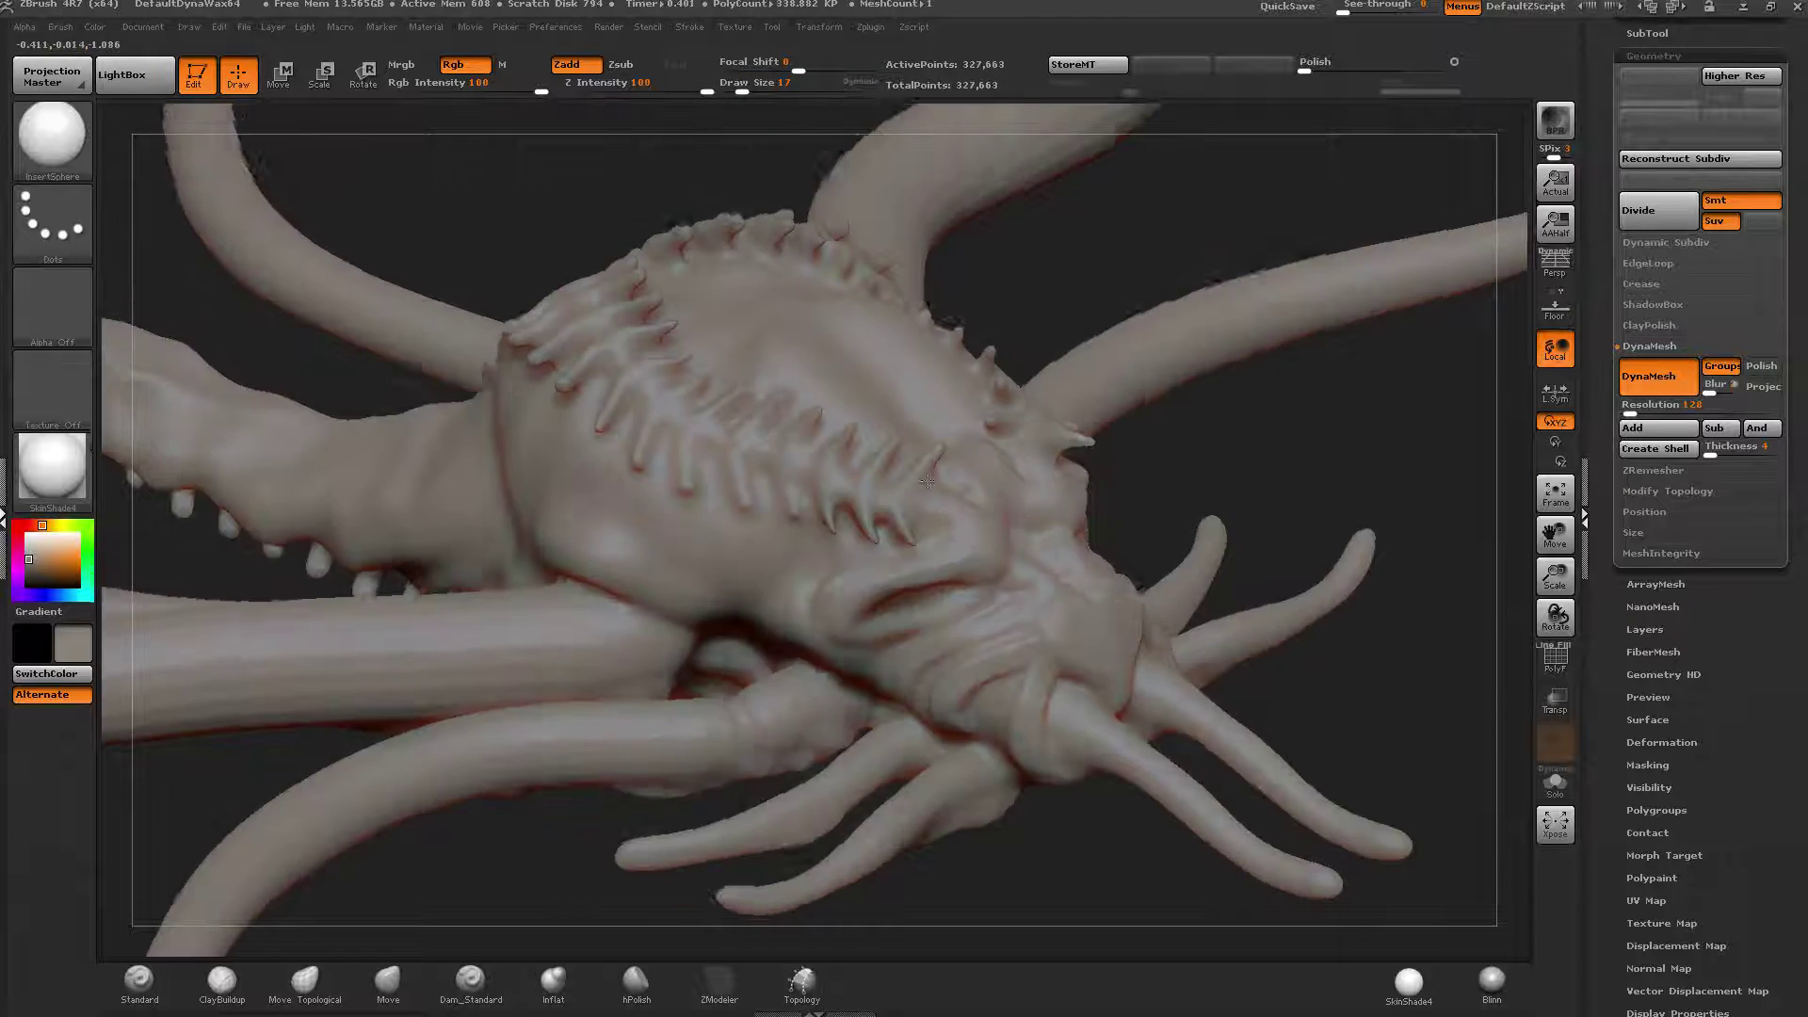
# Insert three mirrored pairs of spheres as eyes: in the main sockets, on the inner brow, and at the top of the snout.
pyautogui.moveTo(927, 481); pyautogui.dragTo(928, 607)
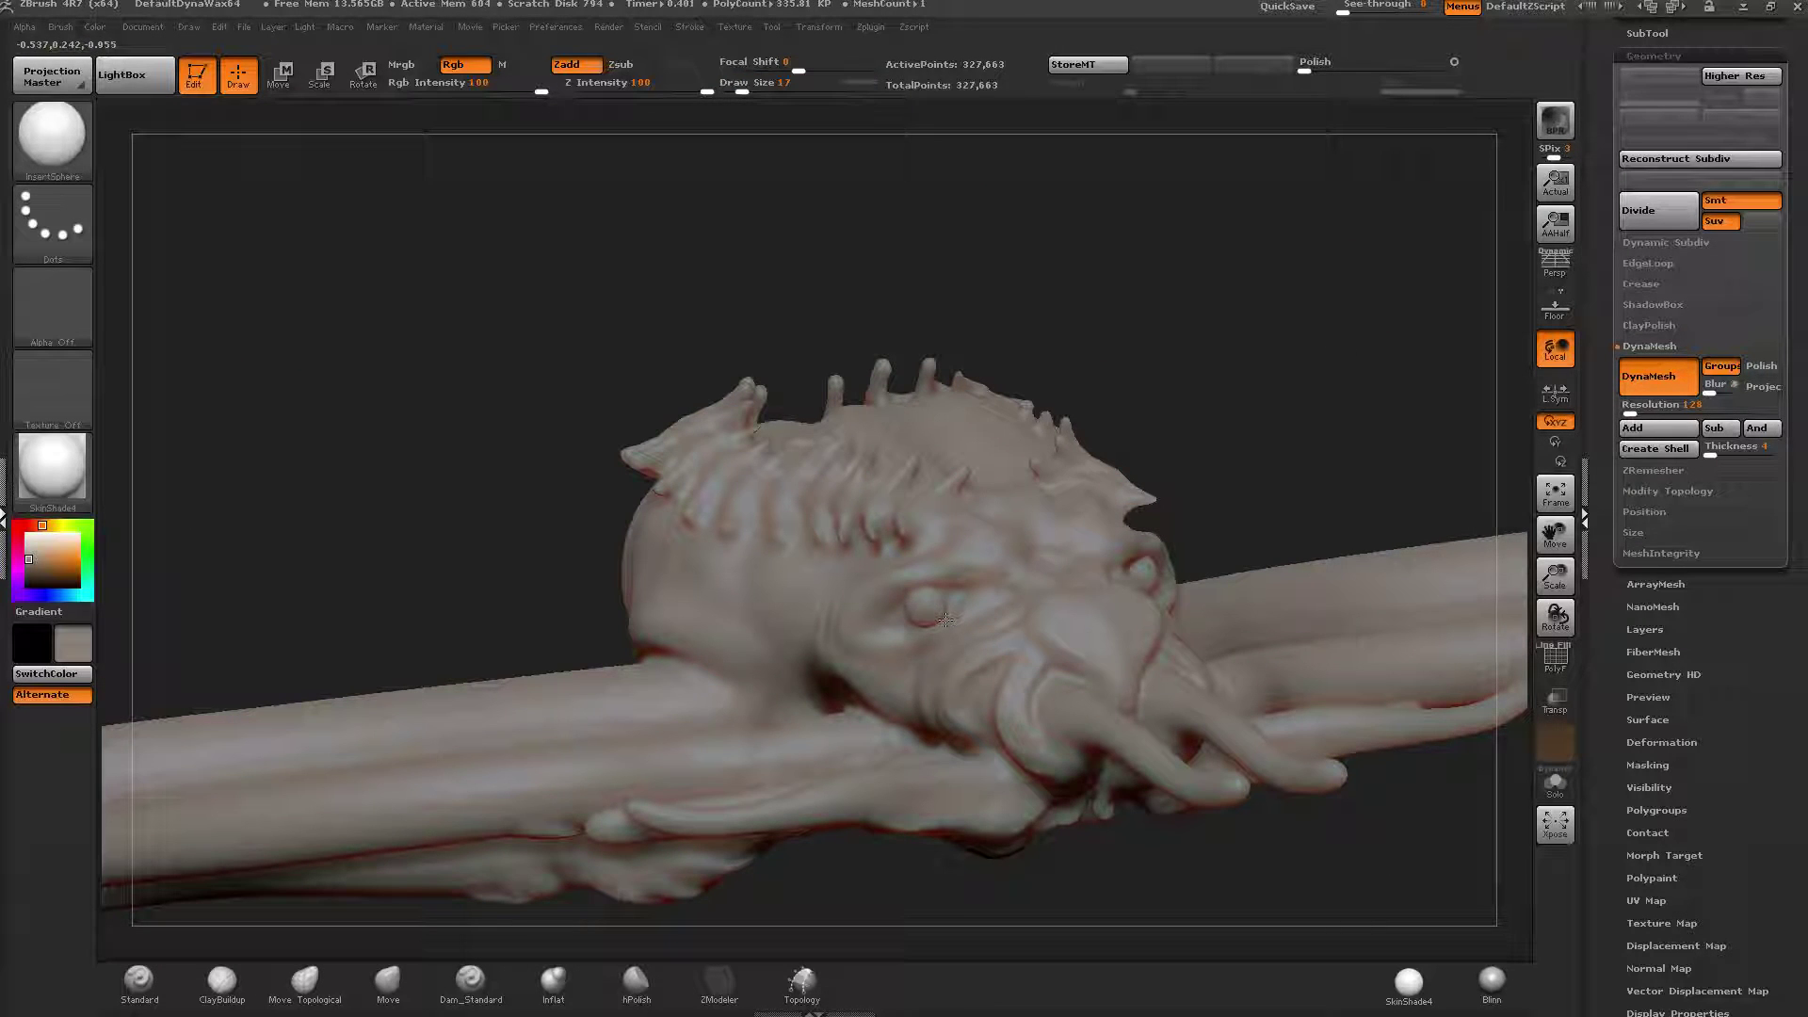
pyautogui.moveTo(942, 617); pyautogui.dragTo(980, 611)
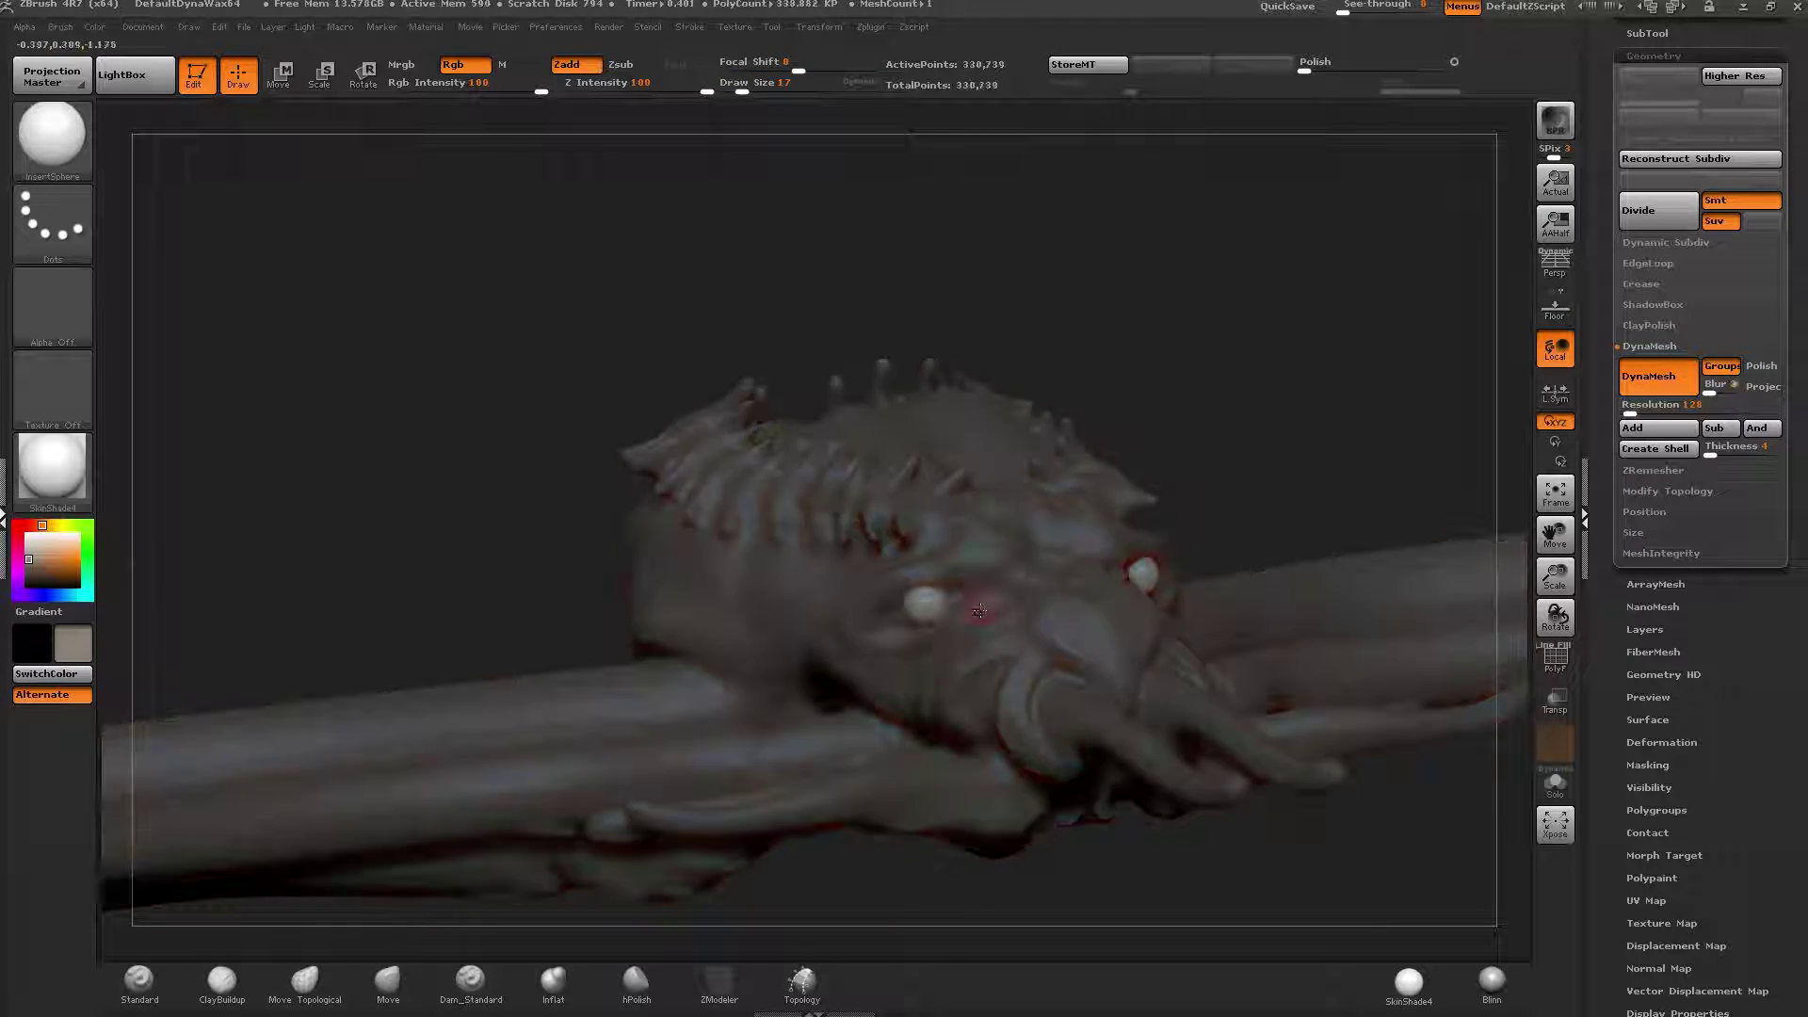
pyautogui.moveTo(1020, 534)
pyautogui.mouseDown()
pyautogui.moveTo(988, 581)
pyautogui.moveTo(996, 535)
pyautogui.mouseUp()
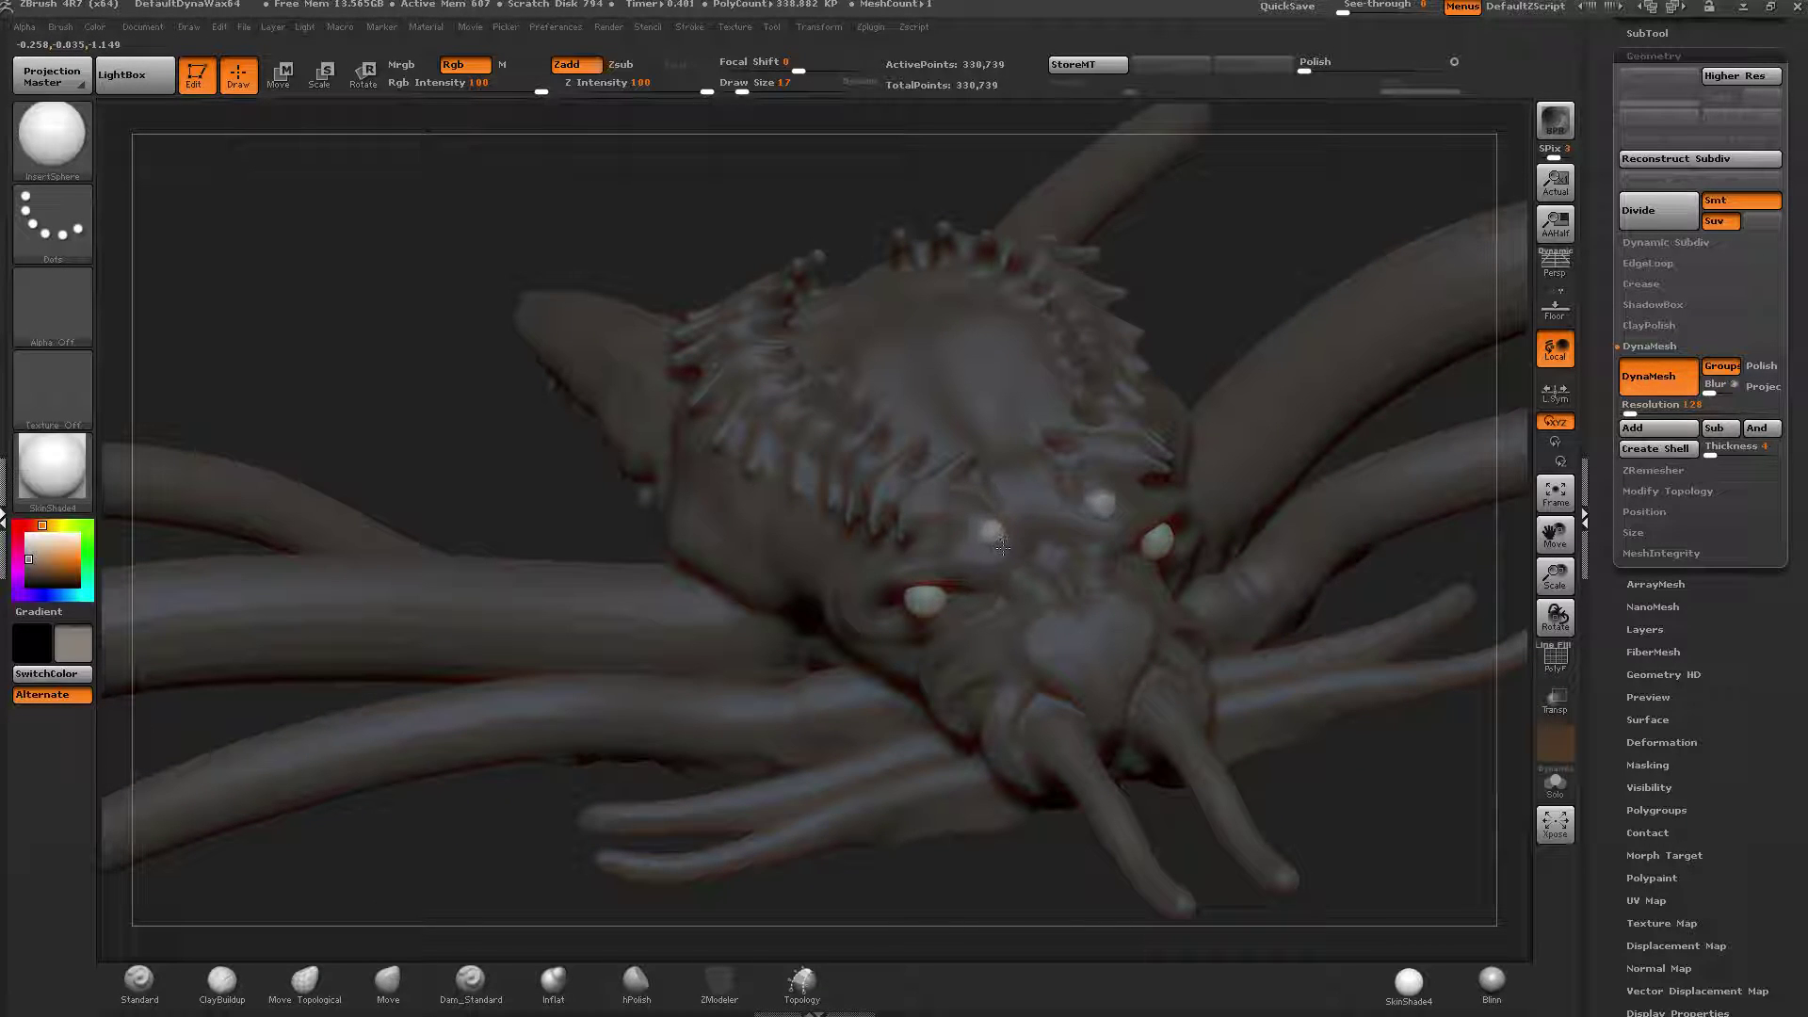
pyautogui.moveTo(1005, 577)
pyautogui.mouseDown(button='right')
pyautogui.moveTo(1053, 632)
pyautogui.moveTo(1025, 608)
pyautogui.mouseUp(button='right')
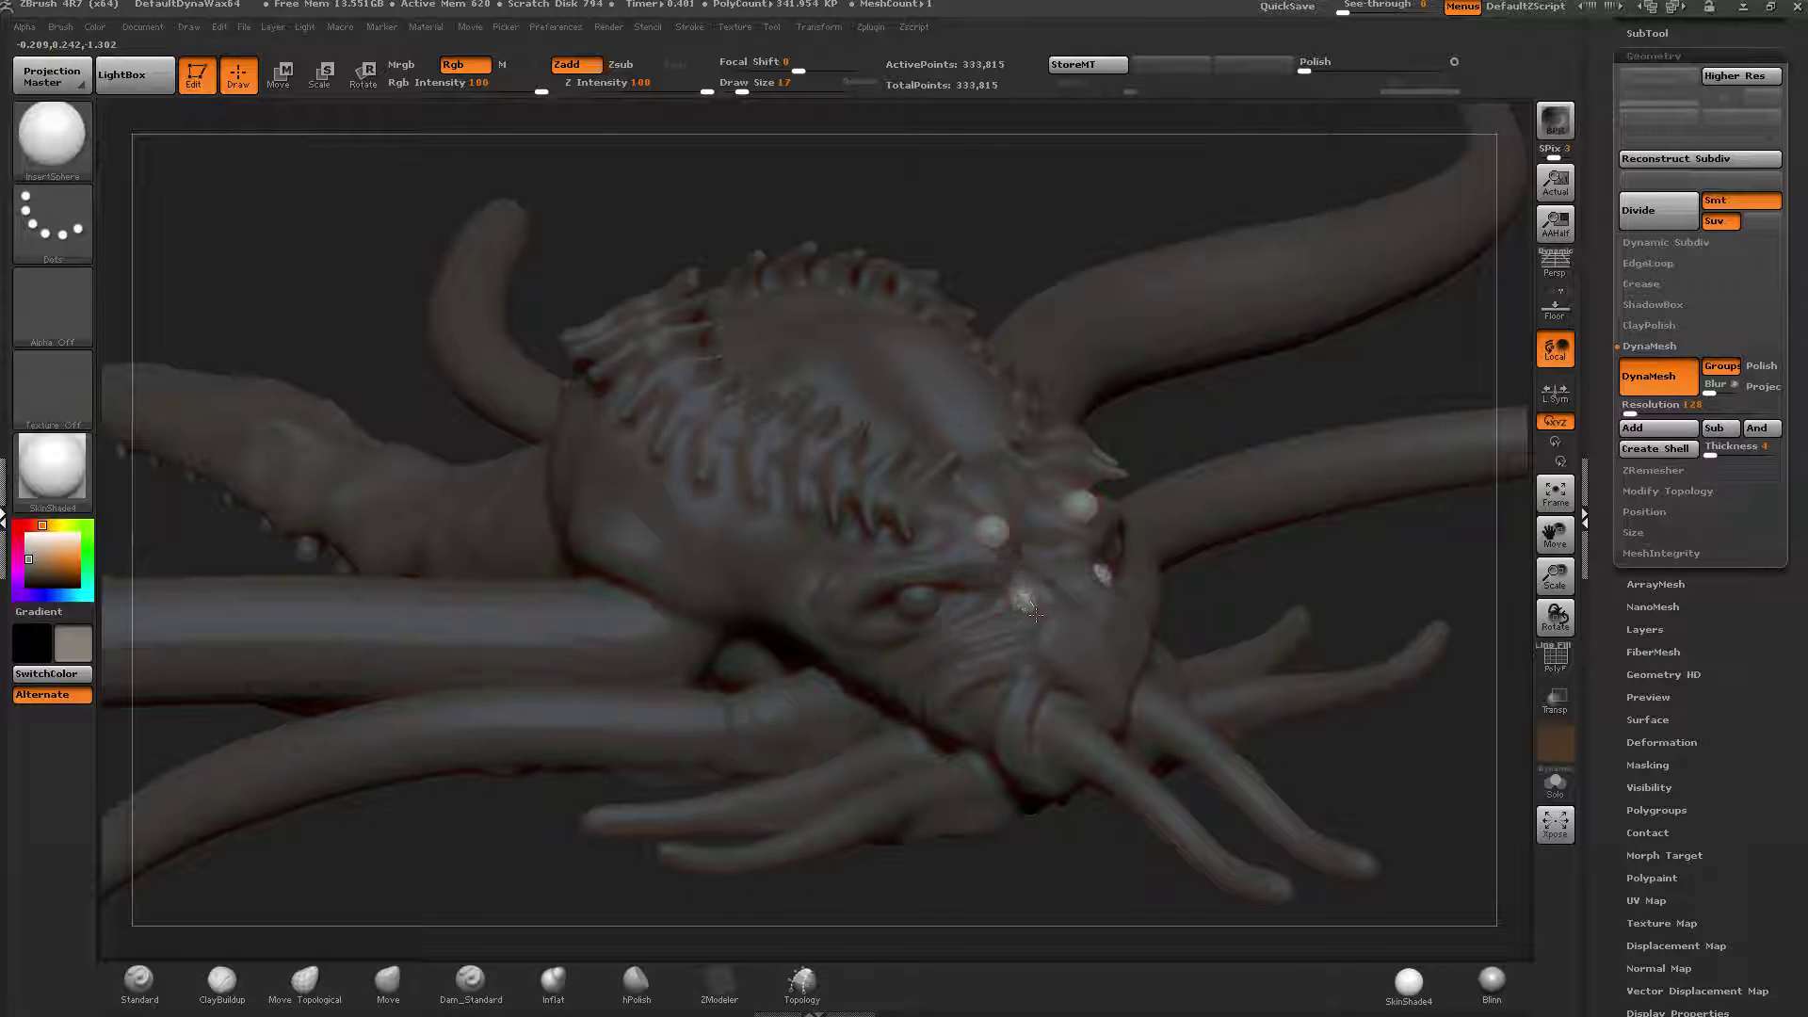
pyautogui.moveTo(1035, 614)
pyautogui.mouseDown()
pyautogui.moveTo(1119, 555)
pyautogui.moveTo(1031, 545)
pyautogui.moveTo(1060, 607)
pyautogui.mouseUp()
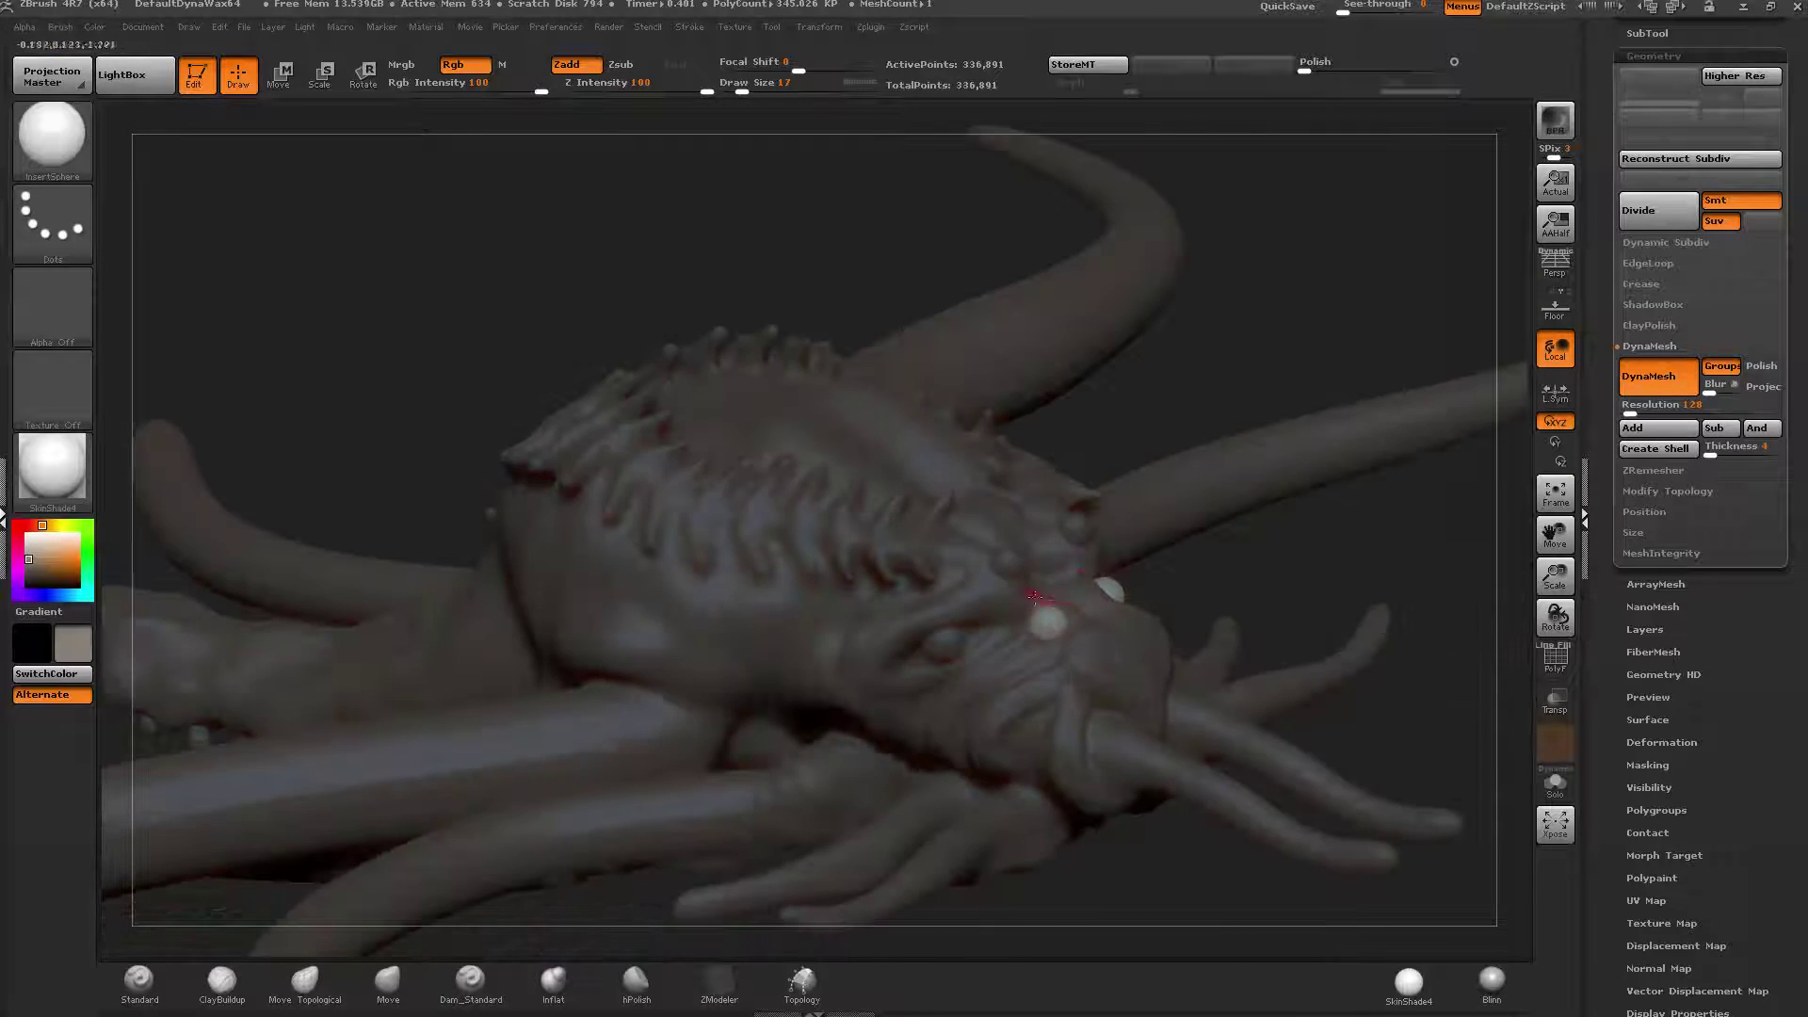
# Hide the three pairs of eye spheres and split the hidden geometry into its own subtool.
pyautogui.keyDown('ctrl'); pyautogui.keyDown('shift'); pyautogui.click(1061, 614); pyautogui.keyUp('shift'); pyautogui.keyUp('ctrl')
pyautogui.keyDown('ctrl'); pyautogui.keyDown('shift'); pyautogui.moveTo(1264, 547); pyautogui.dragTo(1013, 556); pyautogui.keyUp('shift'); pyautogui.keyUp('ctrl')
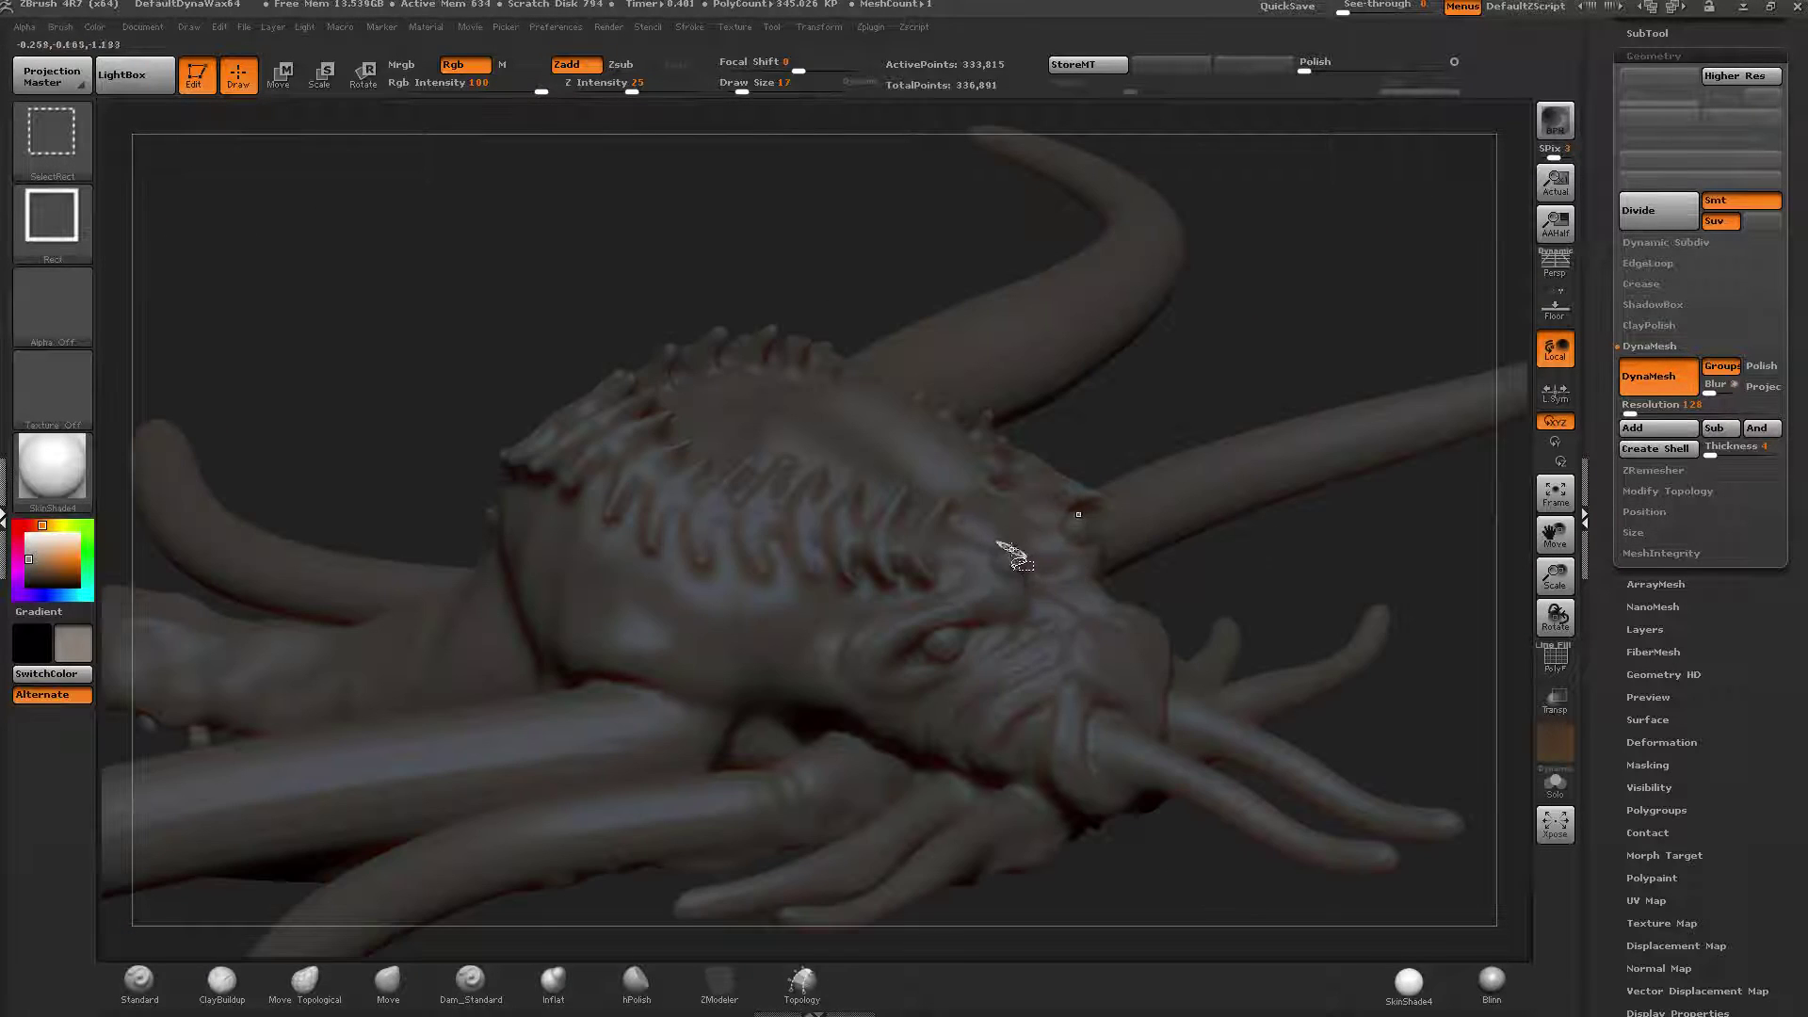
pyautogui.keyDown('ctrl'); pyautogui.keyDown('shift'); pyautogui.click(949, 646); pyautogui.keyUp('shift'); pyautogui.keyUp('ctrl')
pyautogui.moveTo(1608, 298); pyautogui.dragTo(1590, 480)
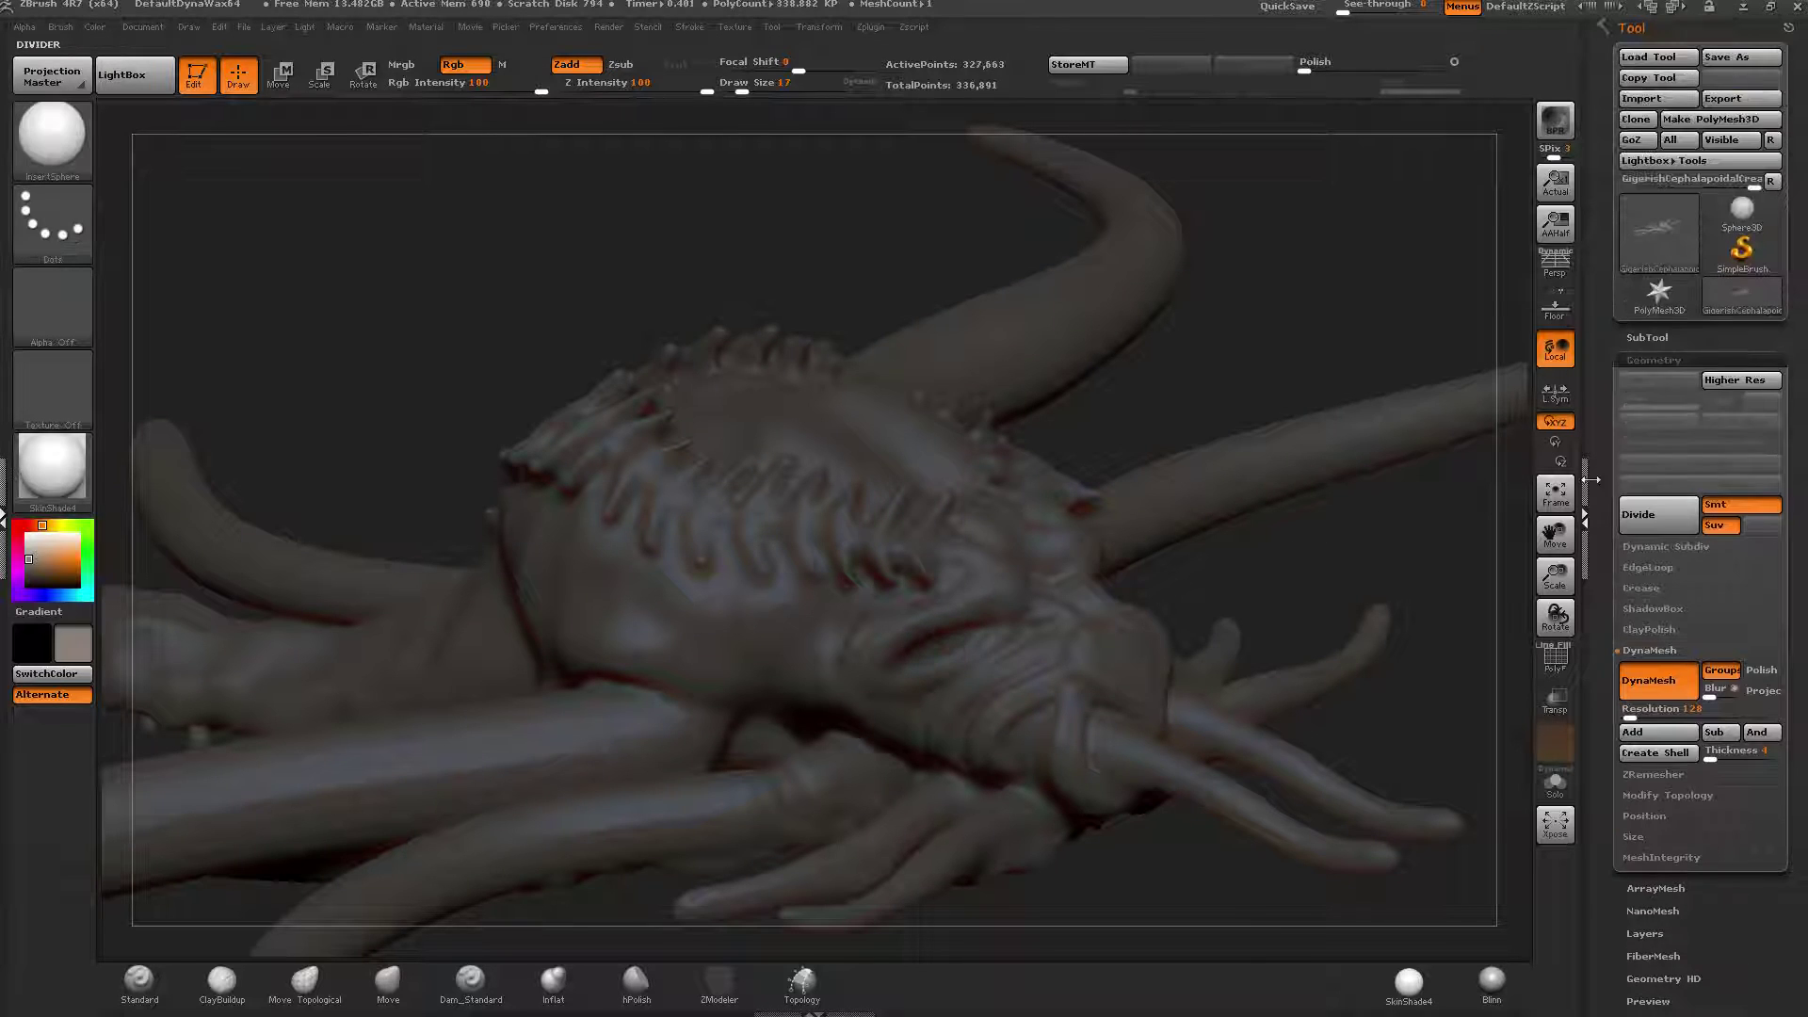
pyautogui.click(1648, 337)
pyautogui.click(1635, 908)
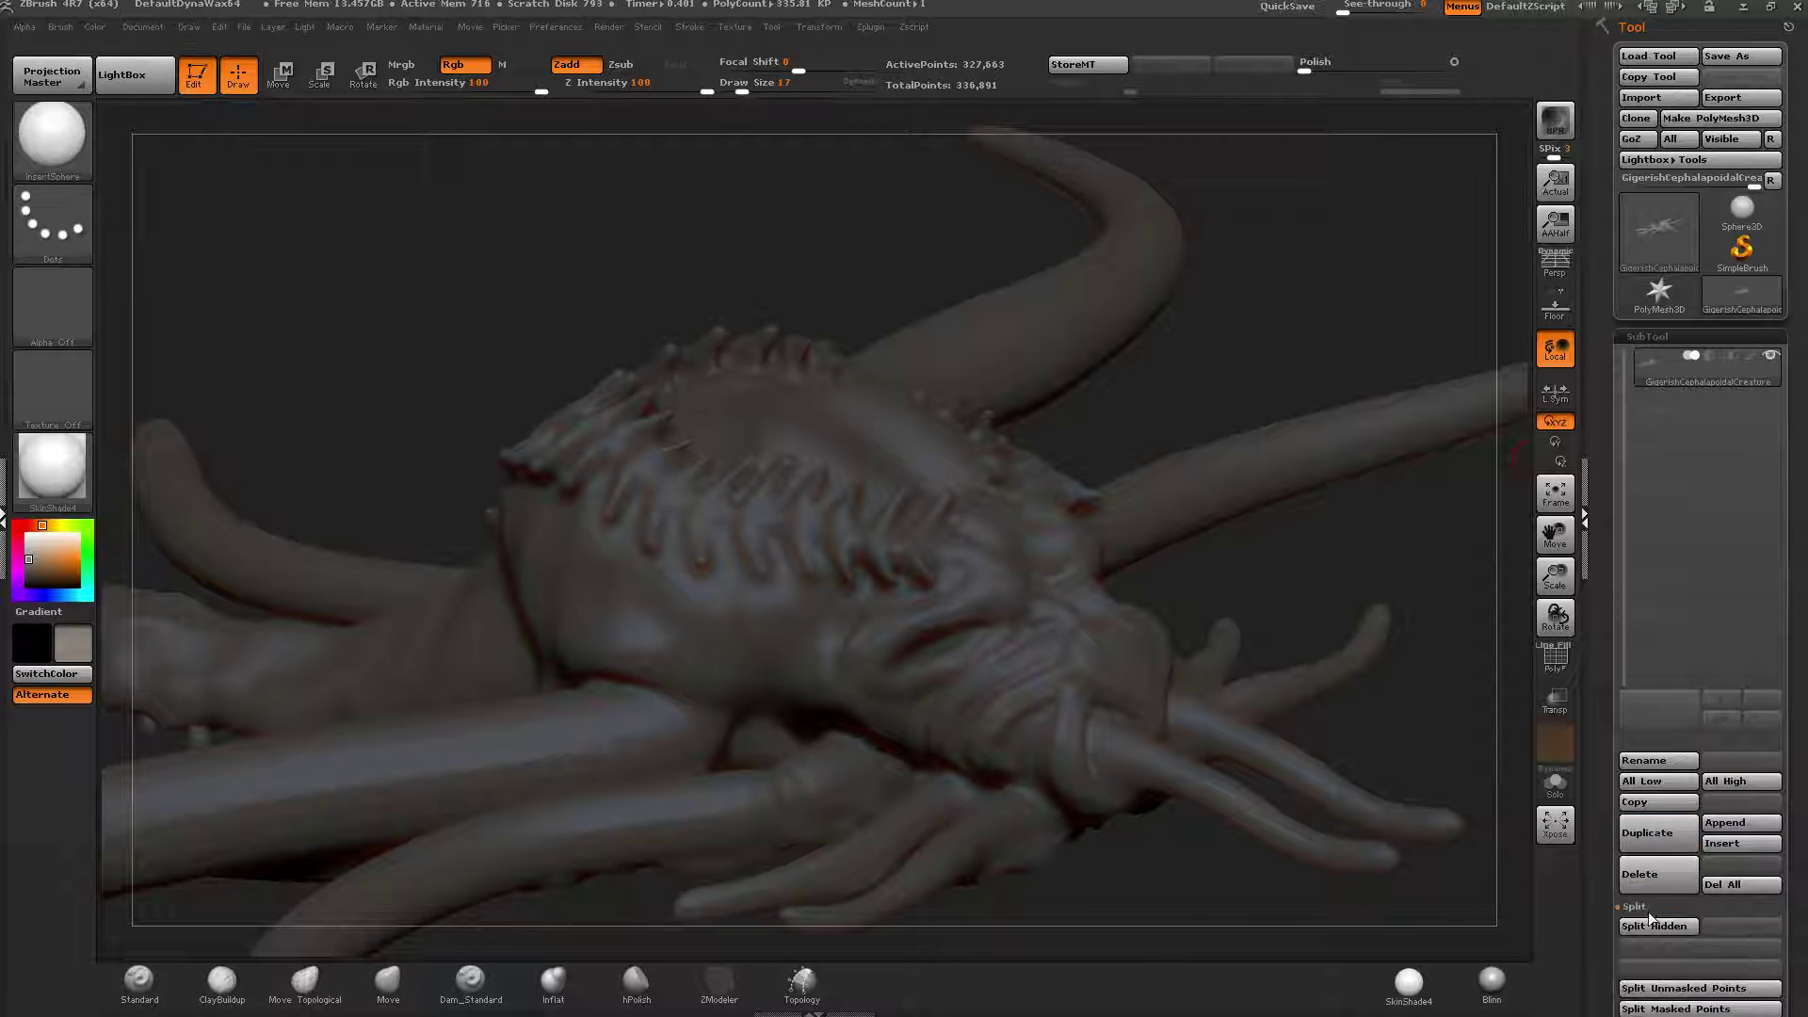
pyautogui.click(1659, 927)
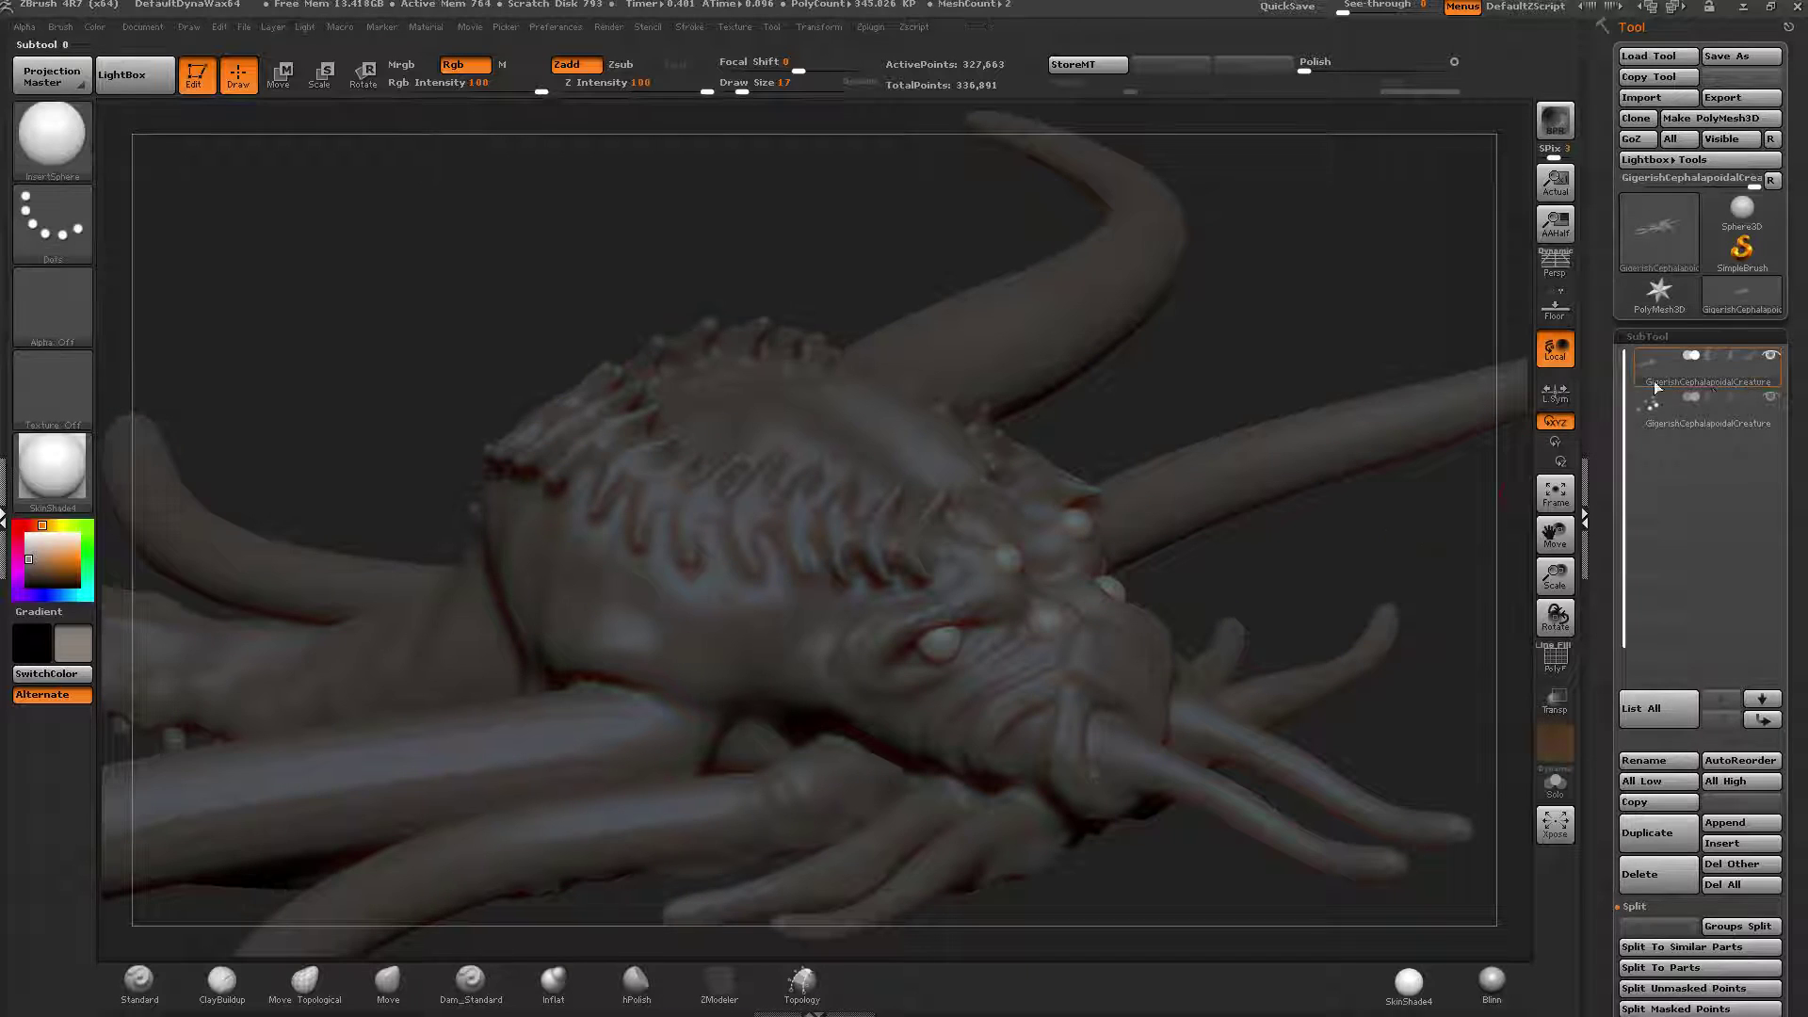
# Make the creature's body the active subtool and remove its mask.
pyautogui.click(1643, 337)
pyautogui.click(1653, 359)
pyautogui.moveTo(1196, 612)
pyautogui.keyDown('shift'); pyautogui.mouseDown(button='right')
pyautogui.moveTo(1070, 537)
pyautogui.moveTo(919, 400)
pyautogui.moveTo(931, 448)
pyautogui.moveTo(795, 541)
pyautogui.moveTo(841, 640)
pyautogui.mouseUp(button='right'); pyautogui.keyUp('shift')
pyautogui.keyDown('ctrl'); pyautogui.click(610, 766); pyautogui.keyUp('ctrl')
# Build up the brow ridge over the outer eyes with ClayBuildup at draw size 37 and smooth it.
pyautogui.click(215, 989)
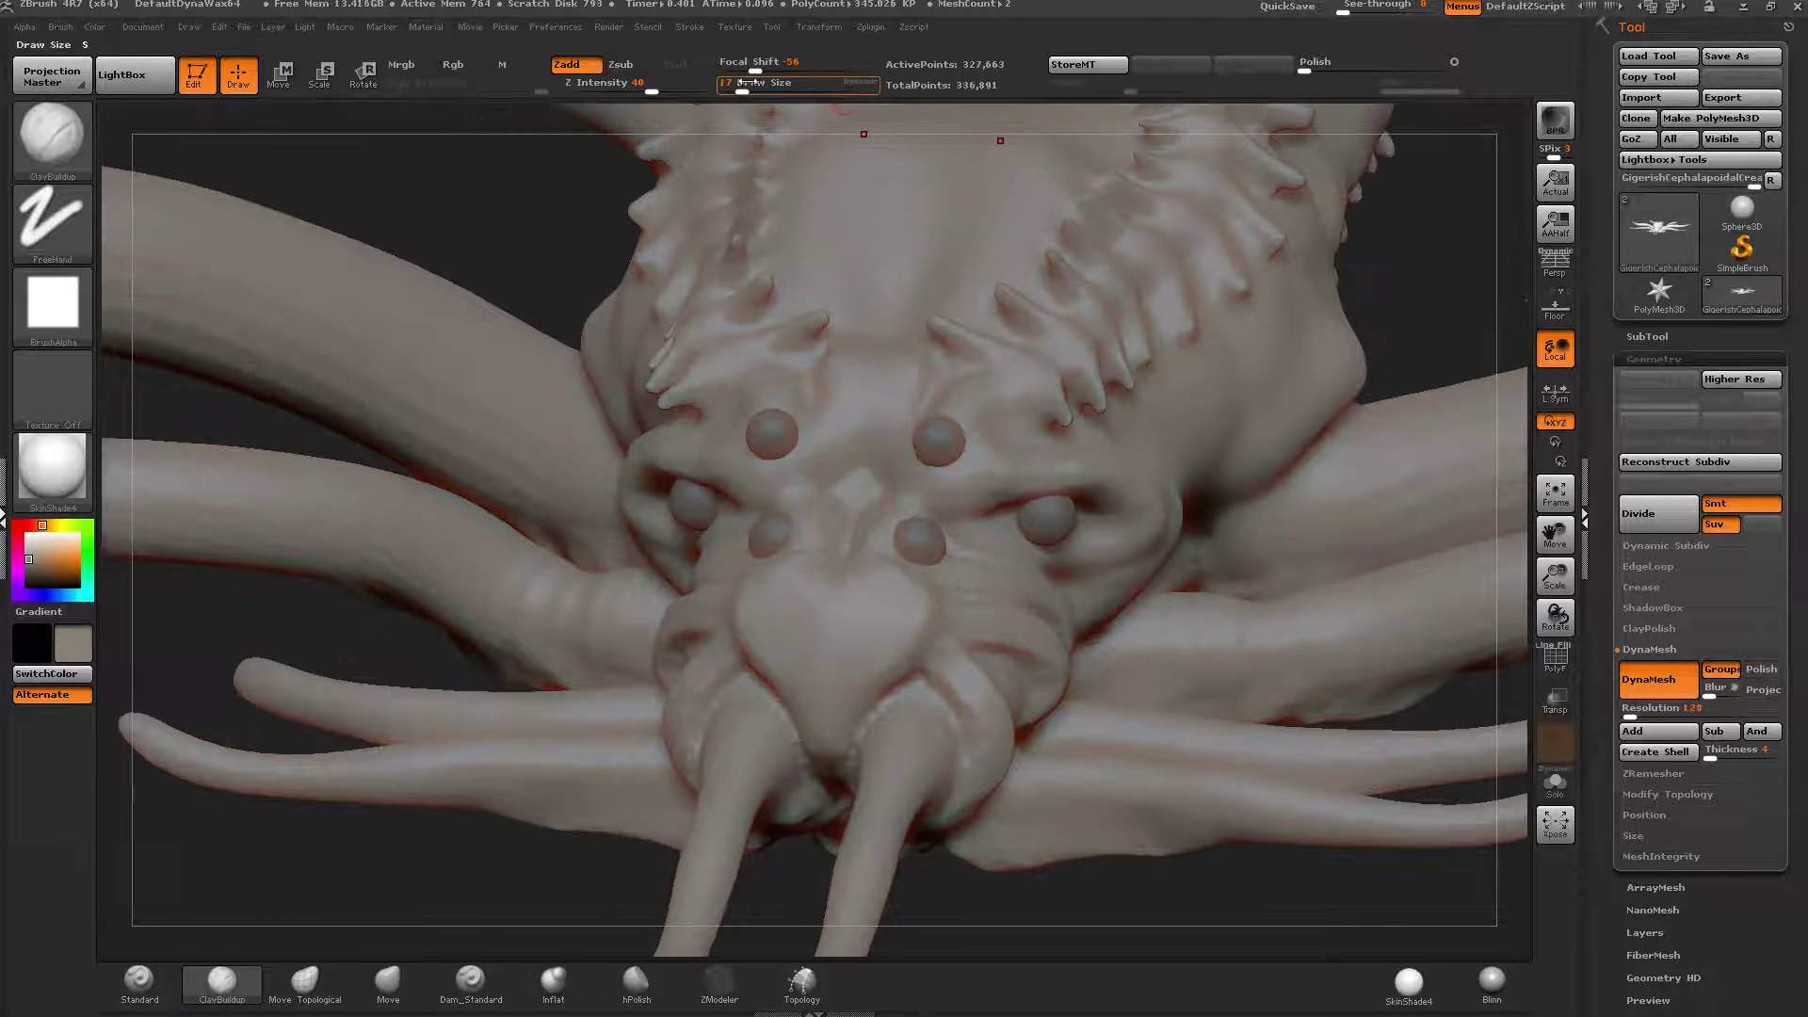
pyautogui.moveTo(741, 91); pyautogui.dragTo(750, 91)
pyautogui.moveTo(979, 396); pyautogui.dragTo(786, 344, button='right')
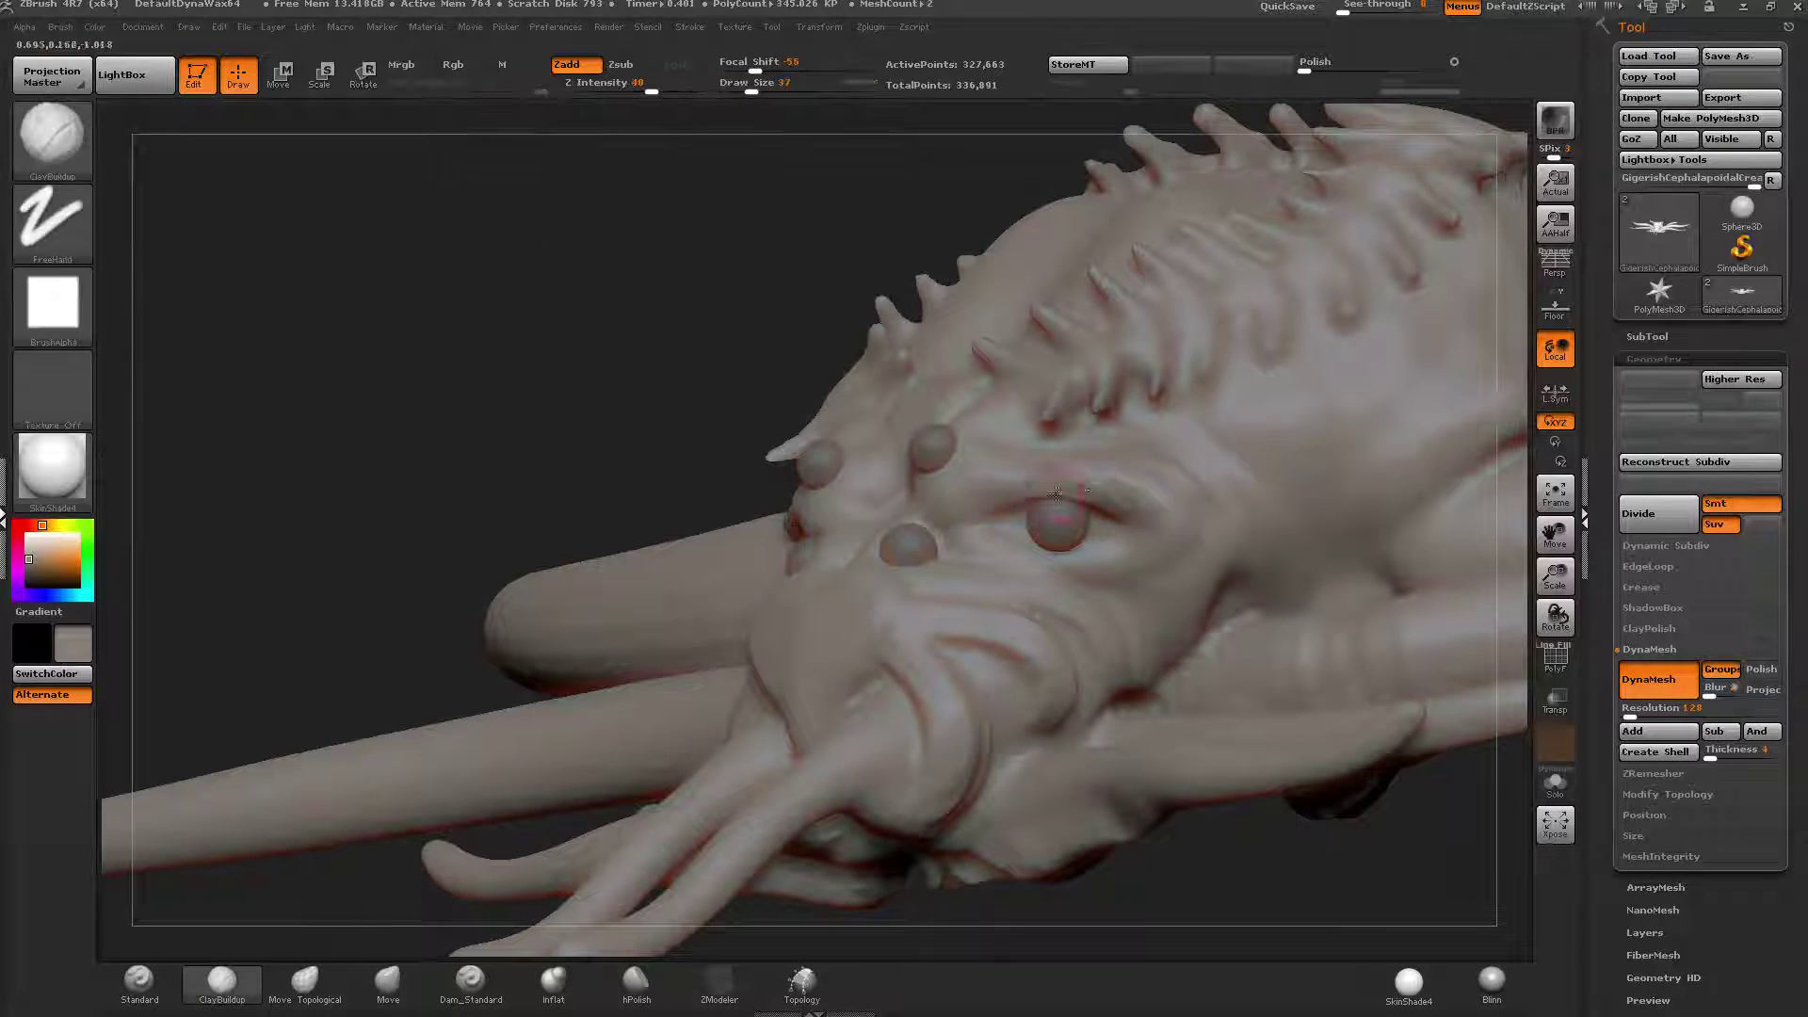
pyautogui.keyDown('shift'); pyautogui.moveTo(1116, 514); pyautogui.dragTo(1056, 493); pyautogui.keyUp('shift')
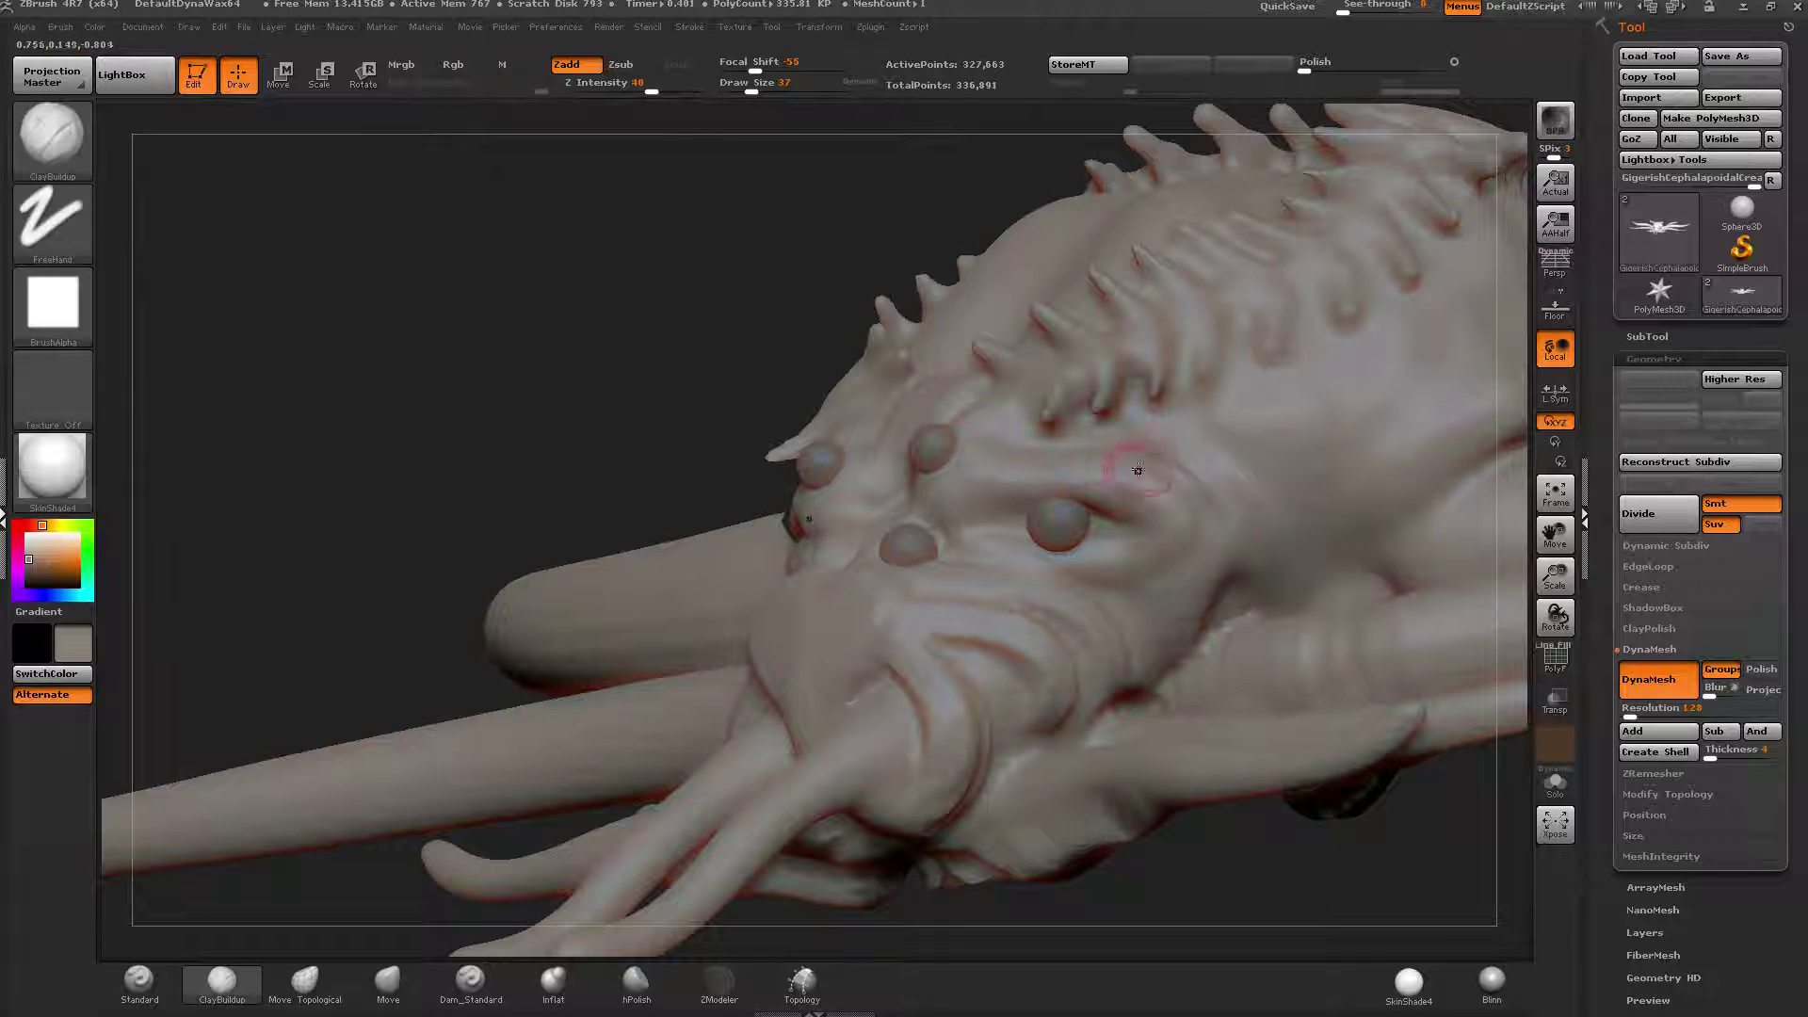
pyautogui.press('shift')
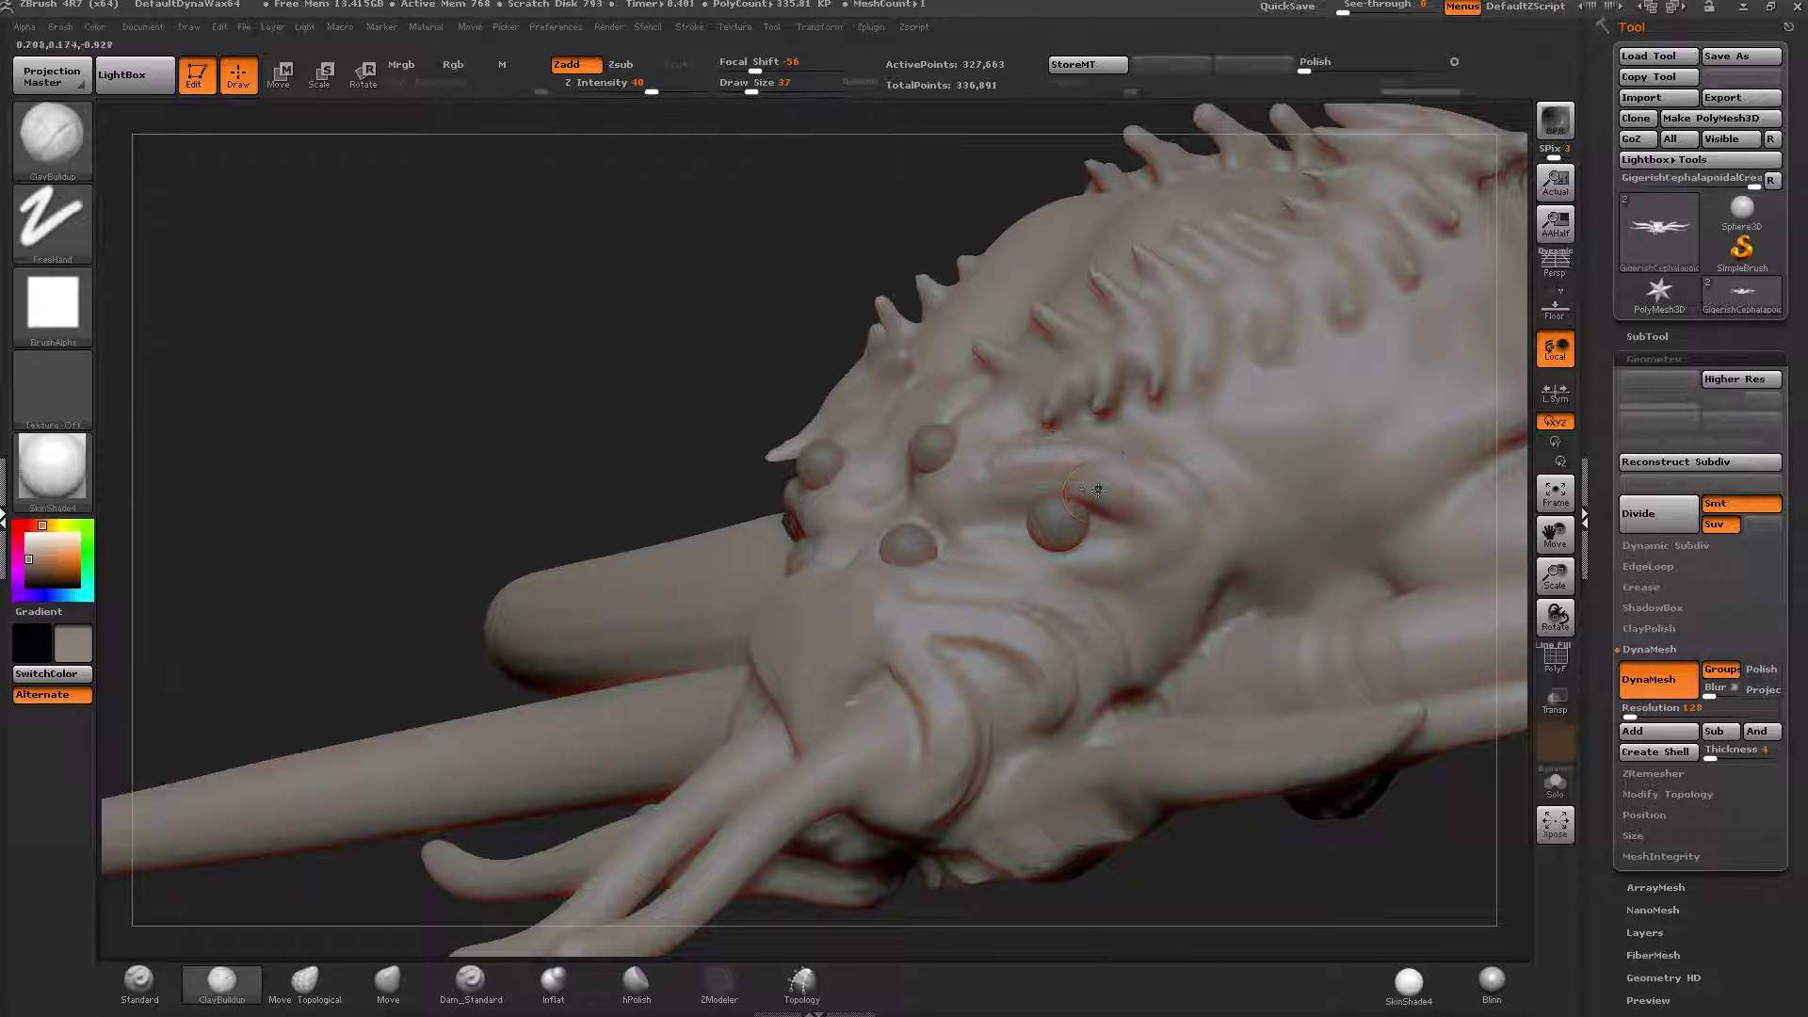
pyautogui.press('shift')
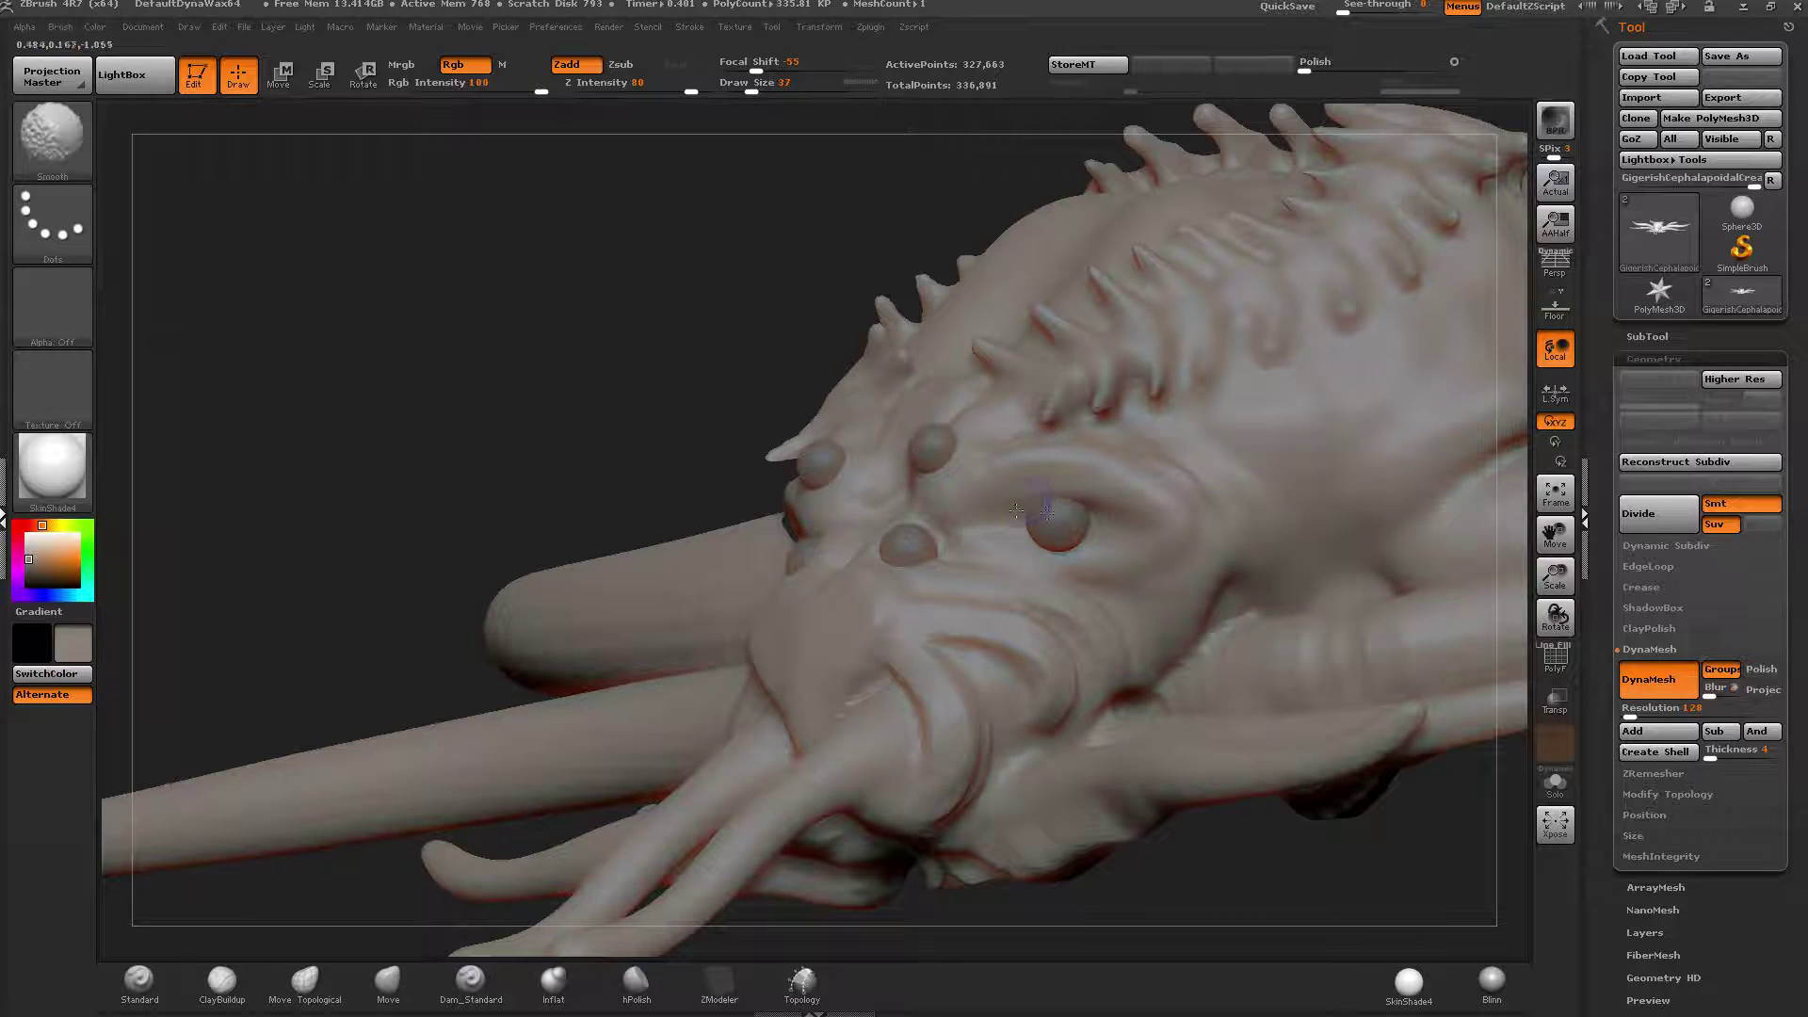
# Isolate the body subtool to inspect the eye sockets from the front, and show the eye spheres again.
pyautogui.moveTo(1015, 509)
pyautogui.mouseDown(button='right')
pyautogui.moveTo(1158, 499)
pyautogui.moveTo(1201, 598)
pyautogui.mouseUp(button='right')
pyautogui.click(1554, 783)
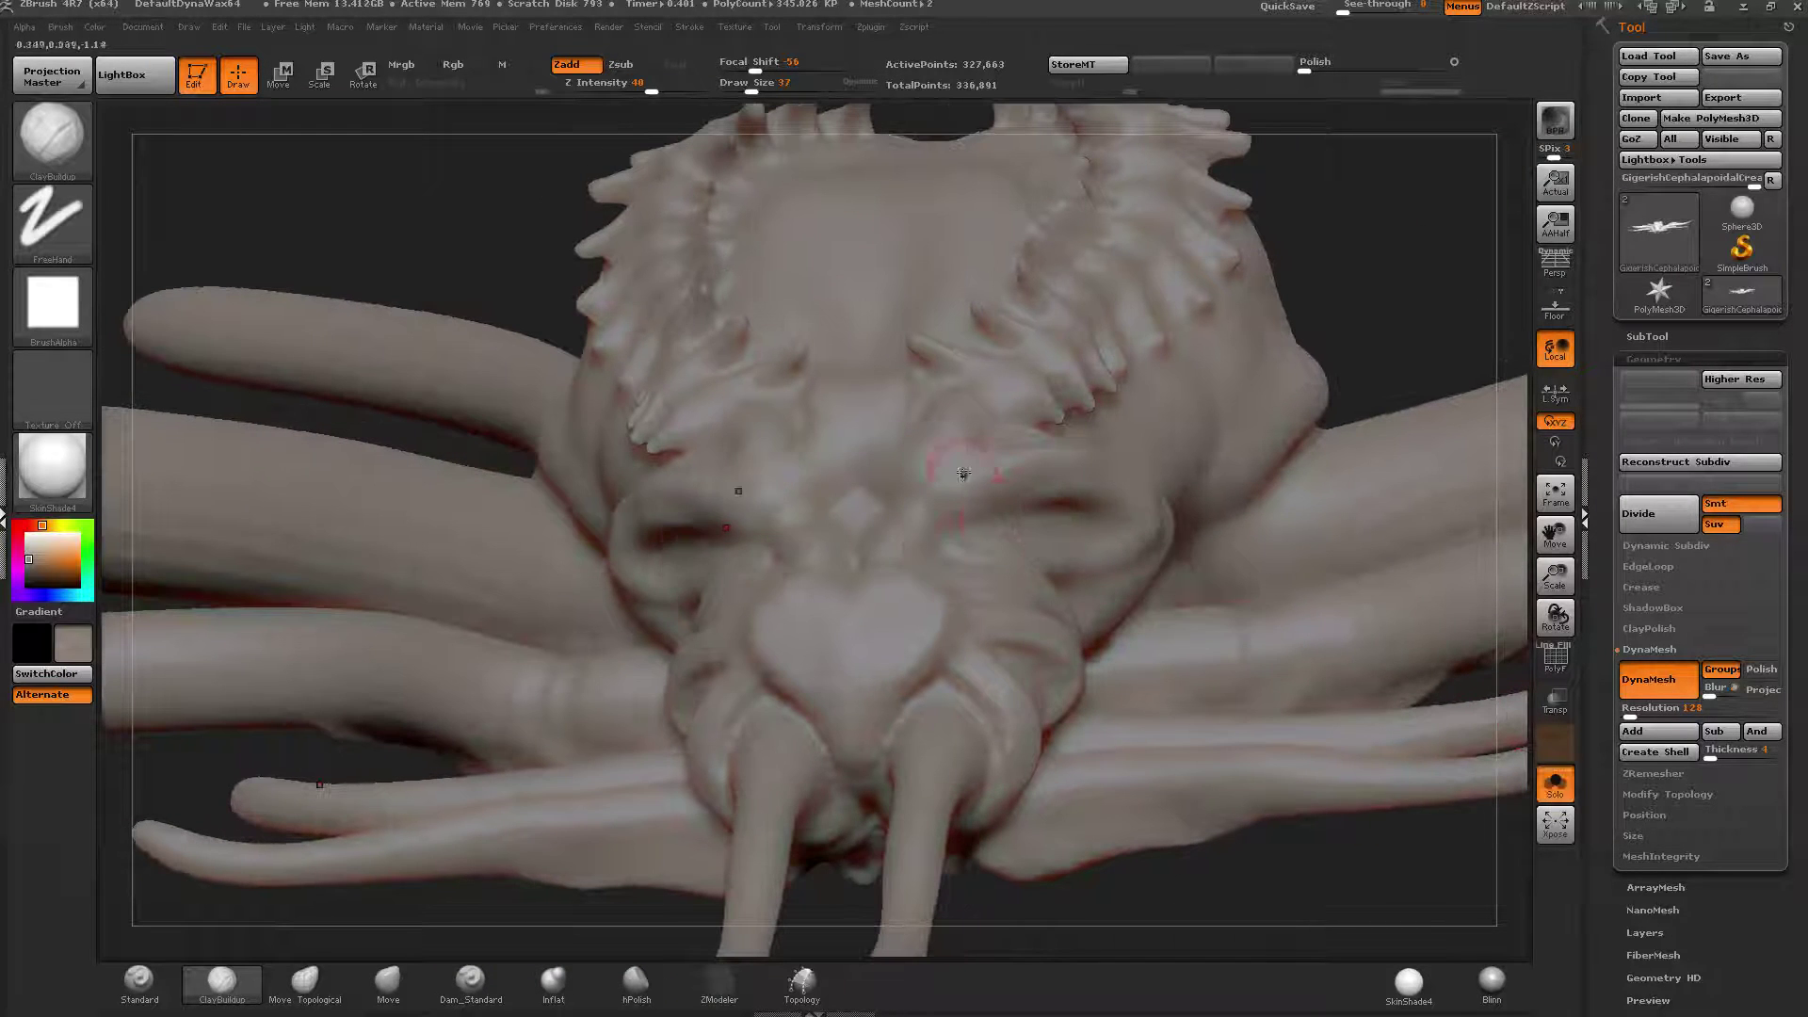
pyautogui.moveTo(1018, 512); pyautogui.dragTo(1101, 537, button='right')
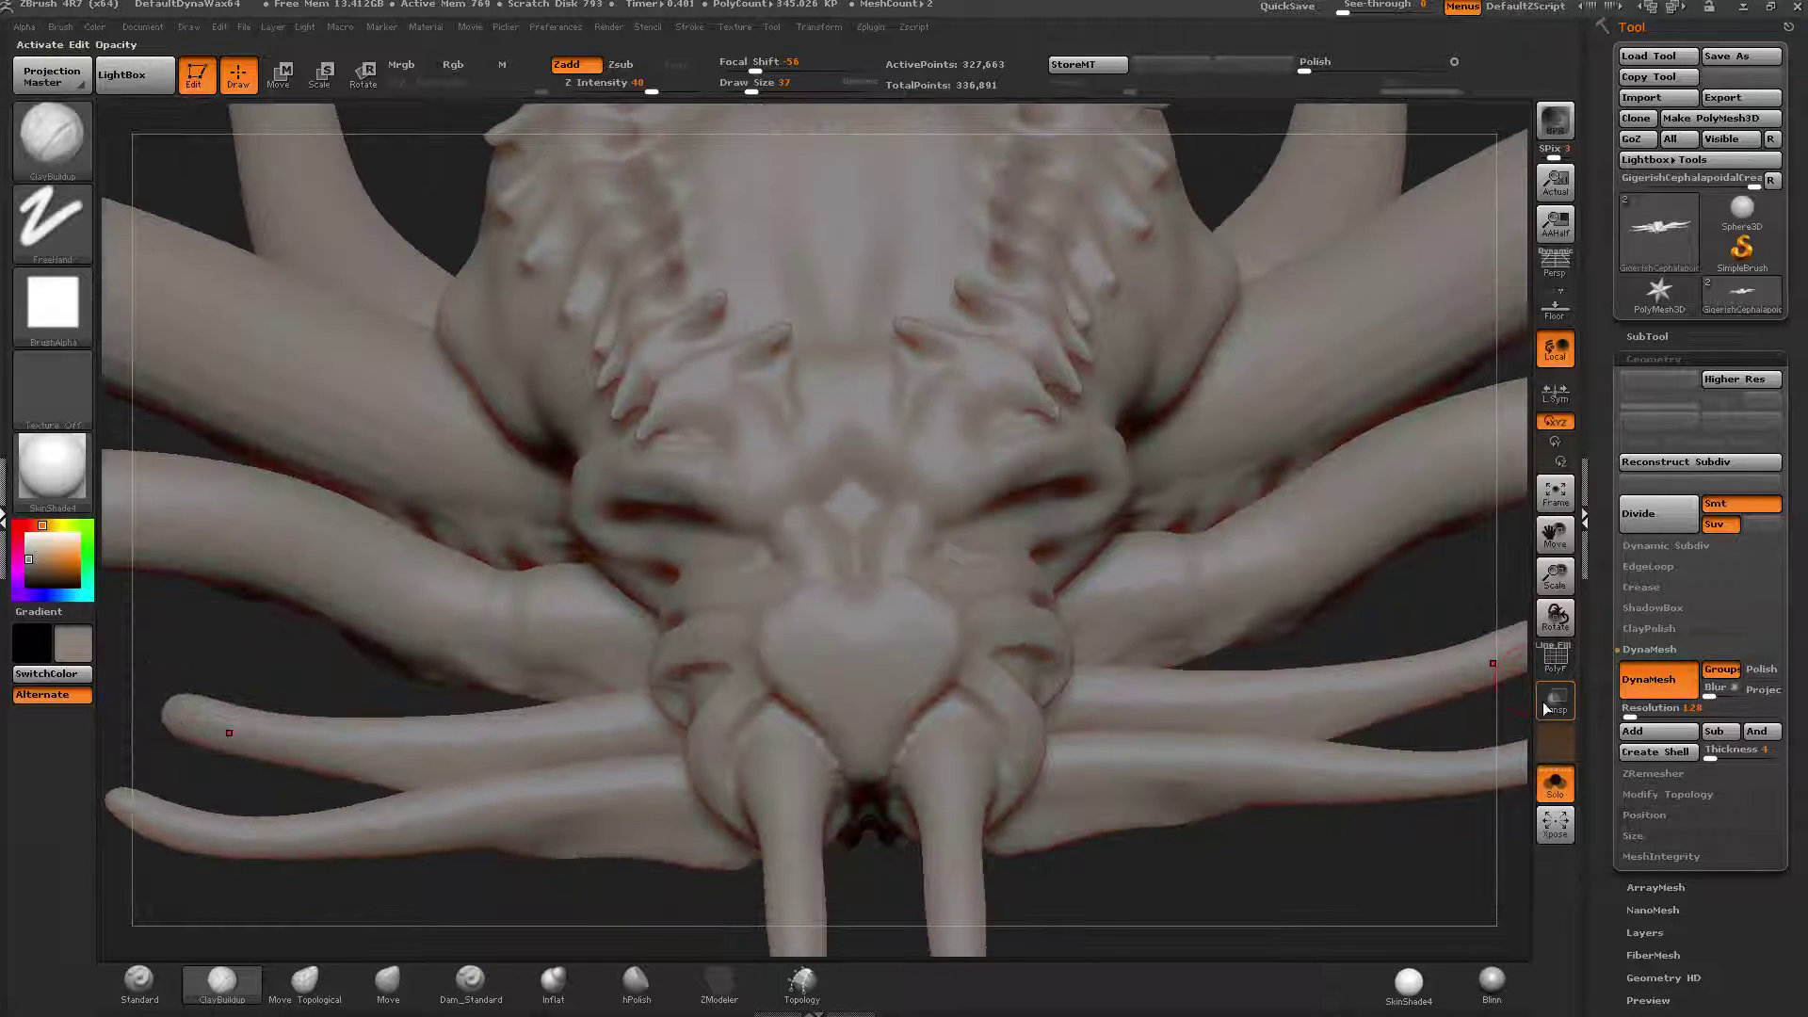
pyautogui.click(1555, 784)
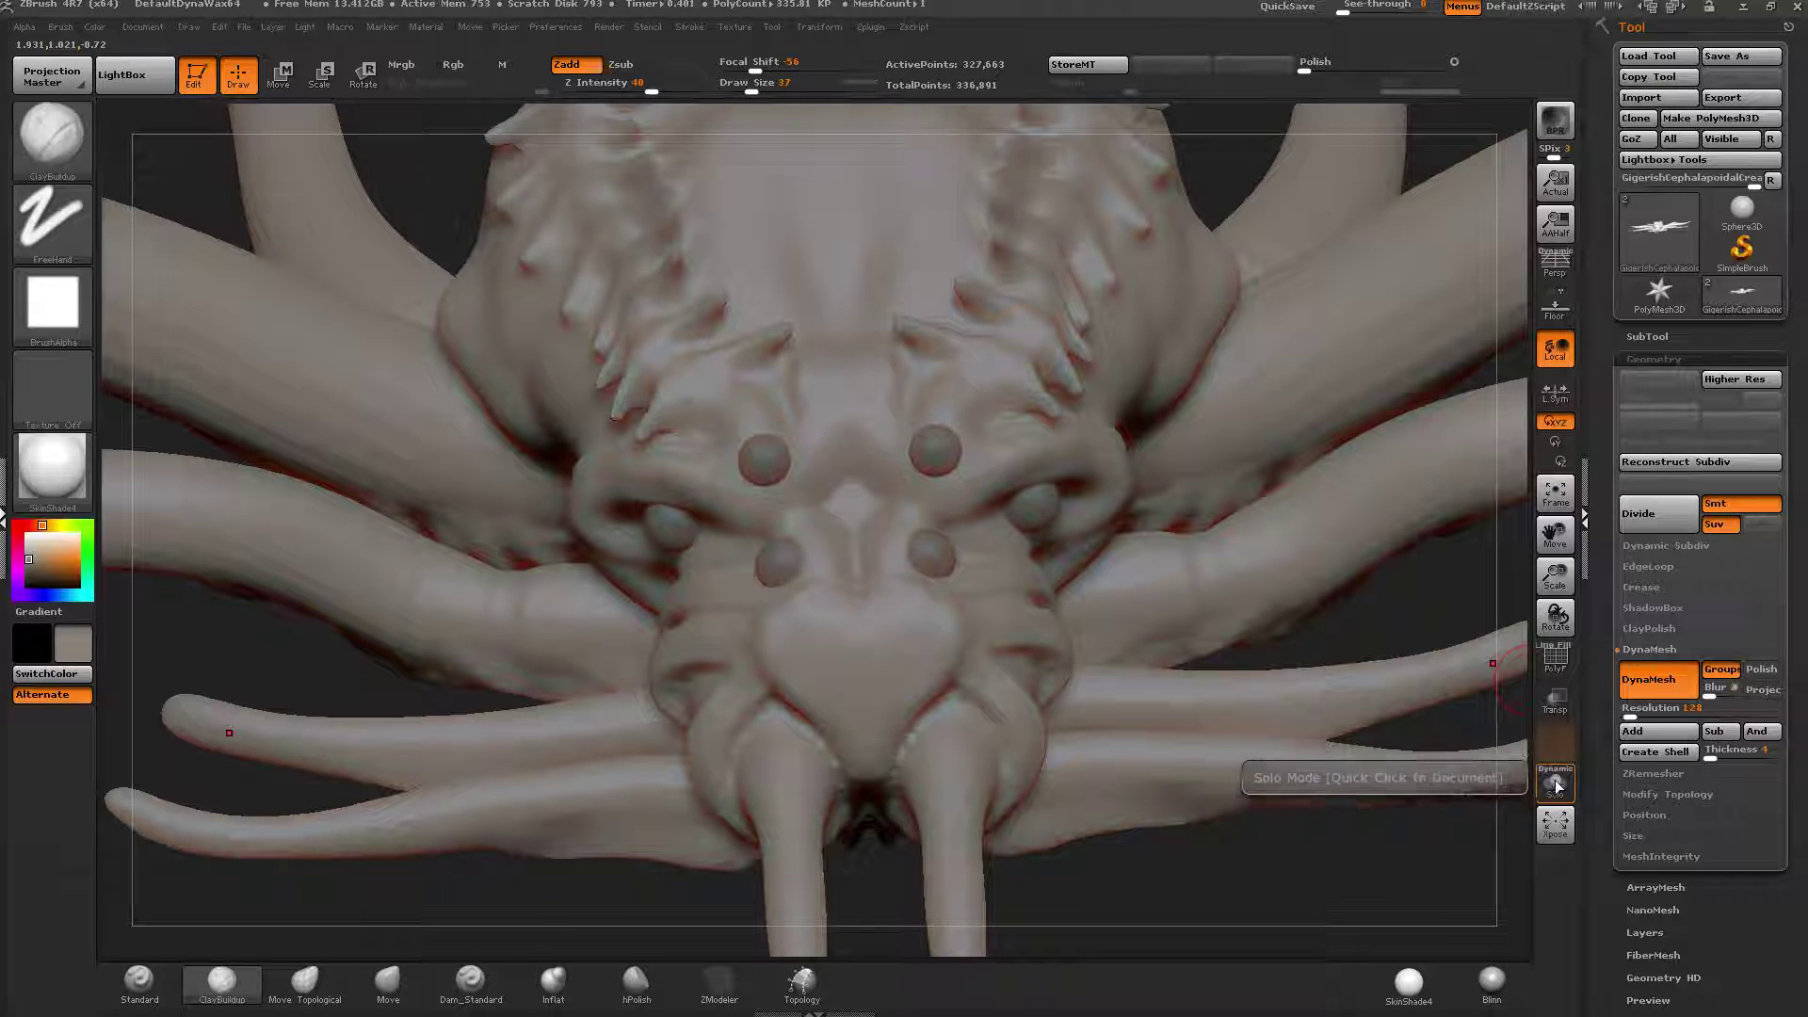
# Show the eyes as transparent ghosts, build up and smooth clay around the eyes, and turn transparency off.
pyautogui.click(1555, 701)
pyautogui.moveTo(917, 437)
pyautogui.mouseDown(button='right')
pyautogui.moveTo(936, 444)
pyautogui.moveTo(935, 546)
pyautogui.mouseUp(button='right')
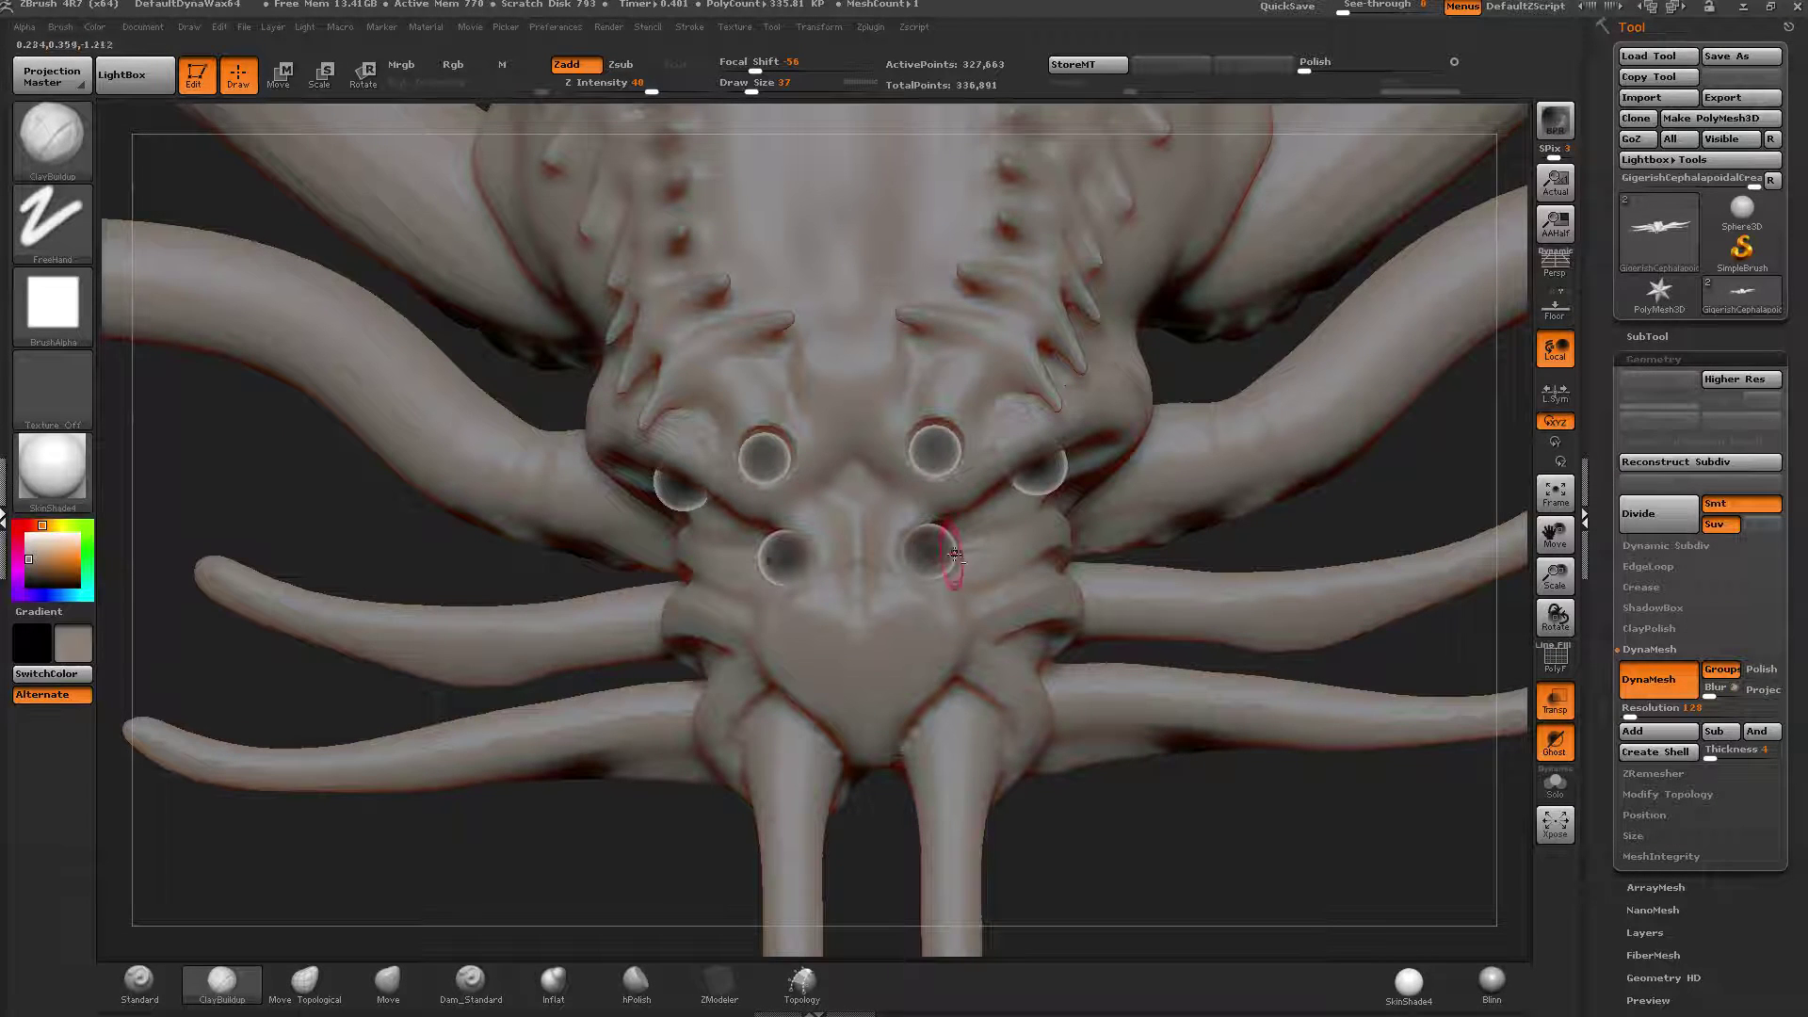
pyautogui.moveTo(953, 555); pyautogui.dragTo(1047, 443, button='right')
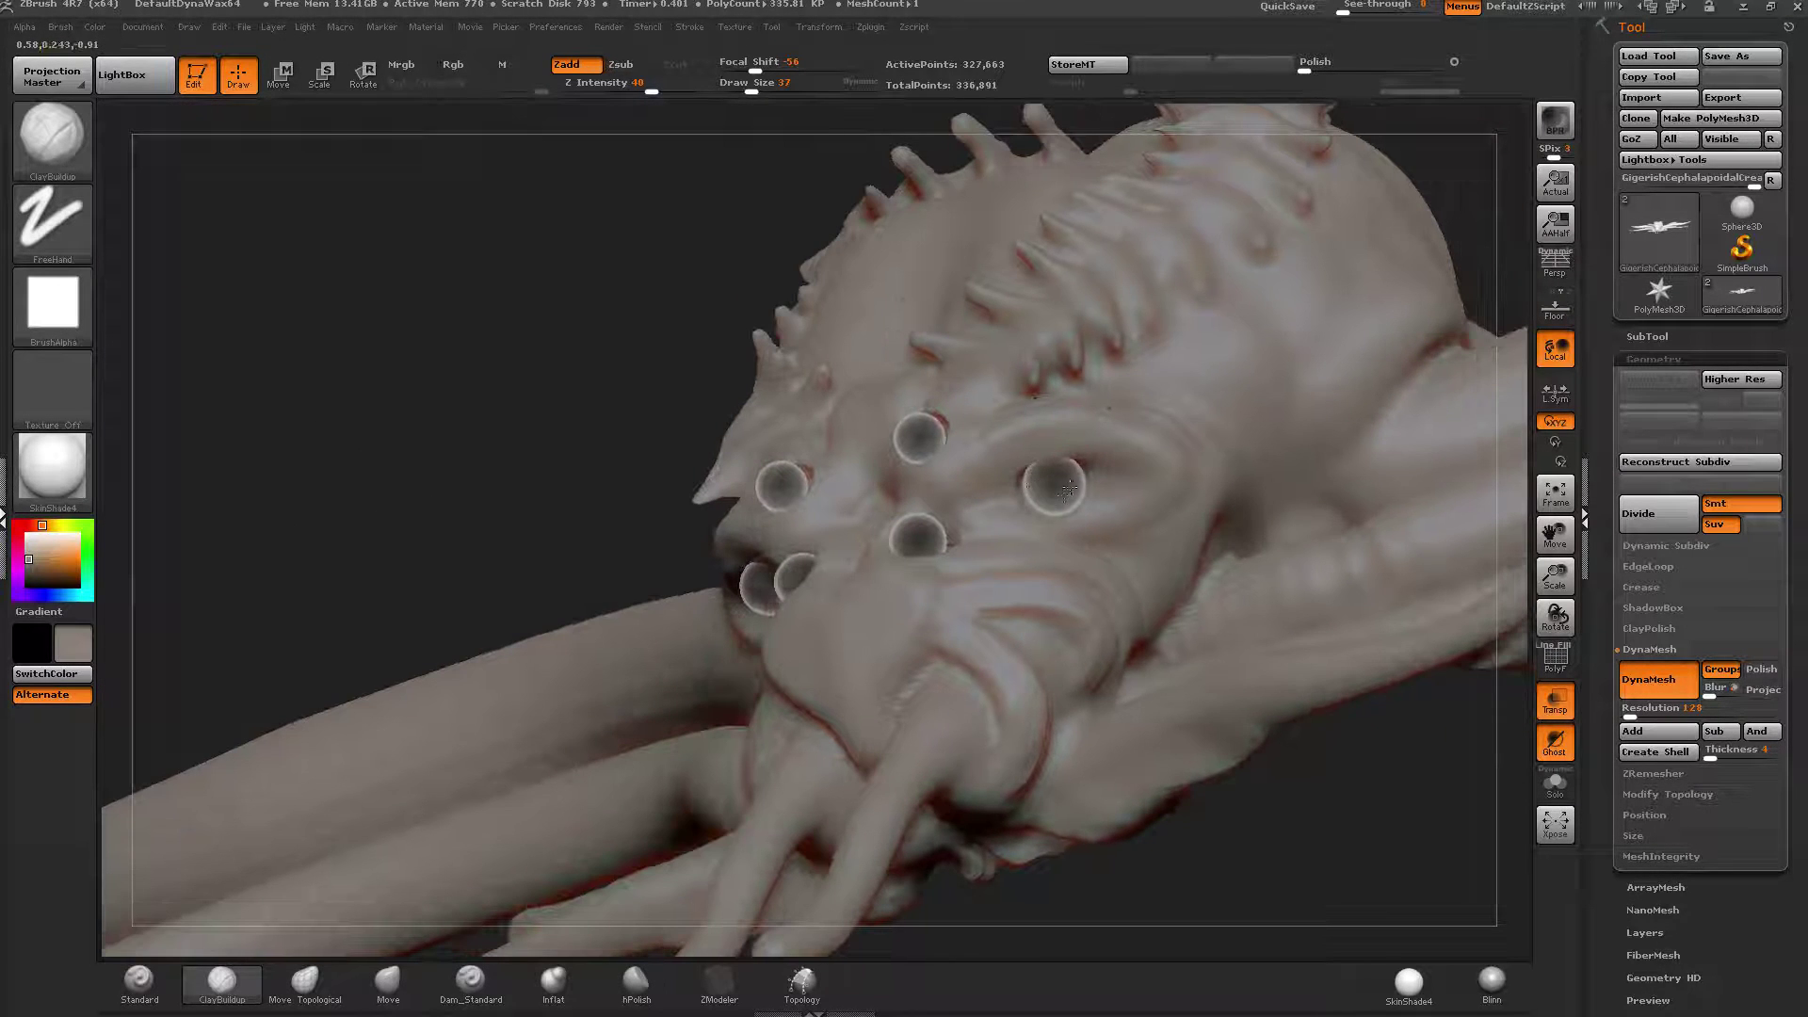
pyautogui.moveTo(1030, 461)
pyautogui.mouseDown(button='right')
pyautogui.moveTo(1015, 459)
pyautogui.moveTo(1029, 487)
pyautogui.moveTo(929, 505)
pyautogui.moveTo(875, 473)
pyautogui.mouseUp(button='right')
pyautogui.press('shift')
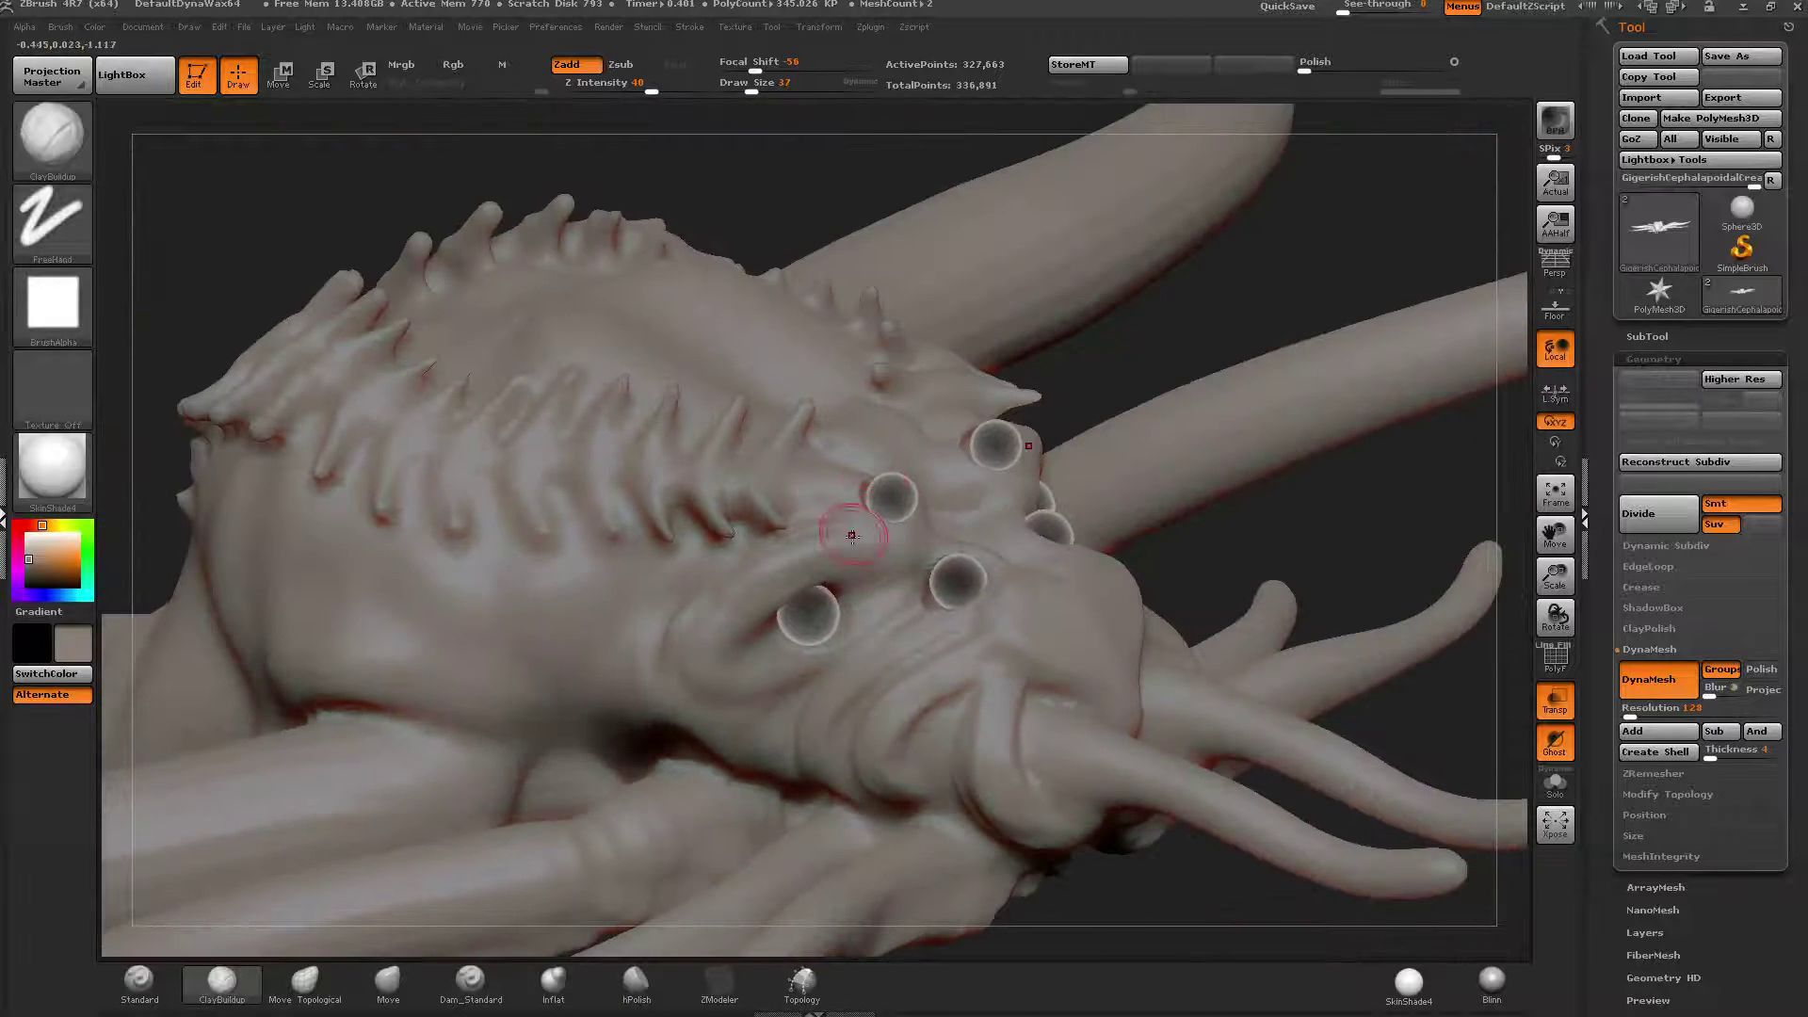
pyautogui.moveTo(852, 535); pyautogui.dragTo(897, 488, button='right')
pyautogui.click(1552, 712)
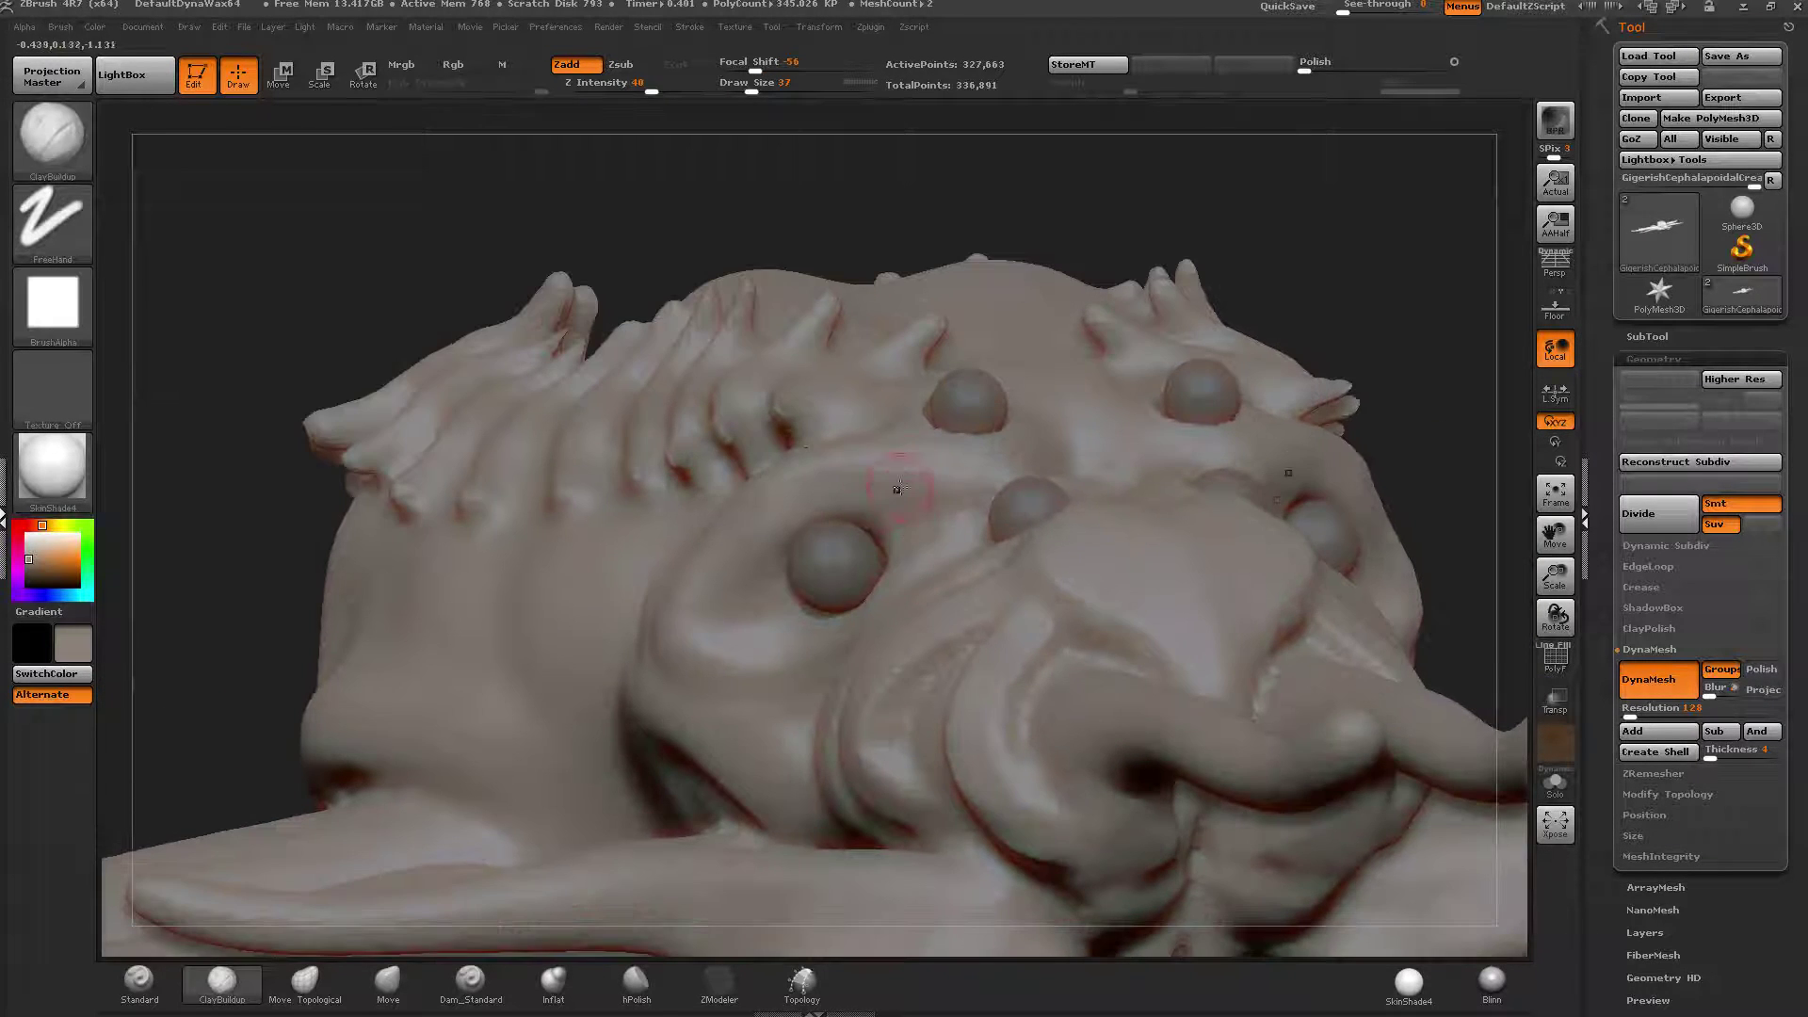
# Raise the body's DynaMesh resolution to 216 and remesh it.
pyautogui.moveTo(918, 553)
pyautogui.mouseDown(button='right')
pyautogui.moveTo(1280, 521)
pyautogui.moveTo(1211, 464)
pyautogui.mouseUp(button='right')
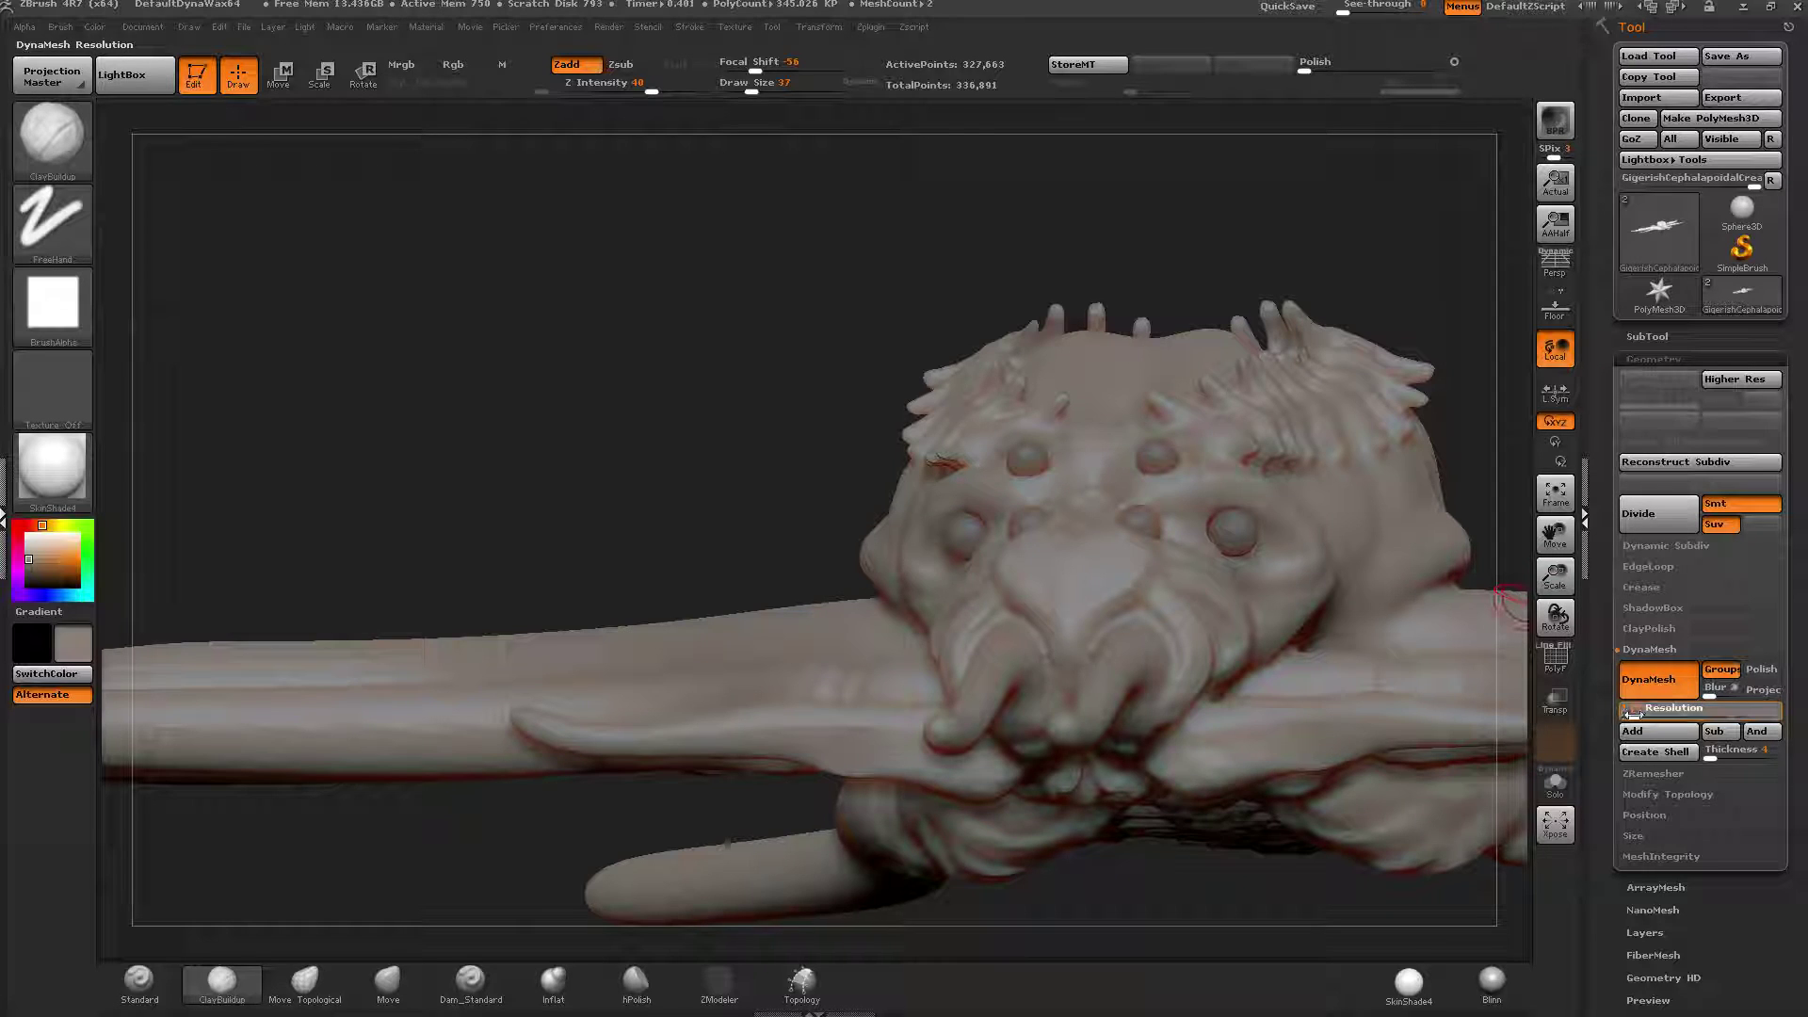
pyautogui.press('ctrl')
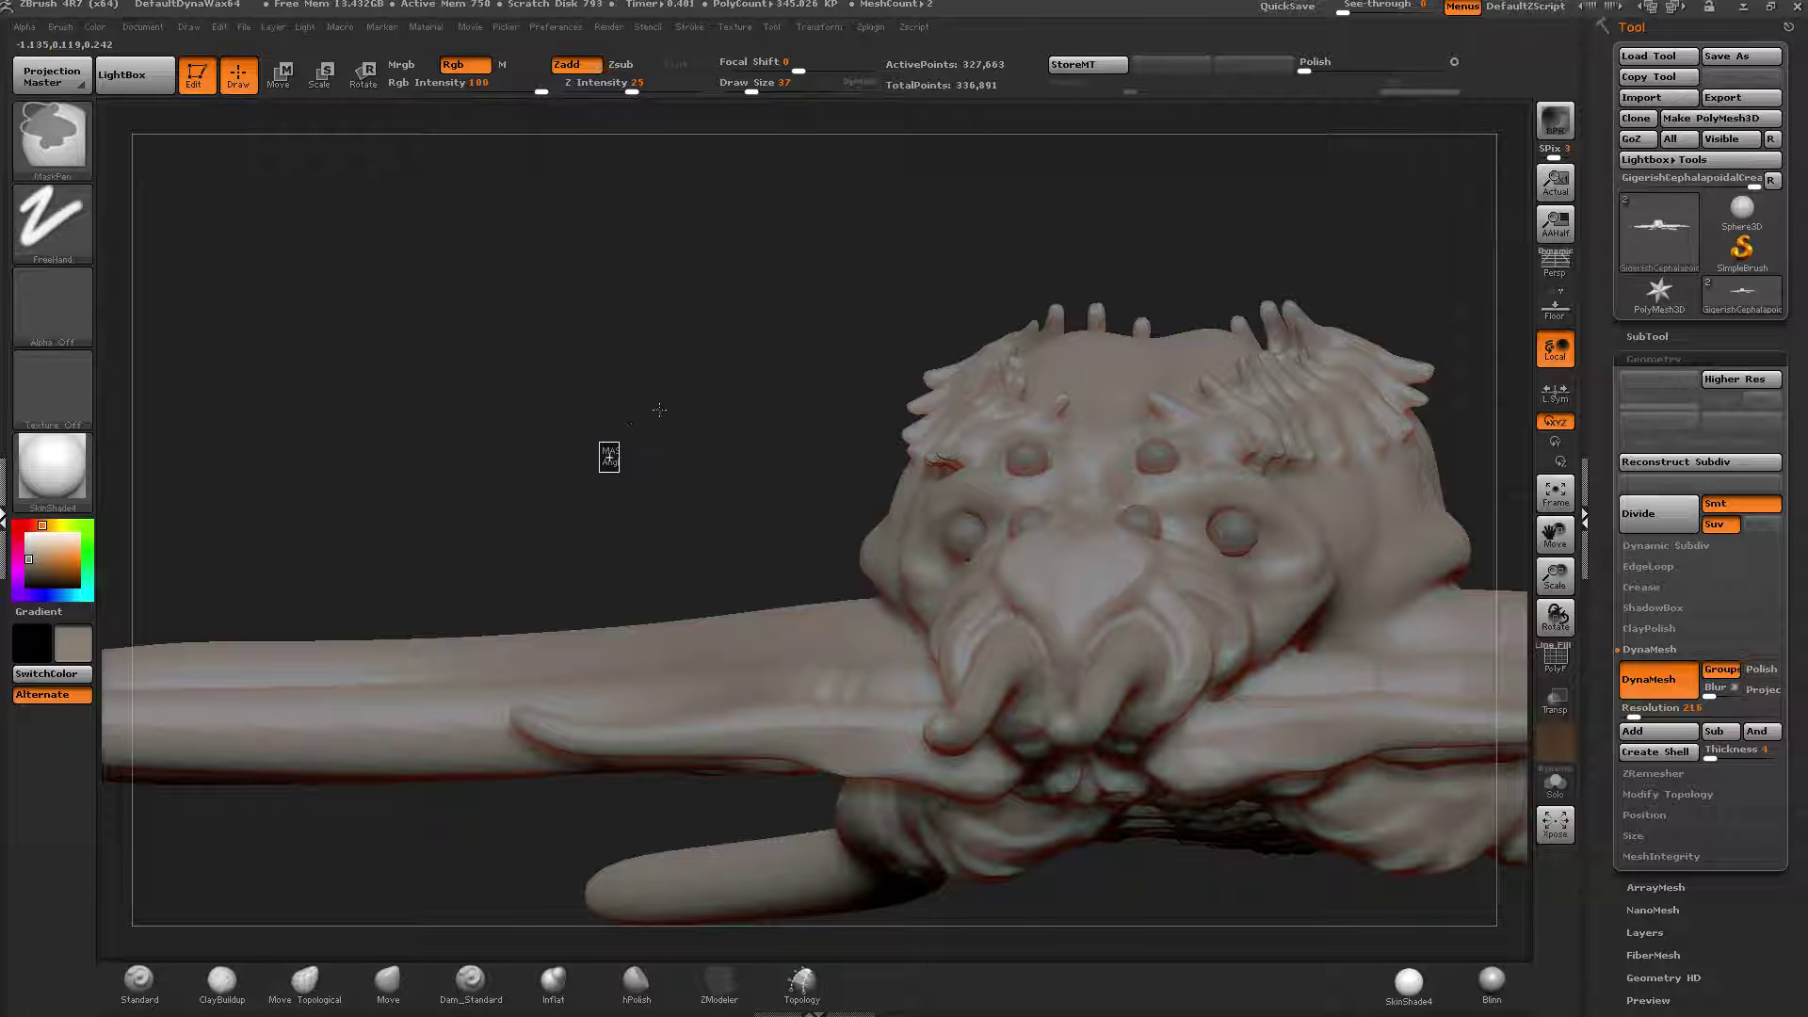
pyautogui.keyDown('ctrl'); pyautogui.moveTo(665, 333); pyautogui.dragTo(694, 364); pyautogui.keyUp('ctrl')
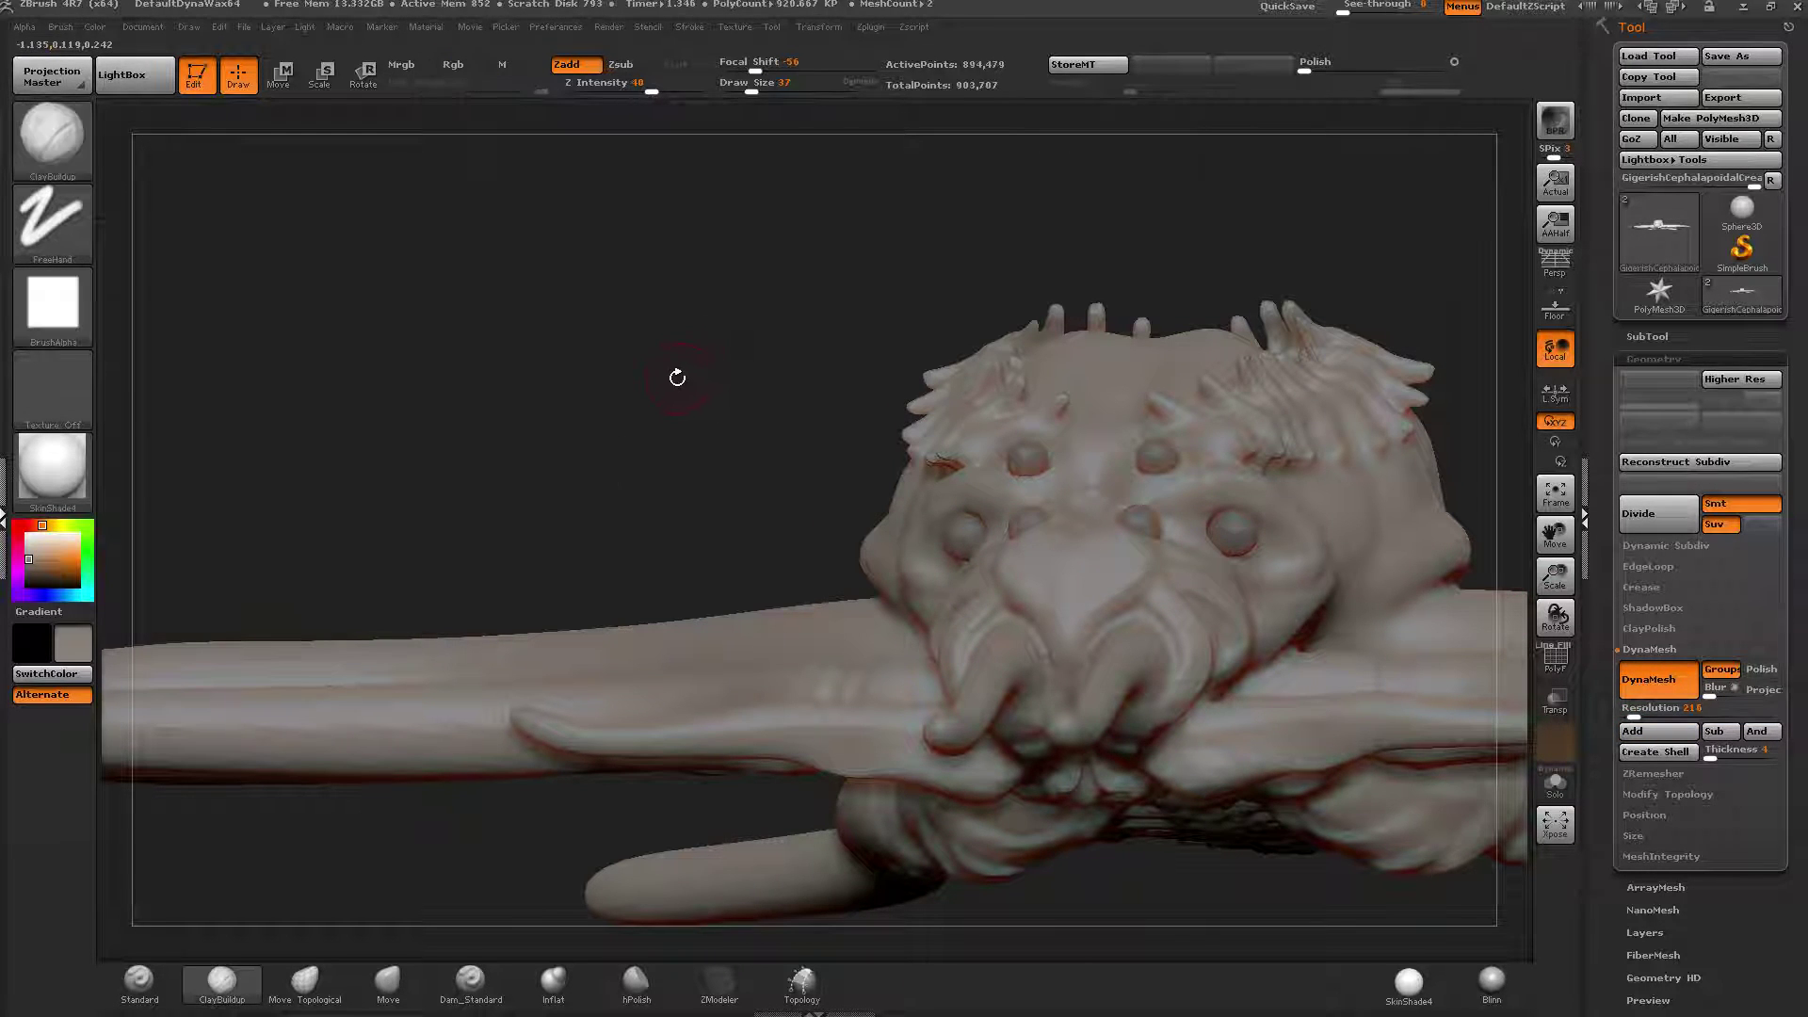
pyautogui.moveTo(677, 377); pyautogui.dragTo(739, 602, button='right')
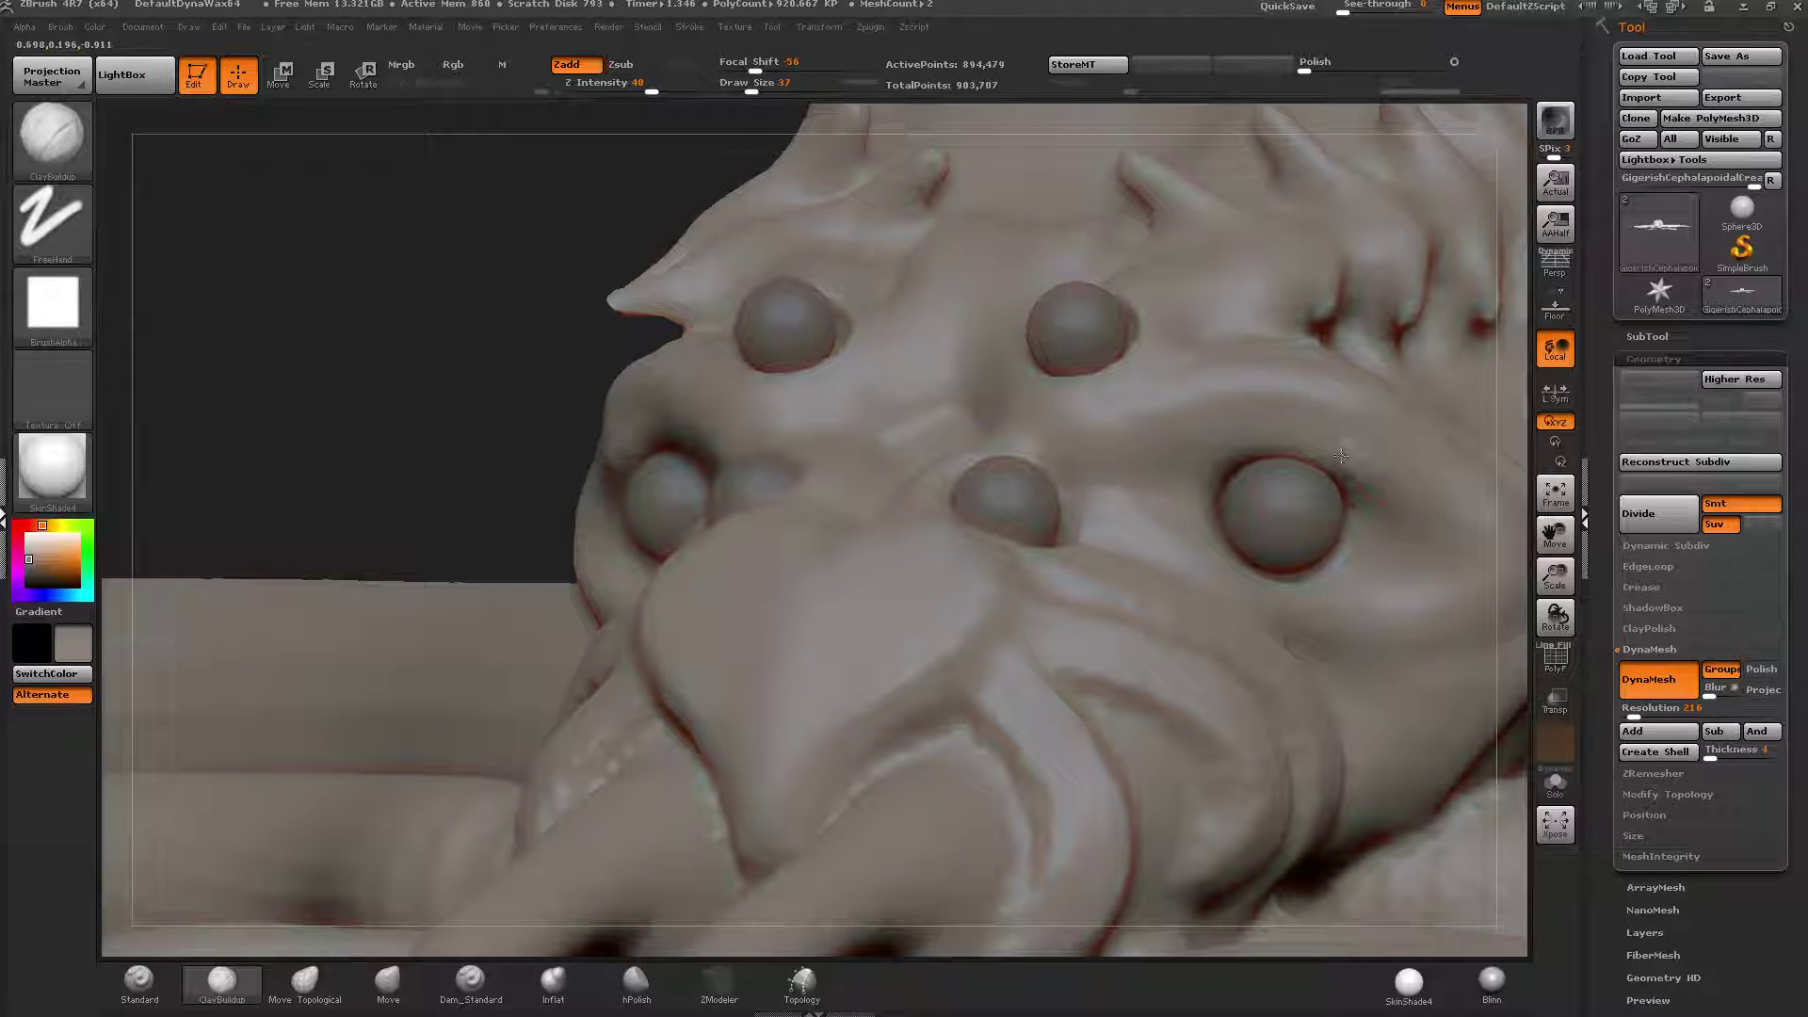
# Sculpt around the outer eye with ClayBuildup at draw size 37 and smooth the crease at its inner corner.
pyautogui.moveTo(1341, 456)
pyautogui.mouseDown()
pyautogui.moveTo(1234, 454)
pyautogui.moveTo(1326, 453)
pyautogui.mouseUp()
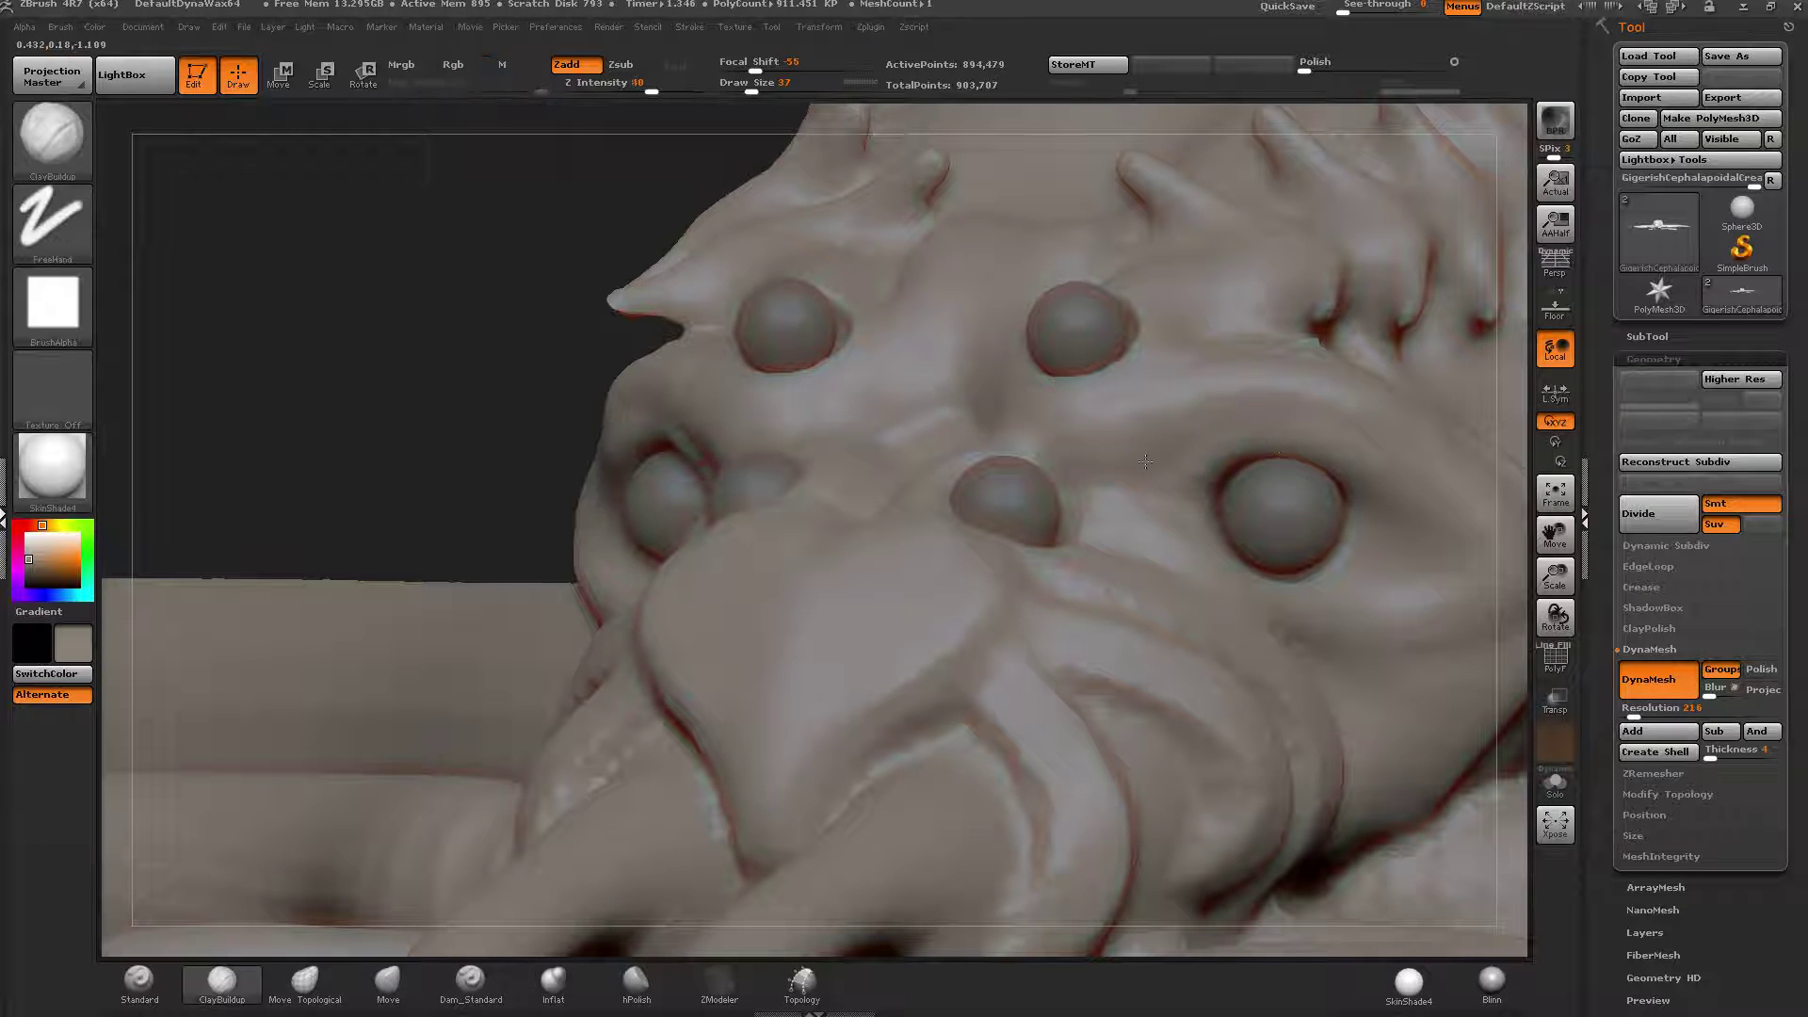
pyautogui.moveTo(1234, 467)
pyautogui.mouseDown(button='right')
pyautogui.moveTo(1148, 415)
pyautogui.moveTo(1207, 447)
pyautogui.mouseUp(button='right')
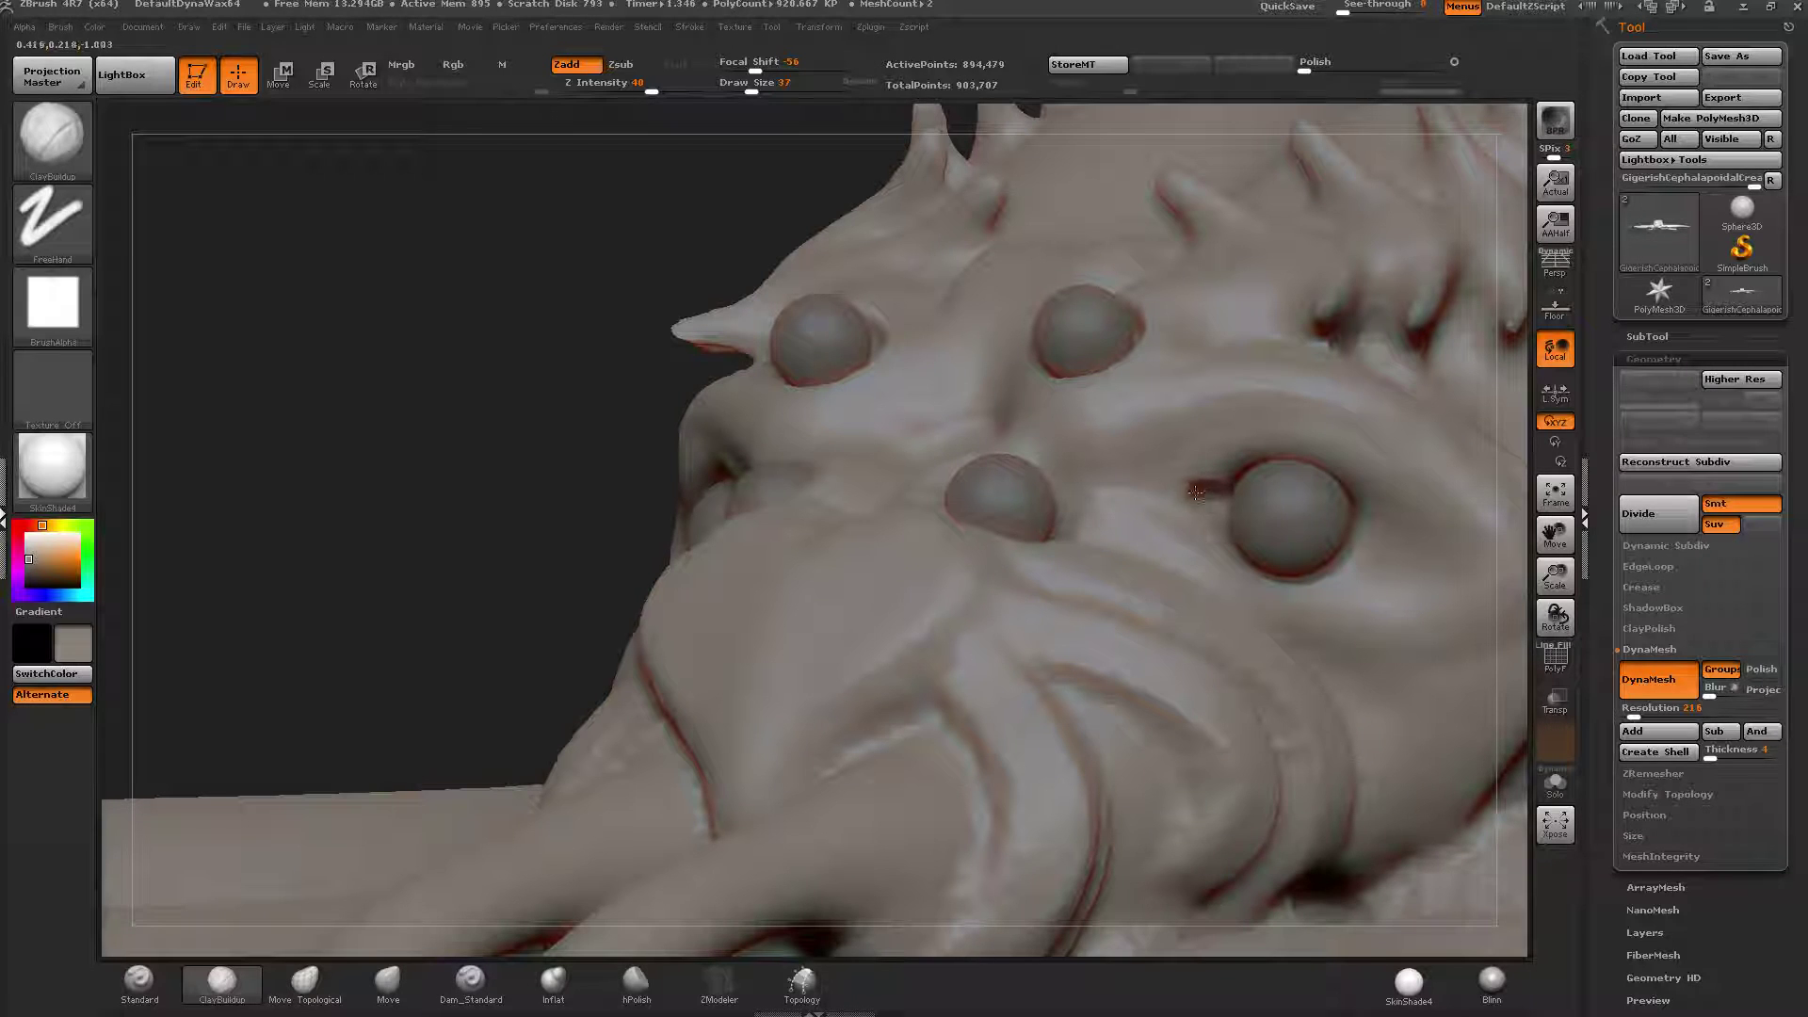
pyautogui.keyDown('shift'); pyautogui.moveTo(1215, 497); pyautogui.dragTo(1188, 494); pyautogui.keyUp('shift')
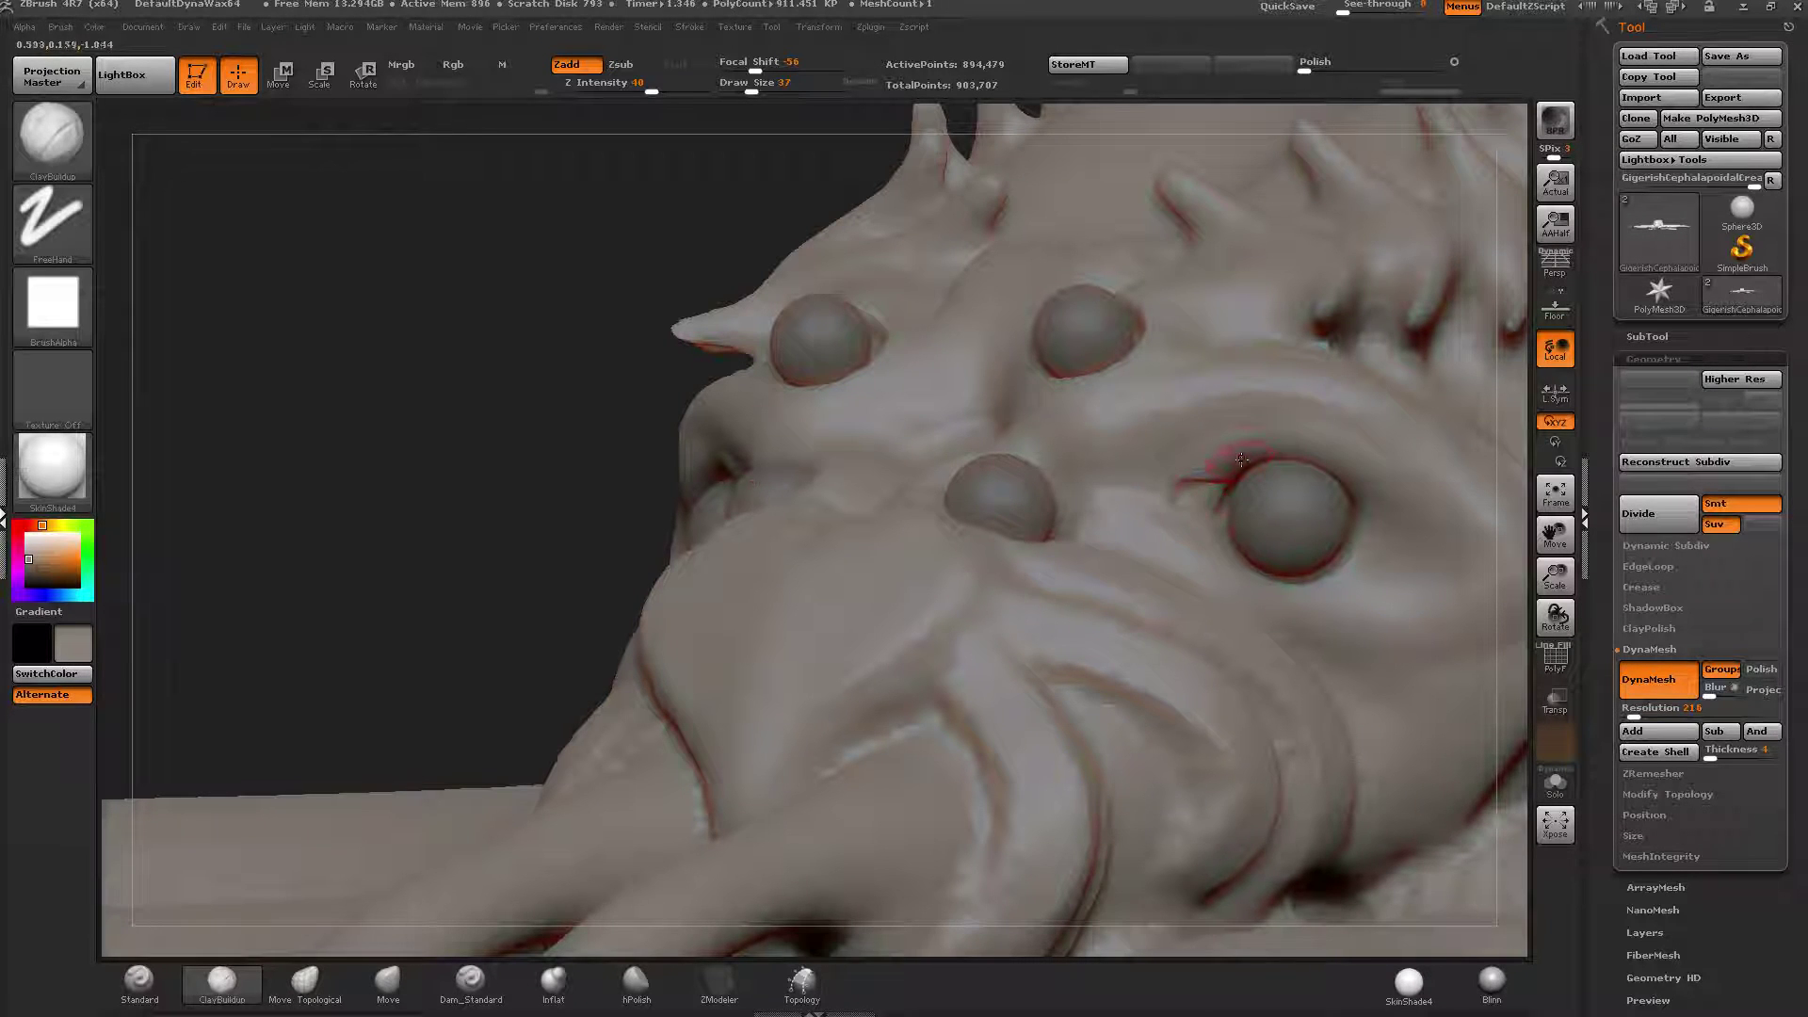
pyautogui.moveTo(1241, 460); pyautogui.dragTo(1177, 475, button='right')
pyautogui.press('ctrl')
pyautogui.moveTo(1179, 475)
pyautogui.keyDown('ctrl'); pyautogui.mouseDown()
pyautogui.moveTo(1224, 450)
pyautogui.moveTo(1323, 447)
pyautogui.moveTo(1388, 546)
pyautogui.moveTo(1433, 562)
pyautogui.mouseUp(); pyautogui.keyUp('ctrl')
pyautogui.hotkey('ctrl', 'z')
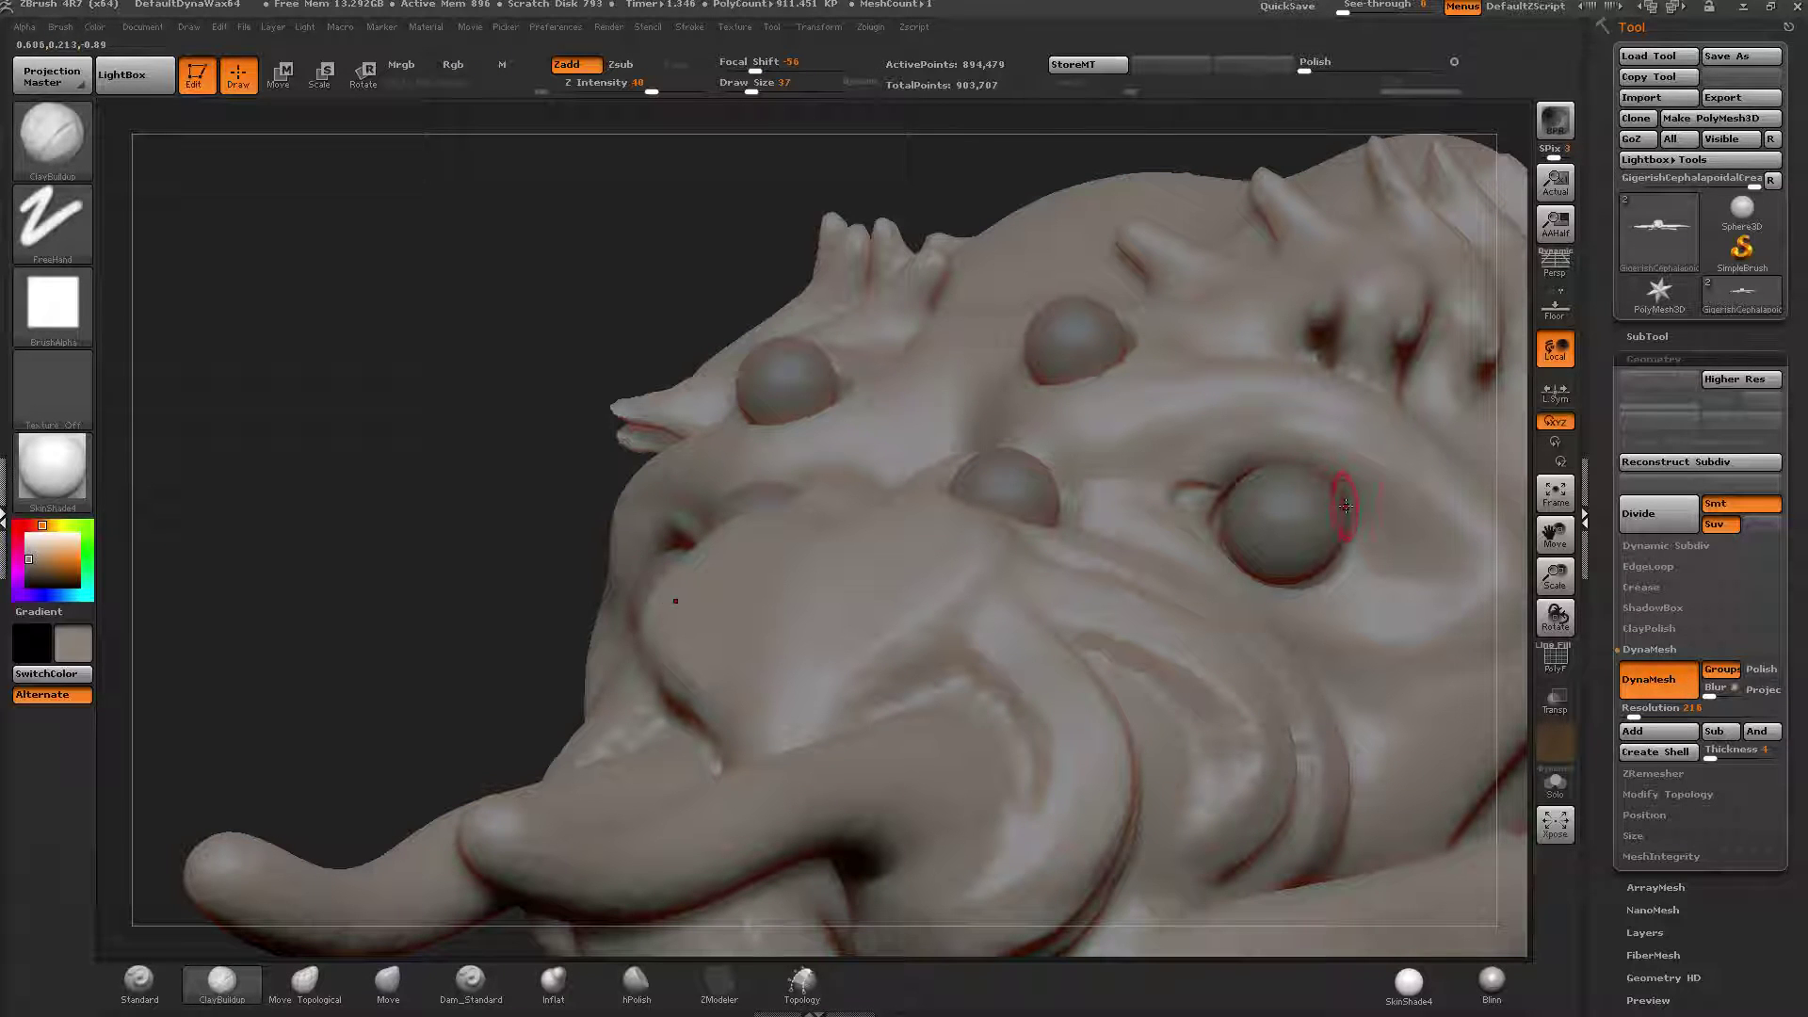
# Paint a mask strip along the top of the outer eye at draw size 25 and invert the mask.
pyautogui.press('ctrl')
pyautogui.moveTo(1189, 476)
pyautogui.keyDown('ctrl'); pyautogui.mouseDown()
pyautogui.moveTo(1304, 444)
pyautogui.moveTo(1380, 554)
pyautogui.moveTo(1424, 553)
pyautogui.moveTo(1375, 499)
pyautogui.moveTo(1232, 462)
pyautogui.moveTo(1194, 472)
pyautogui.mouseUp(); pyautogui.keyUp('ctrl')
pyautogui.moveTo(1205, 470)
pyautogui.mouseDown(button='right')
pyautogui.moveTo(894, 396)
pyautogui.moveTo(930, 406)
pyautogui.mouseUp(button='right')
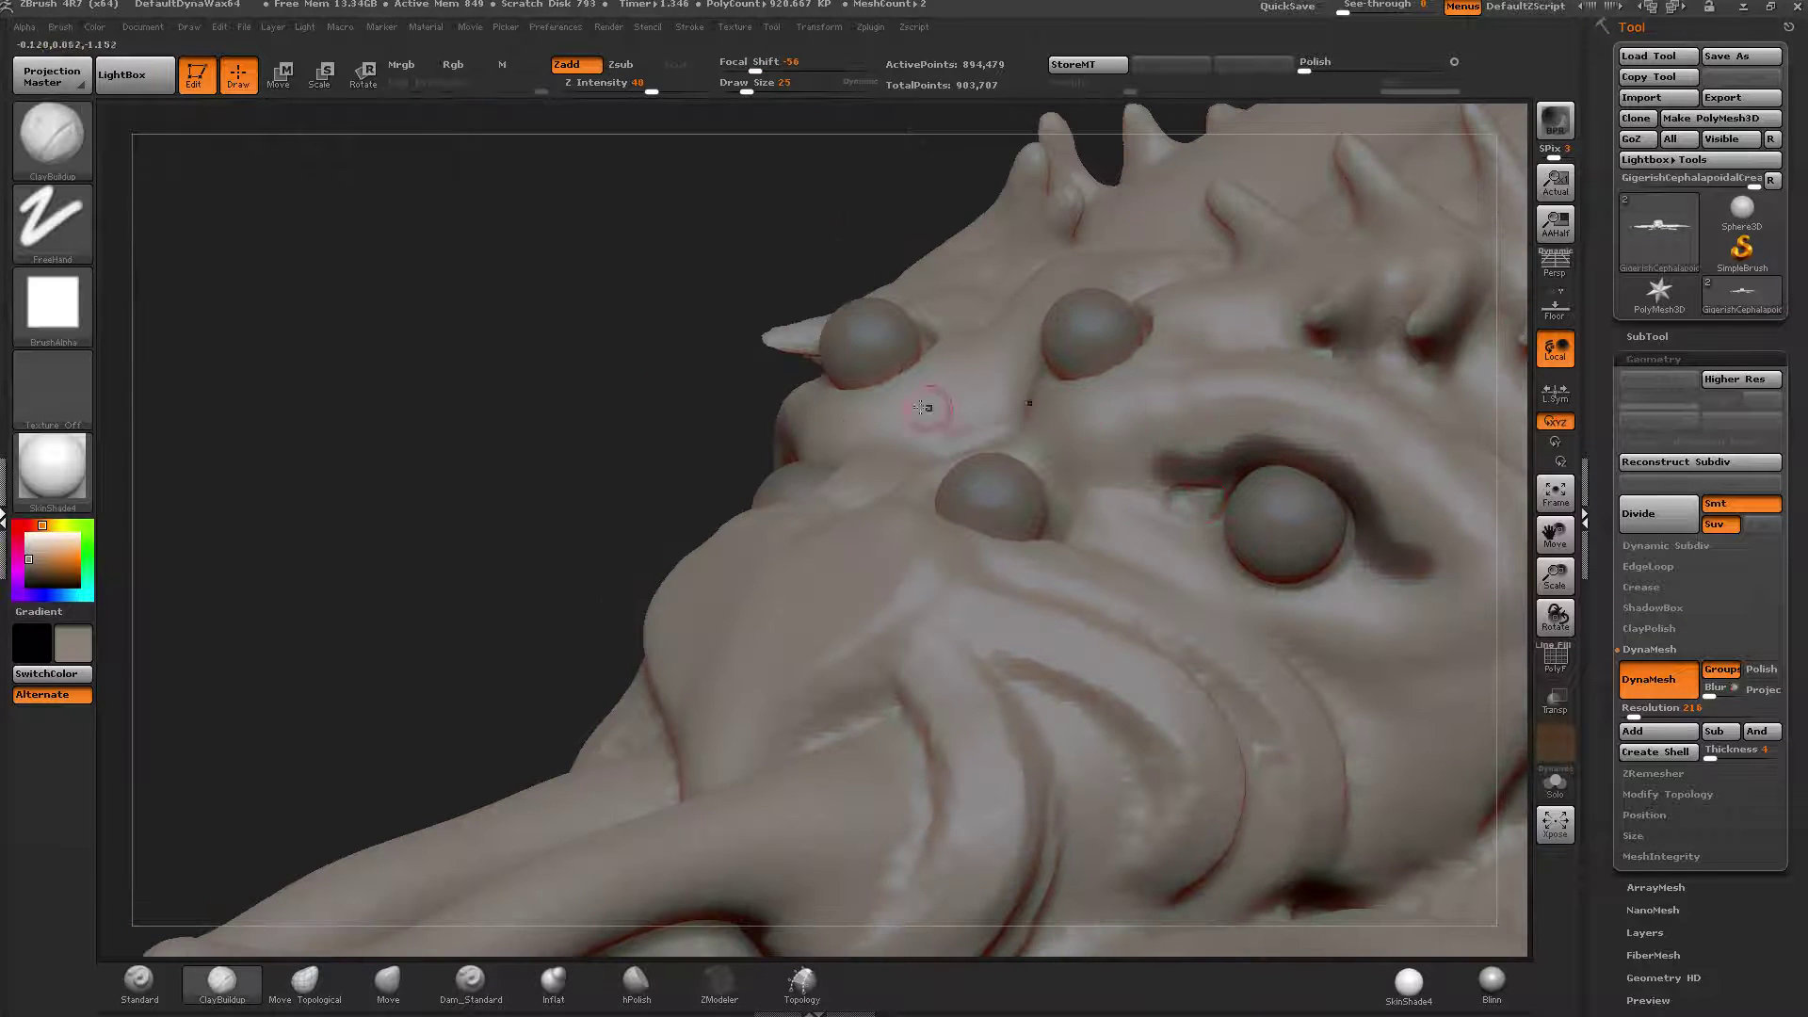
pyautogui.keyDown('ctrl'); pyautogui.click(592, 380); pyautogui.keyUp('ctrl')
# Extrude the unmasked strip above the outer eye with Transpose Move to form an upper eyelid.
pyautogui.press('w')
pyautogui.moveTo(807, 517)
pyautogui.mouseDown()
pyautogui.moveTo(675, 366)
pyautogui.moveTo(393, 318)
pyautogui.mouseUp()
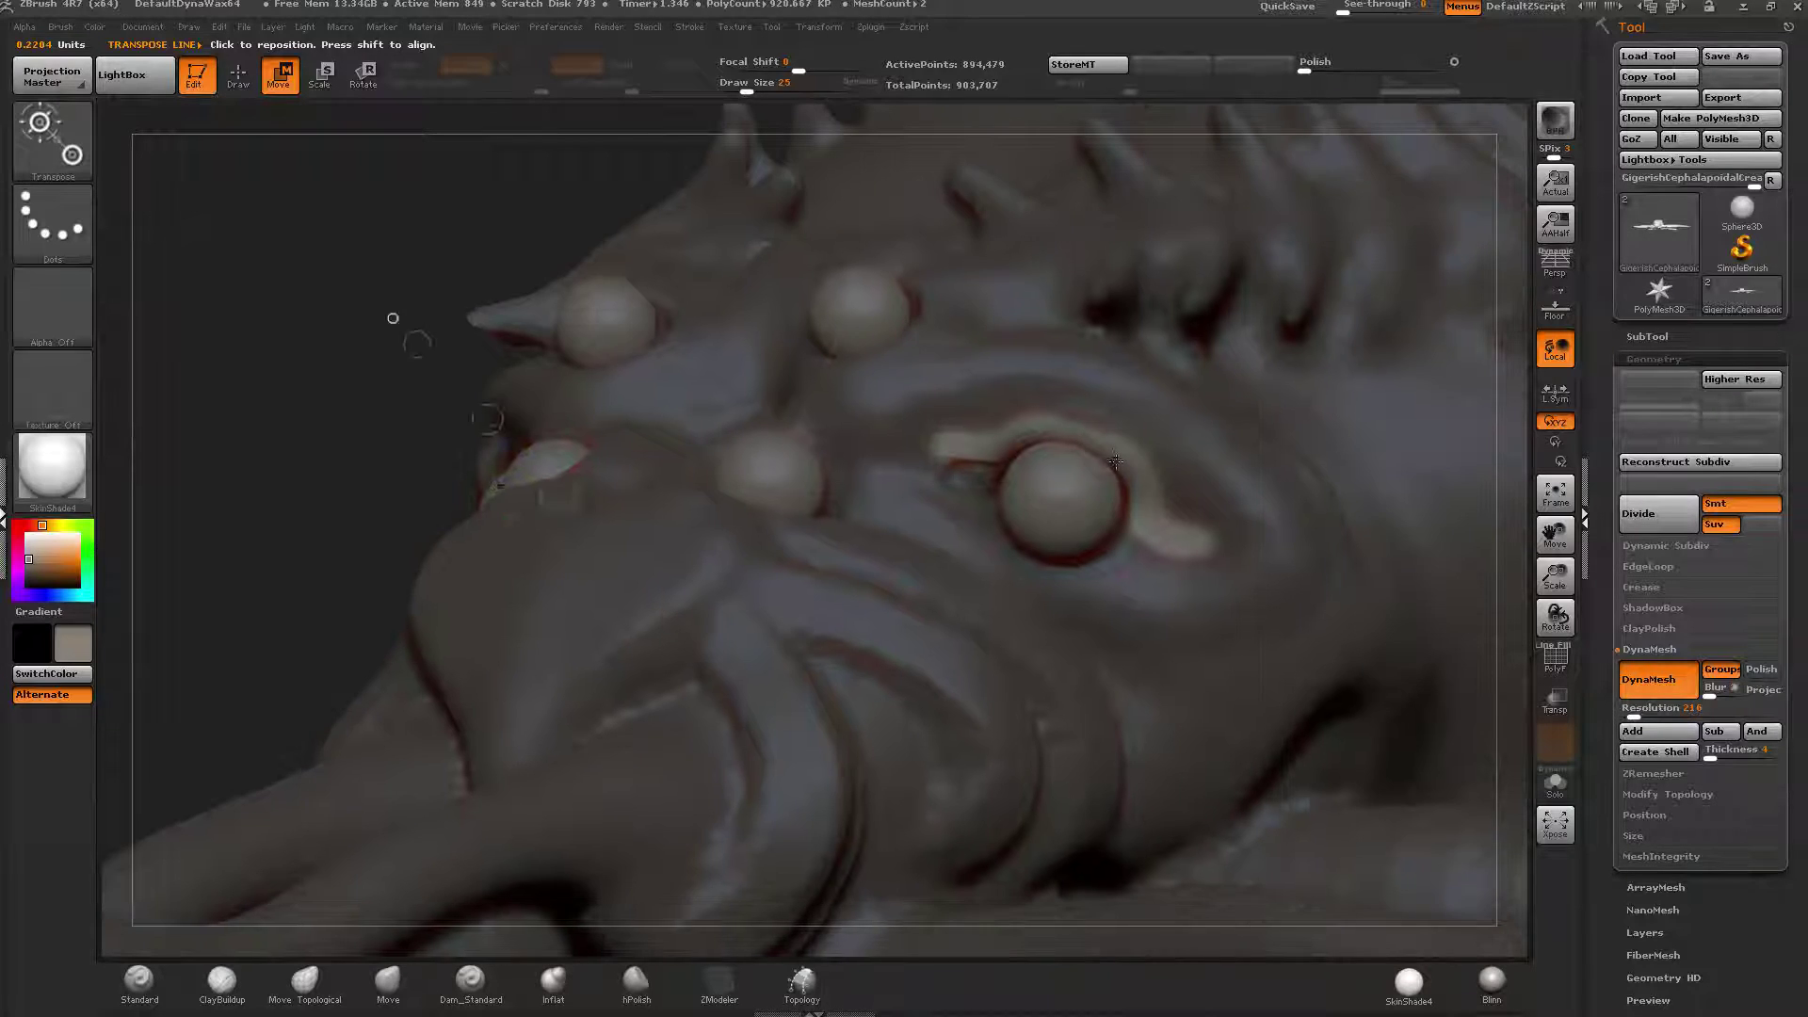
pyautogui.moveTo(1134, 456); pyautogui.dragTo(1110, 484)
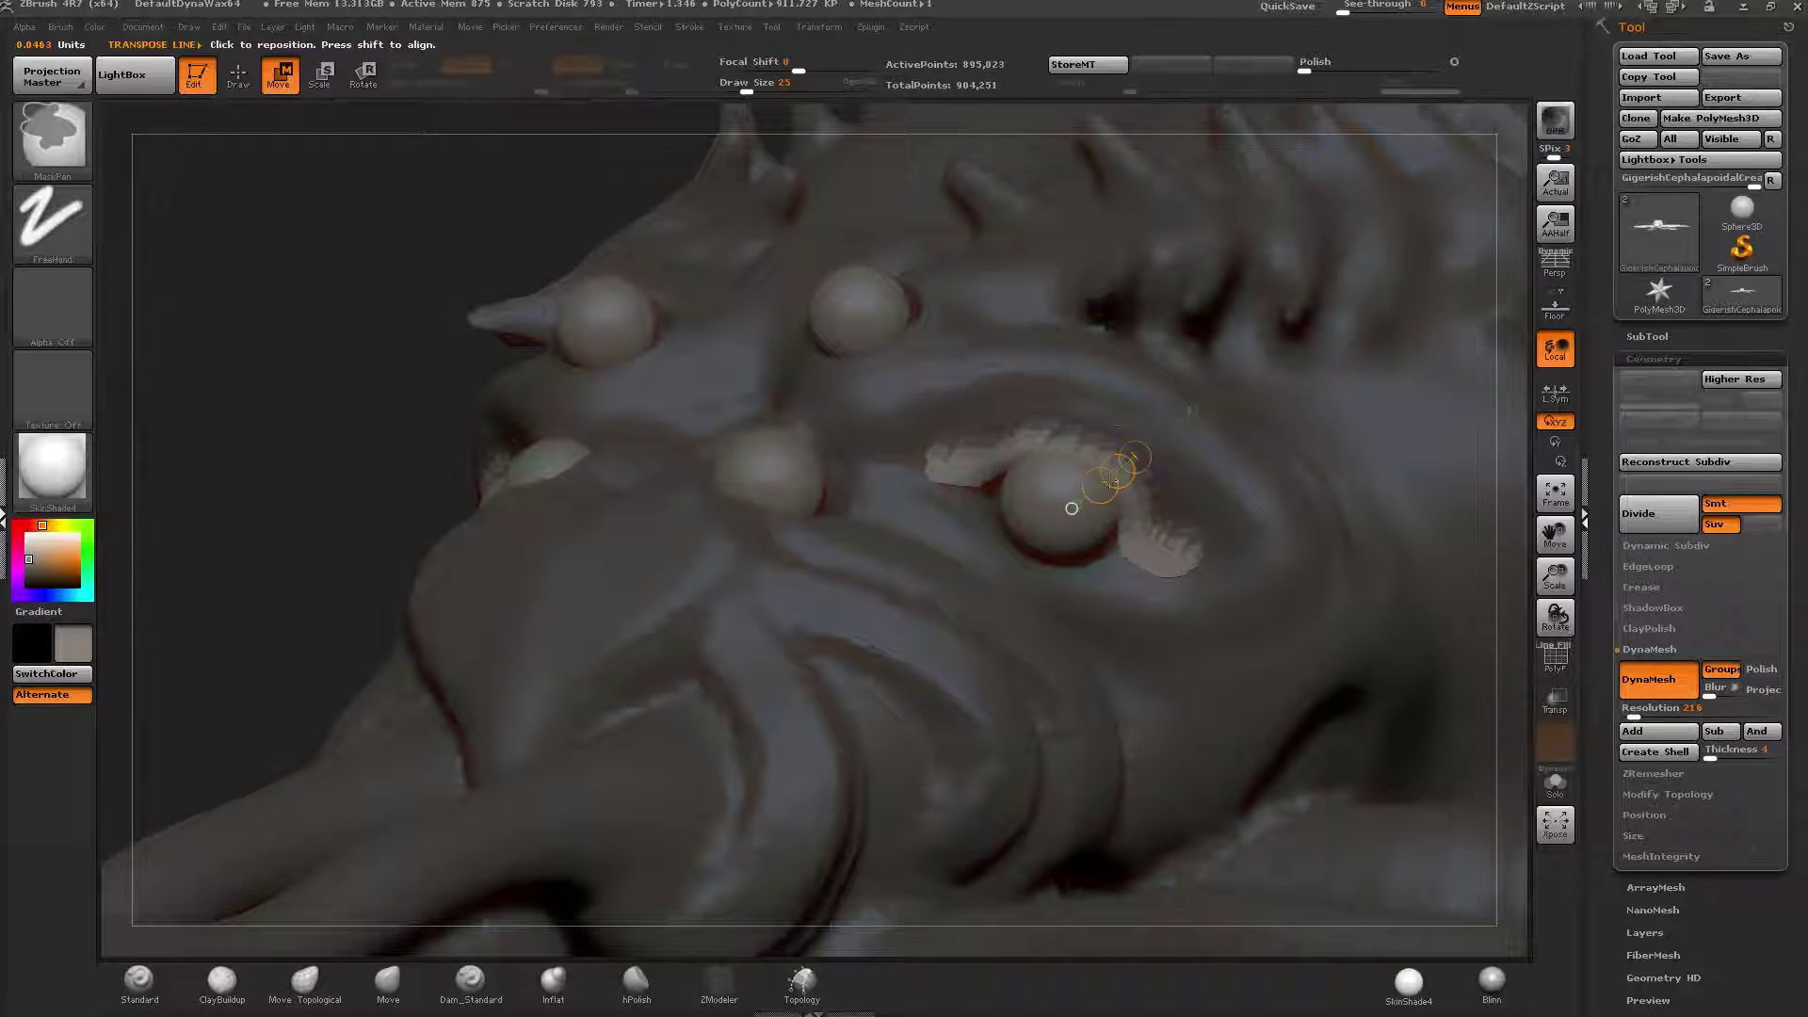
# Smooth the jagged extruded upper eyelid along its whole length at draw size 82.
pyautogui.press('q')
pyautogui.press('shift')
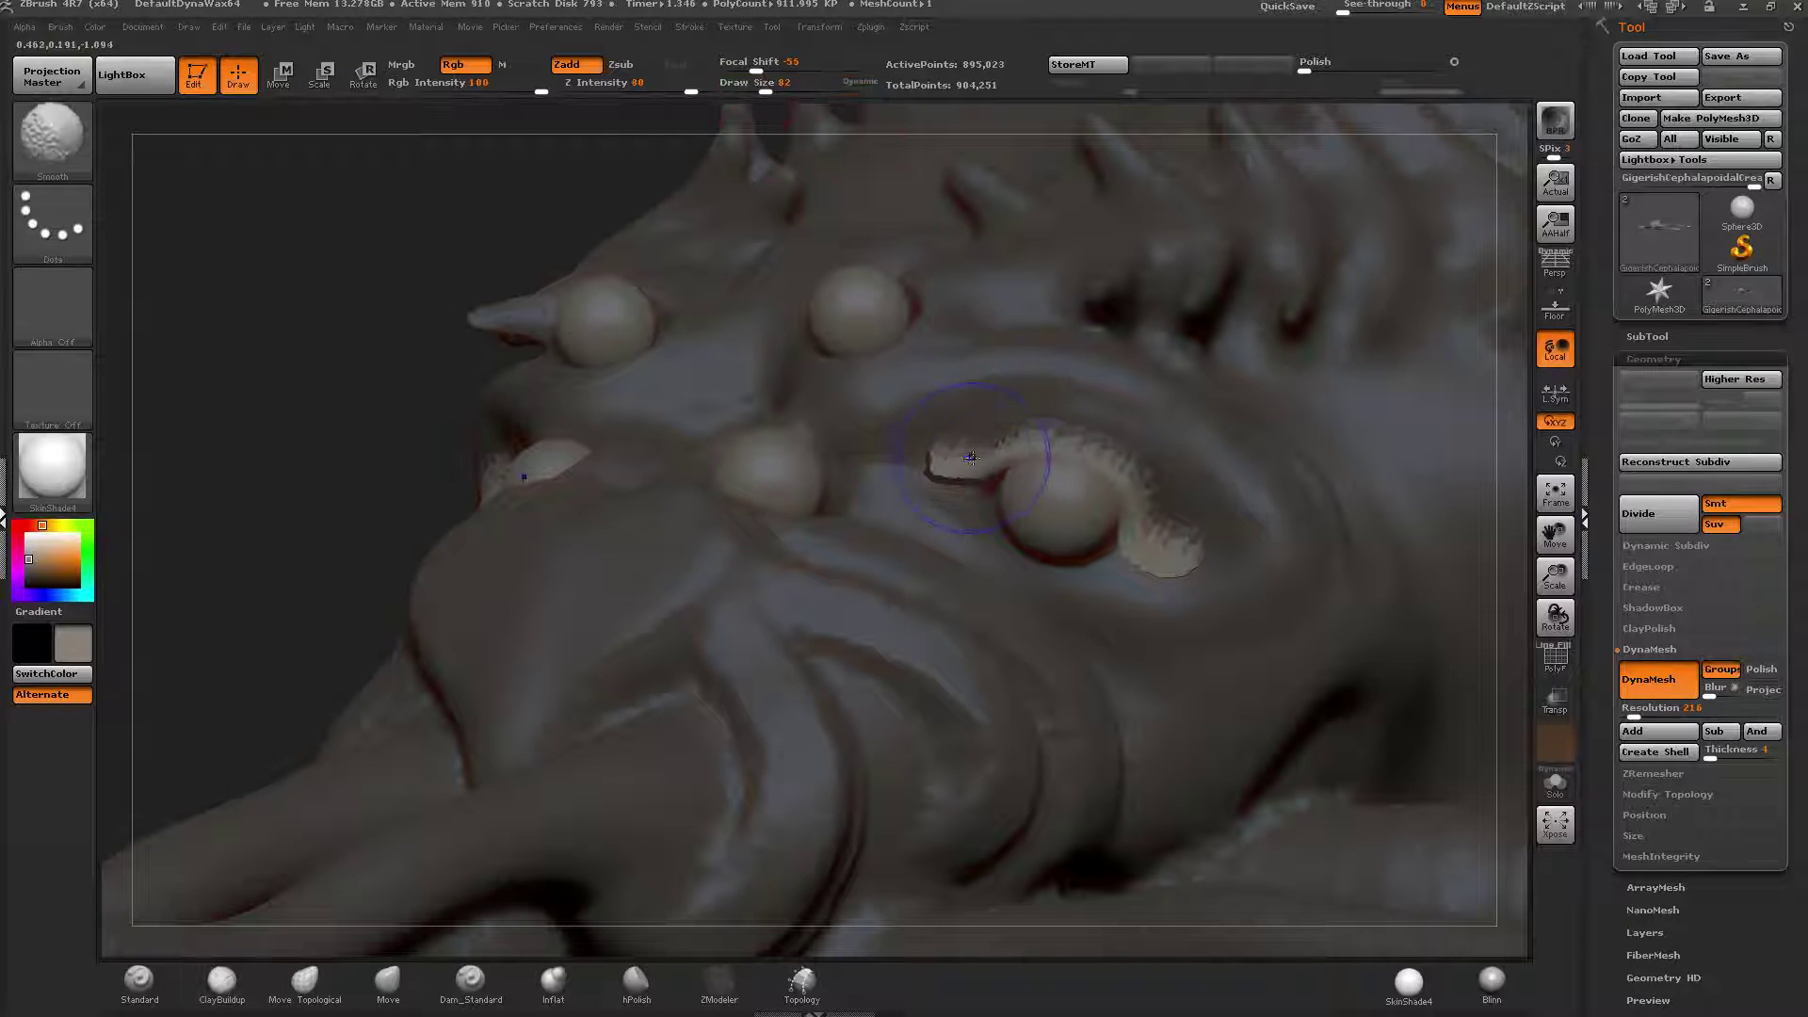
pyautogui.keyDown('shift'); pyautogui.moveTo(1186, 560); pyautogui.dragTo(1168, 529); pyautogui.keyUp('shift')
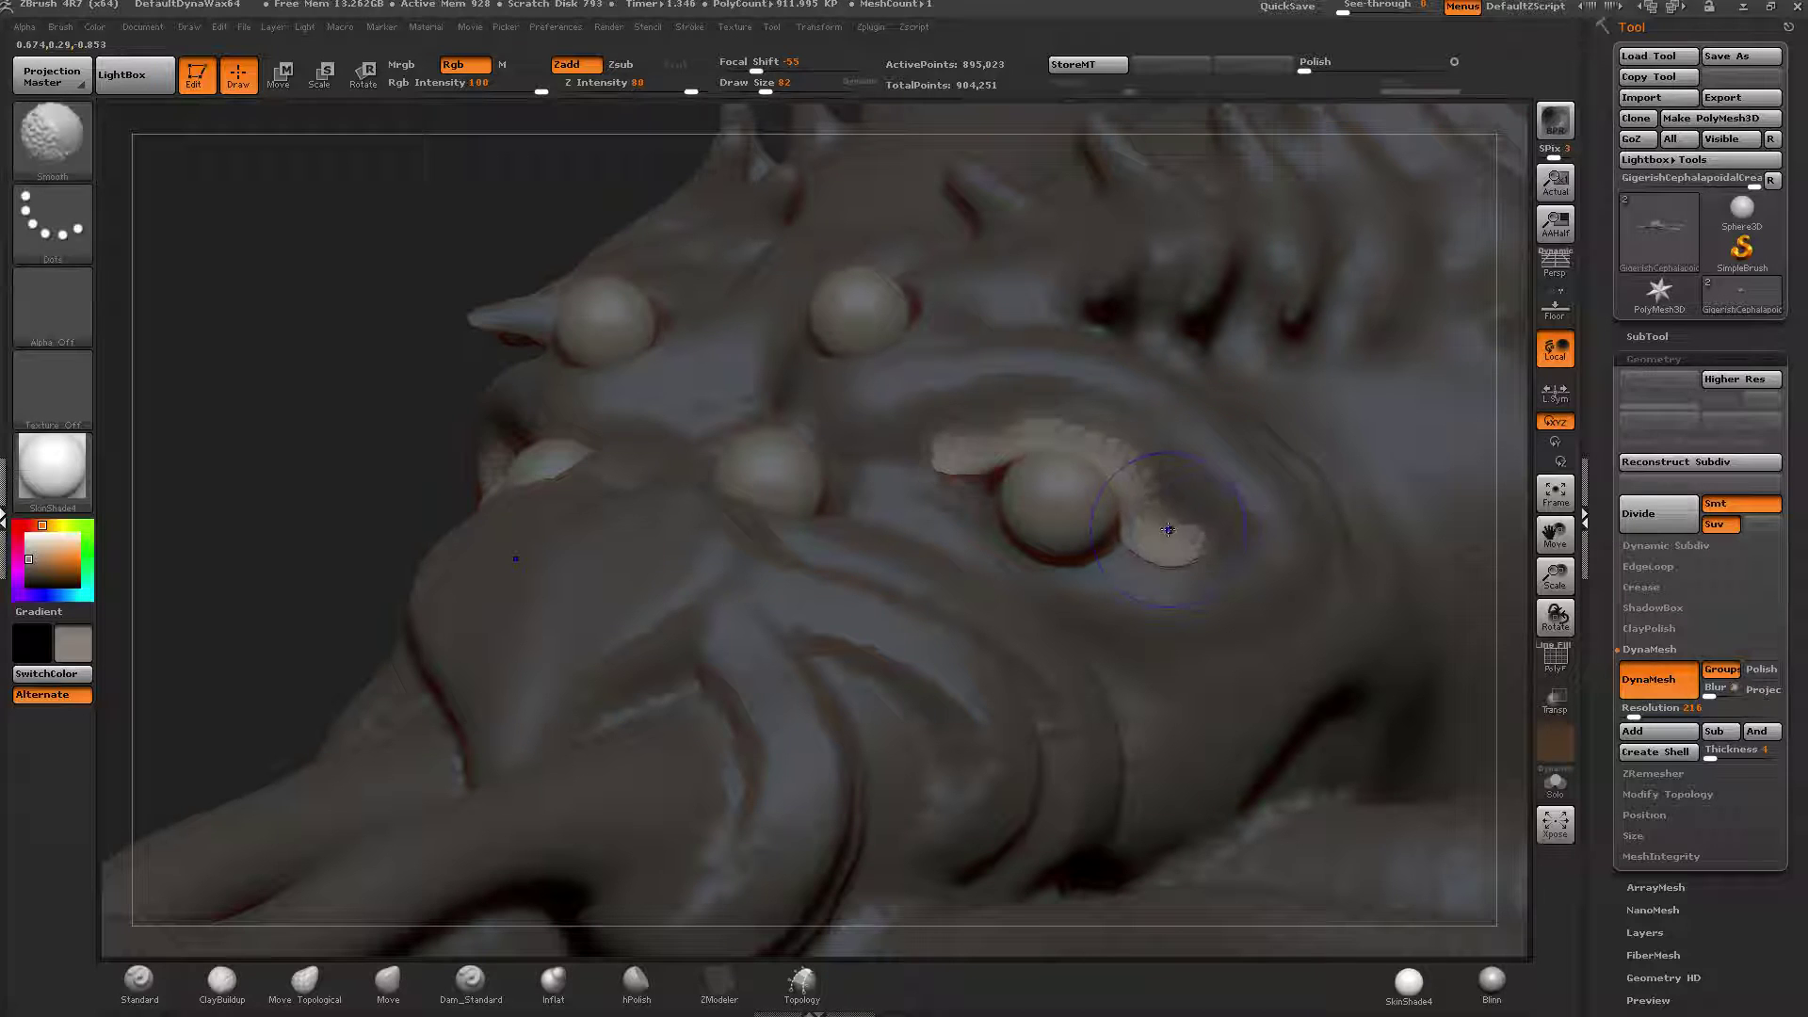
pyautogui.keyDown('shift'); pyautogui.moveTo(1099, 456); pyautogui.dragTo(965, 452); pyautogui.keyUp('shift')
# Pull the upper eyelid over the outer eyeball with the Move brush at draw size 82, smoothing its outer end.
pyautogui.moveTo(974, 459)
pyautogui.mouseDown(button='right')
pyautogui.moveTo(1108, 382)
pyautogui.moveTo(1157, 433)
pyautogui.mouseUp(button='right')
pyautogui.moveTo(1157, 433); pyautogui.dragTo(455, 947)
pyautogui.click(407, 982)
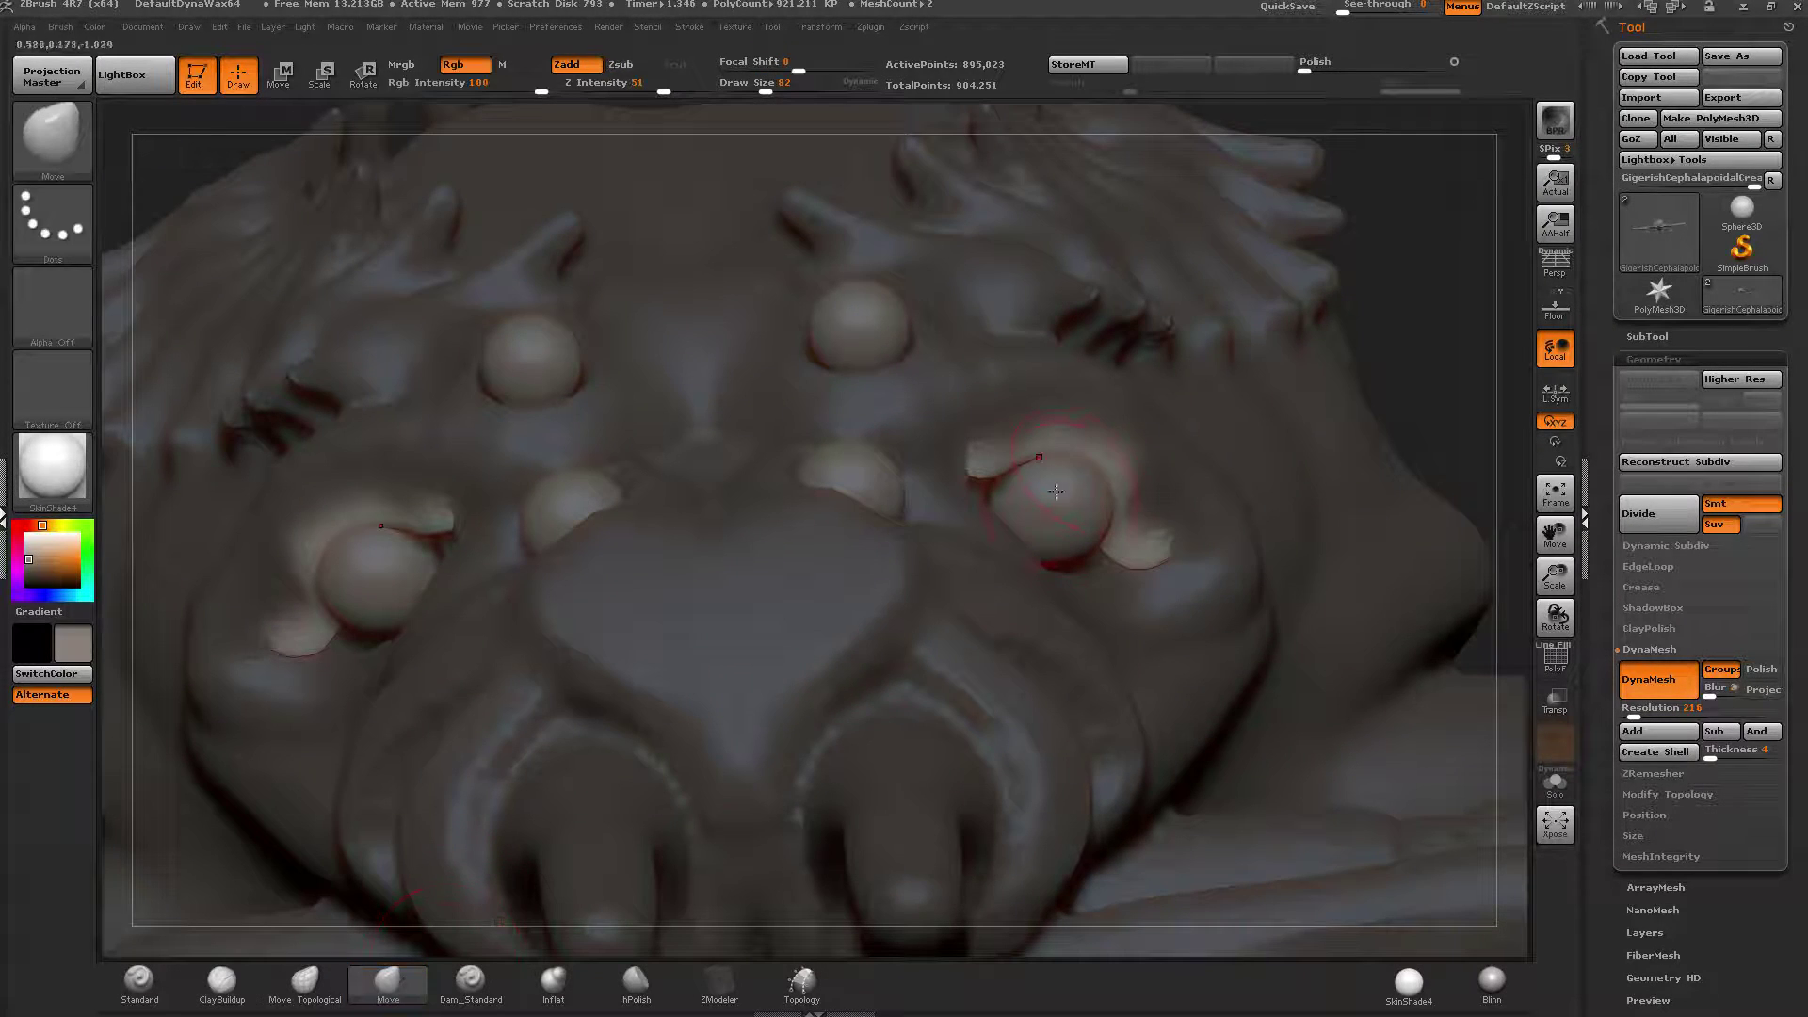
pyautogui.moveTo(1089, 474); pyautogui.dragTo(1118, 530)
pyautogui.moveTo(1090, 501); pyautogui.dragTo(867, 499, button='right')
pyautogui.keyDown('shift'); pyautogui.moveTo(1137, 508); pyautogui.dragTo(1170, 539); pyautogui.keyUp('shift')
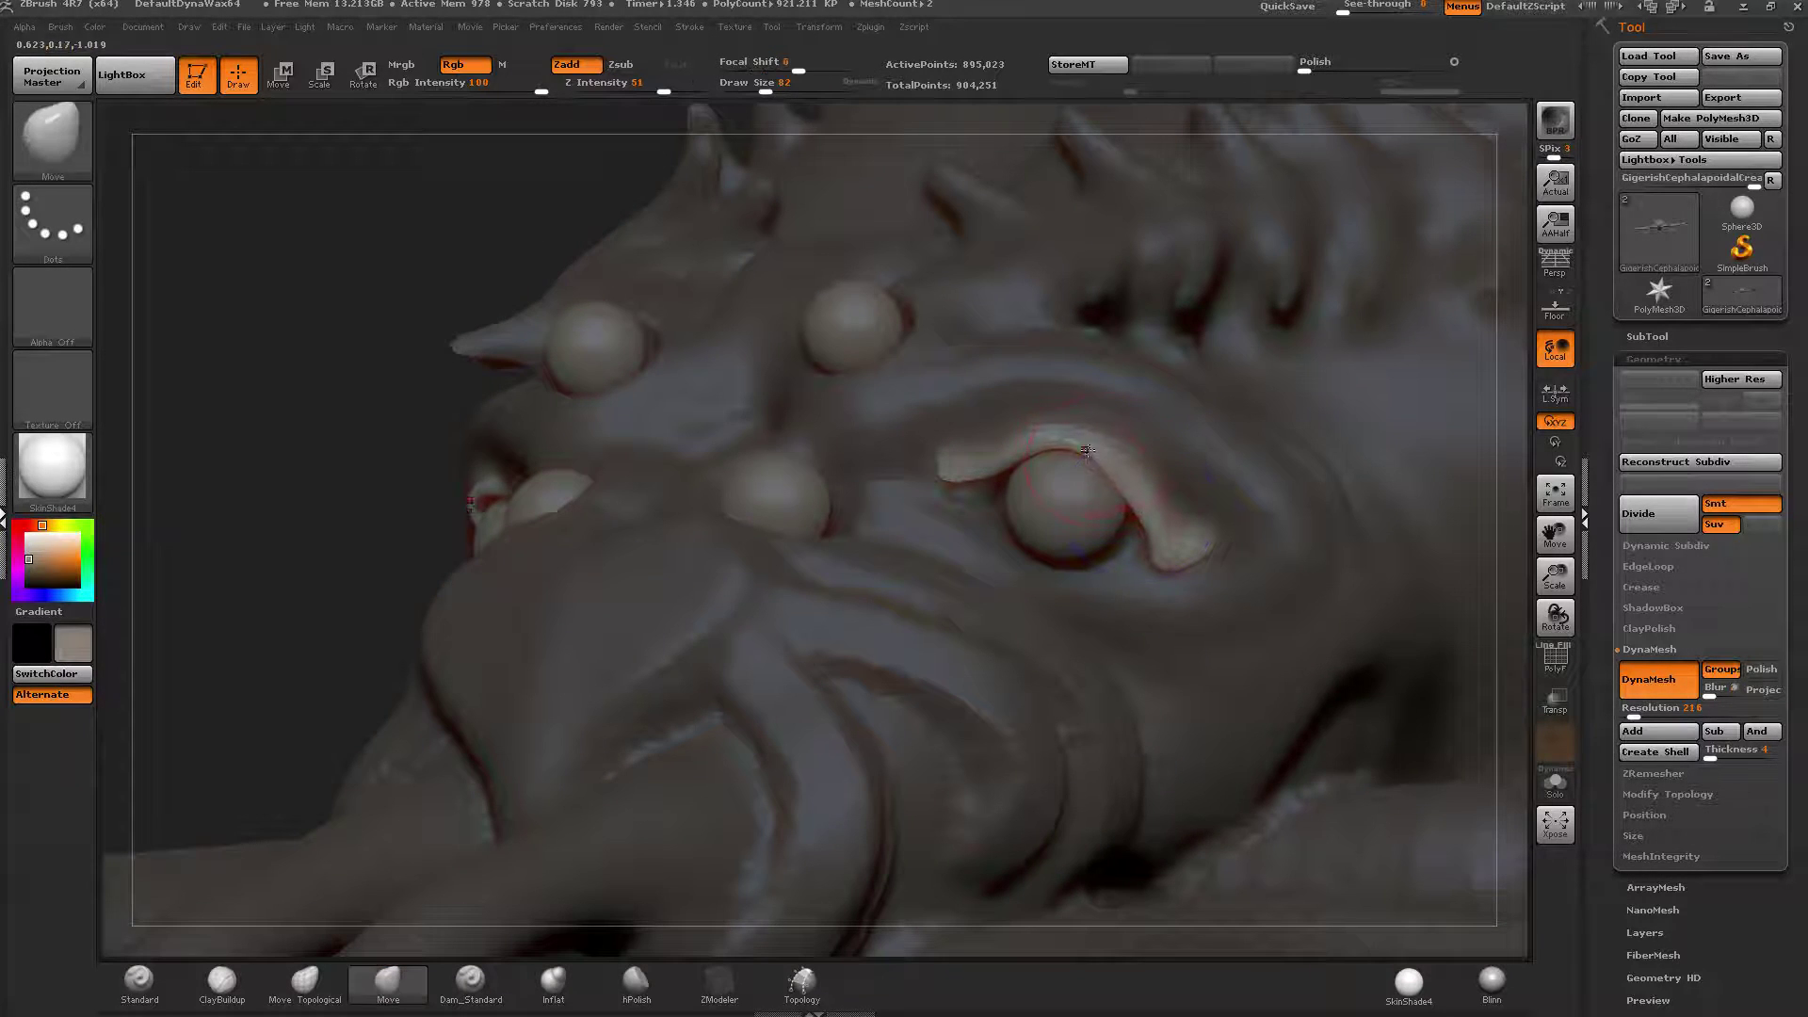
pyautogui.moveTo(1074, 491); pyautogui.dragTo(1010, 485)
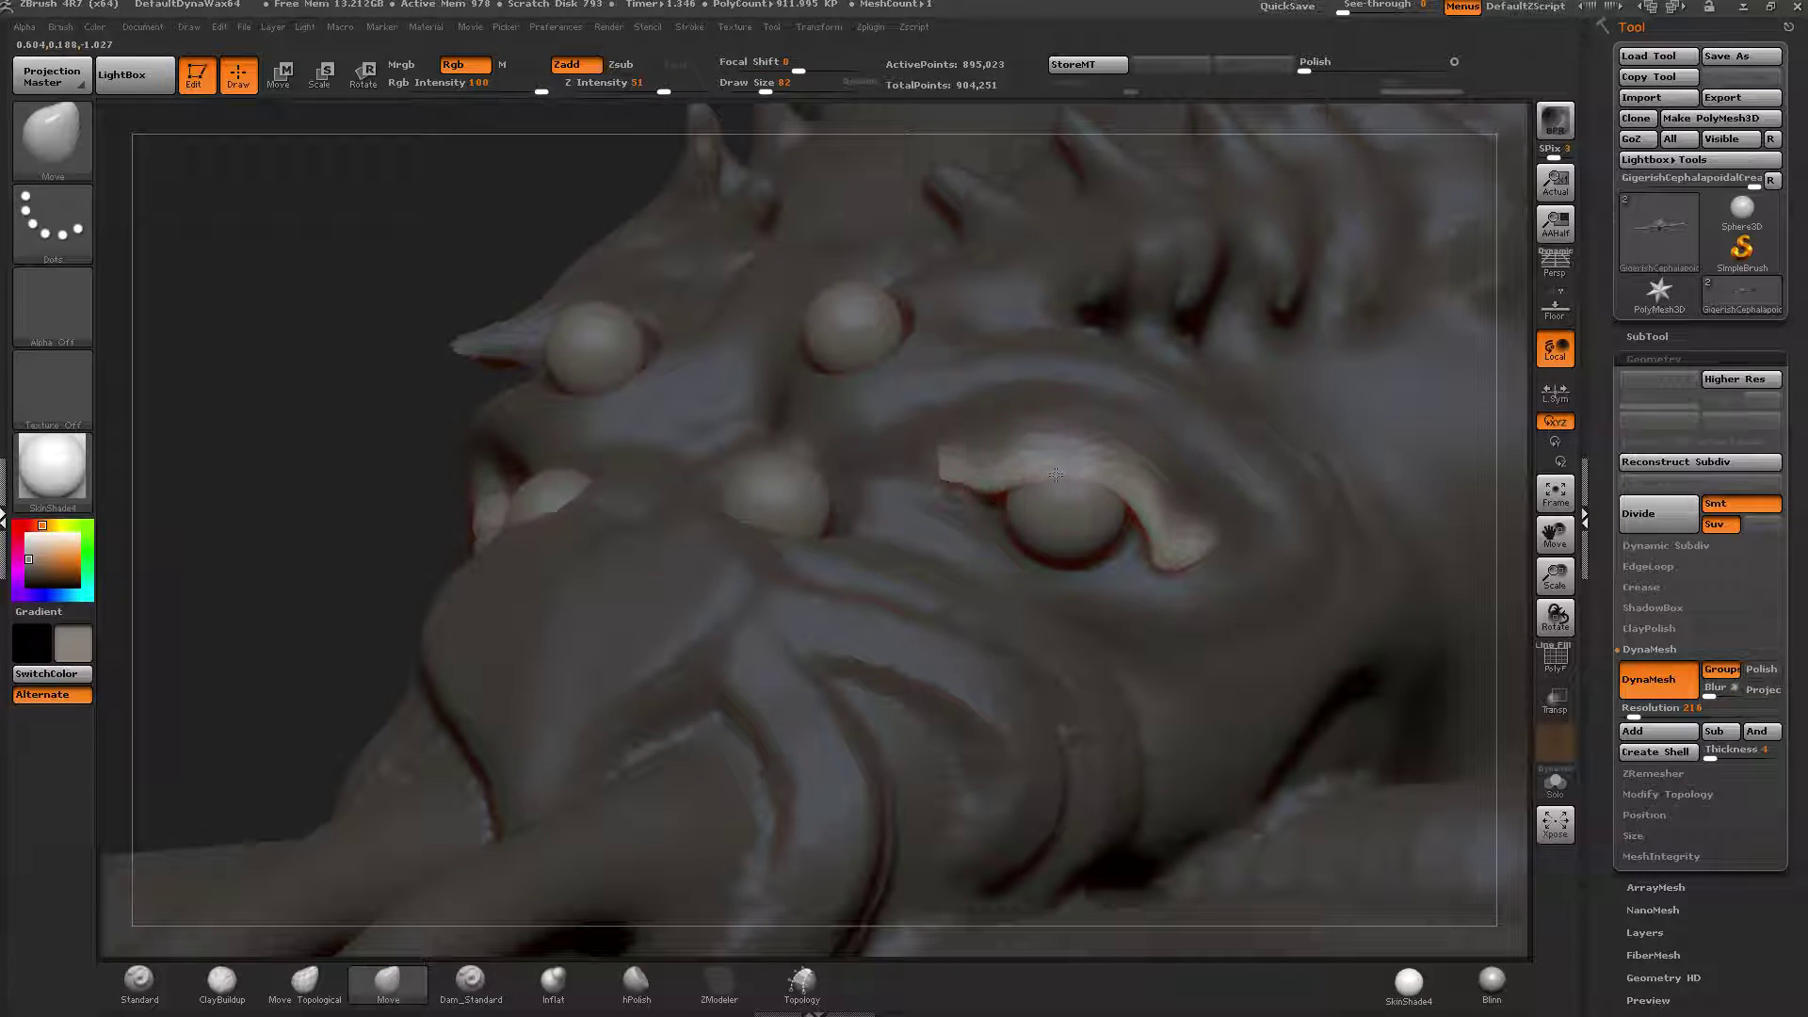
pyautogui.moveTo(1103, 490); pyautogui.dragTo(904, 480, button='right')
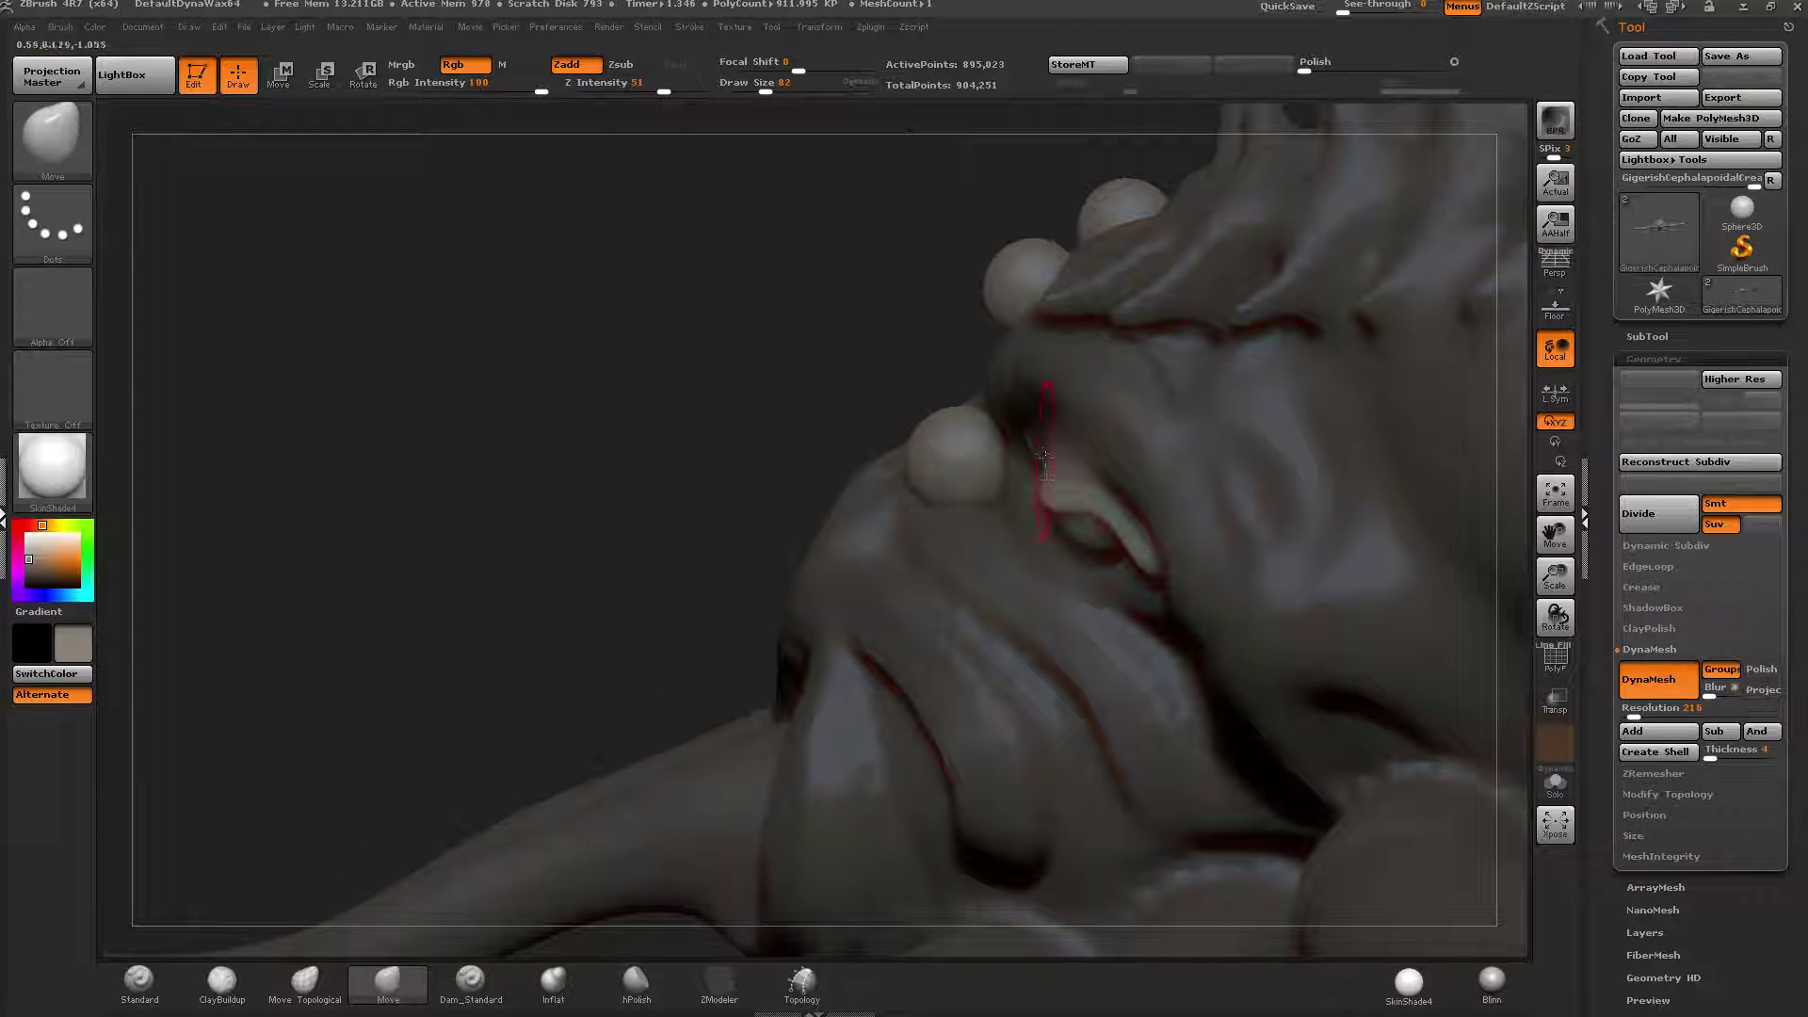
pyautogui.moveTo(1043, 459); pyautogui.dragTo(1098, 504)
# Blend the outer end of the upper eyelid by smoothing it, and clear the mask.
pyautogui.moveTo(1112, 530); pyautogui.dragTo(1205, 546, button='right')
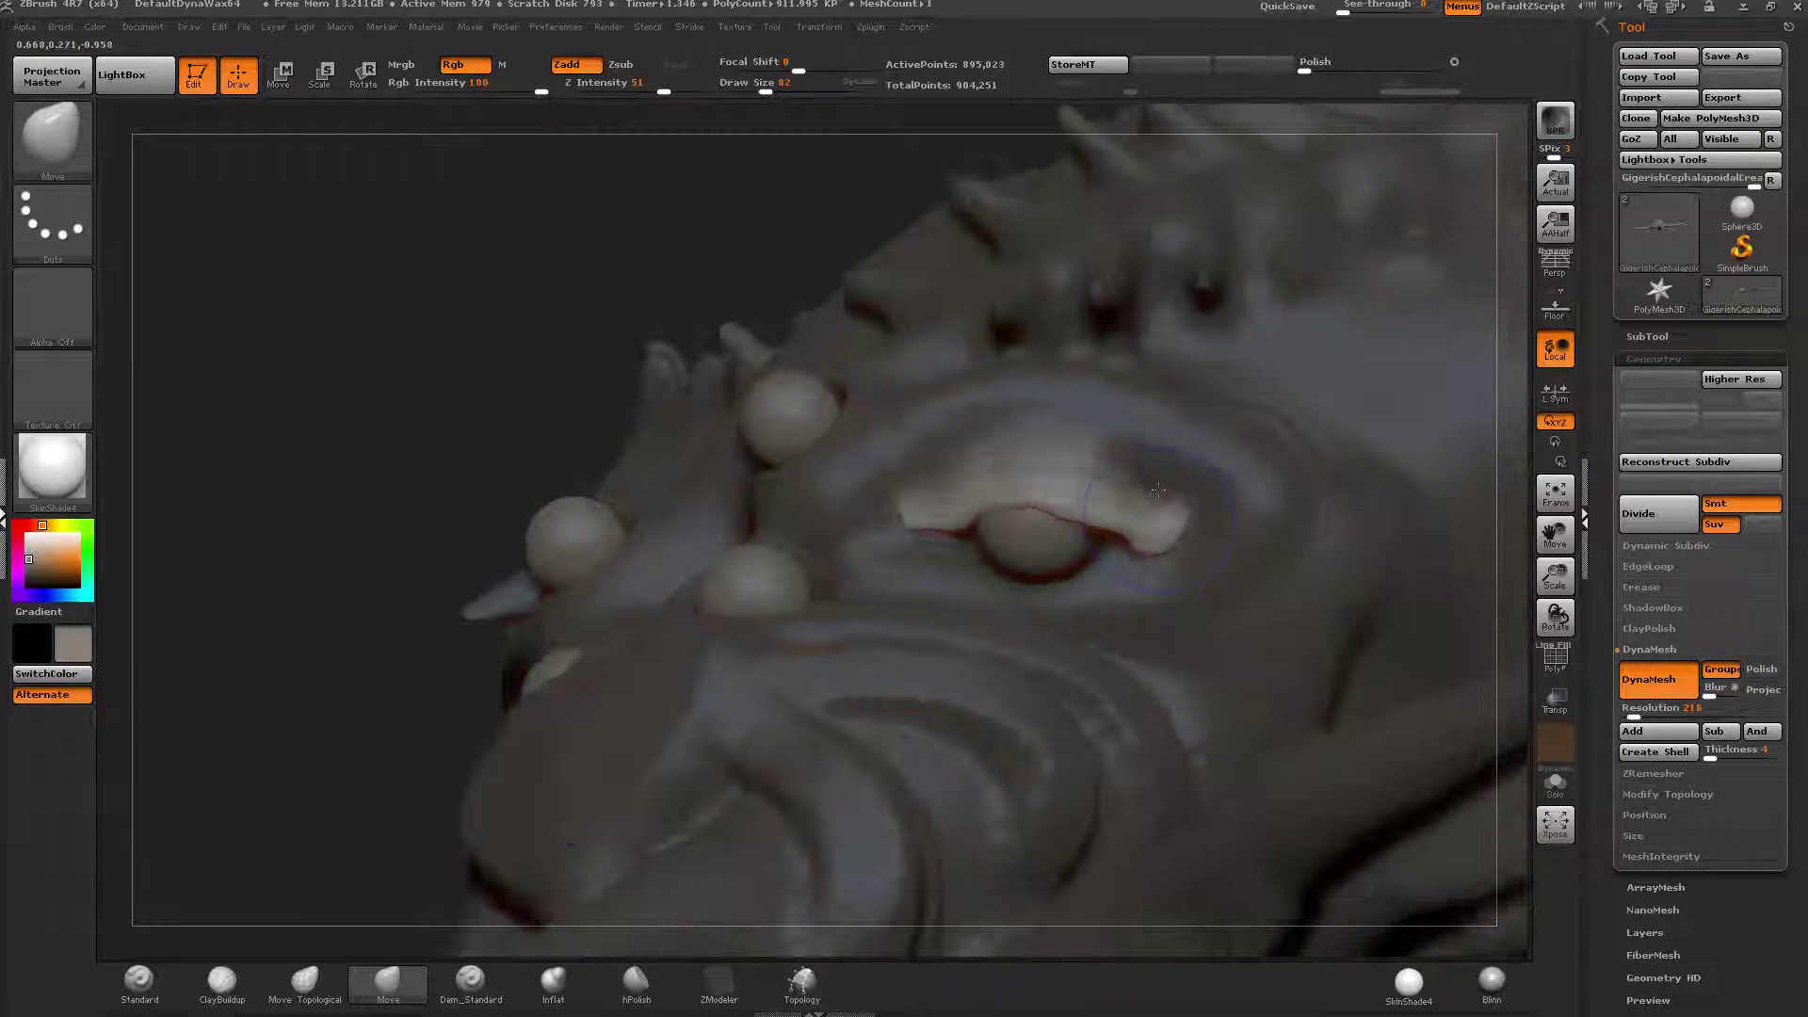
pyautogui.keyDown('shift'); pyautogui.click(706, 86); pyautogui.keyUp('shift')
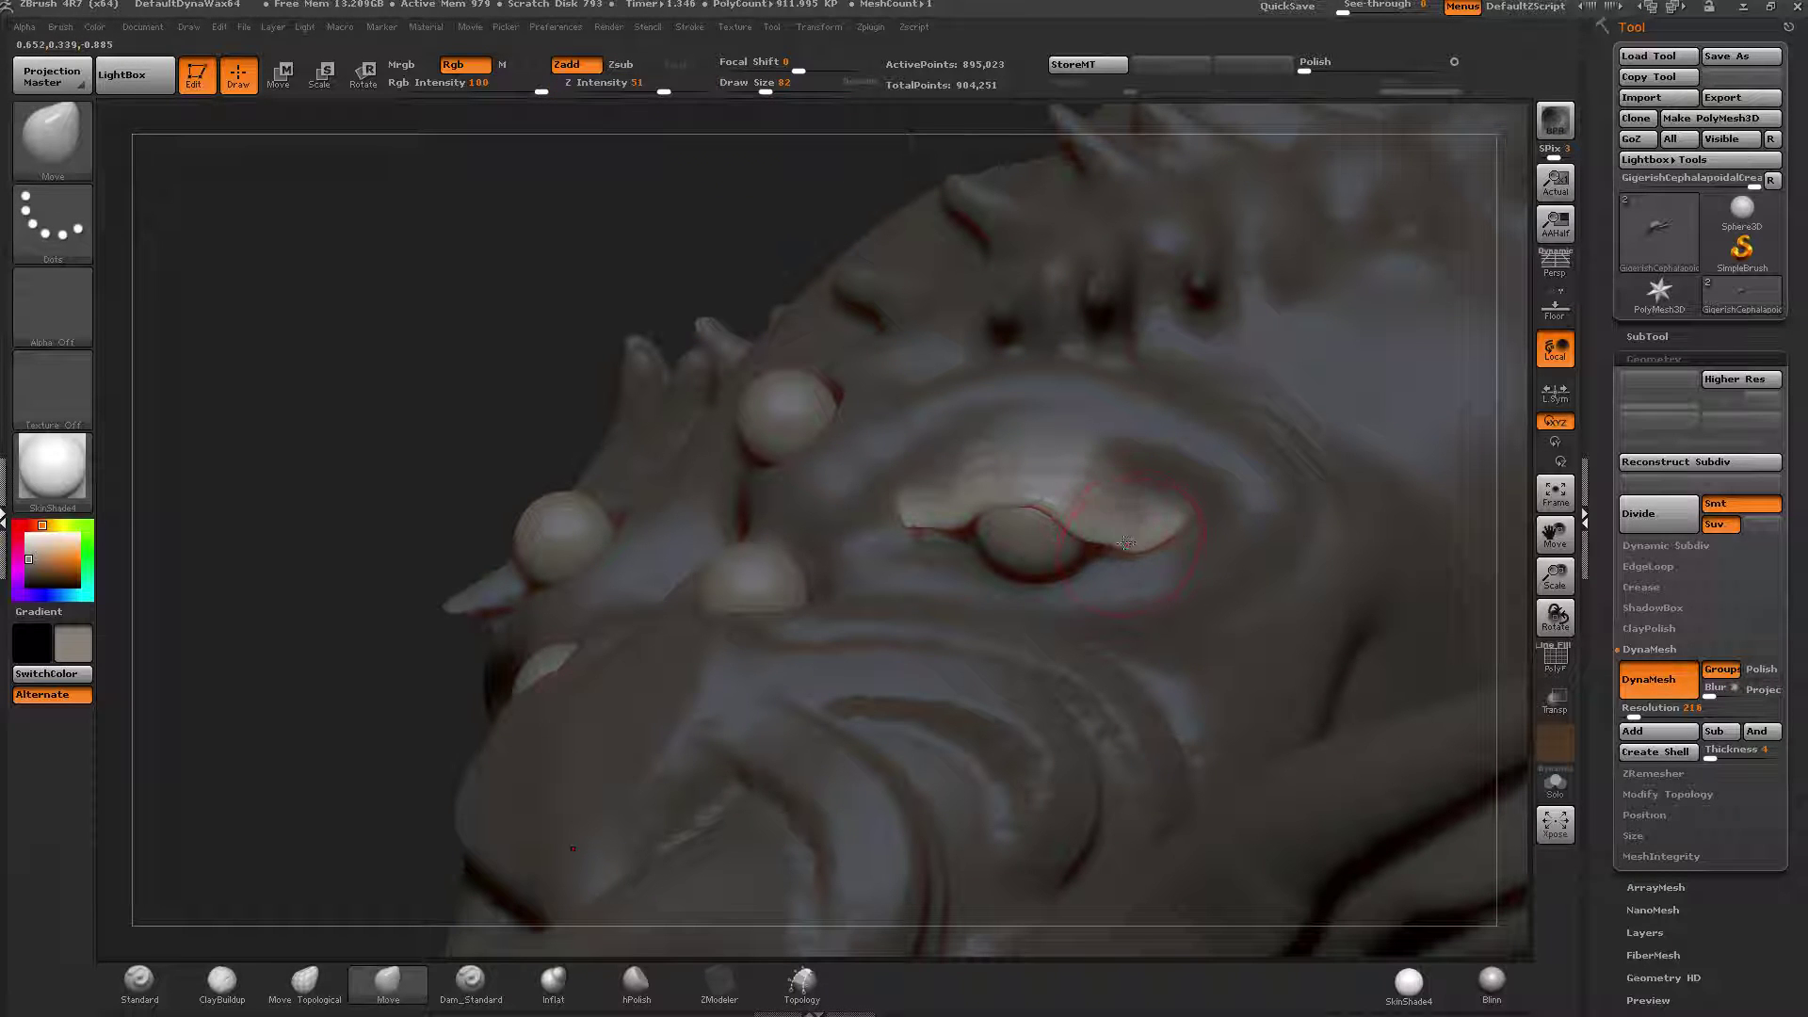
pyautogui.press('shift')
pyautogui.keyDown('shift'); pyautogui.moveTo(1151, 536); pyautogui.dragTo(1071, 520); pyautogui.keyUp('shift')
pyautogui.hotkey('ctrl', 'shift', 'a')
# Smooth the upper eyelid into the inner eye corner at draw size 62 and refine its rim with the Inflat brush.
pyautogui.click(760, 86)
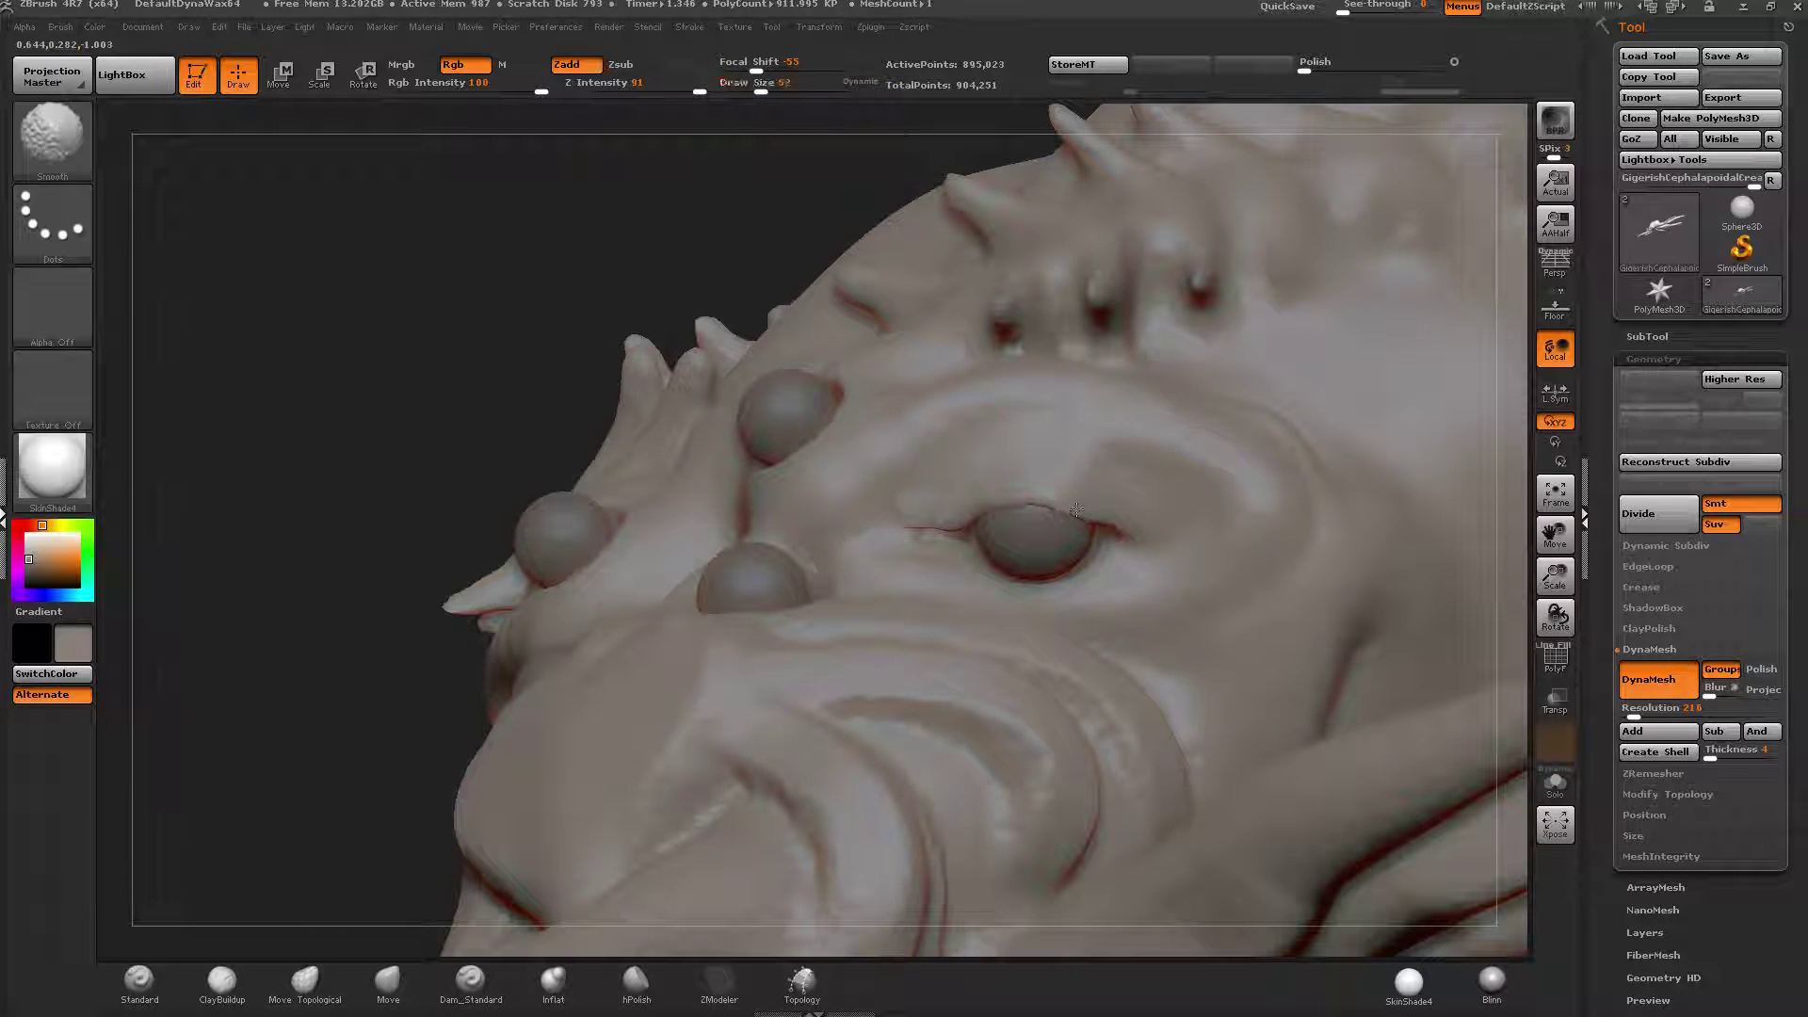
pyautogui.press('shift')
pyautogui.moveTo(956, 516); pyautogui.dragTo(1045, 520, button='right')
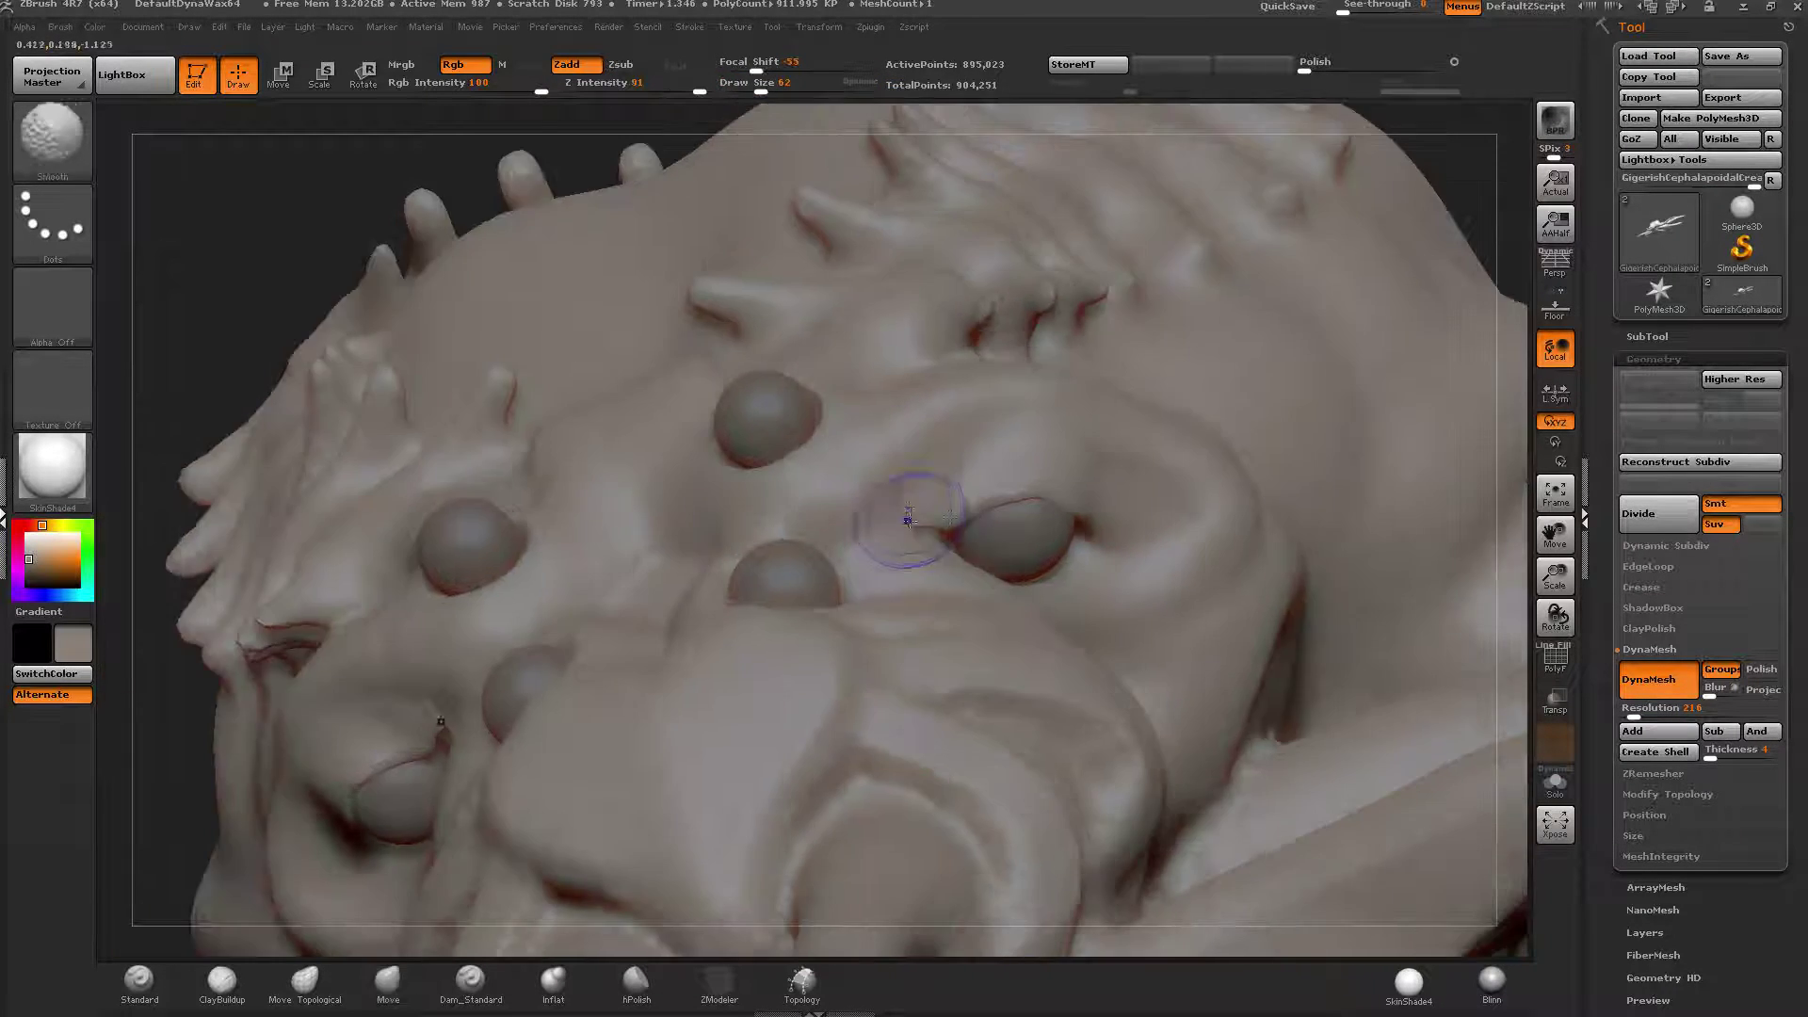
pyautogui.keyDown('shift'); pyautogui.moveTo(907, 517); pyautogui.dragTo(915, 510); pyautogui.keyUp('shift')
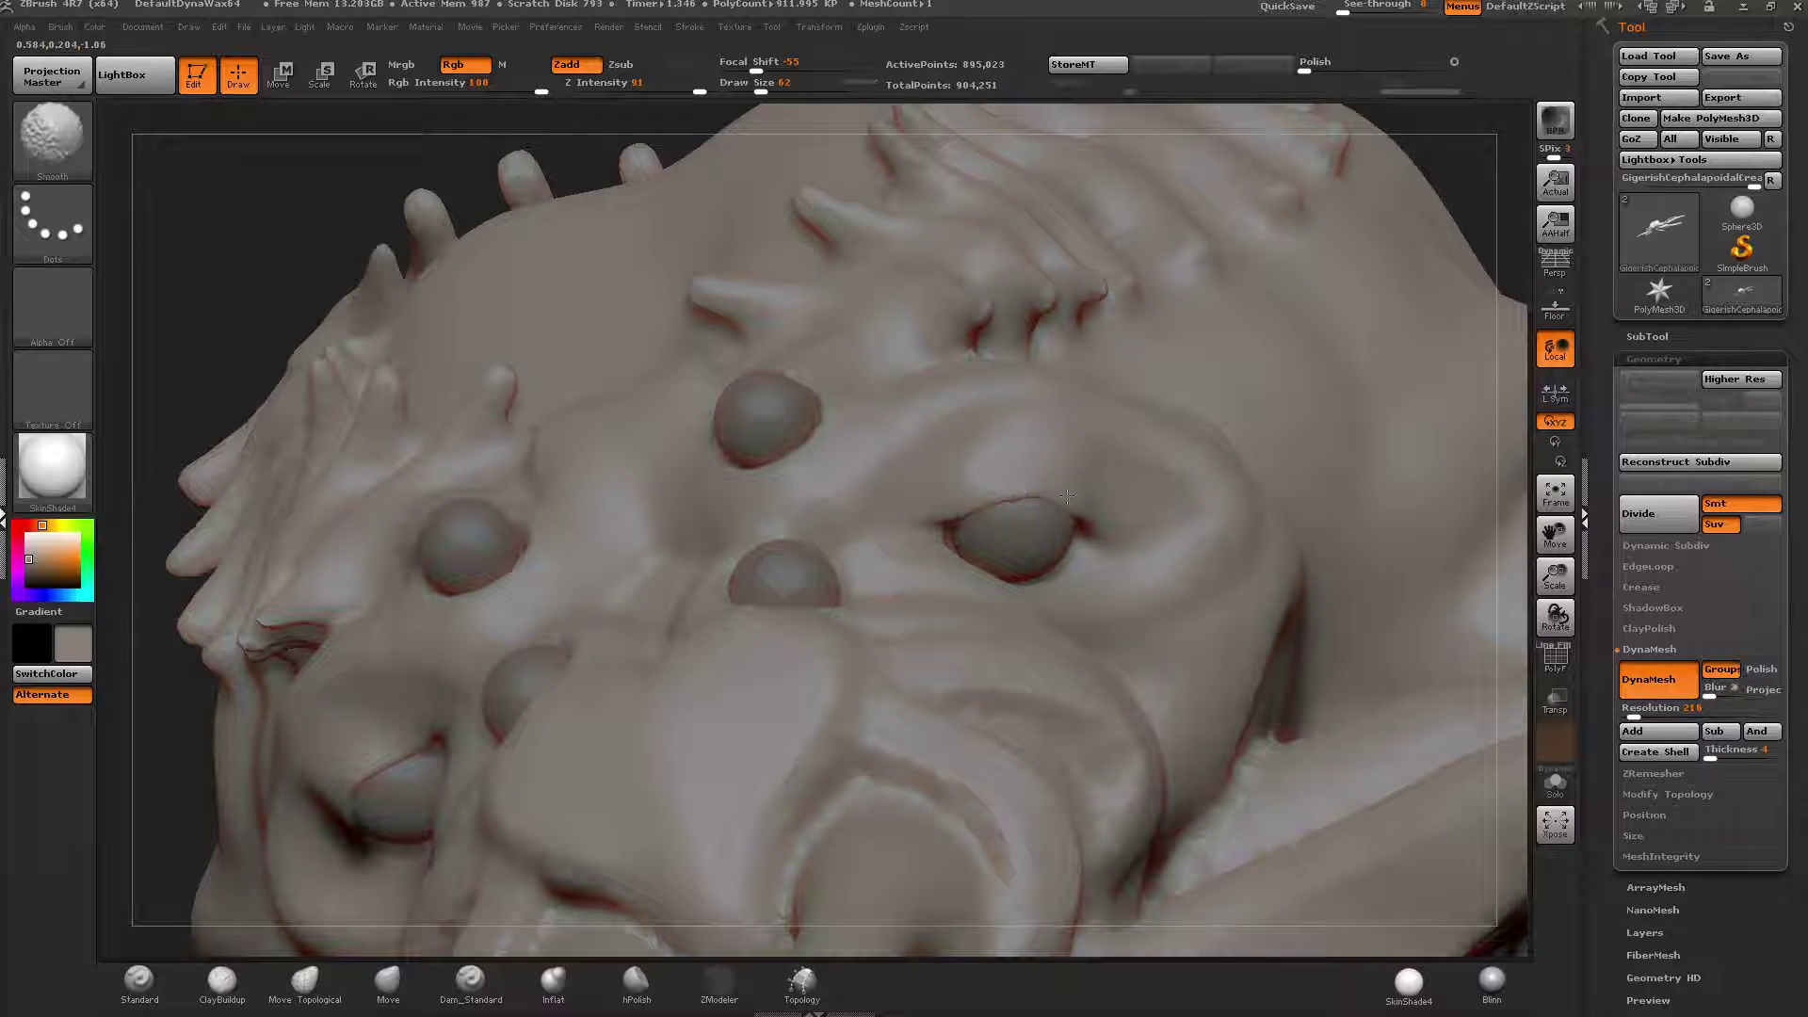
pyautogui.press('shift')
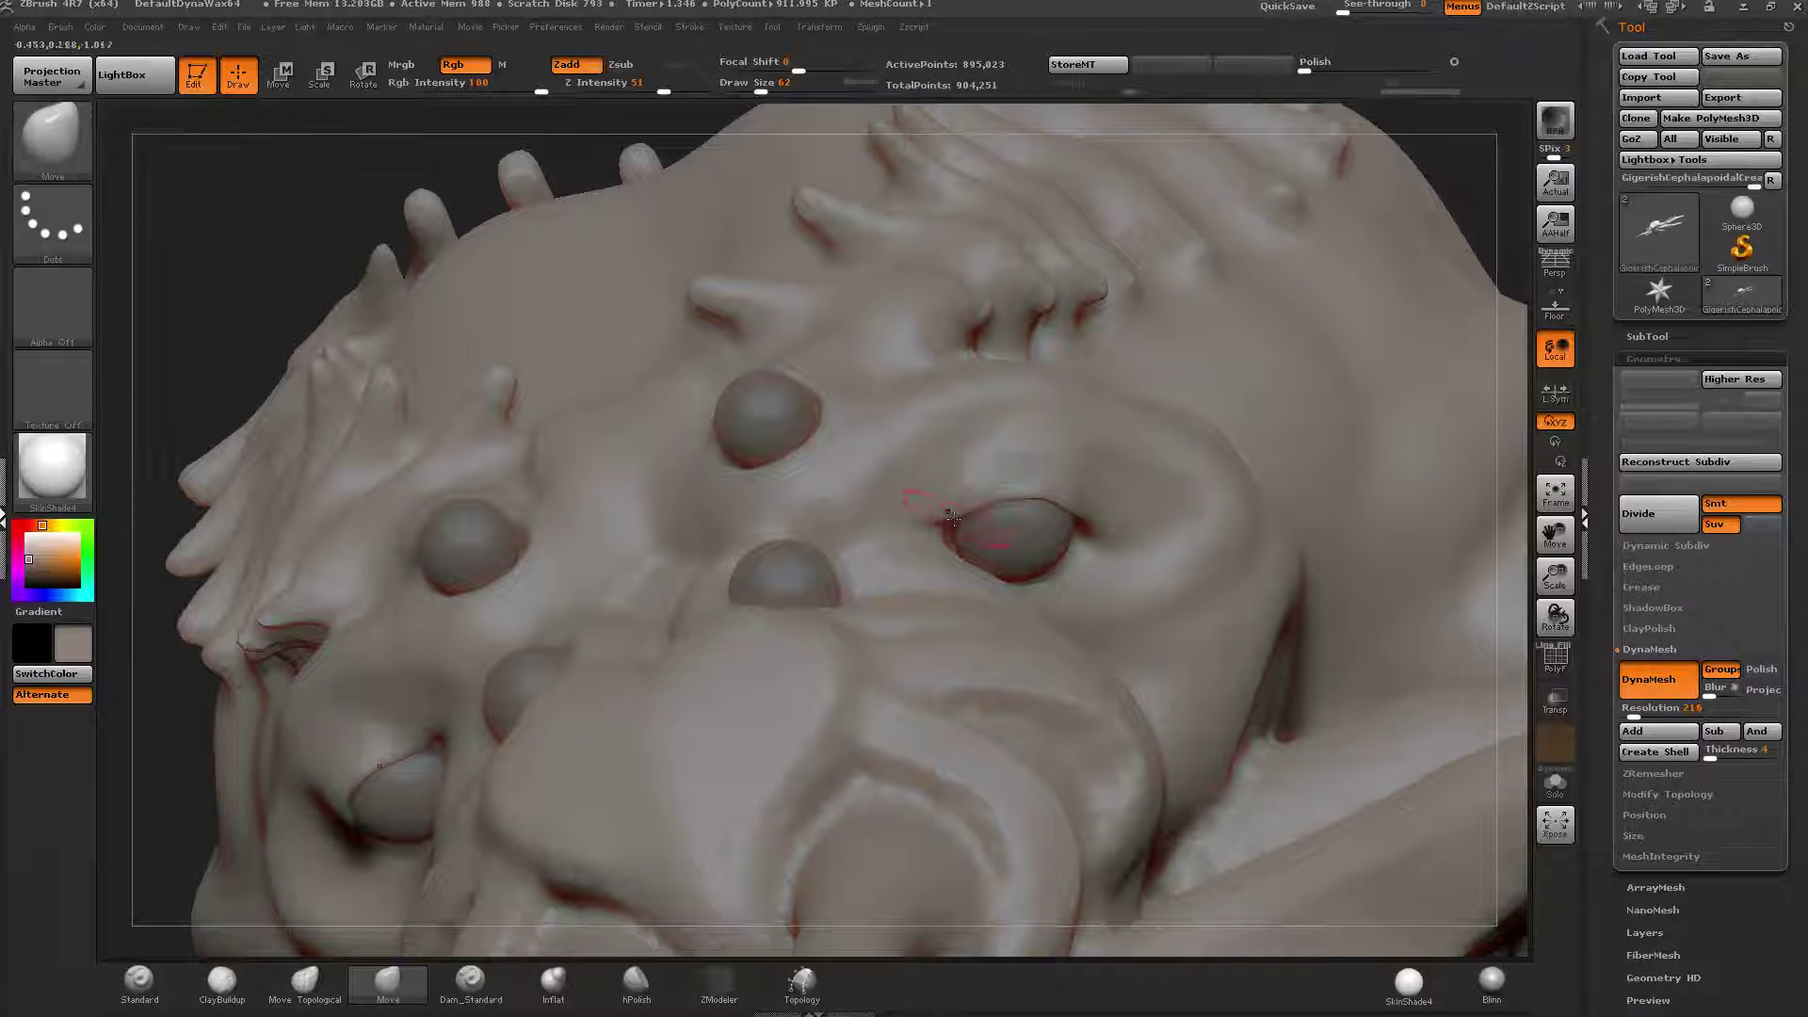
pyautogui.click(554, 981)
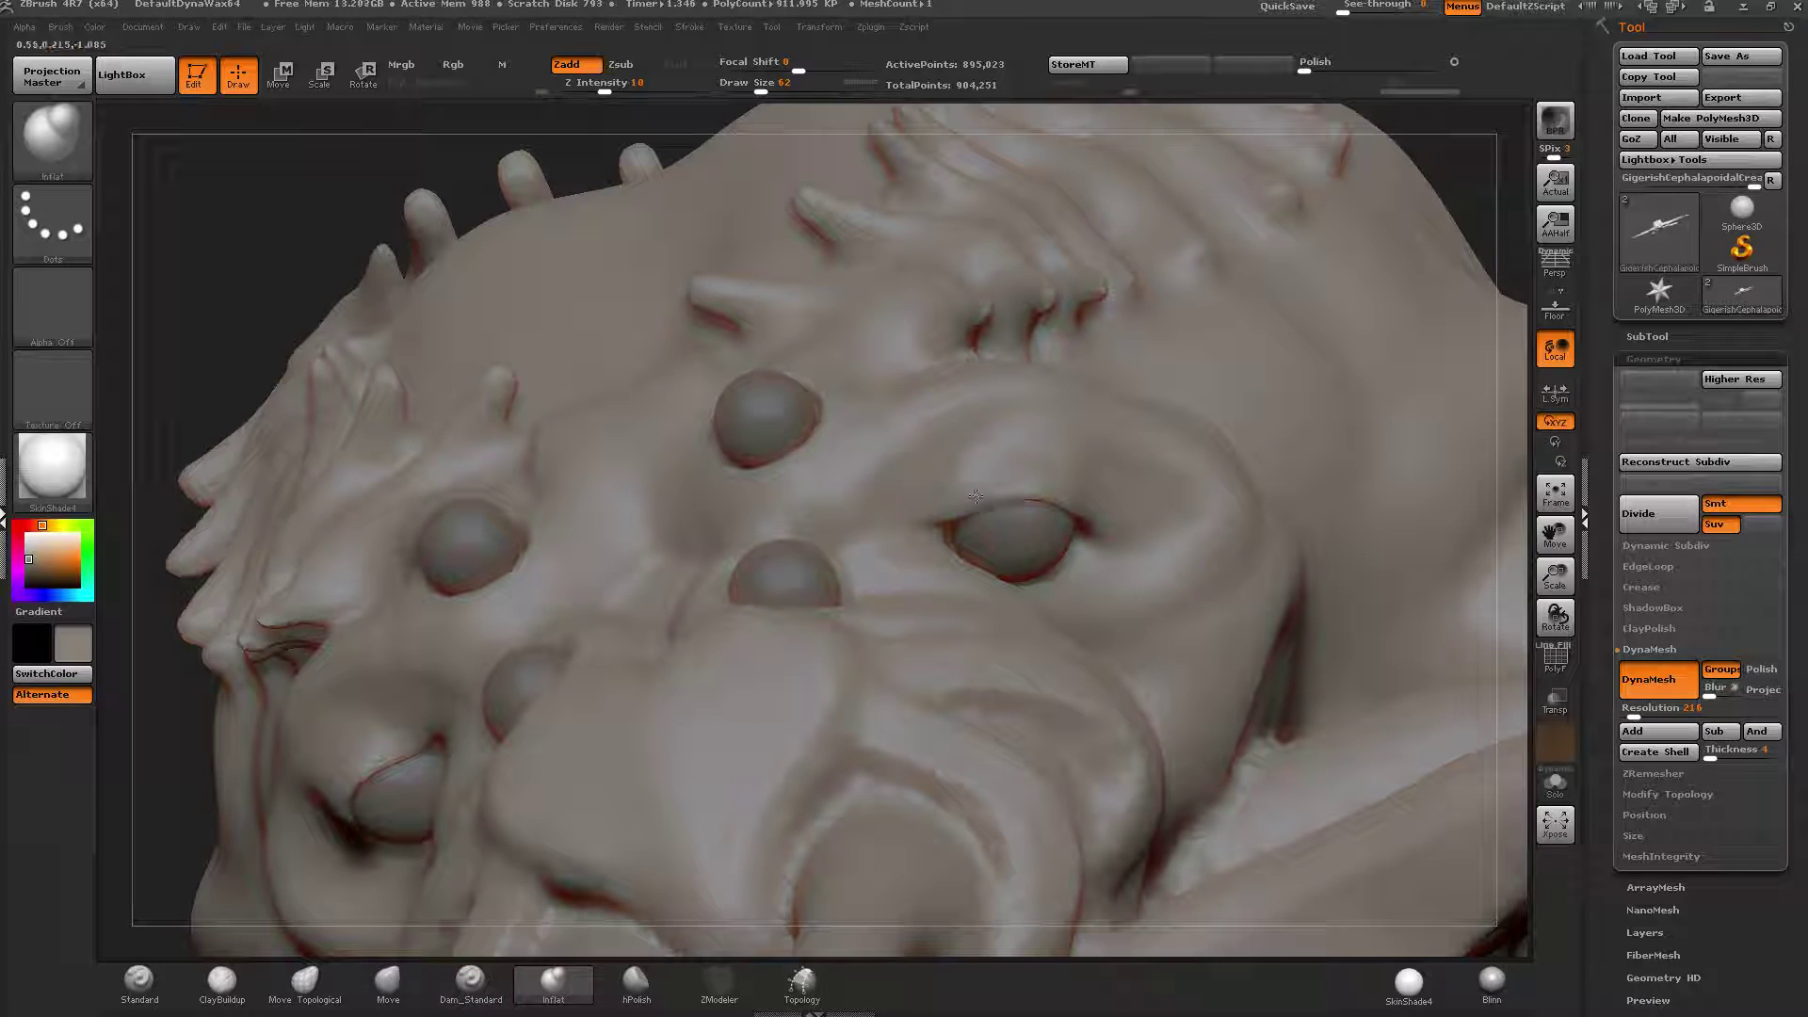
pyautogui.keyDown('shift'); pyautogui.moveTo(973, 501); pyautogui.dragTo(1017, 502); pyautogui.keyUp('shift')
# Paint a mask strip along the underside of the outer eye at draw size 26 and invert the mask.
pyautogui.moveTo(1017, 502)
pyautogui.mouseDown(button='right')
pyautogui.moveTo(1068, 497)
pyautogui.moveTo(1021, 404)
pyautogui.moveTo(847, 424)
pyautogui.mouseUp(button='right')
pyautogui.keyDown('ctrl'); pyautogui.moveTo(847, 423); pyautogui.dragTo(847, 565, button='right'); pyautogui.keyUp('ctrl')
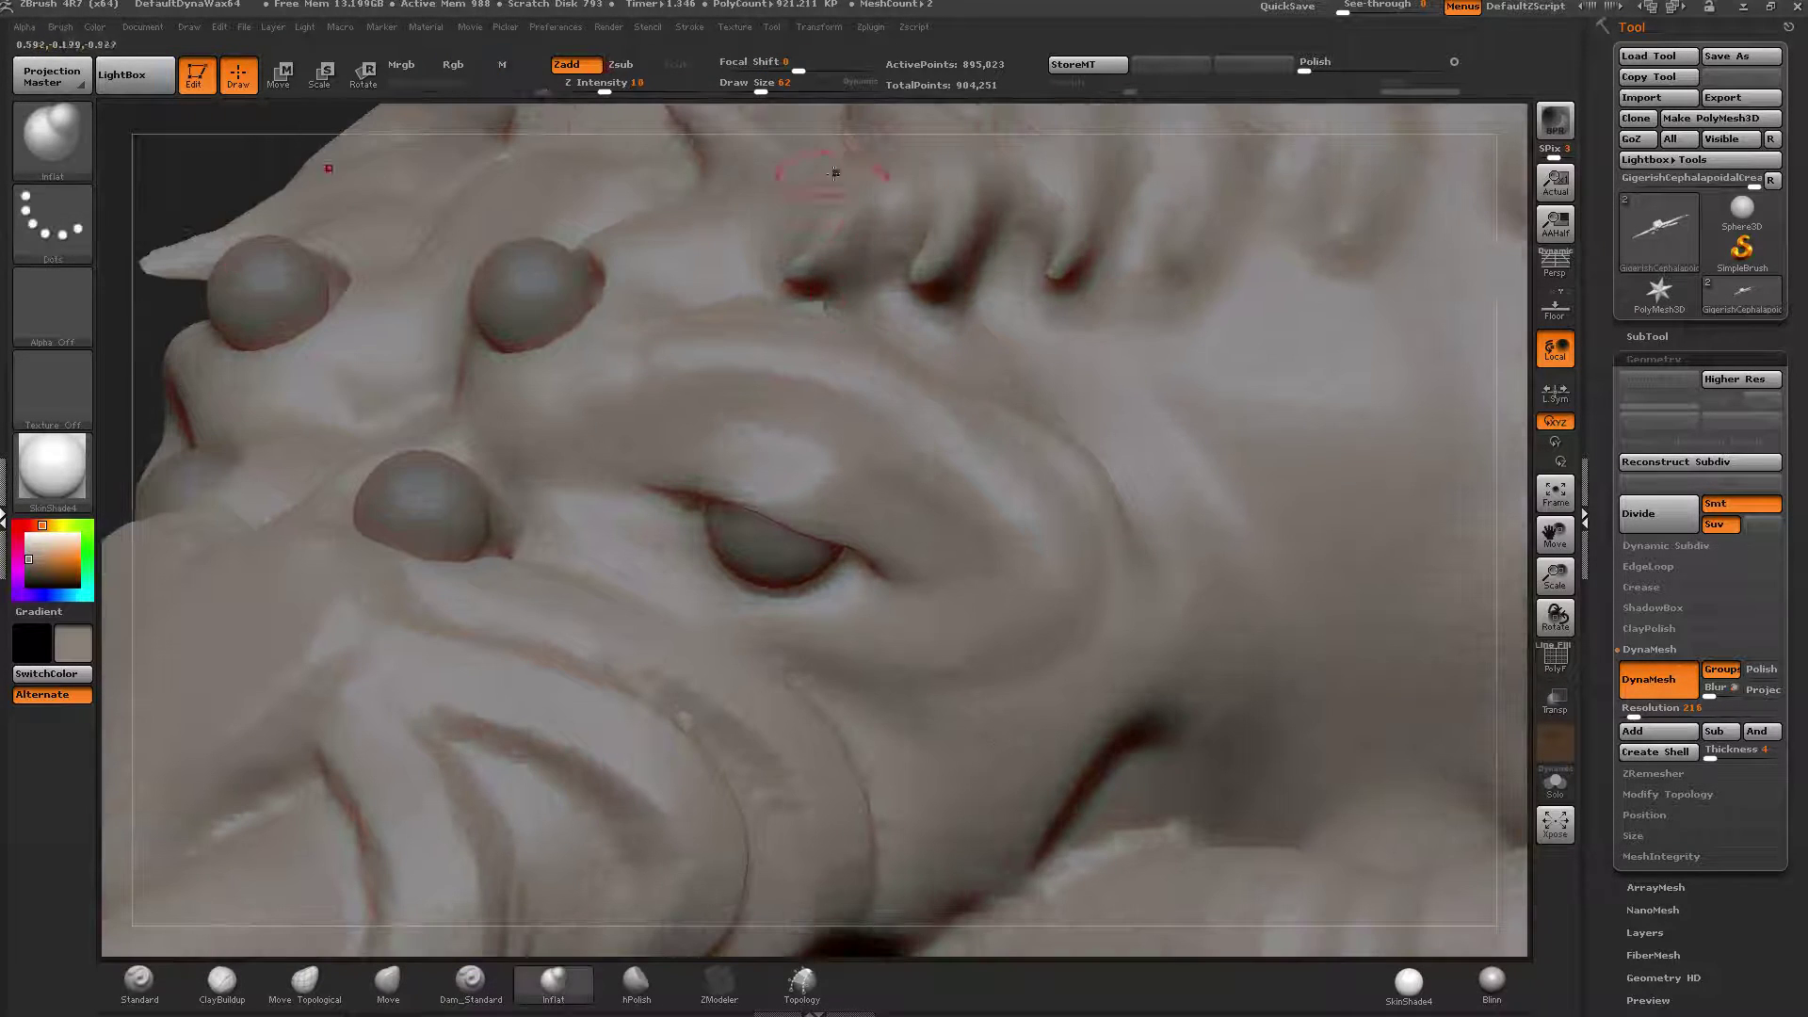
pyautogui.click(772, 88)
pyautogui.press('ctrl')
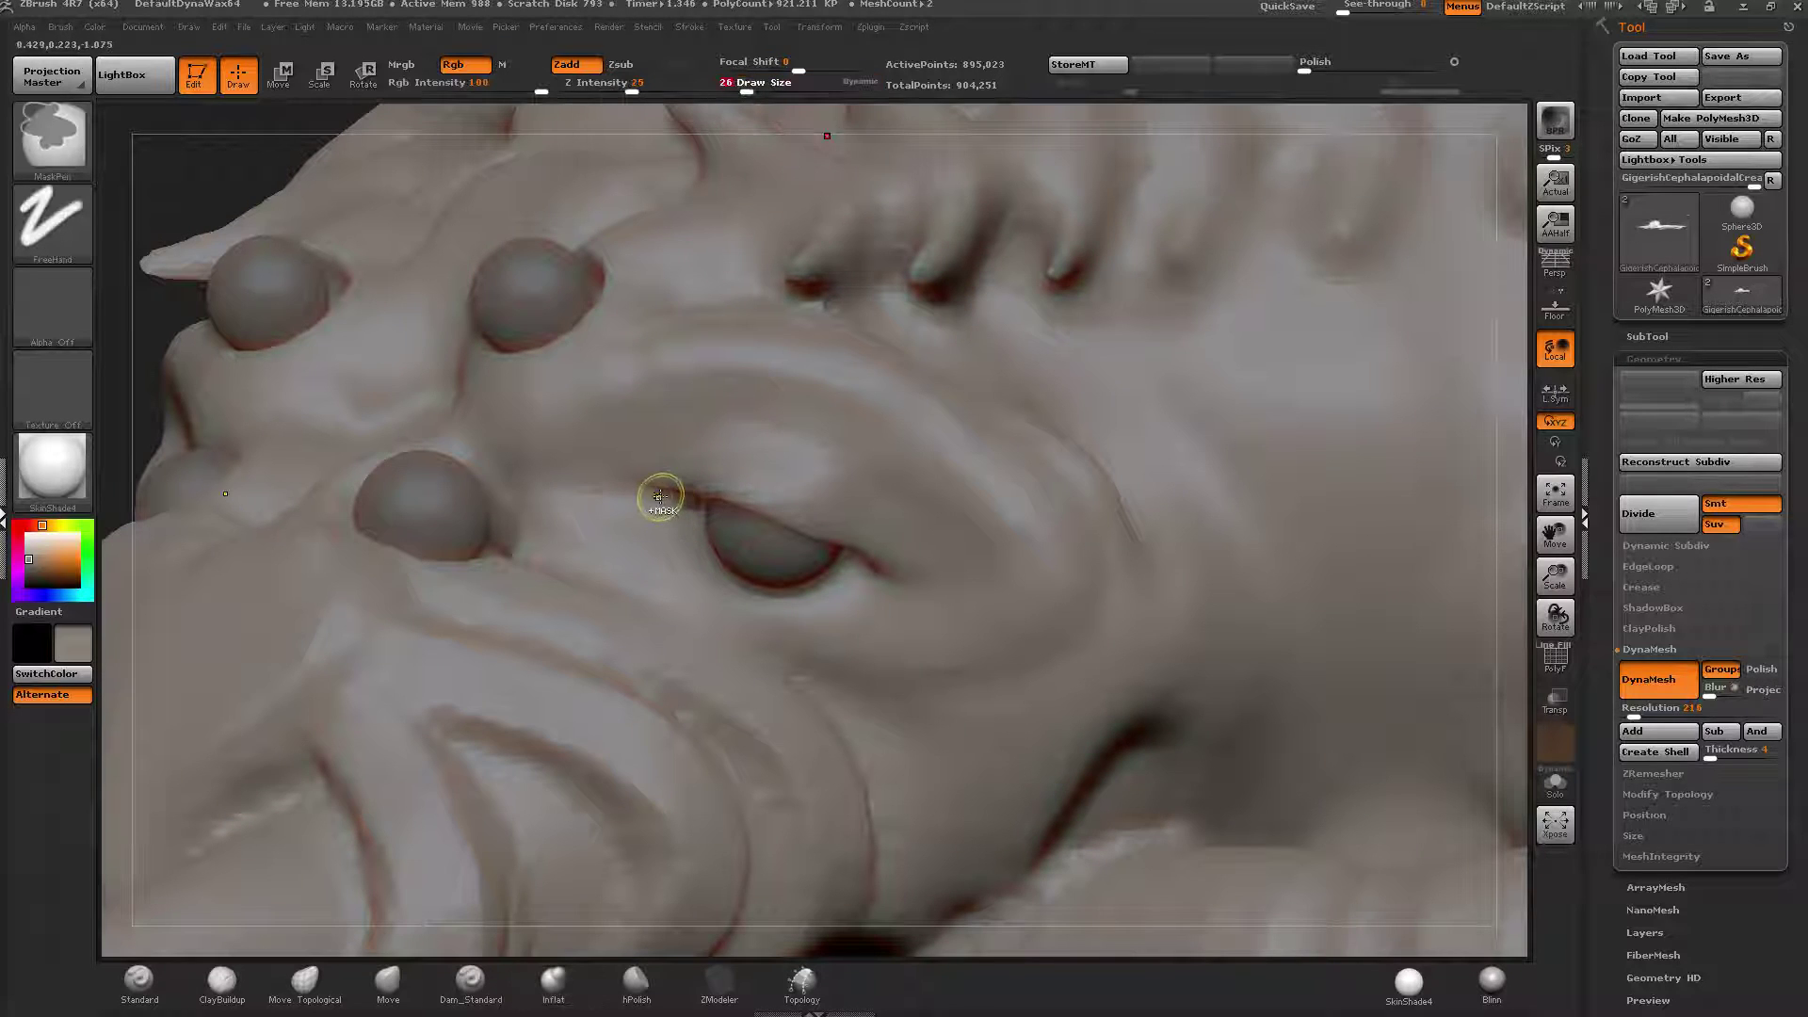
pyautogui.moveTo(707, 570)
pyautogui.keyDown('ctrl'); pyautogui.mouseDown()
pyautogui.moveTo(782, 610)
pyautogui.moveTo(905, 594)
pyautogui.mouseUp(); pyautogui.keyUp('ctrl')
pyautogui.moveTo(706, 330)
pyautogui.mouseDown(button='right')
pyautogui.moveTo(734, 353)
pyautogui.moveTo(692, 341)
pyautogui.mouseUp(button='right')
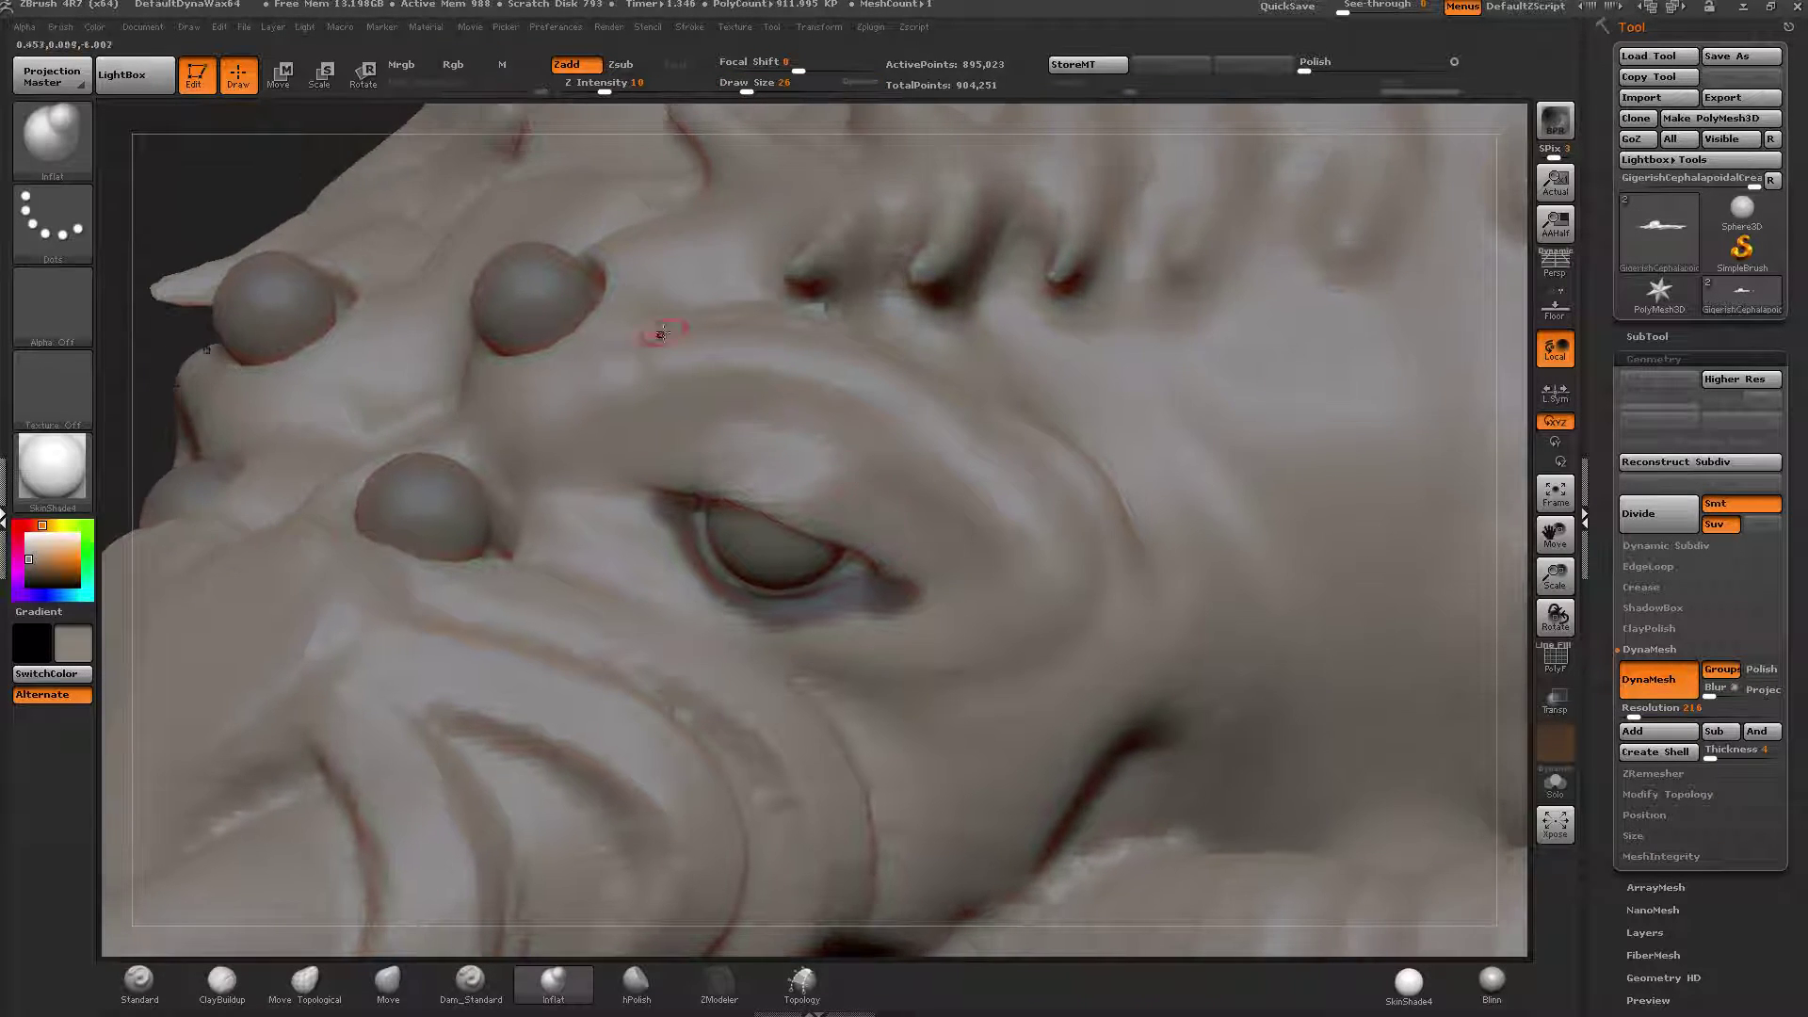
pyautogui.keyDown('ctrl'); pyautogui.click(236, 175); pyautogui.keyUp('ctrl')
# Extrude the unmasked strip upward with Transpose Move to form the lower eyelid of the outer eye.
pyautogui.press('w')
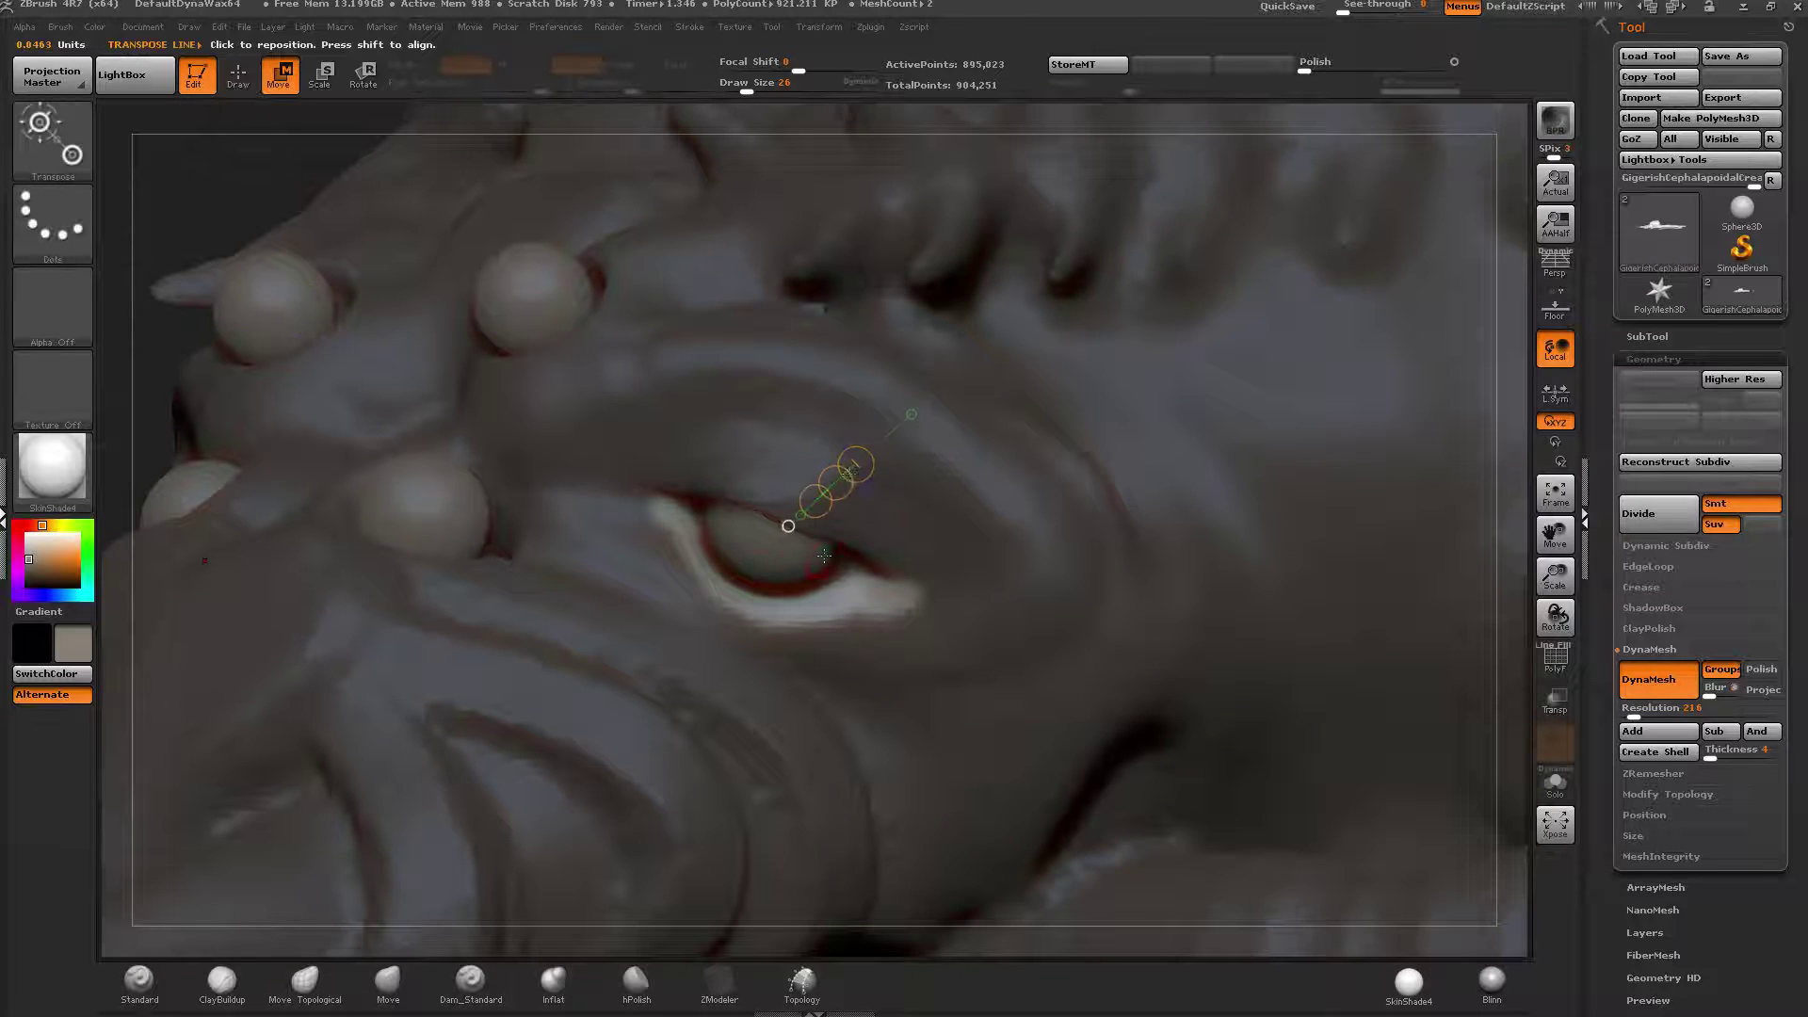
pyautogui.moveTo(824, 678); pyautogui.dragTo(794, 561, button='right')
pyautogui.moveTo(747, 624); pyautogui.dragTo(803, 480)
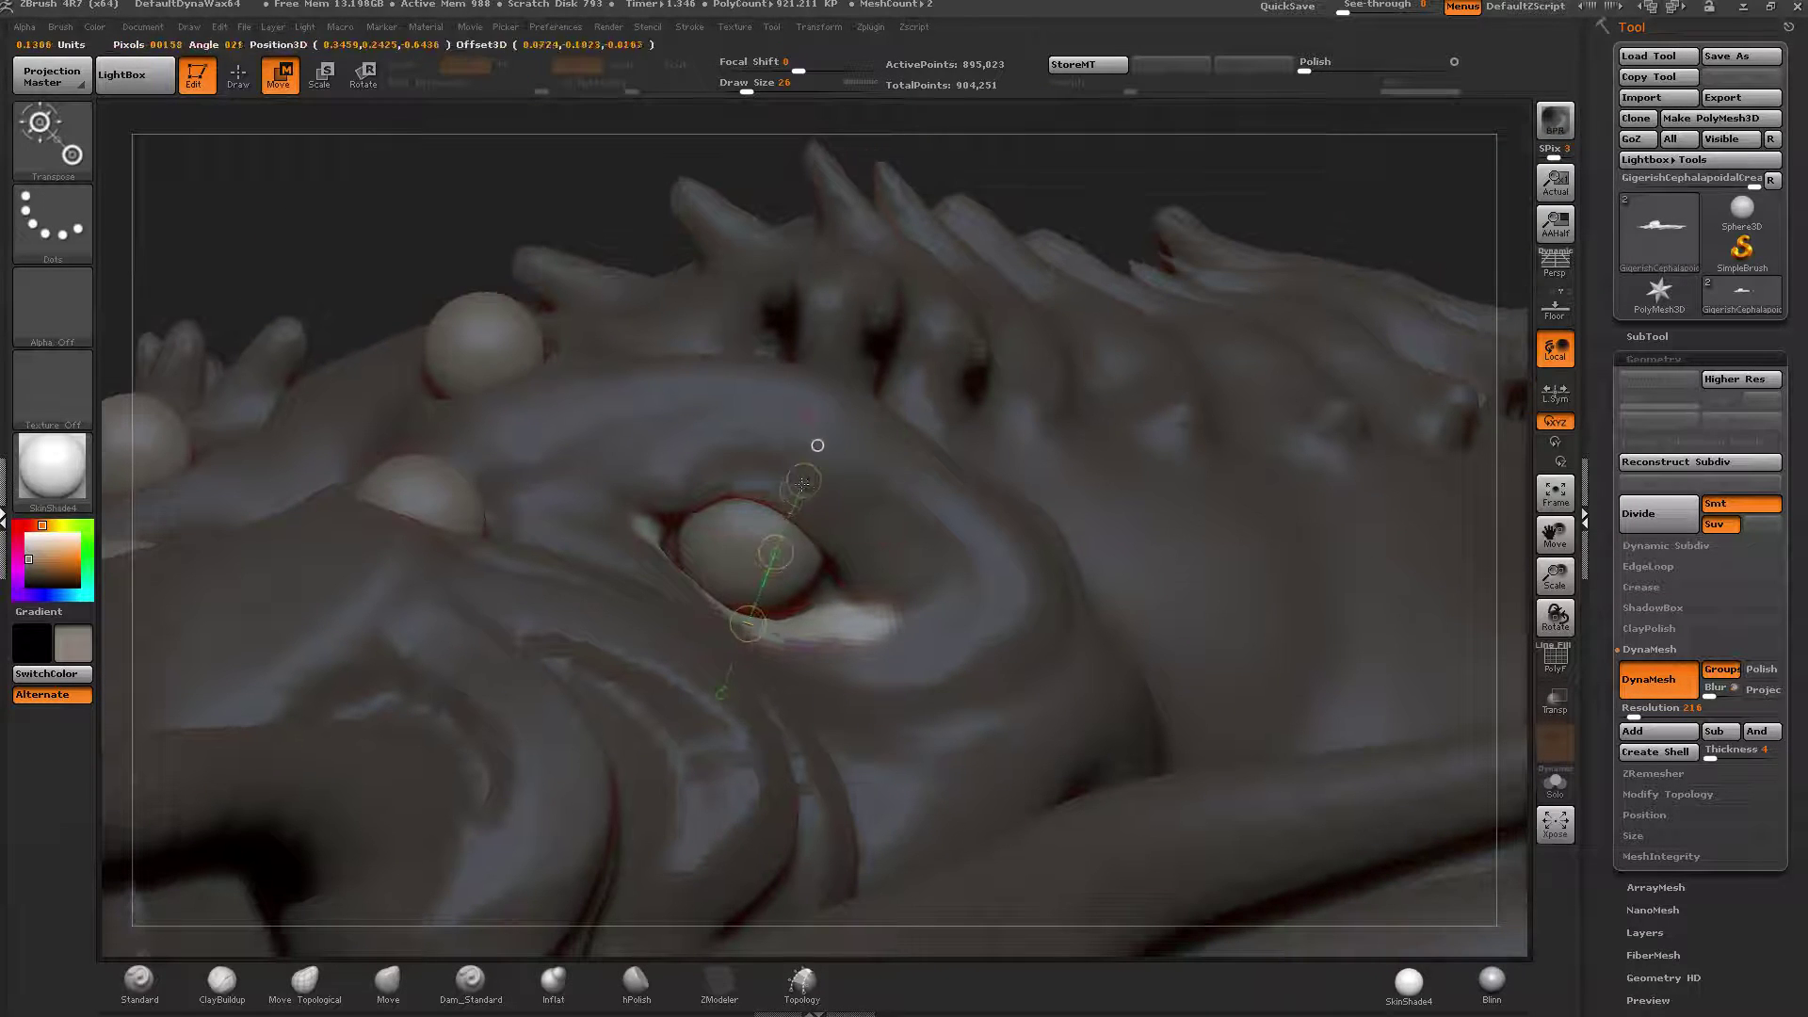
pyautogui.moveTo(777, 551); pyautogui.dragTo(779, 544)
pyautogui.moveTo(789, 519); pyautogui.dragTo(808, 475)
# Smooth the spiky extruded lower eyelid and its outer corner at draw size 105.
pyautogui.press('q')
pyautogui.keyDown('ctrl'); pyautogui.click(965, 519); pyautogui.keyUp('ctrl')
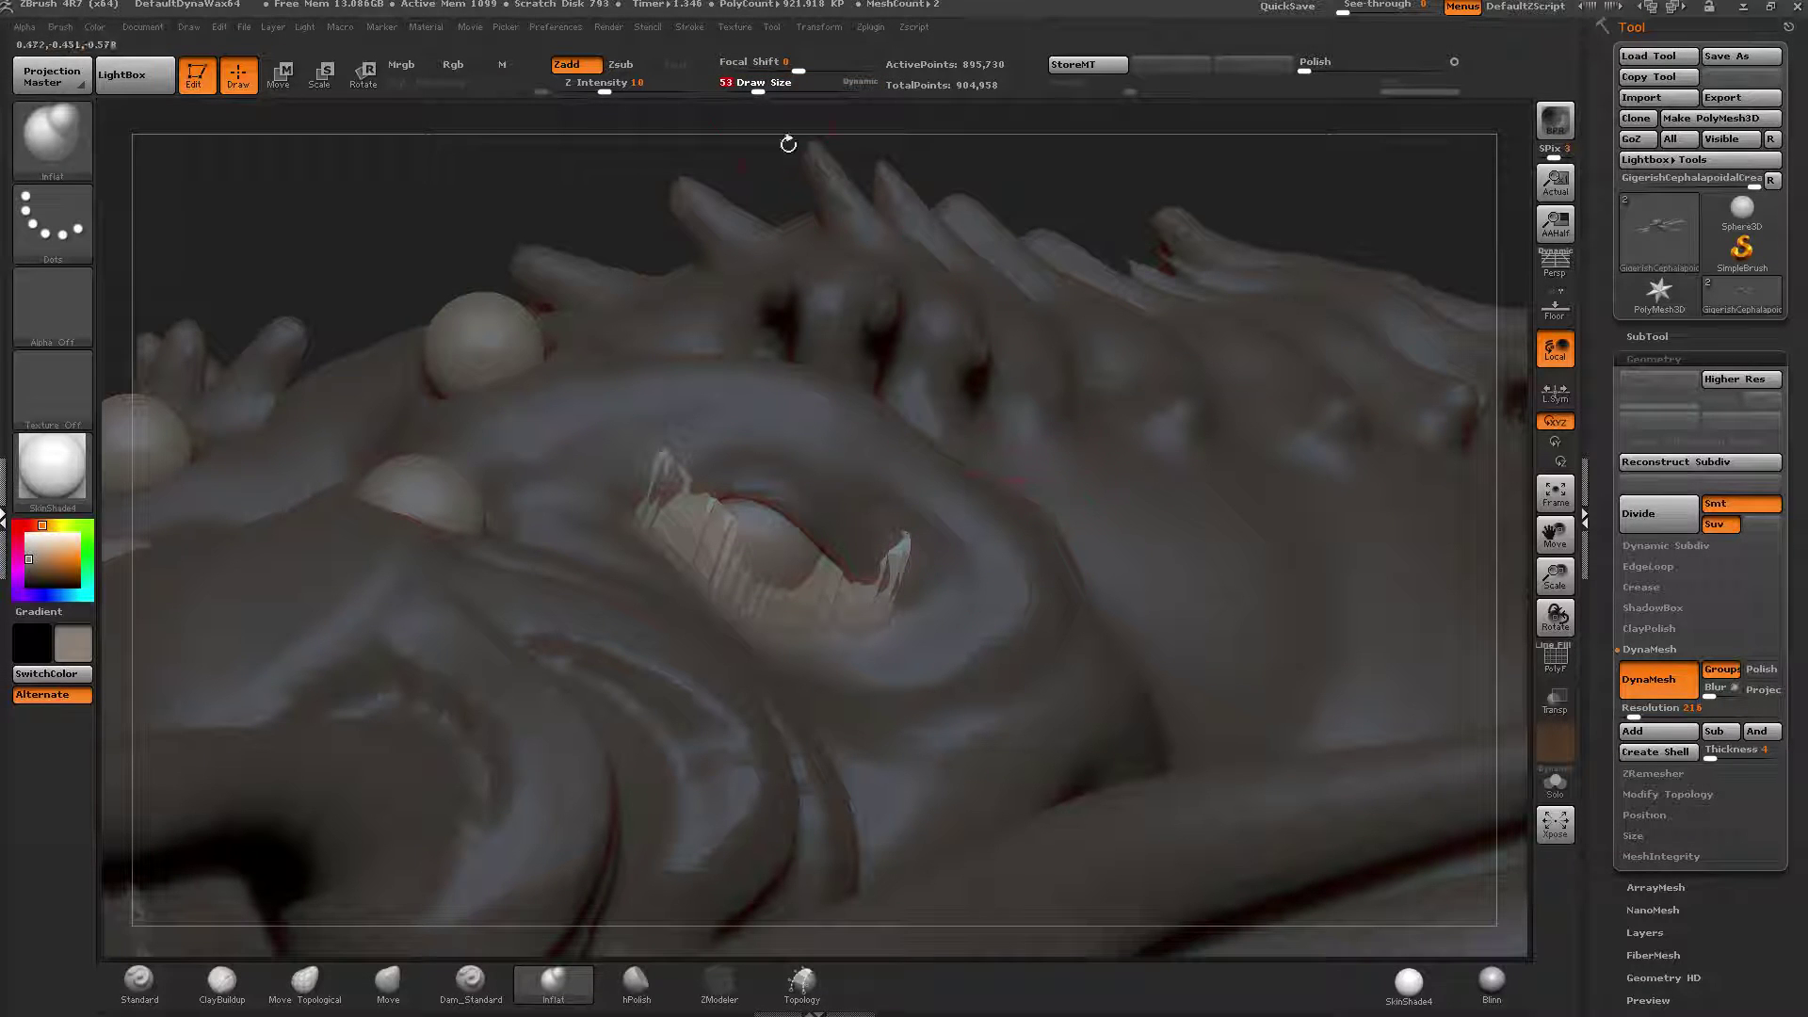
pyautogui.press('shift')
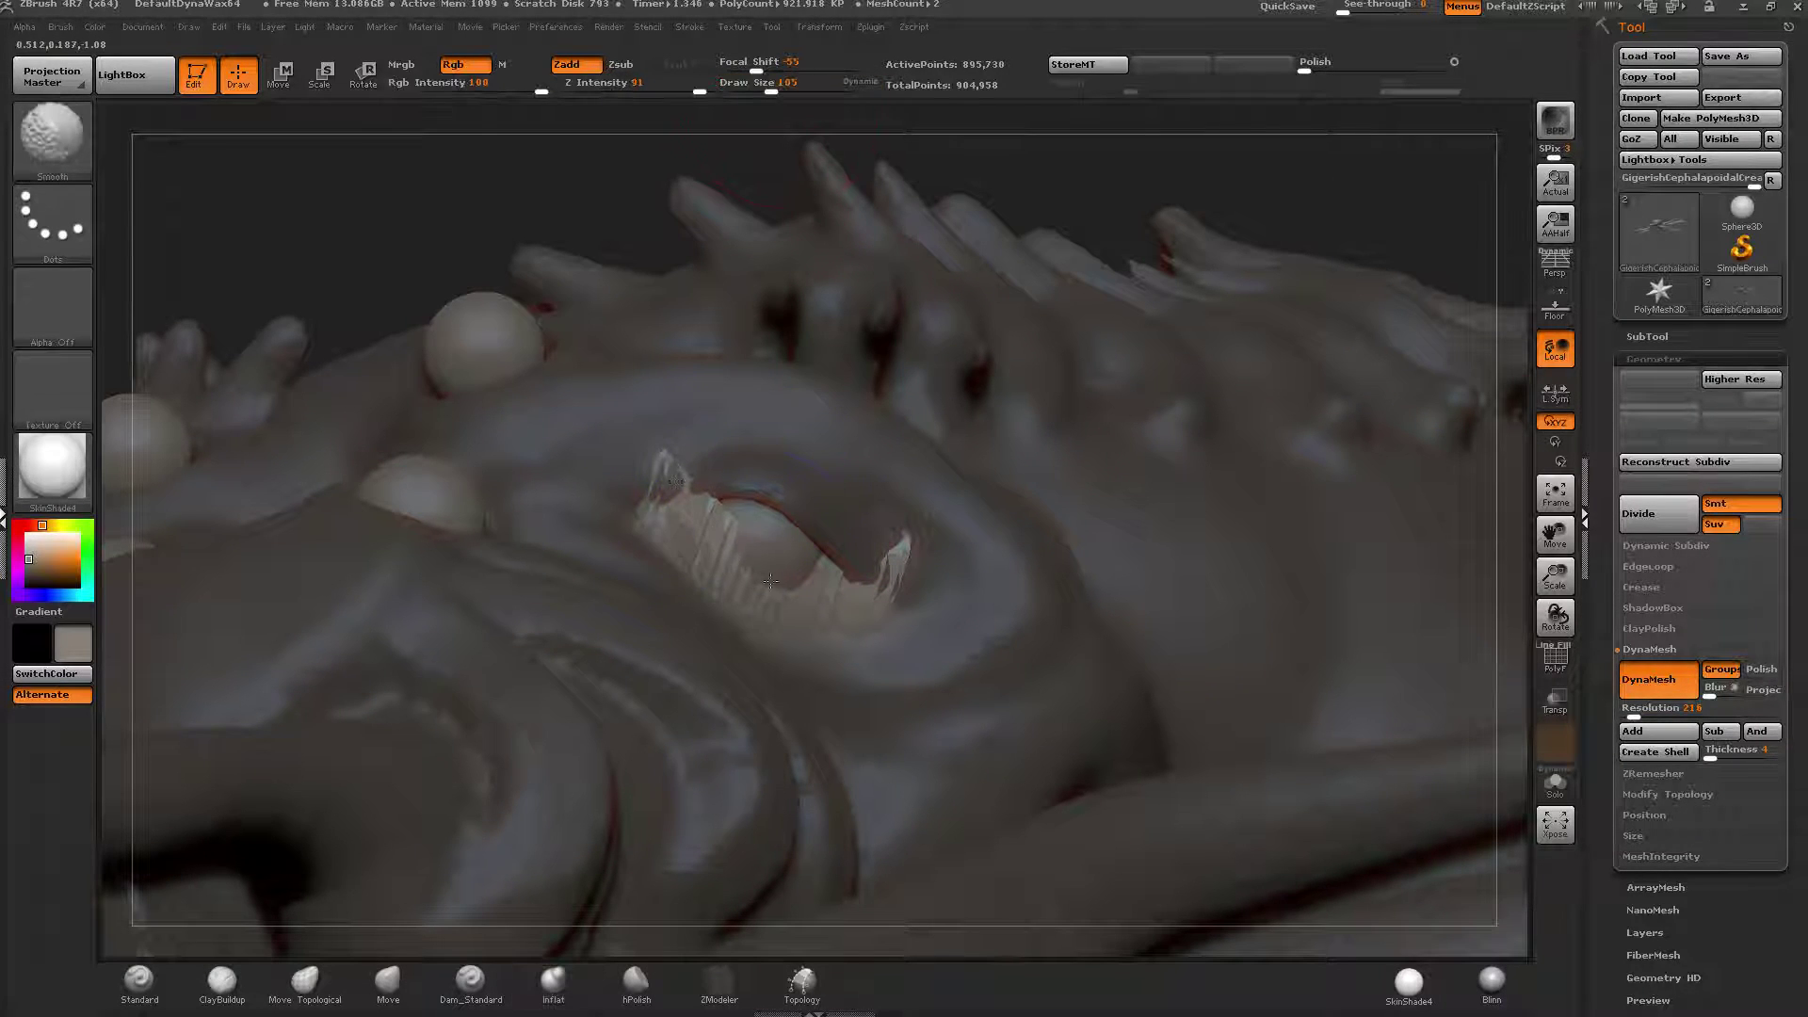
pyautogui.moveTo(770, 581); pyautogui.dragTo(811, 659, button='right')
pyautogui.keyDown('shift'); pyautogui.moveTo(891, 586); pyautogui.dragTo(906, 562); pyautogui.keyUp('shift')
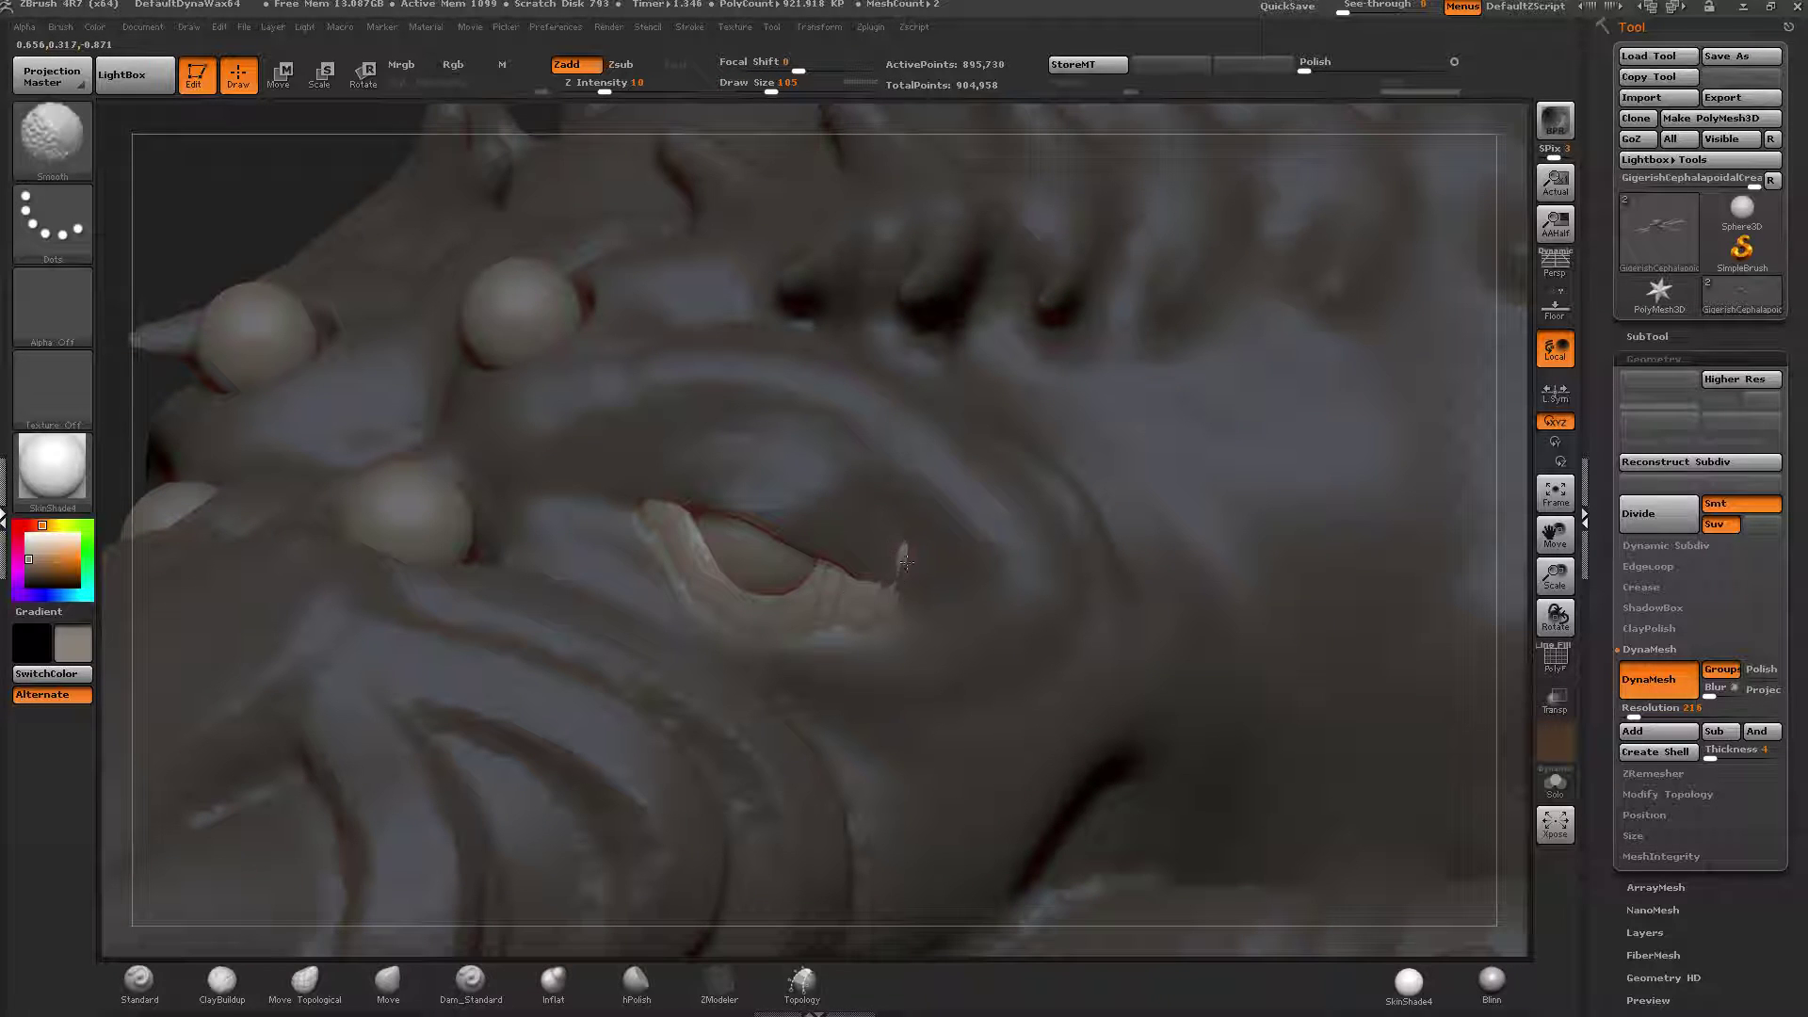
pyautogui.hotkey('ctrl', 'z')
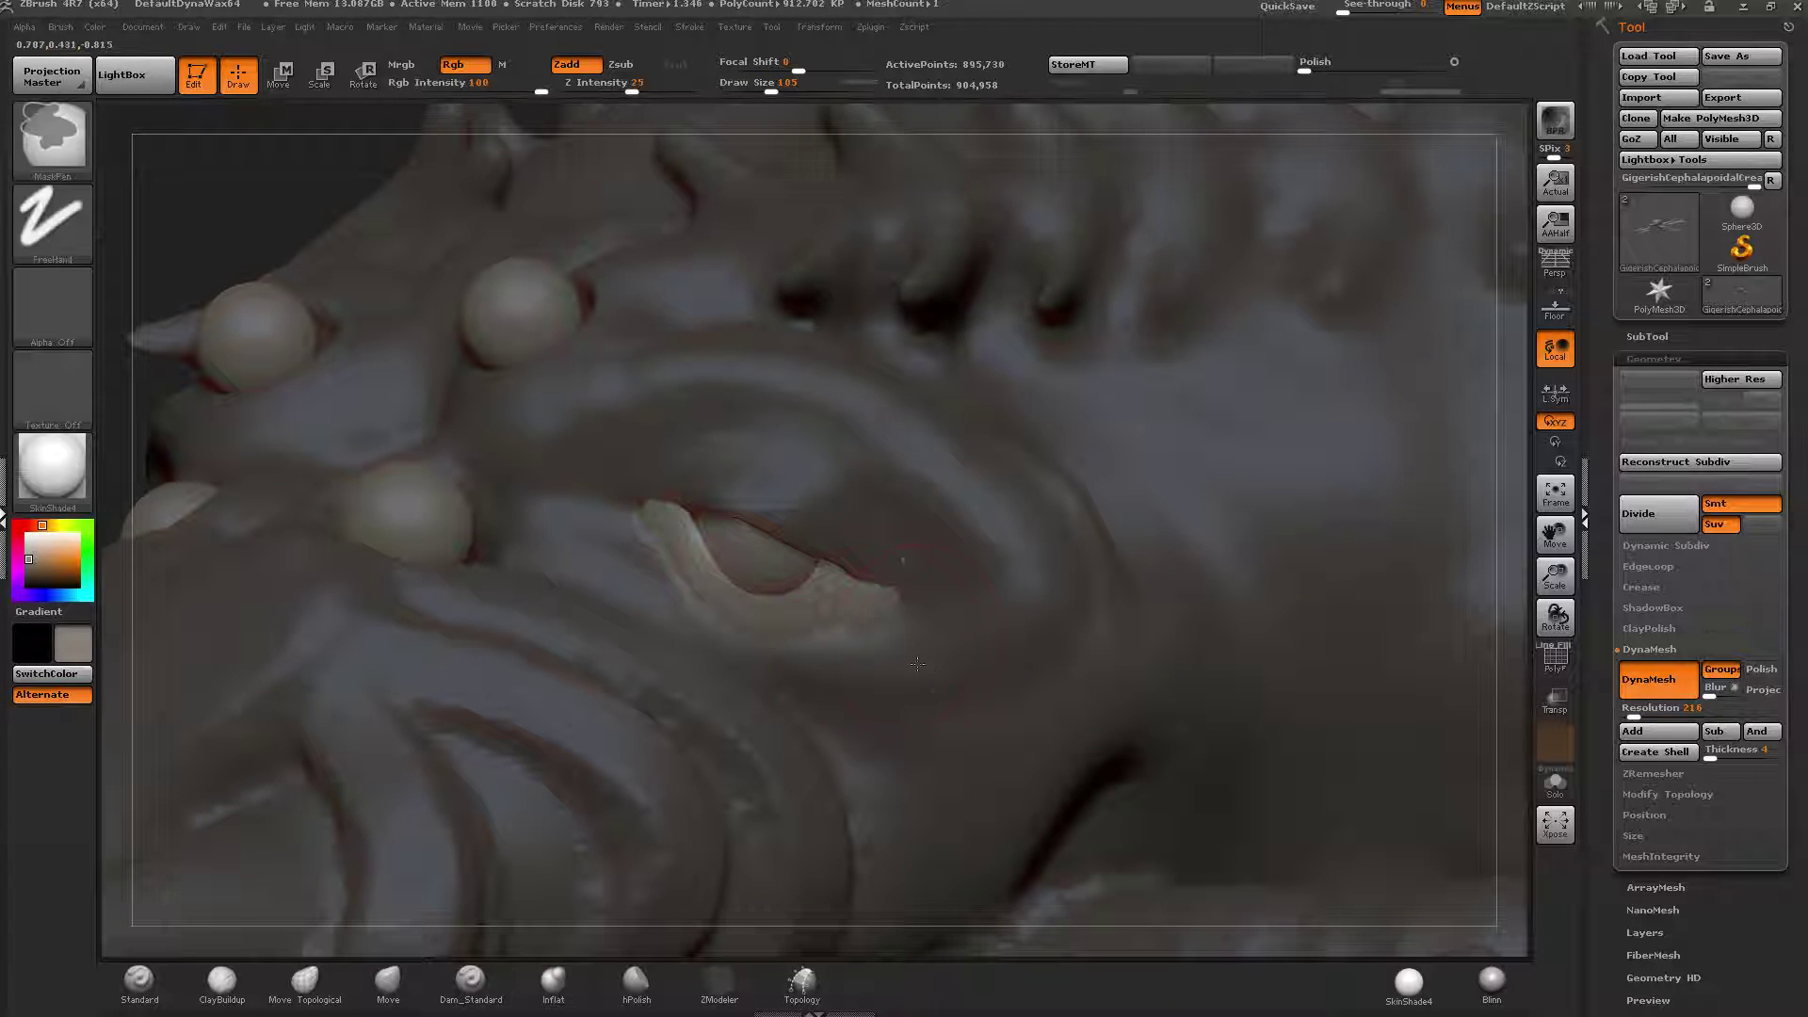
# Apply a slight Polish deformation to the unmasked lower eyelid.
pyautogui.moveTo(662, 529); pyautogui.dragTo(685, 465, button='right')
pyautogui.moveTo(1306, 67); pyautogui.dragTo(1318, 66)
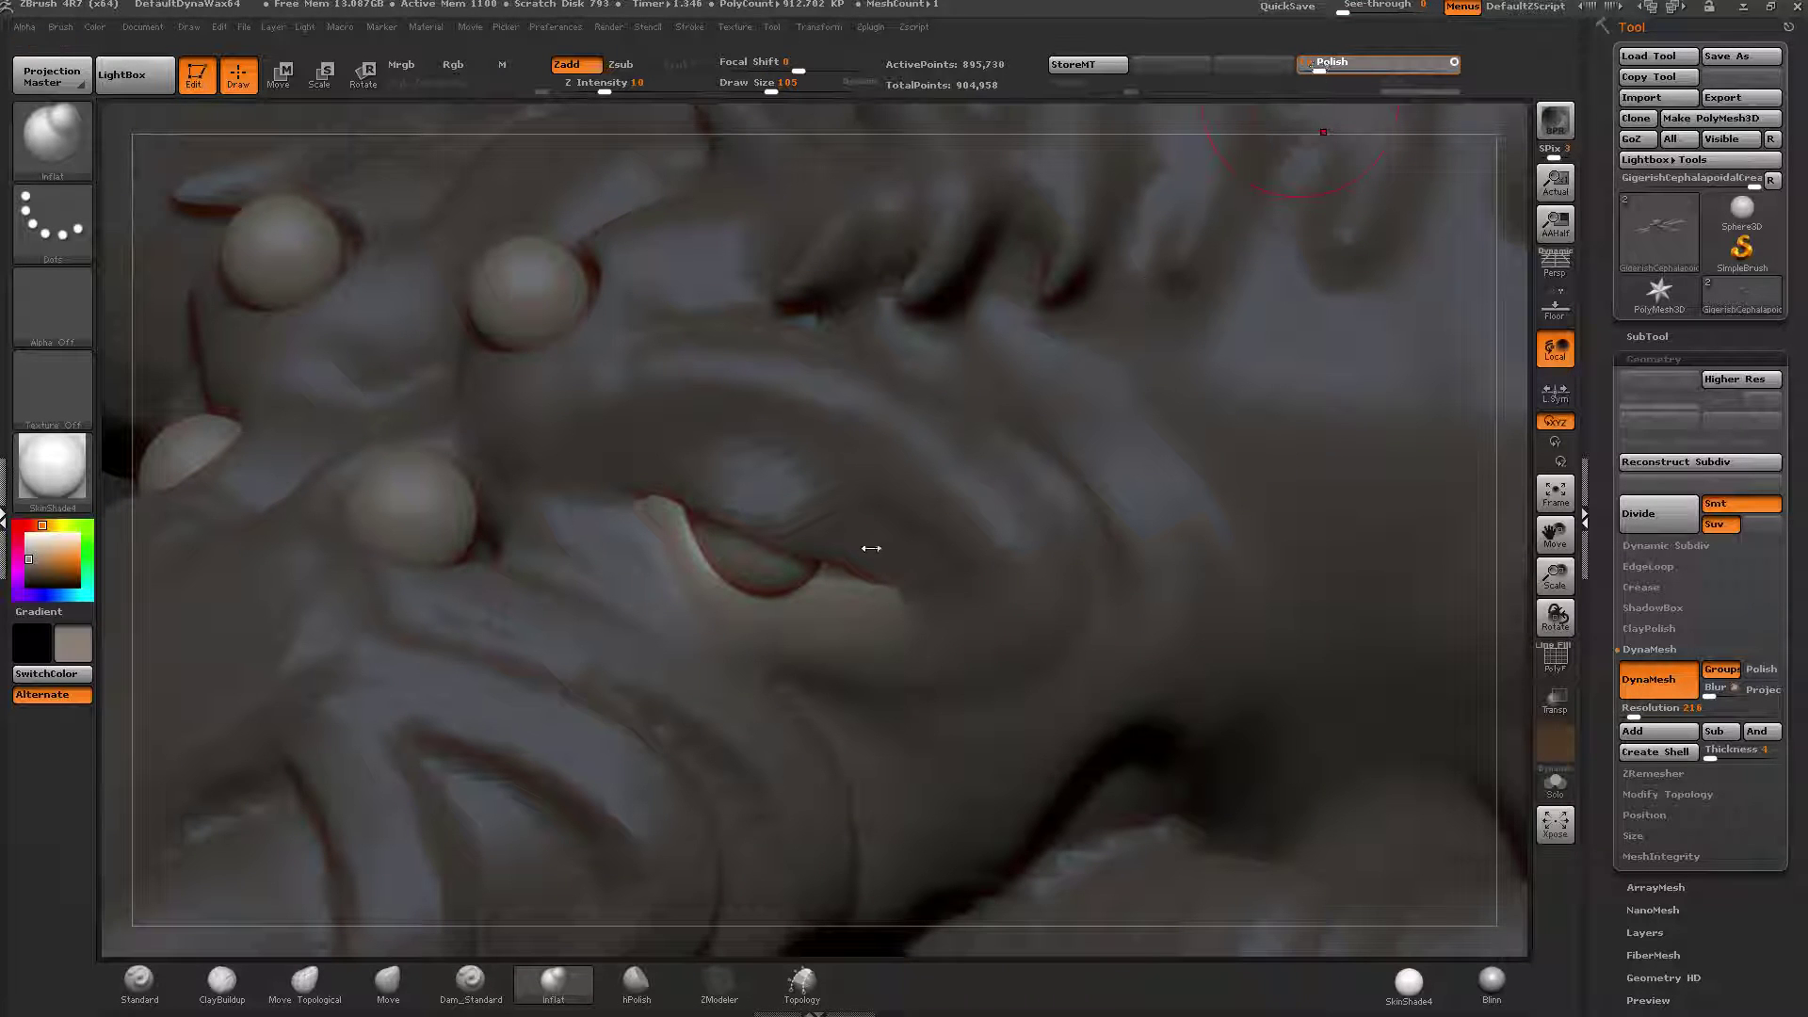
pyautogui.moveTo(871, 548); pyautogui.dragTo(1372, 486, button='right')
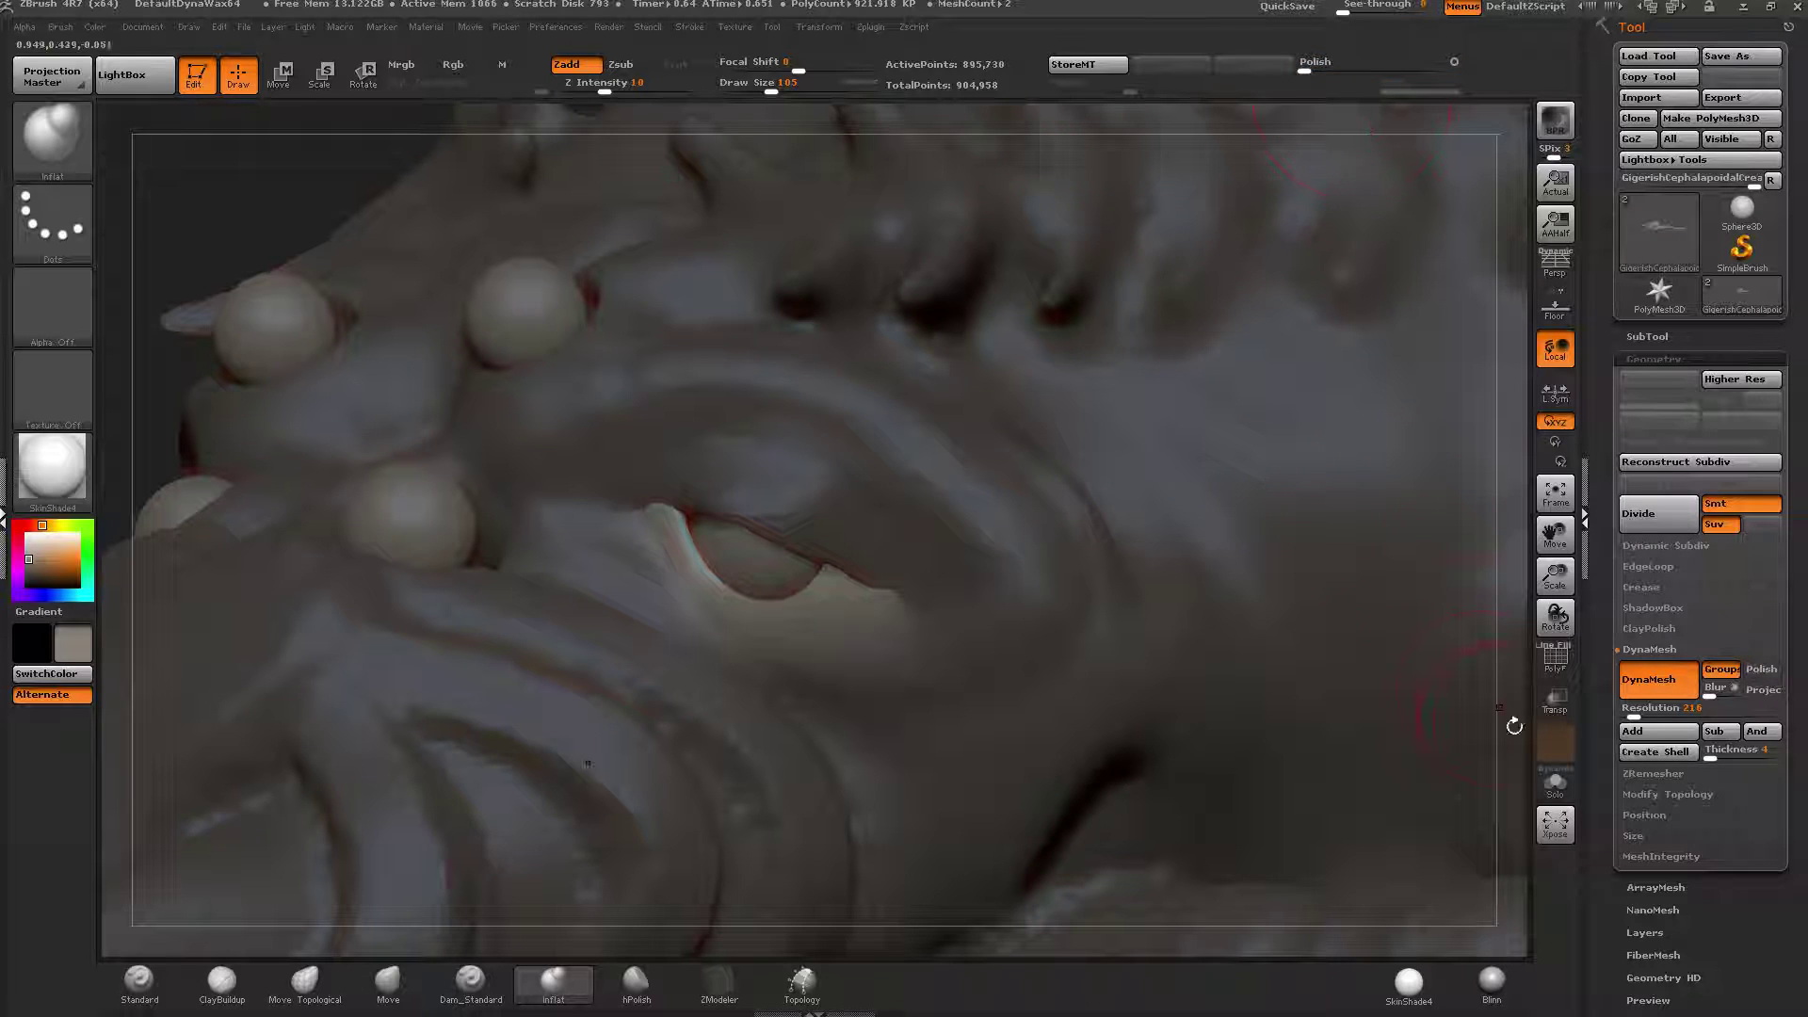
pyautogui.scroll(-5, 1621, 879)
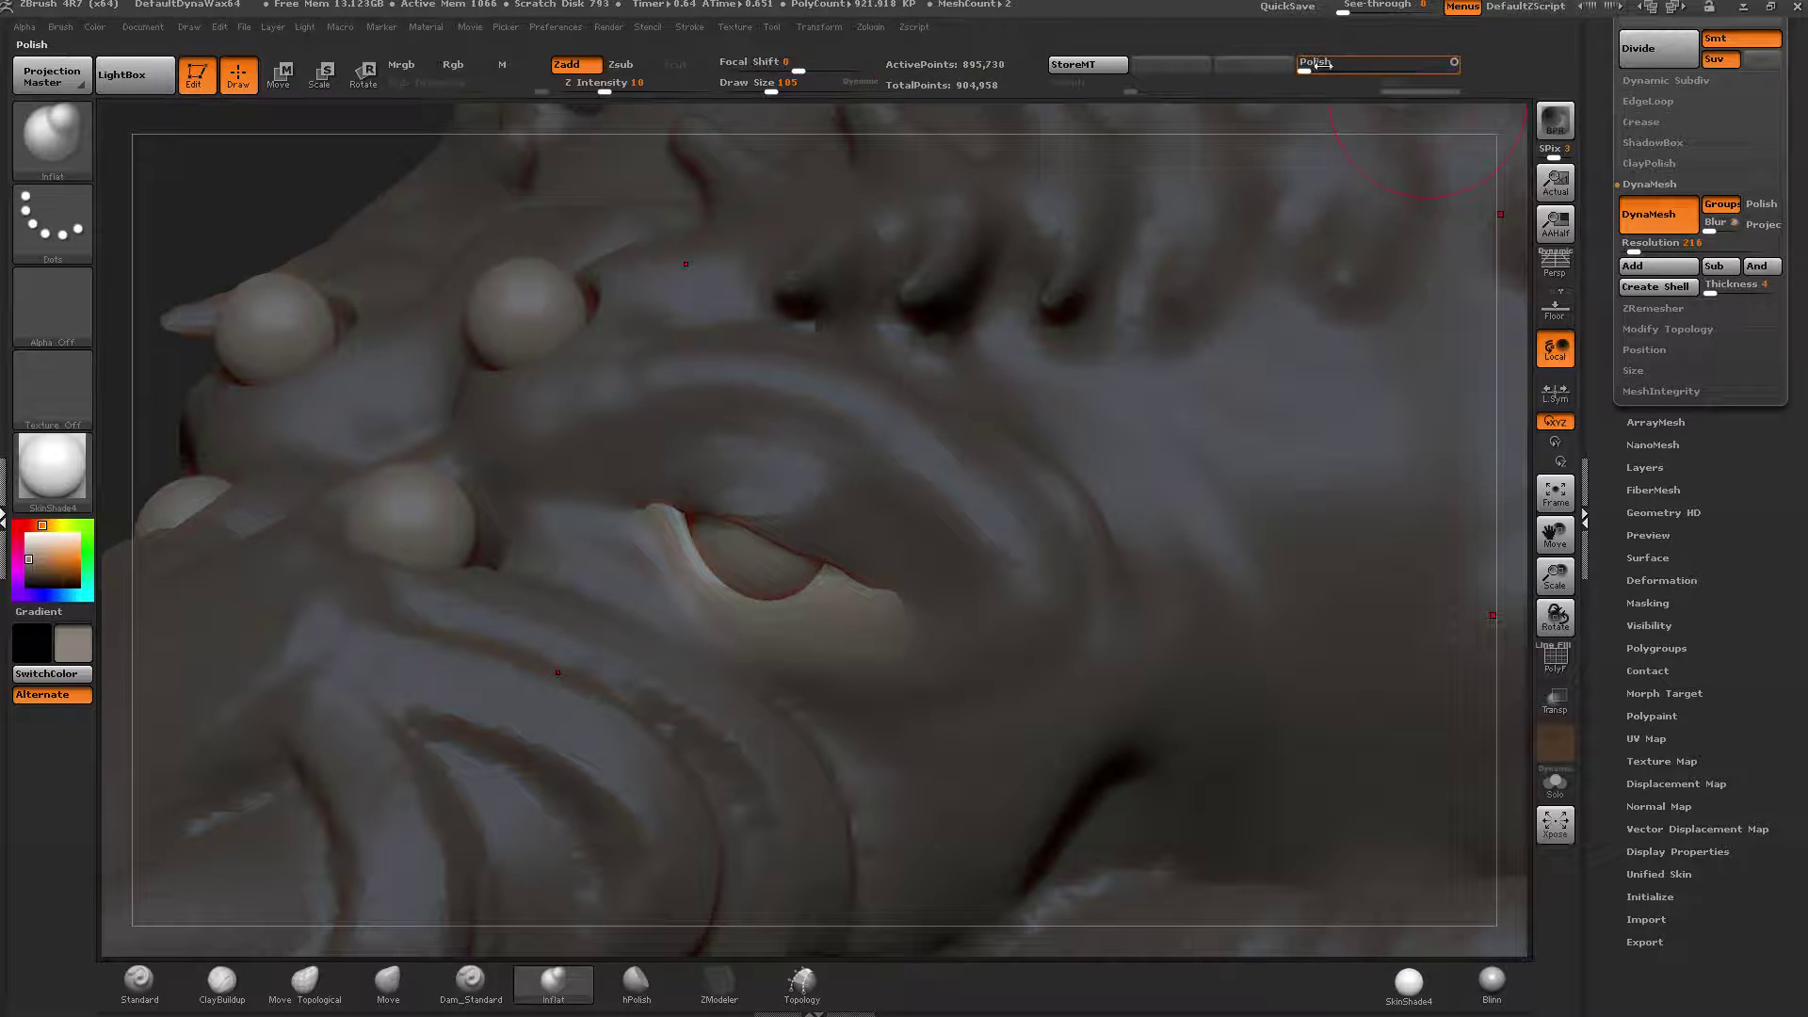
pyautogui.click(1653, 558)
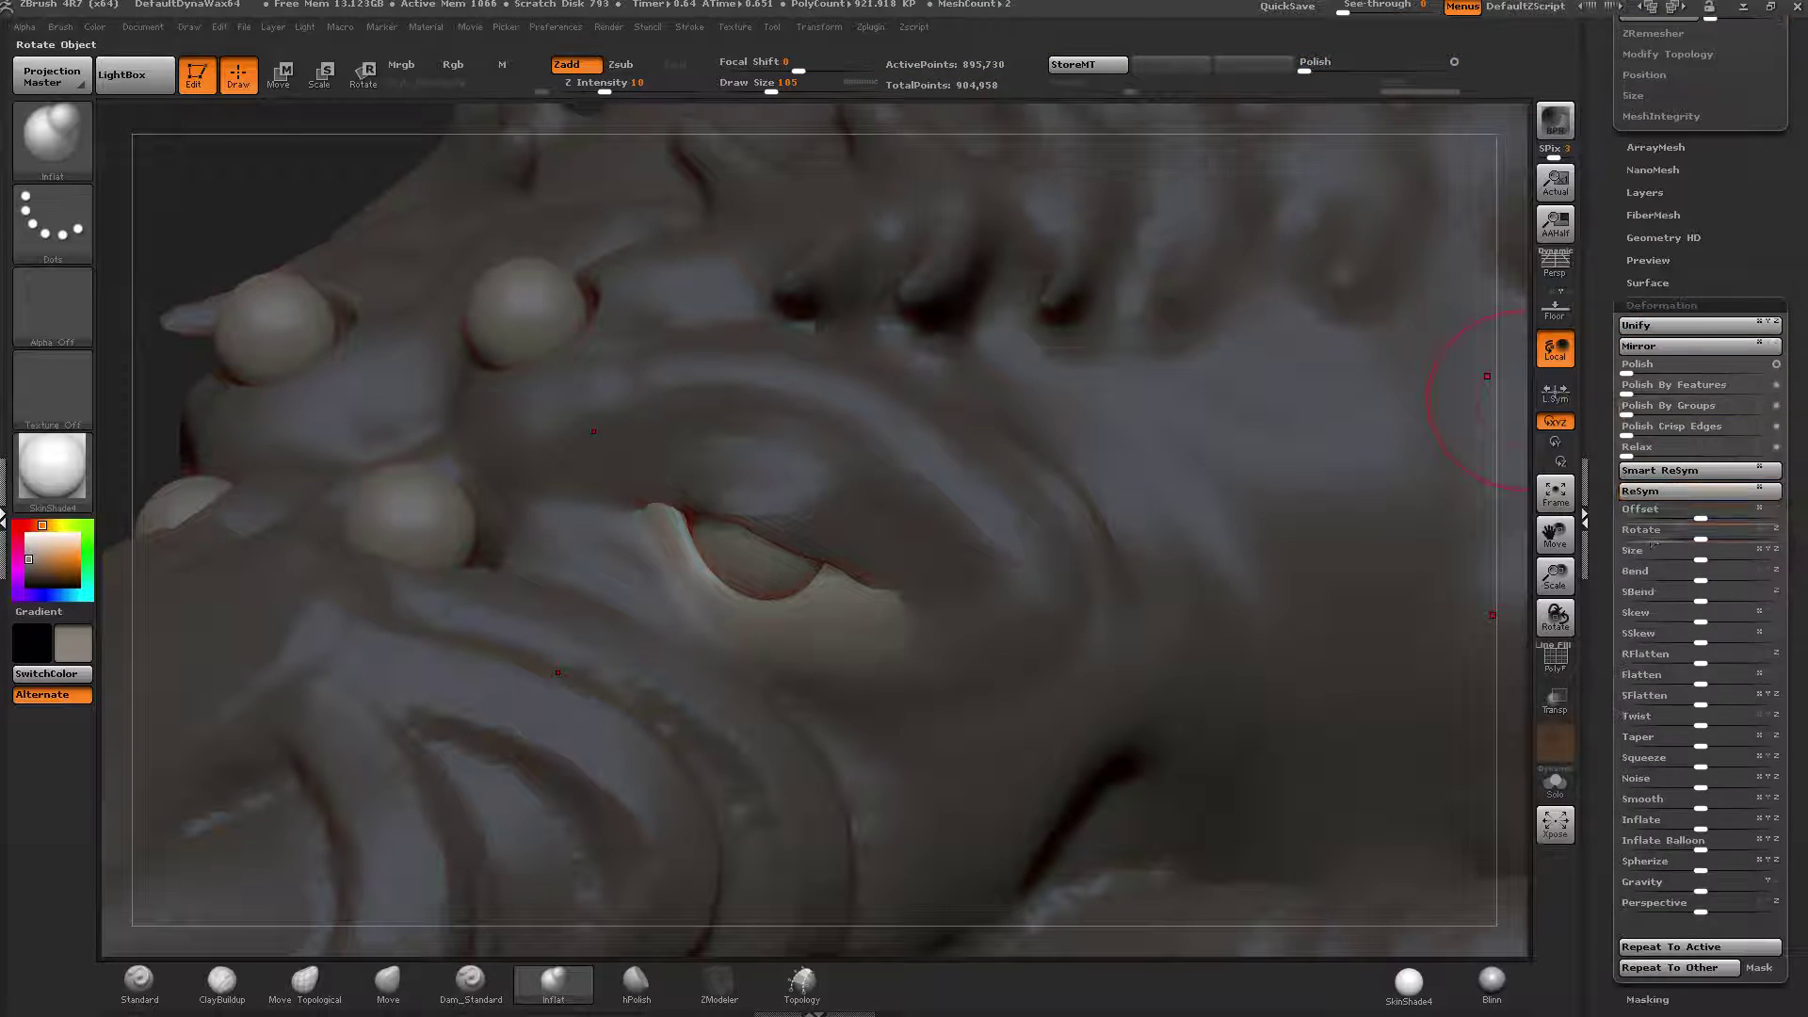
pyautogui.click(1667, 302)
# Undo the last lower-eyelid edits and reshape the lower eyelid of the outer eye with the Move brush at draw size 126.
pyautogui.moveTo(789, 519); pyautogui.dragTo(847, 582, button='right')
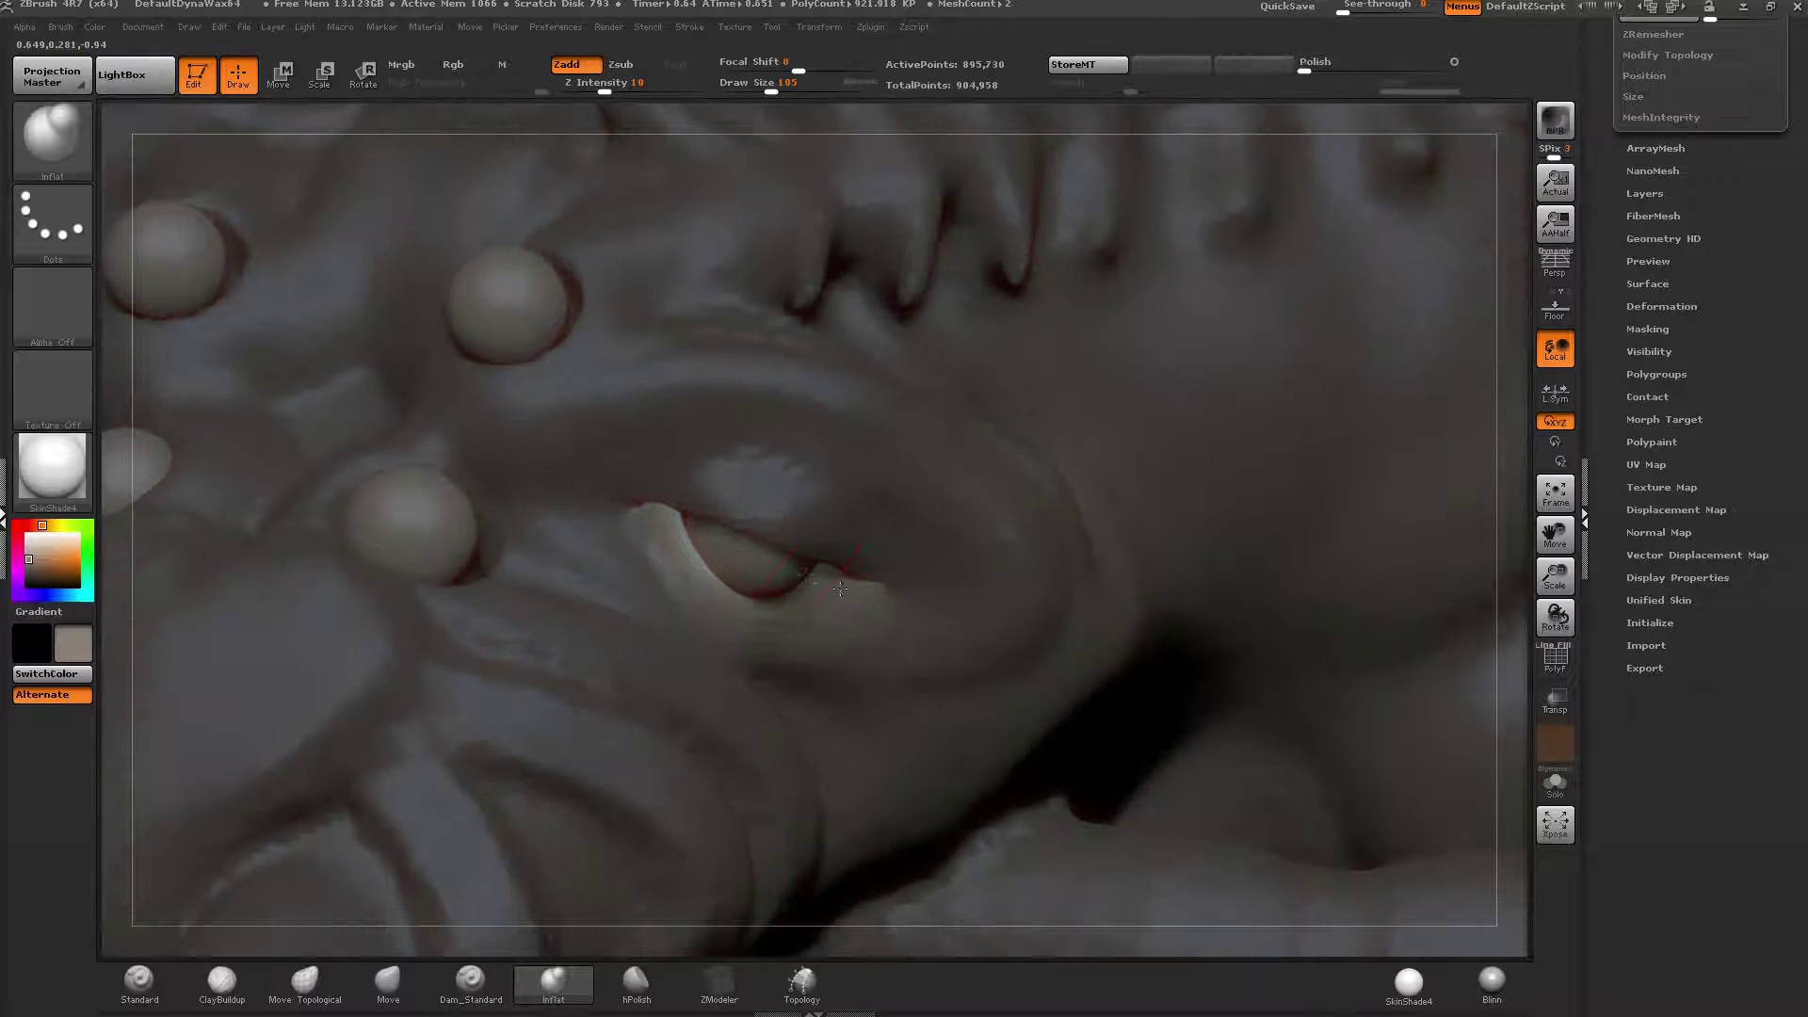
pyautogui.hotkey('ctrl', 'z')
pyautogui.click(775, 86)
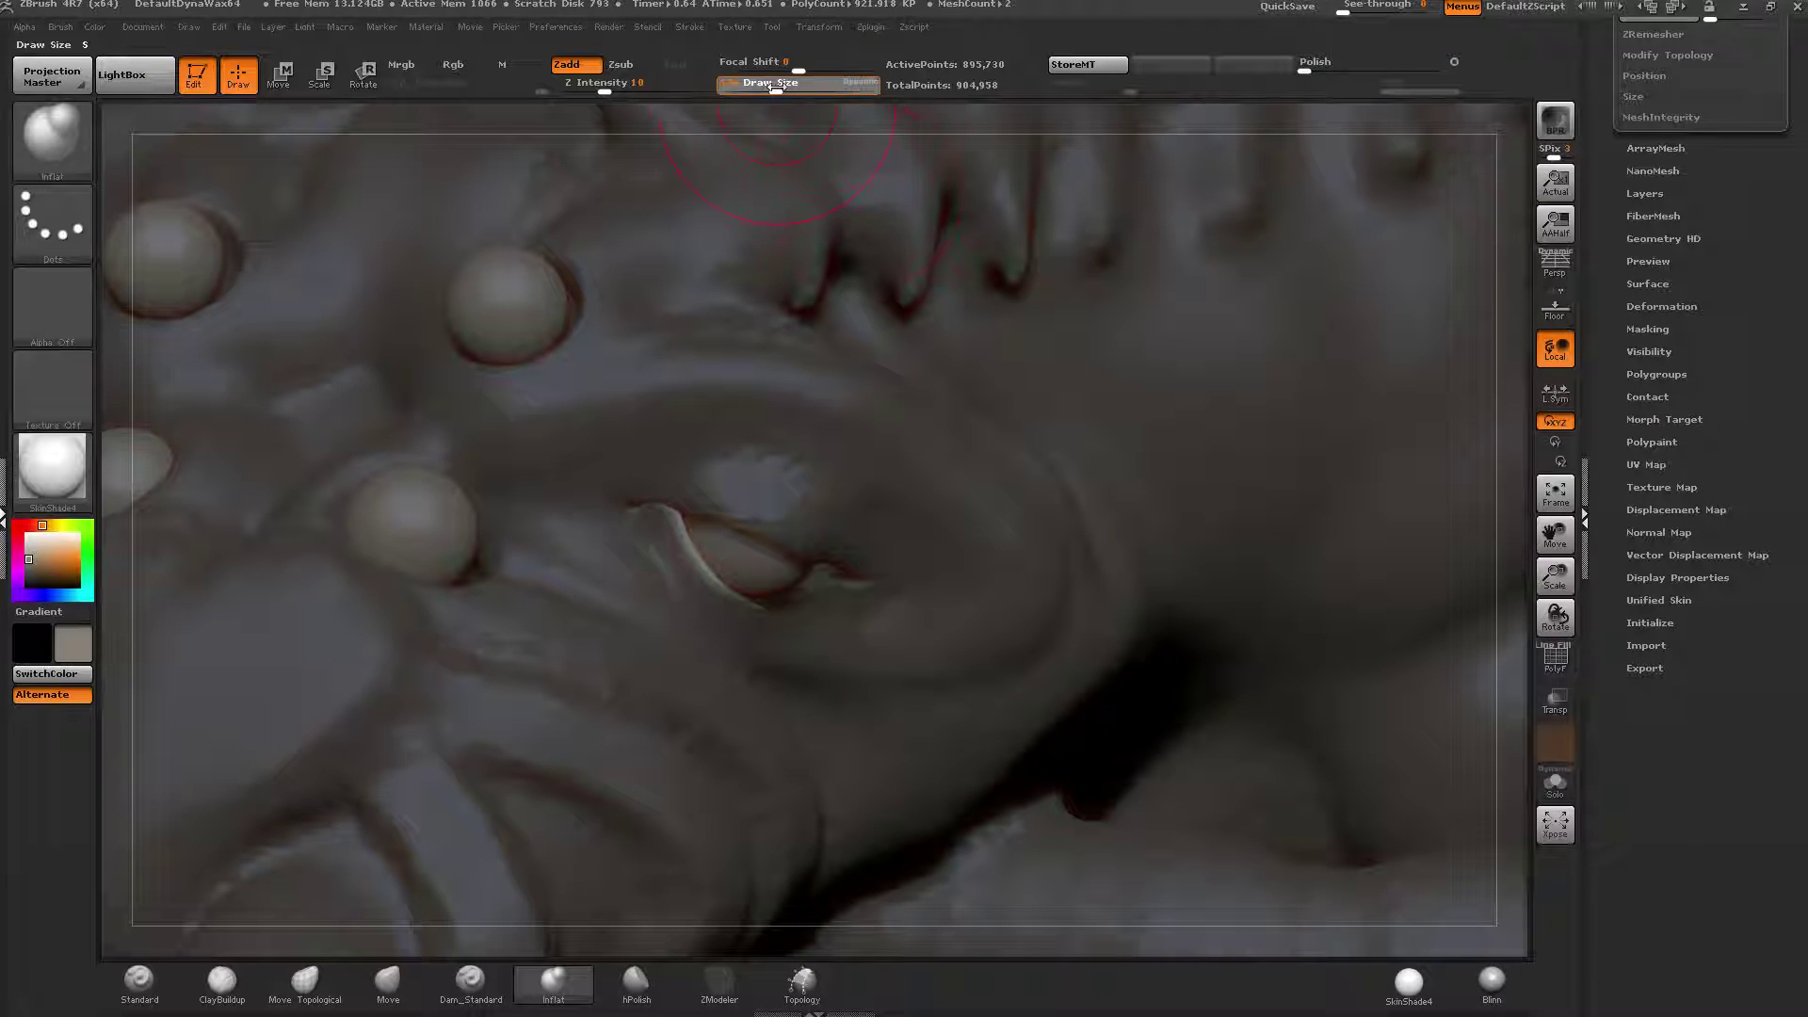
pyautogui.hotkey('ctrl', 'z')
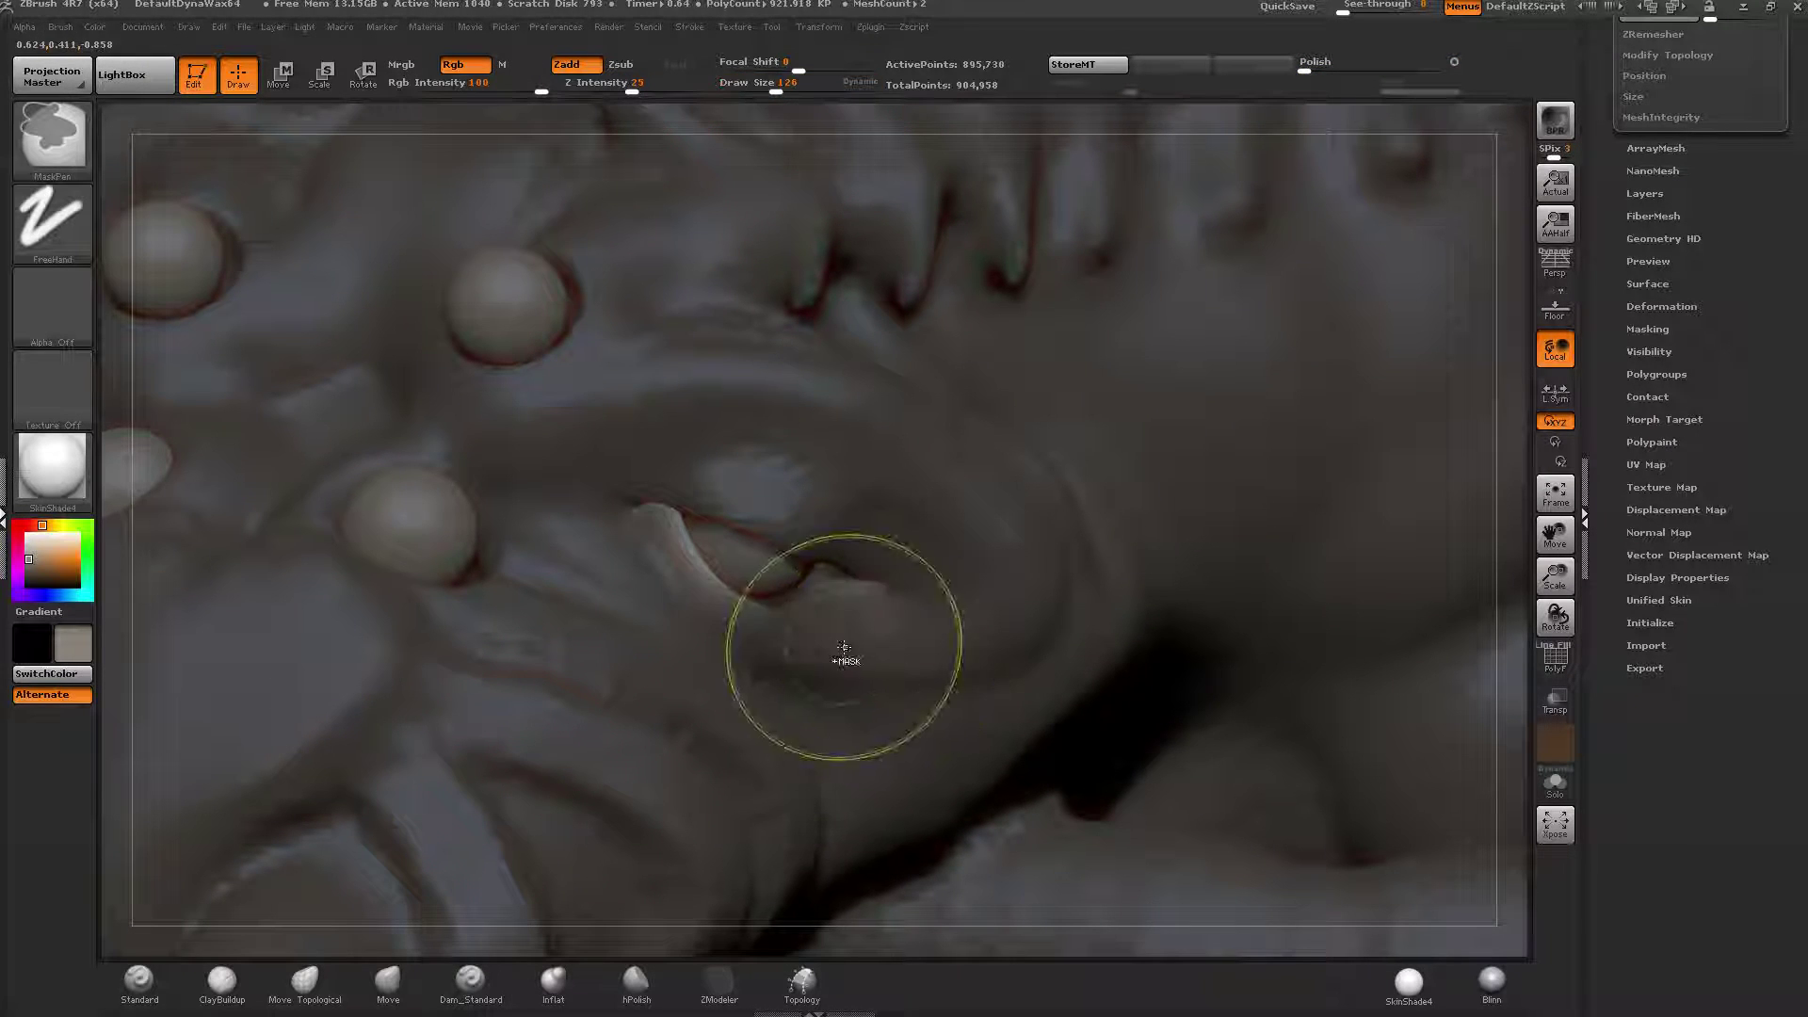
pyautogui.click(387, 982)
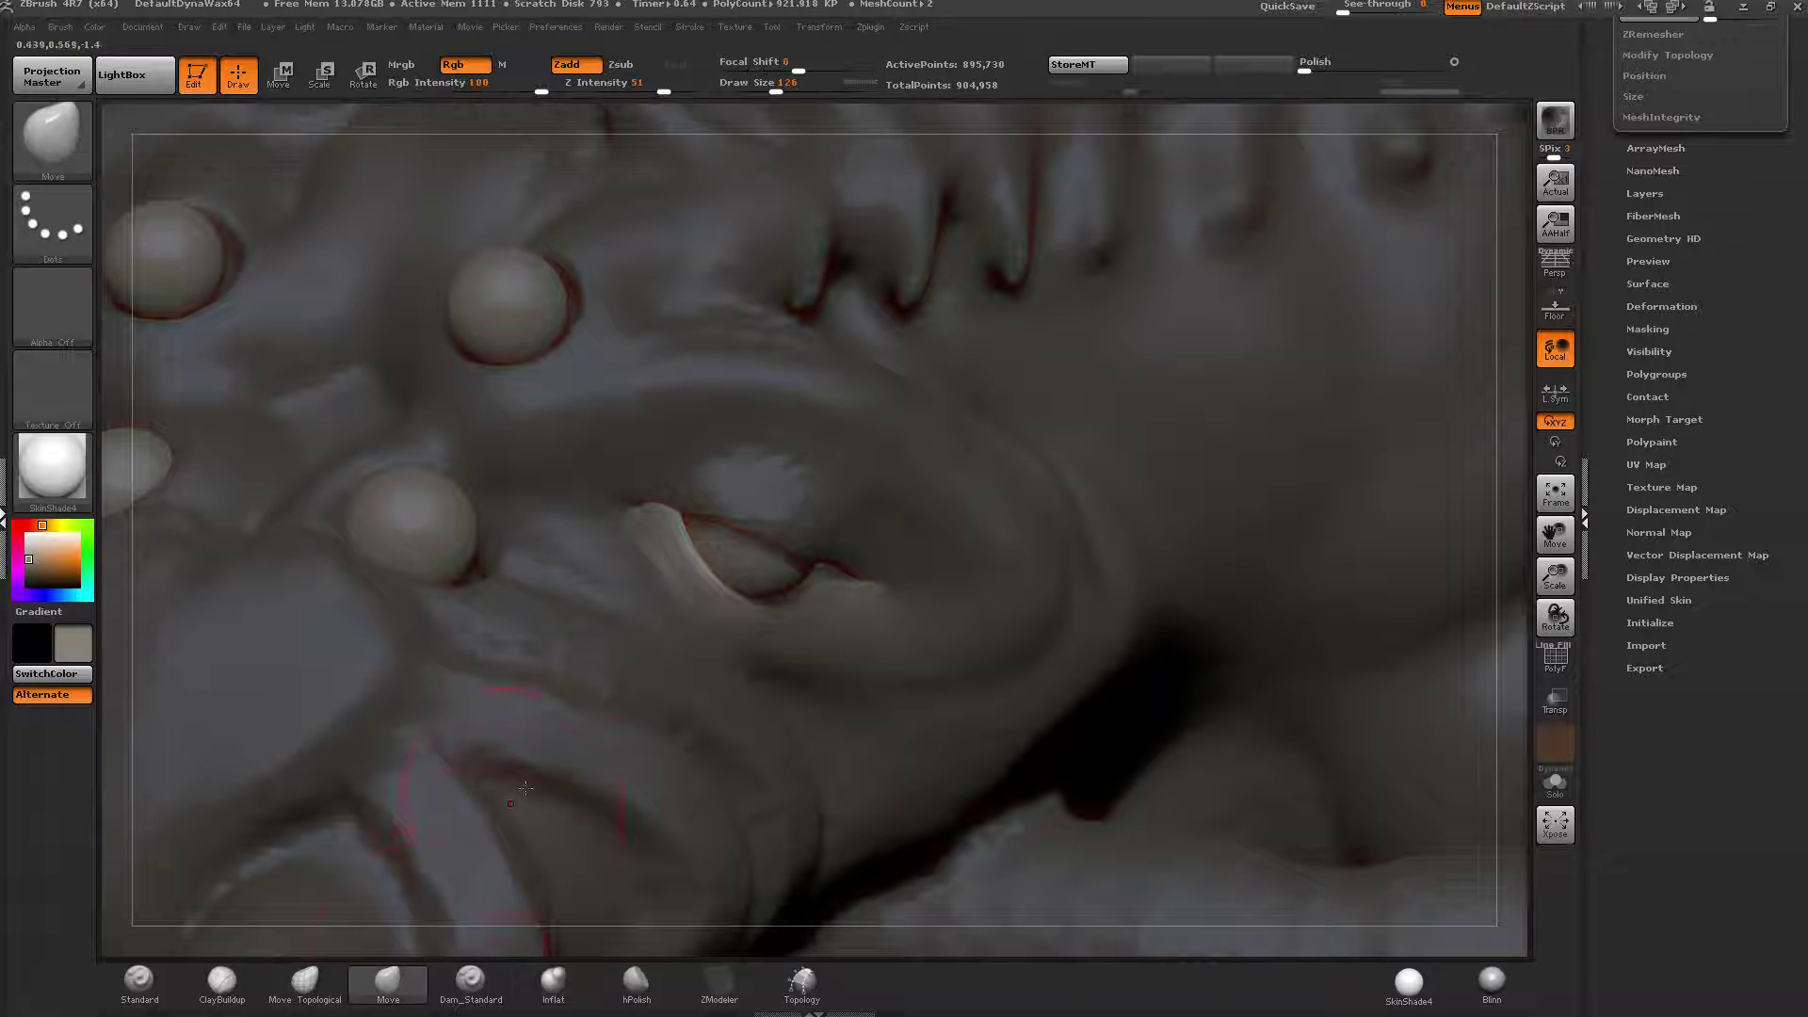
pyautogui.moveTo(744, 519); pyautogui.dragTo(758, 588, button='right')
pyautogui.moveTo(758, 588)
pyautogui.mouseDown()
pyautogui.moveTo(778, 595)
pyautogui.moveTo(702, 560)
pyautogui.mouseUp()
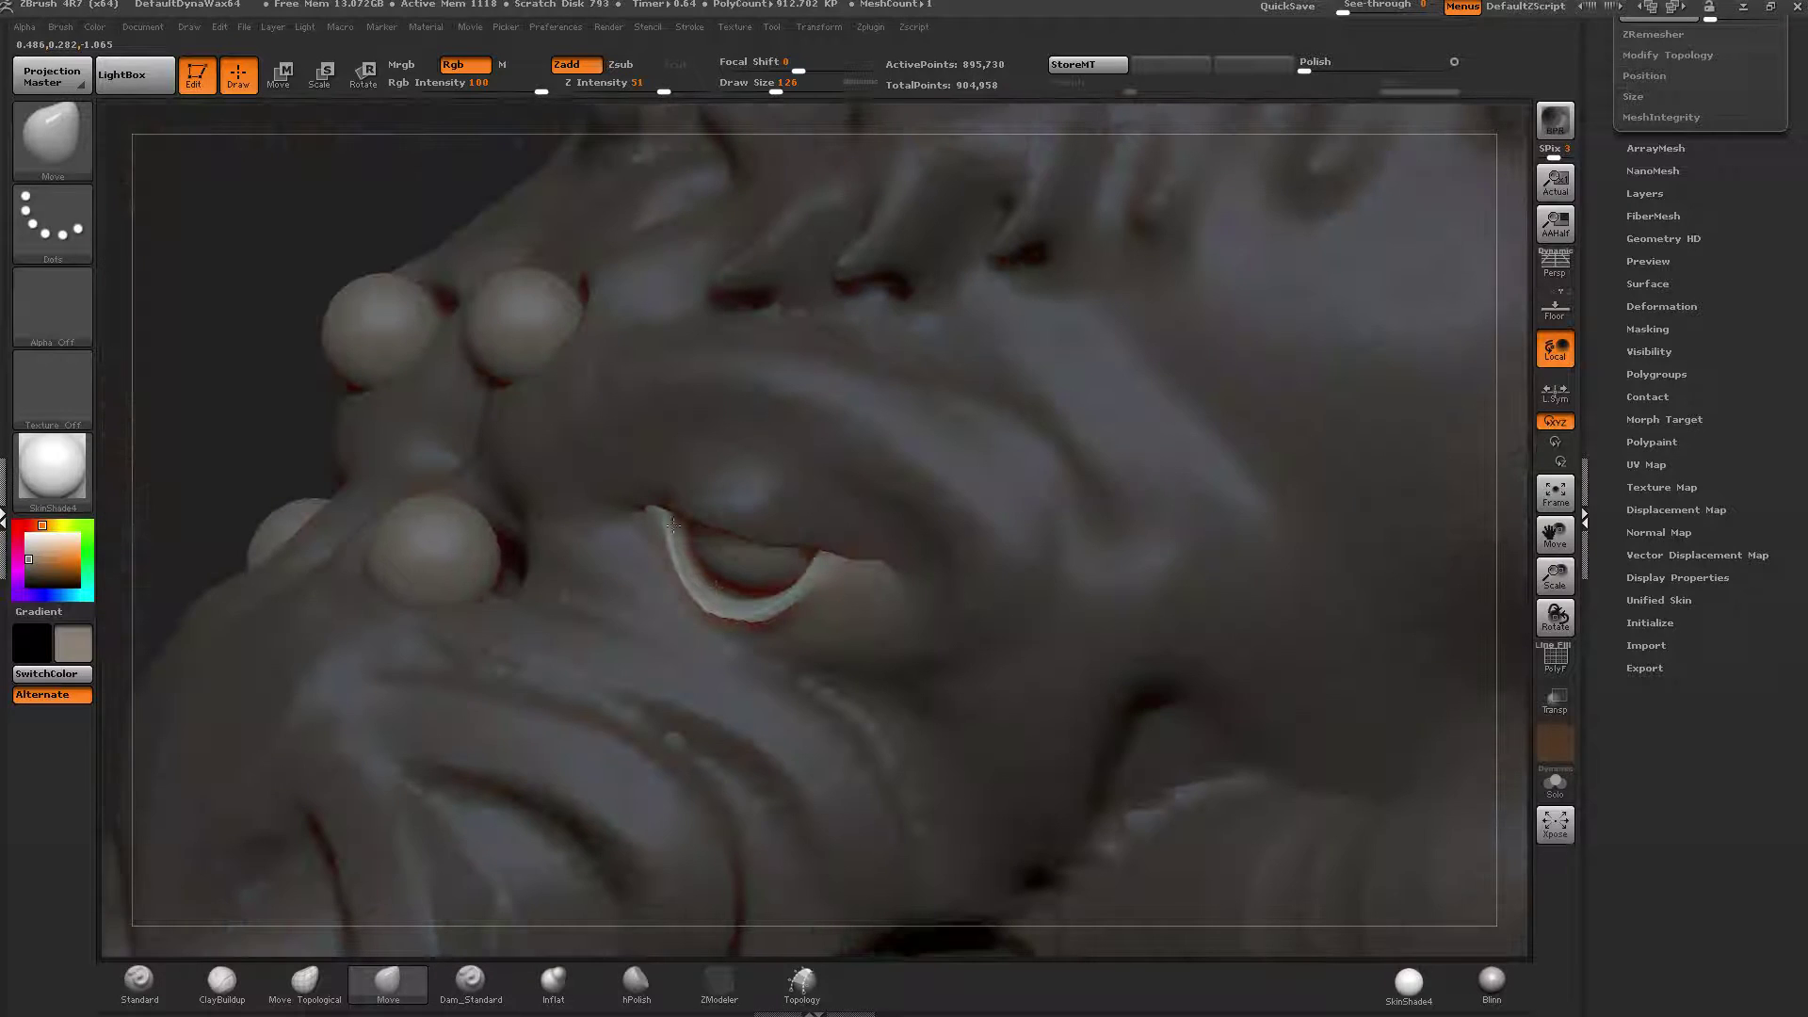
pyautogui.moveTo(717, 550); pyautogui.dragTo(722, 555)
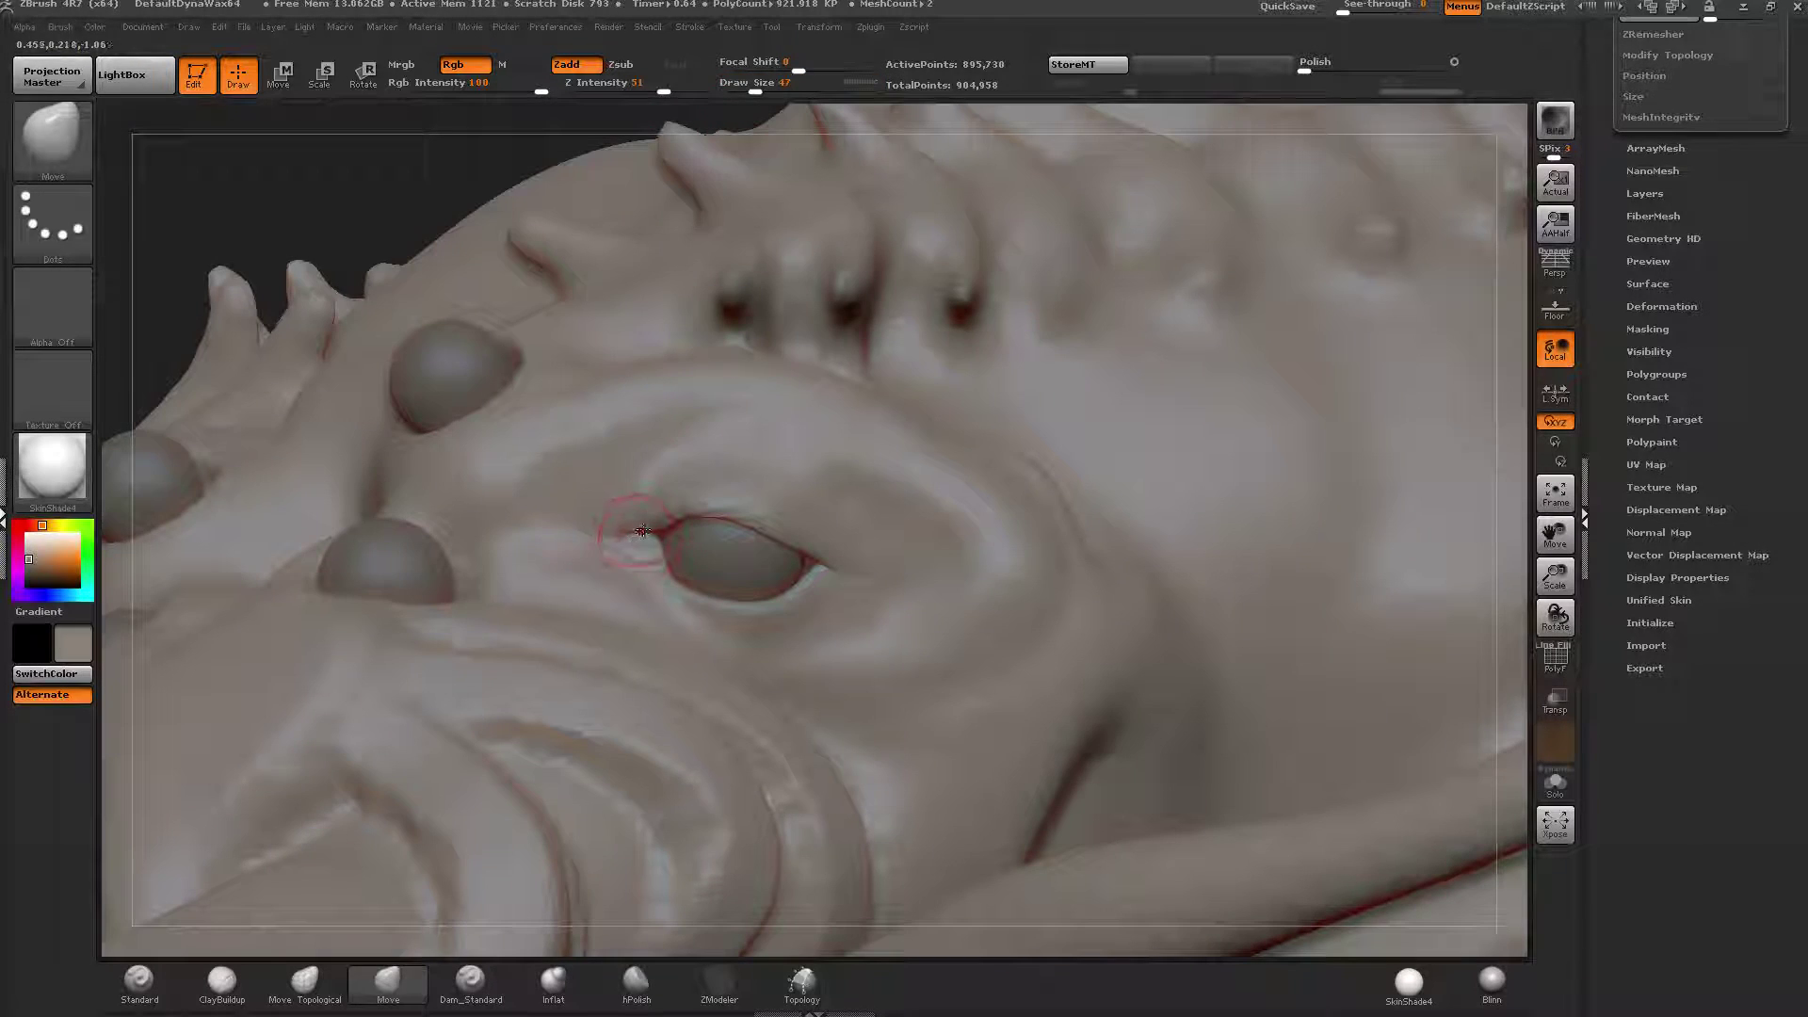
# Shape the inner corner of the outer eye with the Move brush at draw size 47 and its outer corner at 75.
pyautogui.press('shift')
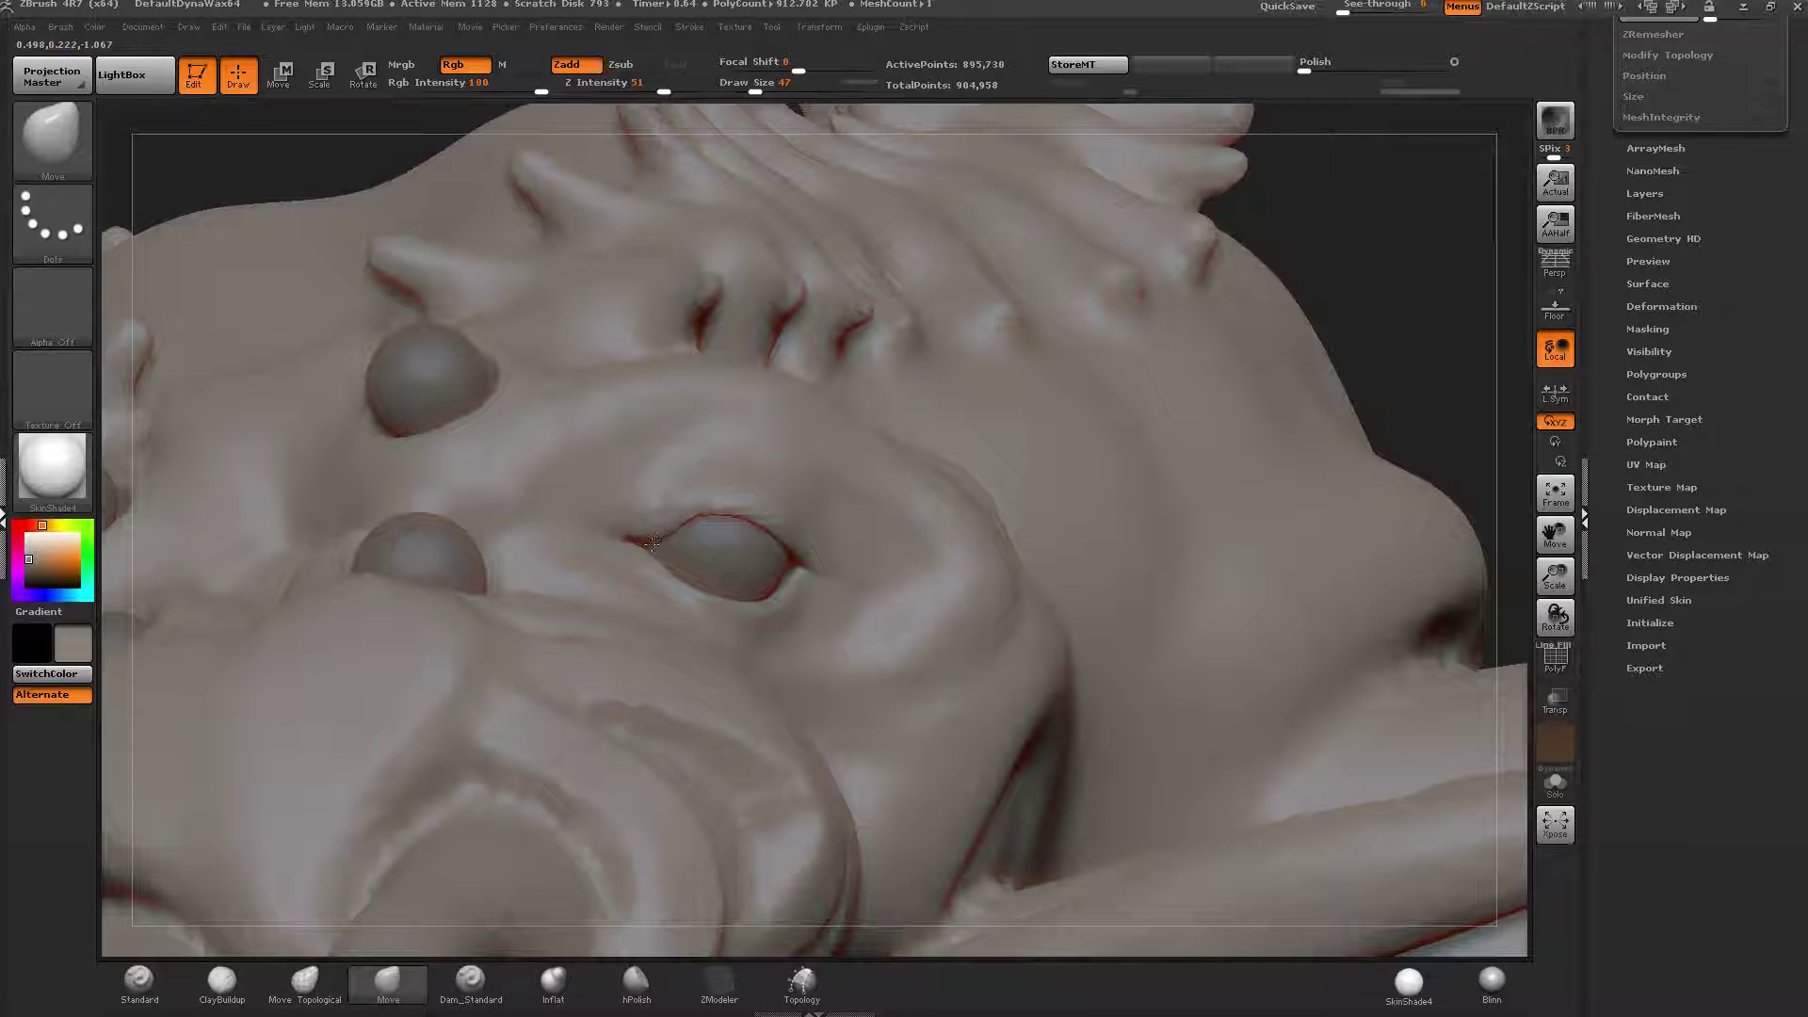
pyautogui.moveTo(652, 543); pyautogui.dragTo(657, 512)
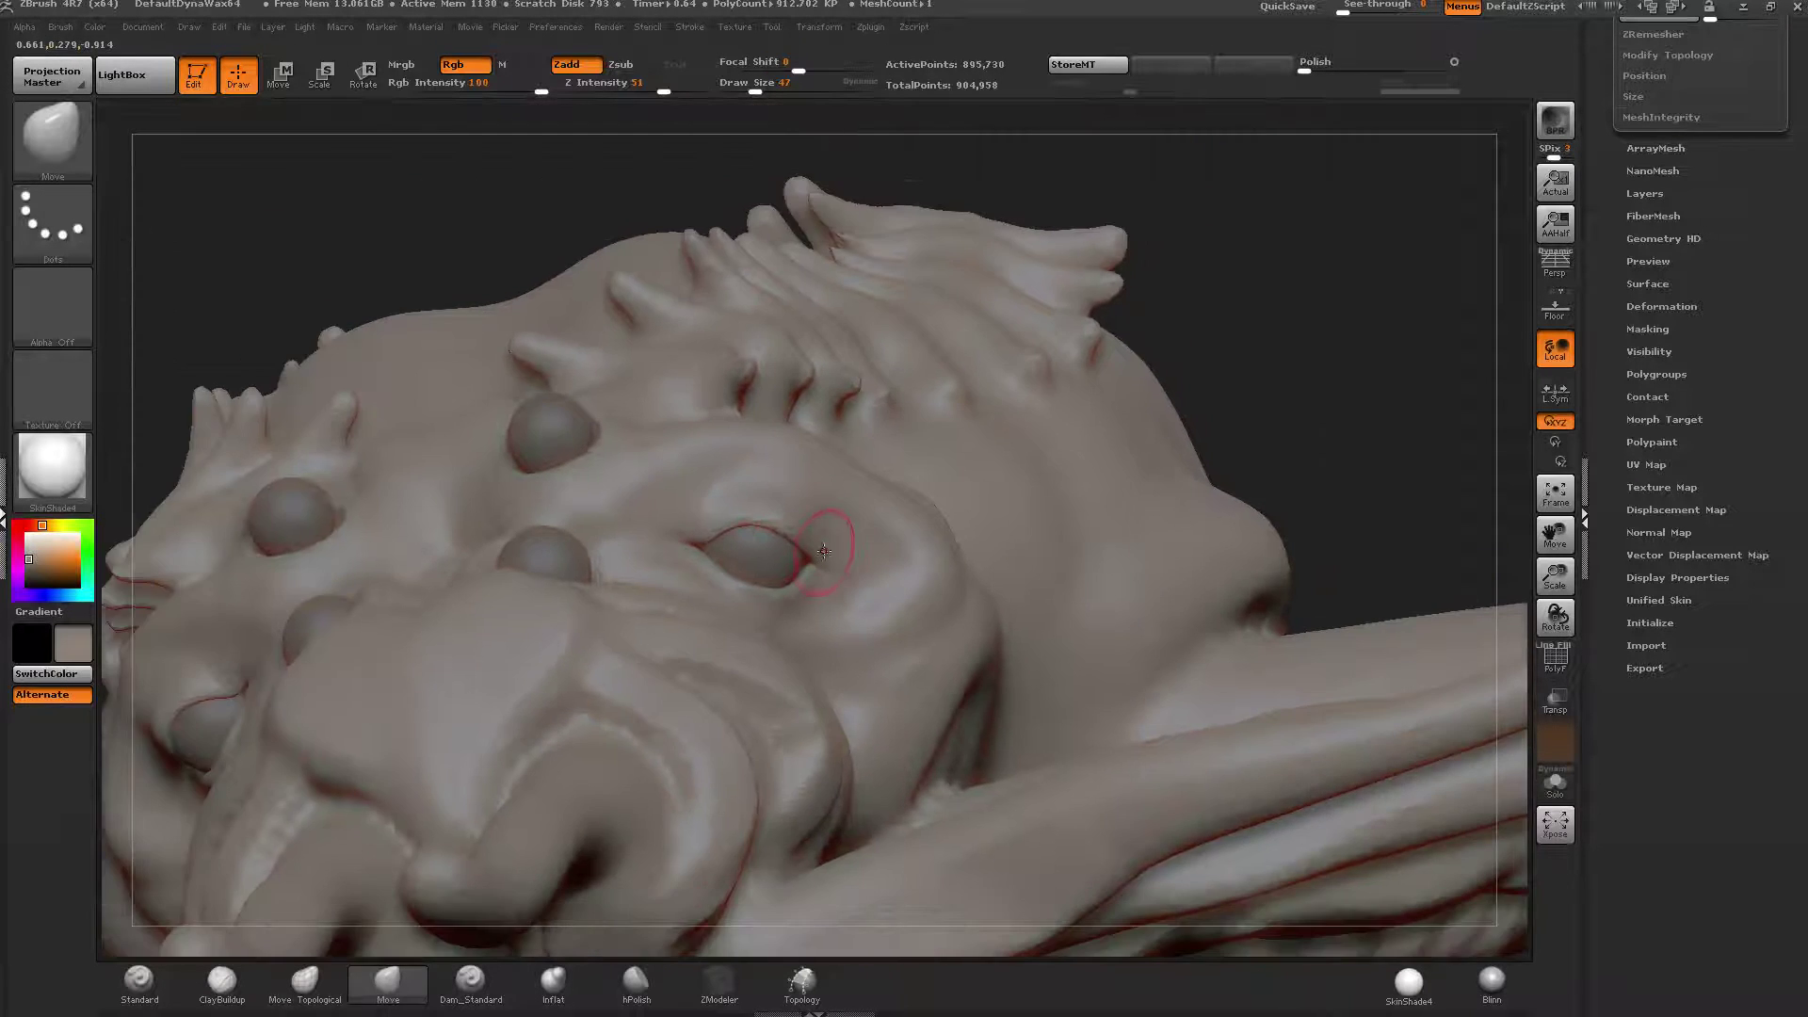
pyautogui.moveTo(824, 551)
pyautogui.mouseDown(button='right')
pyautogui.moveTo(832, 731)
pyautogui.moveTo(790, 518)
pyautogui.mouseUp(button='right')
pyautogui.moveTo(756, 91); pyautogui.dragTo(766, 98)
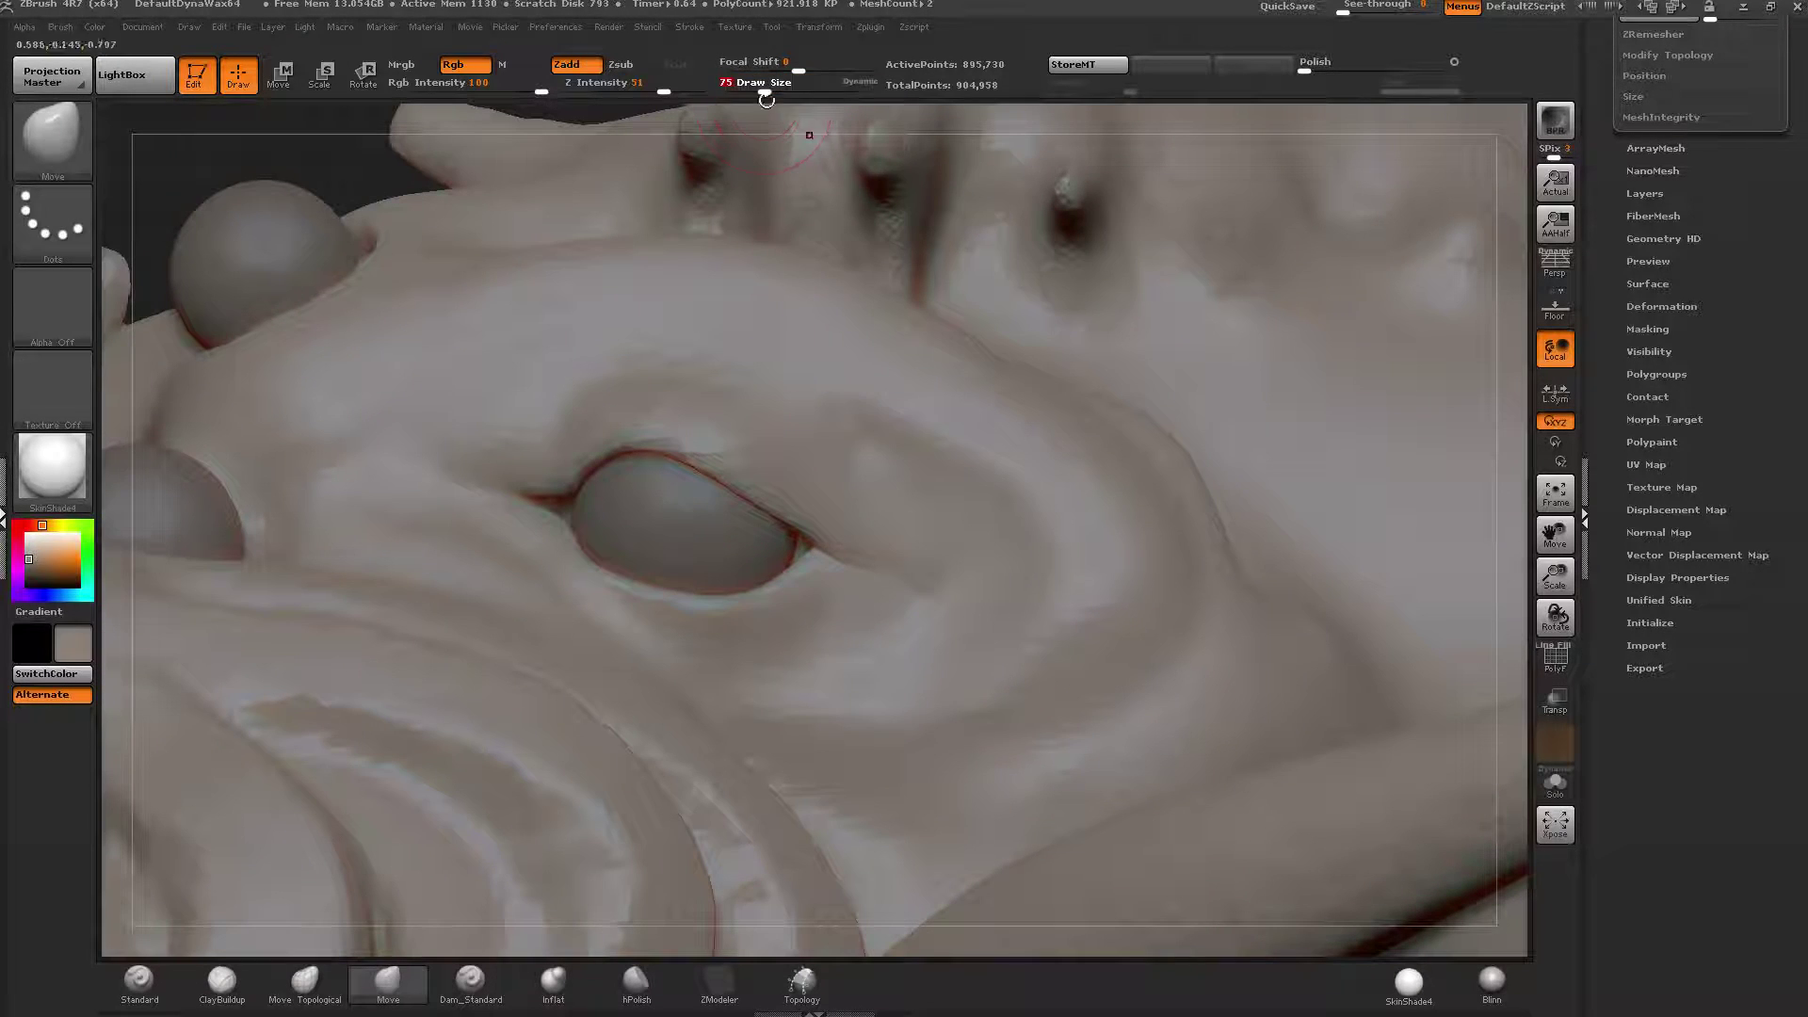
pyautogui.moveTo(826, 526); pyautogui.dragTo(809, 558)
pyautogui.moveTo(758, 488); pyautogui.dragTo(781, 517, button='right')
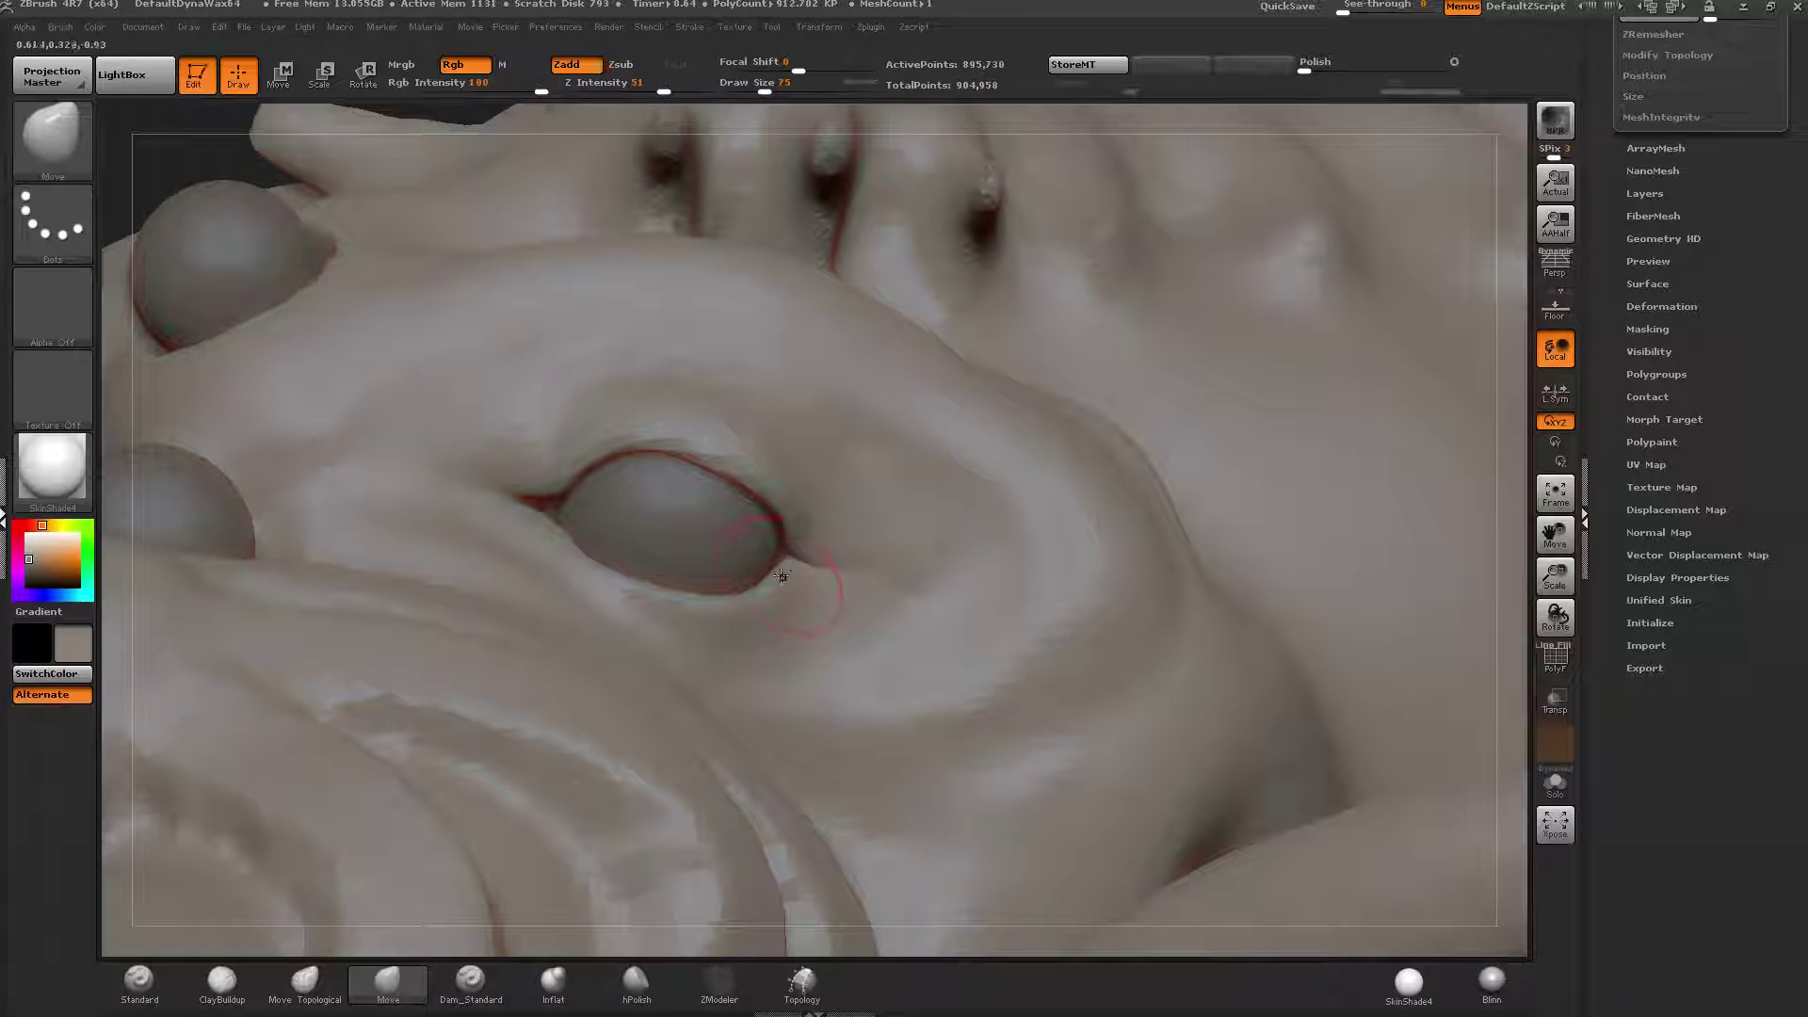
# Remesh the head with DynaMesh and smooth the lid edges and corners of the outer eye at draw size 75.
pyautogui.keyDown('ctrl'); pyautogui.moveTo(783, 572); pyautogui.dragTo(827, 348, button='right'); pyautogui.keyUp('ctrl')
pyautogui.keyDown('ctrl'); pyautogui.moveTo(1334, 326); pyautogui.dragTo(1349, 305); pyautogui.keyUp('ctrl')
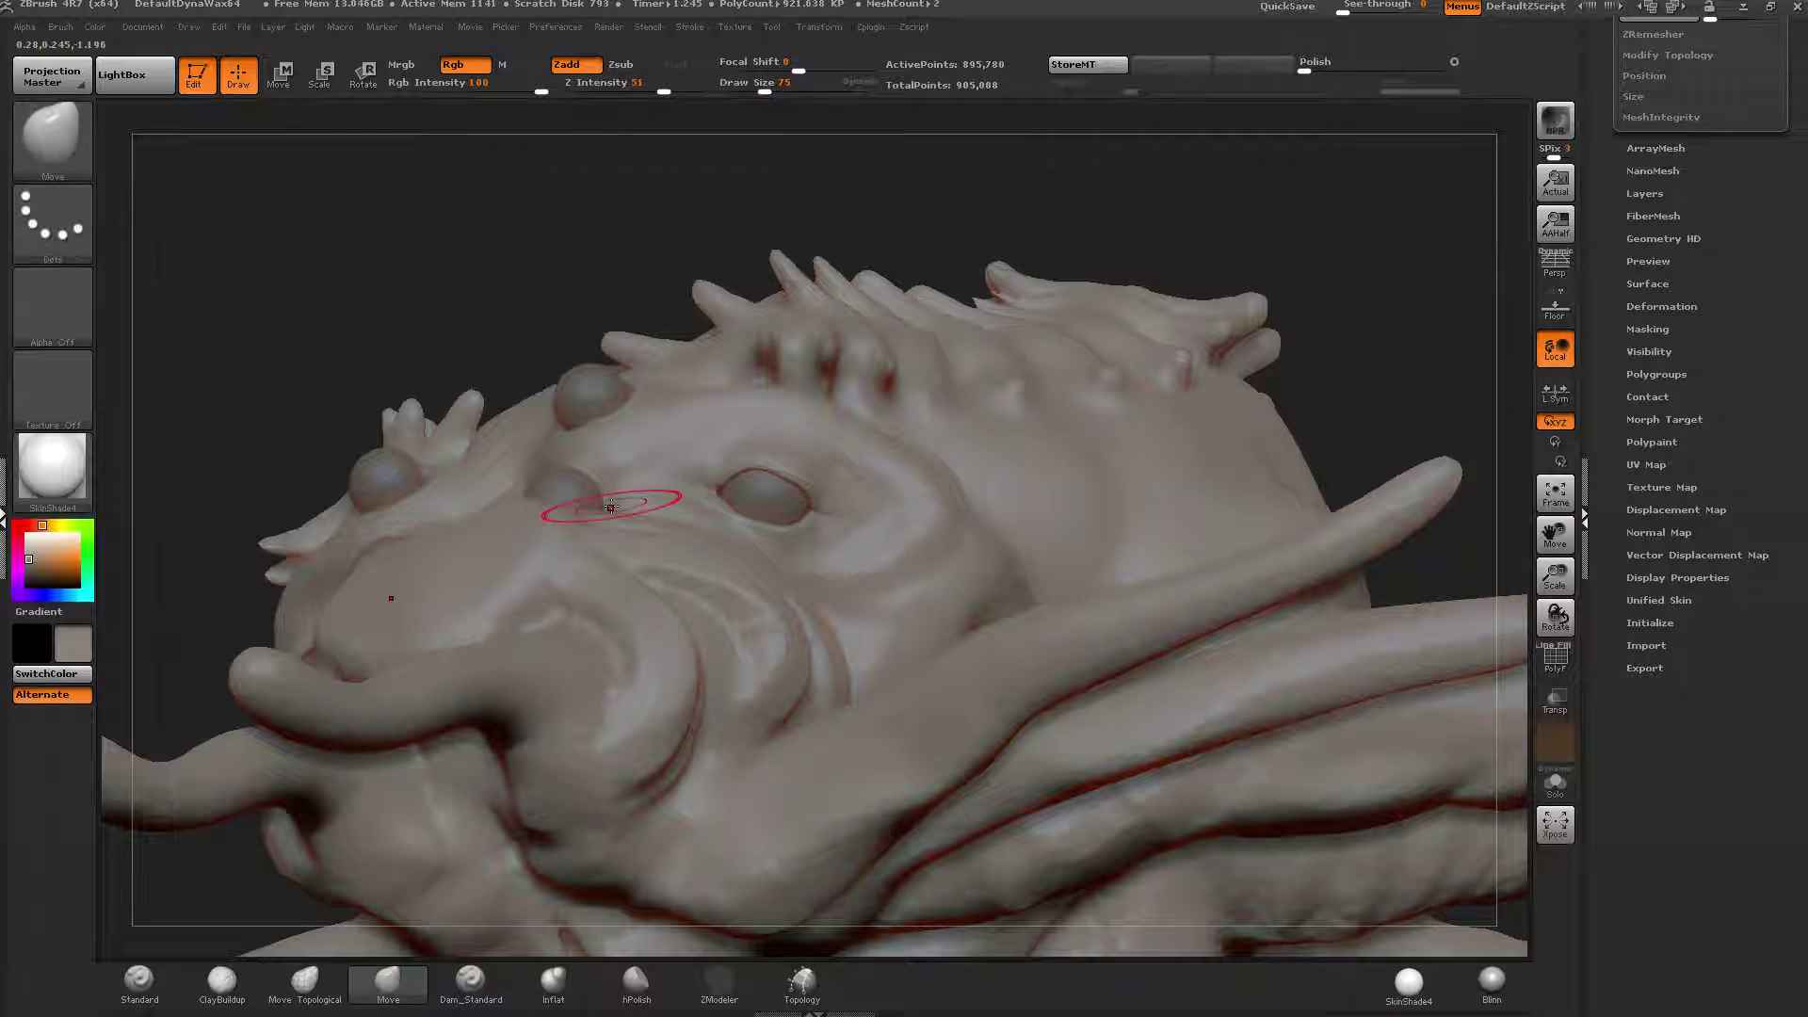
pyautogui.keyDown('ctrl'); pyautogui.moveTo(817, 386); pyautogui.dragTo(845, 541, button='right'); pyautogui.keyUp('ctrl')
pyautogui.keyDown('shift'); pyautogui.moveTo(947, 519); pyautogui.dragTo(872, 562); pyautogui.keyUp('shift')
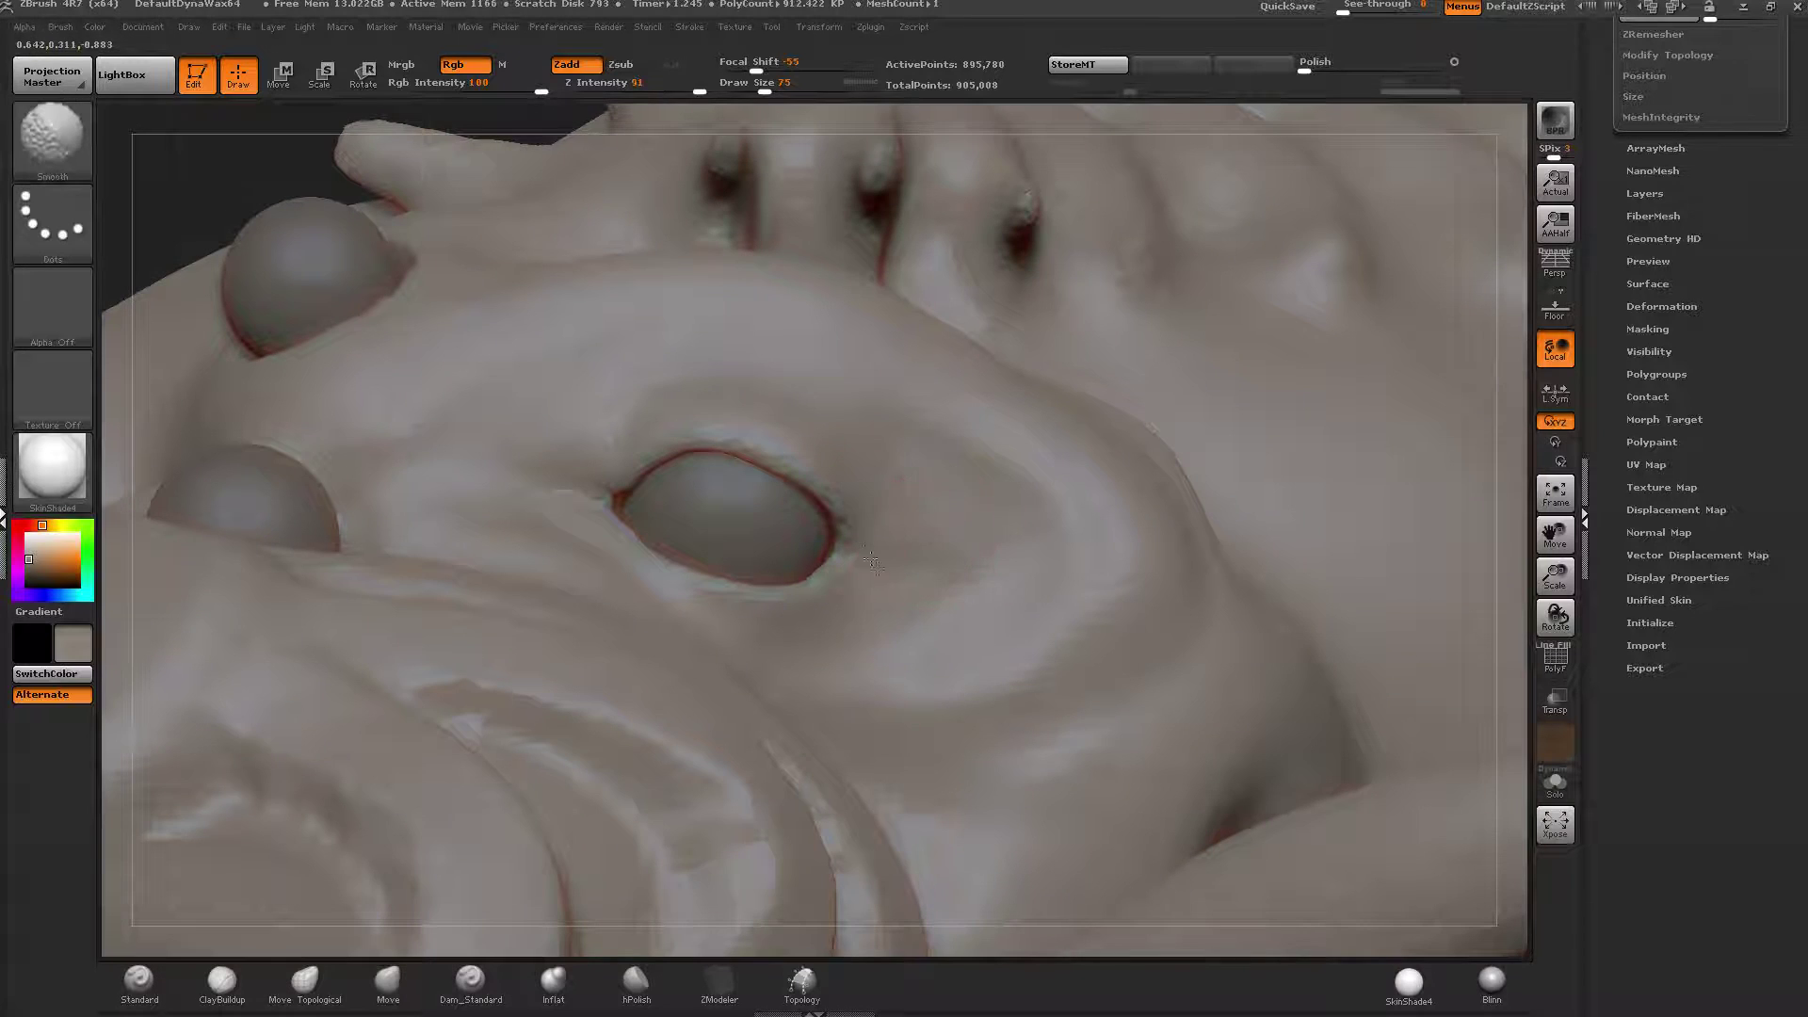
pyautogui.moveTo(650, 437)
pyautogui.keyDown('shift'); pyautogui.mouseDown()
pyautogui.moveTo(589, 477)
pyautogui.moveTo(653, 554)
pyautogui.mouseUp(); pyautogui.keyUp('shift')
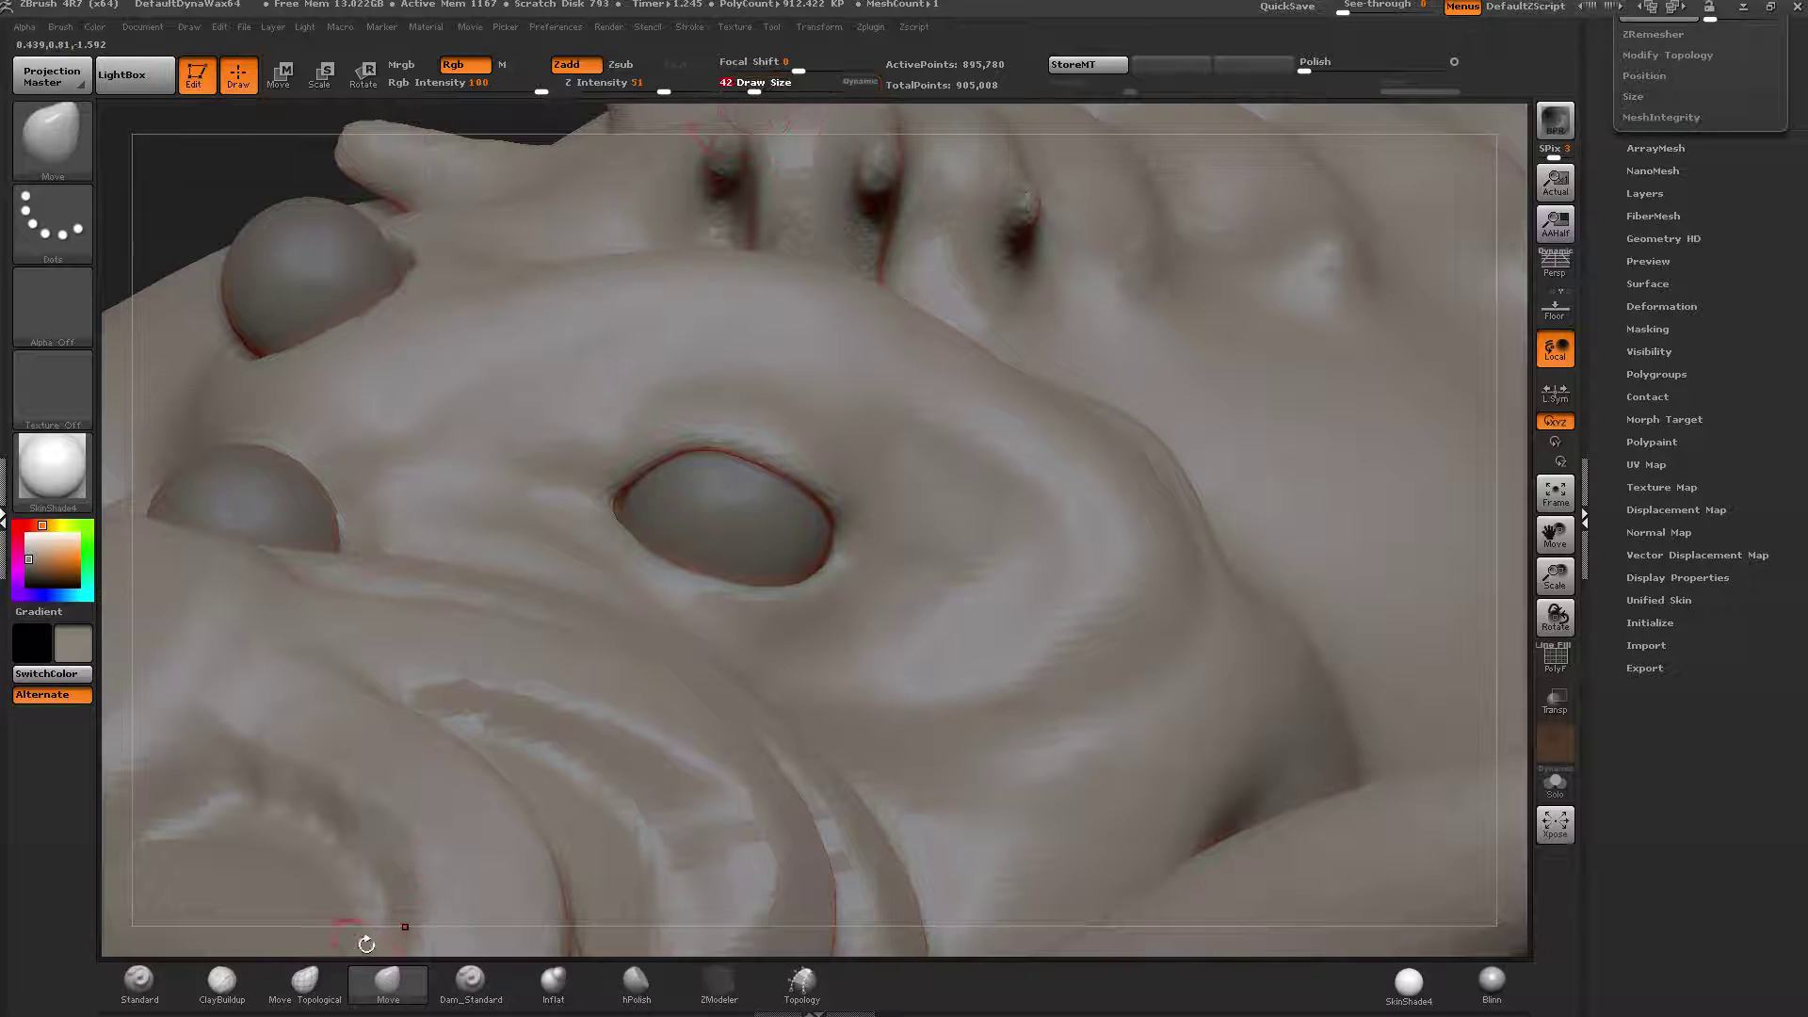
# Refine and smooth the inner corner of the outer eye, with ClayBuildup selected at draw size 42.
pyautogui.click(222, 981)
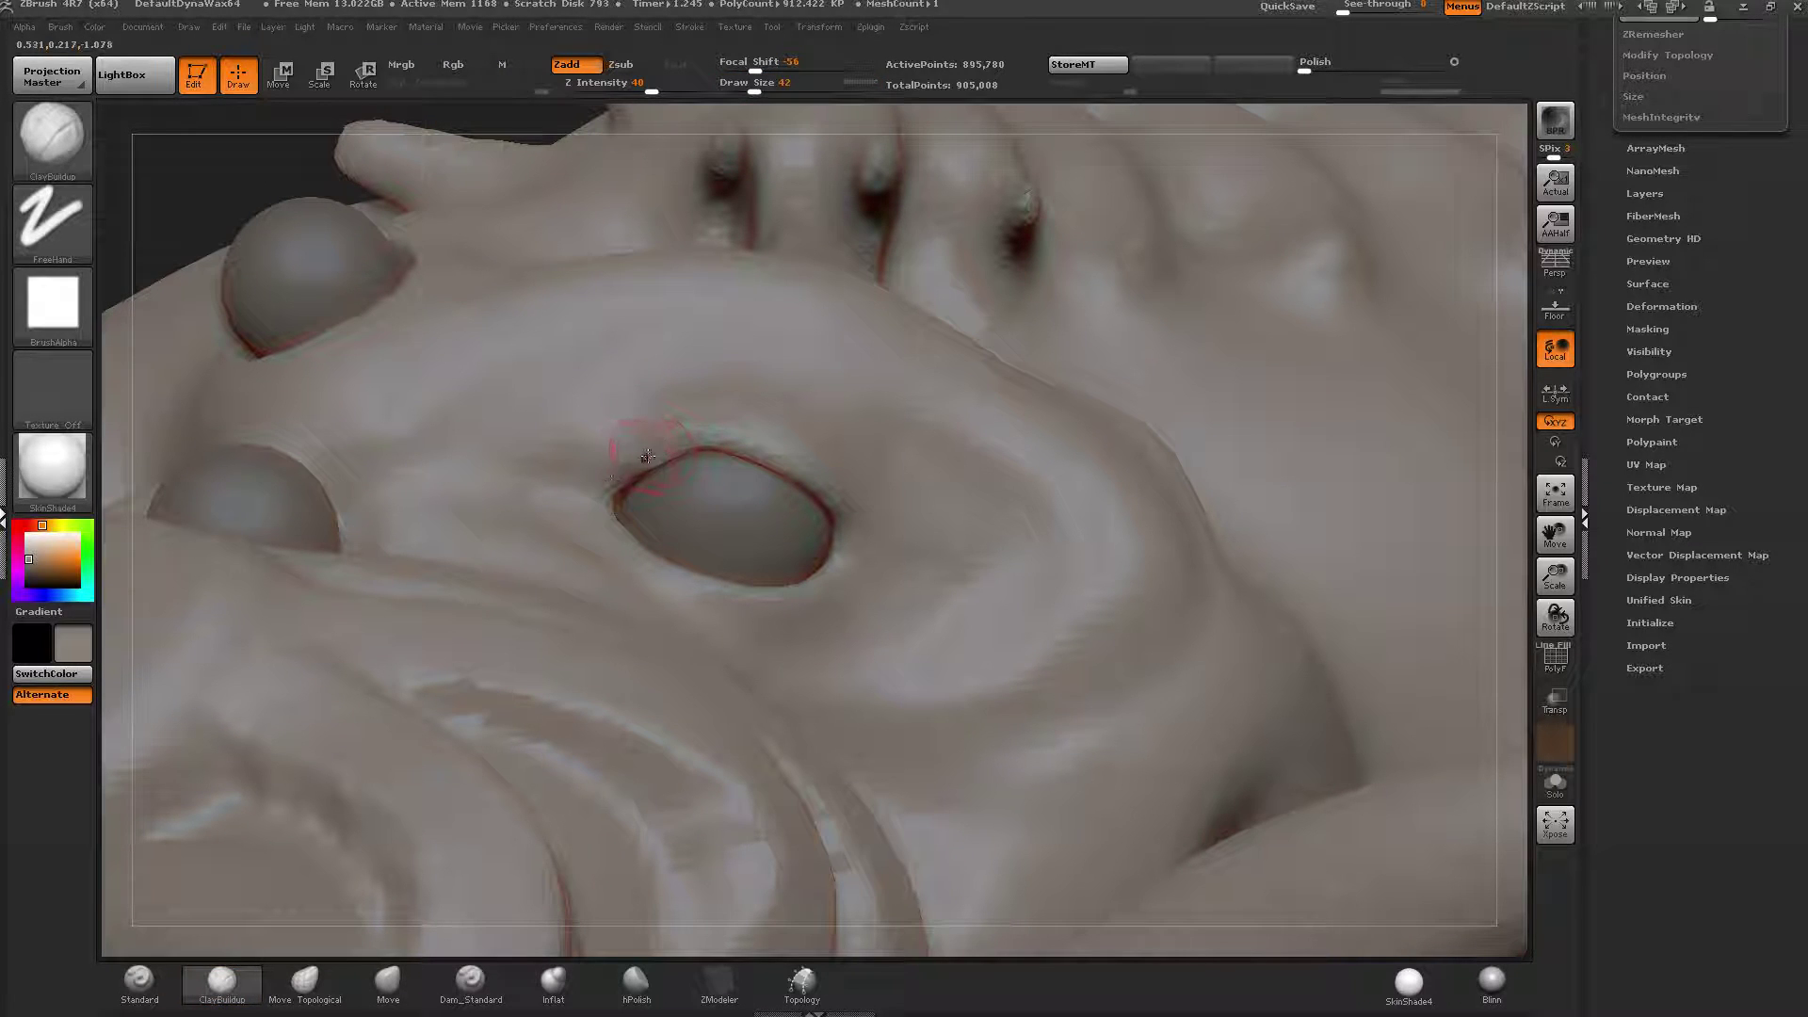
pyautogui.keyDown('shift'); pyautogui.moveTo(638, 468); pyautogui.dragTo(550, 467); pyautogui.keyUp('shift')
pyautogui.moveTo(640, 444)
pyautogui.keyDown('ctrl'); pyautogui.mouseDown(button='right')
pyautogui.moveTo(808, 489)
pyautogui.moveTo(904, 557)
pyautogui.mouseUp(button='right'); pyautogui.keyUp('ctrl')
pyautogui.moveTo(640, 495)
pyautogui.keyDown('alt'); pyautogui.mouseDown(button='right')
pyautogui.moveTo(821, 455)
pyautogui.moveTo(902, 511)
pyautogui.moveTo(782, 478)
pyautogui.moveTo(697, 486)
pyautogui.moveTo(761, 411)
pyautogui.mouseUp(button='right'); pyautogui.keyUp('alt')
pyautogui.moveTo(607, 482)
pyautogui.mouseDown(button='right')
pyautogui.moveTo(702, 476)
pyautogui.moveTo(753, 433)
pyautogui.mouseUp(button='right')
# Build up a brow ridge over the lower inner eye with ClayBuildup at draw size 93, undoing unwanted strokes.
pyautogui.click(768, 86)
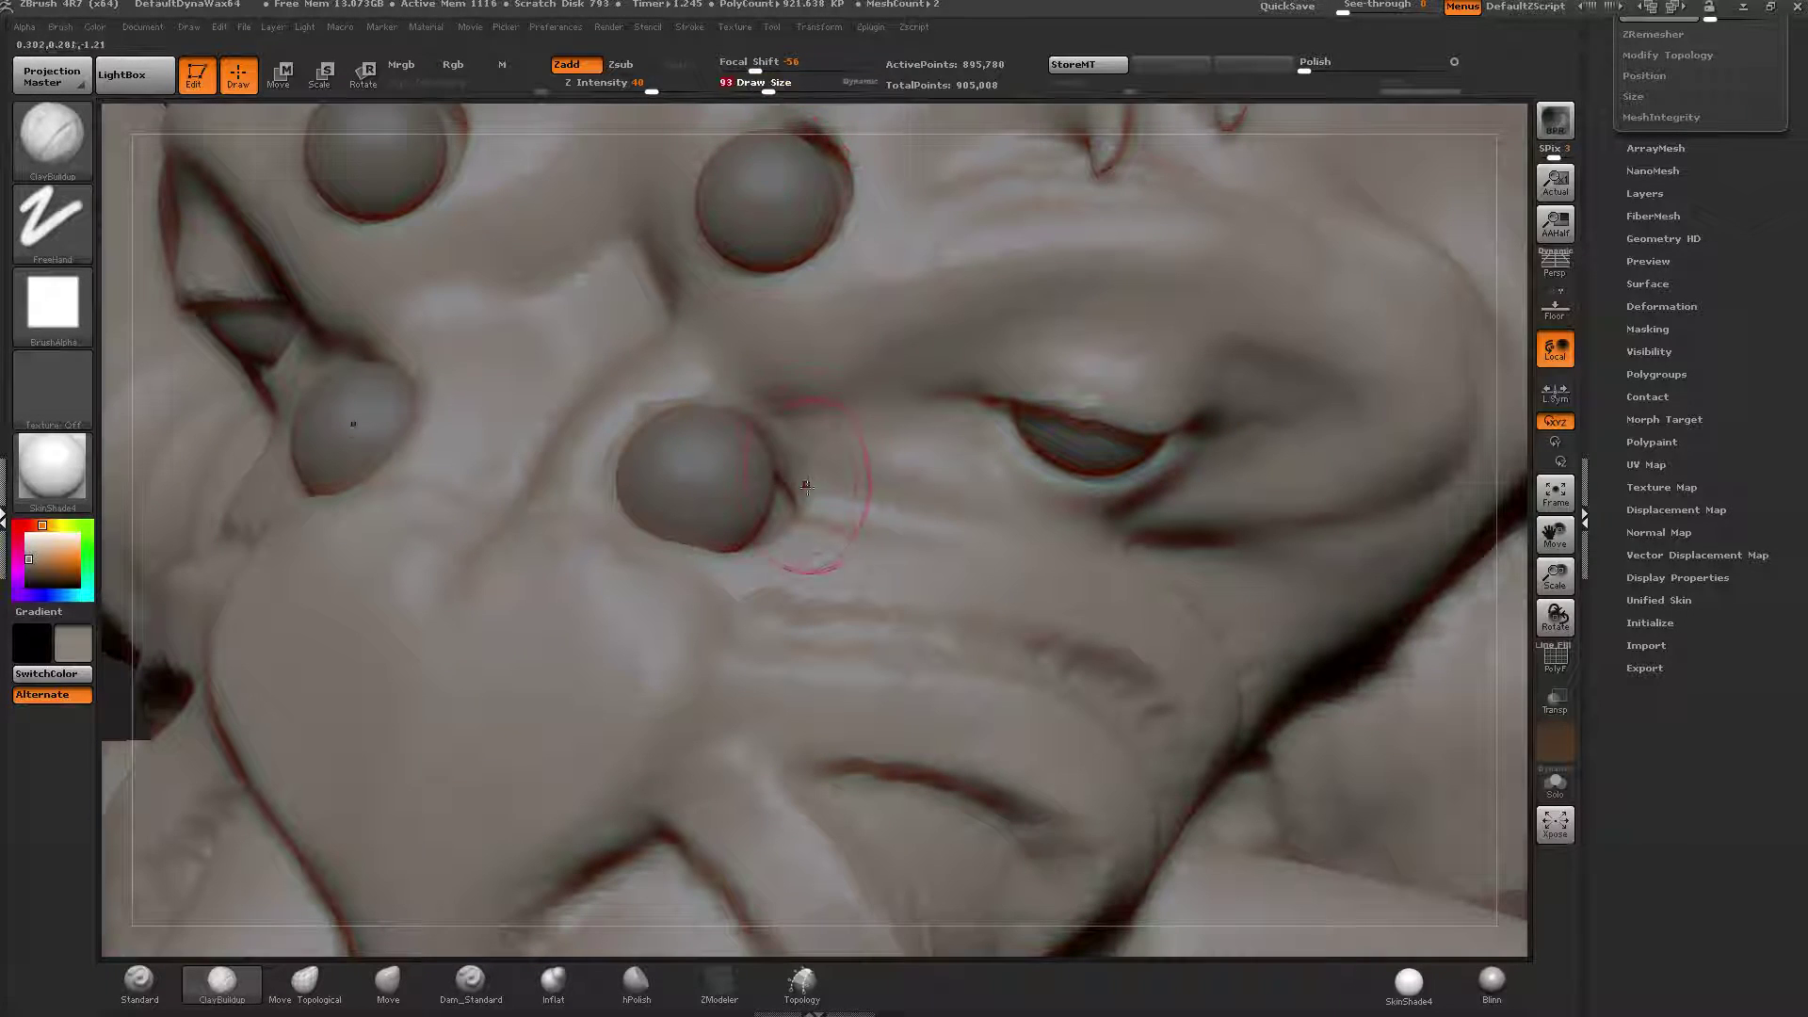
pyautogui.moveTo(803, 486); pyautogui.dragTo(697, 391)
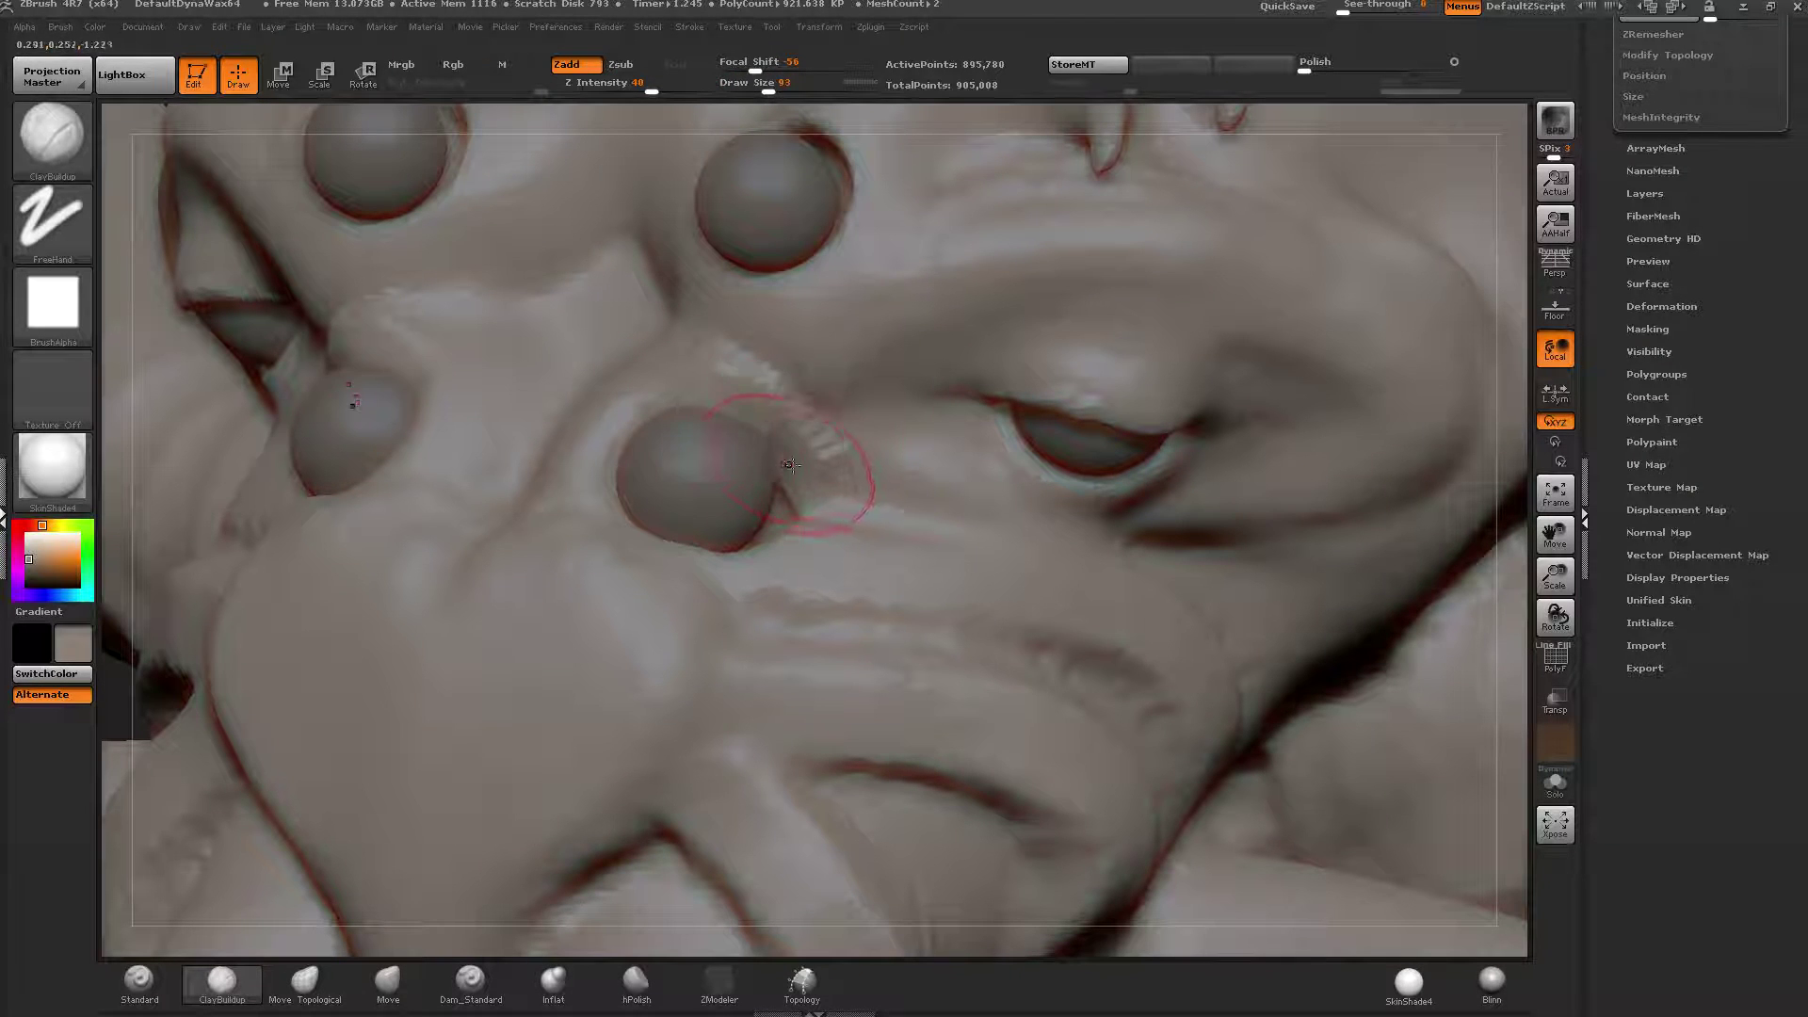
pyautogui.hotkey('ctrl', 'z')
pyautogui.moveTo(763, 430); pyautogui.dragTo(821, 448, button='right')
pyautogui.moveTo(829, 434)
pyautogui.mouseDown()
pyautogui.moveTo(754, 391)
pyautogui.moveTo(680, 400)
pyautogui.mouseUp()
pyautogui.moveTo(711, 397)
pyautogui.mouseDown(button='right')
pyautogui.moveTo(776, 430)
pyautogui.moveTo(843, 425)
pyautogui.mouseUp(button='right')
pyautogui.moveTo(795, 410)
pyautogui.mouseDown()
pyautogui.moveTo(706, 365)
pyautogui.moveTo(617, 379)
pyautogui.moveTo(555, 450)
pyautogui.mouseUp()
pyautogui.moveTo(620, 391)
pyautogui.keyDown('shift'); pyautogui.mouseDown()
pyautogui.moveTo(589, 425)
pyautogui.moveTo(566, 403)
pyautogui.moveTo(557, 500)
pyautogui.mouseUp(); pyautogui.keyUp('shift')
pyautogui.hotkey('ctrl', 'z')
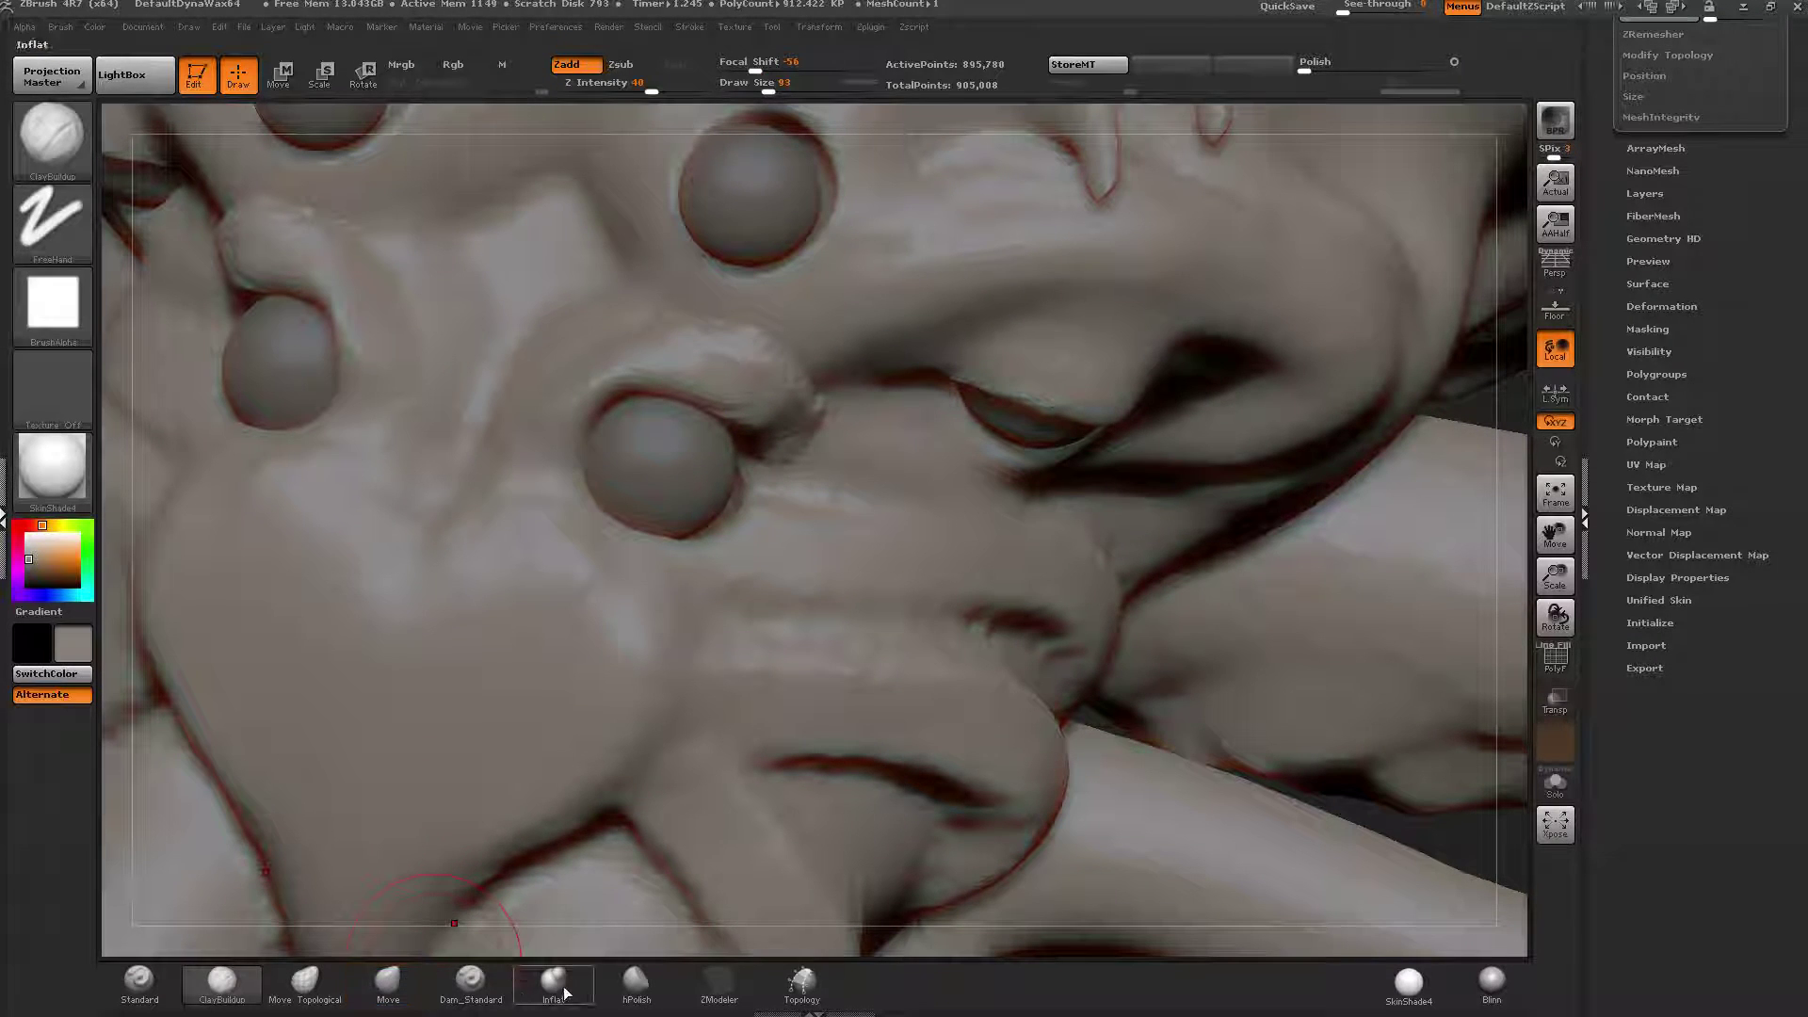
# Inflate the ridge around the lower inner eye with the Inflat brush and remesh the head.
pyautogui.click(553, 983)
pyautogui.moveTo(593, 359)
pyautogui.mouseDown()
pyautogui.moveTo(642, 352)
pyautogui.moveTo(599, 351)
pyautogui.moveTo(565, 405)
pyautogui.moveTo(680, 386)
pyautogui.moveTo(827, 513)
pyautogui.mouseUp()
pyautogui.click(234, 975)
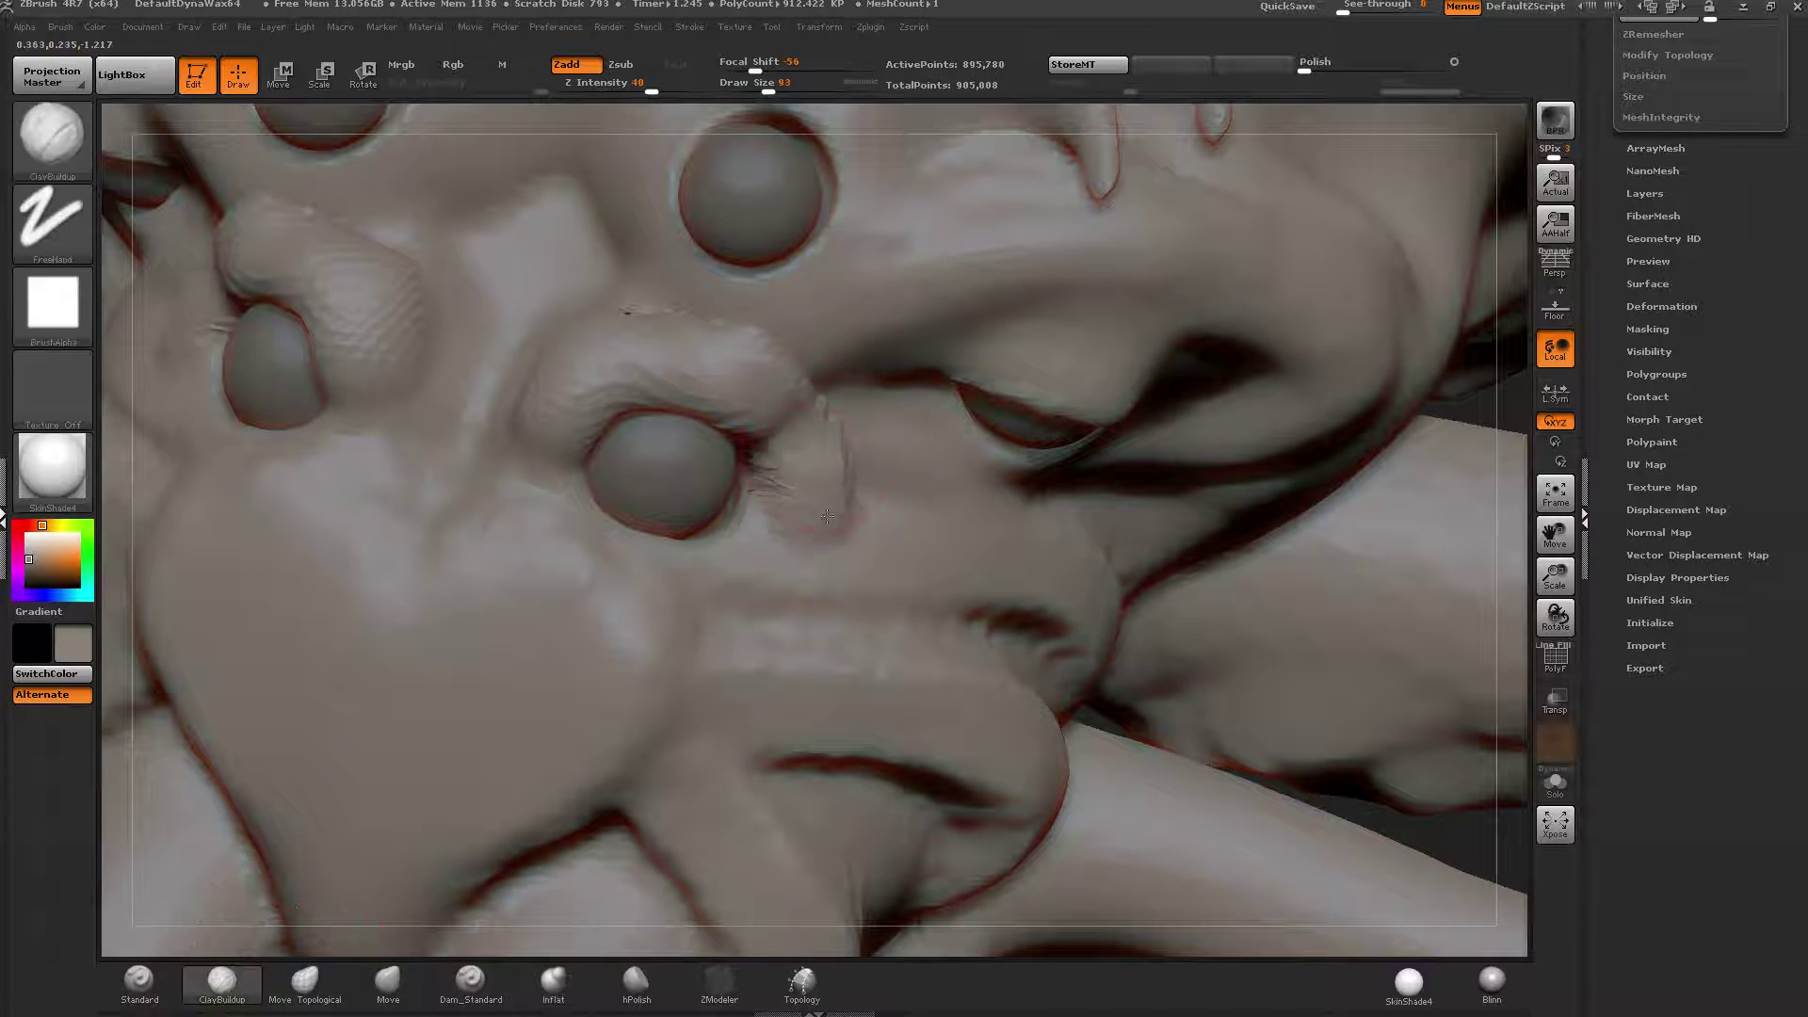
pyautogui.keyDown('ctrl'); pyautogui.moveTo(855, 889); pyautogui.dragTo(212, 796, button='right'); pyautogui.keyUp('ctrl')
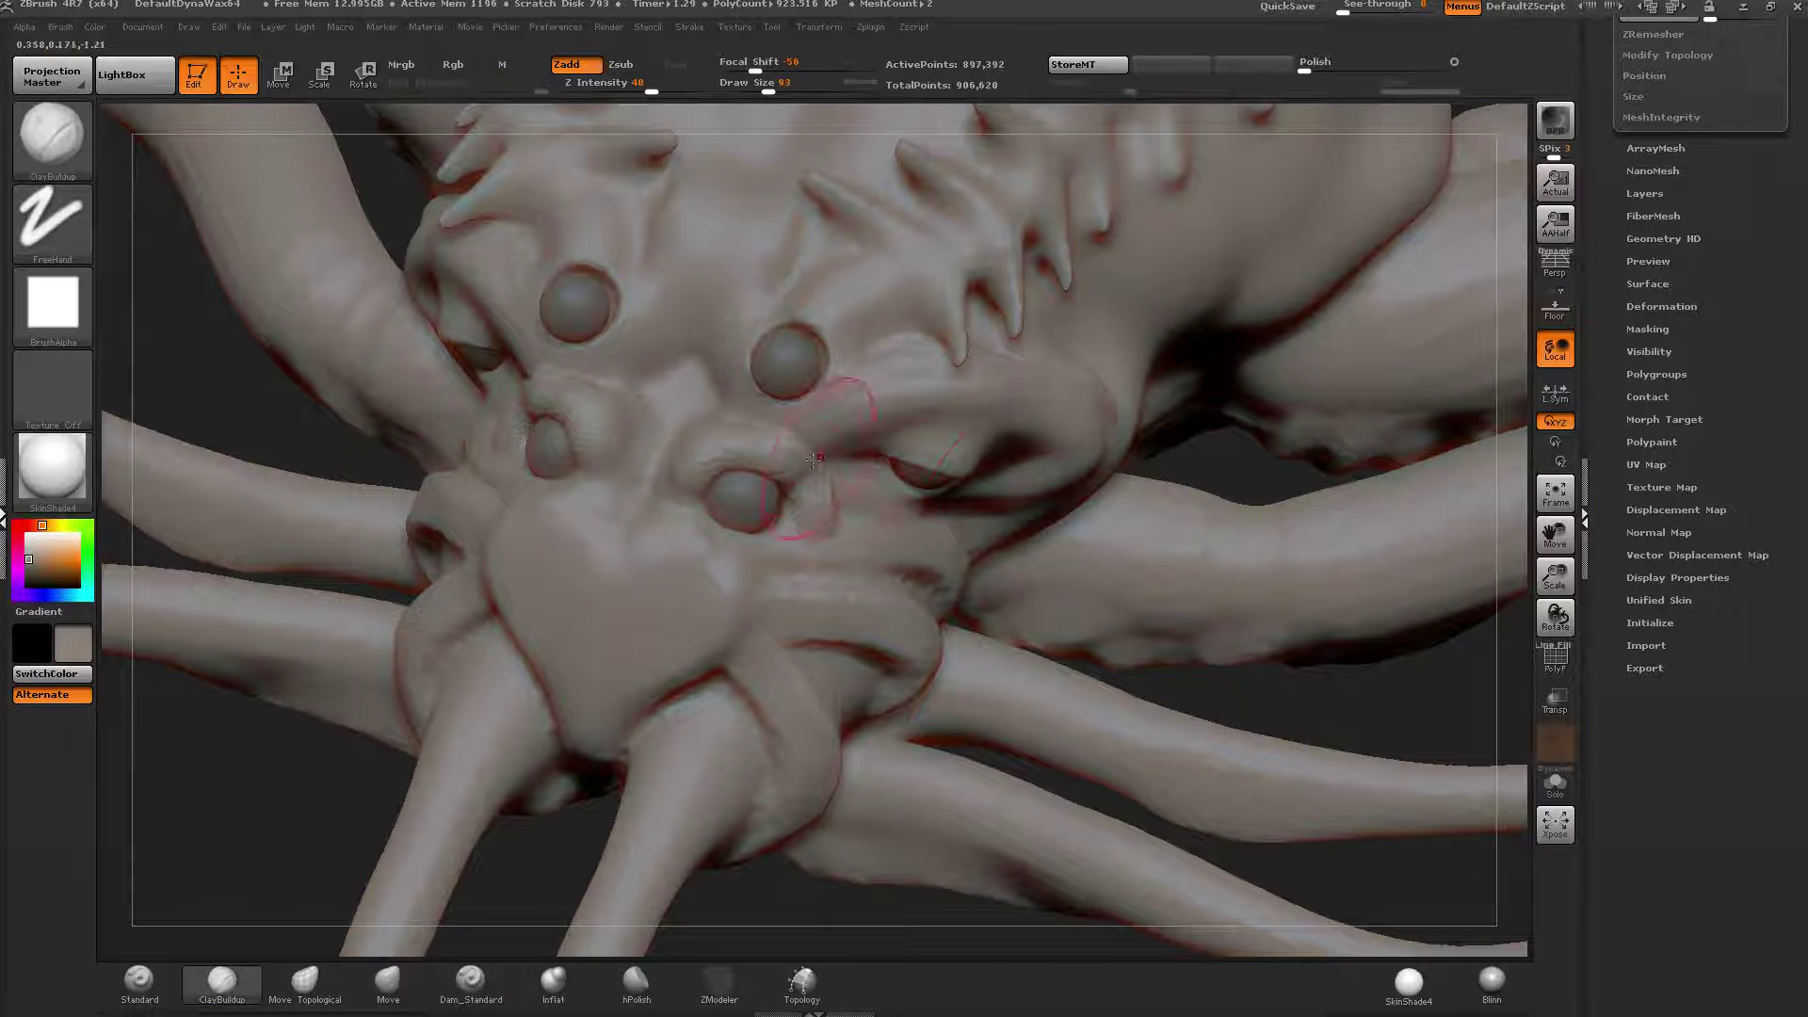
# Smooth the ridge around the lower inner eye and fill its outer corner with ClayBuildup at draw size 93.
pyautogui.moveTo(813, 460)
pyautogui.keyDown('shift'); pyautogui.mouseDown()
pyautogui.moveTo(817, 509)
pyautogui.moveTo(739, 452)
pyautogui.mouseUp(); pyautogui.keyUp('shift')
pyautogui.moveTo(738, 452)
pyautogui.mouseDown(button='right')
pyautogui.moveTo(731, 424)
pyautogui.moveTo(755, 529)
pyautogui.moveTo(664, 513)
pyautogui.mouseUp(button='right')
pyautogui.moveTo(787, 459)
pyautogui.mouseDown()
pyautogui.moveTo(829, 520)
pyautogui.moveTo(836, 490)
pyautogui.mouseUp()
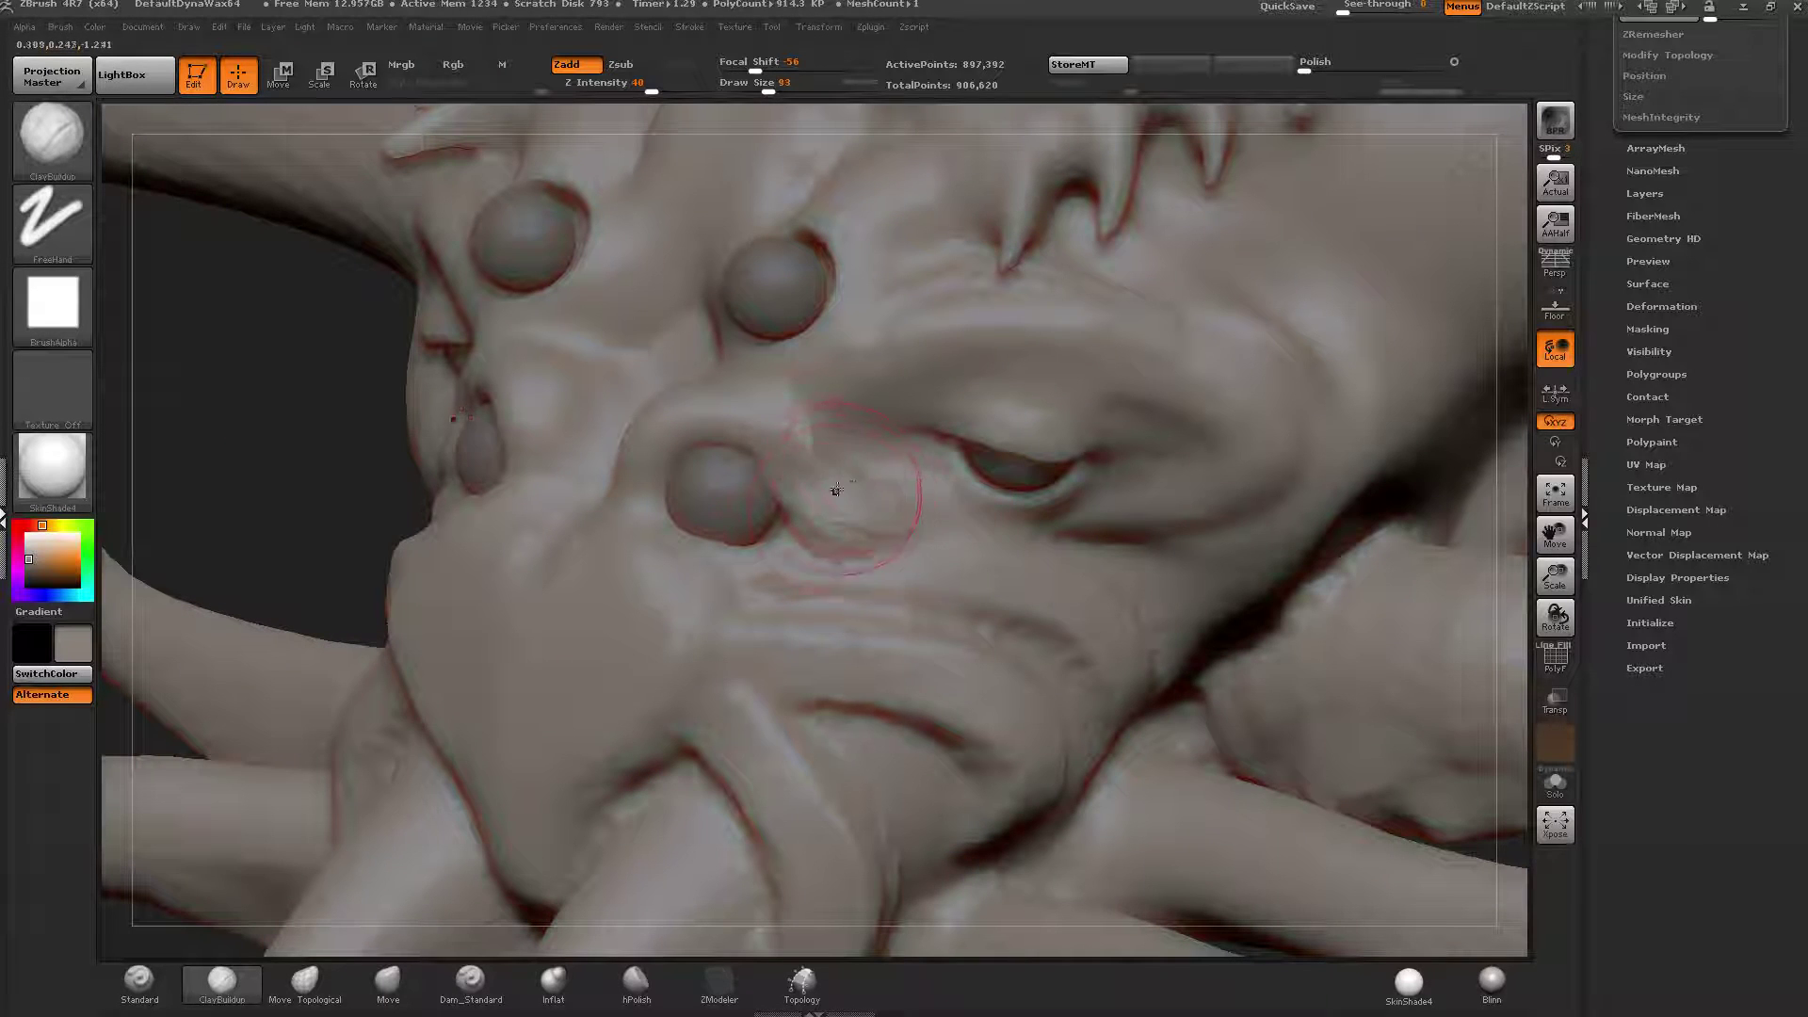
pyautogui.press('shift')
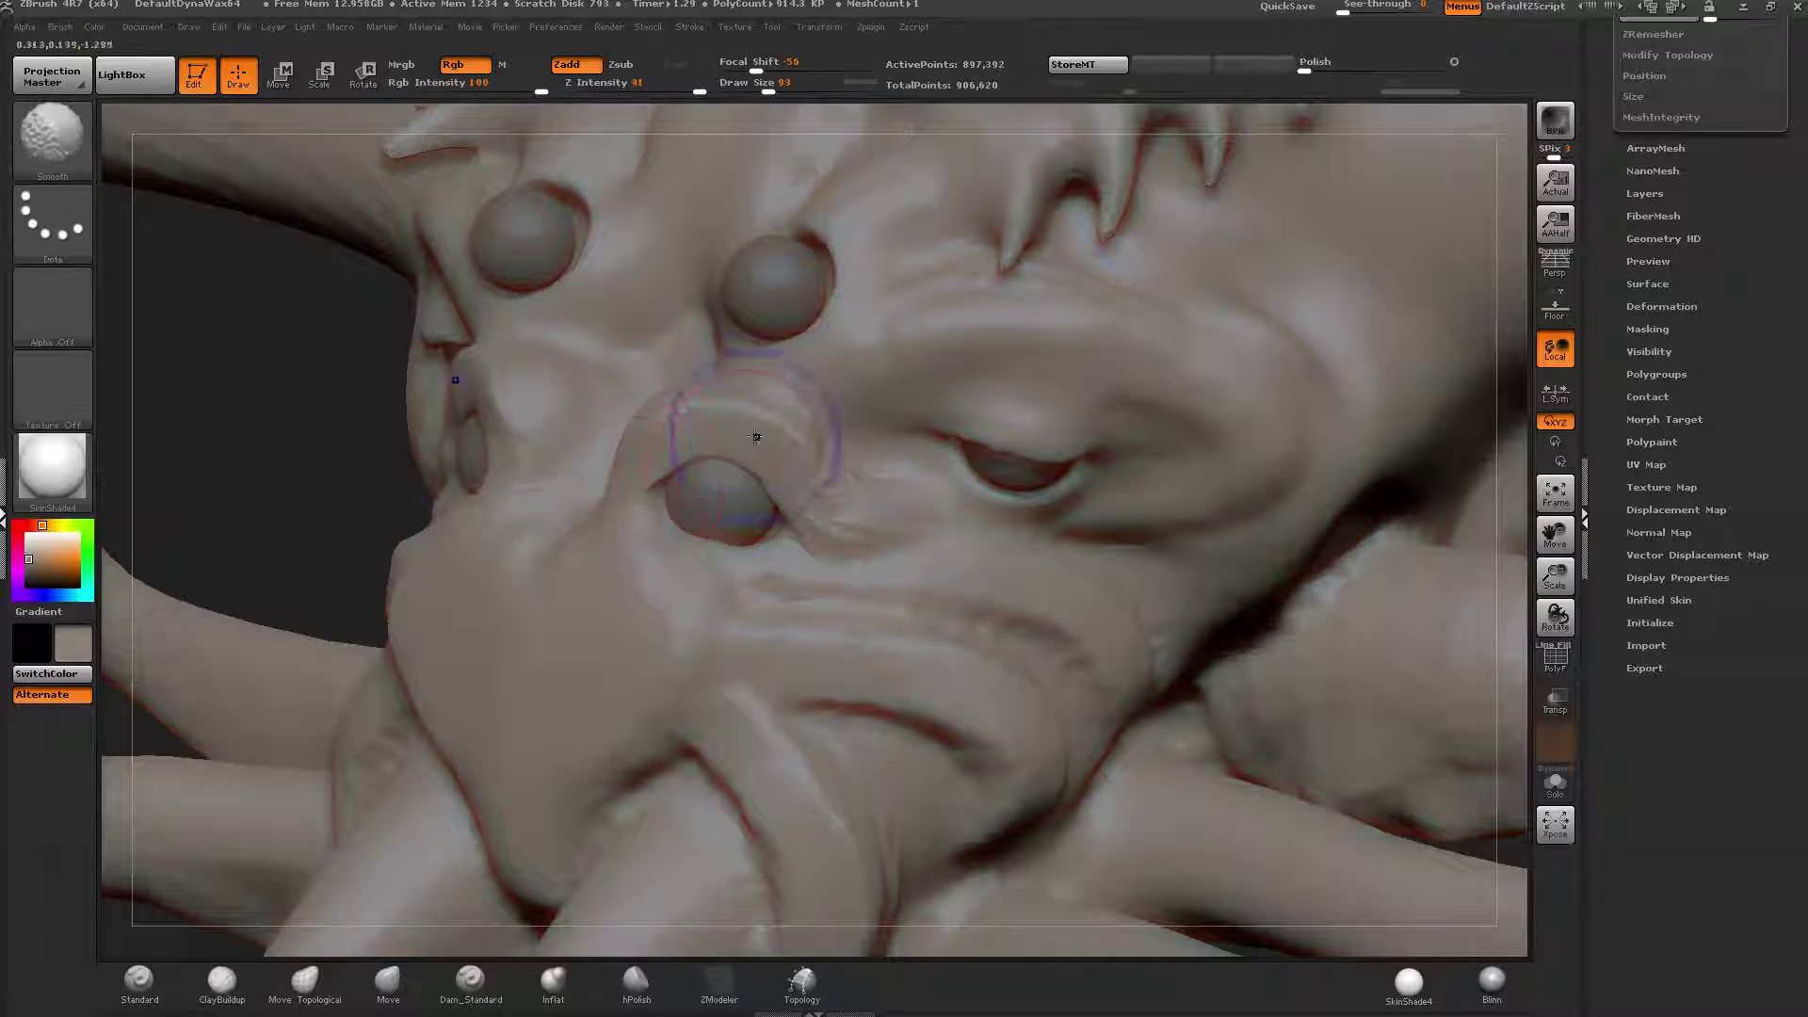
pyautogui.moveTo(801, 516); pyautogui.dragTo(880, 535, button='right')
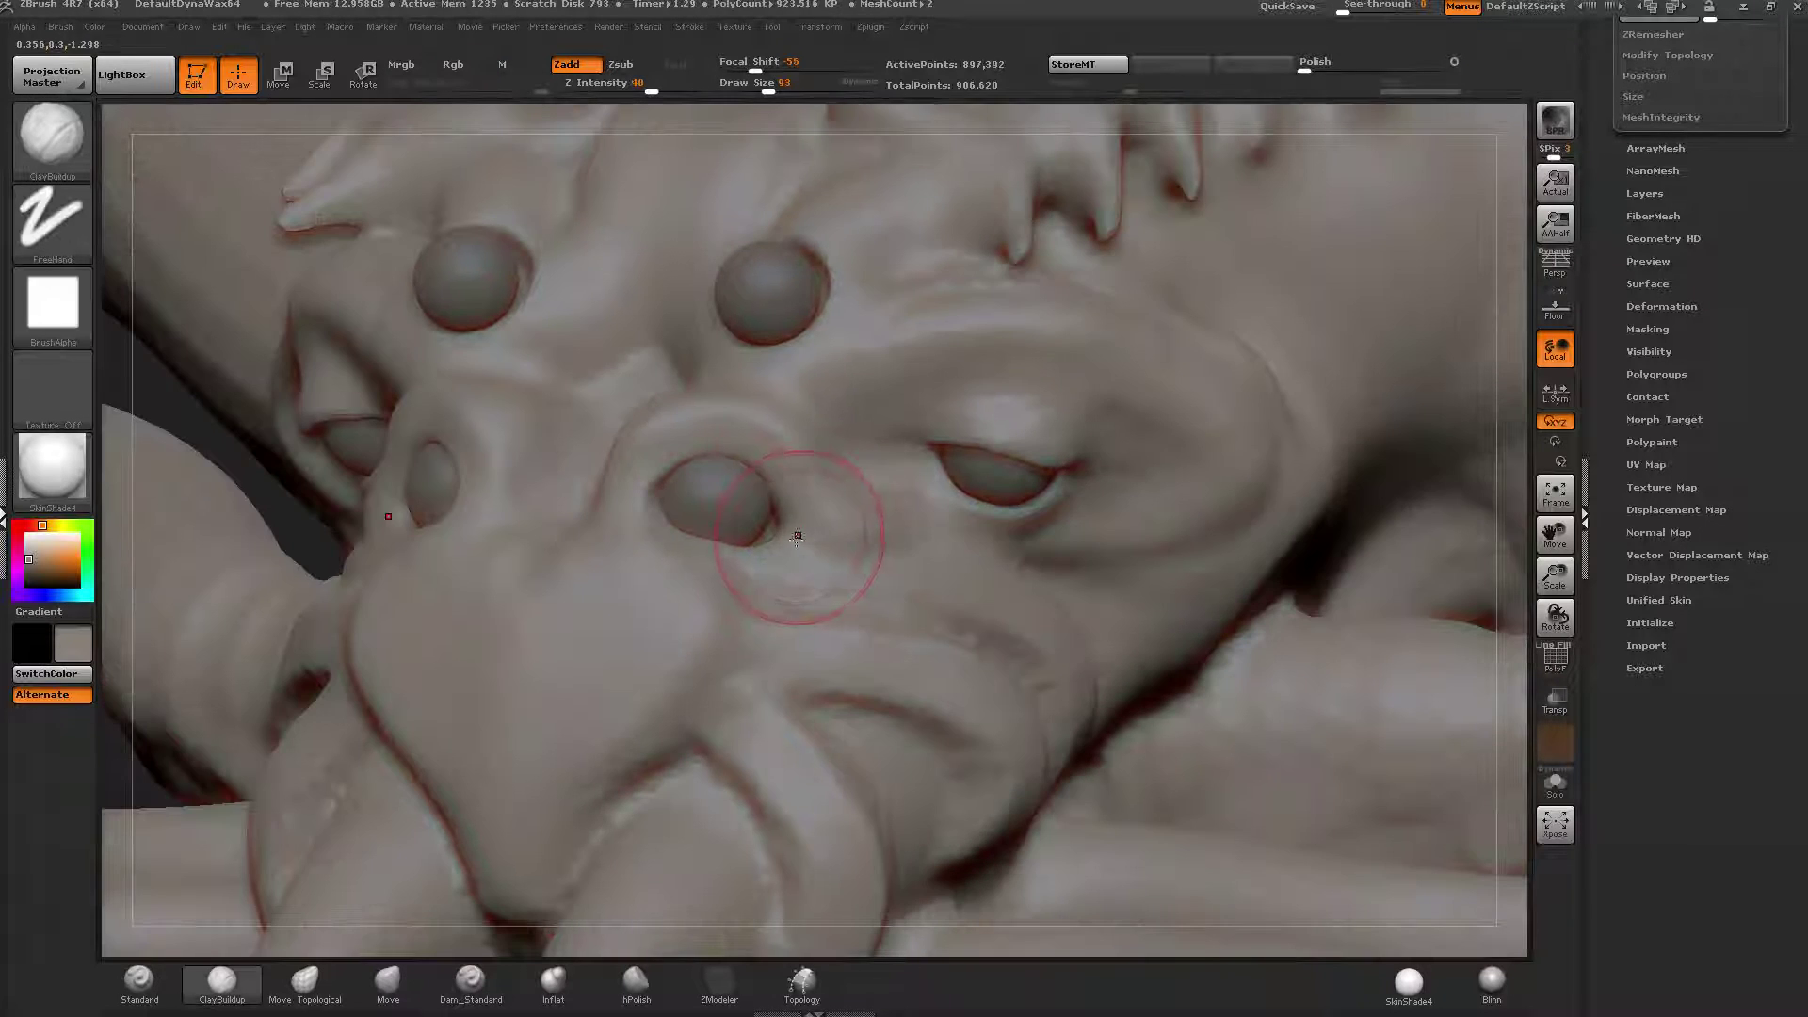
# Build up the underside of the lower inner eye's socket with ClayBuildup and smooth its inner side.
pyautogui.moveTo(798, 531); pyautogui.dragTo(705, 550)
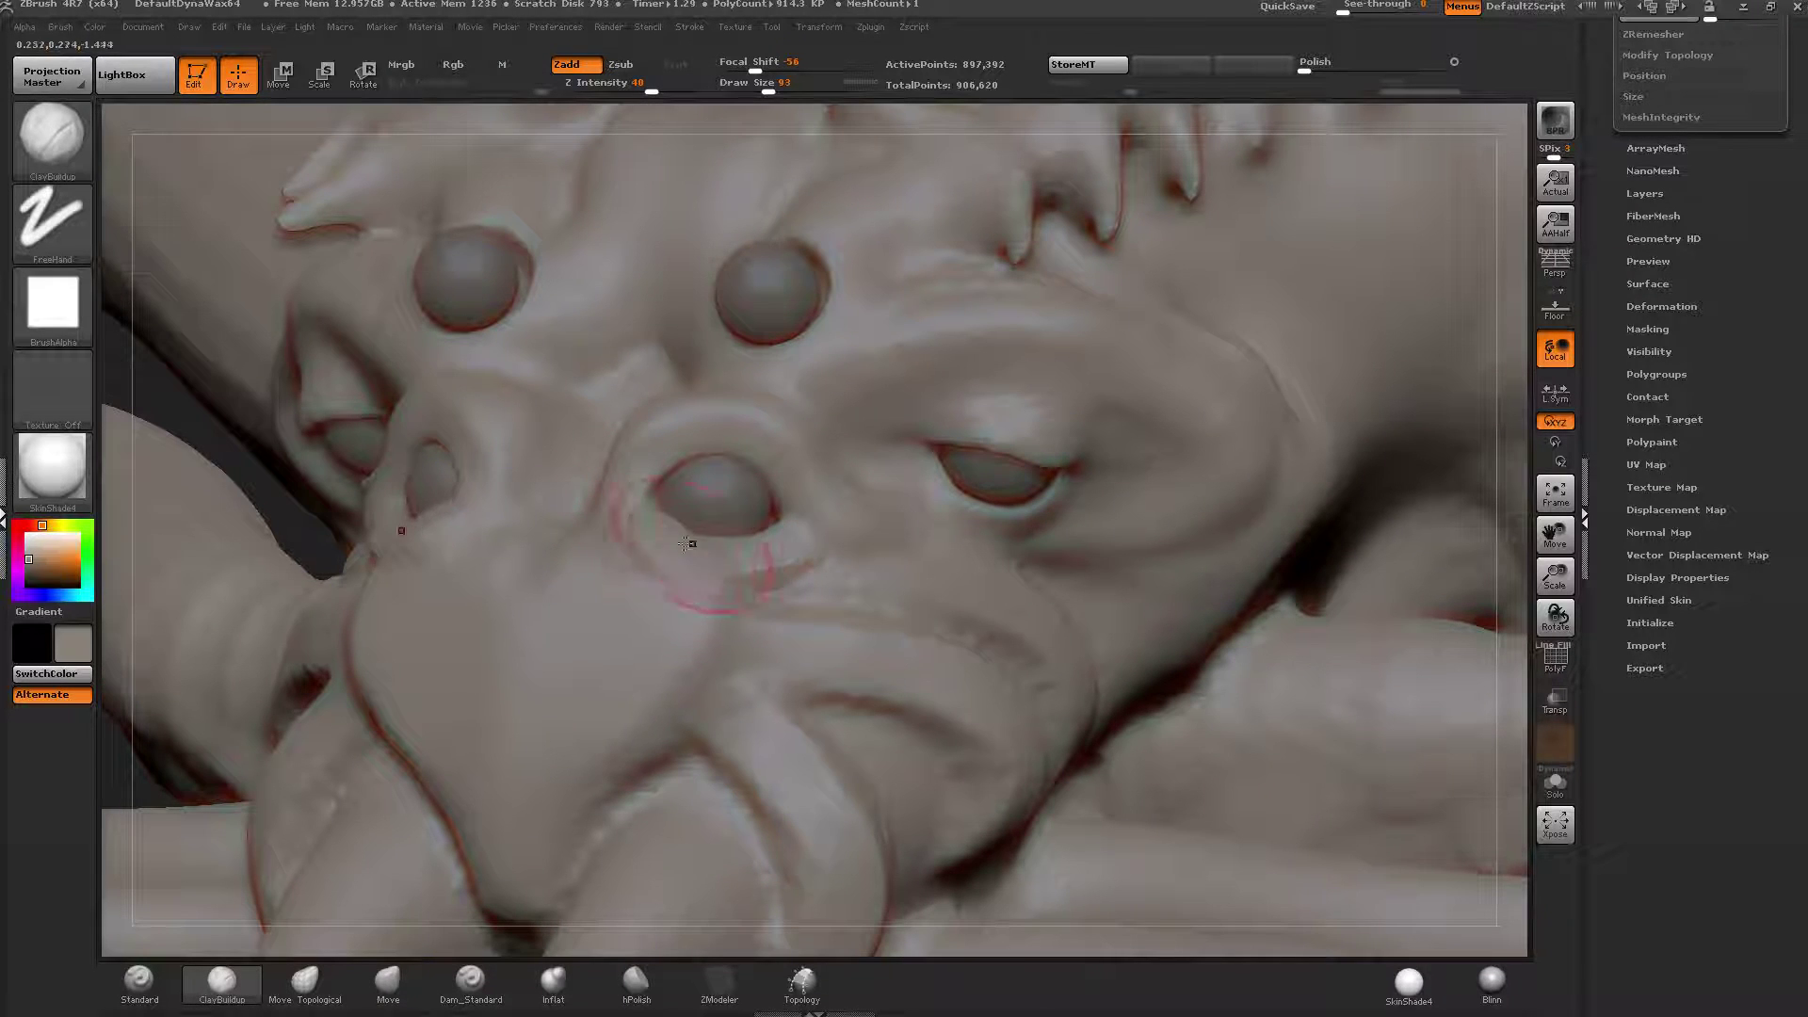
pyautogui.press('shift')
pyautogui.keyDown('shift'); pyautogui.moveTo(625, 502); pyautogui.dragTo(650, 443); pyautogui.keyUp('shift')
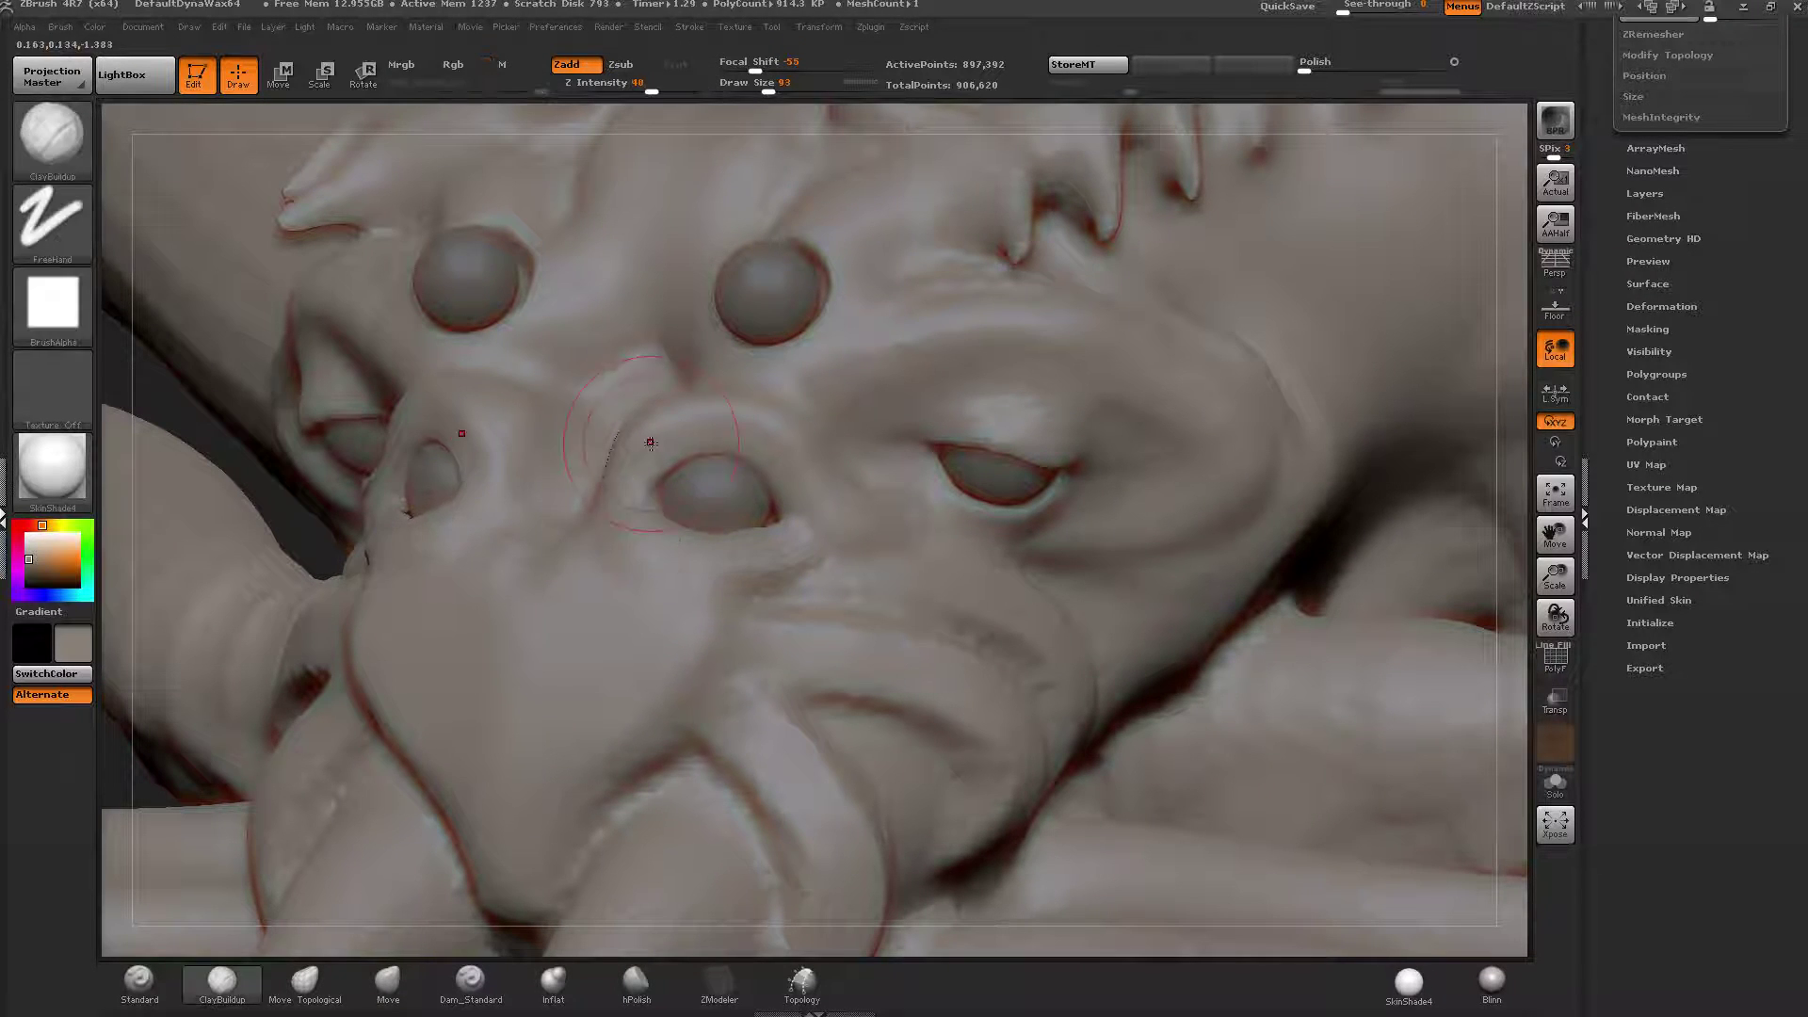
# Add clay to the inner side of the lower inner eye's brow toward the nose bridge, remesh the head and smooth the area.
pyautogui.moveTo(650, 444); pyautogui.dragTo(744, 433, button='right')
pyautogui.moveTo(638, 387)
pyautogui.mouseDown()
pyautogui.moveTo(570, 379)
pyautogui.moveTo(539, 414)
pyautogui.moveTo(541, 480)
pyautogui.mouseUp()
pyautogui.moveTo(557, 408)
pyautogui.mouseDown()
pyautogui.moveTo(546, 513)
pyautogui.moveTo(537, 444)
pyautogui.mouseUp()
pyautogui.press('ctrl')
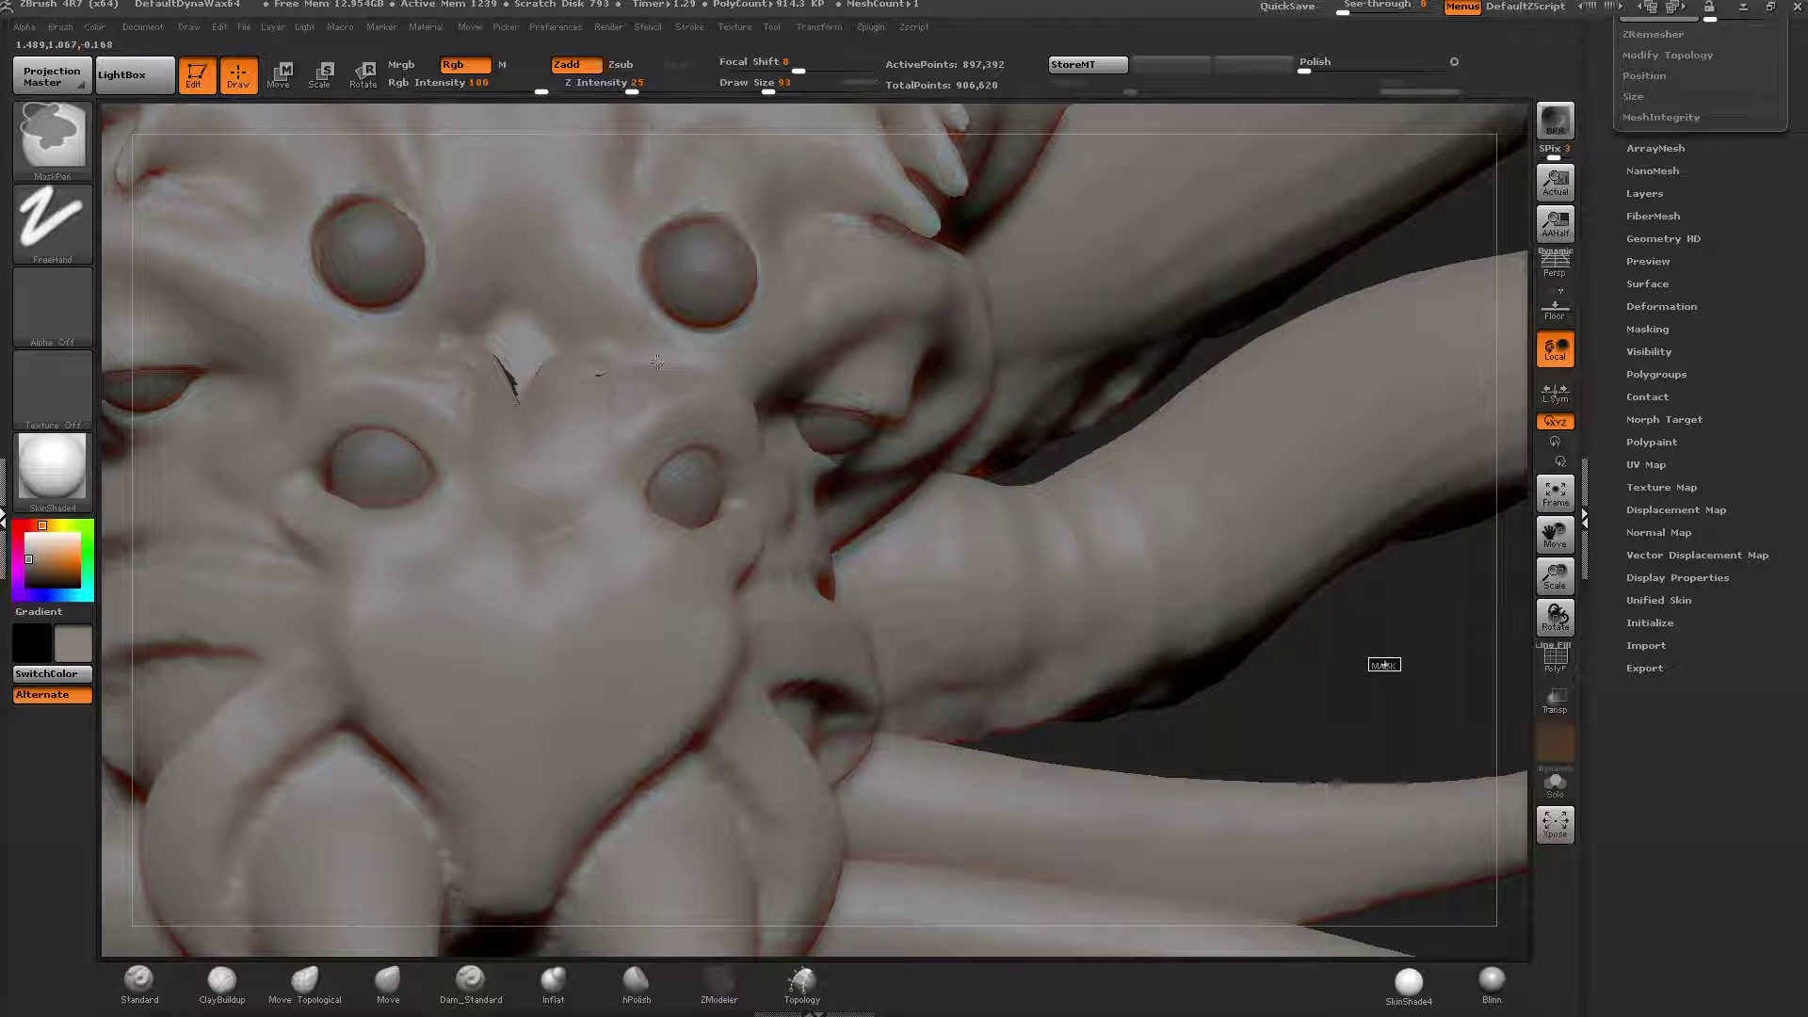
pyautogui.moveTo(605, 390)
pyautogui.keyDown('shift'); pyautogui.mouseDown()
pyautogui.moveTo(575, 400)
pyautogui.moveTo(597, 415)
pyautogui.mouseUp(); pyautogui.keyUp('shift')
pyautogui.moveTo(668, 391); pyautogui.dragTo(579, 369, button='right')
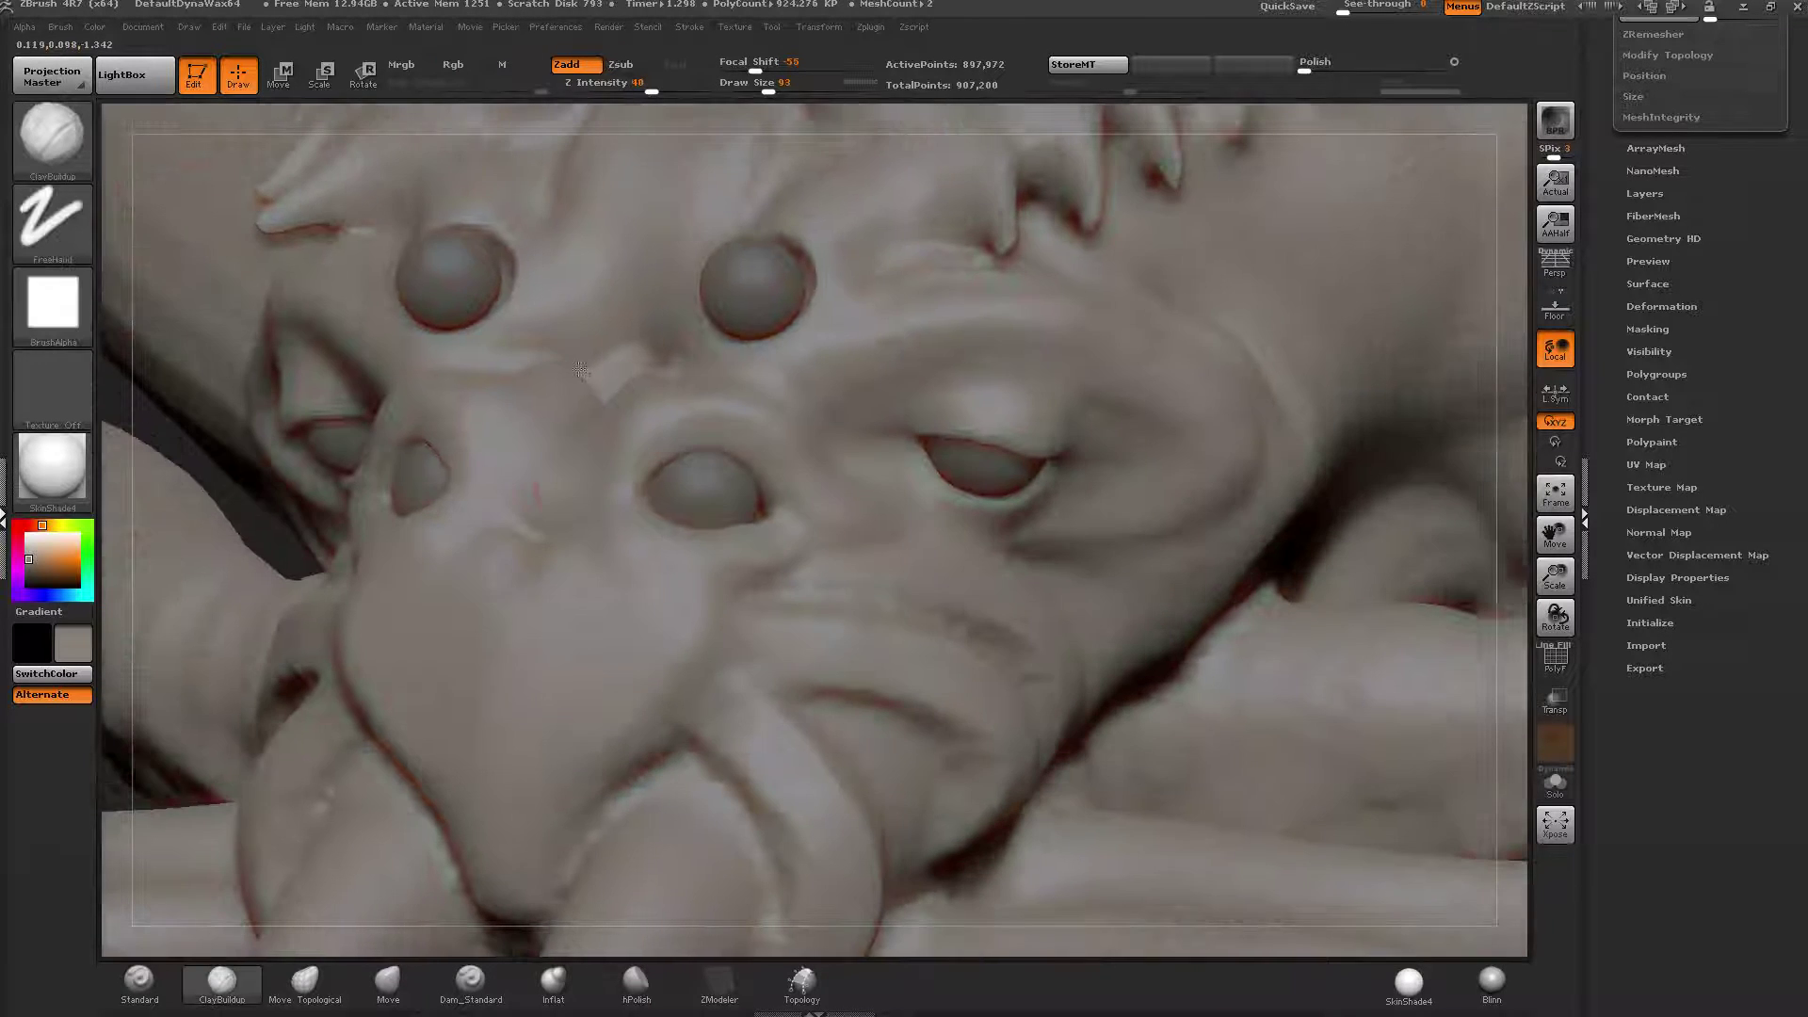
# Draw parallel lengthwise curves over the top of the lower inner eye with the Topology brush at draw size 24.
pyautogui.moveTo(761, 87); pyautogui.dragTo(752, 87)
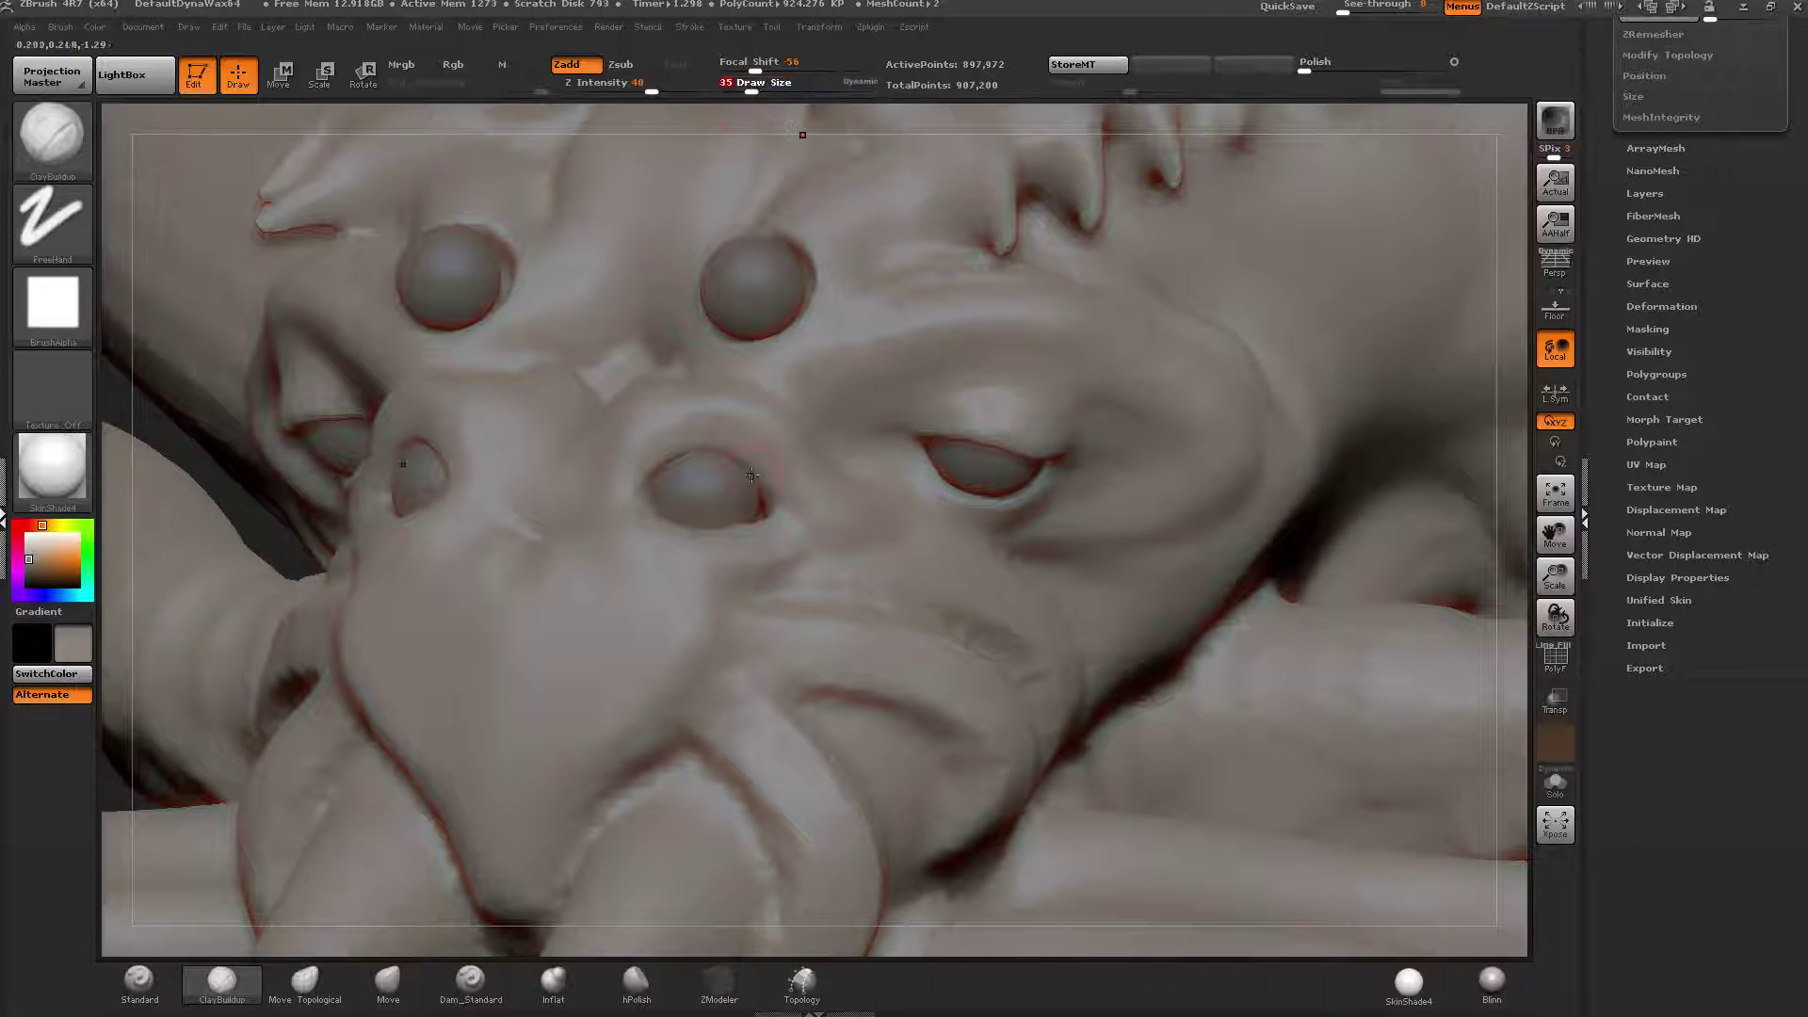
pyautogui.moveTo(751, 476)
pyautogui.mouseDown(button='right')
pyautogui.moveTo(650, 485)
pyautogui.moveTo(767, 528)
pyautogui.moveTo(812, 852)
pyautogui.mouseUp(button='right')
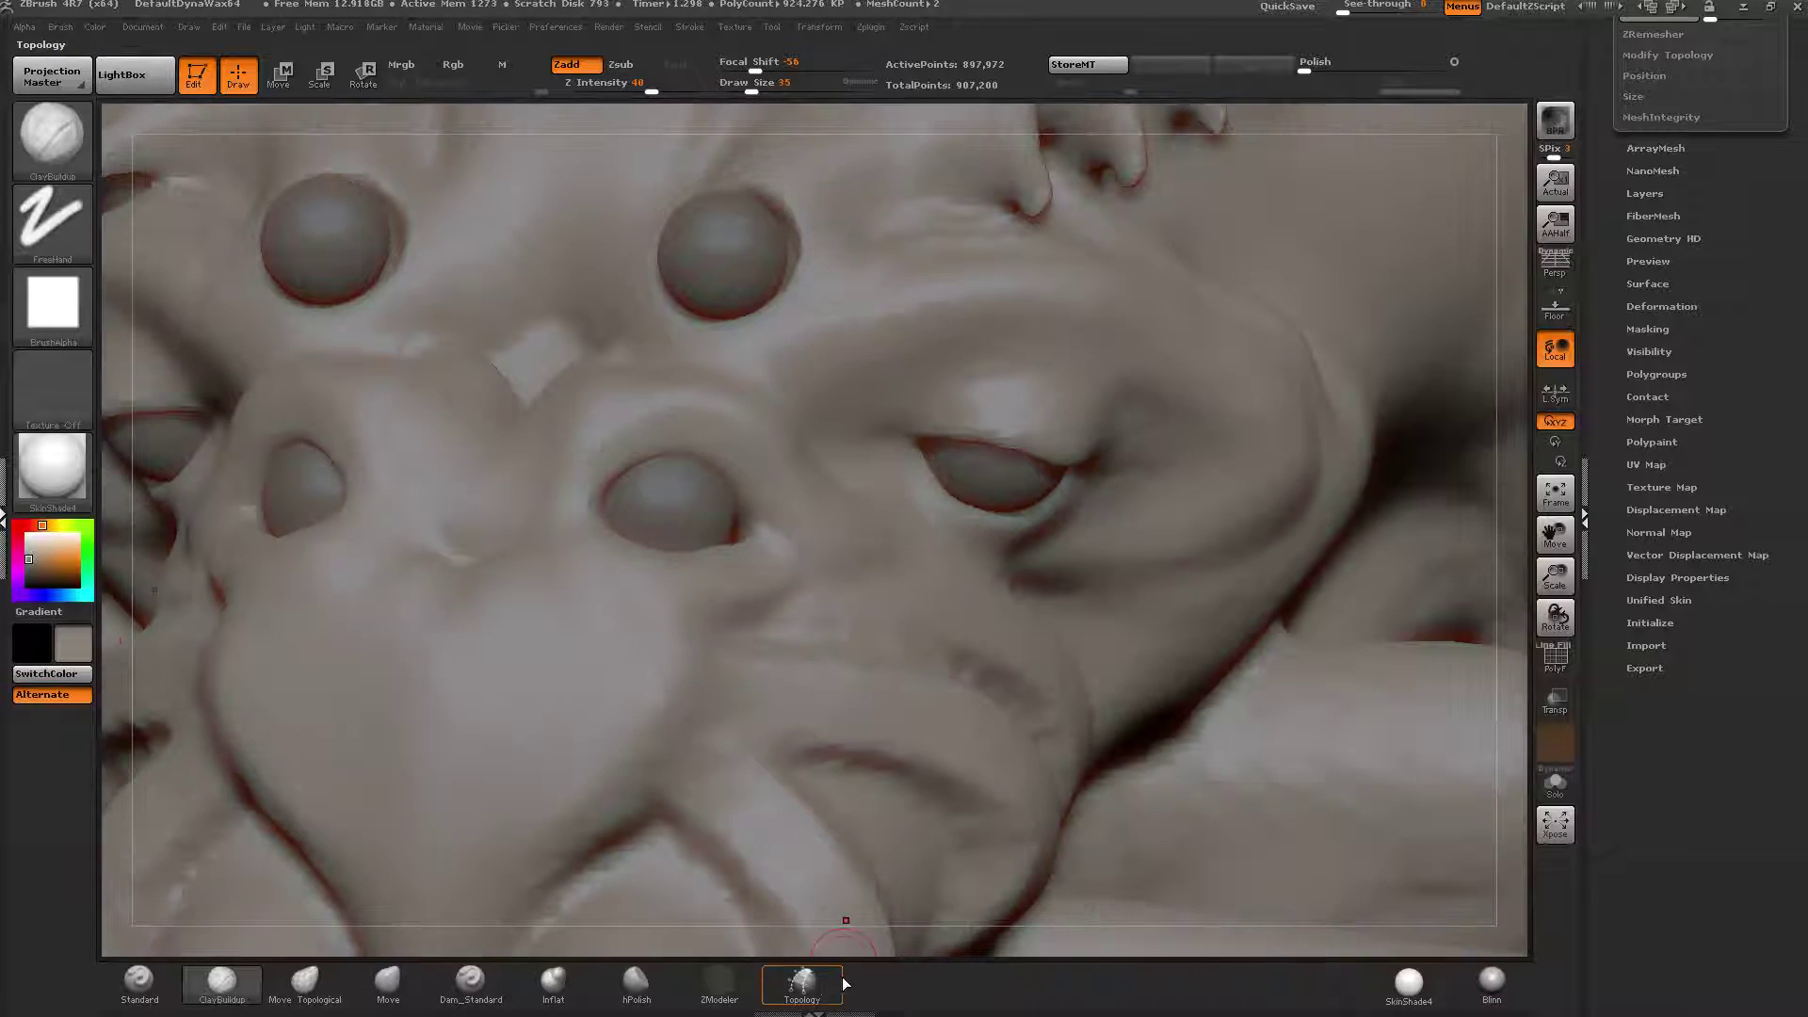
pyautogui.click(801, 983)
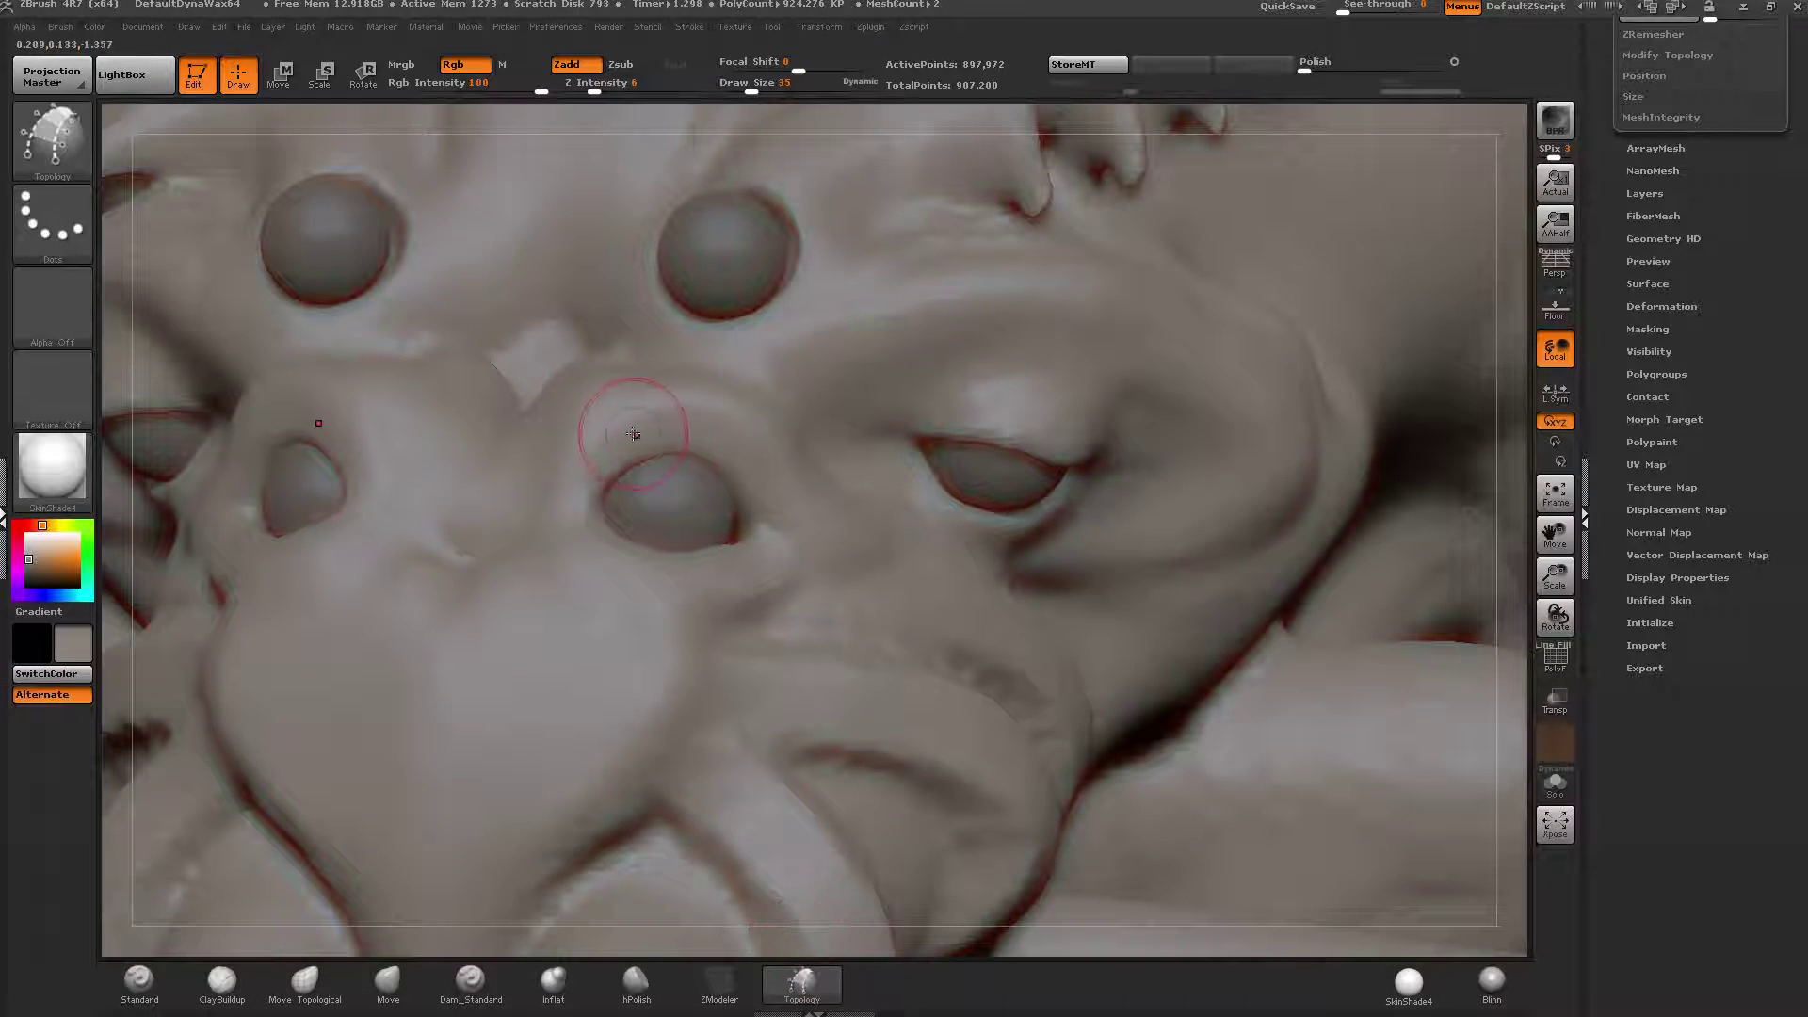
pyautogui.moveTo(750, 86); pyautogui.dragTo(746, 86)
pyautogui.moveTo(809, 553); pyautogui.dragTo(812, 558)
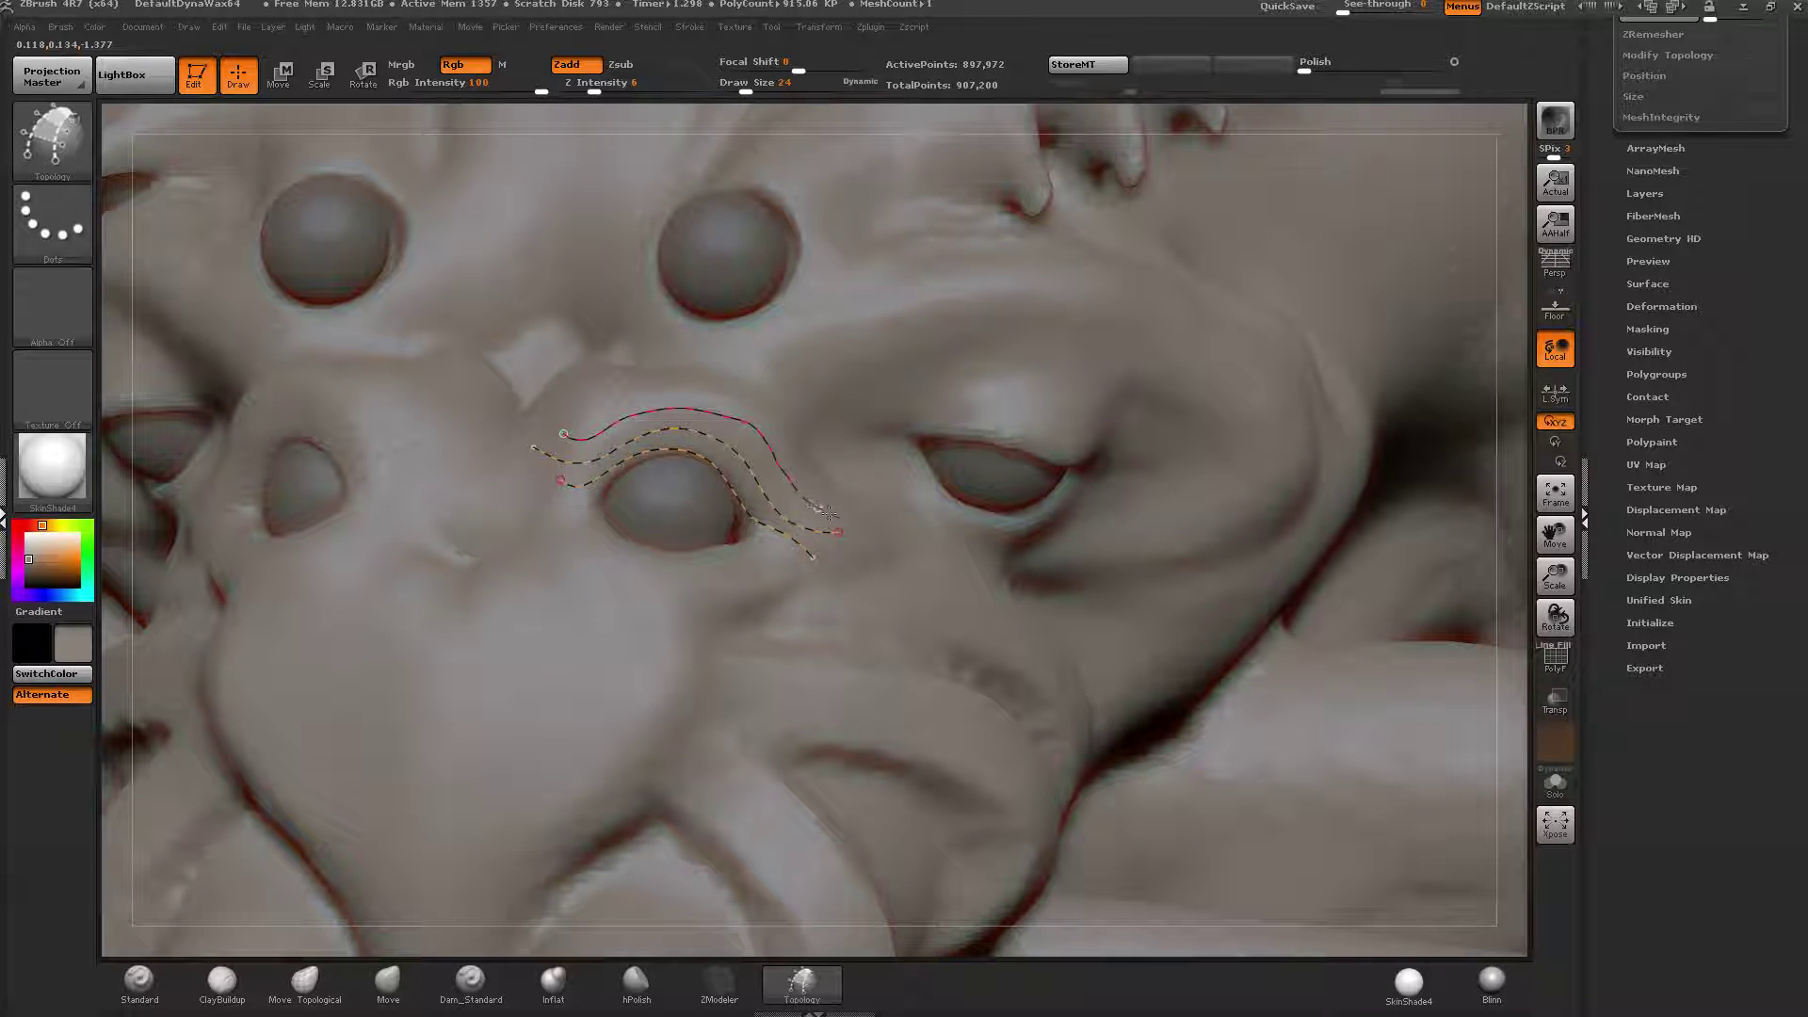
pyautogui.moveTo(783, 425); pyautogui.dragTo(821, 452, button='right')
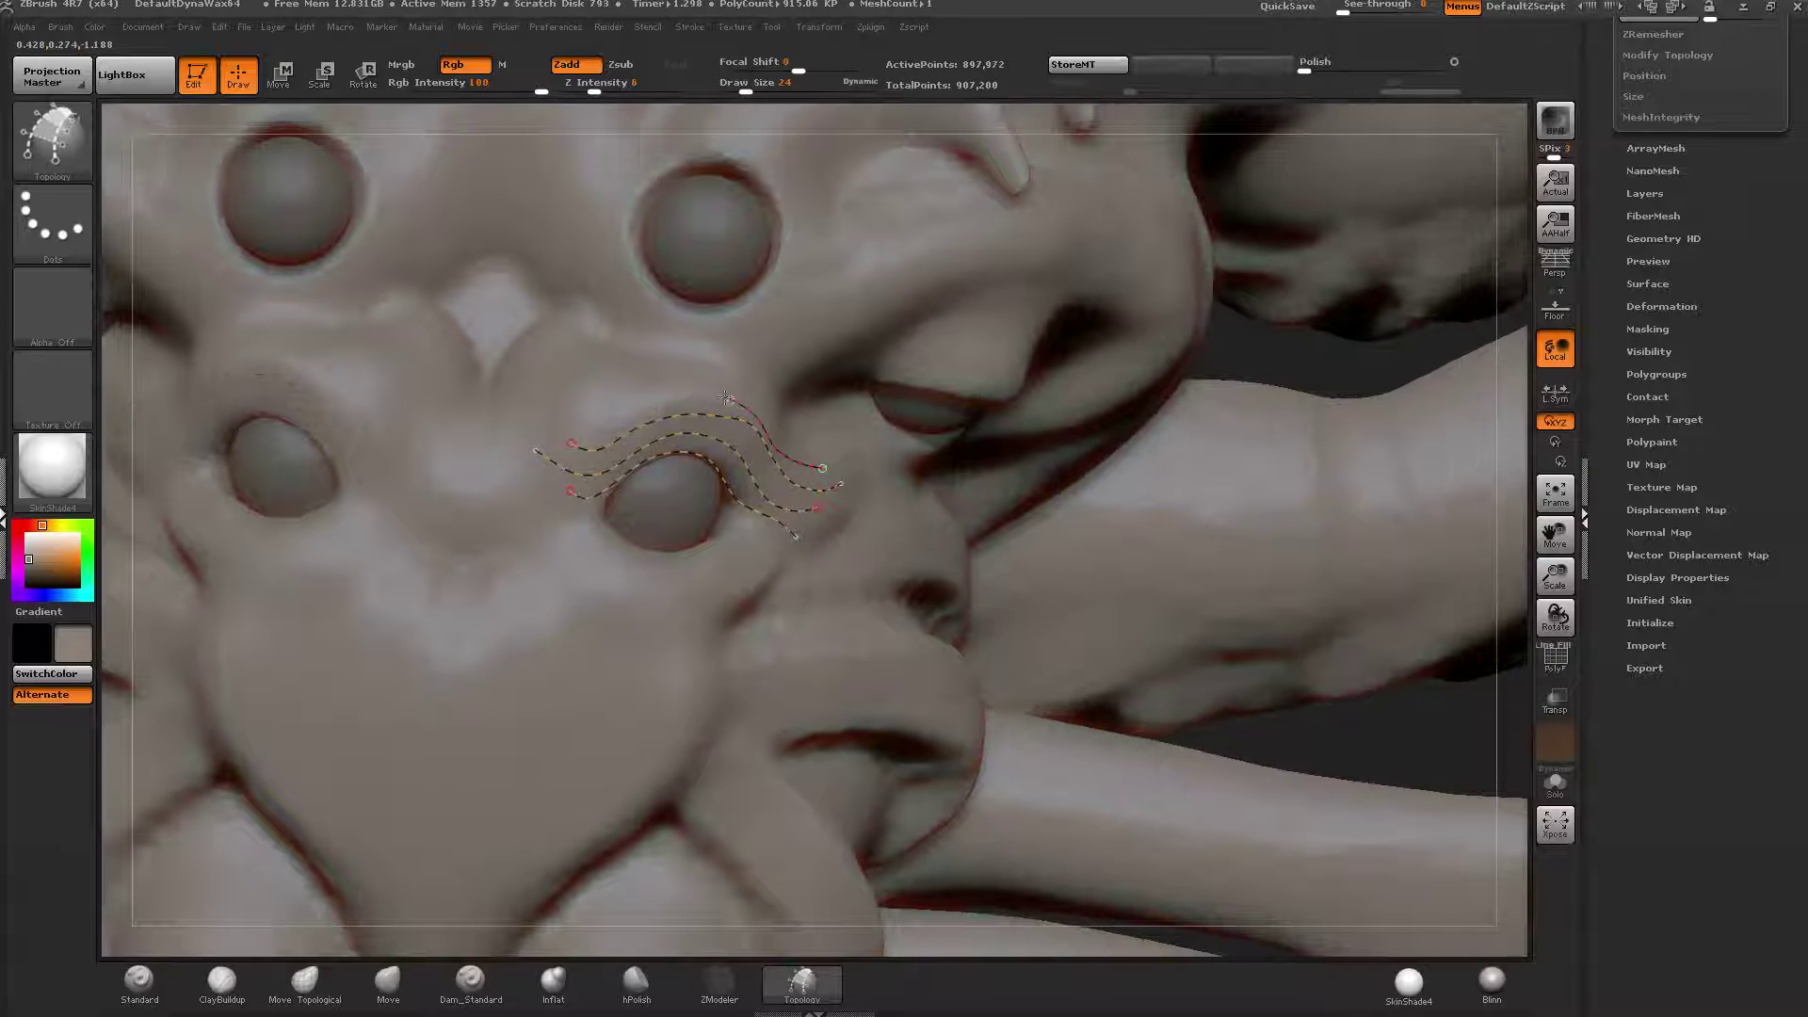
pyautogui.moveTo(597, 426); pyautogui.dragTo(582, 428)
pyautogui.moveTo(754, 419); pyautogui.dragTo(819, 452, button='right')
# Draw cross curves through the lengthwise topology curves from the outer to the inner corner, forming an upper-eyelid grid.
pyautogui.moveTo(821, 439); pyautogui.dragTo(767, 558)
pyautogui.moveTo(796, 415)
pyautogui.mouseDown()
pyautogui.moveTo(772, 523)
pyautogui.moveTo(727, 560)
pyautogui.mouseUp()
pyautogui.moveTo(785, 395); pyautogui.dragTo(700, 529)
pyautogui.moveTo(766, 365); pyautogui.dragTo(667, 527)
pyautogui.moveTo(701, 360); pyautogui.dragTo(644, 529)
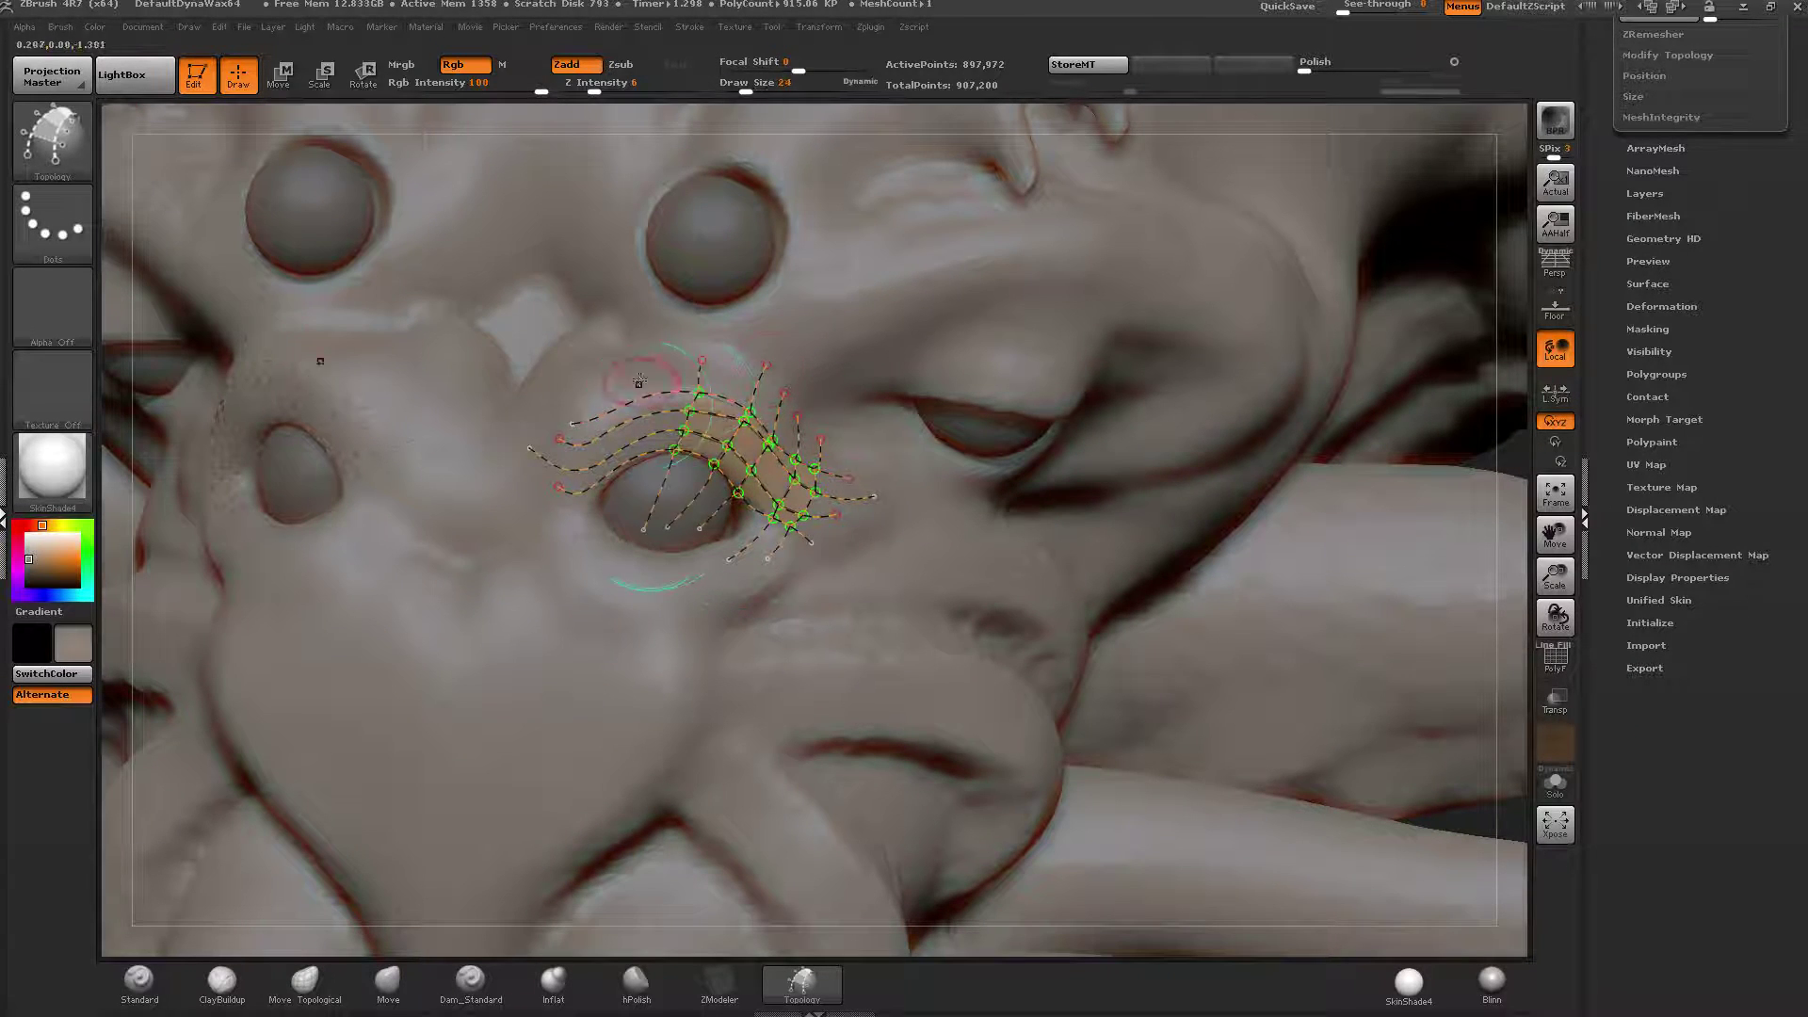
pyautogui.moveTo(636, 355)
pyautogui.mouseDown()
pyautogui.moveTo(624, 525)
pyautogui.moveTo(601, 547)
pyautogui.mouseUp()
pyautogui.press(']')
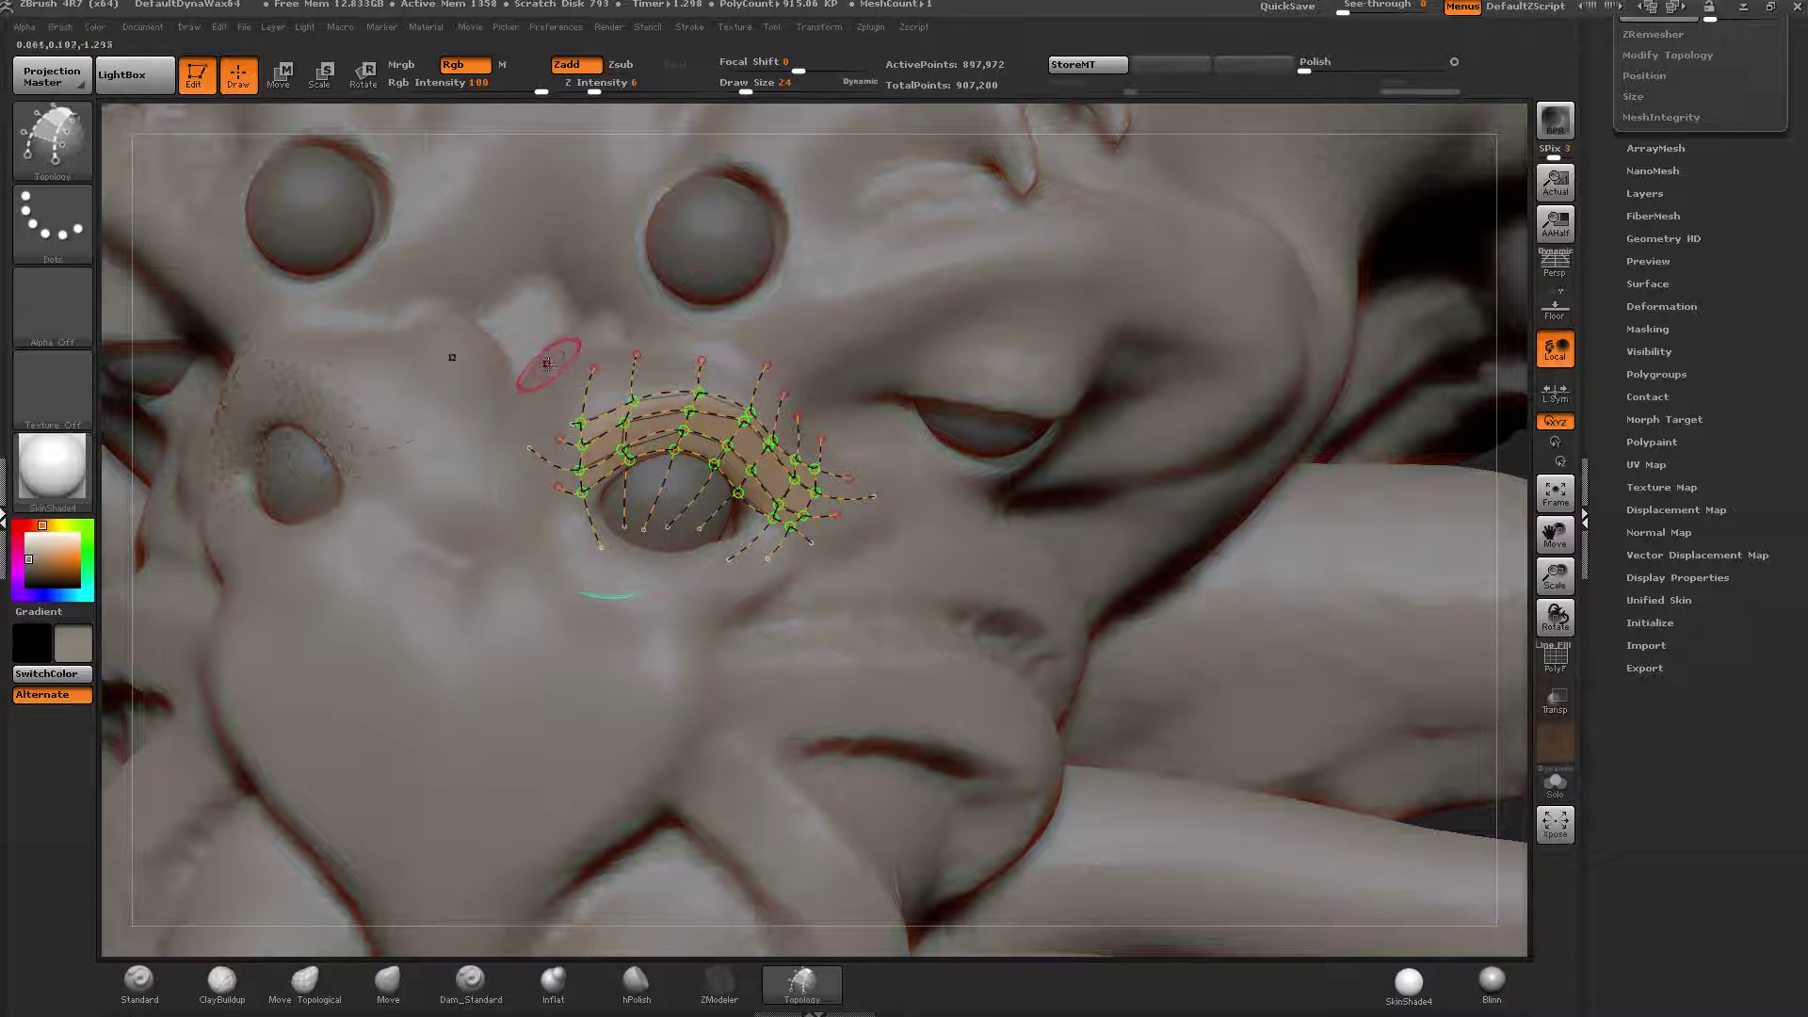
pyautogui.keyDown('alt'); pyautogui.click(548, 364); pyautogui.keyUp('alt')
pyautogui.click(489, 517)
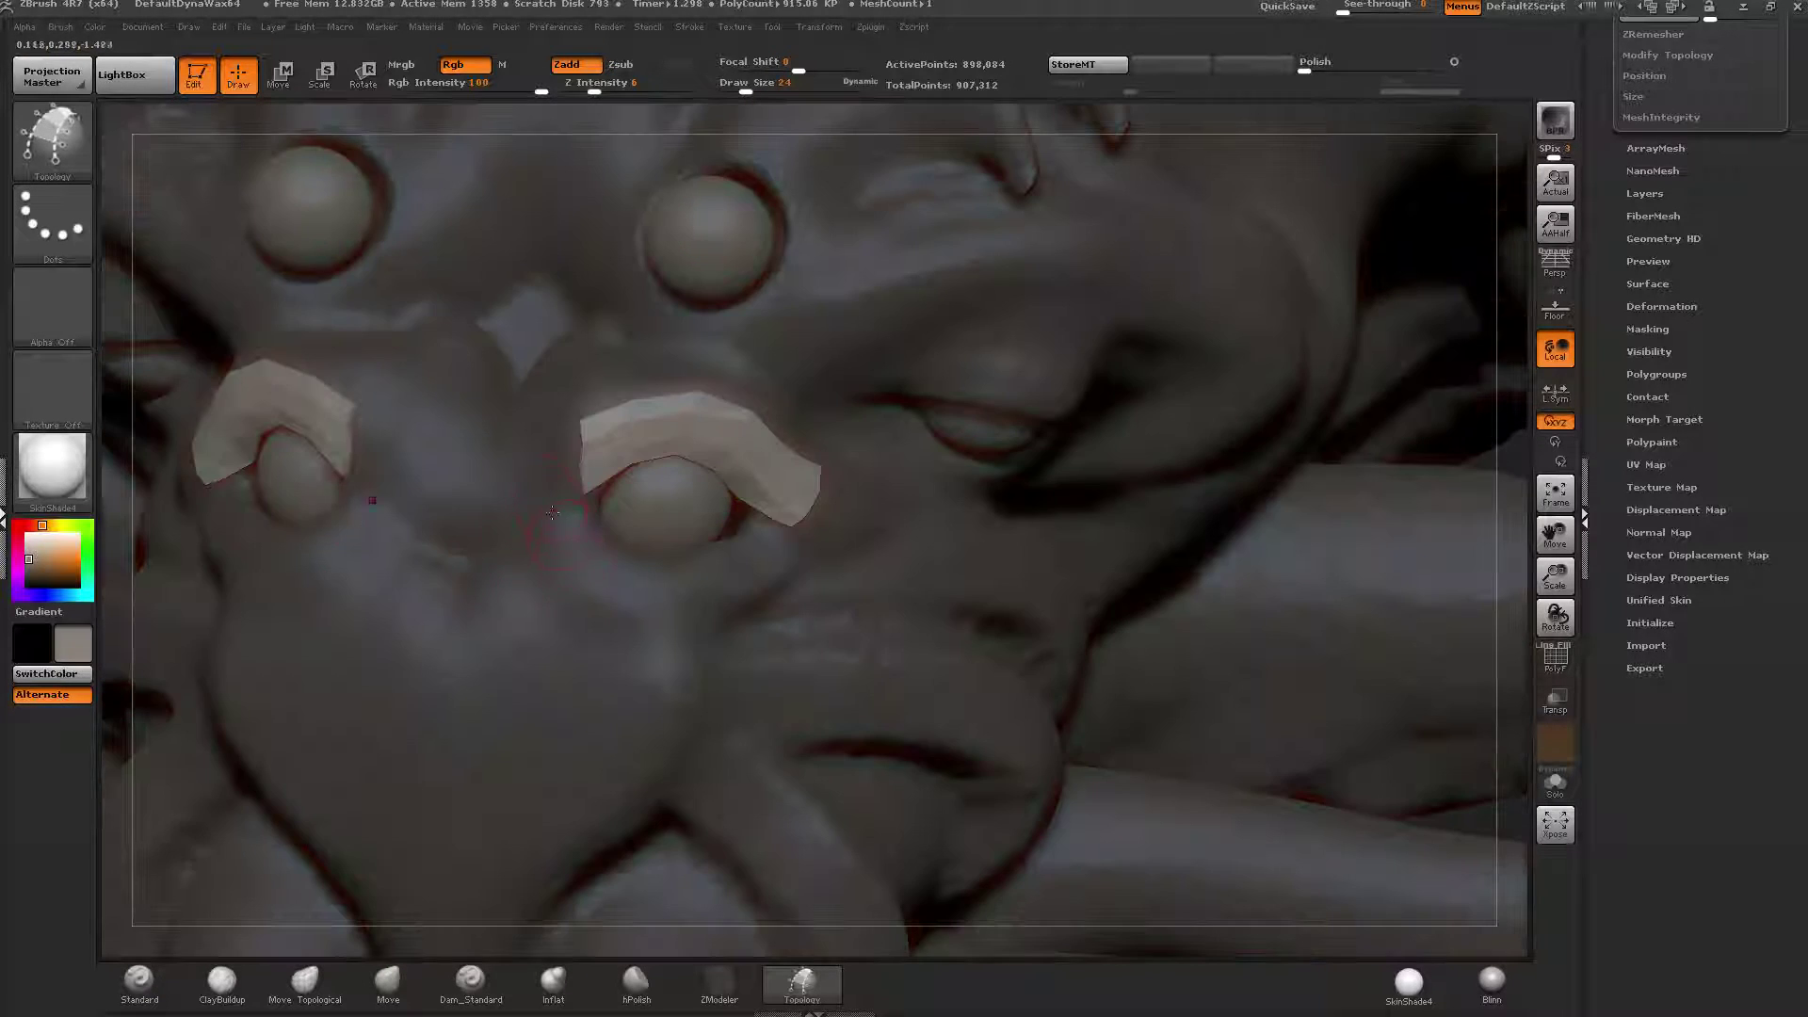
pyautogui.moveTo(534, 471); pyautogui.dragTo(552, 532, button='right')
pyautogui.hotkey('ctrl', 'z')
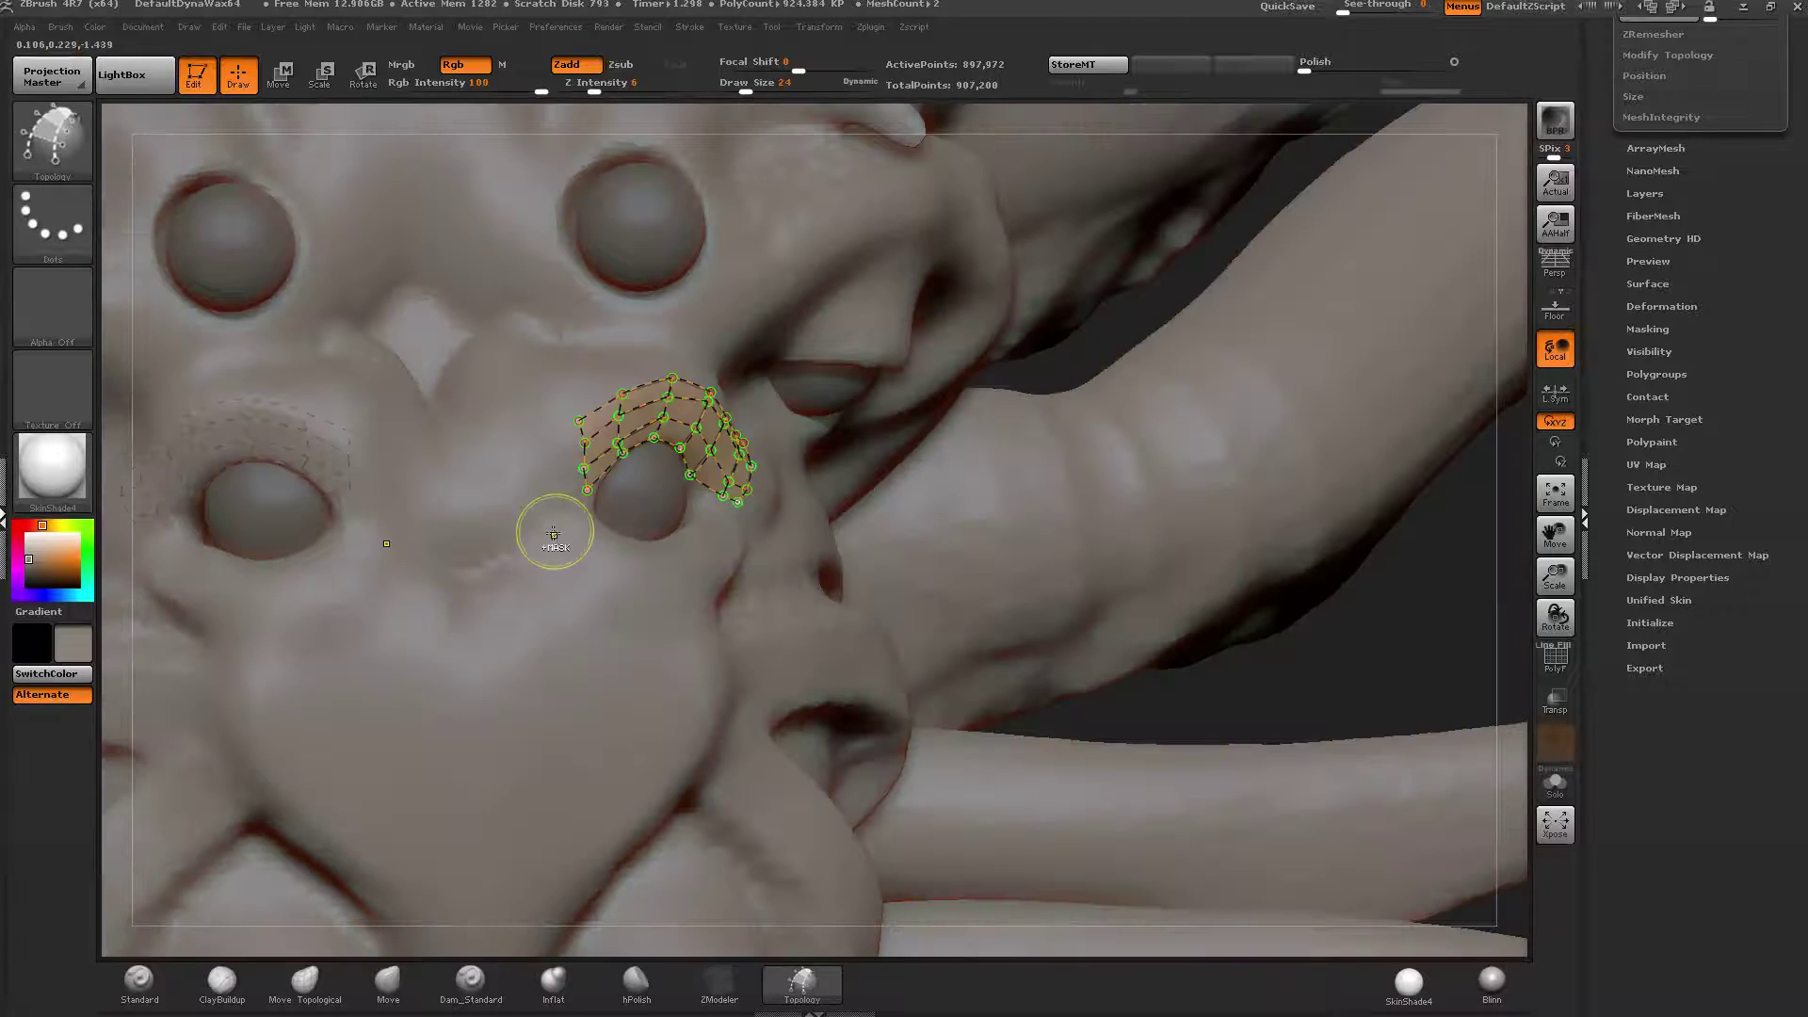
pyautogui.hotkey('ctrl', 'z')
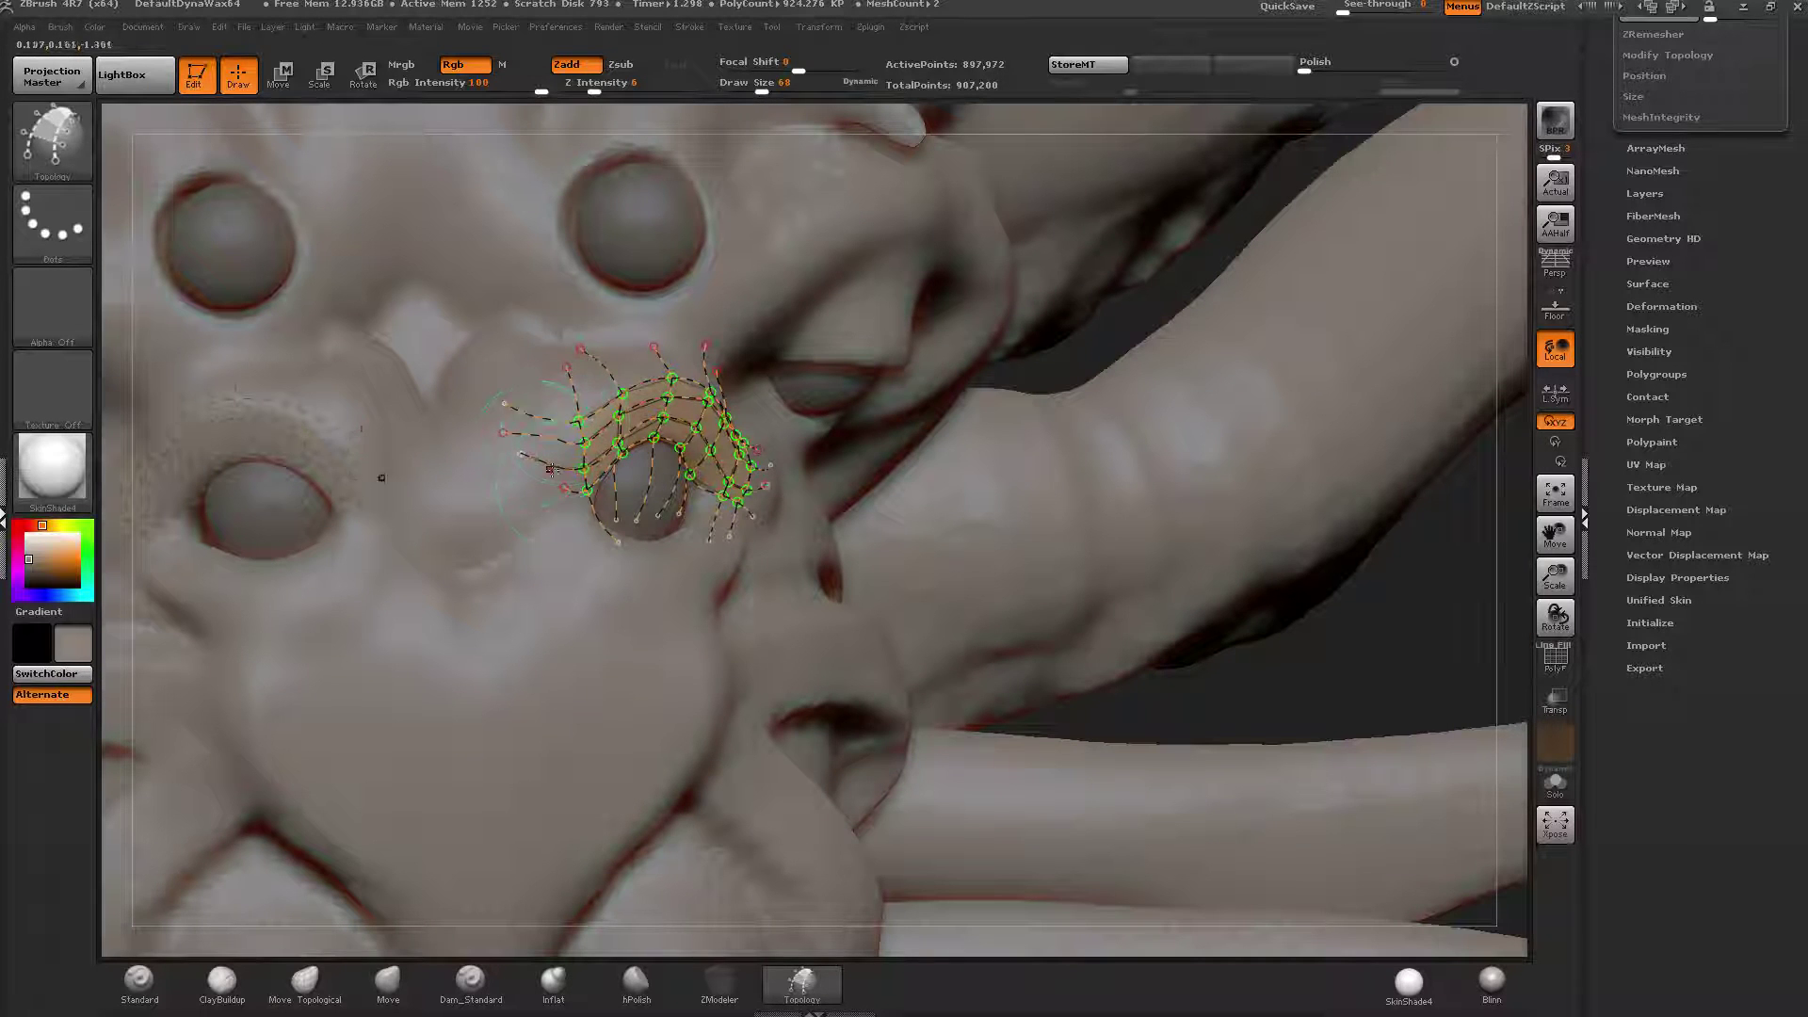
# Extend the topology grid with cross curves at the nose side and outer corner, and generate the upper-eyelid mesh at draw size 35.
pyautogui.moveTo(546, 385)
pyautogui.mouseDown()
pyautogui.moveTo(563, 551)
pyautogui.moveTo(533, 557)
pyautogui.mouseUp()
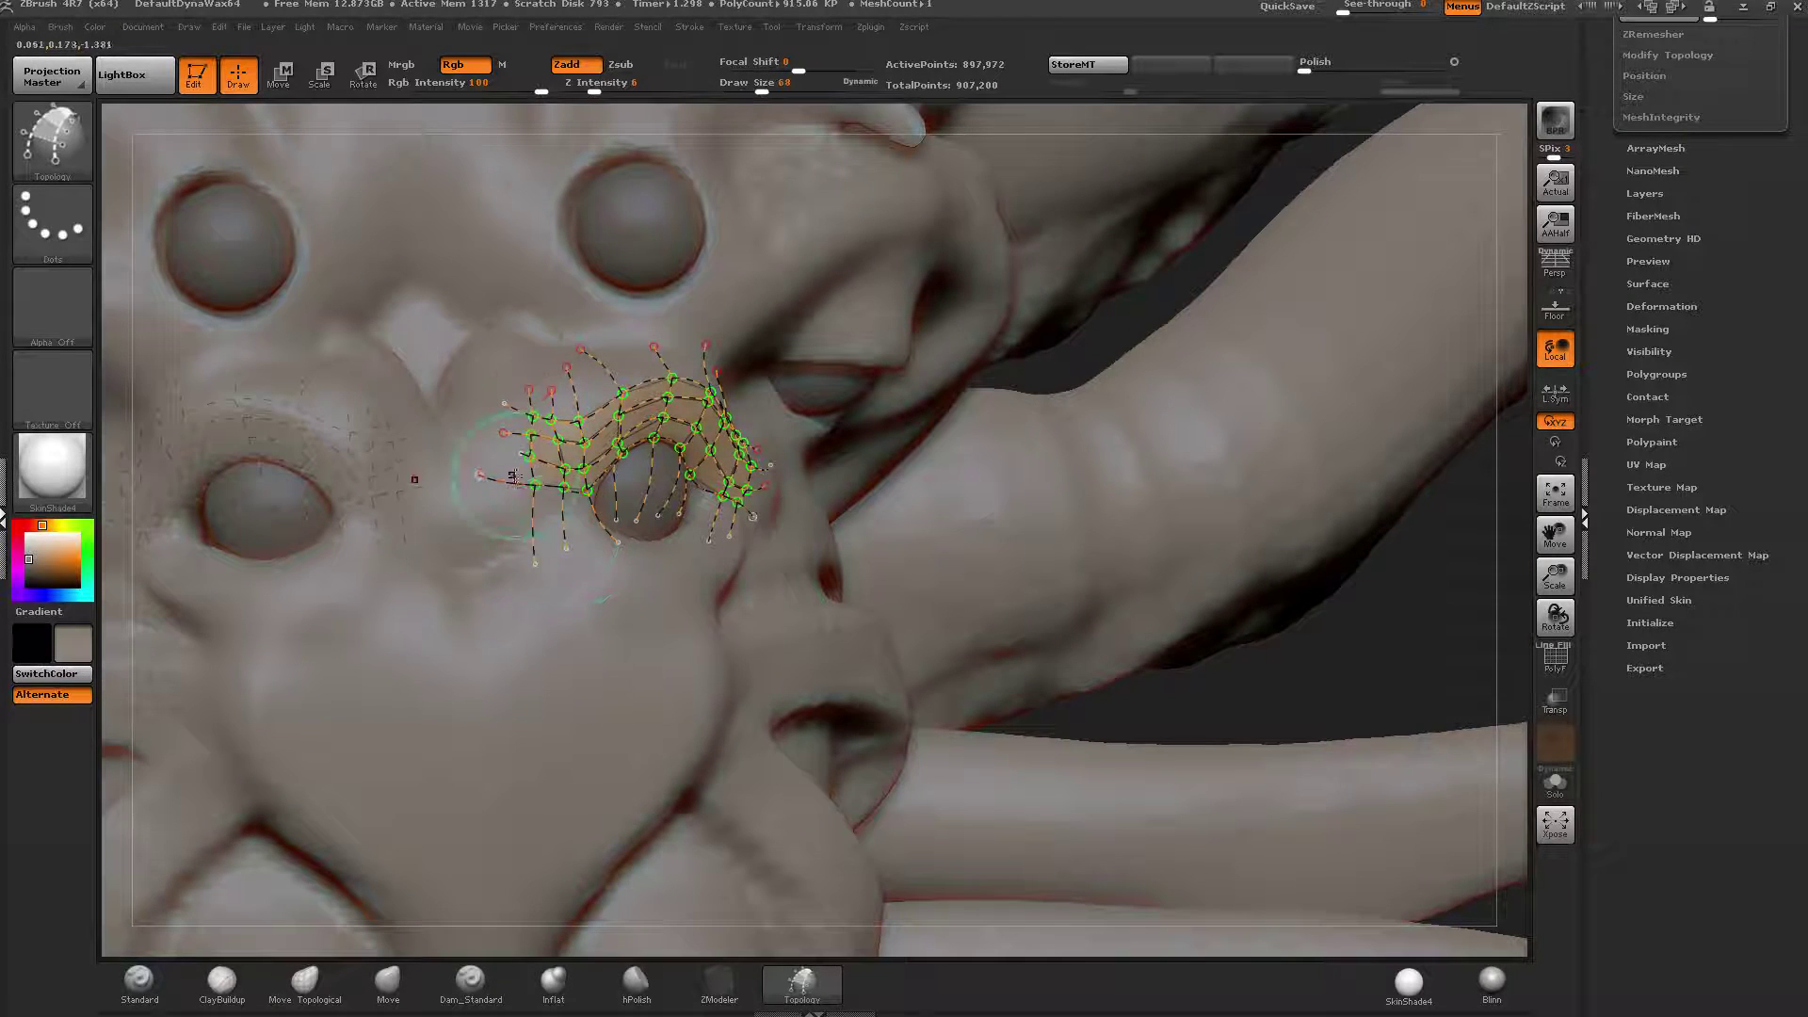
pyautogui.moveTo(815, 479)
pyautogui.mouseDown(button='right')
pyautogui.moveTo(736, 475)
pyautogui.moveTo(752, 487)
pyautogui.mouseUp(button='right')
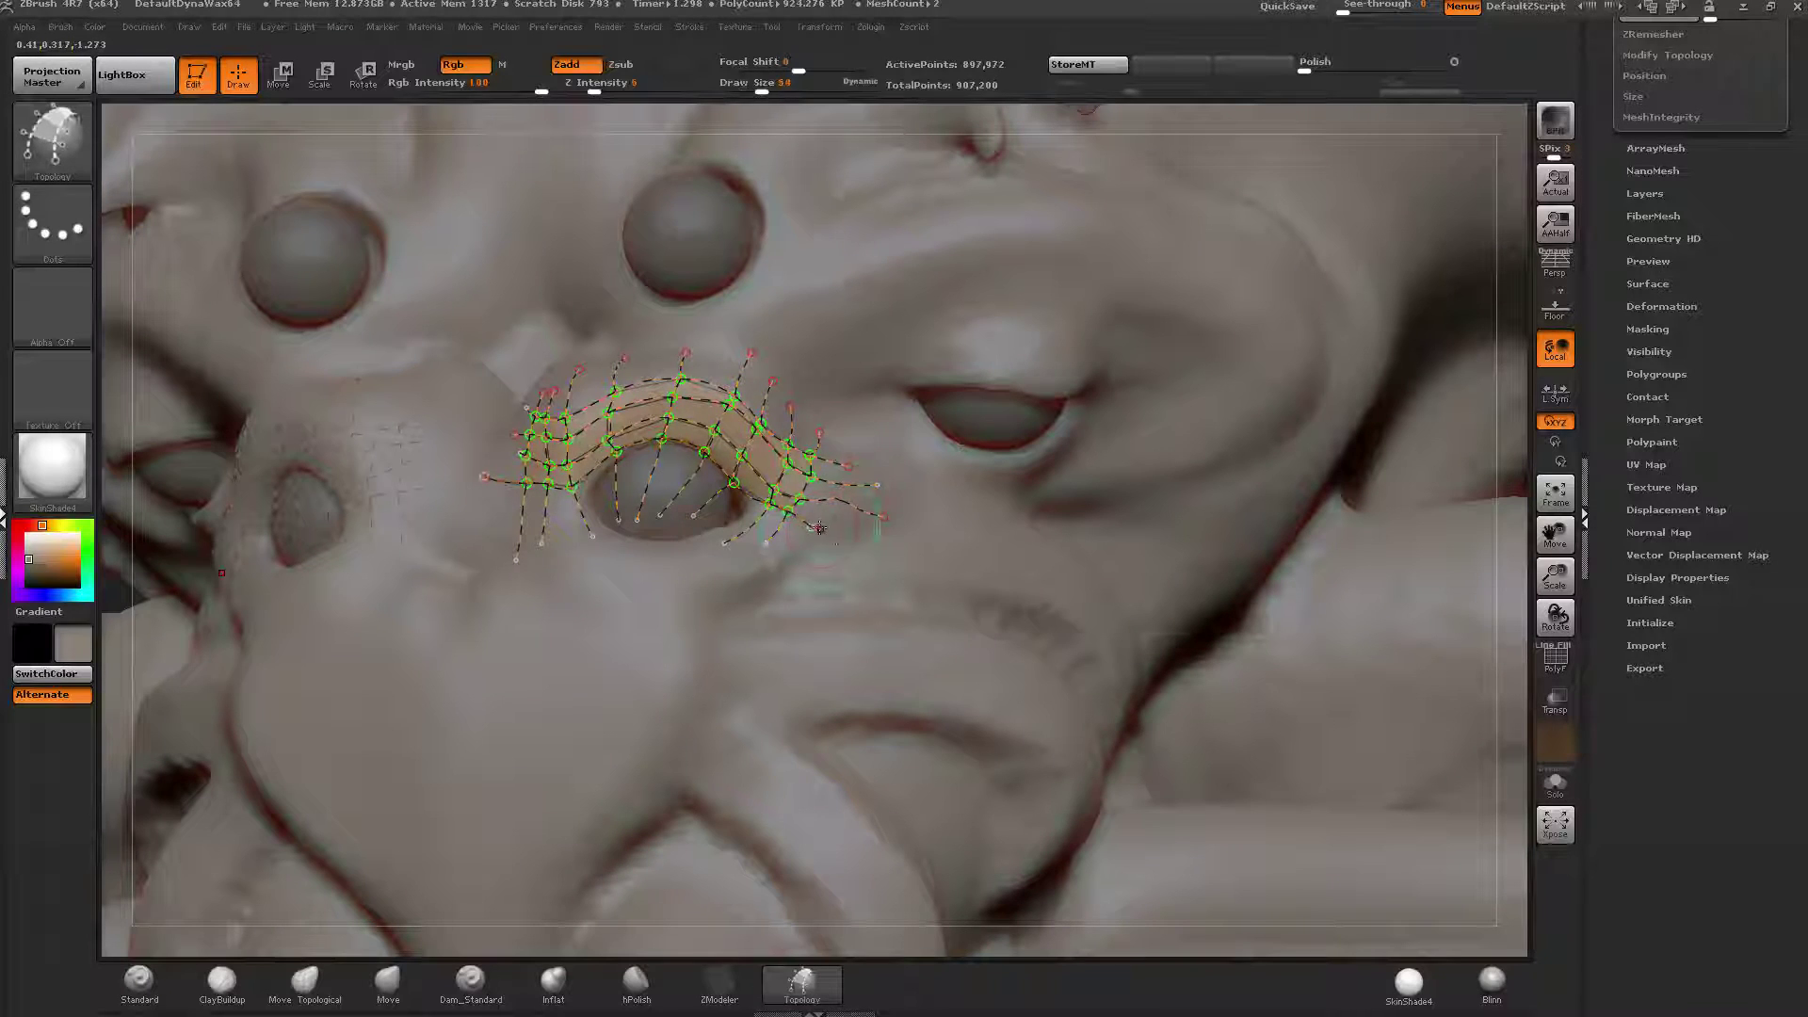
pyautogui.moveTo(839, 436); pyautogui.dragTo(848, 542)
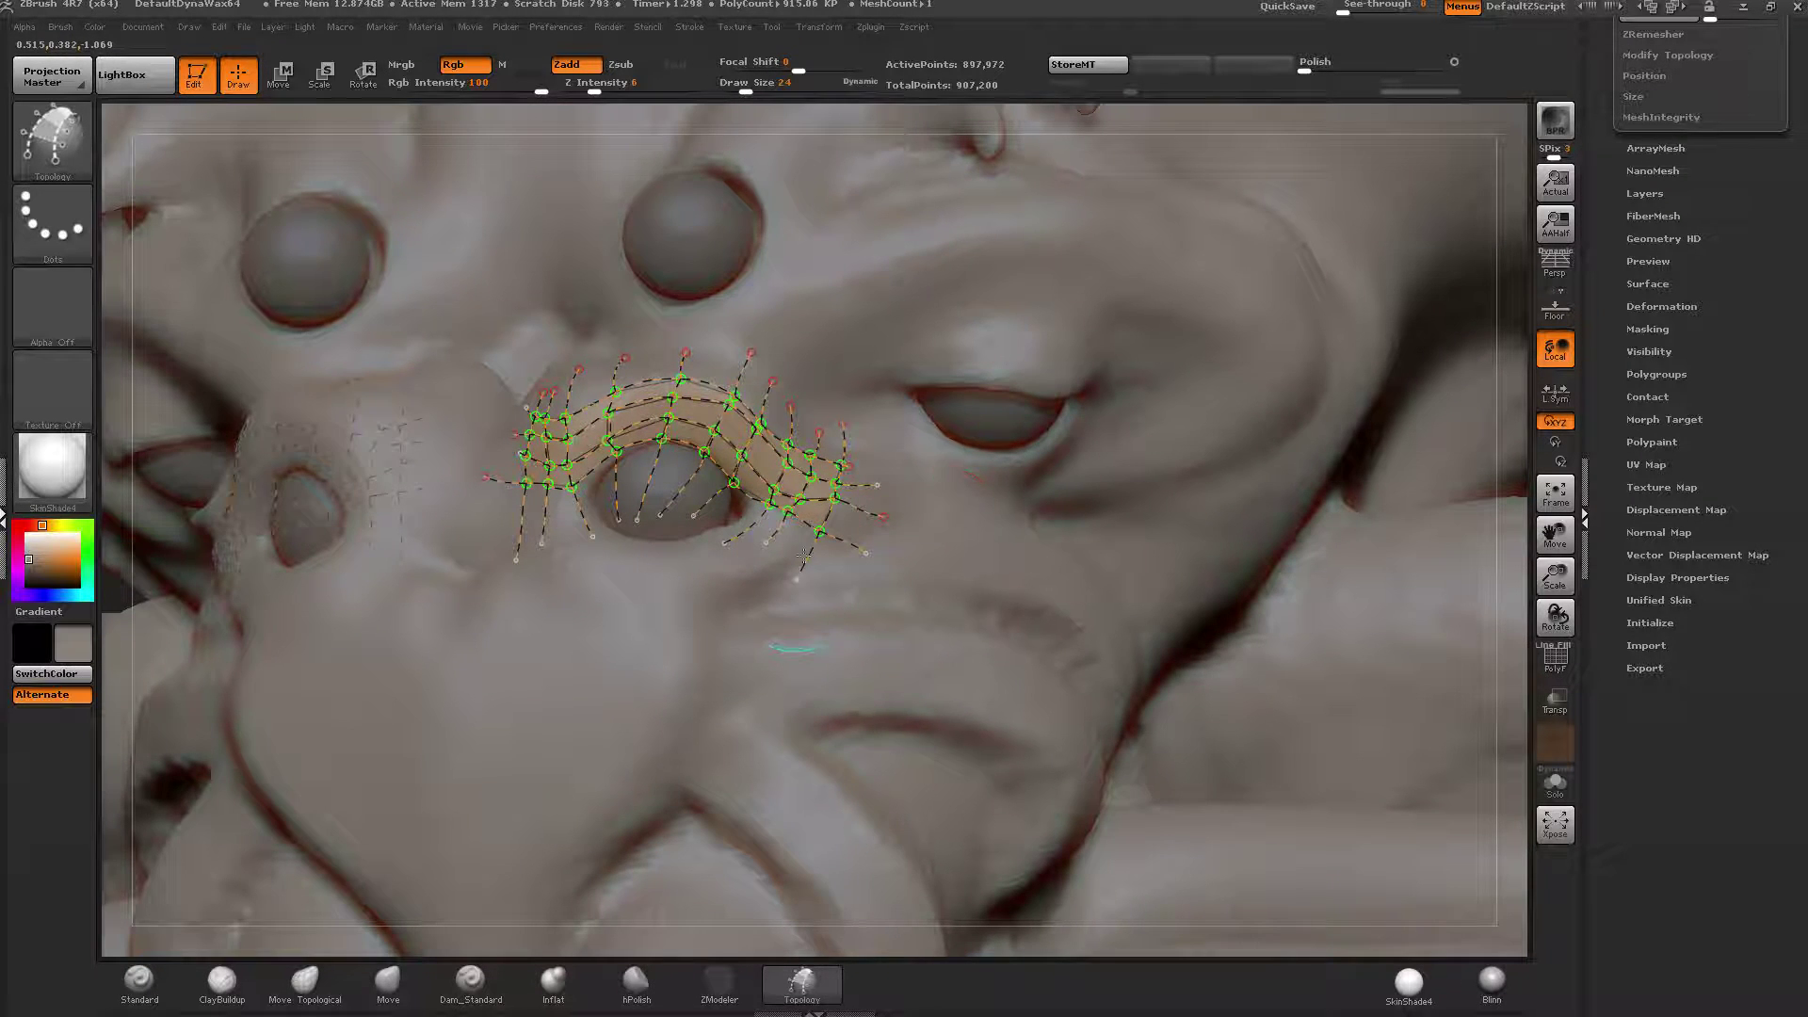
pyautogui.click(804, 556)
pyautogui.moveTo(883, 420); pyautogui.dragTo(802, 416, button='right')
pyautogui.moveTo(747, 89); pyautogui.dragTo(751, 89)
pyautogui.moveTo(514, 881)
pyautogui.mouseDown(button='right')
pyautogui.moveTo(490, 871)
pyautogui.moveTo(474, 904)
pyautogui.moveTo(649, 875)
pyautogui.mouseUp(button='right')
pyautogui.click(388, 981)
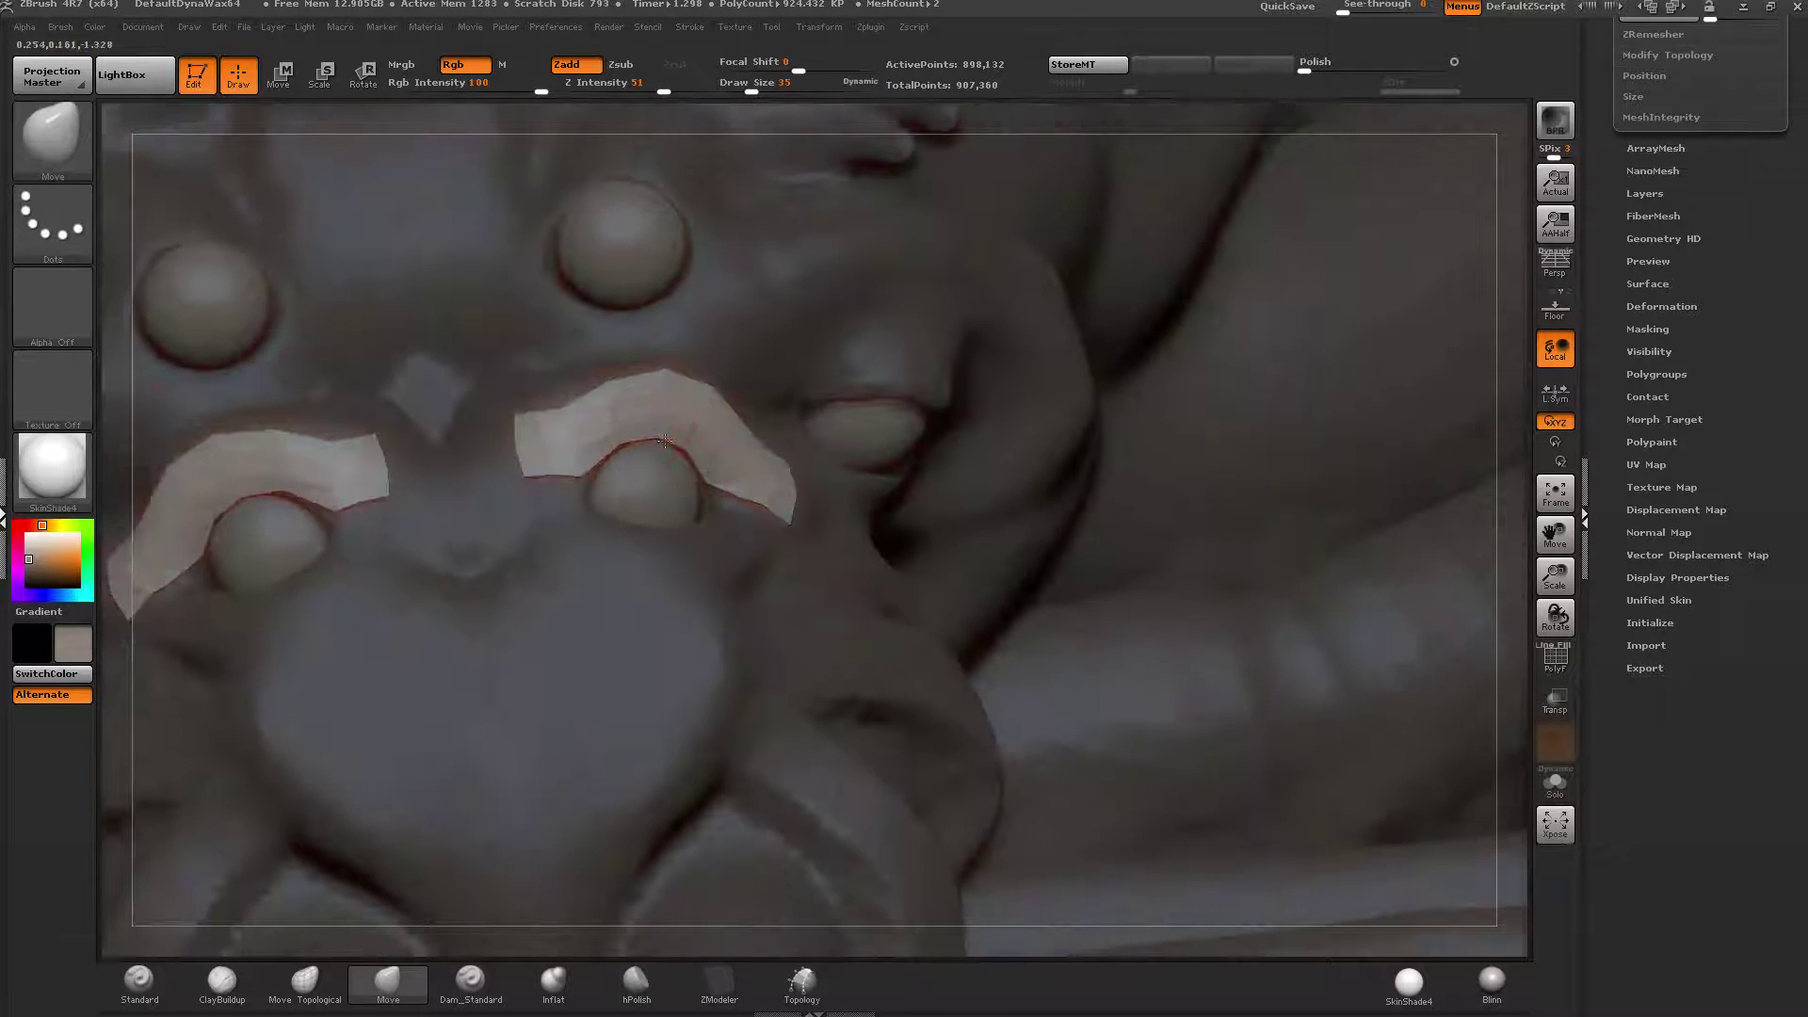
pyautogui.moveTo(719, 484); pyautogui.dragTo(875, 495, button='right')
pyautogui.moveTo(721, 495); pyautogui.dragTo(720, 478)
pyautogui.hotkey('ctrl', 'z')
pyautogui.moveTo(718, 464)
pyautogui.keyDown('ctrl'); pyautogui.mouseDown(button='right')
pyautogui.moveTo(678, 423)
pyautogui.moveTo(751, 452)
pyautogui.moveTo(810, 429)
pyautogui.mouseUp(button='right'); pyautogui.keyUp('ctrl')
# Isolate the new upper-eyelid strips, bring the whole creature back and smooth the lid's surface above the eye.
pyautogui.keyDown('ctrl'); pyautogui.keyDown('shift'); pyautogui.click(682, 410); pyautogui.keyUp('shift'); pyautogui.keyUp('ctrl')
pyautogui.hotkey('ctrl', 'shift', 'x')
pyautogui.hotkey('ctrl', 'shift', 'x')
pyautogui.hotkey('ctrl', 'shift', 'x')
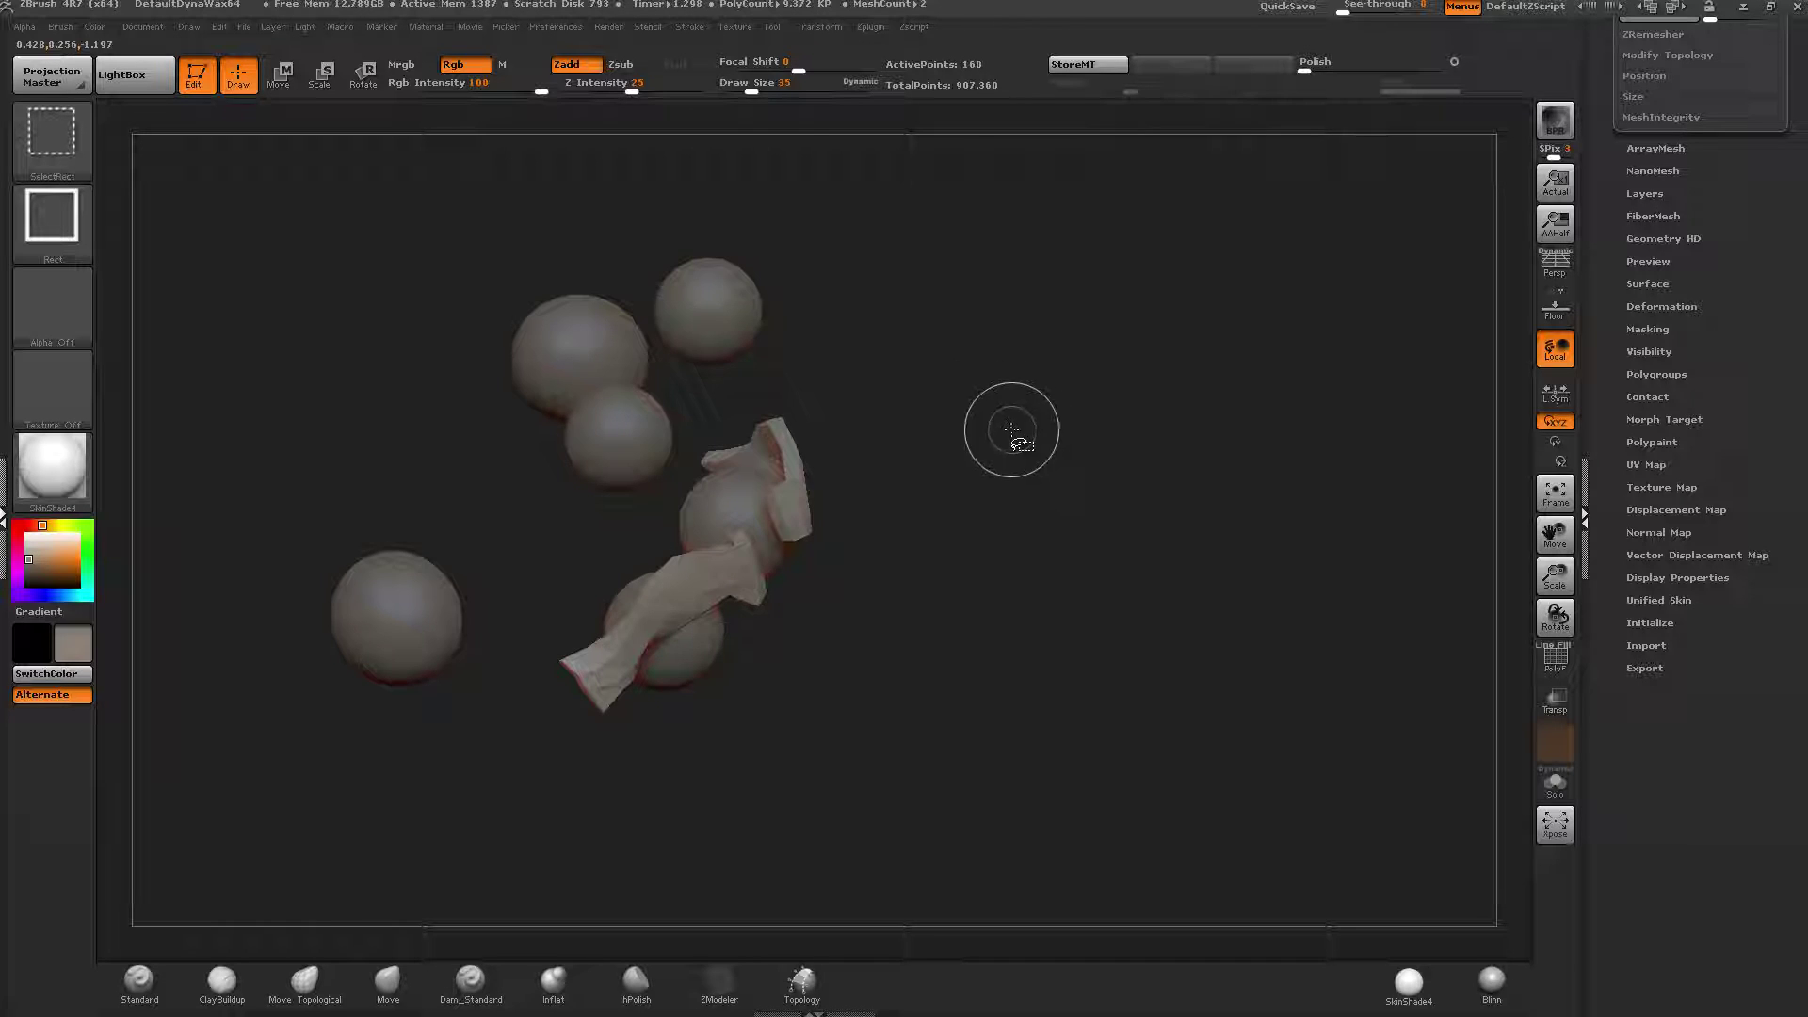
pyautogui.keyDown('ctrl'); pyautogui.keyDown('shift'); pyautogui.click(1026, 443); pyautogui.keyUp('shift'); pyautogui.keyUp('ctrl')
pyautogui.keyDown('shift'); pyautogui.moveTo(887, 504); pyautogui.dragTo(910, 380, button='right'); pyautogui.keyUp('shift')
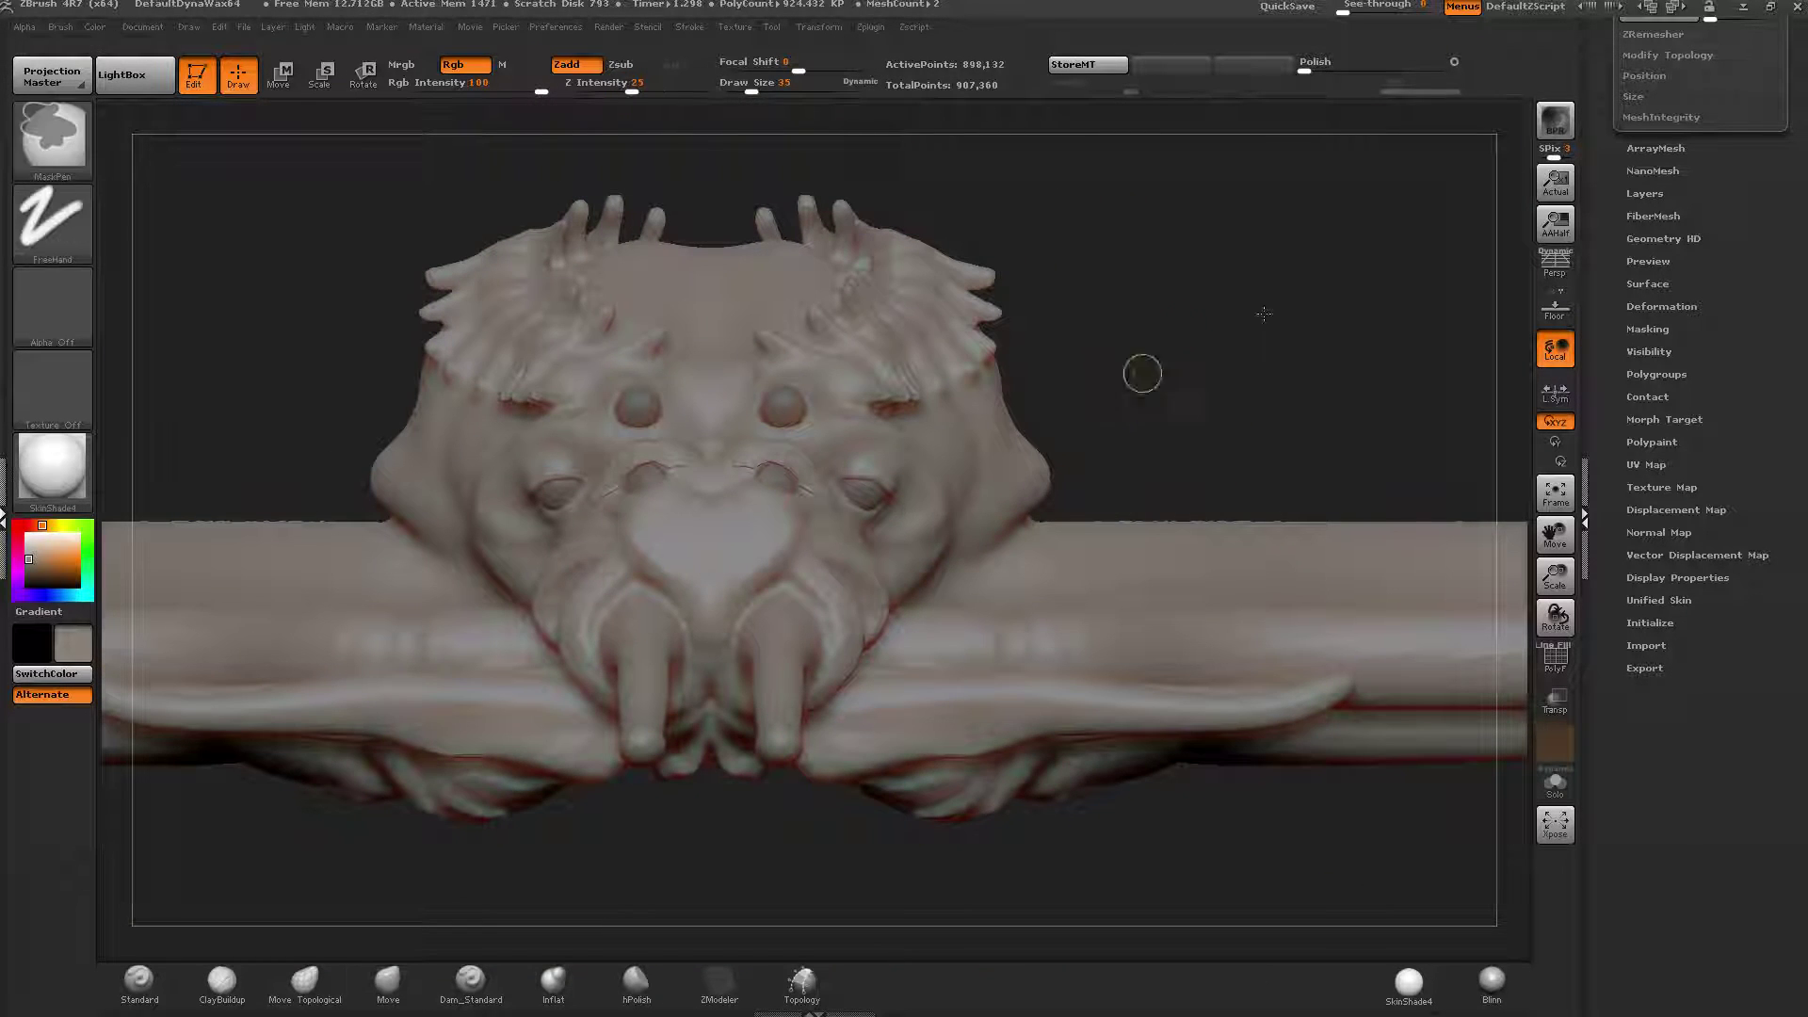
pyautogui.keyDown('ctrl'); pyautogui.moveTo(795, 414); pyautogui.dragTo(787, 531, button='right'); pyautogui.keyUp('ctrl')
pyautogui.keyDown('shift'); pyautogui.moveTo(753, 527); pyautogui.dragTo(708, 518); pyautogui.keyUp('shift')
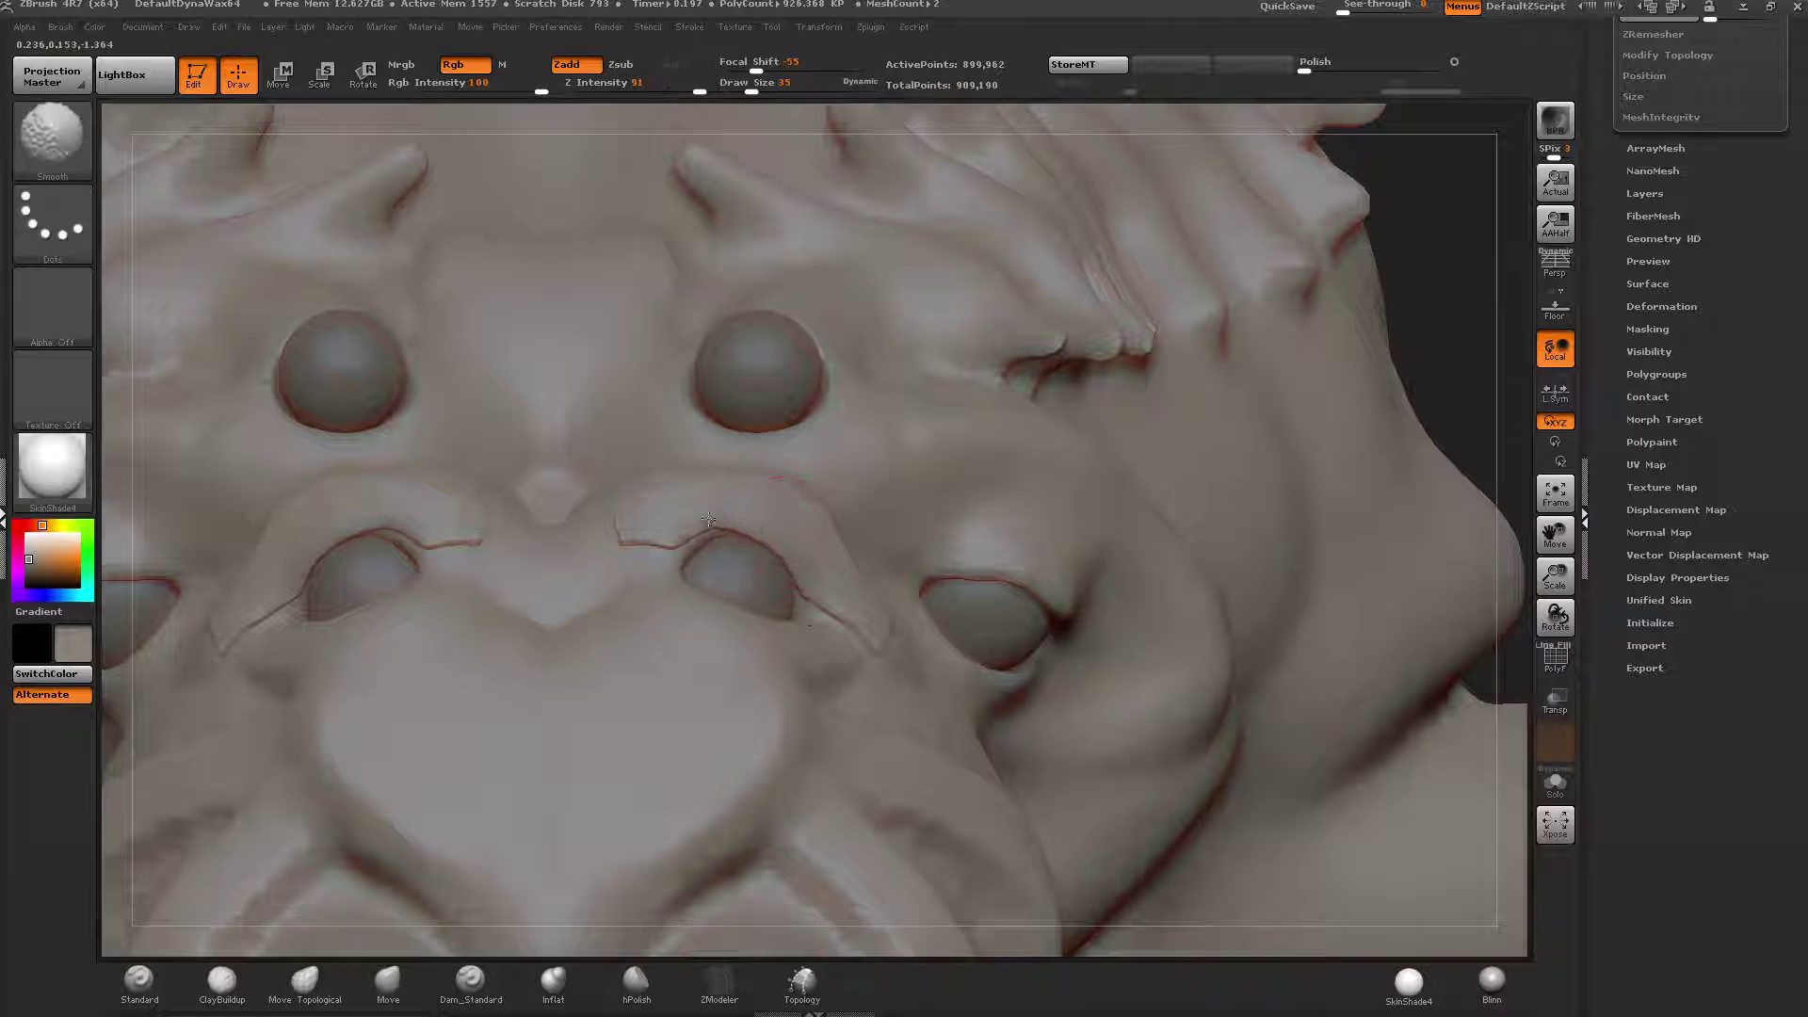
# Mask the isolated eyelid strips, show the whole creature and invert the mask so only the lids stay editable.
pyautogui.keyDown('ctrl'); pyautogui.keyDown('shift'); pyautogui.click(800, 524); pyautogui.keyUp('shift'); pyautogui.keyUp('ctrl')
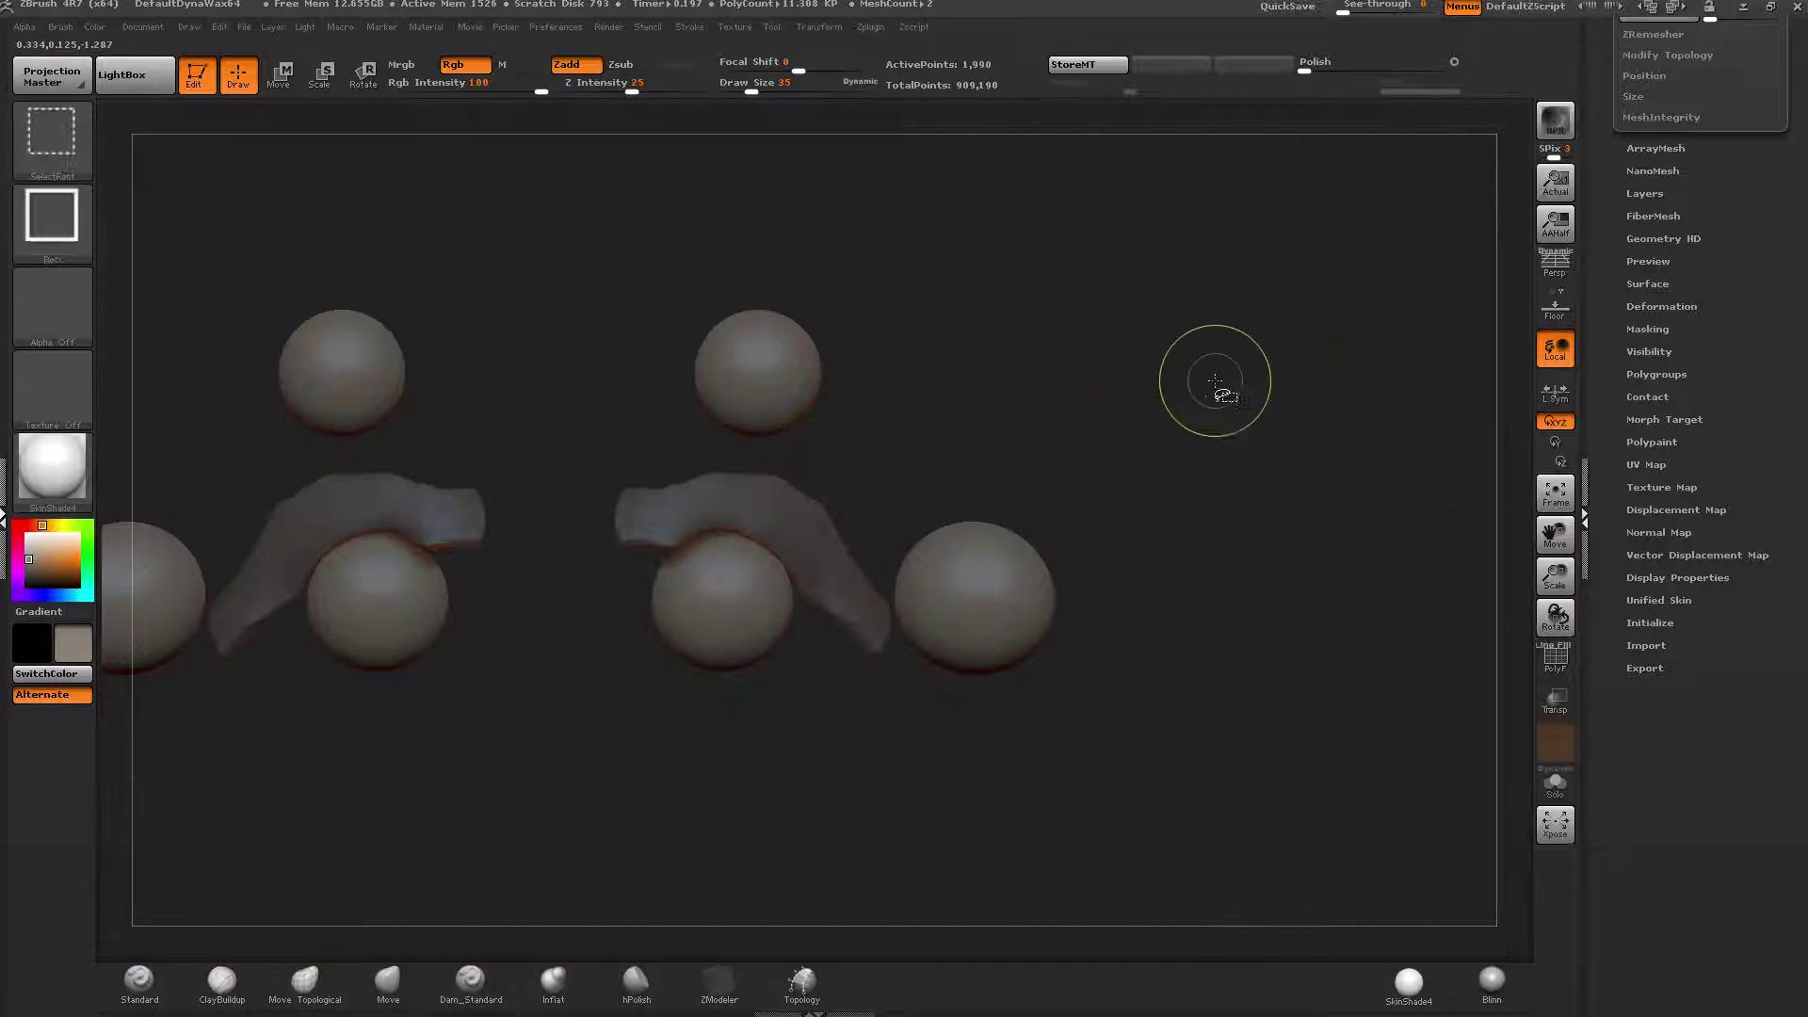
pyautogui.keyDown('ctrl'); pyautogui.keyDown('shift'); pyautogui.click(1215, 382); pyautogui.keyUp('shift'); pyautogui.keyUp('ctrl')
pyautogui.keyDown('ctrl'); pyautogui.click(1422, 302); pyautogui.keyUp('ctrl')
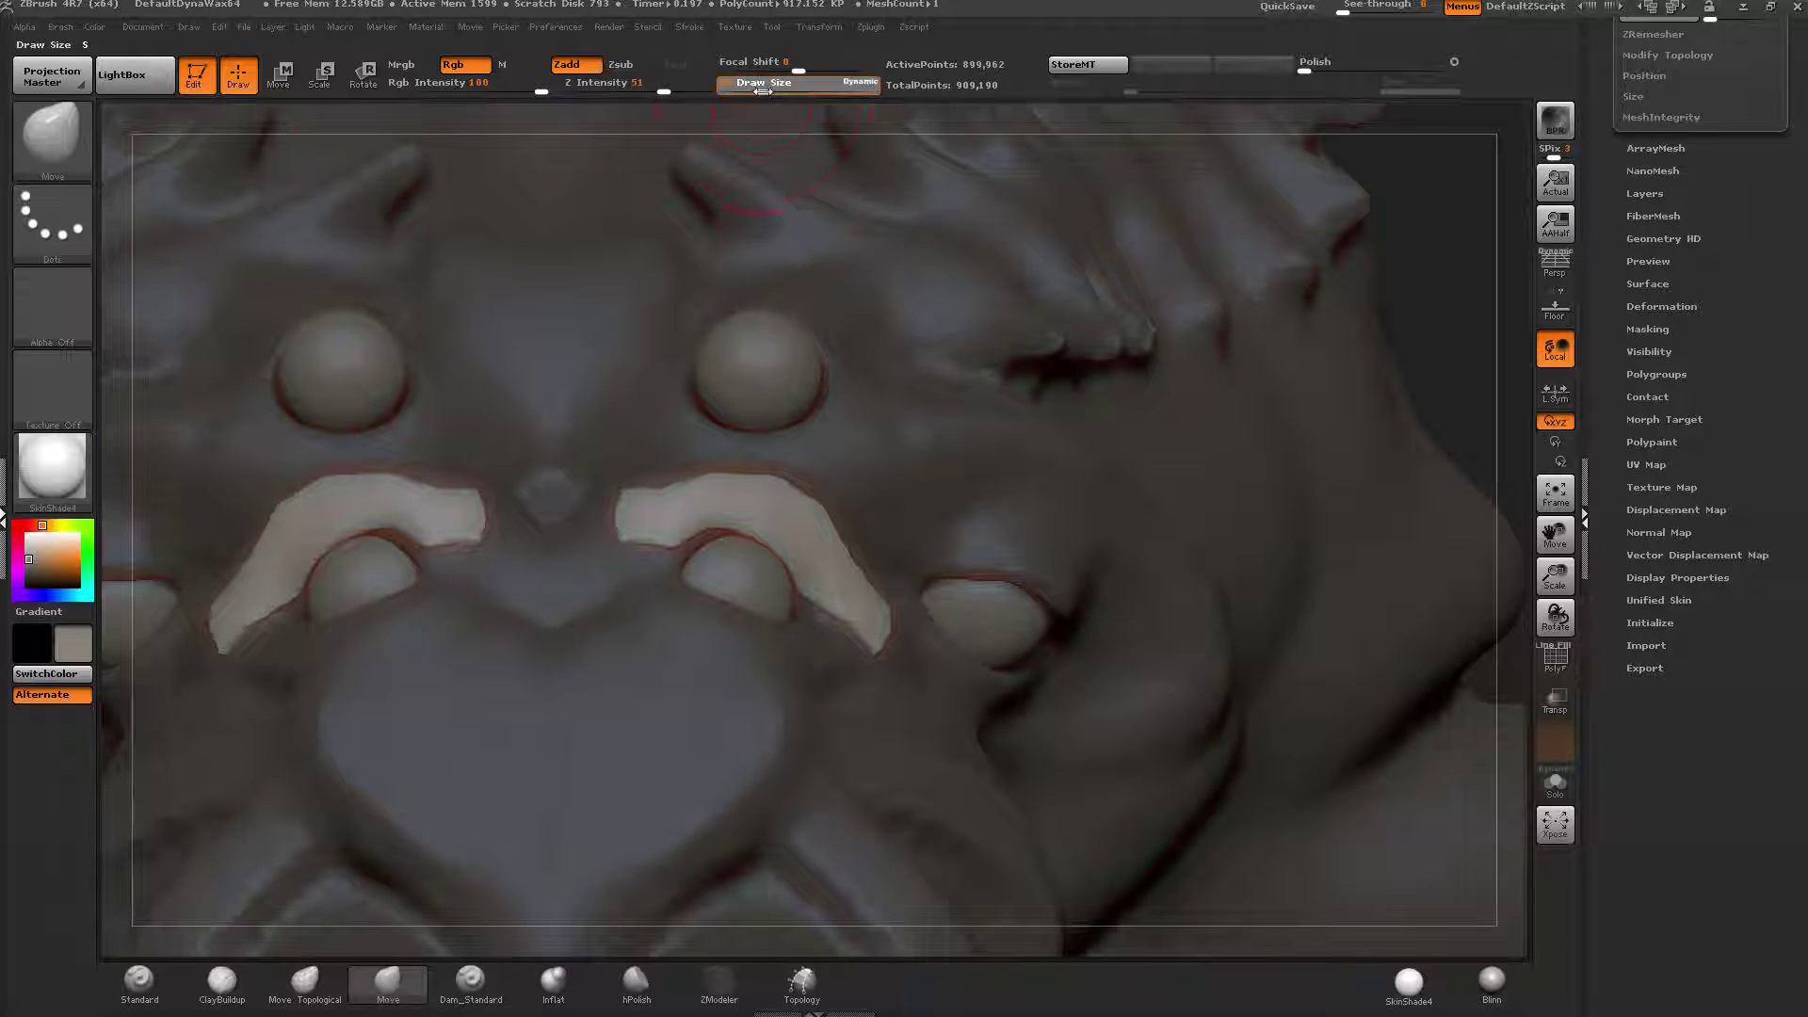
# Shape the upper eyelid around the lower inner eye with Move at draw sizes 65 and 37, pulling its outer end into the socket.
pyautogui.moveTo(744, 564)
pyautogui.mouseDown(button='right')
pyautogui.moveTo(565, 692)
pyautogui.moveTo(551, 683)
pyautogui.mouseUp(button='right')
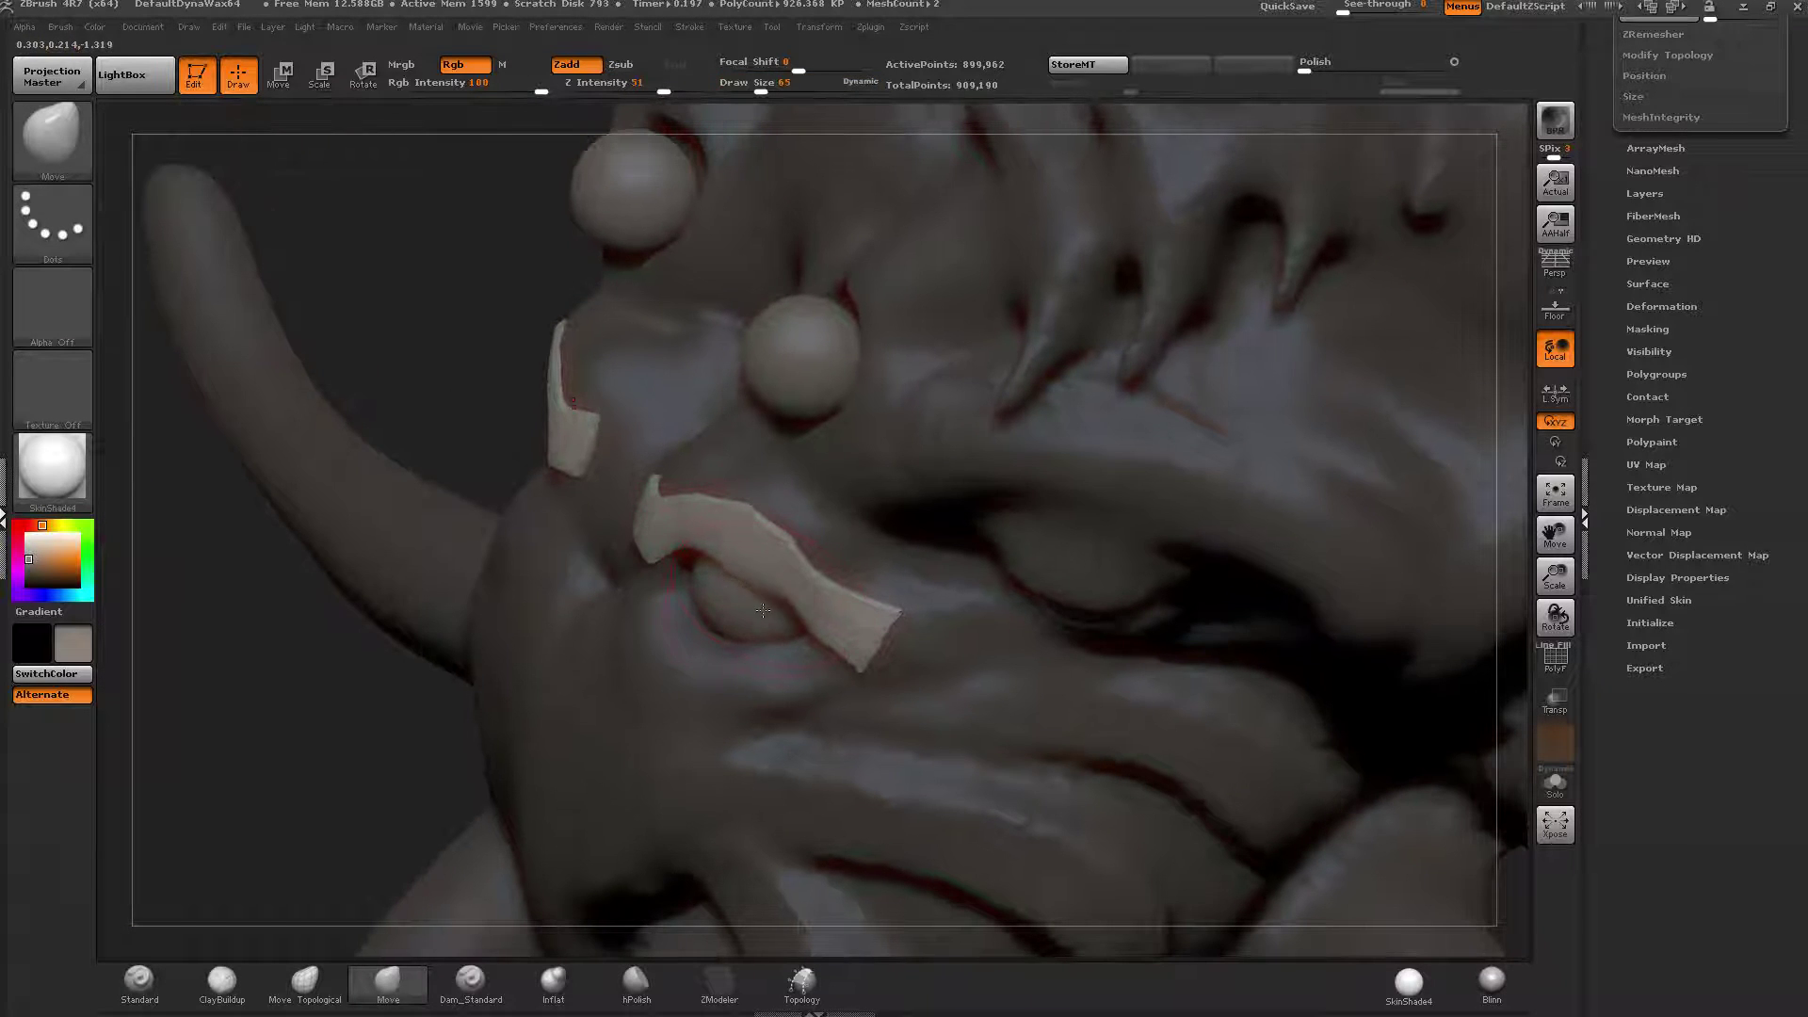
pyautogui.moveTo(690, 551)
pyautogui.mouseDown()
pyautogui.moveTo(702, 581)
pyautogui.moveTo(688, 563)
pyautogui.mouseUp()
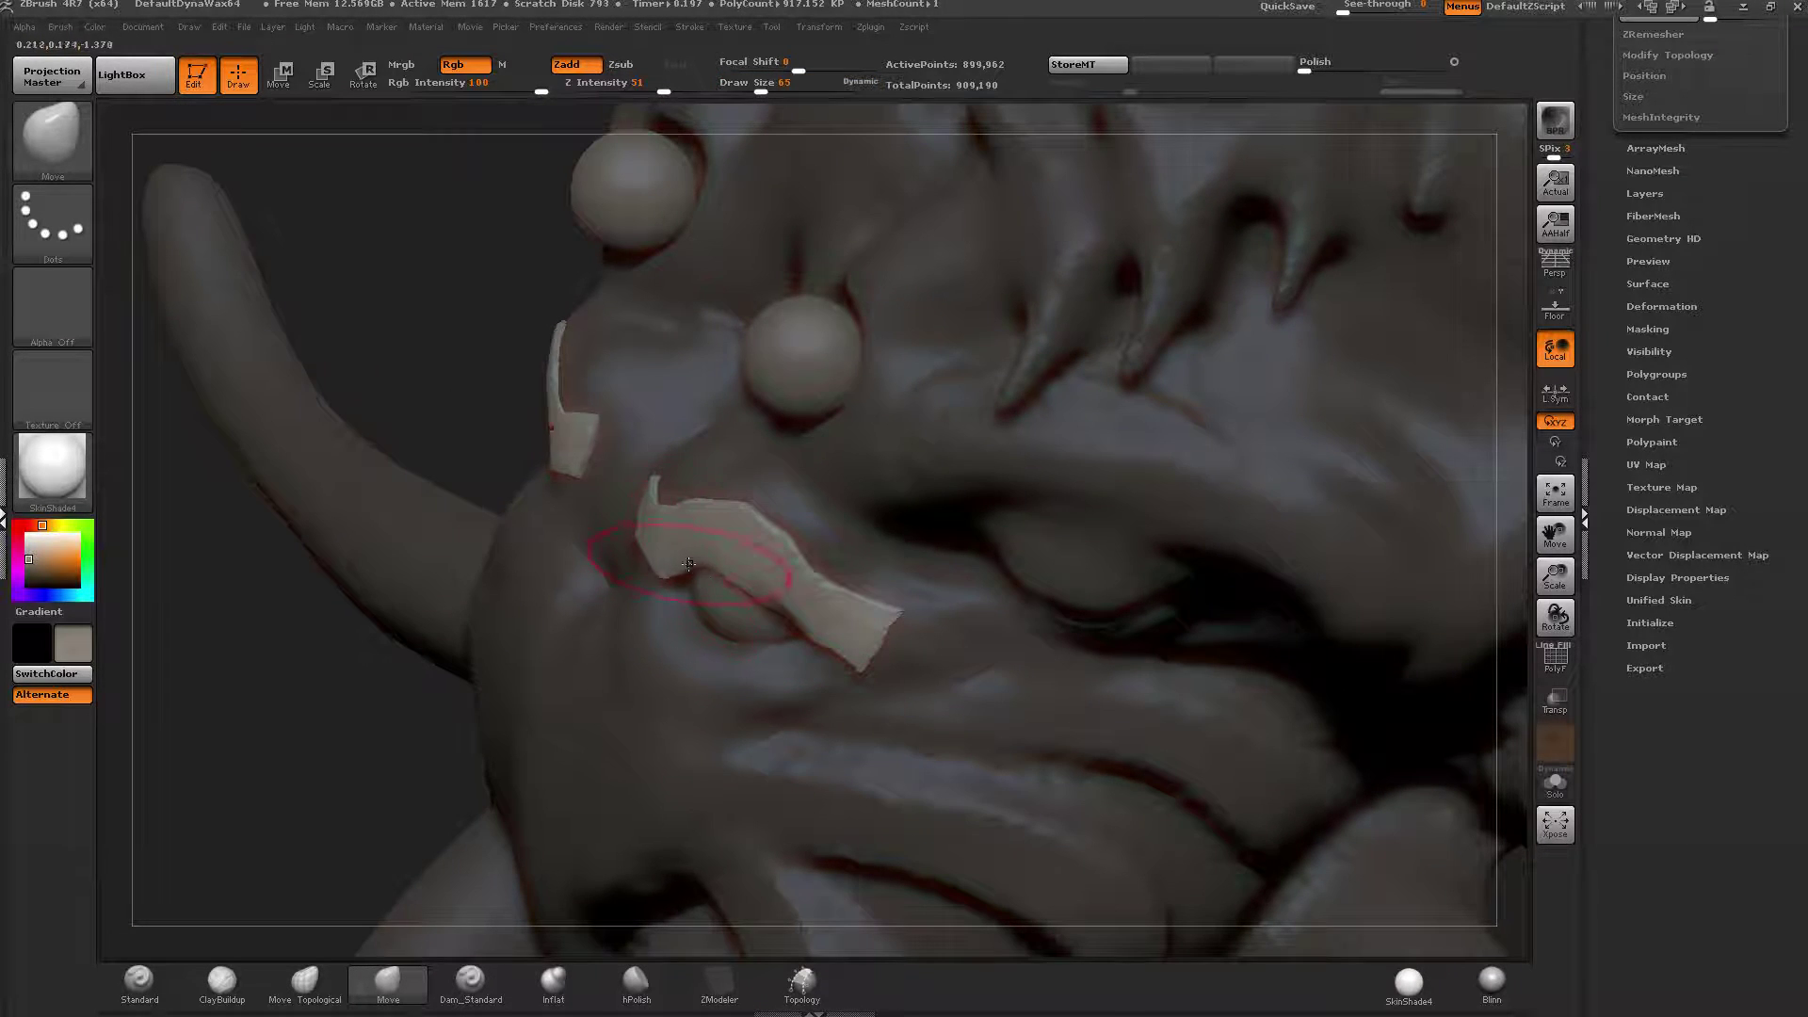
pyautogui.moveTo(688, 563); pyautogui.dragTo(786, 555, button='right')
pyautogui.click(750, 84)
pyautogui.moveTo(650, 499); pyautogui.dragTo(749, 533, button='right')
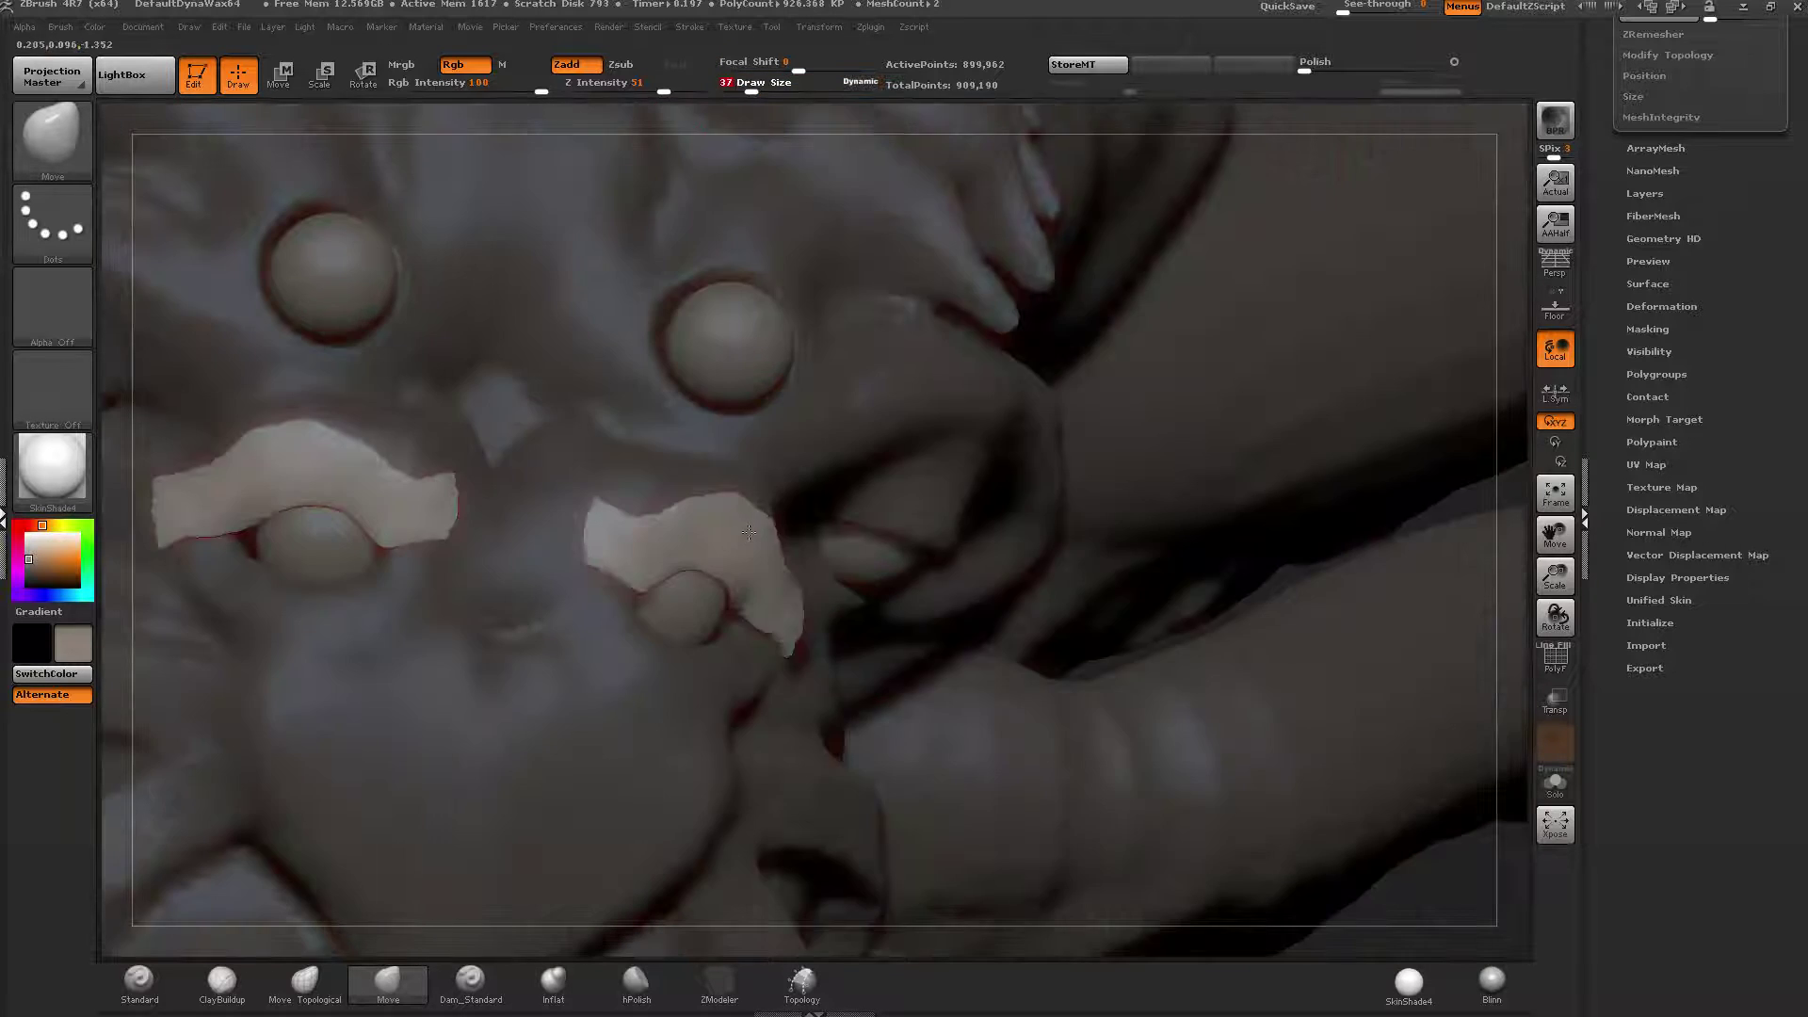
pyautogui.moveTo(748, 533); pyautogui.dragTo(808, 633)
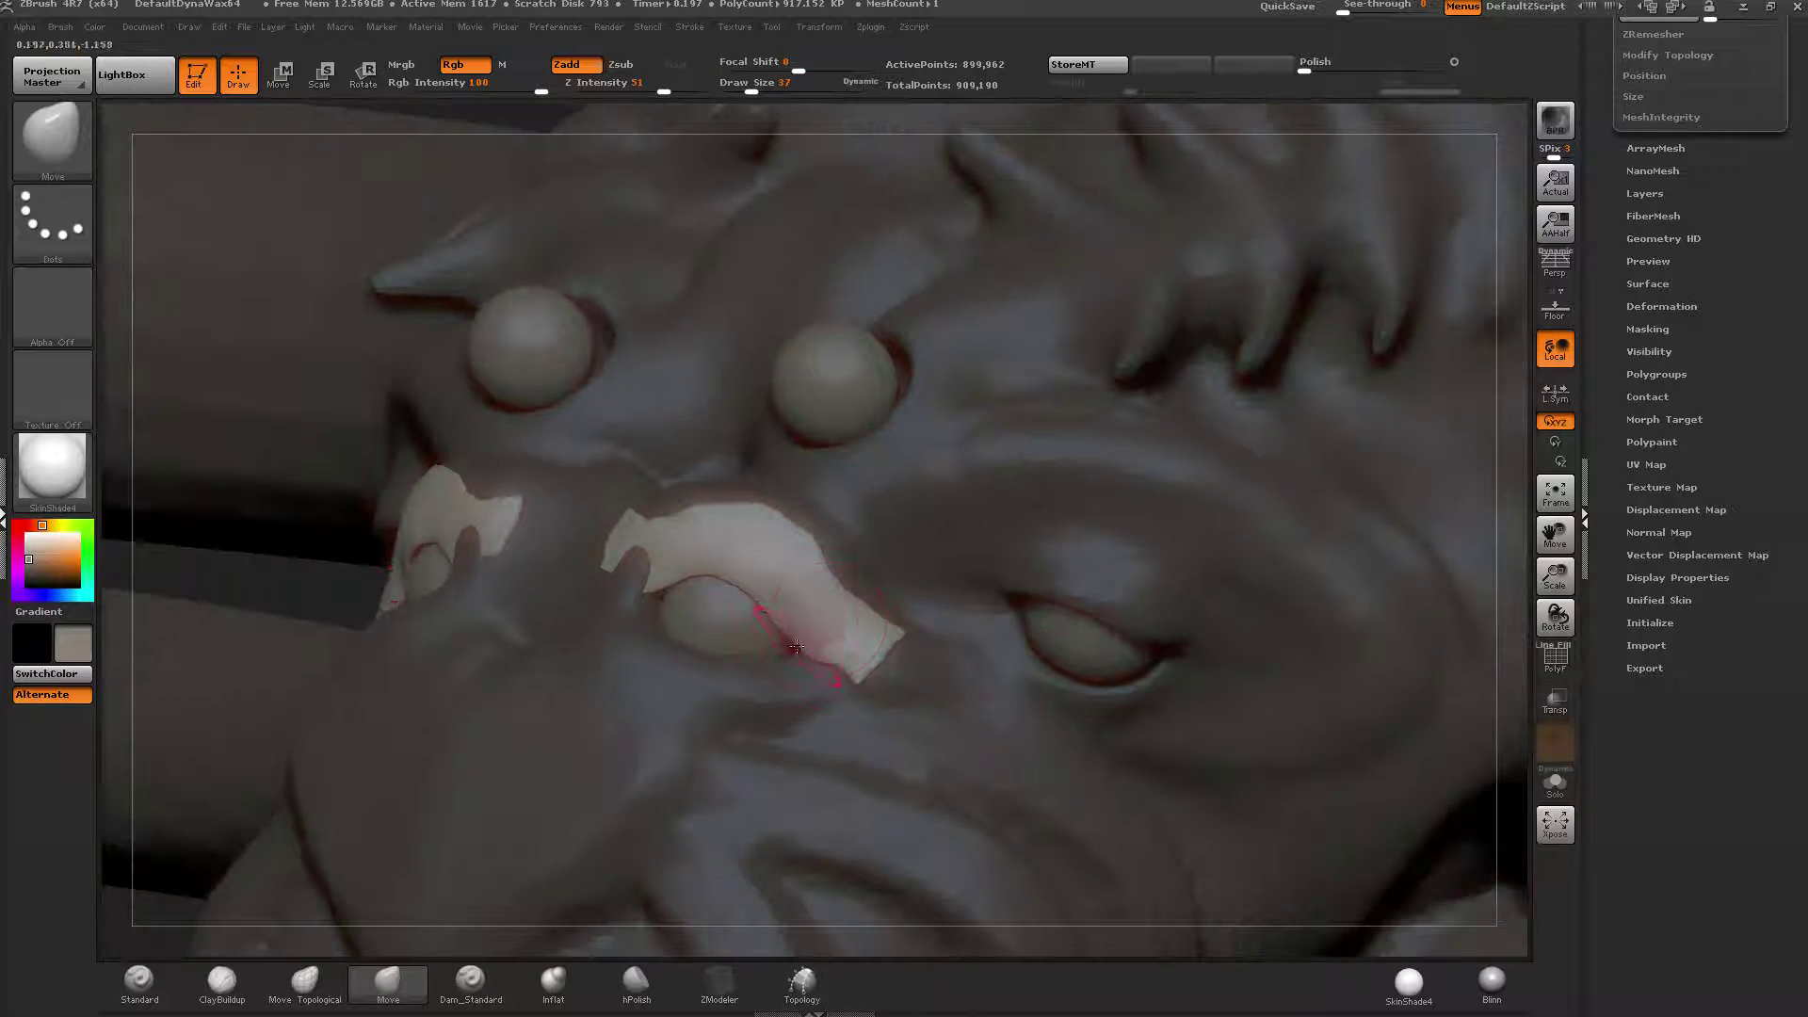
pyautogui.moveTo(779, 572)
pyautogui.mouseDown()
pyautogui.moveTo(817, 664)
pyautogui.moveTo(890, 665)
pyautogui.mouseUp()
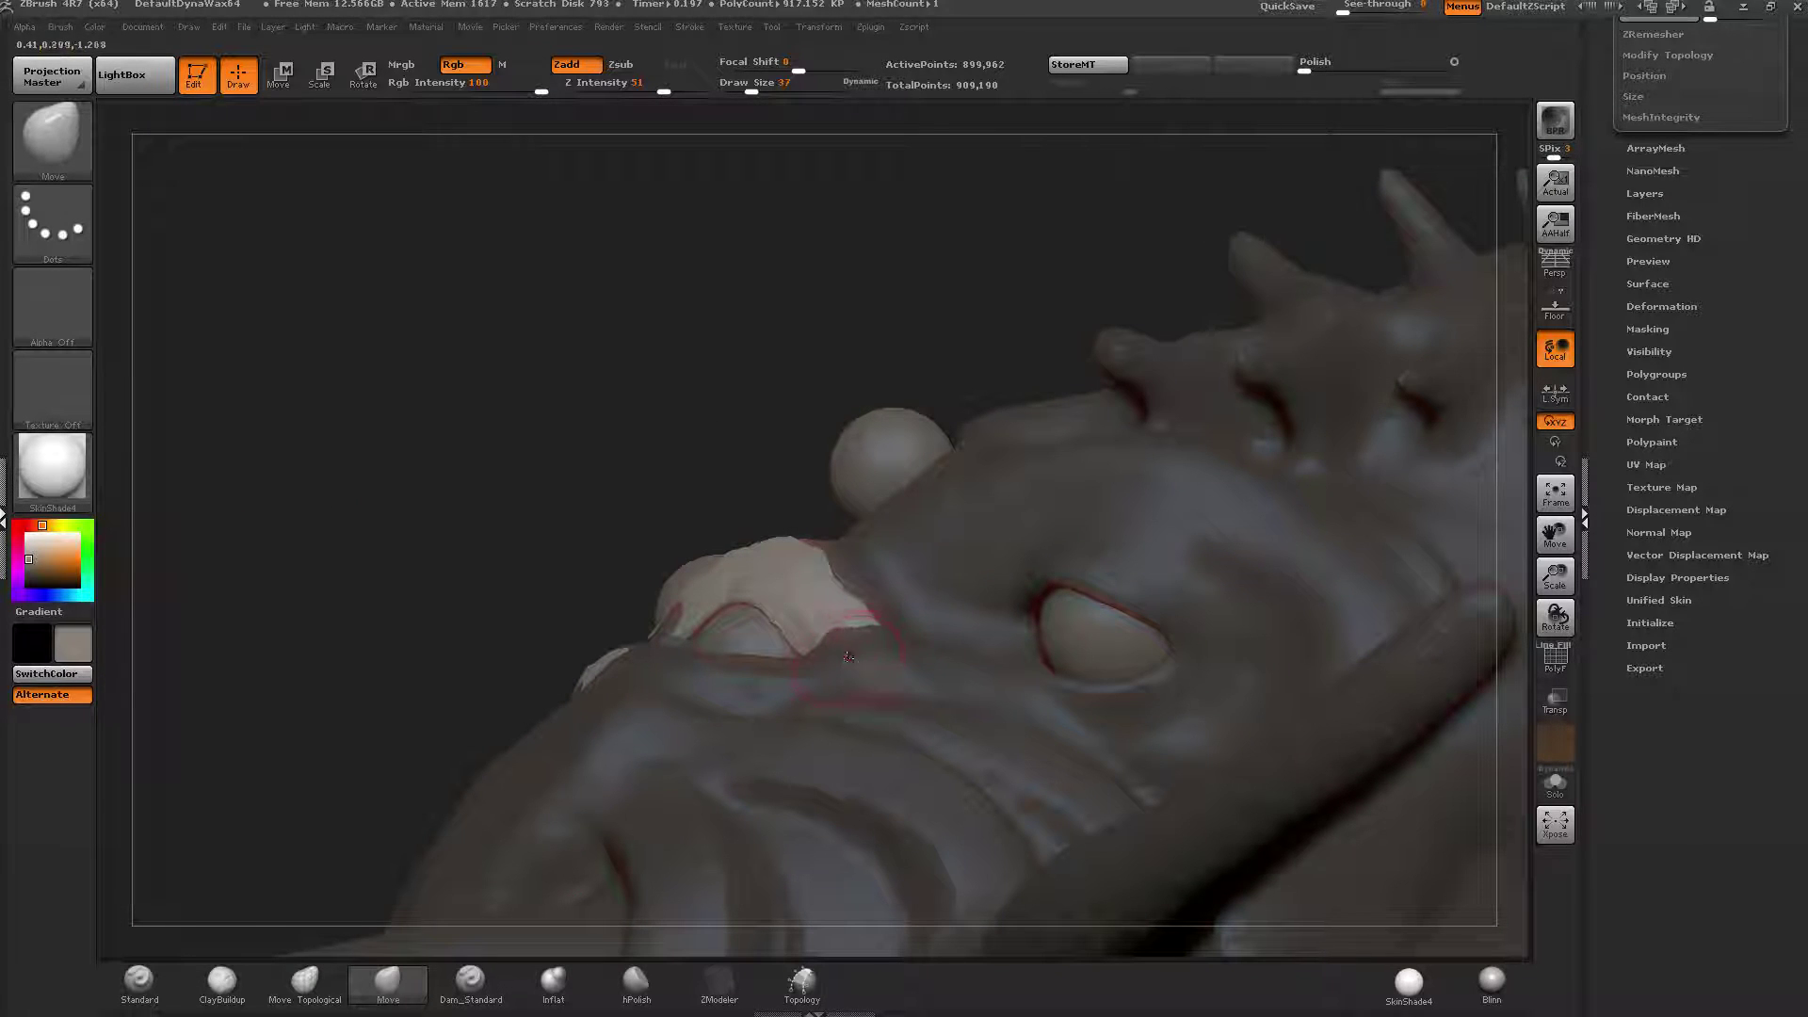
# Tuck the eyelid's inner end beside the nose bridge and push its upper edge and outer corner into the brow with Move.
pyautogui.moveTo(875, 625); pyautogui.dragTo(716, 575, button='right')
pyautogui.moveTo(656, 568); pyautogui.dragTo(639, 620)
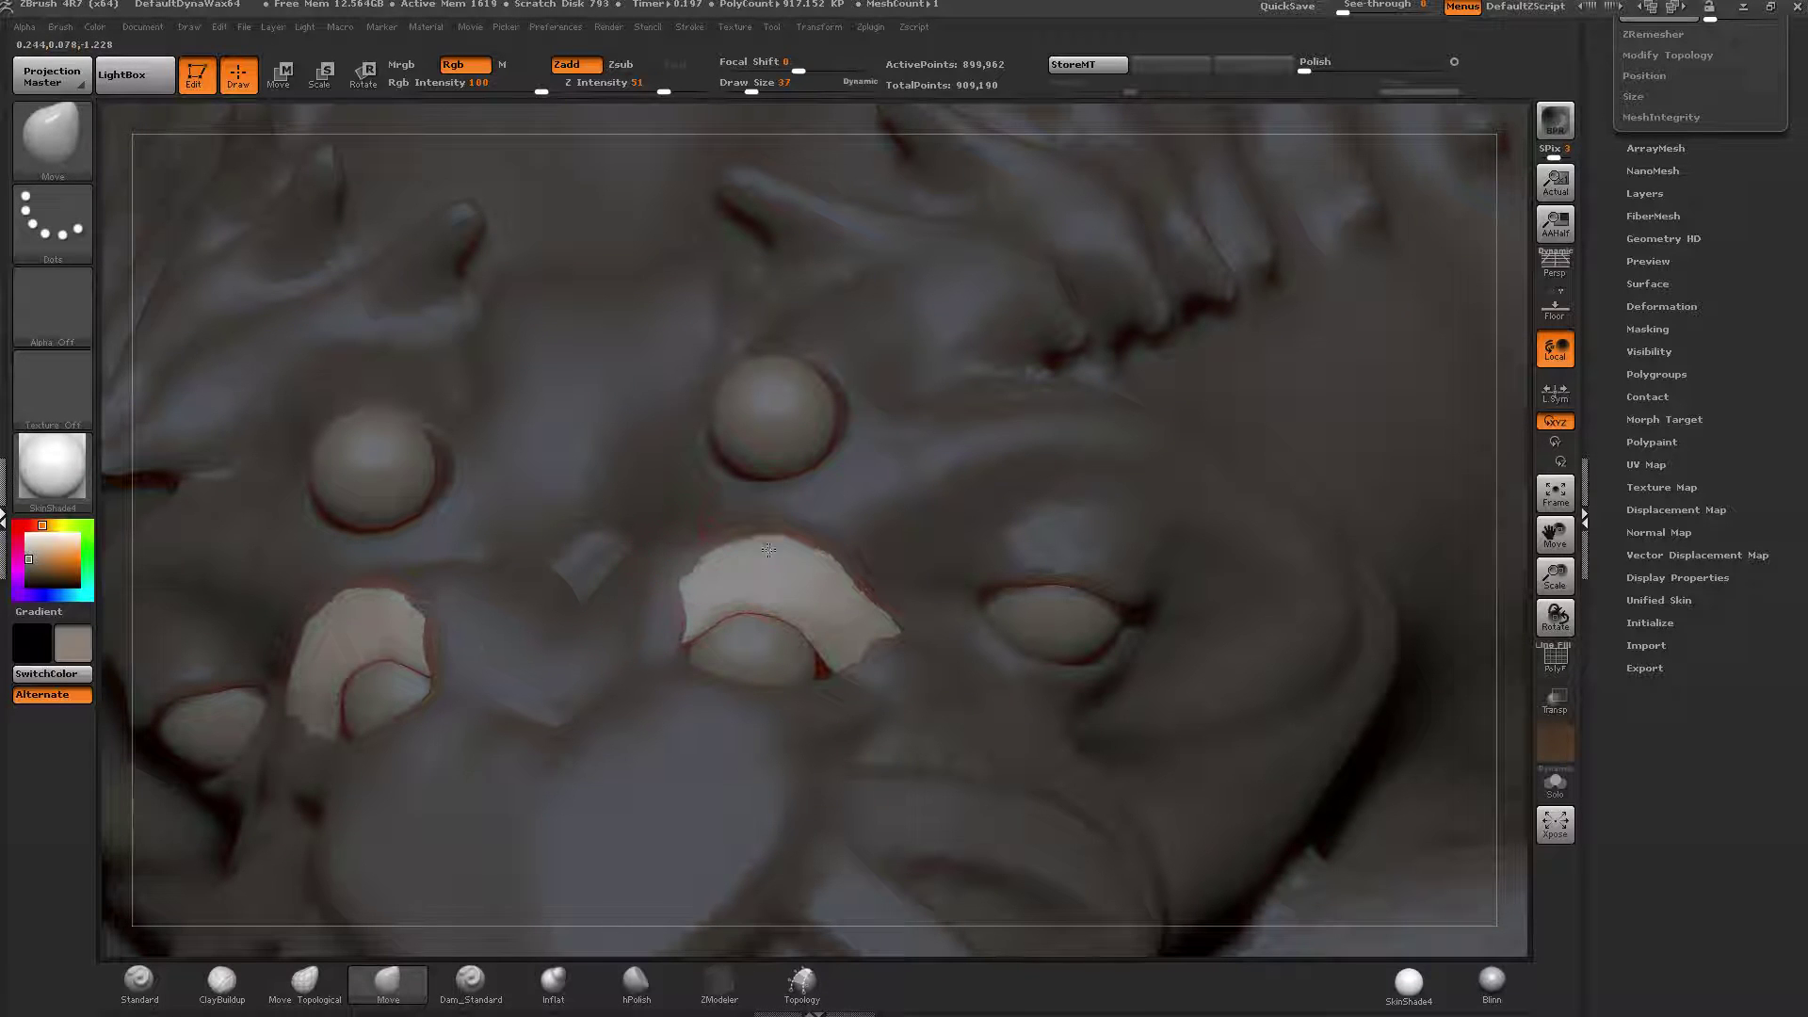
pyautogui.moveTo(692, 559)
pyautogui.mouseDown()
pyautogui.moveTo(807, 549)
pyautogui.moveTo(772, 605)
pyautogui.moveTo(821, 582)
pyautogui.moveTo(798, 593)
pyautogui.mouseUp()
pyautogui.moveTo(840, 565)
pyautogui.mouseDown(button='right')
pyautogui.moveTo(731, 564)
pyautogui.moveTo(890, 585)
pyautogui.mouseUp(button='right')
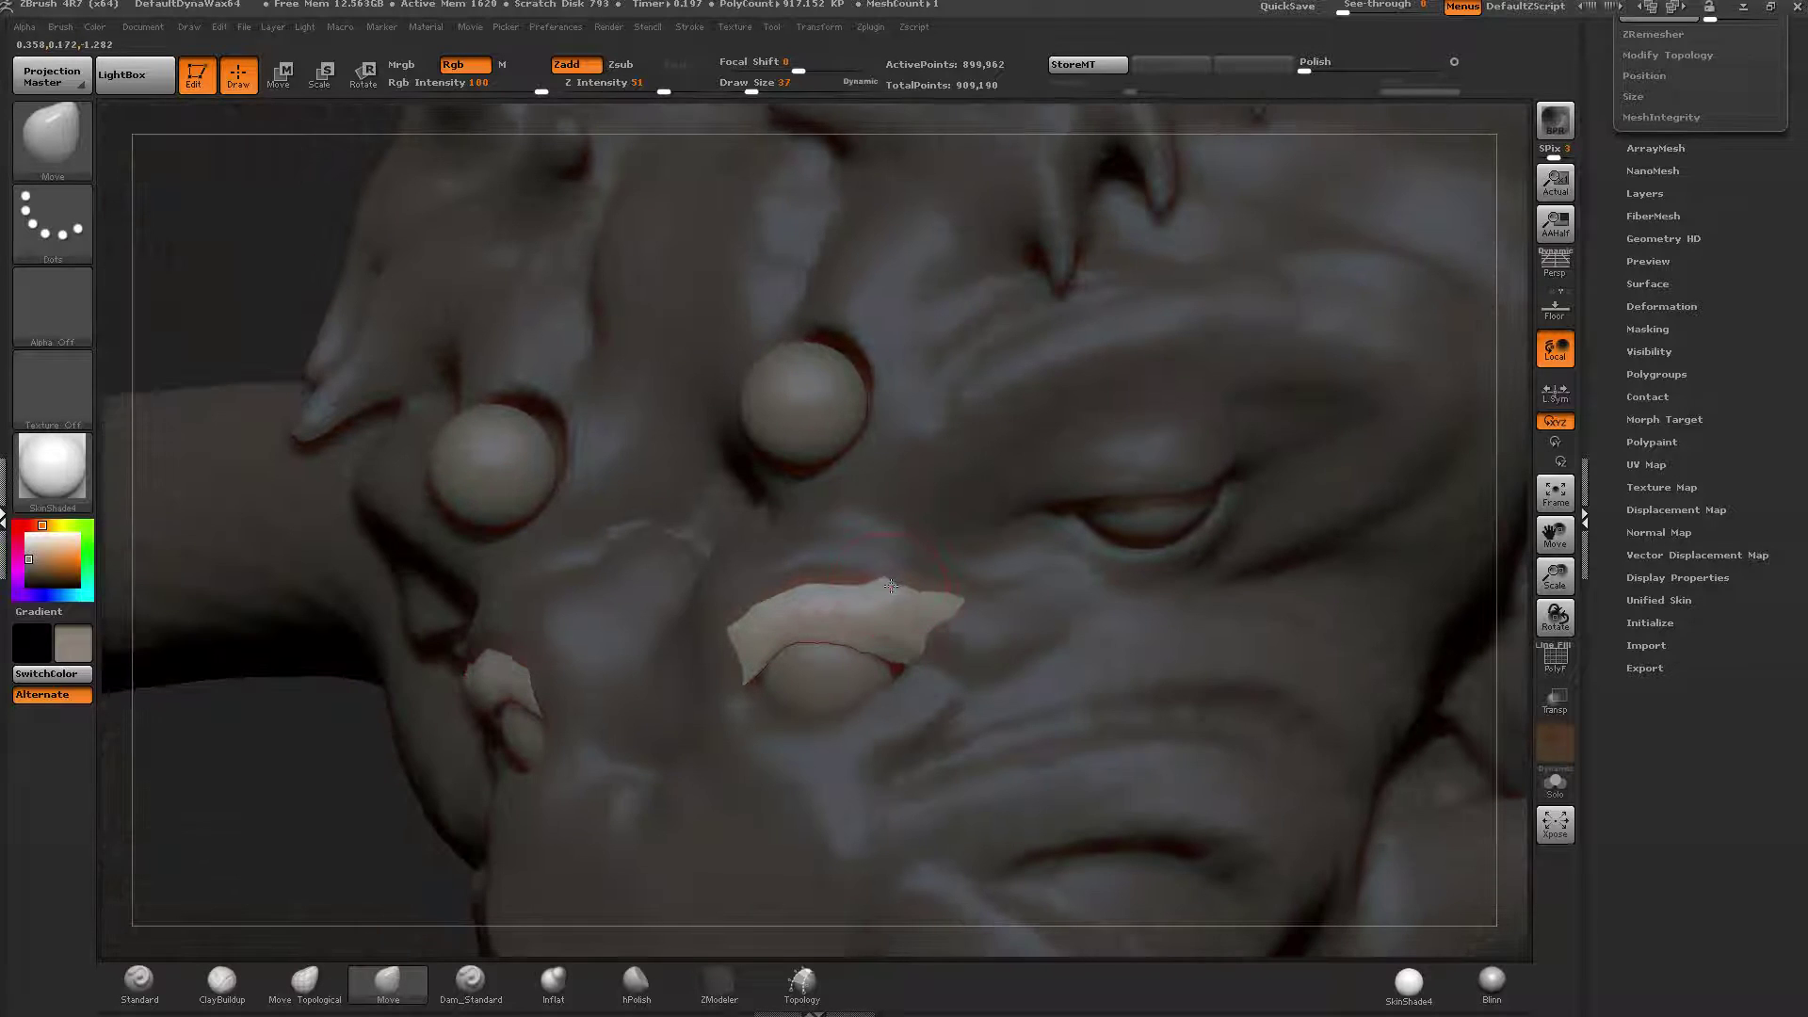
pyautogui.moveTo(908, 589); pyautogui.dragTo(952, 594)
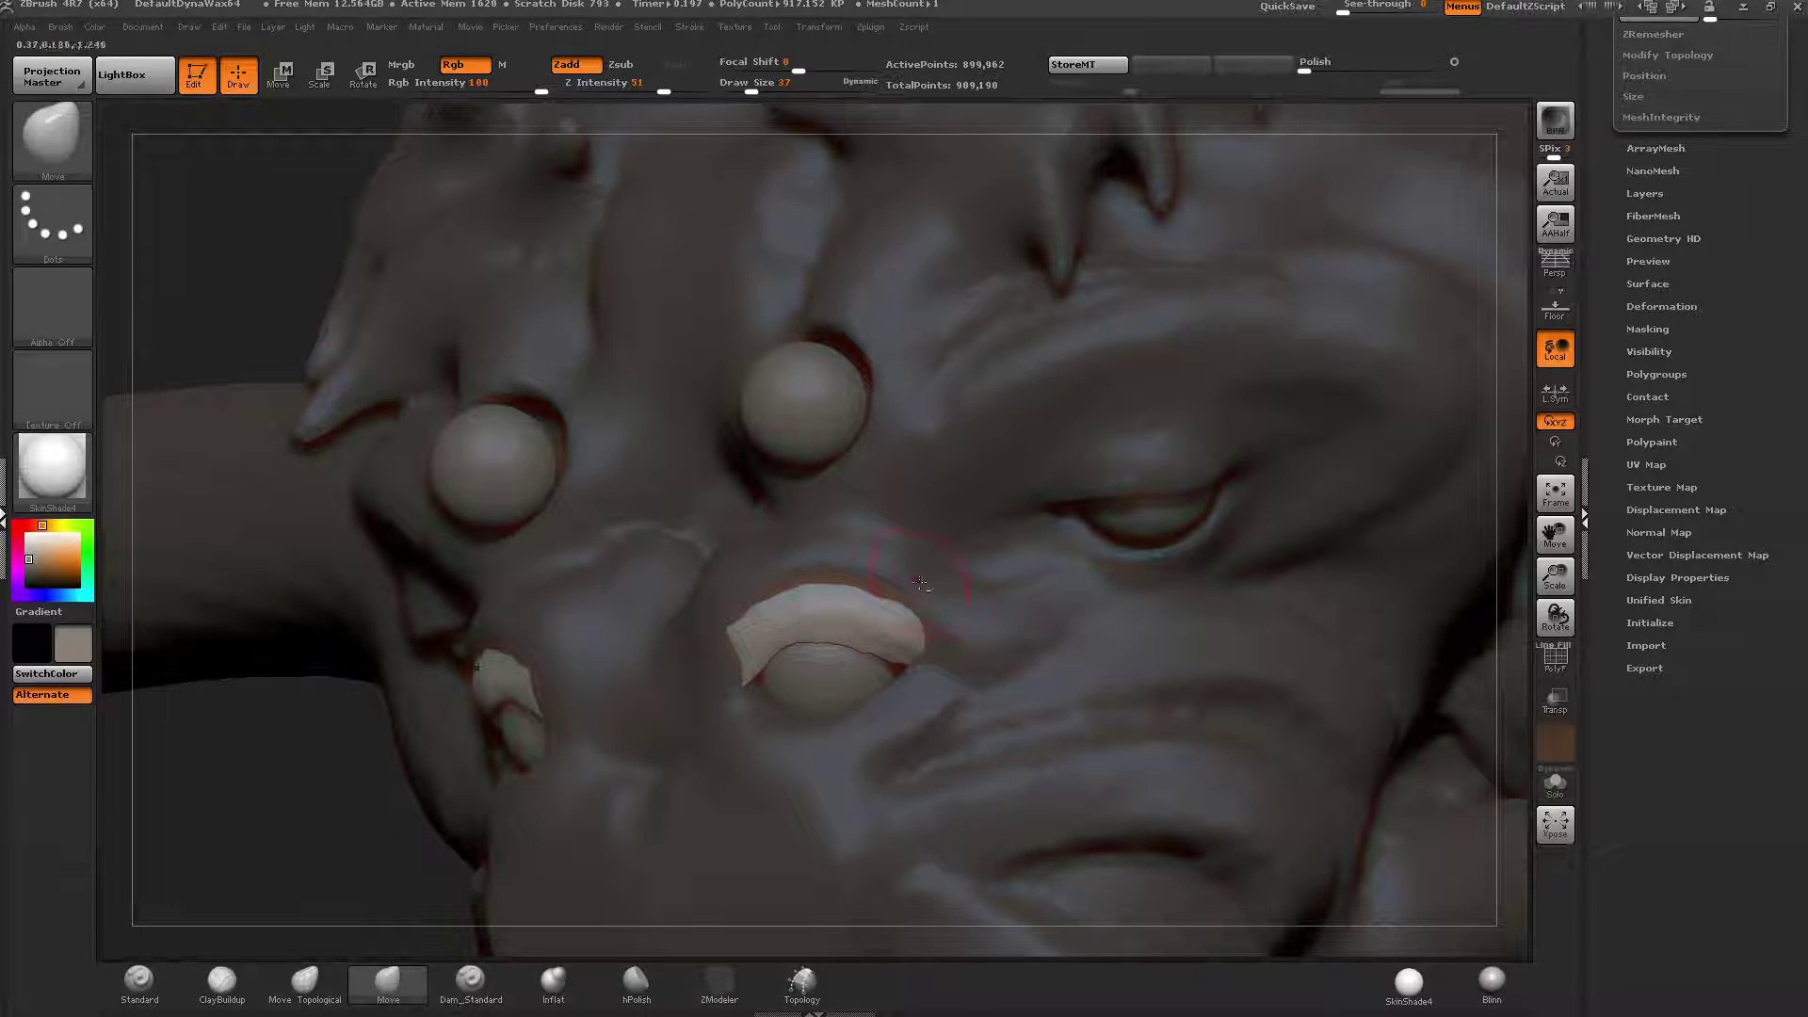
# Adjust the eyelid's lower rim over the eyeball from the inner to the outer corner with Move at draw size 42.
pyautogui.moveTo(920, 584); pyautogui.dragTo(849, 616, button='right')
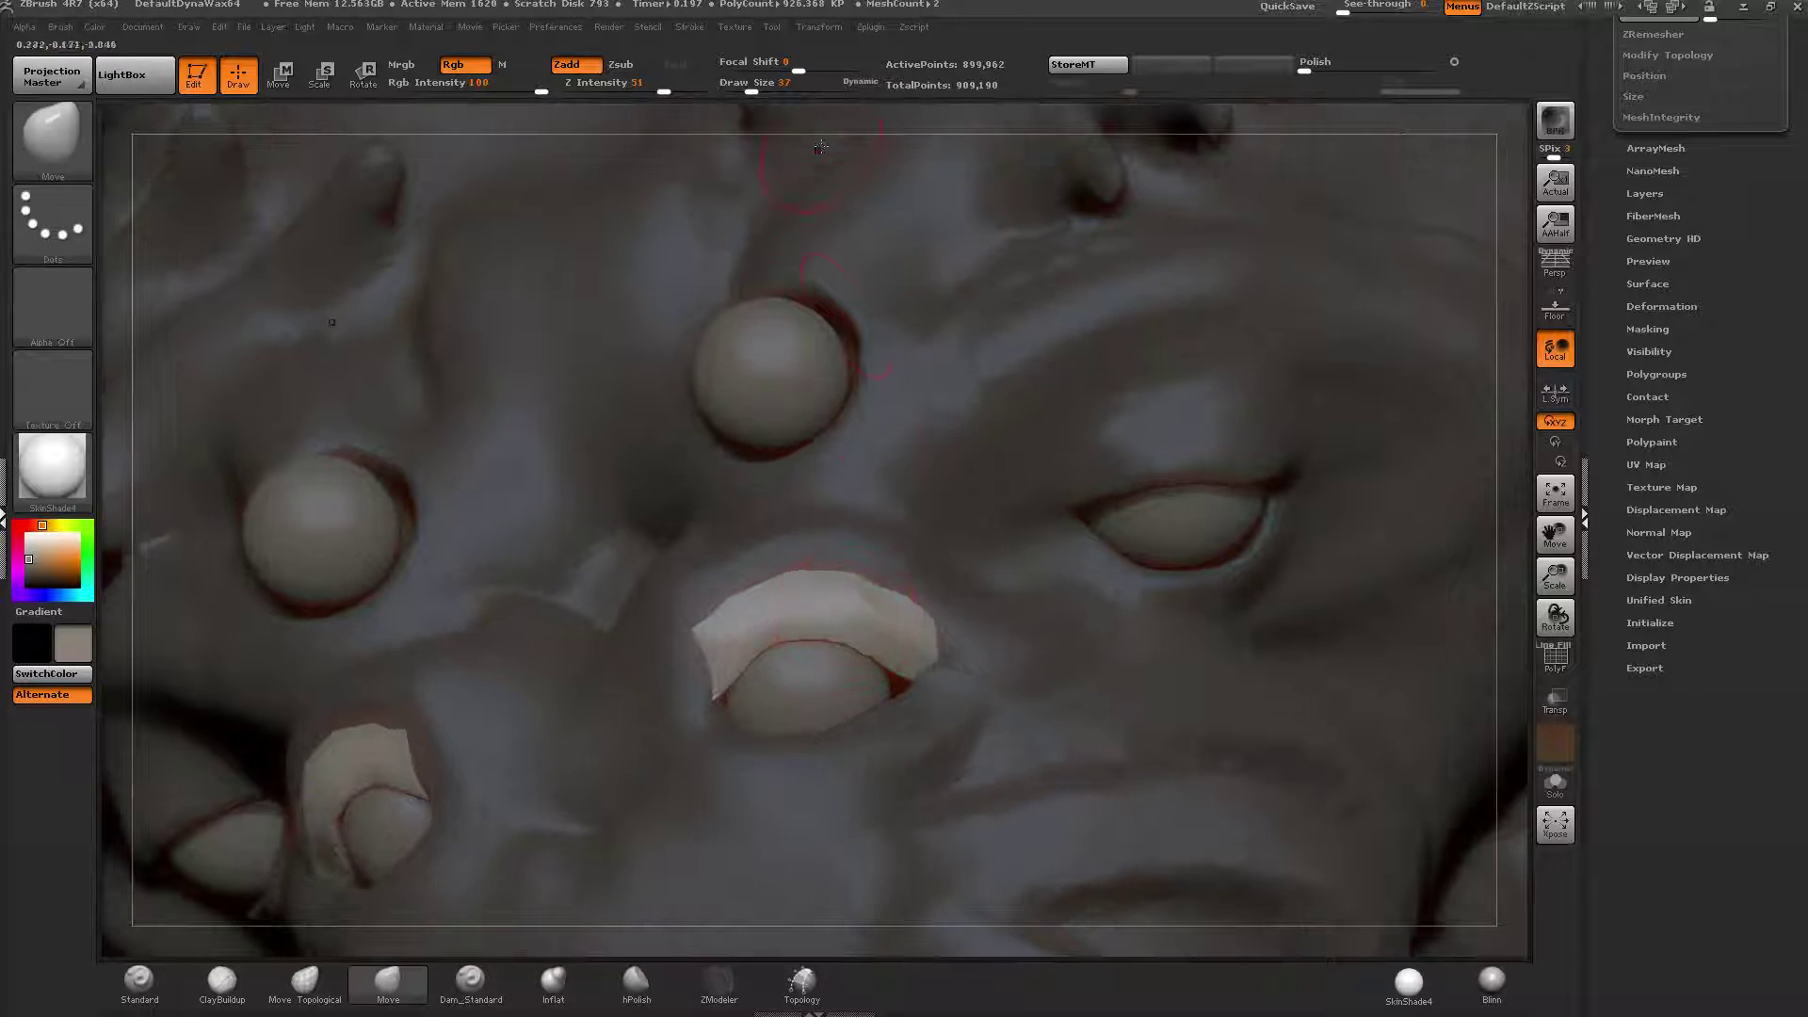
pyautogui.press(']')
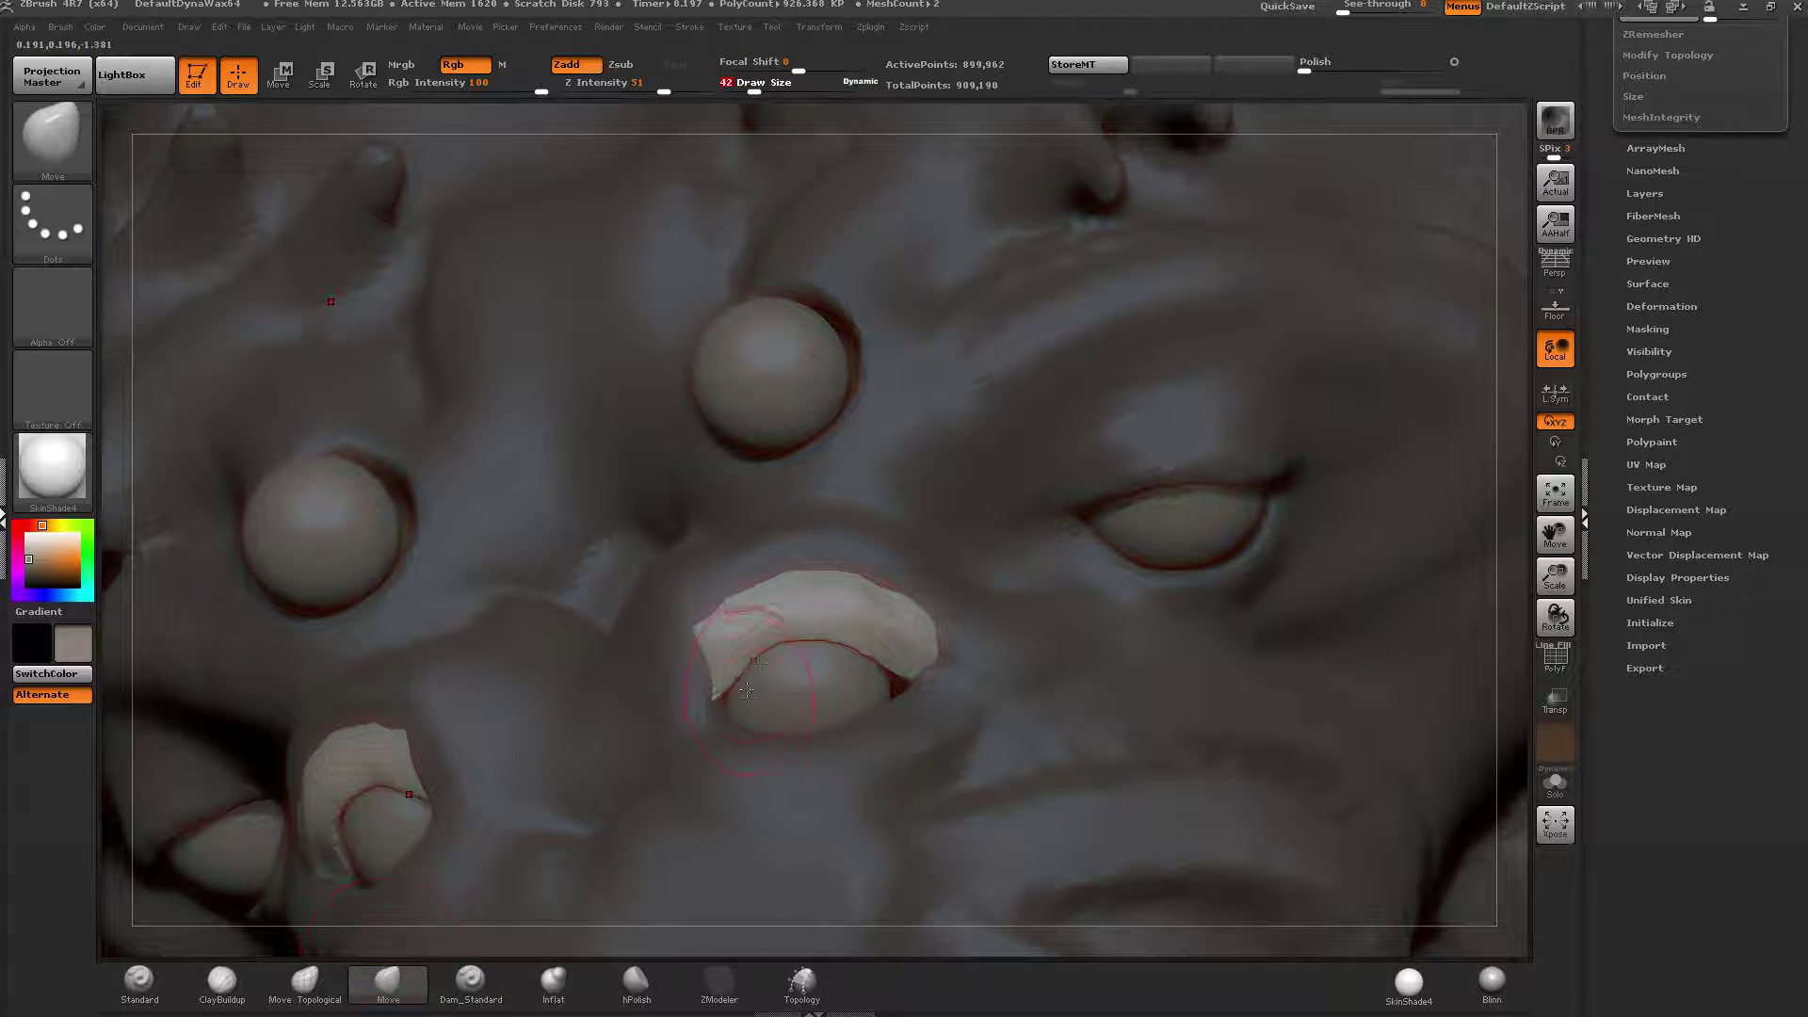
pyautogui.moveTo(808, 651)
pyautogui.mouseDown()
pyautogui.moveTo(826, 668)
pyautogui.moveTo(864, 650)
pyautogui.mouseUp()
pyautogui.moveTo(754, 671); pyautogui.dragTo(766, 673)
pyautogui.moveTo(812, 647)
pyautogui.mouseDown(button='right')
pyautogui.moveTo(806, 594)
pyautogui.moveTo(767, 688)
pyautogui.mouseUp(button='right')
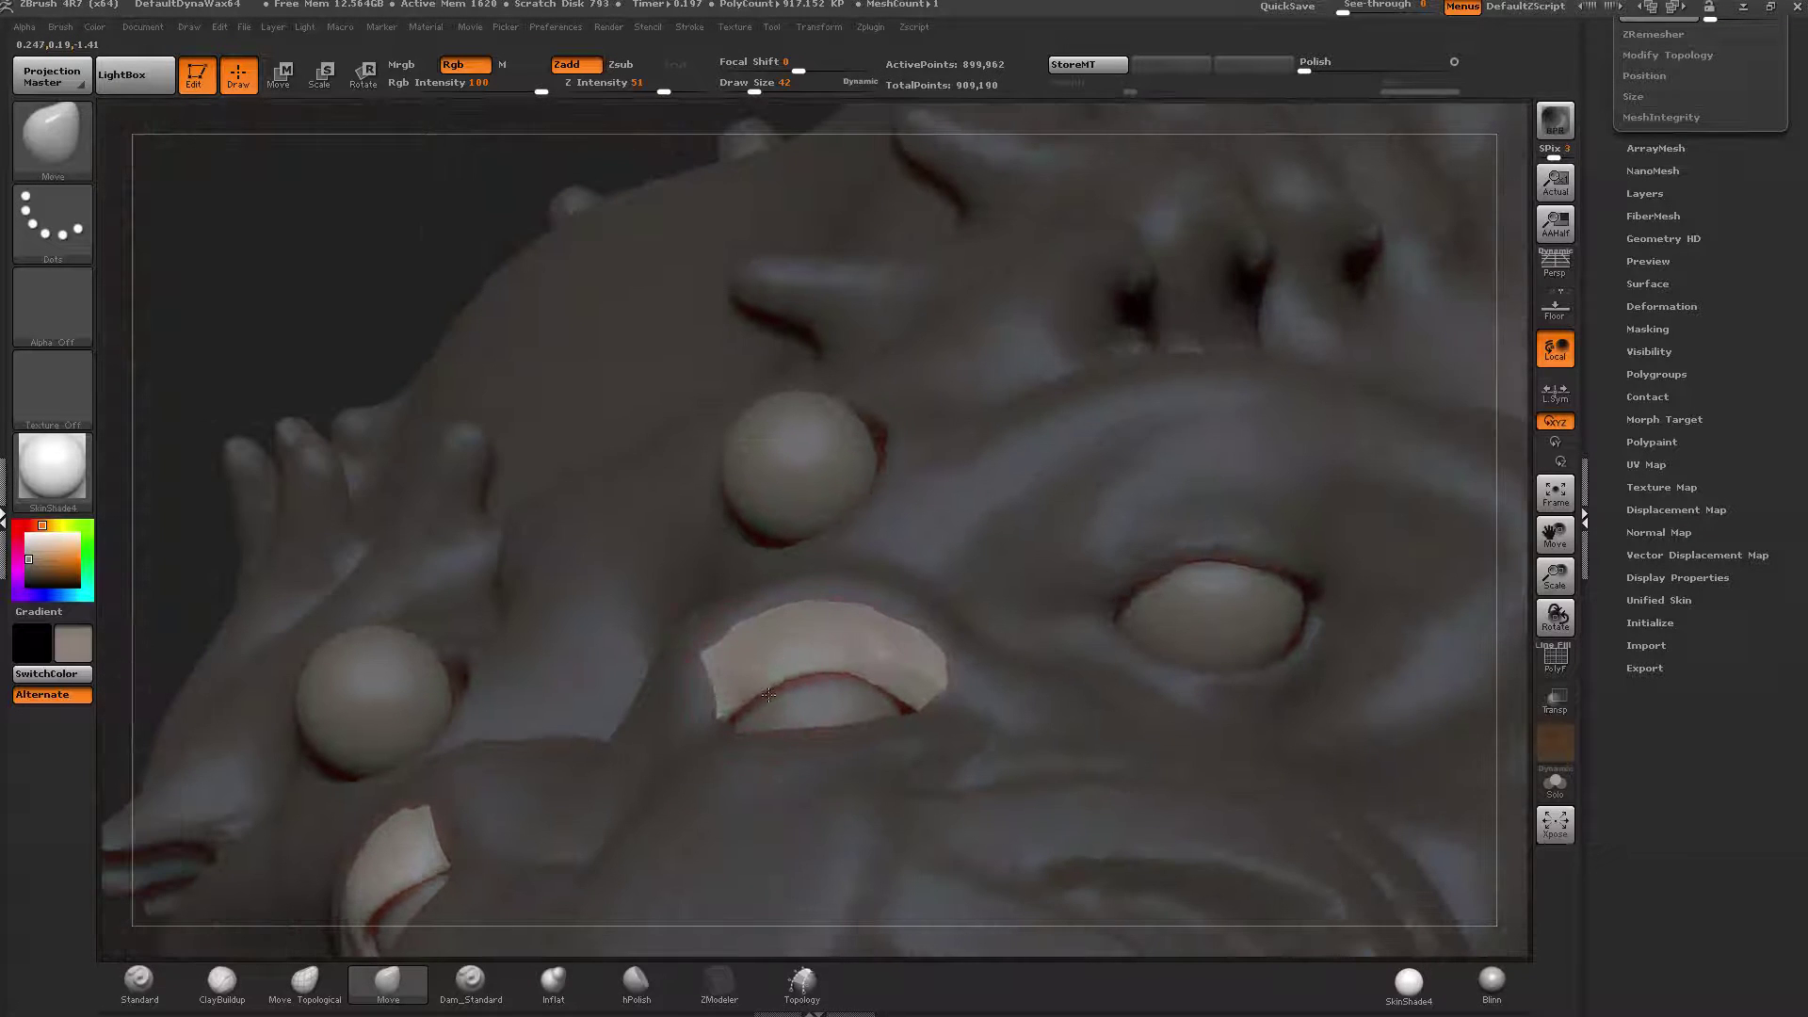
pyautogui.moveTo(778, 684); pyautogui.dragTo(769, 669)
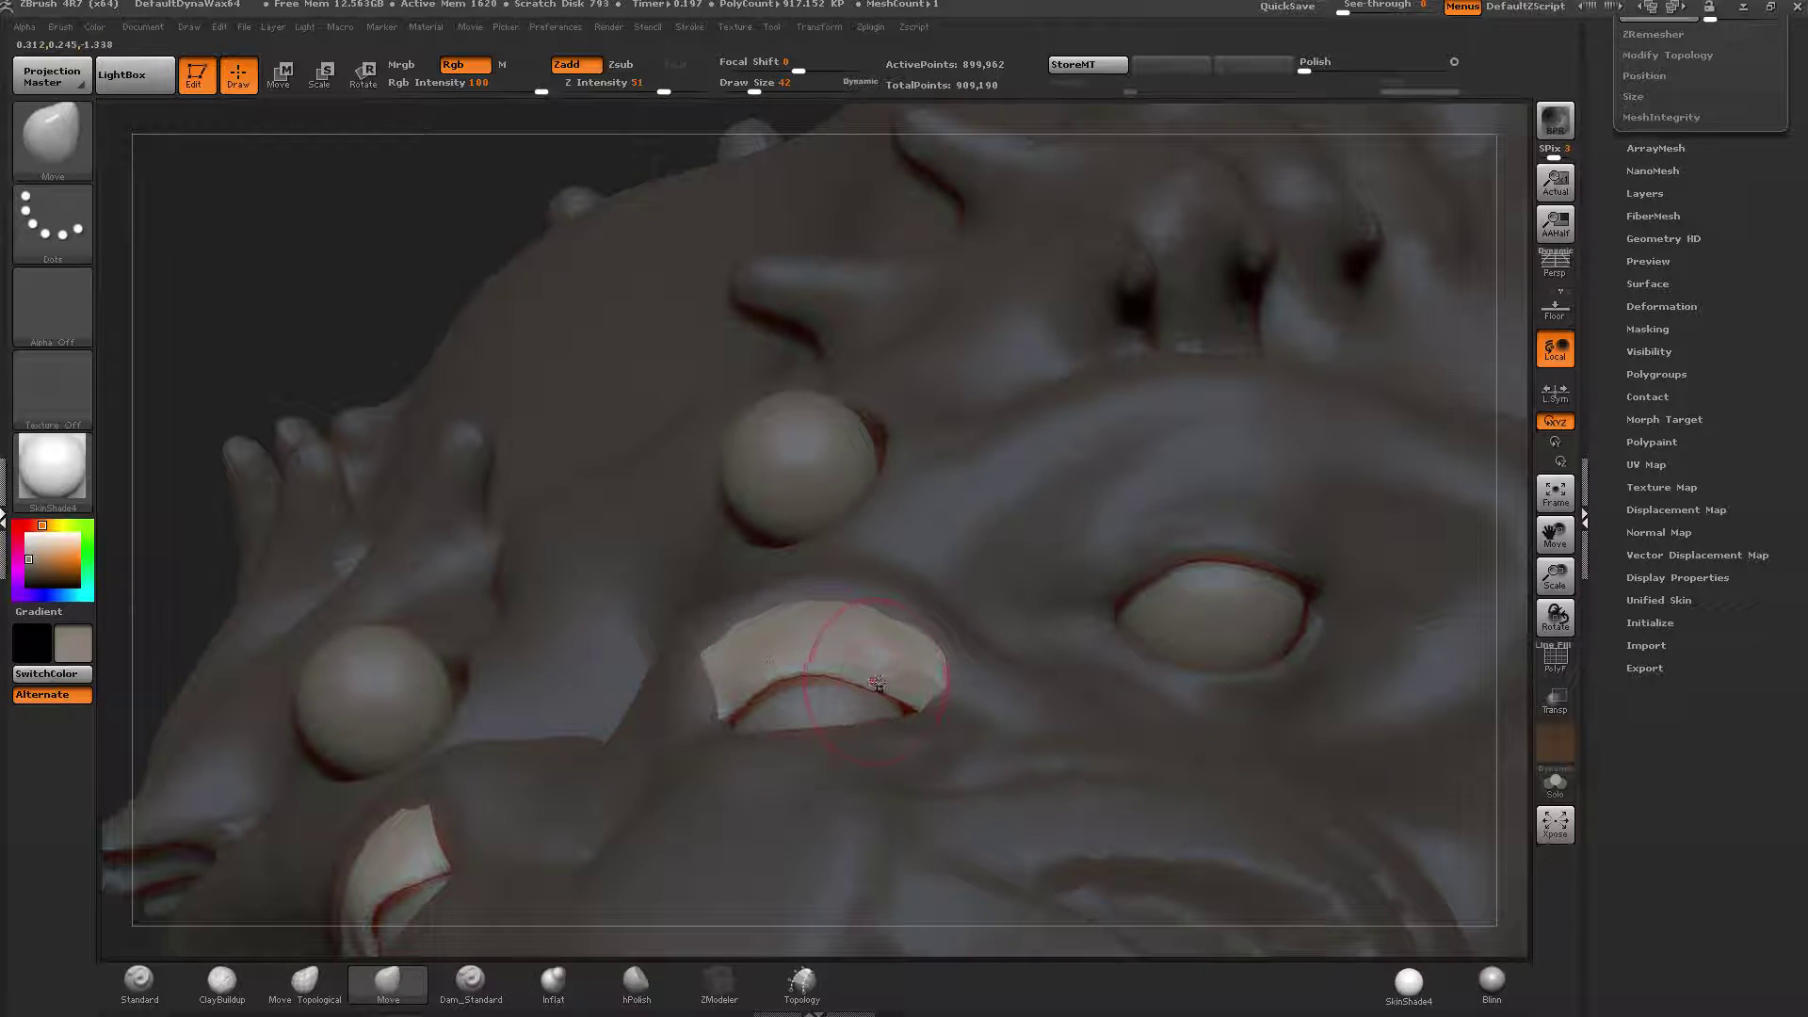
pyautogui.moveTo(877, 681); pyautogui.dragTo(875, 672)
# Smooth the upper eyelid, thicken it along the rim with the Inflat brush and clear the mask.
pyautogui.moveTo(835, 631); pyautogui.dragTo(739, 641, button='right')
pyautogui.keyDown('shift'); pyautogui.moveTo(828, 642); pyautogui.dragTo(839, 654); pyautogui.keyUp('shift')
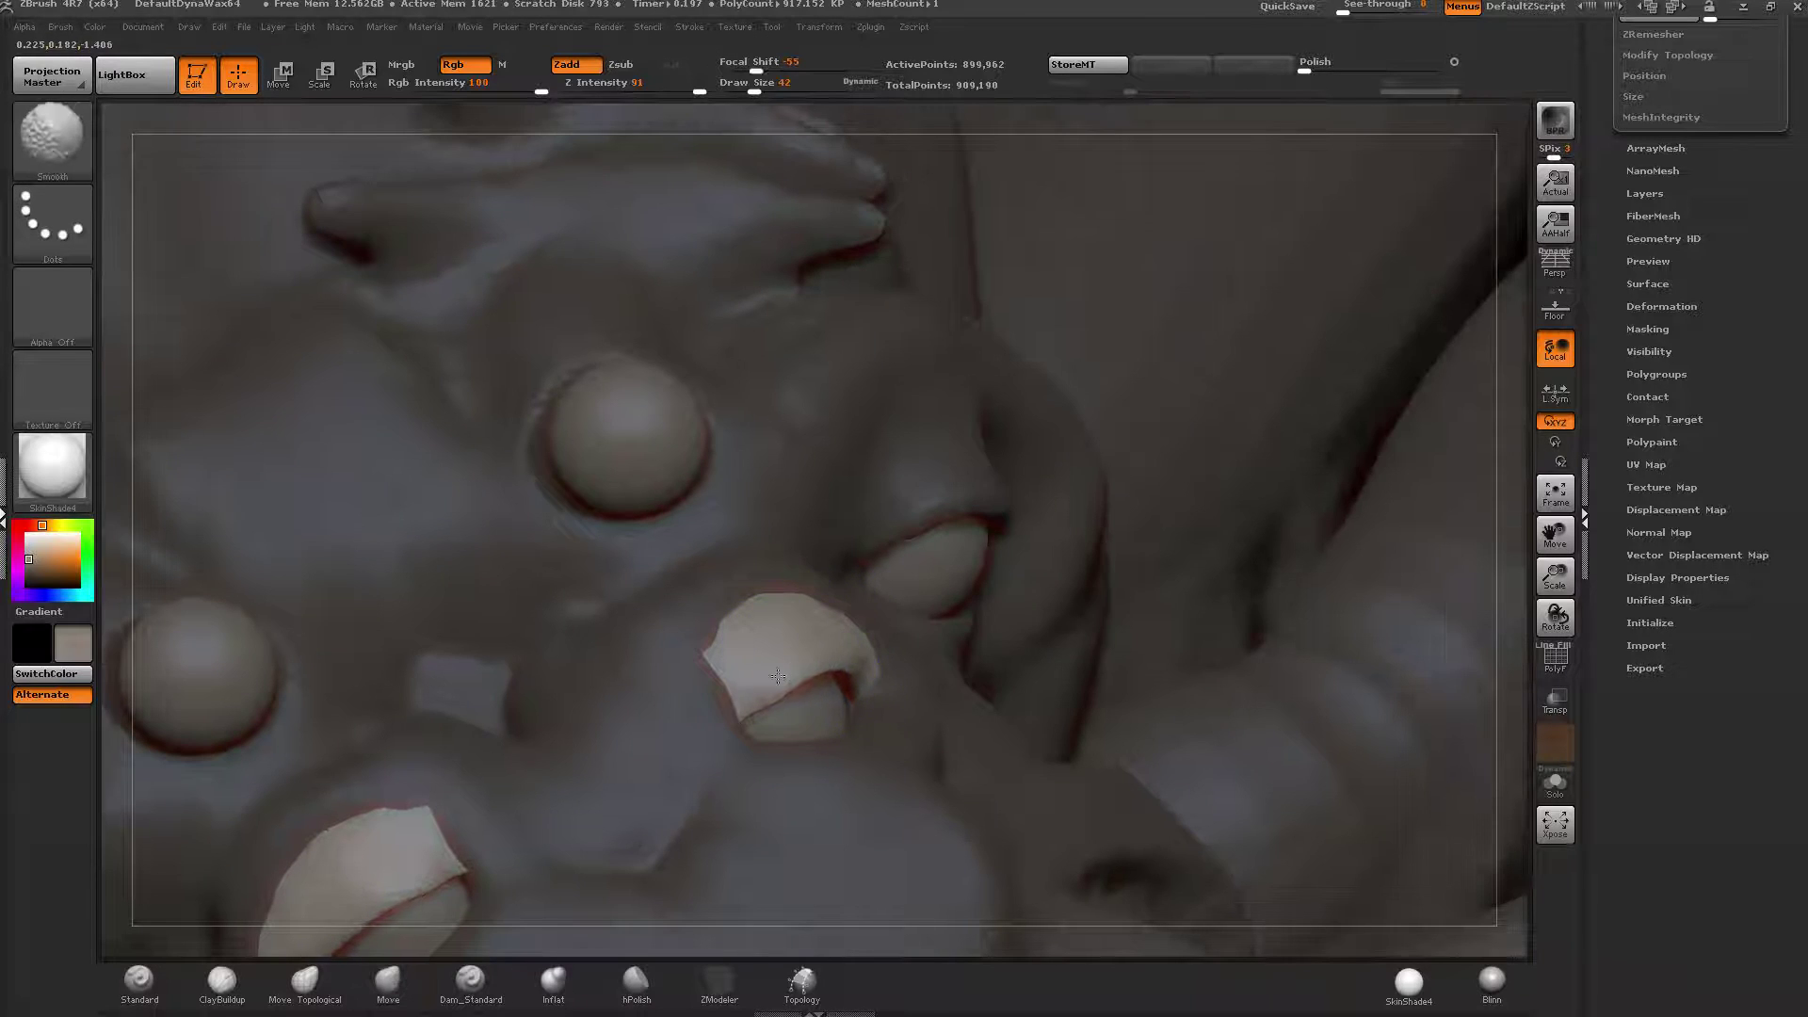
pyautogui.click(552, 979)
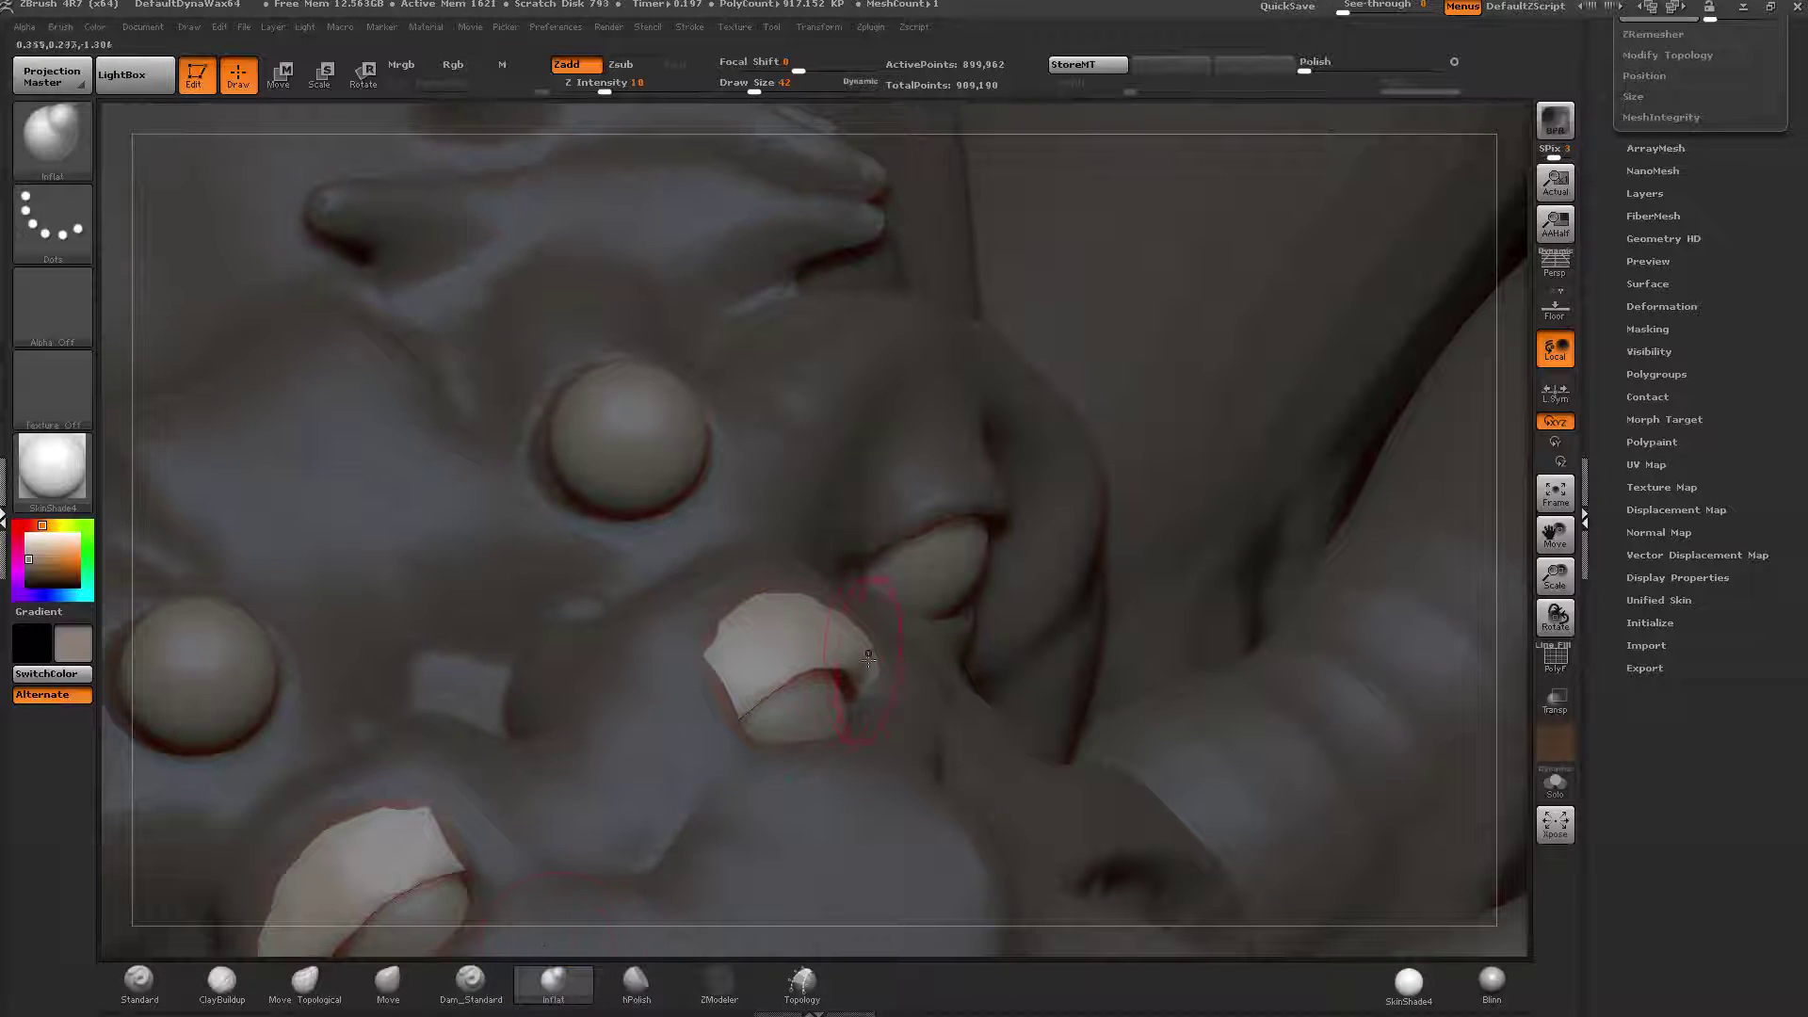
pyautogui.moveTo(734, 678); pyautogui.dragTo(812, 671)
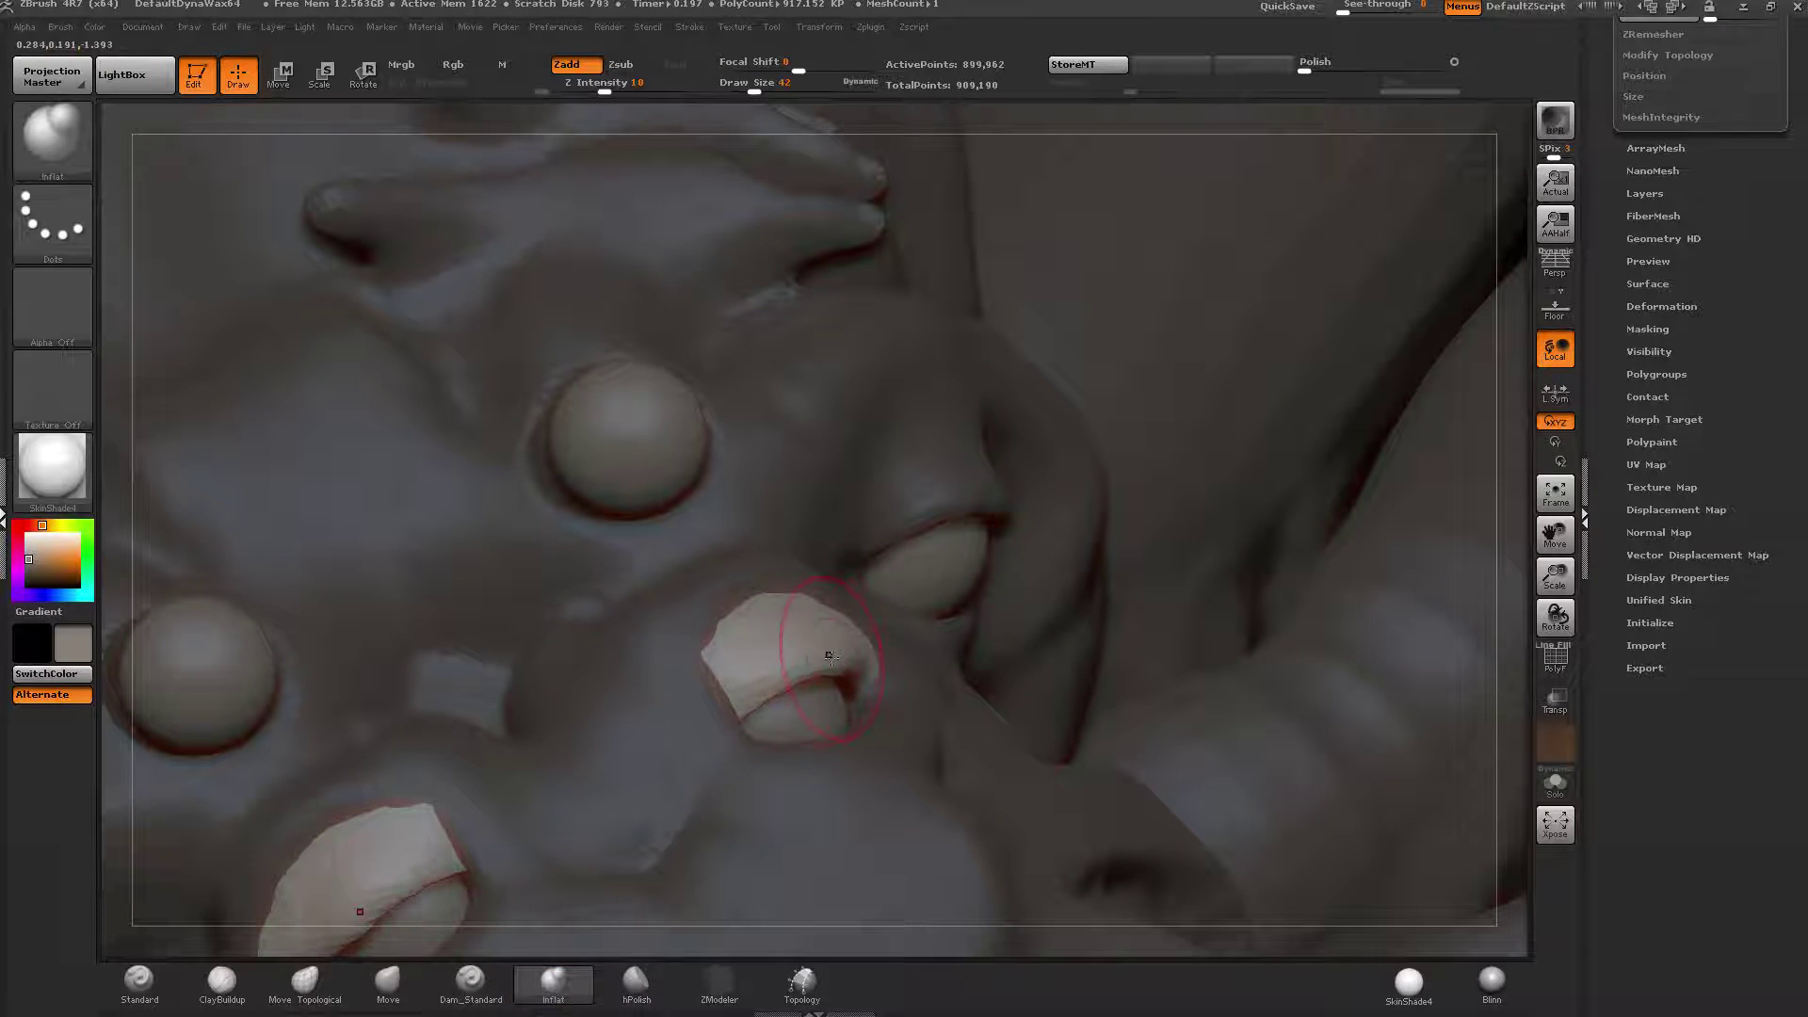
pyautogui.moveTo(830, 657); pyautogui.dragTo(744, 660, button='right')
pyautogui.moveTo(894, 647)
pyautogui.mouseDown(button='right')
pyautogui.moveTo(918, 697)
pyautogui.moveTo(899, 424)
pyautogui.mouseUp(button='right')
pyautogui.keyDown('ctrl'); pyautogui.moveTo(527, 244); pyautogui.dragTo(565, 283); pyautogui.keyUp('ctrl')
# Examine the eyelids and polygroups by isolating and hiding parts, displaying the polyframe and restoring the whole creature for a close look at the lids.
pyautogui.keyDown('ctrl'); pyautogui.keyDown('shift'); pyautogui.click(904, 657); pyautogui.keyUp('shift'); pyautogui.keyUp('ctrl')
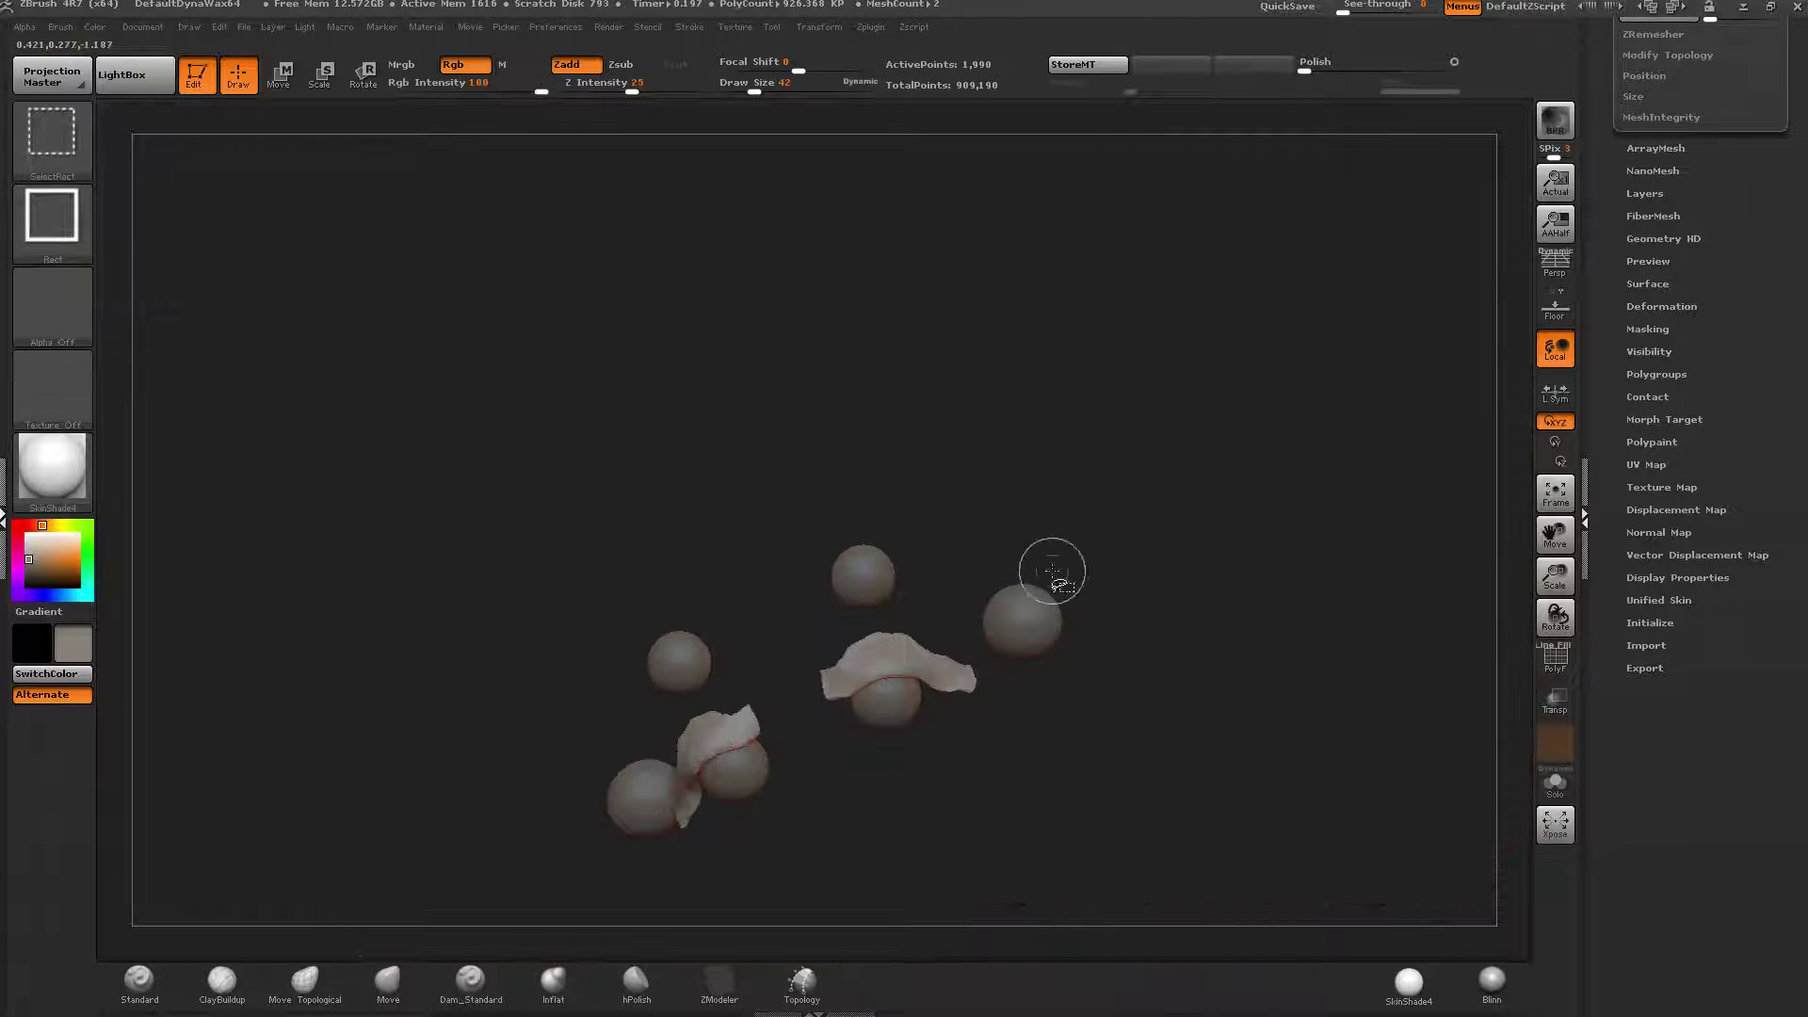
pyautogui.keyDown('ctrl'); pyautogui.keyDown('shift'); pyautogui.moveTo(1287, 301); pyautogui.dragTo(1334, 339); pyautogui.keyUp('shift'); pyautogui.keyUp('ctrl')
pyautogui.keyDown('ctrl'); pyautogui.keyDown('shift'); pyautogui.click(1114, 479); pyautogui.keyUp('shift'); pyautogui.keyUp('ctrl')
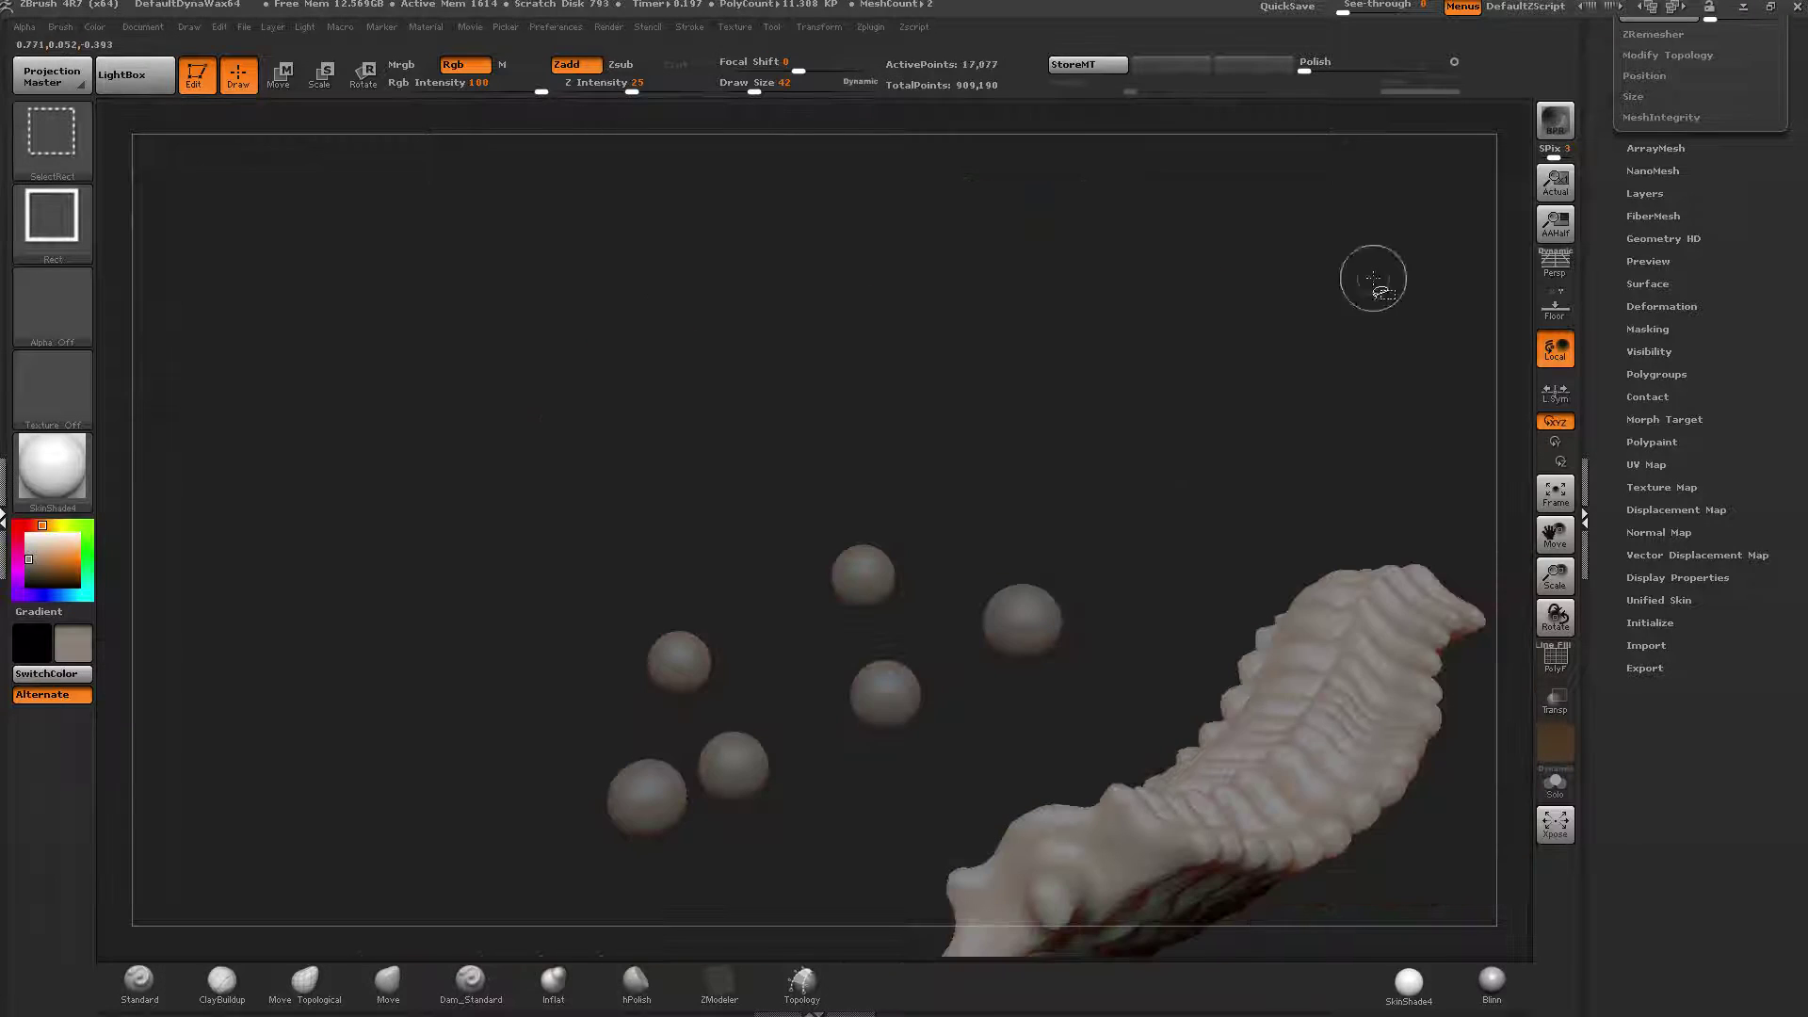
pyautogui.keyDown('ctrl'); pyautogui.keyDown('shift'); pyautogui.moveTo(1372, 281); pyautogui.dragTo(1403, 318); pyautogui.keyUp('shift'); pyautogui.keyUp('ctrl')
pyautogui.moveTo(1212, 481)
pyautogui.mouseDown(button='right')
pyautogui.moveTo(1172, 495)
pyautogui.moveTo(1202, 471)
pyautogui.mouseUp(button='right')
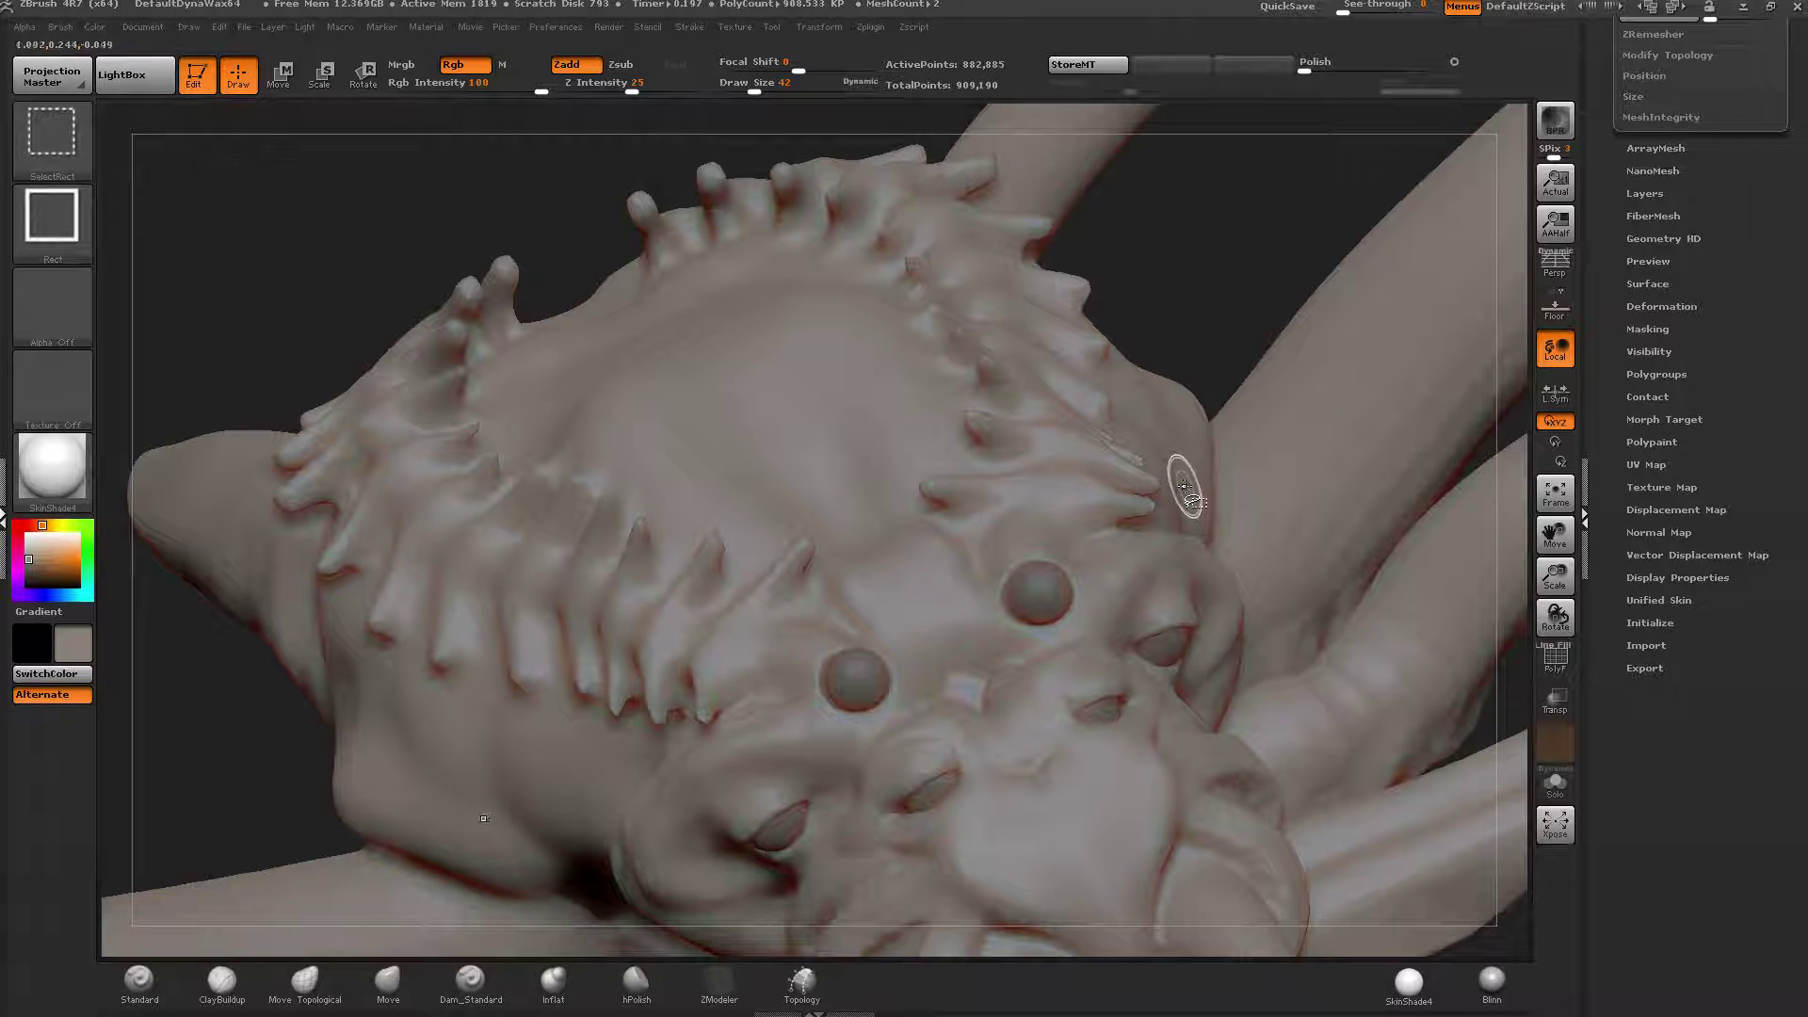
pyautogui.moveTo(1183, 476); pyautogui.dragTo(1139, 274, button='right')
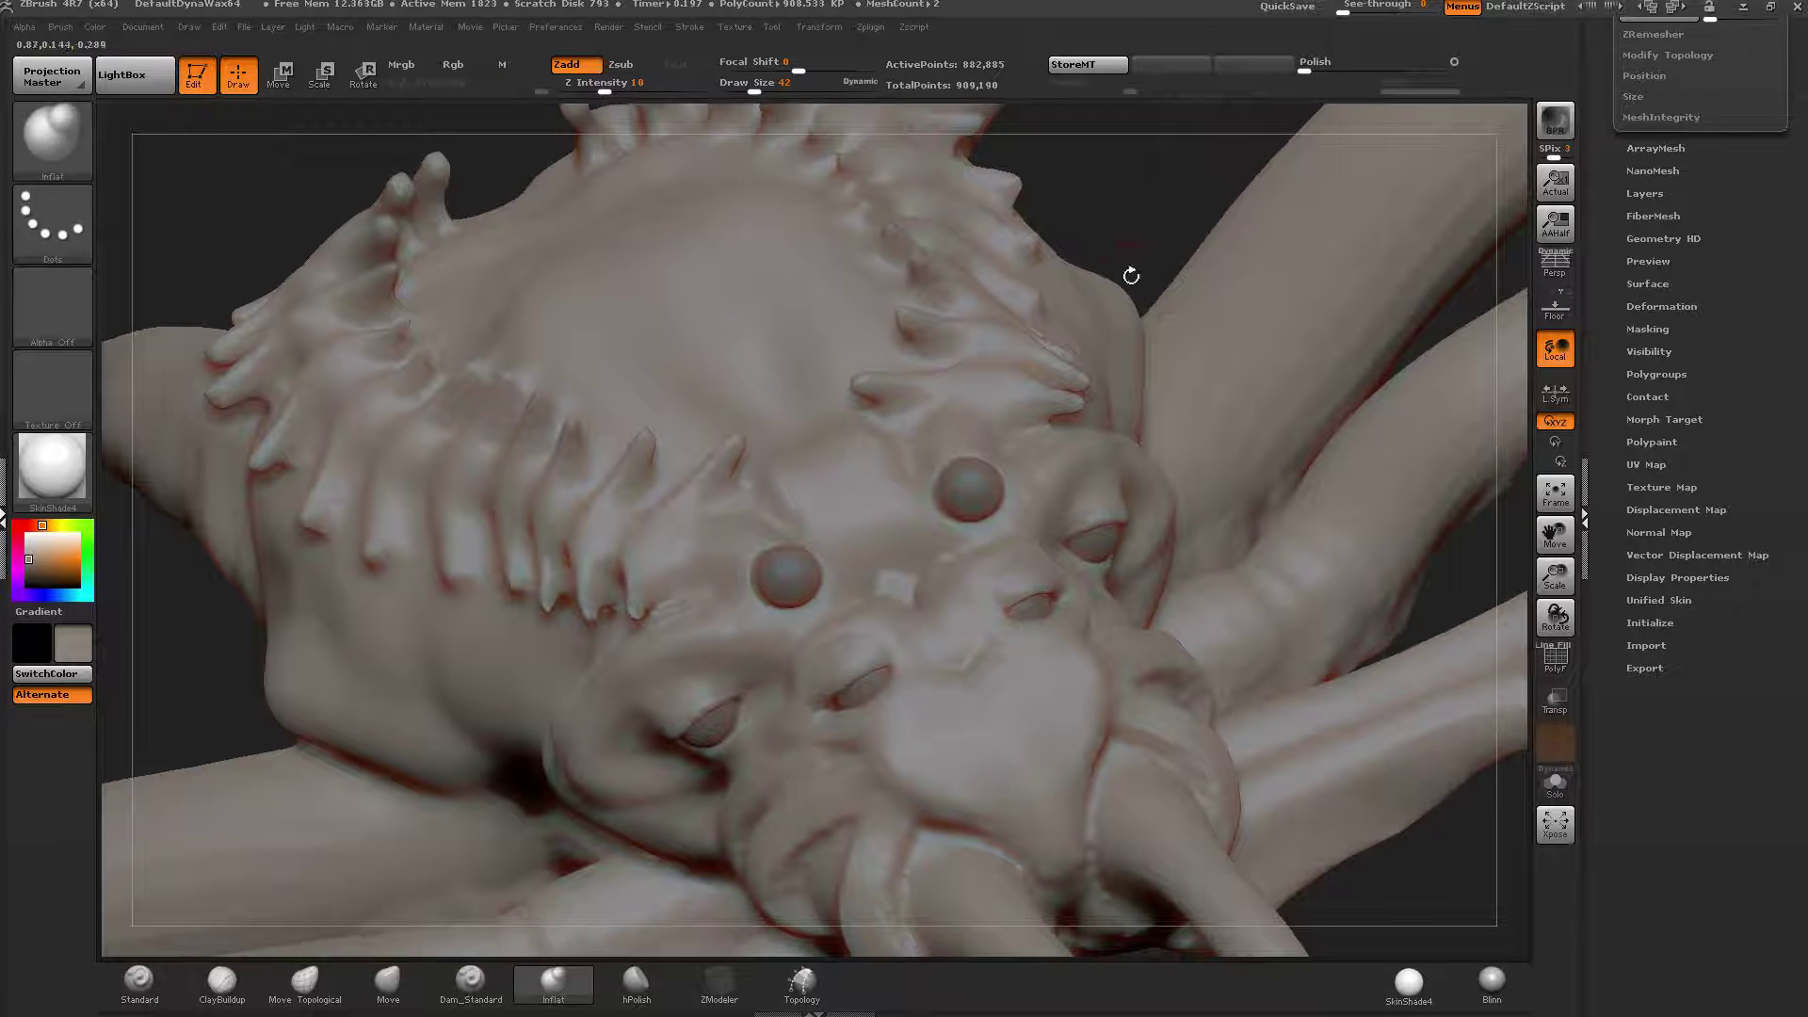
pyautogui.click(1555, 662)
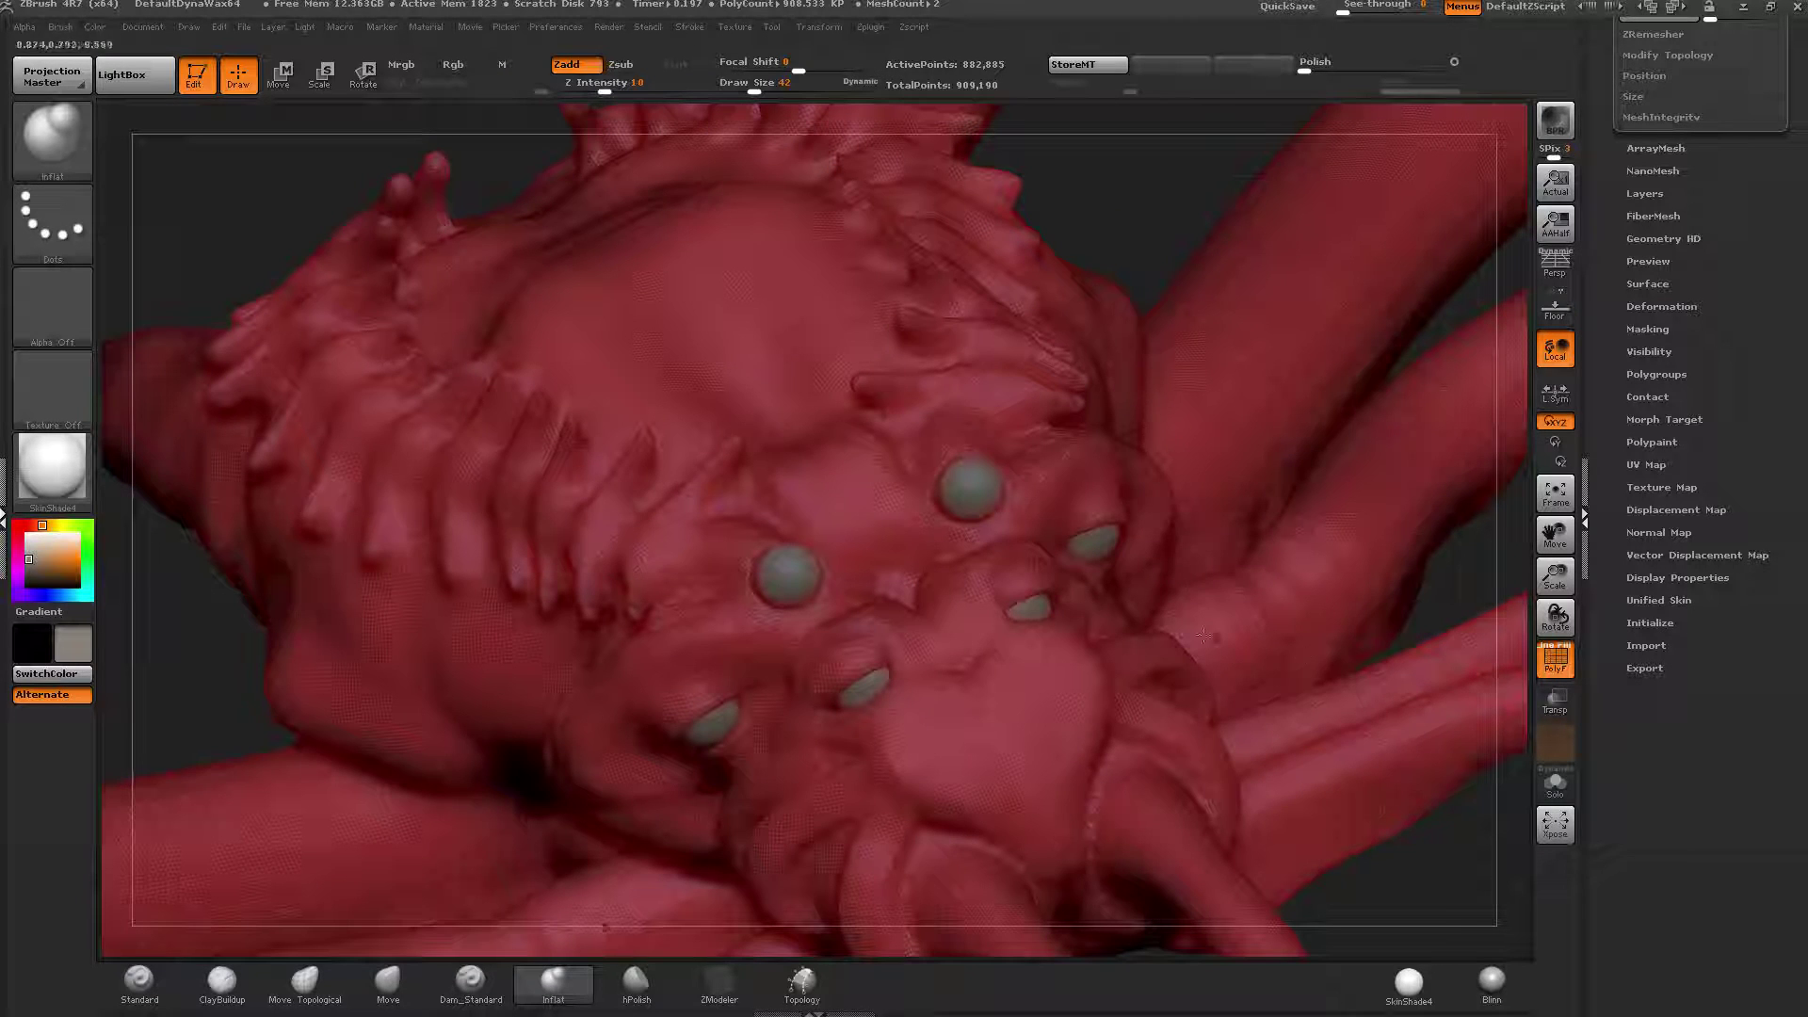
pyautogui.click(1558, 663)
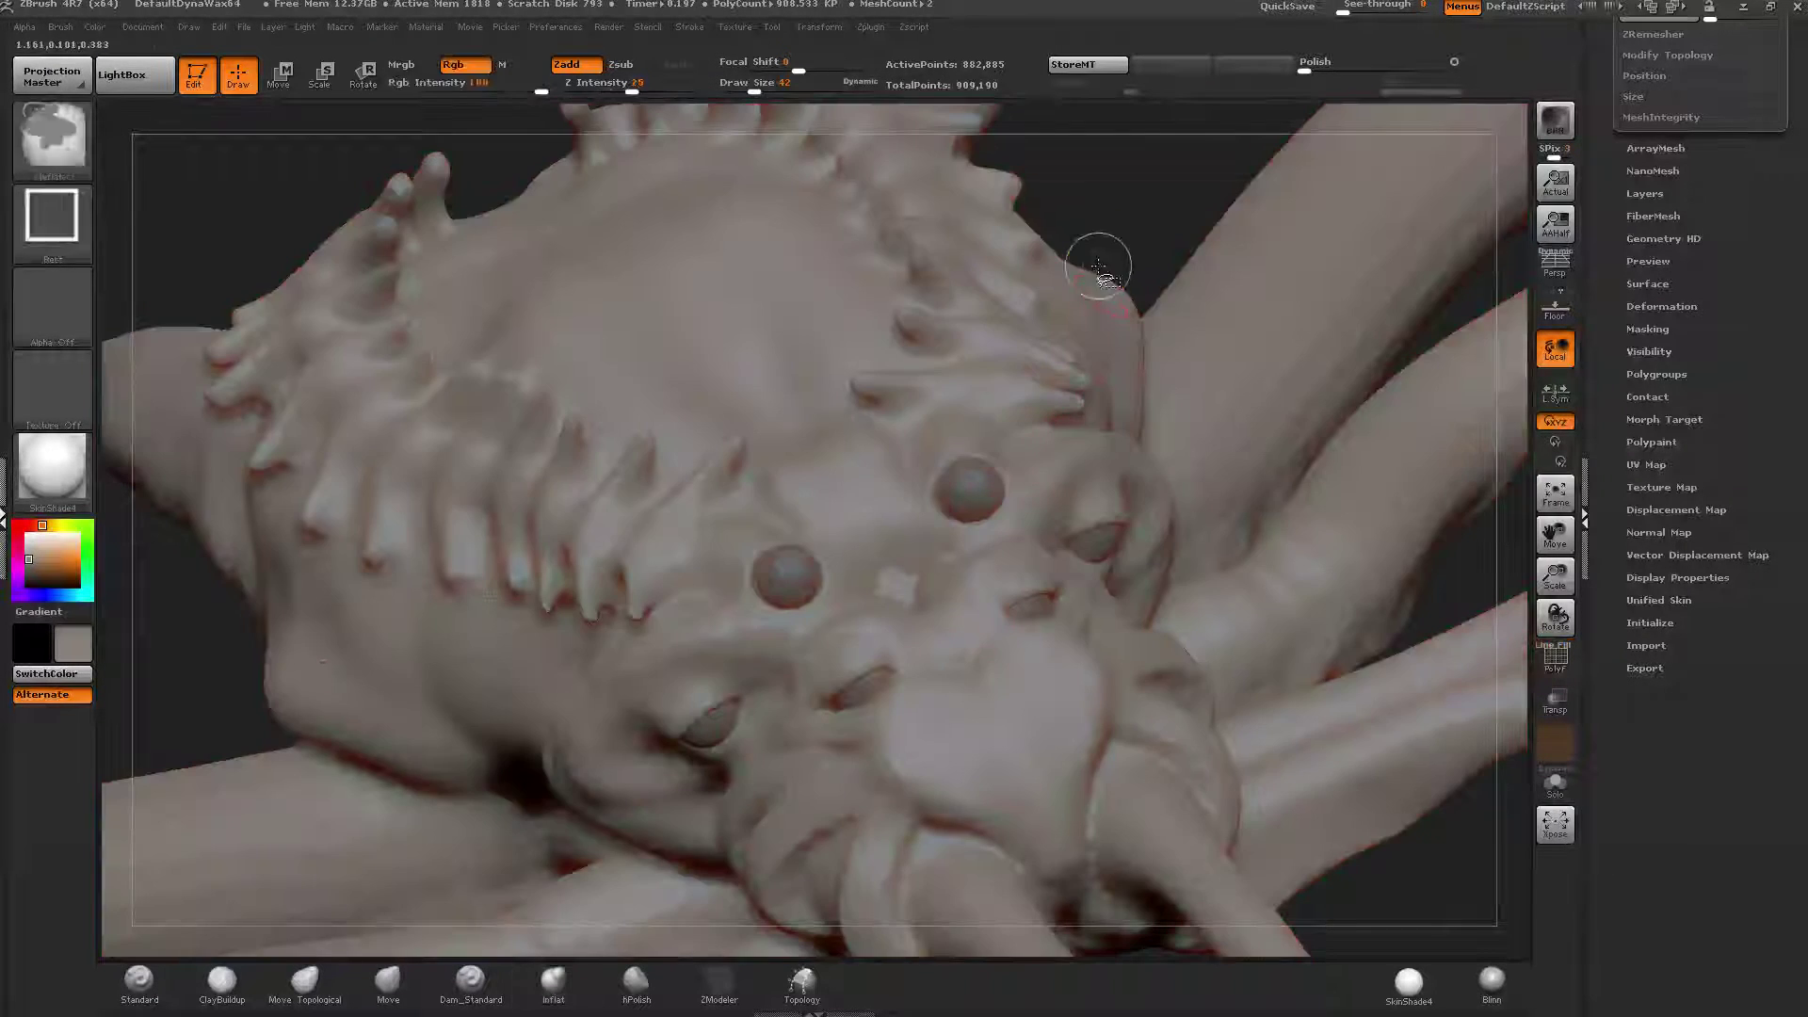
pyautogui.keyDown('ctrl'); pyautogui.keyDown('shift'); pyautogui.click(1117, 209); pyautogui.keyUp('shift'); pyautogui.keyUp('ctrl')
pyautogui.moveTo(1114, 207); pyautogui.dragTo(1021, 222, button='right')
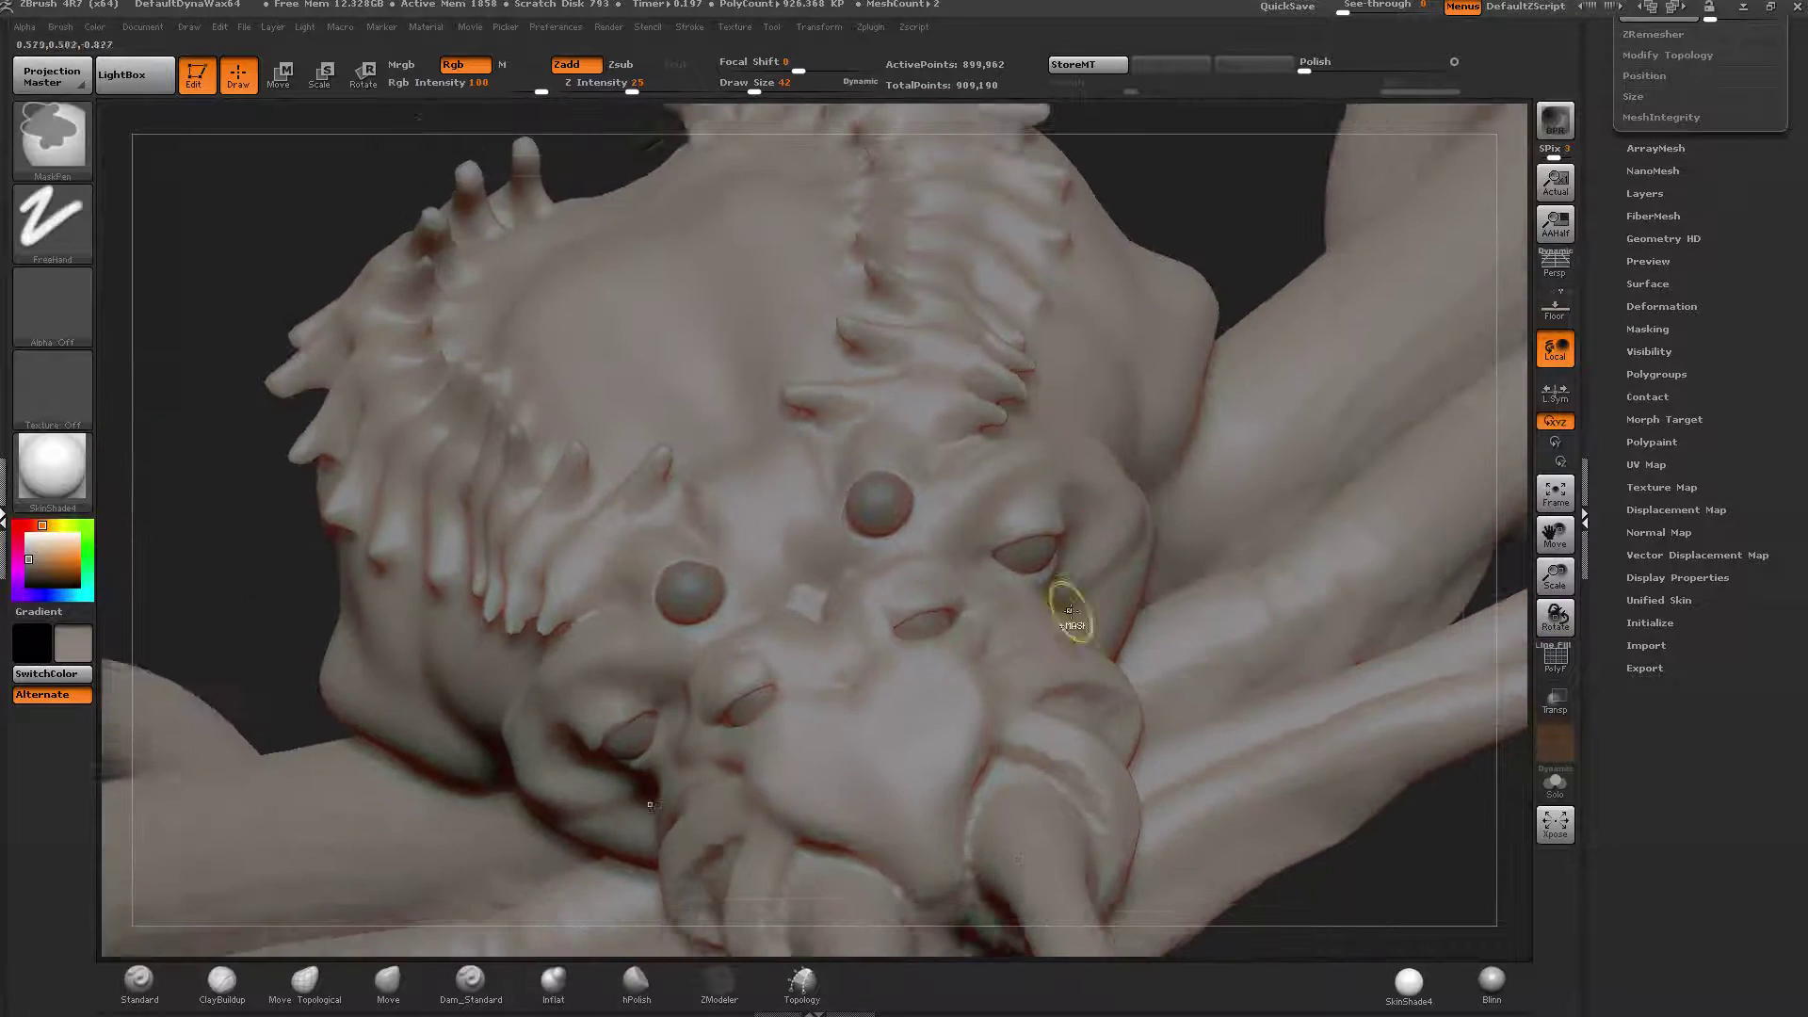
pyautogui.moveTo(1070, 611)
pyautogui.keyDown('ctrl'); pyautogui.mouseDown(button='right')
pyautogui.moveTo(1216, 663)
pyautogui.moveTo(1231, 617)
pyautogui.mouseUp(button='right'); pyautogui.keyUp('ctrl')
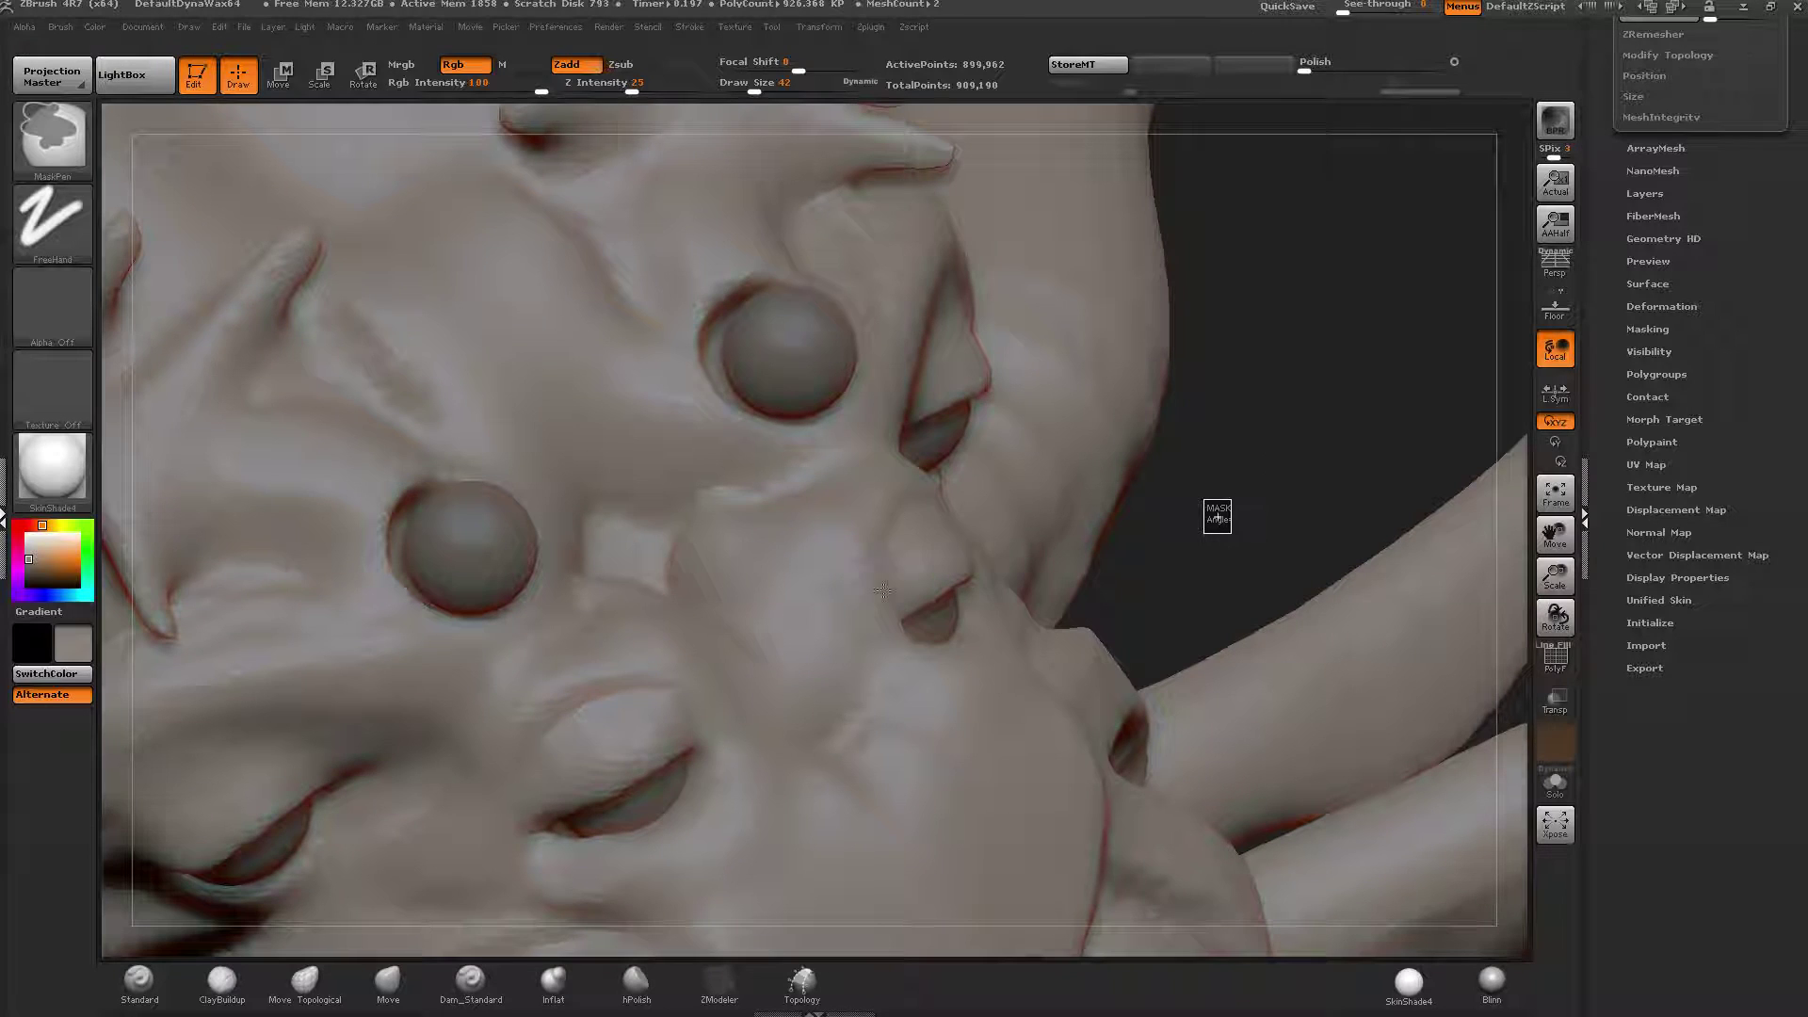
# Update the DynaMesh to fuse the upper eyelids into the head and smooth the seams around the lids.
pyautogui.keyDown('ctrl'); pyautogui.moveTo(1203, 534); pyautogui.dragTo(1232, 500); pyautogui.keyUp('ctrl')
pyautogui.moveTo(920, 512); pyautogui.dragTo(781, 515, button='right')
pyautogui.keyDown('shift'); pyautogui.moveTo(1043, 515); pyautogui.dragTo(937, 491); pyautogui.keyUp('shift')
pyautogui.keyDown('shift'); pyautogui.moveTo(998, 542); pyautogui.dragTo(940, 571); pyautogui.keyUp('shift')
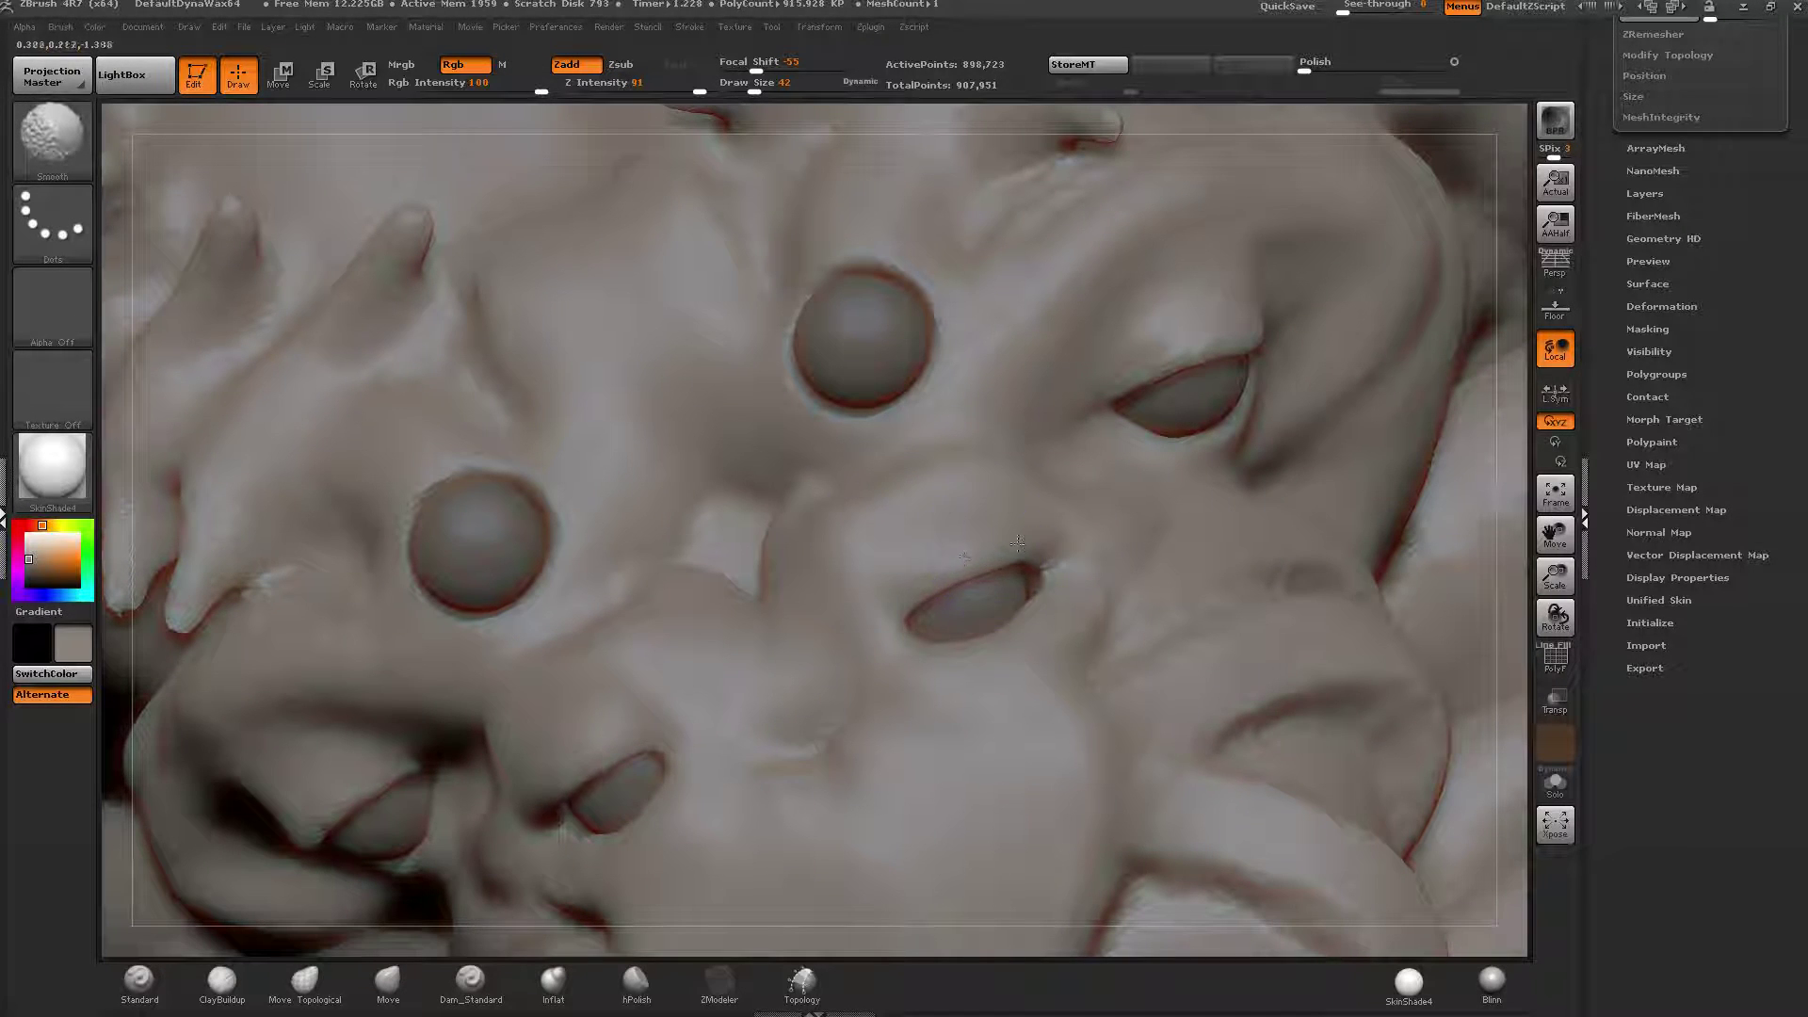
pyautogui.moveTo(936, 571)
pyautogui.mouseDown(button='right')
pyautogui.moveTo(868, 559)
pyautogui.moveTo(925, 552)
pyautogui.moveTo(991, 487)
pyautogui.moveTo(911, 509)
pyautogui.moveTo(927, 463)
pyautogui.moveTo(921, 490)
pyautogui.mouseUp(button='right')
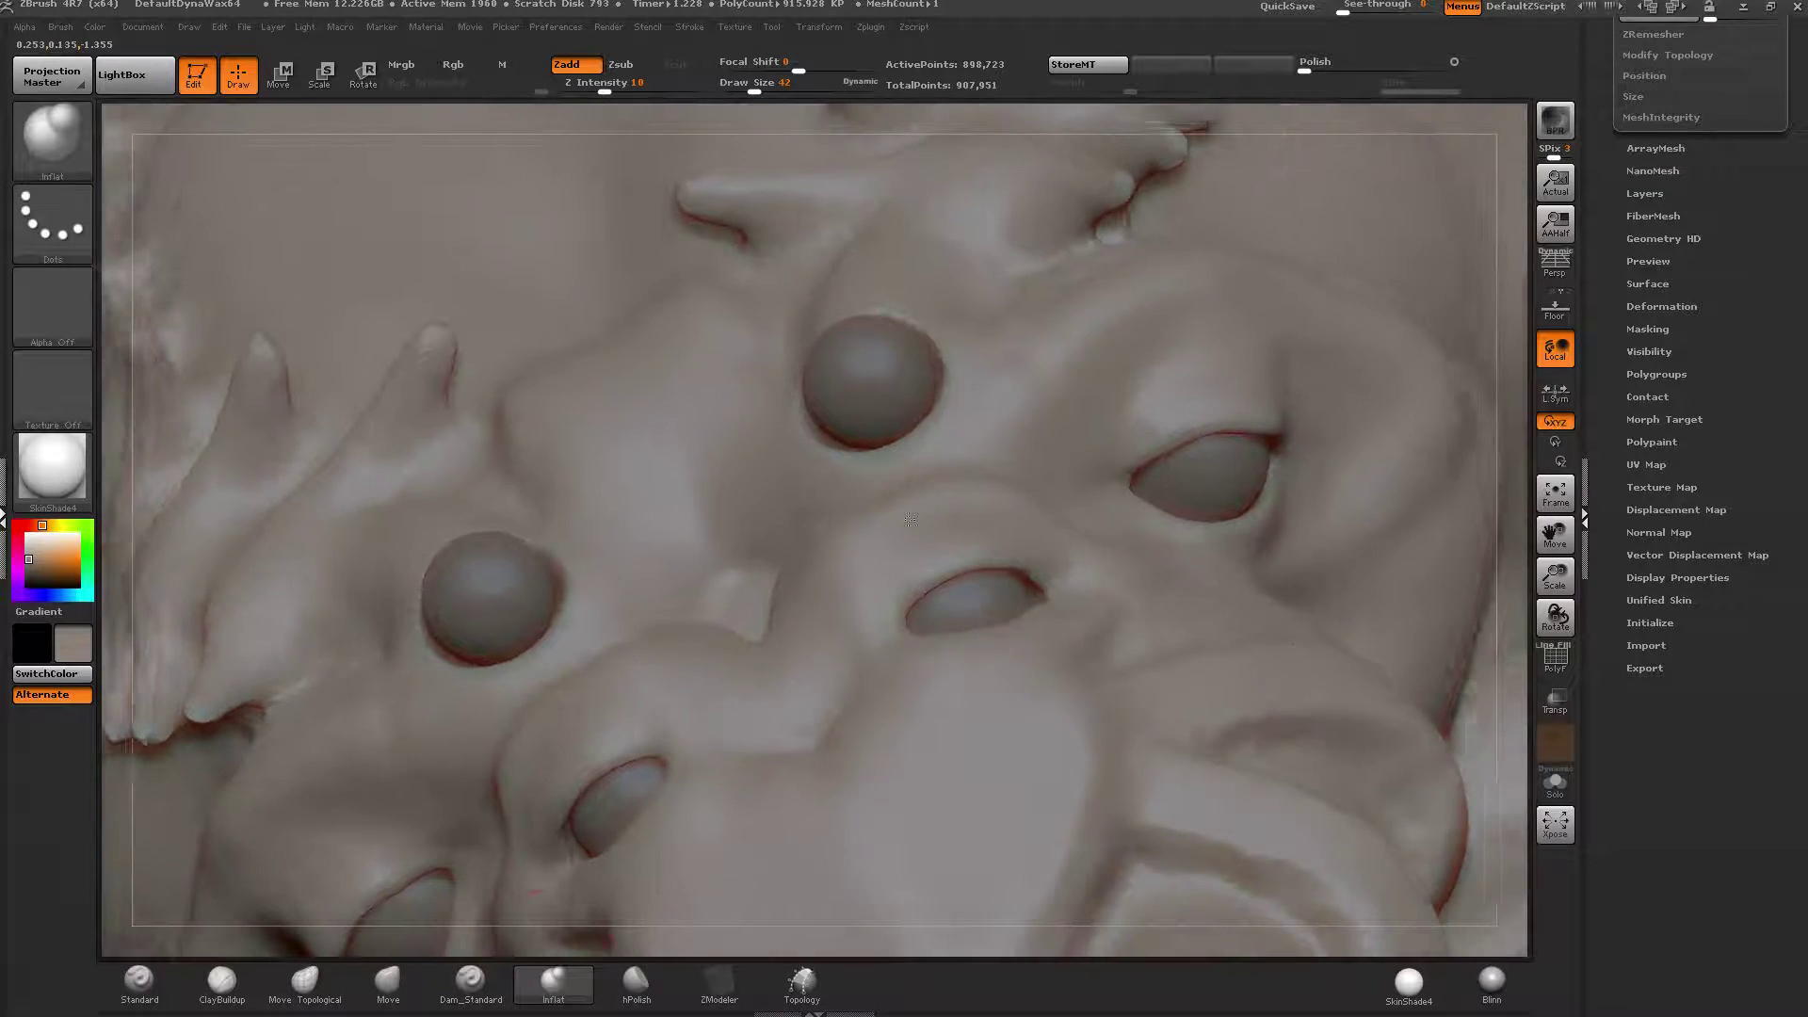
# Smooth the lower inner eye's outer corner and nudge both corners of the eye into shape with Move at draw size 42.
pyautogui.click(304, 984)
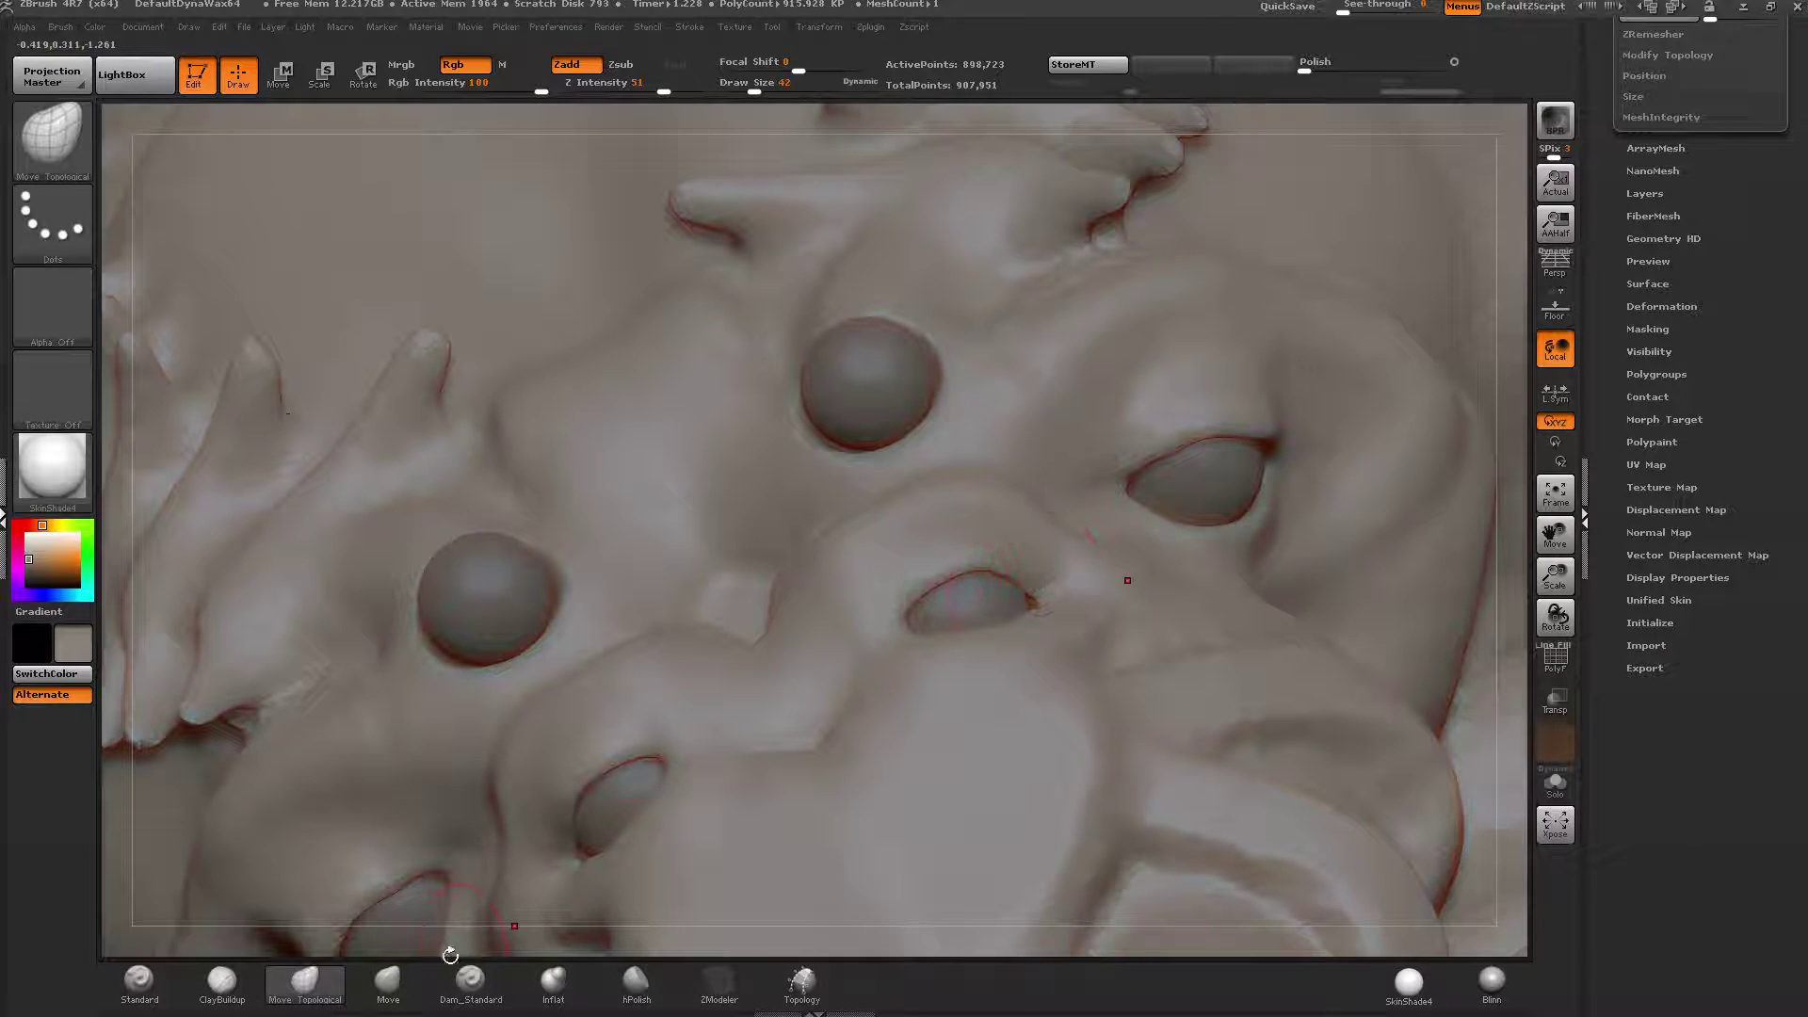
pyautogui.click(388, 984)
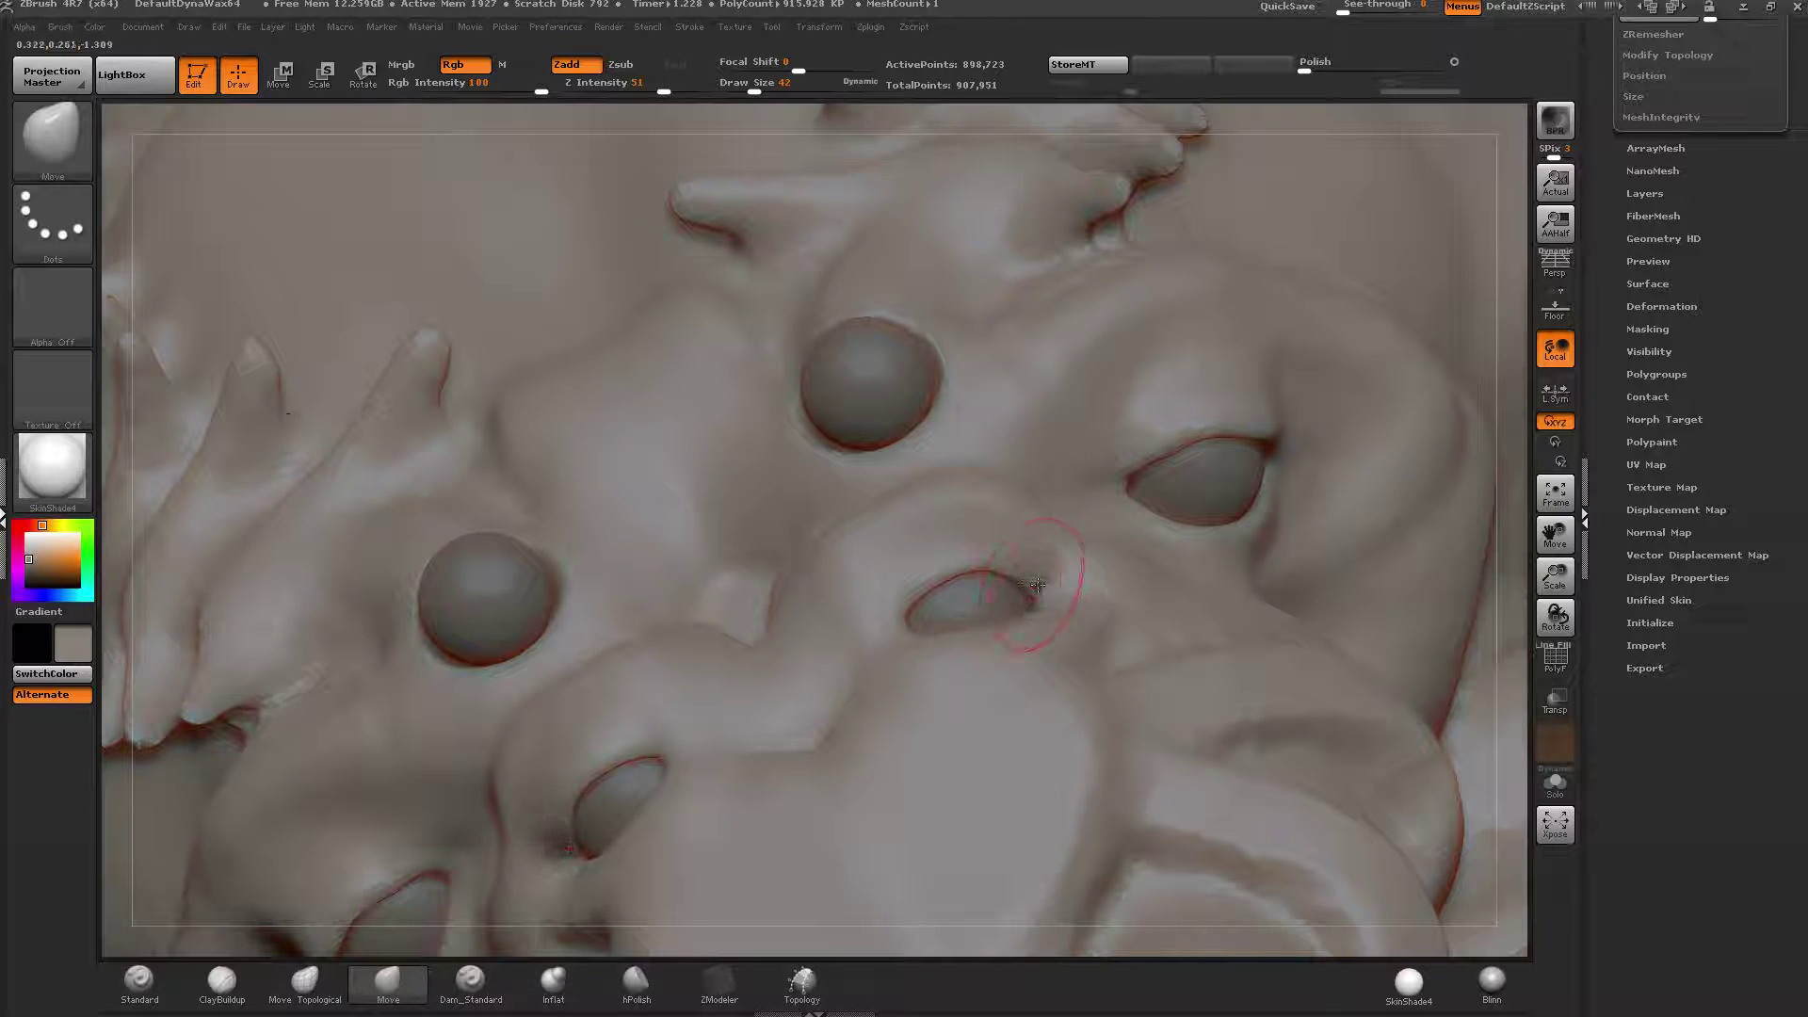
pyautogui.press('shift')
pyautogui.keyDown('shift'); pyautogui.moveTo(1033, 582); pyautogui.dragTo(1041, 590); pyautogui.keyUp('shift')
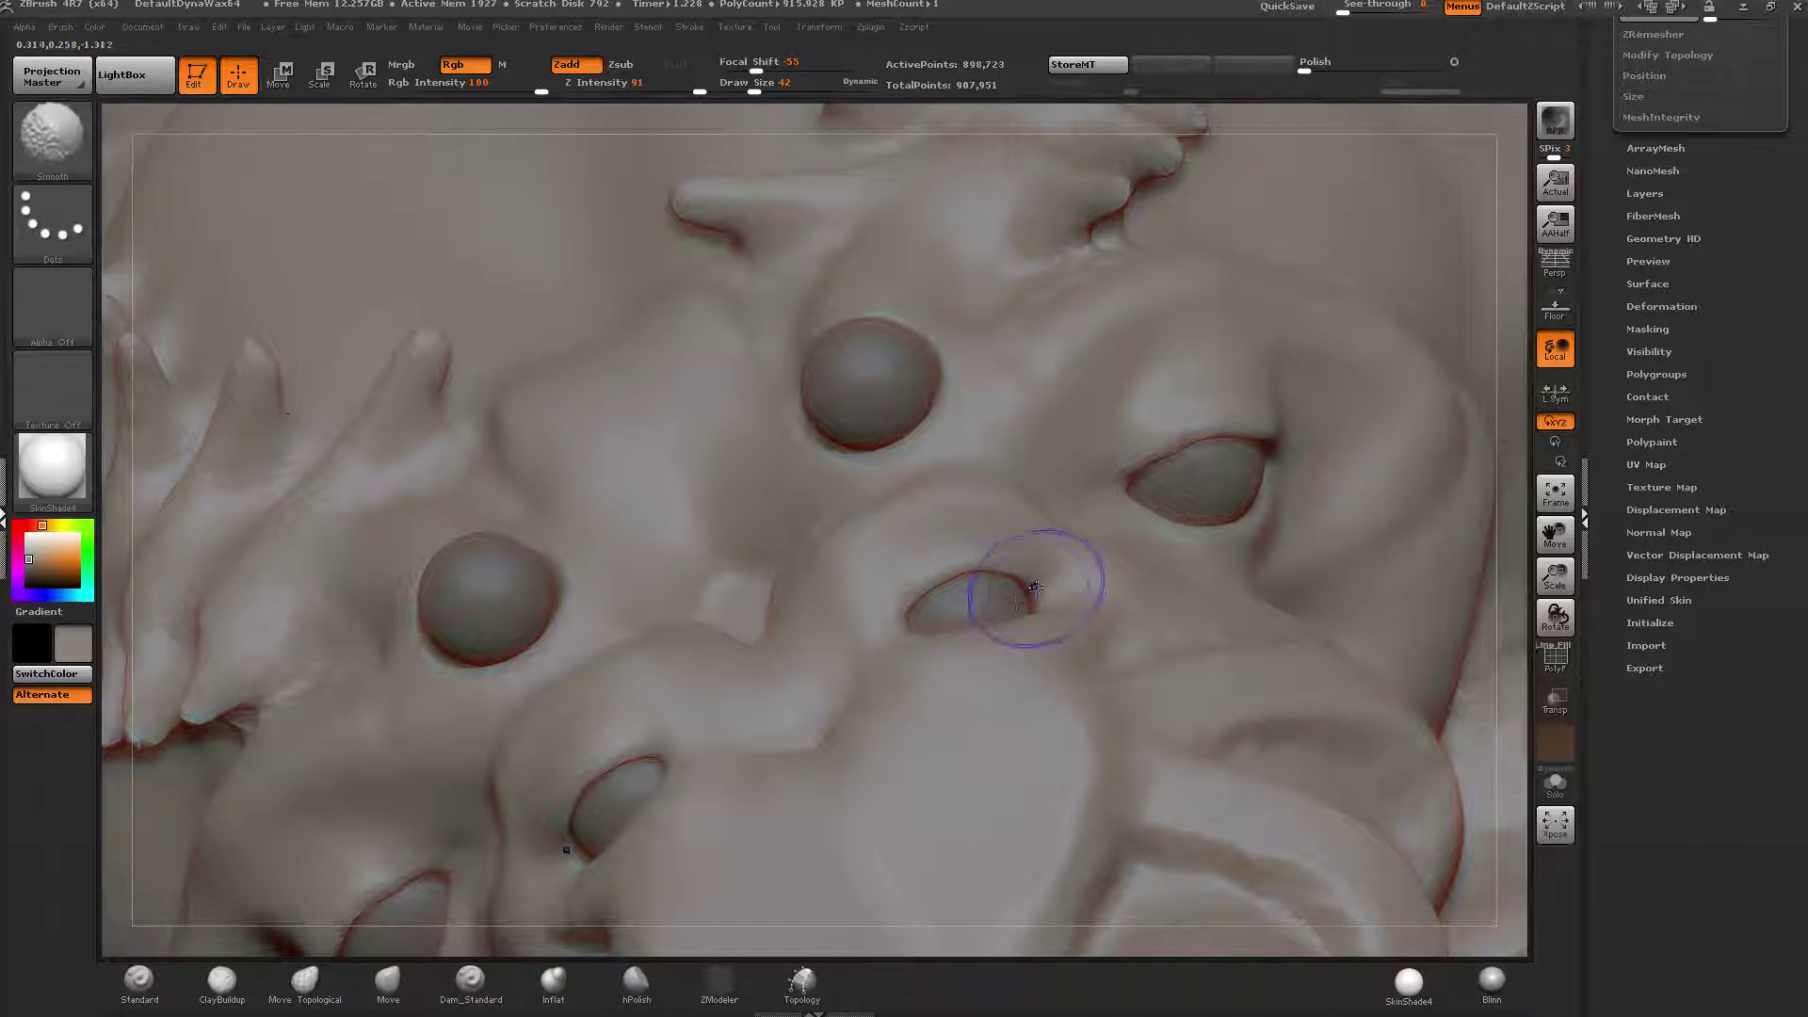
pyautogui.moveTo(1043, 587); pyautogui.dragTo(1039, 633, button='right')
pyautogui.moveTo(1045, 585); pyautogui.dragTo(1030, 588)
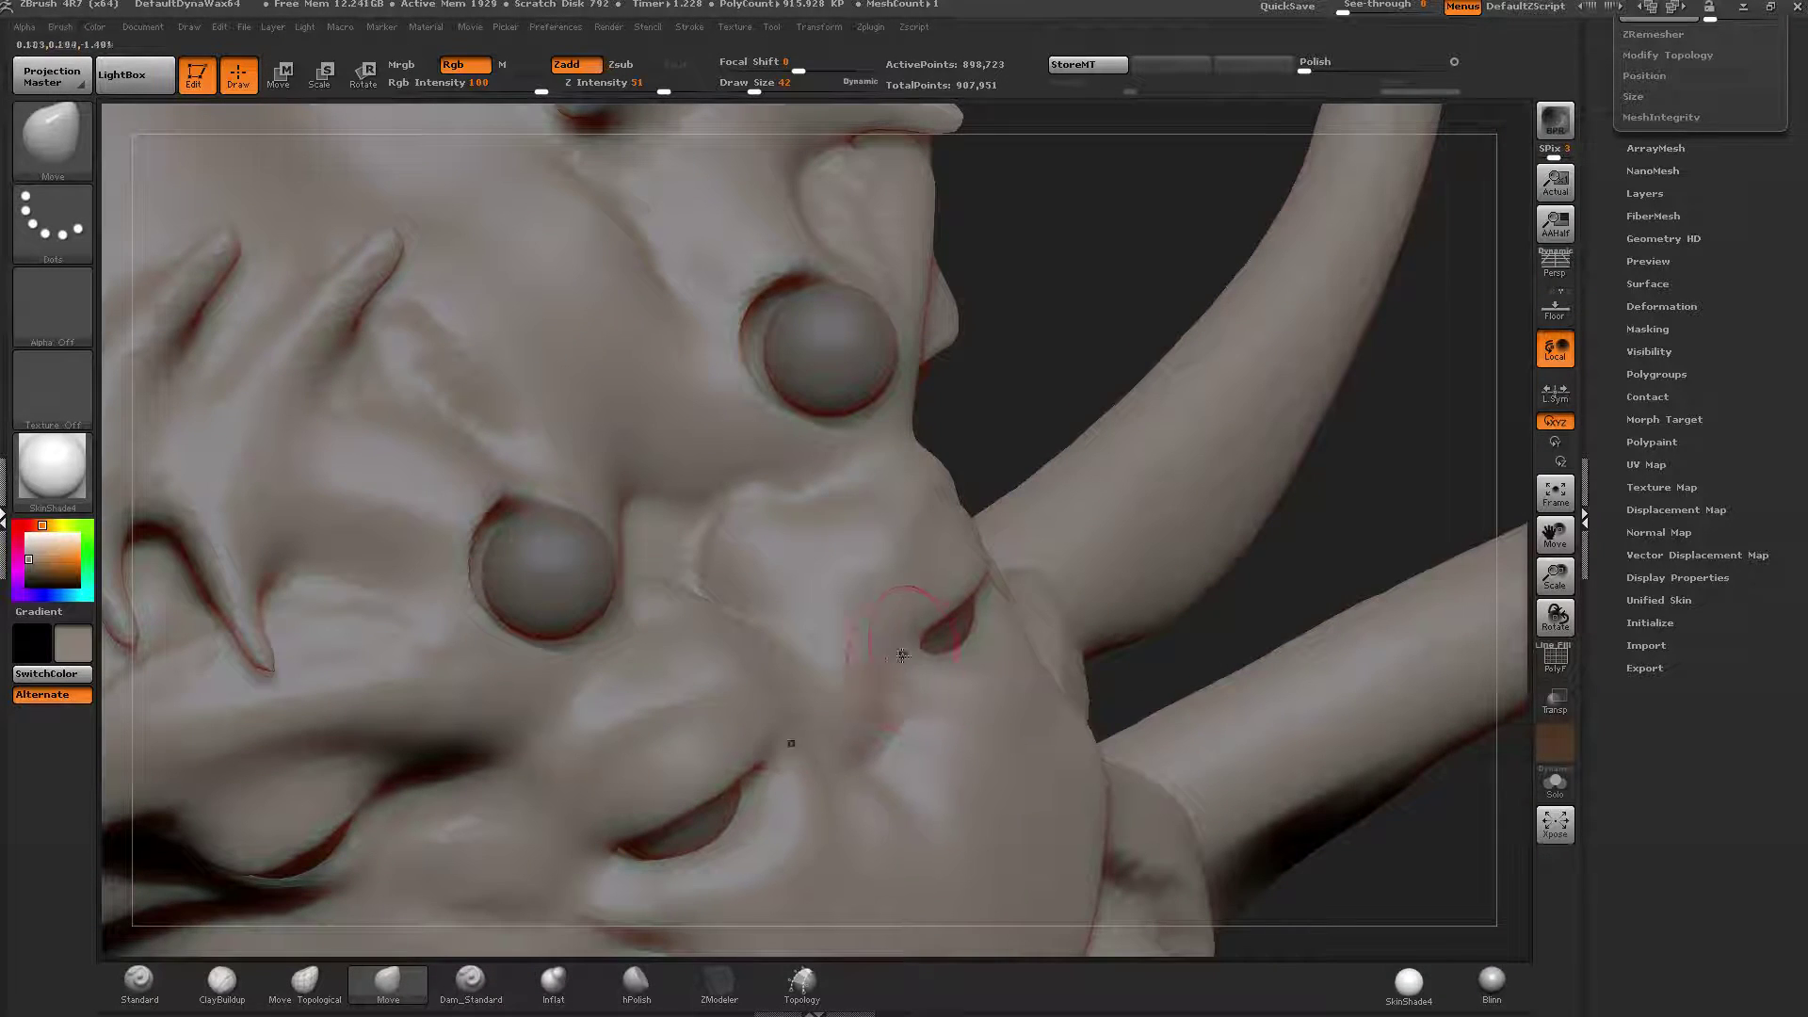
pyautogui.moveTo(902, 655); pyautogui.dragTo(891, 652)
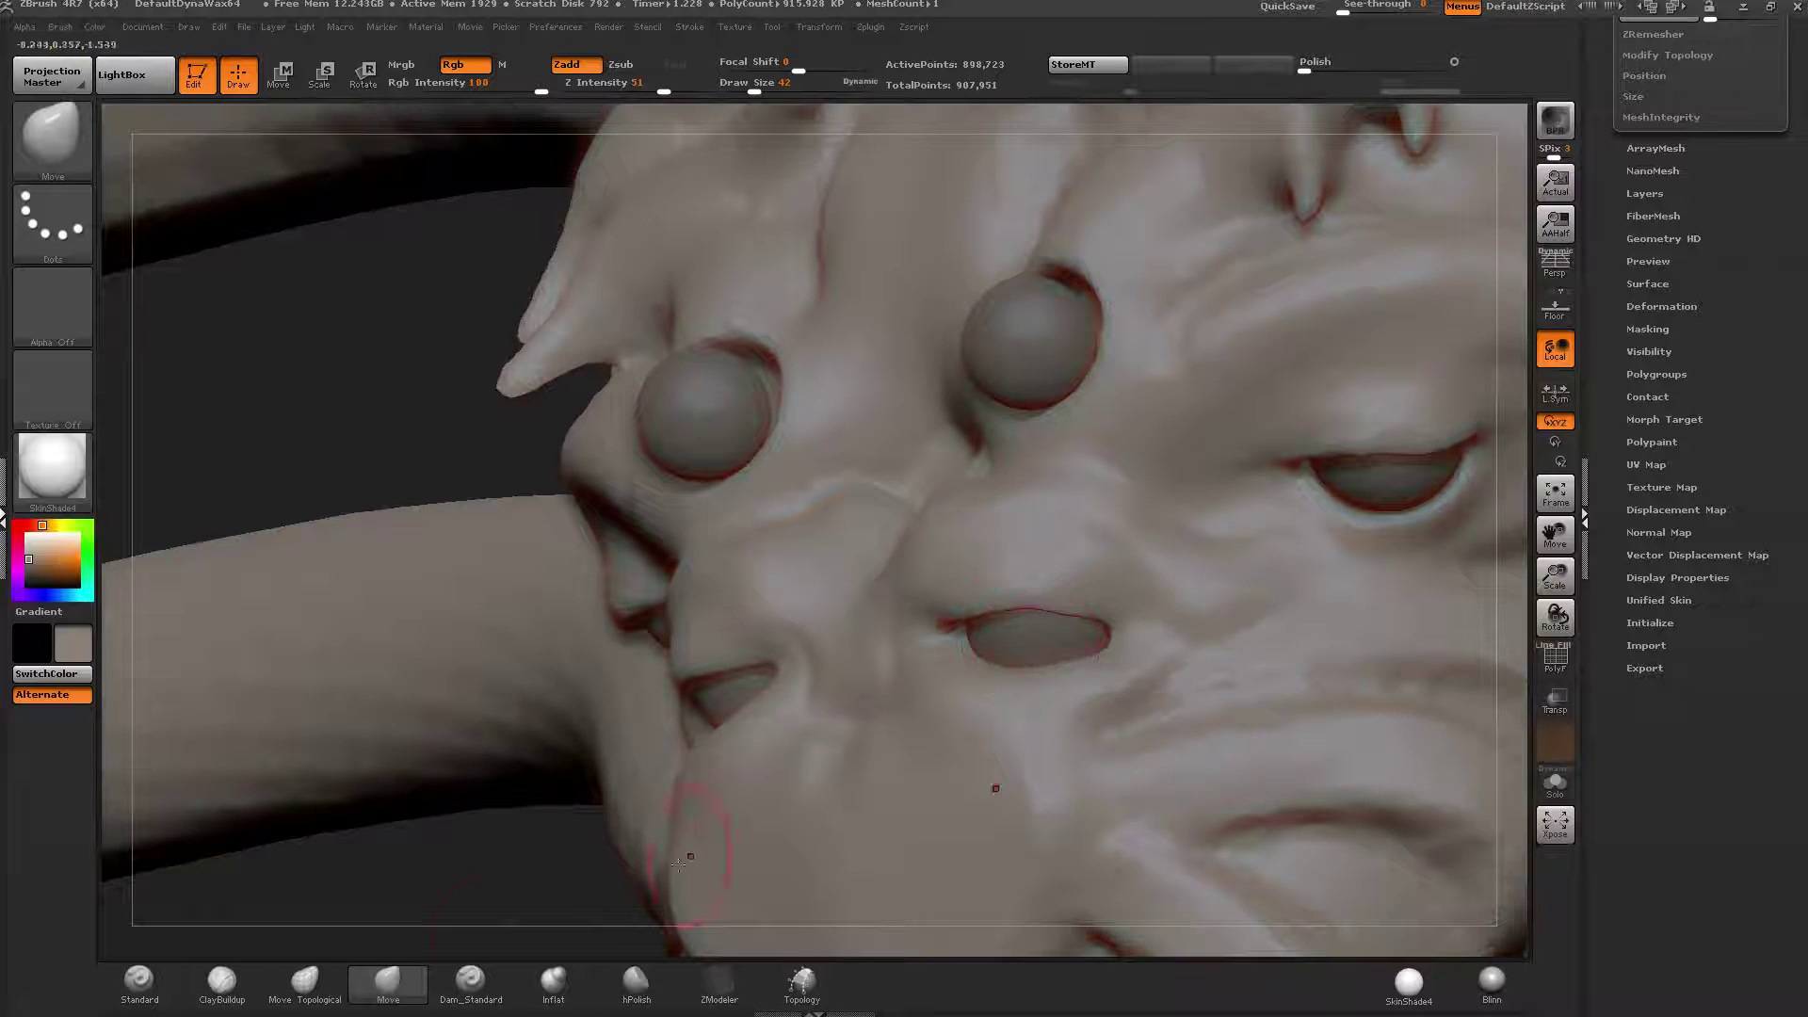
# Draw five lengthwise Topology curves at draw size 11 beneath the lower inner eye, from the nose side out to the cheek.
pyautogui.click(801, 982)
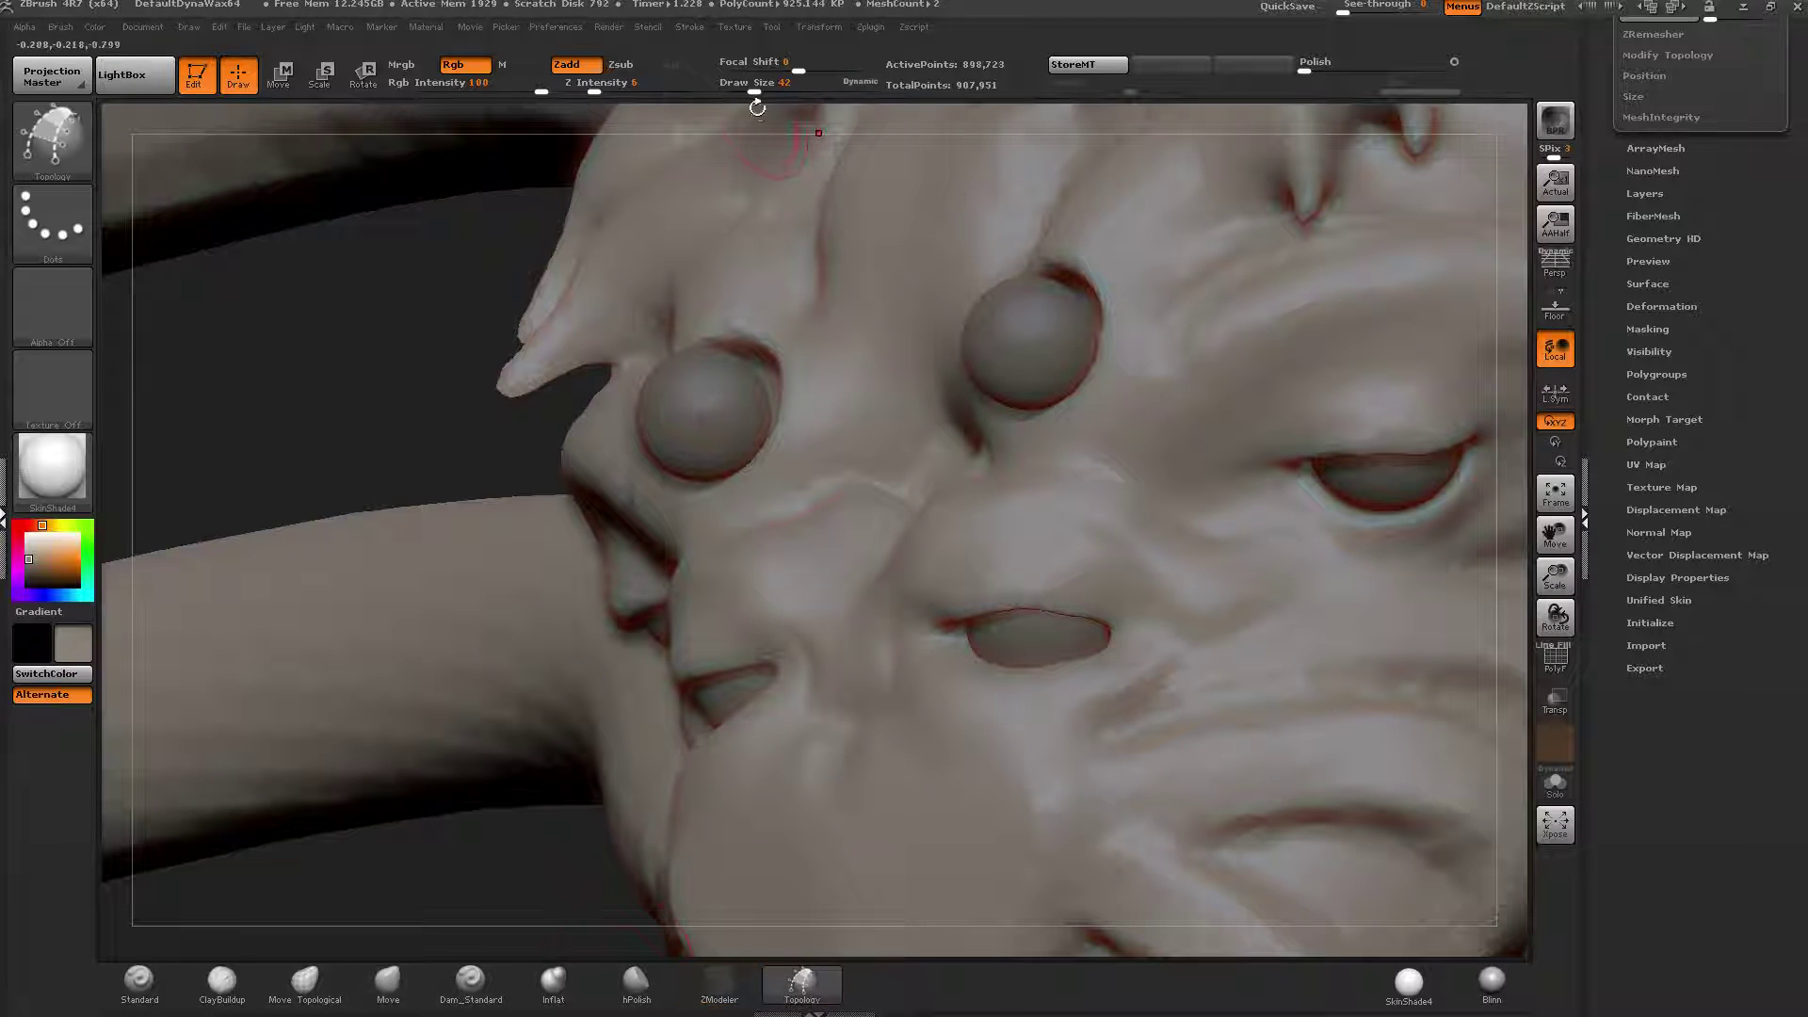
pyautogui.moveTo(755, 91); pyautogui.dragTo(737, 91)
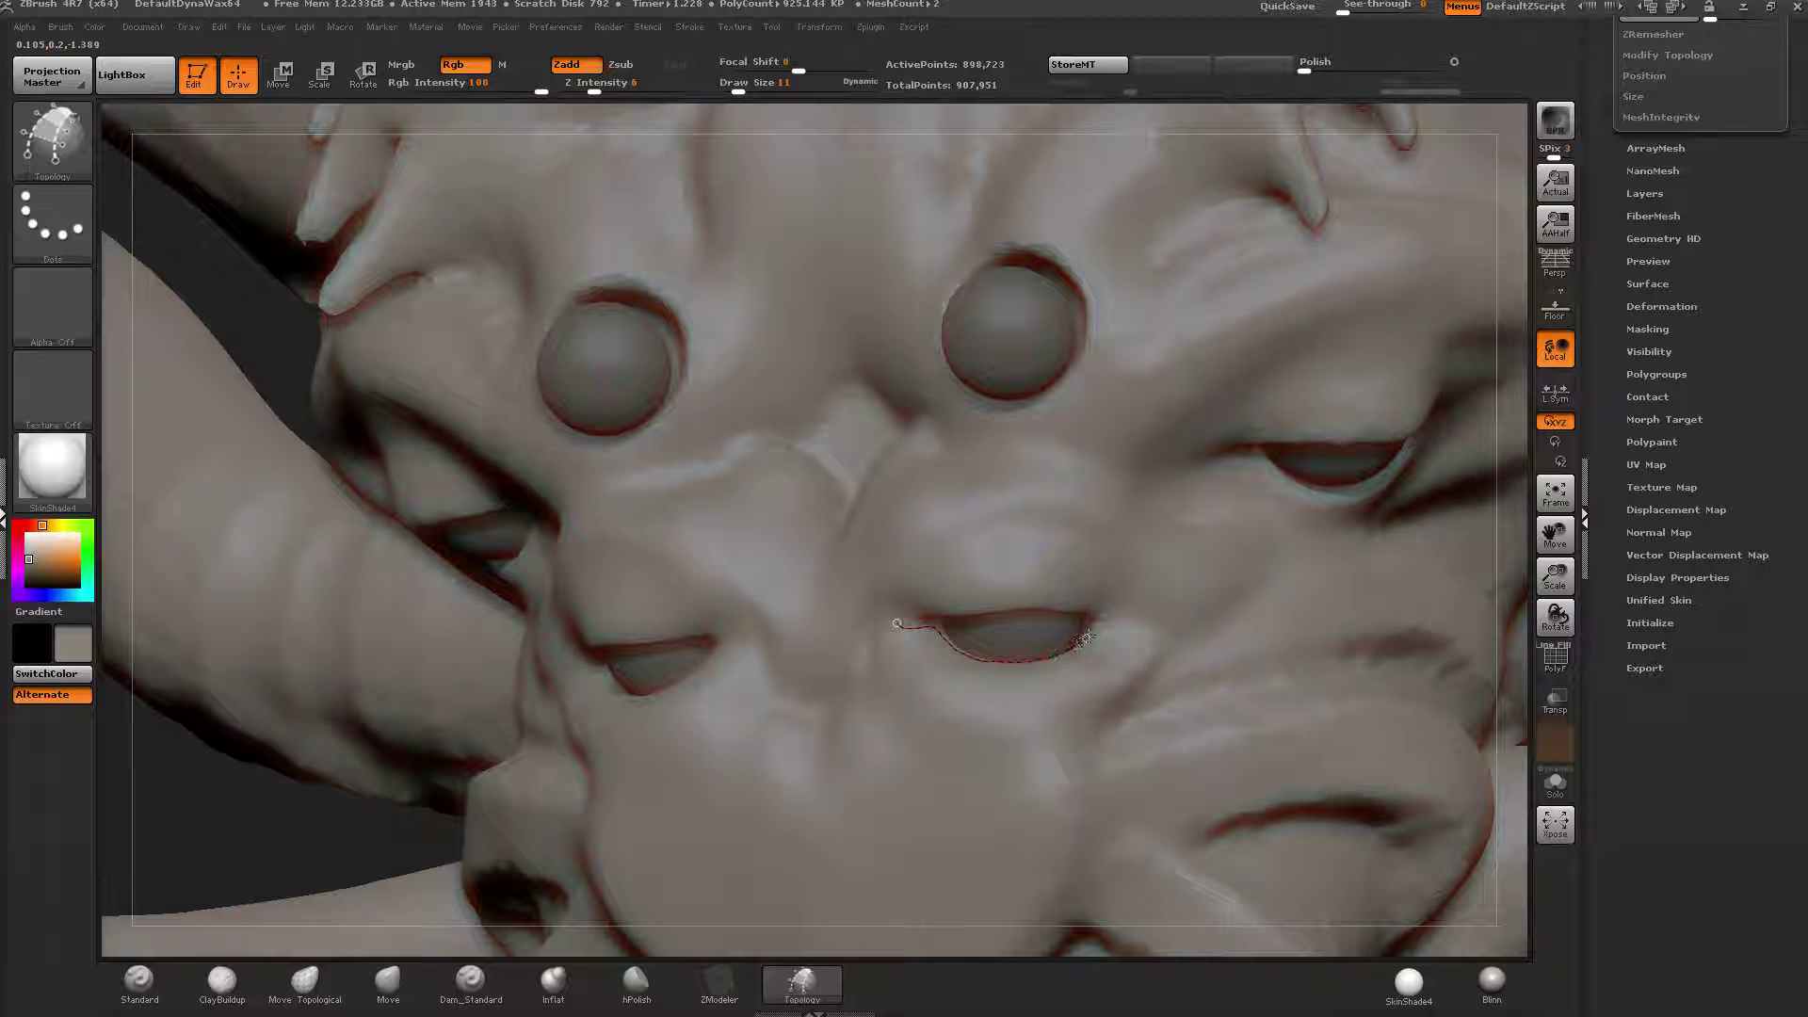
pyautogui.moveTo(1130, 623); pyautogui.dragTo(1222, 626)
pyautogui.moveTo(868, 669); pyautogui.dragTo(913, 660)
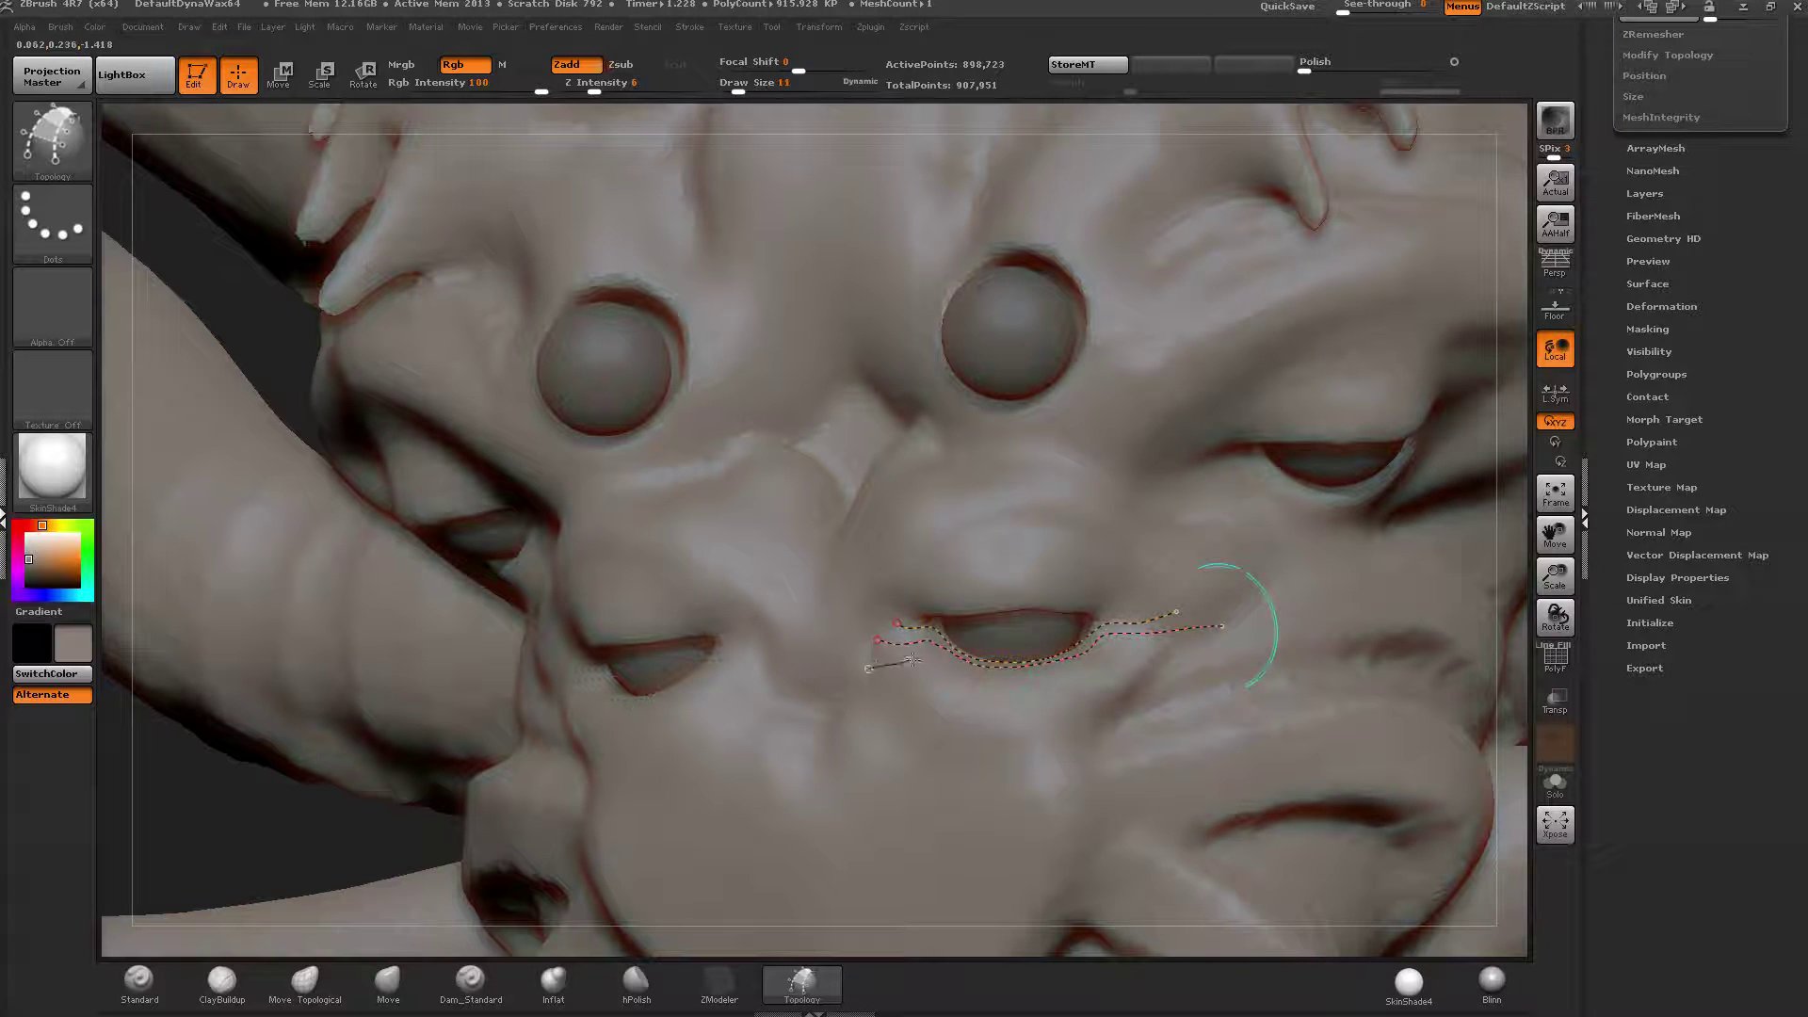
pyautogui.moveTo(1108, 652); pyautogui.dragTo(1248, 648)
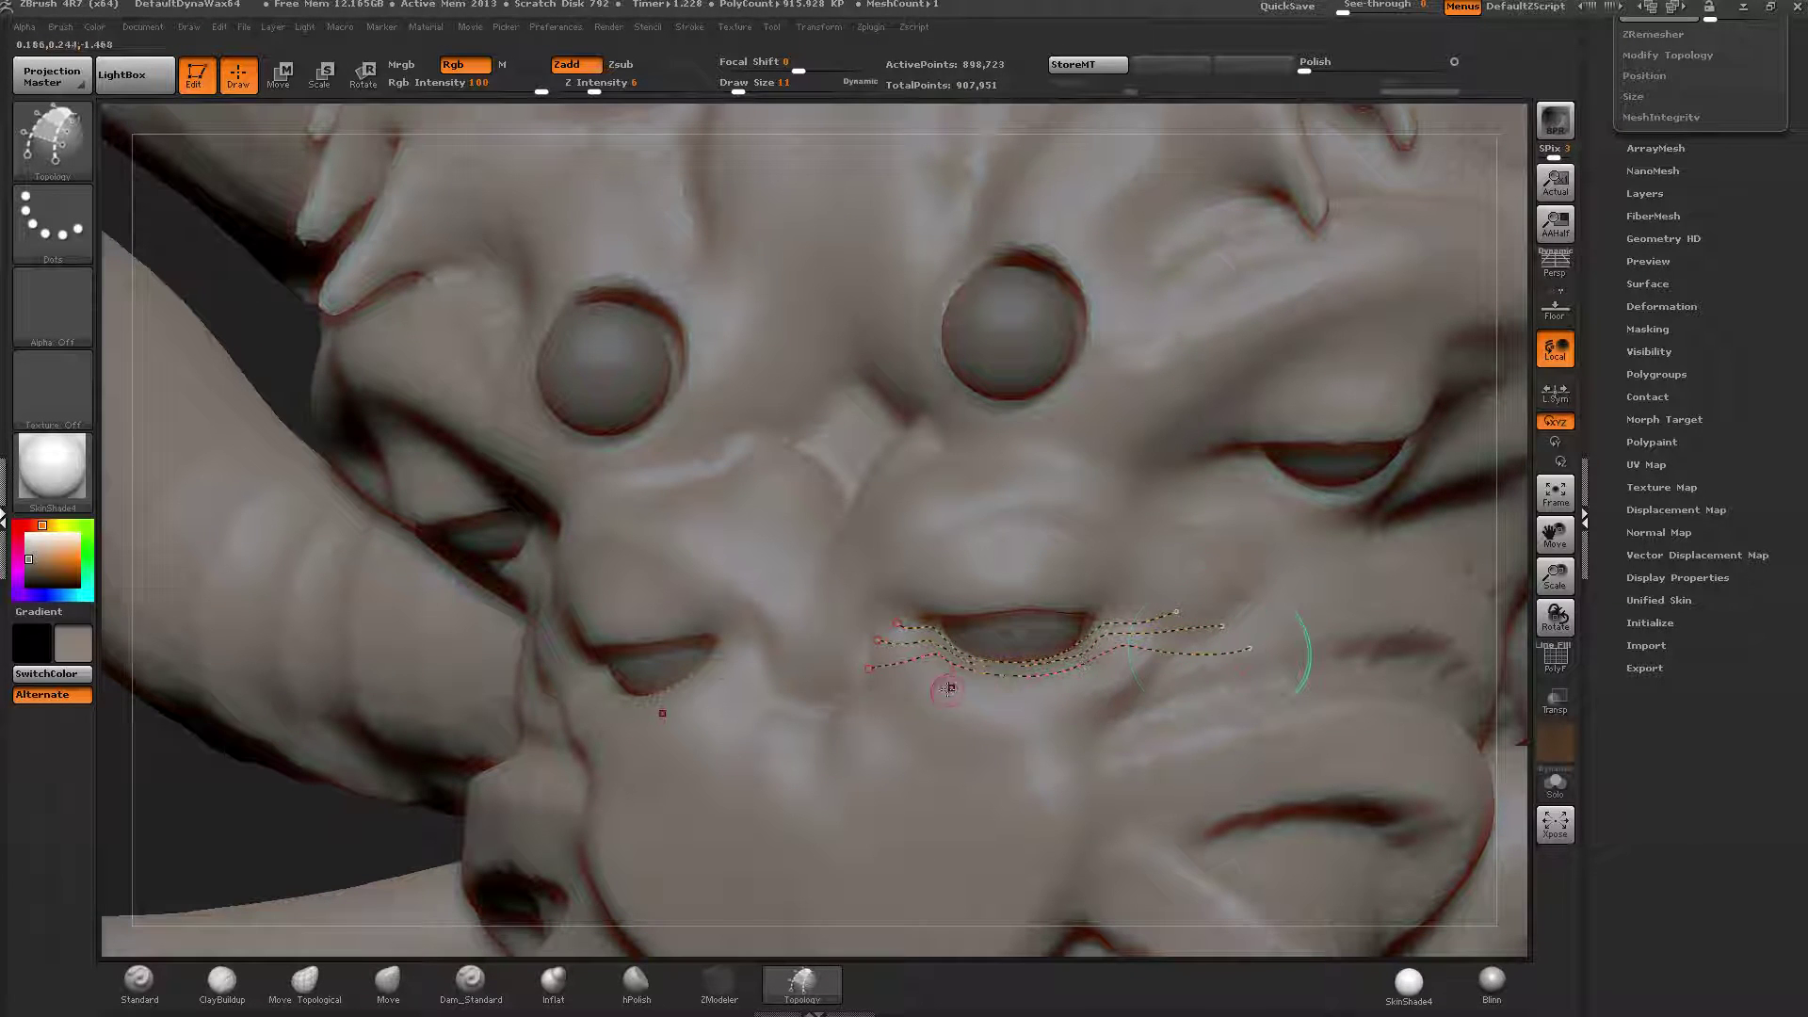
pyautogui.moveTo(826, 704); pyautogui.dragTo(821, 711)
pyautogui.moveTo(937, 671); pyautogui.dragTo(1038, 693)
pyautogui.moveTo(1134, 662); pyautogui.dragTo(1257, 670)
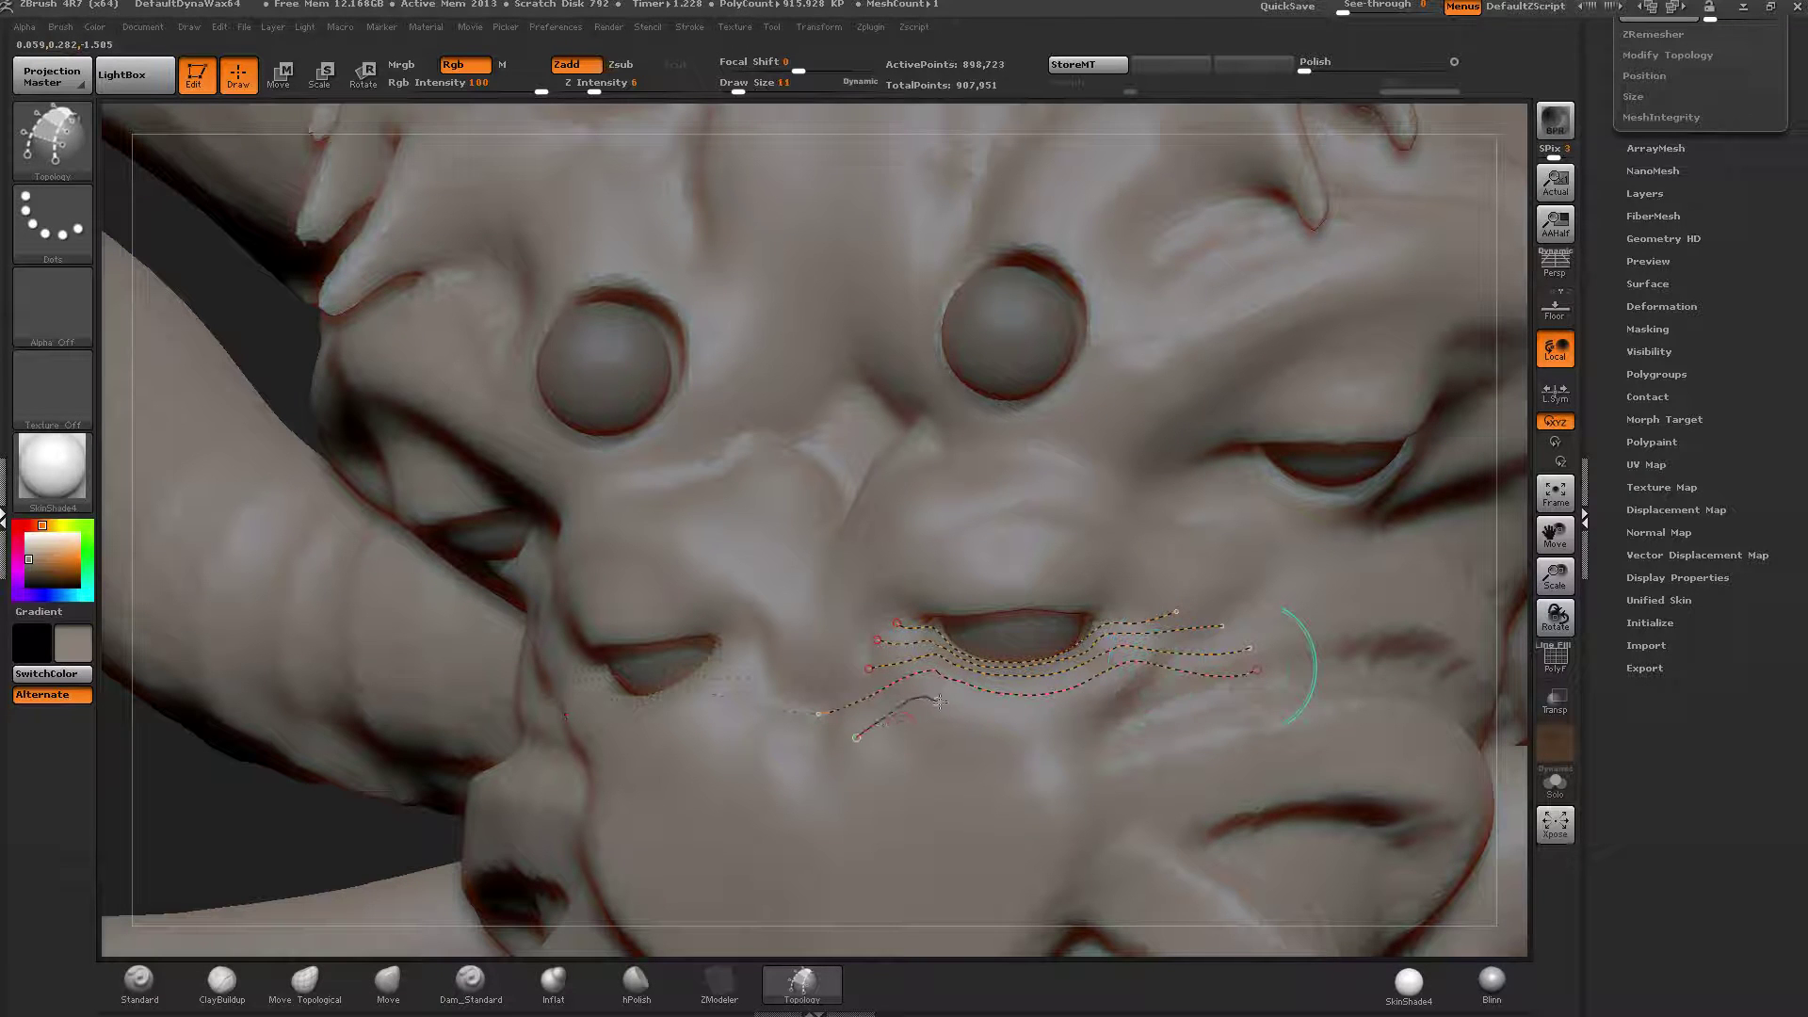
pyautogui.moveTo(1130, 679); pyautogui.dragTo(1235, 678)
# Cross the lengthwise curves with short Topology curves from the inner to the outer corner to complete the lower-lid grid.
pyautogui.moveTo(1113, 652); pyautogui.dragTo(1099, 642, button='right')
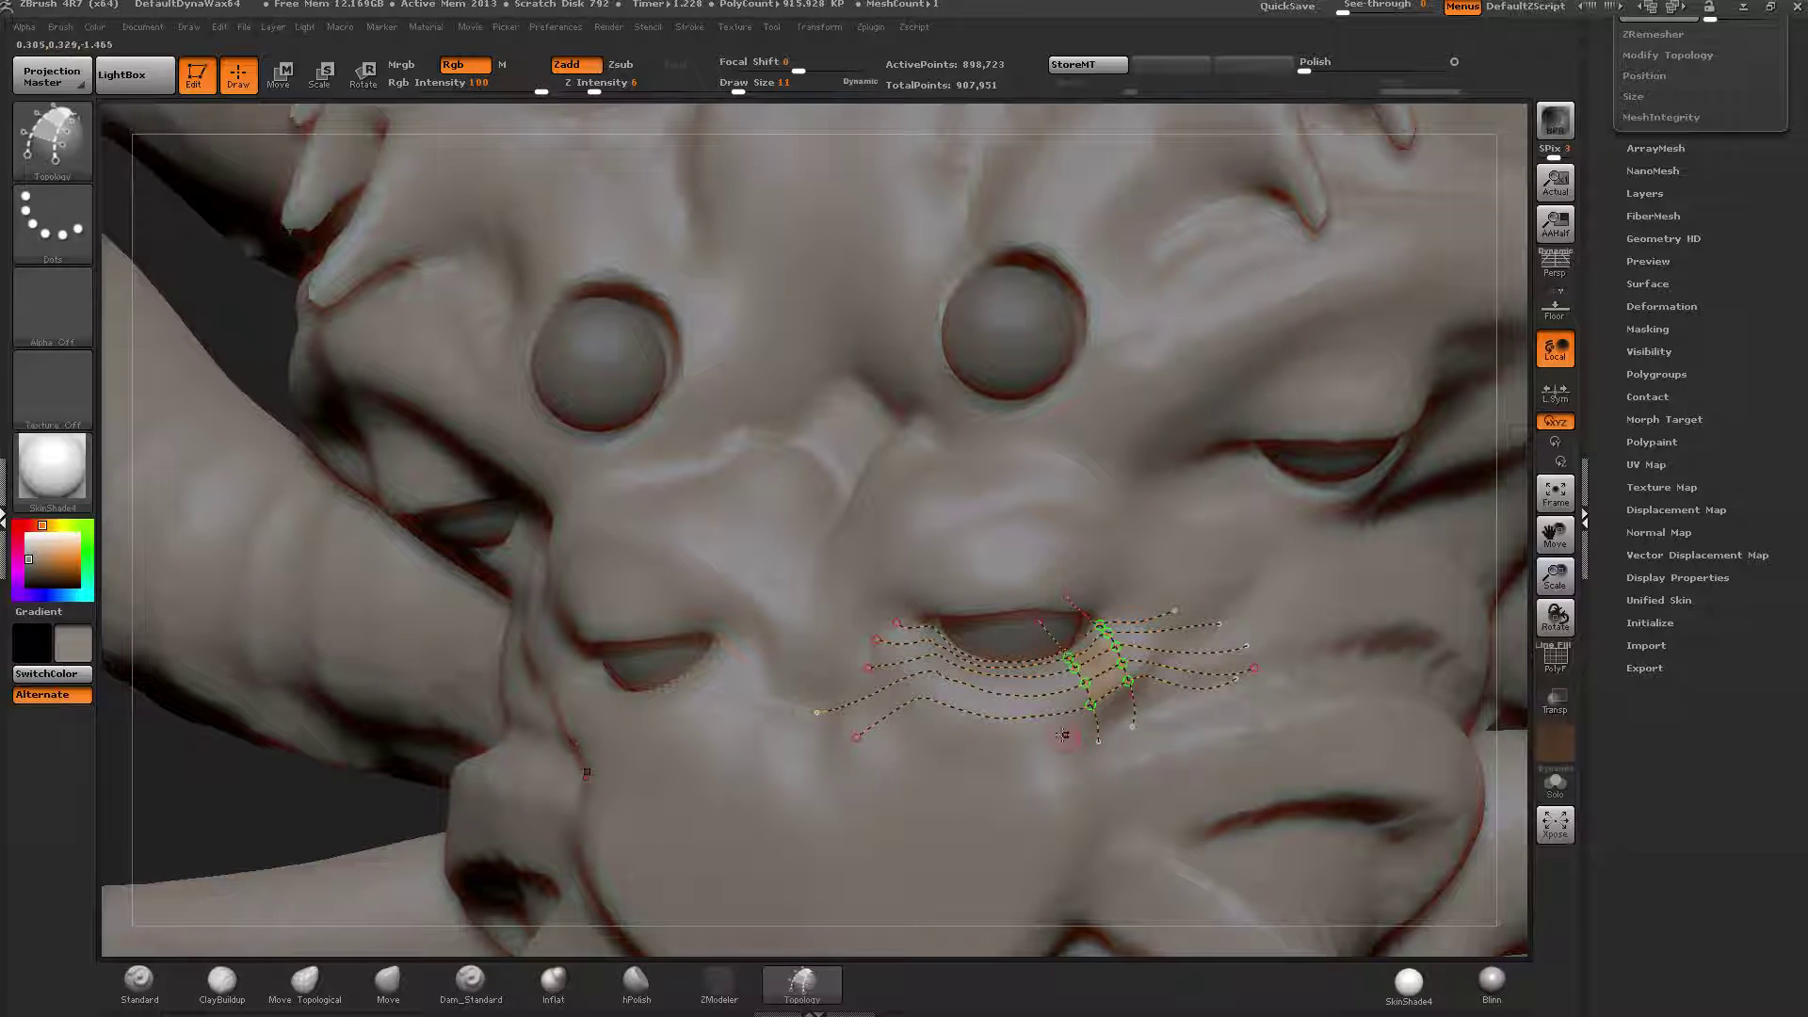
pyautogui.moveTo(1063, 735)
pyautogui.mouseDown()
pyautogui.moveTo(1019, 647)
pyautogui.moveTo(976, 779)
pyautogui.moveTo(957, 615)
pyautogui.mouseUp()
pyautogui.moveTo(918, 733); pyautogui.dragTo(940, 622)
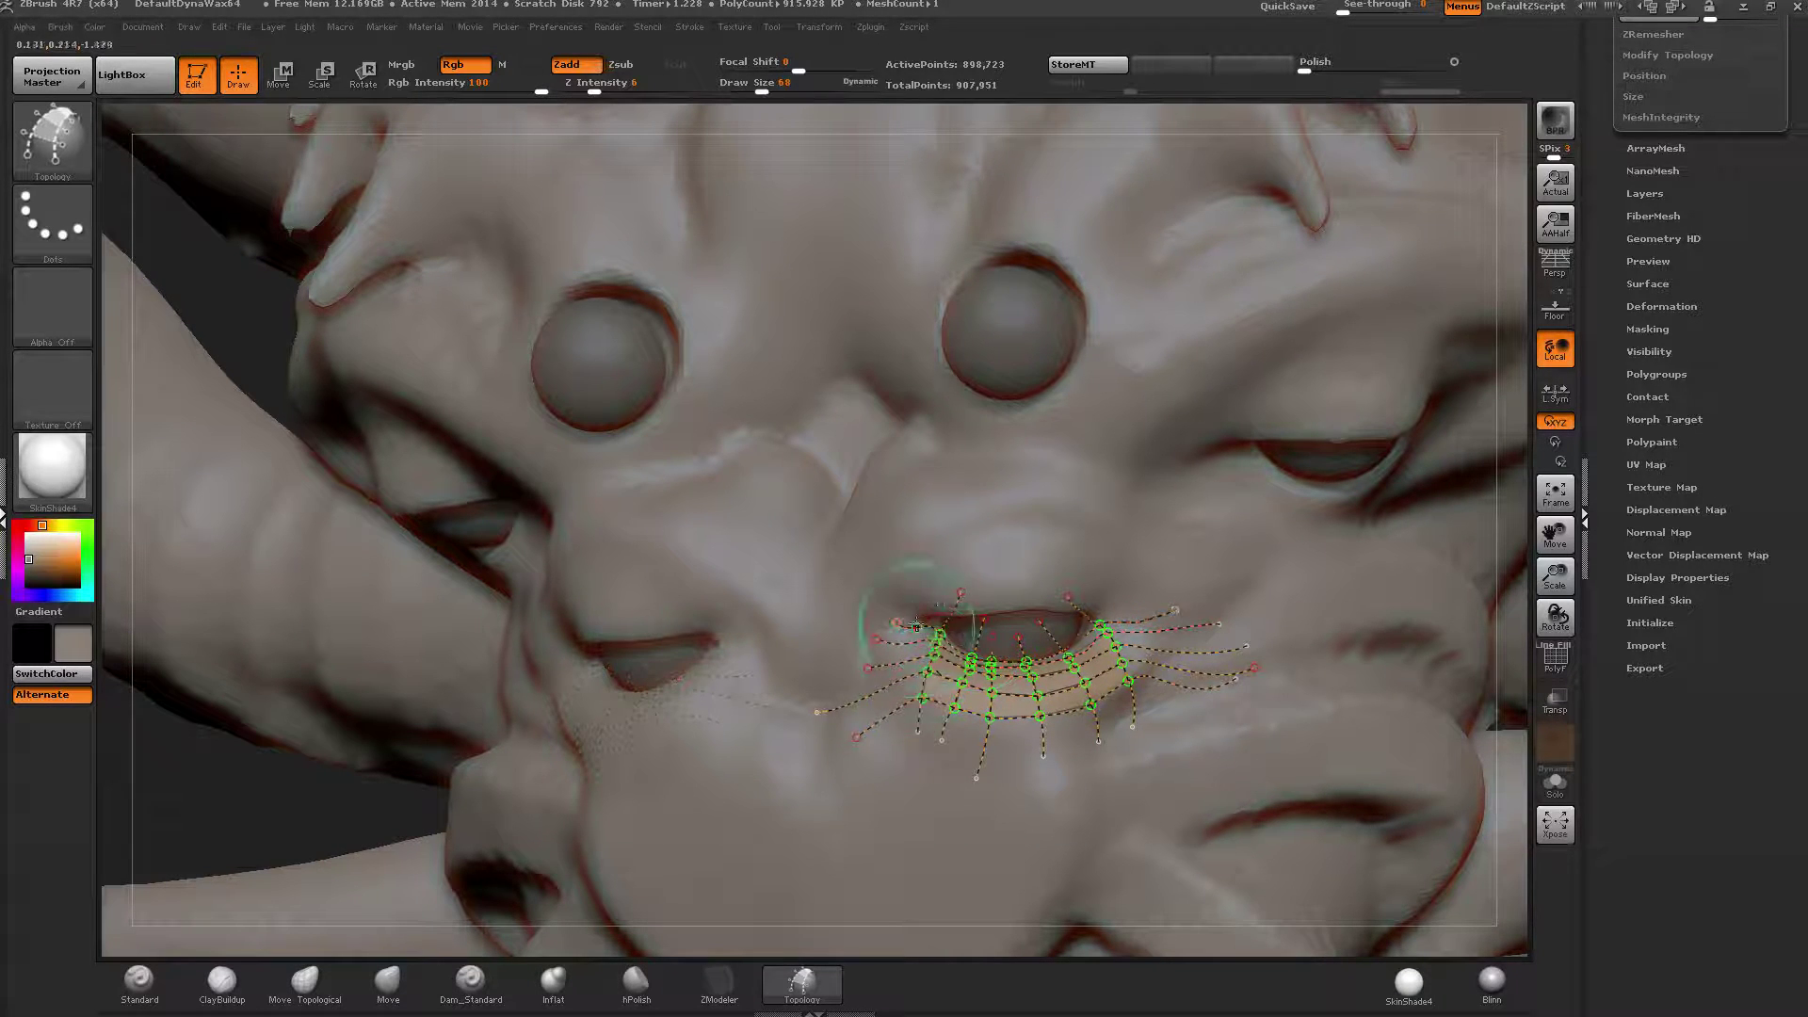
pyautogui.moveTo(886, 750); pyautogui.dragTo(916, 582)
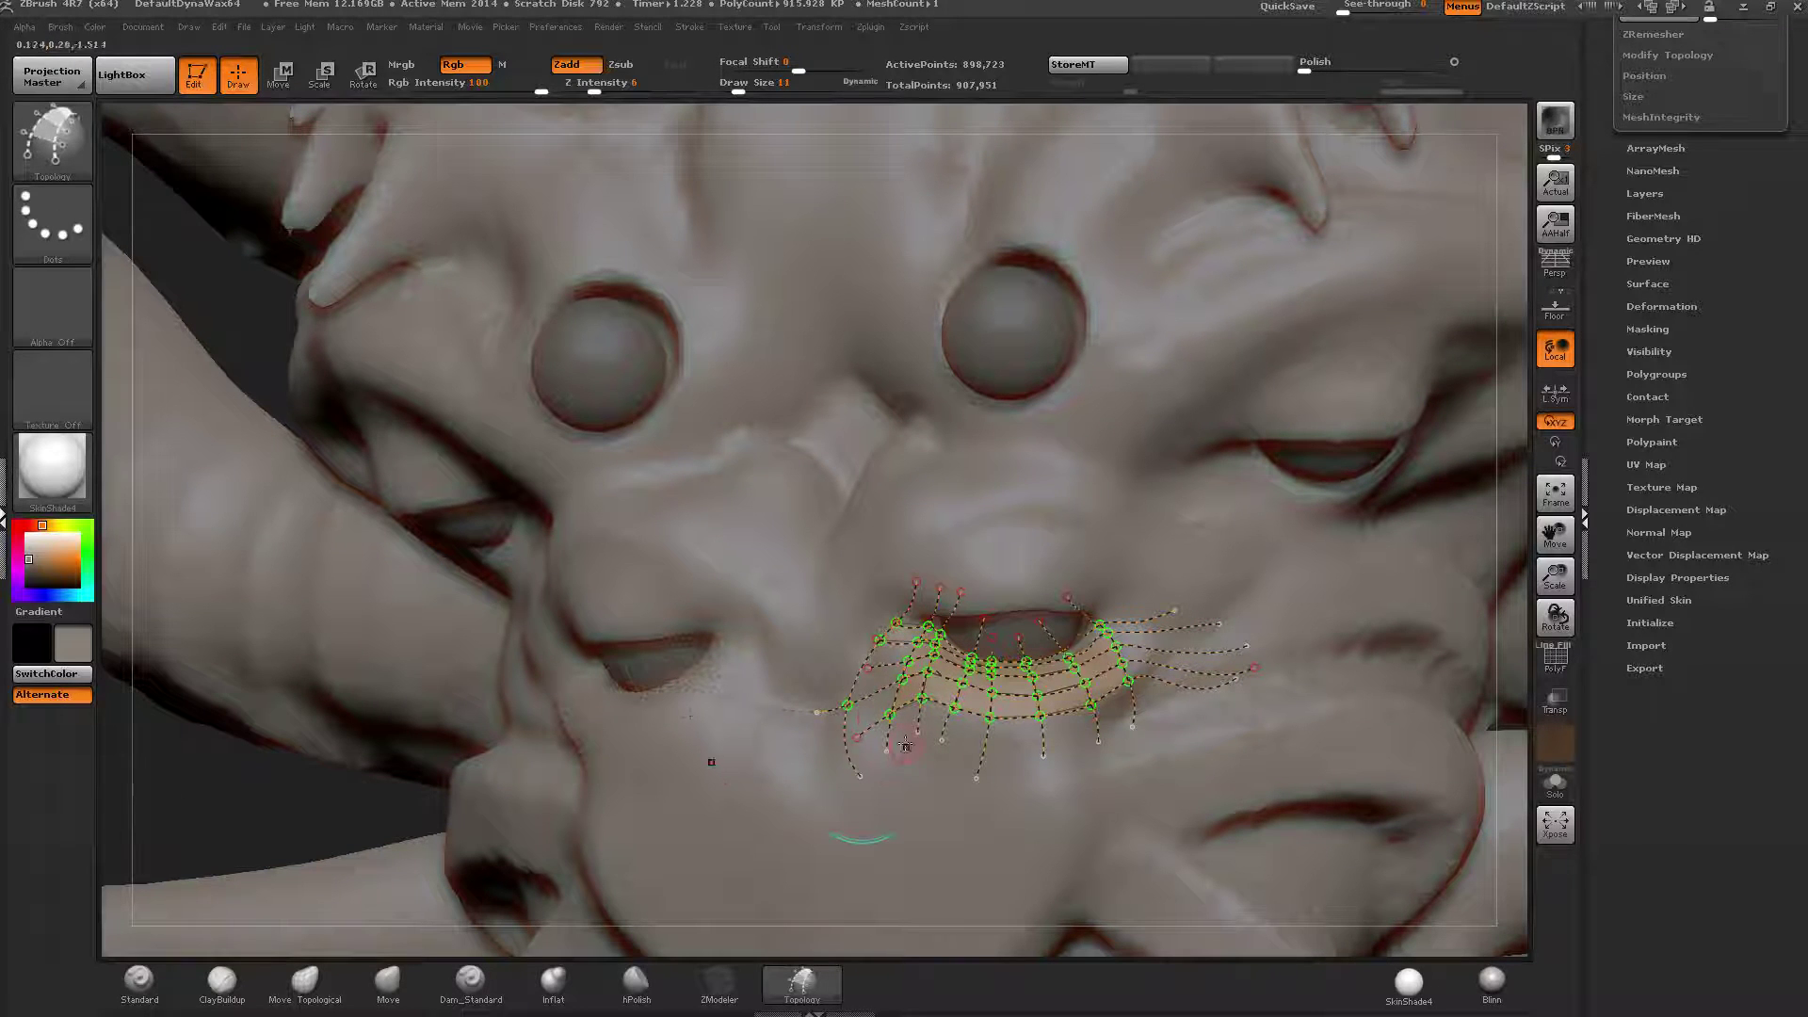
pyautogui.moveTo(860, 776)
pyautogui.mouseDown()
pyautogui.moveTo(890, 616)
pyautogui.moveTo(788, 678)
pyautogui.mouseUp()
pyautogui.hotkey('ctrl', 'z')
pyautogui.moveTo(877, 639)
pyautogui.mouseDown()
pyautogui.moveTo(804, 639)
pyautogui.moveTo(810, 623)
pyautogui.moveTo(868, 764)
pyautogui.mouseUp()
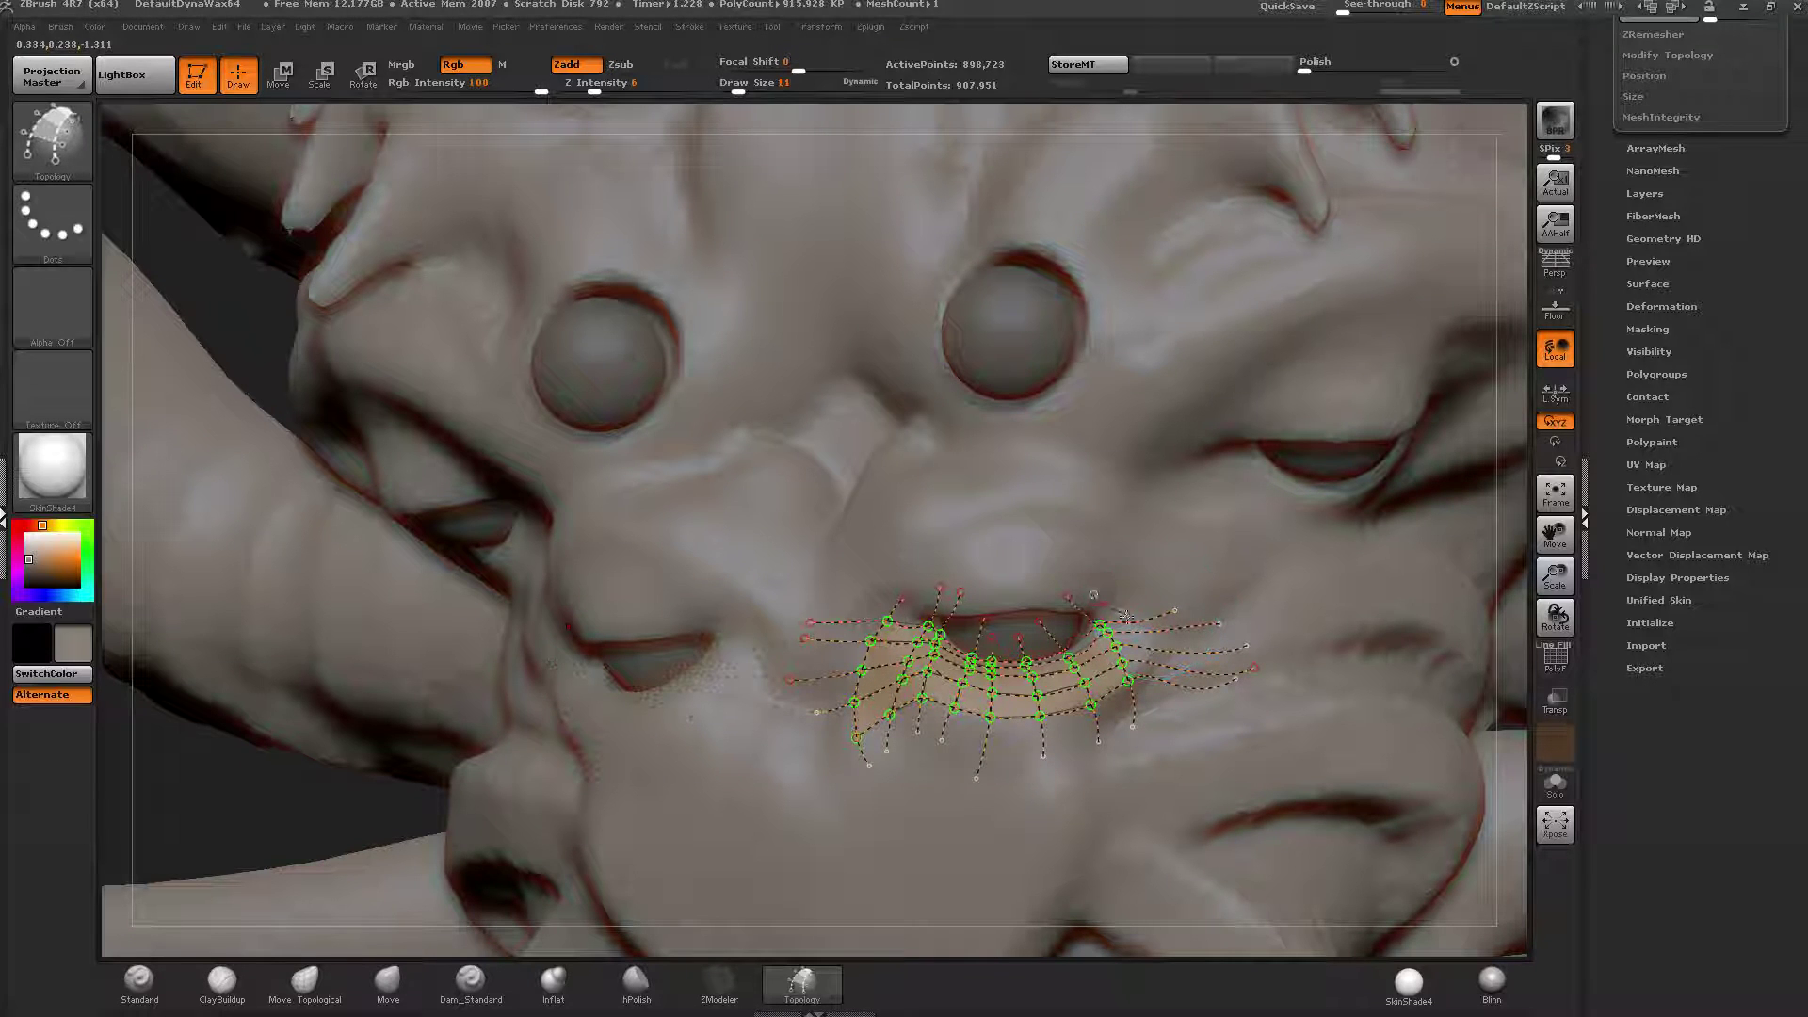
pyautogui.moveTo(1125, 616); pyautogui.dragTo(1143, 718)
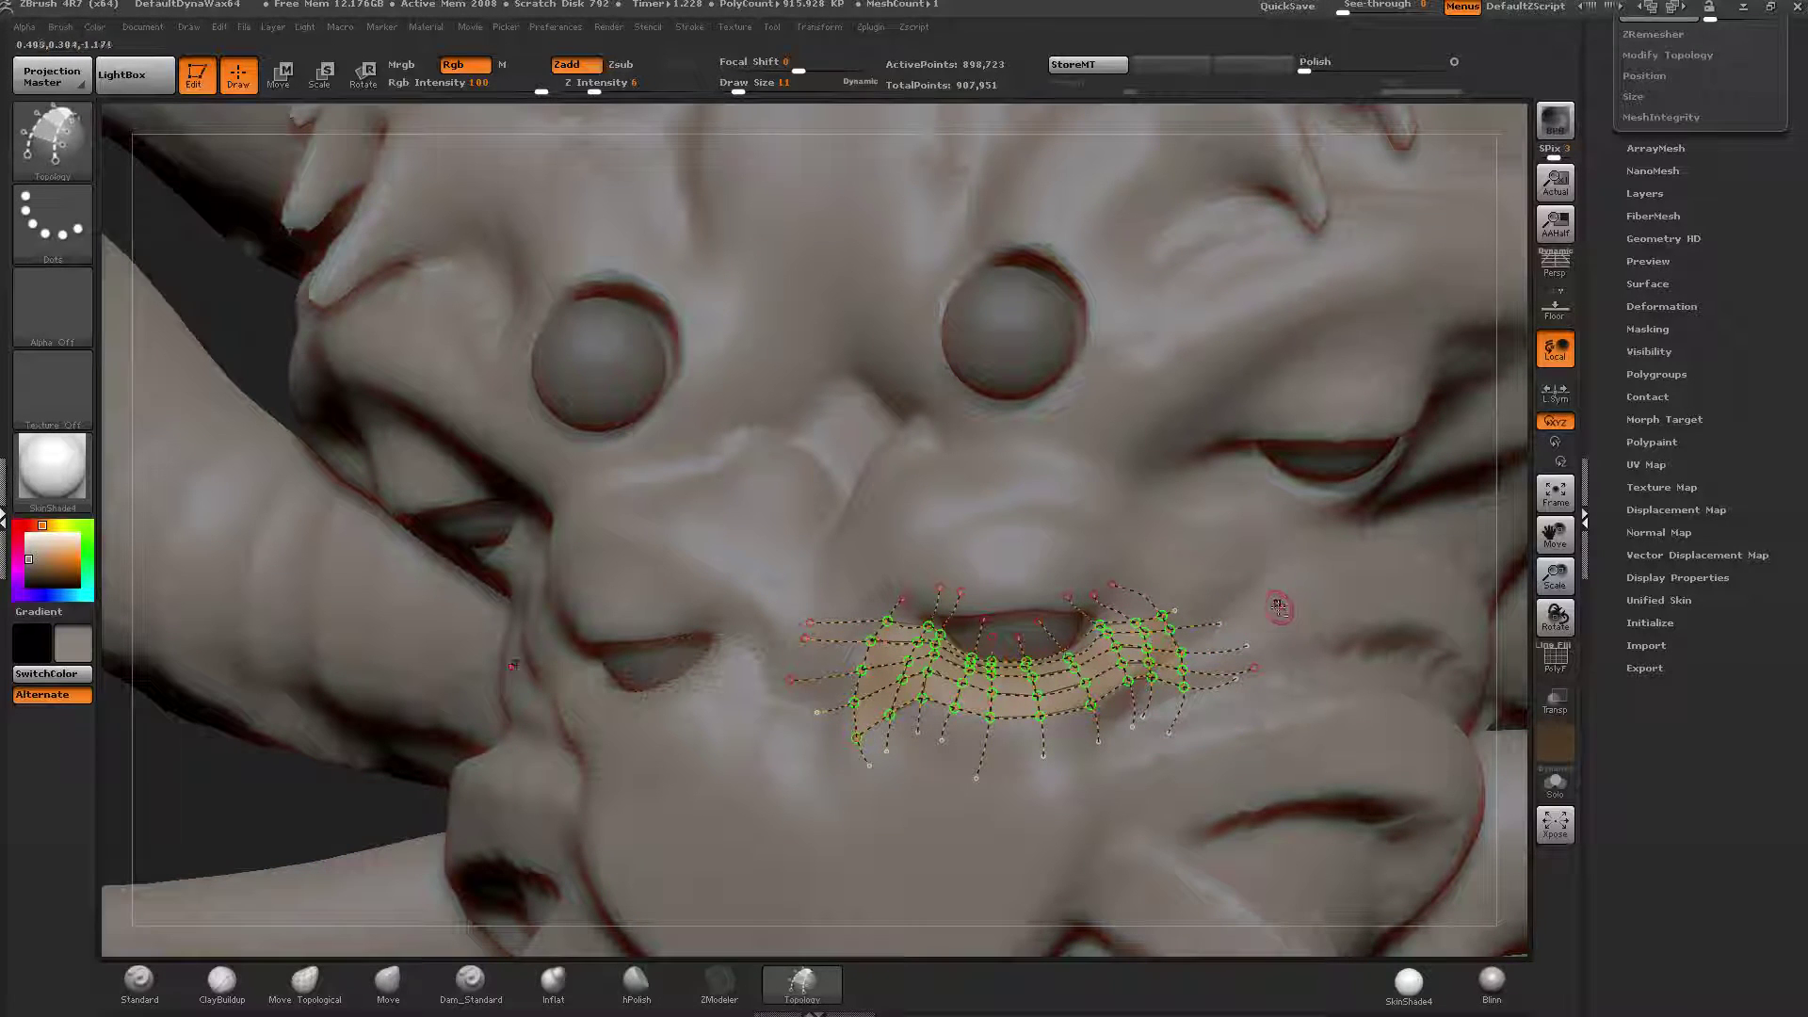
# Trim the loose curve ends around the lower-lid grid, try generating the lid surface and undo the trials.
pyautogui.keyDown('alt'); pyautogui.moveTo(1277, 607); pyautogui.dragTo(1288, 577); pyautogui.keyUp('alt')
pyautogui.click(1275, 575)
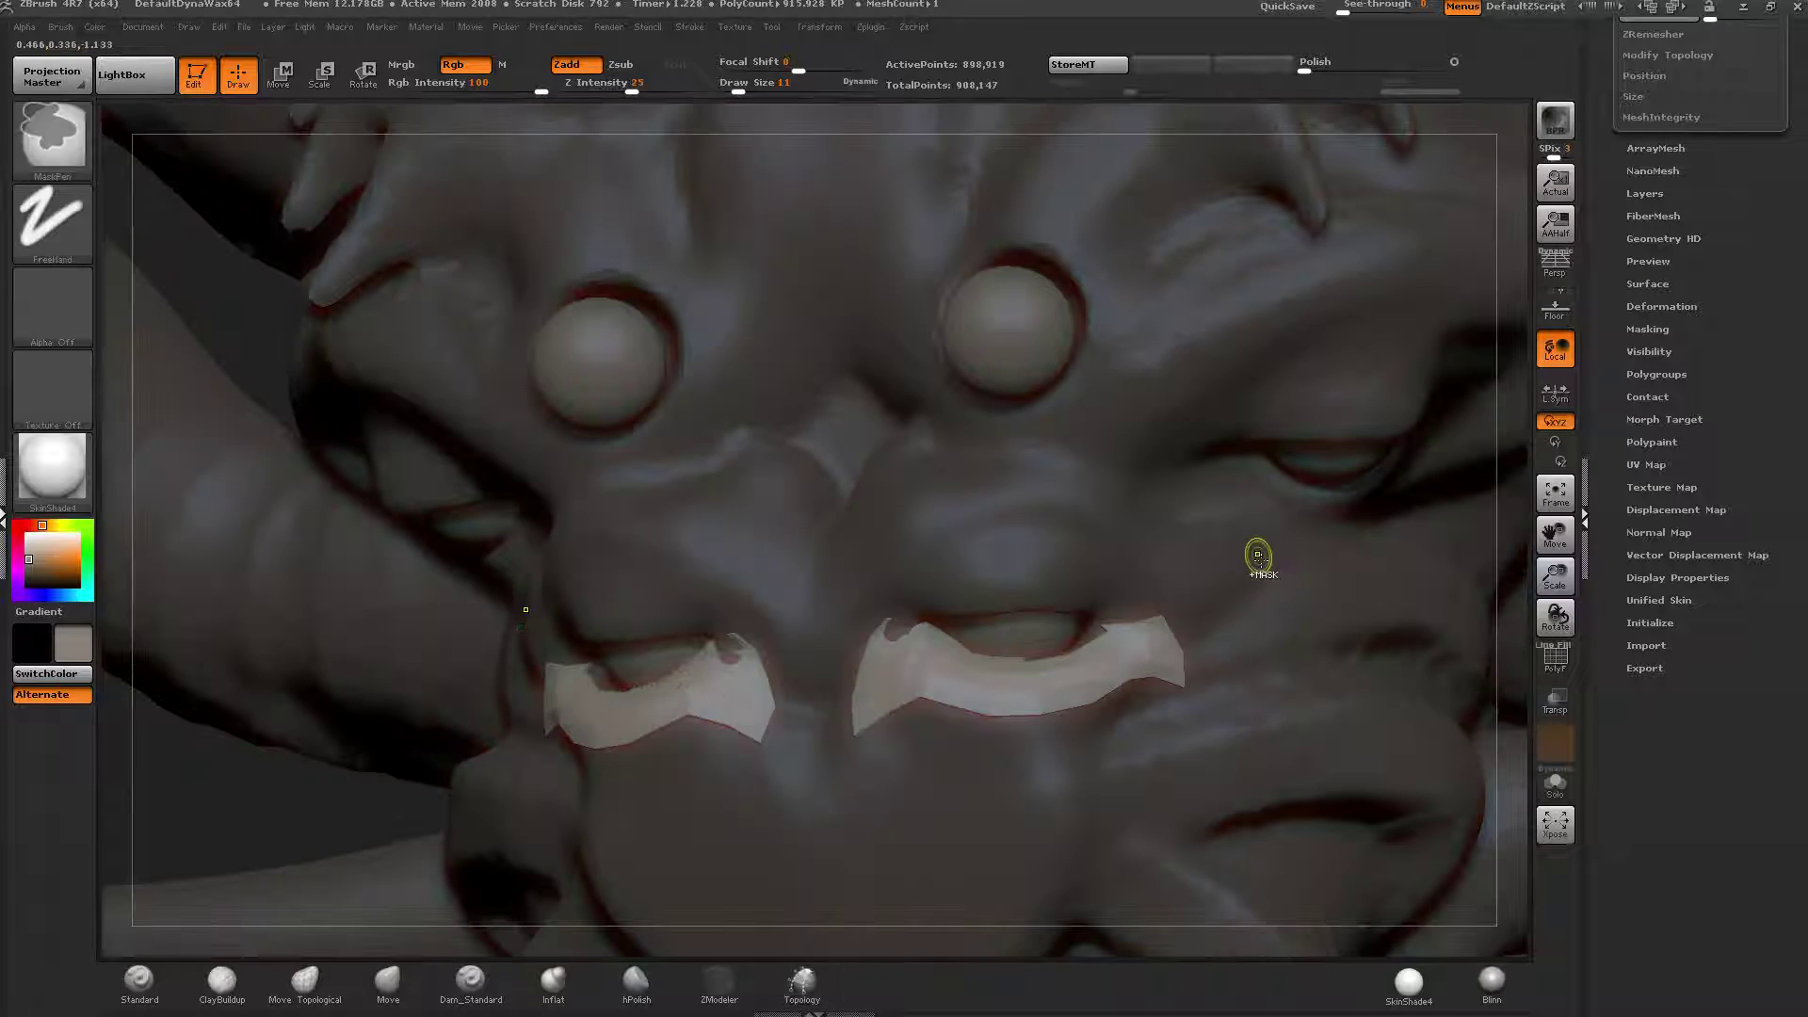
pyautogui.hotkey('ctrl', 'z')
pyautogui.hotkey('ctrl', 'z')
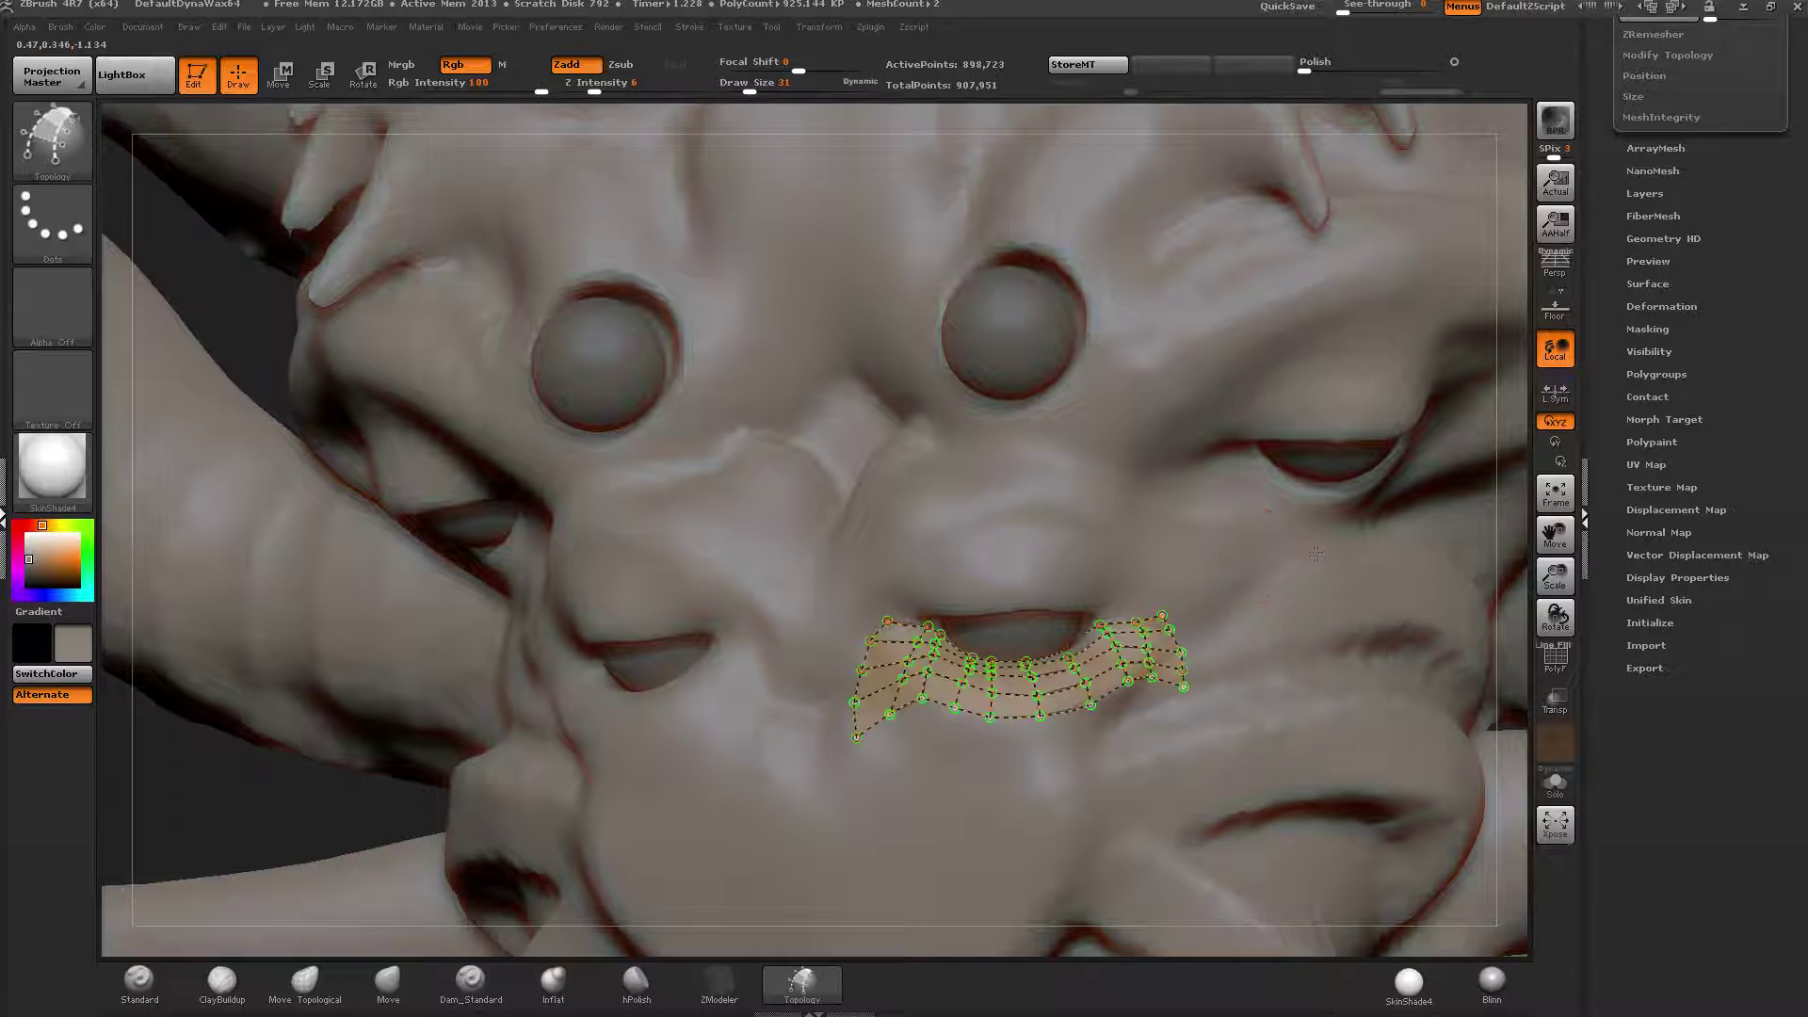
pyautogui.moveTo(1266, 555); pyautogui.dragTo(1289, 548)
pyautogui.moveTo(1253, 554); pyautogui.dragTo(1259, 569, button='right')
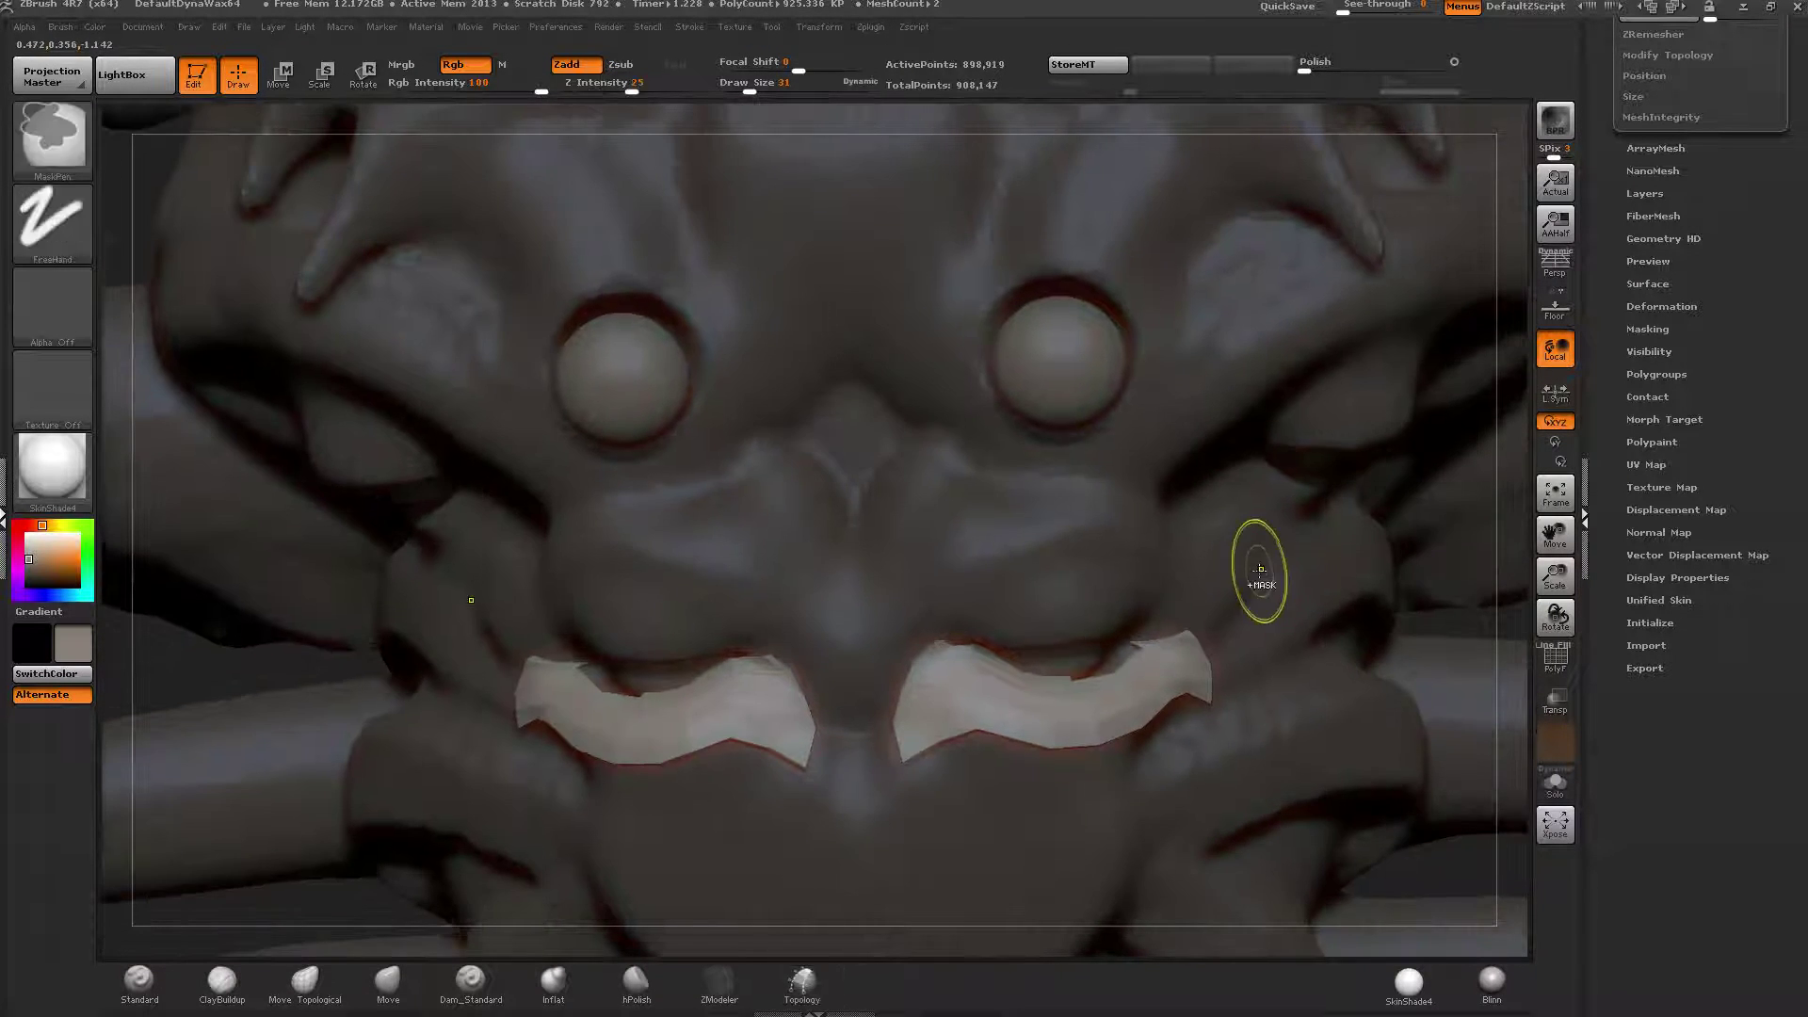
pyautogui.hotkey('ctrl', 'z')
# Close the gap near the grid's outer corner with a short curve and generate the lower-lid mesh at draw size 31.
pyautogui.moveTo(1118, 593); pyautogui.dragTo(1069, 687)
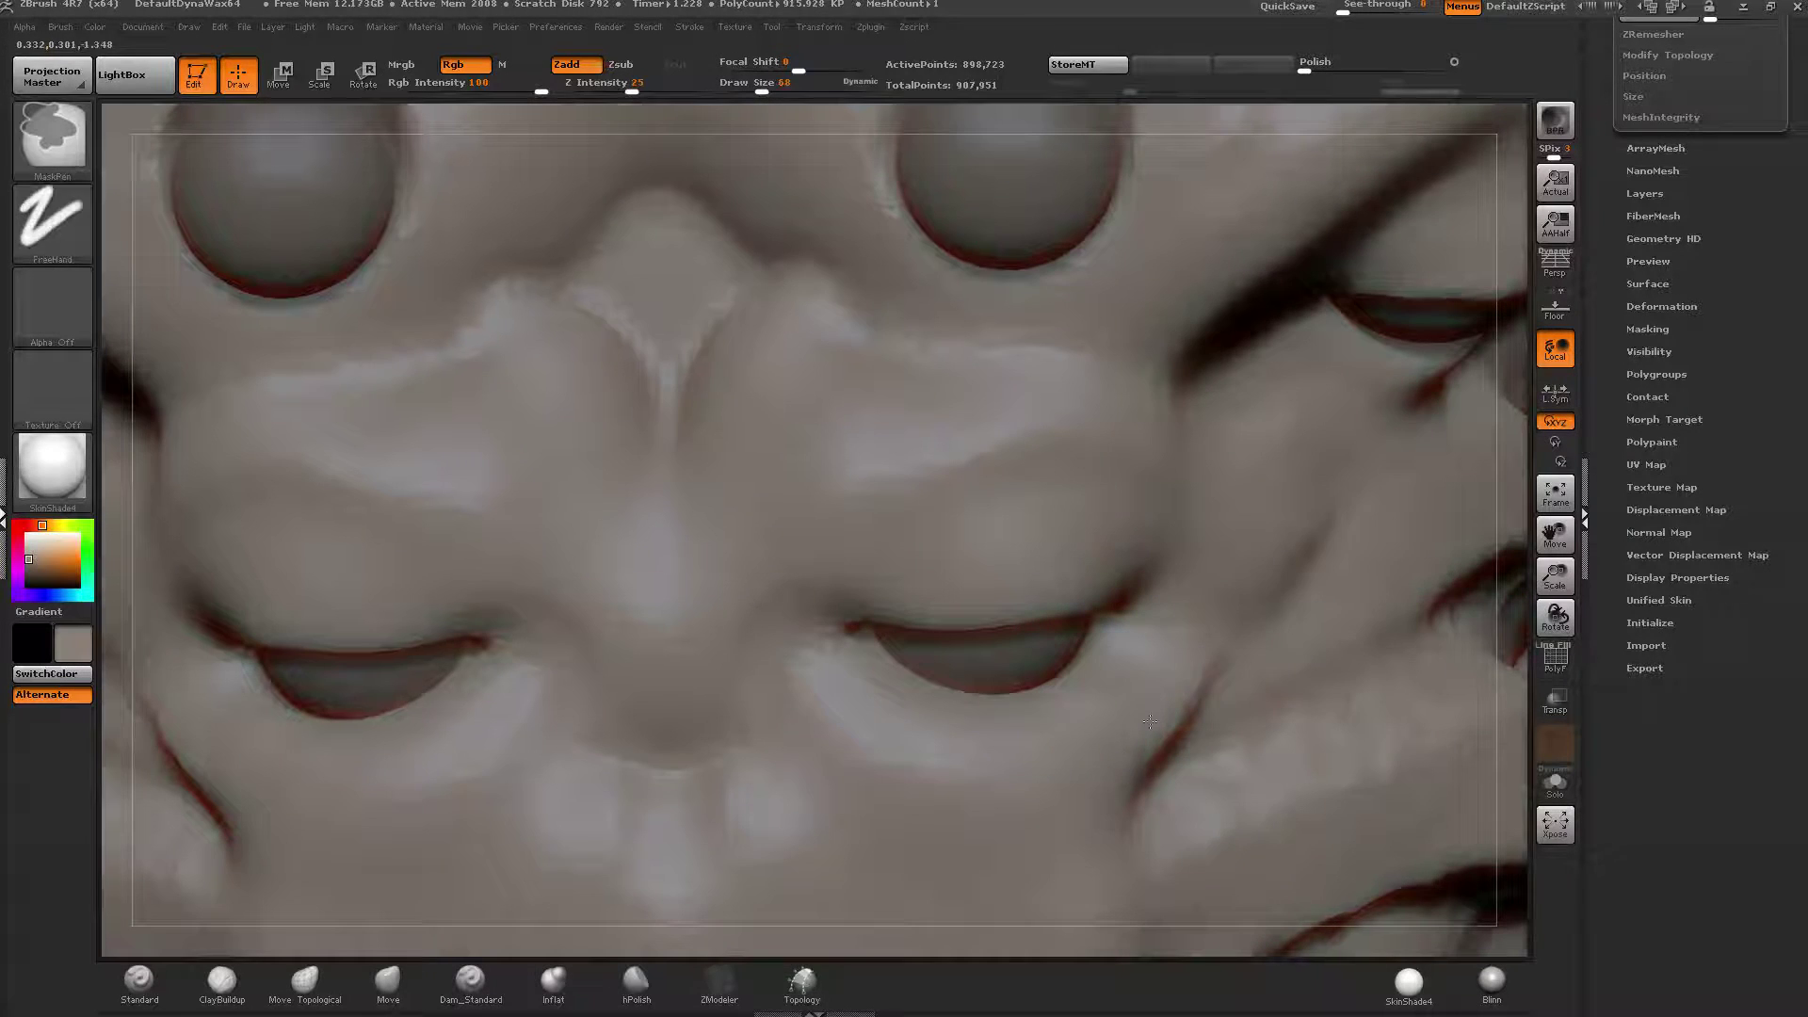
pyautogui.press('ctrl')
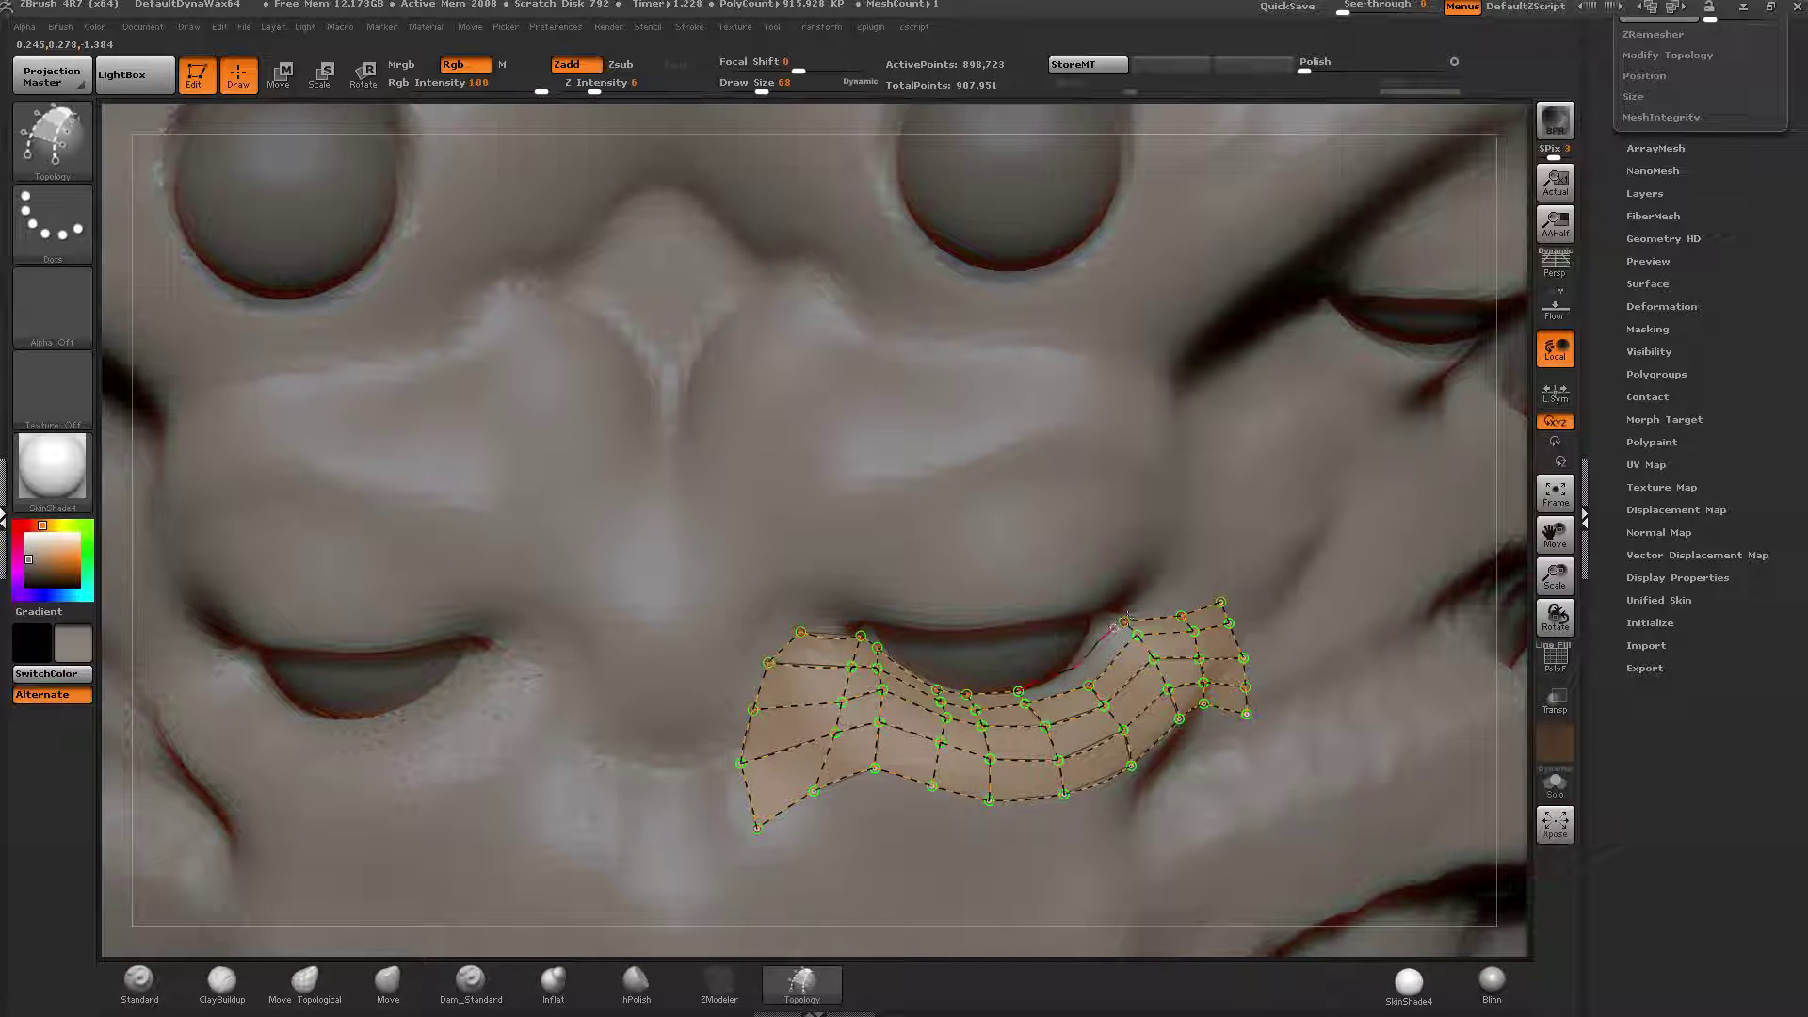
pyautogui.moveTo(1127, 617); pyautogui.dragTo(1132, 613)
pyautogui.moveTo(1090, 687); pyautogui.dragTo(1036, 608)
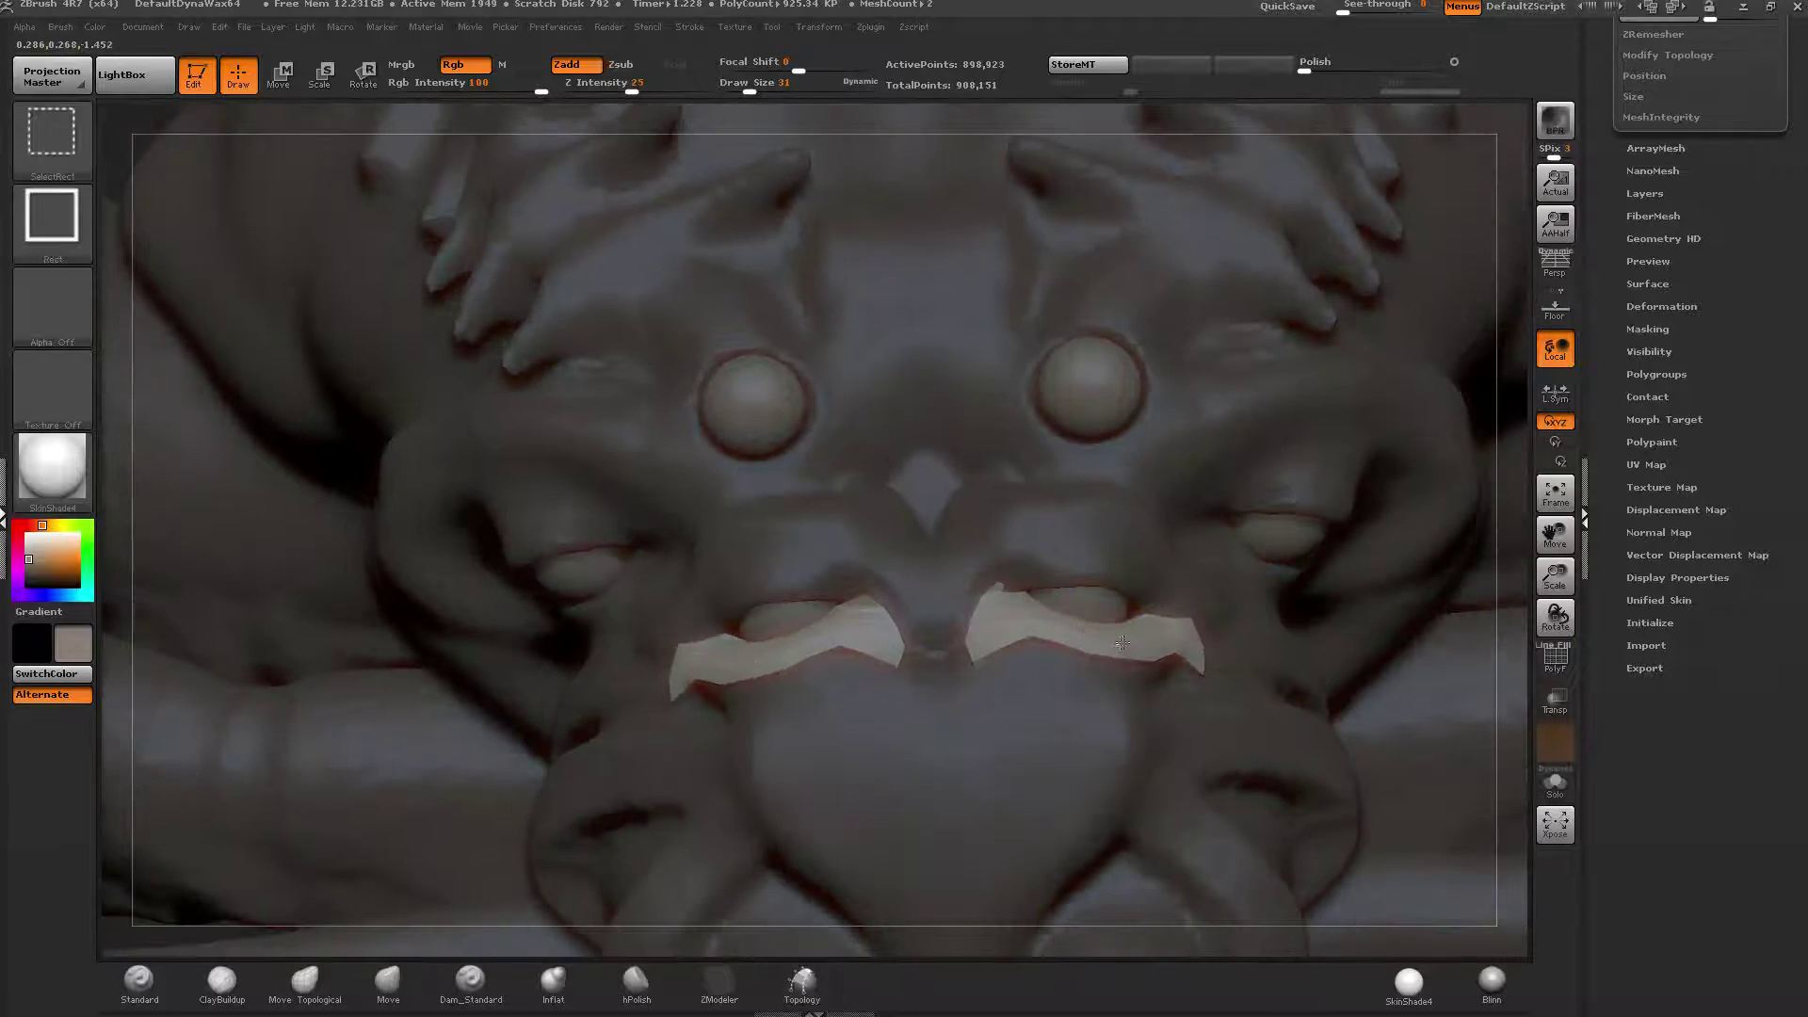
pyautogui.keyDown('ctrl'); pyautogui.keyDown('shift'); pyautogui.click(1120, 646); pyautogui.keyUp('shift'); pyautogui.keyUp('ctrl')
pyautogui.hotkey('ctrl', 'shift', 'a')
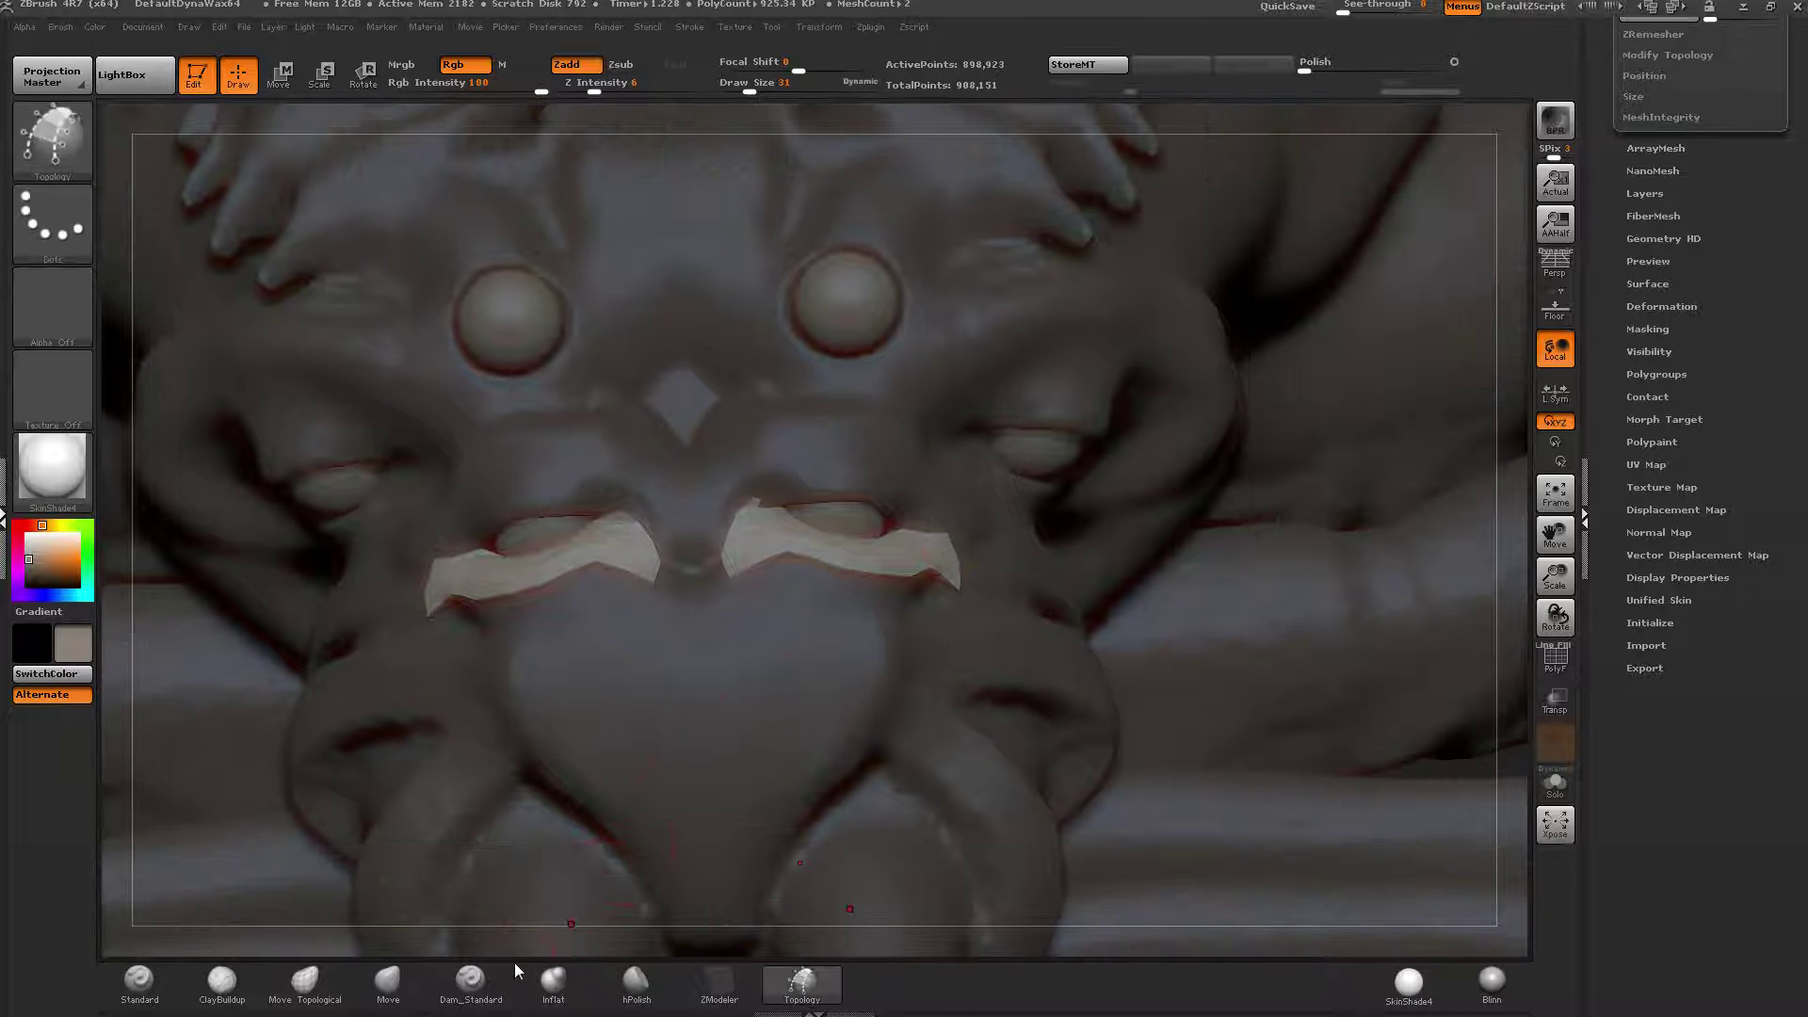
# Pull the lower lid's outer end in toward the eye and push its lower edge into the cheek with Move at draw size 45.
pyautogui.click(388, 981)
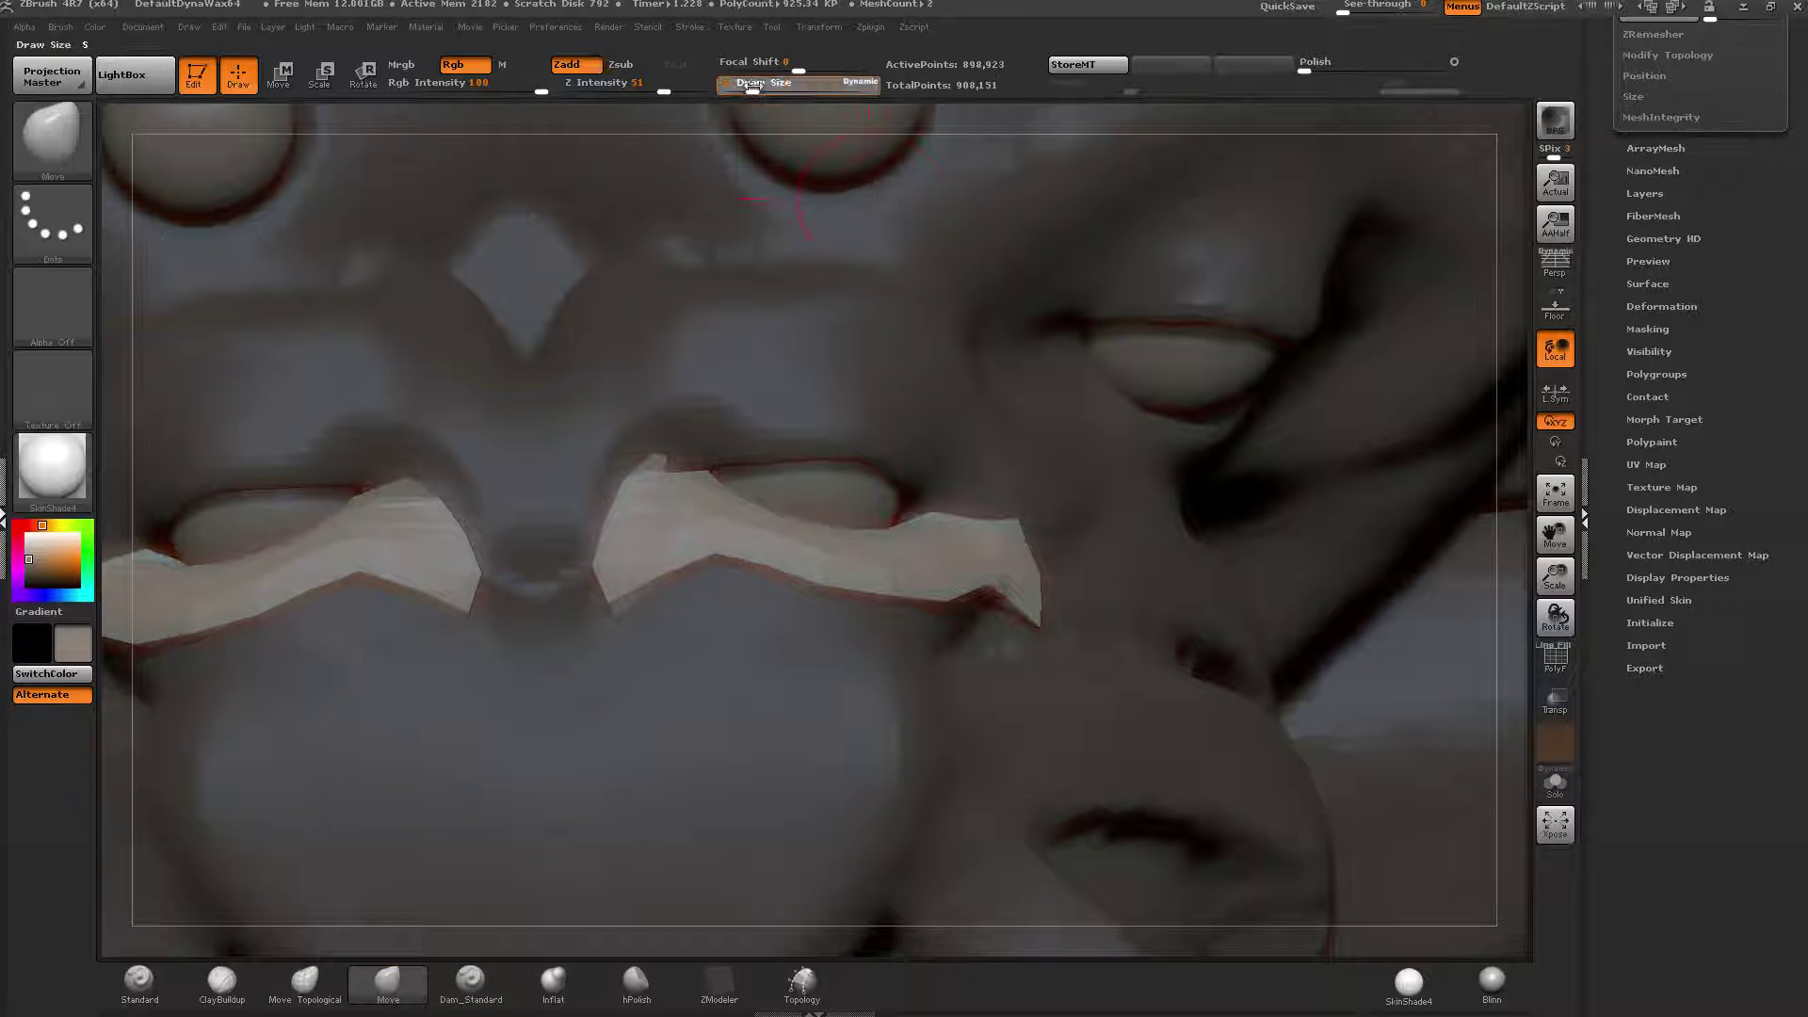
pyautogui.moveTo(753, 86); pyautogui.dragTo(756, 86)
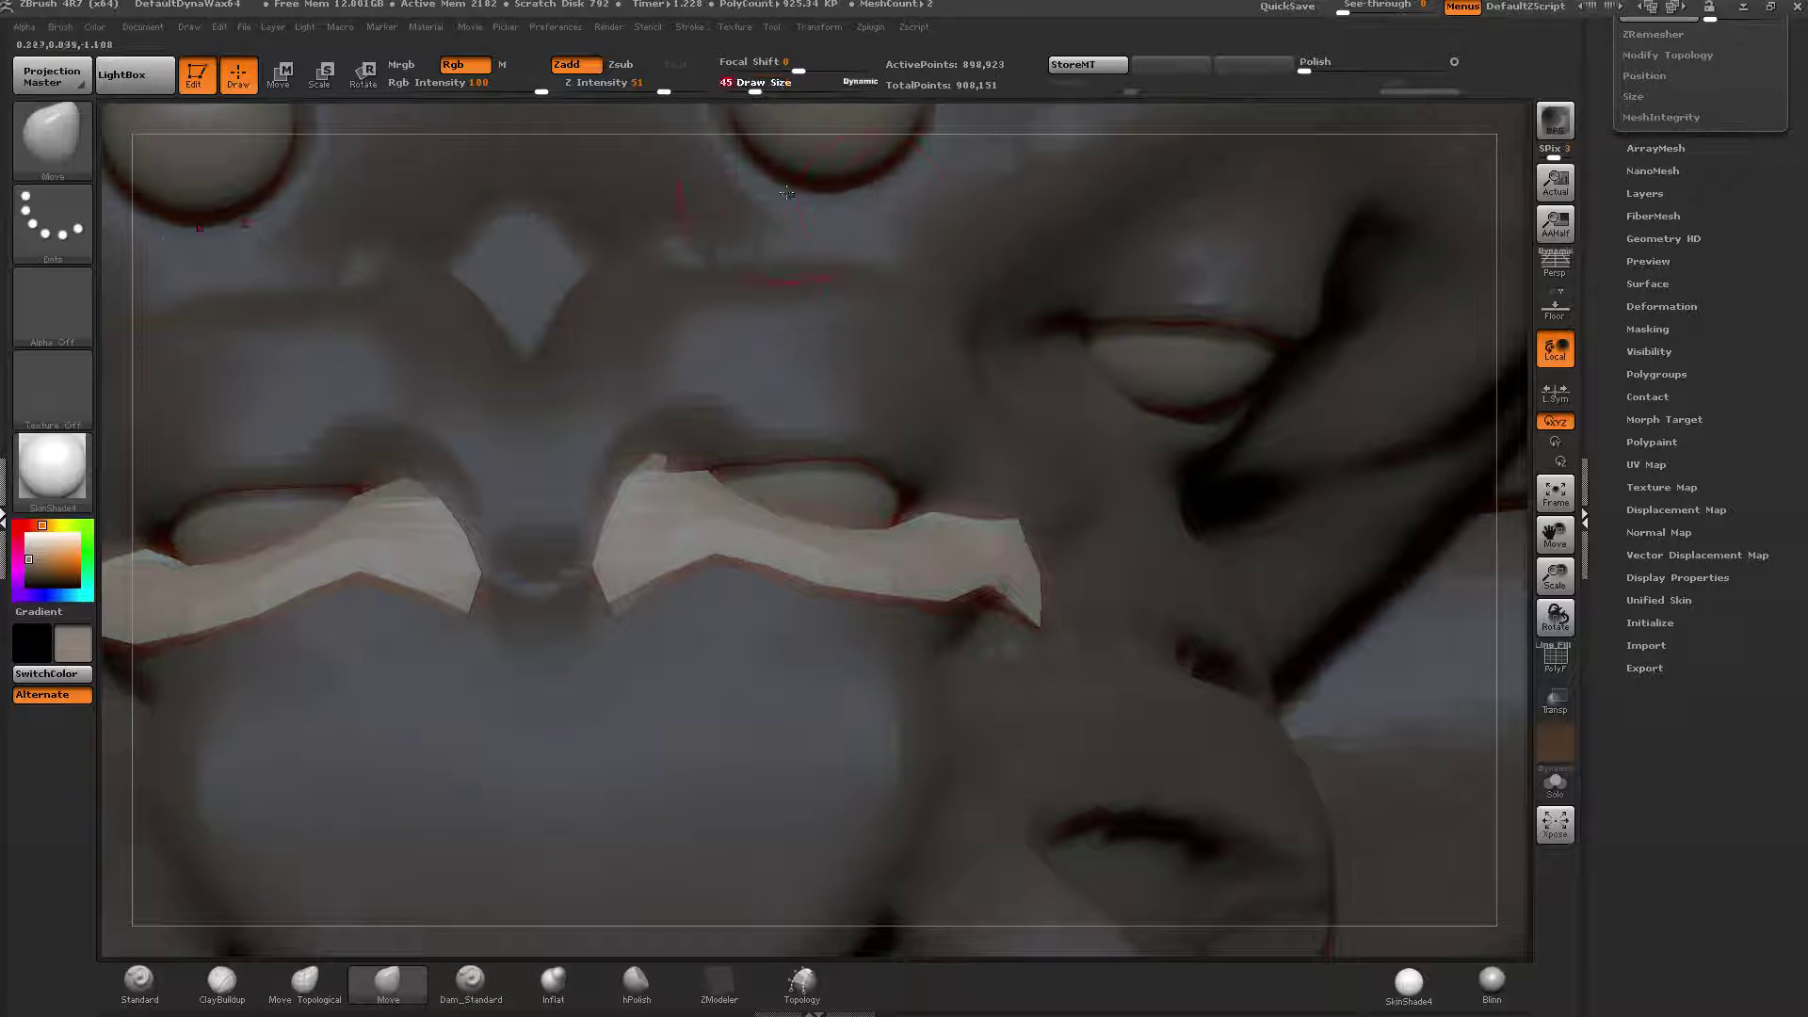
pyautogui.moveTo(1083, 452)
pyautogui.mouseDown(button='right')
pyautogui.moveTo(1045, 527)
pyautogui.moveTo(847, 490)
pyautogui.moveTo(893, 489)
pyautogui.moveTo(862, 483)
pyautogui.mouseUp(button='right')
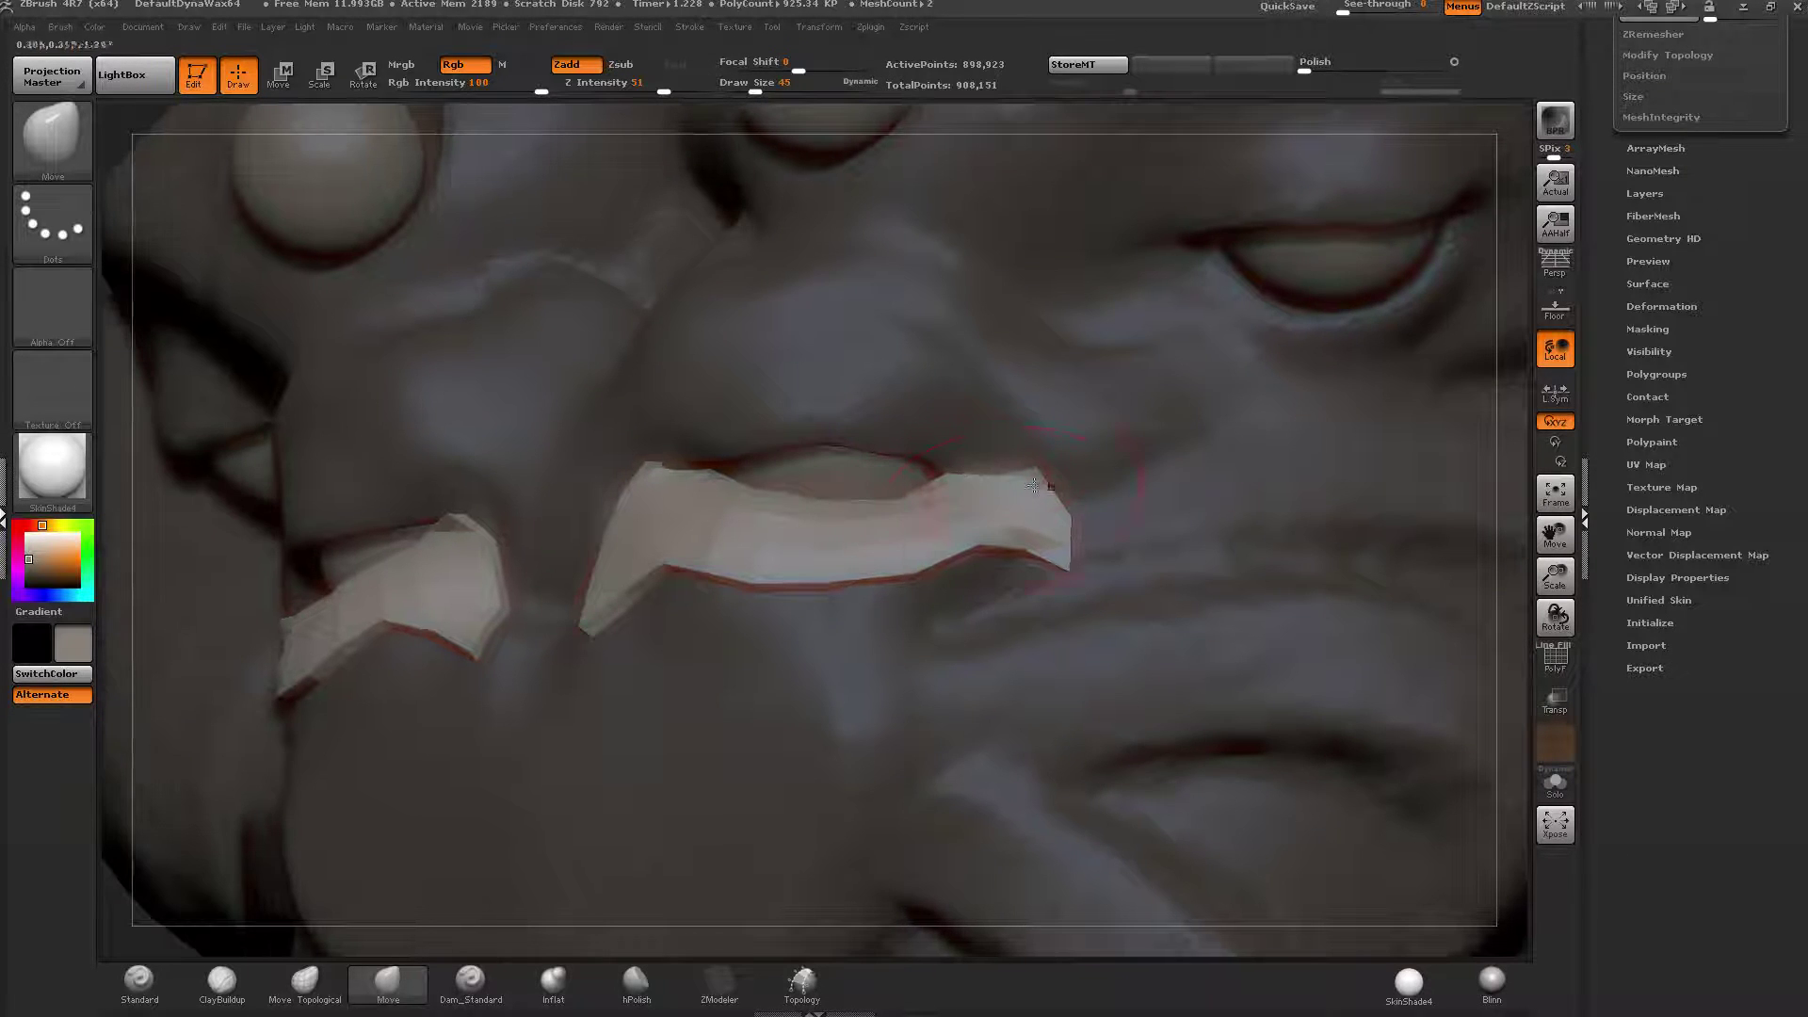
pyautogui.moveTo(1010, 478); pyautogui.dragTo(1031, 579)
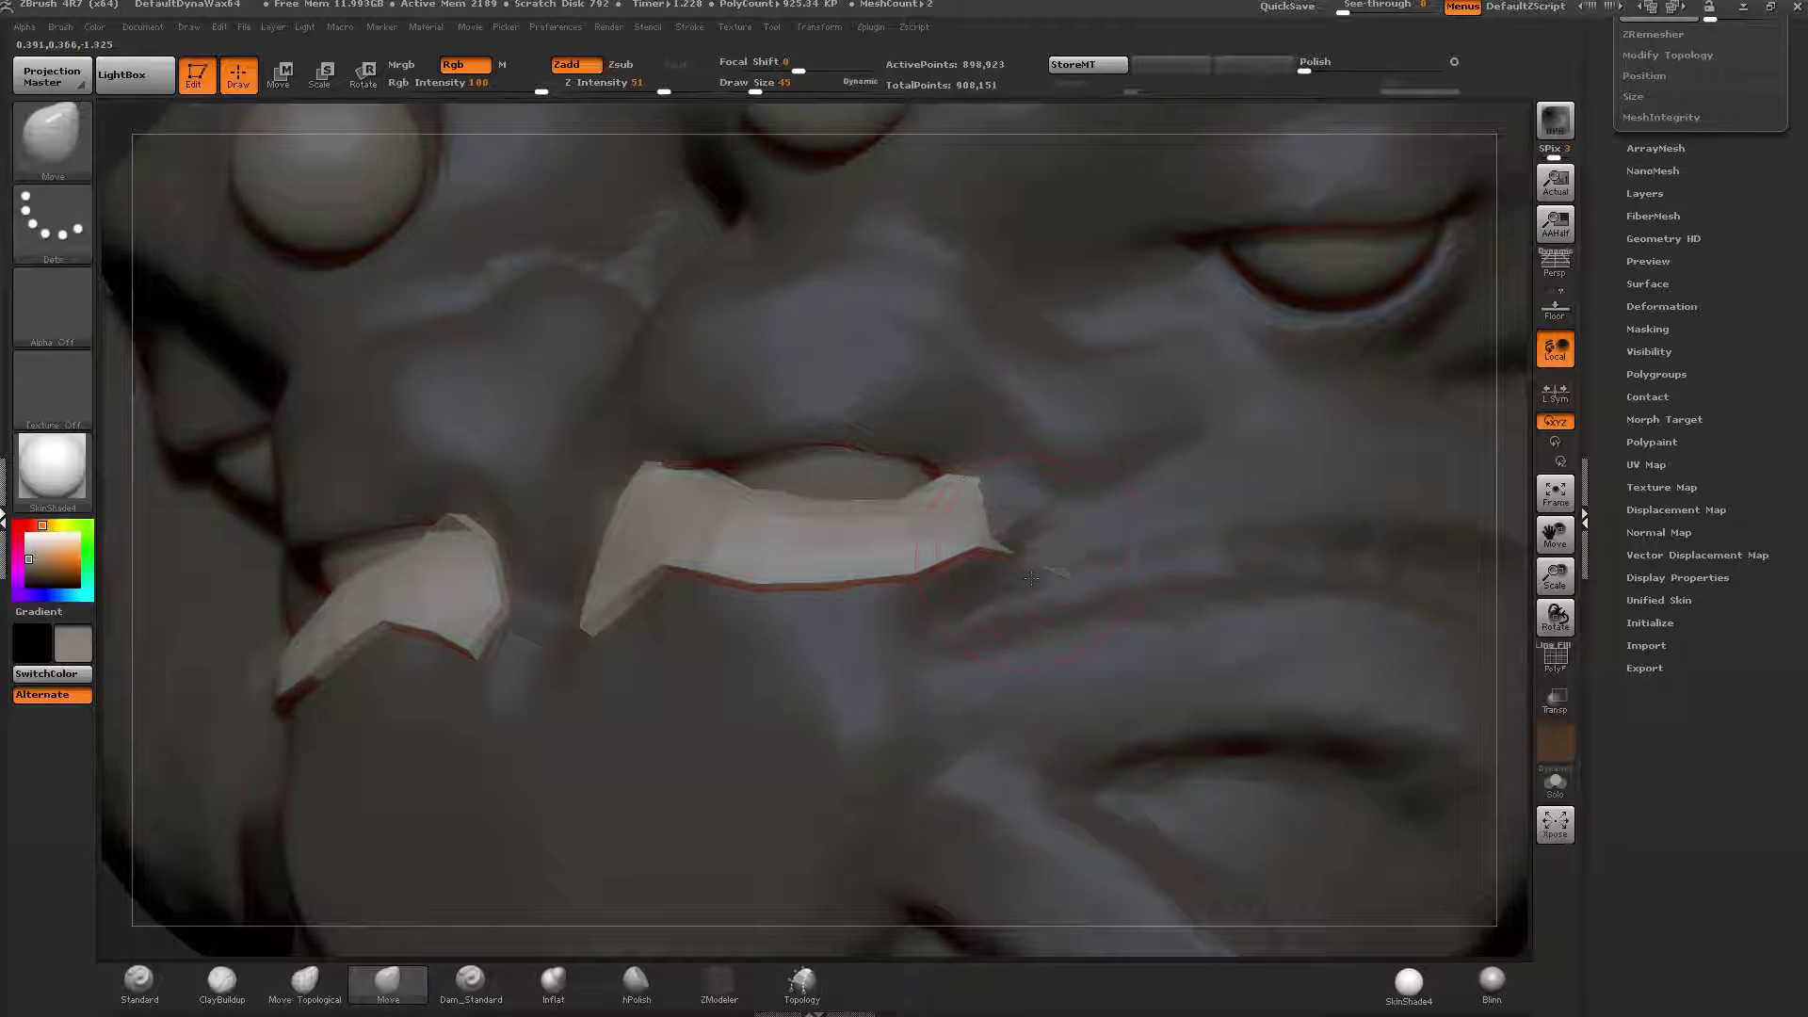
pyautogui.moveTo(904, 575); pyautogui.dragTo(898, 570)
pyautogui.moveTo(896, 571); pyautogui.dragTo(888, 572, button='right')
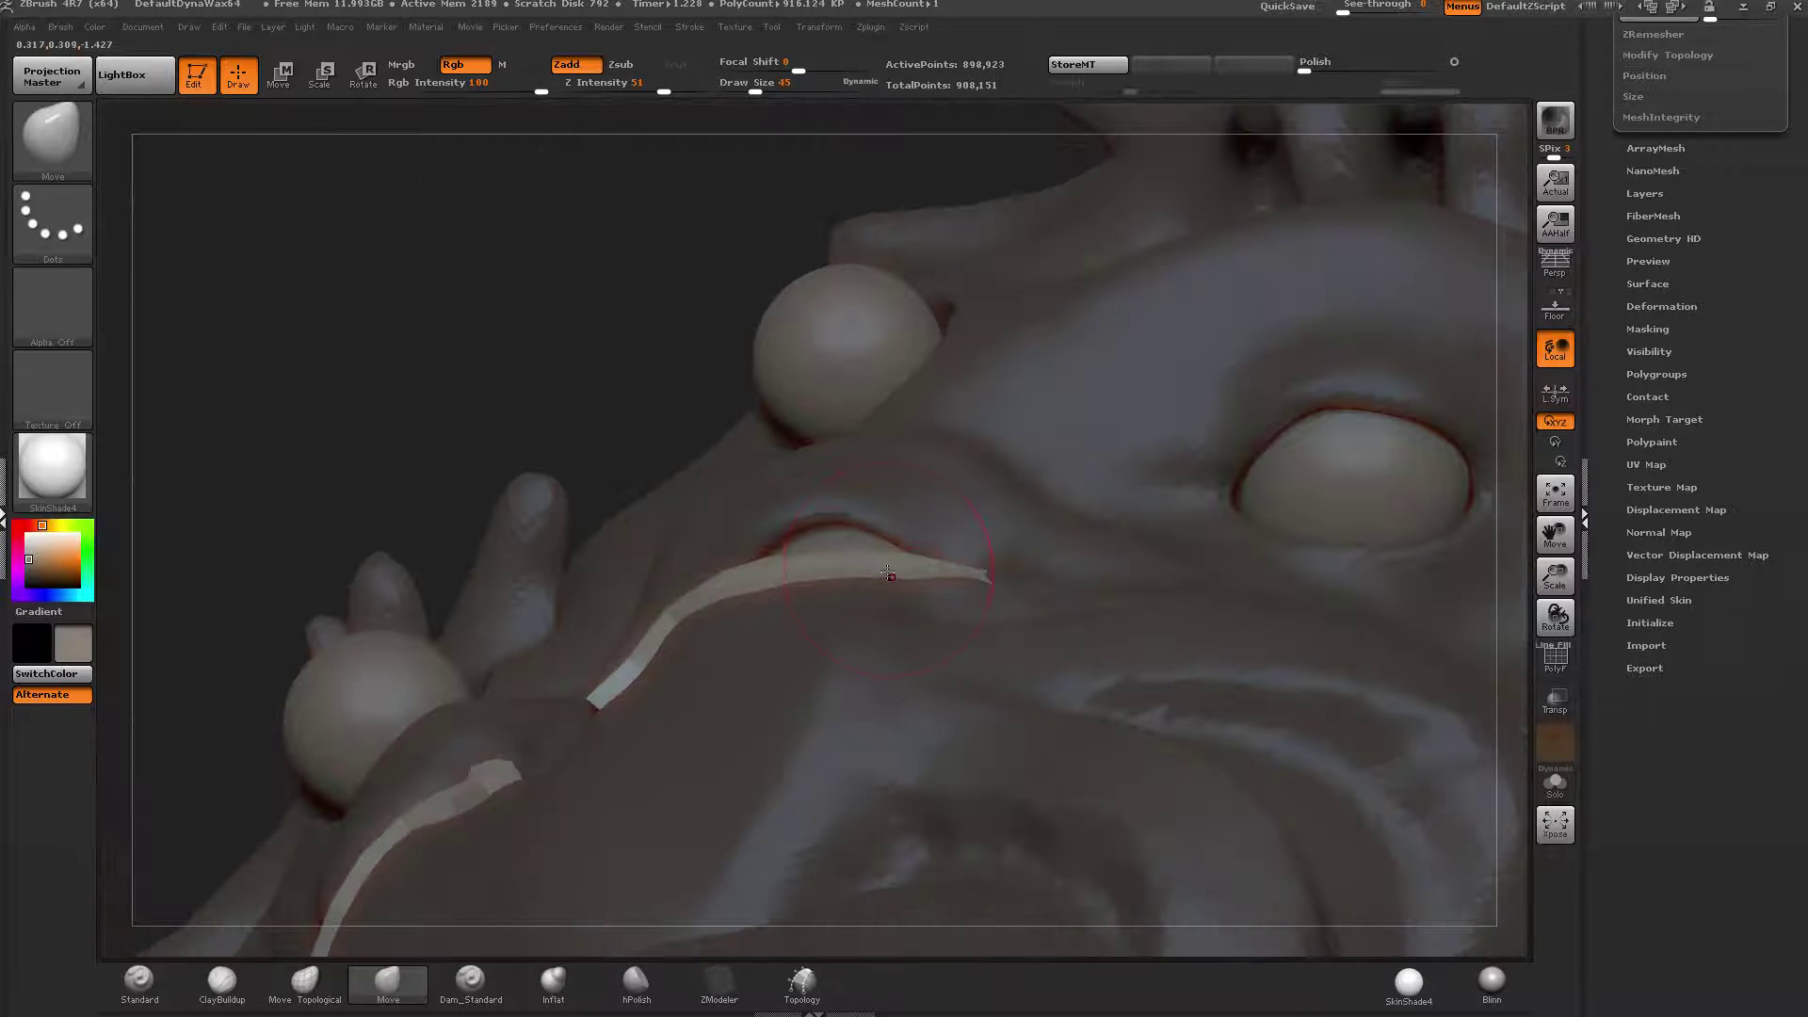
pyautogui.moveTo(843, 574); pyautogui.dragTo(708, 586)
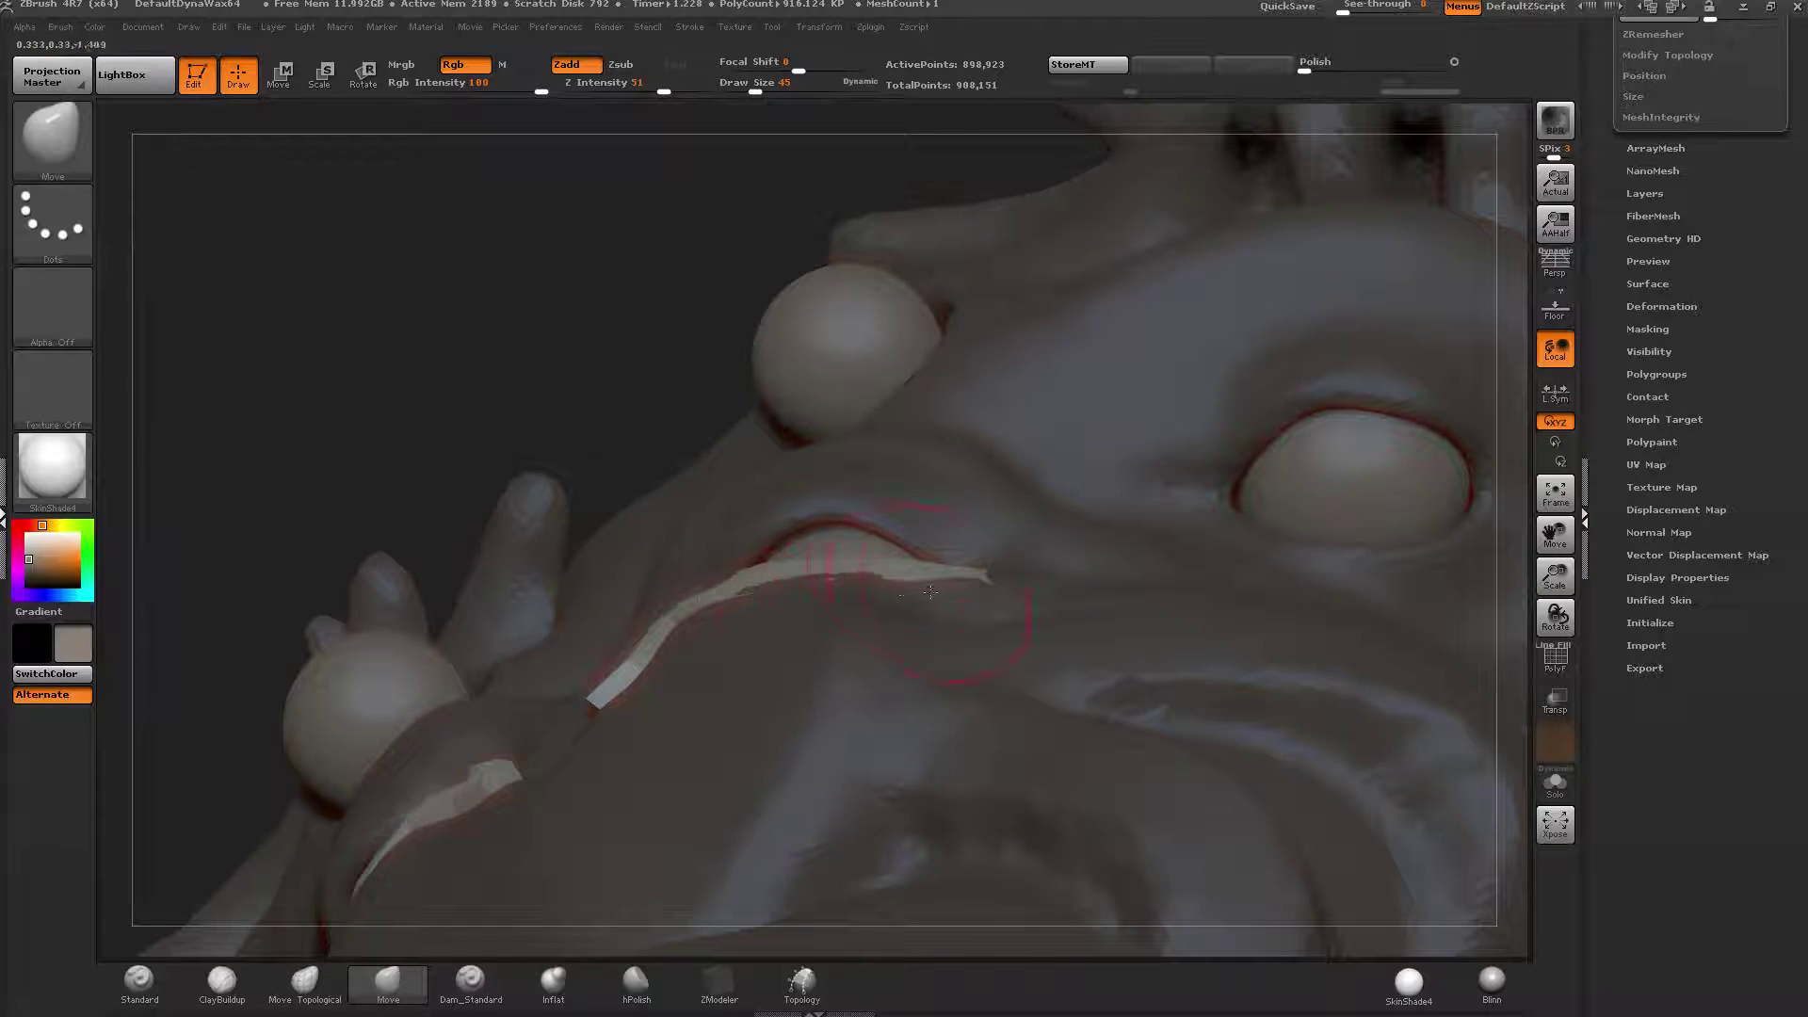
pyautogui.moveTo(960, 602); pyautogui.dragTo(847, 605, button='right')
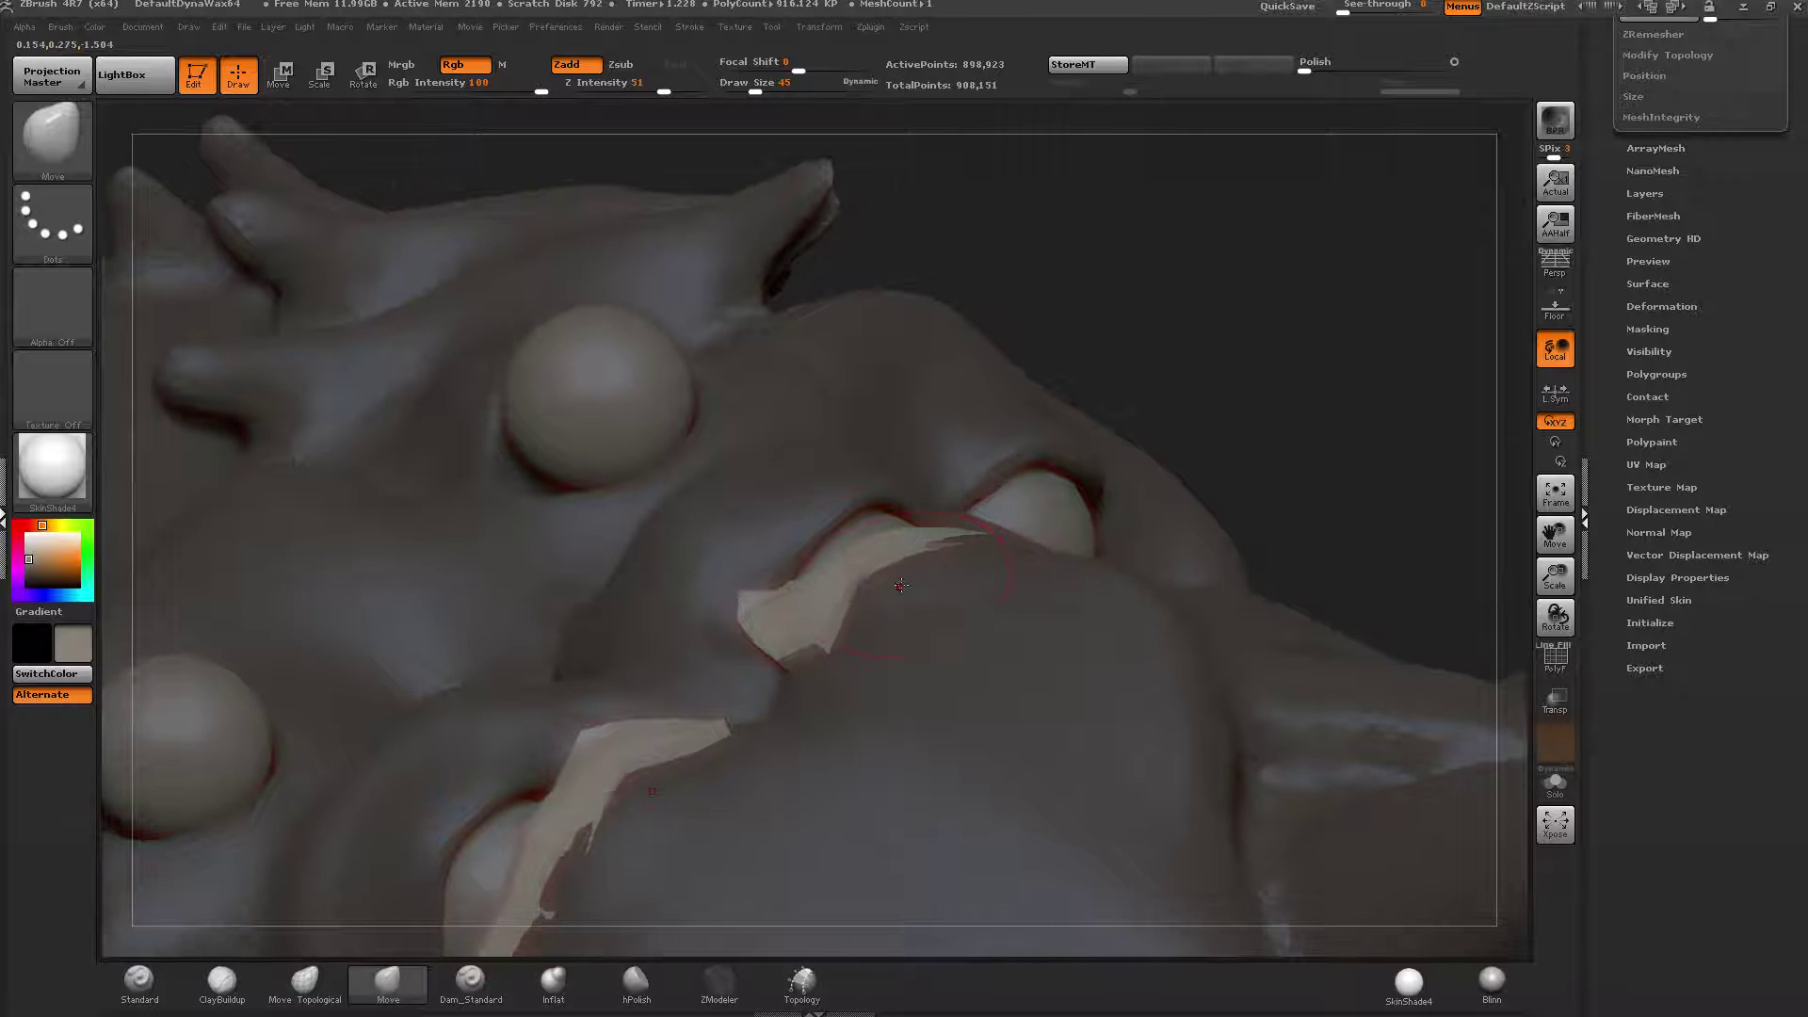
# Fit the lower lid's inner end and rim against the eyeball and nose side with Move.
pyautogui.moveTo(857, 626)
pyautogui.mouseDown()
pyautogui.moveTo(760, 654)
pyautogui.moveTo(750, 605)
pyautogui.mouseUp()
pyautogui.moveTo(750, 605)
pyautogui.mouseDown(button='right')
pyautogui.moveTo(847, 587)
pyautogui.moveTo(817, 568)
pyautogui.mouseUp(button='right')
pyautogui.moveTo(817, 567); pyautogui.dragTo(849, 570)
pyautogui.moveTo(892, 500)
pyautogui.mouseDown(button='right')
pyautogui.moveTo(989, 466)
pyautogui.moveTo(968, 443)
pyautogui.mouseUp(button='right')
pyautogui.moveTo(912, 497)
pyautogui.mouseDown()
pyautogui.moveTo(920, 471)
pyautogui.moveTo(941, 482)
pyautogui.mouseUp()
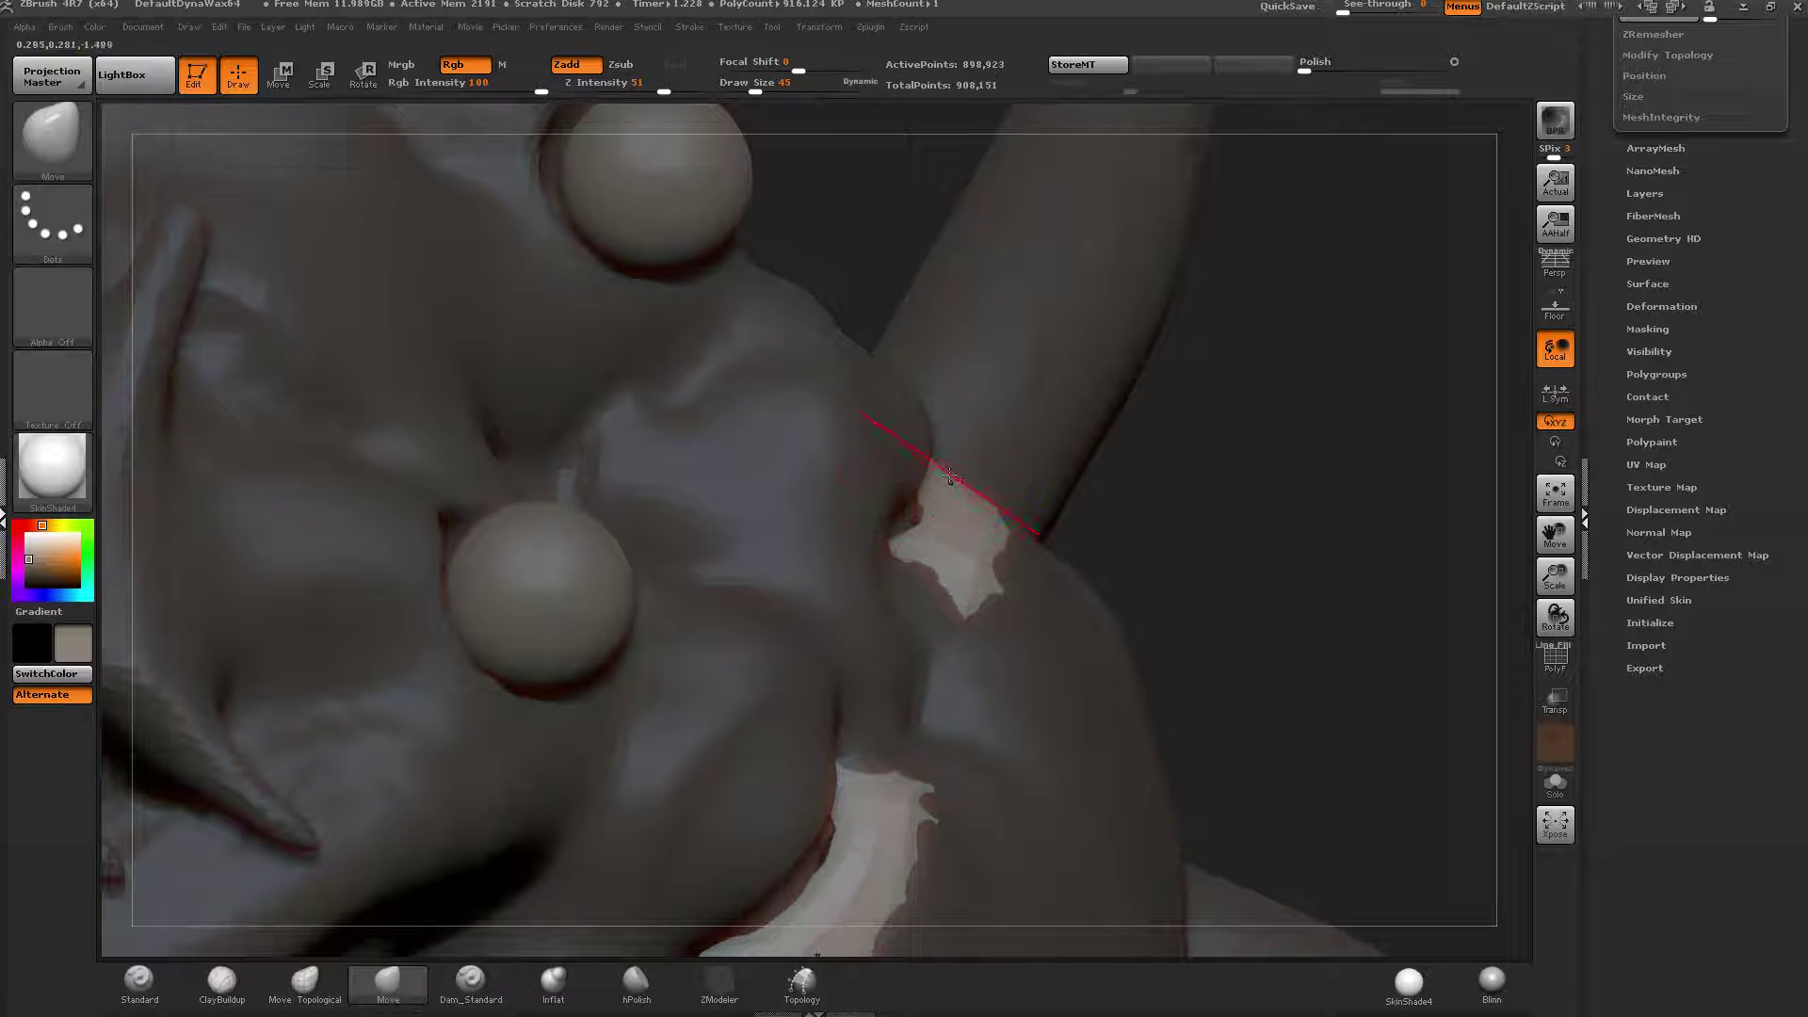
pyautogui.moveTo(948, 481); pyautogui.dragTo(904, 486, button='right')
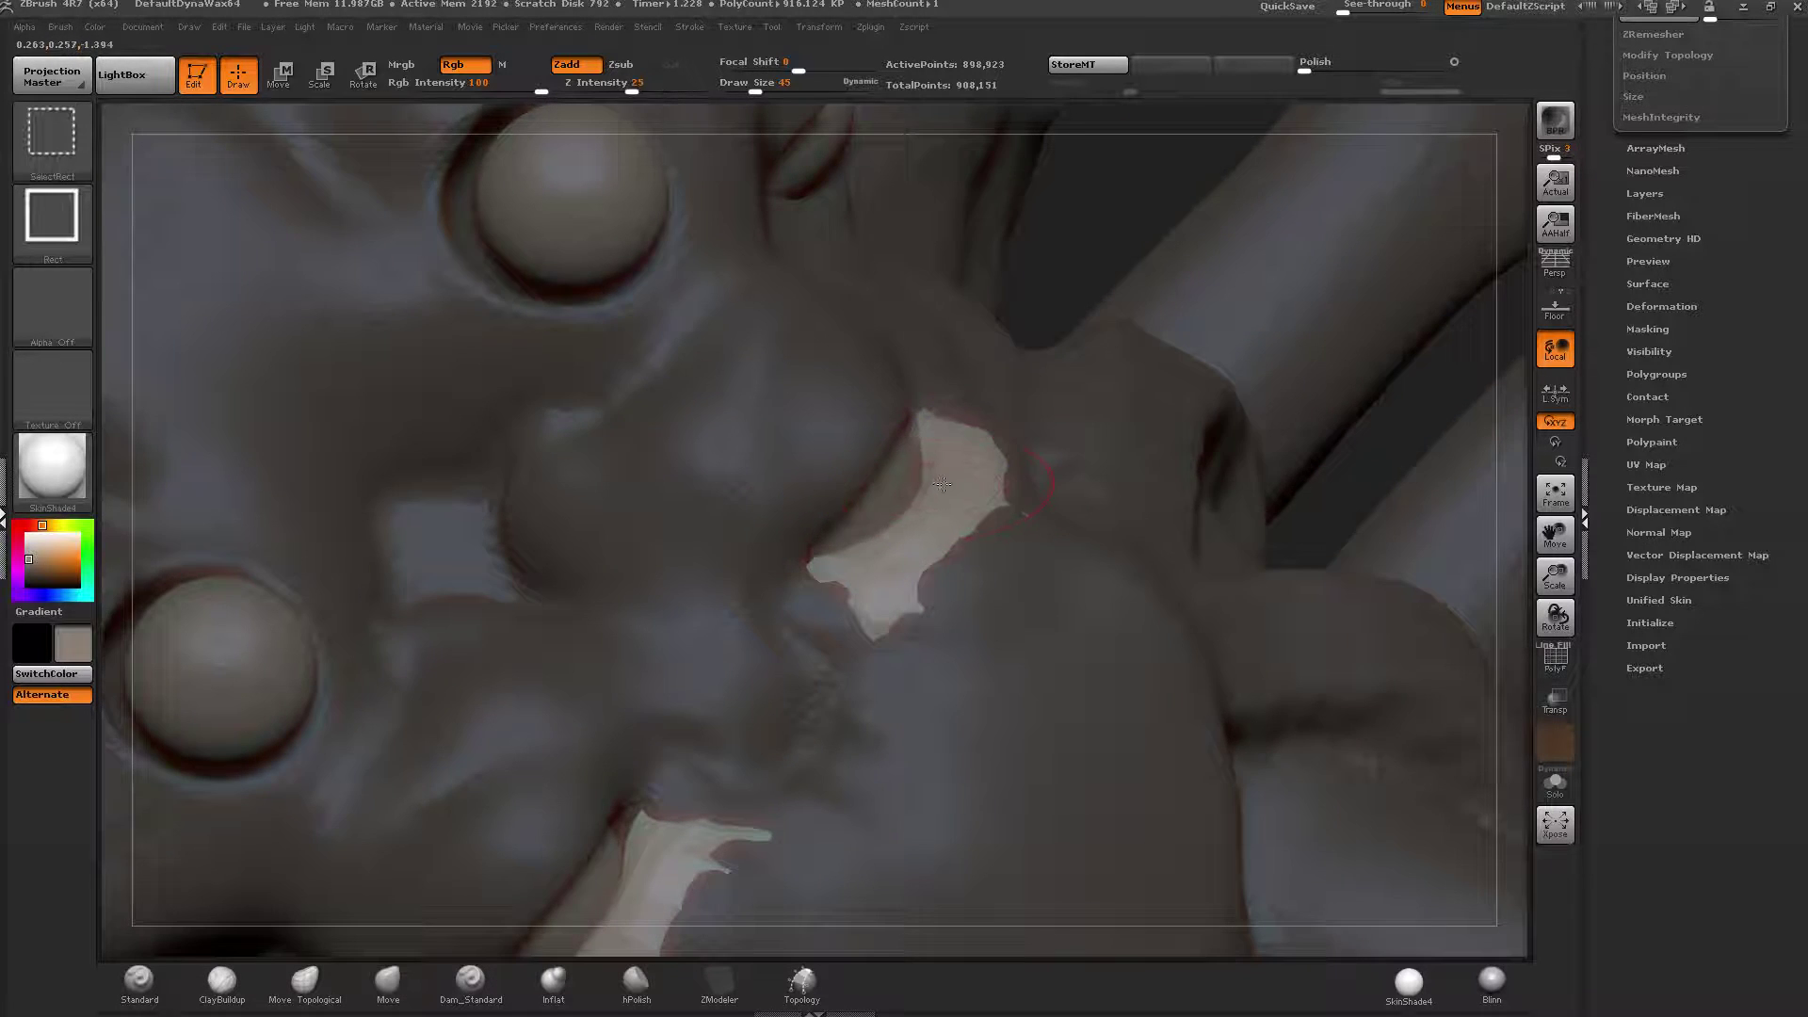
# Restore the whole creature unmasked after isolating the lower lid, and activate the Move brush.
pyautogui.keyDown('ctrl'); pyautogui.keyDown('shift'); pyautogui.click(939, 468); pyautogui.keyUp('shift'); pyautogui.keyUp('ctrl')
pyautogui.keyDown('ctrl'); pyautogui.keyDown('shift'); pyautogui.click(1220, 369); pyautogui.keyUp('shift'); pyautogui.keyUp('ctrl')
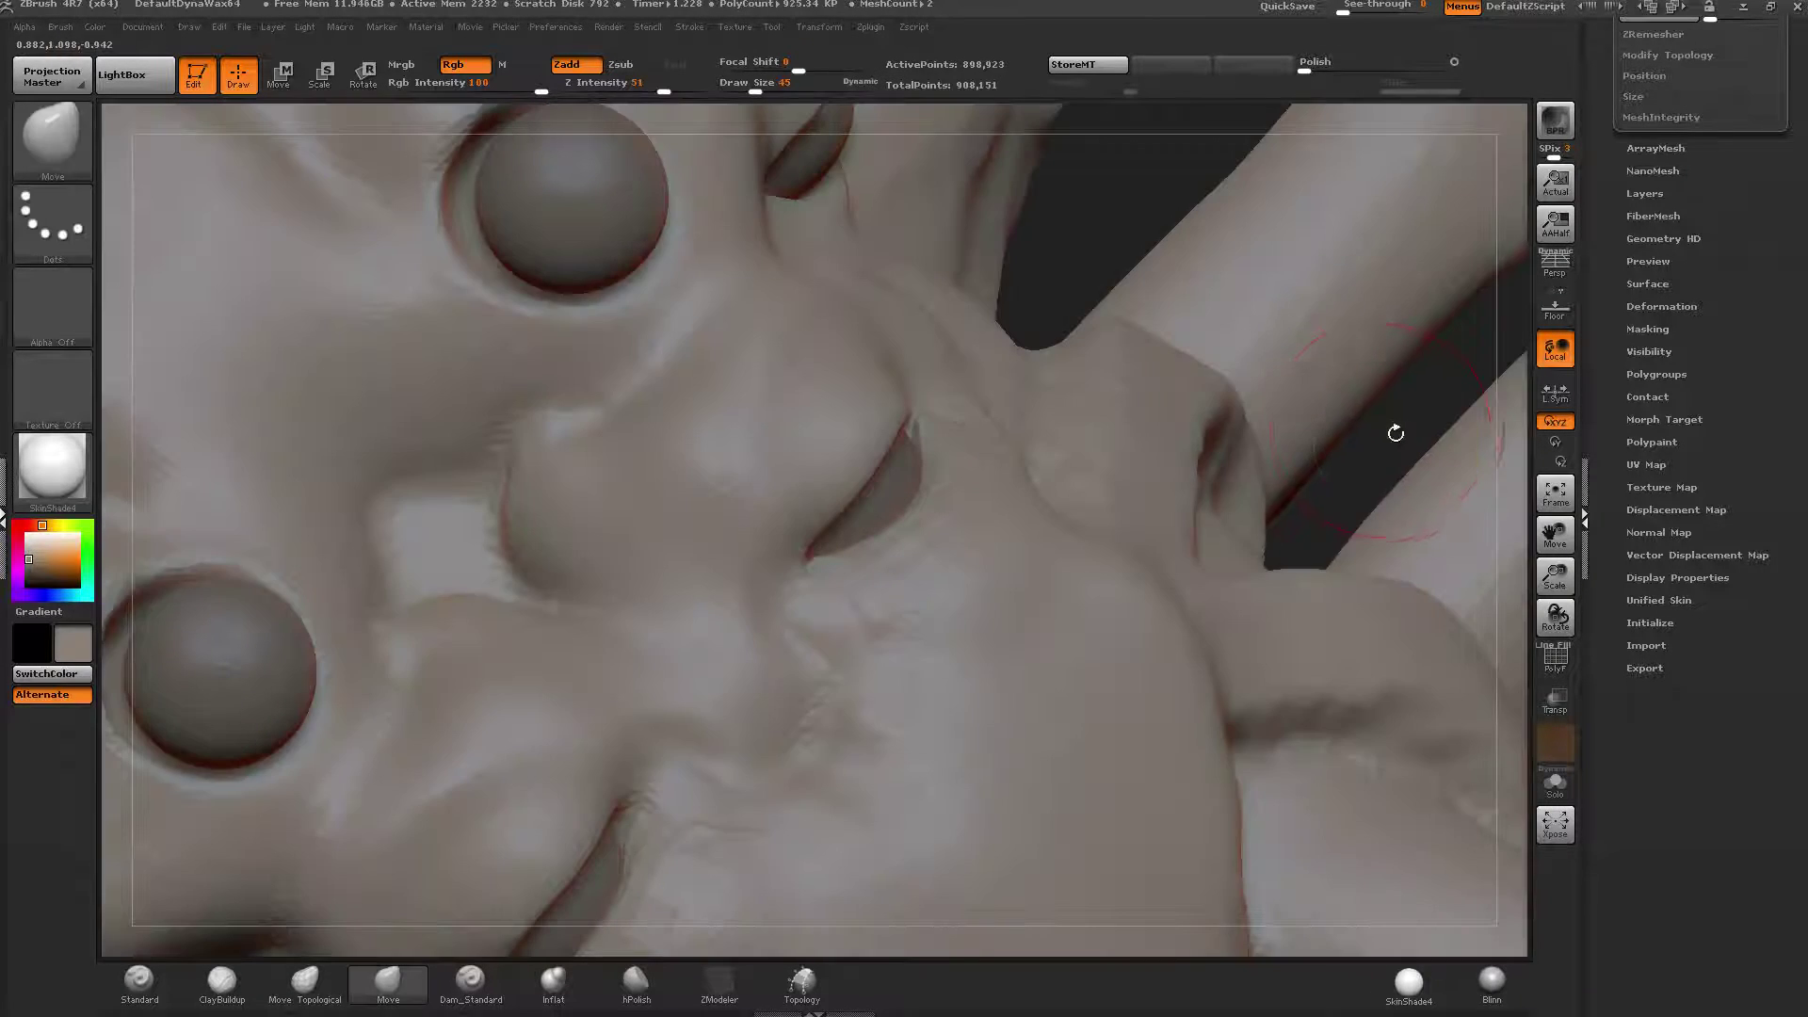
pyautogui.press('b')
pyautogui.press('m')
pyautogui.press('v')
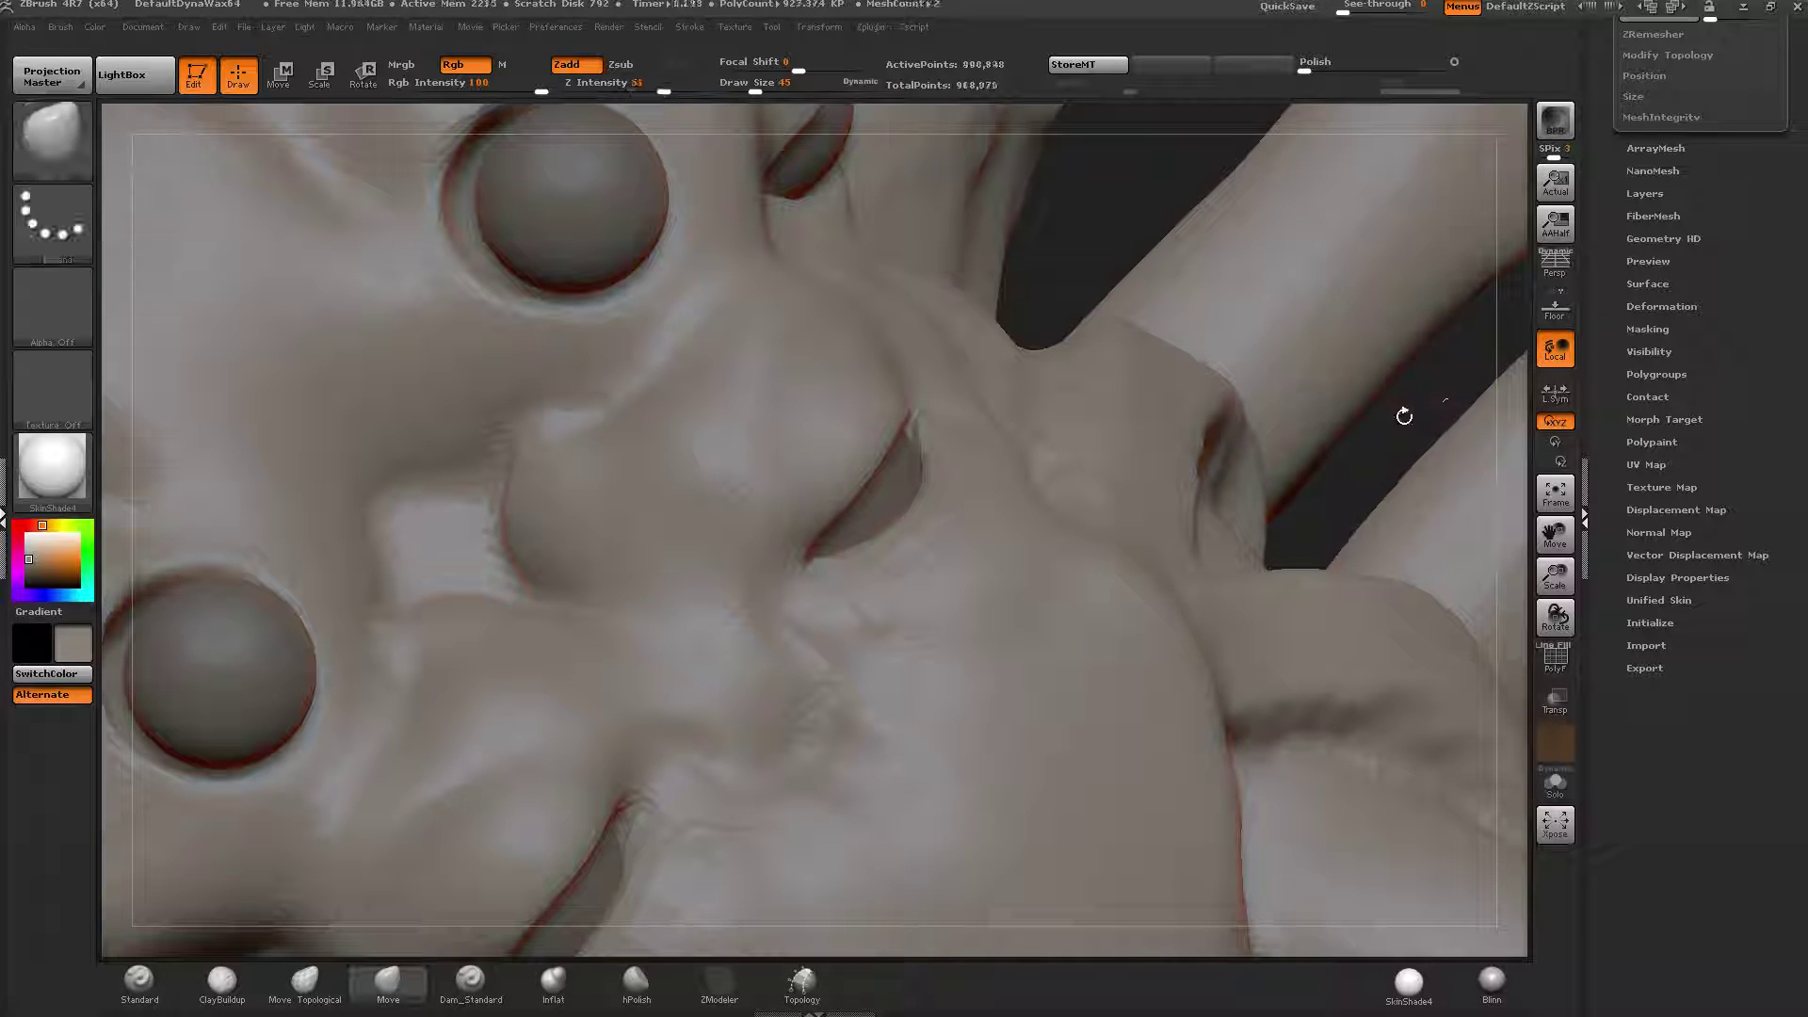
# Mask the whole creature except the two new lower lids of the lower inner eyes.
pyautogui.press('shift')
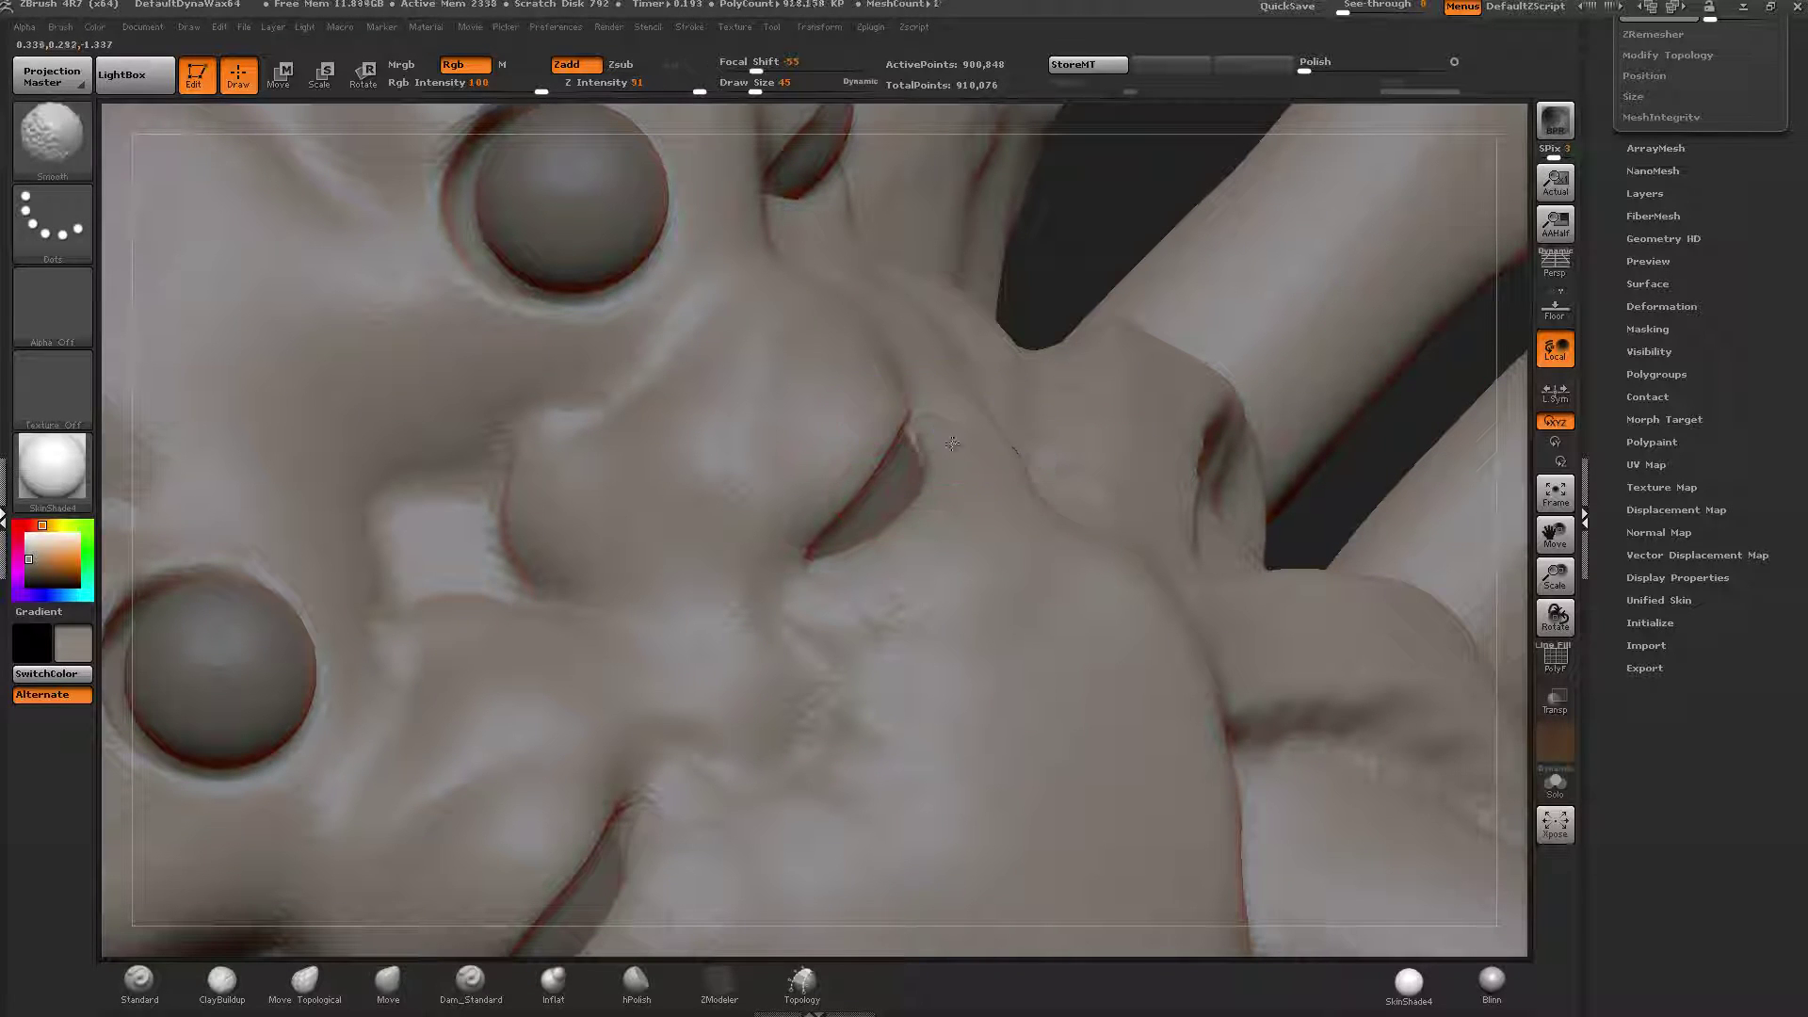
pyautogui.press('ctrl')
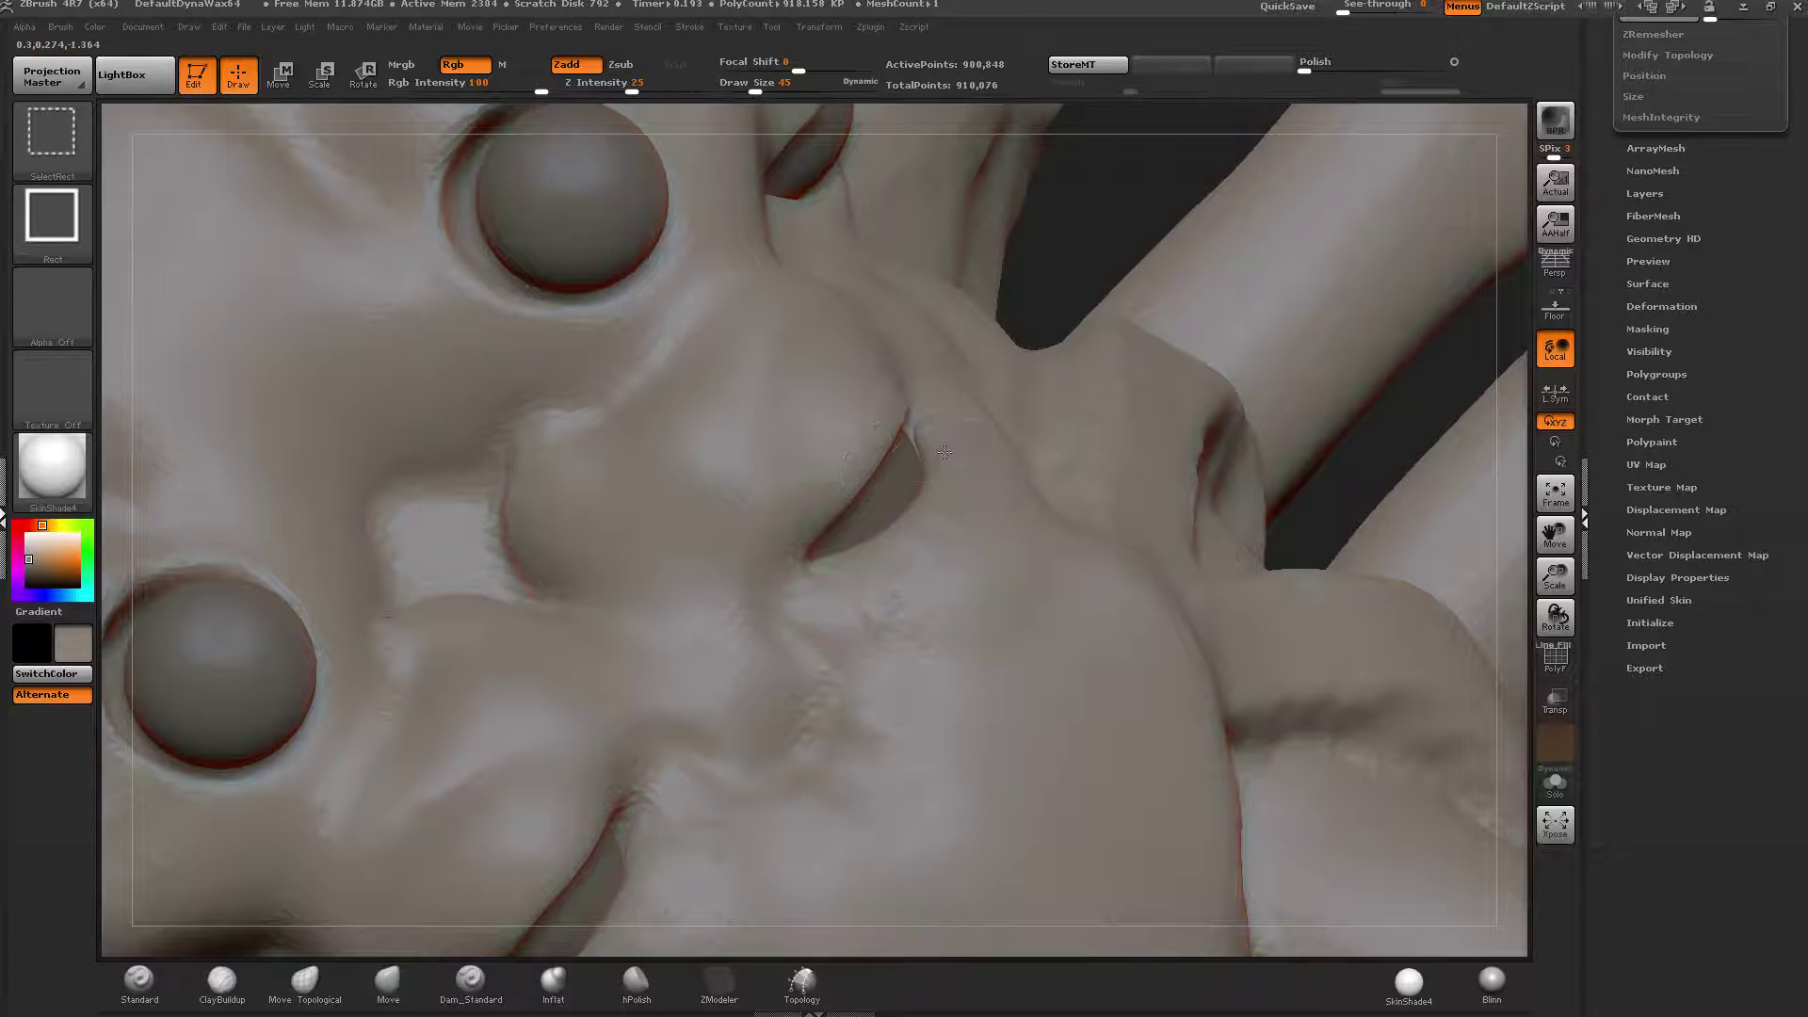
pyautogui.keyDown('ctrl'); pyautogui.keyDown('shift'); pyautogui.click(931, 437); pyautogui.keyUp('shift'); pyautogui.keyUp('ctrl')
pyautogui.keyDown('ctrl'); pyautogui.keyDown('shift'); pyautogui.click(1190, 356); pyautogui.keyUp('shift'); pyautogui.keyUp('ctrl')
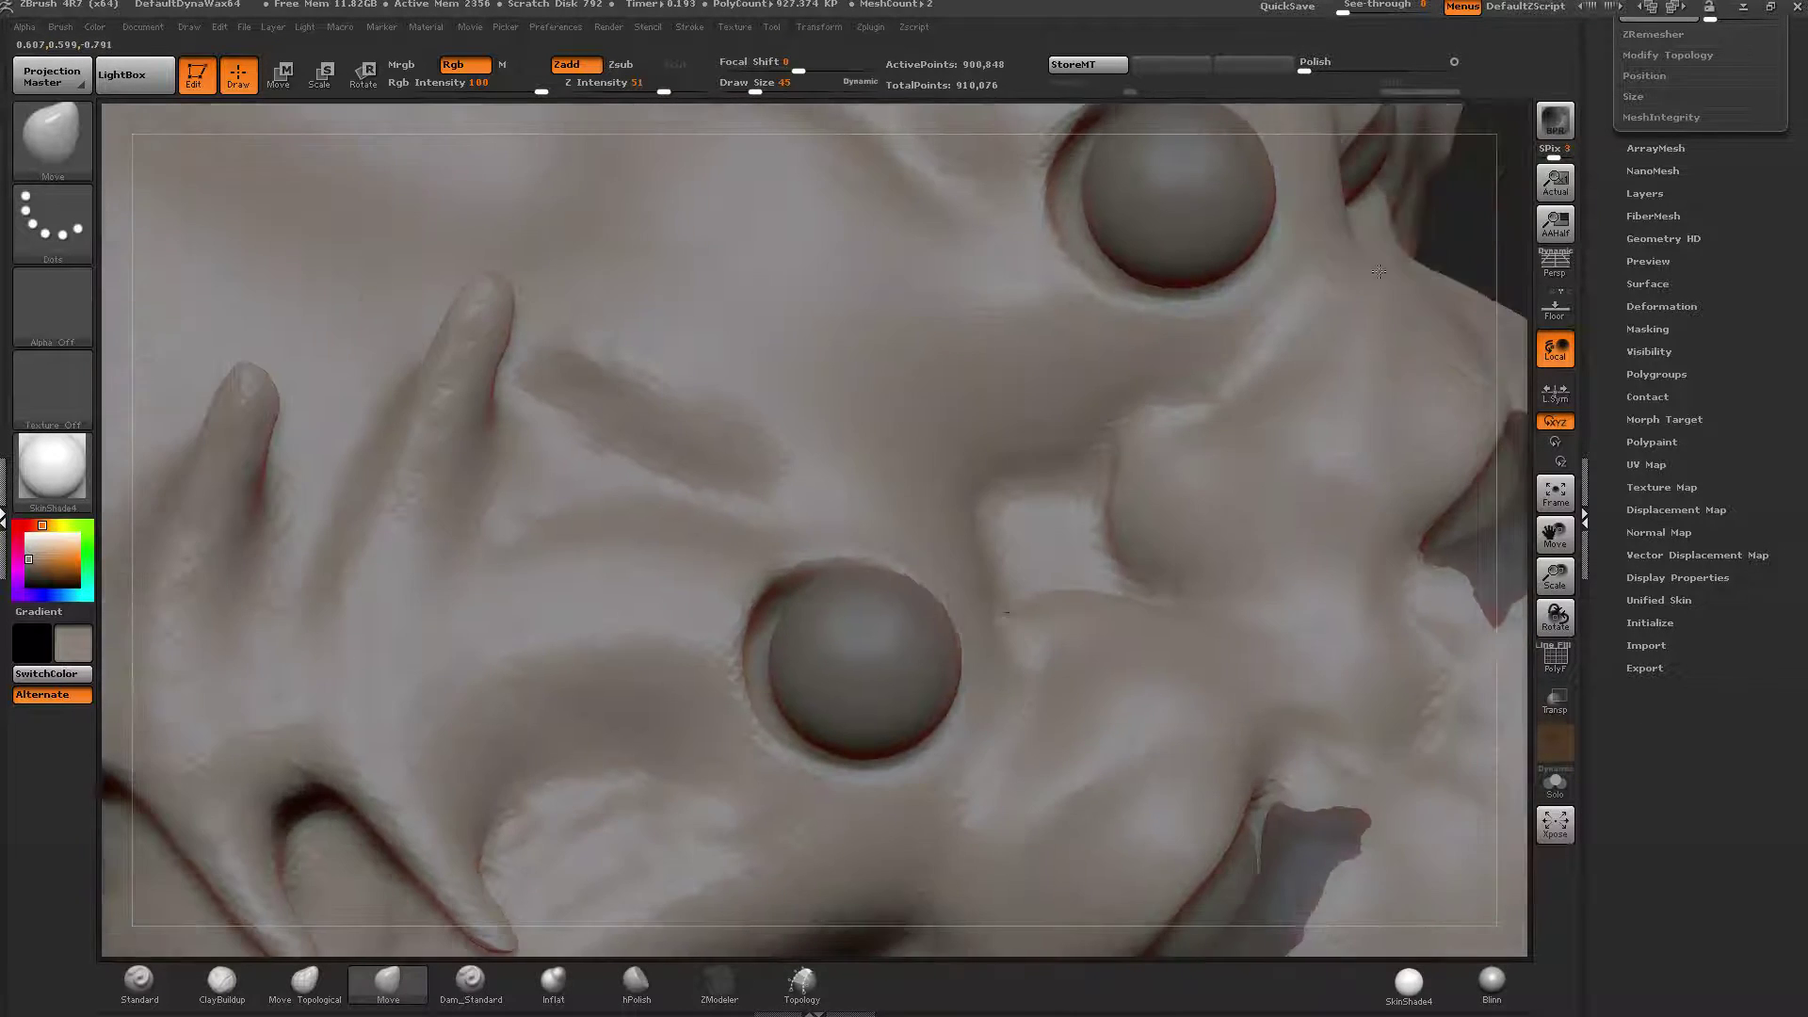
pyautogui.keyDown('alt'); pyautogui.moveTo(1379, 271); pyautogui.dragTo(1395, 277, button='right'); pyautogui.keyUp('alt')
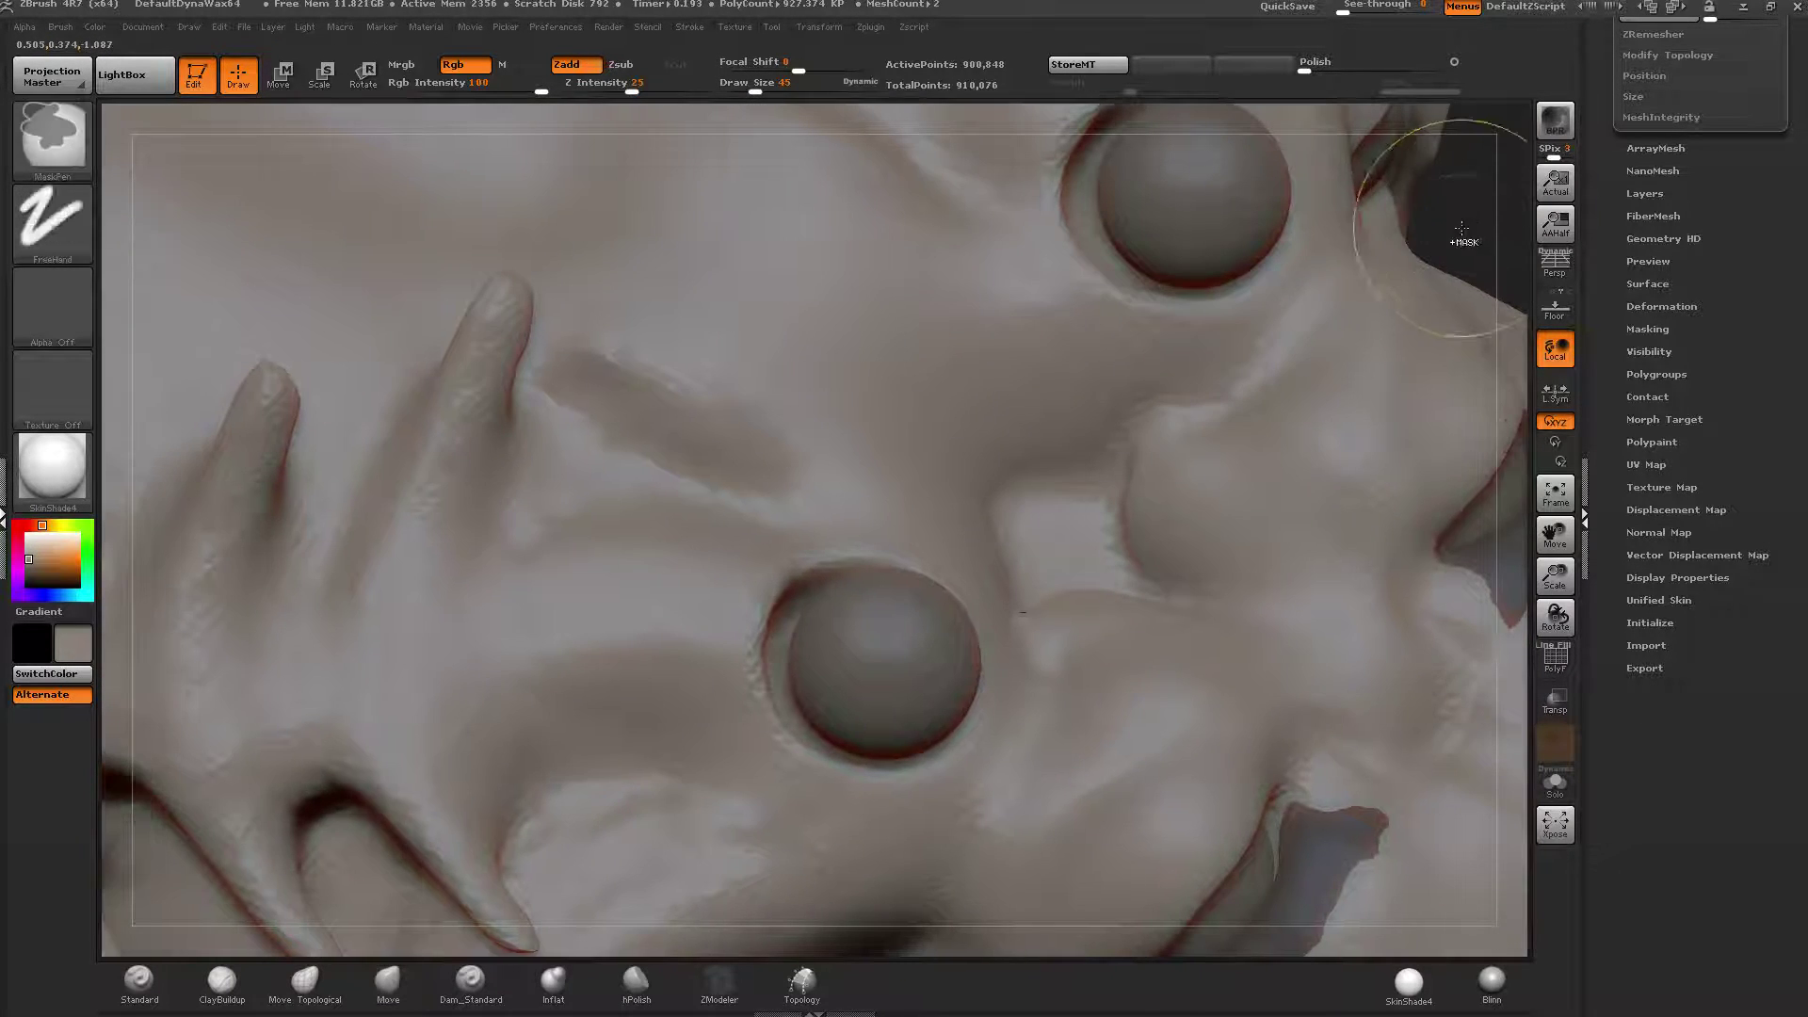
pyautogui.keyDown('ctrl'); pyautogui.click(1460, 240); pyautogui.keyUp('ctrl')
pyautogui.moveTo(1367, 448)
pyautogui.keyDown('alt'); pyautogui.mouseDown(button='right')
pyautogui.moveTo(860, 452)
pyautogui.moveTo(1021, 538)
pyautogui.mouseUp(button='right'); pyautogui.keyUp('alt')
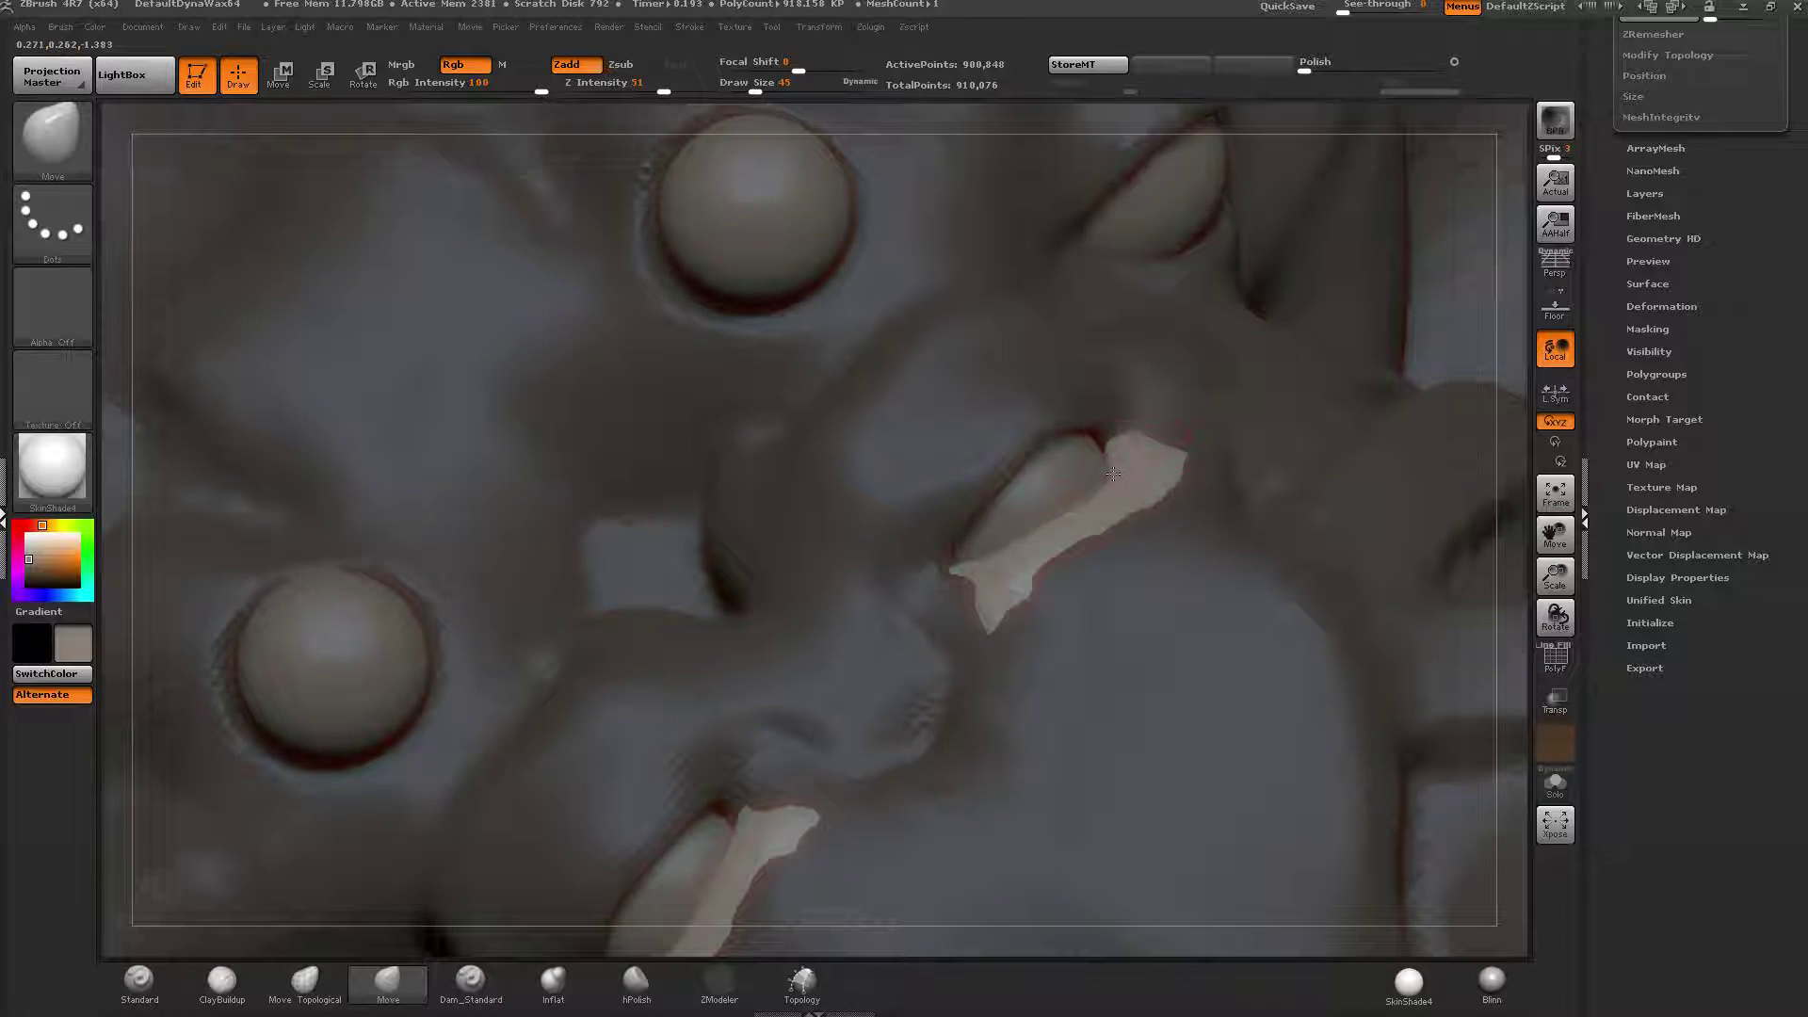
# Pull the lower lids' inner ends in toward the eye corners with Move at draw size 45.
pyautogui.moveTo(1034, 479); pyautogui.dragTo(1136, 505, button='right')
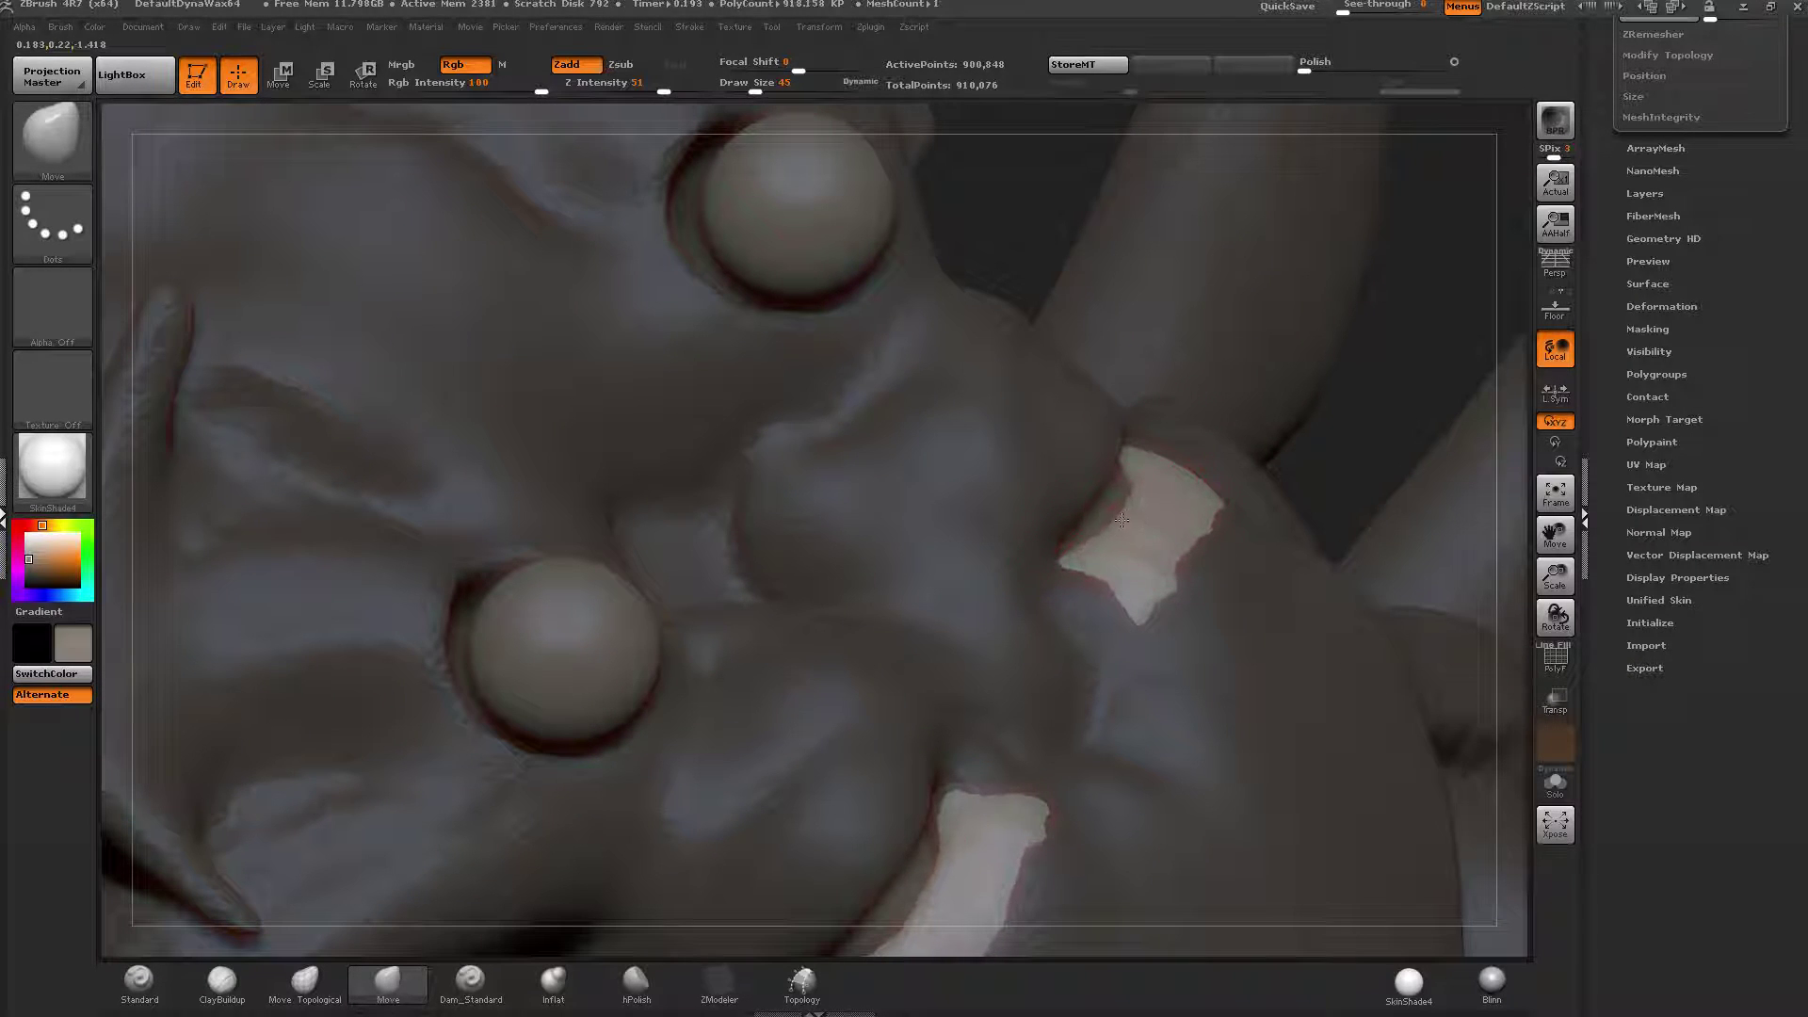
pyautogui.moveTo(1128, 521); pyautogui.dragTo(1098, 566, button='right')
pyautogui.moveTo(1084, 614); pyautogui.dragTo(1066, 573)
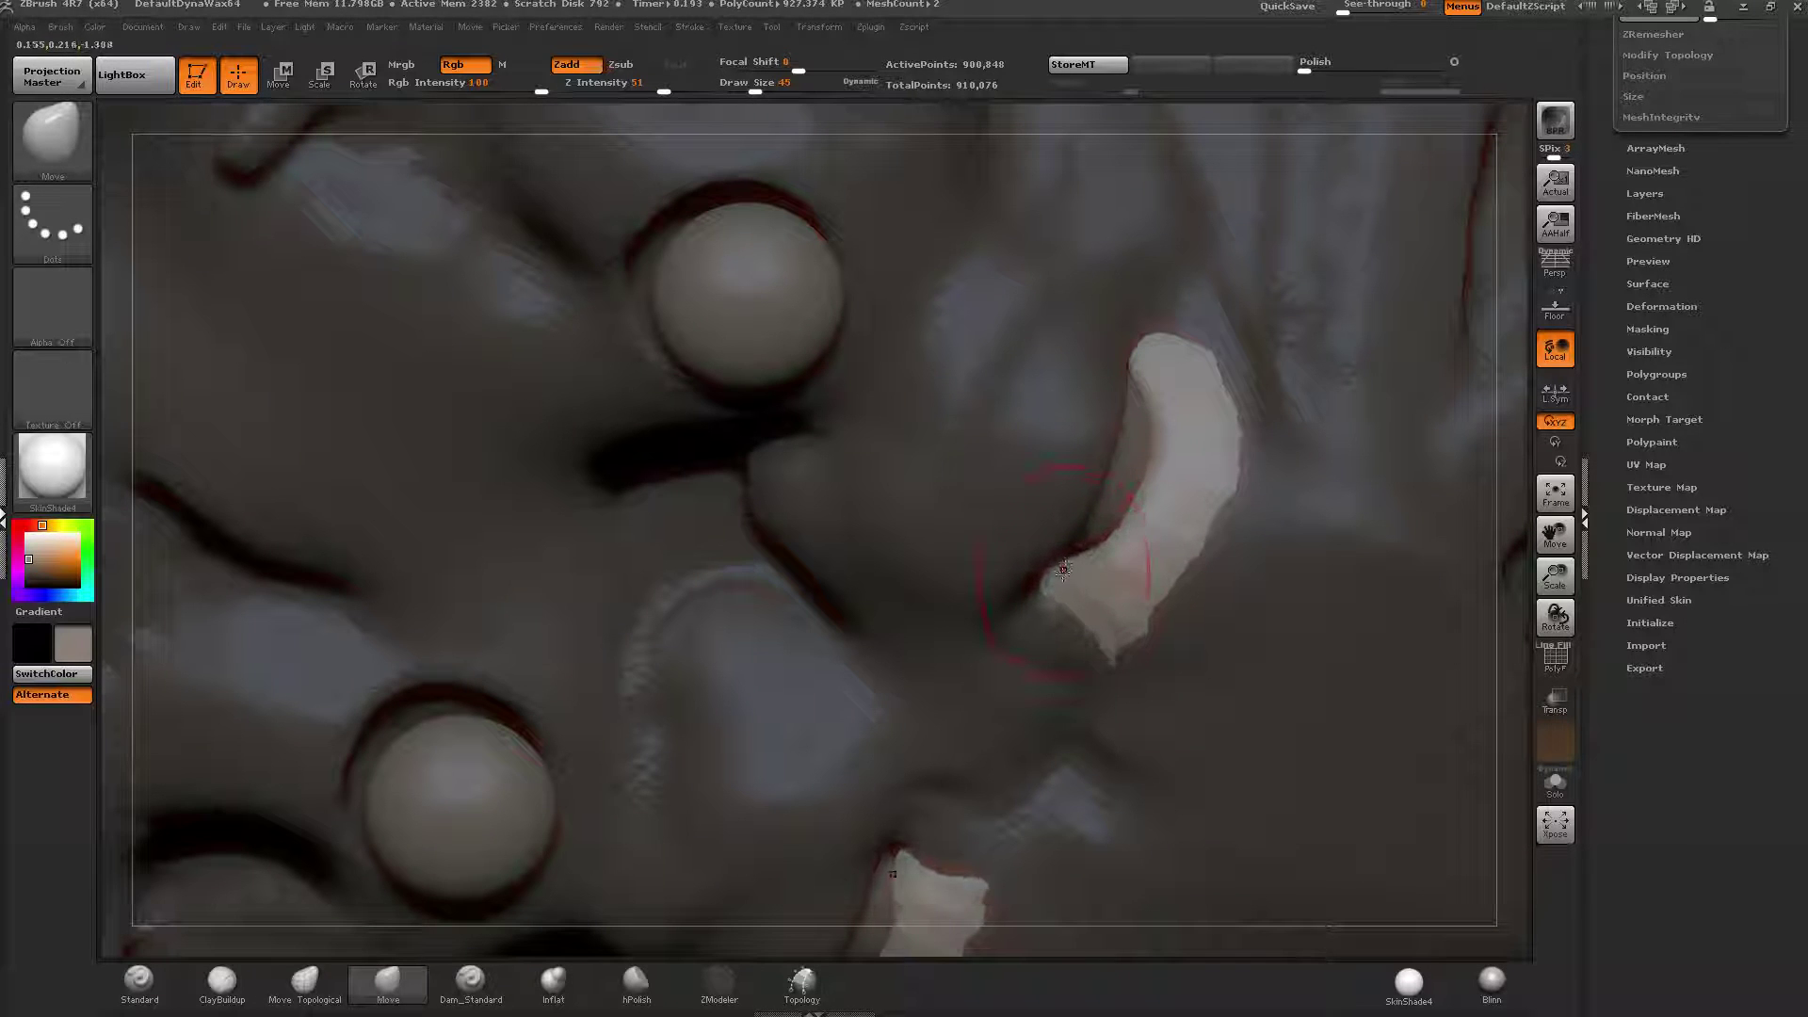
pyautogui.moveTo(1046, 573); pyautogui.dragTo(1120, 548, button='right')
# Restore the full creature after toggling the visible parts, clear the mask, and fuse the lower lids into the head with DynaMesh.
pyautogui.press('ctrl')
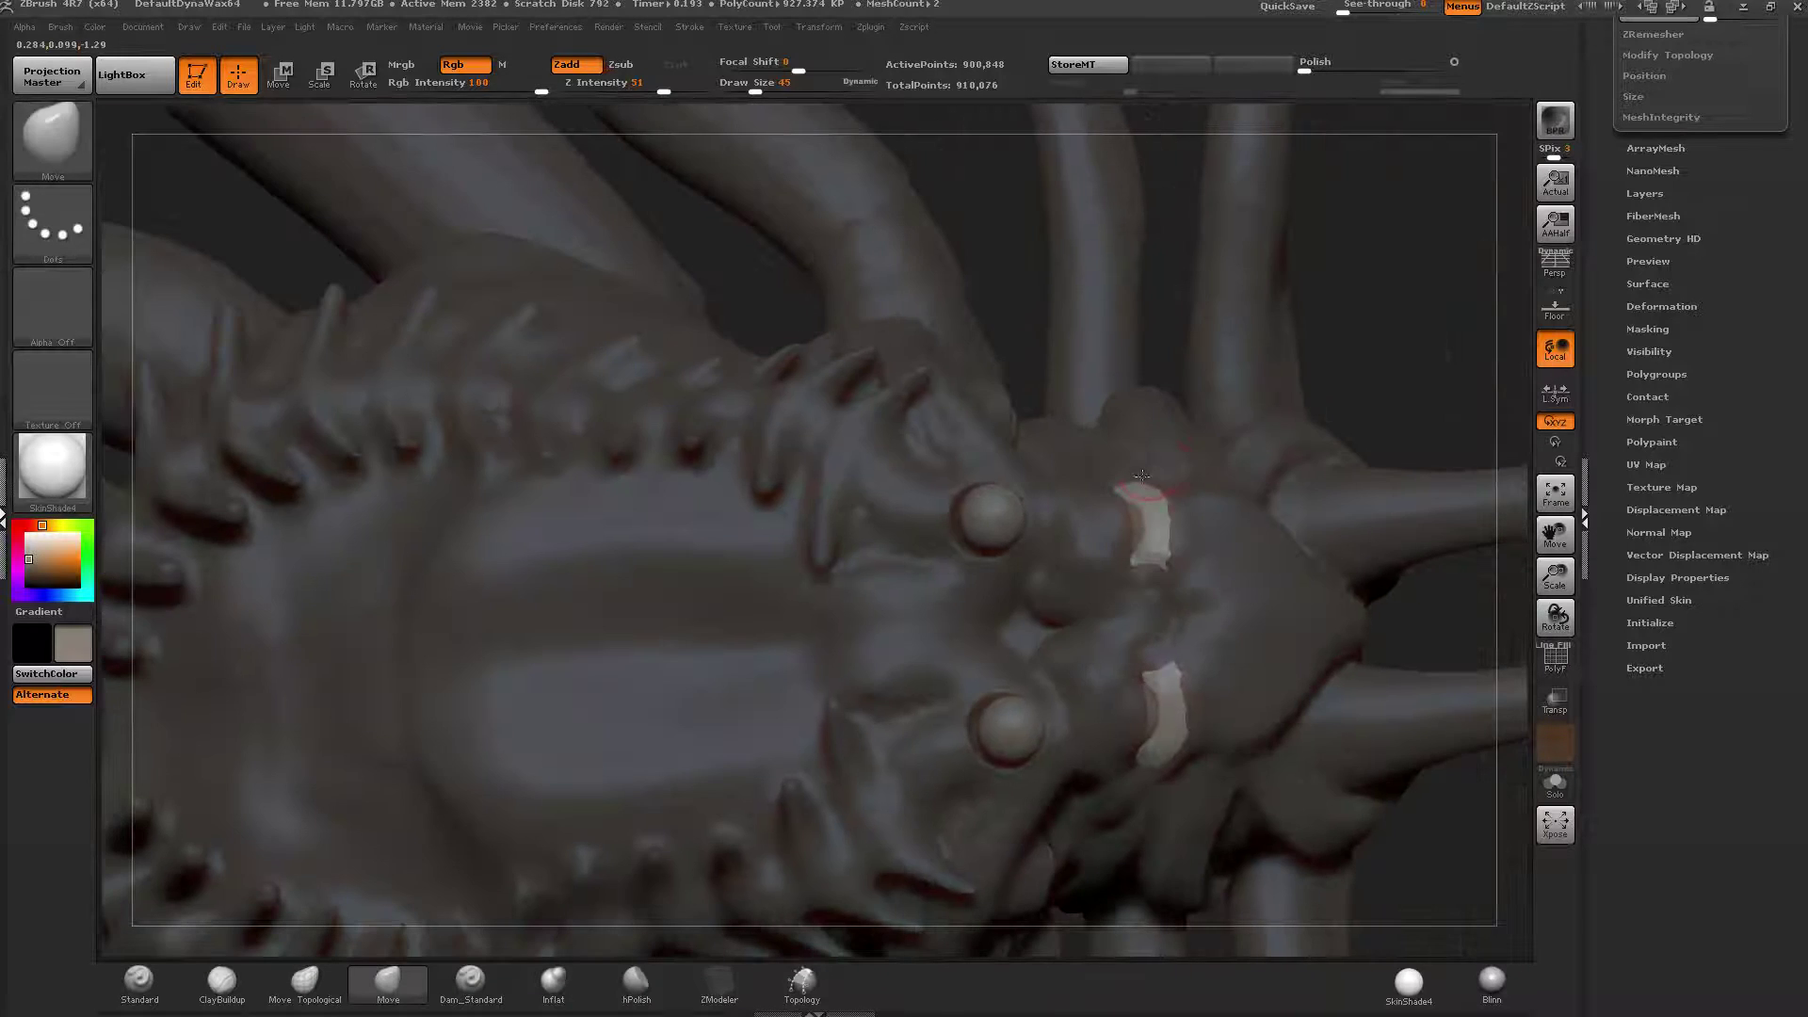
pyautogui.hotkey('ctrl', 'shift')
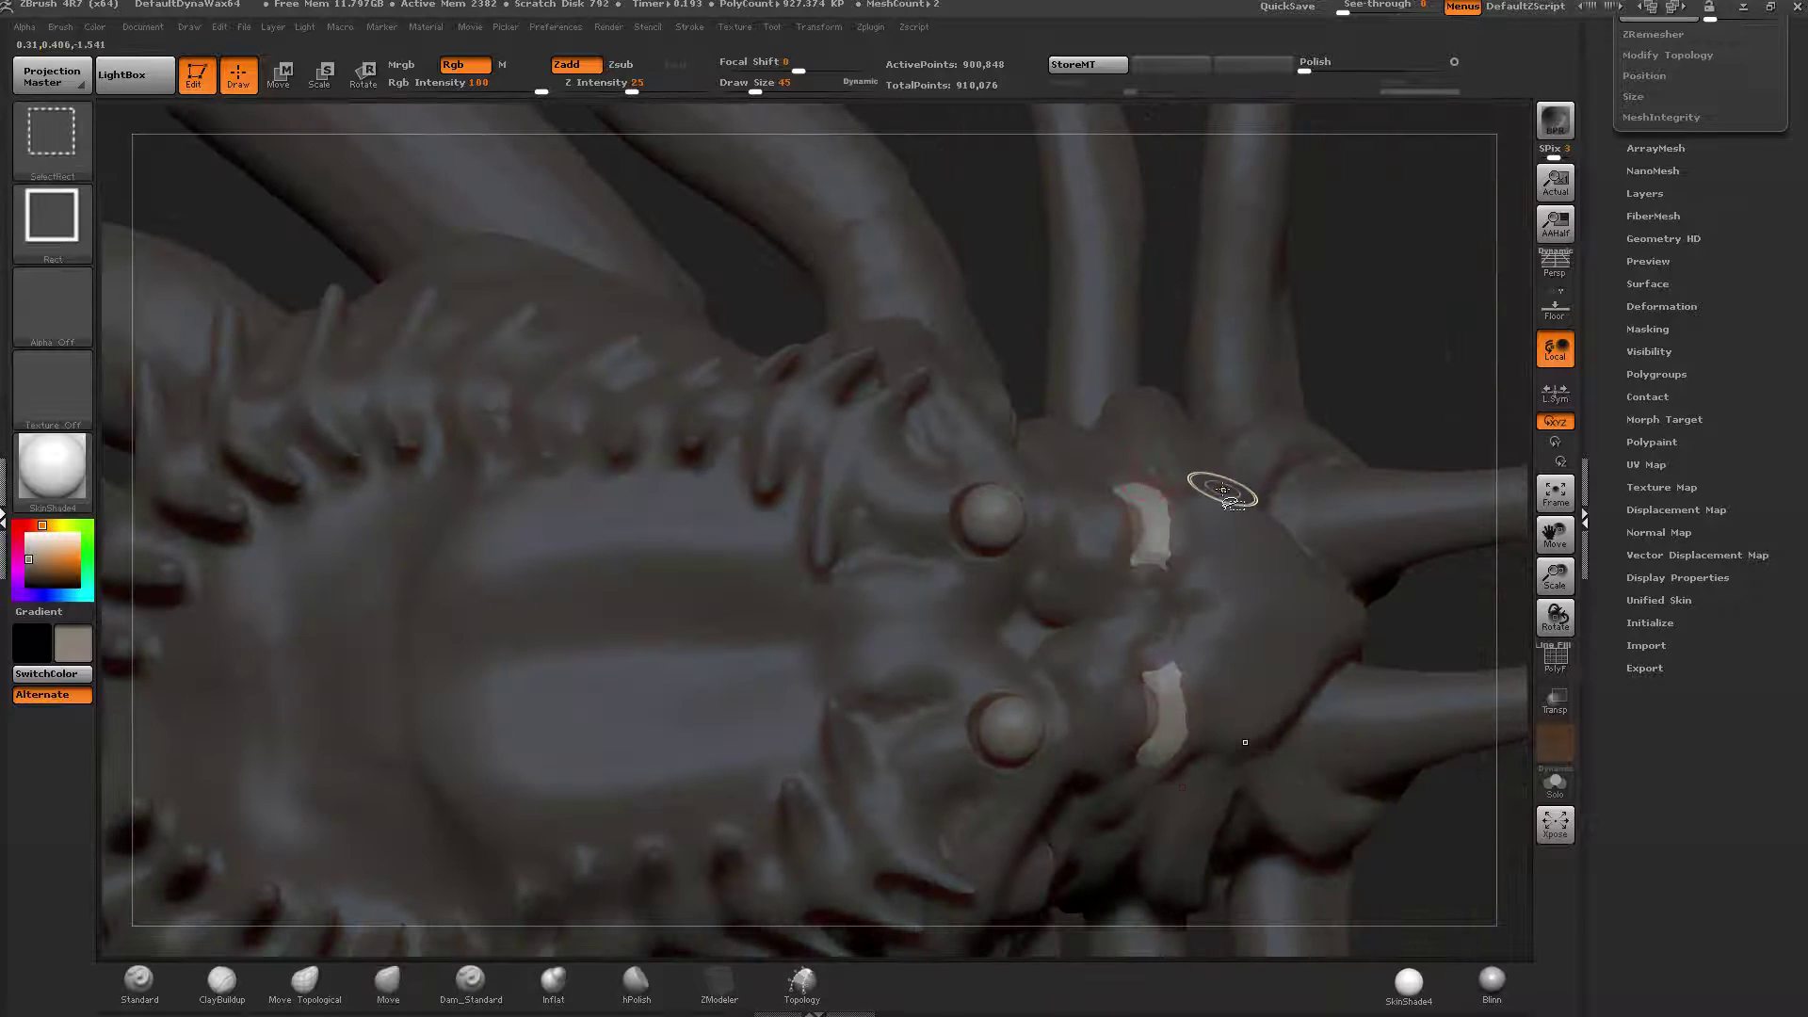
pyautogui.keyDown('ctrl'); pyautogui.keyDown('shift'); pyautogui.click(1155, 527); pyautogui.keyUp('shift'); pyautogui.keyUp('ctrl')
pyautogui.keyDown('ctrl'); pyautogui.keyDown('shift'); pyautogui.click(1395, 320); pyautogui.keyUp('shift'); pyautogui.keyUp('ctrl')
pyautogui.keyDown('ctrl'); pyautogui.keyDown('shift'); pyautogui.click(1220, 516); pyautogui.keyUp('shift'); pyautogui.keyUp('ctrl')
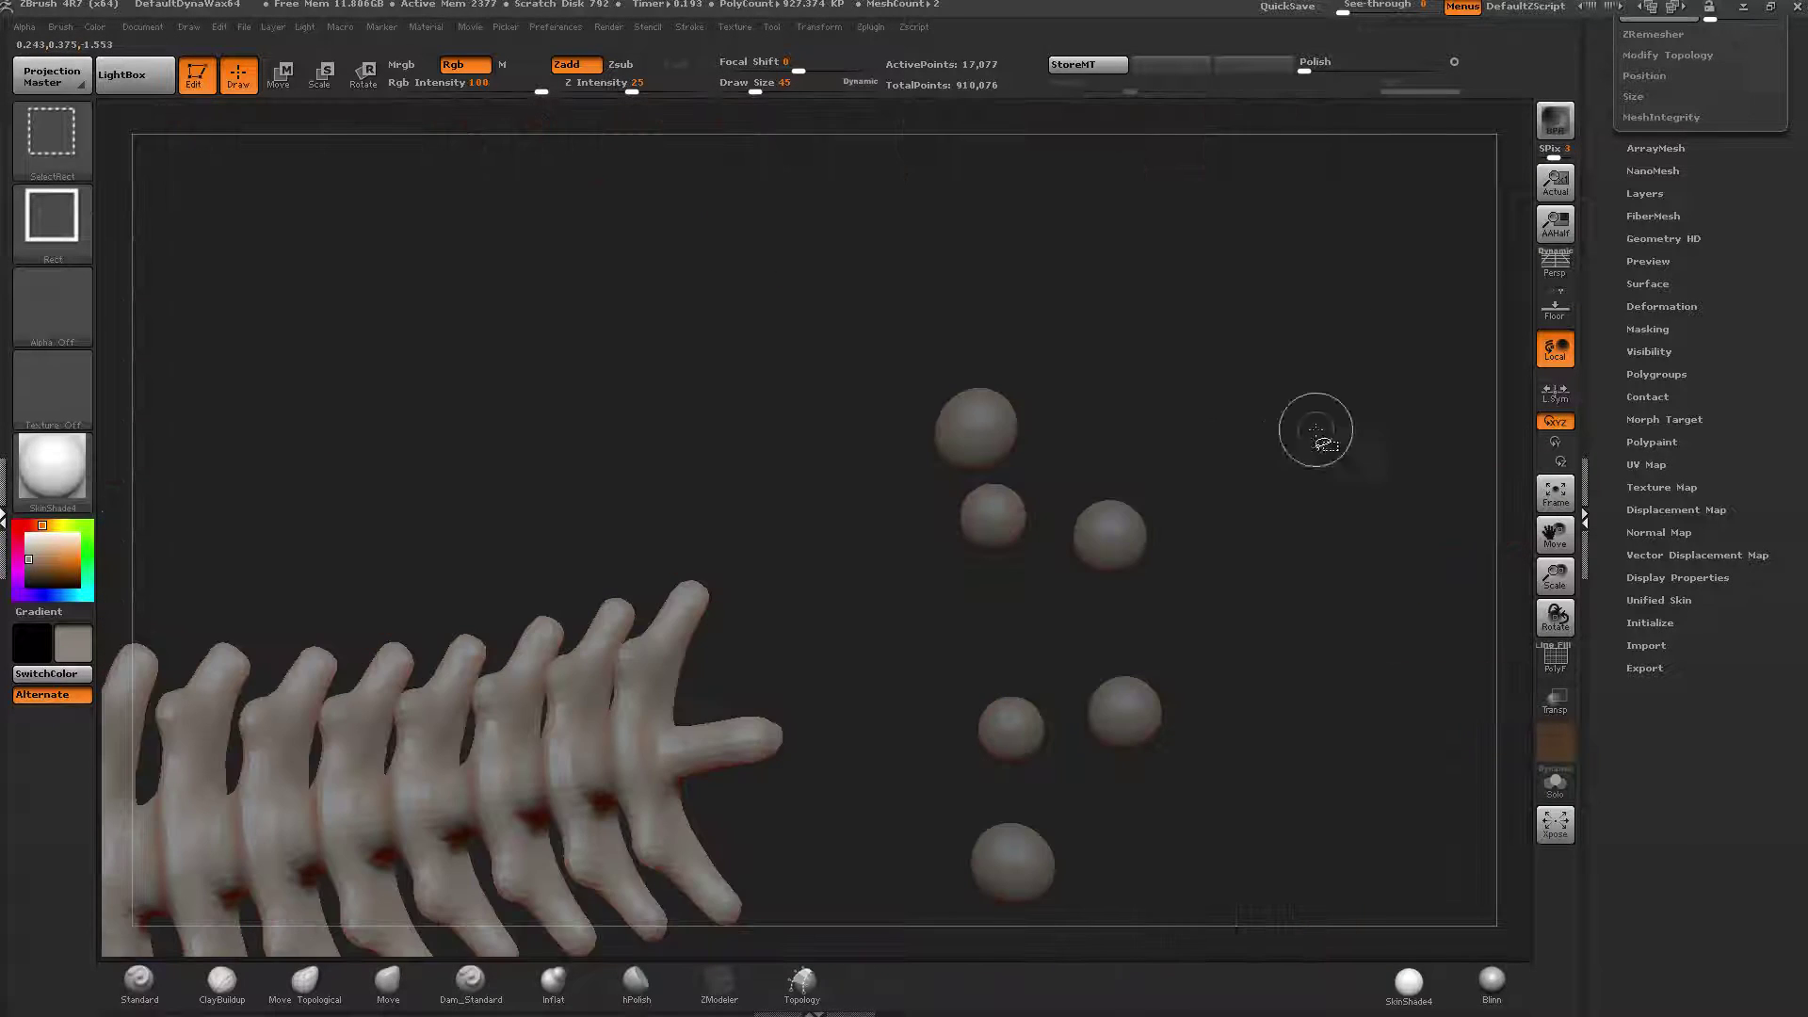
pyautogui.keyDown('ctrl'); pyautogui.keyDown('shift'); pyautogui.click(1389, 367); pyautogui.keyUp('shift'); pyautogui.keyUp('ctrl')
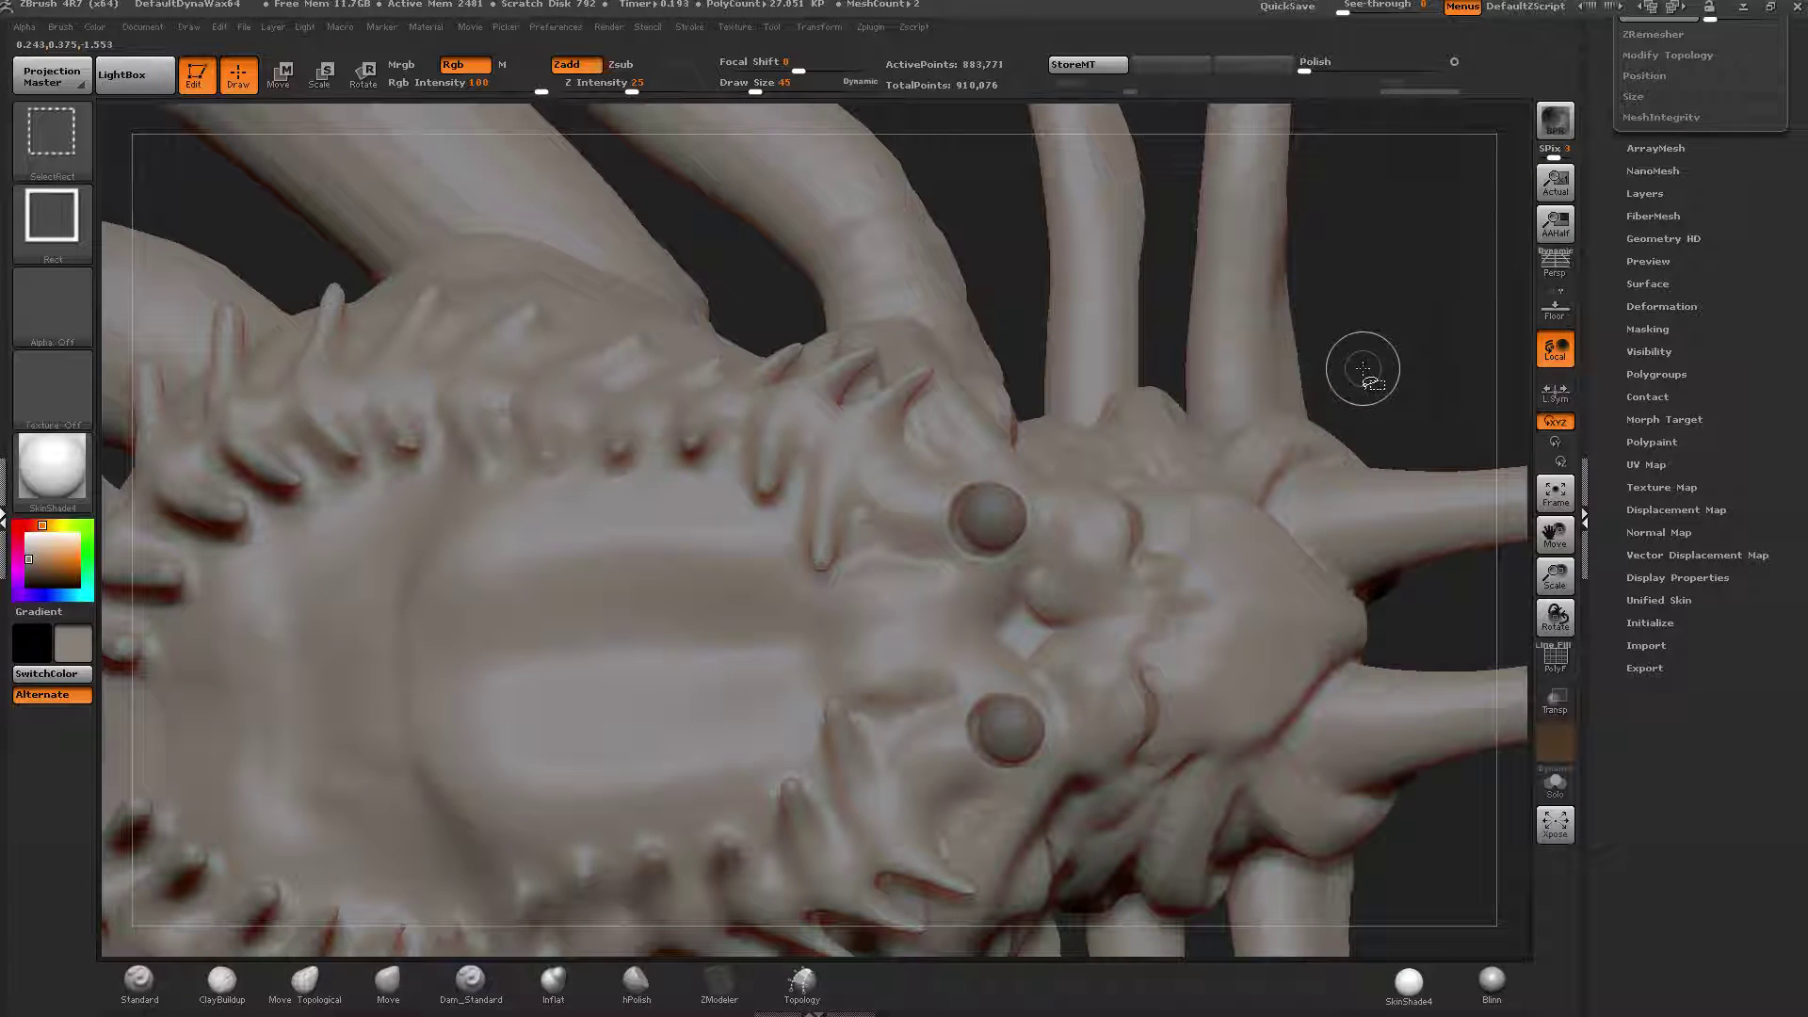
pyautogui.hotkey('ctrl', 'shift')
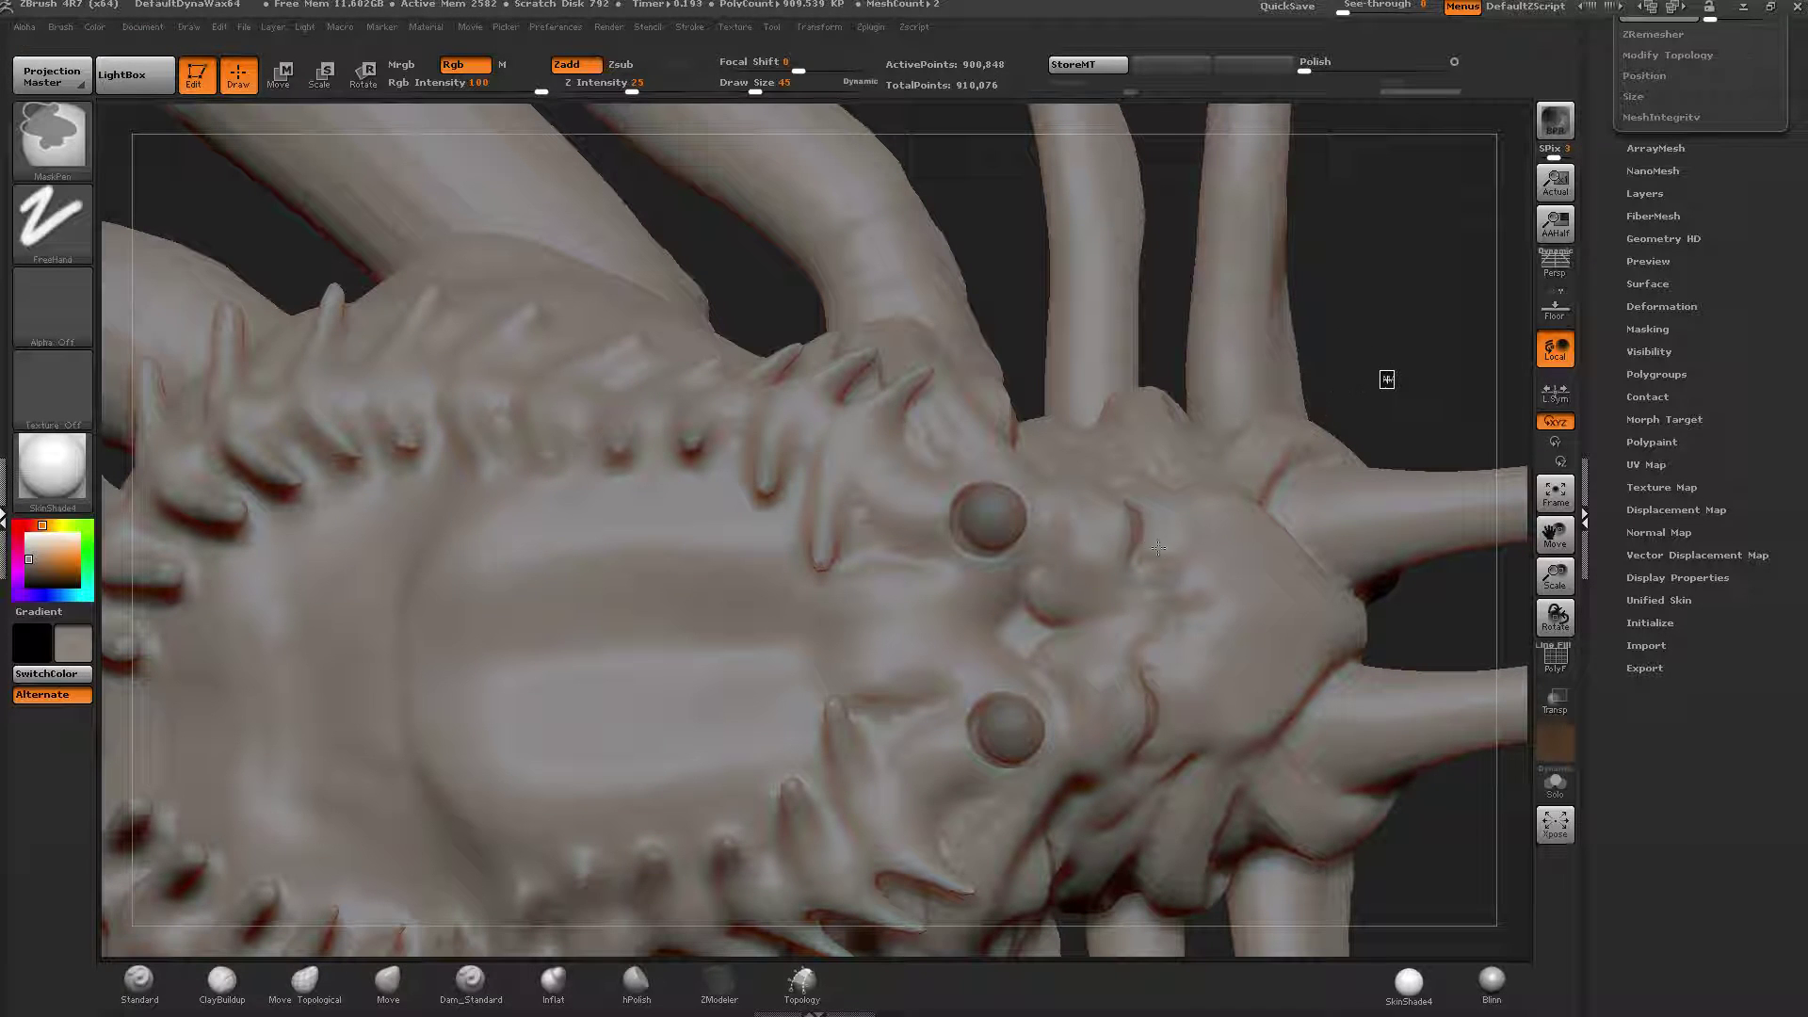
pyautogui.keyDown('ctrl'); pyautogui.moveTo(1184, 518); pyautogui.dragTo(1092, 660, button='right'); pyautogui.keyUp('ctrl')
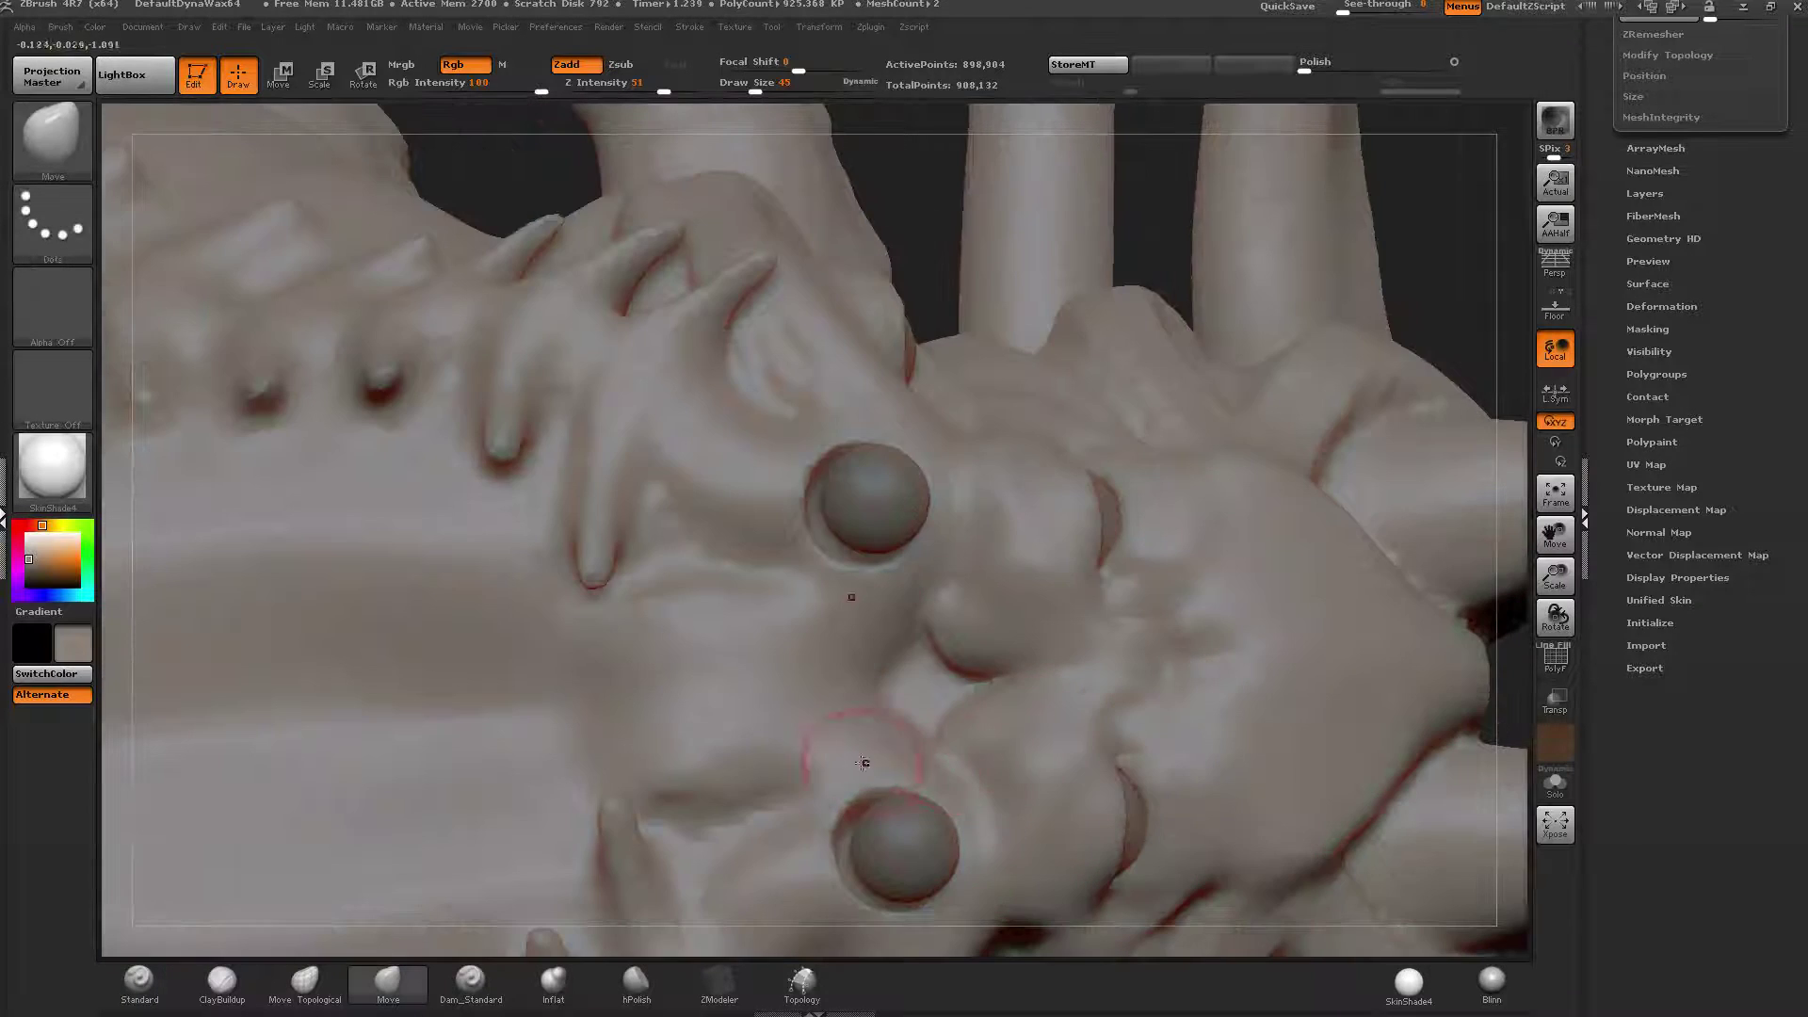
# Smooth the fused lower-lid seams around the inner corners and beneath the lower inner eyes.
pyautogui.moveTo(859, 755)
pyautogui.mouseDown(button='right')
pyautogui.moveTo(989, 565)
pyautogui.moveTo(946, 672)
pyautogui.moveTo(965, 819)
pyautogui.moveTo(989, 524)
pyautogui.moveTo(895, 602)
pyautogui.mouseUp(button='right')
pyautogui.moveTo(1058, 581)
pyautogui.keyDown('alt'); pyautogui.mouseDown(button='right')
pyautogui.moveTo(851, 593)
pyautogui.moveTo(858, 533)
pyautogui.mouseUp(button='right'); pyautogui.keyUp('alt')
pyautogui.moveTo(858, 533)
pyautogui.keyDown('shift'); pyautogui.mouseDown()
pyautogui.moveTo(819, 549)
pyautogui.moveTo(835, 489)
pyautogui.mouseUp(); pyautogui.keyUp('shift')
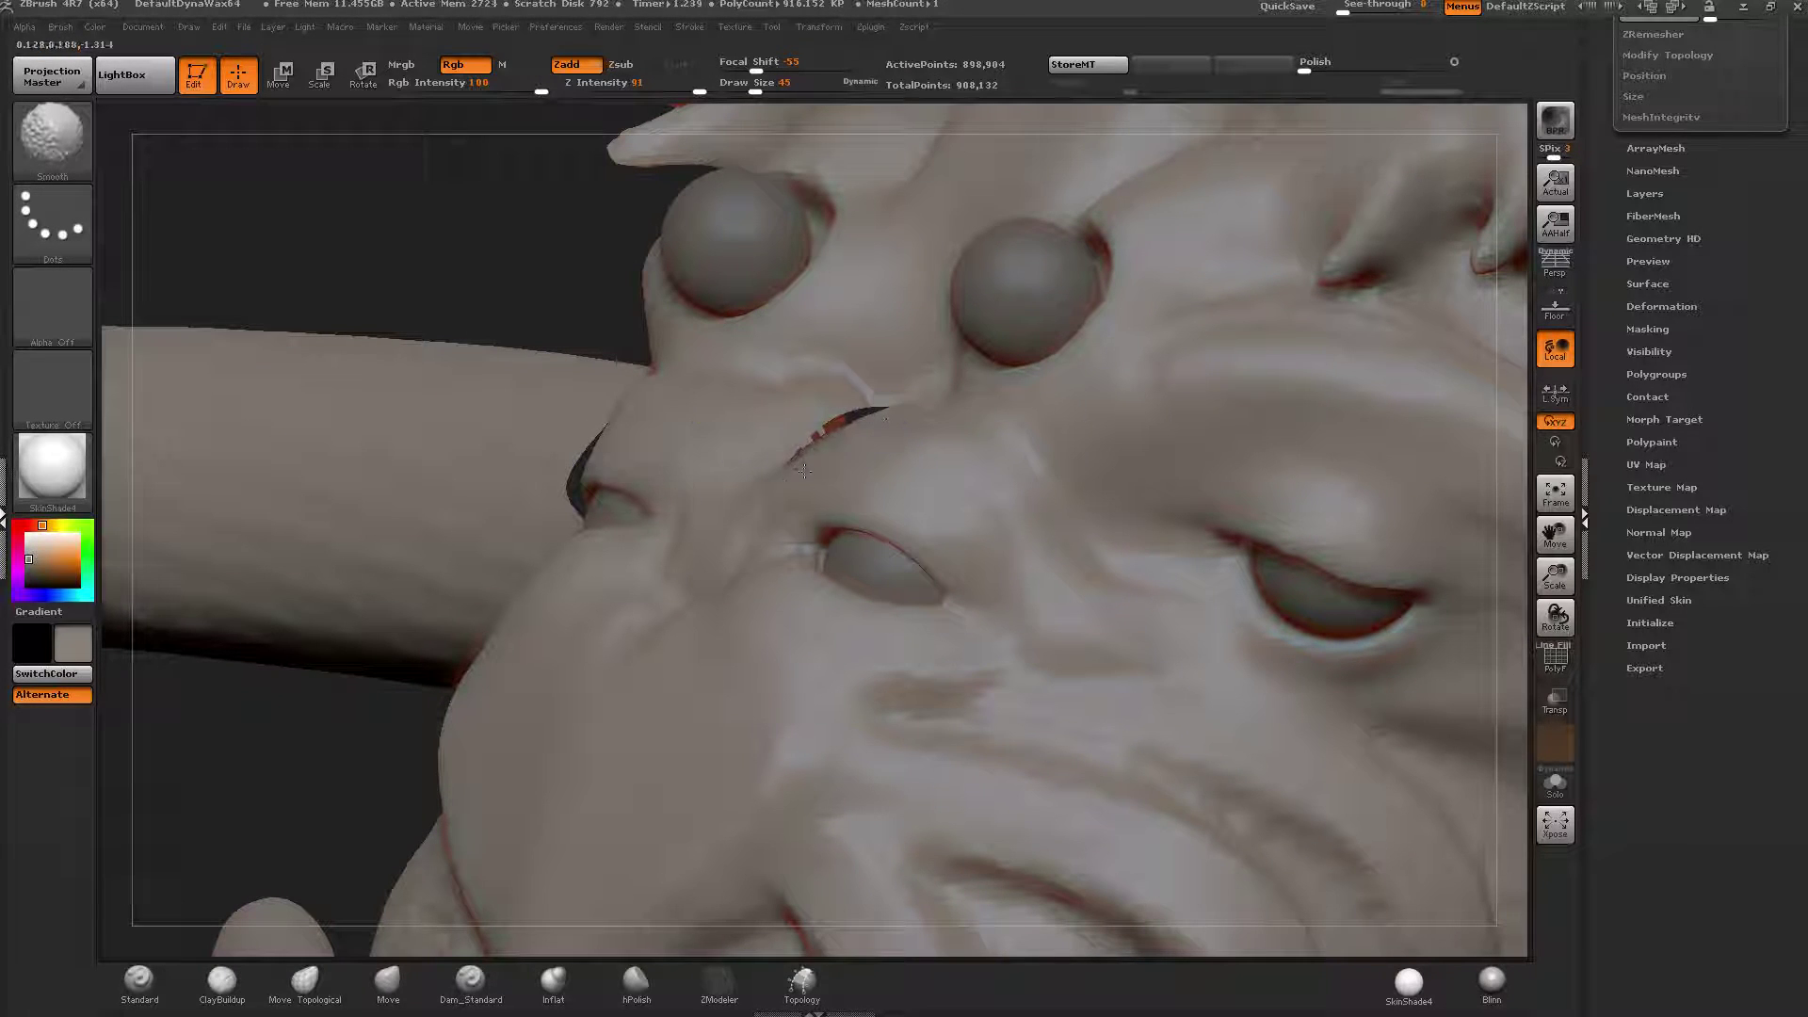
pyautogui.keyDown('shift'); pyautogui.moveTo(796, 502); pyautogui.dragTo(800, 551); pyautogui.keyUp('shift')
pyautogui.keyDown('shift'); pyautogui.moveTo(906, 576); pyautogui.dragTo(970, 595); pyautogui.keyUp('shift')
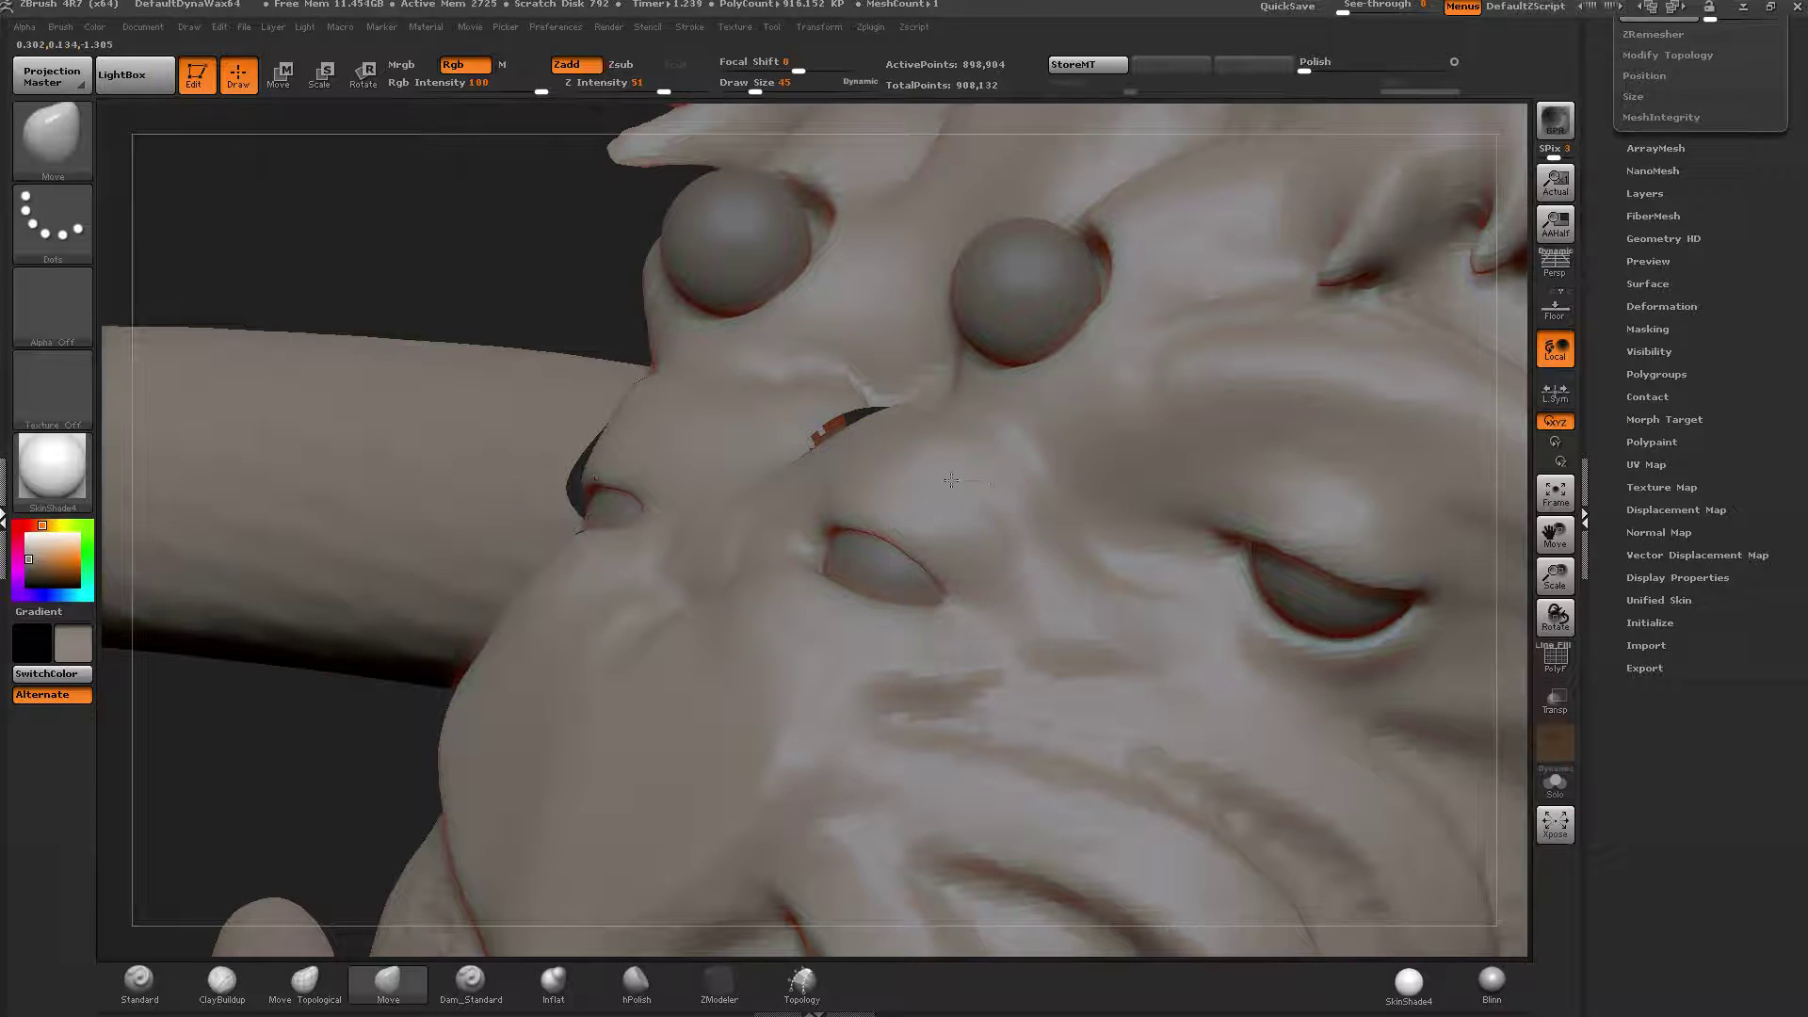
pyautogui.moveTo(882, 527); pyautogui.dragTo(974, 477, button='right')
pyautogui.moveTo(744, 599); pyautogui.dragTo(721, 670, button='right')
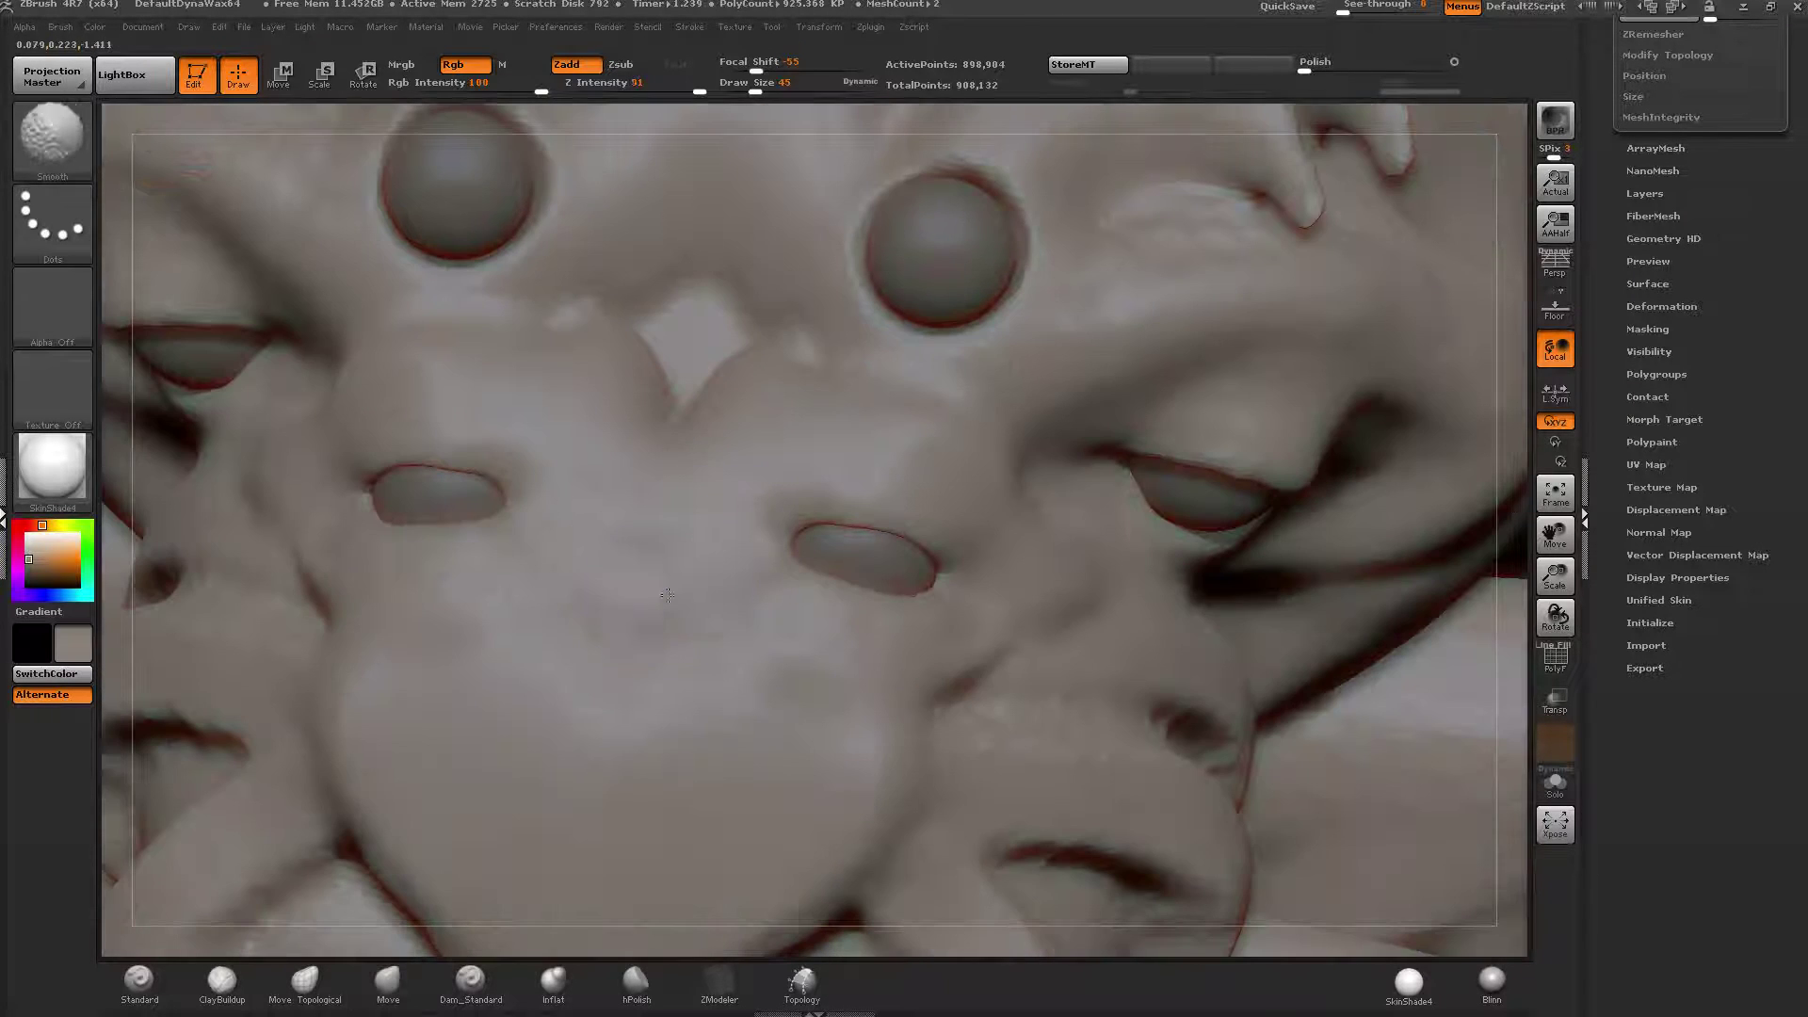
# Sculpt arched folds around the lower inner eyes' upper lids with ClayBuildup at draw size 22, and smooth them.
pyautogui.click(226, 982)
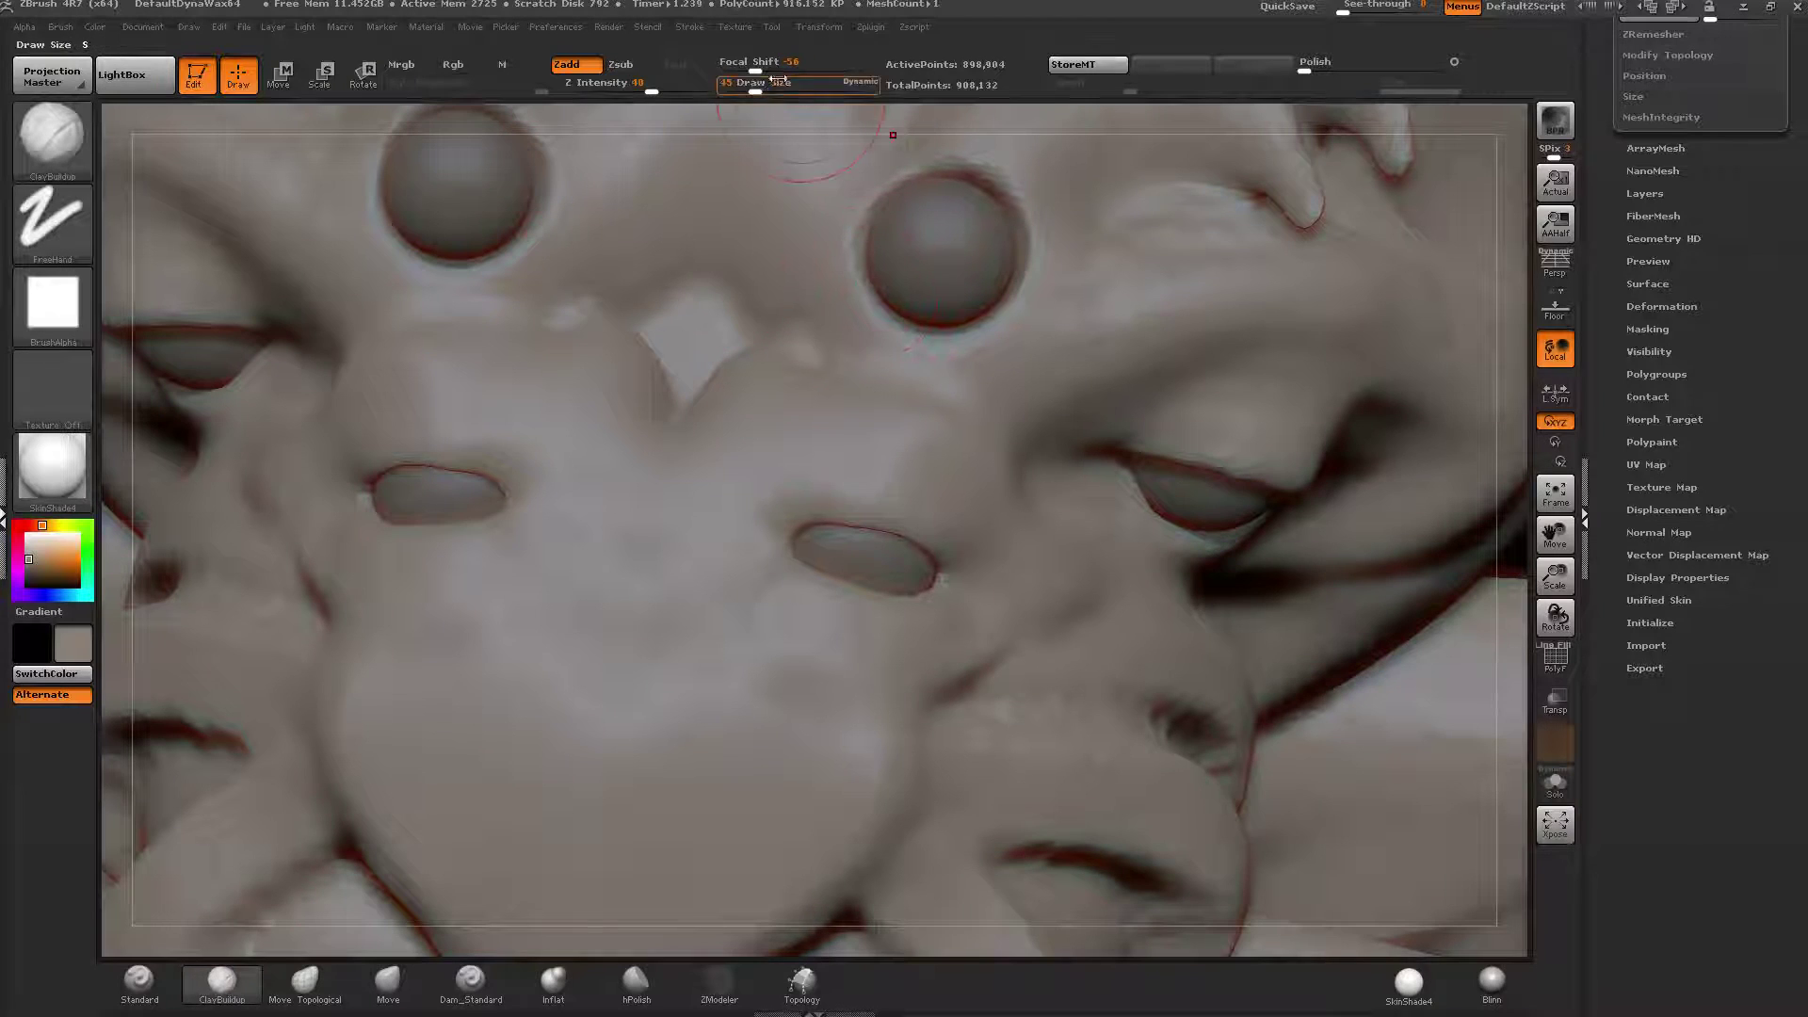
pyautogui.click(745, 87)
pyautogui.moveTo(803, 318)
pyautogui.mouseDown()
pyautogui.moveTo(911, 449)
pyautogui.moveTo(932, 407)
pyautogui.moveTo(838, 393)
pyautogui.moveTo(730, 470)
pyautogui.moveTo(720, 536)
pyautogui.moveTo(782, 461)
pyautogui.moveTo(903, 390)
pyautogui.mouseUp()
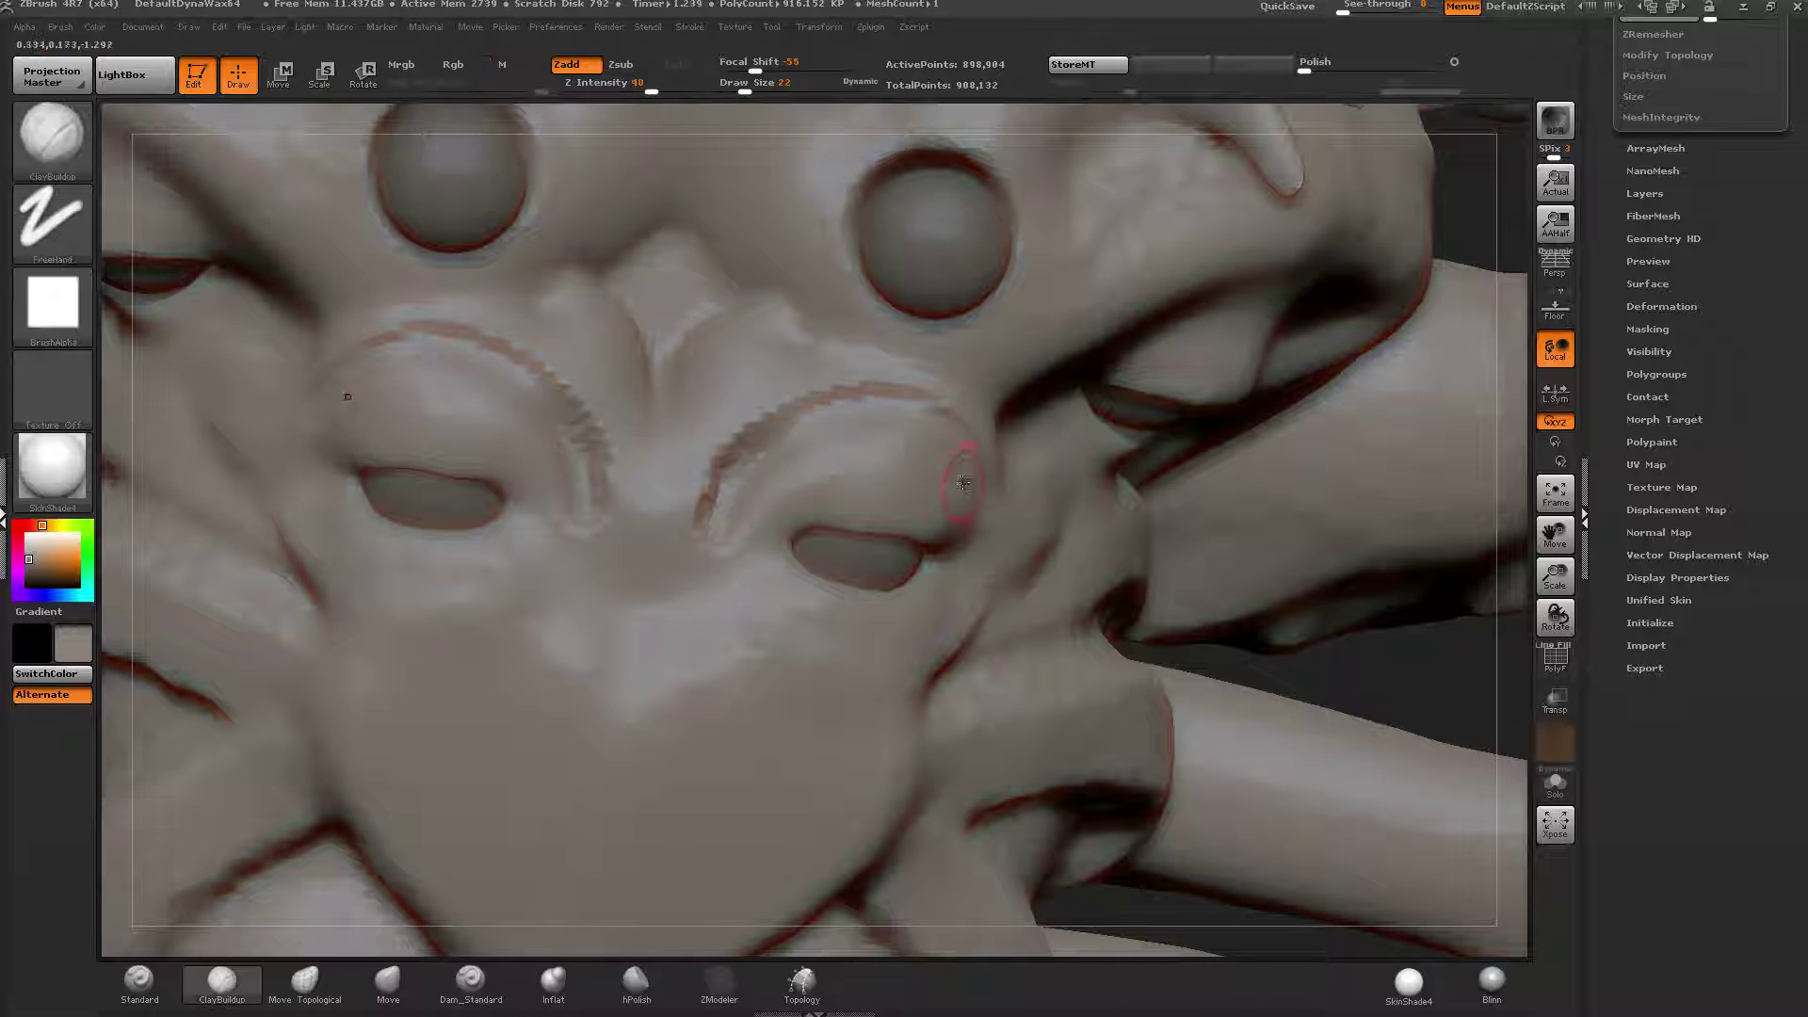
pyautogui.moveTo(963, 483); pyautogui.dragTo(935, 432, button='right')
pyautogui.moveTo(928, 499)
pyautogui.keyDown('shift'); pyautogui.mouseDown()
pyautogui.moveTo(856, 487)
pyautogui.moveTo(845, 462)
pyautogui.mouseUp(); pyautogui.keyUp('shift')
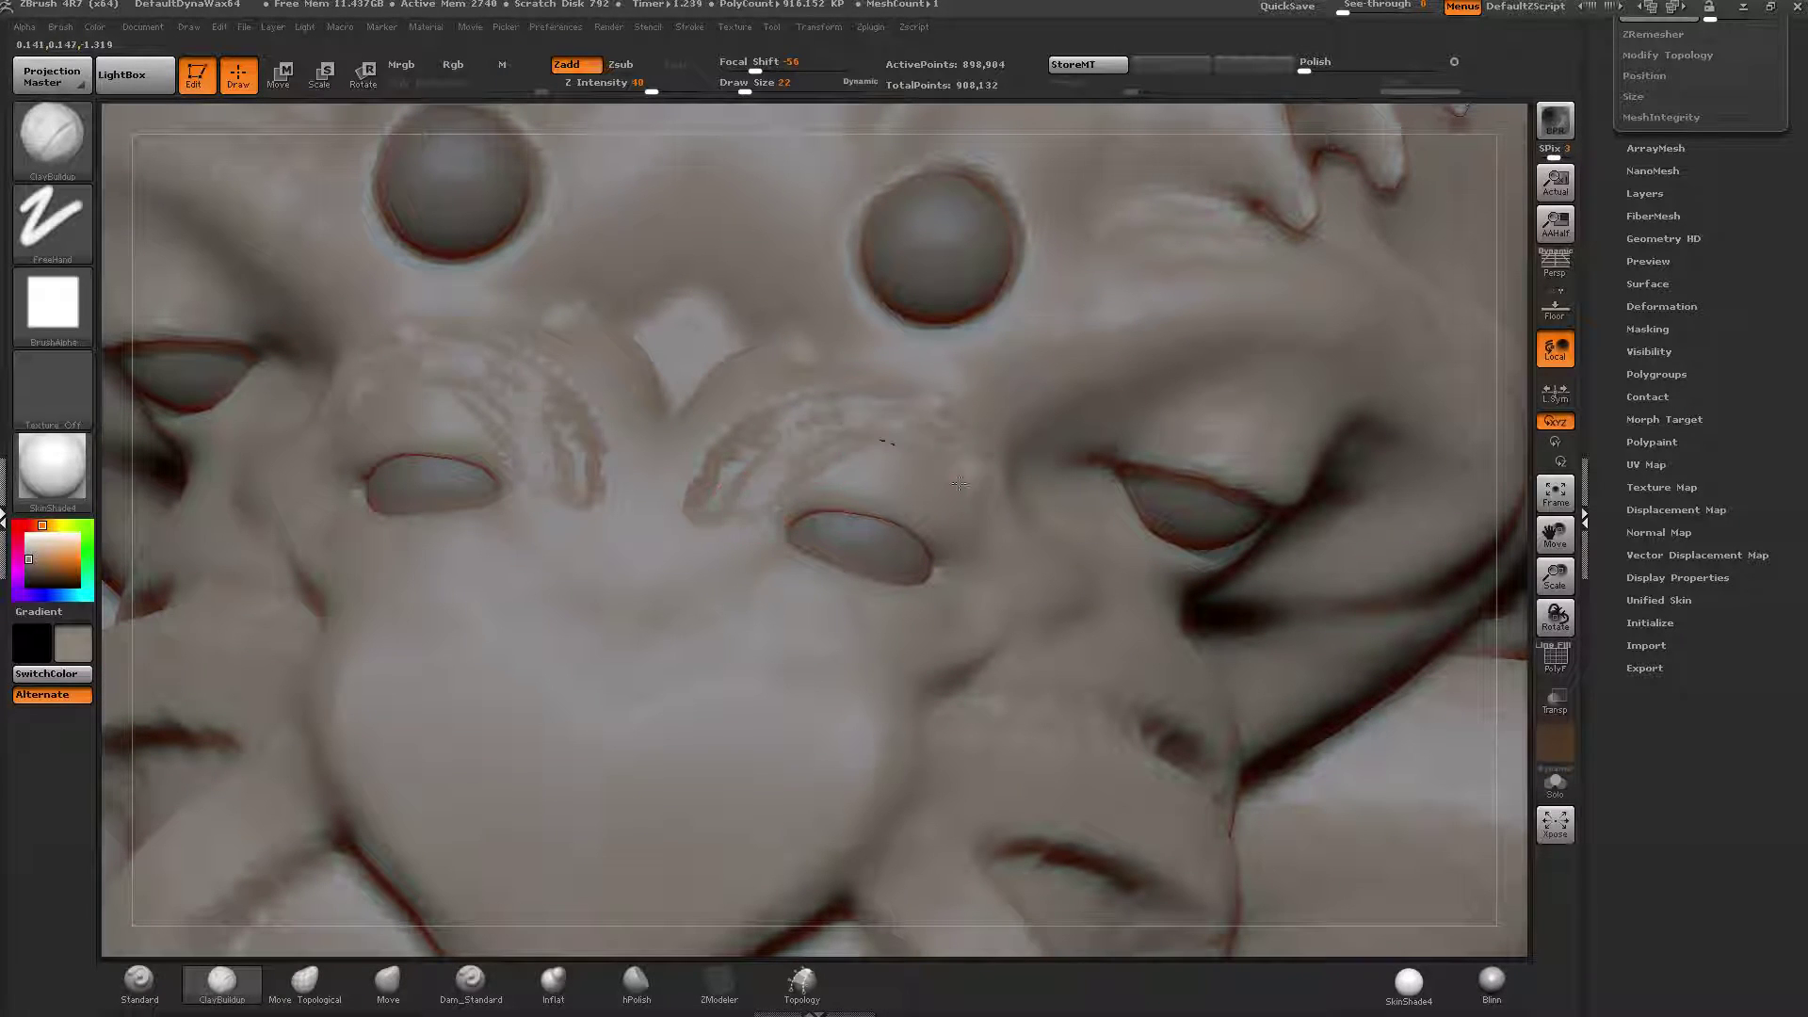
pyautogui.press('shift')
pyautogui.moveTo(847, 448)
pyautogui.keyDown('shift'); pyautogui.mouseDown()
pyautogui.moveTo(728, 490)
pyautogui.moveTo(704, 557)
pyautogui.moveTo(668, 567)
pyautogui.mouseUp(); pyautogui.keyUp('shift')
# Build up the folds from the lower inner eyes' brows down to the nose with ClayBuildup at draw size 35.
pyautogui.click(752, 88)
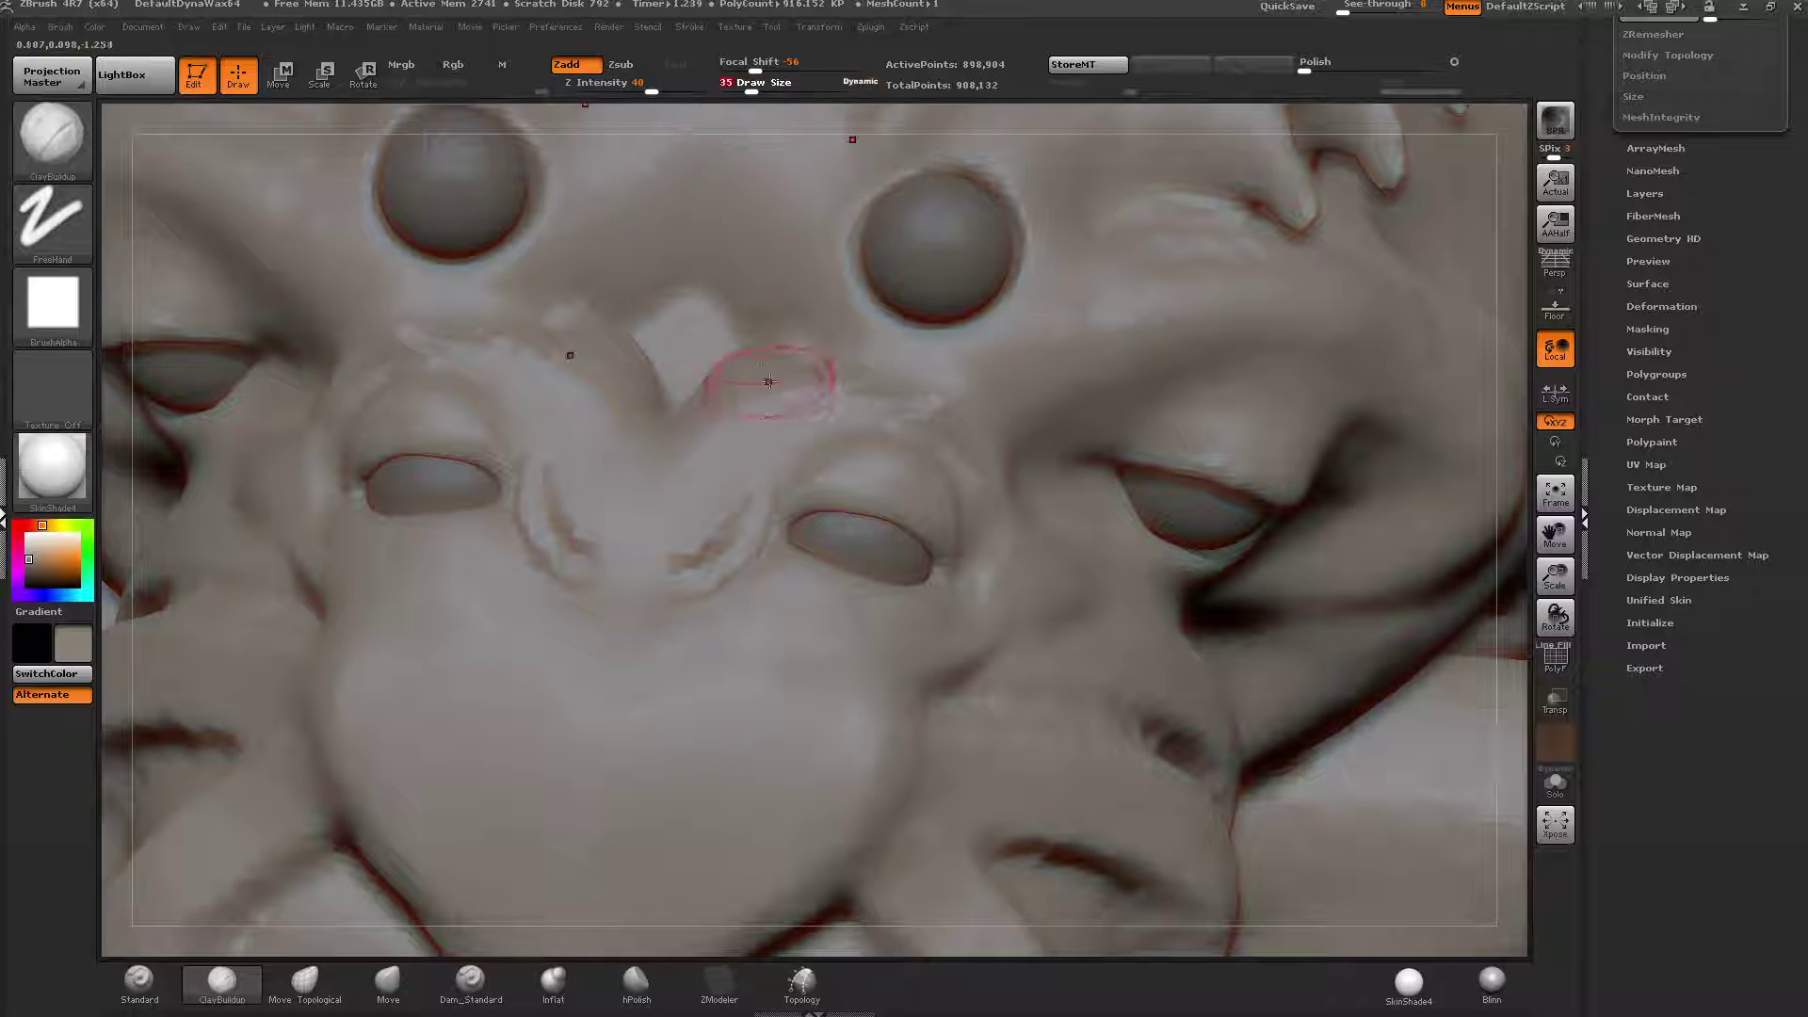
pyautogui.moveTo(769, 382)
pyautogui.mouseDown()
pyautogui.moveTo(725, 499)
pyautogui.moveTo(696, 509)
pyautogui.moveTo(705, 481)
pyautogui.moveTo(720, 568)
pyautogui.mouseUp()
pyautogui.moveTo(740, 568)
pyautogui.keyDown('ctrl'); pyautogui.mouseDown(button='right')
pyautogui.moveTo(791, 433)
pyautogui.moveTo(707, 462)
pyautogui.moveTo(730, 423)
pyautogui.moveTo(810, 527)
pyautogui.moveTo(827, 466)
pyautogui.moveTo(901, 521)
pyautogui.mouseUp(button='right'); pyautogui.keyUp('ctrl')
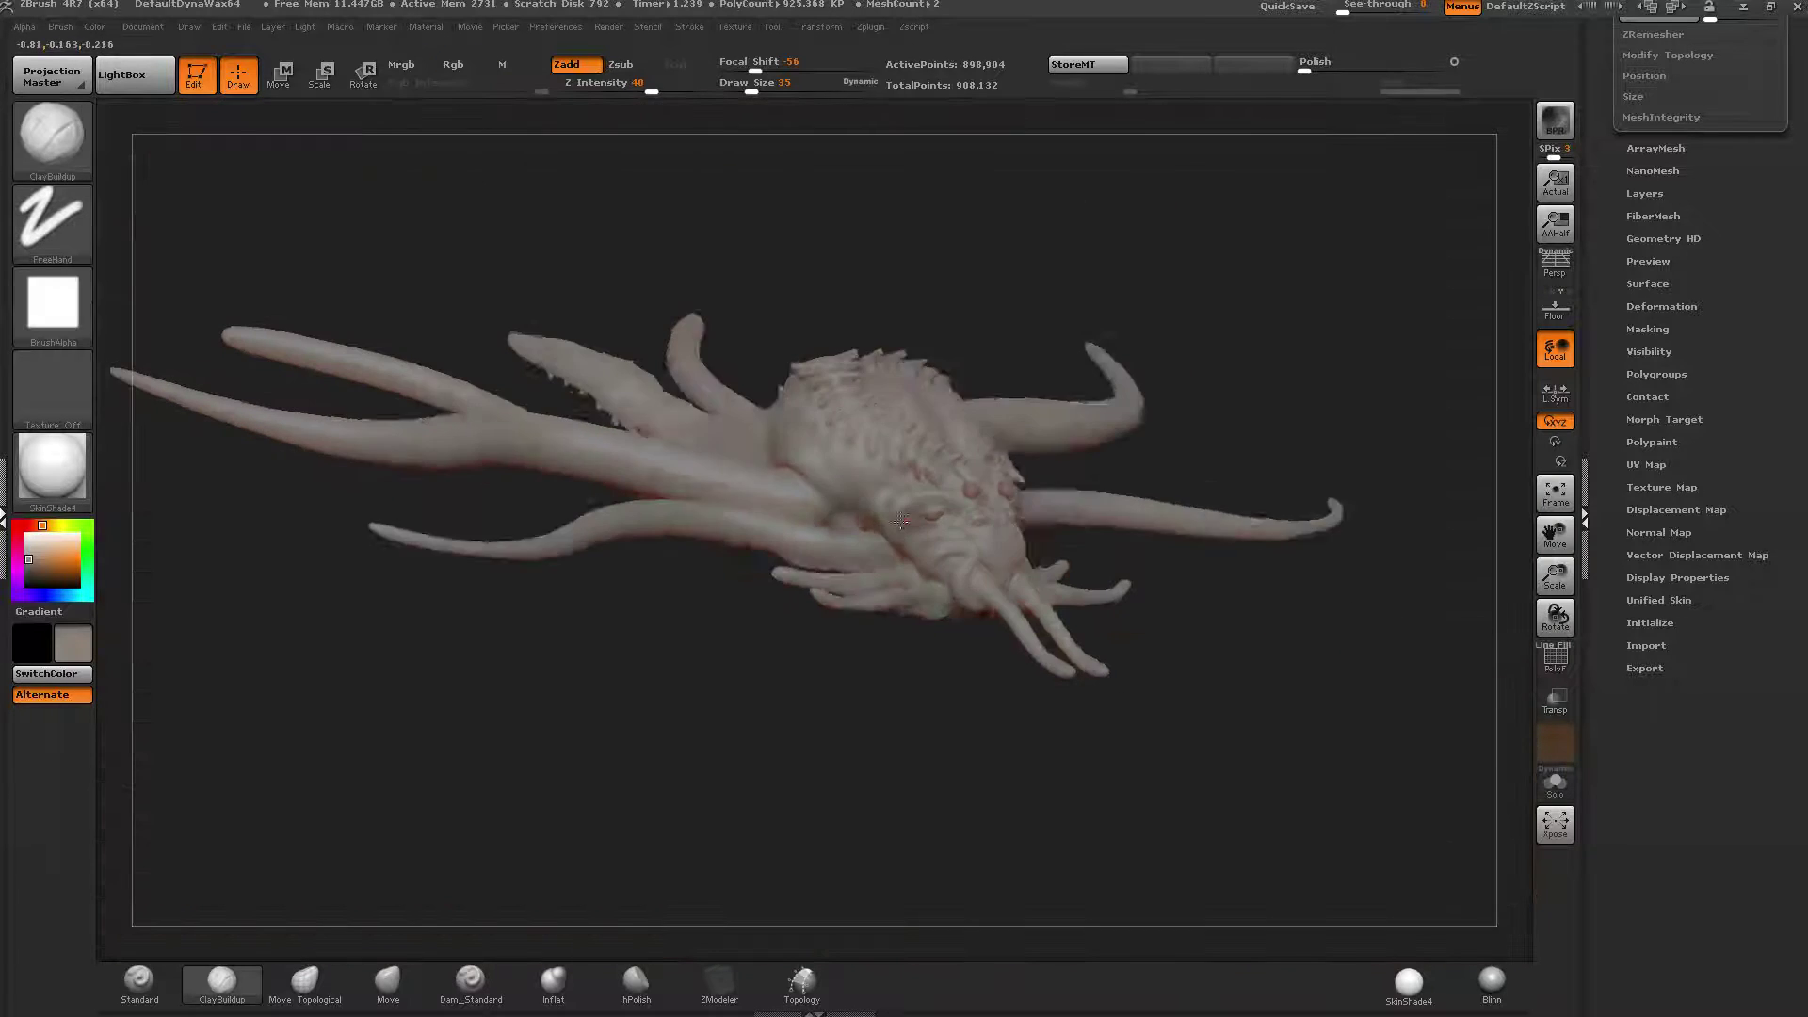
pyautogui.moveTo(900, 521); pyautogui.dragTo(1151, 499)
pyautogui.moveTo(987, 561)
pyautogui.keyDown('ctrl'); pyautogui.mouseDown(button='right')
pyautogui.moveTo(1067, 565)
pyautogui.moveTo(951, 528)
pyautogui.mouseUp(button='right'); pyautogui.keyUp('ctrl')
pyautogui.moveTo(1001, 804)
pyautogui.keyDown('ctrl'); pyautogui.mouseDown(button='right')
pyautogui.moveTo(1054, 428)
pyautogui.moveTo(921, 515)
pyautogui.mouseUp(button='right'); pyautogui.keyUp('ctrl')
pyautogui.moveTo(952, 363)
pyautogui.keyDown('ctrl'); pyautogui.mouseDown(button='right')
pyautogui.moveTo(896, 483)
pyautogui.moveTo(882, 412)
pyautogui.mouseUp(button='right'); pyautogui.keyUp('ctrl')
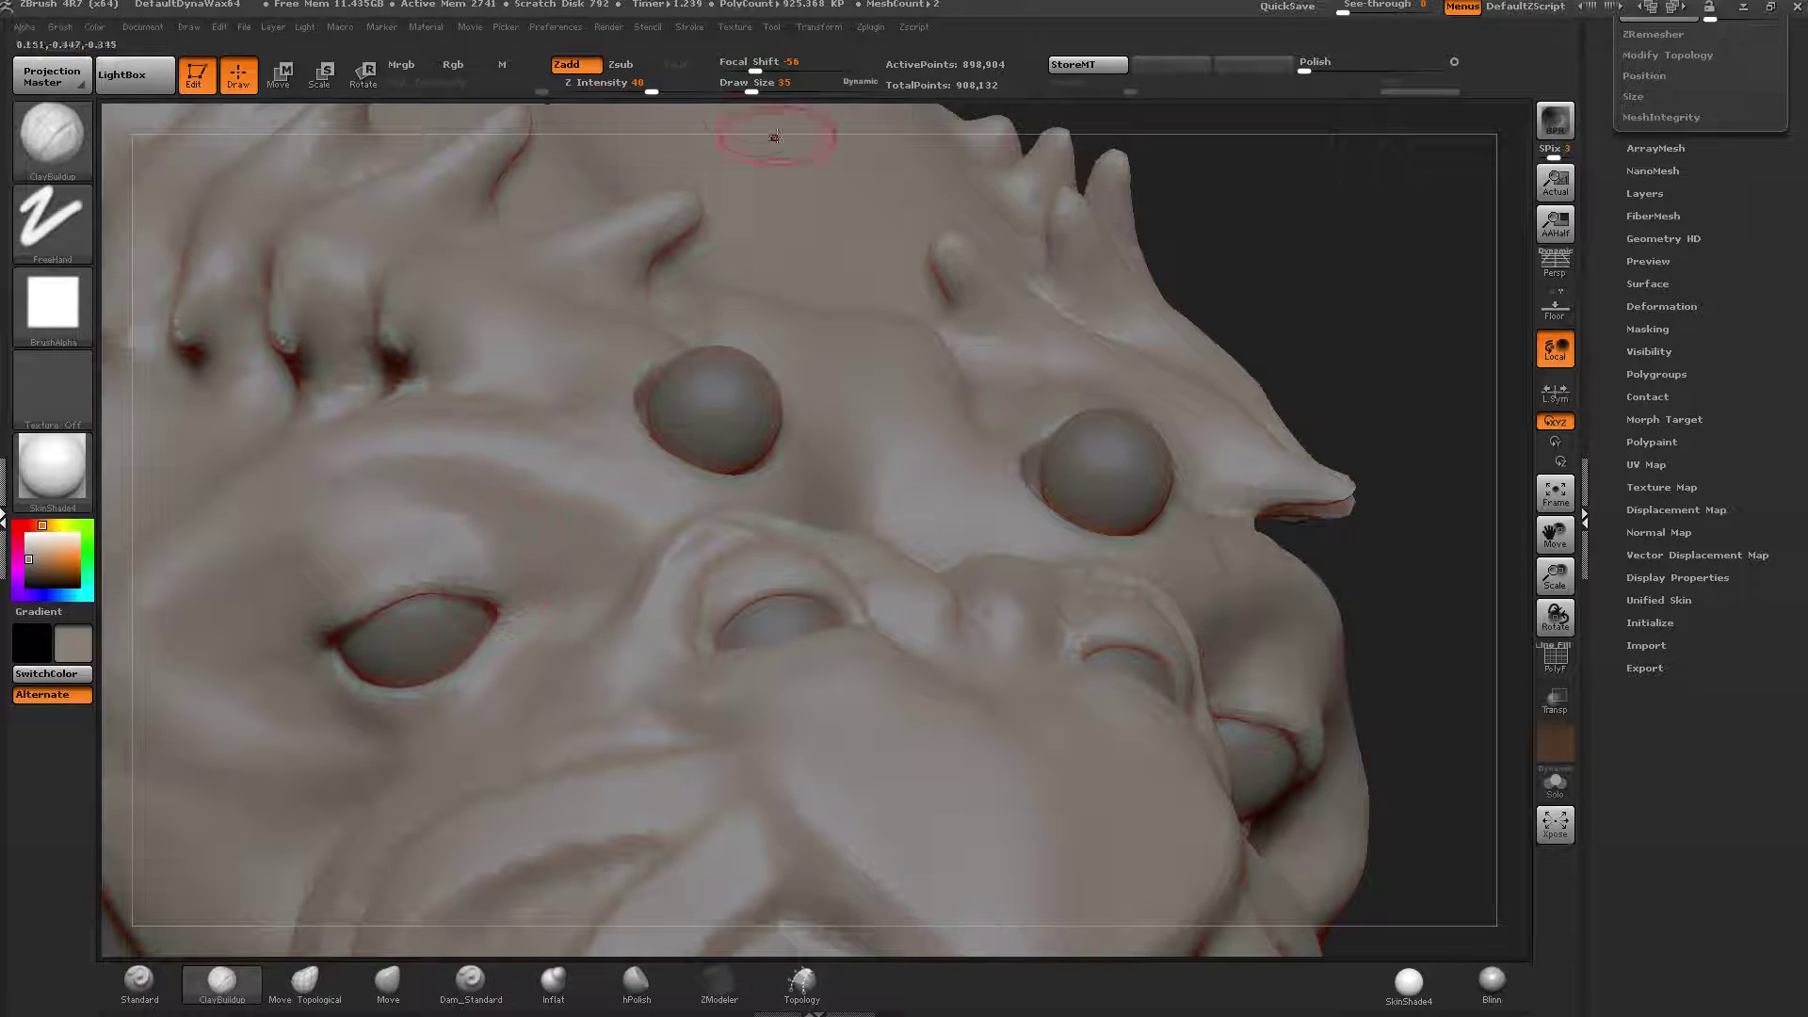
# Sculpt an arched lid fold above the large outer eye with ClayBuildup at draw size 24, deepen its brow crease at 32, and smooth both.
pyautogui.click(746, 86)
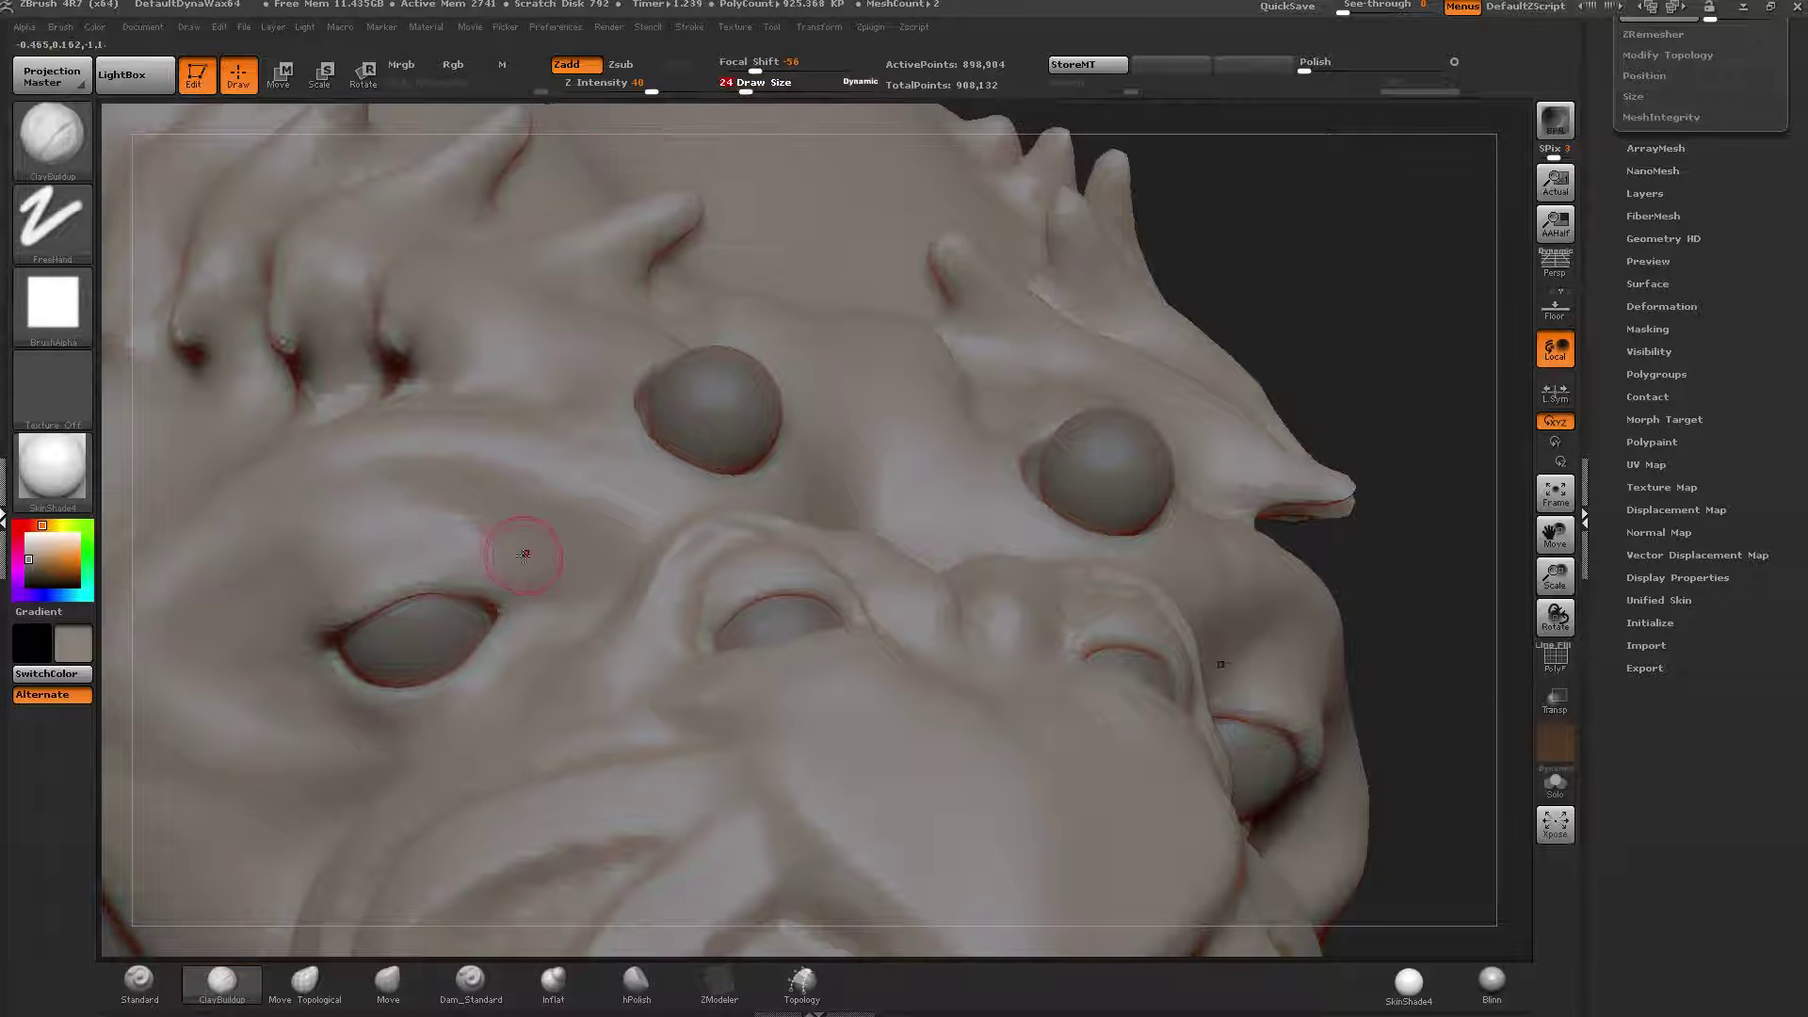
pyautogui.moveTo(525, 555)
pyautogui.mouseDown()
pyautogui.moveTo(377, 504)
pyautogui.moveTo(306, 601)
pyautogui.mouseUp()
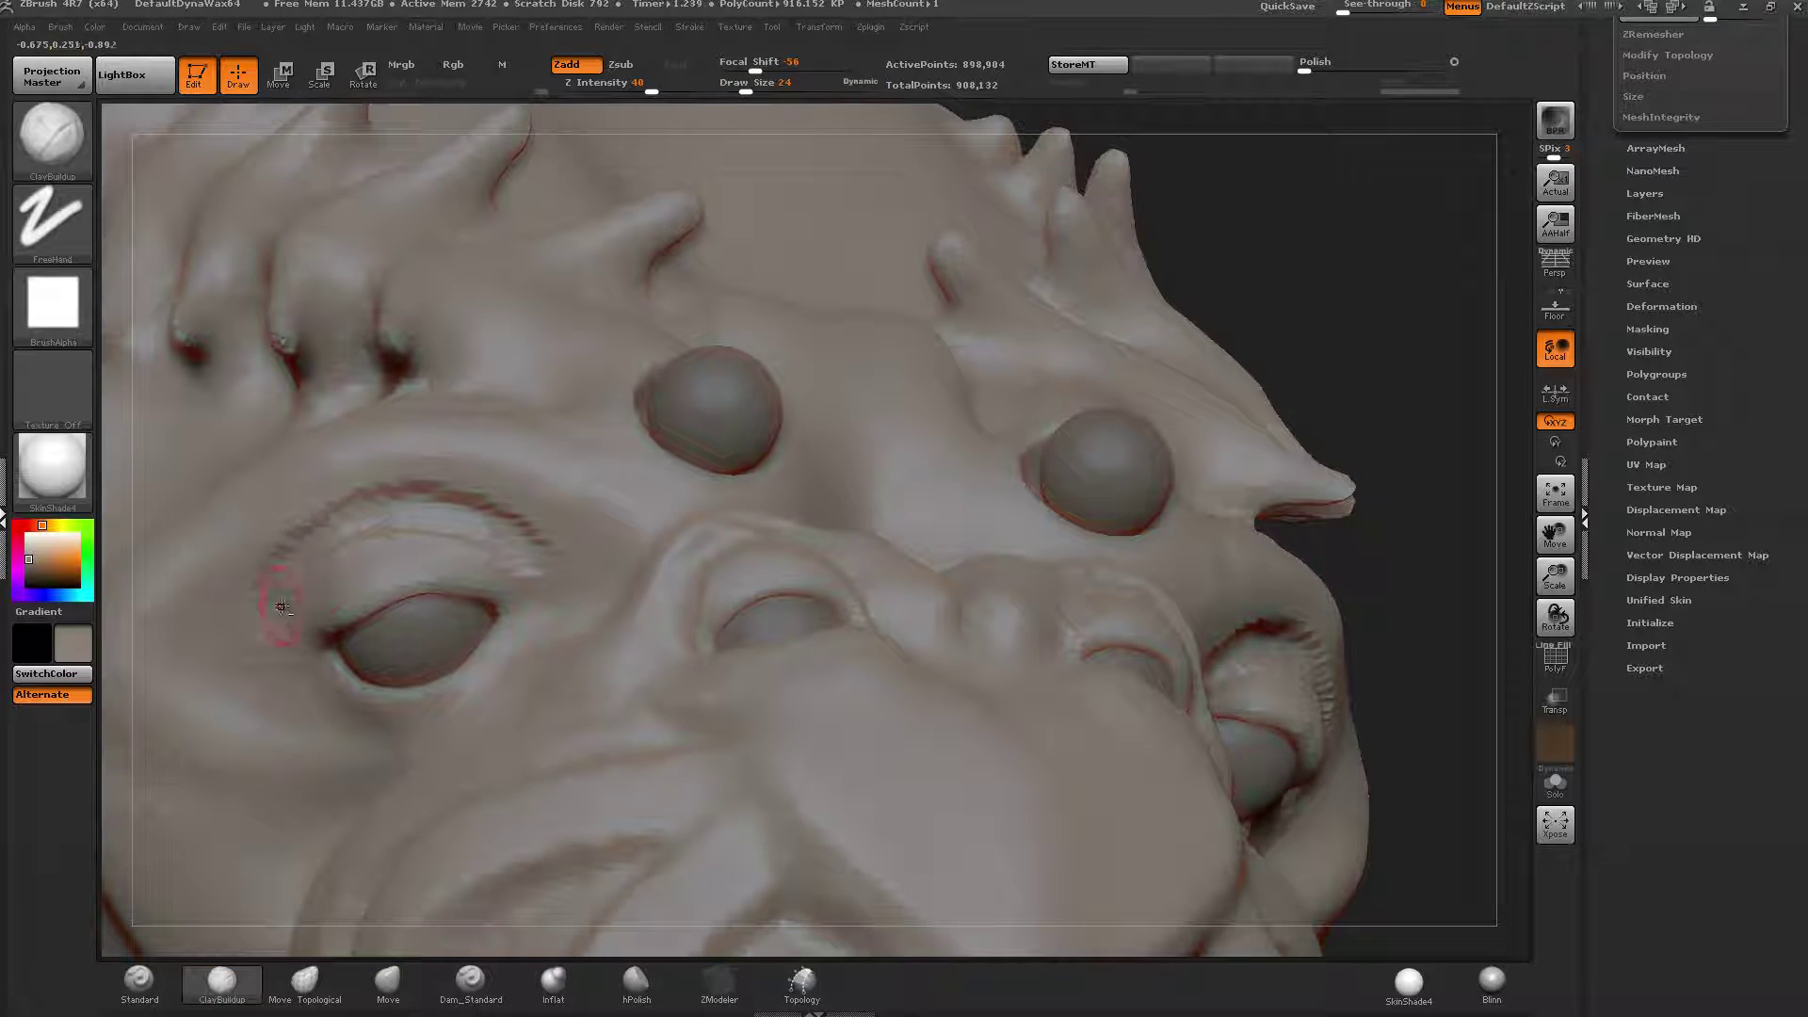
pyautogui.moveTo(323, 517)
pyautogui.mouseDown()
pyautogui.moveTo(609, 550)
pyautogui.moveTo(597, 566)
pyautogui.moveTo(348, 496)
pyautogui.moveTo(215, 621)
pyautogui.moveTo(202, 705)
pyautogui.mouseUp()
pyautogui.moveTo(565, 577)
pyautogui.keyDown('shift'); pyautogui.mouseDown()
pyautogui.moveTo(414, 513)
pyautogui.moveTo(254, 607)
pyautogui.mouseUp(); pyautogui.keyUp('shift')
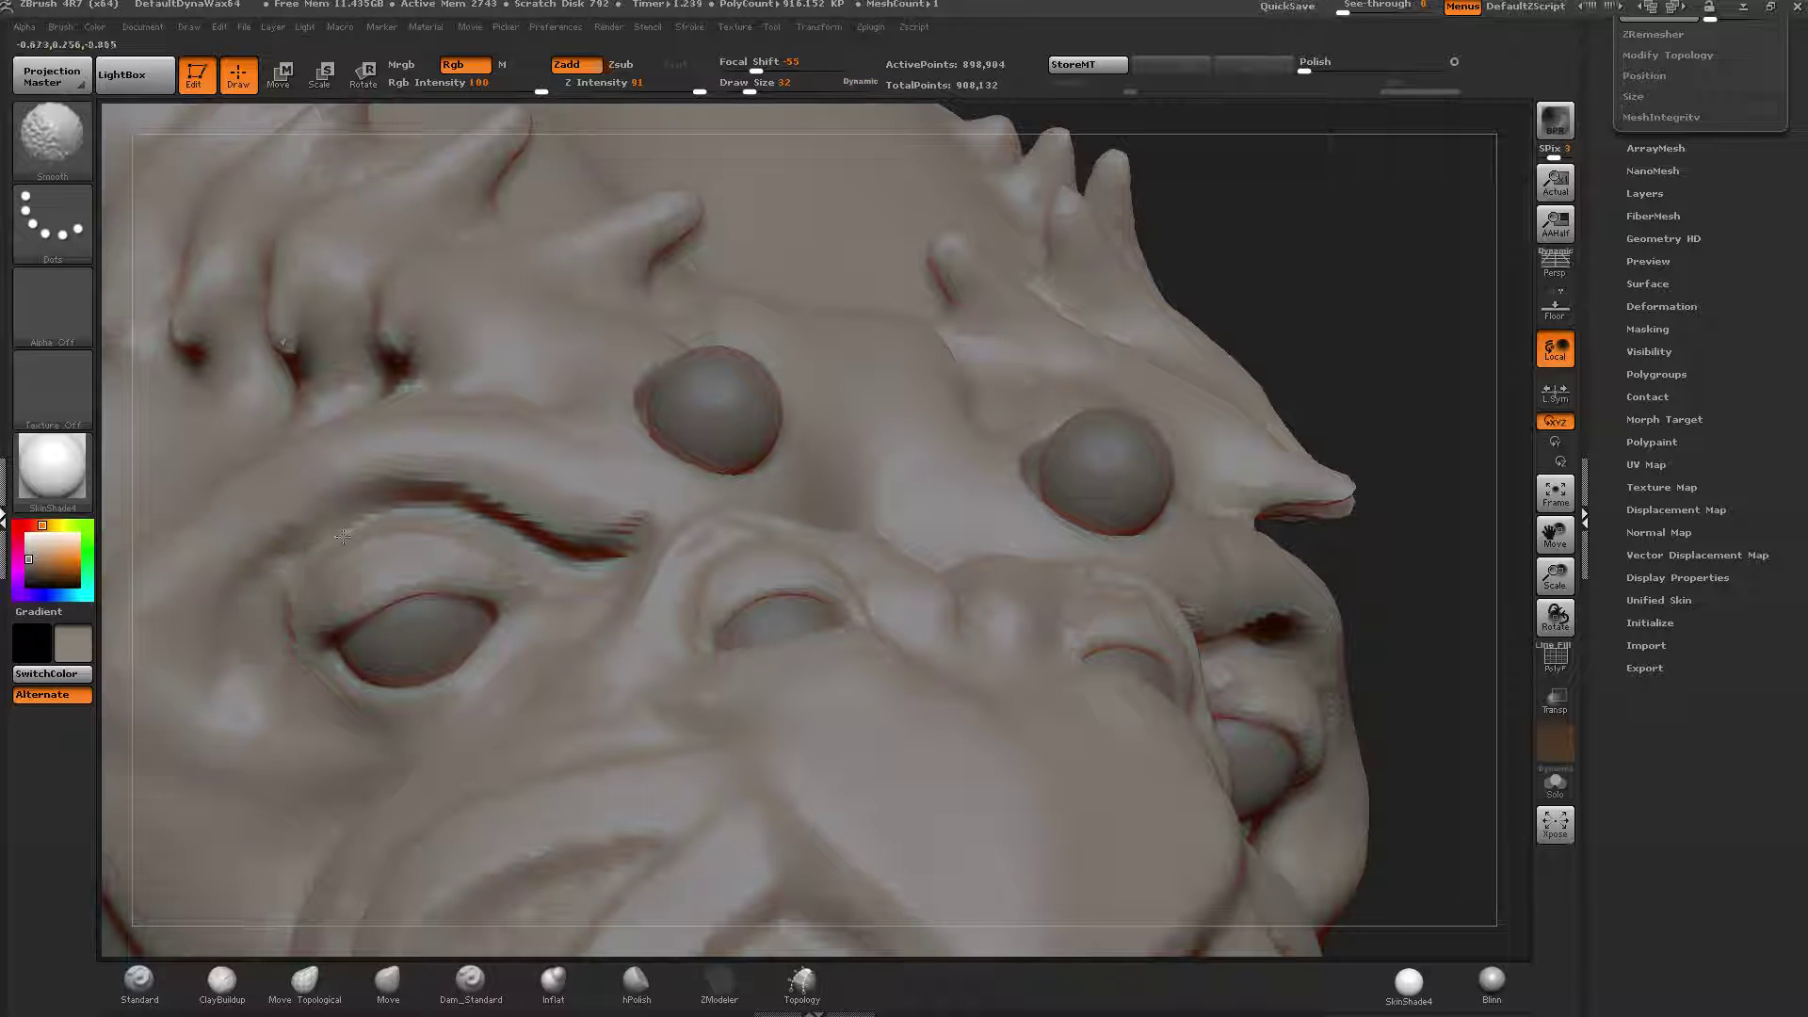
pyautogui.keyDown('shift'); pyautogui.moveTo(575, 559); pyautogui.dragTo(576, 574); pyautogui.keyUp('shift')
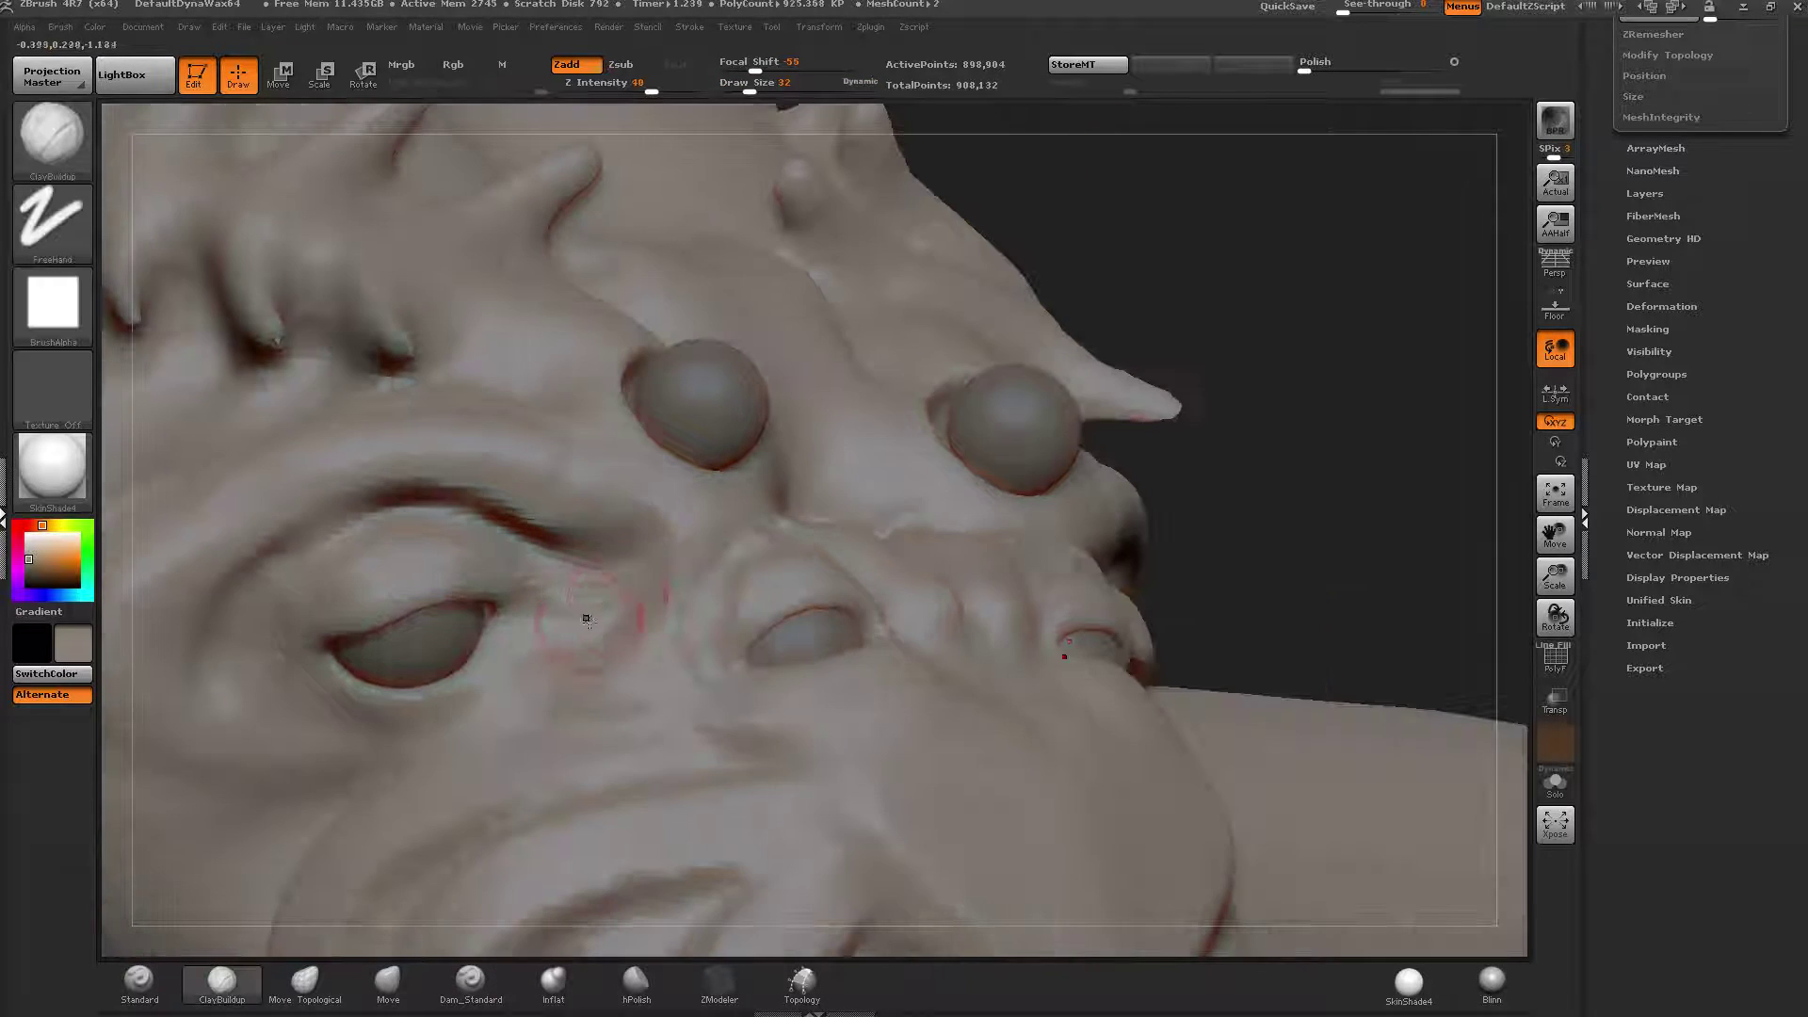
# Sculpt long diagonal wrinkles from beneath the large outer eye back across the cheek with ClayBuildup at draw size 32.
pyautogui.moveTo(586, 613)
pyautogui.mouseDown()
pyautogui.moveTo(597, 625)
pyautogui.moveTo(461, 740)
pyautogui.moveTo(230, 869)
pyautogui.moveTo(153, 941)
pyautogui.mouseUp()
pyautogui.moveTo(353, 789); pyautogui.dragTo(175, 906)
pyautogui.moveTo(307, 734); pyautogui.dragTo(123, 859)
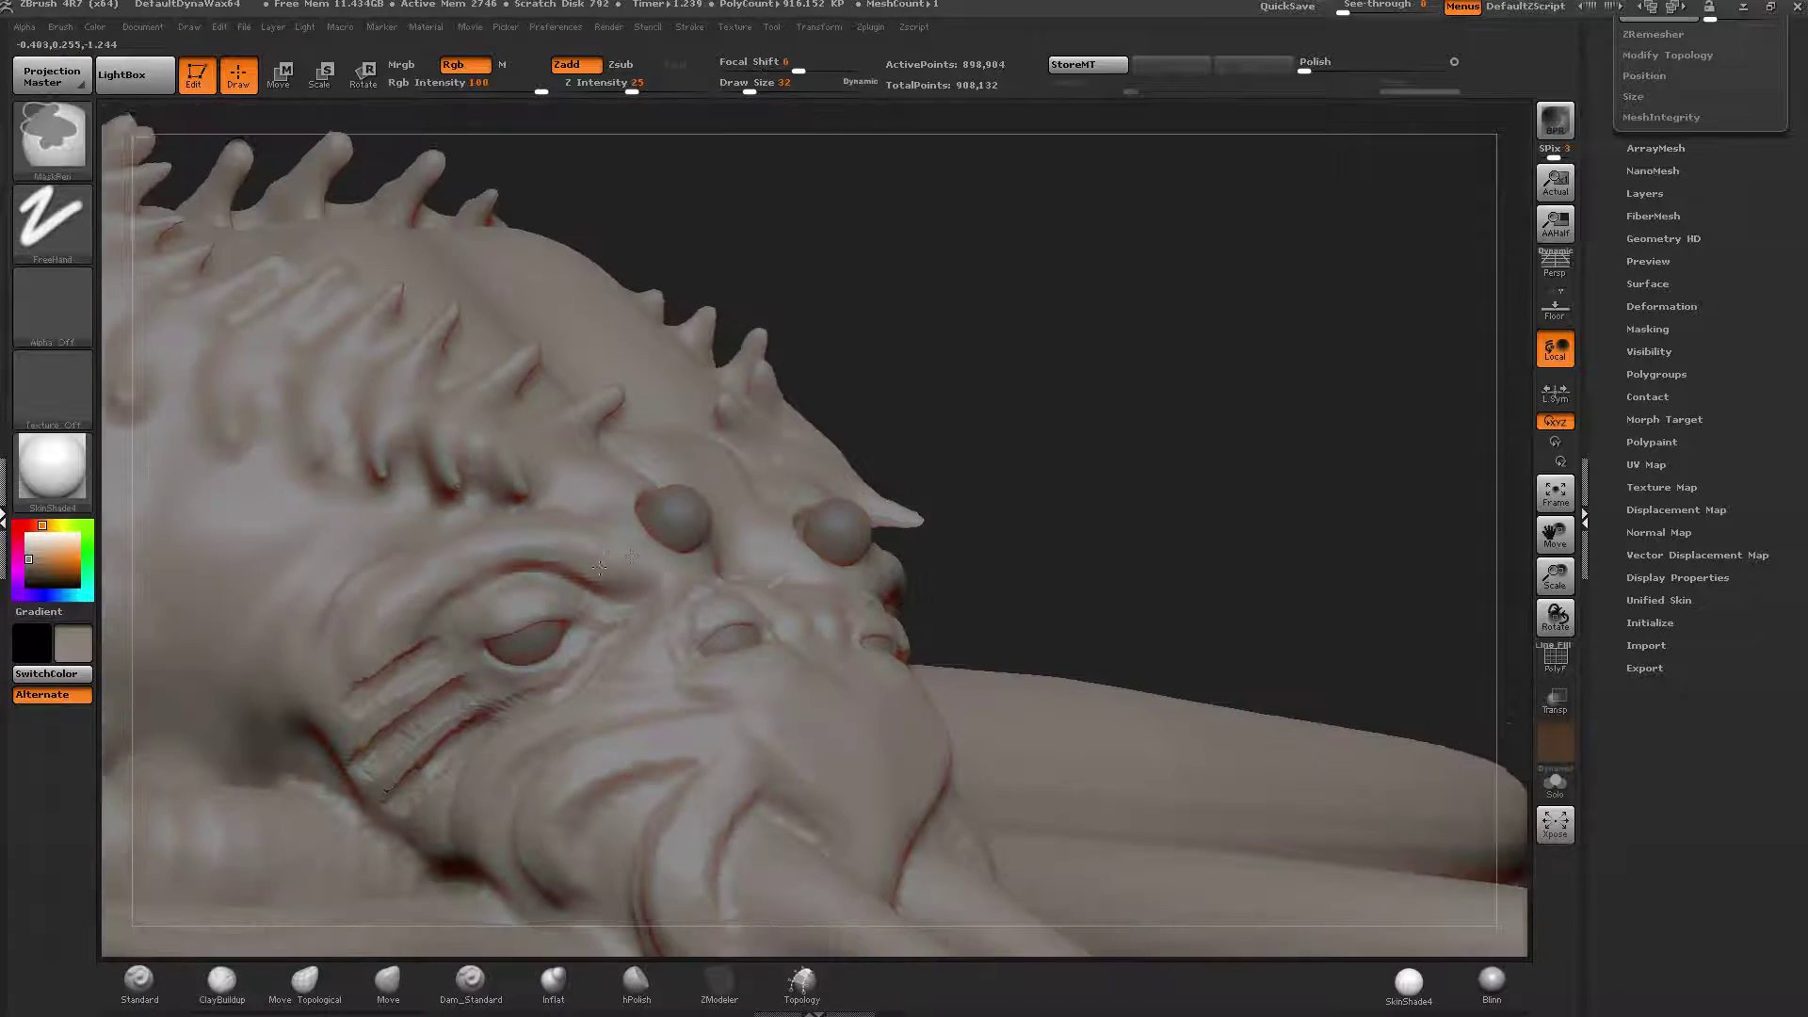
# Remesh the creature with DynaMesh and smooth the diagonal cheek wrinkles behind the outer eye.
pyautogui.keyDown('alt'); pyautogui.moveTo(599, 566); pyautogui.dragTo(790, 464, button='right'); pyautogui.keyUp('alt')
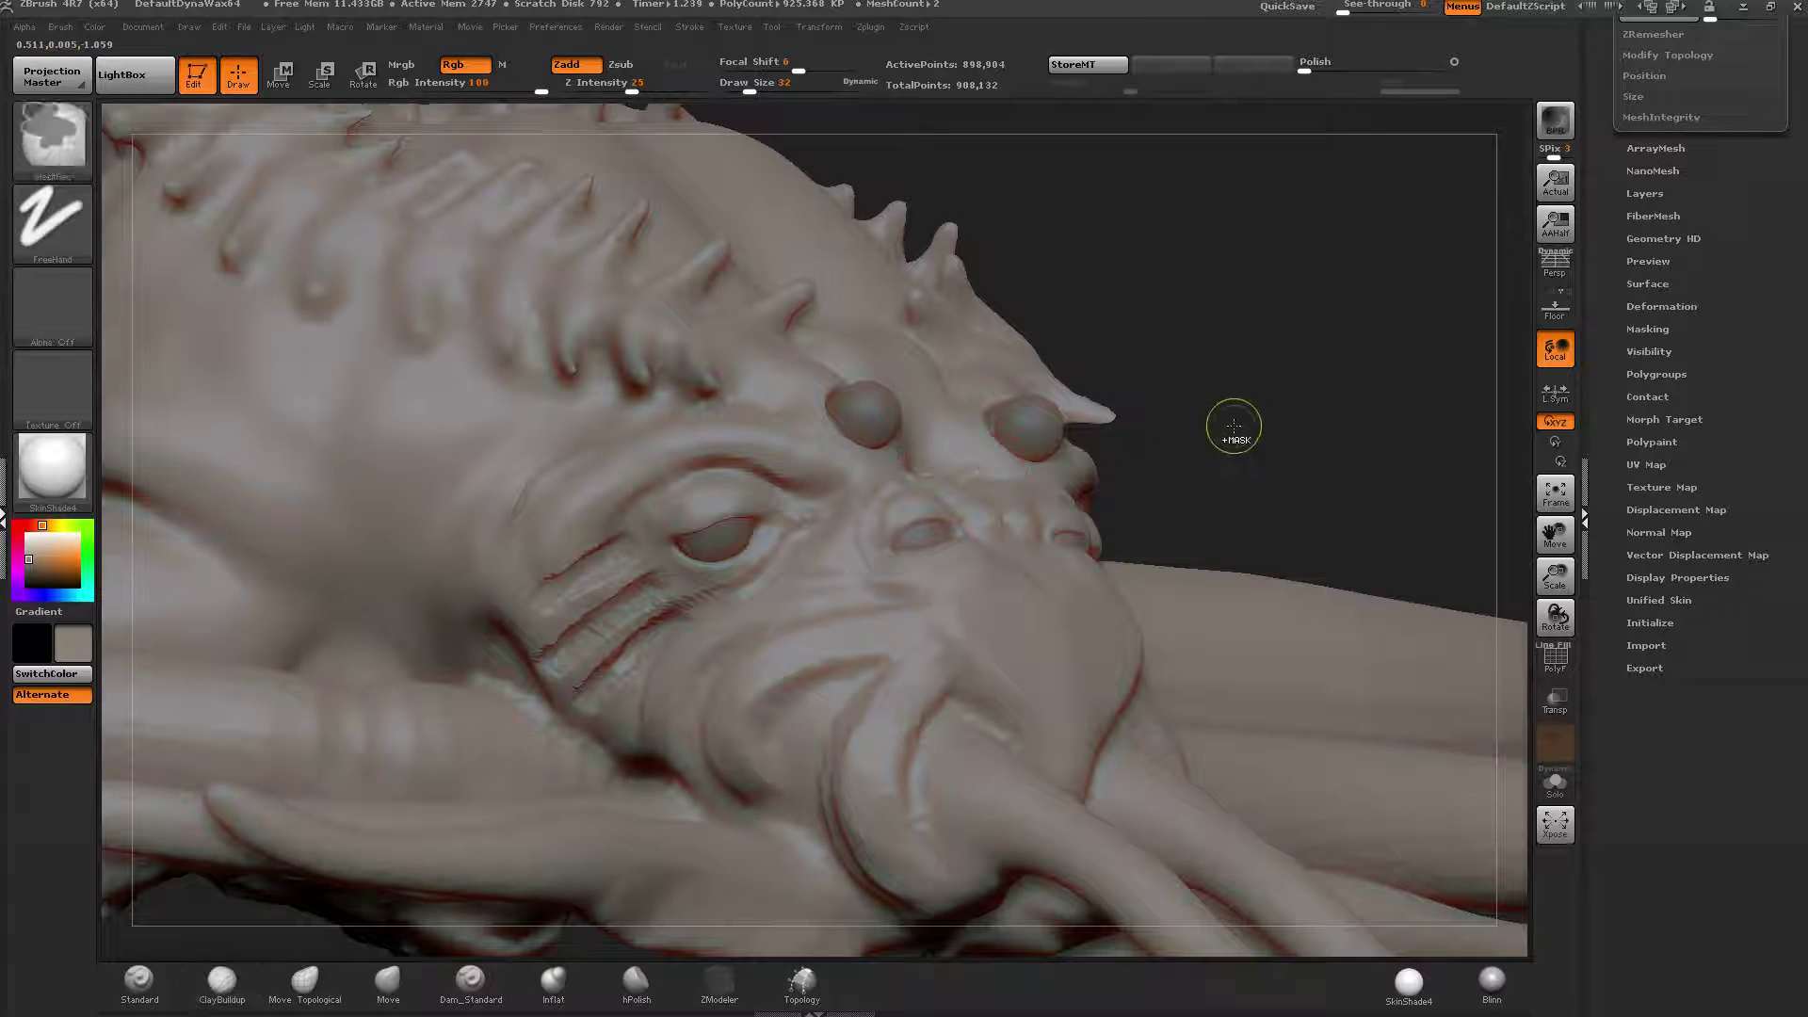
pyautogui.keyDown('ctrl'); pyautogui.moveTo(1233, 425); pyautogui.dragTo(1284, 377); pyautogui.keyUp('ctrl')
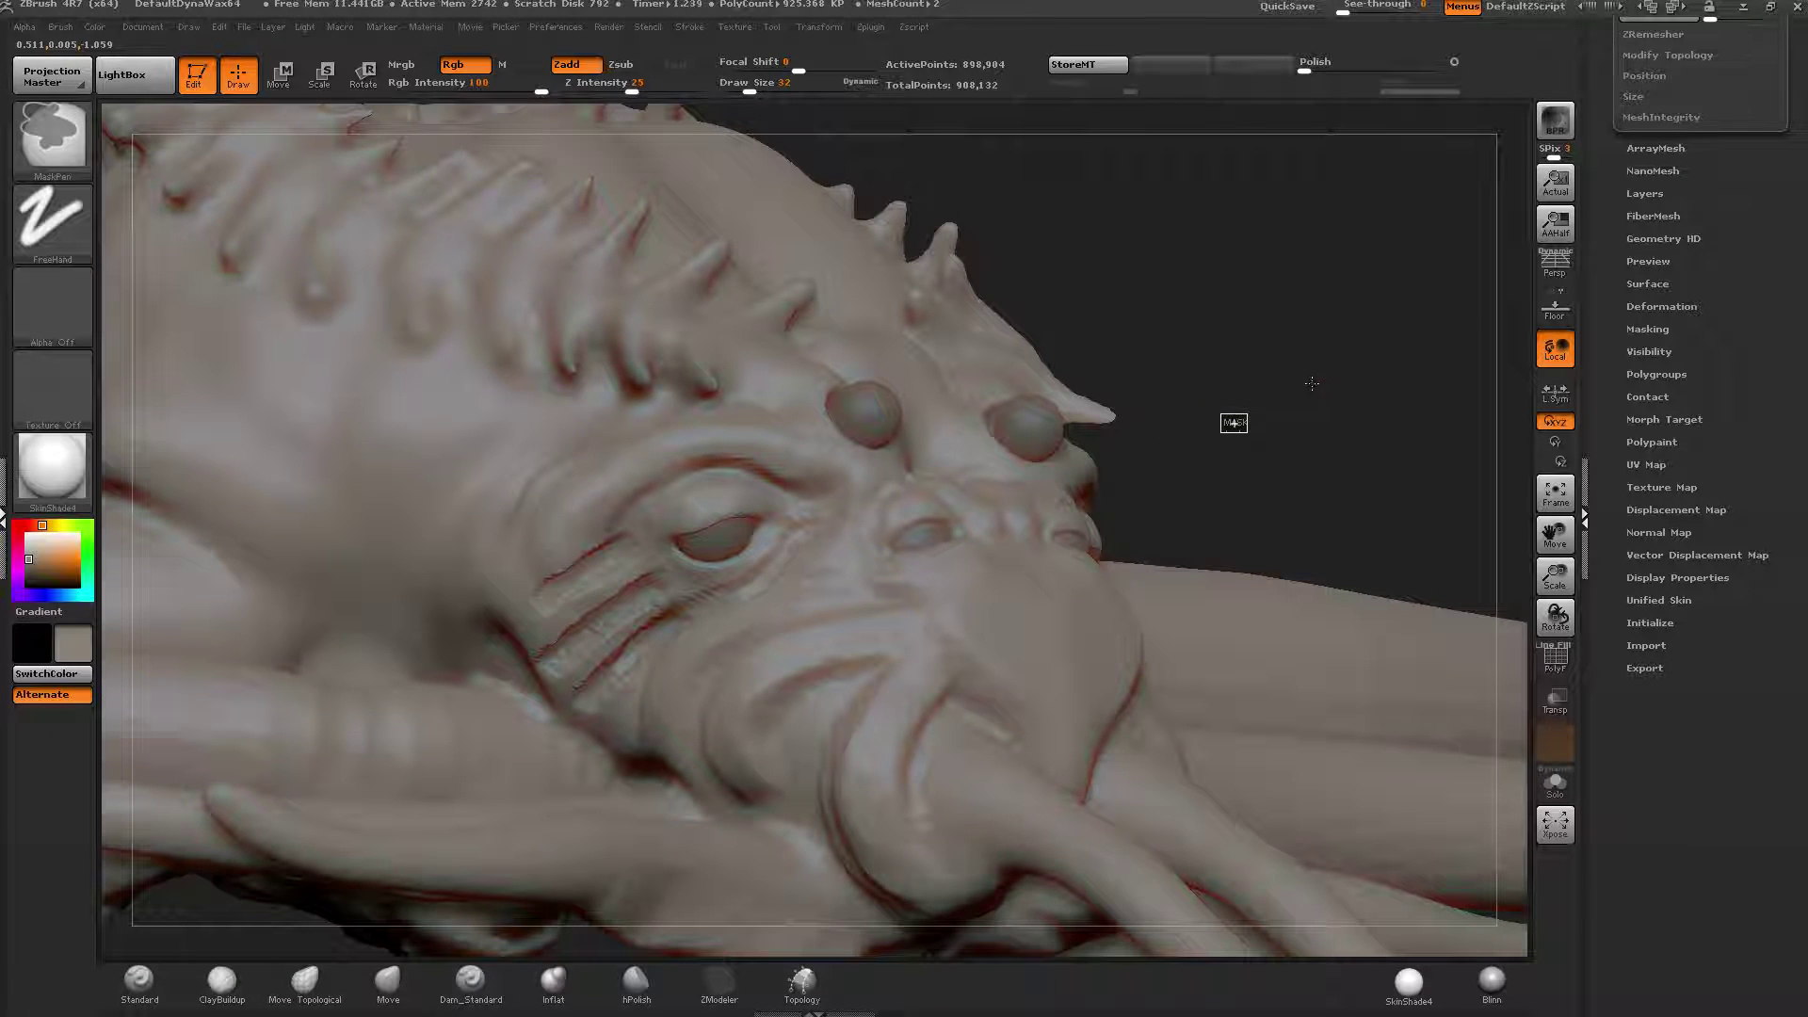
pyautogui.press('ctrl')
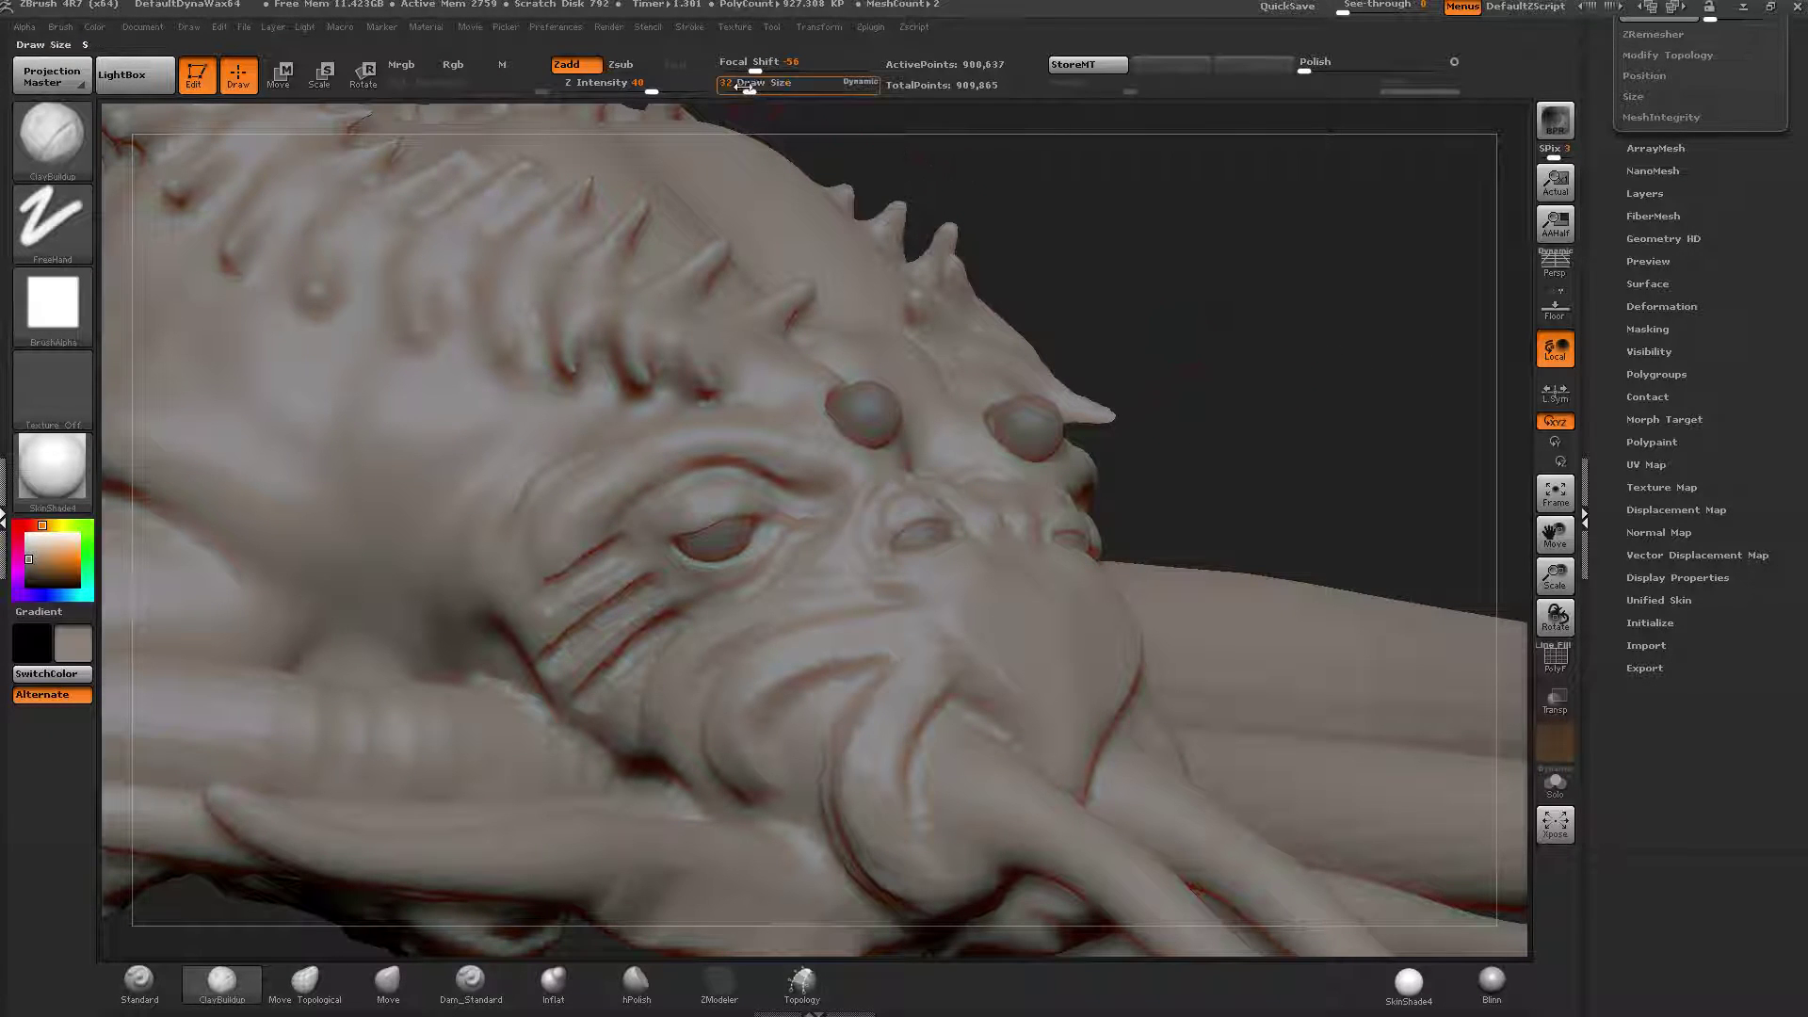
pyautogui.press('shift')
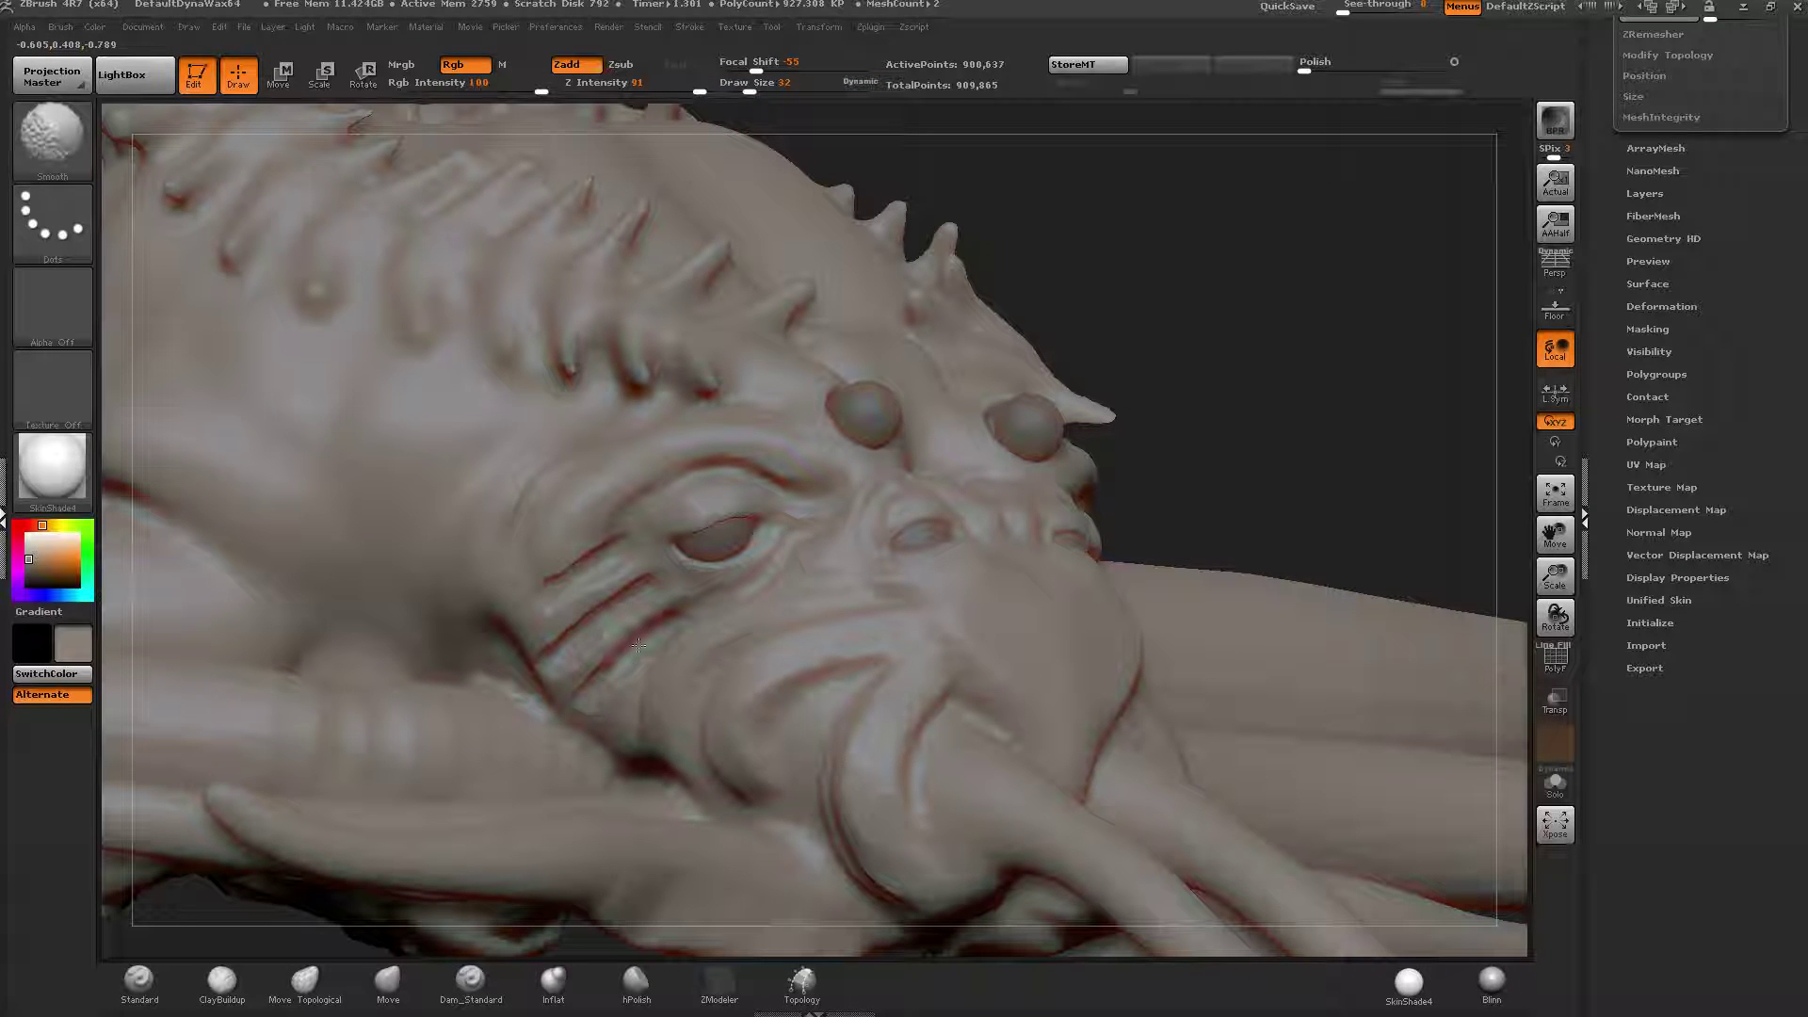
pyautogui.keyDown('shift'); pyautogui.moveTo(638, 627); pyautogui.dragTo(543, 653); pyautogui.keyUp('shift')
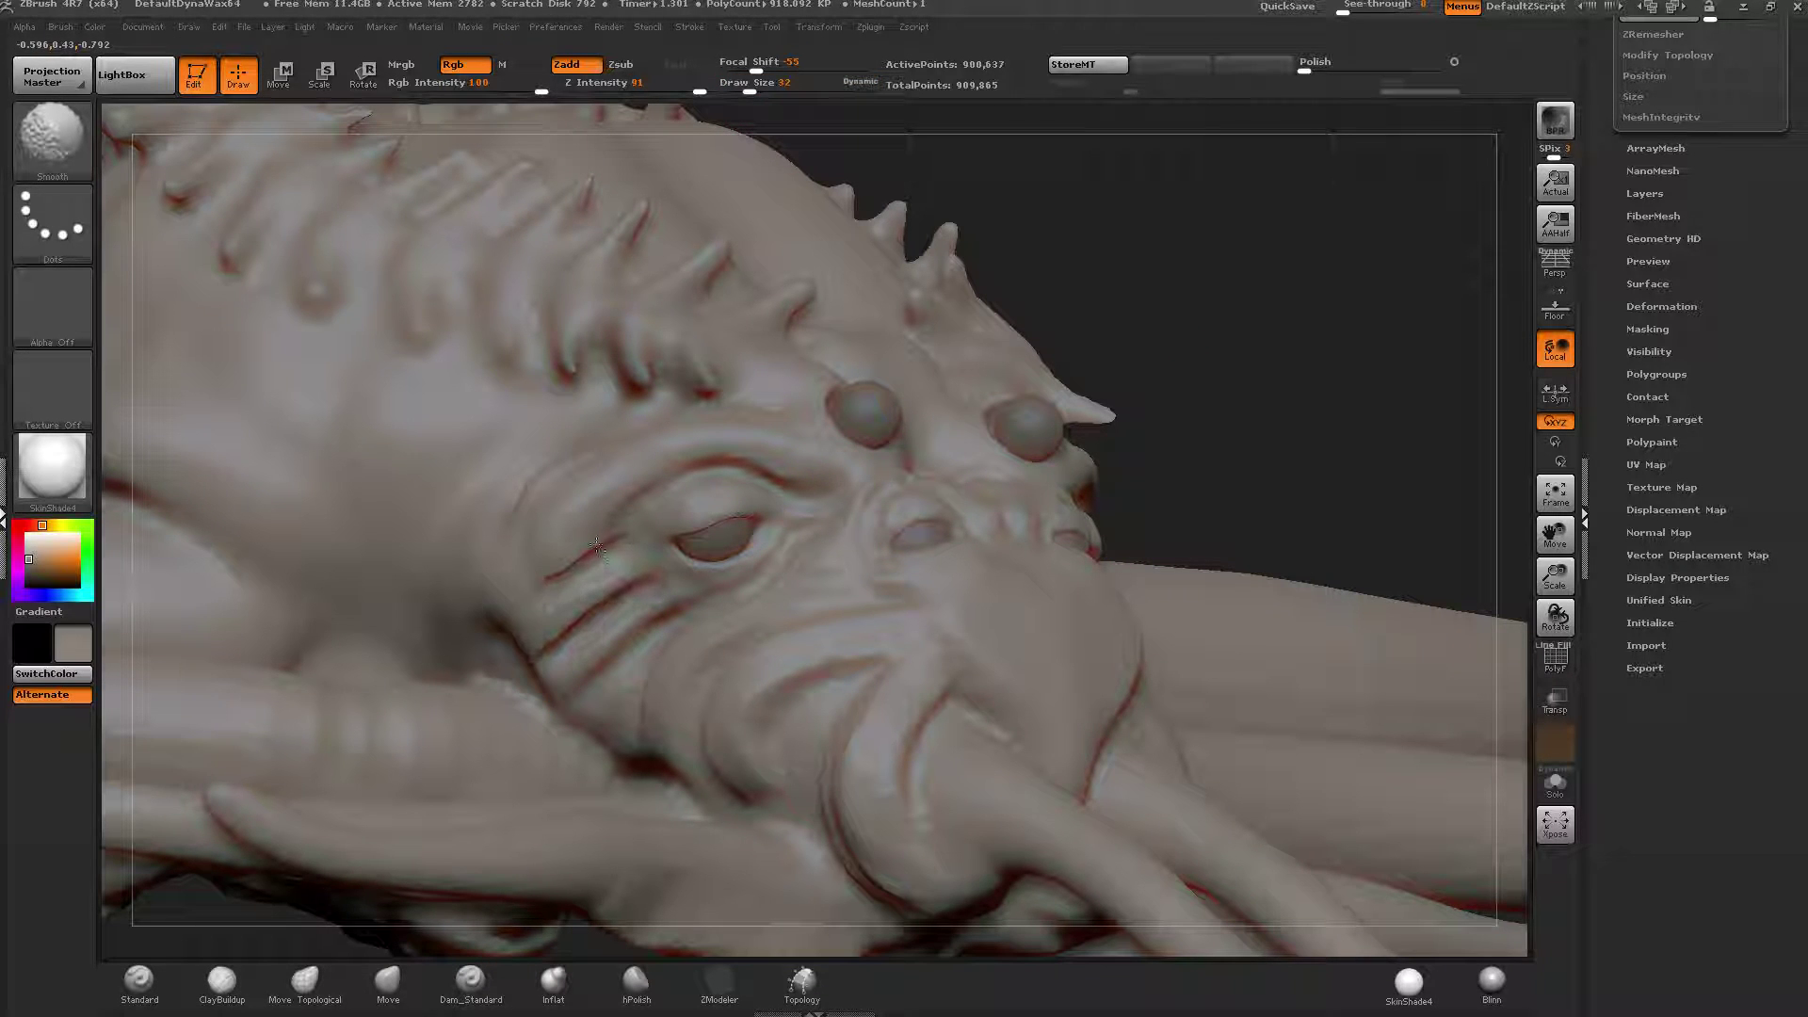
# Carve a long curved crease along the body's side below the row of spikes with ClayBuildup at draw size 32.
pyautogui.keyDown('alt'); pyautogui.moveTo(1261, 282); pyautogui.dragTo(1177, 490); pyautogui.keyUp('alt')
pyautogui.press('shift')
pyautogui.moveTo(1224, 395)
pyautogui.mouseDown()
pyautogui.moveTo(1168, 339)
pyautogui.moveTo(1441, 386)
pyautogui.mouseUp()
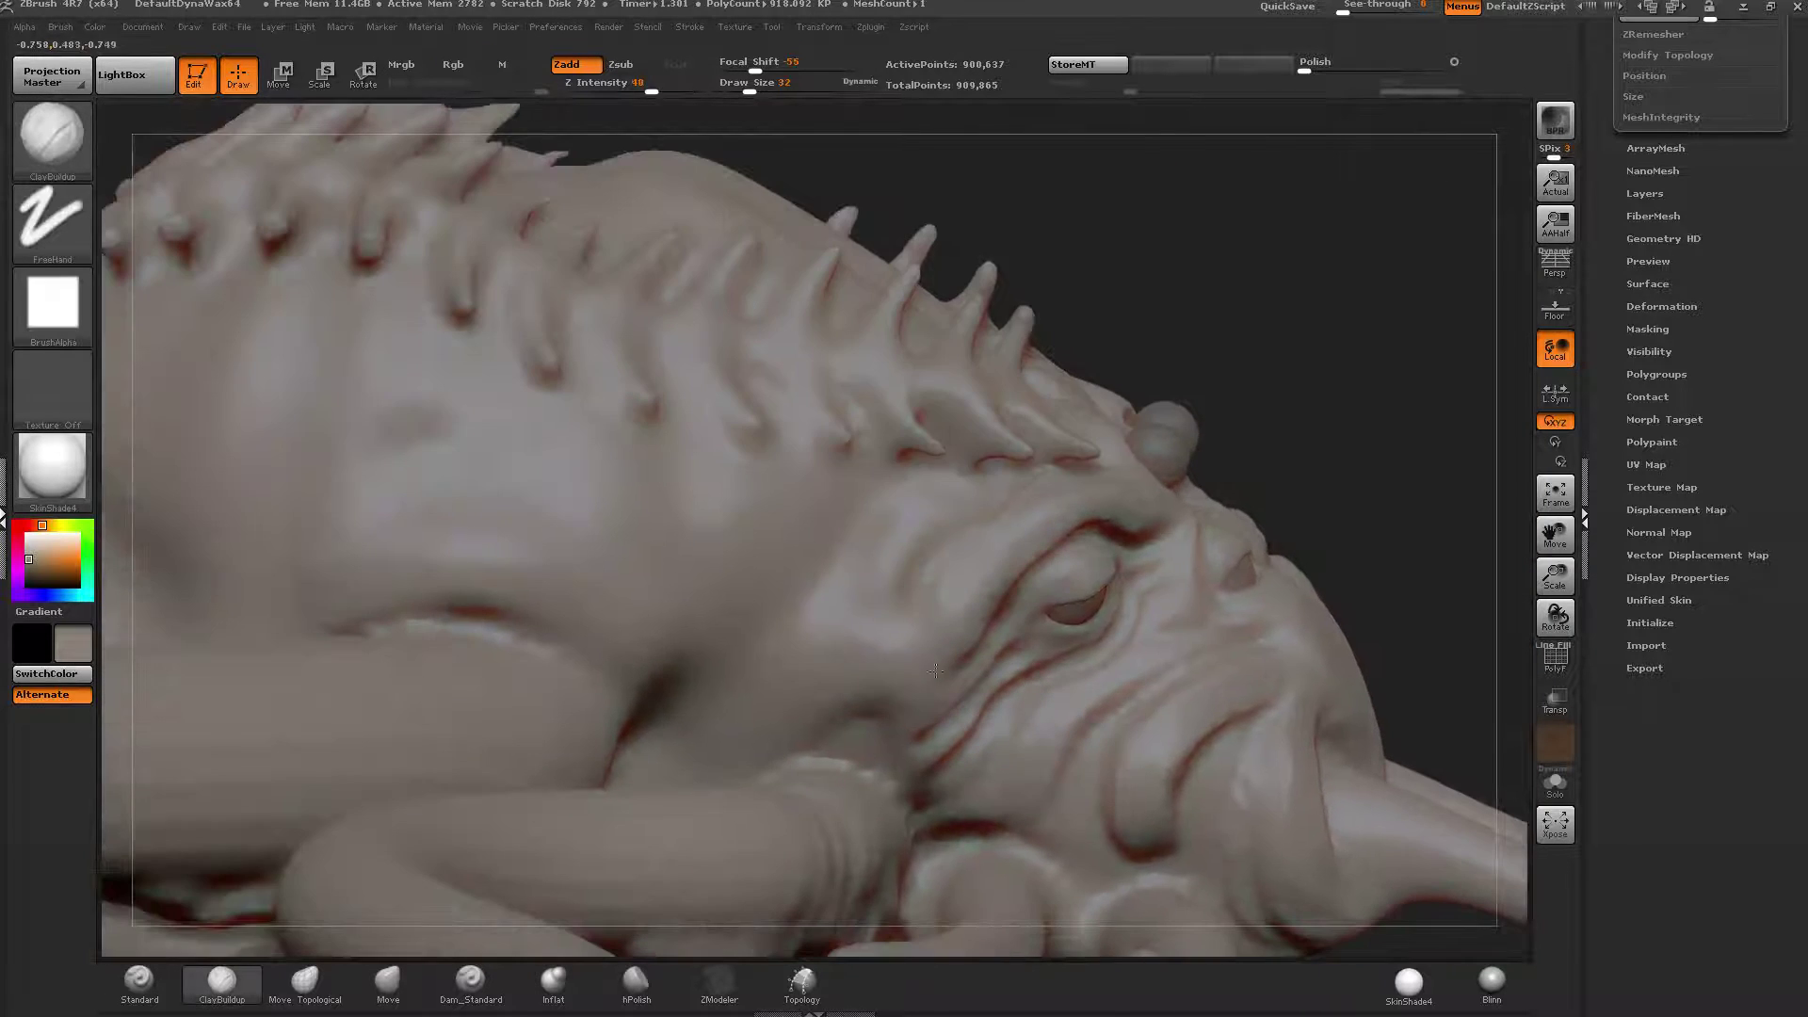
pyautogui.moveTo(1261, 283); pyautogui.dragTo(1149, 273)
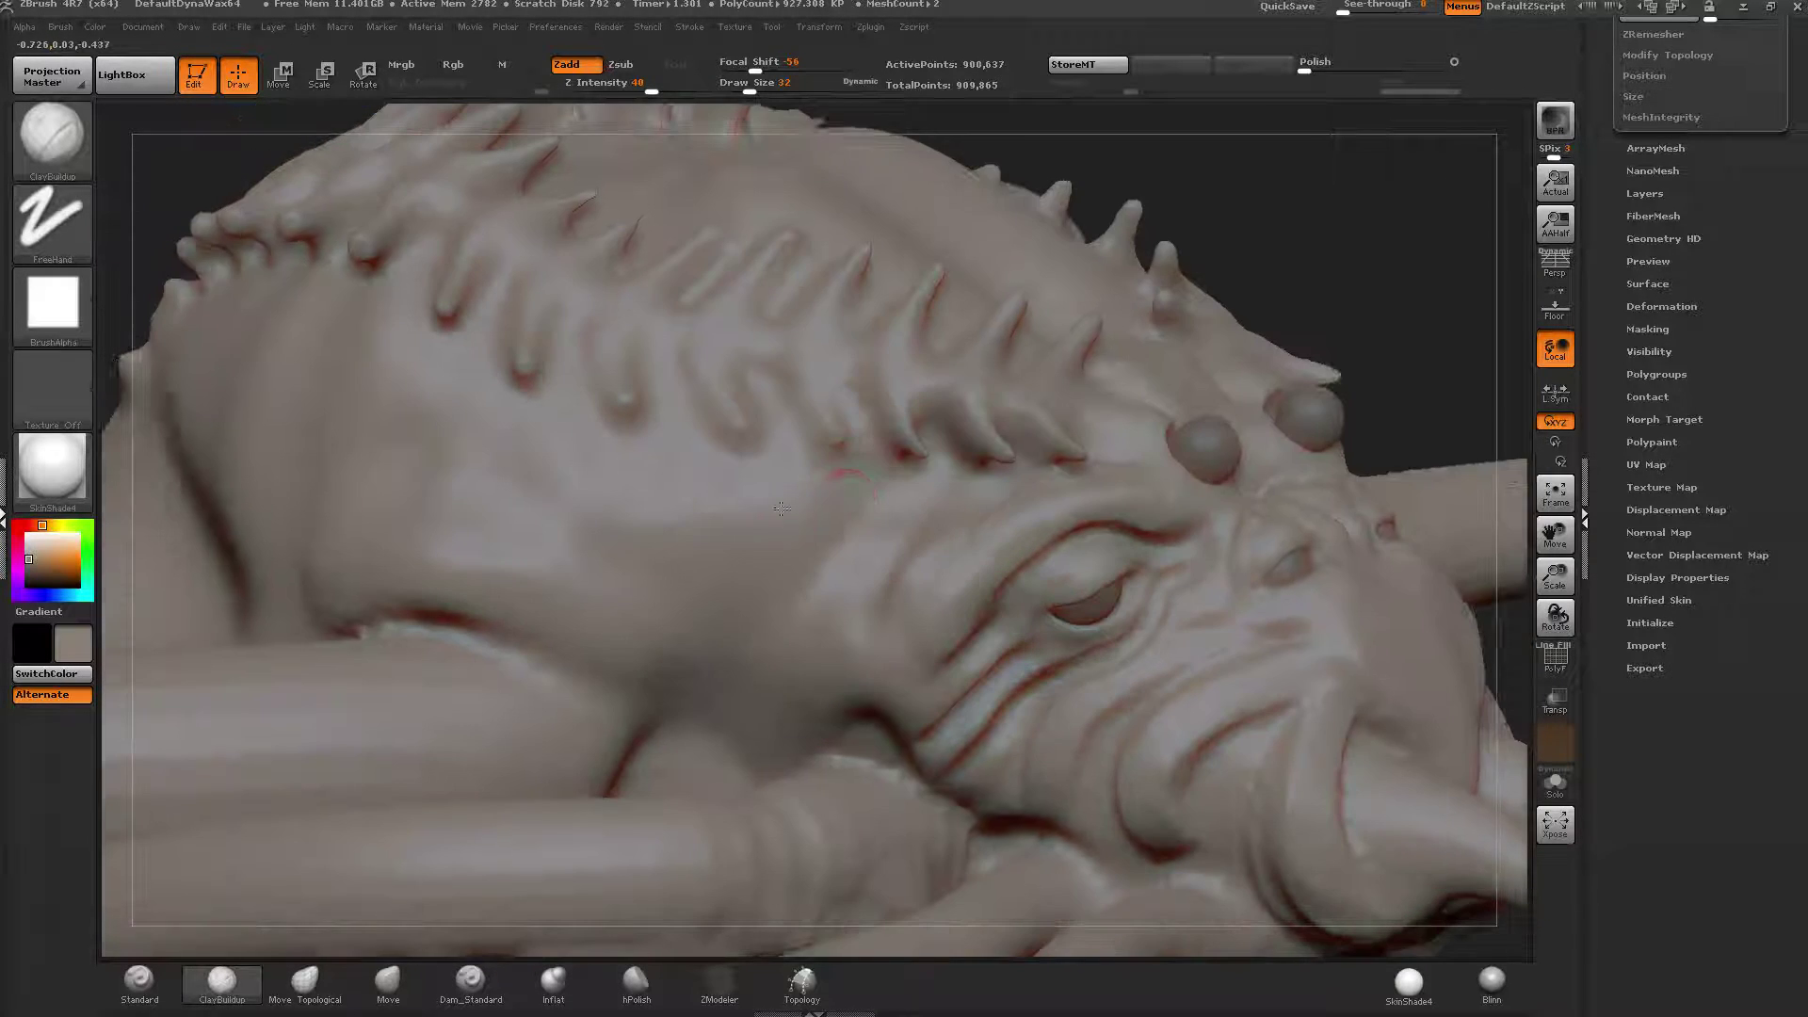
pyautogui.moveTo(887, 485)
pyautogui.keyDown('shift'); pyautogui.mouseDown()
pyautogui.moveTo(915, 464)
pyautogui.moveTo(692, 532)
pyautogui.moveTo(471, 463)
pyautogui.mouseUp(); pyautogui.keyUp('shift')
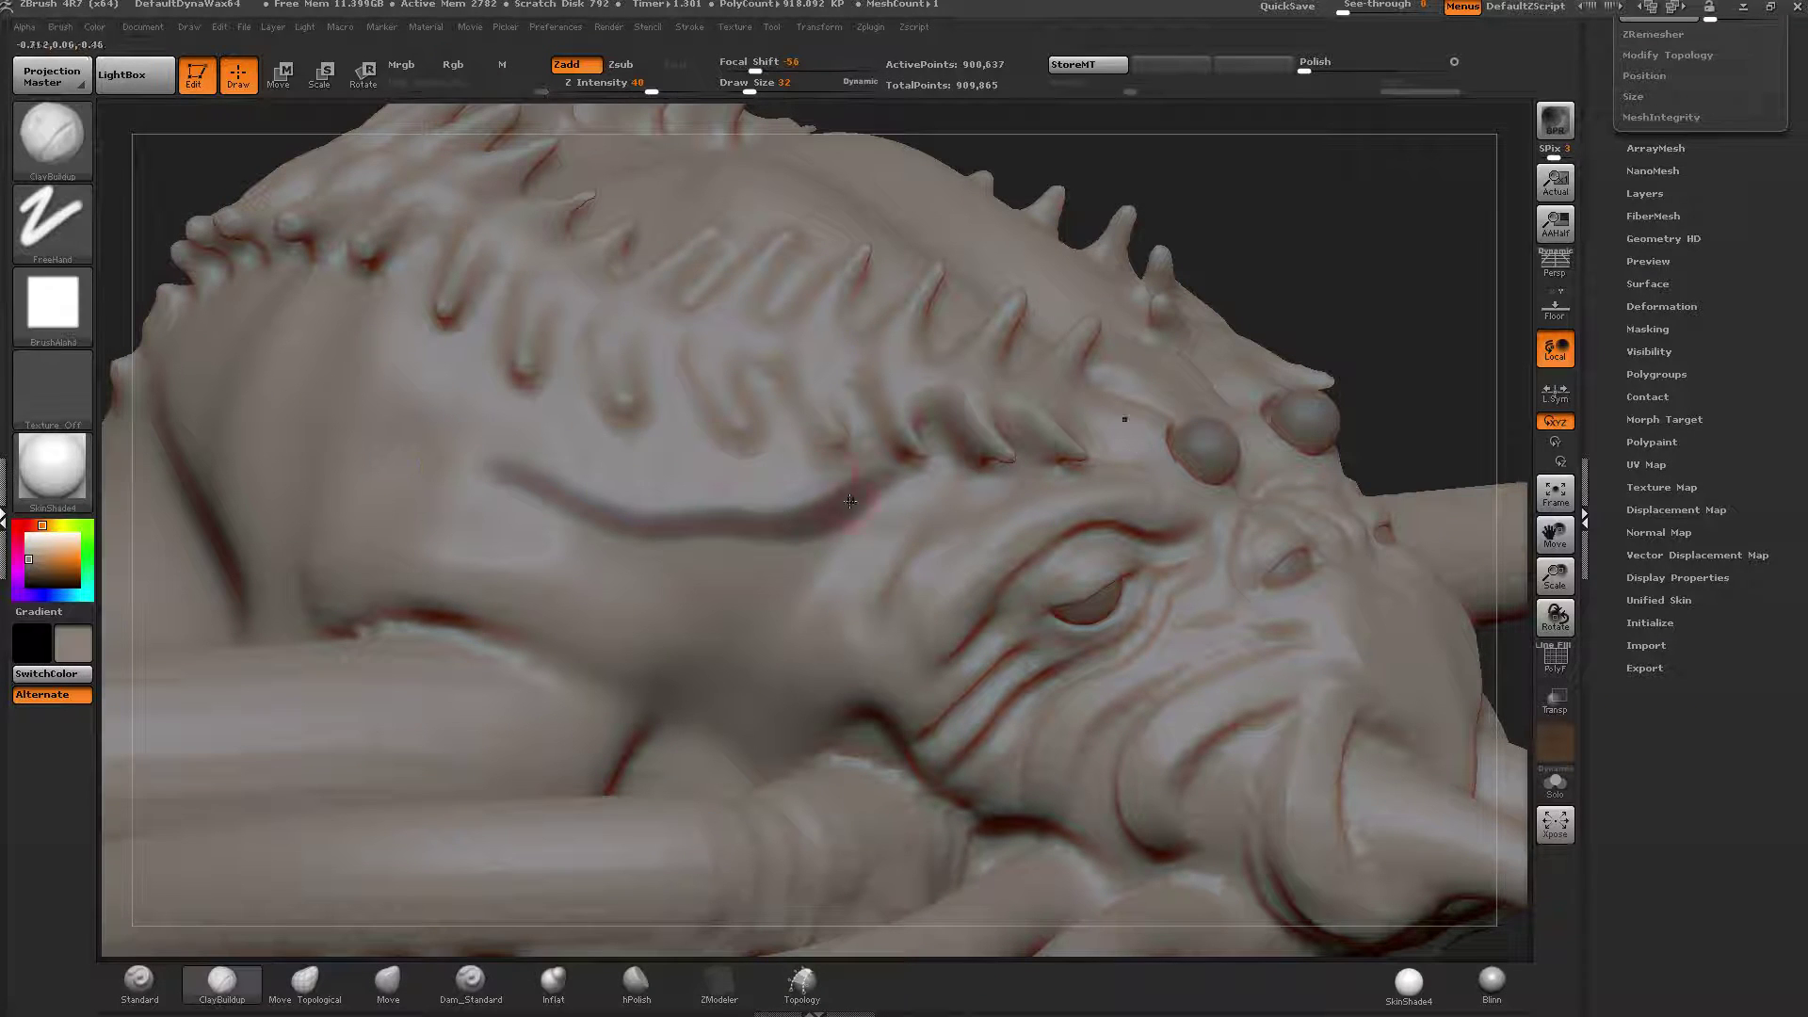
# Mask four curved gill stripes on the flank behind the outer eye at draw size 32, then invert the mask.
pyautogui.moveTo(942, 508)
pyautogui.keyDown('ctrl'); pyautogui.mouseDown()
pyautogui.moveTo(715, 575)
pyautogui.moveTo(567, 538)
pyautogui.mouseUp(); pyautogui.keyUp('ctrl')
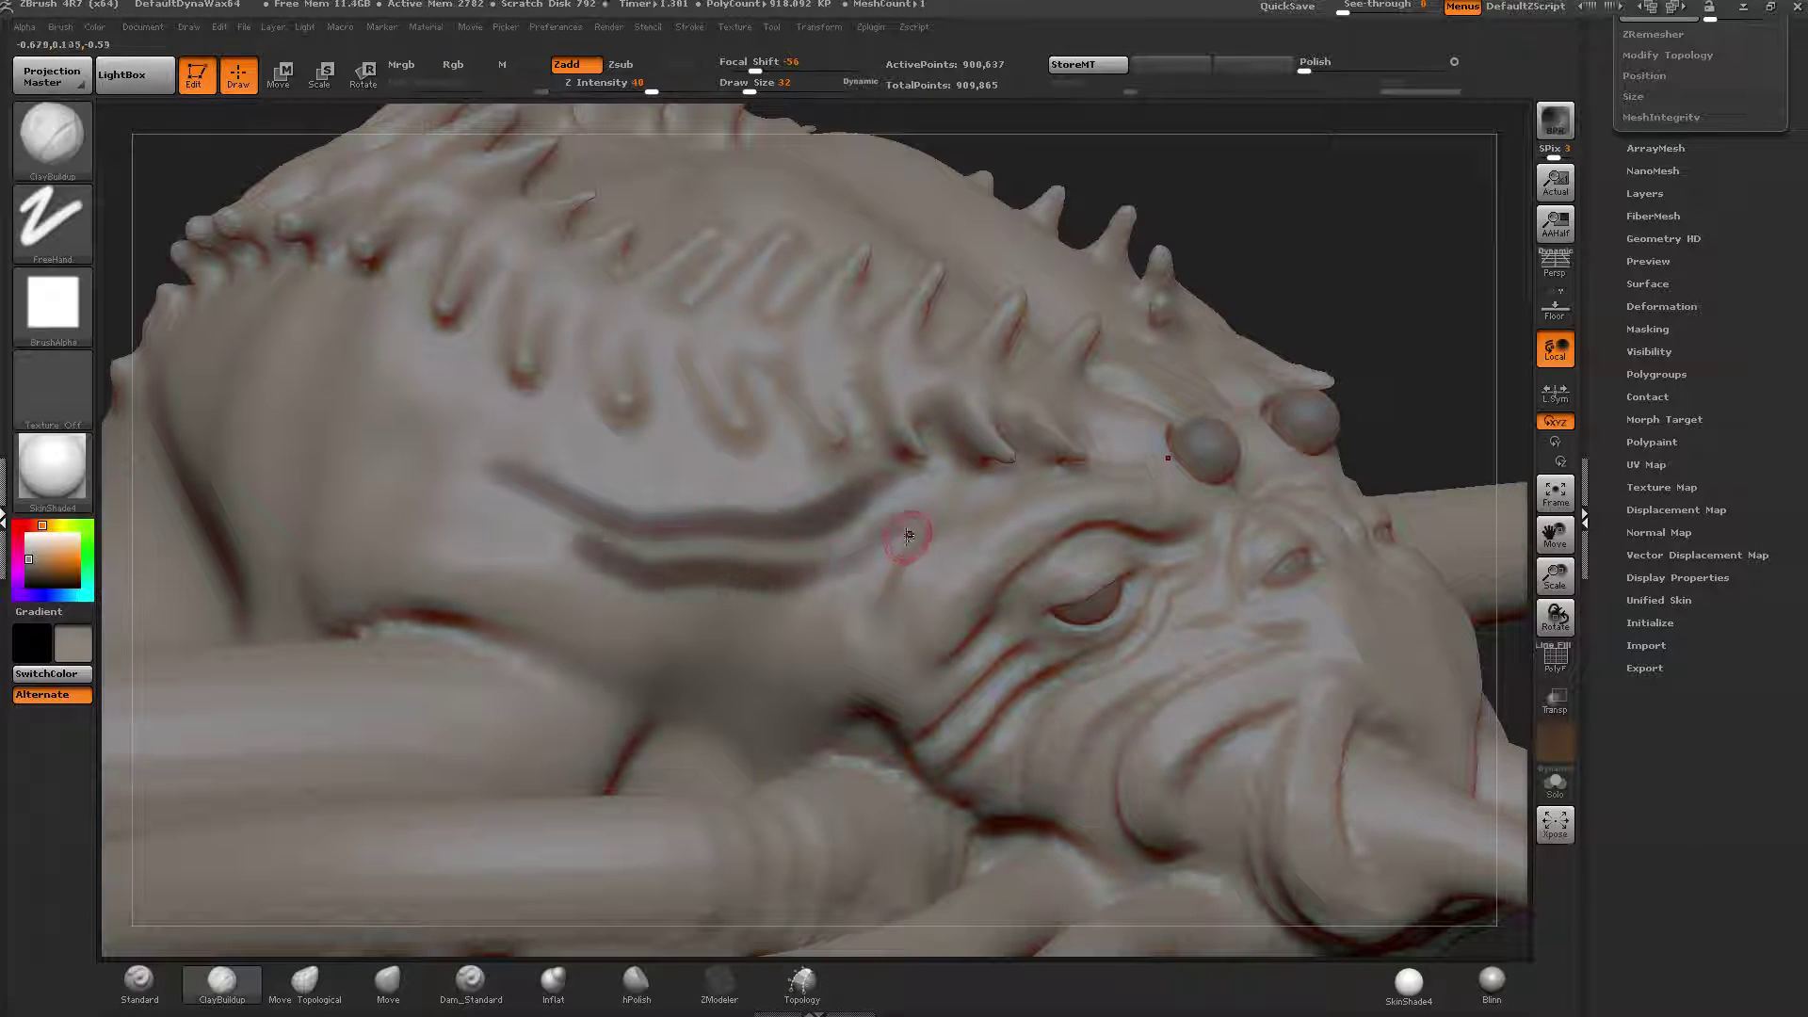
pyautogui.moveTo(904, 516)
pyautogui.keyDown('ctrl'); pyautogui.mouseDown()
pyautogui.moveTo(763, 617)
pyautogui.moveTo(666, 621)
pyautogui.moveTo(825, 624)
pyautogui.mouseUp(); pyautogui.keyUp('ctrl')
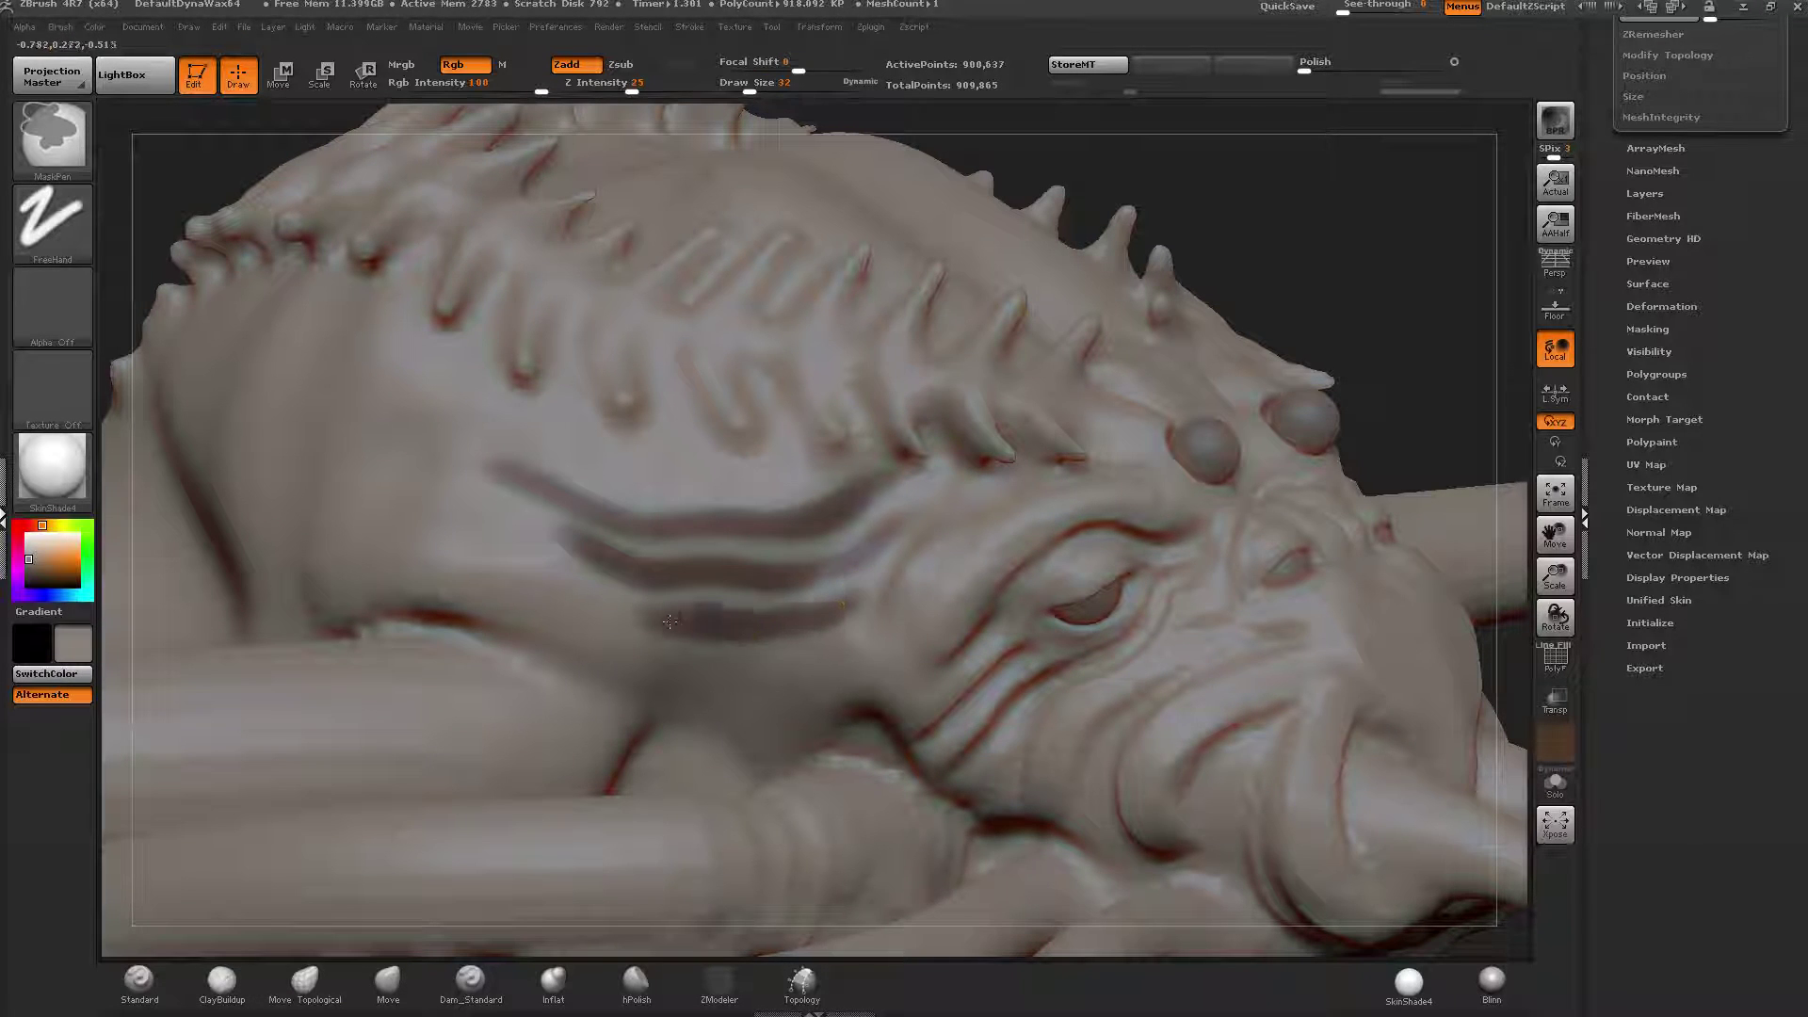
pyautogui.keyDown('ctrl'); pyautogui.moveTo(668, 622); pyautogui.dragTo(661, 622); pyautogui.keyUp('ctrl')
pyautogui.keyDown('ctrl'); pyautogui.moveTo(735, 621); pyautogui.dragTo(617, 620); pyautogui.keyUp('ctrl')
pyautogui.keyDown('ctrl'); pyautogui.moveTo(698, 674); pyautogui.dragTo(802, 671); pyautogui.keyUp('ctrl')
pyautogui.keyDown('ctrl'); pyautogui.moveTo(817, 660); pyautogui.dragTo(649, 676); pyautogui.keyUp('ctrl')
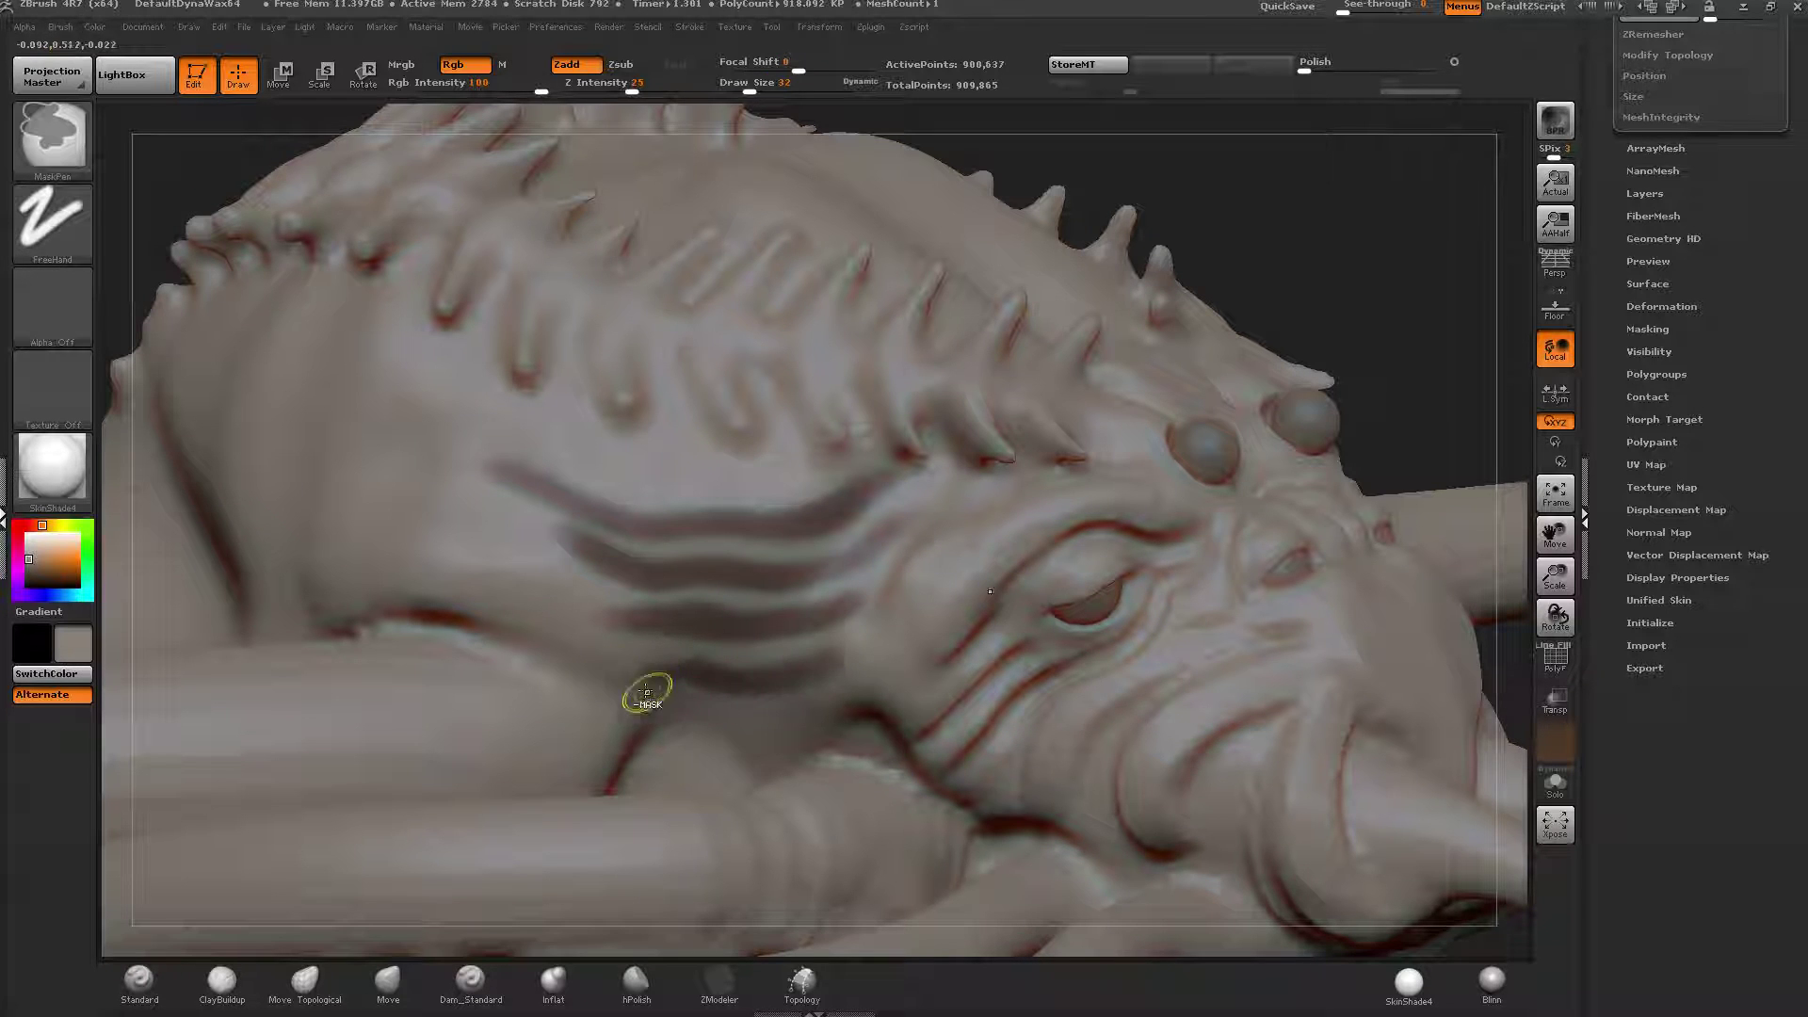
pyautogui.moveTo(739, 651)
pyautogui.mouseDown(button='right')
pyautogui.moveTo(748, 556)
pyautogui.moveTo(770, 636)
pyautogui.mouseUp(button='right')
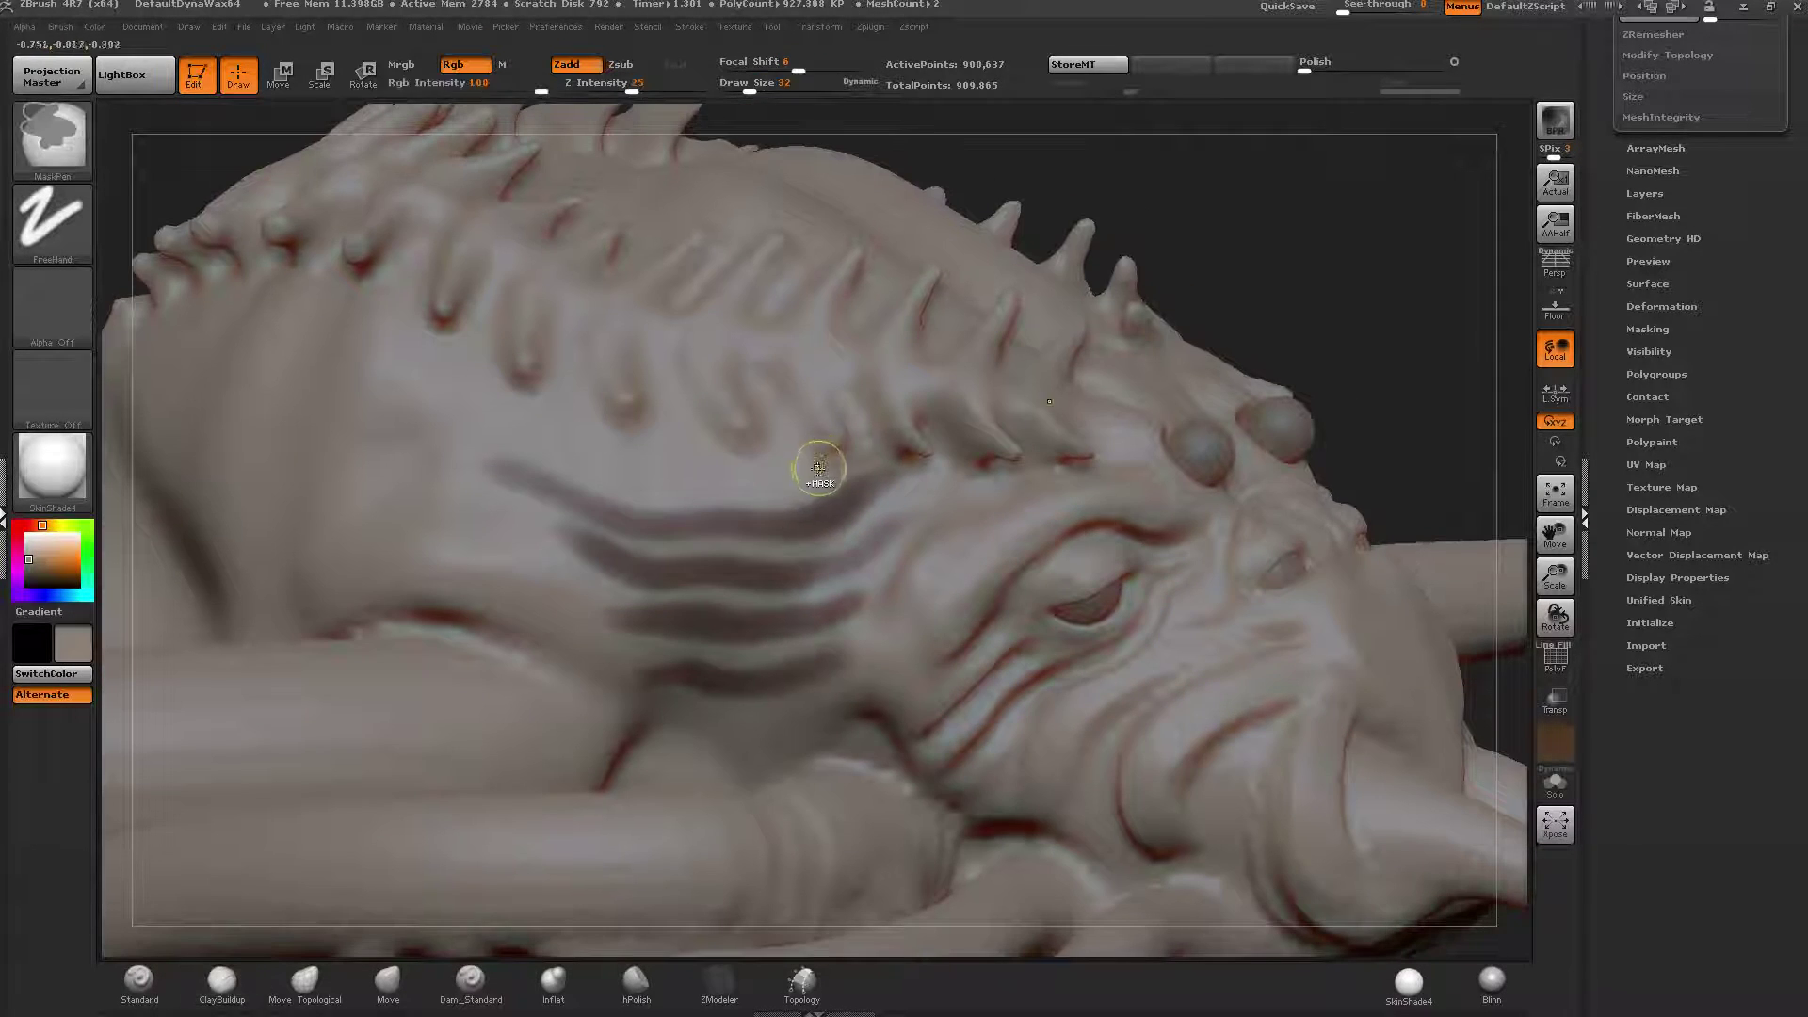
pyautogui.hotkey('ctrl', 'i')
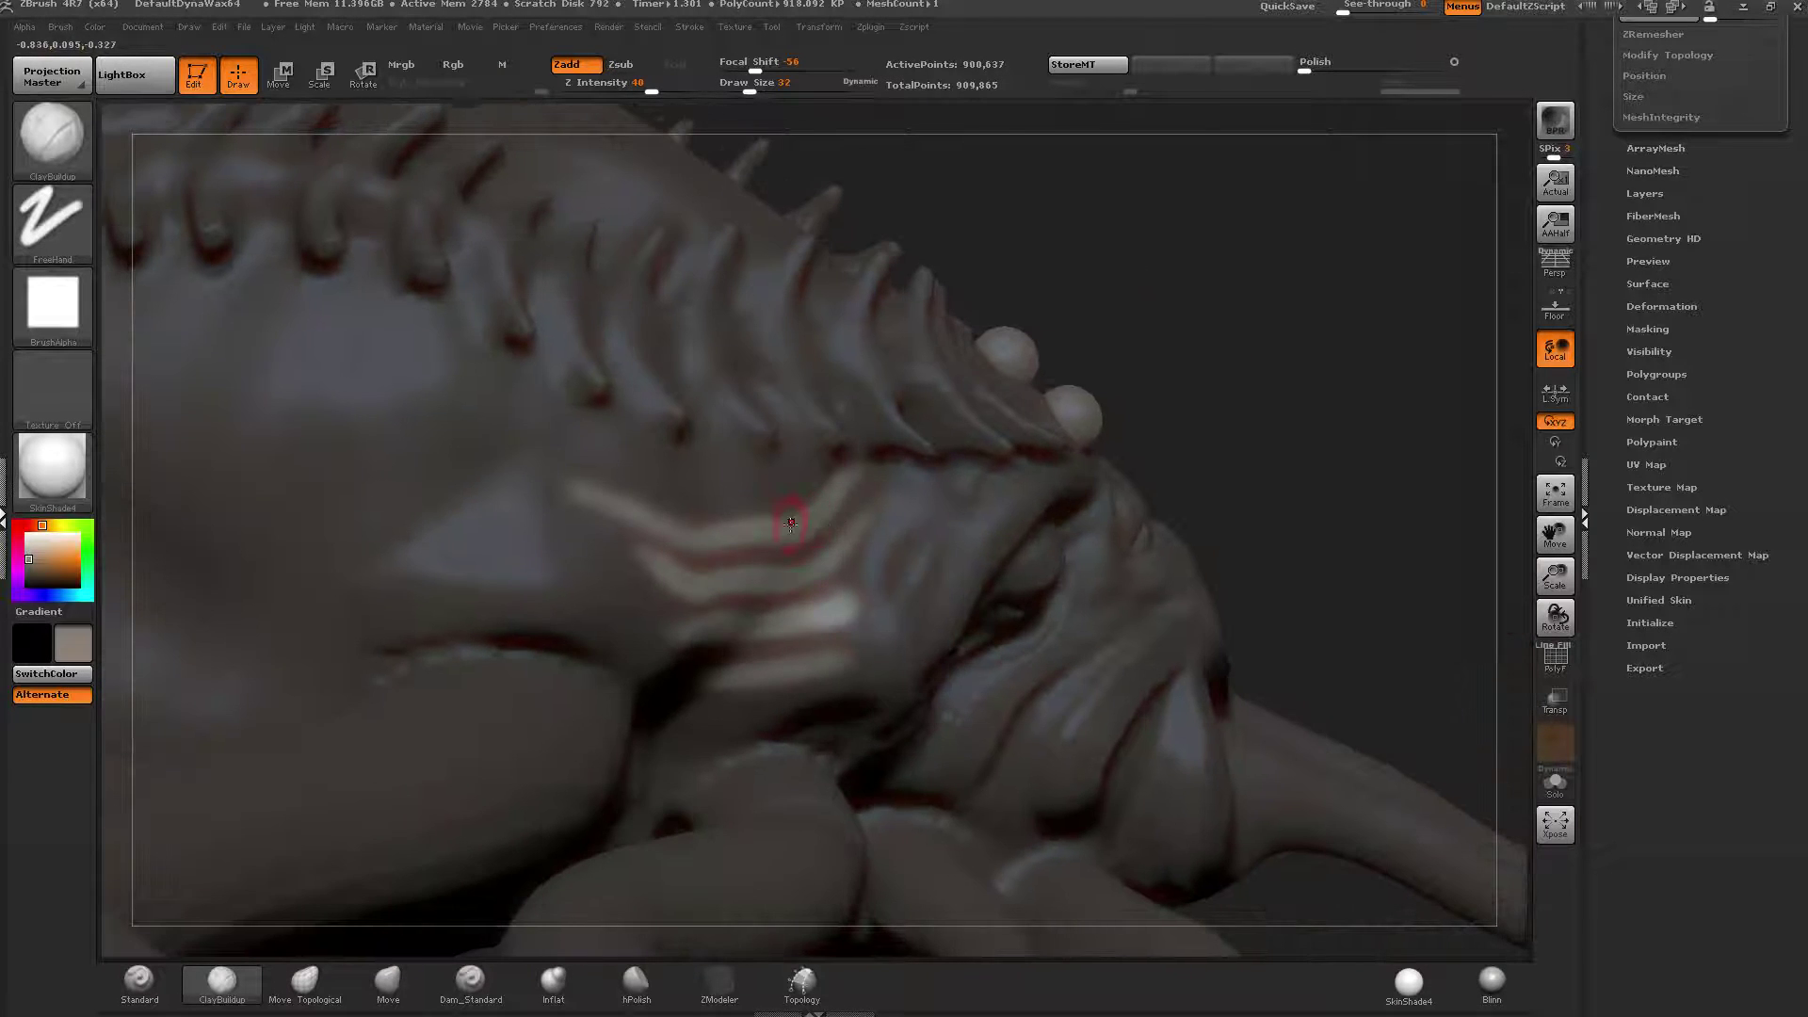
# Push the unmasked gill stripes into the flank with the Move transpose line, then clear the mask.
pyautogui.press('w')
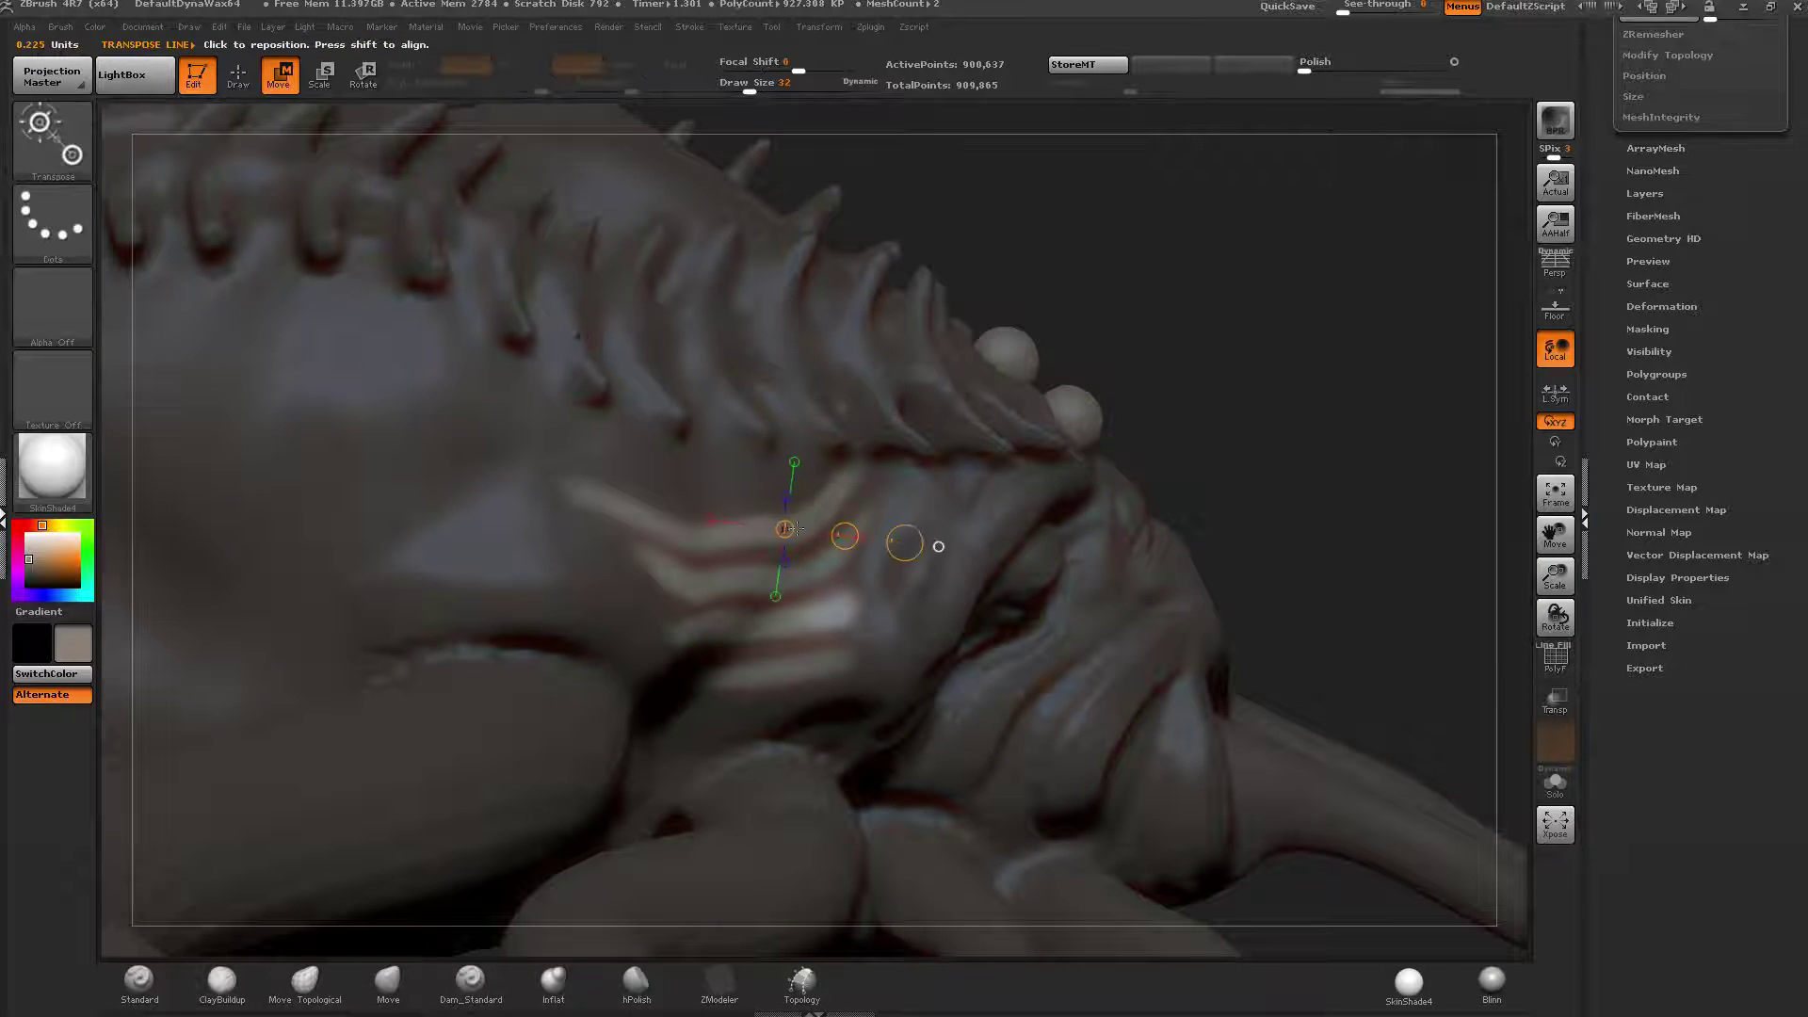
pyautogui.moveTo(847, 531); pyautogui.dragTo(832, 537)
pyautogui.hotkey('ctrl', 'z')
pyautogui.press('q')
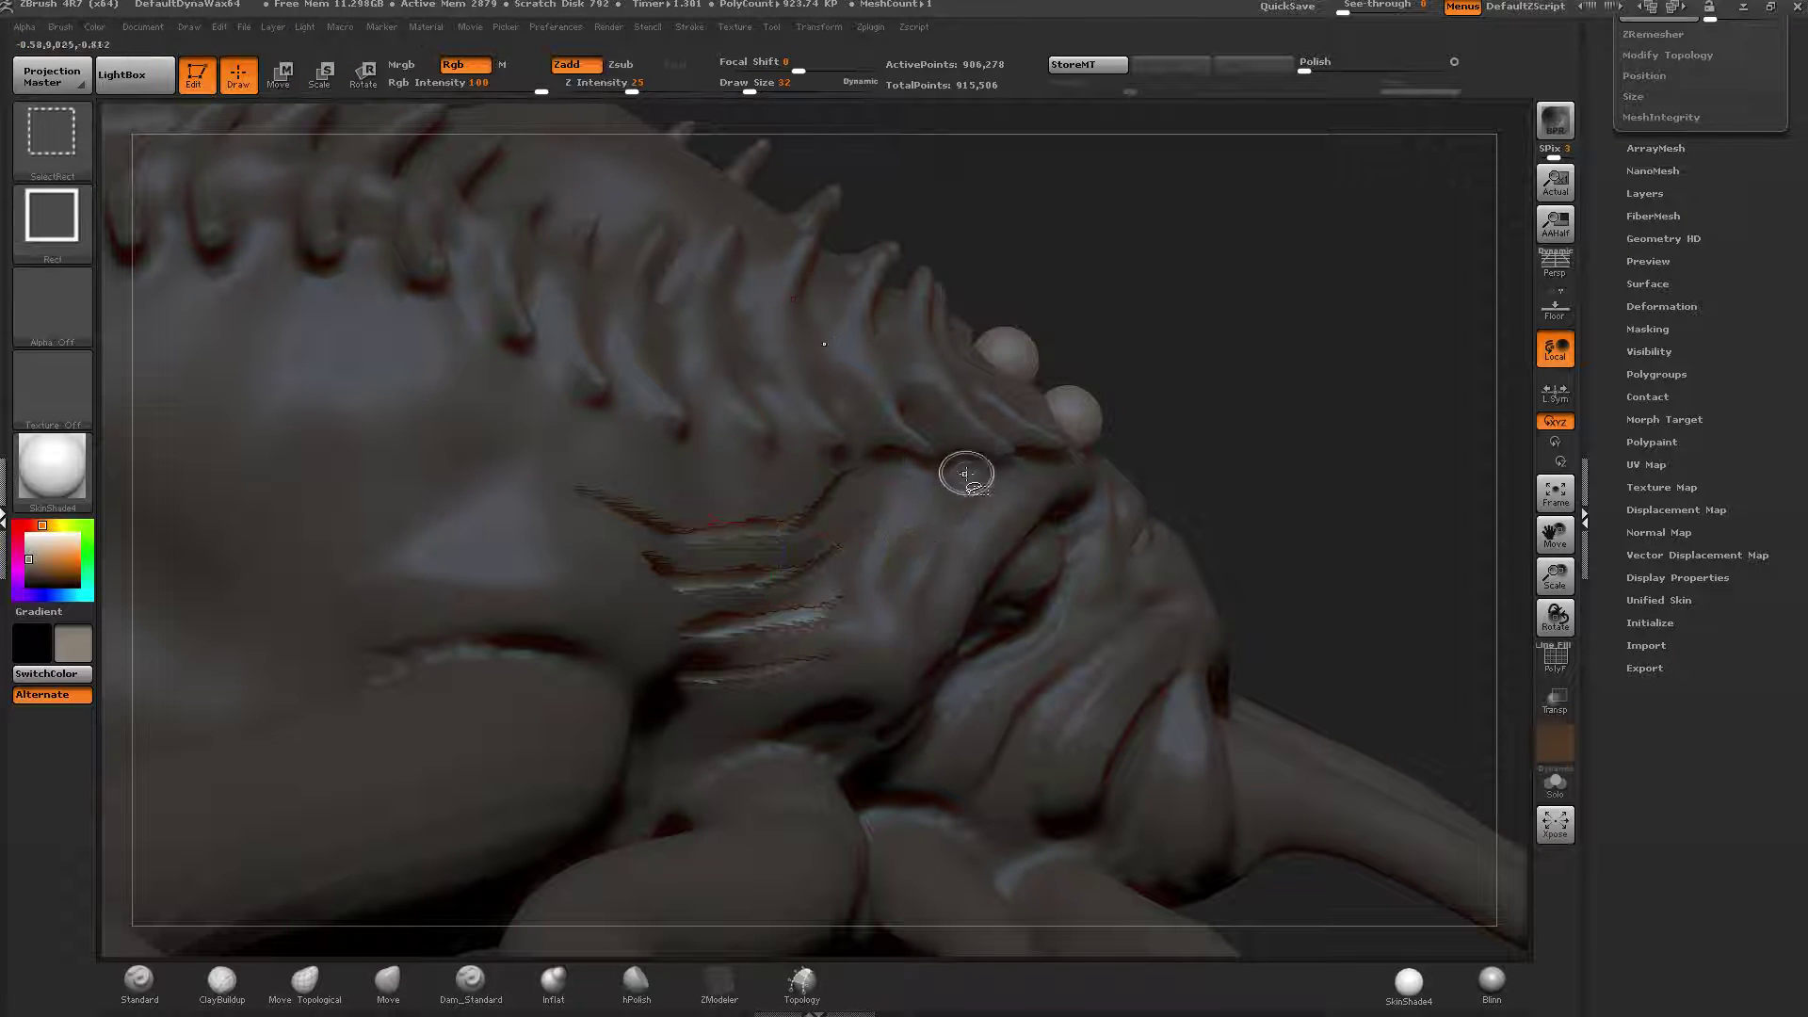
pyautogui.keyDown('ctrl'); pyautogui.moveTo(1061, 287); pyautogui.dragTo(884, 158); pyautogui.keyUp('ctrl')
pyautogui.moveTo(1004, 179); pyautogui.dragTo(847, 177)
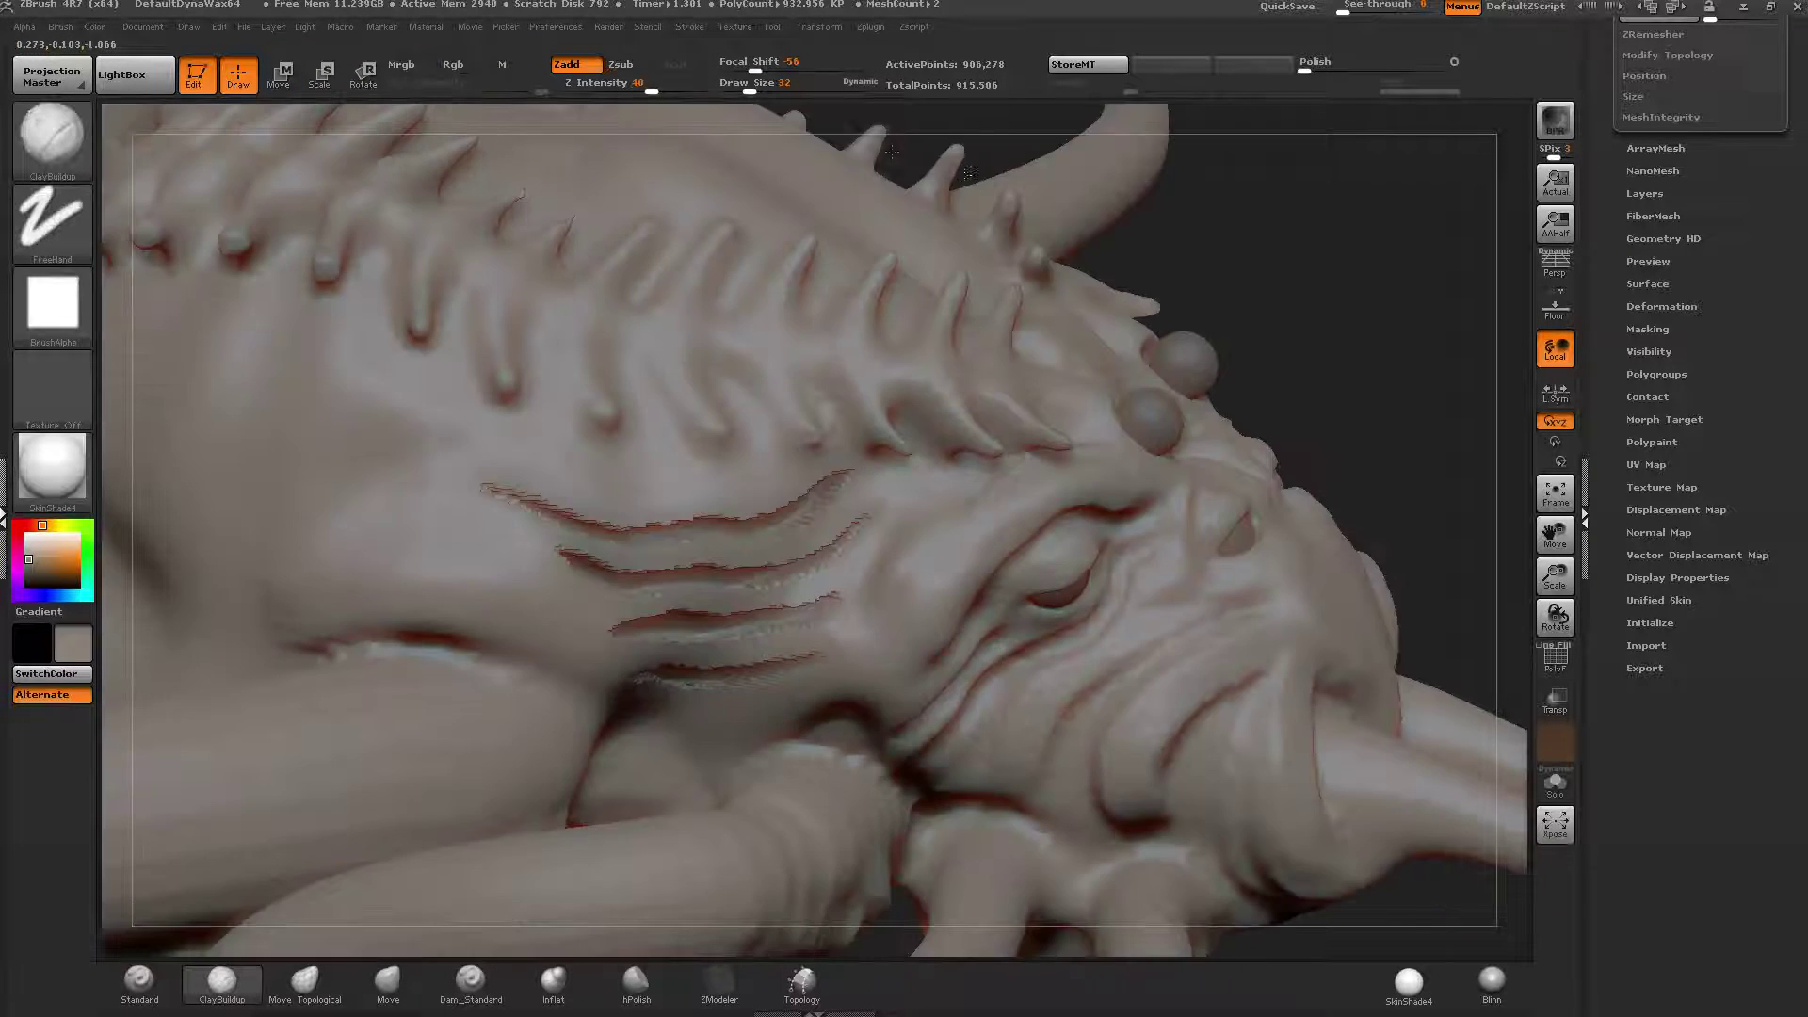
# Smooth the edges of the four gill slits at draw size 86.
pyautogui.click(753, 91)
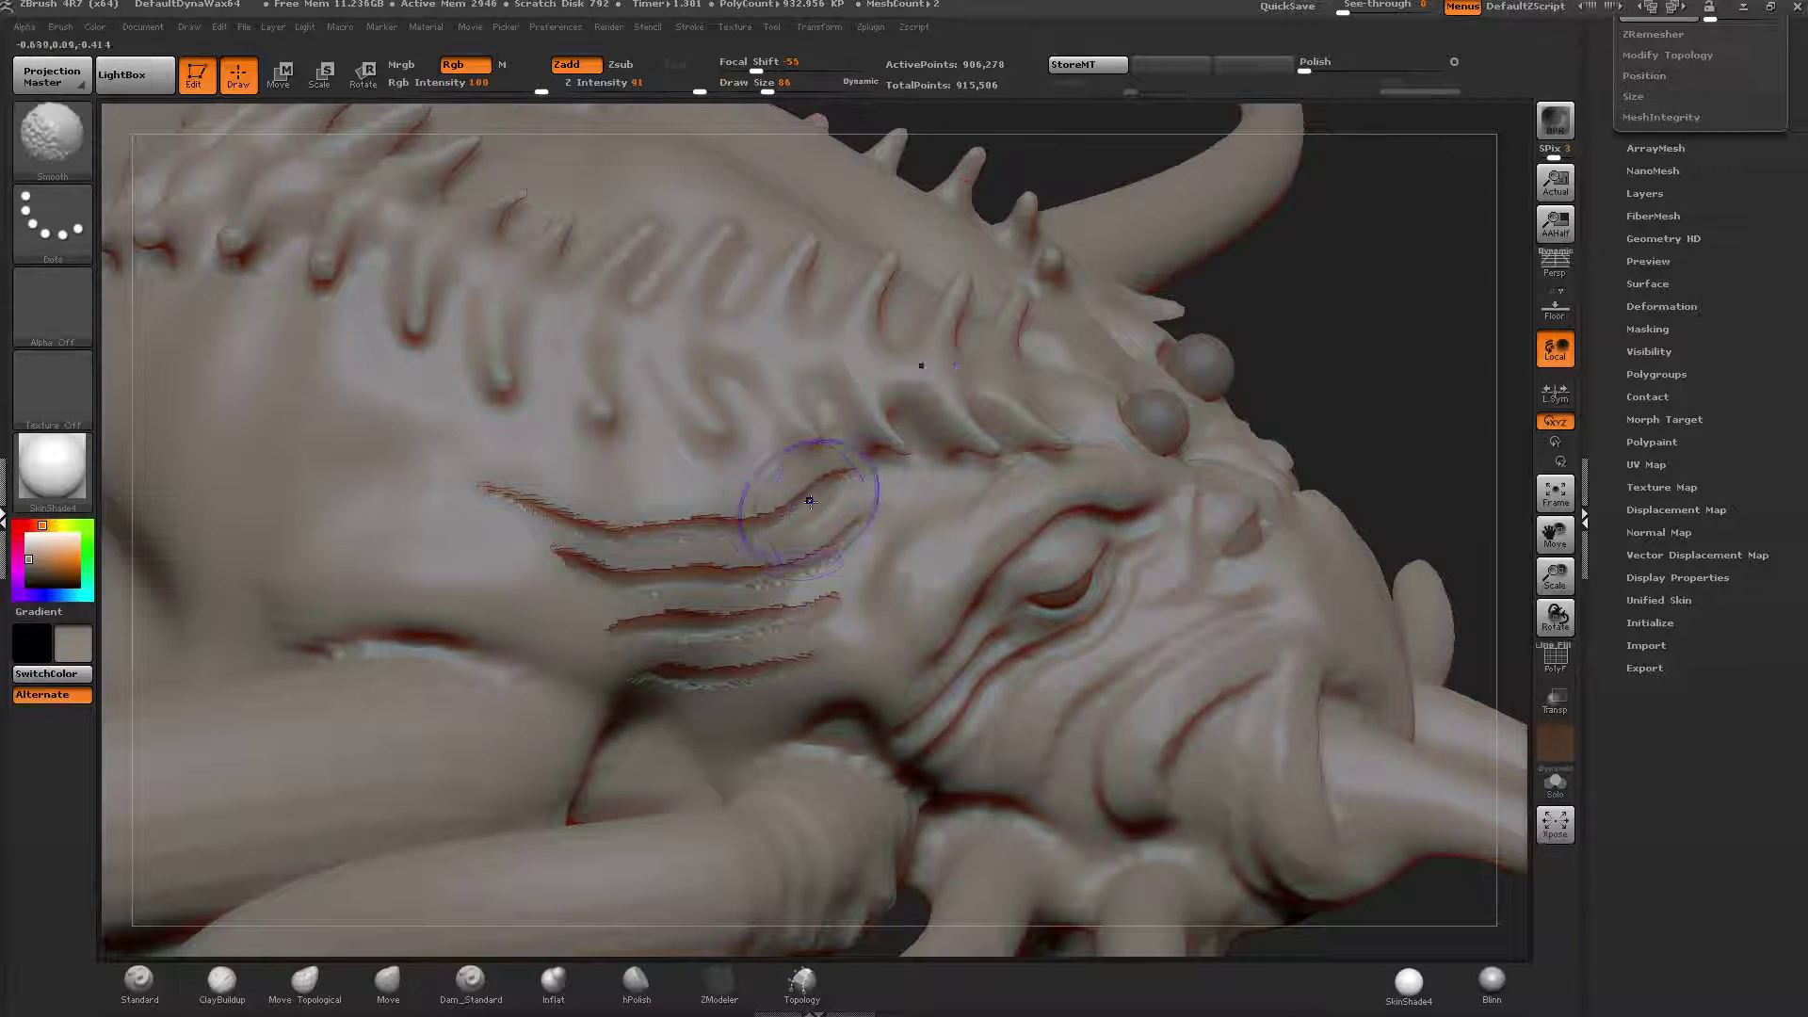
pyautogui.moveTo(812, 506)
pyautogui.keyDown('shift'); pyautogui.mouseDown()
pyautogui.moveTo(558, 520)
pyautogui.moveTo(791, 613)
pyautogui.mouseUp(); pyautogui.keyUp('shift')
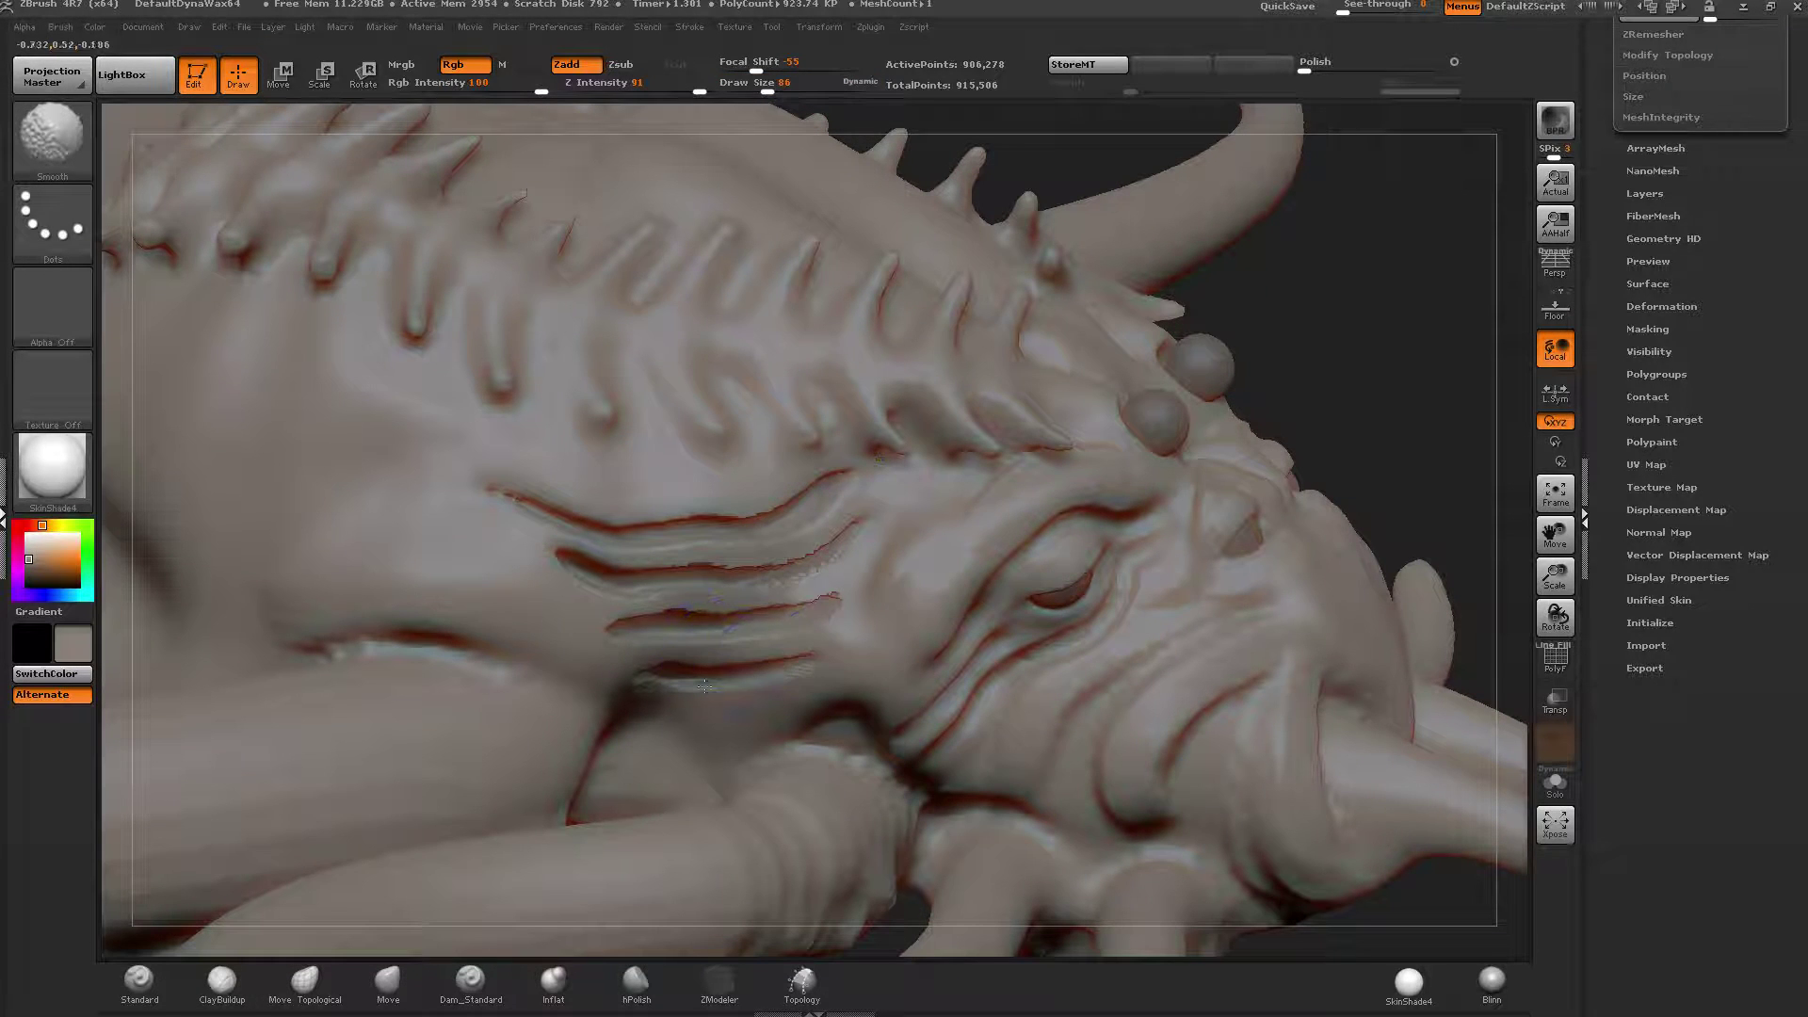
pyautogui.keyDown('shift'); pyautogui.moveTo(841, 554); pyautogui.dragTo(772, 598); pyautogui.keyUp('shift')
pyautogui.keyDown('shift'); pyautogui.moveTo(643, 680); pyautogui.dragTo(750, 563); pyautogui.keyUp('shift')
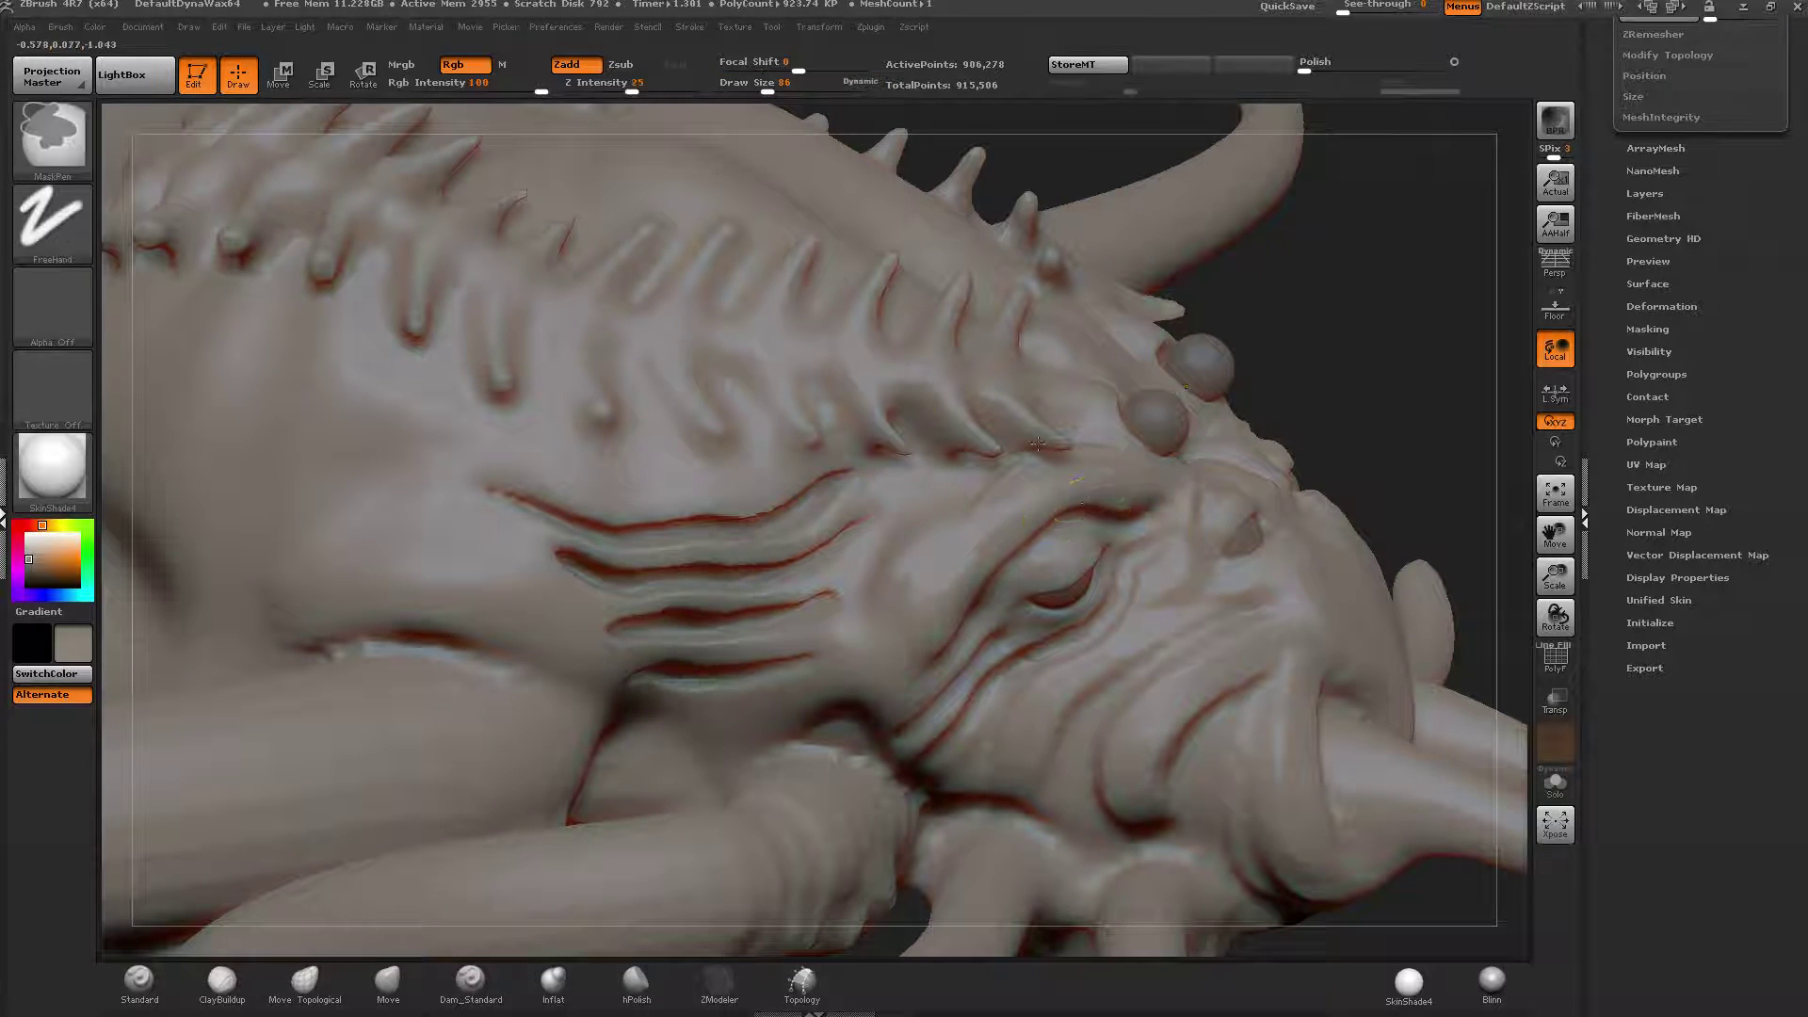
pyautogui.keyDown('ctrl'); pyautogui.moveTo(1271, 556); pyautogui.dragTo(1264, 438, button='right'); pyautogui.keyUp('ctrl')
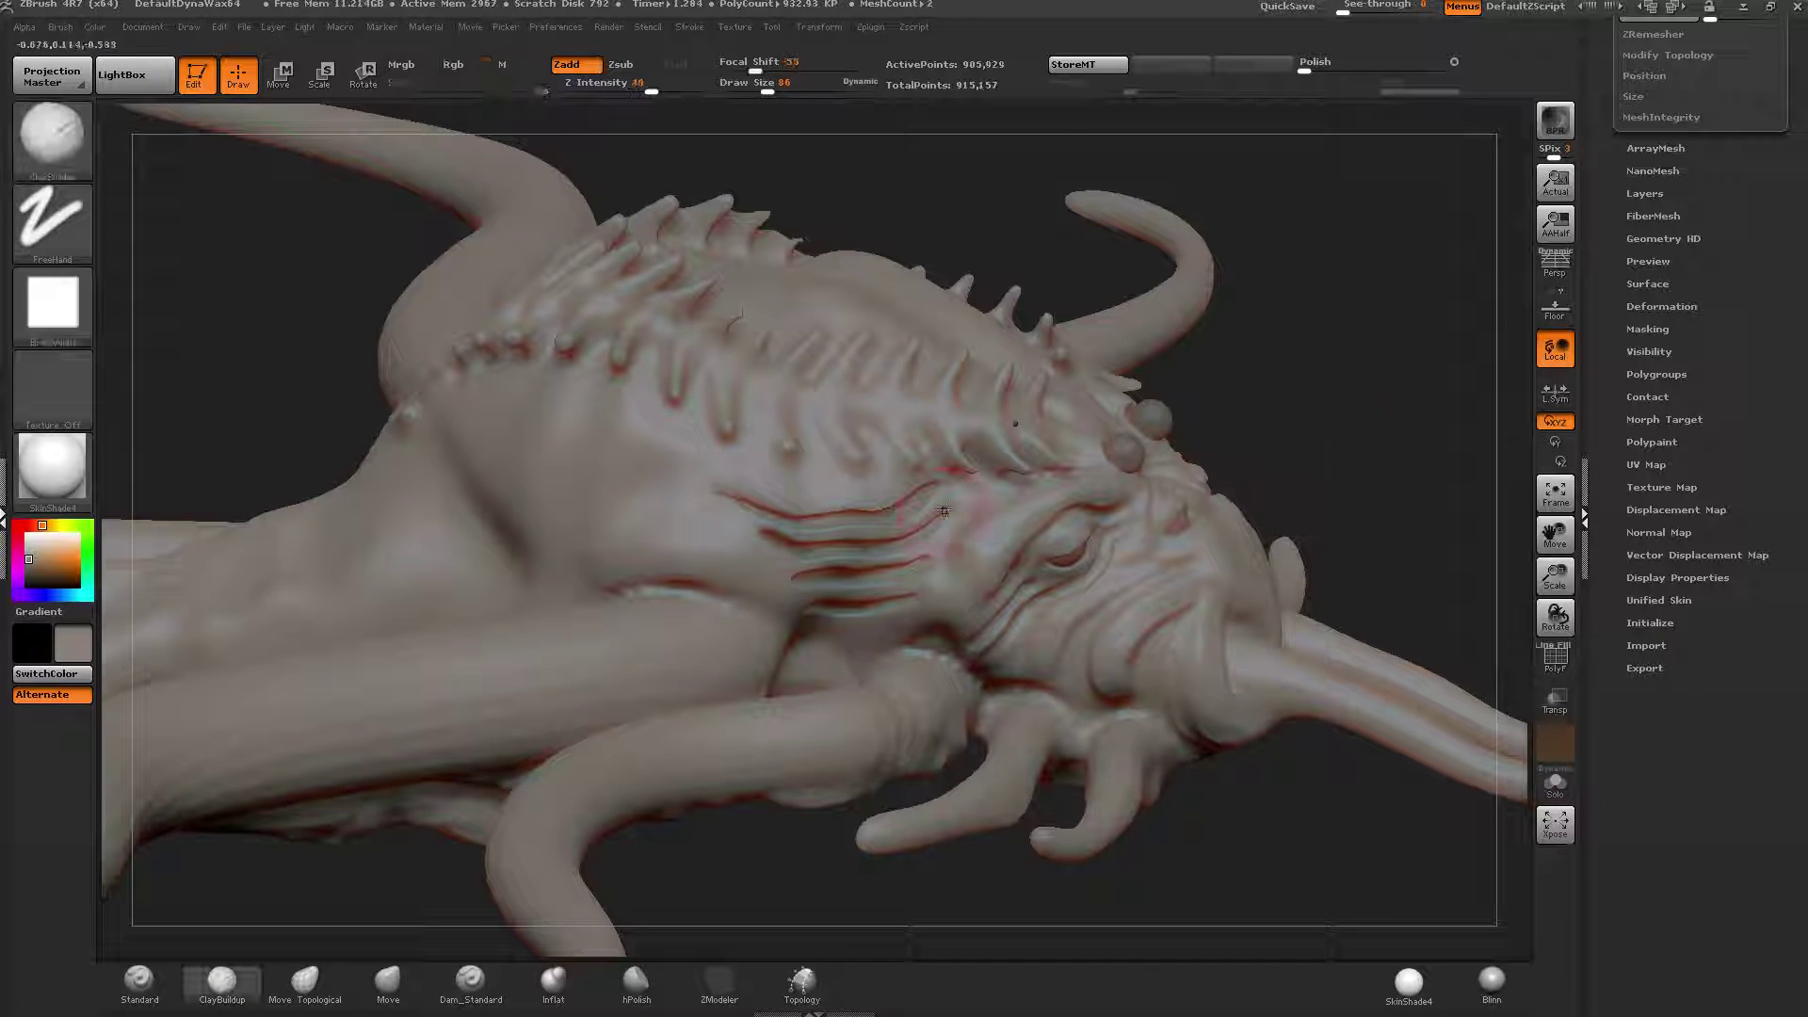
pyautogui.keyDown('shift'); pyautogui.moveTo(744, 516); pyautogui.dragTo(730, 498); pyautogui.keyUp('shift')
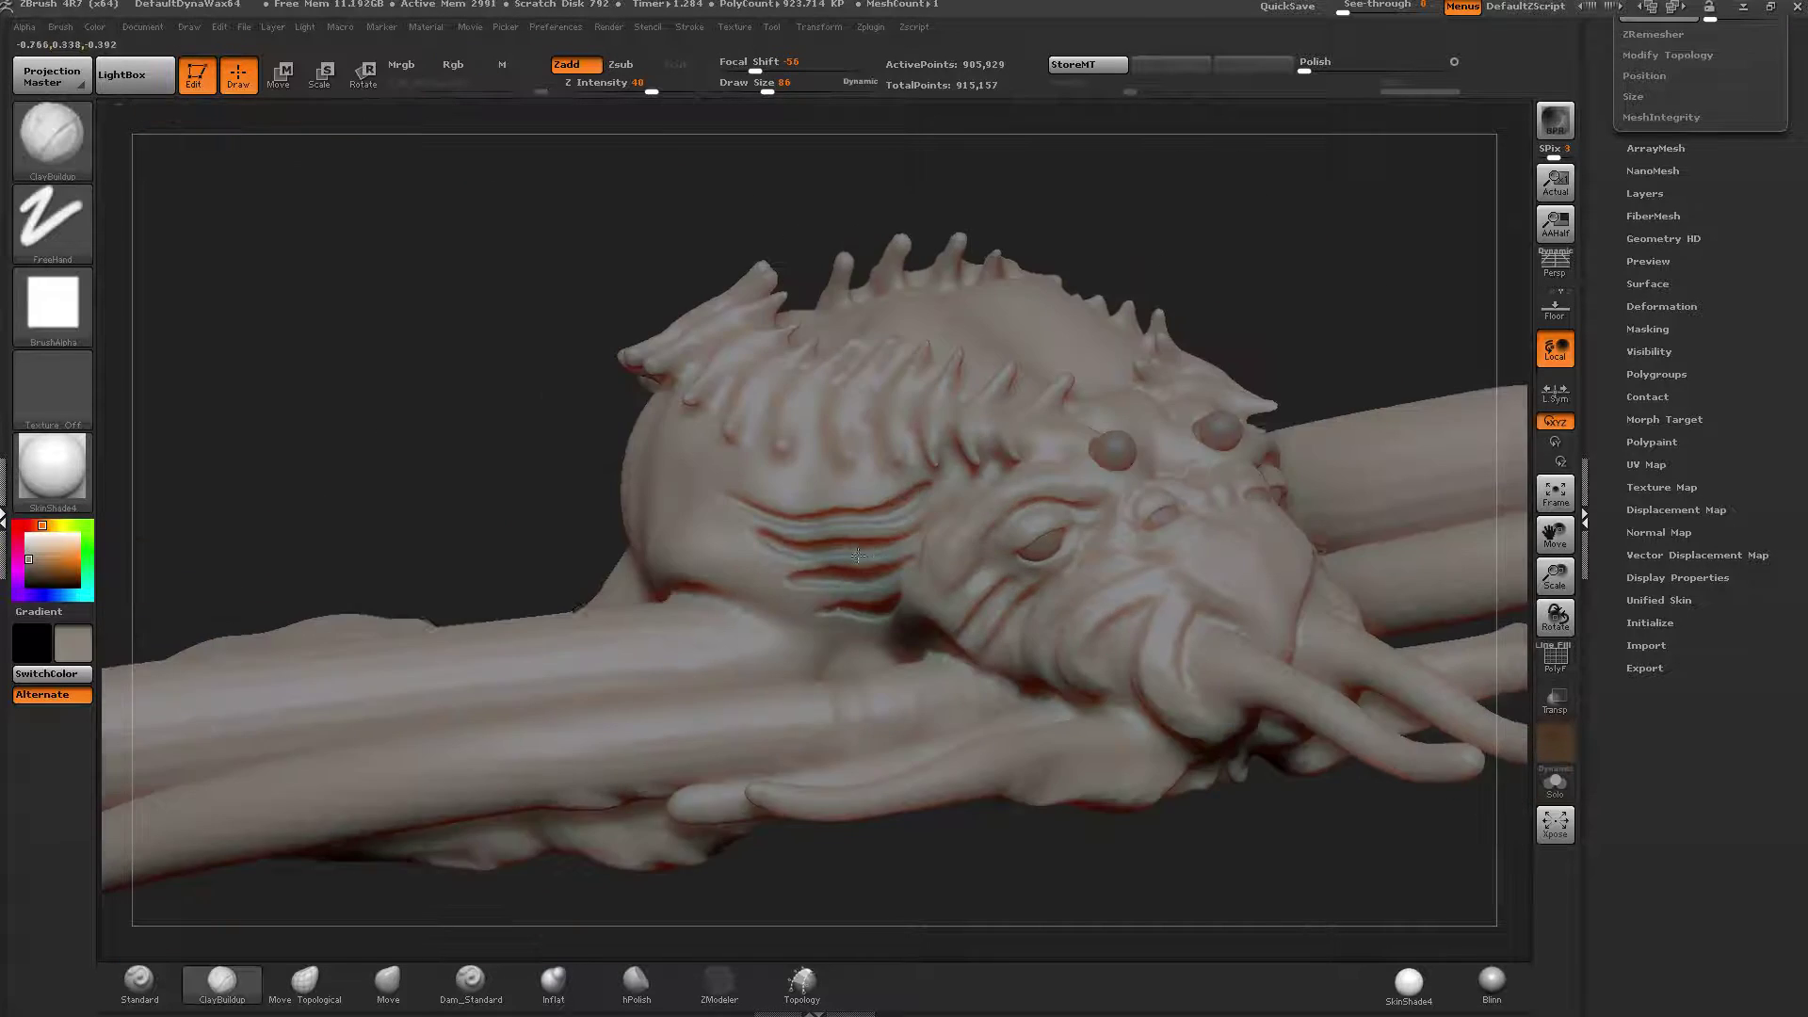
# Sculpt a long ridge from the gills along the flank to the tail with ClayBuildup at draw size 86.
pyautogui.moveTo(725, 476)
pyautogui.mouseDown()
pyautogui.moveTo(927, 480)
pyautogui.moveTo(893, 544)
pyautogui.moveTo(976, 581)
pyautogui.moveTo(991, 538)
pyautogui.moveTo(1300, 581)
pyautogui.mouseUp()
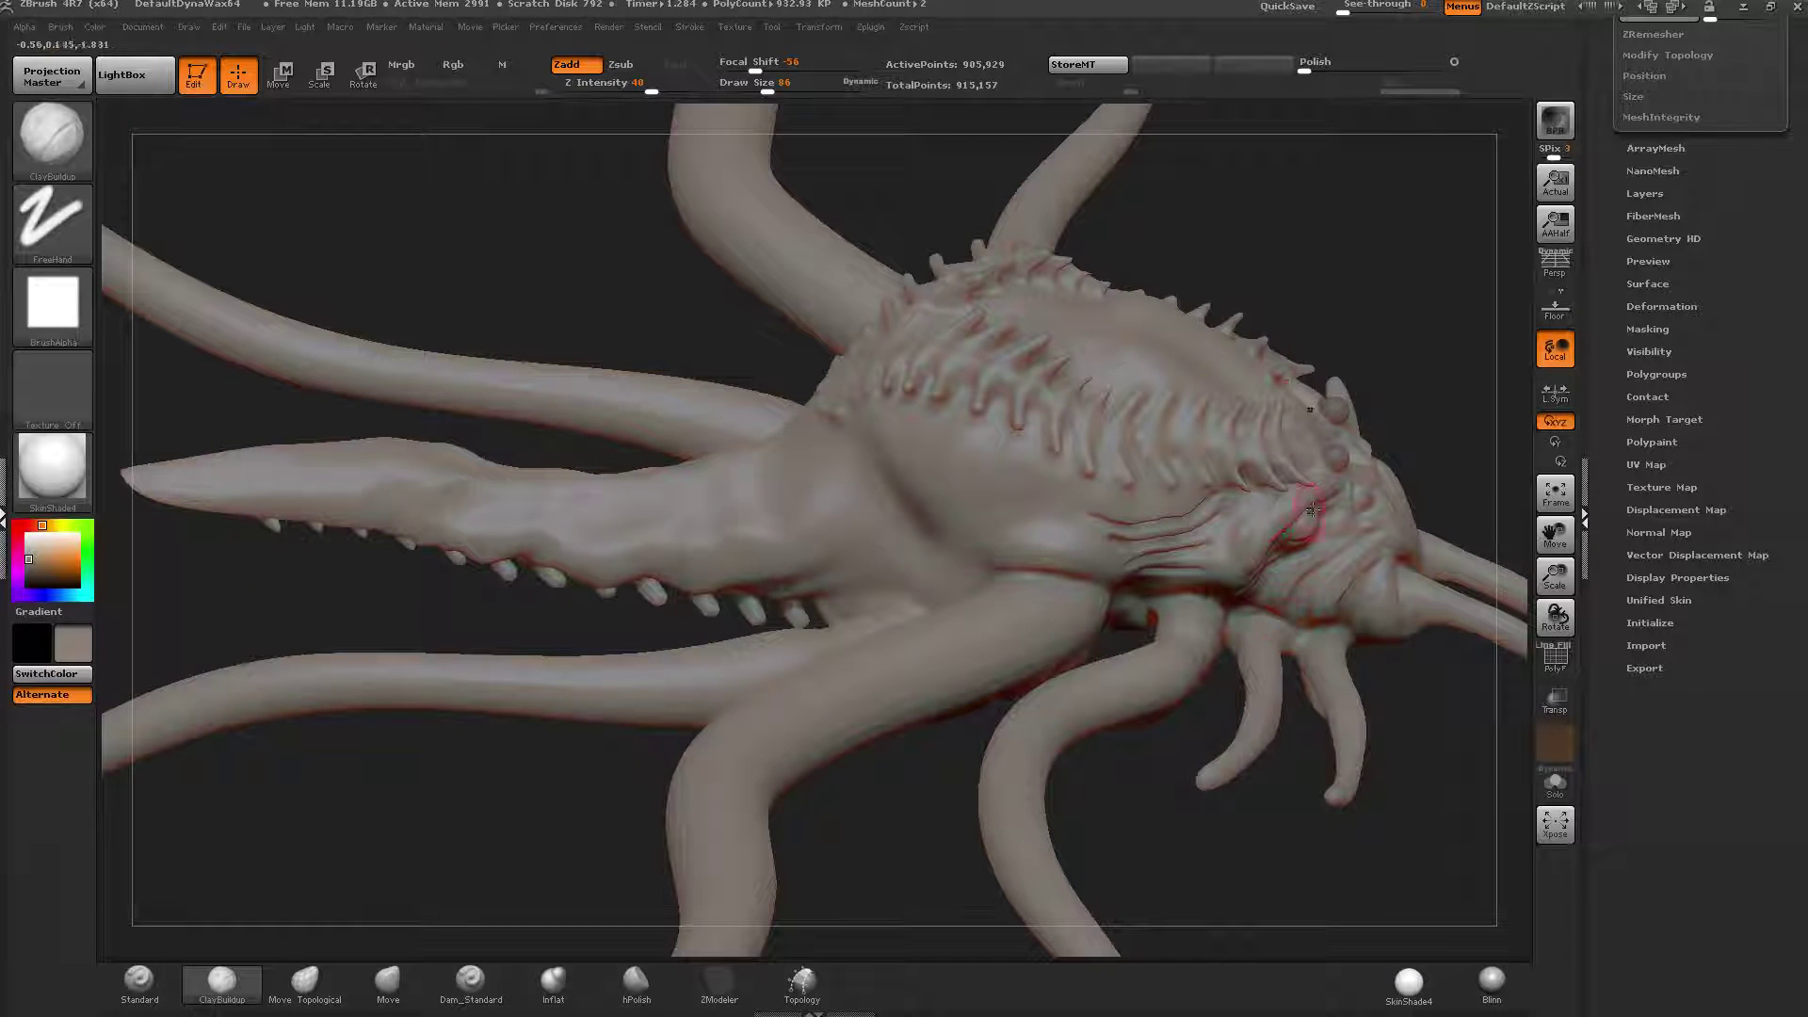
pyautogui.moveTo(1173, 534)
pyautogui.mouseDown()
pyautogui.moveTo(984, 533)
pyautogui.moveTo(1042, 555)
pyautogui.moveTo(975, 515)
pyautogui.moveTo(969, 532)
pyautogui.mouseUp()
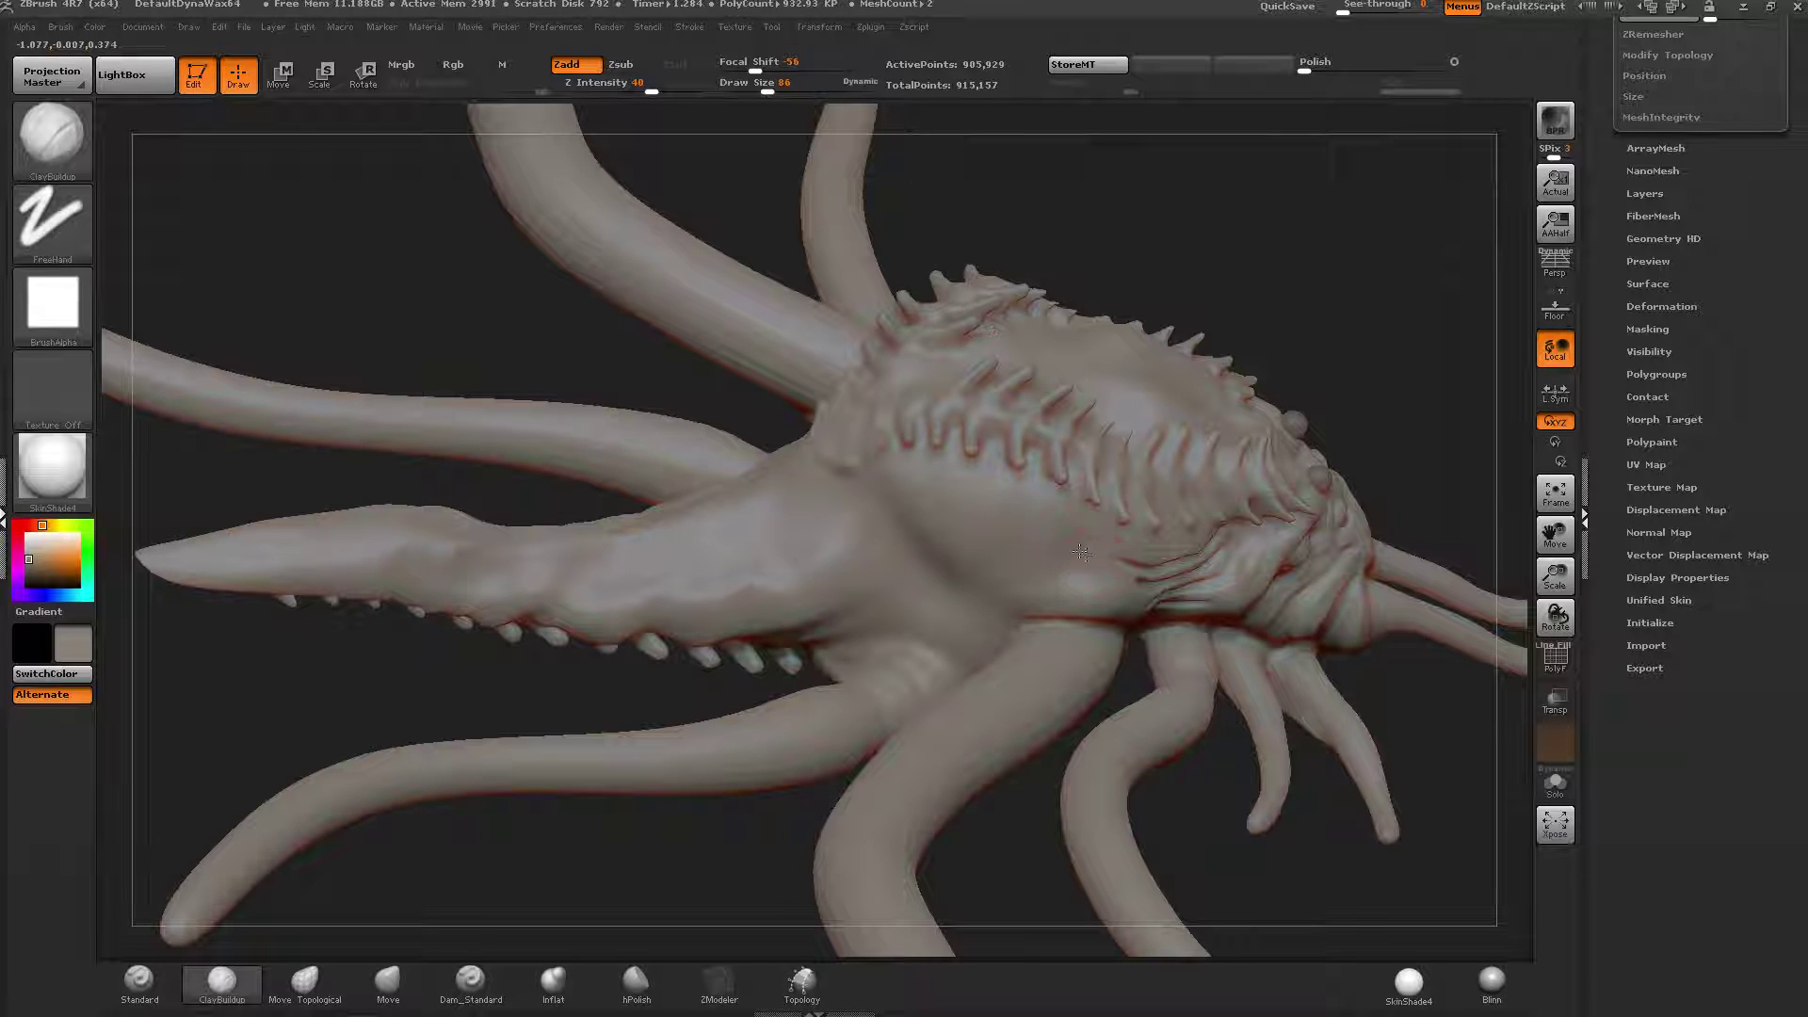
pyautogui.moveTo(891, 511); pyautogui.dragTo(787, 527)
pyautogui.moveTo(764, 523); pyautogui.dragTo(941, 520, button='right')
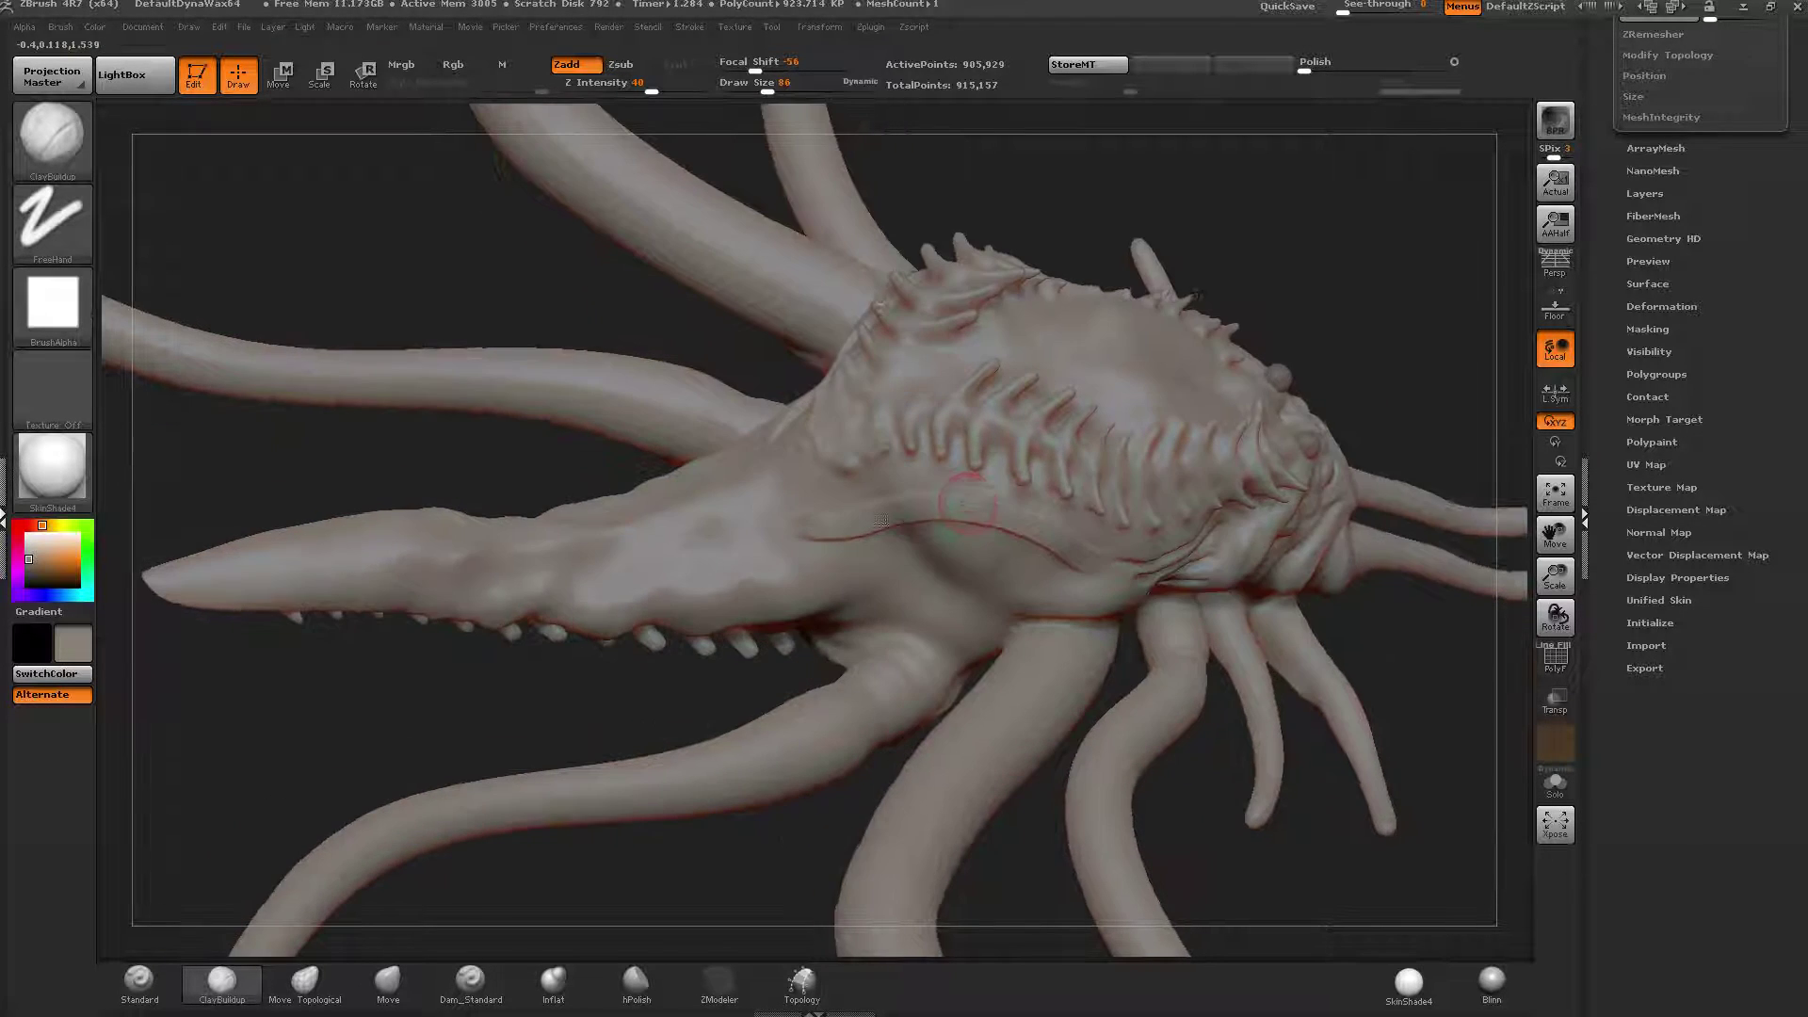
pyautogui.moveTo(979, 504); pyautogui.dragTo(781, 521)
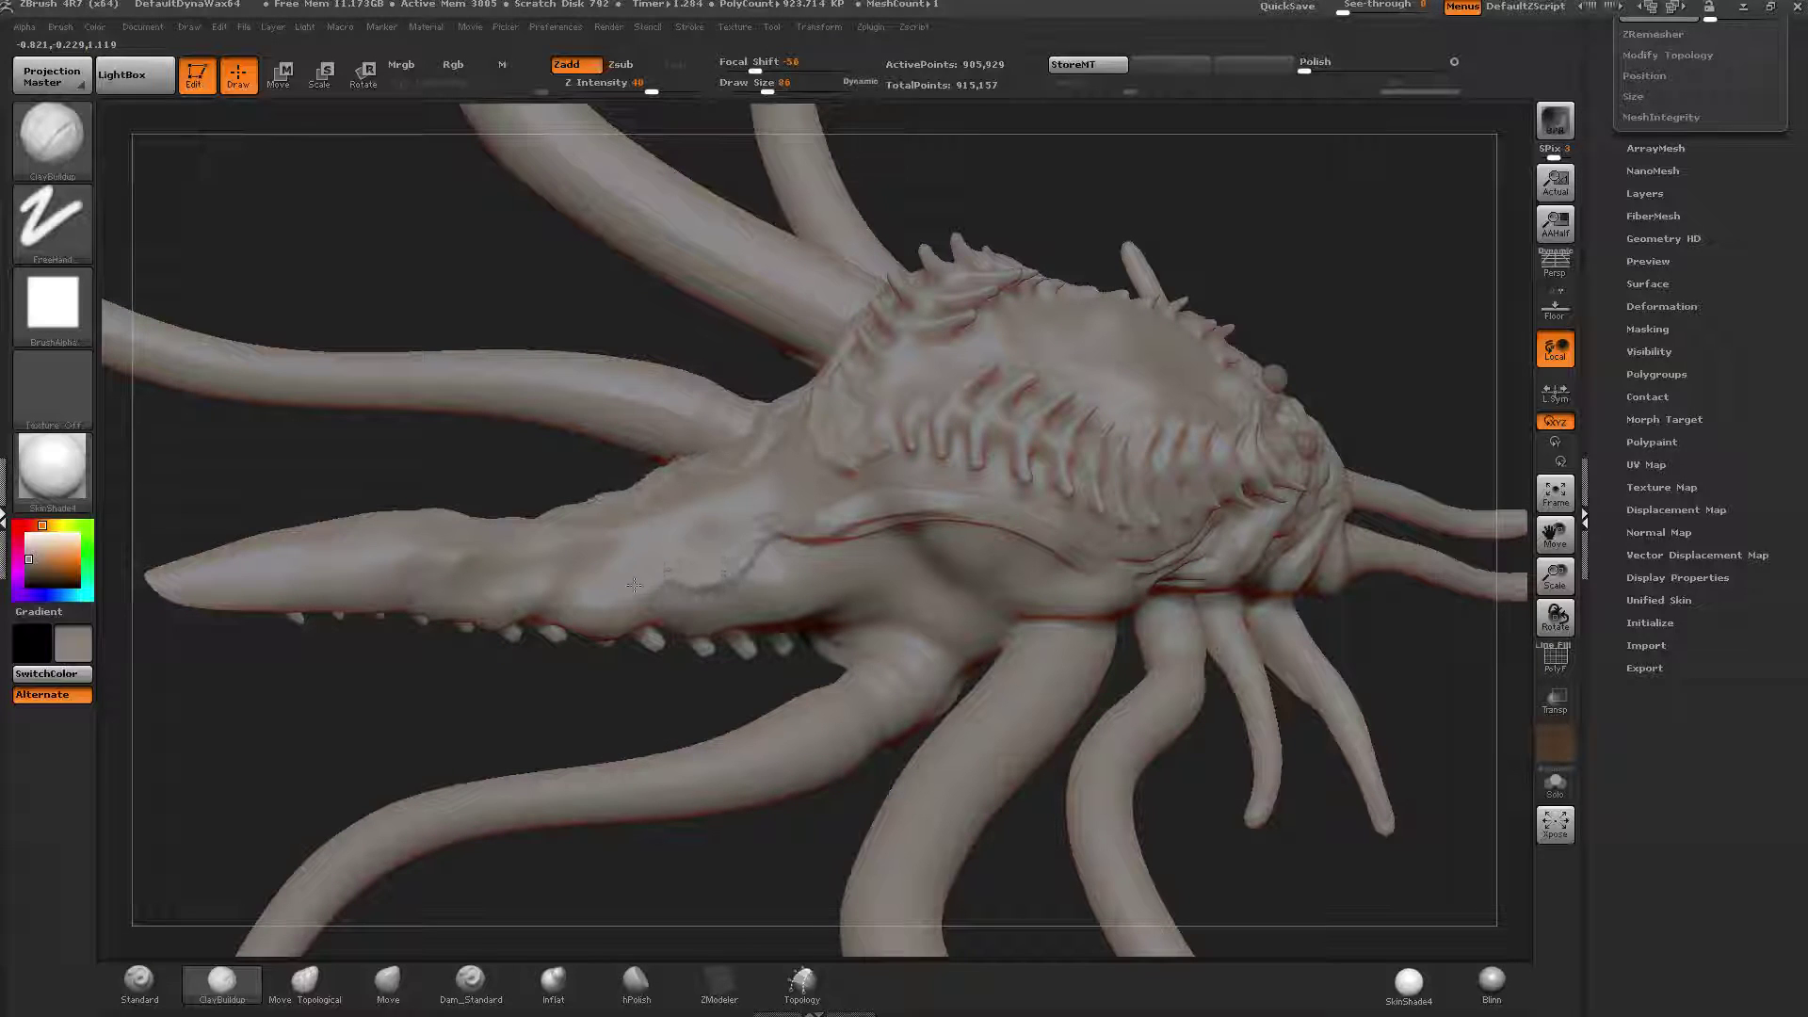
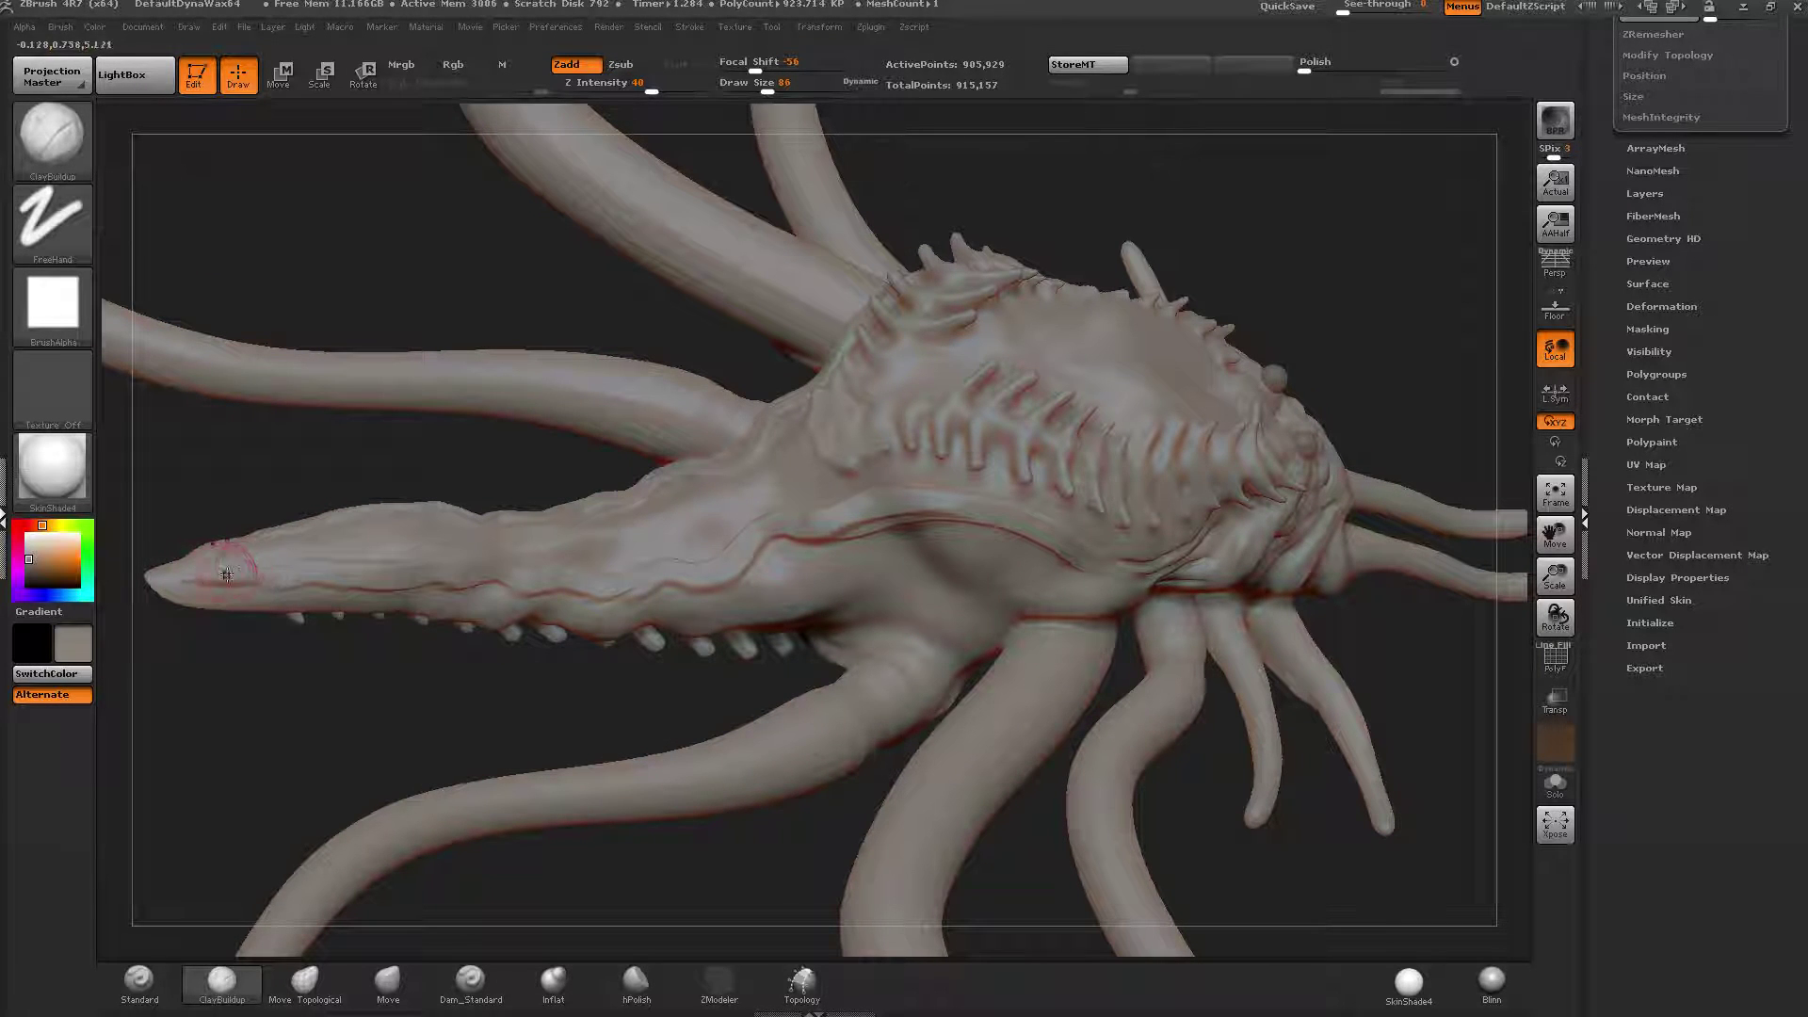
pyautogui.moveTo(506, 579)
pyautogui.keyDown('shift'); pyautogui.mouseDown()
pyautogui.moveTo(640, 569)
pyautogui.moveTo(885, 511)
pyautogui.mouseUp(); pyautogui.keyUp('shift')
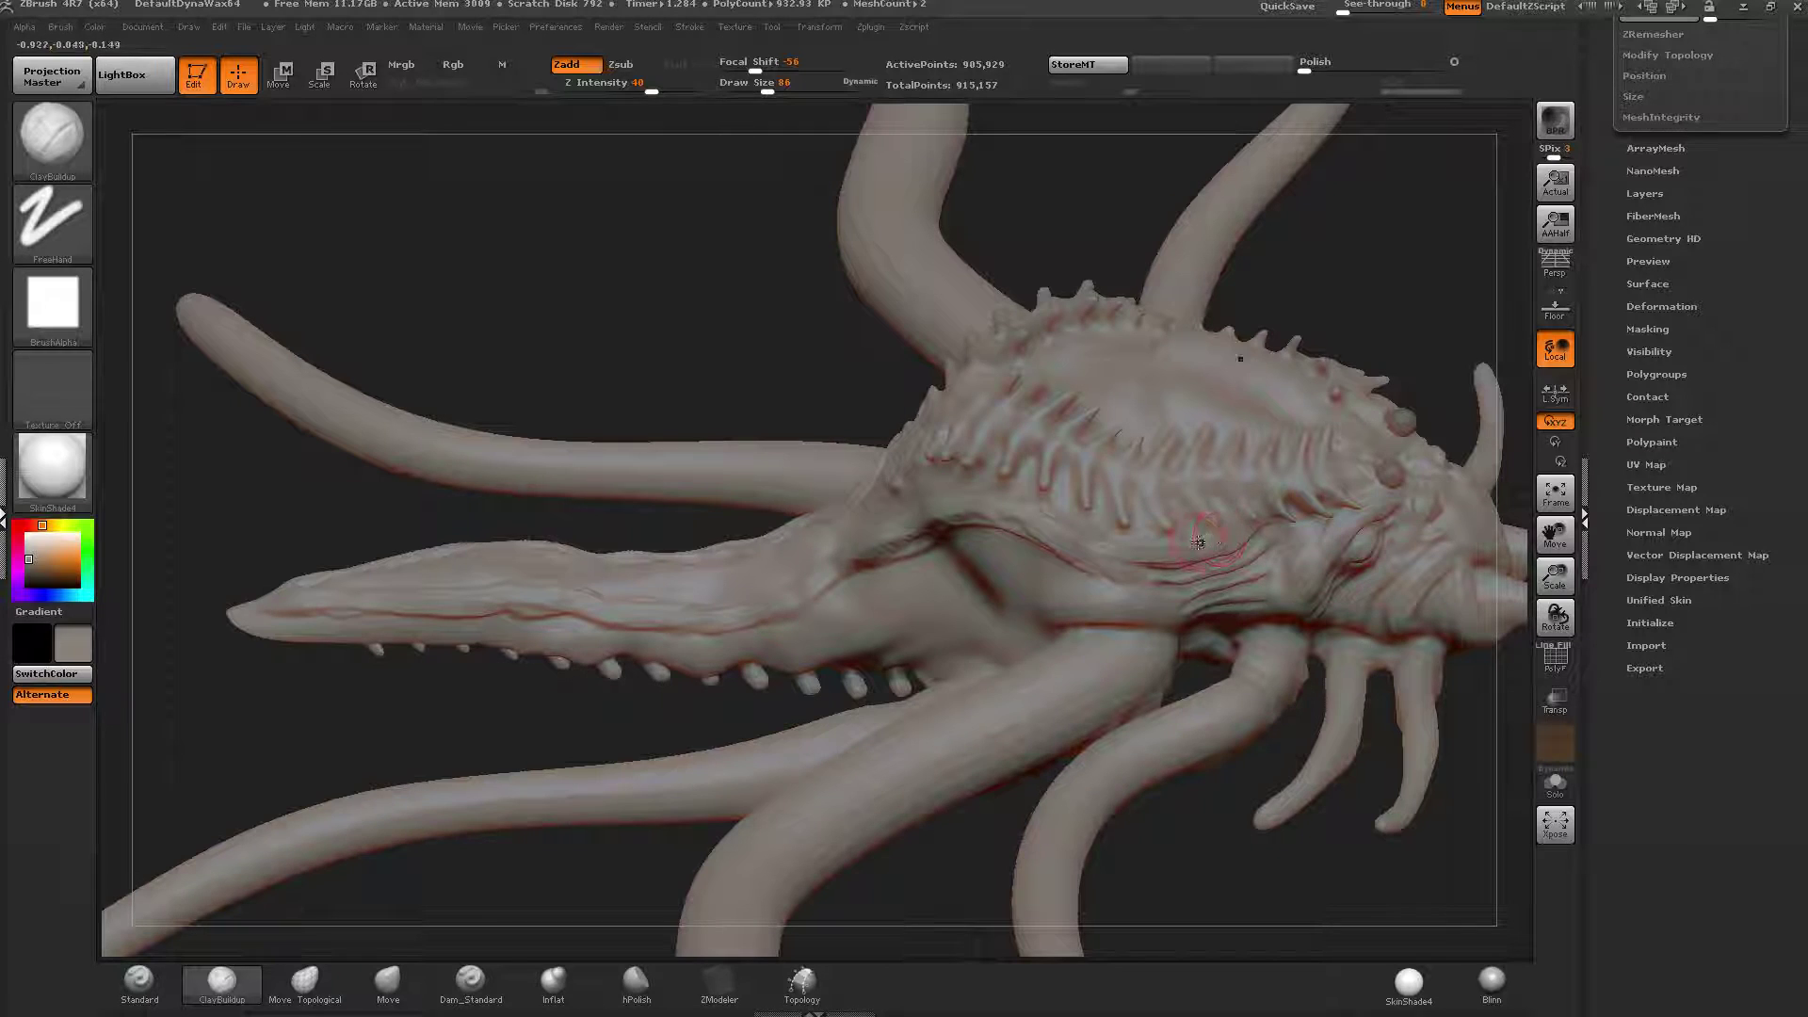
# Refine and smooth the flank ridge from above the gills to the base of the tail.
pyautogui.keyDown('shift'); pyautogui.moveTo(1199, 542); pyautogui.dragTo(1118, 551); pyautogui.keyUp('shift')
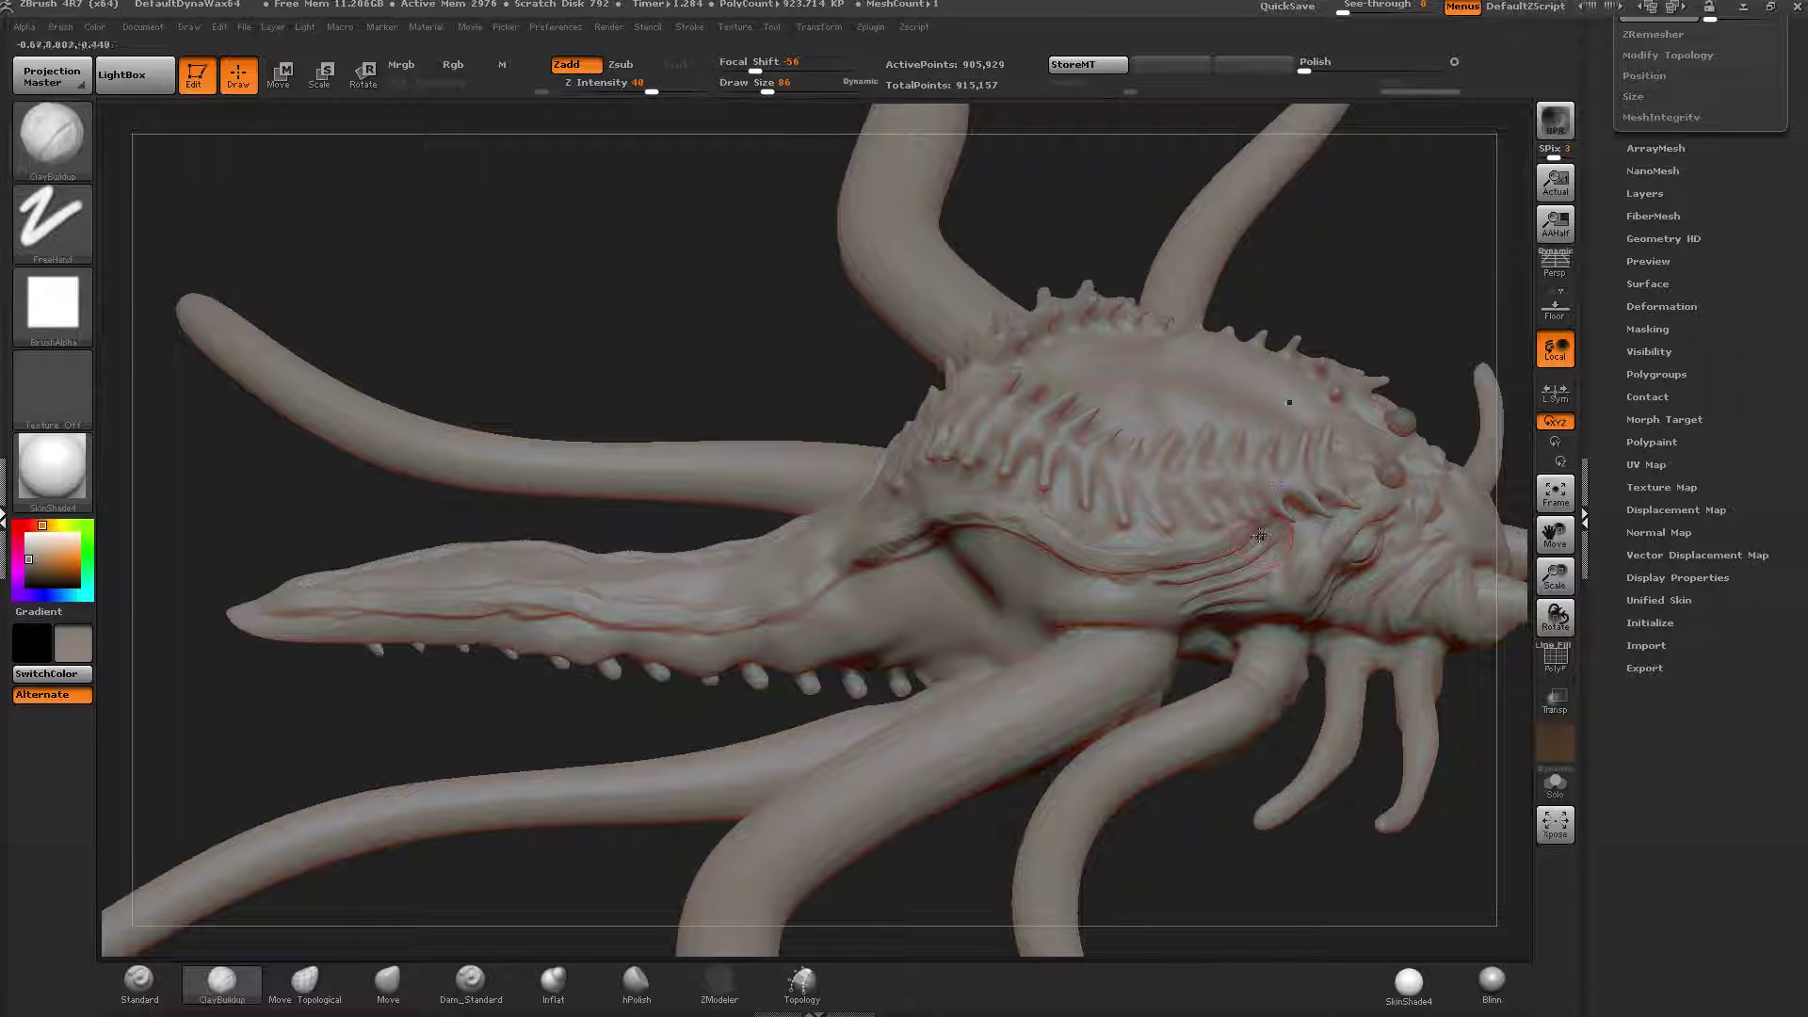
pyautogui.moveTo(1260, 536)
pyautogui.mouseDown(button='right')
pyautogui.moveTo(1283, 509)
pyautogui.moveTo(1291, 544)
pyautogui.mouseUp(button='right')
pyautogui.moveTo(1068, 580); pyautogui.dragTo(1075, 649, button='right')
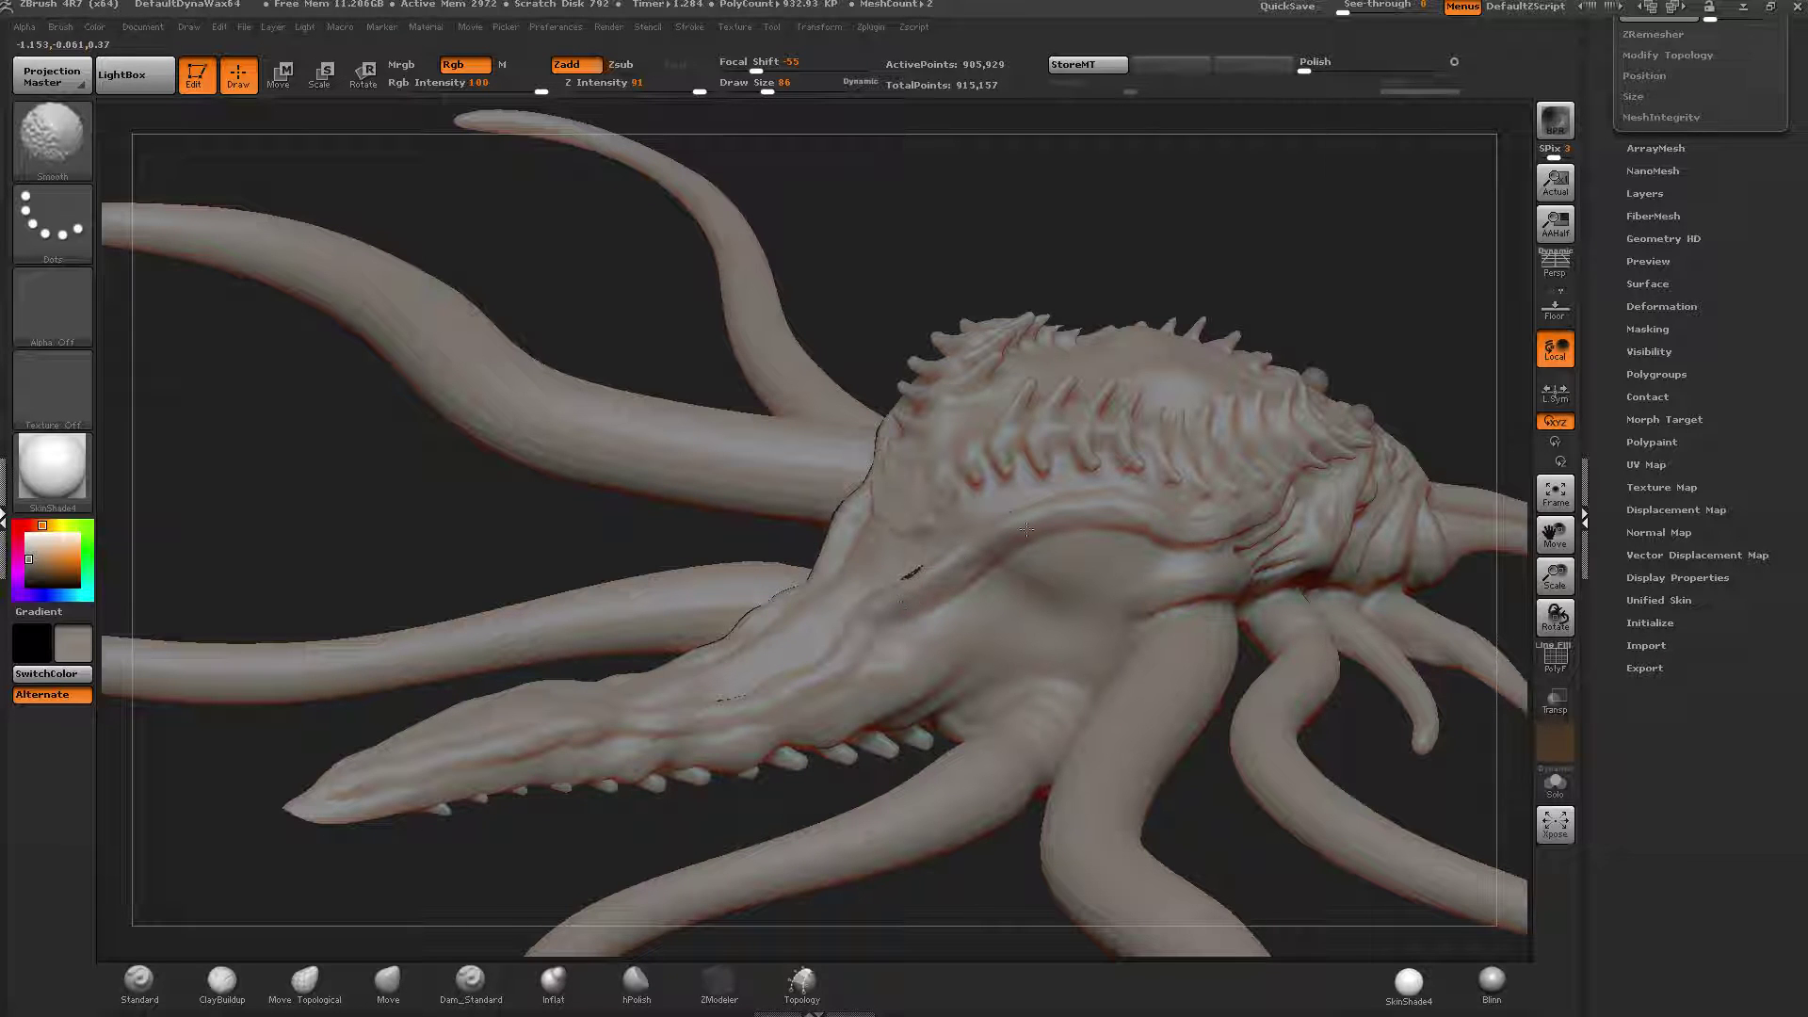
pyautogui.keyDown('shift'); pyautogui.moveTo(908, 619); pyautogui.dragTo(895, 631); pyautogui.keyUp('shift')
# Mask a long band along the flank ridge to the tail tip at draw size 86, then invert the mask.
pyautogui.moveTo(1163, 593)
pyautogui.mouseDown(button='right')
pyautogui.moveTo(979, 586)
pyautogui.moveTo(1026, 582)
pyautogui.mouseUp(button='right')
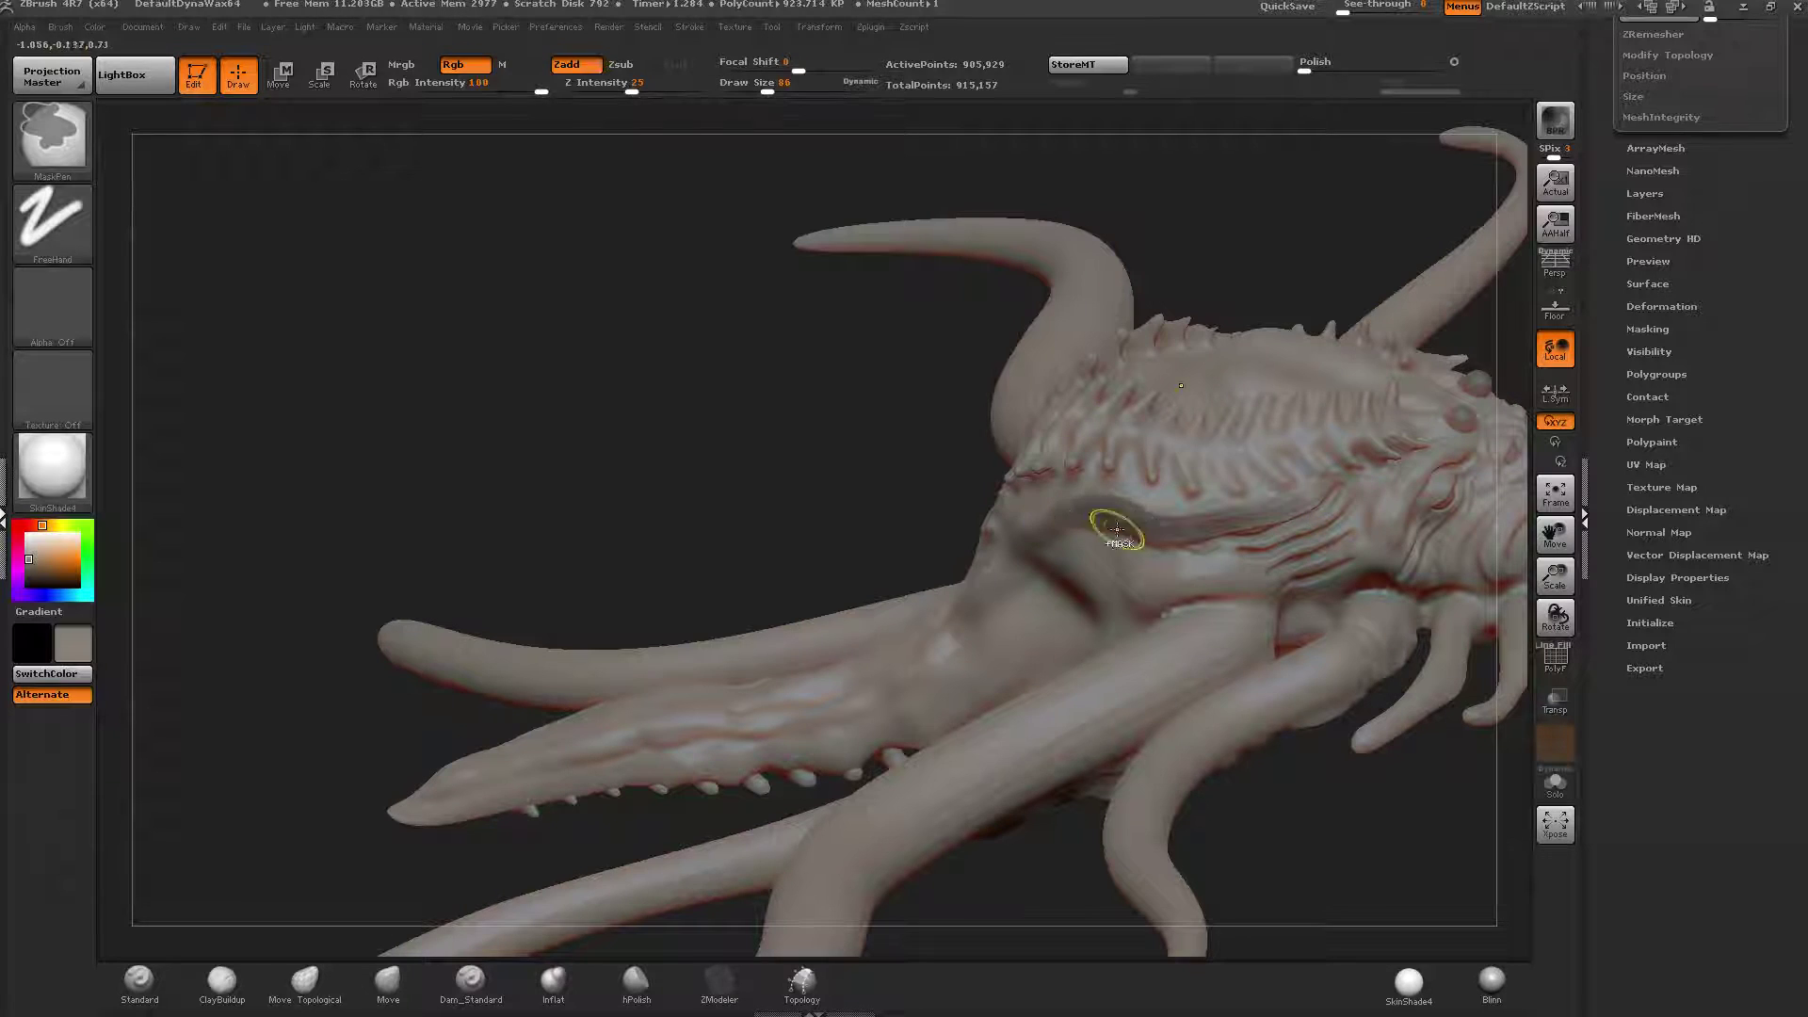
pyautogui.moveTo(1055, 513); pyautogui.dragTo(1162, 515, button='right')
pyautogui.keyDown('ctrl'); pyautogui.moveTo(1126, 517); pyautogui.dragTo(854, 612); pyautogui.keyUp('ctrl')
pyautogui.moveTo(855, 613); pyautogui.dragTo(958, 609, button='right')
pyautogui.moveTo(885, 603)
pyautogui.keyDown('ctrl'); pyautogui.mouseDown()
pyautogui.moveTo(825, 654)
pyautogui.moveTo(379, 780)
pyautogui.mouseUp(); pyautogui.keyUp('ctrl')
pyautogui.moveTo(617, 556); pyautogui.dragTo(698, 648, button='right')
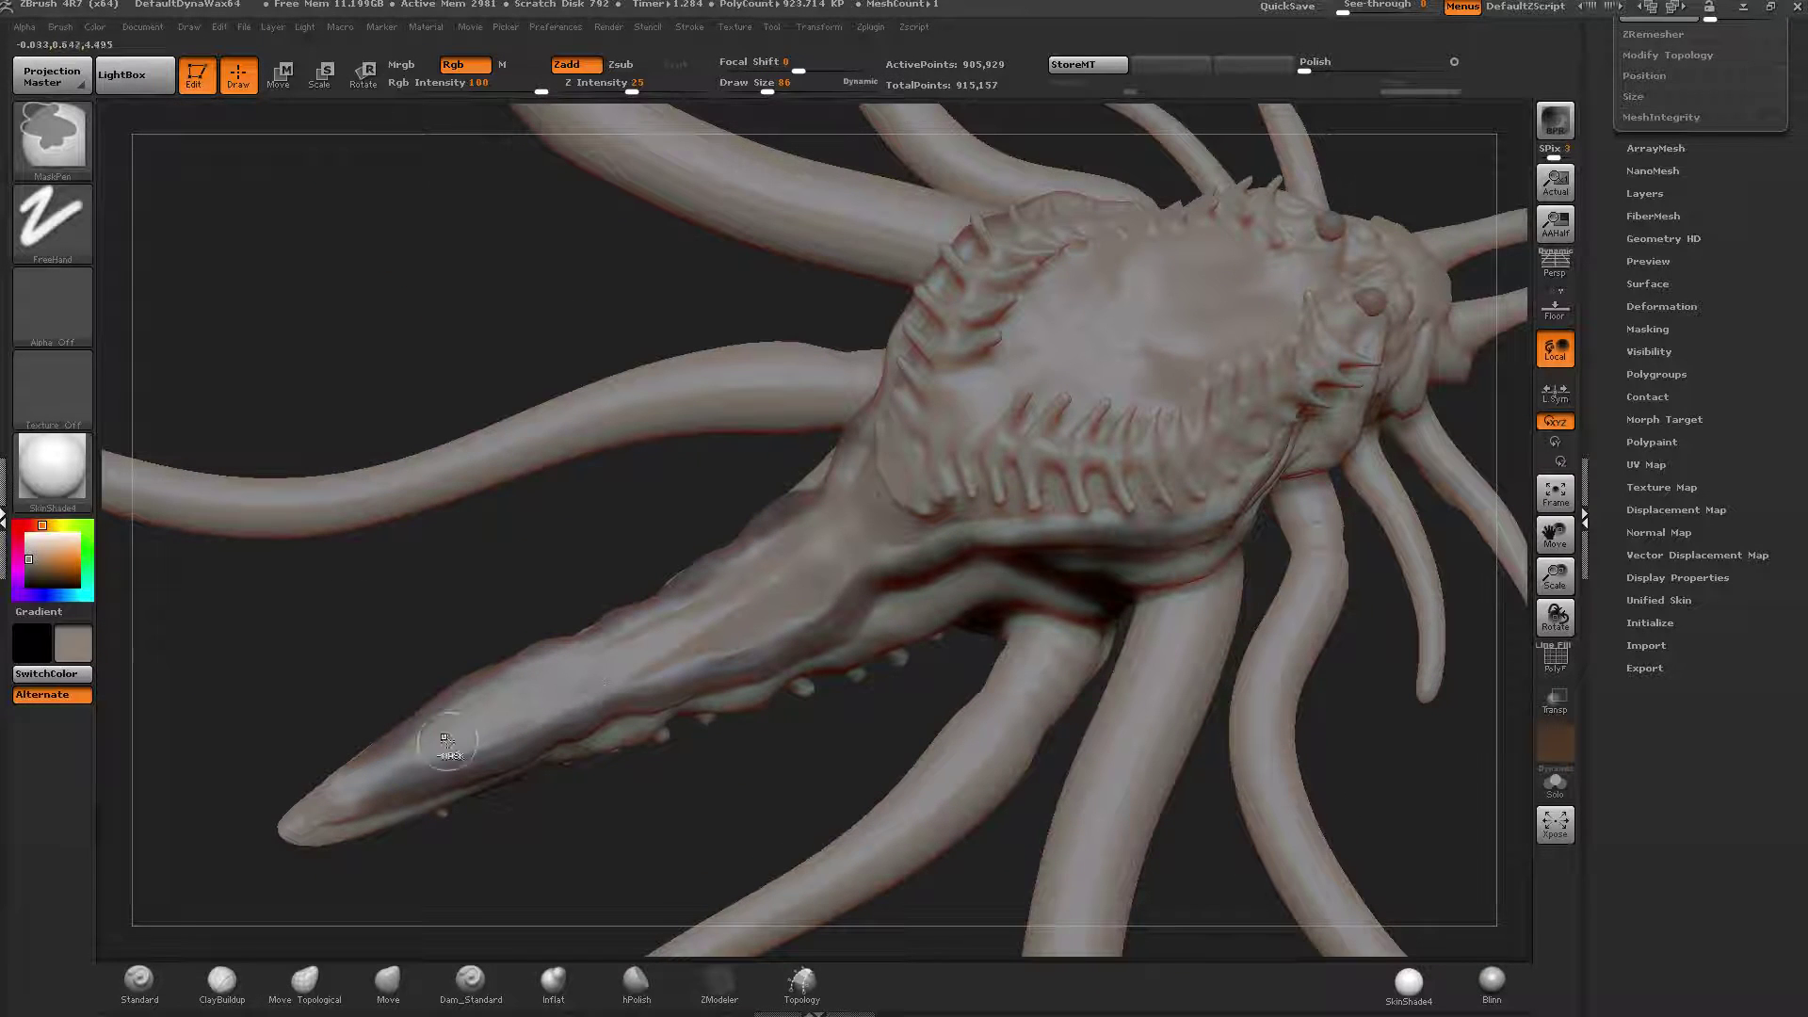
pyautogui.moveTo(447, 741); pyautogui.dragTo(440, 663, button='right')
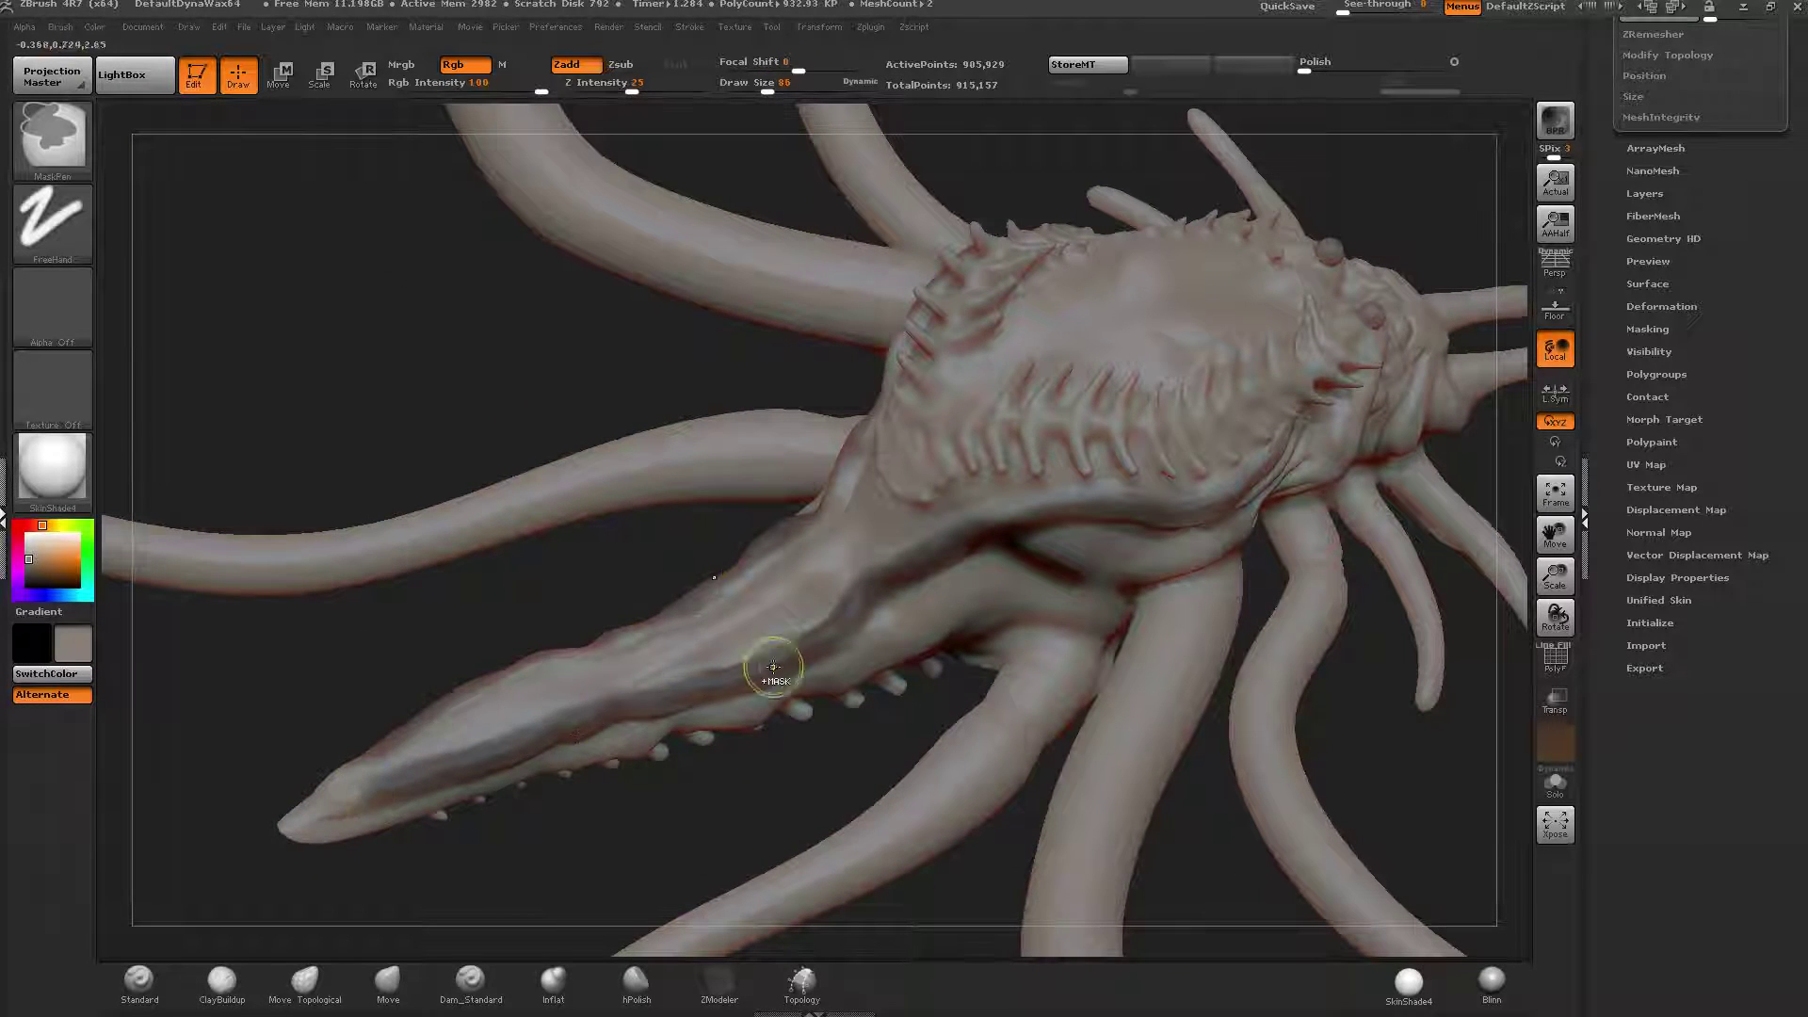
pyautogui.keyDown('ctrl'); pyautogui.moveTo(1008, 516); pyautogui.dragTo(1026, 513); pyautogui.keyUp('ctrl')
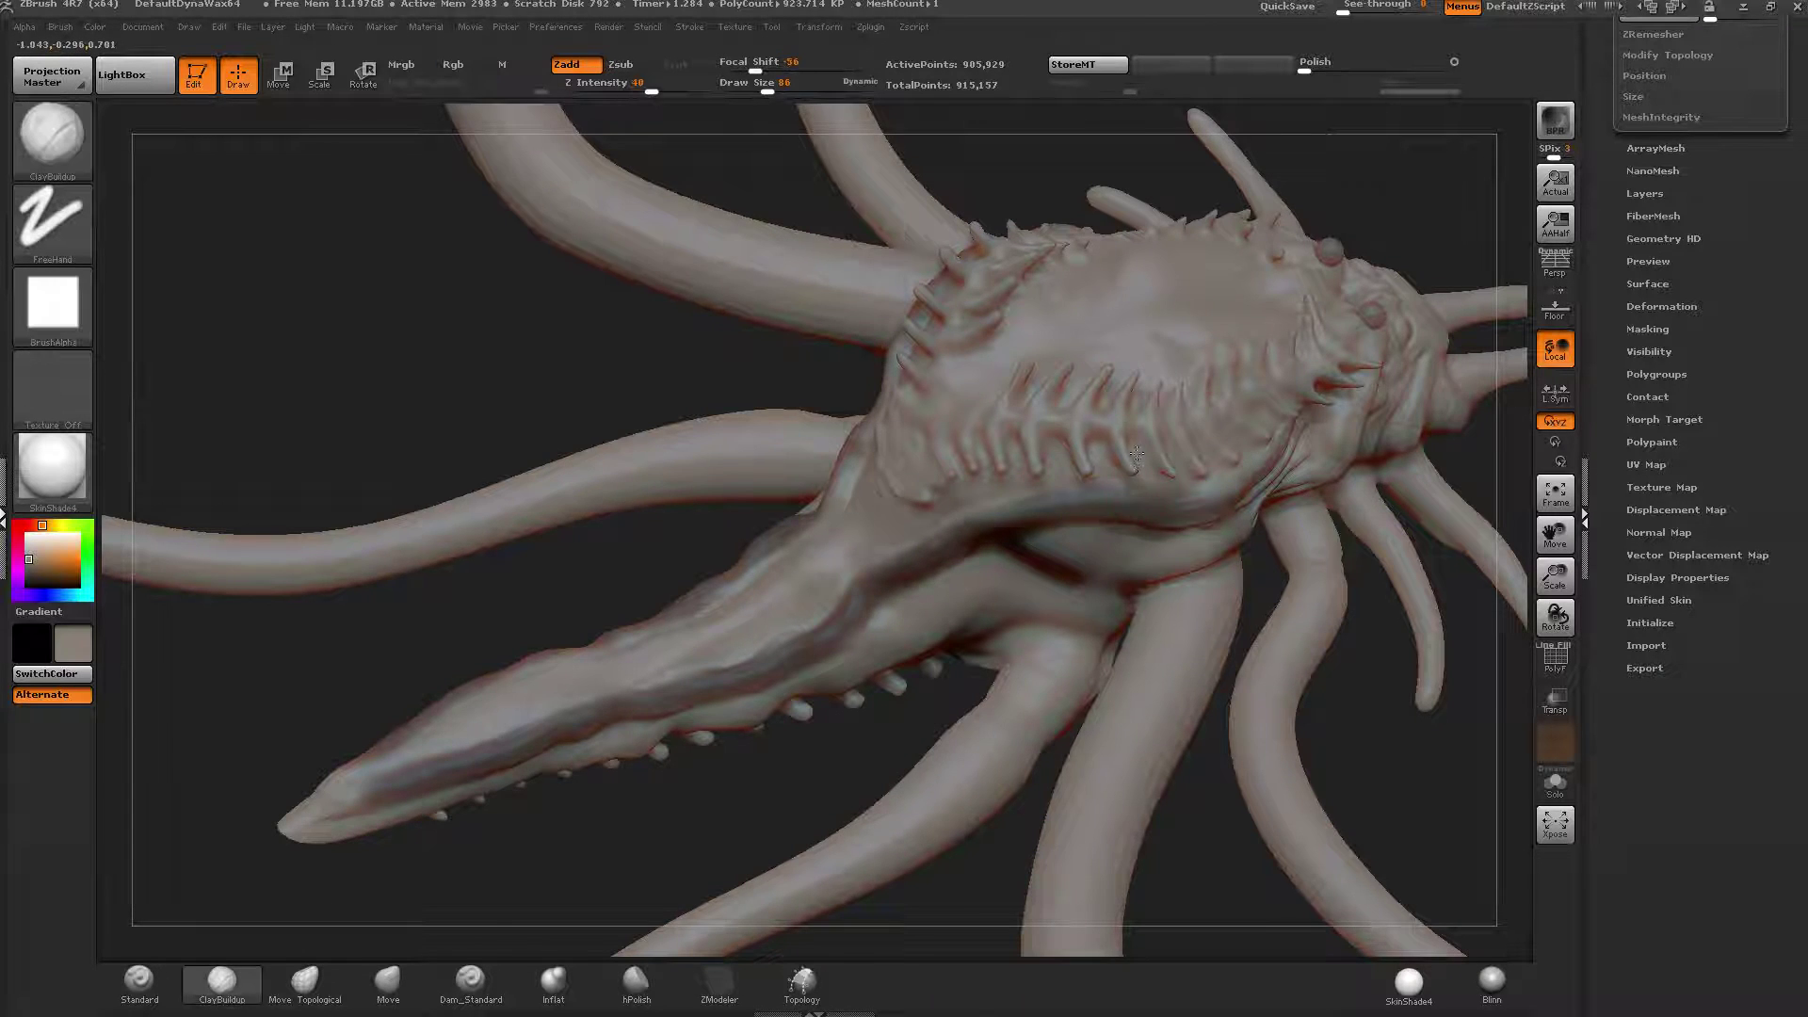
pyautogui.moveTo(1185, 497)
pyautogui.mouseDown(button='right')
pyautogui.moveTo(1160, 442)
pyautogui.moveTo(1122, 487)
pyautogui.moveTo(1082, 482)
pyautogui.mouseUp(button='right')
pyautogui.keyDown('ctrl'); pyautogui.click(876, 407); pyautogui.keyUp('ctrl')
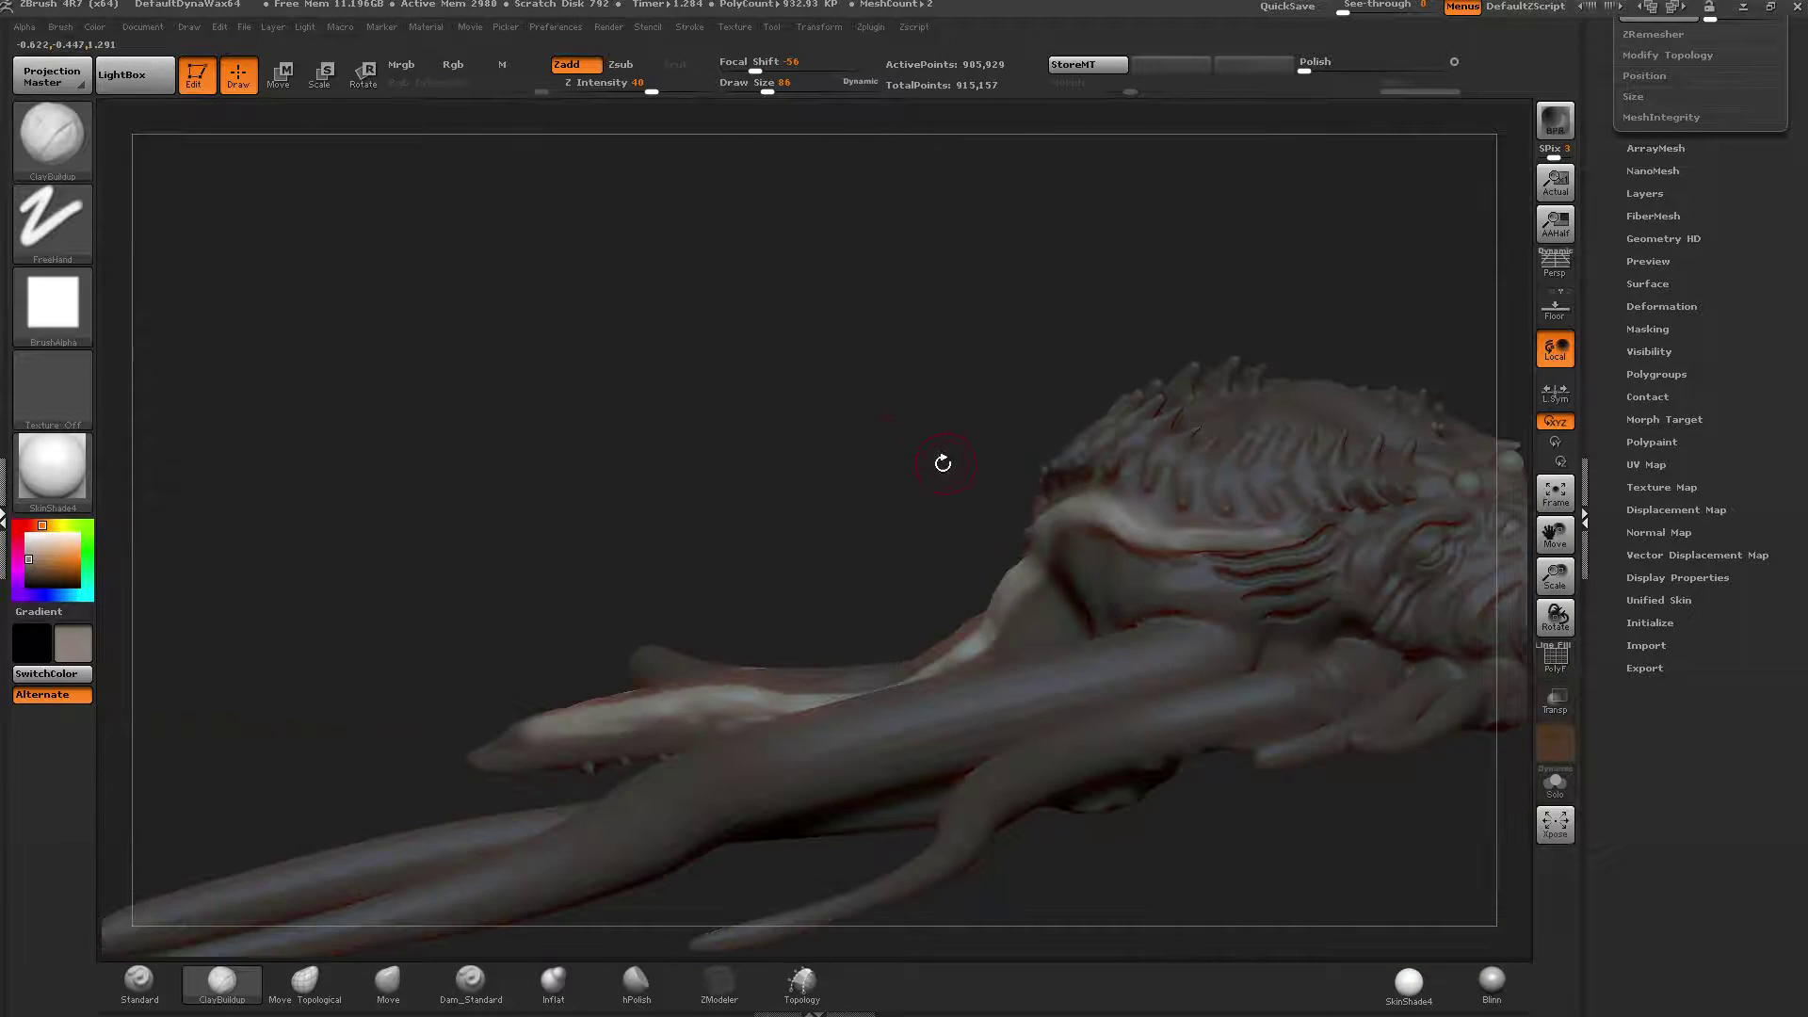
# Extrude the unmasked flank band into a fin with the Move transpose line in side view, then remesh it with DynaMesh.
pyautogui.keyDown('shift'); pyautogui.moveTo(944, 460); pyautogui.dragTo(928, 476, button='right'); pyautogui.keyUp('shift')
pyautogui.press('w')
pyautogui.moveTo(1144, 487)
pyautogui.mouseDown()
pyautogui.moveTo(1113, 697)
pyautogui.moveTo(923, 653)
pyautogui.moveTo(759, 562)
pyautogui.moveTo(713, 598)
pyautogui.moveTo(748, 658)
pyautogui.mouseUp()
pyautogui.moveTo(886, 633)
pyautogui.keyDown('ctrl'); pyautogui.mouseDown()
pyautogui.moveTo(702, 521)
pyautogui.moveTo(714, 533)
pyautogui.mouseUp(); pyautogui.keyUp('ctrl')
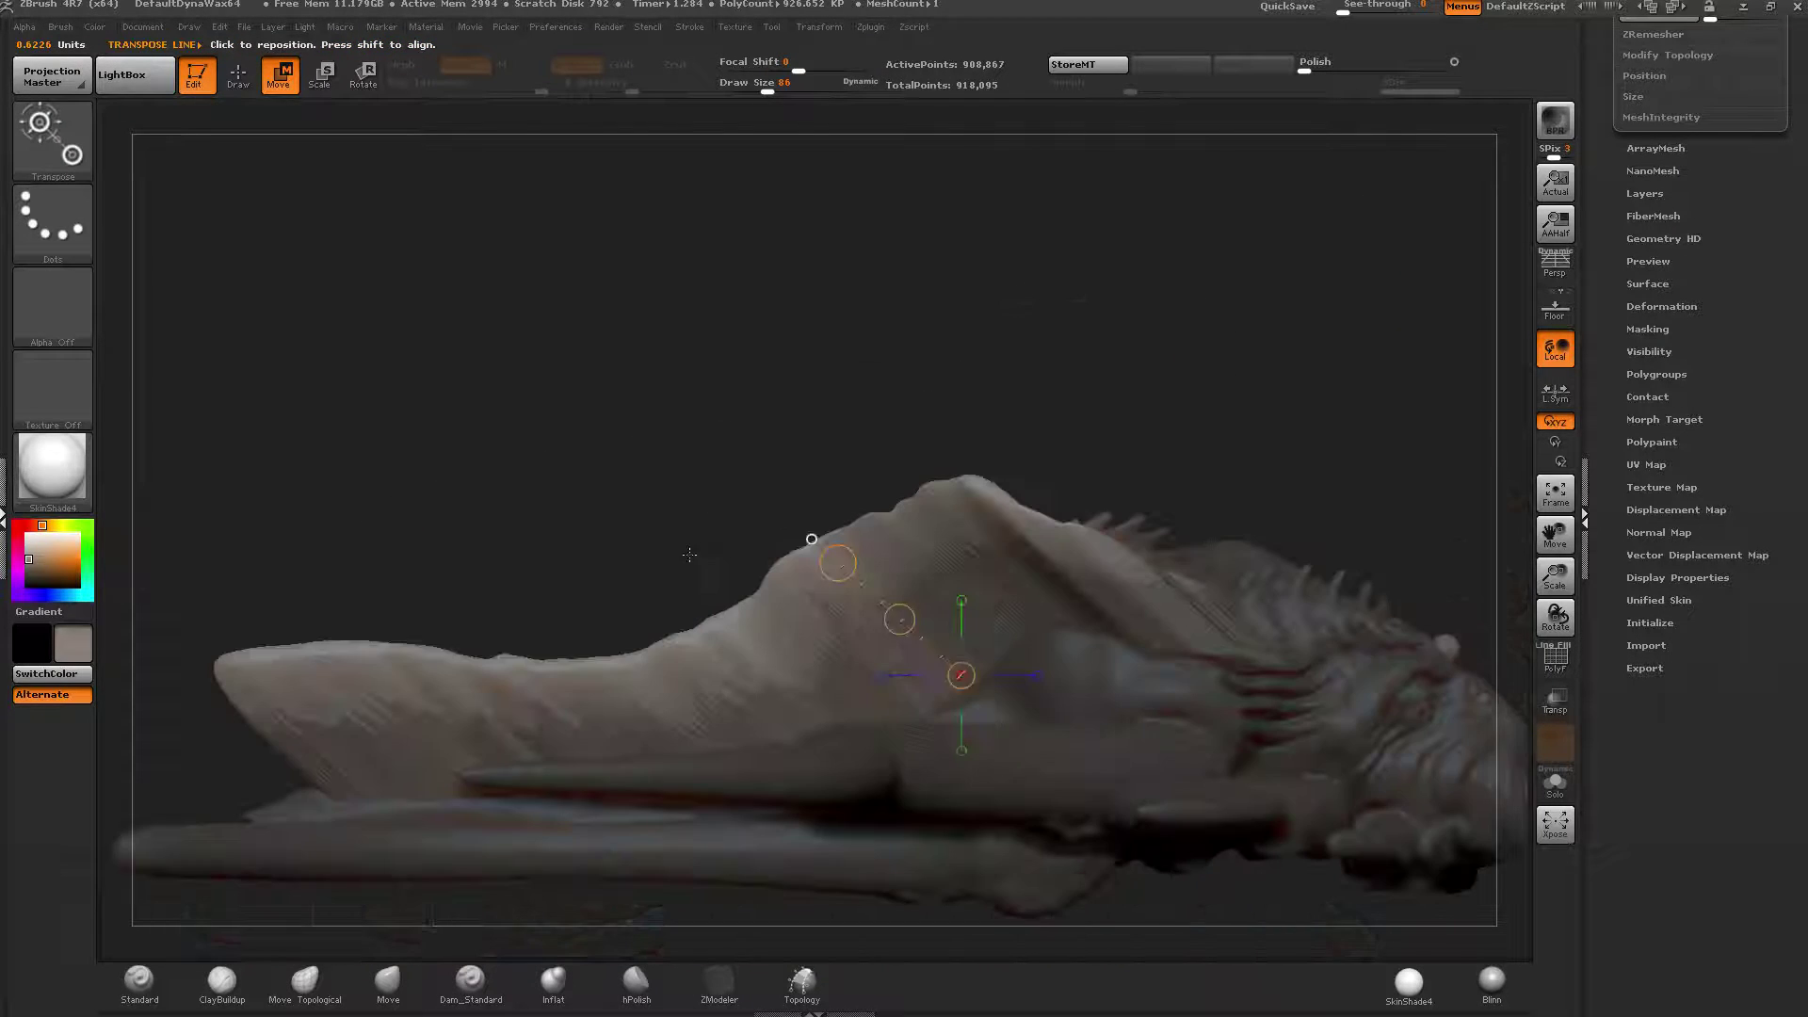
# Raise the fin along the body and tail further with the Move transpose line, remeshing between pulls.
pyautogui.press('q')
pyautogui.press('w')
pyautogui.moveTo(944, 576)
pyautogui.mouseDown()
pyautogui.moveTo(949, 509)
pyautogui.moveTo(918, 543)
pyautogui.mouseUp()
pyautogui.press('q')
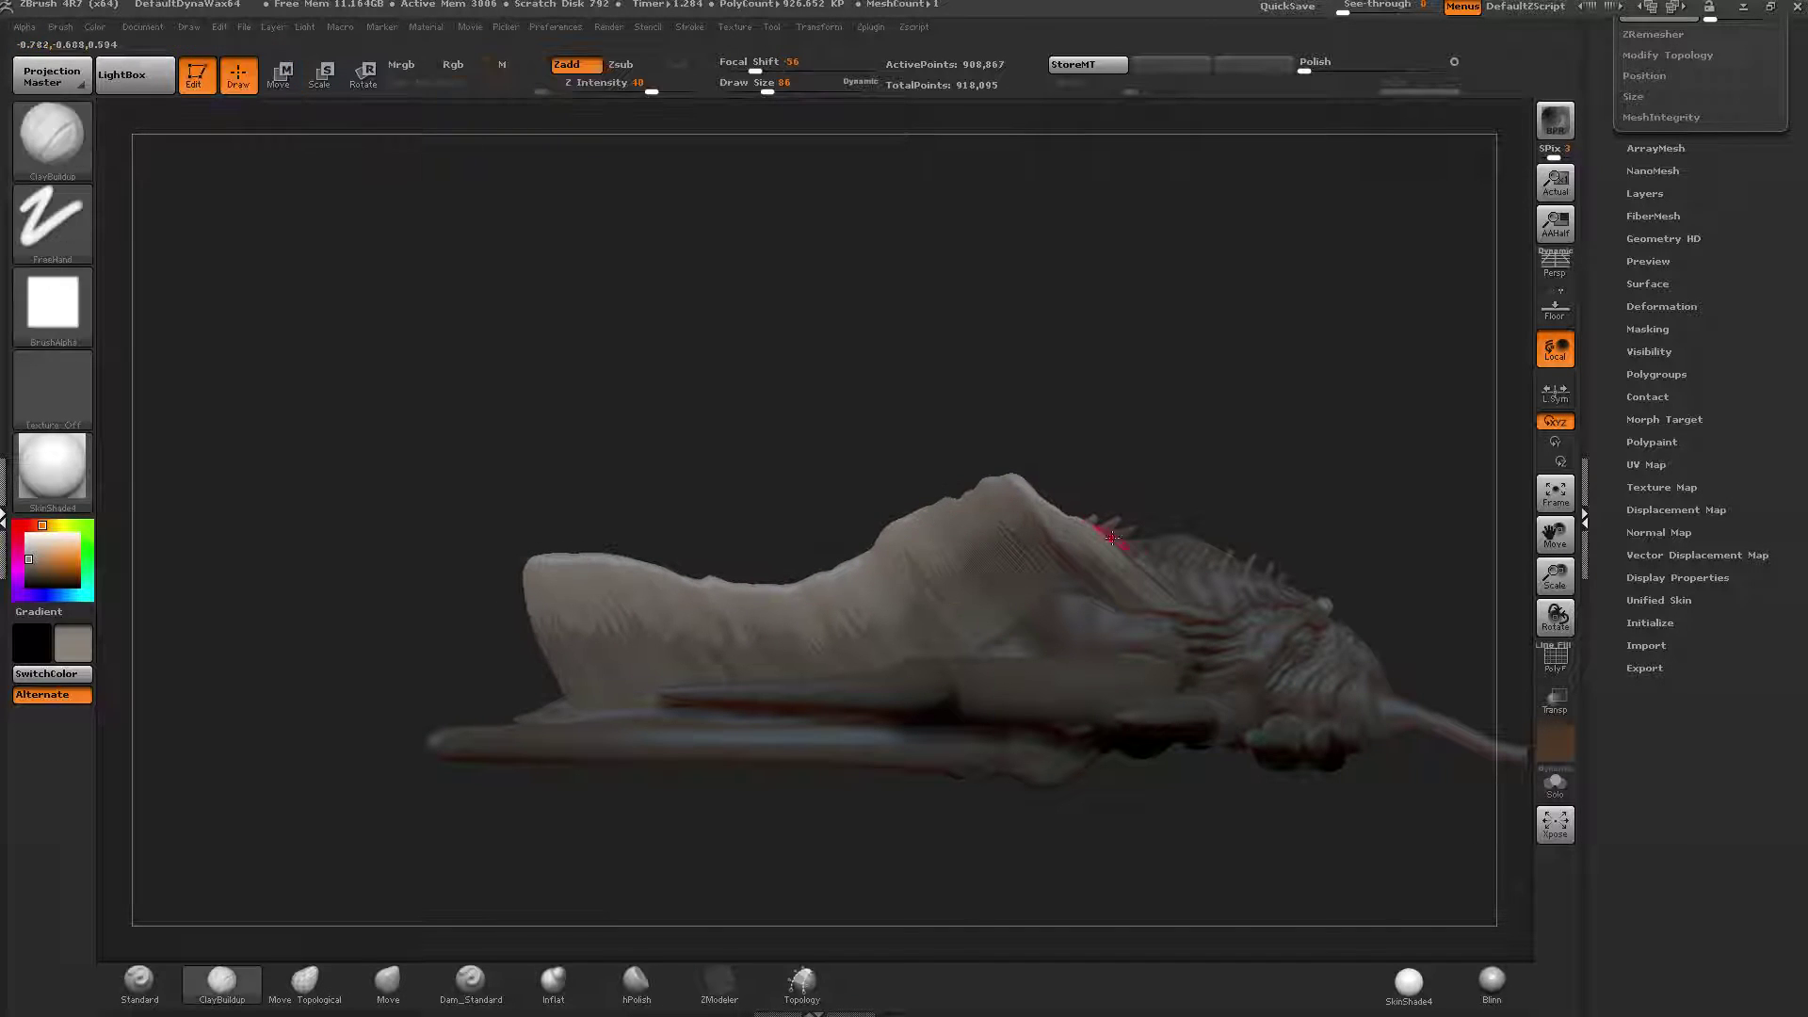
pyautogui.keyDown('ctrl'); pyautogui.moveTo(1146, 400); pyautogui.dragTo(1160, 417); pyautogui.keyUp('ctrl')
pyautogui.press('w')
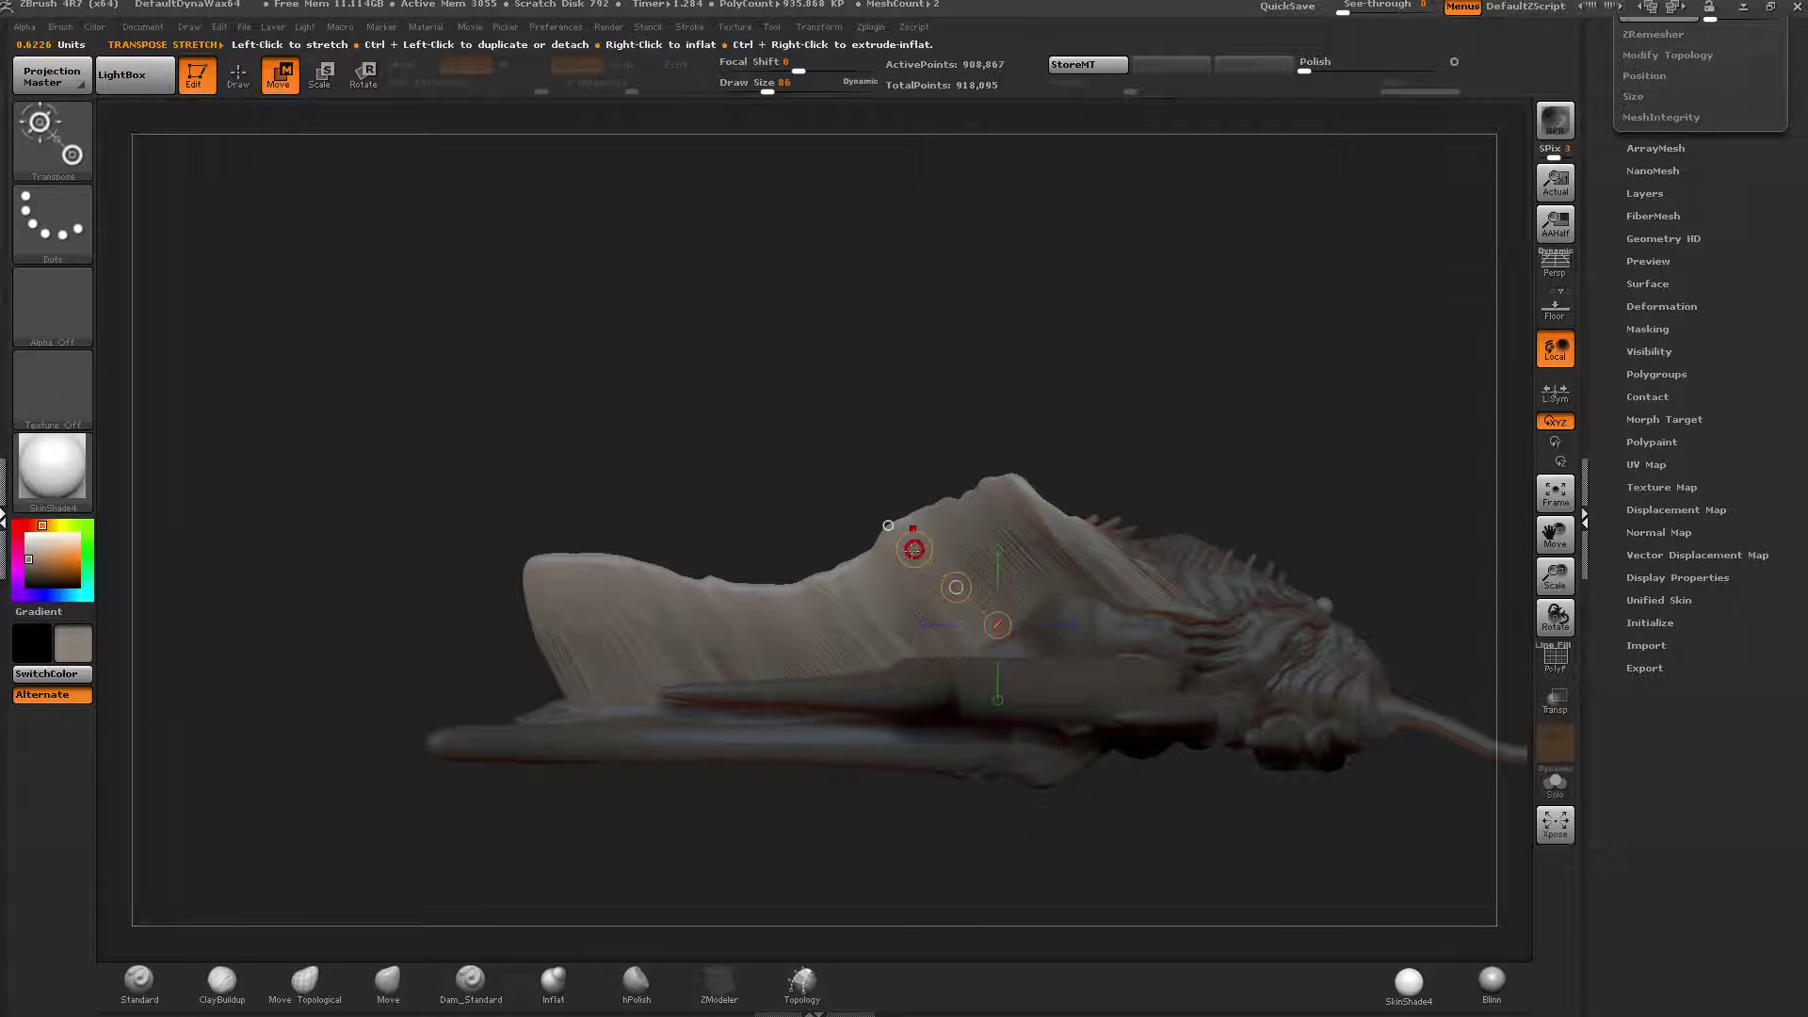
pyautogui.moveTo(912, 540); pyautogui.dragTo(942, 501)
pyautogui.press('q')
# Smooth the streaks and upper edge of the raised fin at draw size 370.
pyautogui.moveTo(762, 84); pyautogui.dragTo(815, 93)
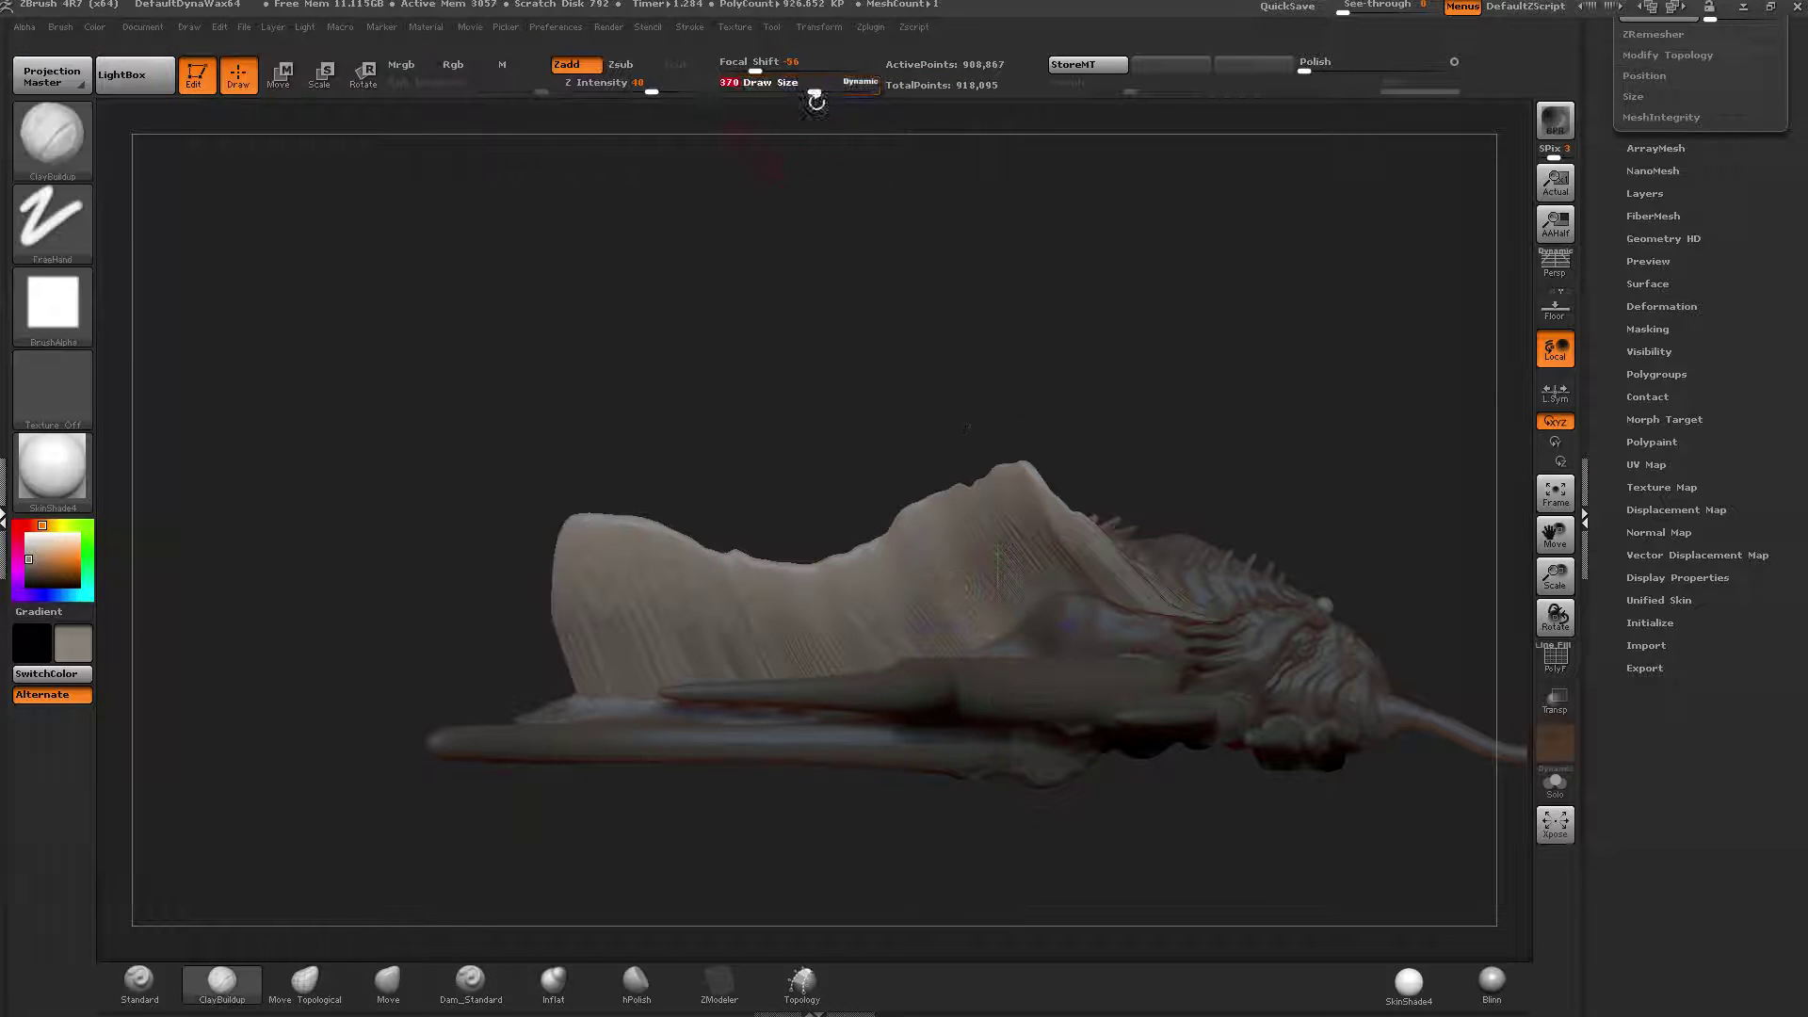
pyautogui.press('shift')
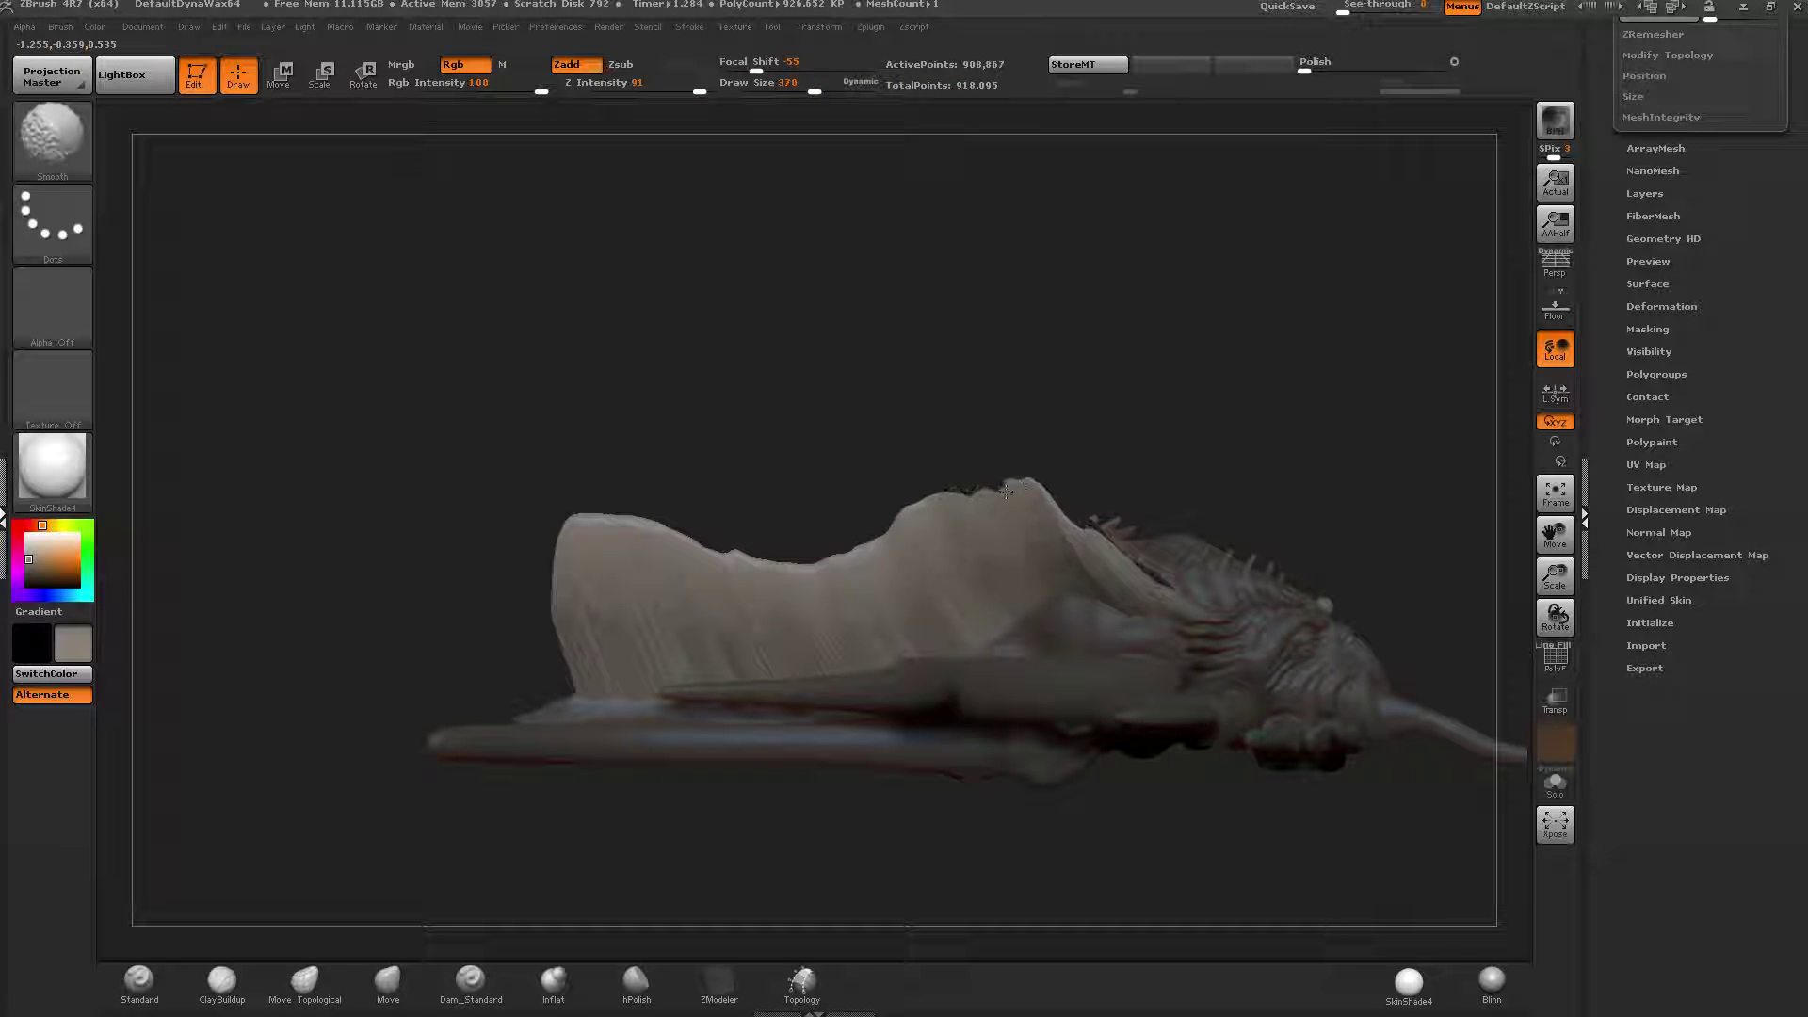
pyautogui.keyDown('shift'); pyautogui.moveTo(804, 568); pyautogui.dragTo(659, 606); pyautogui.keyUp('shift')
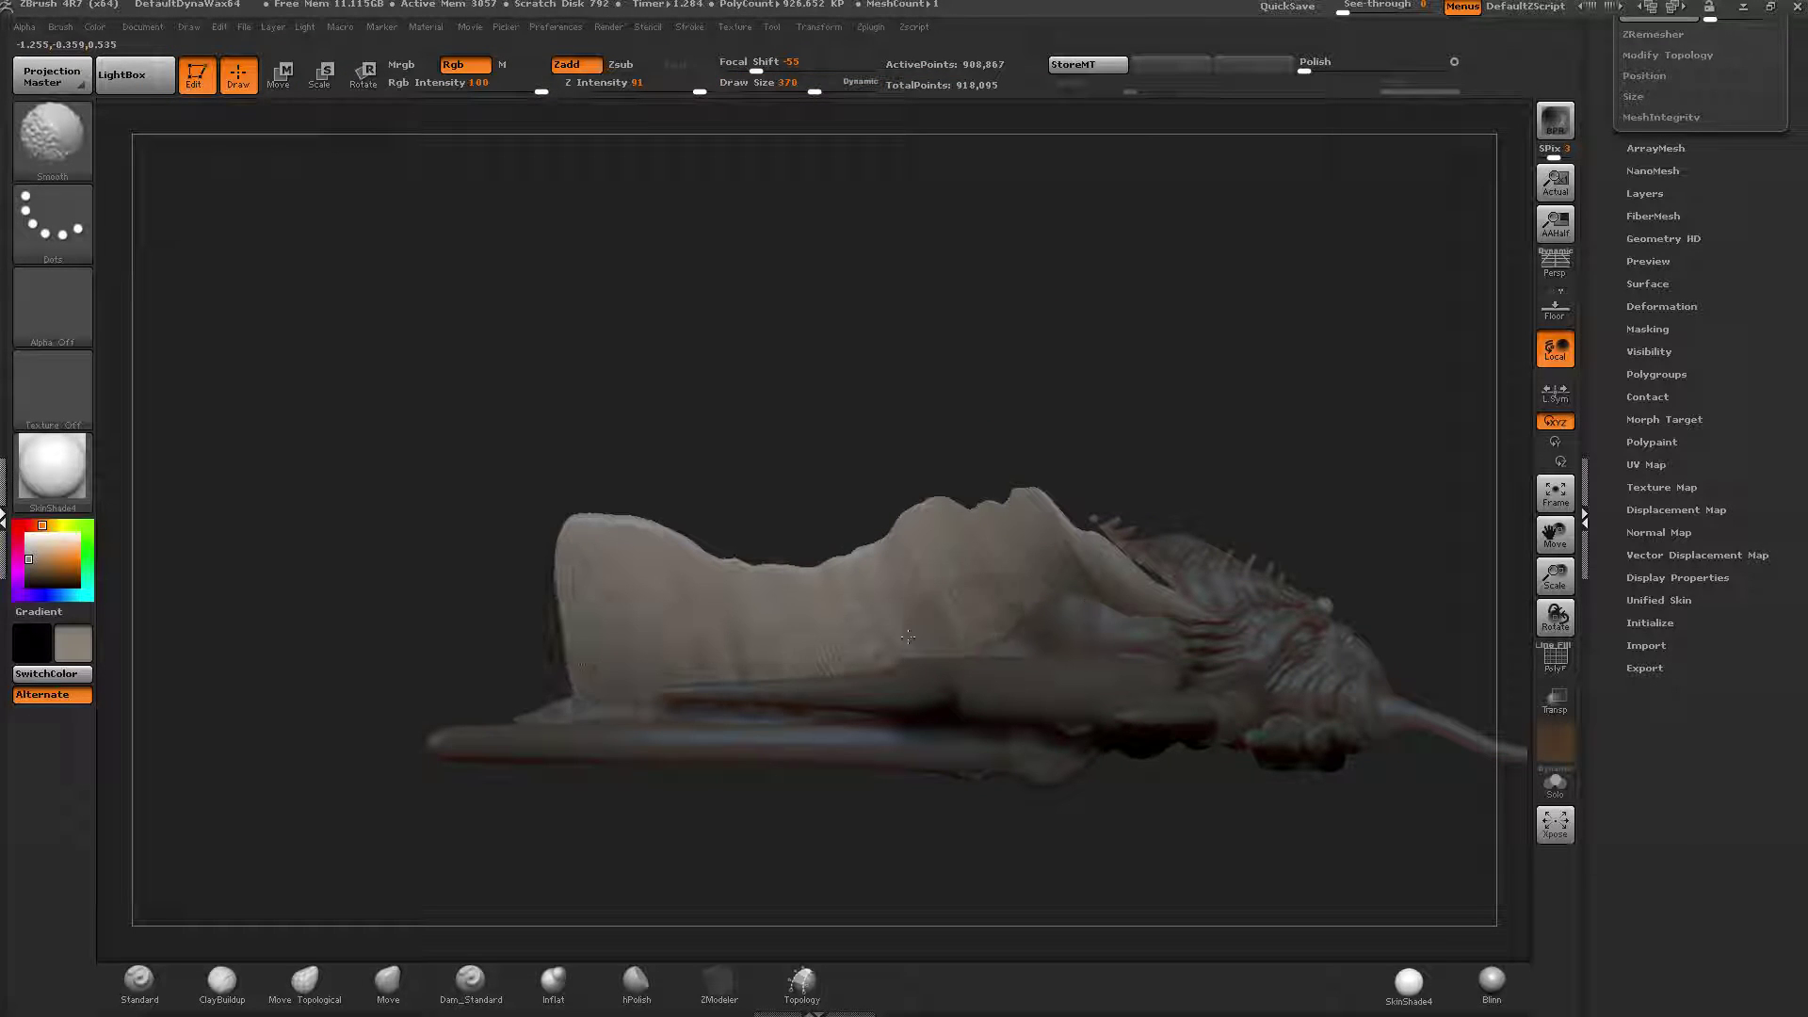
# Pull the front part of the flank fins outward with the Move brush at a draw size of about 550.
pyautogui.moveTo(716, 471)
pyautogui.mouseDown()
pyautogui.moveTo(970, 556)
pyautogui.moveTo(1262, 602)
pyautogui.moveTo(949, 627)
pyautogui.moveTo(535, 895)
pyautogui.mouseUp()
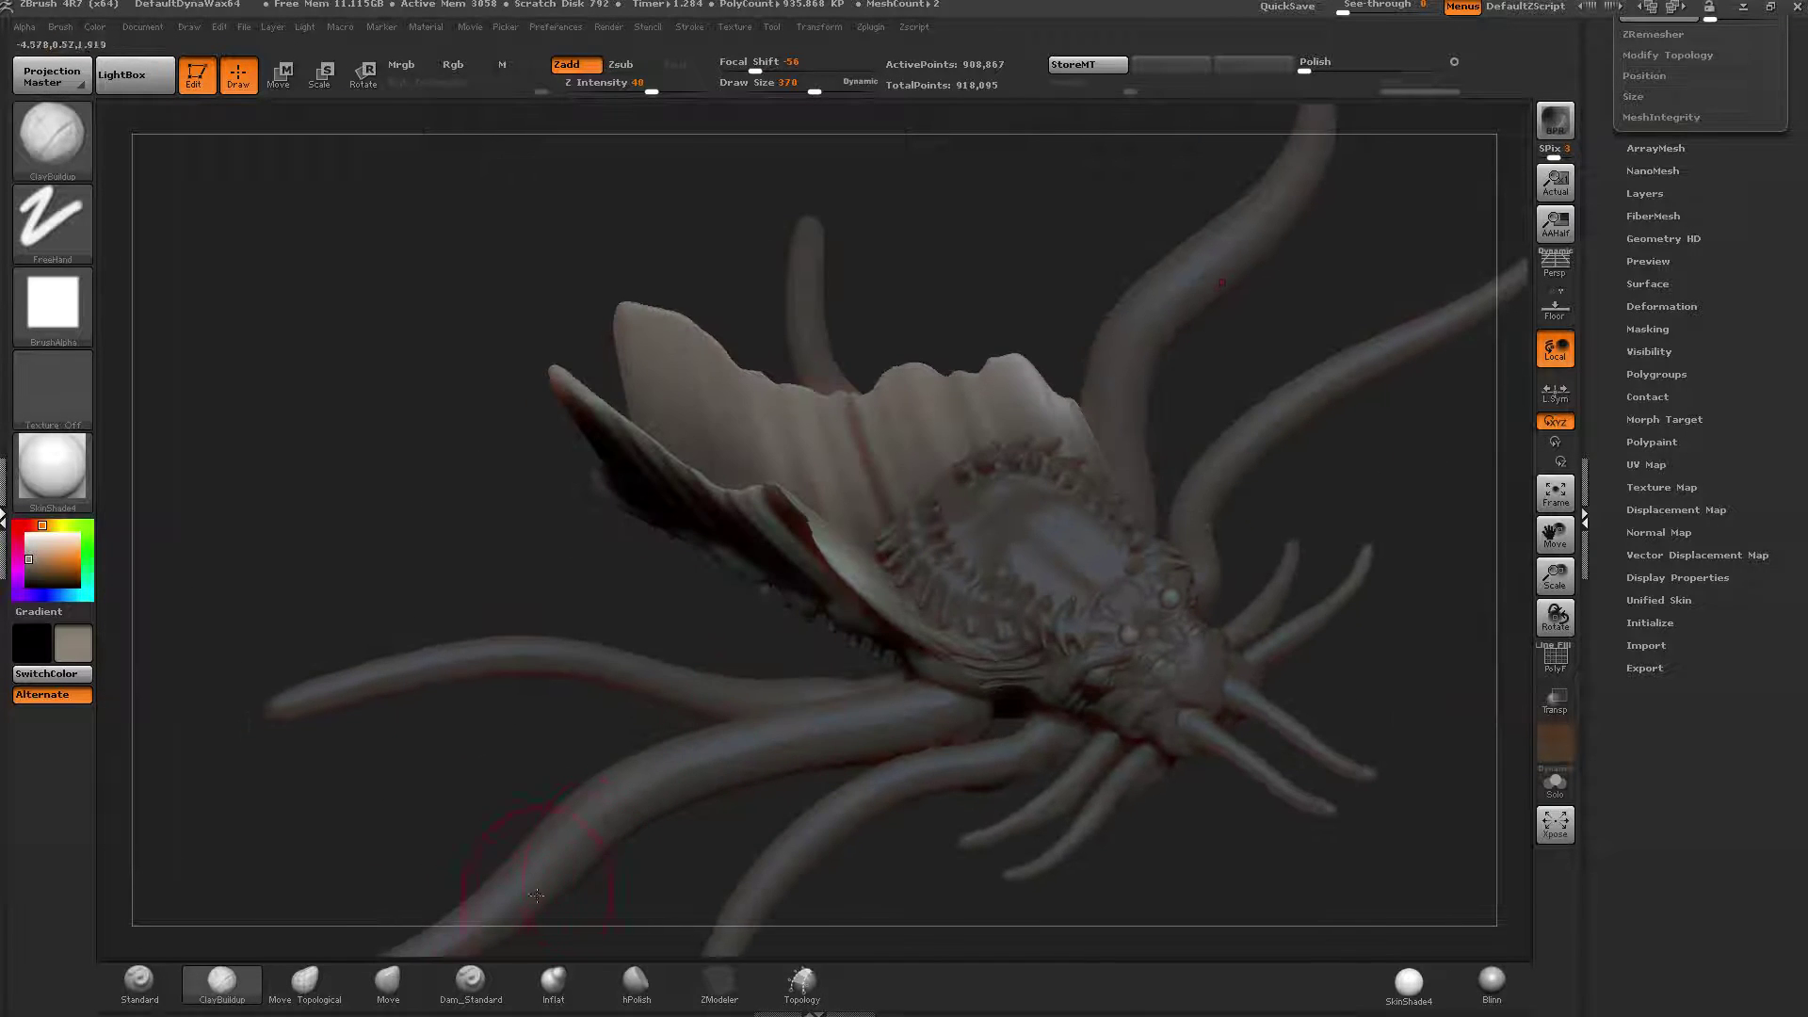
pyautogui.click(388, 987)
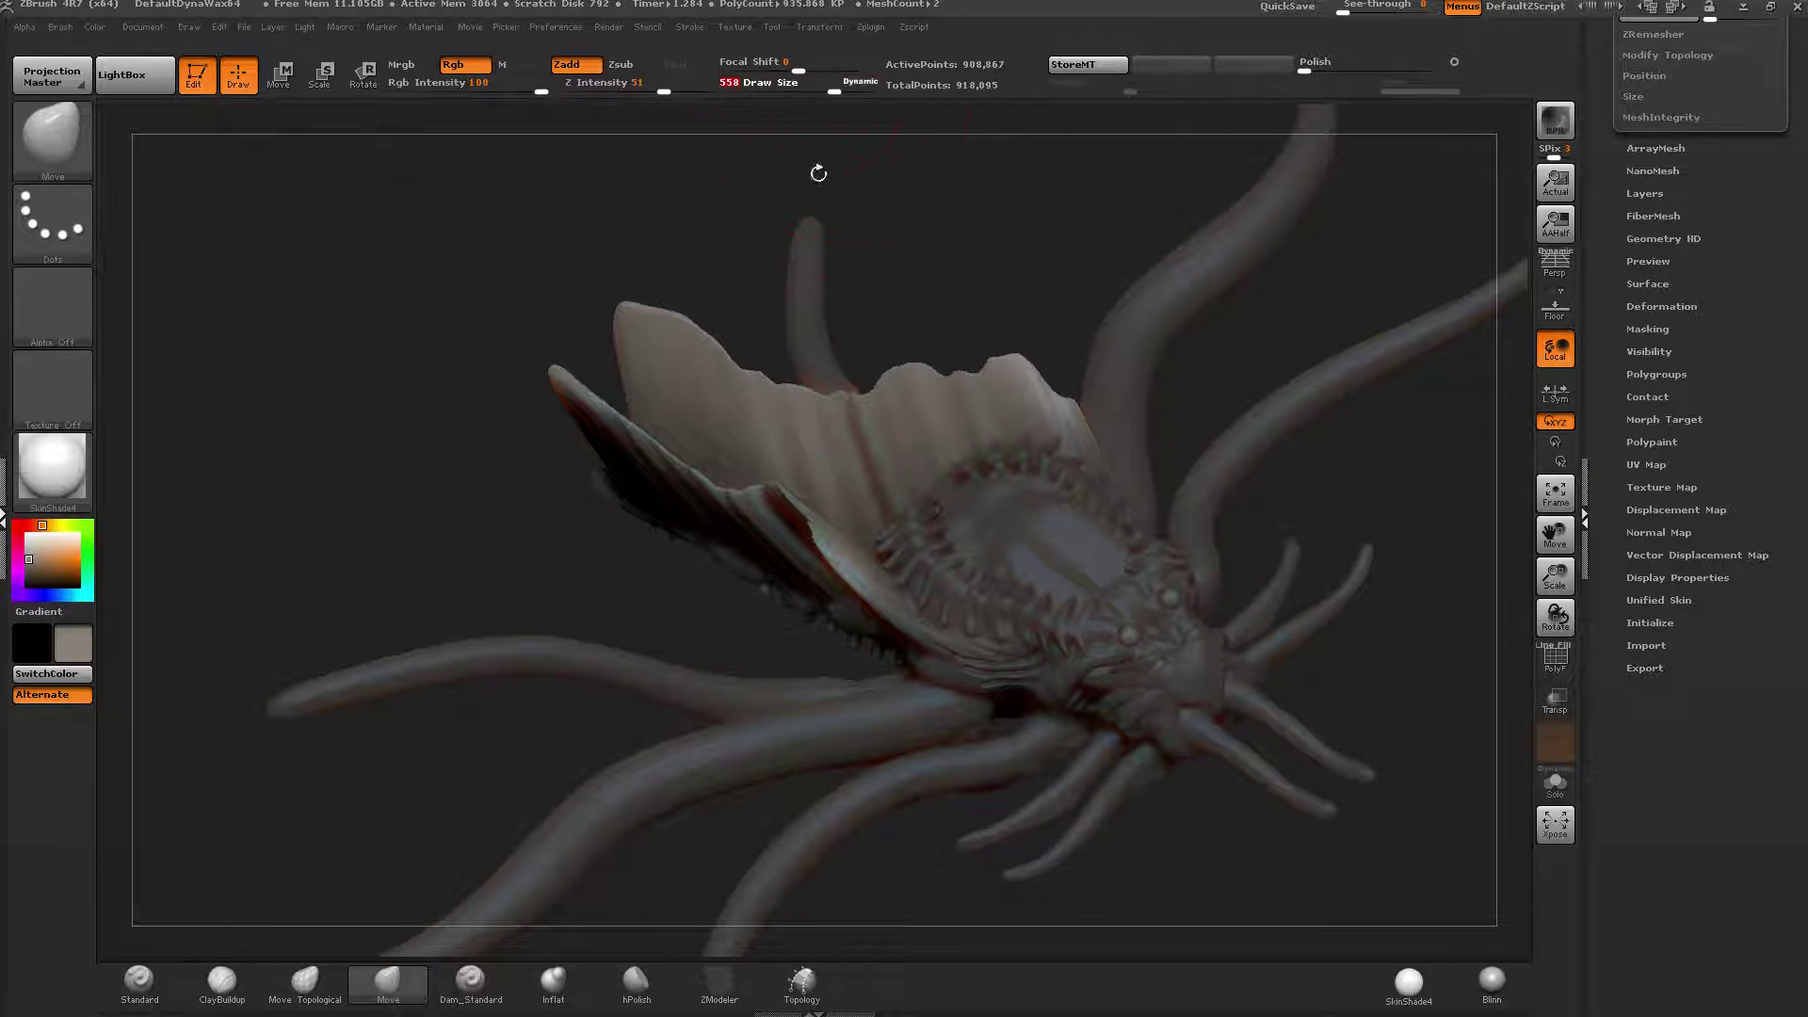
pyautogui.moveTo(818, 173); pyautogui.dragTo(814, 311)
pyautogui.moveTo(825, 598); pyautogui.dragTo(752, 617)
pyautogui.moveTo(852, 670); pyautogui.dragTo(797, 739)
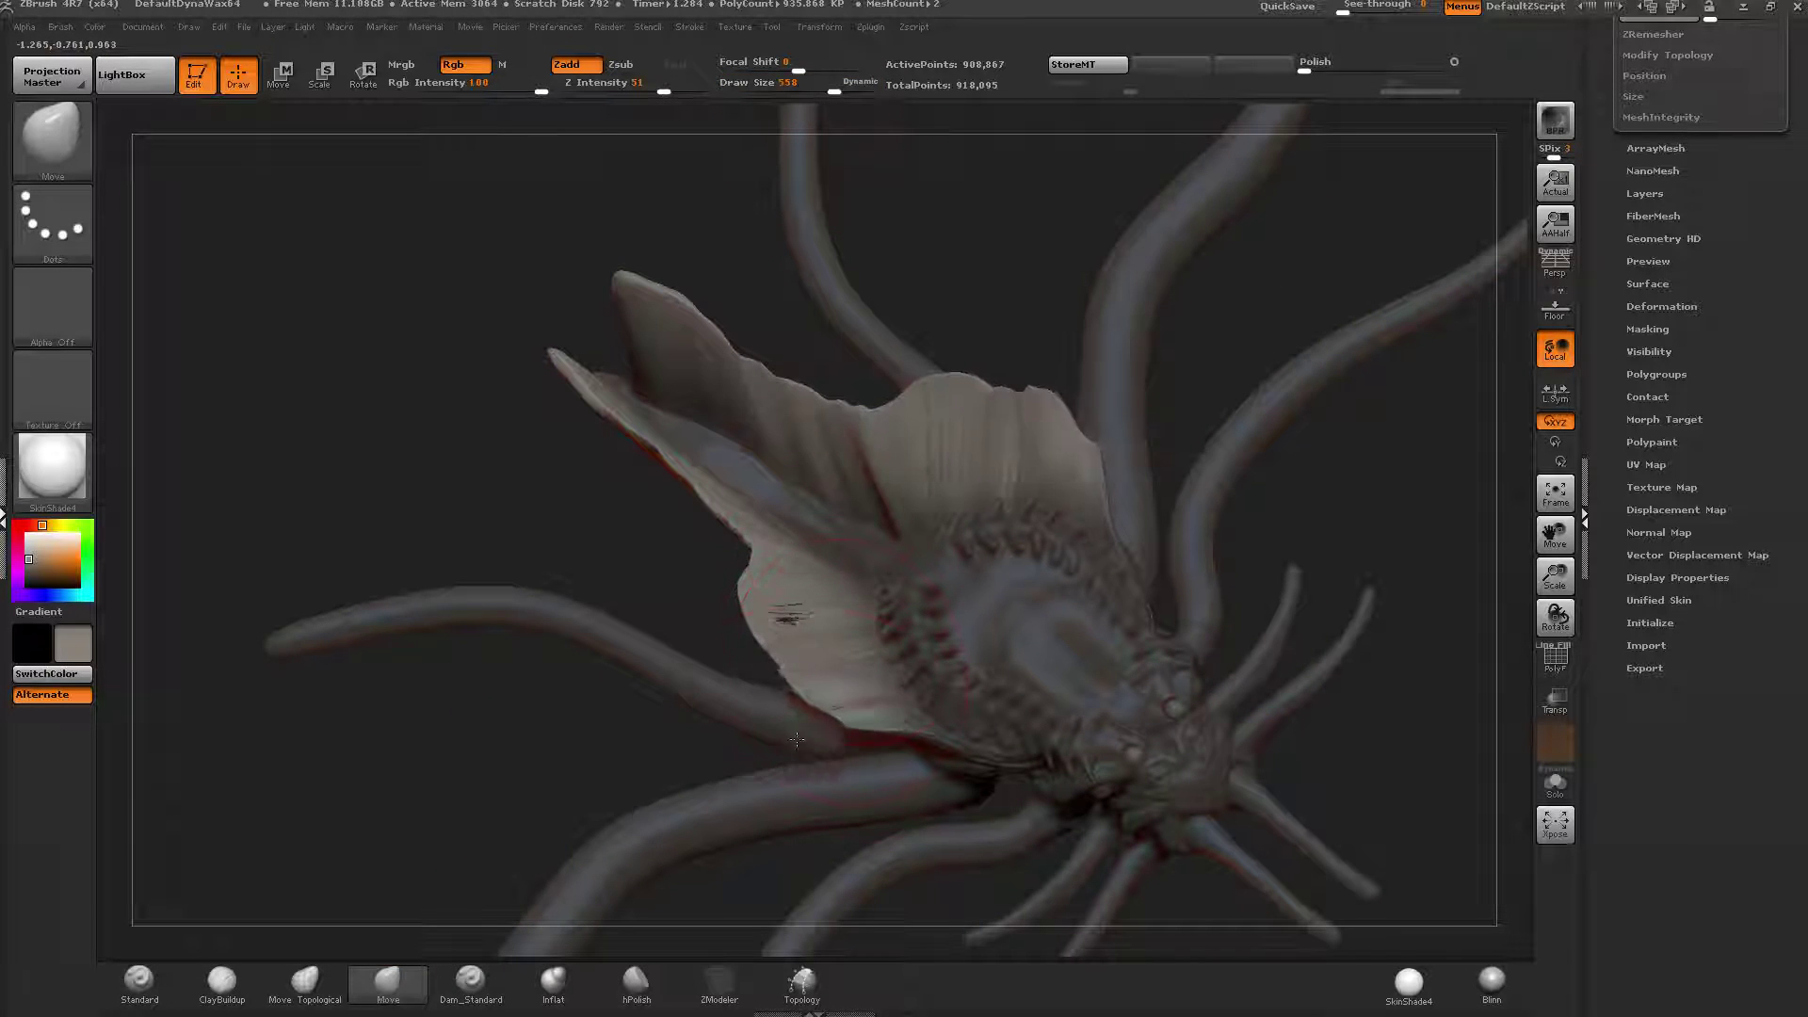
# Smooth the fin's side surface and pull its rear edge beside the tail outward with the Move brush.
pyautogui.keyDown('shift'); pyautogui.moveTo(806, 622); pyautogui.dragTo(795, 581); pyautogui.keyUp('shift')
pyautogui.moveTo(718, 510); pyautogui.dragTo(691, 536)
pyautogui.moveTo(661, 470); pyautogui.dragTo(638, 485)
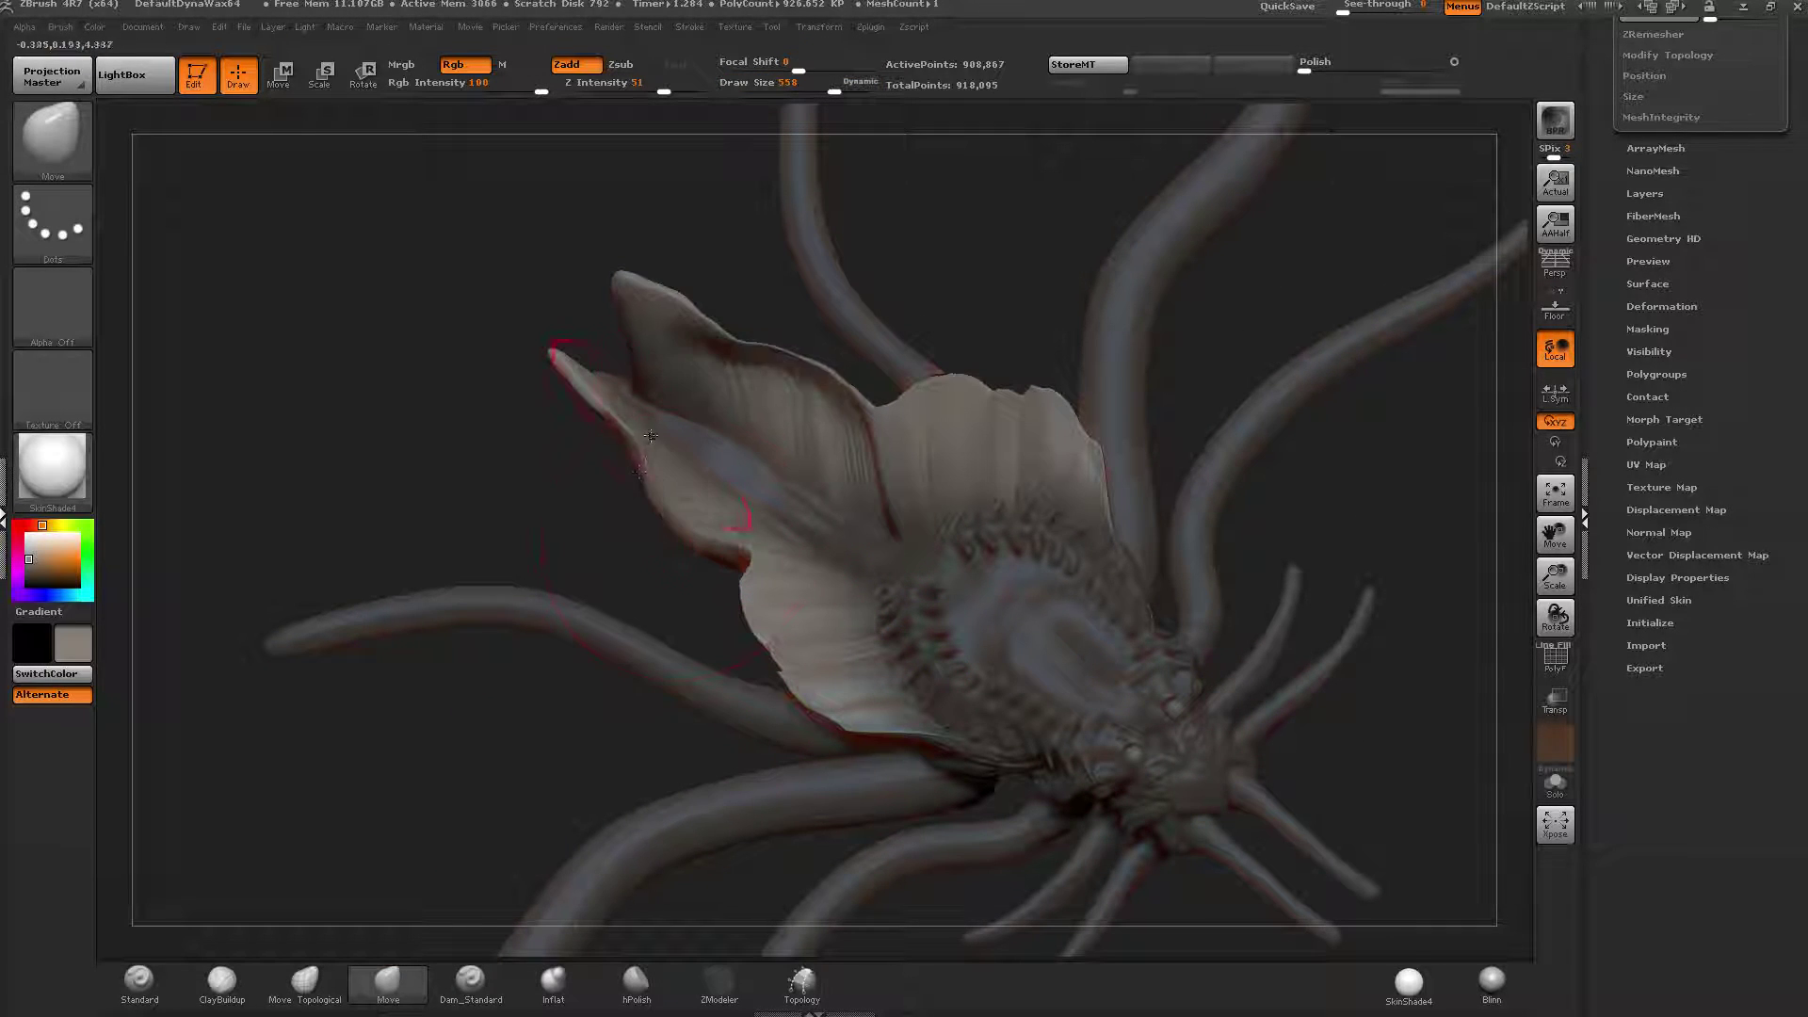
pyautogui.moveTo(614, 399)
pyautogui.mouseDown()
pyautogui.moveTo(559, 437)
pyautogui.moveTo(642, 540)
pyautogui.mouseUp()
pyautogui.moveTo(576, 439); pyautogui.dragTo(565, 450)
# Spread the middle and front edges of both fins into a wider wavy outline and smooth their surfaces.
pyautogui.moveTo(903, 269); pyautogui.dragTo(974, 275)
pyautogui.moveTo(860, 416)
pyautogui.mouseDown()
pyautogui.moveTo(847, 397)
pyautogui.moveTo(1002, 418)
pyautogui.mouseUp()
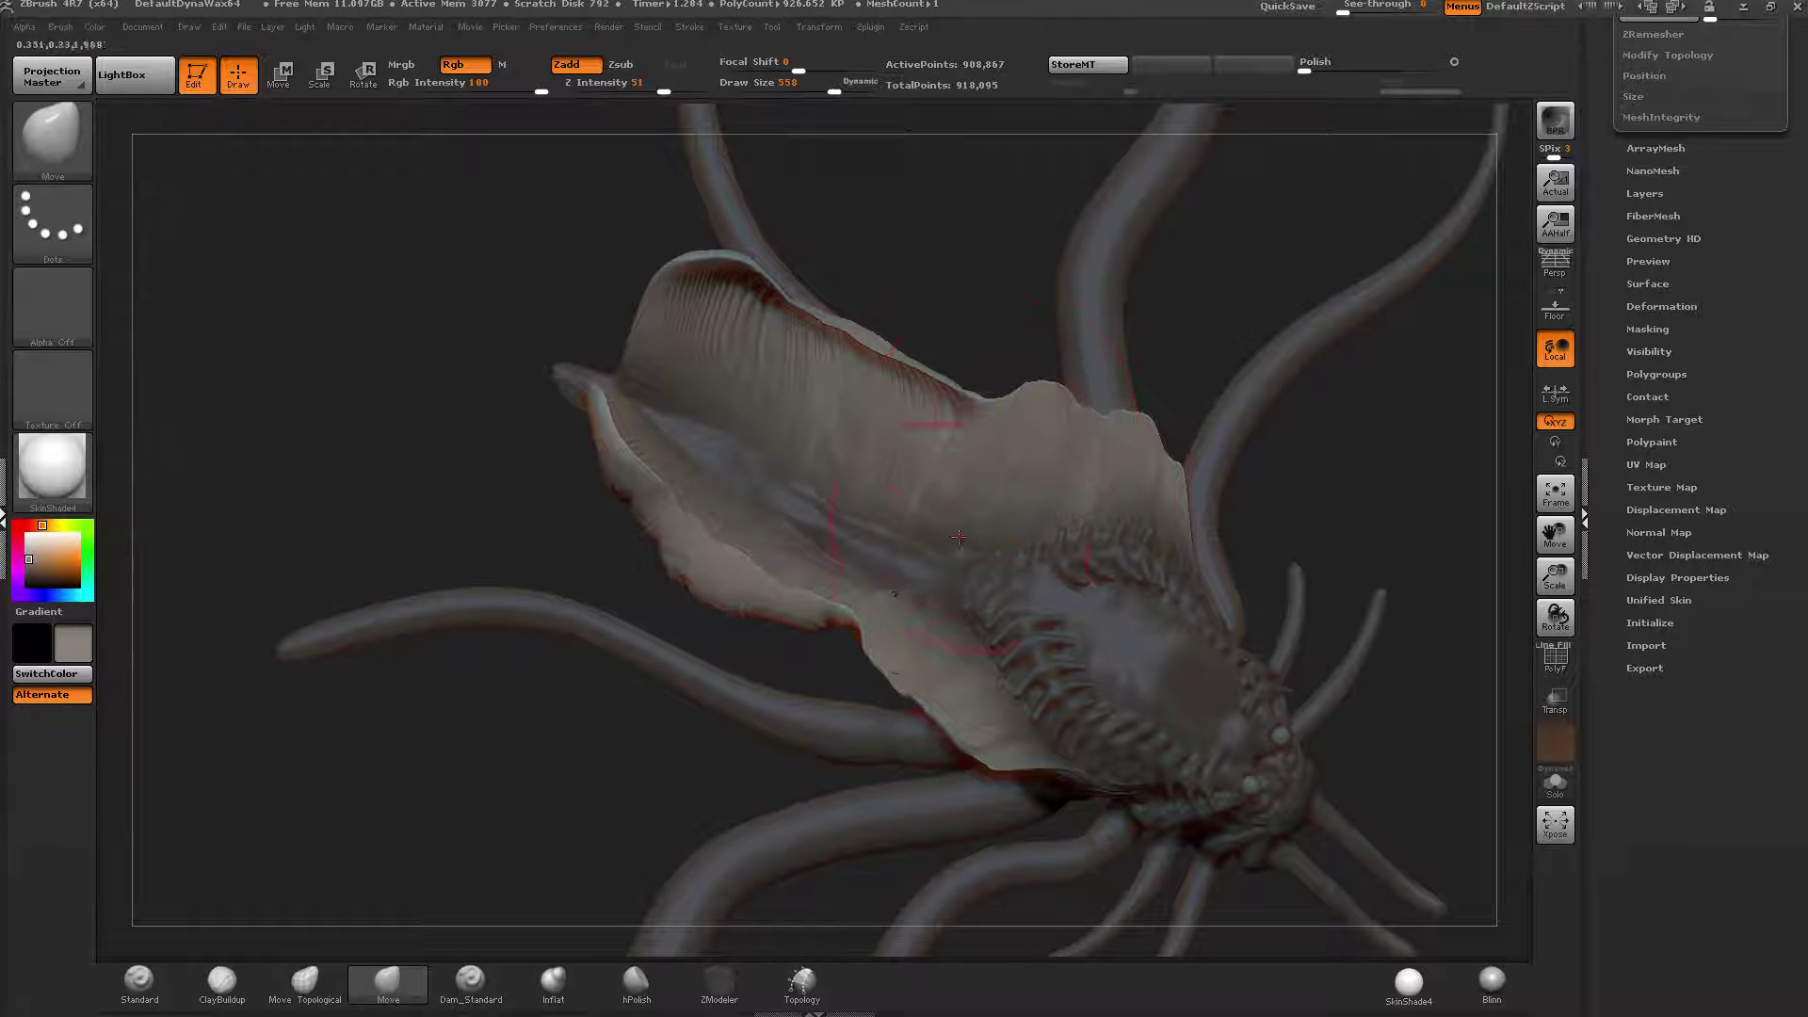
pyautogui.moveTo(829, 680)
pyautogui.mouseDown()
pyautogui.moveTo(811, 744)
pyautogui.moveTo(783, 706)
pyautogui.mouseUp()
pyautogui.moveTo(866, 761); pyautogui.dragTo(840, 808)
pyautogui.moveTo(1047, 400); pyautogui.dragTo(1056, 378)
pyautogui.moveTo(1083, 438)
pyautogui.mouseDown()
pyautogui.moveTo(1100, 416)
pyautogui.moveTo(848, 376)
pyautogui.moveTo(1029, 461)
pyautogui.moveTo(696, 329)
pyautogui.mouseUp()
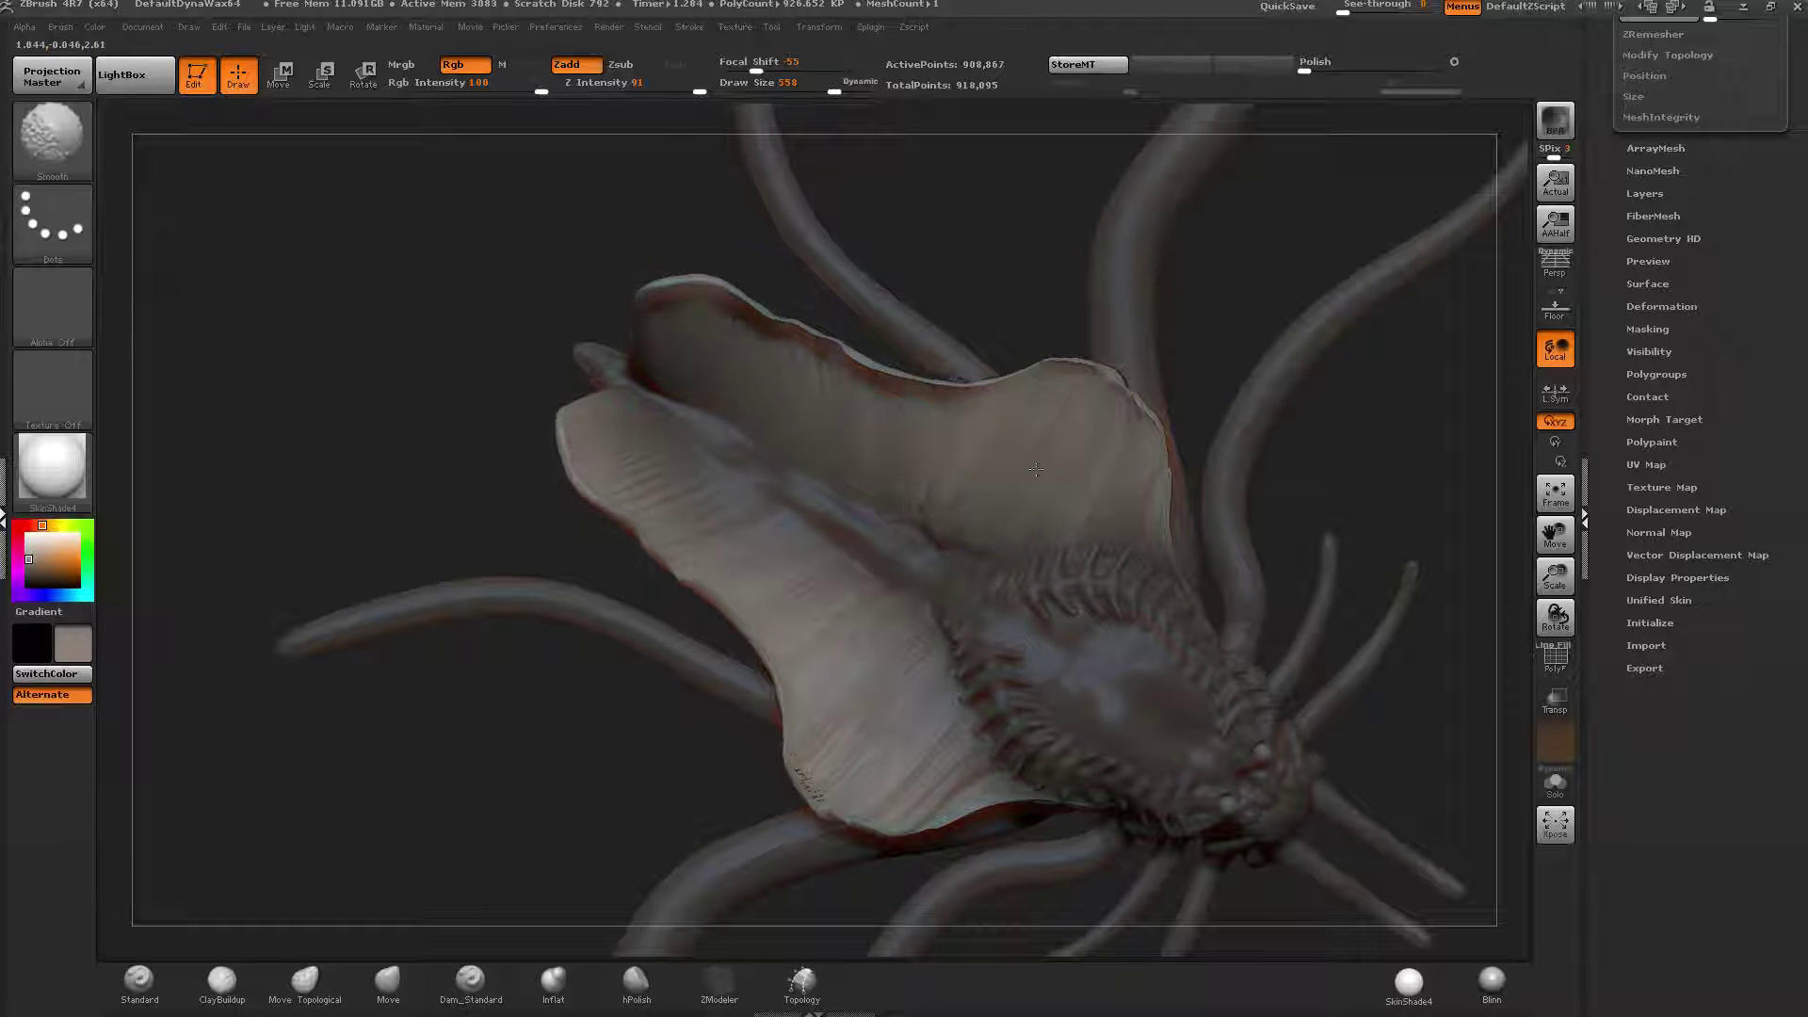
pyautogui.moveTo(1120, 435); pyautogui.dragTo(1136, 405)
# Adjust the fin's upper edge in side view with the Move brush to refine its wavy profile.
pyautogui.moveTo(1318, 452)
pyautogui.mouseDown()
pyautogui.moveTo(1130, 376)
pyautogui.moveTo(1017, 452)
pyautogui.moveTo(935, 432)
pyautogui.moveTo(968, 433)
pyautogui.moveTo(971, 504)
pyautogui.moveTo(617, 461)
pyautogui.moveTo(572, 469)
pyautogui.moveTo(567, 544)
pyautogui.moveTo(589, 501)
pyautogui.moveTo(646, 503)
pyautogui.moveTo(596, 507)
pyautogui.mouseUp()
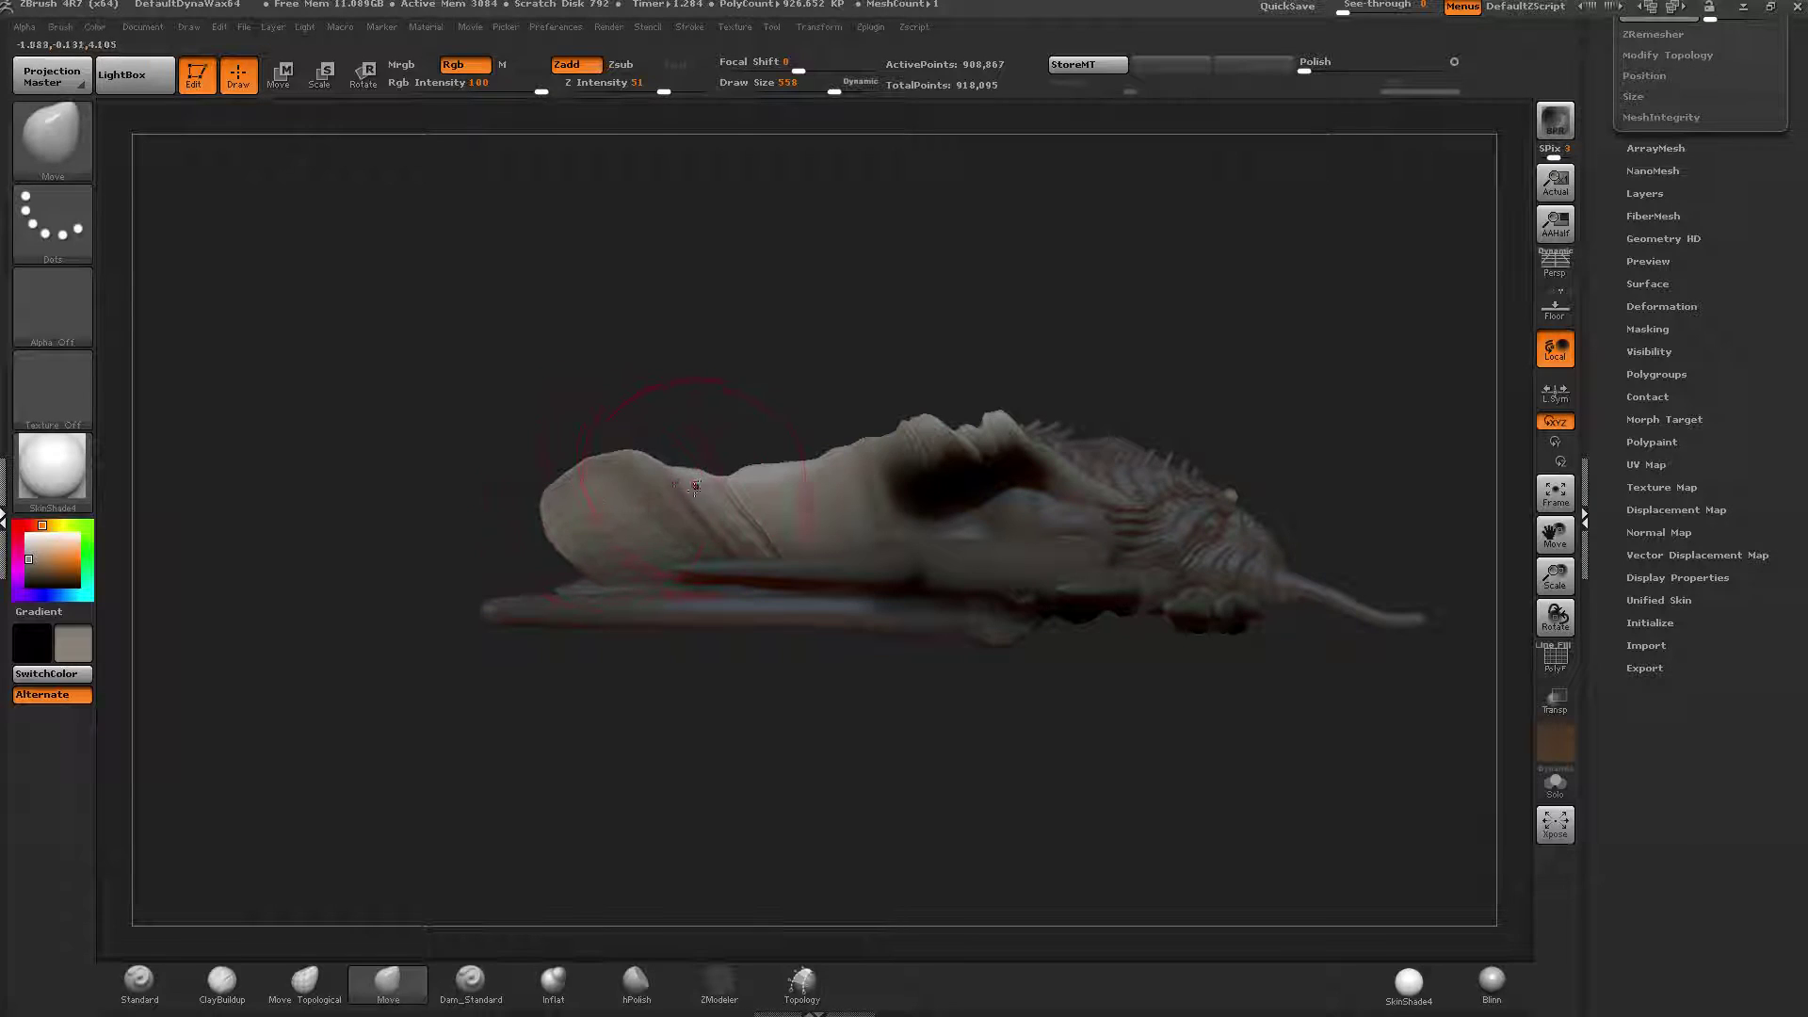
pyautogui.moveTo(761, 482); pyautogui.dragTo(796, 463)
pyautogui.moveTo(800, 395)
pyautogui.mouseDown()
pyautogui.moveTo(682, 428)
pyautogui.moveTo(693, 499)
pyautogui.moveTo(659, 513)
pyautogui.mouseUp()
pyautogui.moveTo(825, 463); pyautogui.dragTo(807, 575)
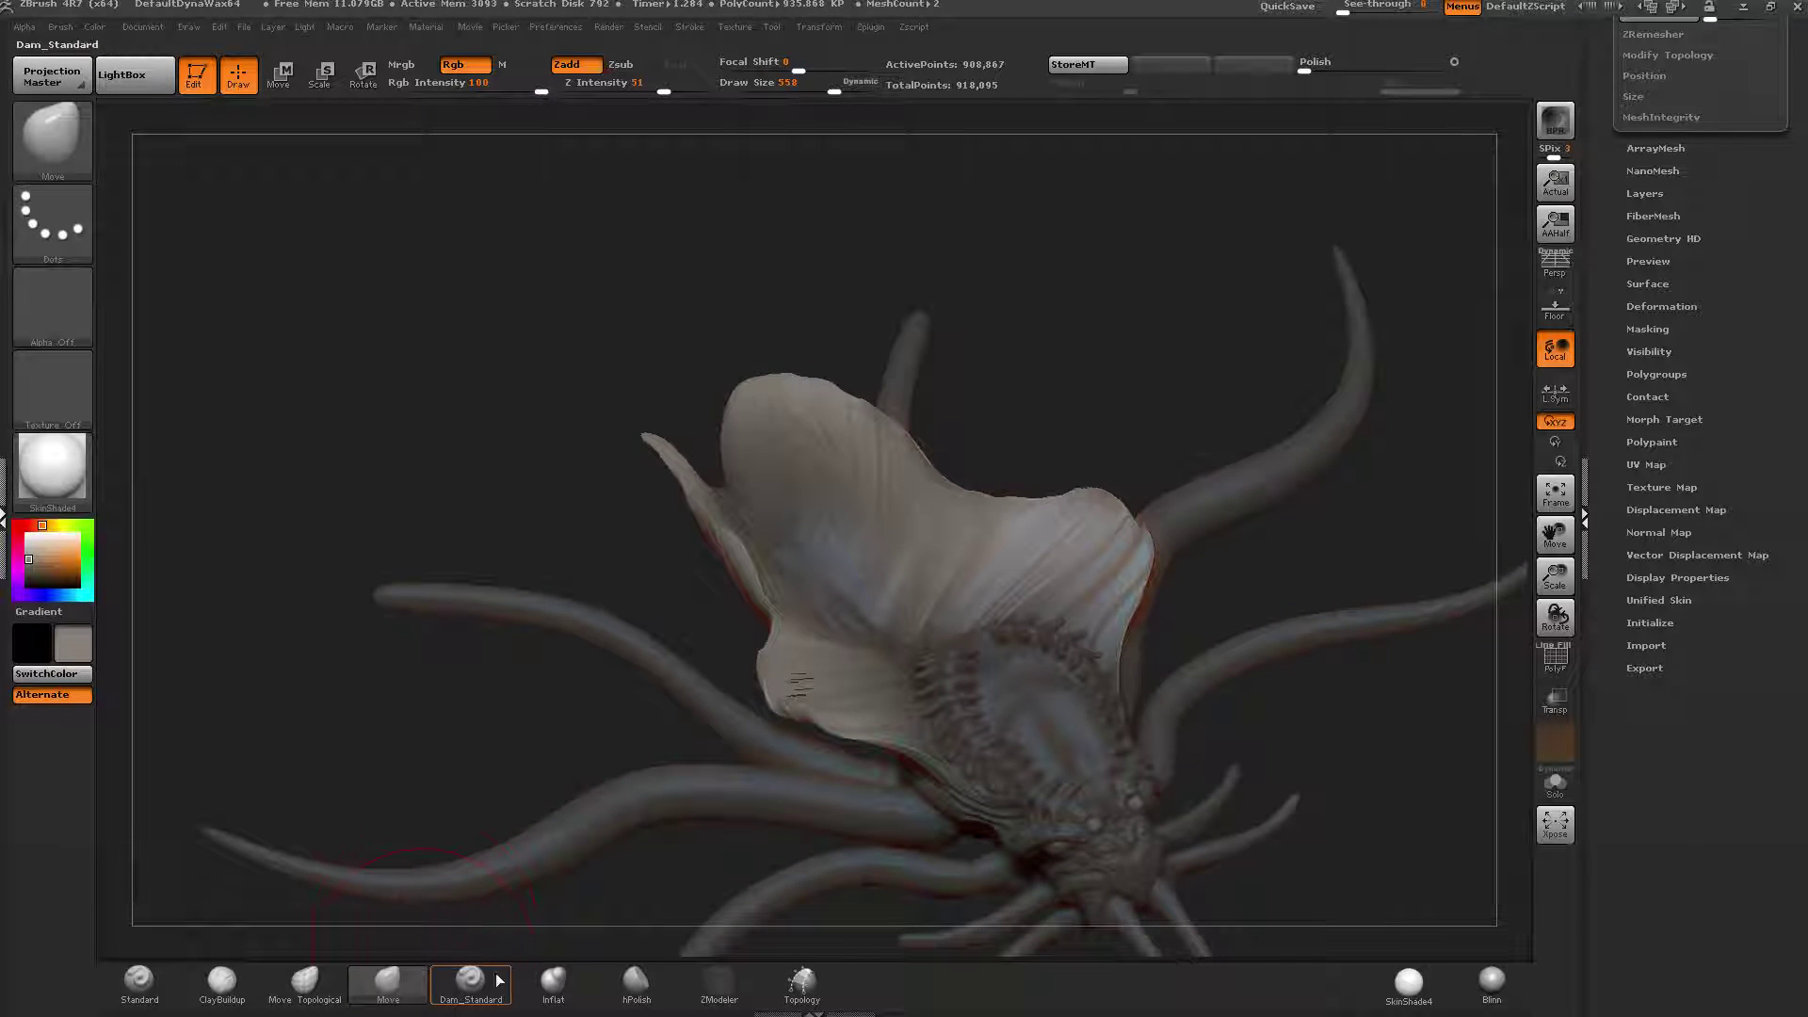
# Thicken the fins with the Inflat brush at draw size 597 and Z Intensity 10.
pyautogui.click(553, 981)
pyautogui.moveTo(854, 346); pyautogui.dragTo(822, 104)
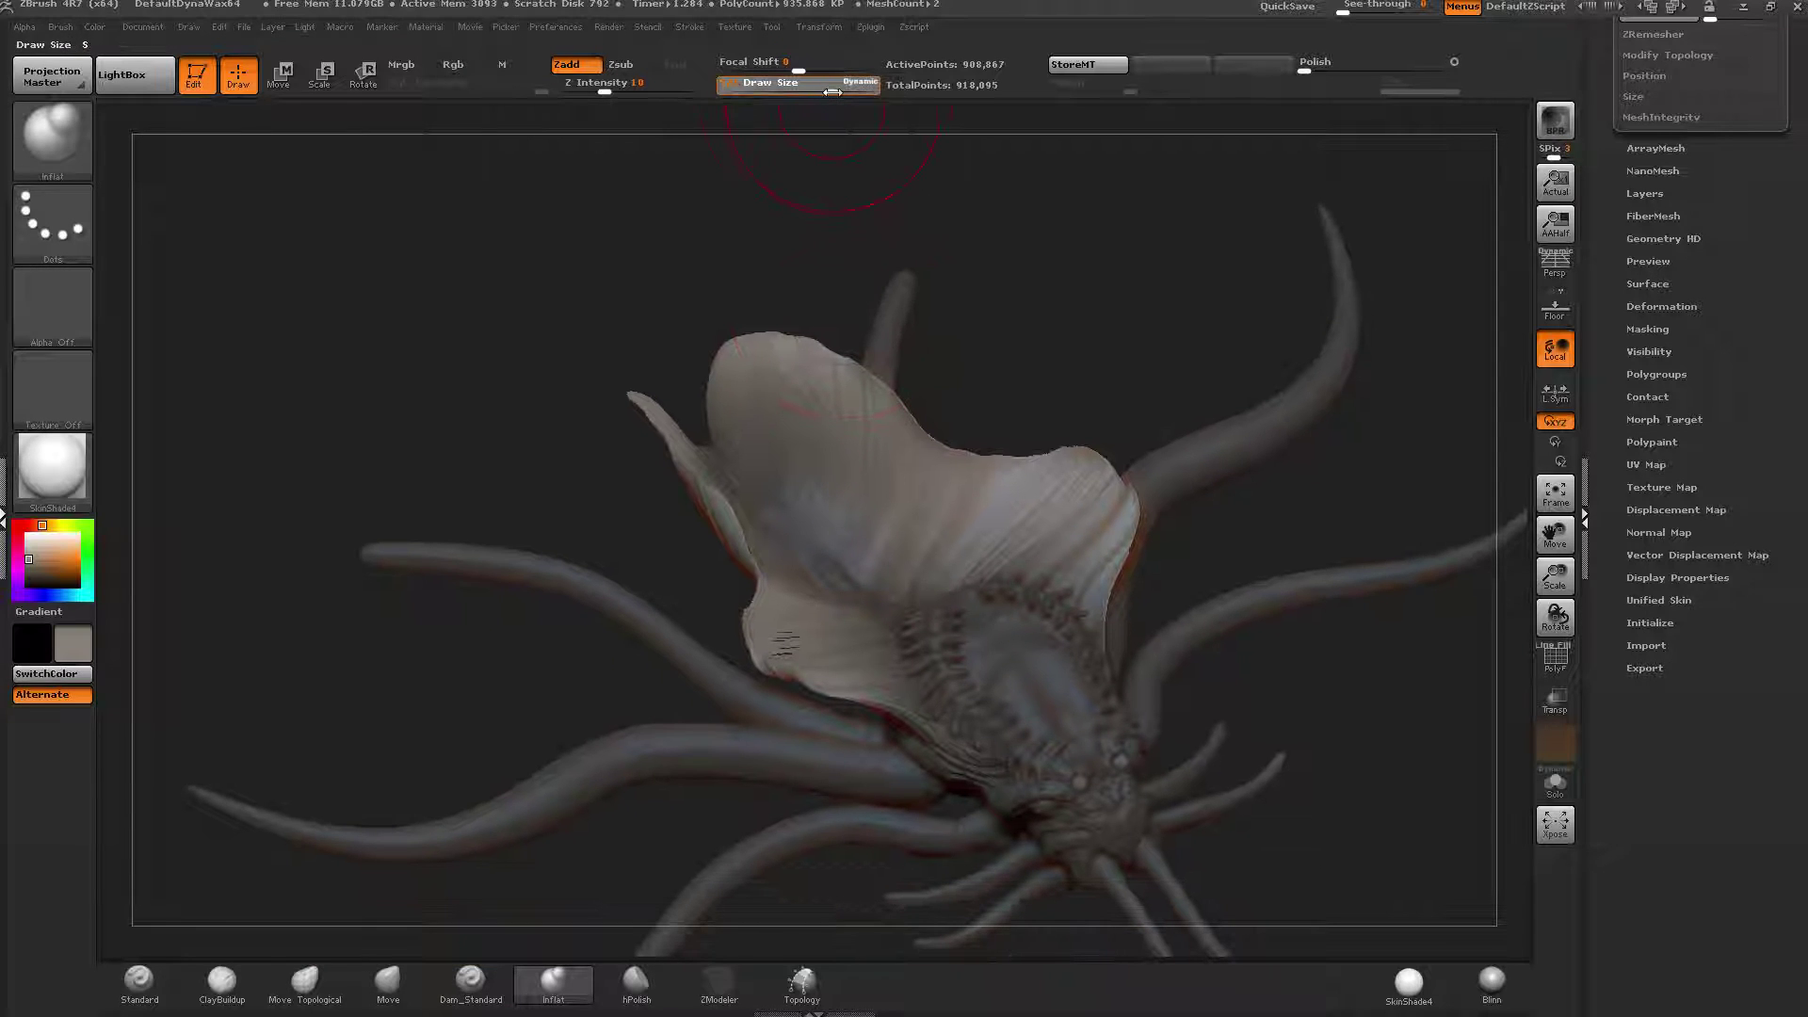
pyautogui.moveTo(896, 363); pyautogui.dragTo(1102, 507)
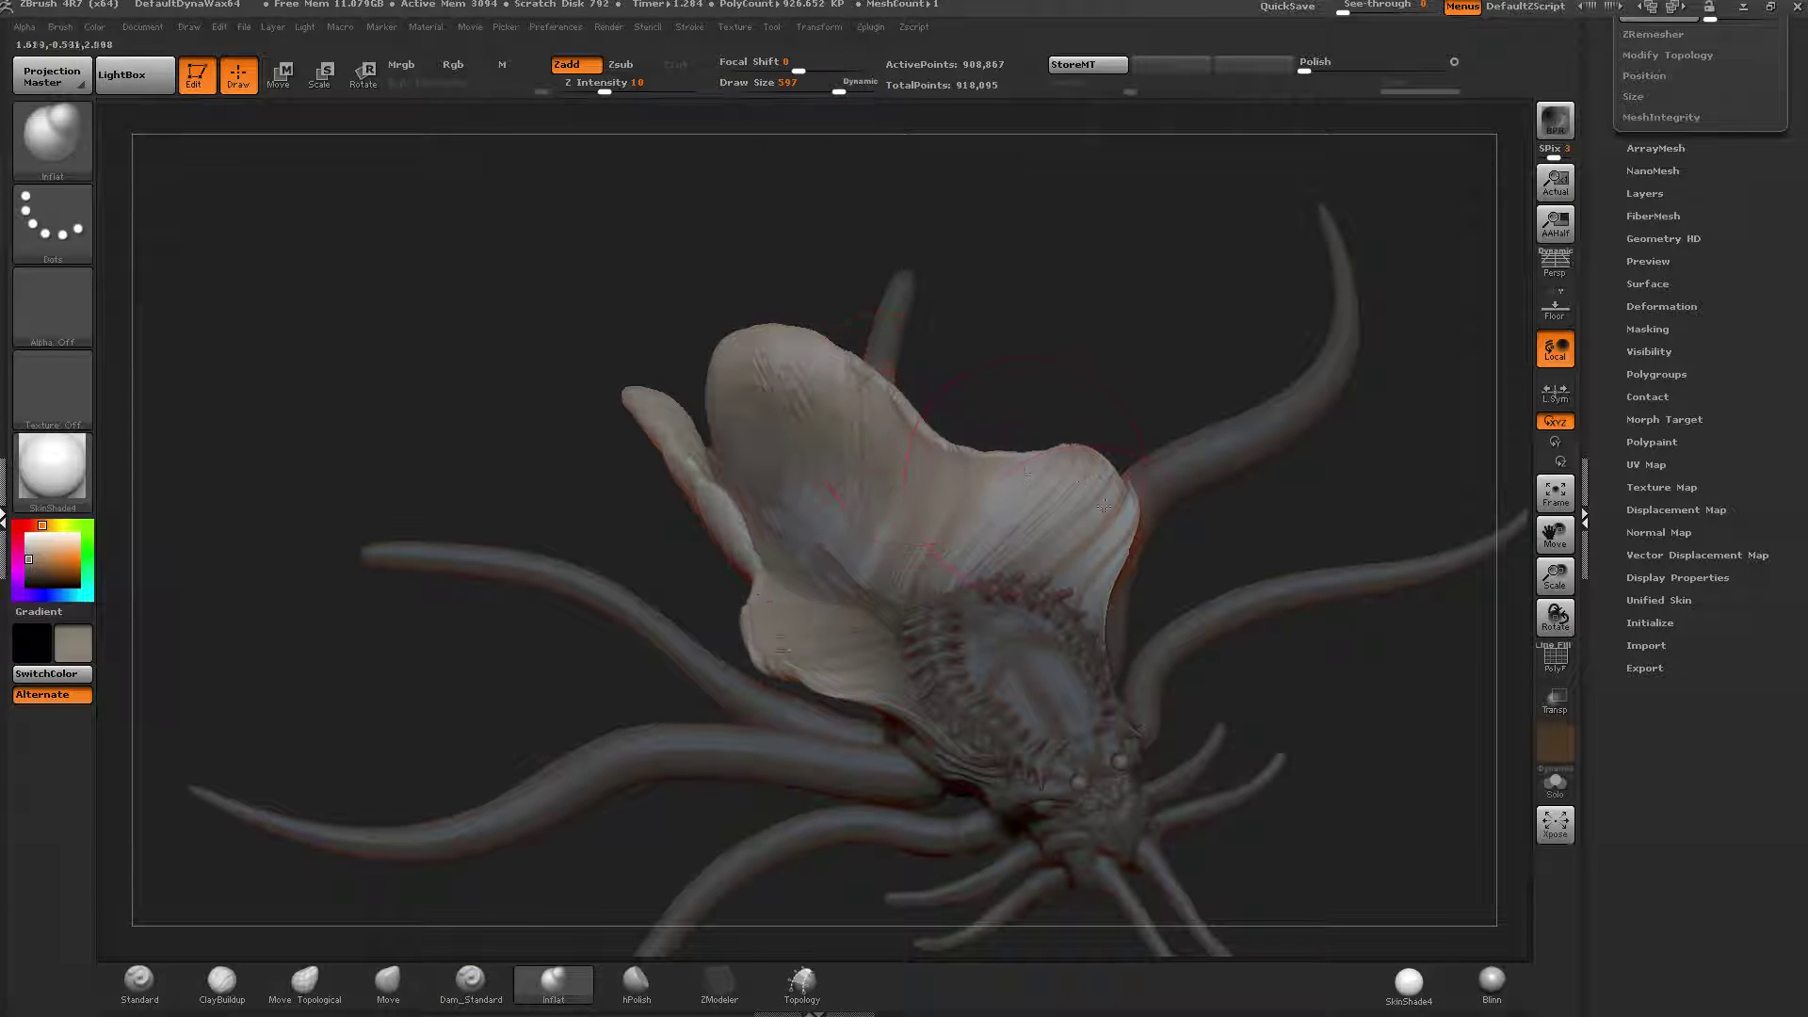
pyautogui.moveTo(789, 626); pyautogui.dragTo(800, 640)
# Smooth the inflated fins along their inner surfaces and outer edges on both sides.
pyautogui.press('shift')
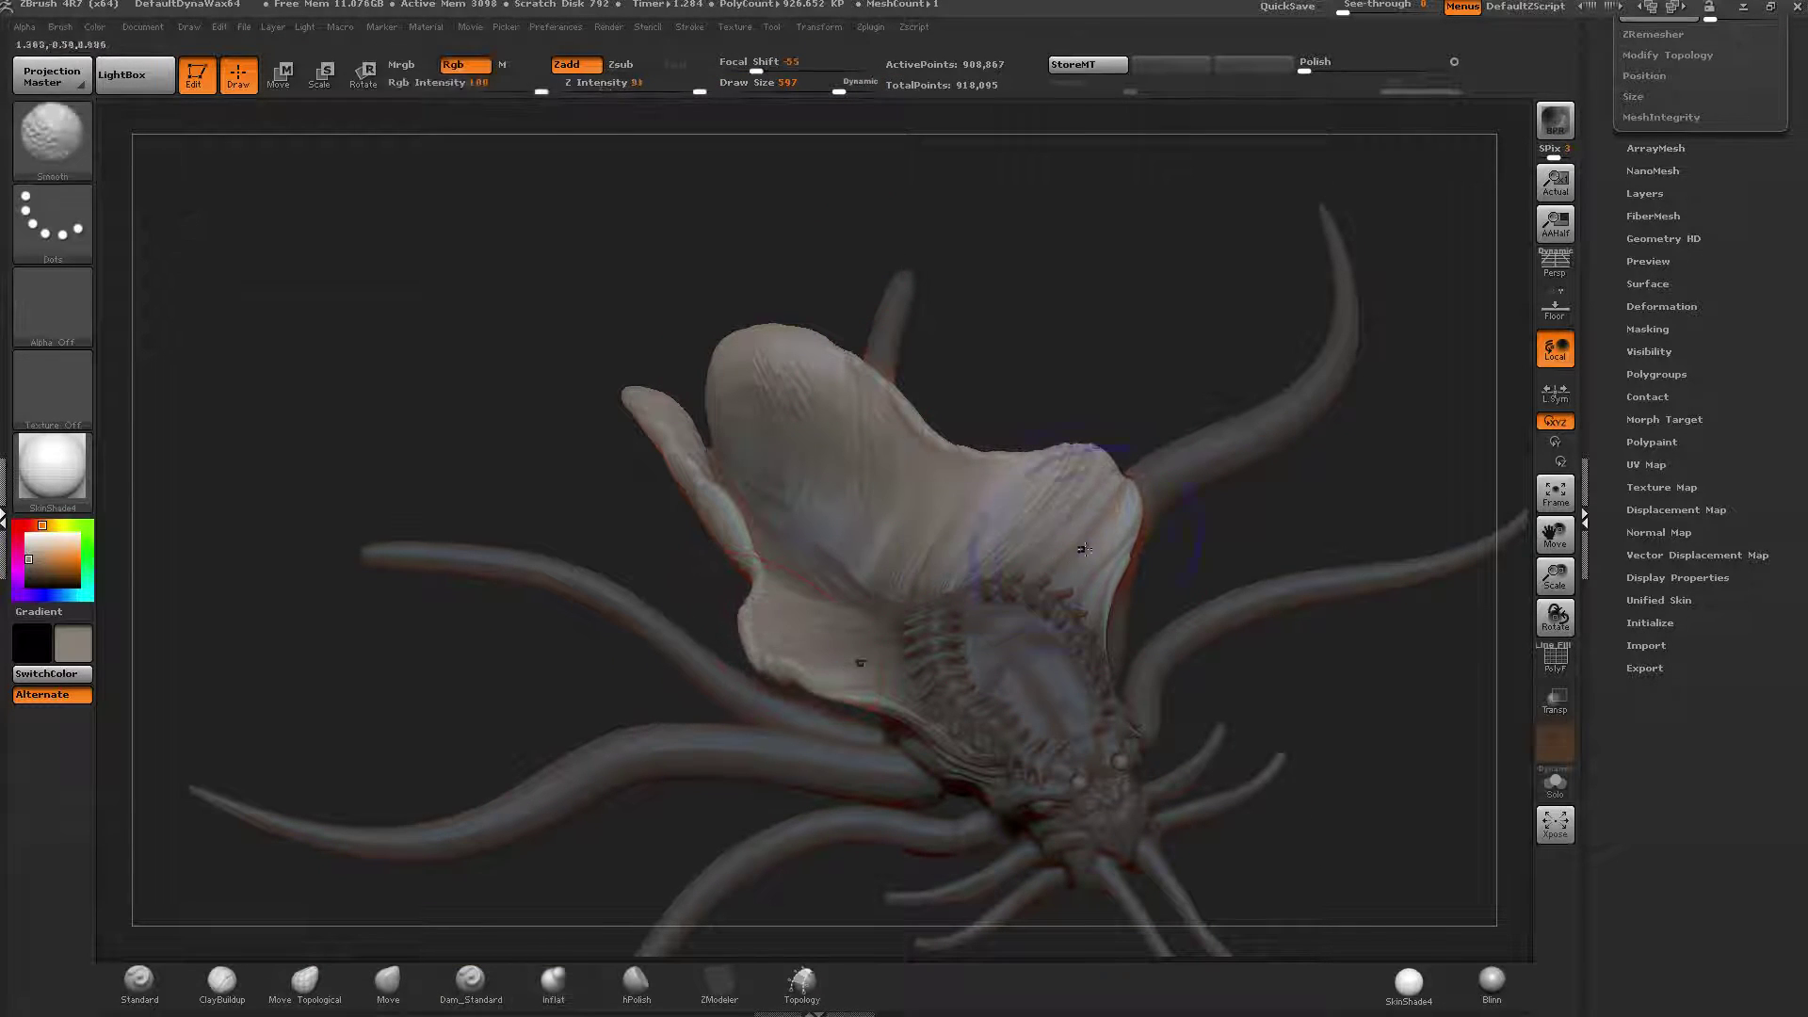
pyautogui.moveTo(902, 505)
pyautogui.keyDown('shift'); pyautogui.mouseDown()
pyautogui.moveTo(779, 376)
pyautogui.moveTo(923, 499)
pyautogui.moveTo(1023, 499)
pyautogui.mouseUp(); pyautogui.keyUp('shift')
pyautogui.keyDown('shift'); pyautogui.moveTo(1077, 591); pyautogui.dragTo(890, 453); pyautogui.keyUp('shift')
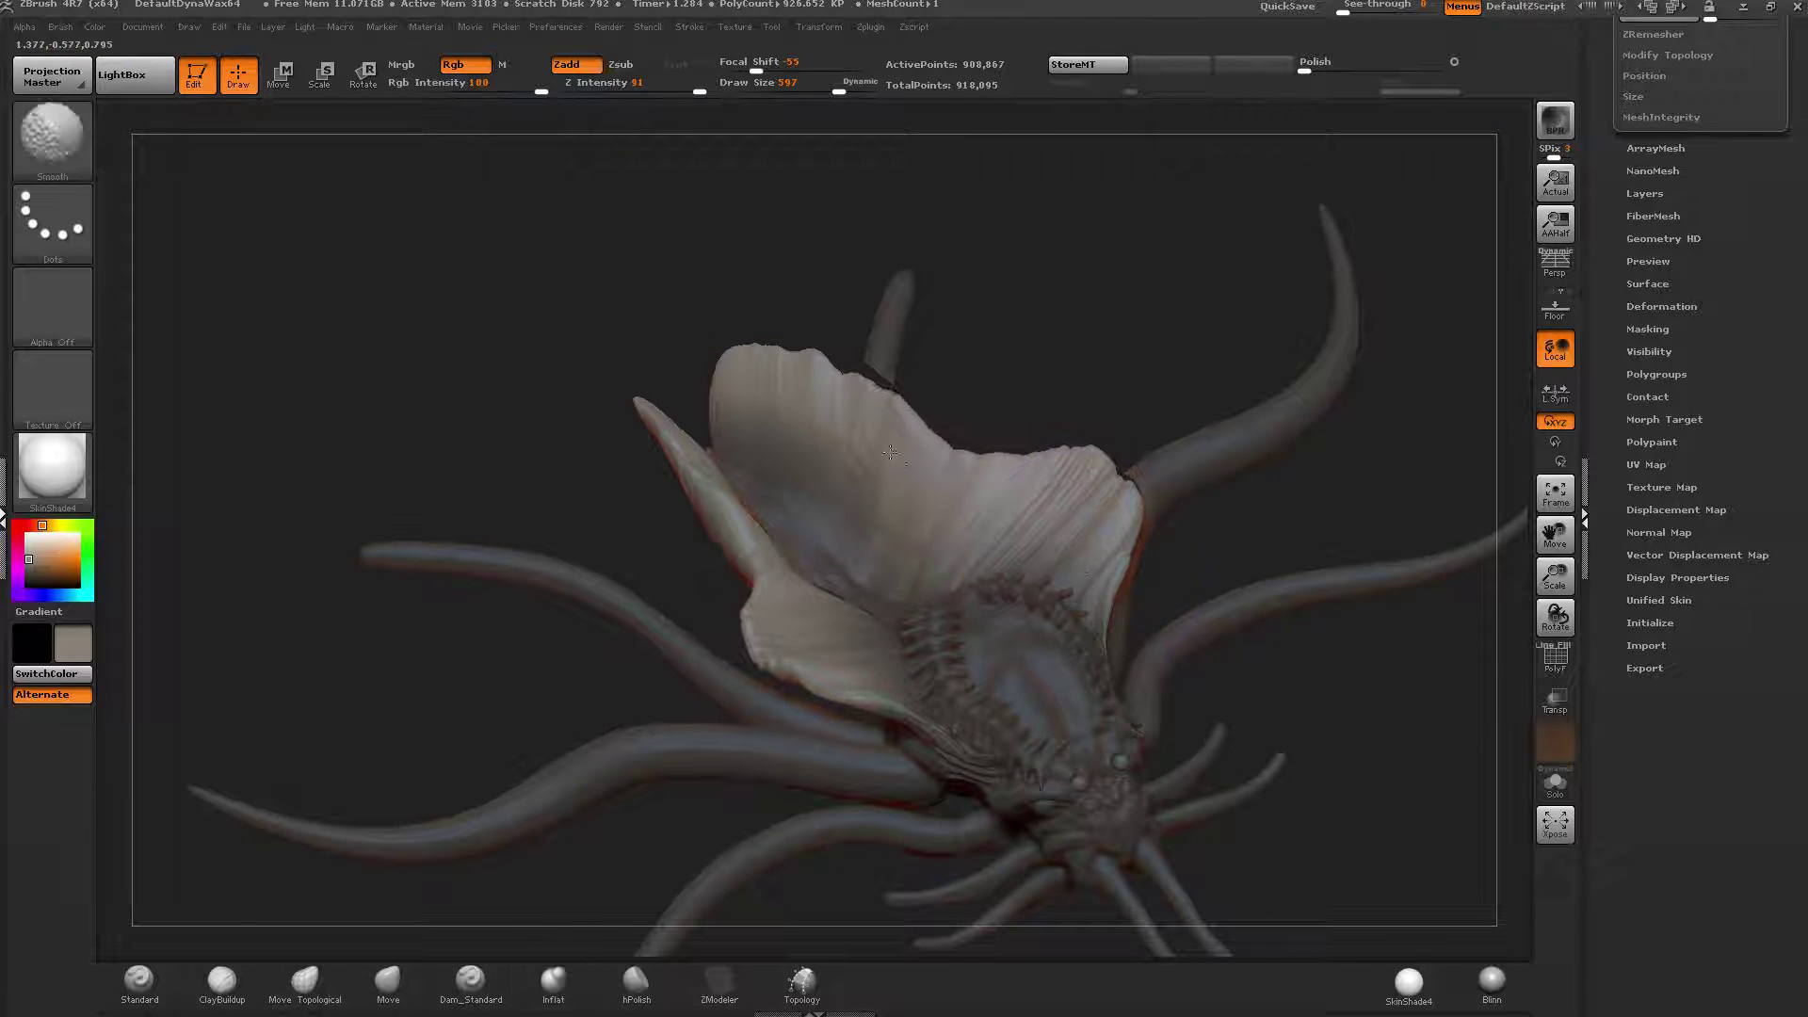
pyautogui.moveTo(1045, 559); pyautogui.dragTo(819, 584, button='right')
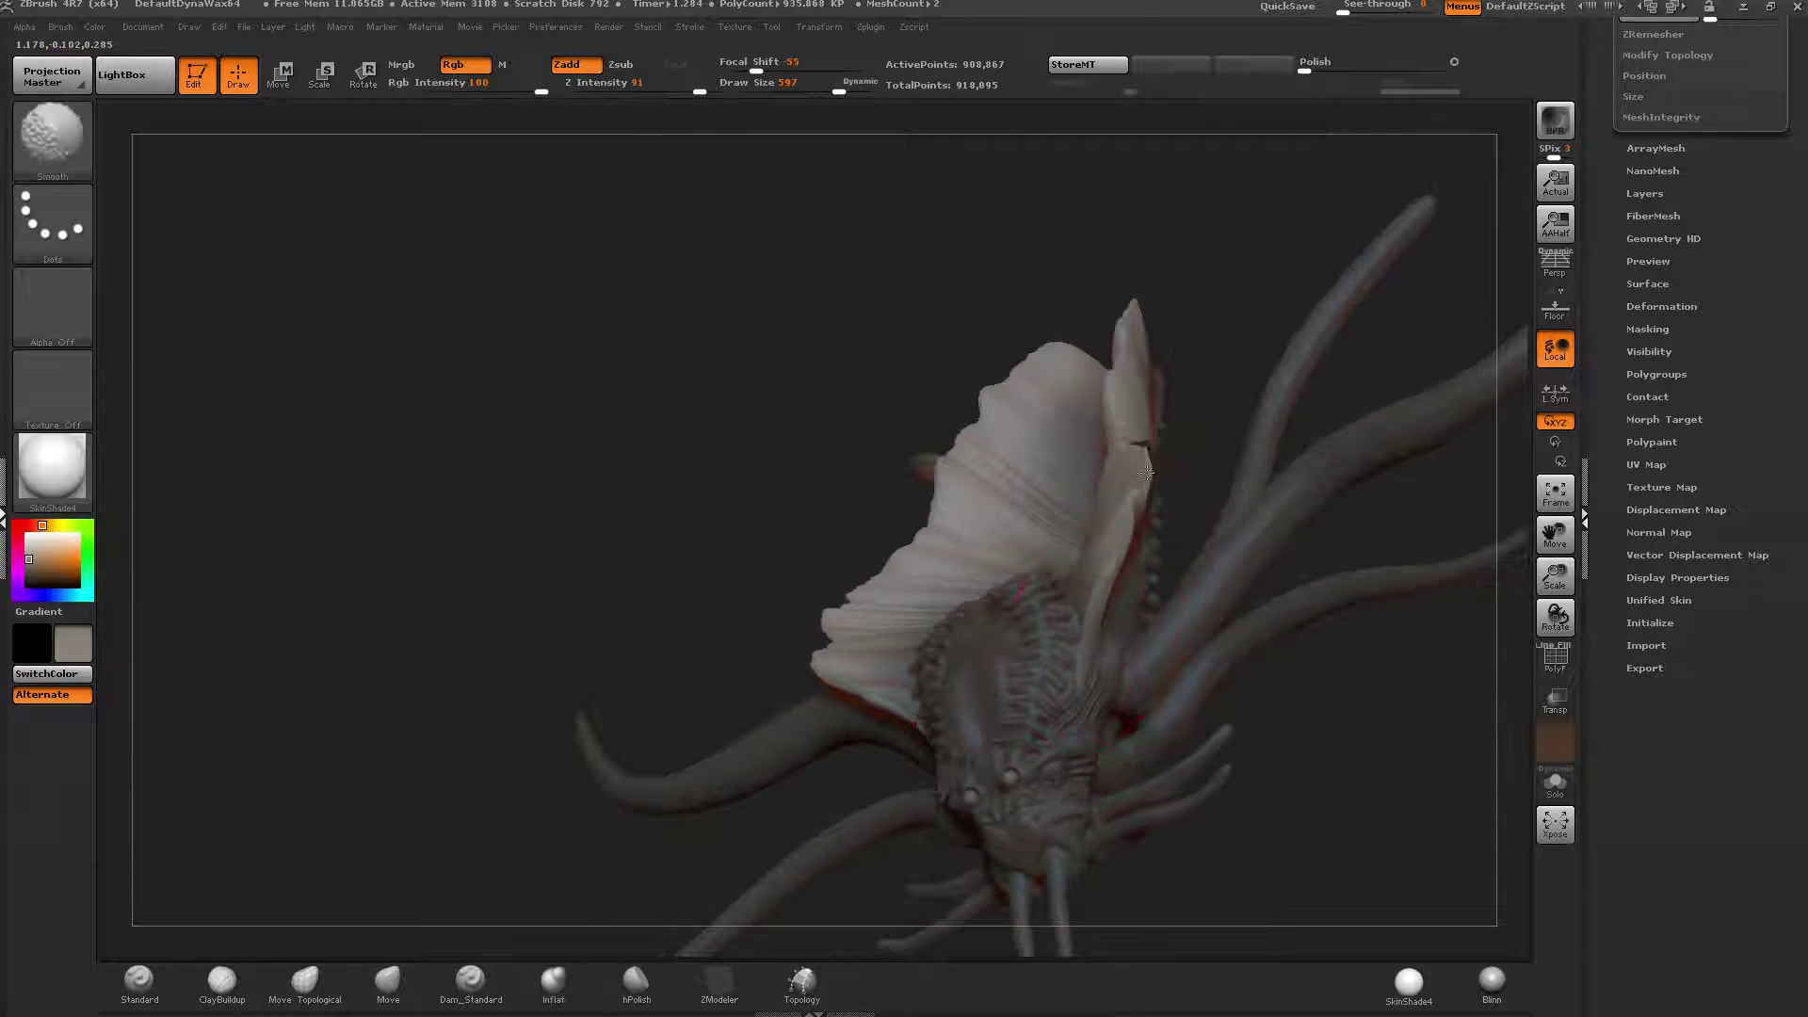
pyautogui.keyDown('shift'); pyautogui.moveTo(1147, 474); pyautogui.dragTo(1070, 537); pyautogui.keyUp('shift')
# Clear the mask around the fins and remesh the whole creature with DynaMesh.
pyautogui.click(397, 984)
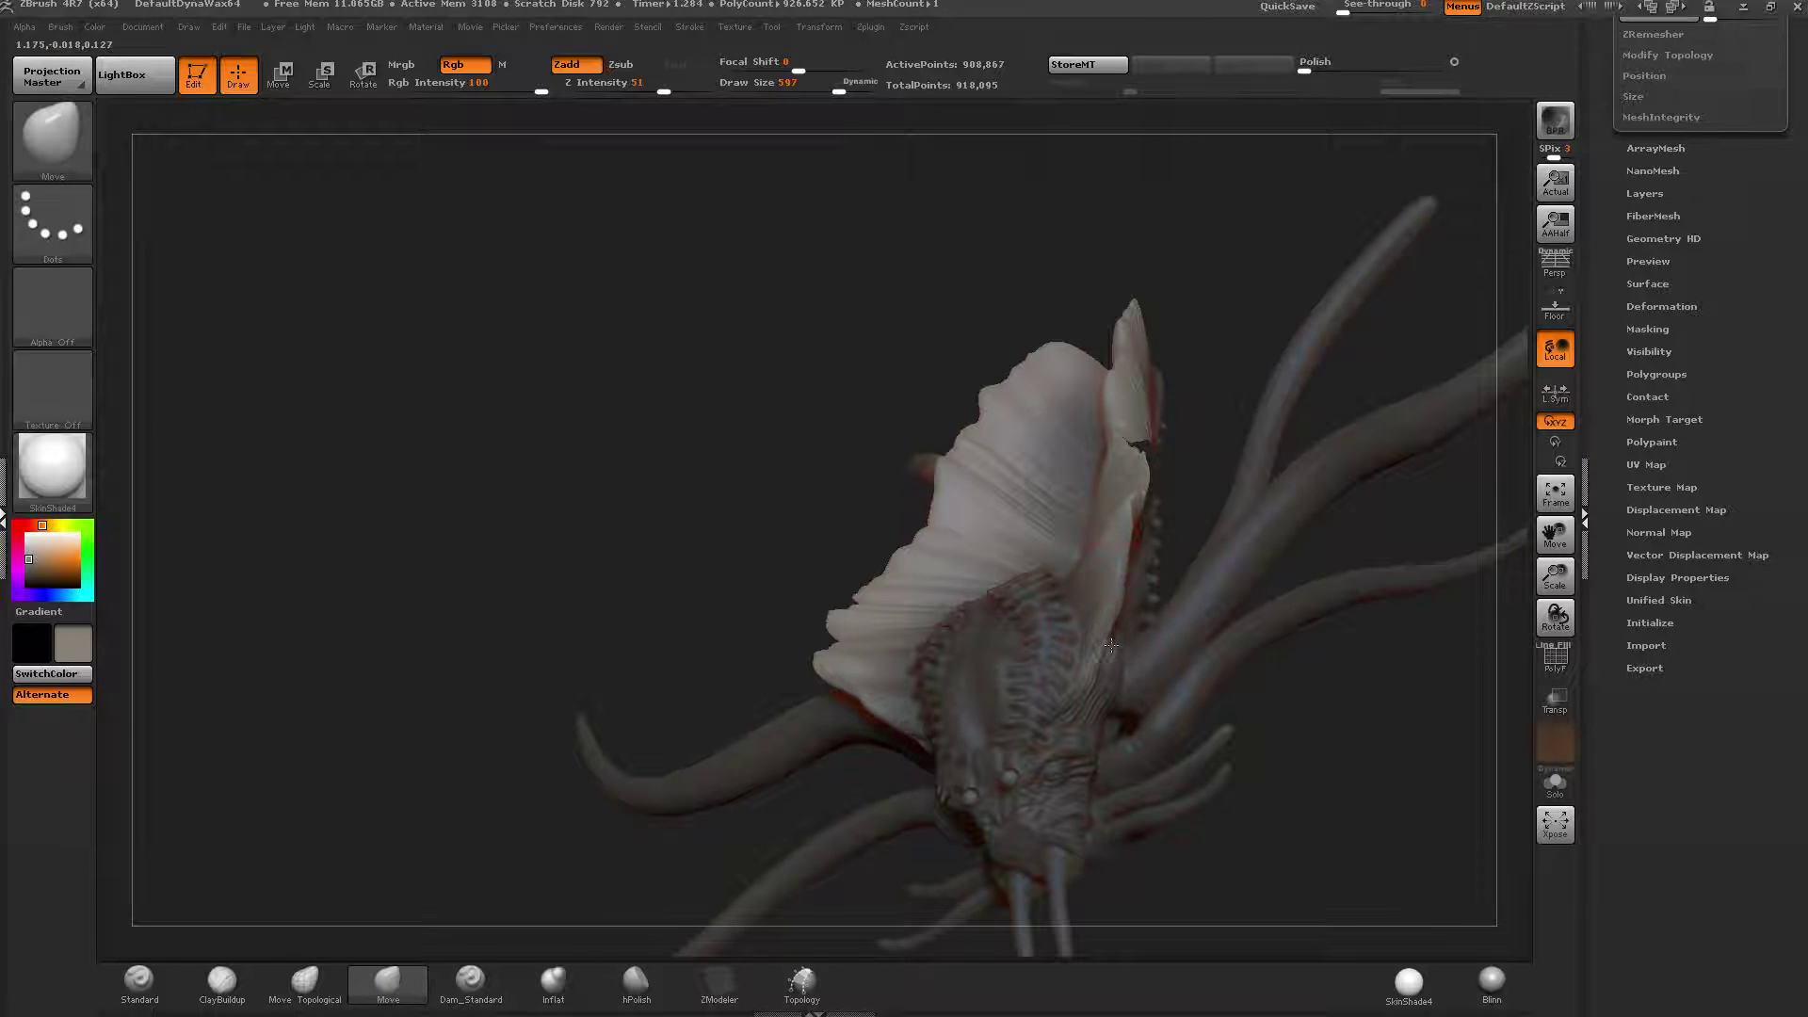
pyautogui.press('shift')
pyautogui.moveTo(1114, 631)
pyautogui.mouseDown(button='right')
pyautogui.moveTo(1201, 555)
pyautogui.moveTo(1210, 518)
pyautogui.moveTo(1146, 432)
pyautogui.moveTo(921, 401)
pyautogui.mouseUp(button='right')
pyautogui.moveTo(1077, 404); pyautogui.dragTo(1146, 422, button='right')
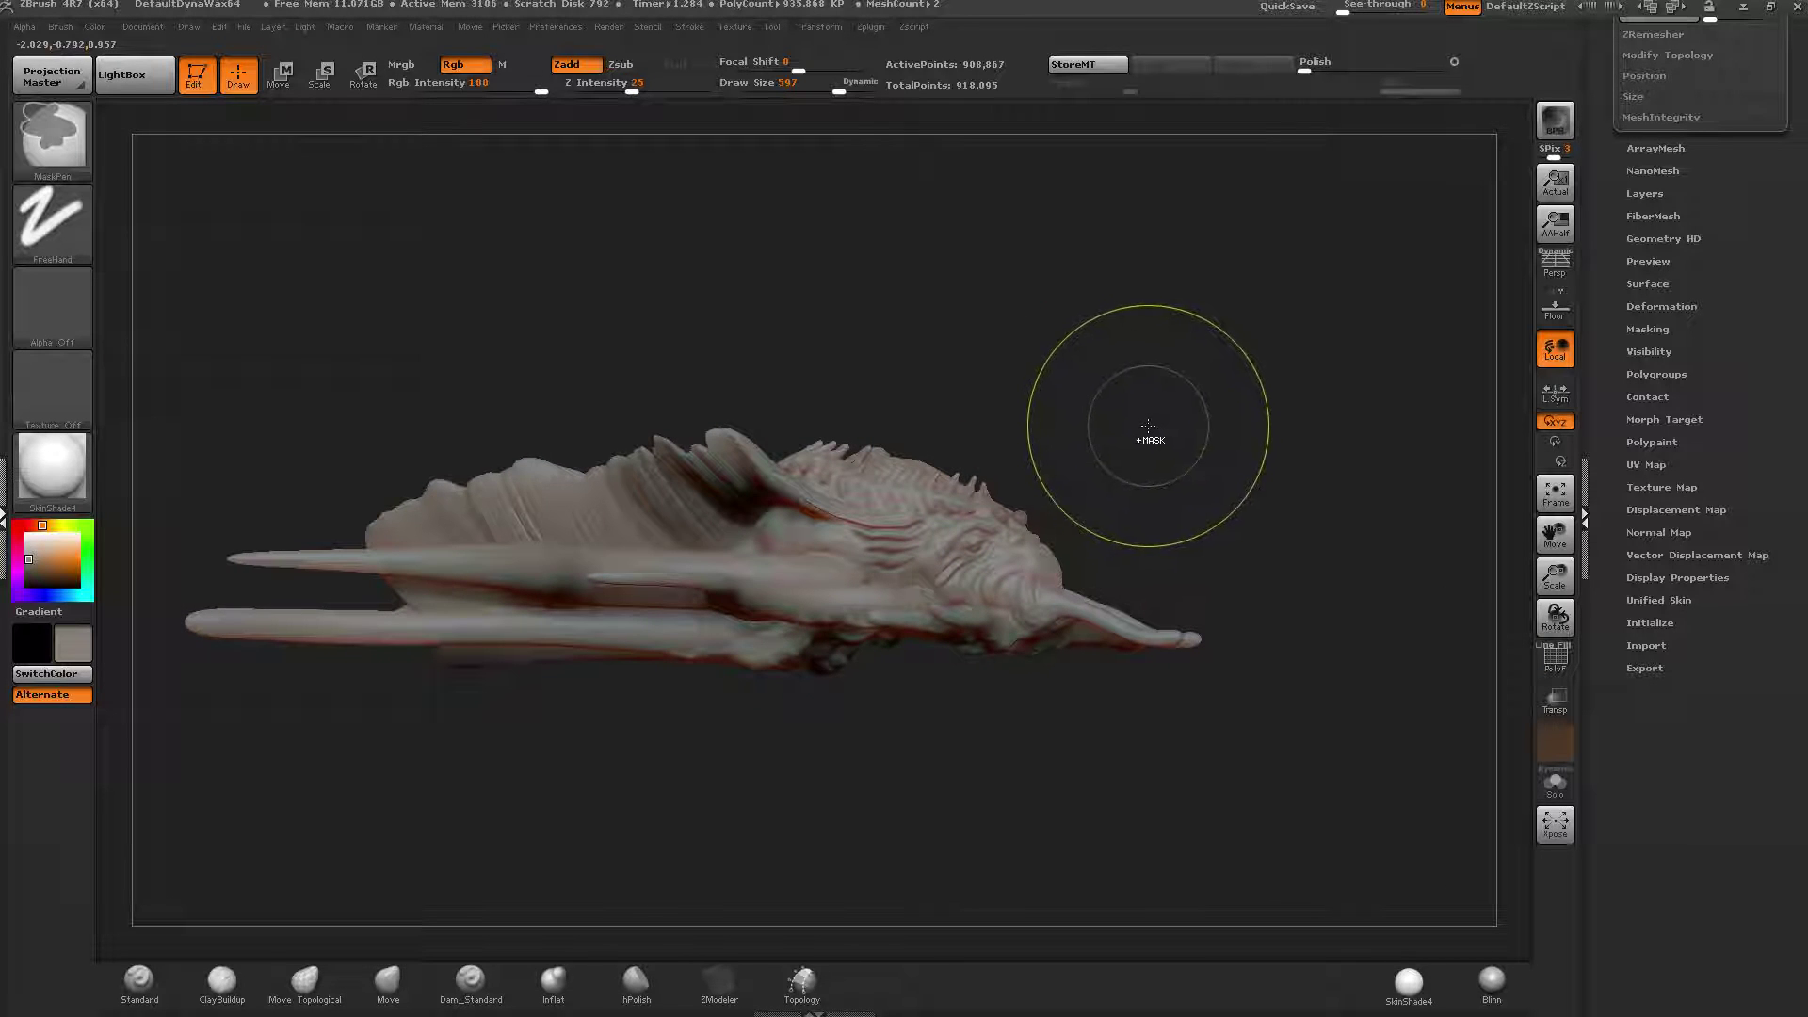
pyautogui.keyDown('ctrl'); pyautogui.moveTo(1141, 425); pyautogui.dragTo(1187, 388); pyautogui.keyUp('ctrl')
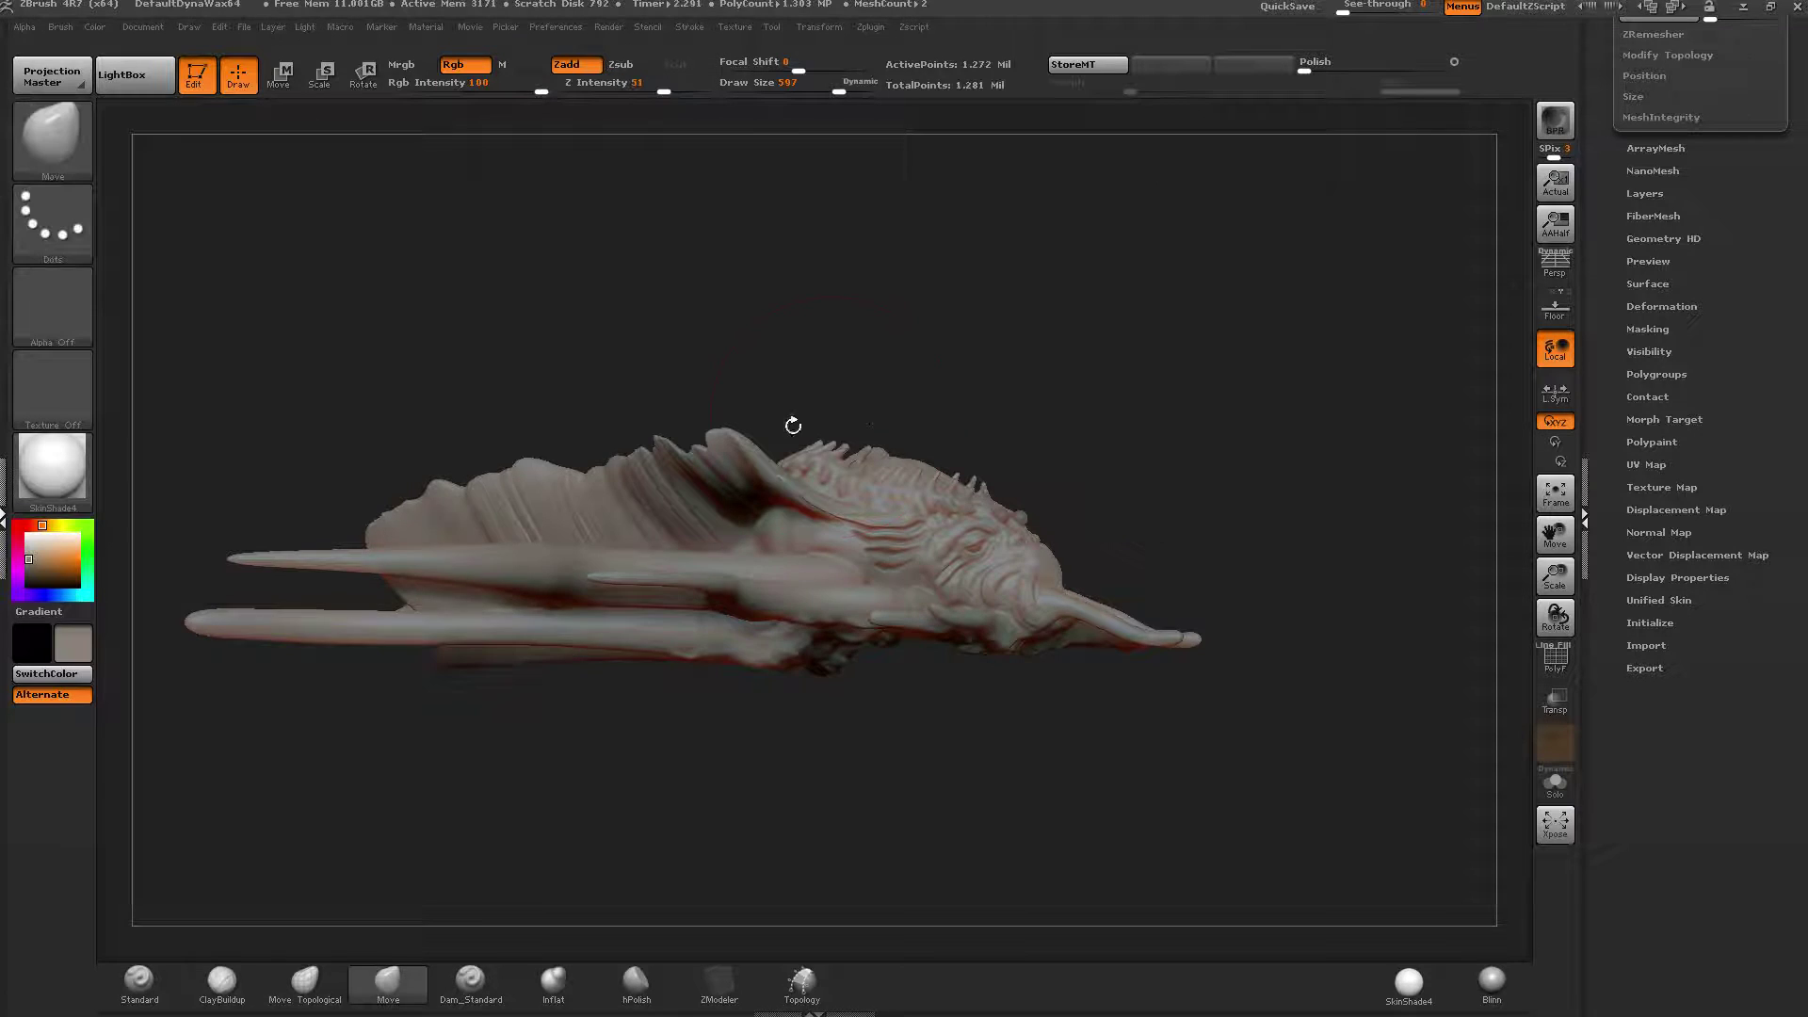
# Smooth the ridges and rim on the outer side of the fins at draw size 232.
pyautogui.moveTo(792, 425); pyautogui.dragTo(764, 499, button='right')
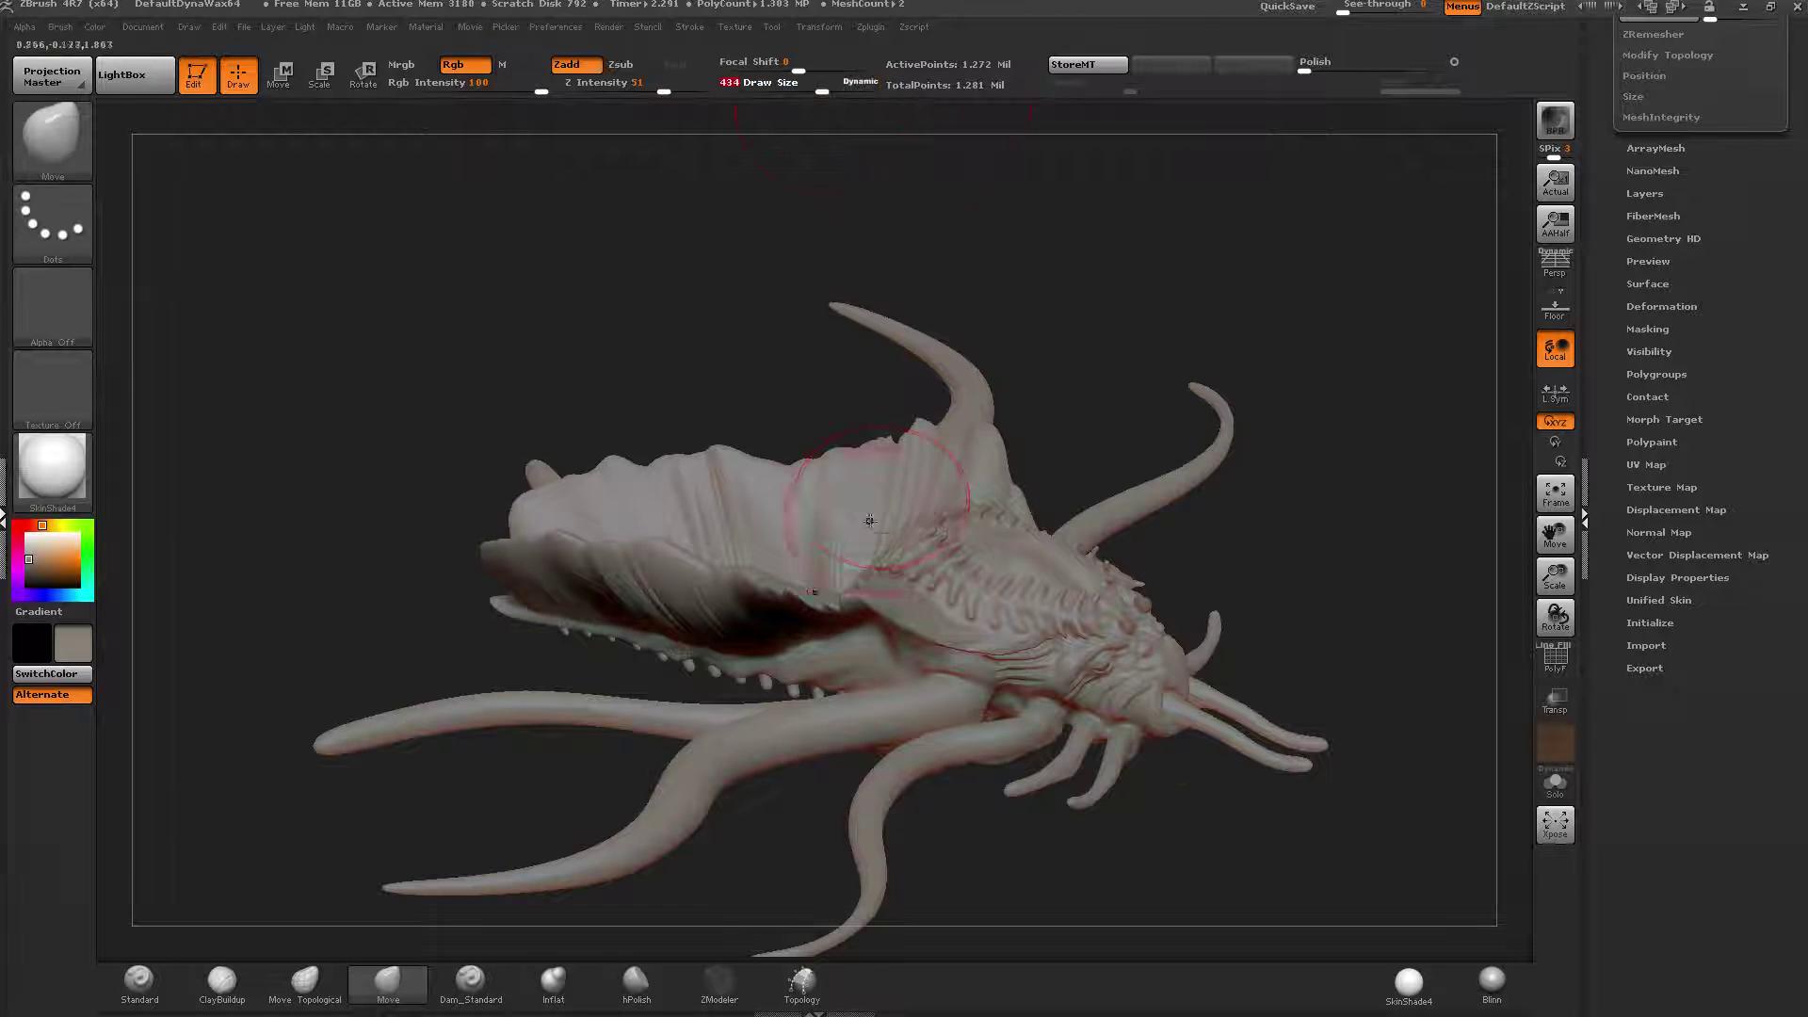
pyautogui.moveTo(847, 200); pyautogui.dragTo(852, 126)
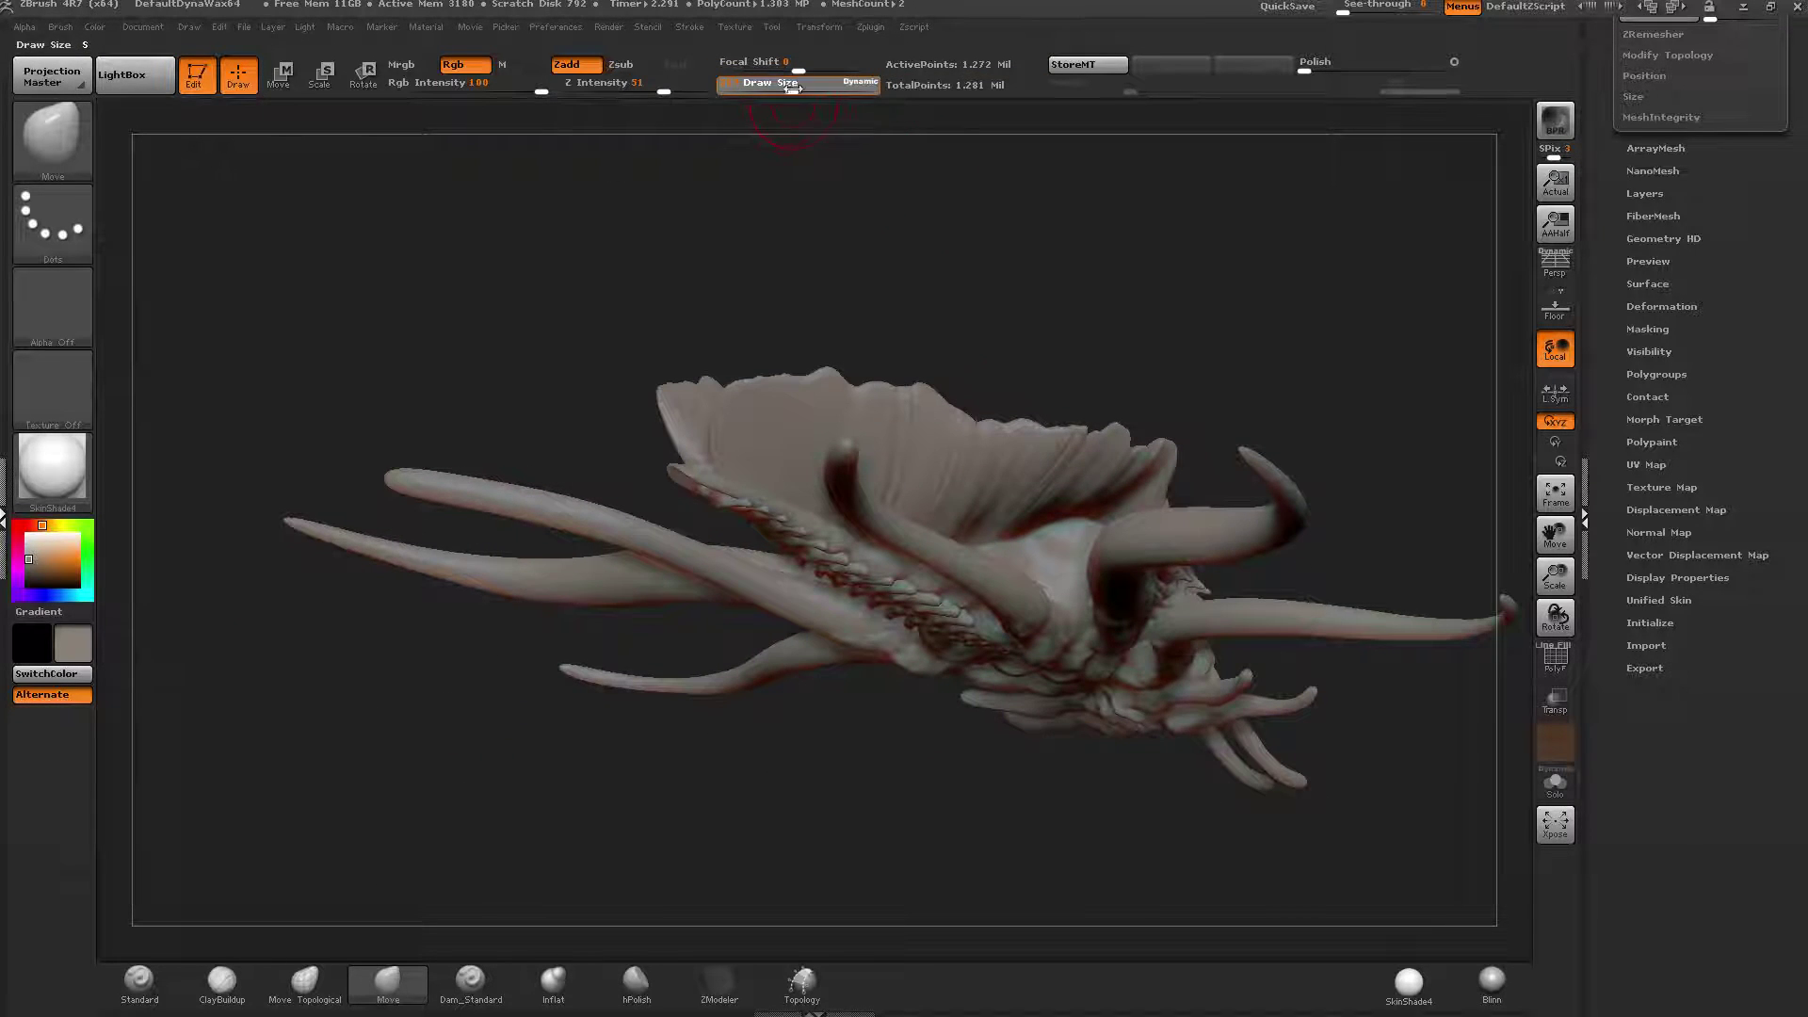
pyautogui.moveTo(1111, 292)
pyautogui.mouseDown()
pyautogui.moveTo(1054, 294)
pyautogui.moveTo(1035, 259)
pyautogui.mouseUp()
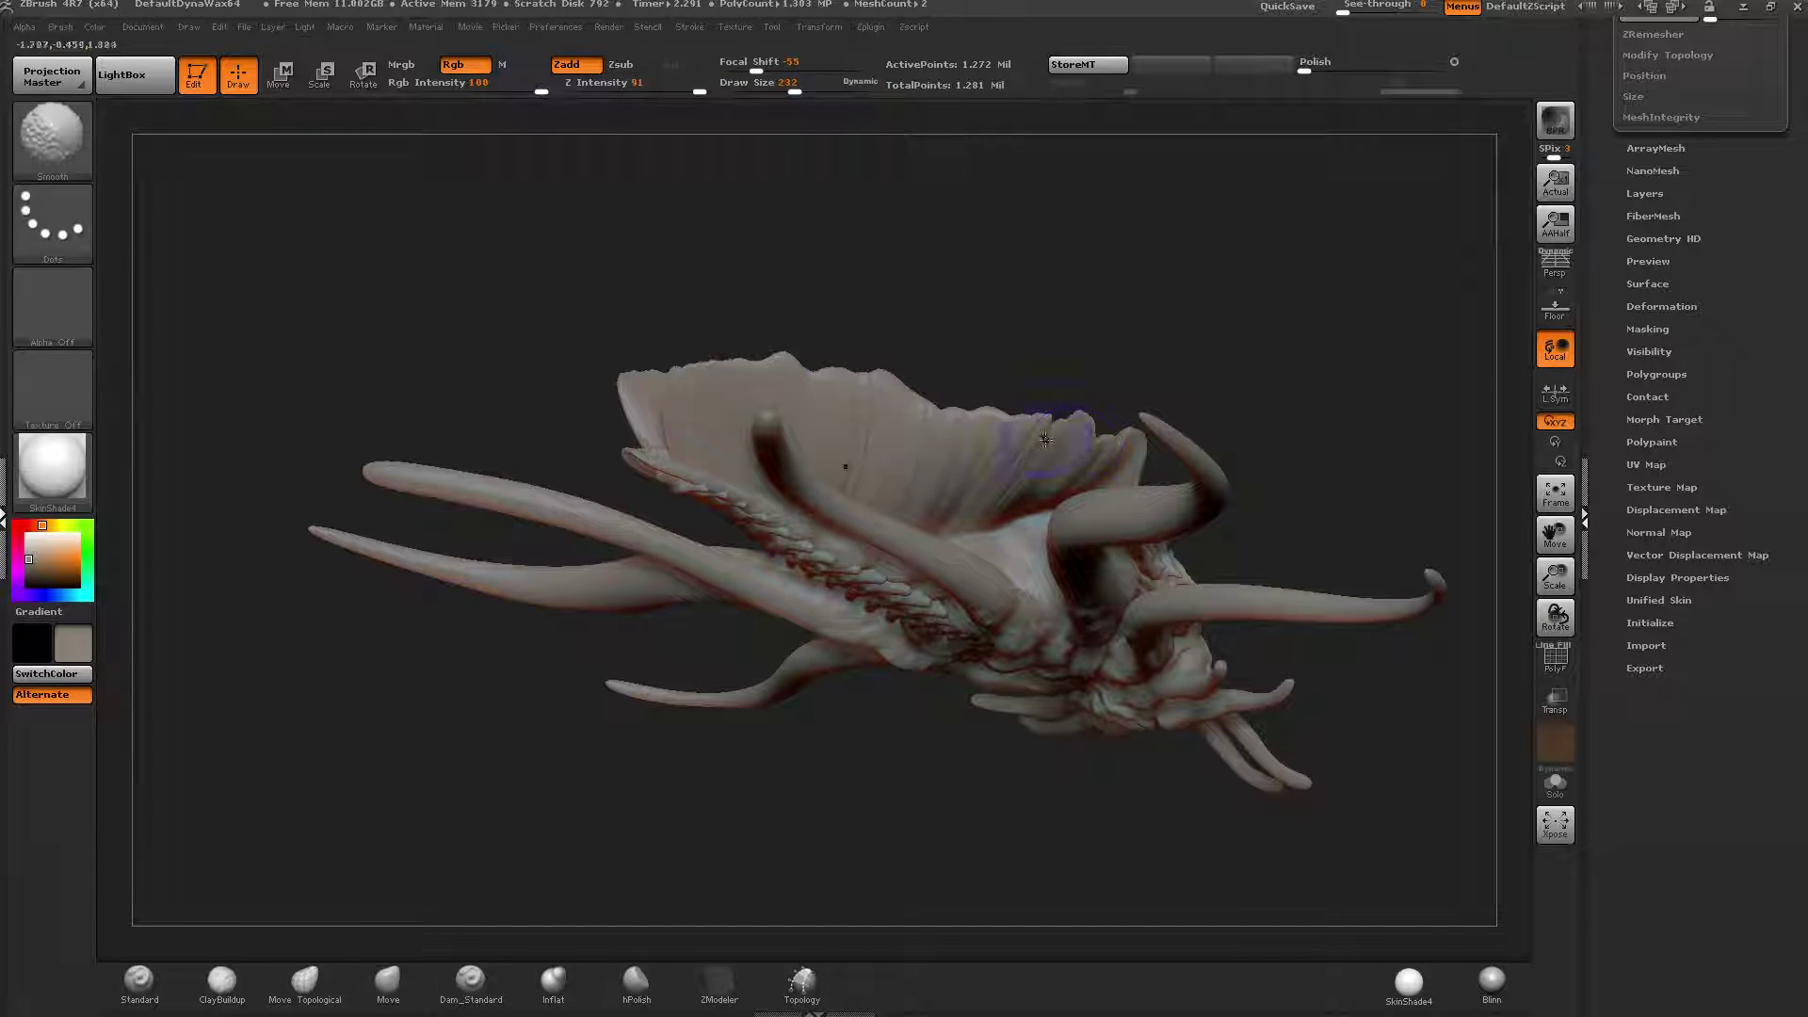
pyautogui.keyDown('shift'); pyautogui.moveTo(1045, 440); pyautogui.dragTo(936, 433); pyautogui.keyUp('shift')
pyautogui.moveTo(902, 343); pyautogui.dragTo(852, 346)
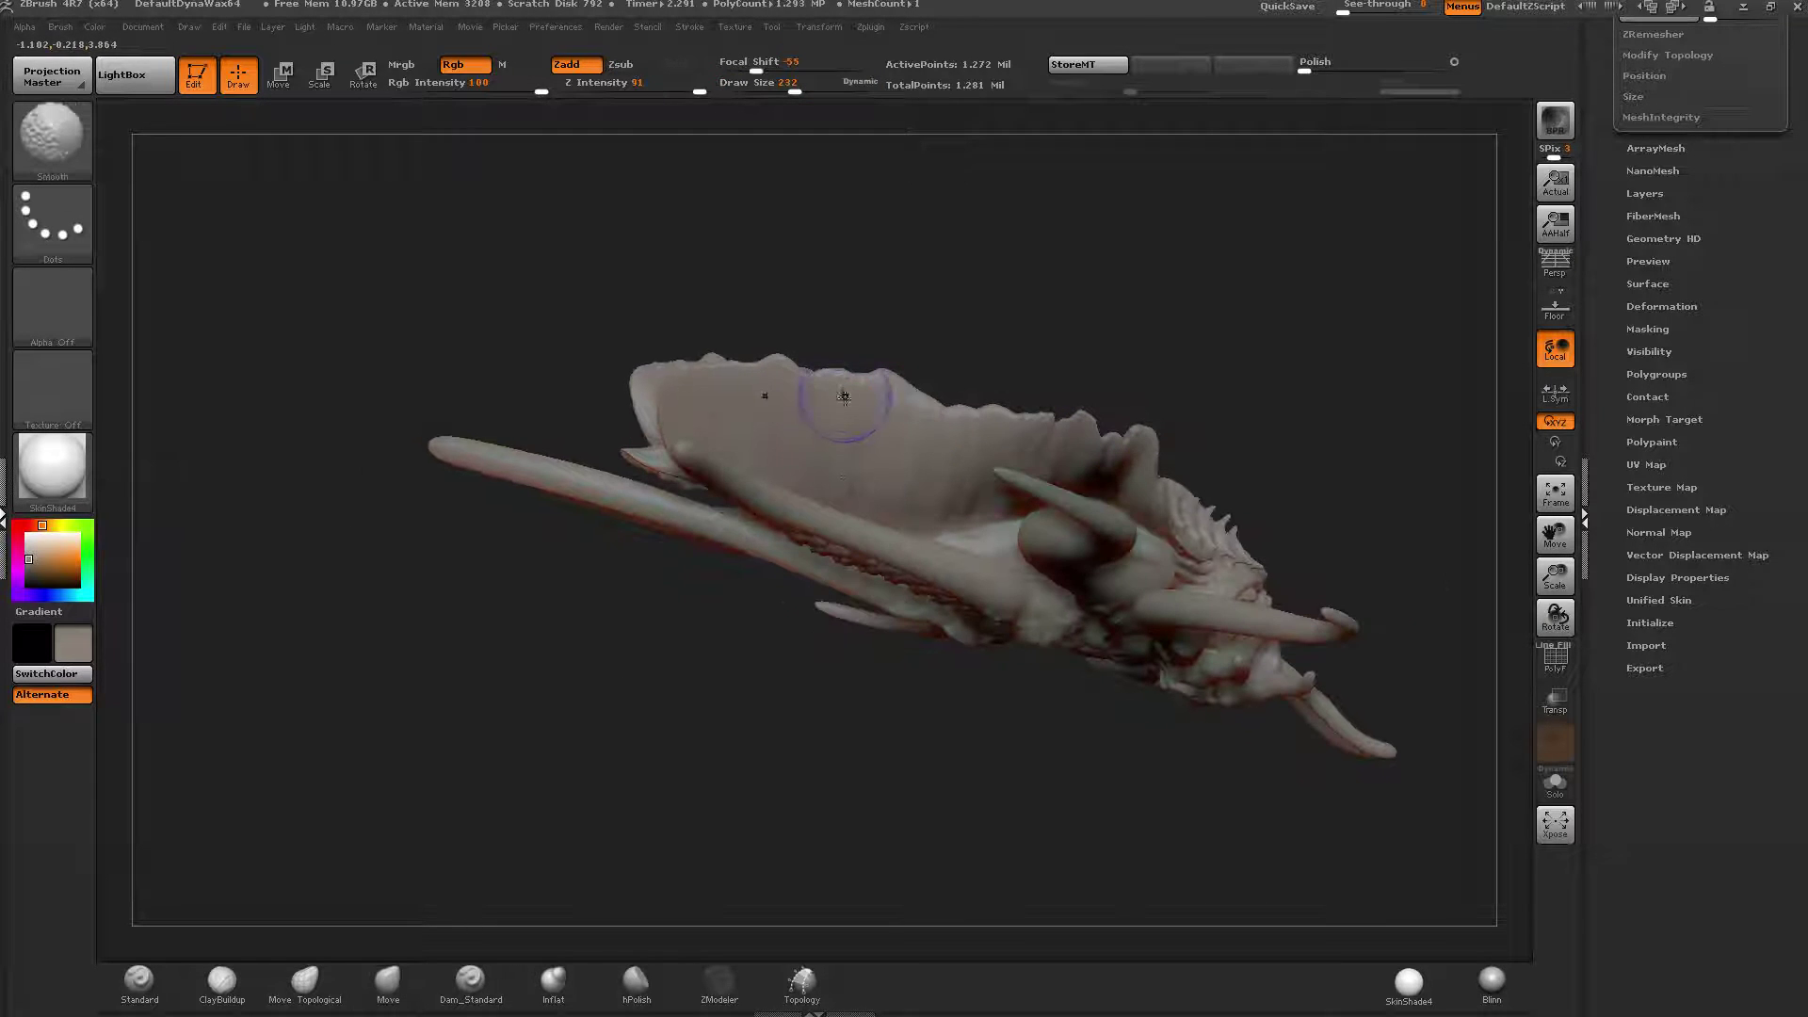
# Reshape the fins with the Move brush and smooth their inner surfaces where they join the tail and back.
pyautogui.click(387, 982)
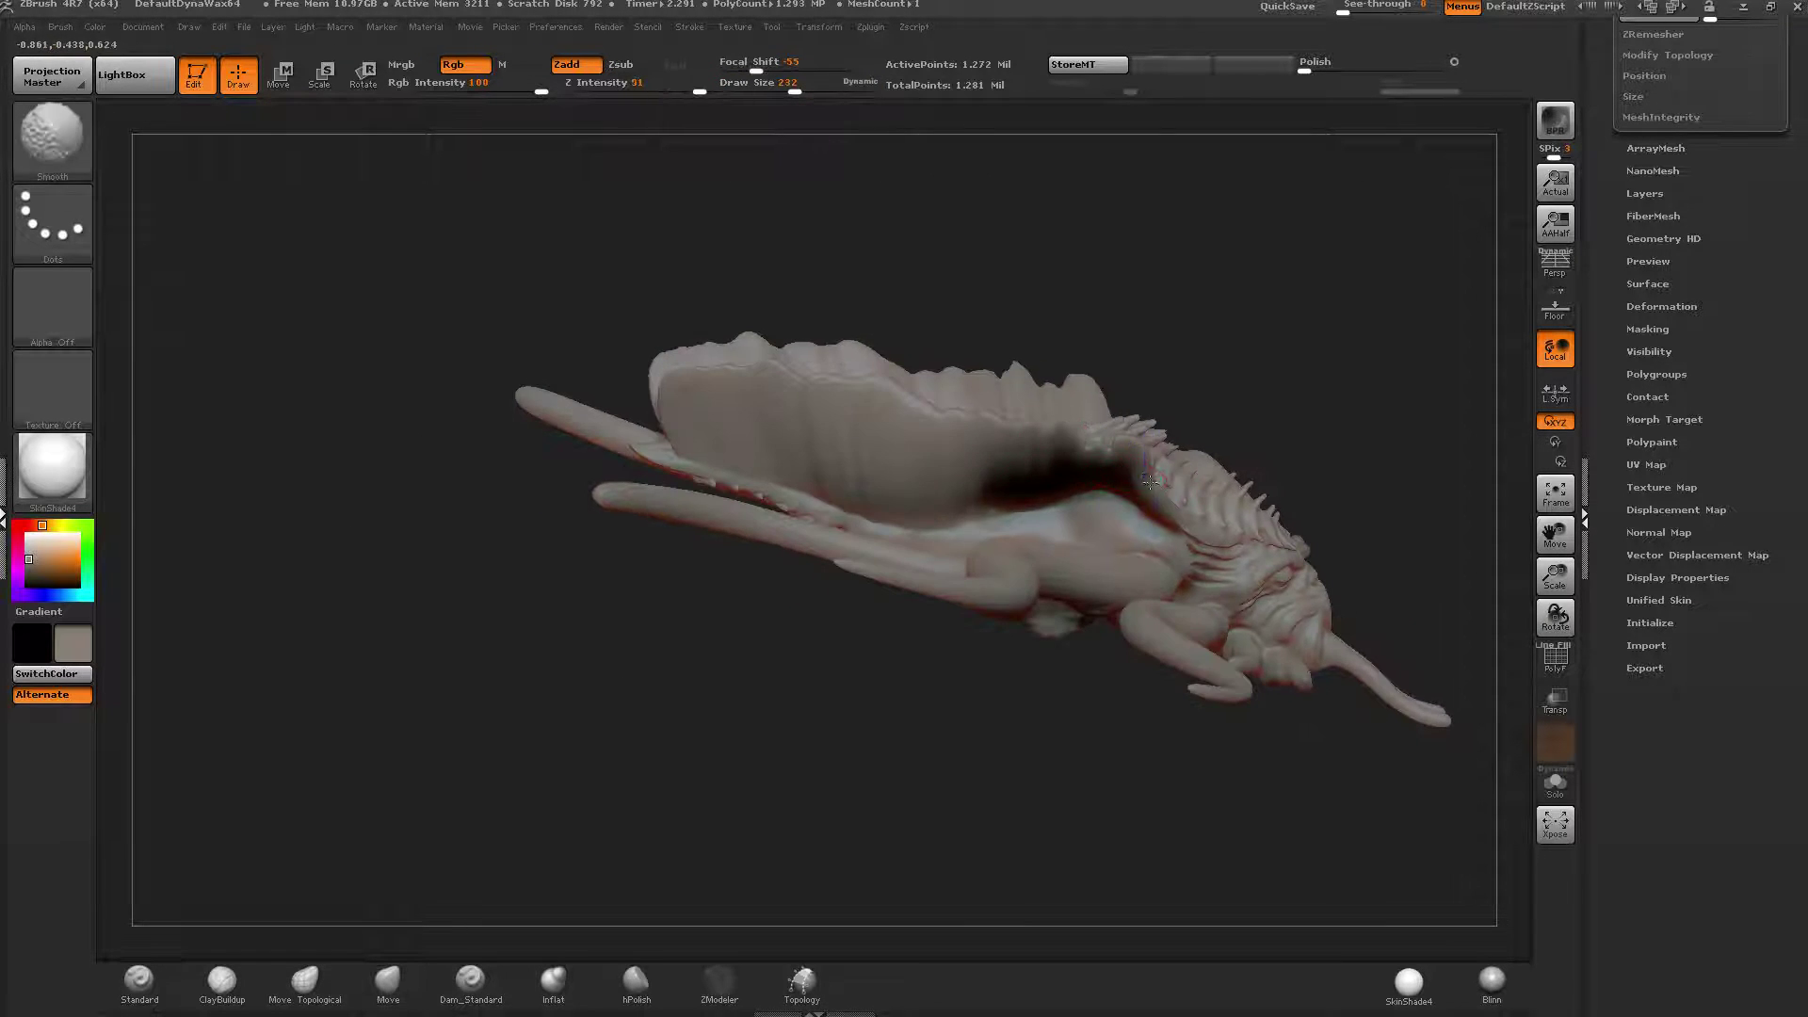
pyautogui.moveTo(989, 283)
pyautogui.mouseDown()
pyautogui.moveTo(1129, 426)
pyautogui.moveTo(777, 519)
pyautogui.moveTo(900, 510)
pyautogui.moveTo(810, 555)
pyautogui.mouseUp()
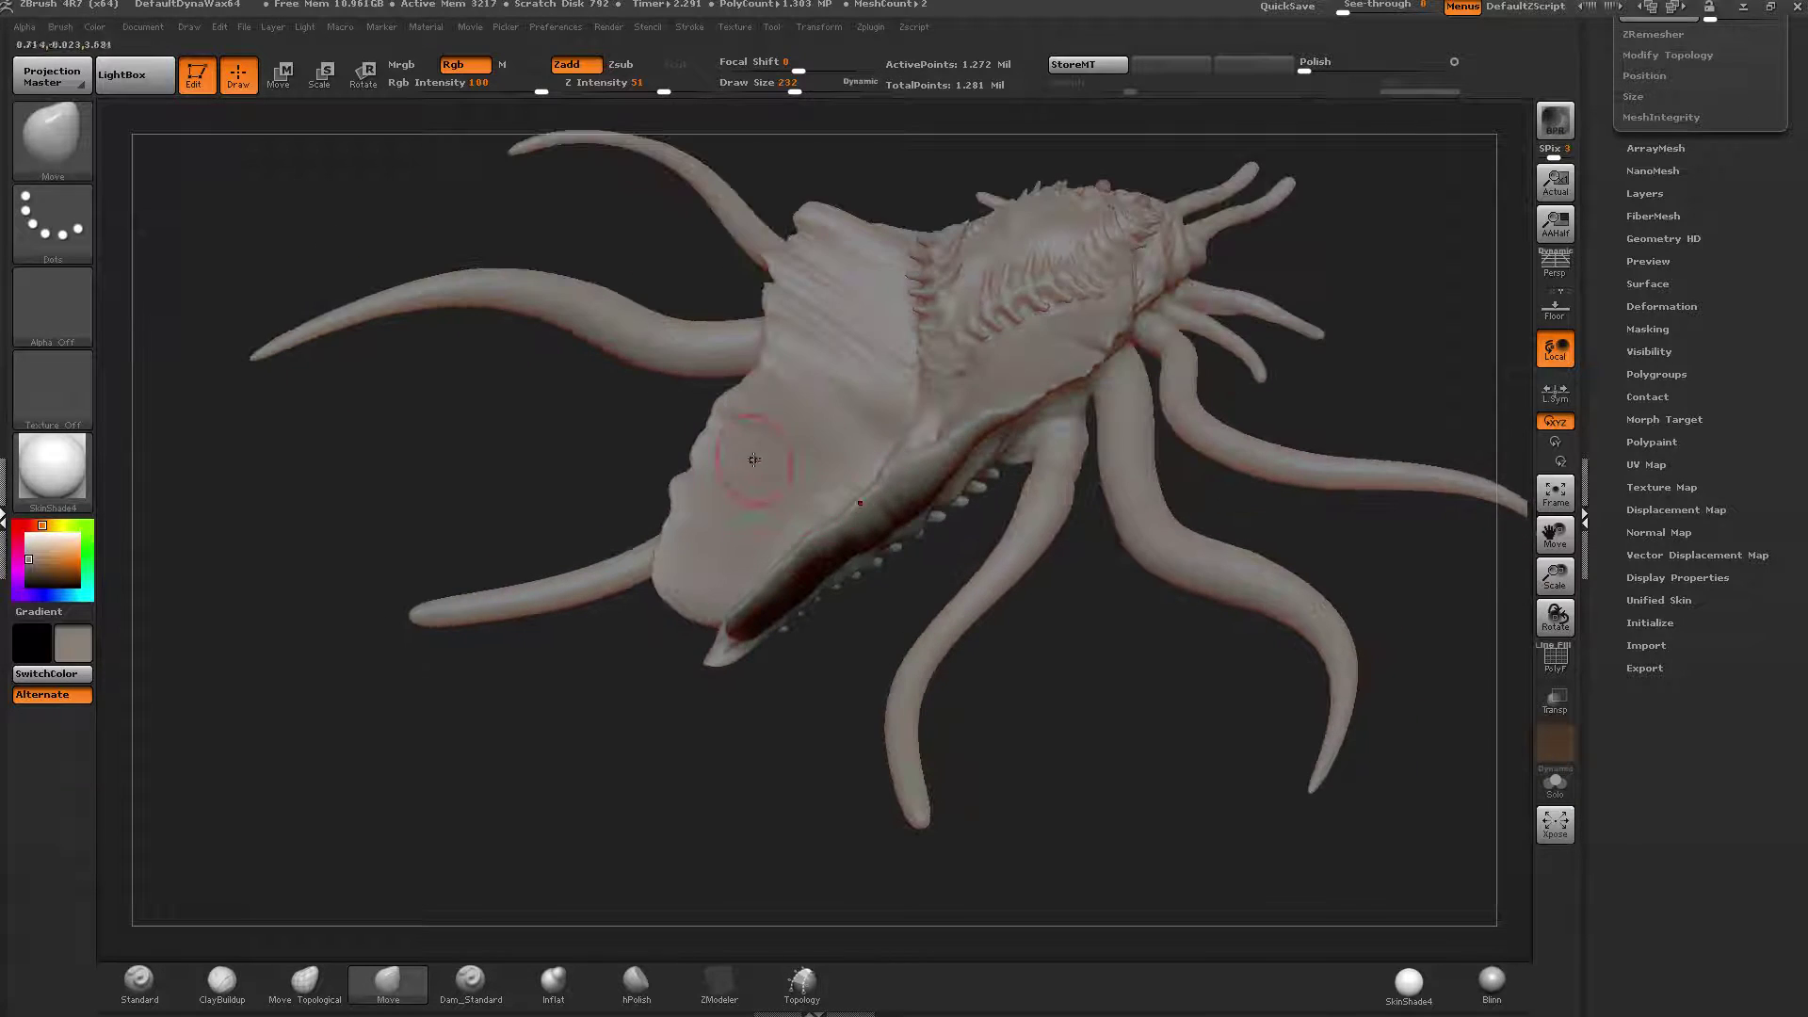
pyautogui.moveTo(754, 456); pyautogui.dragTo(771, 500, button='right')
pyautogui.keyDown('shift'); pyautogui.moveTo(771, 499); pyautogui.dragTo(802, 485); pyautogui.keyUp('shift')
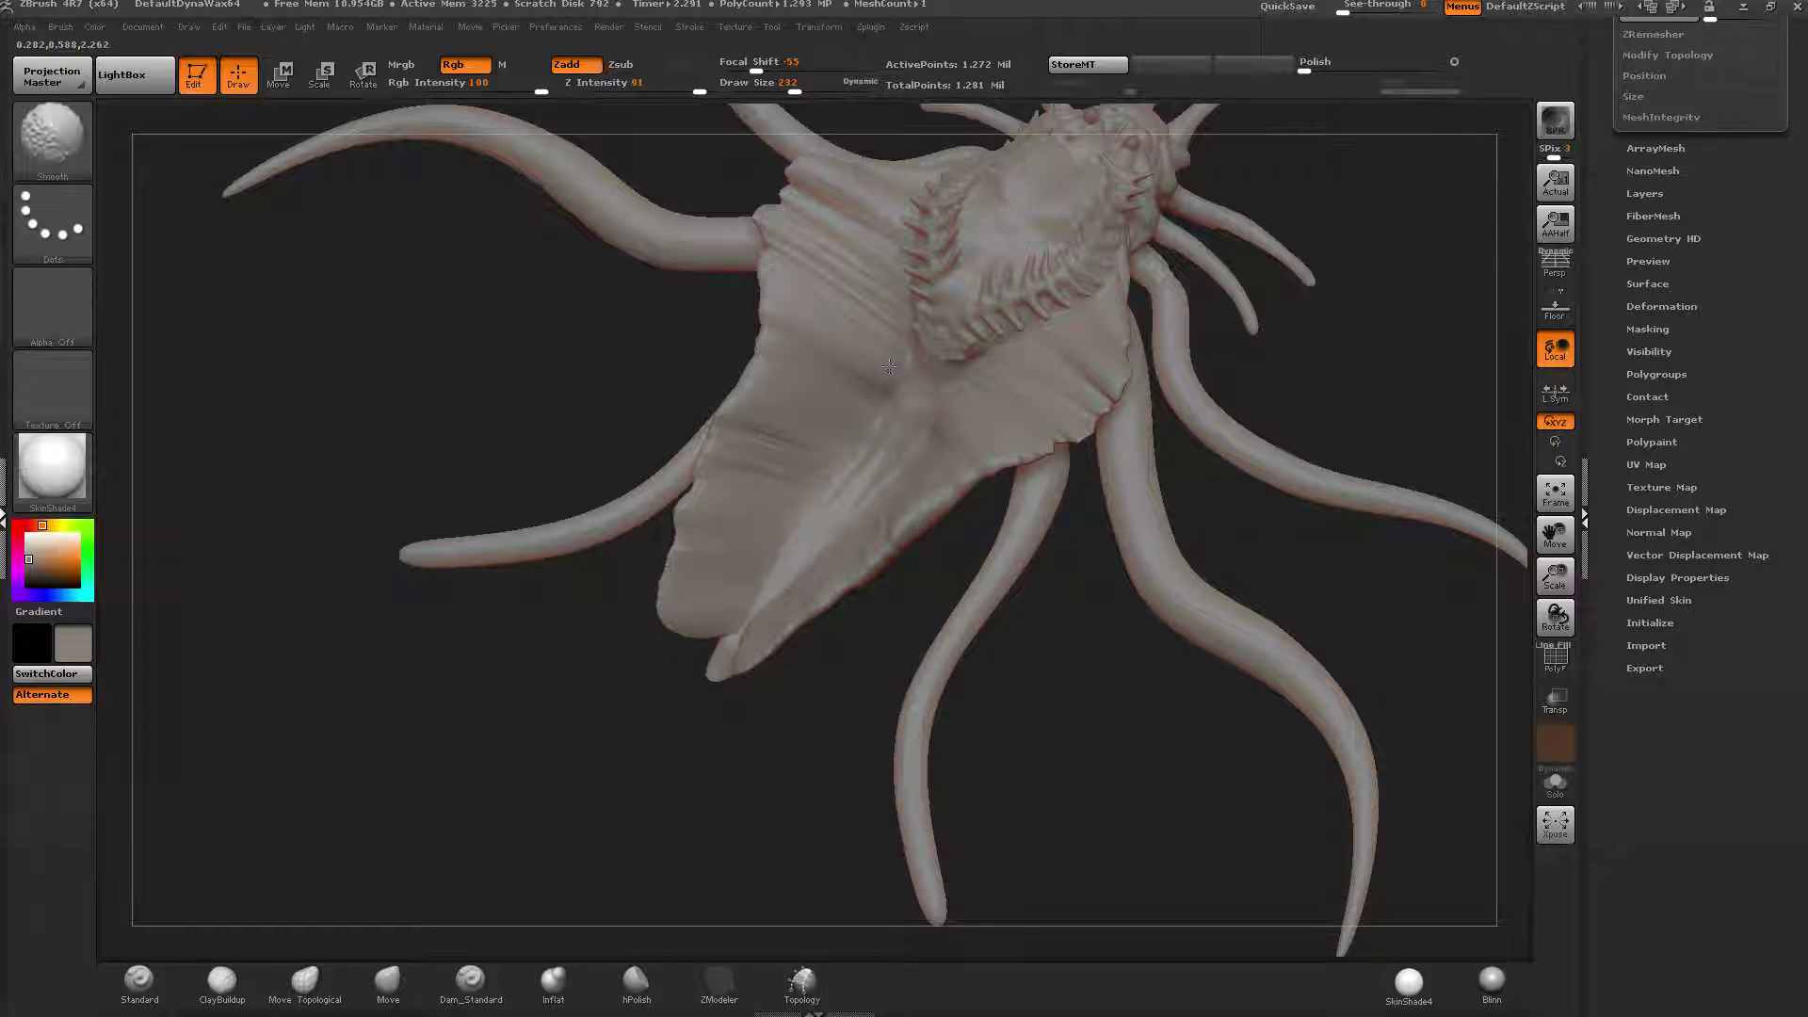
pyautogui.keyDown('shift'); pyautogui.moveTo(889, 367); pyautogui.dragTo(867, 325); pyautogui.keyUp('shift')
pyautogui.moveTo(867, 353)
pyautogui.mouseDown(button='right')
pyautogui.moveTo(895, 414)
pyautogui.moveTo(886, 552)
pyautogui.mouseUp(button='right')
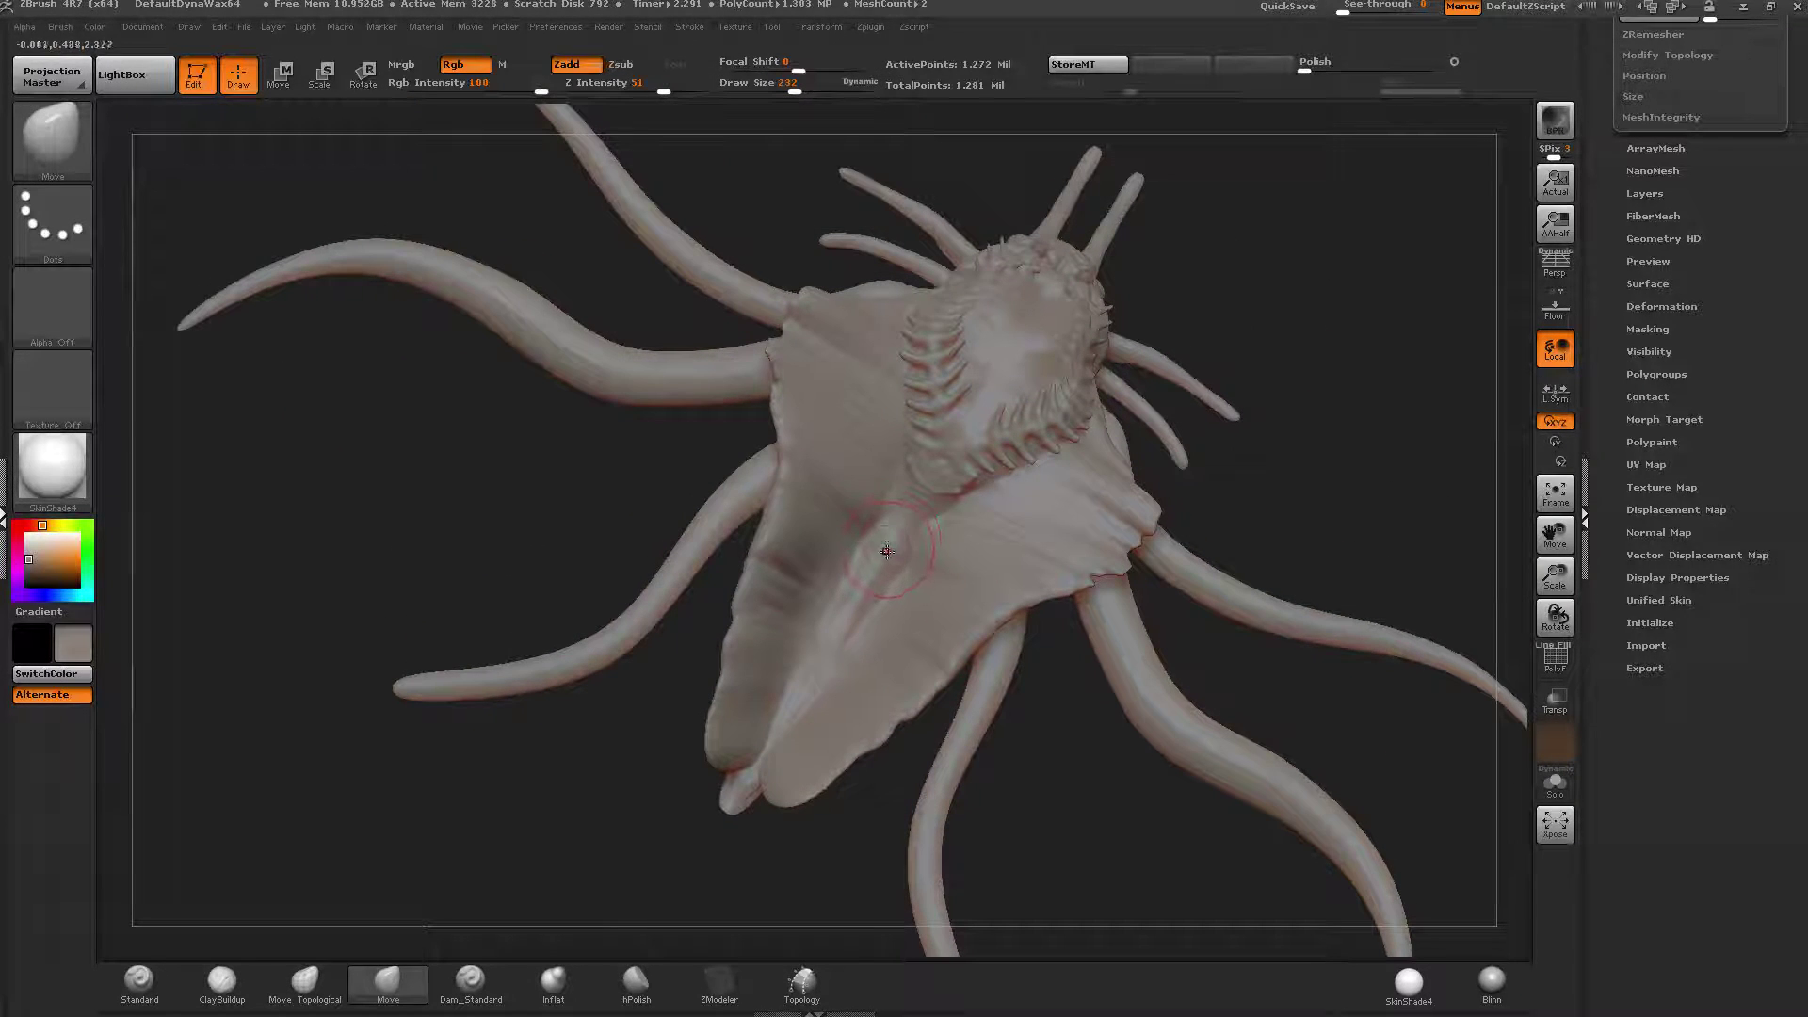
pyautogui.moveTo(906, 539); pyautogui.dragTo(999, 465)
pyautogui.moveTo(873, 459)
pyautogui.mouseDown()
pyautogui.moveTo(1125, 429)
pyautogui.moveTo(959, 520)
pyautogui.moveTo(1017, 497)
pyautogui.moveTo(972, 464)
pyautogui.moveTo(906, 467)
pyautogui.mouseUp()
# Examine the creature's head, eyes and front tentacles from the front and the side.
pyautogui.moveTo(907, 467); pyautogui.dragTo(892, 448, button='right')
pyautogui.moveTo(875, 377)
pyautogui.keyDown('ctrl'); pyautogui.mouseDown(button='right')
pyautogui.moveTo(810, 424)
pyautogui.moveTo(885, 639)
pyautogui.moveTo(892, 487)
pyautogui.moveTo(823, 794)
pyautogui.mouseUp(button='right'); pyautogui.keyUp('ctrl')
pyautogui.moveTo(1167, 564); pyautogui.dragTo(687, 567, button='right')
pyautogui.moveTo(935, 556); pyautogui.dragTo(1034, 678, button='right')
pyautogui.keyDown('alt'); pyautogui.moveTo(1038, 576); pyautogui.dragTo(891, 373, button='right'); pyautogui.keyUp('alt')
pyautogui.keyDown('ctrl'); pyautogui.moveTo(891, 373); pyautogui.dragTo(883, 484, button='right'); pyautogui.keyUp('ctrl')
pyautogui.keyDown('shift'); pyautogui.moveTo(664, 461); pyautogui.dragTo(601, 456); pyautogui.keyUp('shift')
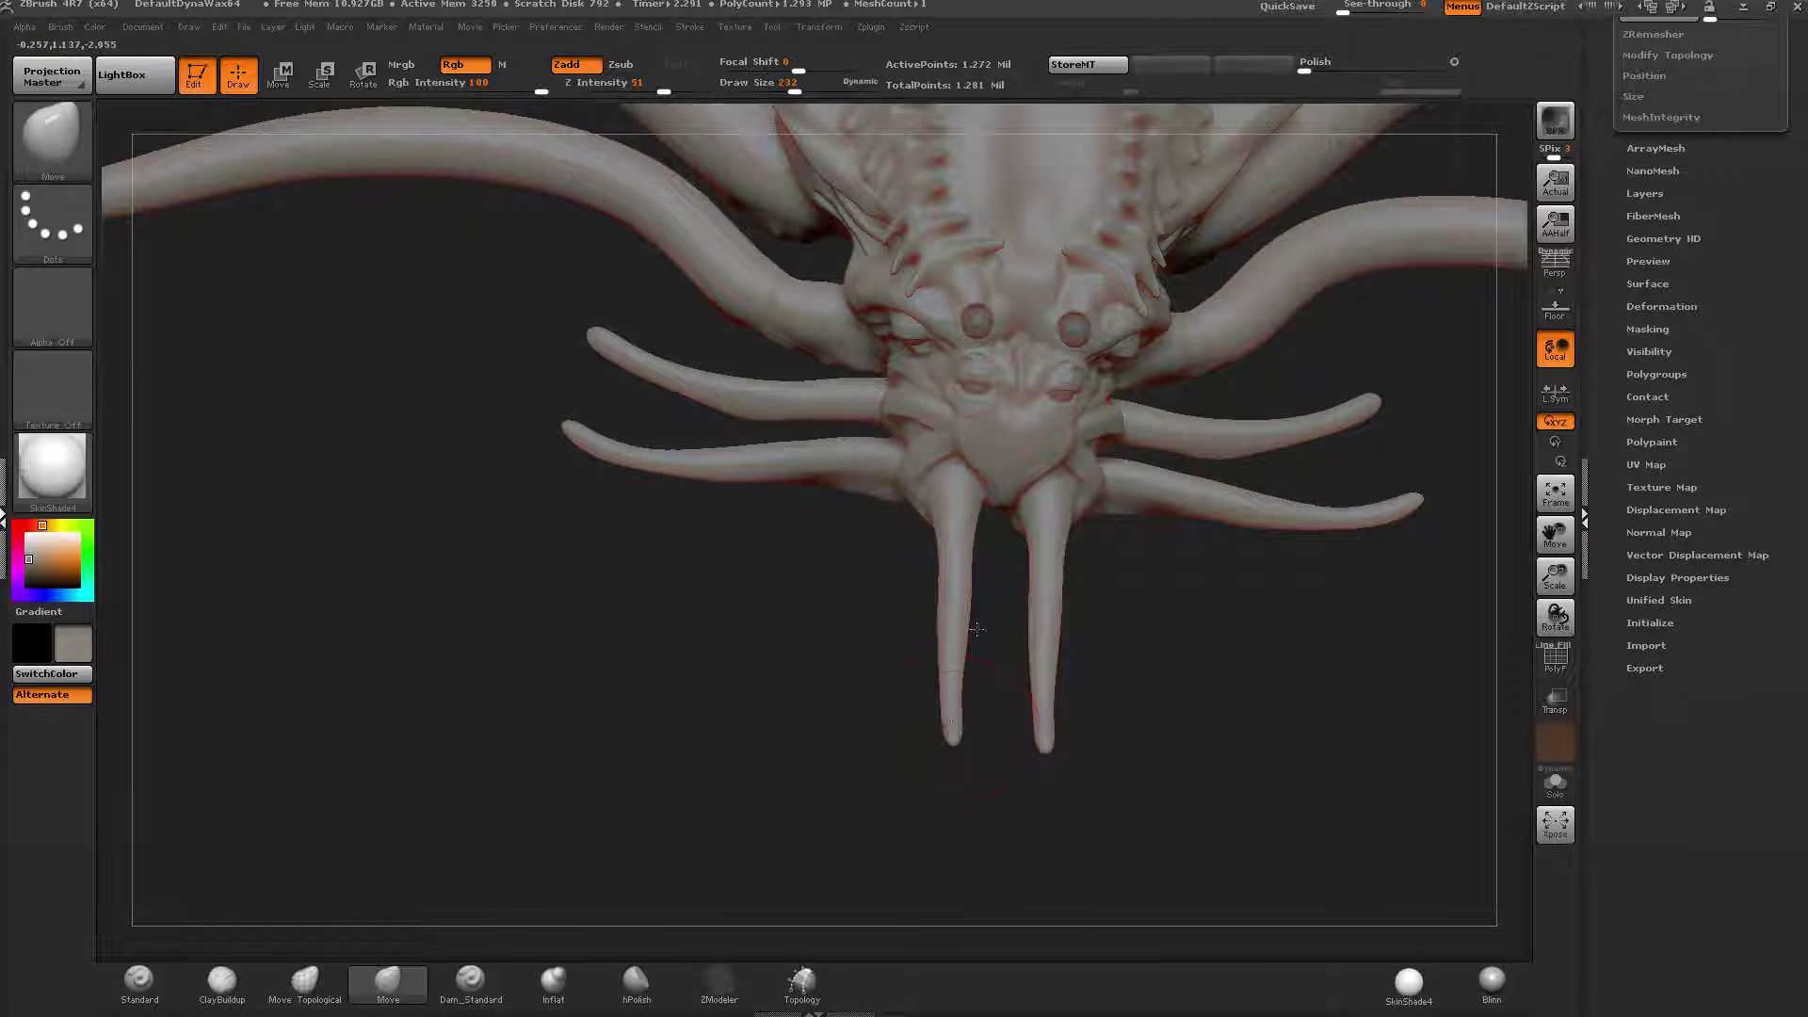
pyautogui.moveTo(976, 625)
pyautogui.mouseDown(button='right')
pyautogui.moveTo(1001, 432)
pyautogui.moveTo(1067, 453)
pyautogui.mouseUp(button='right')
pyautogui.moveTo(1066, 453)
pyautogui.mouseDown()
pyautogui.moveTo(1017, 555)
pyautogui.moveTo(880, 656)
pyautogui.moveTo(969, 506)
pyautogui.mouseUp()
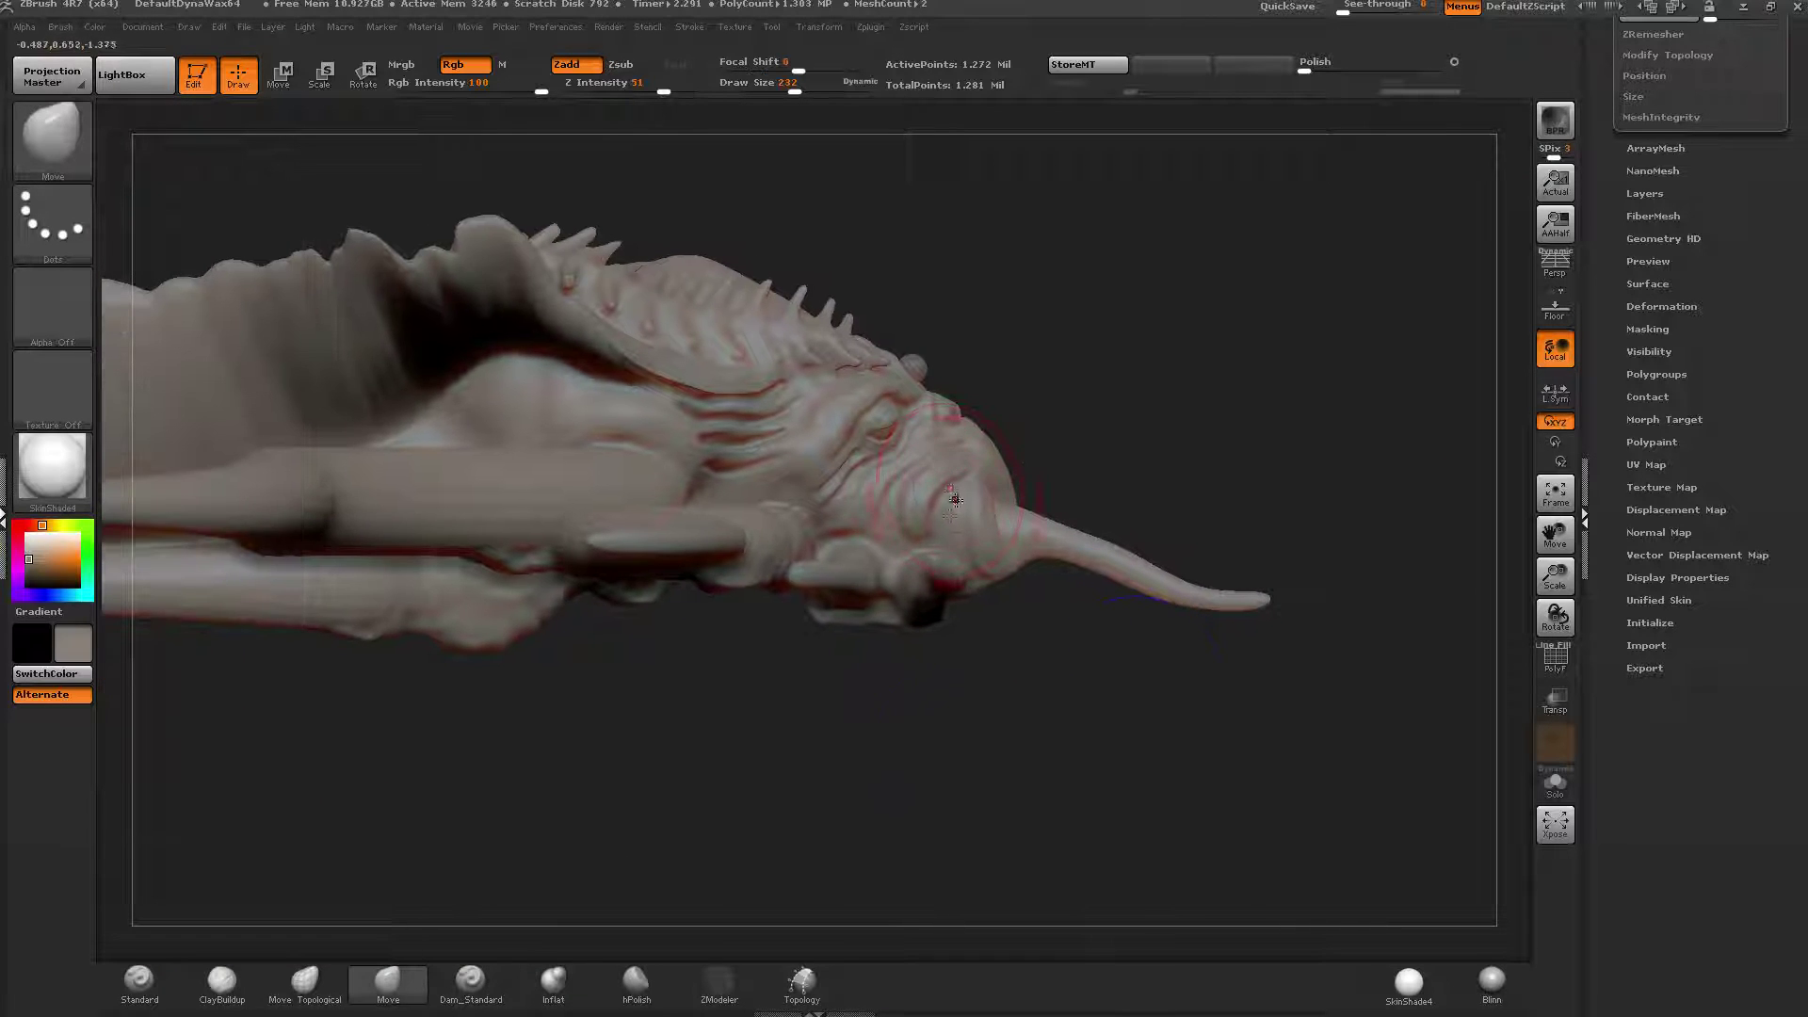
pyautogui.moveTo(969, 505)
pyautogui.mouseDown(button='right')
pyautogui.moveTo(871, 518)
pyautogui.moveTo(866, 574)
pyautogui.mouseUp(button='right')
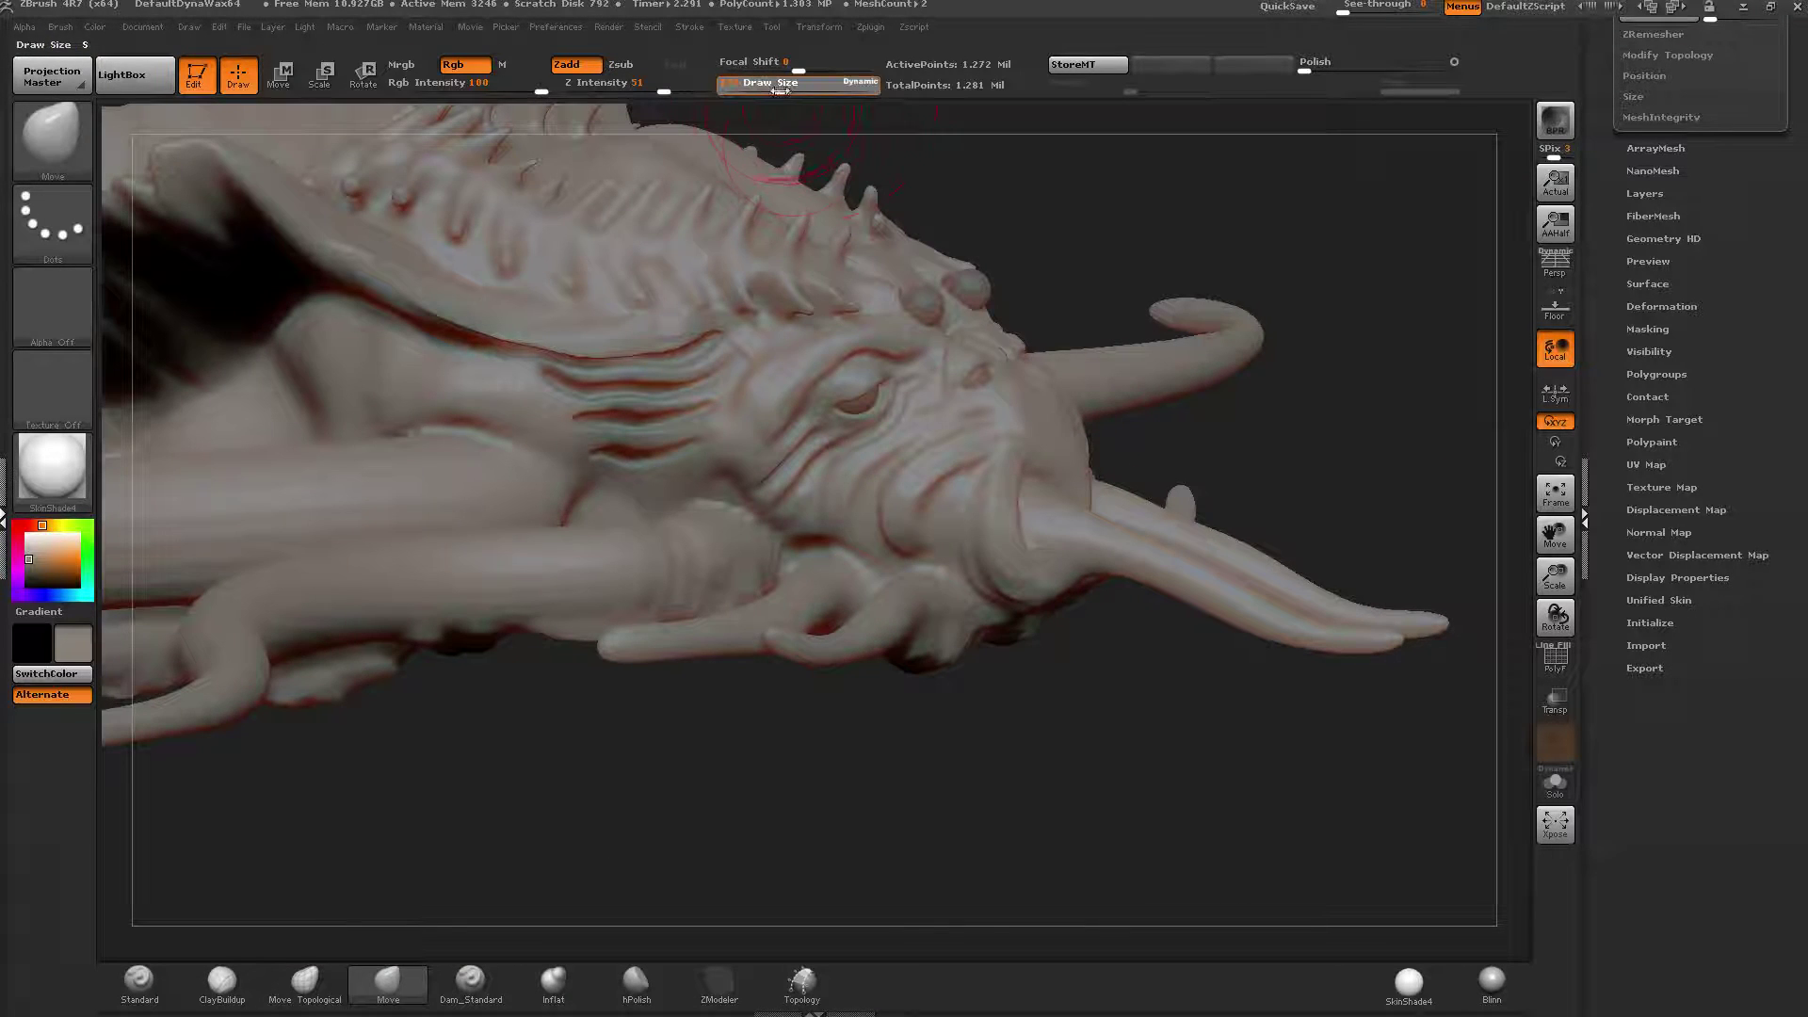
# Build up the lower cheek beside the base of the front tentacle with ClayBuildup at draw size 93.
pyautogui.moveTo(779, 91); pyautogui.dragTo(777, 91)
pyautogui.keyDown('ctrl'); pyautogui.moveTo(855, 623); pyautogui.dragTo(827, 619, button='right'); pyautogui.keyUp('ctrl')
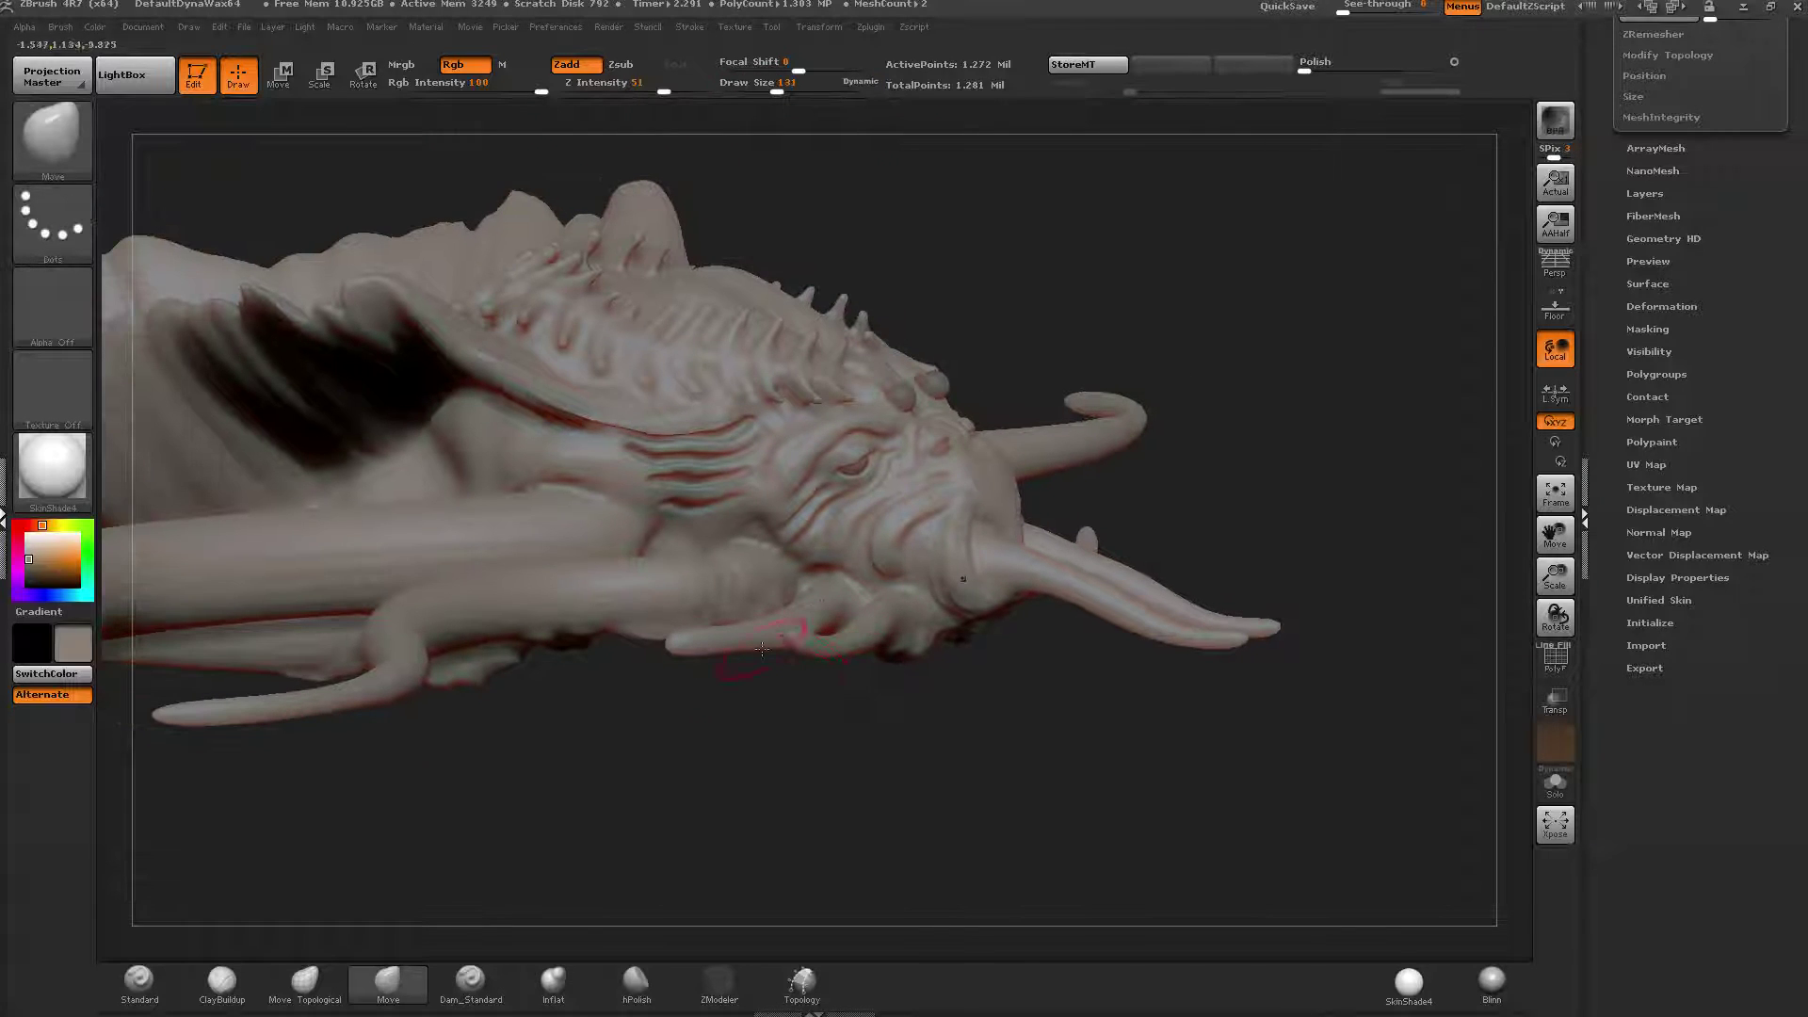
pyautogui.click(250, 977)
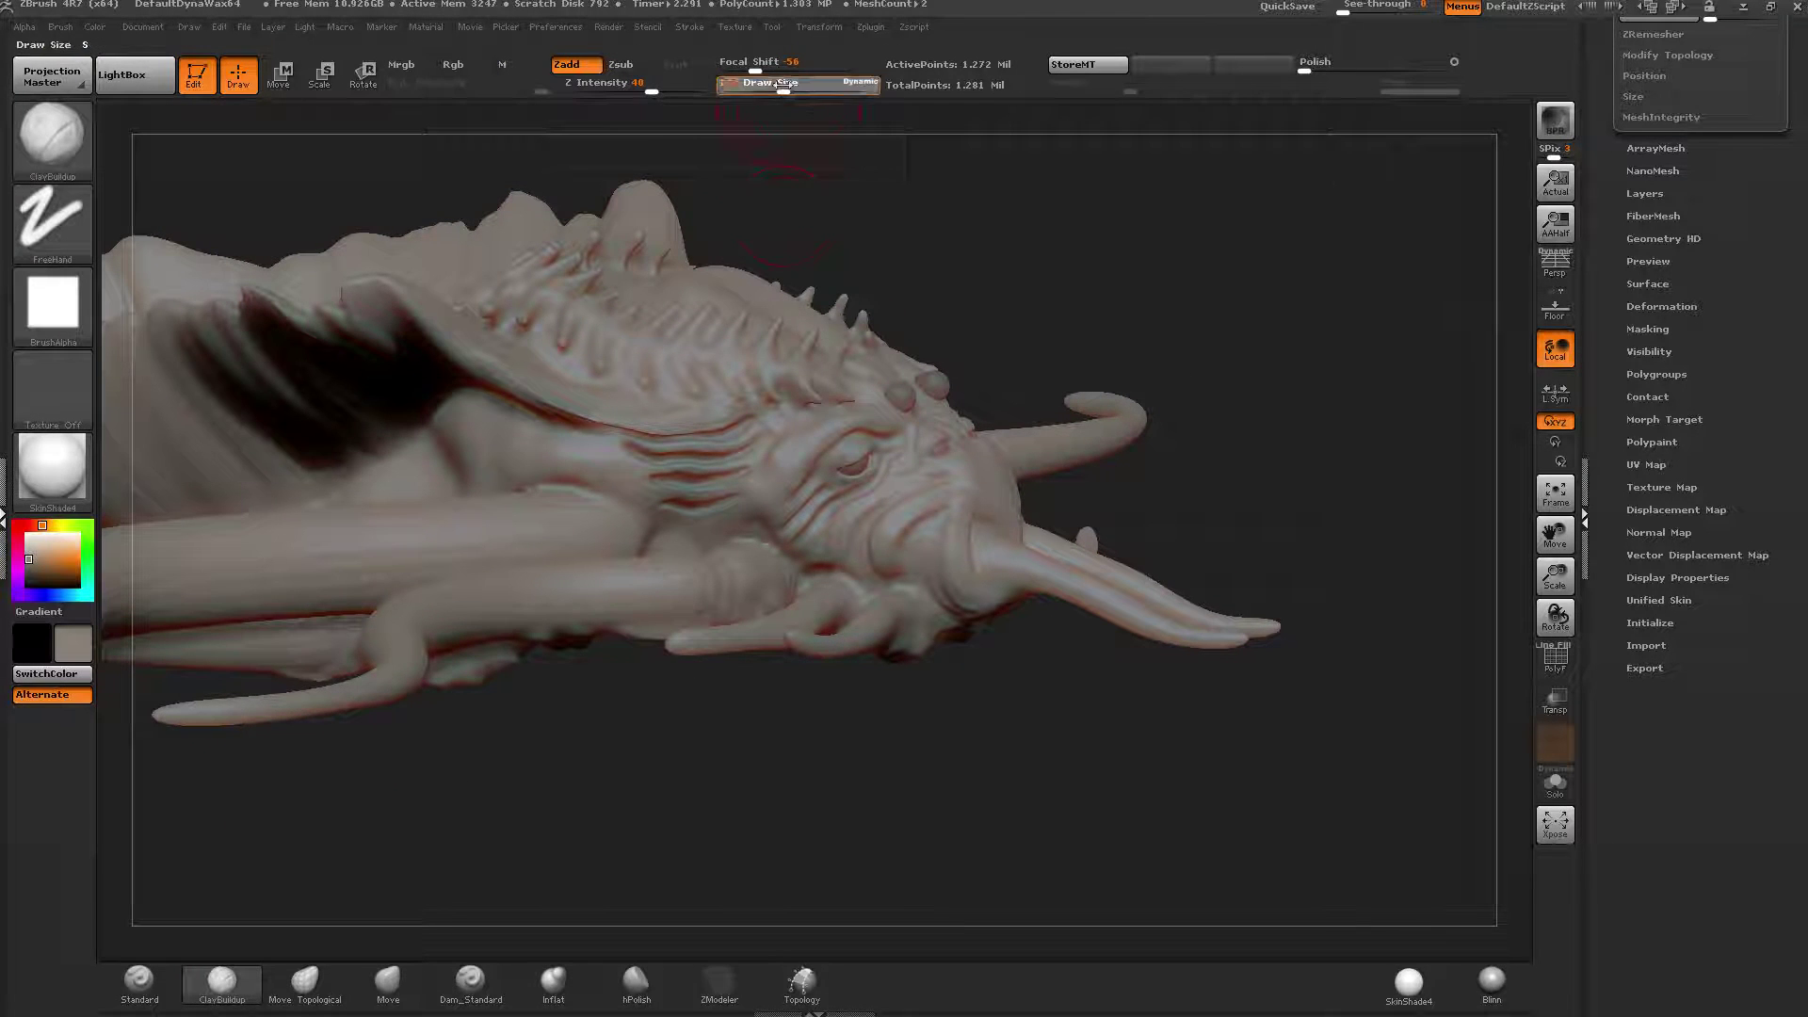
pyautogui.moveTo(829, 602); pyautogui.dragTo(833, 556, button='right')
pyautogui.keyDown('ctrl'); pyautogui.moveTo(941, 649); pyautogui.dragTo(970, 786, button='right'); pyautogui.keyUp('ctrl')
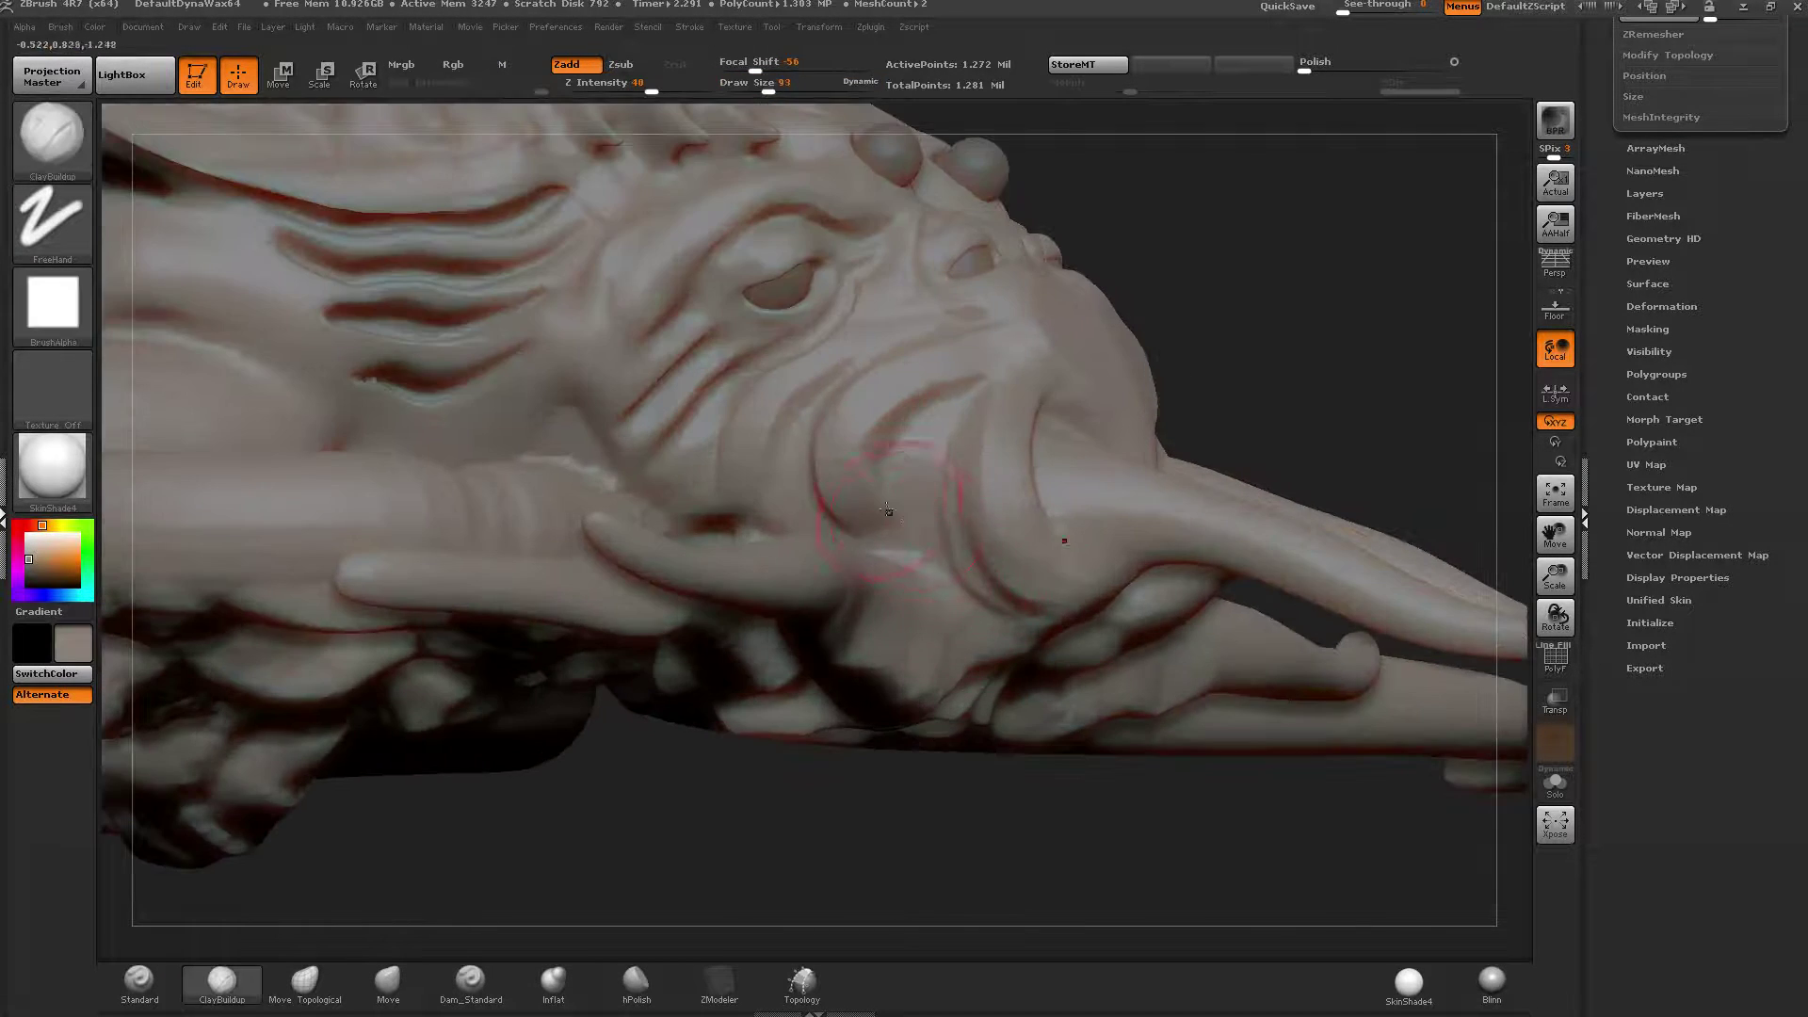
pyautogui.moveTo(1000, 597); pyautogui.dragTo(1047, 602)
pyautogui.moveTo(1045, 578)
pyautogui.keyDown('ctrl'); pyautogui.mouseDown(button='right')
pyautogui.moveTo(1038, 524)
pyautogui.moveTo(1215, 533)
pyautogui.moveTo(1050, 391)
pyautogui.mouseUp(button='right'); pyautogui.keyUp('ctrl')
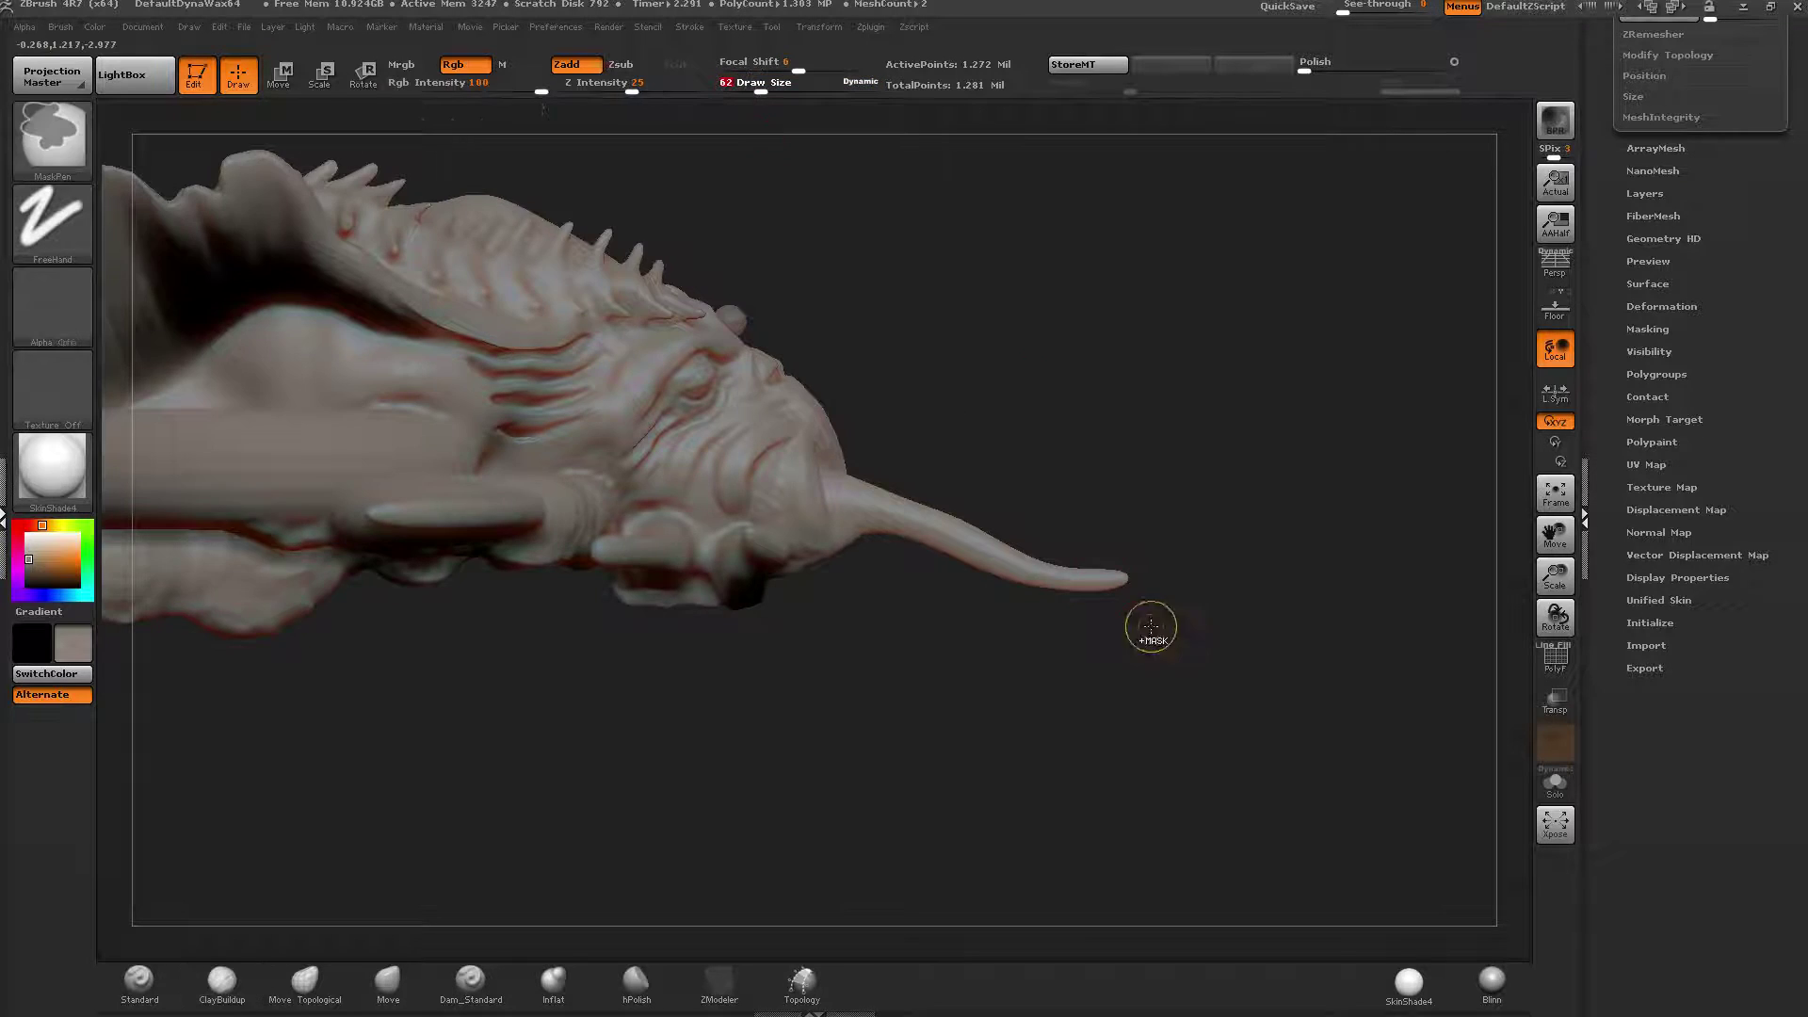
# Mask a row of nine oval spots along the underside of the front tentacle at draw size 24, then invert the mask.
pyautogui.moveTo(1150, 625)
pyautogui.mouseDown()
pyautogui.moveTo(1174, 678)
pyautogui.moveTo(1247, 593)
pyautogui.moveTo(988, 532)
pyautogui.mouseUp()
pyautogui.keyDown('ctrl'); pyautogui.moveTo(987, 532); pyautogui.dragTo(1010, 533, button='right'); pyautogui.keyUp('ctrl')
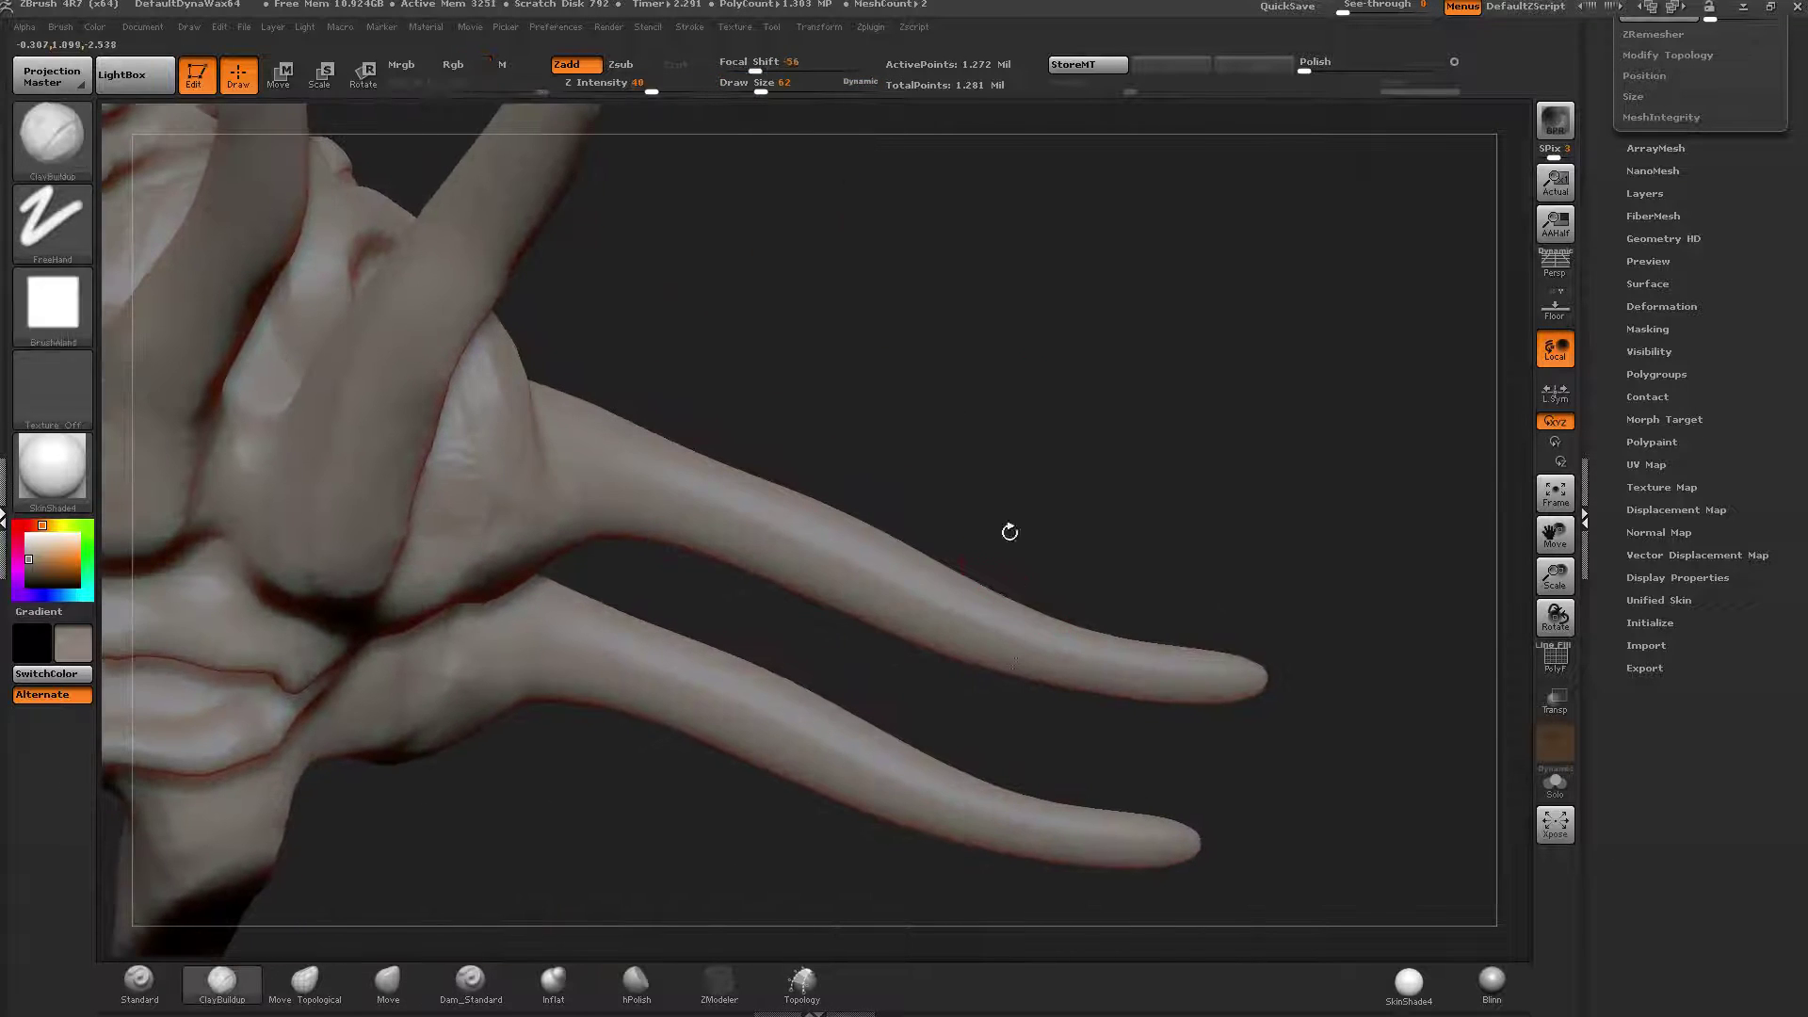
pyautogui.click(769, 79)
pyautogui.moveTo(1175, 585); pyautogui.dragTo(1083, 582)
pyautogui.press('ctrl')
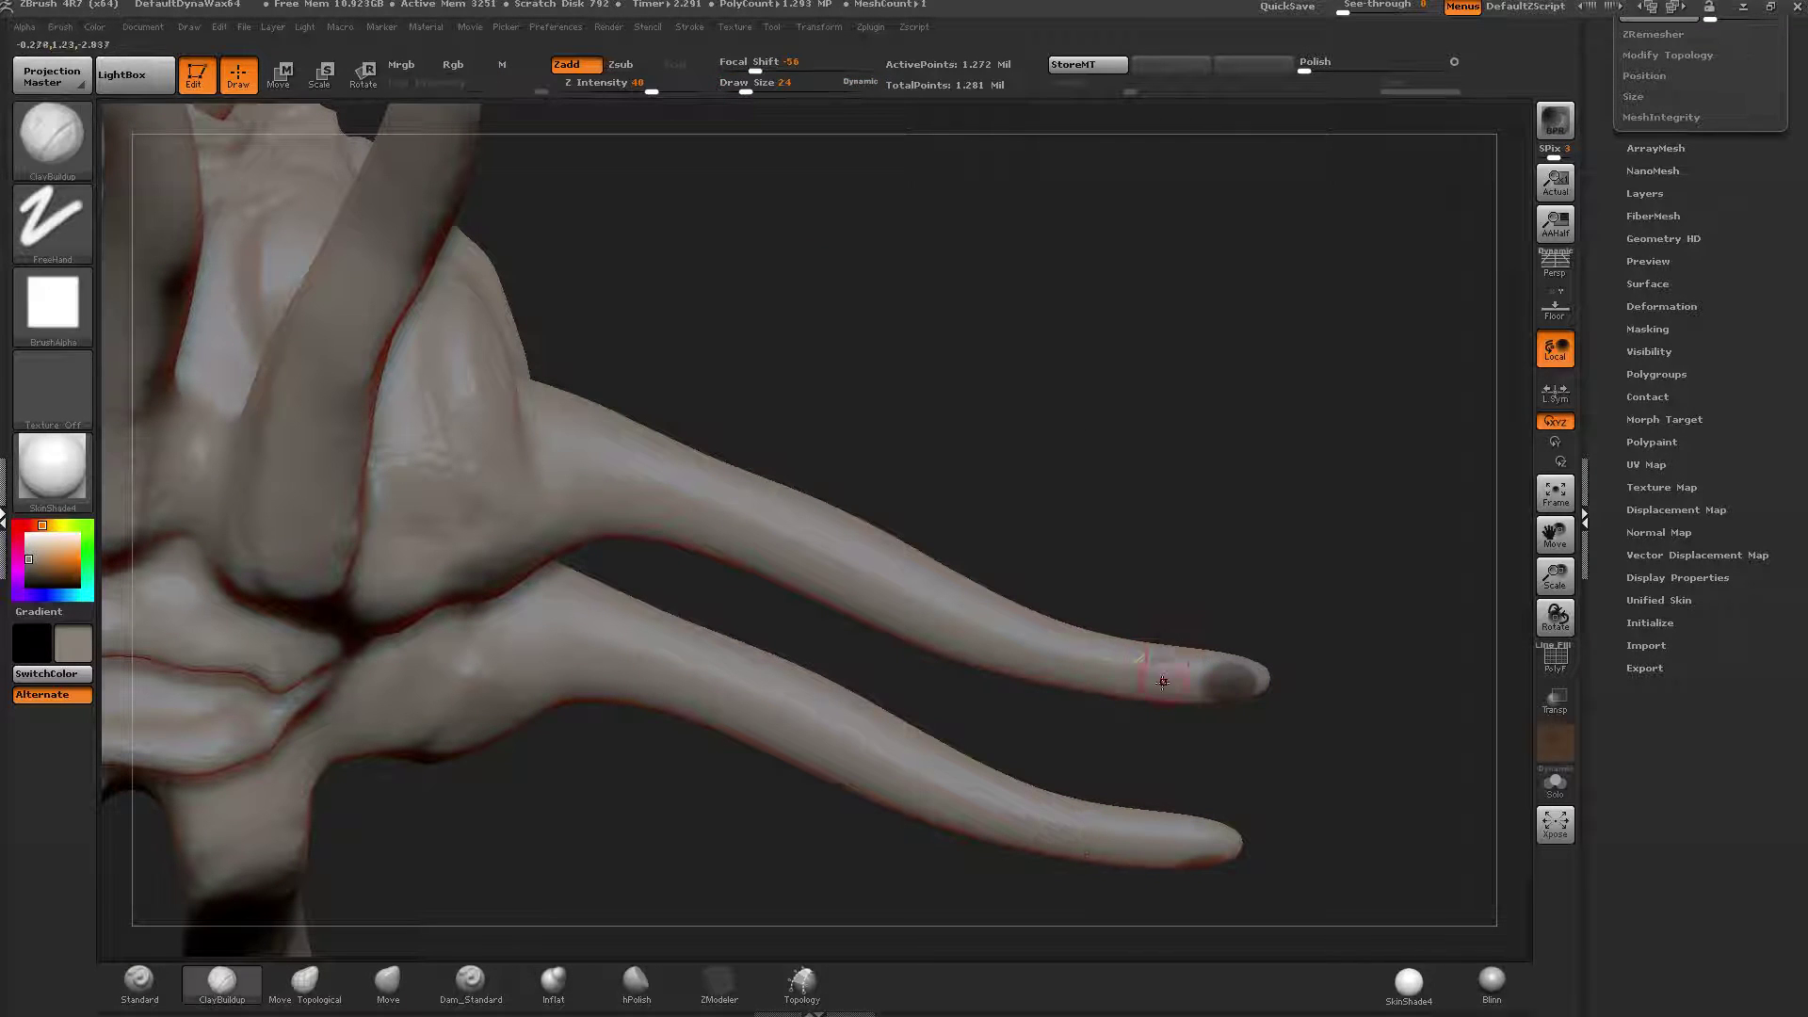
pyautogui.keyDown('ctrl'); pyautogui.click(1154, 678); pyautogui.keyUp('ctrl')
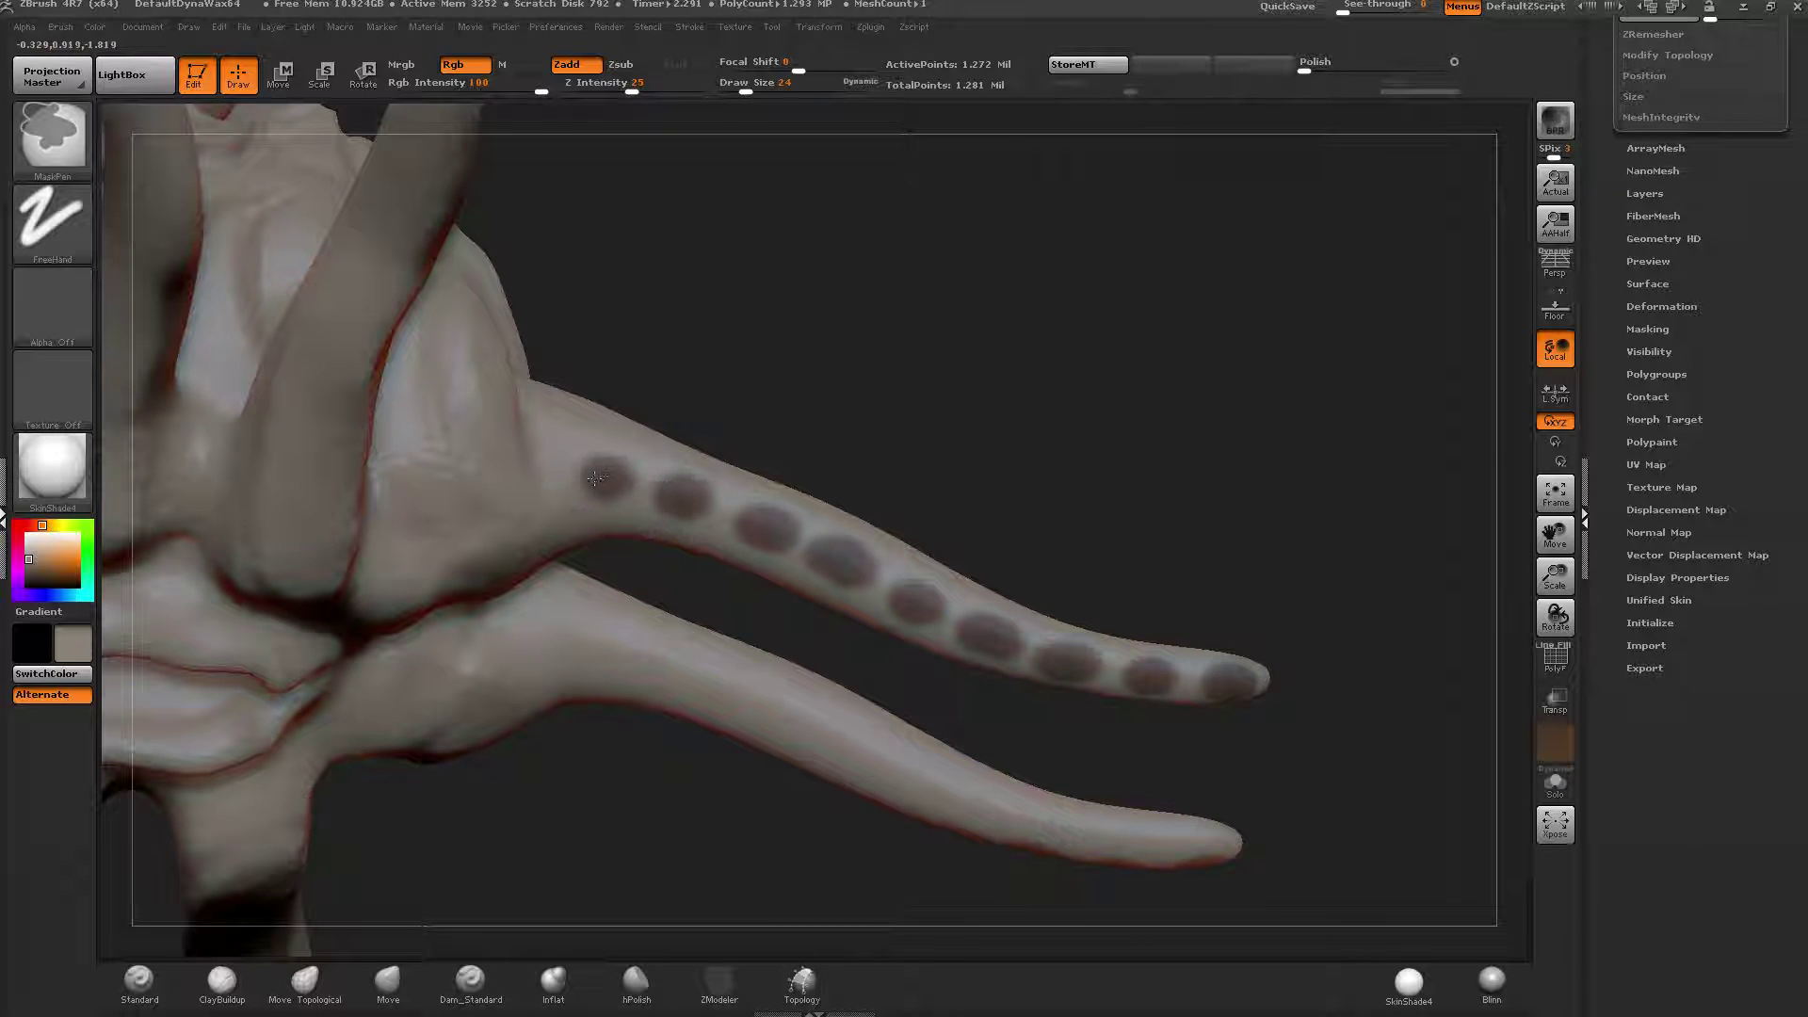
pyautogui.moveTo(791, 435); pyautogui.dragTo(888, 568)
pyautogui.keyDown('ctrl'); pyautogui.click(976, 718); pyautogui.keyUp('ctrl')
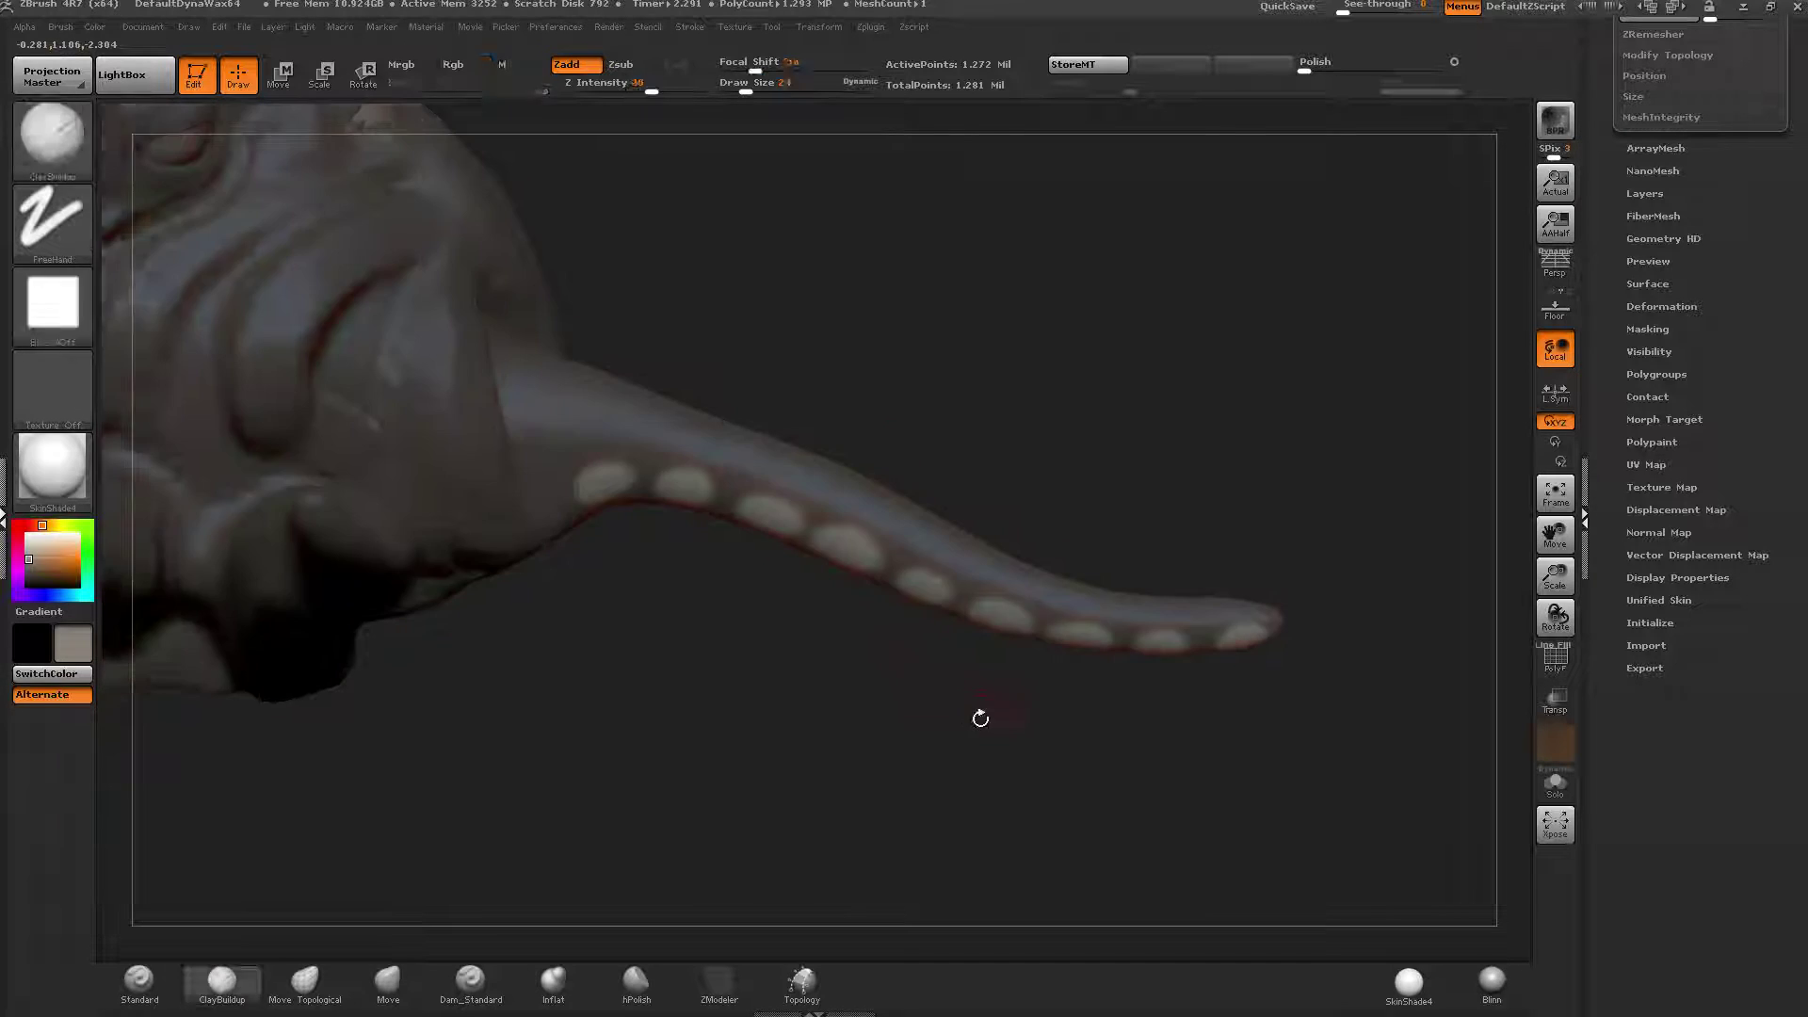
# Try pulling the nine unmasked spots down from the front tentacle's underside into short pegs with the transpose Move tool.
pyautogui.keyDown('alt'); pyautogui.moveTo(1093, 700); pyautogui.dragTo(1065, 657); pyautogui.keyUp('alt')
pyautogui.press('w')
pyautogui.moveTo(1209, 596)
pyautogui.mouseDown()
pyautogui.moveTo(1208, 675)
pyautogui.moveTo(1207, 655)
pyautogui.mouseUp()
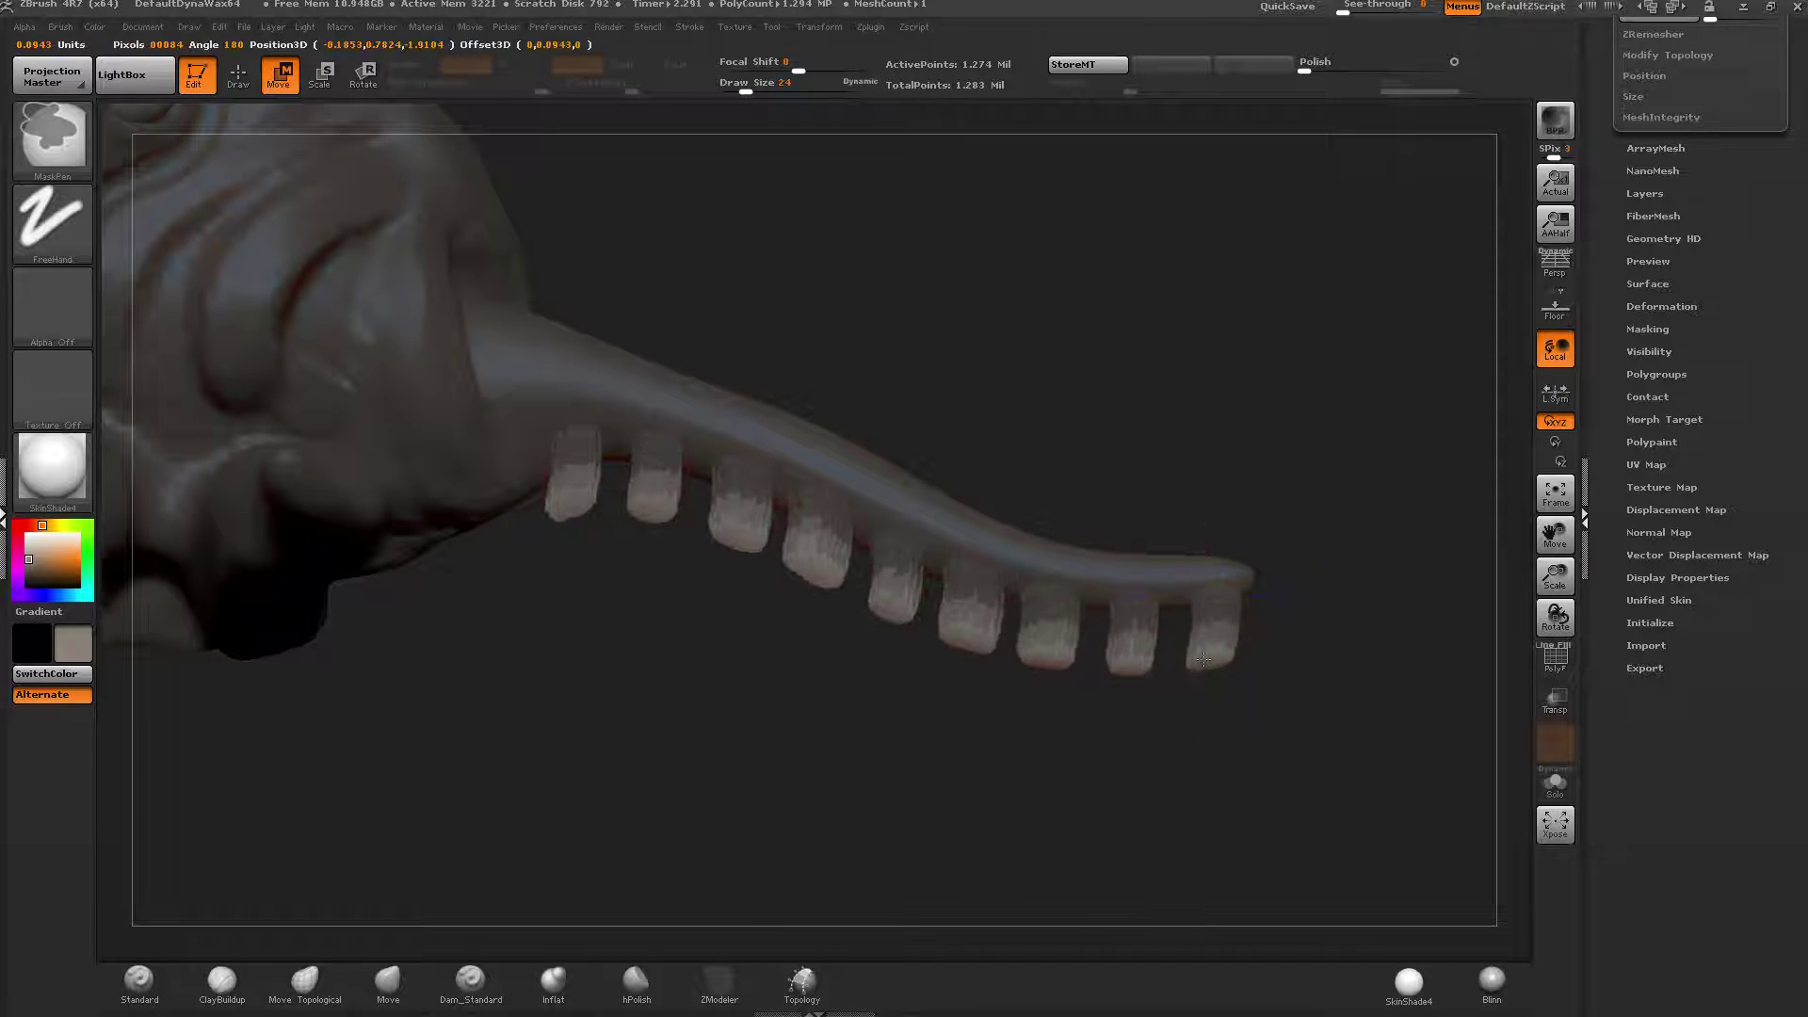
pyautogui.press('q')
pyautogui.keyDown('ctrl'); pyautogui.moveTo(1135, 533); pyautogui.dragTo(1151, 520); pyautogui.keyUp('ctrl')
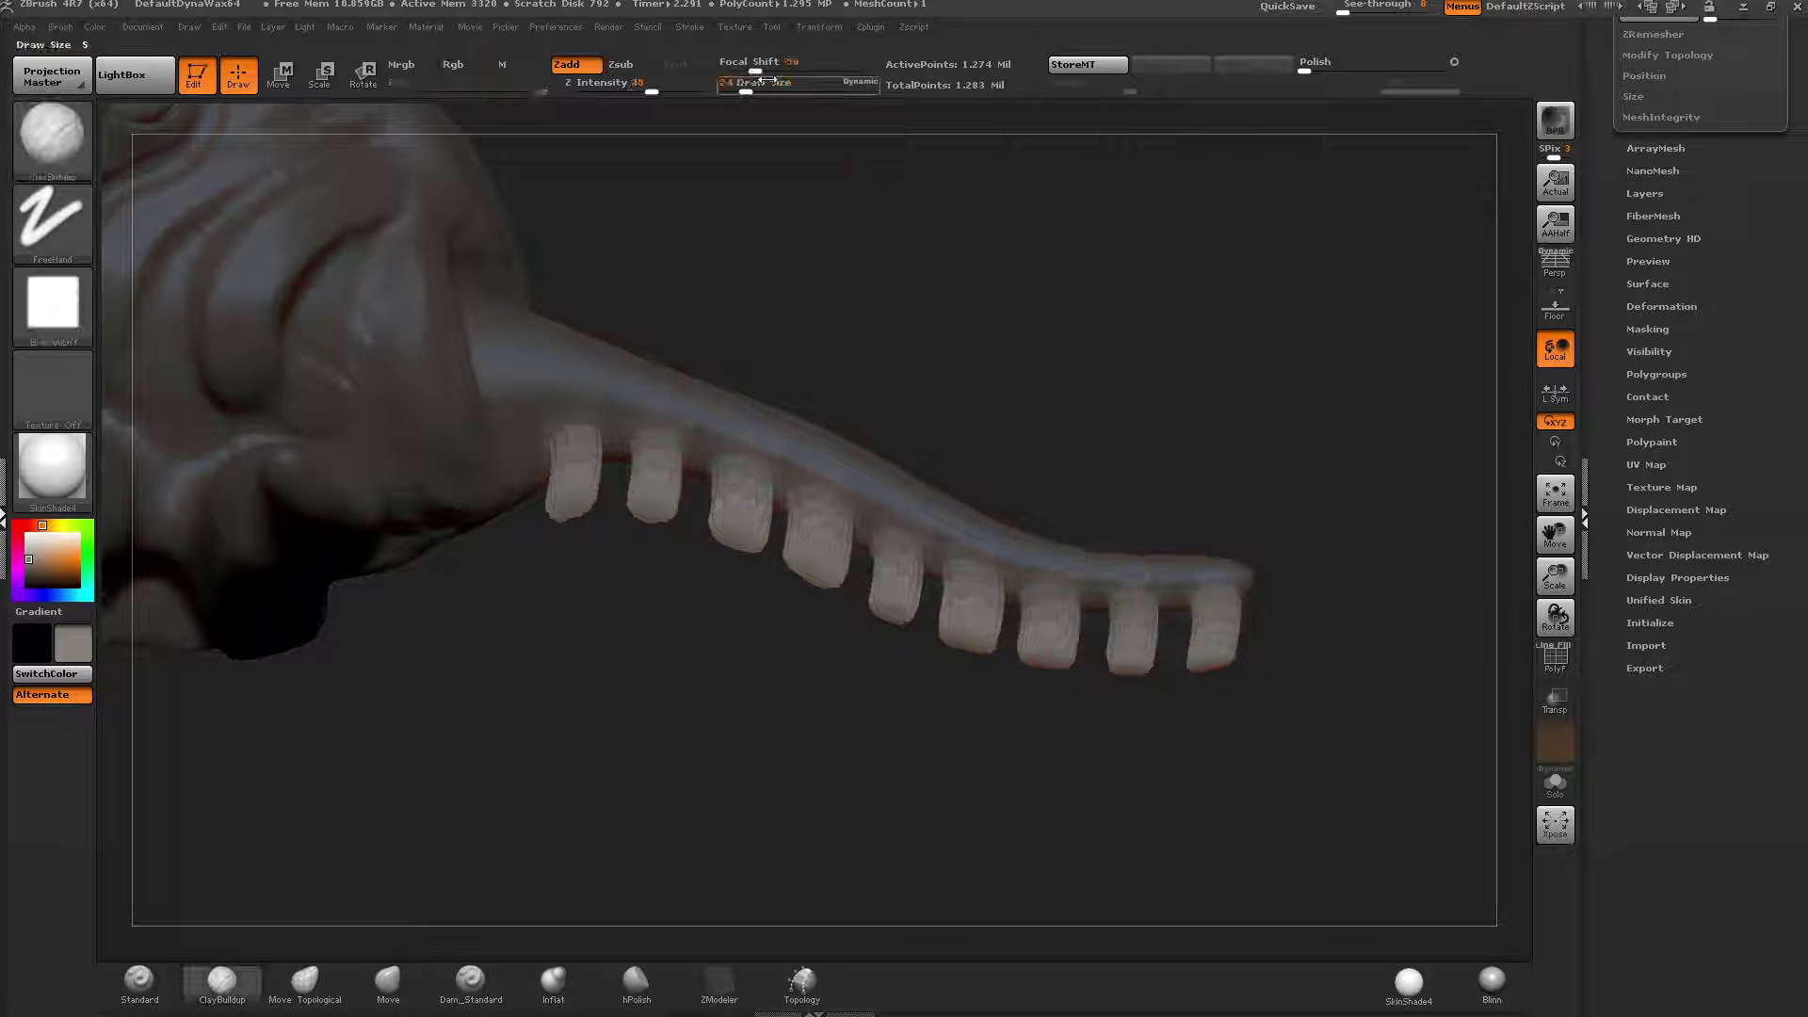
# Smooth the pegs into rounded, tapered suckers at draw size 136, then reduce the draw size to 65.
pyautogui.moveTo(749, 86); pyautogui.dragTo(779, 86)
pyautogui.moveTo(1226, 625)
pyautogui.keyDown('shift'); pyautogui.mouseDown()
pyautogui.moveTo(1171, 649)
pyautogui.moveTo(596, 469)
pyautogui.mouseUp(); pyautogui.keyUp('shift')
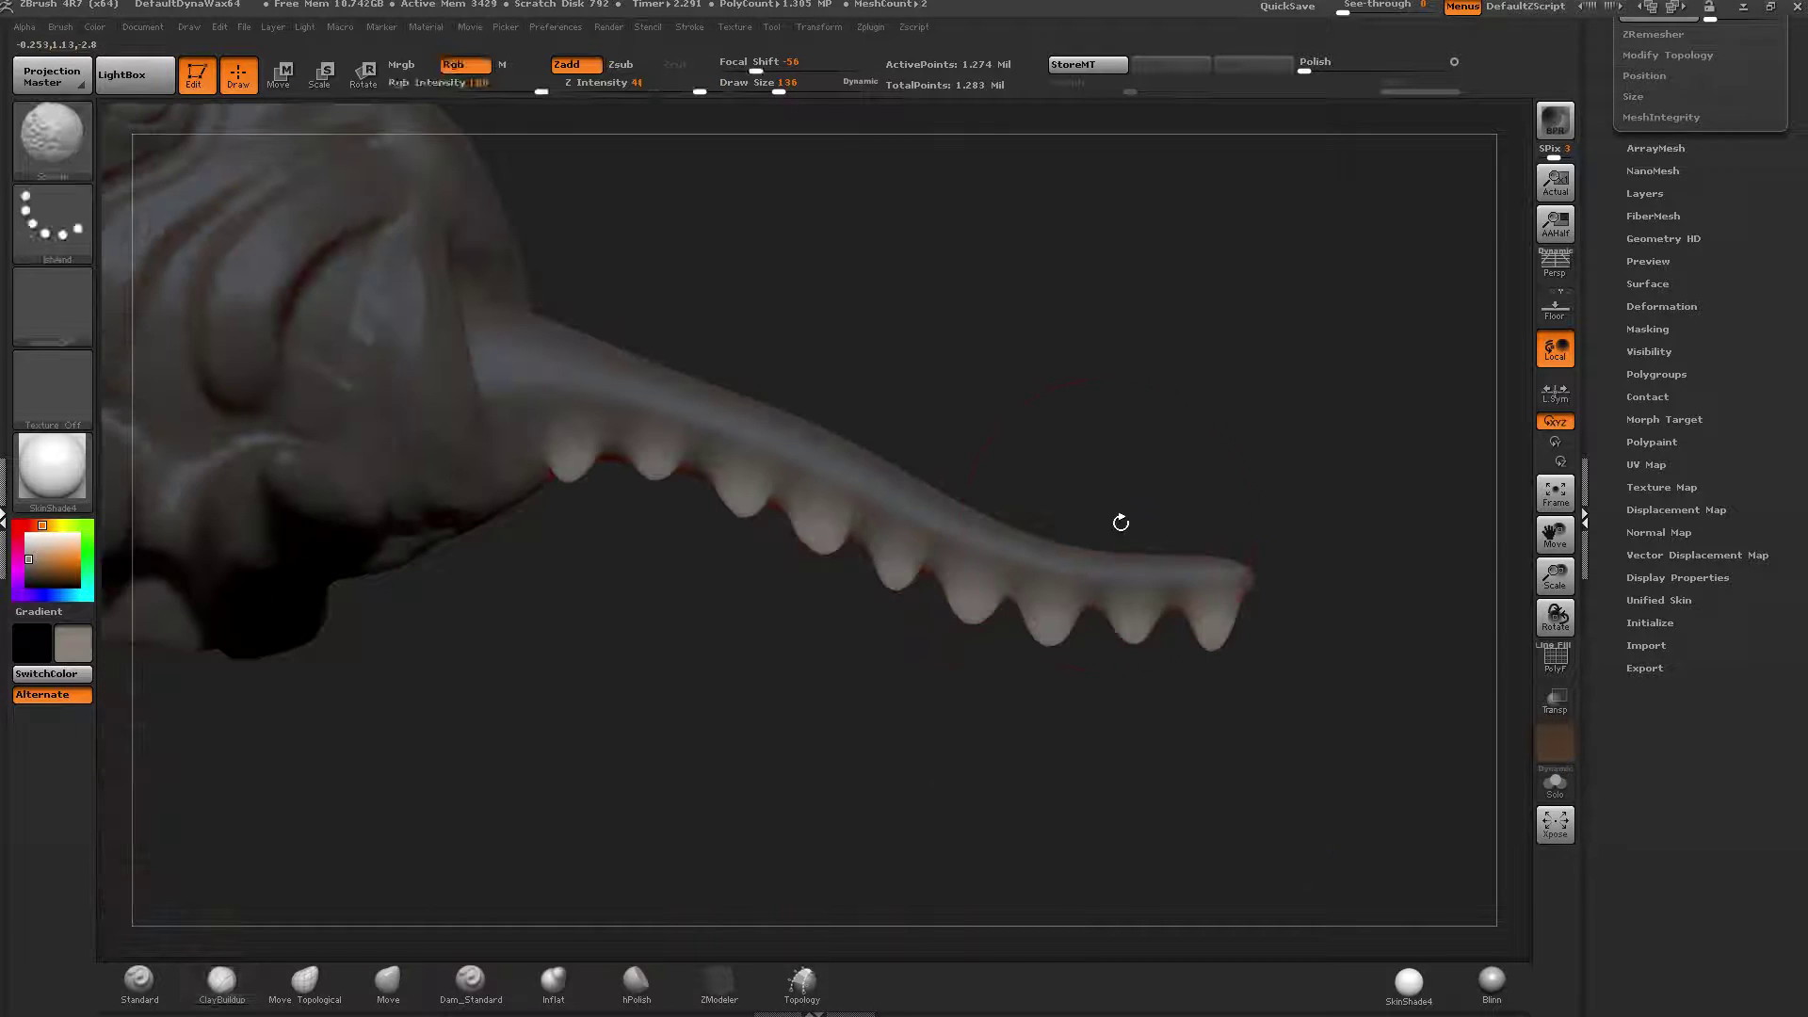
pyautogui.moveTo(1121, 523); pyautogui.dragTo(1035, 433)
pyautogui.moveTo(779, 86); pyautogui.dragTo(761, 85)
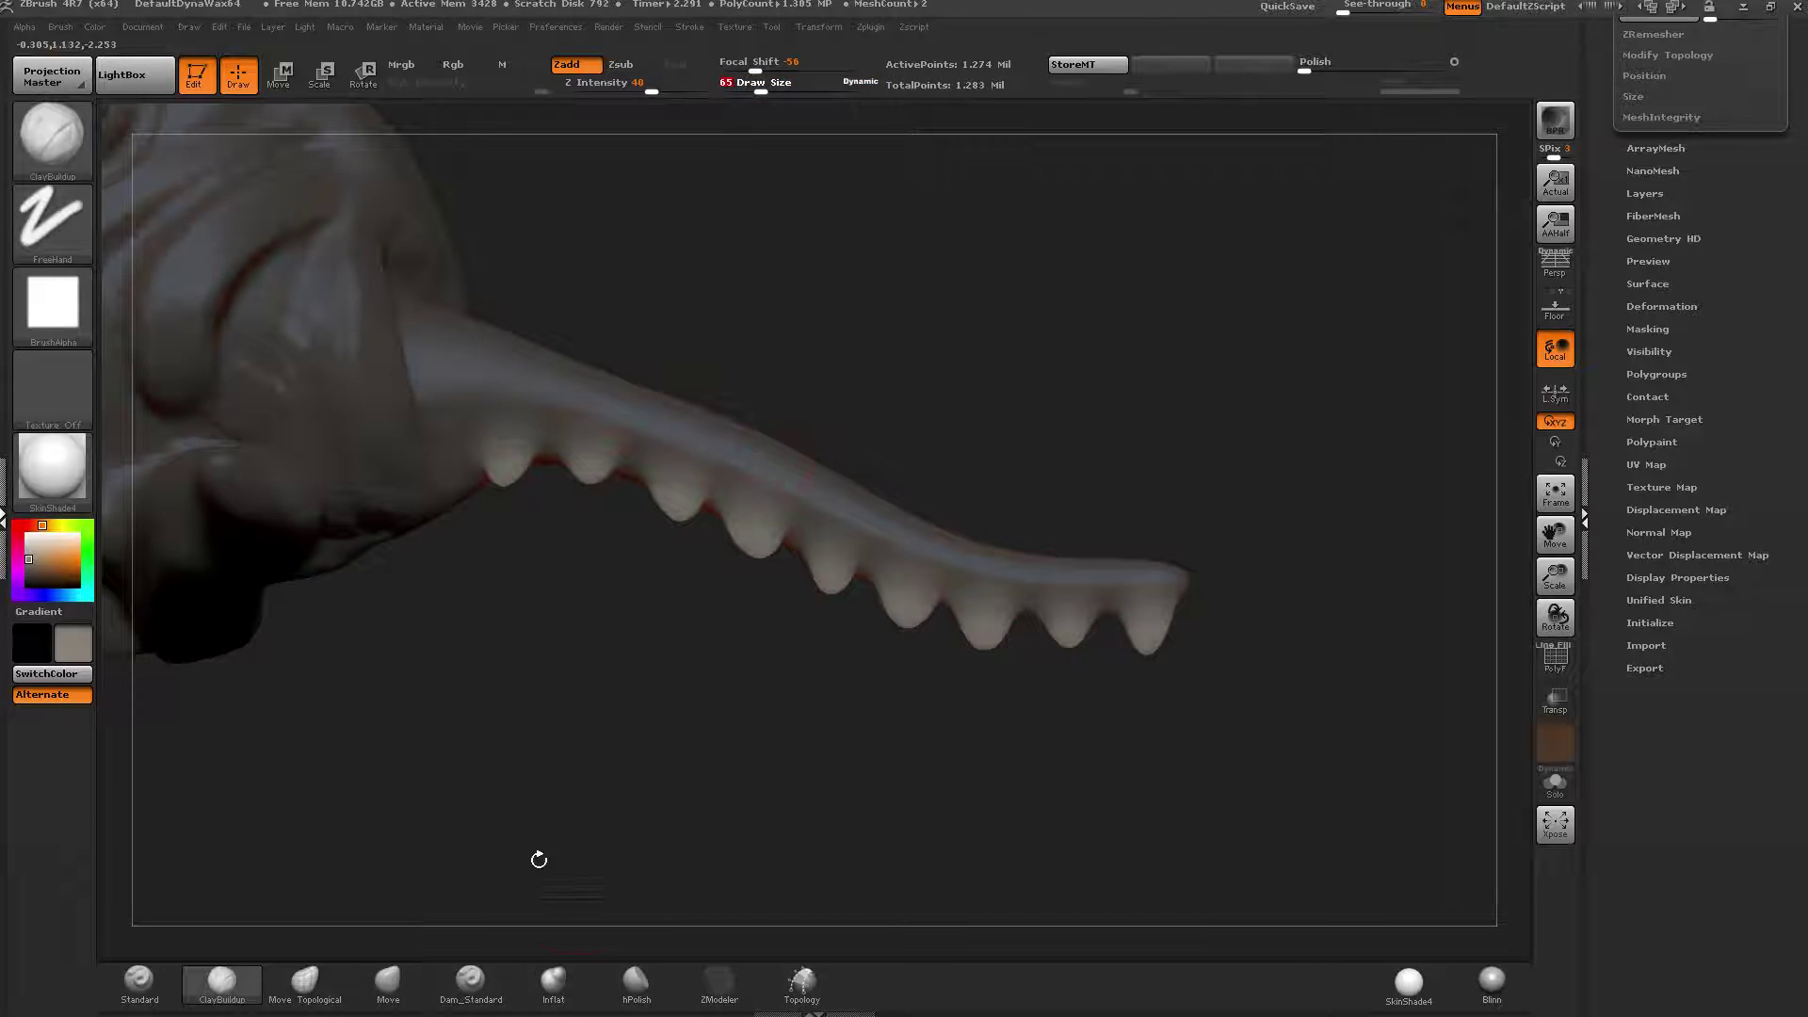
pyautogui.press('shift')
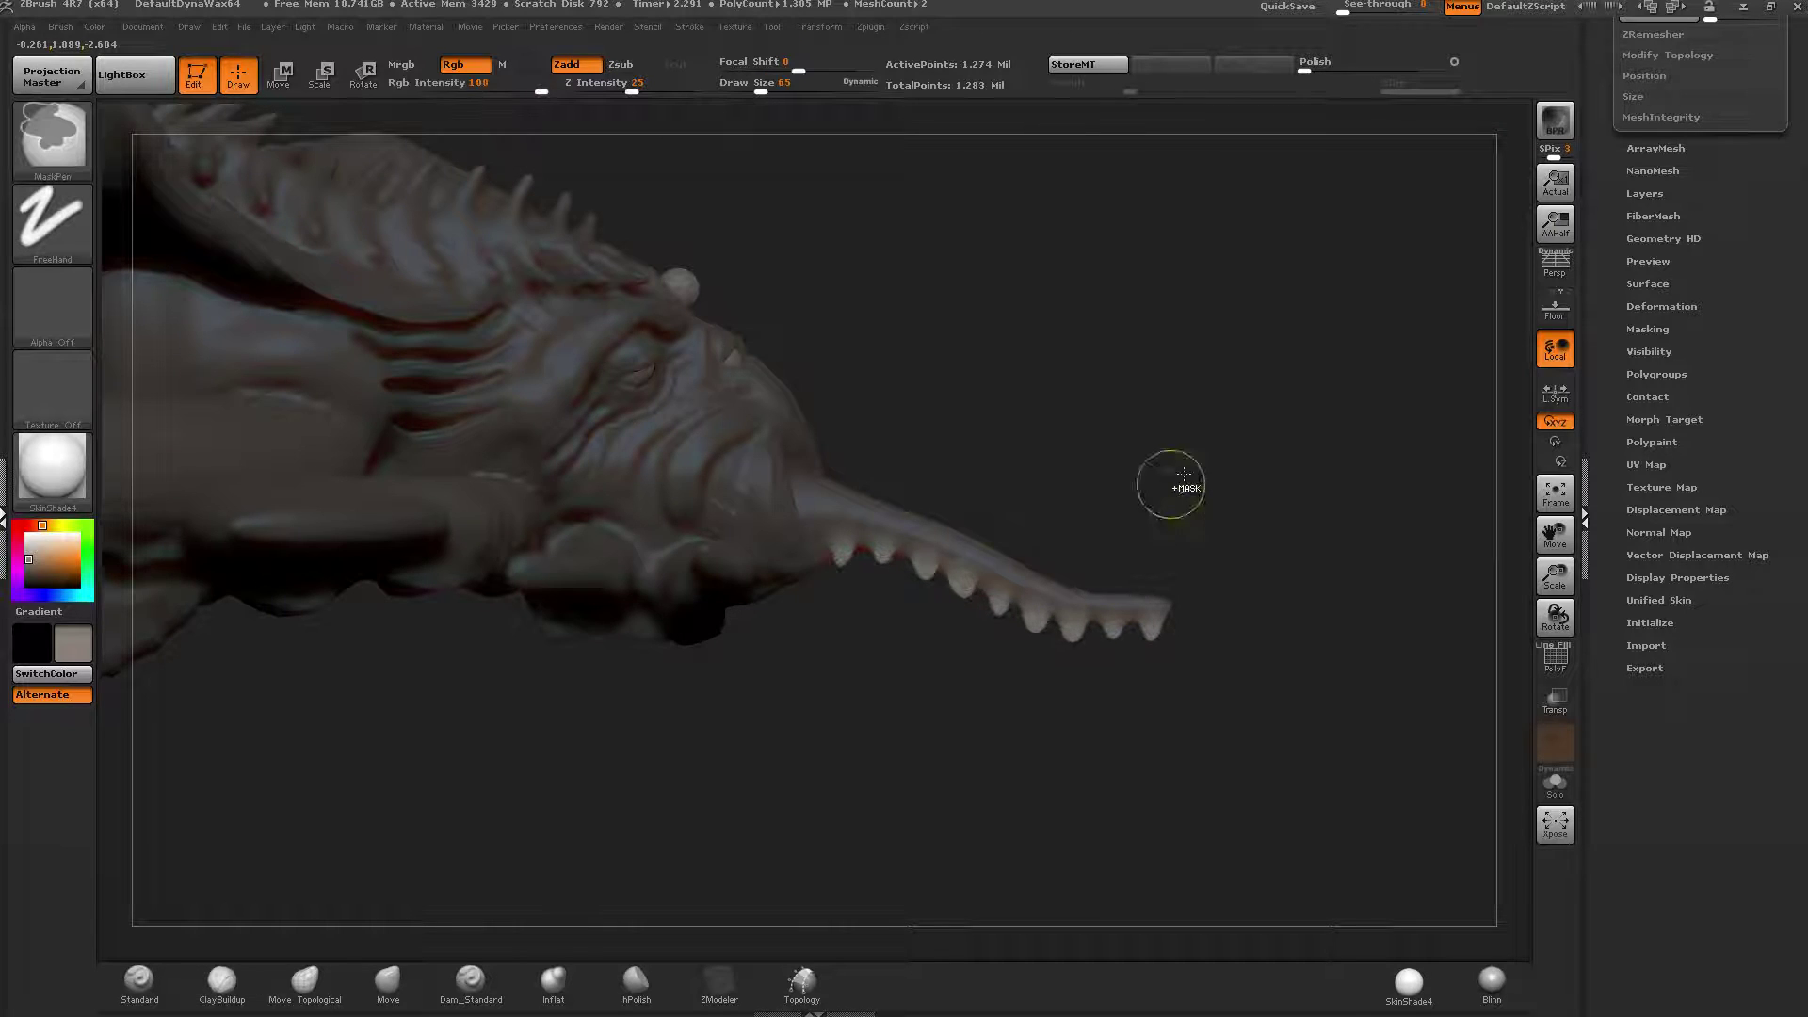
# Undo the suckers and the mask spots on the front tentacle.
pyautogui.hotkey('ctrl', 'z')
pyautogui.hotkey('ctrl', 'z')
pyautogui.hotkey('ctrl', 'z')
pyautogui.hotkey('ctrl', 'z')
pyautogui.hotkey('ctrl', 'z')
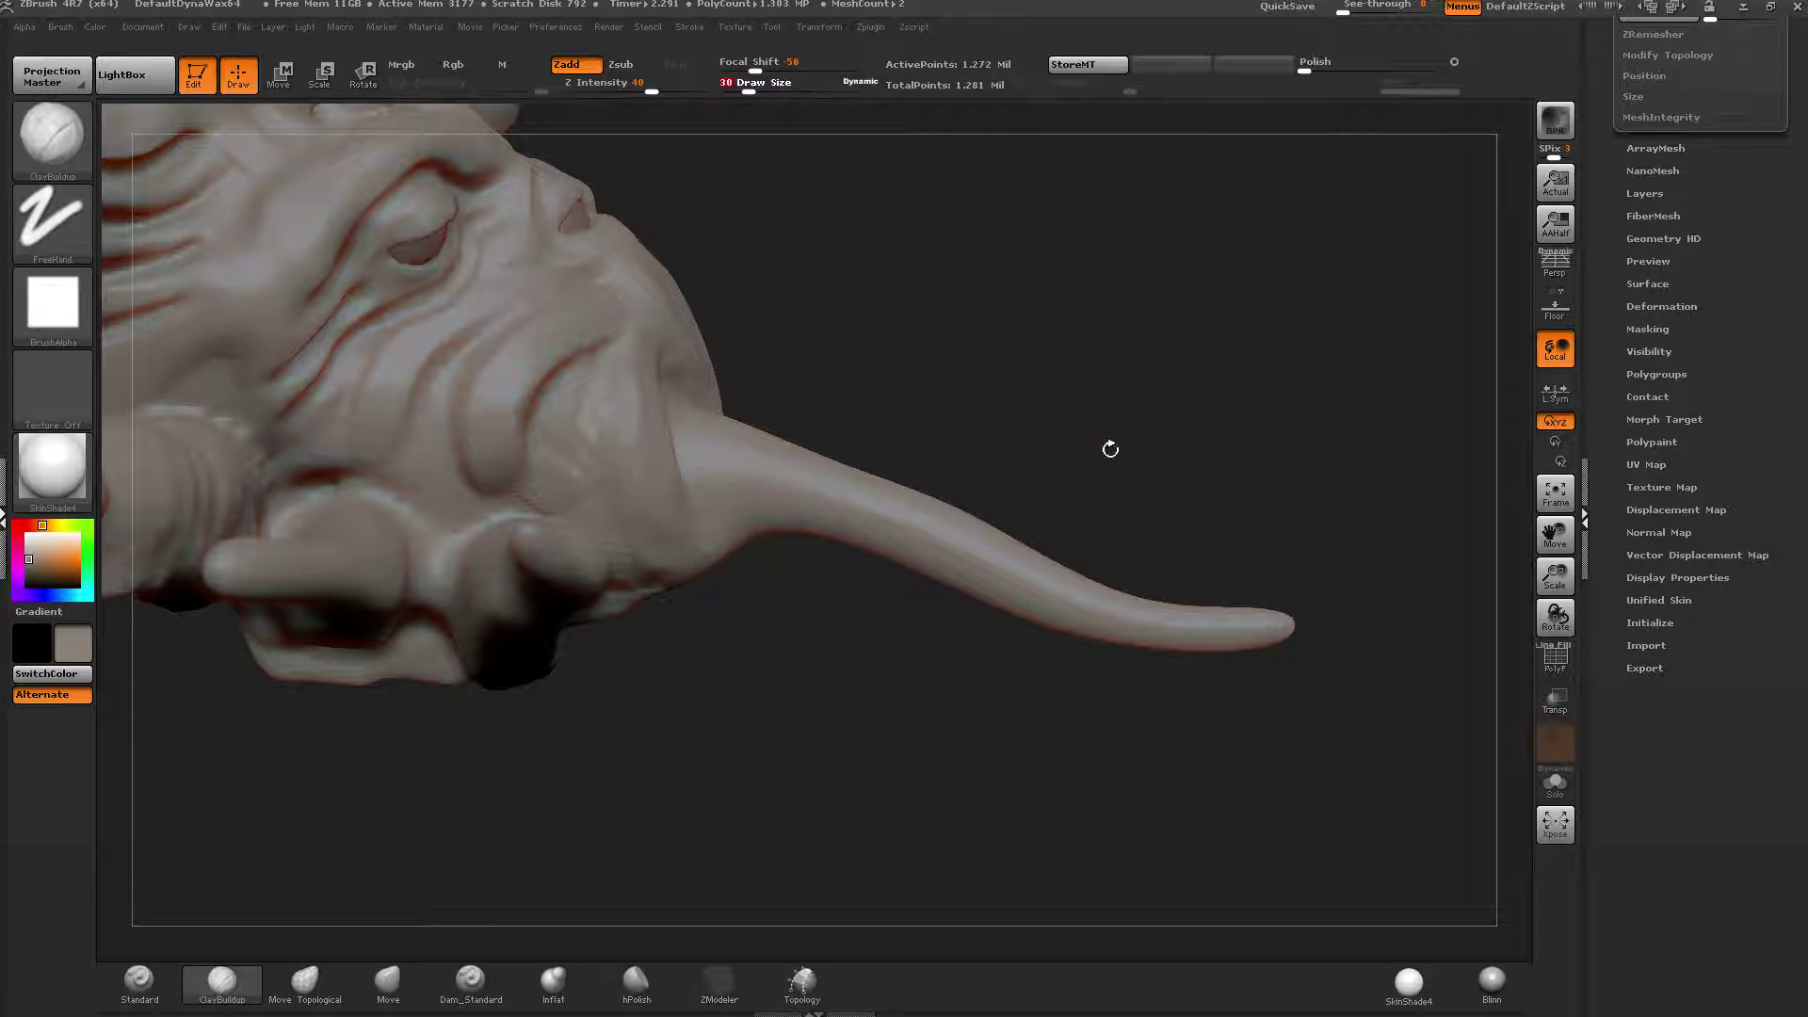
# Examine the creature's underside, from the row of belly spines to the mouth and the surrounding tentacles.
pyautogui.moveTo(1109, 448)
pyautogui.mouseDown()
pyautogui.moveTo(1158, 577)
pyautogui.moveTo(1177, 527)
pyautogui.moveTo(1136, 447)
pyautogui.moveTo(1140, 486)
pyautogui.moveTo(1115, 508)
pyautogui.mouseUp()
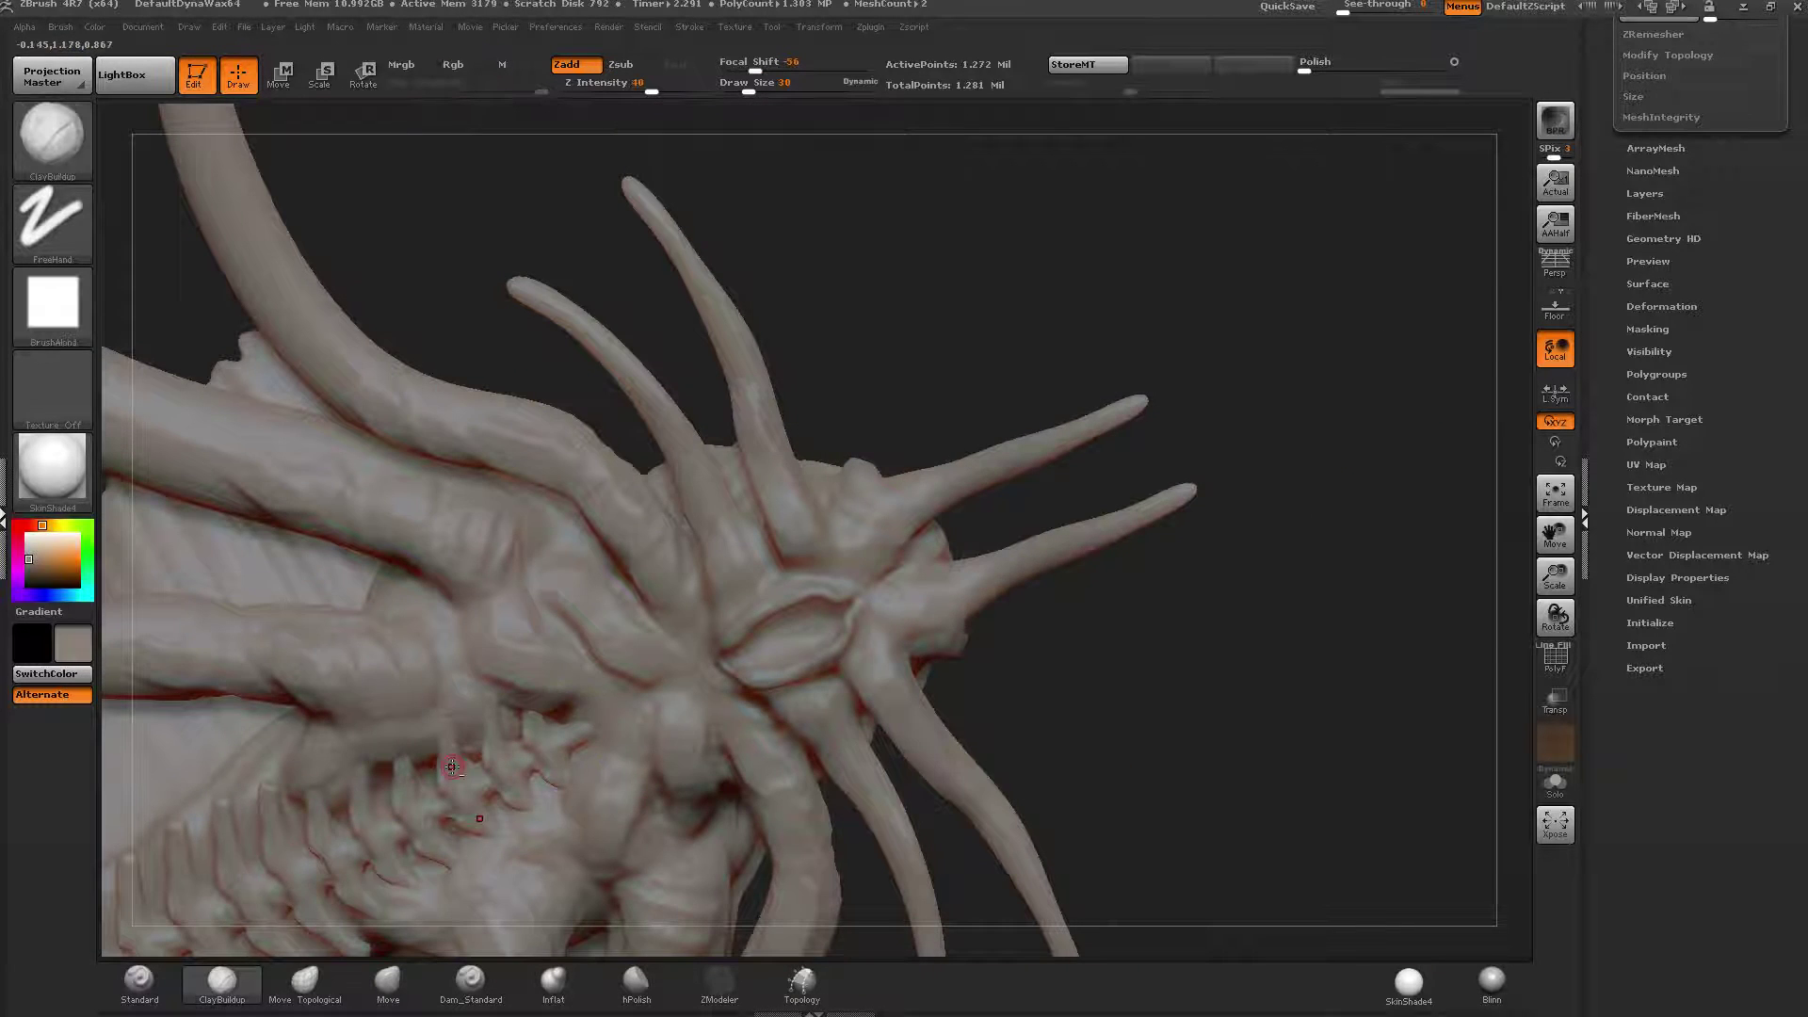
pyautogui.keyDown('alt'); pyautogui.moveTo(452, 766); pyautogui.dragTo(991, 433, button='right'); pyautogui.keyUp('alt')
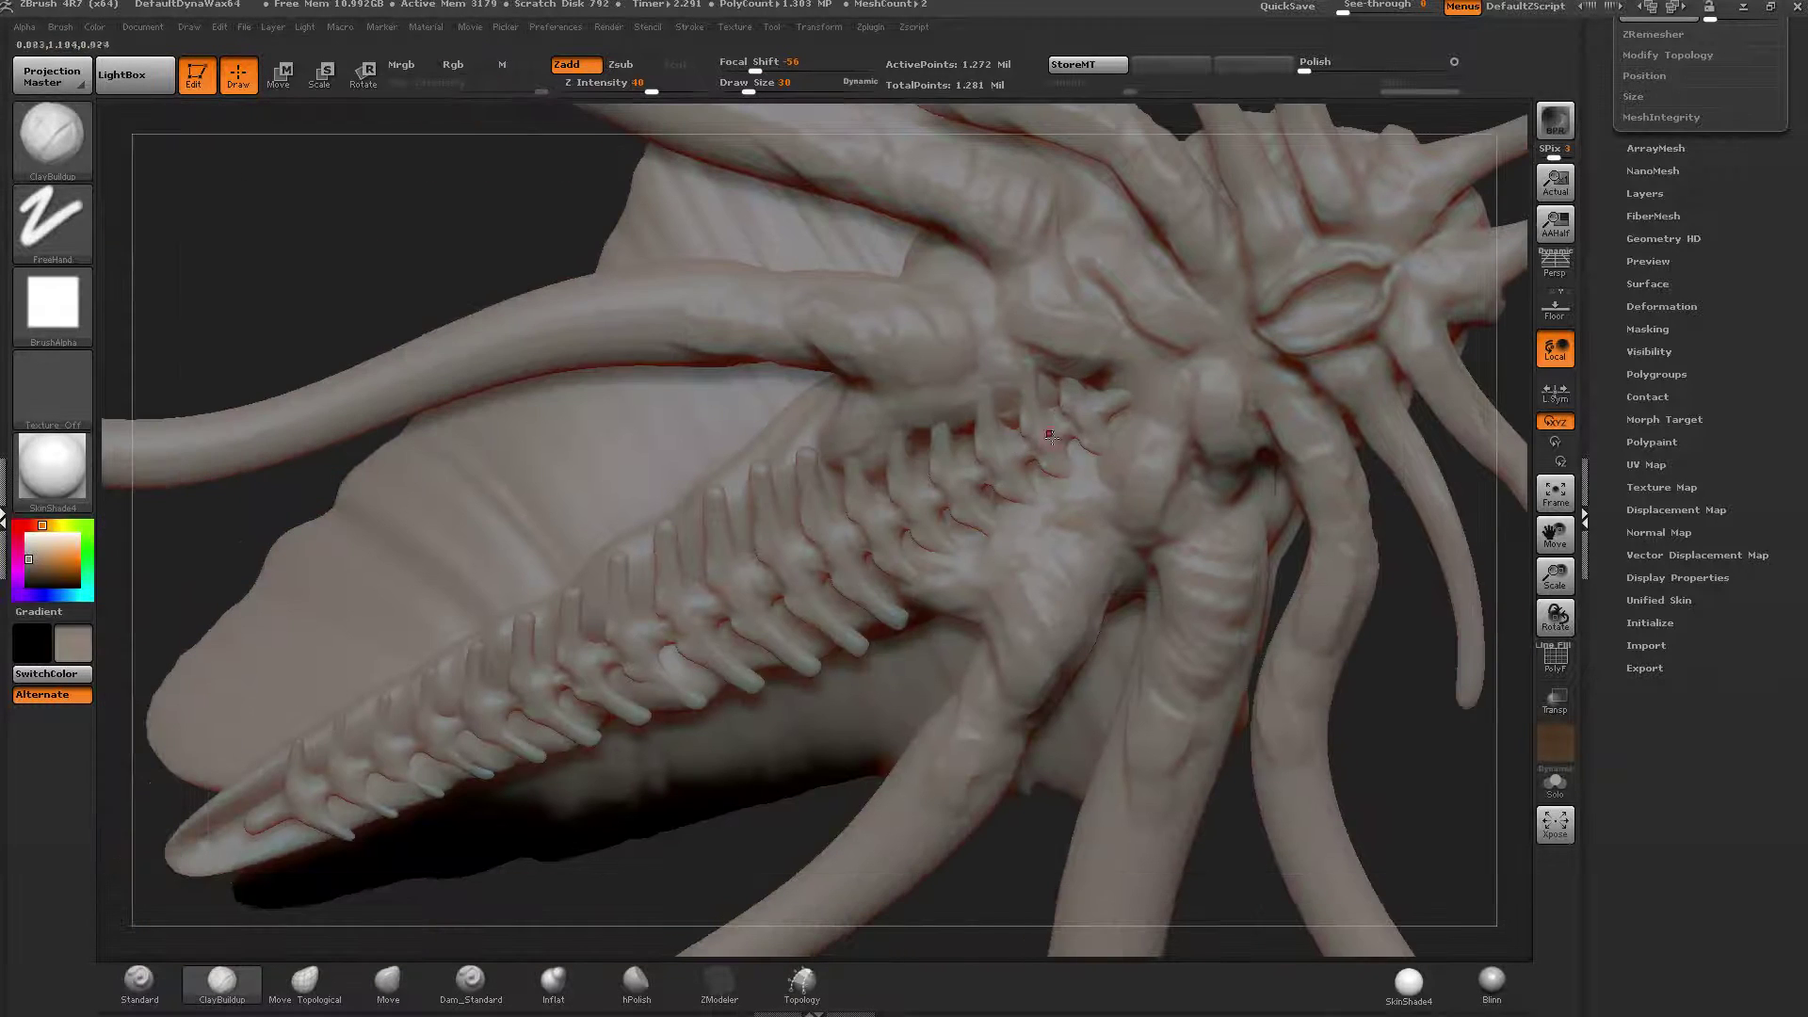
pyautogui.keyDown('alt'); pyautogui.moveTo(1125, 448); pyautogui.dragTo(659, 683, button='right'); pyautogui.keyUp('alt')
pyautogui.keyDown('ctrl'); pyautogui.moveTo(659, 682); pyautogui.dragTo(898, 578, button='right'); pyautogui.keyUp('ctrl')
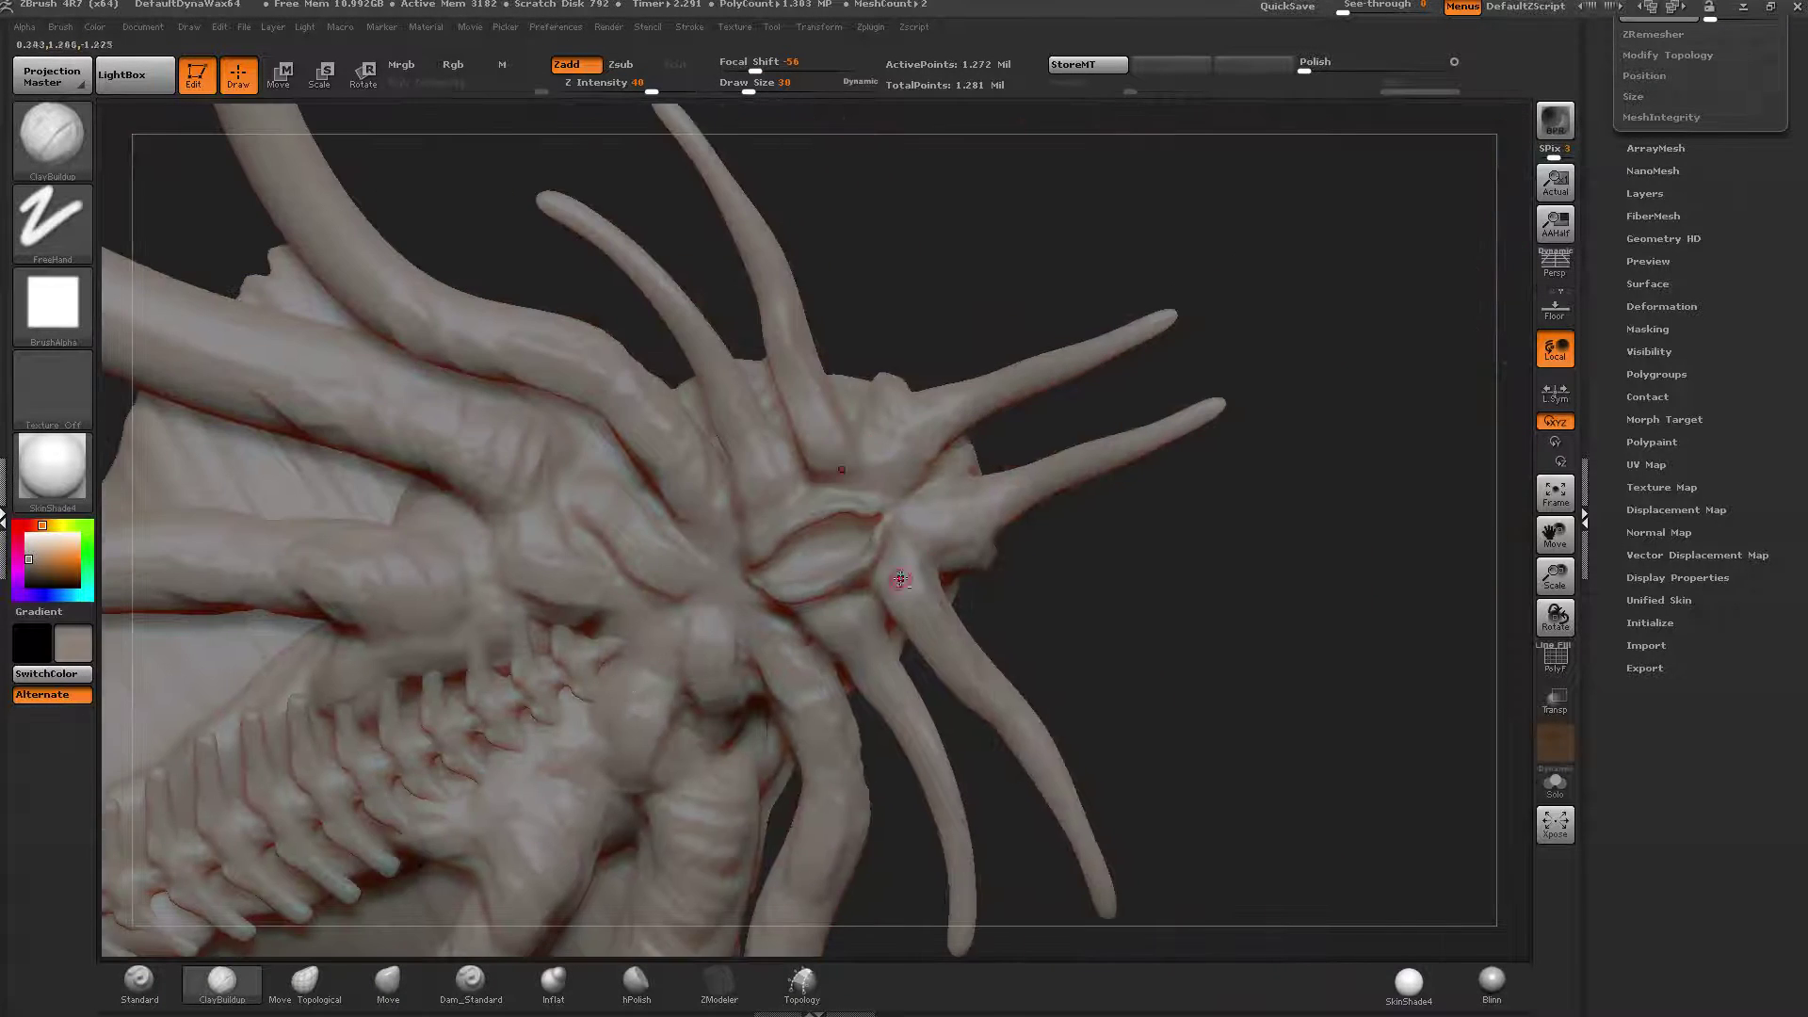
pyautogui.keyDown('ctrl'); pyautogui.moveTo(1025, 487); pyautogui.dragTo(1045, 584, button='right'); pyautogui.keyUp('ctrl')
pyautogui.moveTo(1490, 325)
pyautogui.keyDown('alt'); pyautogui.mouseDown(button='right')
pyautogui.moveTo(1019, 508)
pyautogui.moveTo(1067, 636)
pyautogui.moveTo(1057, 735)
pyautogui.moveTo(1117, 650)
pyautogui.moveTo(936, 546)
pyautogui.moveTo(929, 625)
pyautogui.moveTo(896, 666)
pyautogui.moveTo(945, 491)
pyautogui.moveTo(940, 319)
pyautogui.mouseUp(button='right'); pyautogui.keyUp('alt')
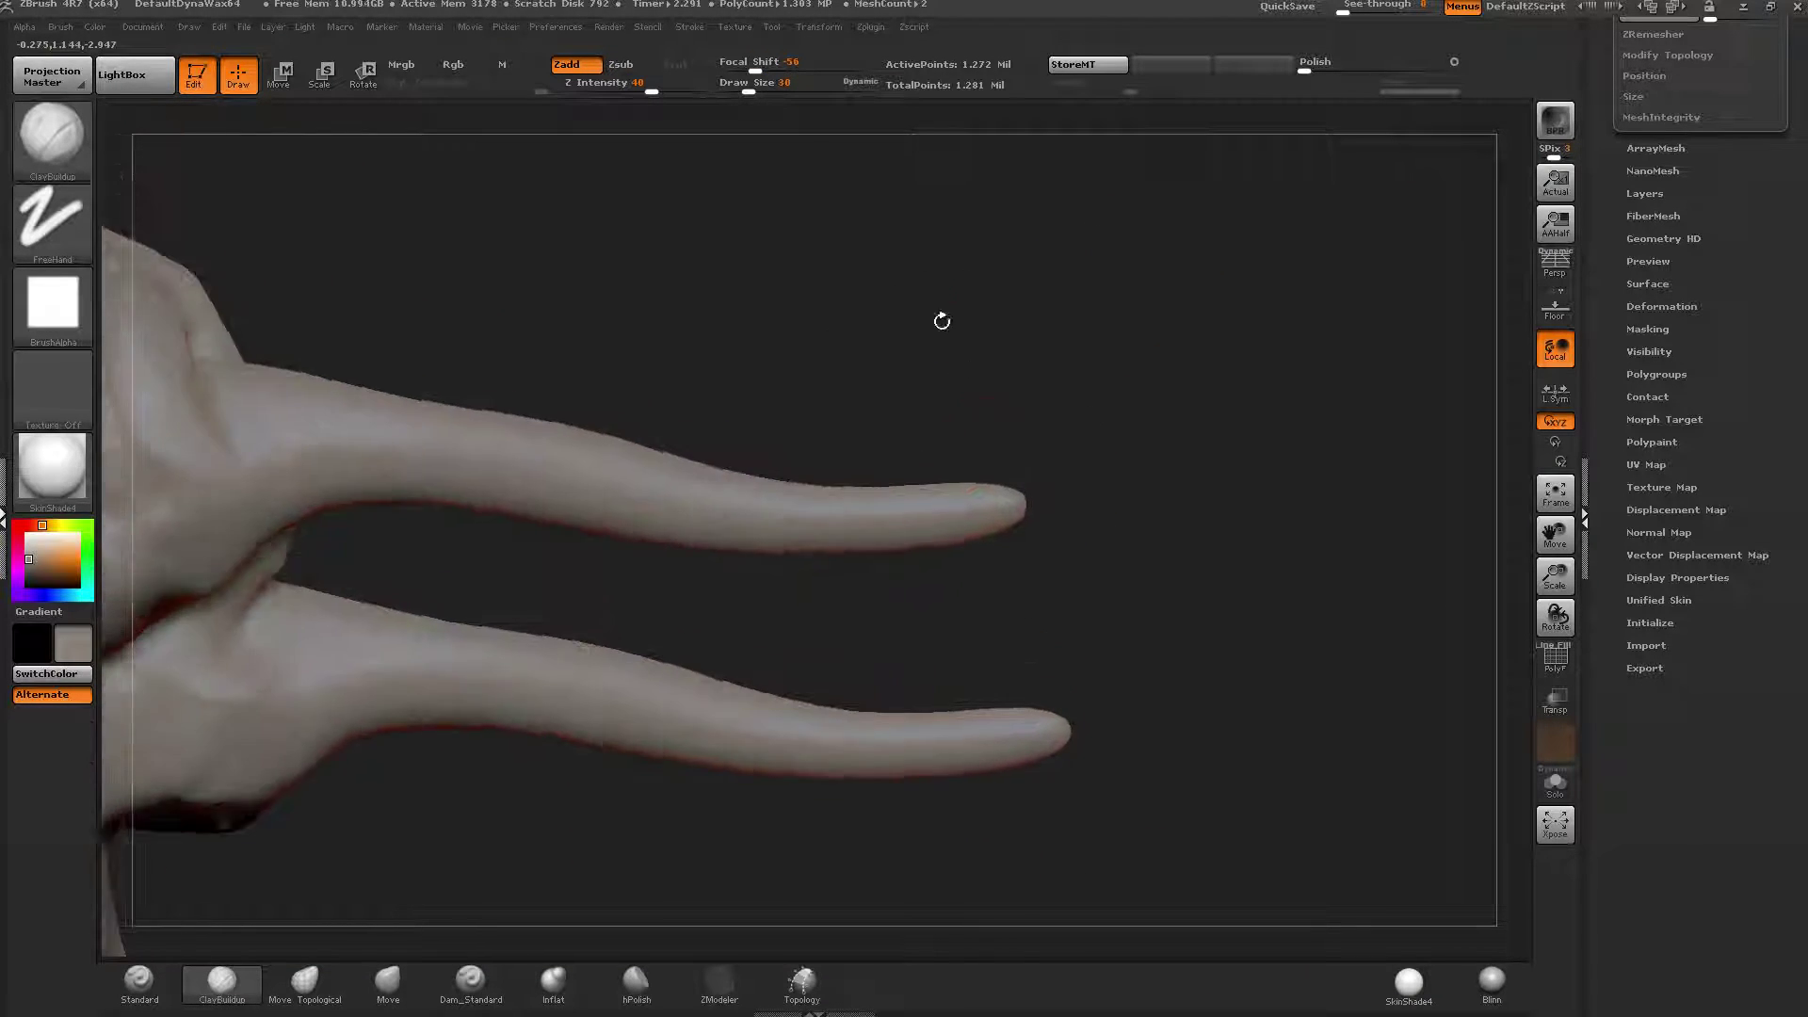
# Mask an oval spot beneath the tips of both front tentacles at draw size 17 and turn it into its own polygroup.
pyautogui.moveTo(901, 425); pyautogui.dragTo(995, 442, button='right')
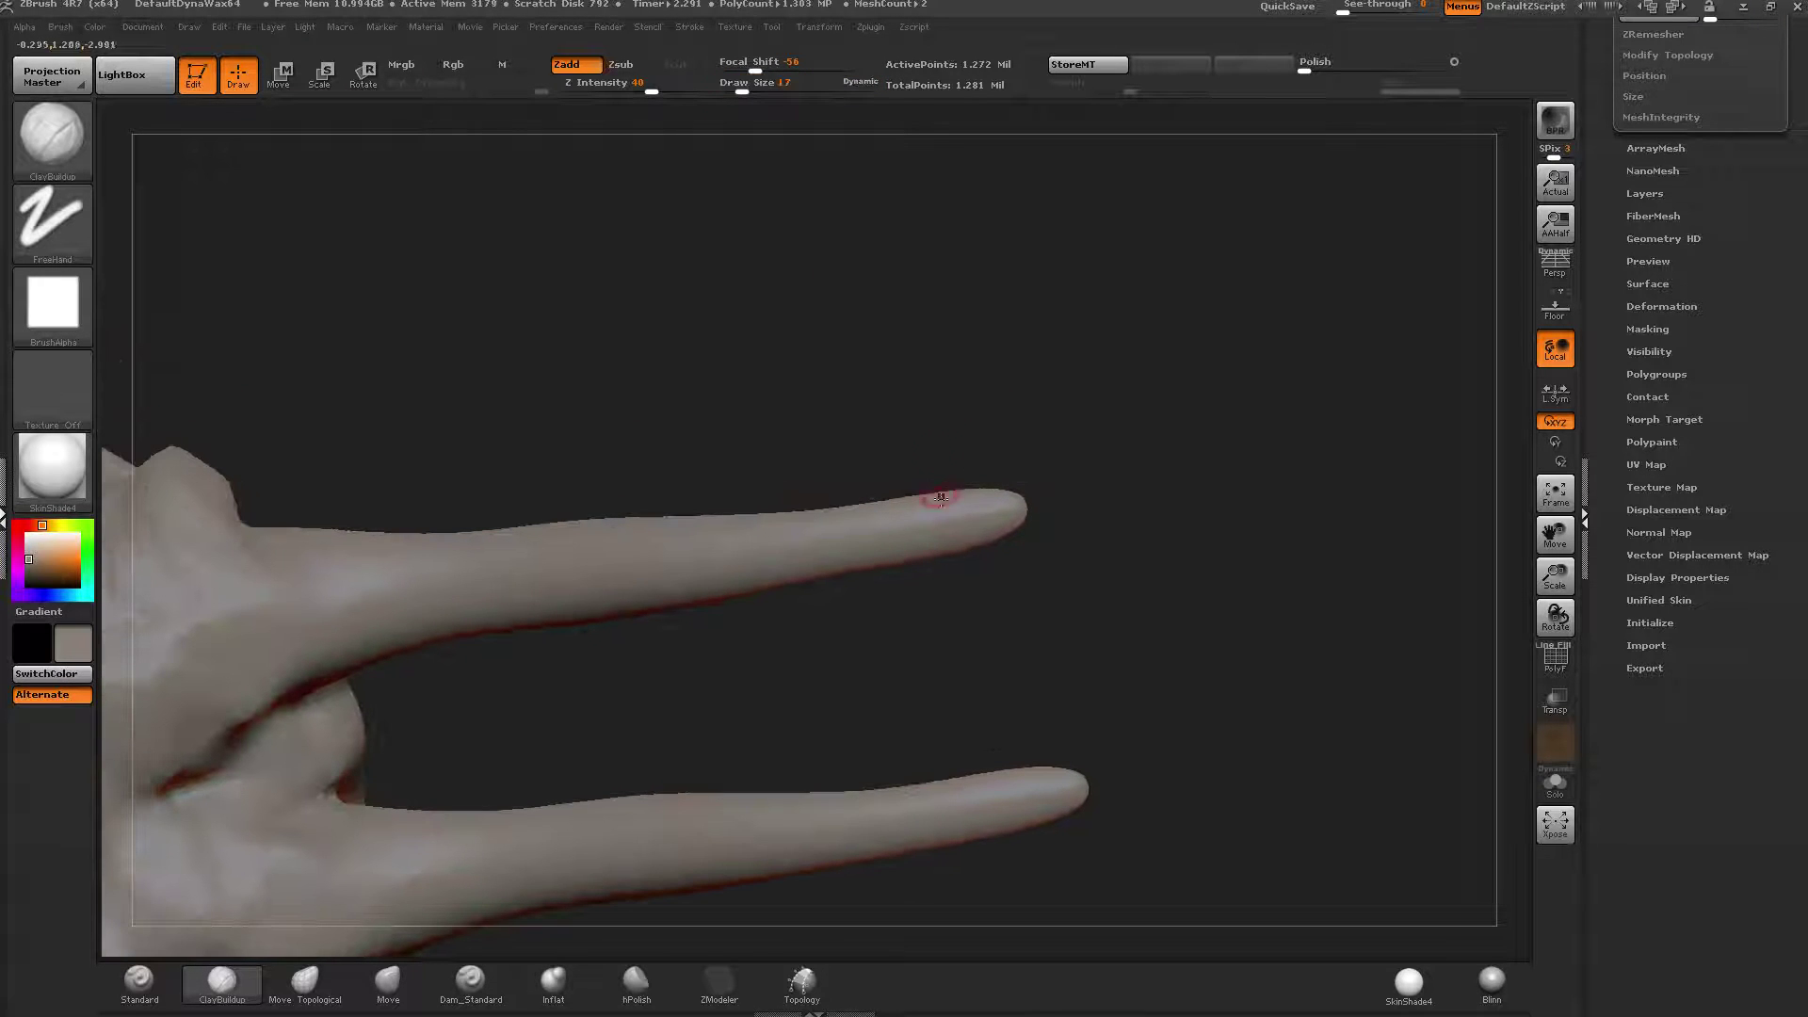
pyautogui.moveTo(939, 519); pyautogui.dragTo(988, 517, button='right')
pyautogui.press('ctrl')
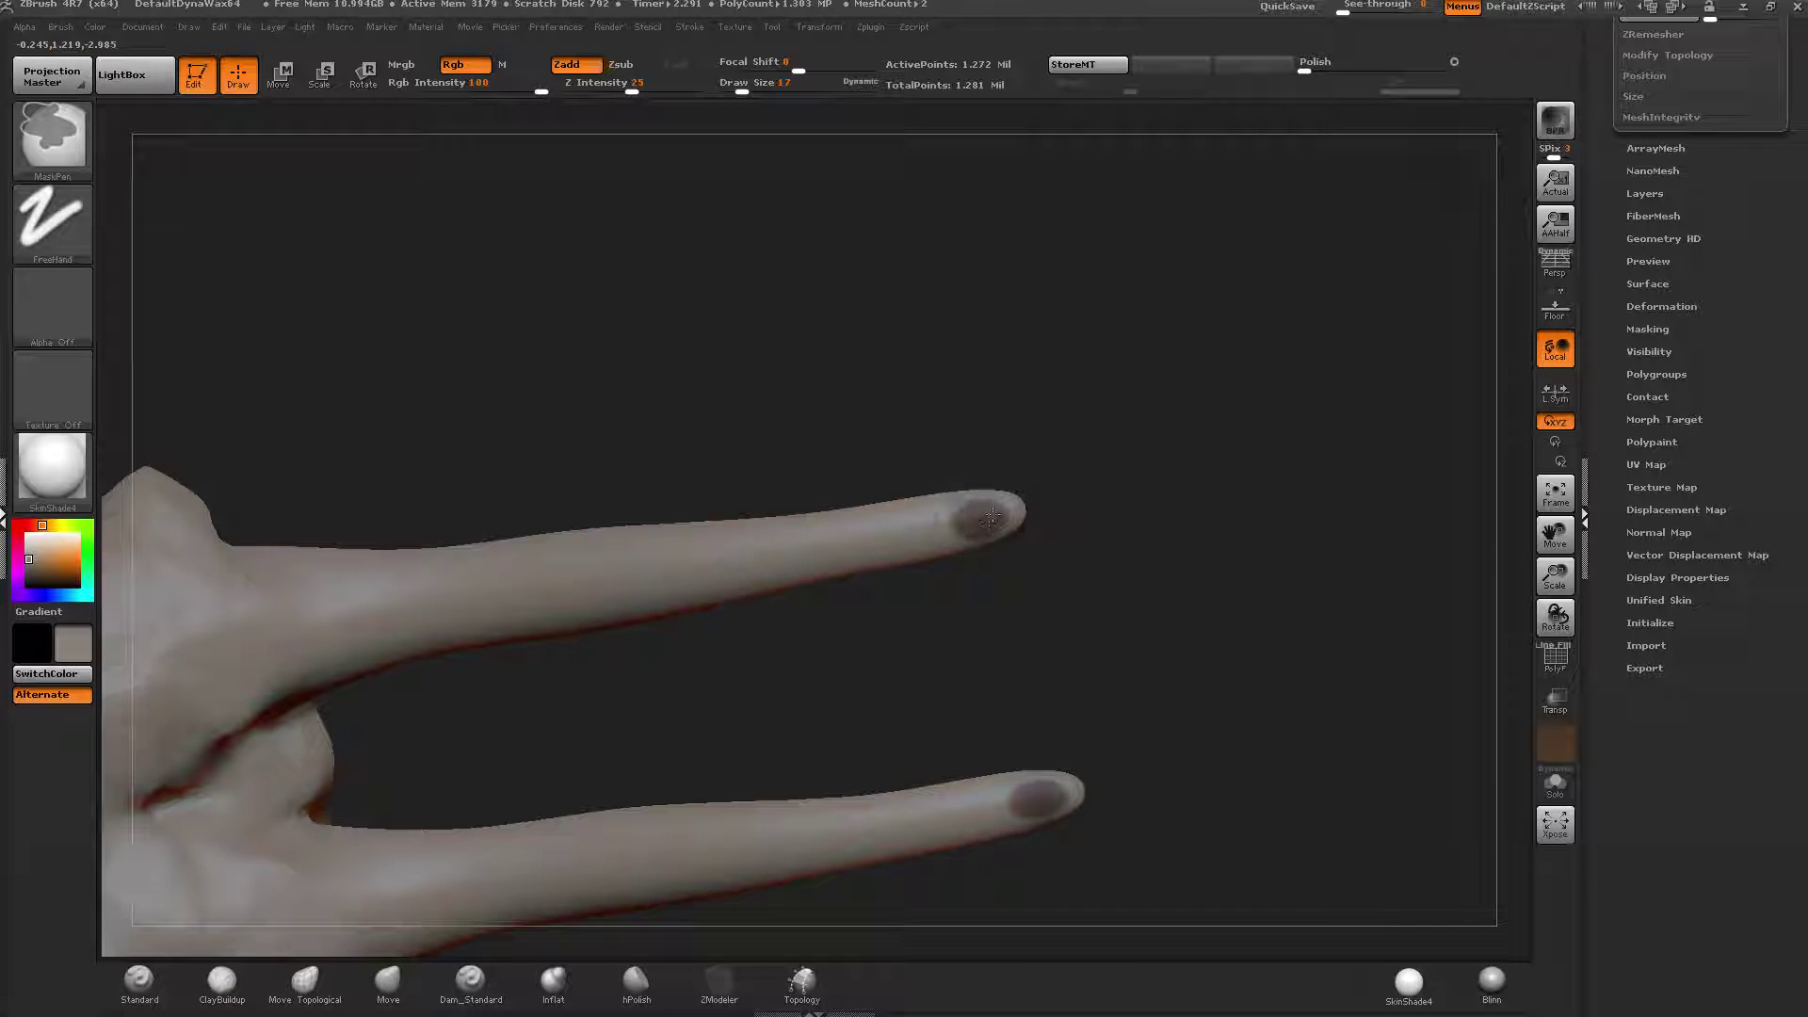
pyautogui.keyDown('ctrl'); pyautogui.moveTo(968, 516); pyautogui.dragTo(979, 523); pyautogui.keyUp('ctrl')
pyautogui.keyDown('ctrl'); pyautogui.moveTo(1494, 607); pyautogui.dragTo(1471, 621); pyautogui.keyUp('ctrl')
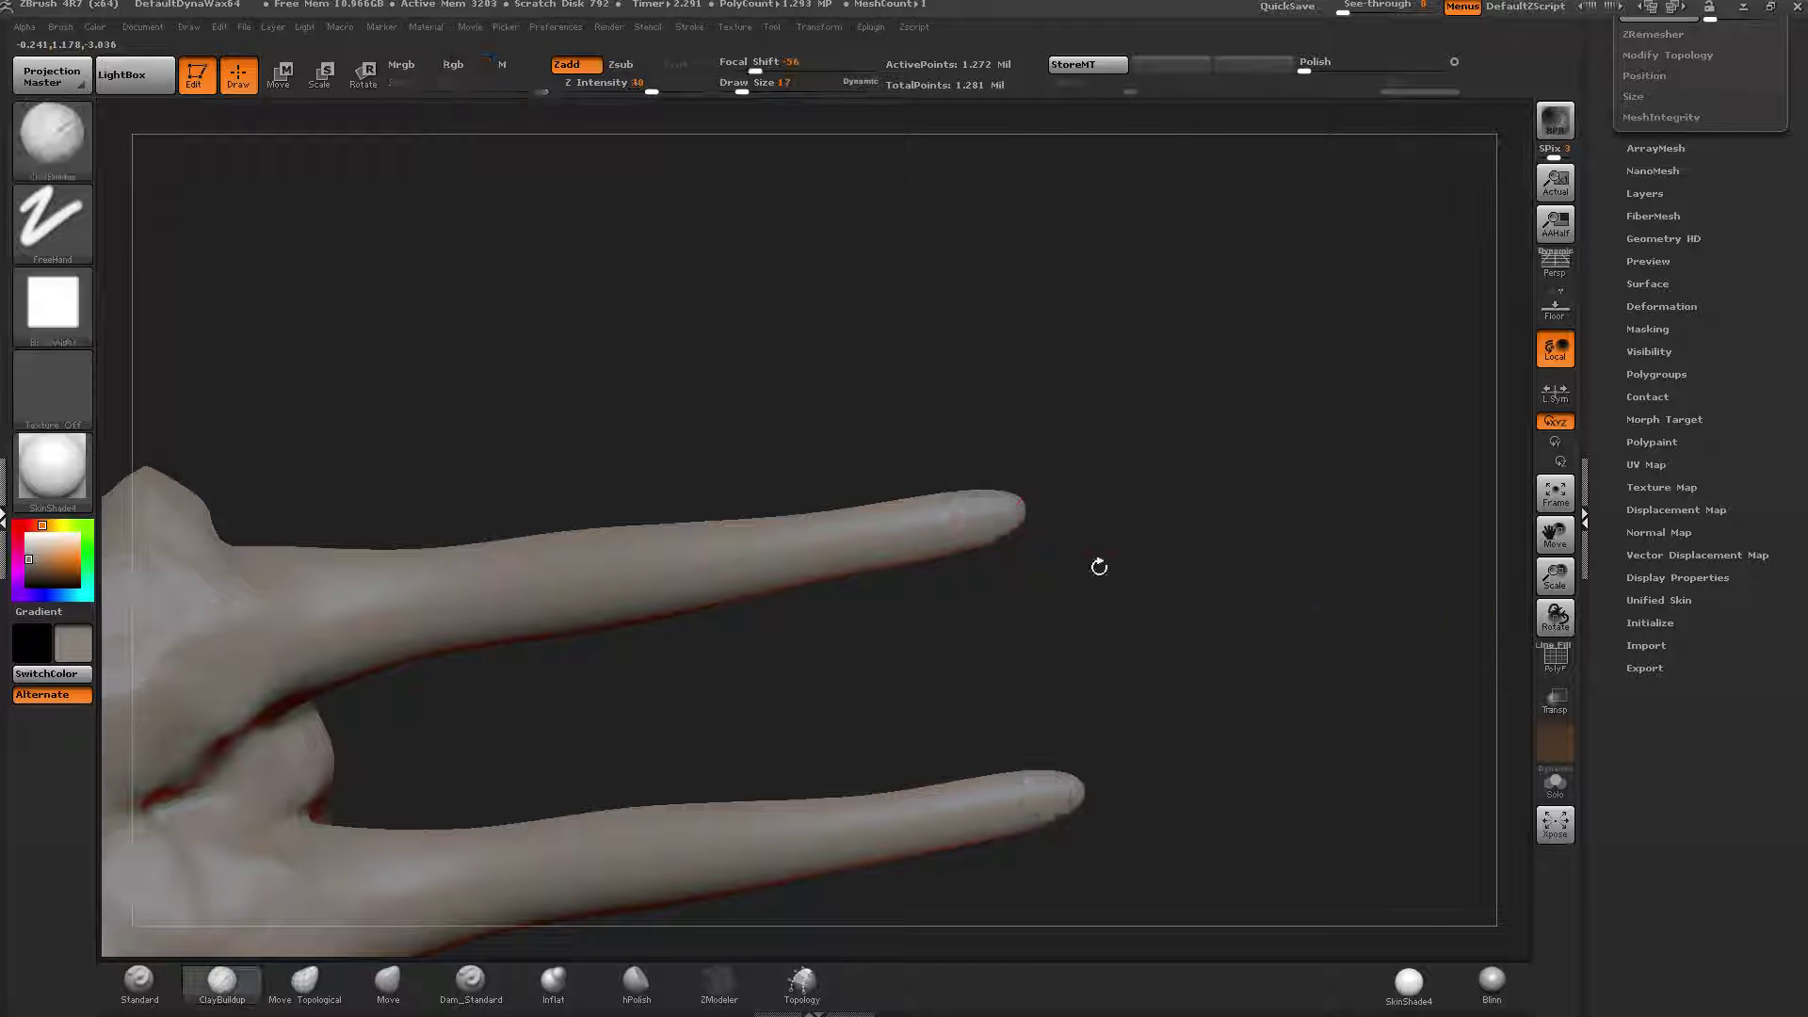
# Isolate the oval polygroups at the tentacle tips and smooth their jagged outlines at draw size 109.
pyautogui.hotkey('ctrl', 'shift')
pyautogui.keyDown('ctrl'); pyautogui.keyDown('shift'); pyautogui.click(981, 516); pyautogui.keyUp('shift'); pyautogui.keyUp('ctrl')
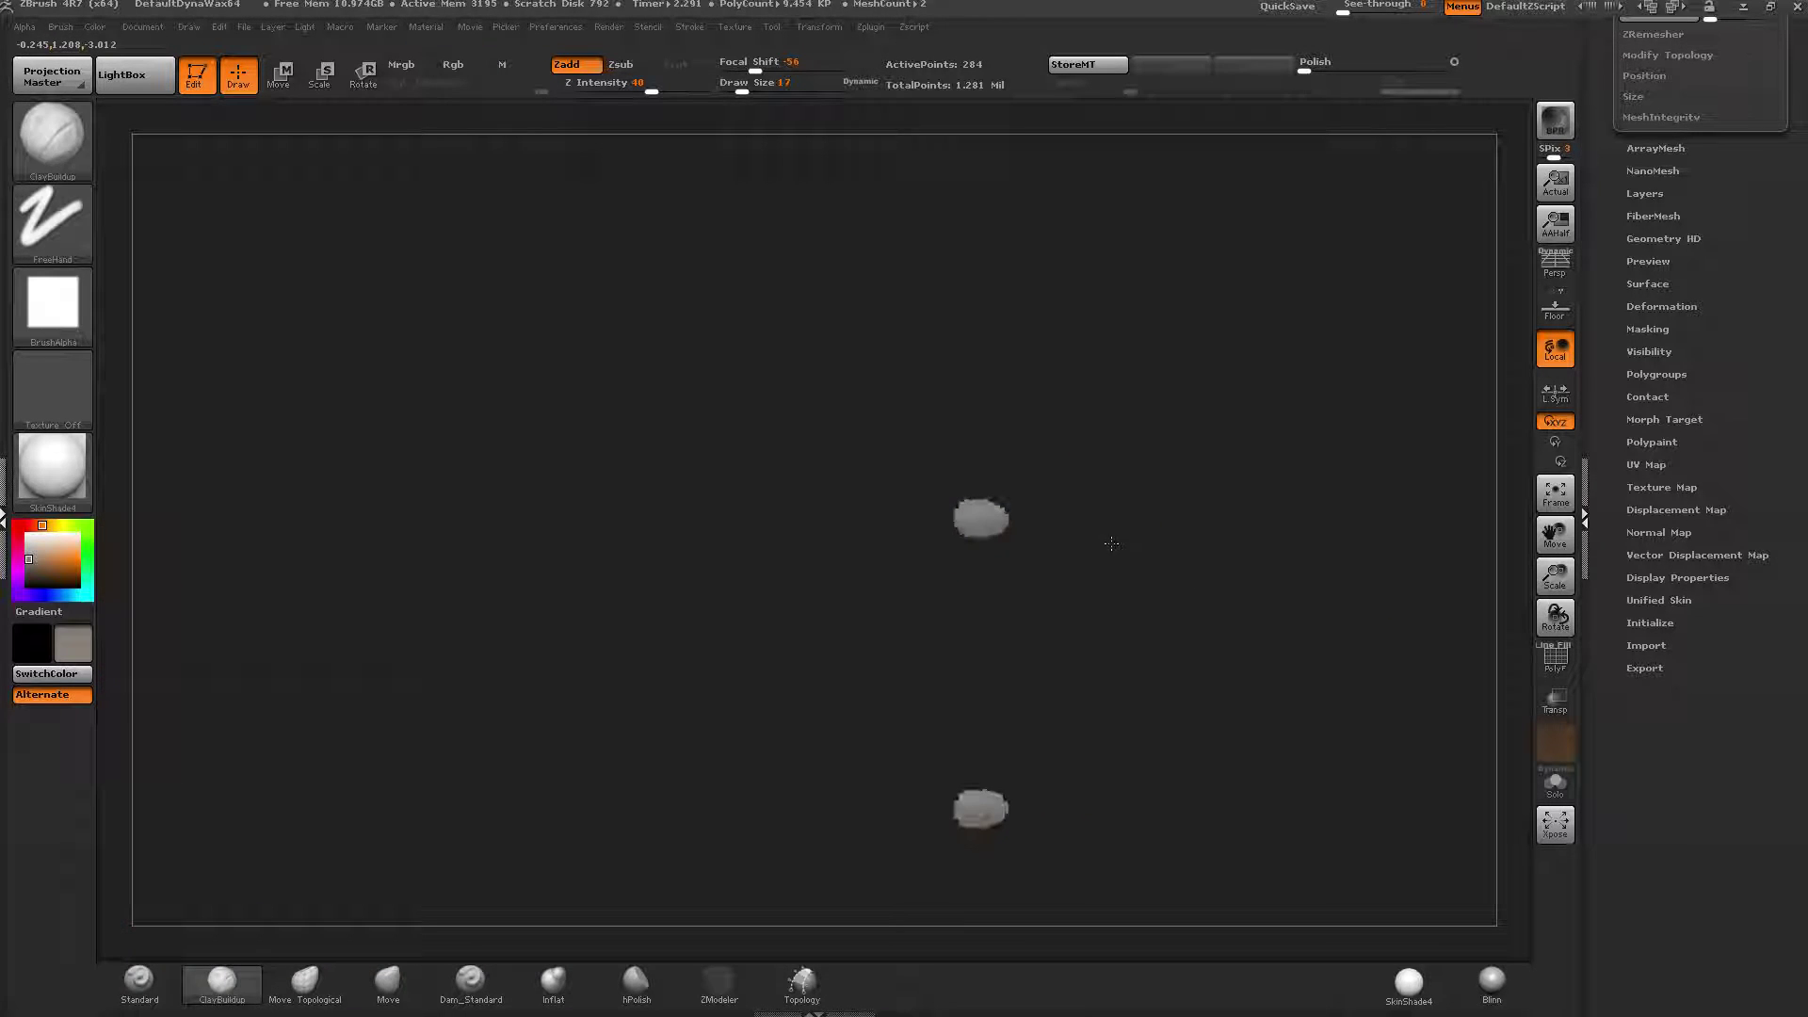
pyautogui.moveTo(1103, 470)
pyautogui.keyDown('ctrl'); pyautogui.mouseDown(button='right')
pyautogui.moveTo(1126, 553)
pyautogui.moveTo(1094, 461)
pyautogui.mouseUp(button='right'); pyautogui.keyUp('ctrl')
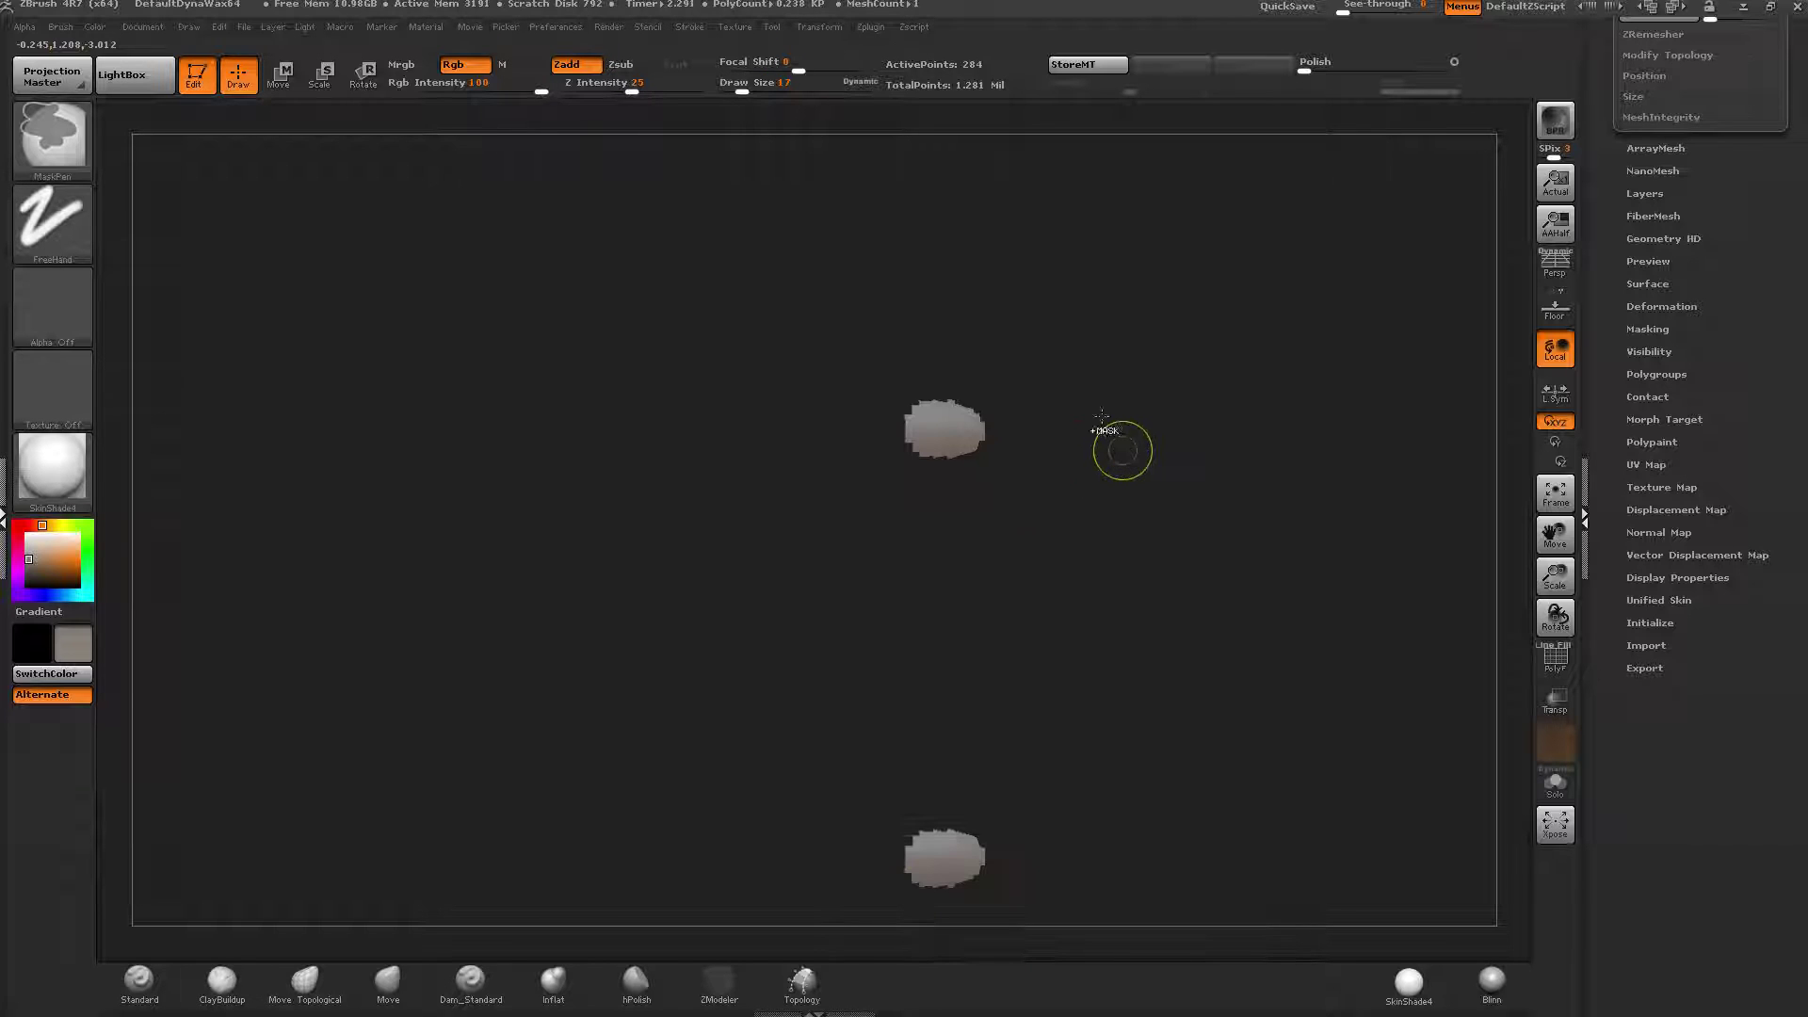
pyautogui.moveTo(743, 92); pyautogui.dragTo(773, 91)
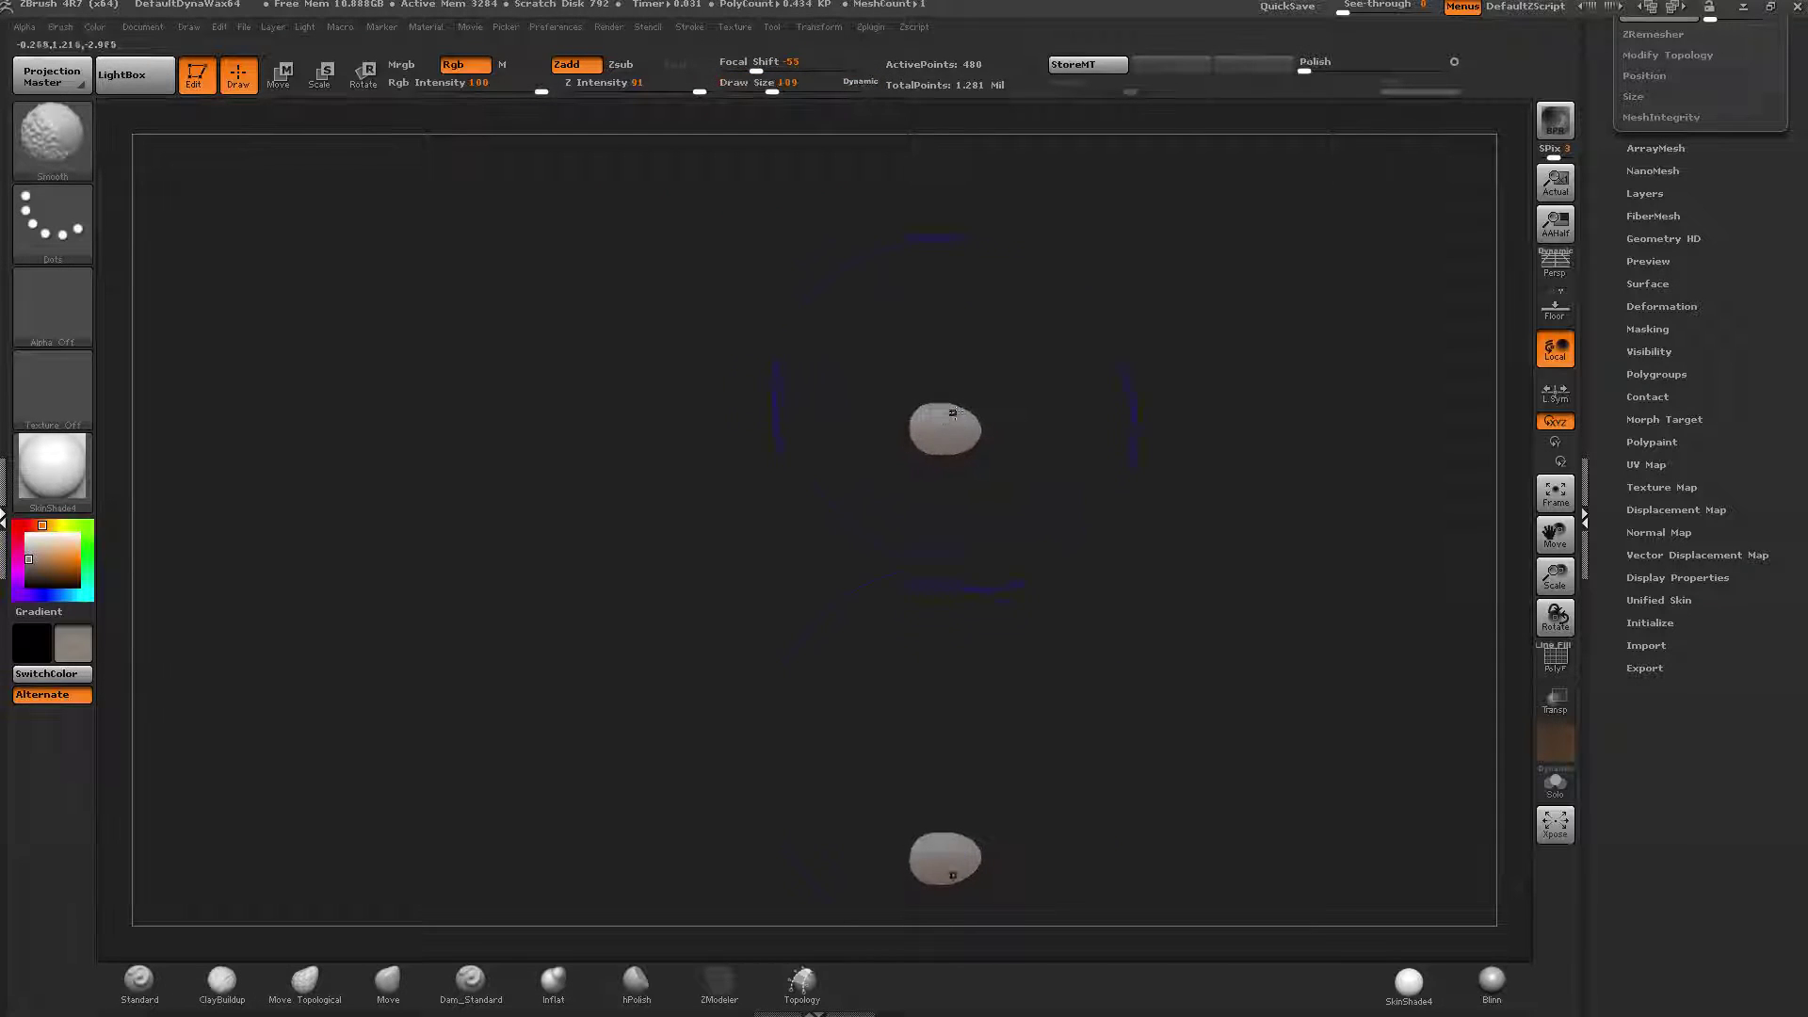
pyautogui.keyDown('shift'); pyautogui.moveTo(950, 844); pyautogui.dragTo(956, 838); pyautogui.keyUp('shift')
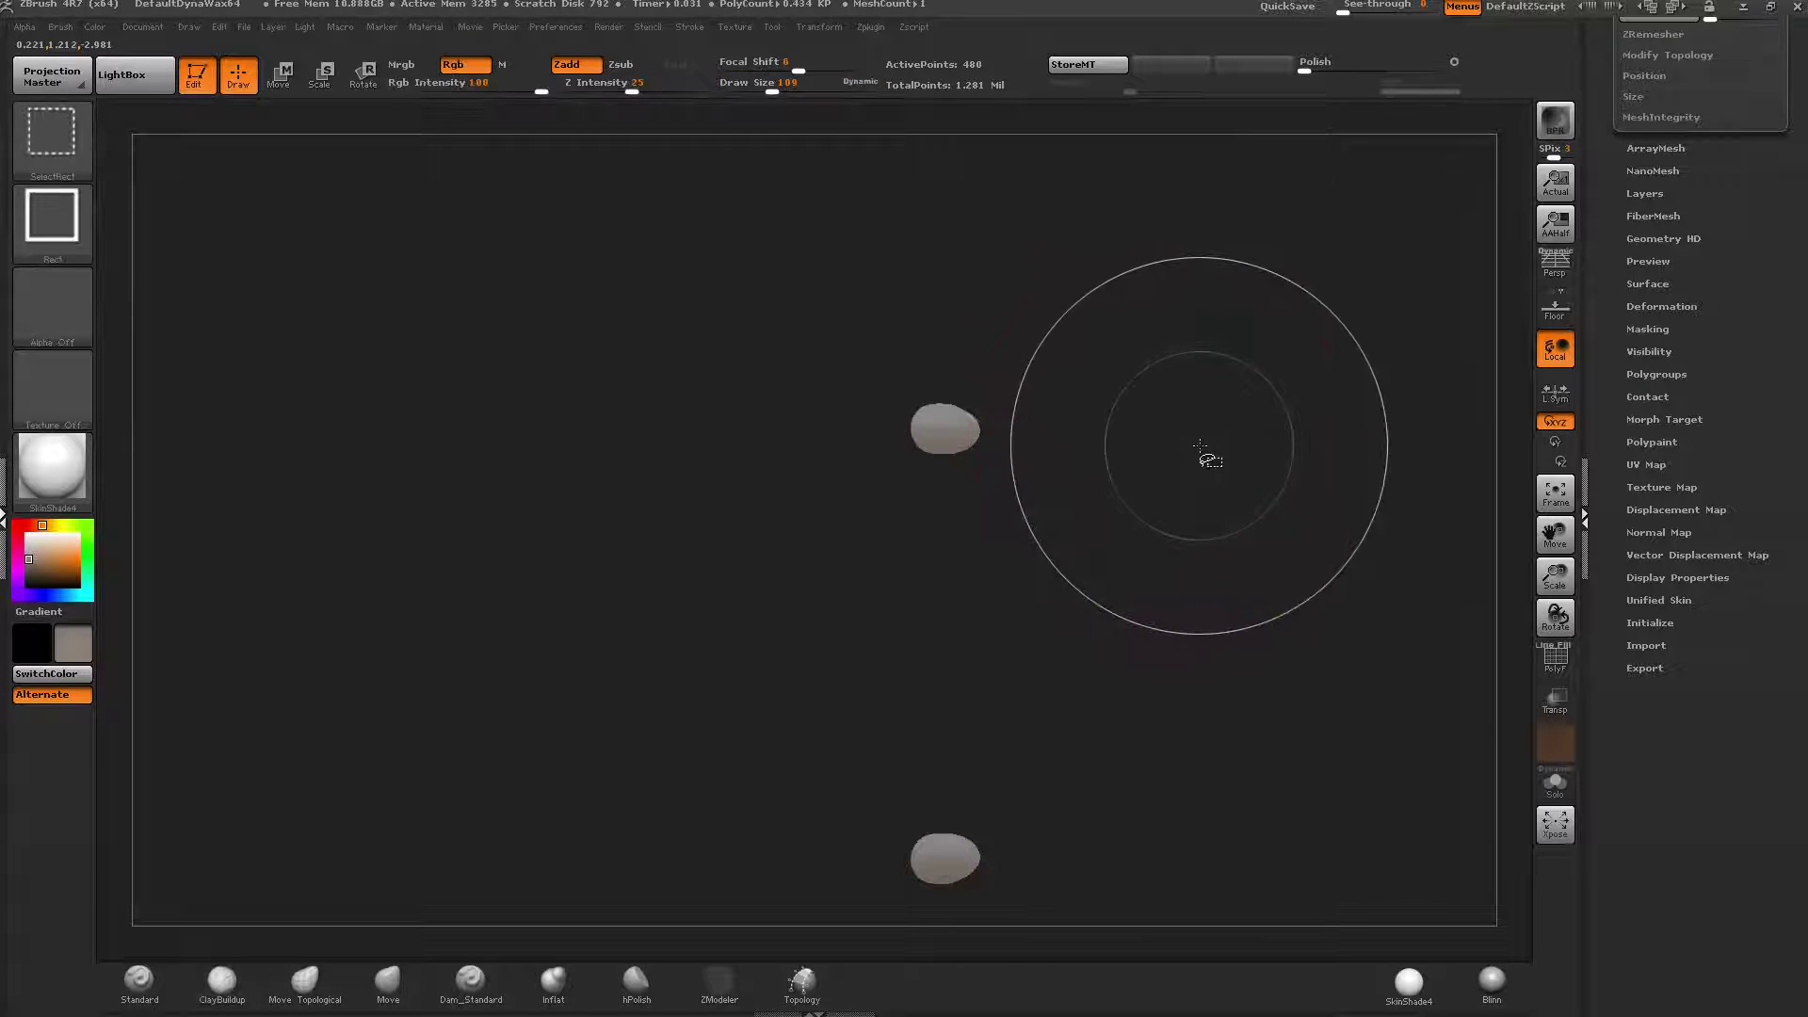
# Show the wireframe with polygroup colours and inspect the mesh of the isolated ovals.
pyautogui.moveTo(1199, 447)
pyautogui.mouseDown(button='right')
pyautogui.moveTo(1075, 518)
pyautogui.moveTo(1075, 558)
pyautogui.mouseUp(button='right')
pyautogui.click(1554, 662)
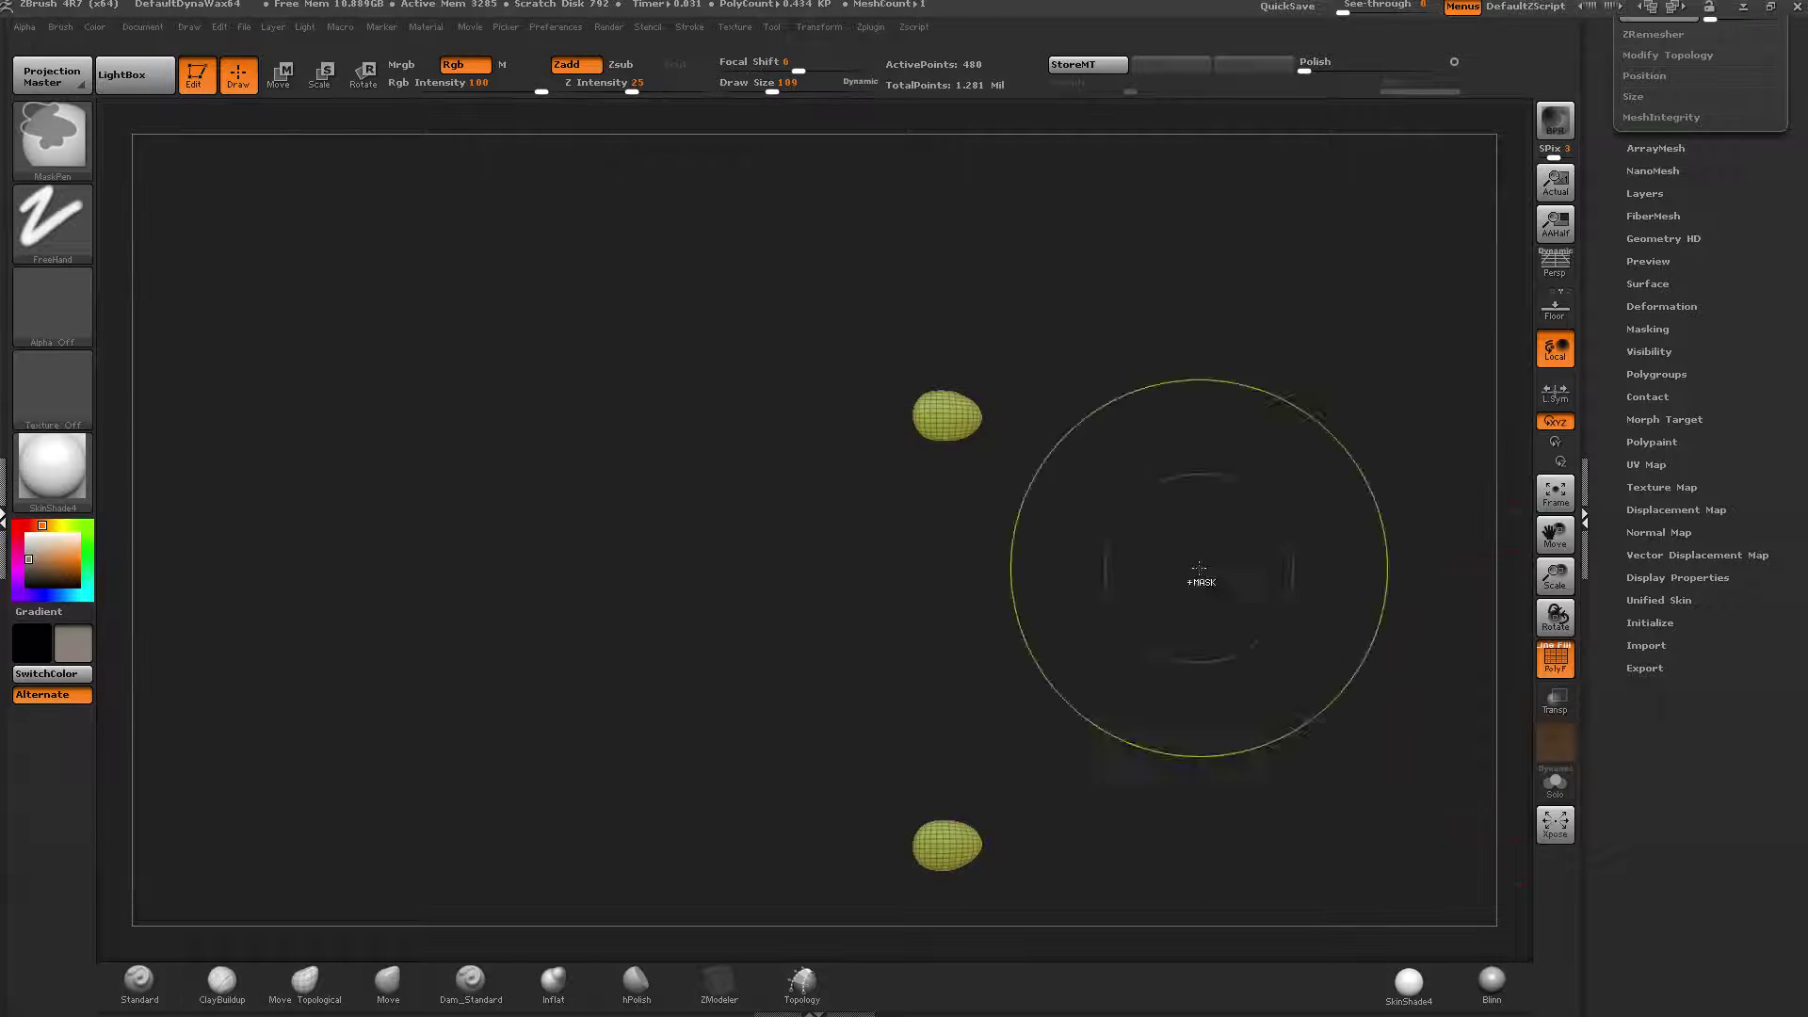
pyautogui.keyDown('ctrl'); pyautogui.moveTo(1197, 567); pyautogui.dragTo(924, 620, button='right'); pyautogui.keyUp('ctrl')
pyautogui.keyDown('alt'); pyautogui.moveTo(933, 730); pyautogui.dragTo(930, 650, button='right'); pyautogui.keyUp('alt')
pyautogui.keyDown('ctrl'); pyautogui.moveTo(930, 650); pyautogui.dragTo(876, 442, button='right'); pyautogui.keyUp('ctrl')
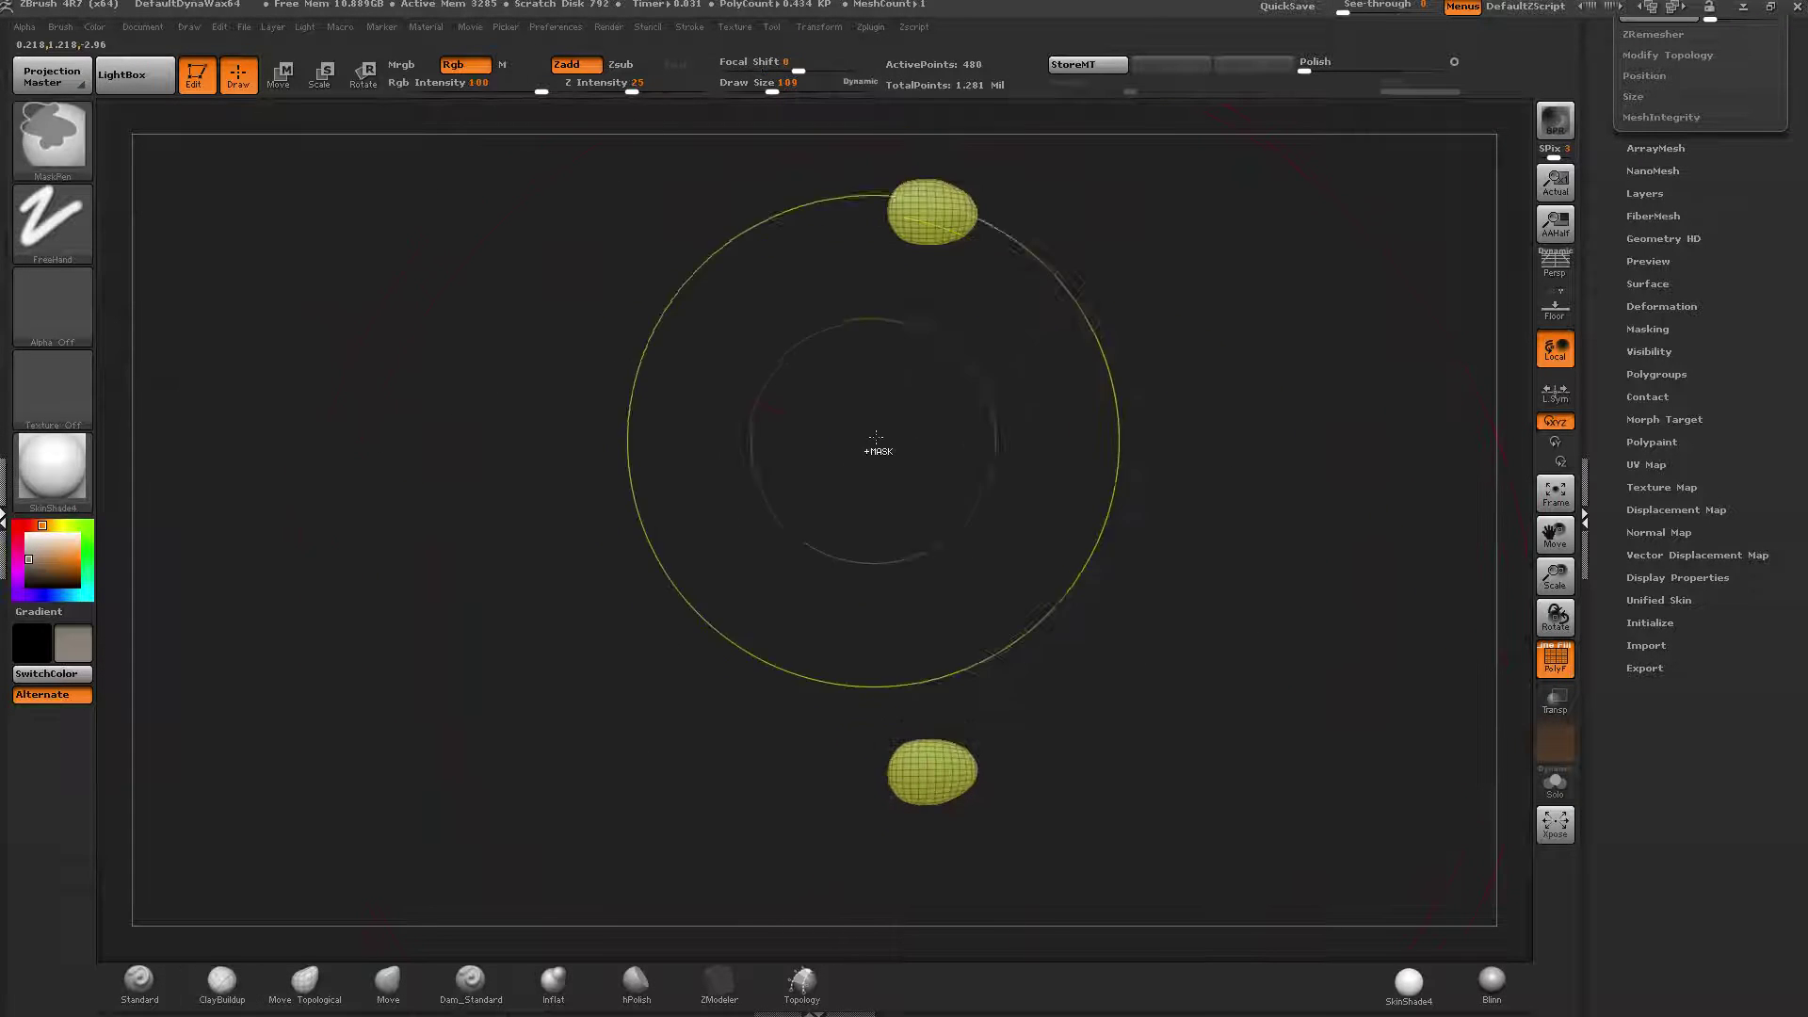
# Set the draw size to 50 and unhide the whole model with everything masked except the ovals at the tentacle tips.
pyautogui.moveTo(784, 87); pyautogui.dragTo(757, 87)
pyautogui.moveTo(916, 384); pyautogui.dragTo(1033, 480, button='right')
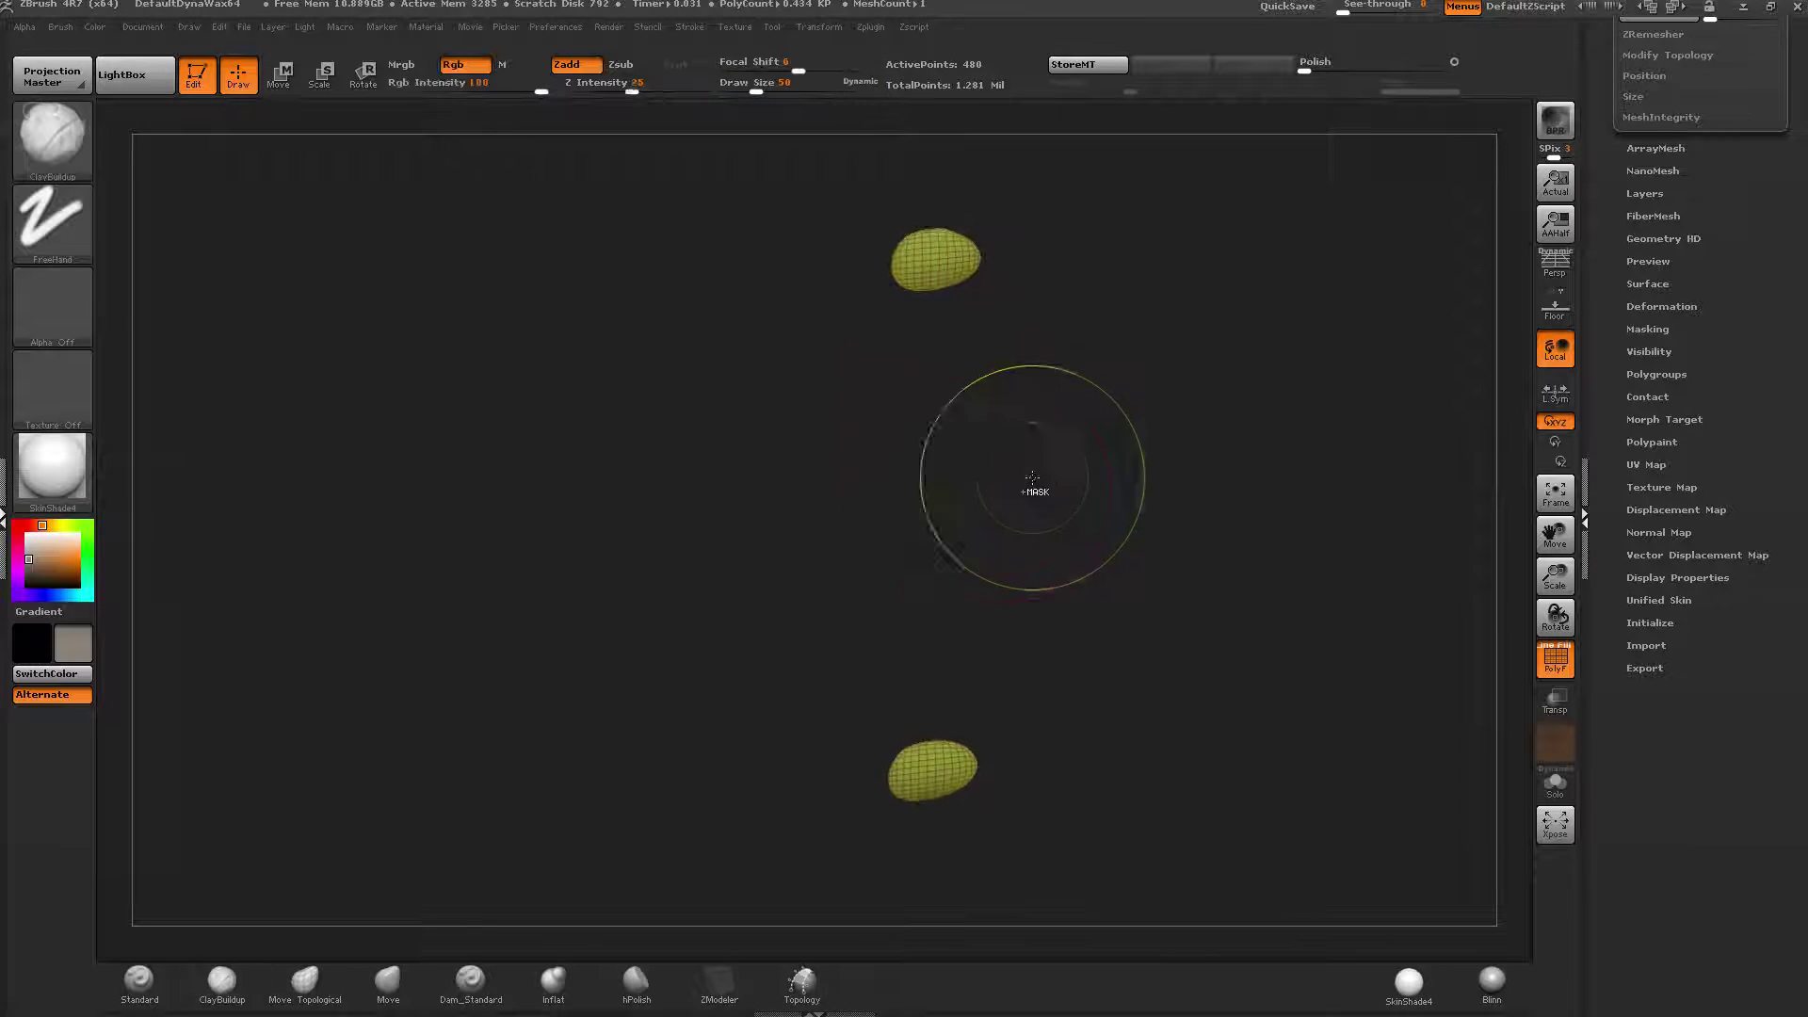
pyautogui.keyDown('ctrl'); pyautogui.click(1078, 479); pyautogui.keyUp('ctrl')
pyautogui.keyDown('ctrl'); pyautogui.keyDown('shift'); pyautogui.click(1172, 460); pyautogui.keyUp('shift'); pyautogui.keyUp('ctrl')
pyautogui.keyDown('ctrl'); pyautogui.click(1169, 450); pyautogui.keyUp('ctrl')
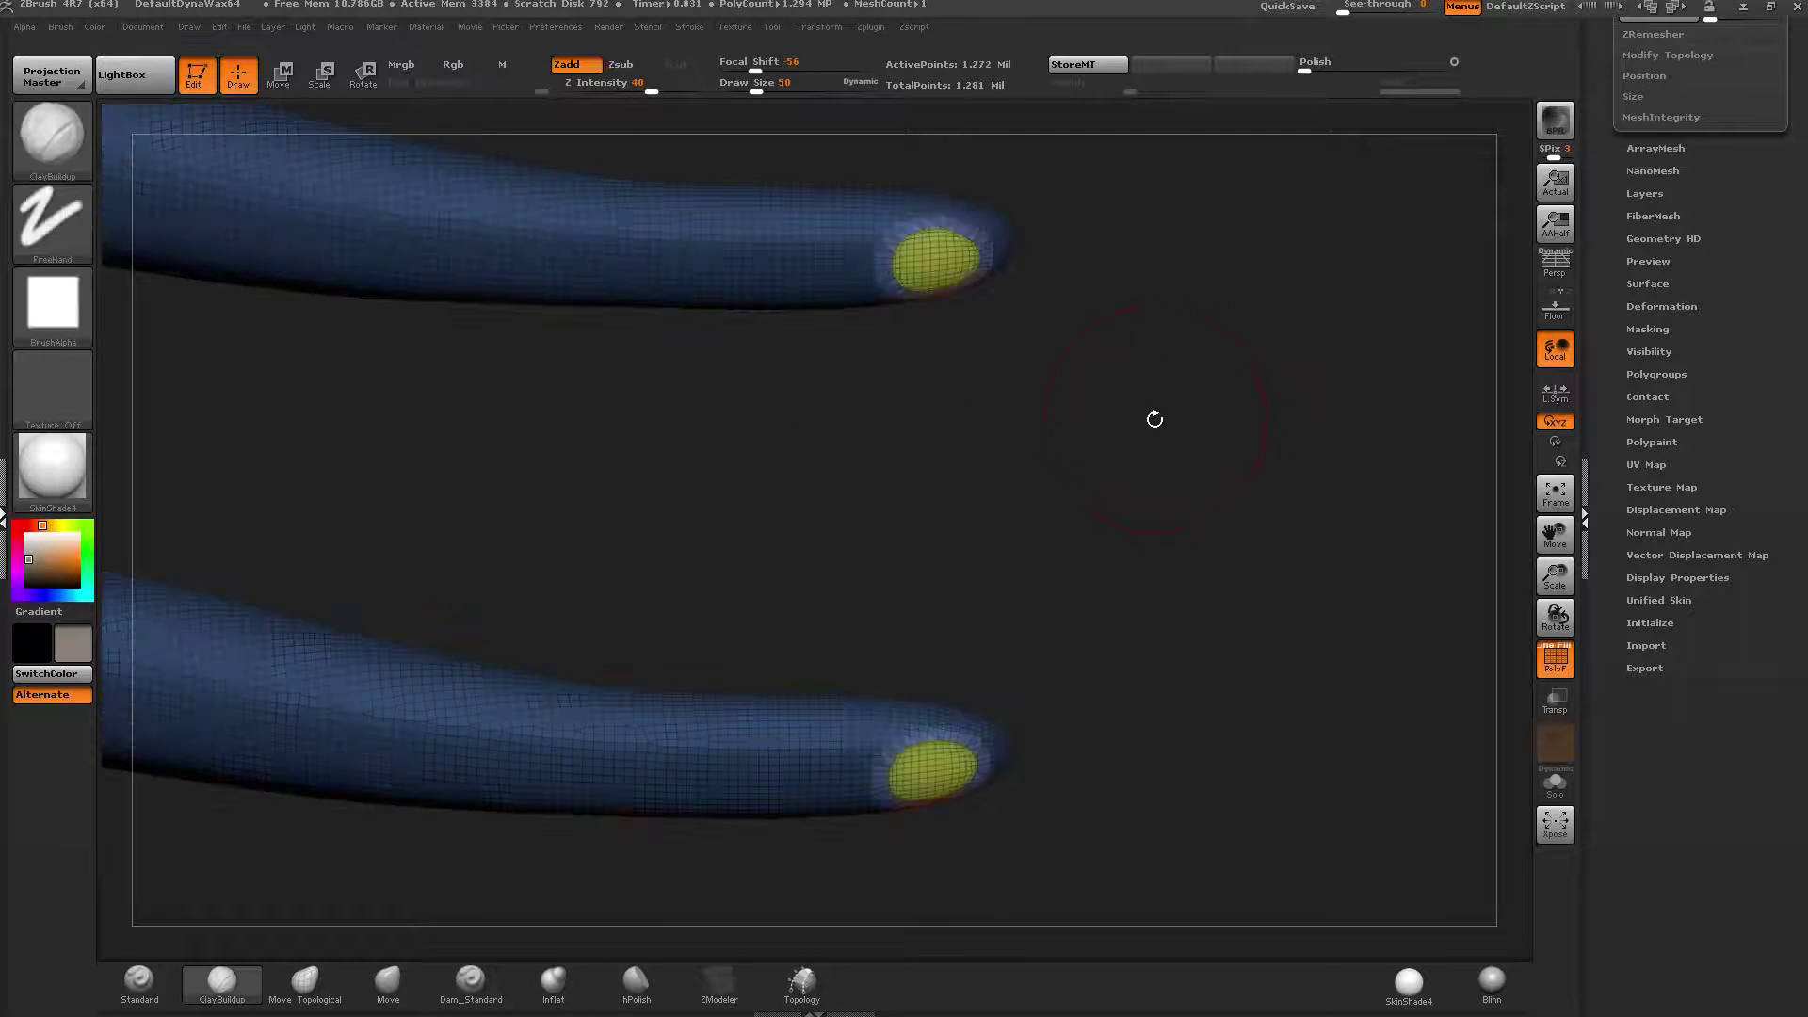
# Pull the yellow patches under the two fingertips outward into short stubs with Transpose Move.
pyautogui.moveTo(1154, 420)
pyautogui.mouseDown()
pyautogui.moveTo(1136, 546)
pyautogui.moveTo(1013, 600)
pyautogui.moveTo(986, 709)
pyautogui.mouseUp()
pyautogui.press('w')
pyautogui.press('q')
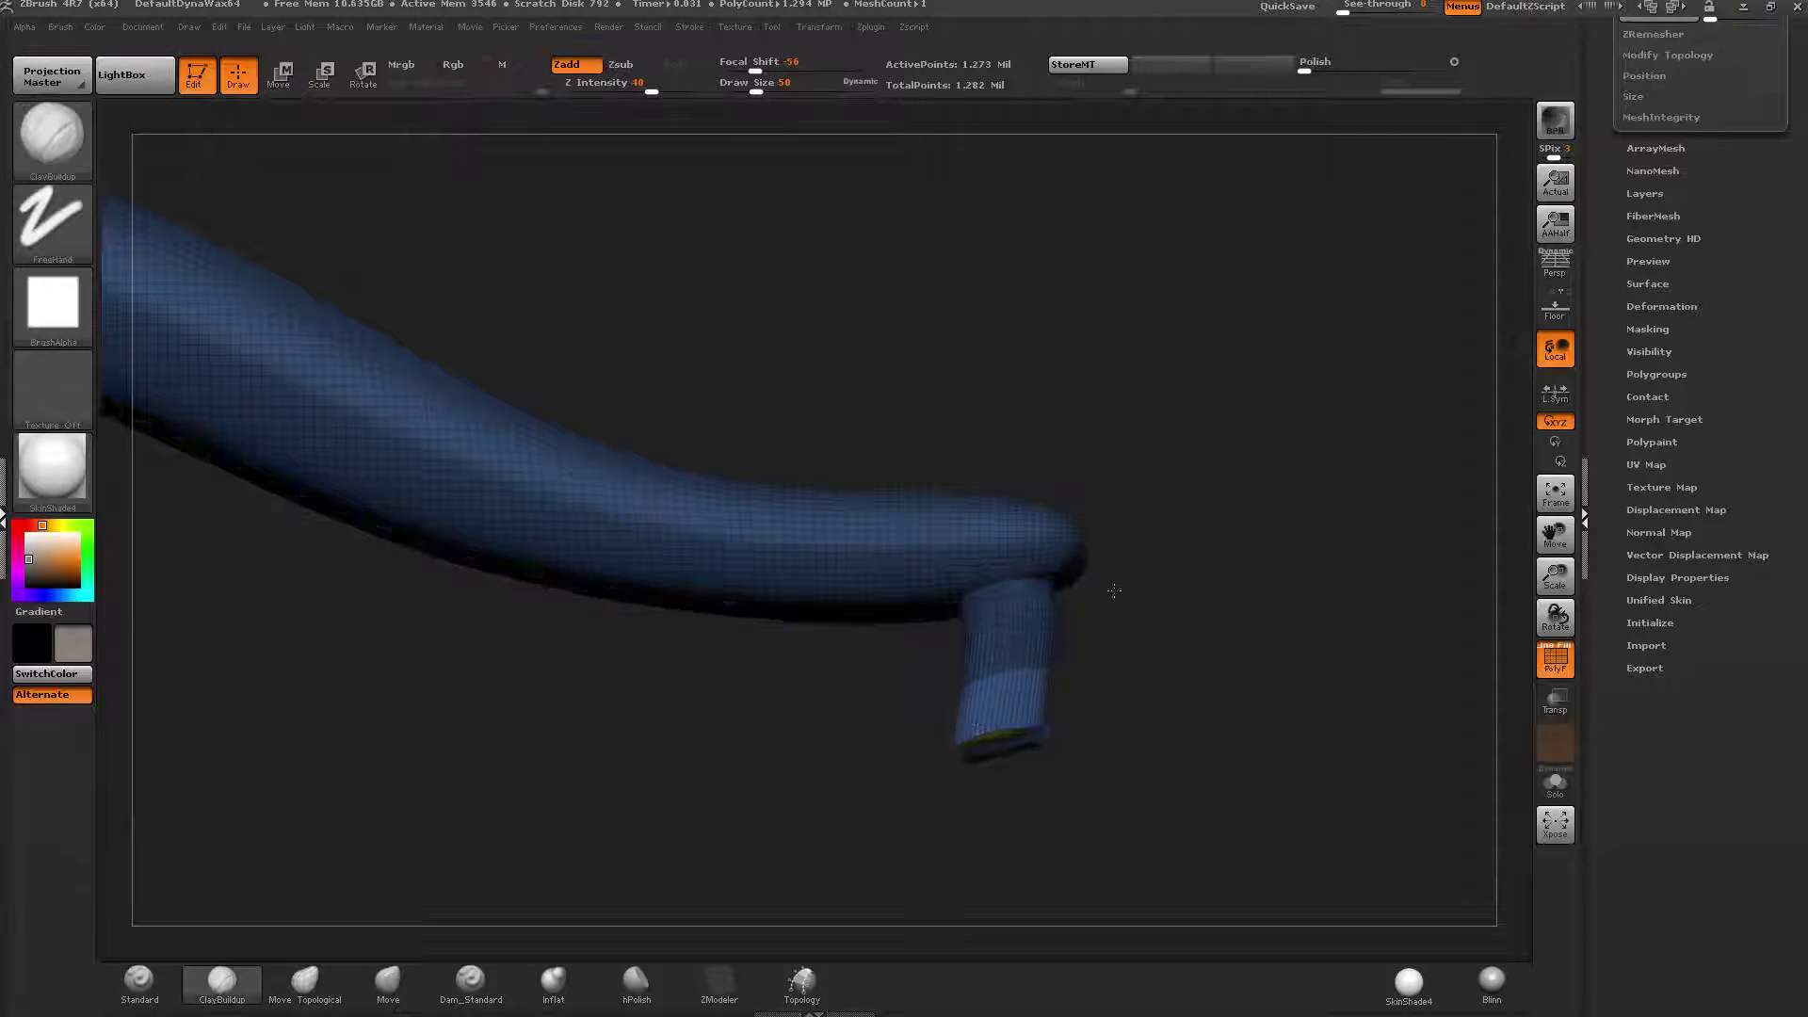
# Isolate the fingertip stubs and combine all their faces into a single polygroup.
pyautogui.keyDown('ctrl'); pyautogui.keyDown('shift'); pyautogui.click(987, 734); pyautogui.keyUp('shift'); pyautogui.keyUp('ctrl')
pyautogui.keyDown('ctrl'); pyautogui.keyDown('shift'); pyautogui.click(1229, 604); pyautogui.keyUp('shift'); pyautogui.keyUp('ctrl')
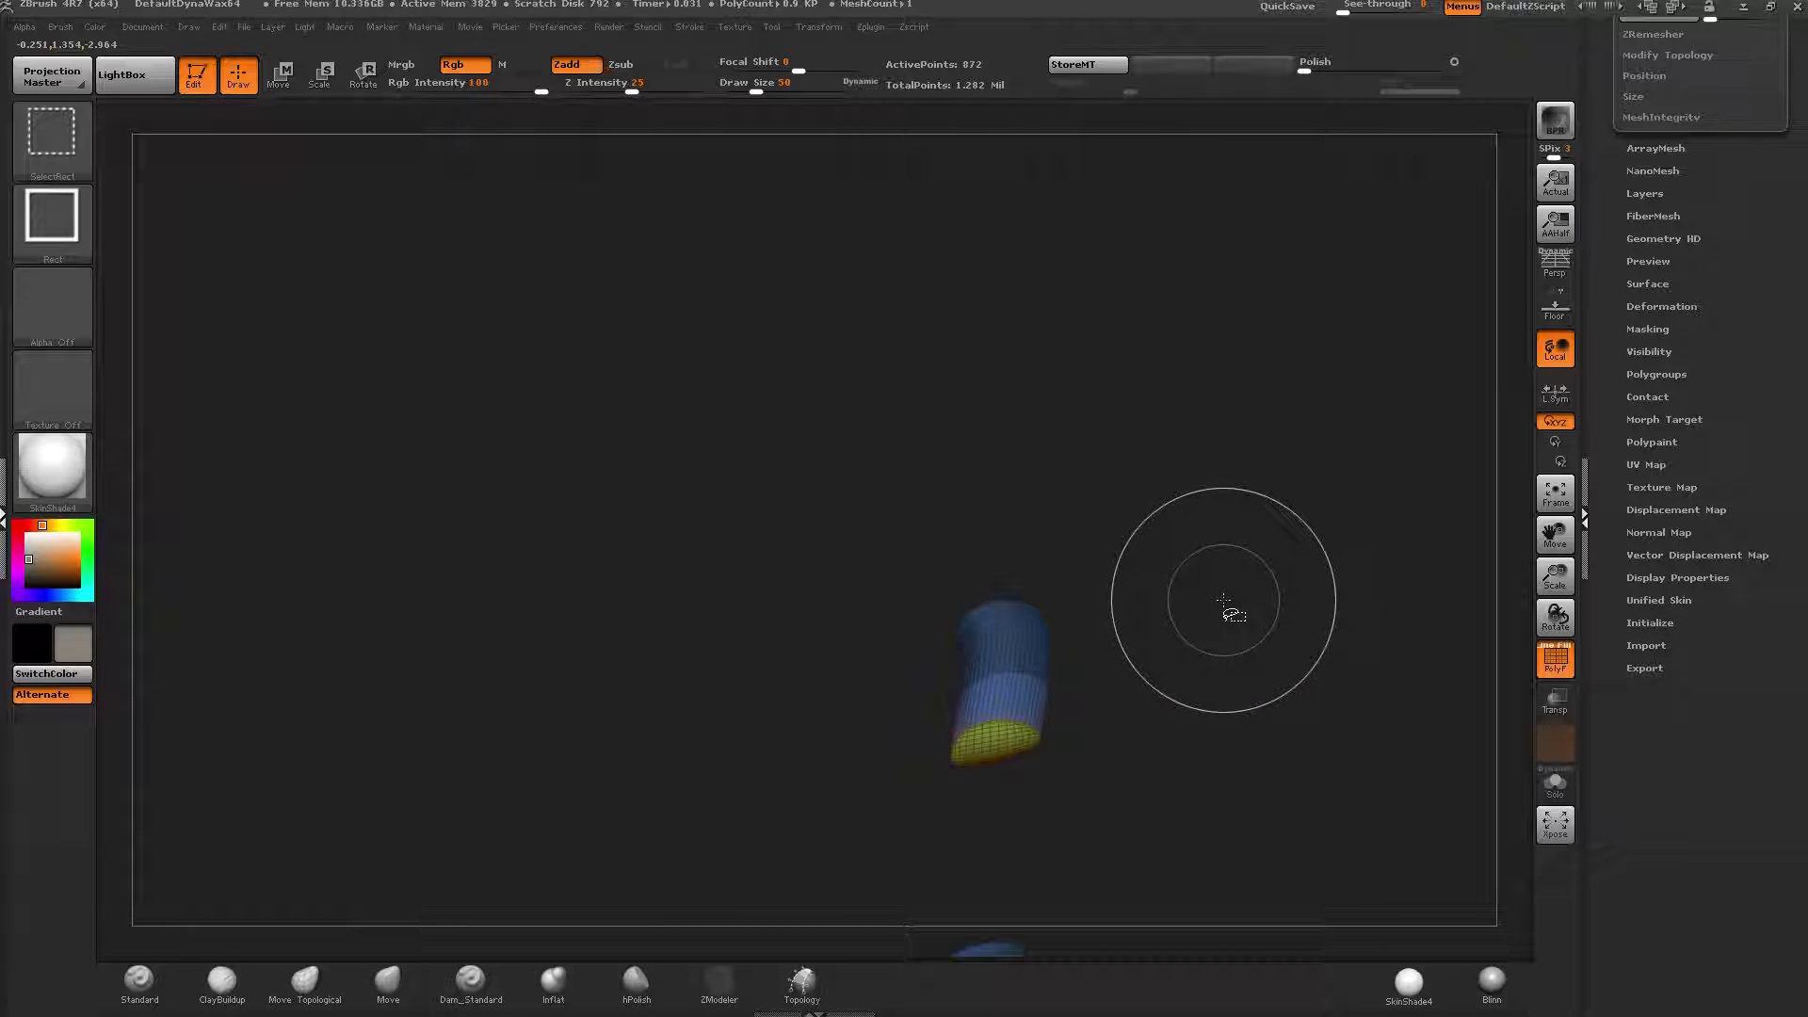
pyautogui.hotkey('ctrl', 'w')
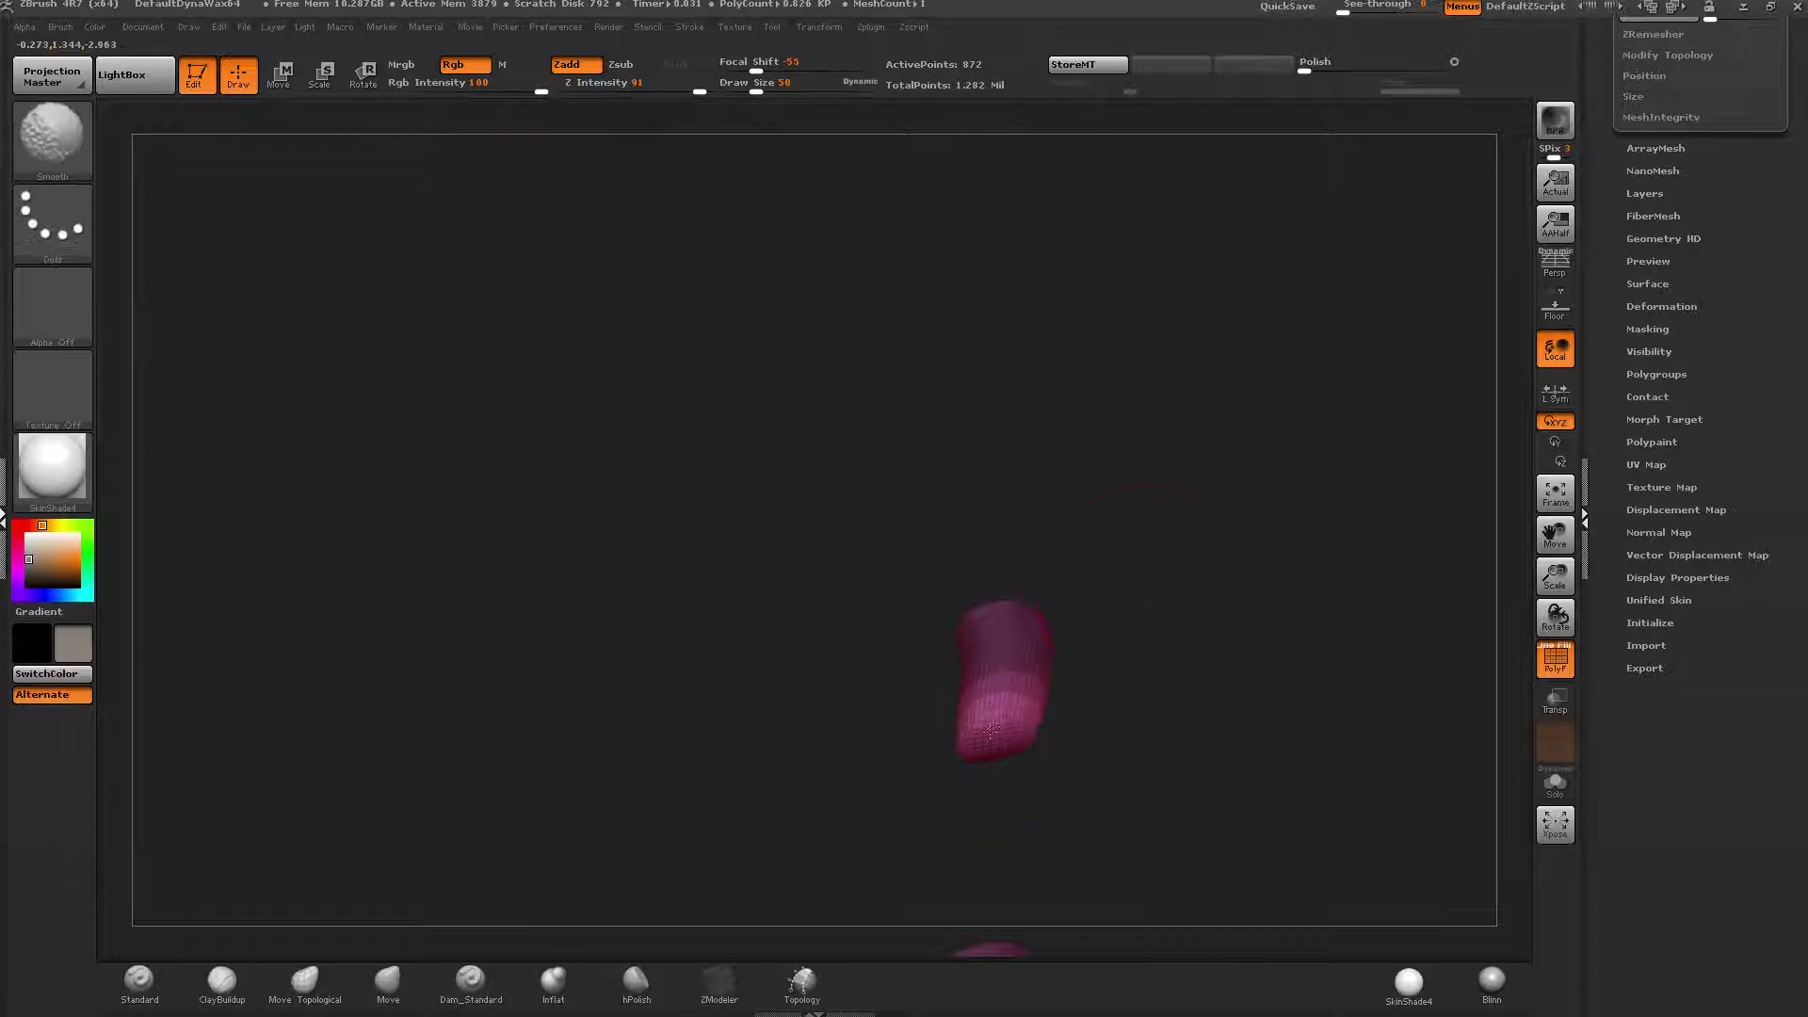
# Smooth the isolated stubs into tapered, rounded claws and undo the strokes that go too far.
pyautogui.moveTo(1143, 692)
pyautogui.mouseDown()
pyautogui.moveTo(1065, 698)
pyautogui.moveTo(1037, 622)
pyautogui.moveTo(1181, 520)
pyautogui.mouseUp()
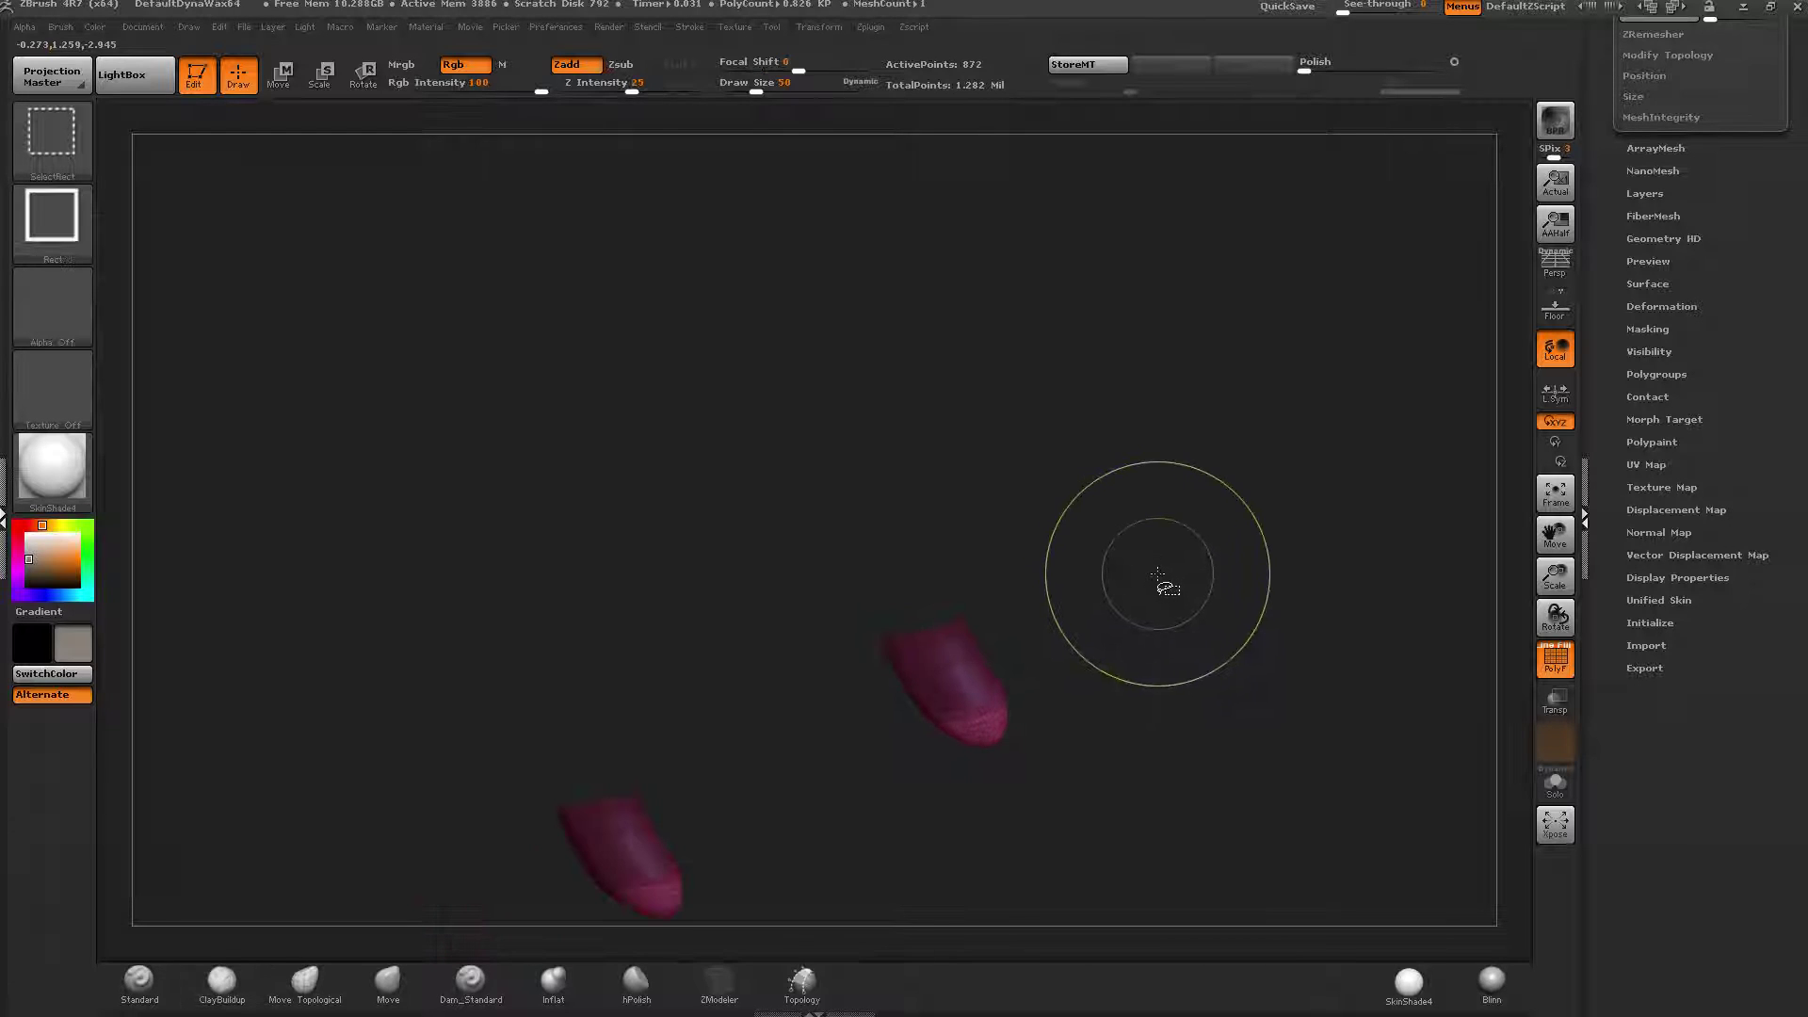
pyautogui.moveTo(1164, 586)
pyautogui.mouseDown()
pyautogui.moveTo(1003, 595)
pyautogui.moveTo(1020, 647)
pyautogui.moveTo(1021, 580)
pyautogui.mouseUp()
pyautogui.hotkey('ctrl', 'z')
pyautogui.hotkey('ctrl', 'z')
pyautogui.hotkey('ctrl', 'z')
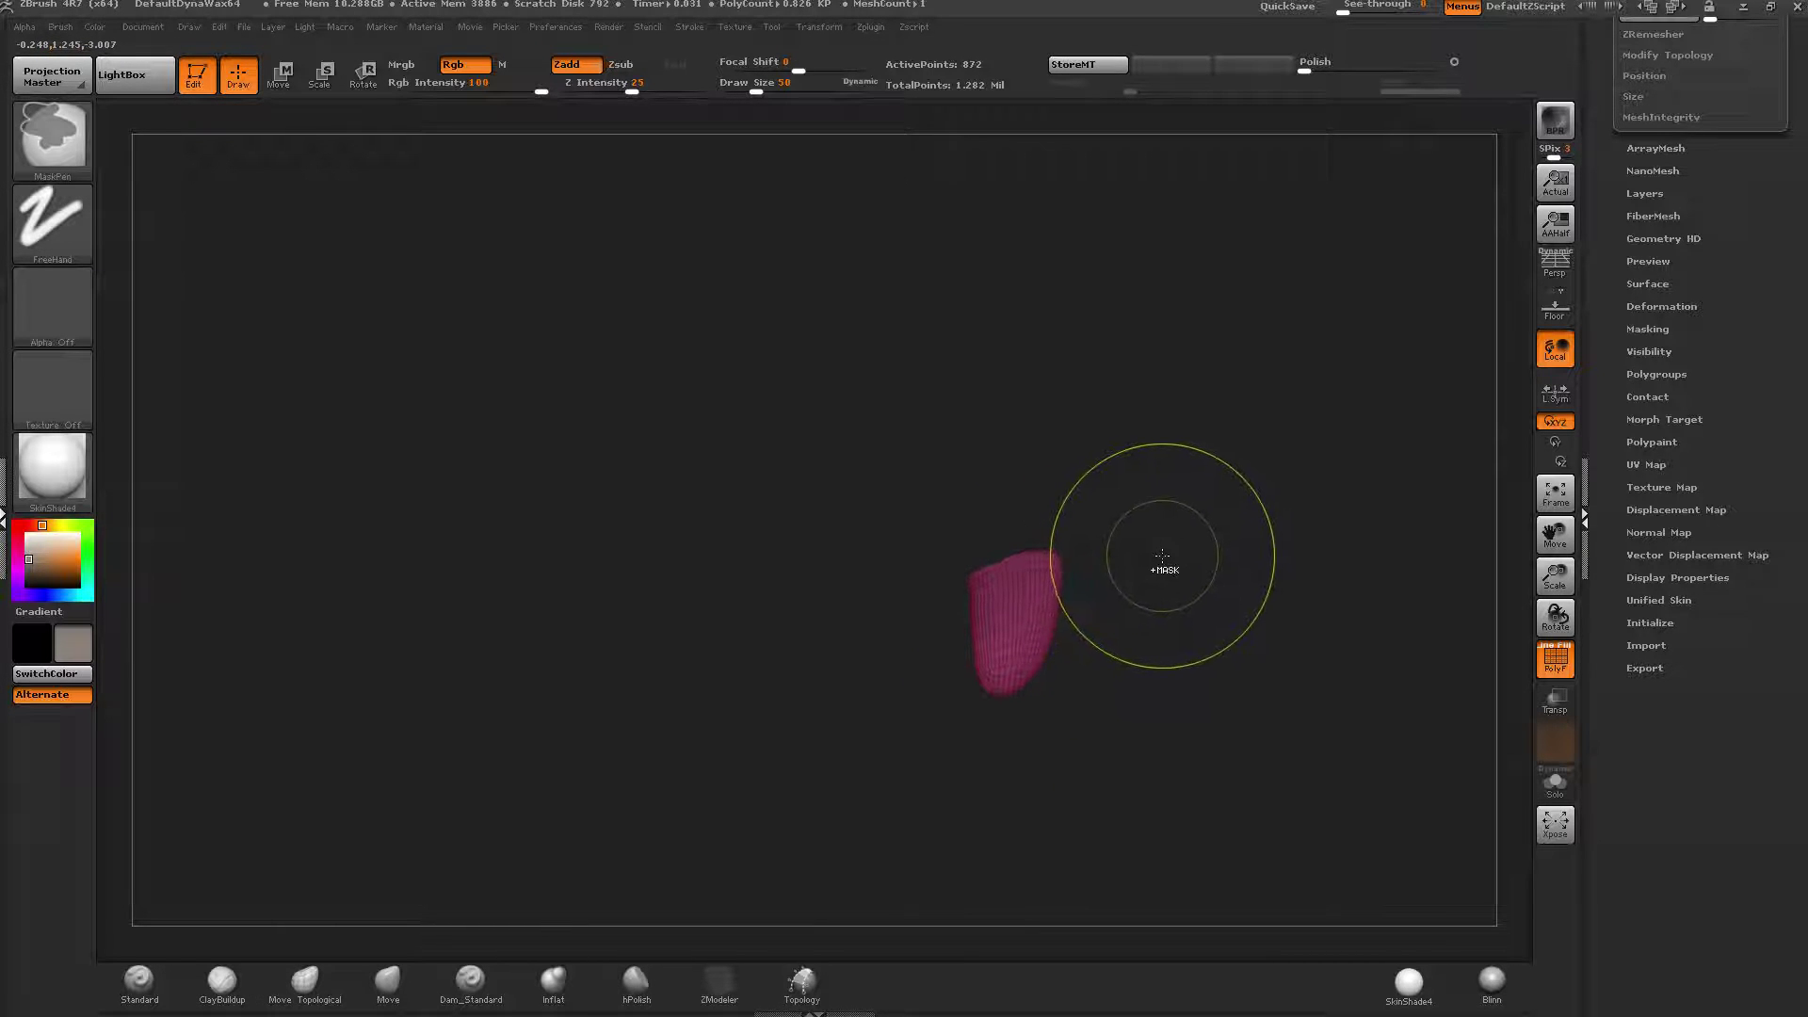
pyautogui.press('shift')
pyautogui.keyDown('shift'); pyautogui.moveTo(1008, 601); pyautogui.dragTo(1013, 626); pyautogui.keyUp('shift')
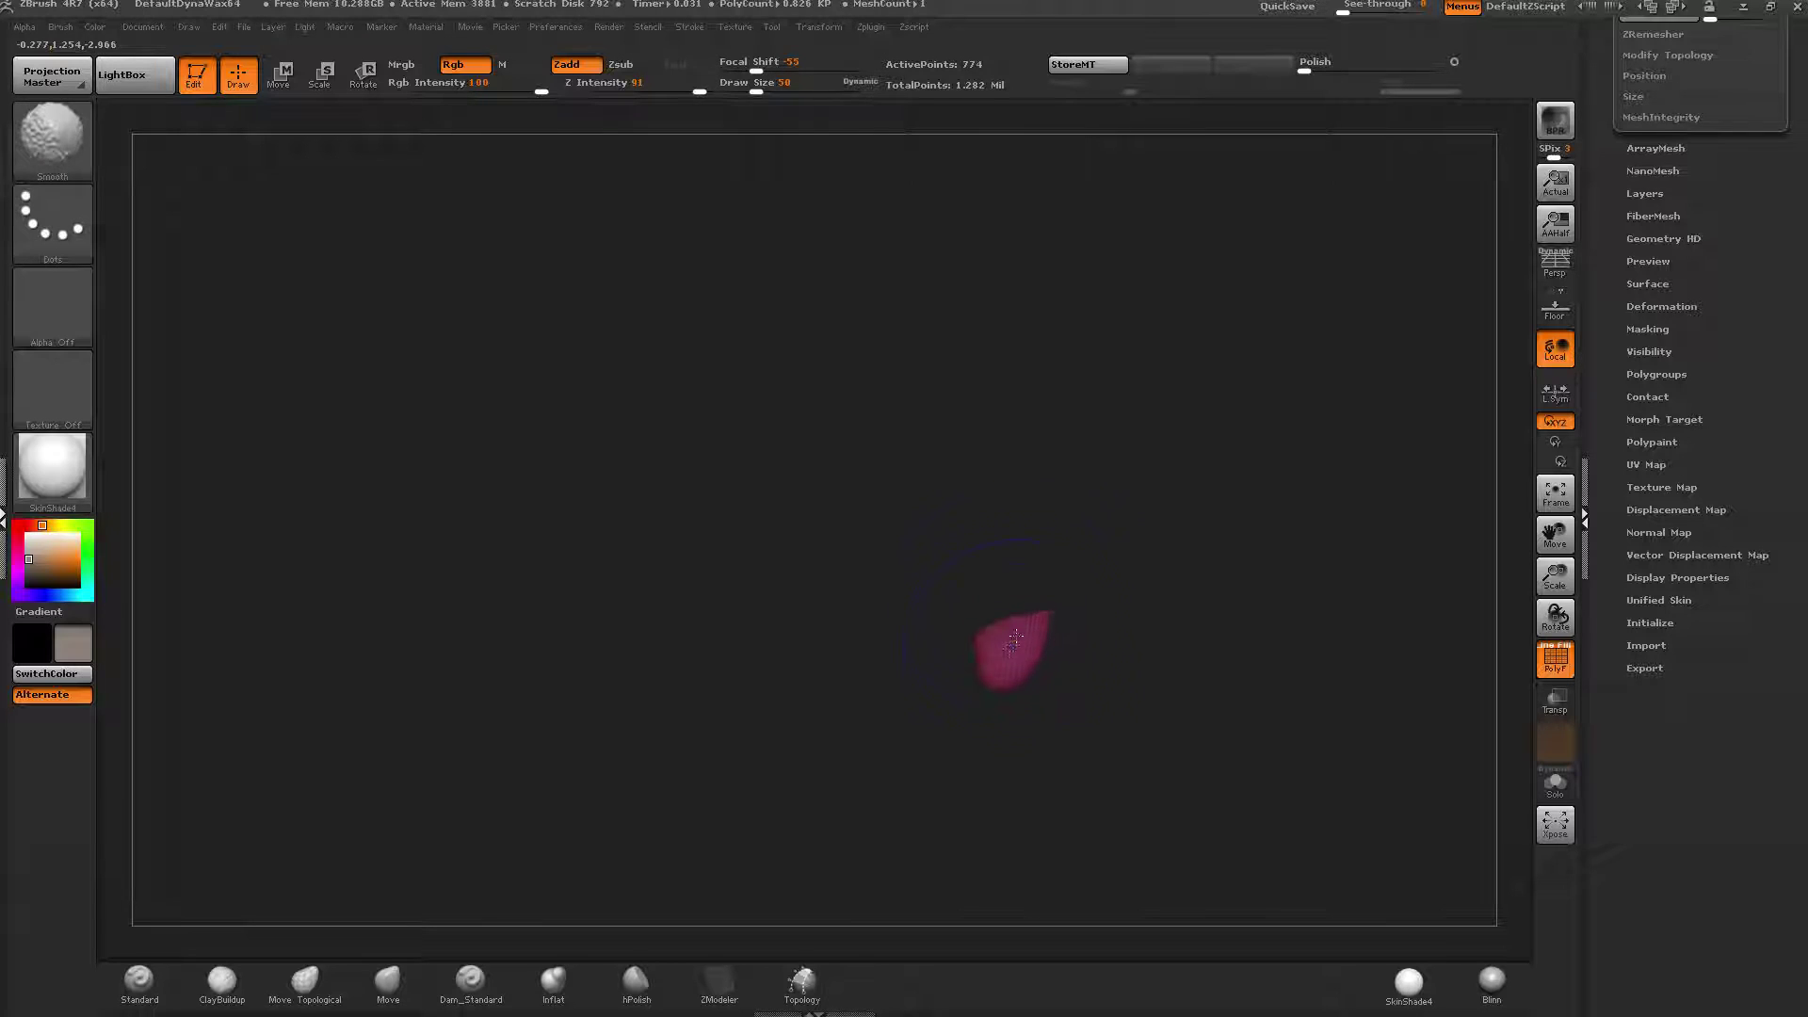
pyautogui.hotkey('ctrl', 'z')
# Reveal the whole mesh and try to smooth the bases of the claws into the fingers.
pyautogui.keyDown('ctrl'); pyautogui.keyDown('shift'); pyautogui.click(1151, 533); pyautogui.keyUp('shift'); pyautogui.keyUp('ctrl')
pyautogui.moveTo(1146, 525); pyautogui.dragTo(1097, 532)
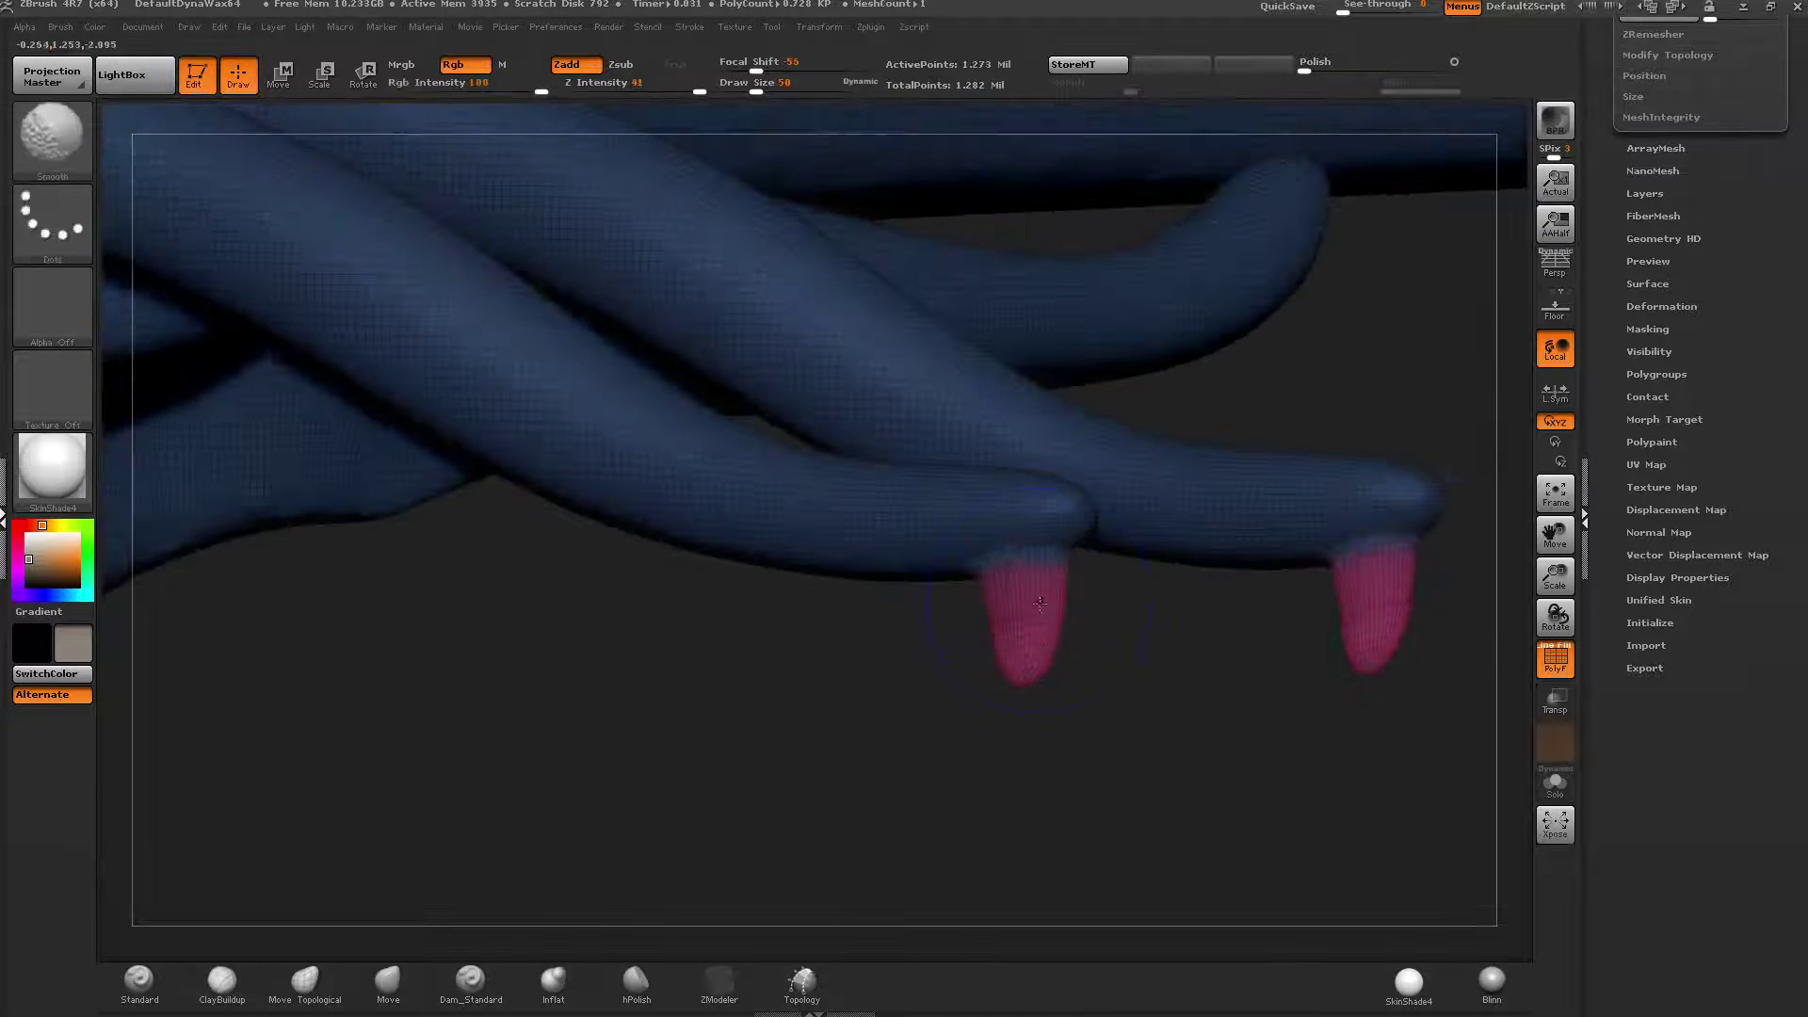
pyautogui.press('ctrl')
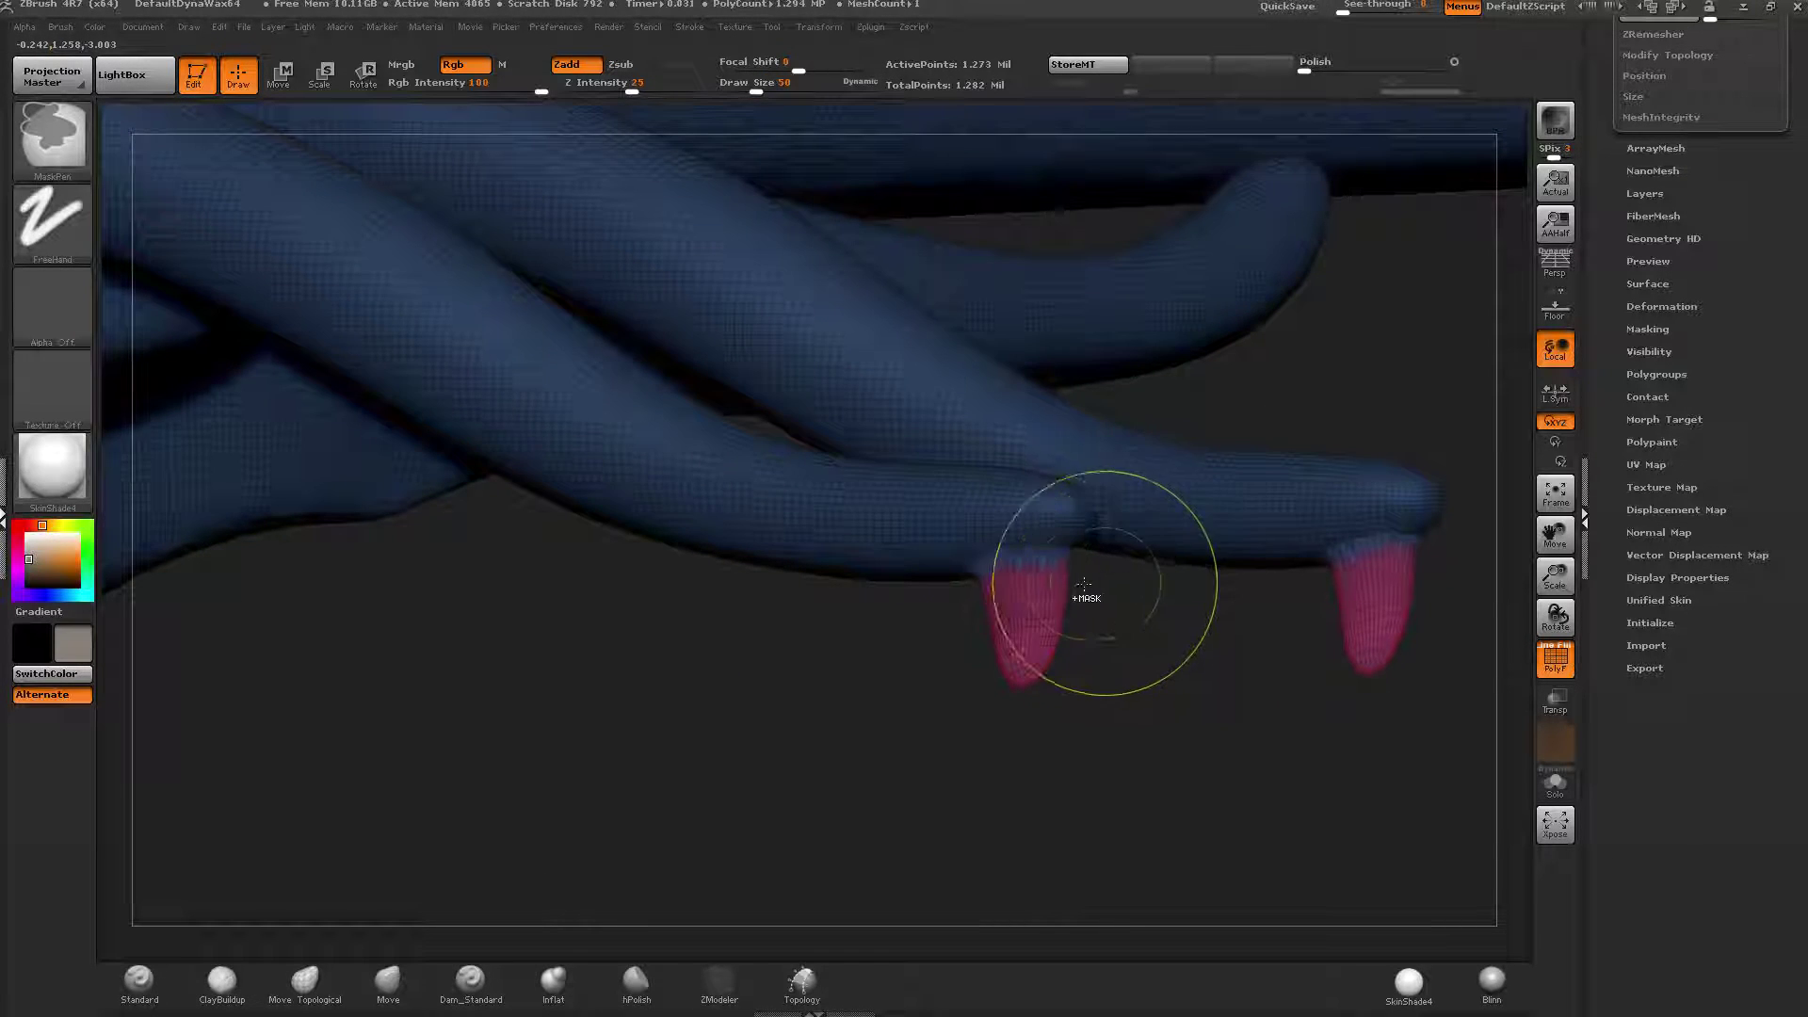
pyautogui.keyDown('ctrl'); pyautogui.keyDown('shift'); pyautogui.click(1036, 591); pyautogui.keyUp('shift'); pyautogui.keyUp('ctrl')
pyautogui.keyDown('ctrl'); pyautogui.keyDown('shift'); pyautogui.click(1119, 580); pyautogui.keyUp('shift'); pyautogui.keyUp('ctrl')
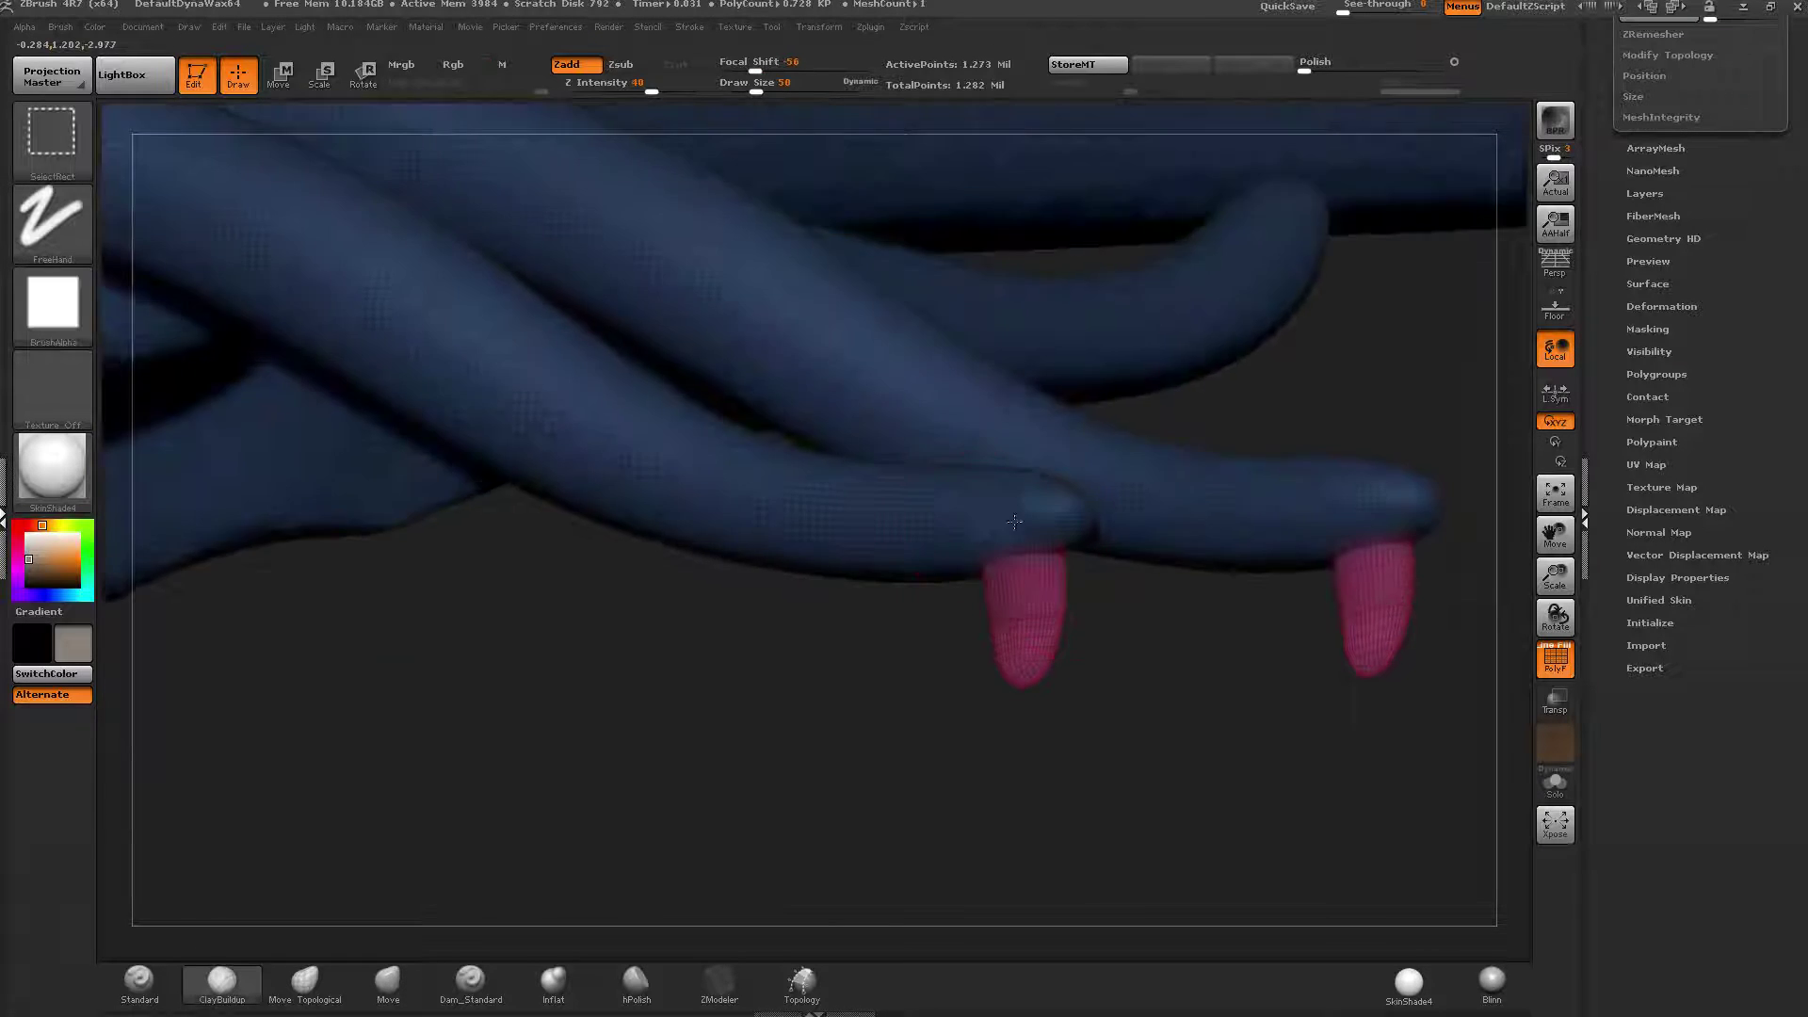
# Mask the claws without their base ring by isolating them and shrinking the visible area, and reveal the whole mesh.
pyautogui.hotkey('ctrl', 'shift')
pyautogui.keyDown('ctrl'); pyautogui.keyDown('shift'); pyautogui.click(1040, 556); pyautogui.keyUp('shift'); pyautogui.keyUp('ctrl')
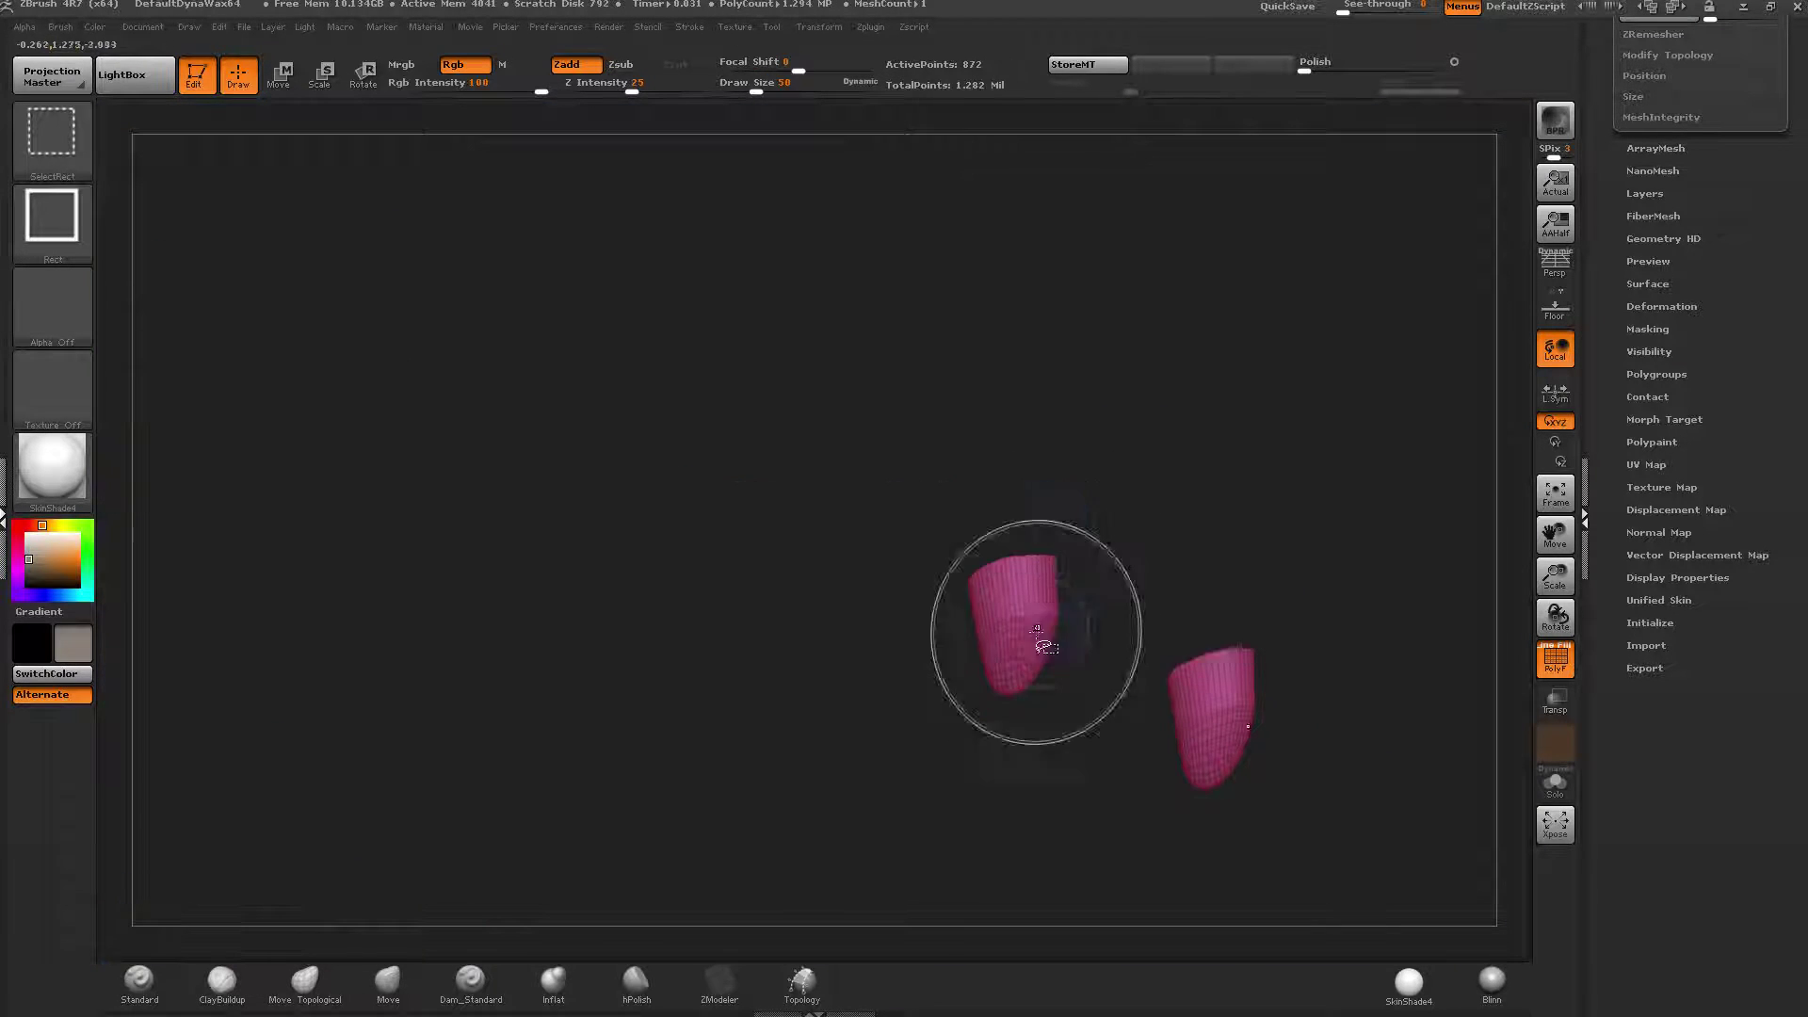
pyautogui.hotkey('ctrl', 'shift', 's')
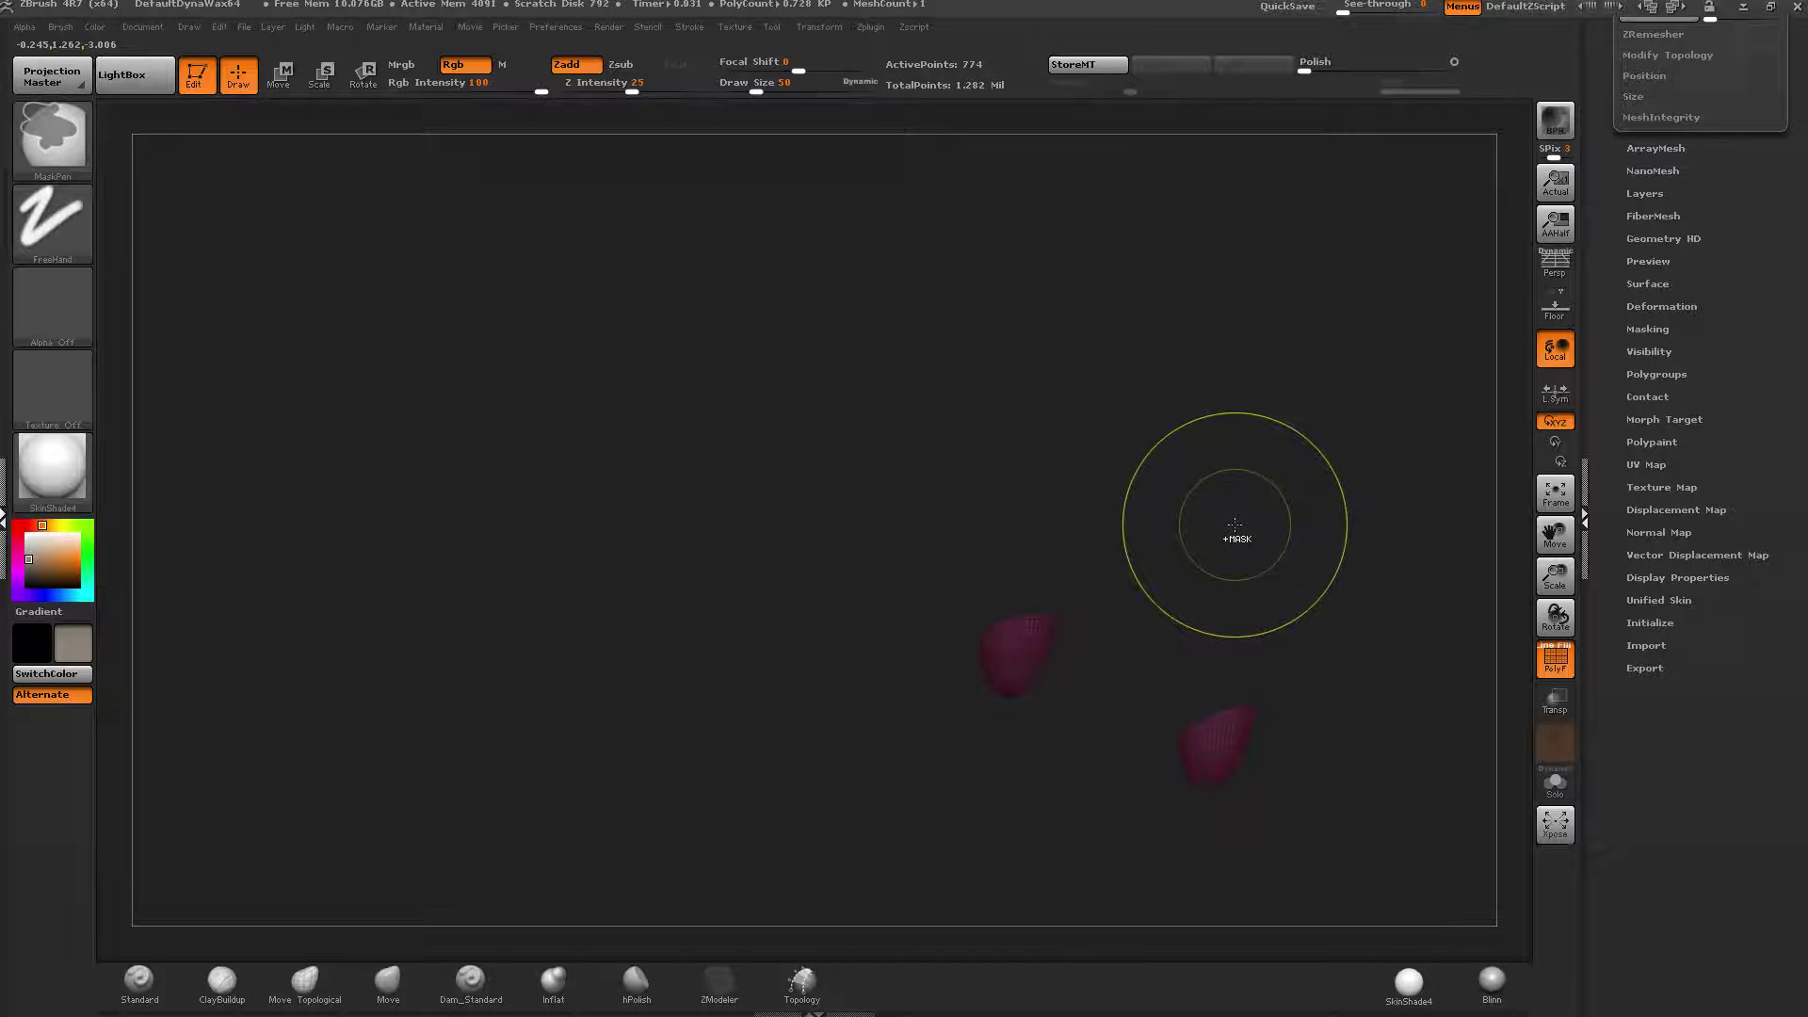
pyautogui.keyDown('ctrl'); pyautogui.keyDown('shift'); pyautogui.click(1228, 527); pyautogui.keyUp('shift'); pyautogui.keyUp('ctrl')
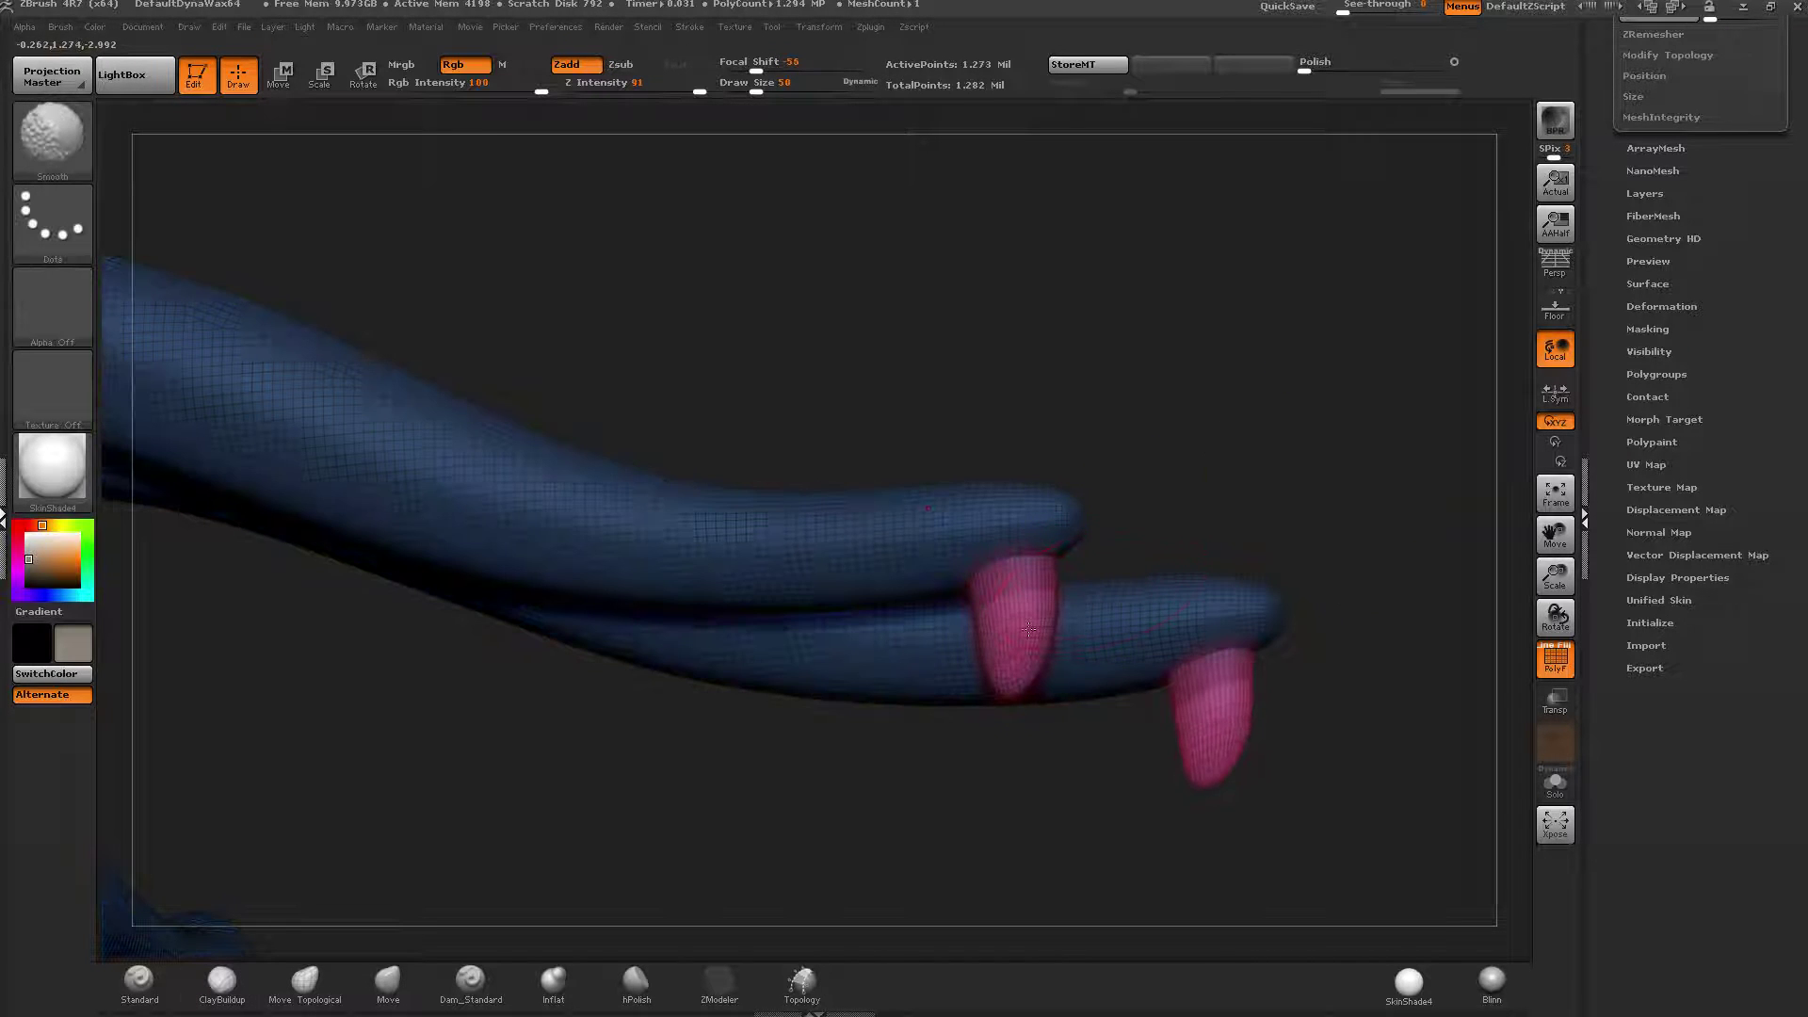
# Taper the claws by smoothing and curve their tips backward using the Move brush at a smaller draw size.
pyautogui.keyDown('shift'); pyautogui.moveTo(1028, 630); pyautogui.dragTo(1036, 614); pyautogui.keyUp('shift')
pyautogui.moveTo(1030, 625)
pyautogui.mouseDown(button='right')
pyautogui.moveTo(1069, 625)
pyautogui.moveTo(1055, 619)
pyautogui.mouseUp(button='right')
pyautogui.click(388, 979)
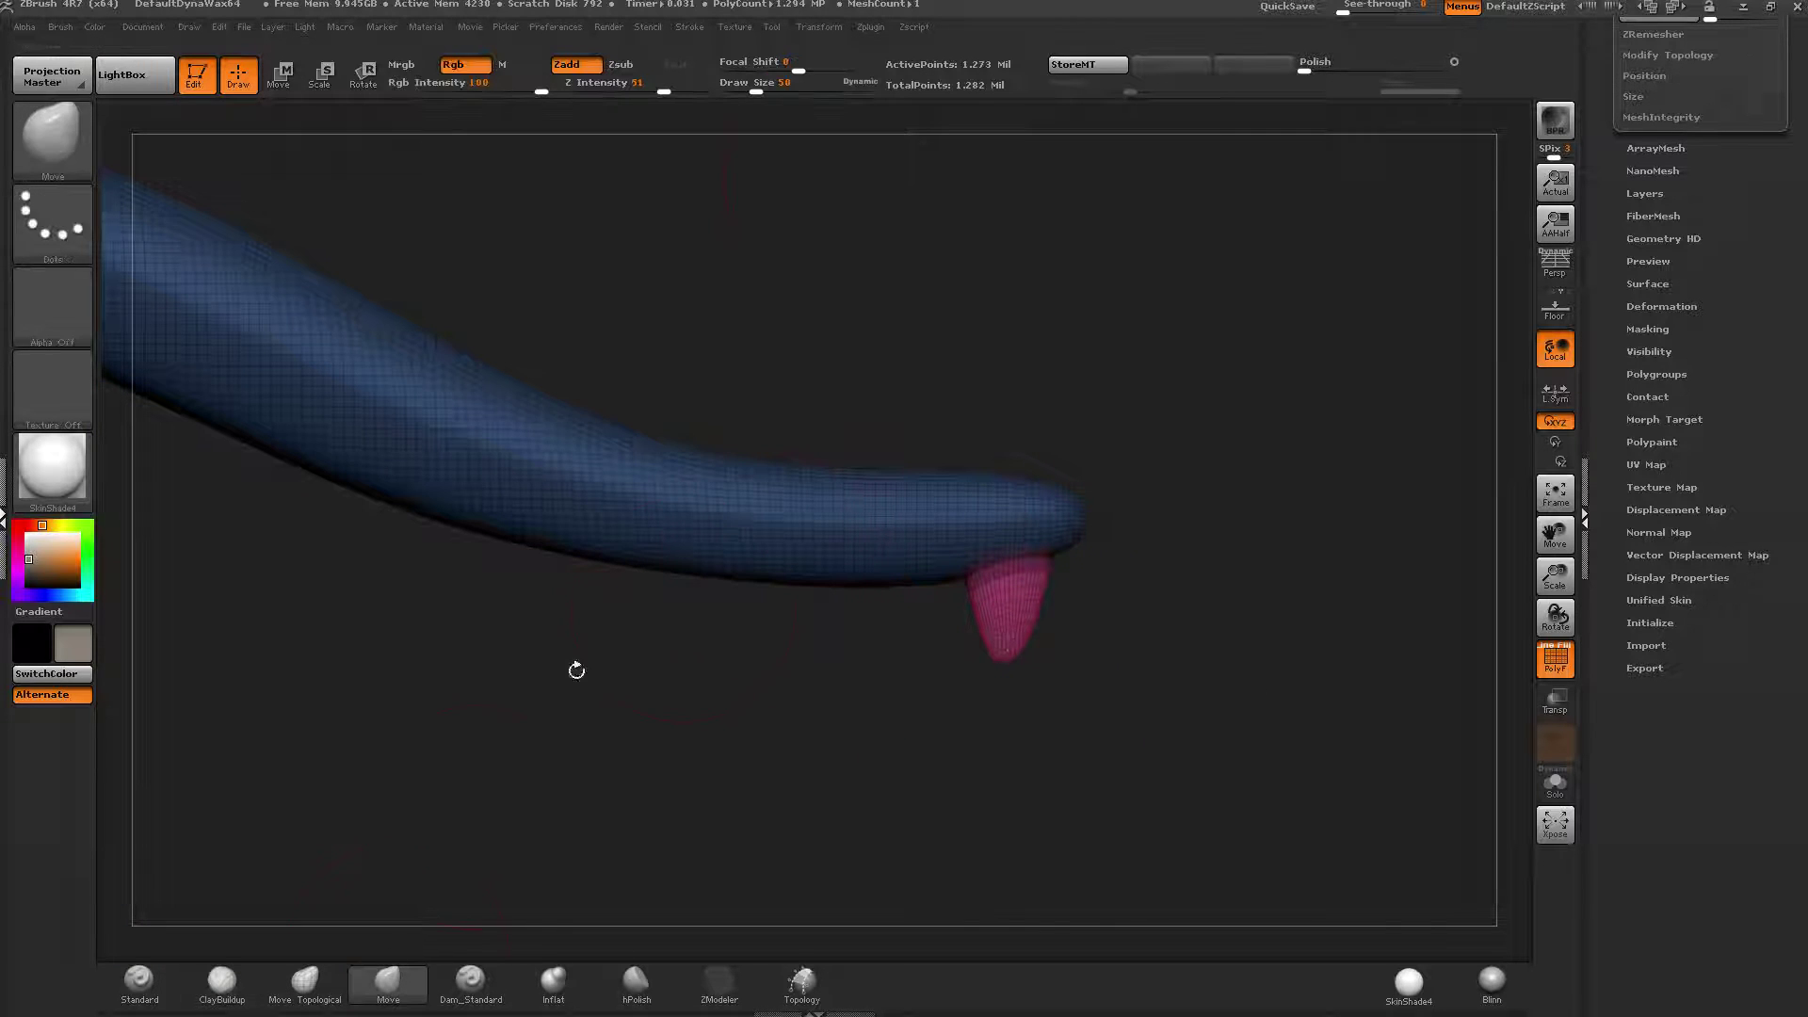
pyautogui.moveTo(753, 82); pyautogui.dragTo(746, 83)
pyautogui.moveTo(994, 660)
pyautogui.mouseDown(button='right')
pyautogui.moveTo(970, 652)
pyautogui.moveTo(994, 658)
pyautogui.mouseUp(button='right')
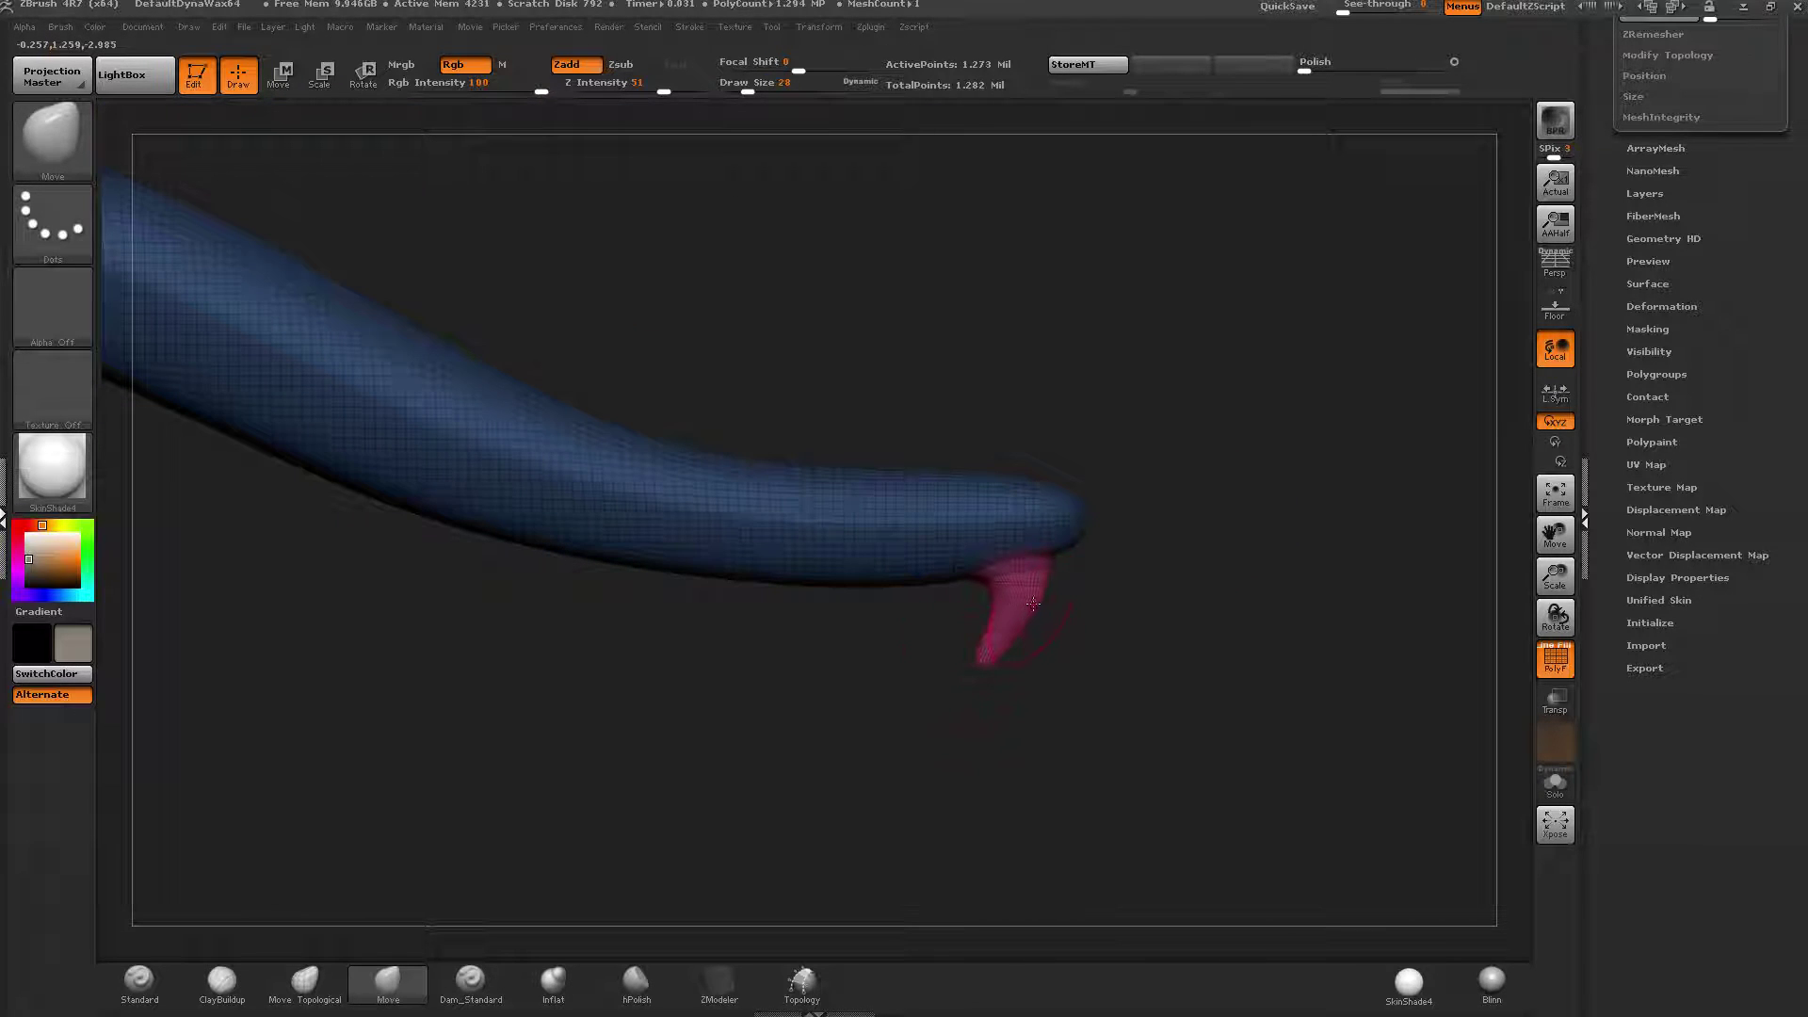
pyautogui.press('shift')
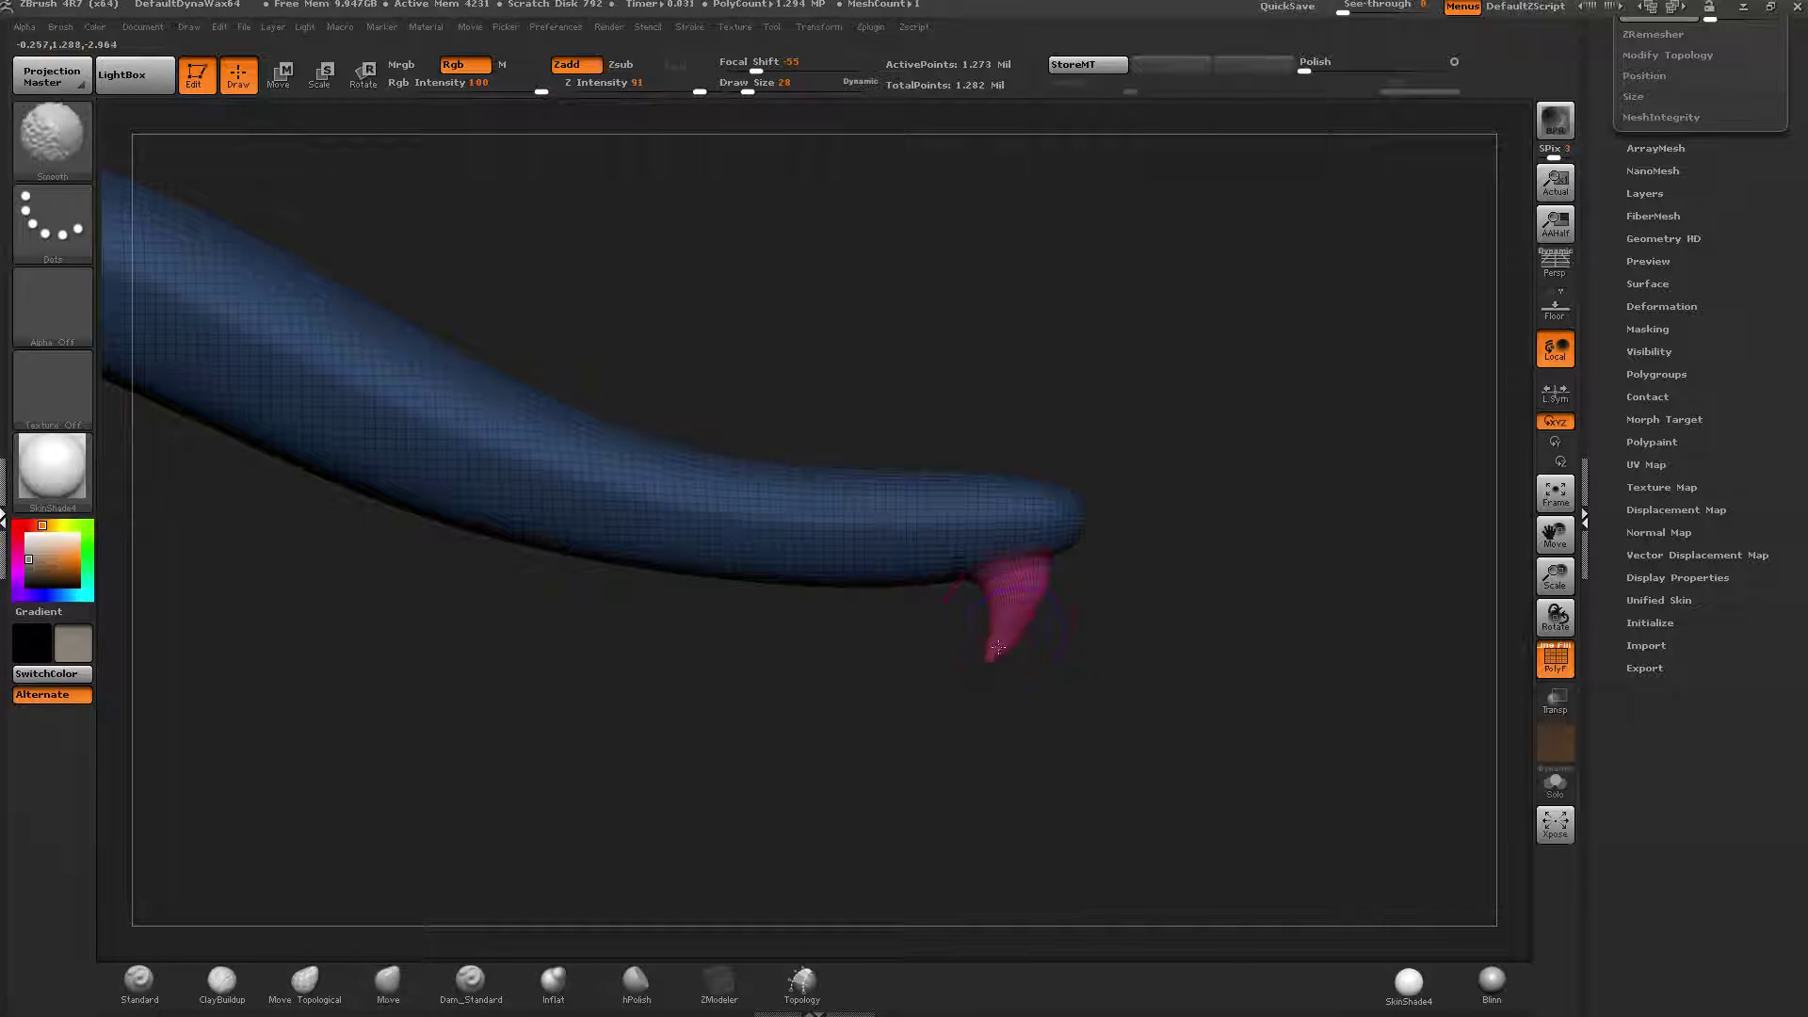
# Sharpen the claw tips into fine points with the Pinch brush.
pyautogui.press('b')
pyautogui.press('p')
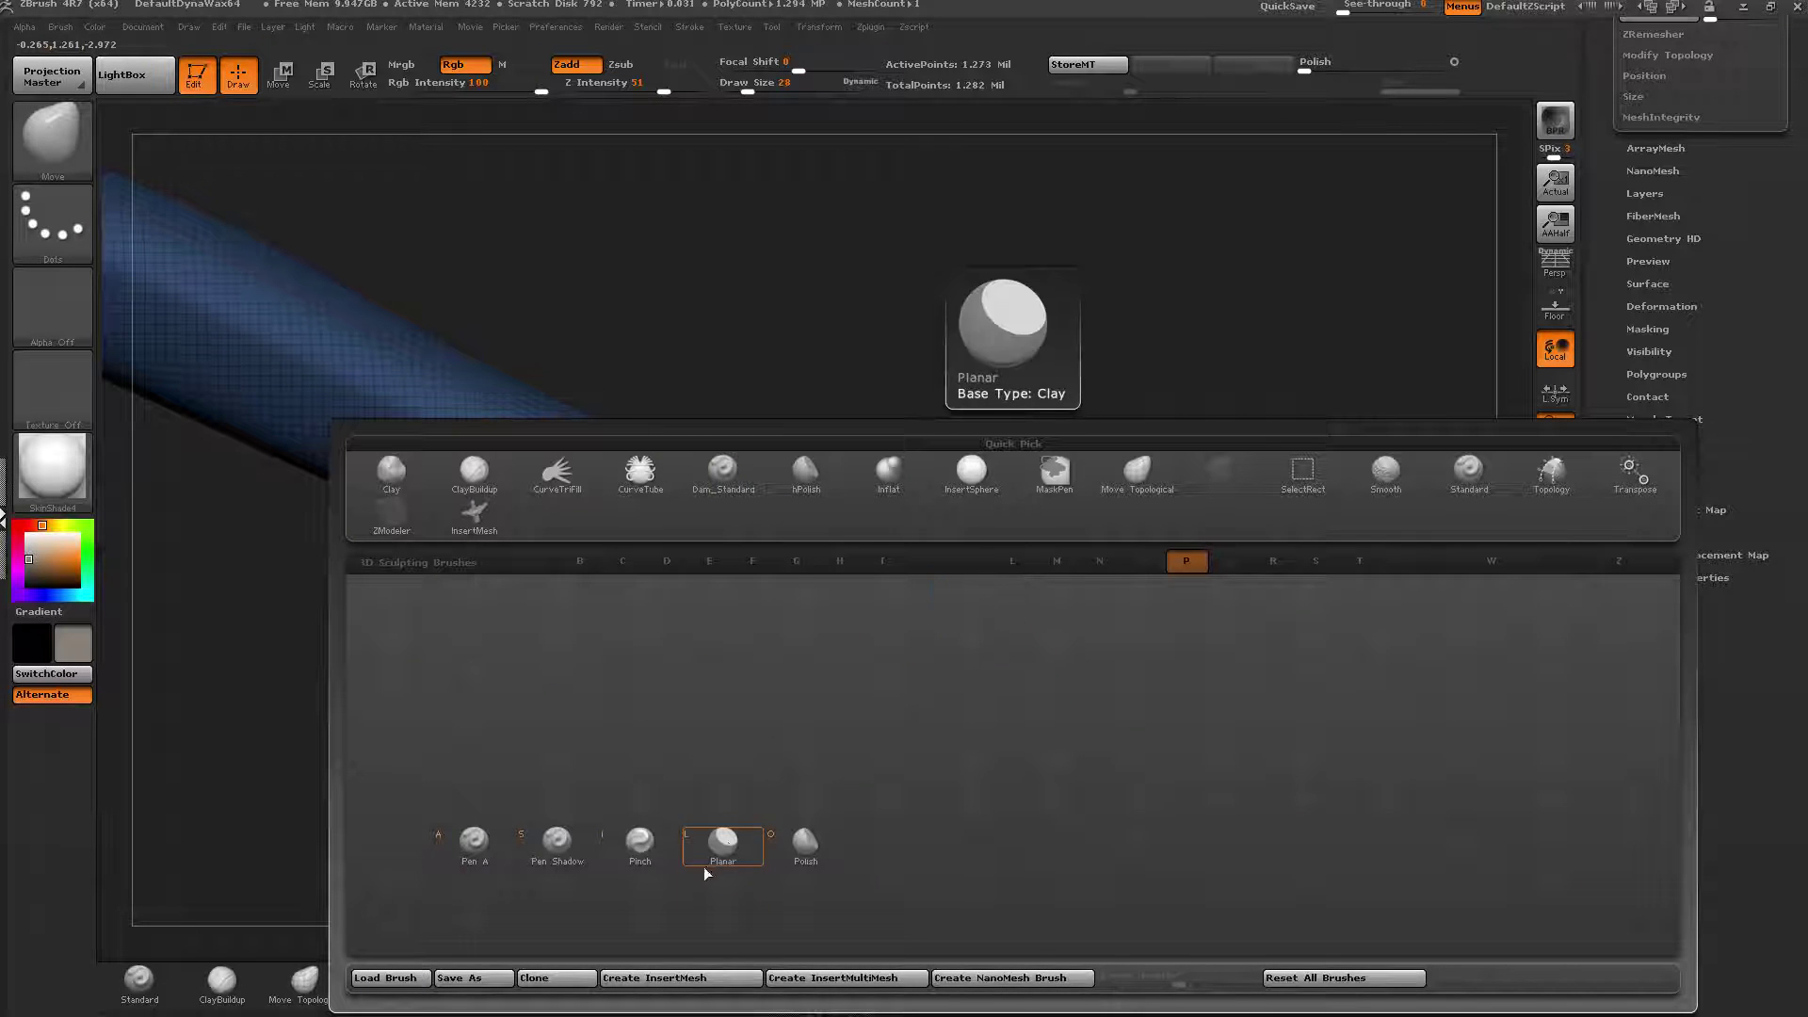
pyautogui.click(640, 841)
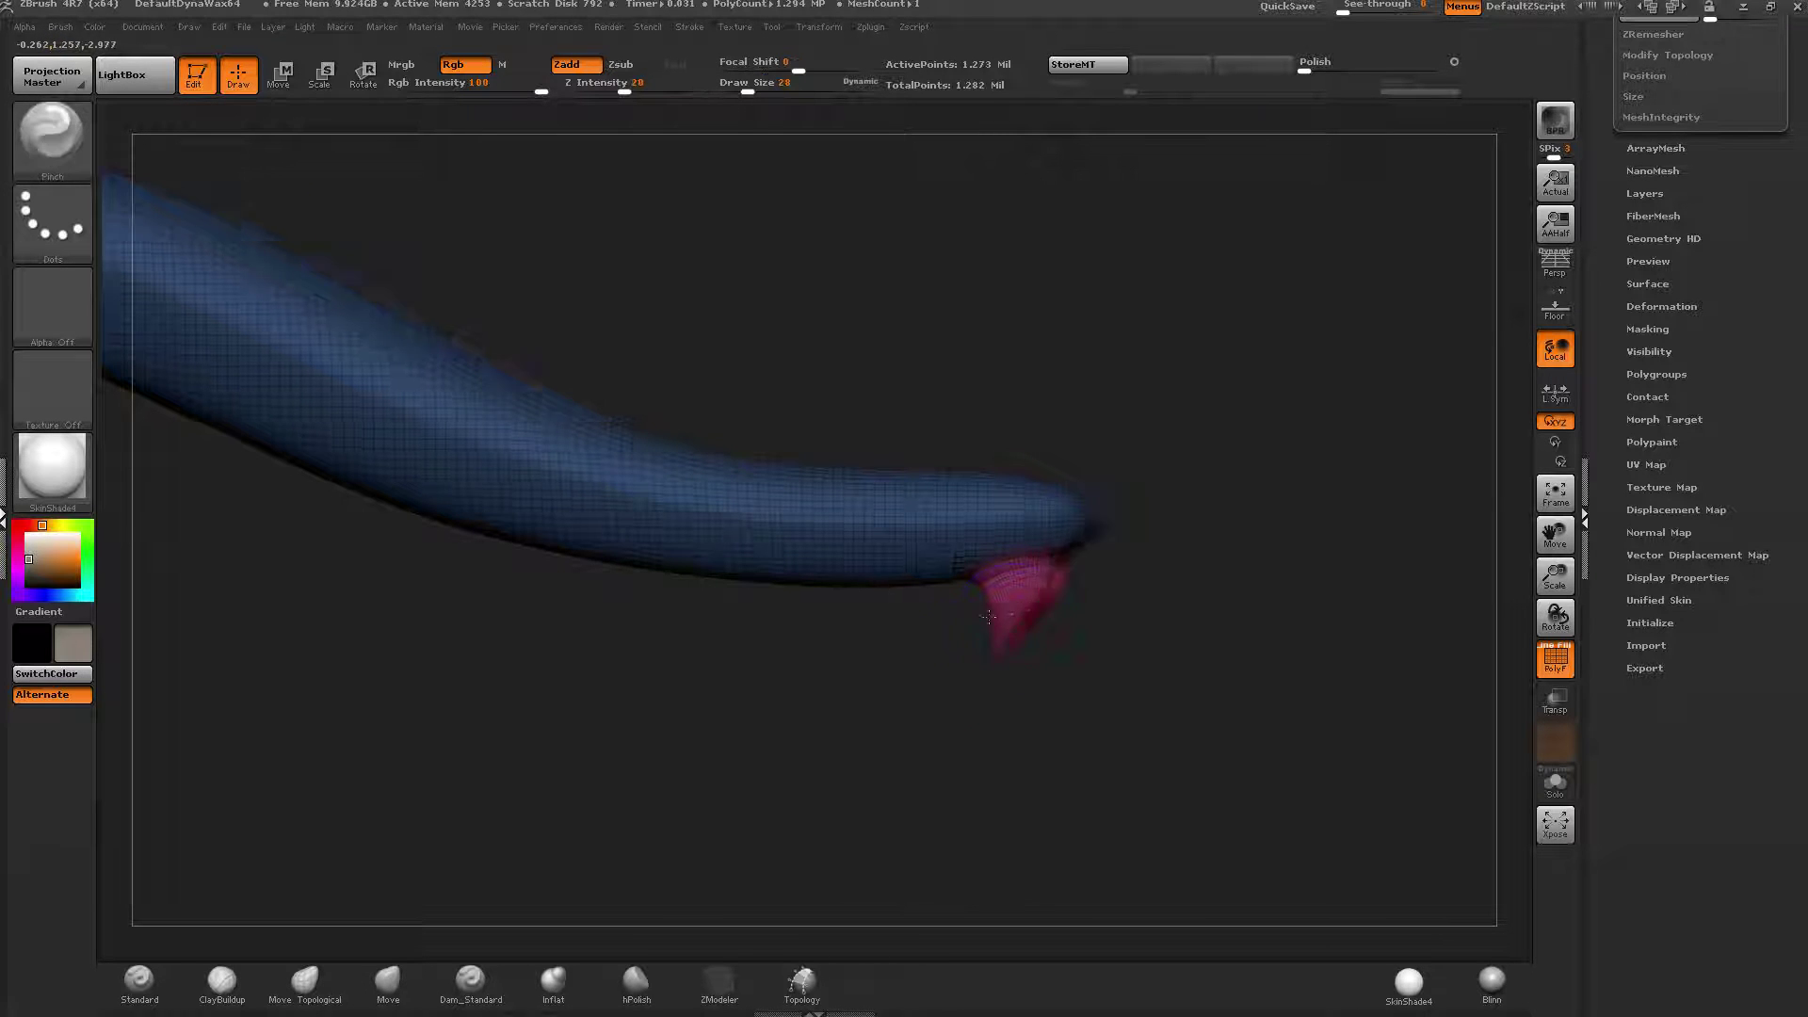
pyautogui.moveTo(1047, 631)
pyautogui.mouseDown()
pyautogui.moveTo(920, 618)
pyautogui.moveTo(1031, 625)
pyautogui.mouseUp()
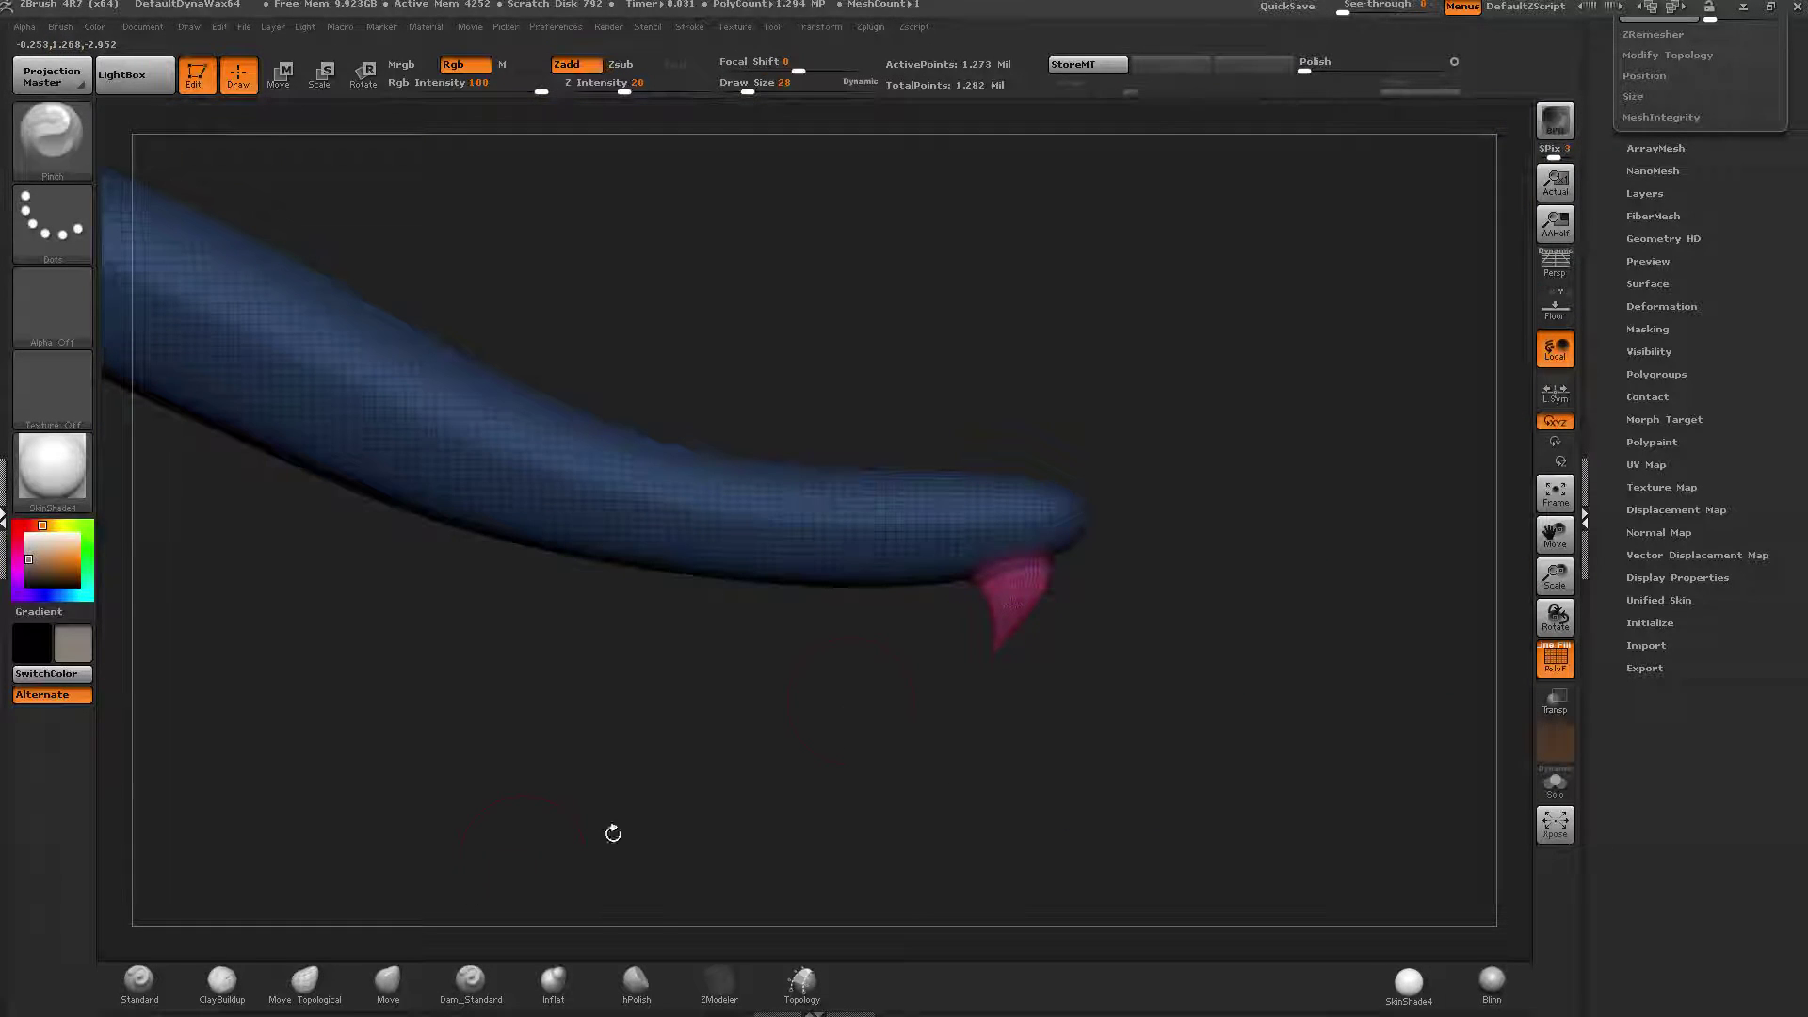
# Hide the wireframe and polish the sides of the claws with the hPolish brush at a reduced draw size.
pyautogui.click(644, 982)
pyautogui.keyDown('ctrl'); pyautogui.moveTo(807, 753); pyautogui.dragTo(1126, 686, button='right'); pyautogui.keyUp('ctrl')
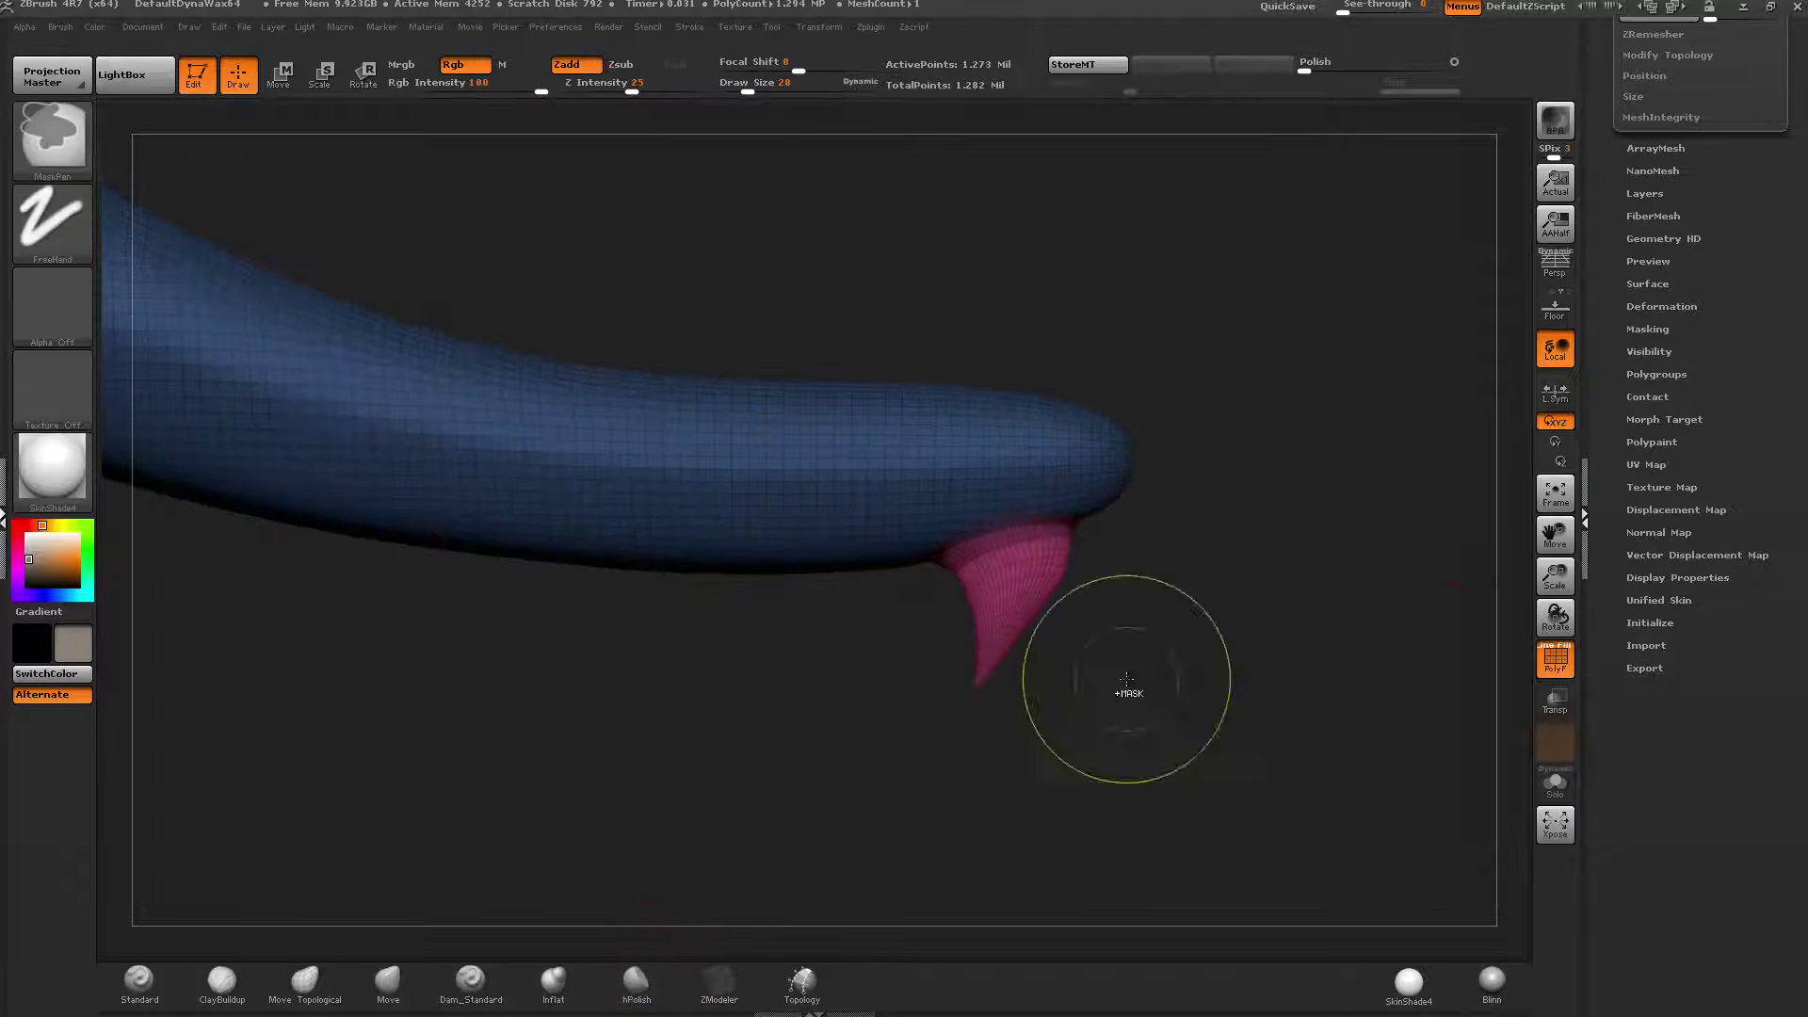
pyautogui.click(1549, 663)
pyautogui.press('shift')
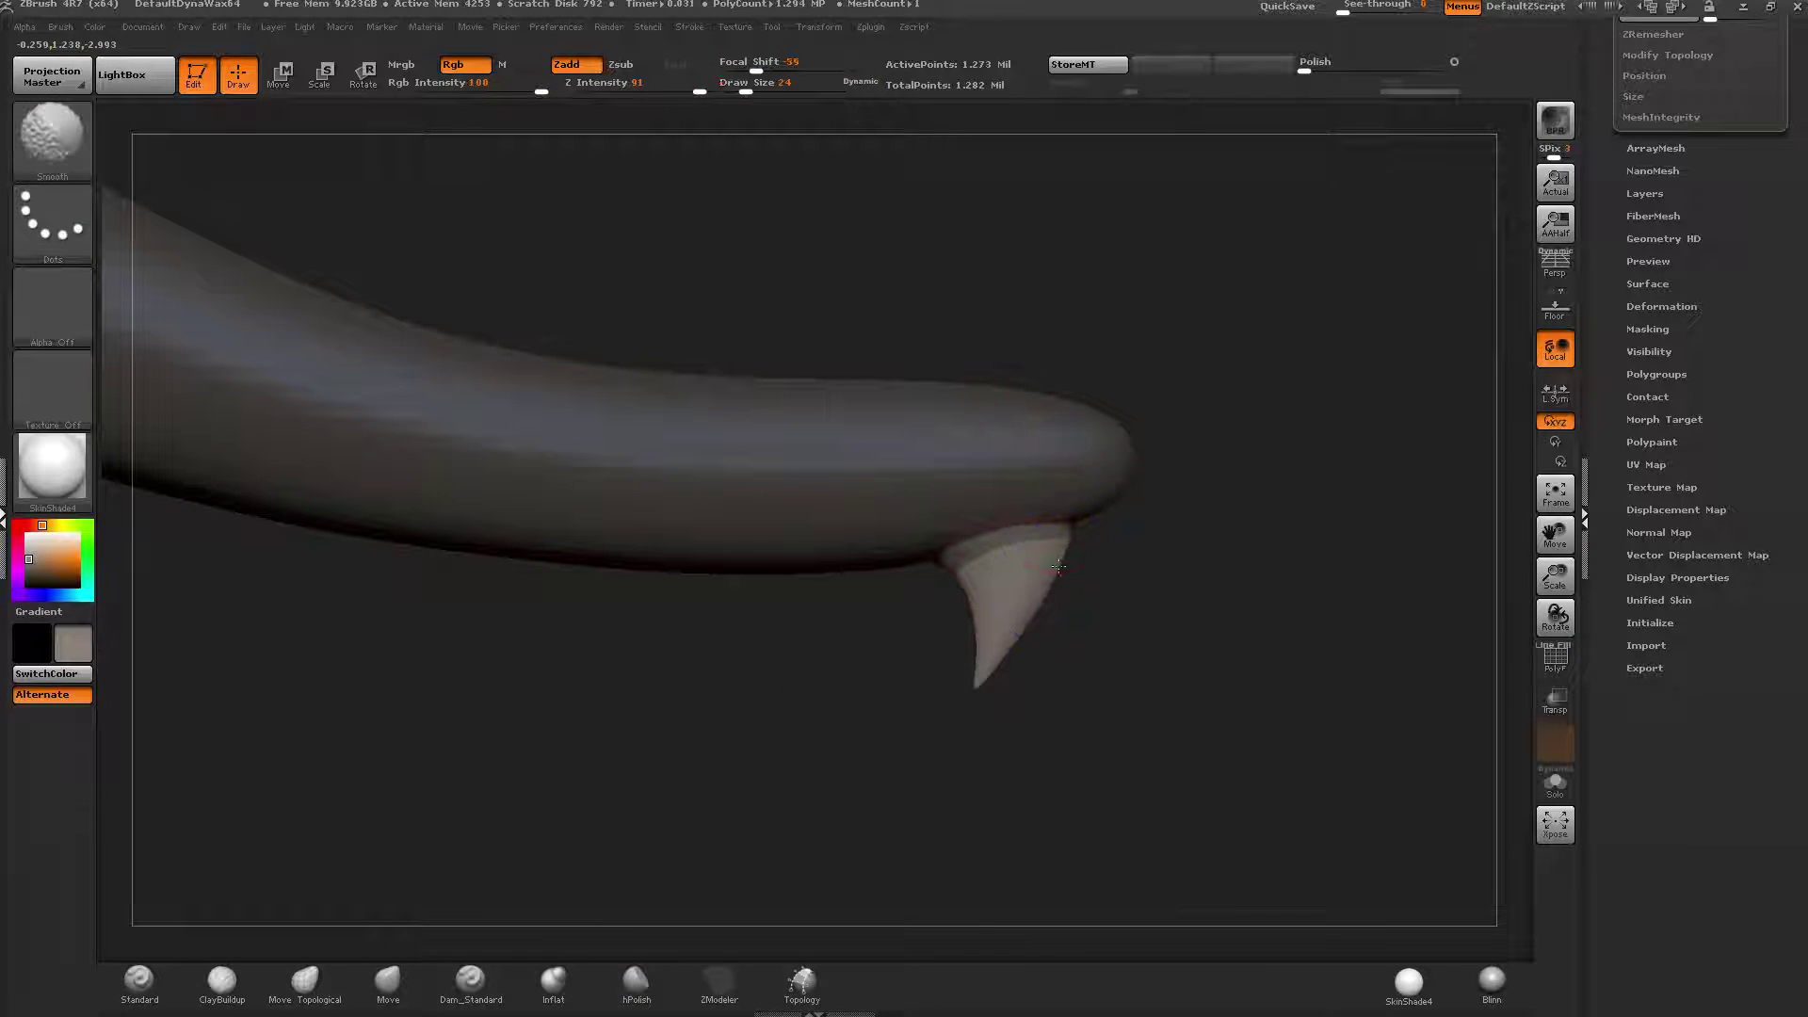
pyautogui.moveTo(742, 91); pyautogui.dragTo(737, 92)
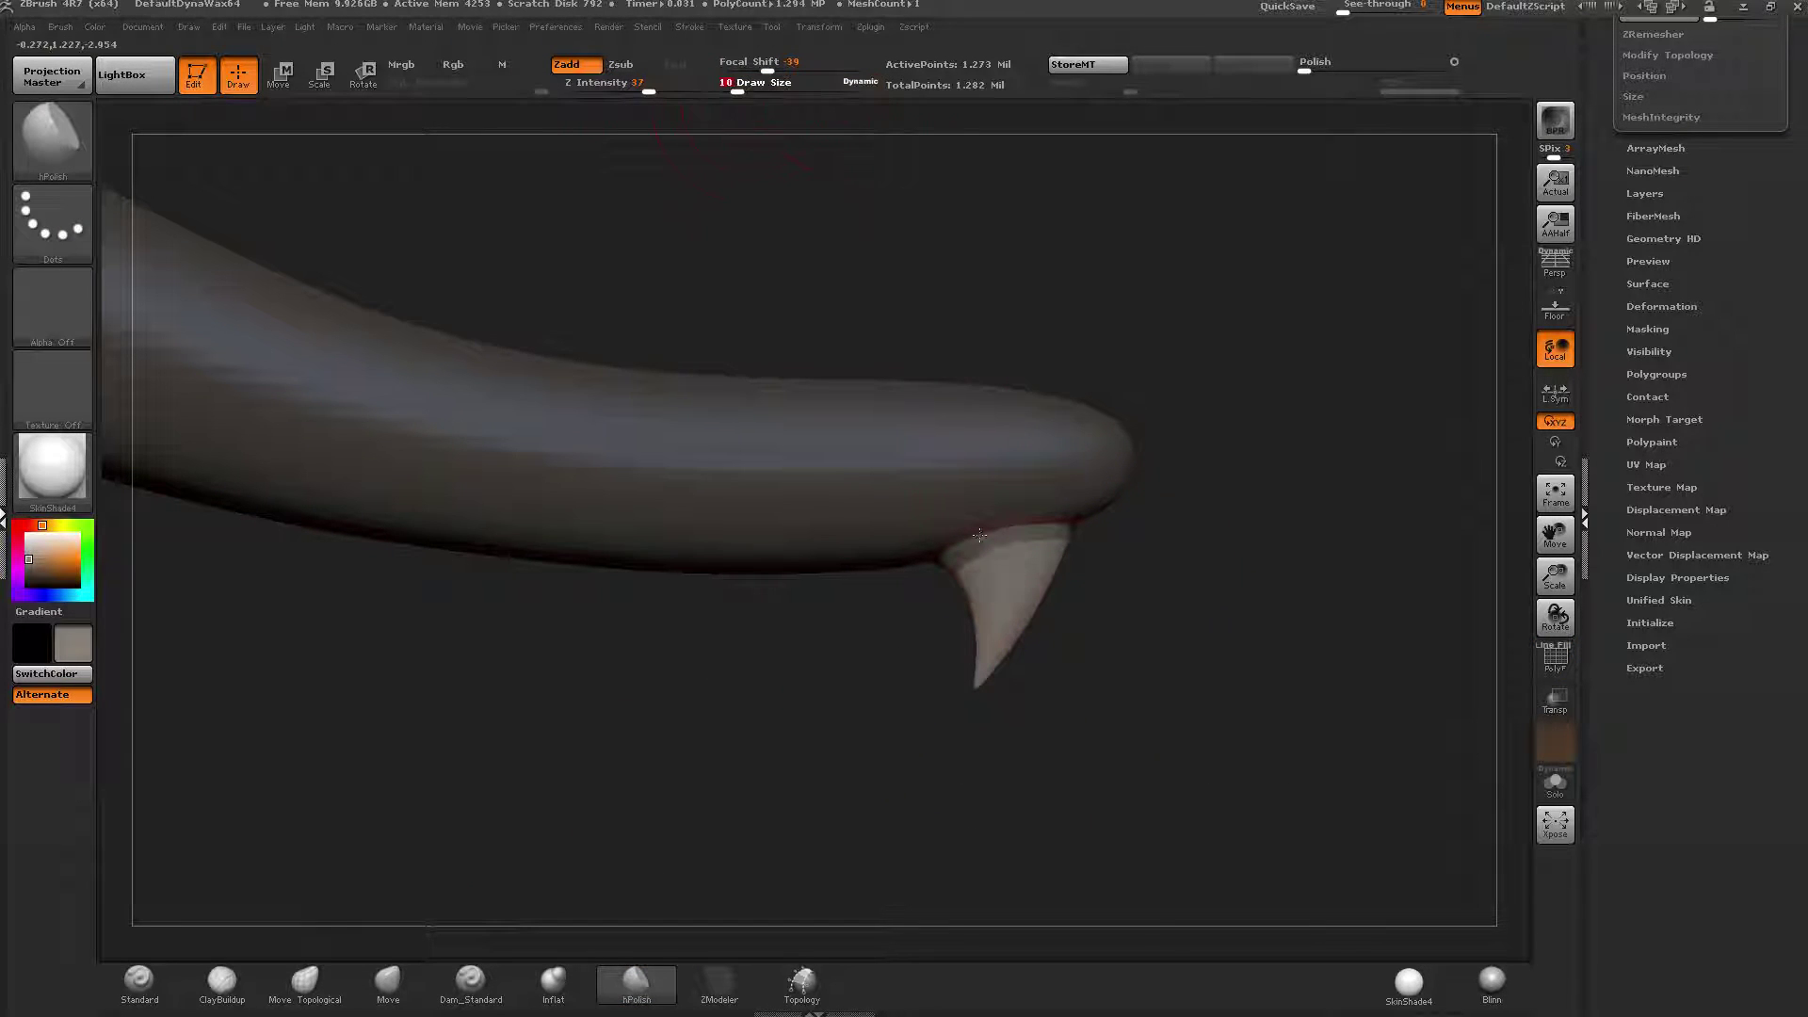
pyautogui.moveTo(951, 489); pyautogui.dragTo(1007, 561, button='right')
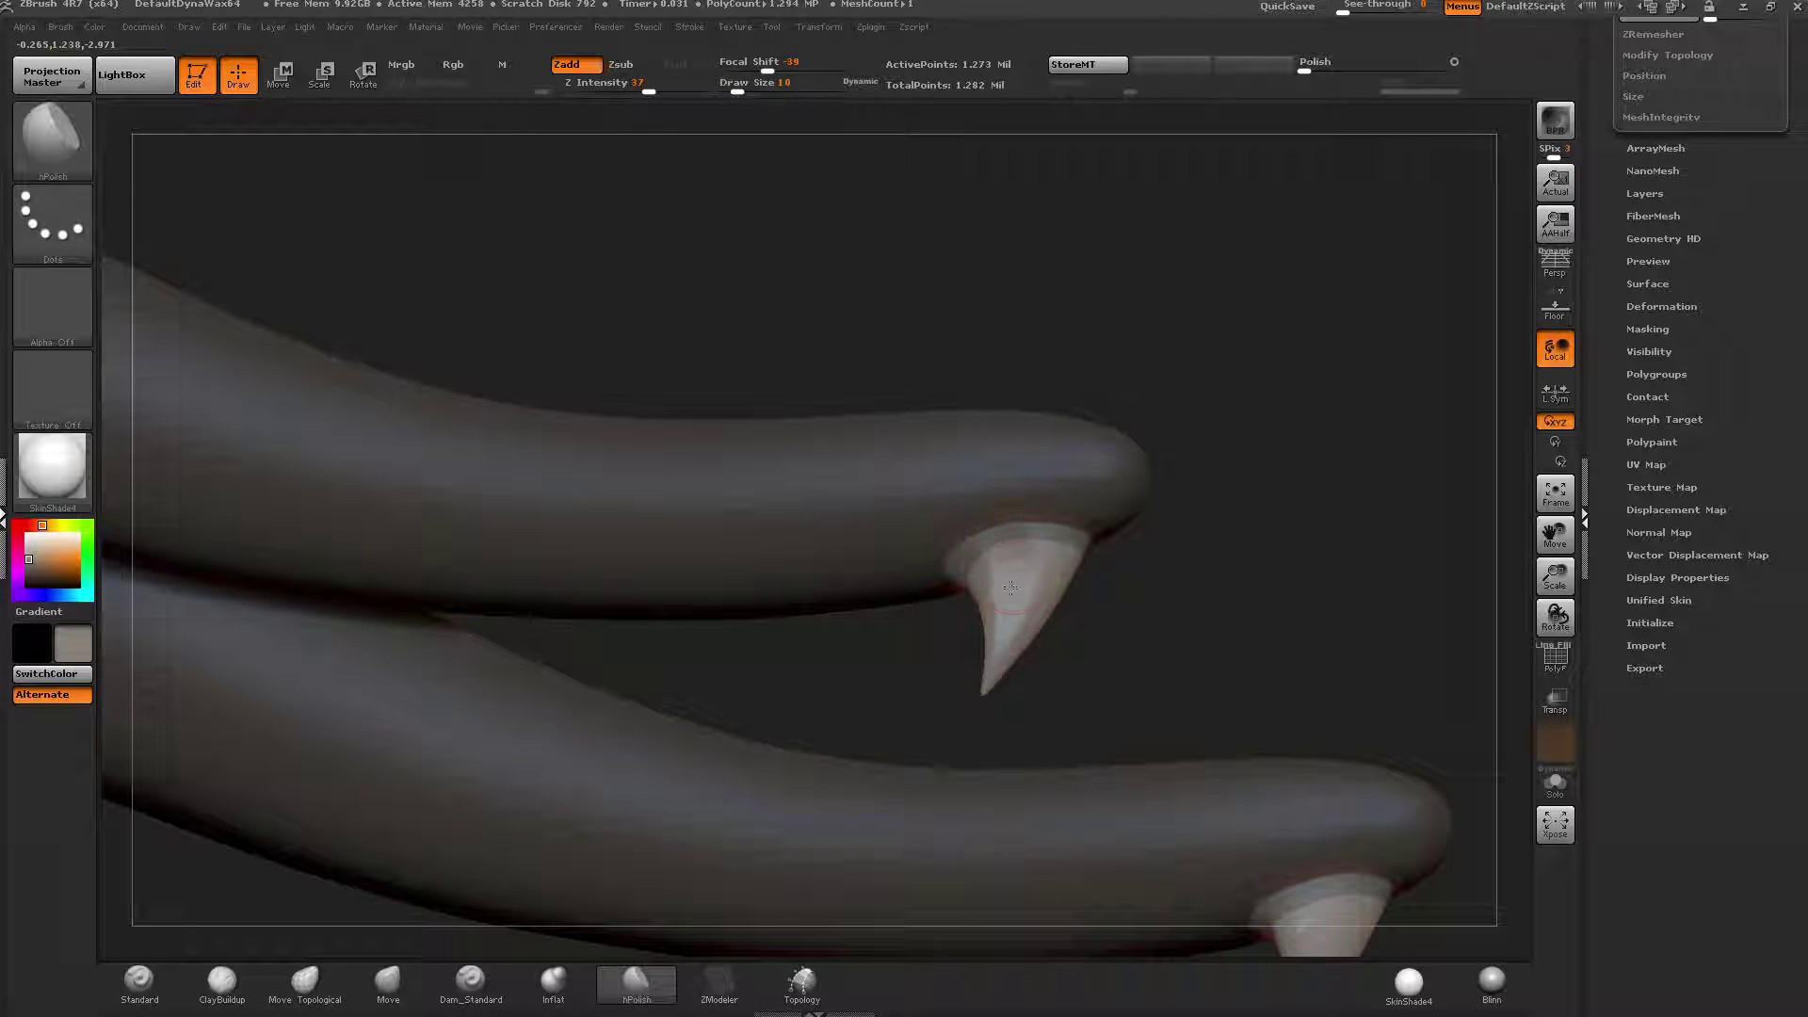
pyautogui.moveTo(1134, 619); pyautogui.dragTo(1080, 619)
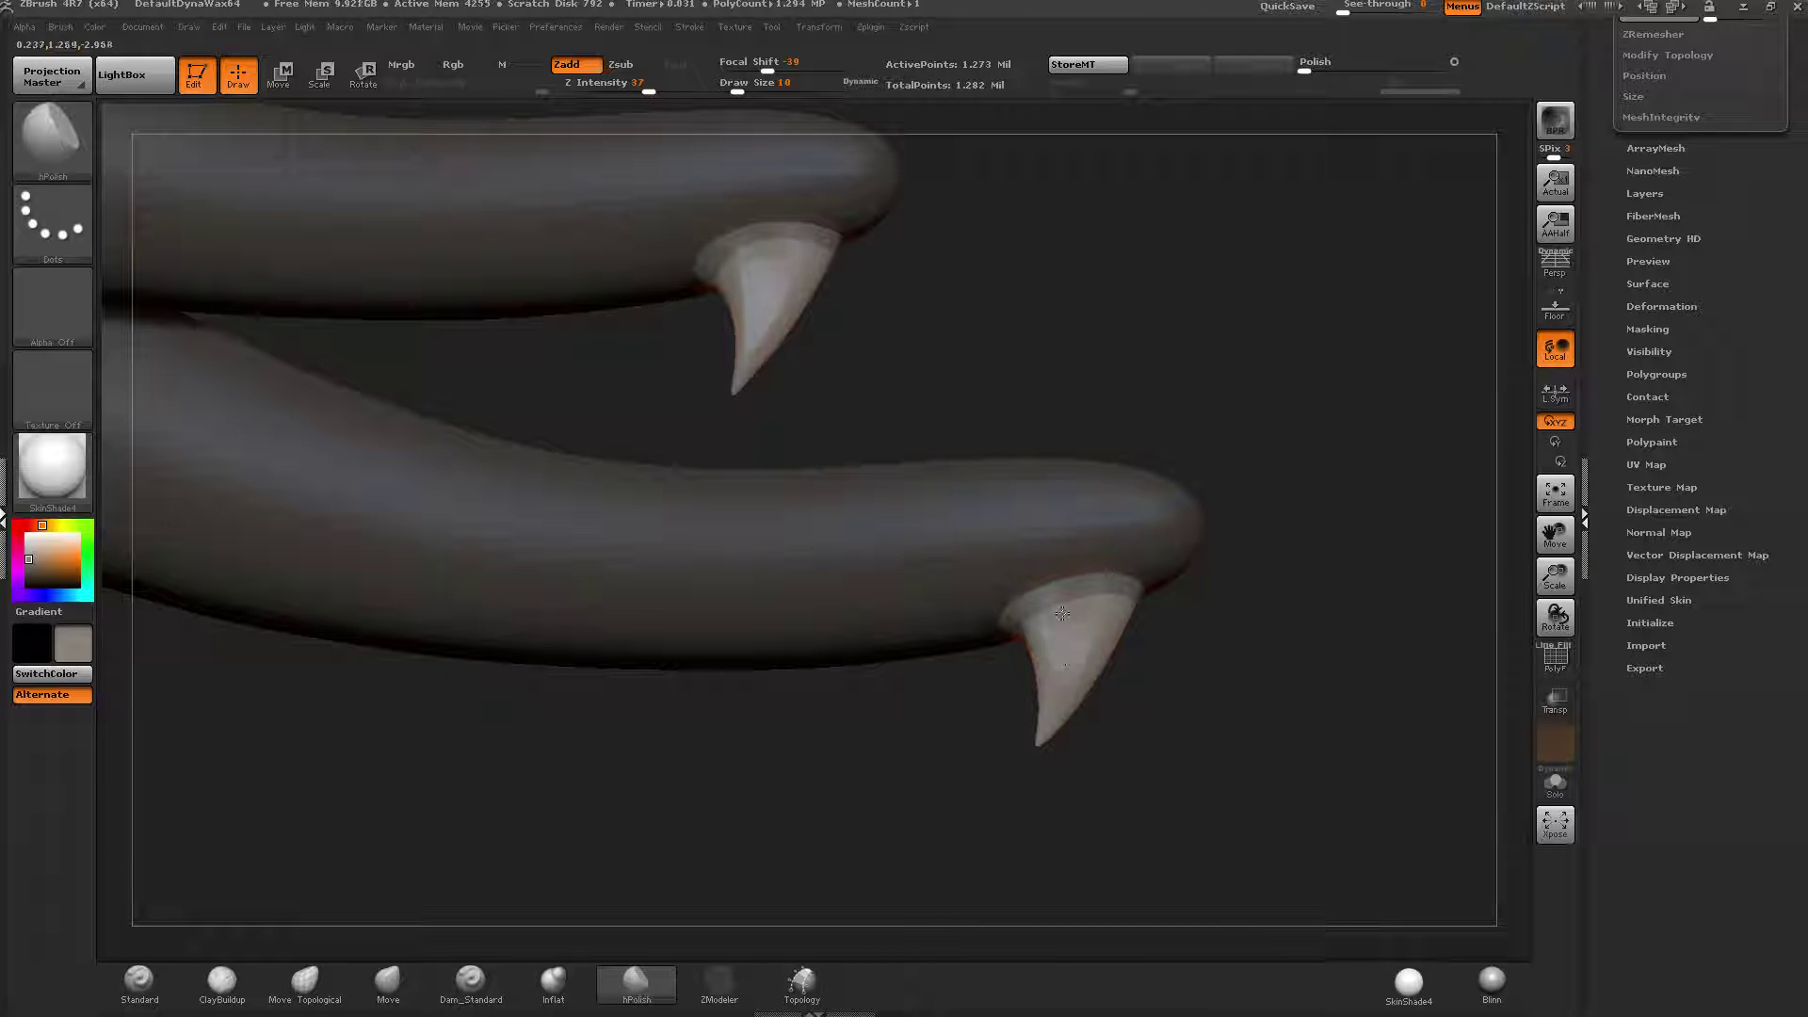
pyautogui.moveTo(1154, 636)
pyautogui.mouseDown()
pyautogui.moveTo(992, 634)
pyautogui.moveTo(1176, 607)
pyautogui.moveTo(1214, 580)
pyautogui.moveTo(1191, 577)
pyautogui.moveTo(1166, 517)
pyautogui.moveTo(1147, 543)
pyautogui.mouseUp()
# Isolate a single claw and turn the view to look straight onto its tip.
pyautogui.keyDown('ctrl'); pyautogui.keyDown('shift'); pyautogui.click(1050, 616); pyautogui.keyUp('shift'); pyautogui.keyUp('ctrl')
pyautogui.moveTo(1294, 533); pyautogui.dragTo(1010, 497)
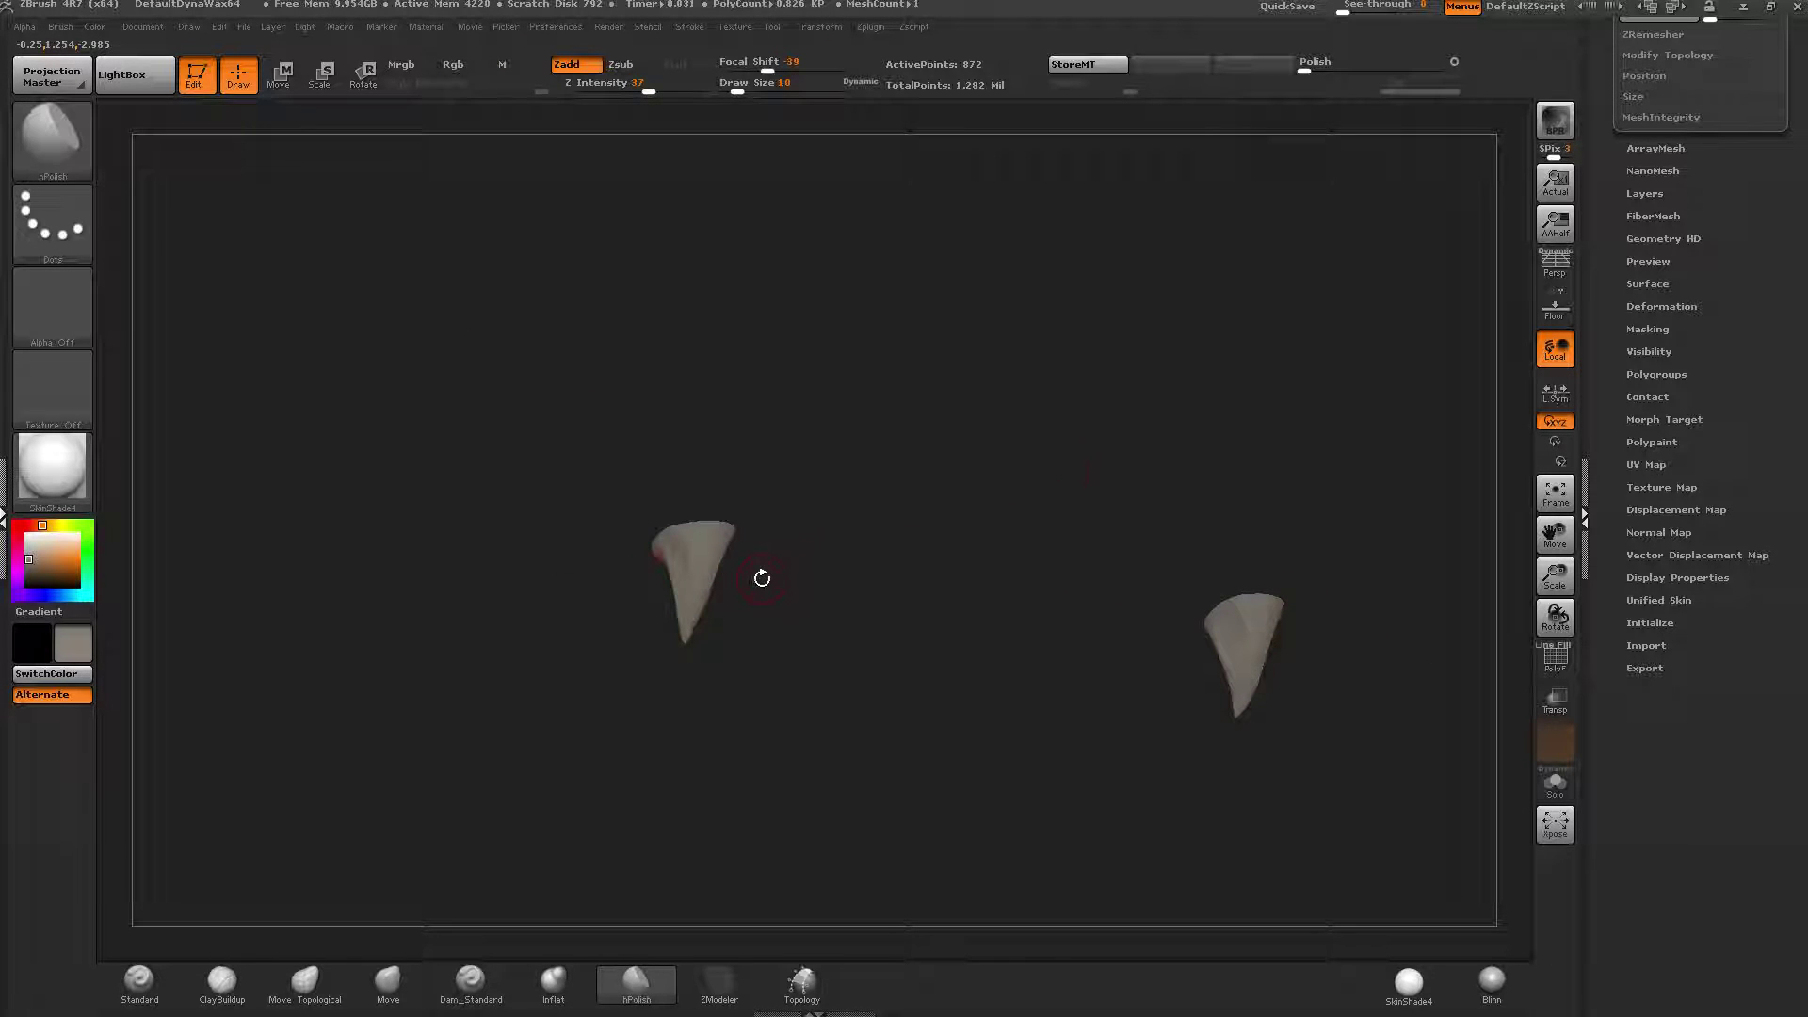
pyautogui.keyDown('ctrl'); pyautogui.keyDown('shift'); pyautogui.moveTo(808, 458); pyautogui.dragTo(515, 793); pyautogui.keyUp('shift'); pyautogui.keyUp('ctrl')
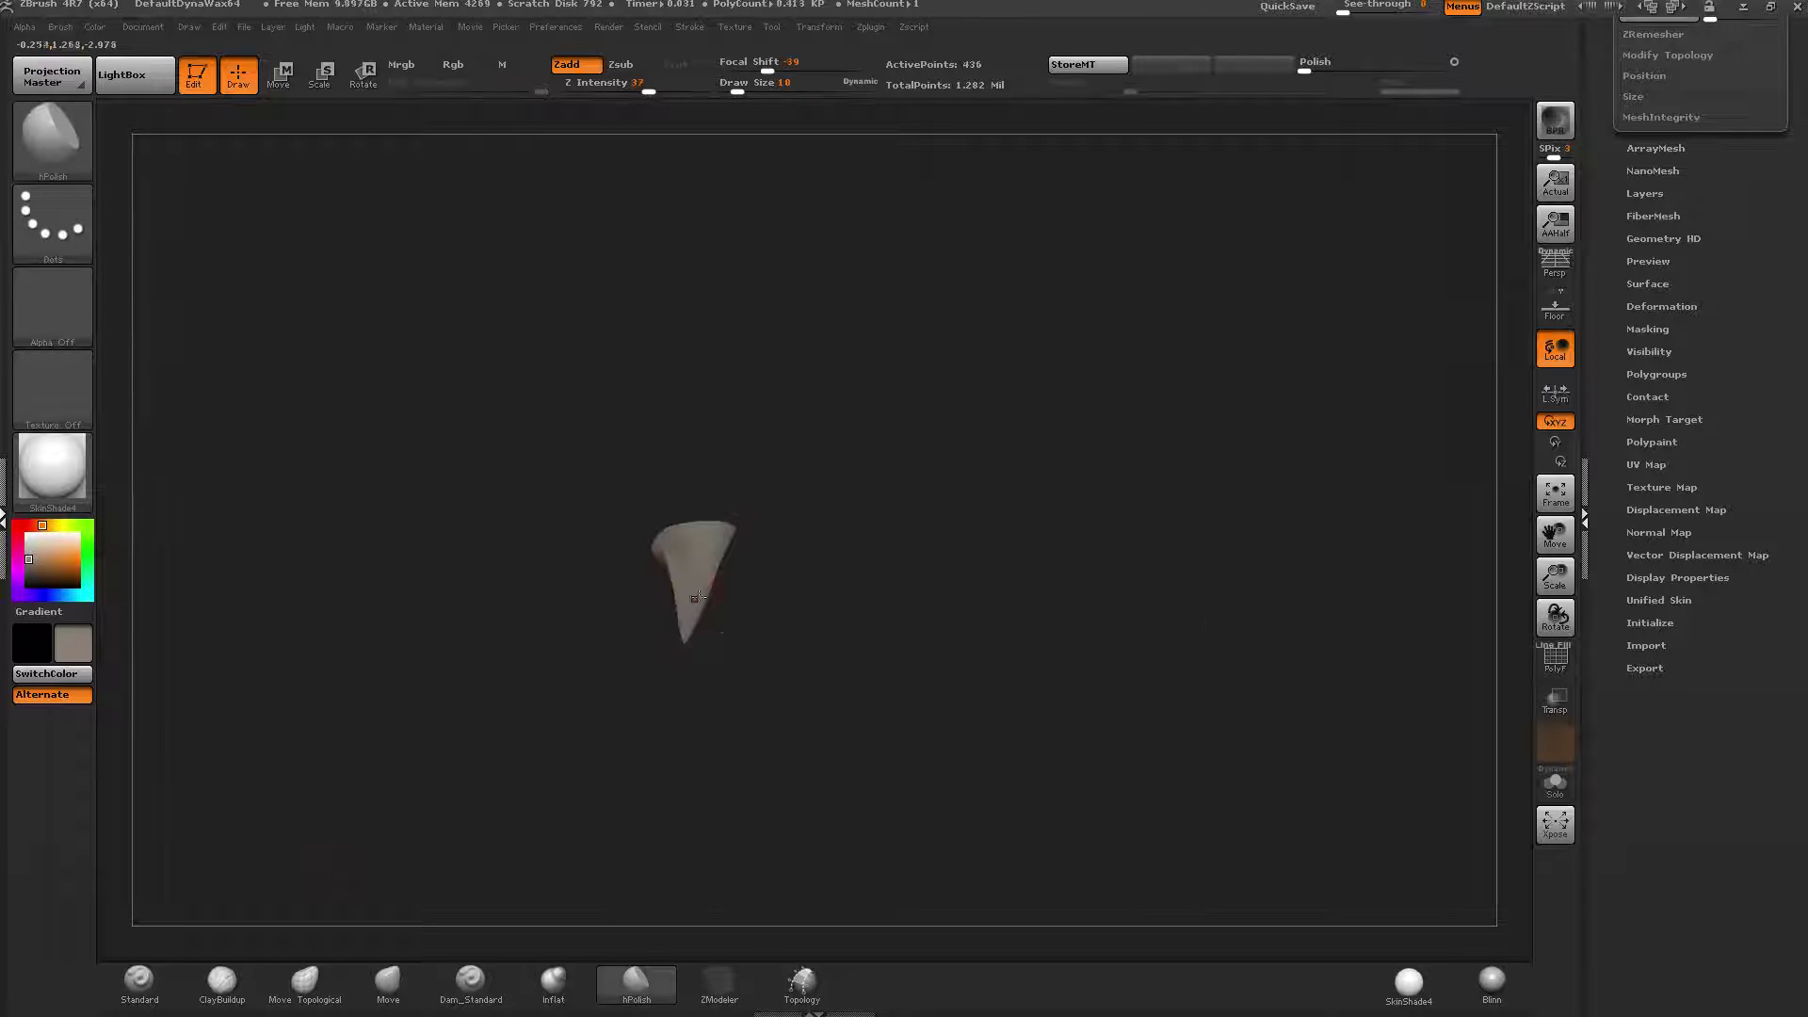
pyautogui.keyDown('ctrl'); pyautogui.moveTo(211, 956); pyautogui.dragTo(445, 601); pyautogui.keyUp('ctrl')
pyautogui.moveTo(715, 659); pyautogui.dragTo(683, 470)
pyautogui.moveTo(682, 470); pyautogui.dragTo(860, 613, button='right')
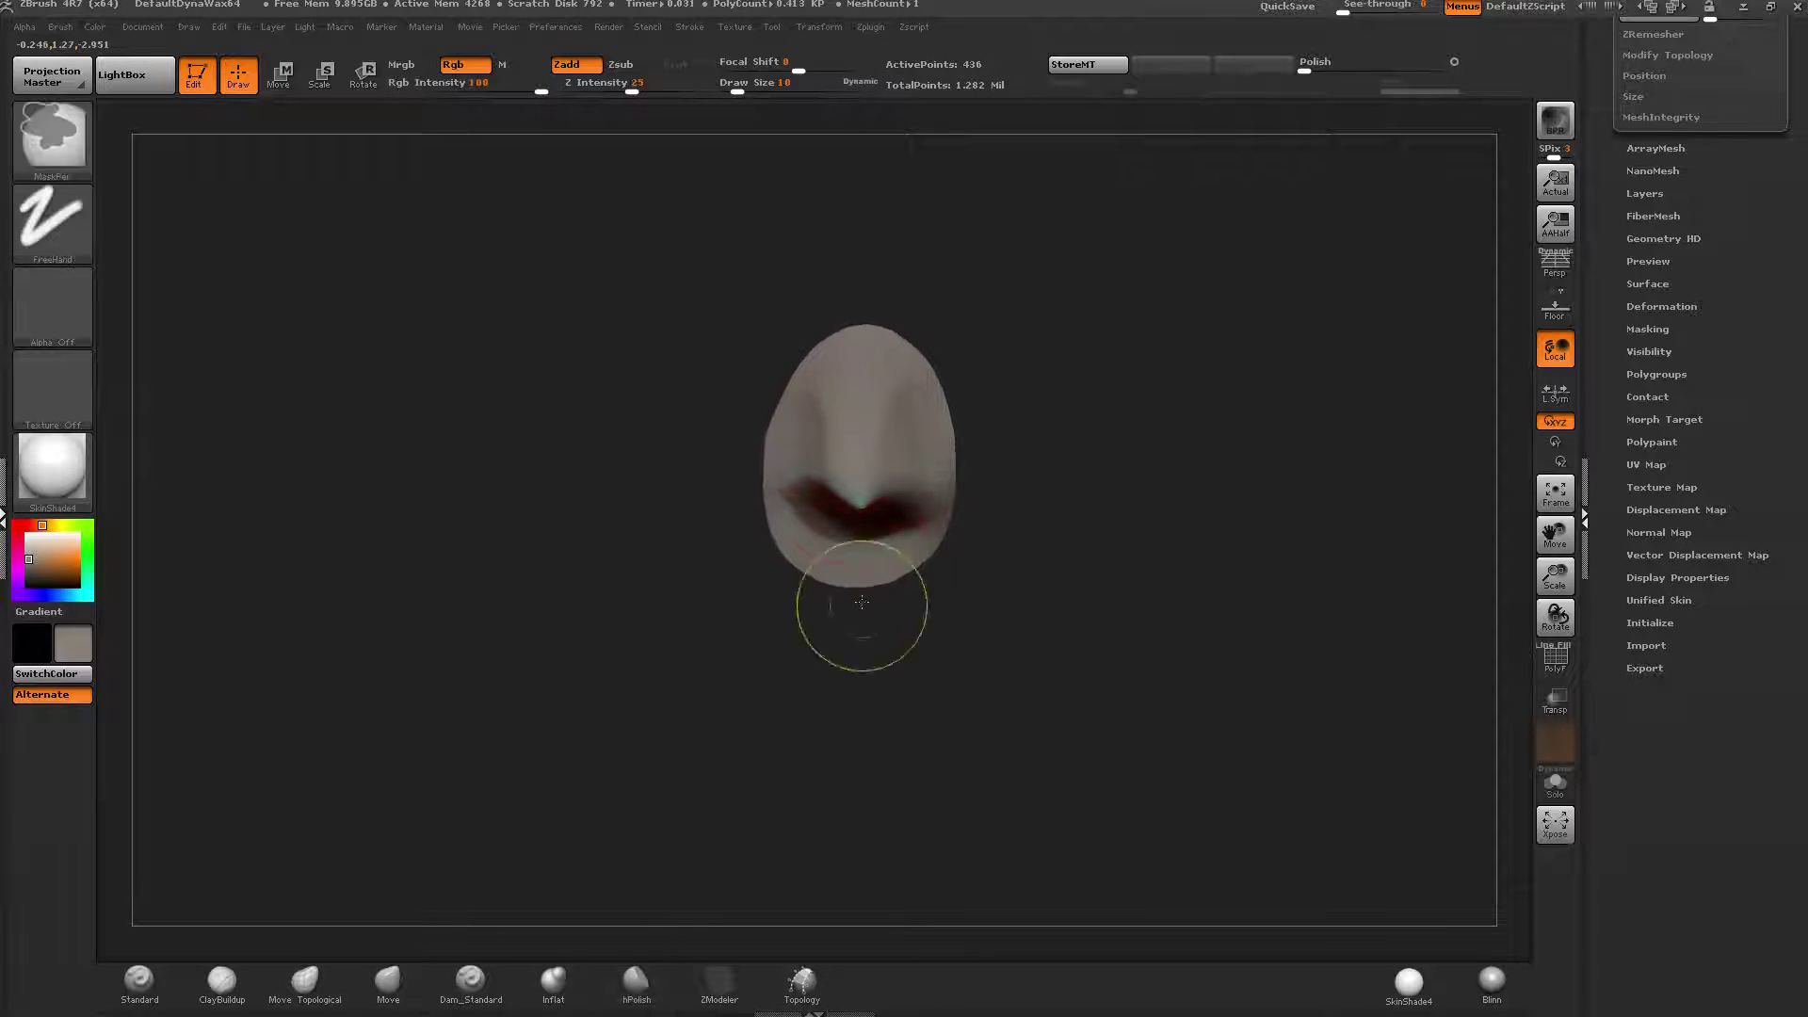
# Create an insert mesh from the isolated claw and append it to the InsertMesh brush.
pyautogui.press('b')
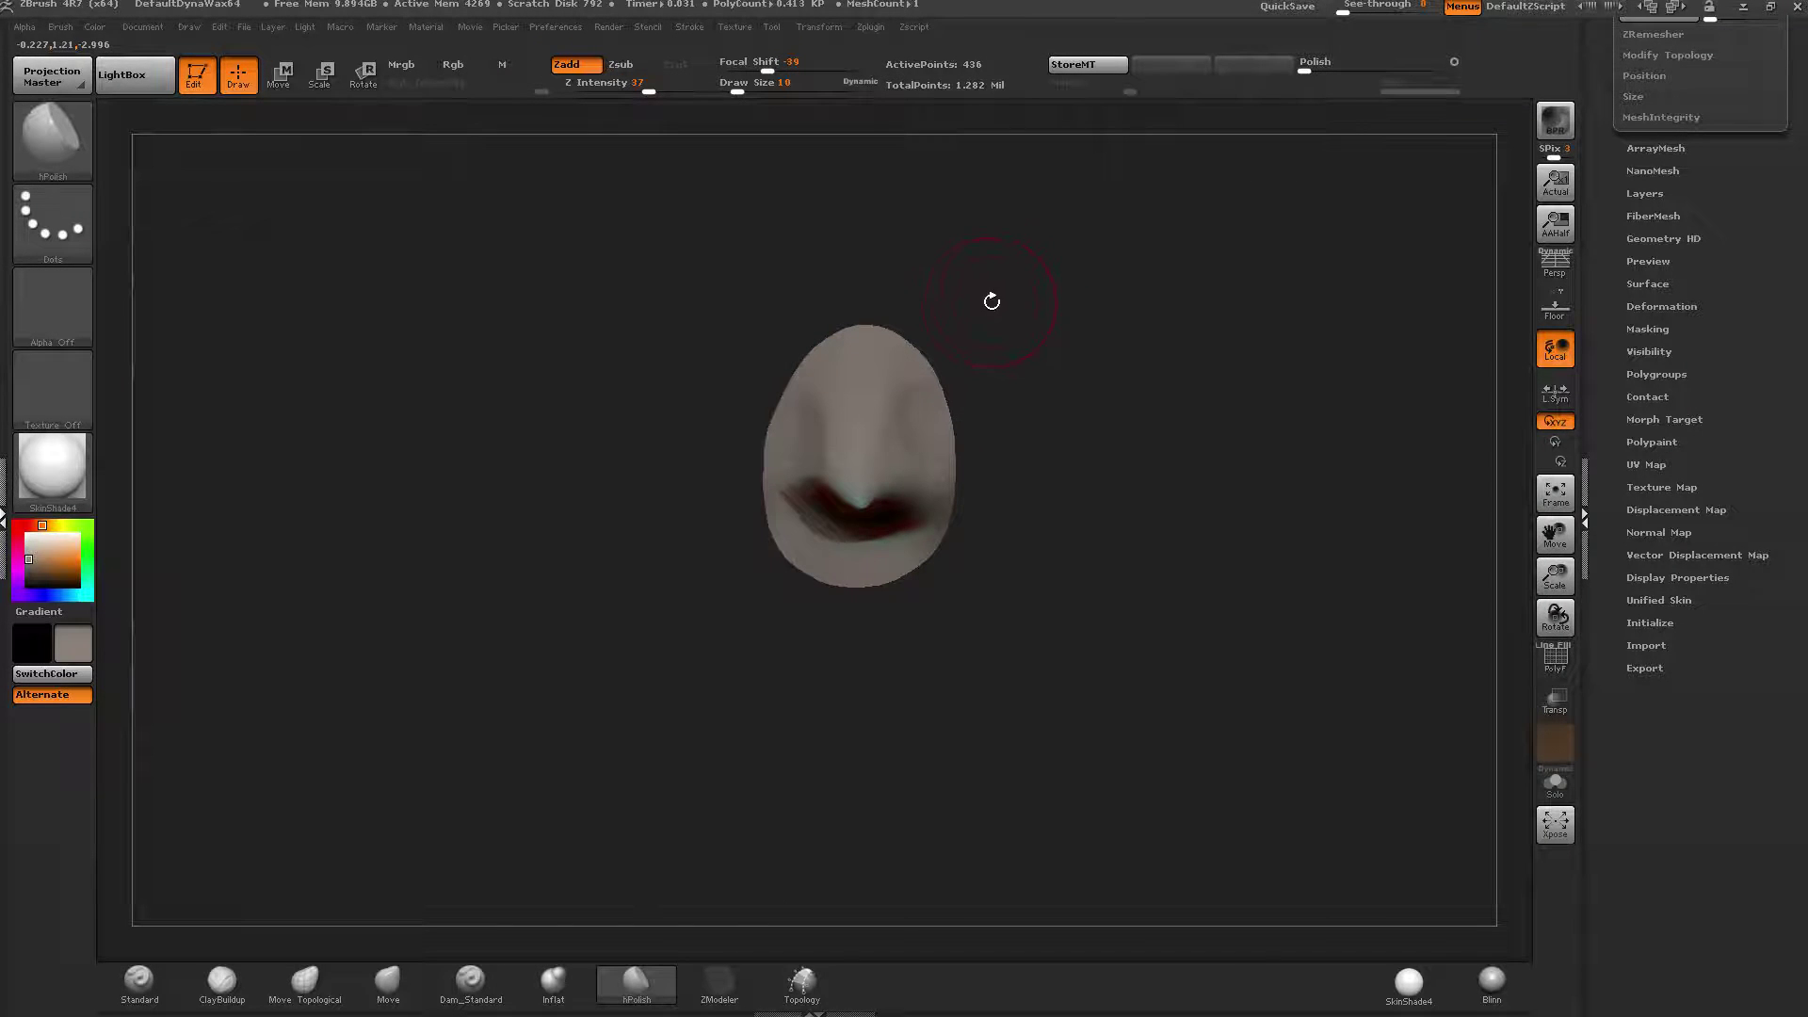
pyautogui.press('b')
pyautogui.click(542, 393)
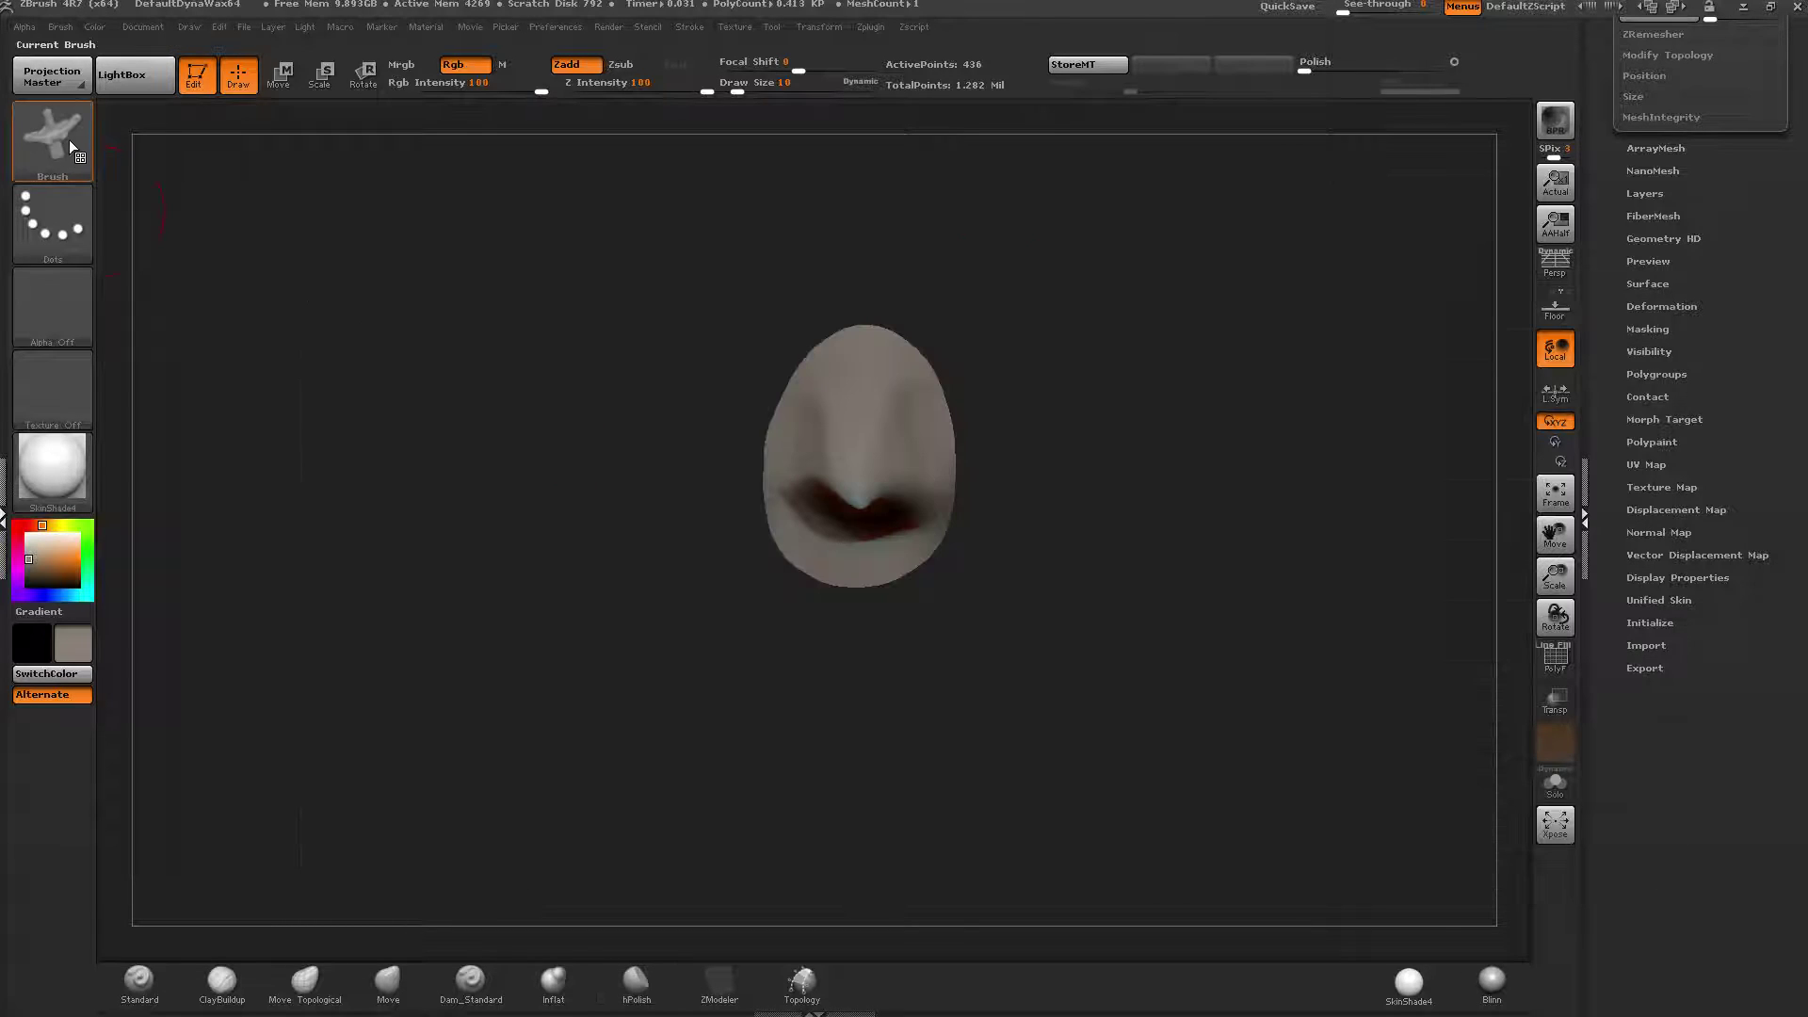
pyautogui.moveTo(60, 137)
pyautogui.press('b')
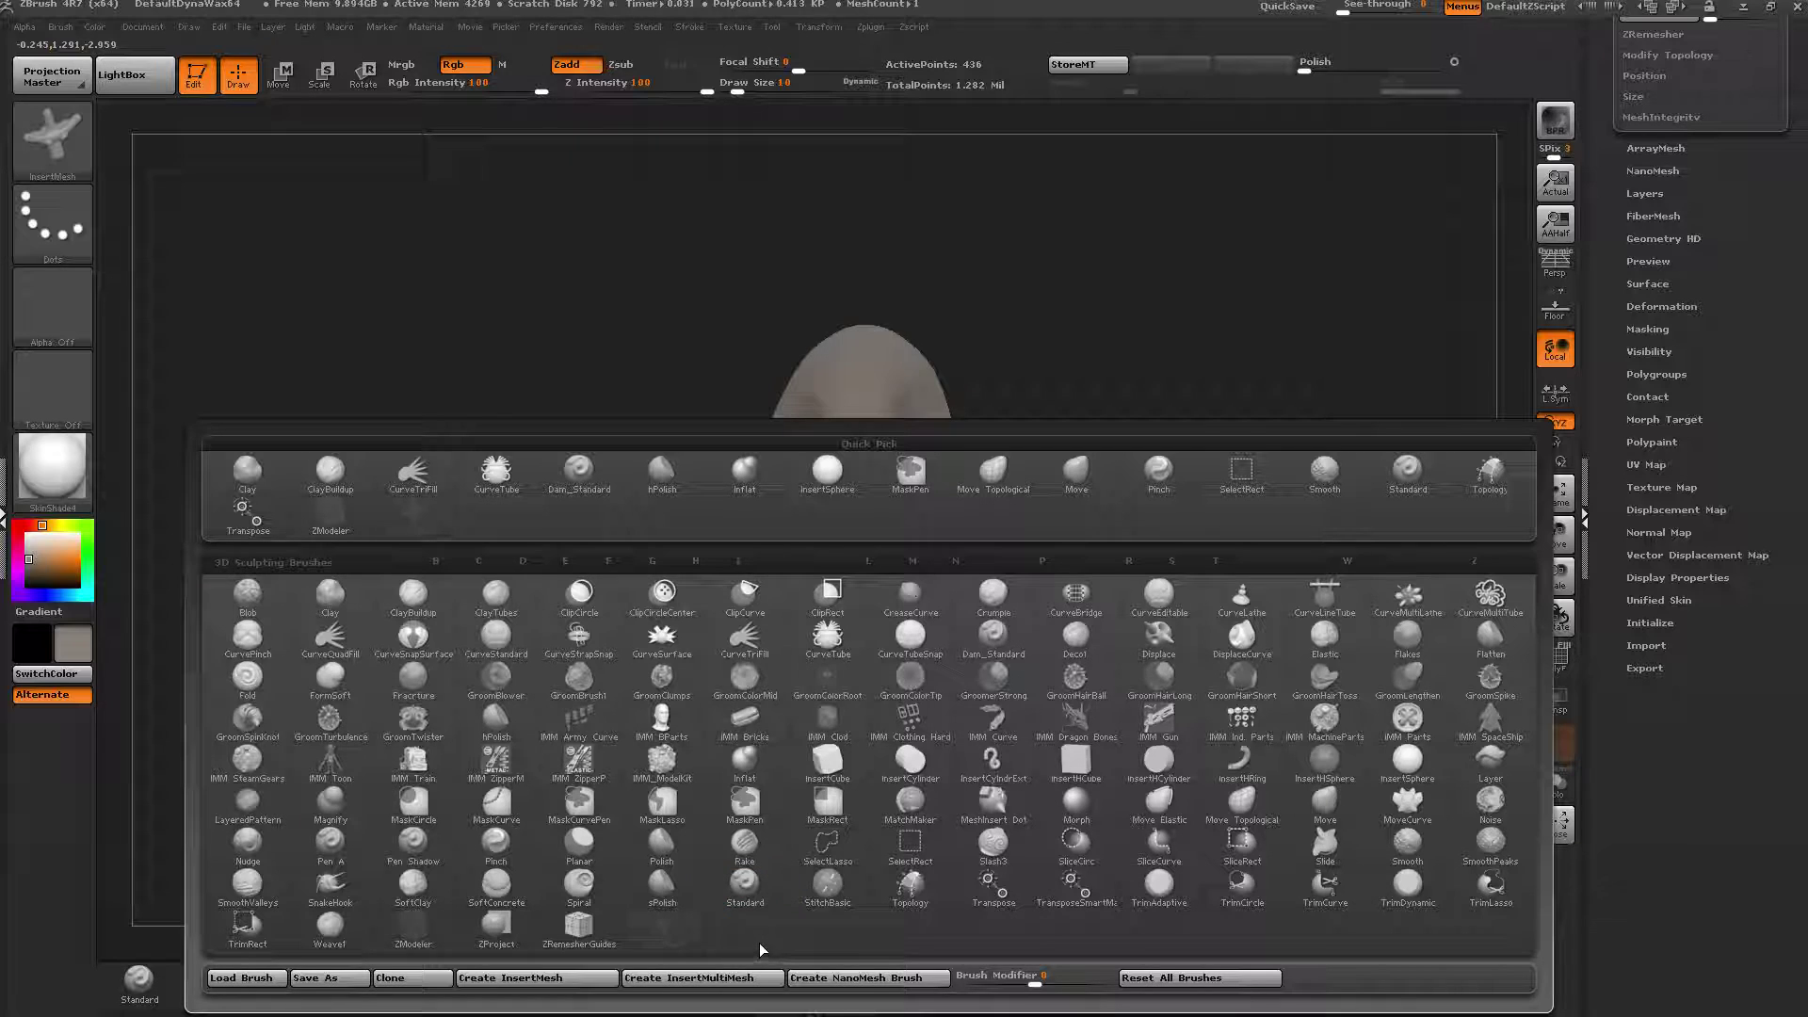
pyautogui.click(589, 983)
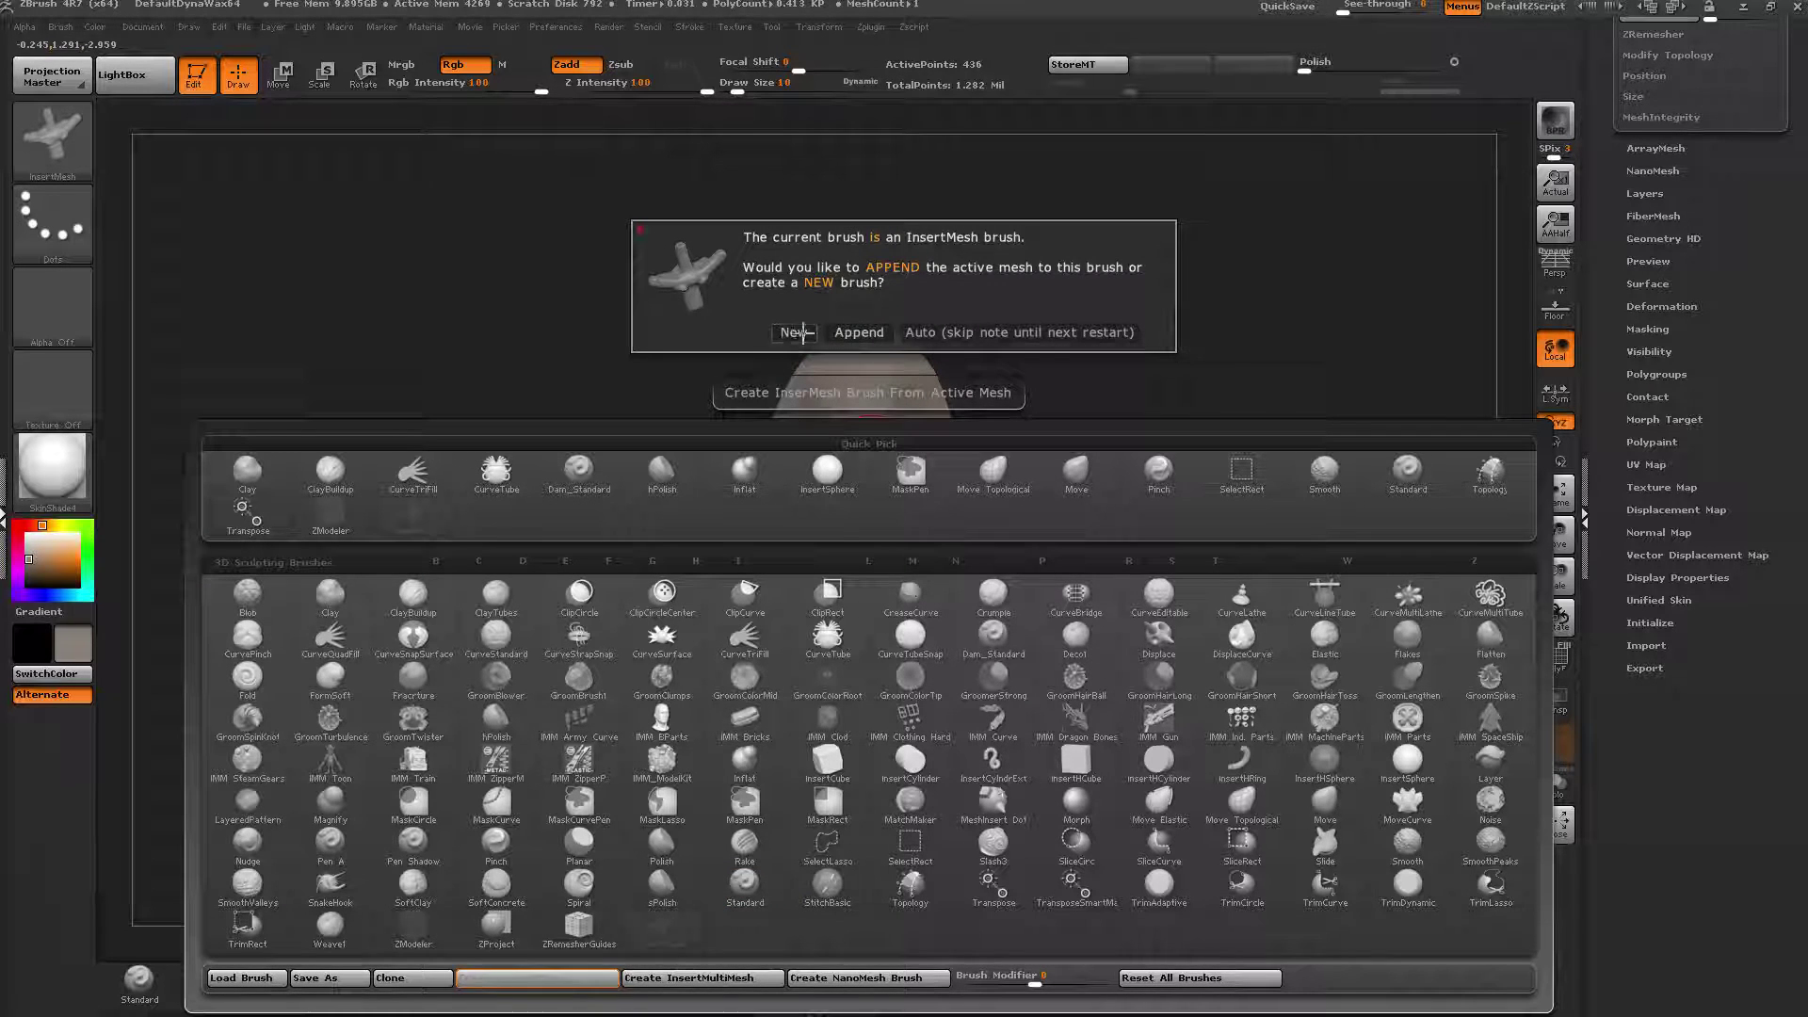
pyautogui.click(859, 332)
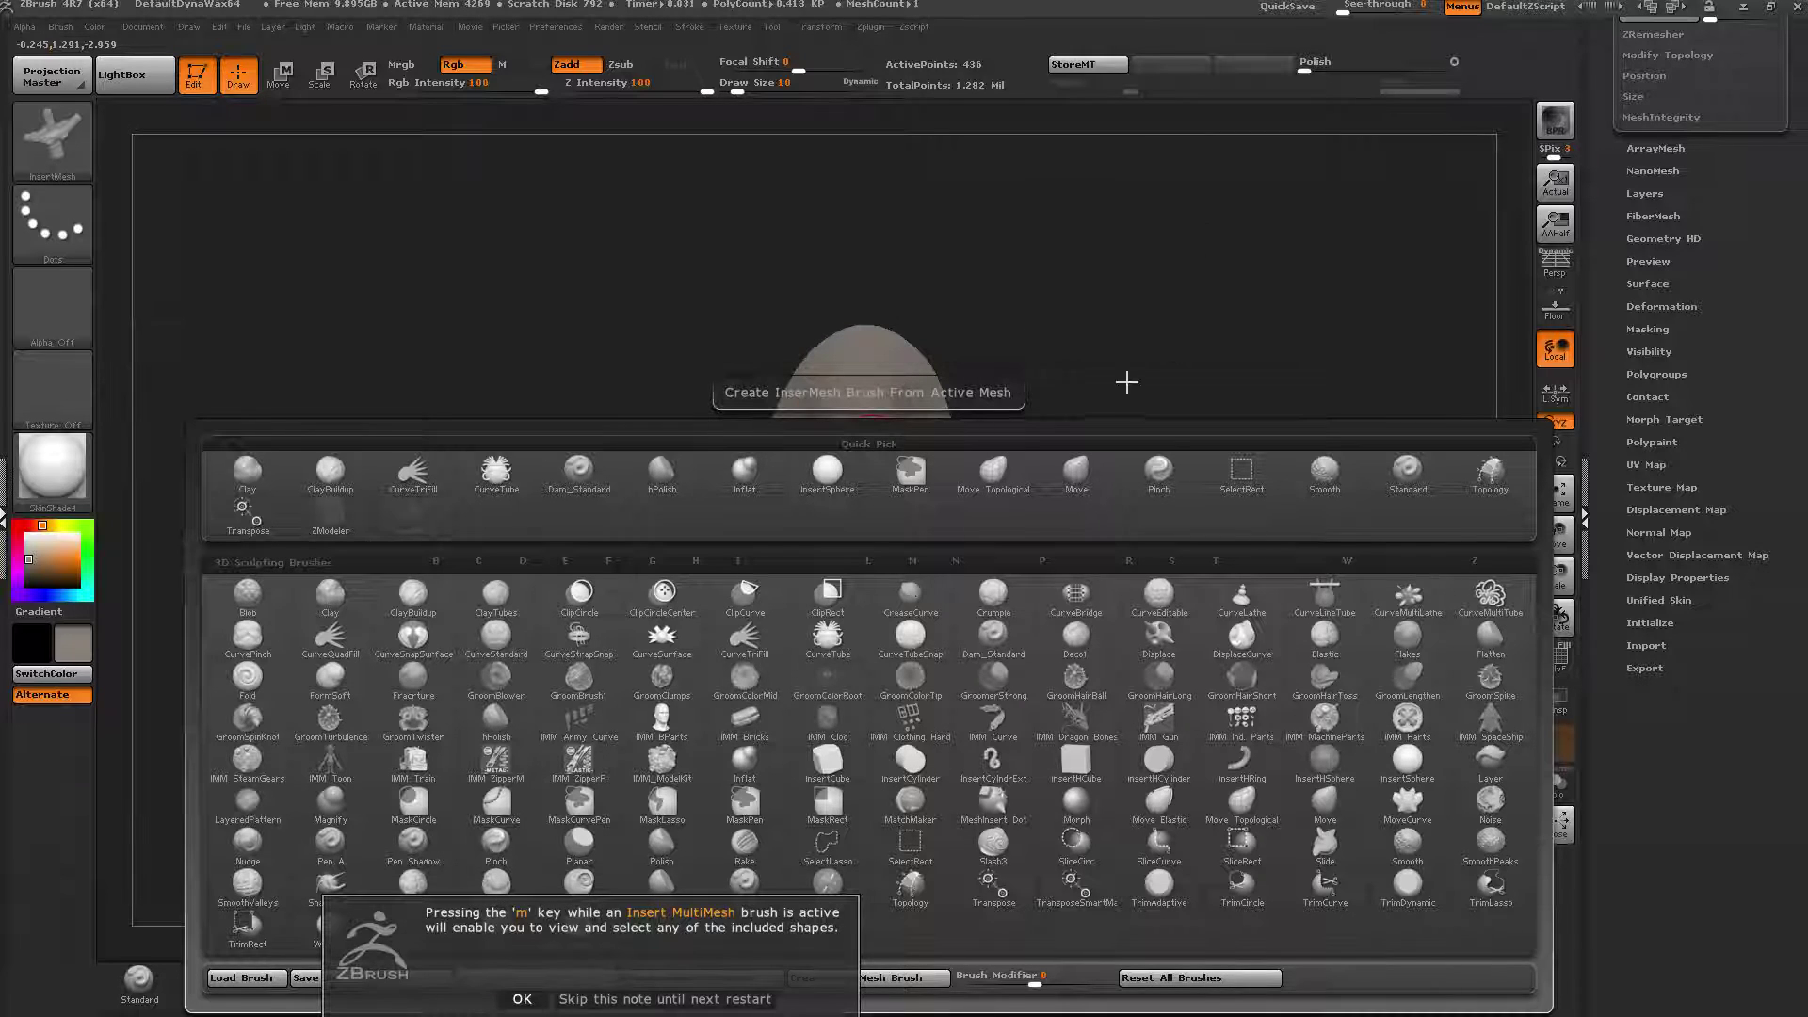
pyautogui.click(612, 1003)
# Show the rest of the creature again and face the undersides of the two front tentacles.
pyautogui.moveTo(997, 340); pyautogui.dragTo(1083, 474)
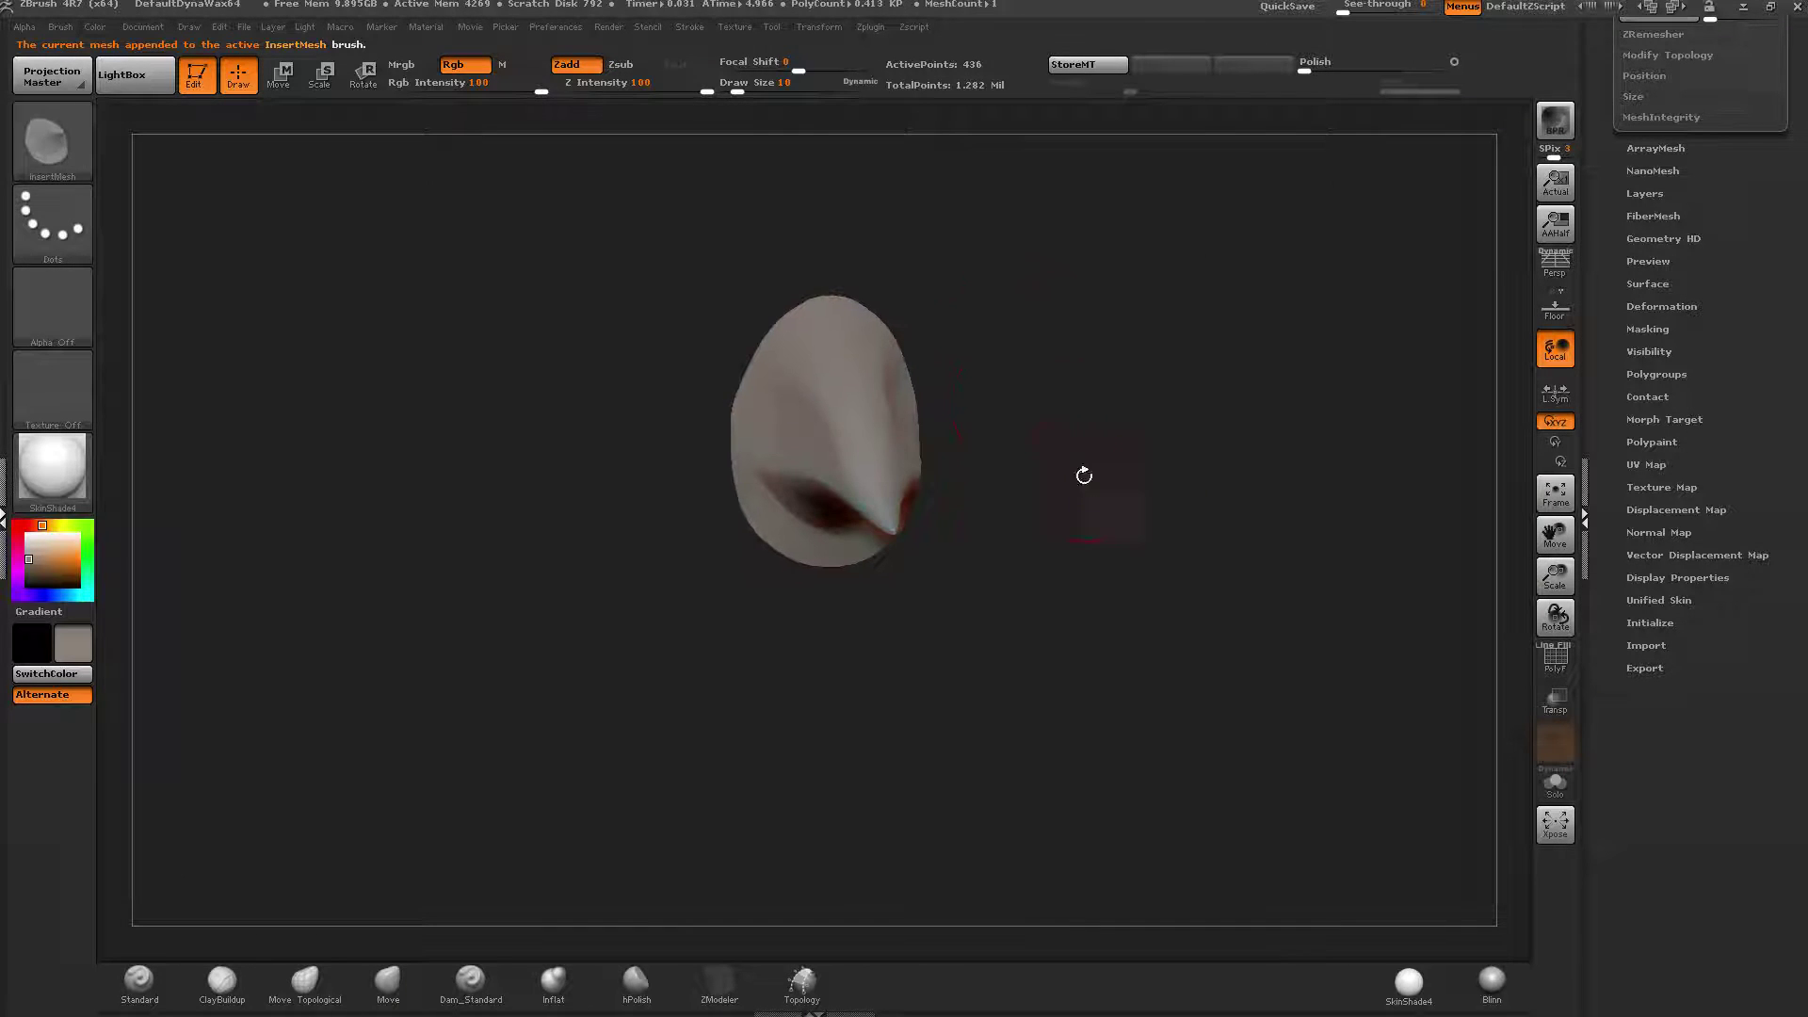
pyautogui.hotkey('ctrl', 'shift')
pyautogui.keyDown('ctrl'); pyautogui.keyDown('shift'); pyautogui.click(1163, 600); pyautogui.keyUp('shift'); pyautogui.keyUp('ctrl')
pyautogui.keyDown('ctrl'); pyautogui.moveTo(1163, 601); pyautogui.dragTo(904, 405, button='right'); pyautogui.keyUp('ctrl')
pyautogui.keyDown('alt'); pyautogui.moveTo(855, 815); pyautogui.dragTo(864, 364, button='right'); pyautogui.keyUp('alt')
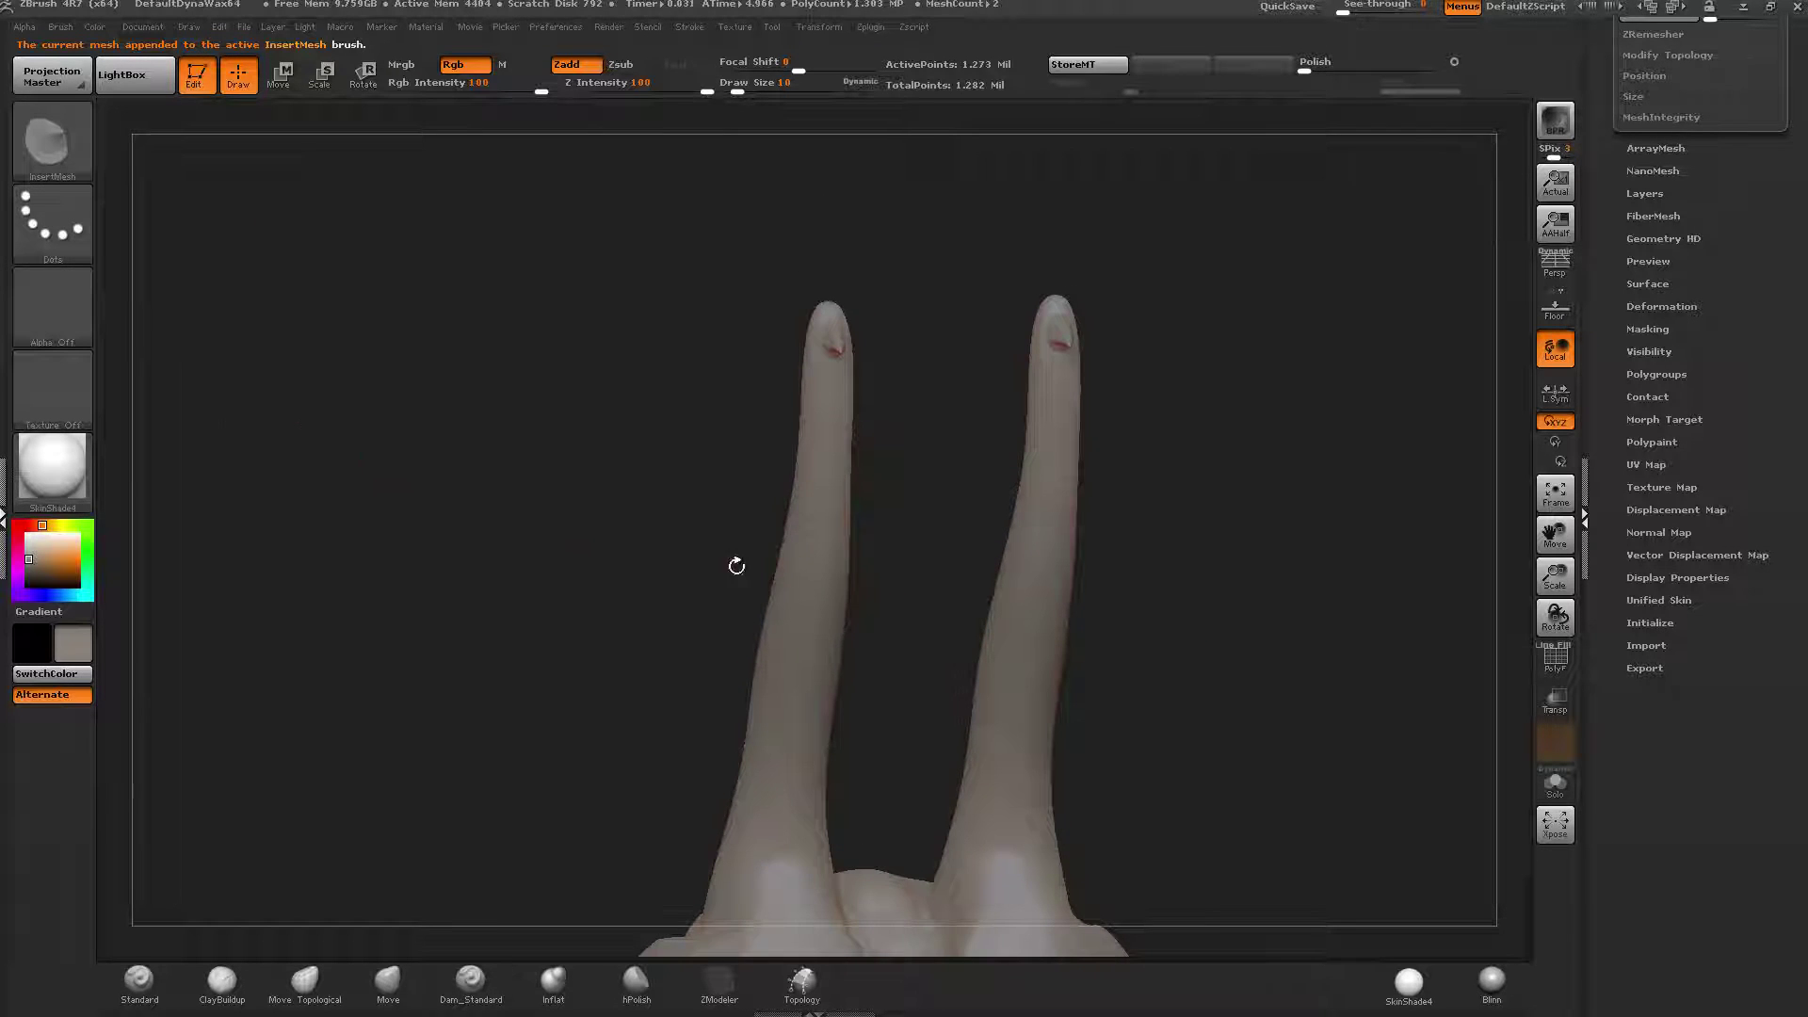
pyautogui.keyDown('ctrl'); pyautogui.moveTo(741, 536); pyautogui.dragTo(734, 562, button='right'); pyautogui.keyUp('ctrl')
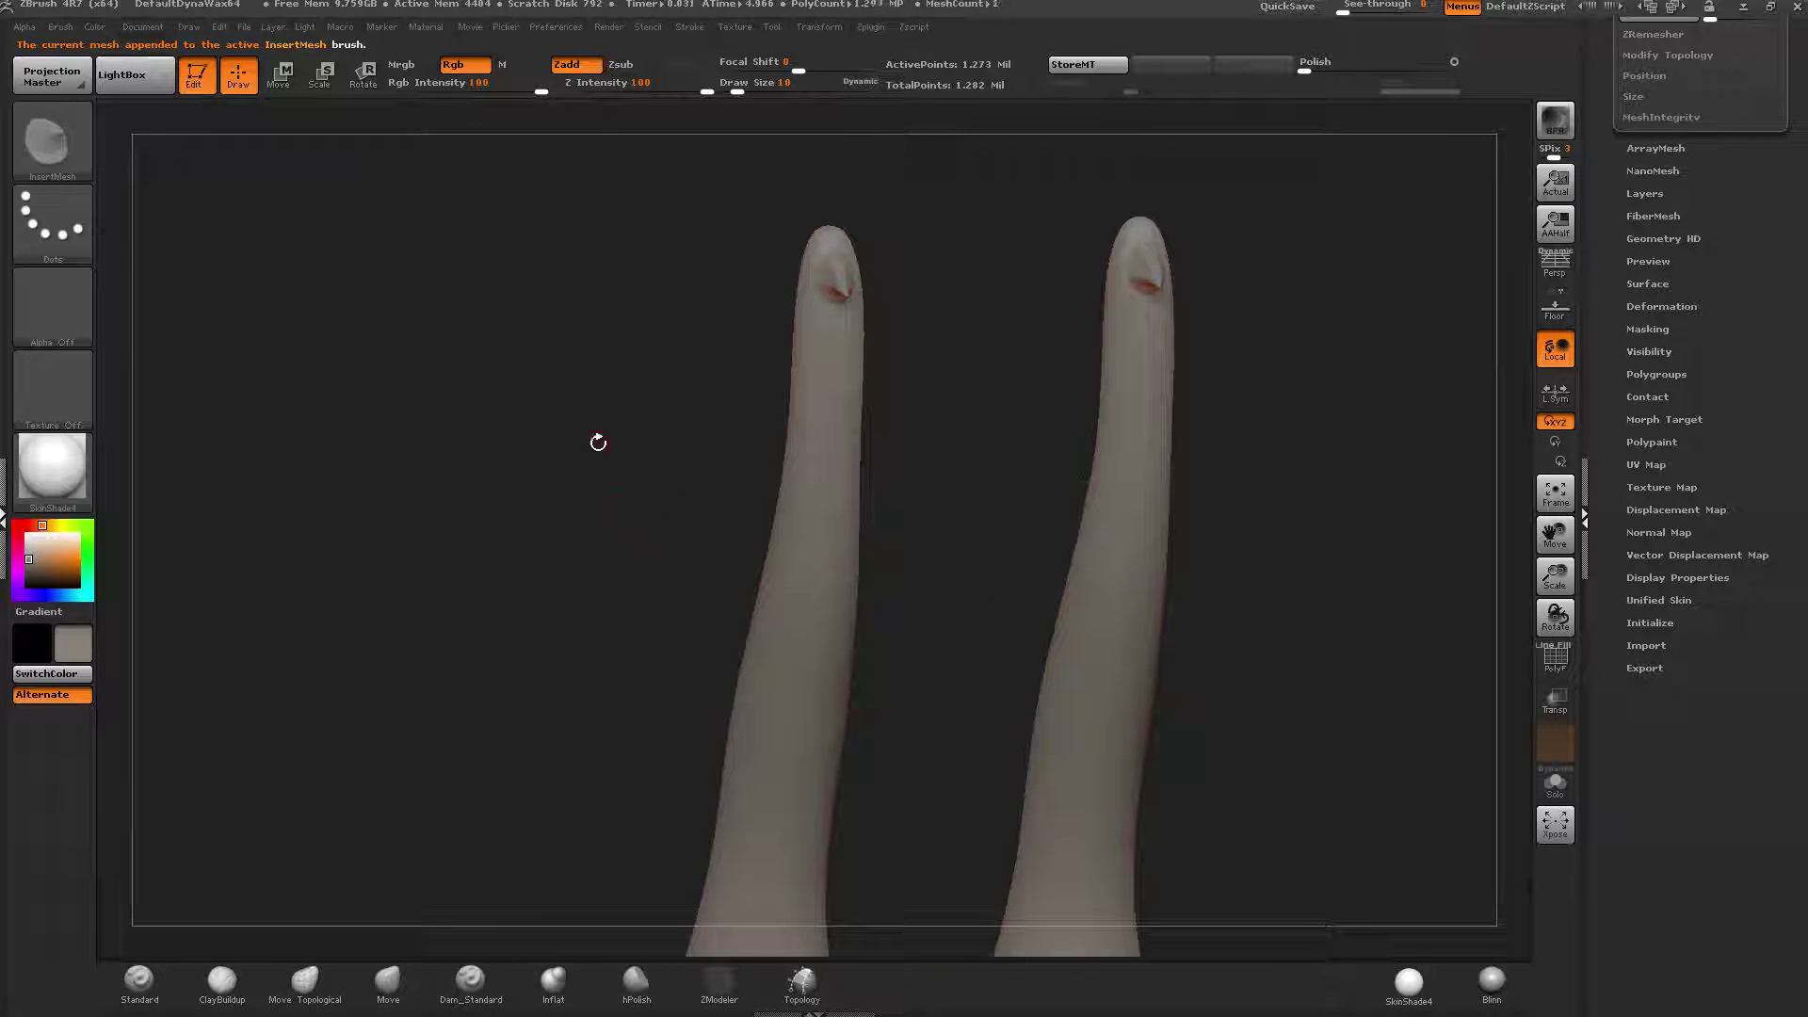
# Choose the stored claw in the InsertMesh brush and draw a curve of claws along the front tentacle's underside at draw size 52.
pyautogui.press('m')
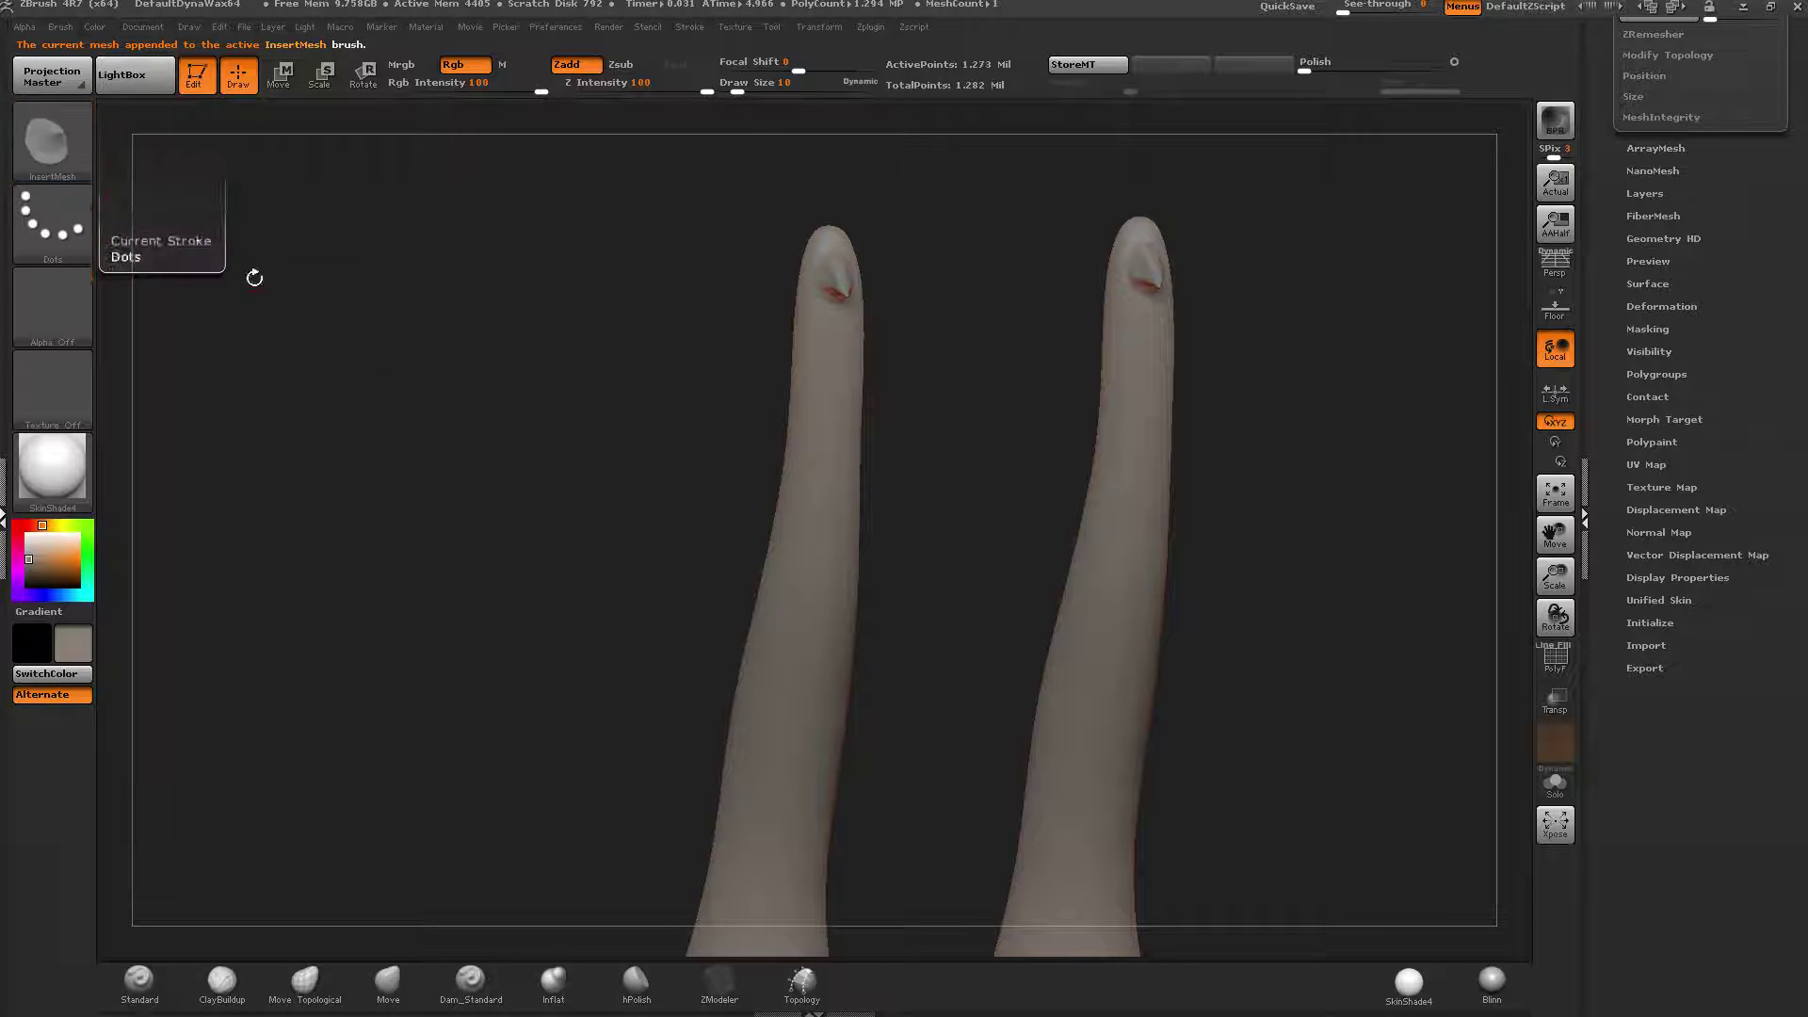
pyautogui.press('m')
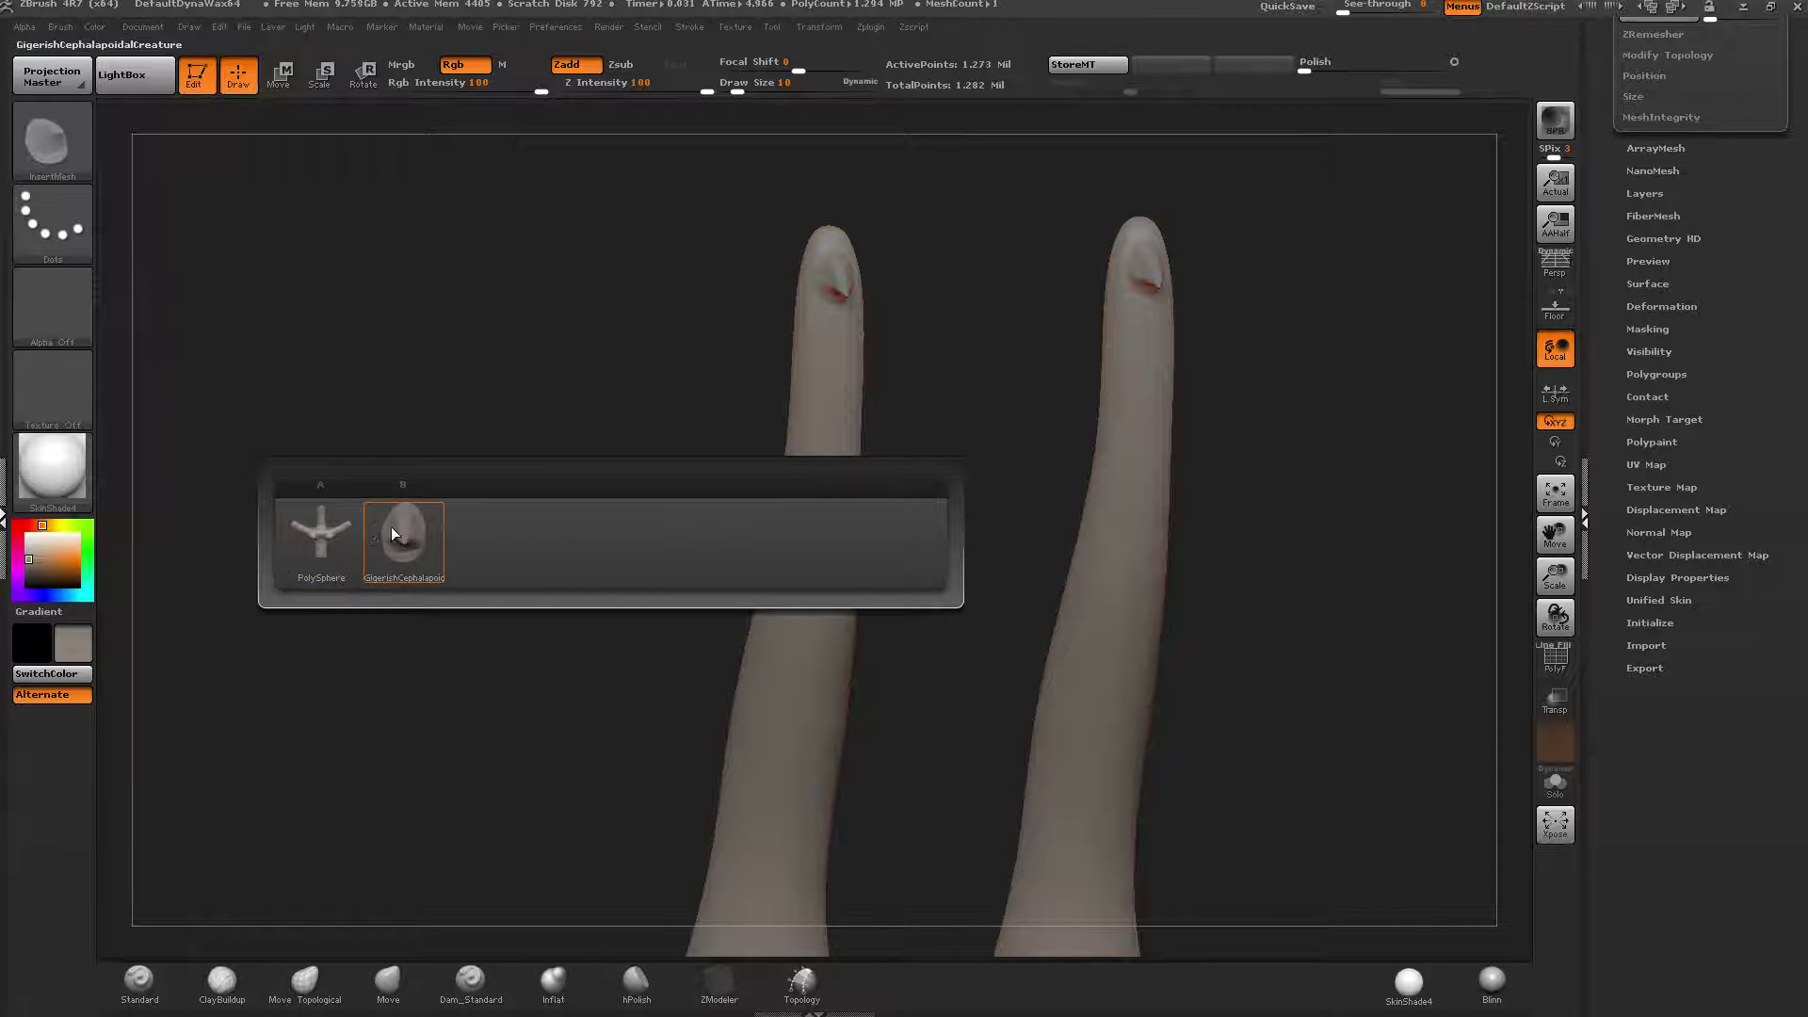
pyautogui.click(426, 539)
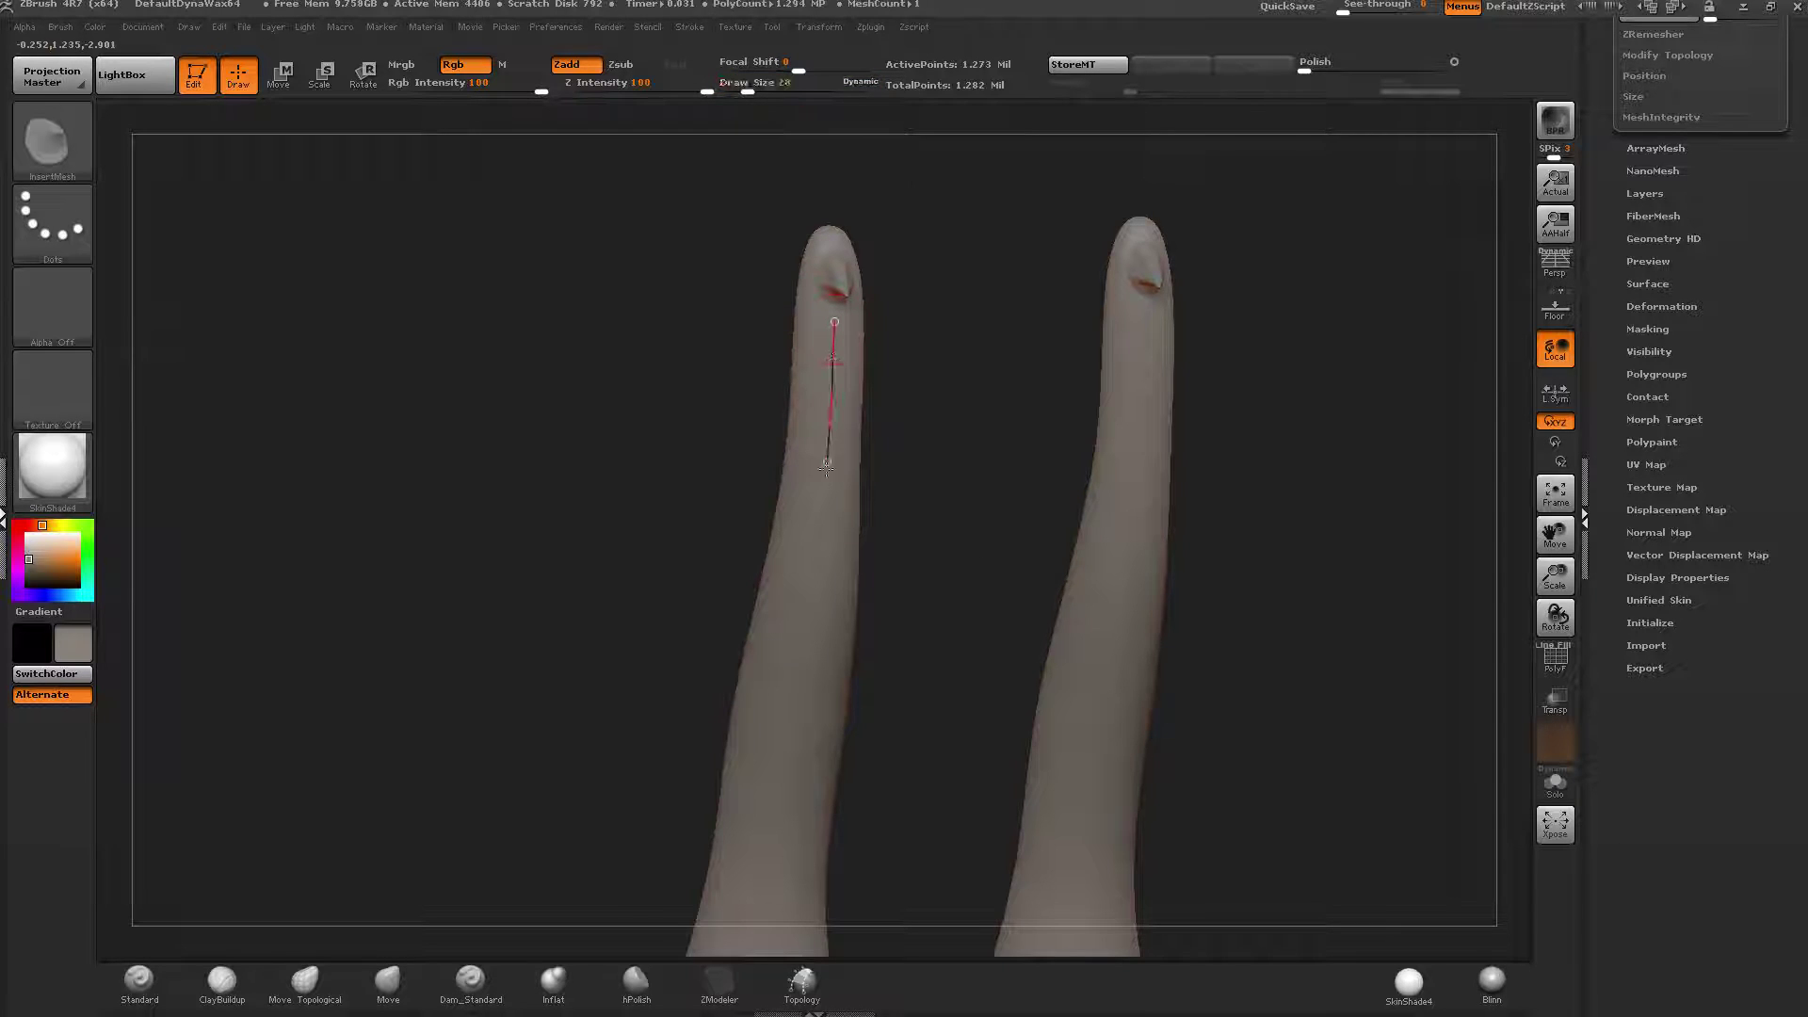
pyautogui.moveTo(949, 391); pyautogui.dragTo(867, 291)
pyautogui.keyDown('alt'); pyautogui.moveTo(999, 572); pyautogui.dragTo(901, 441); pyautogui.keyUp('alt')
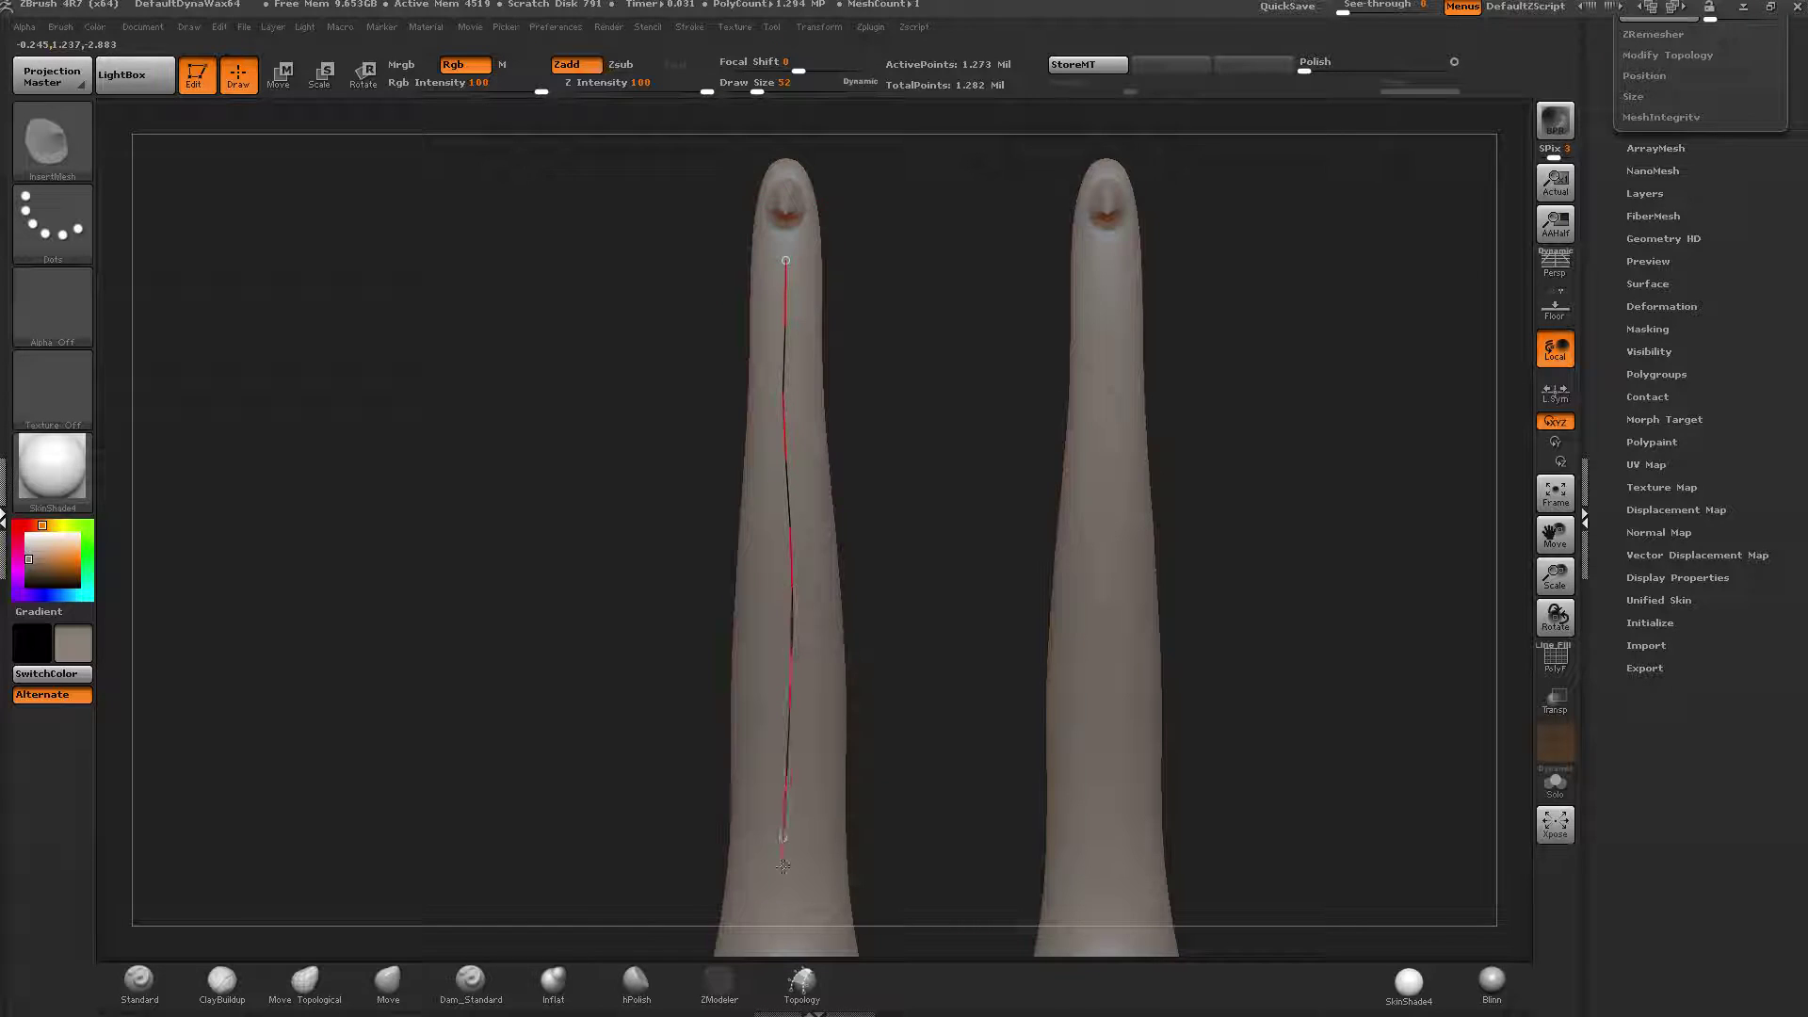
pyautogui.press(']')
pyautogui.press(']')
pyautogui.moveTo(784, 261); pyautogui.dragTo(782, 229)
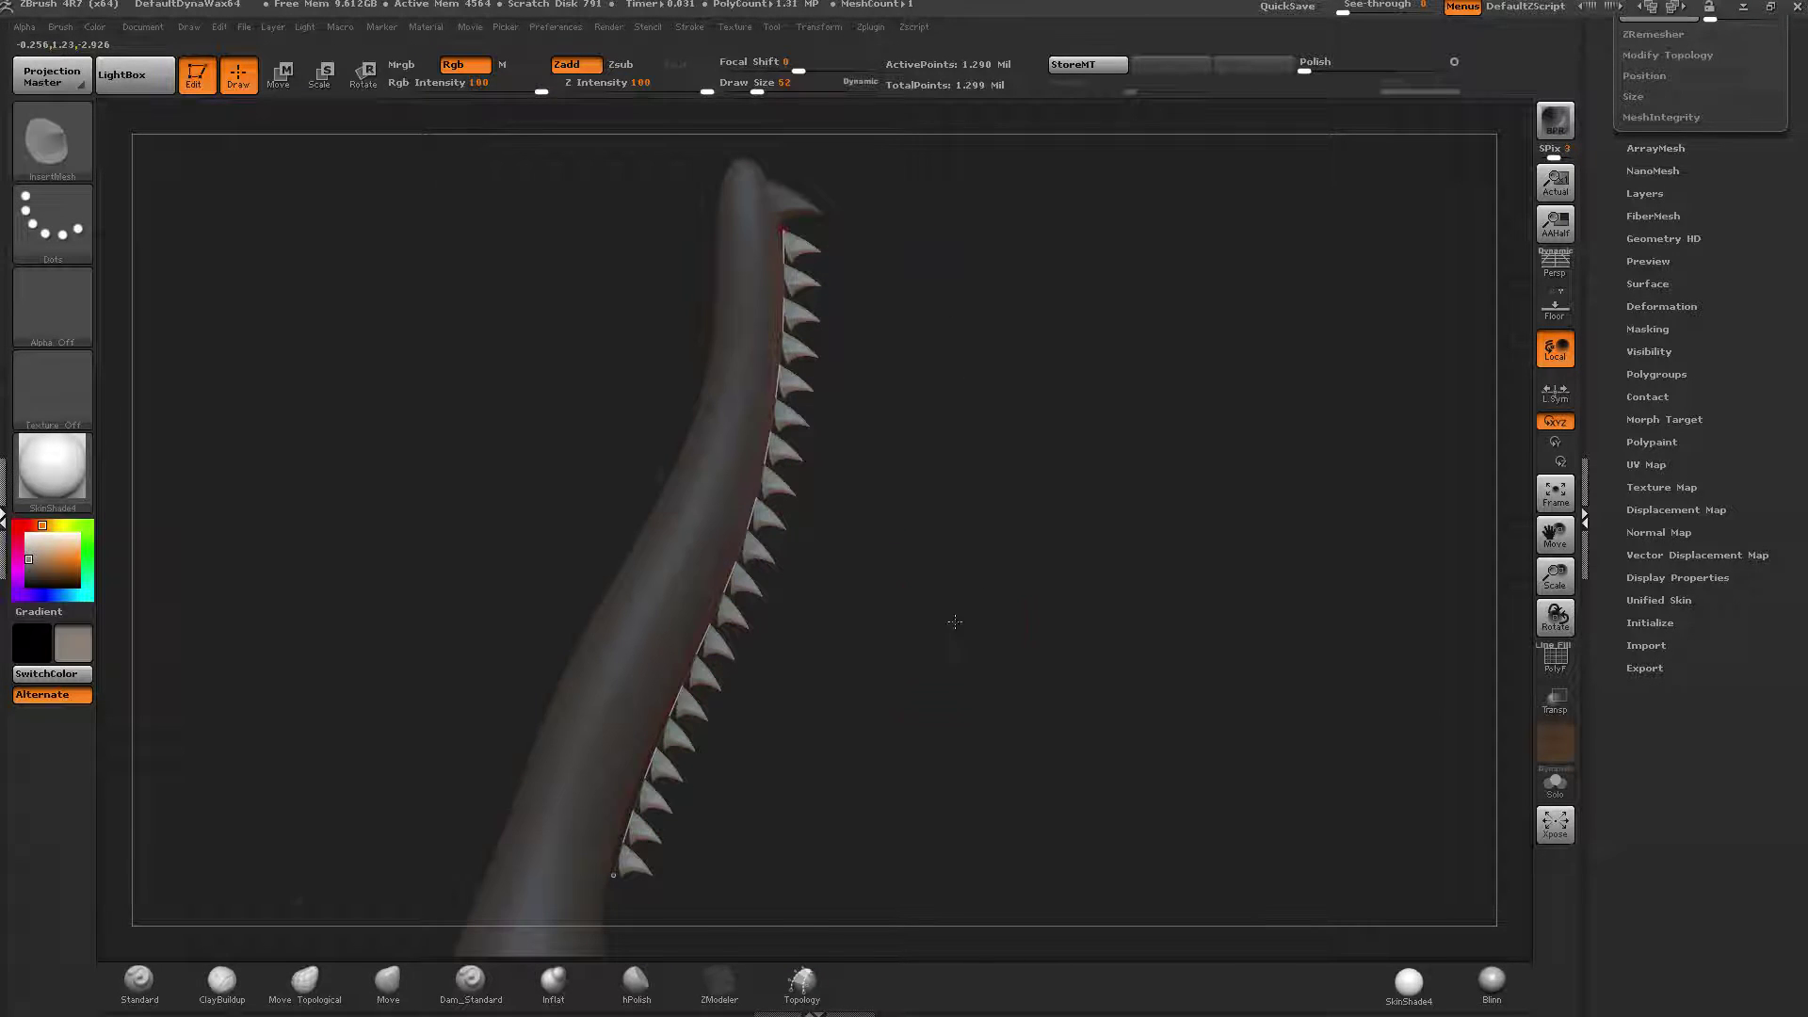
# Enlarge the claws along the tentacle curve by regenerating them at draw size 72.
pyautogui.moveTo(948, 625); pyautogui.dragTo(999, 476)
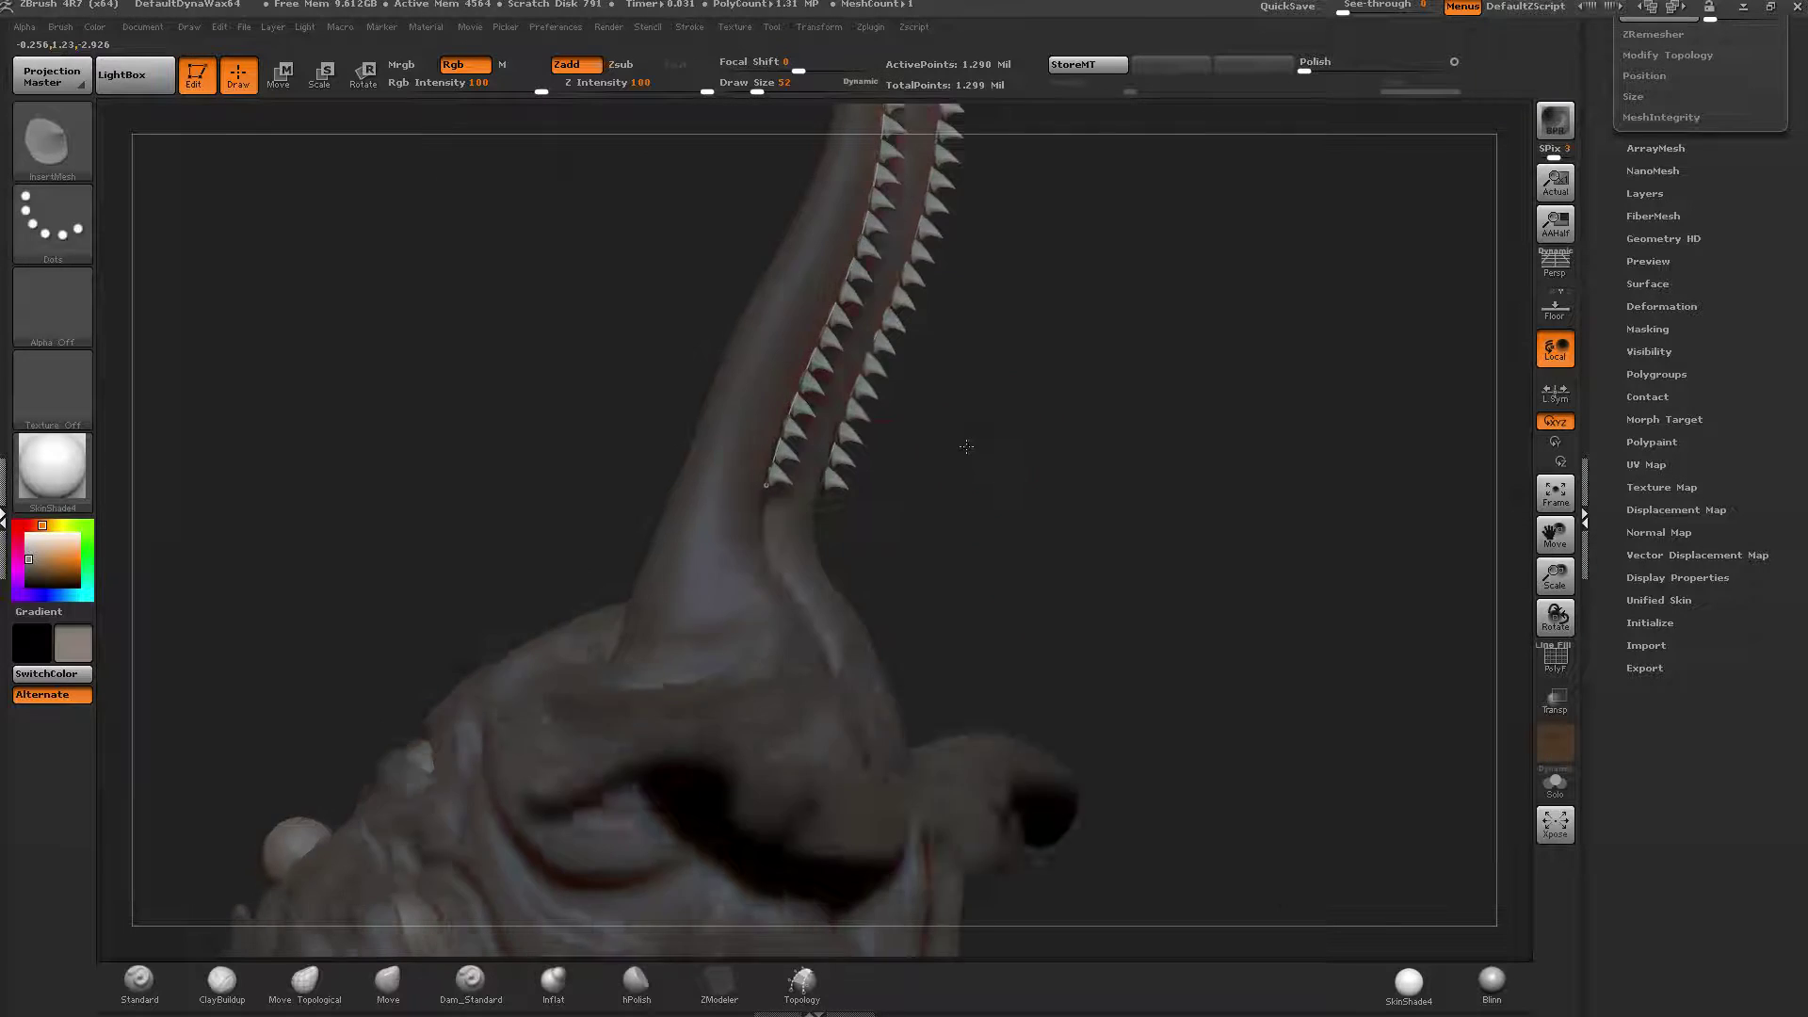
pyautogui.moveTo(969, 436)
pyautogui.mouseDown()
pyautogui.moveTo(1030, 455)
pyautogui.moveTo(965, 465)
pyautogui.mouseUp()
pyautogui.press(']')
pyautogui.click(782, 486)
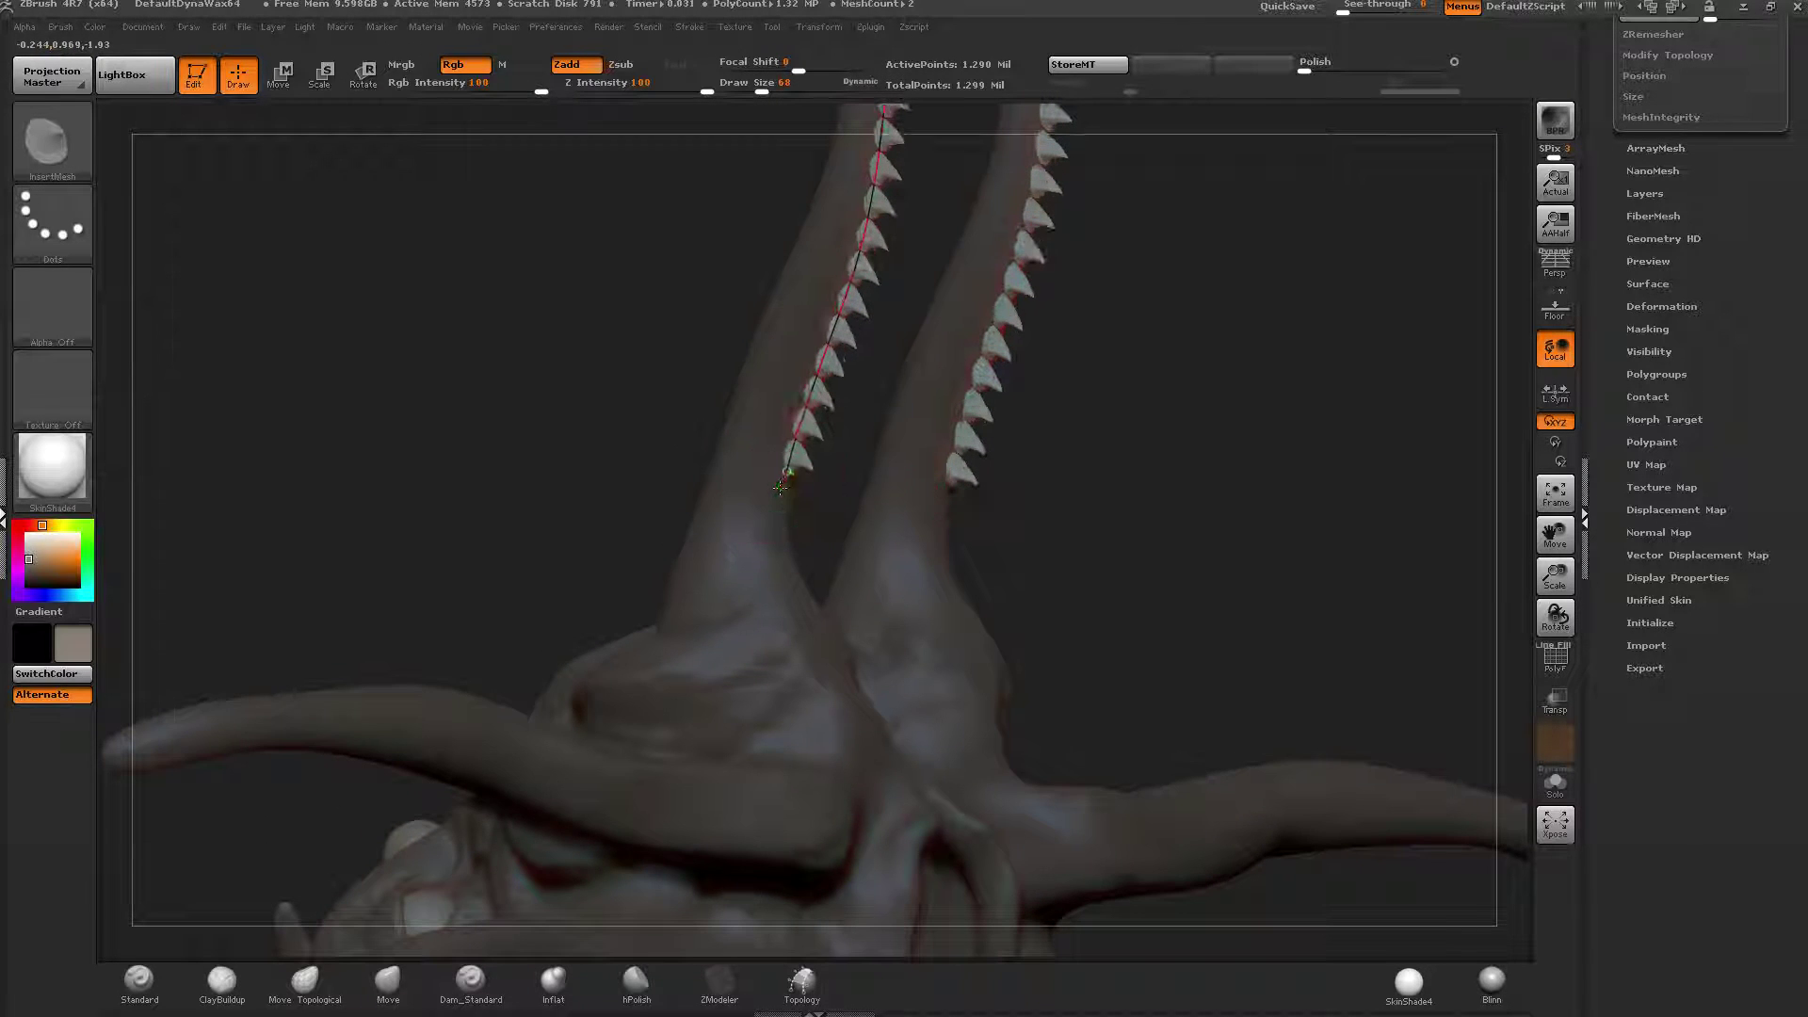
pyautogui.moveTo(791, 532)
pyautogui.mouseDown()
pyautogui.moveTo(859, 423)
pyautogui.moveTo(787, 645)
pyautogui.mouseUp()
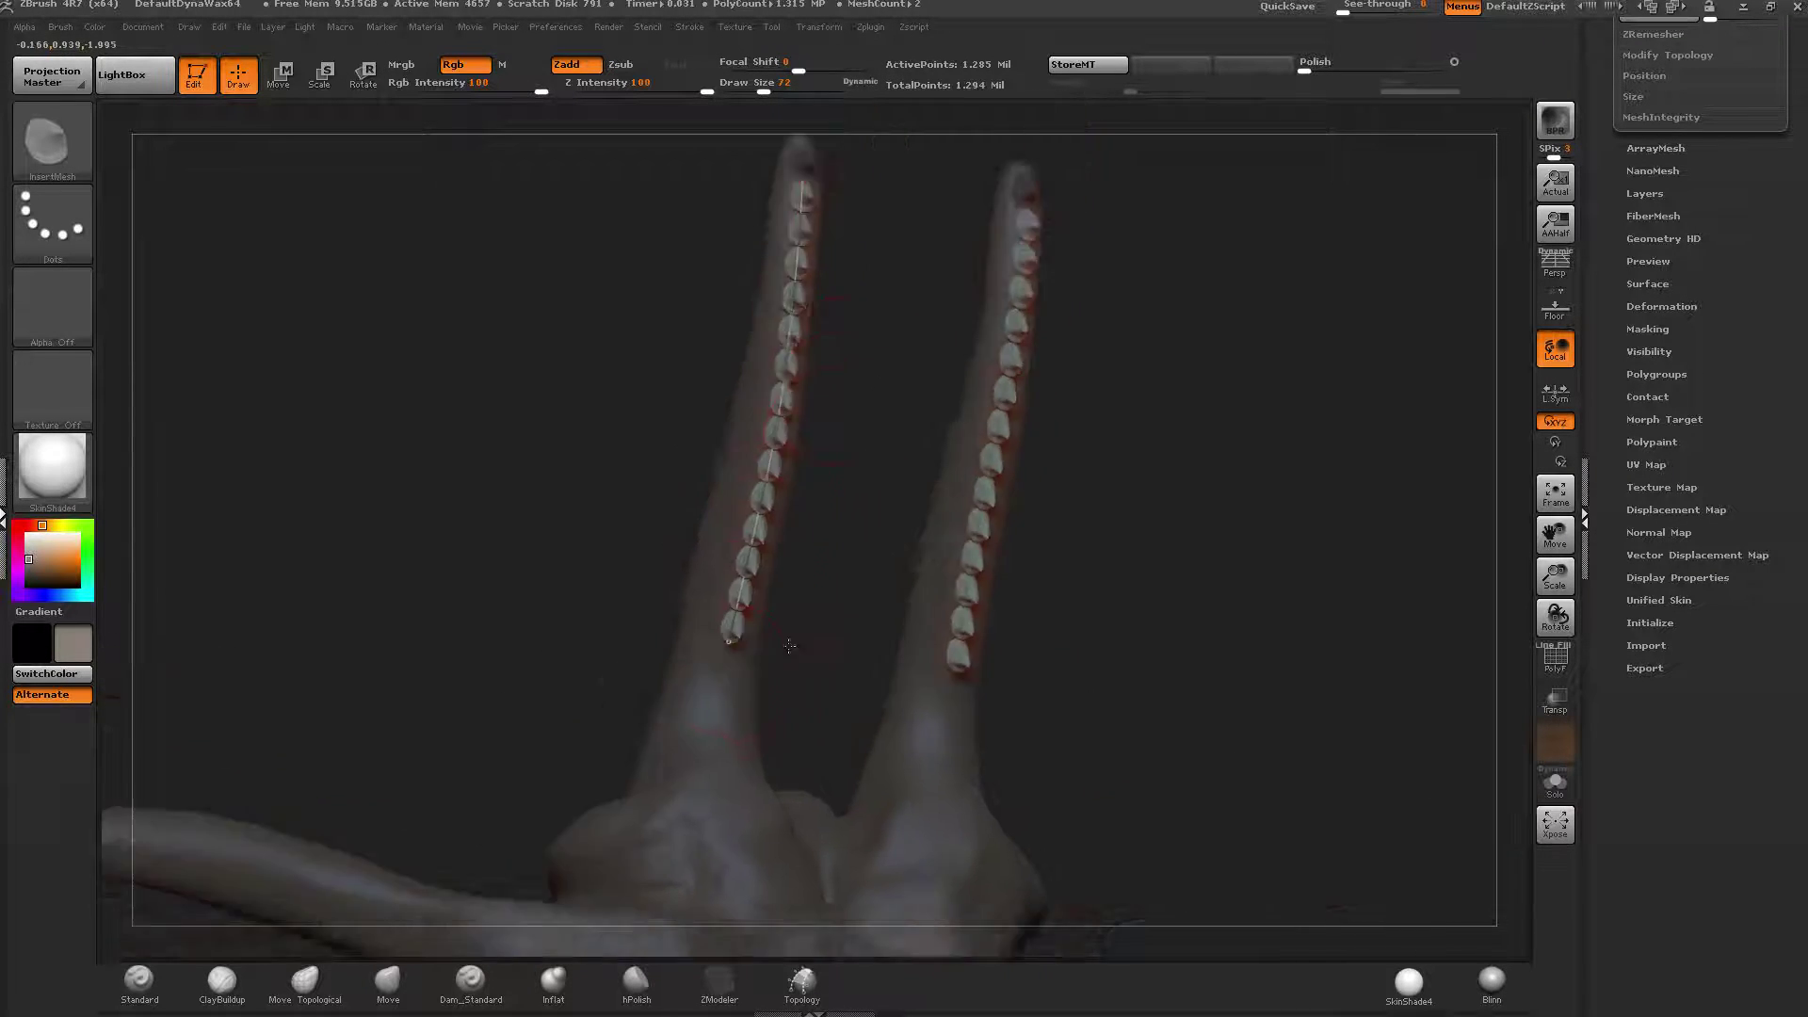
pyautogui.moveTo(842, 295); pyautogui.dragTo(711, 315)
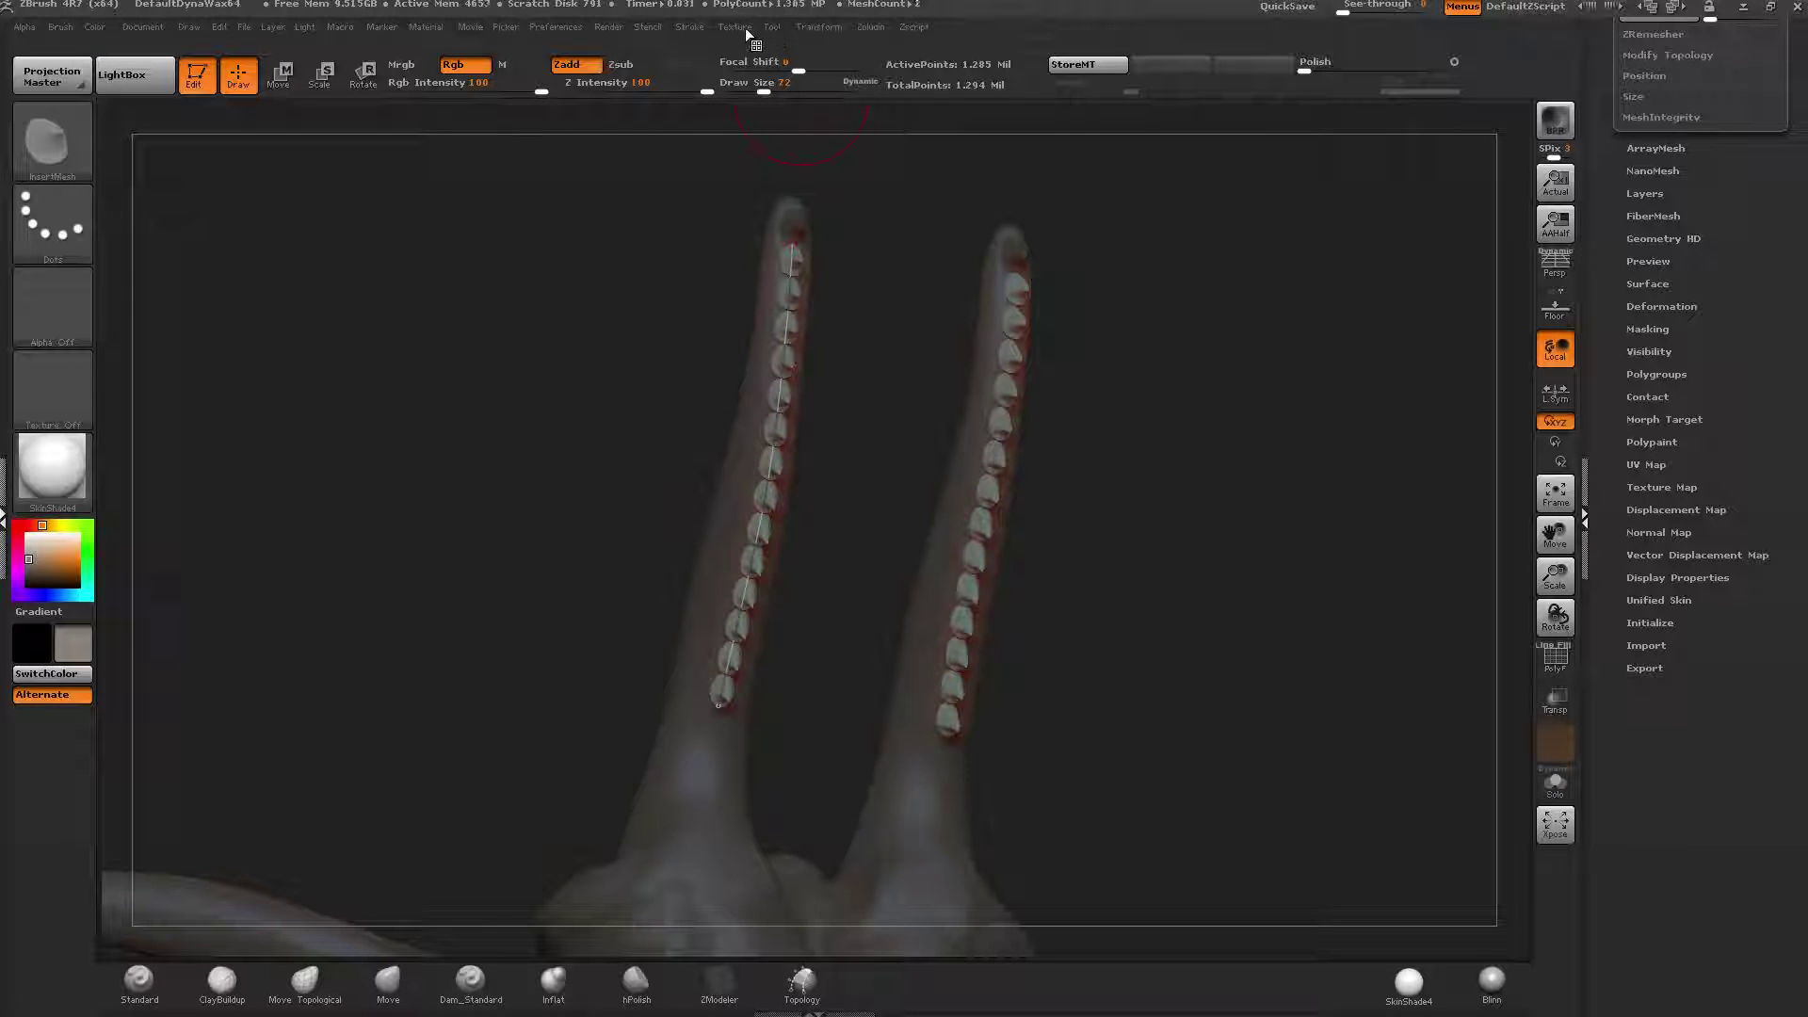
# Turn off the curve's Lock Start option and regenerate the claw row at draw size 68.
pyautogui.click(698, 25)
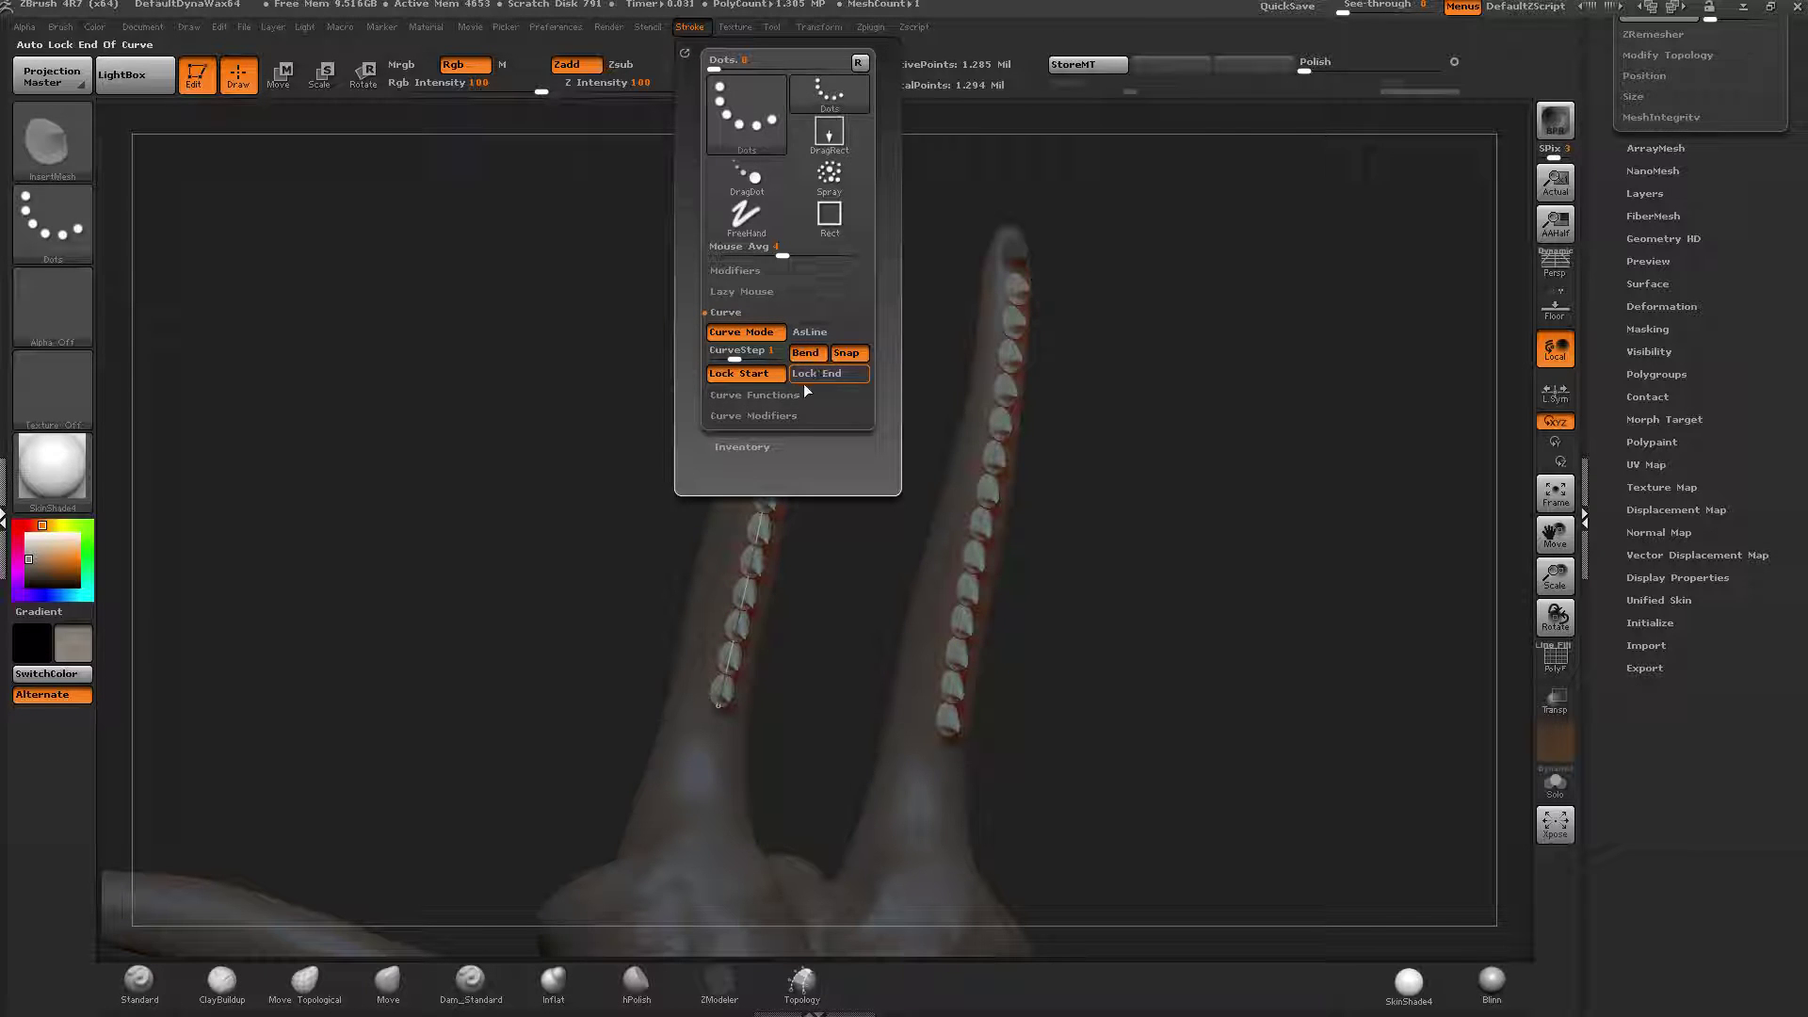
pyautogui.click(750, 374)
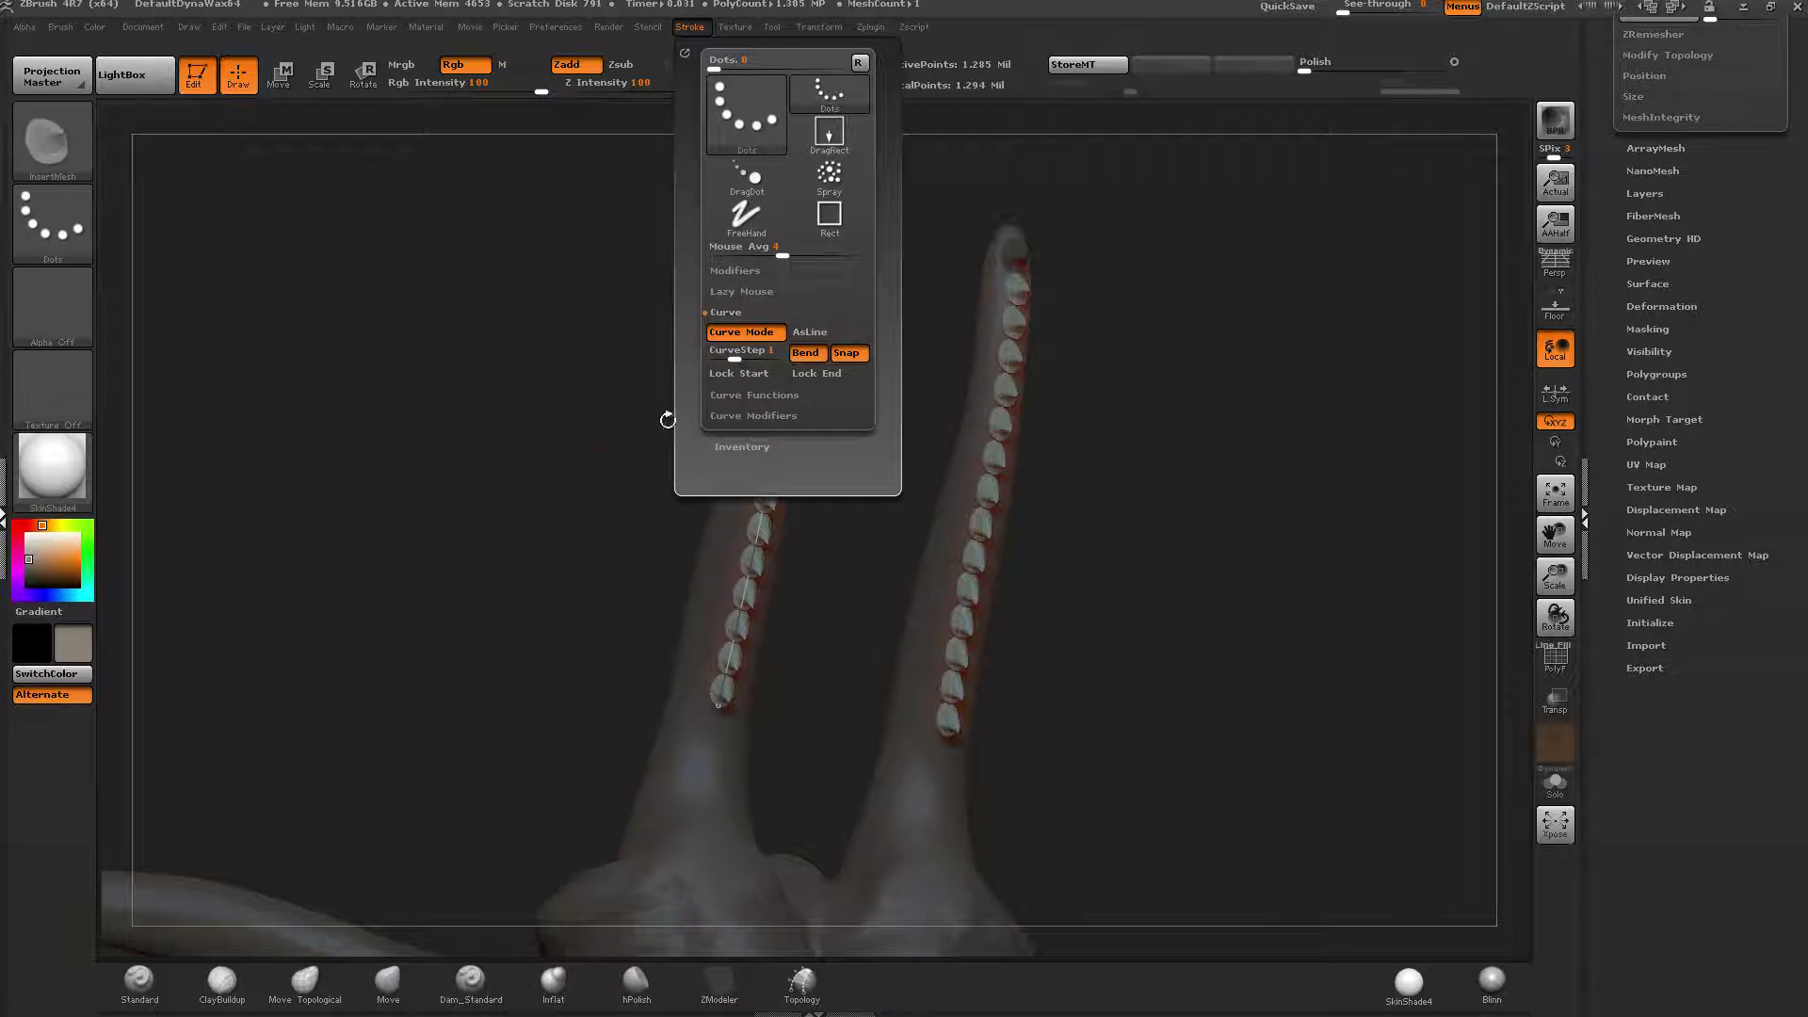
pyautogui.moveTo(790, 248); pyautogui.dragTo(717, 713)
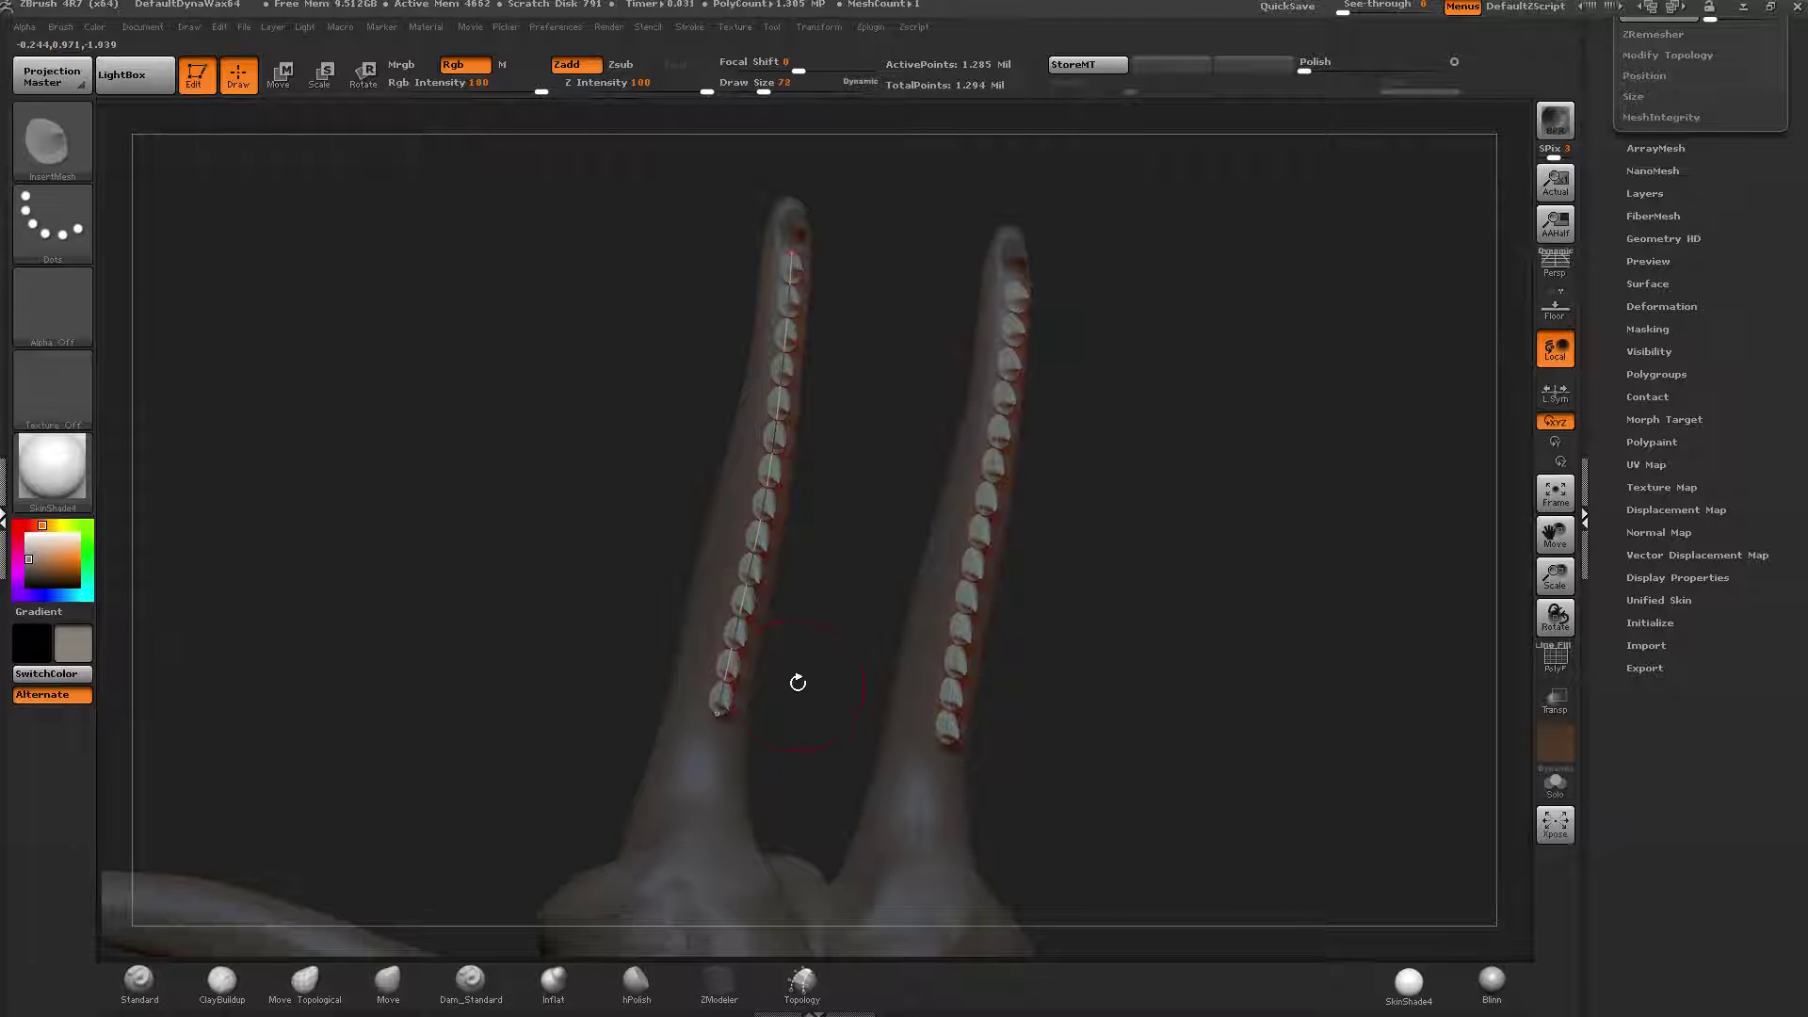
pyautogui.click(721, 713)
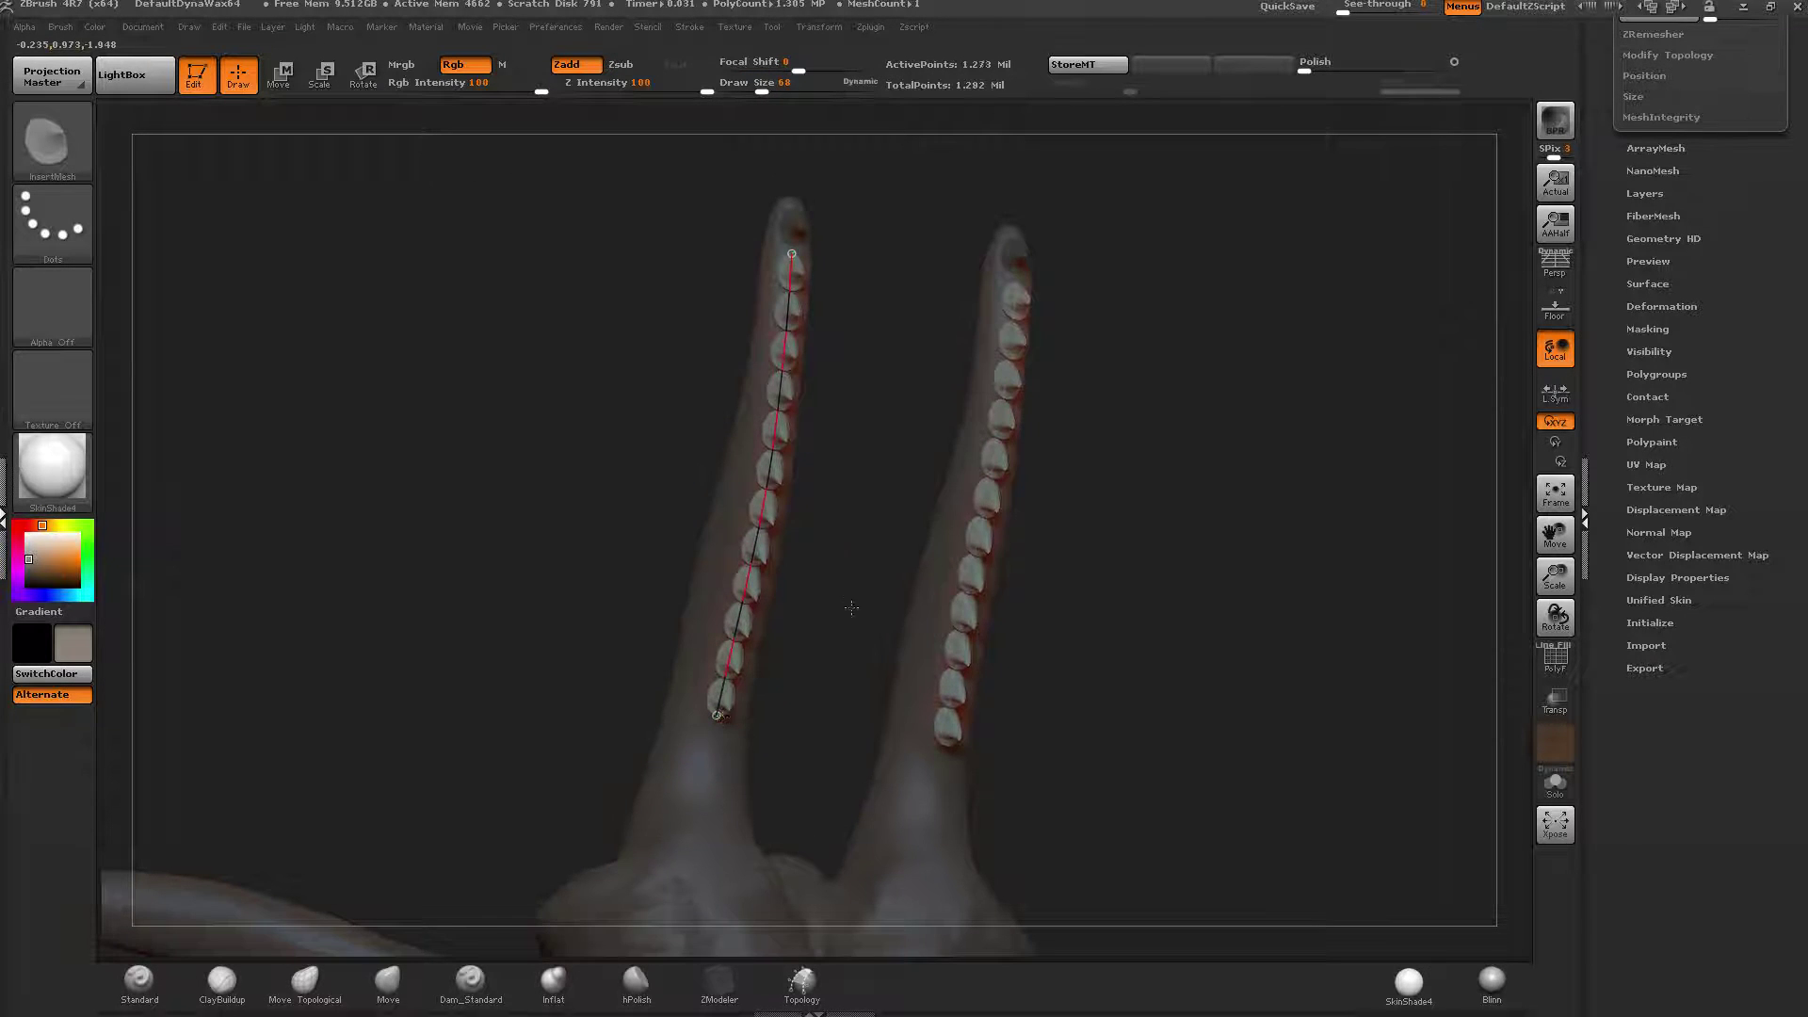
# Extend the claw curve down toward the tentacle's base and enlarge the claws with draw size 84.
pyautogui.moveTo(851, 610); pyautogui.dragTo(673, 587)
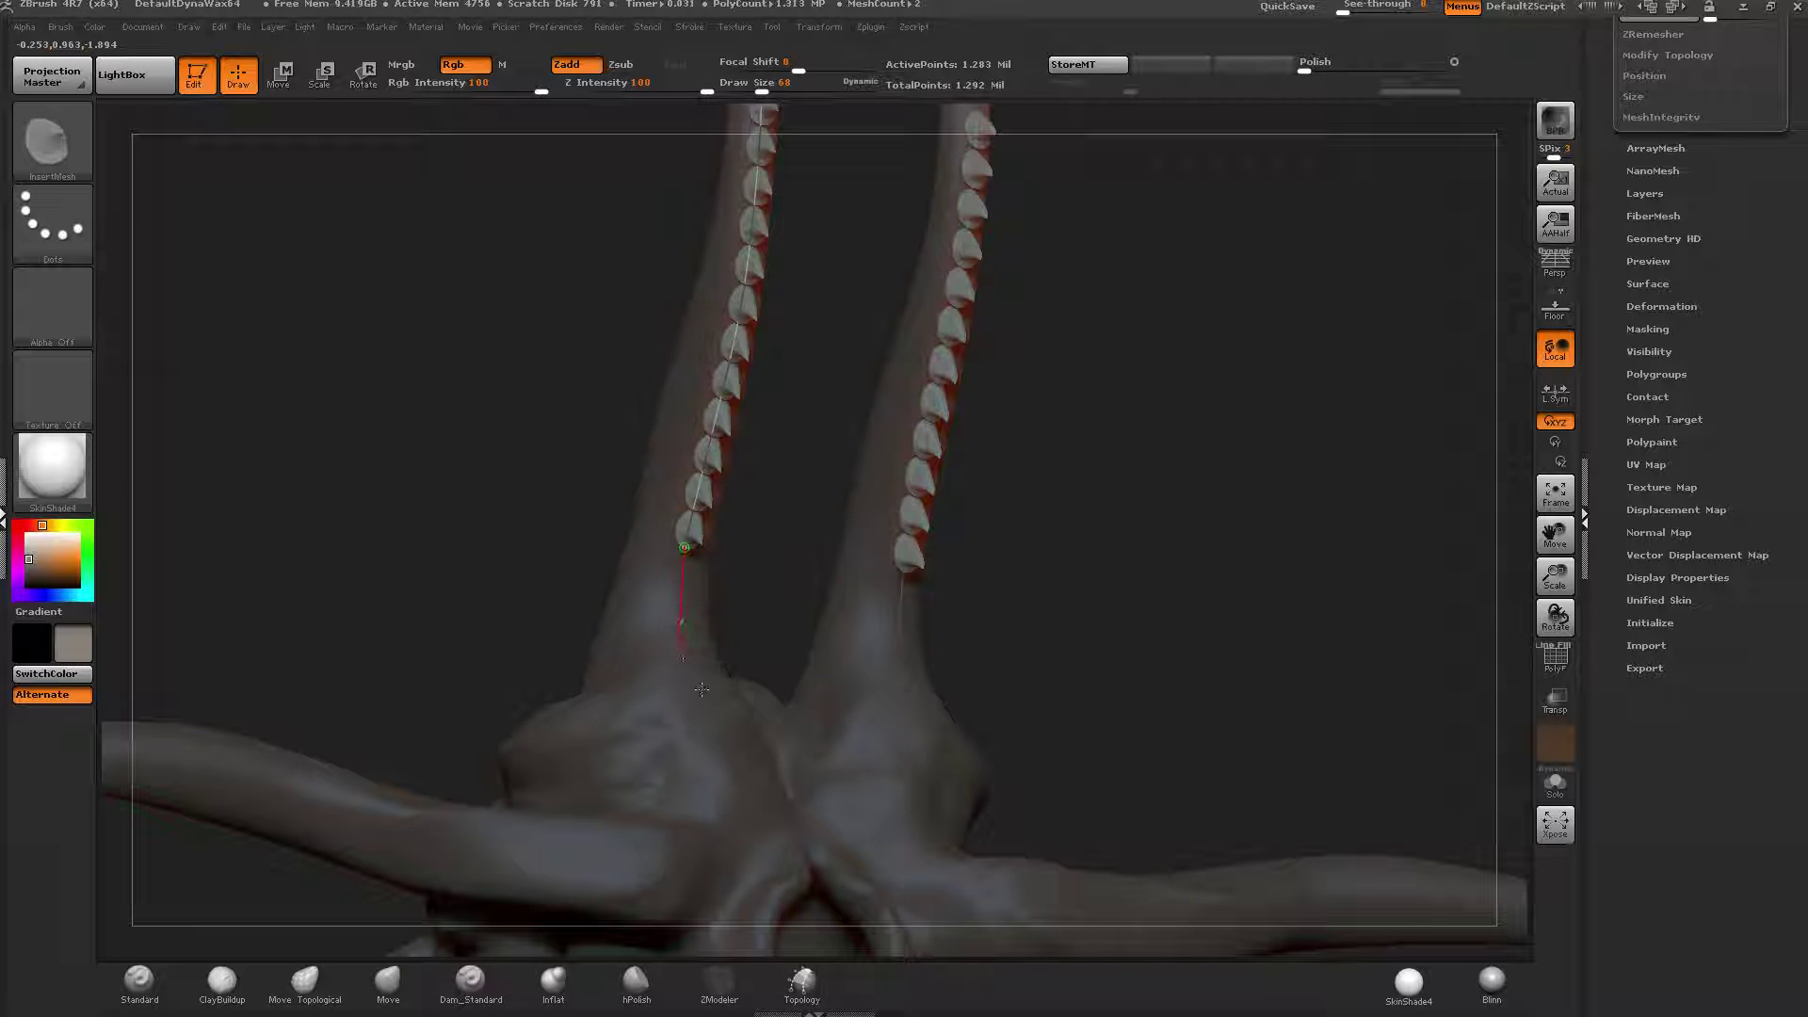
pyautogui.moveTo(702, 689); pyautogui.dragTo(746, 645)
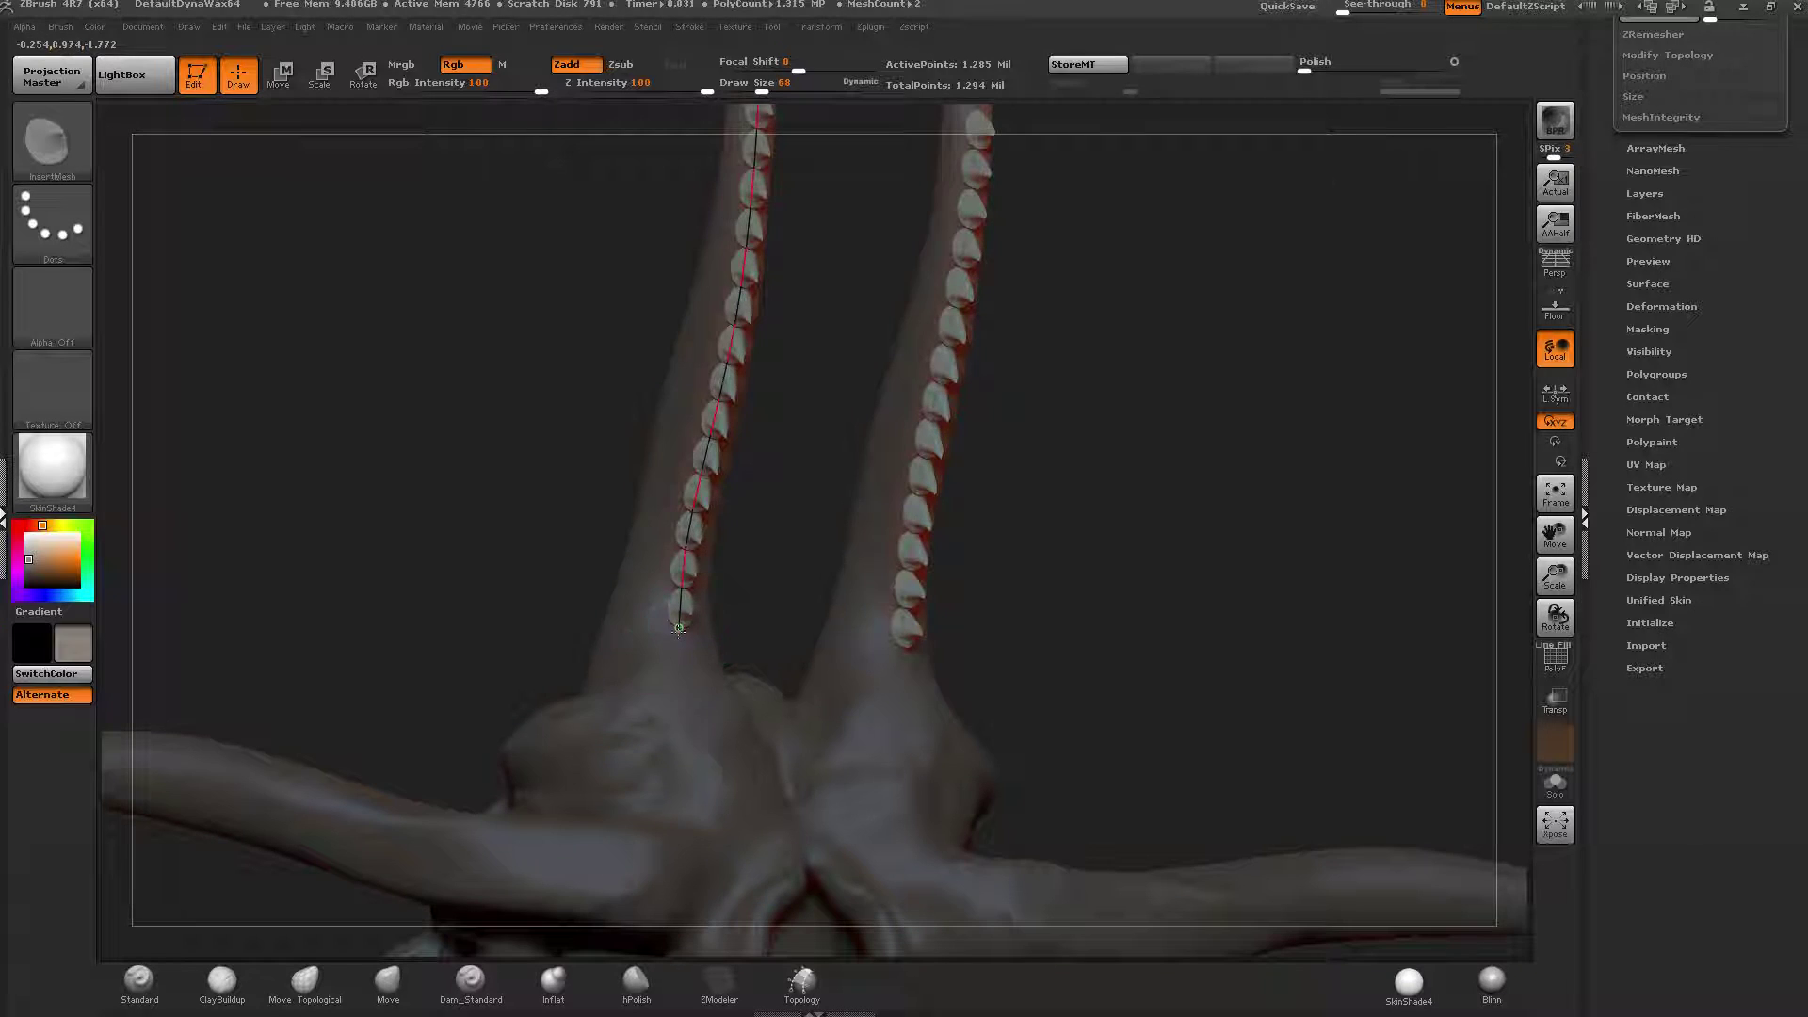
pyautogui.click(678, 629)
pyautogui.moveTo(818, 529); pyautogui.dragTo(932, 509)
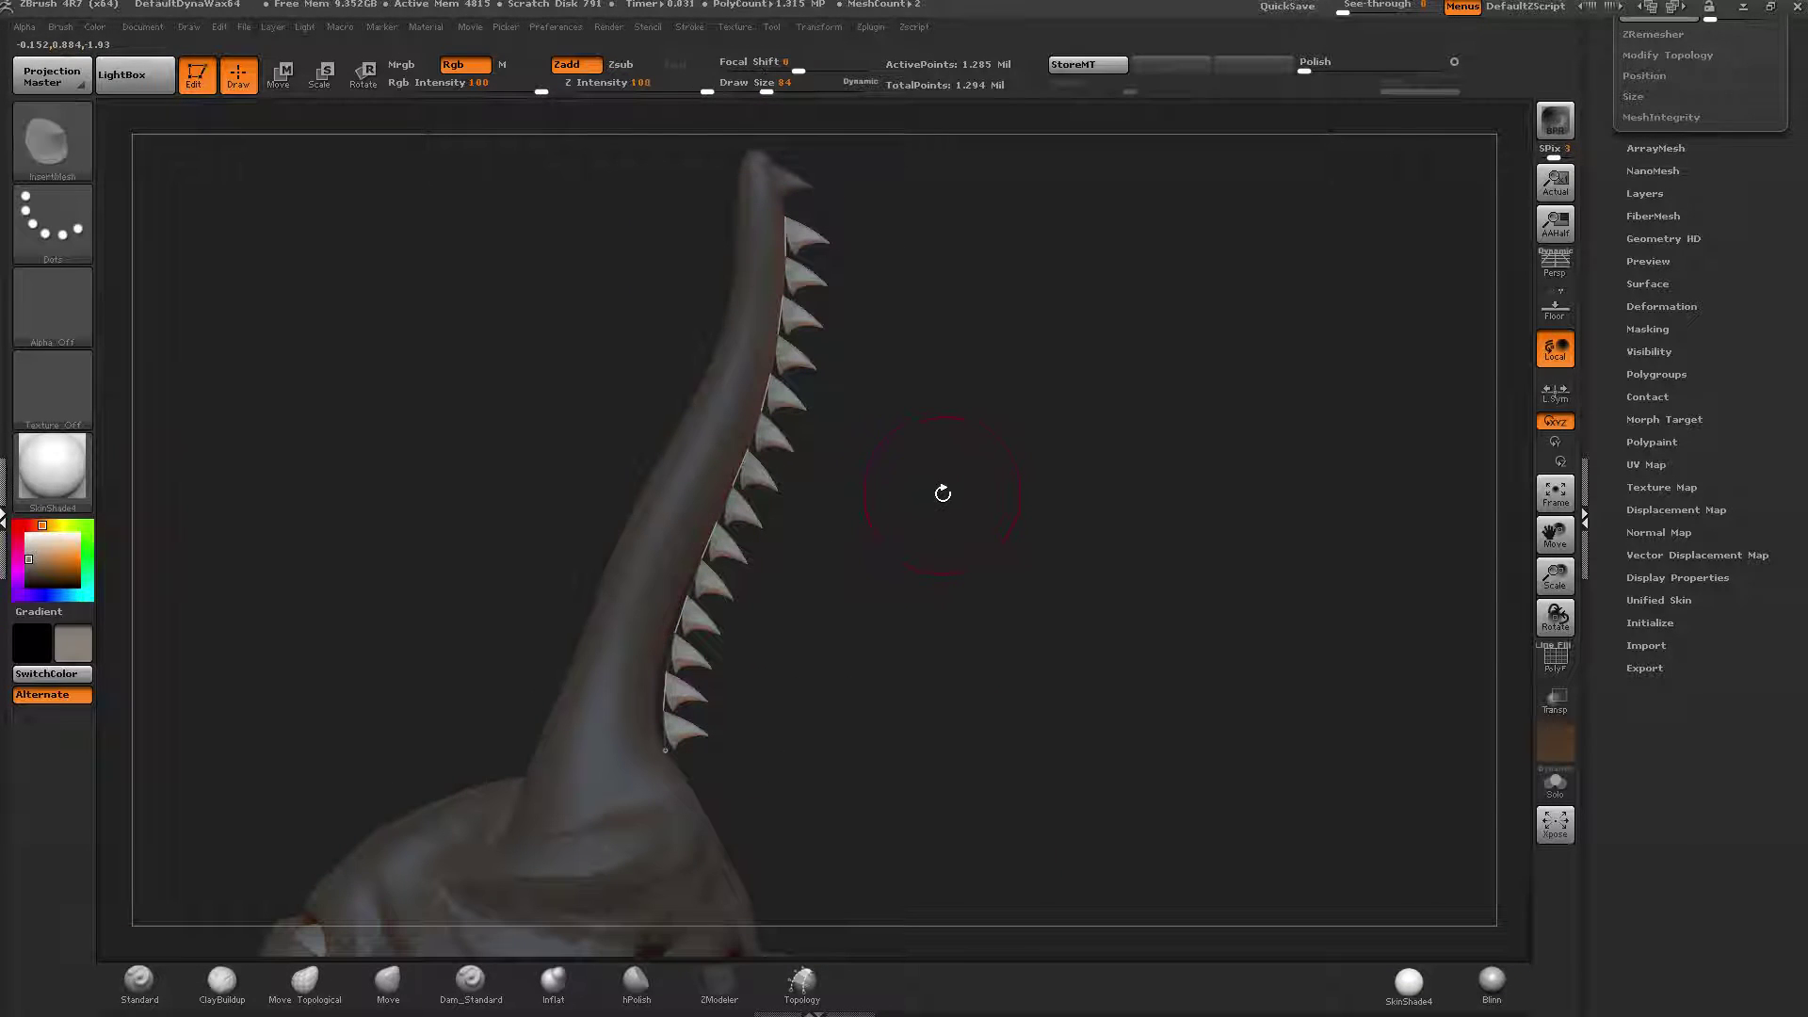
# Release the insertion curve so the claw rows stay on the tentacles as plain geometry.
pyautogui.press('shift')
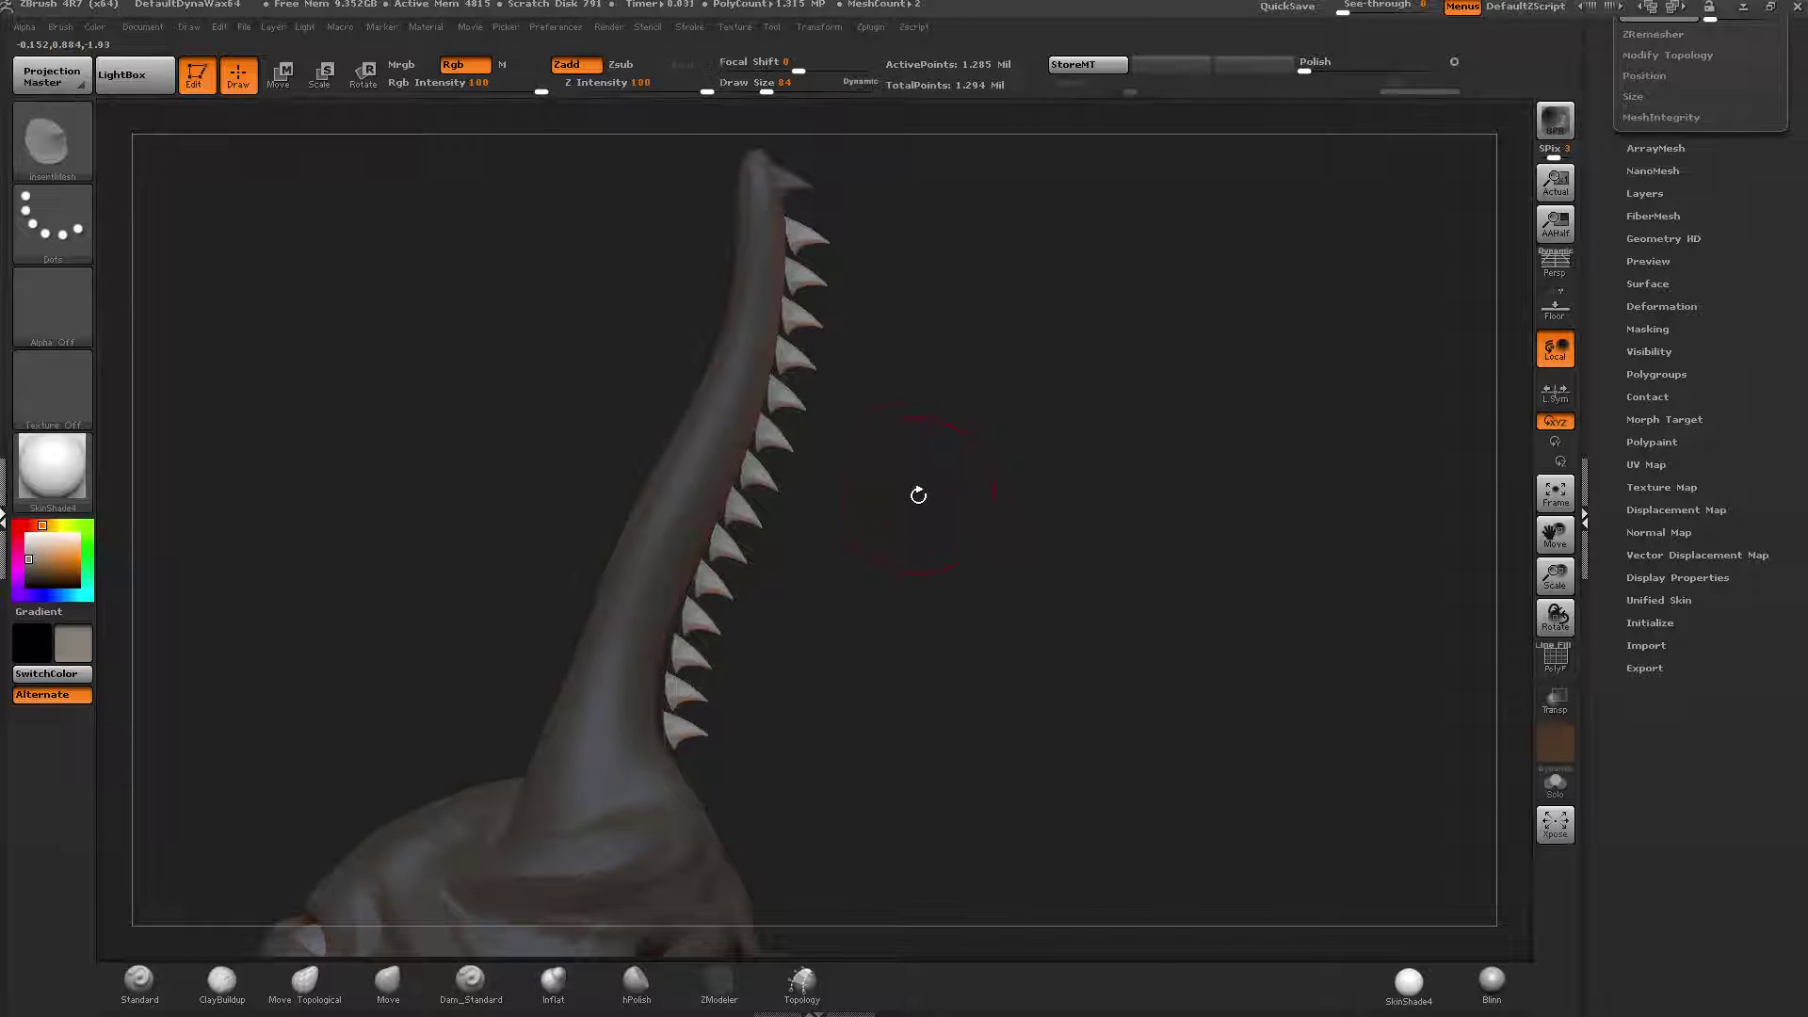
pyautogui.moveTo(894, 464)
pyautogui.keyDown('alt'); pyautogui.mouseDown()
pyautogui.moveTo(945, 452)
pyautogui.moveTo(895, 466)
pyautogui.mouseUp(); pyautogui.keyUp('alt')
pyautogui.press('w')
pyautogui.moveTo(772, 438)
pyautogui.keyDown('shift'); pyautogui.mouseDown()
pyautogui.moveTo(929, 452)
pyautogui.moveTo(857, 434)
pyautogui.mouseUp(); pyautogui.keyUp('shift')
pyautogui.press('q')
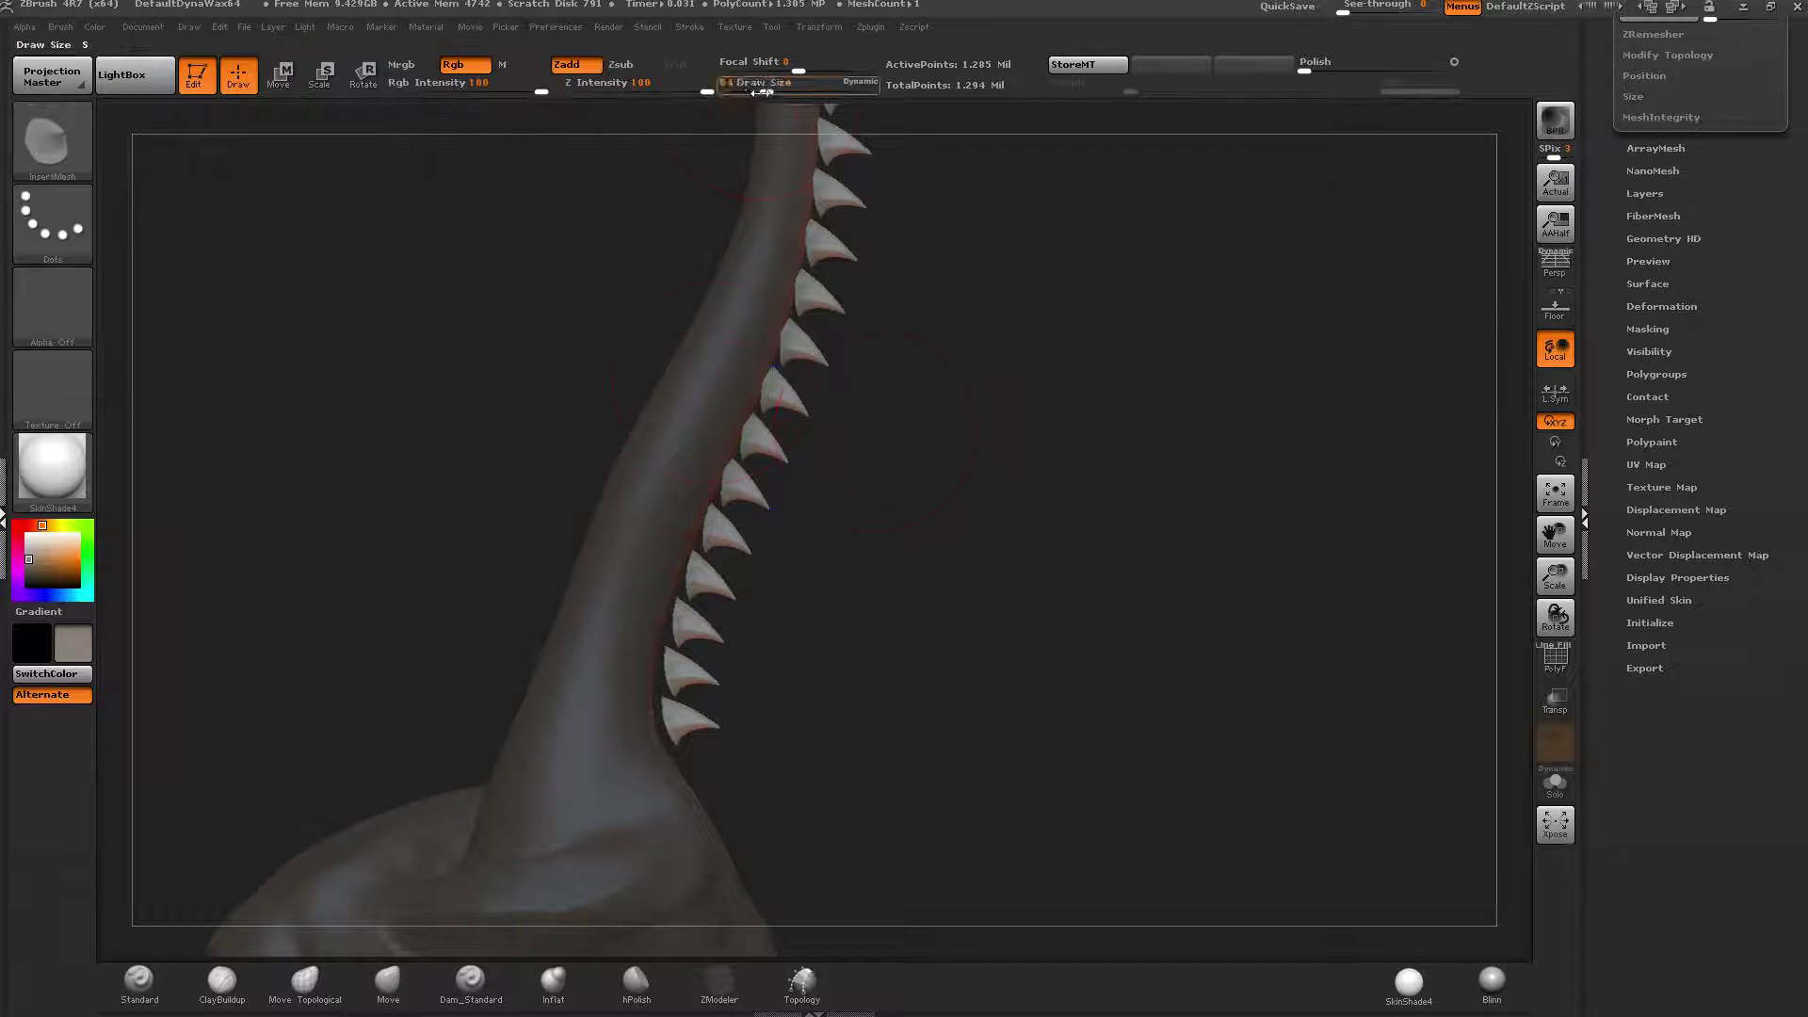
# Nudge the claws snugly against the tentacle's underside with the Move brush, from the base up toward the tip.
pyautogui.click(387, 982)
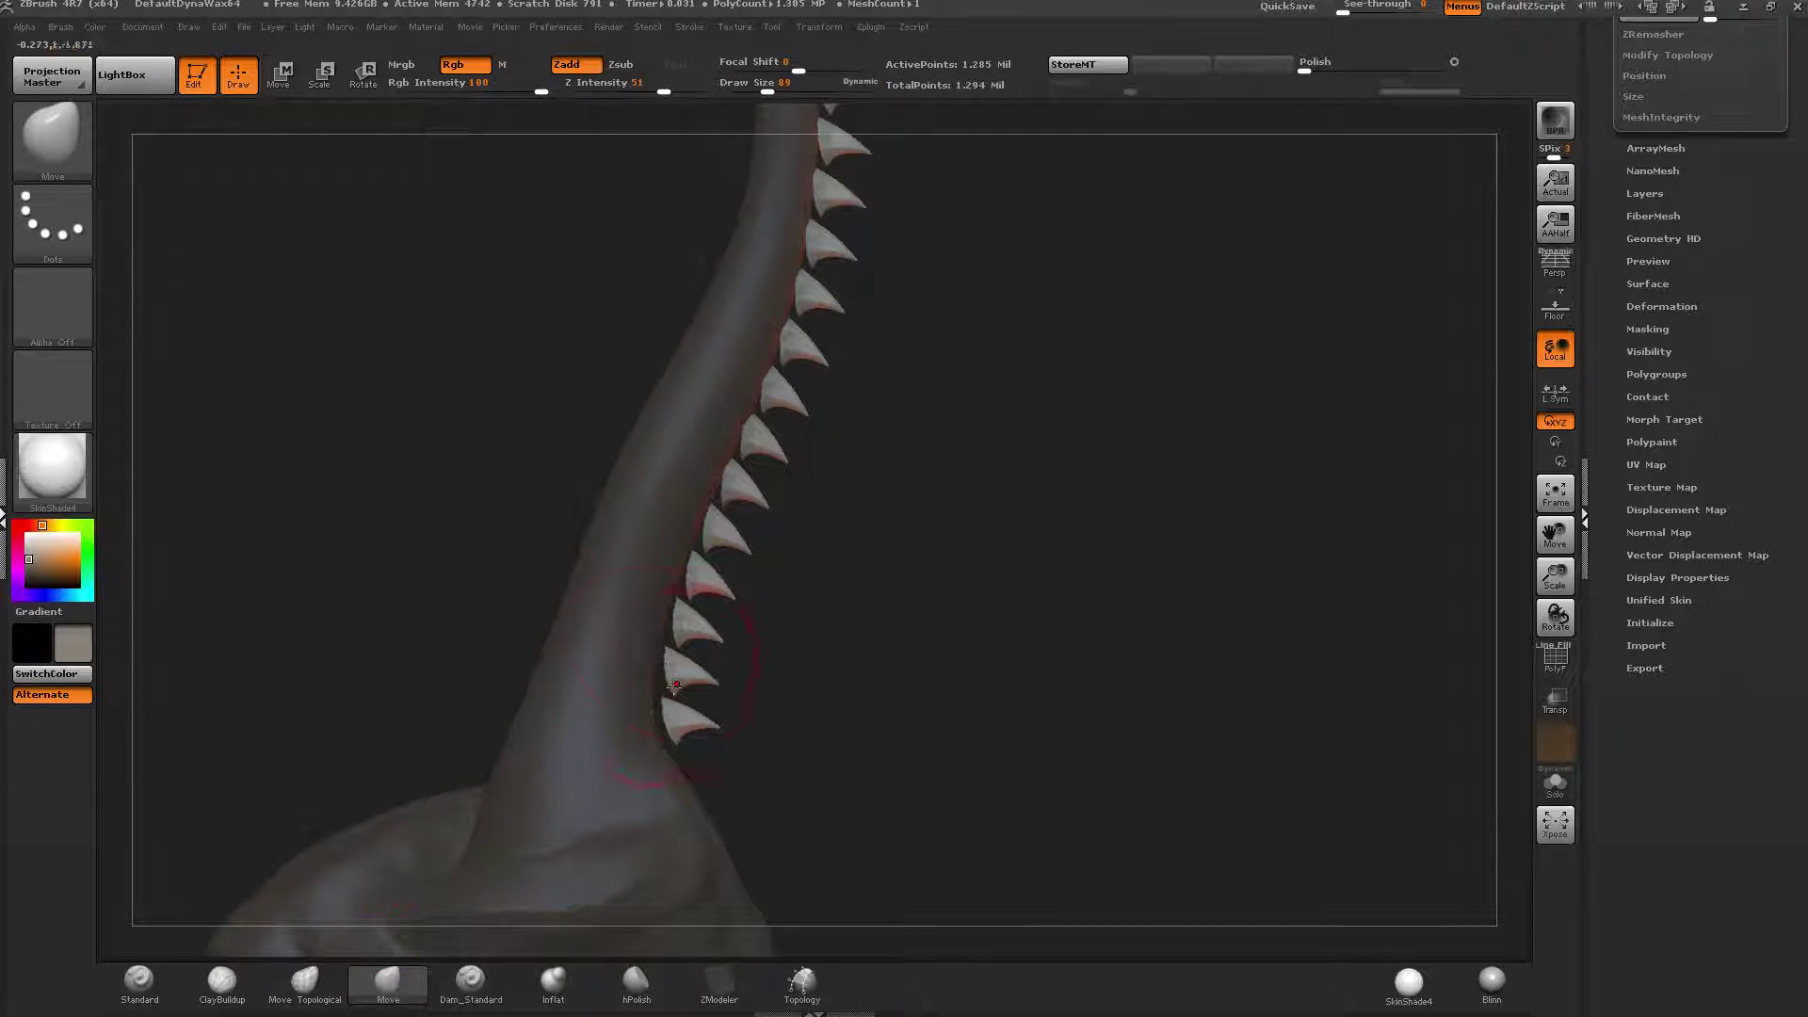
pyautogui.moveTo(675, 686); pyautogui.dragTo(654, 680)
pyautogui.moveTo(678, 616); pyautogui.dragTo(672, 608)
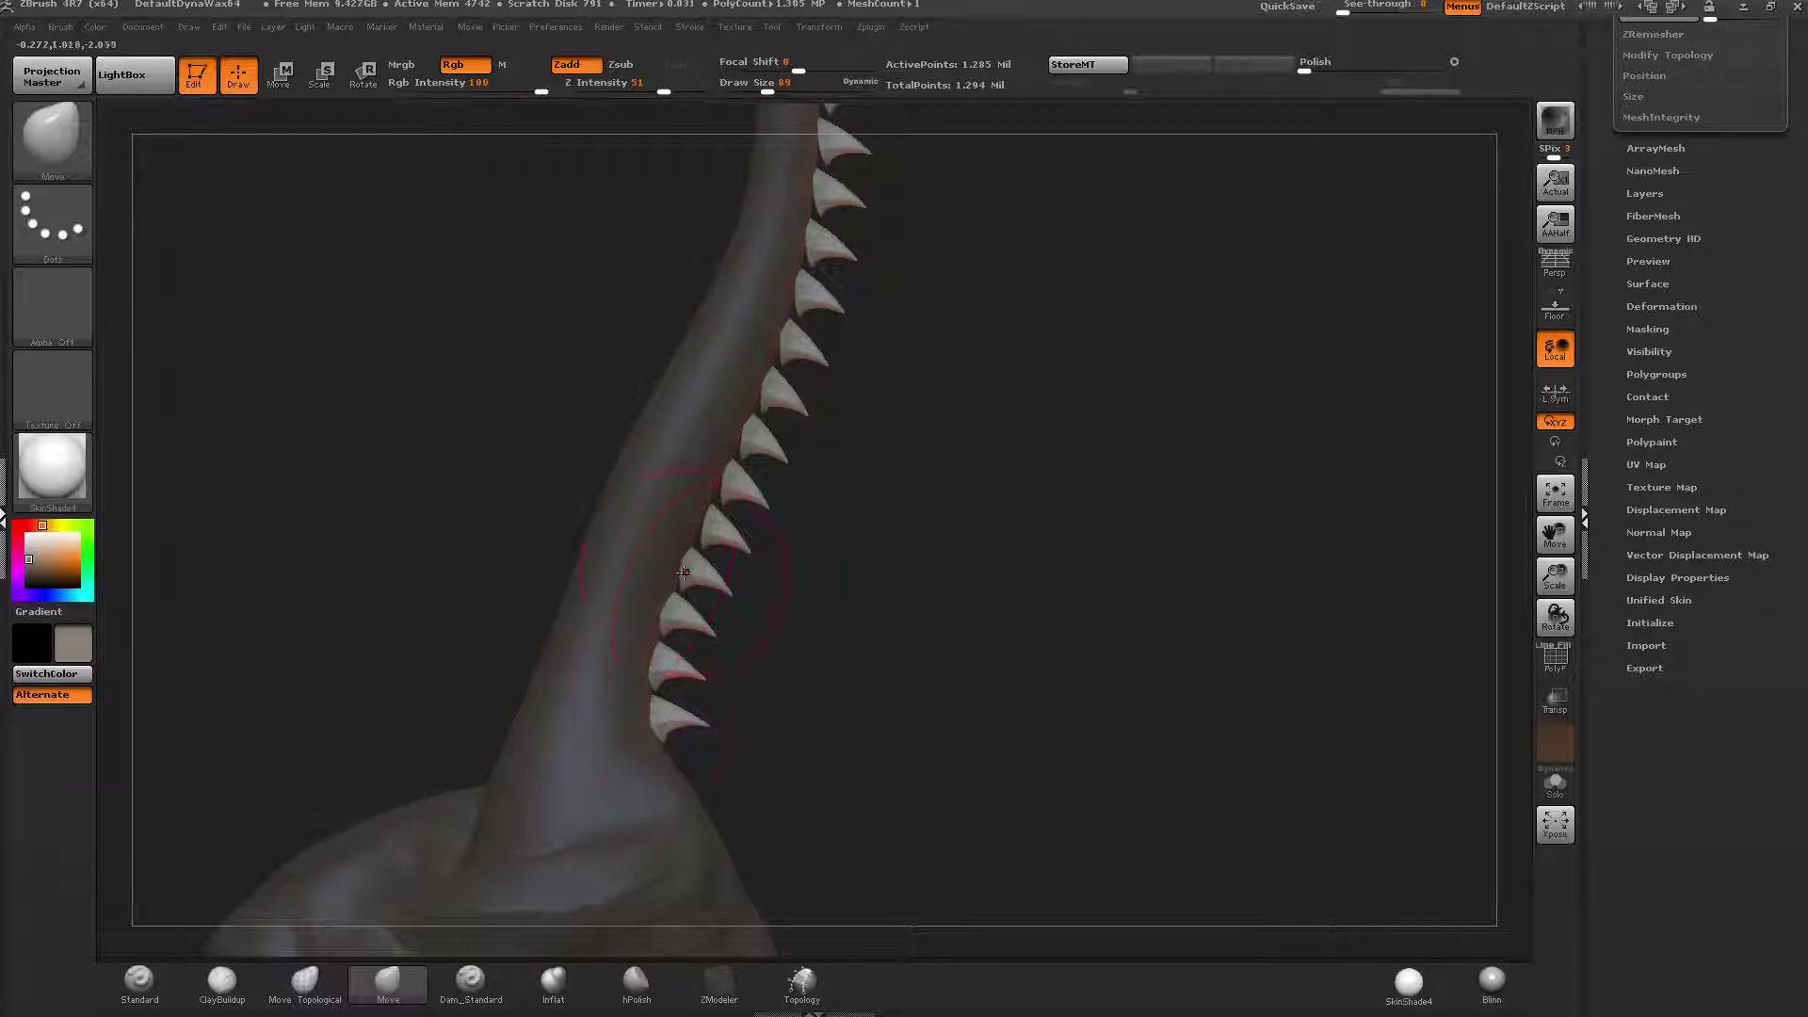
pyautogui.moveTo(717, 549); pyautogui.dragTo(709, 538)
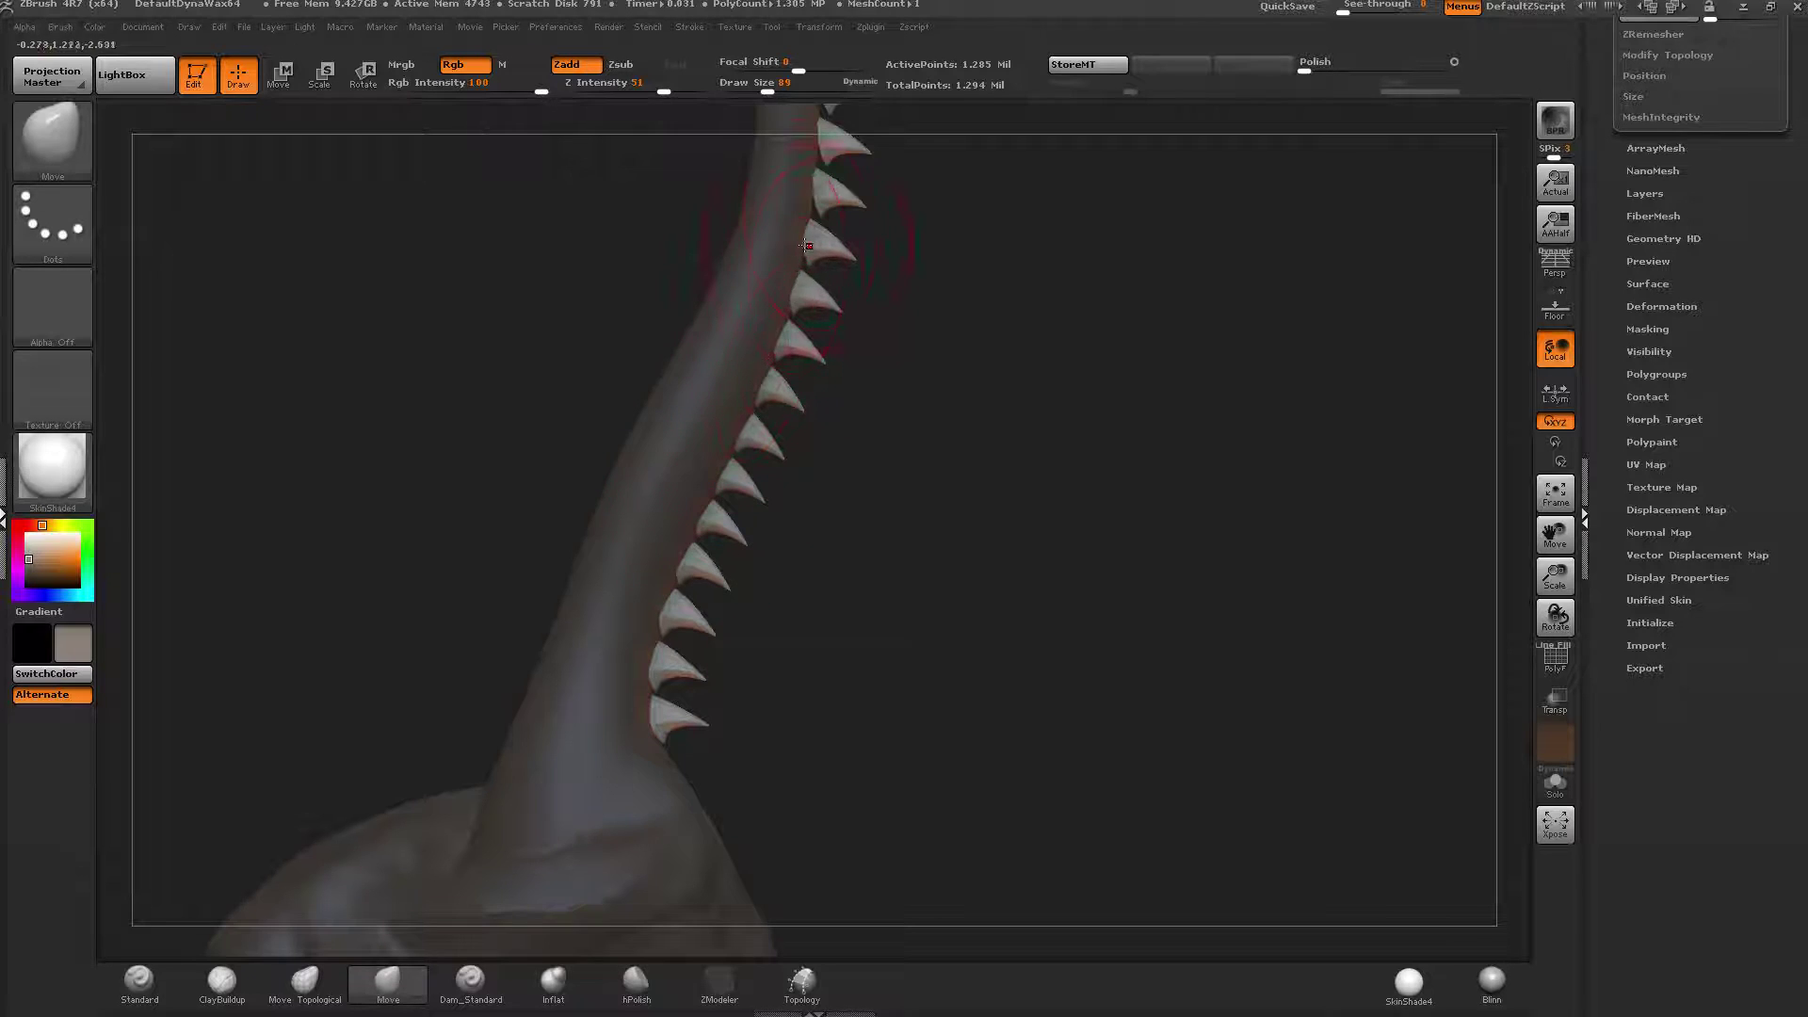
pyautogui.moveTo(806, 246); pyautogui.dragTo(801, 242)
pyautogui.keyDown('alt'); pyautogui.moveTo(821, 452); pyautogui.dragTo(762, 749); pyautogui.keyUp('alt')
pyautogui.moveTo(762, 499); pyautogui.dragTo(758, 493)
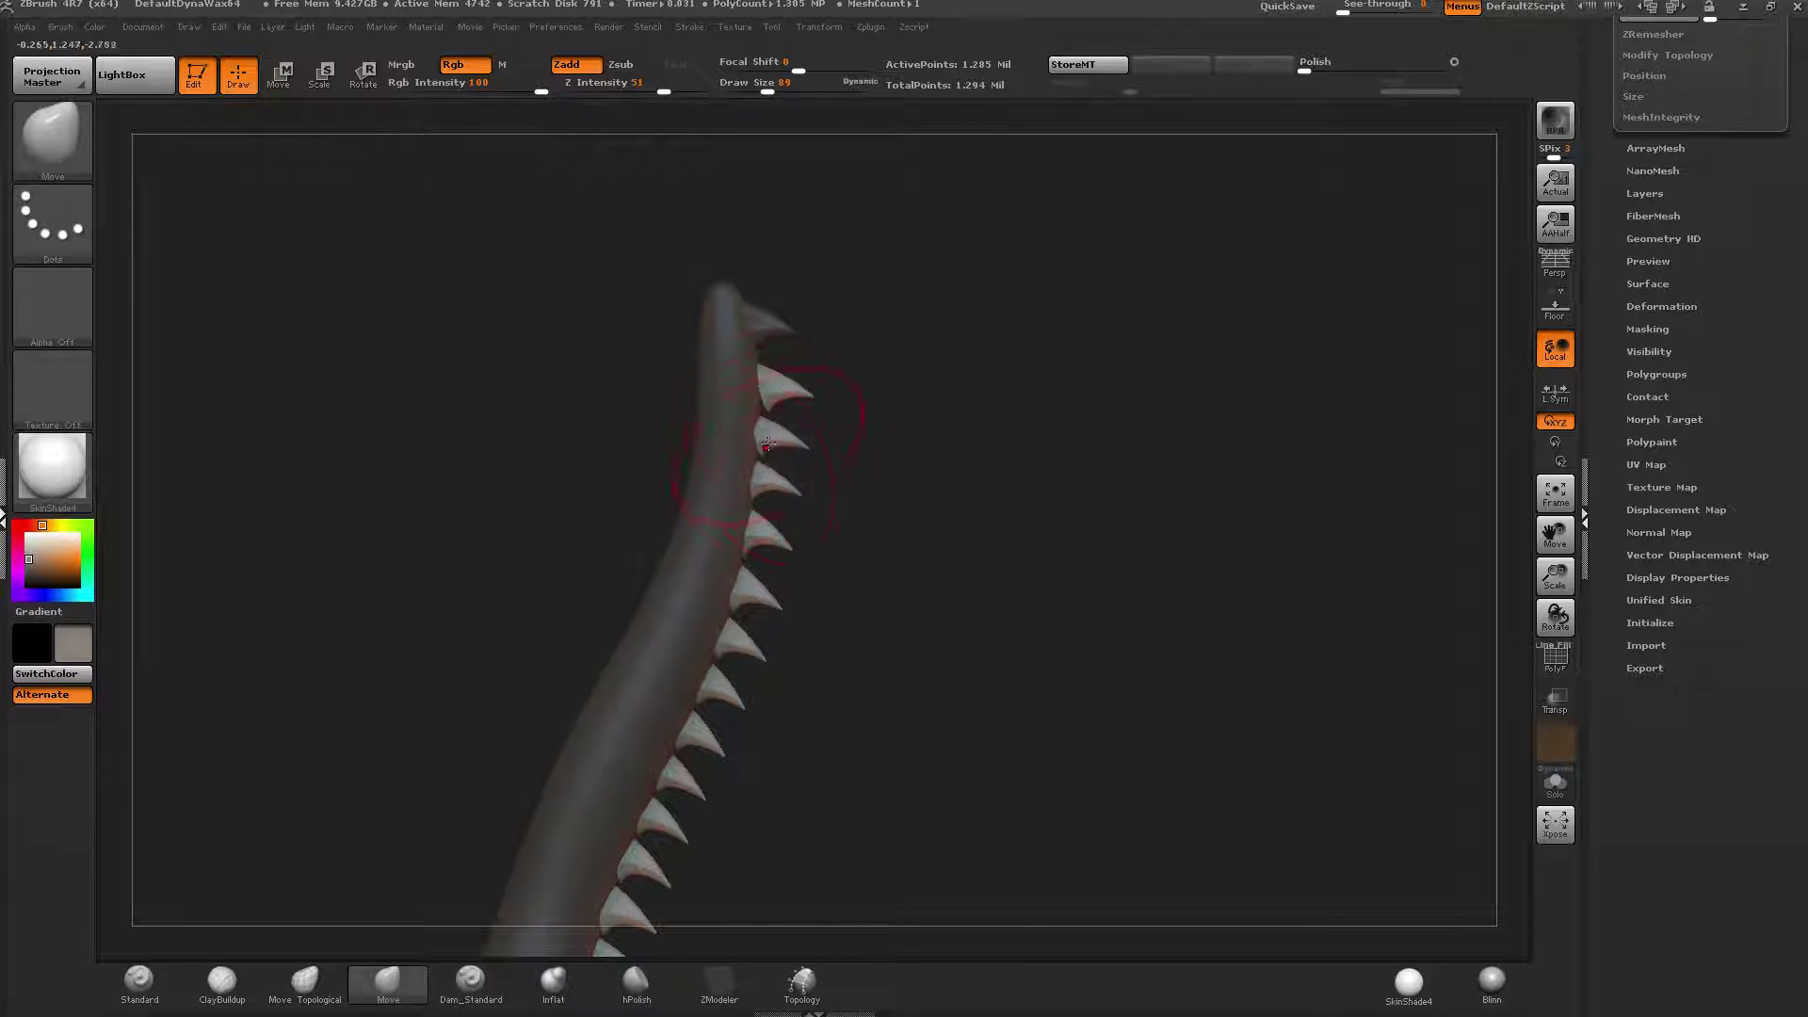
# Examine the claw rows from the front and side, and against the whole creature.
pyautogui.moveTo(876, 392); pyautogui.dragTo(688, 417)
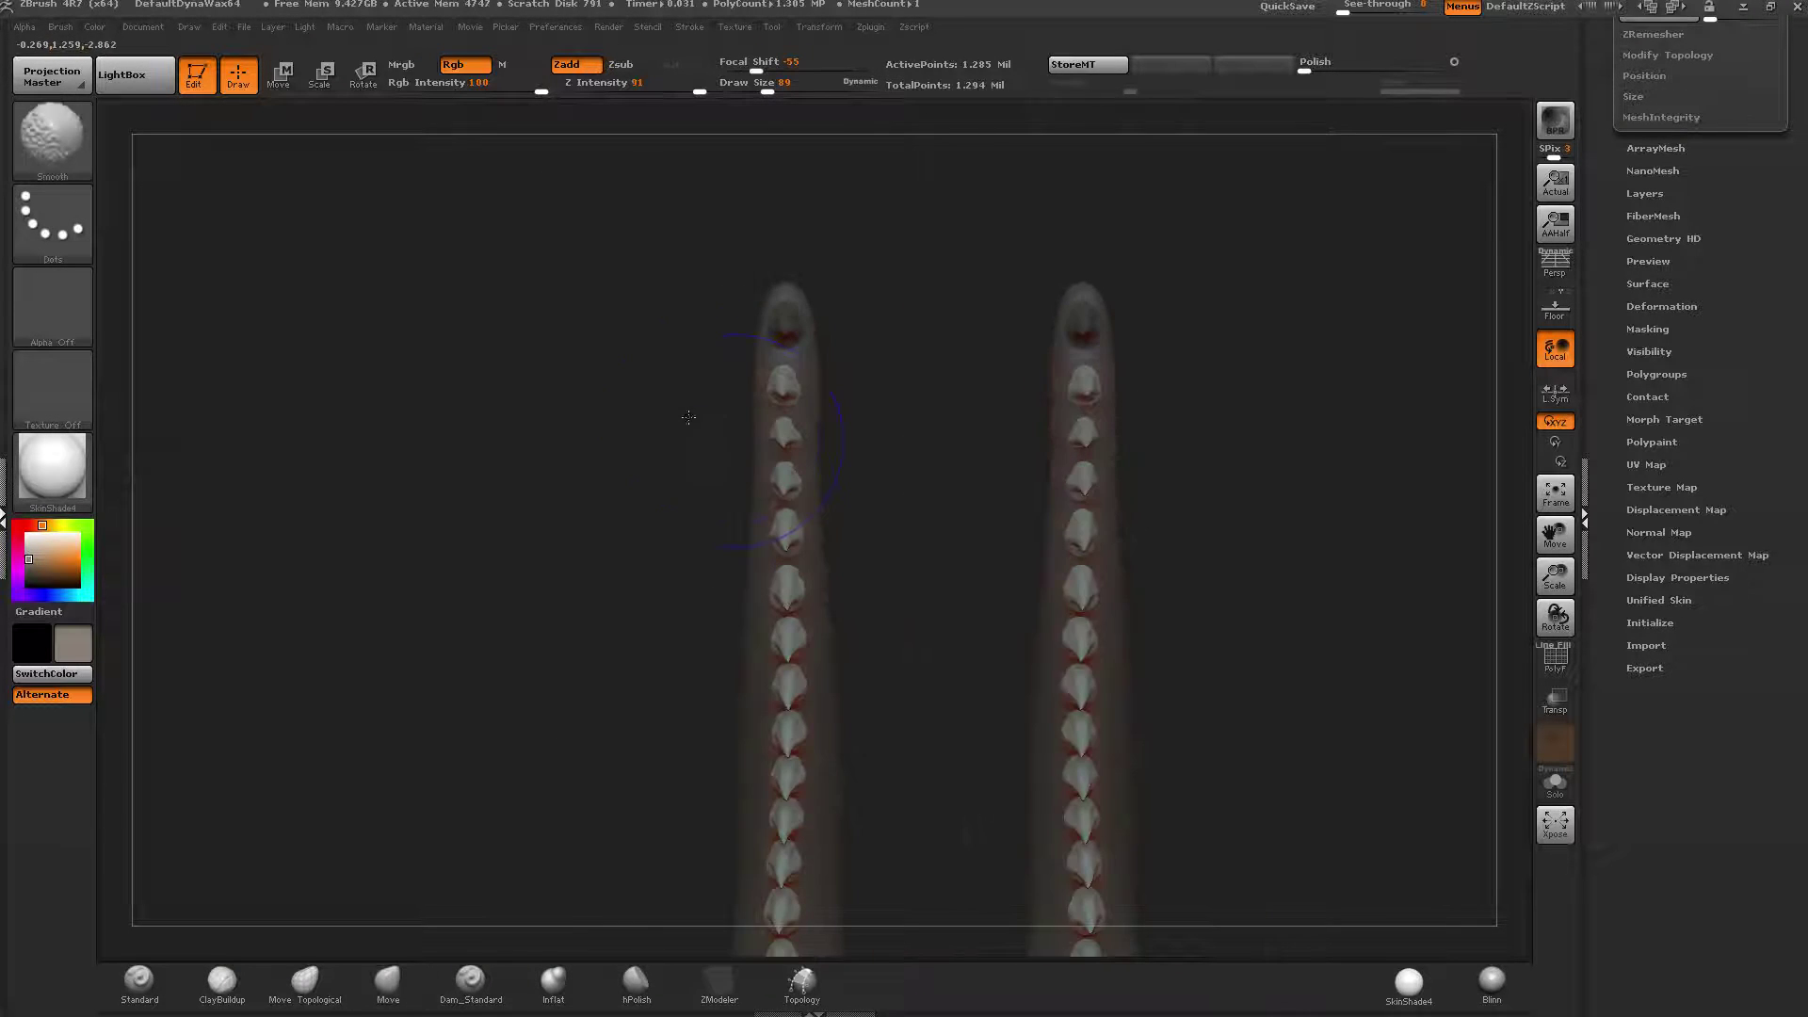
pyautogui.keyDown('alt'); pyautogui.moveTo(841, 697); pyautogui.dragTo(842, 490); pyautogui.keyUp('alt')
pyautogui.moveTo(843, 489); pyautogui.dragTo(873, 707)
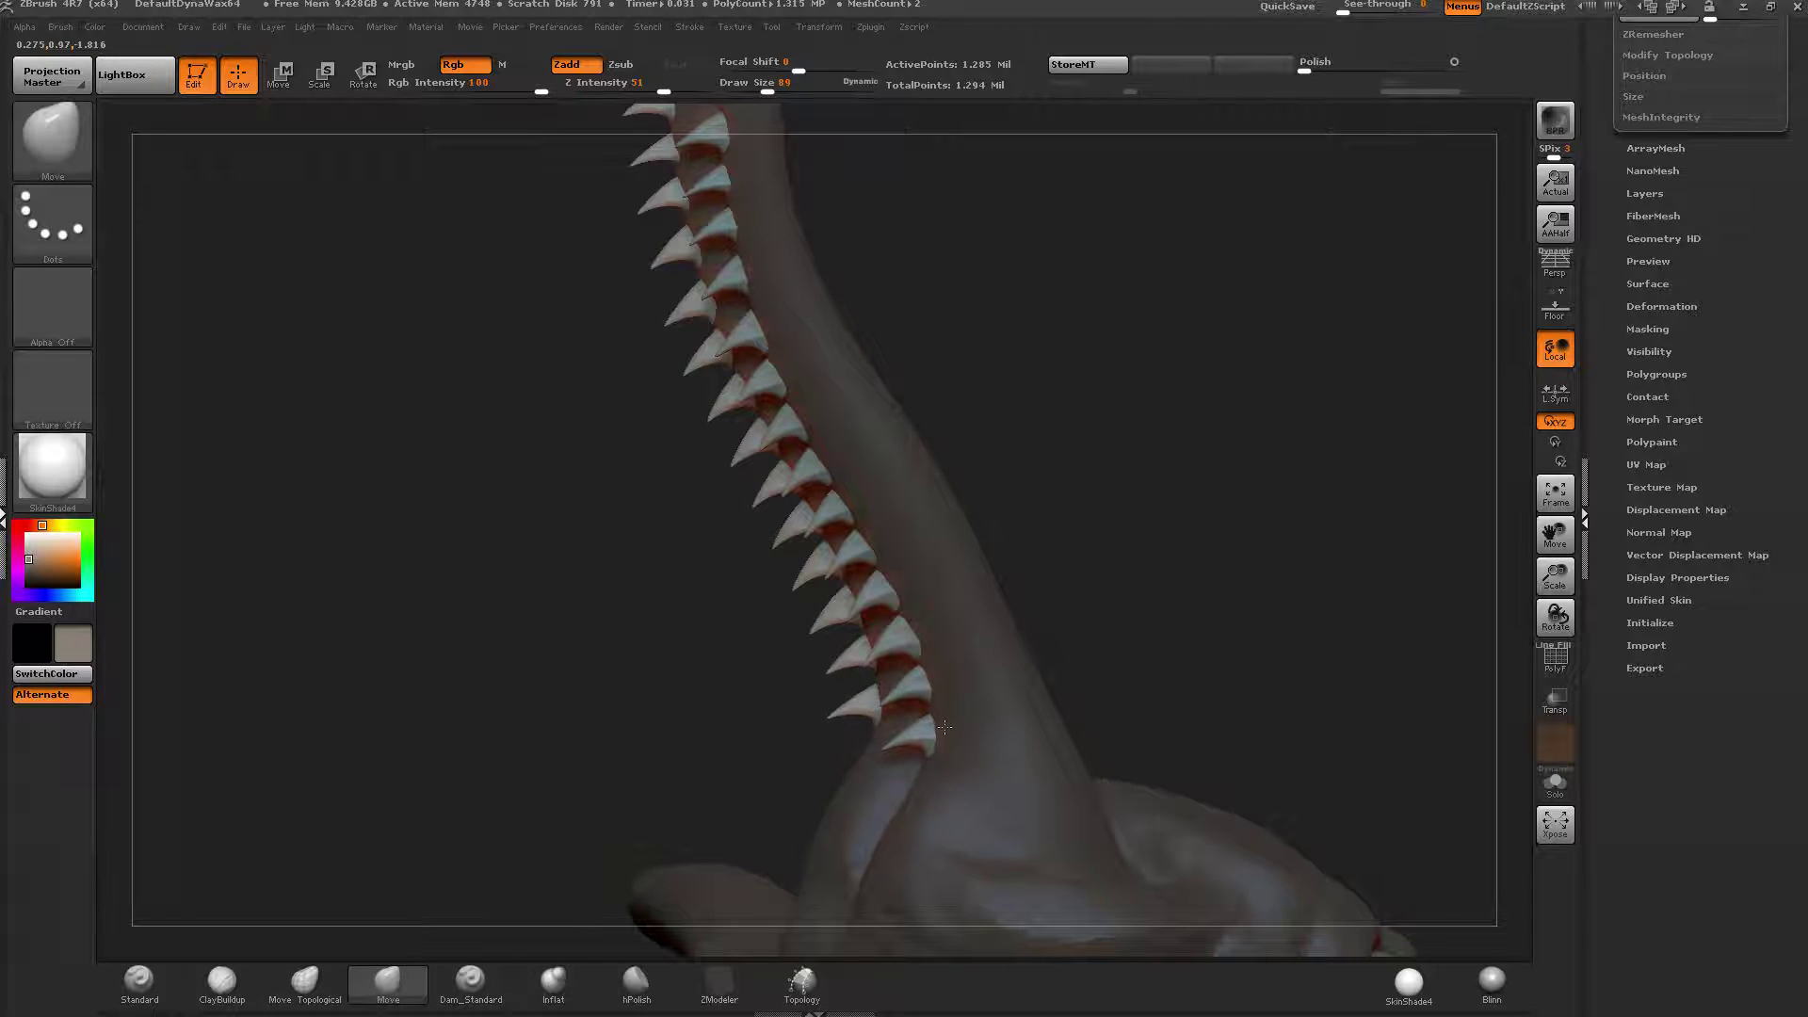
pyautogui.moveTo(944, 655); pyautogui.dragTo(1022, 471, button='right')
pyautogui.moveTo(1022, 471)
pyautogui.mouseDown()
pyautogui.moveTo(984, 553)
pyautogui.moveTo(993, 645)
pyautogui.mouseUp()
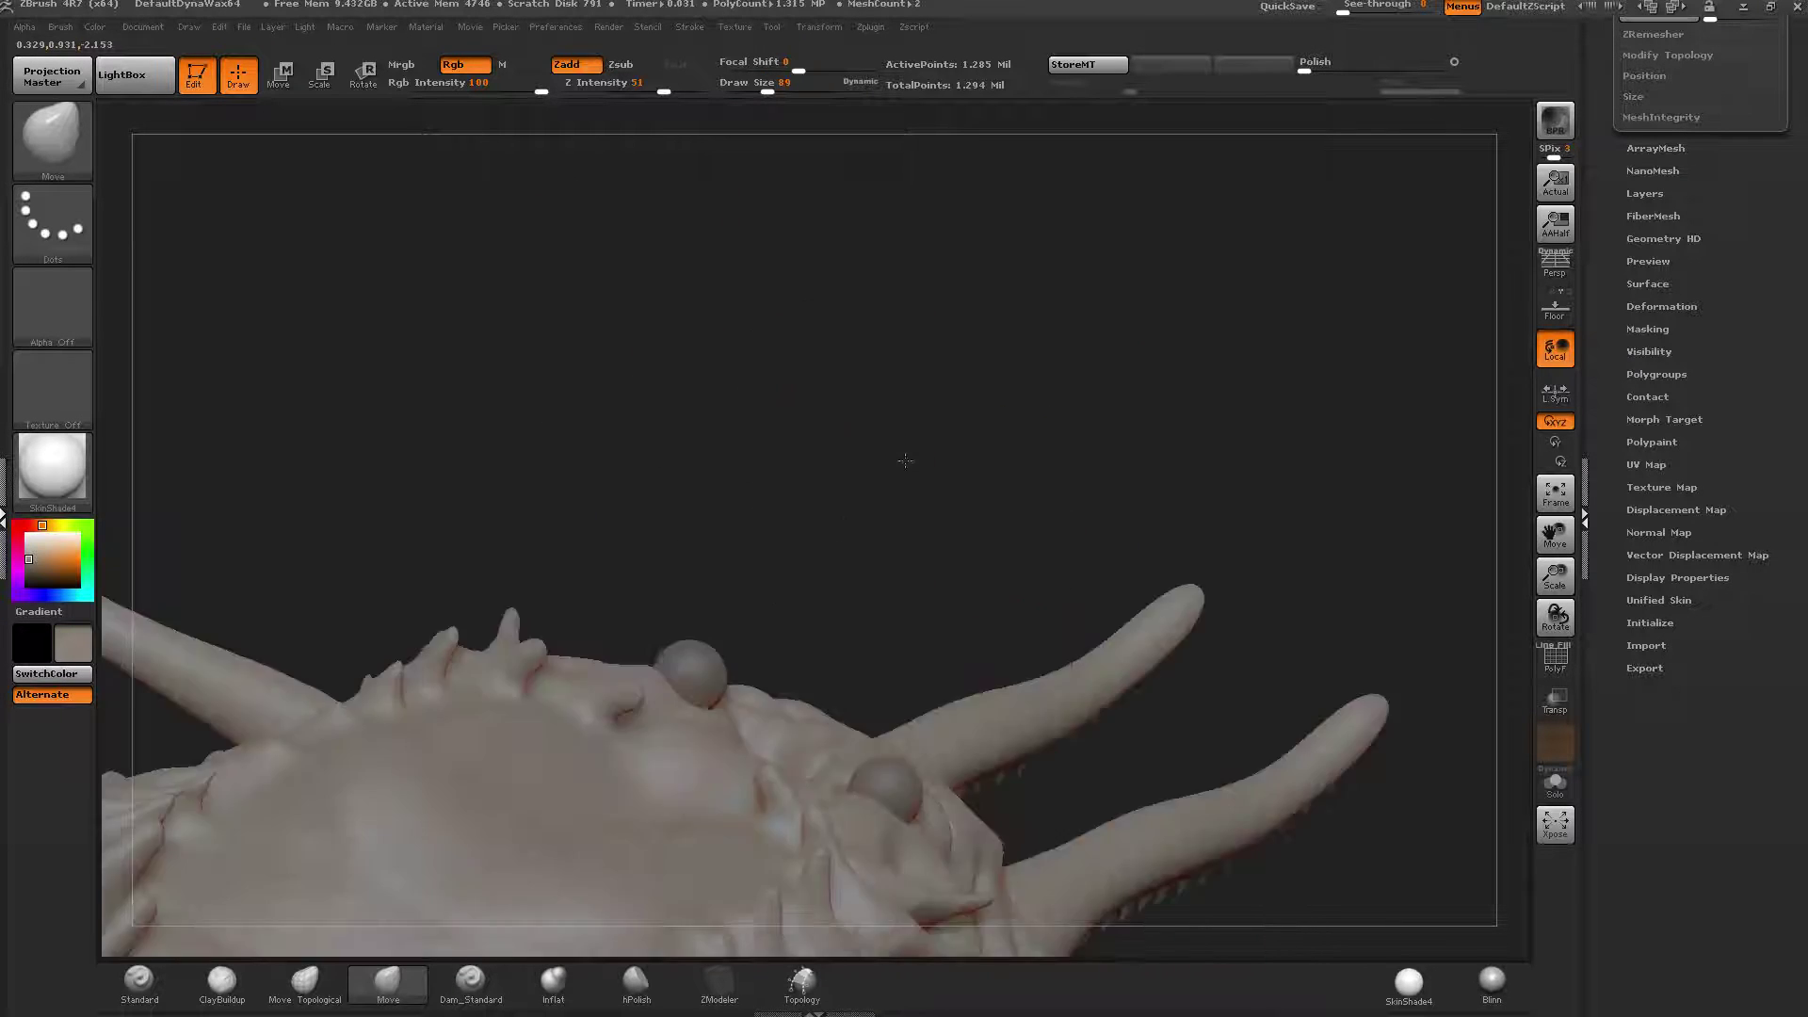
pyautogui.moveTo(900, 456)
pyautogui.mouseDown()
pyautogui.moveTo(916, 609)
pyautogui.moveTo(1030, 472)
pyautogui.mouseUp()
pyautogui.press('f')
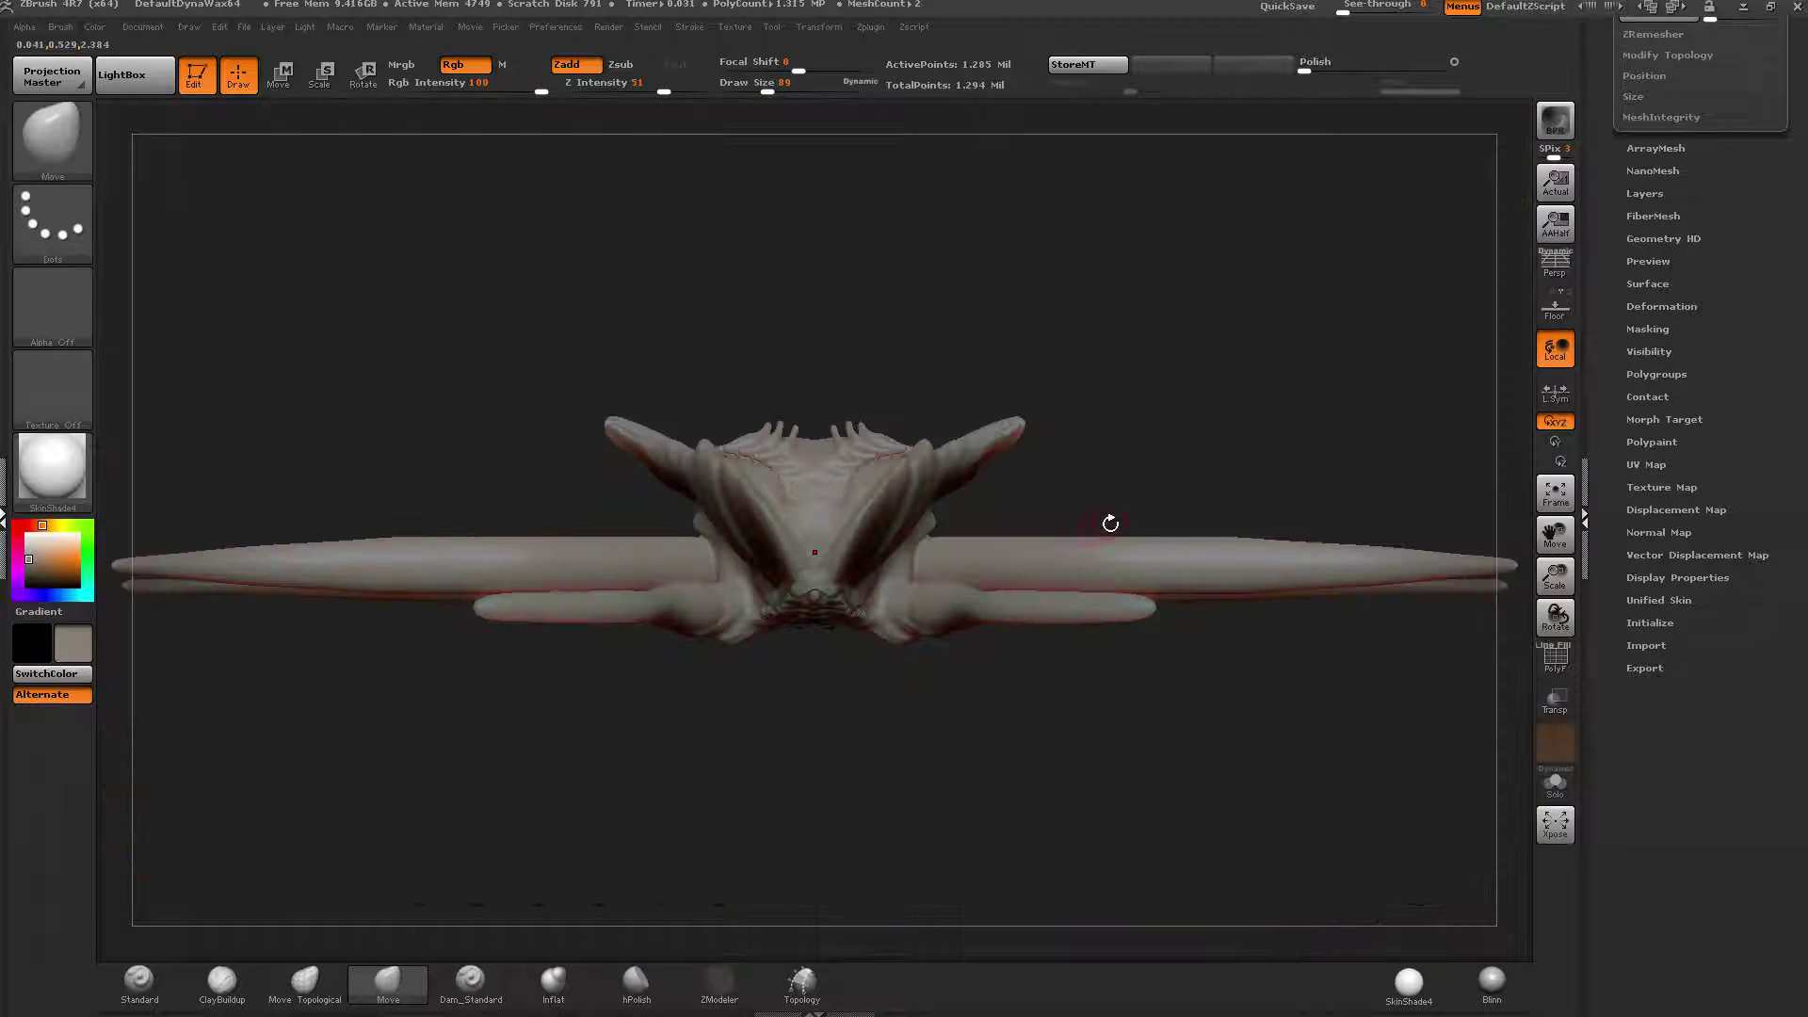
pyautogui.moveTo(1062, 531); pyautogui.dragTo(1118, 540)
pyautogui.moveTo(1118, 540); pyautogui.dragTo(1193, 634, button='right')
pyautogui.press('f')
pyautogui.keyDown('alt'); pyautogui.moveTo(1193, 635); pyautogui.dragTo(1053, 618, button='right'); pyautogui.keyUp('alt')
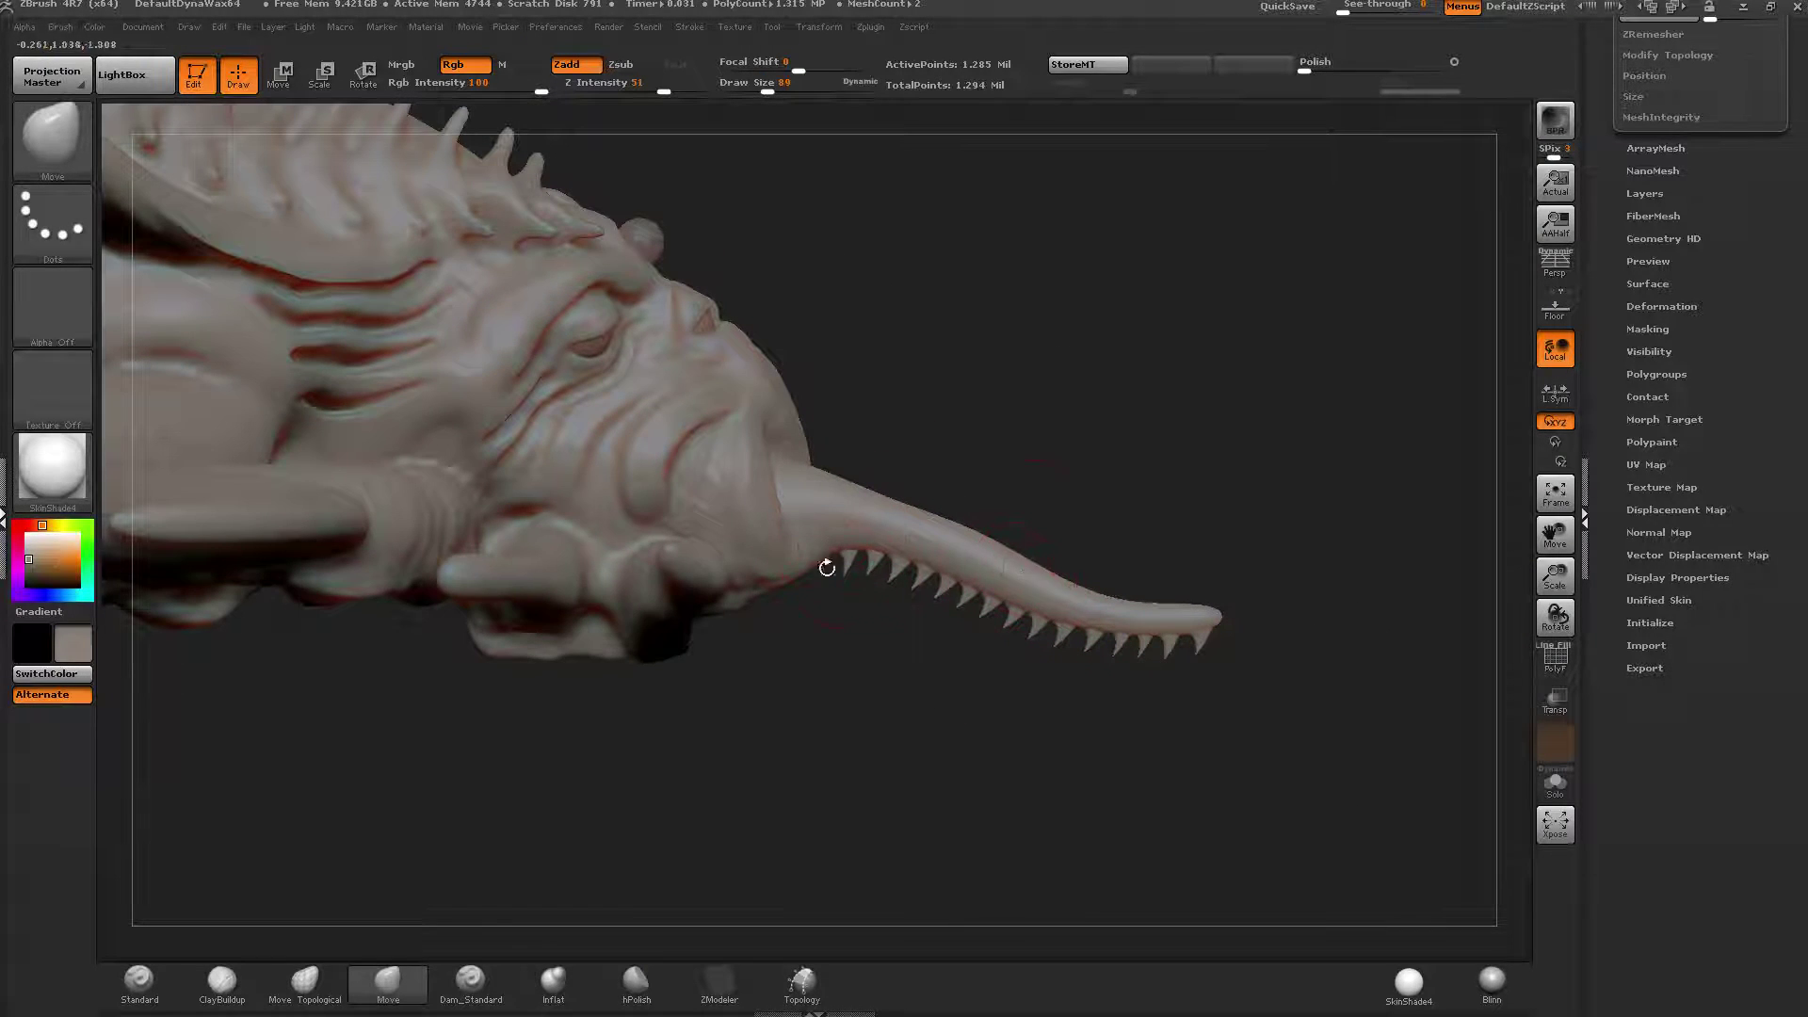
# Isolate the clawed front tentacles by hiding the creature's head and body.
pyautogui.moveTo(1318, 394)
pyautogui.keyDown('ctrl'); pyautogui.keyDown('shift'); pyautogui.mouseDown()
pyautogui.moveTo(928, 686)
pyautogui.moveTo(817, 719)
pyautogui.mouseUp(); pyautogui.keyUp('shift'); pyautogui.keyUp('ctrl')
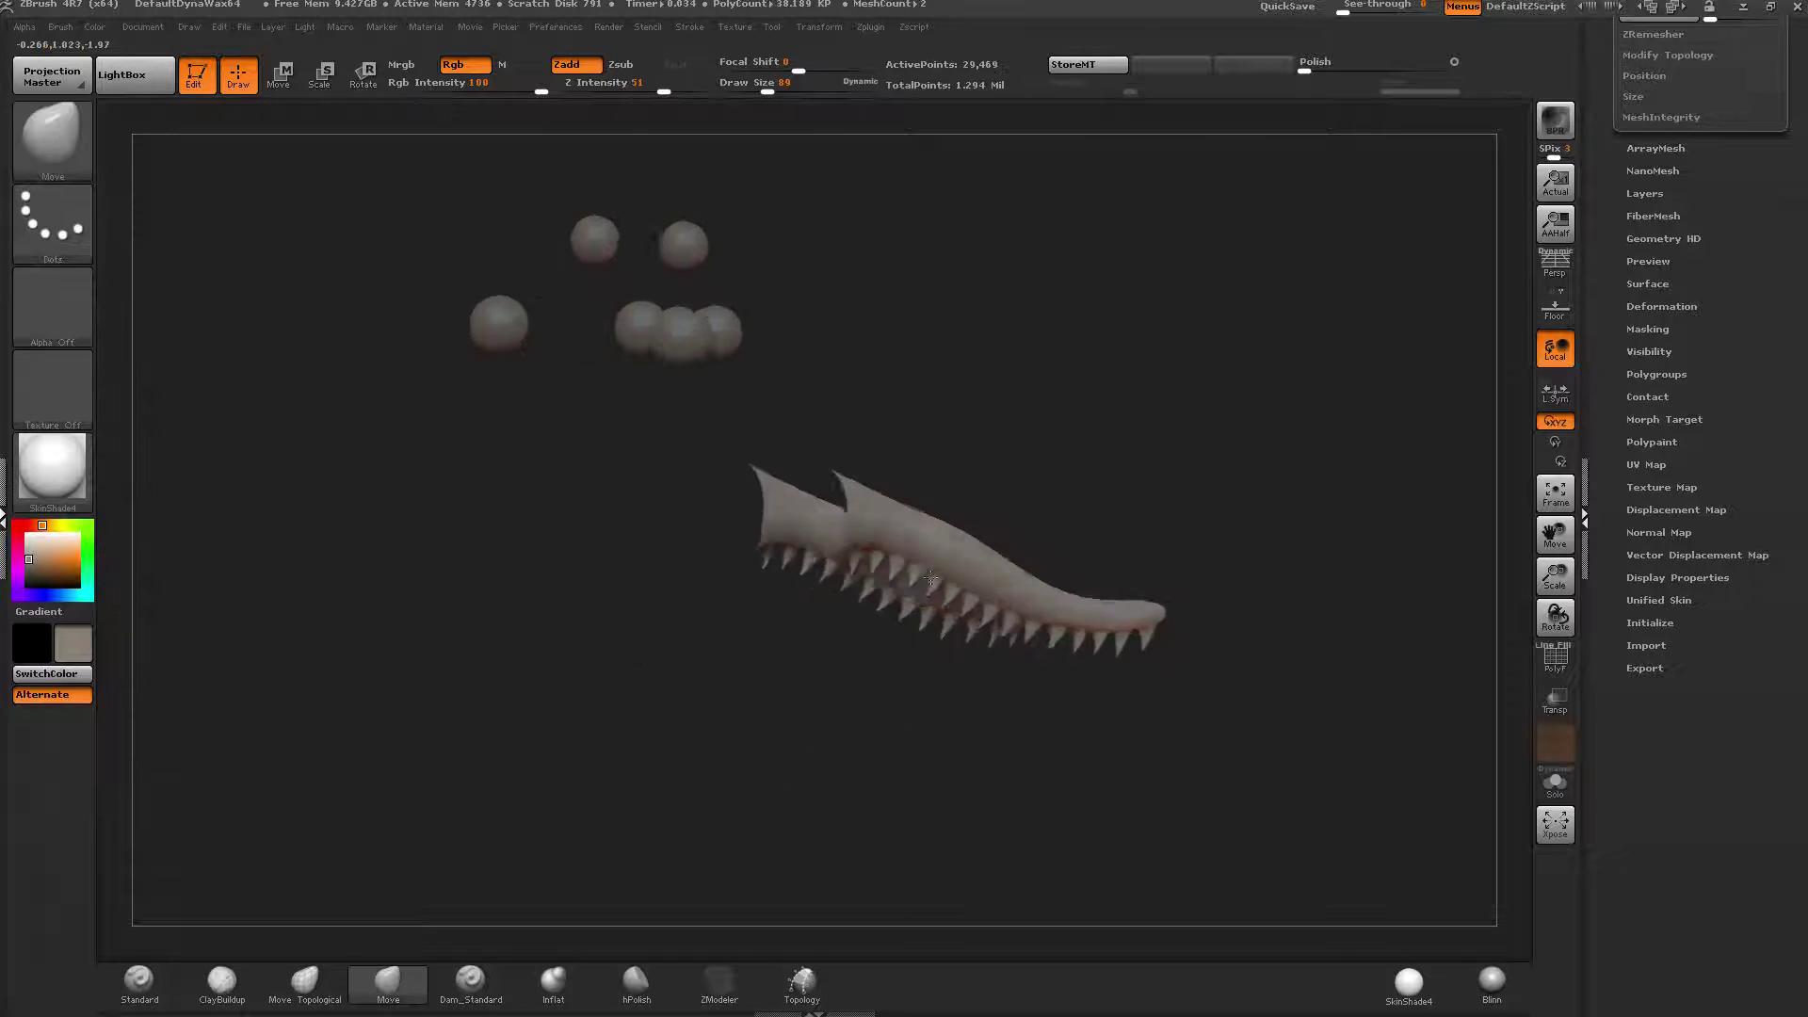
pyautogui.moveTo(930, 578)
pyautogui.mouseDown(button='right')
pyautogui.moveTo(1021, 584)
pyautogui.moveTo(861, 589)
pyautogui.moveTo(927, 589)
pyautogui.mouseUp(button='right')
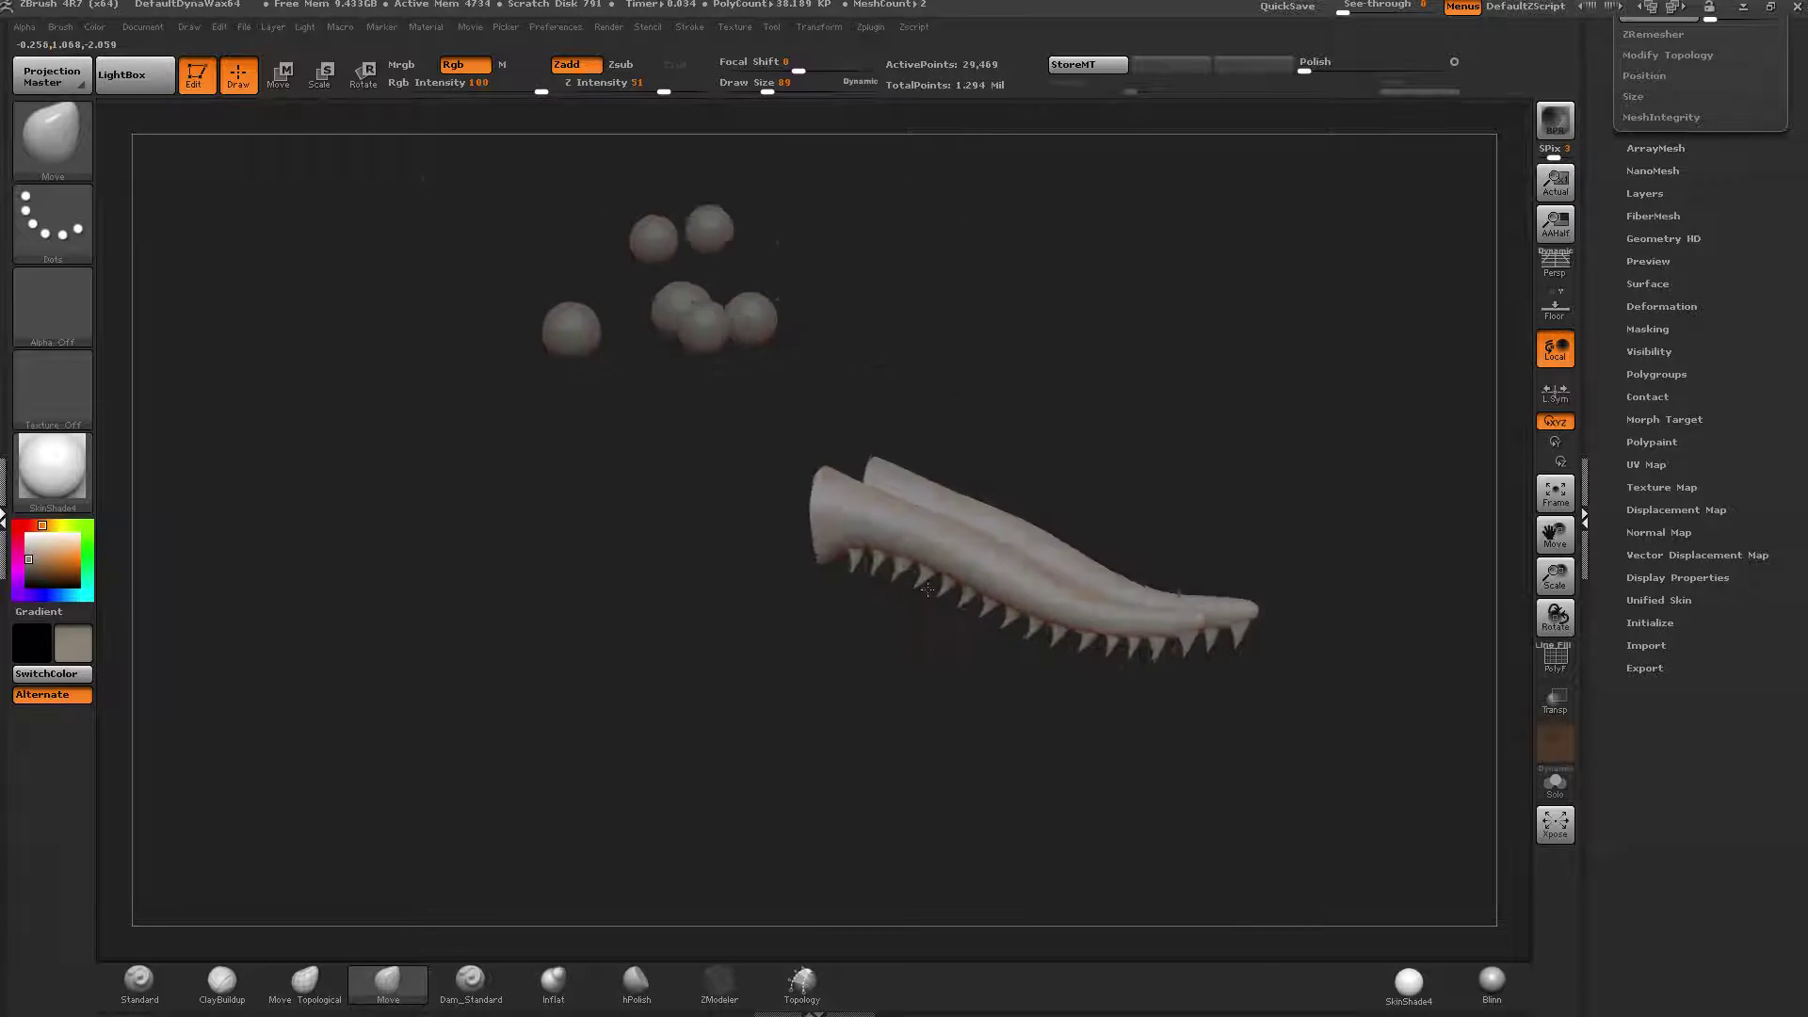
pyautogui.keyDown('alt'); pyautogui.moveTo(927, 588); pyautogui.dragTo(700, 873); pyautogui.keyUp('alt')
# Flatten the upper and outer surfaces of both front tentacles with the hPolish brush, using a draw size of 50.
pyautogui.click(635, 975)
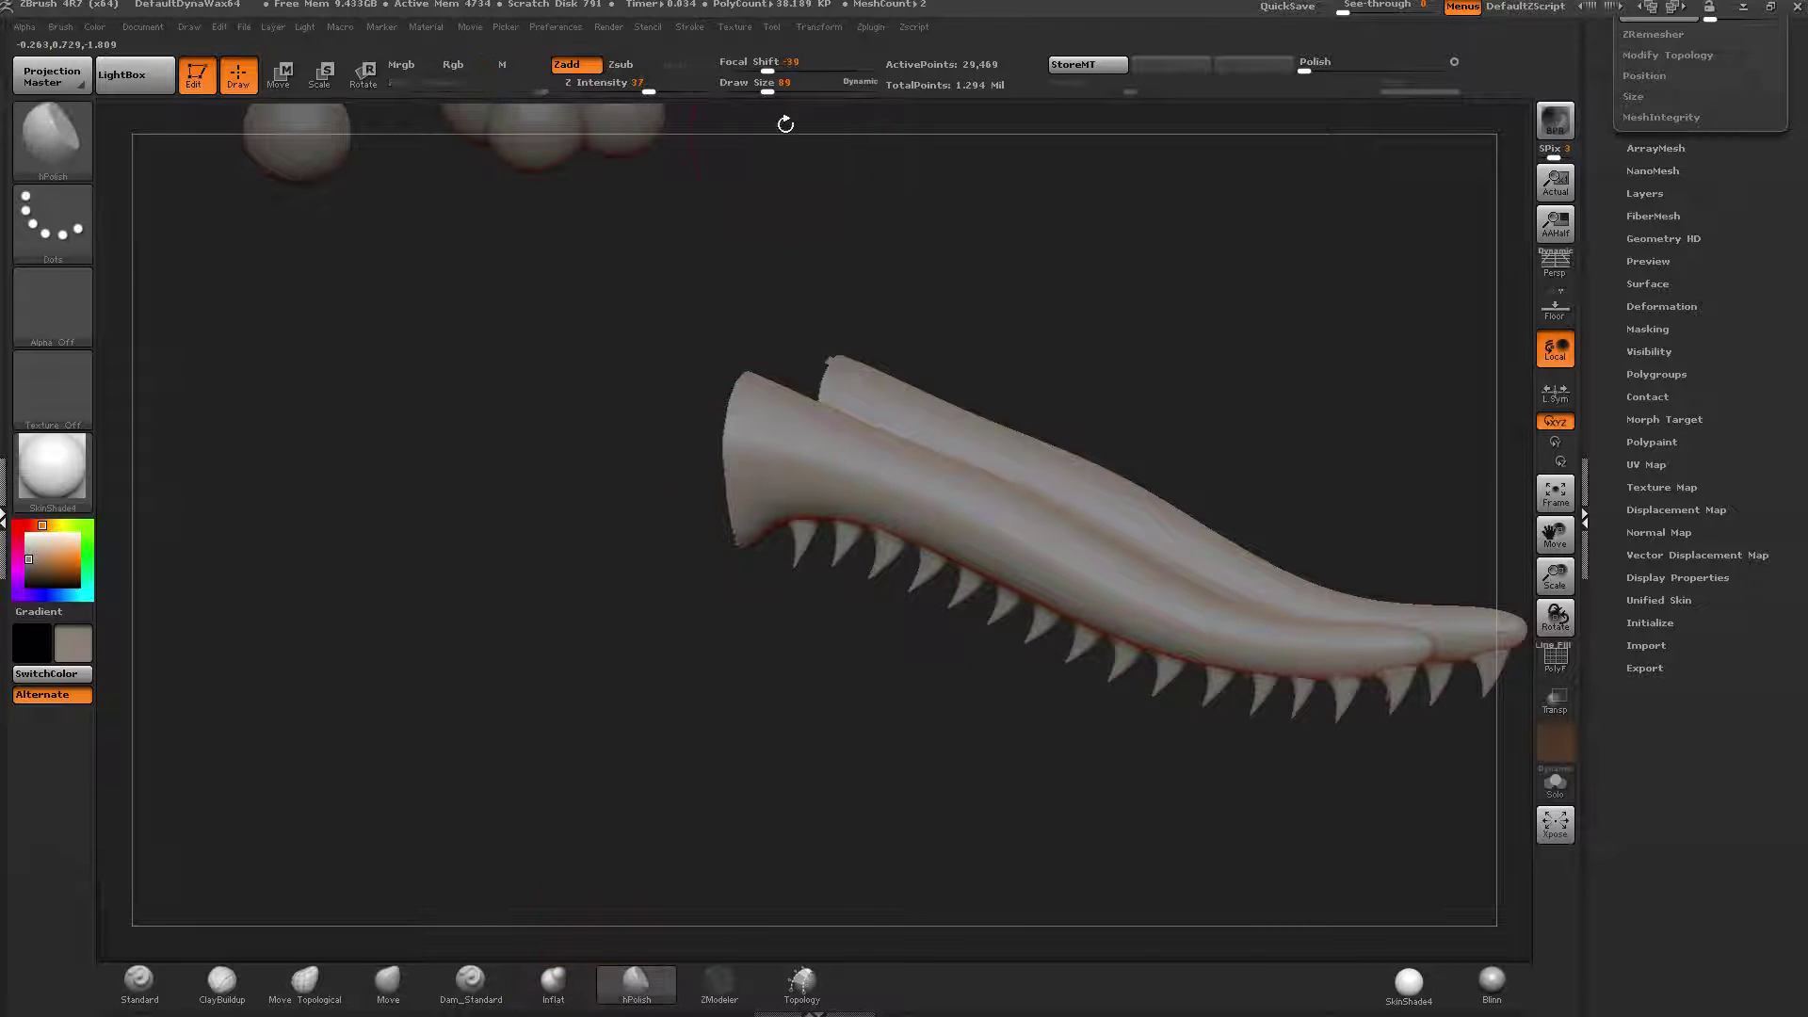
pyautogui.moveTo(767, 87); pyautogui.dragTo(758, 86)
pyautogui.moveTo(1126, 545)
pyautogui.keyDown('alt'); pyautogui.mouseDown(button='right')
pyautogui.moveTo(787, 537)
pyautogui.moveTo(753, 586)
pyautogui.mouseUp(button='right'); pyautogui.keyUp('alt')
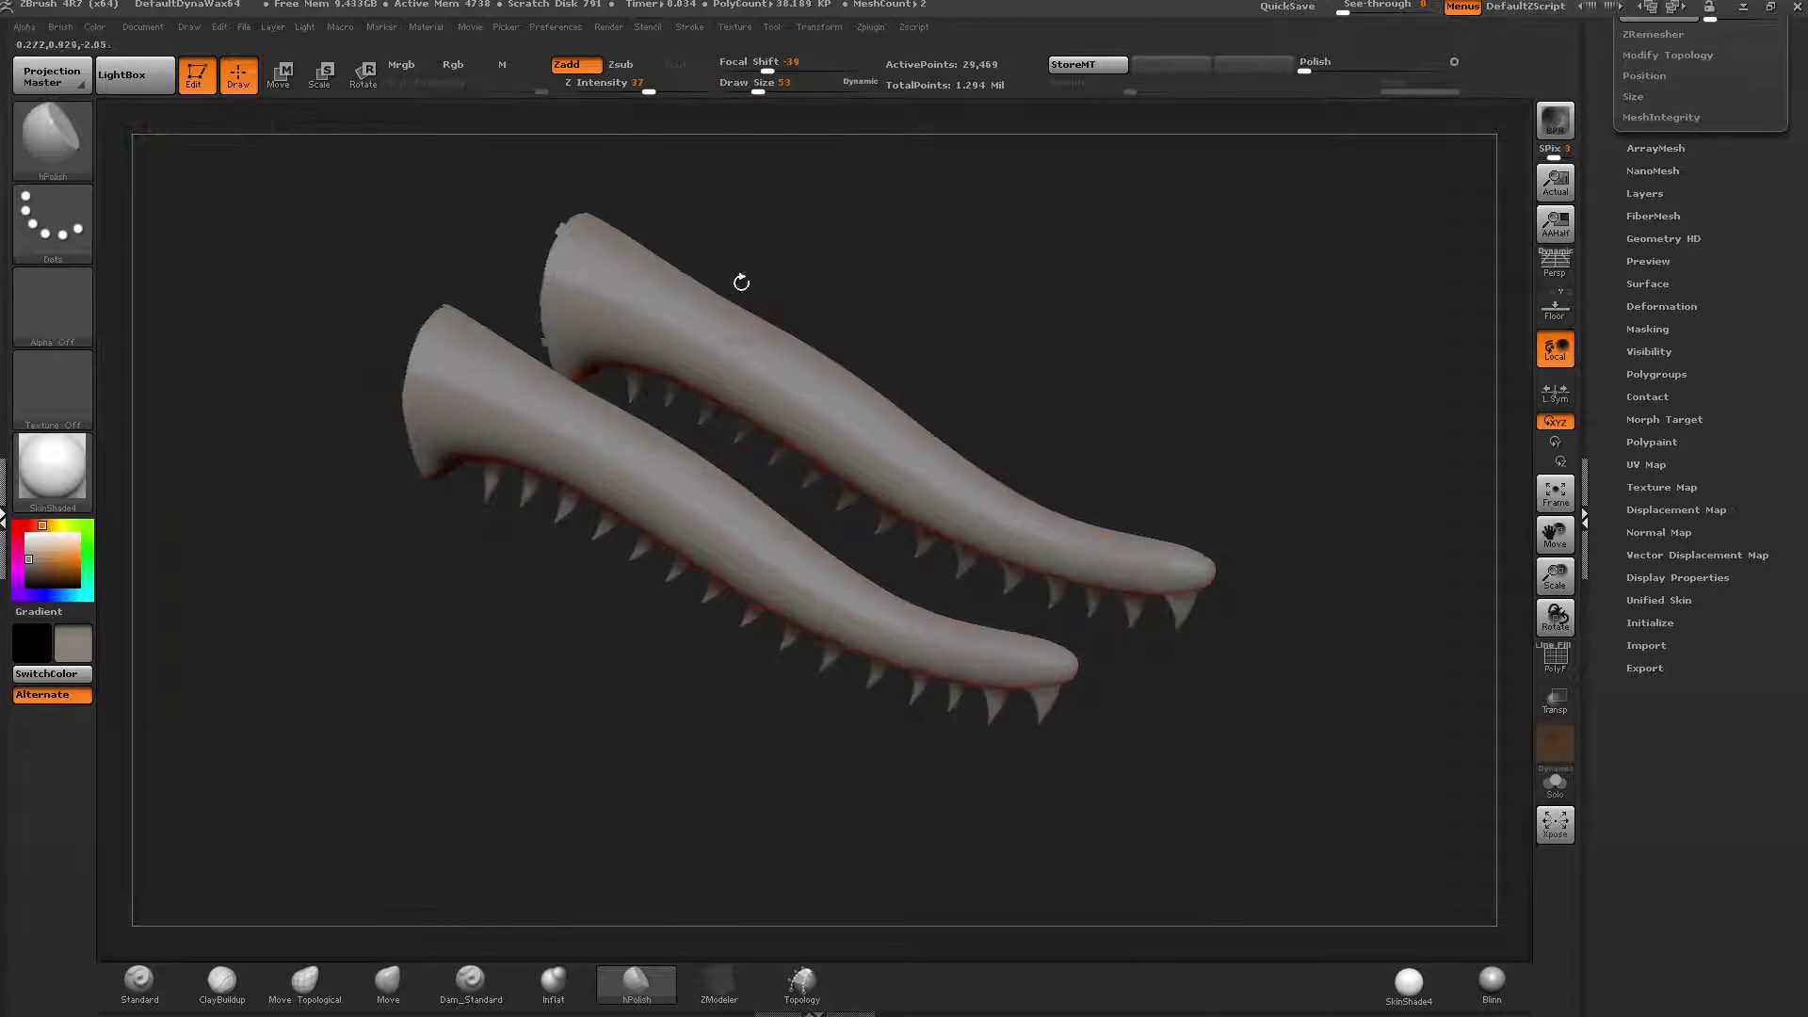
pyautogui.moveTo(758, 90); pyautogui.dragTo(753, 90)
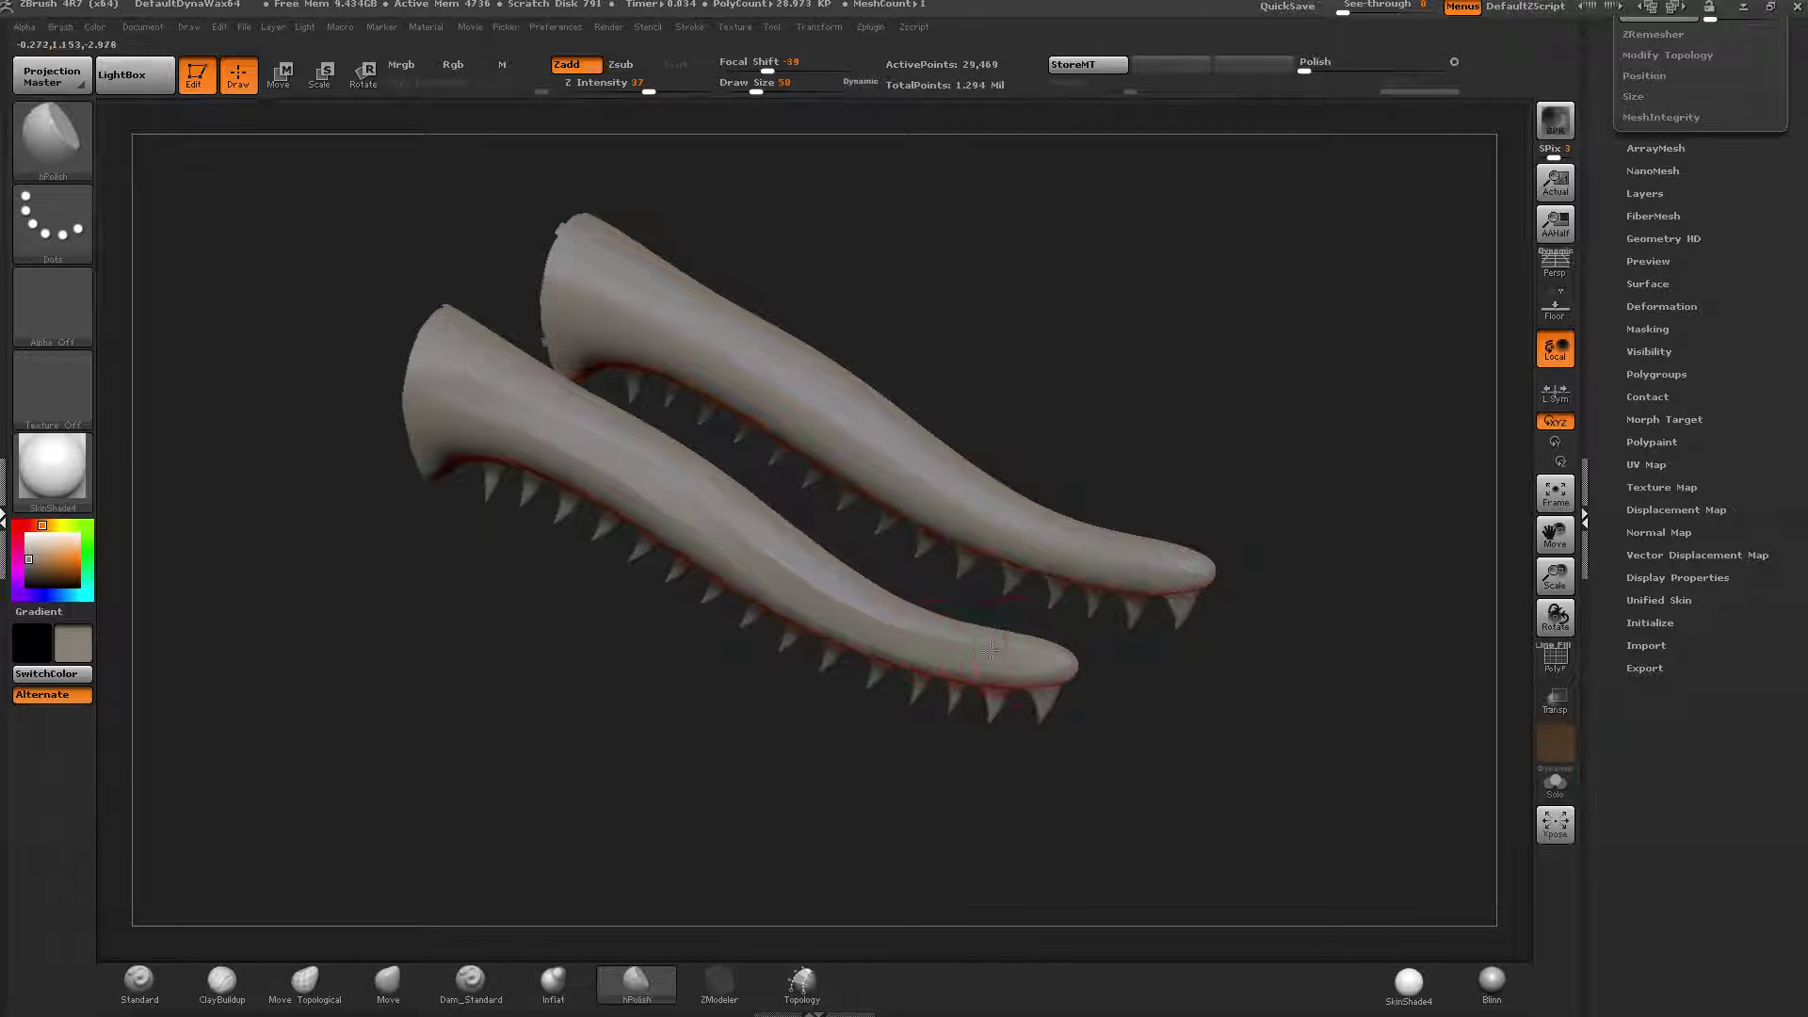
pyautogui.moveTo(564, 424); pyautogui.dragTo(504, 410)
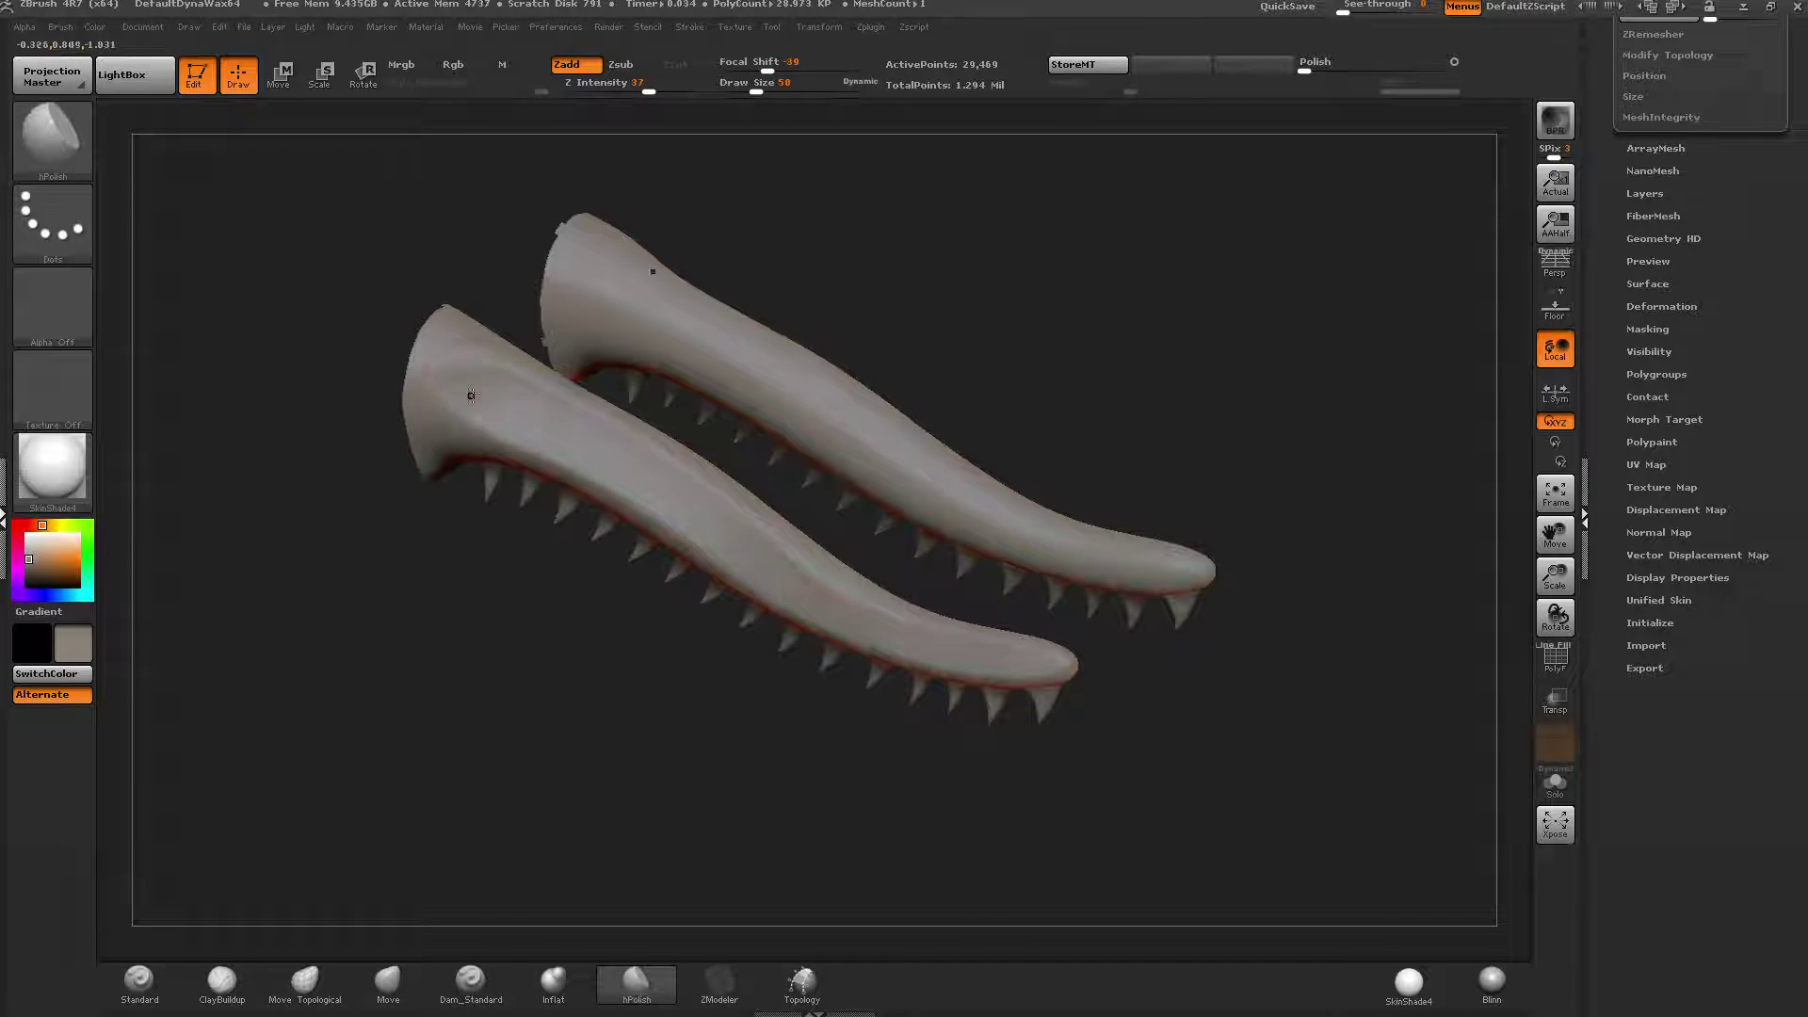
pyautogui.moveTo(732, 347); pyautogui.dragTo(980, 497)
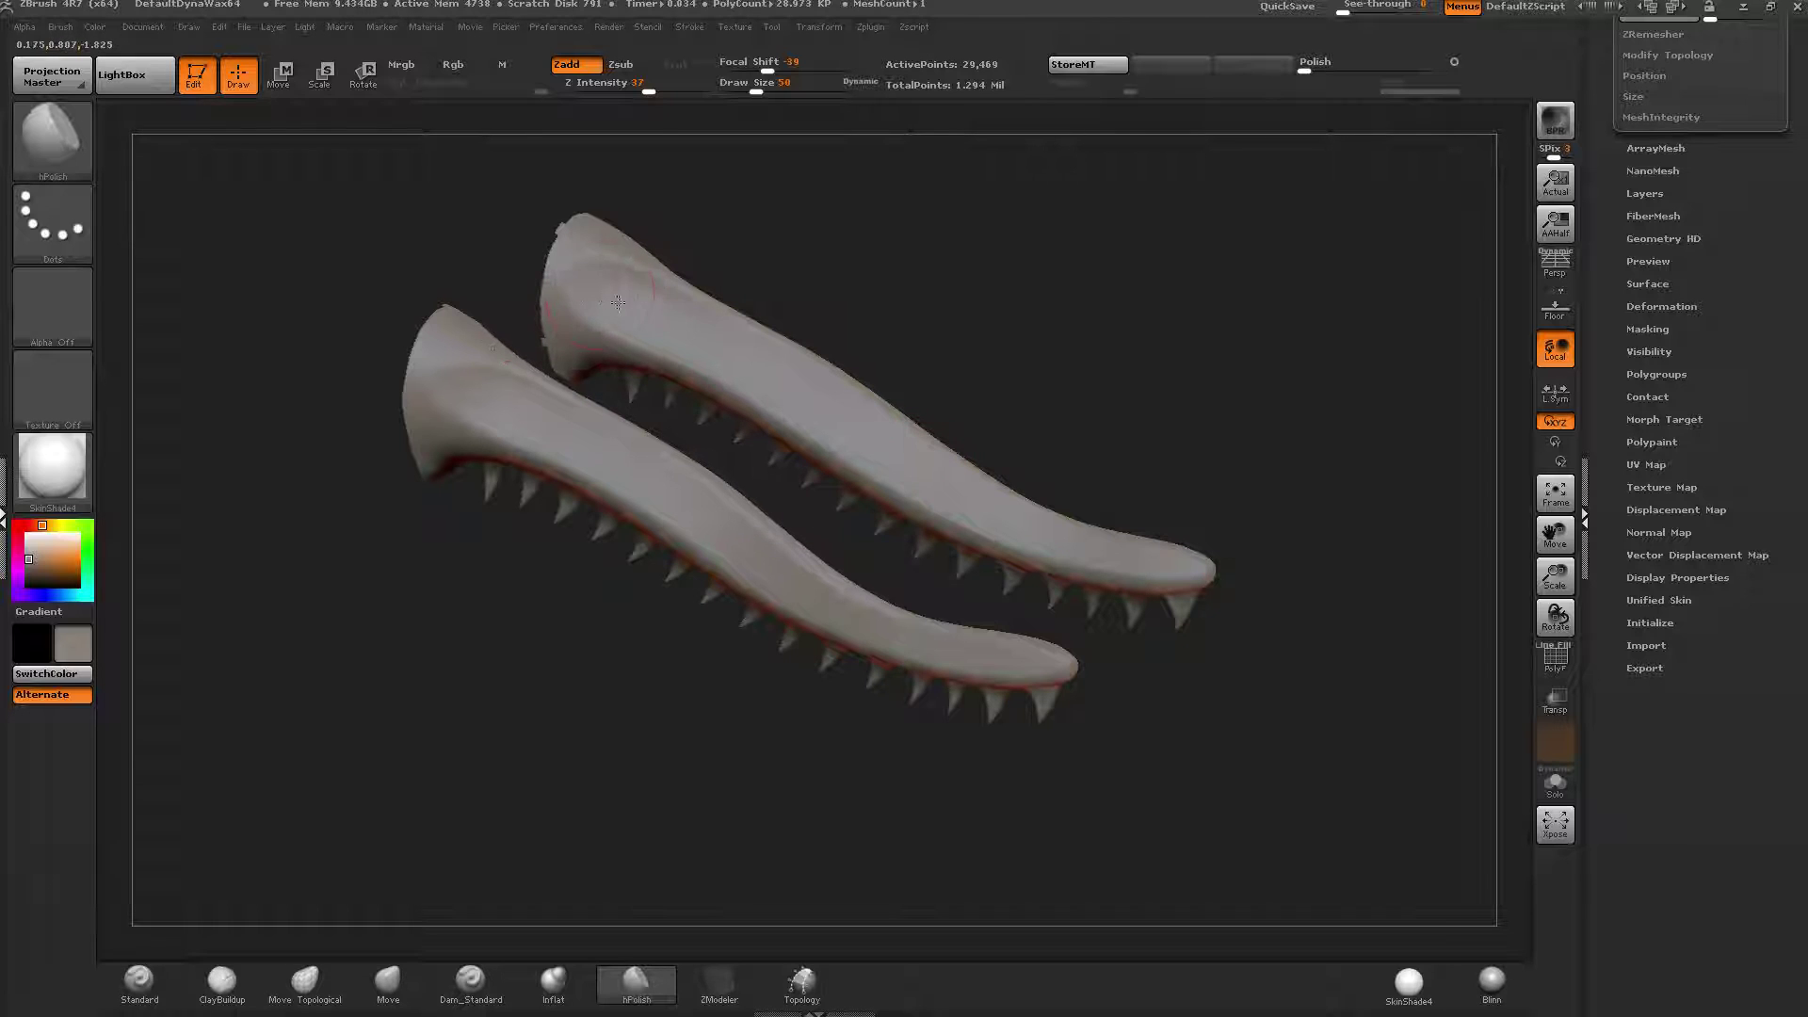
pyautogui.moveTo(618, 302); pyautogui.dragTo(922, 488)
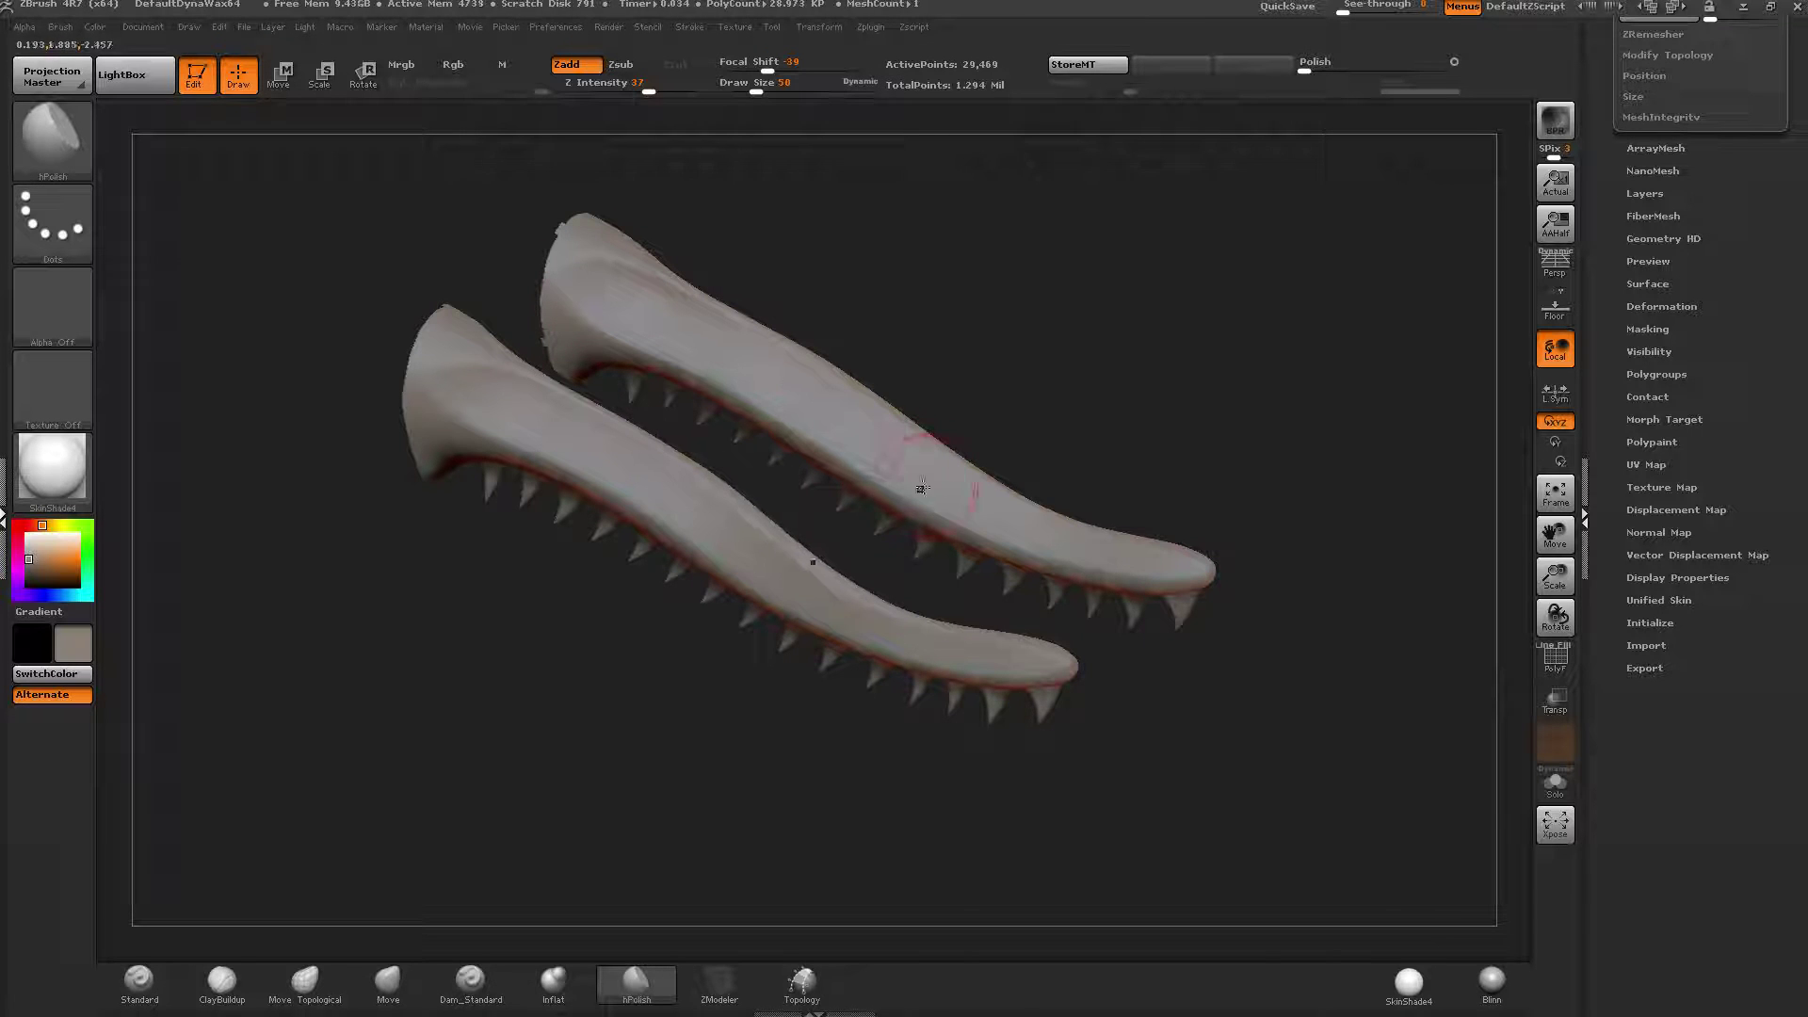
# Bring the creature's head and body back into view and smooth the tips of the front tentacles.
pyautogui.moveTo(1033, 659)
pyautogui.mouseDown(button='right')
pyautogui.moveTo(969, 607)
pyautogui.moveTo(1058, 536)
pyautogui.moveTo(1074, 629)
pyautogui.mouseUp(button='right')
pyautogui.keyDown('ctrl'); pyautogui.keyDown('shift'); pyautogui.click(1100, 619); pyautogui.keyUp('shift'); pyautogui.keyUp('ctrl')
pyautogui.keyDown('shift'); pyautogui.moveTo(1032, 713); pyautogui.dragTo(1036, 752); pyautogui.keyUp('shift')
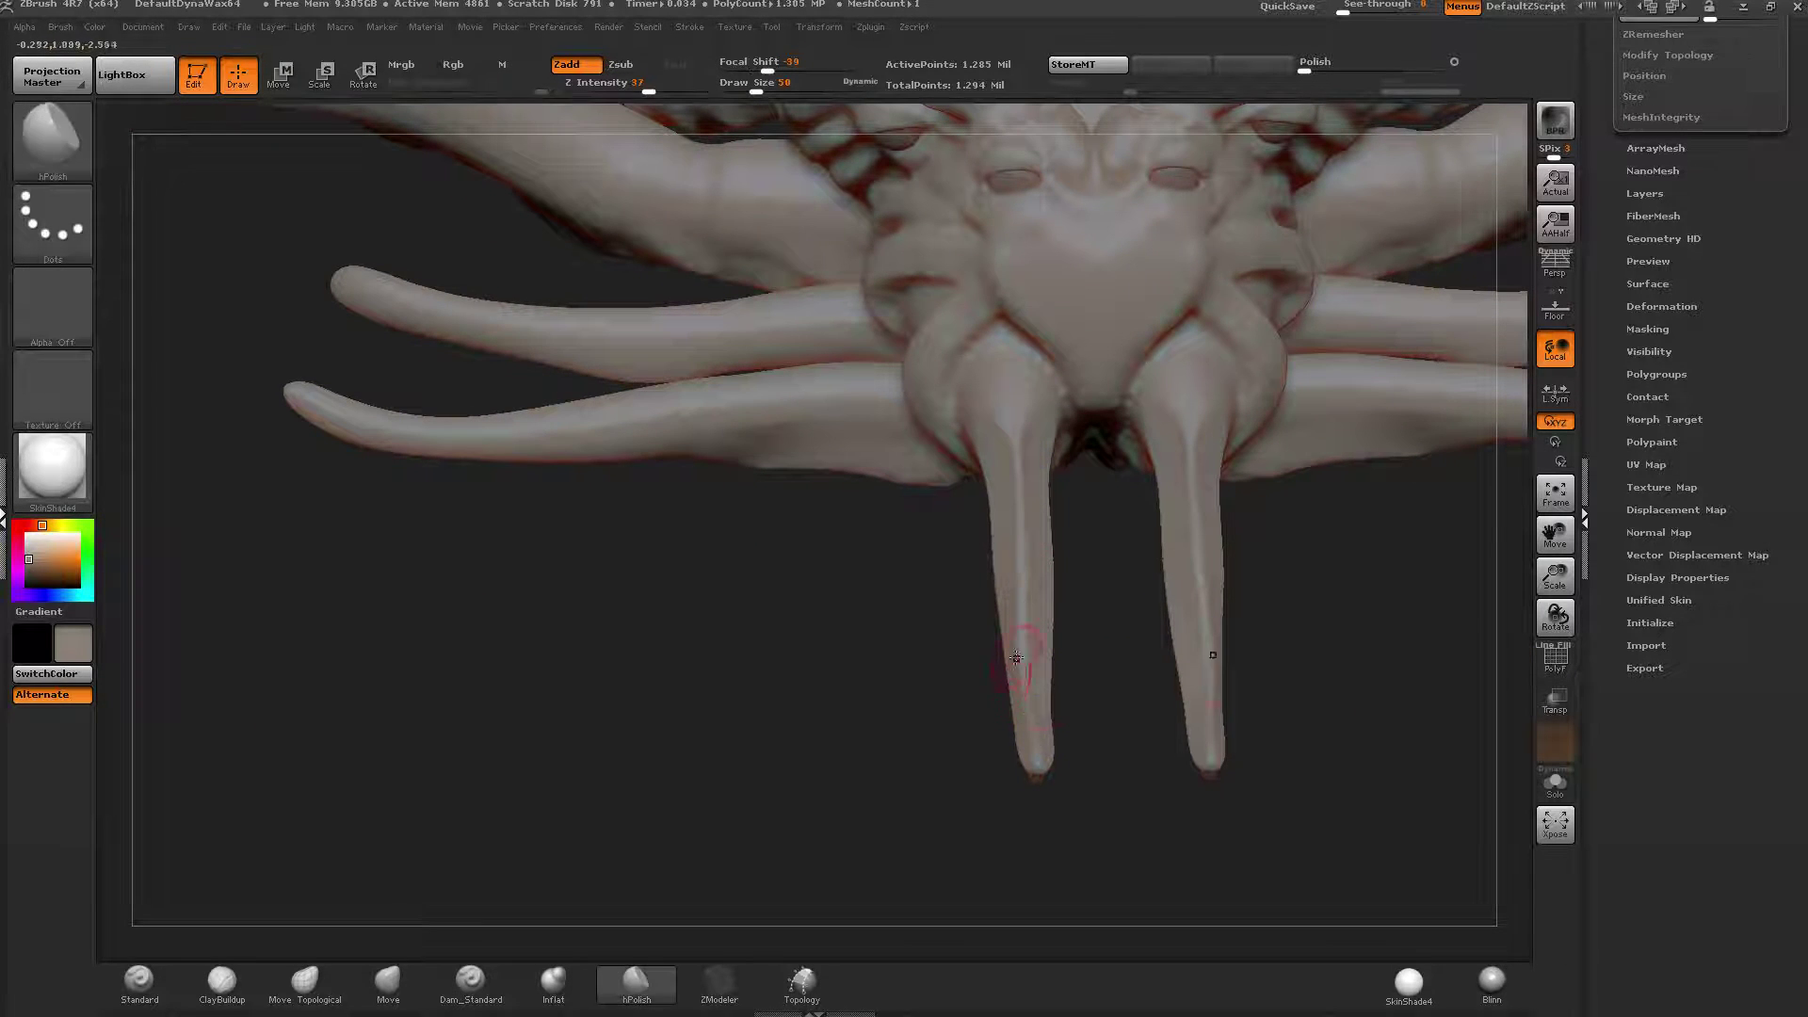
pyautogui.moveTo(1016, 658)
pyautogui.keyDown('shift'); pyautogui.mouseDown(button='right')
pyautogui.moveTo(1166, 567)
pyautogui.moveTo(968, 552)
pyautogui.moveTo(1142, 563)
pyautogui.mouseUp(button='right'); pyautogui.keyUp('shift')
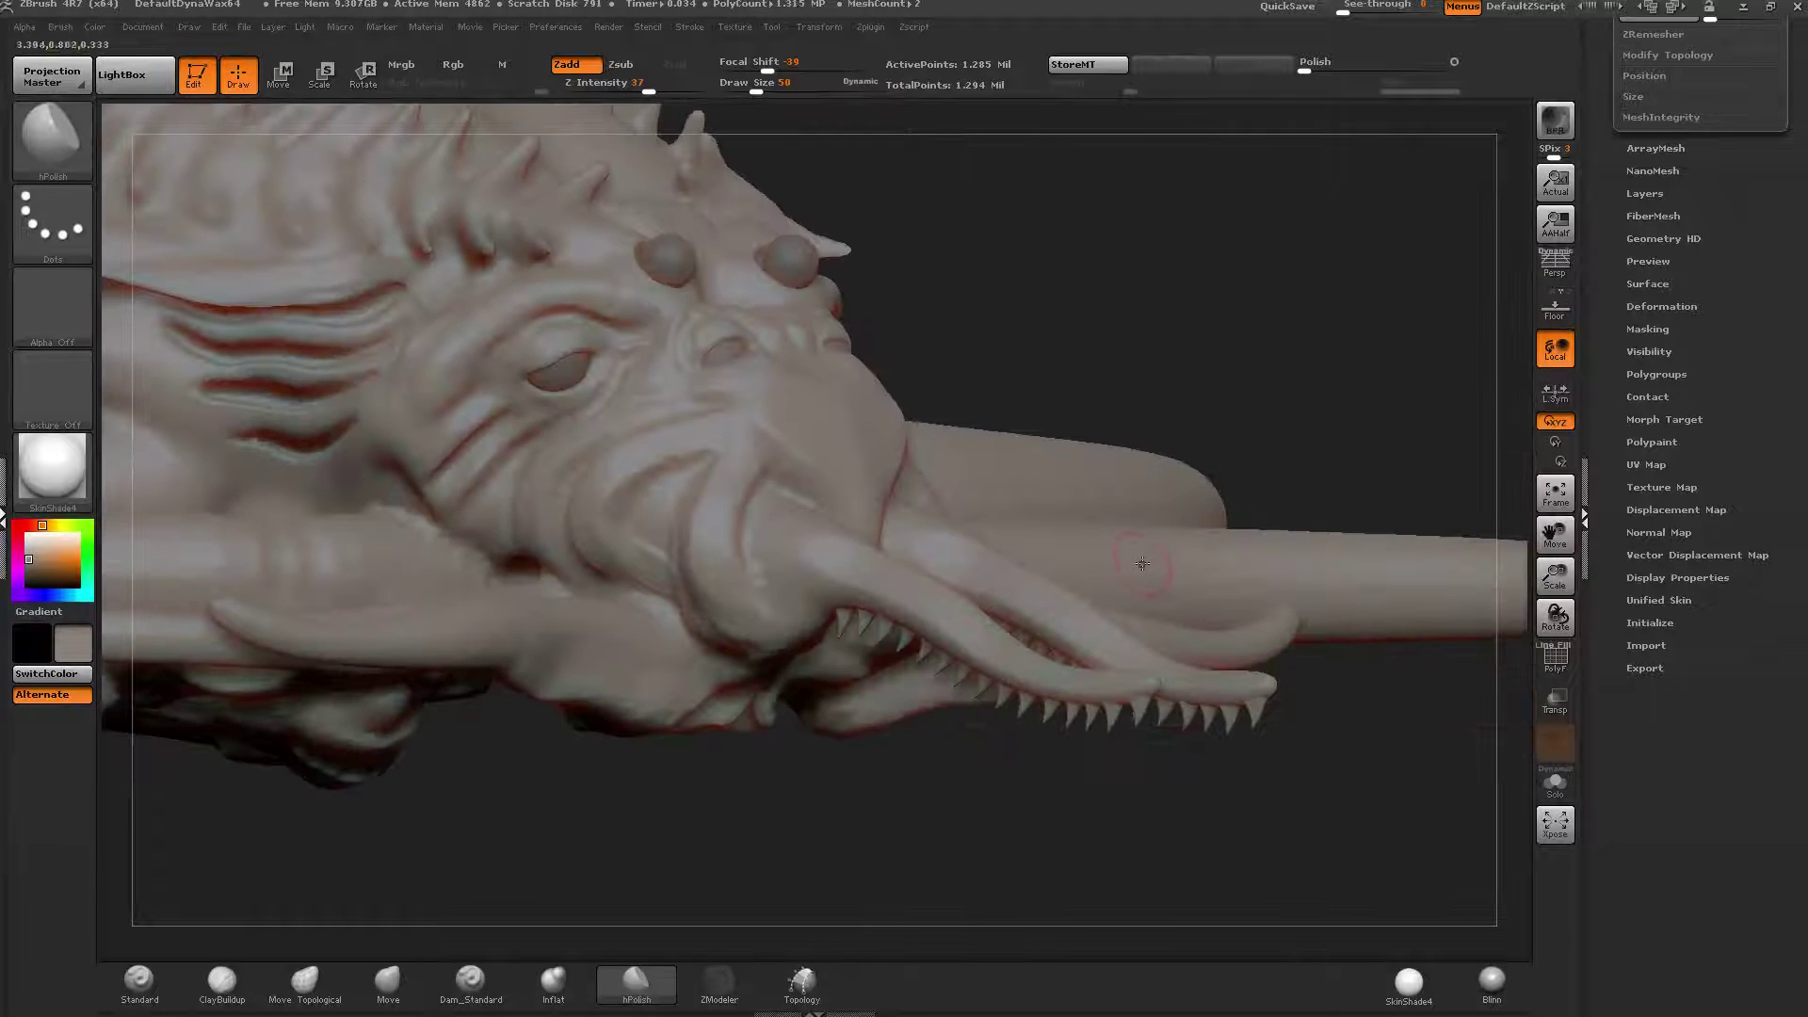
# Hide the claw rows so only the bare front tentacles remain on the creature, viewed from above.
pyautogui.moveTo(1001, 599); pyautogui.dragTo(1102, 597, button='right')
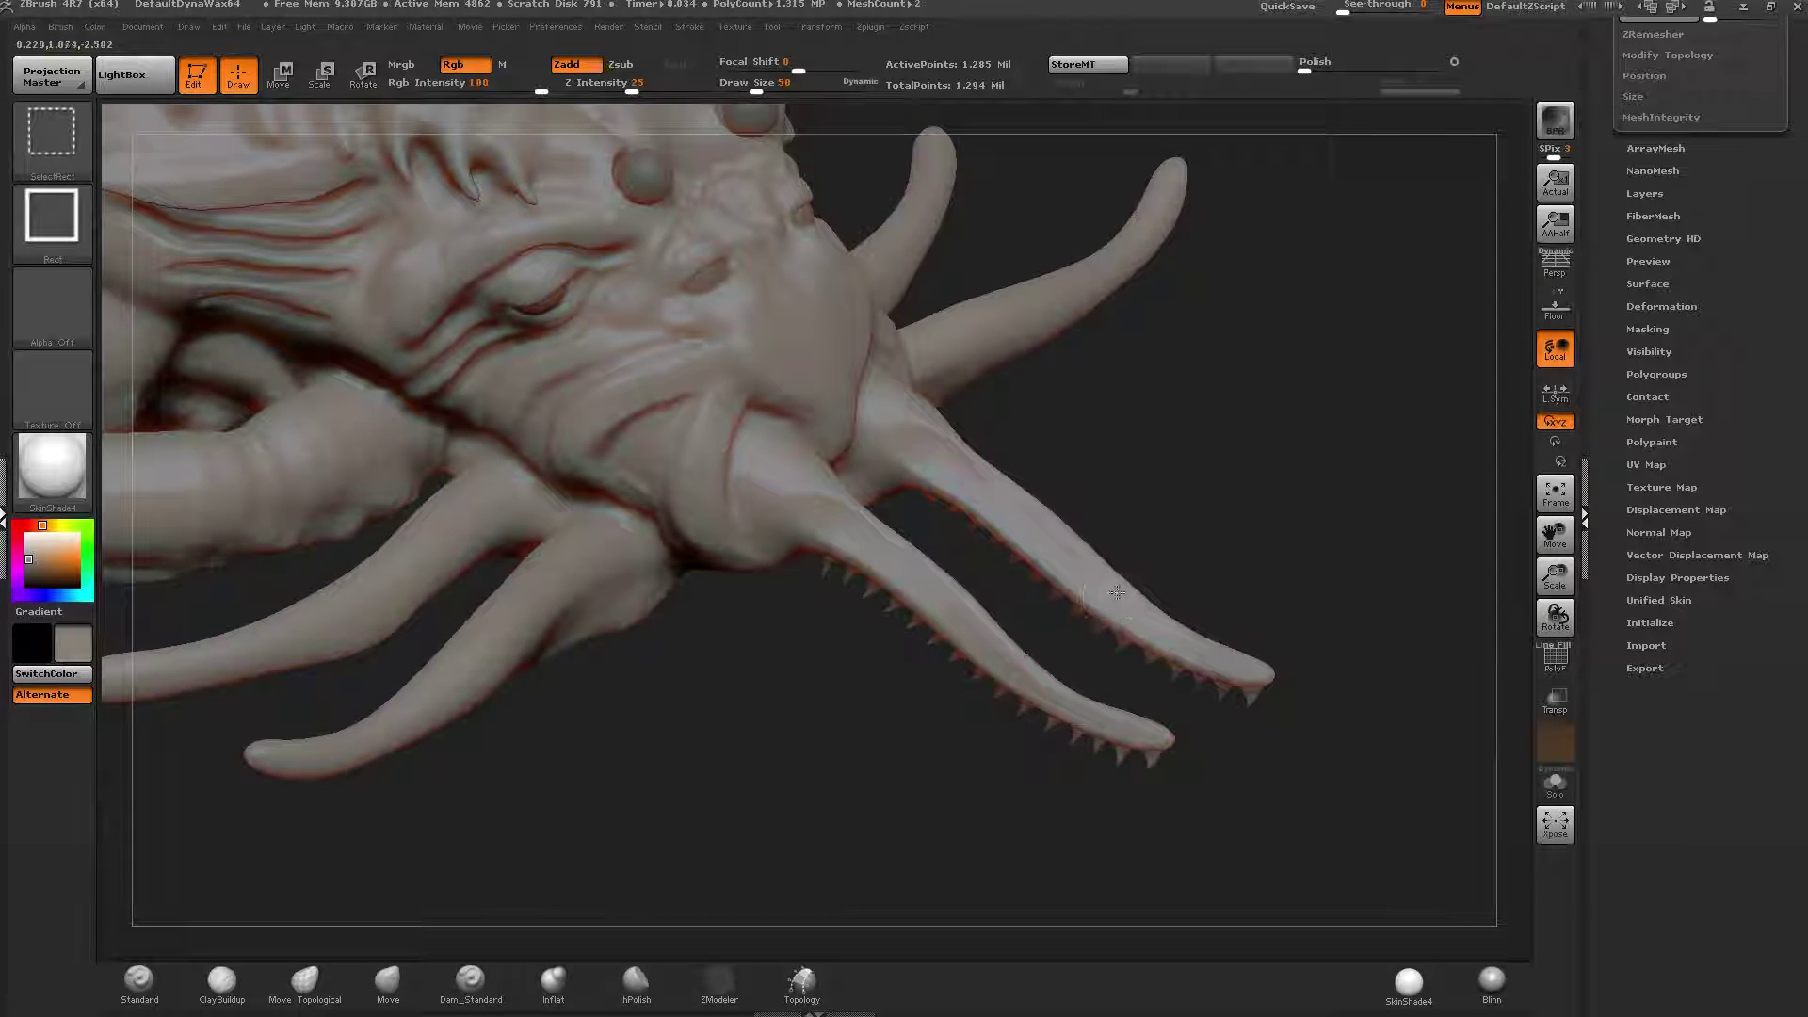
pyautogui.moveTo(1198, 554); pyautogui.dragTo(1164, 594, button='right')
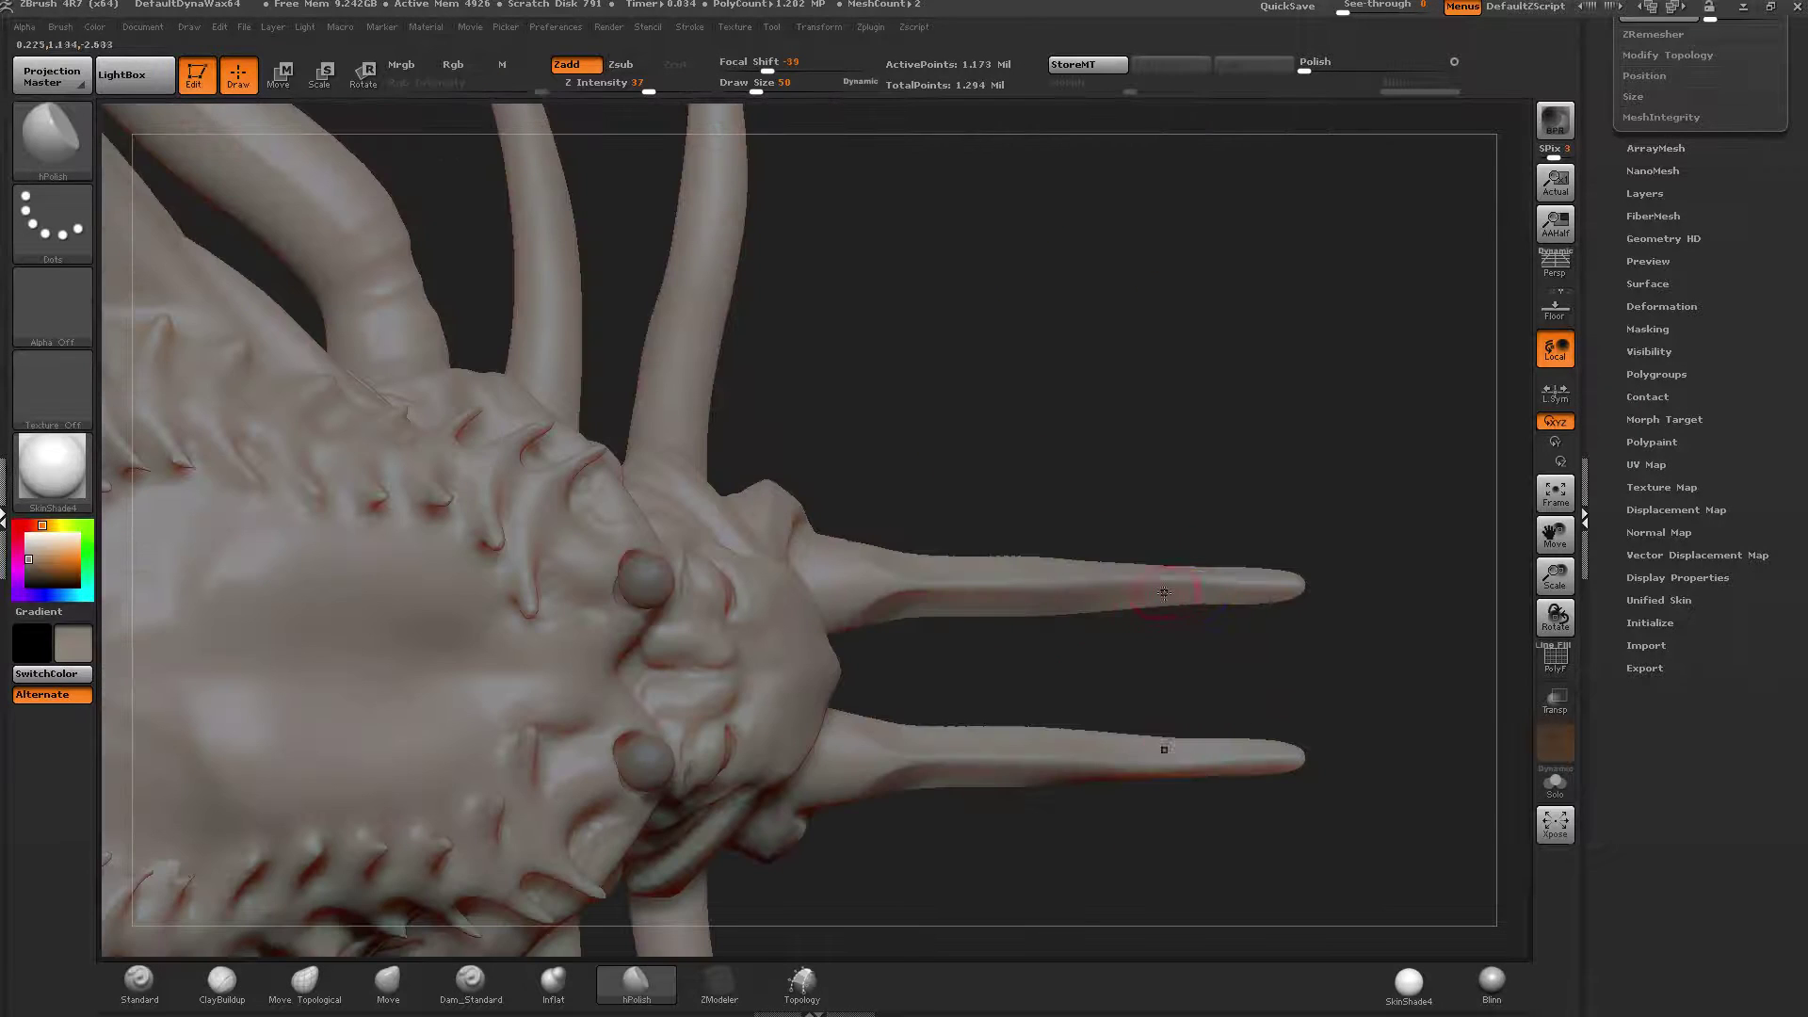
pyautogui.moveTo(930, 481); pyautogui.dragTo(889, 359, button='right')
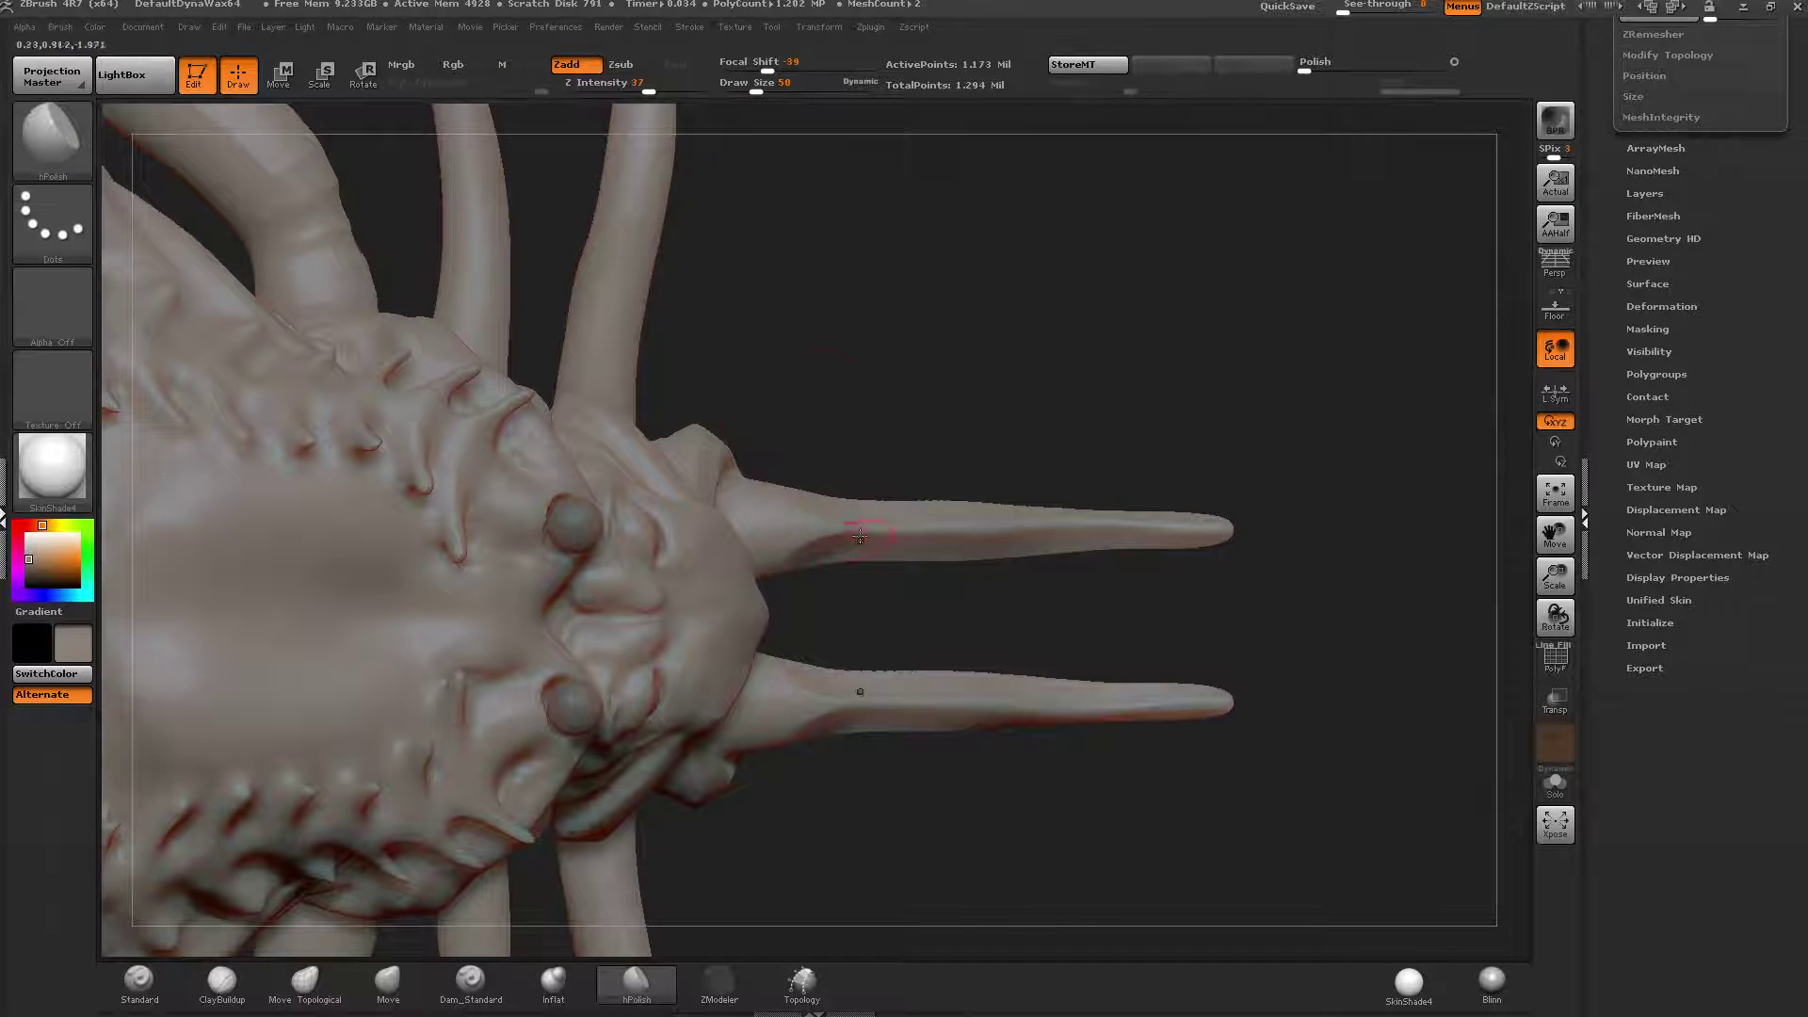
# Mask a series of spaced bands across both front tentacles, from near the base out to the tip.
pyautogui.keyDown('ctrl'); pyautogui.moveTo(882, 447); pyautogui.dragTo(855, 802); pyautogui.keyUp('ctrl')
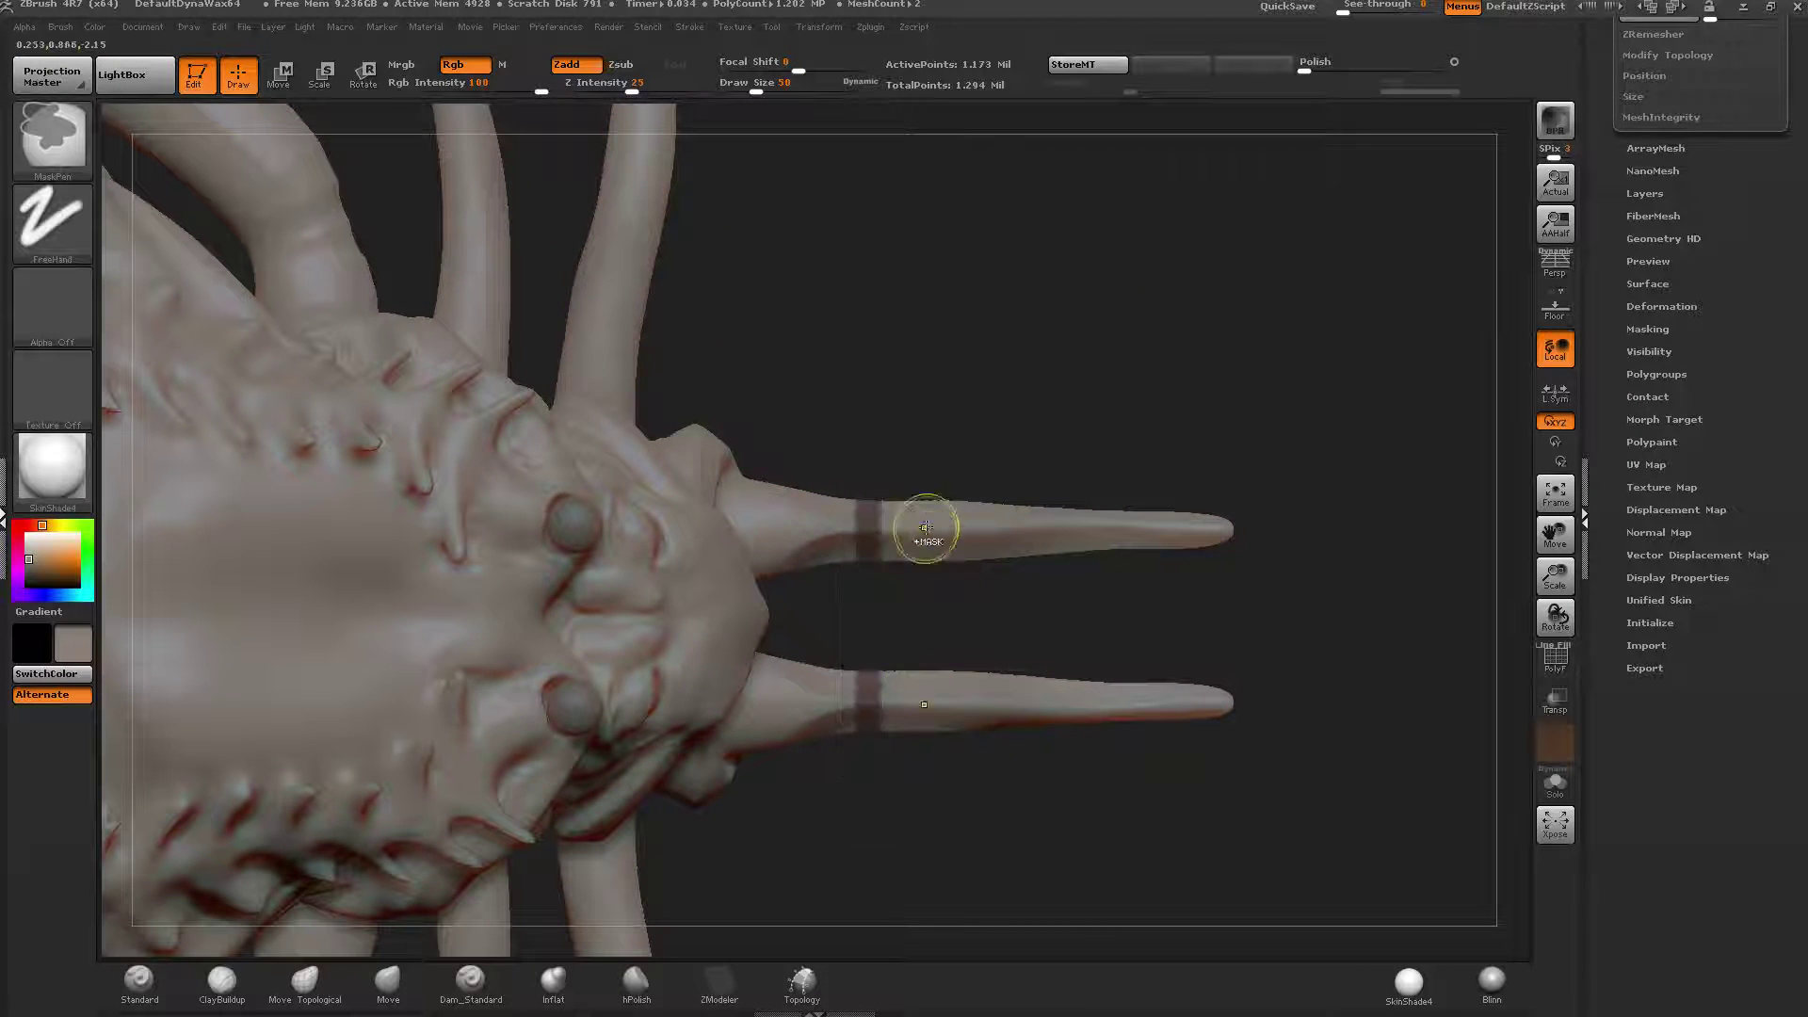
pyautogui.keyDown('ctrl'); pyautogui.moveTo(918, 484); pyautogui.dragTo(932, 810); pyautogui.keyUp('ctrl')
pyautogui.keyDown('ctrl'); pyautogui.moveTo(988, 477); pyautogui.dragTo(954, 811); pyautogui.keyUp('ctrl')
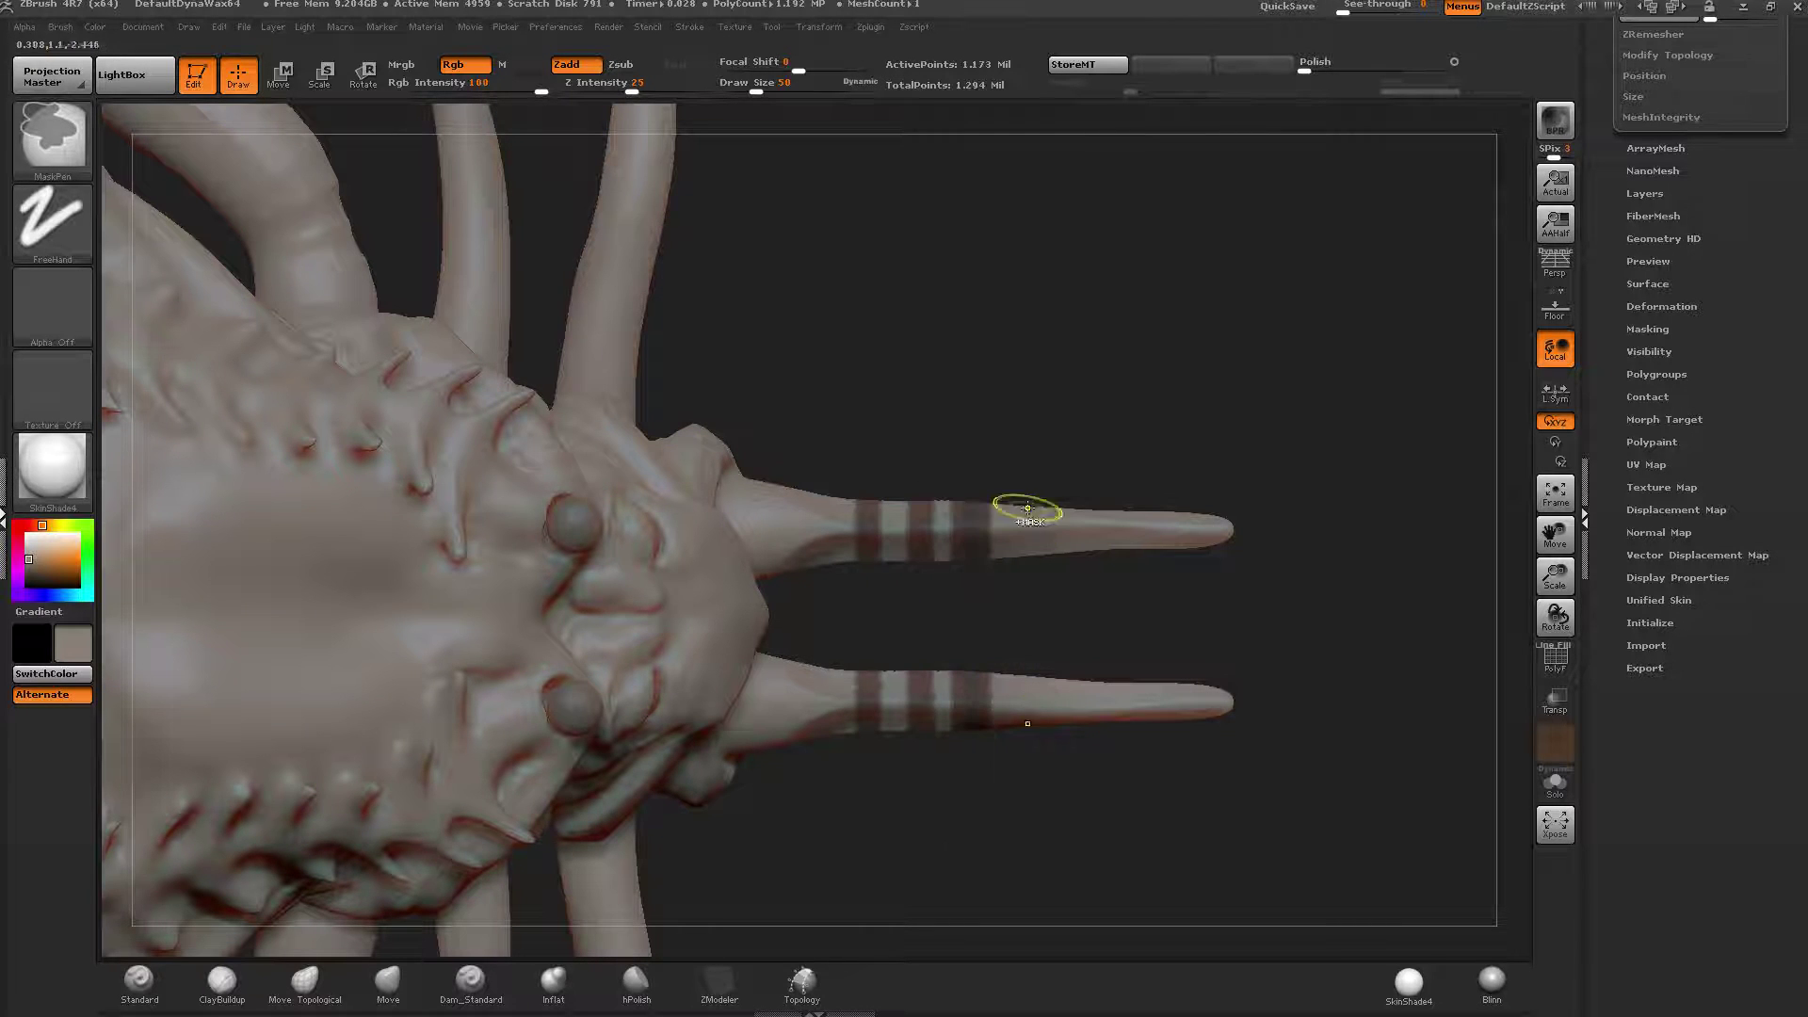
pyautogui.keyDown('ctrl'); pyautogui.moveTo(1035, 748); pyautogui.dragTo(1026, 782); pyautogui.keyUp('ctrl')
pyautogui.keyDown('ctrl'); pyautogui.moveTo(1089, 482); pyautogui.dragTo(1117, 772); pyautogui.keyUp('ctrl')
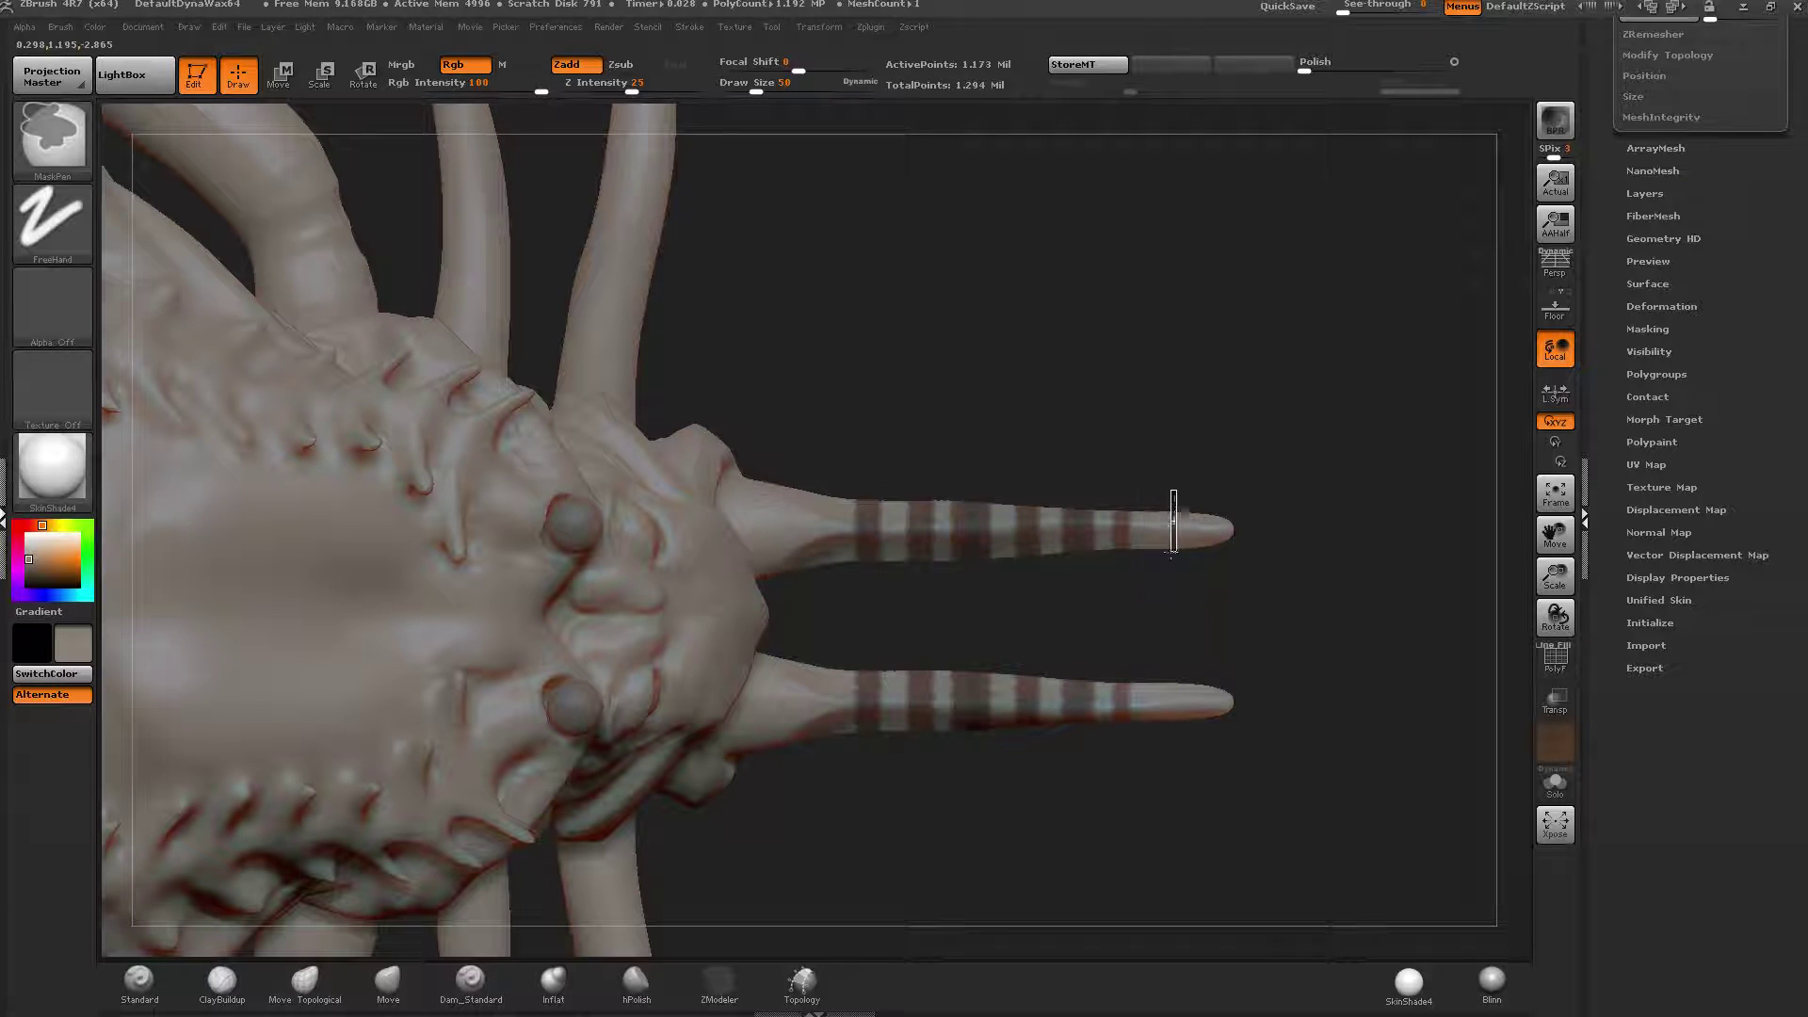
pyautogui.keyDown('ctrl'); pyautogui.moveTo(1176, 490); pyautogui.dragTo(1149, 759); pyautogui.keyUp('ctrl')
pyautogui.keyDown('ctrl'); pyautogui.moveTo(1209, 492); pyautogui.dragTo(1203, 759); pyautogui.keyUp('ctrl')
# Remove the mask from the tentacles' undersides with MaskLasso in side view, keeping the bands only on top.
pyautogui.moveTo(1262, 588); pyautogui.dragTo(1263, 472)
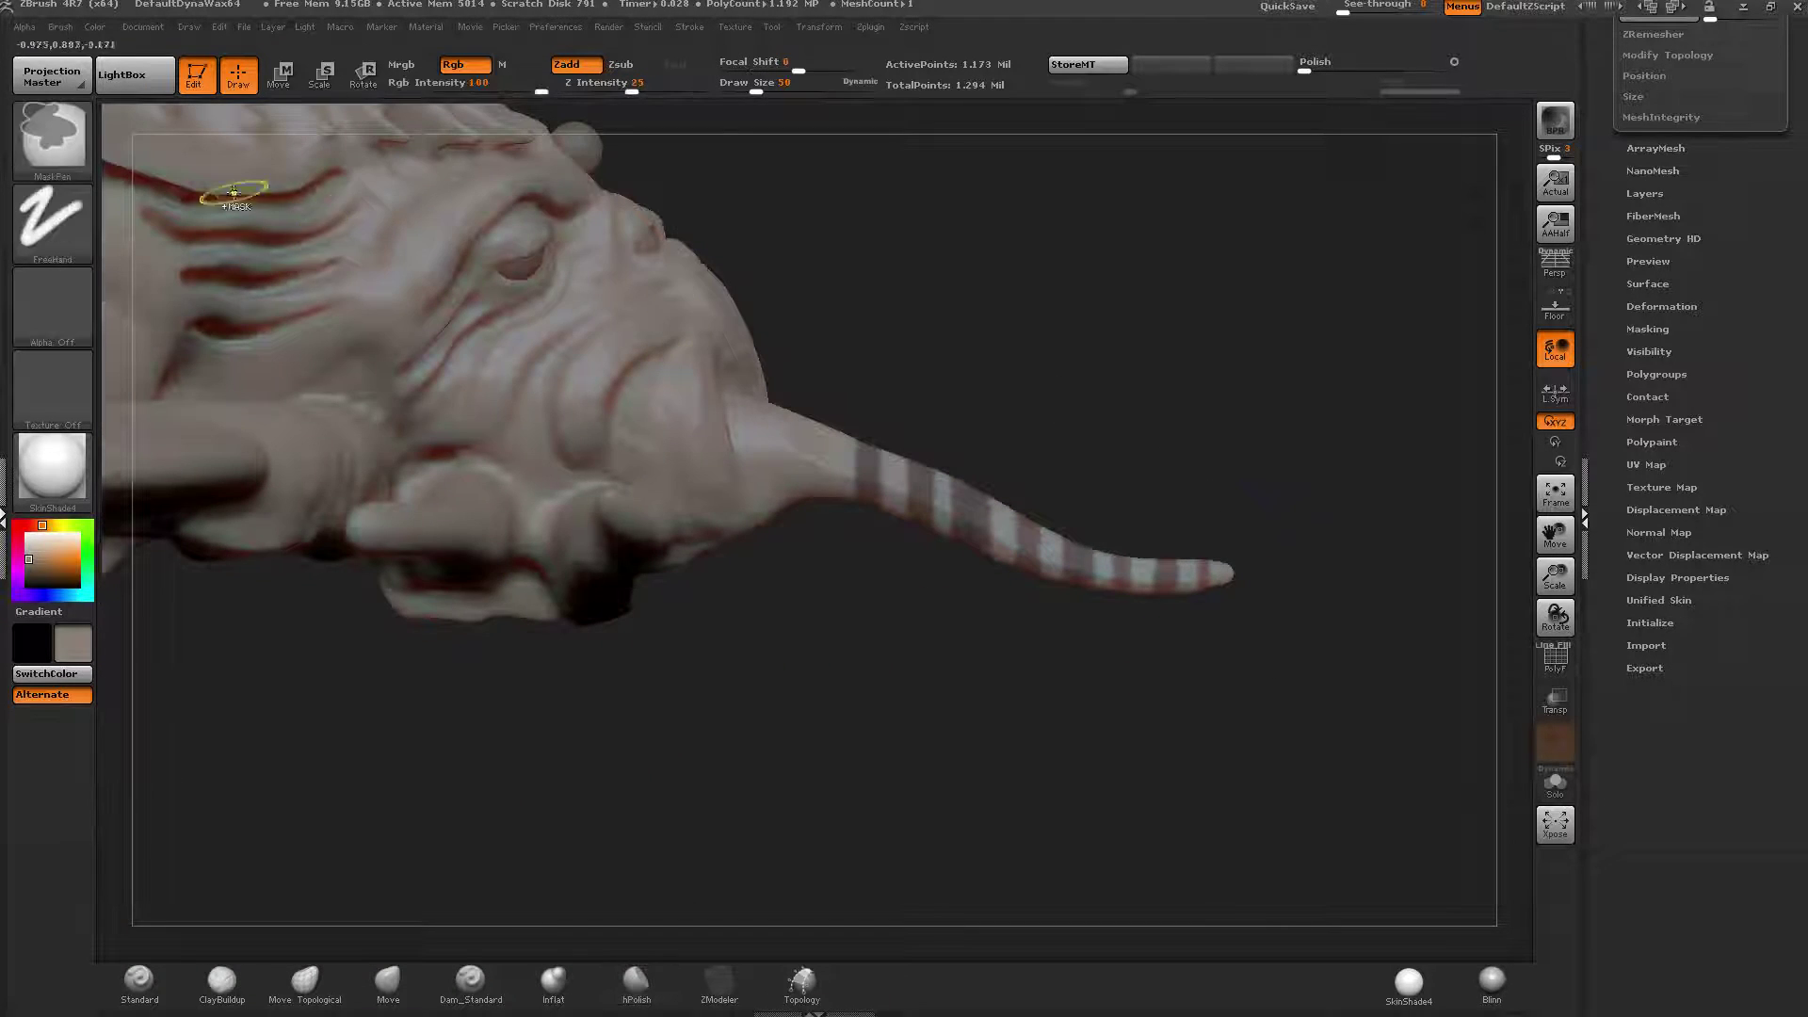
pyautogui.keyDown('ctrl'); pyautogui.click(58, 141); pyautogui.keyUp('ctrl')
pyautogui.keyDown('ctrl'); pyautogui.click(62, 148); pyautogui.keyUp('ctrl')
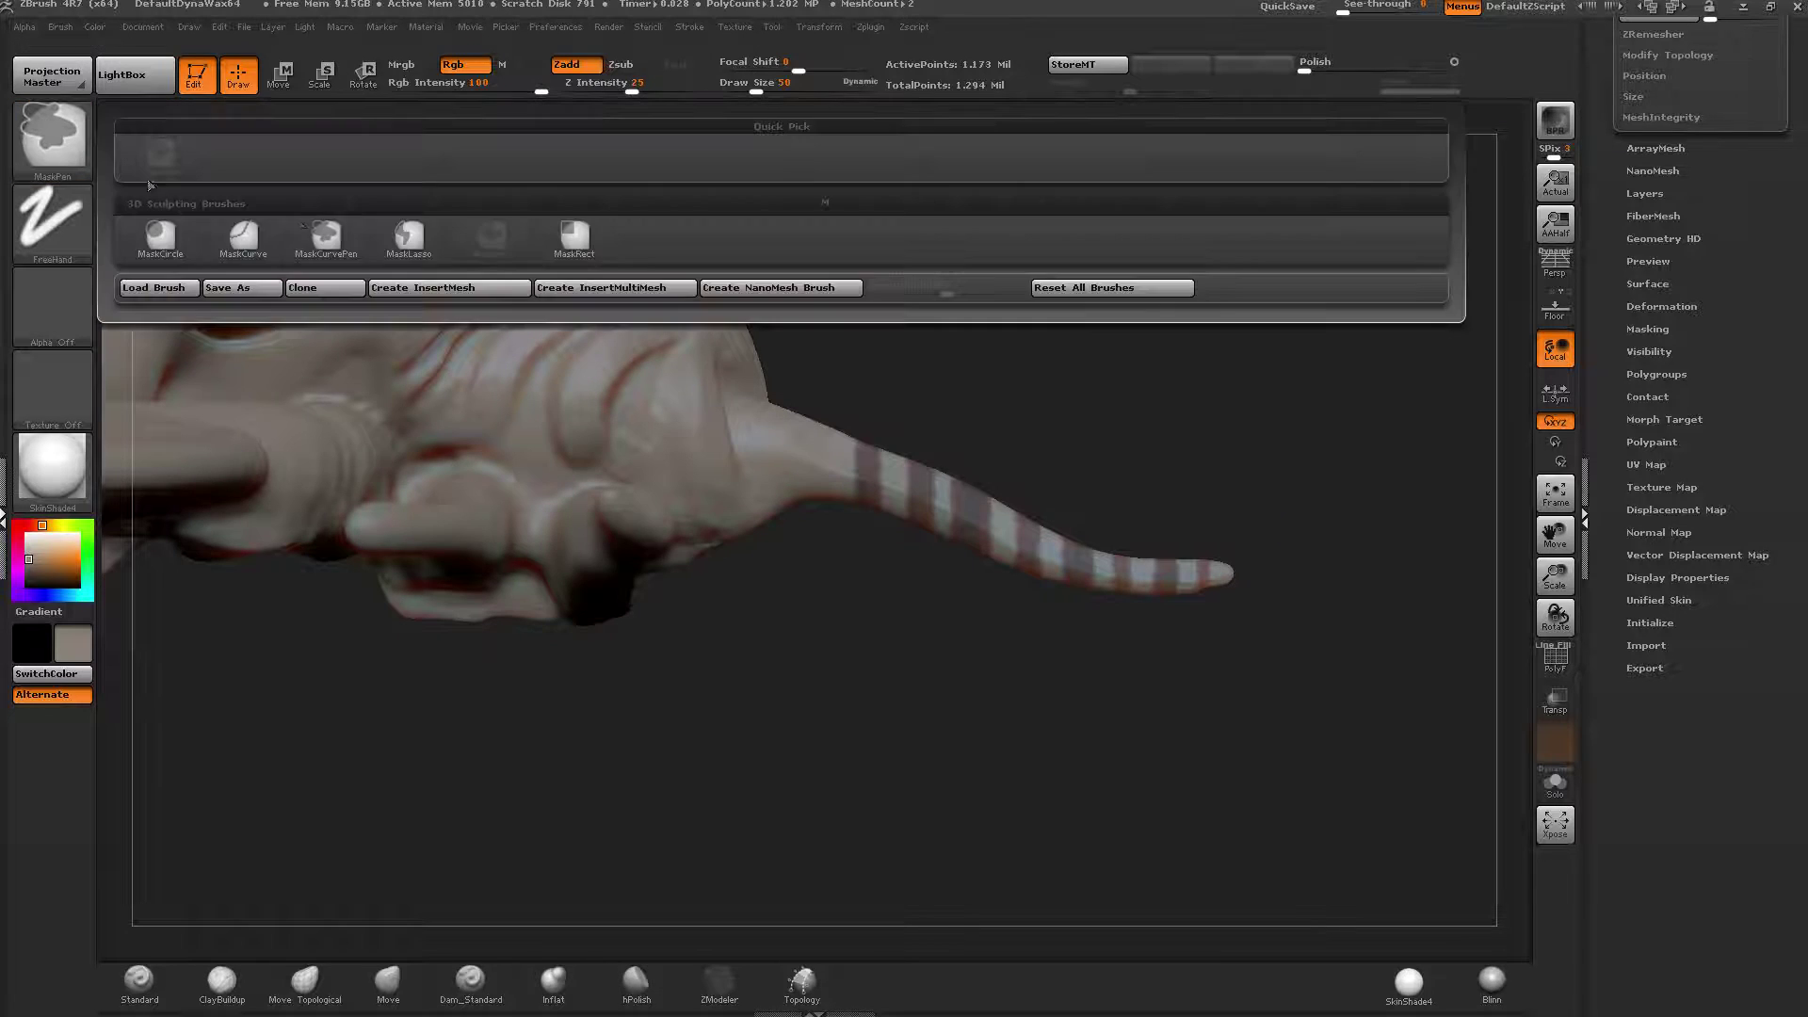
pyautogui.keyDown('ctrl'); pyautogui.click(407, 238); pyautogui.keyUp('ctrl')
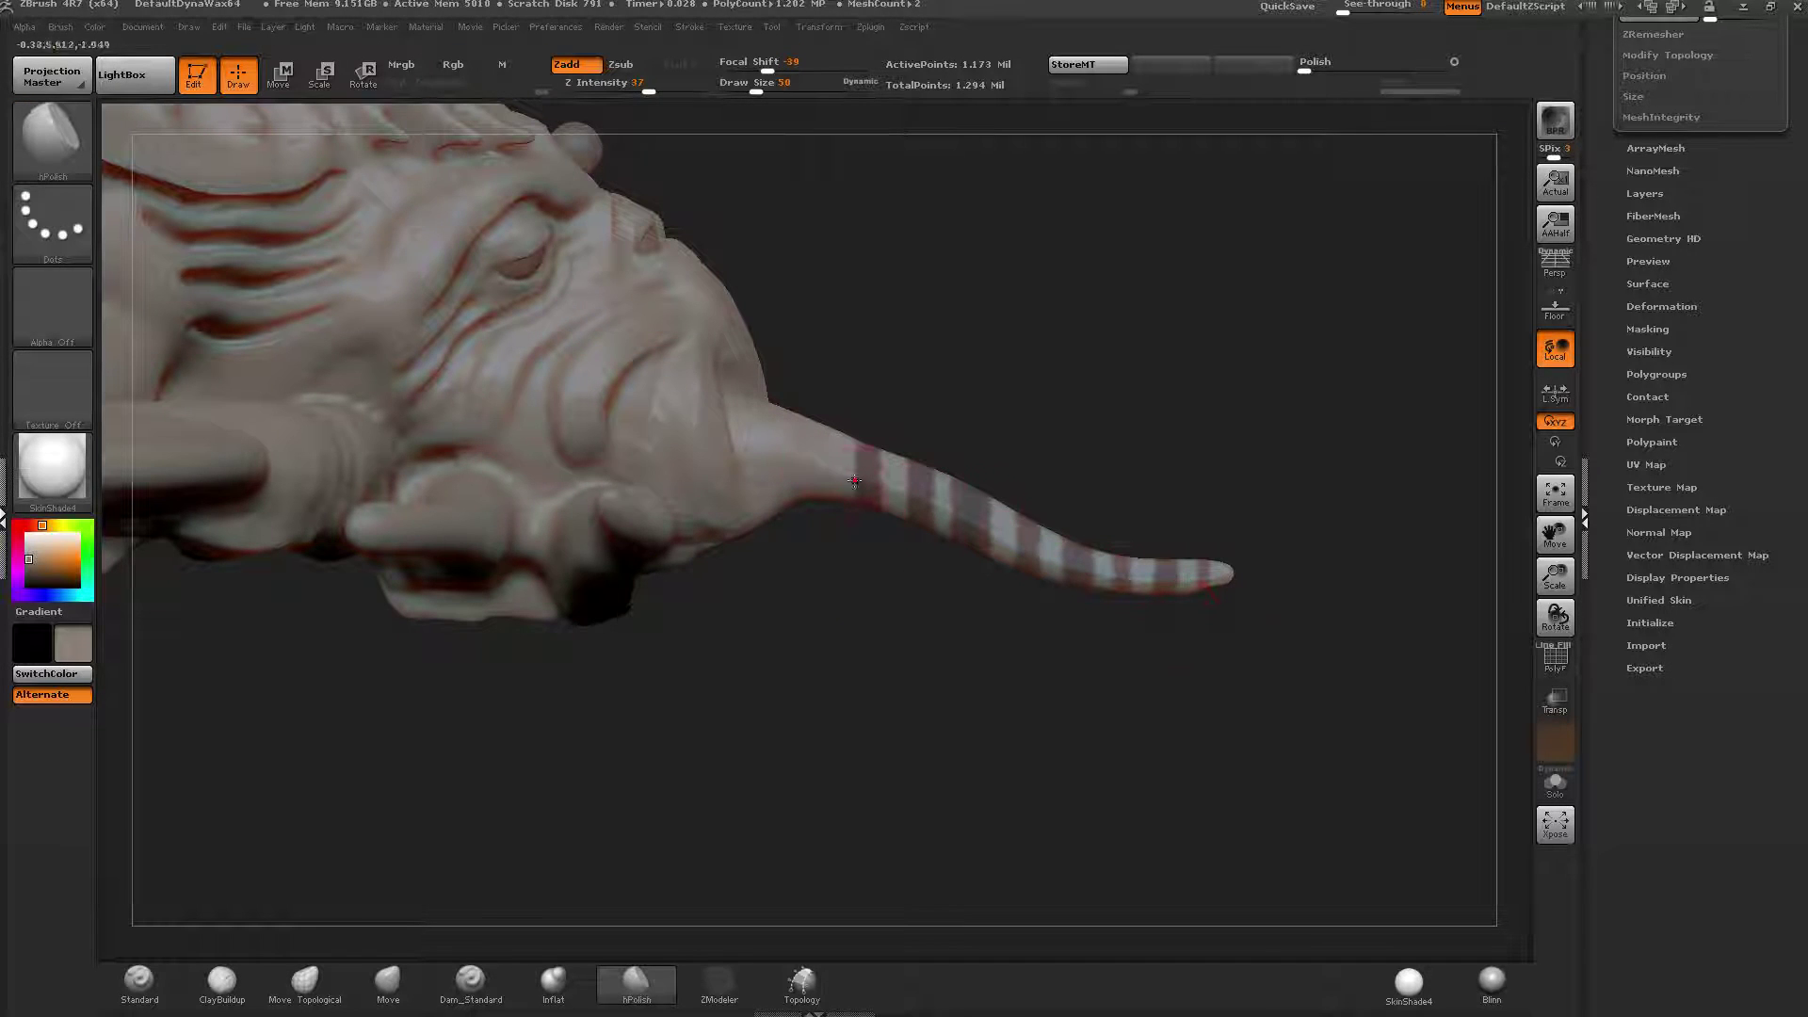
pyautogui.press('ctrl')
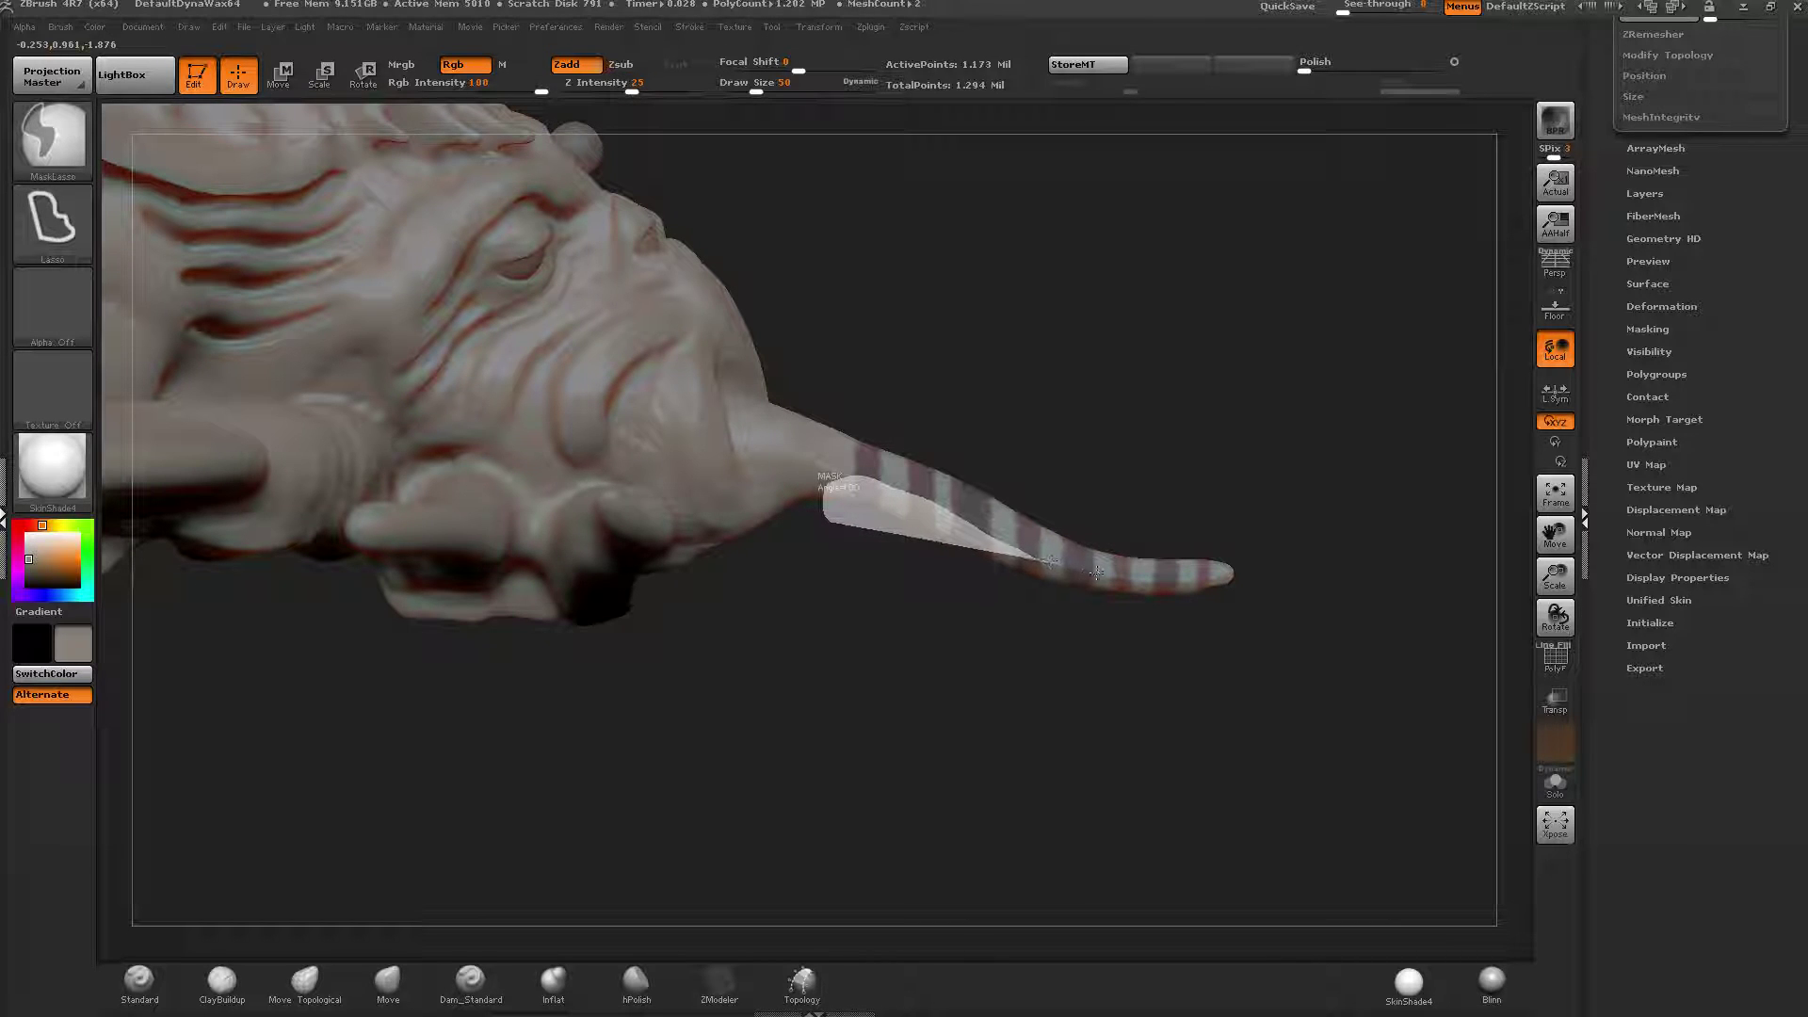
pyautogui.moveTo(1183, 580)
pyautogui.keyDown('ctrl'); pyautogui.mouseDown()
pyautogui.moveTo(1224, 570)
pyautogui.moveTo(1318, 593)
pyautogui.moveTo(1167, 666)
pyautogui.moveTo(796, 621)
pyautogui.mouseUp(); pyautogui.keyUp('ctrl')
pyautogui.moveTo(1090, 364); pyautogui.dragTo(1264, 515)
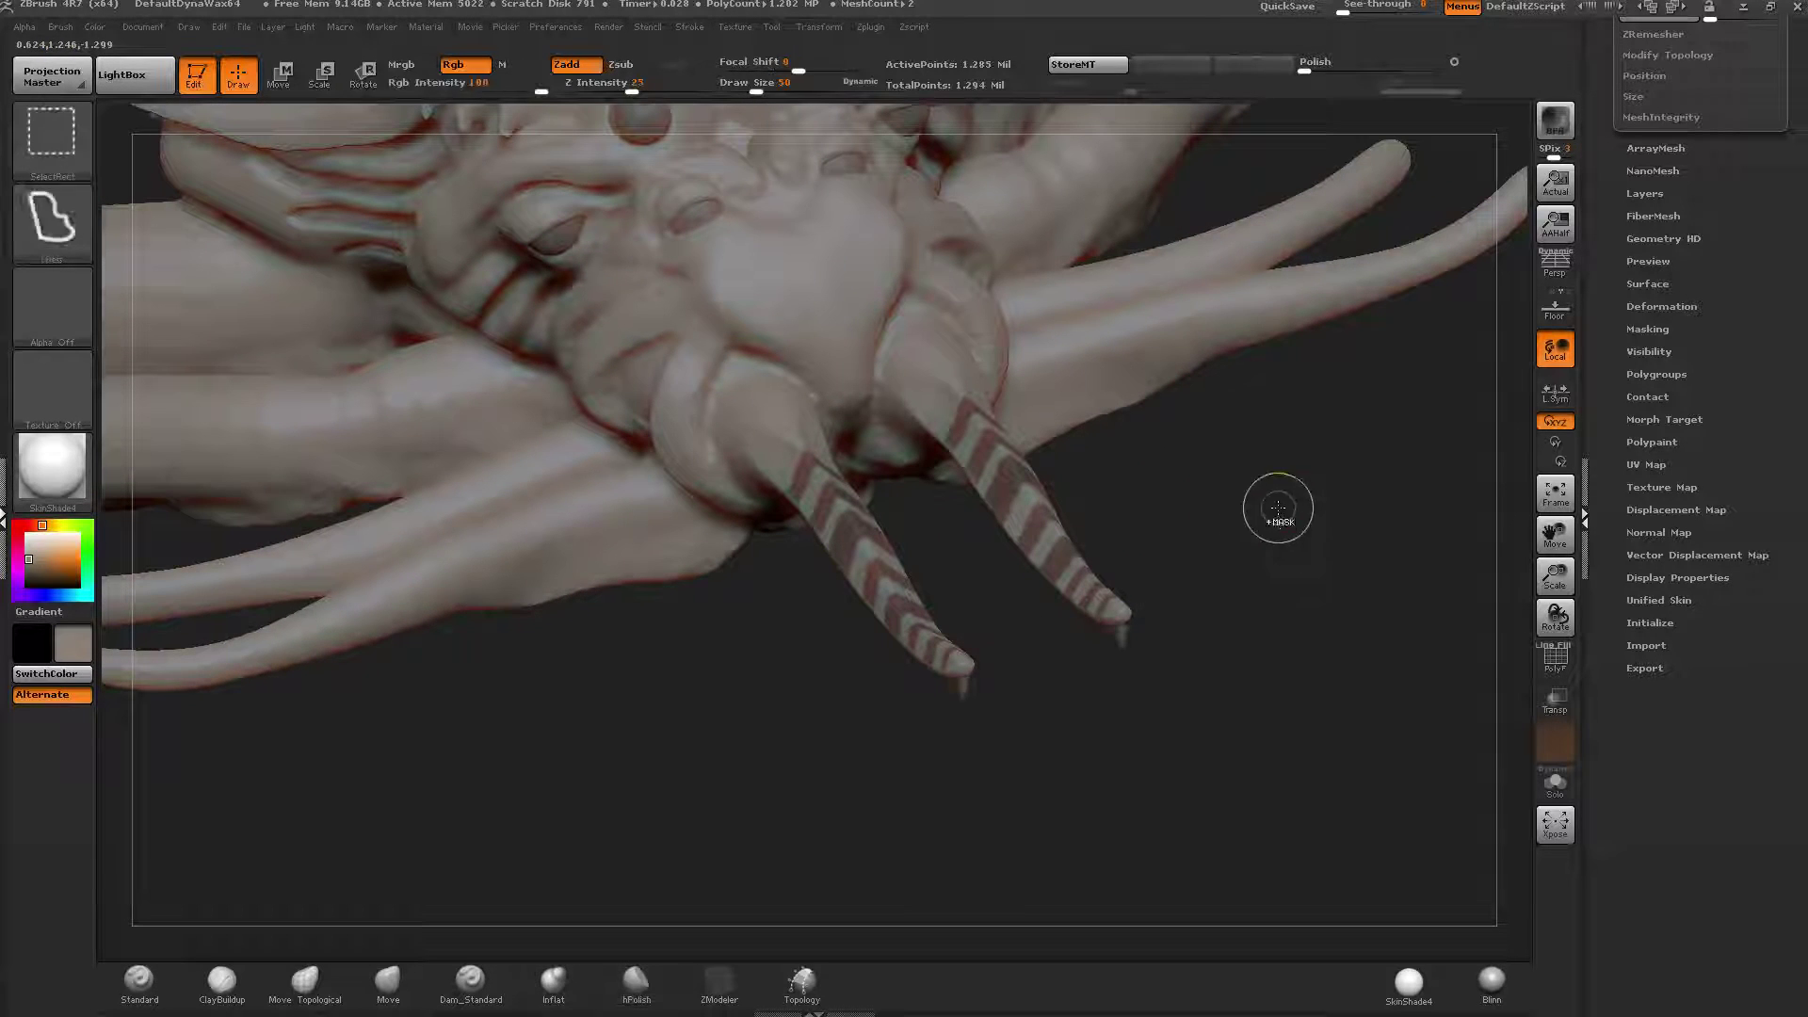
# Turn the masked bands into their own polygroup, clear the mask, show the polyframe and isolate the bands.
pyautogui.keyDown('ctrl'); pyautogui.click(1241, 474); pyautogui.keyUp('ctrl')
pyautogui.moveTo(1241, 474)
pyautogui.mouseDown()
pyautogui.moveTo(1286, 427)
pyautogui.moveTo(1245, 482)
pyautogui.moveTo(1275, 460)
pyautogui.moveTo(1263, 439)
pyautogui.moveTo(1252, 546)
pyautogui.mouseUp()
pyautogui.keyDown('ctrl'); pyautogui.click(1305, 457); pyautogui.keyUp('ctrl')
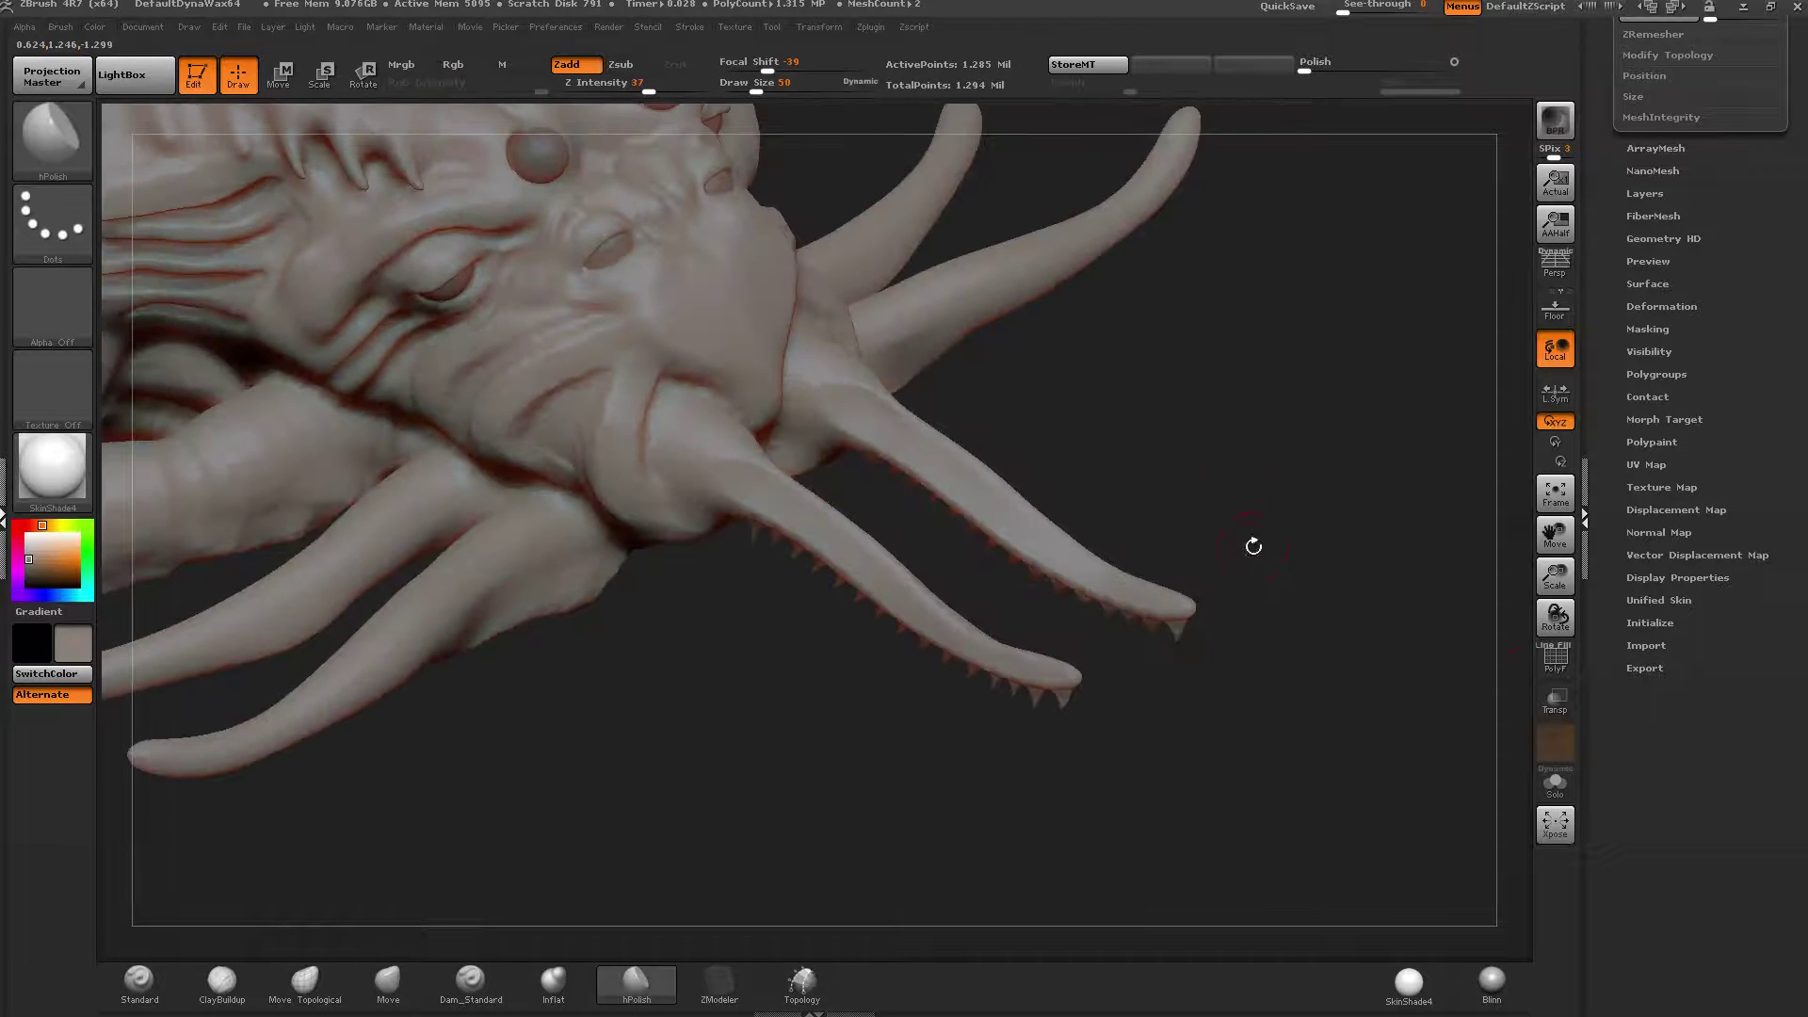
pyautogui.click(1559, 658)
pyautogui.keyDown('ctrl'); pyautogui.moveTo(863, 505); pyautogui.dragTo(845, 552, button='right'); pyautogui.keyUp('ctrl')
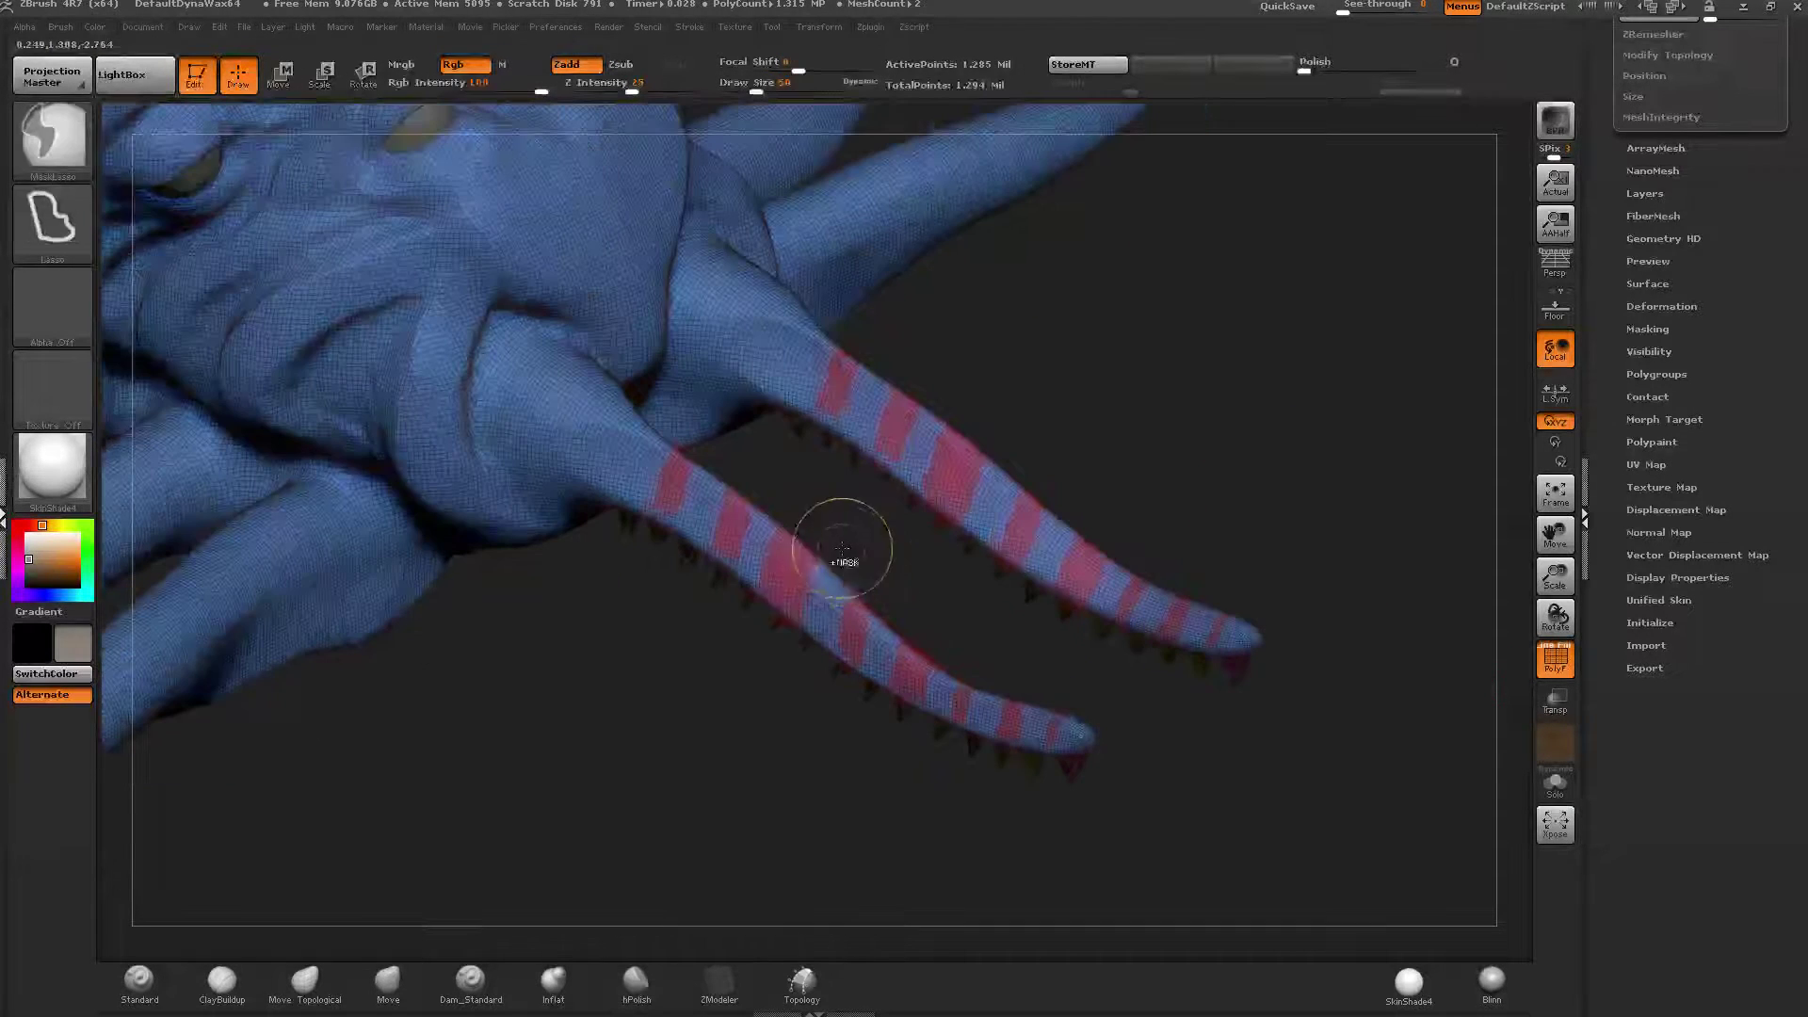
pyautogui.keyDown('ctrl'); pyautogui.keyDown('shift'); pyautogui.click(791, 563); pyautogui.keyUp('shift'); pyautogui.keyUp('ctrl')
pyautogui.moveTo(845, 593); pyautogui.dragTo(1128, 479)
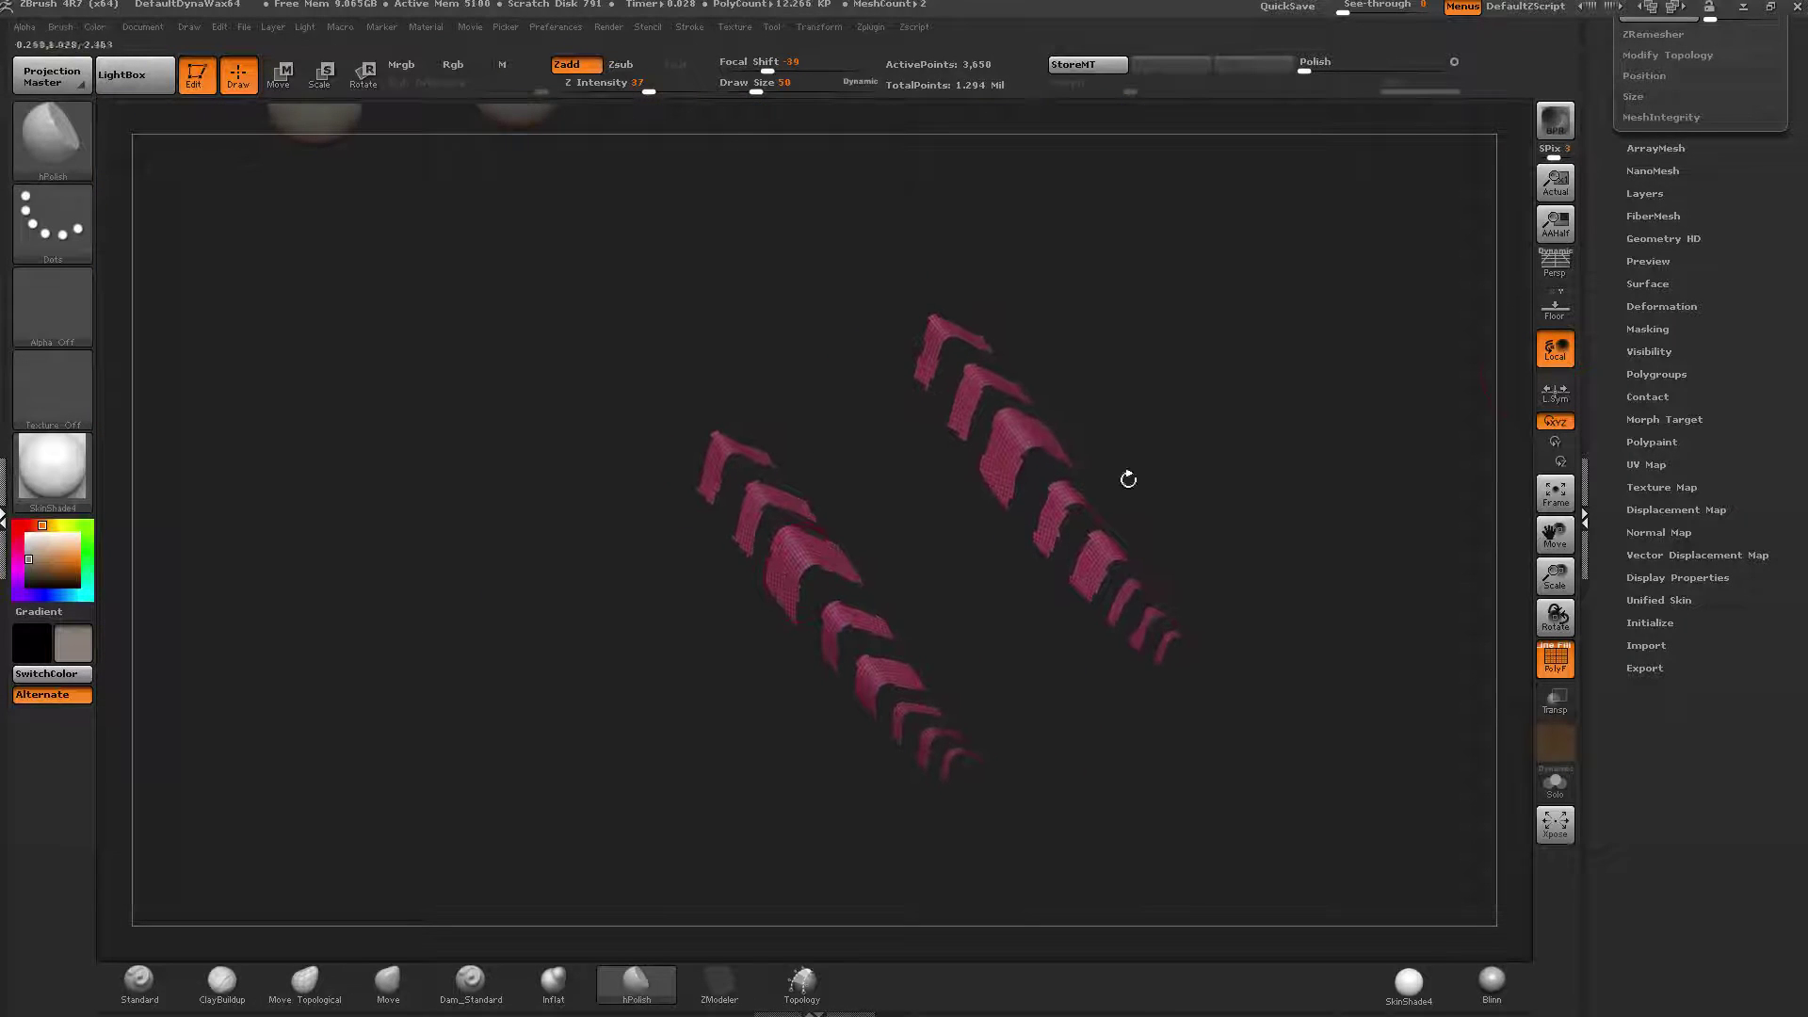
# Extrude the isolated bands outward with a crisp Edge Loop at a displacement of 0.1.
pyautogui.scroll(5, 1620, 191)
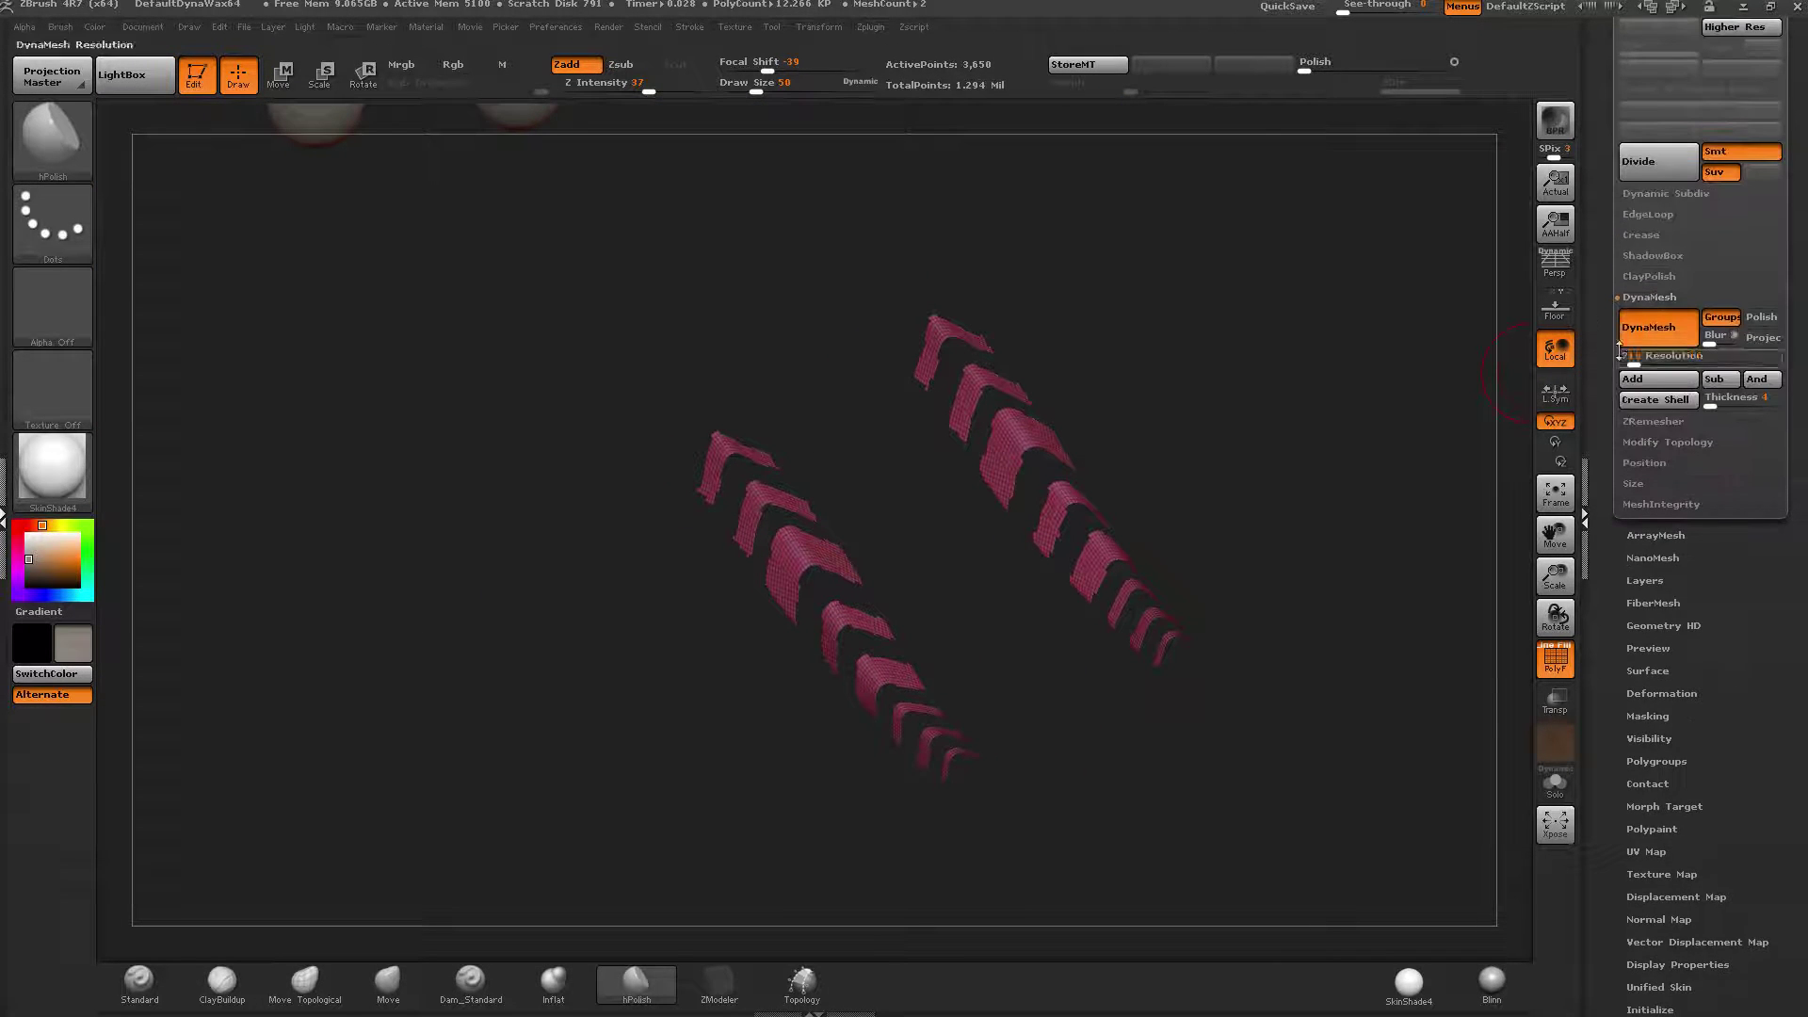
pyautogui.click(1649, 214)
pyautogui.moveTo(1730, 274); pyautogui.dragTo(1723, 275)
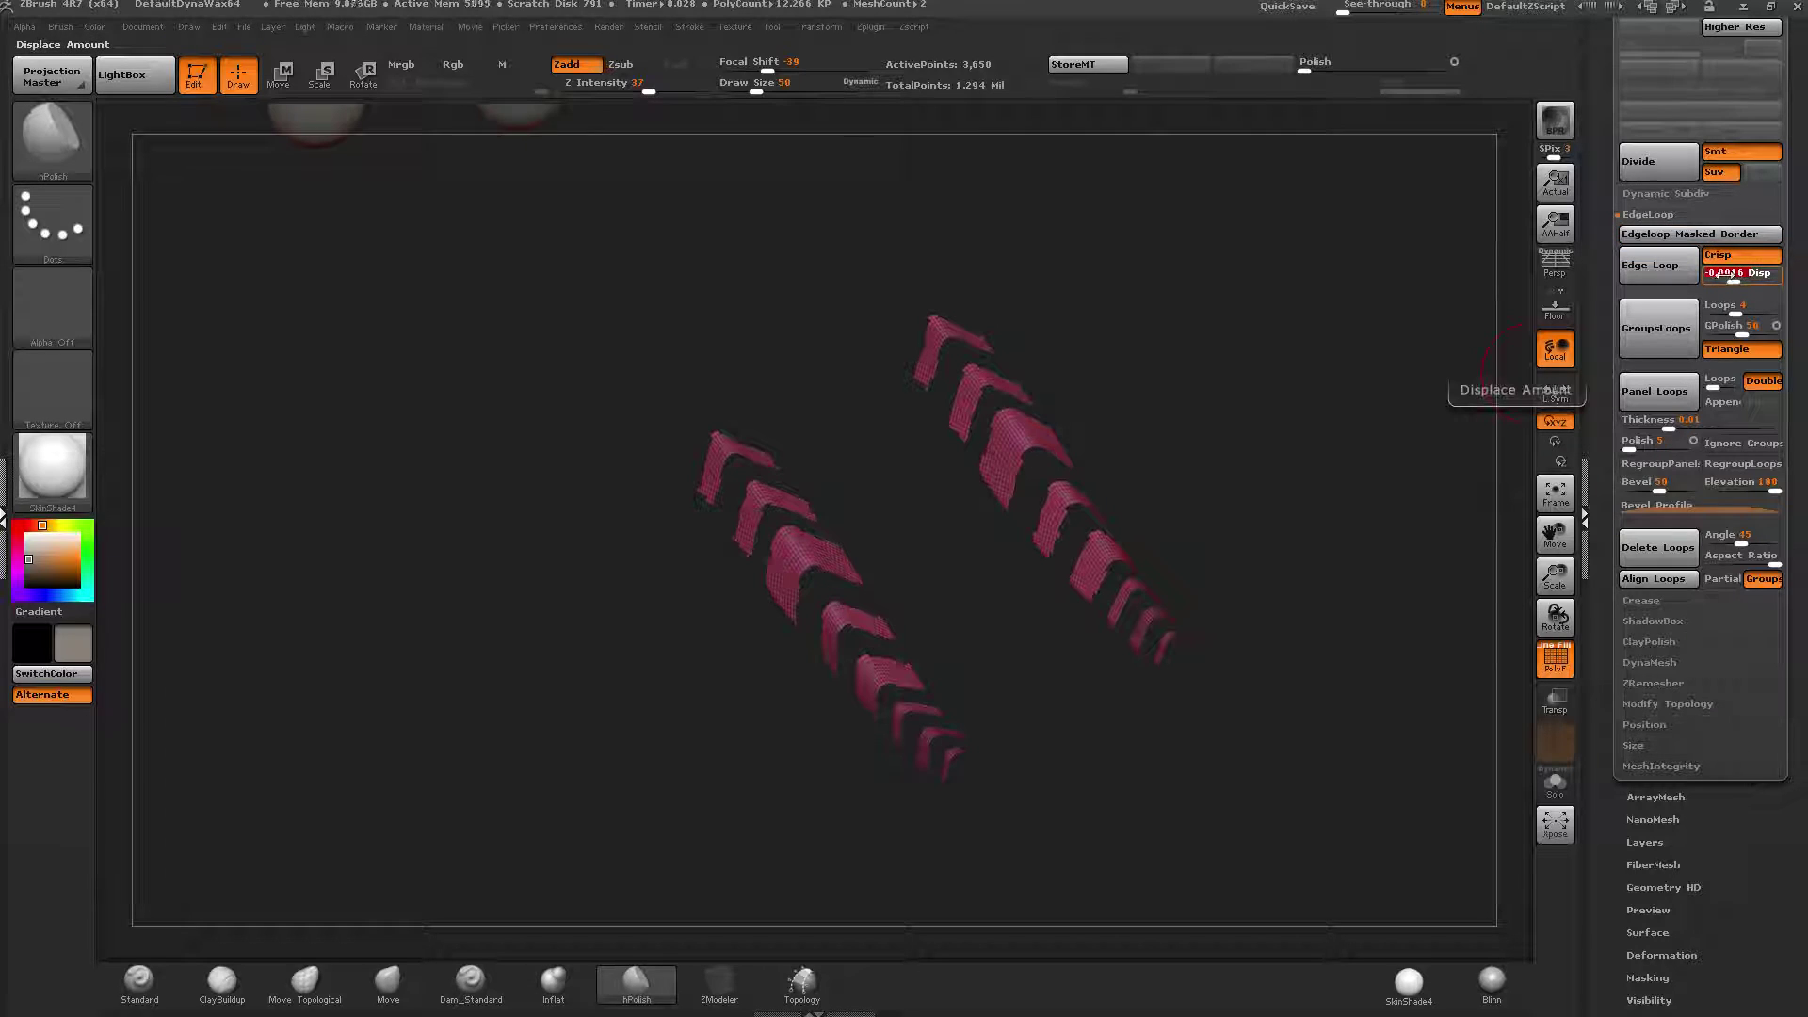
pyautogui.press('Return')
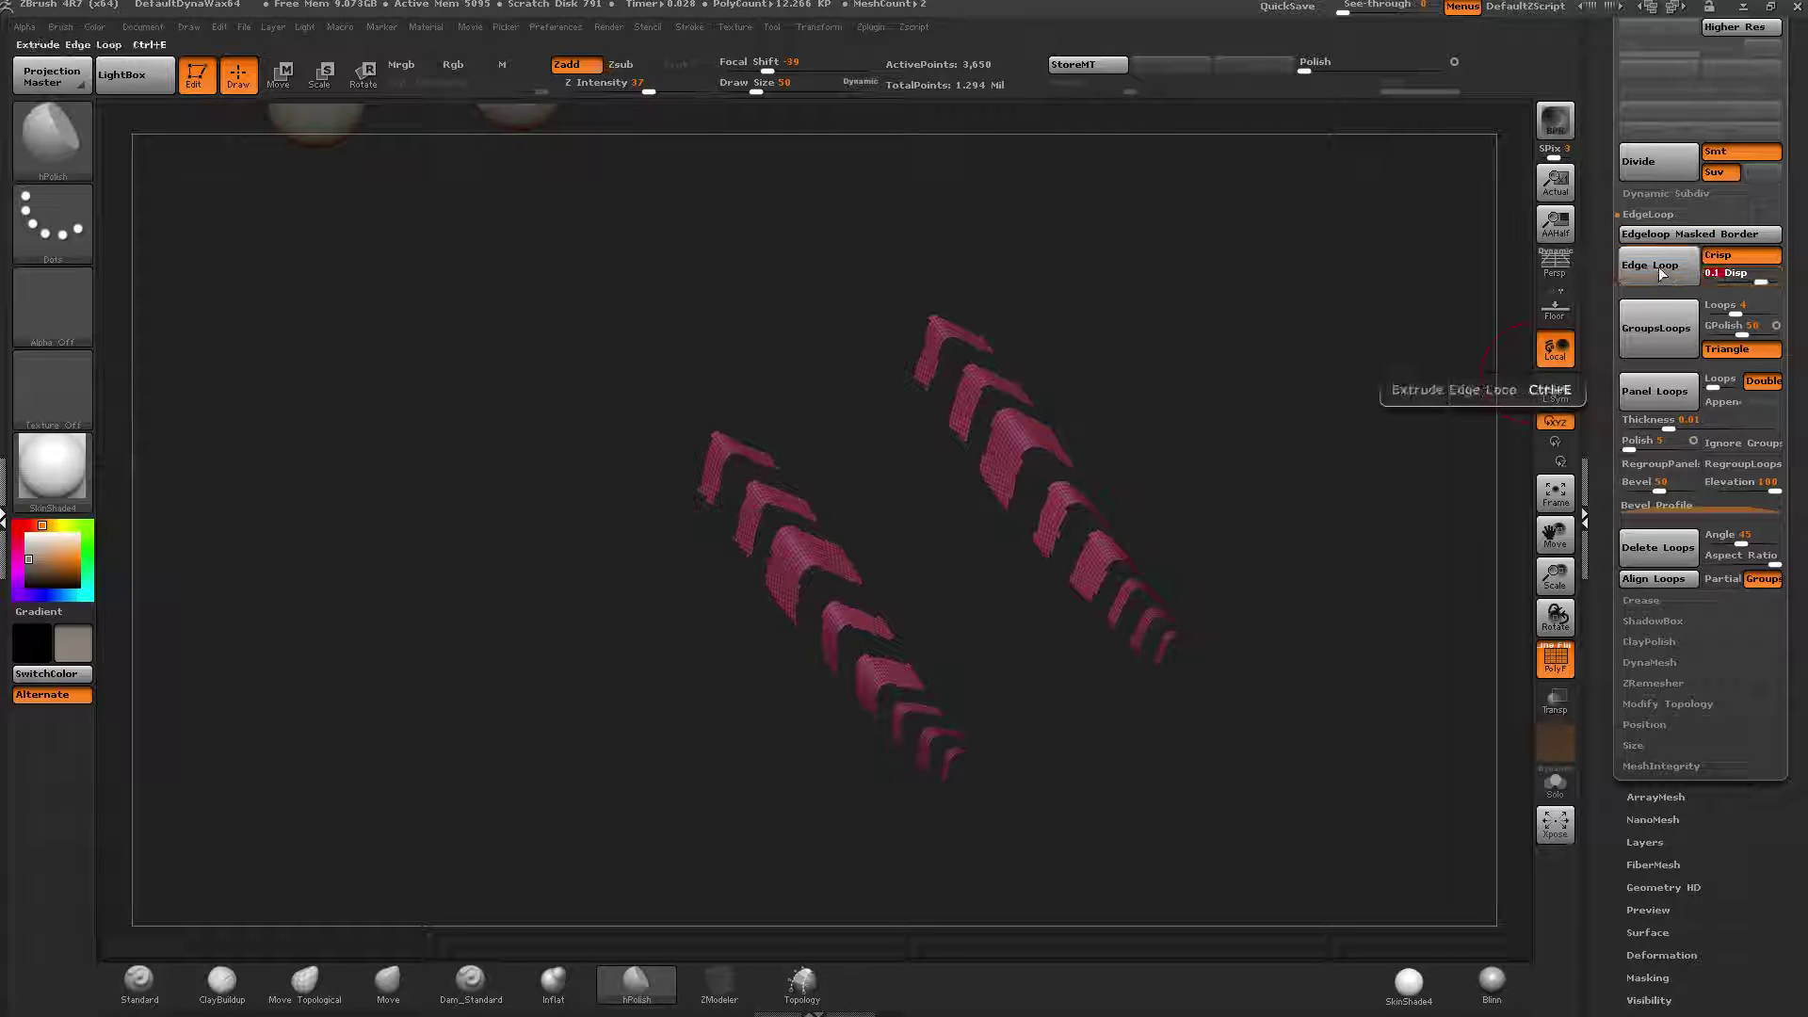
pyautogui.click(1621, 285)
pyautogui.moveTo(1049, 403); pyautogui.dragTo(998, 369)
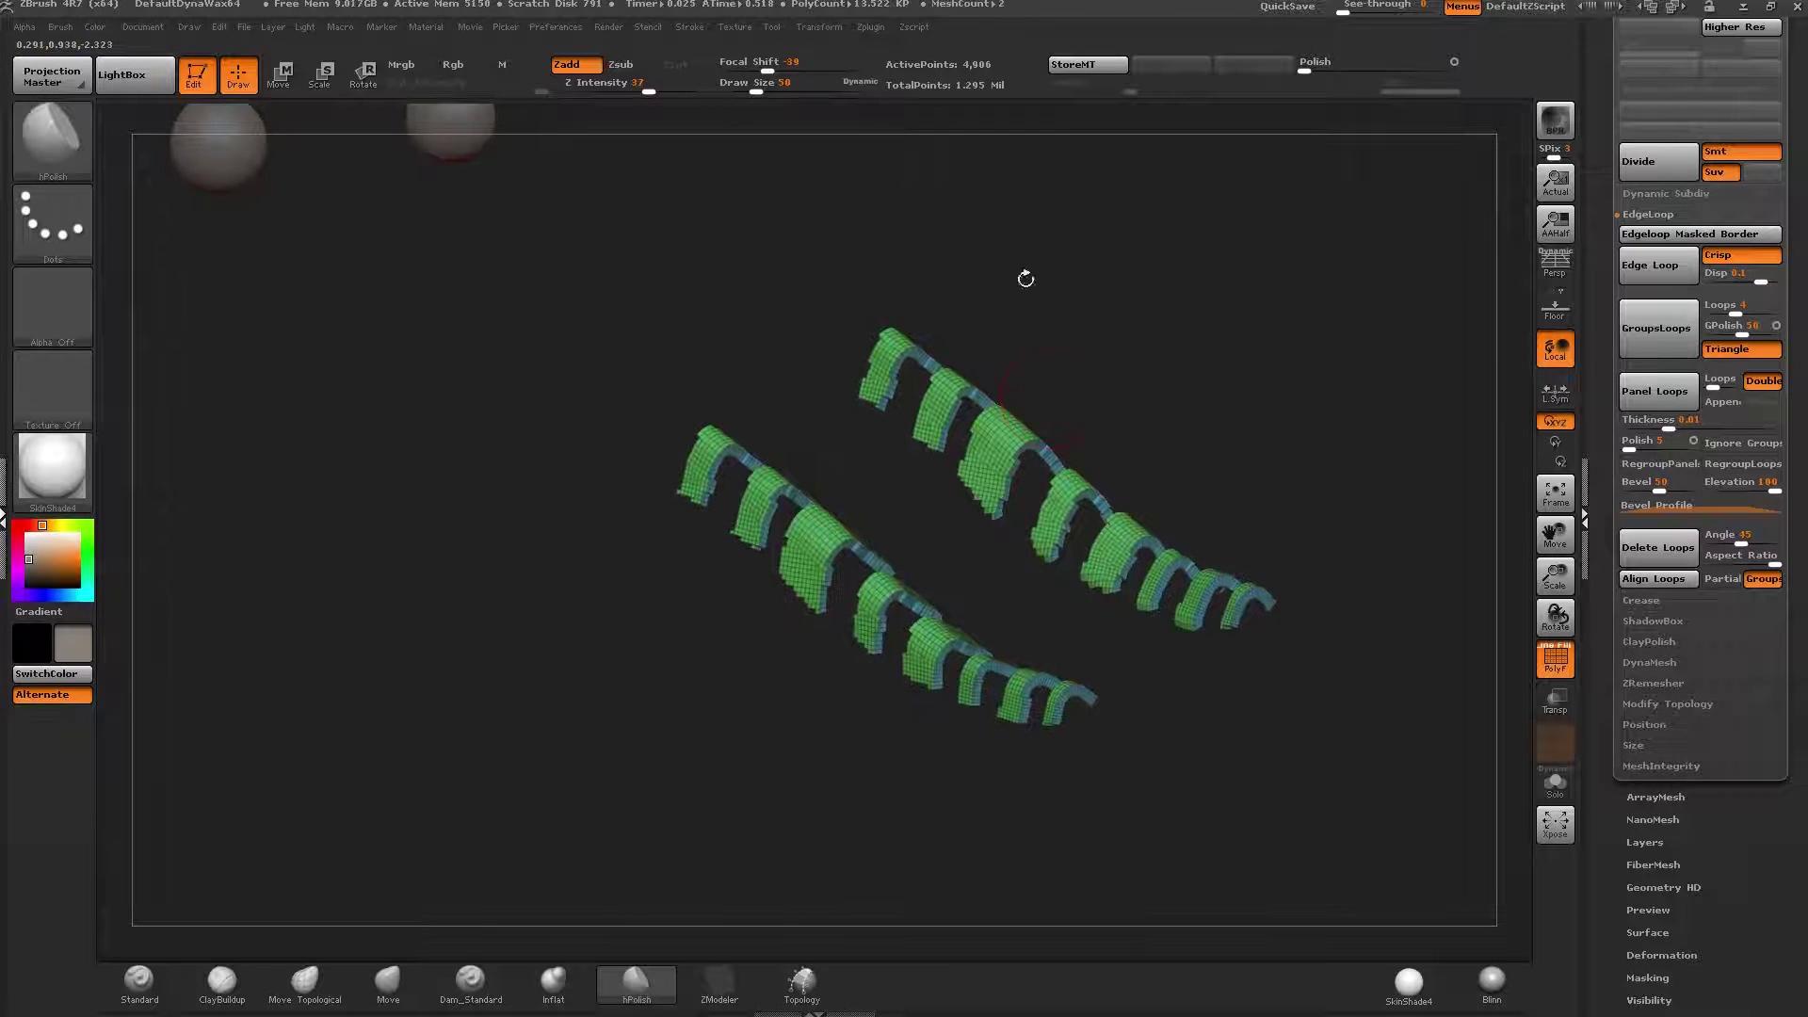
# Try smoothing the extruded bands with a larger brush, and undo both the smoothing and the Edge Loop extrusion.
pyautogui.moveTo(750, 83); pyautogui.dragTo(759, 84)
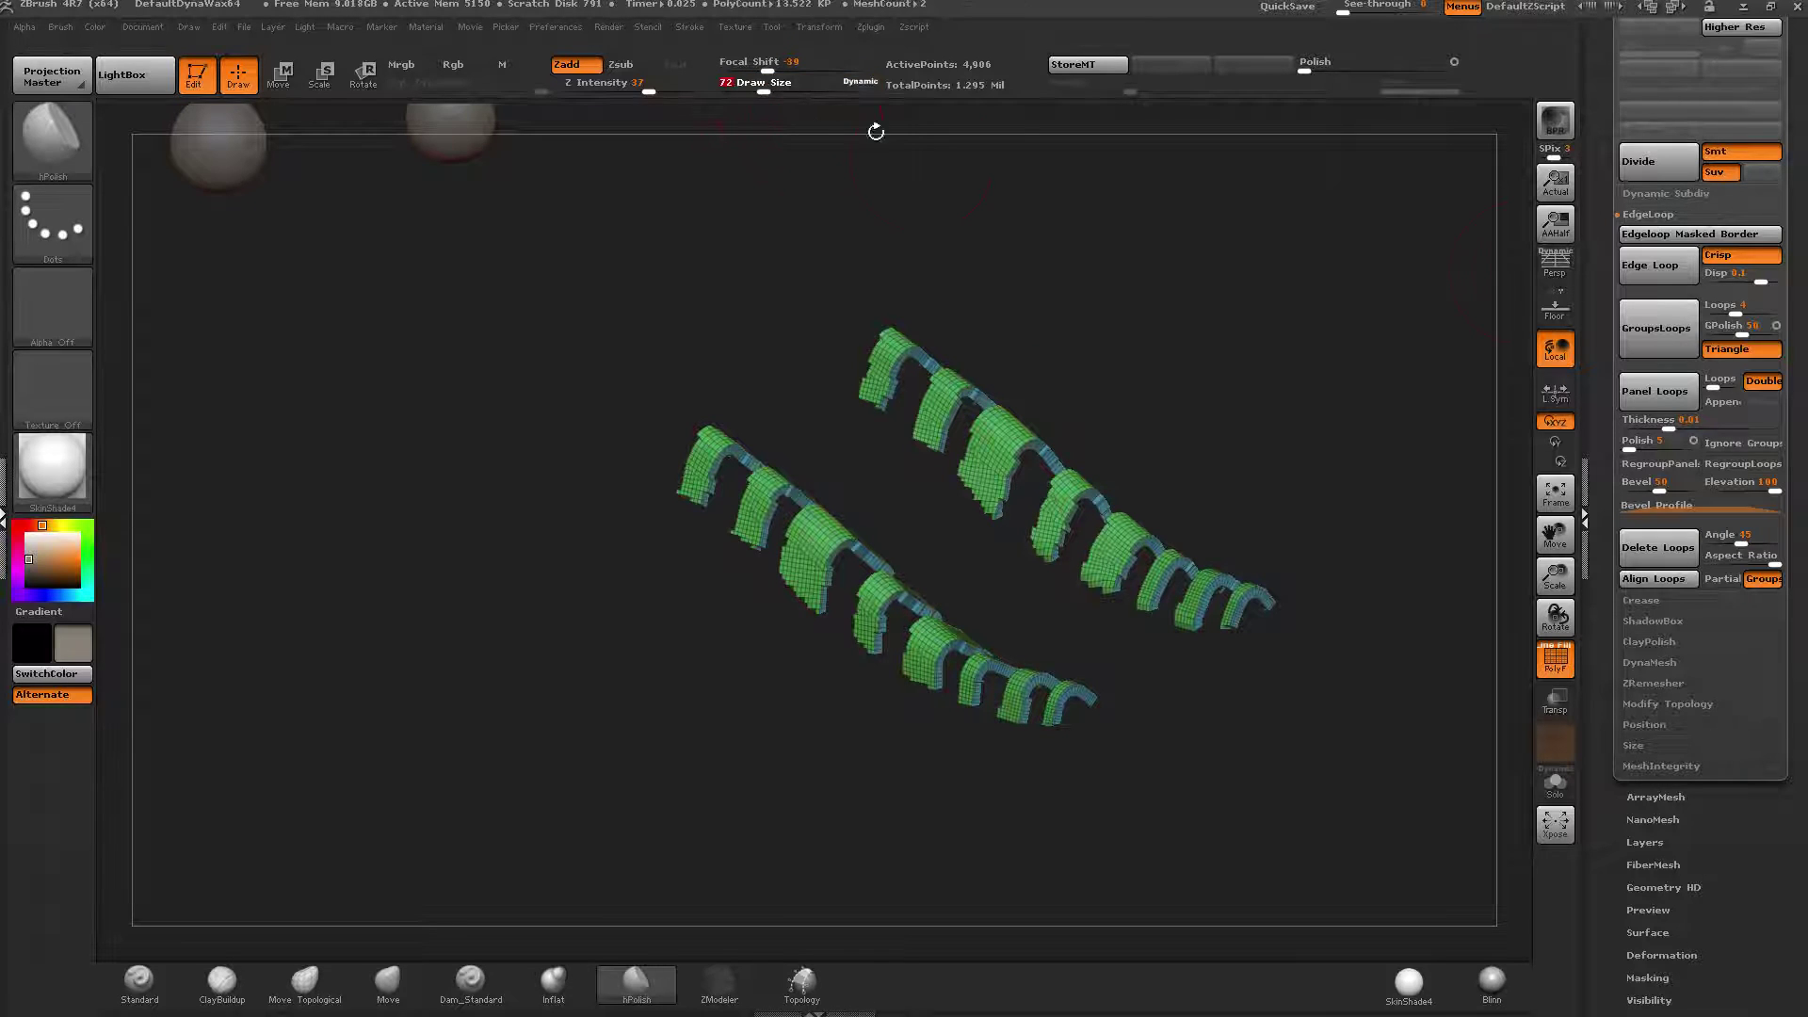
pyautogui.keyDown('shift'); pyautogui.moveTo(1054, 613); pyautogui.dragTo(697, 437); pyautogui.keyUp('shift')
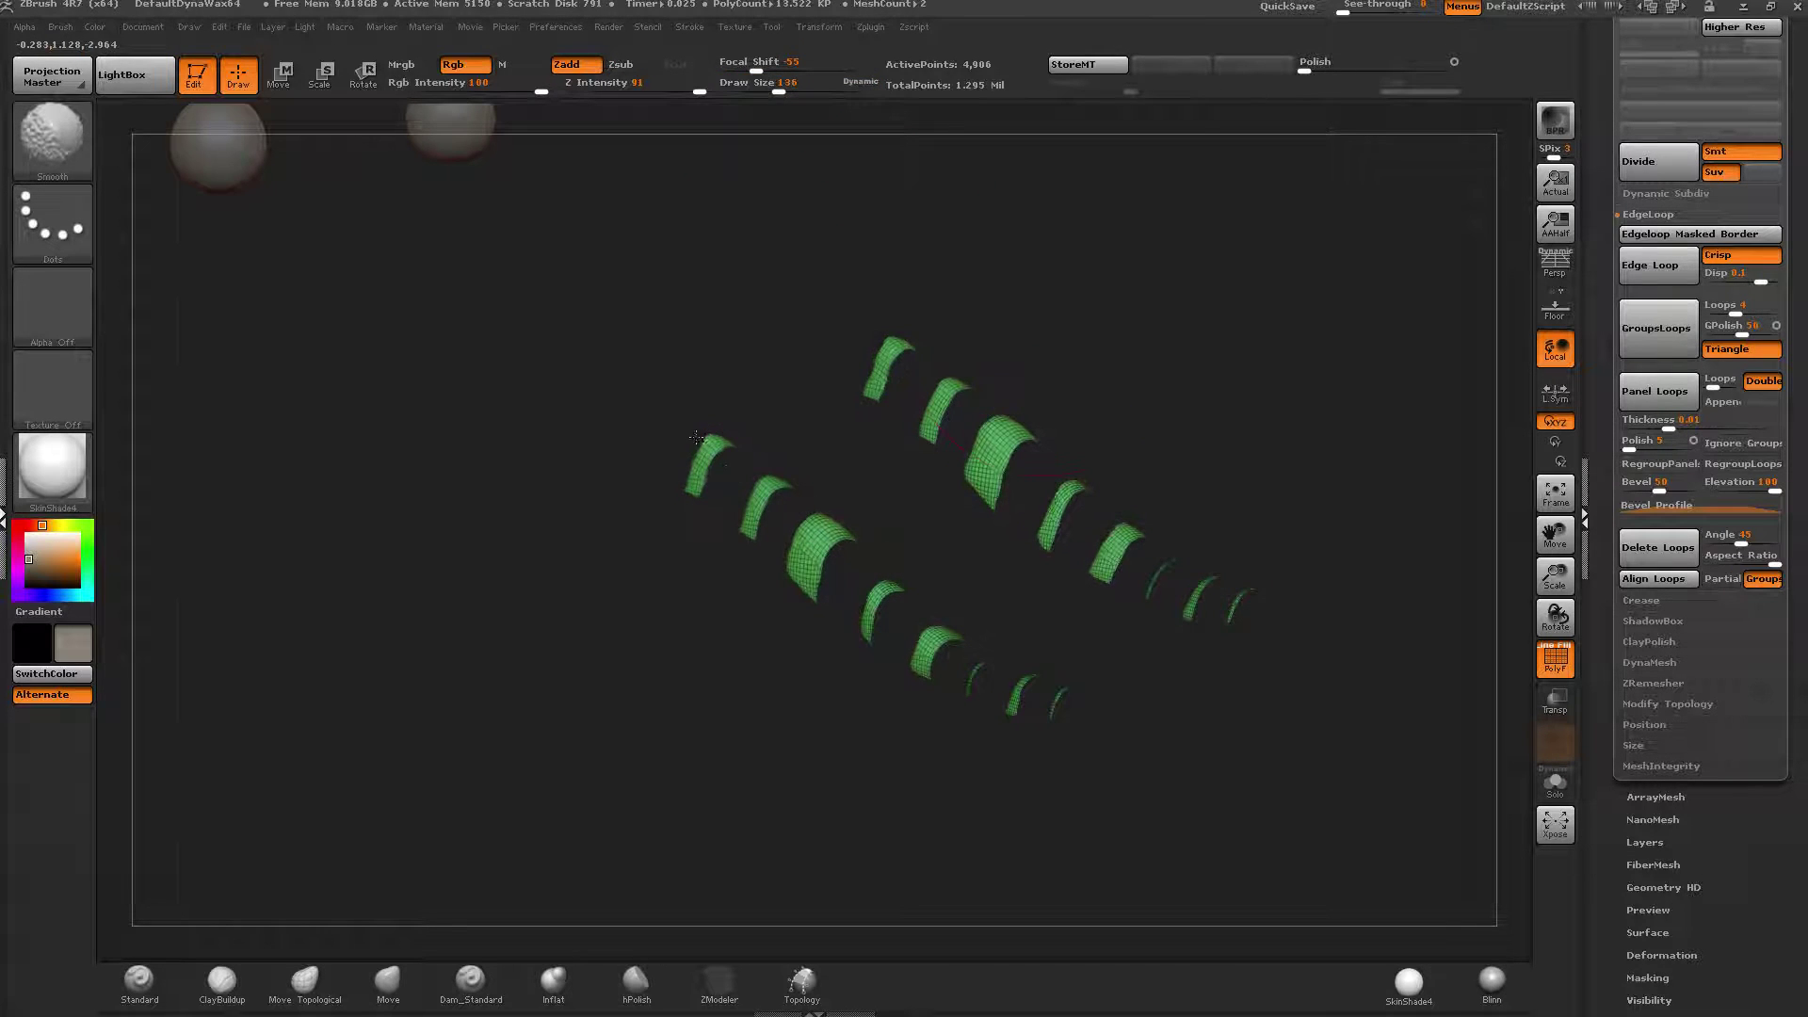
pyautogui.click(636, 984)
pyautogui.hotkey('ctrl', 'z')
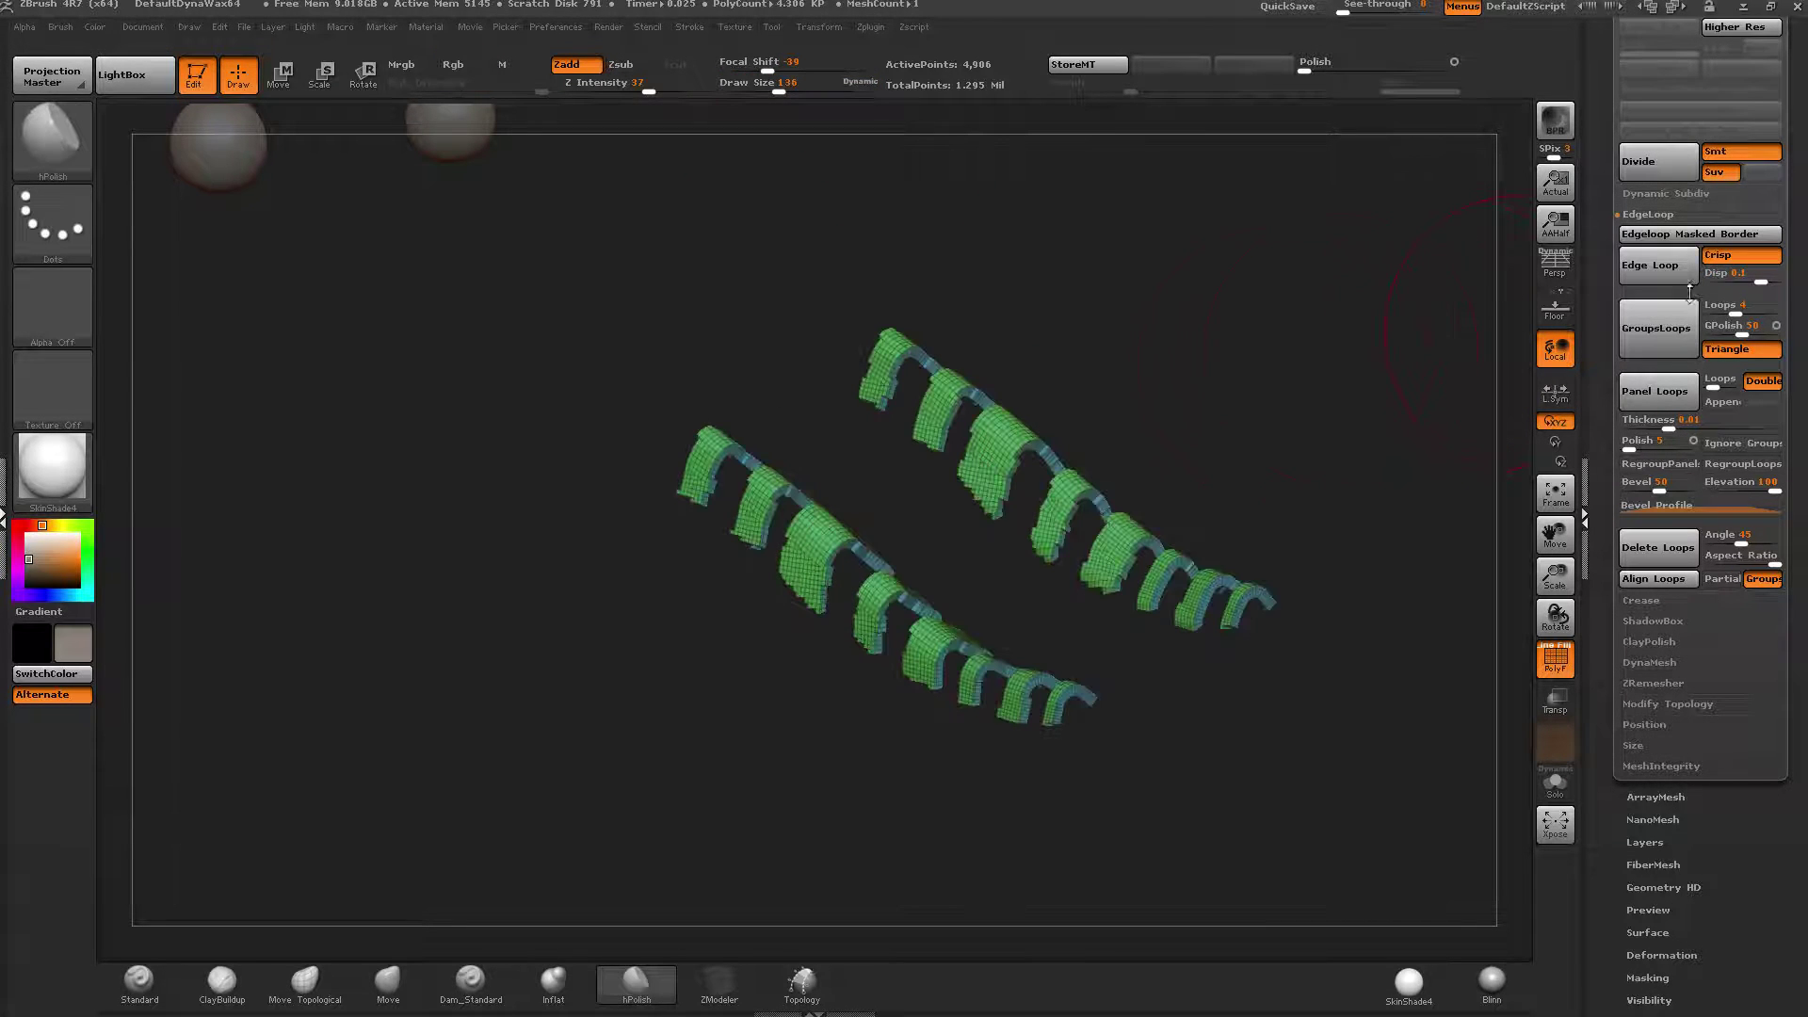
pyautogui.hotkey('ctrl', 'z')
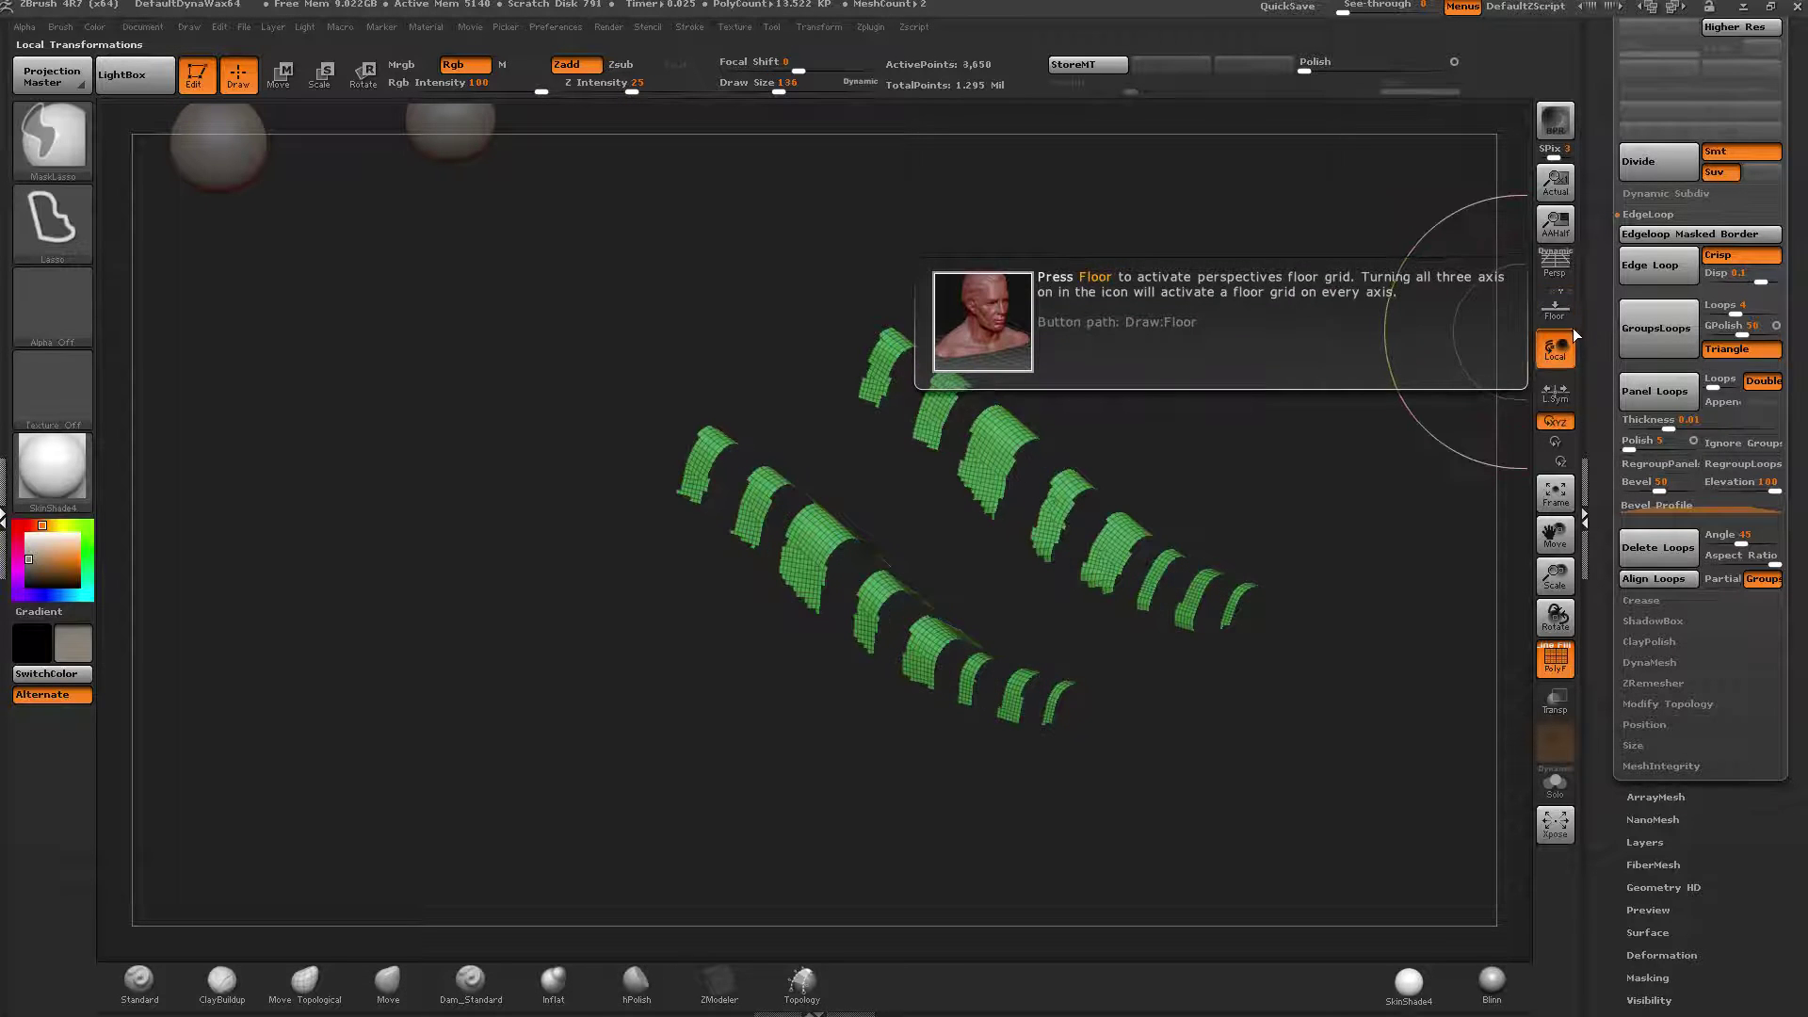
# Extrude the isolated tentacle bands outward again with Edge Loop to form raised segments.
pyautogui.keyDown('ctrl'); pyautogui.keyDown('shift'); pyautogui.click(1030, 394); pyautogui.keyUp('shift'); pyautogui.keyUp('ctrl')
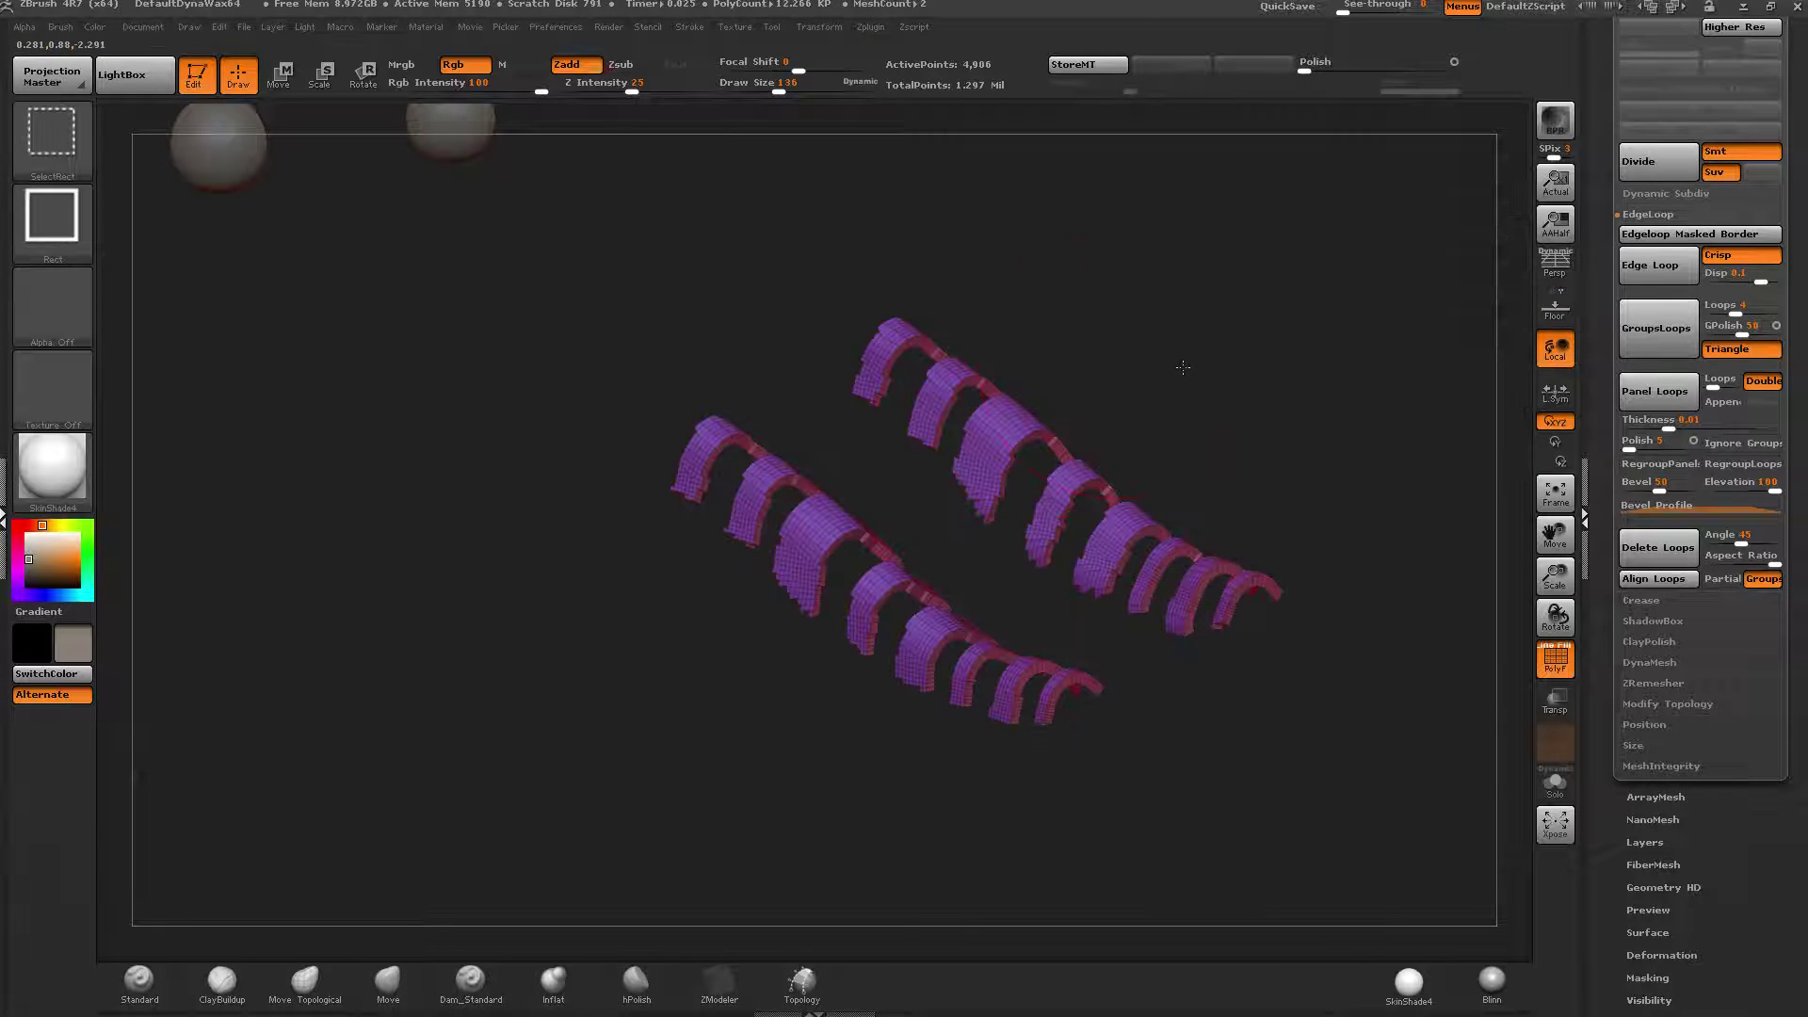
pyautogui.keyDown('ctrl'); pyautogui.keyDown('shift'); pyautogui.click(1186, 359); pyautogui.keyUp('shift'); pyautogui.keyUp('ctrl')
pyautogui.moveTo(1188, 355); pyautogui.dragTo(1183, 372)
pyautogui.hotkey('ctrl', 'z')
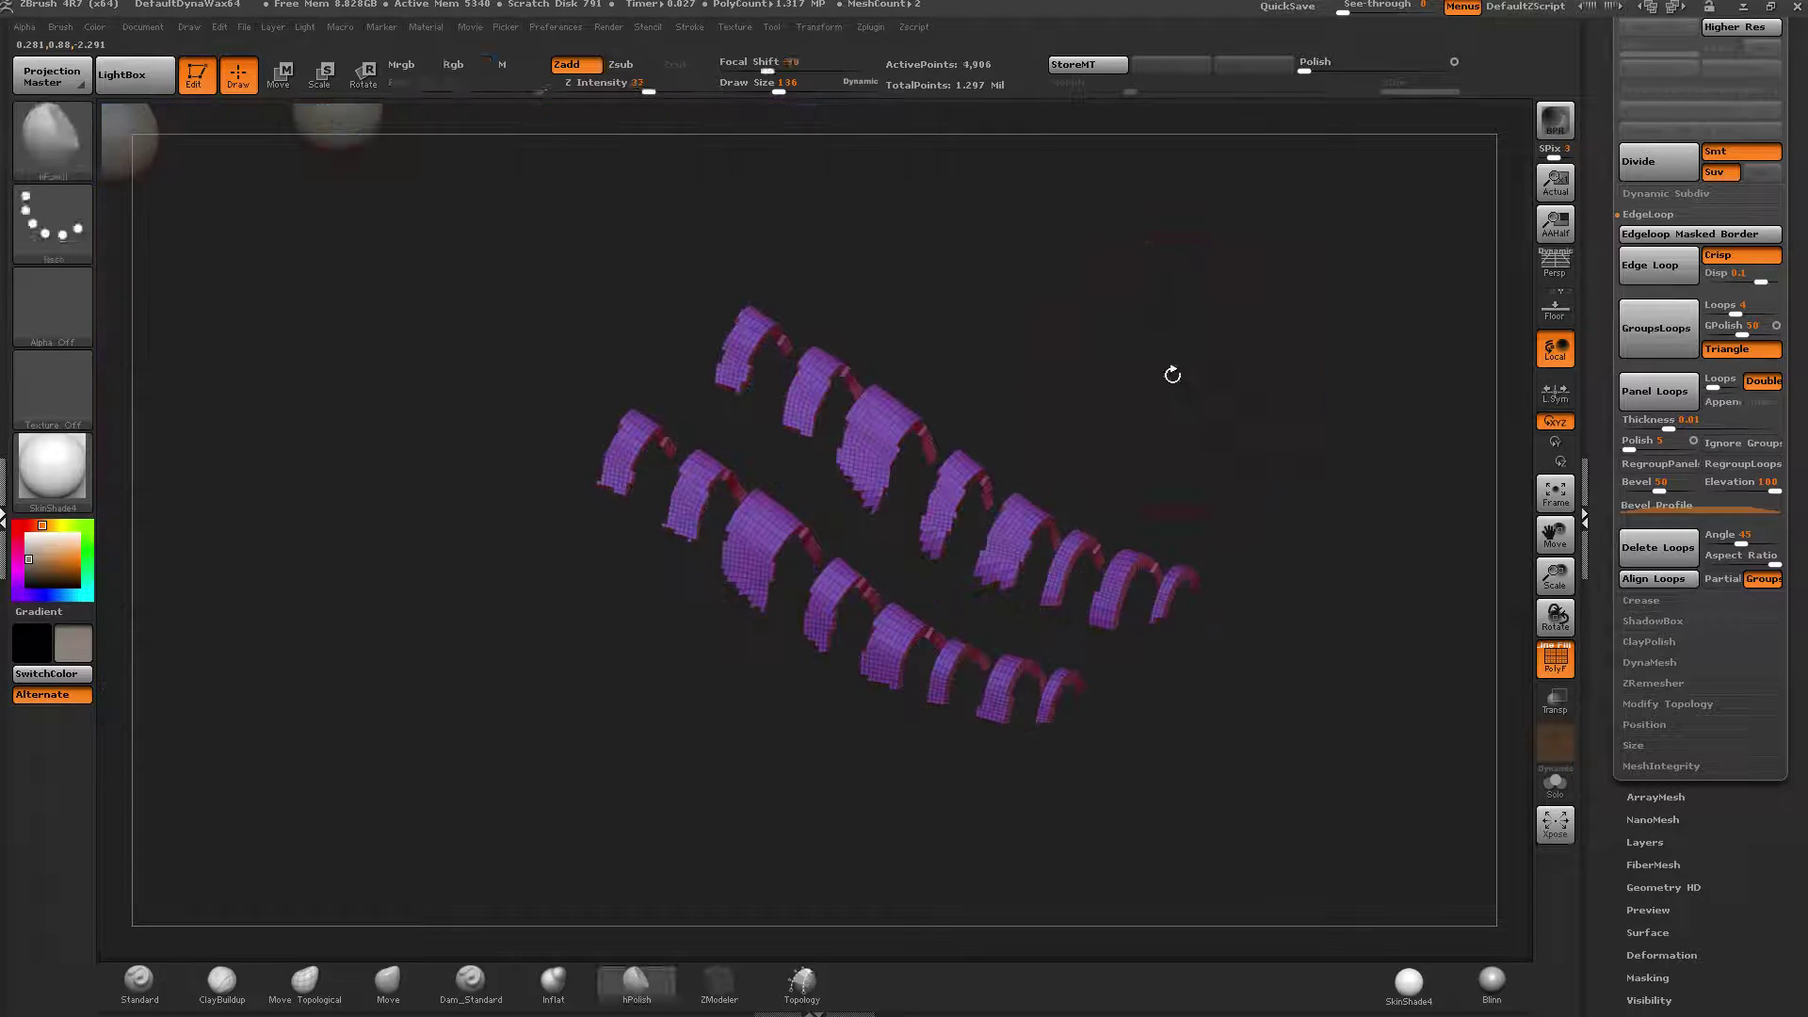
# Grow the visible area around the raised bands, turn off the polyframe and smooth the bands into rounded ridges on both tentacles.
pyautogui.hotkey('ctrl', 'shift', 'x')
pyautogui.hotkey('ctrl', 'shift', 'x')
pyautogui.hotkey('ctrl', 'shift', 'x')
pyautogui.hotkey('ctrl', 'shift', 'x')
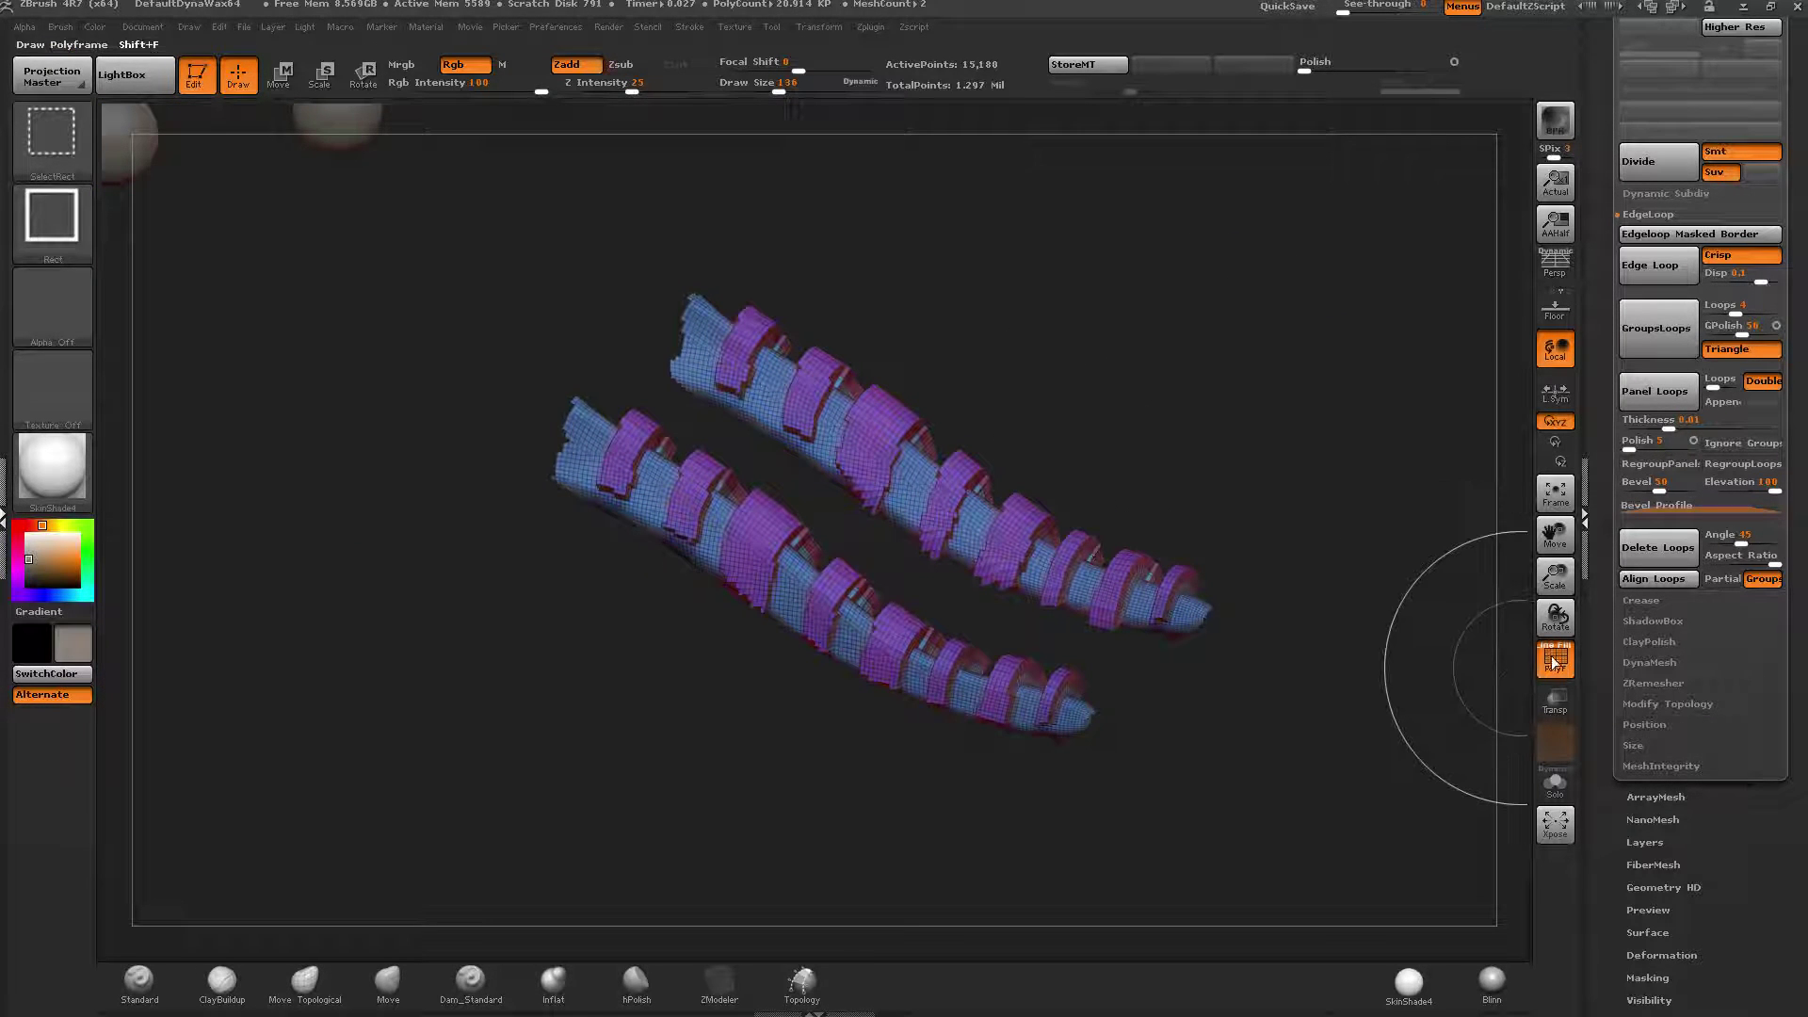
pyautogui.hotkey('shift', 'f')
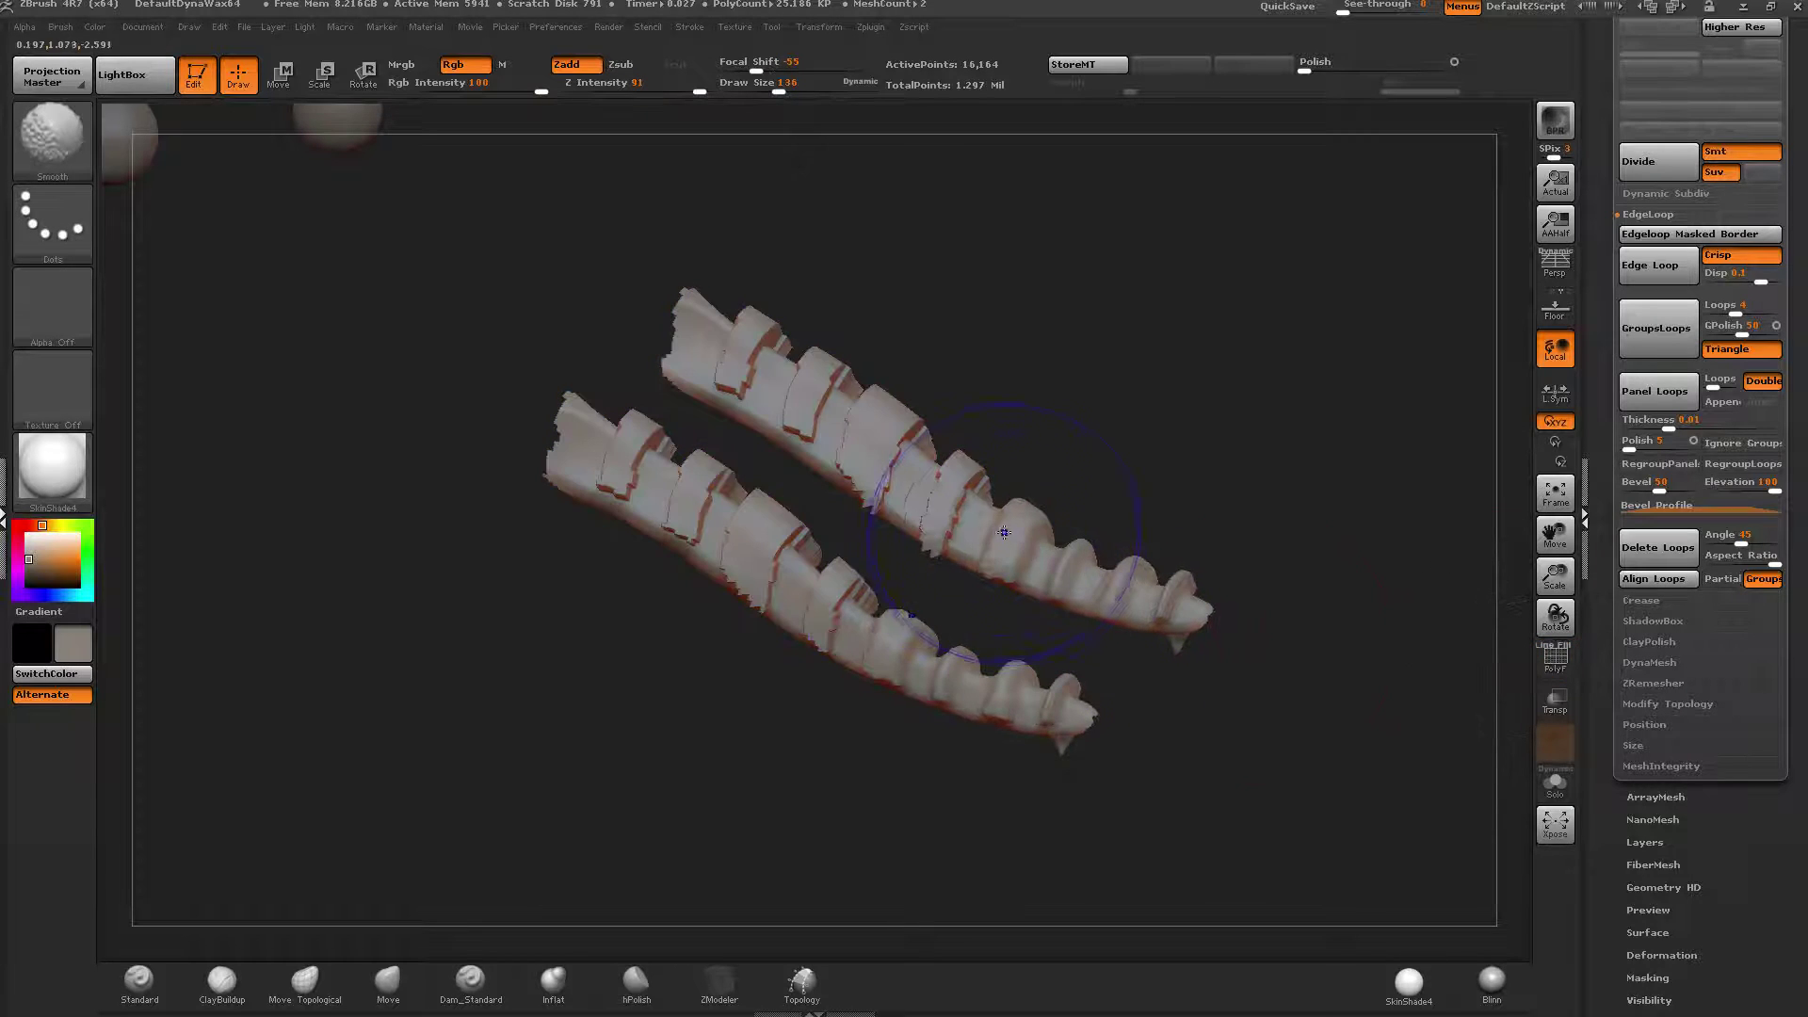
pyautogui.moveTo(1003, 532)
pyautogui.keyDown('shift'); pyautogui.mouseDown()
pyautogui.moveTo(621, 423)
pyautogui.moveTo(772, 527)
pyautogui.moveTo(856, 630)
pyautogui.moveTo(1026, 689)
pyautogui.mouseUp(); pyautogui.keyUp('shift')
pyautogui.moveTo(996, 613); pyautogui.dragTo(947, 649)
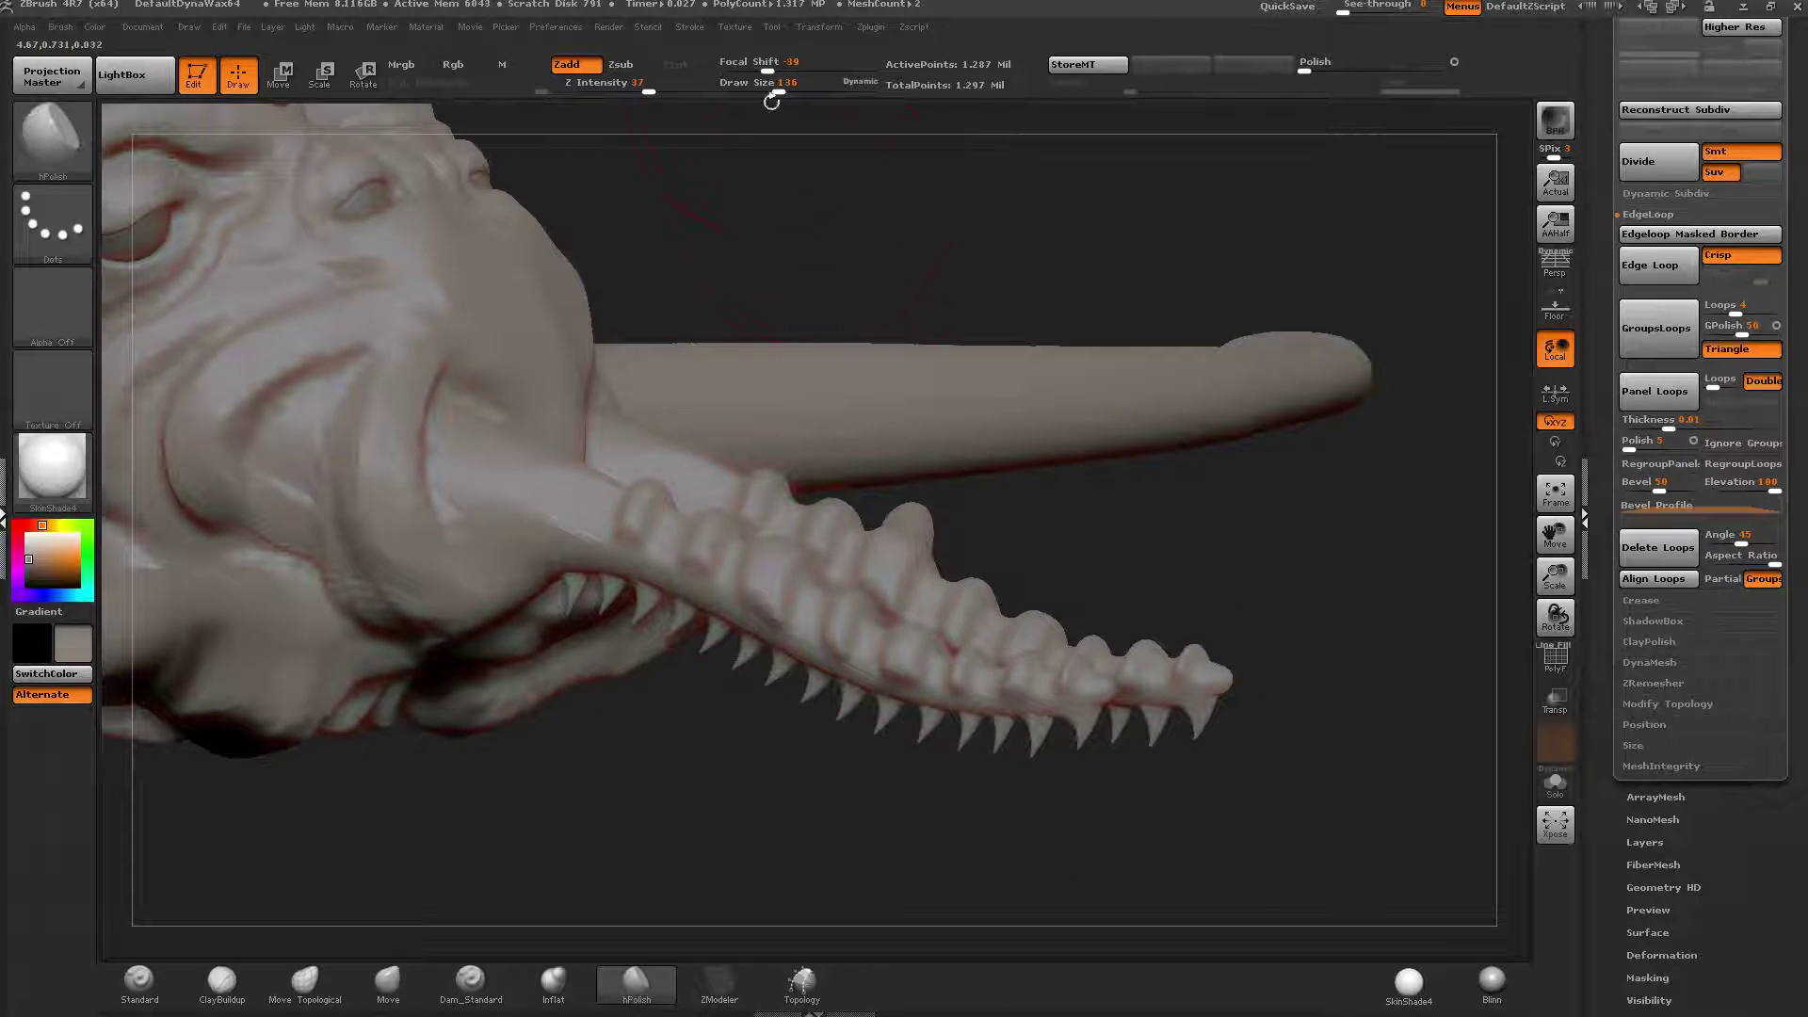
# Show the polygroup colors and isolate the claws at the front tentacle tips to inspect their polygroup, restoring full visibility.
pyautogui.moveTo(771, 91); pyautogui.dragTo(753, 91)
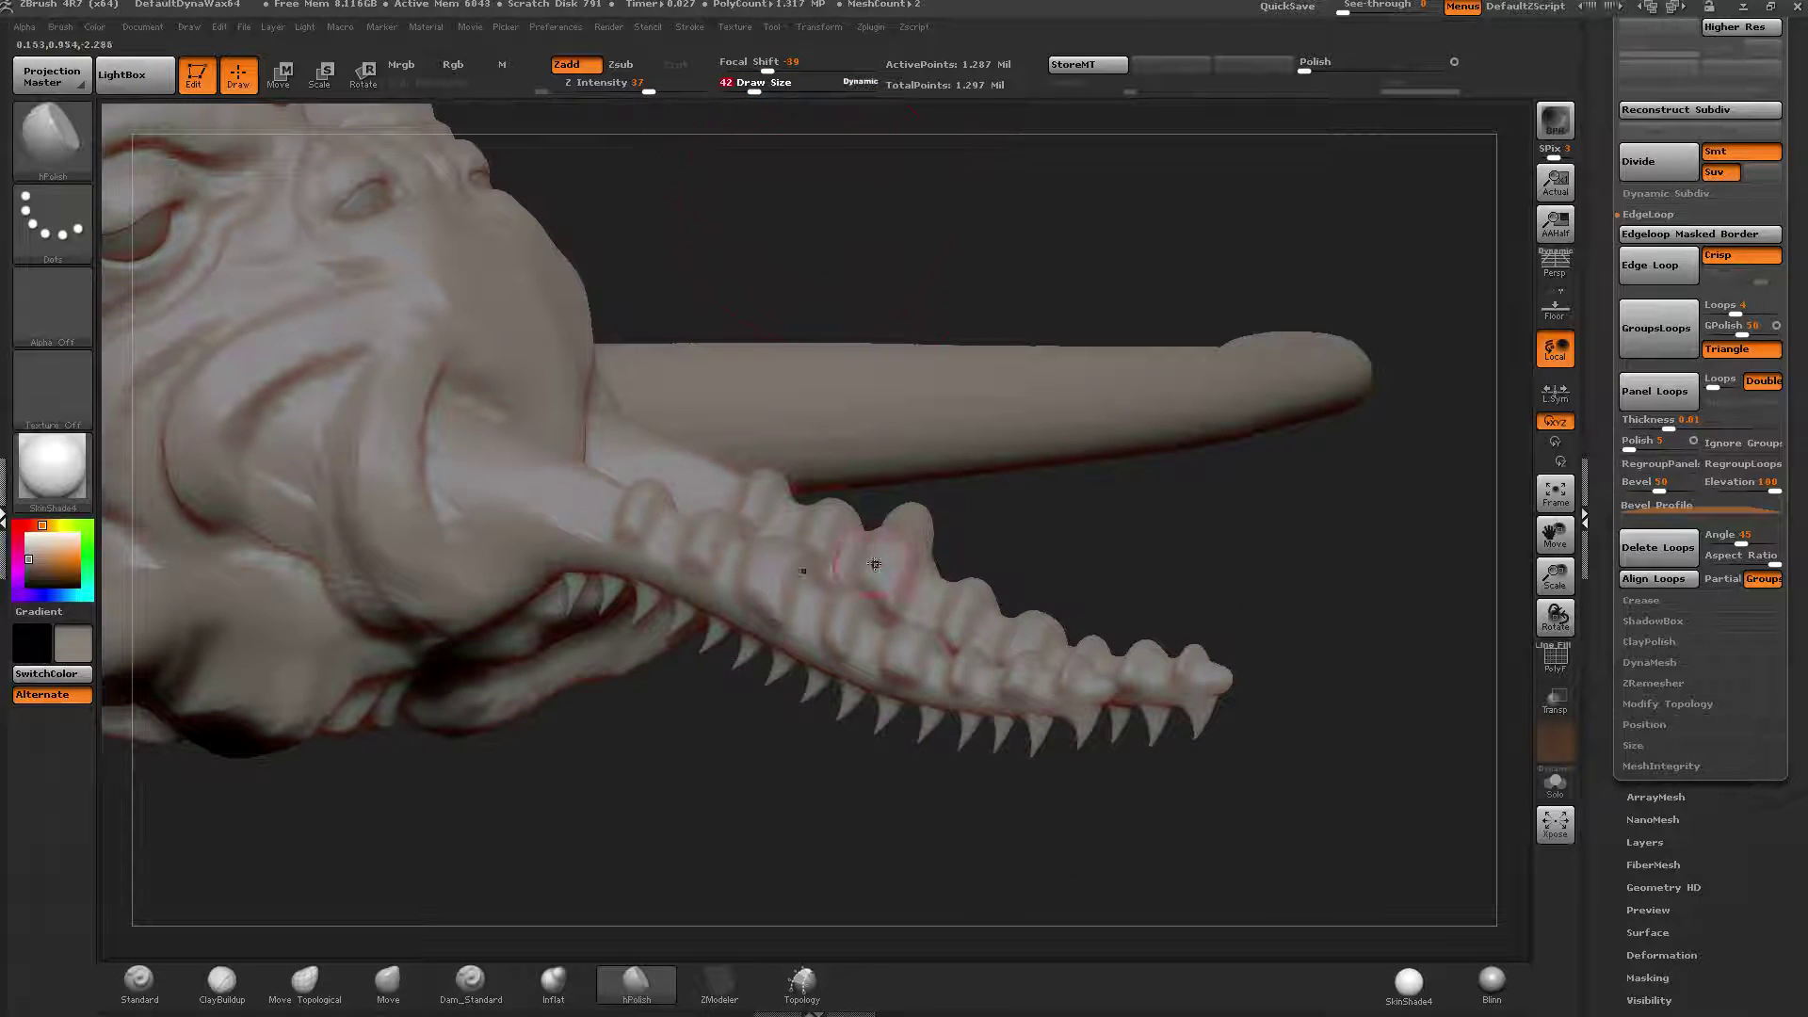
pyautogui.moveTo(874, 564); pyautogui.dragTo(802, 546, button='right')
pyautogui.keyDown('ctrl'); pyautogui.moveTo(797, 597); pyautogui.dragTo(743, 493, button='right'); pyautogui.keyUp('ctrl')
pyautogui.keyDown('alt'); pyautogui.moveTo(1071, 578); pyautogui.dragTo(1535, 564, button='right'); pyautogui.keyUp('alt')
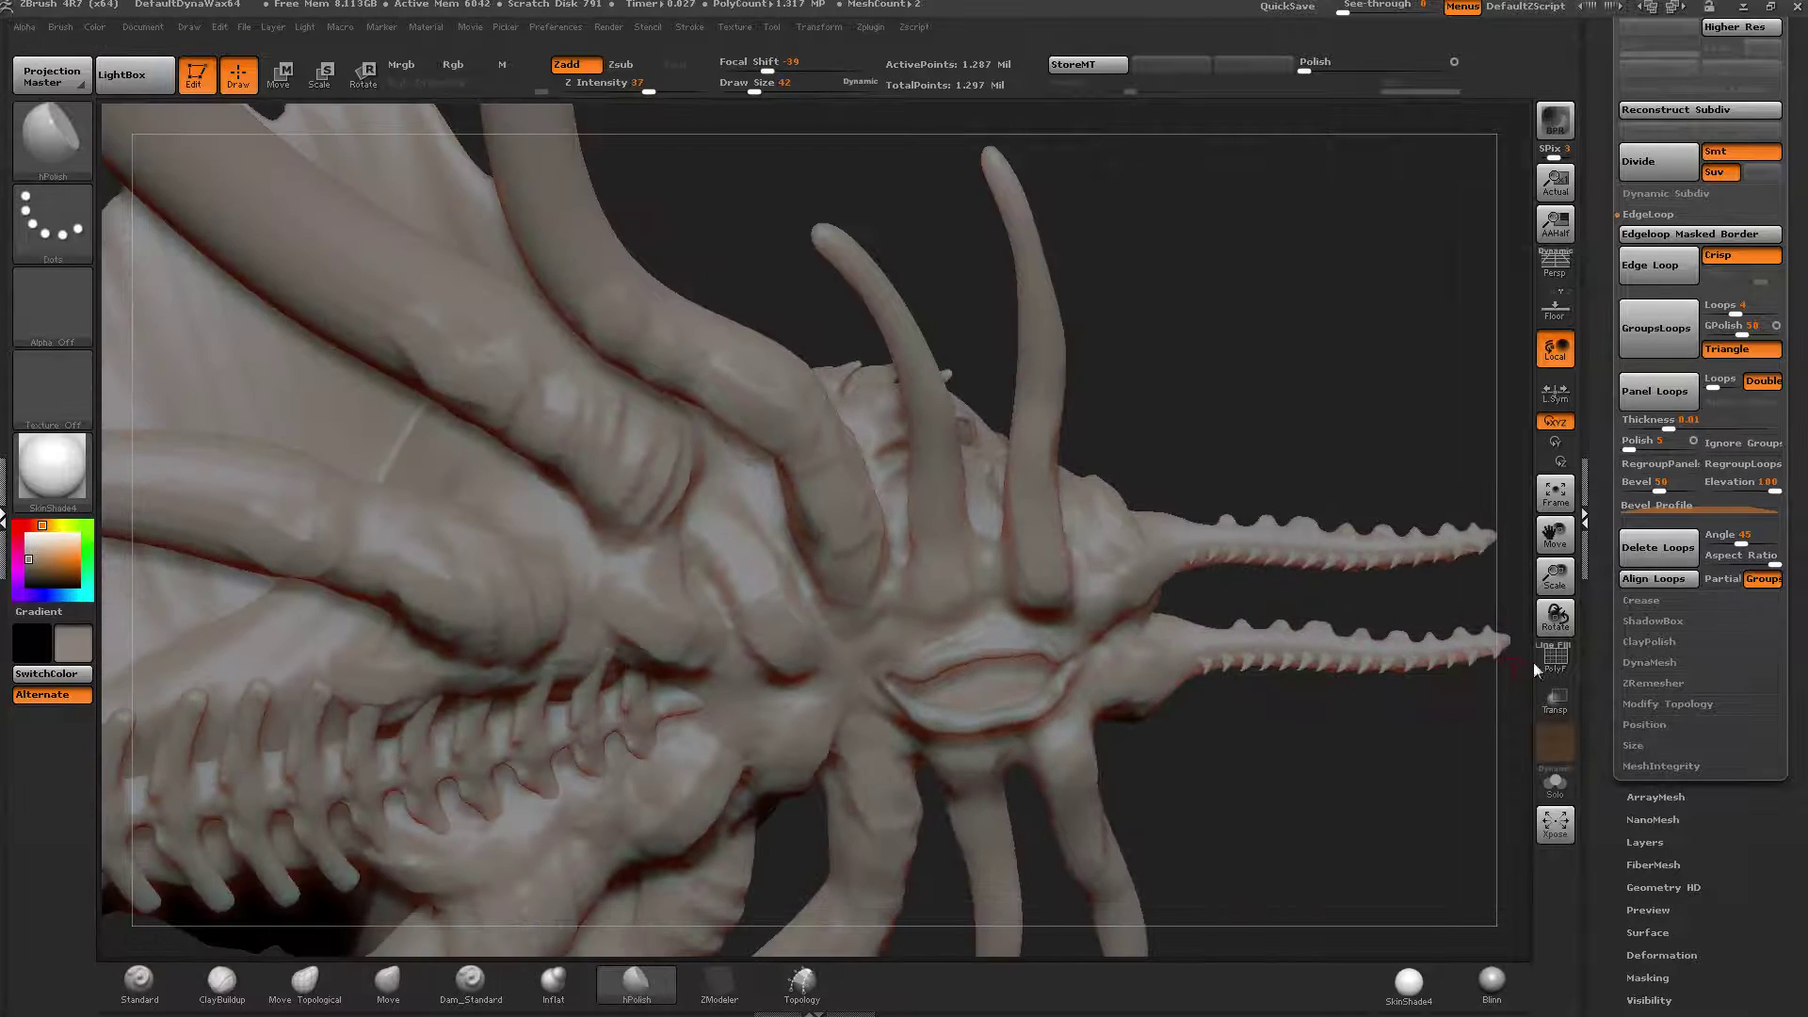
pyautogui.click(1549, 661)
pyautogui.moveTo(1315, 722)
pyautogui.keyDown('ctrl'); pyautogui.mouseDown(button='right')
pyautogui.moveTo(1078, 671)
pyautogui.moveTo(1394, 716)
pyautogui.moveTo(1318, 692)
pyautogui.mouseUp(button='right'); pyautogui.keyUp('ctrl')
pyautogui.moveTo(1318, 692)
pyautogui.keyDown('alt'); pyautogui.mouseDown(button='right')
pyautogui.moveTo(895, 838)
pyautogui.moveTo(807, 848)
pyautogui.moveTo(1036, 706)
pyautogui.mouseUp(button='right'); pyautogui.keyUp('alt')
pyautogui.moveTo(1036, 706)
pyautogui.keyDown('alt'); pyautogui.mouseDown(button='right')
pyautogui.moveTo(815, 674)
pyautogui.moveTo(614, 610)
pyautogui.mouseUp(button='right'); pyautogui.keyUp('alt')
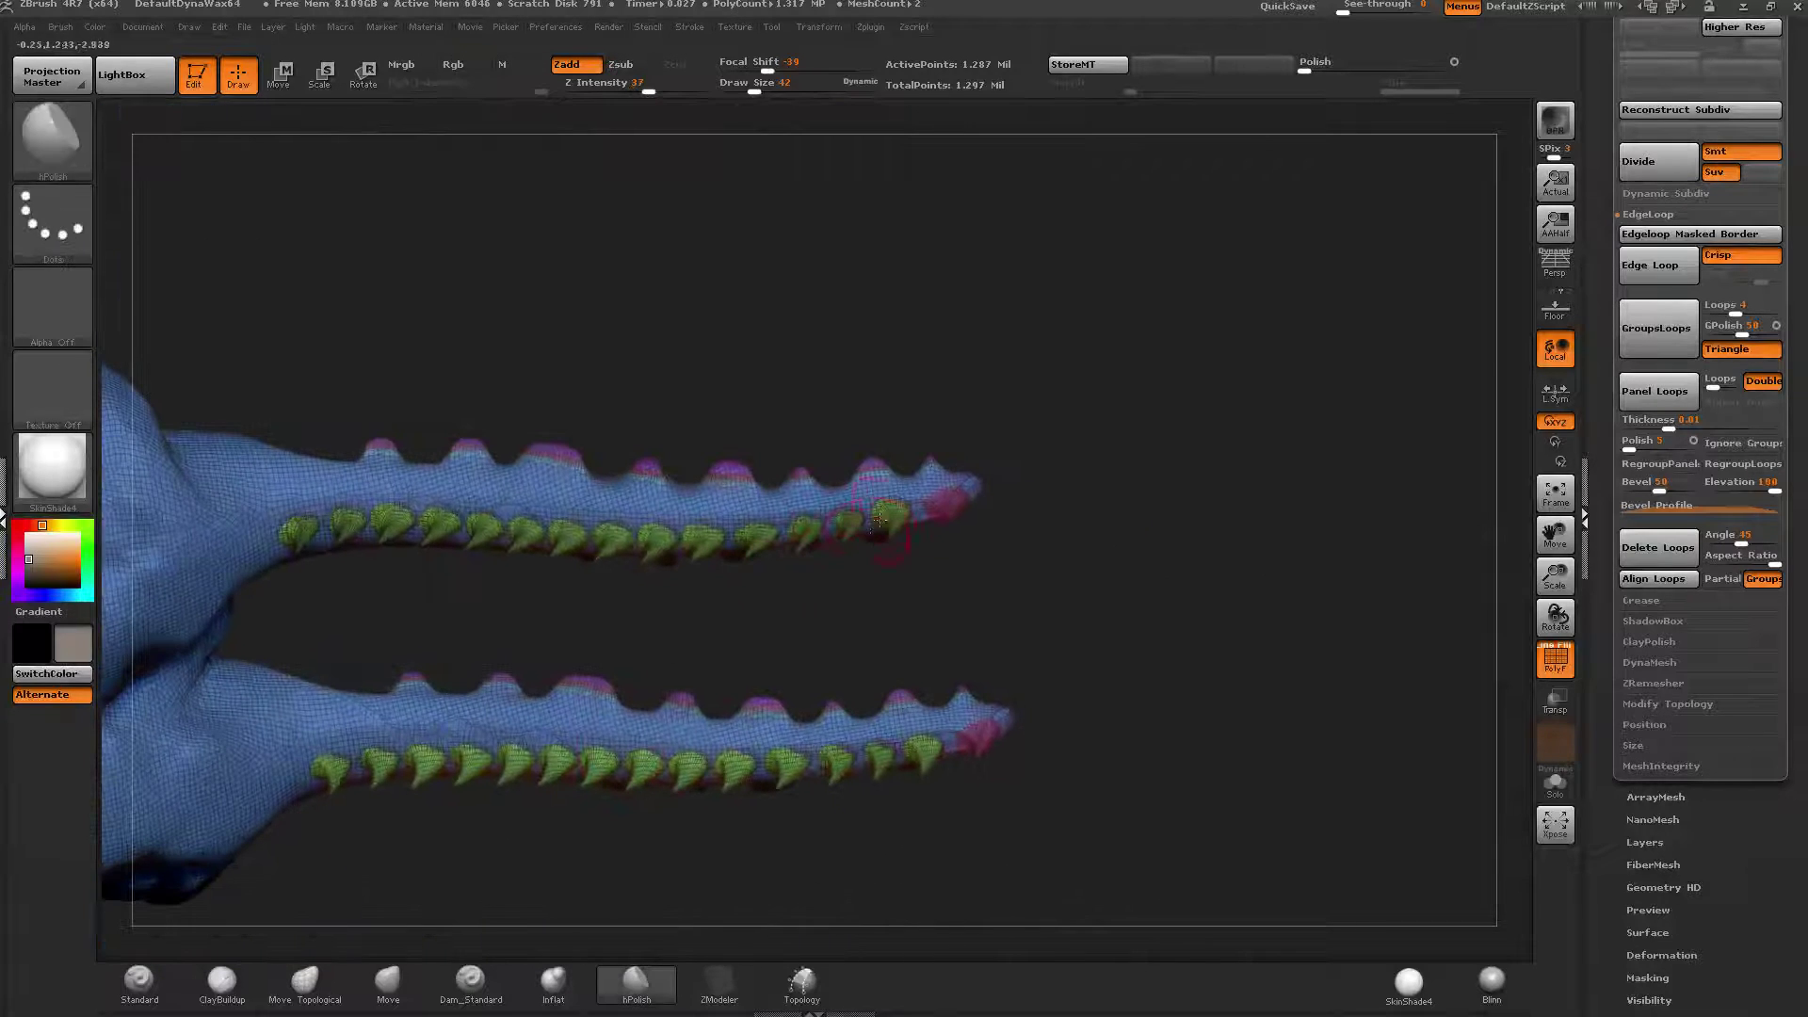
pyautogui.keyDown('ctrl'); pyautogui.keyDown('shift'); pyautogui.click(947, 504); pyautogui.keyUp('shift'); pyautogui.keyUp('ctrl')
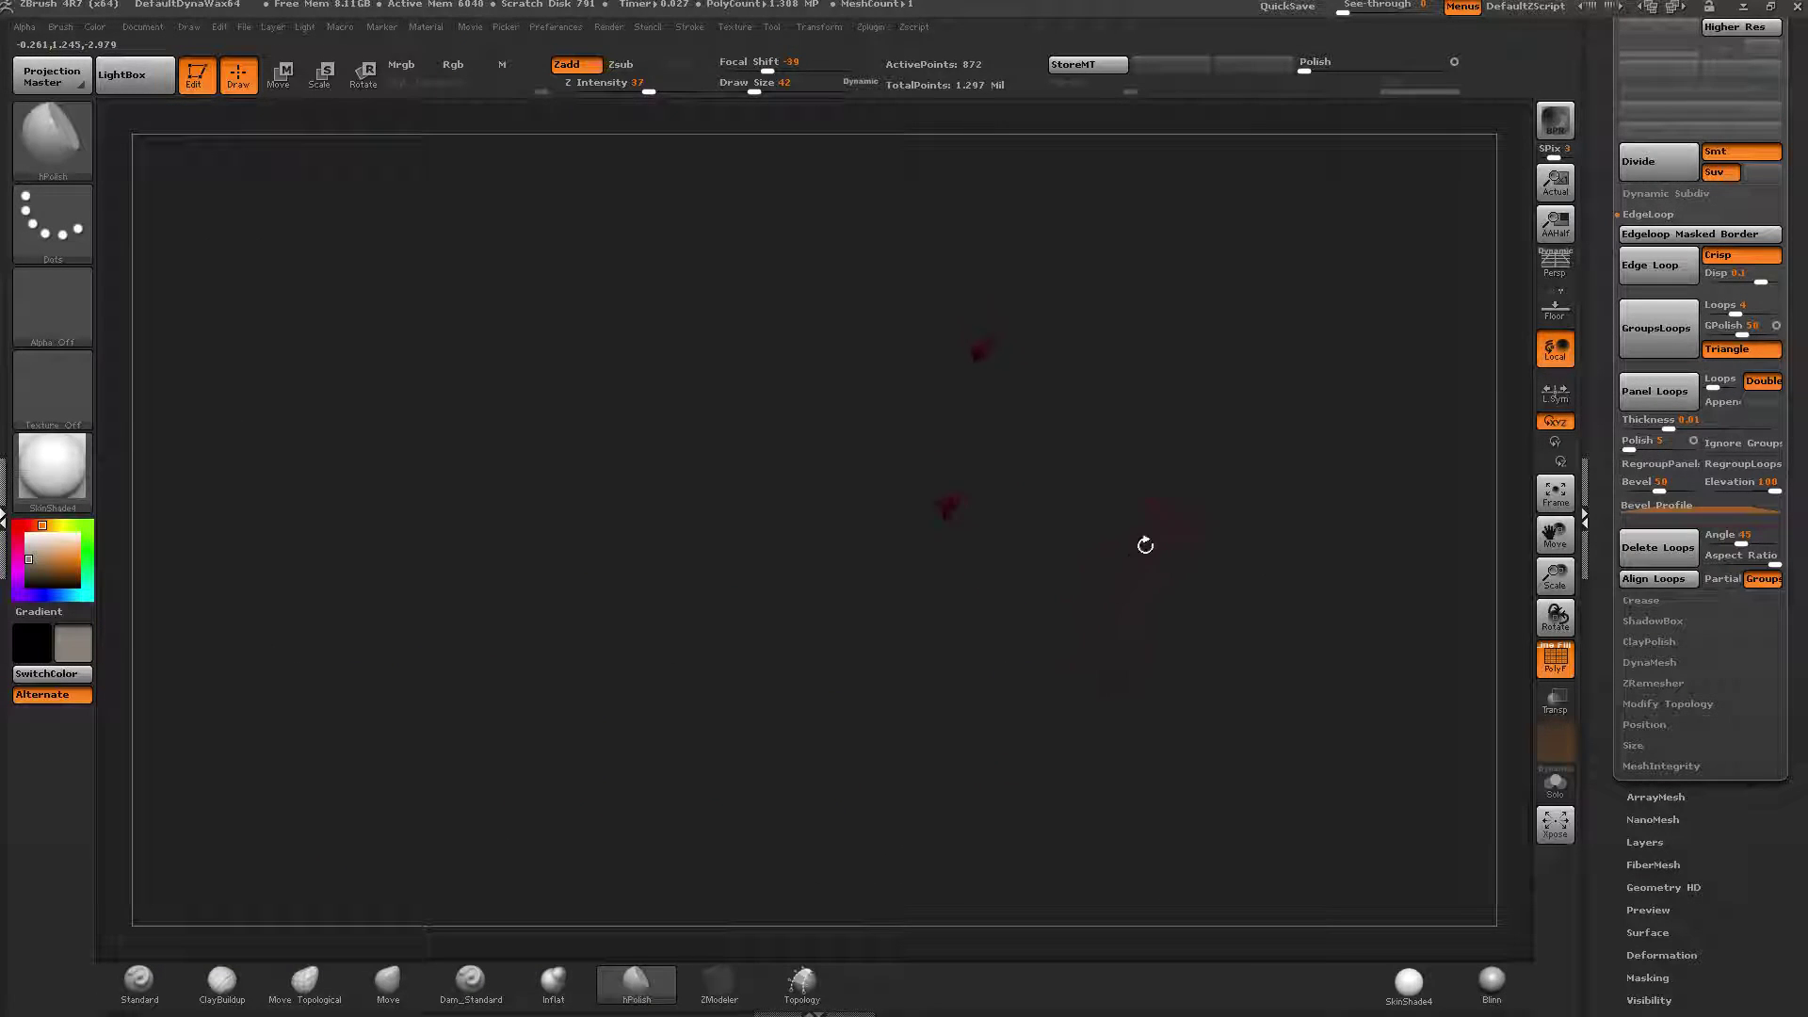
pyautogui.moveTo(1145, 545); pyautogui.dragTo(1150, 490)
pyautogui.moveTo(1154, 412); pyautogui.dragTo(1224, 417)
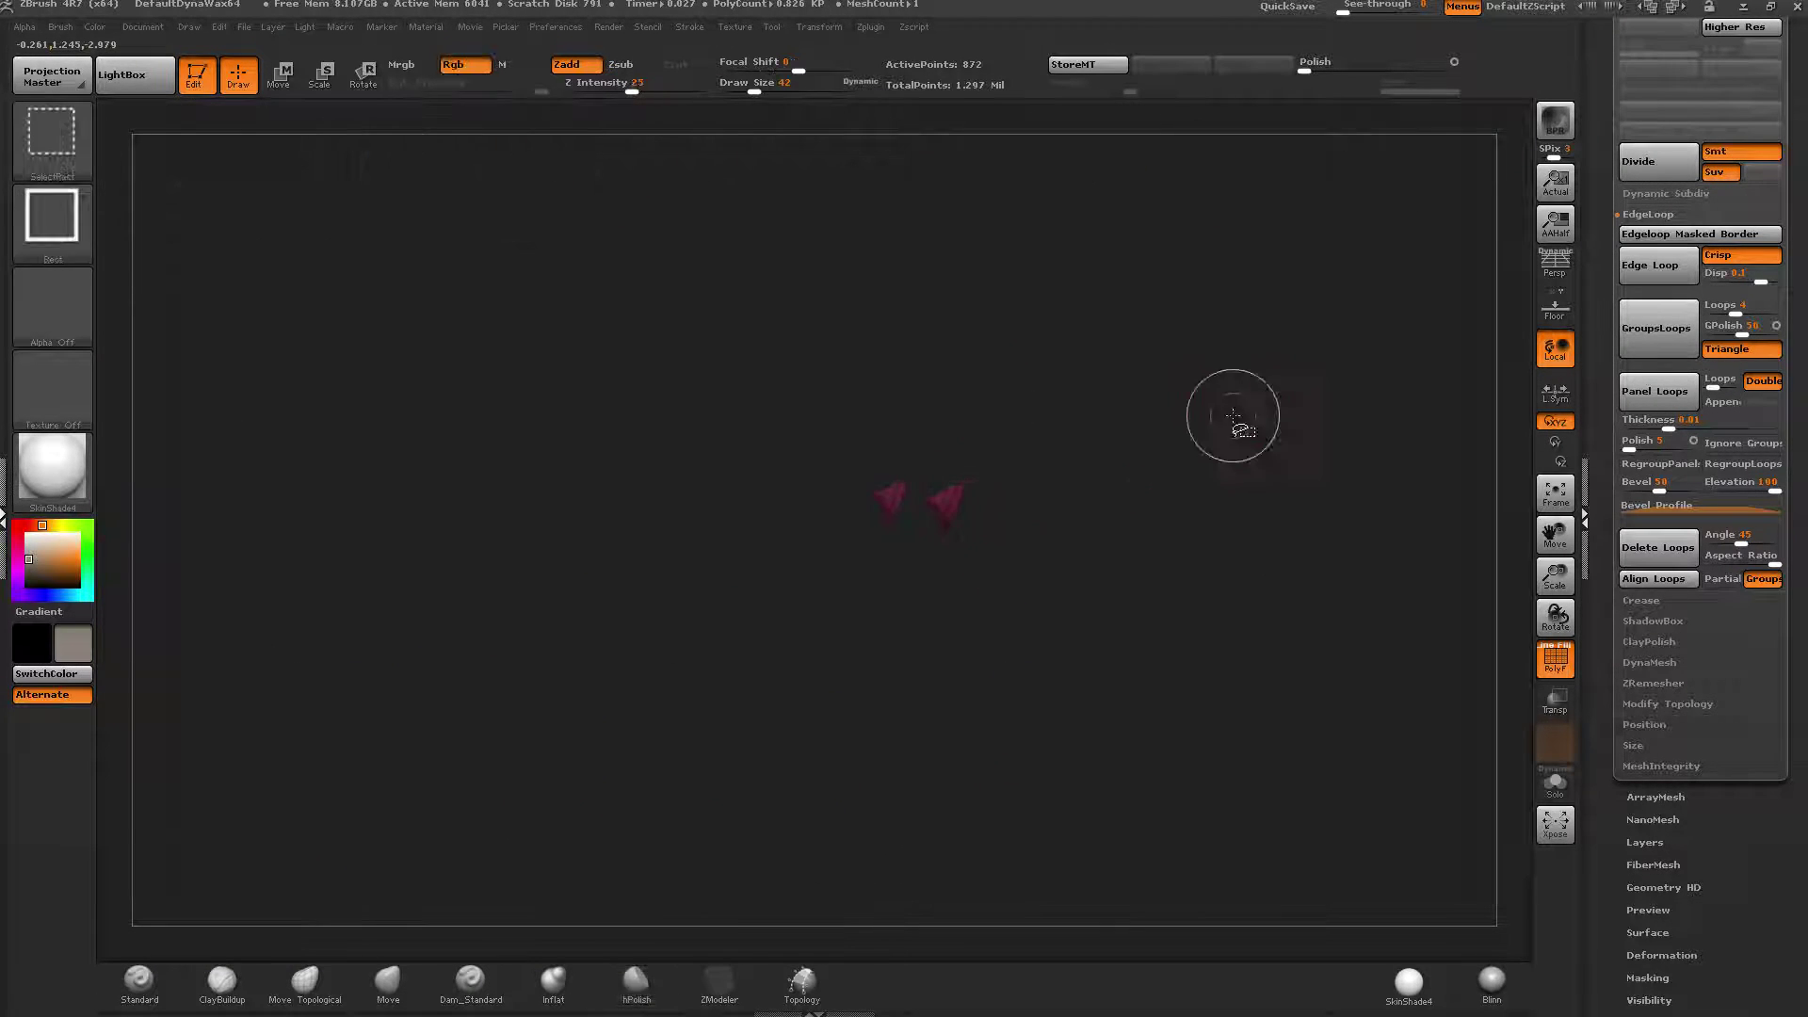
pyautogui.keyDown('ctrl'); pyautogui.keyDown('shift'); pyautogui.click(1235, 417); pyautogui.keyUp('shift'); pyautogui.keyUp('ctrl')
pyautogui.moveTo(1065, 421); pyautogui.dragTo(991, 576)
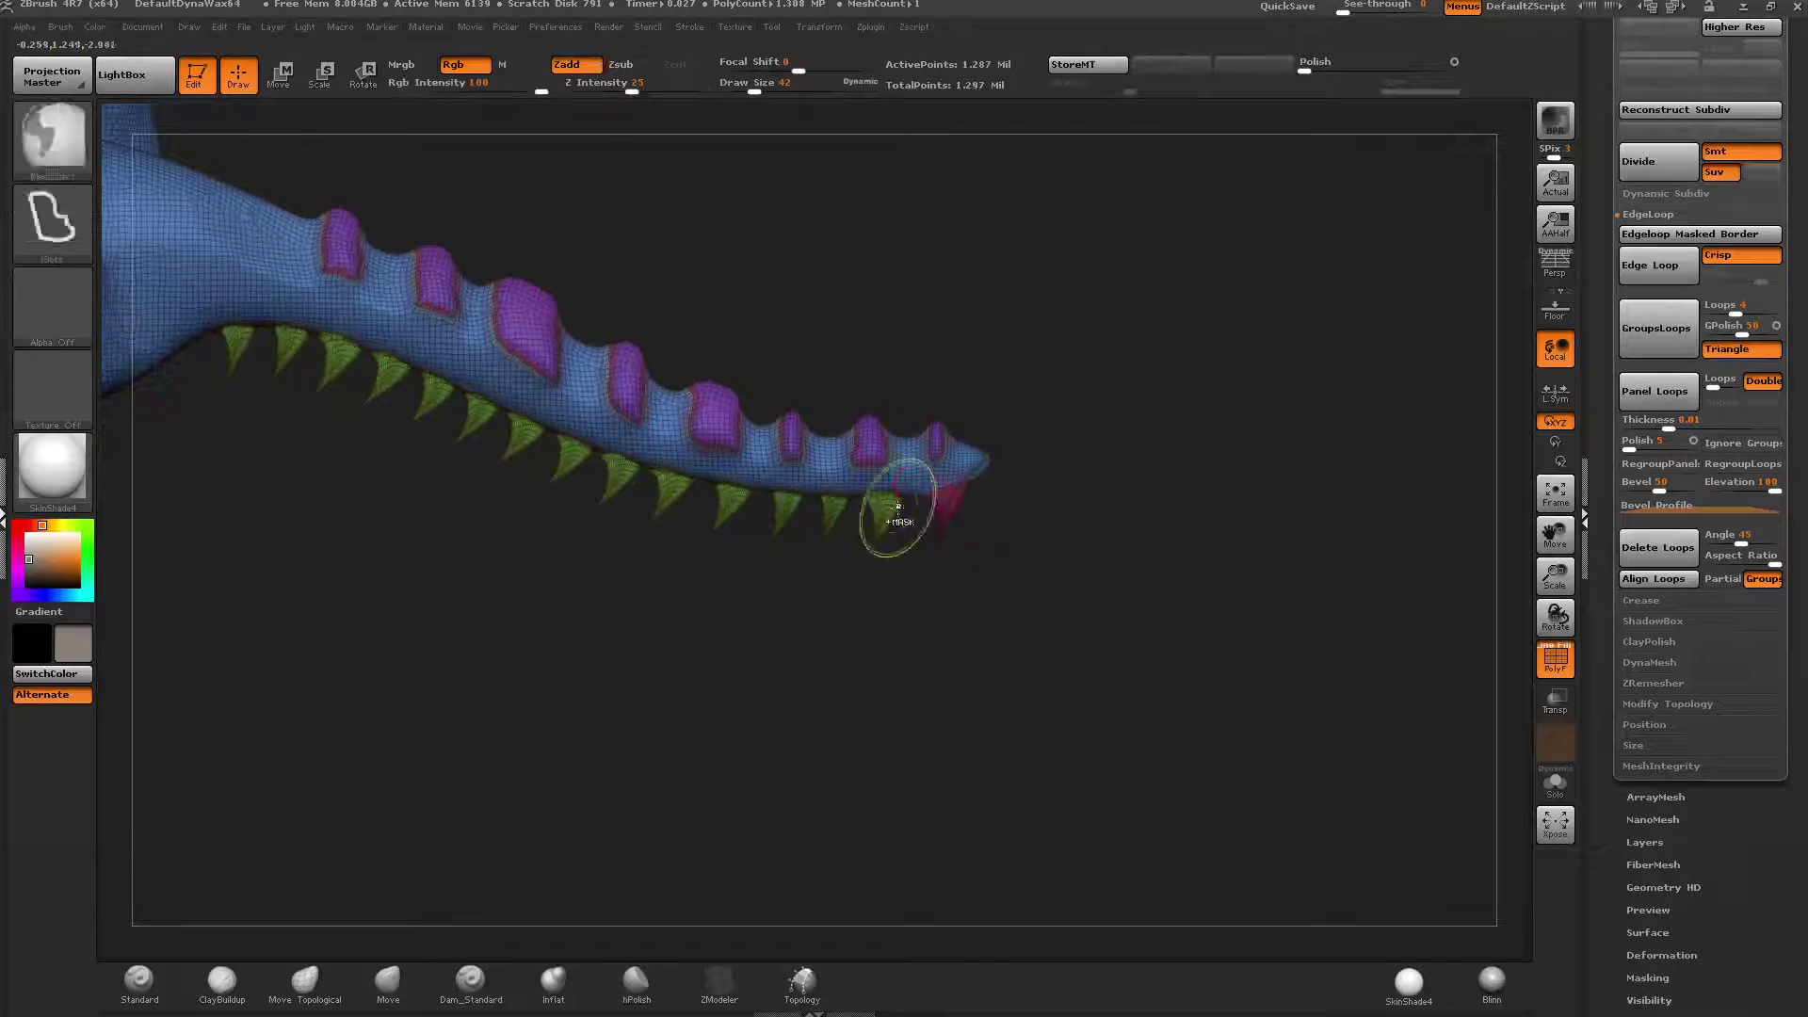
# Separate the tentacle claws from the body by visibility, put all claws in one polygroup, and show the whole model without polyframe.
pyautogui.keyDown('ctrl'); pyautogui.keyDown('shift'); pyautogui.click(887, 512); pyautogui.keyUp('shift'); pyautogui.keyUp('ctrl')
pyautogui.keyDown('ctrl'); pyautogui.keyDown('shift'); pyautogui.moveTo(1098, 491); pyautogui.dragTo(951, 509); pyautogui.keyUp('shift'); pyautogui.keyUp('ctrl')
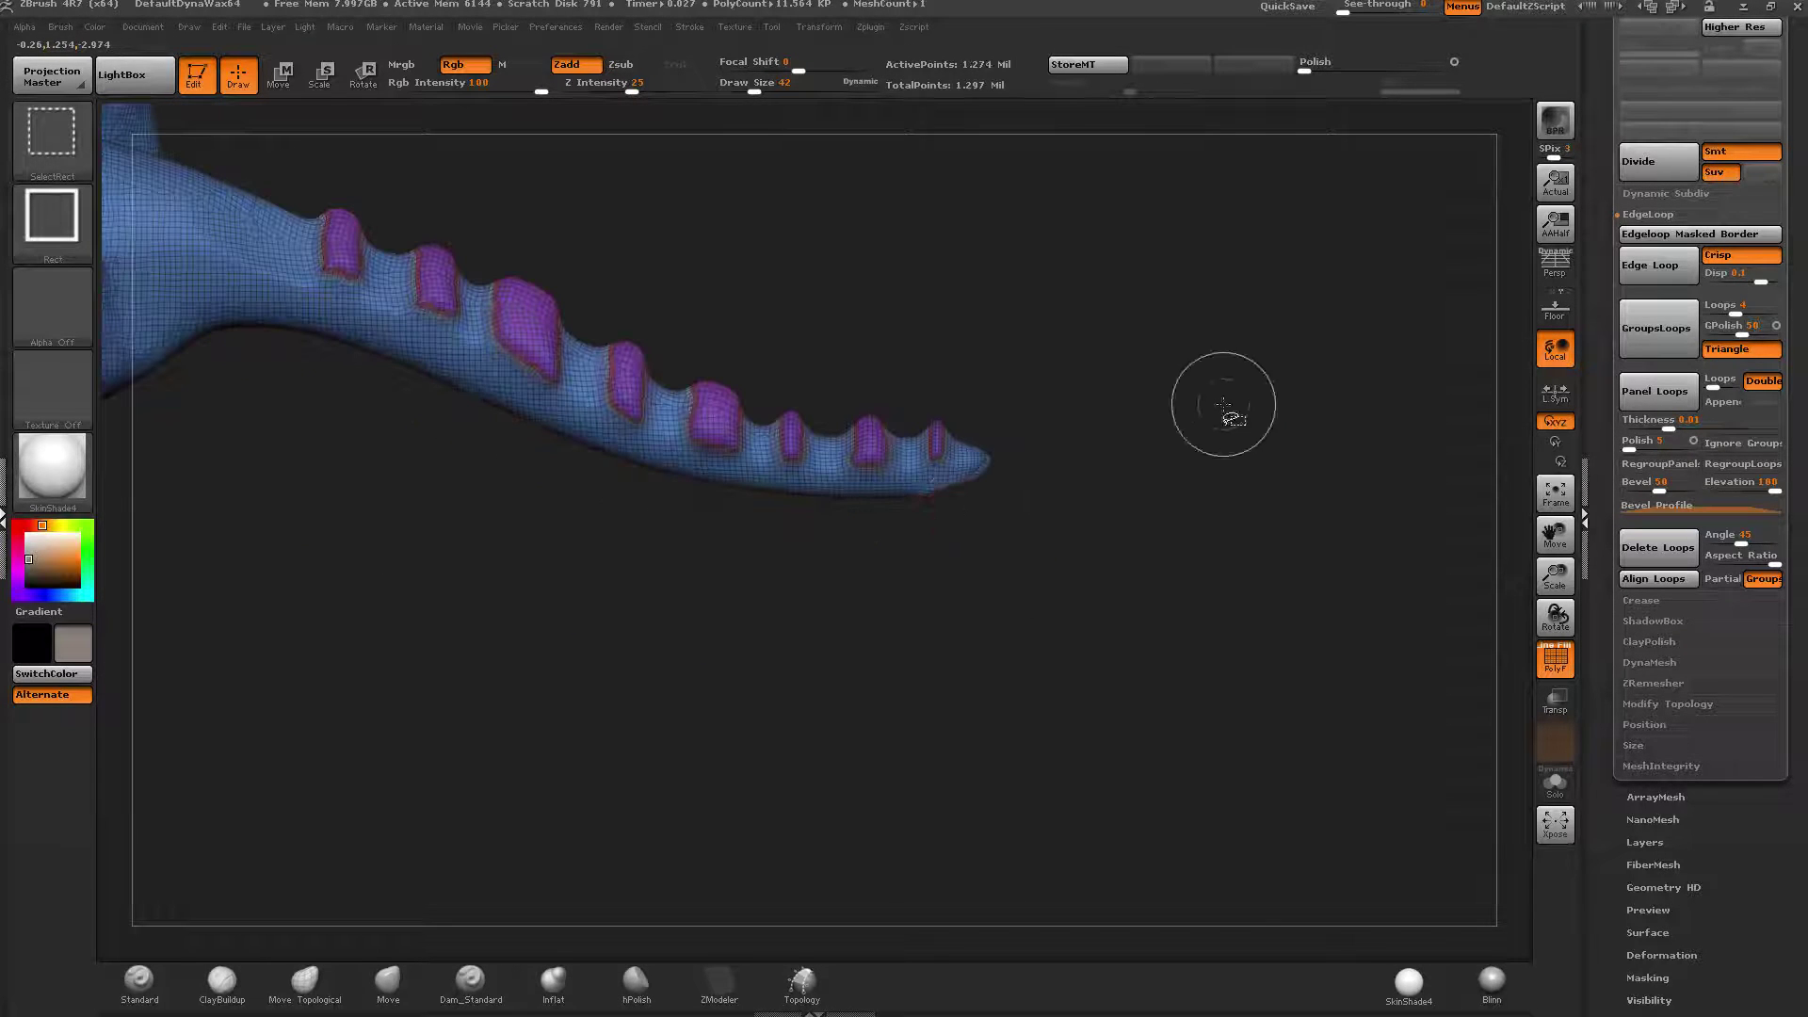
pyautogui.keyDown('ctrl'); pyautogui.keyDown('shift'); pyautogui.moveTo(1212, 405); pyautogui.dragTo(1109, 468); pyautogui.keyUp('shift'); pyautogui.keyUp('ctrl')
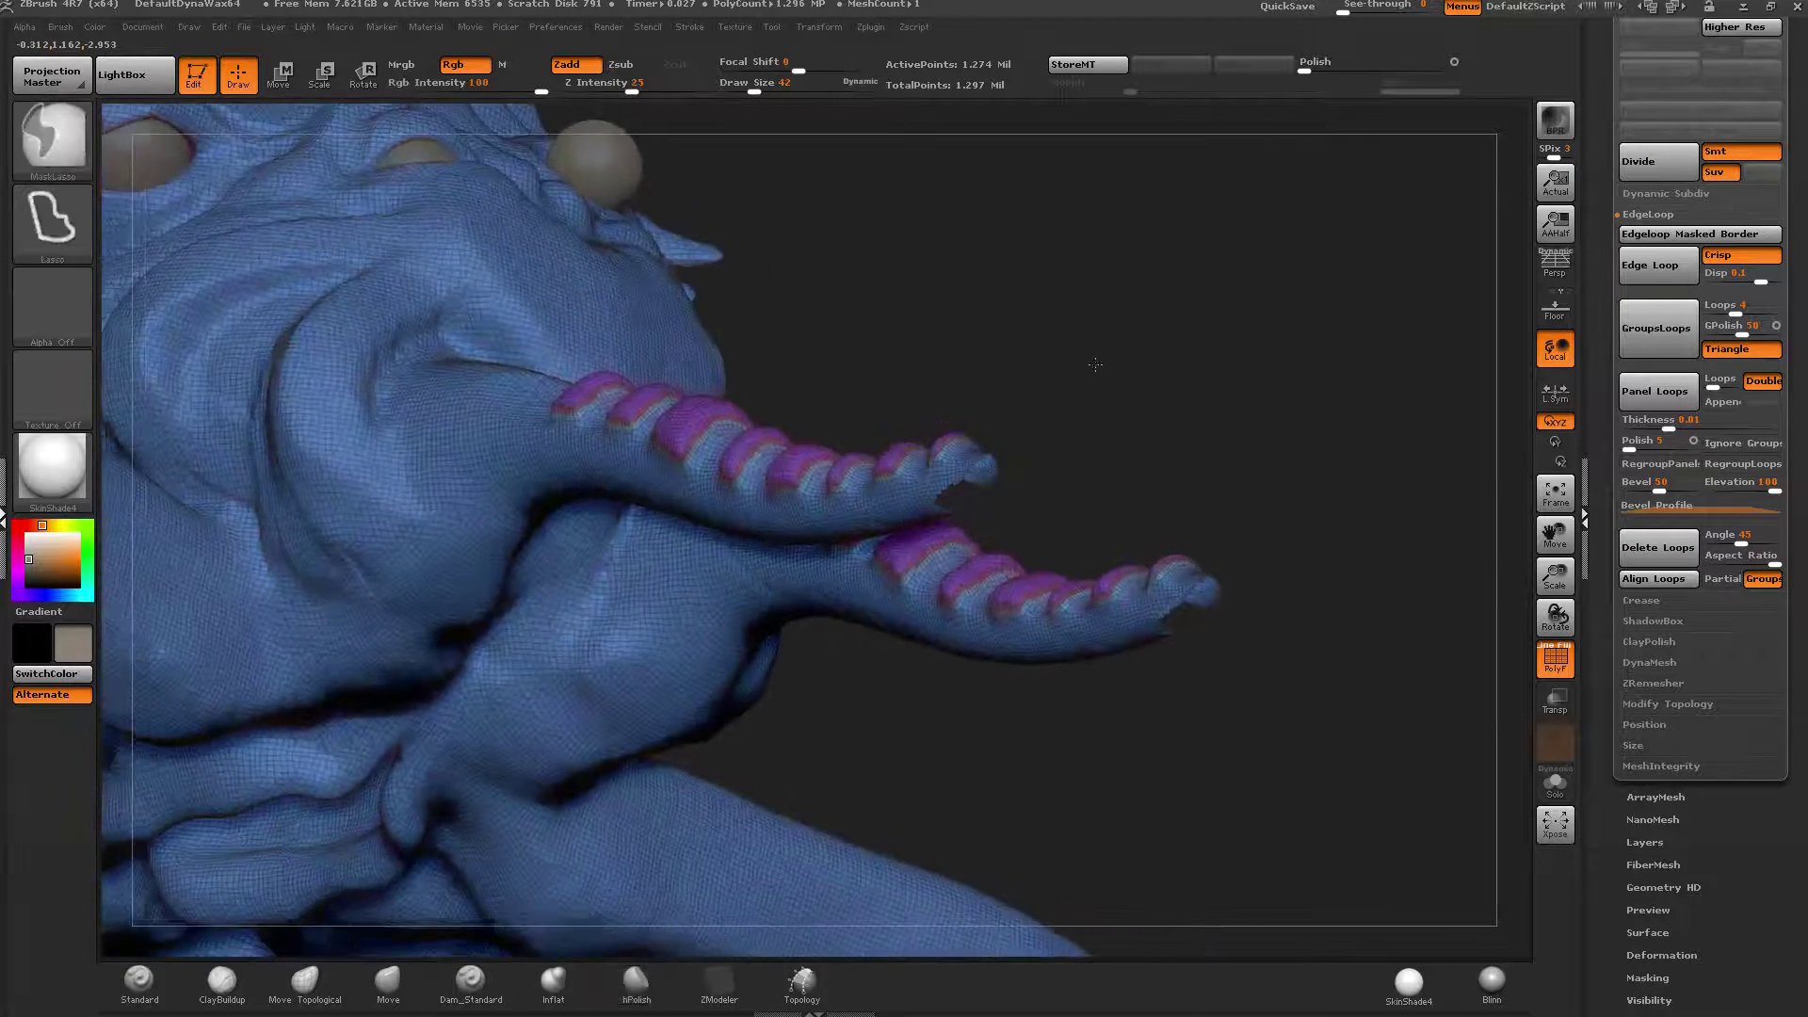
pyautogui.moveTo(1063, 397); pyautogui.dragTo(1087, 415)
pyautogui.moveTo(983, 492)
pyautogui.mouseDown()
pyautogui.moveTo(362, 568)
pyautogui.moveTo(766, 581)
pyautogui.mouseUp()
pyautogui.press('ctrl')
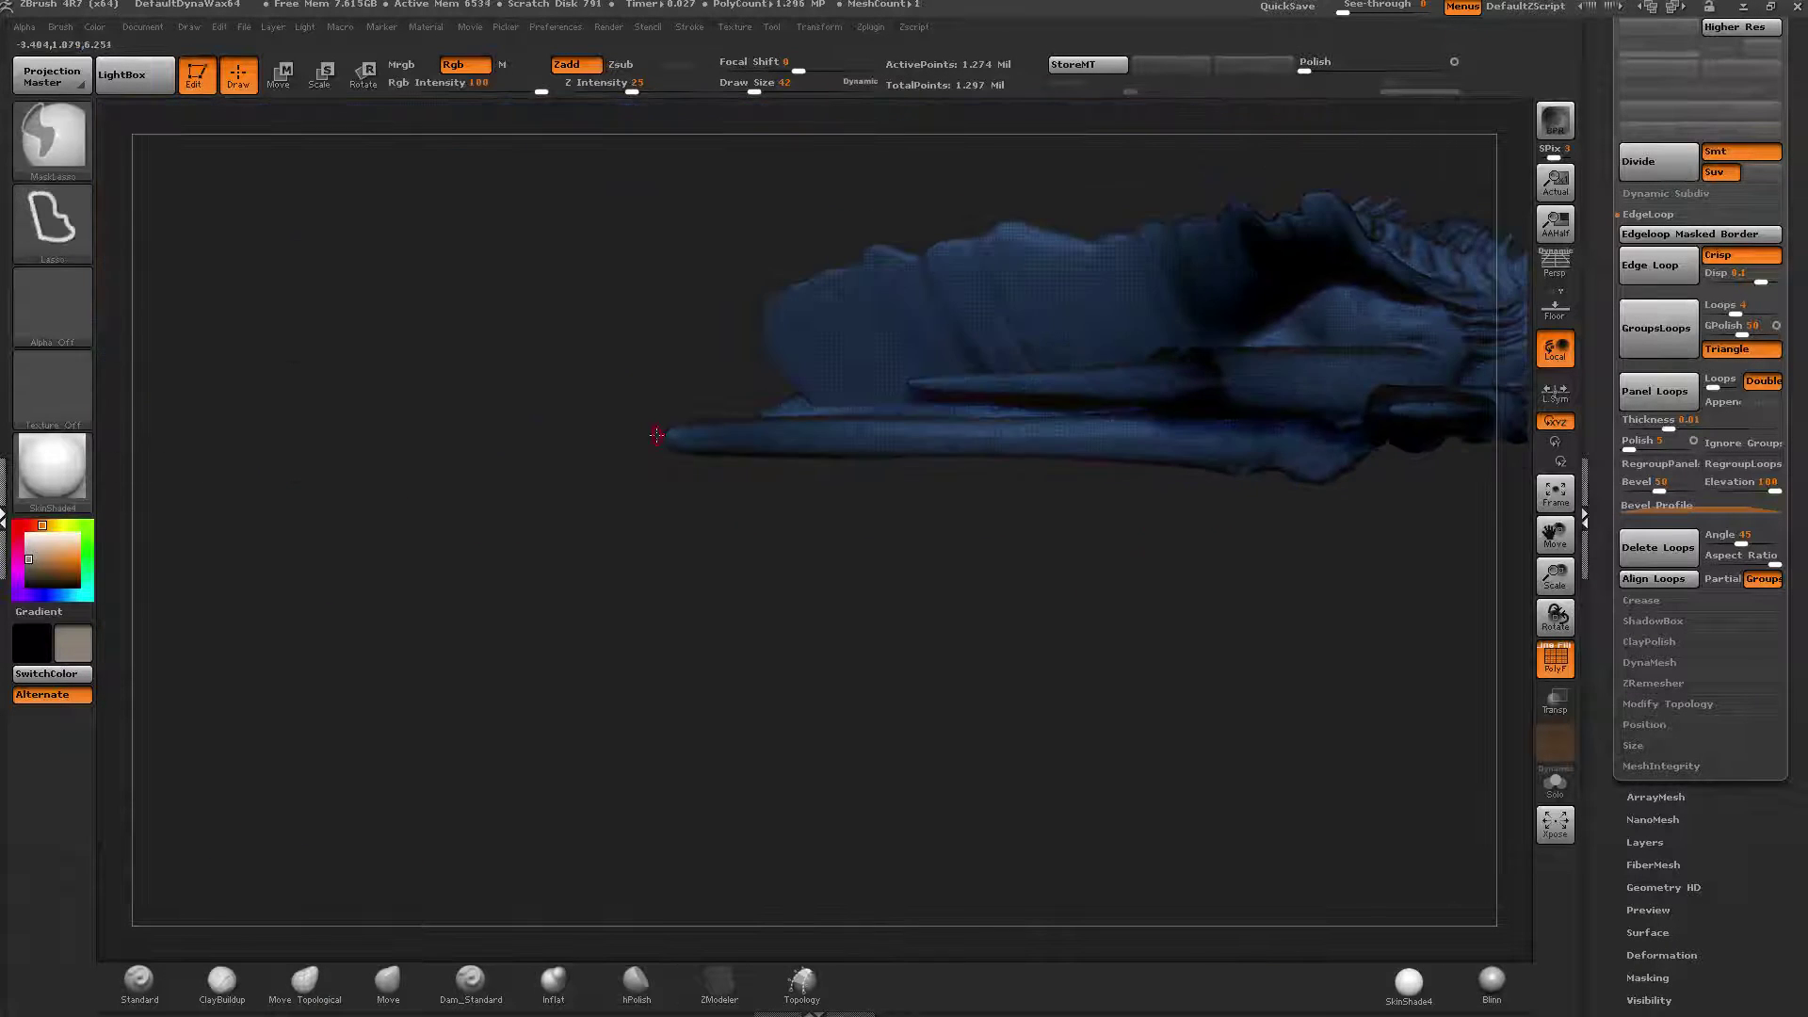
pyautogui.moveTo(810, 603); pyautogui.dragTo(912, 395)
pyautogui.keyDown('alt'); pyautogui.moveTo(1412, 358); pyautogui.dragTo(832, 545); pyautogui.keyUp('alt')
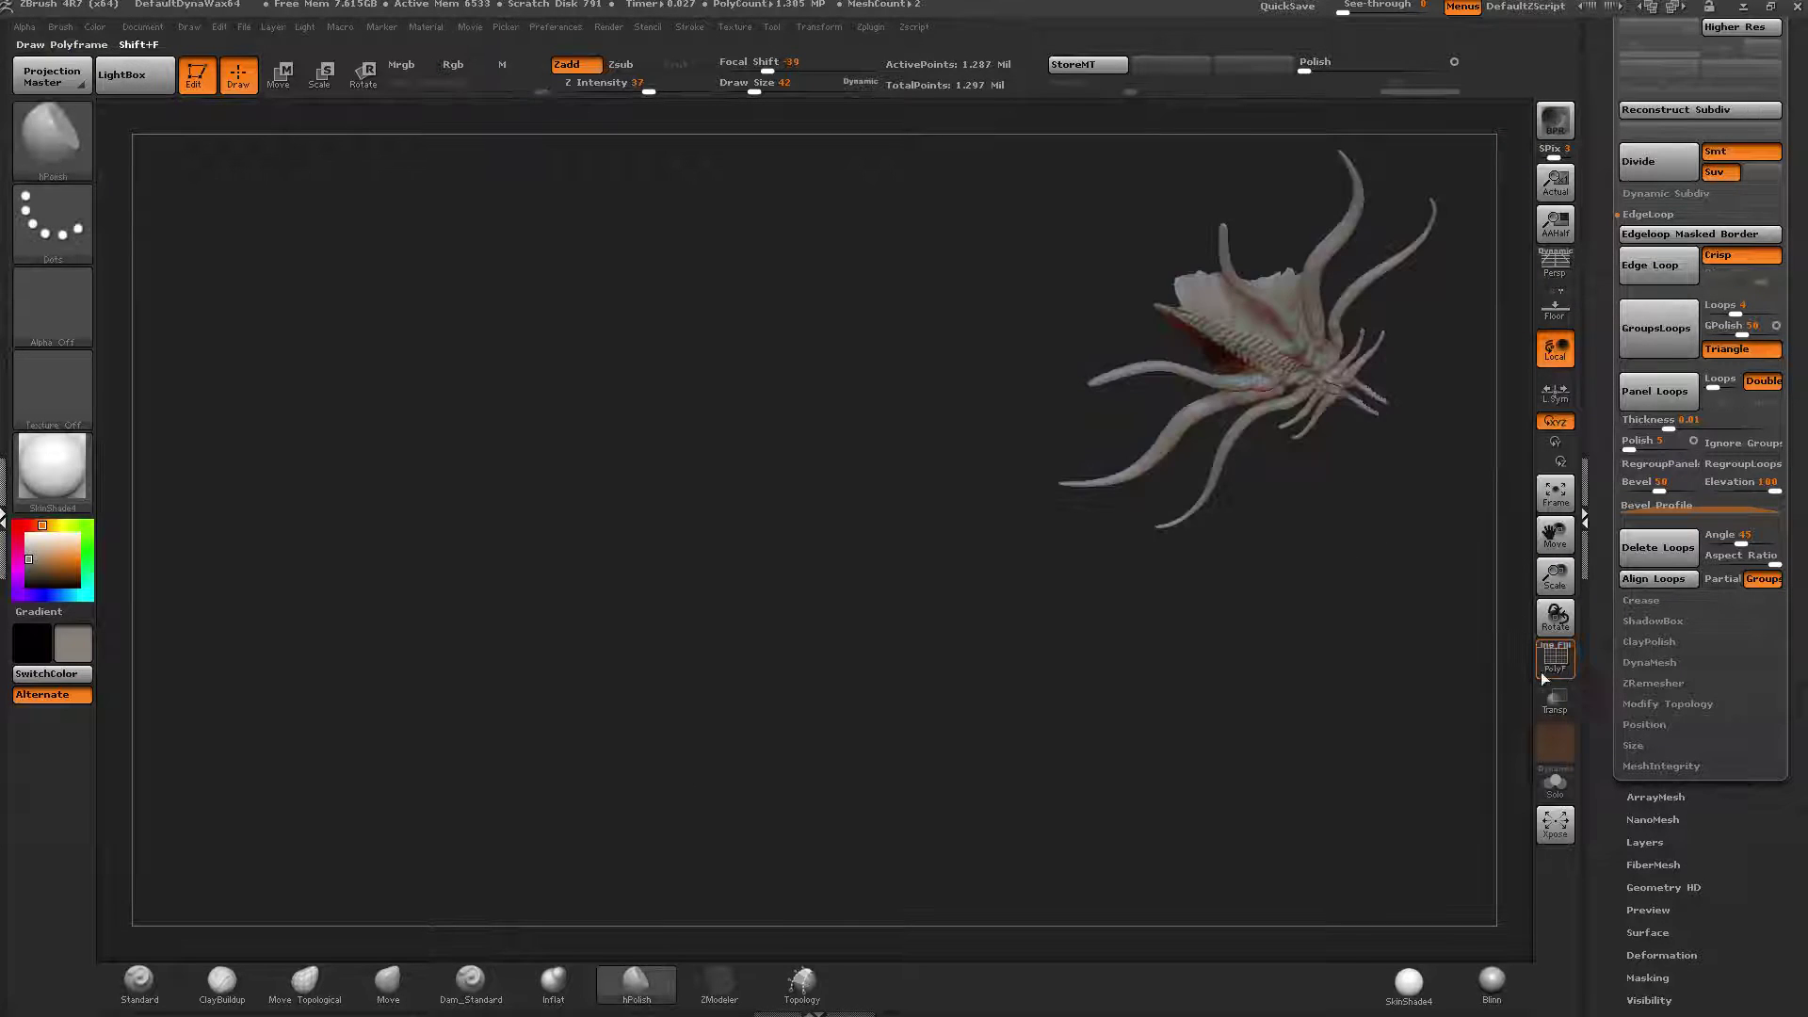
pyautogui.press('f')
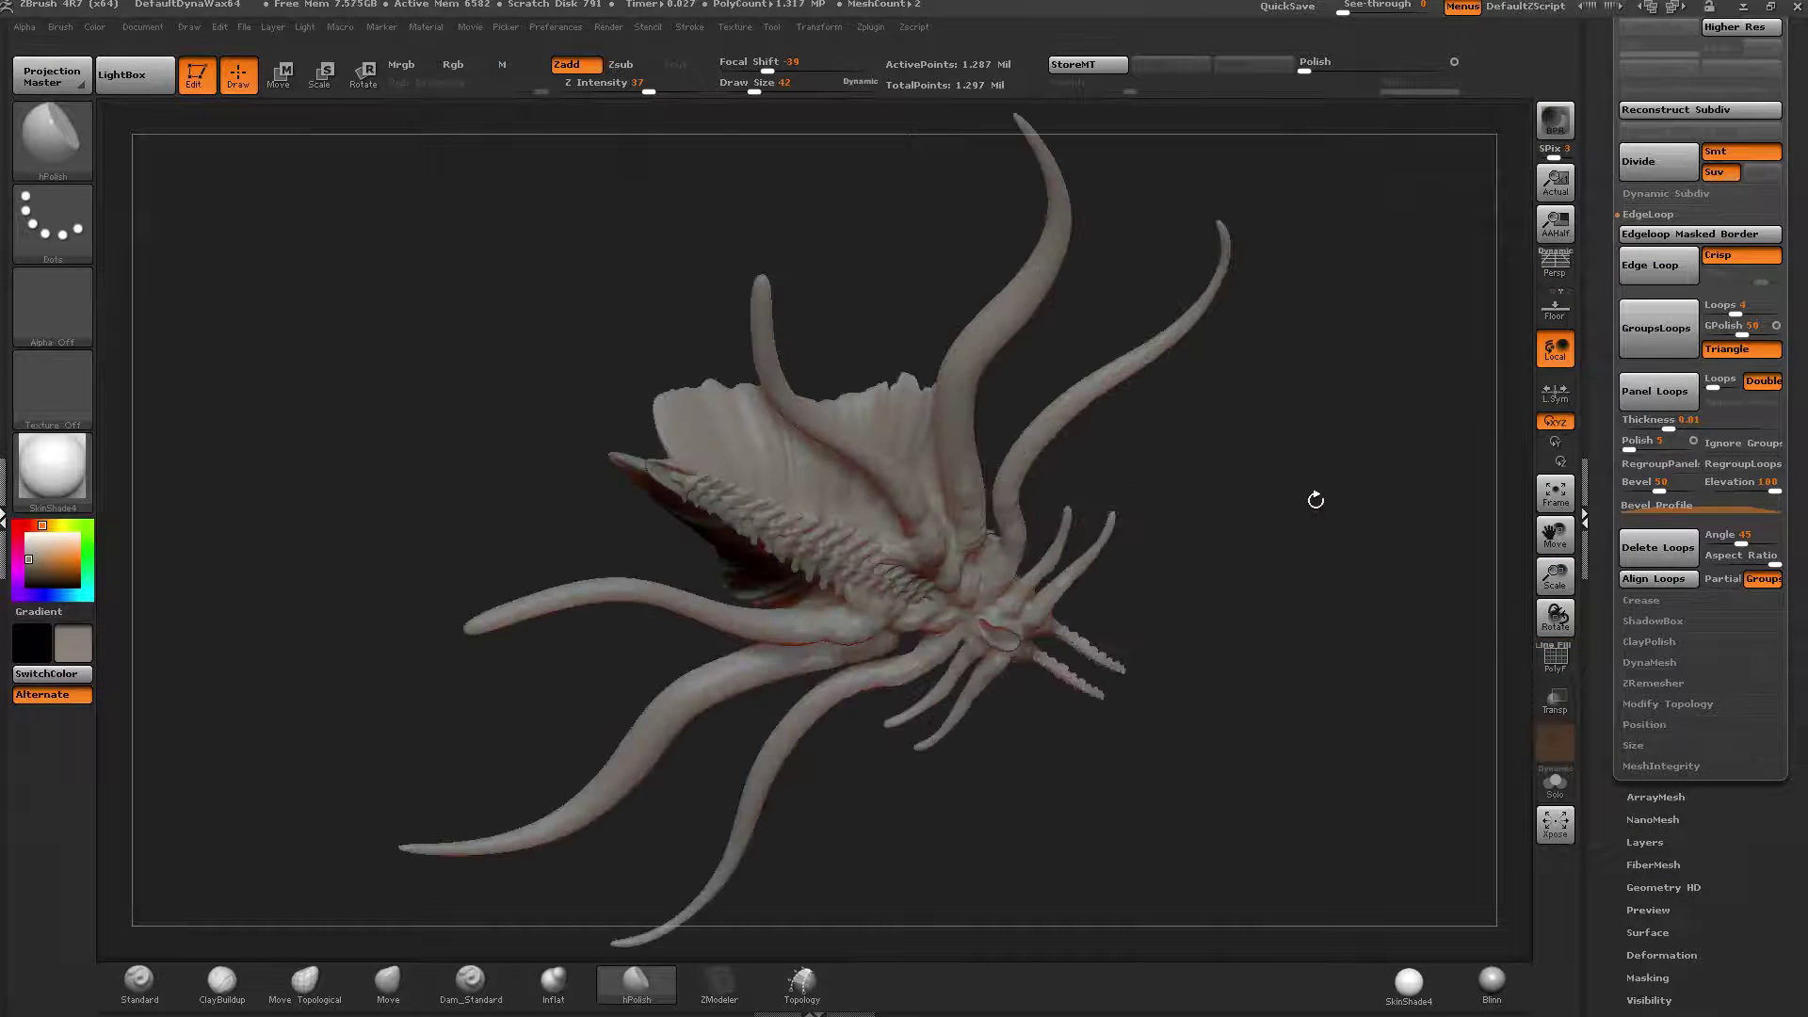
# Build up additional ridge bands across the bases of both front tentacles with ClayBuildup at a draw size of 59.
pyautogui.moveTo(1312, 499); pyautogui.dragTo(1118, 573)
pyautogui.keyDown('ctrl'); pyautogui.moveTo(1118, 573); pyautogui.dragTo(1125, 678, button='right'); pyautogui.keyUp('ctrl')
pyautogui.moveTo(1125, 678)
pyautogui.mouseDown()
pyautogui.moveTo(1054, 583)
pyautogui.moveTo(1135, 612)
pyautogui.mouseUp()
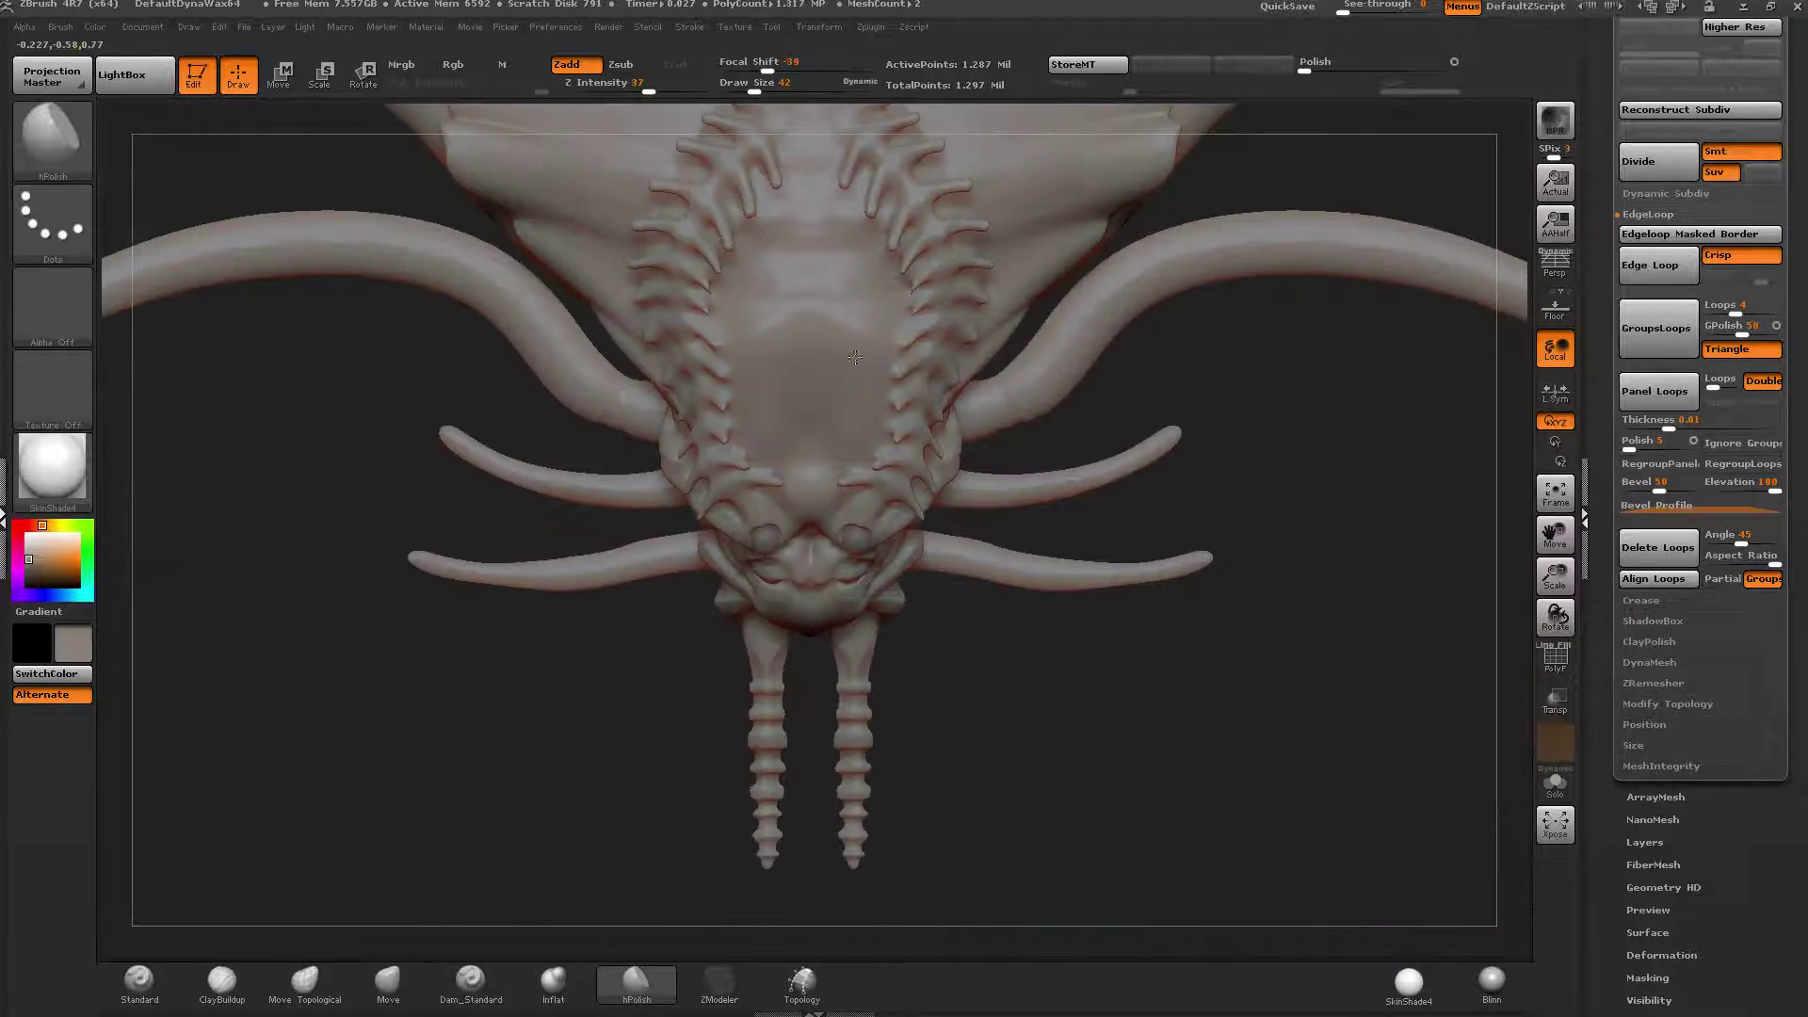
pyautogui.keyDown('ctrl'); pyautogui.moveTo(874, 706); pyautogui.dragTo(876, 742, button='right'); pyautogui.keyUp('ctrl')
pyautogui.moveTo(876, 741)
pyautogui.keyDown('alt'); pyautogui.mouseDown(button='right')
pyautogui.moveTo(872, 510)
pyautogui.moveTo(903, 463)
pyautogui.mouseUp(button='right'); pyautogui.keyUp('alt')
pyautogui.click(229, 982)
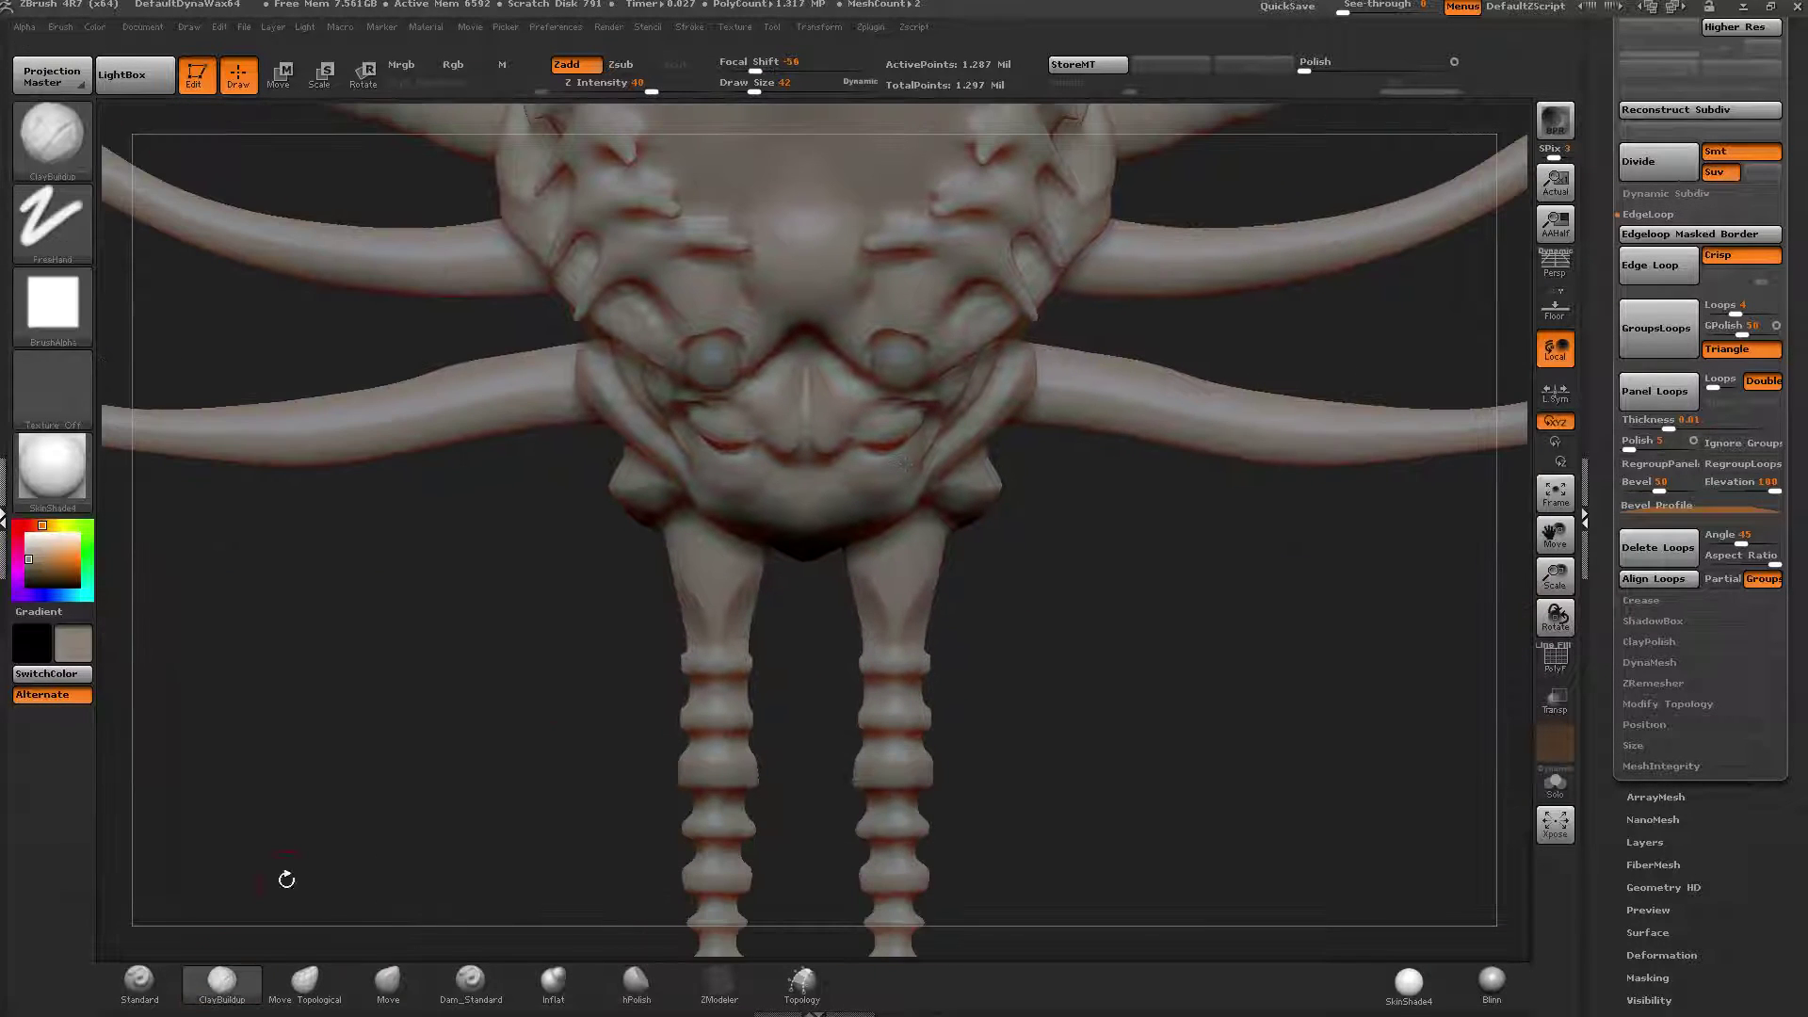
pyautogui.moveTo(752, 85); pyautogui.dragTo(758, 86)
pyautogui.moveTo(723, 437); pyautogui.dragTo(707, 576, button='right')
pyautogui.moveTo(706, 574)
pyautogui.mouseDown()
pyautogui.moveTo(663, 584)
pyautogui.moveTo(720, 570)
pyautogui.moveTo(666, 581)
pyautogui.mouseUp()
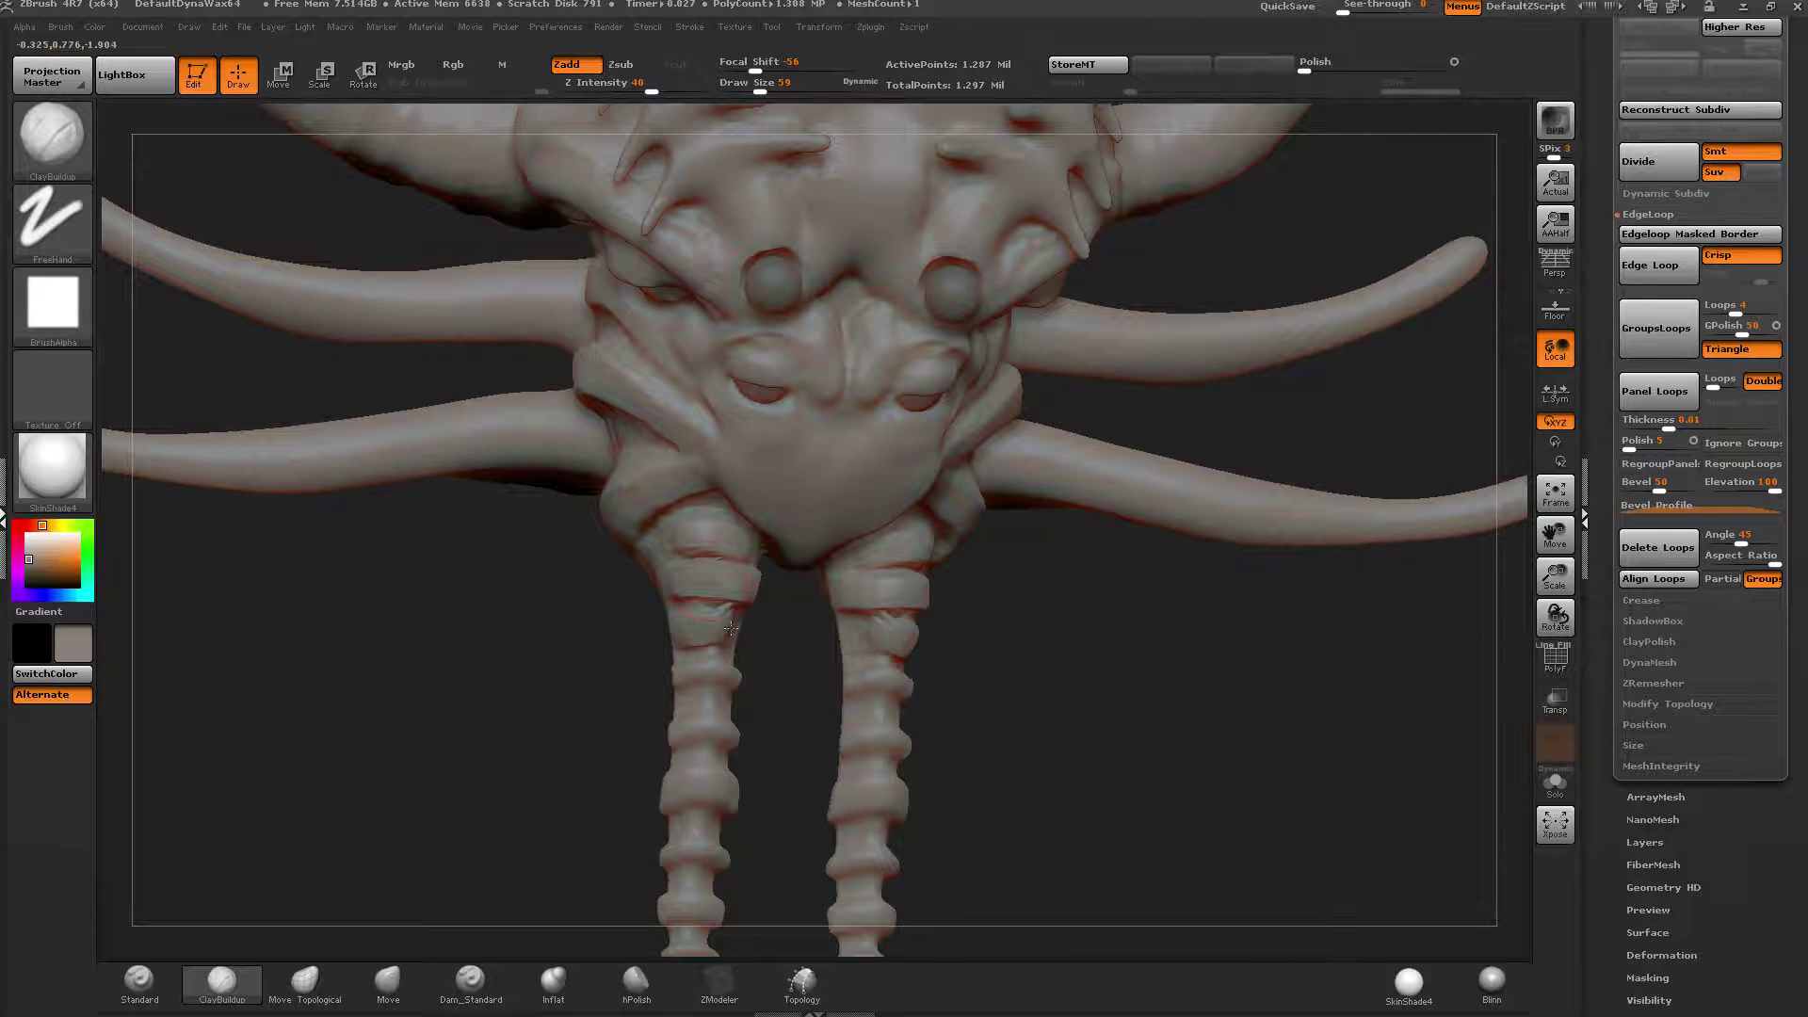
pyautogui.moveTo(730, 628); pyautogui.dragTo(676, 565, button='right')
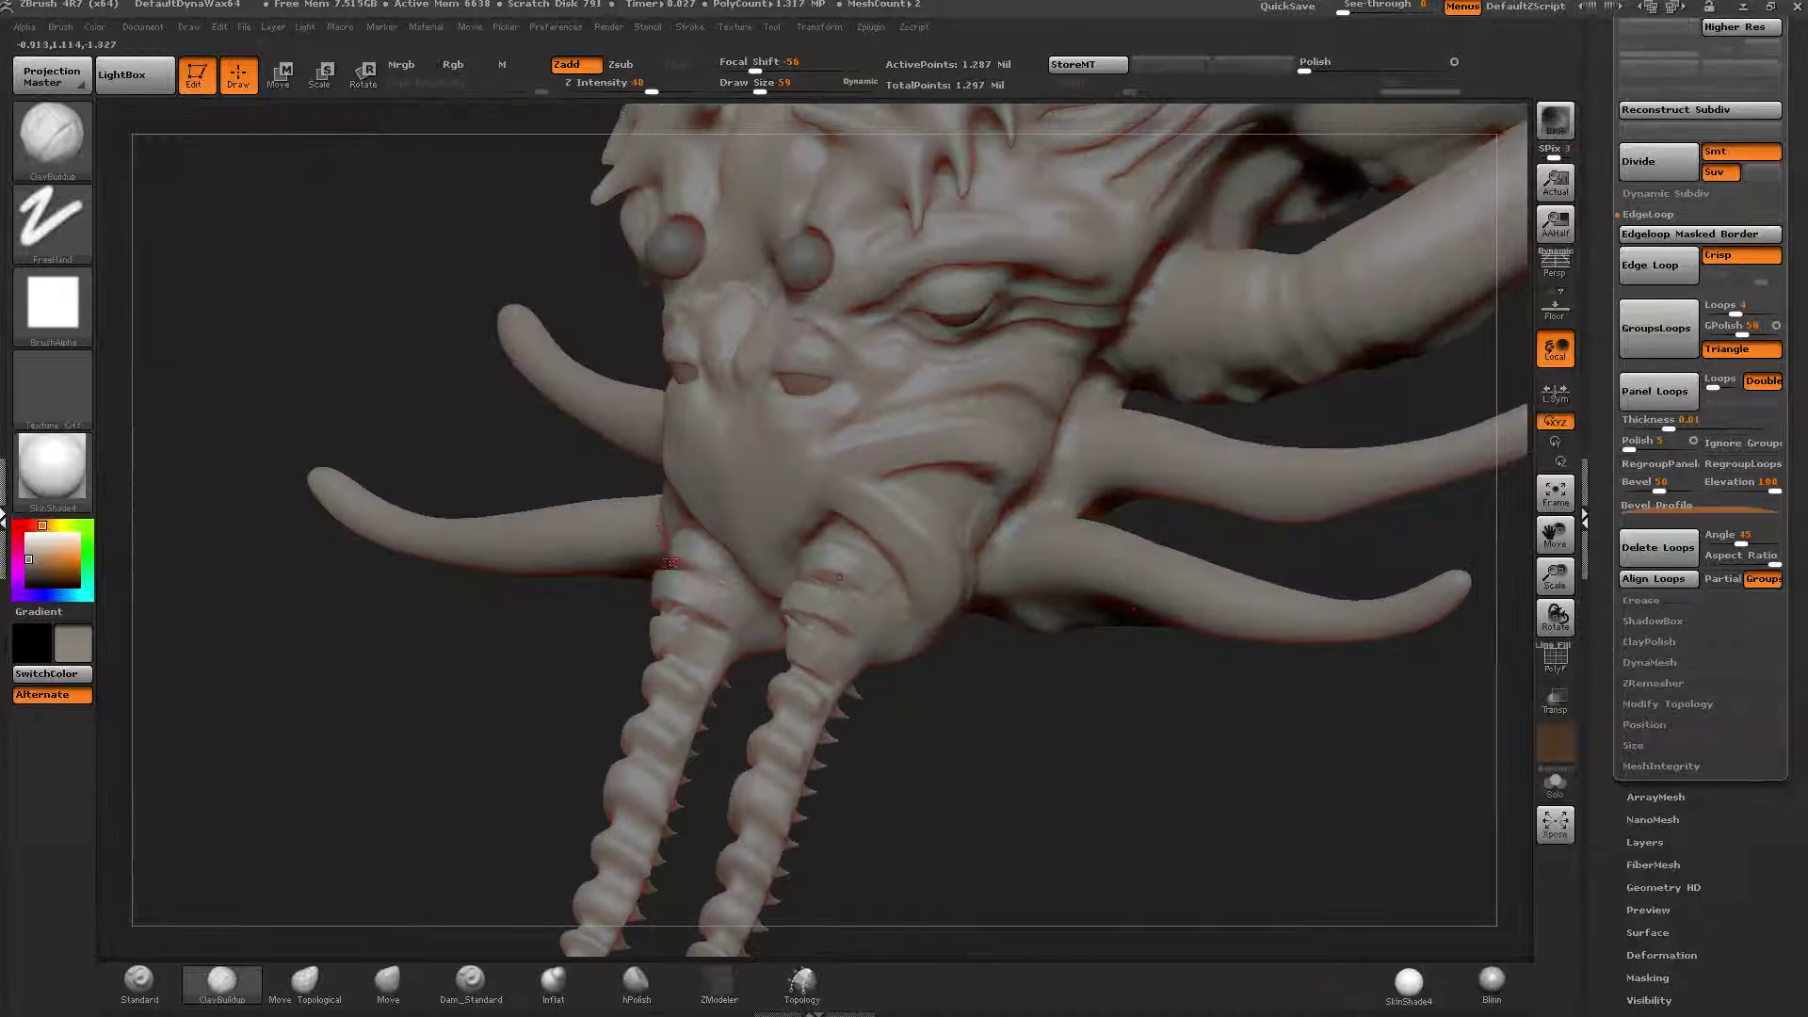
pyautogui.moveTo(668, 563); pyautogui.dragTo(1110, 521)
pyautogui.press('ctrl')
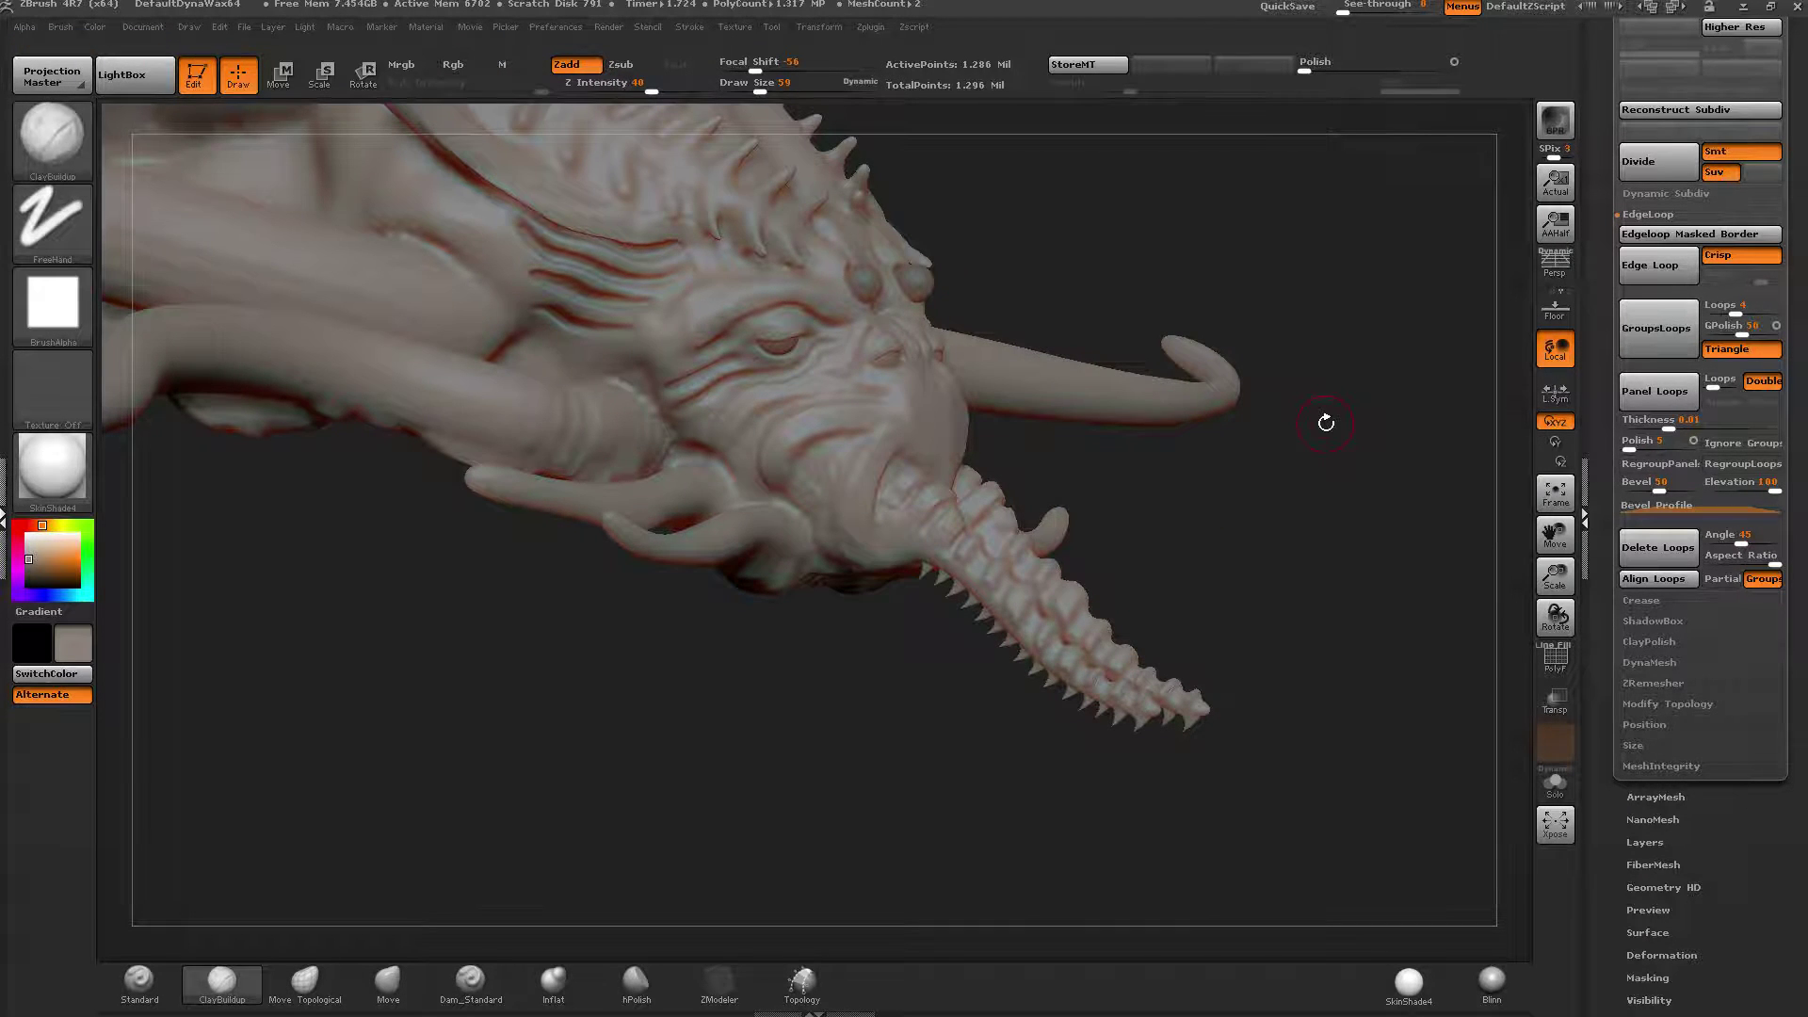
# Show the polygroups, isolate the raised bands on the front tentacles and grow the visible area around them.
pyautogui.moveTo(1326, 423); pyautogui.dragTo(1158, 490)
pyautogui.keyDown('ctrl'); pyautogui.moveTo(1158, 489); pyautogui.dragTo(1093, 731, button='right'); pyautogui.keyUp('ctrl')
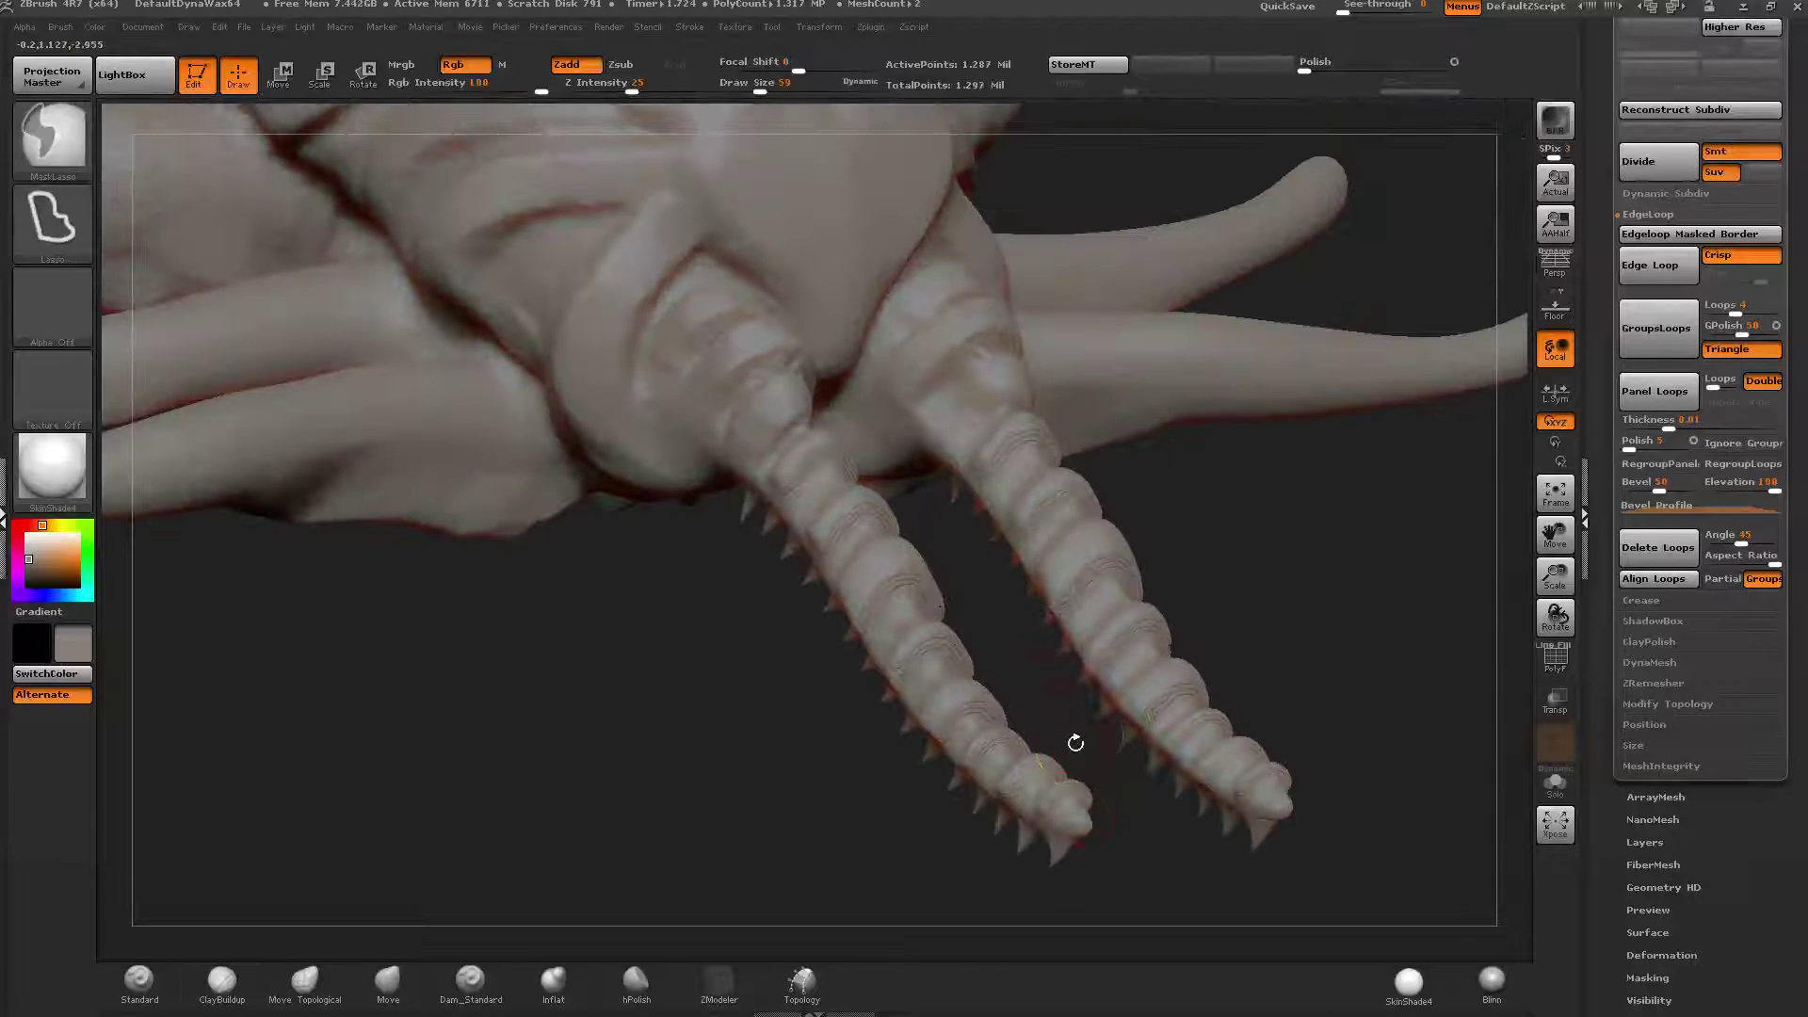
pyautogui.moveTo(988, 591); pyautogui.dragTo(1212, 618)
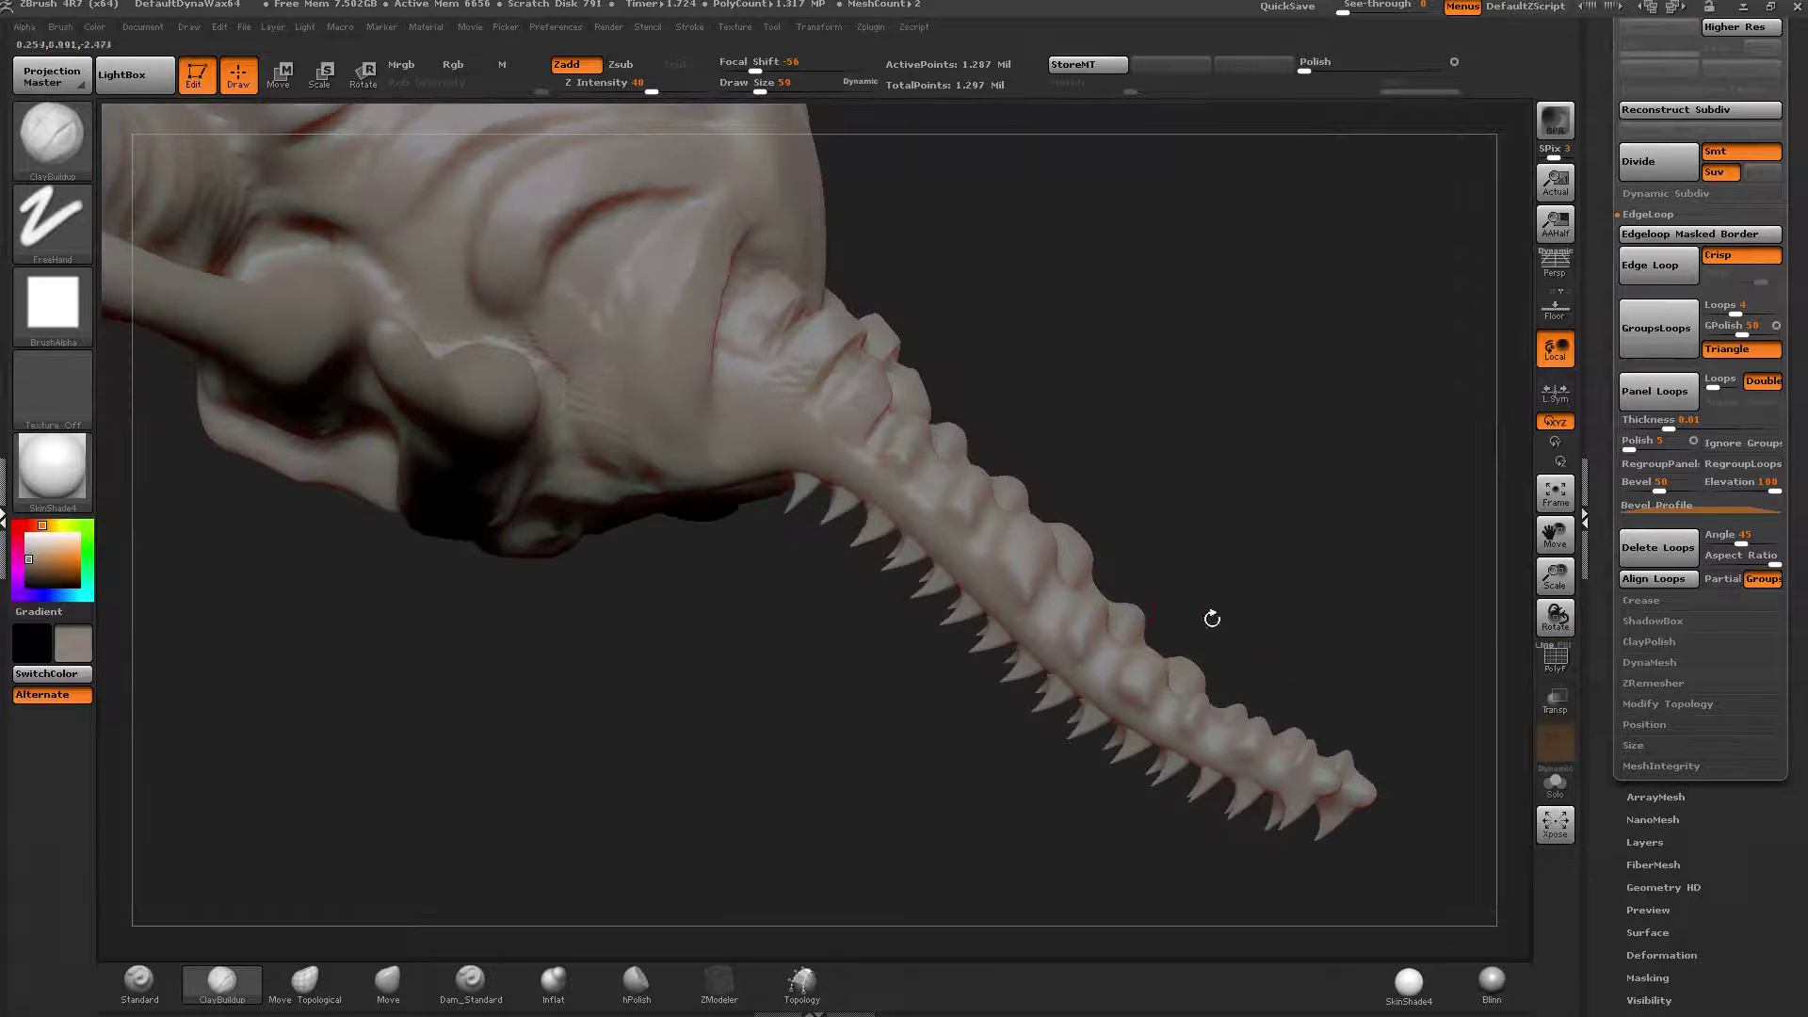
pyautogui.click(1557, 664)
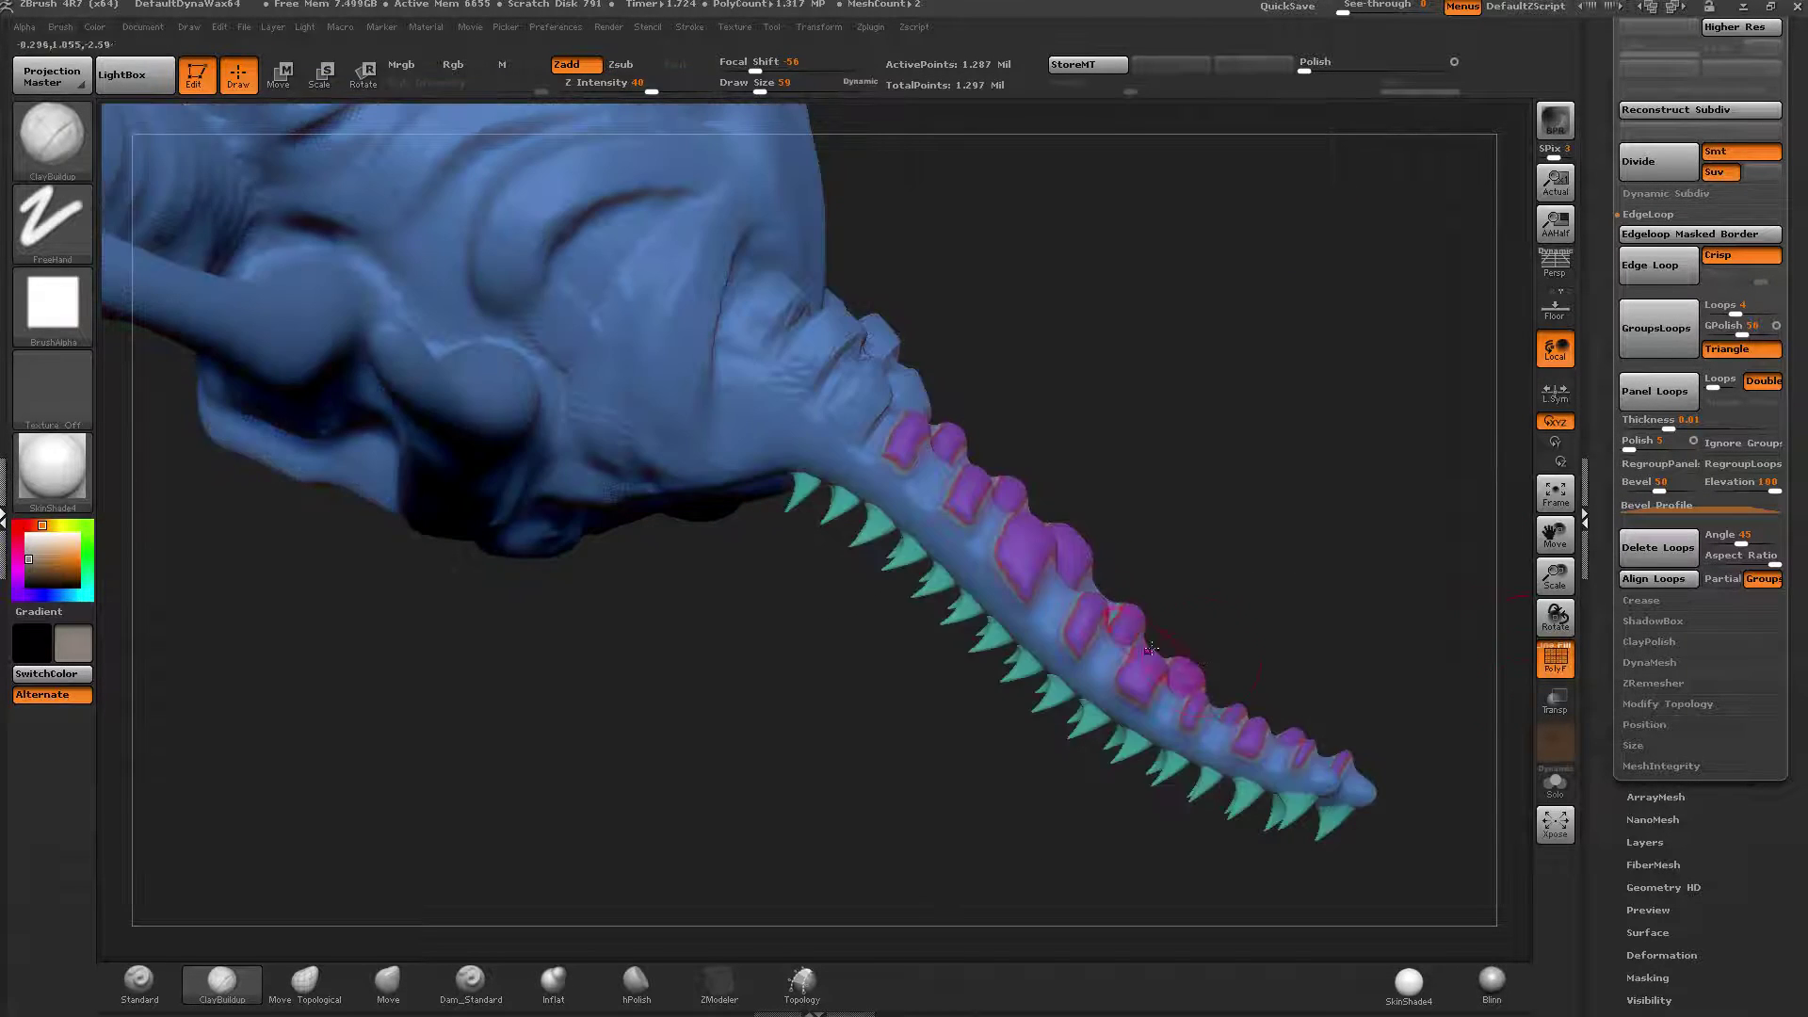
pyautogui.hotkey('ctrl', 'shift')
pyautogui.keyDown('ctrl'); pyautogui.keyDown('shift'); pyautogui.click(1028, 554); pyautogui.keyUp('shift'); pyautogui.keyUp('ctrl')
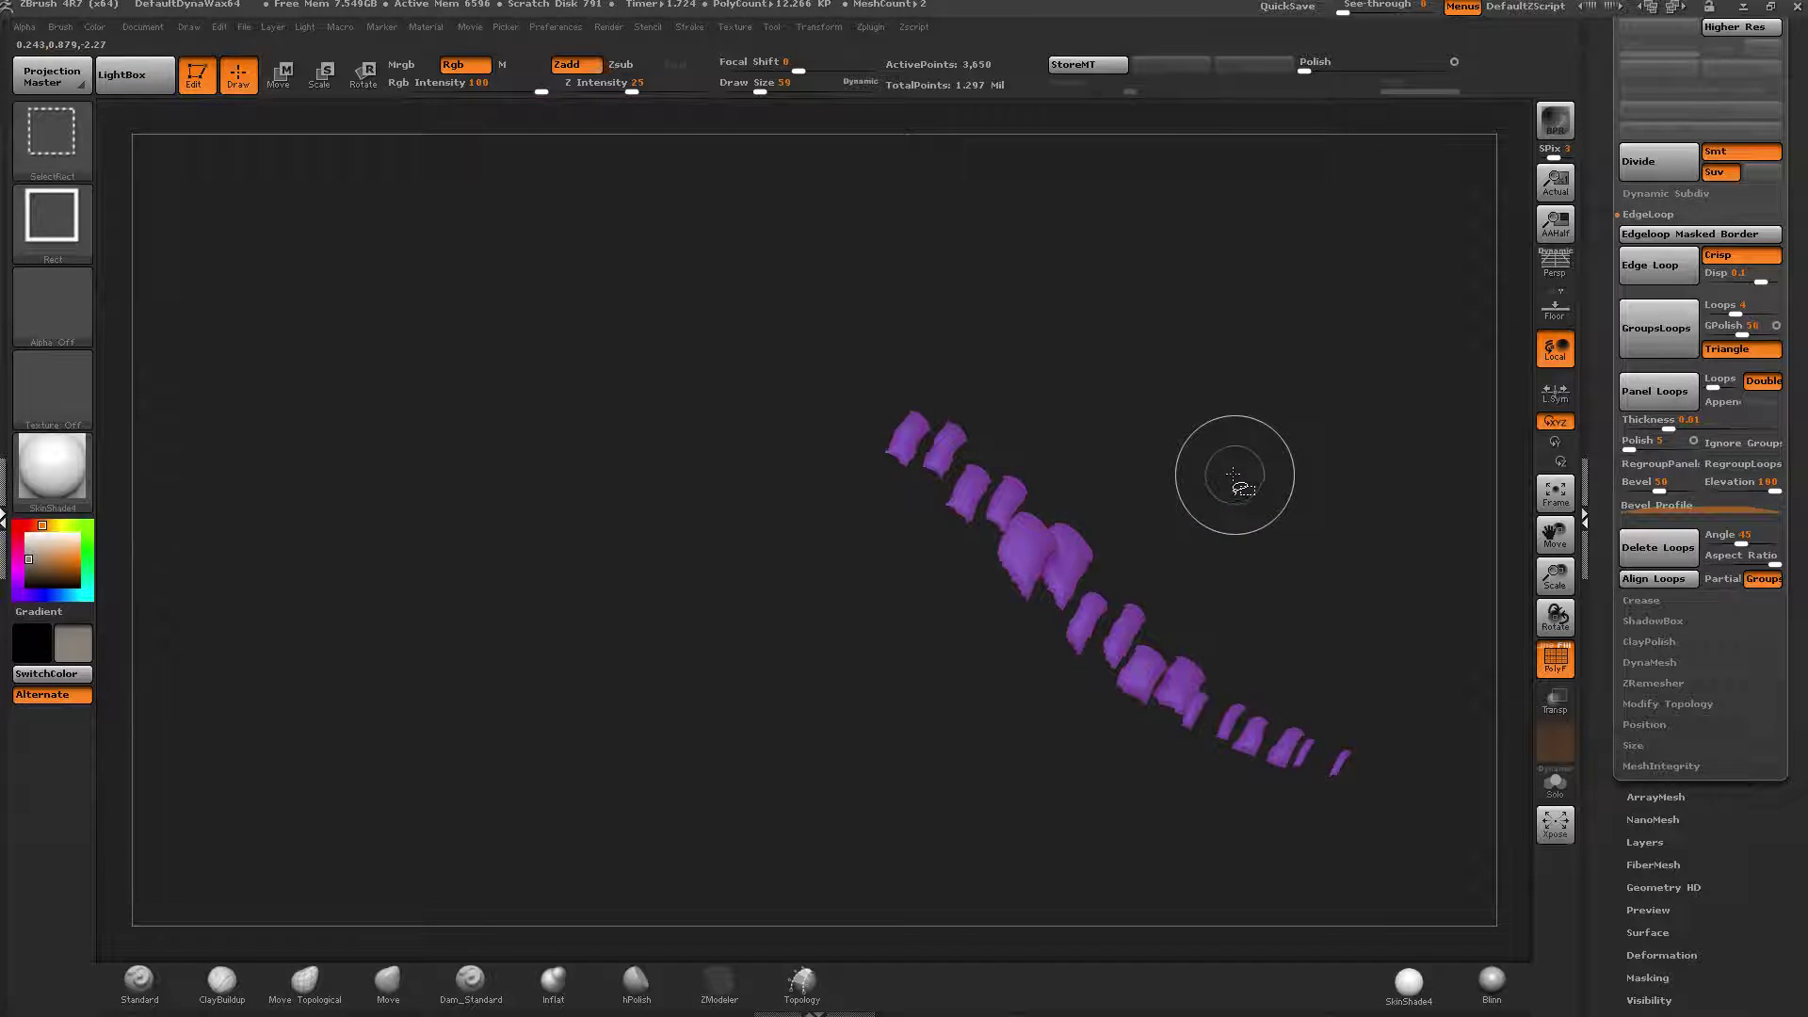
pyautogui.hotkey('ctrl', 'shift', 'x')
pyautogui.hotkey('ctrl', 'shift', 'x')
pyautogui.hotkey('ctrl', 'shift', 'x')
pyautogui.hotkey('ctrl', 'shift', 'x')
pyautogui.hotkey('ctrl', 'shift', 'x')
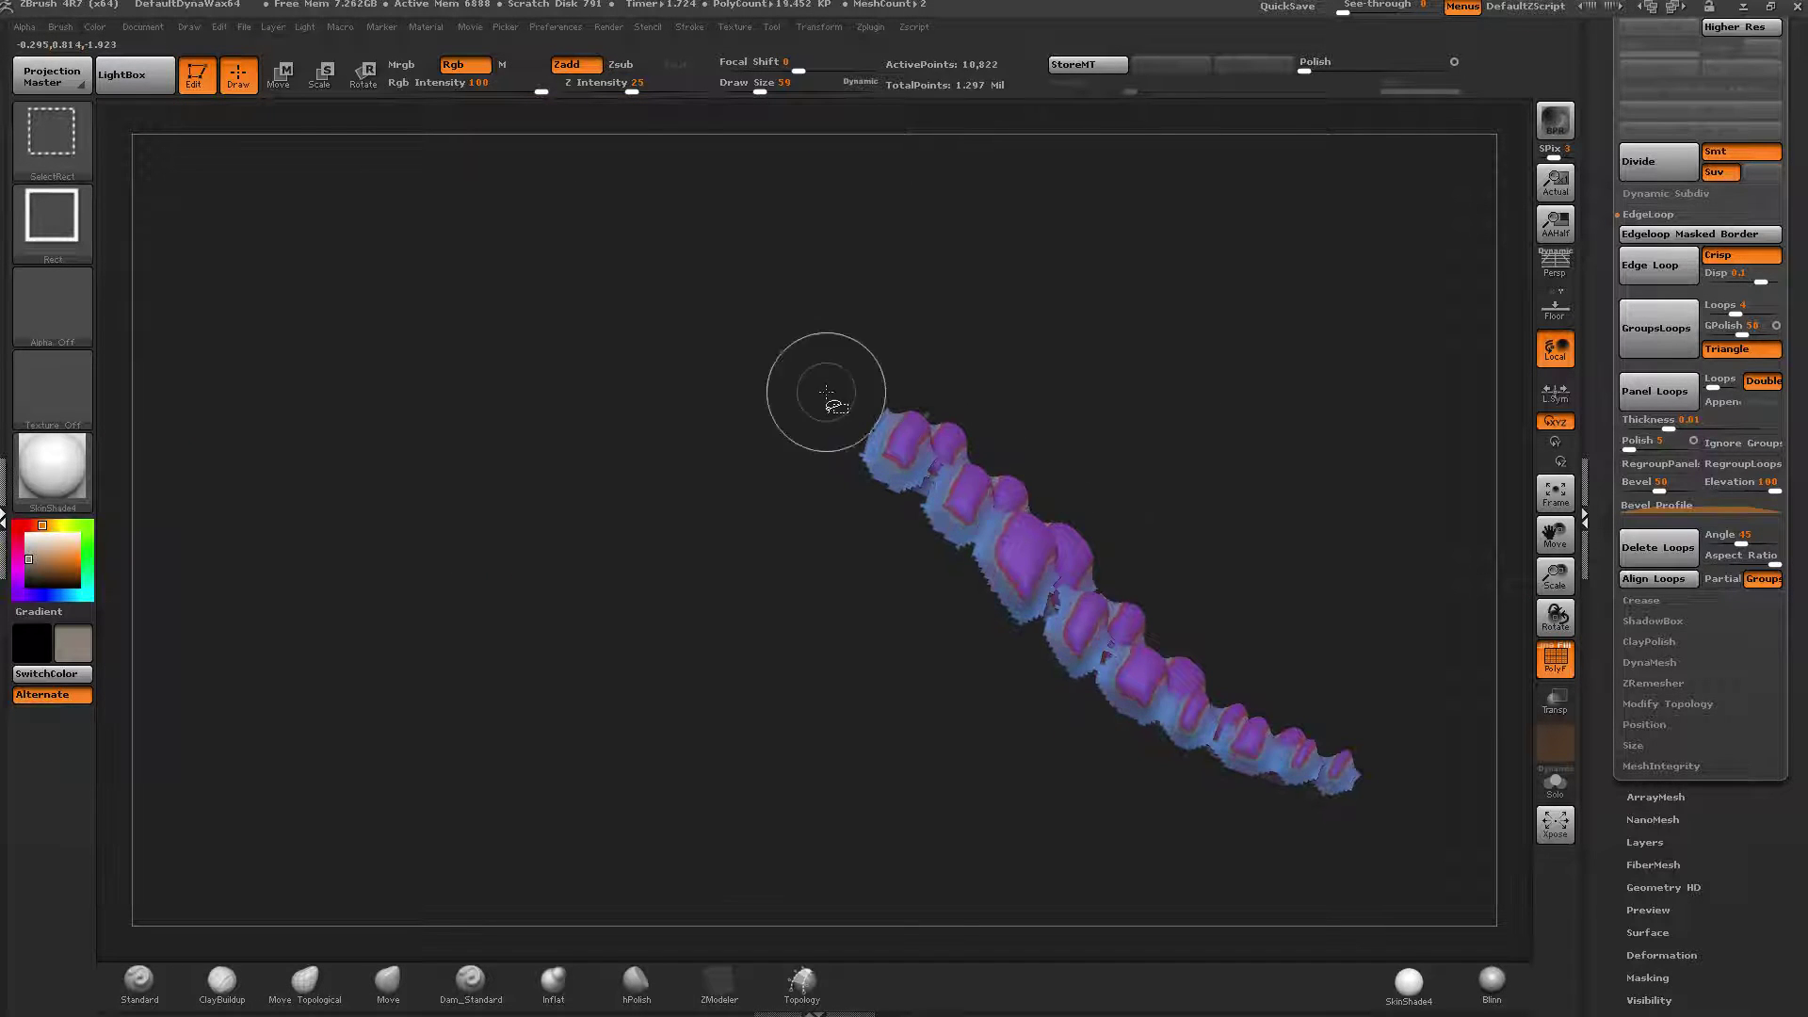
# Isolate everything except the claws, merge the body and raised bands into a single polygroup, and show the whole model.
pyautogui.keyDown('ctrl'); pyautogui.keyDown('shift'); pyautogui.moveTo(968, 315); pyautogui.dragTo(925, 354); pyautogui.keyUp('shift'); pyautogui.keyUp('ctrl')
pyautogui.keyDown('ctrl'); pyautogui.keyDown('shift'); pyautogui.click(793, 368); pyautogui.keyUp('shift'); pyautogui.keyUp('ctrl')
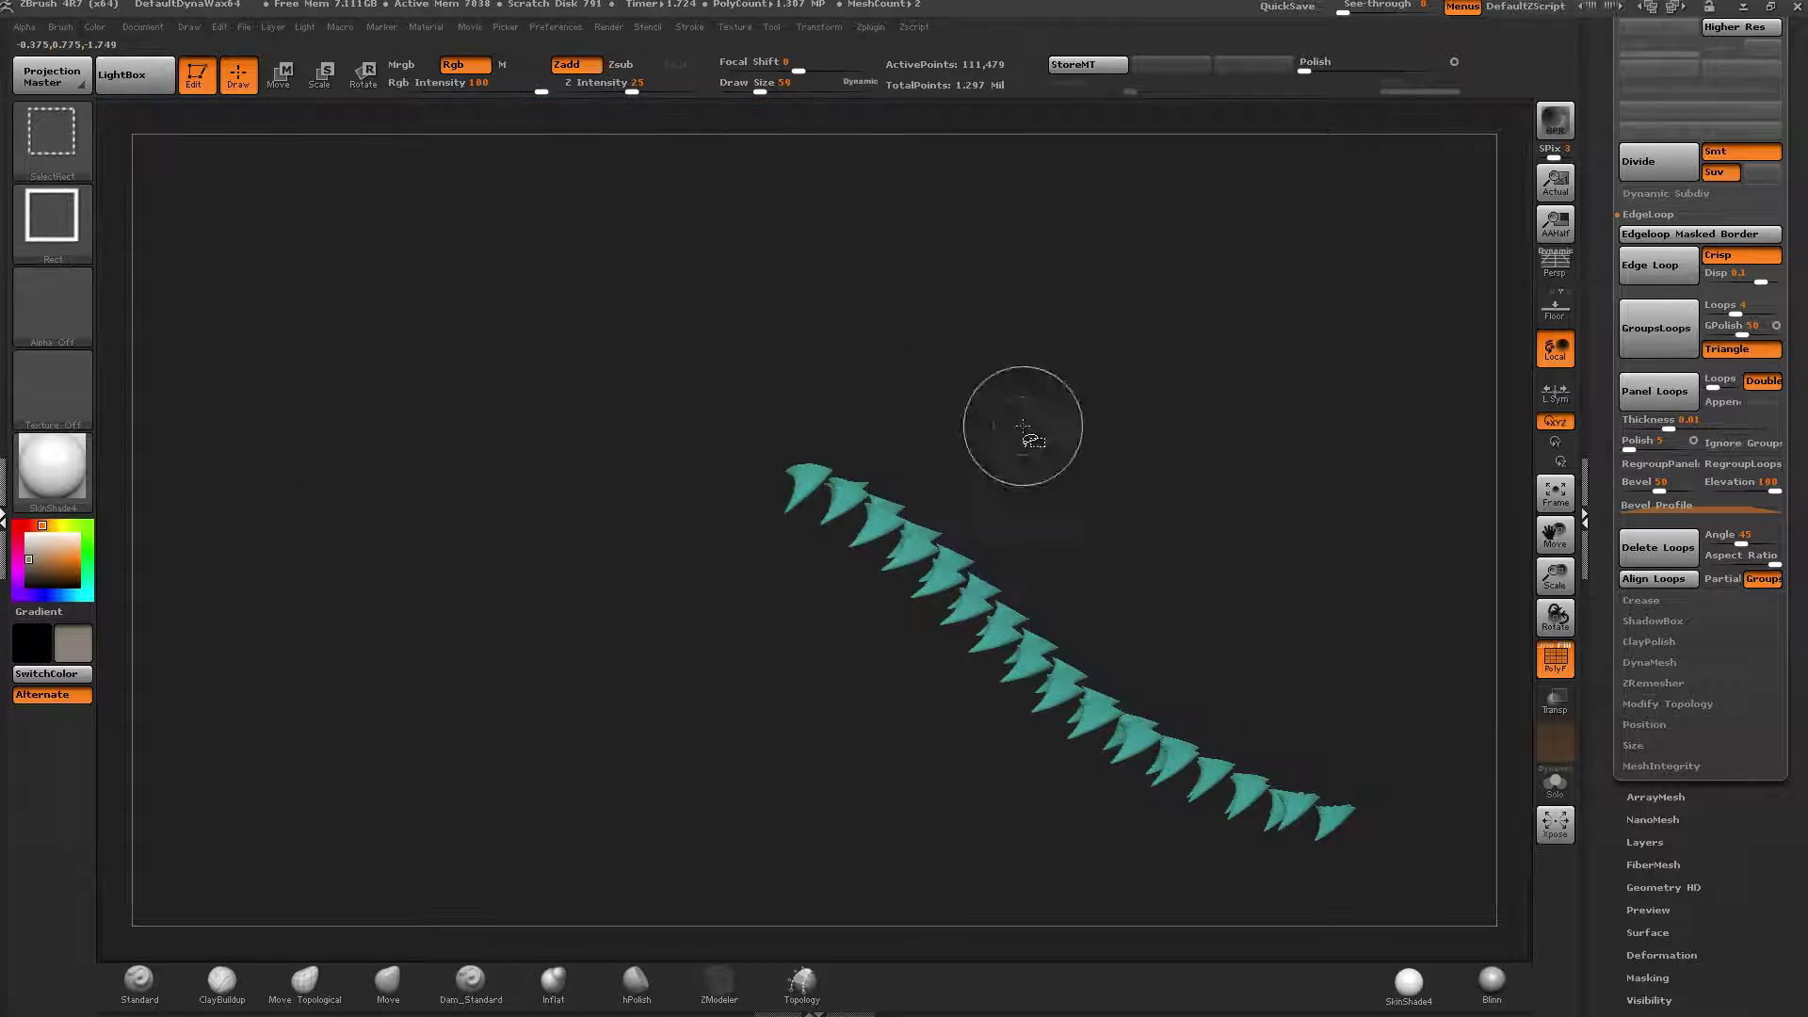
pyautogui.keyDown('ctrl'); pyautogui.keyDown('shift'); pyautogui.moveTo(1214, 385); pyautogui.dragTo(1160, 415); pyautogui.keyUp('shift'); pyautogui.keyUp('ctrl')
pyautogui.keyDown('ctrl'); pyautogui.keyDown('shift'); pyautogui.click(1180, 415); pyautogui.keyUp('shift'); pyautogui.keyUp('ctrl')
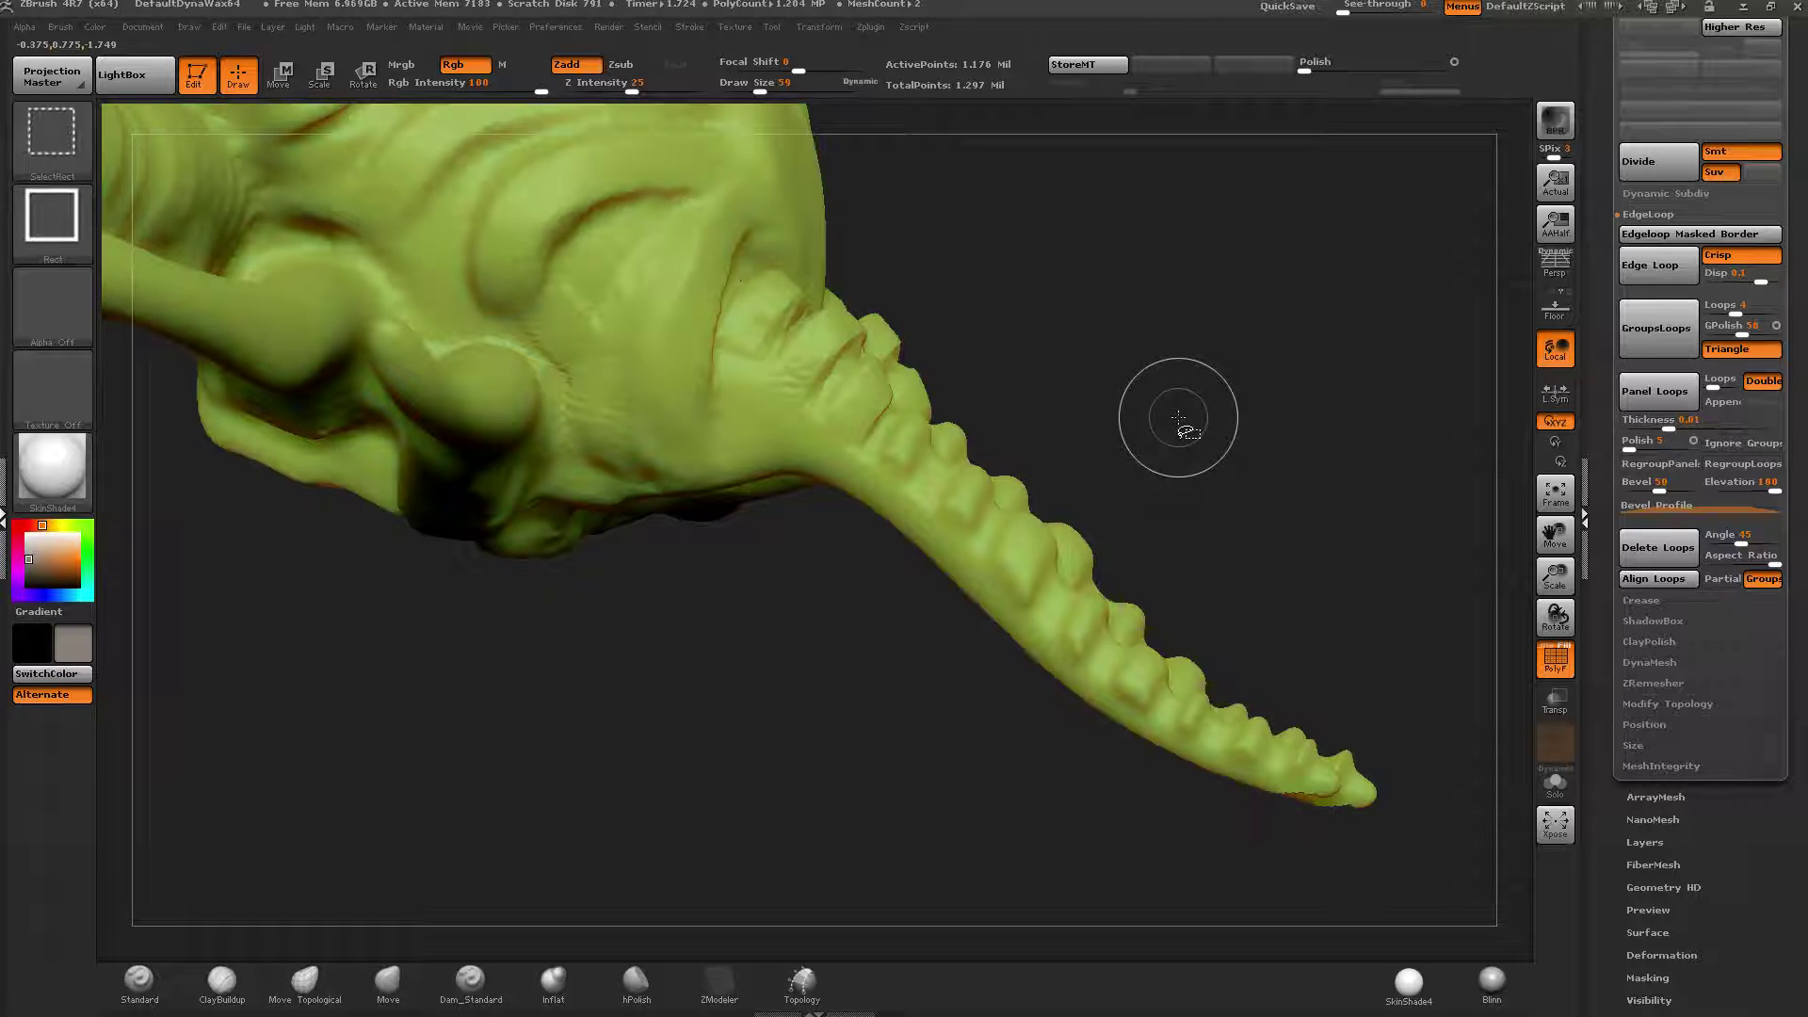
pyautogui.moveTo(1219, 392); pyautogui.dragTo(1244, 480)
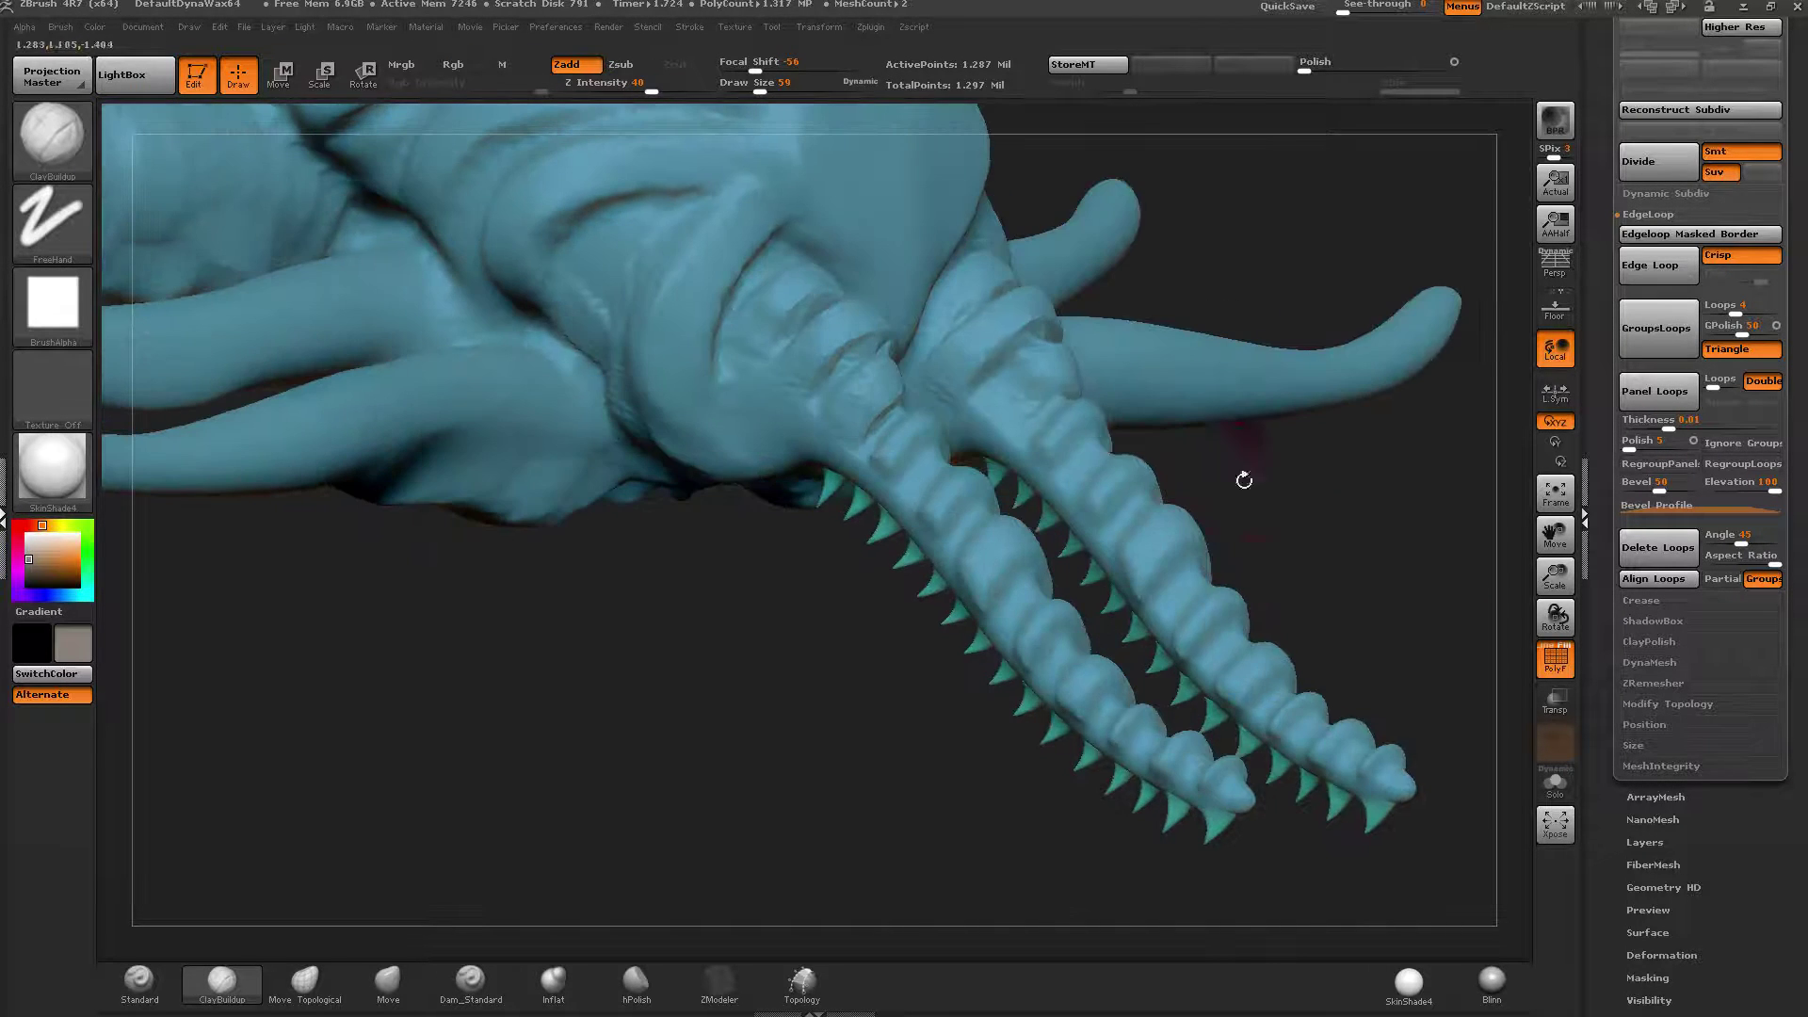
# Turn off the polyframe, update the DynaMesh and smooth the new ridges at the front tentacle bases.
pyautogui.click(1556, 662)
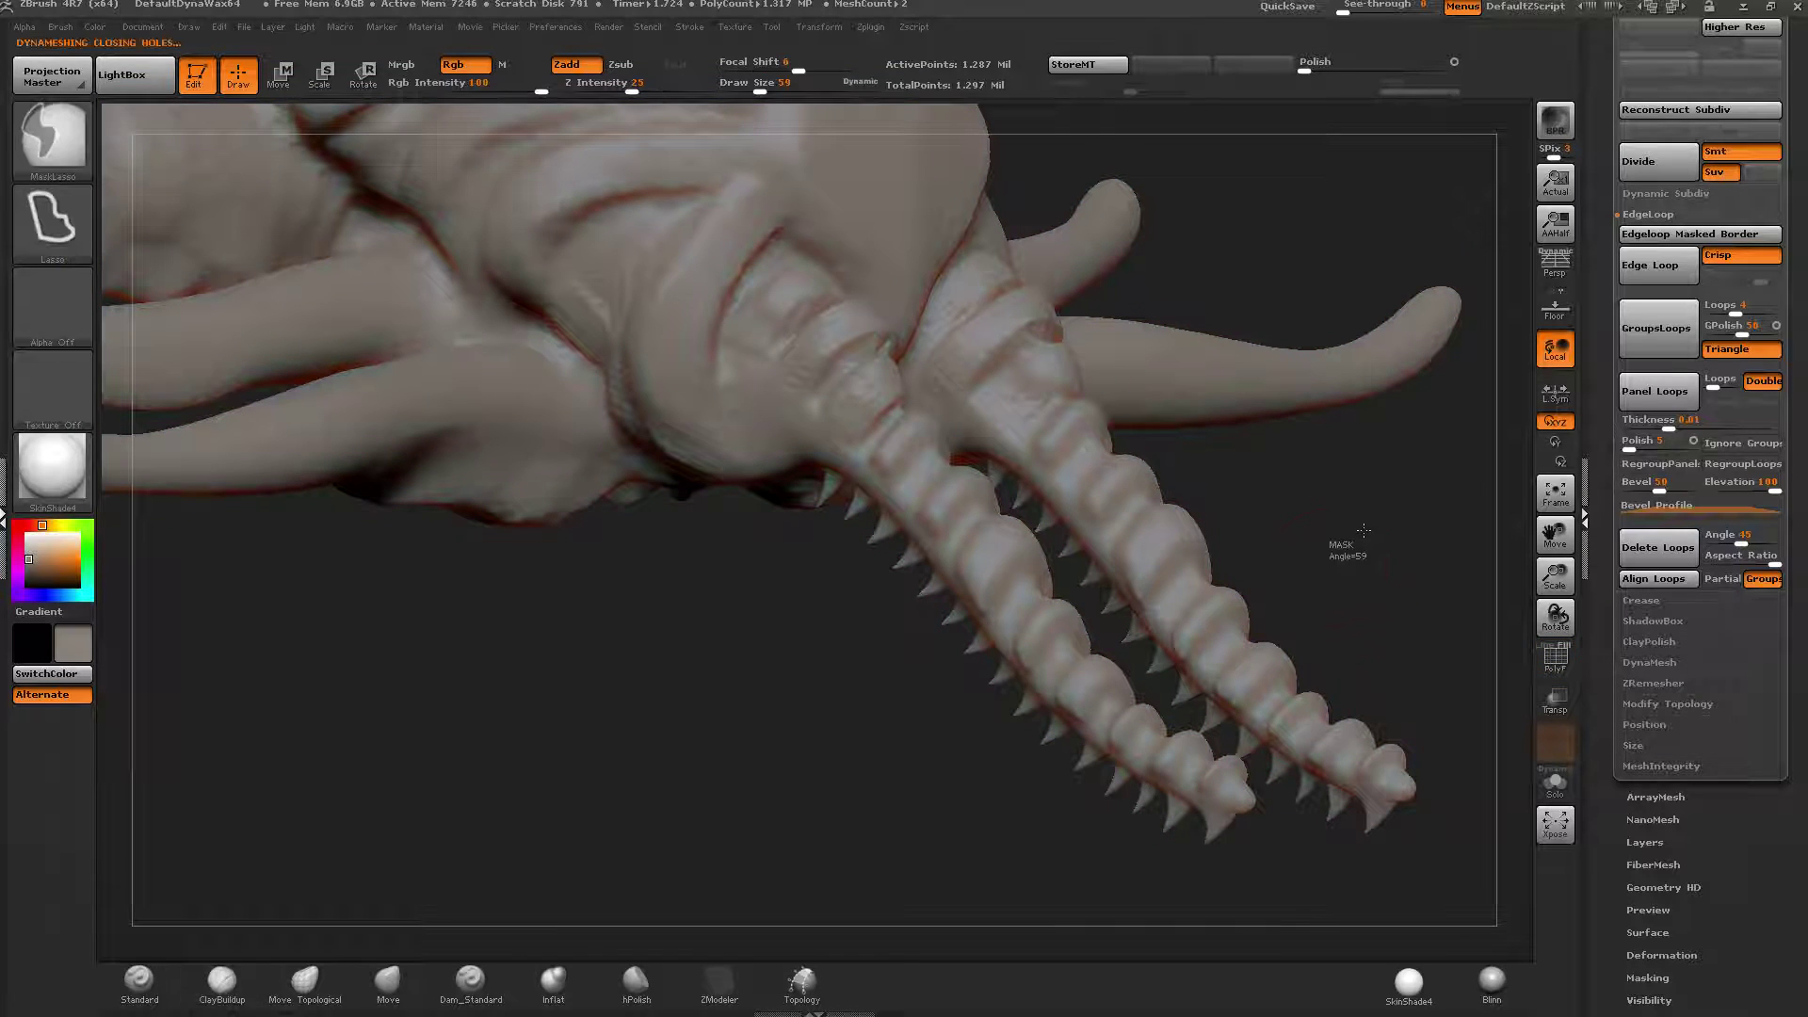
pyautogui.keyDown('ctrl'); pyautogui.click(1363, 530); pyautogui.keyUp('ctrl')
pyautogui.press('shift')
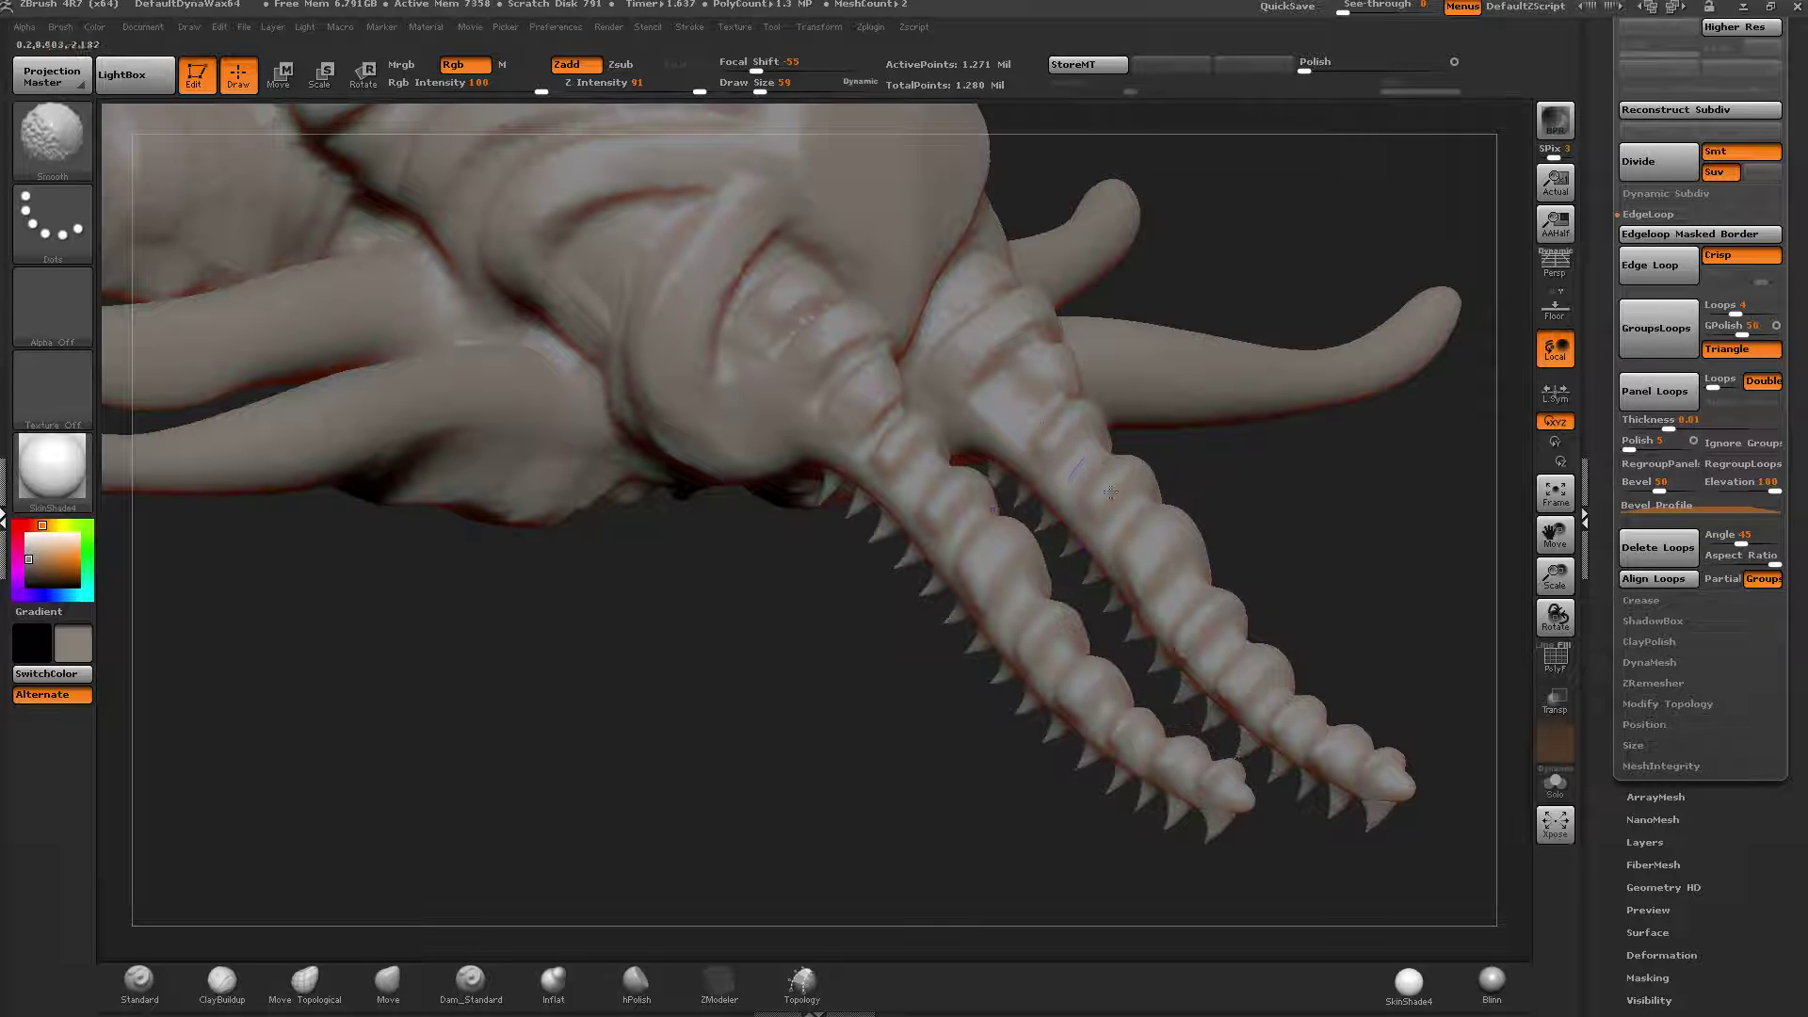
pyautogui.keyDown('shift'); pyautogui.moveTo(778, 293); pyautogui.dragTo(921, 436); pyautogui.keyUp('shift')
pyautogui.moveTo(921, 435); pyautogui.dragTo(737, 680, button='right')
pyautogui.moveTo(737, 678); pyautogui.dragTo(901, 463)
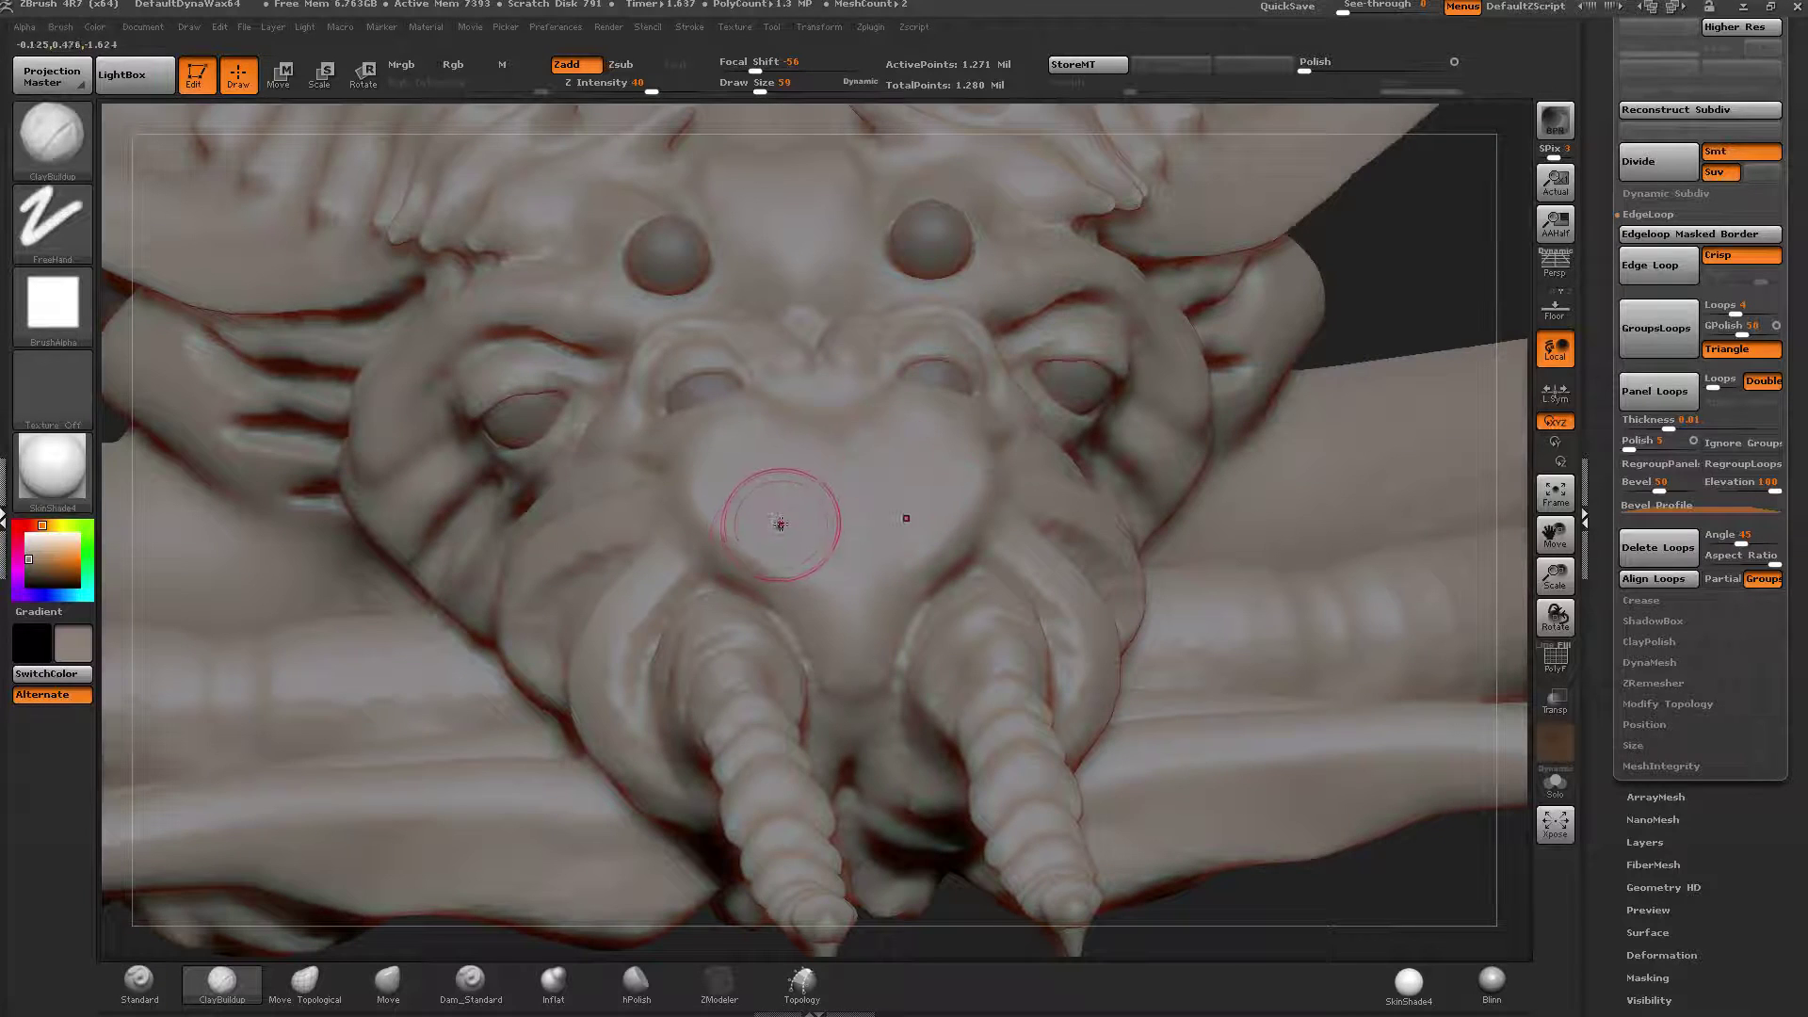
# Sculpt folds along both lower edges of the heart-shaped snout plate with a smaller ClayBuildup brush and soften them.
pyautogui.moveTo(779, 523)
pyautogui.mouseDown(button='right')
pyautogui.moveTo(770, 496)
pyautogui.moveTo(797, 557)
pyautogui.mouseUp(button='right')
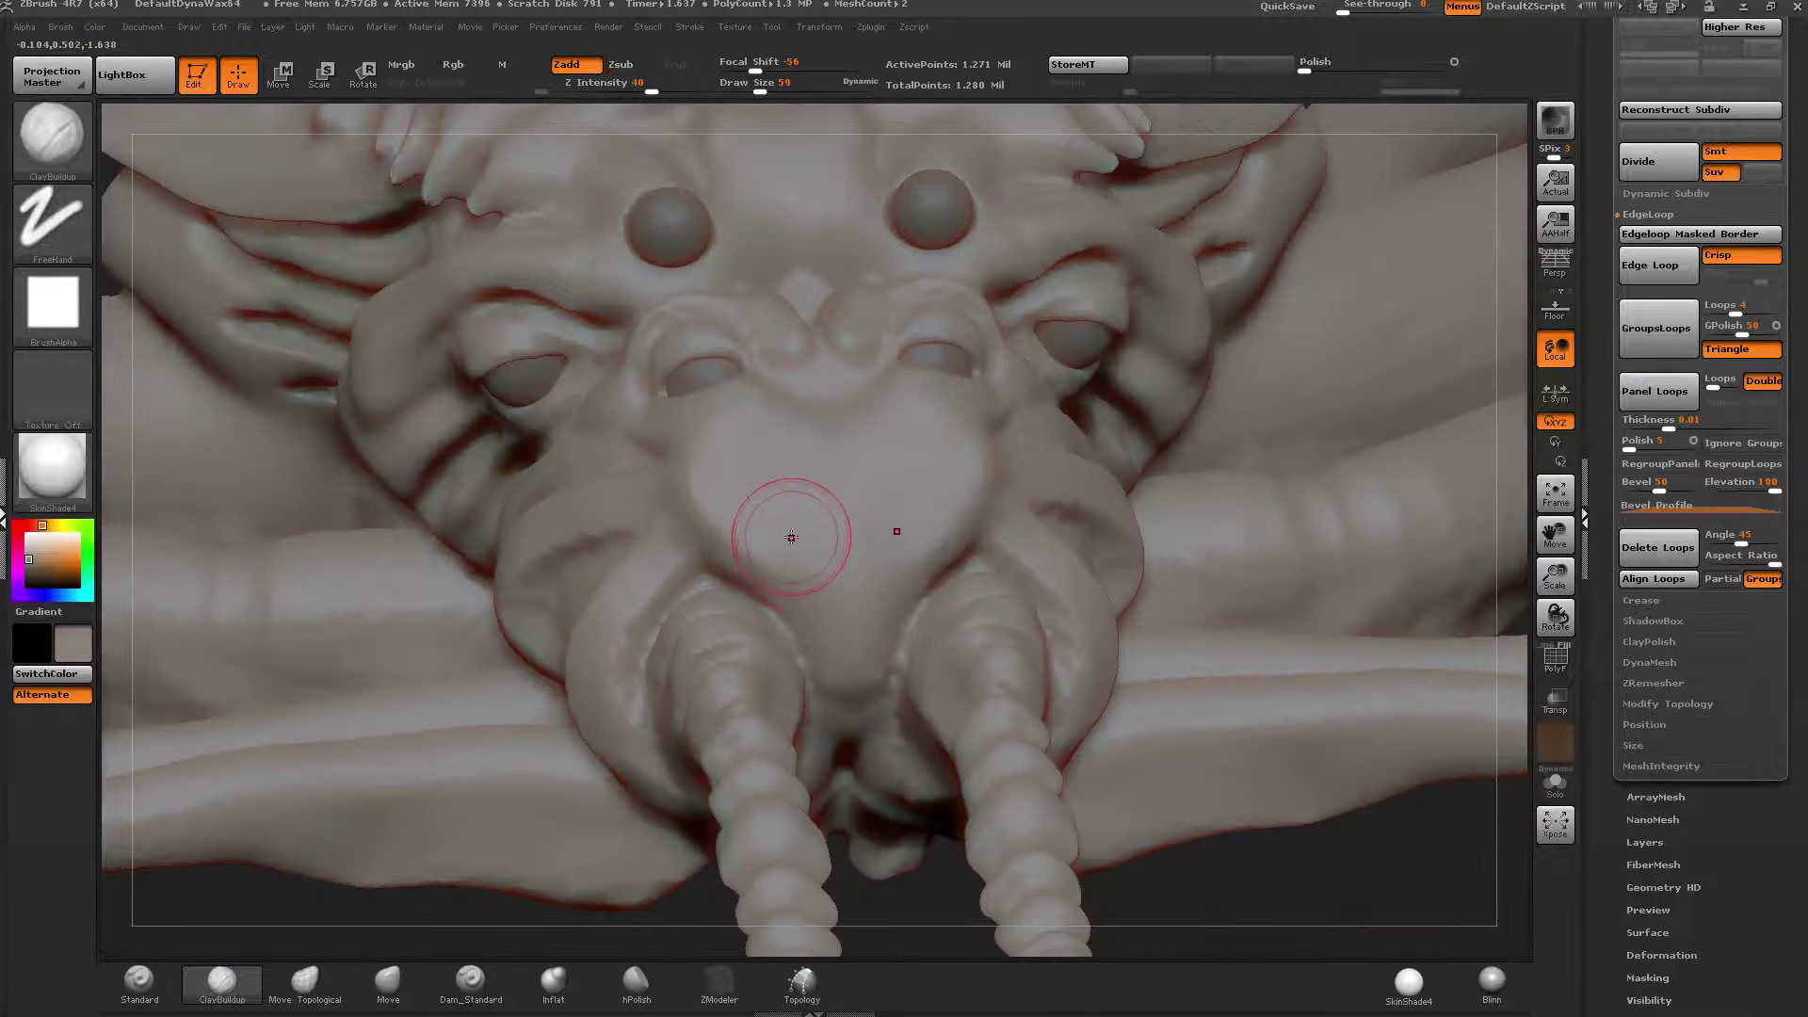
pyautogui.moveTo(791, 536); pyautogui.dragTo(772, 531)
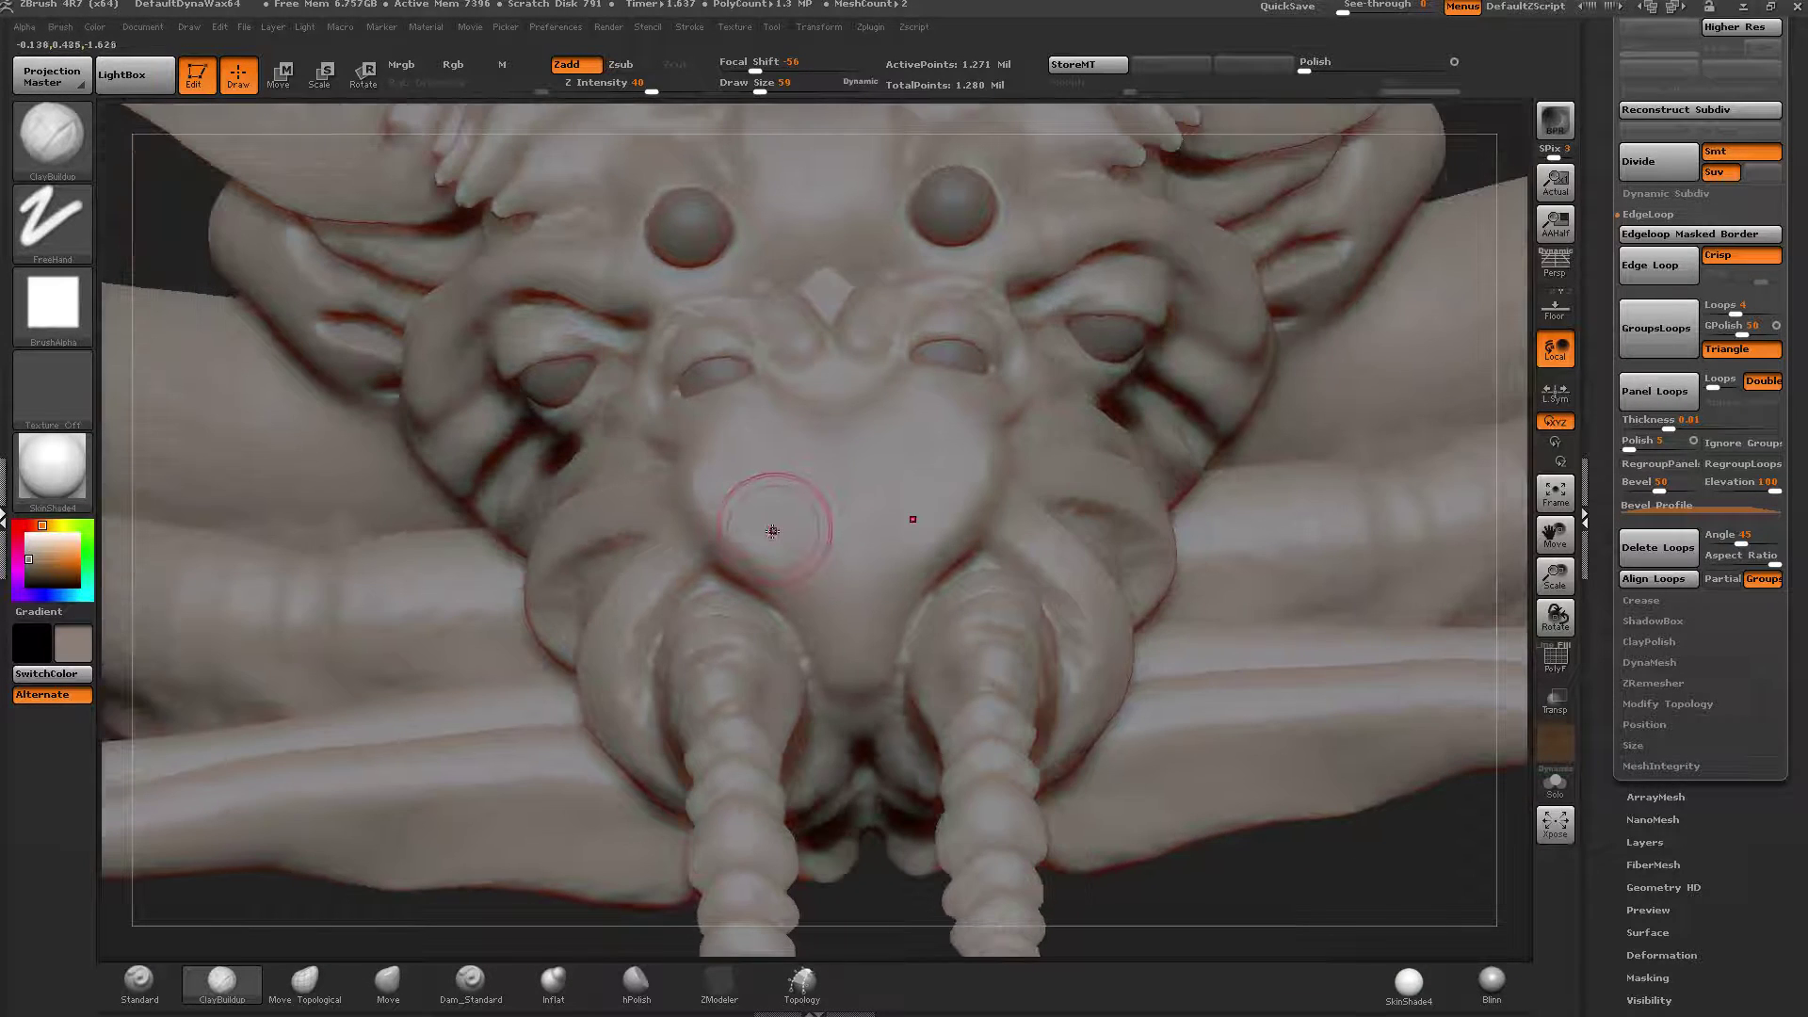
pyautogui.moveTo(759, 89); pyautogui.dragTo(750, 91)
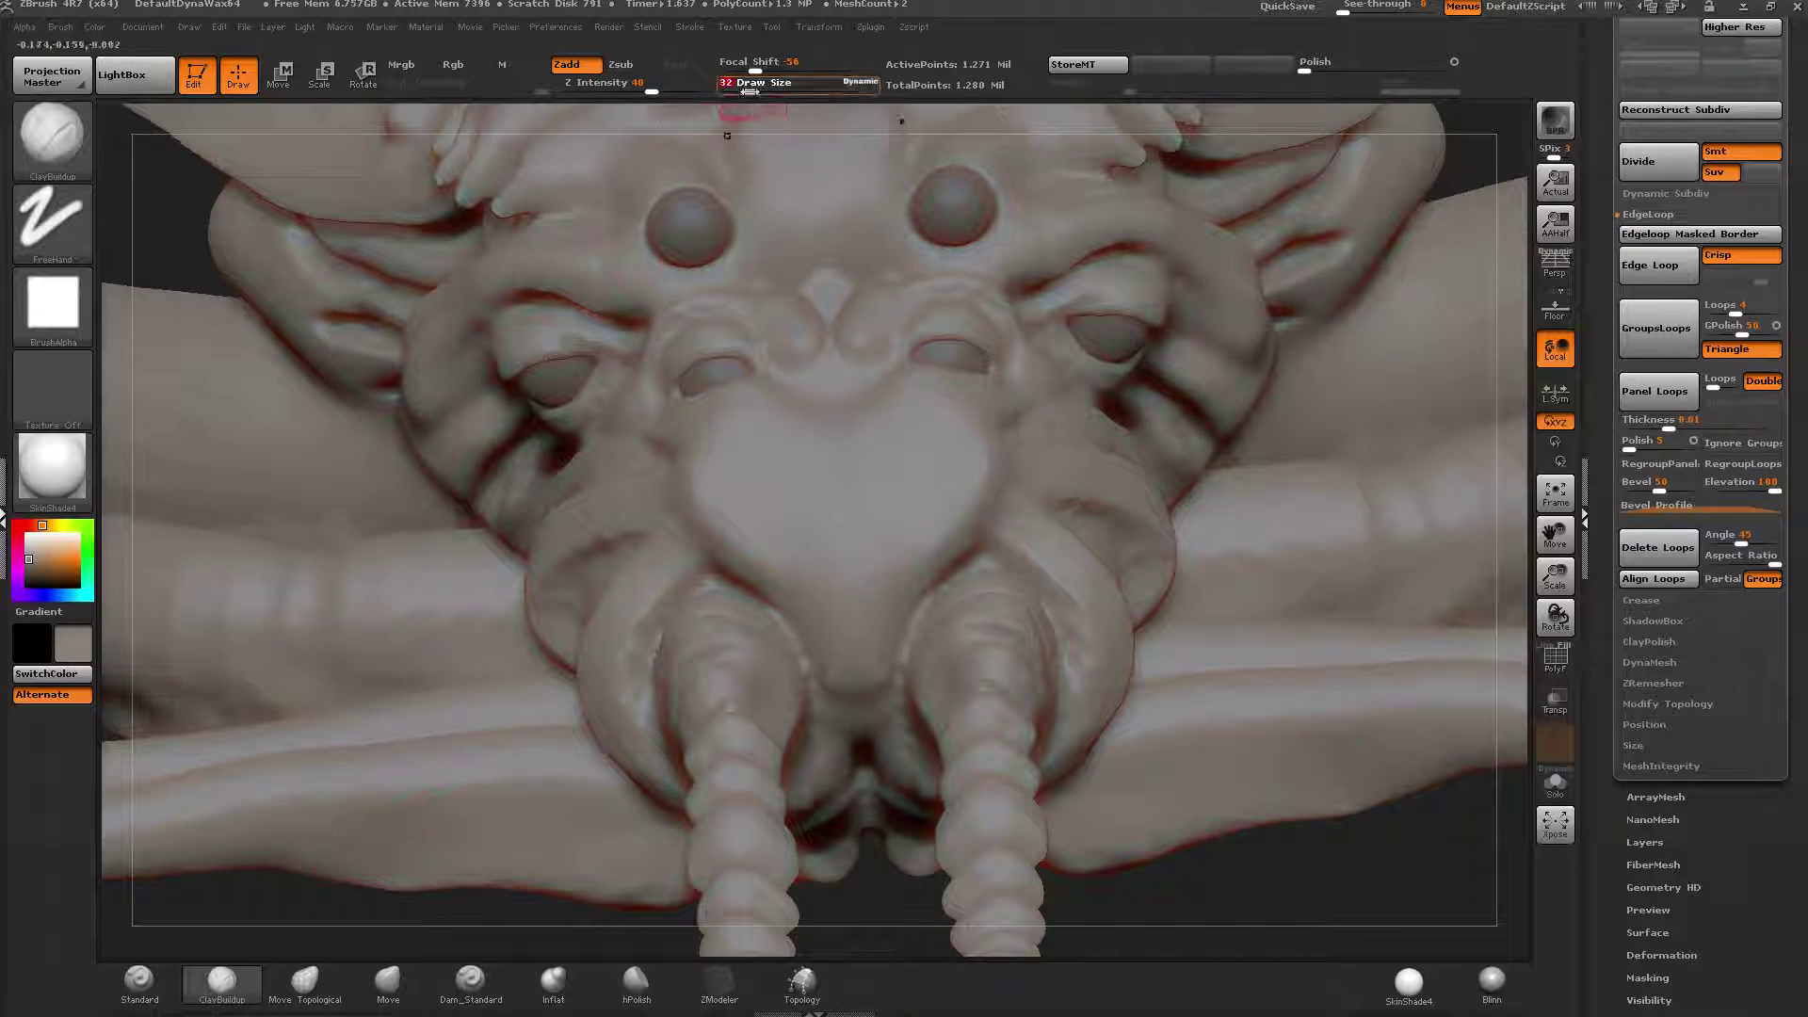
pyautogui.moveTo(903, 533)
pyautogui.mouseDown()
pyautogui.moveTo(907, 505)
pyautogui.moveTo(979, 475)
pyautogui.mouseUp()
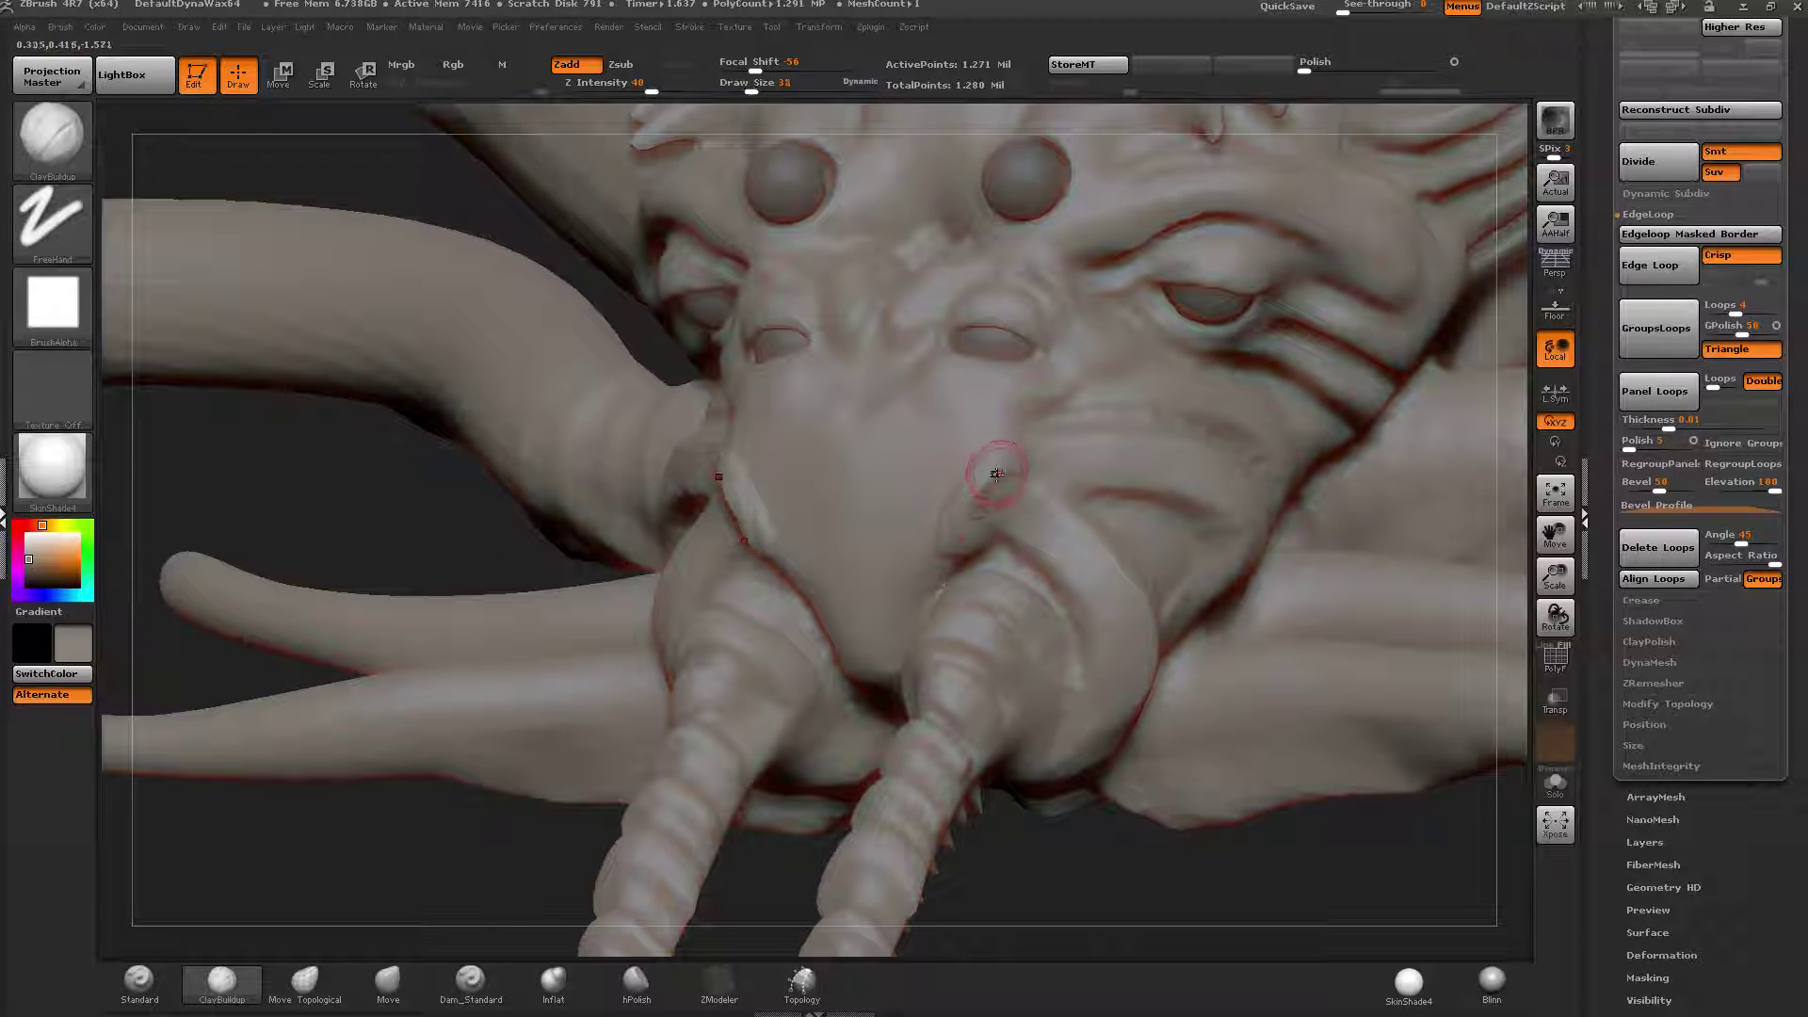
pyautogui.moveTo(1008, 463); pyautogui.dragTo(946, 533)
pyautogui.moveTo(952, 498); pyautogui.dragTo(989, 453, button='right')
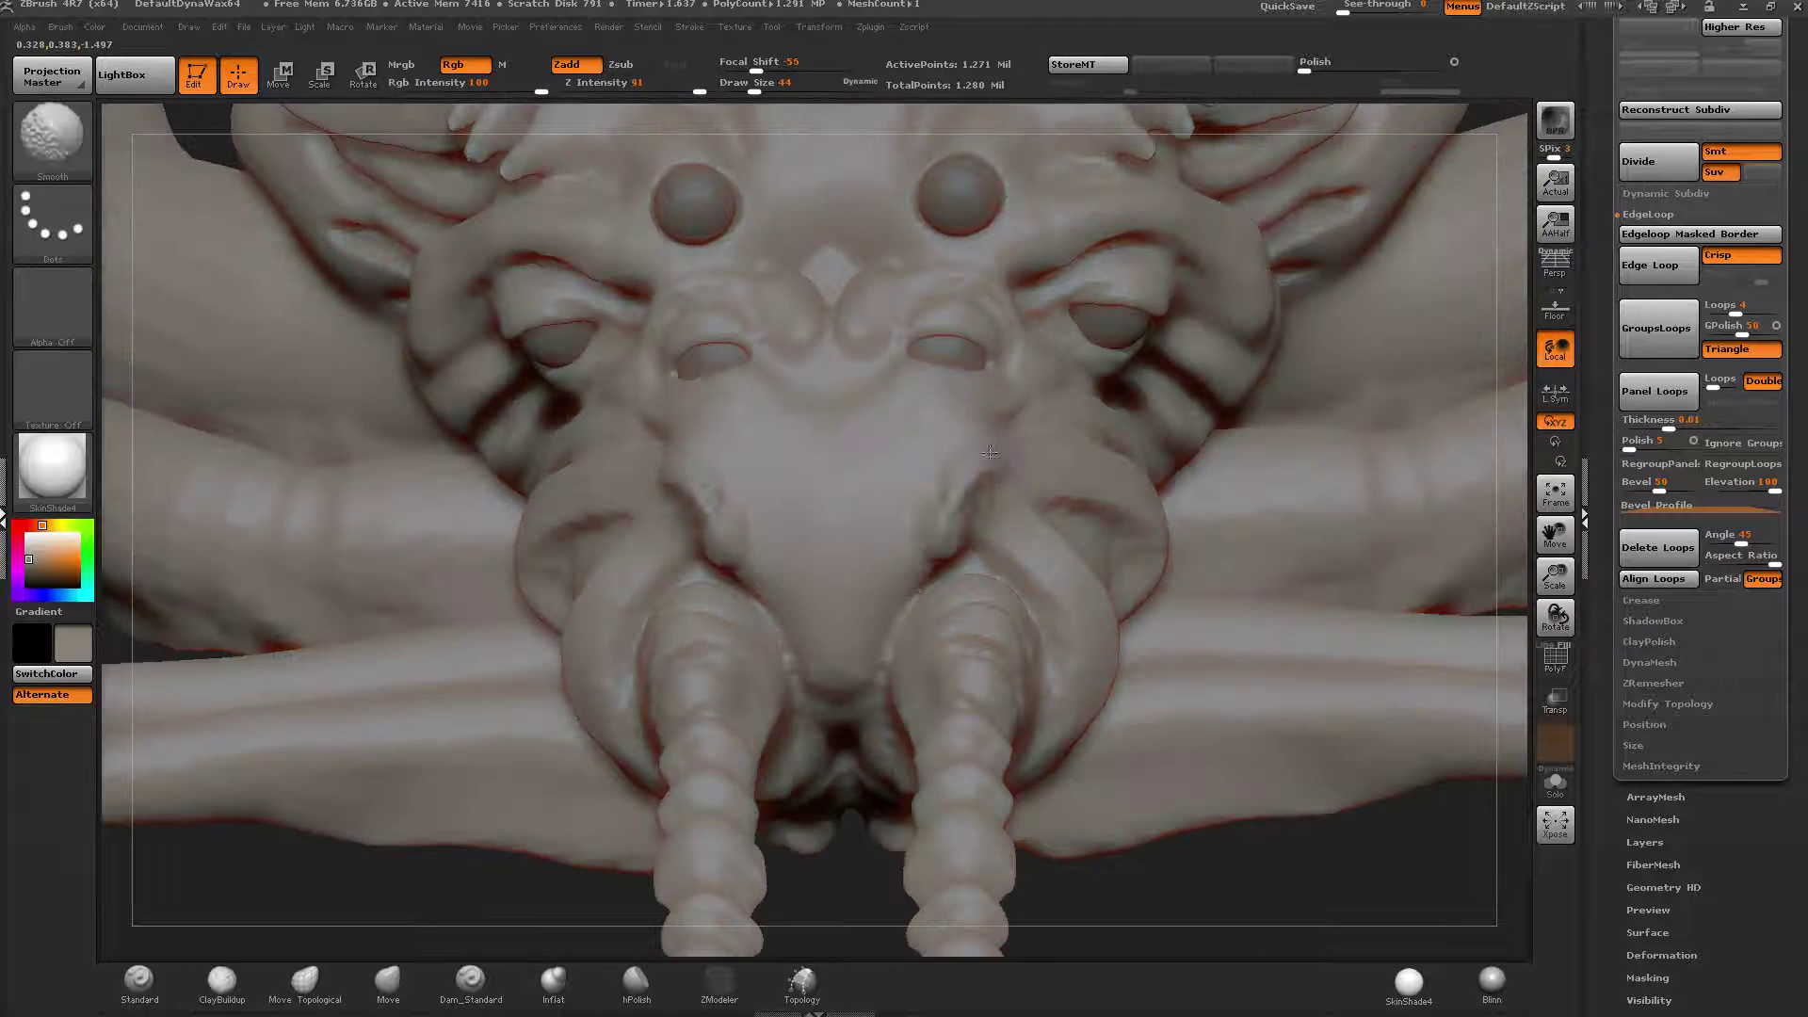
pyautogui.moveTo(939, 529)
pyautogui.mouseDown()
pyautogui.moveTo(946, 473)
pyautogui.moveTo(895, 546)
pyautogui.moveTo(872, 640)
pyautogui.moveTo(839, 665)
pyautogui.mouseUp()
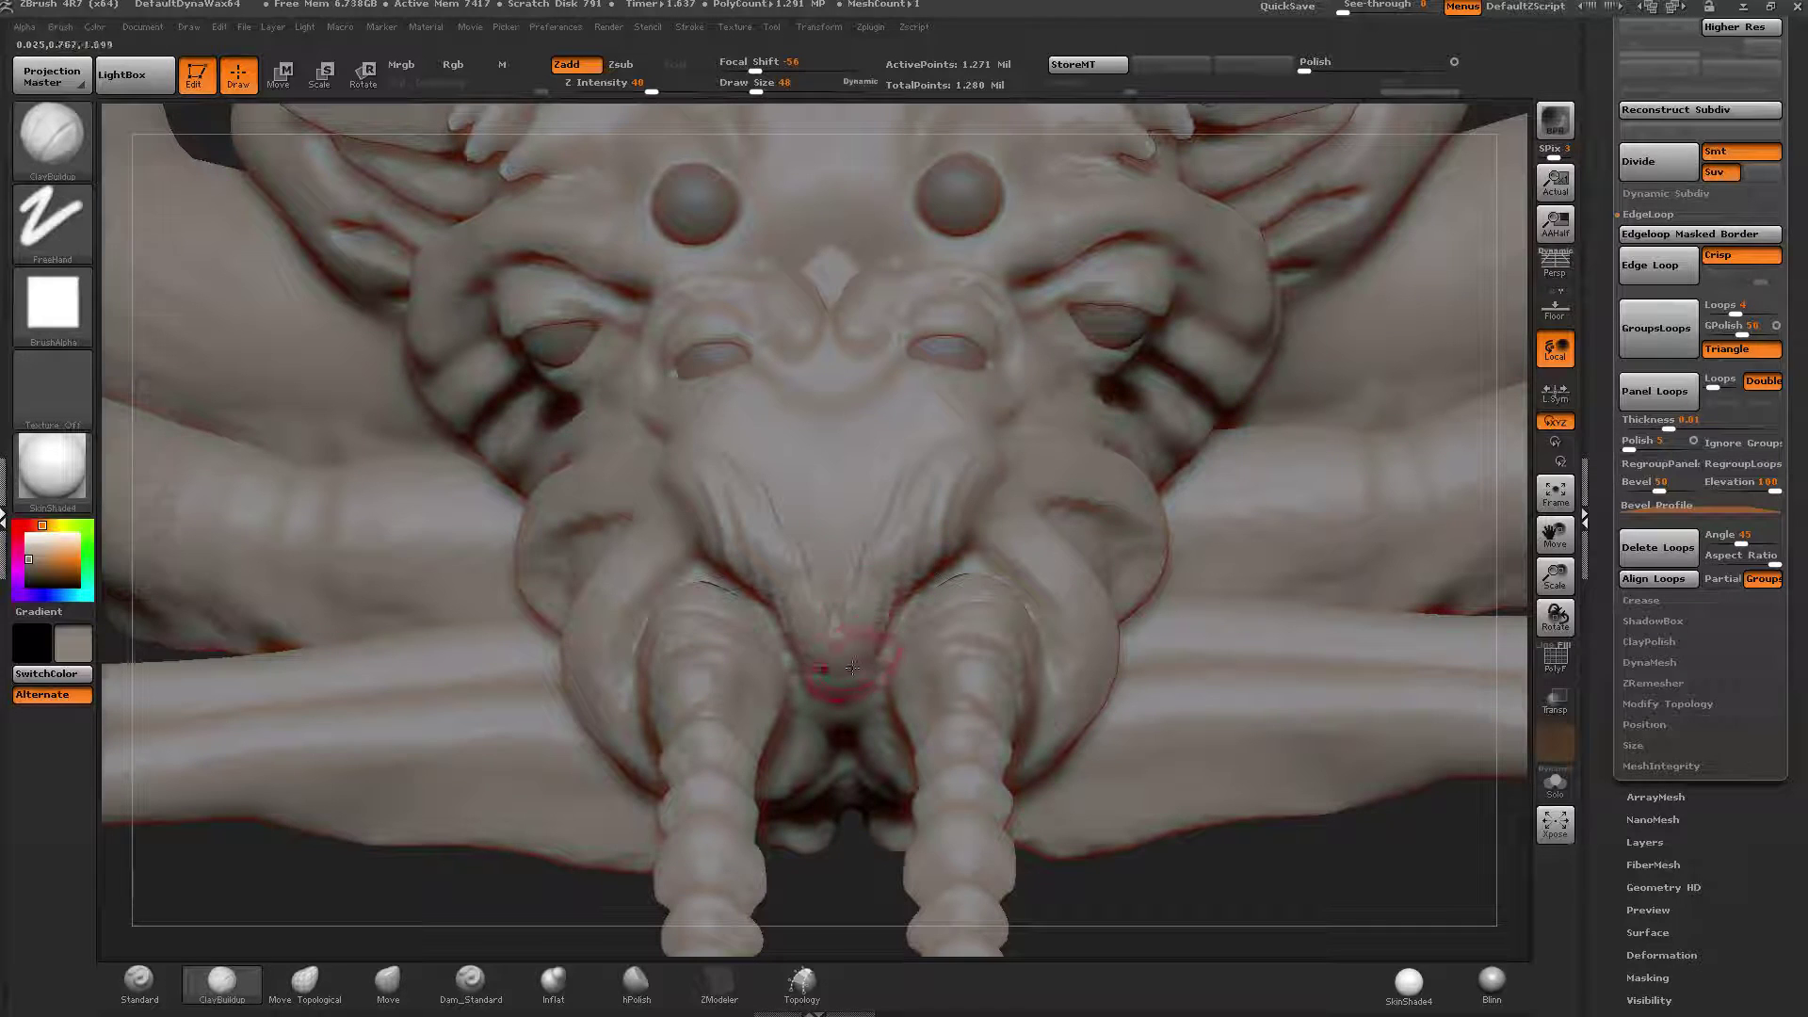
# Sculpt symmetrical wrinkles running from below the small eyes down the middle of the snout with ClayBuildup.
pyautogui.moveTo(876, 471)
pyautogui.mouseDown()
pyautogui.moveTo(867, 503)
pyautogui.moveTo(878, 391)
pyautogui.mouseUp()
pyautogui.moveTo(908, 414); pyautogui.dragTo(896, 415, button='right')
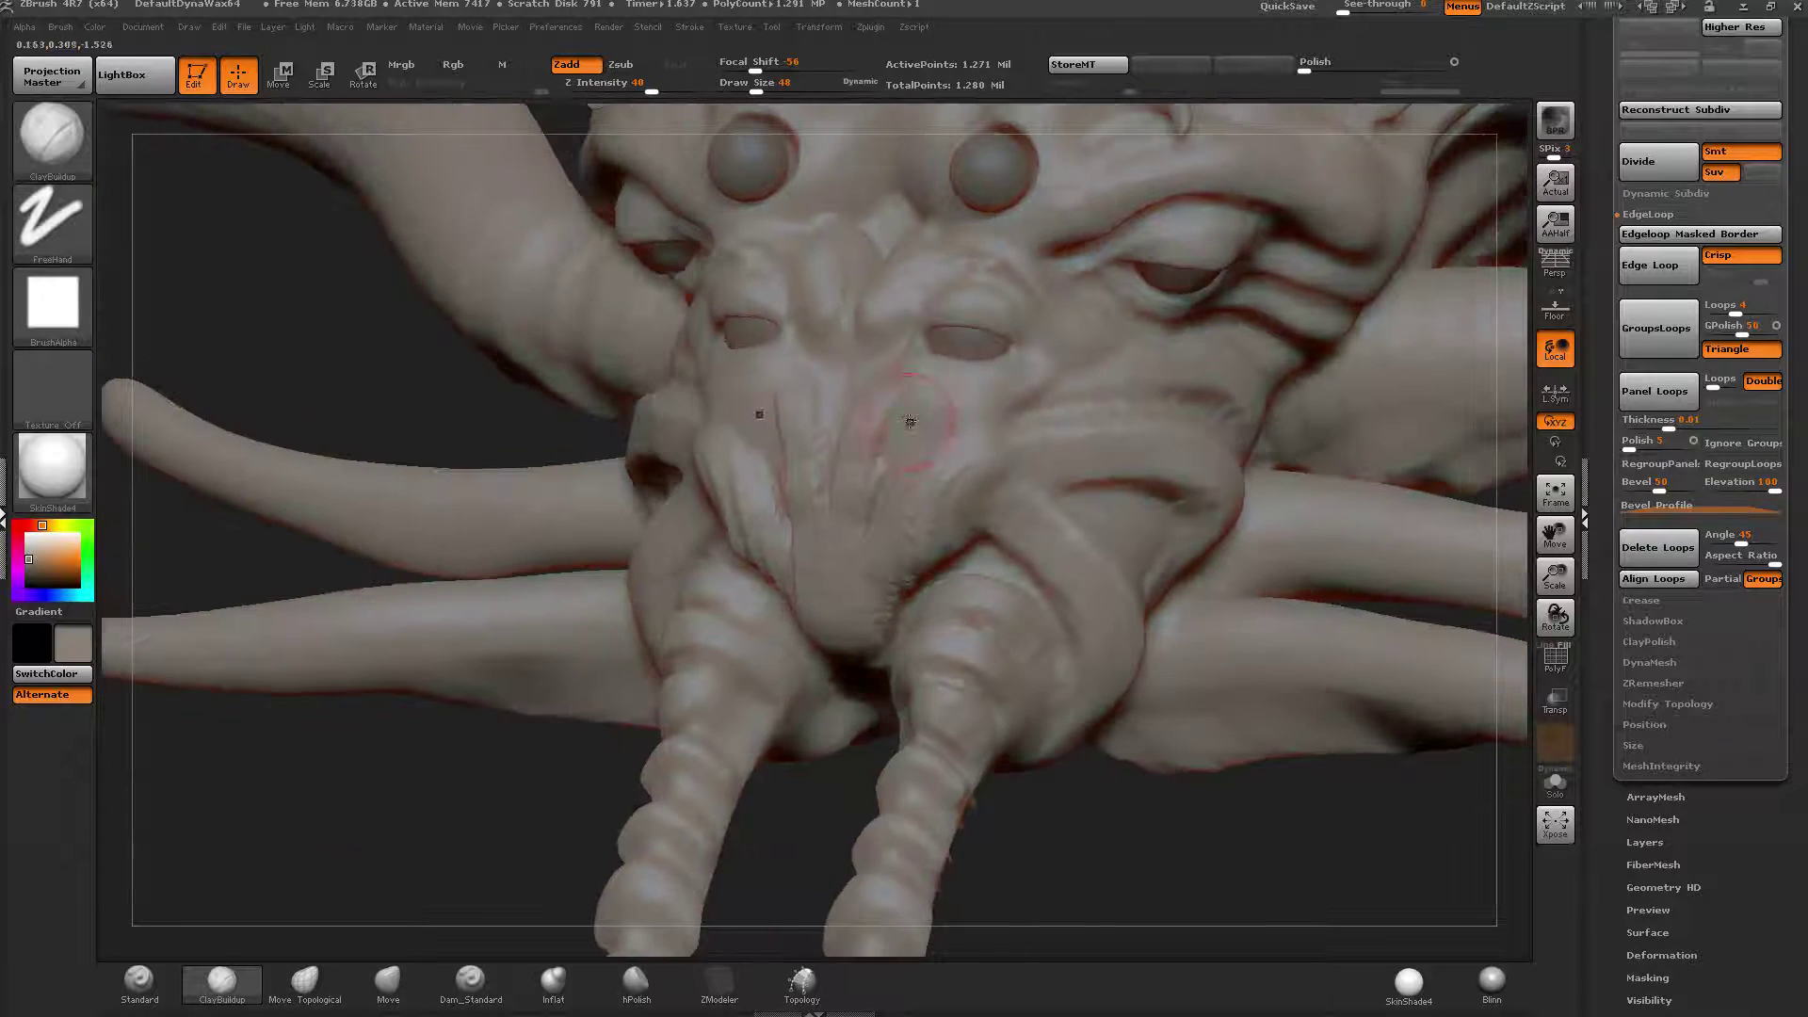
pyautogui.moveTo(895, 415); pyautogui.dragTo(917, 410)
pyautogui.moveTo(1022, 373); pyautogui.dragTo(876, 504)
pyautogui.moveTo(975, 393); pyautogui.dragTo(851, 538)
pyautogui.moveTo(868, 390); pyautogui.dragTo(854, 490)
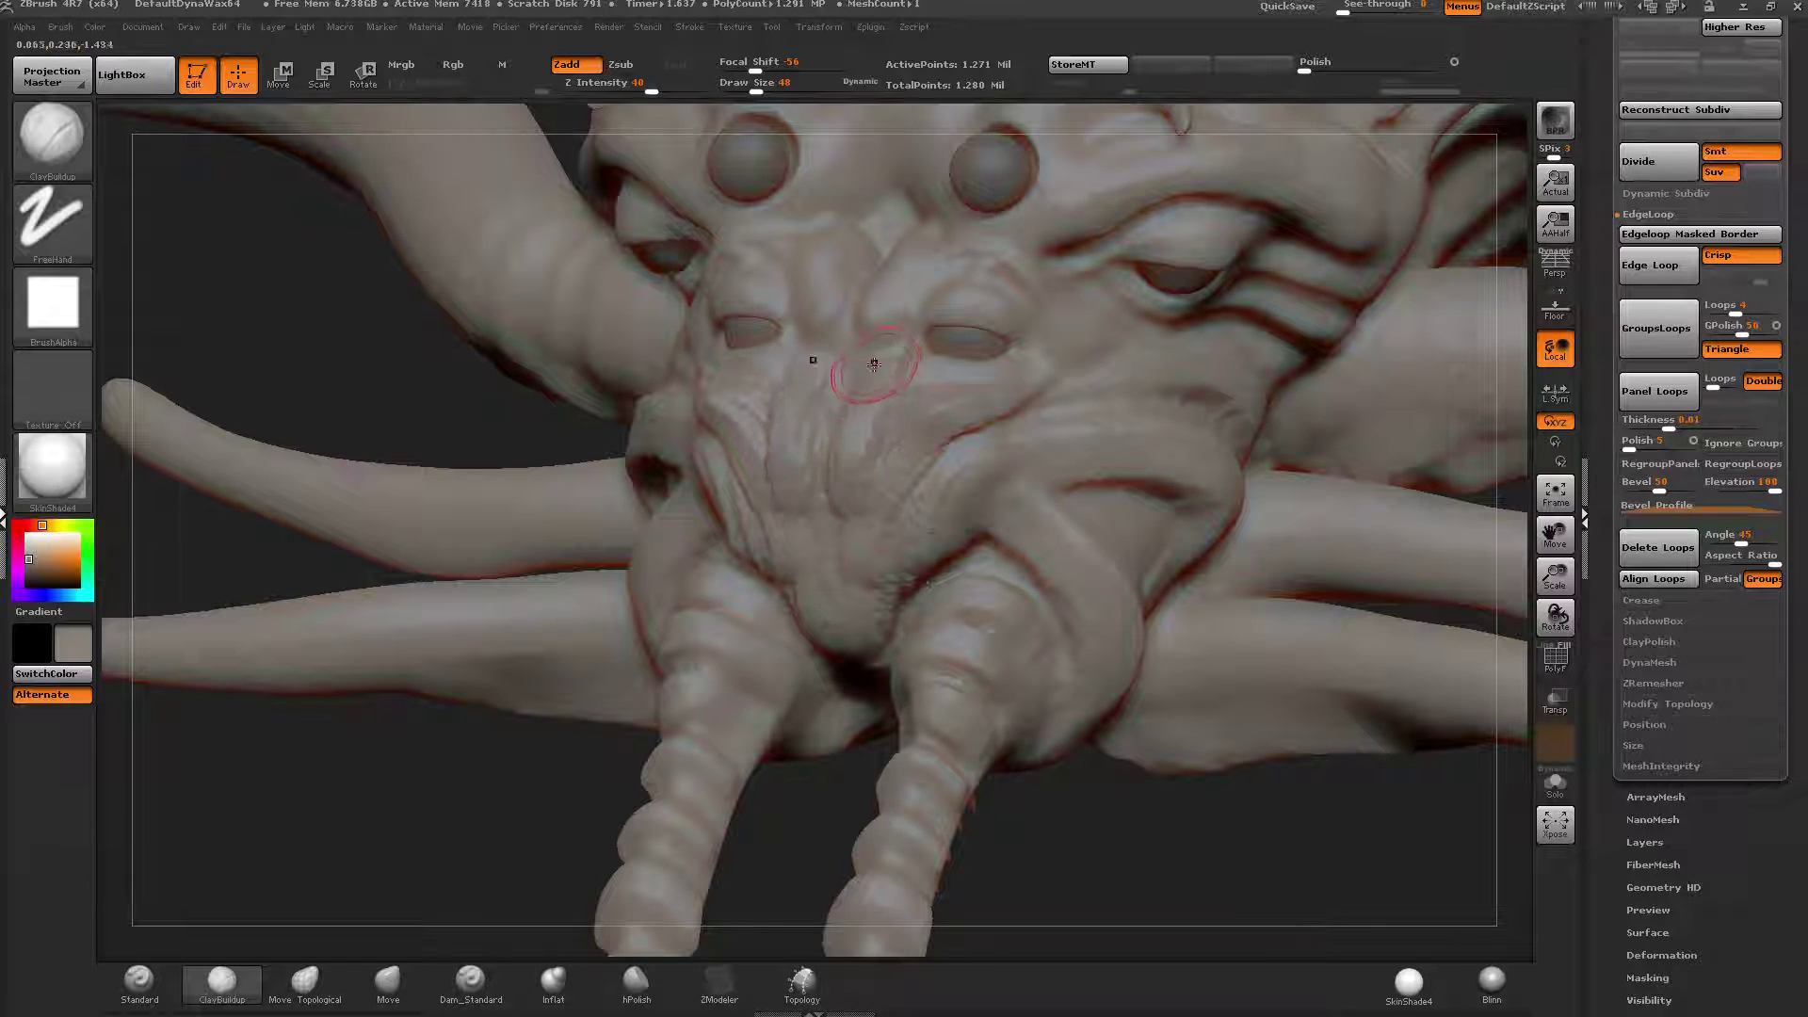
# Sculpt further wrinkles between the small eyes and across the snout with ClayBuildup.
pyautogui.moveTo(874, 364); pyautogui.dragTo(859, 499)
pyautogui.moveTo(885, 419)
pyautogui.mouseDown()
pyautogui.moveTo(951, 448)
pyautogui.moveTo(984, 416)
pyautogui.mouseUp()
pyautogui.moveTo(904, 372)
pyautogui.mouseDown()
pyautogui.moveTo(1016, 405)
pyautogui.moveTo(864, 351)
pyautogui.mouseUp()
pyautogui.moveTo(885, 408)
pyautogui.mouseDown(button='right')
pyautogui.moveTo(941, 405)
pyautogui.moveTo(984, 433)
pyautogui.mouseUp(button='right')
pyautogui.moveTo(749, 374); pyautogui.dragTo(918, 405, button='right')
pyautogui.moveTo(890, 485); pyautogui.dragTo(1040, 498, button='right')
# Build up folds along the cheek and around the bases of the front tentacles with ClayBuildup.
pyautogui.moveTo(1039, 498)
pyautogui.mouseDown()
pyautogui.moveTo(990, 491)
pyautogui.moveTo(853, 602)
pyautogui.moveTo(805, 721)
pyautogui.mouseUp()
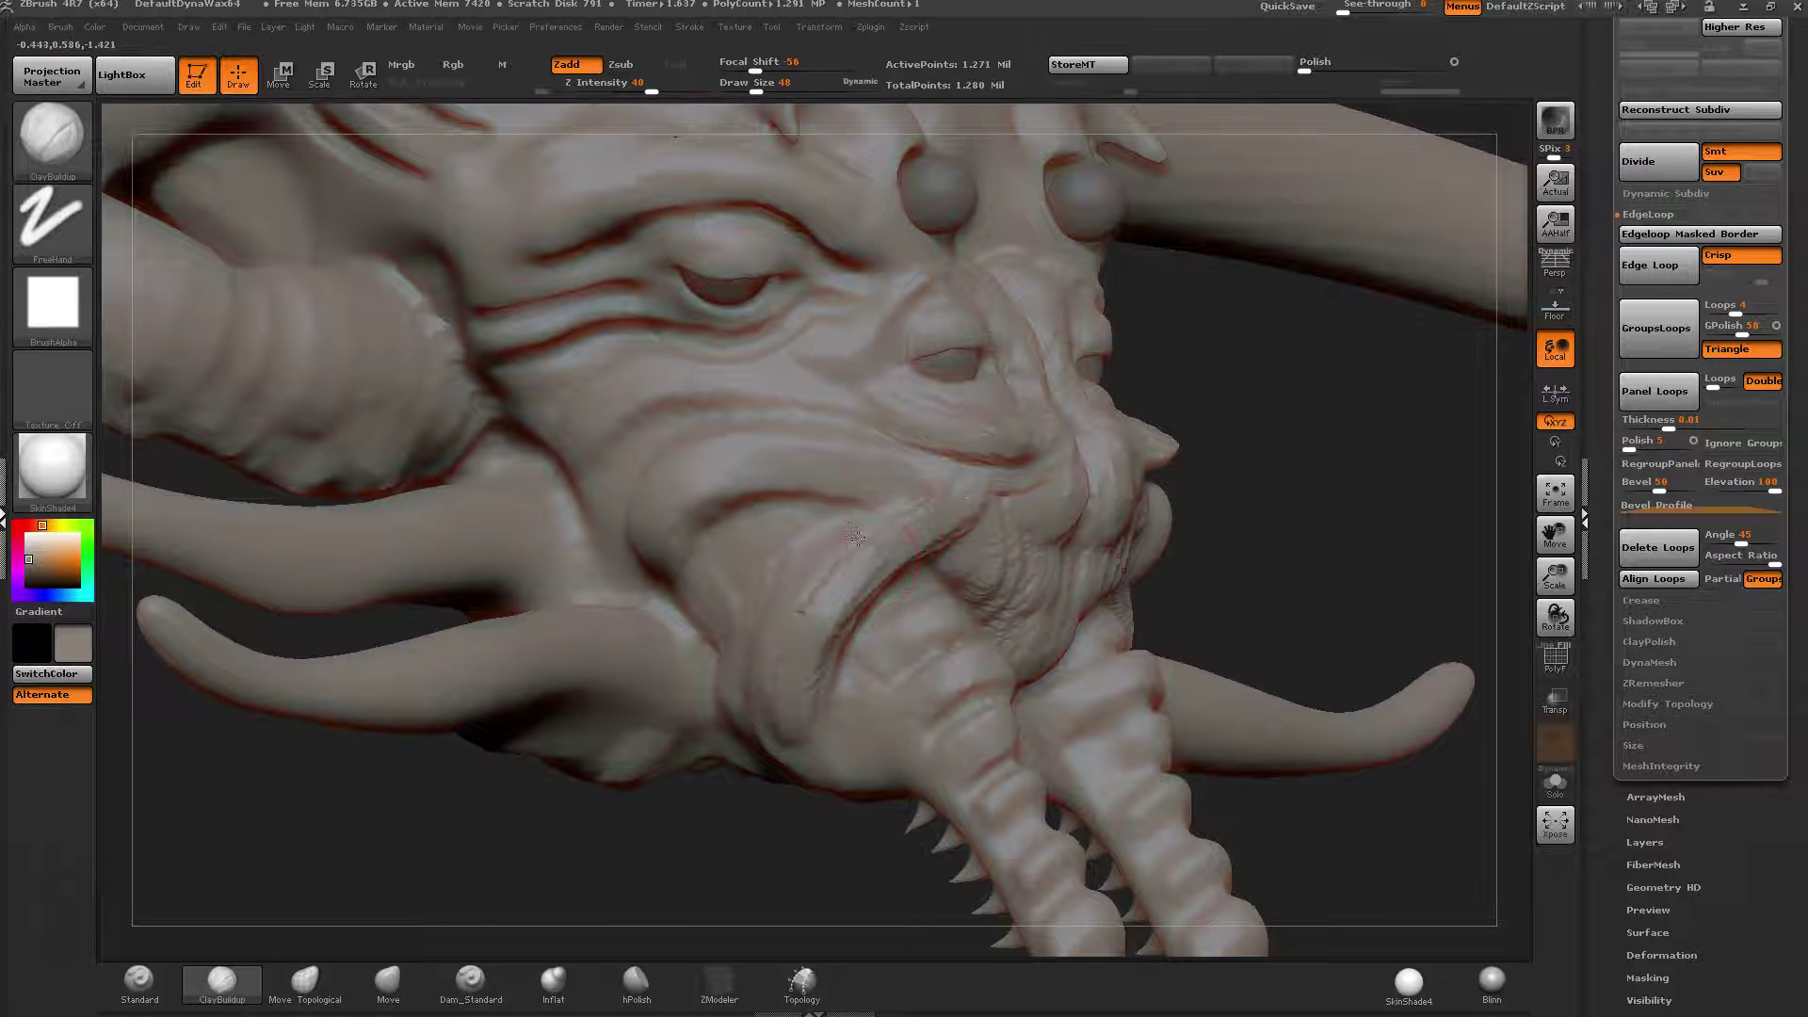
pyautogui.moveTo(855, 537); pyautogui.dragTo(917, 477, button='right')
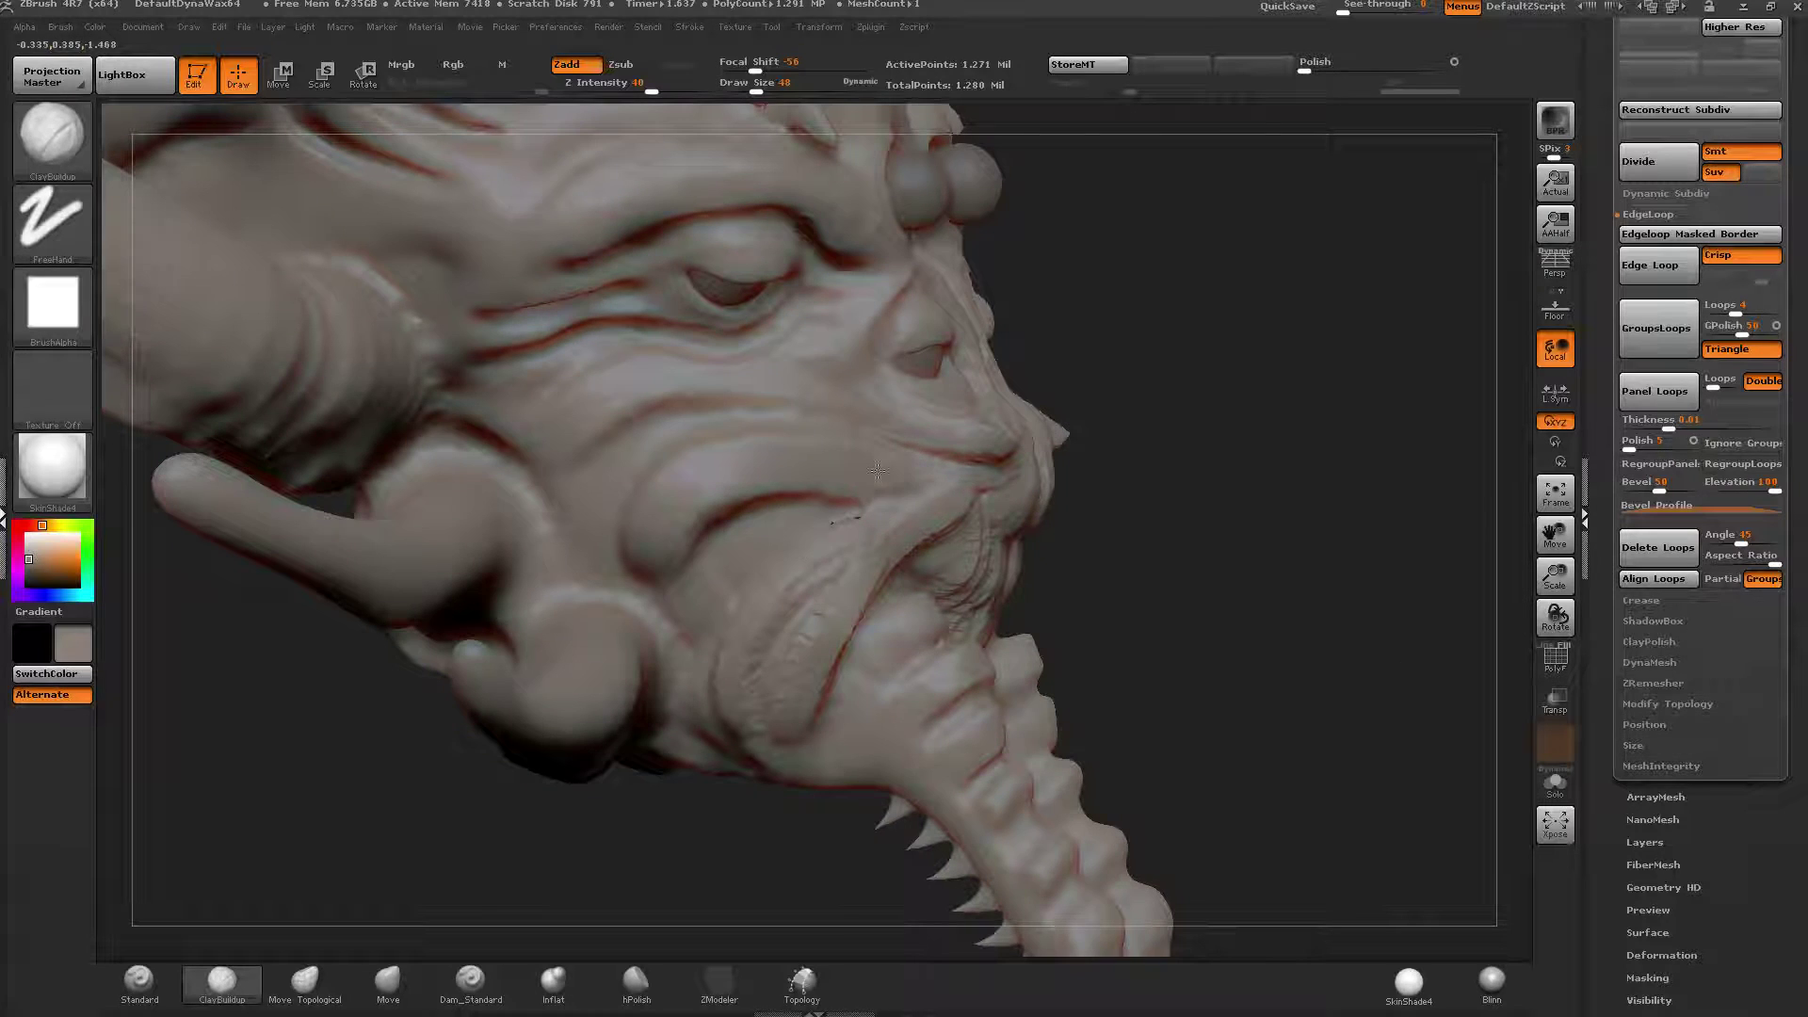
pyautogui.moveTo(774, 508)
pyautogui.mouseDown()
pyautogui.moveTo(671, 576)
pyautogui.moveTo(678, 606)
pyautogui.mouseUp()
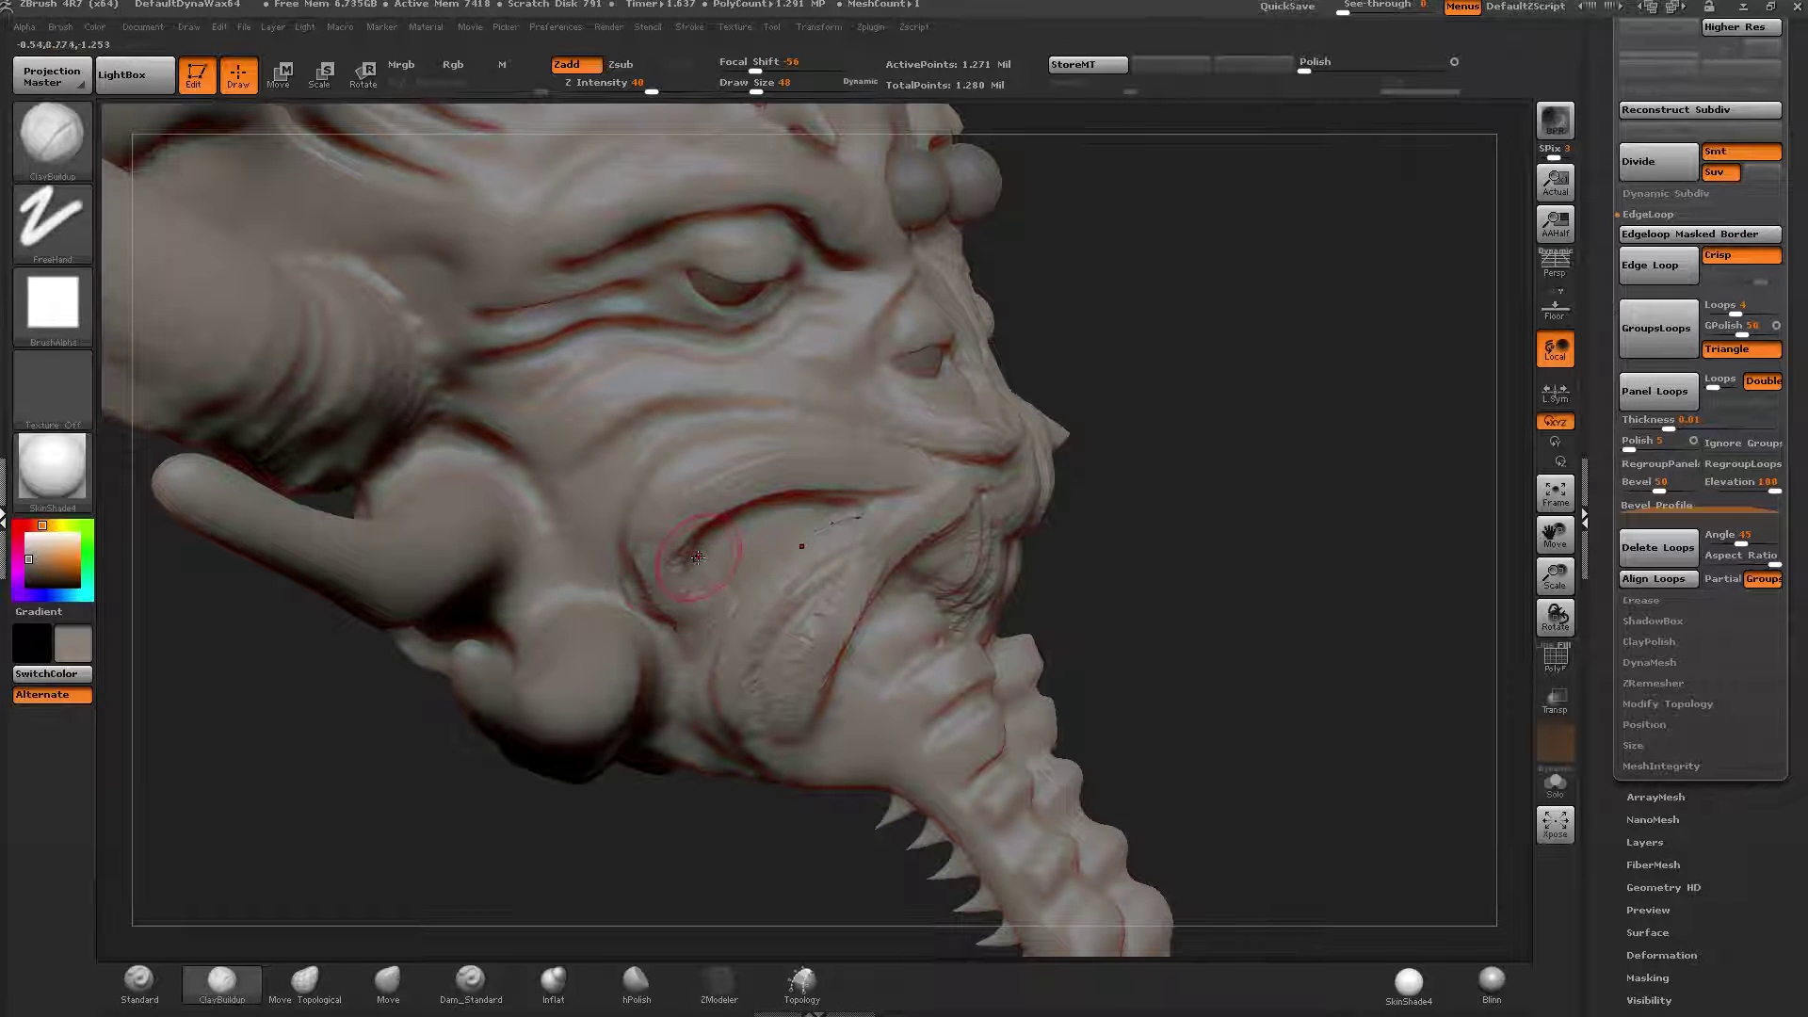
pyautogui.moveTo(783, 456)
pyautogui.mouseDown()
pyautogui.moveTo(625, 490)
pyautogui.moveTo(787, 468)
pyautogui.mouseUp()
pyautogui.moveTo(864, 400)
pyautogui.mouseDown(button='right')
pyautogui.moveTo(833, 395)
pyautogui.moveTo(885, 405)
pyautogui.moveTo(800, 415)
pyautogui.moveTo(805, 390)
pyautogui.moveTo(941, 462)
pyautogui.moveTo(909, 419)
pyautogui.mouseUp(button='right')
# Build up skin around the two round upper eyes with ClayBuildup and smooth the rims.
pyautogui.moveTo(871, 306)
pyautogui.keyDown('ctrl'); pyautogui.mouseDown(button='right')
pyautogui.moveTo(864, 360)
pyautogui.moveTo(819, 343)
pyautogui.moveTo(851, 714)
pyautogui.mouseUp(button='right'); pyautogui.keyUp('ctrl')
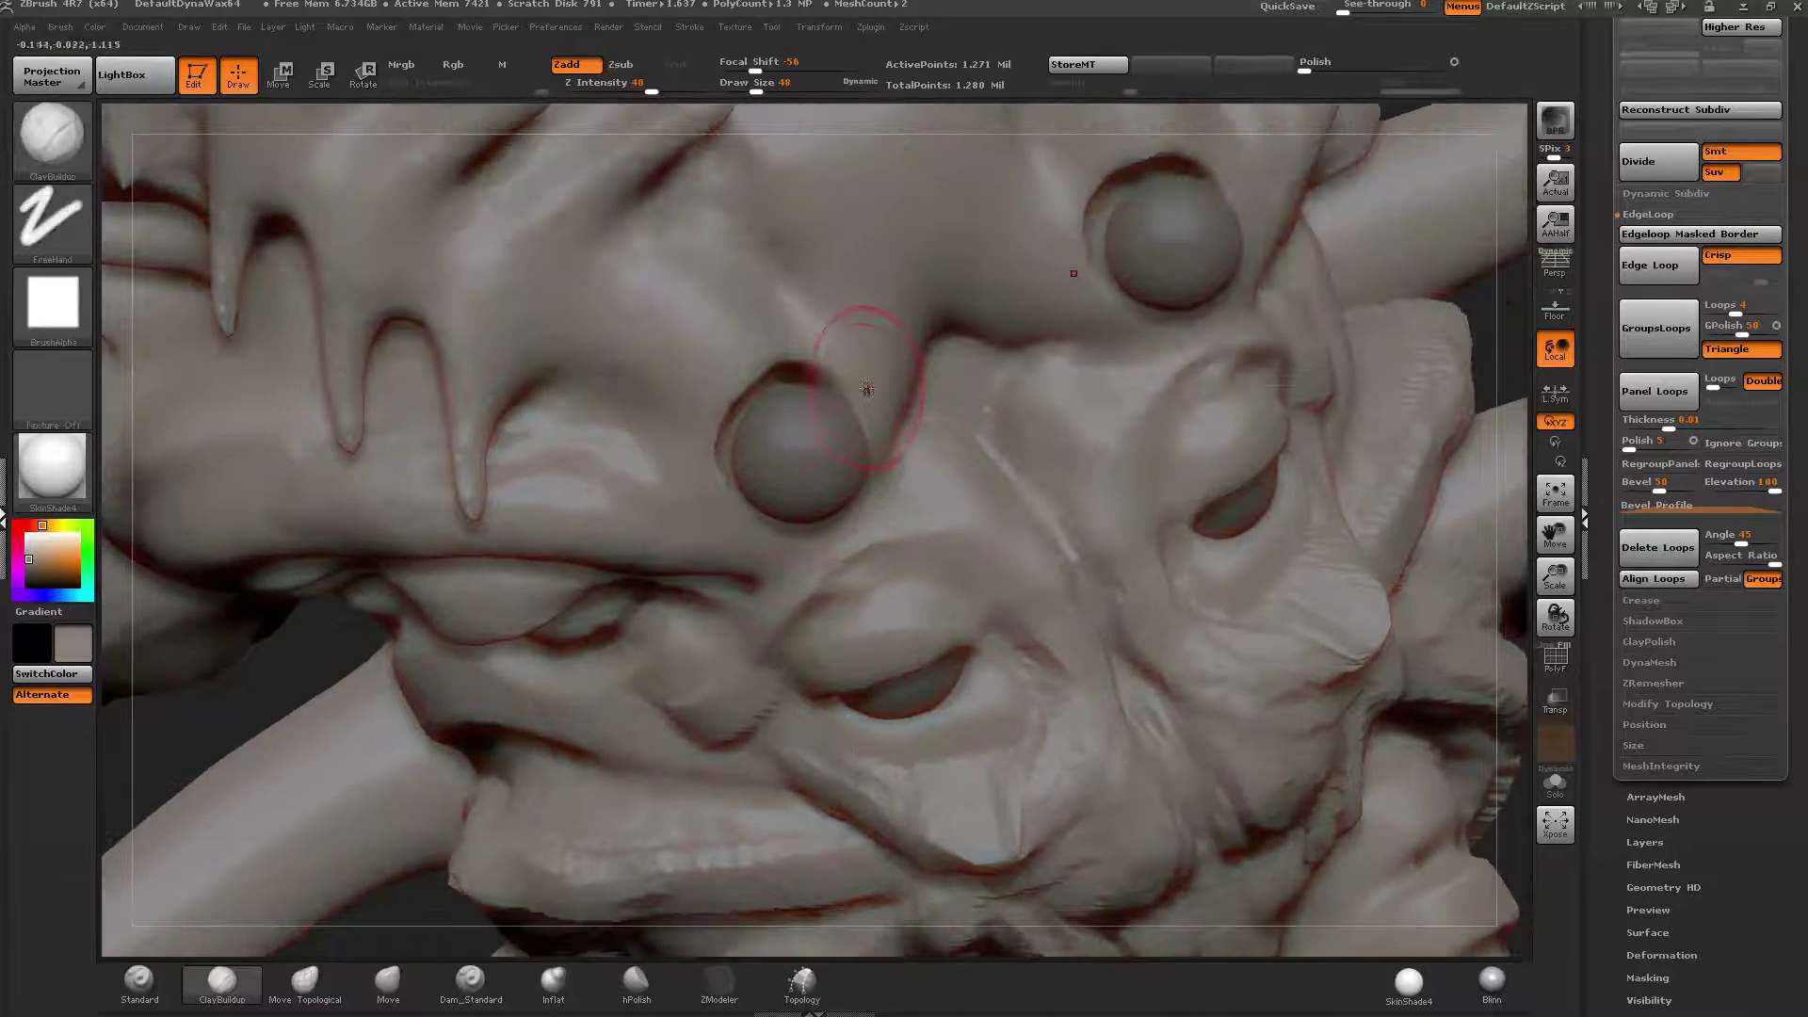
pyautogui.moveTo(867, 392)
pyautogui.mouseDown()
pyautogui.moveTo(831, 343)
pyautogui.moveTo(752, 378)
pyautogui.moveTo(797, 355)
pyautogui.moveTo(706, 439)
pyautogui.moveTo(729, 508)
pyautogui.moveTo(815, 546)
pyautogui.moveTo(890, 475)
pyautogui.moveTo(887, 419)
pyautogui.moveTo(853, 379)
pyautogui.moveTo(883, 435)
pyautogui.moveTo(751, 521)
pyautogui.mouseUp()
pyautogui.press('shift')
pyautogui.moveTo(480, 932); pyautogui.dragTo(599, 879)
# Reshape the lids of the round upper eyes into slanted almond openings with the Move brush at draw size 72.
pyautogui.click(422, 985)
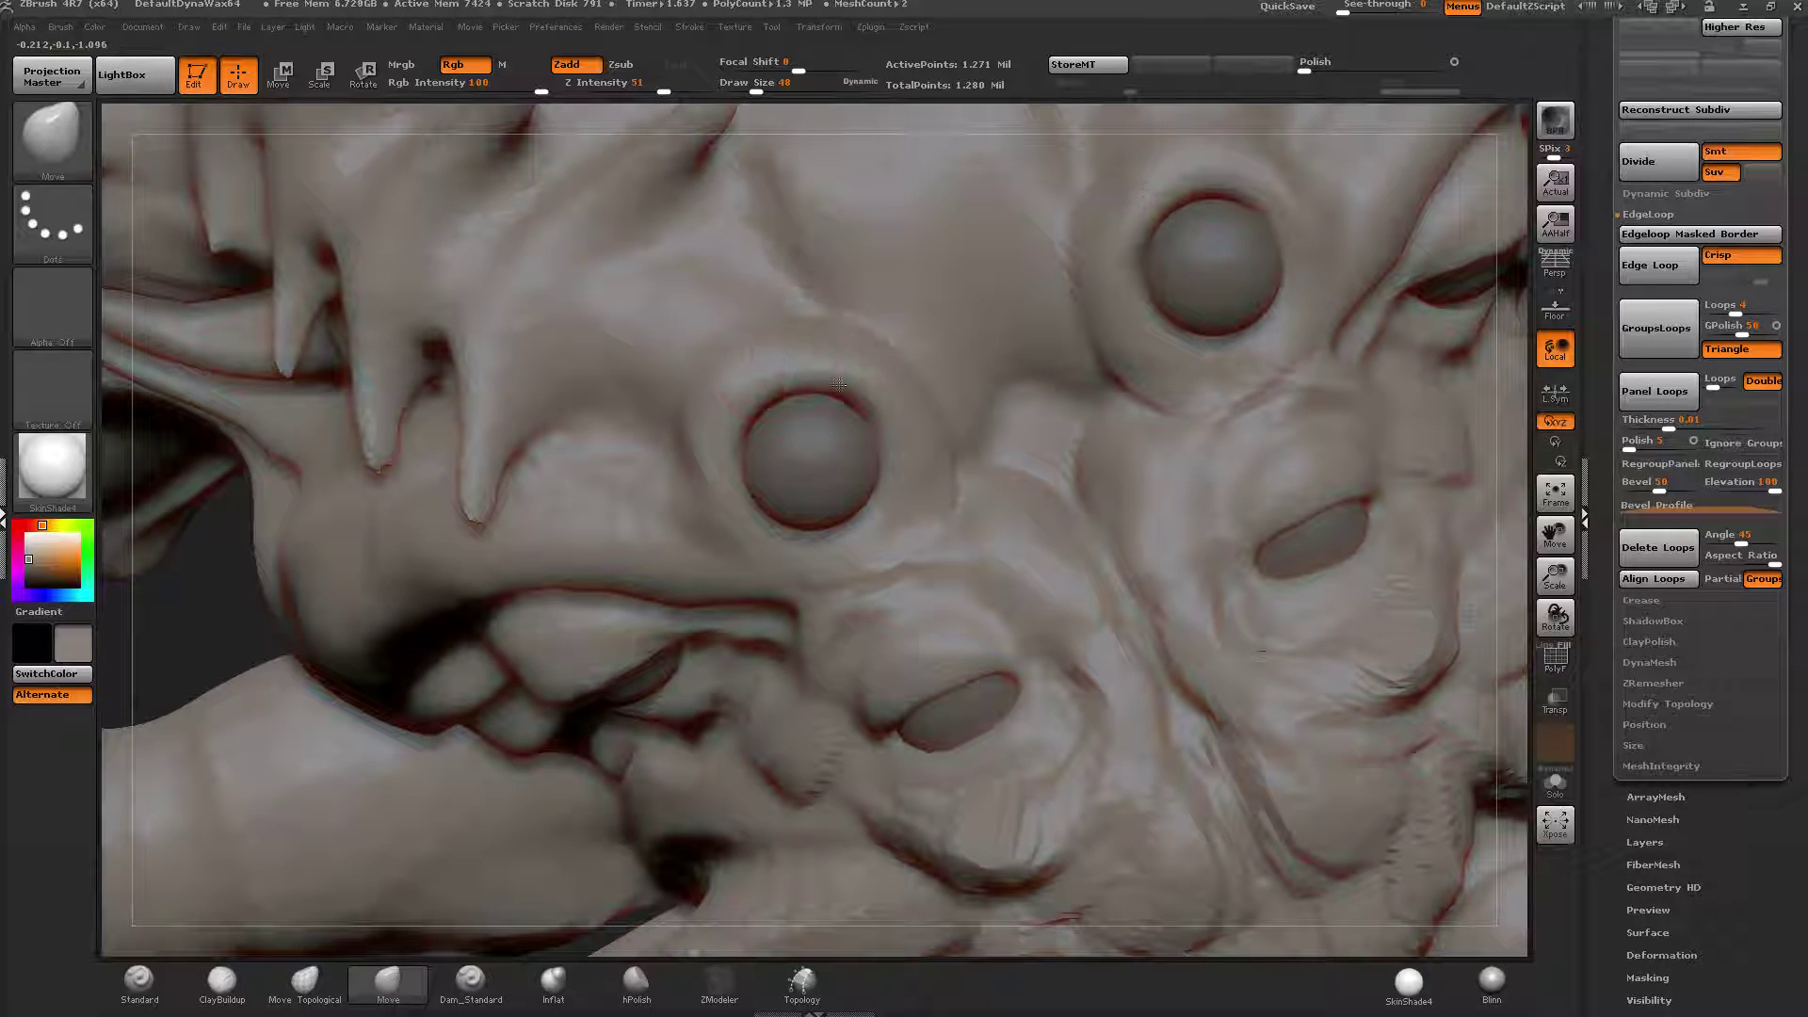
pyautogui.moveTo(756, 91); pyautogui.dragTo(765, 91)
pyautogui.moveTo(780, 391)
pyautogui.mouseDown()
pyautogui.moveTo(799, 412)
pyautogui.moveTo(828, 391)
pyautogui.moveTo(798, 430)
pyautogui.mouseUp()
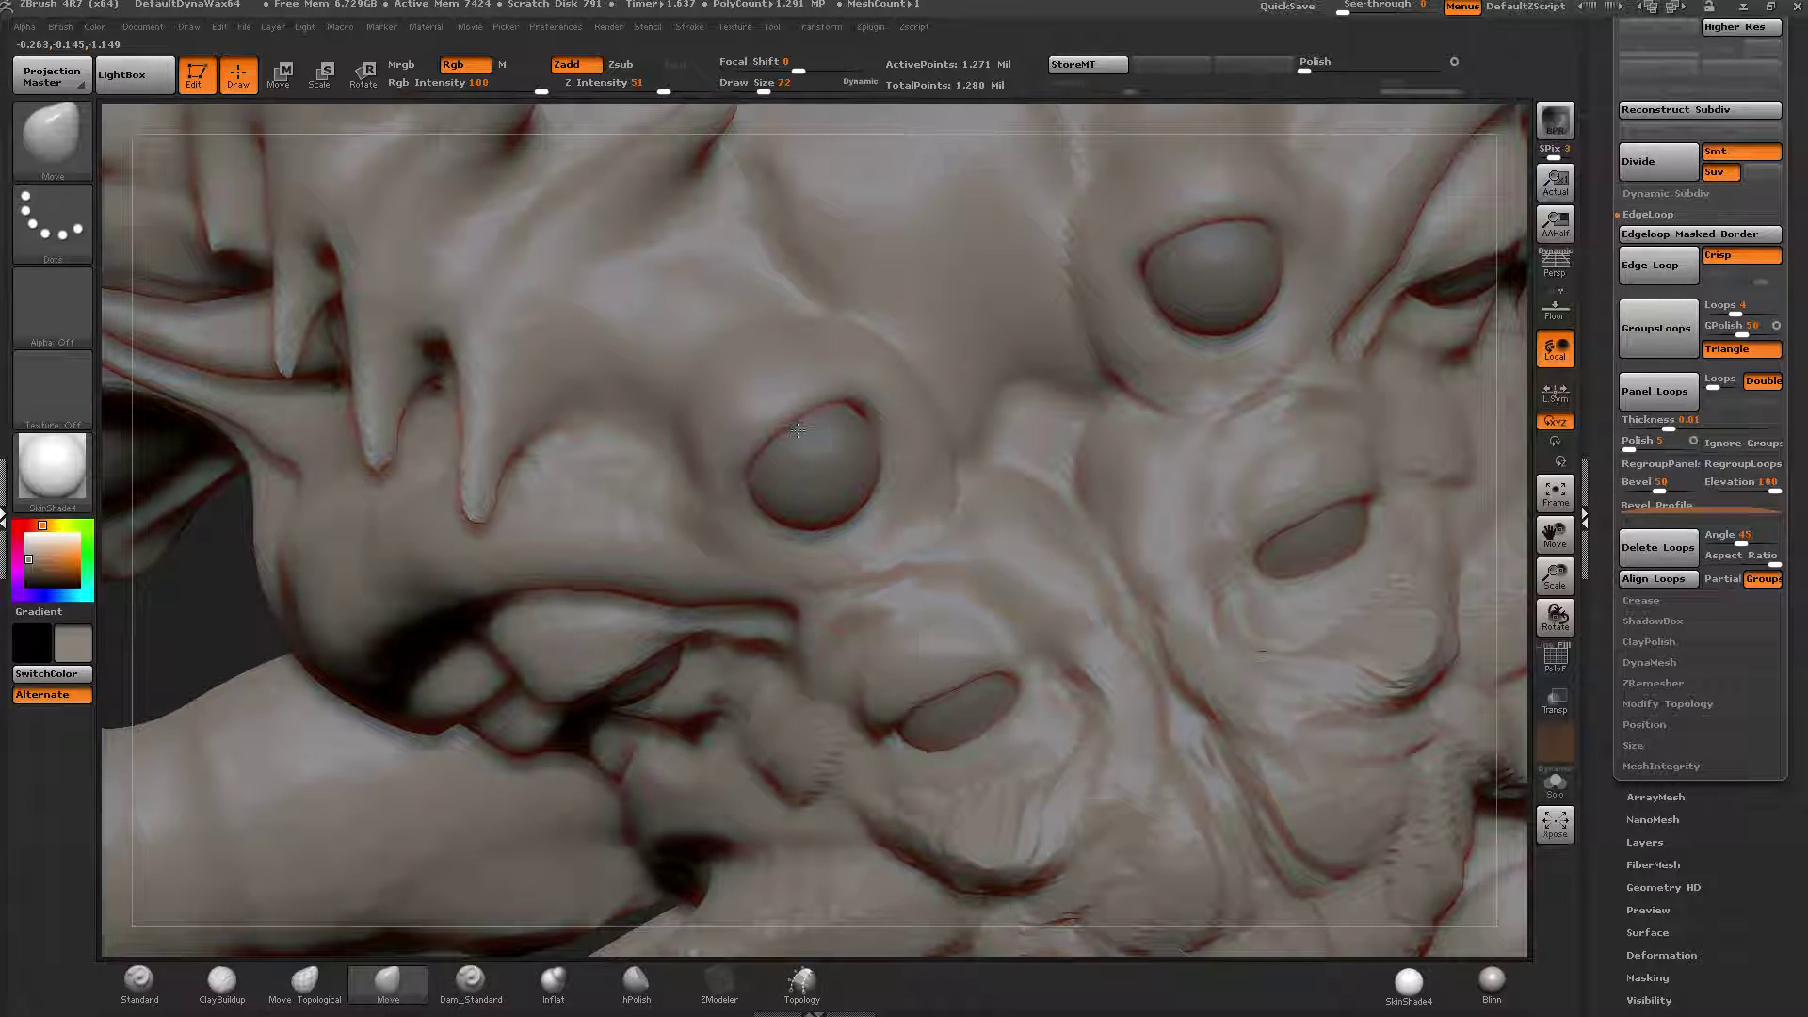
pyautogui.moveTo(866, 515)
pyautogui.mouseDown()
pyautogui.moveTo(886, 529)
pyautogui.moveTo(837, 511)
pyautogui.moveTo(789, 533)
pyautogui.moveTo(761, 511)
pyautogui.mouseUp()
pyautogui.moveTo(875, 372); pyautogui.dragTo(893, 397)
pyautogui.moveTo(901, 461); pyautogui.dragTo(897, 443)
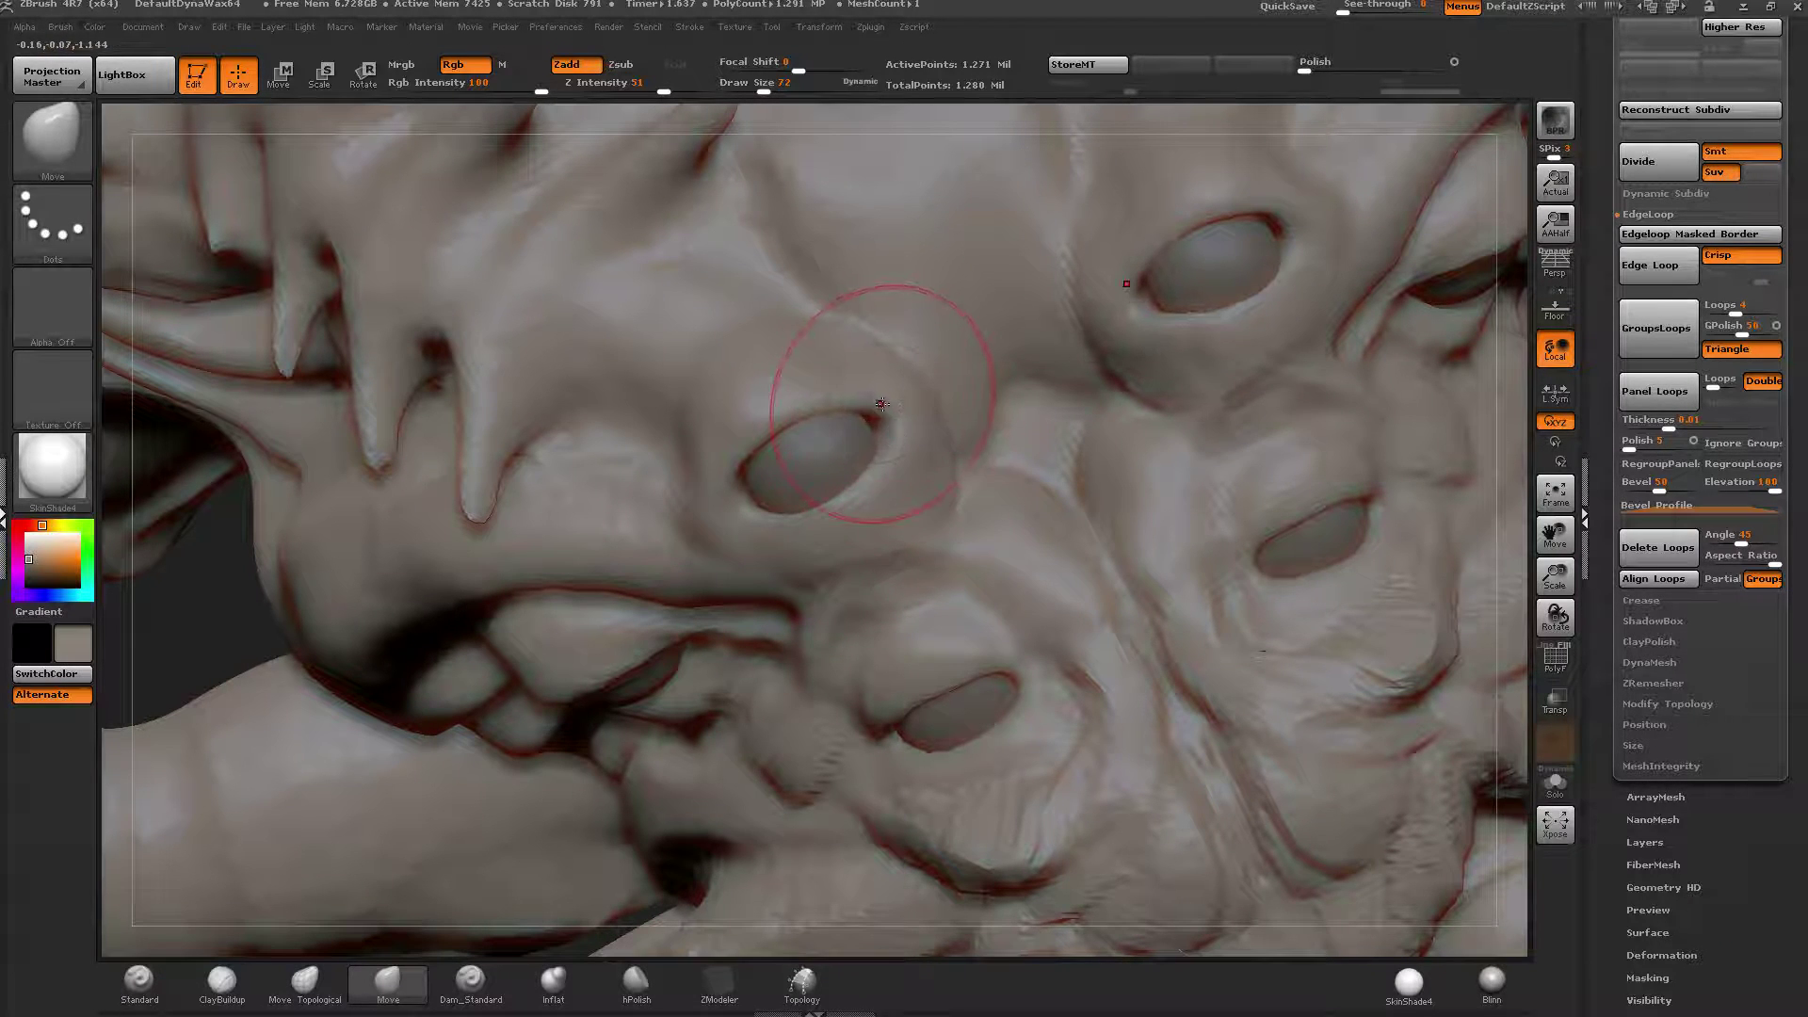
# Switch to the Pinch brush at draw size 38 and tighten the skin around the upper eyes.
pyautogui.press('b')
pyautogui.press('p')
pyautogui.click(603, 815)
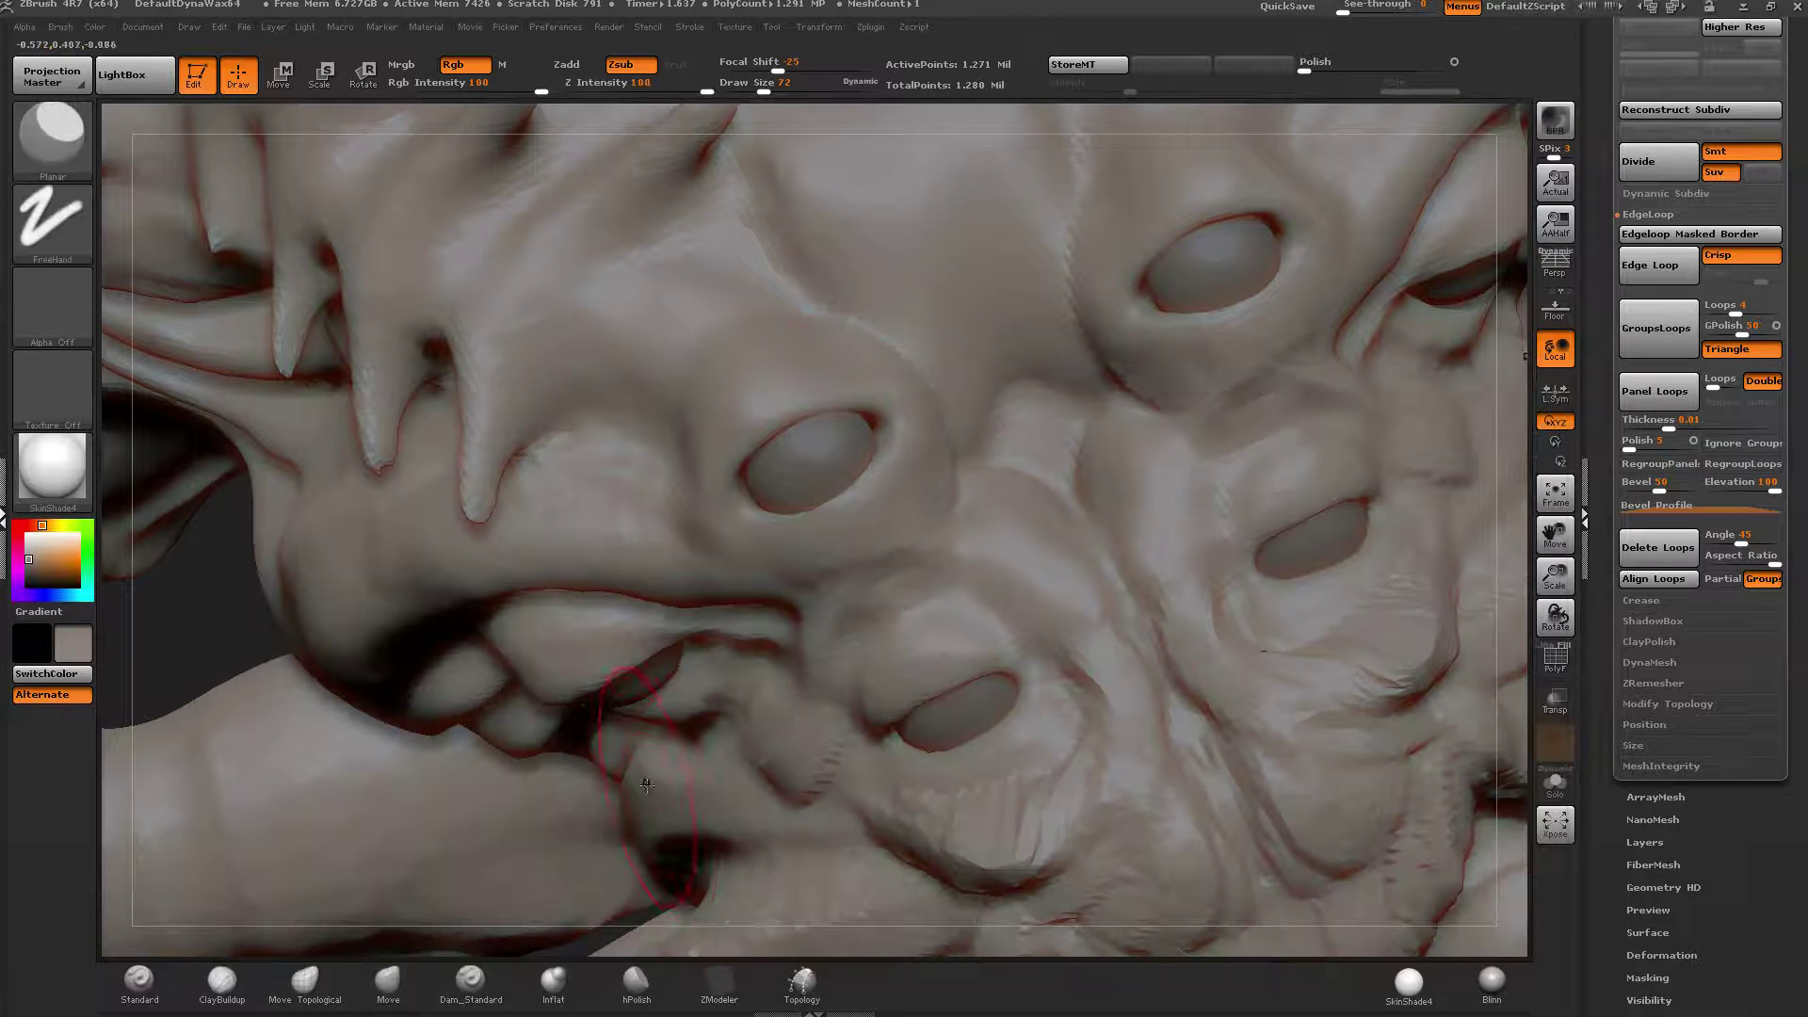
pyautogui.press('b')
pyautogui.press('p')
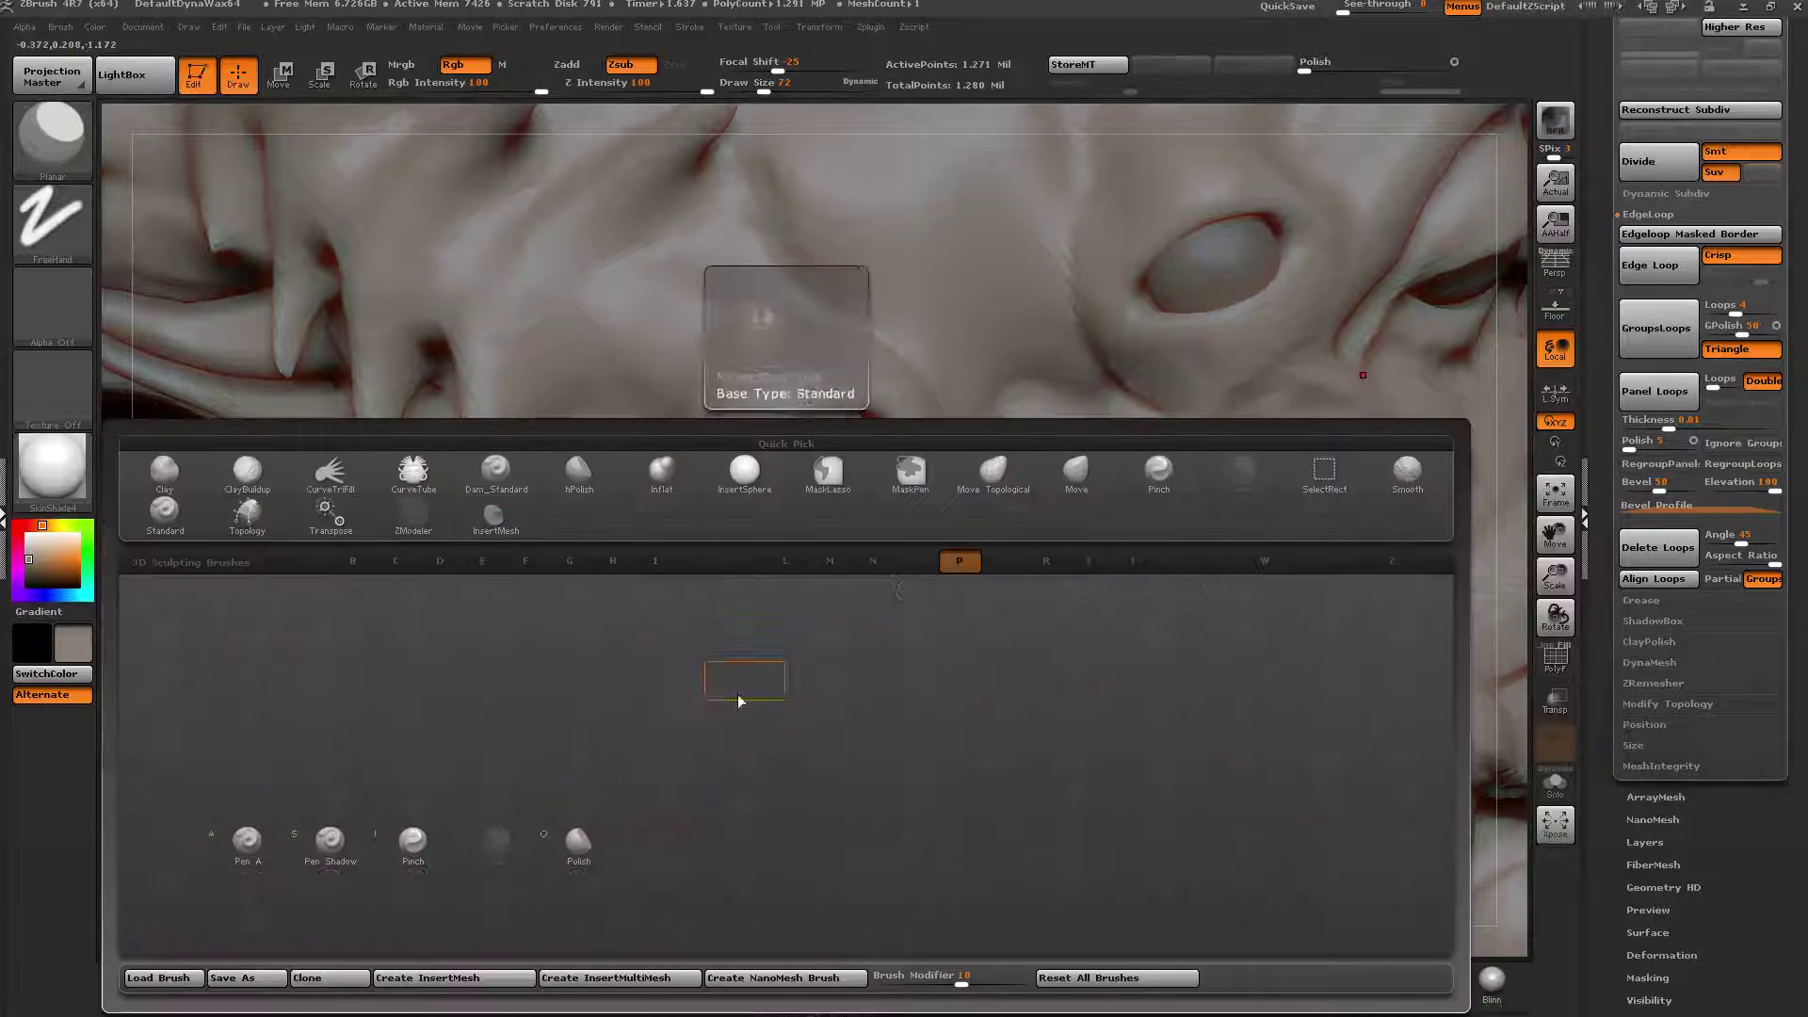
pyautogui.click(412, 861)
pyautogui.click(751, 81)
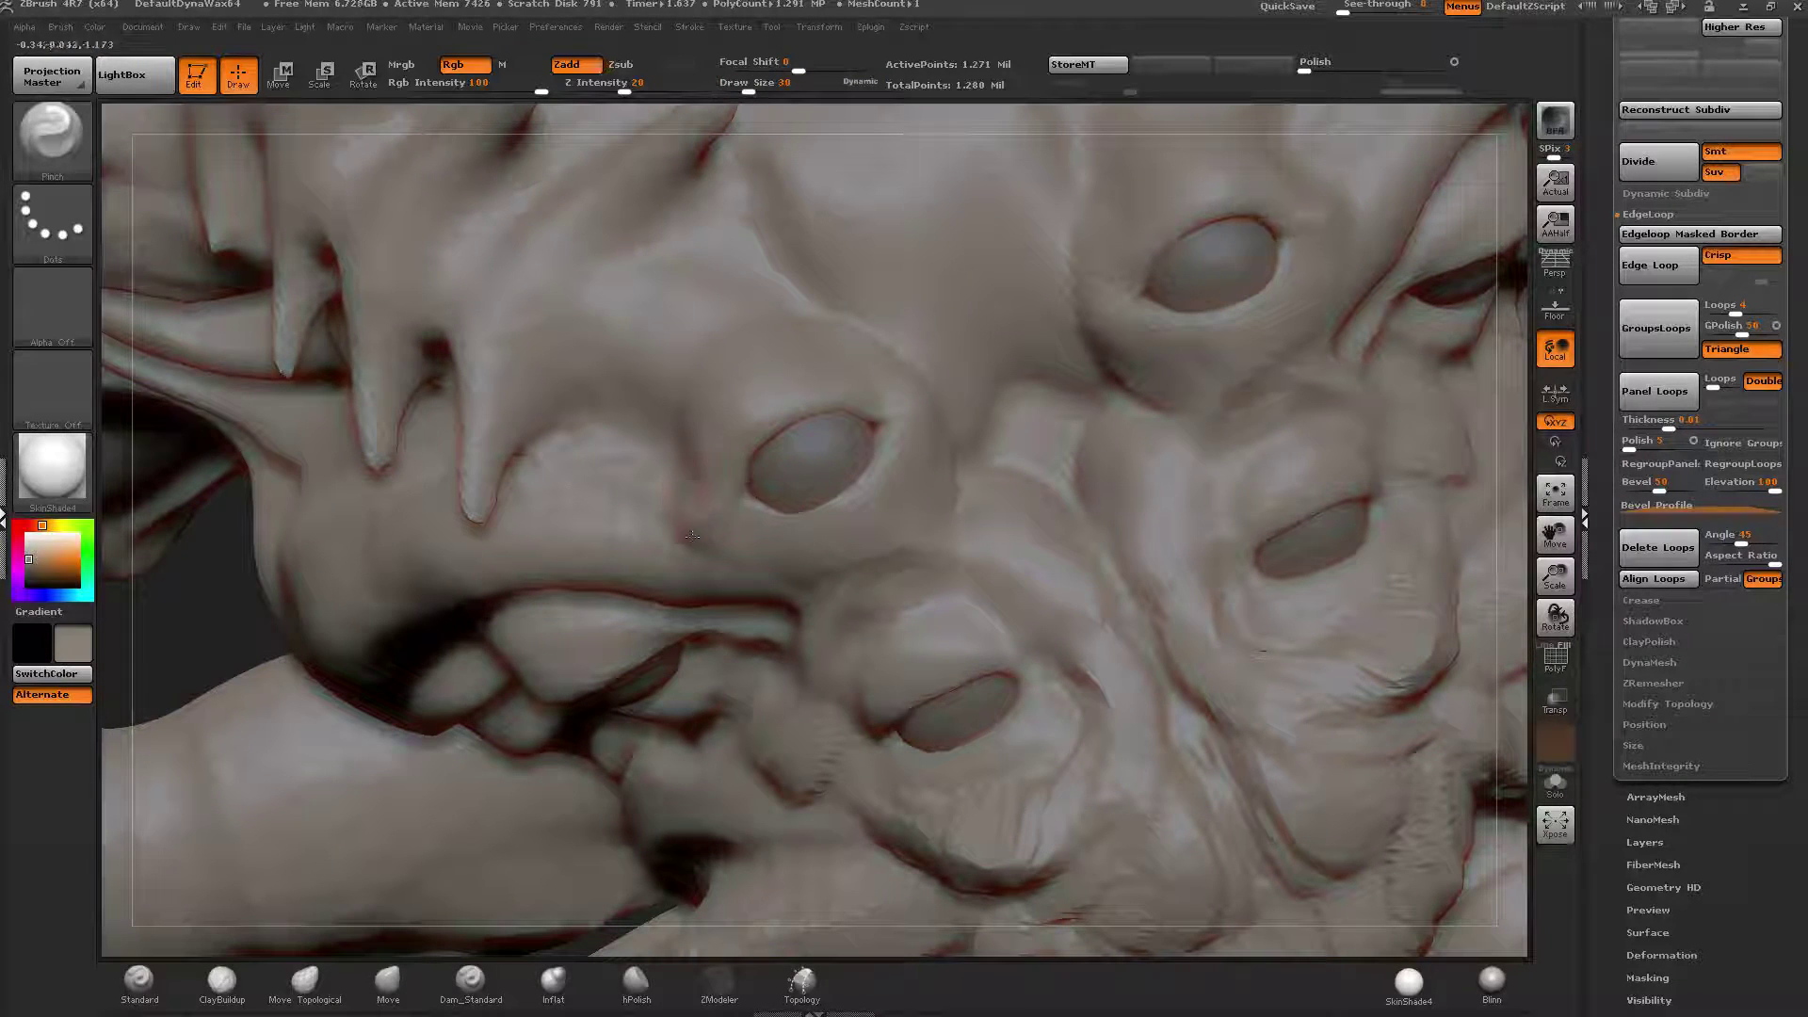
# Undo the faulty DynaMesh update and remesh the body again.
pyautogui.moveTo(731, 524); pyautogui.dragTo(1105, 553, button='right')
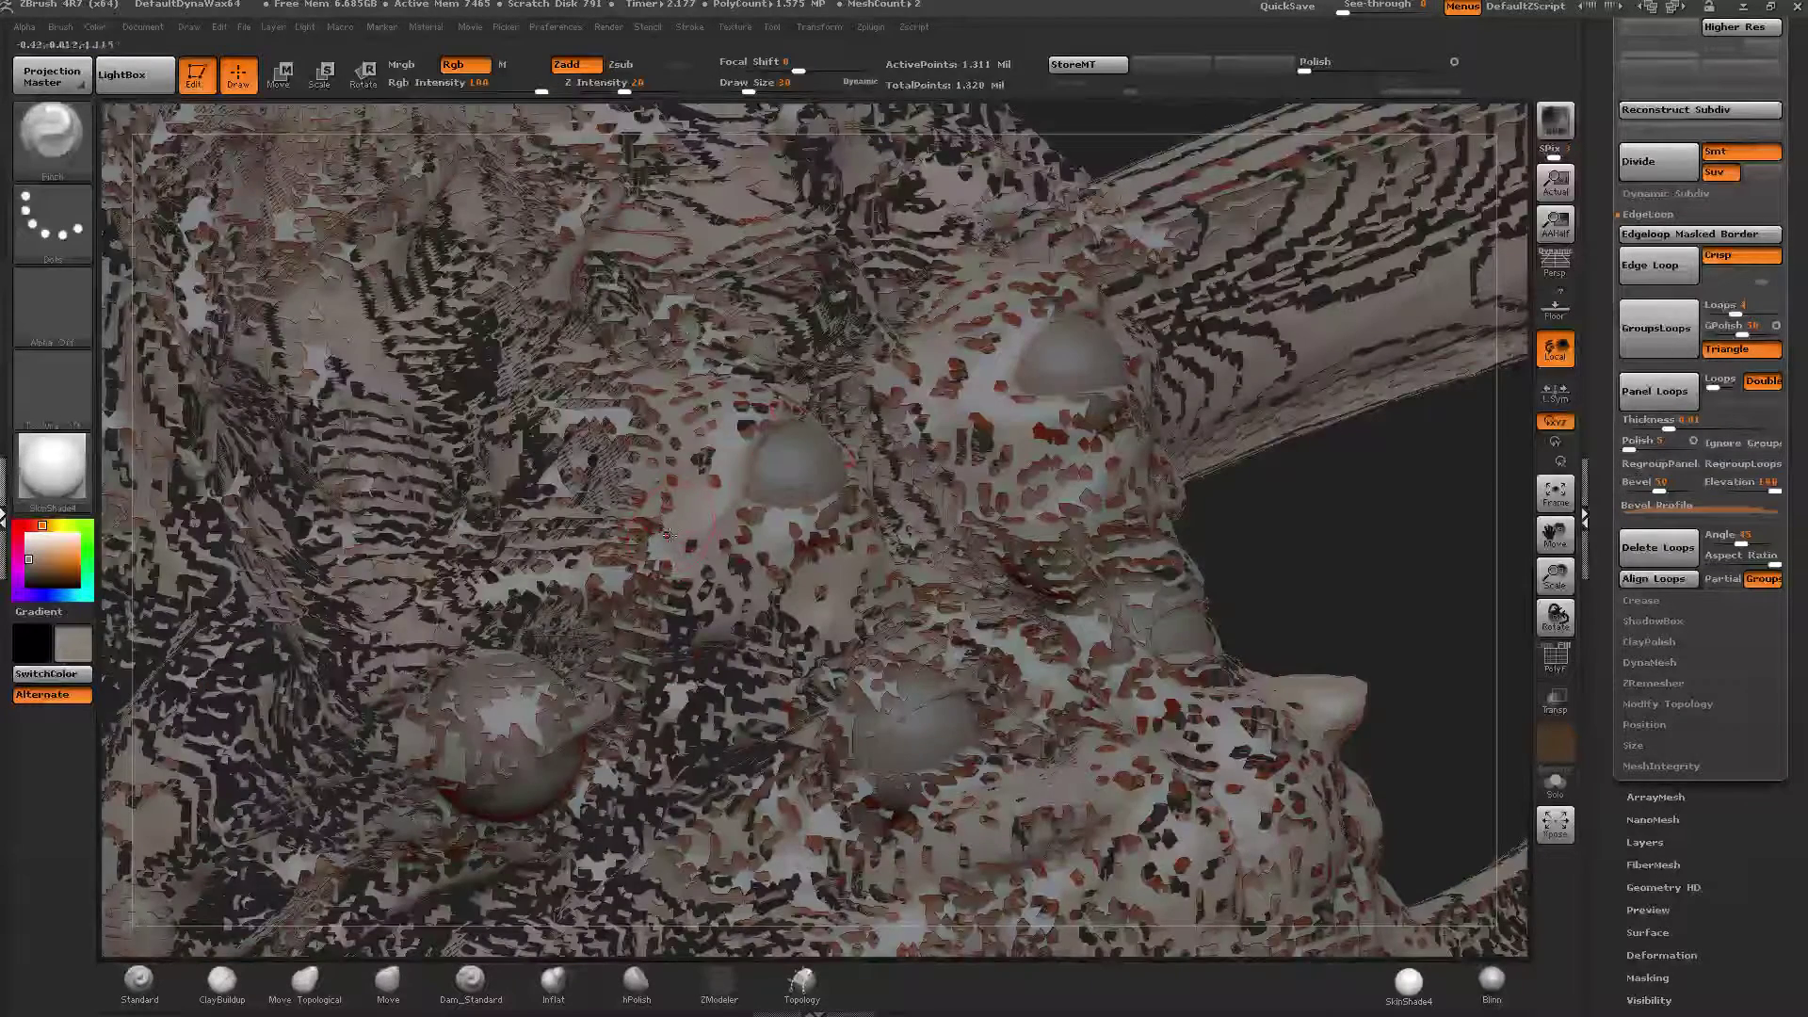
pyautogui.moveTo(669, 535)
pyautogui.mouseDown(button='right')
pyautogui.moveTo(928, 504)
pyautogui.moveTo(842, 309)
pyautogui.mouseUp(button='right')
pyautogui.hotkey('ctrl', 'z')
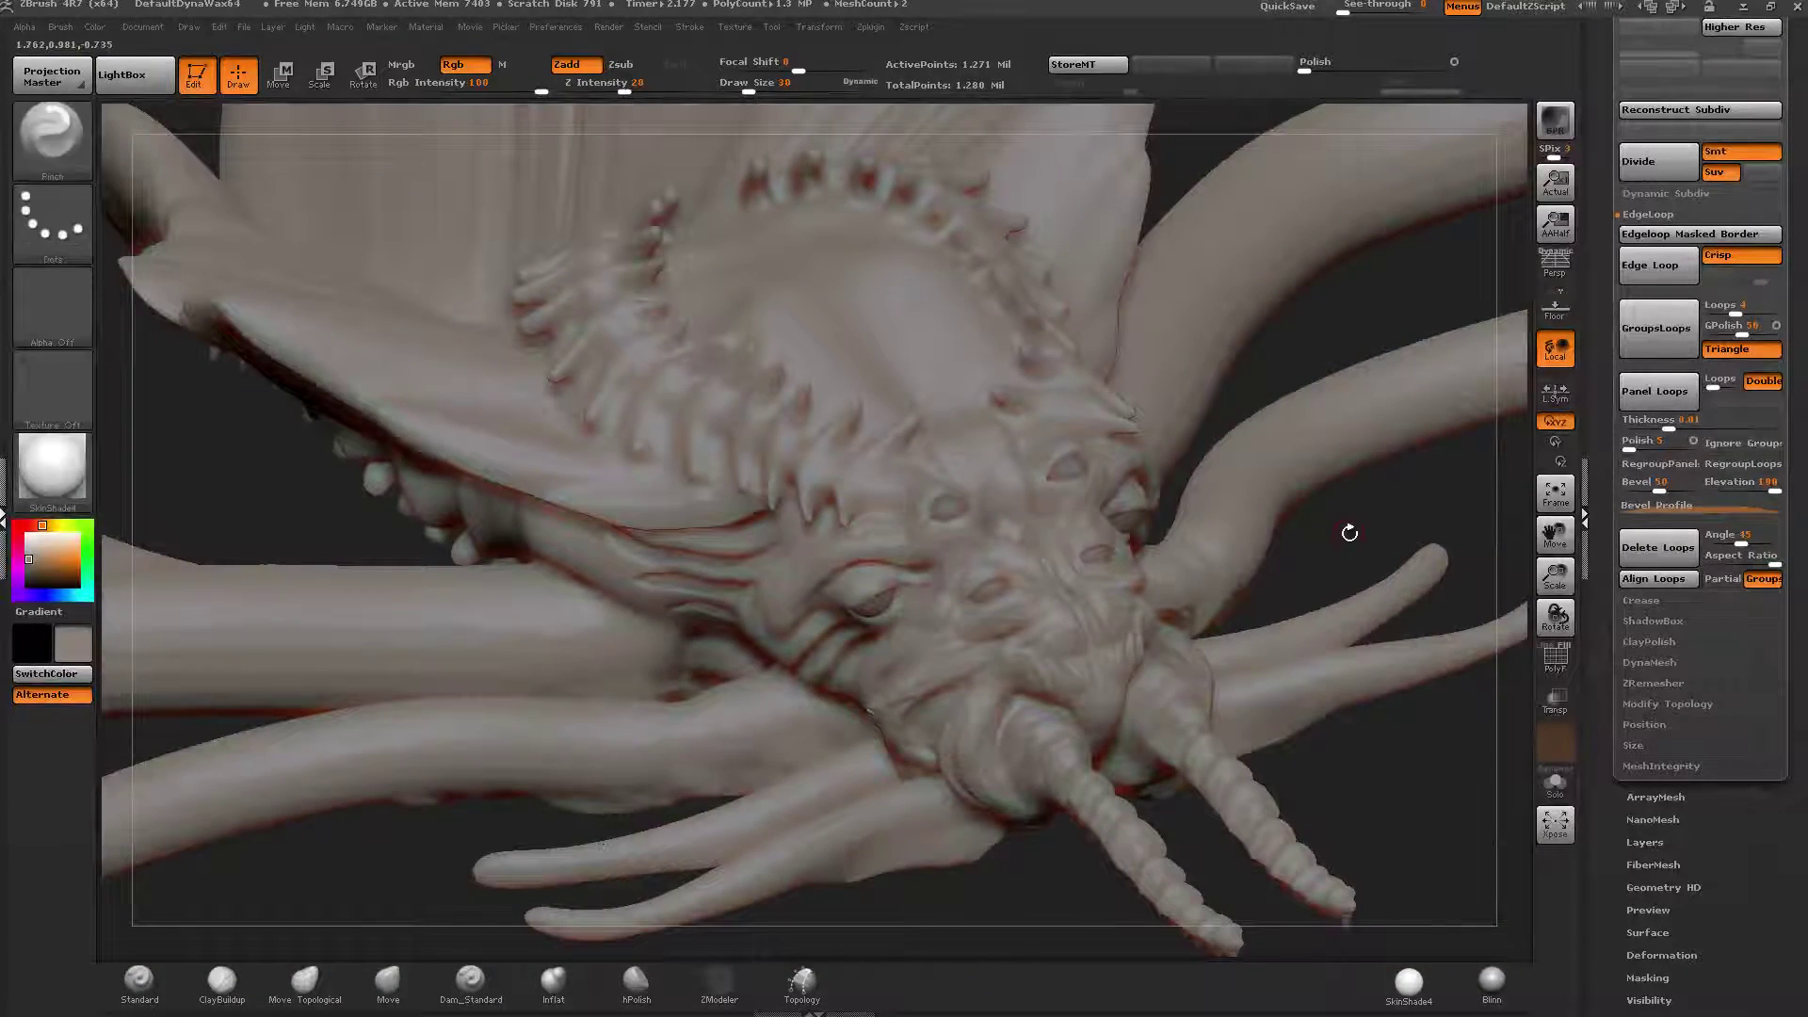
pyautogui.press('ctrl')
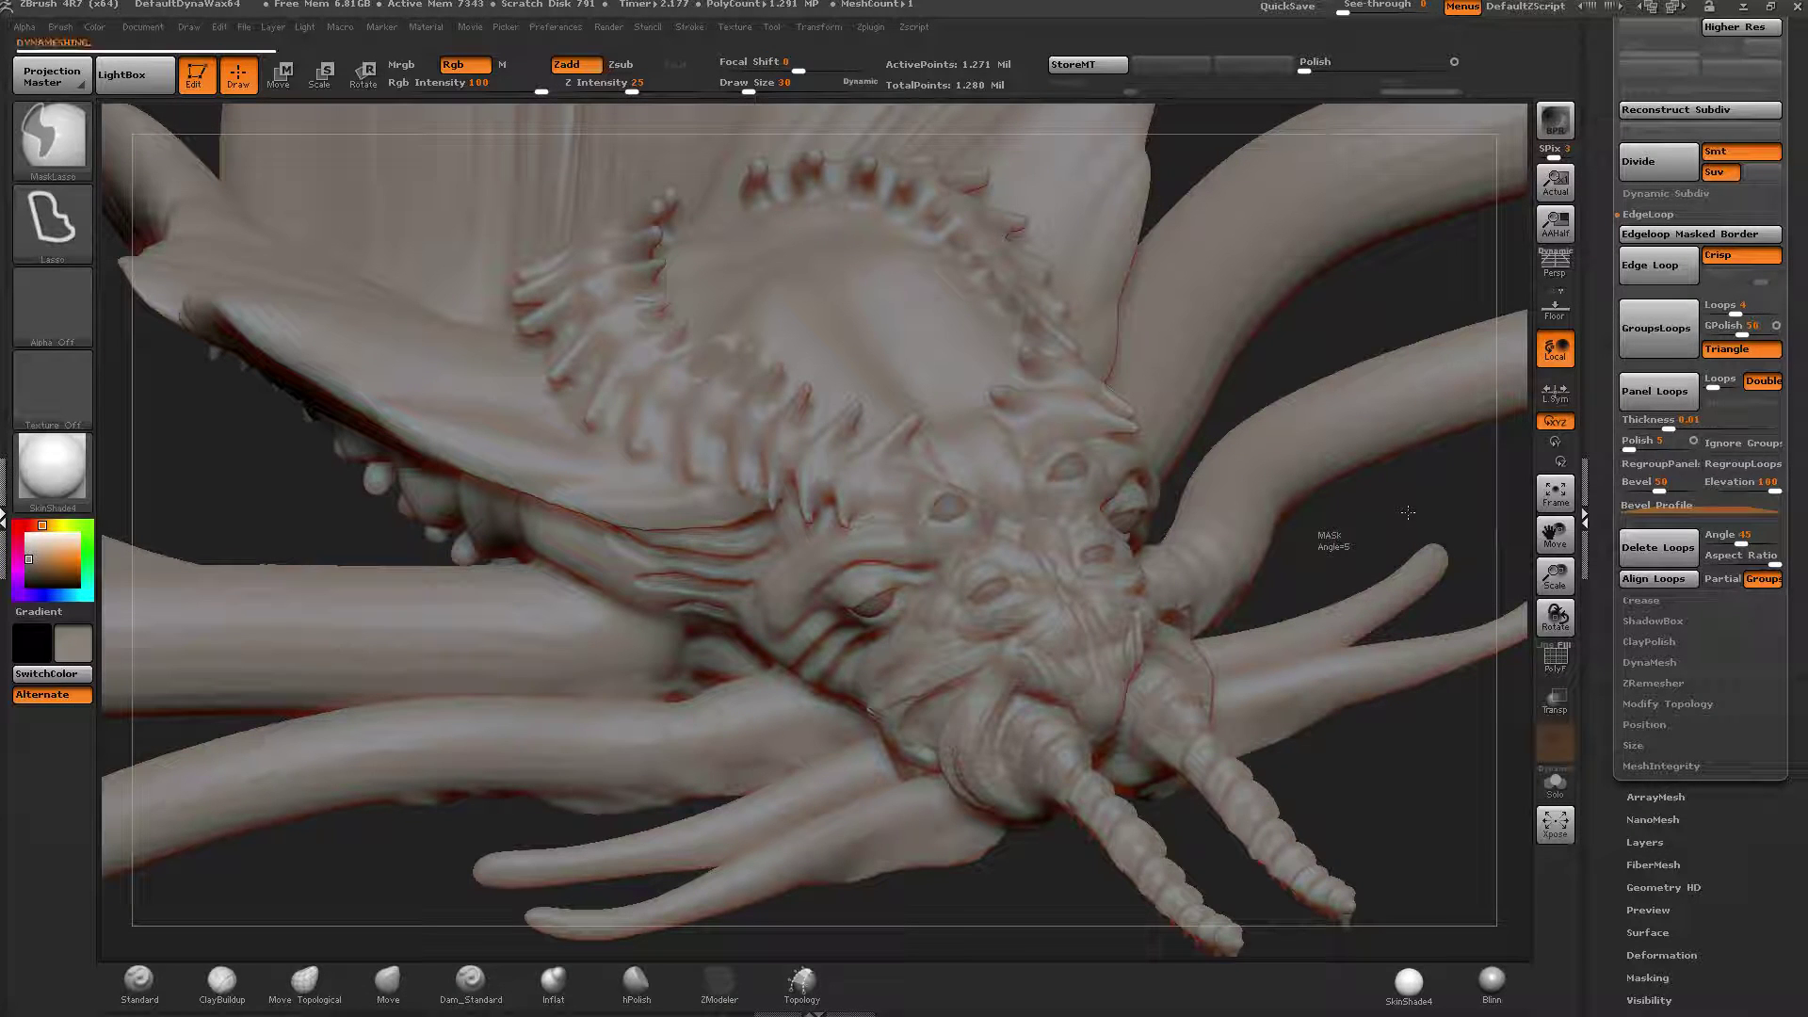
# Pinch the lid edges of the upper eyes and smooth the surrounding skin.
pyautogui.keyDown('ctrl'); pyautogui.moveTo(949, 516); pyautogui.dragTo(917, 640, button='right'); pyautogui.keyUp('ctrl')
pyautogui.moveTo(812, 466); pyautogui.dragTo(951, 435, button='right')
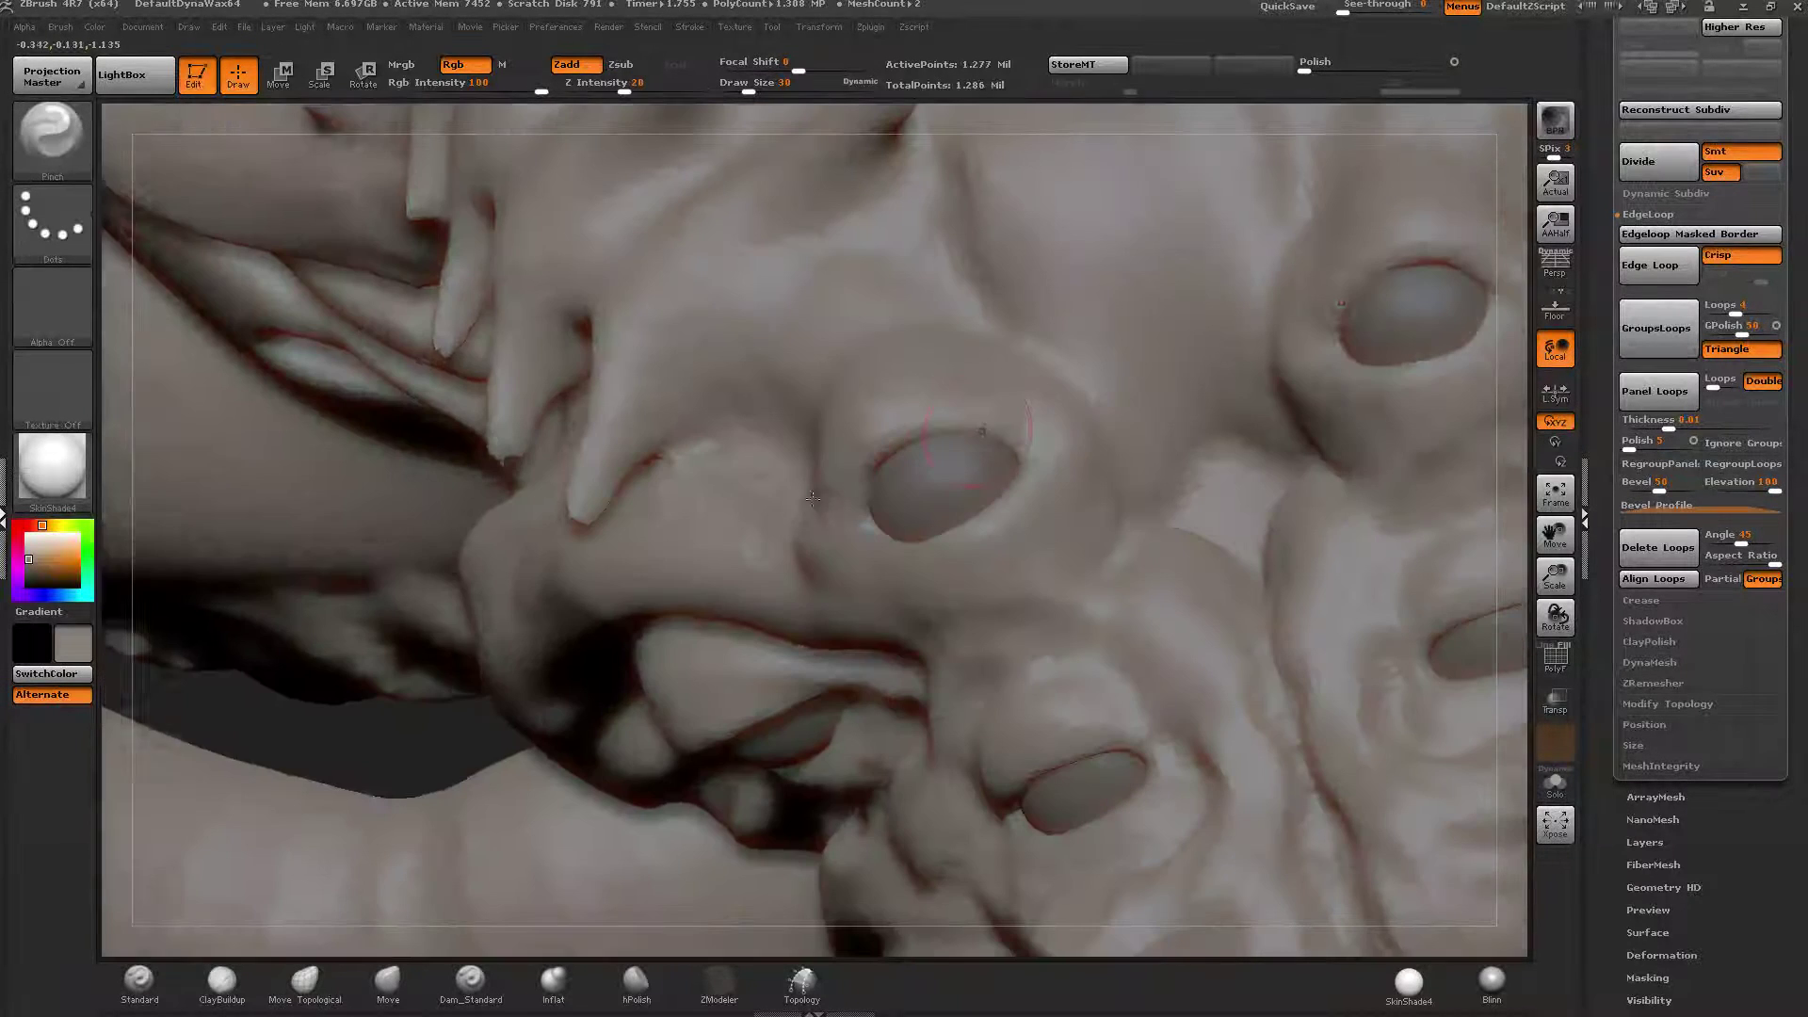
pyautogui.keyDown('shift'); pyautogui.moveTo(1062, 438); pyautogui.dragTo(982, 395); pyautogui.keyUp('shift')
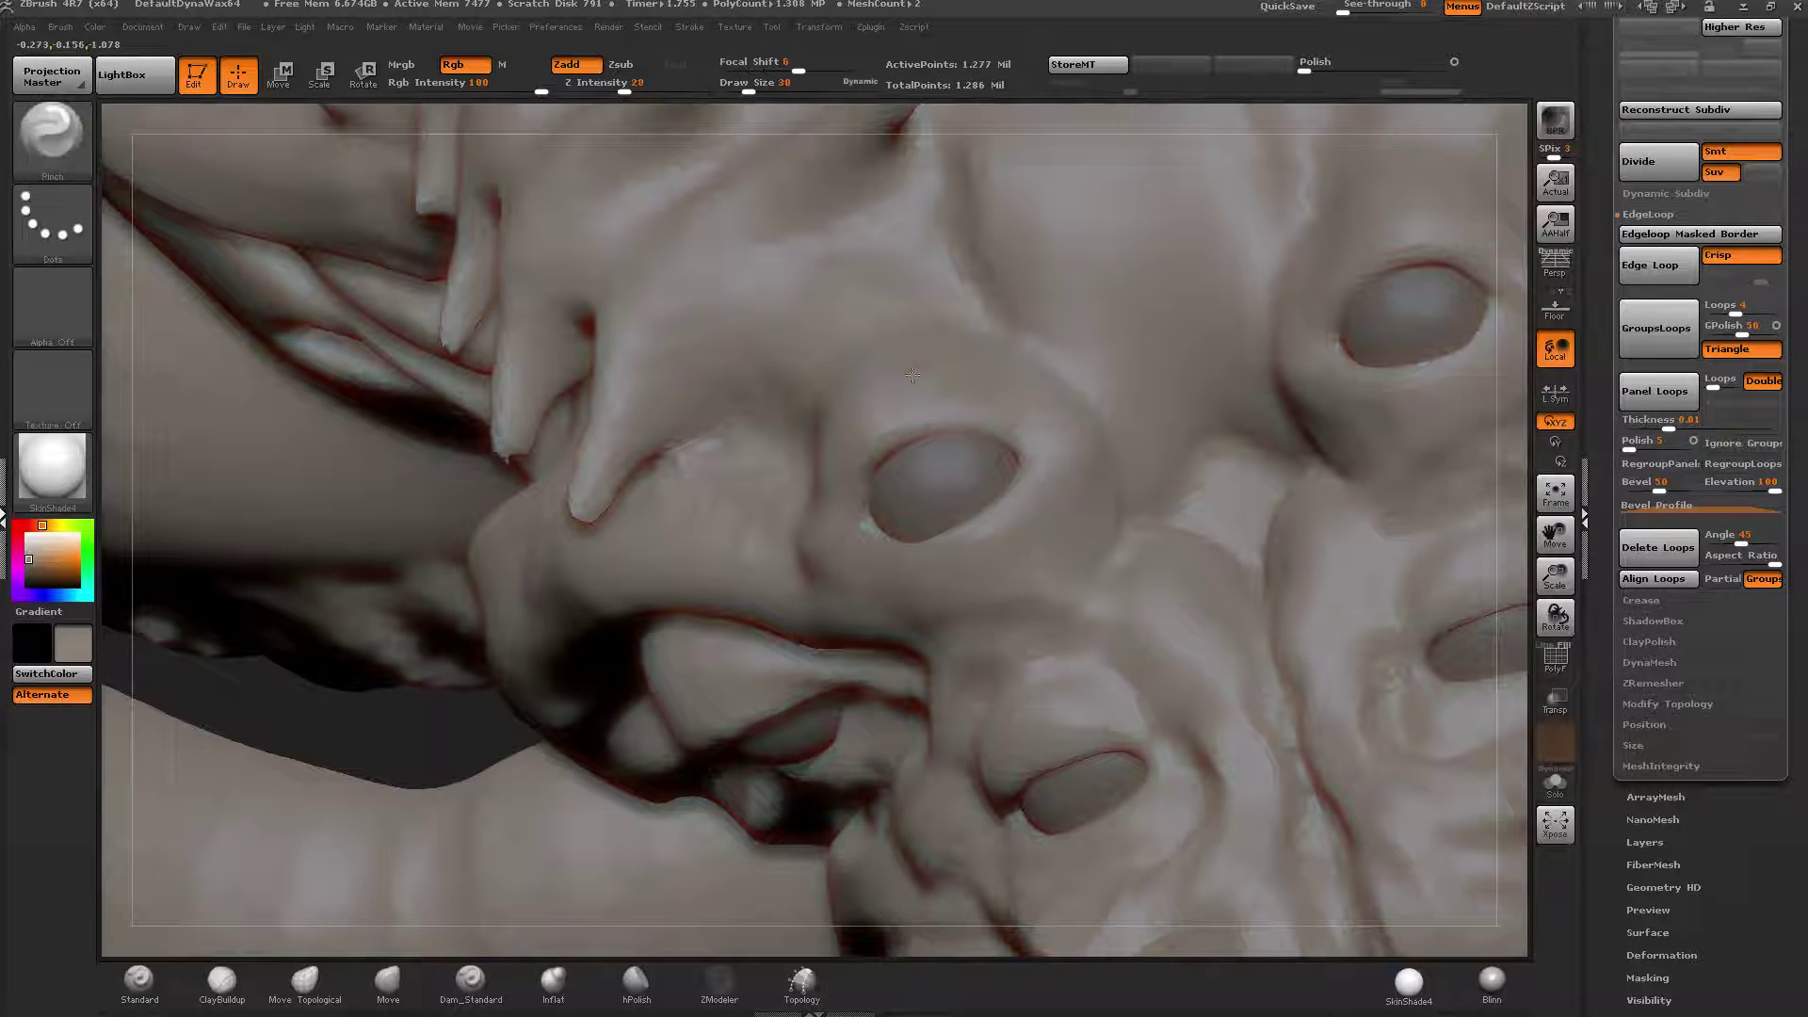
pyautogui.moveTo(927, 360); pyautogui.dragTo(1073, 369, button='right')
# Sculpt brow folds above and beside the upper eyes with ClayBuildup and smooth parts of them.
pyautogui.click(244, 980)
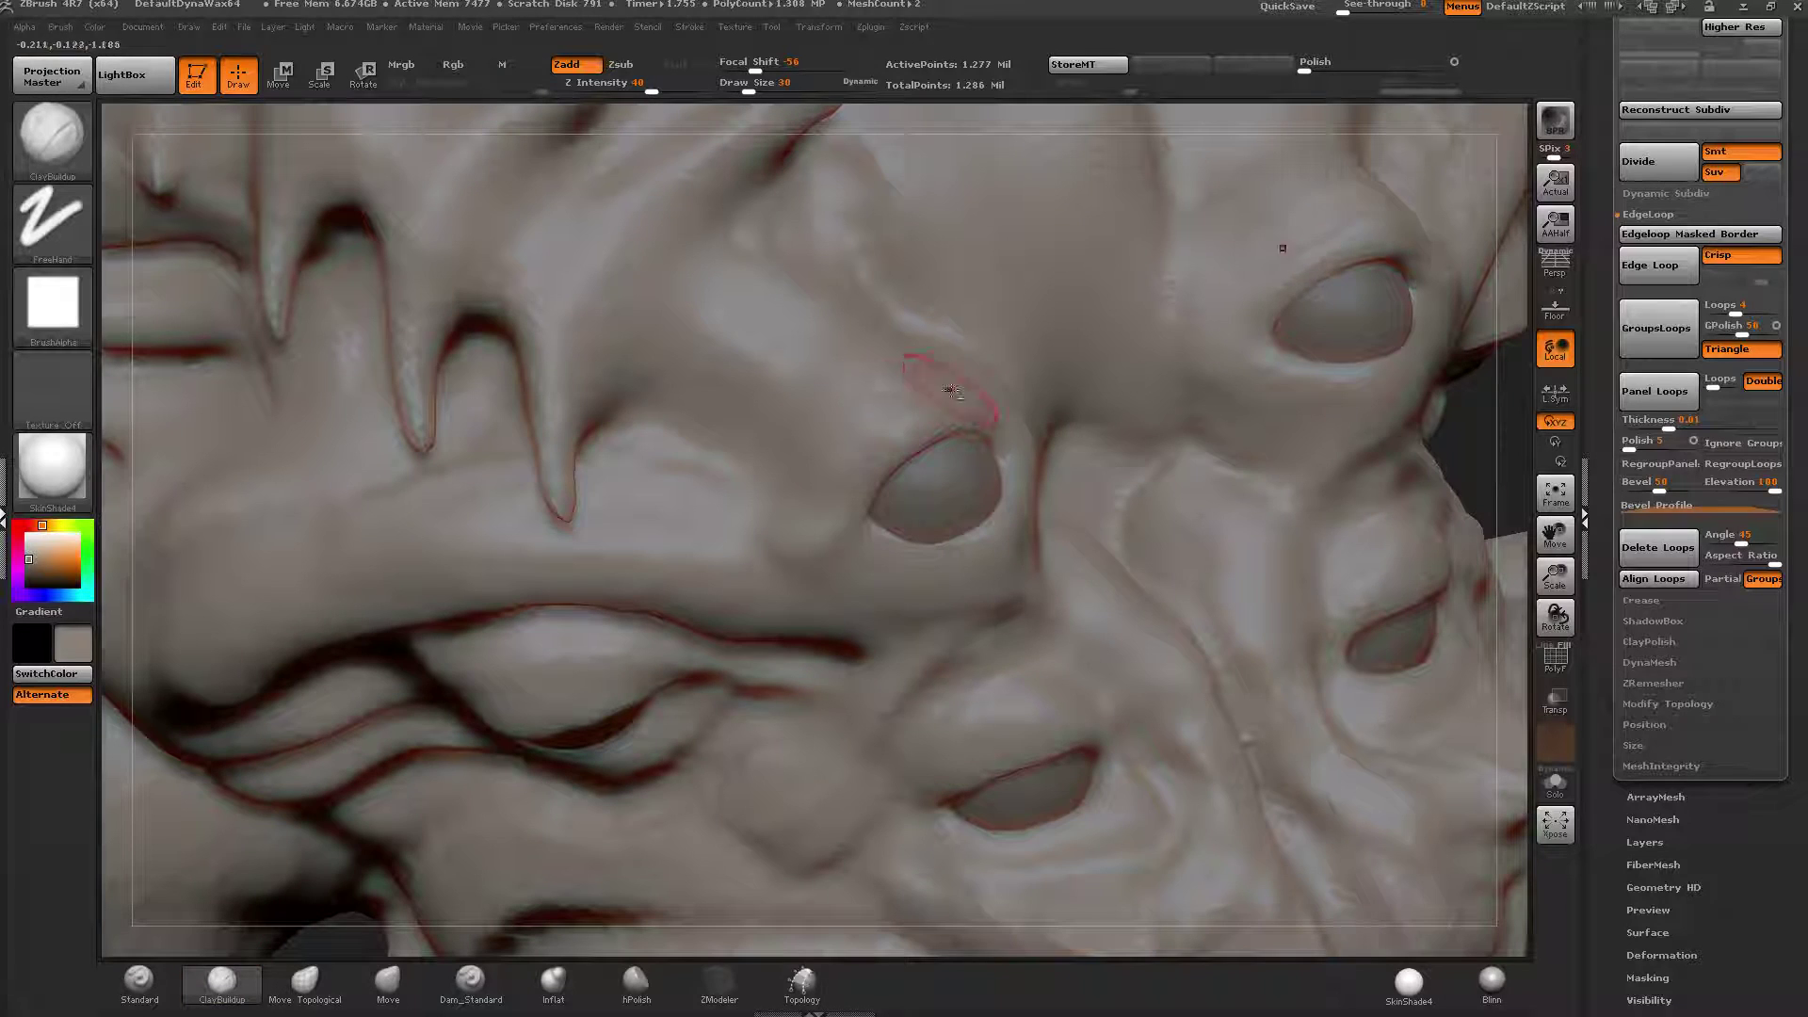
pyautogui.moveTo(878, 420); pyautogui.dragTo(843, 463)
pyautogui.moveTo(885, 395)
pyautogui.mouseDown()
pyautogui.moveTo(843, 450)
pyautogui.moveTo(852, 395)
pyautogui.moveTo(824, 443)
pyautogui.moveTo(811, 400)
pyautogui.mouseUp()
pyautogui.moveTo(913, 360)
pyautogui.mouseDown()
pyautogui.moveTo(812, 414)
pyautogui.moveTo(827, 453)
pyautogui.mouseUp()
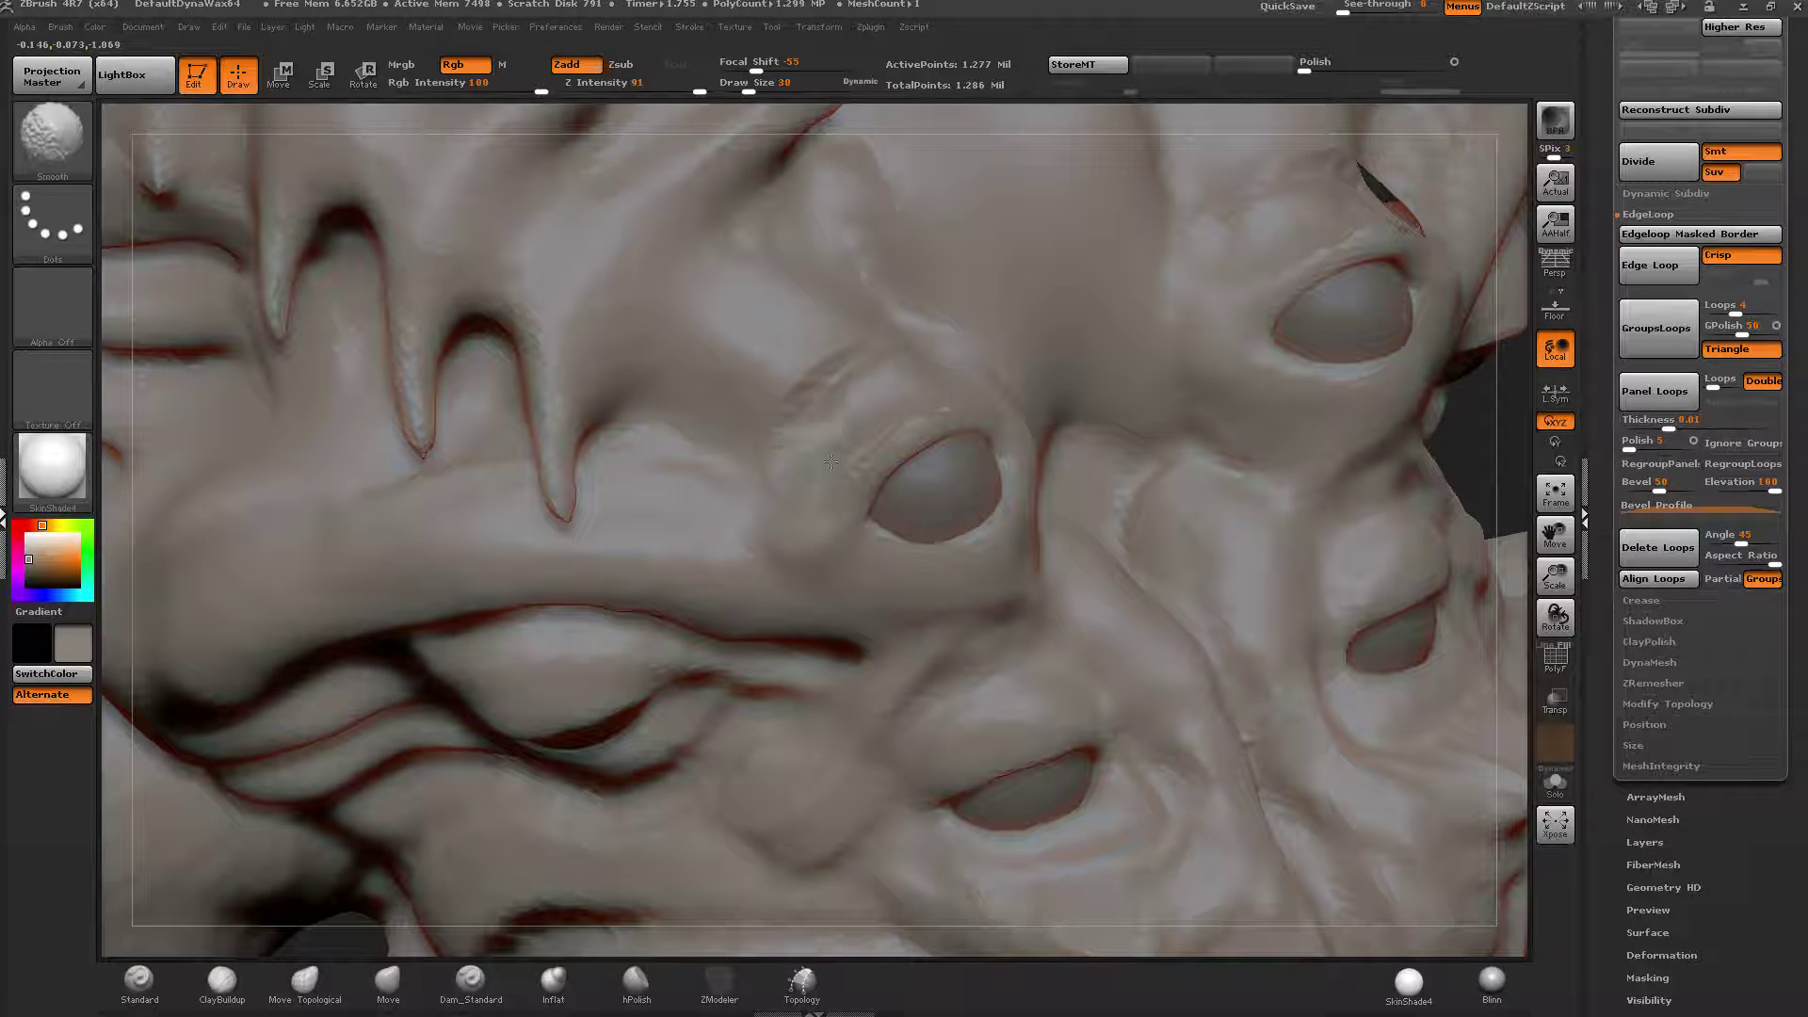
pyautogui.moveTo(898, 388)
pyautogui.keyDown('shift'); pyautogui.mouseDown()
pyautogui.moveTo(810, 416)
pyautogui.moveTo(770, 465)
pyautogui.mouseUp(); pyautogui.keyUp('shift')
pyautogui.moveTo(781, 373); pyautogui.dragTo(711, 418)
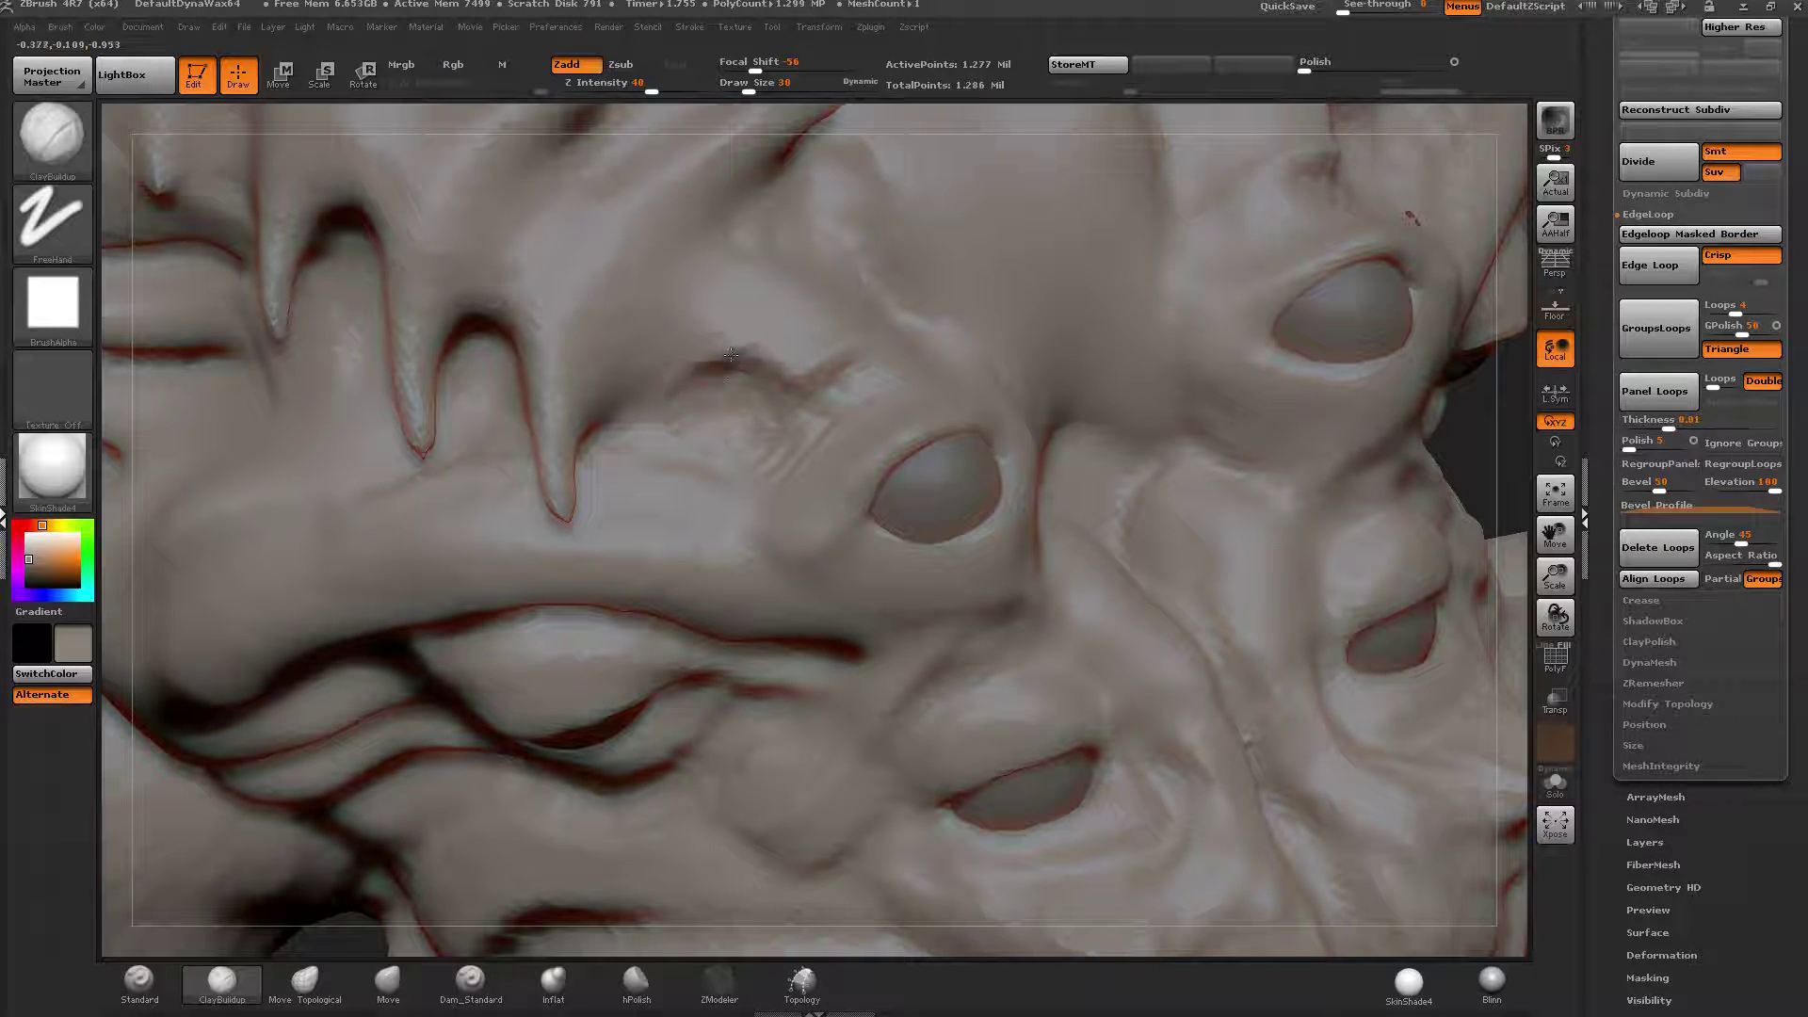
pyautogui.moveTo(743, 350)
pyautogui.mouseDown()
pyautogui.moveTo(693, 375)
pyautogui.moveTo(821, 411)
pyautogui.mouseUp()
# Sculpt folds on the forehead between the upper eyes with ClayBuildup, soften them, and build them up further at draw size 65.
pyautogui.moveTo(911, 339); pyautogui.dragTo(937, 336, button='right')
pyautogui.moveTo(937, 332)
pyautogui.mouseDown()
pyautogui.moveTo(799, 266)
pyautogui.moveTo(884, 342)
pyautogui.mouseUp()
pyautogui.press('ctrl')
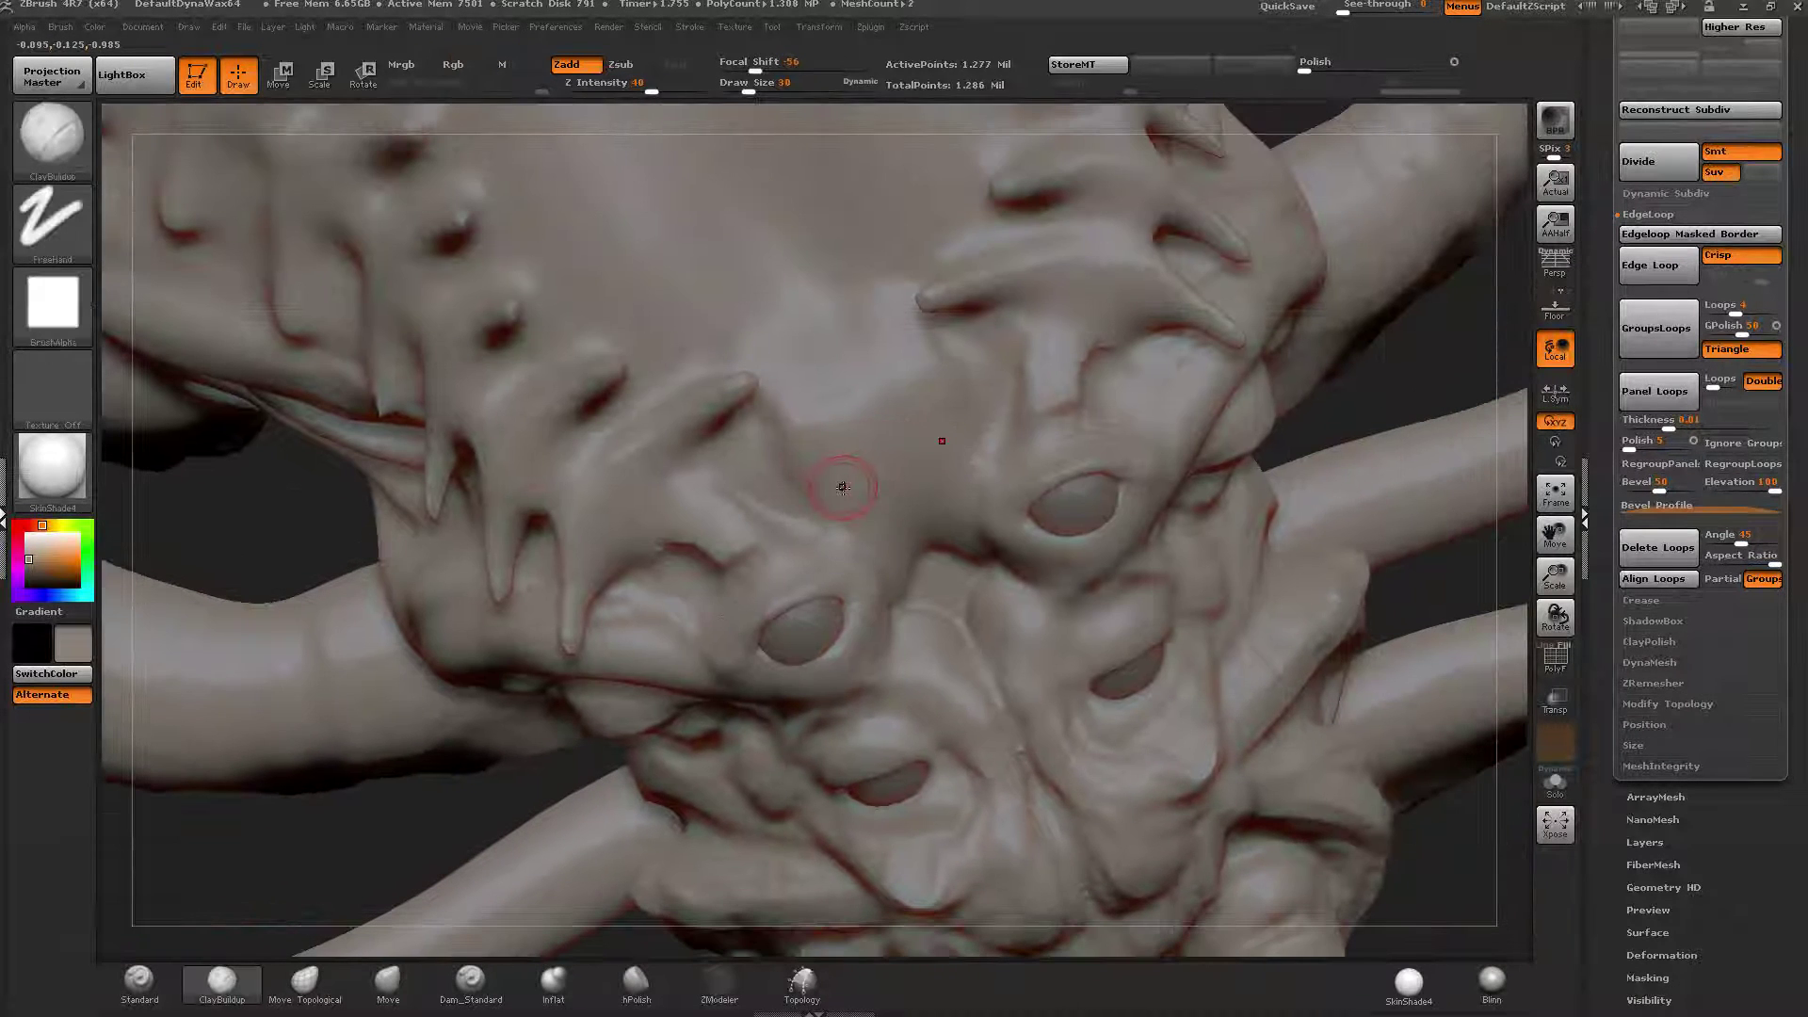
pyautogui.moveTo(839, 484)
pyautogui.mouseDown()
pyautogui.moveTo(922, 414)
pyautogui.moveTo(848, 509)
pyautogui.moveTo(946, 560)
pyautogui.mouseUp()
pyautogui.moveTo(942, 537)
pyautogui.keyDown('shift'); pyautogui.mouseDown()
pyautogui.moveTo(920, 577)
pyautogui.moveTo(838, 452)
pyautogui.mouseUp(); pyautogui.keyUp('shift')
pyautogui.moveTo(748, 90); pyautogui.dragTo(761, 91)
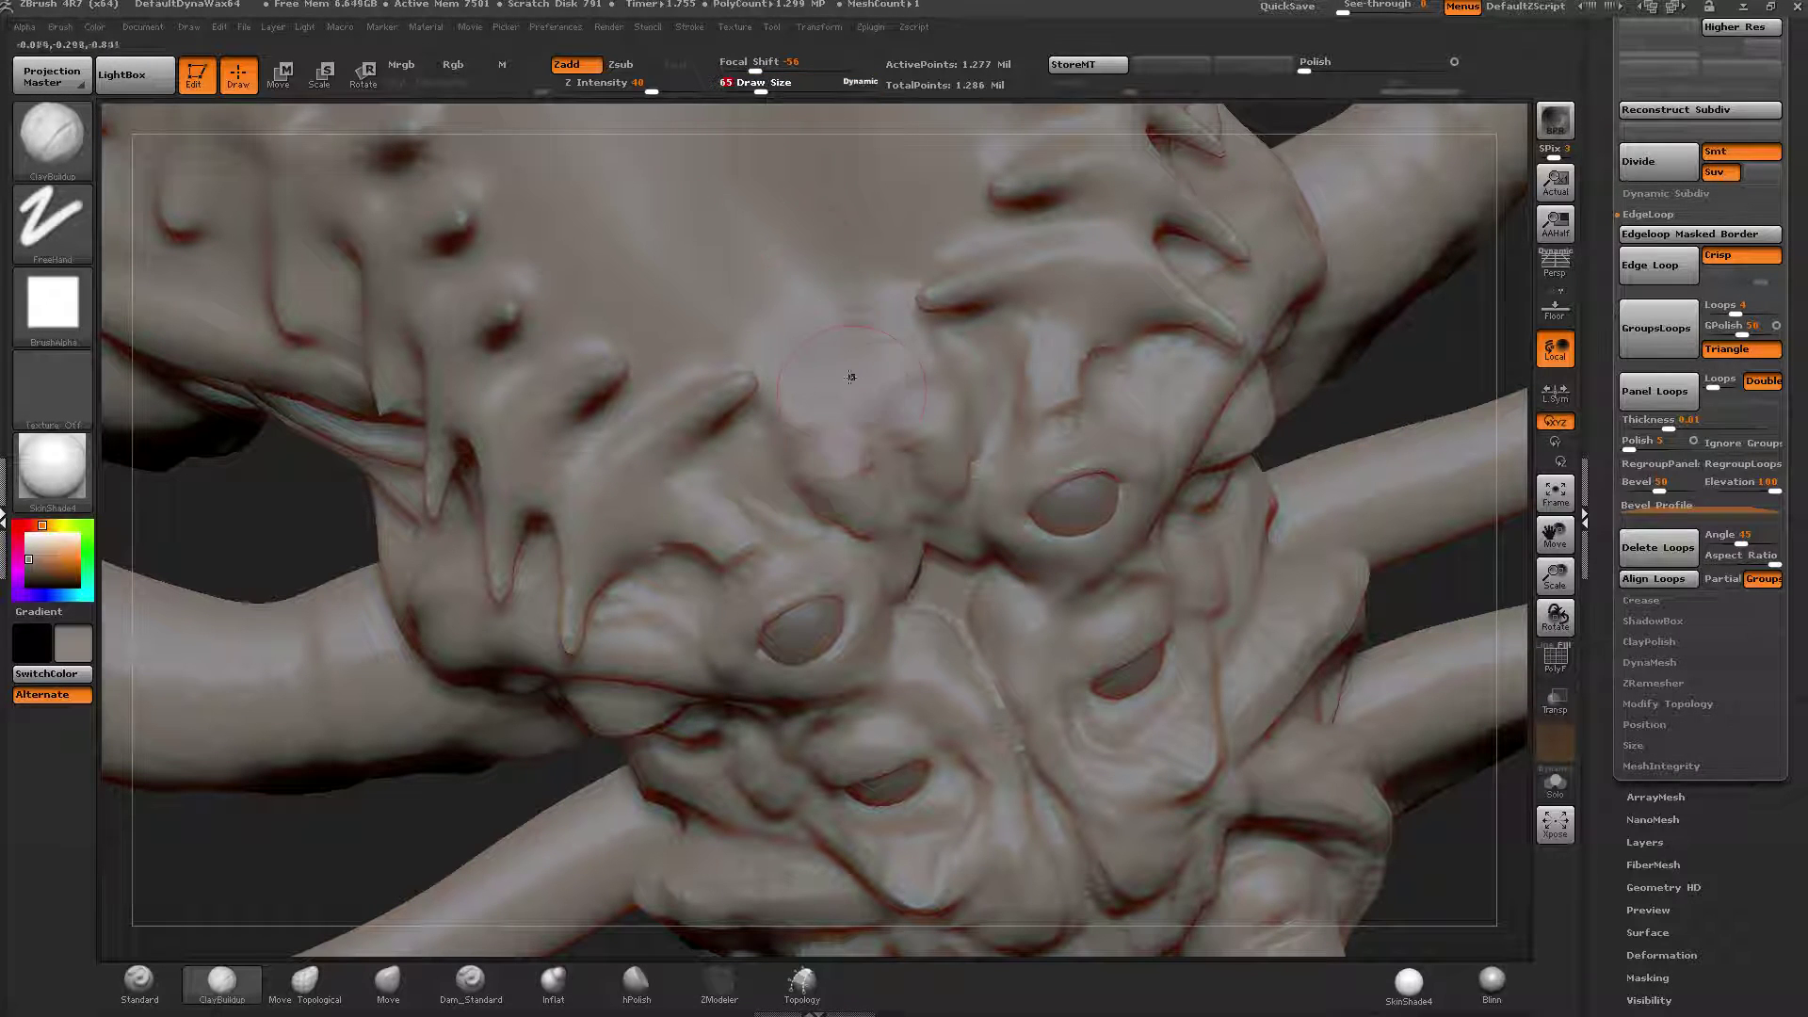
pyautogui.moveTo(851, 377)
pyautogui.mouseDown()
pyautogui.moveTo(904, 423)
pyautogui.moveTo(909, 491)
pyautogui.moveTo(936, 503)
pyautogui.mouseUp()
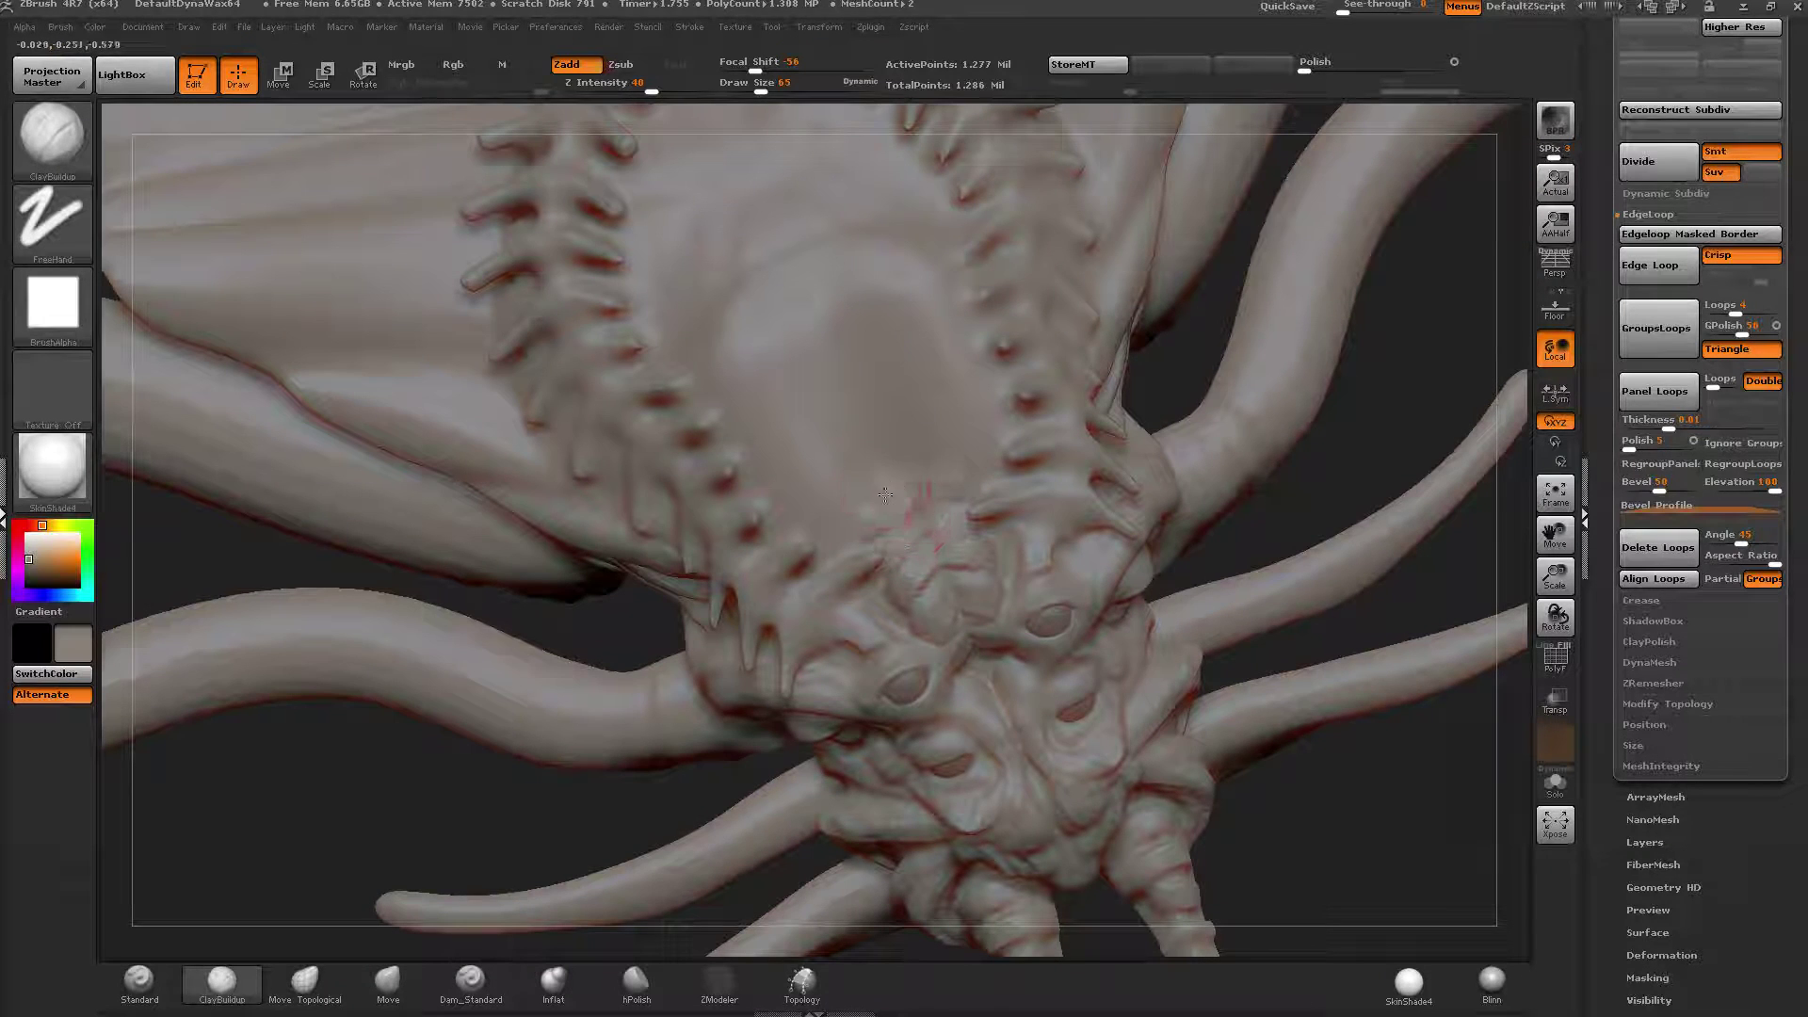
# Build up a long ridged bulge between the spine rows on top of the head with ClayBuildup at draw size 101.
pyautogui.moveTo(885, 494); pyautogui.dragTo(815, 457)
pyautogui.moveTo(864, 280)
pyautogui.mouseDown()
pyautogui.moveTo(779, 319)
pyautogui.moveTo(778, 355)
pyautogui.moveTo(835, 323)
pyautogui.moveTo(837, 367)
pyautogui.moveTo(875, 411)
pyautogui.moveTo(882, 485)
pyautogui.moveTo(842, 354)
pyautogui.moveTo(759, 247)
pyautogui.mouseUp()
pyautogui.moveTo(767, 226); pyautogui.dragTo(812, 250, button='right')
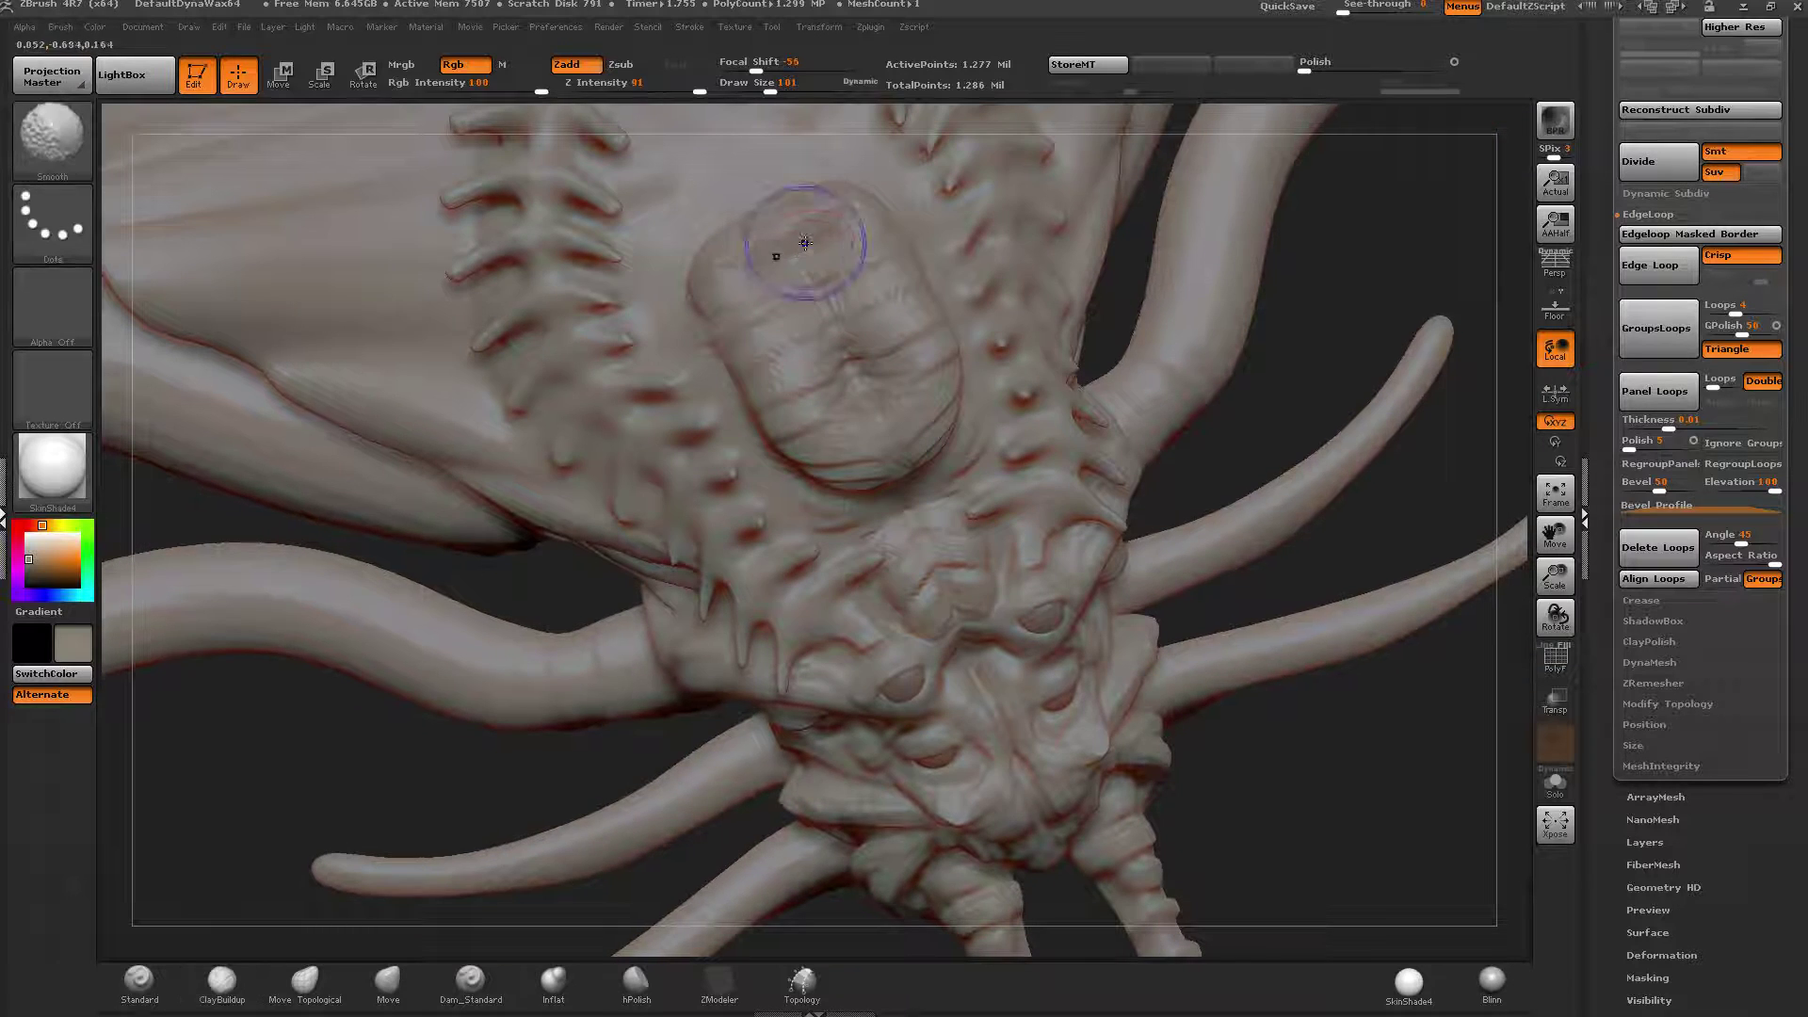
pyautogui.moveTo(810, 250)
pyautogui.keyDown('shift'); pyautogui.mouseDown()
pyautogui.moveTo(796, 250)
pyautogui.moveTo(817, 306)
pyautogui.mouseUp(); pyautogui.keyUp('shift')
pyautogui.keyDown('alt'); pyautogui.moveTo(725, 186); pyautogui.dragTo(798, 378, button='right'); pyautogui.keyUp('alt')
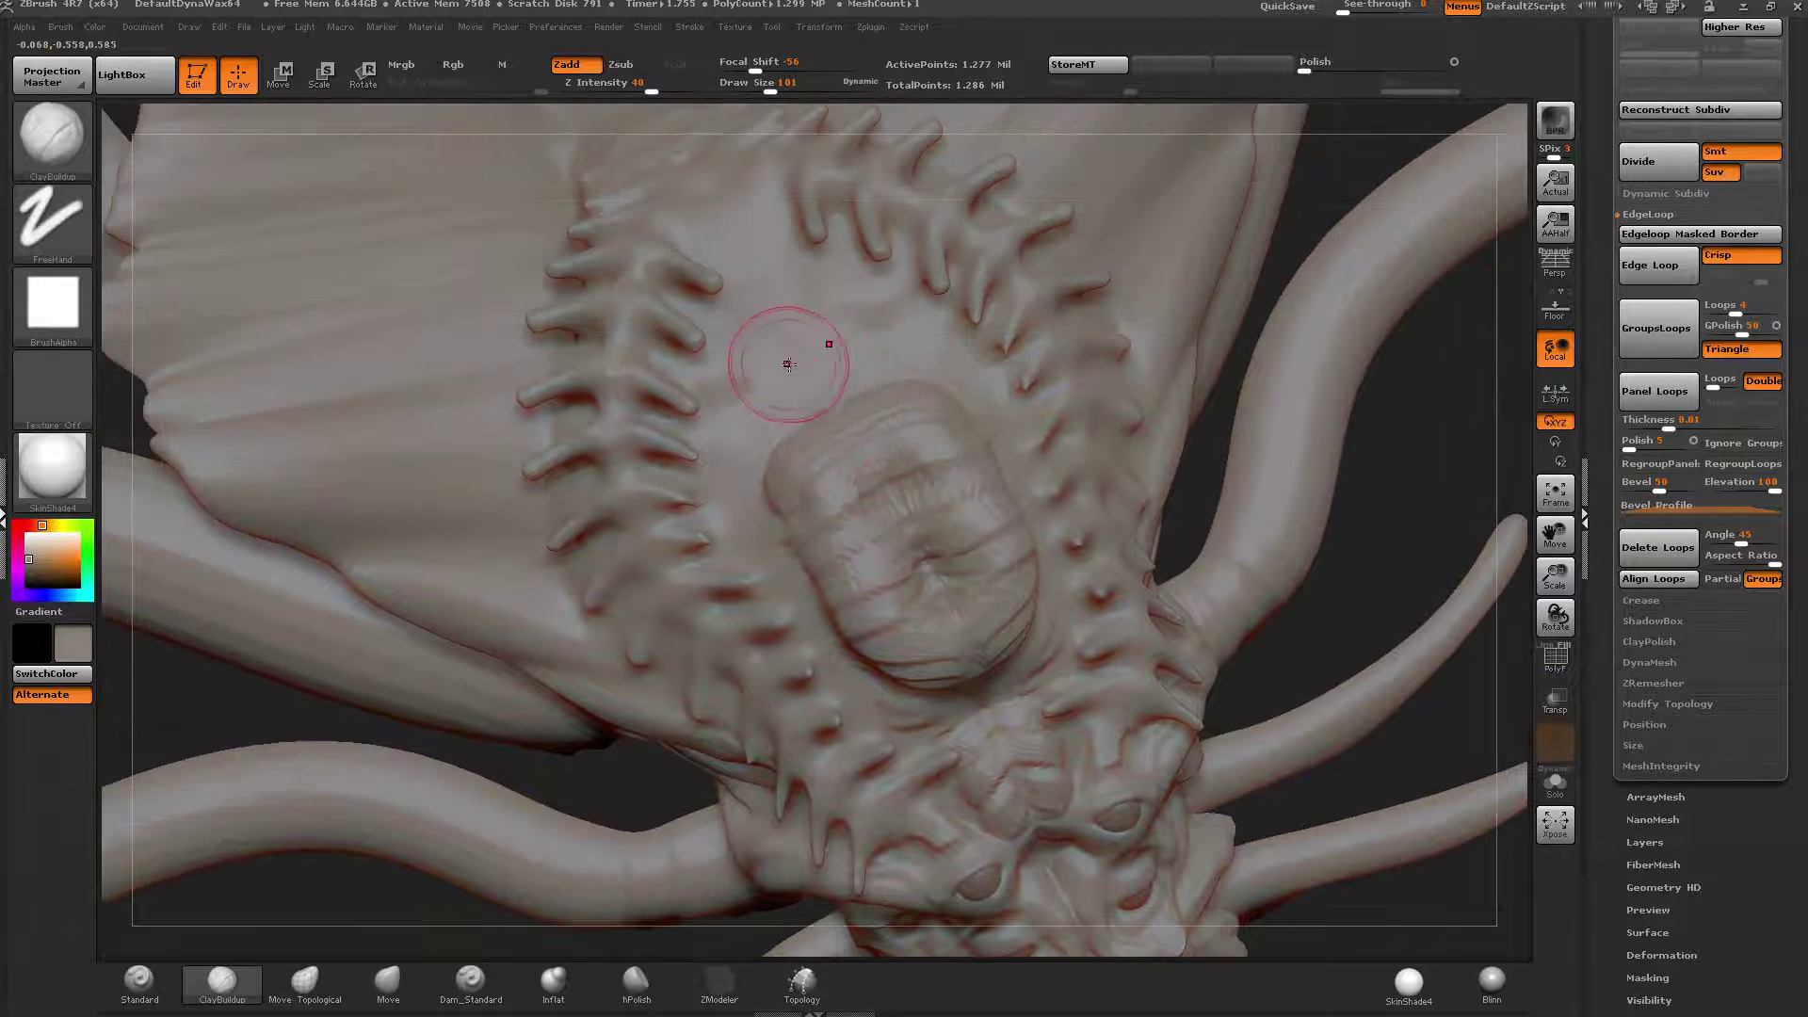
pyautogui.moveTo(787, 364)
pyautogui.mouseDown()
pyautogui.moveTo(772, 429)
pyautogui.moveTo(725, 301)
pyautogui.moveTo(782, 236)
pyautogui.moveTo(723, 241)
pyautogui.mouseUp()
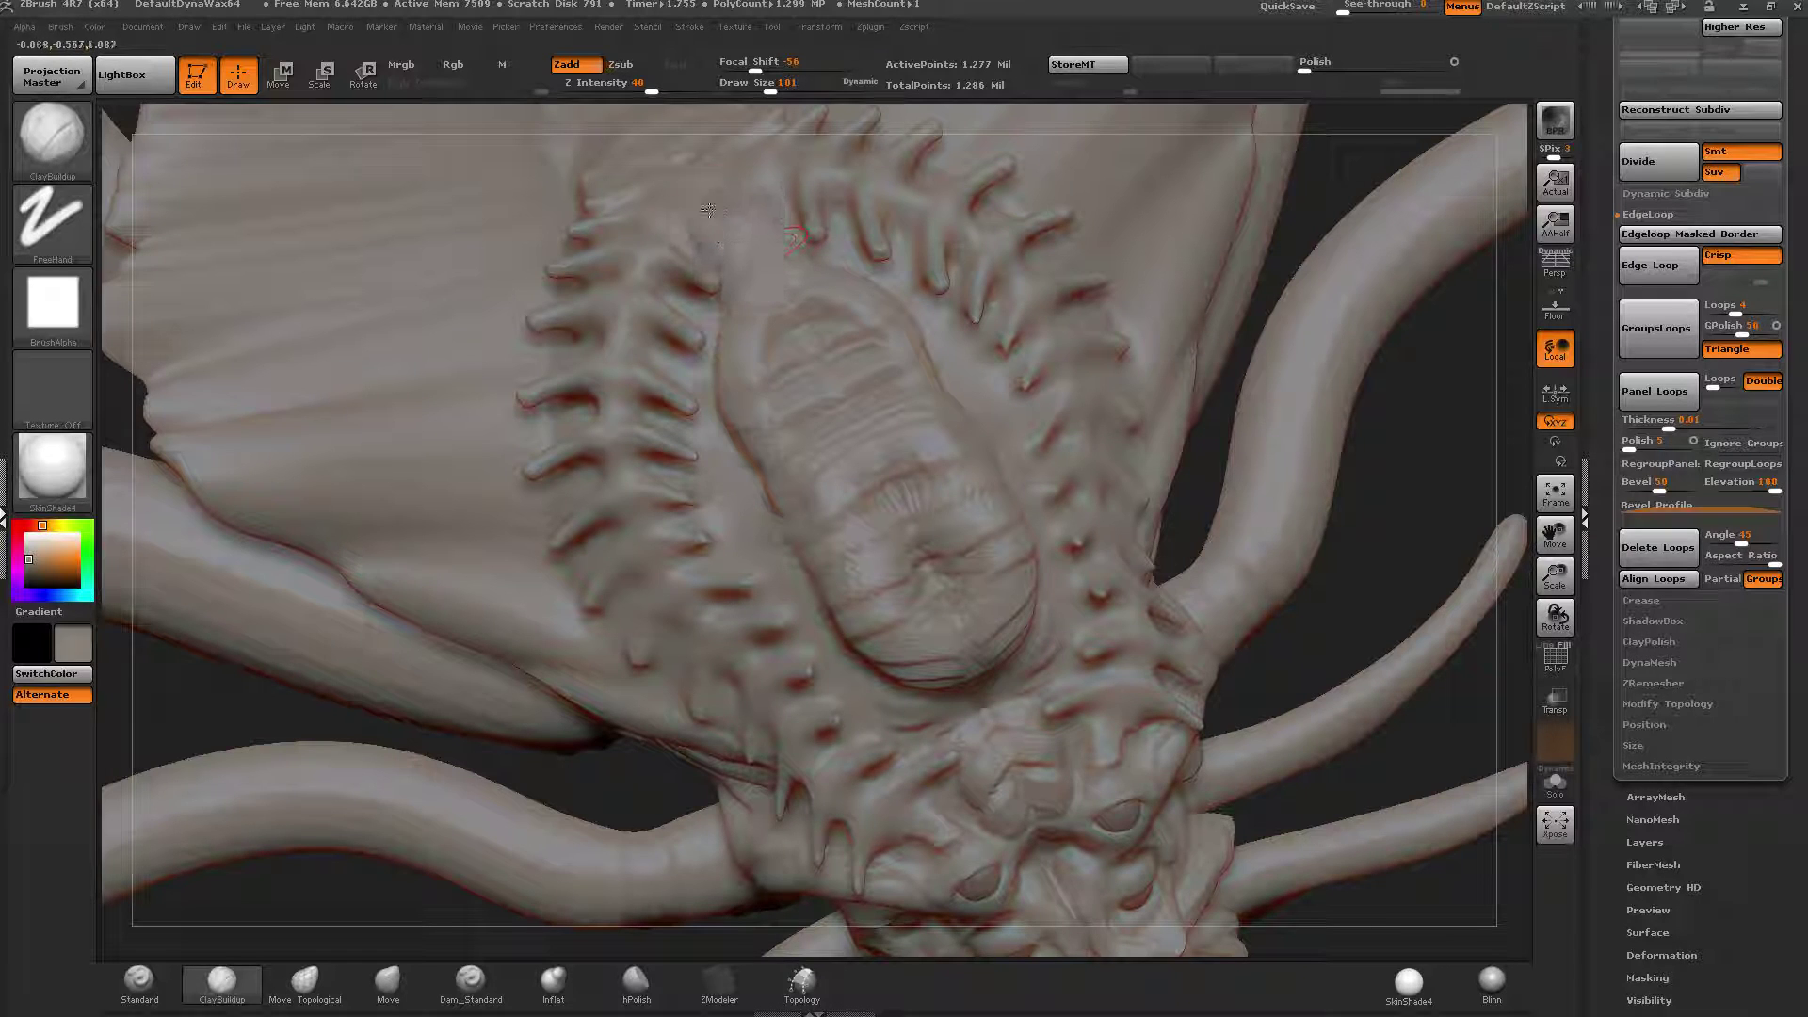
pyautogui.moveTo(872, 492)
pyautogui.mouseDown(button='right')
pyautogui.moveTo(870, 395)
pyautogui.moveTo(859, 465)
pyautogui.moveTo(951, 443)
pyautogui.moveTo(934, 471)
pyautogui.moveTo(796, 490)
pyautogui.moveTo(792, 451)
pyautogui.moveTo(822, 600)
pyautogui.moveTo(819, 564)
pyautogui.mouseUp(button='right')
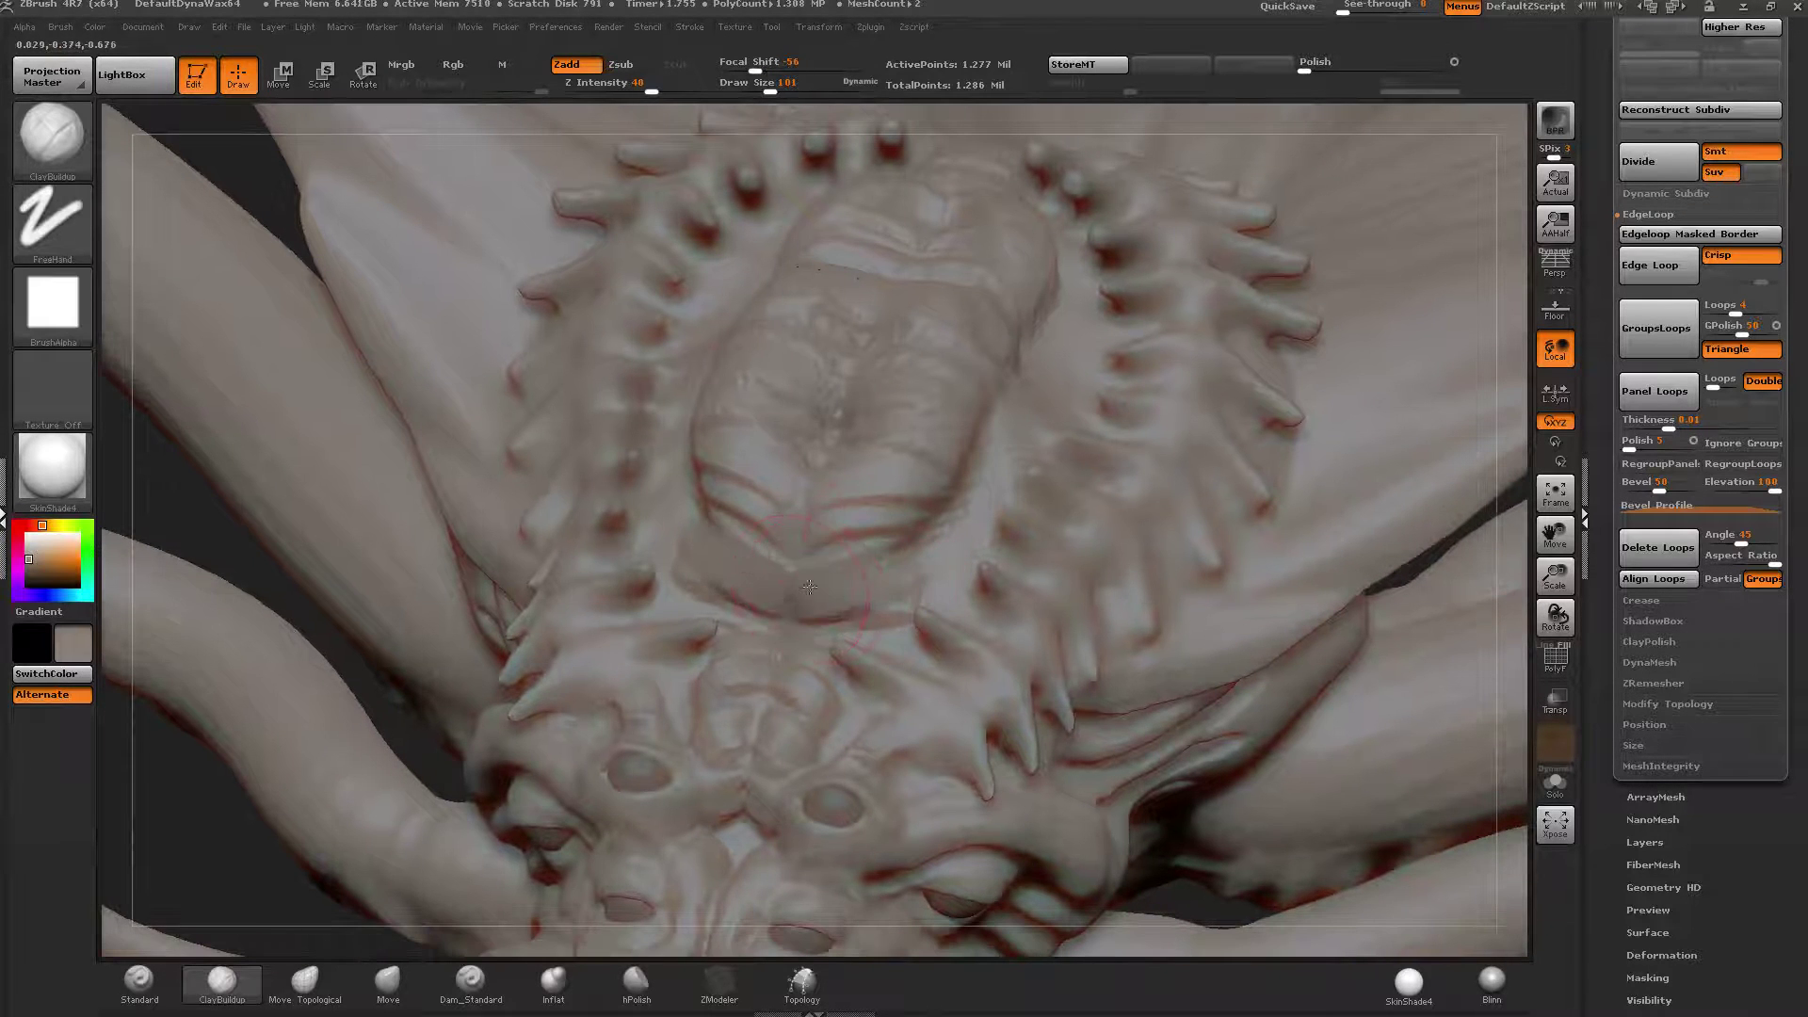
# Try a small round bump beside the head bulge with ClayBuildup at draw size 20, and undo it.
pyautogui.moveTo(770, 87); pyautogui.dragTo(763, 87)
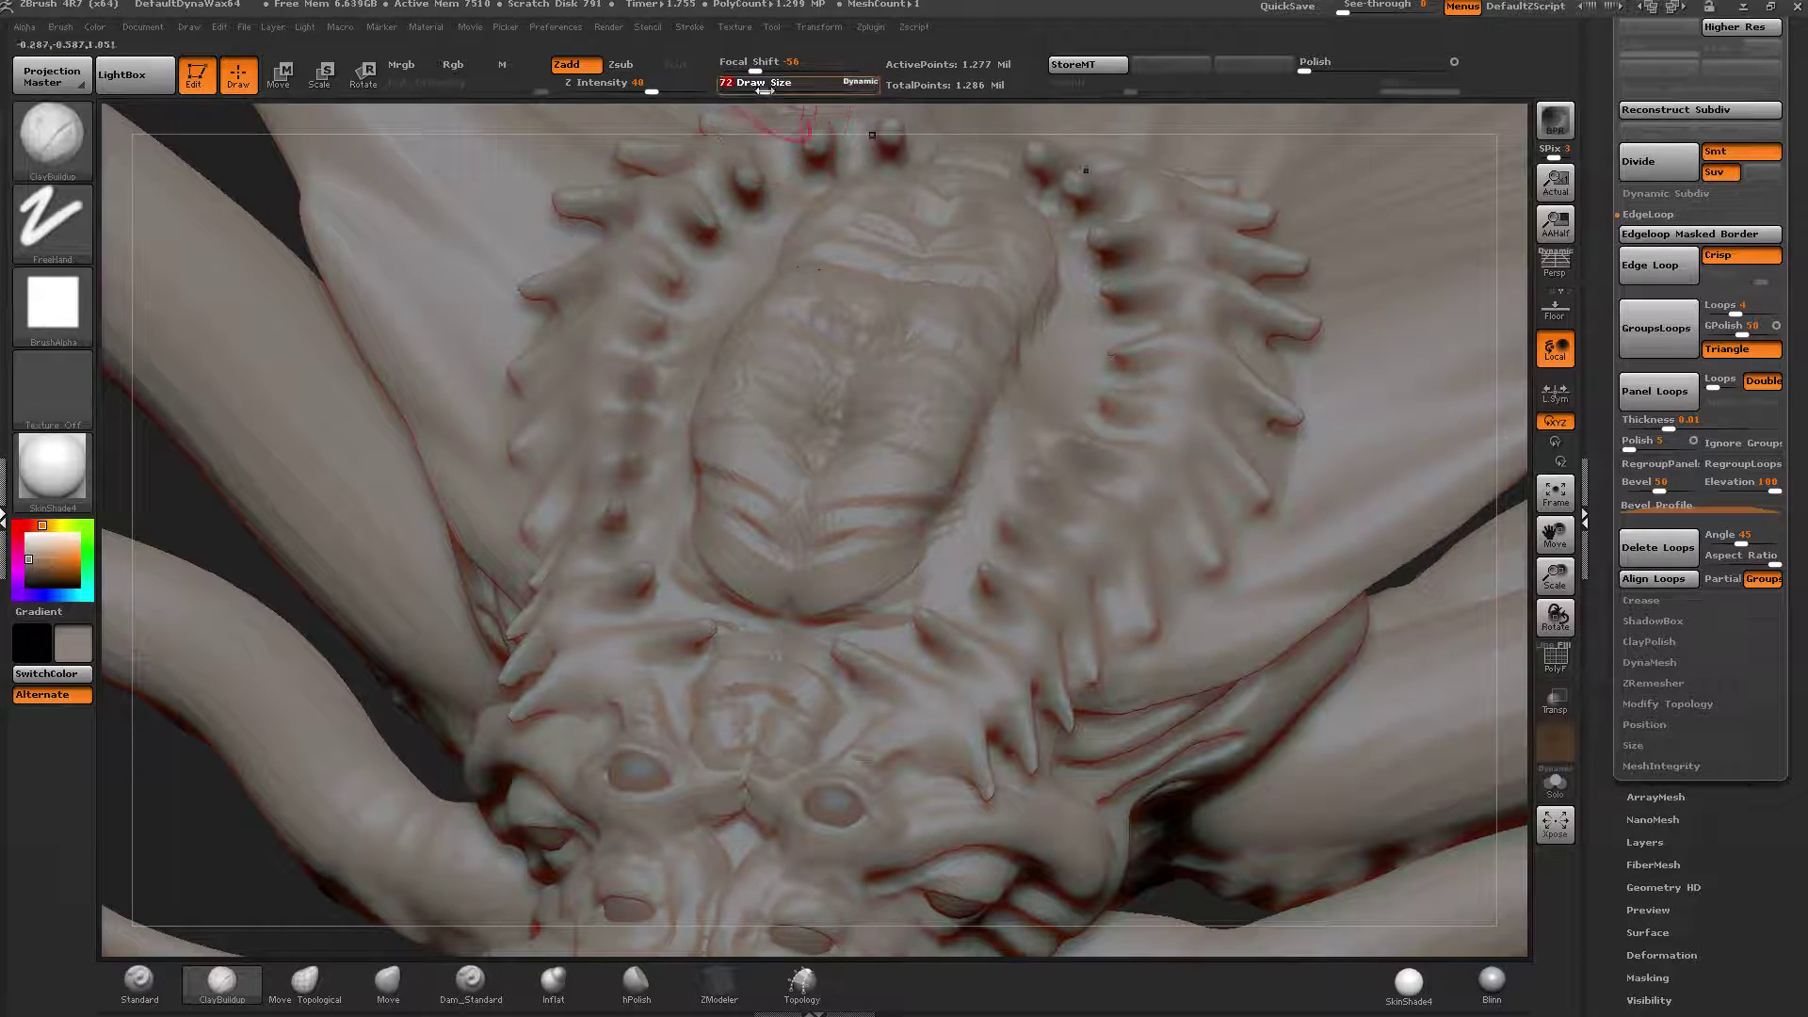
pyautogui.moveTo(887, 415)
pyautogui.mouseDown(button='right')
pyautogui.moveTo(906, 480)
pyautogui.moveTo(964, 535)
pyautogui.mouseUp(button='right')
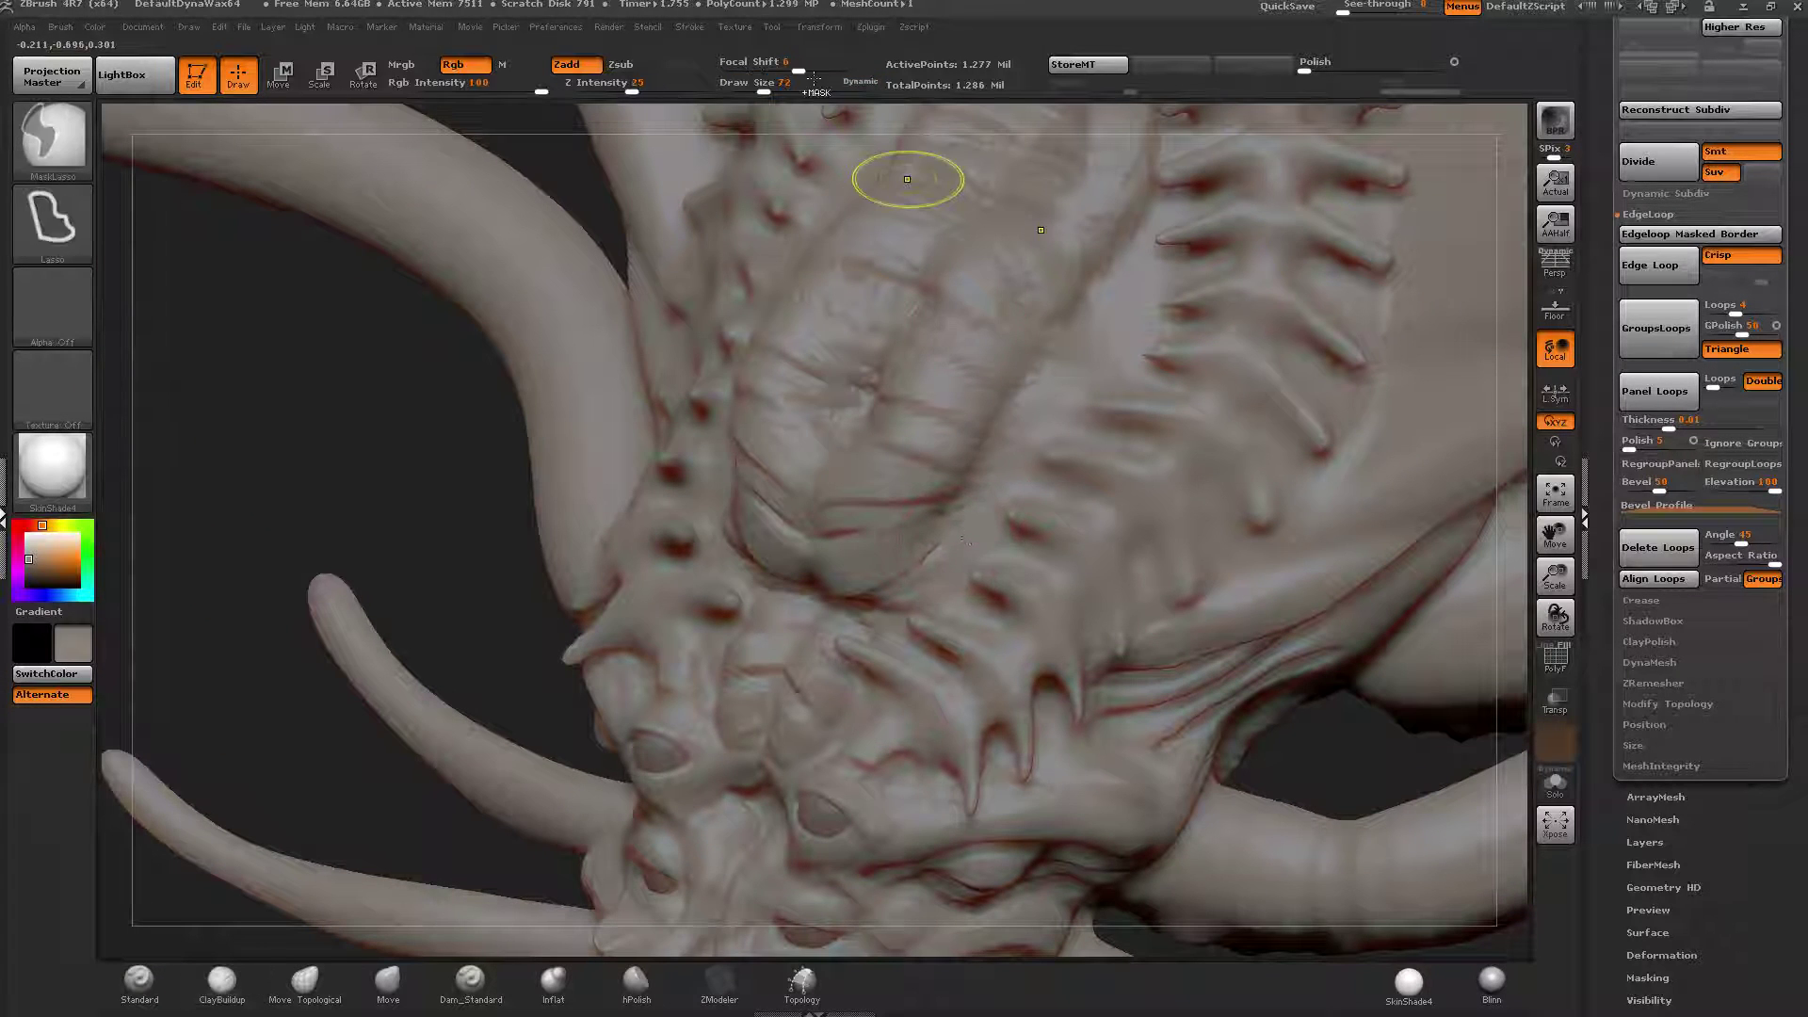
pyautogui.moveTo(763, 86); pyautogui.dragTo(755, 87)
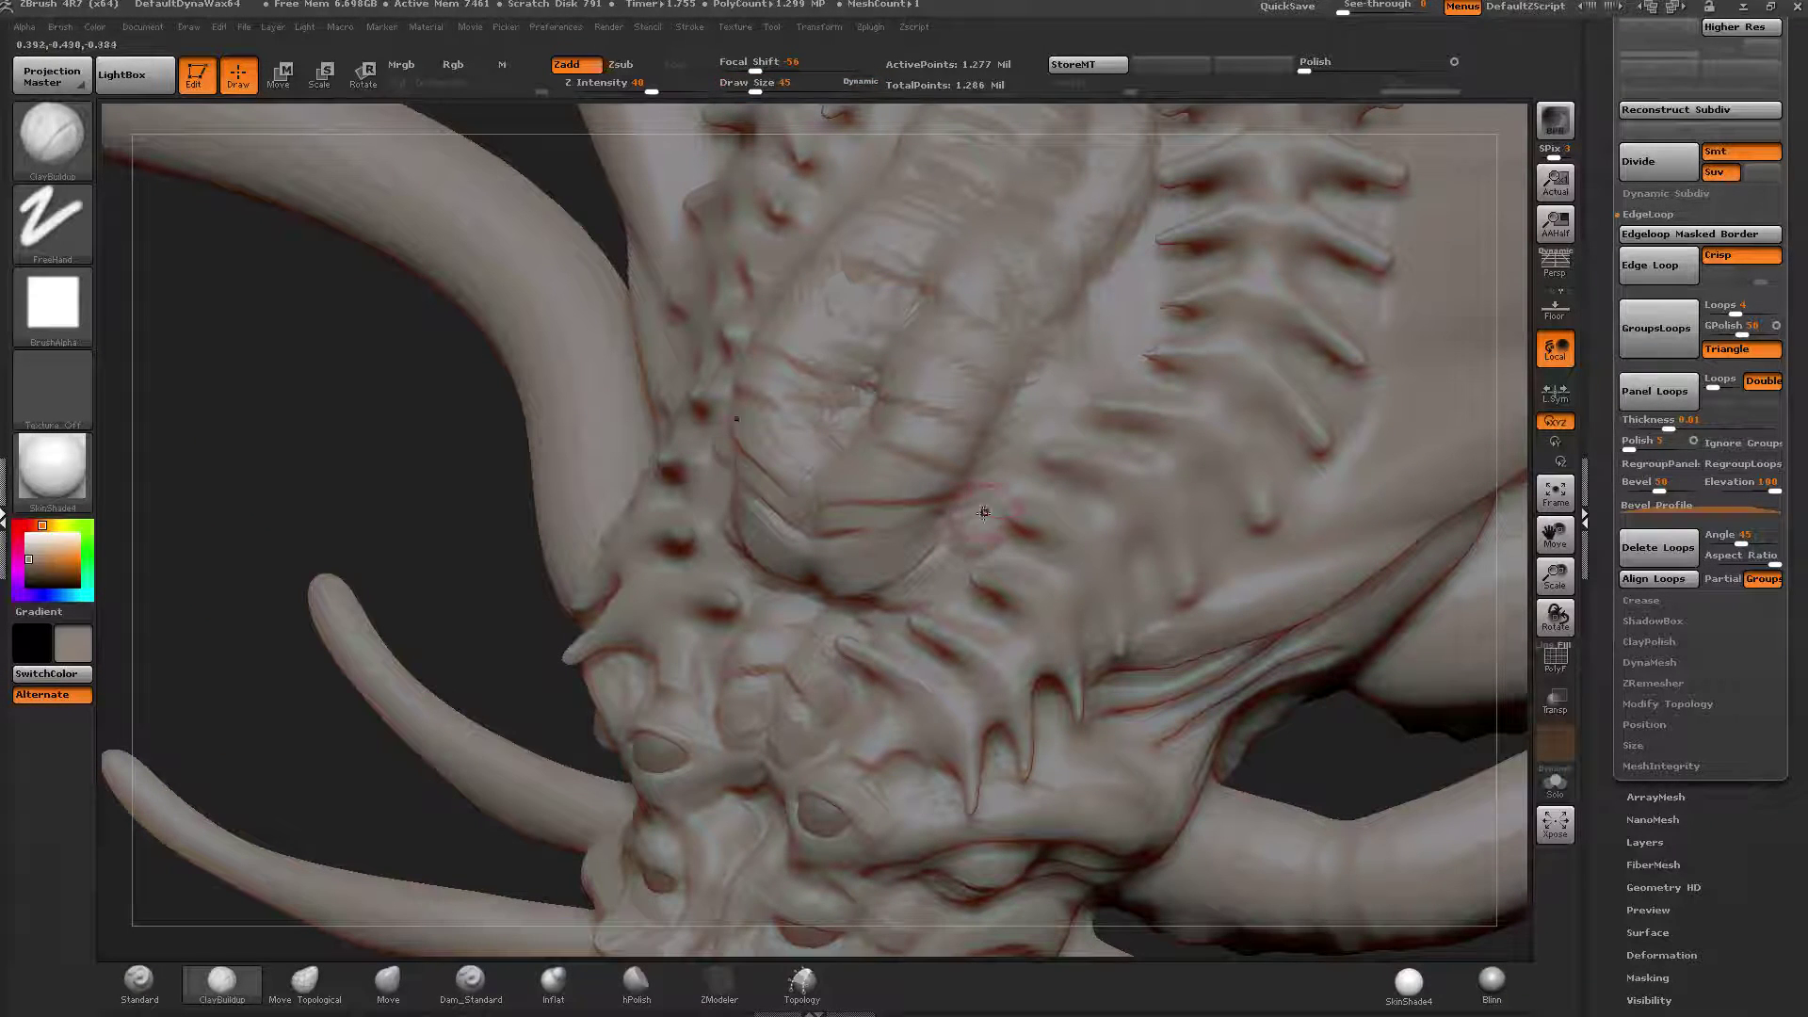
pyautogui.moveTo(754, 88); pyautogui.dragTo(743, 88)
pyautogui.moveTo(971, 532); pyautogui.dragTo(967, 536)
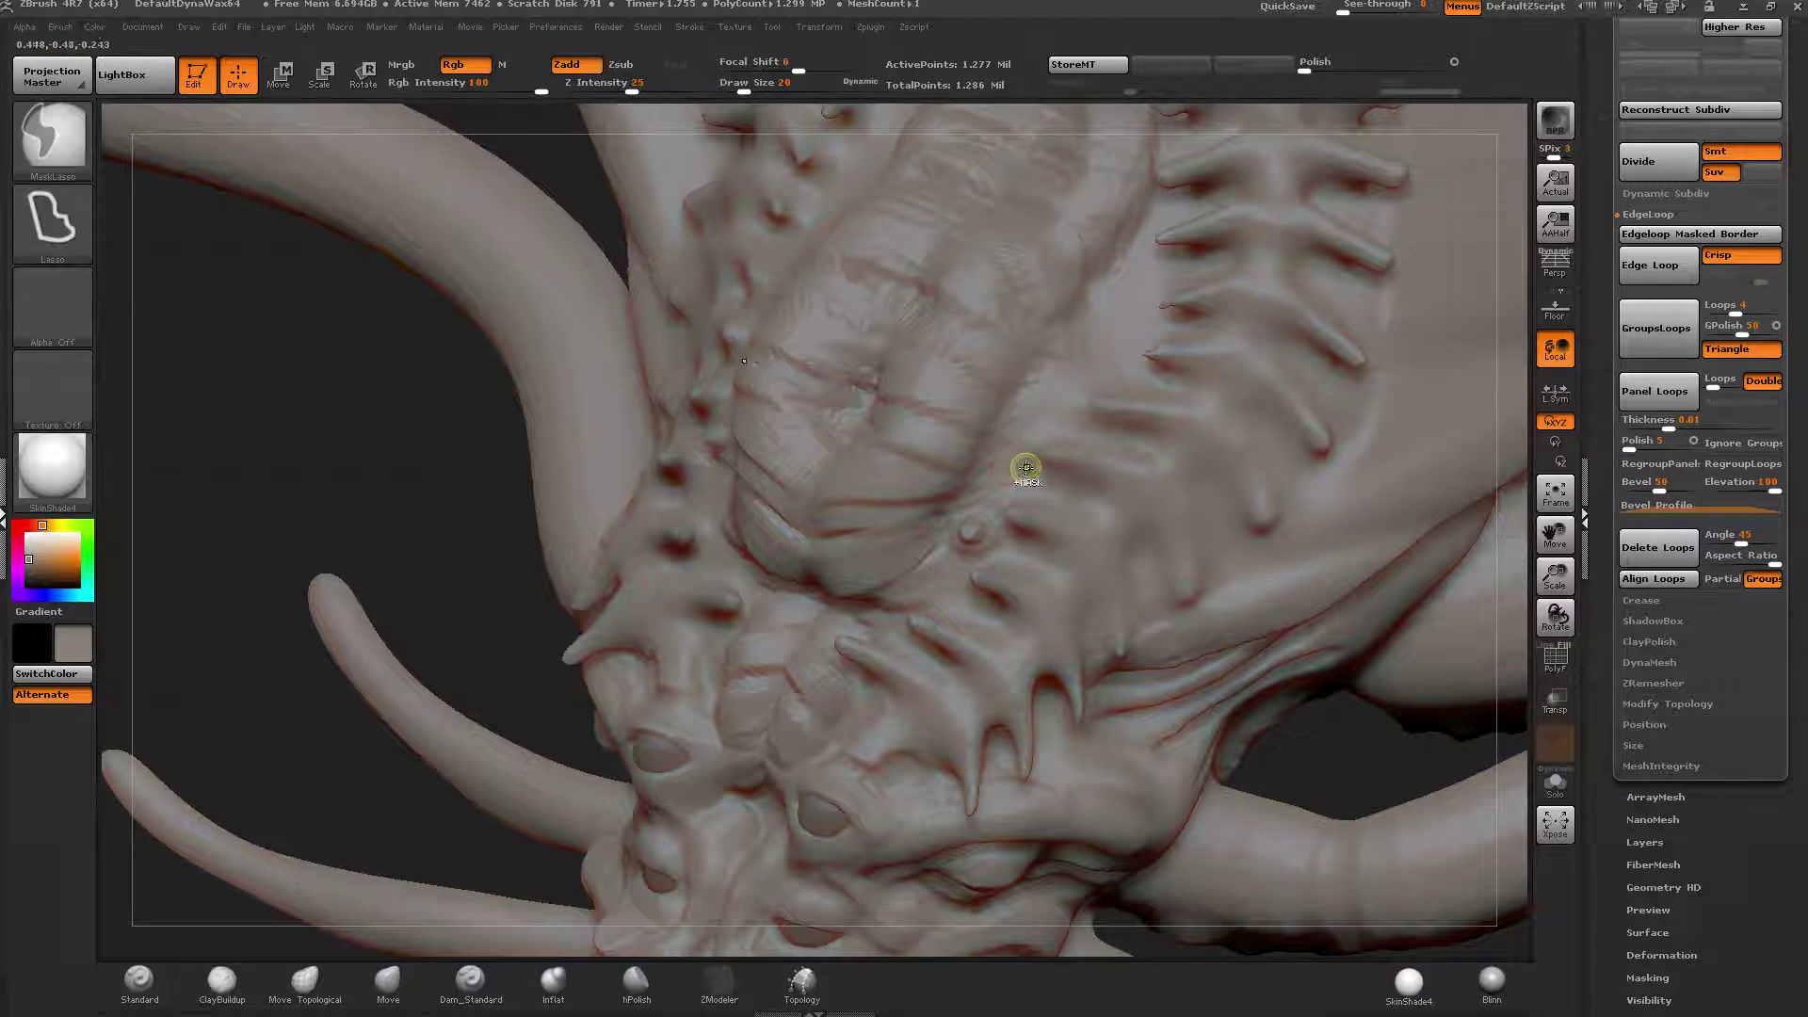
pyautogui.hotkey('ctrl', 'z')
pyautogui.hotkey('ctrl', 'z')
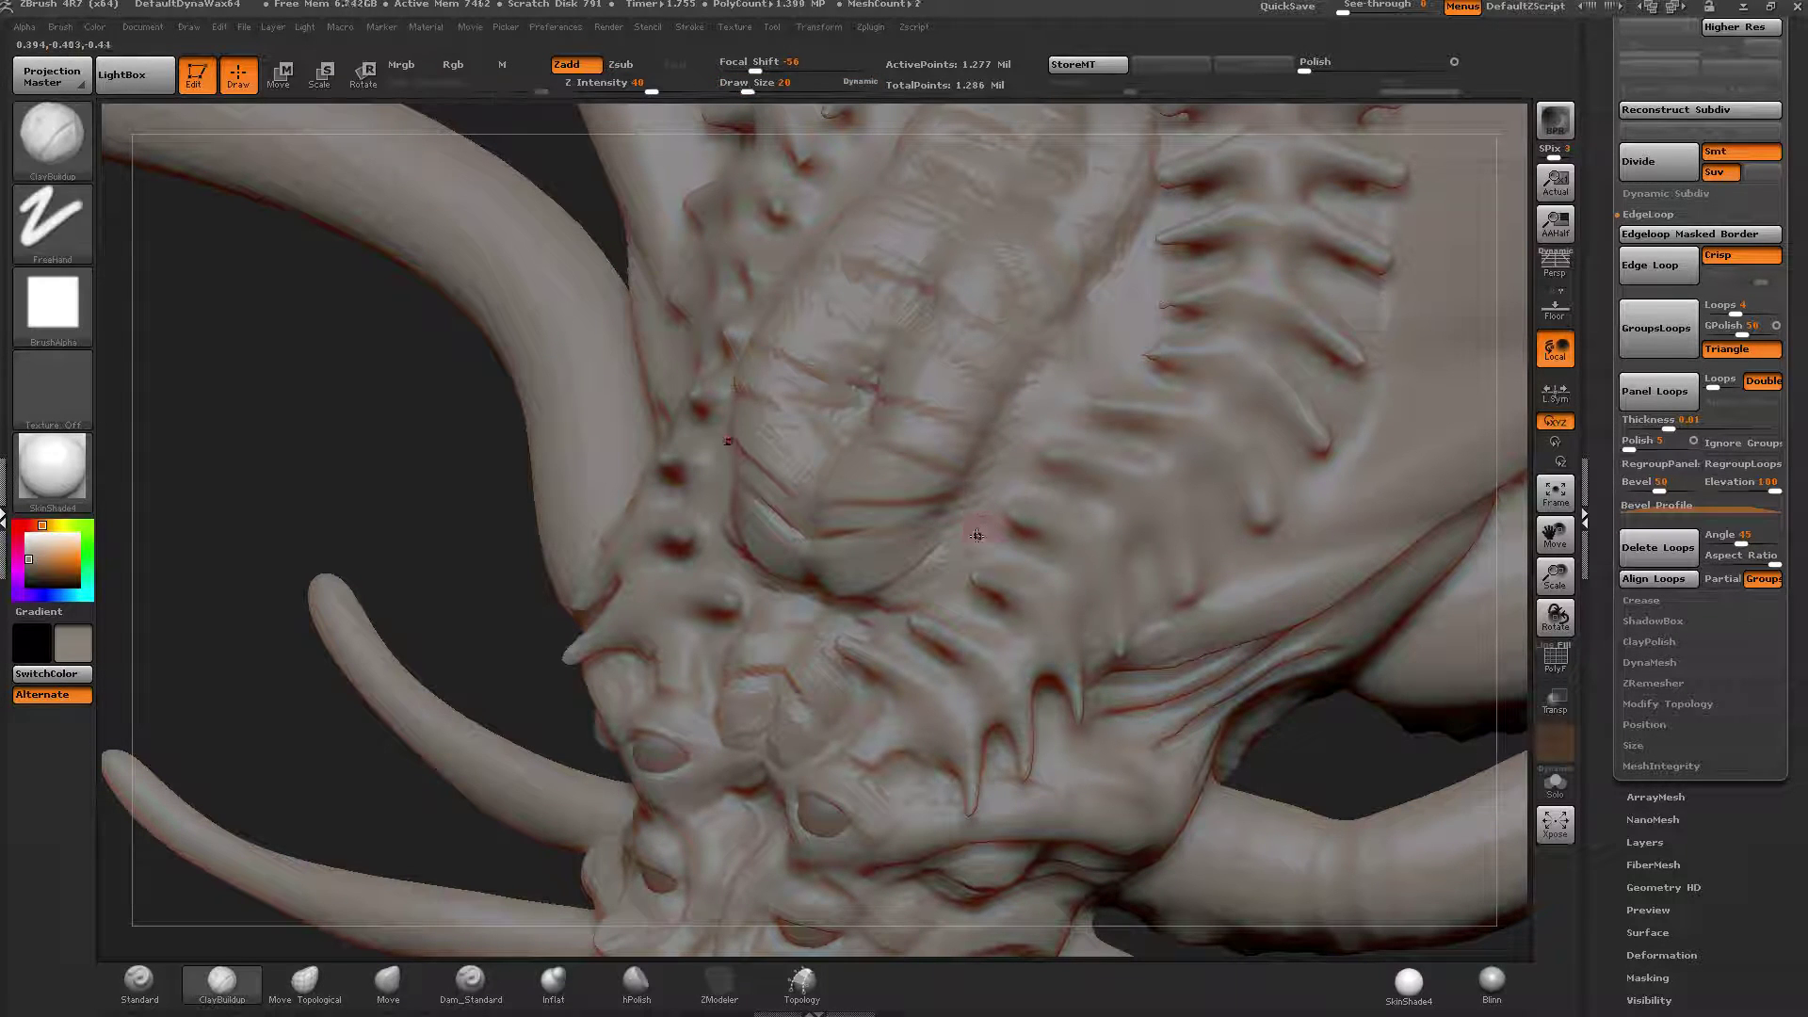
# Place a row of round bumps around the head bulge, inside the spine rows, with ClayBuildup at draw size 40.
pyautogui.moveTo(978, 544); pyautogui.dragTo(1005, 463)
pyautogui.hotkey('ctrl', 'z')
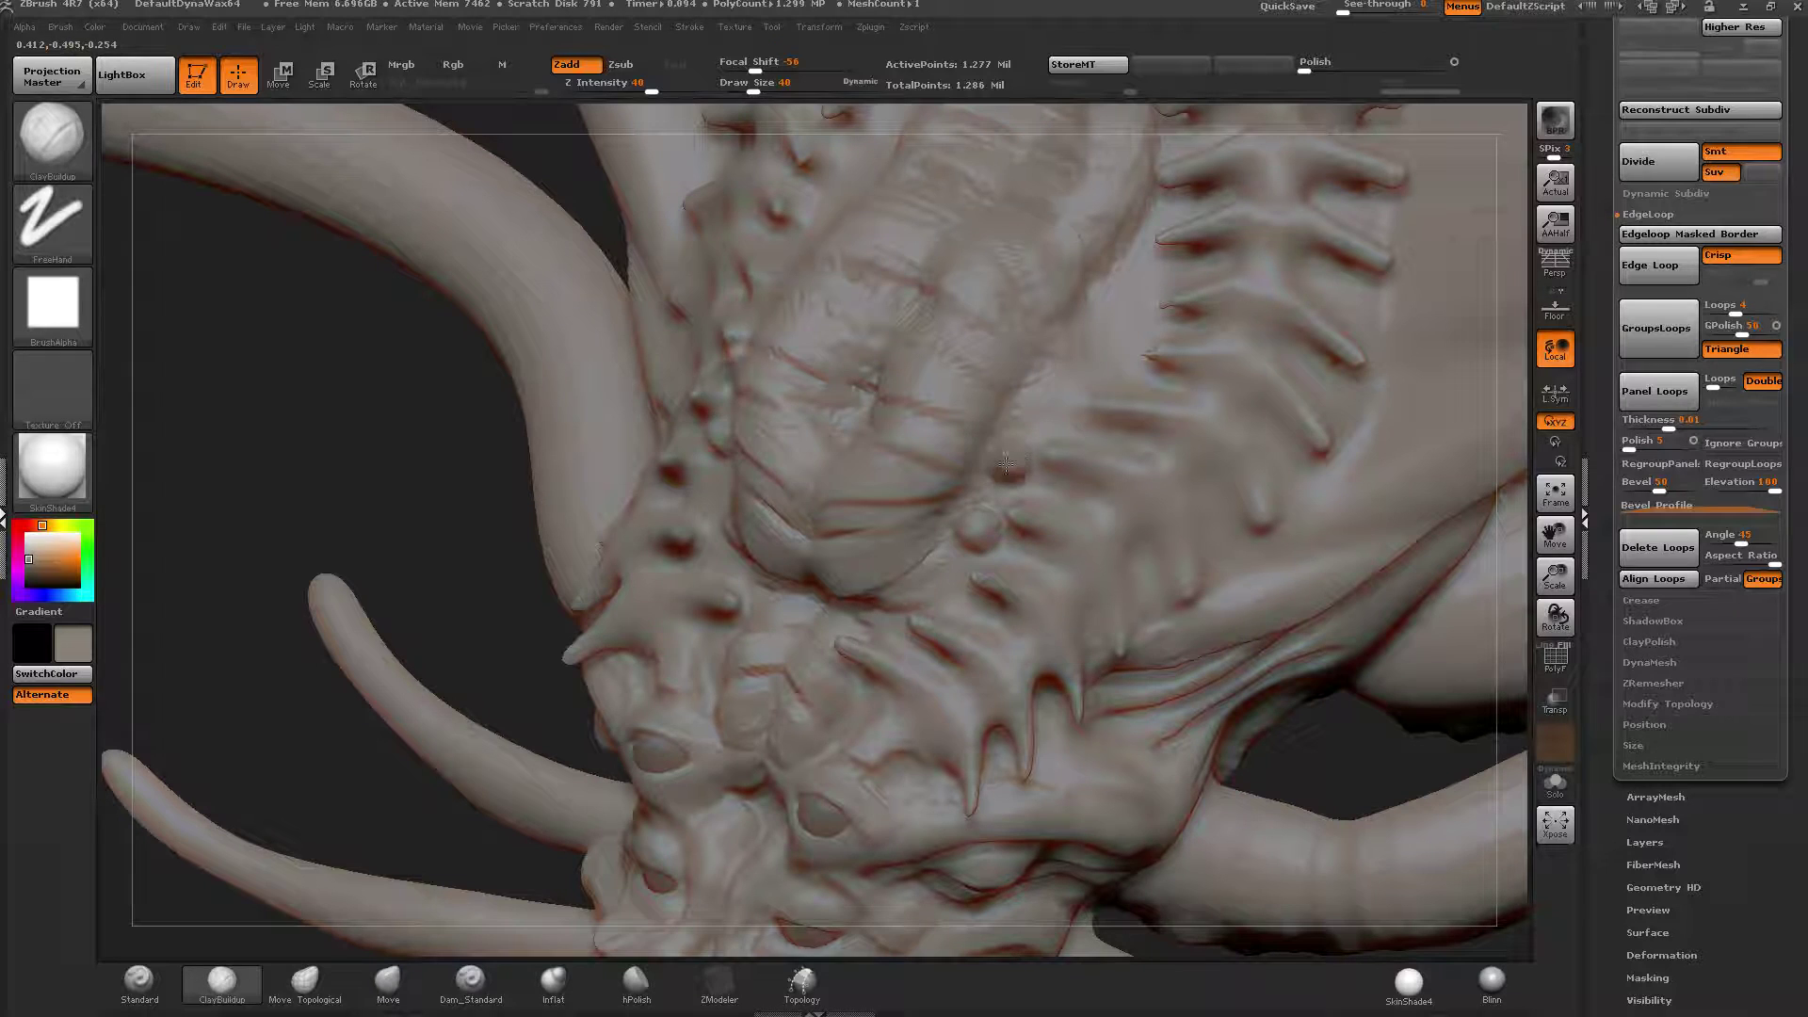
pyautogui.click(1047, 391)
pyautogui.click(1096, 329)
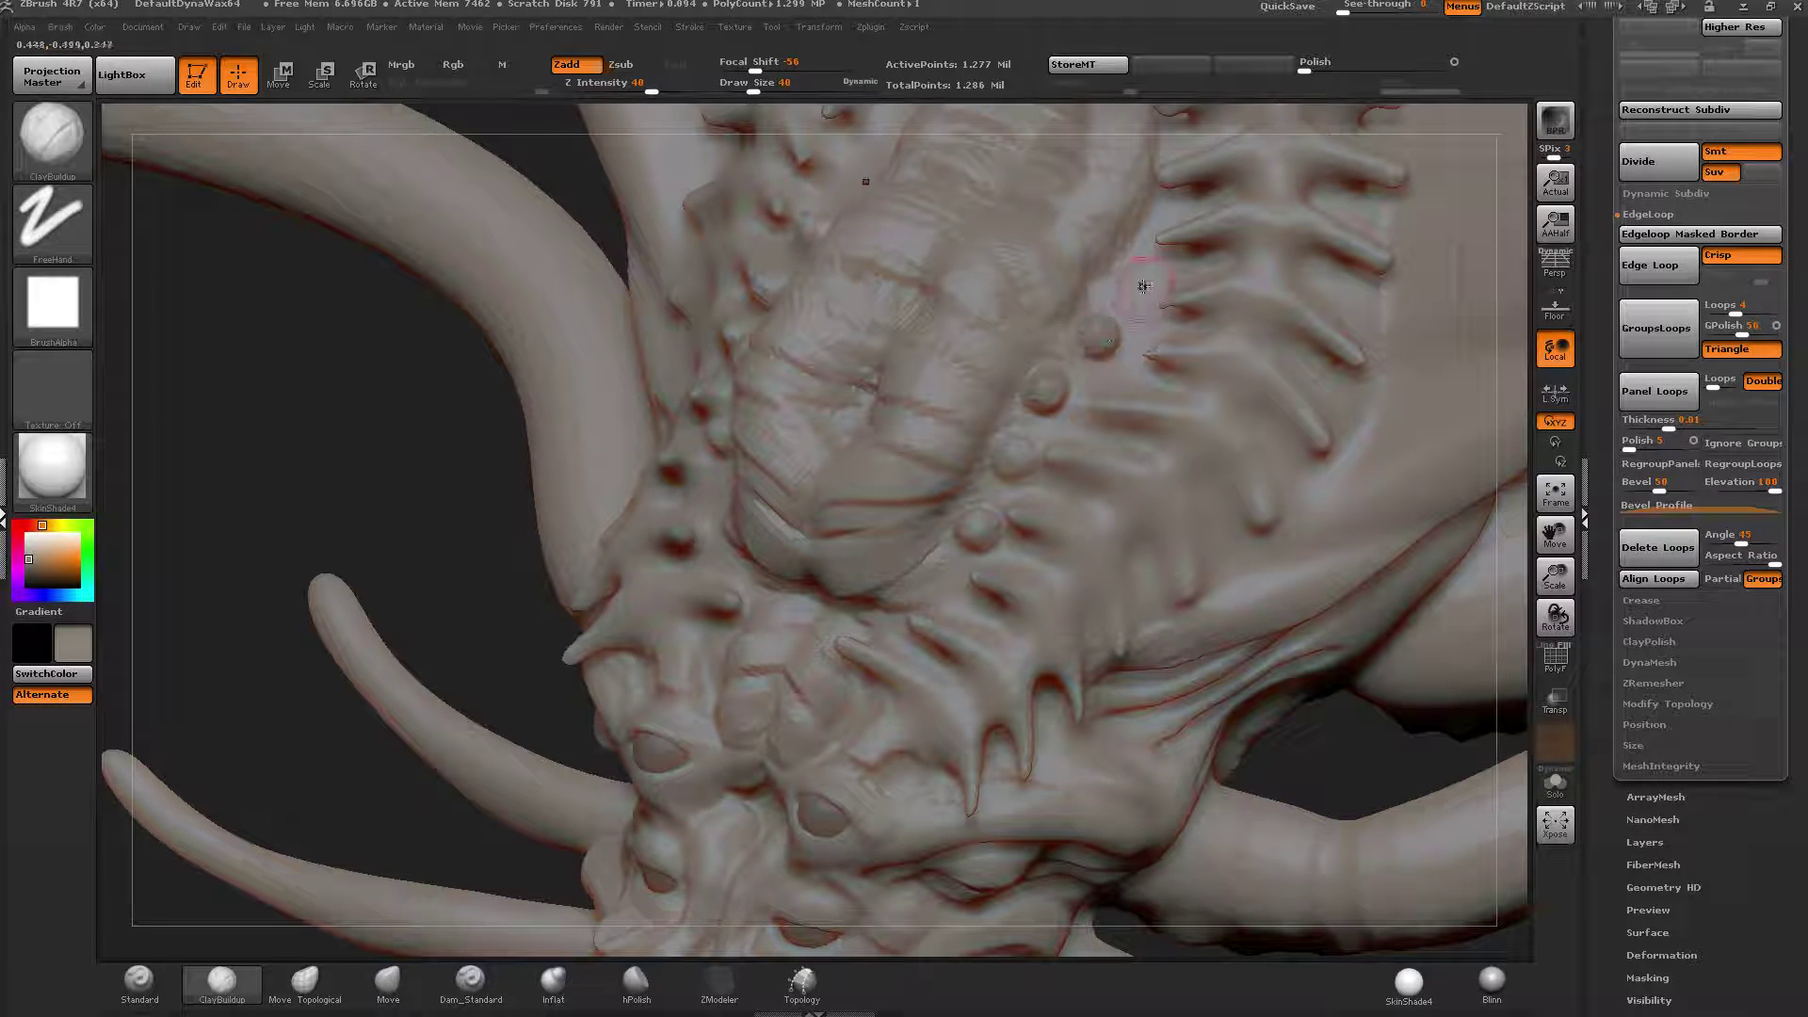
pyautogui.moveTo(1045, 487); pyautogui.dragTo(1006, 583, button='right')
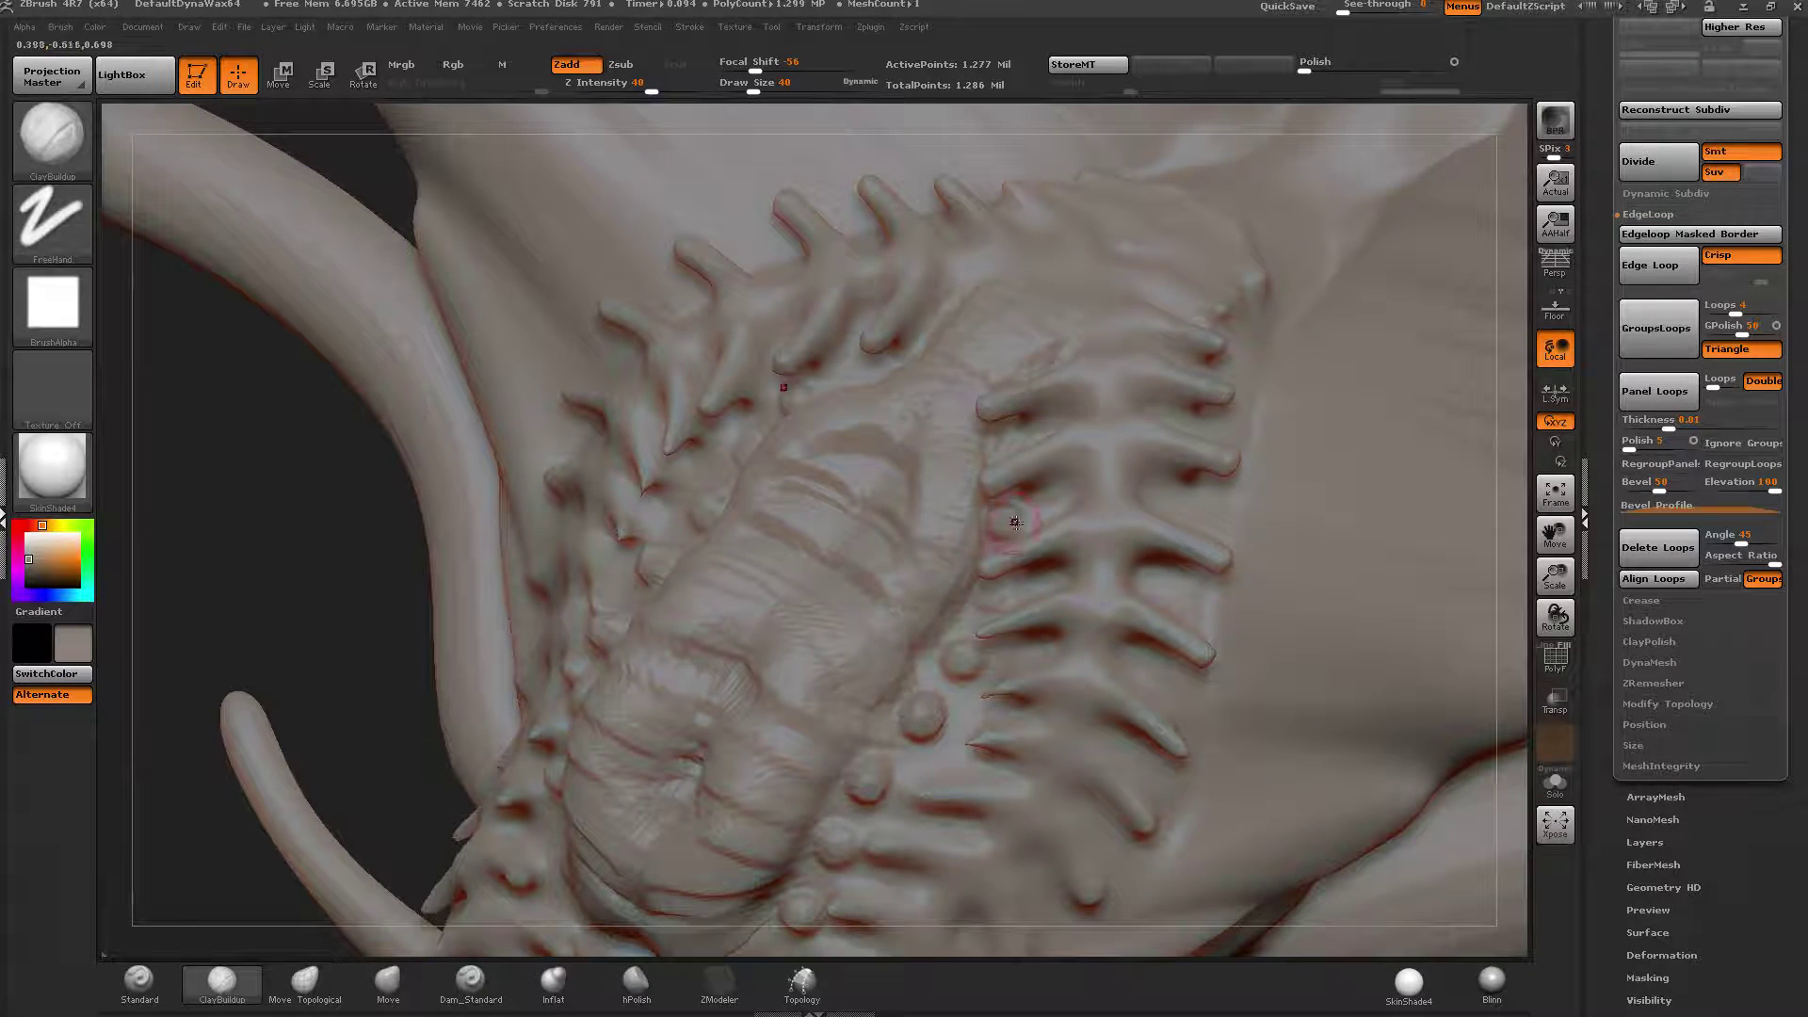
pyautogui.moveTo(998, 518); pyautogui.dragTo(1036, 233, button='right')
pyautogui.click(1062, 219)
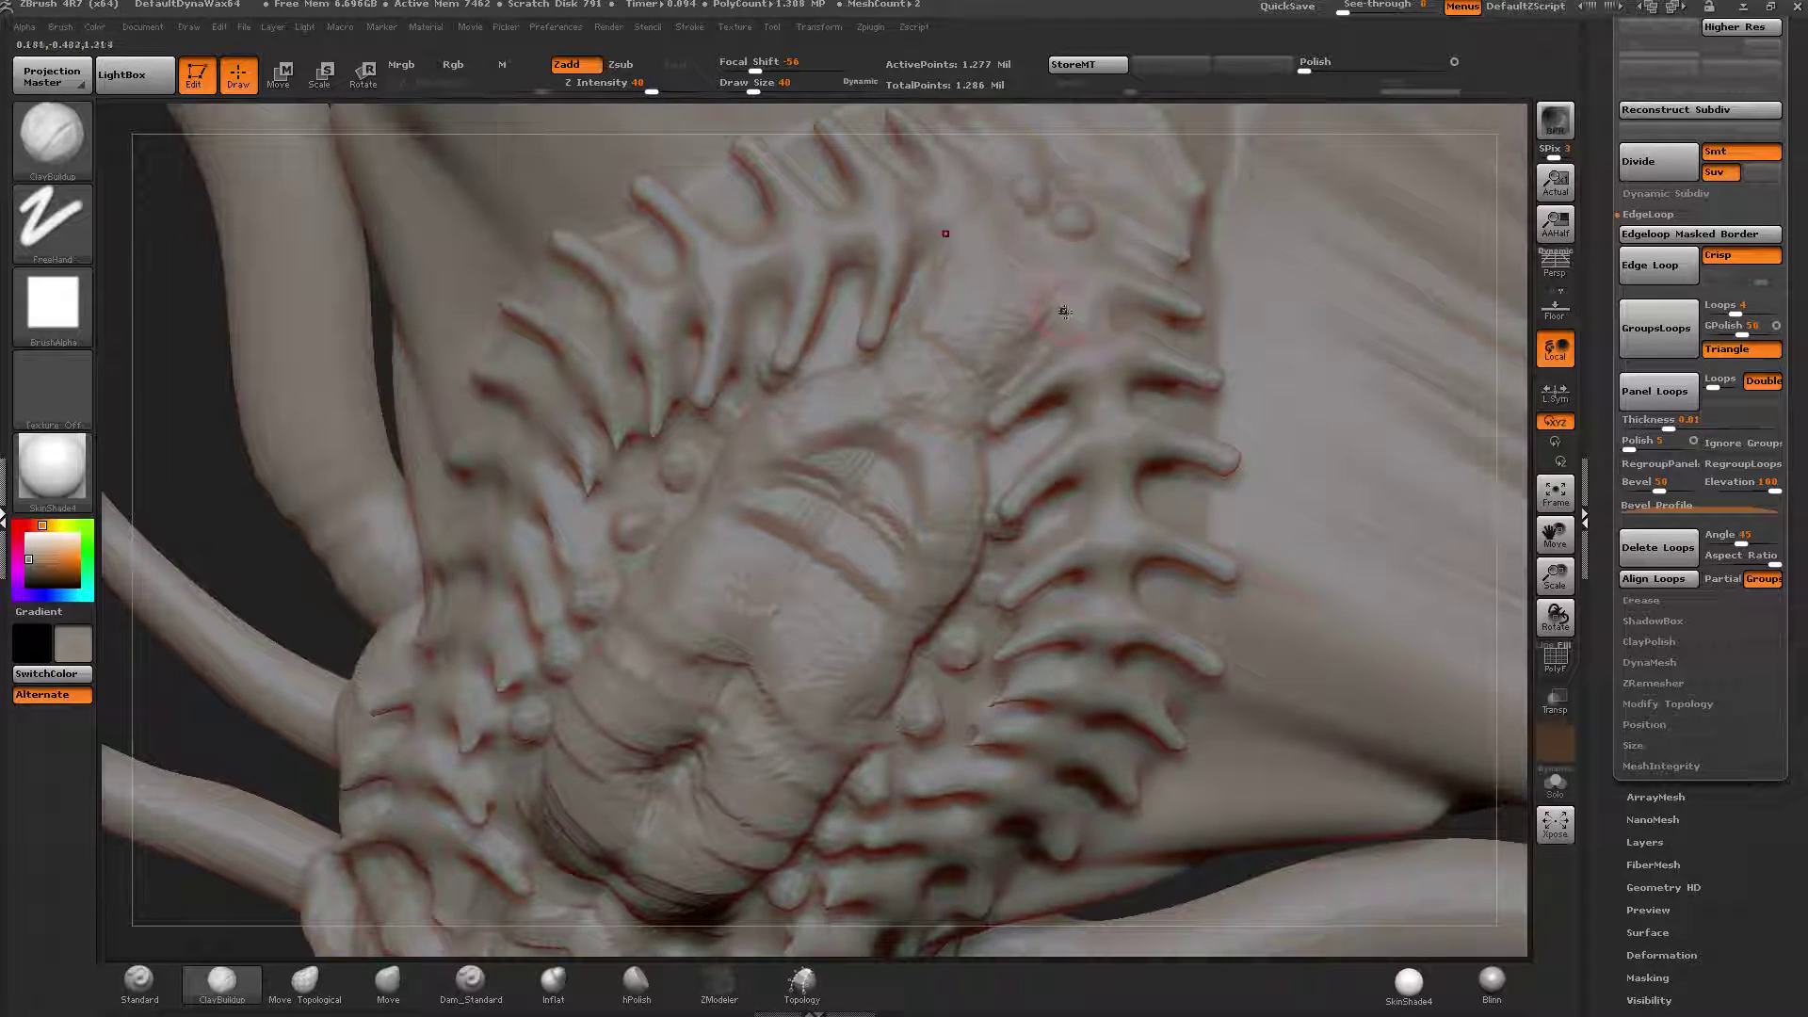
pyautogui.click(1056, 287)
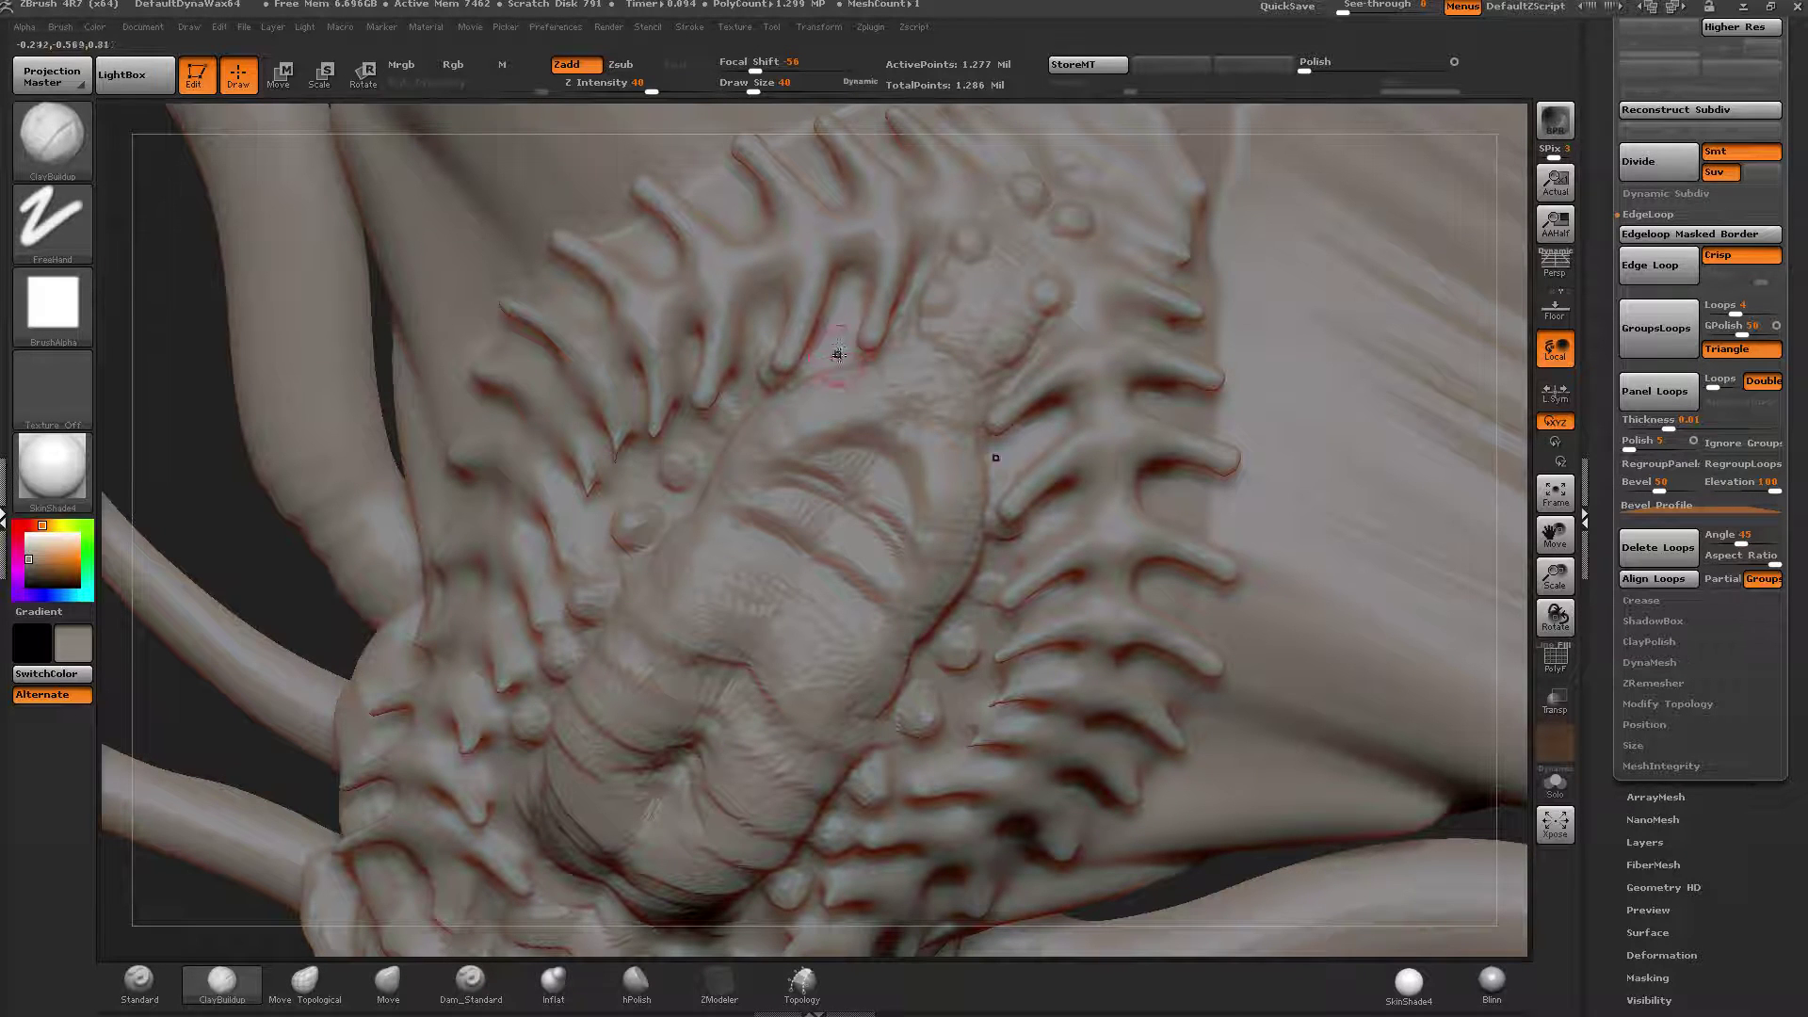
pyautogui.moveTo(849, 569)
pyautogui.keyDown('ctrl'); pyautogui.mouseDown(button='right')
pyautogui.moveTo(838, 348)
pyautogui.moveTo(835, 464)
pyautogui.moveTo(880, 695)
pyautogui.moveTo(901, 402)
pyautogui.moveTo(852, 532)
pyautogui.moveTo(803, 496)
pyautogui.moveTo(783, 408)
pyautogui.mouseUp(button='right'); pyautogui.keyUp('ctrl')
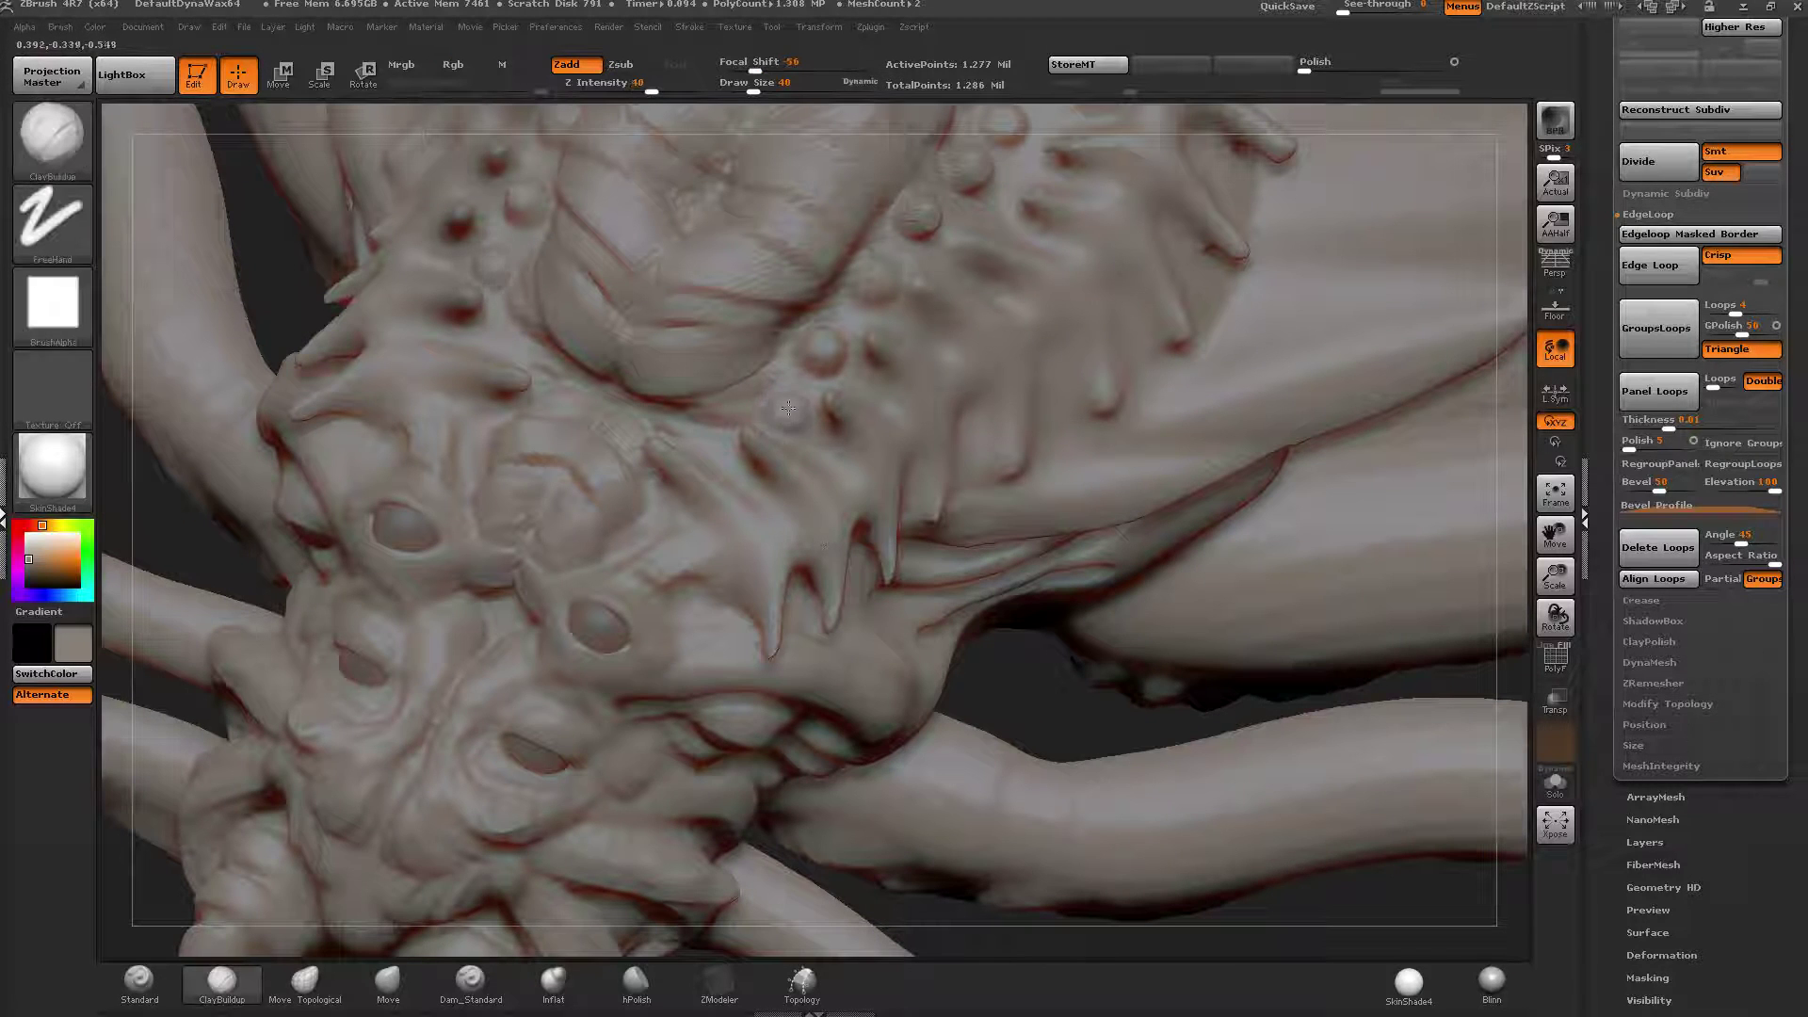
# Build up the curved spines along the side of the head and the forehead surface beside the upper eye with ClayBuildup.
pyautogui.moveTo(713, 440)
pyautogui.keyDown('ctrl'); pyautogui.mouseDown(button='right')
pyautogui.moveTo(713, 254)
pyautogui.moveTo(732, 407)
pyautogui.moveTo(911, 426)
pyautogui.moveTo(942, 377)
pyautogui.moveTo(968, 447)
pyautogui.mouseUp(button='right'); pyautogui.keyUp('ctrl')
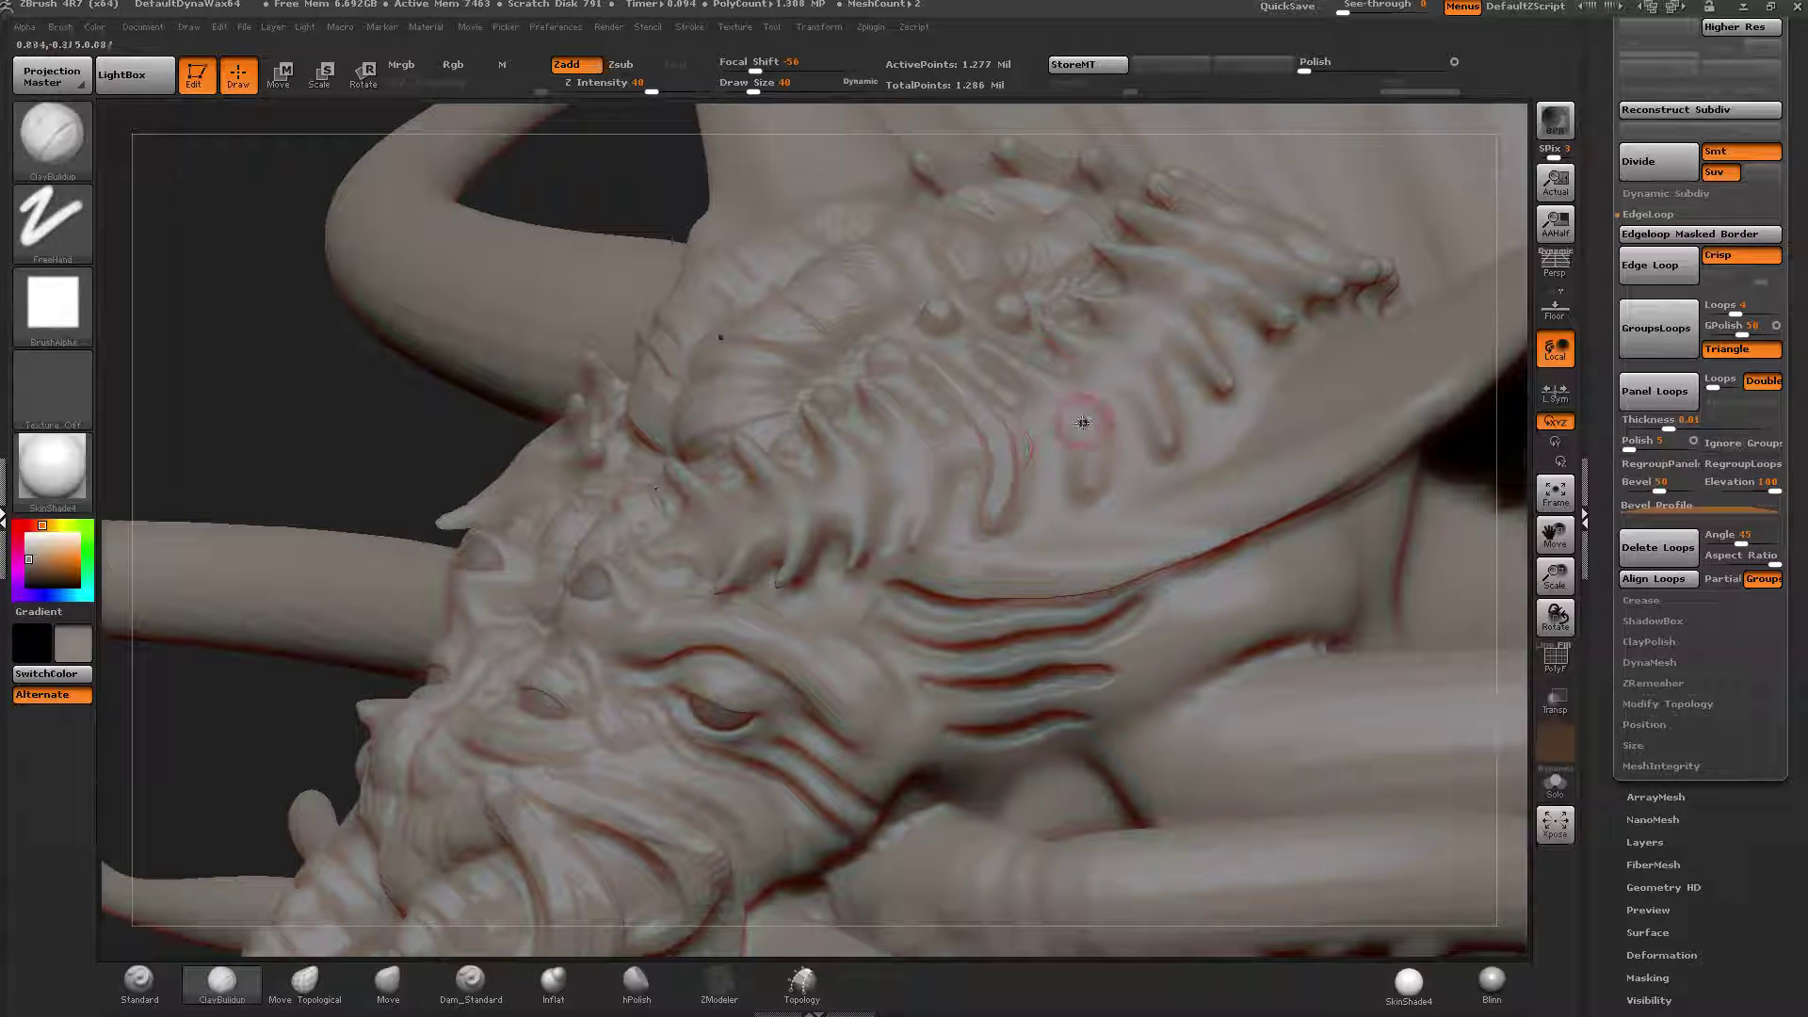
pyautogui.moveTo(1083, 422); pyautogui.dragTo(1083, 488)
pyautogui.moveTo(1134, 359); pyautogui.dragTo(1128, 365, button='right')
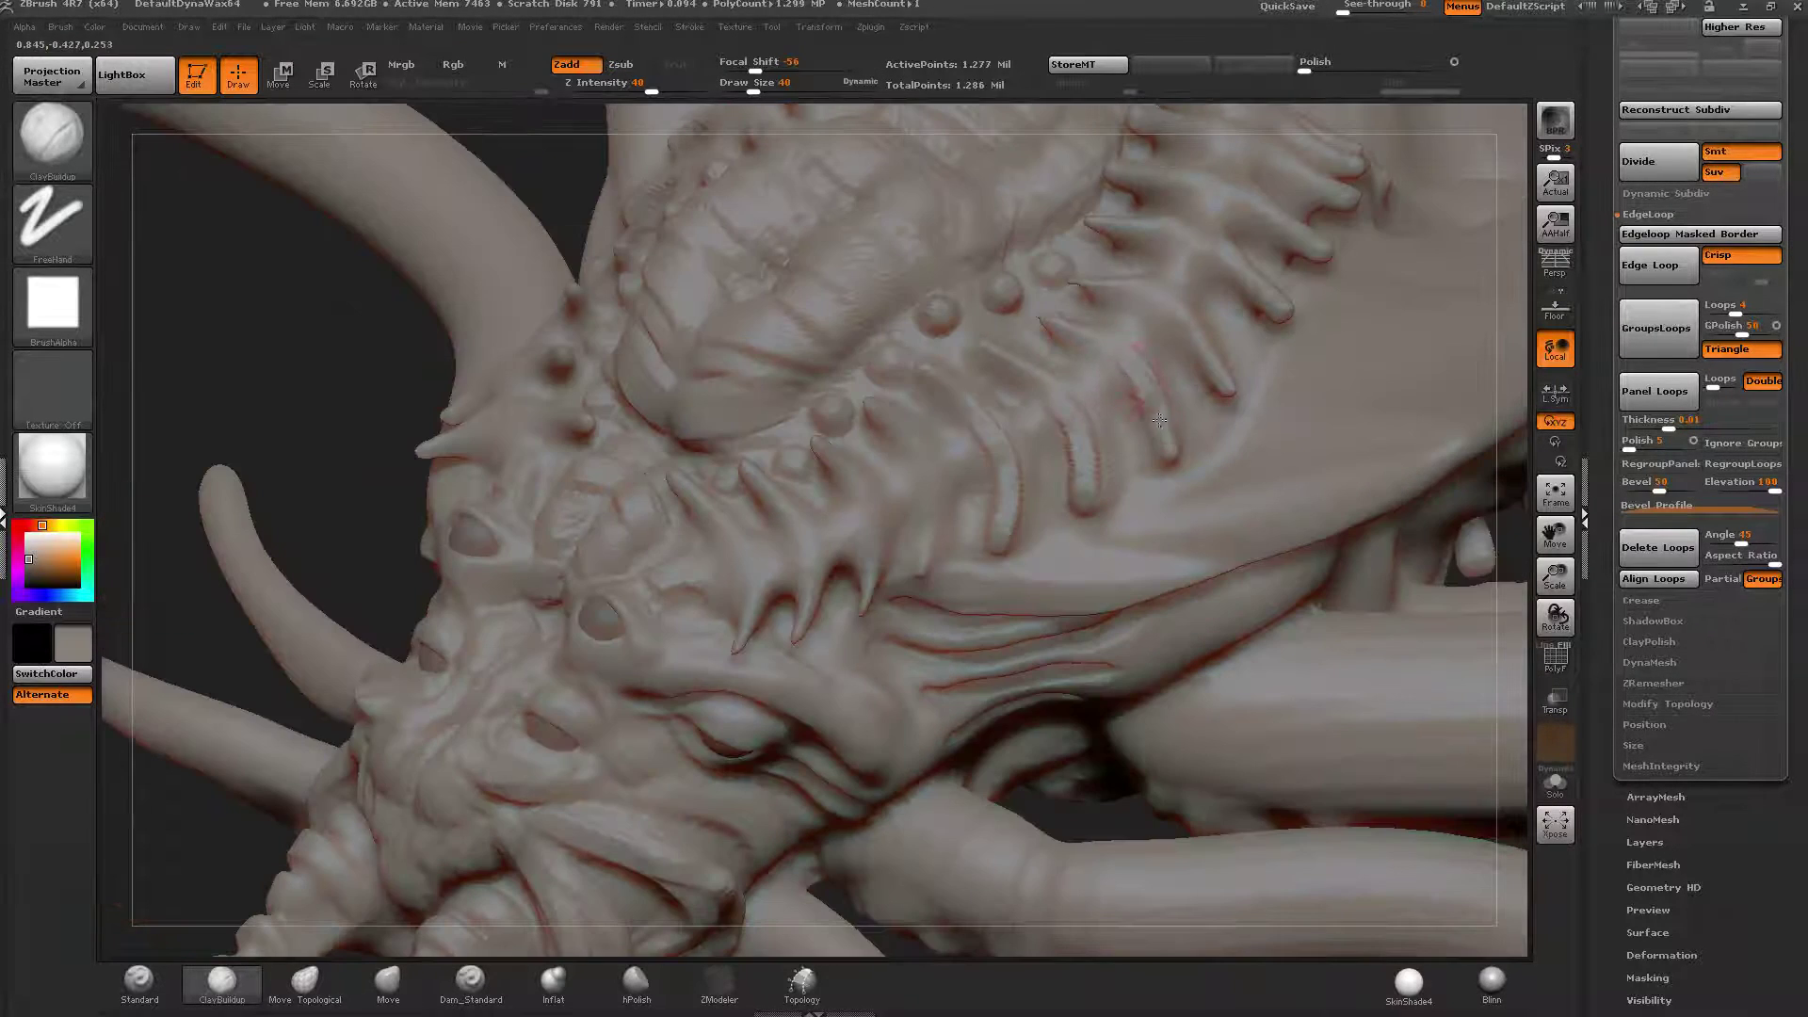
pyautogui.moveTo(1158, 420); pyautogui.dragTo(1119, 359)
pyautogui.moveTo(1219, 384); pyautogui.dragTo(1111, 300)
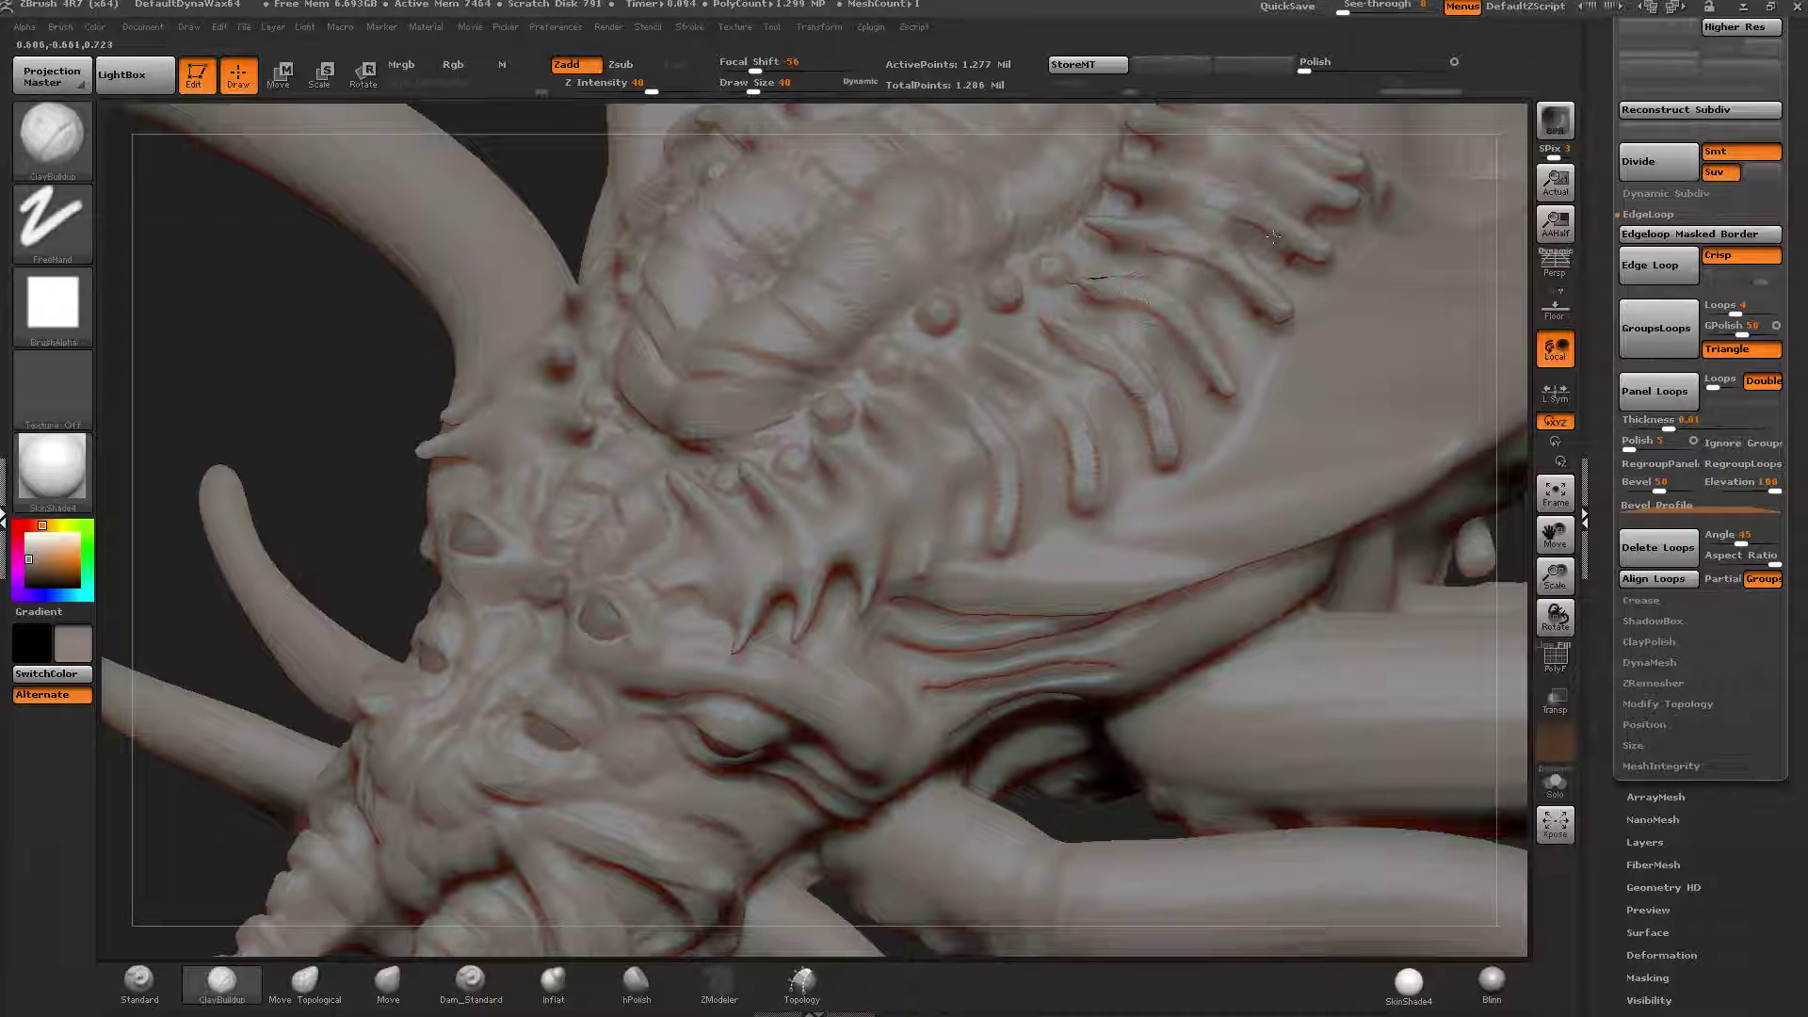
pyautogui.moveTo(930, 565); pyautogui.dragTo(896, 519)
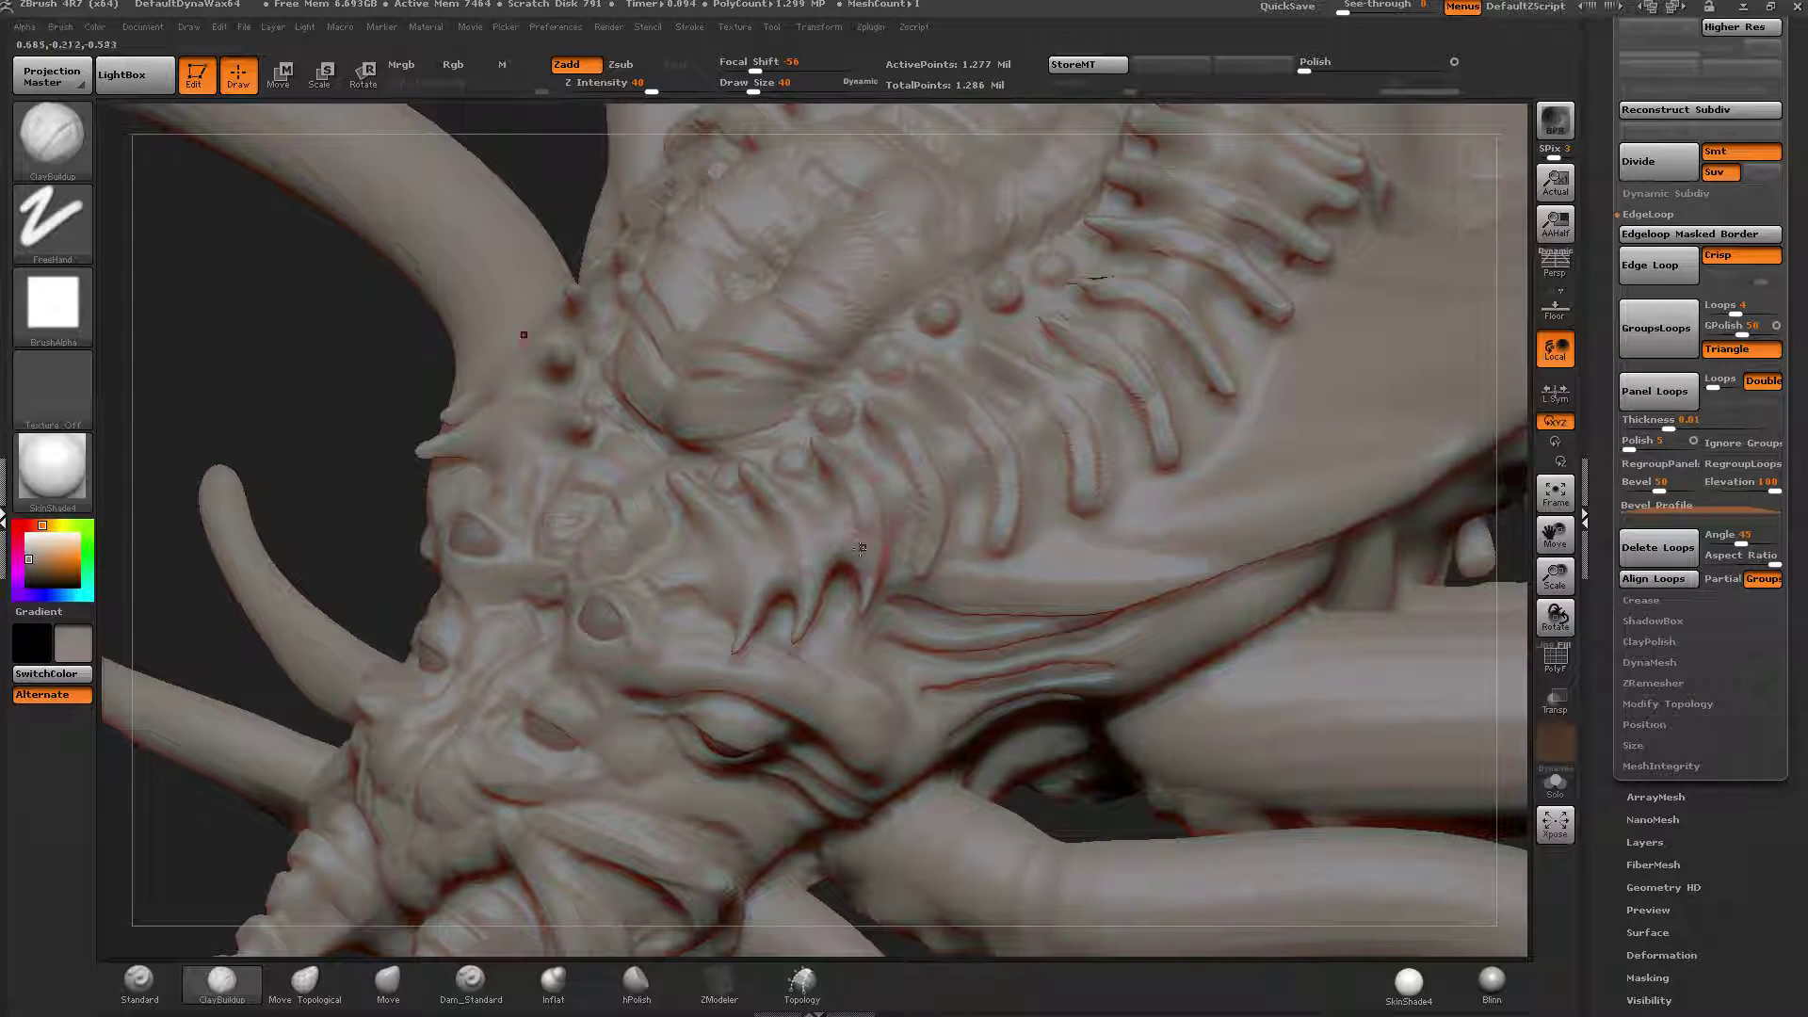
pyautogui.moveTo(743, 527)
pyautogui.mouseDown()
pyautogui.moveTo(759, 580)
pyautogui.moveTo(659, 587)
pyautogui.mouseUp()
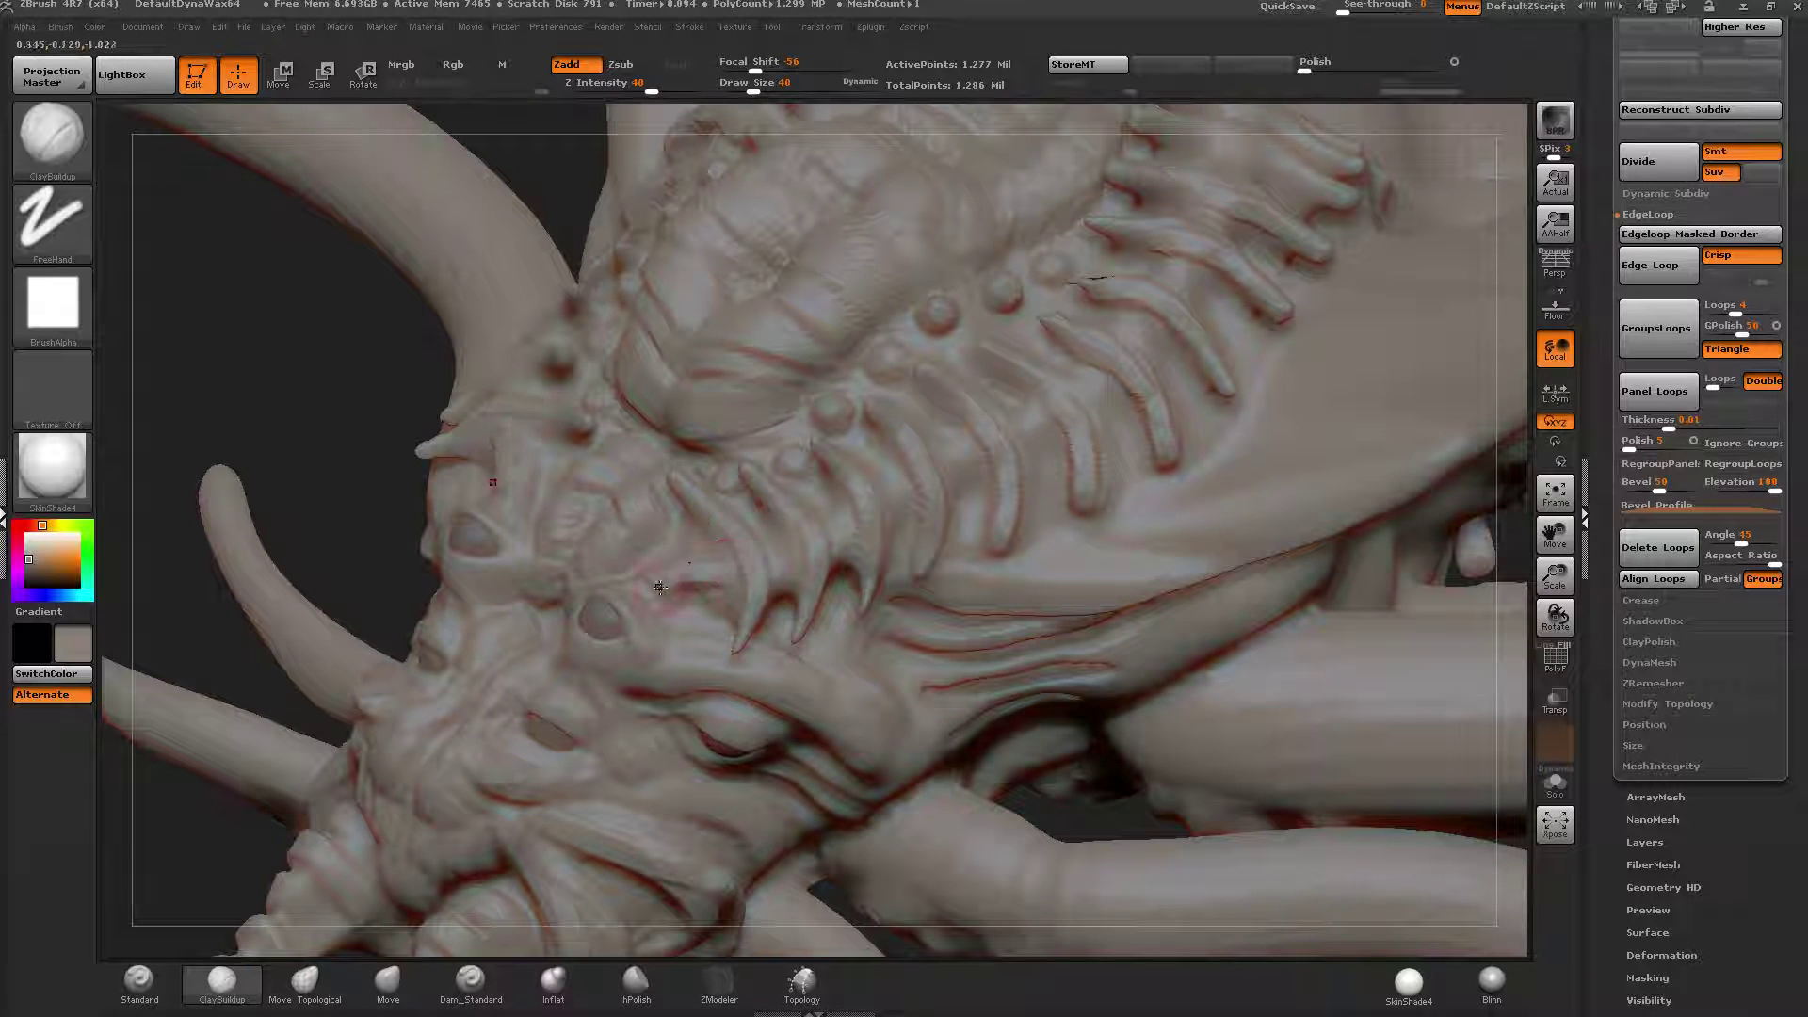
# Sculpt folds behind the lower side eye with ClayBuildup and smooth the area below the head spines.
pyautogui.moveTo(733, 593); pyautogui.dragTo(829, 508, button='right')
pyautogui.keyDown('ctrl'); pyautogui.moveTo(866, 640); pyautogui.dragTo(874, 684, button='right'); pyautogui.keyUp('ctrl')
pyautogui.moveTo(874, 684)
pyautogui.mouseDown()
pyautogui.moveTo(885, 798)
pyautogui.moveTo(940, 743)
pyautogui.mouseUp()
pyautogui.moveTo(831, 713)
pyautogui.mouseDown()
pyautogui.moveTo(921, 728)
pyautogui.moveTo(871, 706)
pyautogui.mouseUp()
pyautogui.moveTo(782, 663)
pyautogui.mouseDown()
pyautogui.moveTo(894, 702)
pyautogui.moveTo(908, 798)
pyautogui.mouseUp()
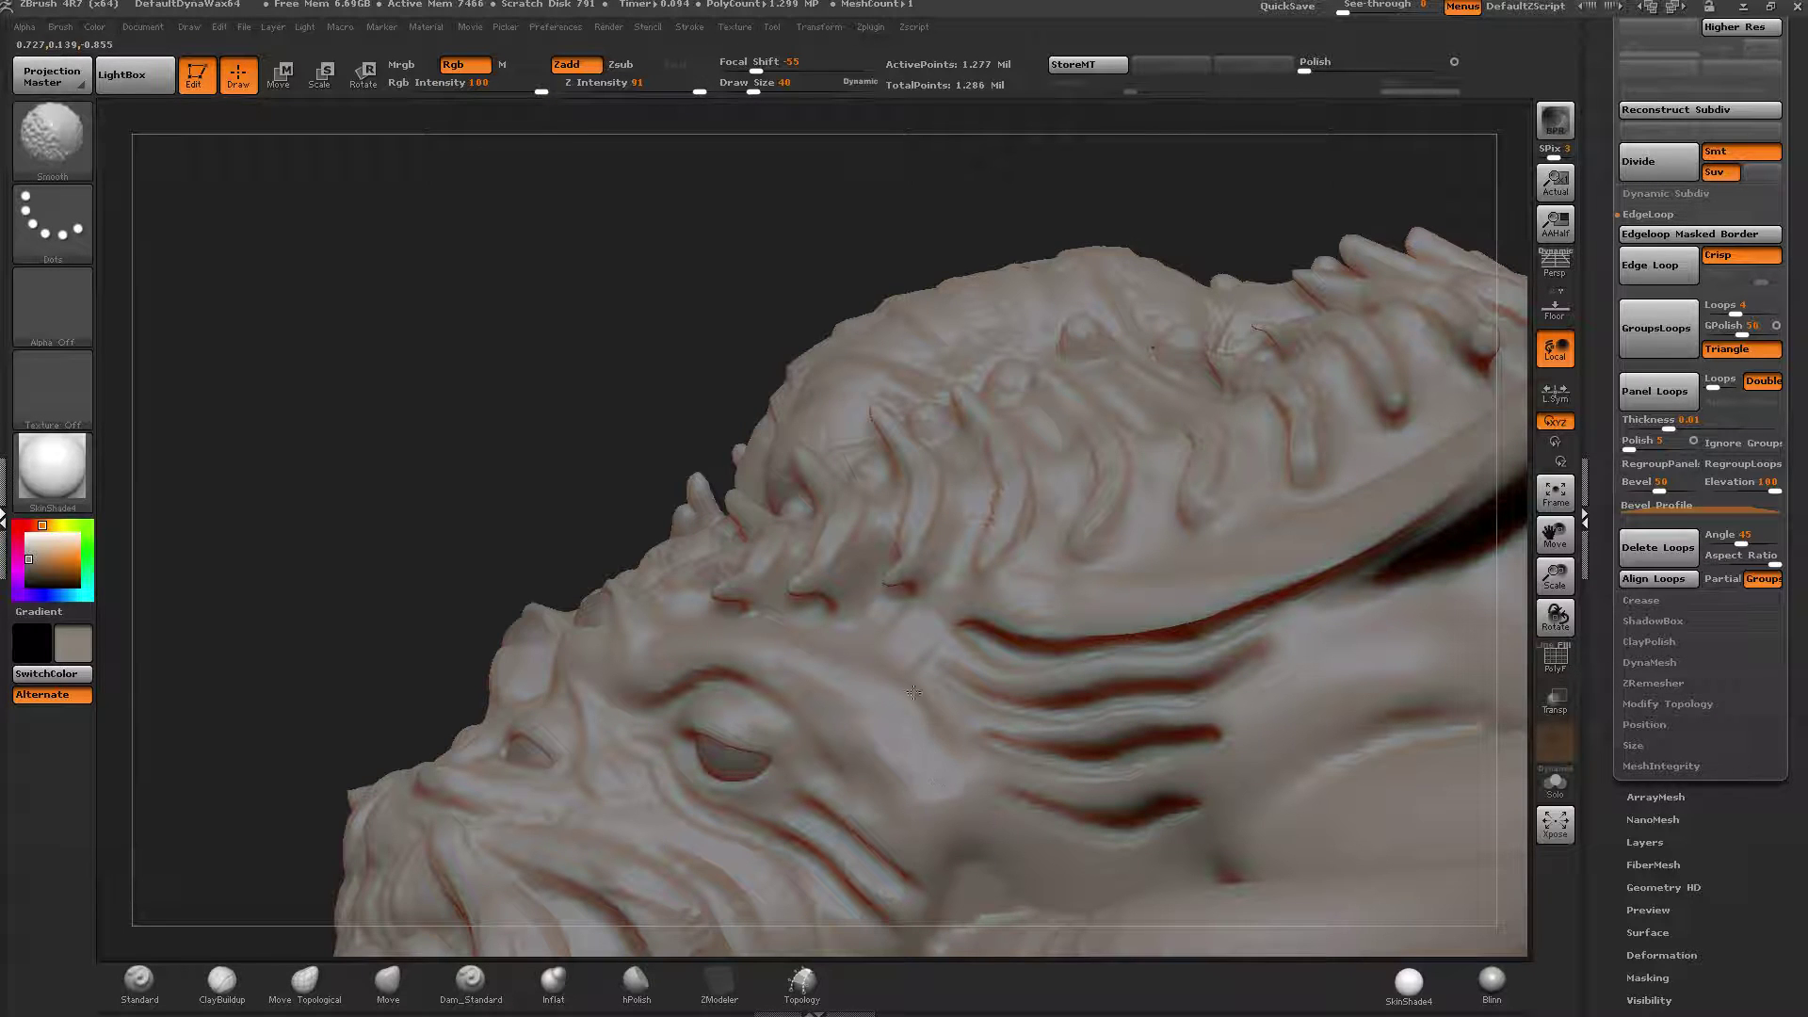
pyautogui.keyDown('shift'); pyautogui.moveTo(913, 692); pyautogui.dragTo(899, 704); pyautogui.keyUp('shift')
pyautogui.moveTo(892, 710)
pyautogui.mouseDown(button='right')
pyautogui.moveTo(1017, 692)
pyautogui.moveTo(883, 687)
pyautogui.moveTo(854, 589)
pyautogui.mouseUp(button='right')
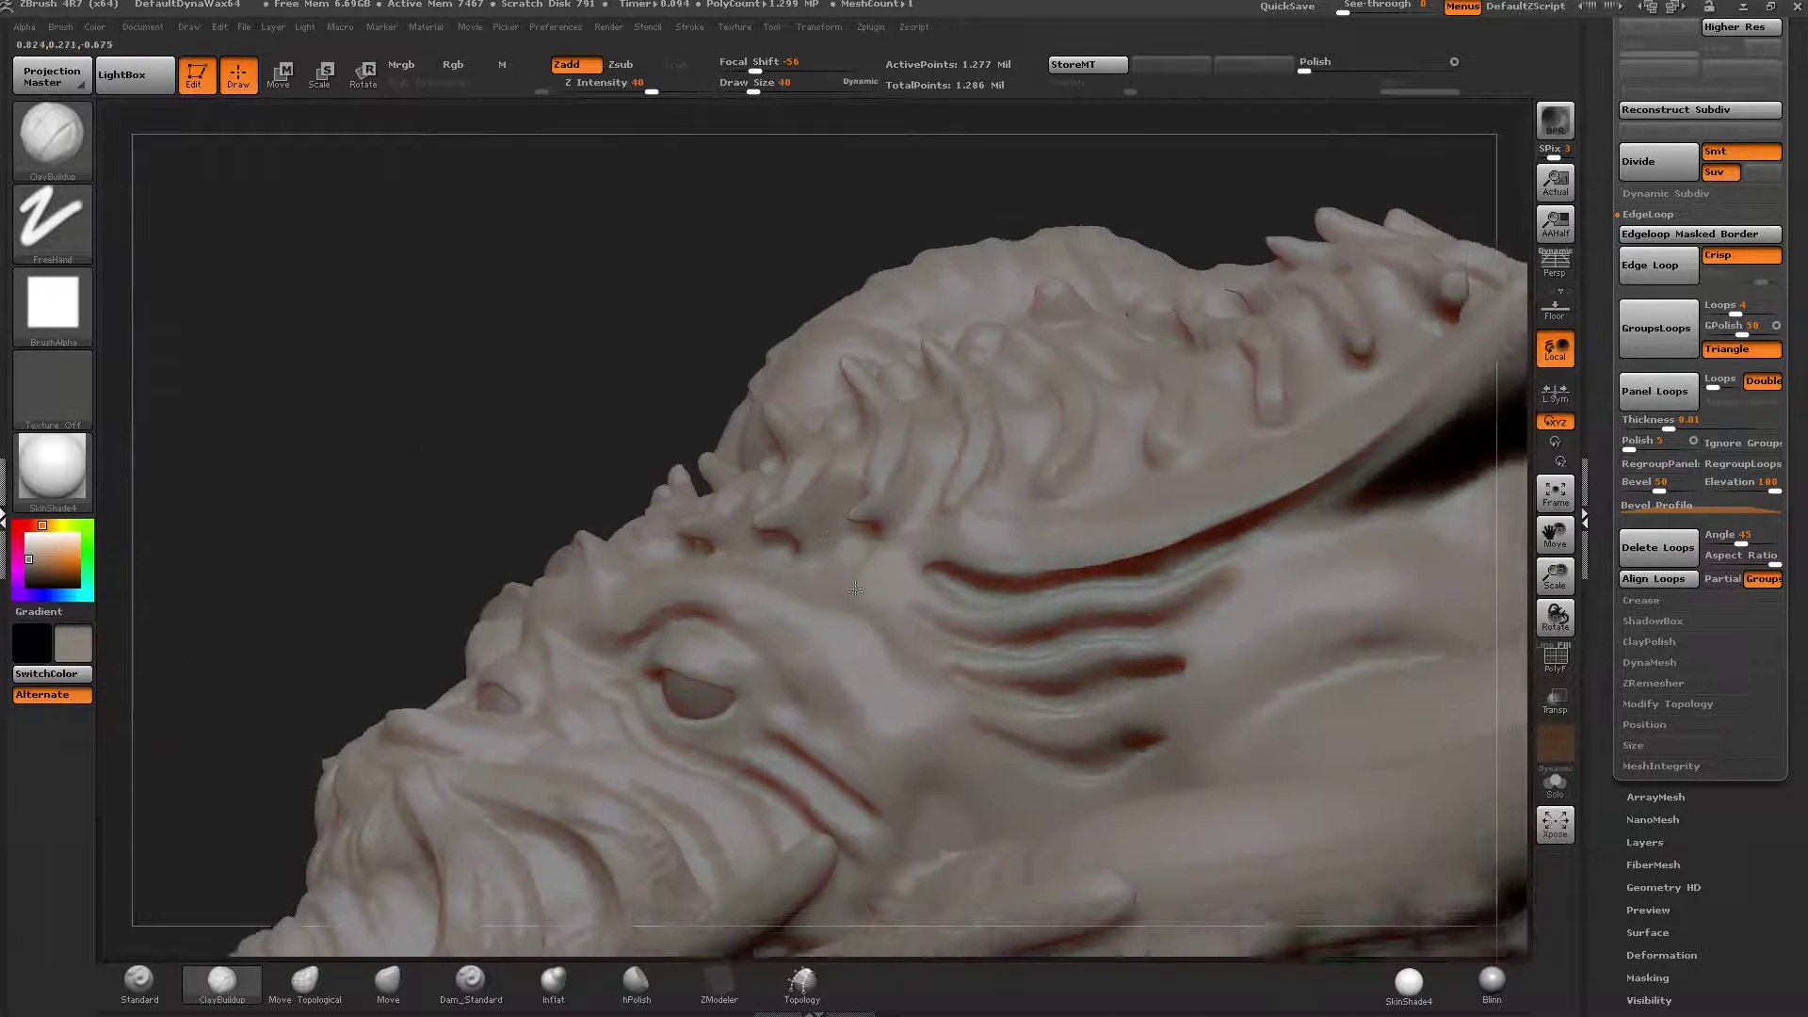
pyautogui.moveTo(854, 588); pyautogui.dragTo(829, 299)
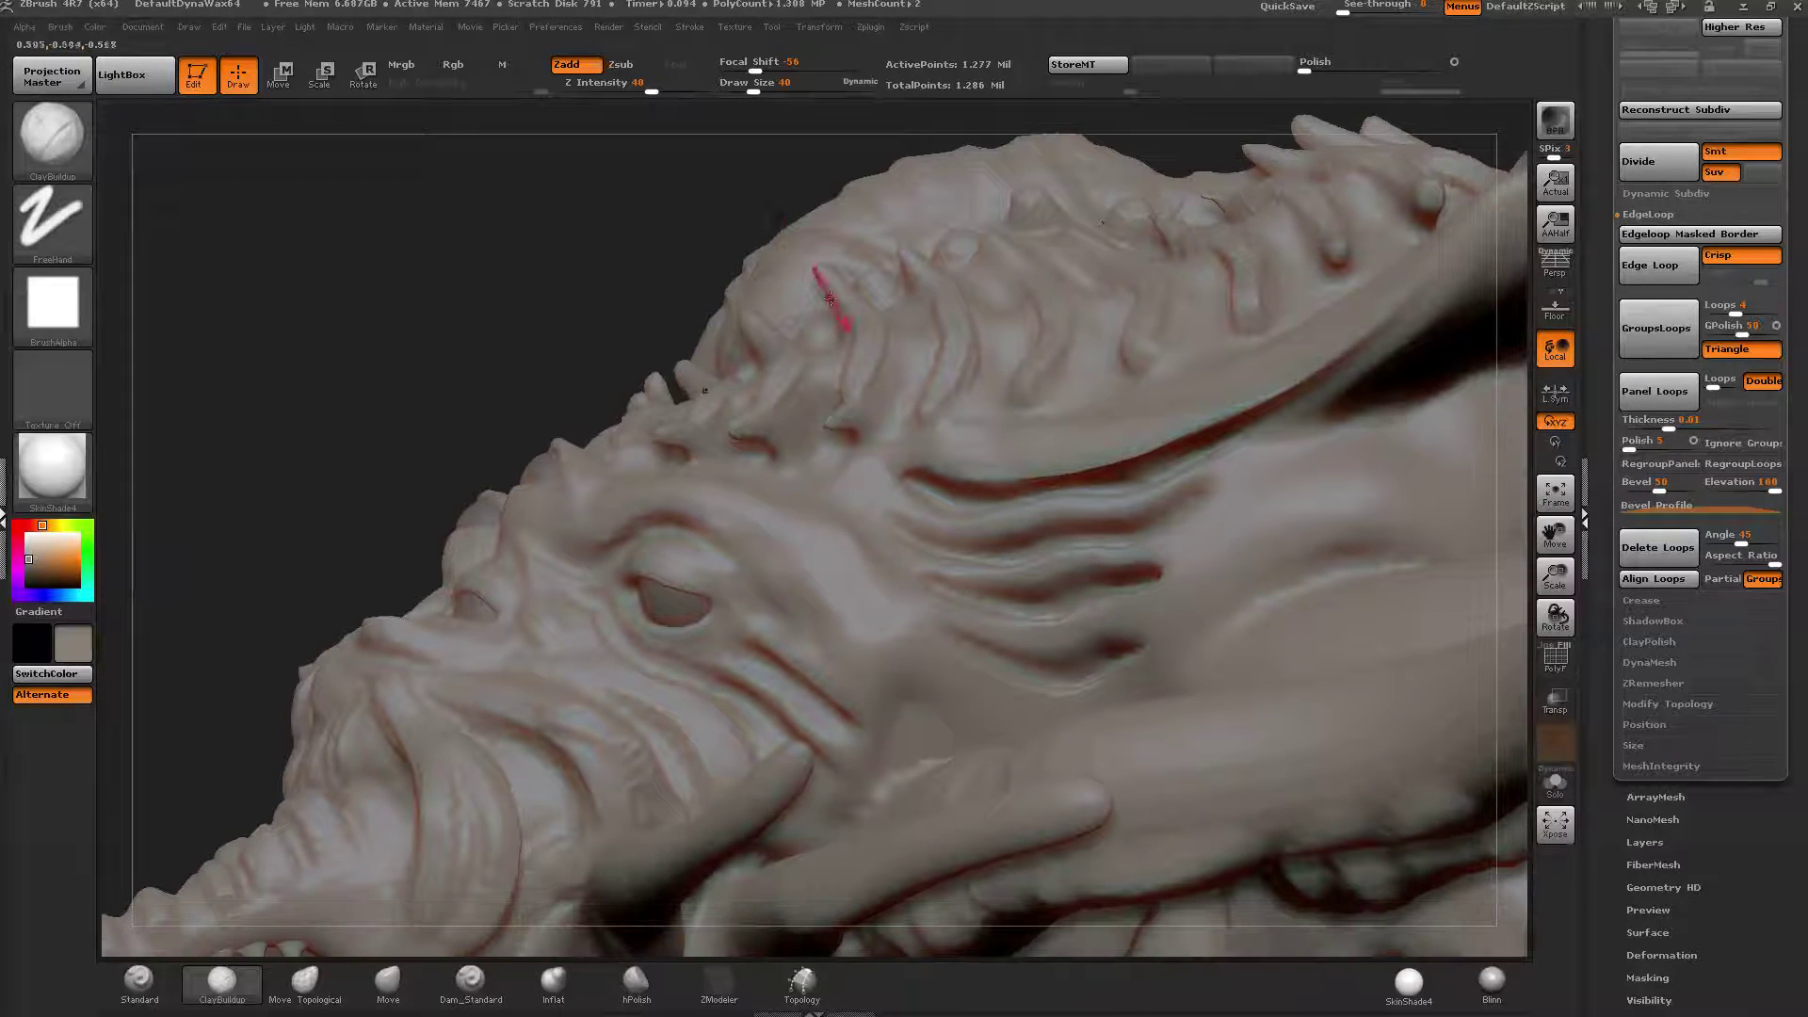
# Flatten the area behind the side eye with hPolish at draw size 84 and smooth its edges.
pyautogui.click(636, 982)
pyautogui.press(']')
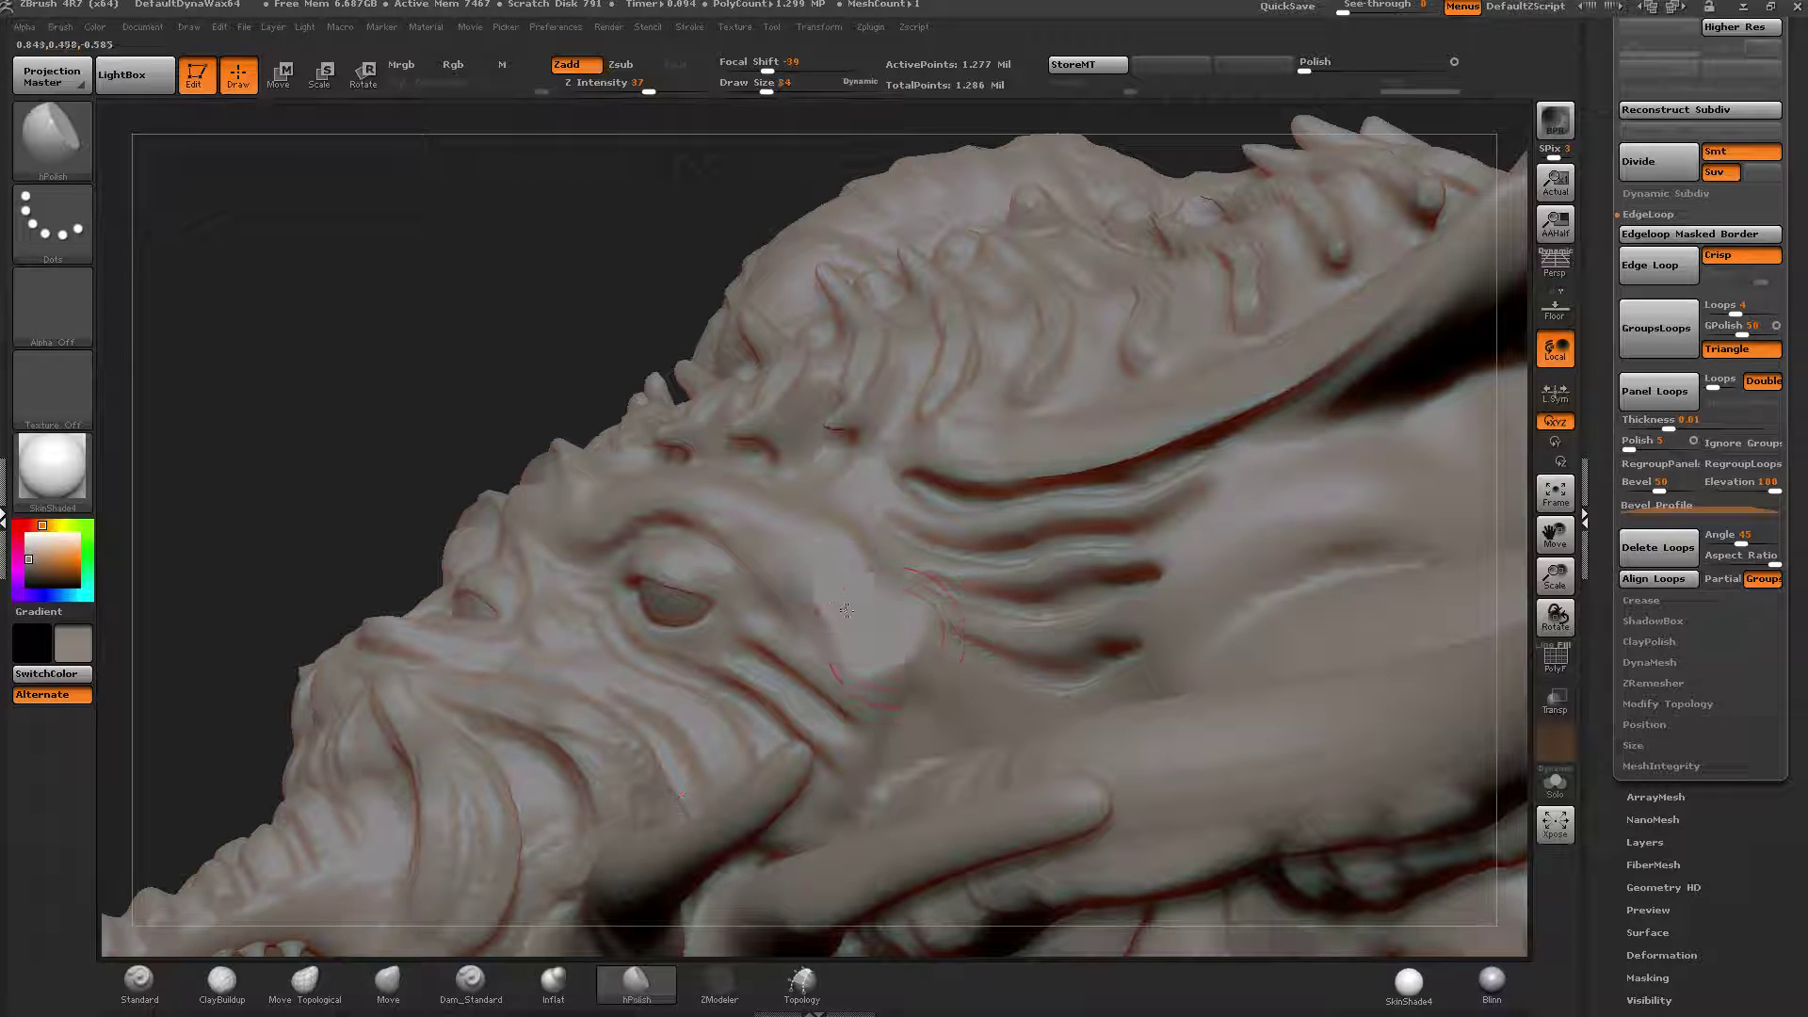
pyautogui.moveTo(878, 652); pyautogui.dragTo(883, 657)
pyautogui.press('shift')
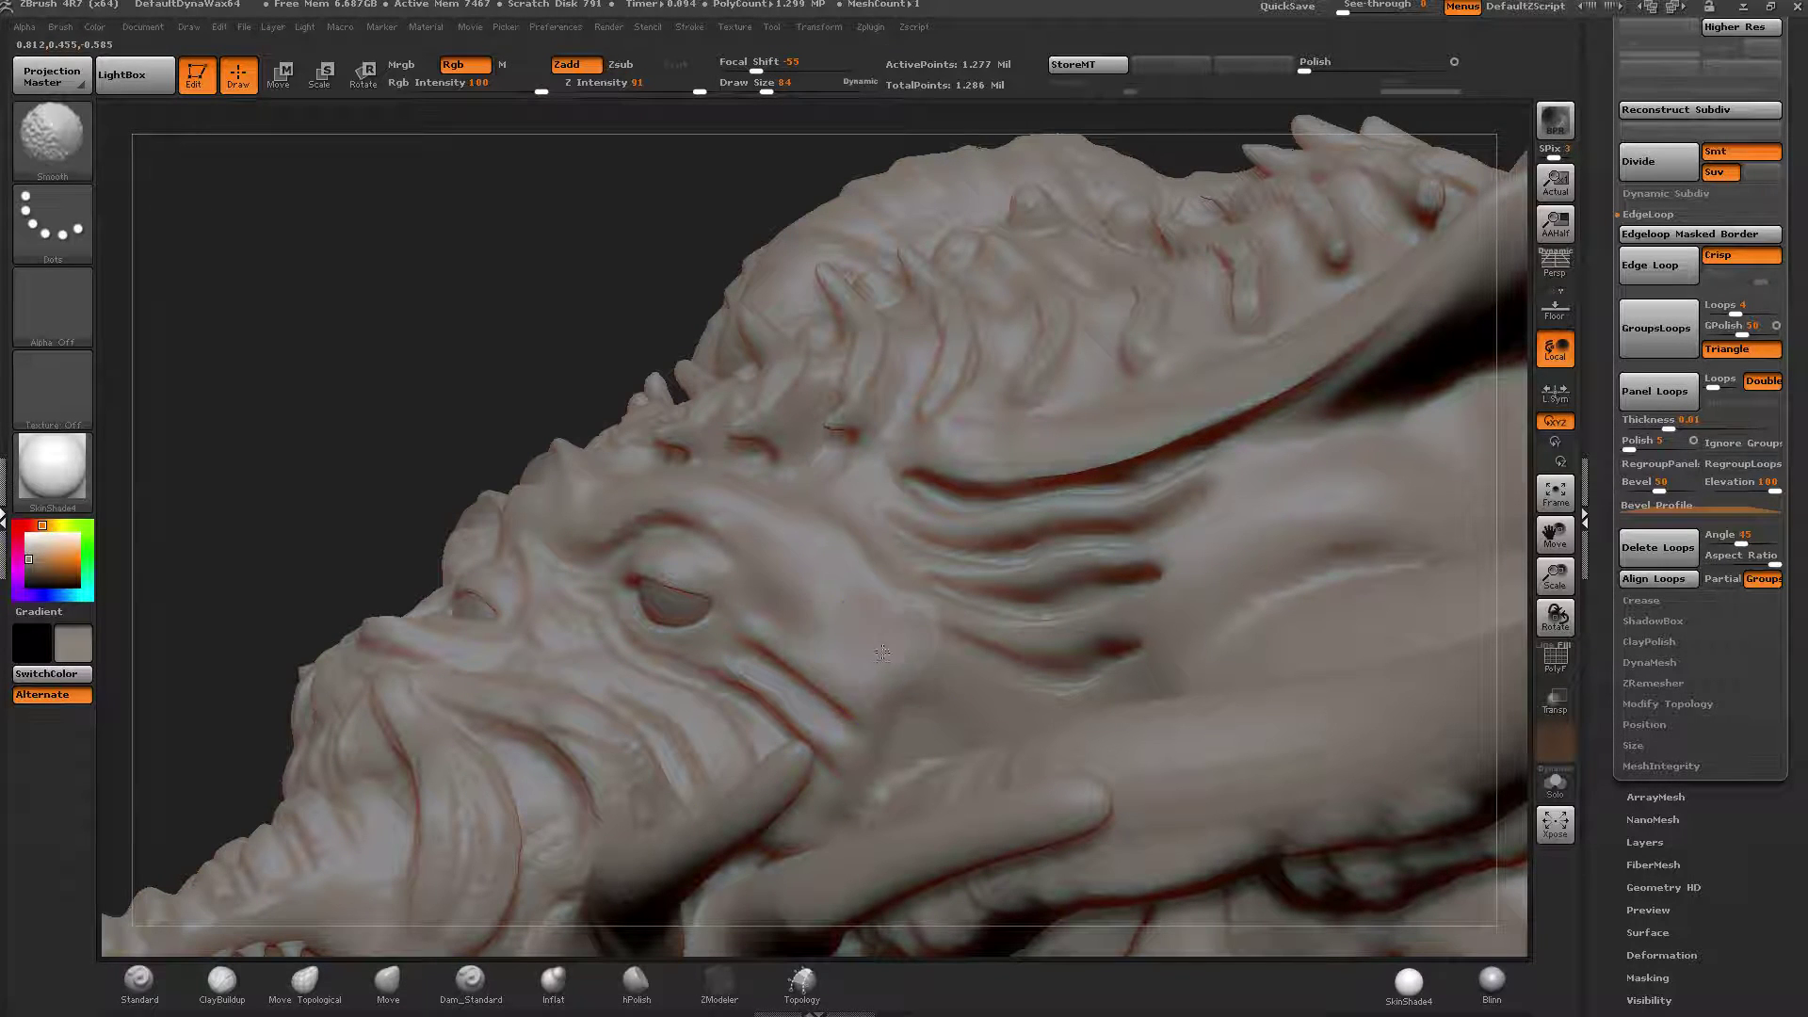
pyautogui.moveTo(810, 569)
pyautogui.mouseDown(button='right')
pyautogui.moveTo(951, 659)
pyautogui.moveTo(849, 657)
pyautogui.mouseUp(button='right')
pyautogui.moveTo(848, 655); pyautogui.dragTo(851, 592)
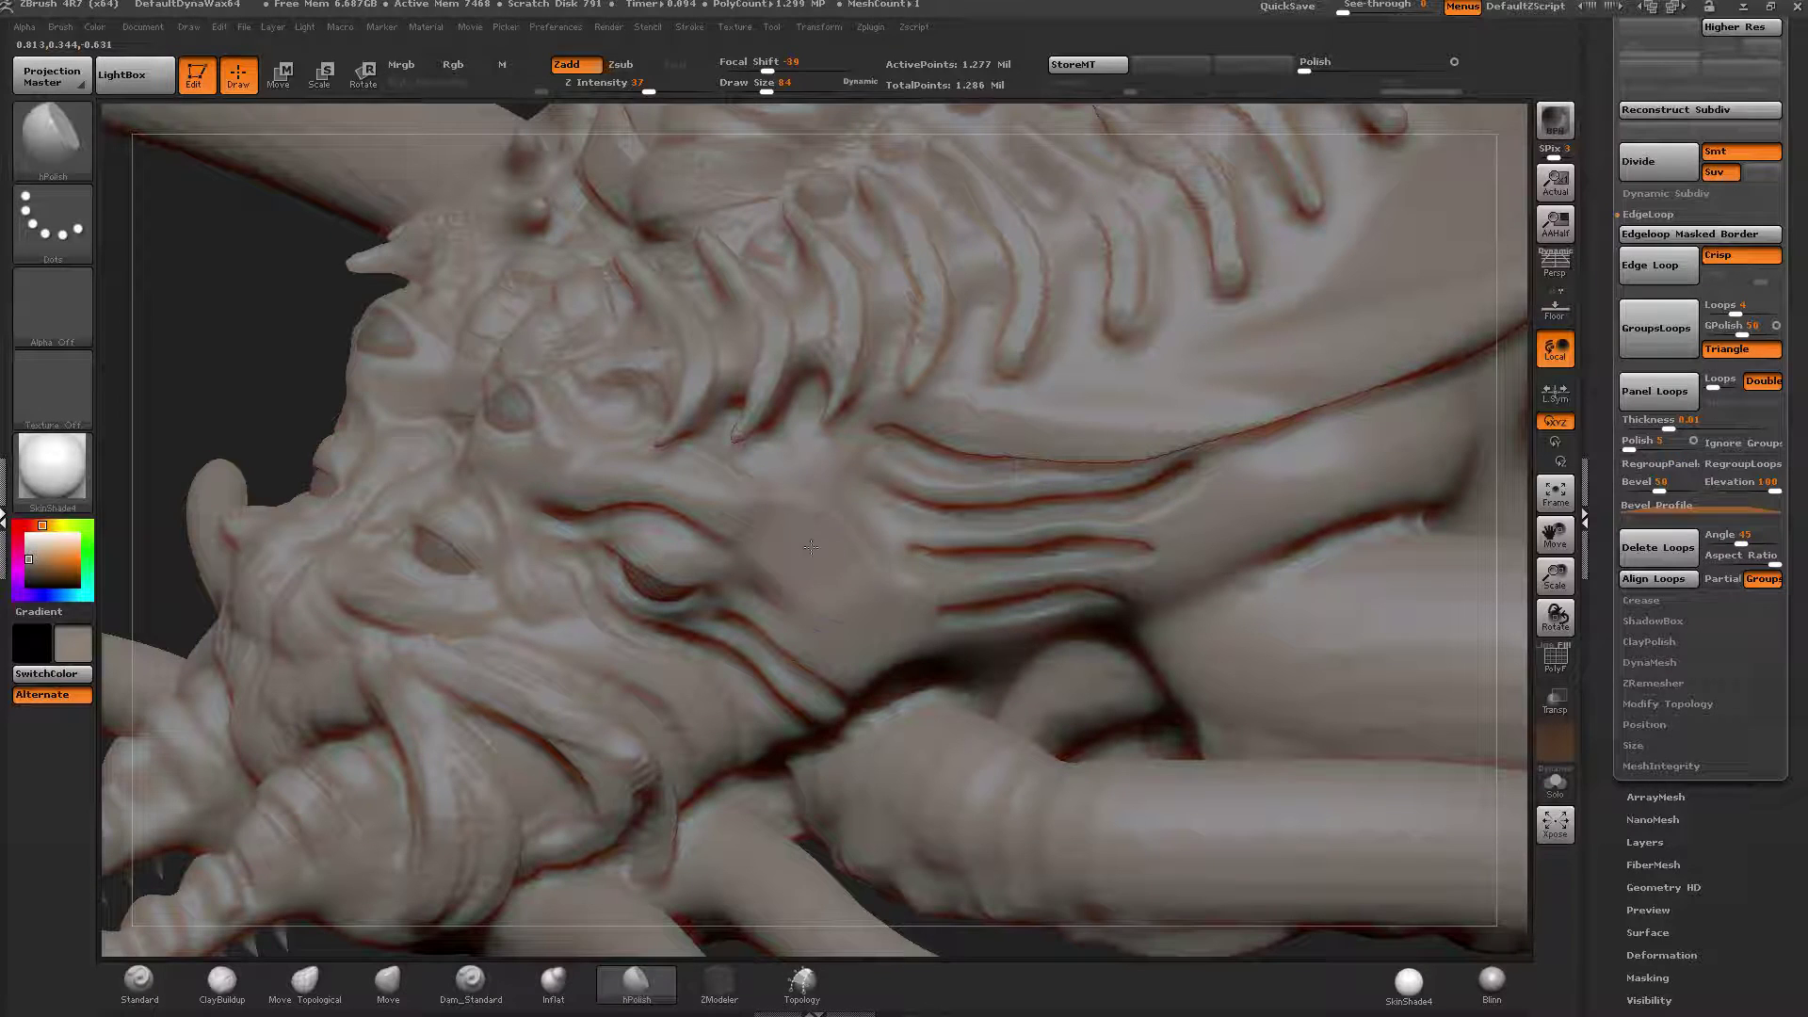
pyautogui.moveTo(810, 546)
pyautogui.keyDown('shift'); pyautogui.mouseDown()
pyautogui.moveTo(813, 530)
pyautogui.moveTo(751, 505)
pyautogui.mouseUp(); pyautogui.keyUp('shift')
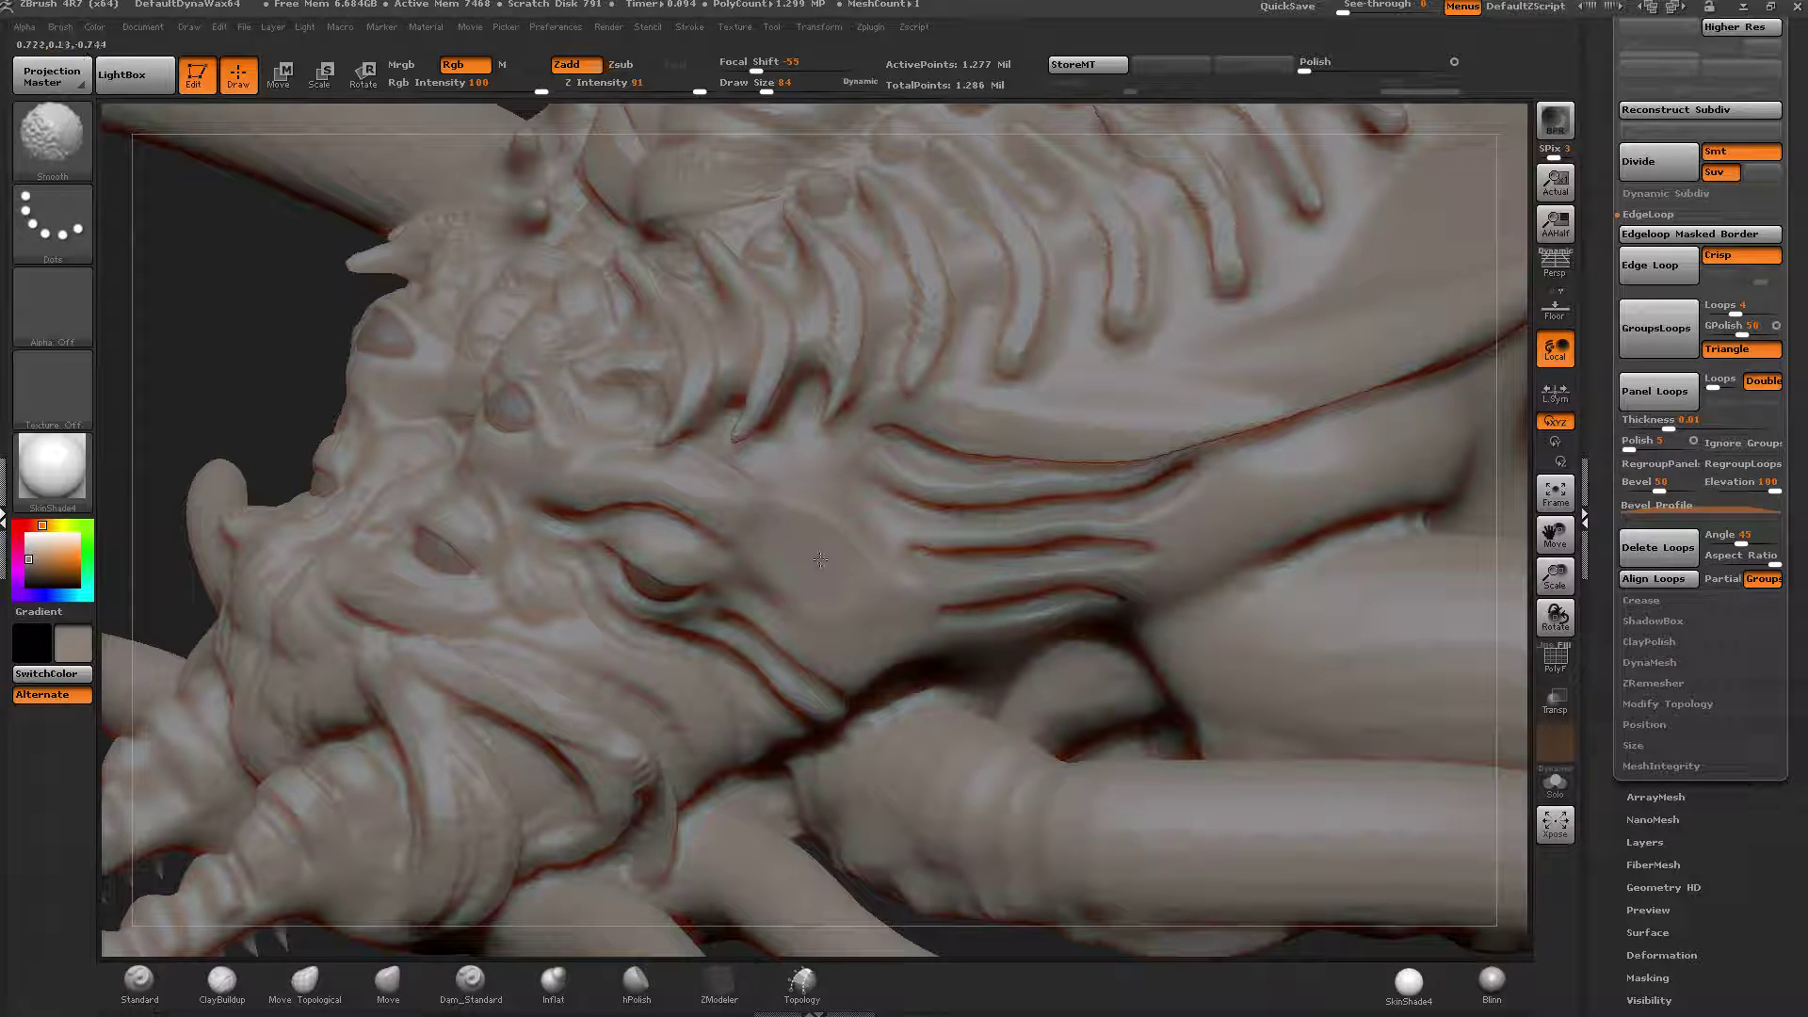
# Build up volume behind the side eye with ClayBuildup at draw size 84 and smooth it into the surface.
pyautogui.moveTo(850, 579)
pyautogui.mouseDown(button='right')
pyautogui.moveTo(864, 589)
pyautogui.moveTo(817, 588)
pyautogui.moveTo(828, 565)
pyautogui.mouseUp(button='right')
pyautogui.click(231, 970)
pyautogui.moveTo(831, 513); pyautogui.dragTo(836, 531)
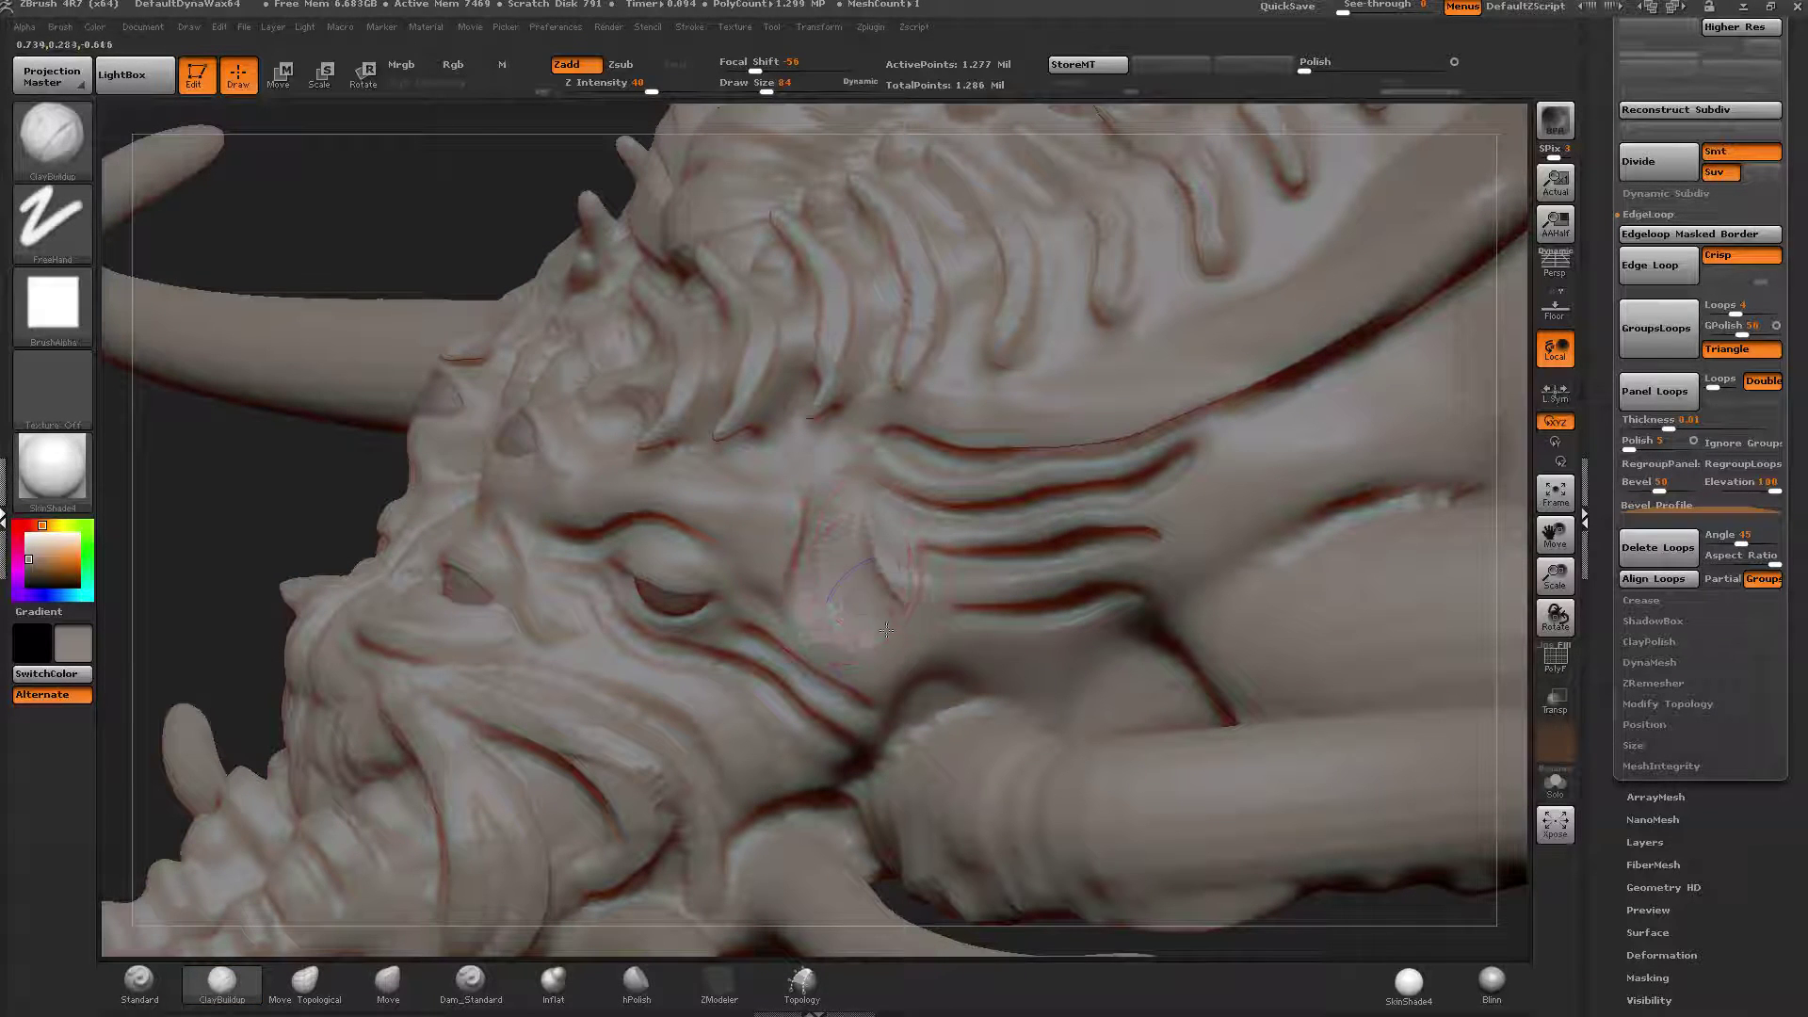
pyautogui.press('shift')
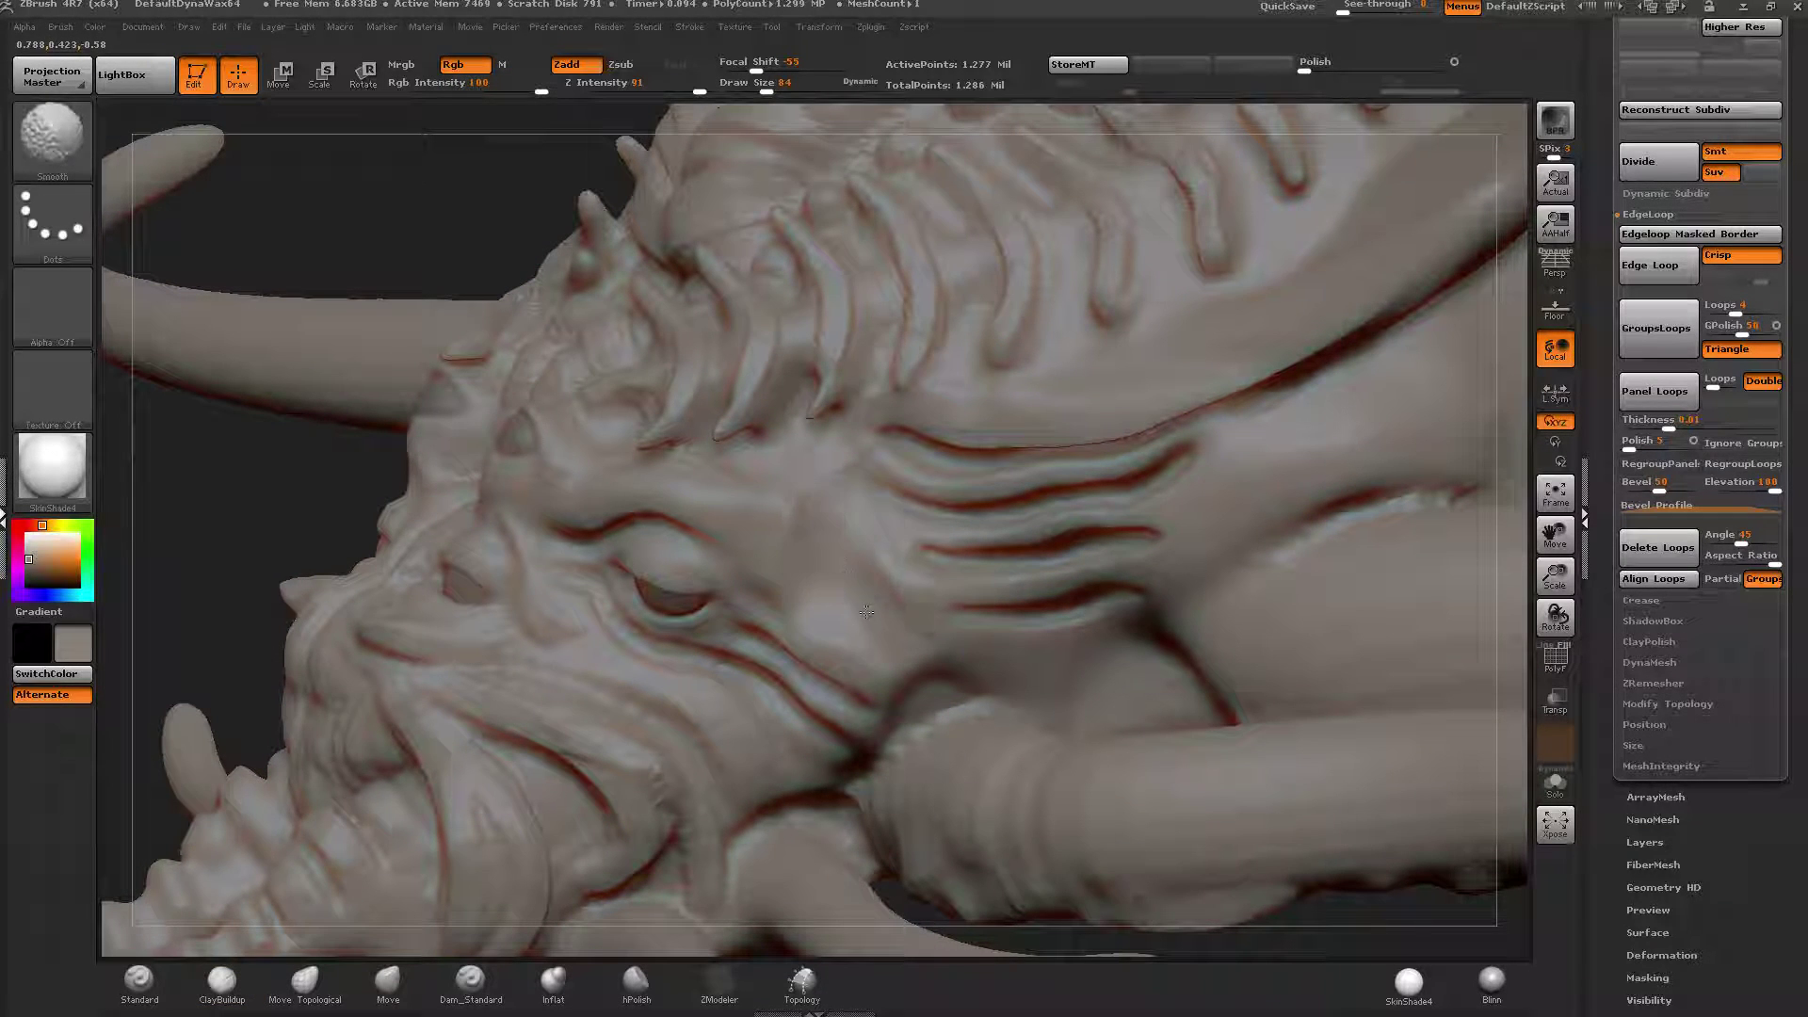
# Hide the inserted ribs on the abdomen's underside and sculpt wrinkles across it with ClayBuildup at draw size 170.
pyautogui.moveTo(866, 612); pyautogui.dragTo(979, 579, button='right')
pyautogui.moveTo(735, 649)
pyautogui.keyDown('ctrl'); pyautogui.mouseDown(button='right')
pyautogui.moveTo(664, 521)
pyautogui.moveTo(692, 571)
pyautogui.moveTo(847, 527)
pyautogui.moveTo(918, 435)
pyautogui.moveTo(929, 478)
pyautogui.moveTo(847, 499)
pyautogui.moveTo(862, 419)
pyautogui.moveTo(969, 459)
pyautogui.moveTo(1074, 666)
pyautogui.mouseUp(button='right'); pyautogui.keyUp('ctrl')
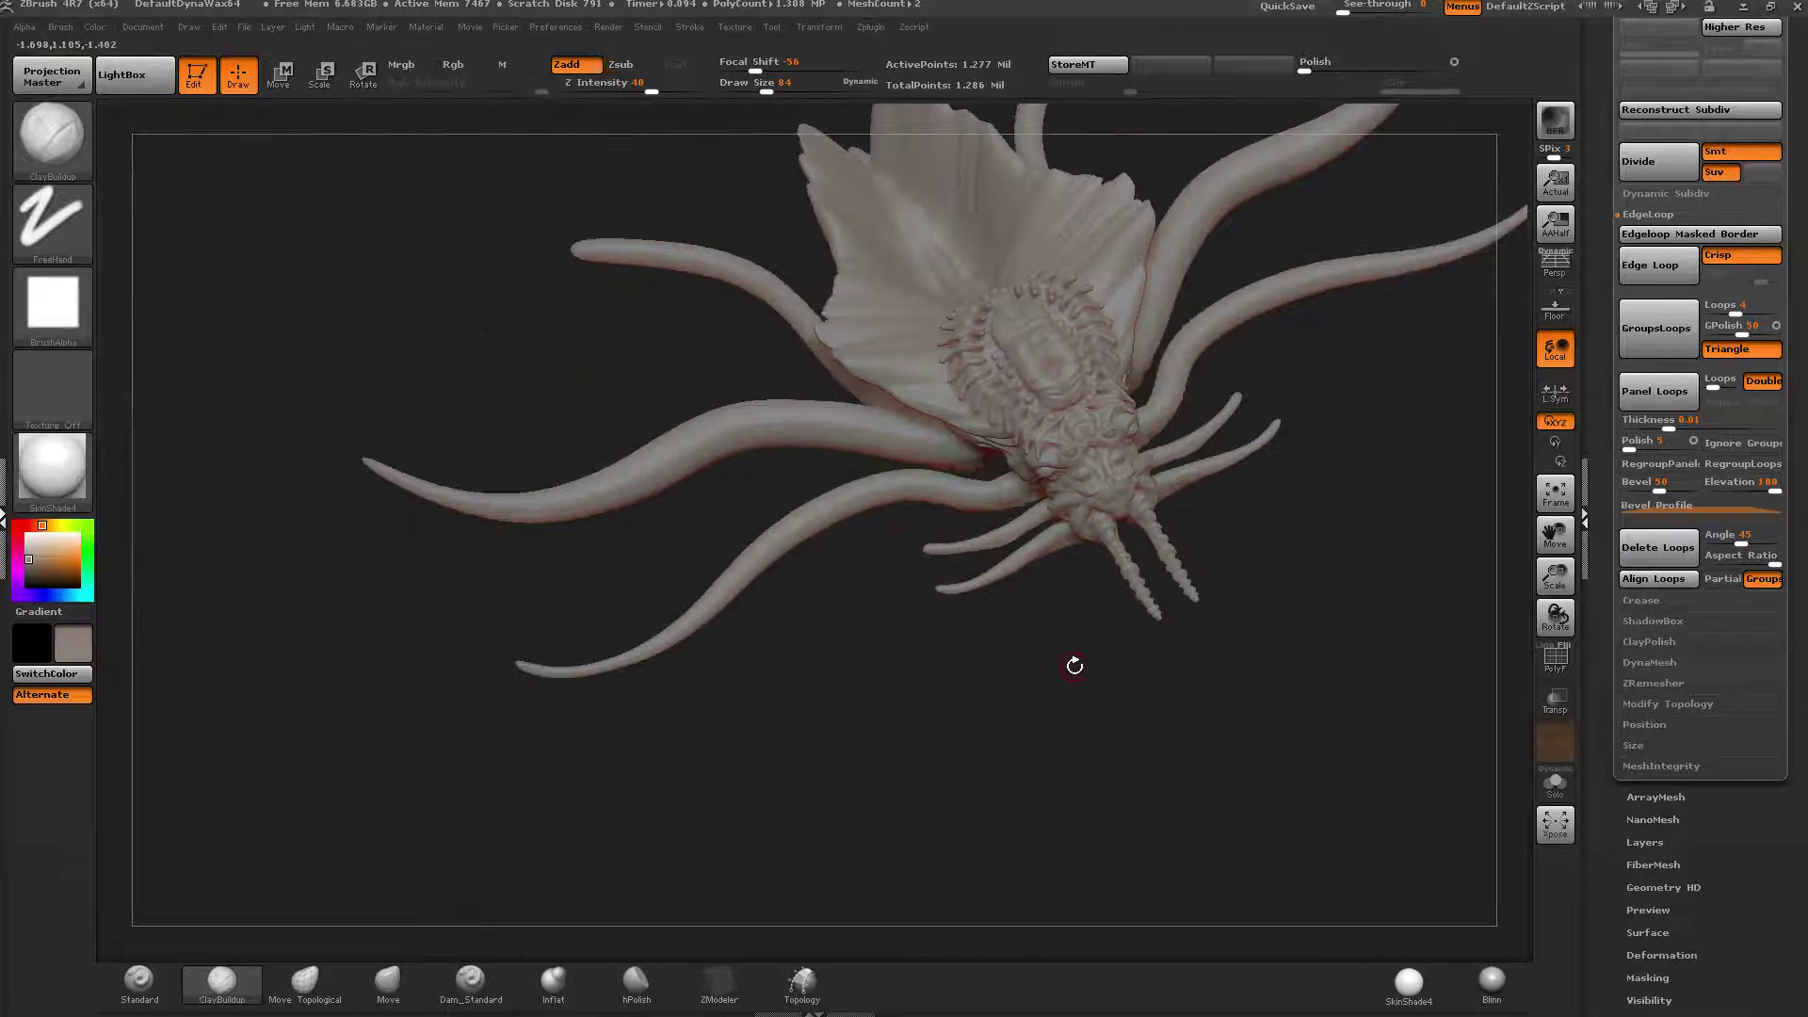
pyautogui.moveTo(1030, 426)
pyautogui.mouseDown(button='right')
pyautogui.moveTo(1083, 393)
pyautogui.moveTo(877, 483)
pyautogui.mouseUp(button='right')
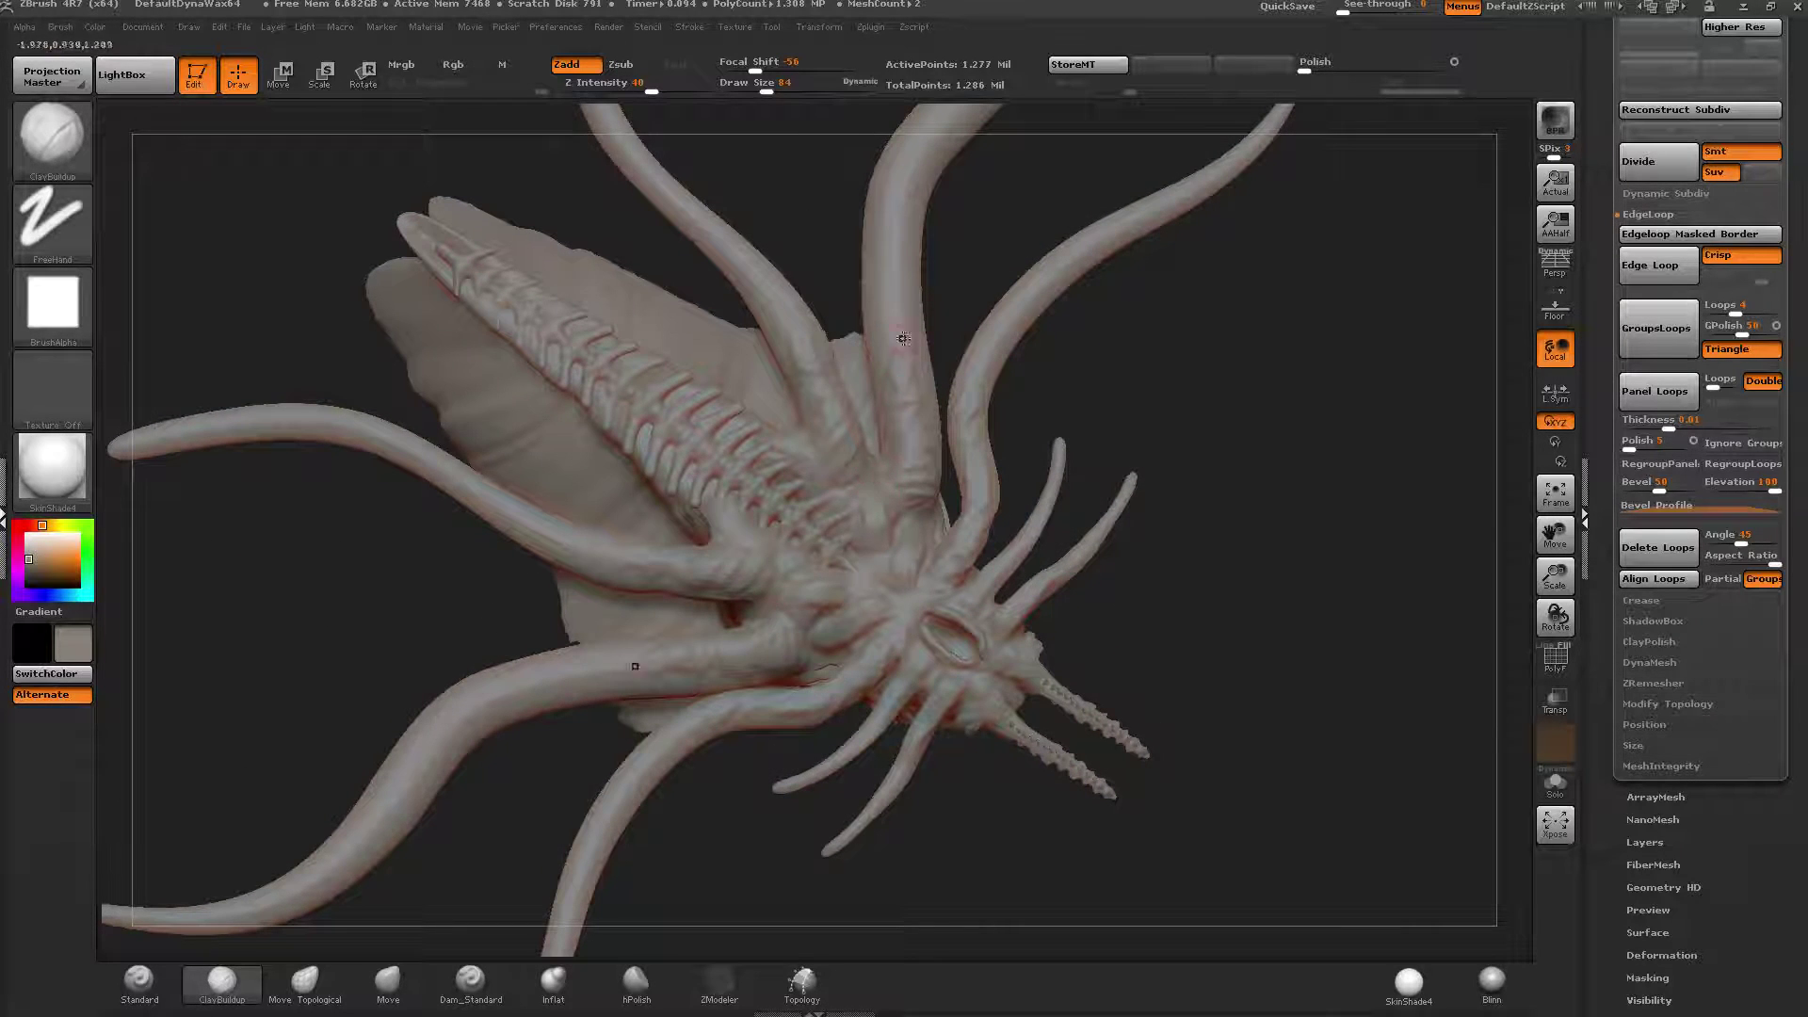
pyautogui.keyDown('ctrl'); pyautogui.keyDown('alt'); pyautogui.keyDown('shift'); pyautogui.click(763, 432); pyautogui.keyUp('shift'); pyautogui.keyUp('alt'); pyautogui.keyUp('ctrl')
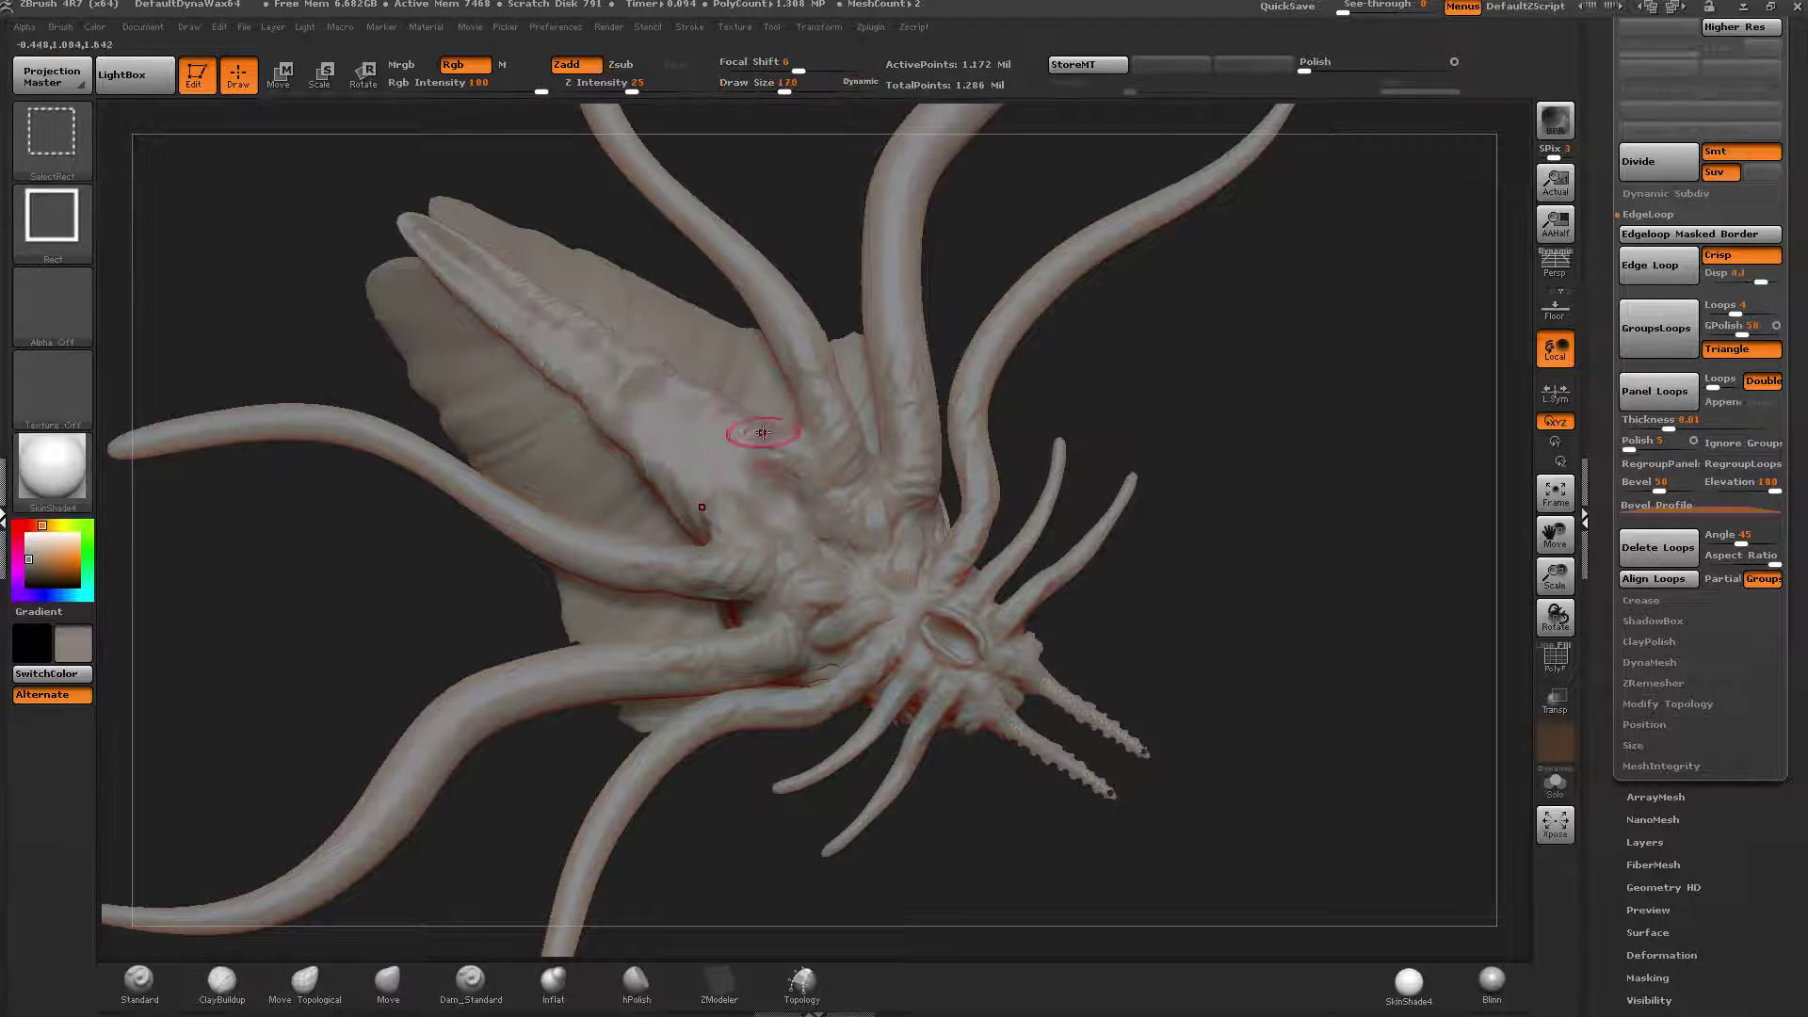
pyautogui.moveTo(800, 514)
pyautogui.mouseDown()
pyautogui.moveTo(780, 518)
pyautogui.moveTo(783, 453)
pyautogui.moveTo(659, 375)
pyautogui.moveTo(644, 402)
pyautogui.moveTo(547, 325)
pyautogui.mouseUp()
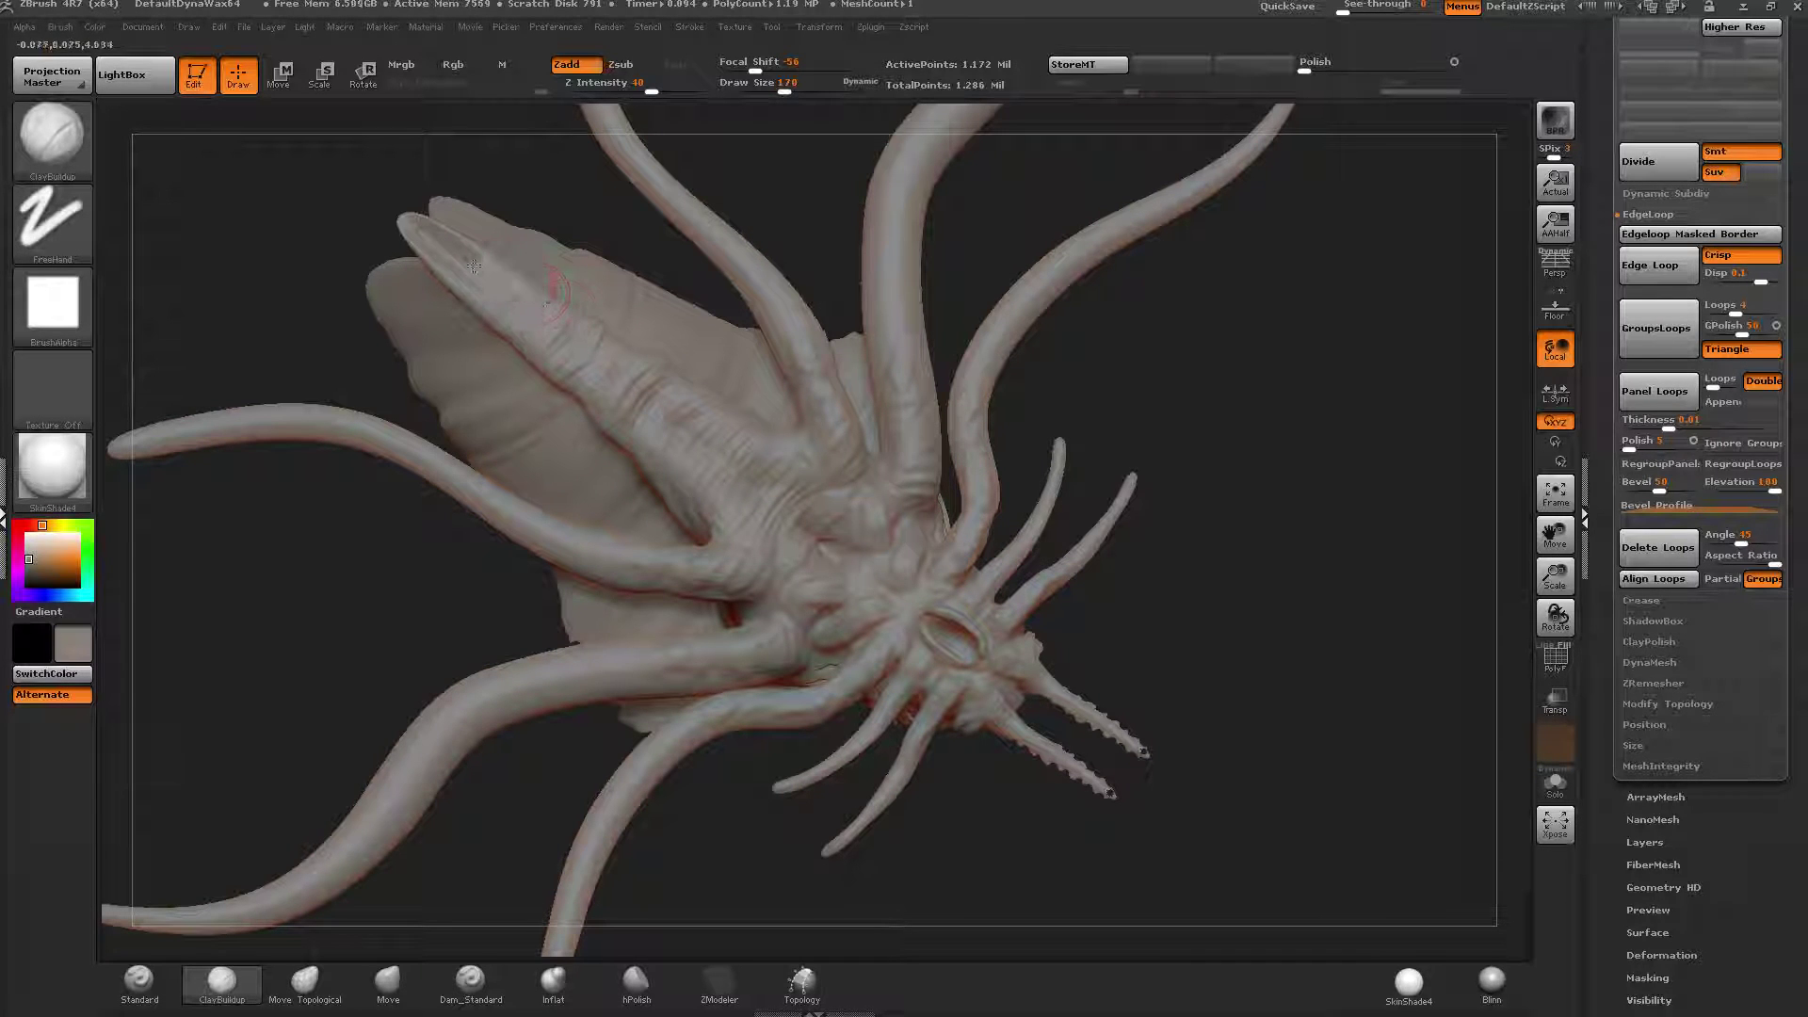
pyautogui.moveTo(474, 266); pyautogui.dragTo(444, 249)
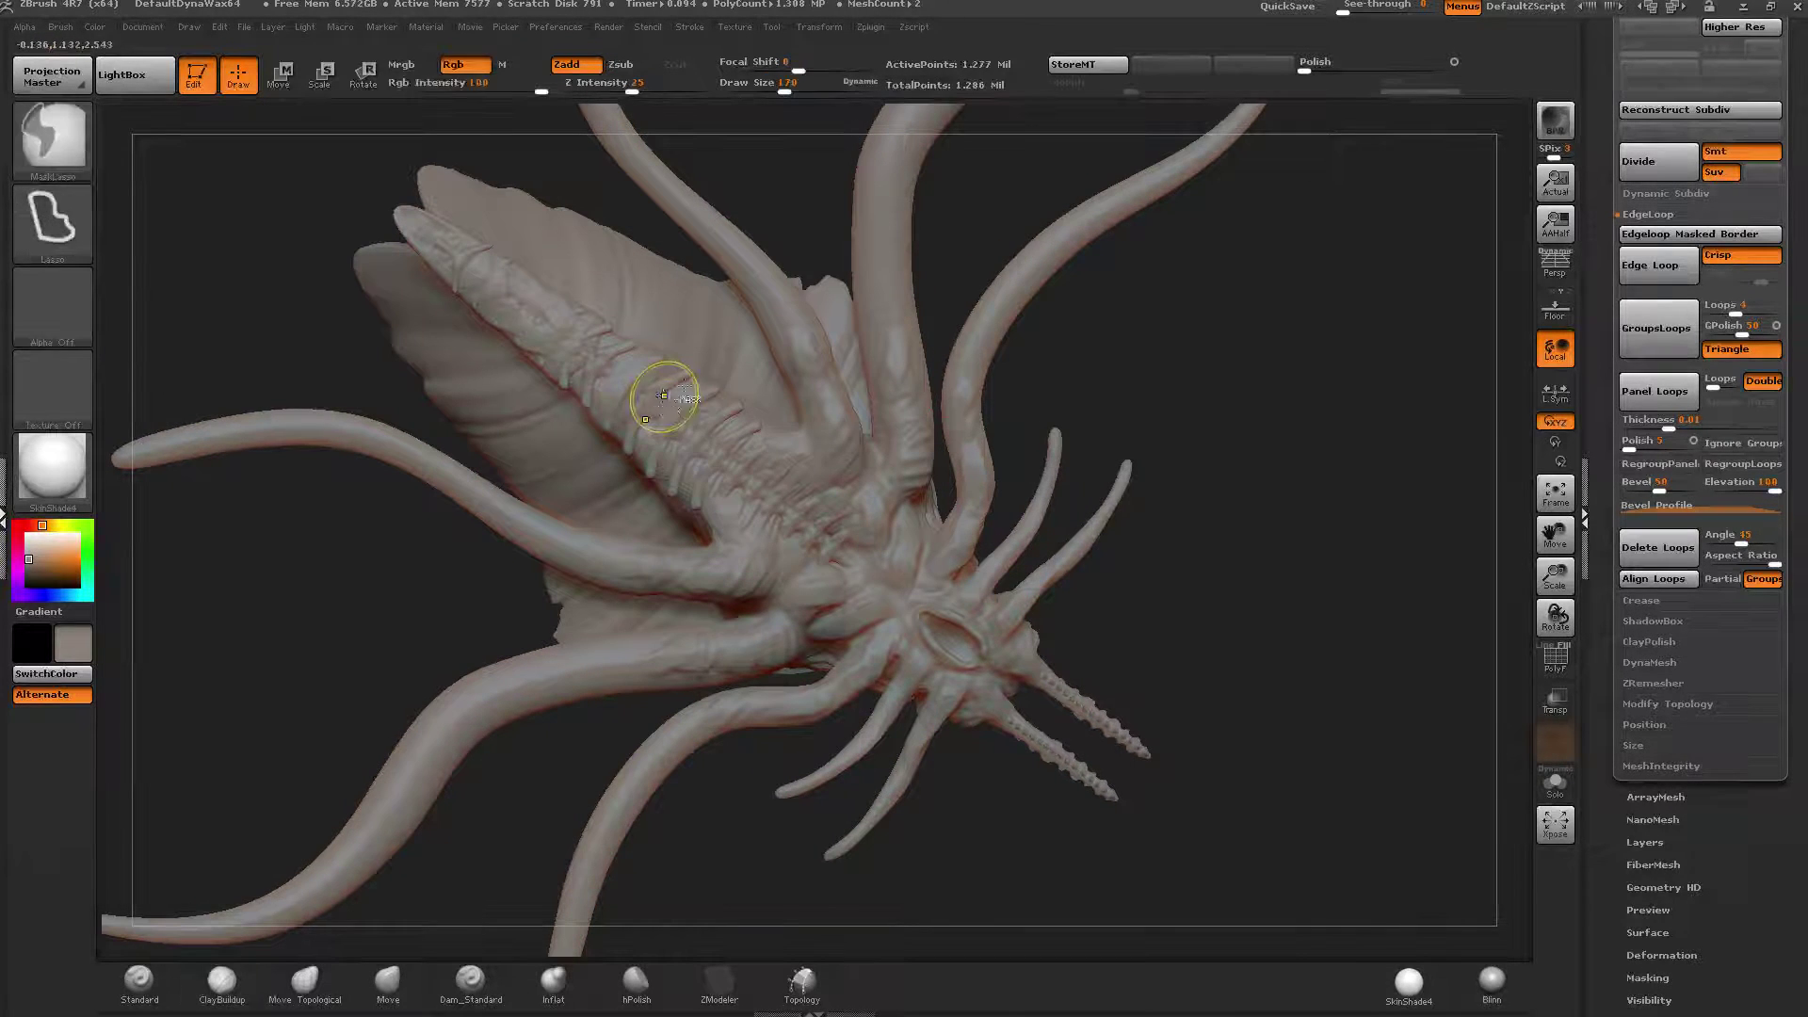
# Mask the visible body, show the hidden ribs again, and invert the mask to protect only the inserted parts.
pyautogui.keyDown('ctrl'); pyautogui.click(1164, 380); pyautogui.keyUp('ctrl')
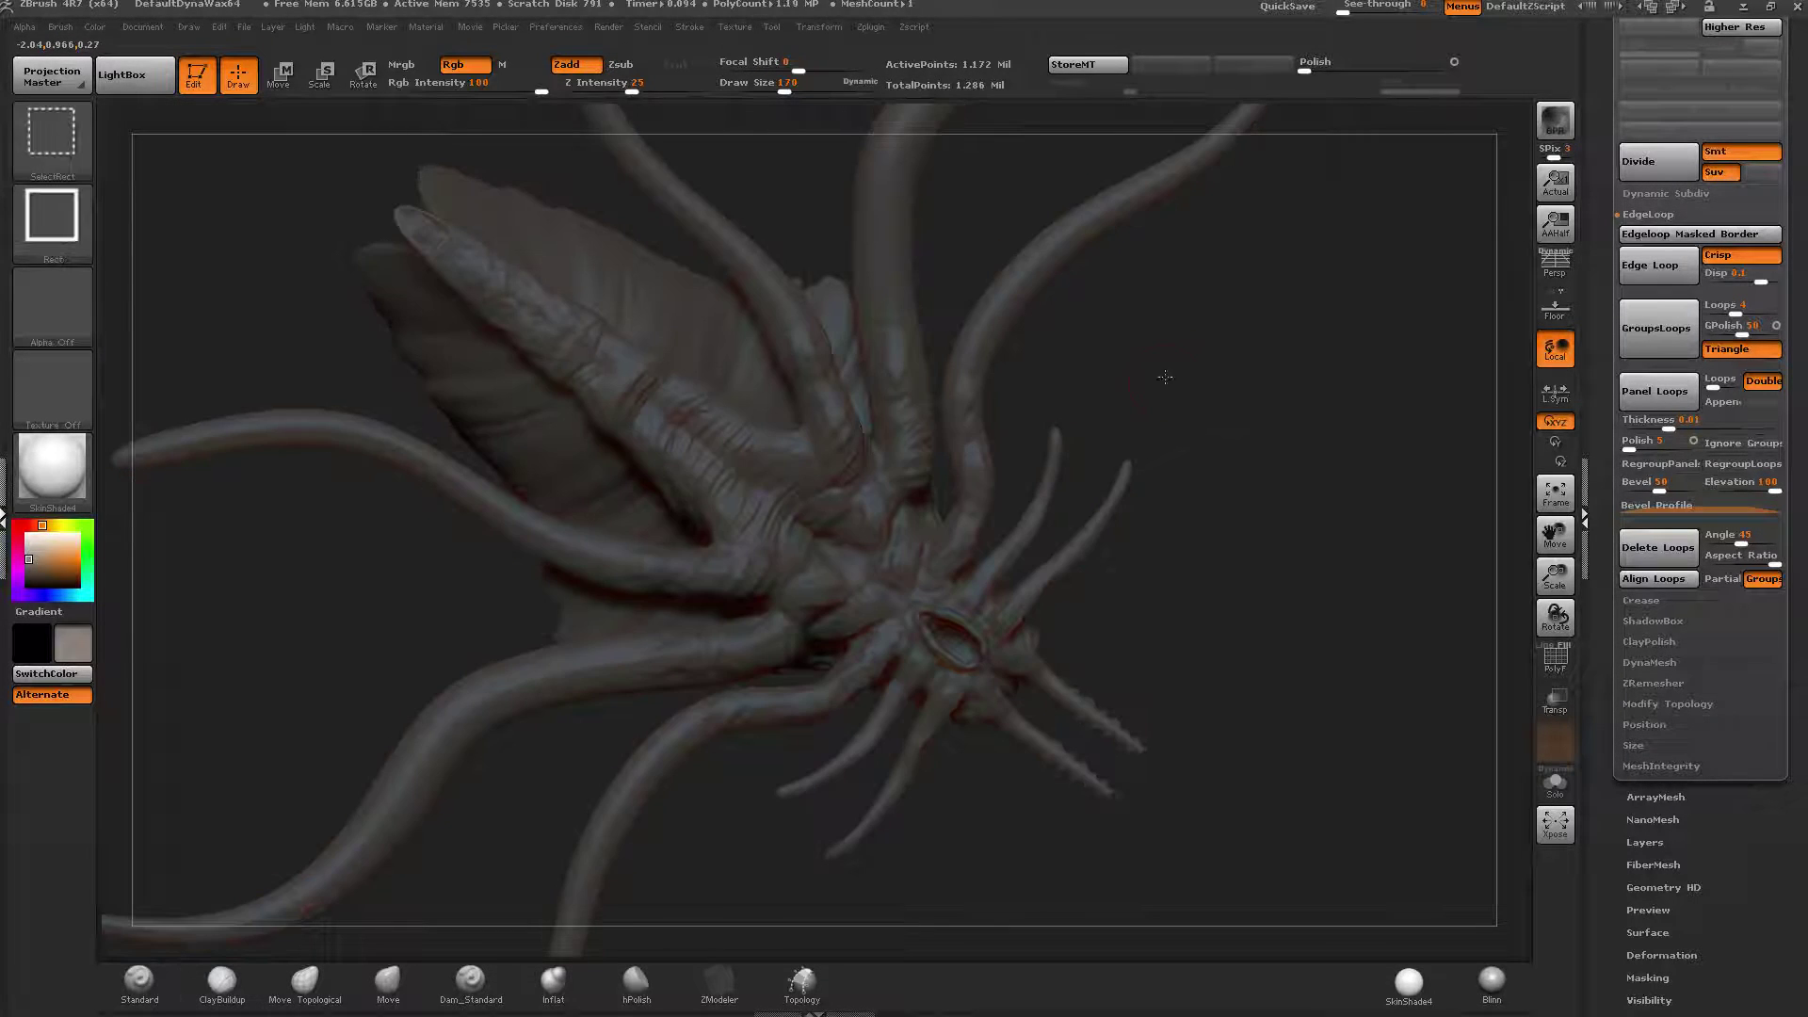
pyautogui.keyDown('ctrl'); pyautogui.keyDown('shift'); pyautogui.click(1165, 377); pyautogui.keyUp('shift'); pyautogui.keyUp('ctrl')
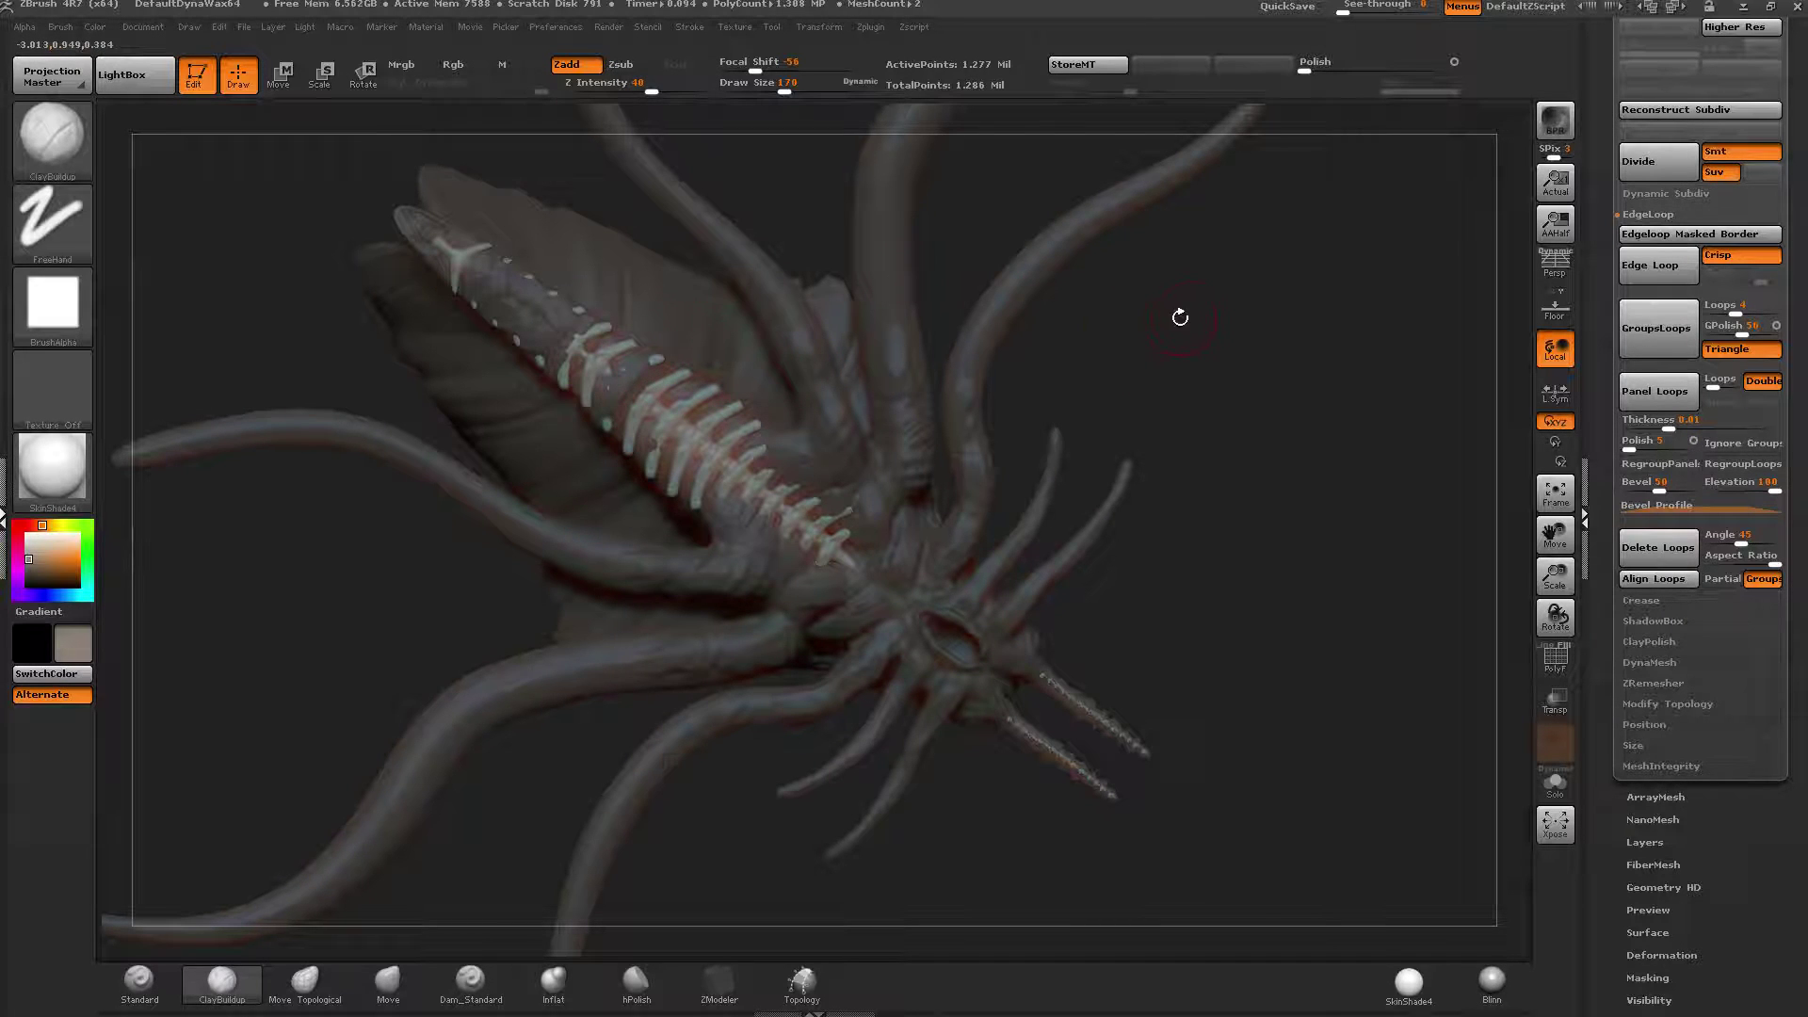
pyautogui.keyDown('ctrl'); pyautogui.click(1129, 323); pyautogui.keyUp('ctrl')
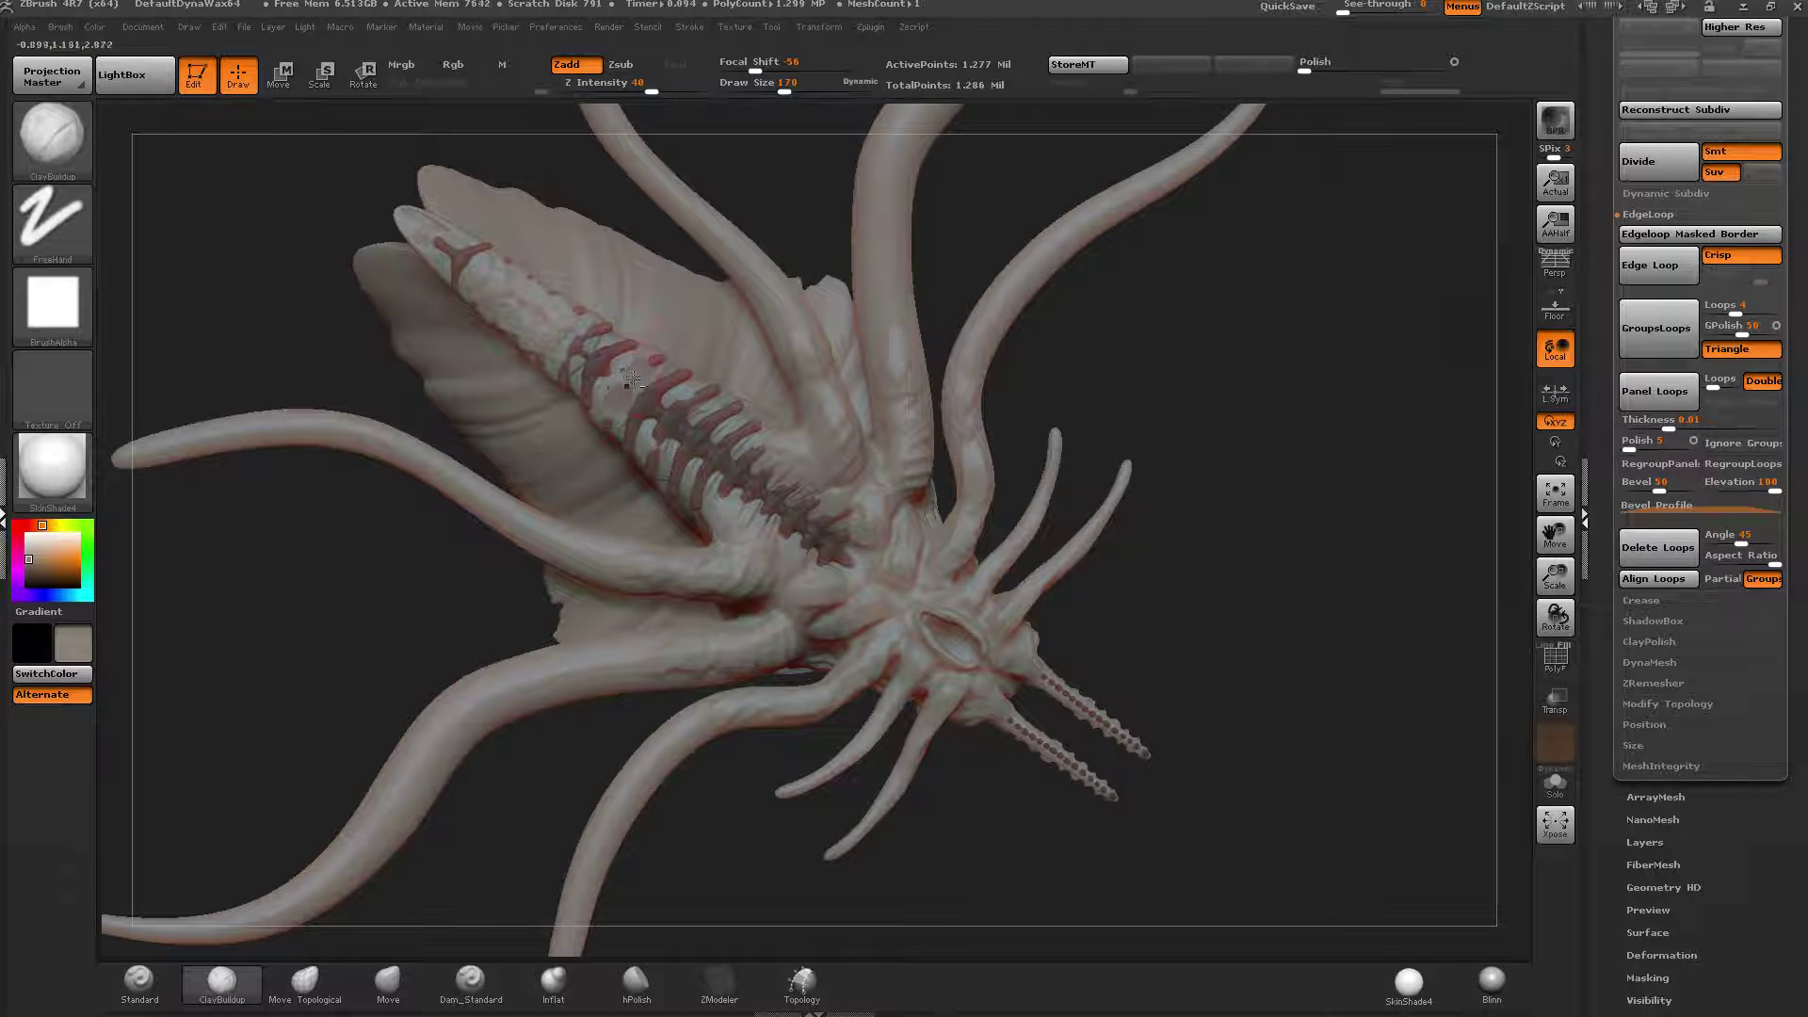
# Sculpt the surface between the masked ribs along the abdomen with ClayBuildup and clear the mask.
pyautogui.hotkey('ctrl', 'z')
pyautogui.moveTo(628, 364); pyautogui.dragTo(624, 372, button='right')
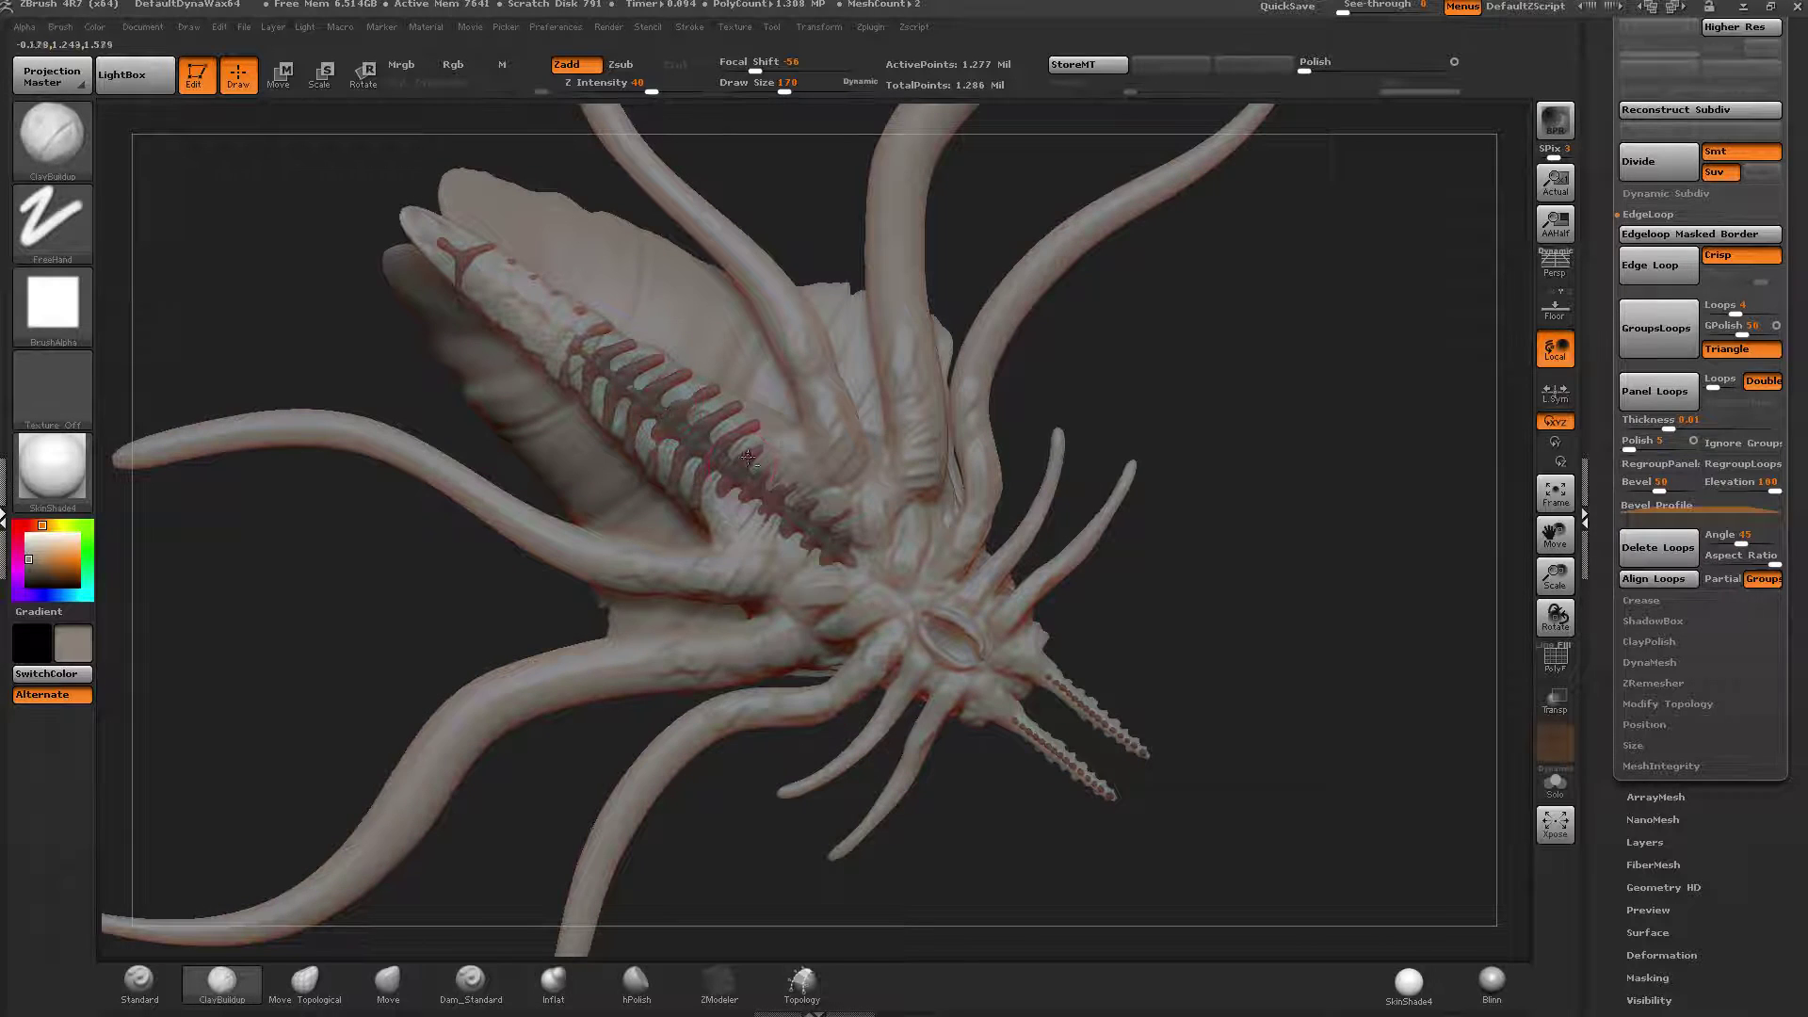
pyautogui.moveTo(774, 445); pyautogui.dragTo(680, 370, button='right')
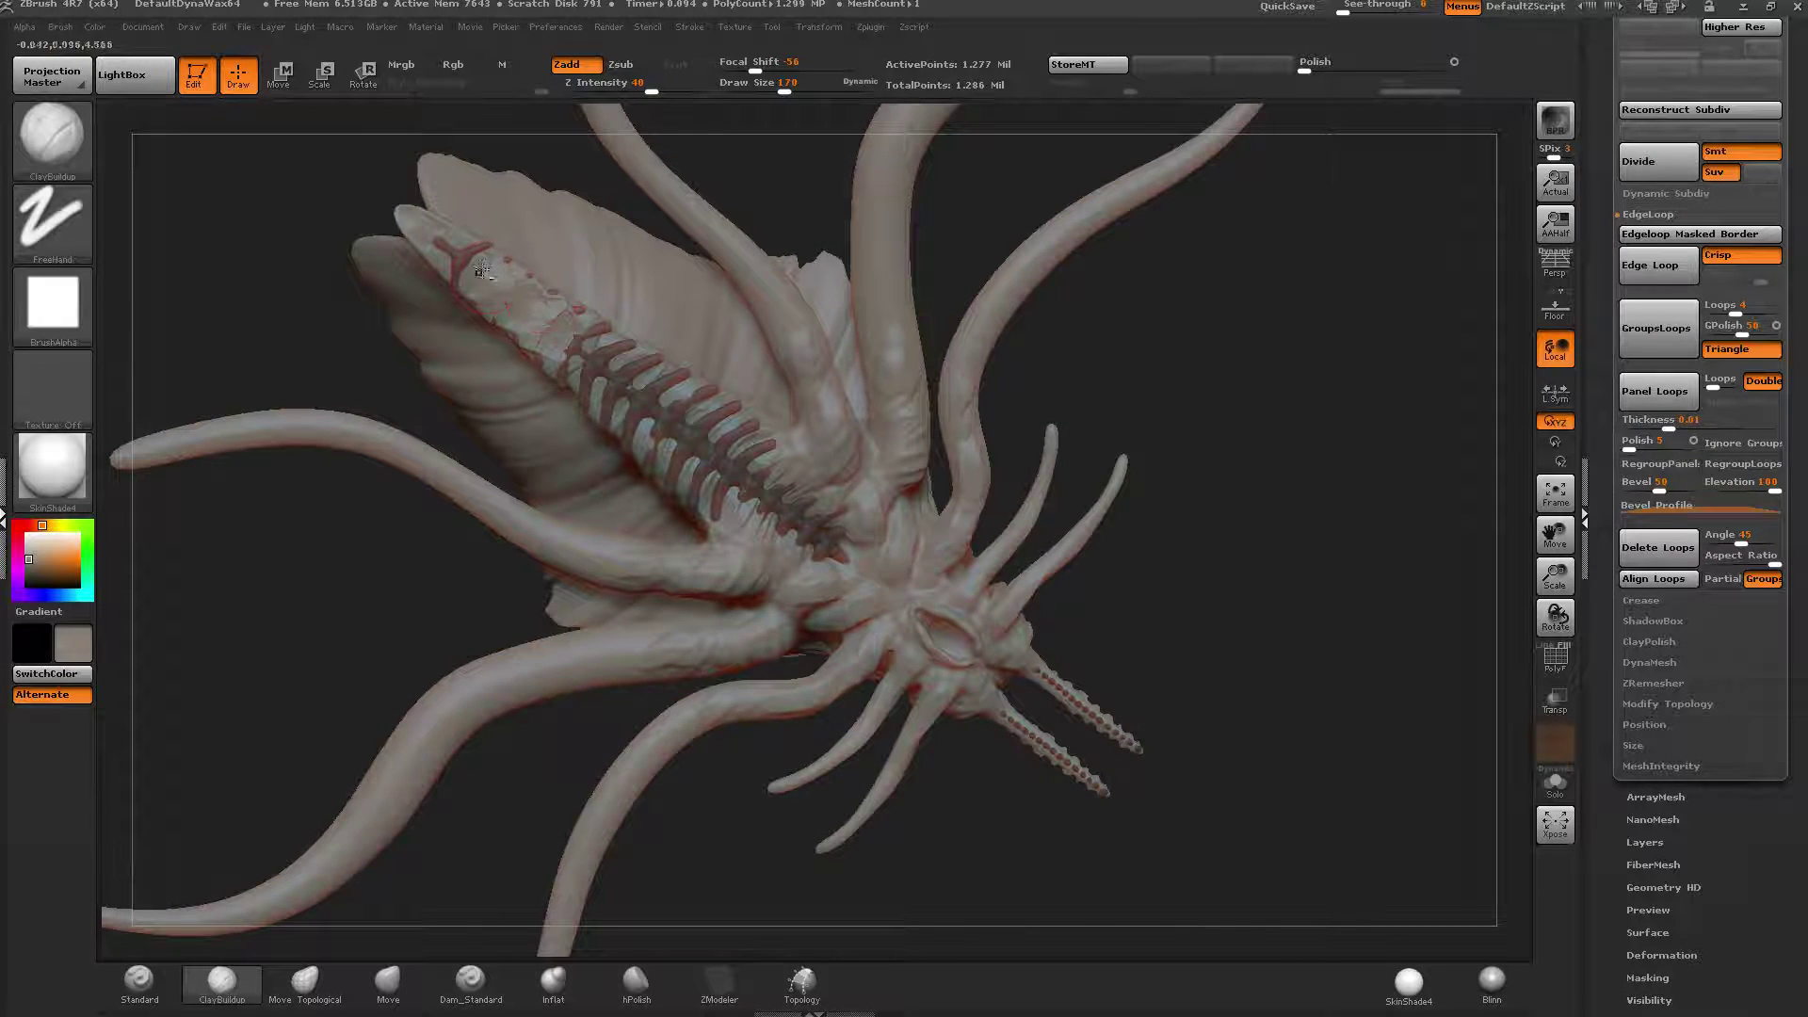
pyautogui.moveTo(482, 271)
pyautogui.mouseDown(button='right')
pyautogui.moveTo(529, 287)
pyautogui.moveTo(584, 347)
pyautogui.moveTo(490, 282)
pyautogui.moveTo(619, 567)
pyautogui.moveTo(613, 626)
pyautogui.moveTo(625, 547)
pyautogui.mouseUp(button='right')
pyautogui.press('shift')
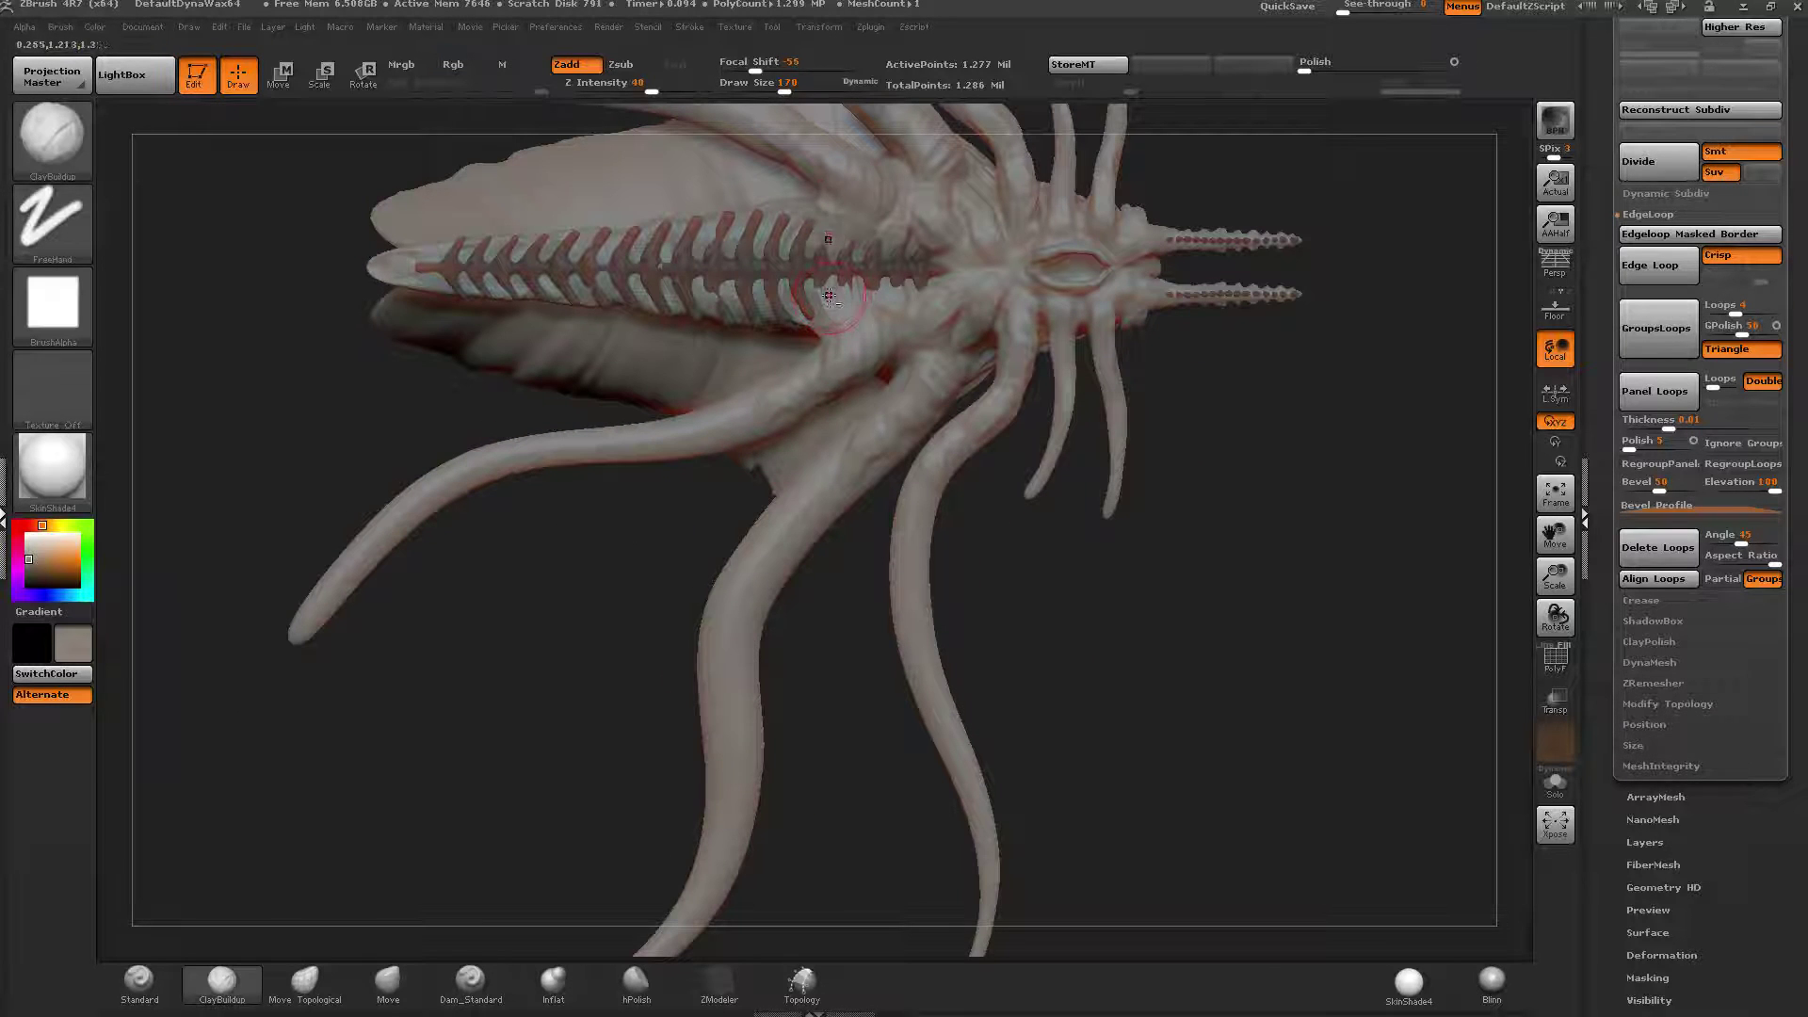
pyautogui.moveTo(1172, 548)
pyautogui.mouseDown(button='right')
pyautogui.moveTo(1182, 484)
pyautogui.moveTo(1178, 508)
pyautogui.mouseUp(button='right')
pyautogui.keyDown('ctrl'); pyautogui.moveTo(1179, 510); pyautogui.dragTo(1214, 480); pyautogui.keyUp('ctrl')
pyautogui.moveTo(1214, 480)
pyautogui.mouseDown(button='right')
pyautogui.moveTo(1223, 694)
pyautogui.moveTo(1195, 658)
pyautogui.moveTo(1166, 381)
pyautogui.moveTo(1047, 735)
pyautogui.mouseUp(button='right')
pyautogui.moveTo(1019, 549); pyautogui.dragTo(1162, 543, button='right')
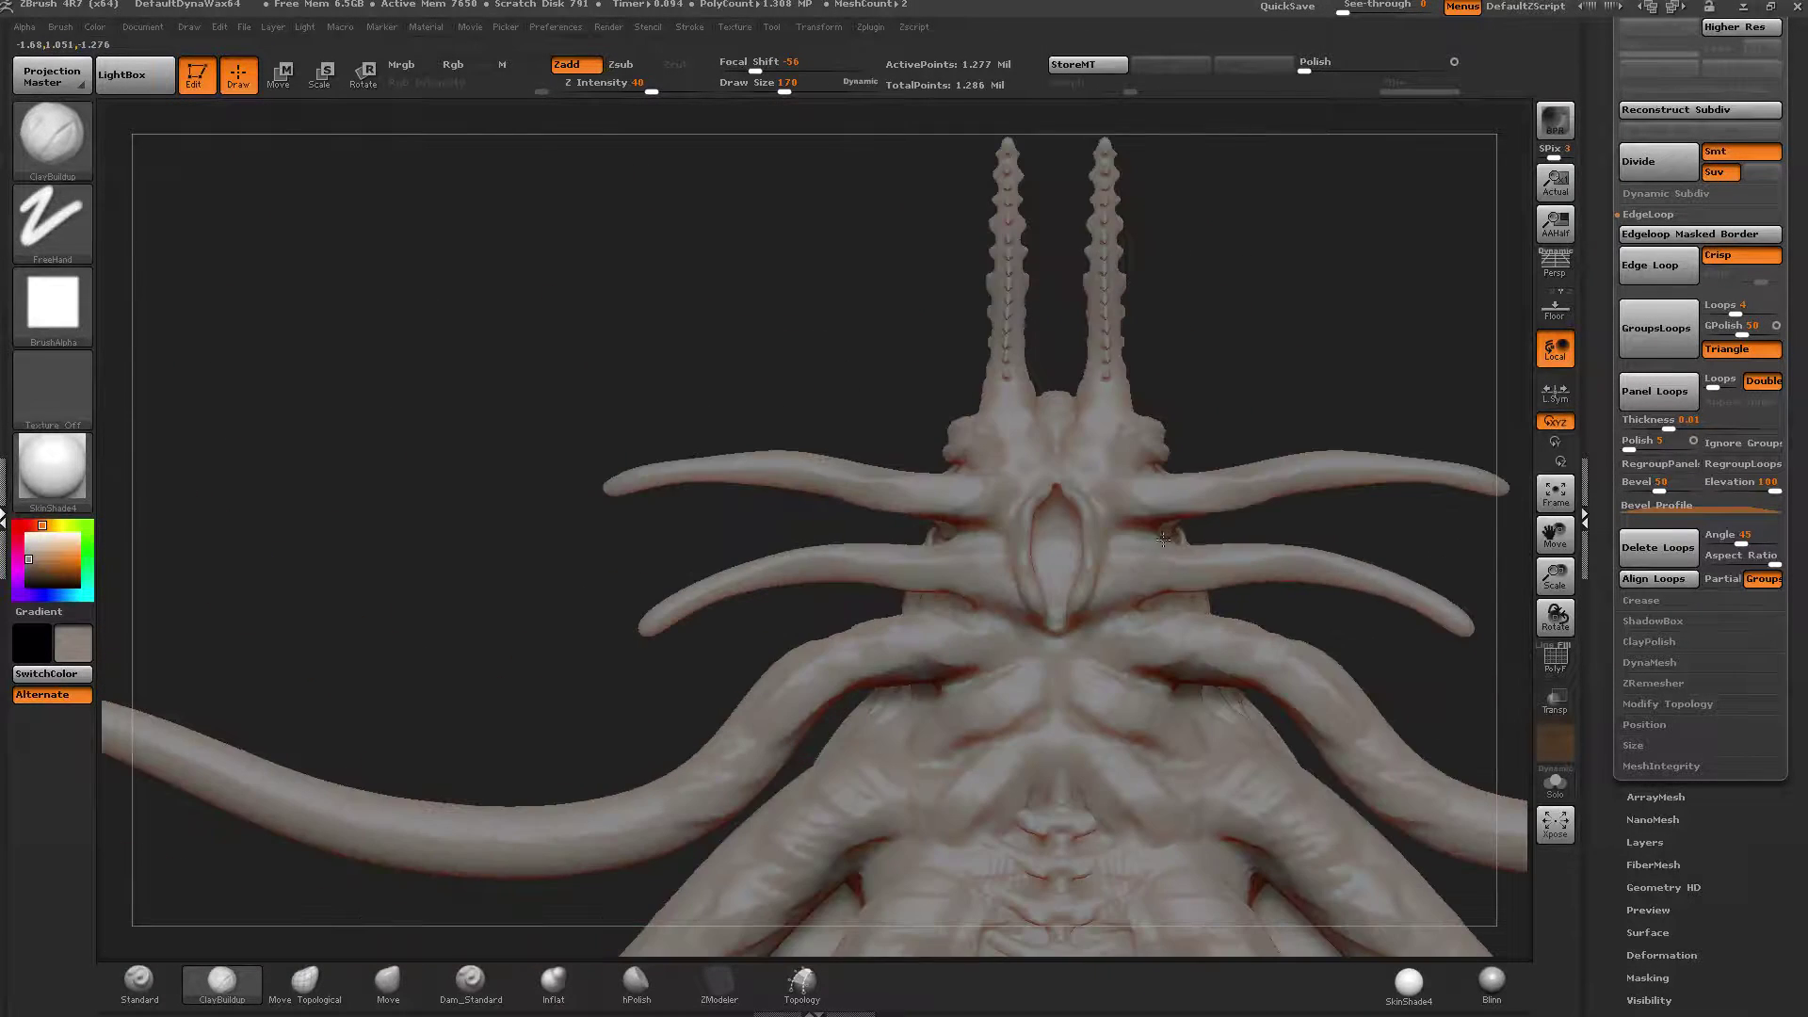
# Insert a curve of small ridge segments along the front pair of small limbs with the InsertMesh brush at draw size 60.
pyautogui.click(60, 145)
pyautogui.click(489, 198)
pyautogui.keyDown('alt'); pyautogui.moveTo(871, 501); pyautogui.dragTo(1068, 344, button='right'); pyautogui.keyUp('alt')
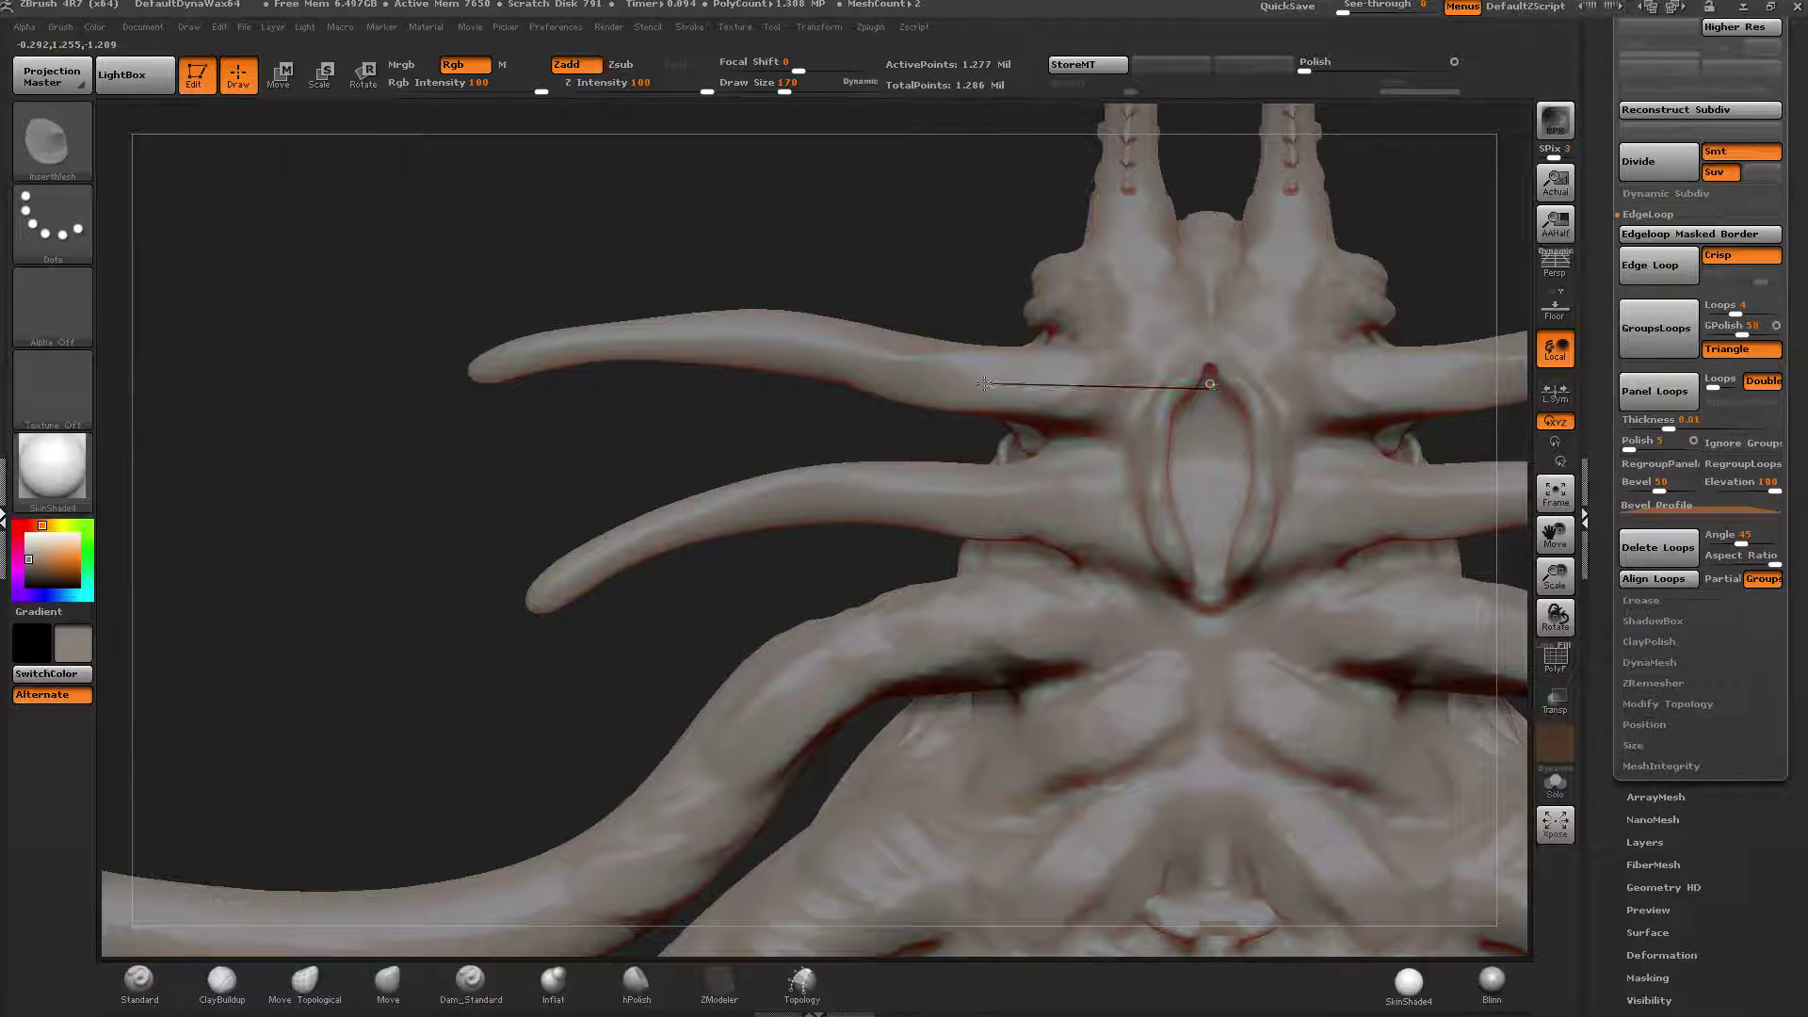
pyautogui.hotkey('ctrl', 'z')
pyautogui.moveTo(766, 86); pyautogui.dragTo(762, 87)
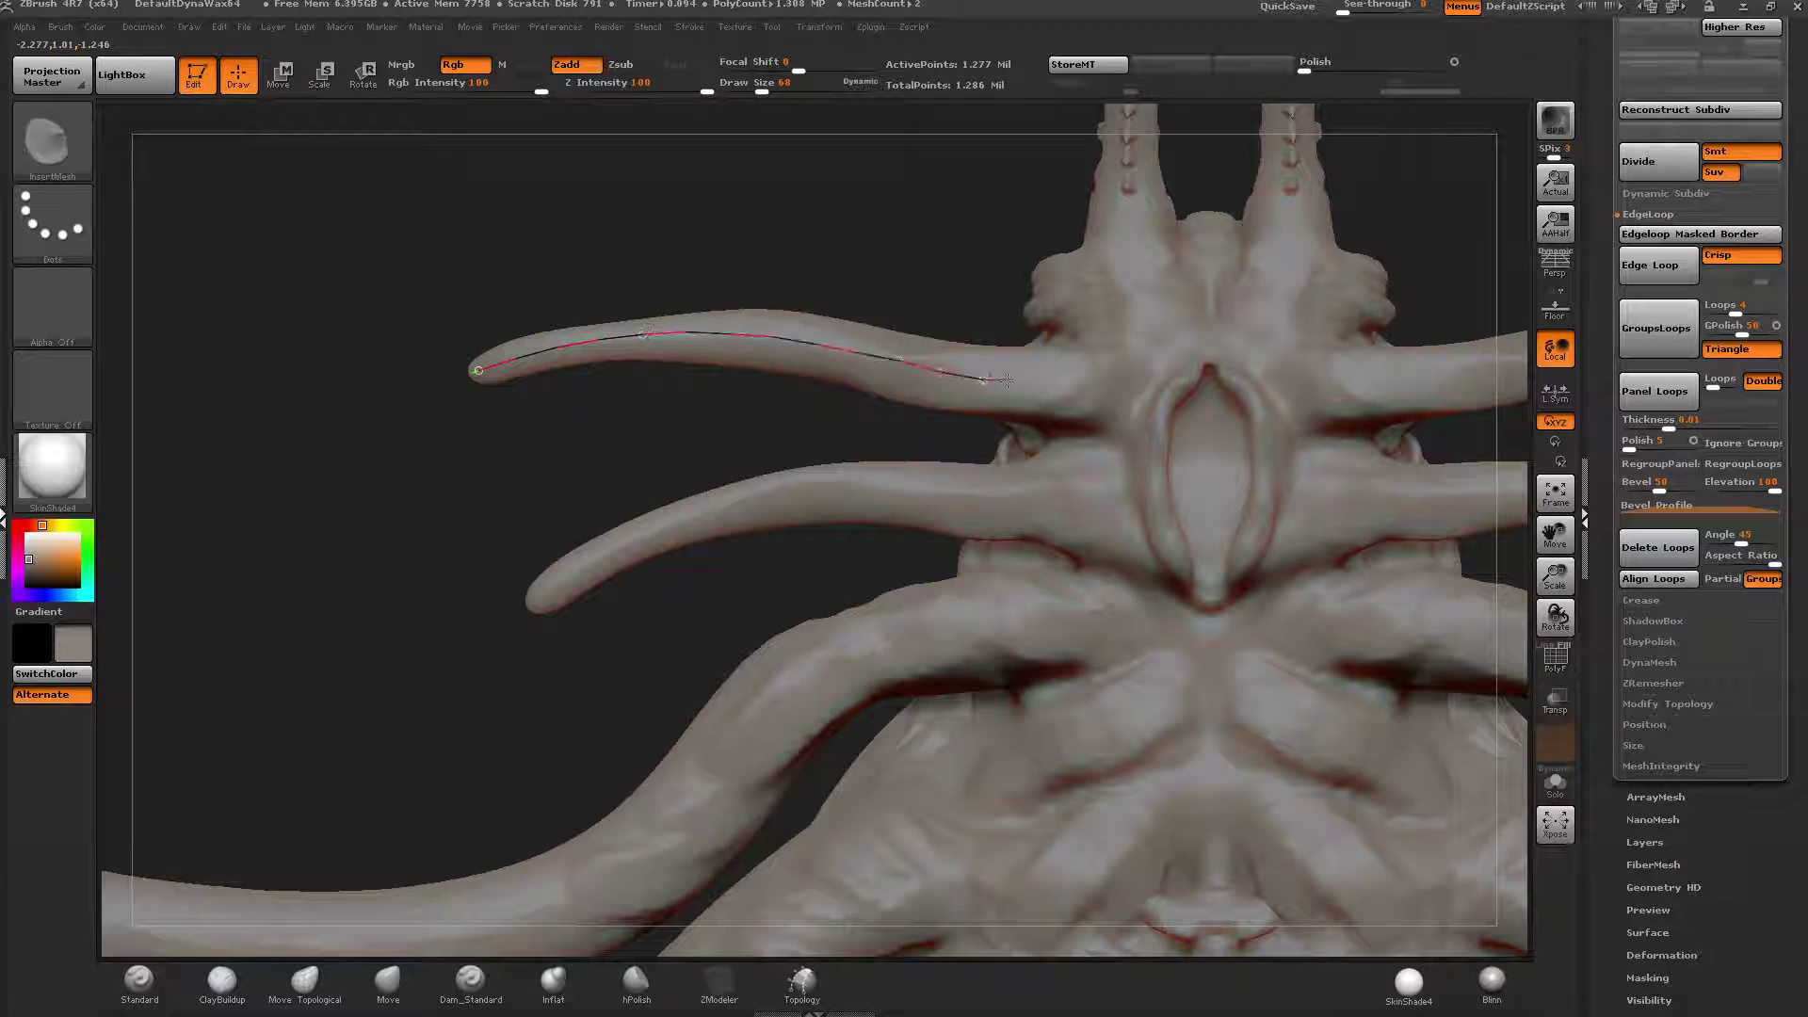
pyautogui.moveTo(1005, 380); pyautogui.dragTo(1126, 363)
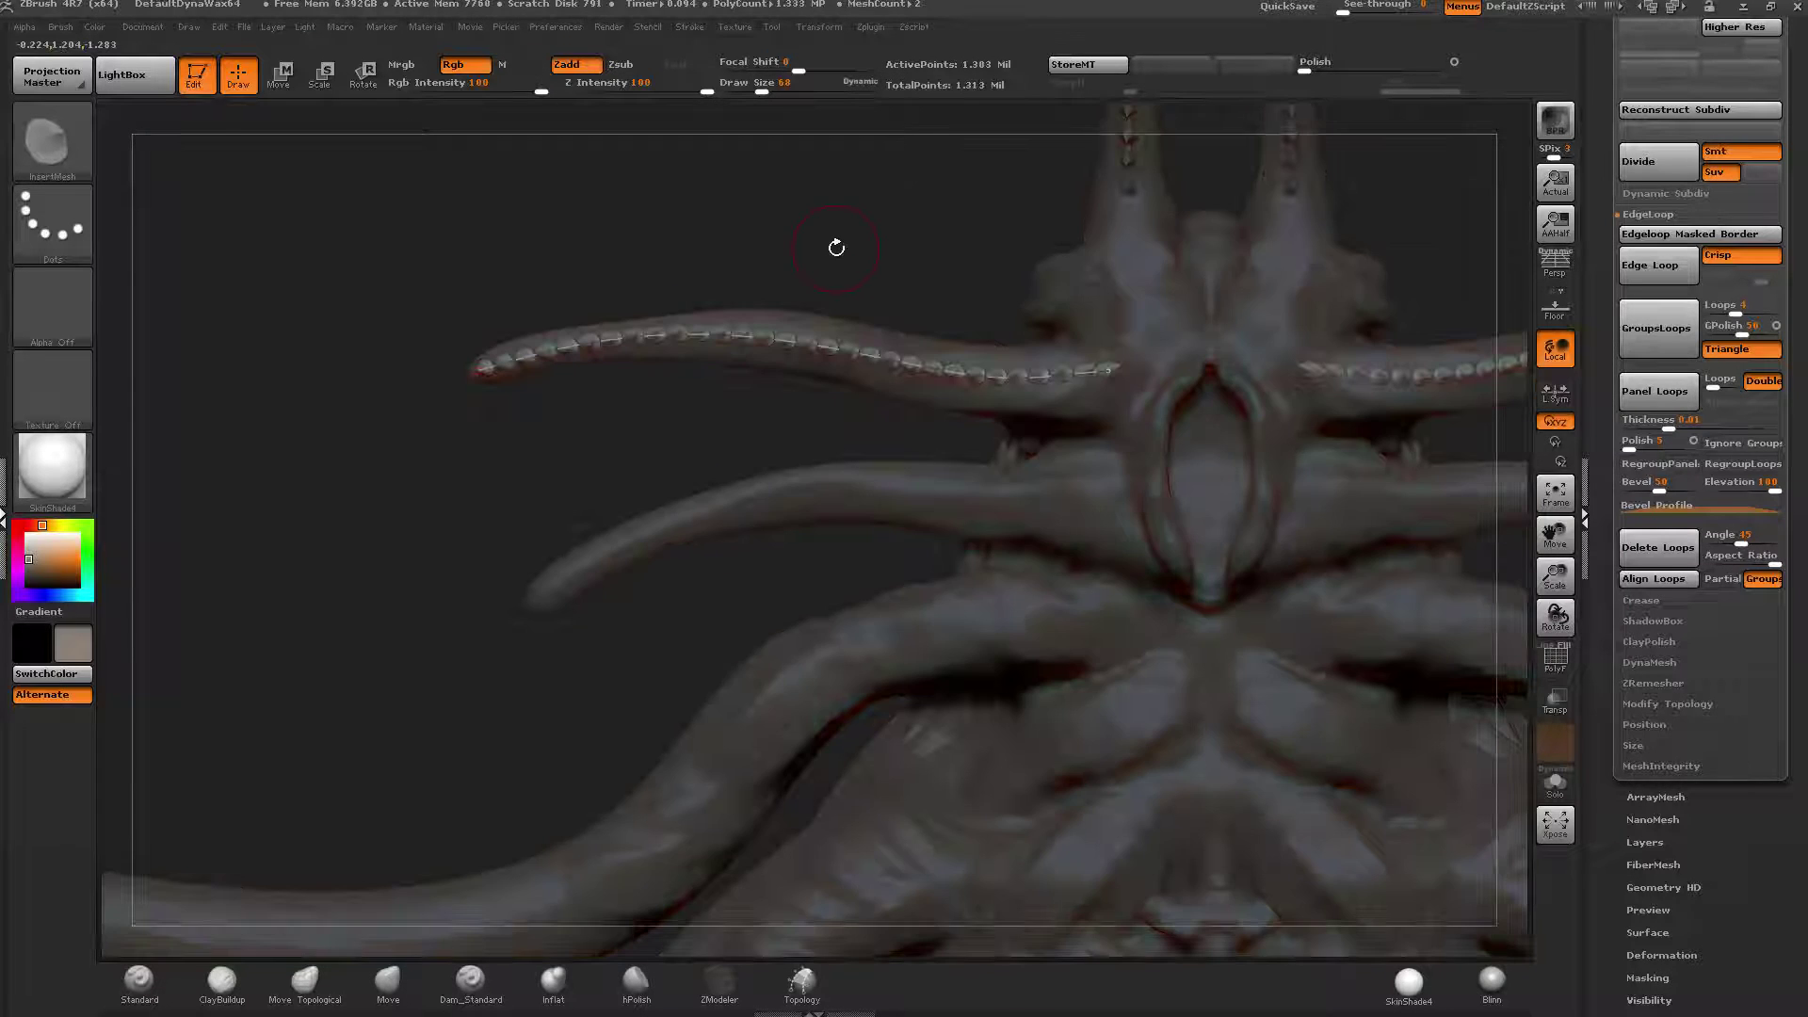
# Enlarge the inserted spikes along the front pair of small limbs by raising the InsertMesh draw size and updating their curve.
pyautogui.moveTo(836, 246); pyautogui.dragTo(969, 274)
pyautogui.press(']')
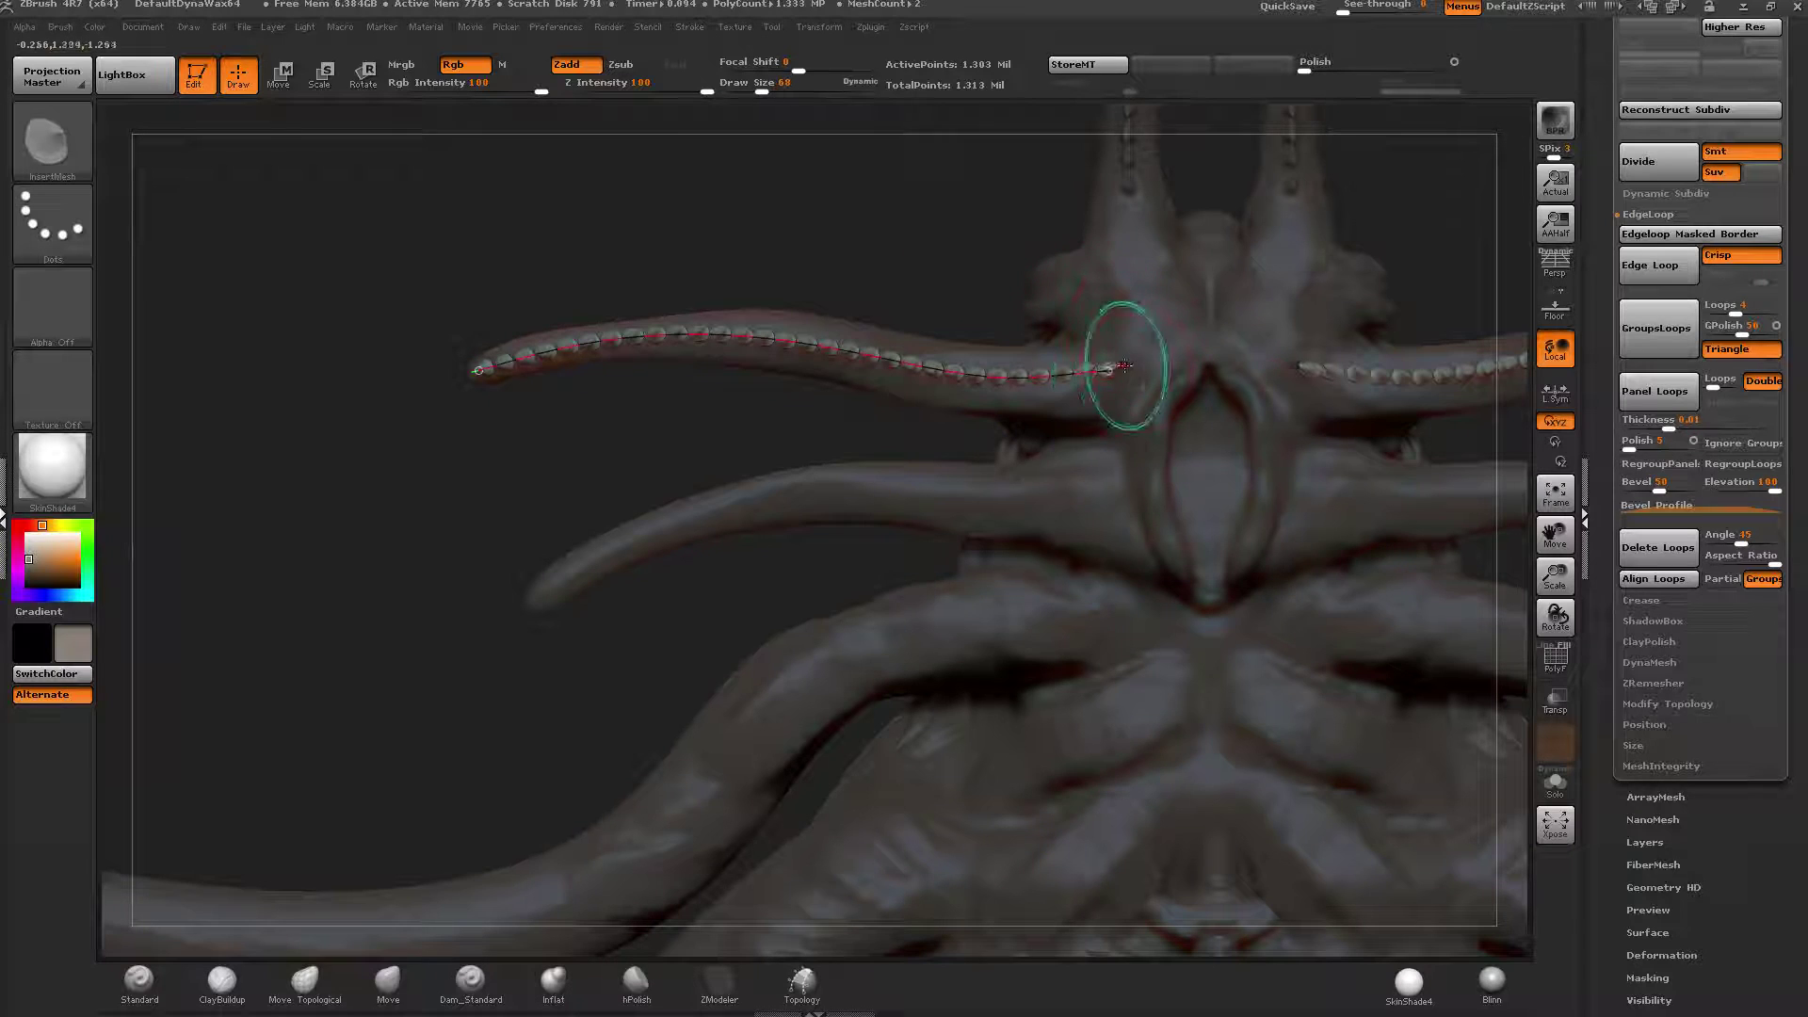
pyautogui.click(1112, 368)
pyautogui.moveTo(962, 264); pyautogui.dragTo(985, 333)
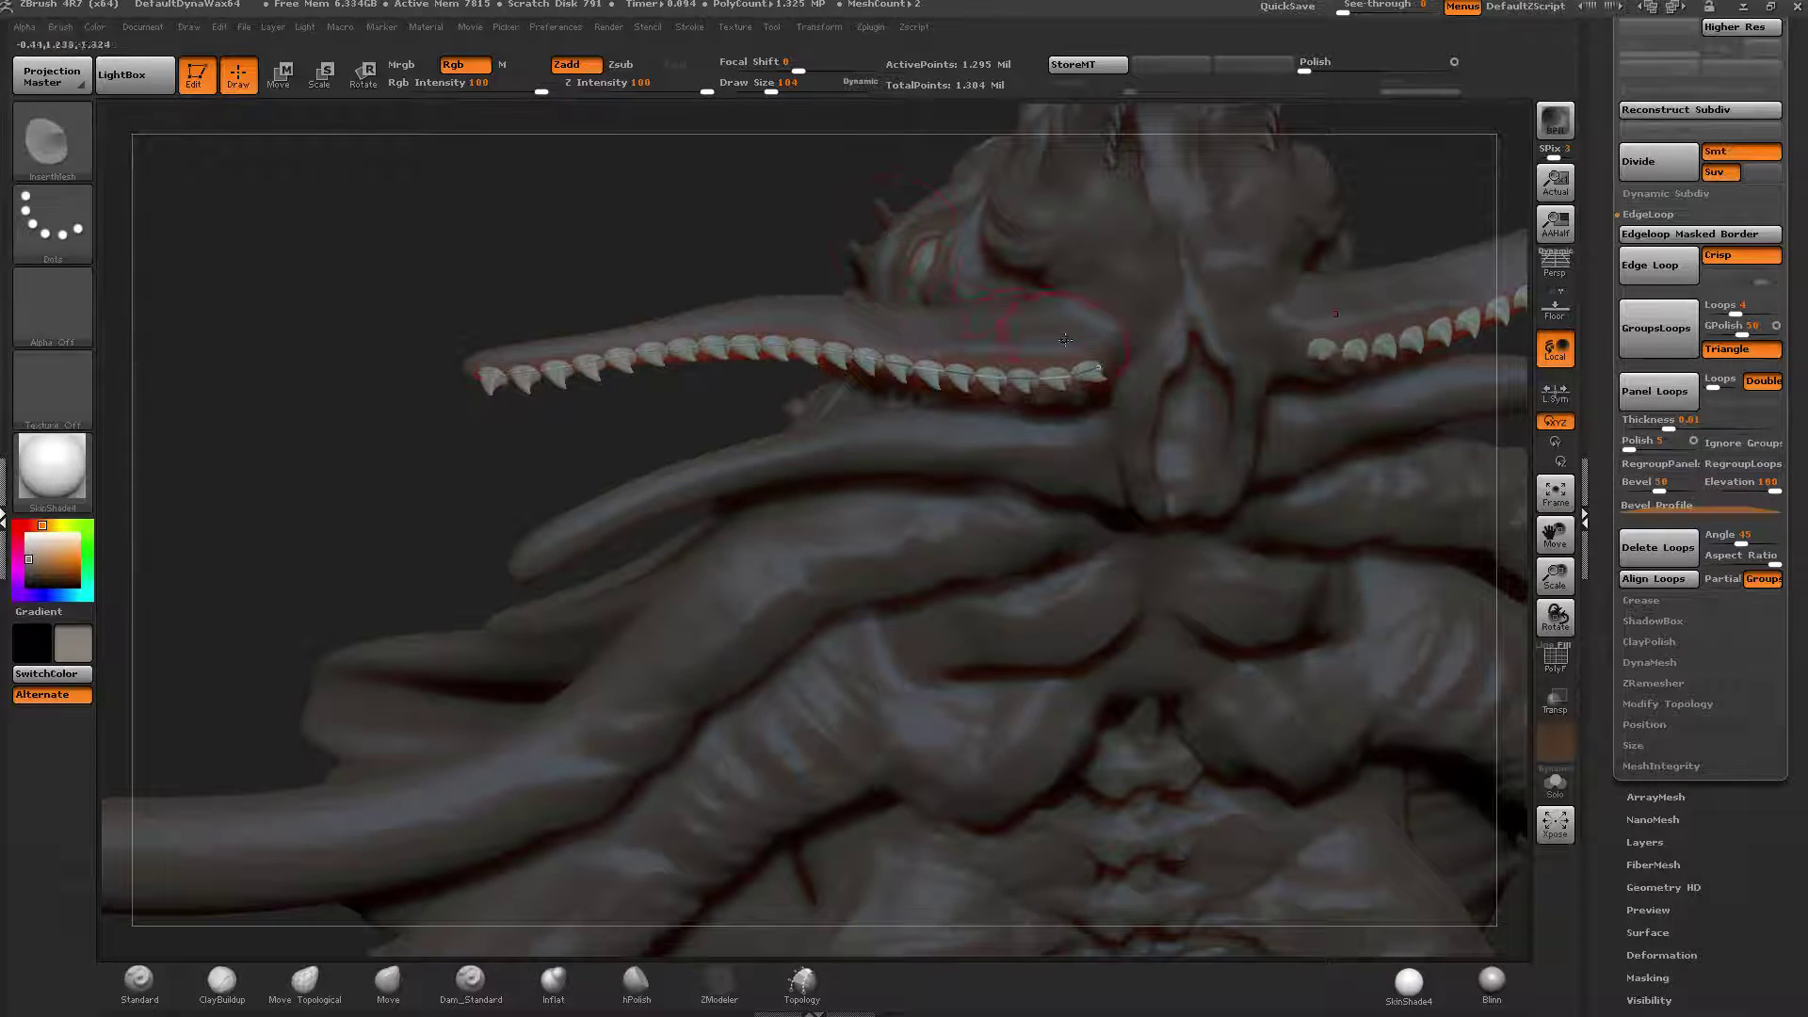
pyautogui.click(1100, 367)
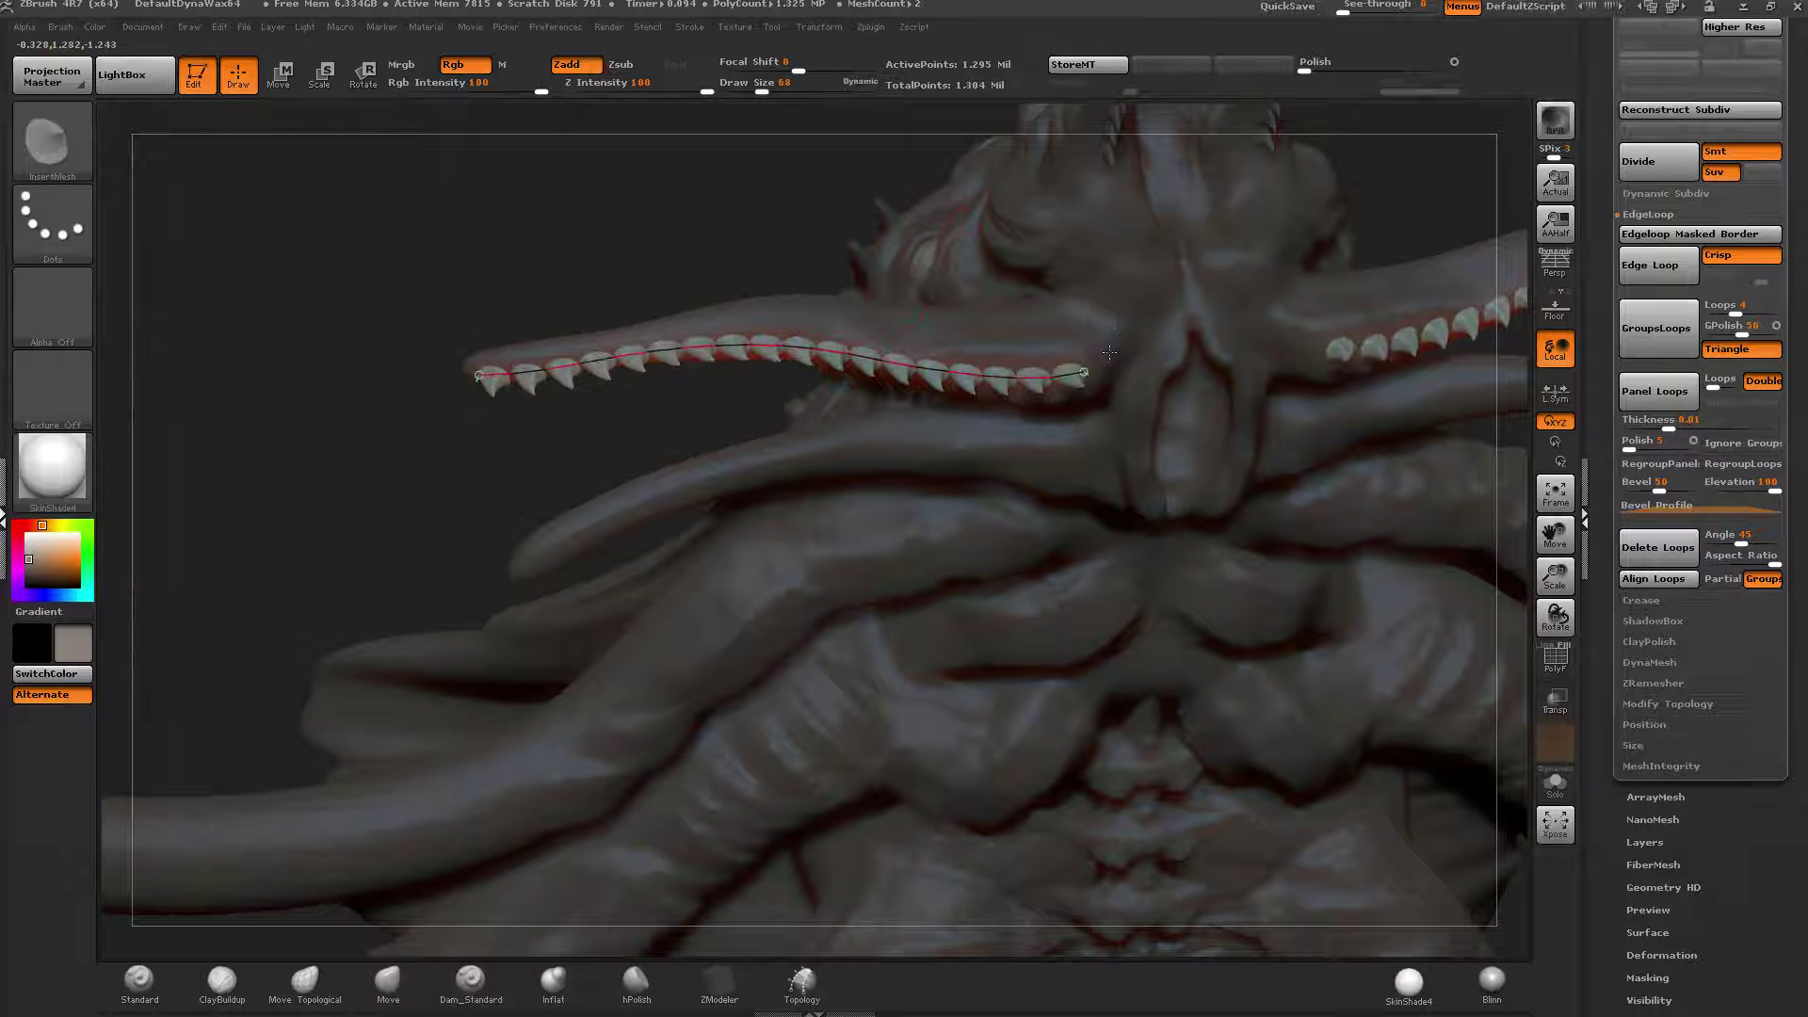
pyautogui.moveTo(1110, 354)
pyautogui.mouseDown(button='right')
pyautogui.moveTo(1109, 311)
pyautogui.moveTo(1109, 520)
pyautogui.moveTo(1094, 244)
pyautogui.mouseUp(button='right')
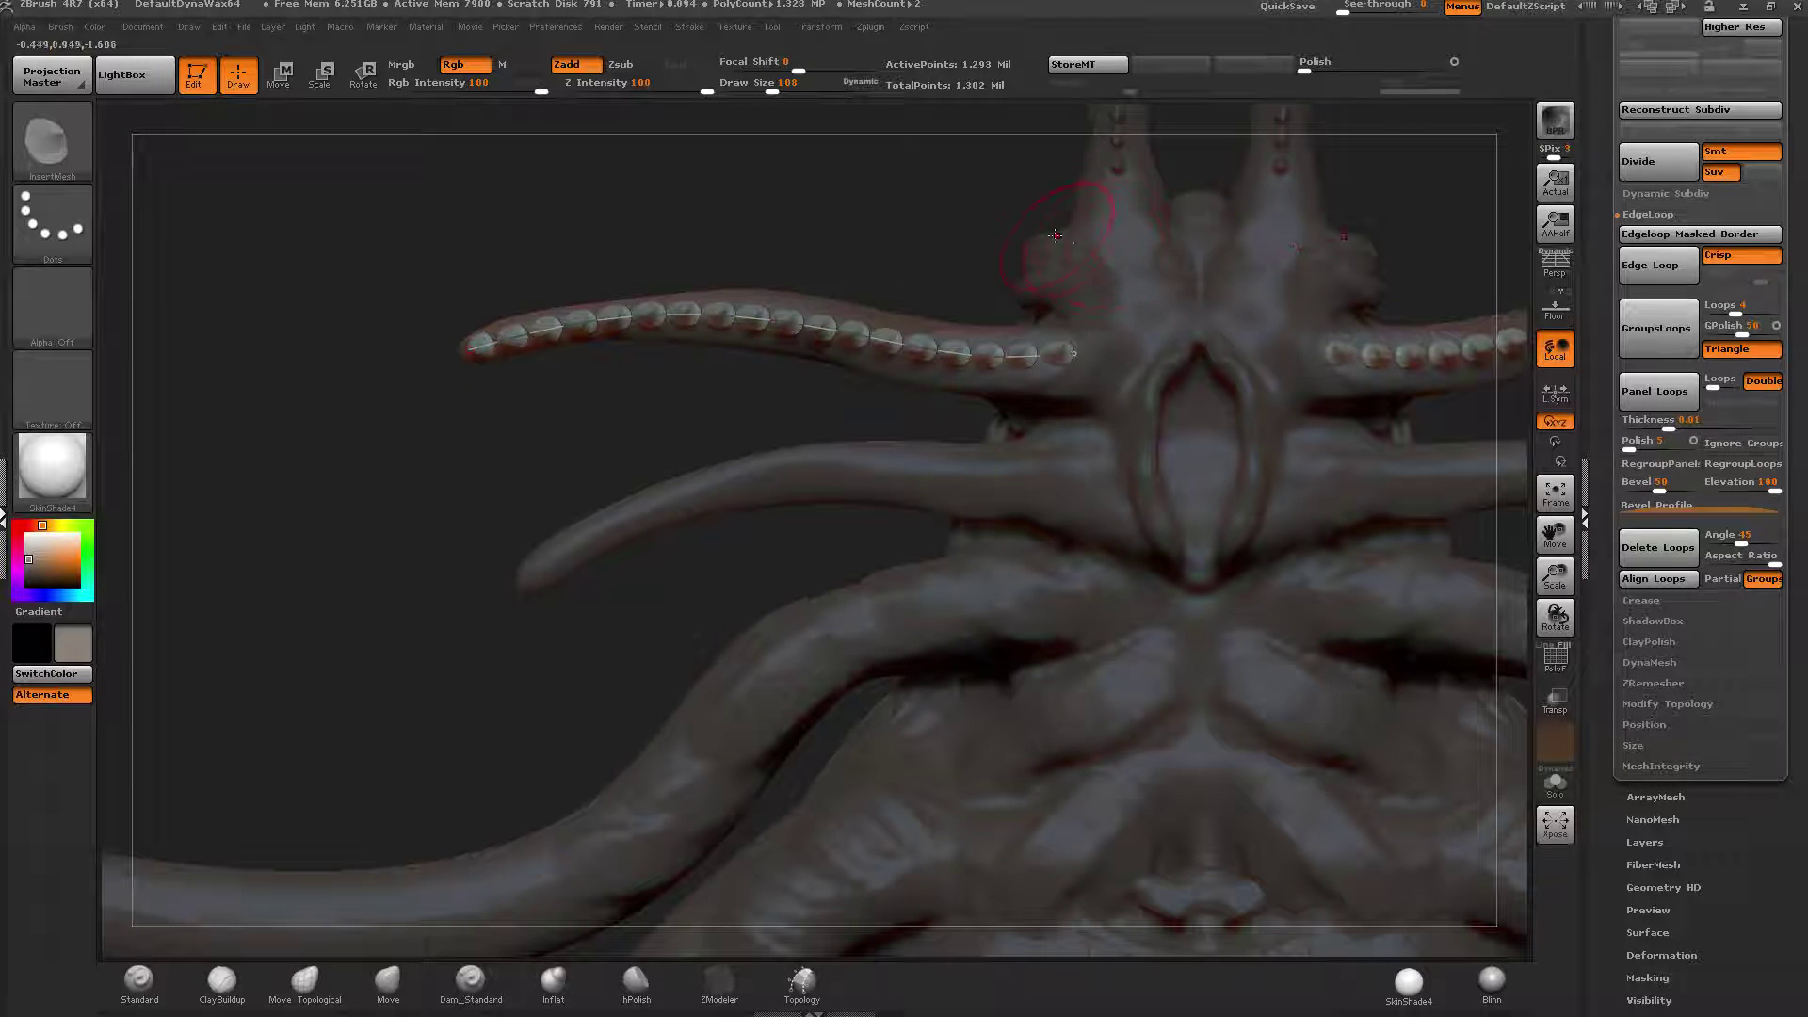
pyautogui.press('shift')
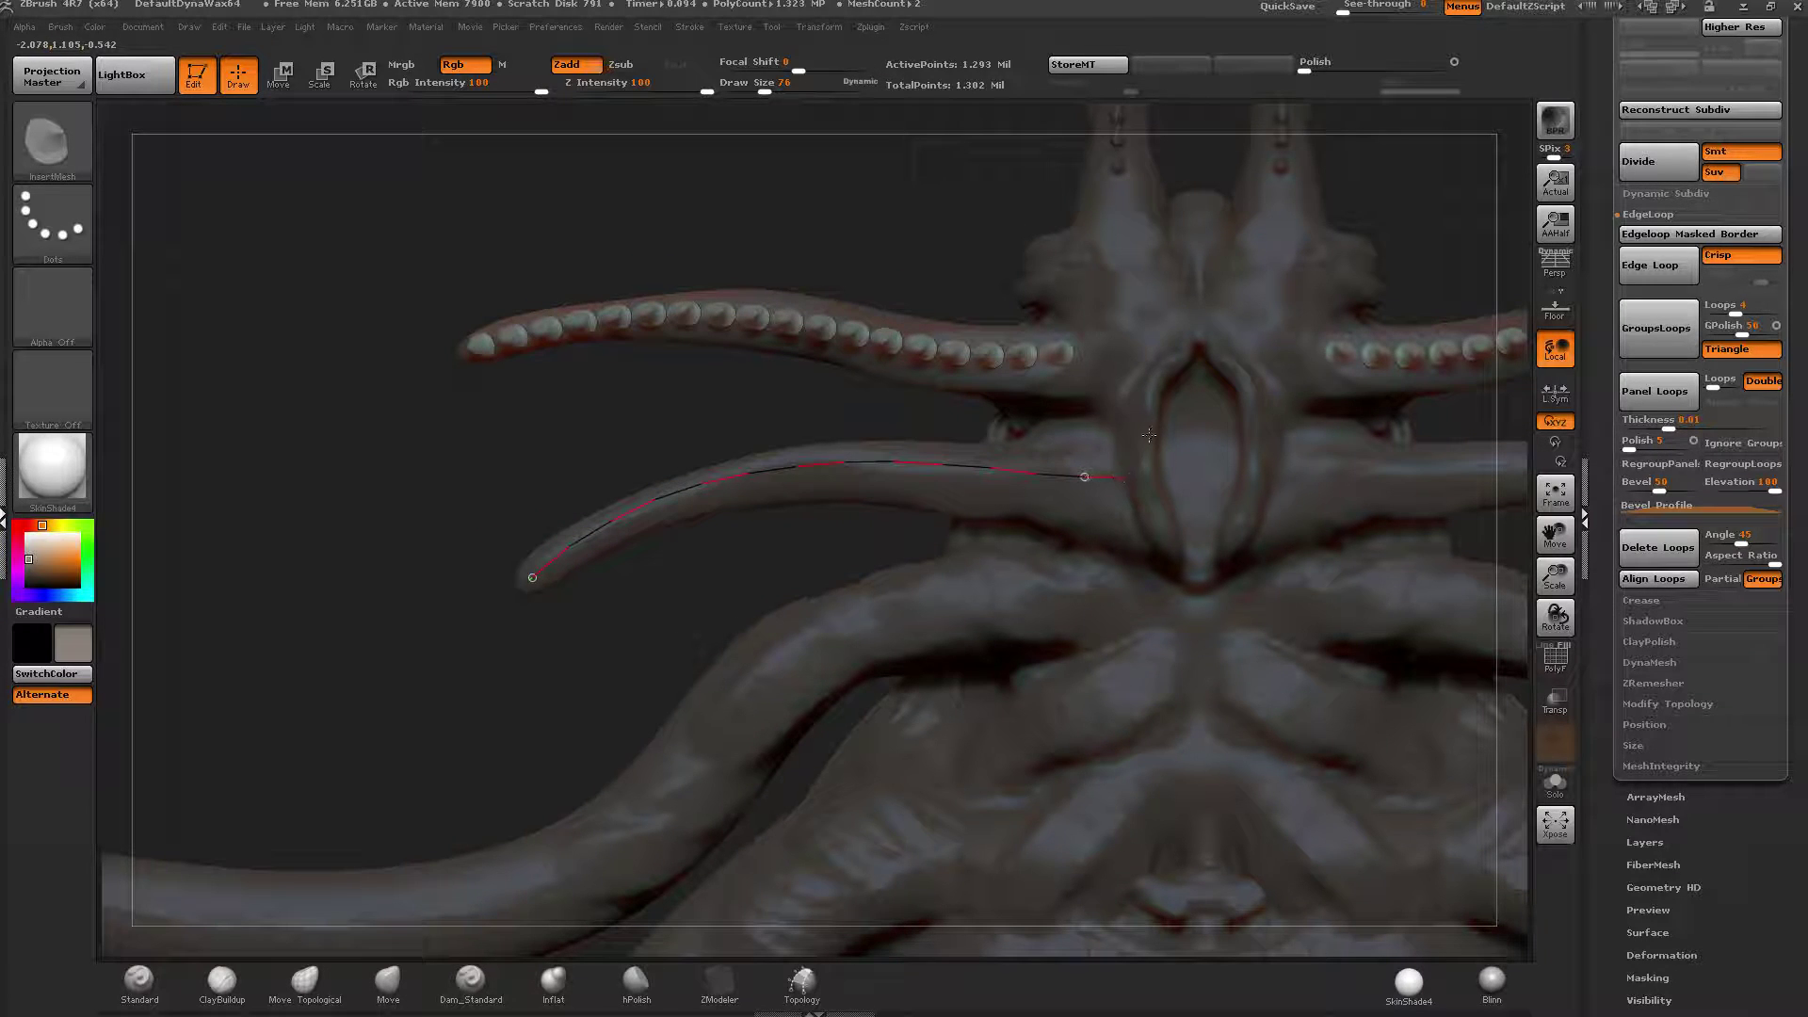
# Insert a matching row of enlarged spikes along the second pair of small limbs with the InsertMesh curve.
pyautogui.click(772, 87)
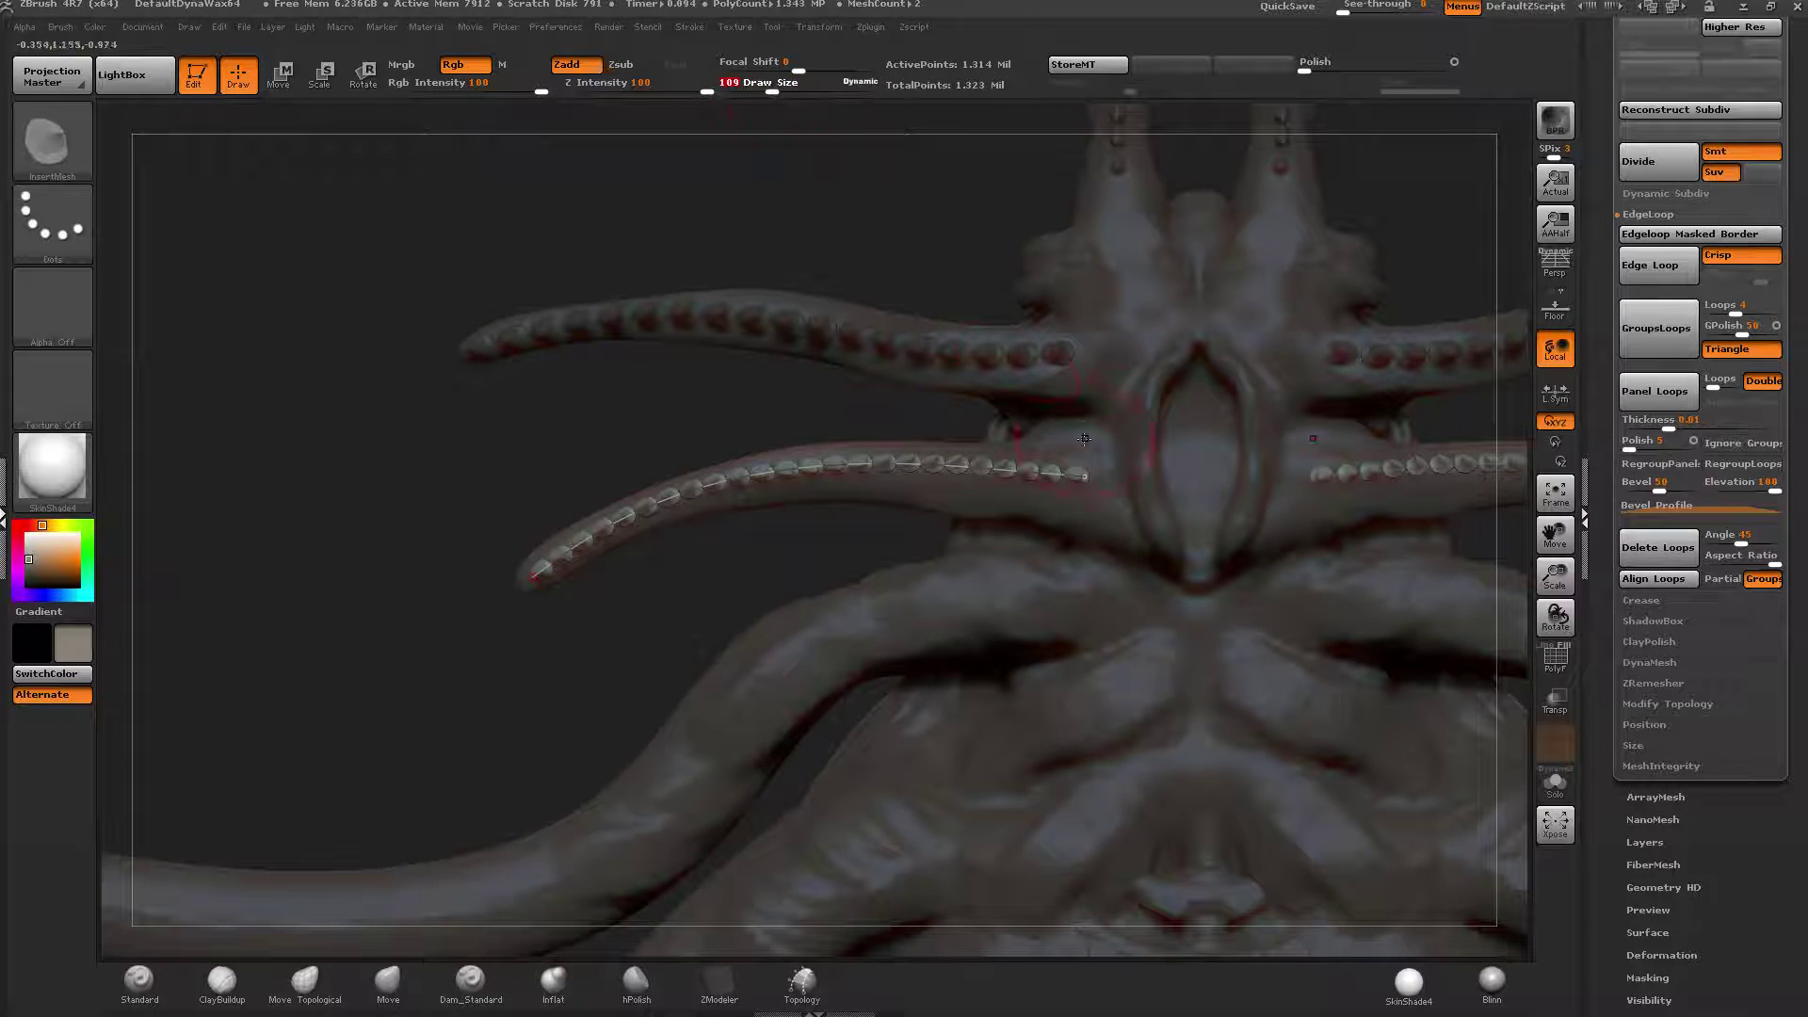
pyautogui.click(1083, 477)
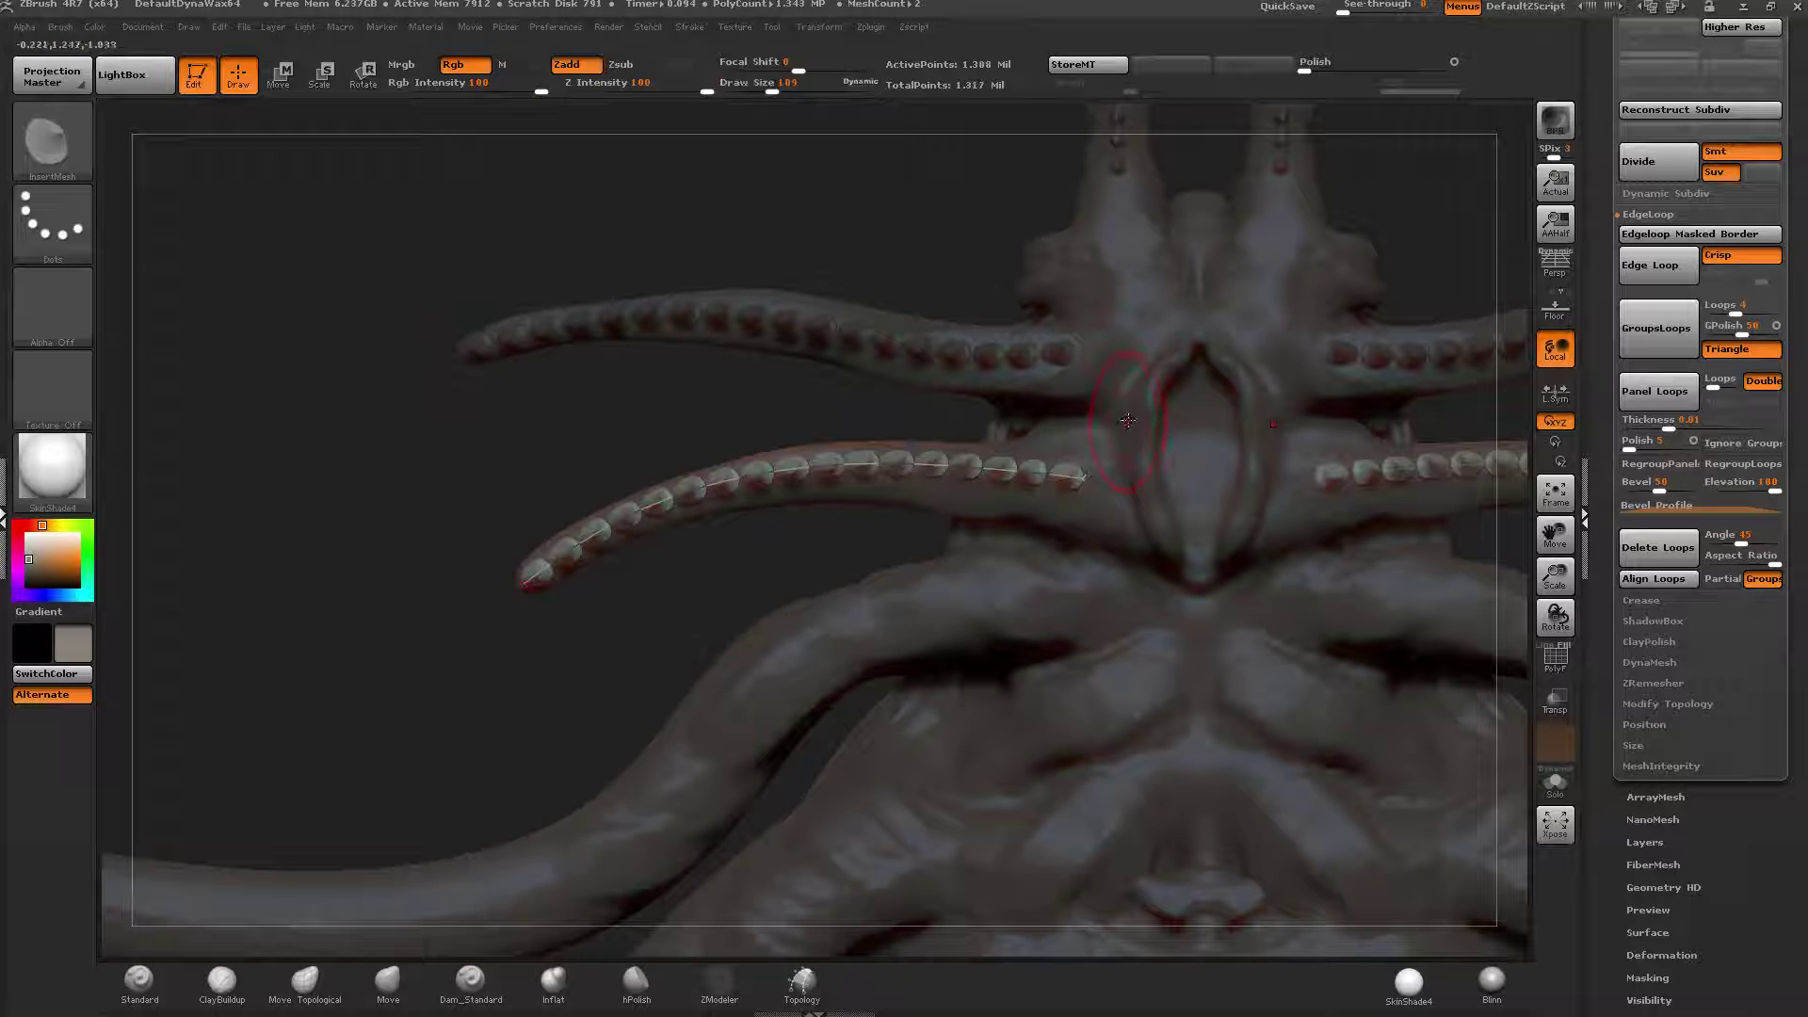
pyautogui.click(1092, 477)
pyautogui.press(']')
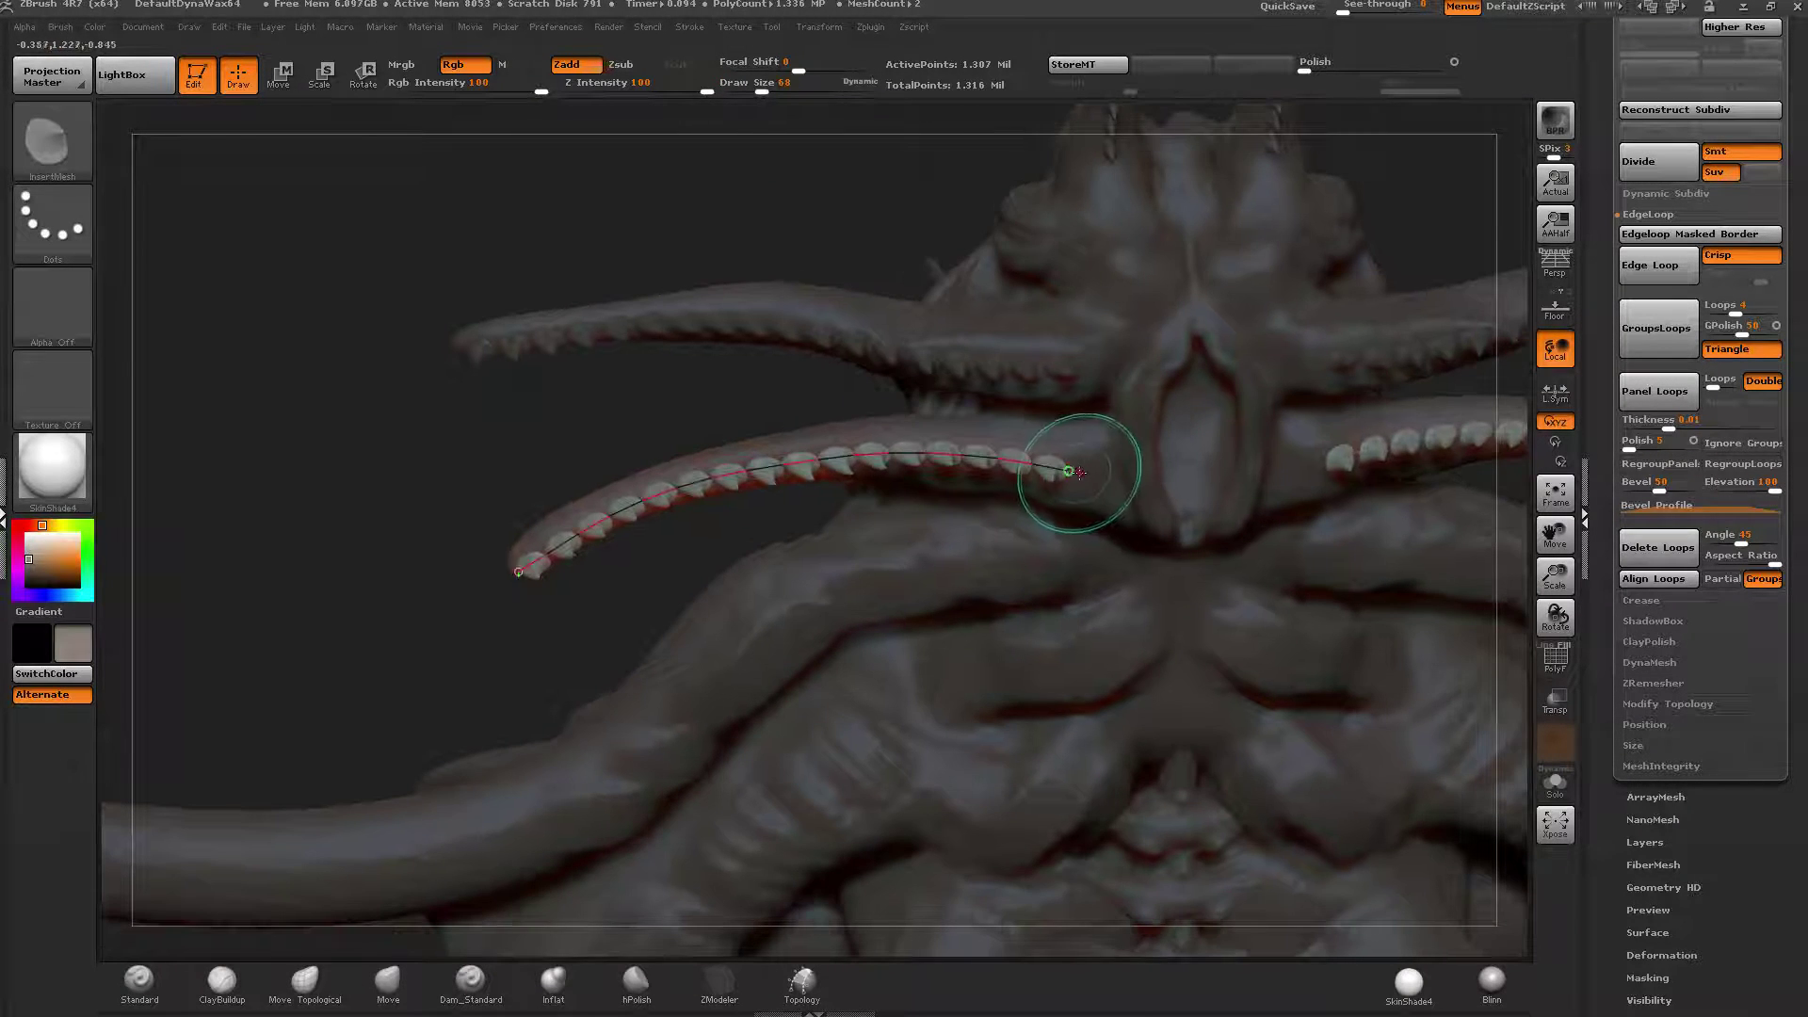
pyautogui.click(1076, 475)
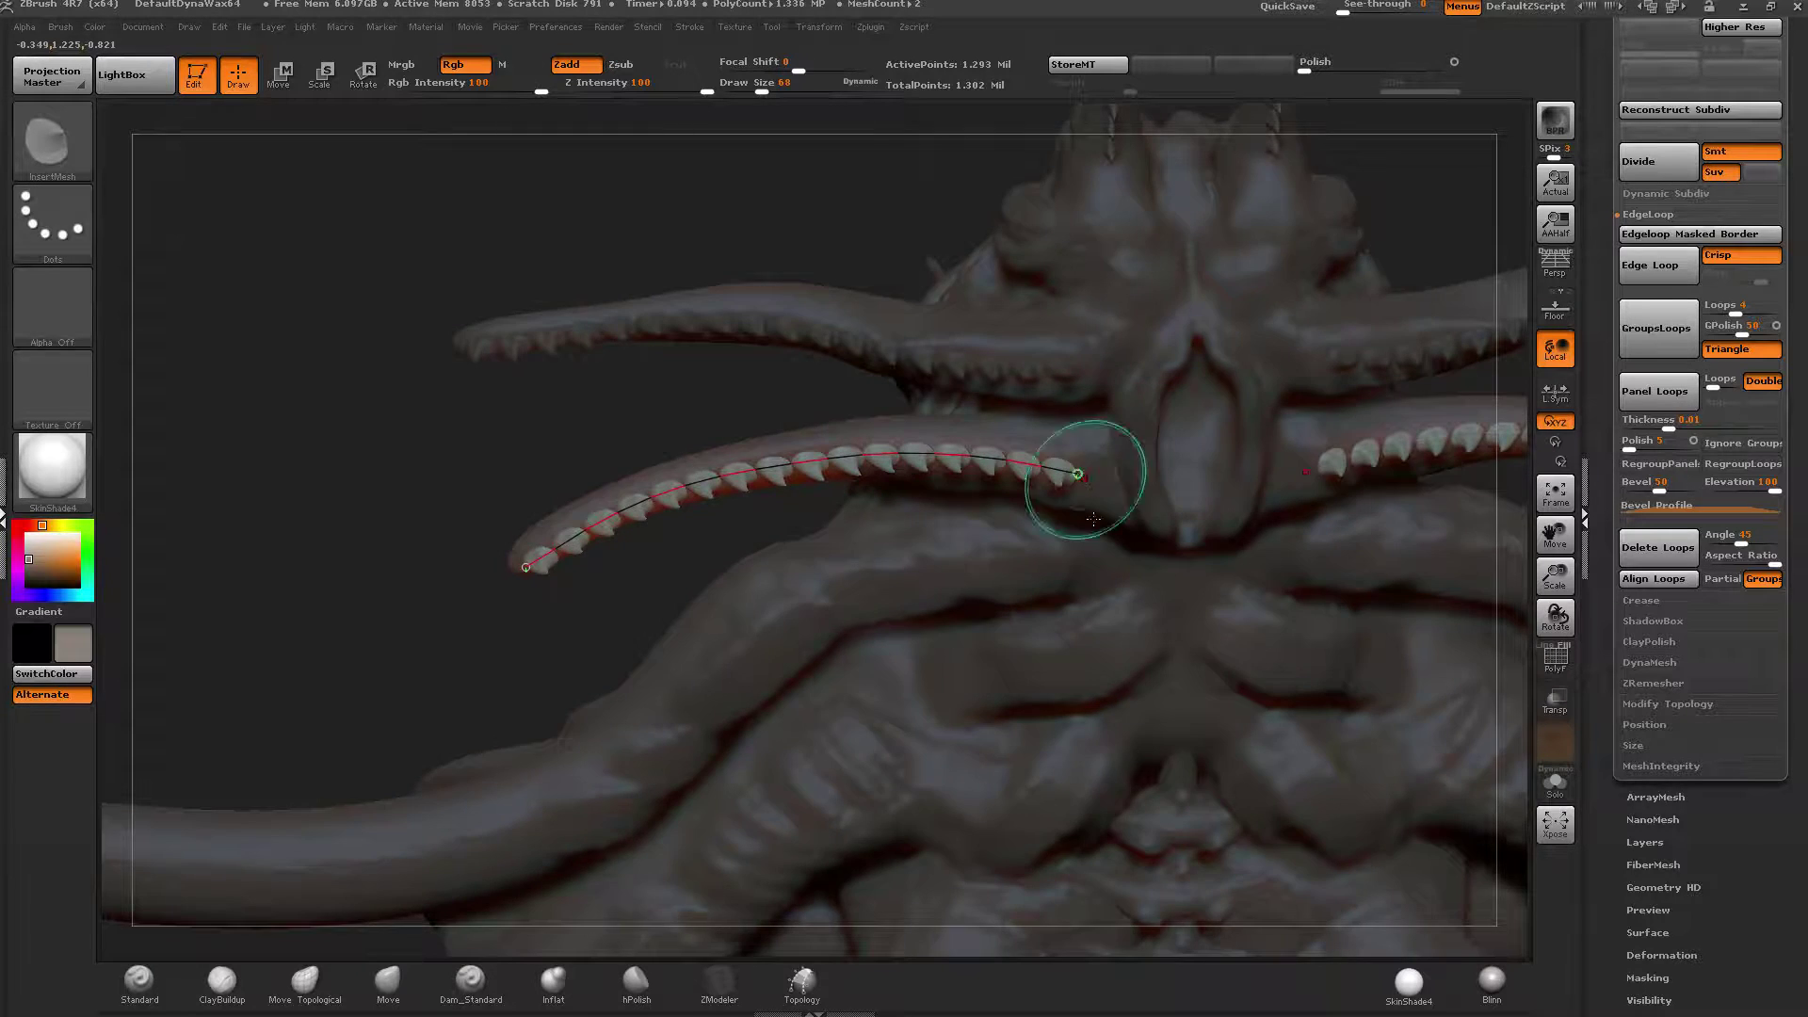
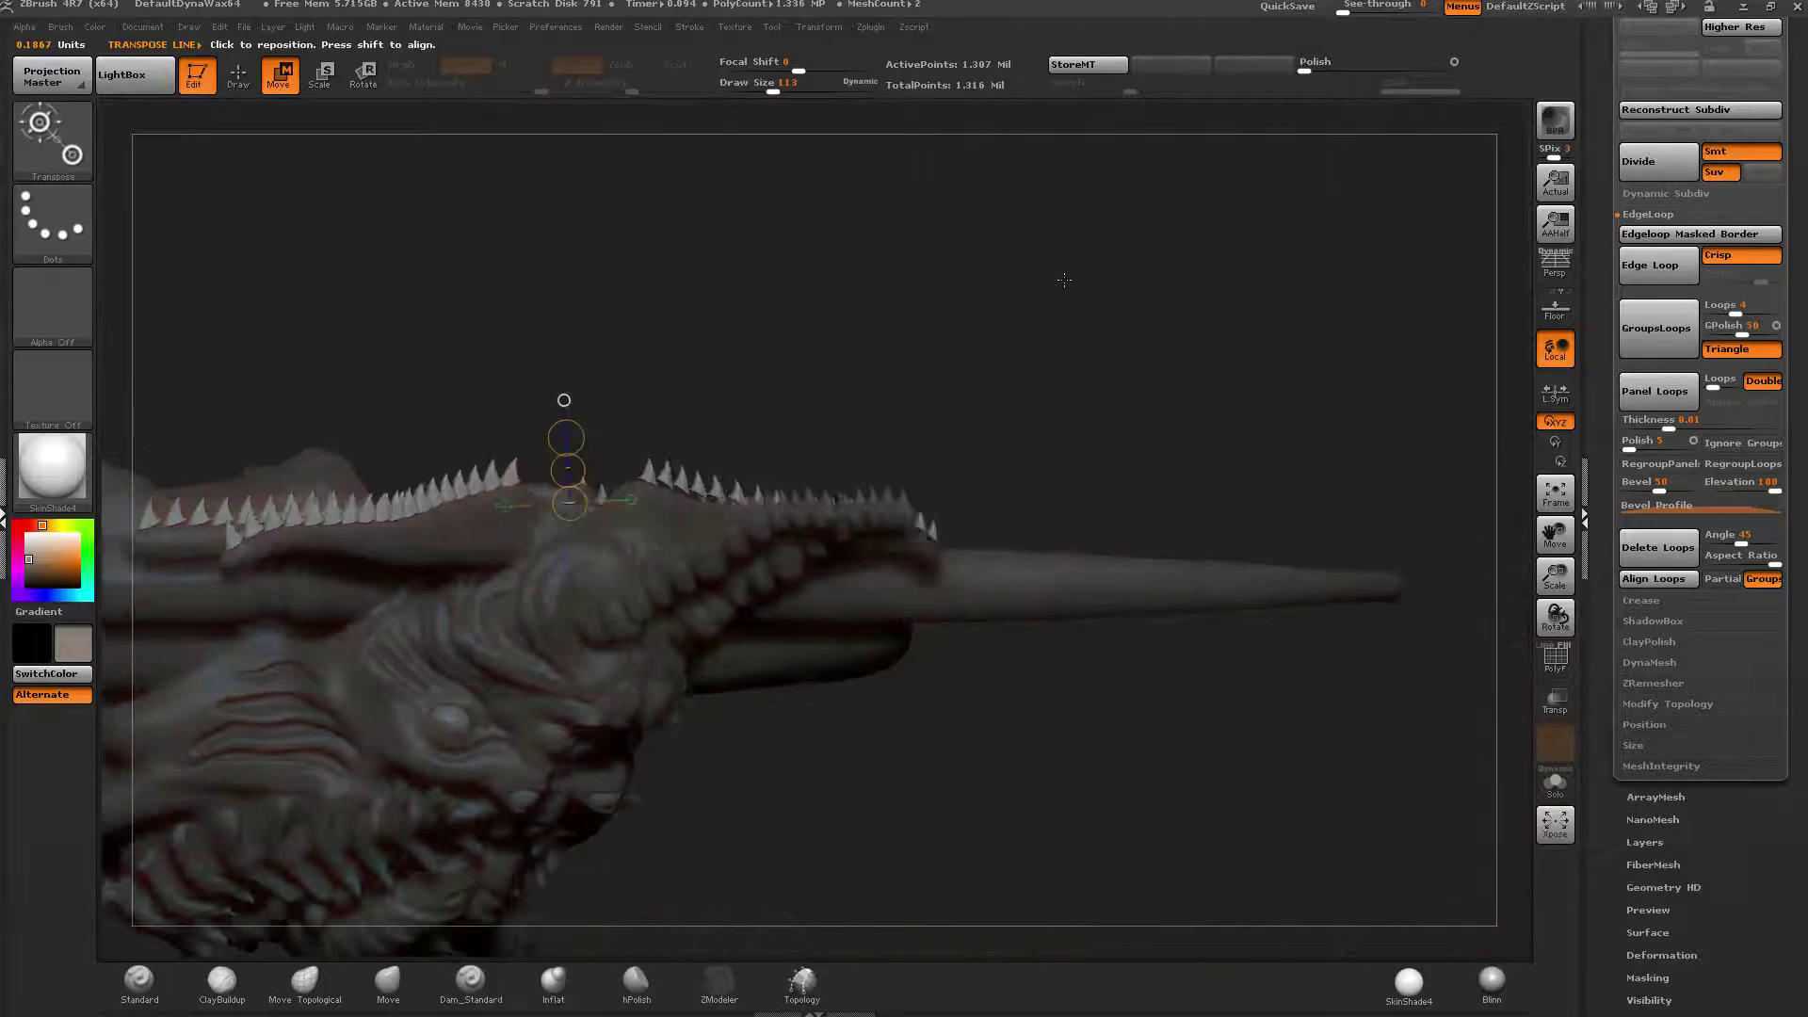
# Select the Move brush at draw size 165 and invert the mask to protect only the newly inserted limb spikes.
pyautogui.keyDown('shift'); pyautogui.moveTo(772, 529); pyautogui.dragTo(772, 365); pyautogui.keyUp('shift')
pyautogui.moveTo(774, 447); pyautogui.dragTo(774, 453)
pyautogui.click(388, 981)
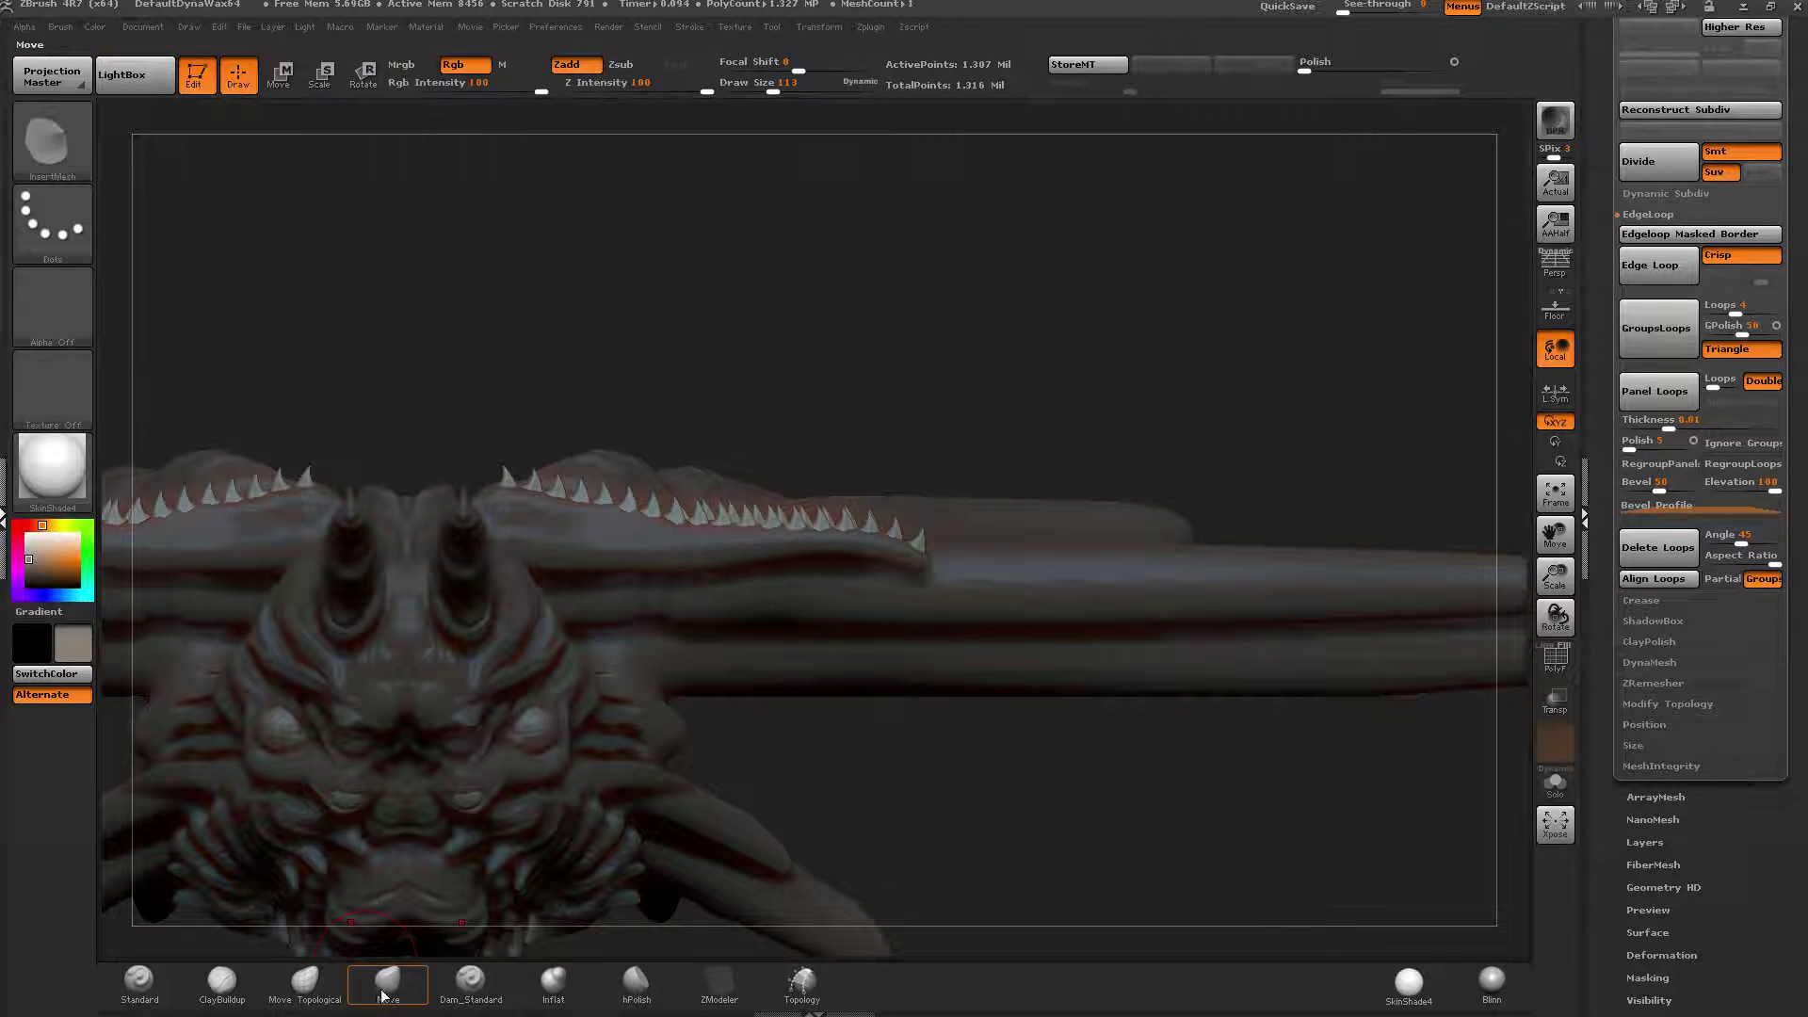
pyautogui.moveTo(774, 83); pyautogui.dragTo(781, 83)
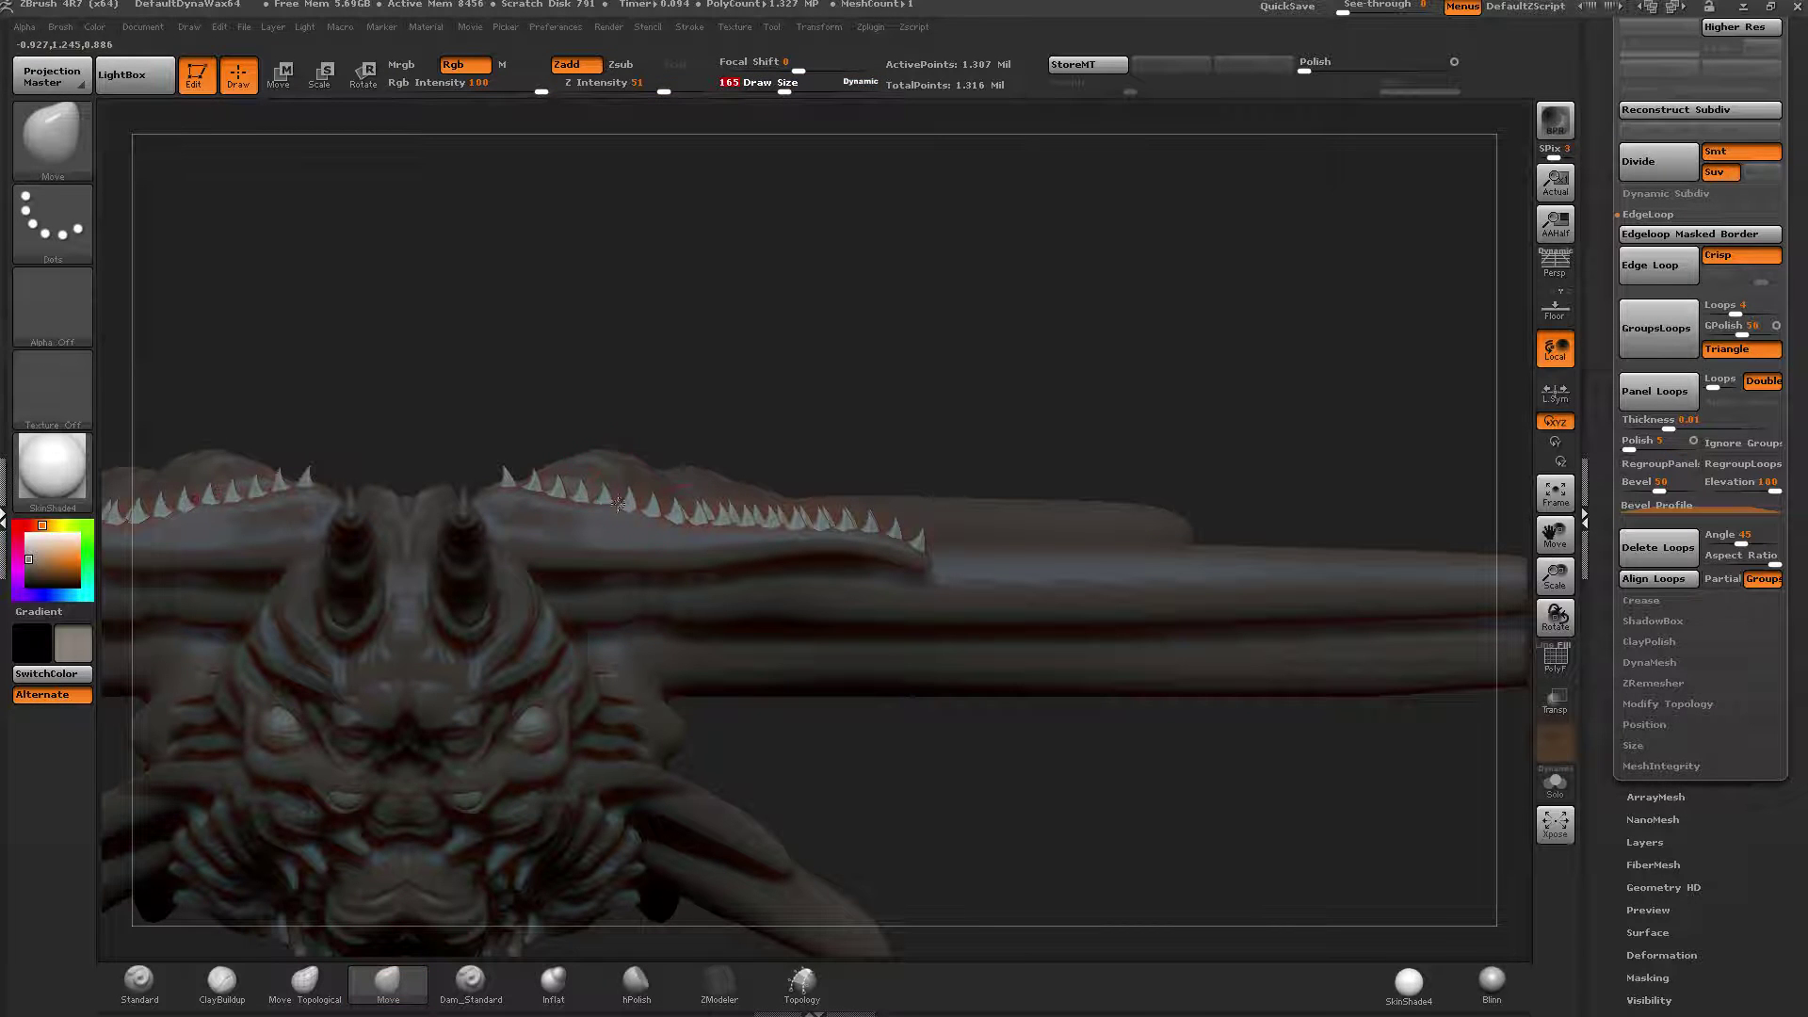
pyautogui.moveTo(725, 405); pyautogui.dragTo(771, 659)
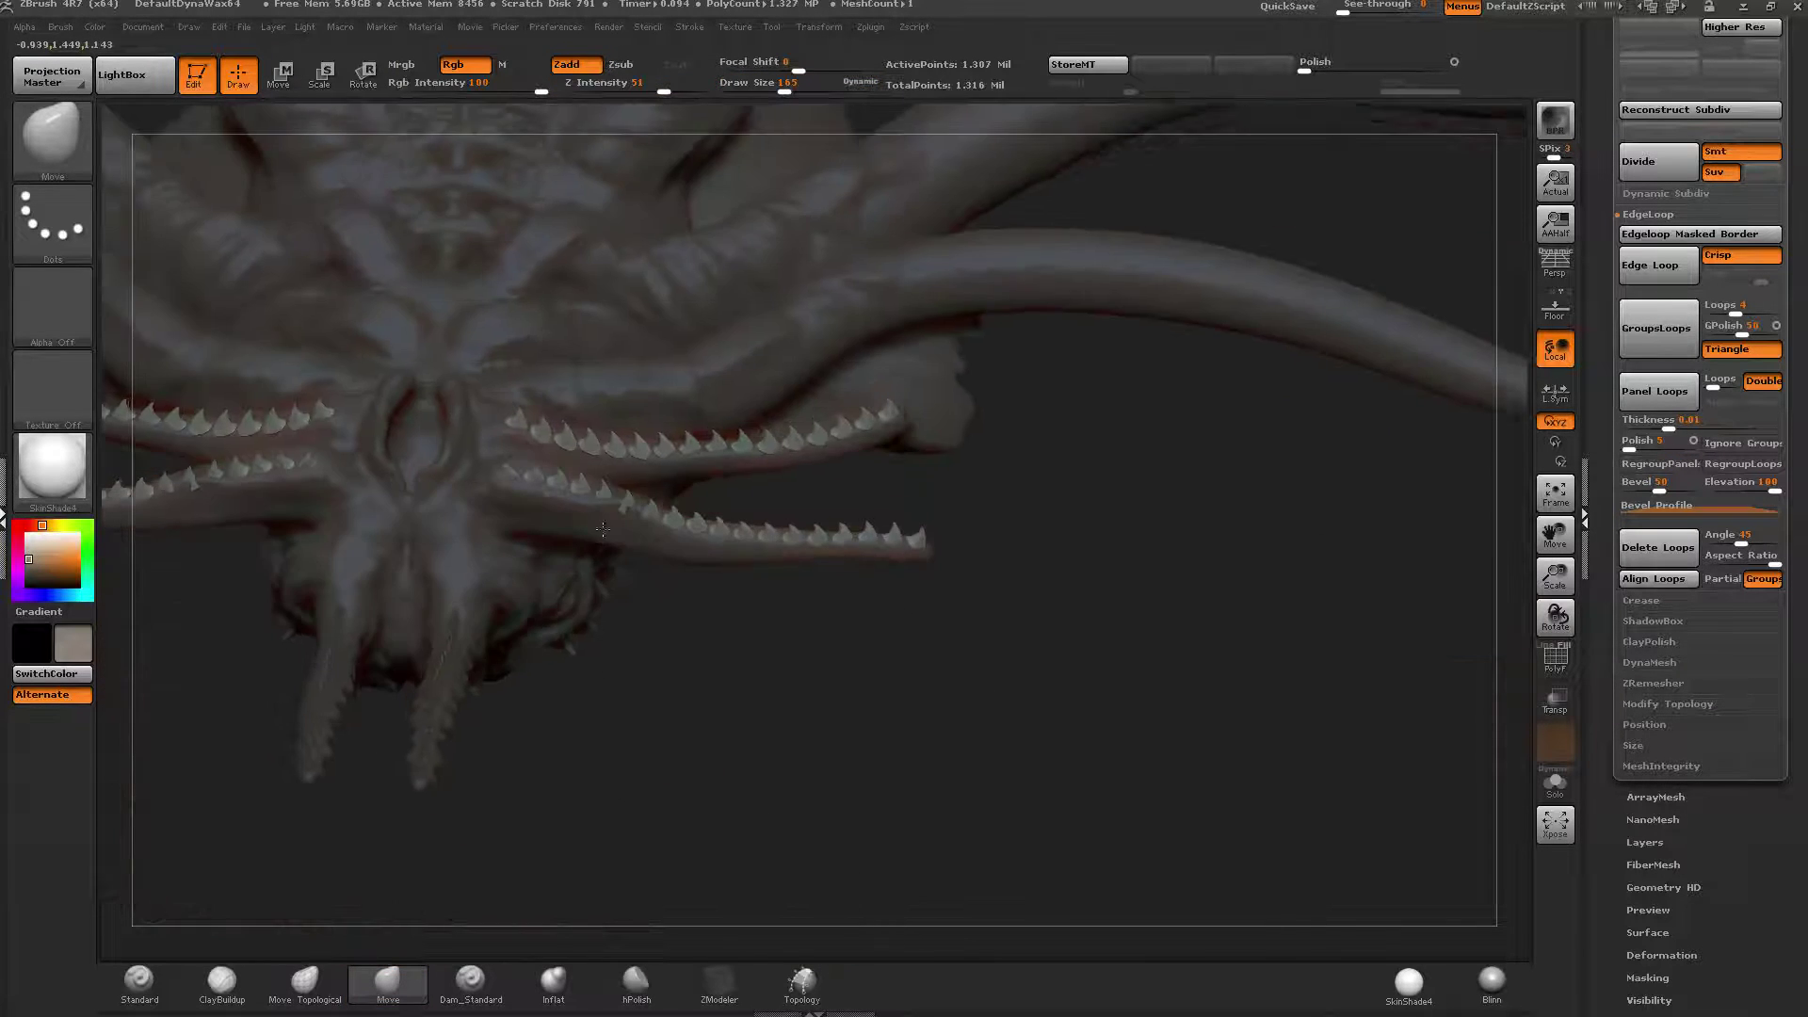
pyautogui.keyDown('ctrl'); pyautogui.click(772, 662); pyautogui.keyUp('ctrl')
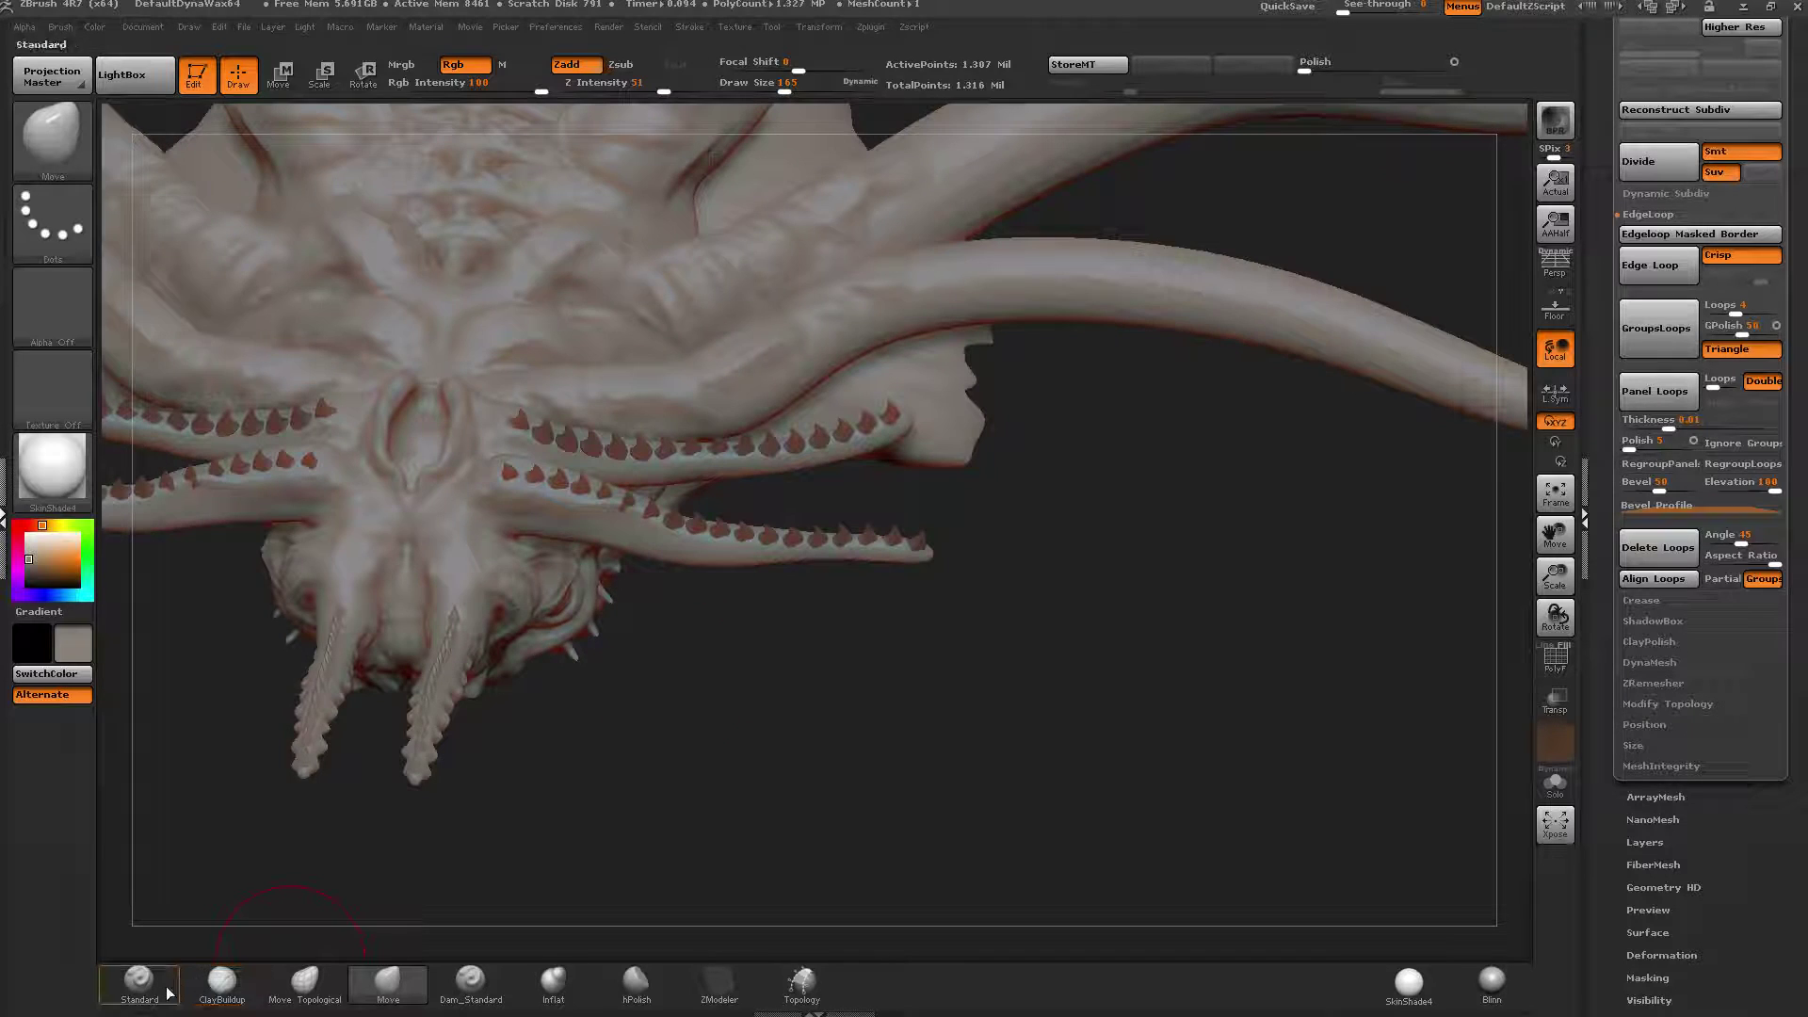
# Sculpt around the masked spikes on the small limbs with ClayBuildup at draw size 42.
pyautogui.click(215, 982)
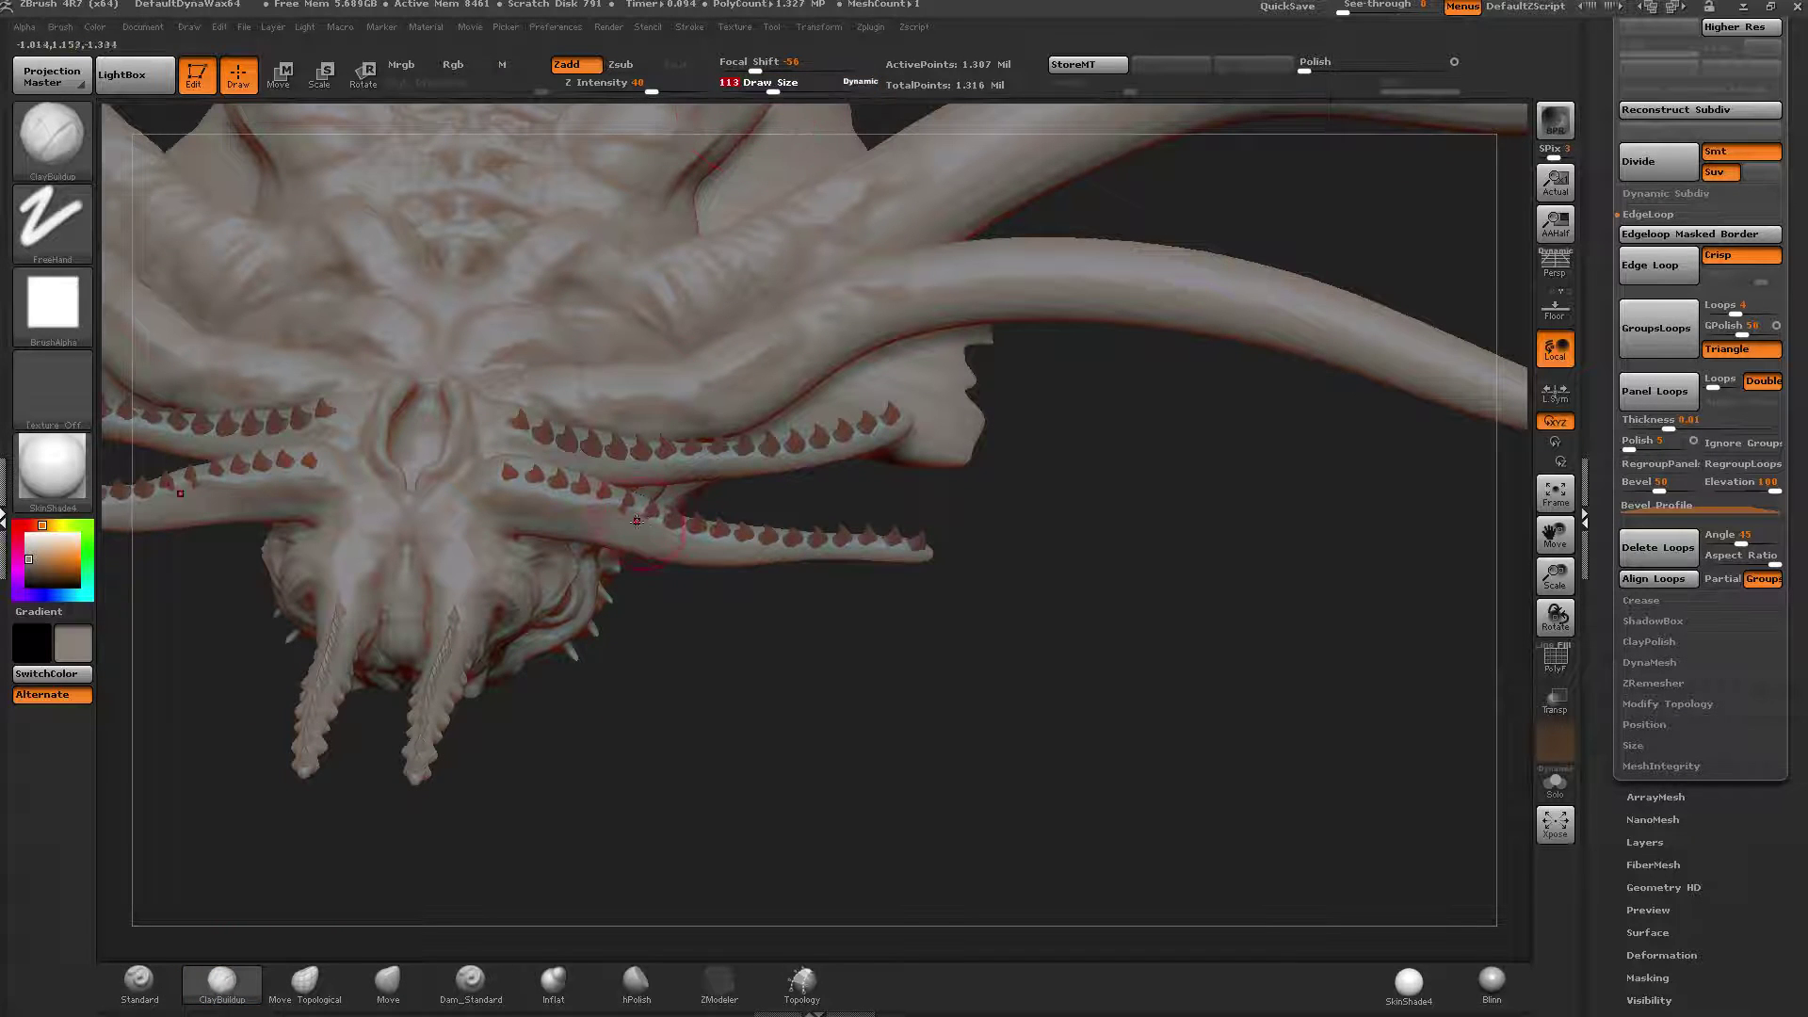
pyautogui.moveTo(772, 84); pyautogui.dragTo(755, 84)
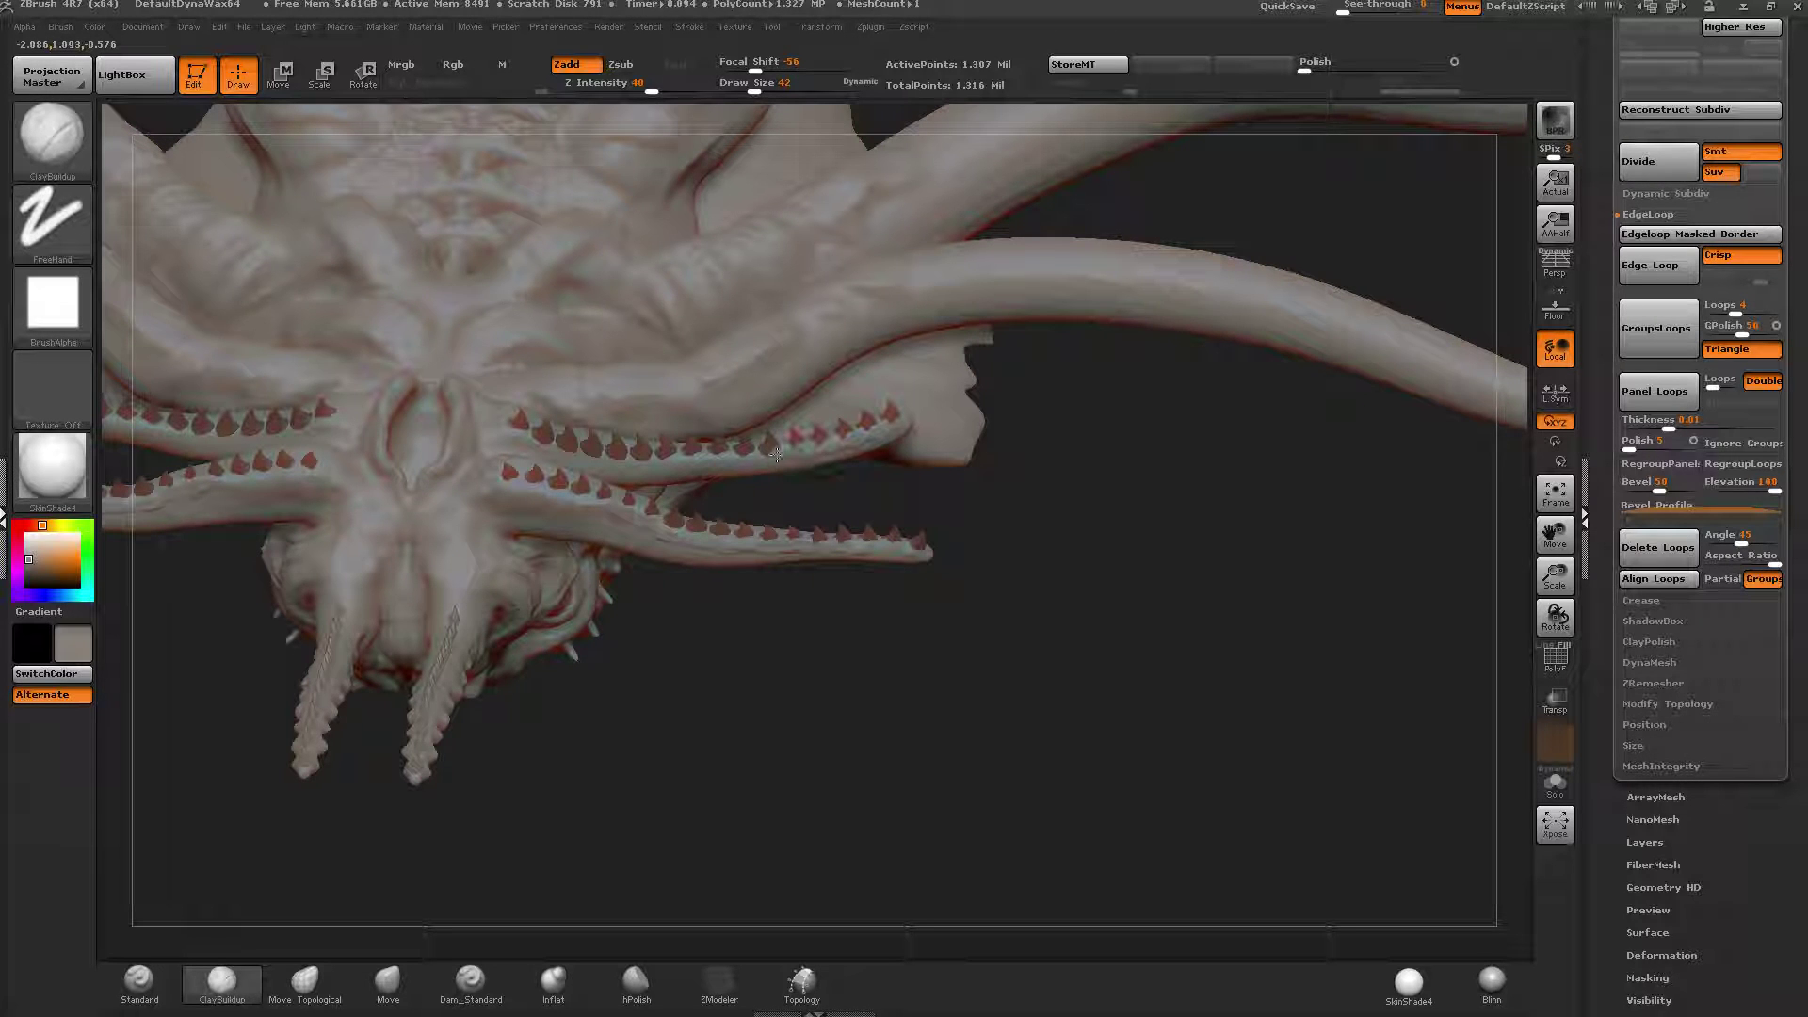
pyautogui.moveTo(690, 457); pyautogui.dragTo(639, 452)
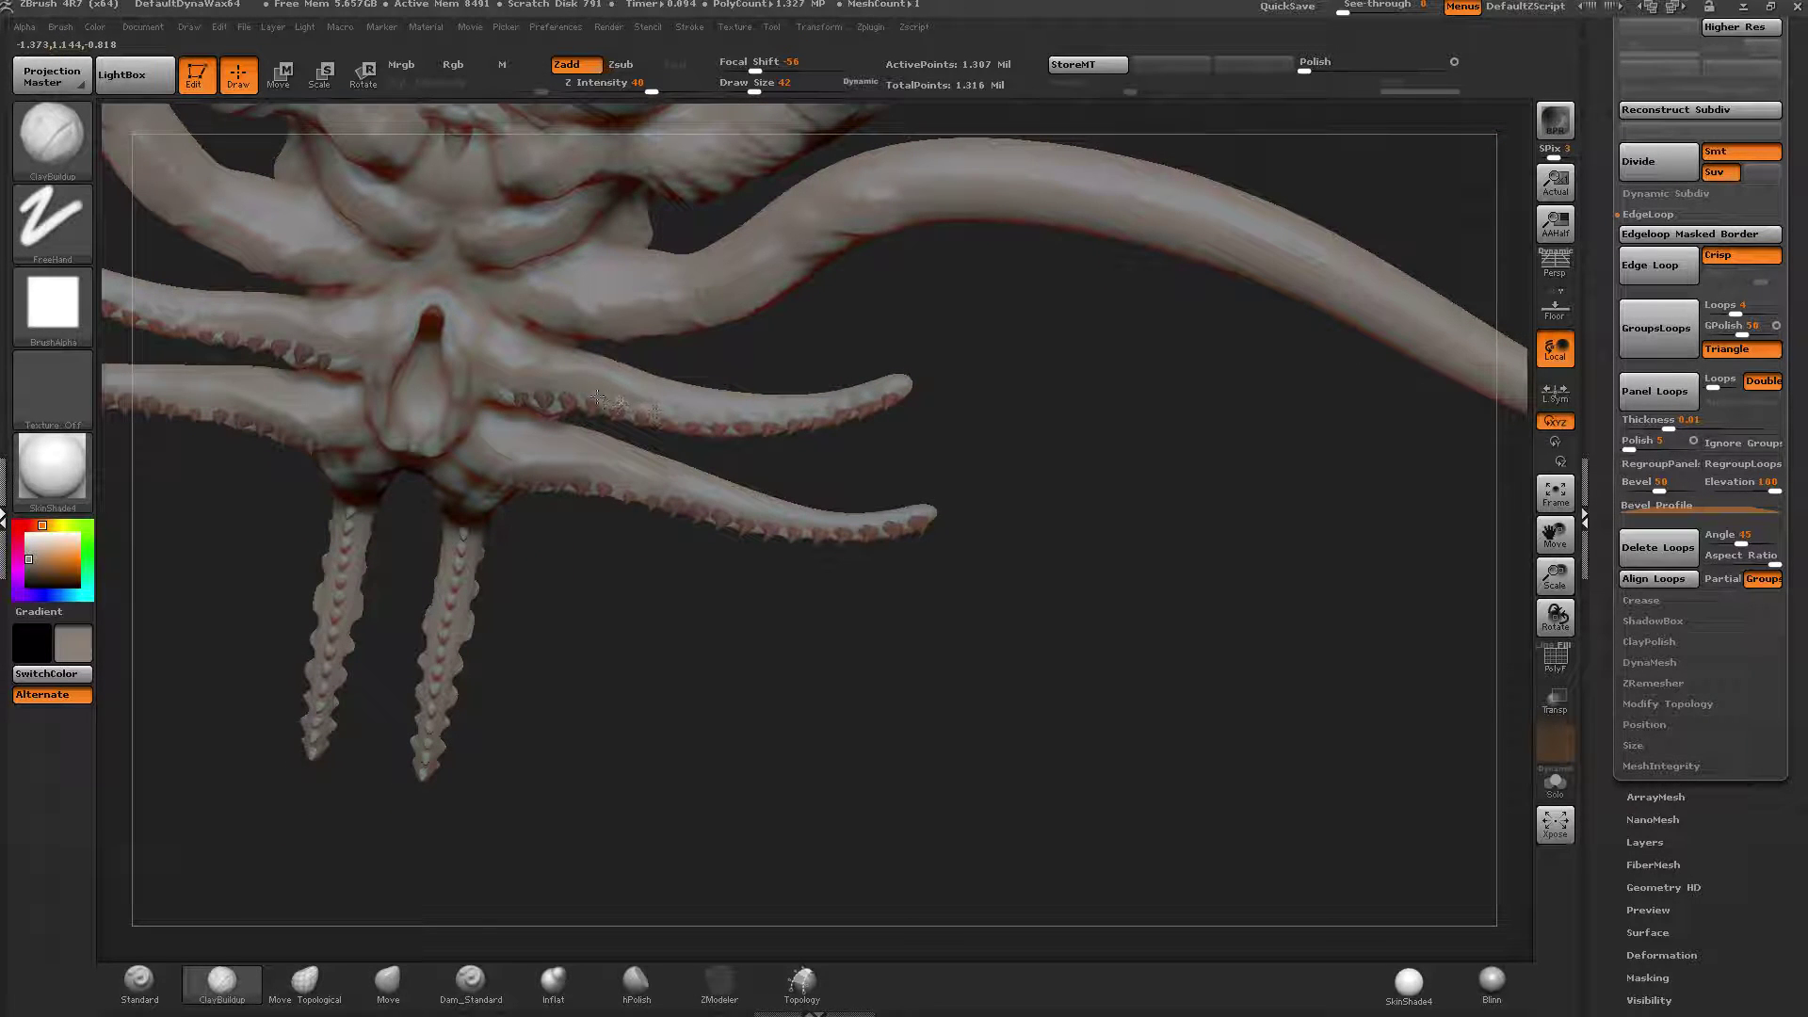
pyautogui.moveTo(659, 603); pyautogui.dragTo(954, 534)
pyautogui.moveTo(953, 534)
pyautogui.mouseDown(button='right')
pyautogui.moveTo(870, 584)
pyautogui.moveTo(859, 758)
pyautogui.mouseUp(button='right')
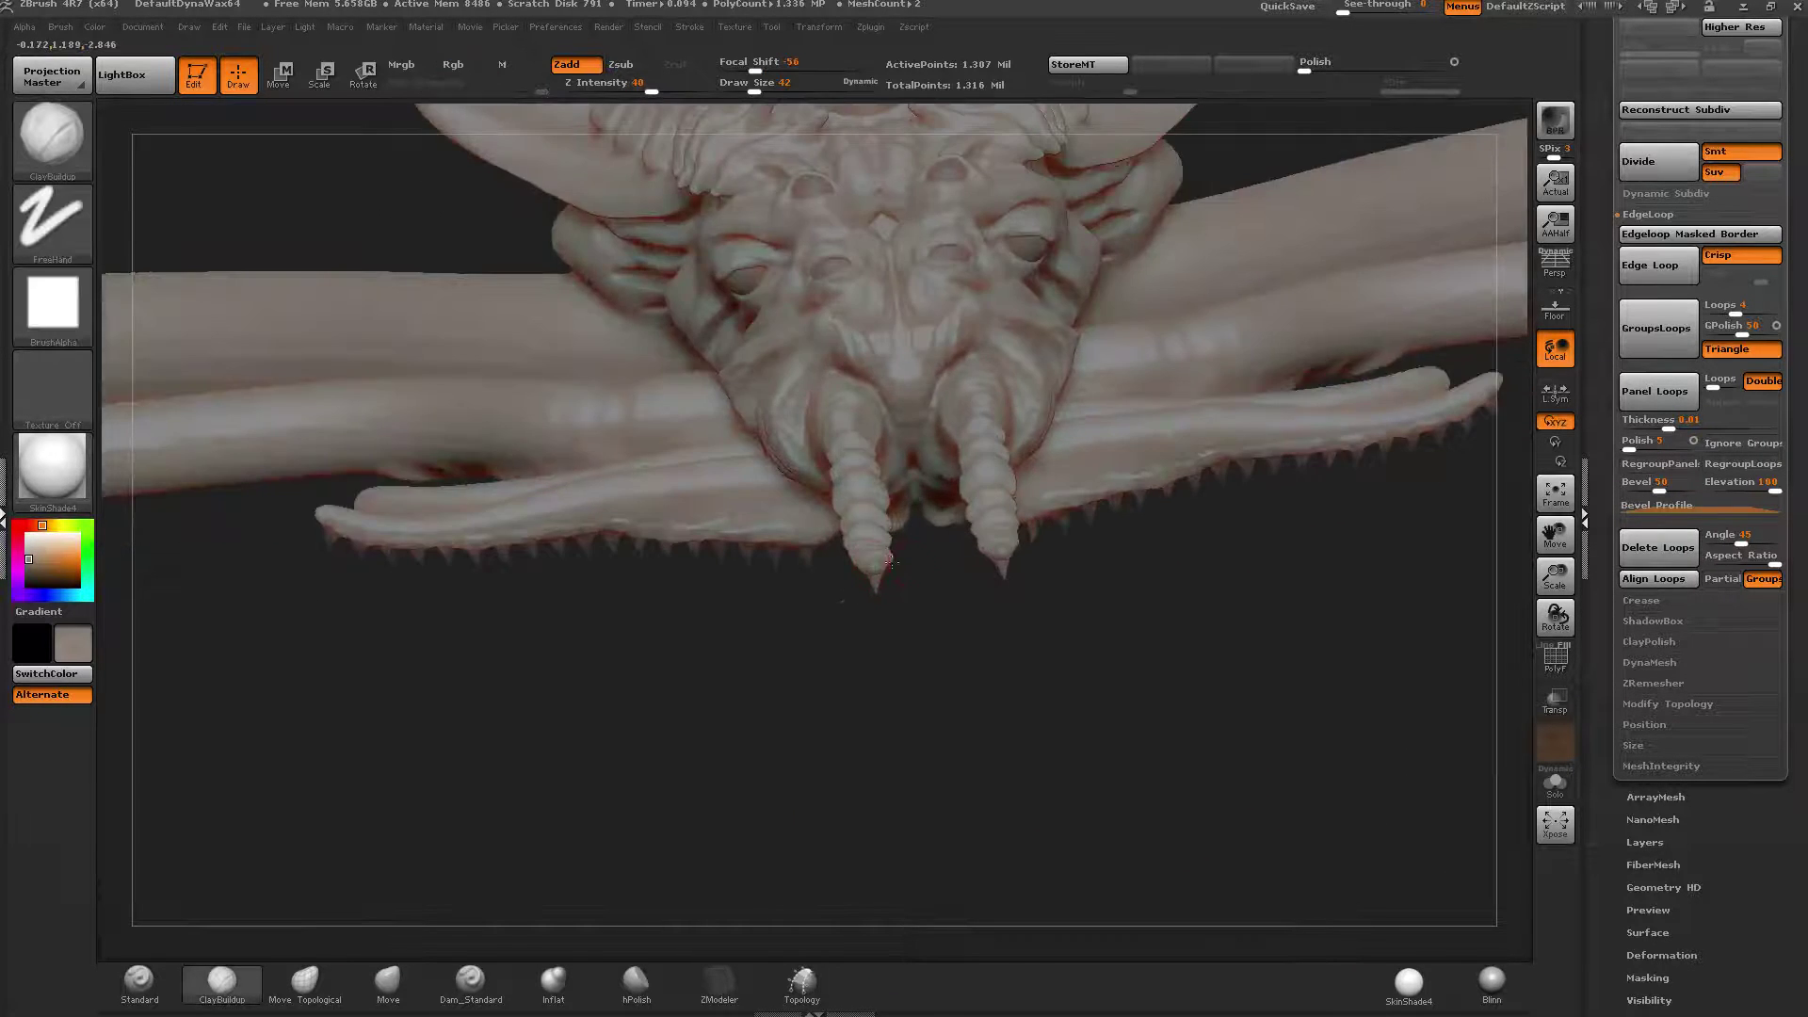
pyautogui.moveTo(922, 612); pyautogui.dragTo(840, 564, button='right')
pyautogui.moveTo(841, 565); pyautogui.dragTo(942, 370)
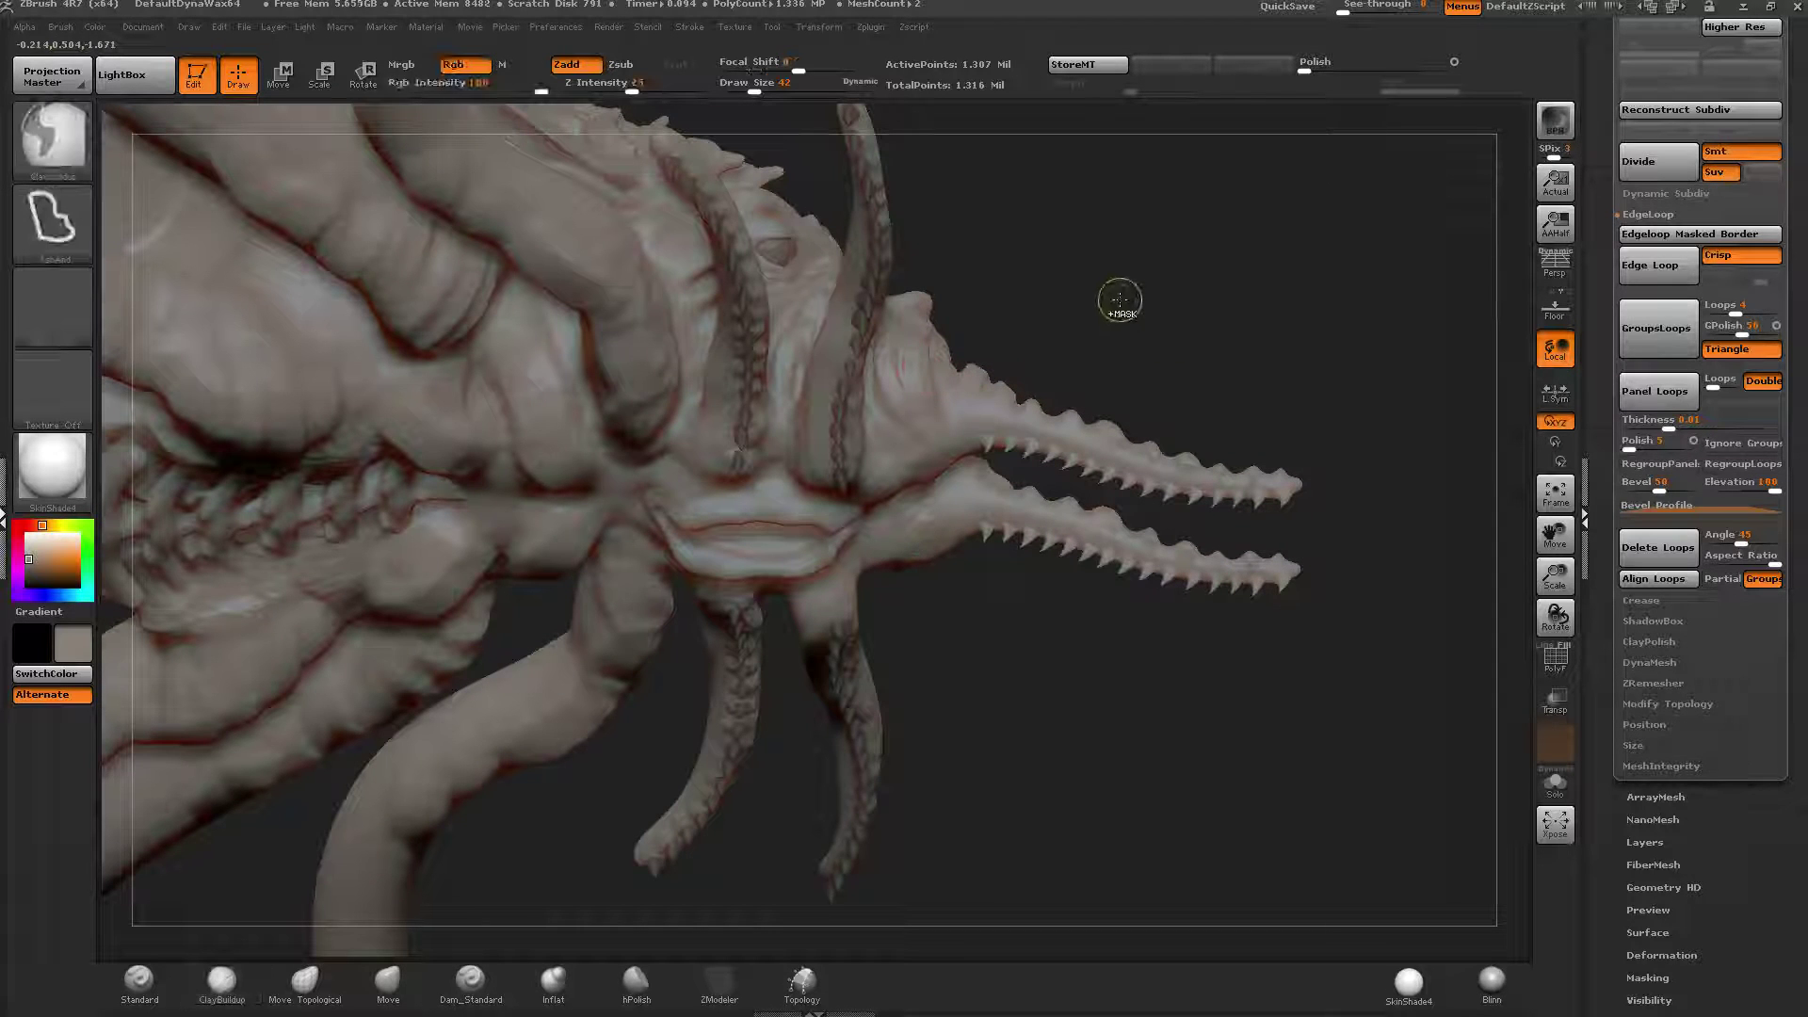
# Display the polygroups, isolate the inserted limb spikes and eye spheres, assign them one polygroup, and return to the rest of the creature.
pyautogui.click(1555, 659)
pyautogui.moveTo(1073, 602); pyautogui.dragTo(941, 527)
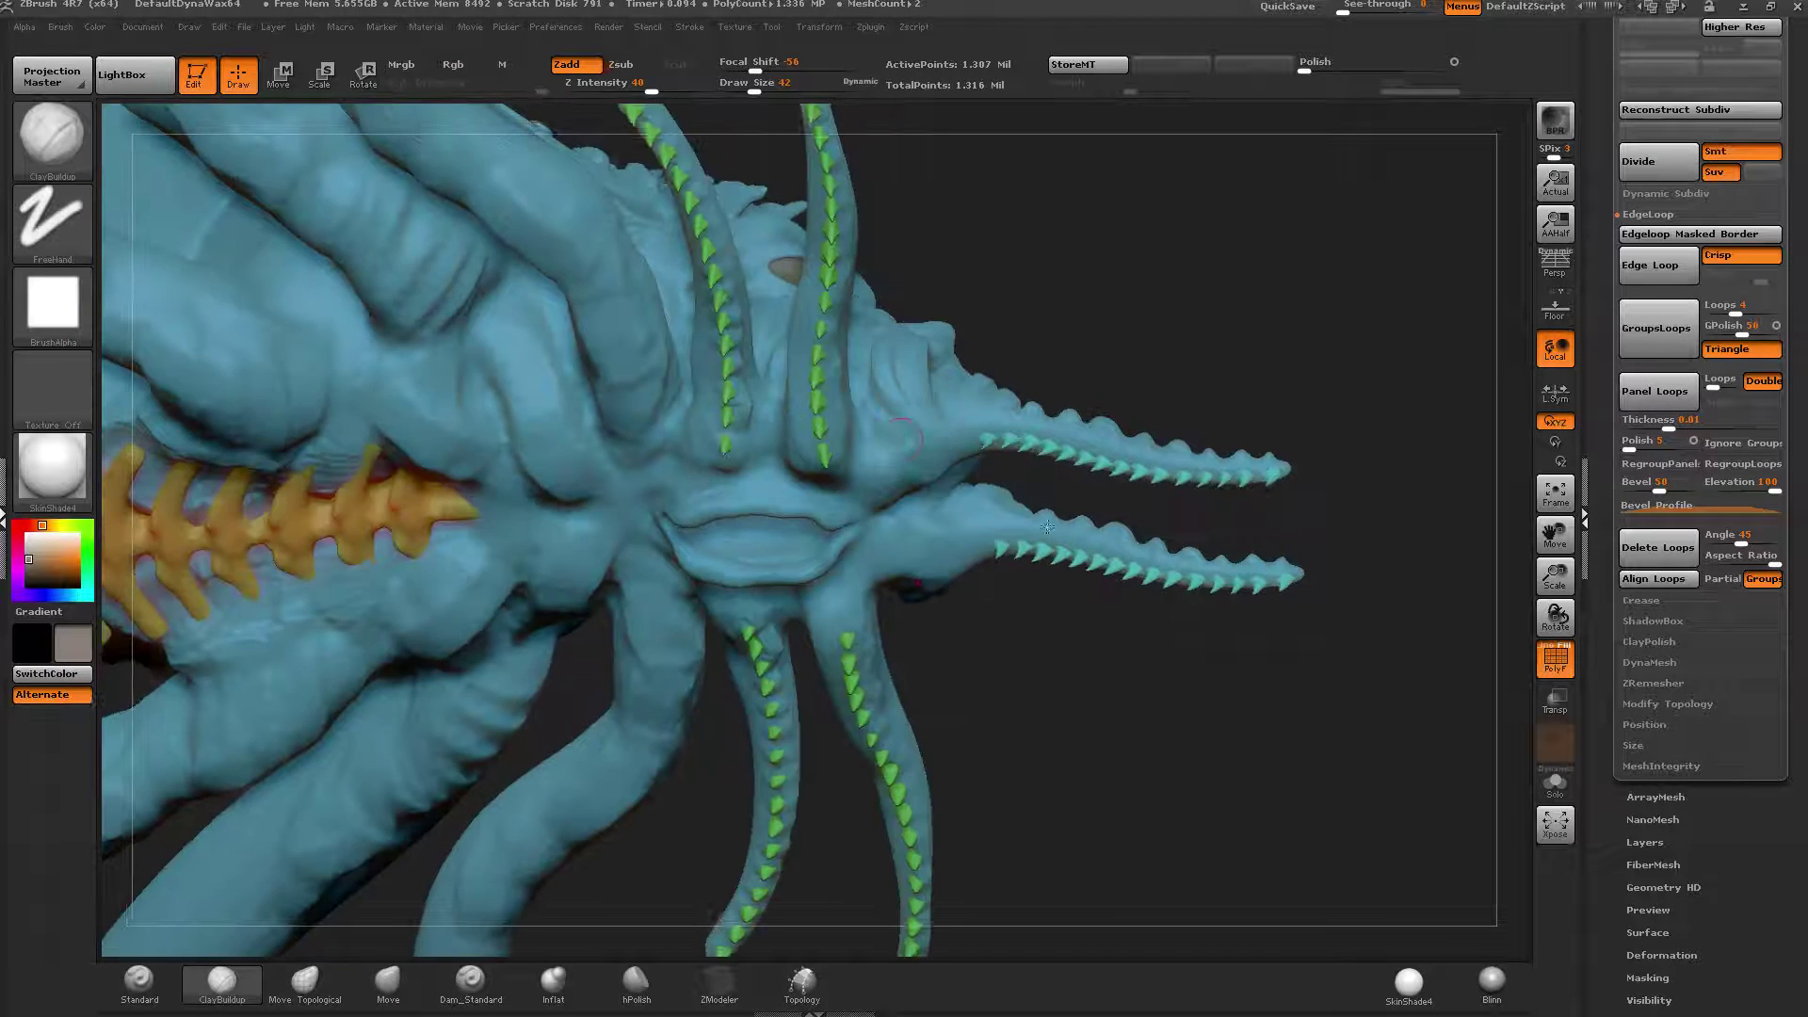
pyautogui.keyDown('ctrl'); pyautogui.keyDown('shift'); pyautogui.click(819, 456); pyautogui.keyUp('shift'); pyautogui.keyUp('ctrl')
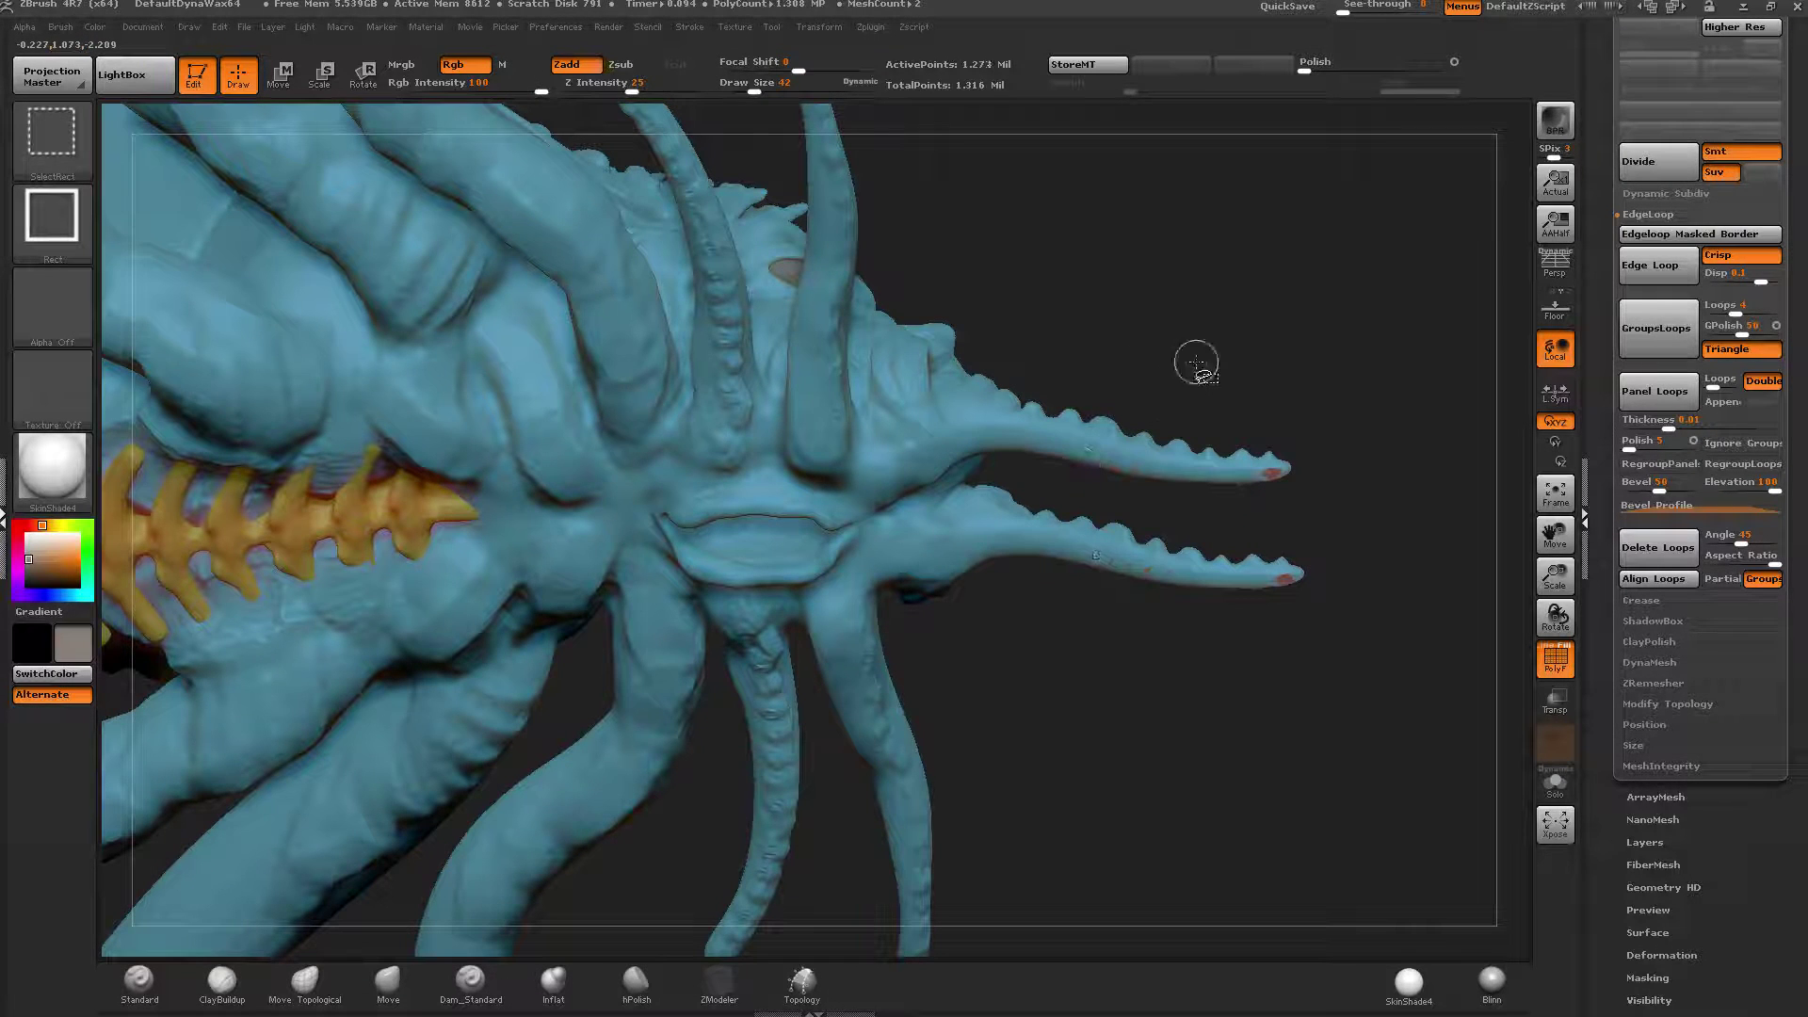
pyautogui.keyDown('ctrl'); pyautogui.keyDown('shift'); pyautogui.click(1337, 394); pyautogui.keyUp('shift'); pyautogui.keyUp('ctrl')
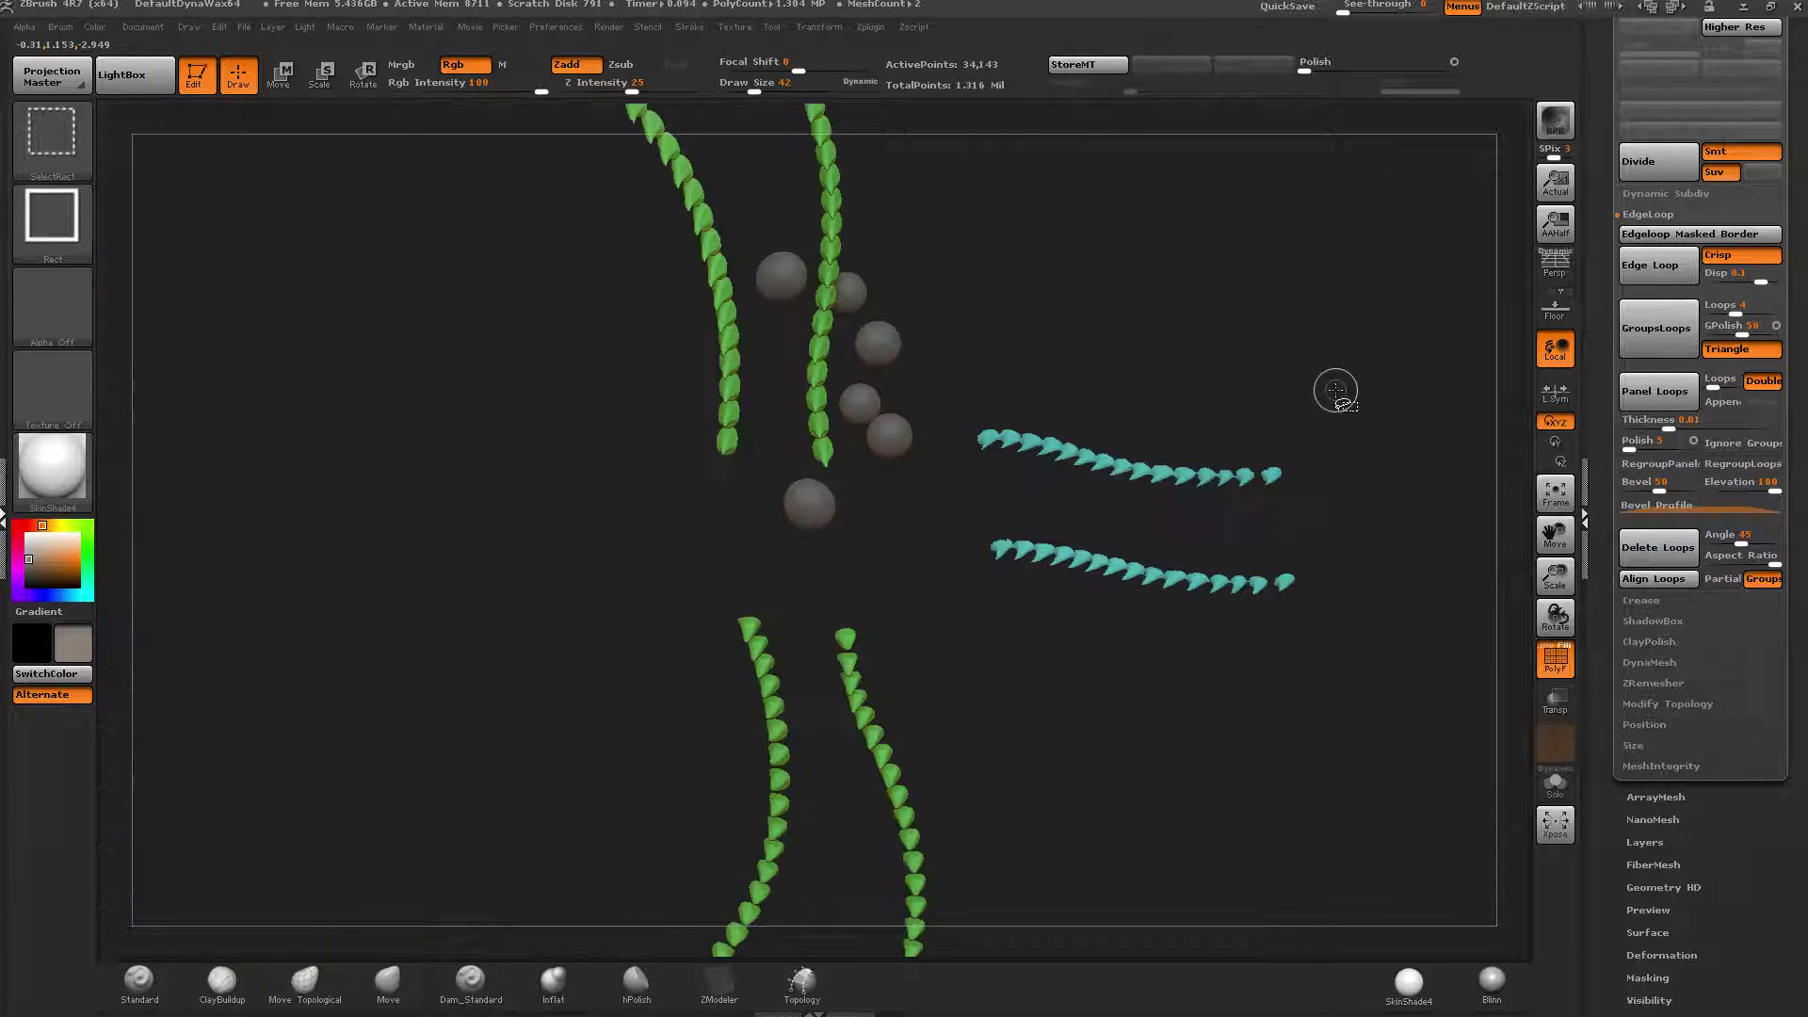
pyautogui.hotkey('ctrl', 'w')
pyautogui.keyDown('ctrl'); pyautogui.keyDown('shift'); pyautogui.click(1323, 413); pyautogui.keyUp('shift'); pyautogui.keyUp('ctrl')
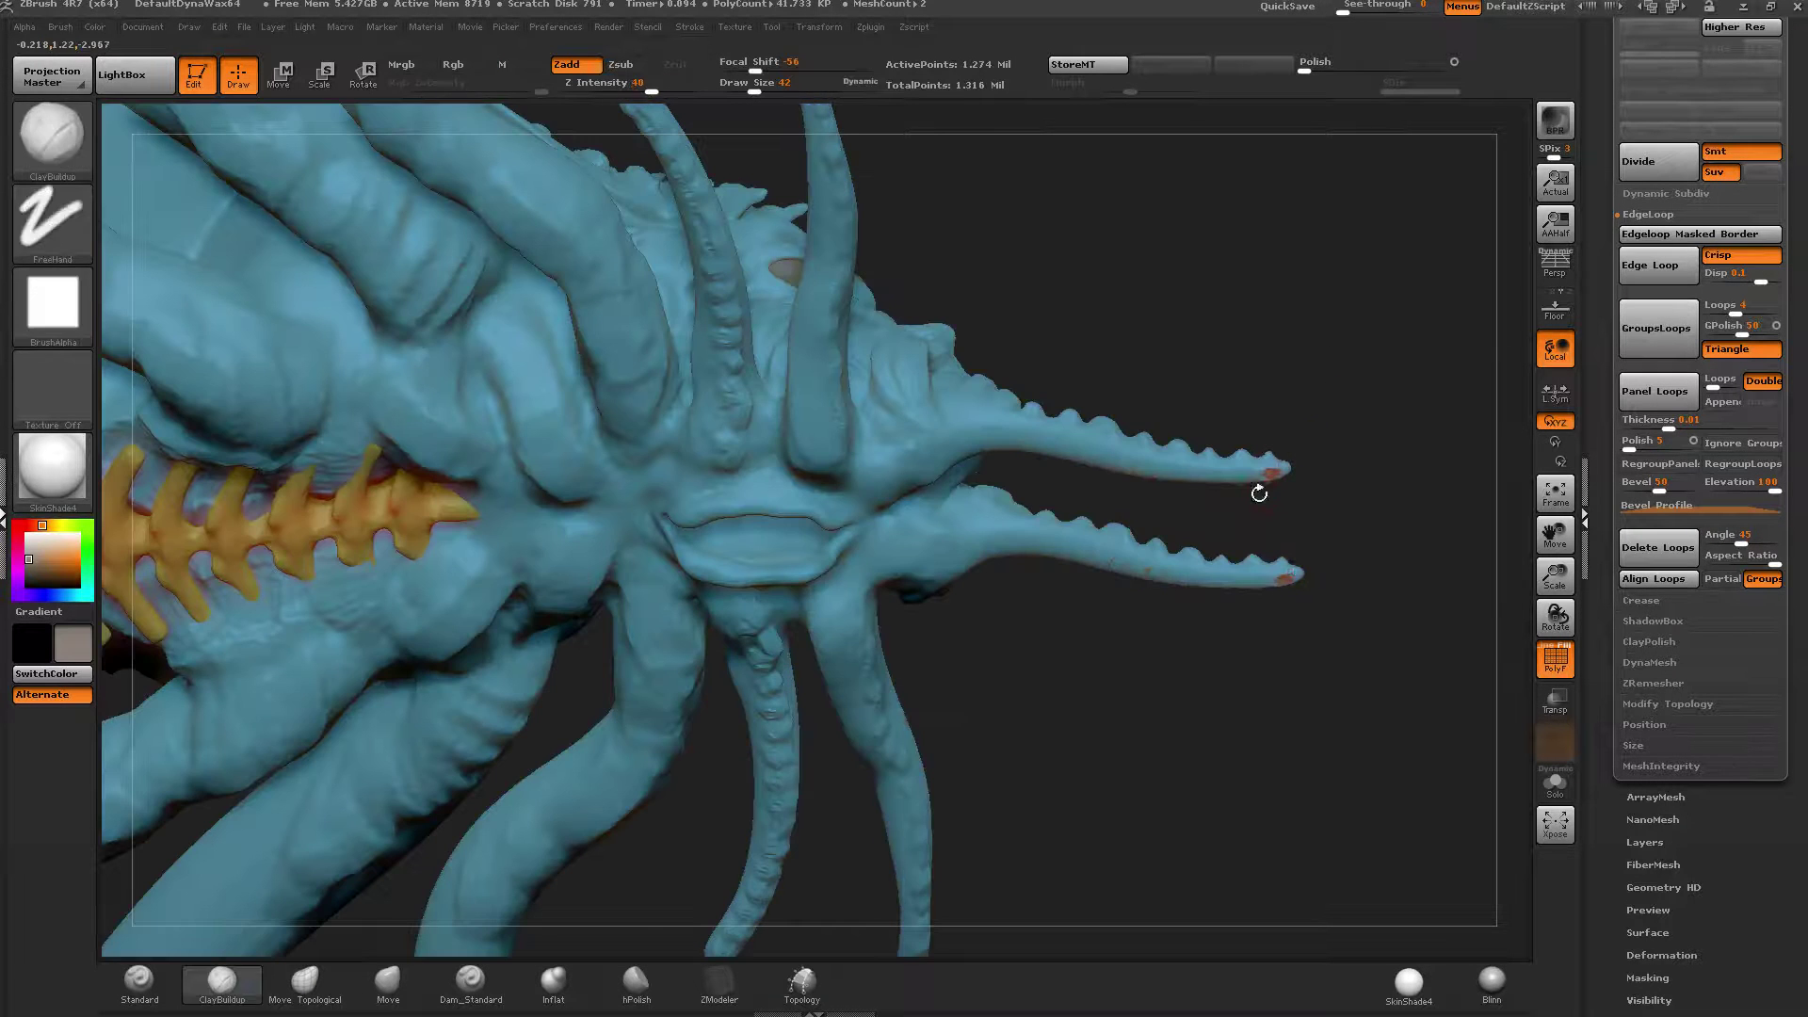
# Hide the abdomen's inserted ribs, combine the remaining visible body into a single polygroup, and show all parts again.
pyautogui.moveTo(1258, 492); pyautogui.dragTo(1227, 511, button='right')
pyautogui.moveTo(1227, 511); pyautogui.dragTo(1304, 480)
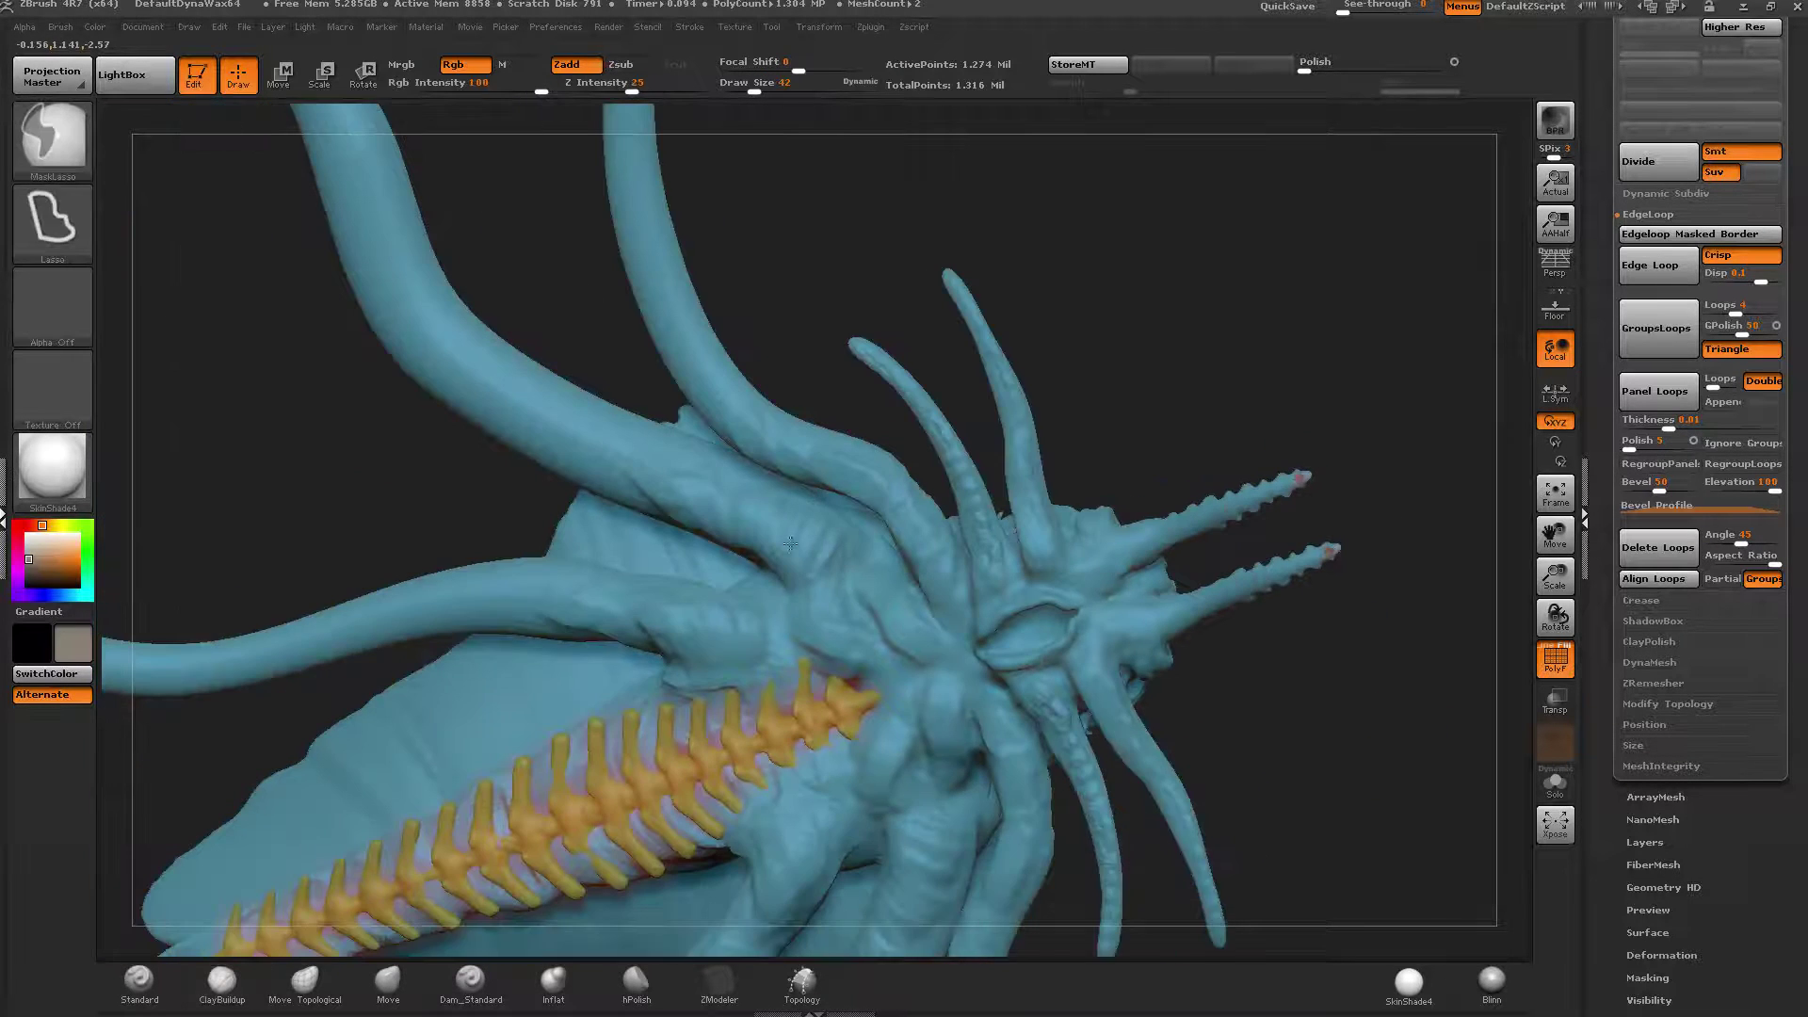
pyautogui.keyDown('ctrl'); pyautogui.moveTo(789, 543); pyautogui.dragTo(790, 532, button='right'); pyautogui.keyUp('ctrl')
pyautogui.keyDown('alt'); pyautogui.moveTo(791, 533); pyautogui.dragTo(848, 485, button='right'); pyautogui.keyUp('alt')
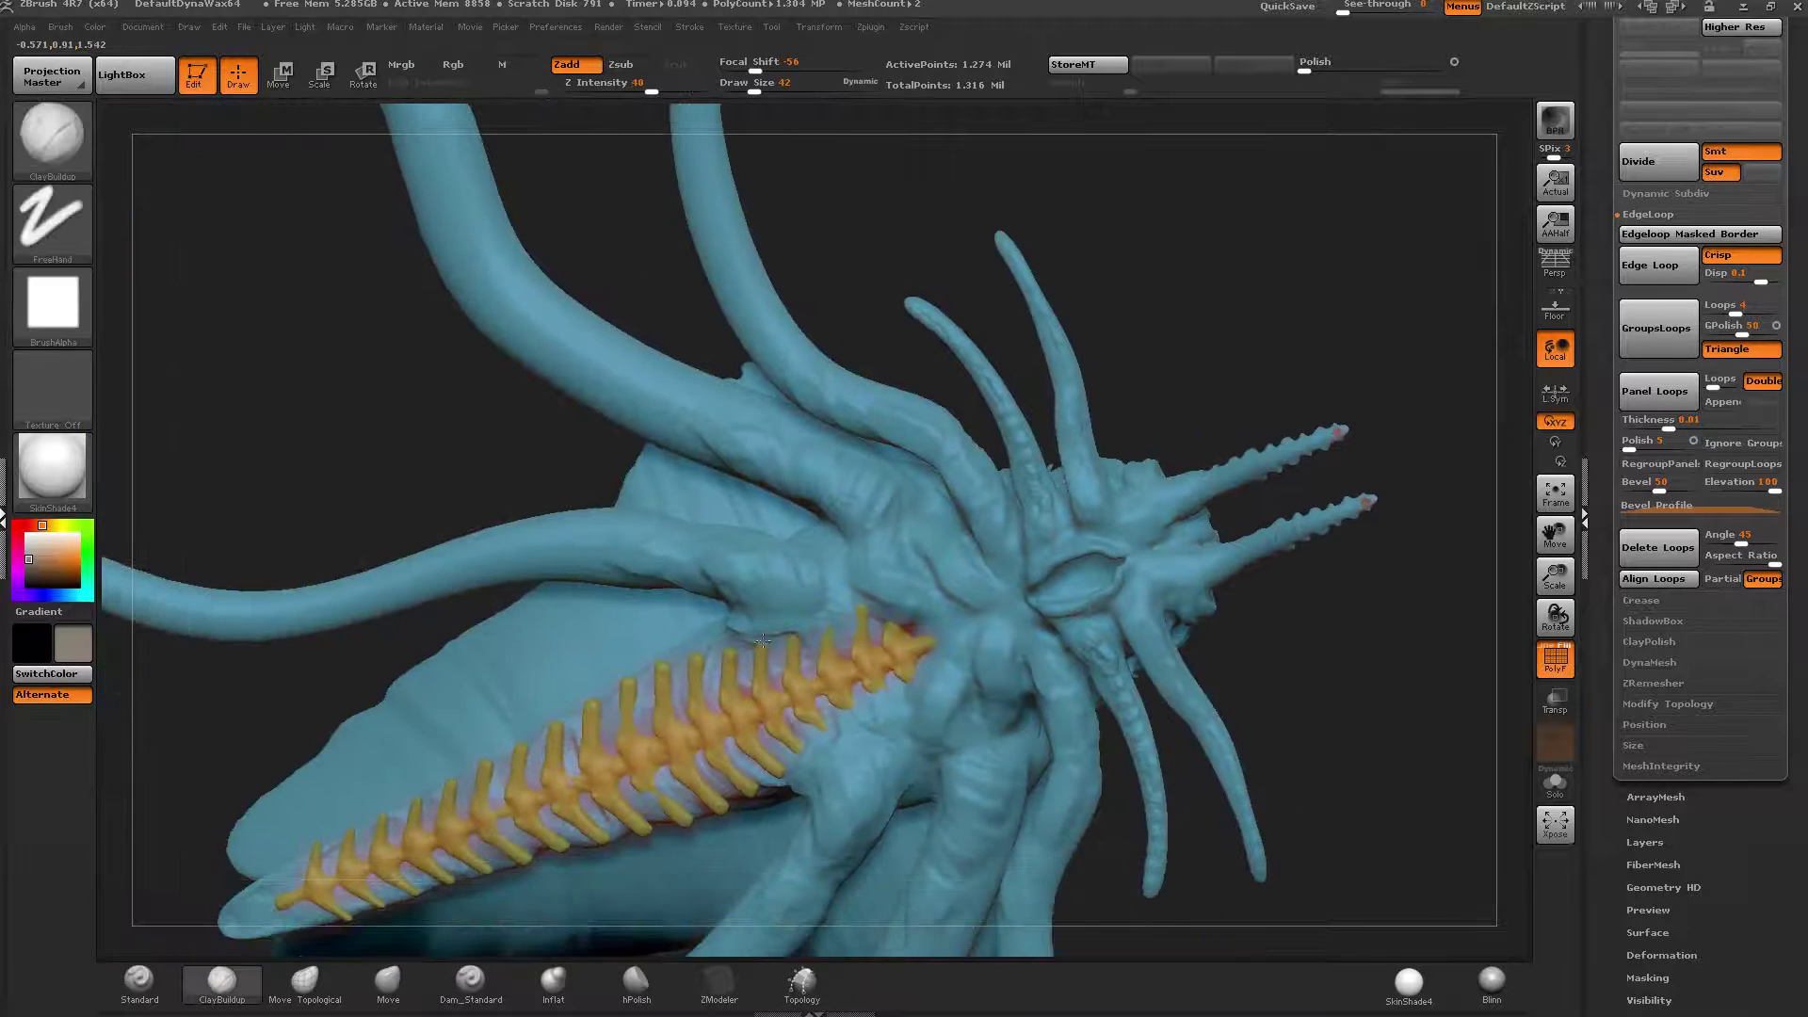
pyautogui.keyDown('ctrl'); pyautogui.keyDown('alt'); pyautogui.keyDown('shift'); pyautogui.click(781, 693); pyautogui.keyUp('shift'); pyautogui.keyUp('alt'); pyautogui.keyUp('ctrl')
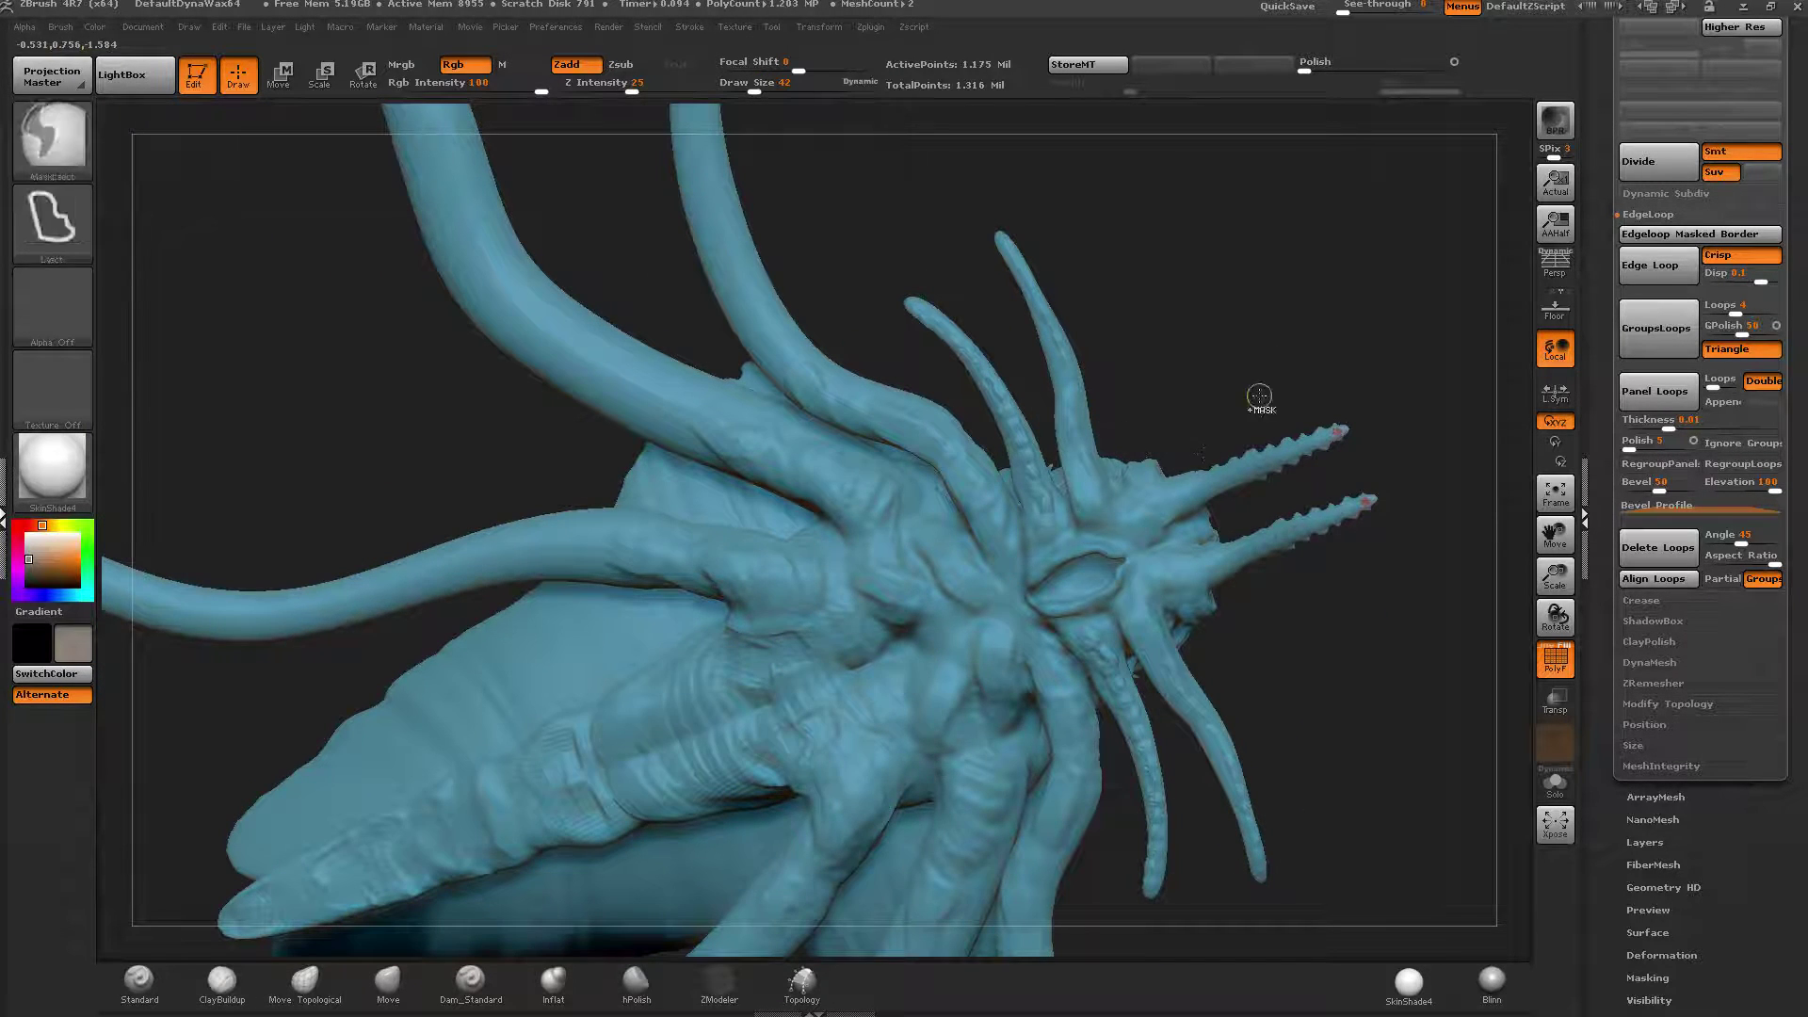
pyautogui.moveTo(1258, 395)
pyautogui.mouseDown()
pyautogui.moveTo(1221, 573)
pyautogui.moveTo(1083, 561)
pyautogui.moveTo(953, 587)
pyautogui.mouseUp()
pyautogui.hotkey('ctrl', 'w')
pyautogui.keyDown('ctrl'); pyautogui.moveTo(953, 588); pyautogui.dragTo(958, 692, button='right'); pyautogui.keyUp('ctrl')
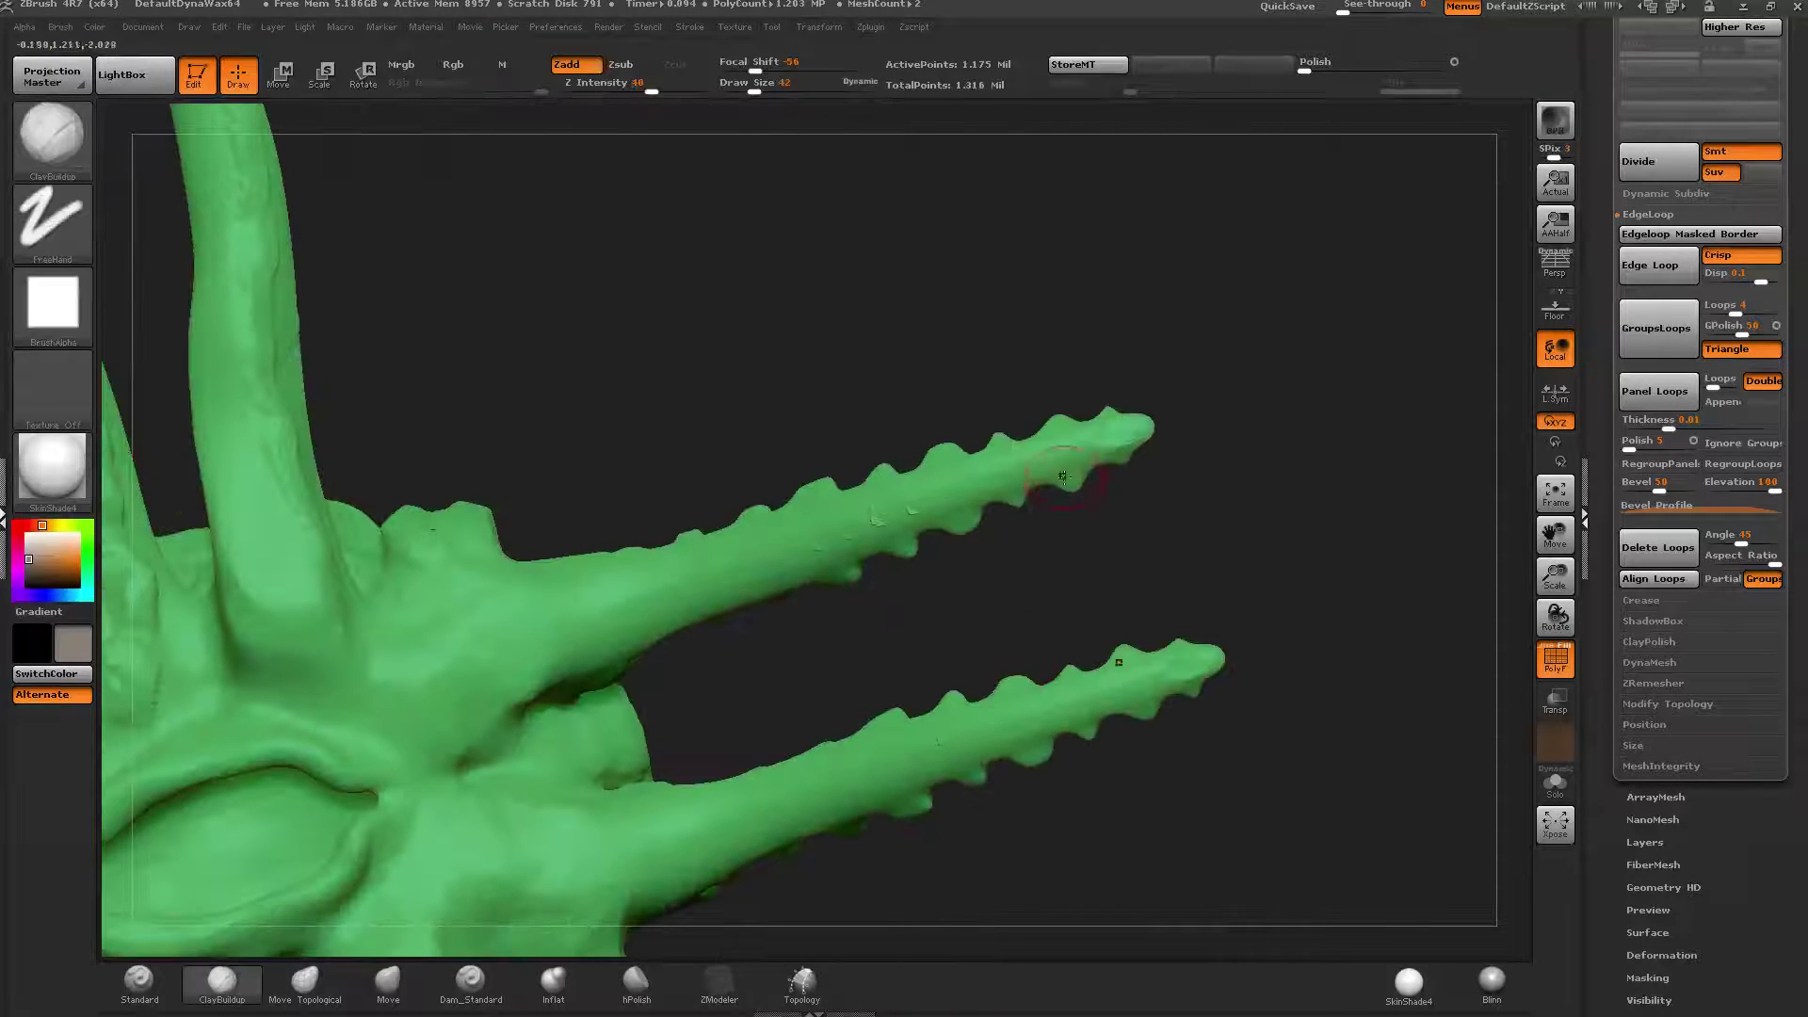
pyautogui.keyDown('ctrl'); pyautogui.keyDown('shift'); pyautogui.click(1234, 426); pyautogui.keyUp('shift'); pyautogui.keyUp('ctrl')
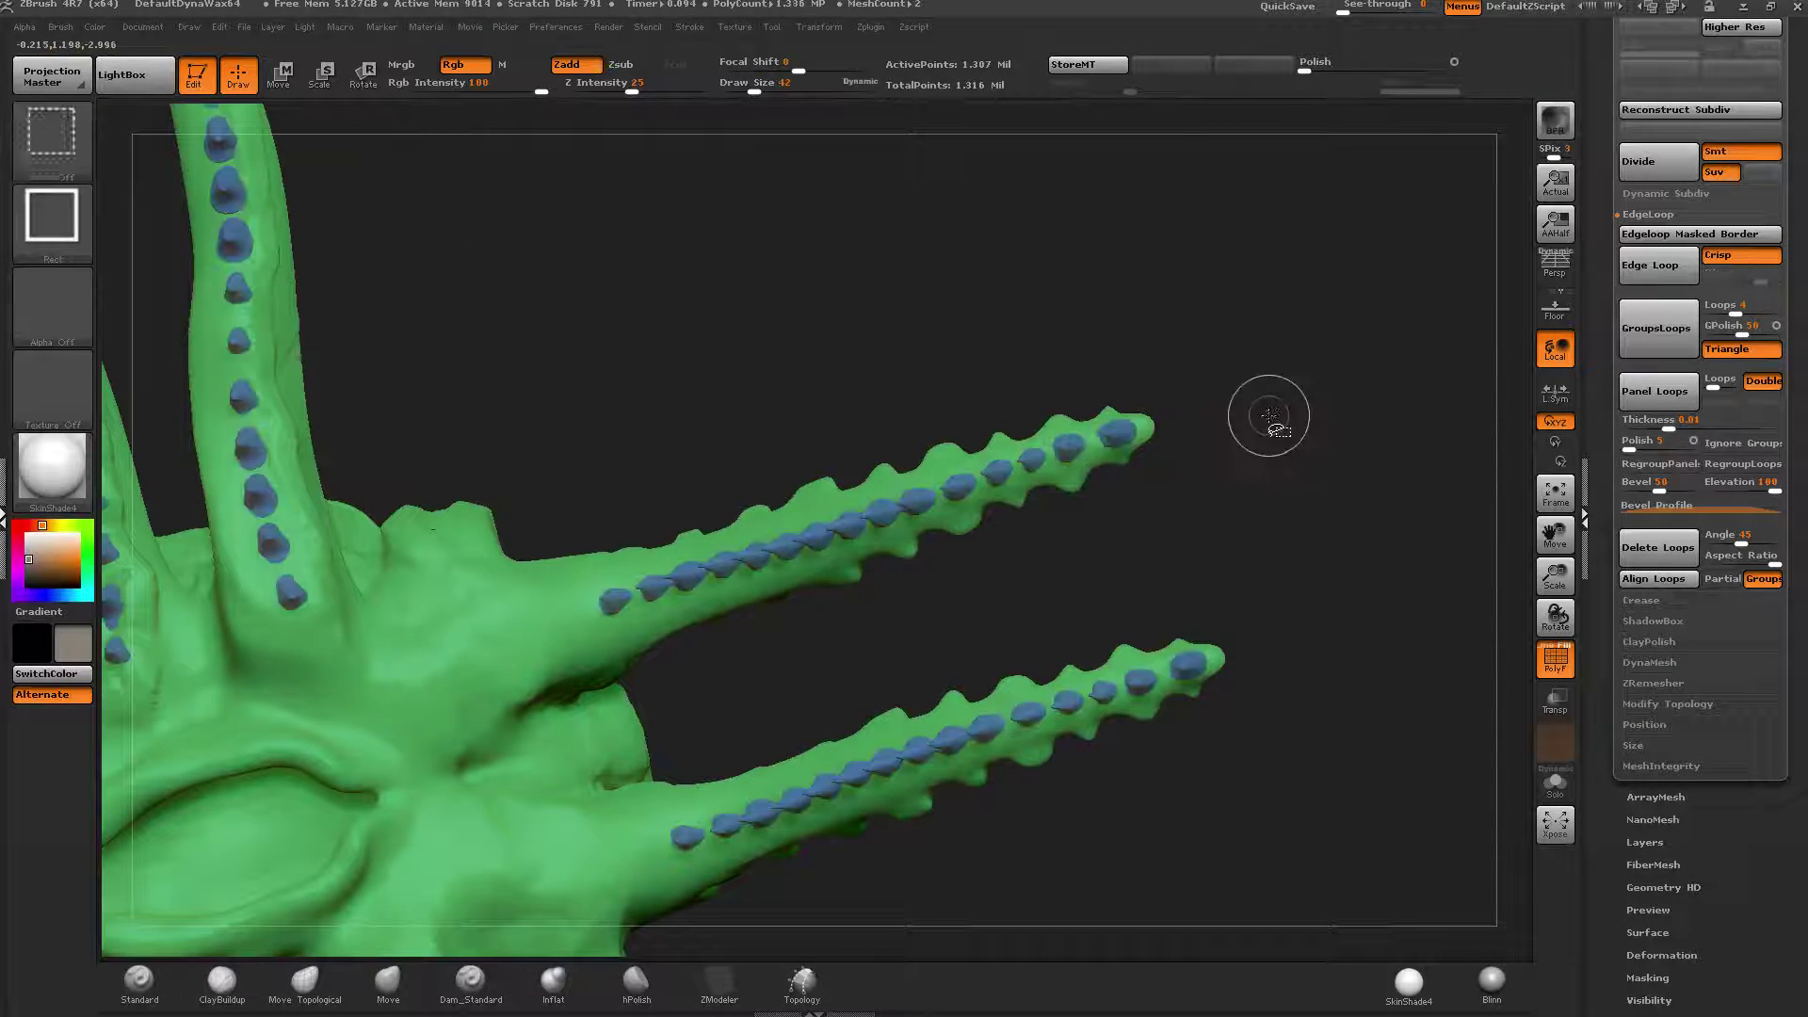
# Isolate and mask the body's polygroup, show the hidden parts, and invert the mask to protect only the inserted parts.
pyautogui.moveTo(1251, 399); pyautogui.dragTo(1230, 477)
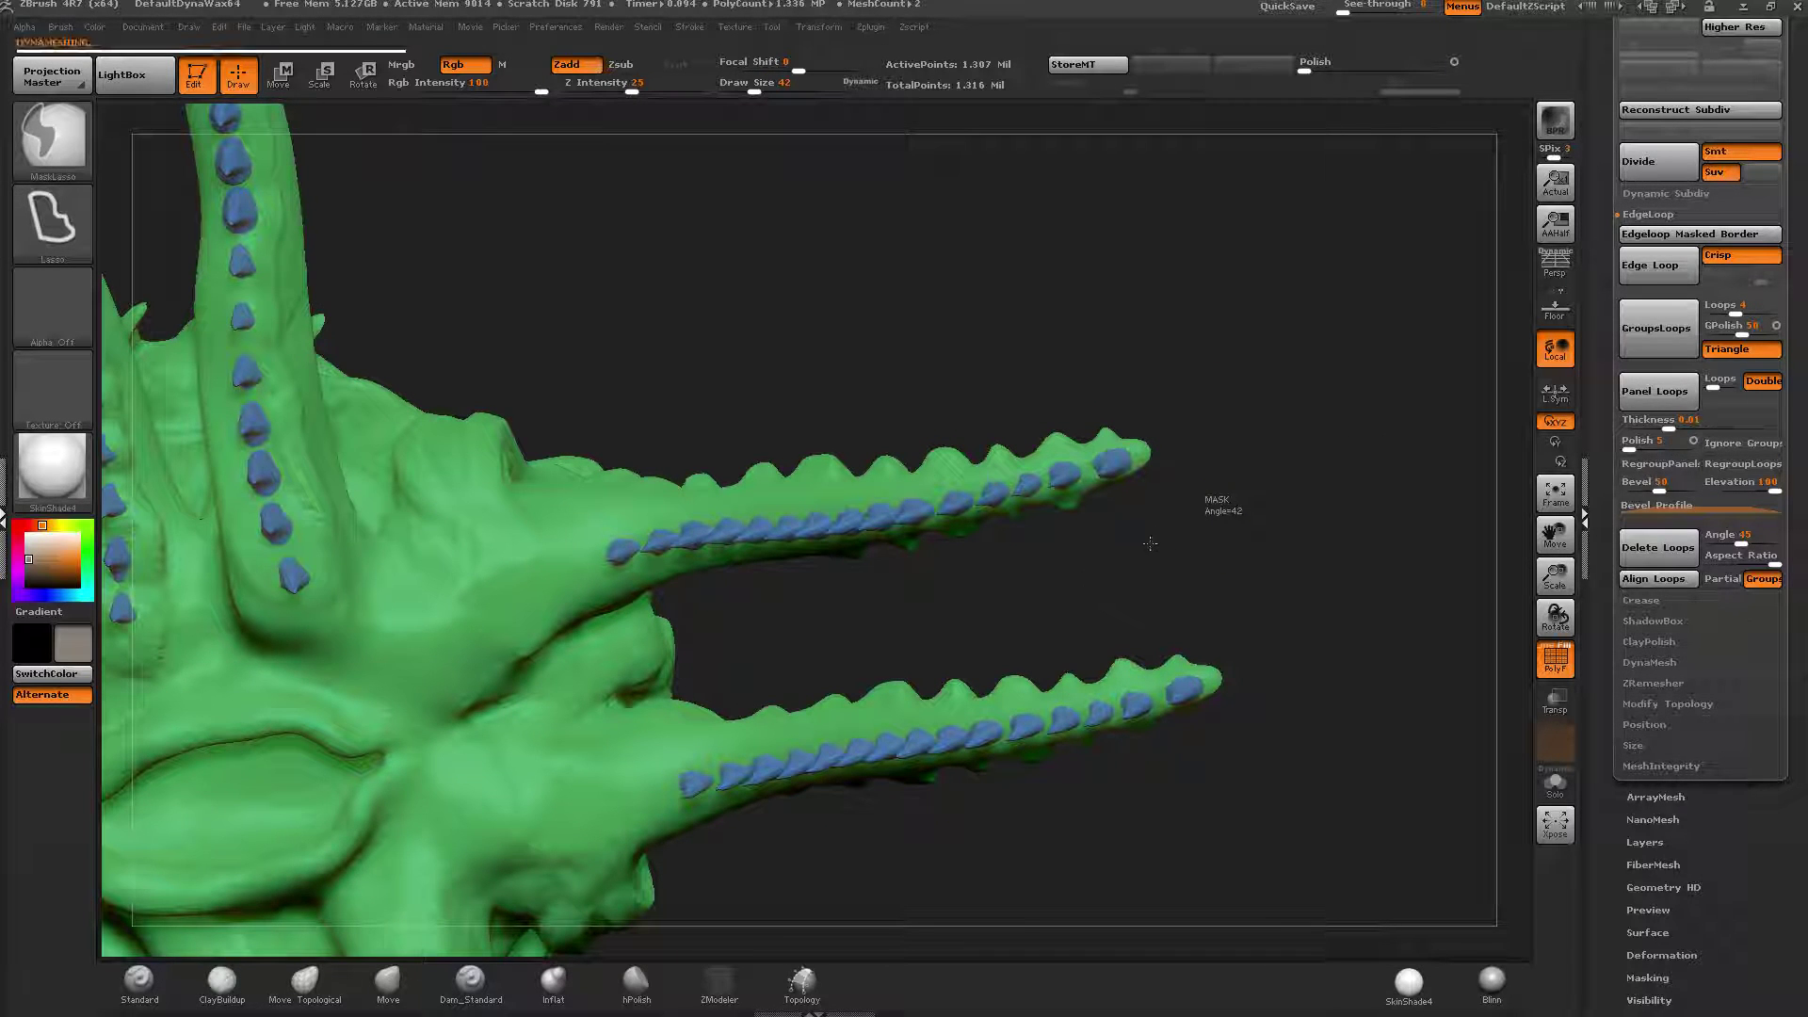
pyautogui.hotkey('ctrl', 'shift')
pyautogui.keyDown('ctrl'); pyautogui.keyDown('shift'); pyautogui.click(1142, 453); pyautogui.keyUp('shift'); pyautogui.keyUp('ctrl')
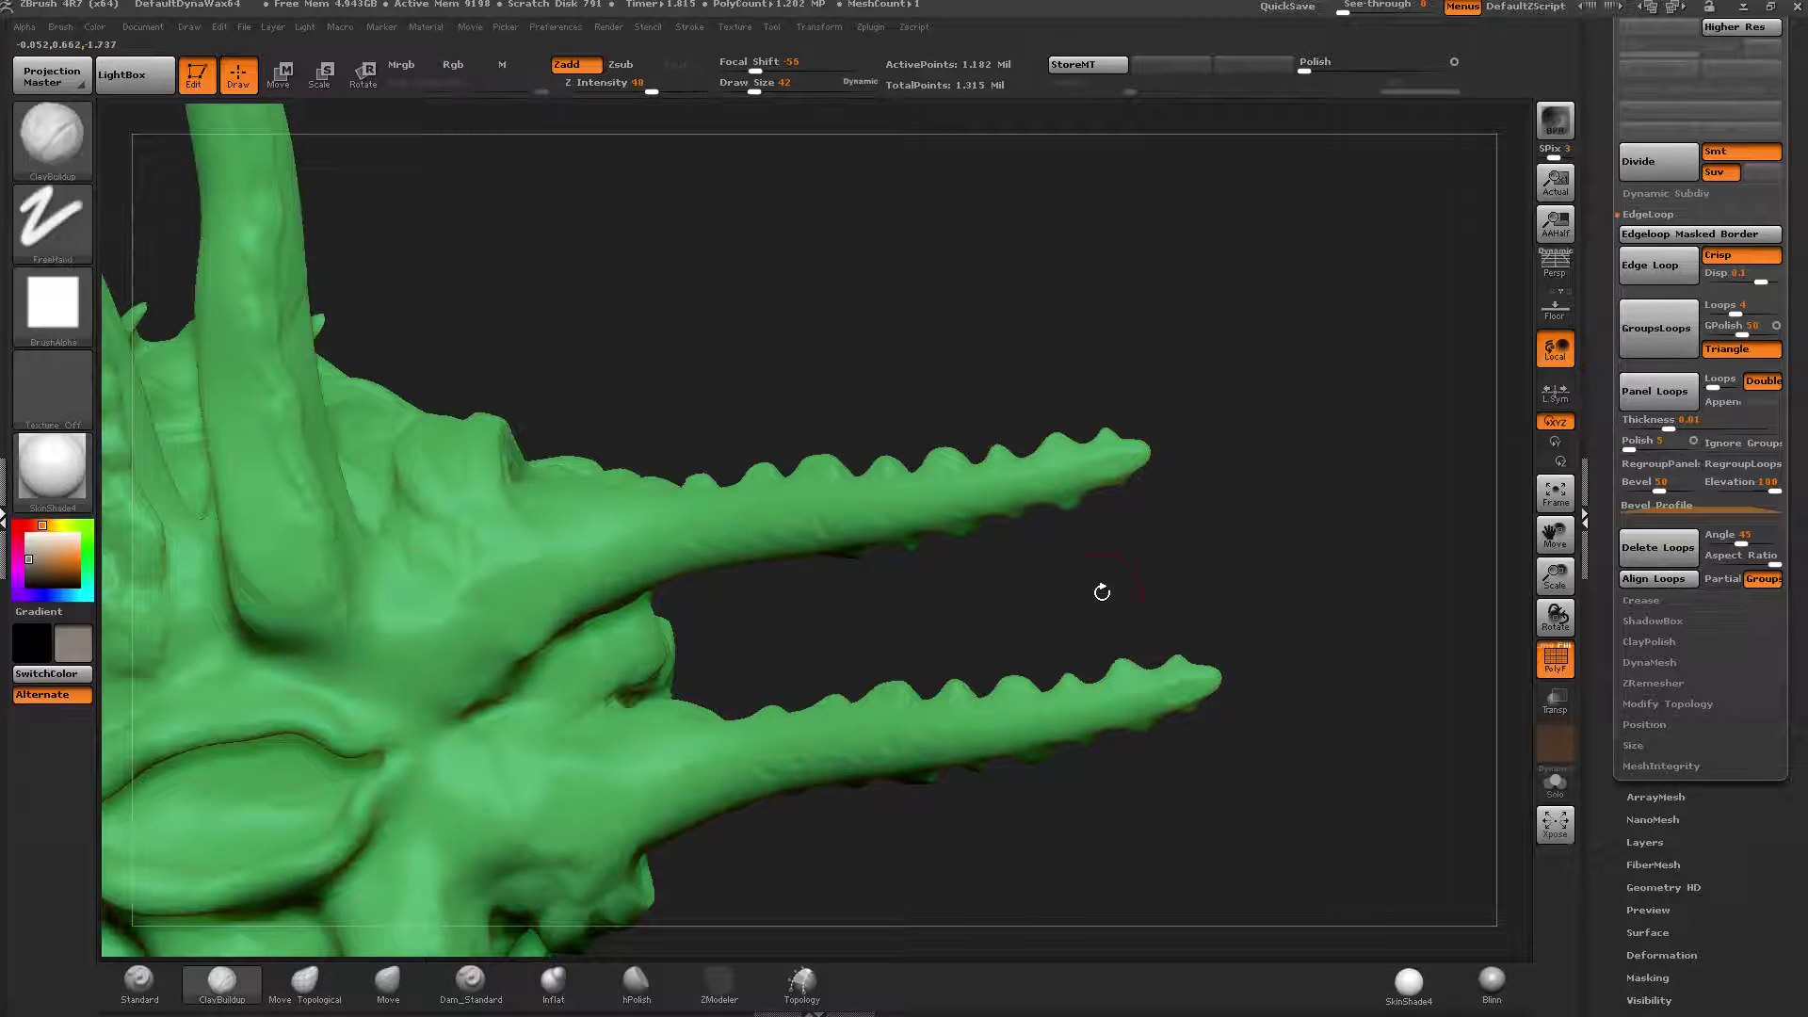
pyautogui.keyDown('ctrl'); pyautogui.click(1170, 570); pyautogui.keyUp('ctrl')
pyautogui.keyDown('ctrl'); pyautogui.keyDown('shift'); pyautogui.click(1209, 556); pyautogui.keyUp('shift'); pyautogui.keyUp('ctrl')
pyautogui.keyDown('ctrl'); pyautogui.click(1246, 460); pyautogui.keyUp('ctrl')
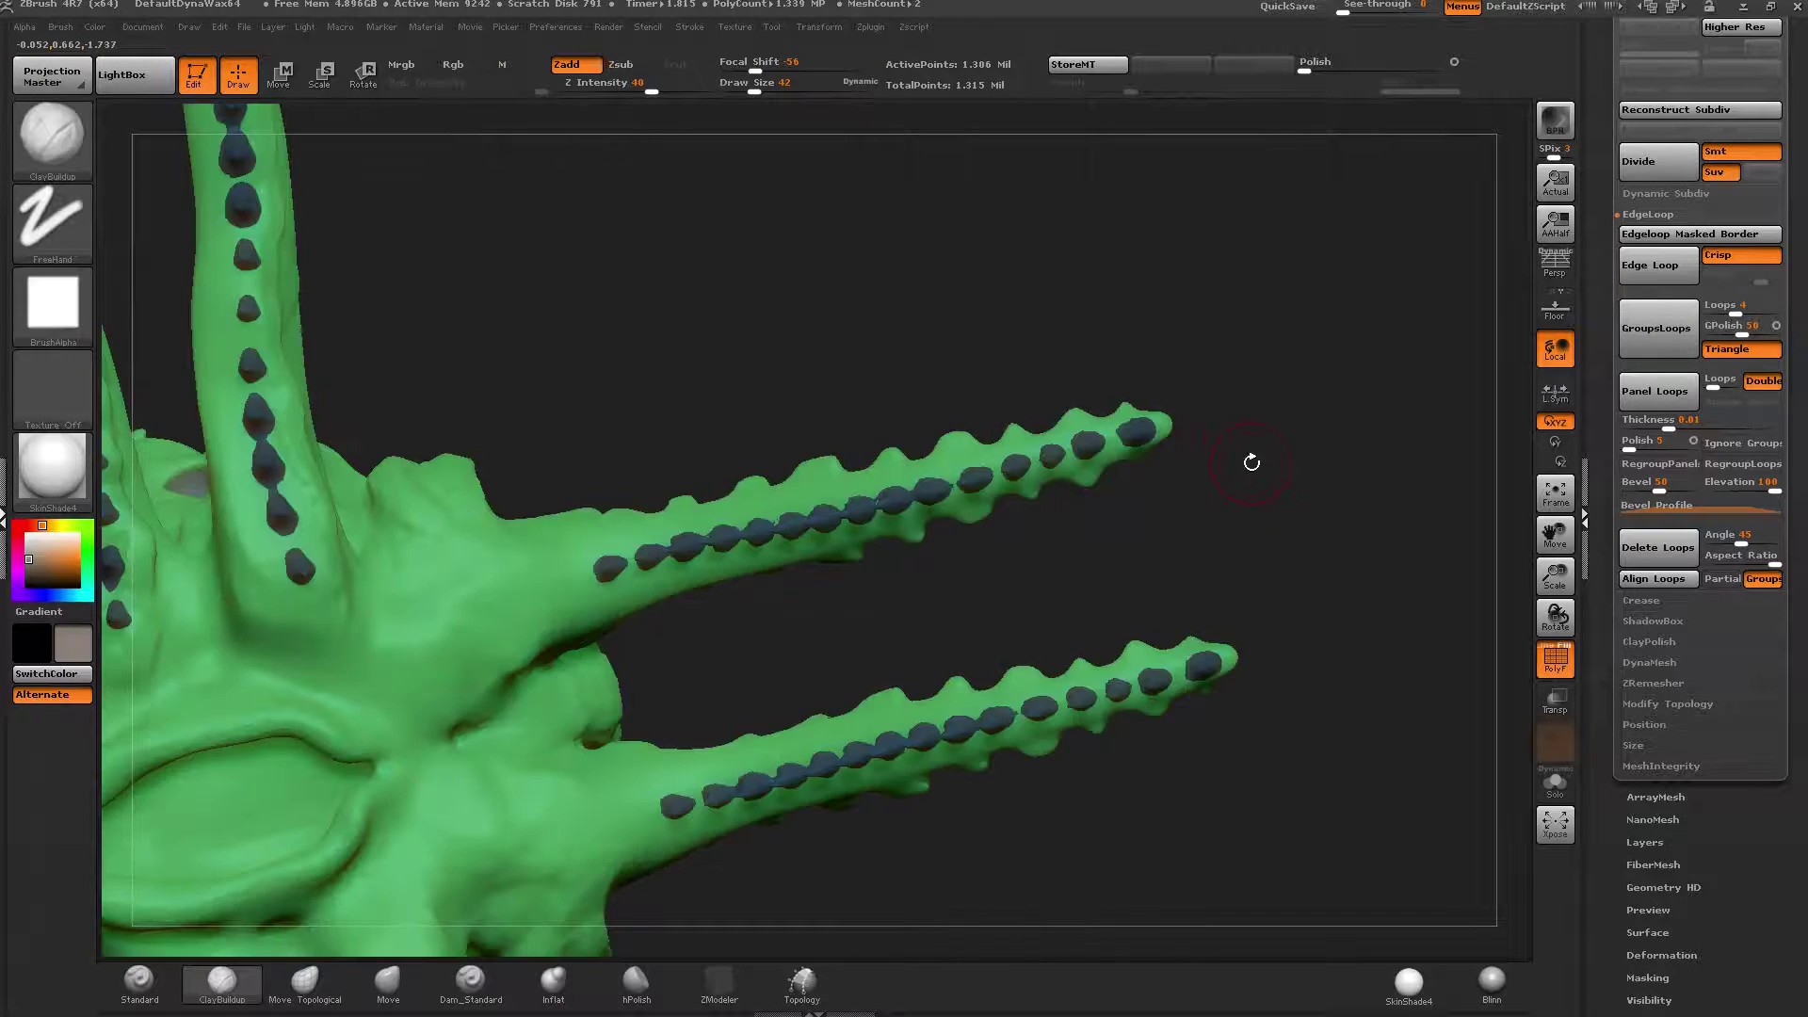
# Build up the surface beside the masked spikes on the two forward feelers with ClayBuildup at draw size 42.
pyautogui.moveTo(1245, 435); pyautogui.dragTo(1246, 523)
pyautogui.moveTo(1092, 480); pyautogui.dragTo(657, 521)
pyautogui.moveTo(1035, 608); pyautogui.dragTo(1130, 589)
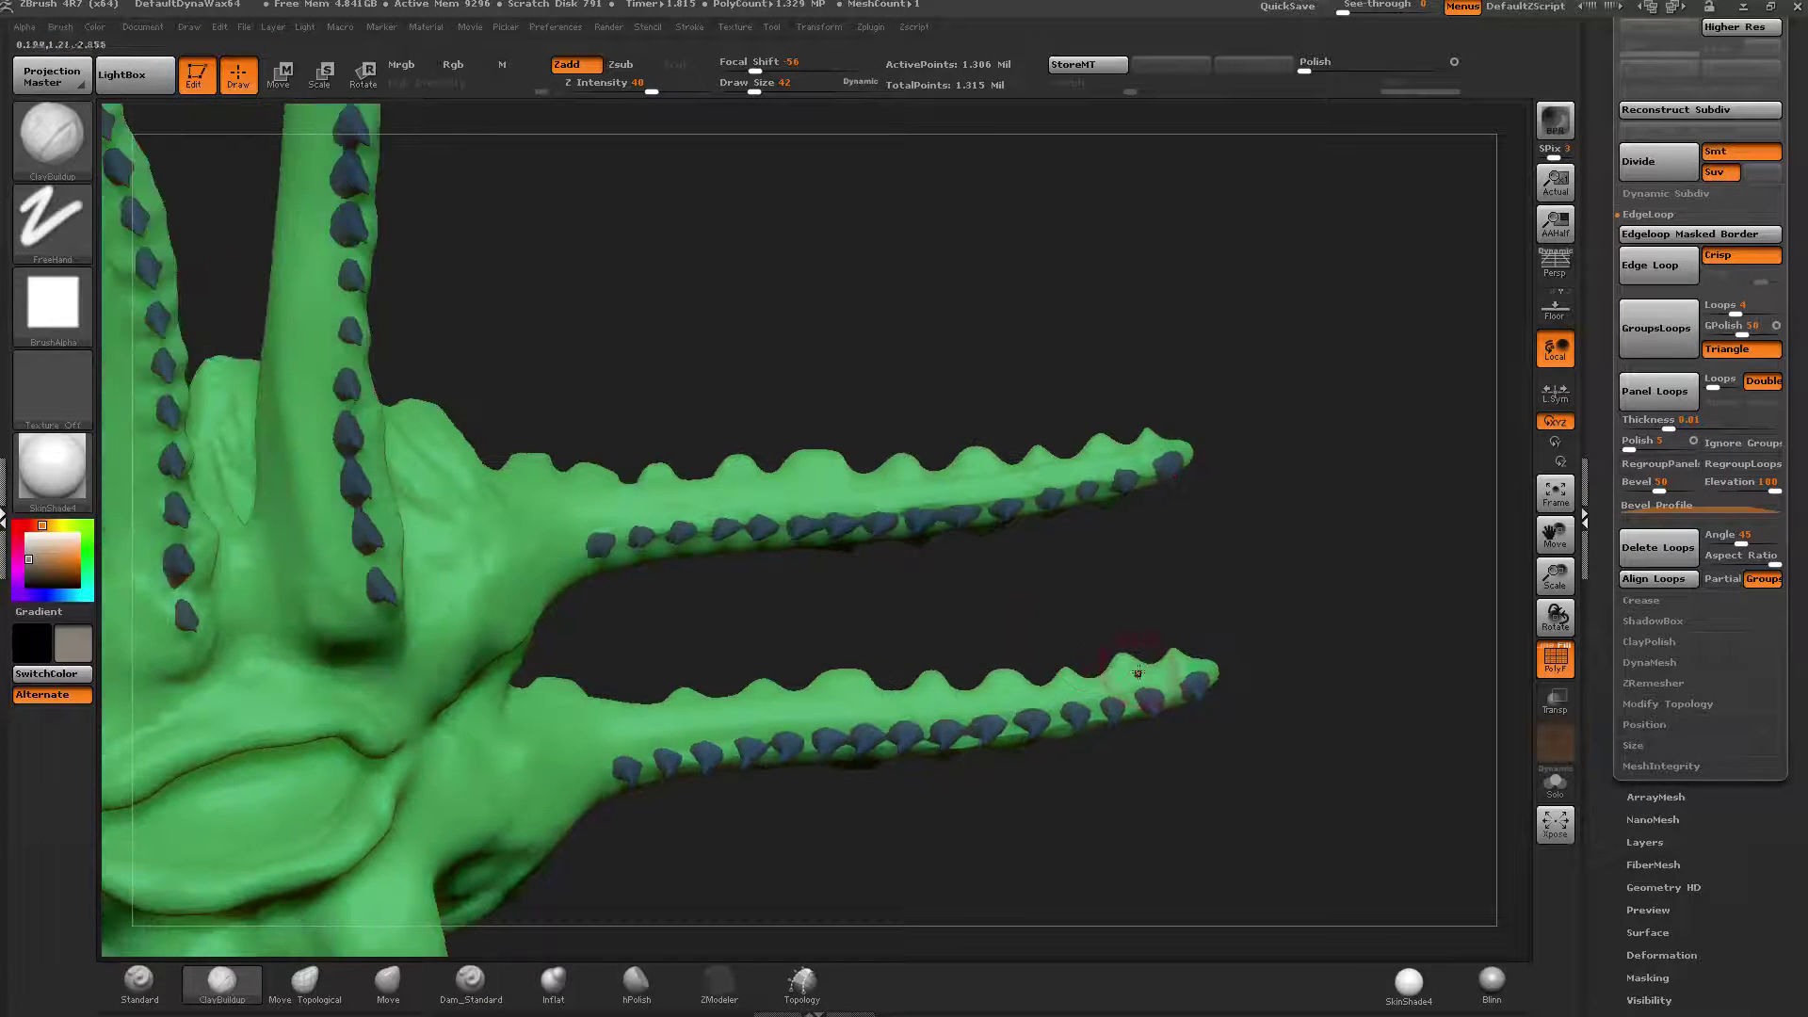
pyautogui.moveTo(1126, 693); pyautogui.dragTo(978, 713)
pyautogui.moveTo(757, 731)
pyautogui.mouseDown()
pyautogui.moveTo(625, 758)
pyautogui.moveTo(779, 815)
pyautogui.moveTo(1142, 500)
pyautogui.moveTo(1149, 544)
pyautogui.moveTo(981, 650)
pyautogui.moveTo(960, 577)
pyautogui.moveTo(844, 509)
pyautogui.moveTo(895, 593)
pyautogui.mouseUp()
pyautogui.keyDown('ctrl'); pyautogui.moveTo(895, 593); pyautogui.dragTo(901, 649, button='right'); pyautogui.keyUp('ctrl')
# Raise the brush draw size above 400 and smooth the creature's long side limbs.
pyautogui.moveTo(756, 89); pyautogui.dragTo(778, 89)
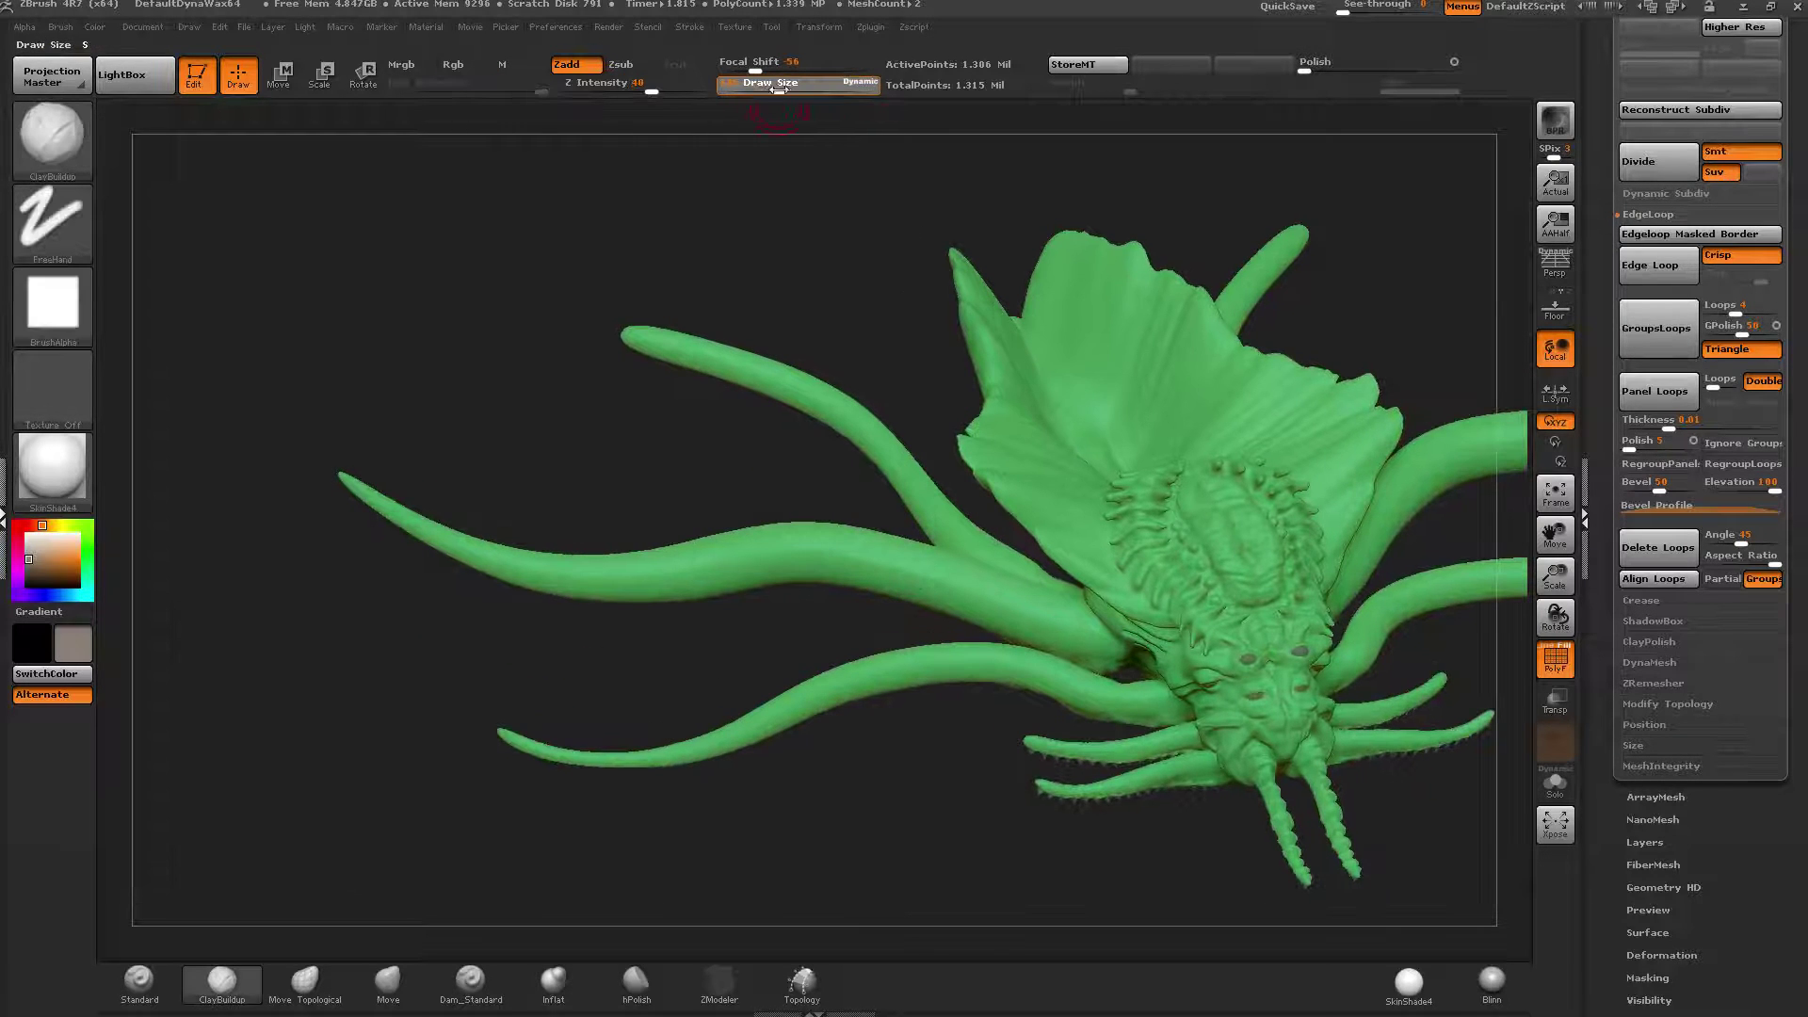
pyautogui.press('shift')
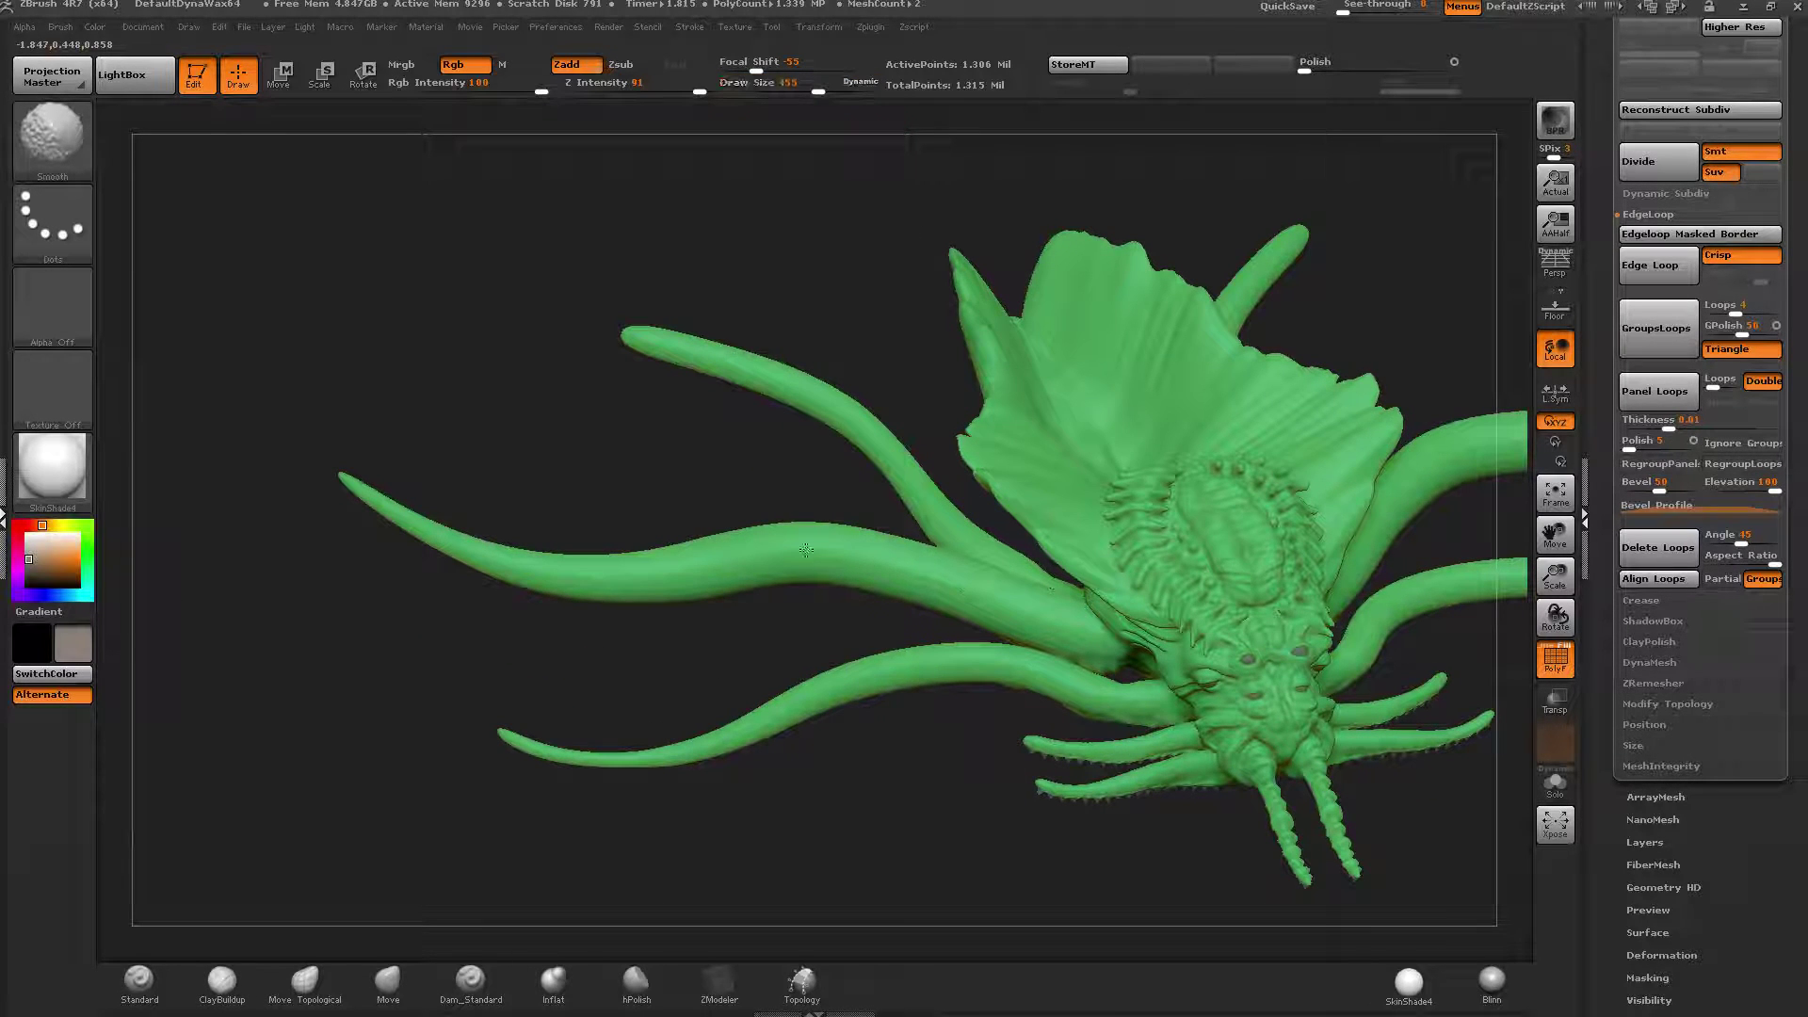
pyautogui.moveTo(790, 595)
pyautogui.mouseDown()
pyautogui.moveTo(807, 618)
pyautogui.moveTo(879, 517)
pyautogui.moveTo(821, 446)
pyautogui.mouseUp()
pyautogui.moveTo(923, 501)
pyautogui.mouseDown()
pyautogui.moveTo(1055, 598)
pyautogui.moveTo(986, 493)
pyautogui.mouseUp()
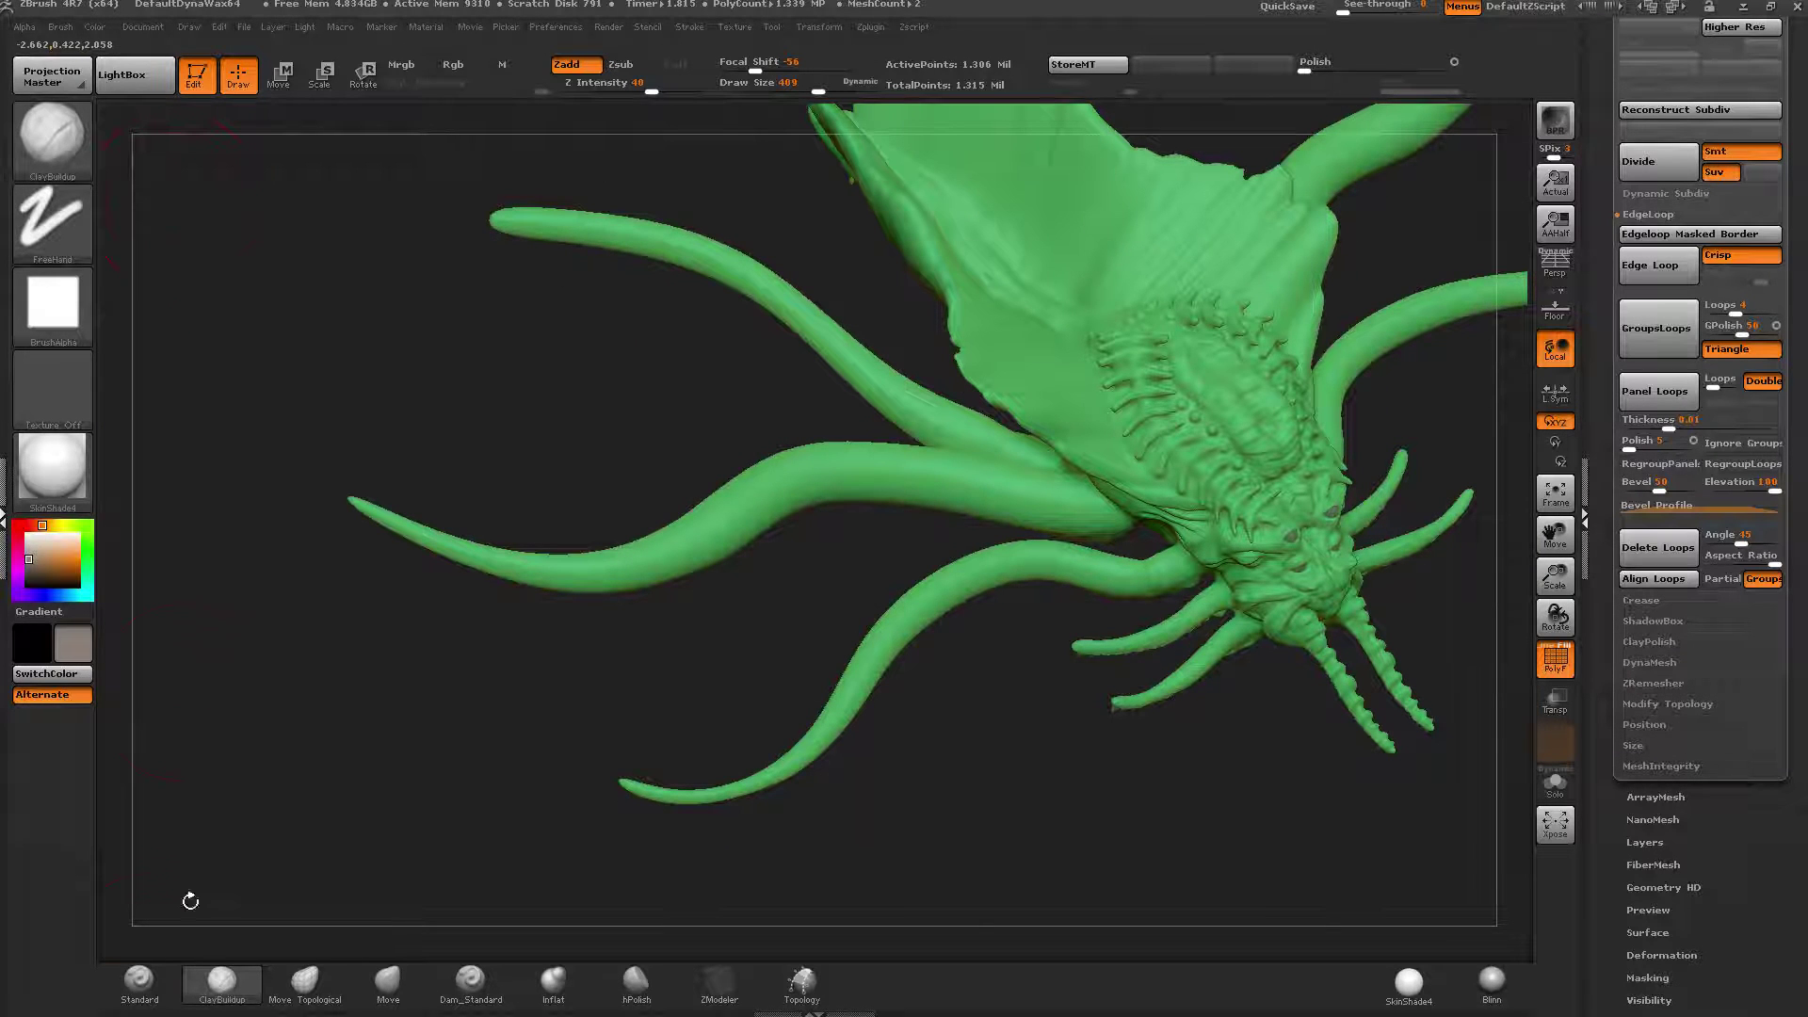
# Load the striped Alpha 59 into the Standard brush and rotate the alpha so its stripes run horizontally.
pyautogui.click(139, 979)
pyautogui.click(42, 160)
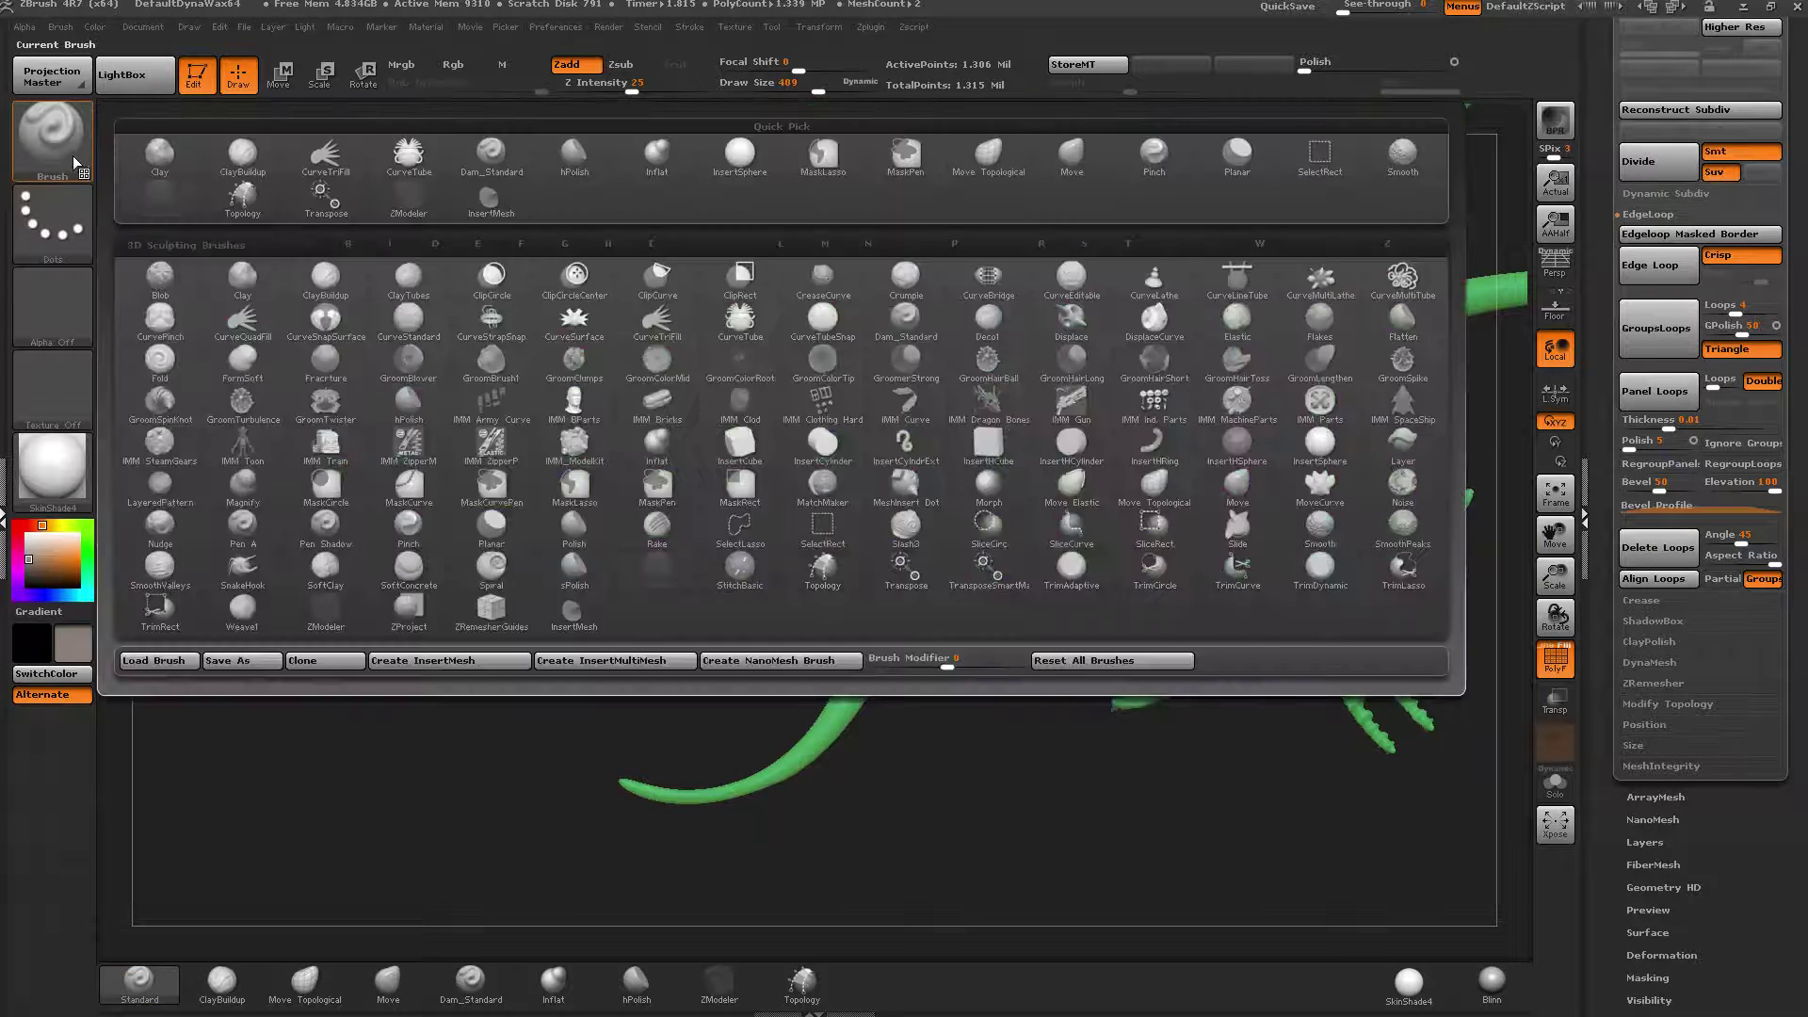
pyautogui.click(66, 230)
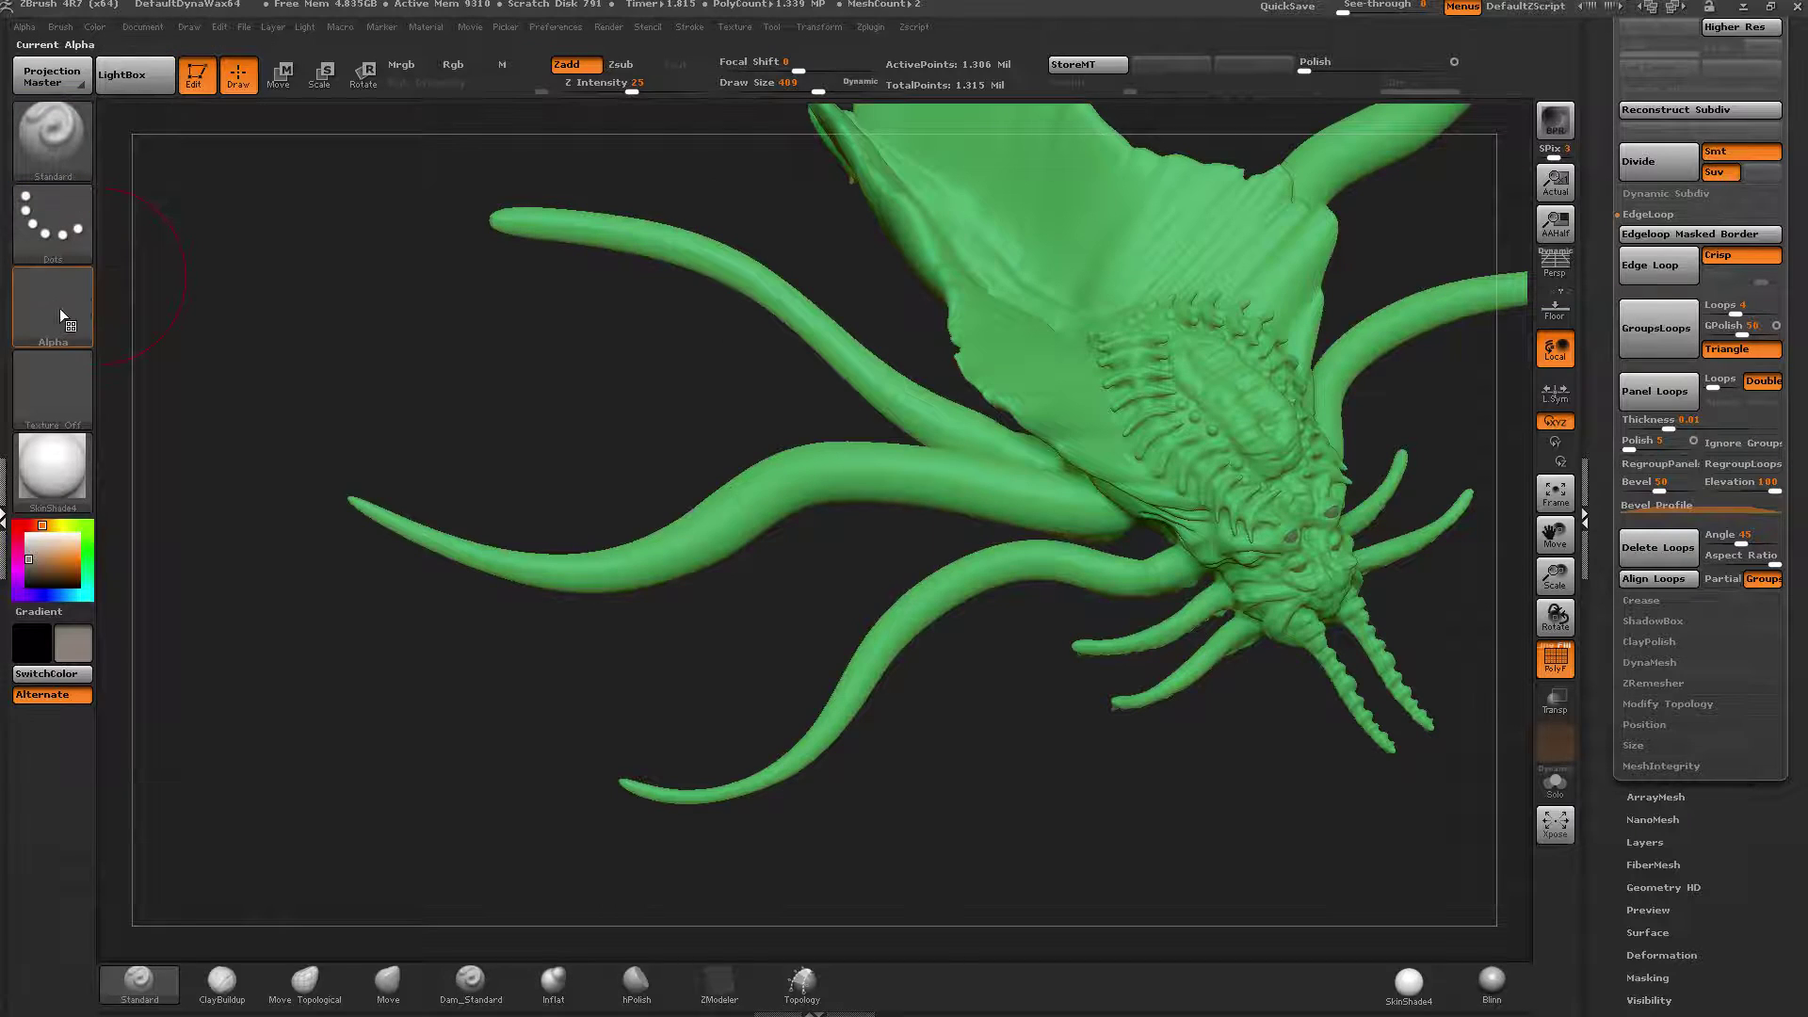
pyautogui.click(64, 310)
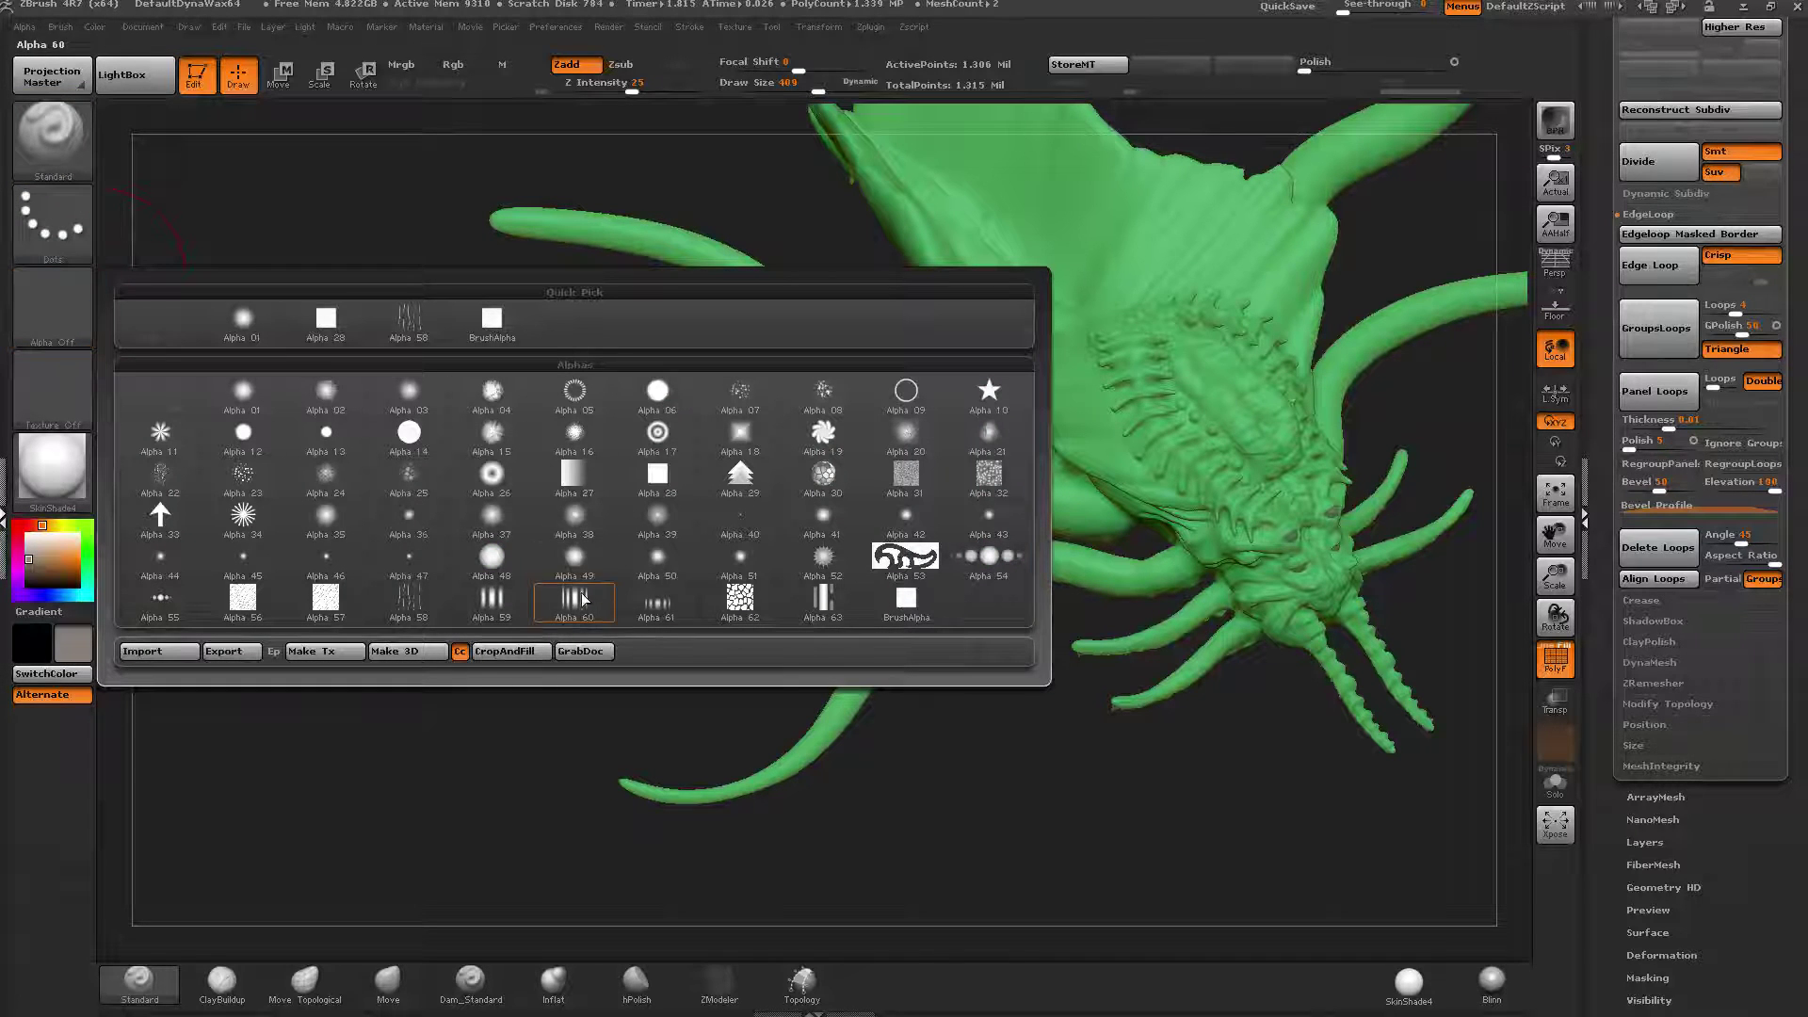
pyautogui.click(499, 608)
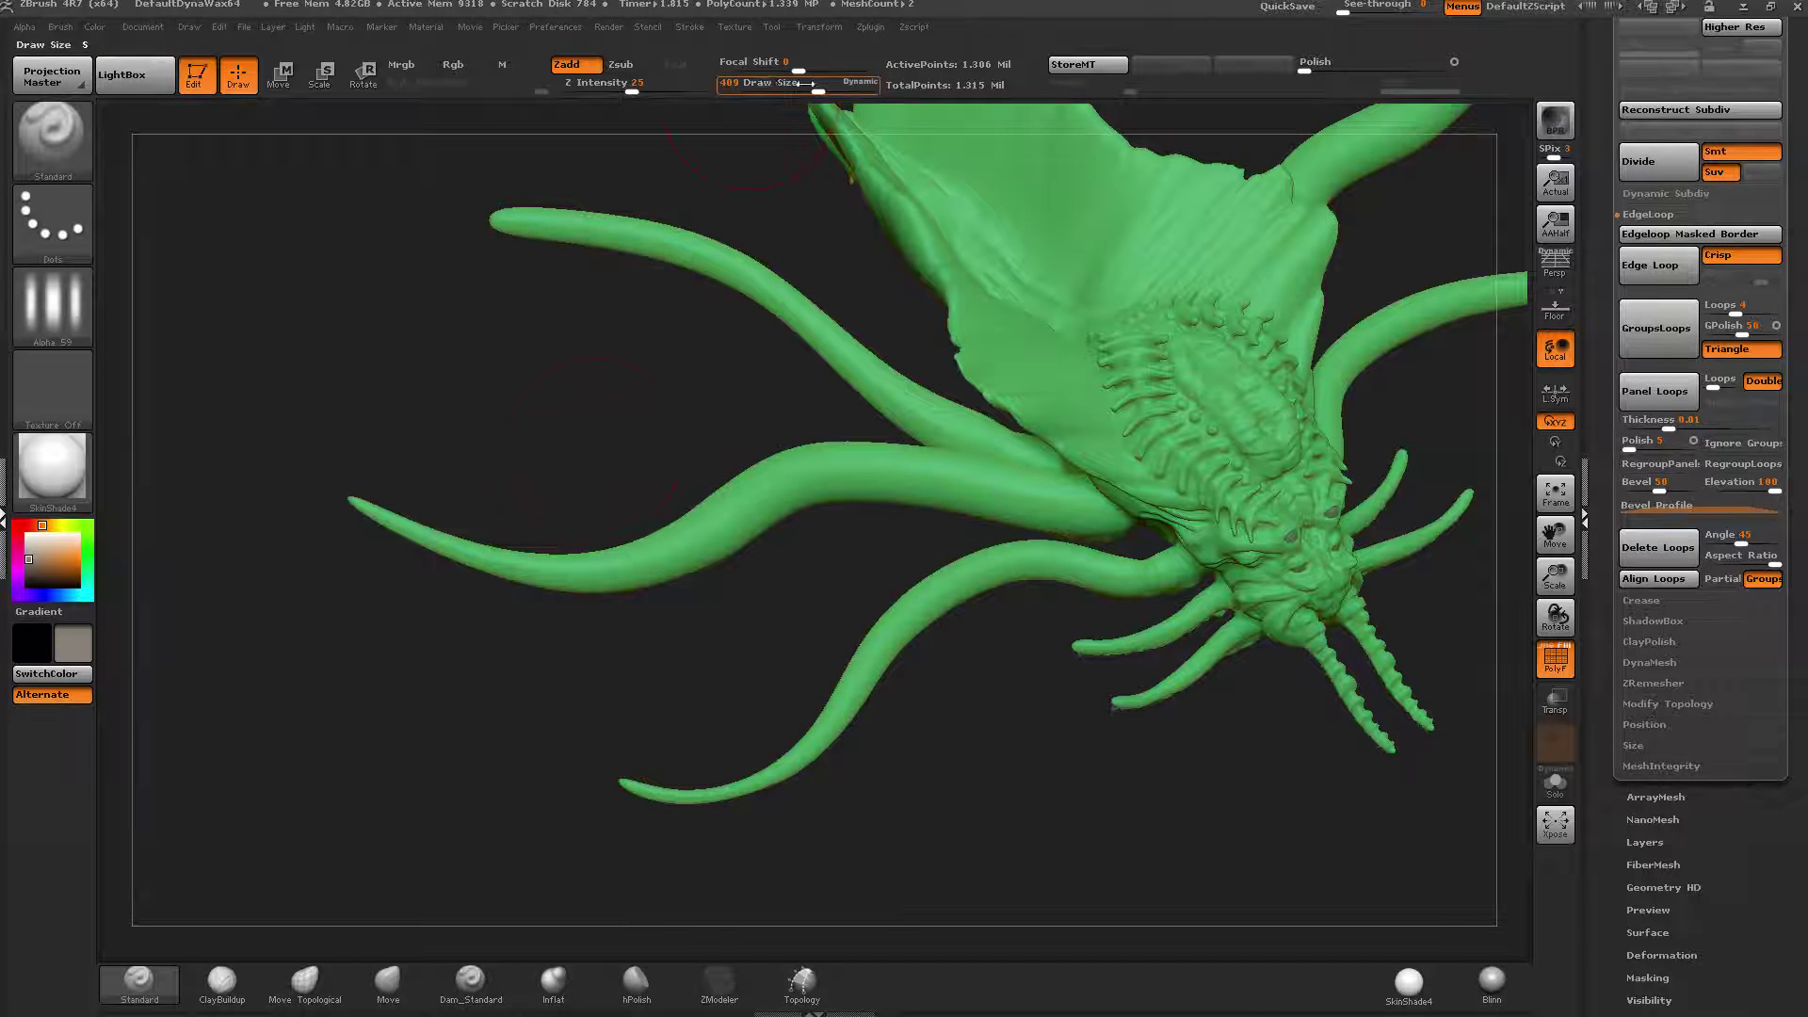
pyautogui.click(26, 28)
pyautogui.click(149, 324)
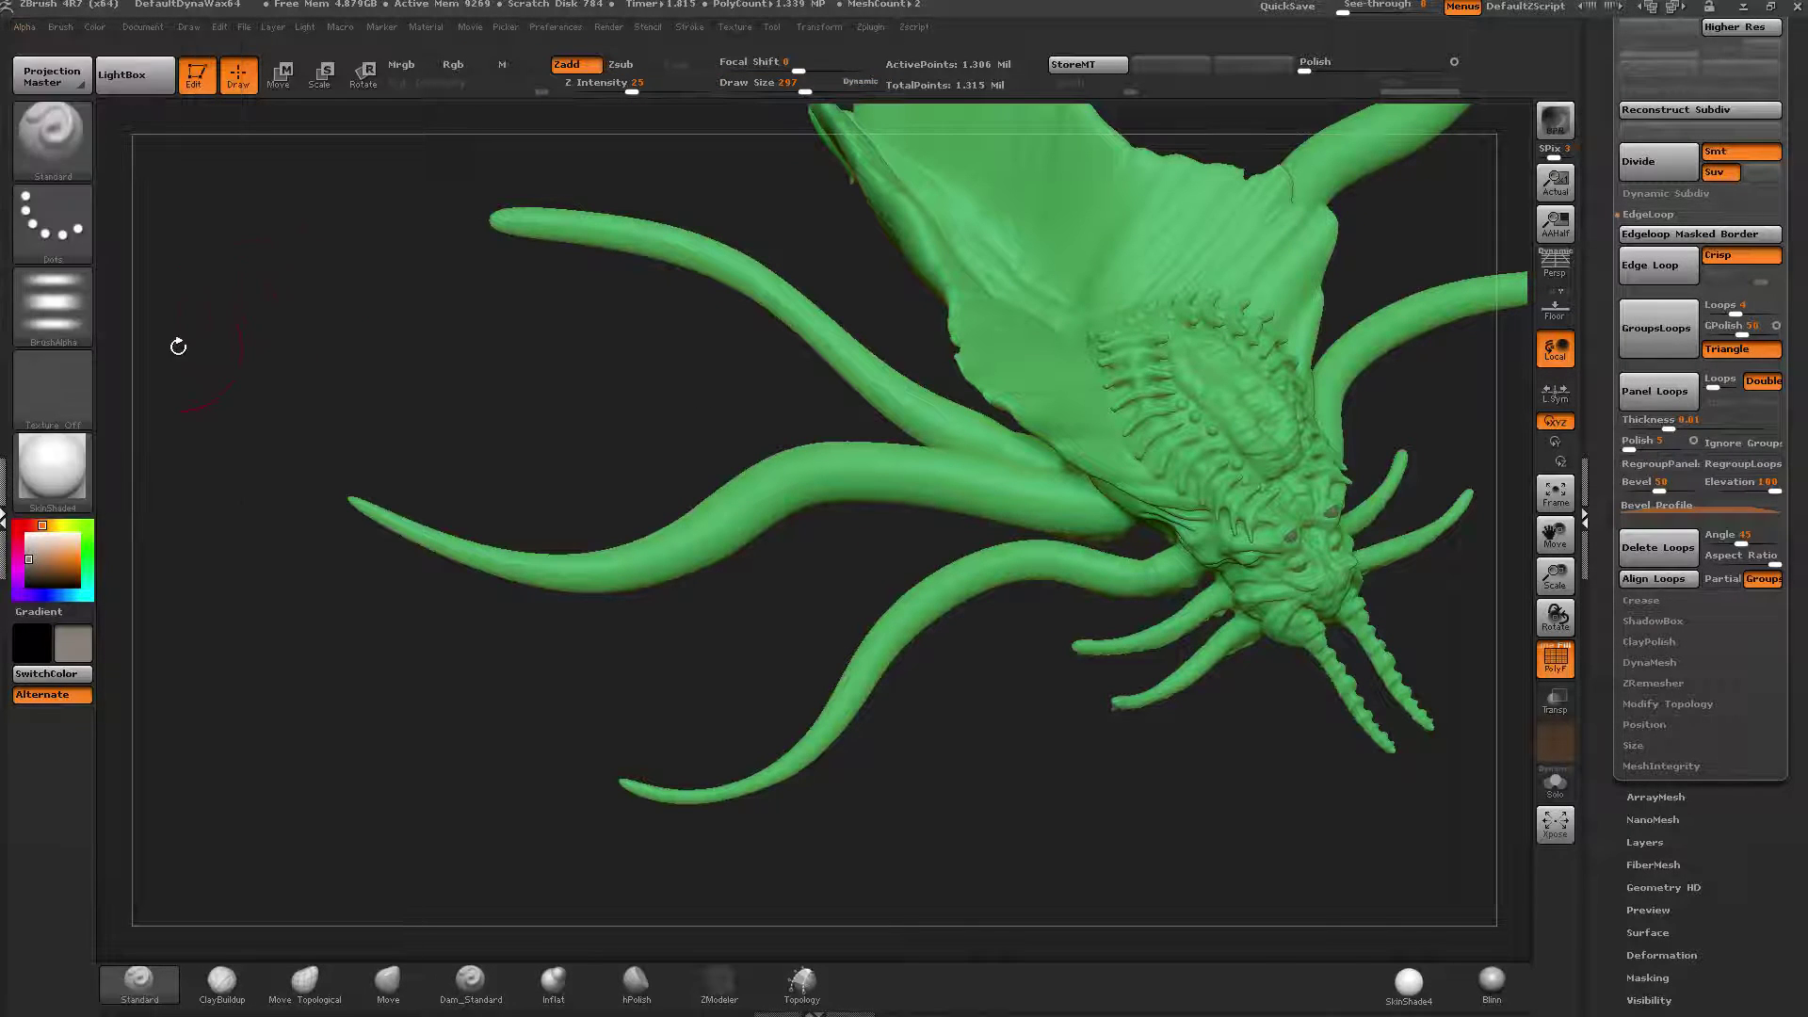
# Increase the LazyMouse step and radius of the Standard brush and reduce its draw size to 203.
pyautogui.click(692, 29)
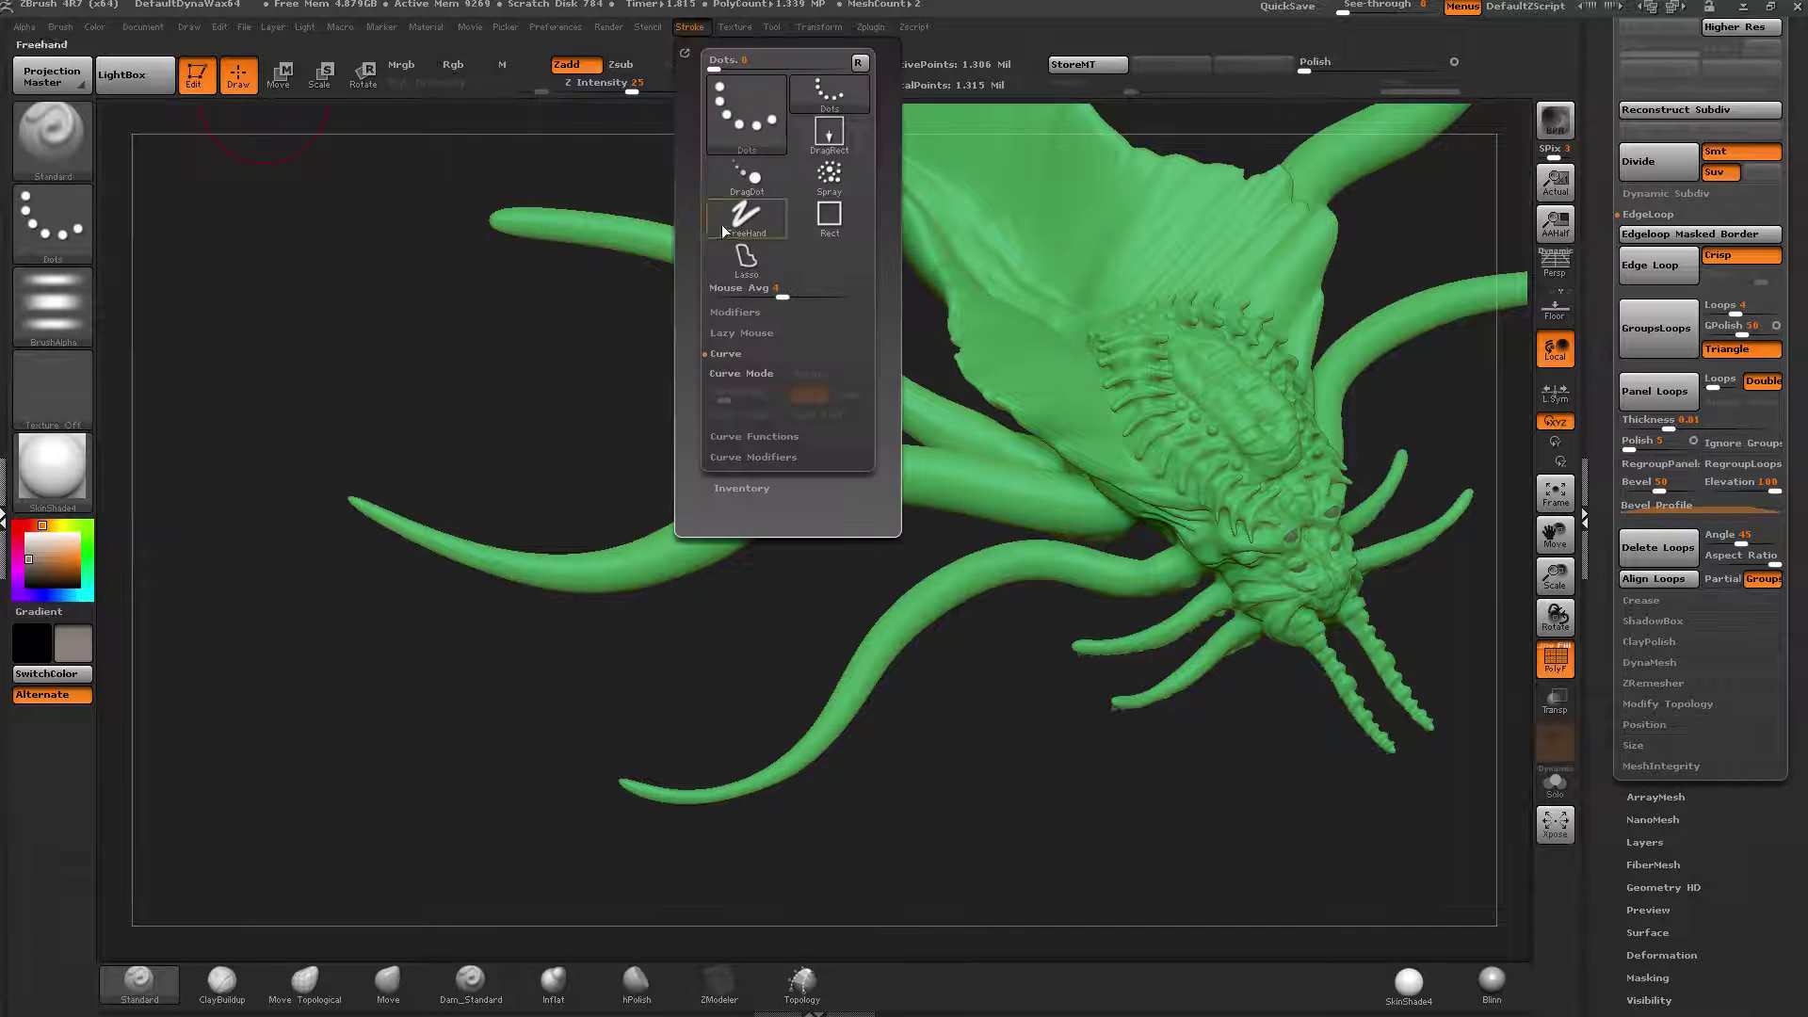
pyautogui.click(729, 375)
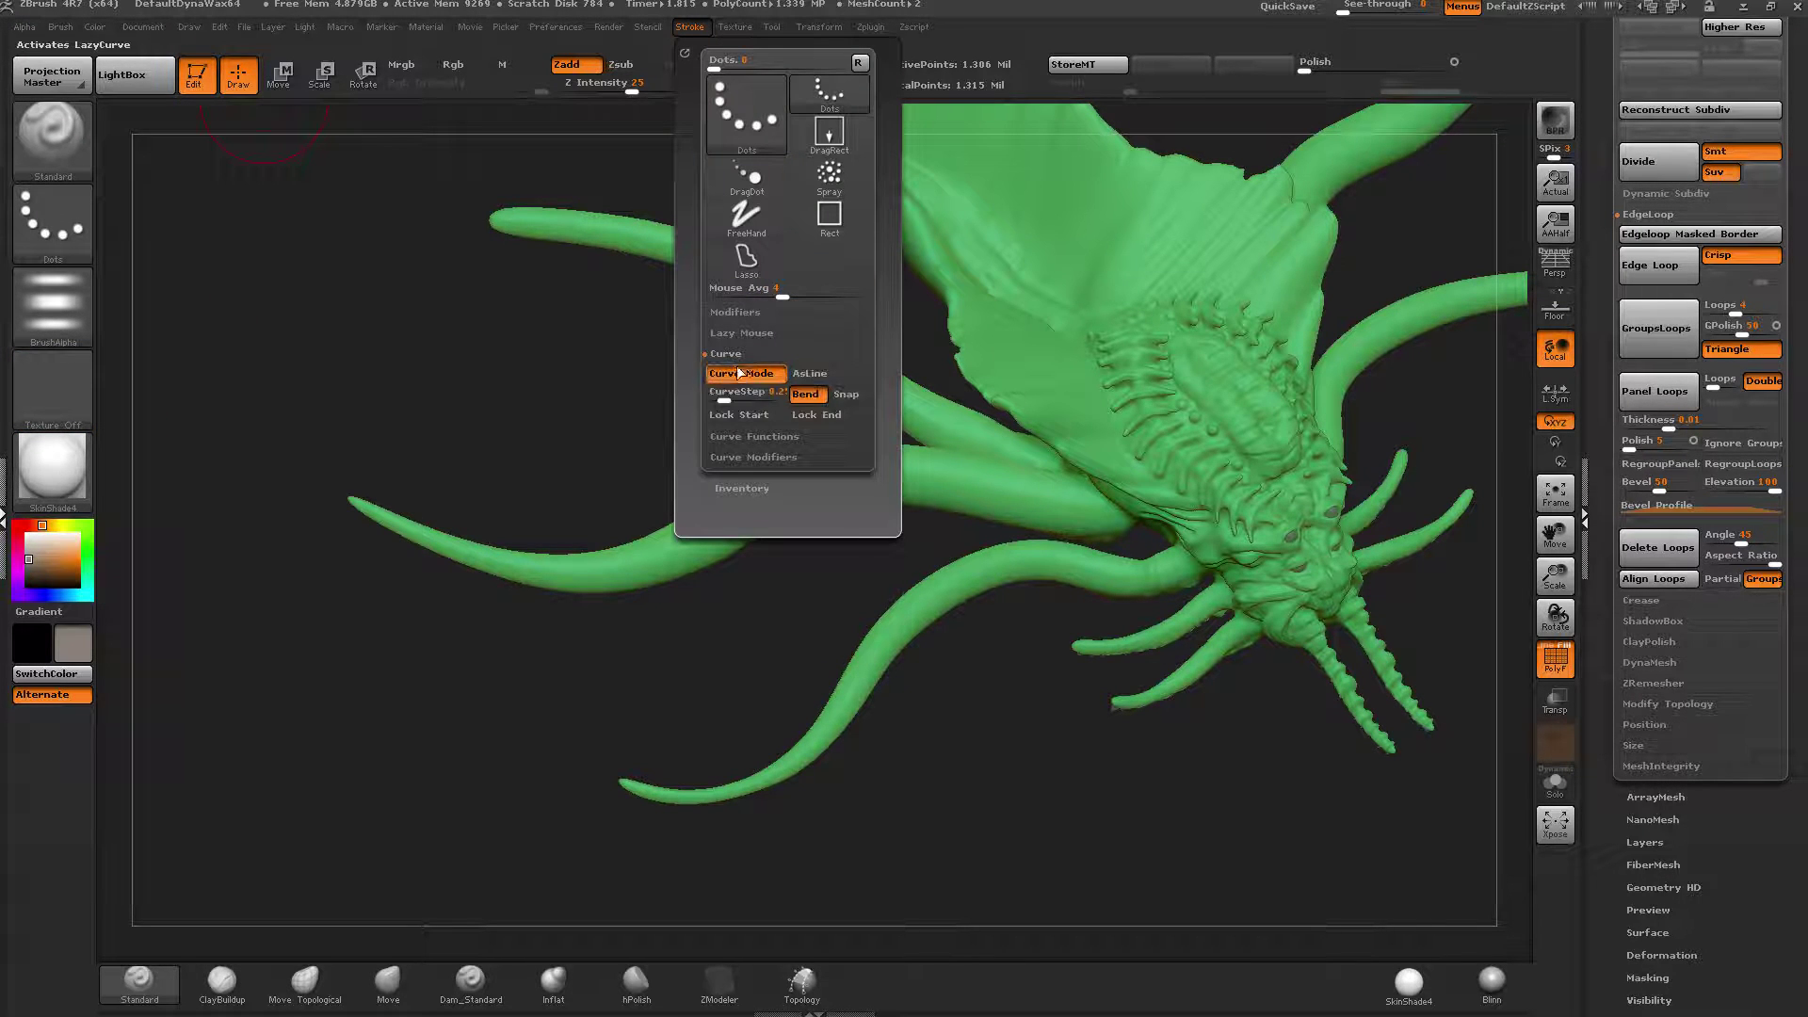
pyautogui.click(730, 374)
pyautogui.click(726, 314)
pyautogui.click(730, 314)
pyautogui.click(735, 333)
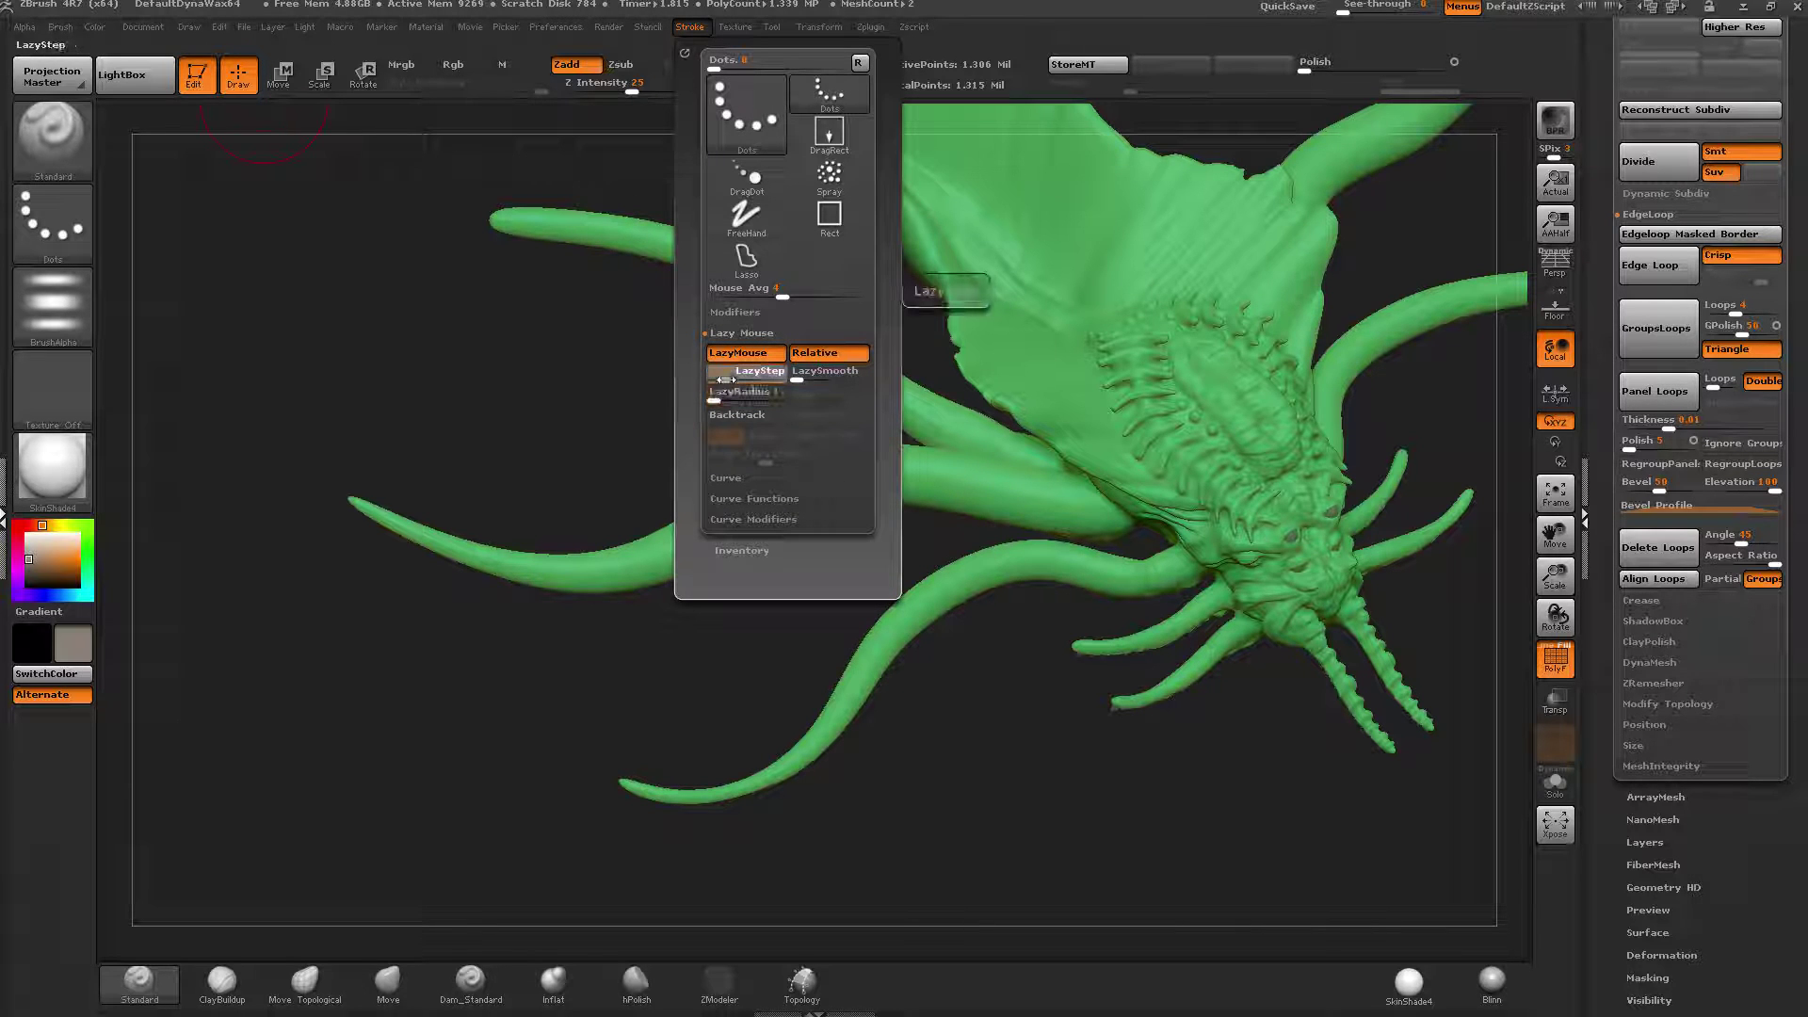
pyautogui.moveTo(726, 379); pyautogui.dragTo(731, 378)
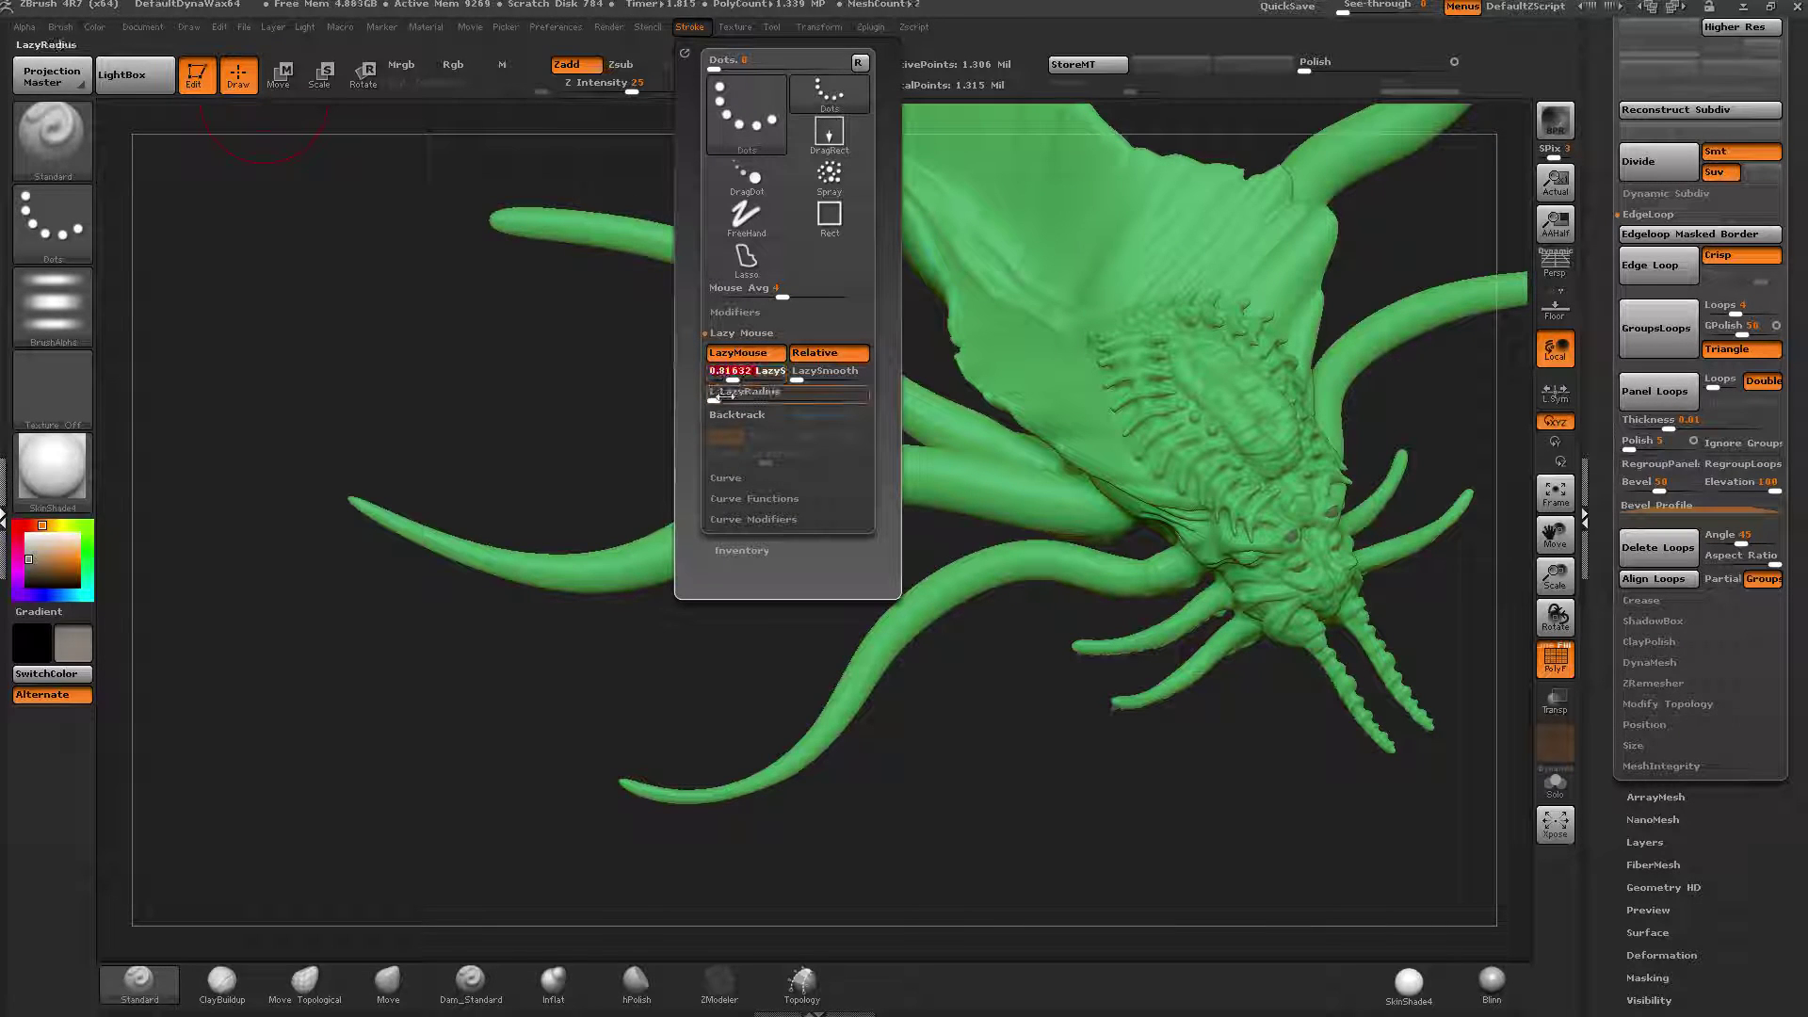
pyautogui.click(716, 399)
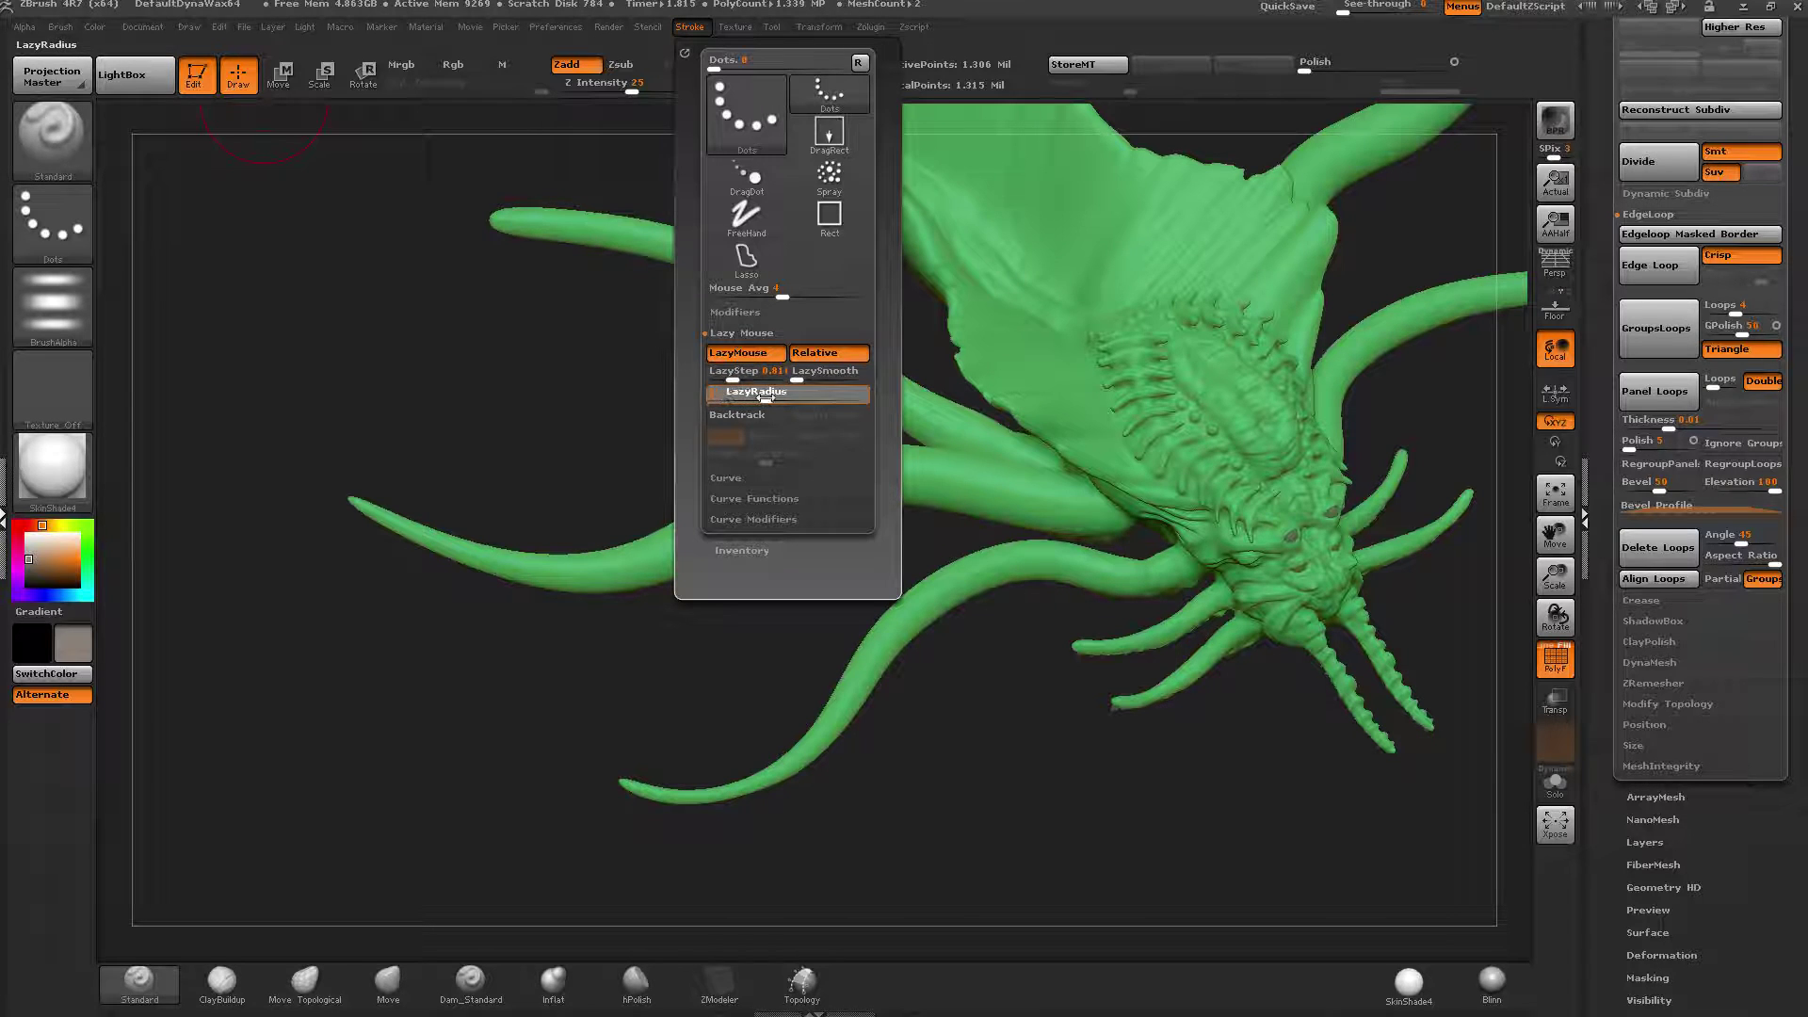
pyautogui.moveTo(803, 89); pyautogui.dragTo(791, 92)
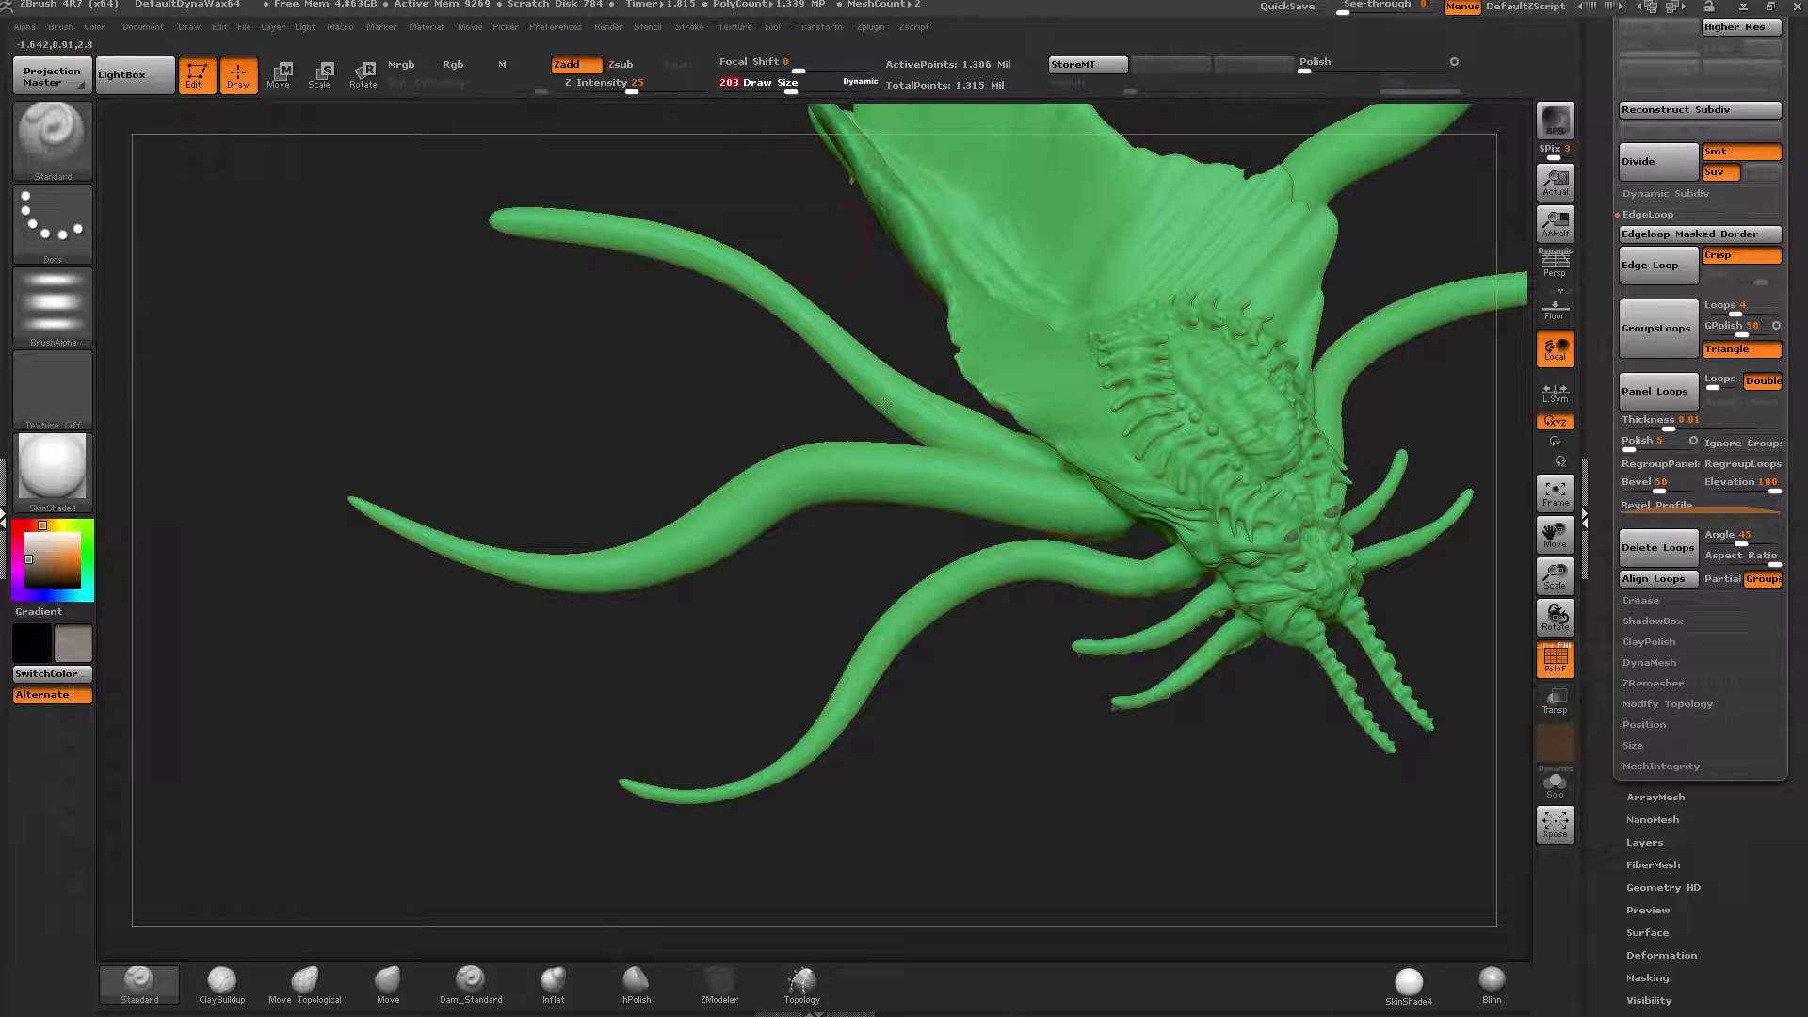
# Try to emboss ribs along the long middle side limb with the striped Standard brush.
pyautogui.moveTo(832, 235); pyautogui.dragTo(890, 429)
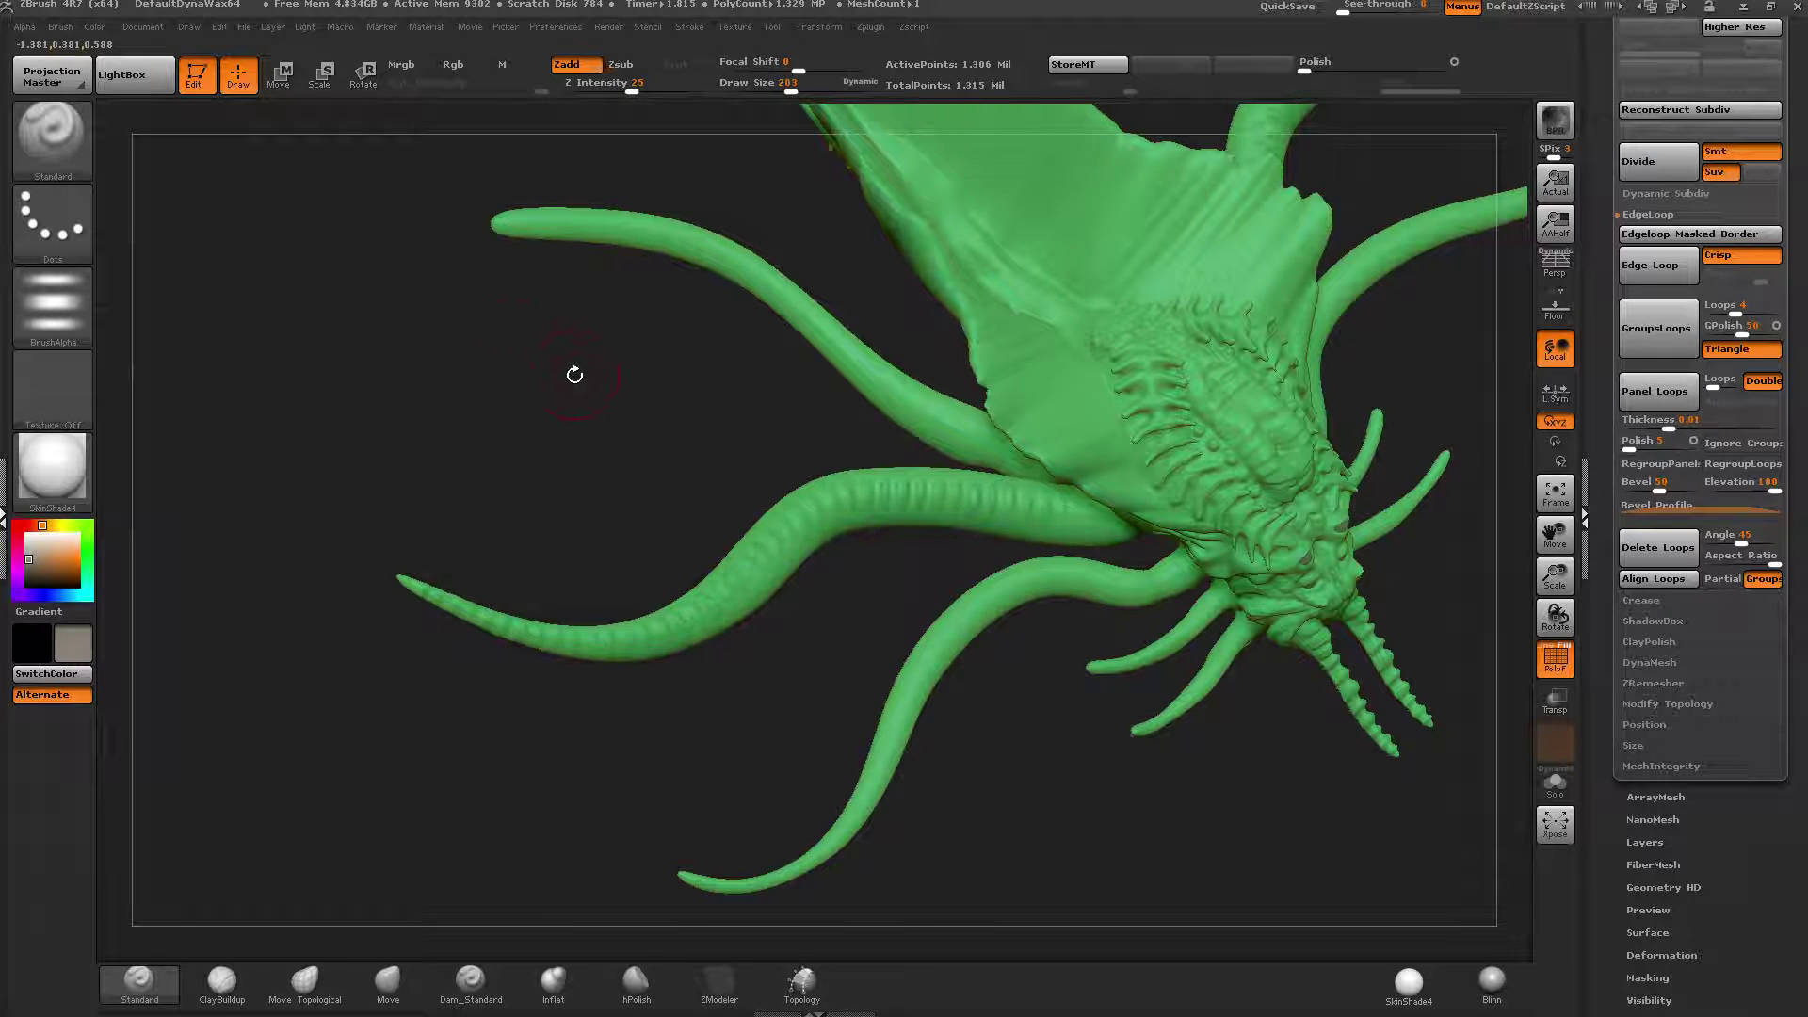
pyautogui.moveTo(740, 465)
pyautogui.mouseDown()
pyautogui.moveTo(754, 452)
pyautogui.moveTo(970, 538)
pyautogui.moveTo(885, 395)
pyautogui.moveTo(848, 529)
pyautogui.moveTo(342, 826)
pyautogui.mouseUp()
pyautogui.press('ctrl')
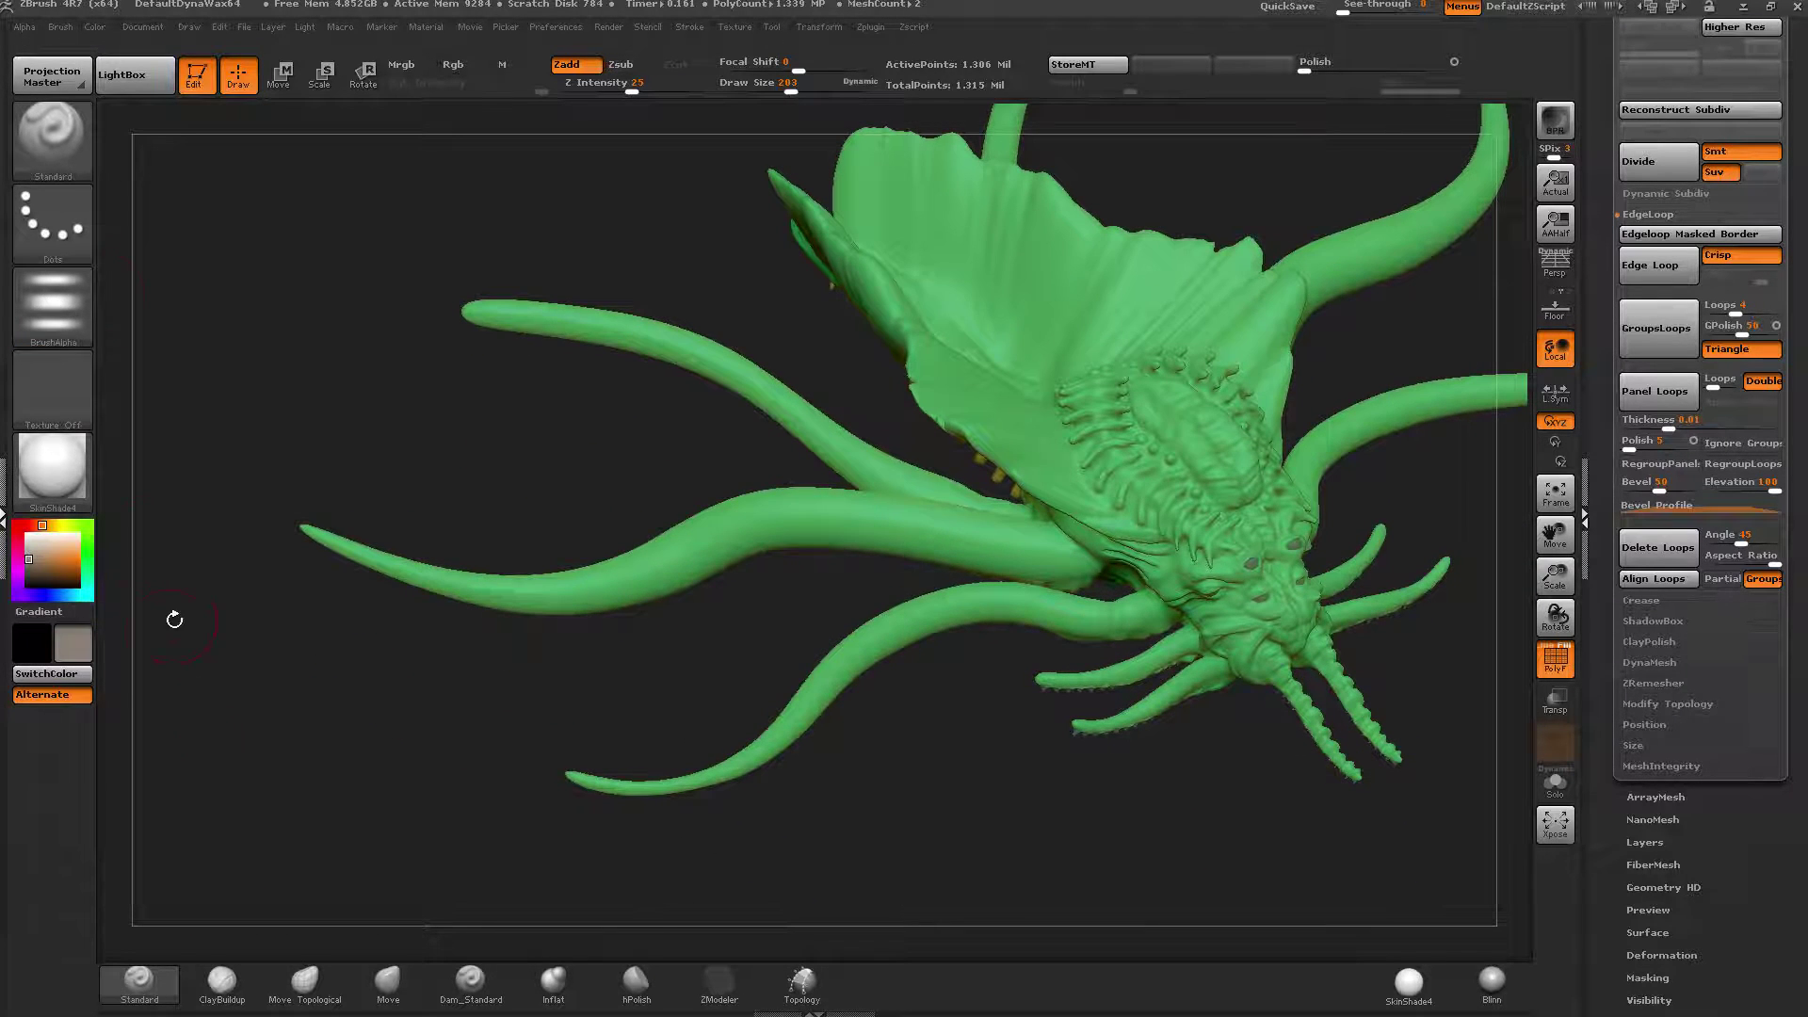
# Switch to the Inflat brush and assign it the rotated striped BrushAlpha.
pyautogui.click(54, 307)
pyautogui.click(160, 322)
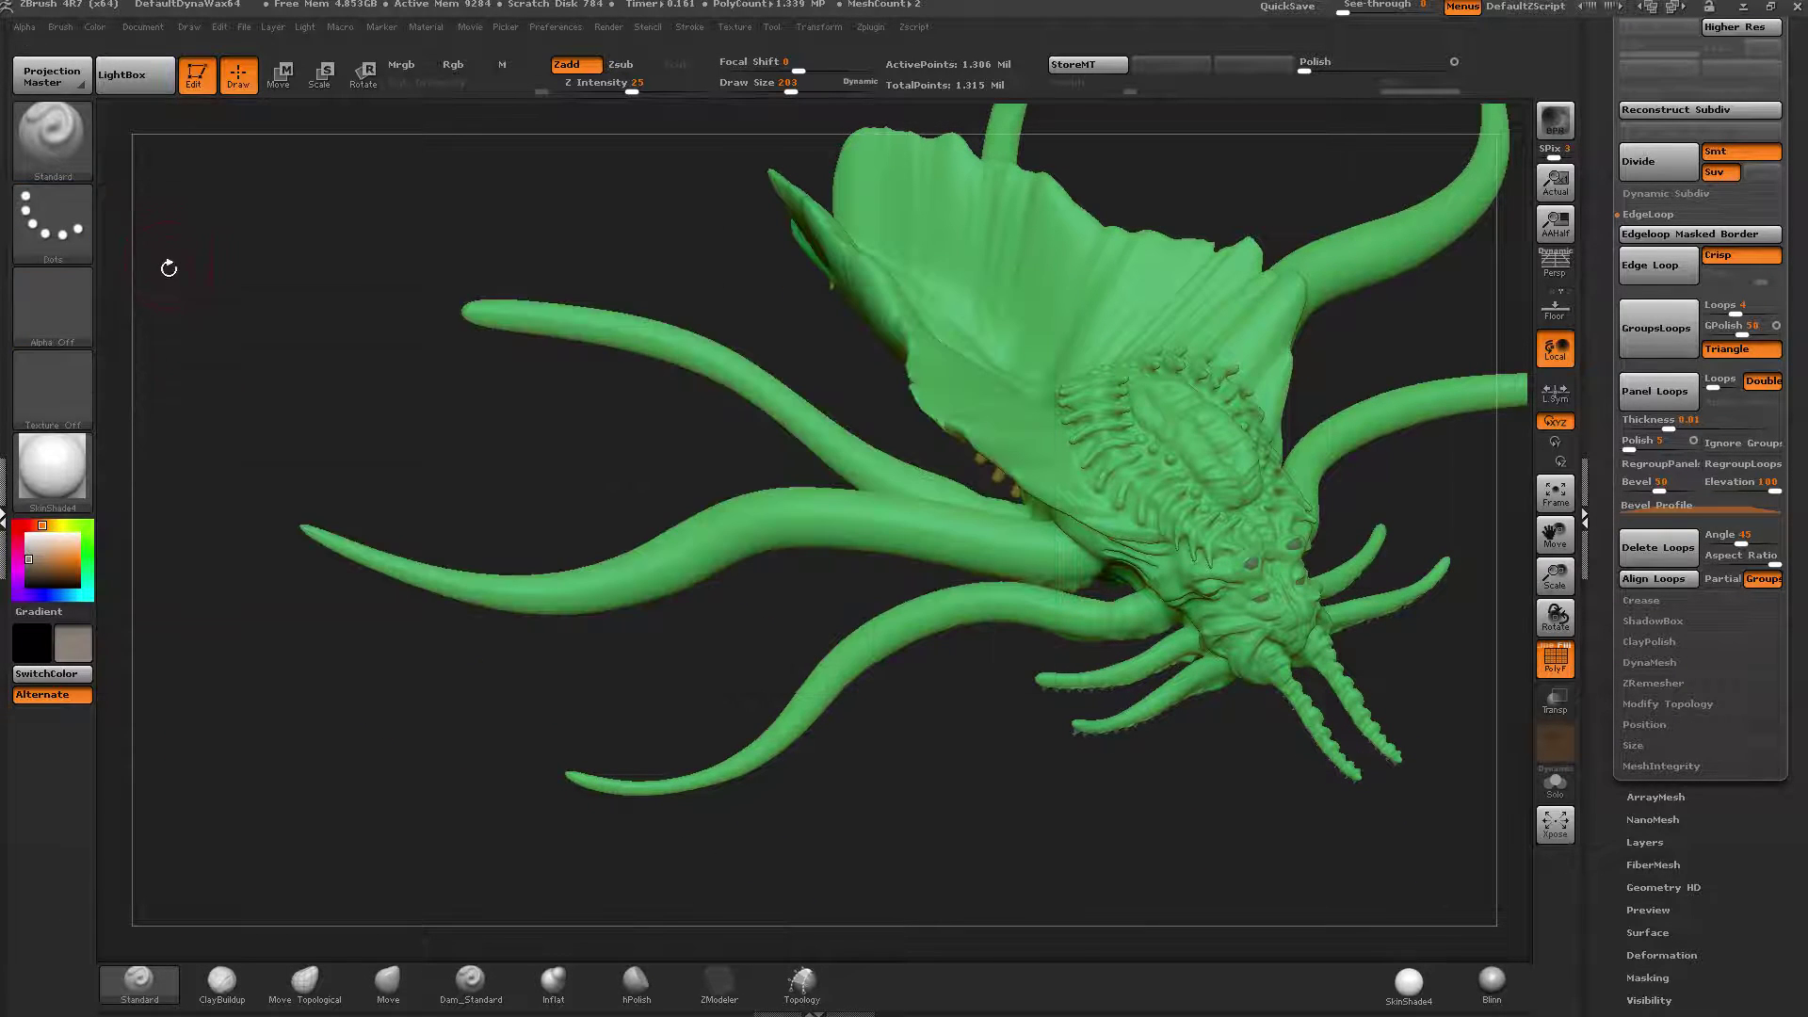
pyautogui.click(552, 980)
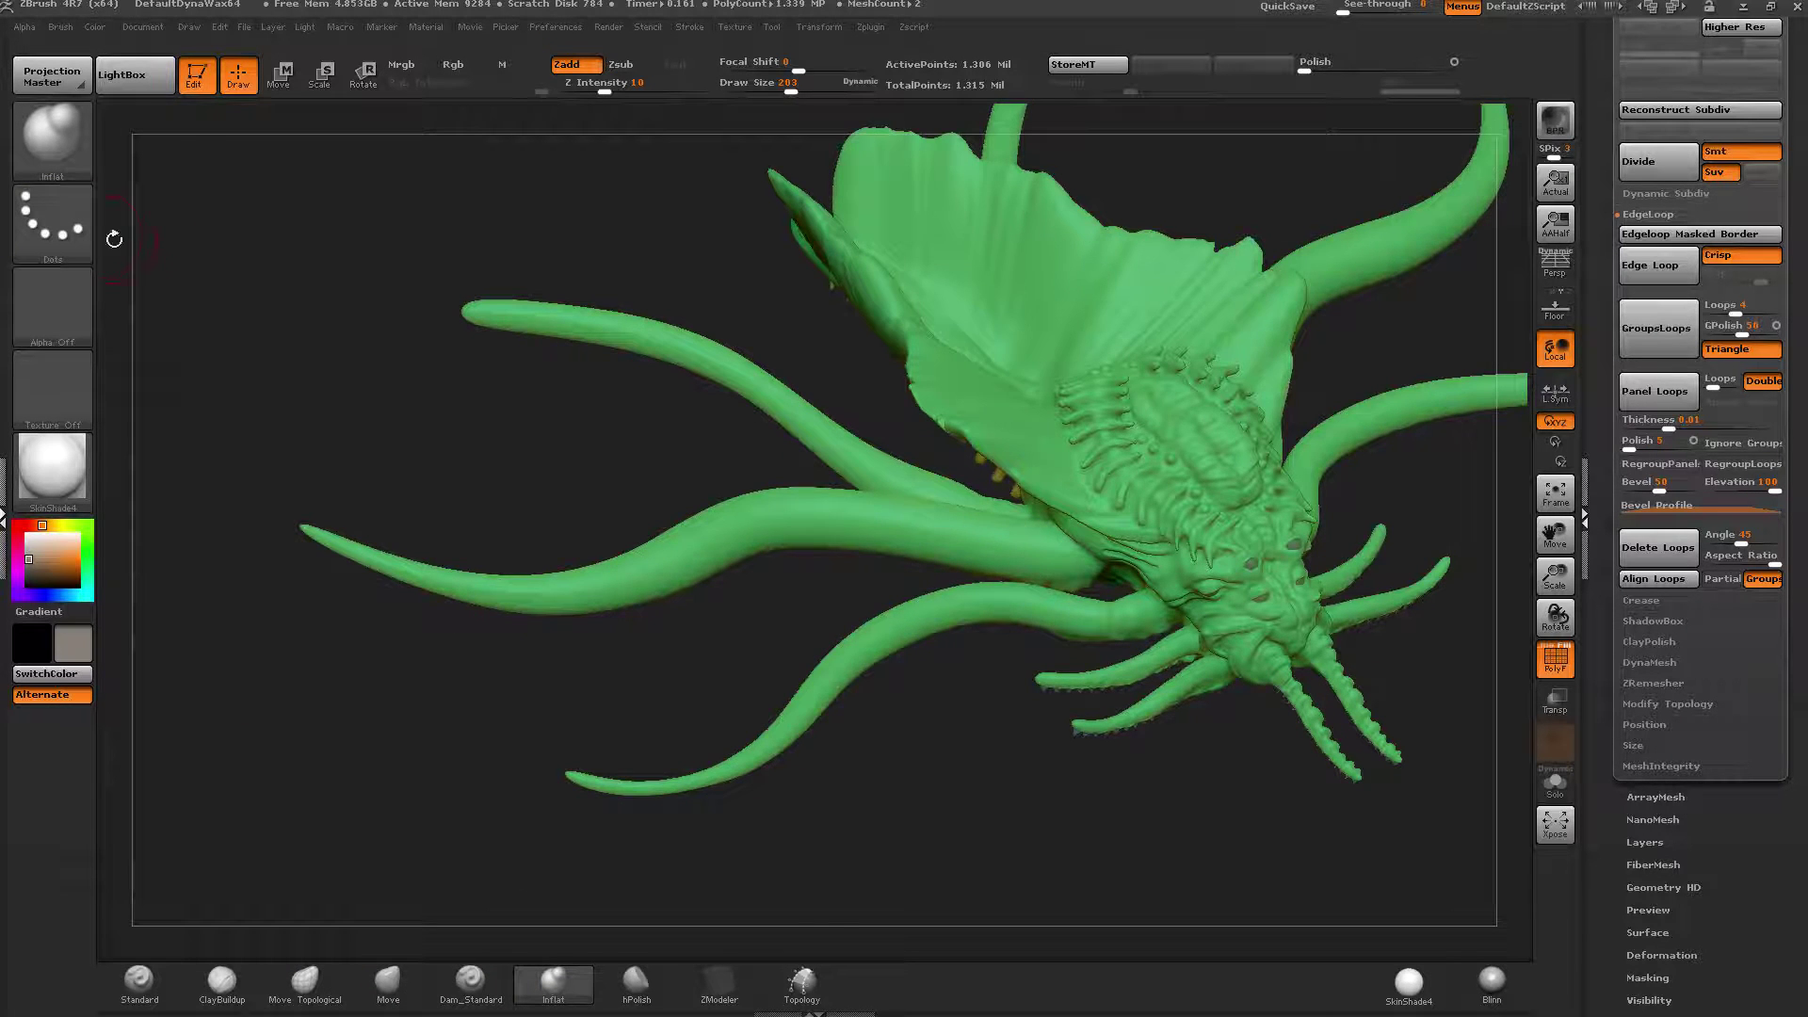
pyautogui.moveTo(114, 240); pyautogui.dragTo(98, 282)
pyautogui.click(54, 307)
pyautogui.click(567, 316)
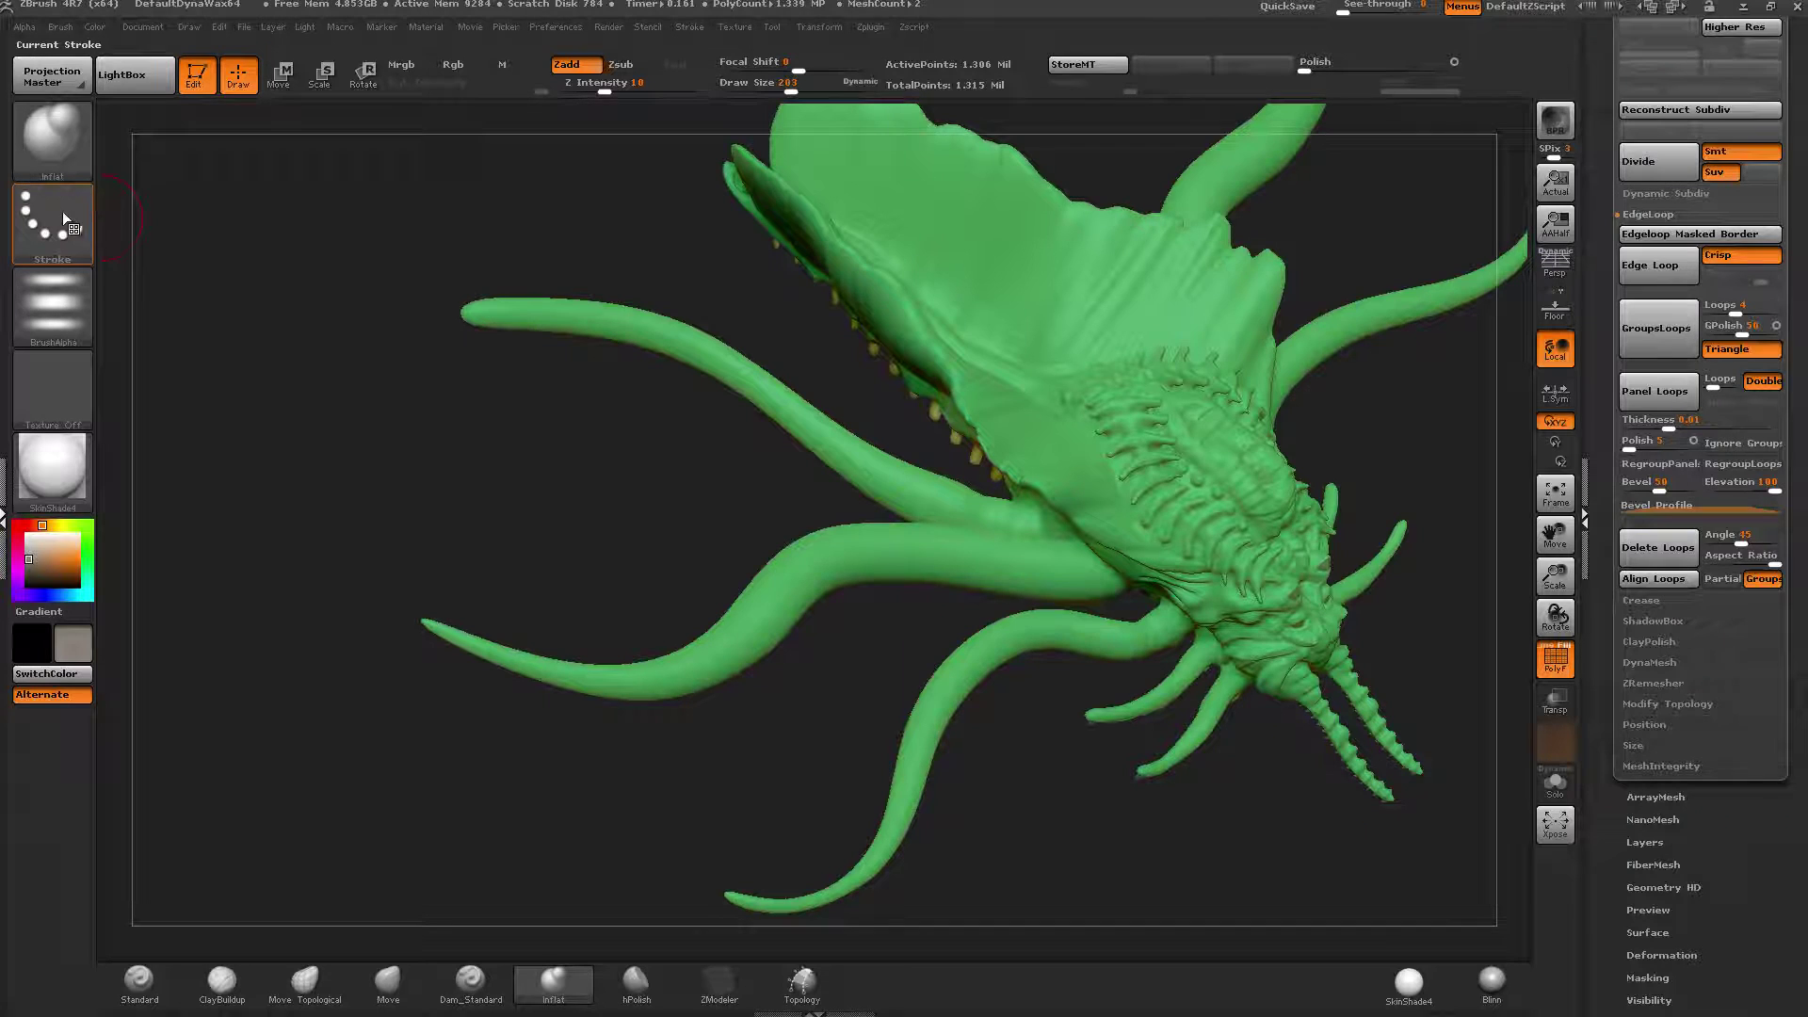
# Enable LazyMouse for the Inflat brush with LazyRadius 22, raise Z Intensity to 30, and enlarge the draw size to 251.
pyautogui.click(691, 27)
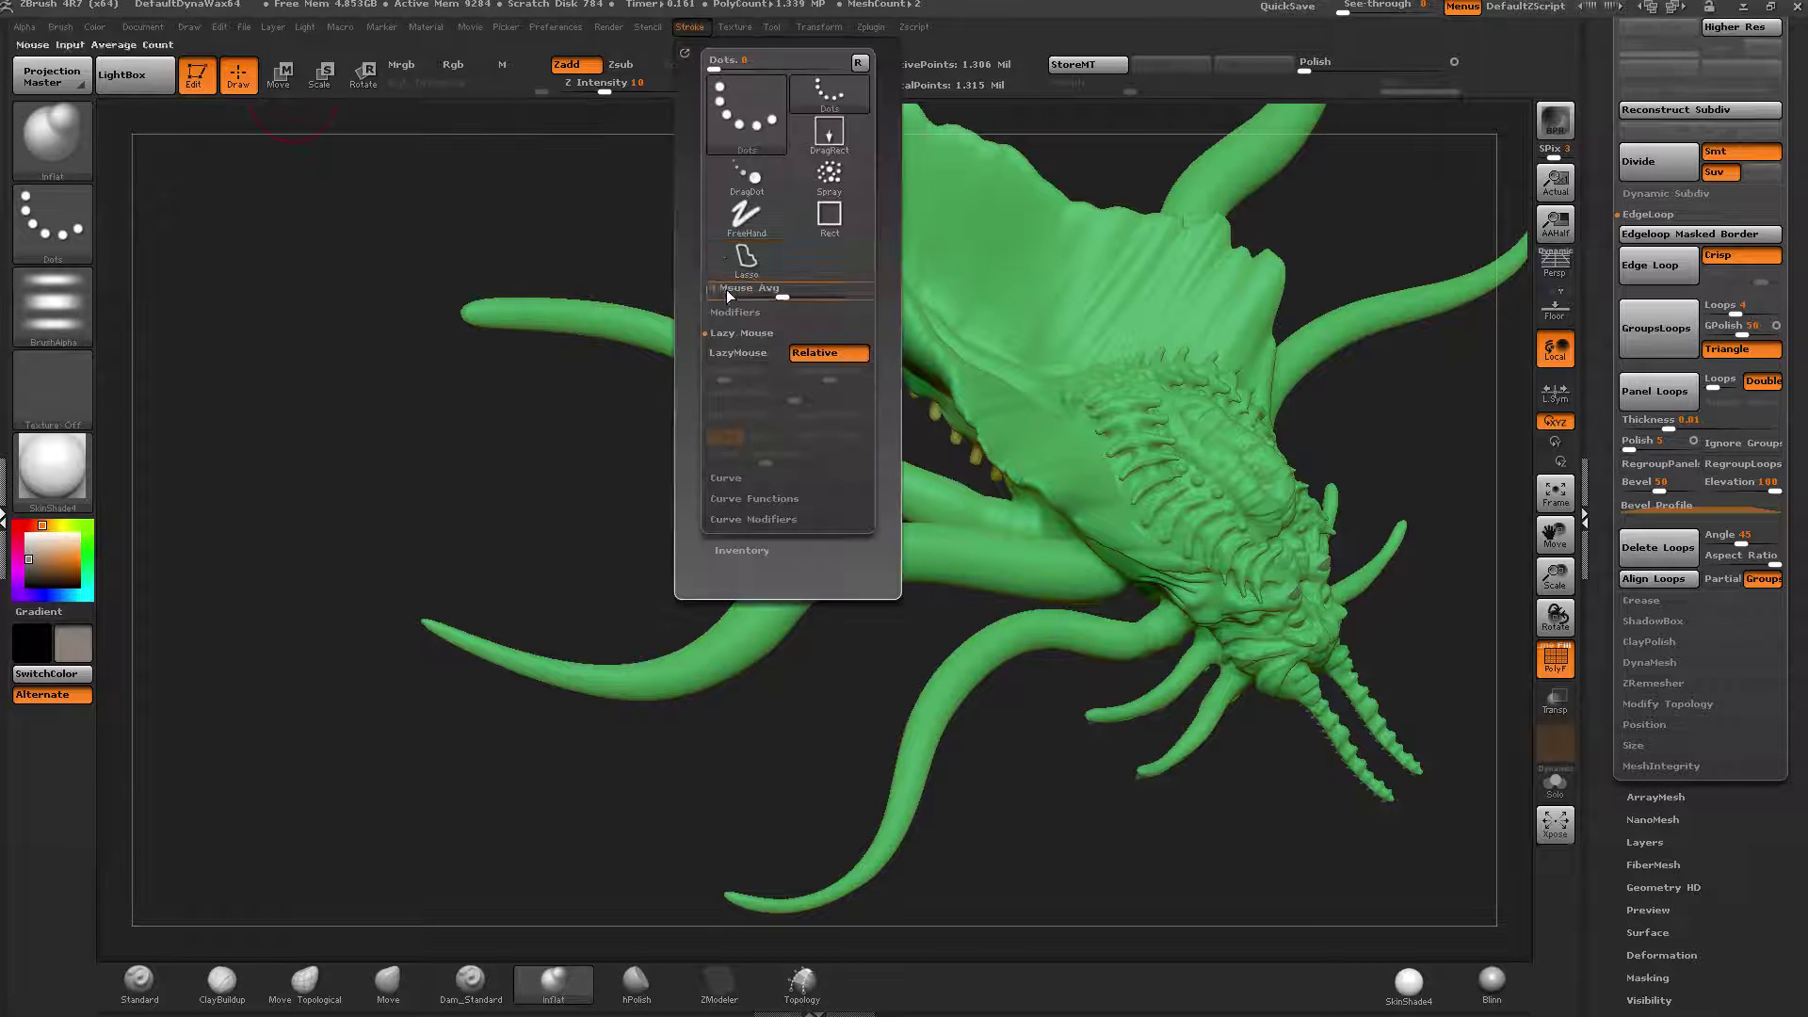
pyautogui.click(742, 353)
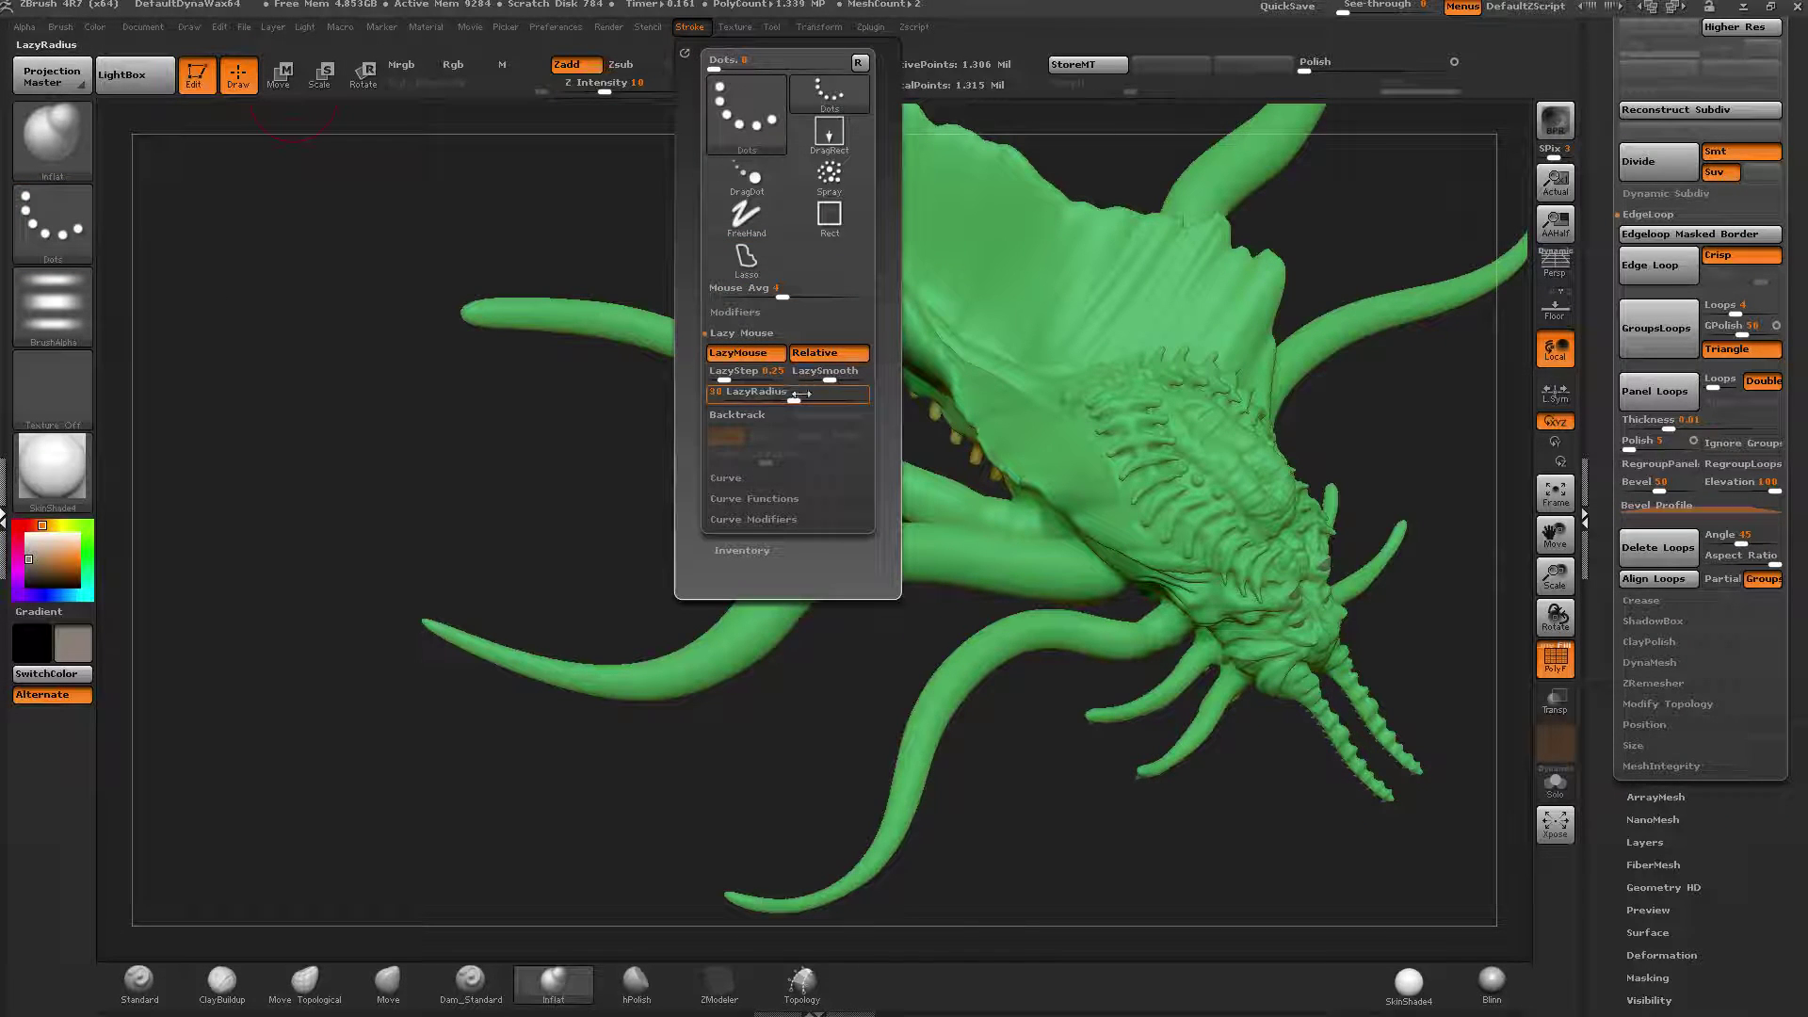
pyautogui.moveTo(801, 393); pyautogui.dragTo(787, 393)
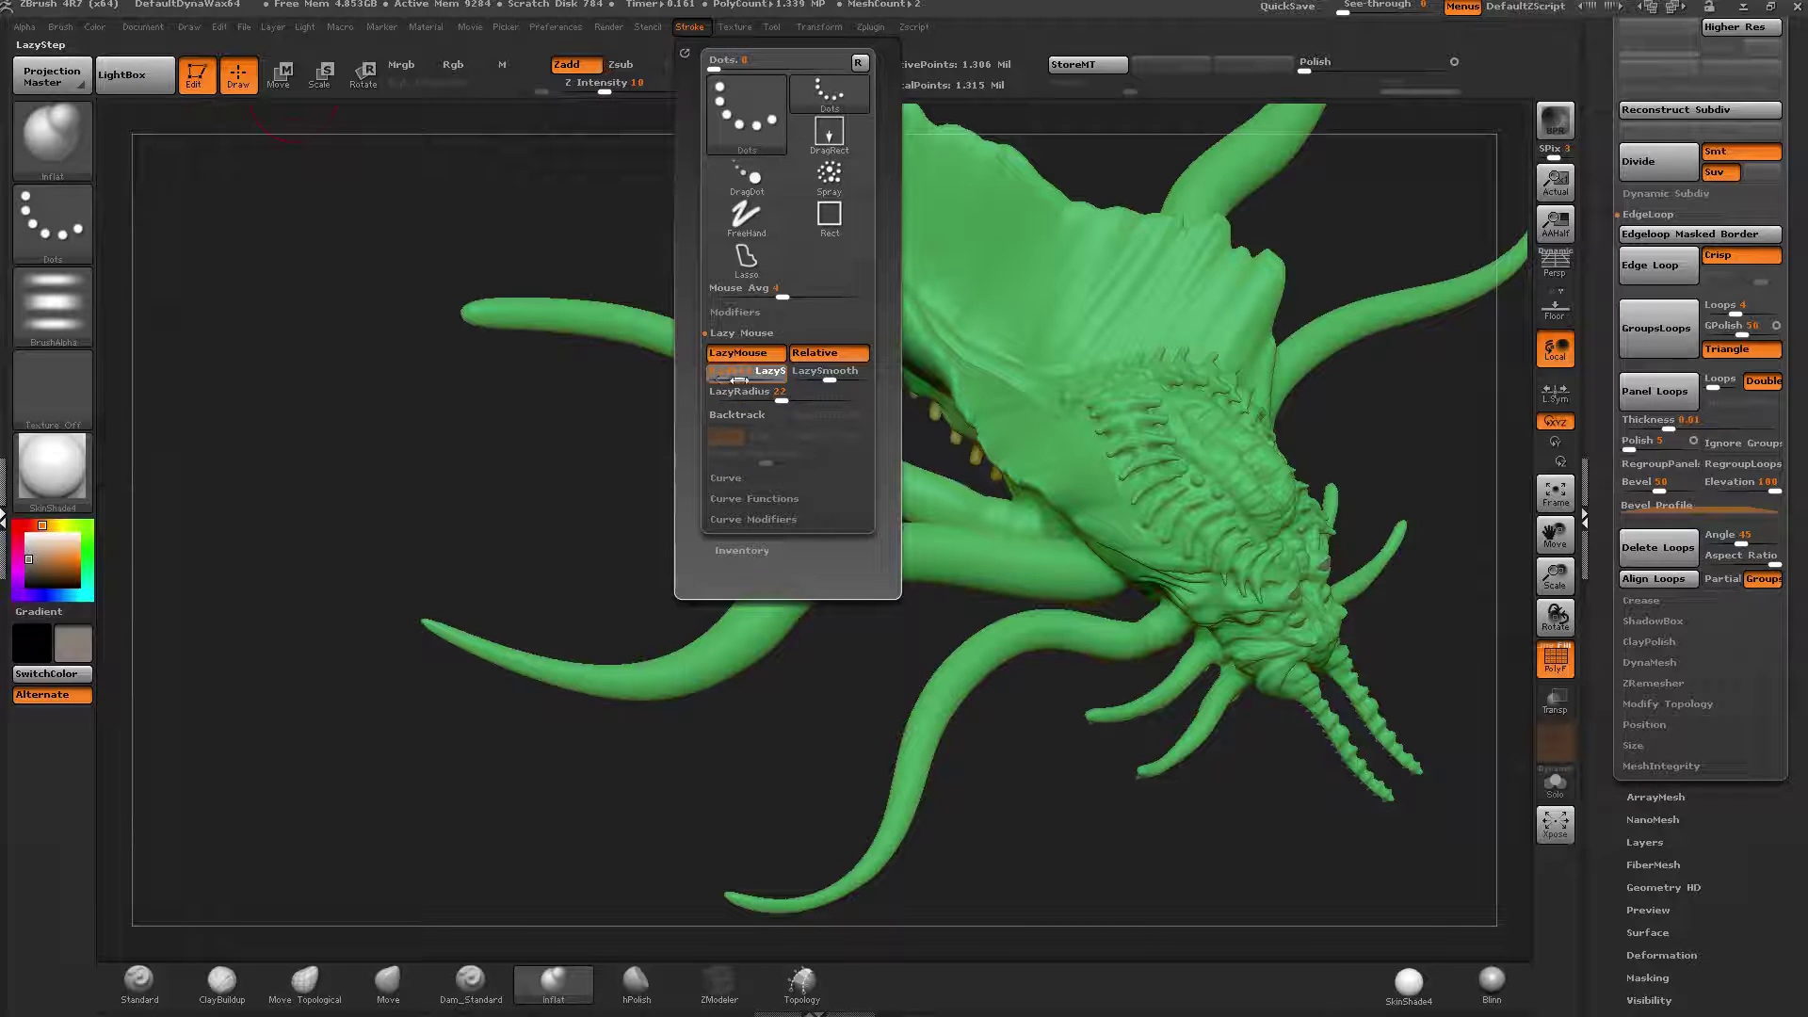
pyautogui.moveTo(604, 91); pyautogui.dragTo(641, 91)
pyautogui.moveTo(791, 91); pyautogui.dragTo(798, 92)
# Try to emboss ribs along the long middle side limb with the Inflat brush.
pyautogui.moveTo(1021, 565); pyautogui.dragTo(984, 538, button='right')
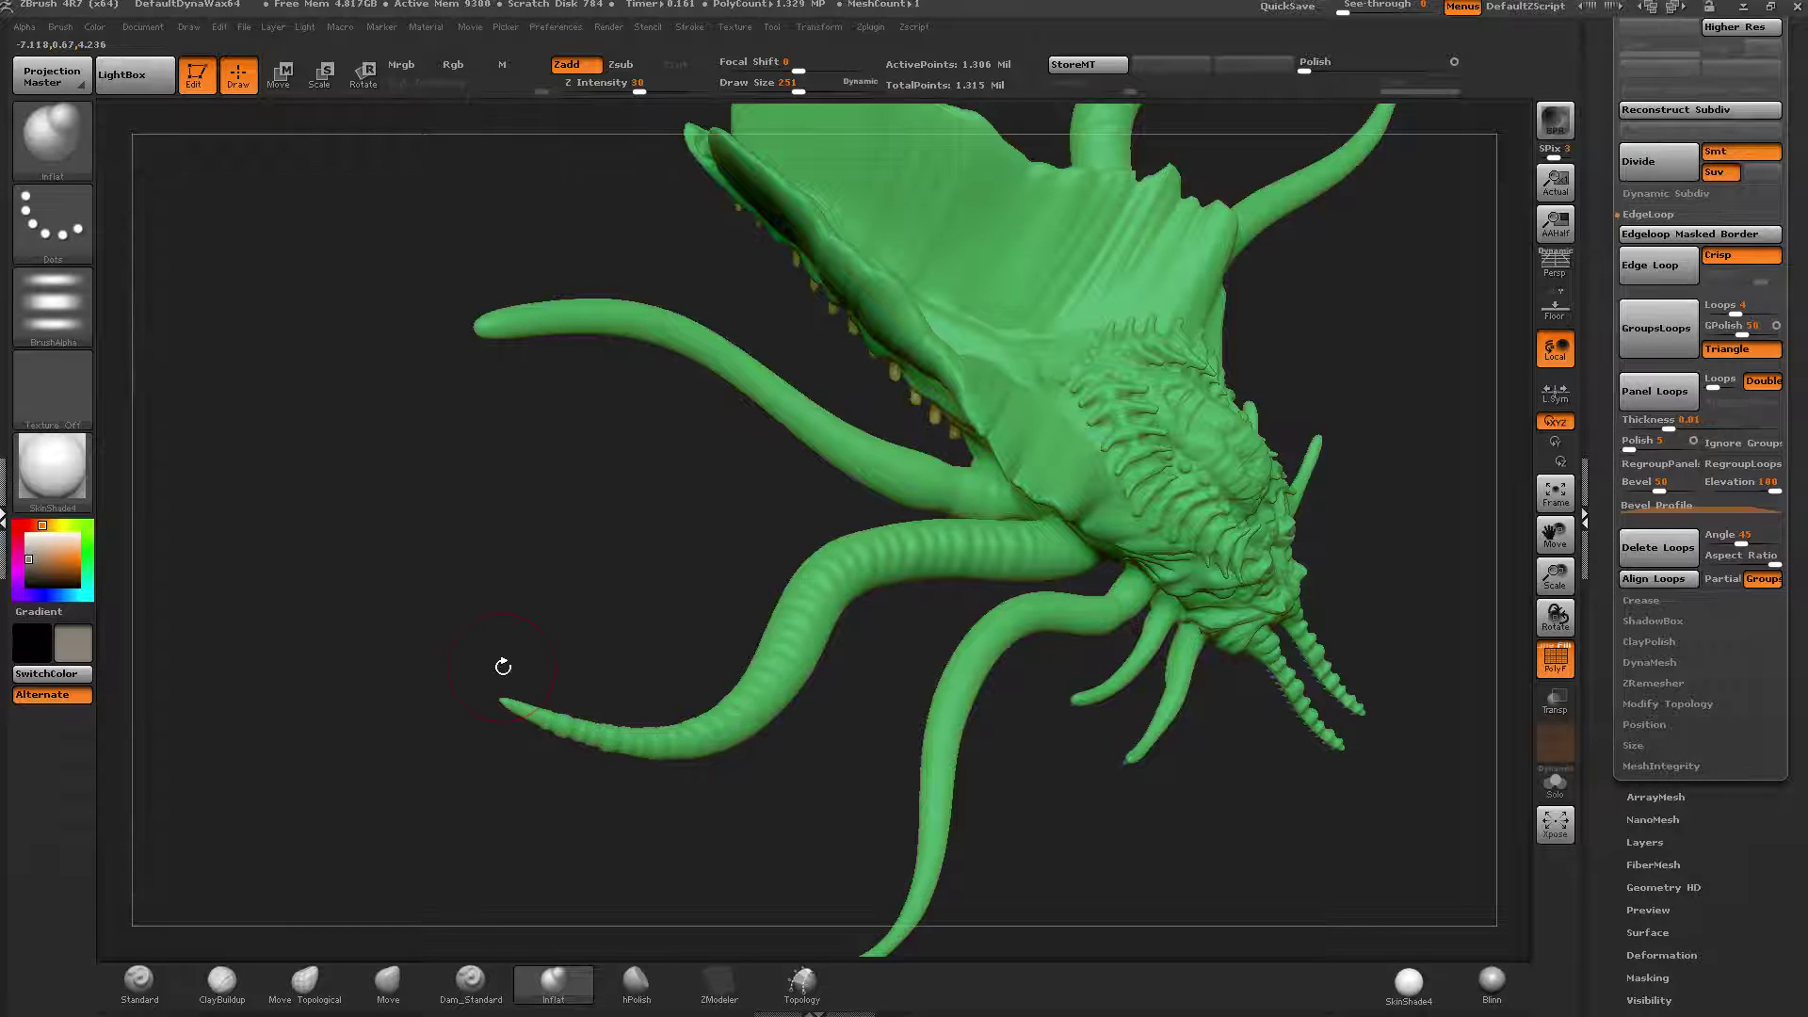
pyautogui.moveTo(503, 667)
pyautogui.mouseDown()
pyautogui.moveTo(546, 282)
pyautogui.moveTo(772, 302)
pyautogui.mouseUp()
pyautogui.keyDown('shift'); pyautogui.moveTo(744, 218); pyautogui.dragTo(771, 259); pyautogui.keyUp('shift')
pyautogui.keyDown('shift'); pyautogui.moveTo(850, 386); pyautogui.dragTo(977, 593); pyautogui.keyUp('shift')
# Mask the limbs on either side of the long middle limb, leaving only that limb unprotected.
pyautogui.moveTo(1215, 725)
pyautogui.keyDown('ctrl'); pyautogui.mouseDown()
pyautogui.moveTo(346, 504)
pyautogui.moveTo(640, 485)
pyautogui.moveTo(1158, 494)
pyautogui.moveTo(1186, 565)
pyautogui.mouseUp(); pyautogui.keyUp('ctrl')
pyautogui.moveTo(798, 646)
pyautogui.mouseDown()
pyautogui.moveTo(743, 594)
pyautogui.moveTo(687, 485)
pyautogui.moveTo(595, 509)
pyautogui.moveTo(1116, 525)
pyautogui.moveTo(1167, 499)
pyautogui.moveTo(932, 503)
pyautogui.moveTo(596, 646)
pyautogui.moveTo(1211, 603)
pyautogui.mouseUp()
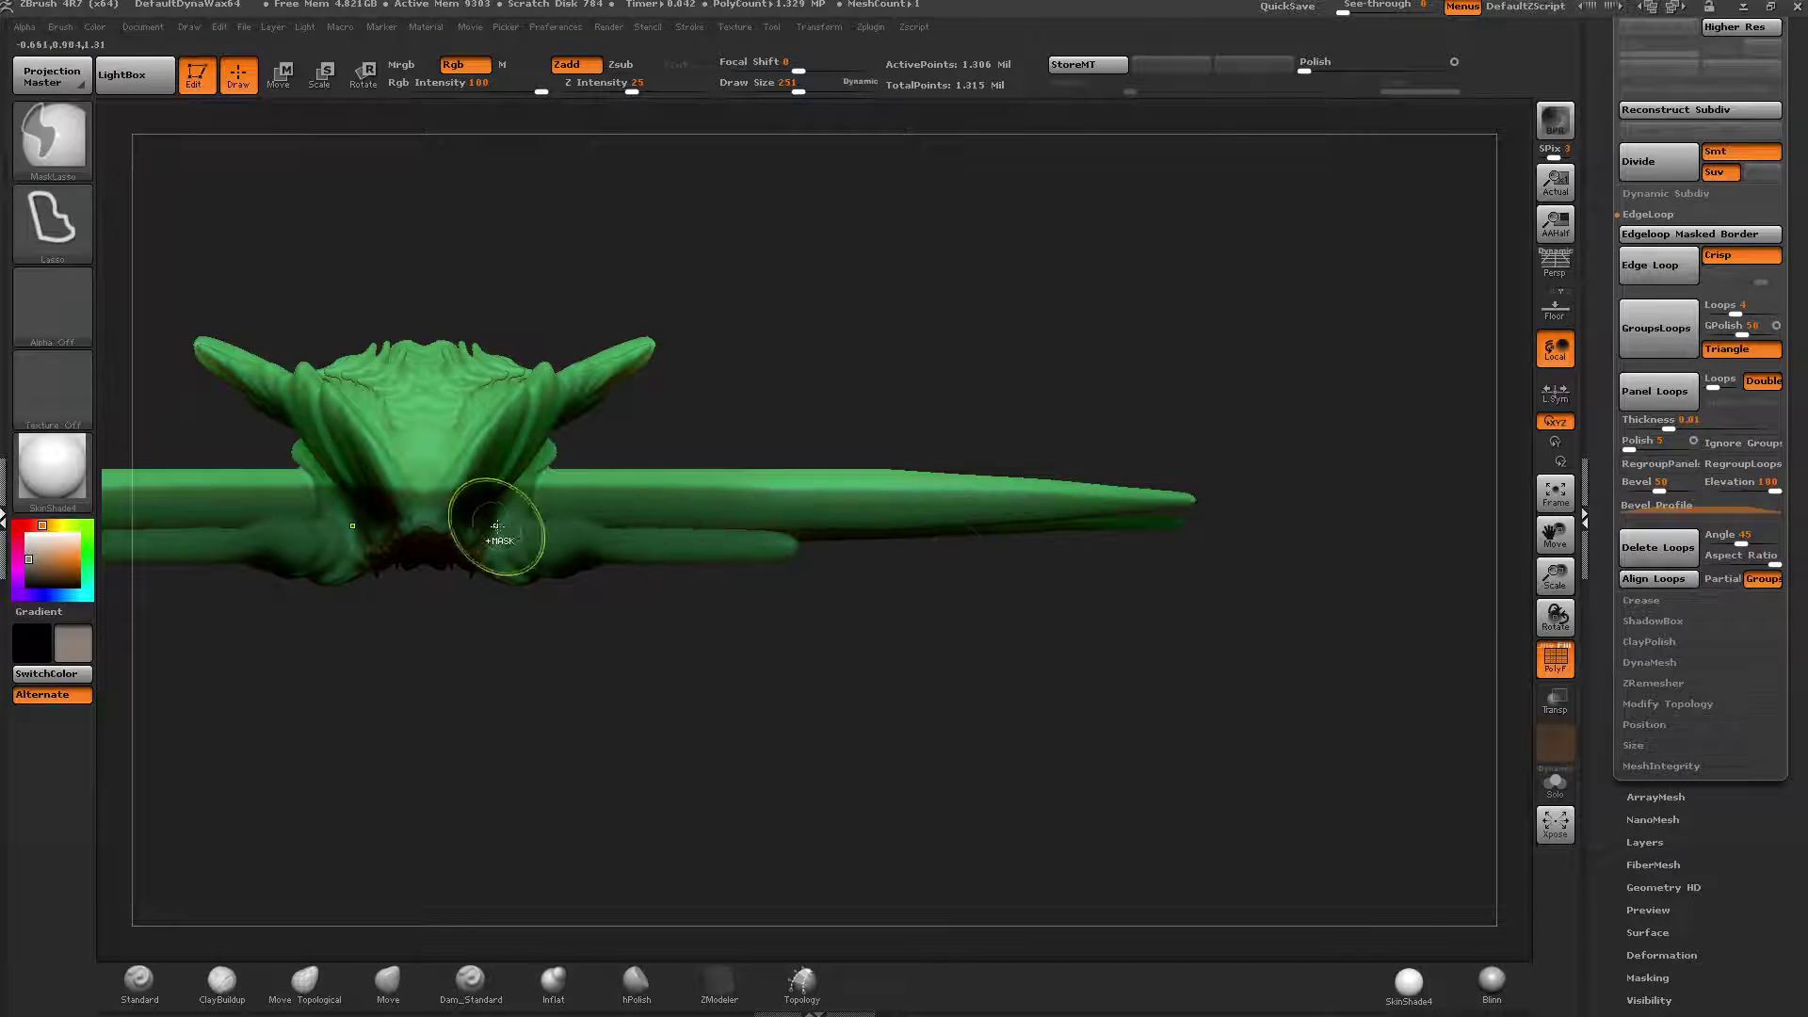
pyautogui.moveTo(876, 415); pyautogui.dragTo(548, 478)
pyautogui.moveTo(548, 477)
pyautogui.keyDown('alt'); pyautogui.mouseDown(button='right')
pyautogui.moveTo(975, 362)
pyautogui.moveTo(947, 390)
pyautogui.mouseUp(button='right'); pyautogui.keyUp('alt')
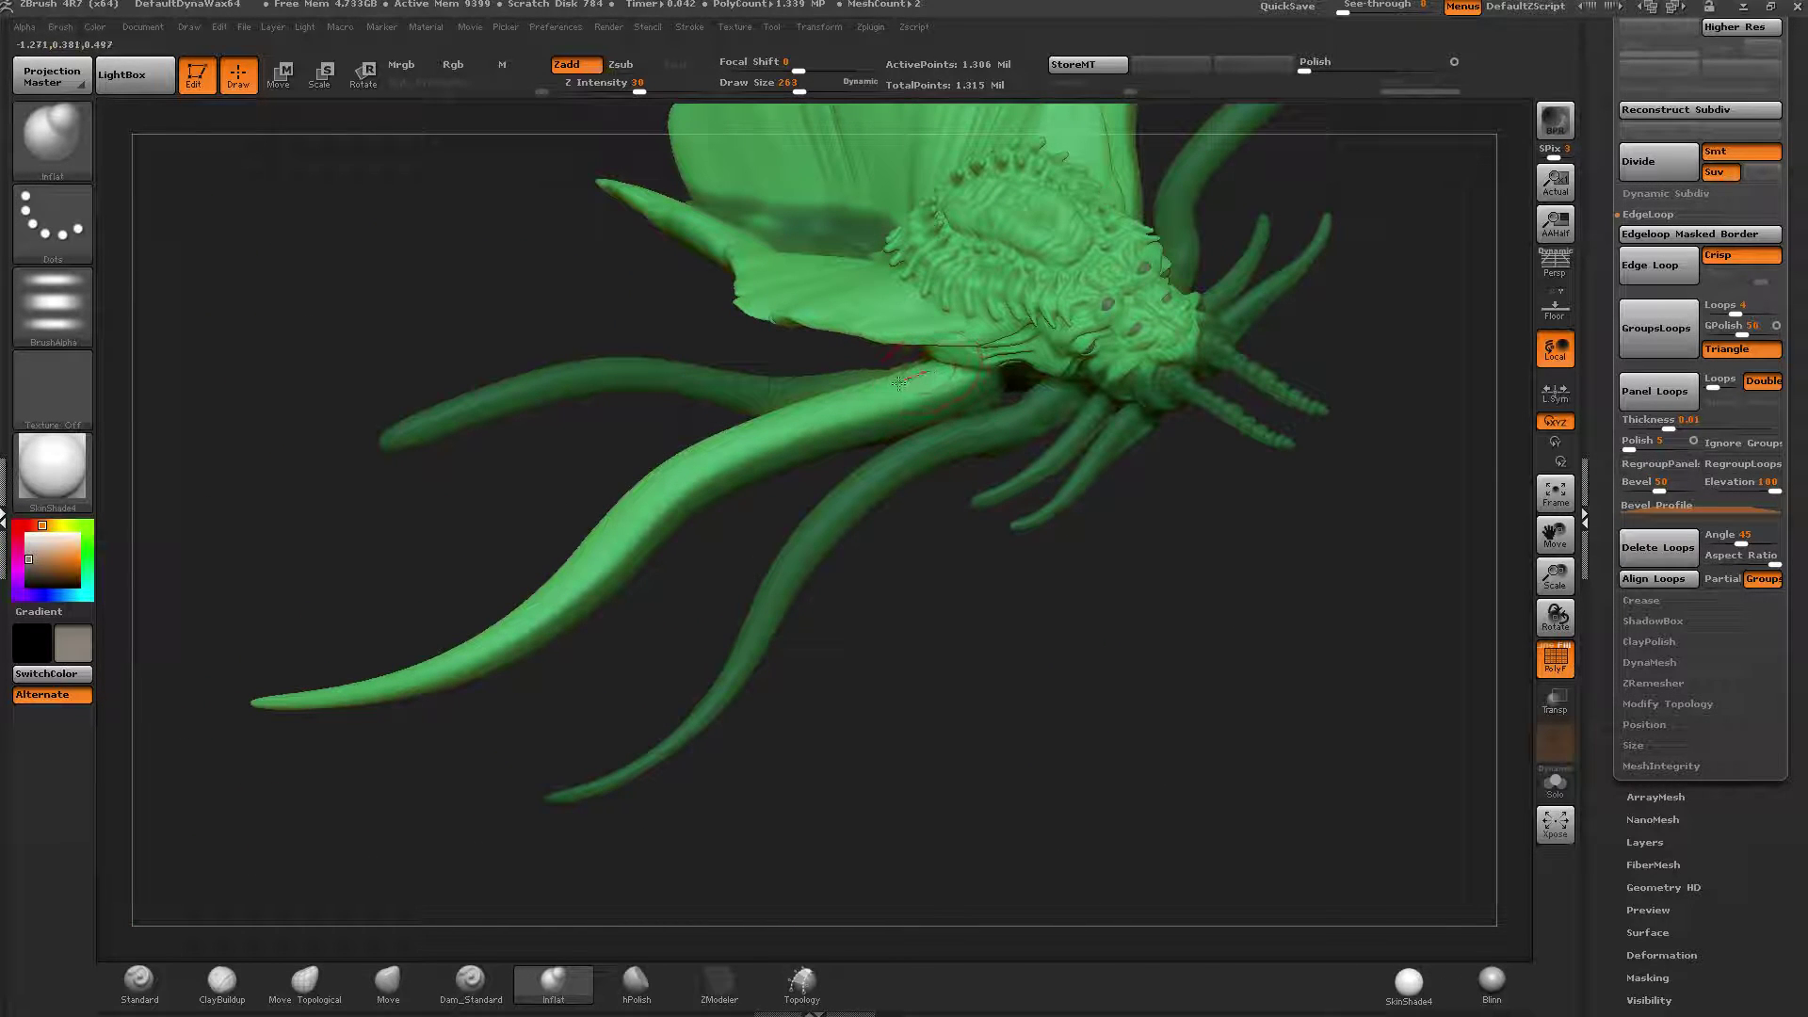
# Try Inflat rib strokes down the unmasked middle limb from two view angles and undo them.
pyautogui.moveTo(793, 416); pyautogui.dragTo(680, 459)
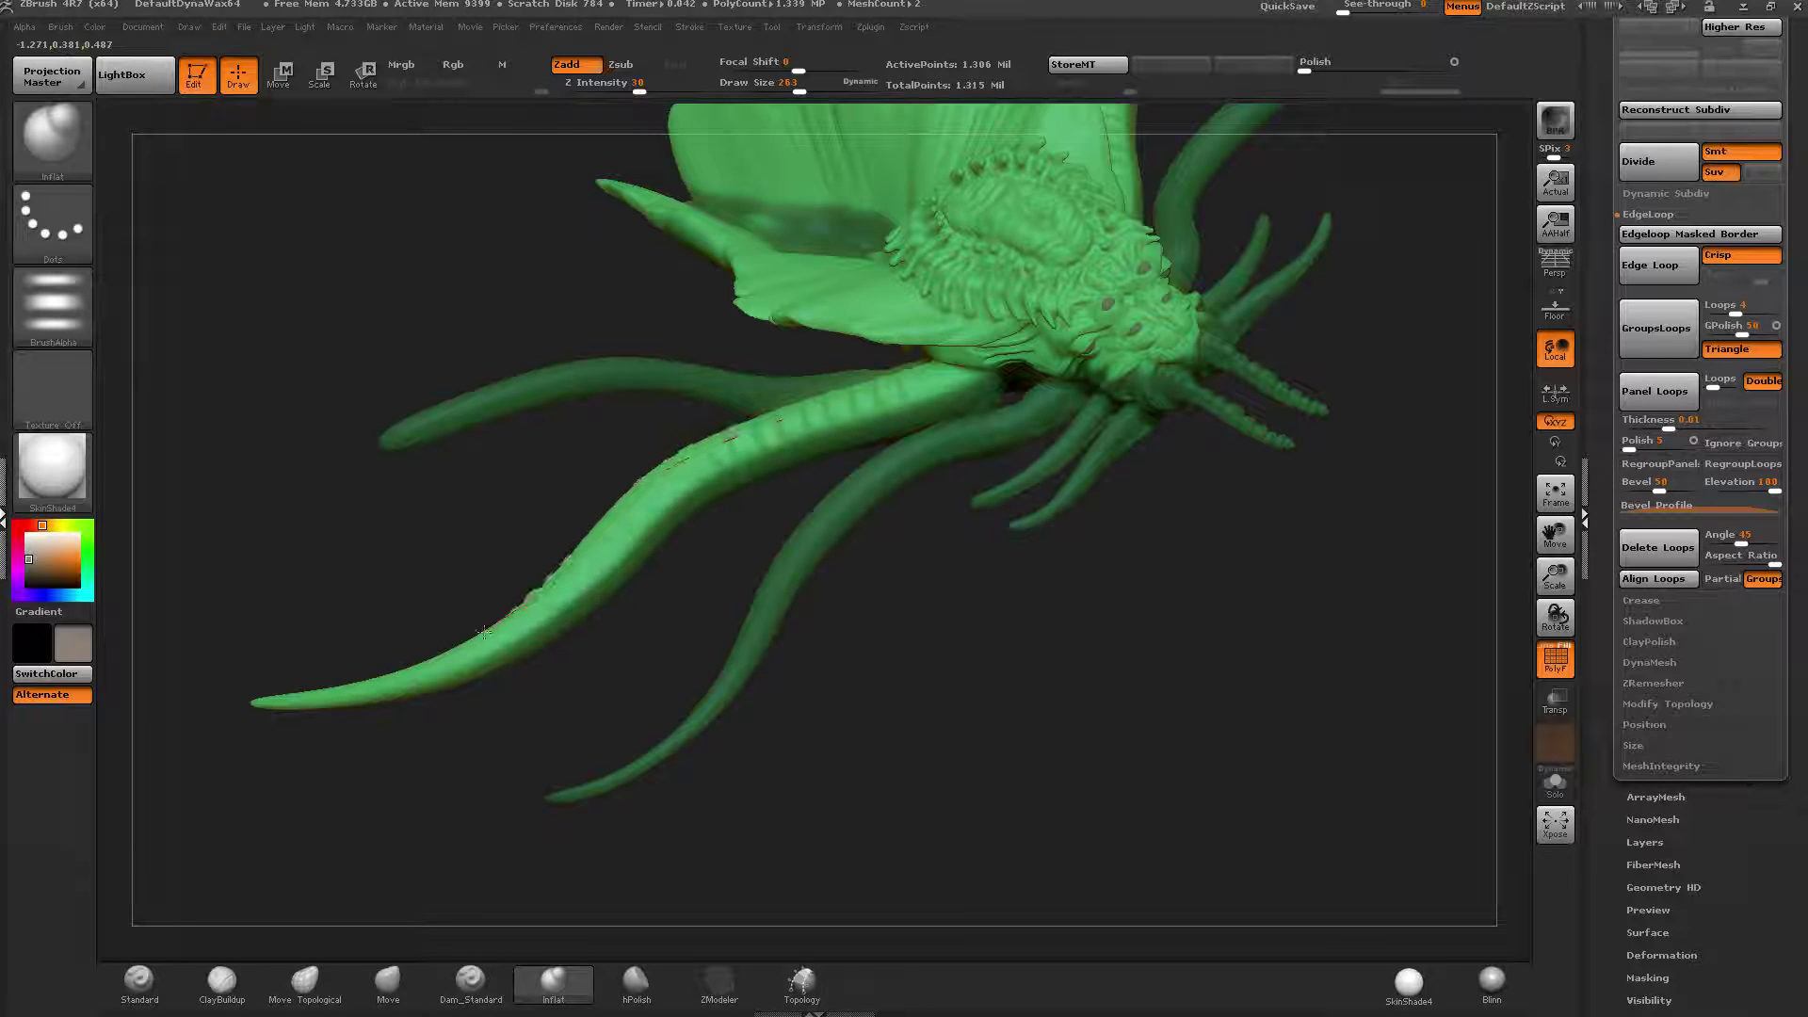
pyautogui.moveTo(484, 632); pyautogui.dragTo(403, 672)
pyautogui.moveTo(427, 540)
pyautogui.mouseDown(button='right')
pyautogui.moveTo(461, 401)
pyautogui.moveTo(554, 591)
pyautogui.moveTo(633, 556)
pyautogui.mouseUp(button='right')
pyautogui.moveTo(781, 551); pyautogui.dragTo(847, 490, button='right')
pyautogui.hotkey('ctrl', 'z')
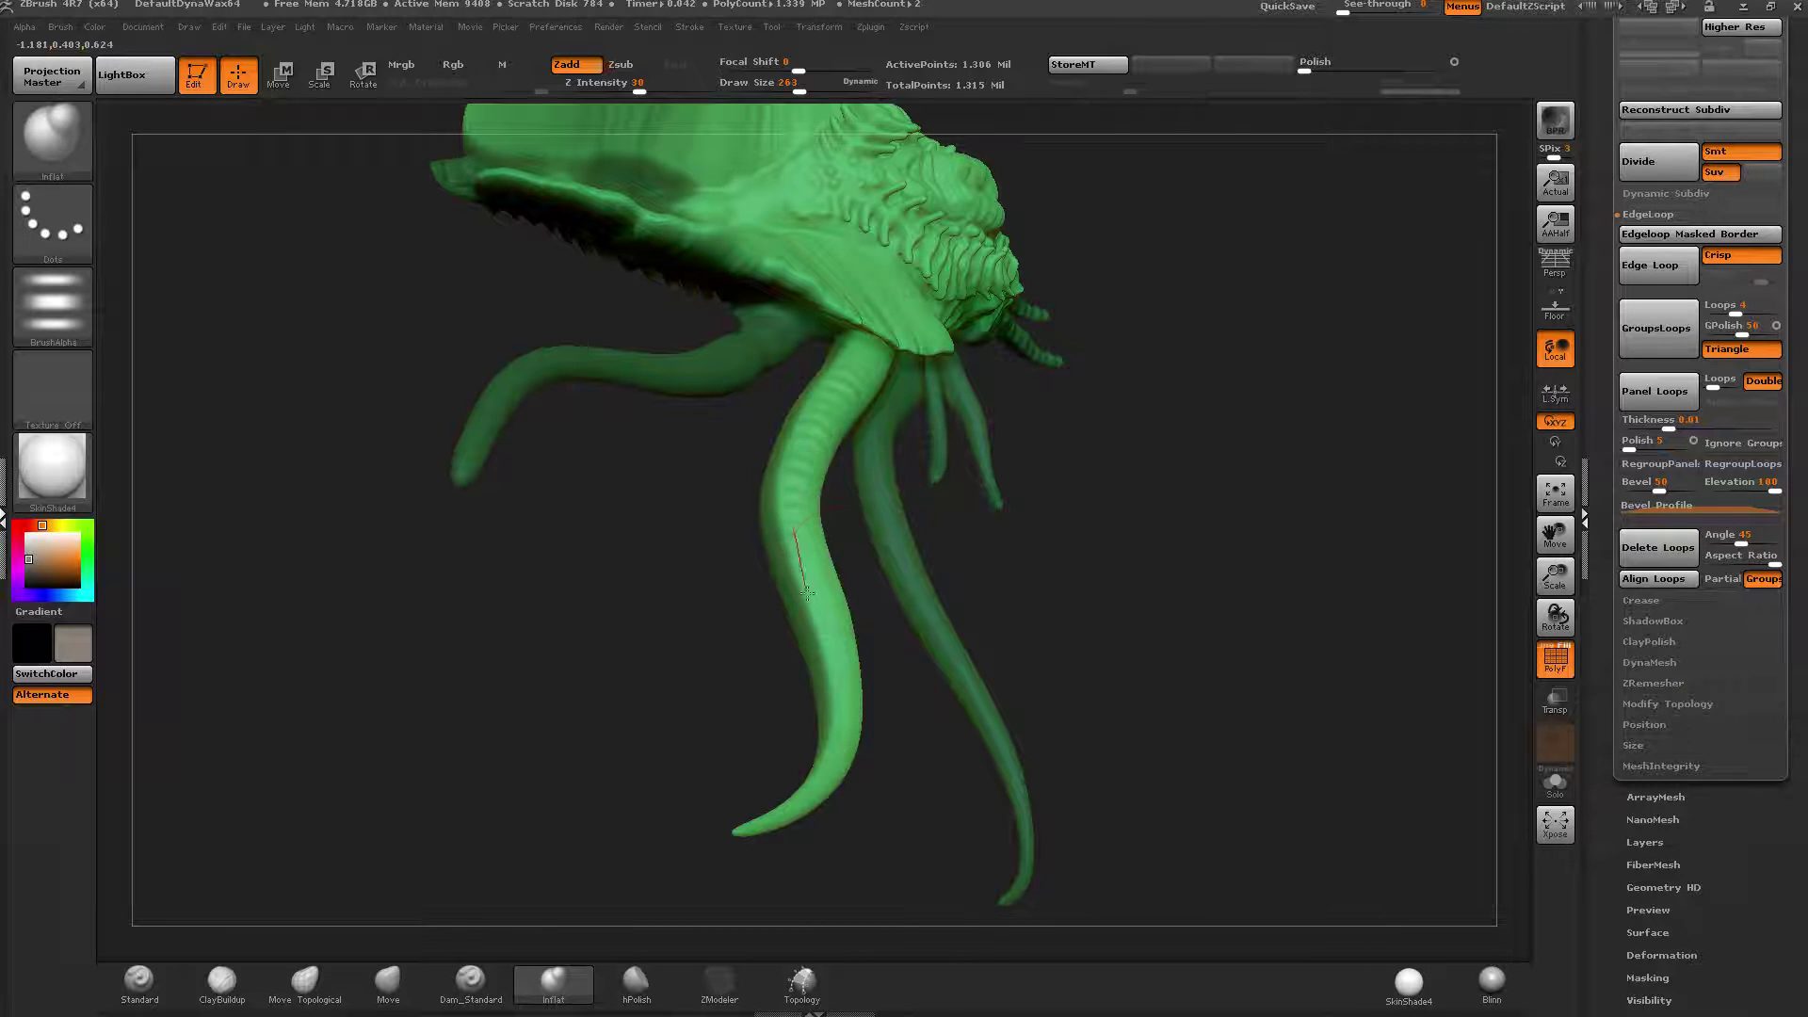
pyautogui.moveTo(807, 593); pyautogui.dragTo(812, 603)
pyautogui.hotkey('ctrl', 'z')
pyautogui.moveTo(833, 557); pyautogui.dragTo(725, 551, button='right')
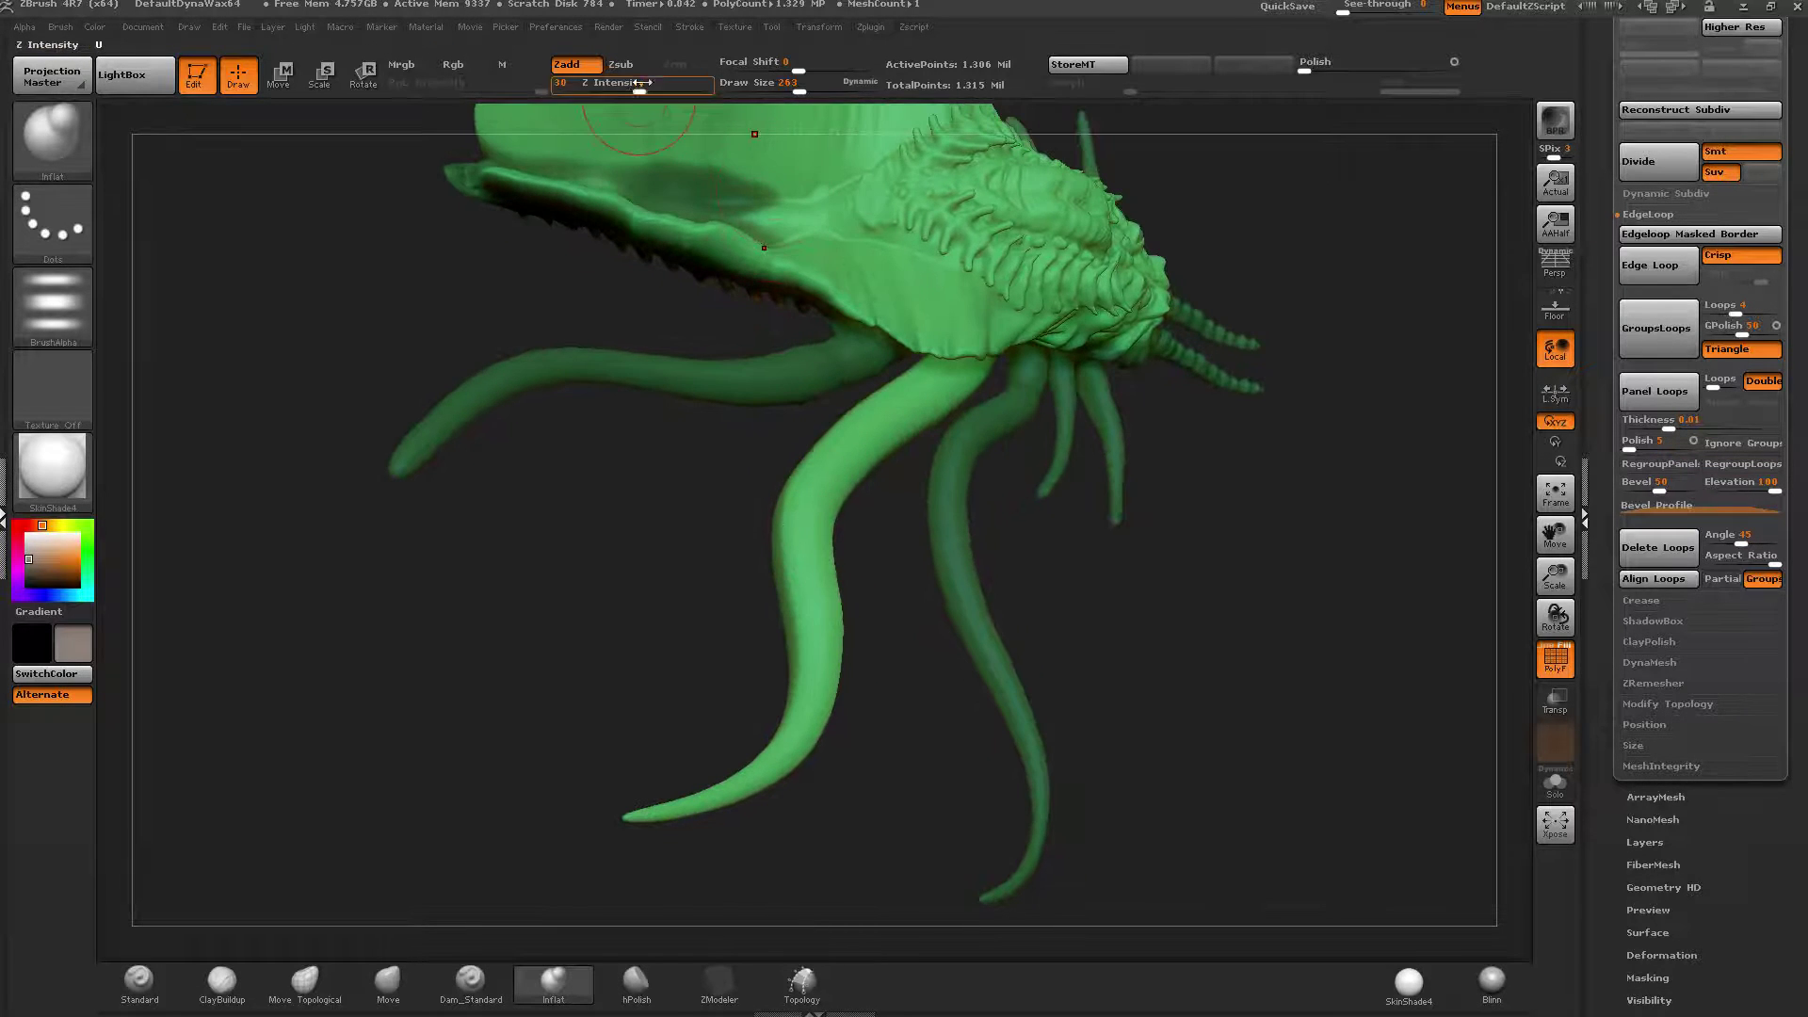
# Raise the Inflat Z Intensity to 43, test rib strokes on the middle limb at a smaller draw size, and undo them.
pyautogui.moveTo(640, 82); pyautogui.dragTo(657, 83)
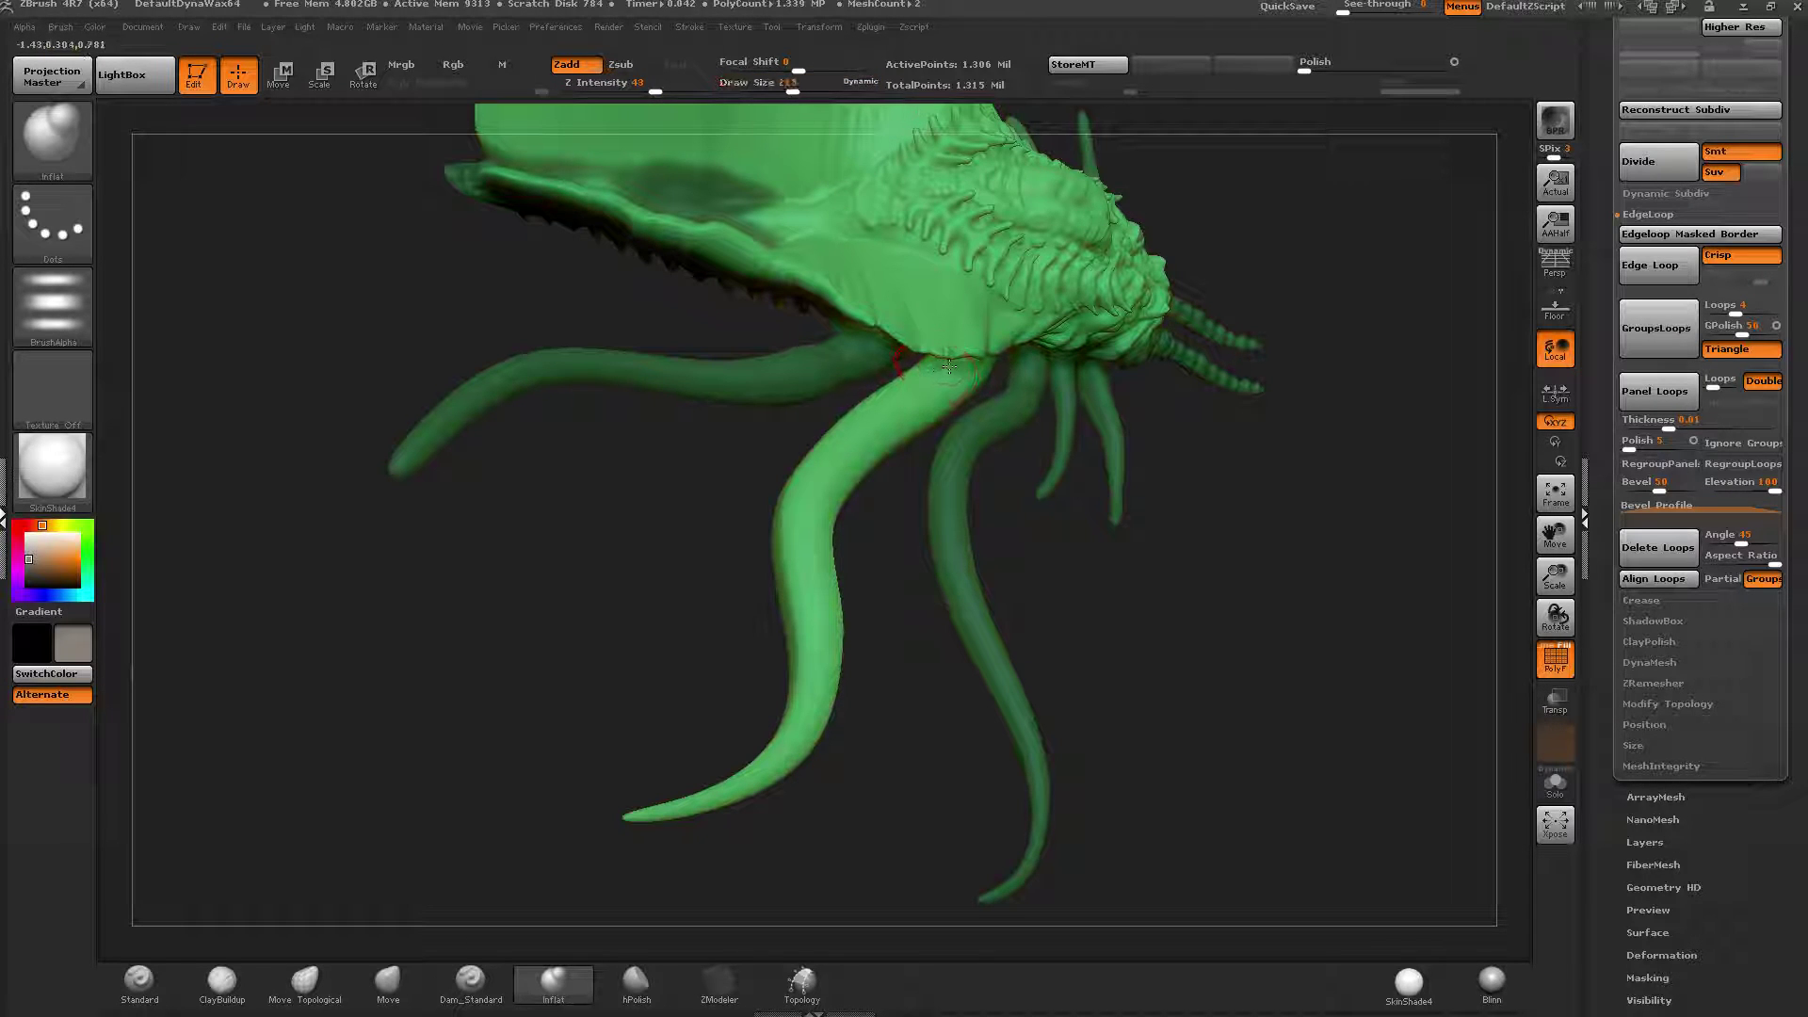
pyautogui.moveTo(793, 568); pyautogui.dragTo(807, 670)
pyautogui.moveTo(774, 767); pyautogui.dragTo(634, 815)
pyautogui.hotkey('ctrl', 'z')
pyautogui.hotkey('ctrl', 'z')
# Try the rib strokes along the middle limb at draw size 340 and undo them.
pyautogui.moveTo(795, 87); pyautogui.dragTo(810, 90)
pyautogui.moveTo(951, 424); pyautogui.dragTo(929, 379, button='right')
pyautogui.moveTo(902, 400); pyautogui.dragTo(794, 451)
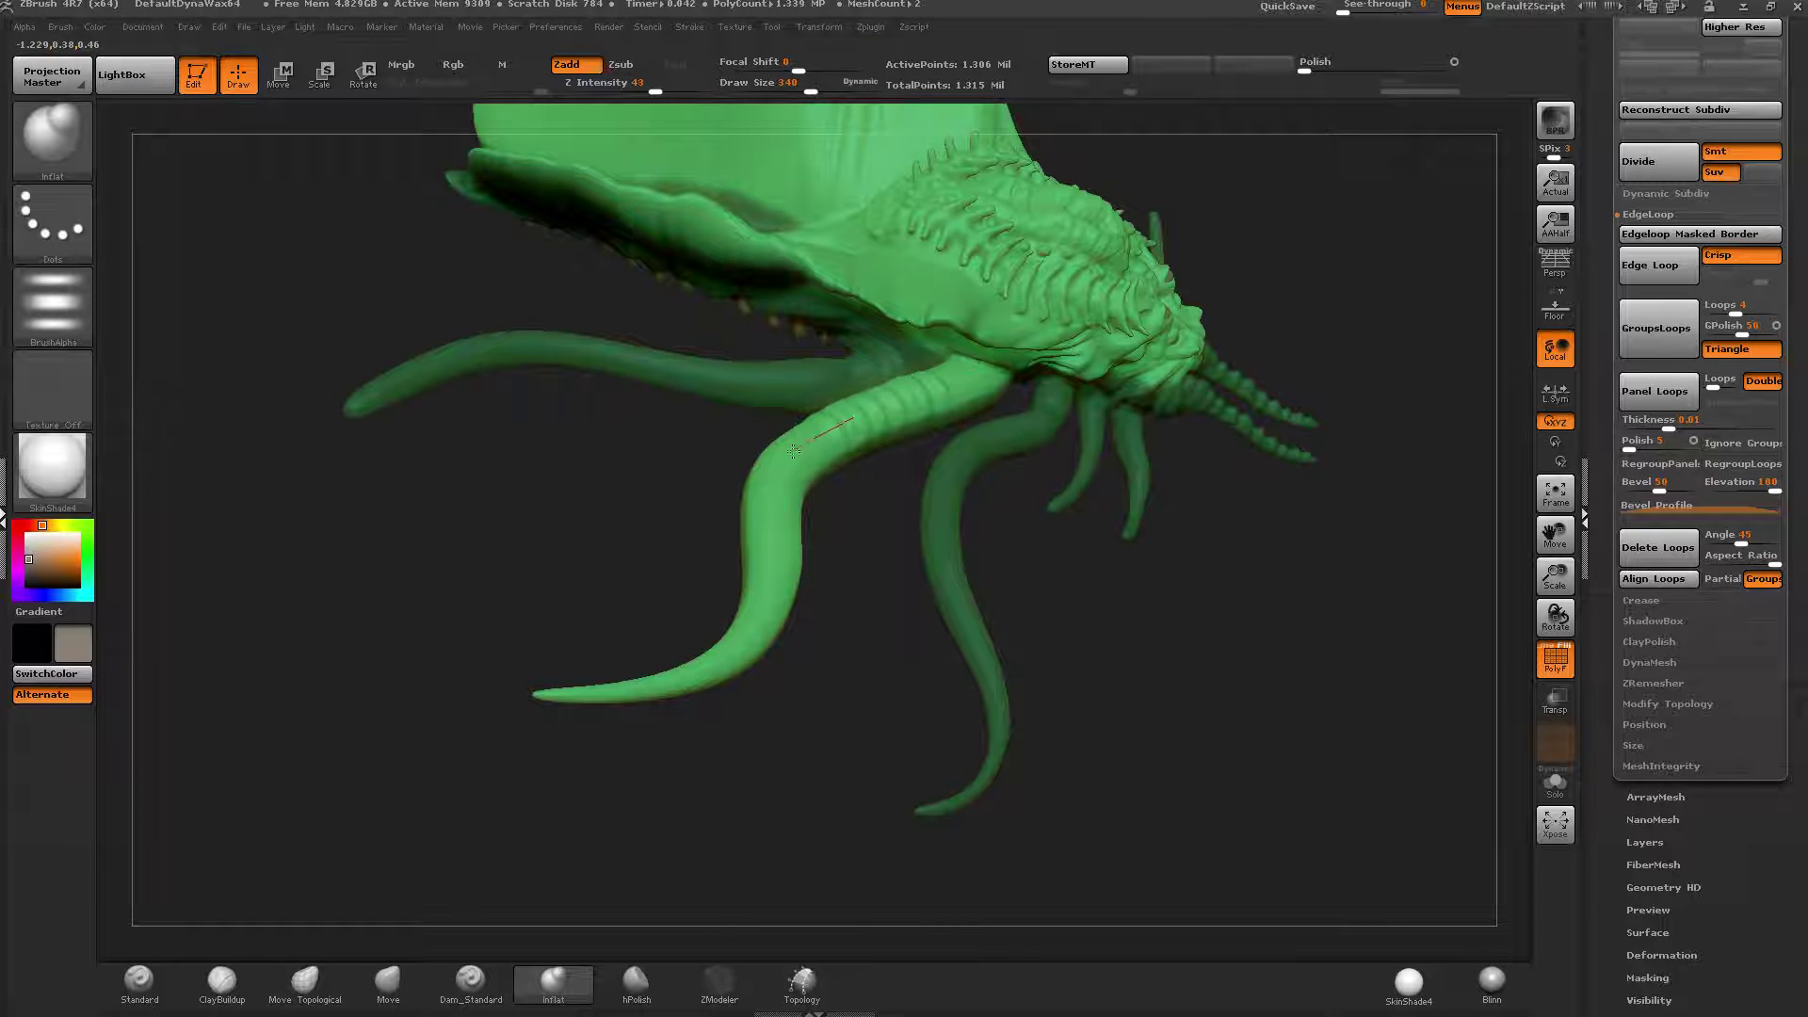
pyautogui.moveTo(741, 662); pyautogui.dragTo(546, 691)
pyautogui.hotkey('ctrl', 'z')
# Adjust the Inflat LazyStep, lower LazyRadius to 9, and test a rib stroke down the middle limb.
pyautogui.click(690, 26)
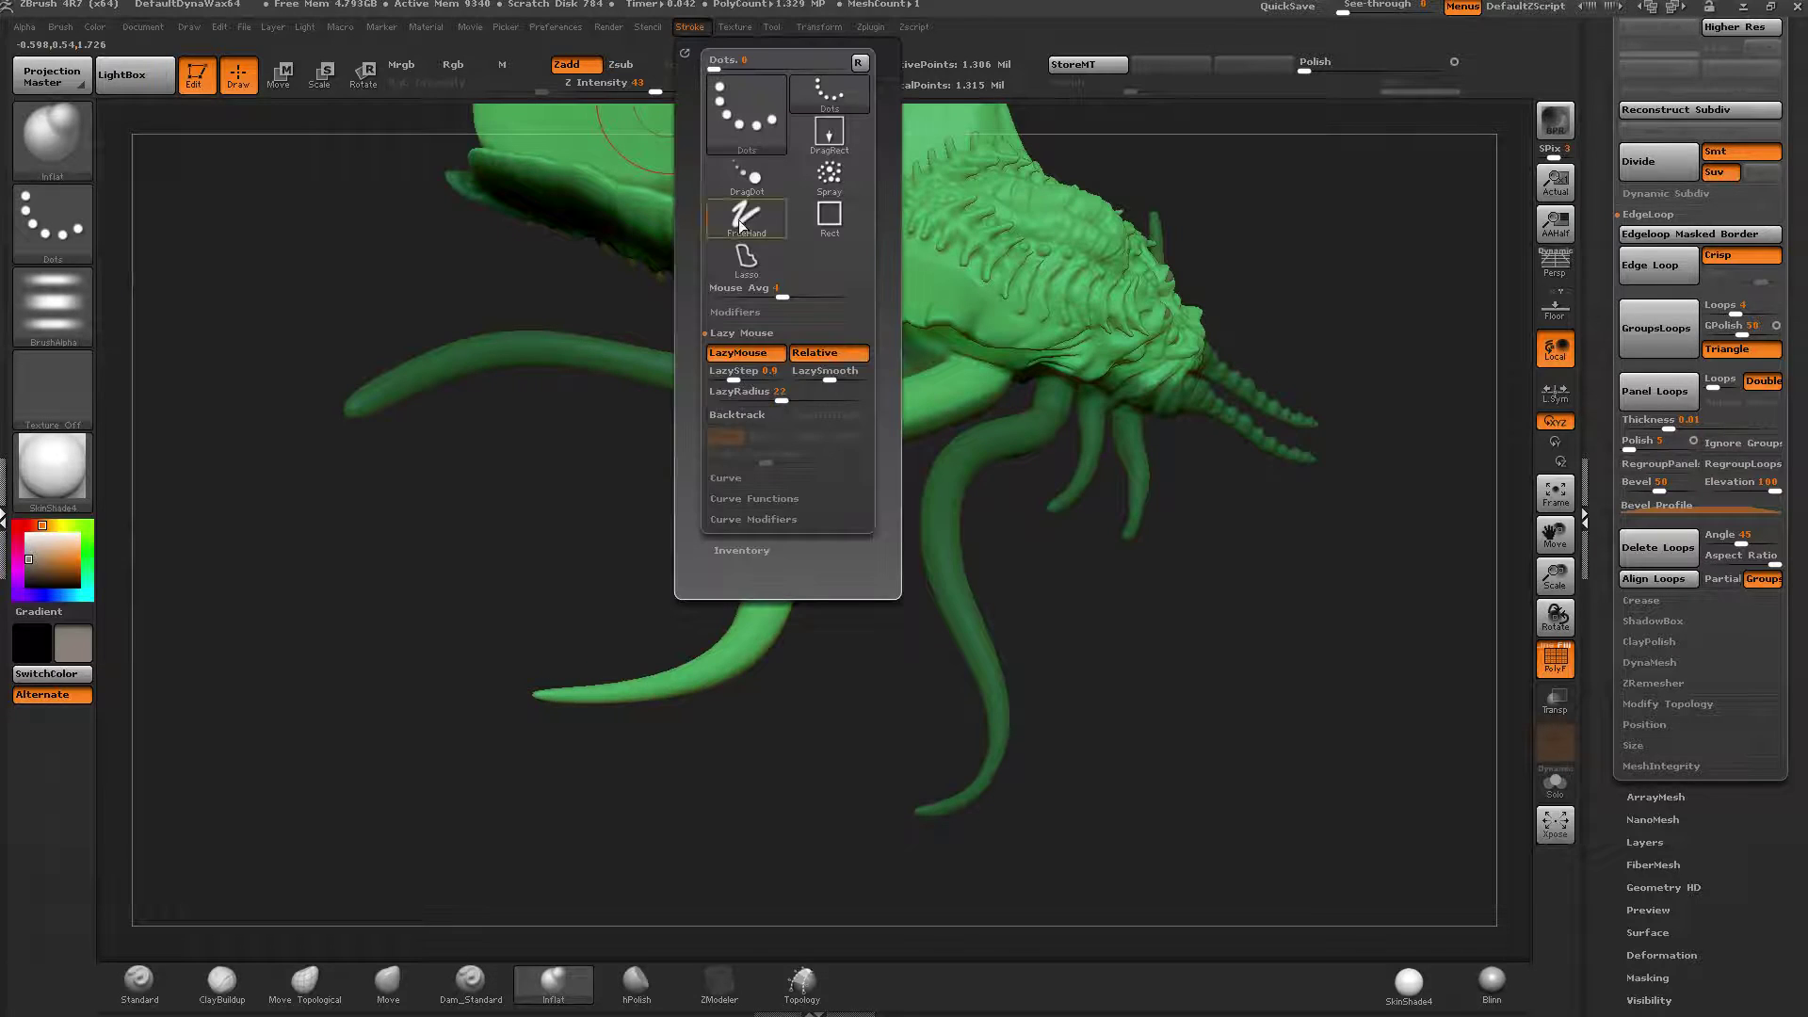
pyautogui.click(733, 377)
pyautogui.click(755, 398)
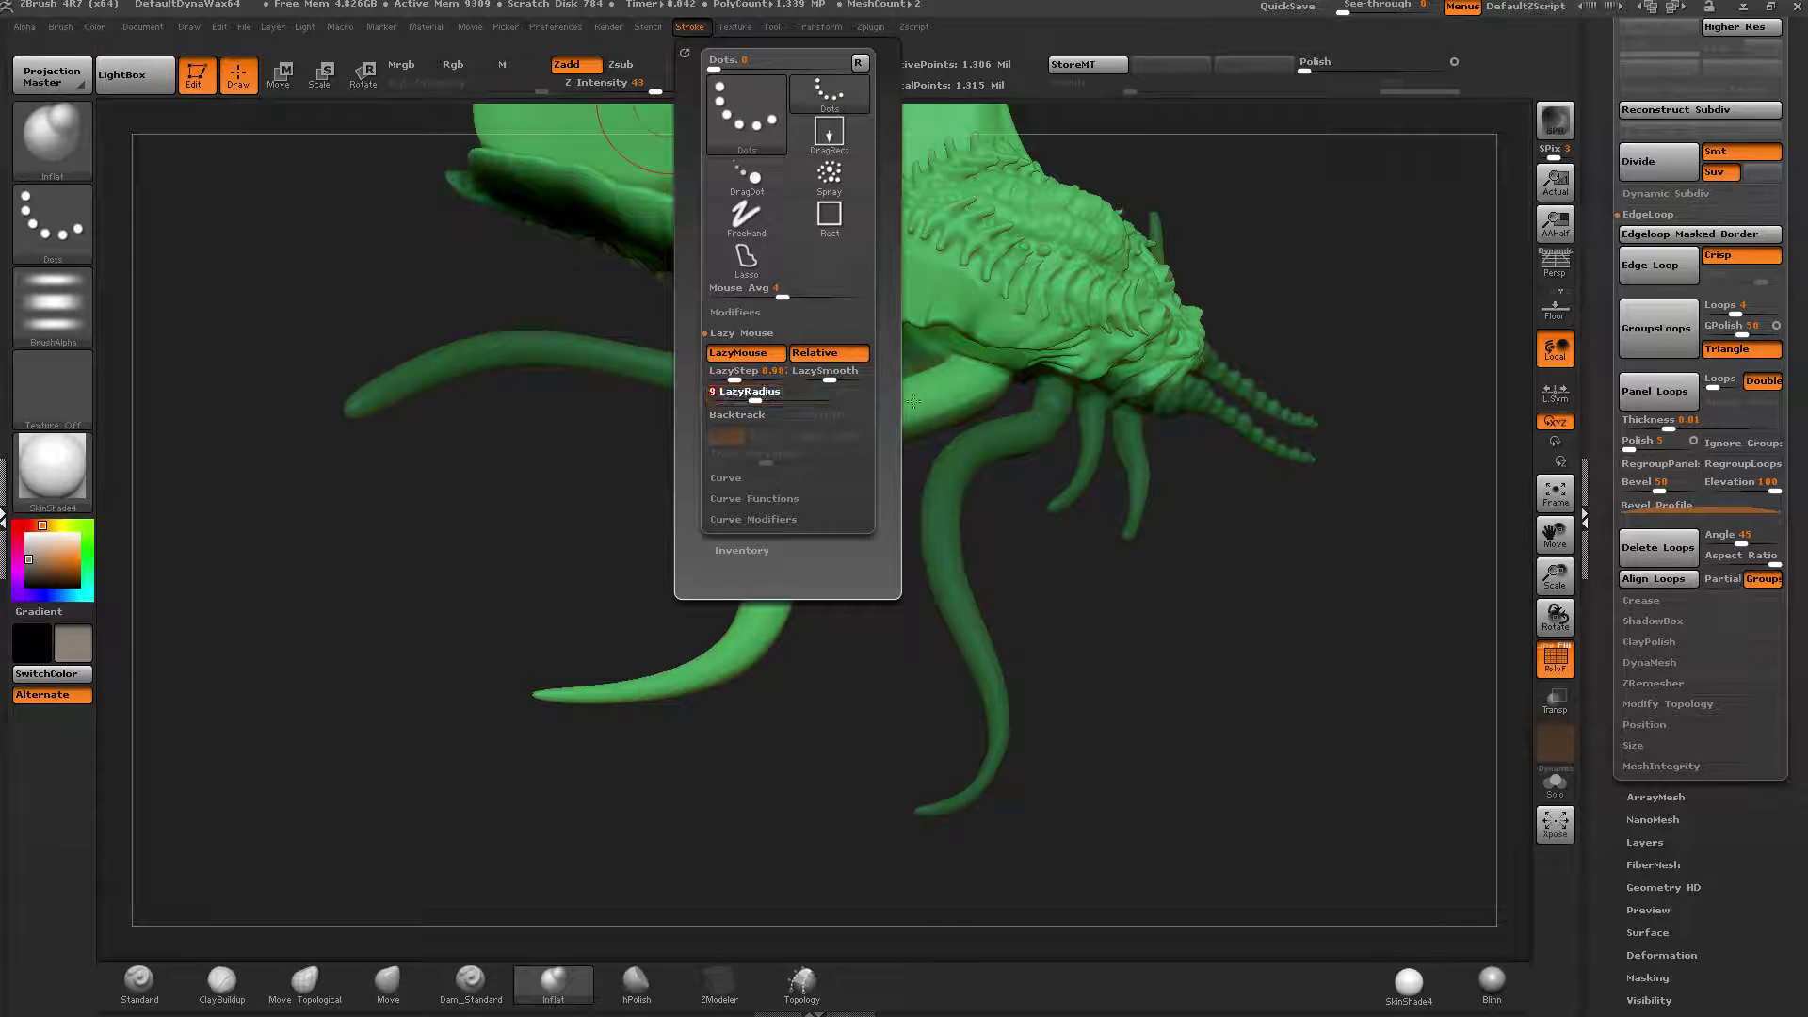
pyautogui.moveTo(967, 374); pyautogui.dragTo(937, 396)
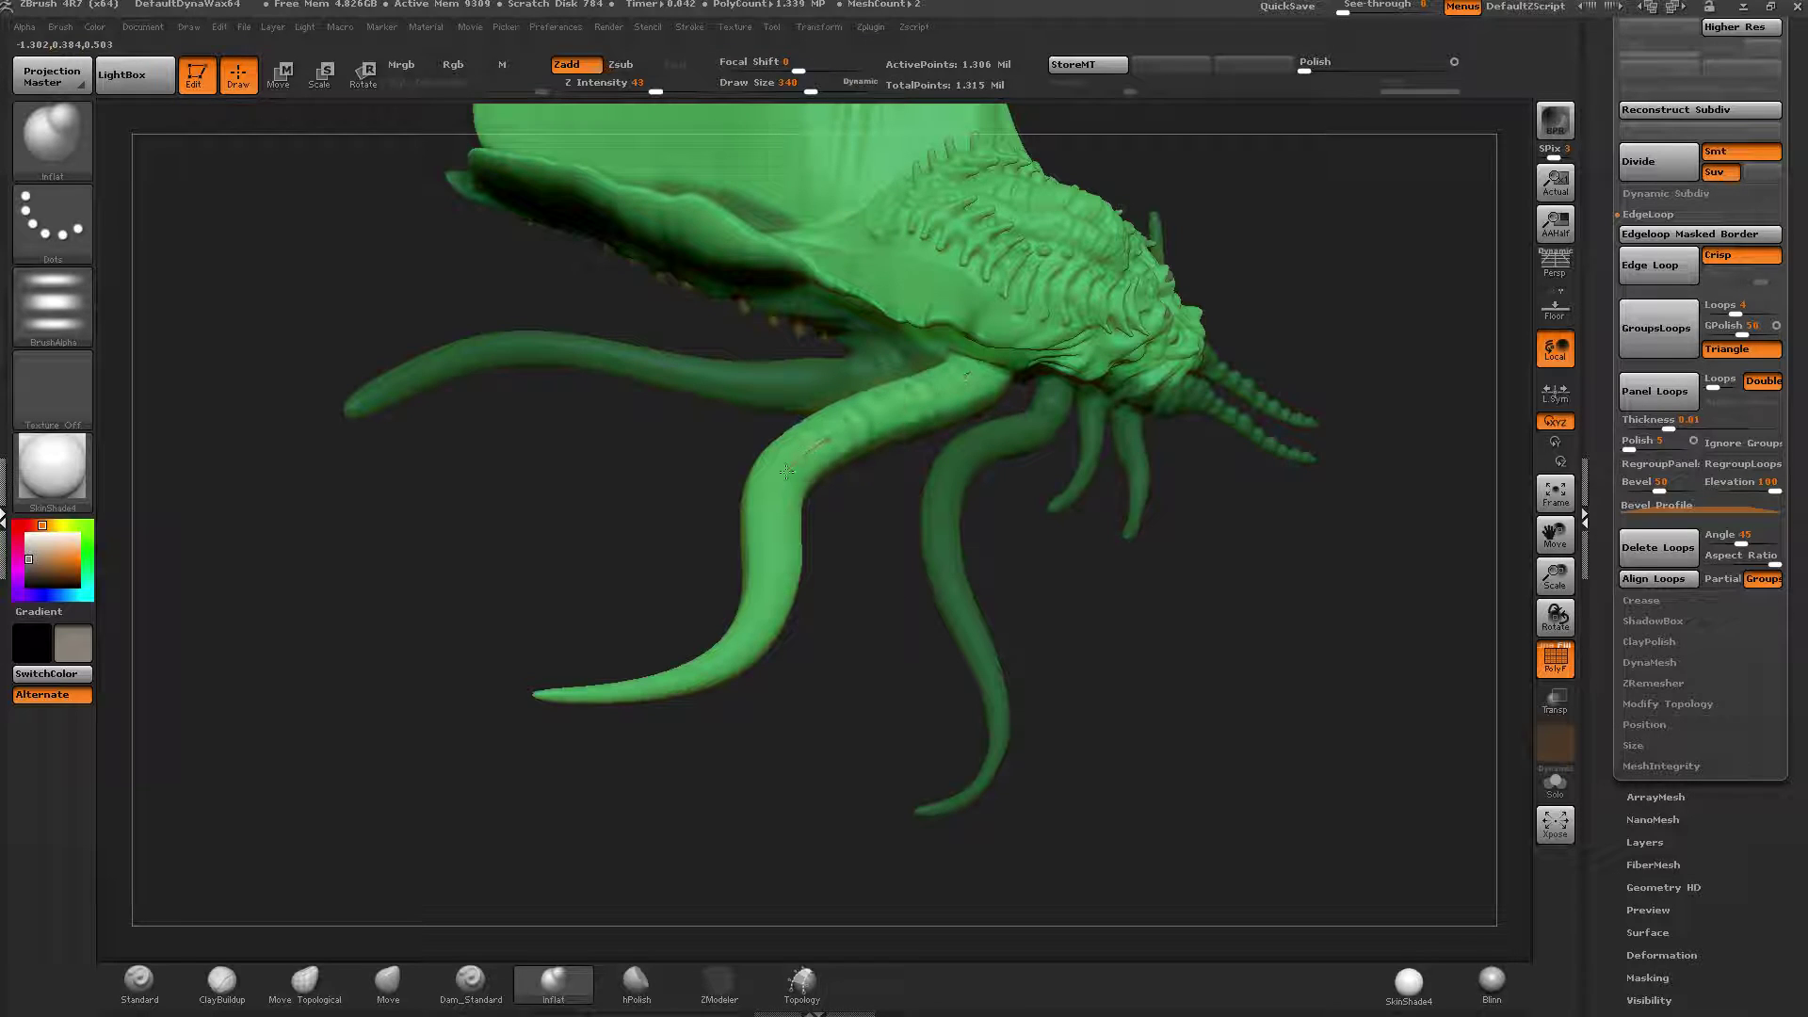
pyautogui.moveTo(786, 471); pyautogui.dragTo(768, 569)
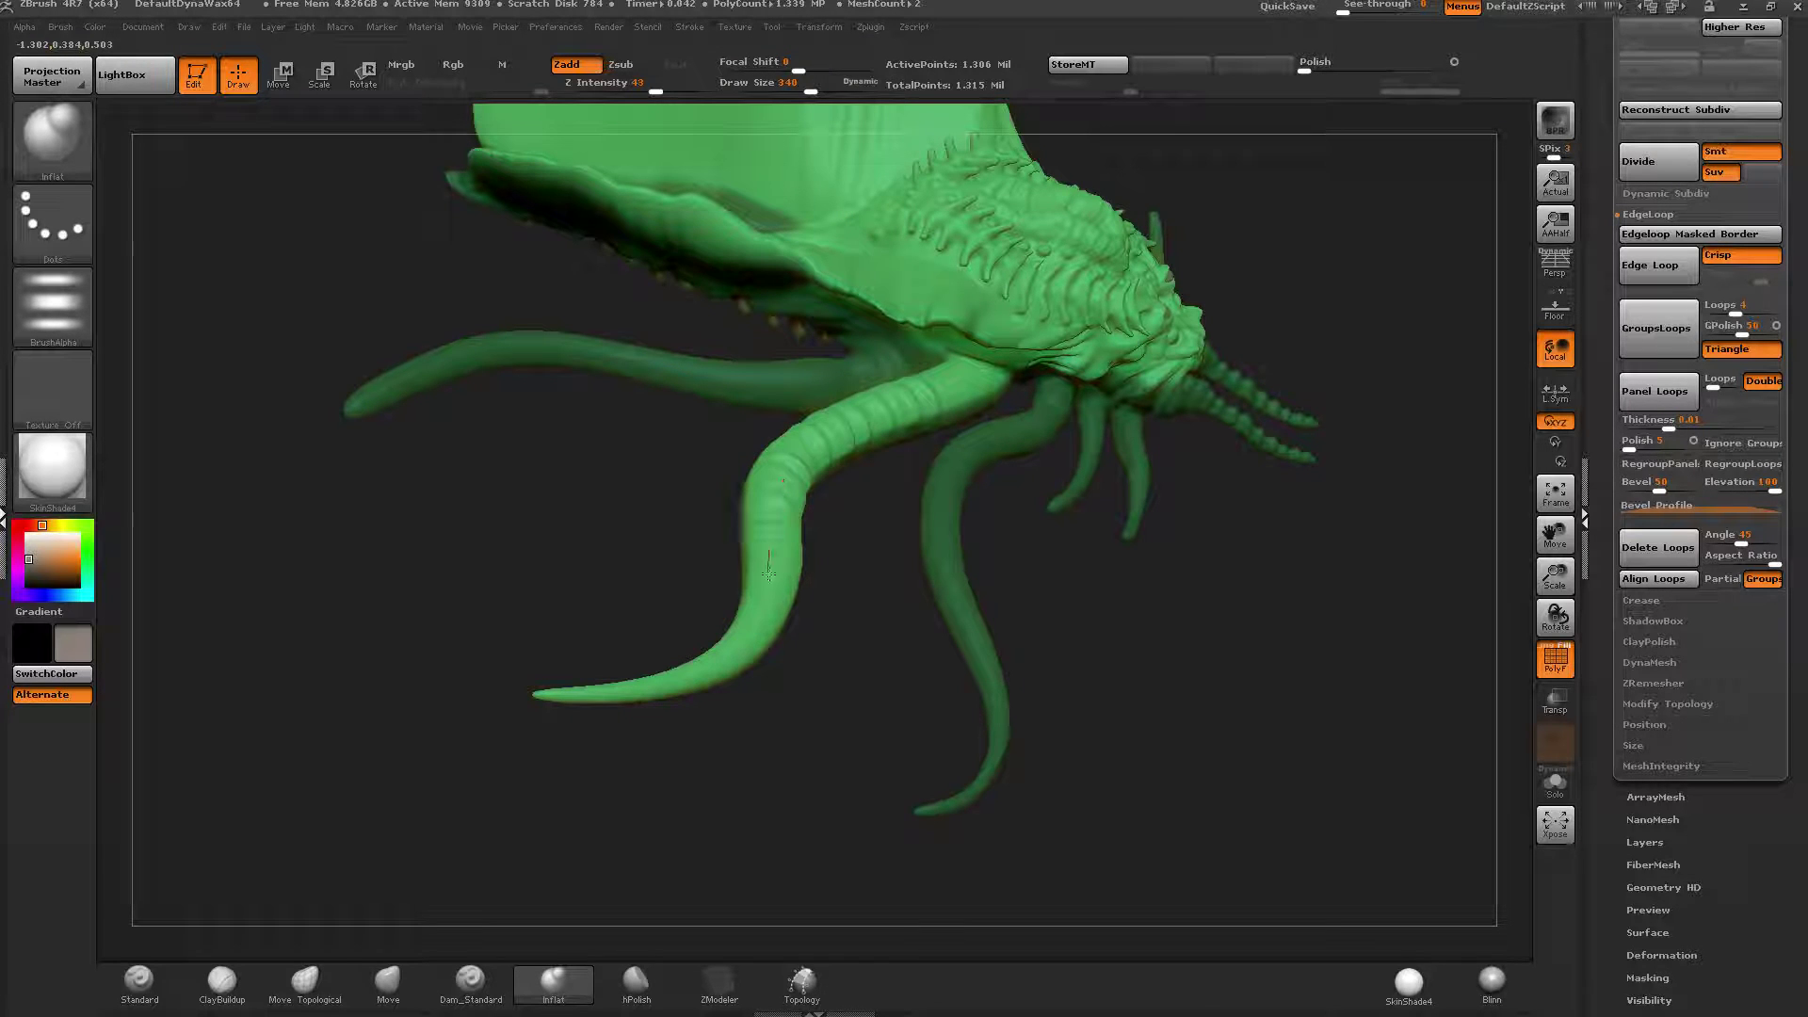
# Readjust the Inflat LazyStep, test a rib stroke over the bend of the middle limb, and undo the stroke.
pyautogui.click(690, 26)
pyautogui.moveTo(732, 377); pyautogui.dragTo(736, 379)
pyautogui.press('Return')
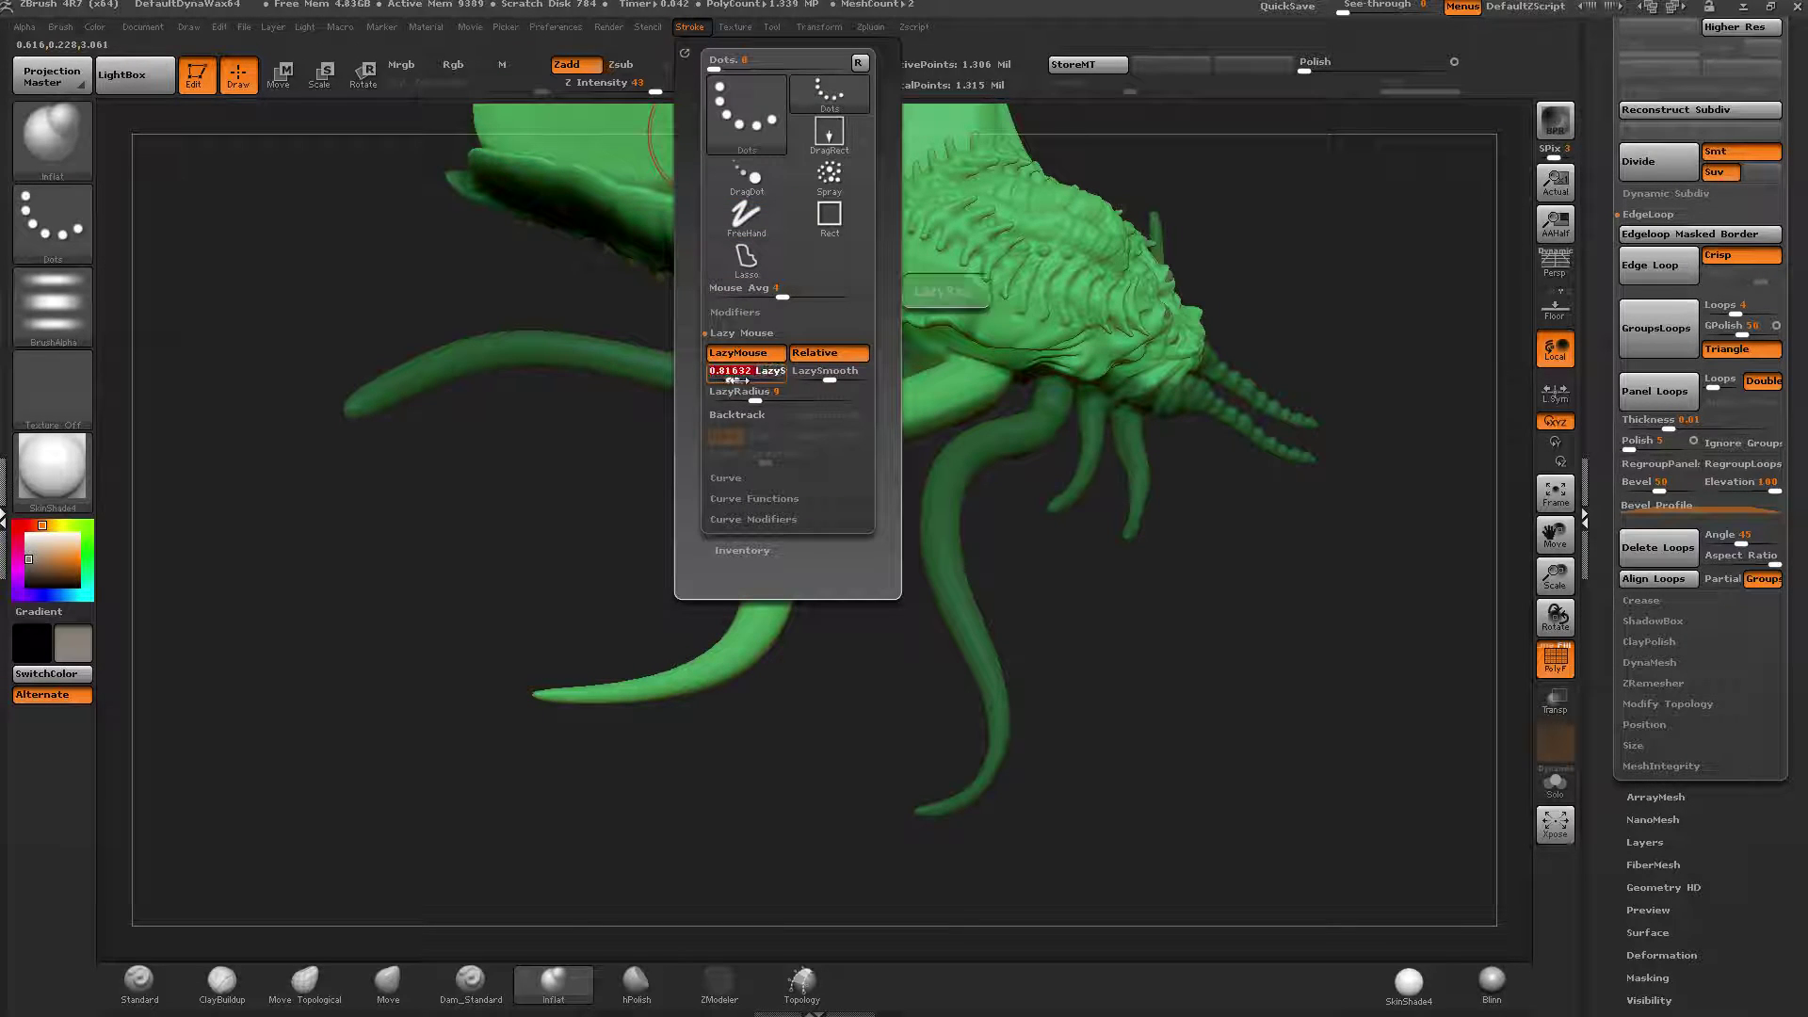
pyautogui.moveTo(842, 426); pyautogui.dragTo(767, 520)
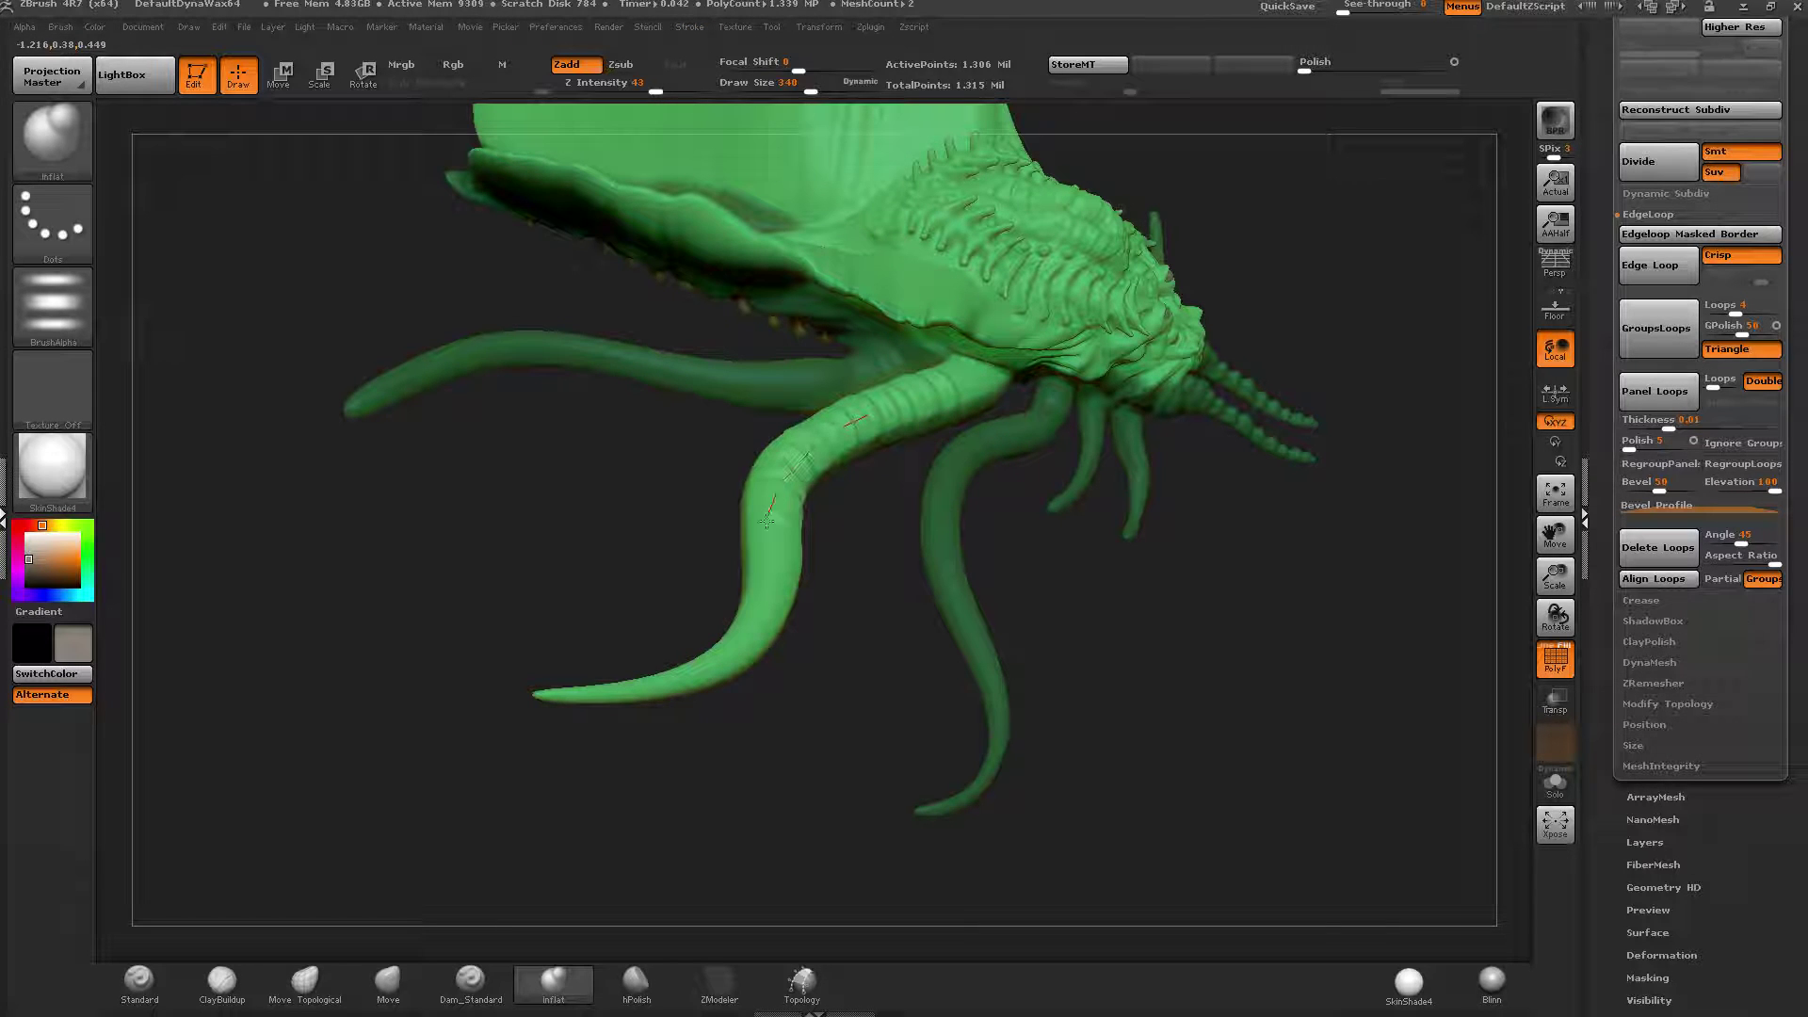
pyautogui.hotkey('ctrl', 'z')
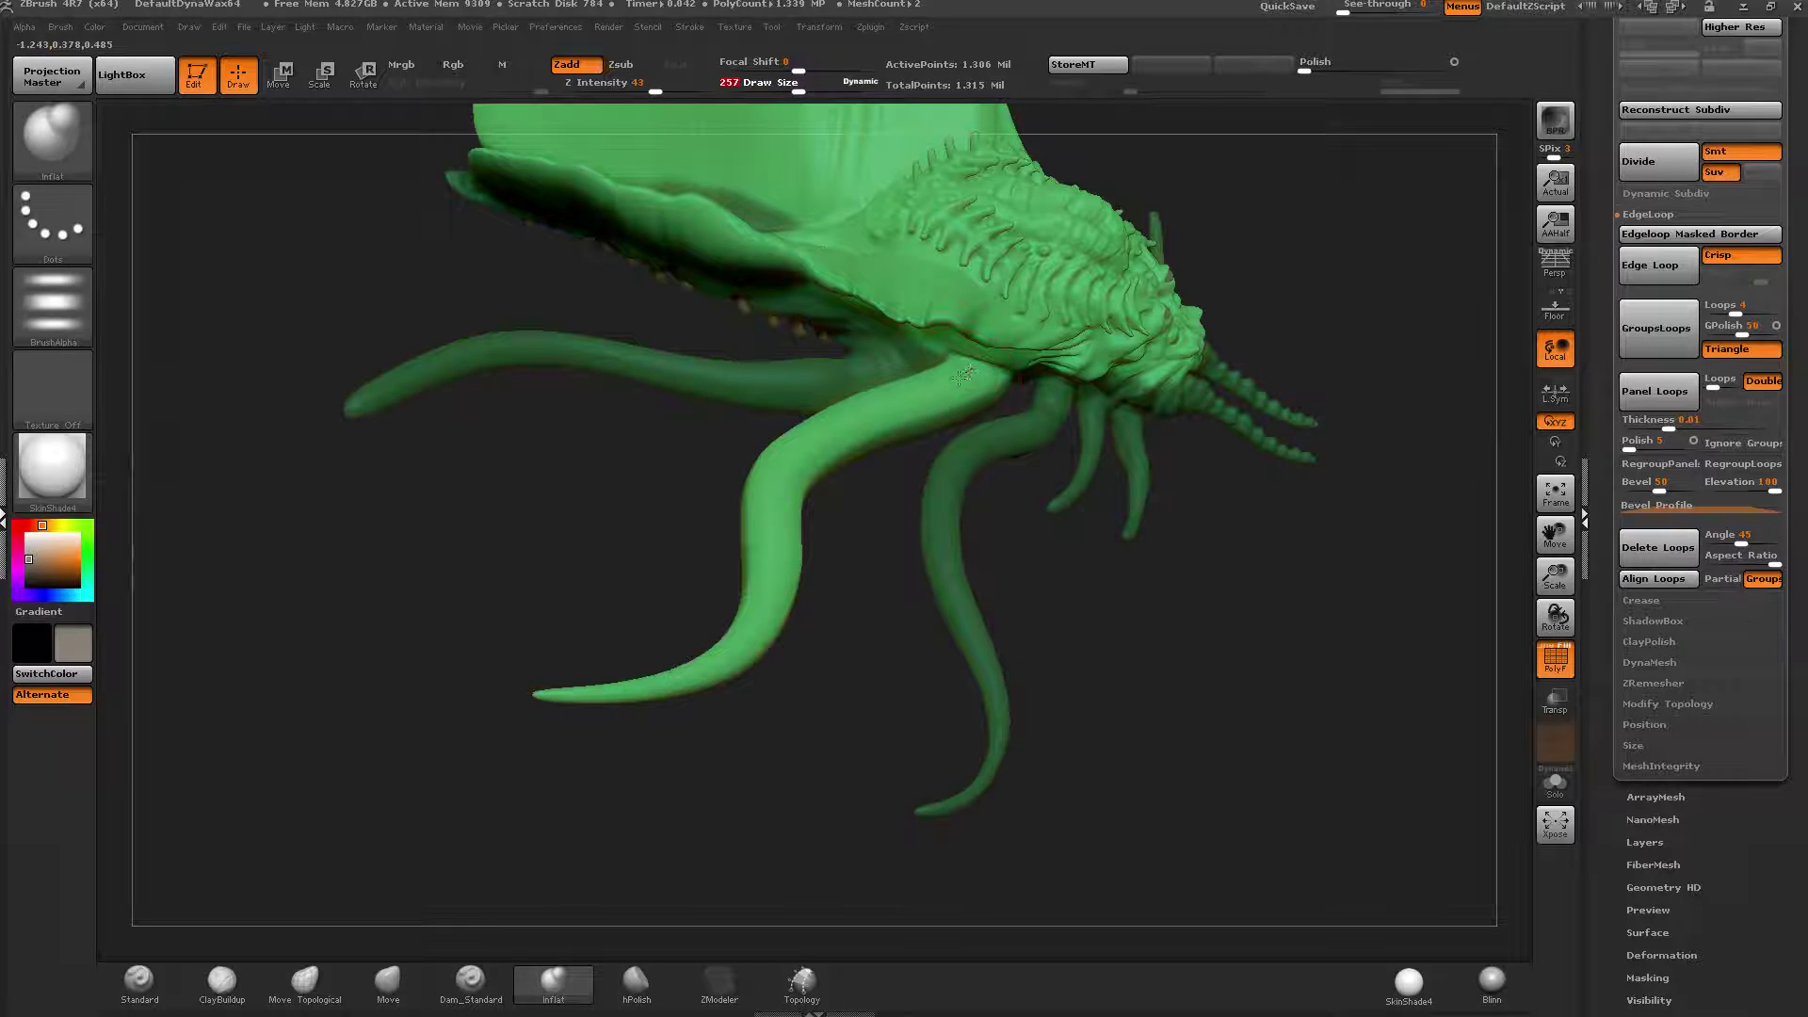
# Emboss evenly spaced ribs along the middle limb from root to tip with Inflat at draw size 257.
pyautogui.moveTo(834, 422); pyautogui.dragTo(760, 508)
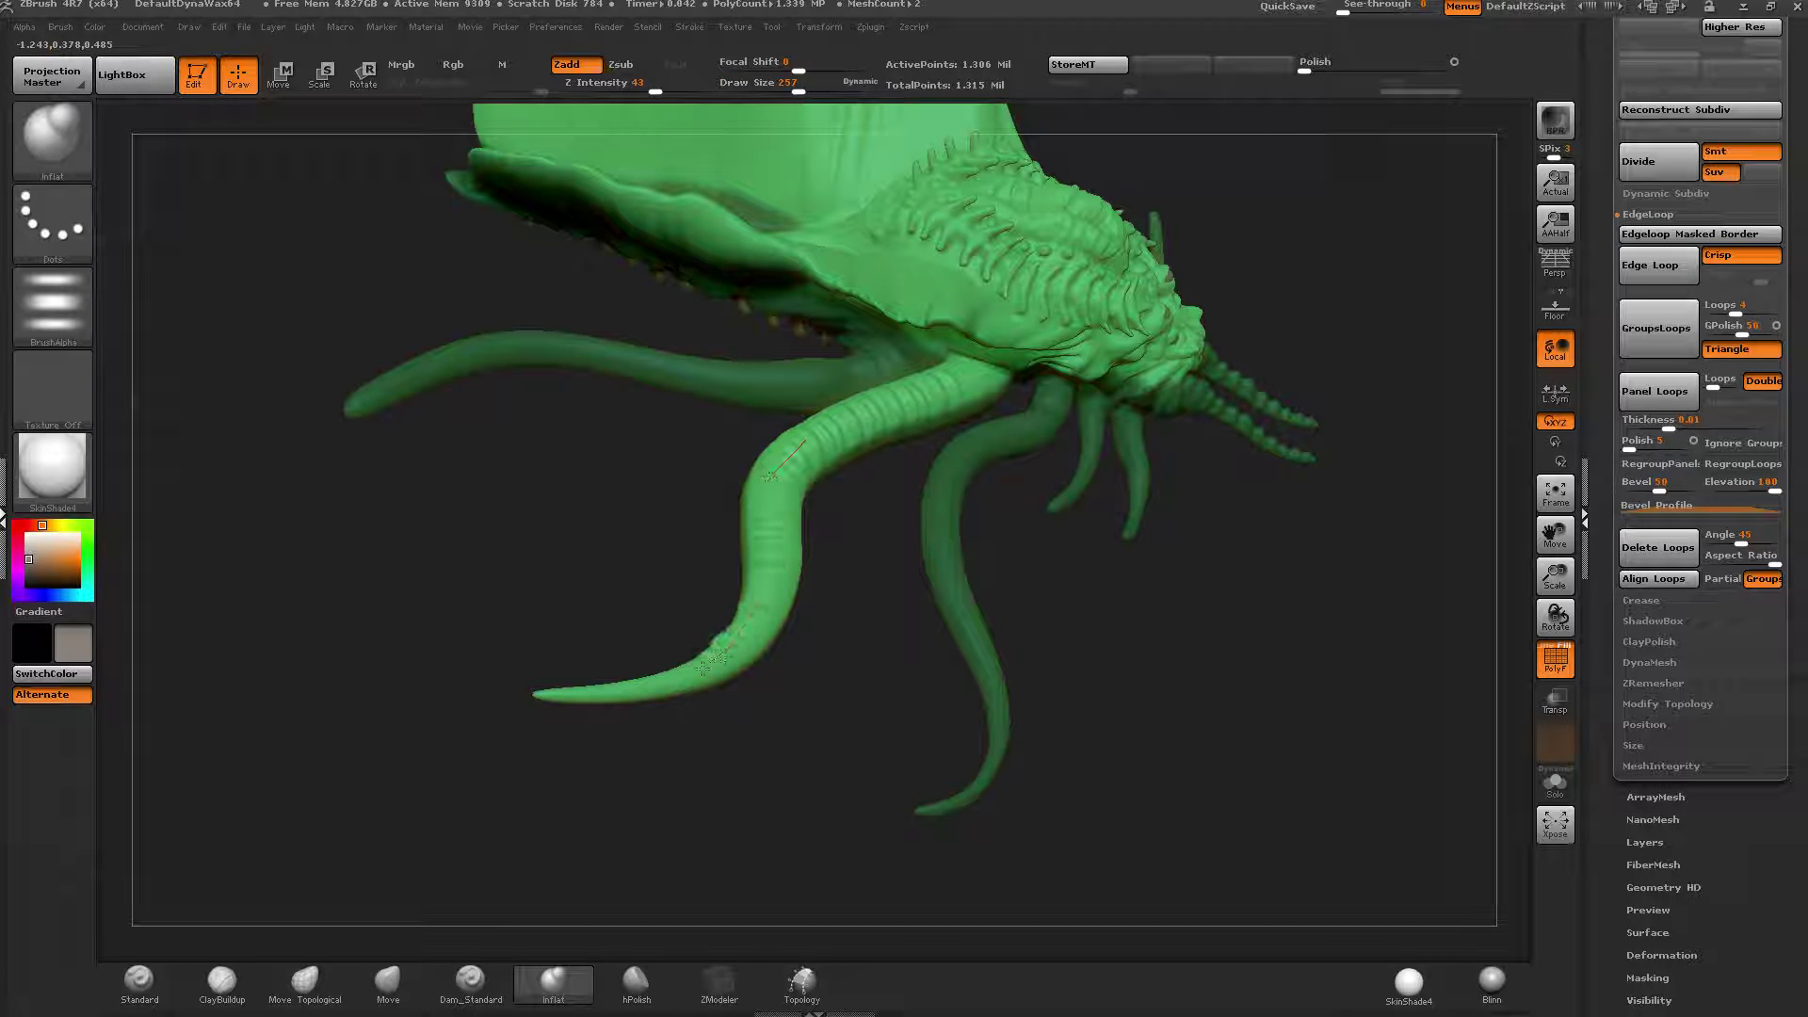
pyautogui.moveTo(702, 667); pyautogui.dragTo(511, 678)
pyautogui.moveTo(980, 372); pyautogui.dragTo(777, 477)
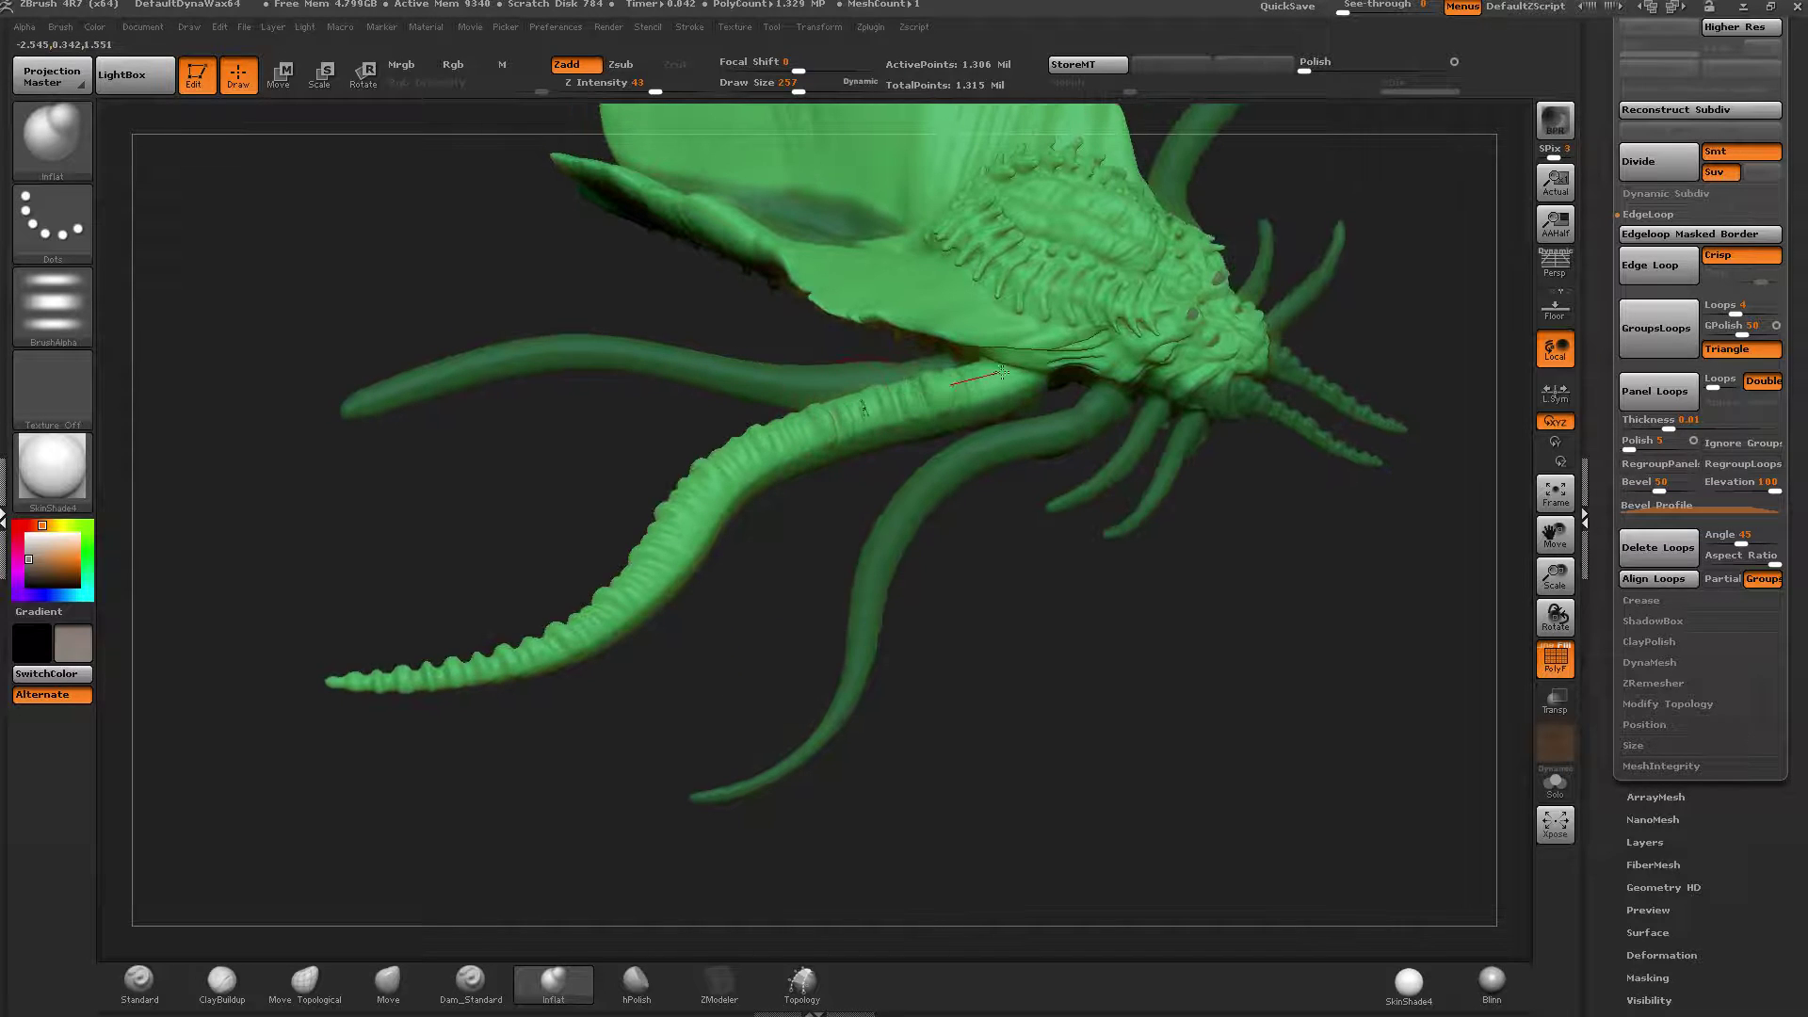
# Rework the ribs at the middle limb's root by smoothing and re-embossing them, and clear the mask.
pyautogui.press('ctrl')
pyautogui.keyDown('shift'); pyautogui.moveTo(1005, 384); pyautogui.dragTo(887, 403); pyautogui.keyUp('shift')
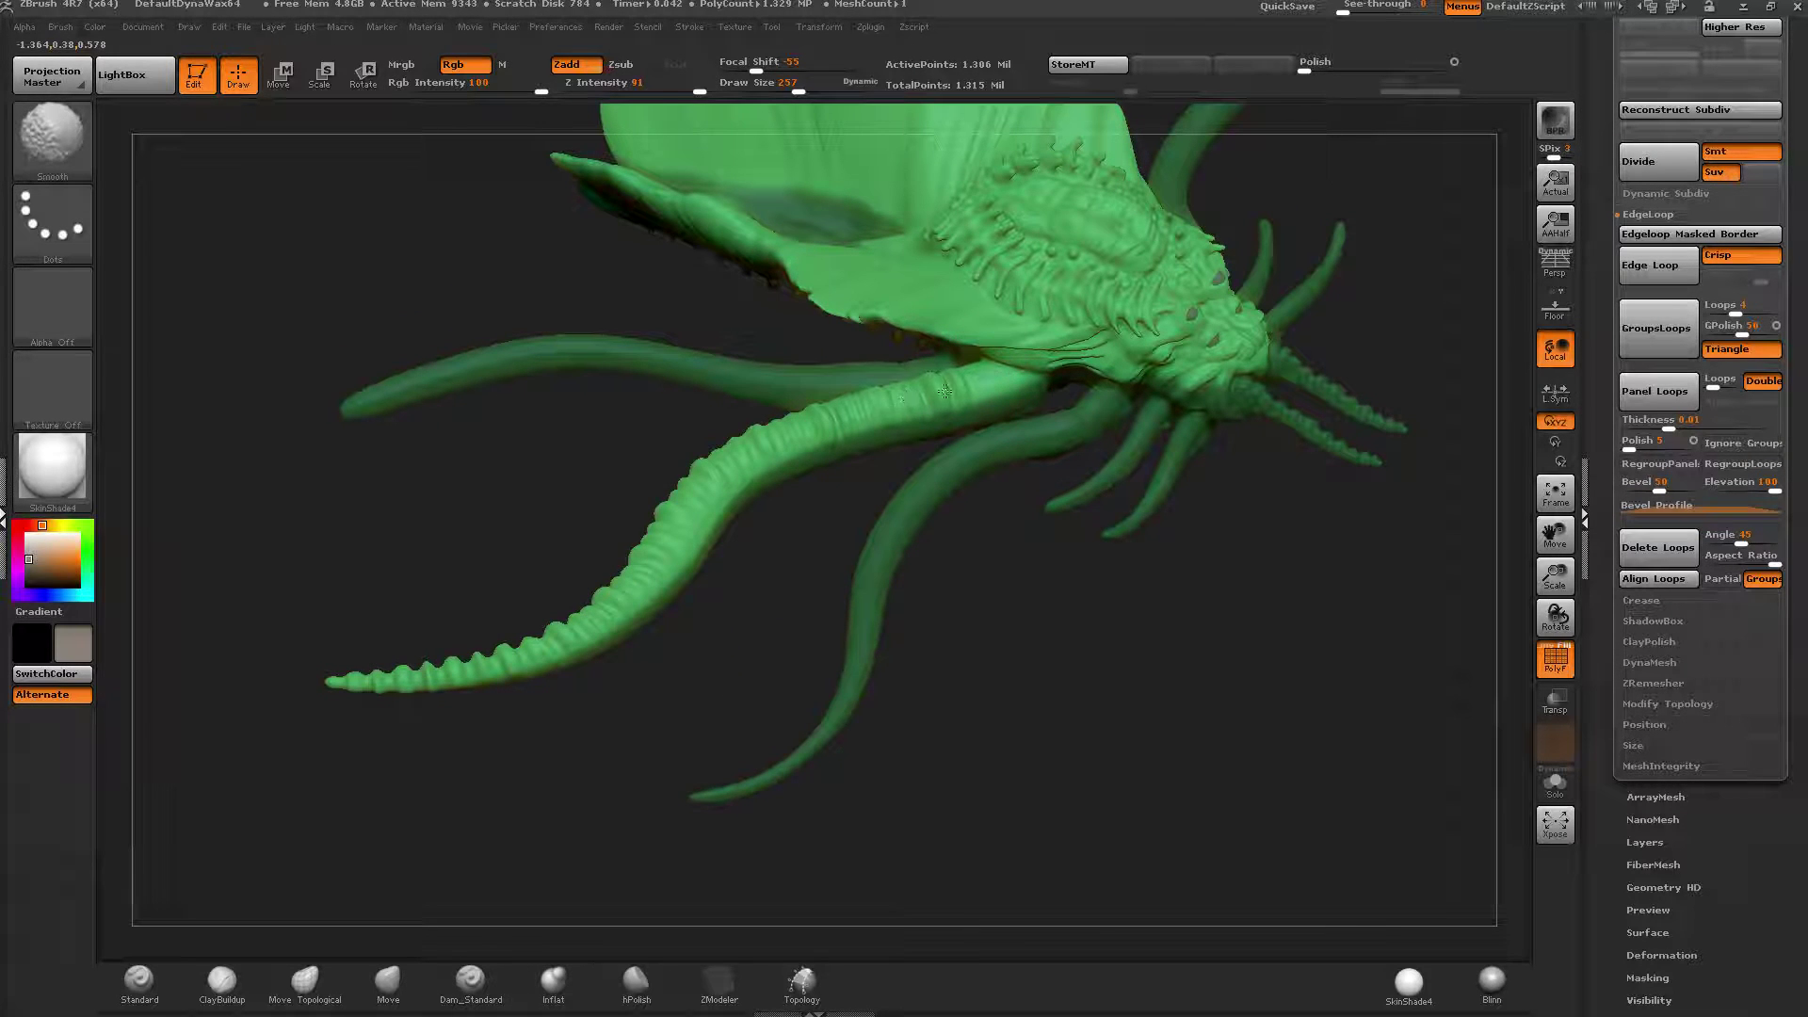
pyautogui.moveTo(998, 376); pyautogui.dragTo(867, 406)
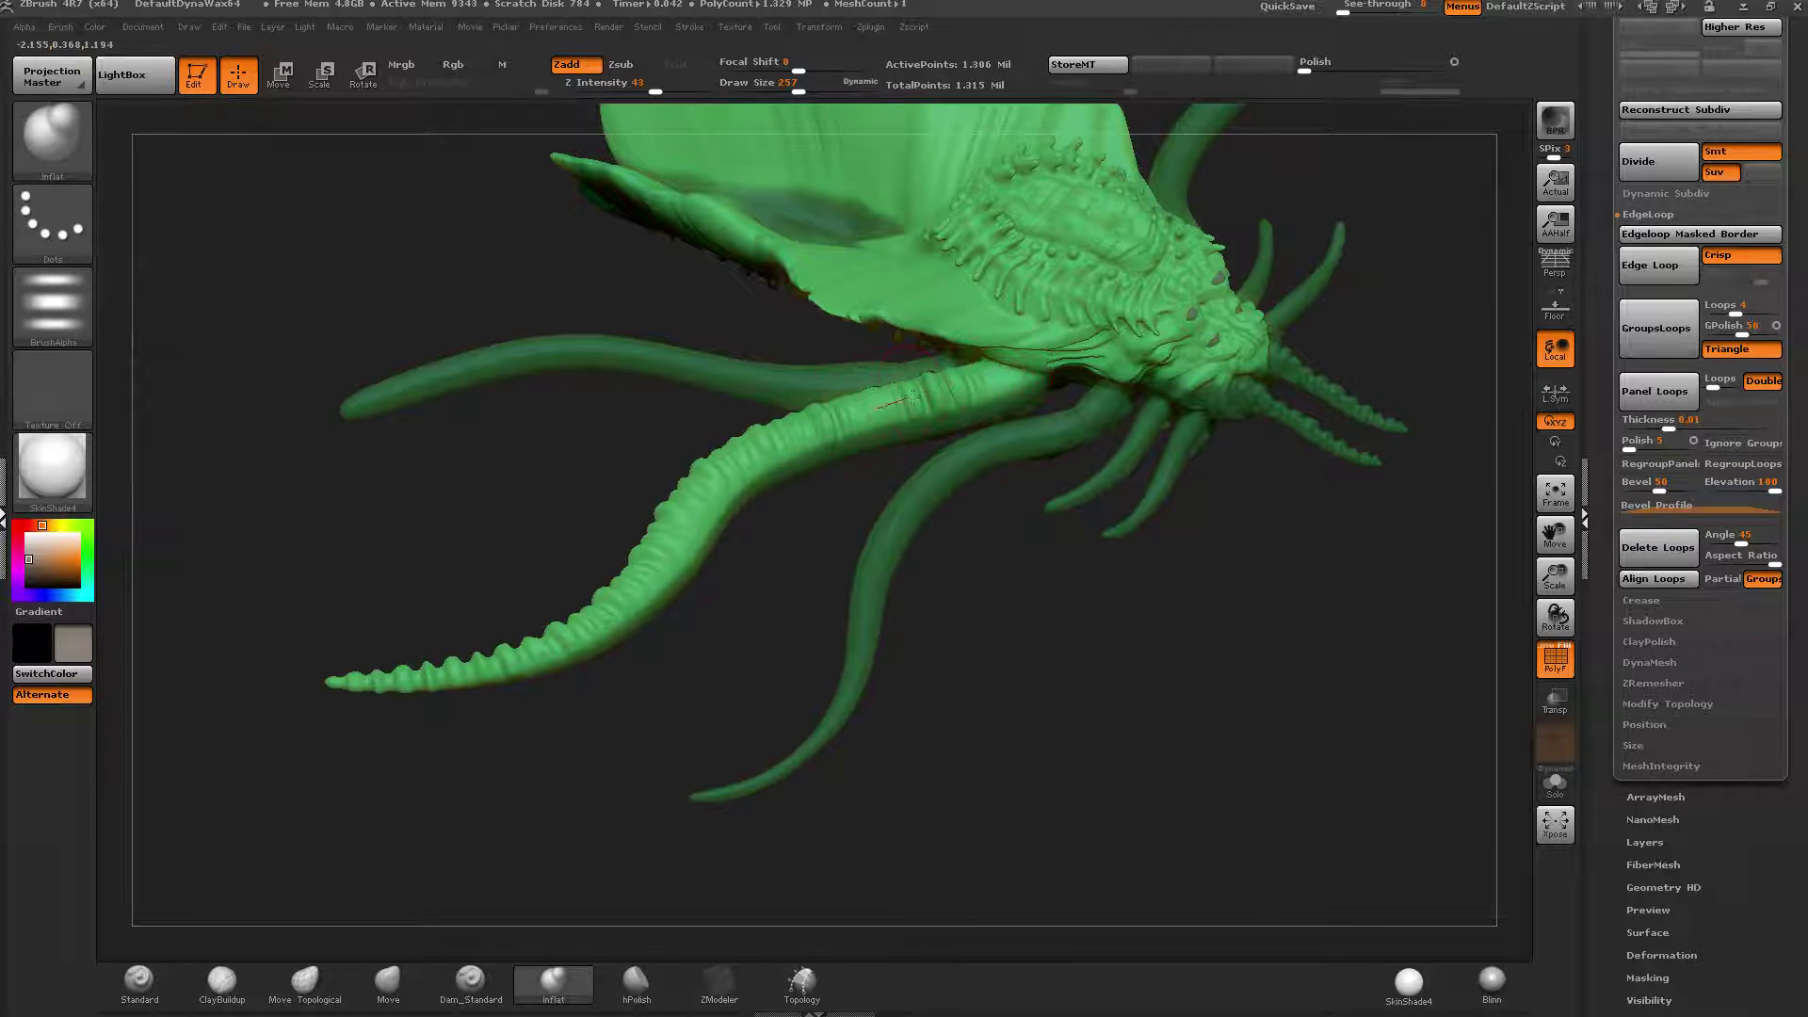
pyautogui.press('shift')
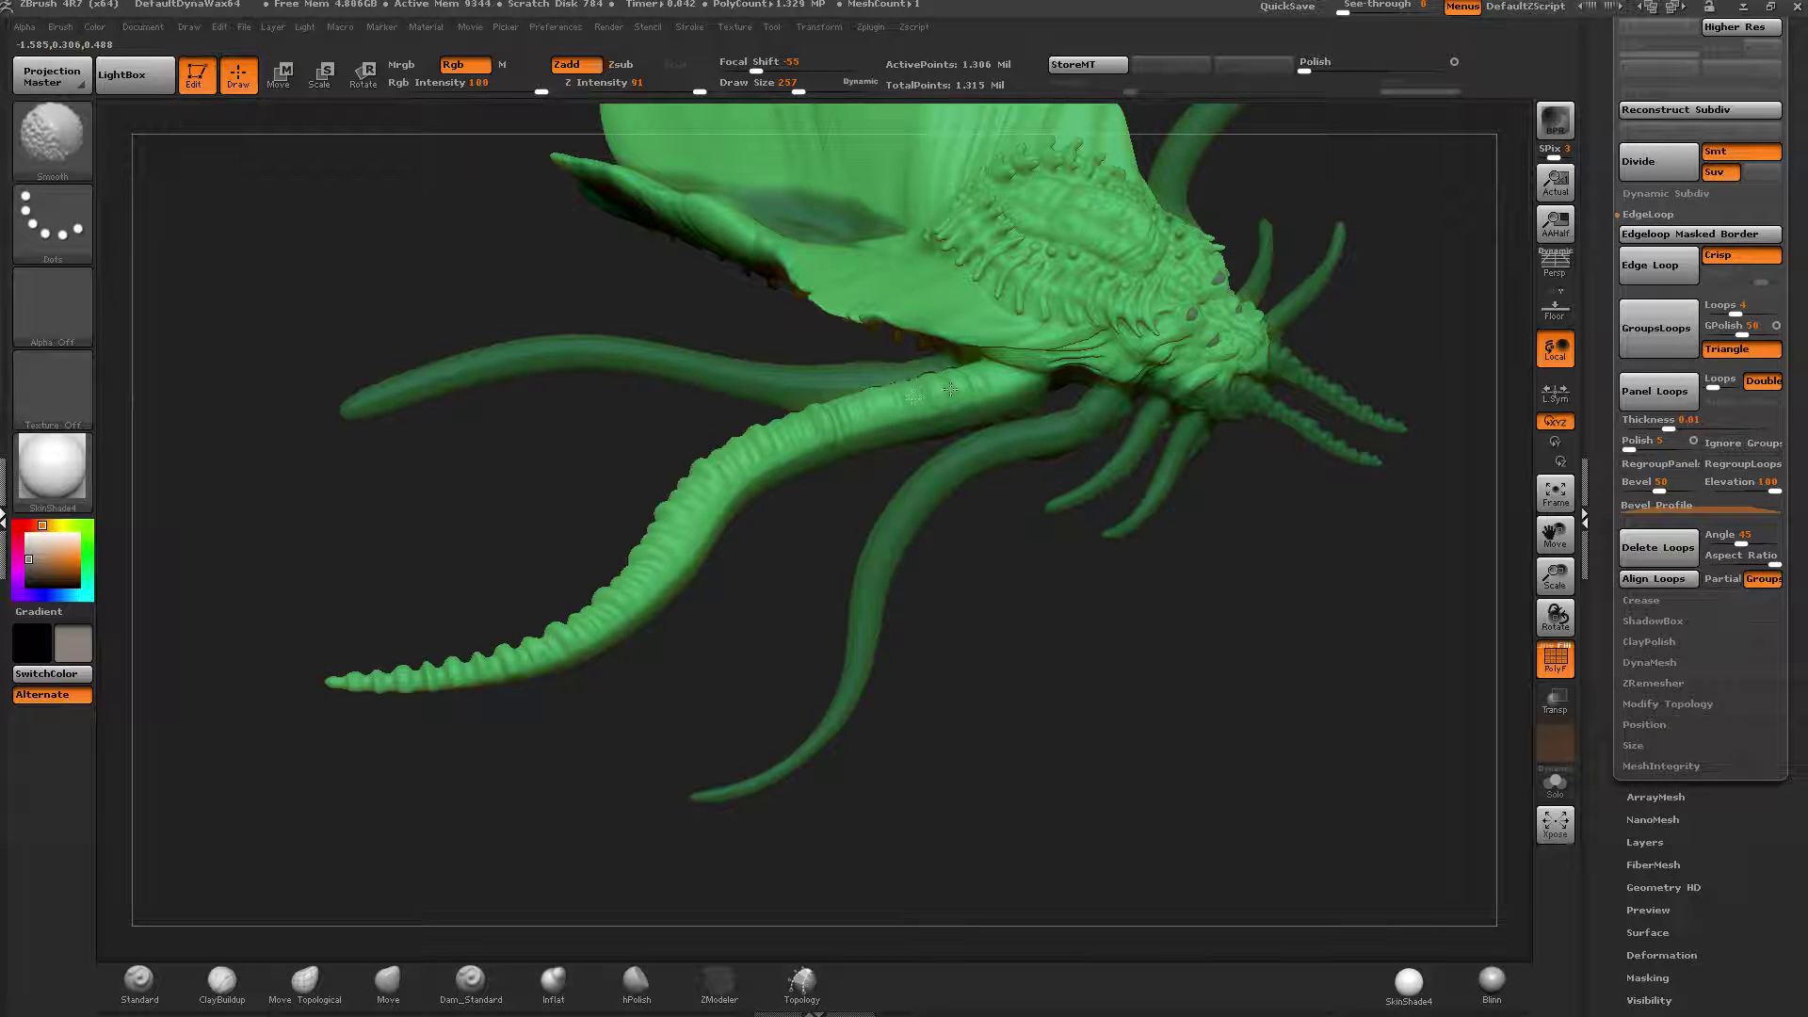
pyautogui.moveTo(871, 494)
pyautogui.mouseDown()
pyautogui.moveTo(928, 527)
pyautogui.moveTo(816, 541)
pyautogui.moveTo(744, 376)
pyautogui.mouseUp()
pyautogui.press('shift')
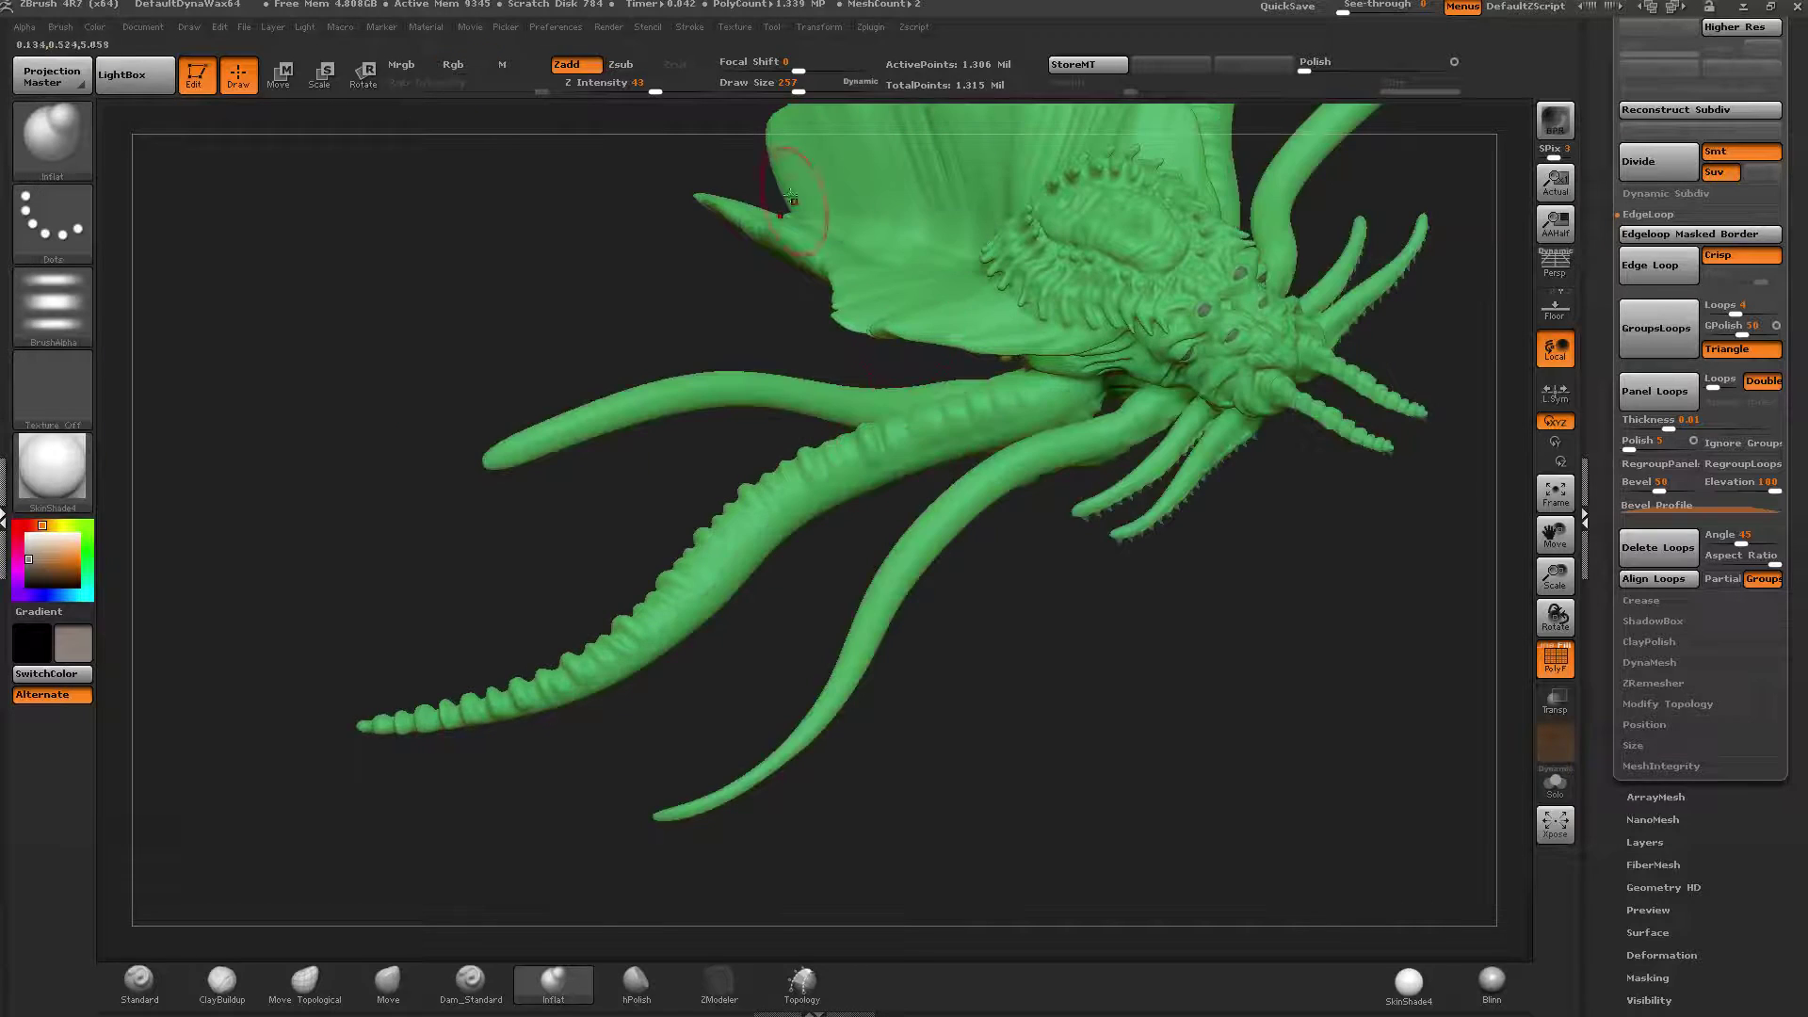
# Emboss further ribs over the upper face and the side of the middle limb at draw size 192.
pyautogui.moveTo(795, 85); pyautogui.dragTo(790, 85)
pyautogui.moveTo(1039, 403); pyautogui.dragTo(829, 474)
pyautogui.moveTo(743, 552)
pyautogui.mouseDown()
pyautogui.moveTo(669, 593)
pyautogui.moveTo(715, 612)
pyautogui.moveTo(738, 571)
pyautogui.mouseUp()
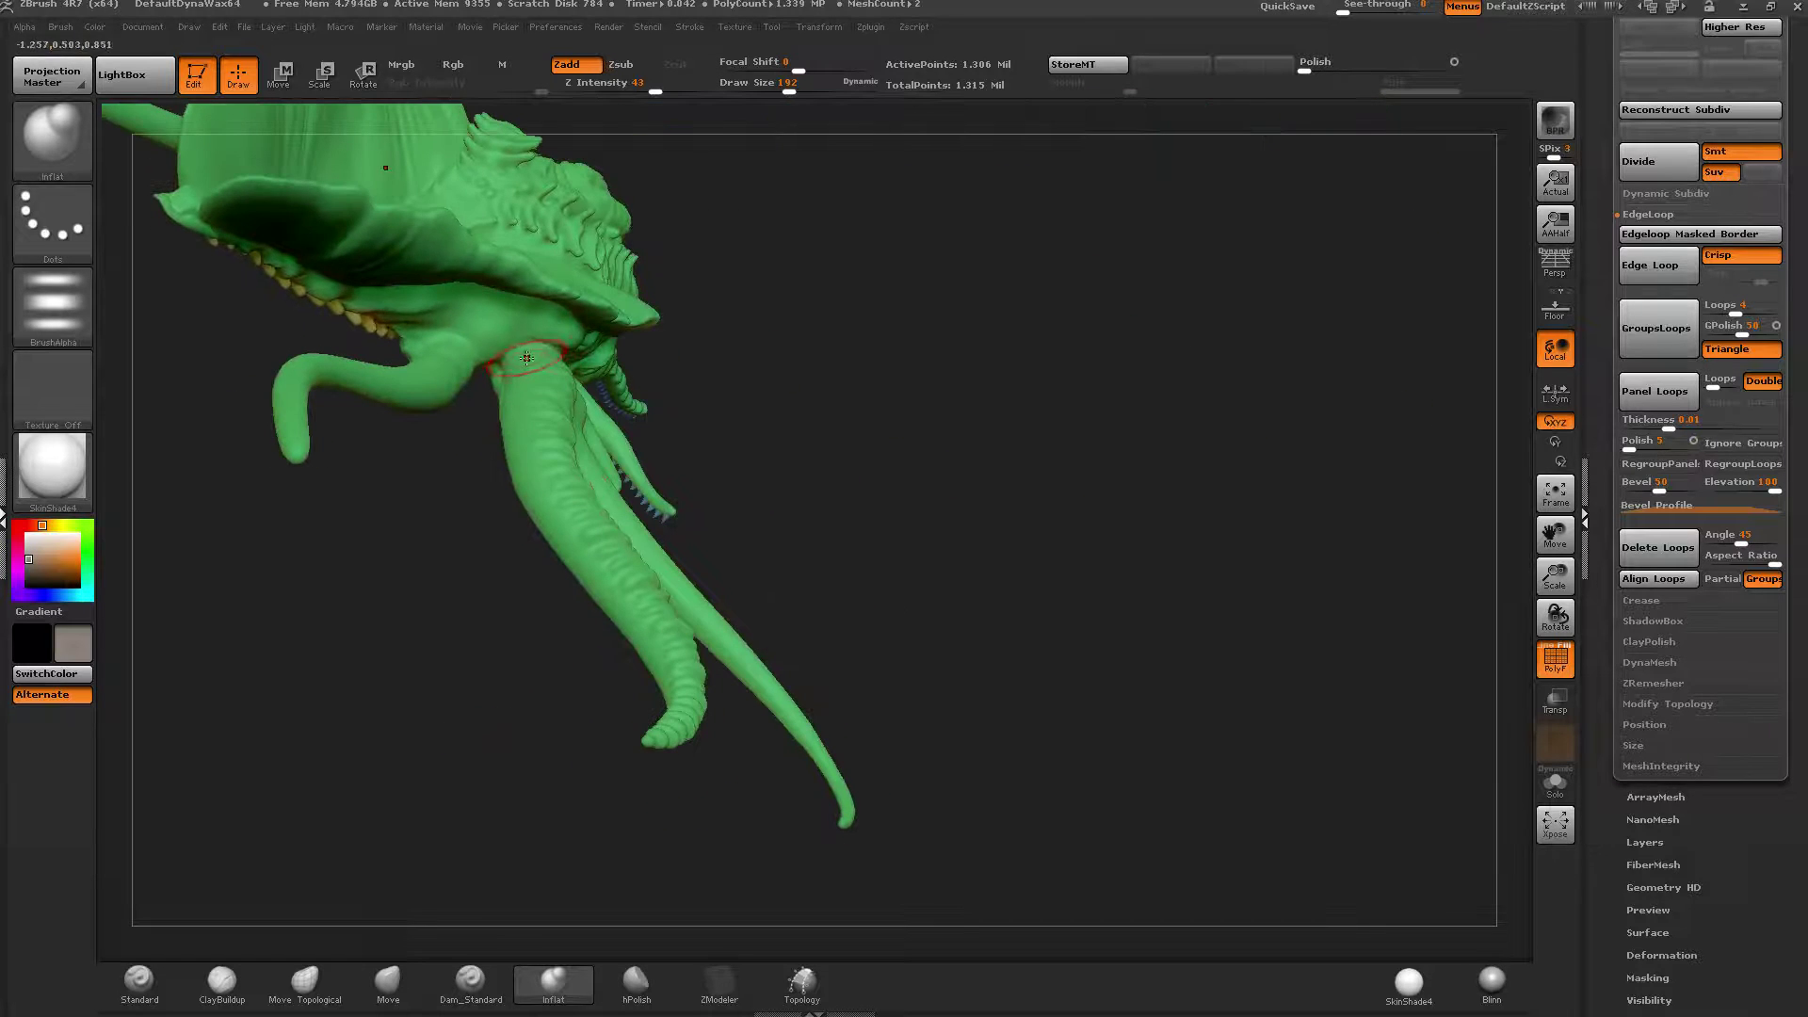
pyautogui.moveTo(618, 598); pyautogui.dragTo(534, 337)
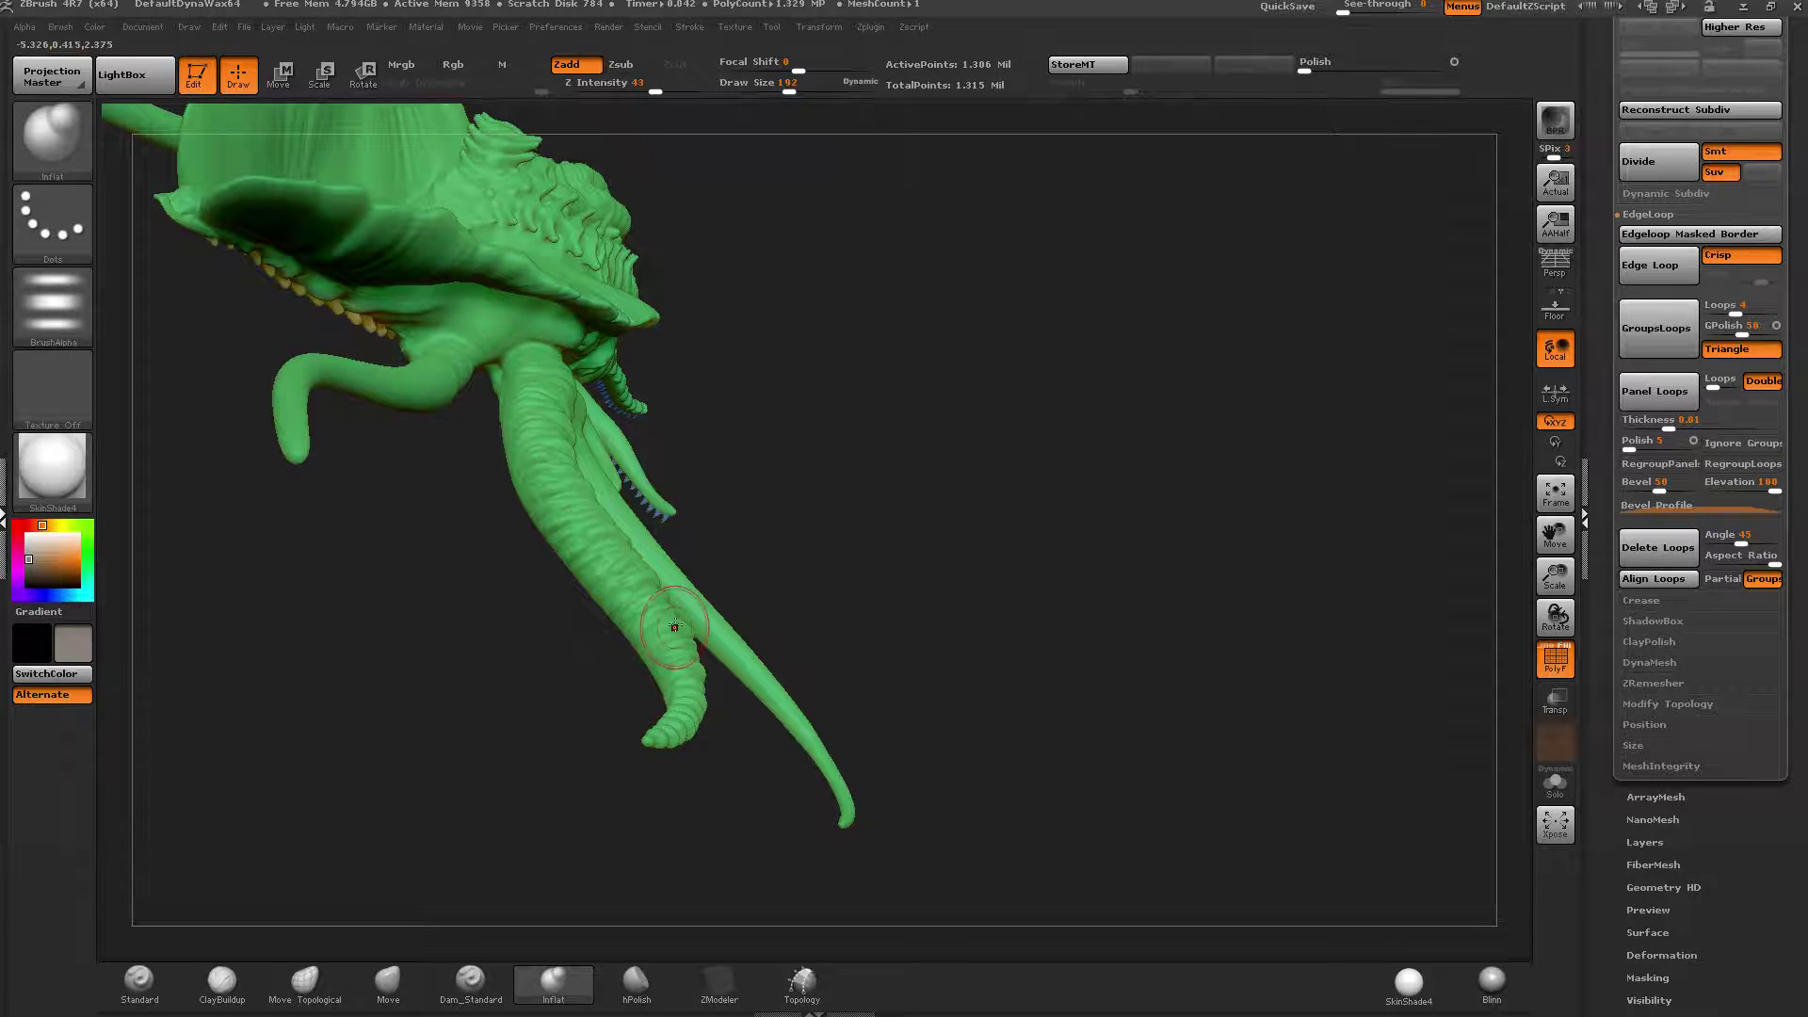
pyautogui.moveTo(695, 614); pyautogui.dragTo(627, 574)
# Emboss ribs along the front long limb from root to tip on several sides at draw size 156.
pyautogui.moveTo(970, 441); pyautogui.dragTo(1023, 414)
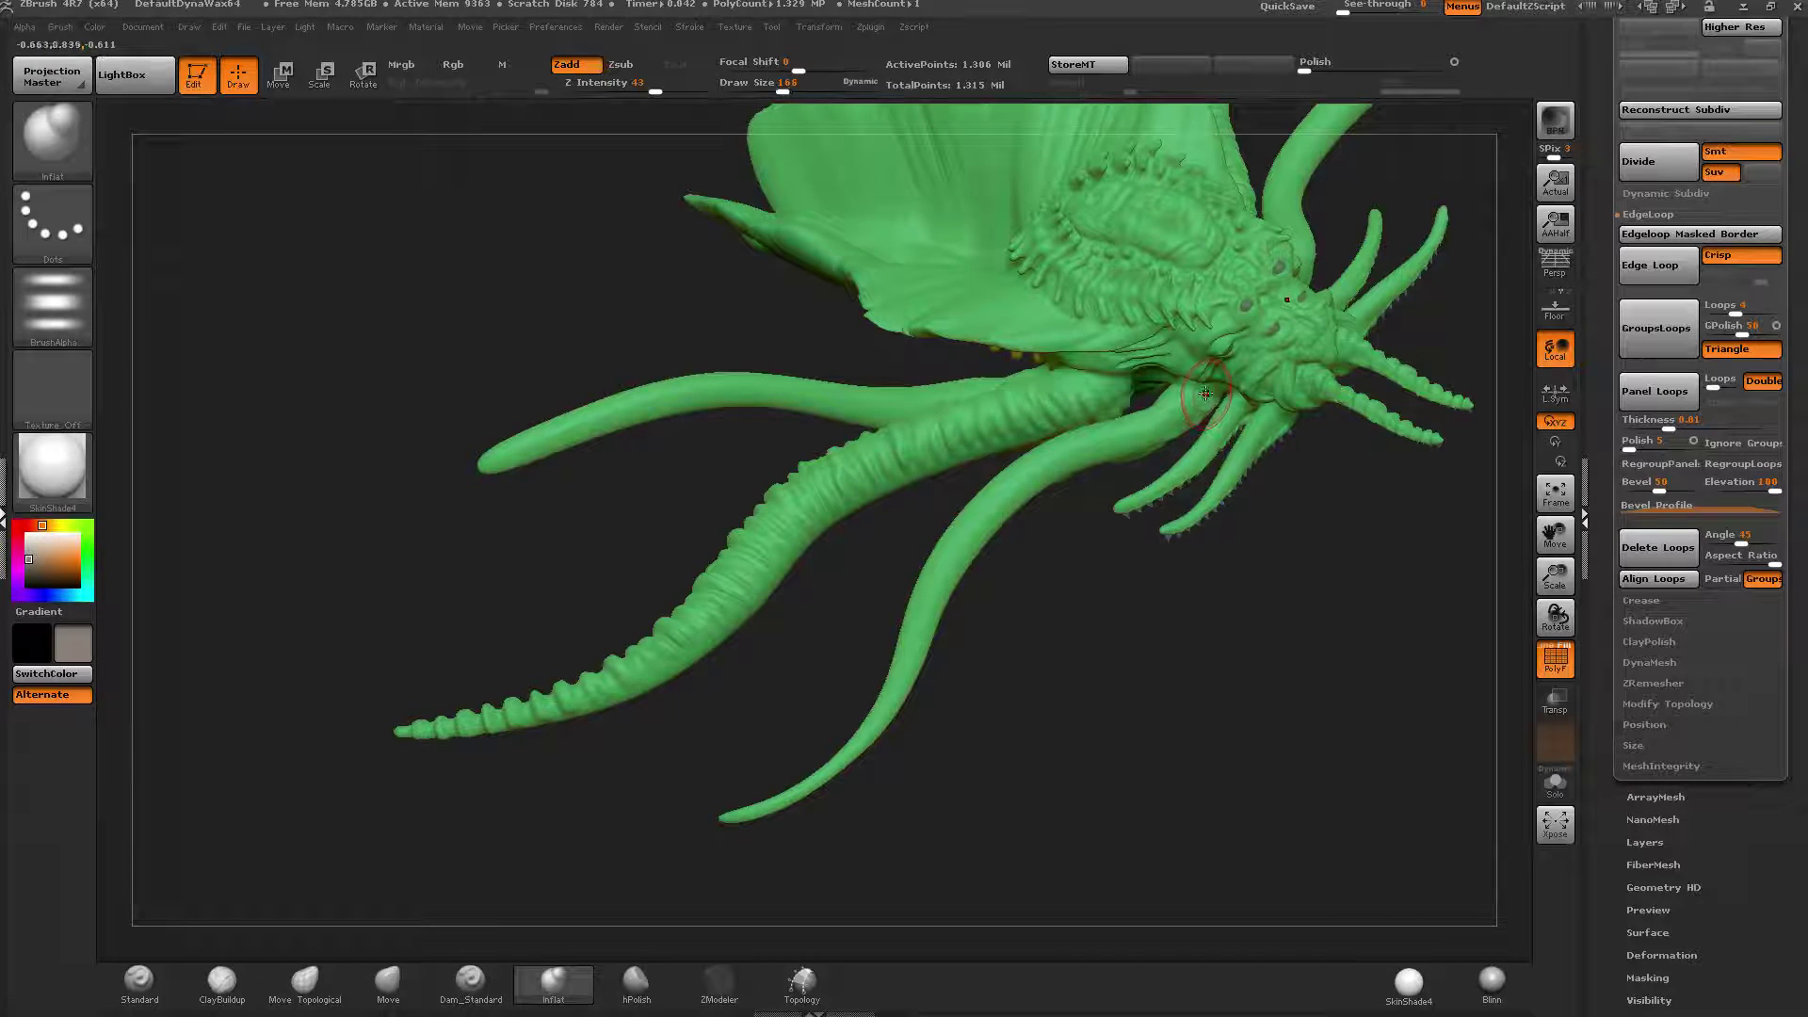
pyautogui.moveTo(1177, 415)
pyautogui.mouseDown()
pyautogui.moveTo(1092, 448)
pyautogui.moveTo(960, 542)
pyautogui.mouseUp()
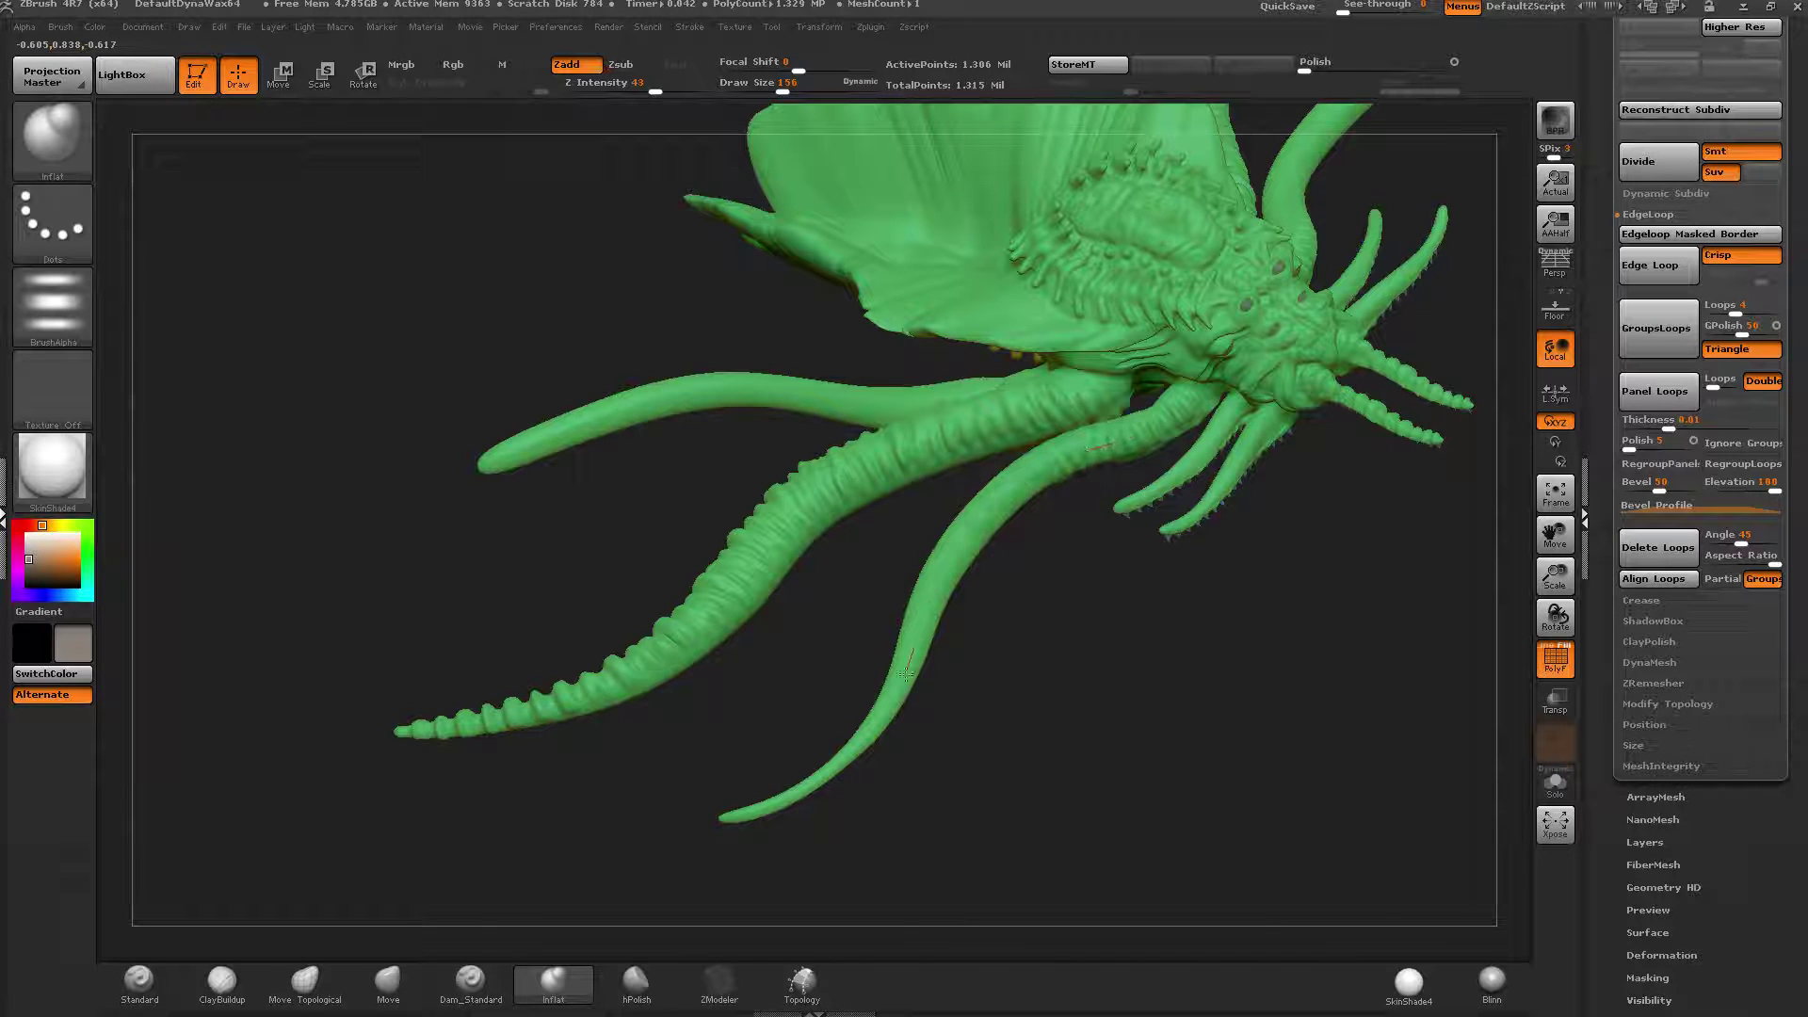
pyautogui.moveTo(1063, 518); pyautogui.dragTo(1121, 555)
pyautogui.moveTo(1150, 388); pyautogui.dragTo(982, 579)
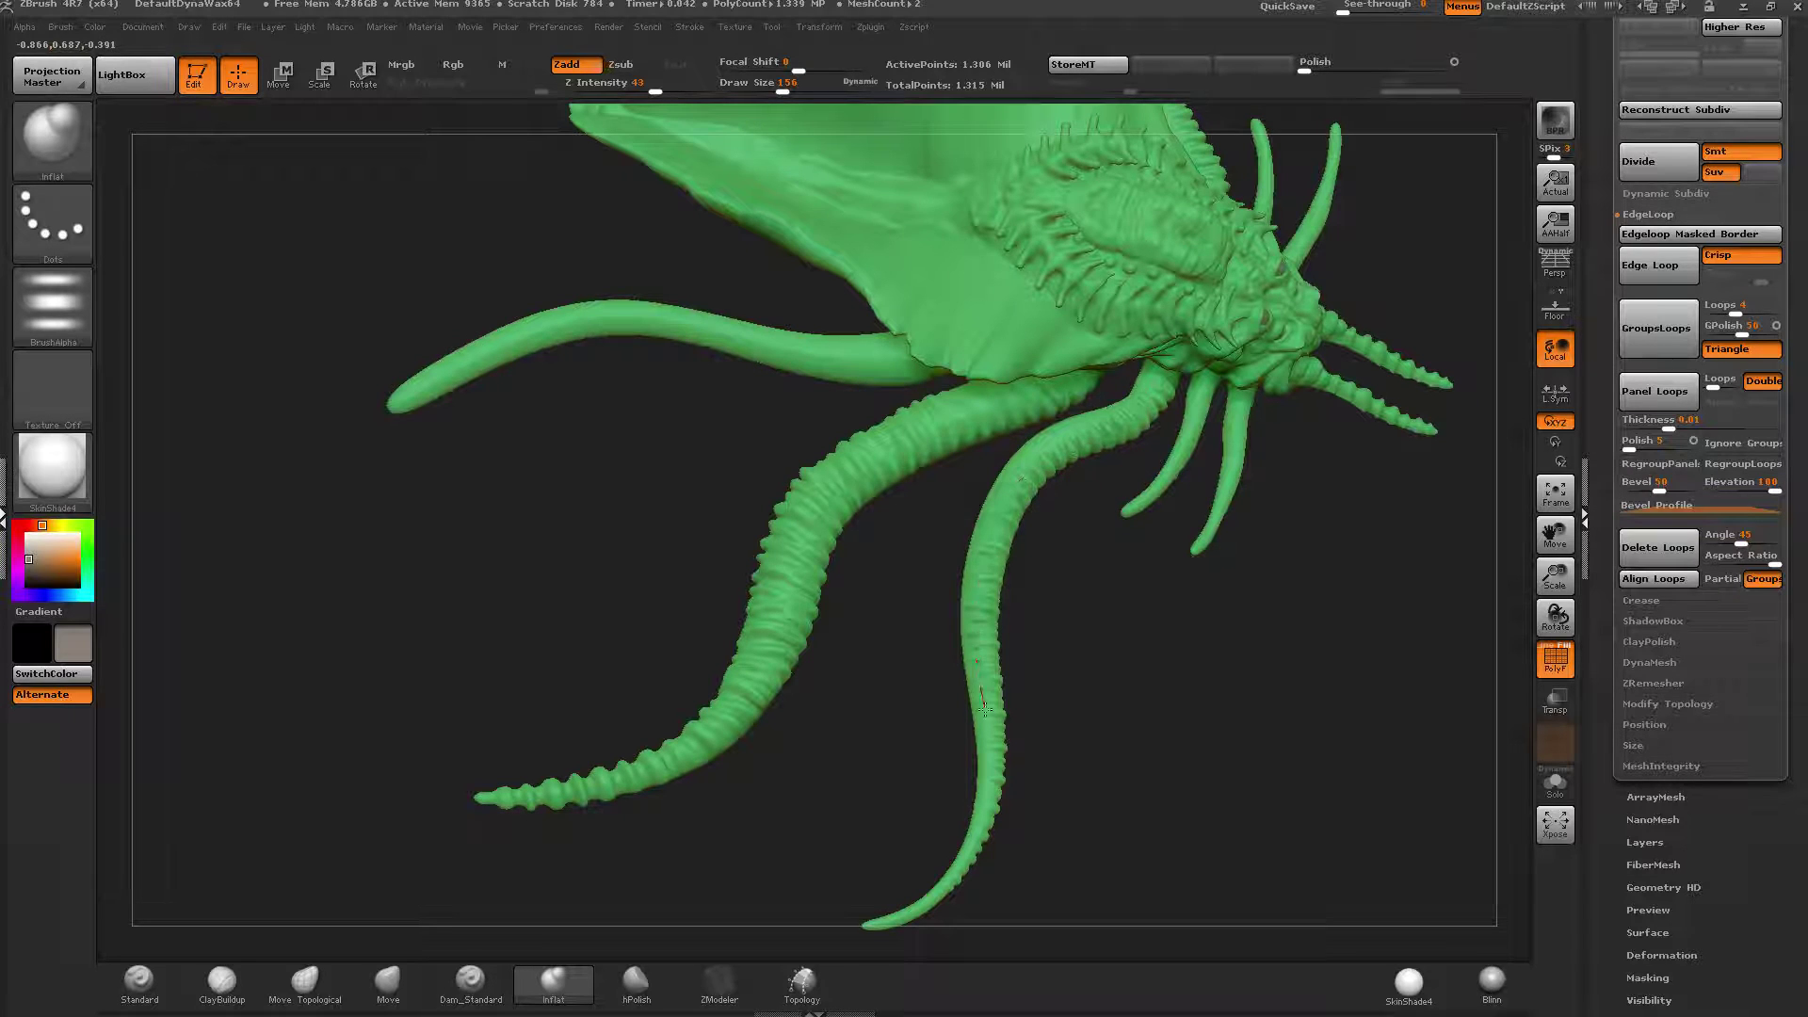
pyautogui.moveTo(984, 708)
pyautogui.mouseDown()
pyautogui.moveTo(976, 827)
pyautogui.moveTo(1129, 489)
pyautogui.moveTo(1083, 494)
pyautogui.mouseUp()
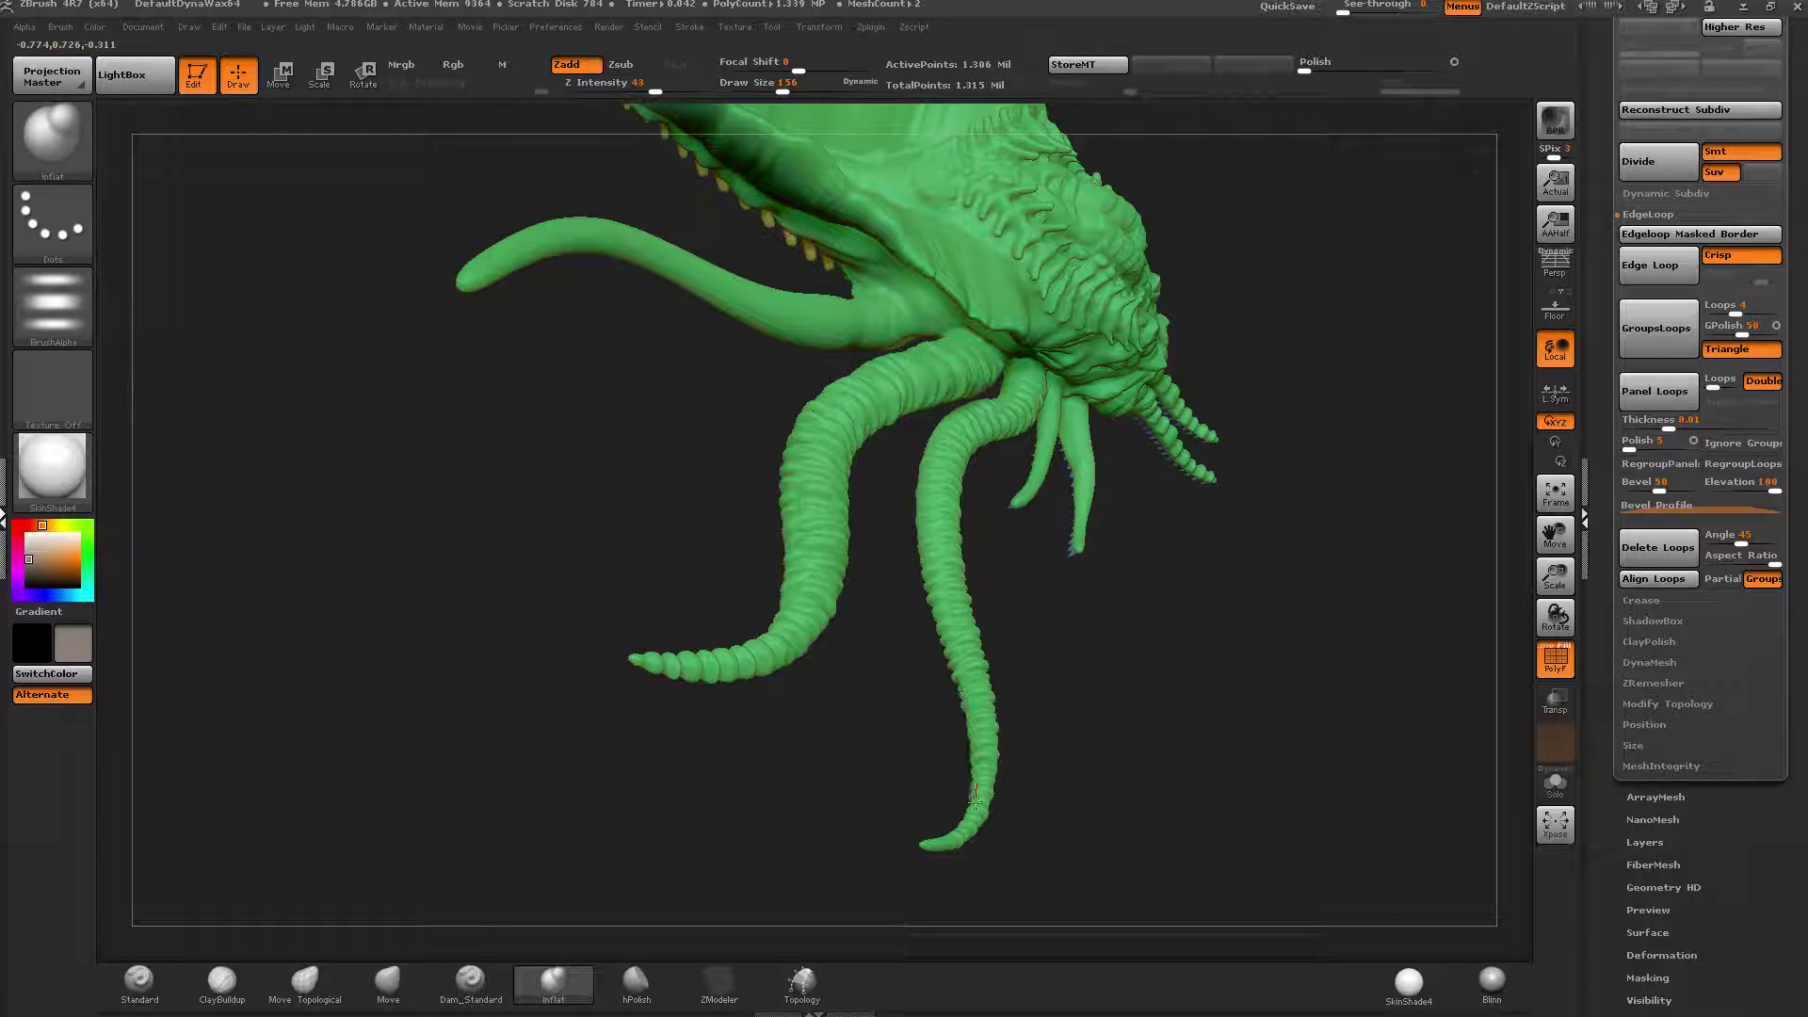
pyautogui.moveTo(952, 615); pyautogui.dragTo(972, 720)
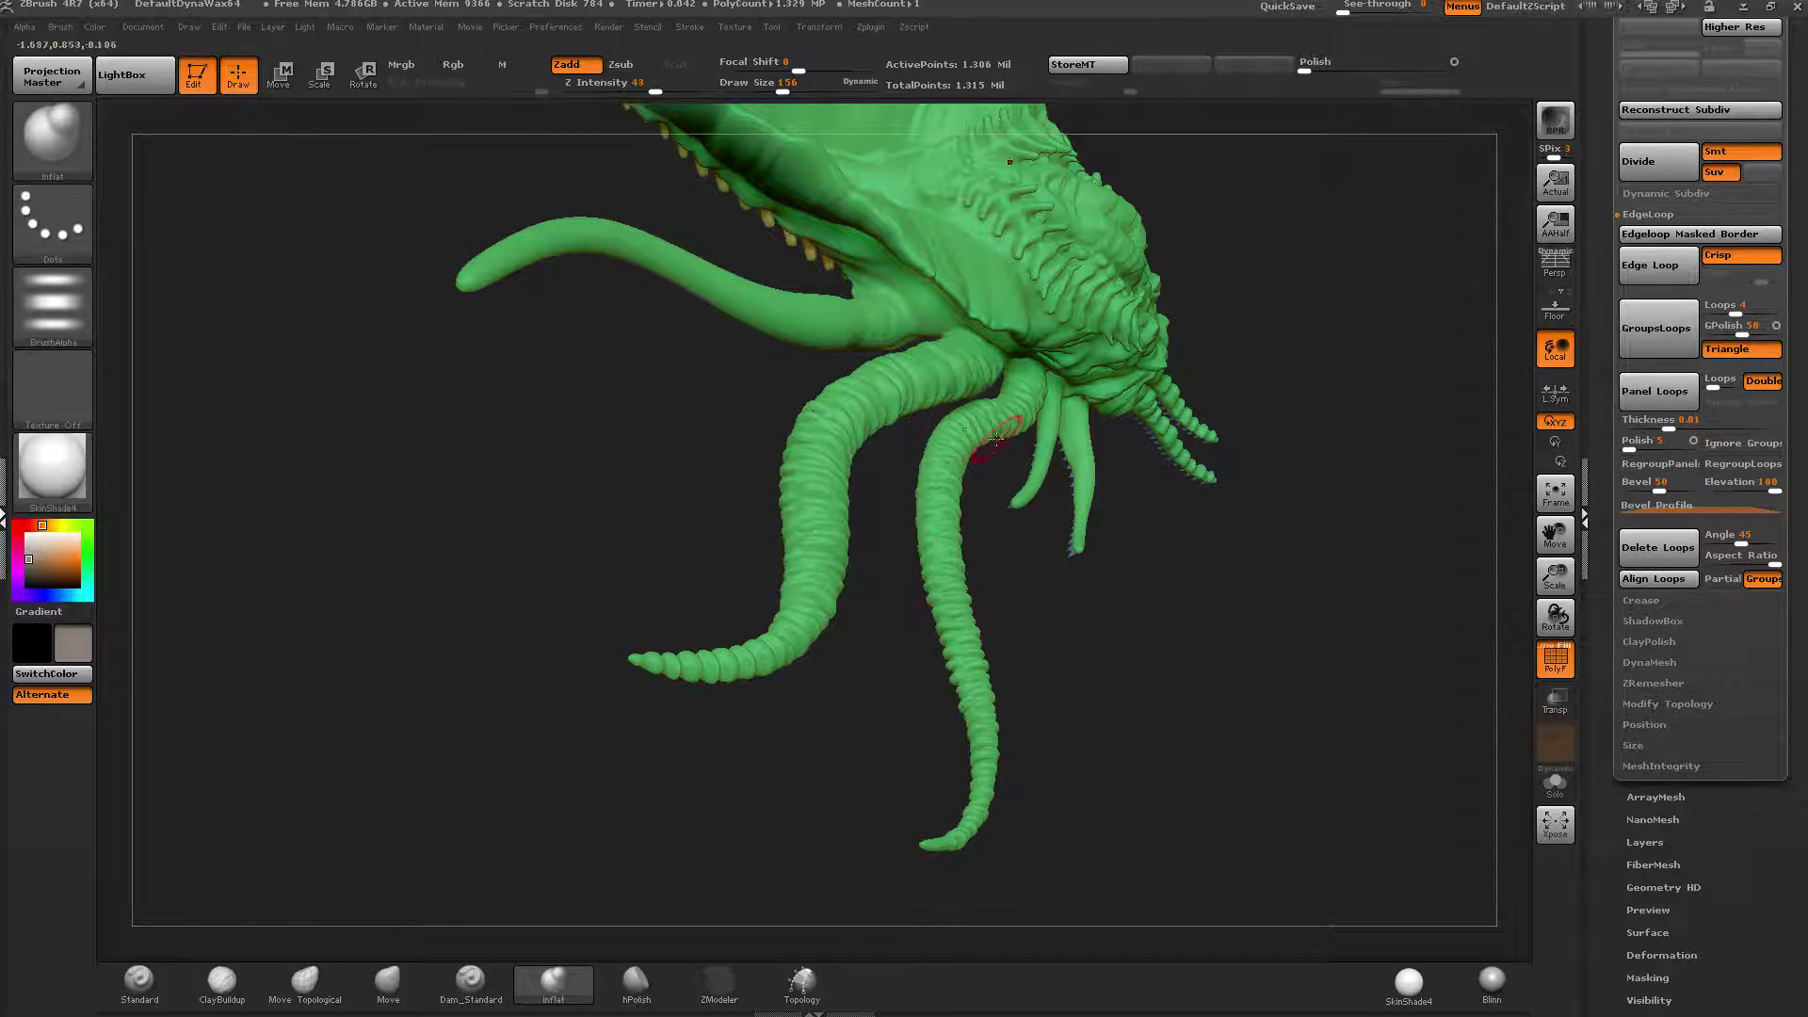
pyautogui.moveTo(997, 439); pyautogui.dragTo(1010, 416)
pyautogui.moveTo(998, 509); pyautogui.dragTo(1059, 539)
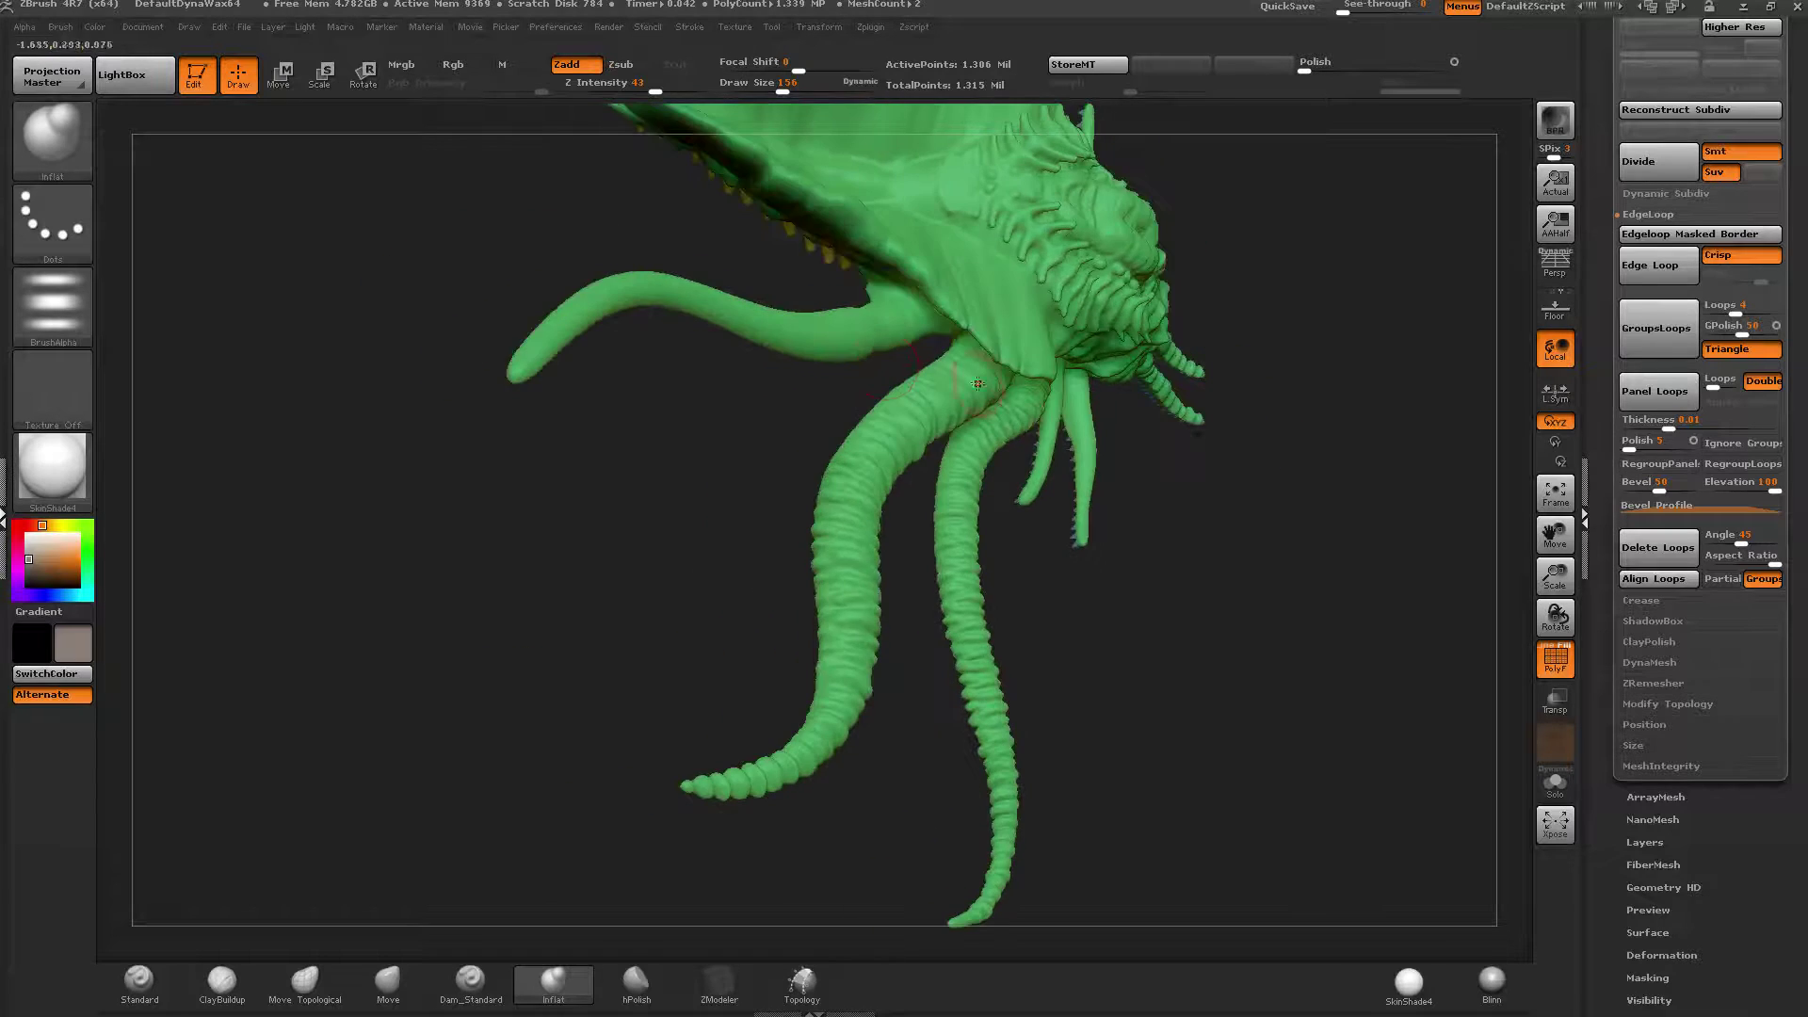
# Emboss ribs around the rear long limb from several angles with Inflat at draw size 168.
pyautogui.moveTo(942, 565)
pyautogui.keyDown('alt'); pyautogui.mouseDown()
pyautogui.moveTo(1262, 648)
pyautogui.moveTo(1236, 636)
pyautogui.mouseUp(); pyautogui.keyUp('alt')
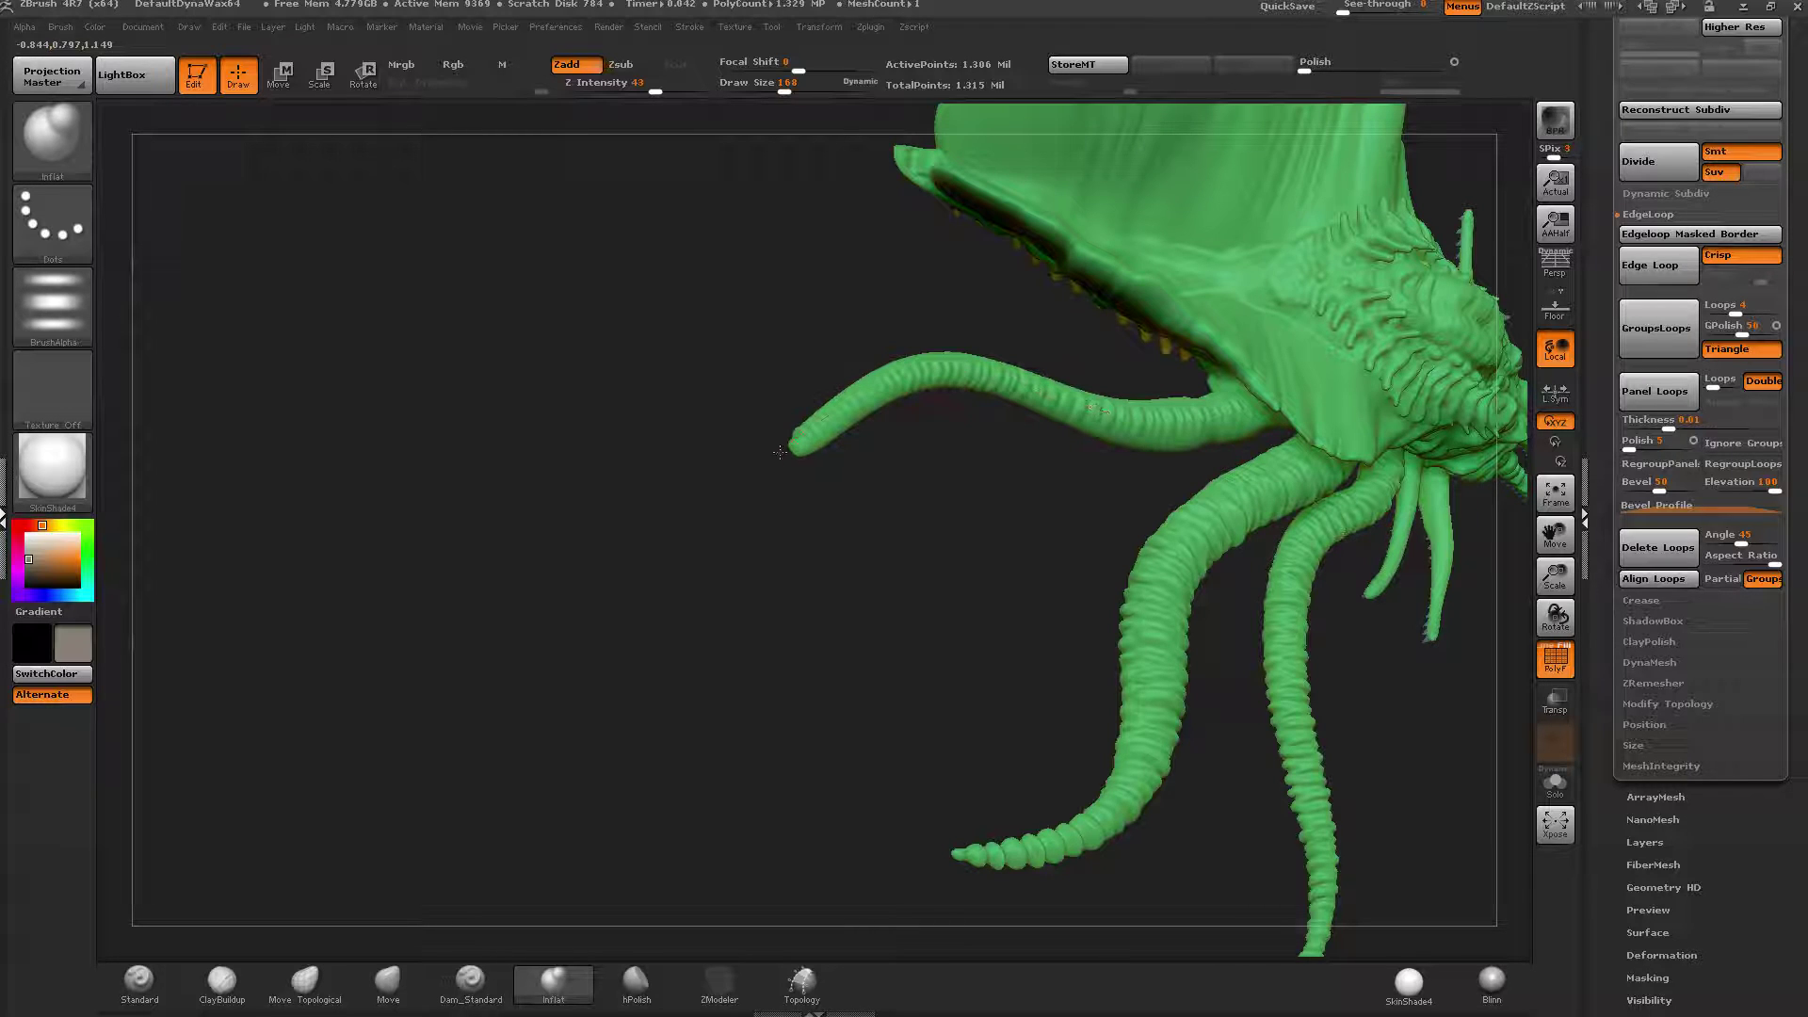
pyautogui.moveTo(1092, 353); pyautogui.dragTo(1163, 423)
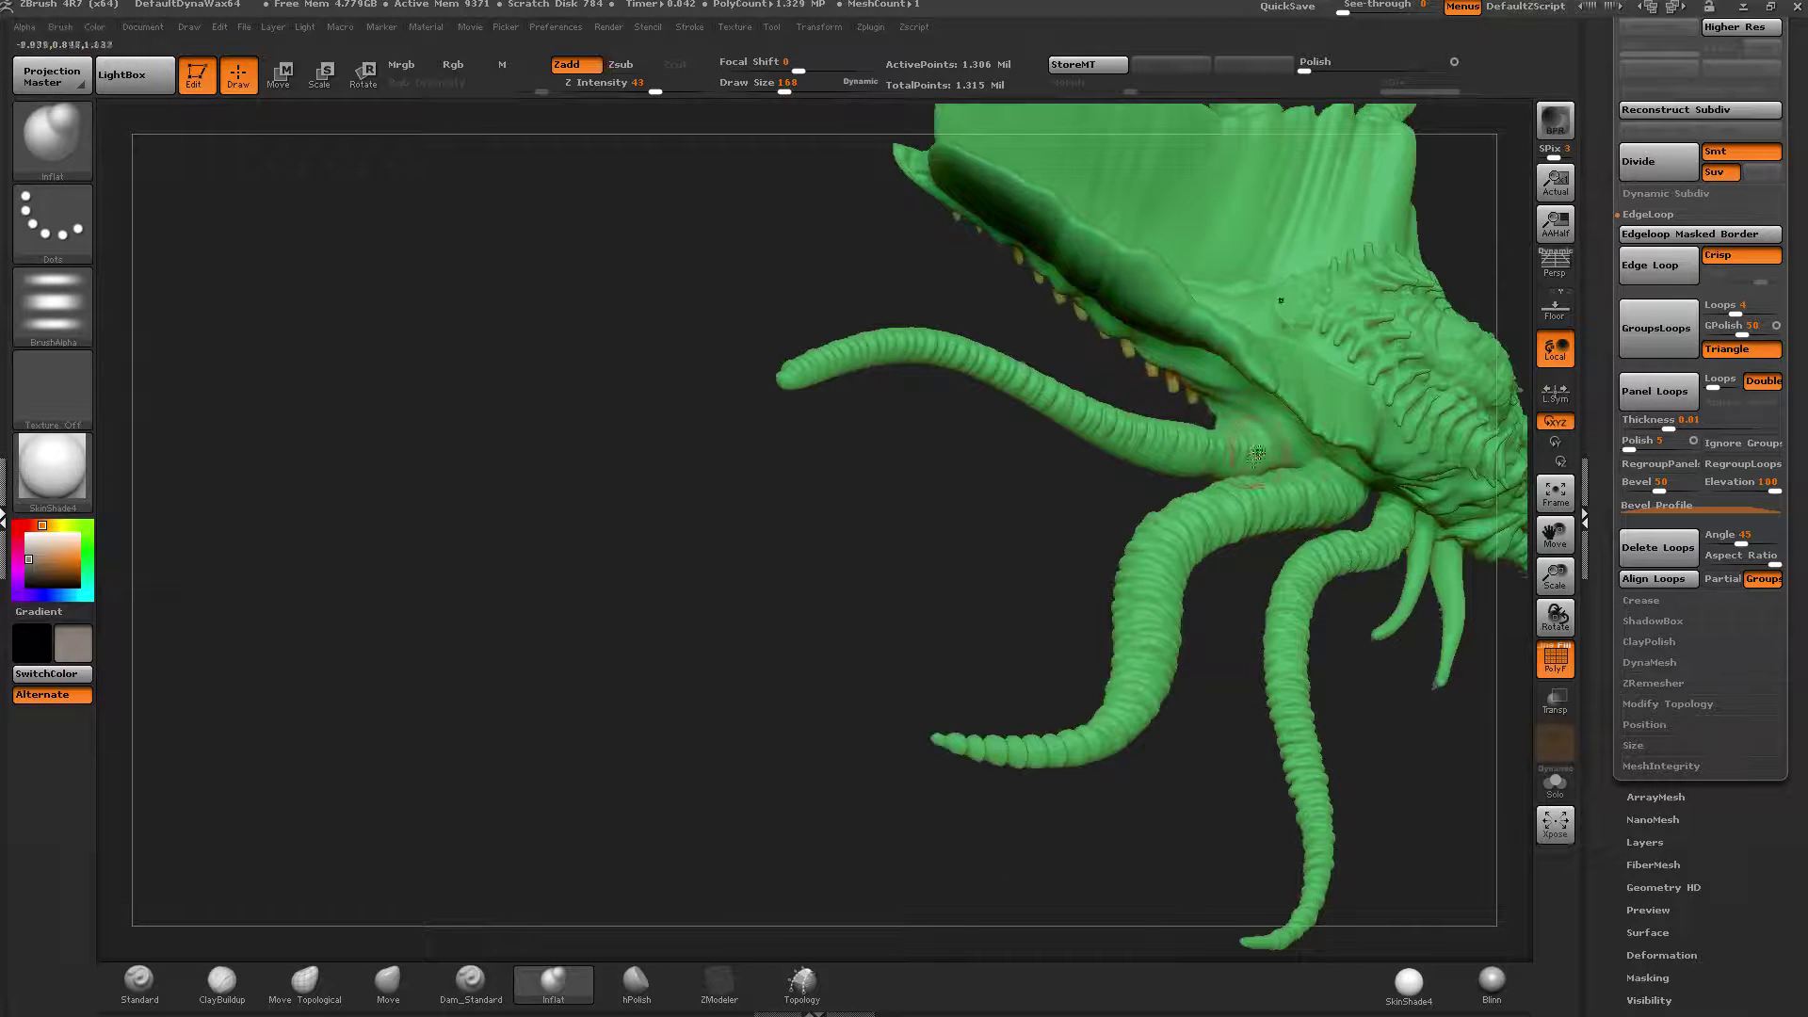
pyautogui.moveTo(908, 362); pyautogui.dragTo(1075, 266)
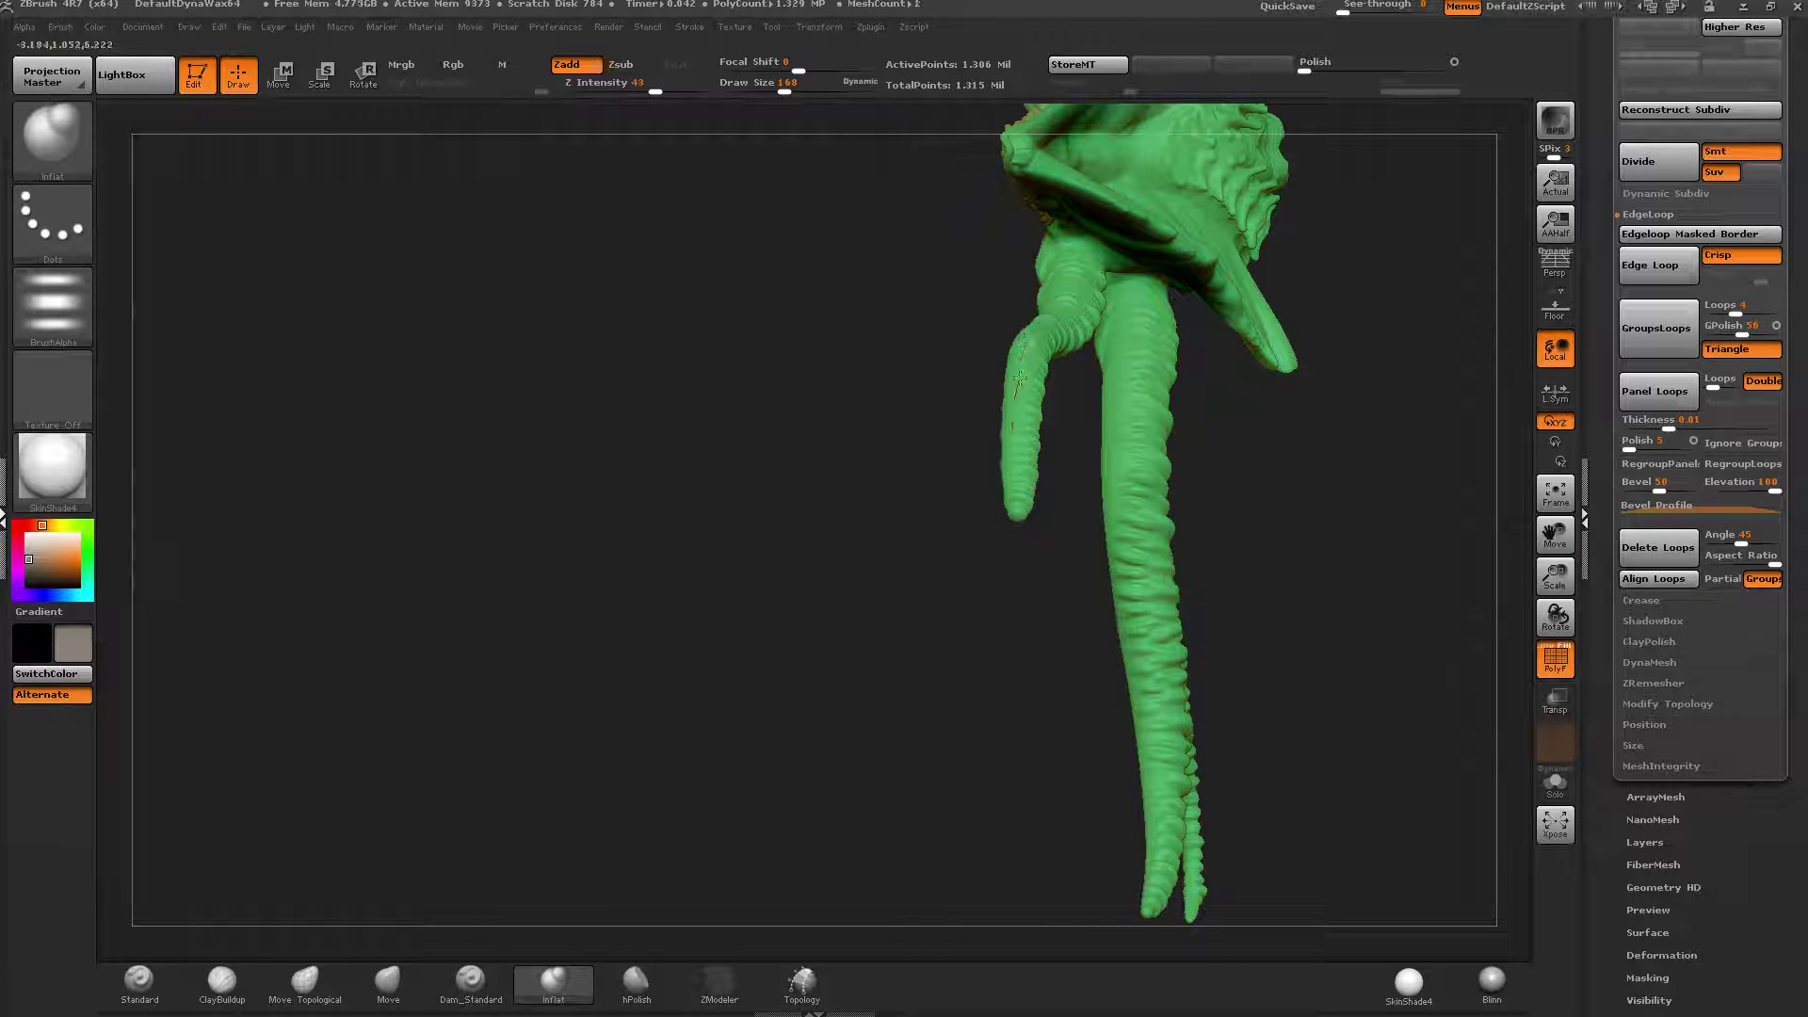
pyautogui.moveTo(1081, 280); pyautogui.dragTo(1048, 266)
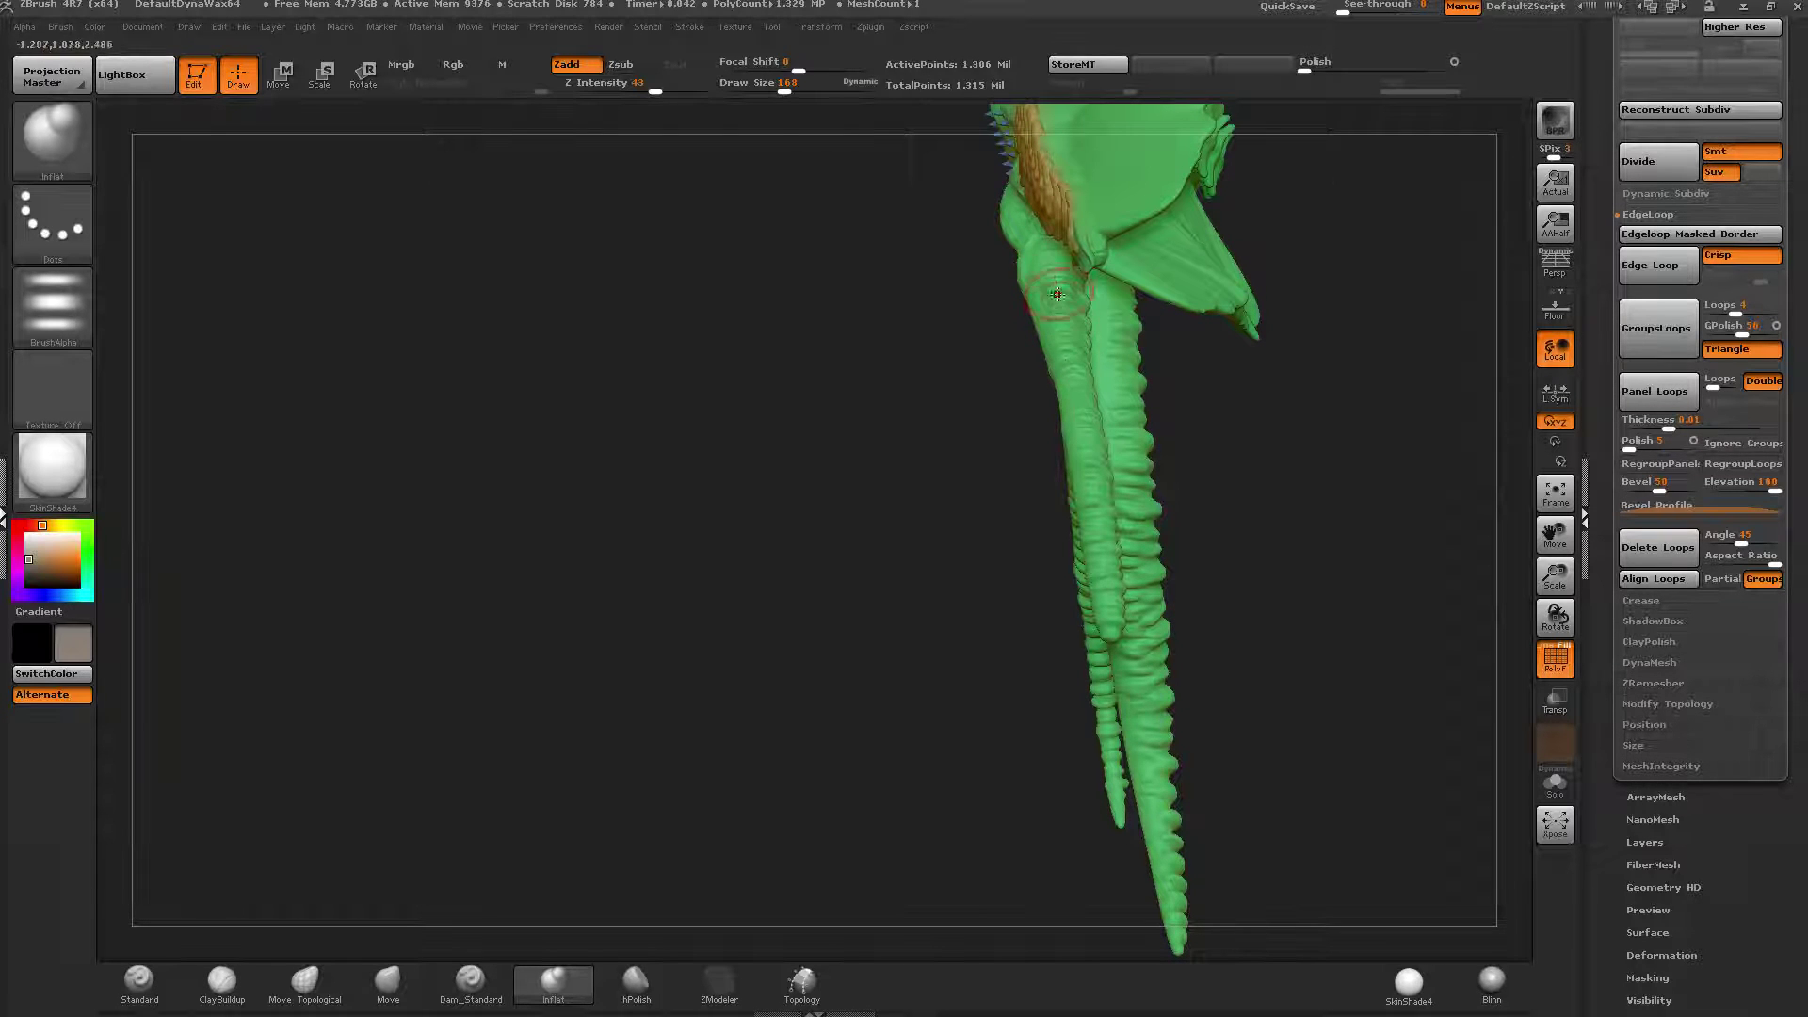
pyautogui.moveTo(1036, 414); pyautogui.dragTo(1035, 501)
# Turn on perspective and build up clay strokes at the root of the middle limb's underside with ClayBuildup.
pyautogui.press('p')
pyautogui.moveTo(1035, 501); pyautogui.dragTo(1146, 423, button='right')
pyautogui.click(221, 979)
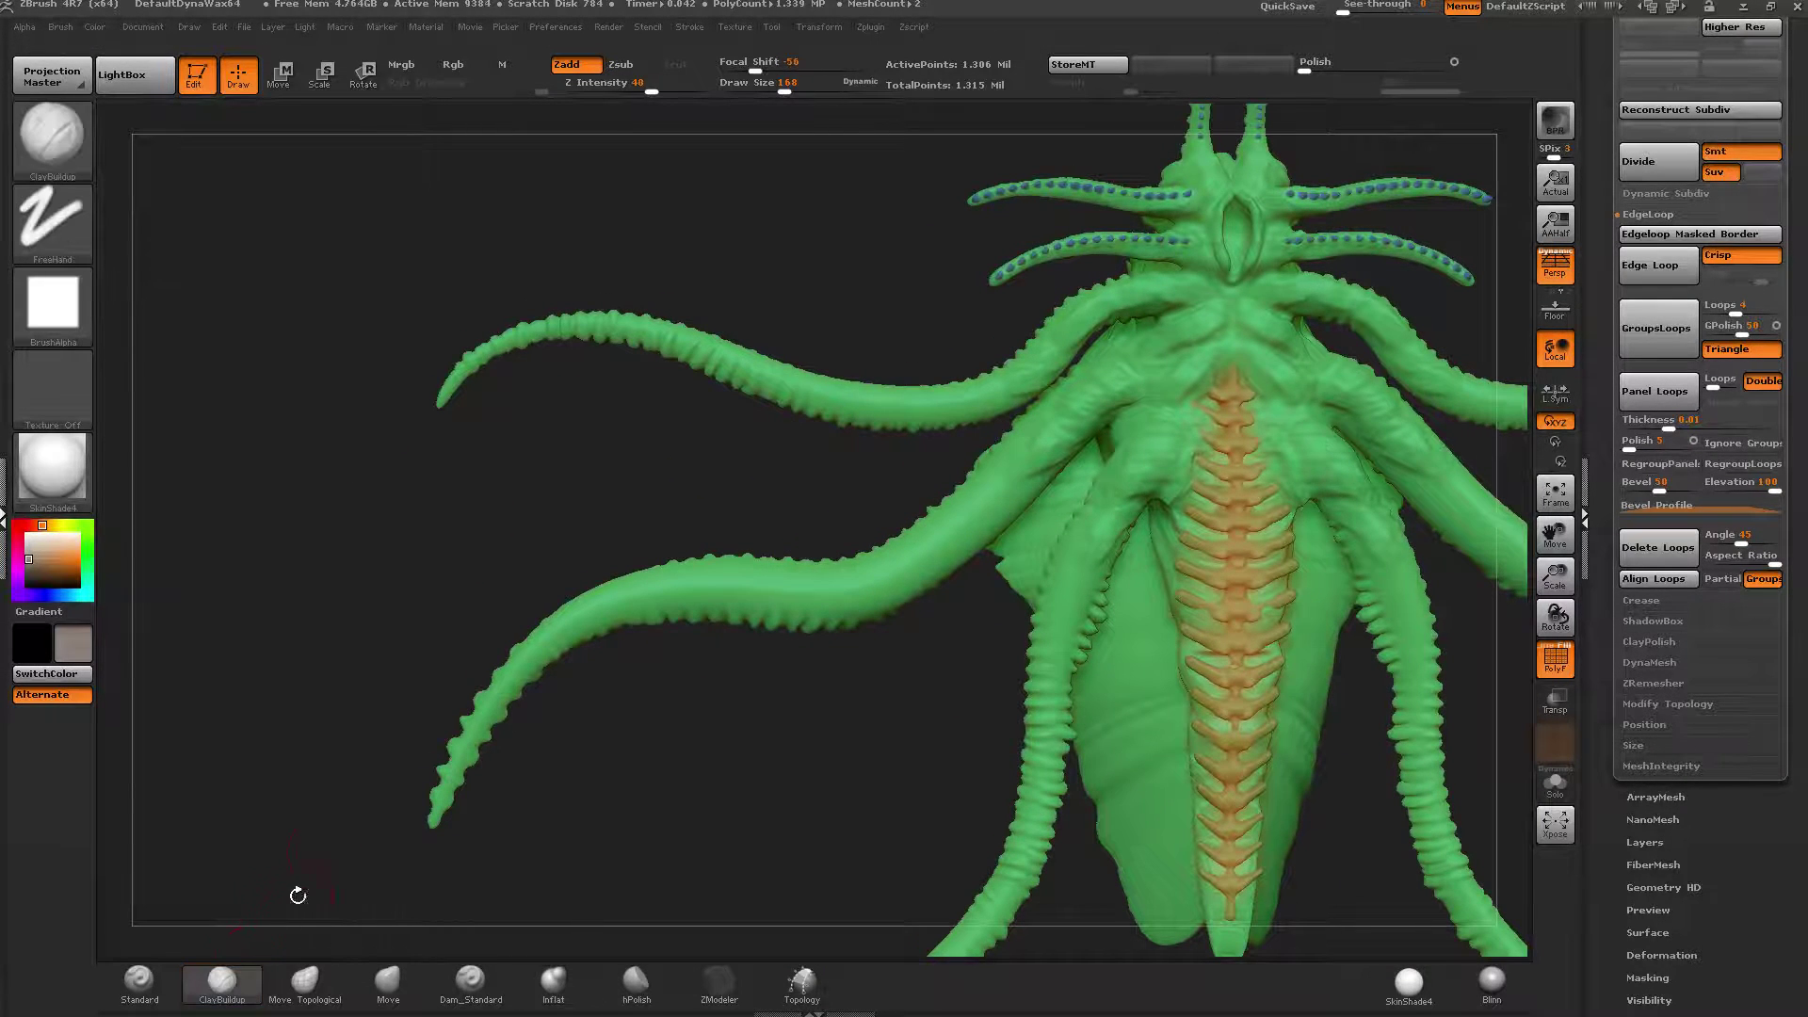
pyautogui.moveTo(654, 646)
pyautogui.mouseDown()
pyautogui.moveTo(979, 449)
pyautogui.moveTo(962, 476)
pyautogui.mouseUp()
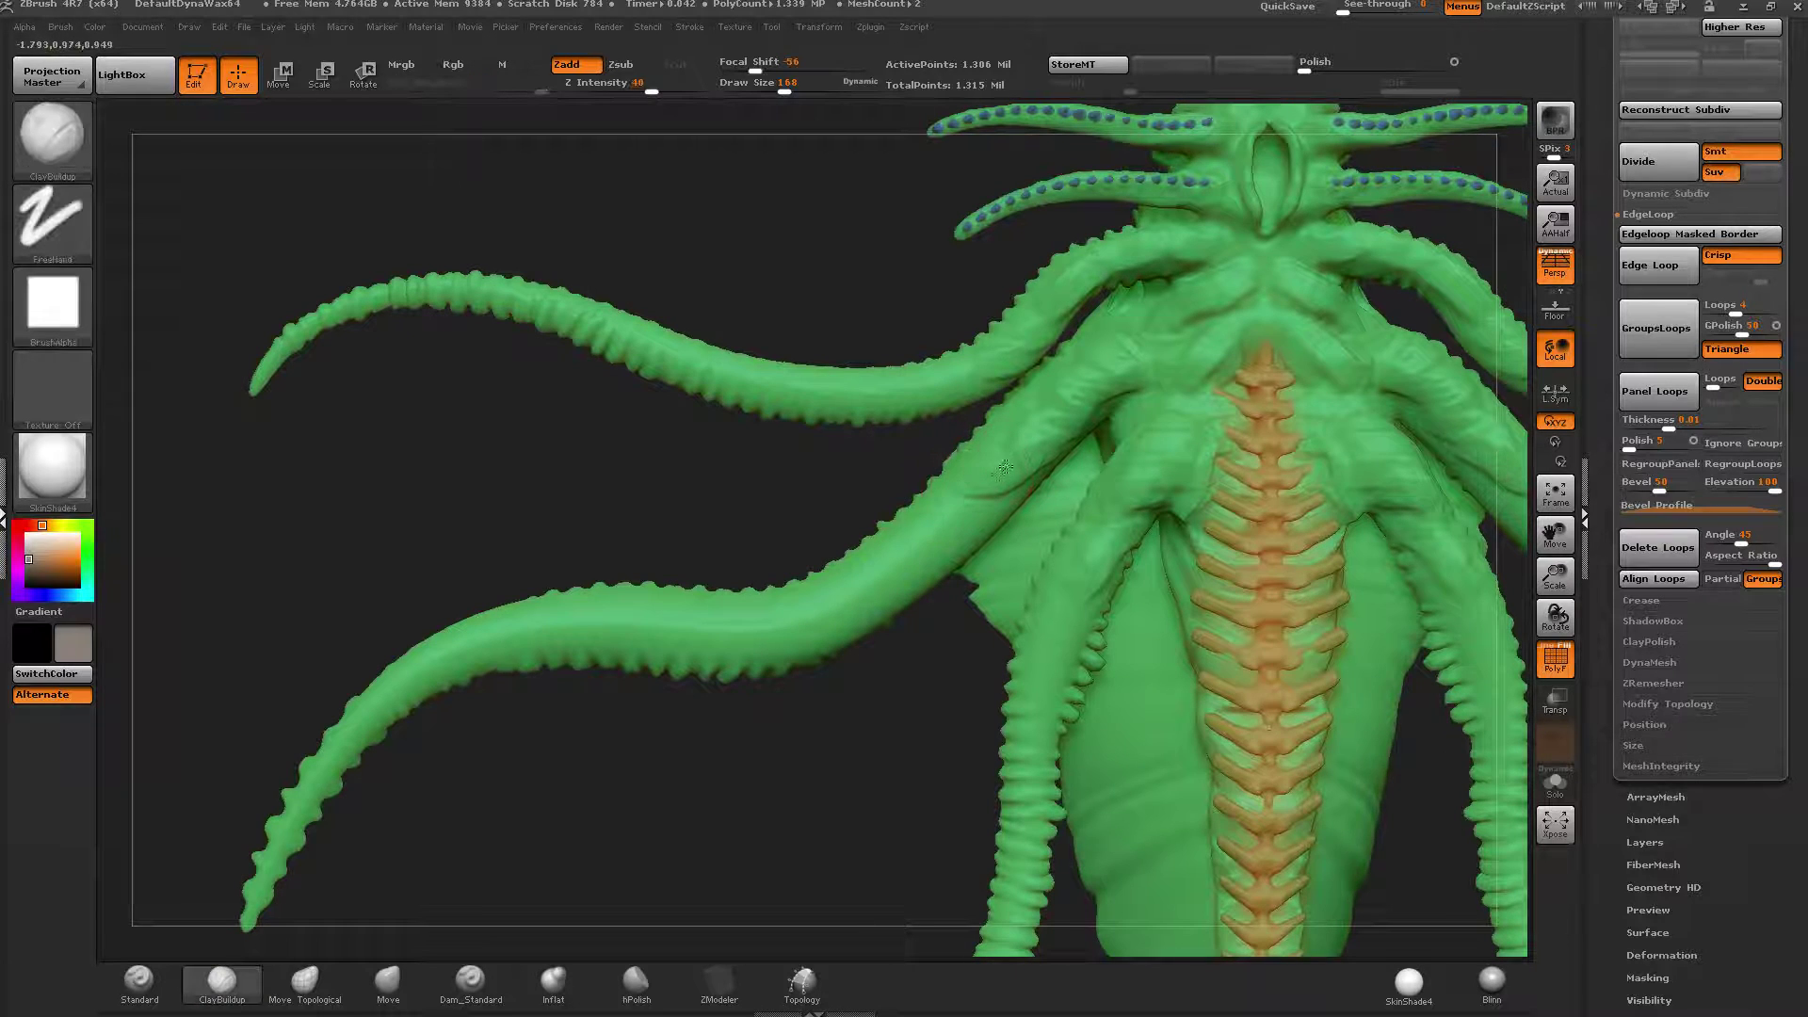
# Set the ClayBuildup stroke to Spray and roughen the middle limb's smooth underside at draw size 136.
pyautogui.click(66, 249)
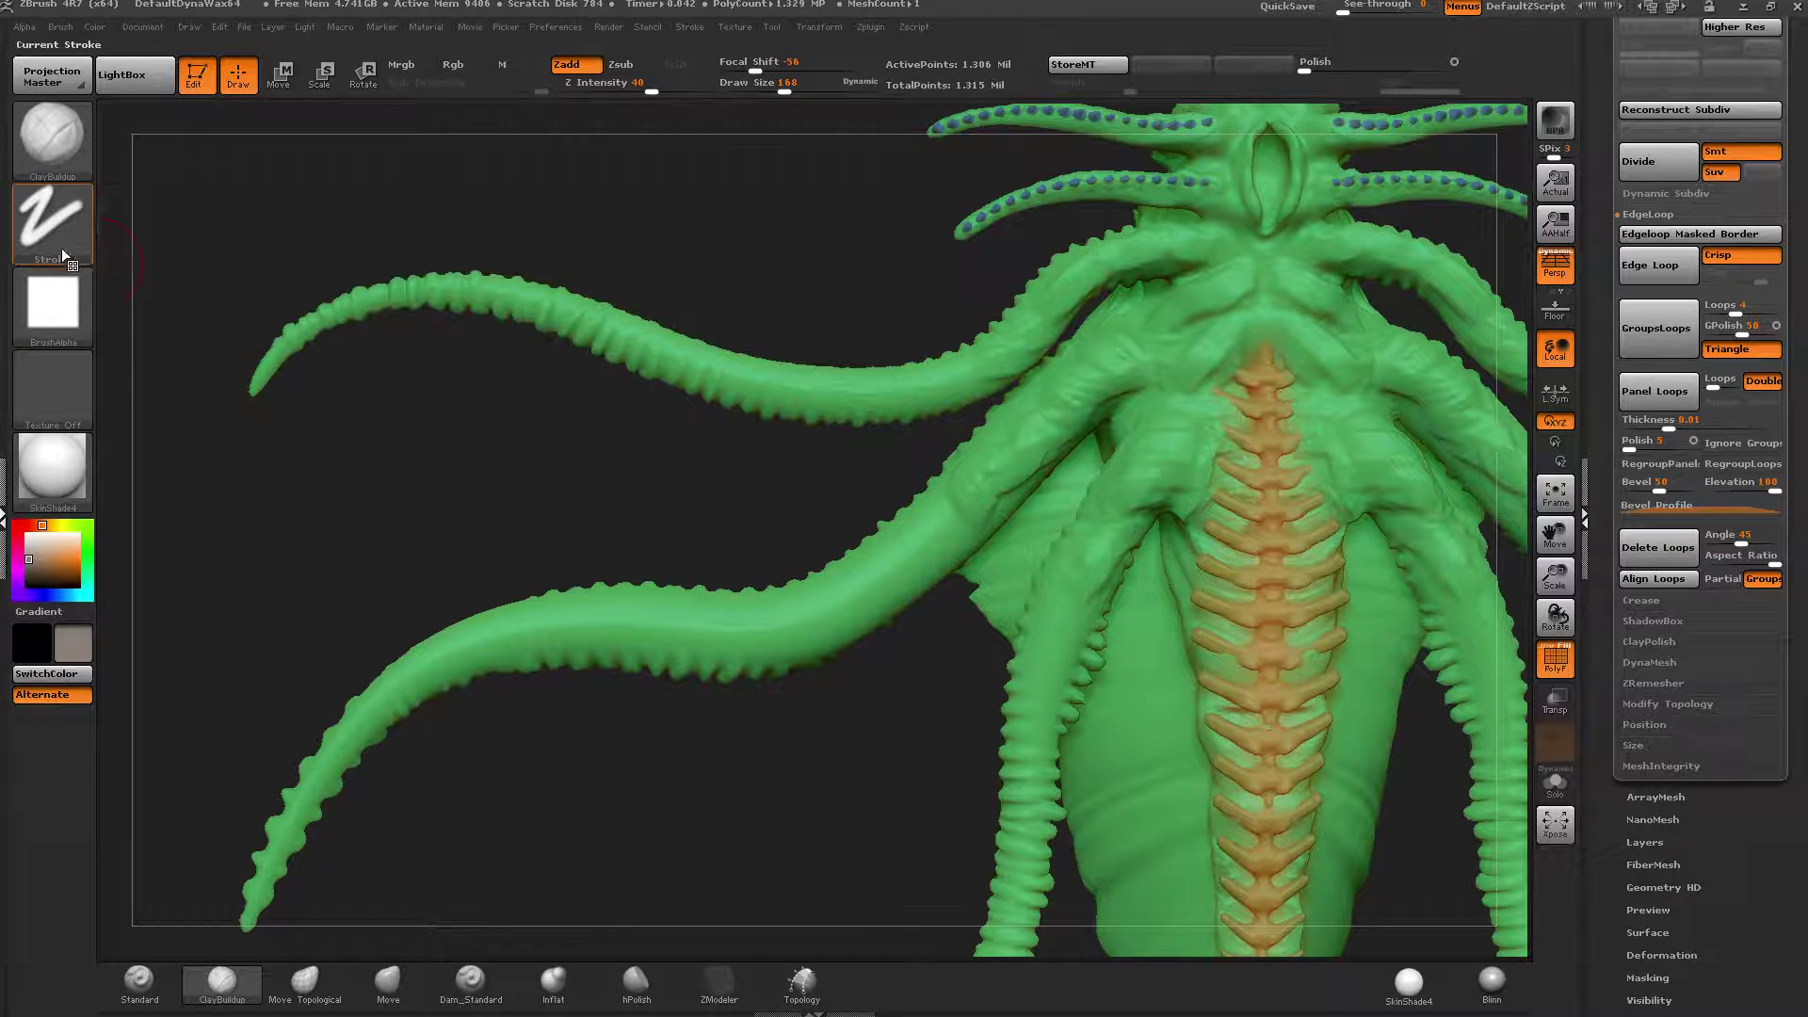
pyautogui.click(58, 247)
pyautogui.click(62, 229)
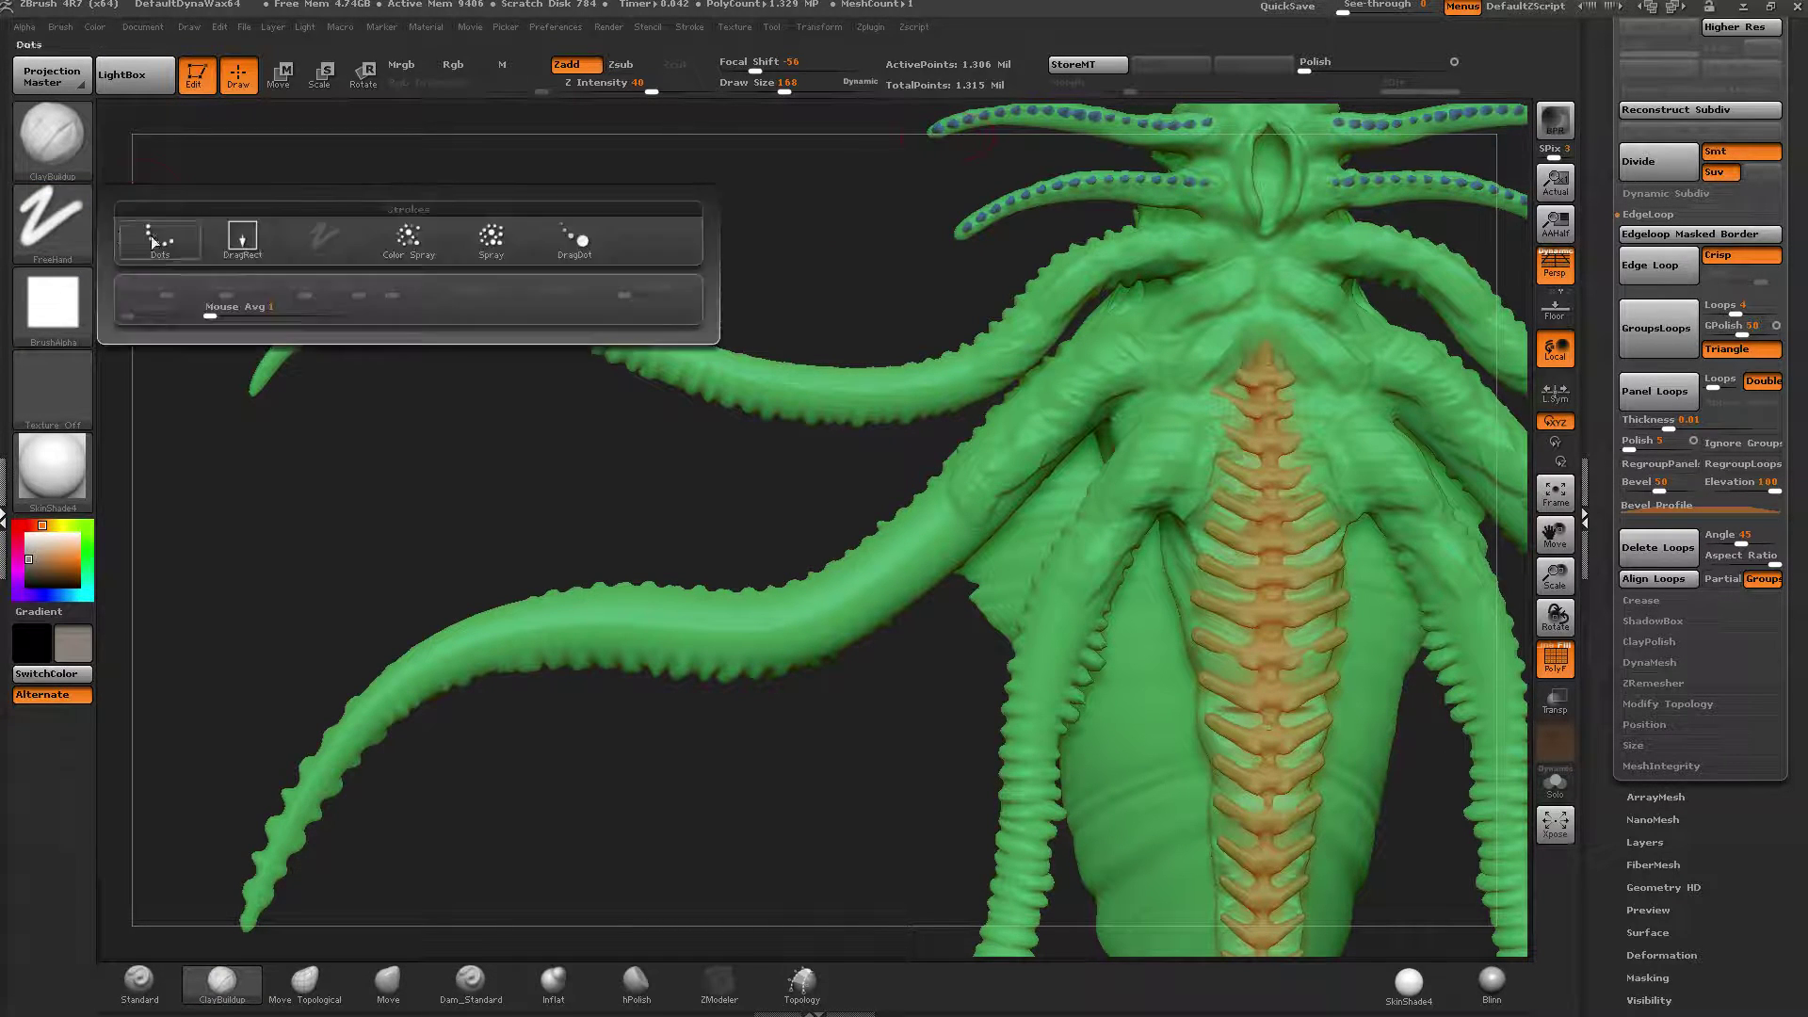
pyautogui.click(58, 226)
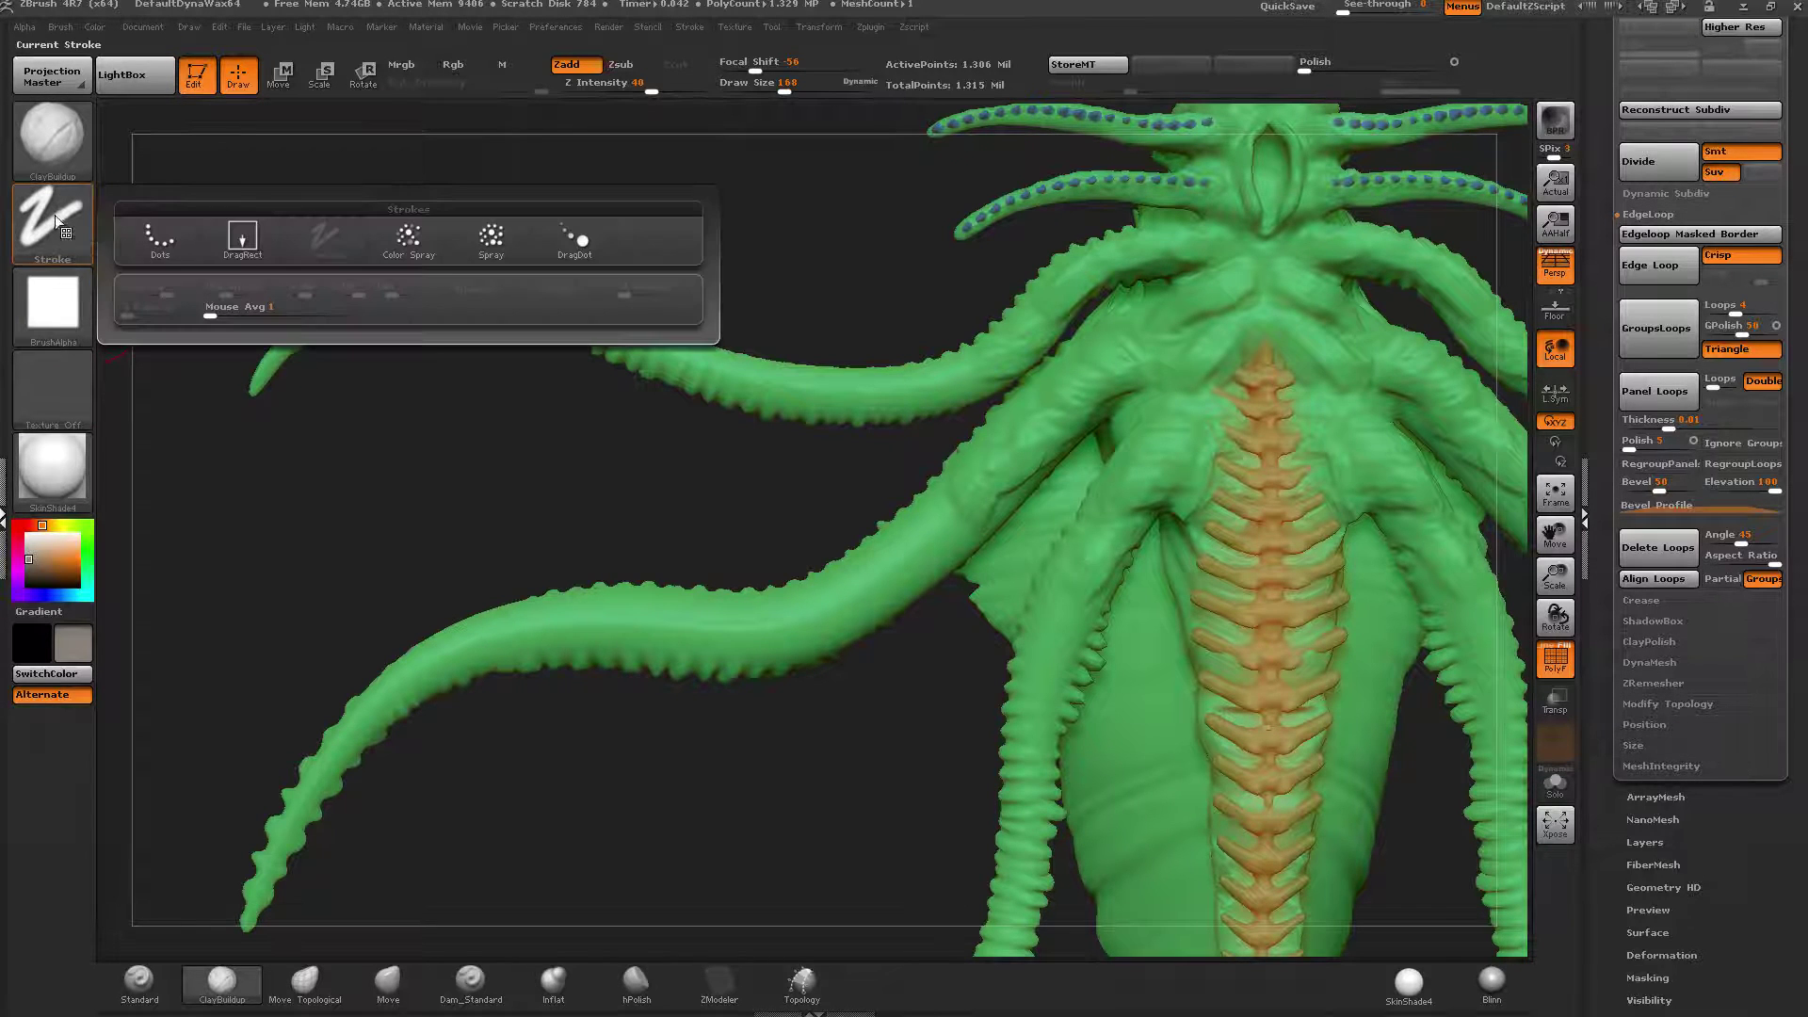
pyautogui.click(511, 243)
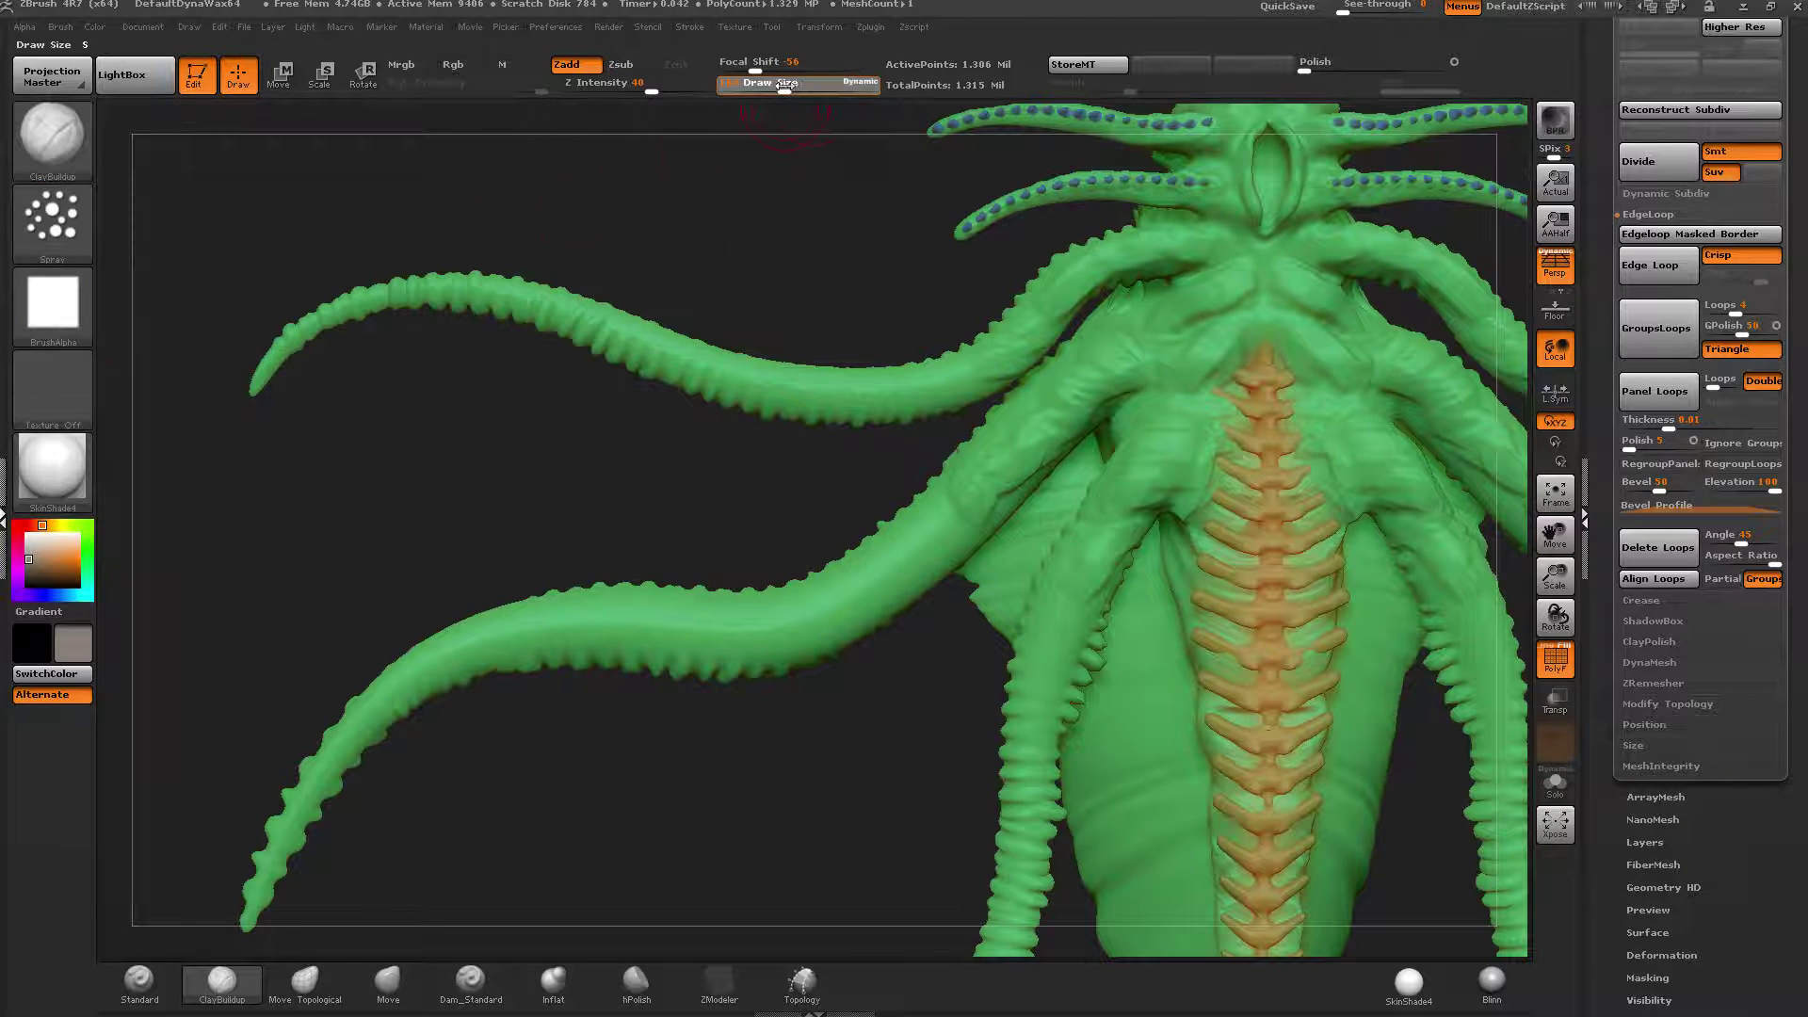
pyautogui.click(778, 92)
pyautogui.moveTo(971, 481)
pyautogui.mouseDown()
pyautogui.moveTo(852, 600)
pyautogui.moveTo(758, 650)
pyautogui.moveTo(693, 619)
pyautogui.moveTo(514, 628)
pyautogui.moveTo(398, 678)
pyautogui.mouseUp()
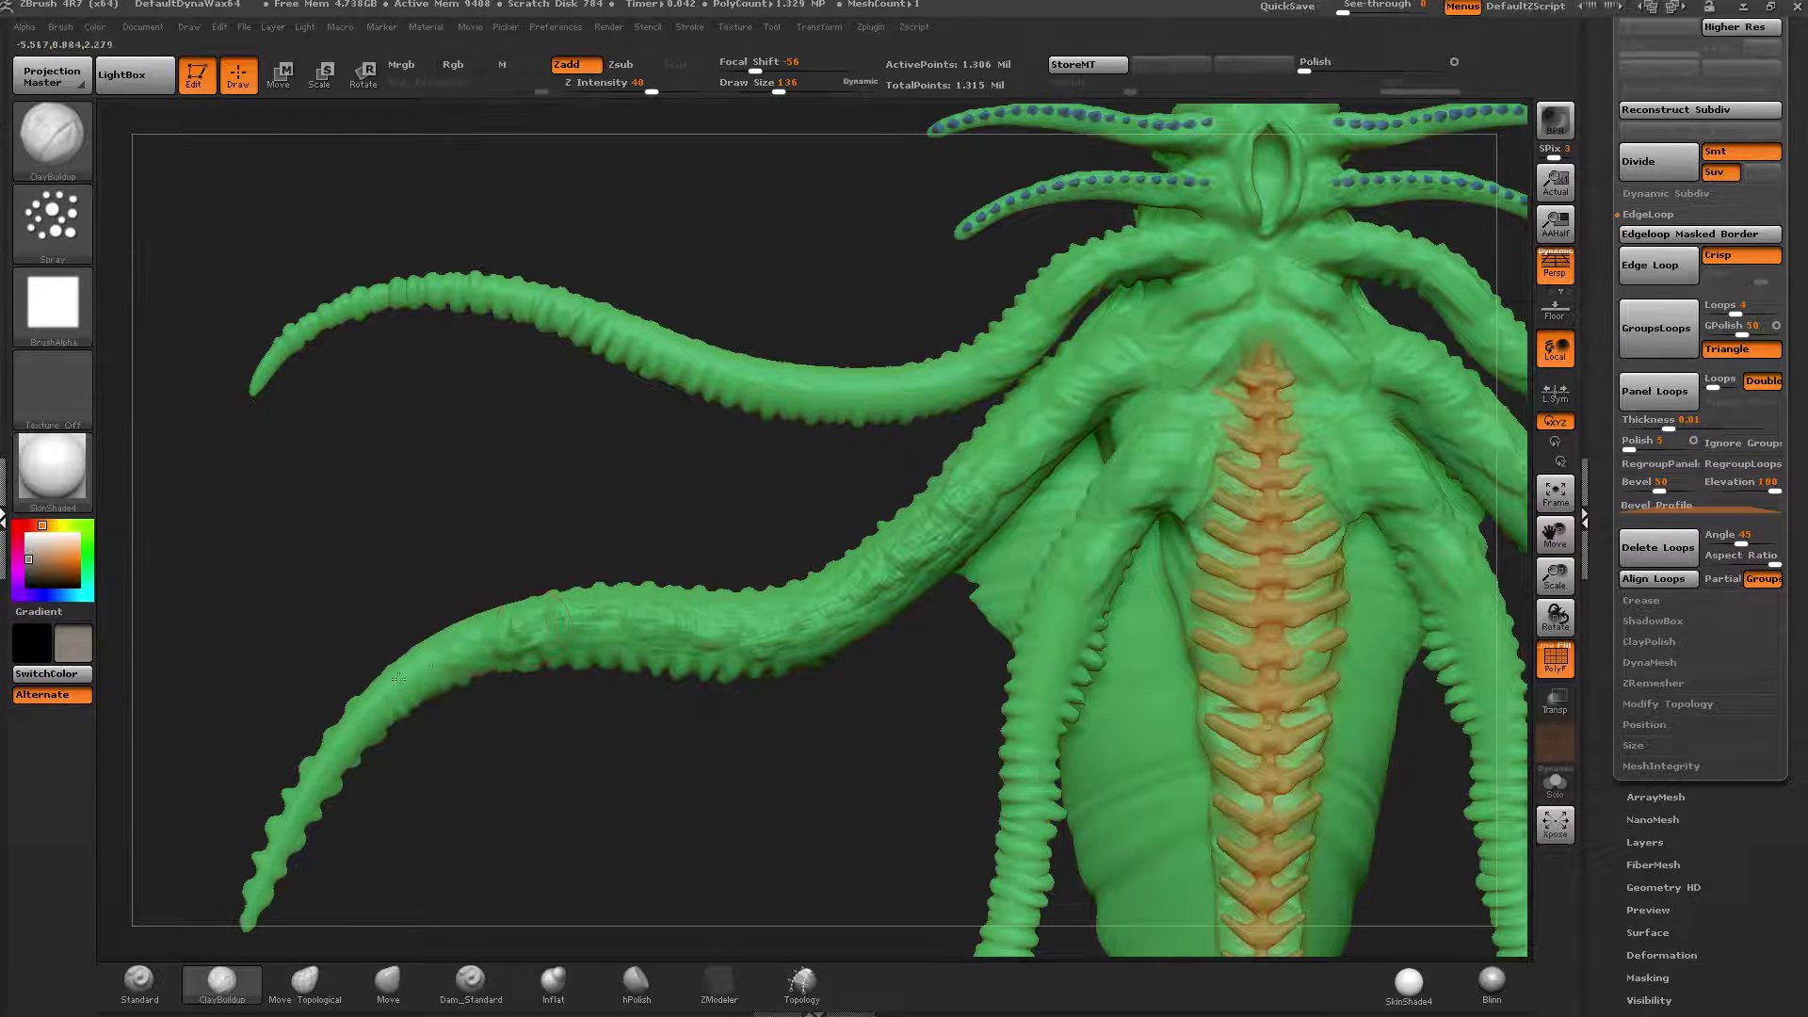
# Spray finer clay texture down the middle limb to its tip with draw size 68 and Z Intensity 25.
pyautogui.click(760, 91)
pyautogui.click(633, 91)
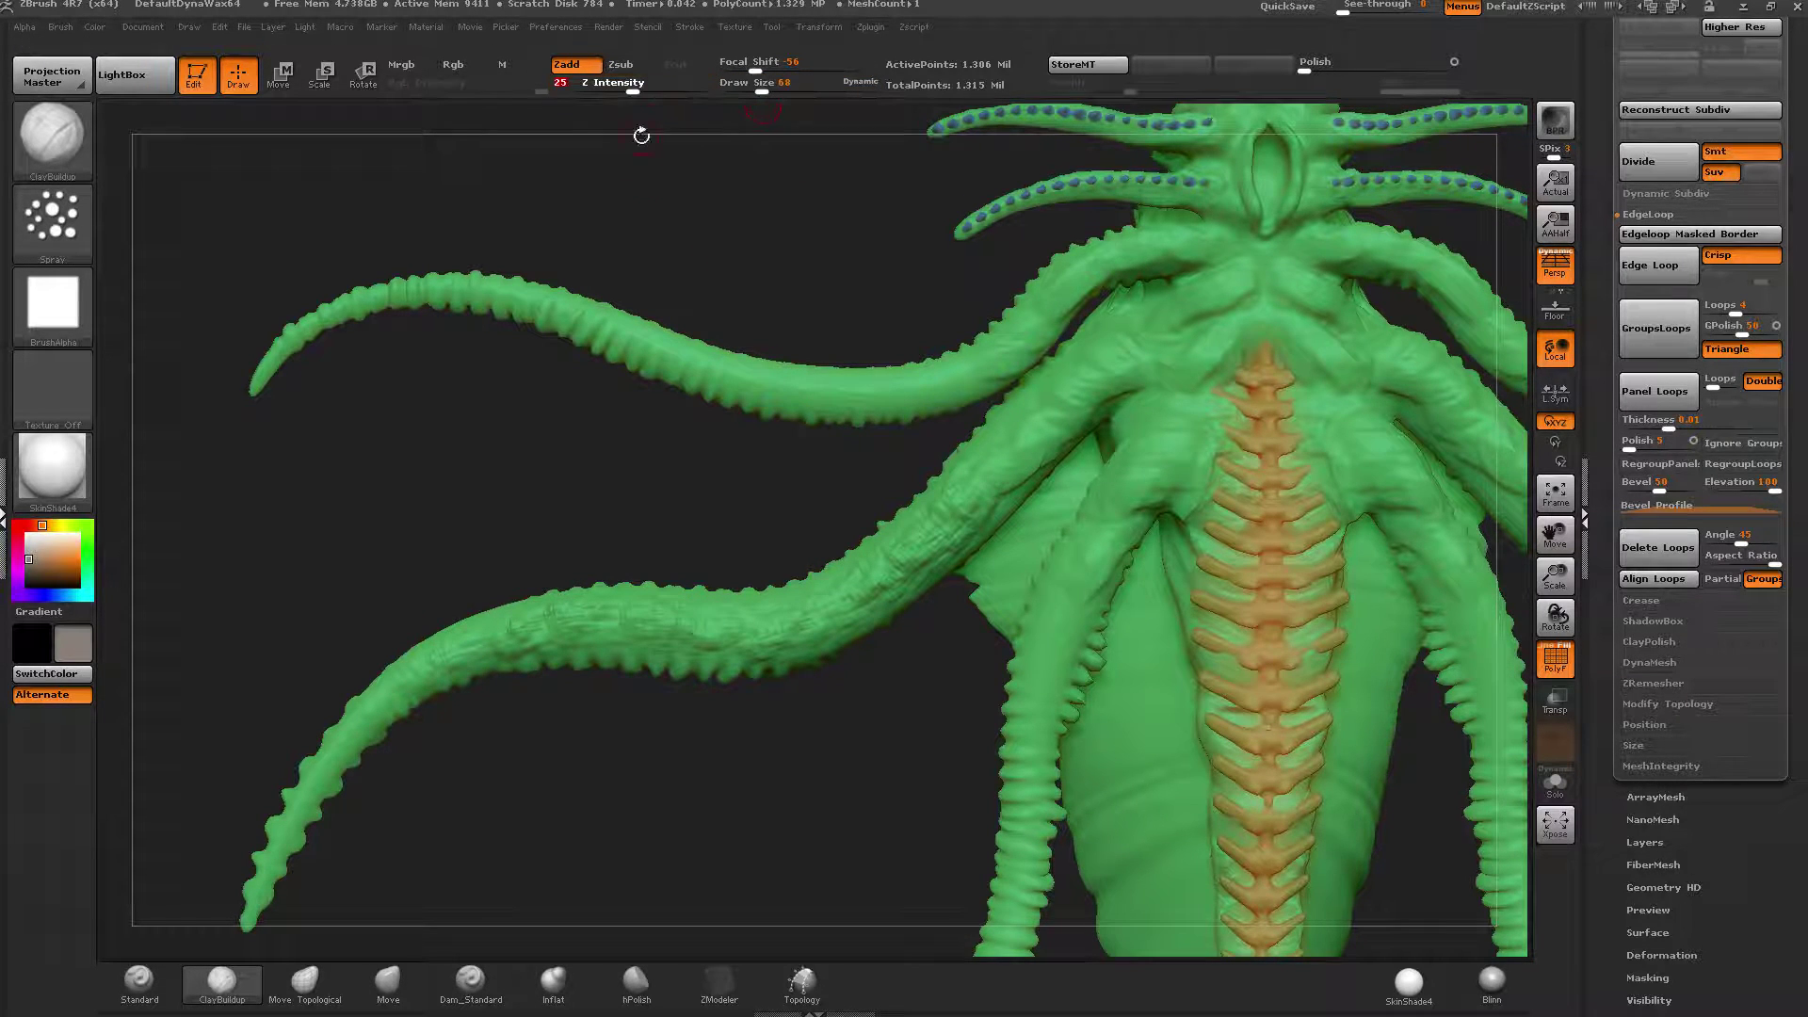
pyautogui.moveTo(742, 491); pyautogui.dragTo(737, 529)
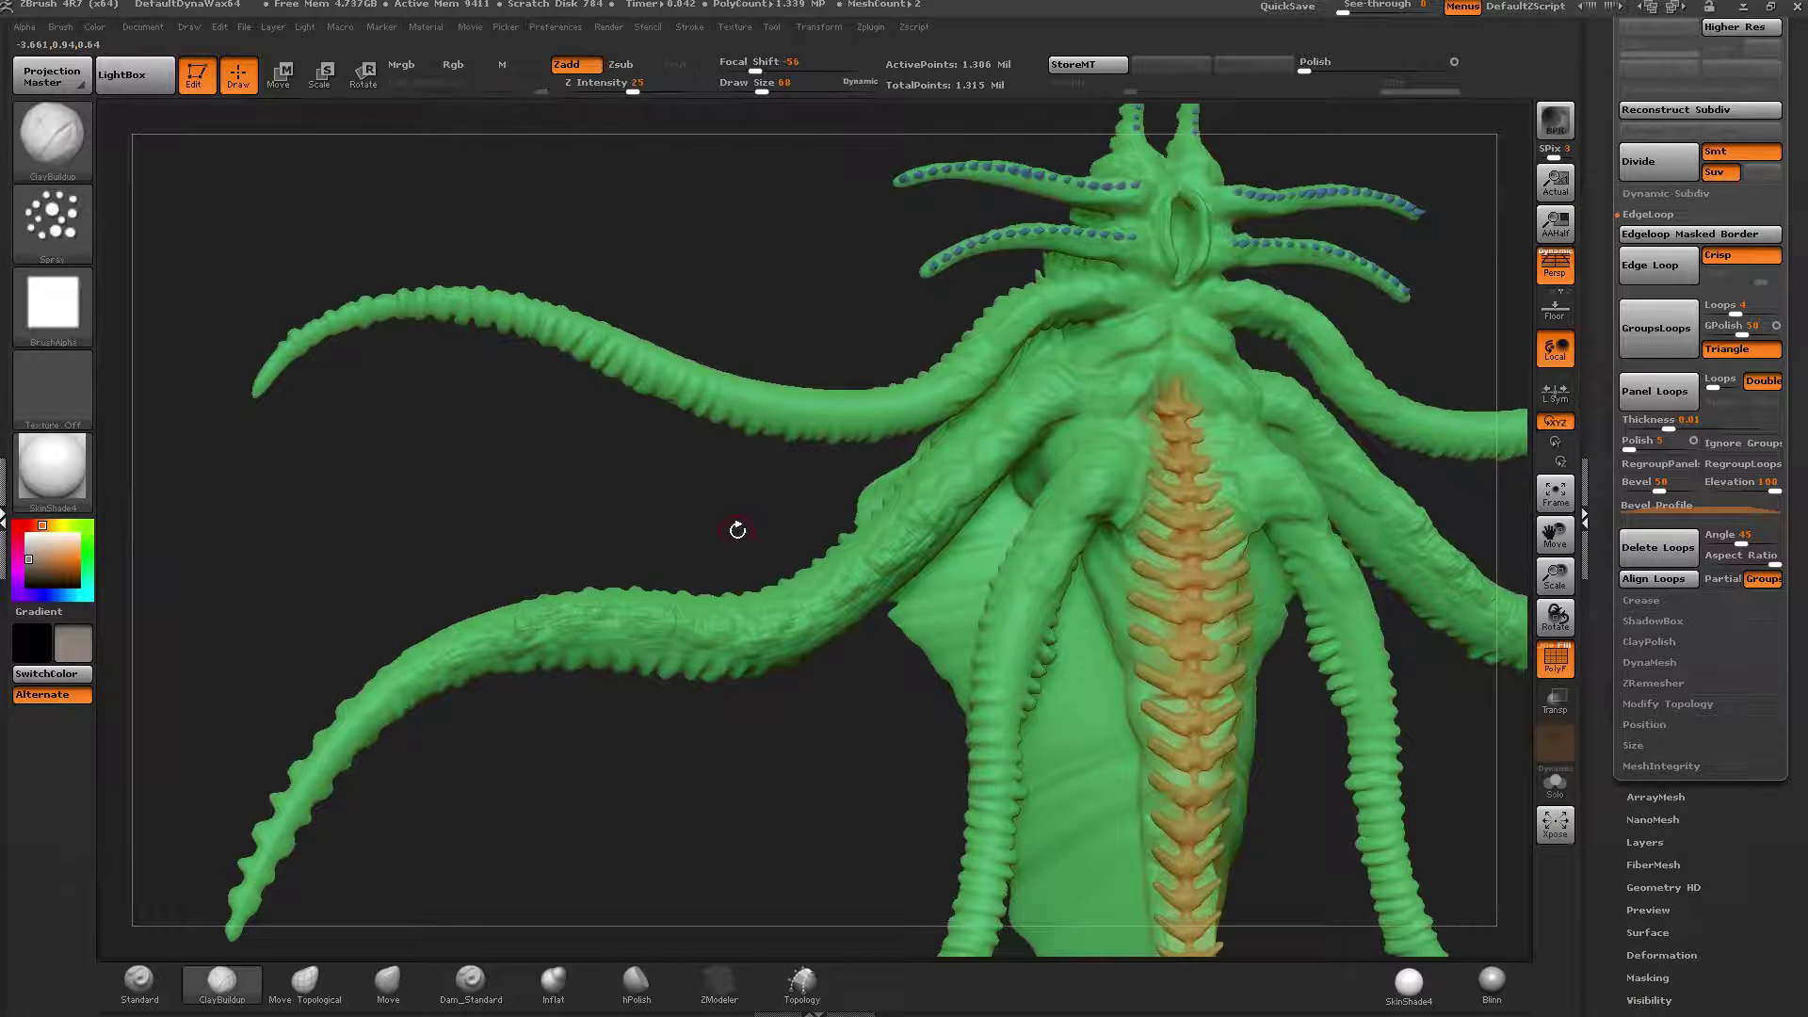
pyautogui.moveTo(622, 611)
pyautogui.mouseDown()
pyautogui.moveTo(598, 639)
pyautogui.moveTo(464, 634)
pyautogui.moveTo(284, 825)
pyautogui.moveTo(232, 932)
pyautogui.mouseUp()
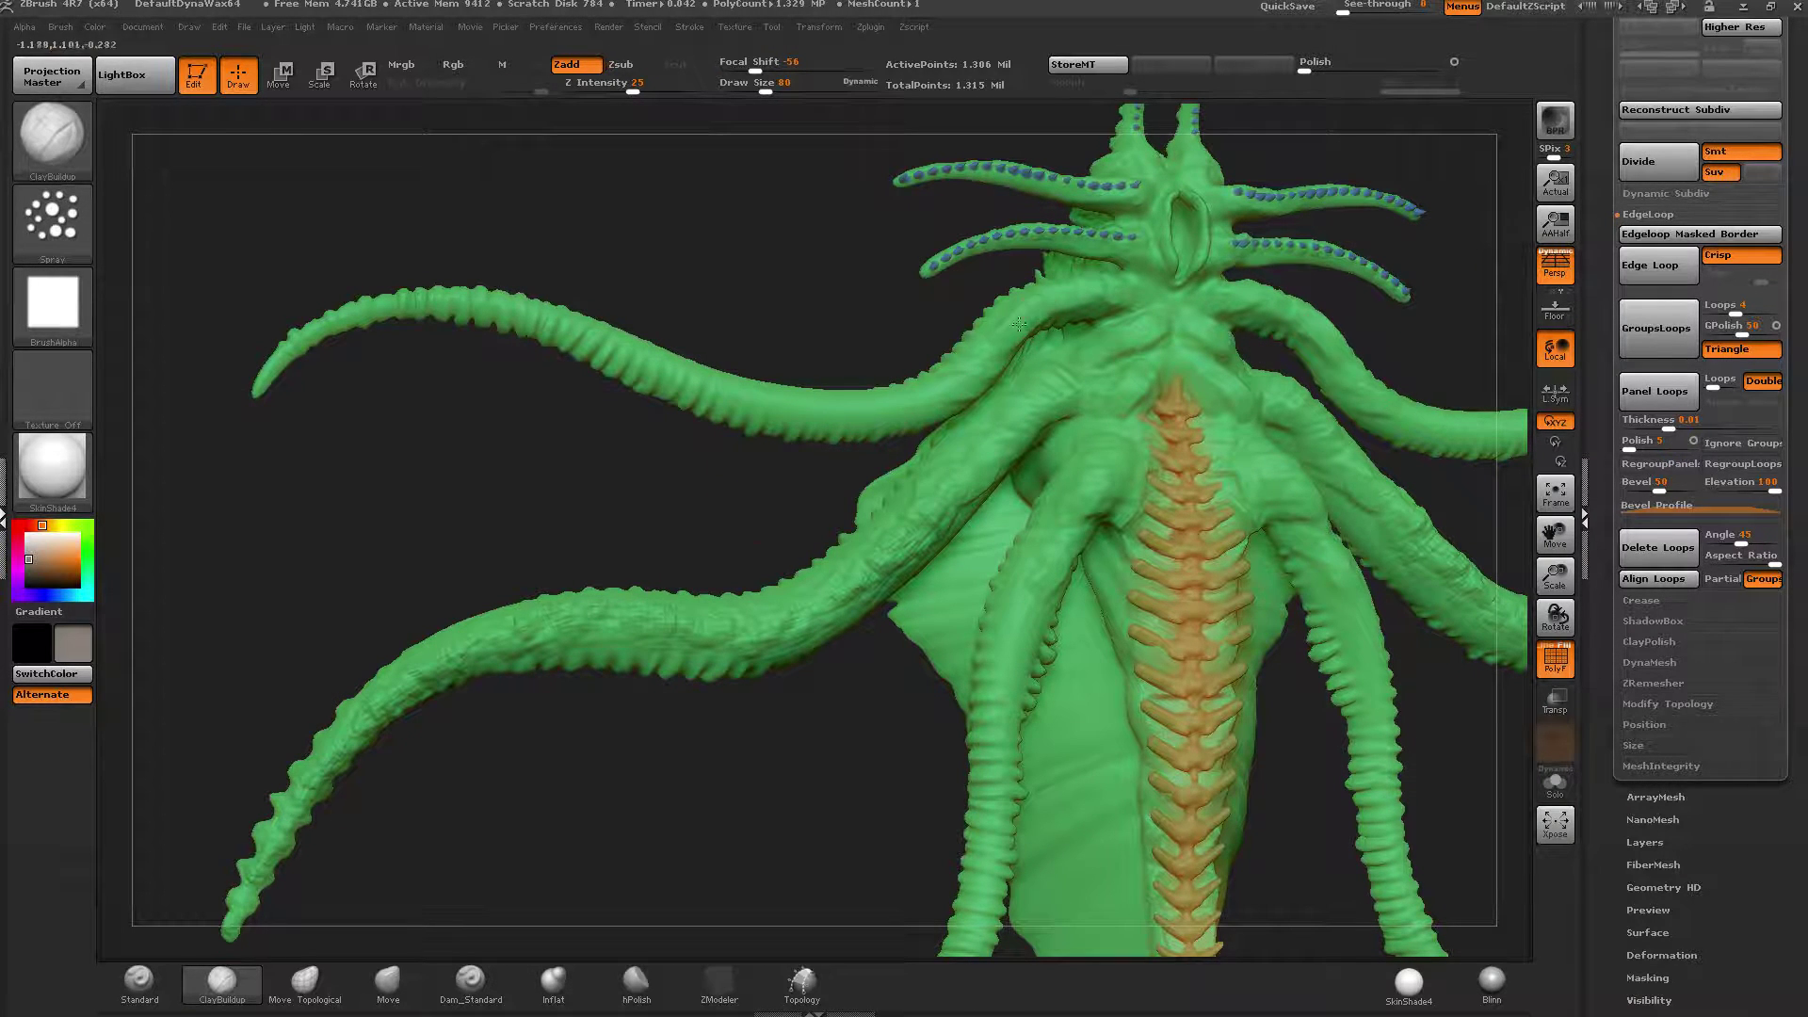
# Spray clay texture along the underside of the front limb and over the limb roots at draw size 80.
pyautogui.moveTo(1019, 323)
pyautogui.mouseDown()
pyautogui.moveTo(920, 413)
pyautogui.moveTo(724, 404)
pyautogui.moveTo(576, 328)
pyautogui.moveTo(404, 295)
pyautogui.moveTo(247, 393)
pyautogui.mouseUp()
pyautogui.moveTo(711, 373)
pyautogui.mouseDown()
pyautogui.moveTo(815, 399)
pyautogui.moveTo(960, 363)
pyautogui.moveTo(1064, 299)
pyautogui.moveTo(1129, 320)
pyautogui.mouseUp()
pyautogui.moveTo(1082, 364)
pyautogui.mouseDown()
pyautogui.moveTo(973, 411)
pyautogui.moveTo(947, 448)
pyautogui.mouseUp()
# Spray clay texture down the rear limb's underside from root to tip and check the limbs from the side.
pyautogui.moveTo(1097, 458)
pyautogui.mouseDown()
pyautogui.moveTo(1021, 500)
pyautogui.moveTo(1002, 673)
pyautogui.mouseUp()
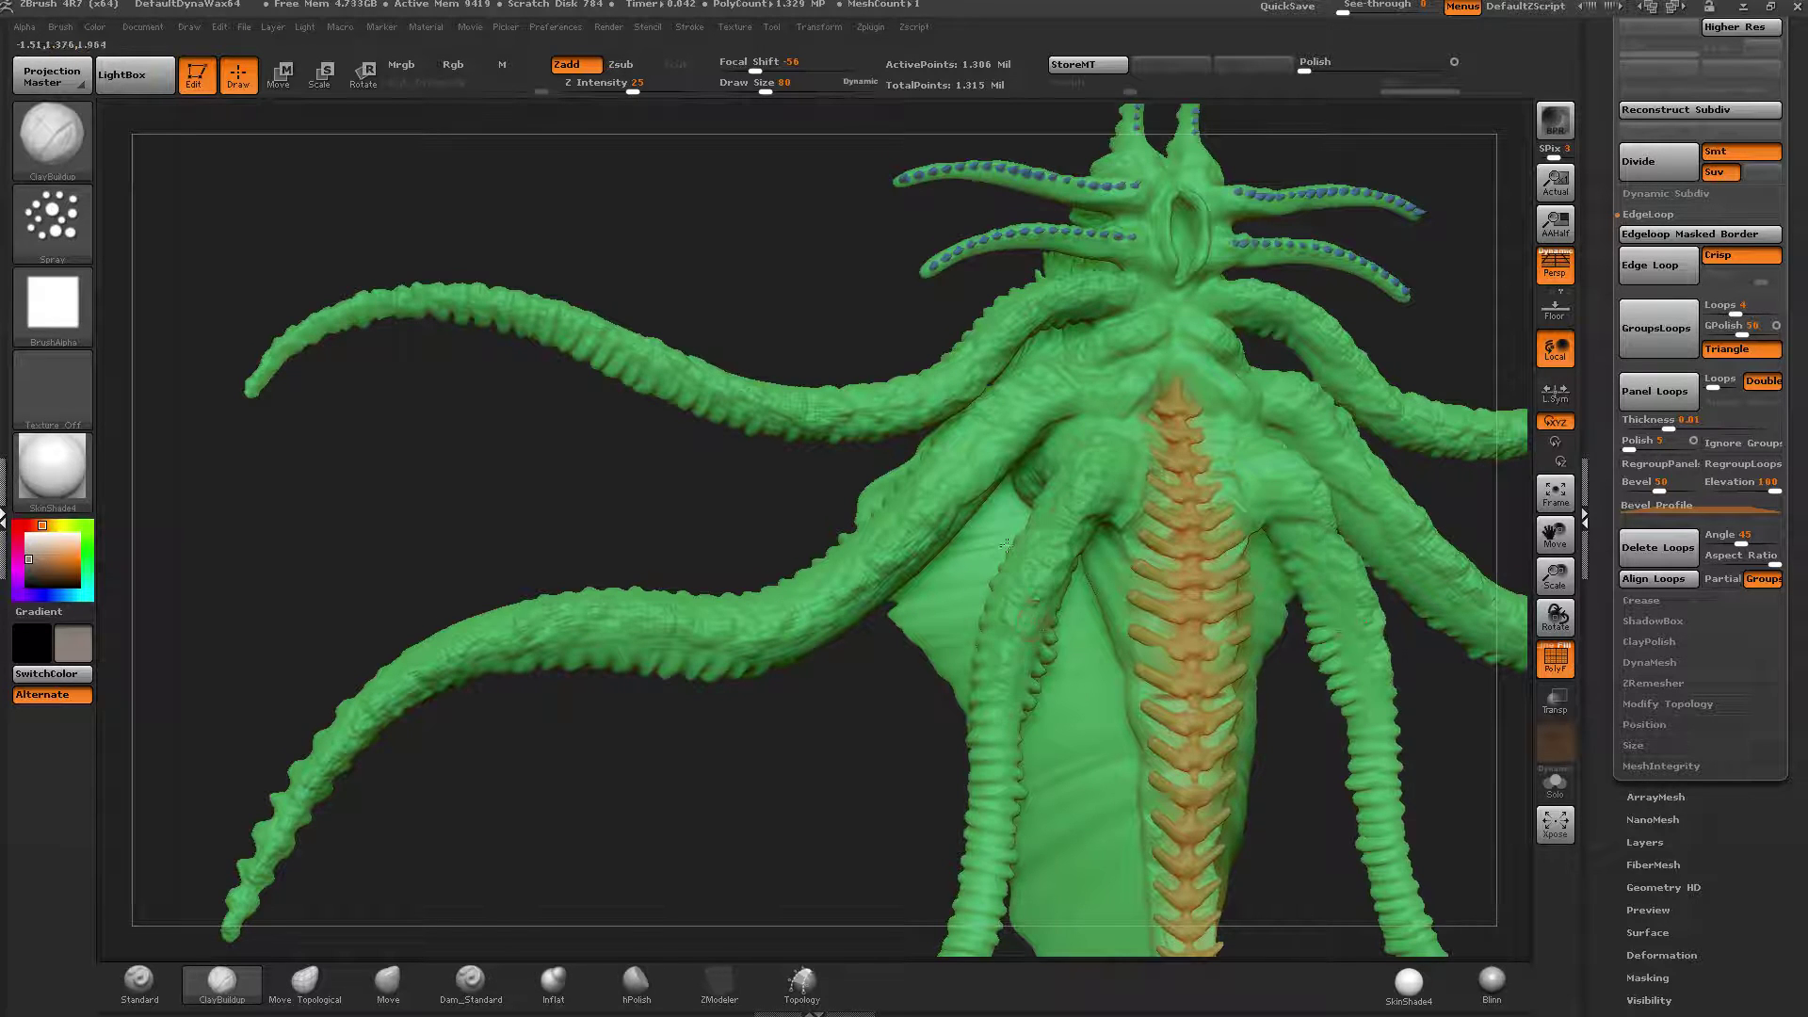
pyautogui.moveTo(1003, 673)
pyautogui.keyDown('alt'); pyautogui.mouseDown(button='right')
pyautogui.moveTo(949, 388)
pyautogui.moveTo(1045, 242)
pyautogui.mouseUp(button='right'); pyautogui.keyUp('alt')
pyautogui.moveTo(1046, 242)
pyautogui.mouseDown()
pyautogui.moveTo(852, 764)
pyautogui.moveTo(708, 876)
pyautogui.mouseUp()
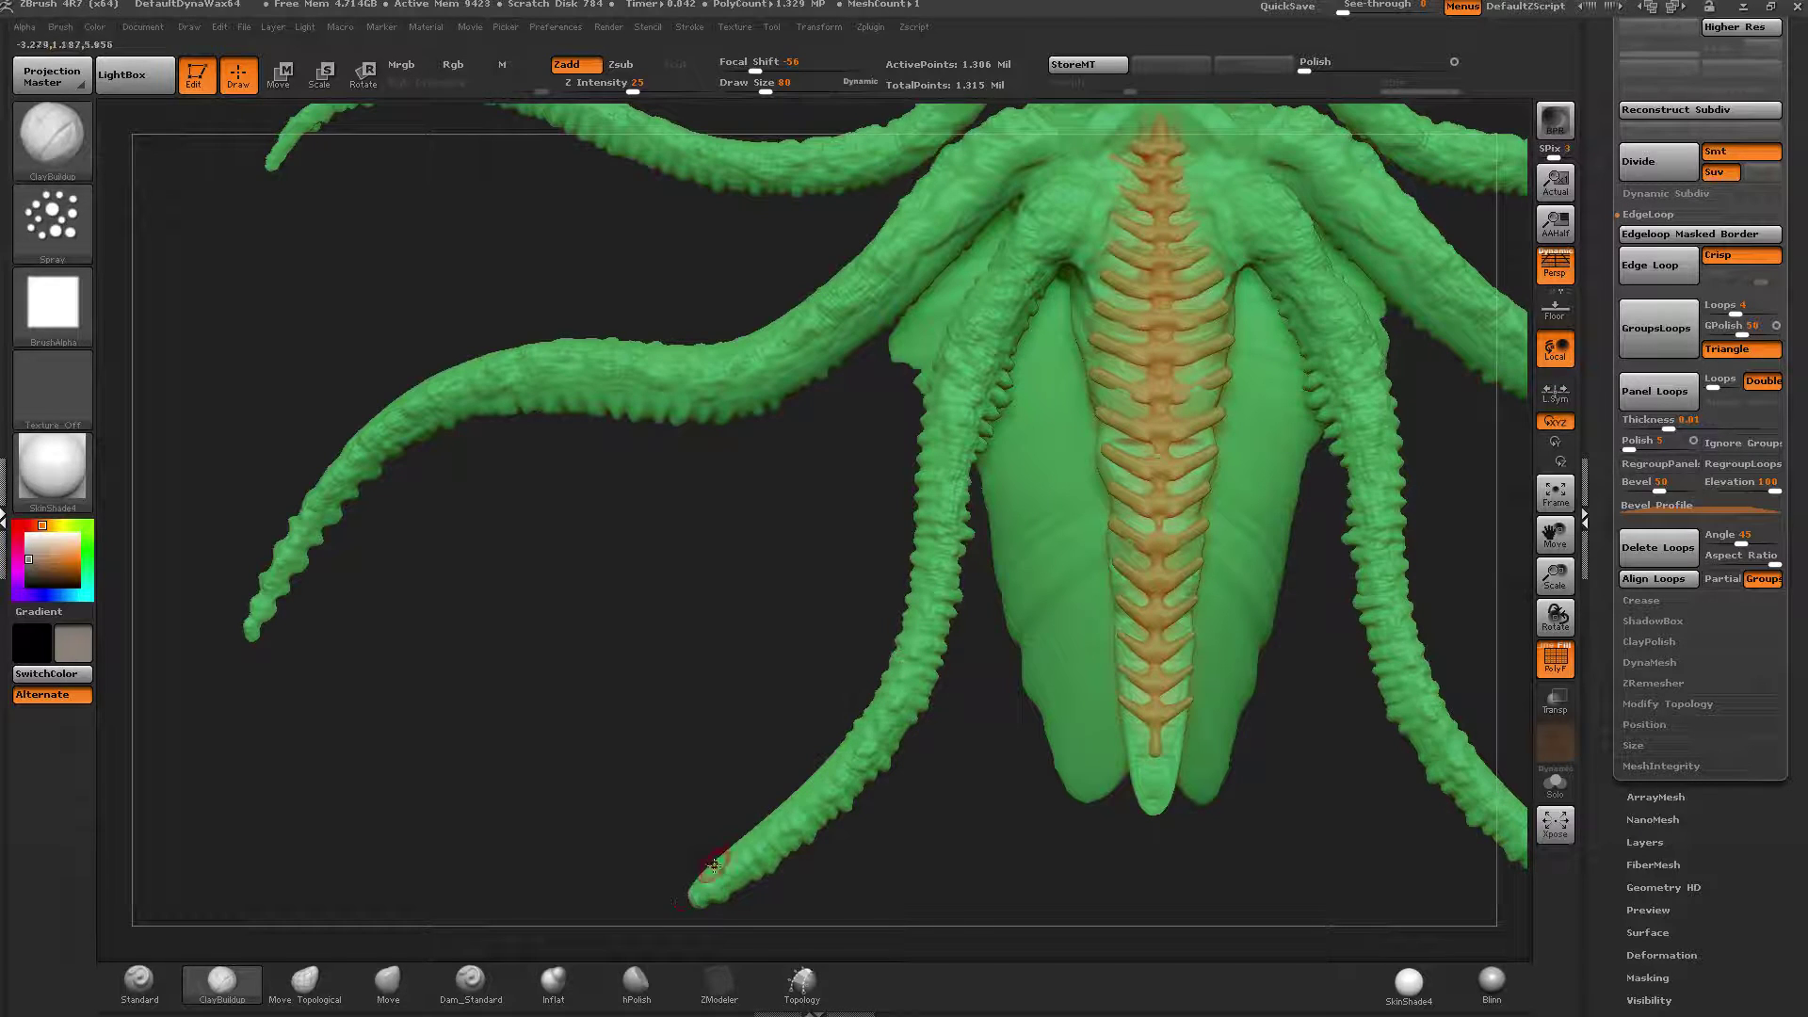
pyautogui.moveTo(718, 859)
pyautogui.mouseDown(button='right')
pyautogui.moveTo(791, 763)
pyautogui.moveTo(638, 456)
pyautogui.mouseUp(button='right')
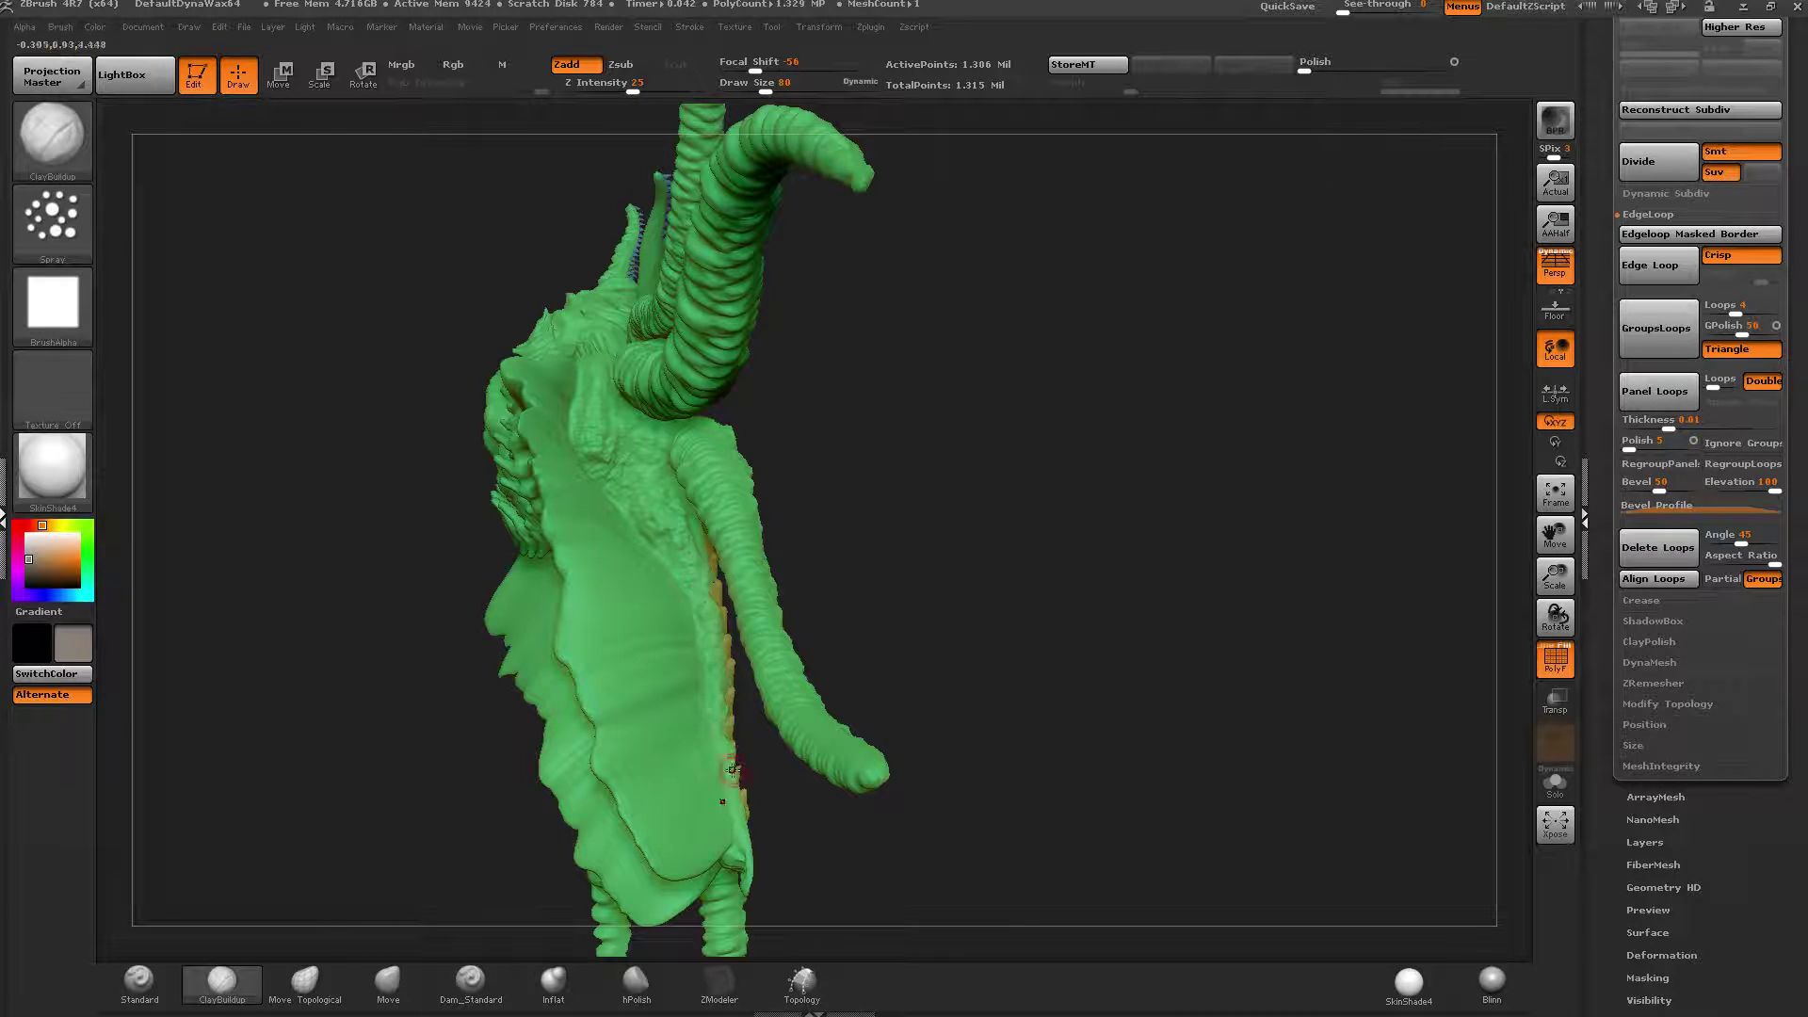
pyautogui.moveTo(593, 361); pyautogui.dragTo(593, 321, button='right')
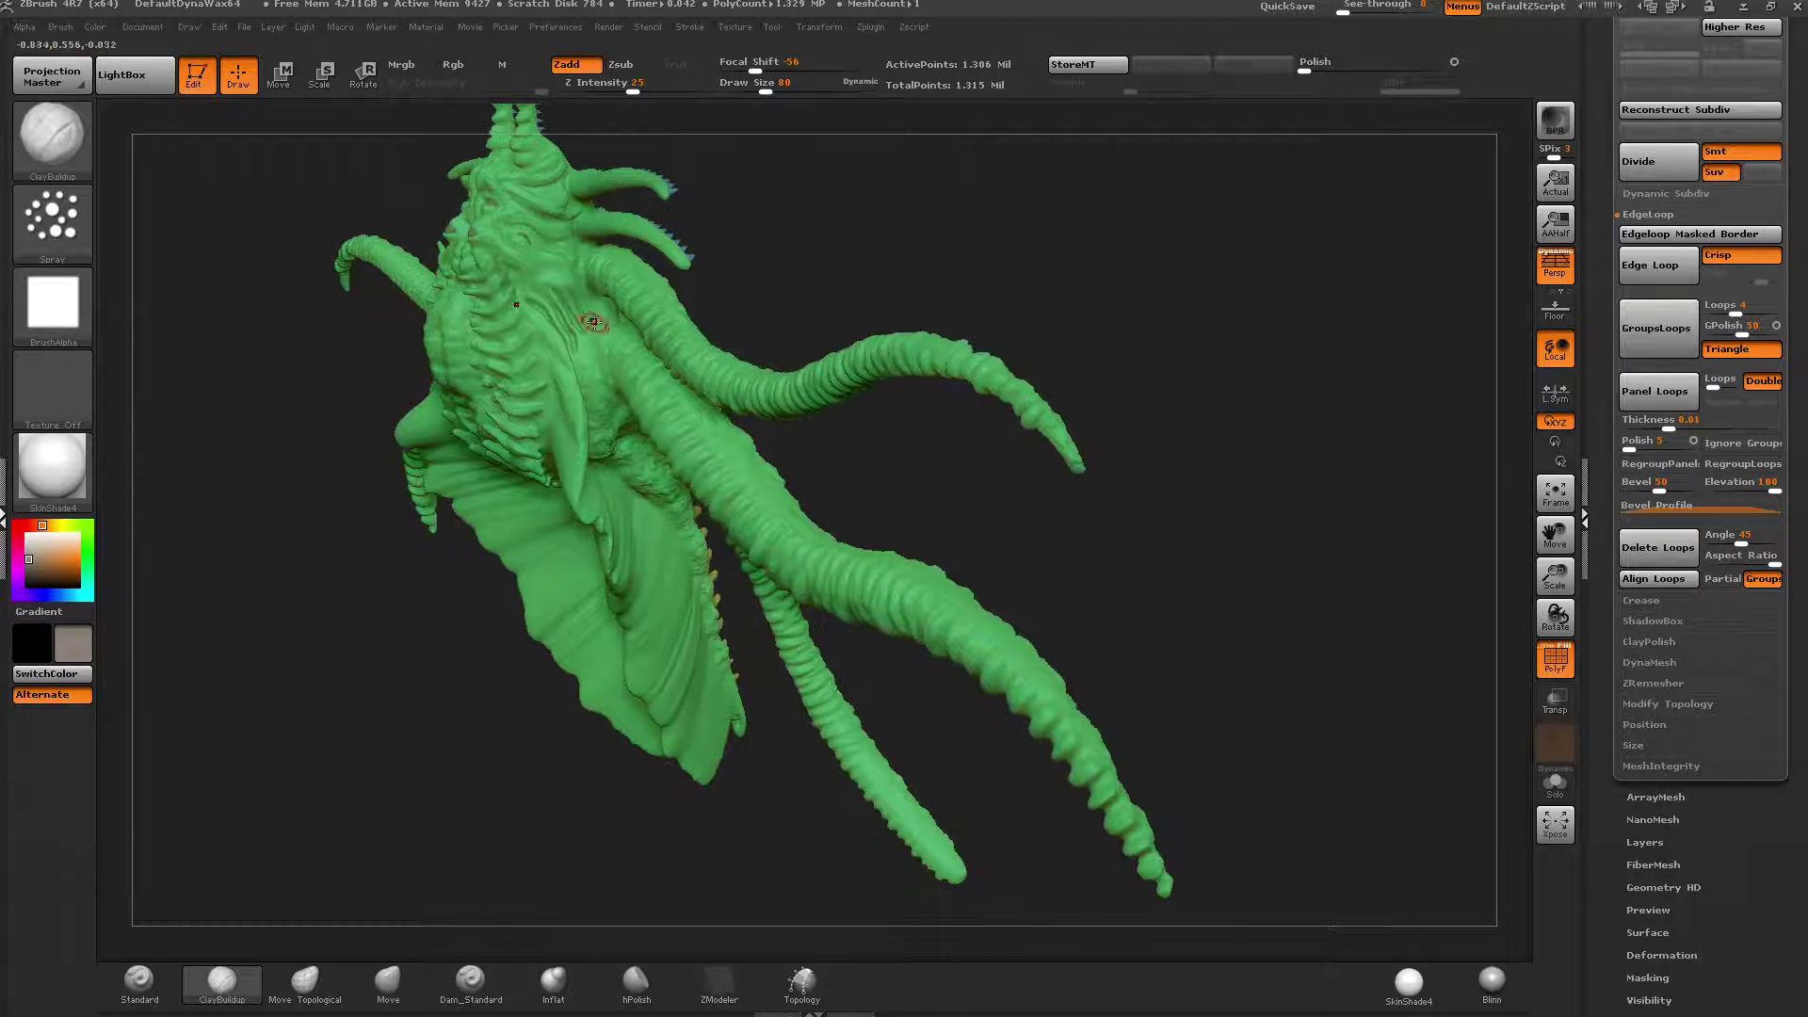
# Examine the textured limbs, wing plates and spiked back of the creature from the side, rear, top and front.
pyautogui.moveTo(575, 391); pyautogui.dragTo(767, 532, button='right')
pyautogui.moveTo(526, 538); pyautogui.dragTo(467, 533, button='right')
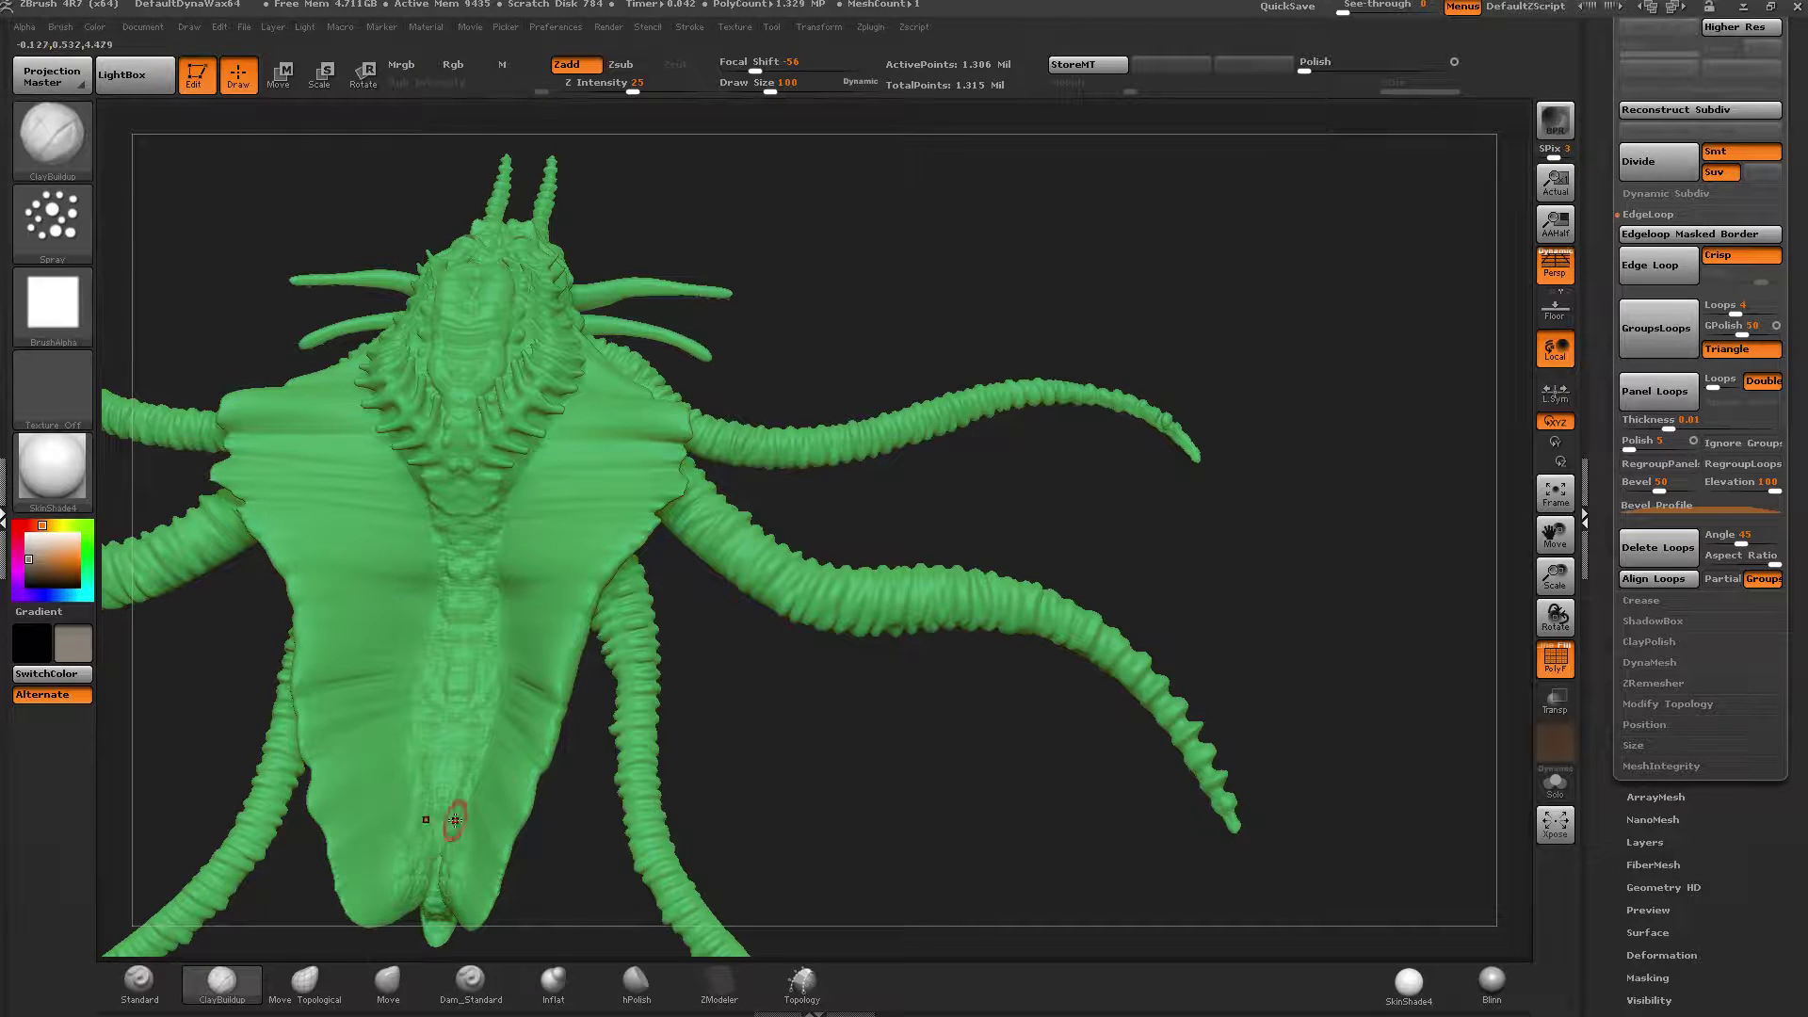
pyautogui.moveTo(456, 761); pyautogui.dragTo(497, 804, button='right')
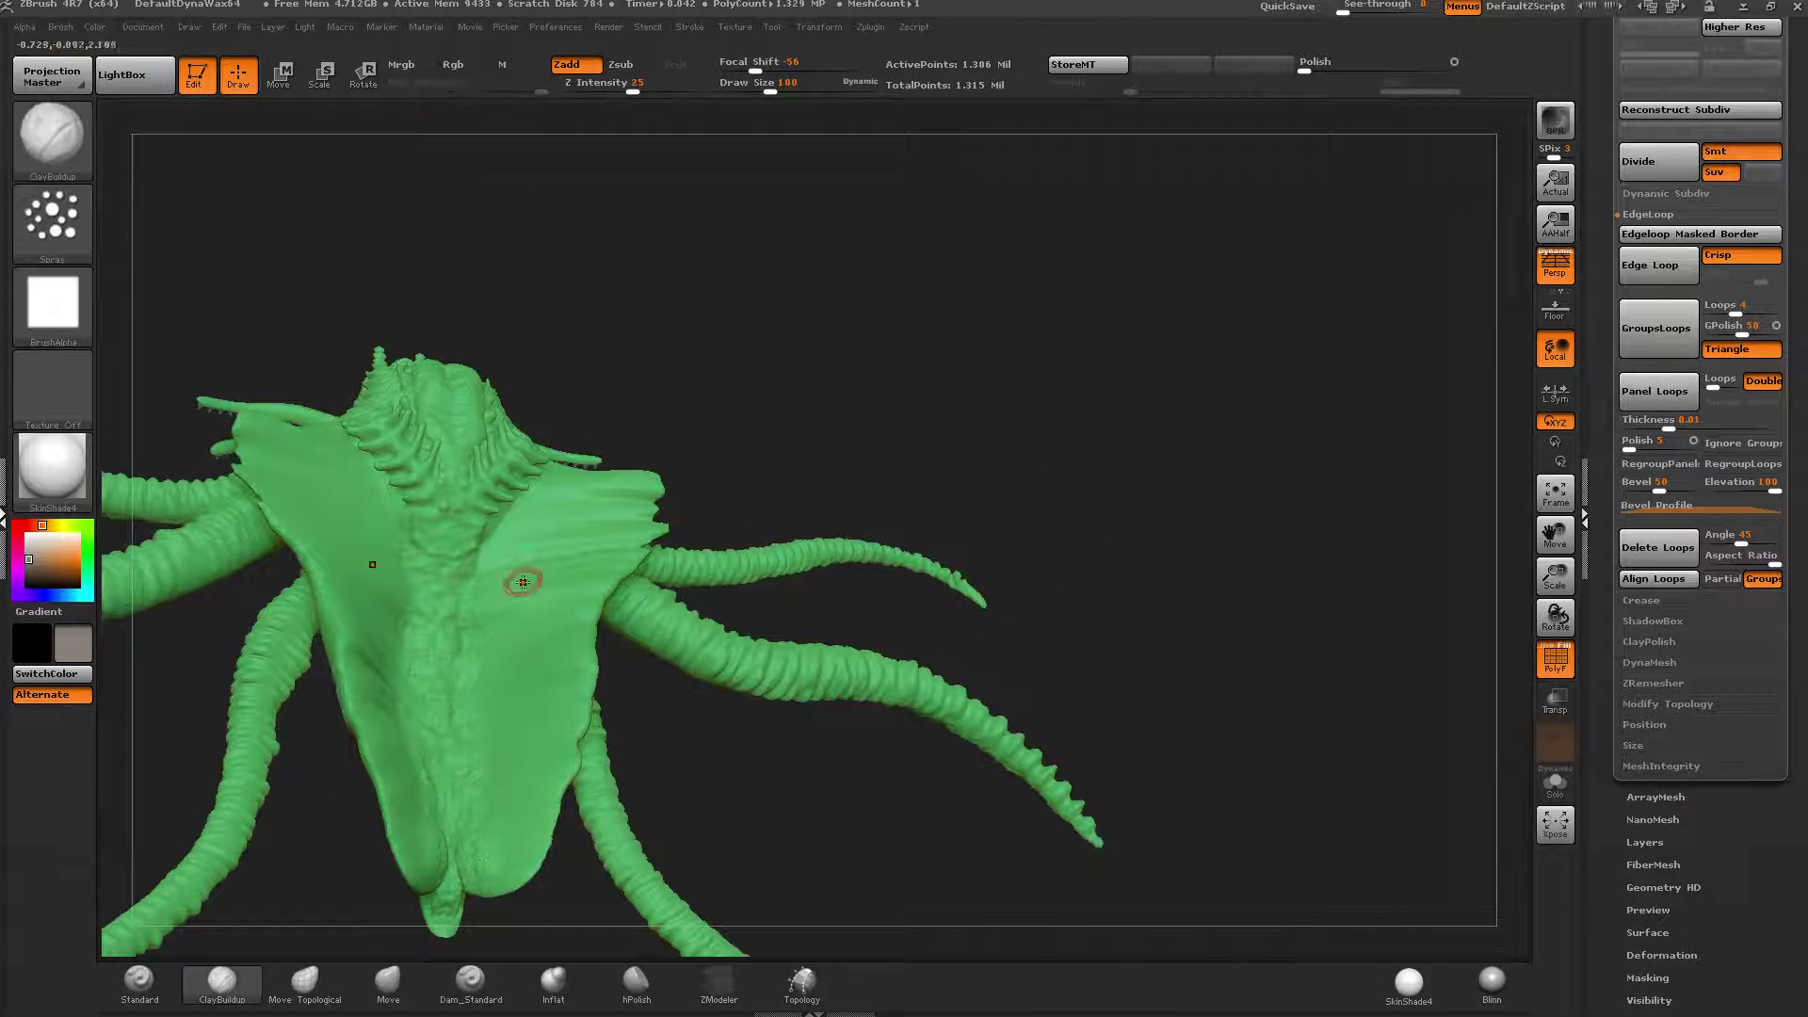
pyautogui.moveTo(521, 577); pyautogui.dragTo(489, 548, button='right')
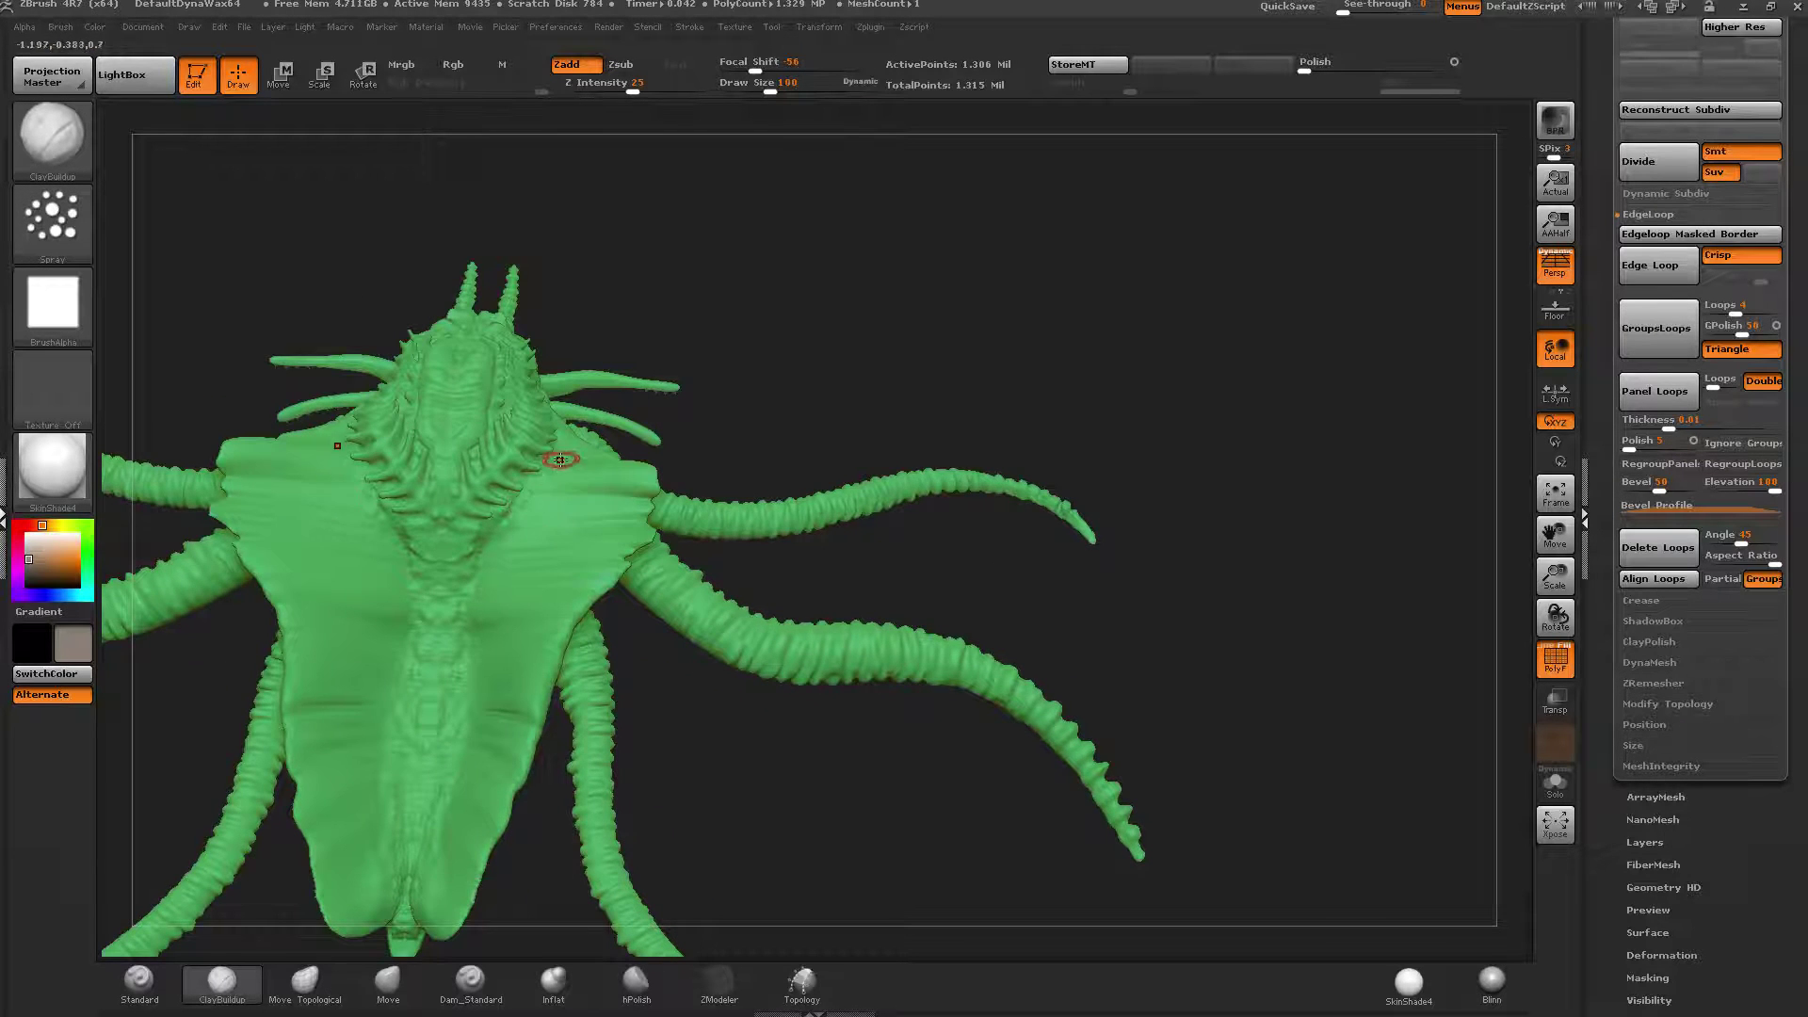
pyautogui.moveTo(560, 458); pyautogui.dragTo(582, 534, button='right')
pyautogui.moveTo(393, 439); pyautogui.dragTo(873, 526, button='right')
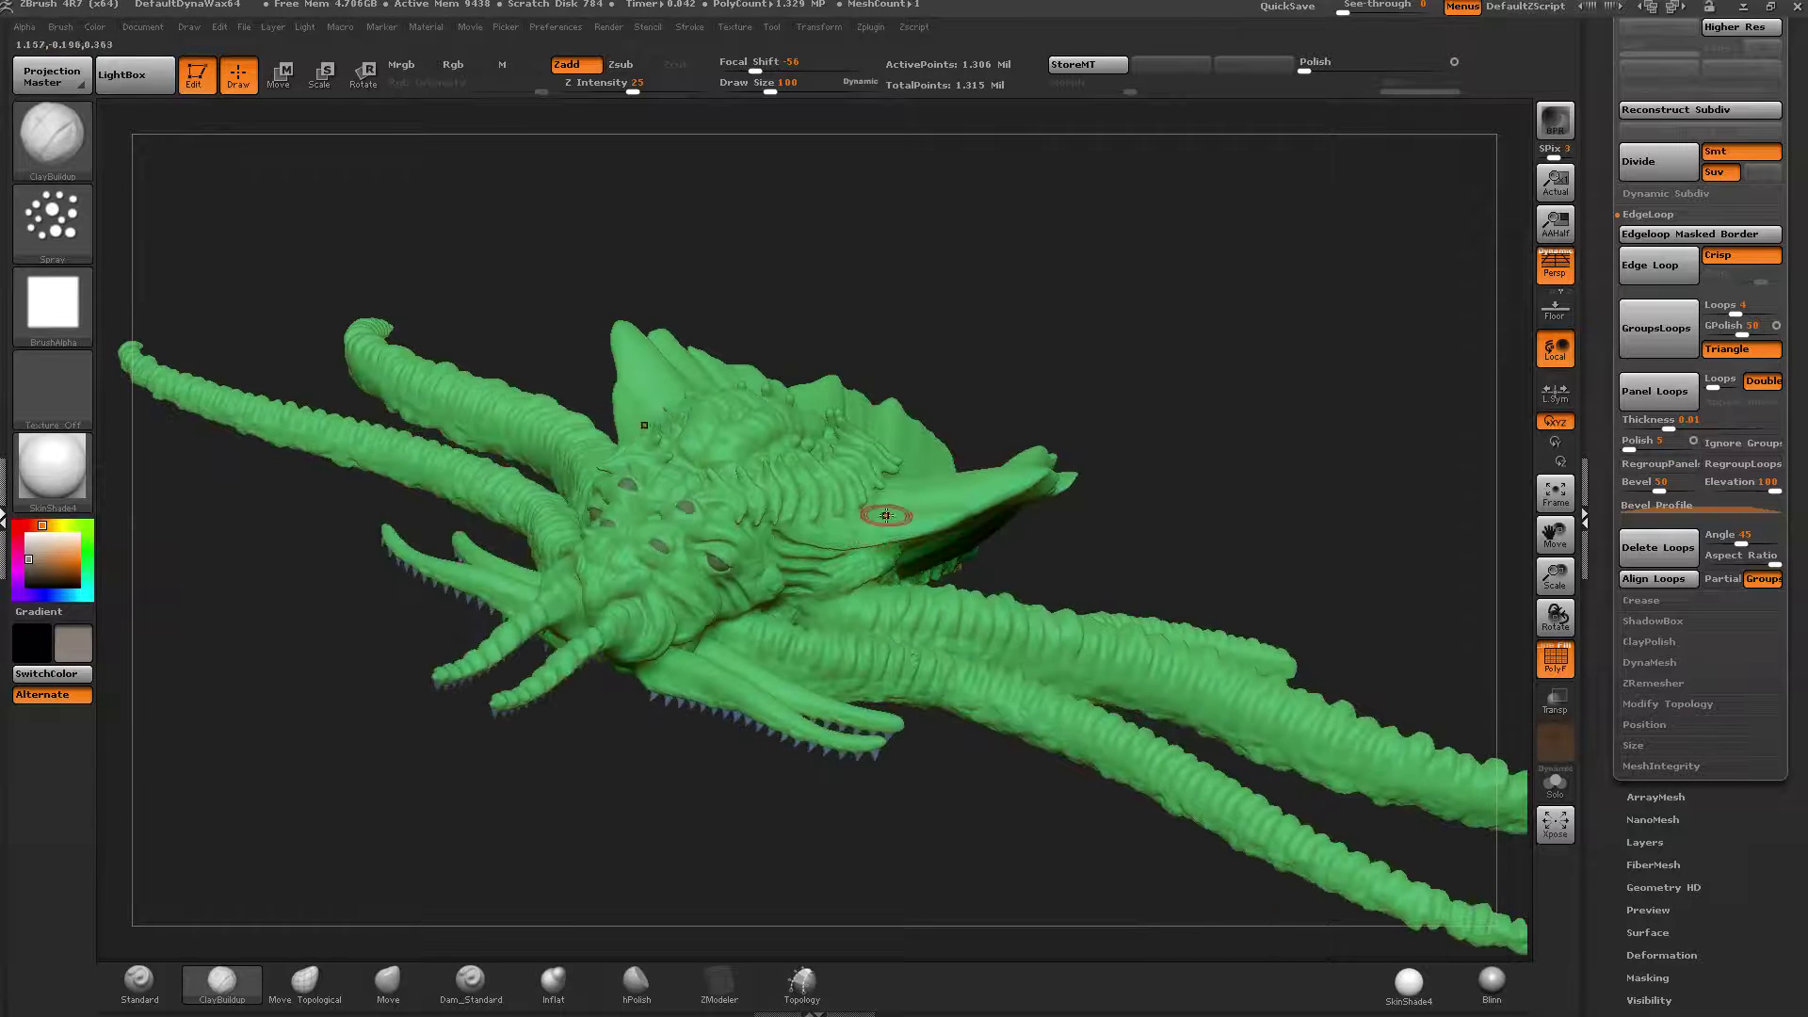
pyautogui.moveTo(985, 481); pyautogui.dragTo(996, 521, button='right')
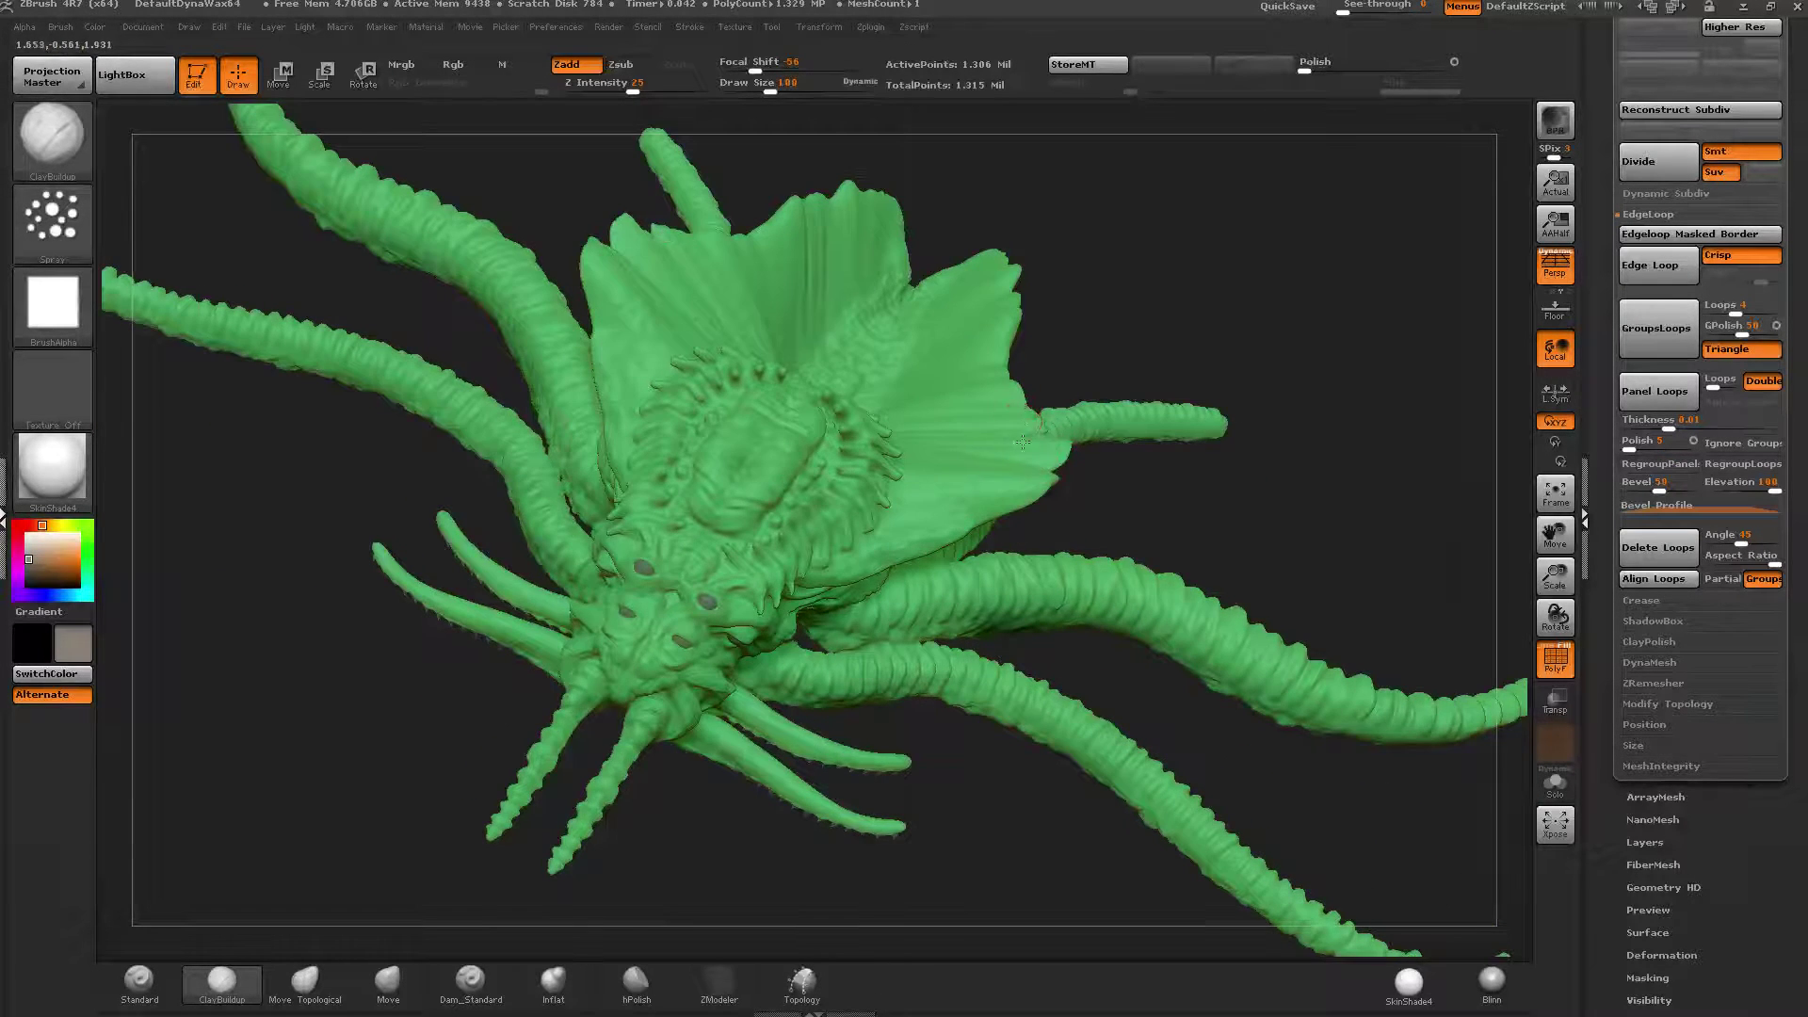
pyautogui.moveTo(1023, 441); pyautogui.dragTo(1035, 450, button='right')
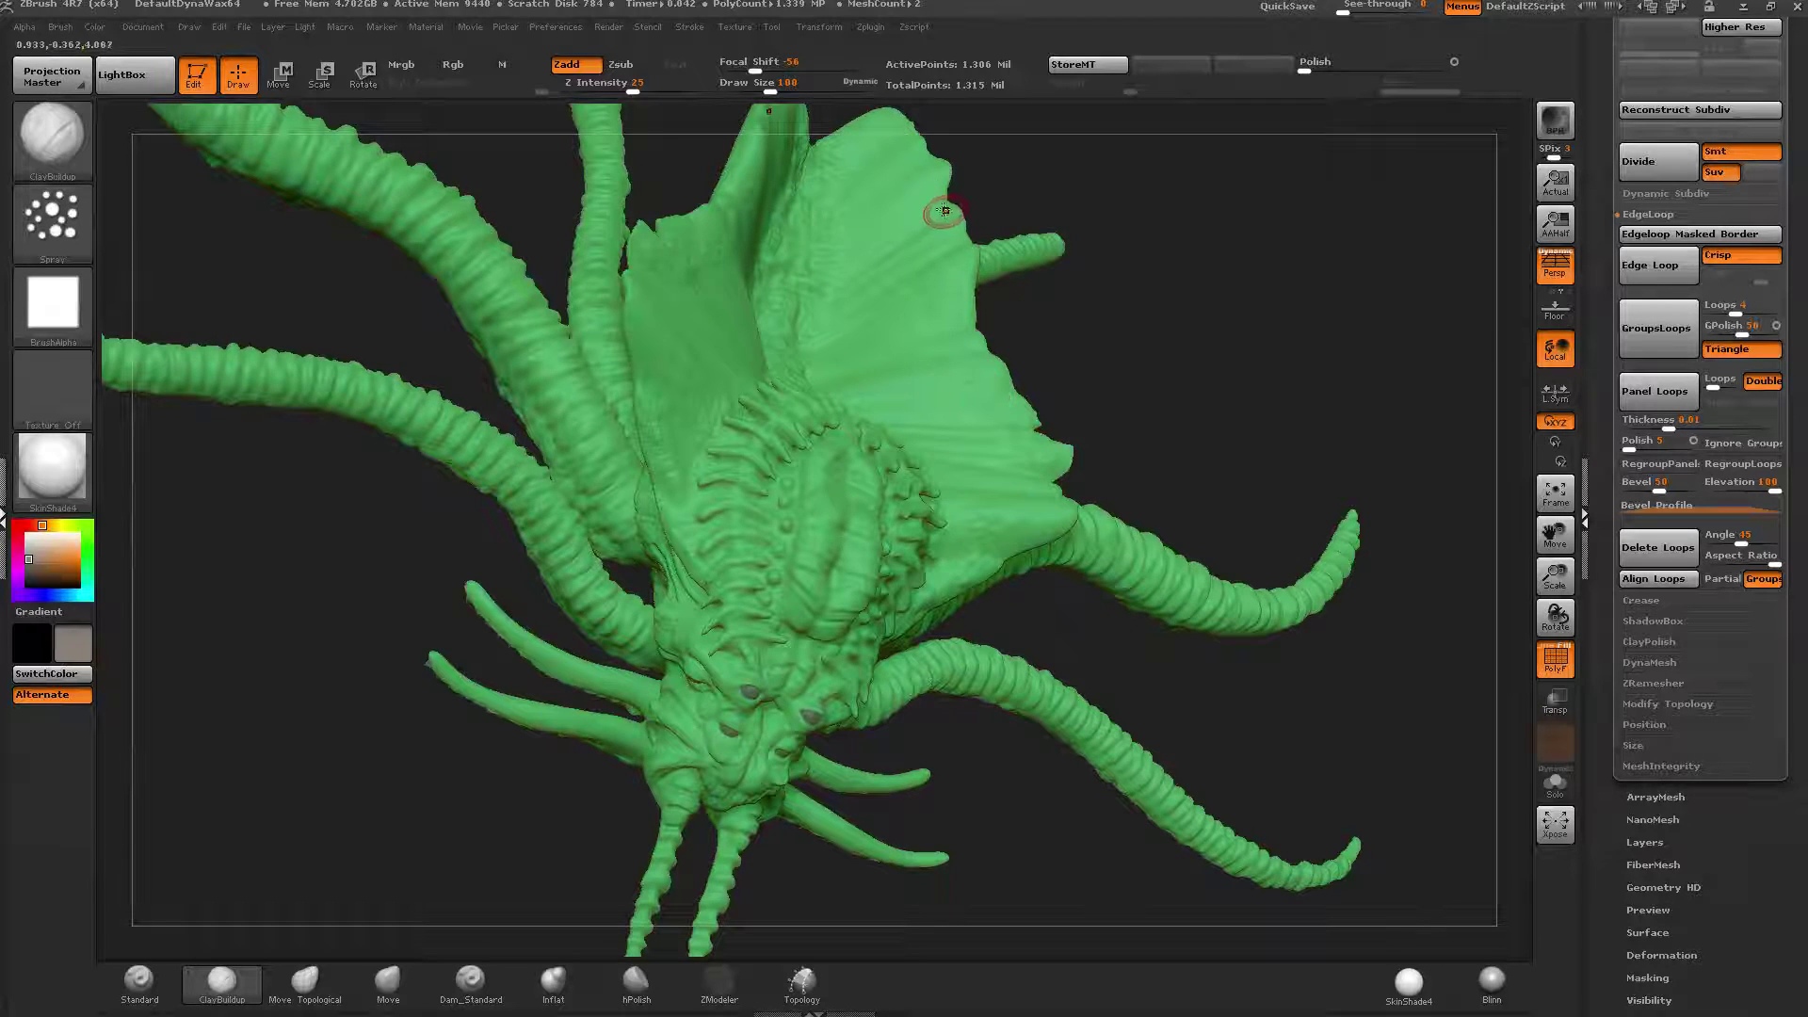
pyautogui.moveTo(933, 273); pyautogui.dragTo(976, 368, button='right')
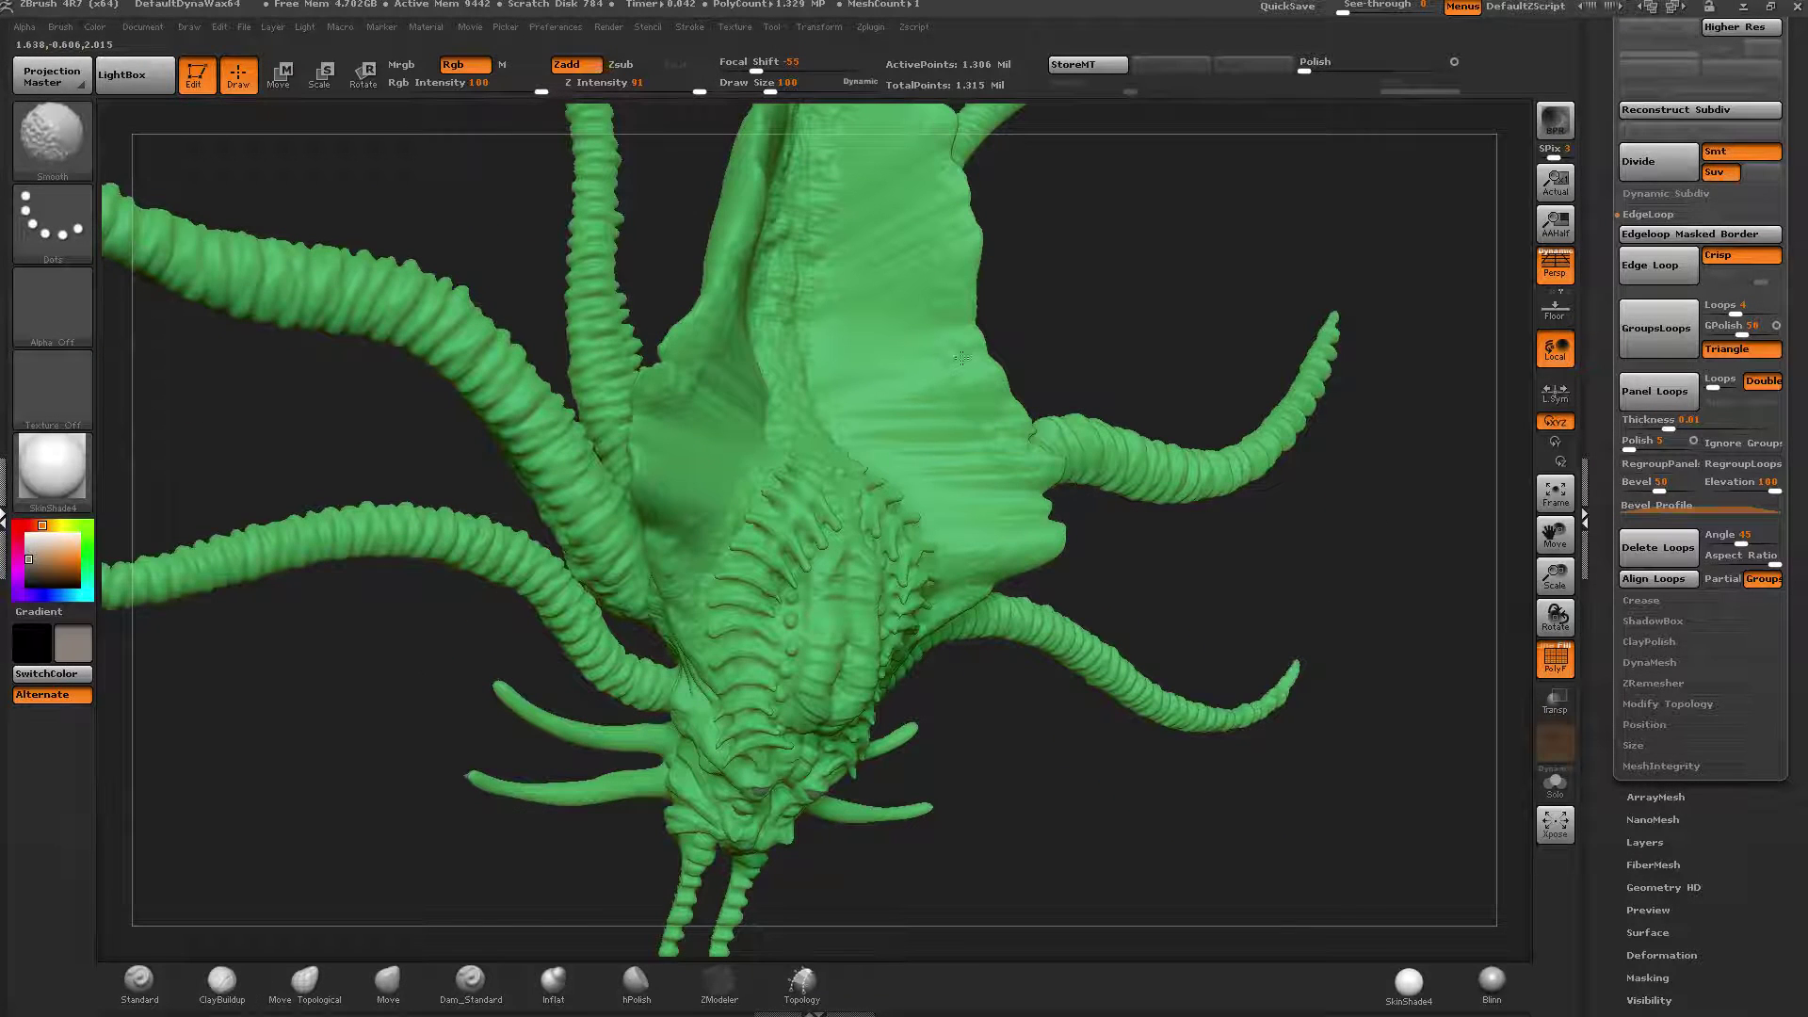
pyautogui.moveTo(1038, 482)
pyautogui.mouseDown(button='right')
pyautogui.moveTo(951, 381)
pyautogui.moveTo(1049, 371)
pyautogui.moveTo(1269, 562)
pyautogui.moveTo(1195, 577)
pyautogui.moveTo(1202, 468)
pyautogui.moveTo(1142, 524)
pyautogui.moveTo(1043, 530)
pyautogui.moveTo(1002, 494)
pyautogui.moveTo(1089, 602)
pyautogui.moveTo(1017, 800)
pyautogui.mouseUp(button='right')
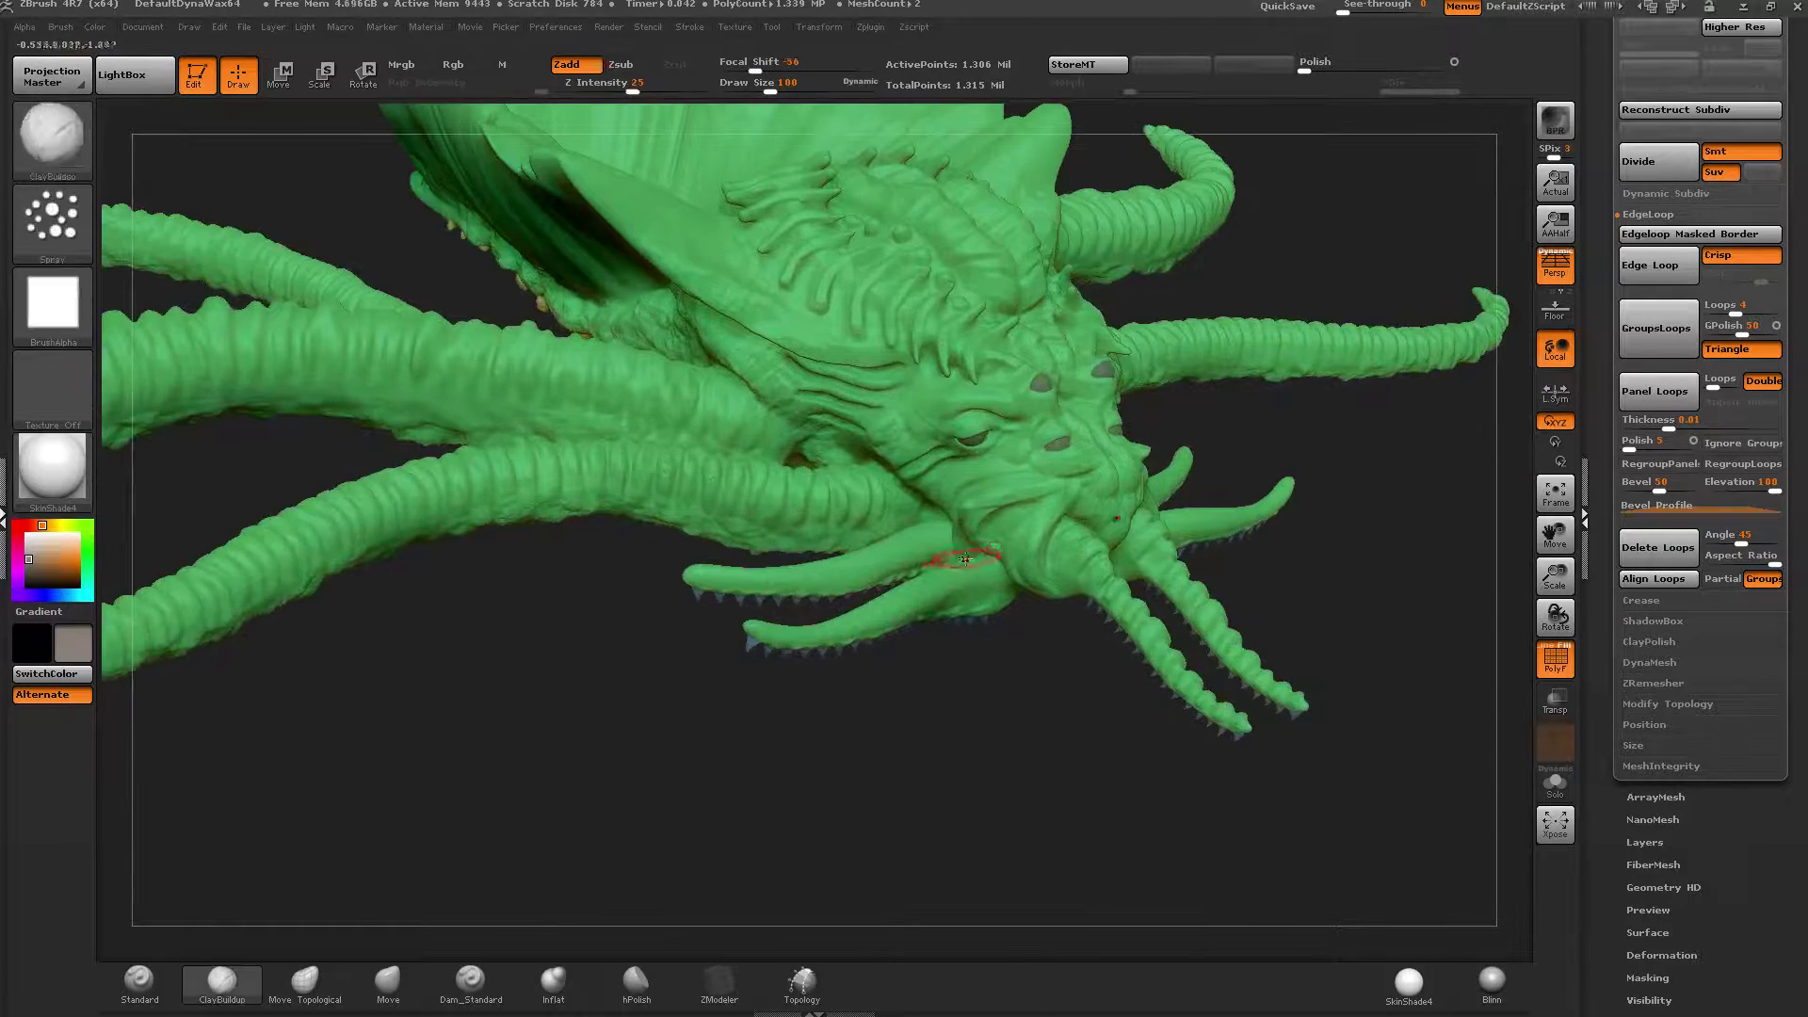
# Undo the last spray stroke and spray fainter clay texture over the small head tentacles with Z Intensity 15.
pyautogui.moveTo(969, 556)
pyautogui.keyDown('ctrl'); pyautogui.mouseDown(button='right')
pyautogui.moveTo(959, 586)
pyautogui.moveTo(980, 559)
pyautogui.mouseUp(button='right'); pyautogui.keyUp('ctrl')
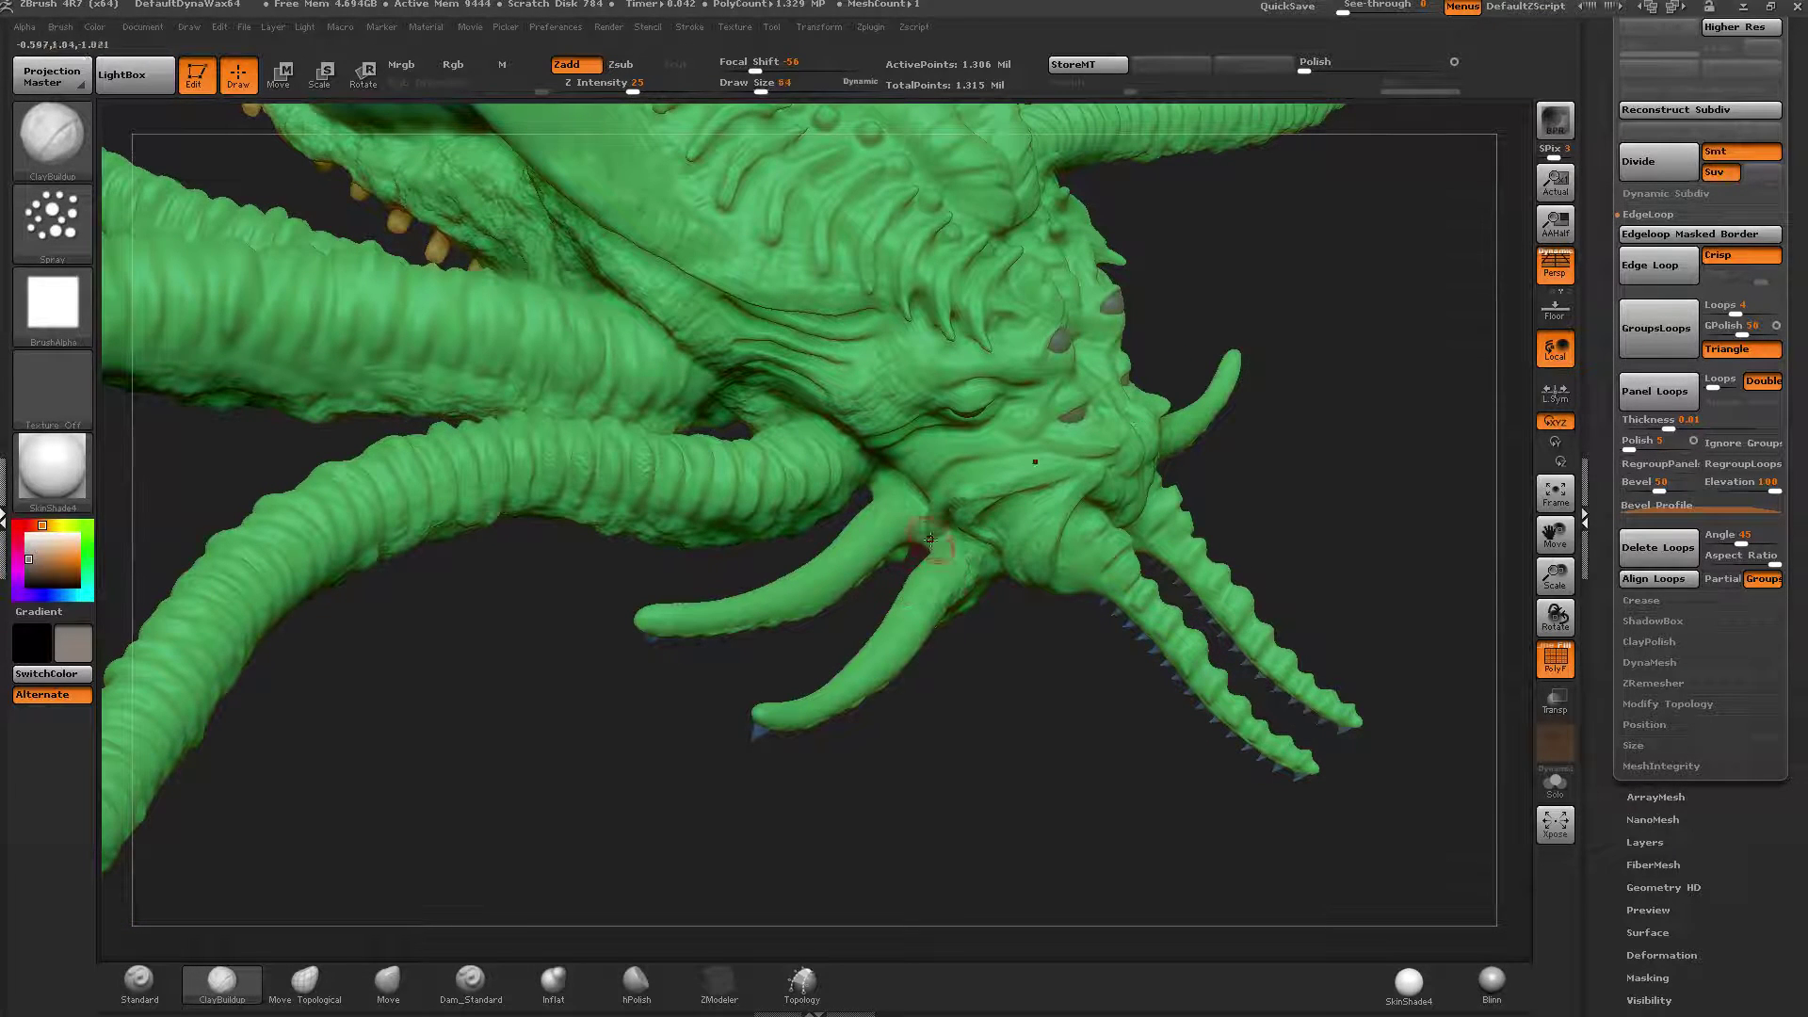
pyautogui.hotkey('ctrl', 'z')
pyautogui.moveTo(632, 87); pyautogui.dragTo(616, 87)
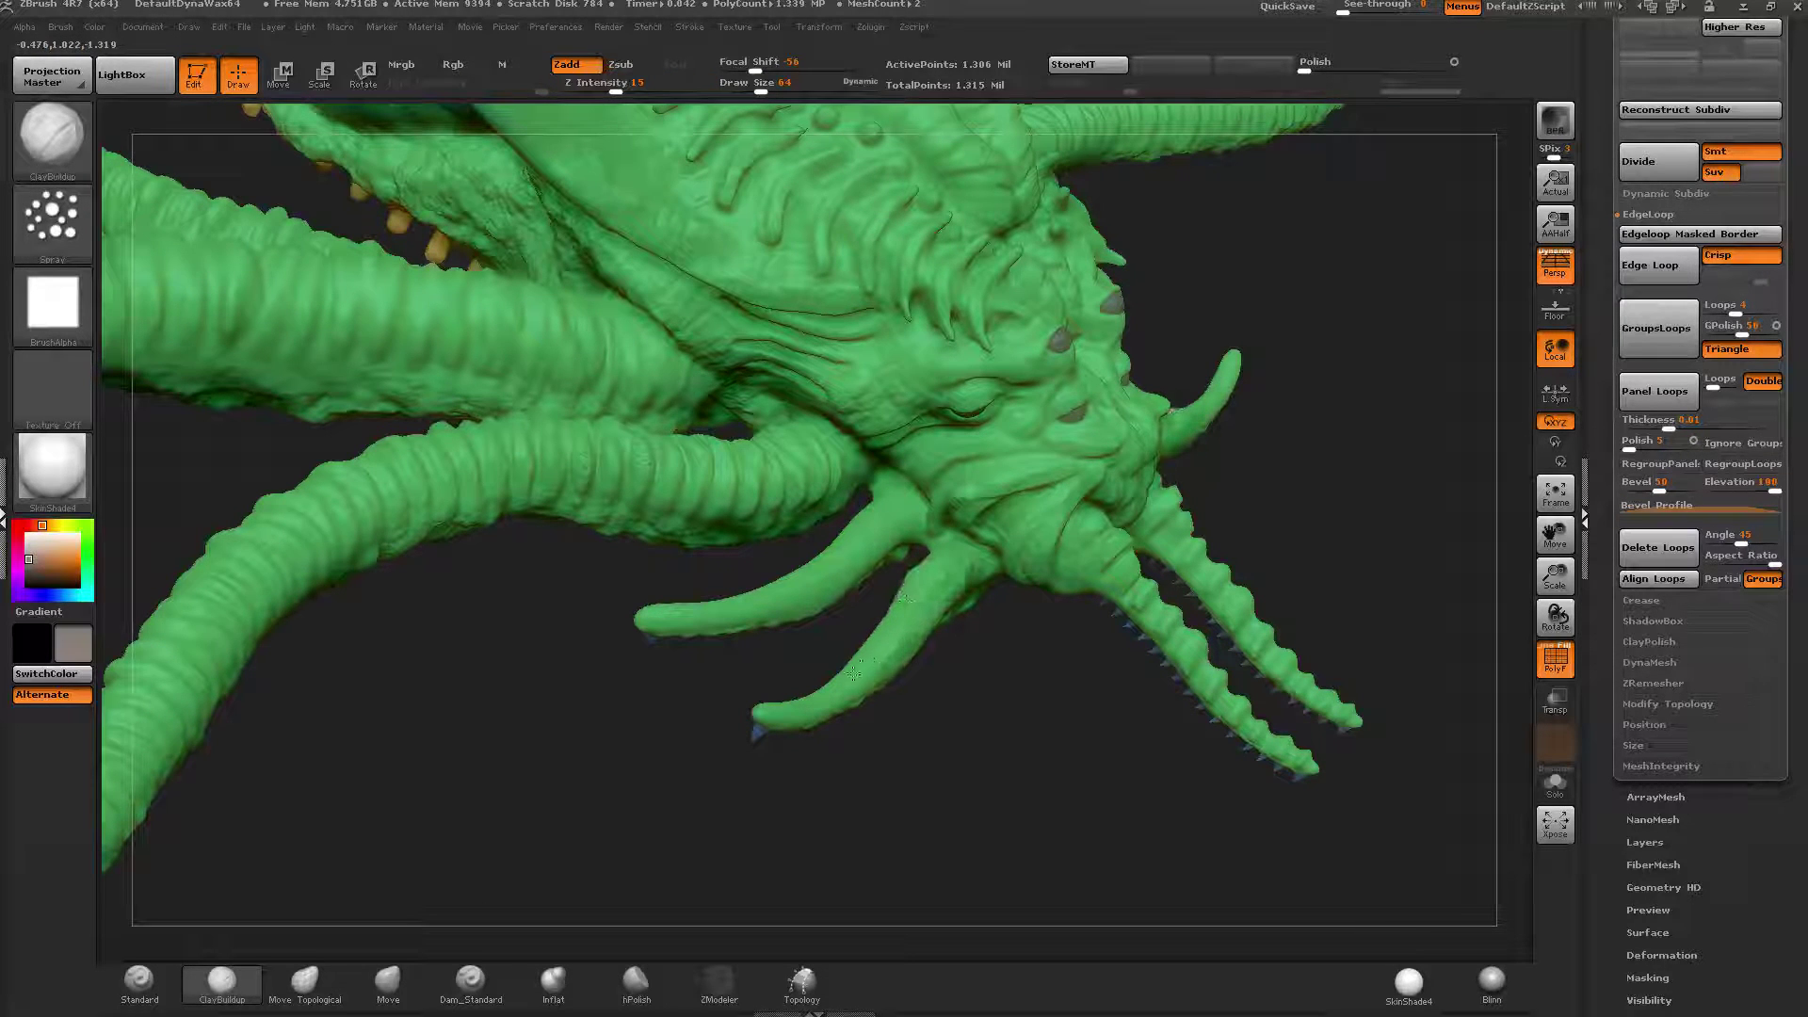
pyautogui.moveTo(863, 593); pyautogui.dragTo(821, 442, button='right')
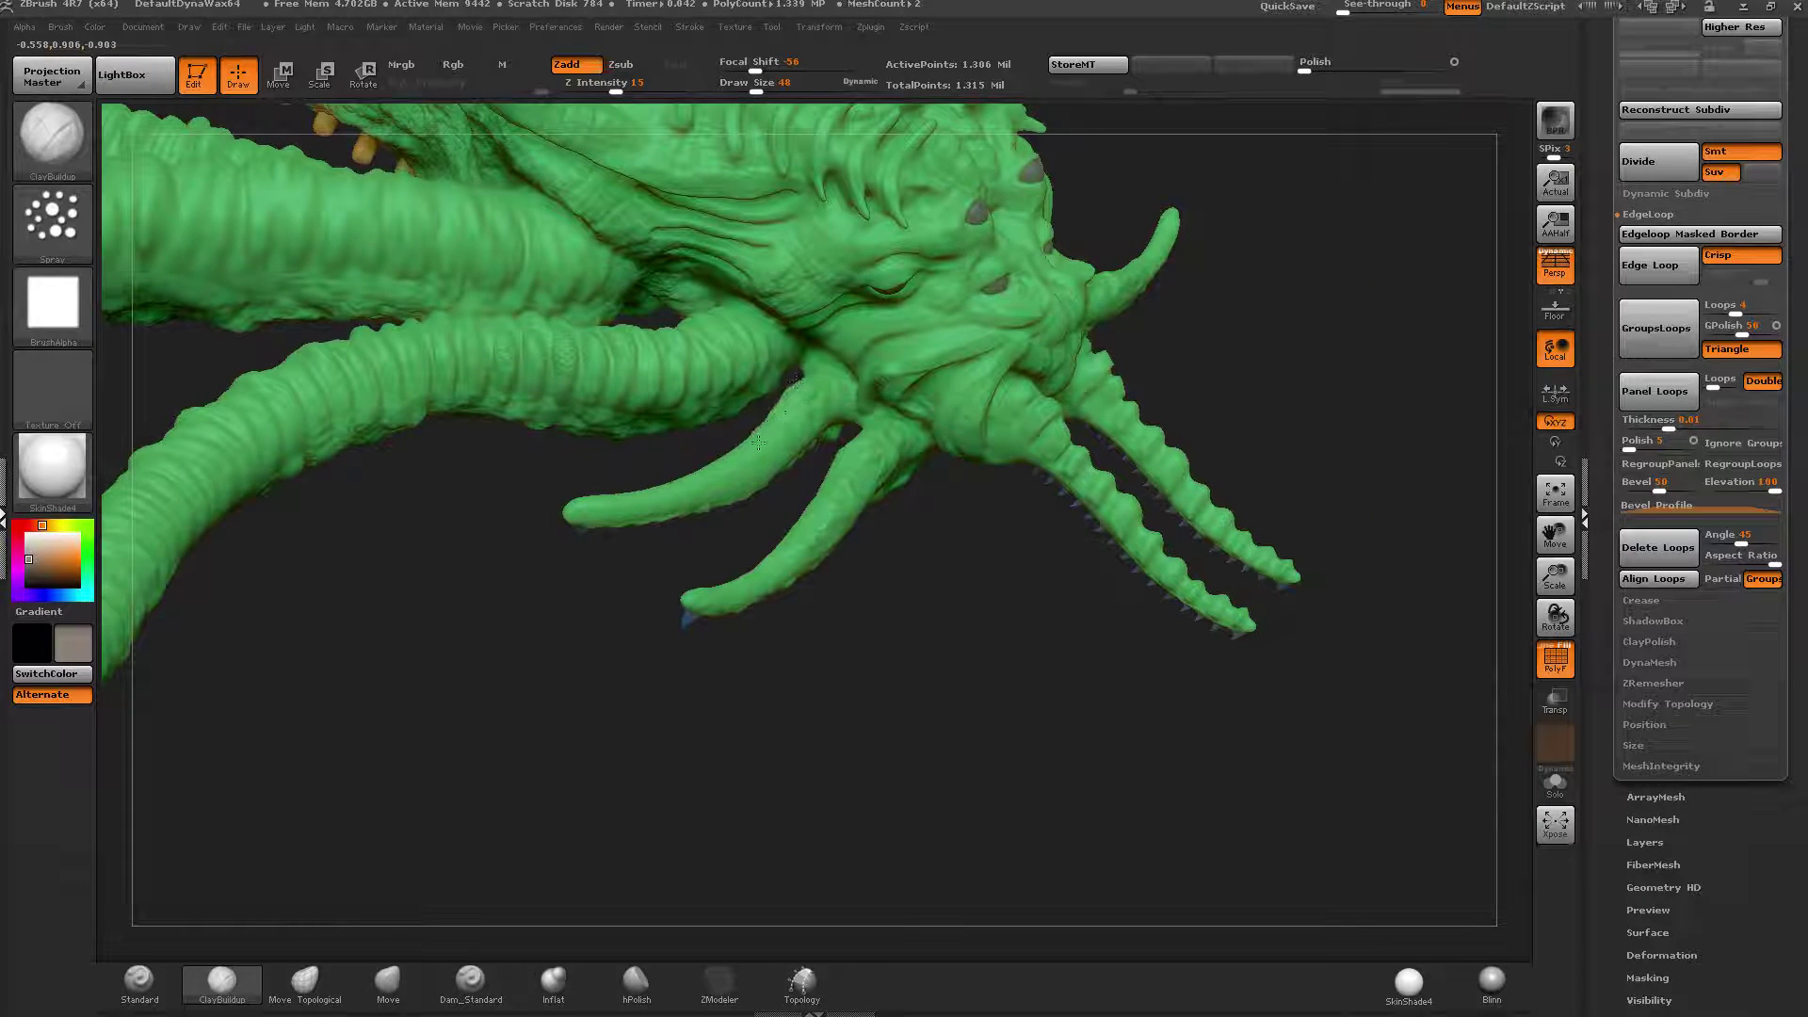
# Turn off the polyframe display and insert a row of spike teeth along one inner edge of the mouth with InsertMesh at draw size 32.
pyautogui.click(1563, 673)
pyautogui.moveTo(1420, 621)
pyautogui.mouseDown(button='right')
pyautogui.moveTo(1174, 461)
pyautogui.moveTo(1223, 483)
pyautogui.moveTo(1089, 487)
pyautogui.moveTo(1001, 609)
pyautogui.moveTo(1045, 583)
pyautogui.moveTo(1065, 439)
pyautogui.moveTo(1042, 398)
pyautogui.moveTo(1043, 471)
pyautogui.moveTo(1048, 351)
pyautogui.moveTo(1017, 703)
pyautogui.moveTo(992, 746)
pyautogui.moveTo(889, 548)
pyautogui.moveTo(470, 216)
pyautogui.moveTo(362, 289)
pyautogui.mouseUp(button='right')
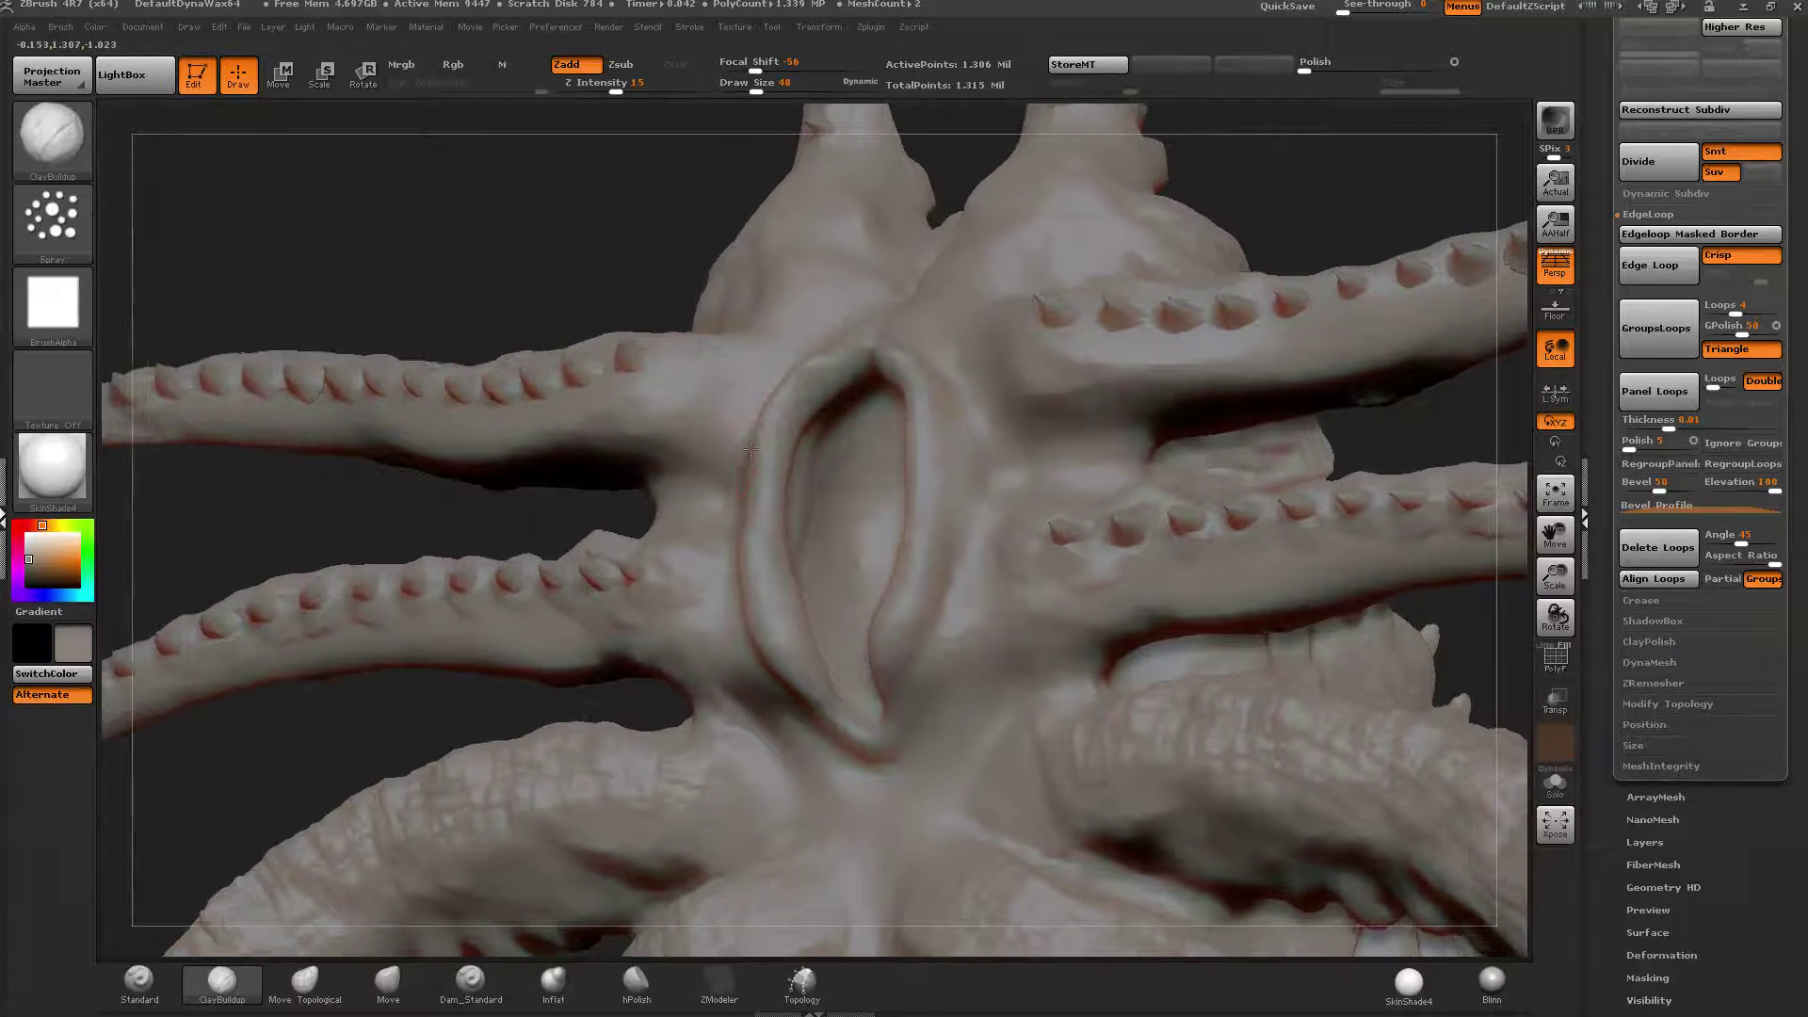
pyautogui.moveTo(751, 449); pyautogui.dragTo(553, 334, button='right')
pyautogui.click(72, 170)
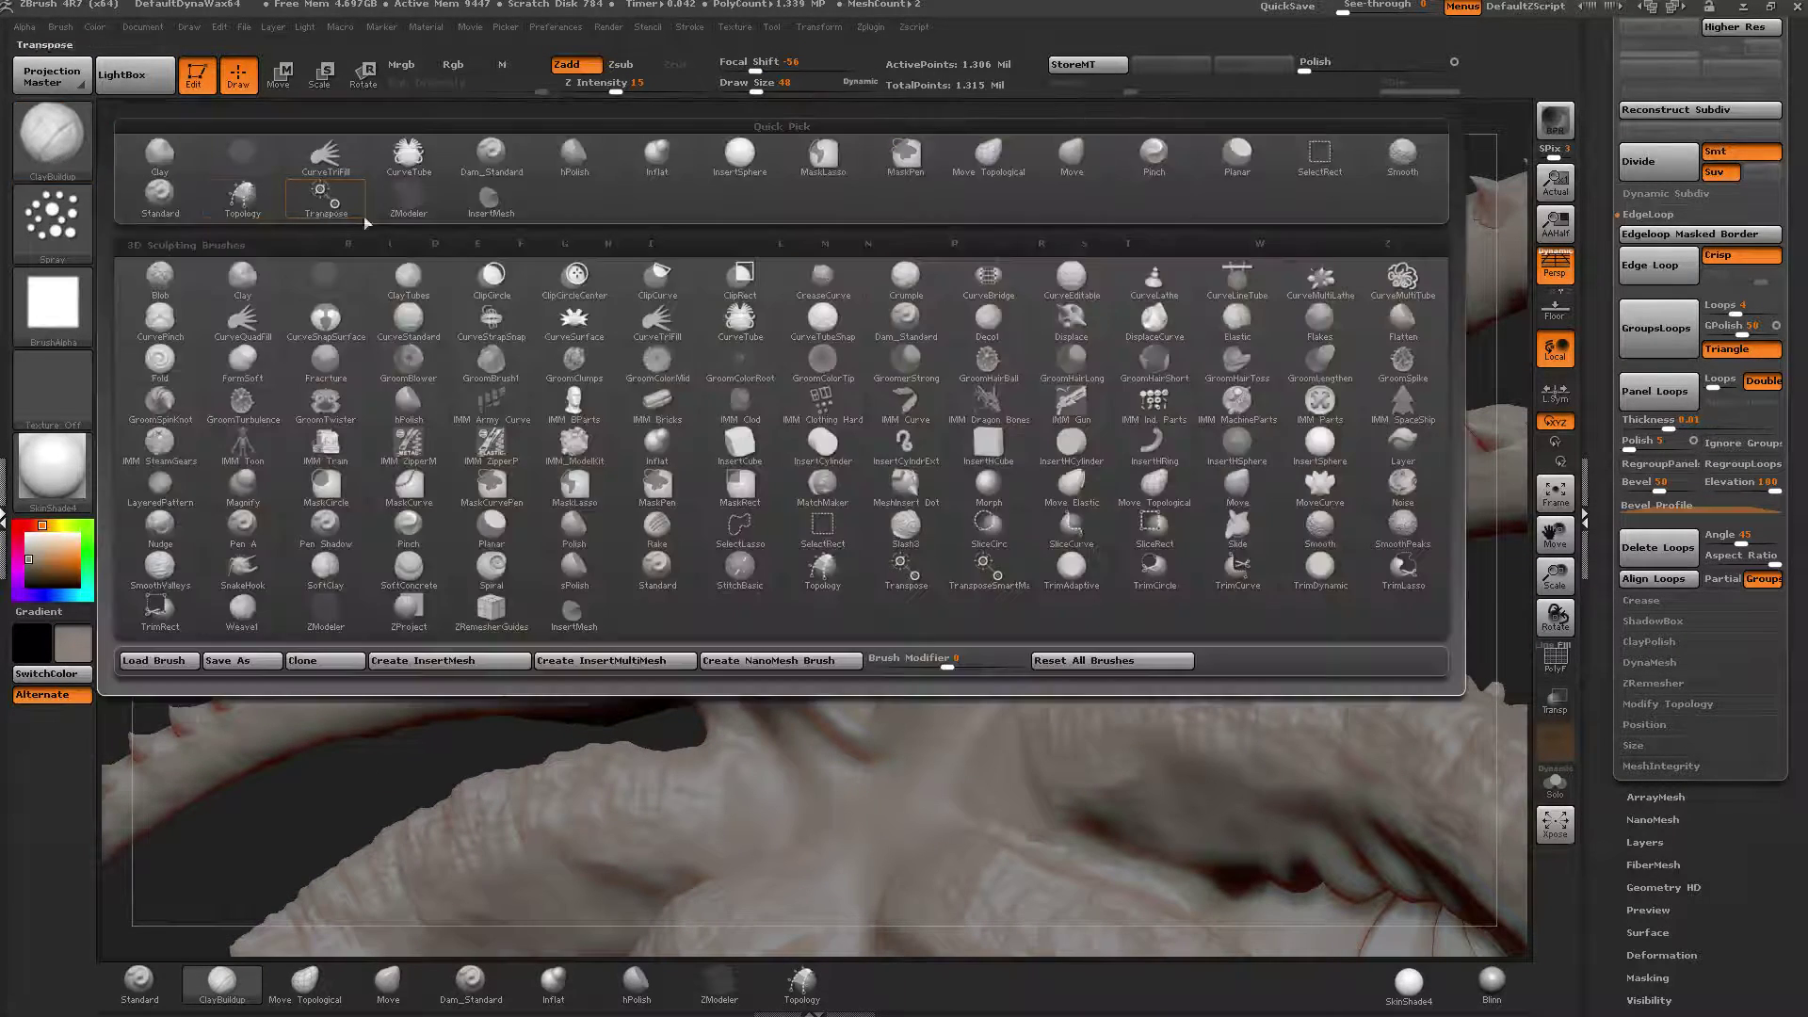
pyautogui.click(493, 200)
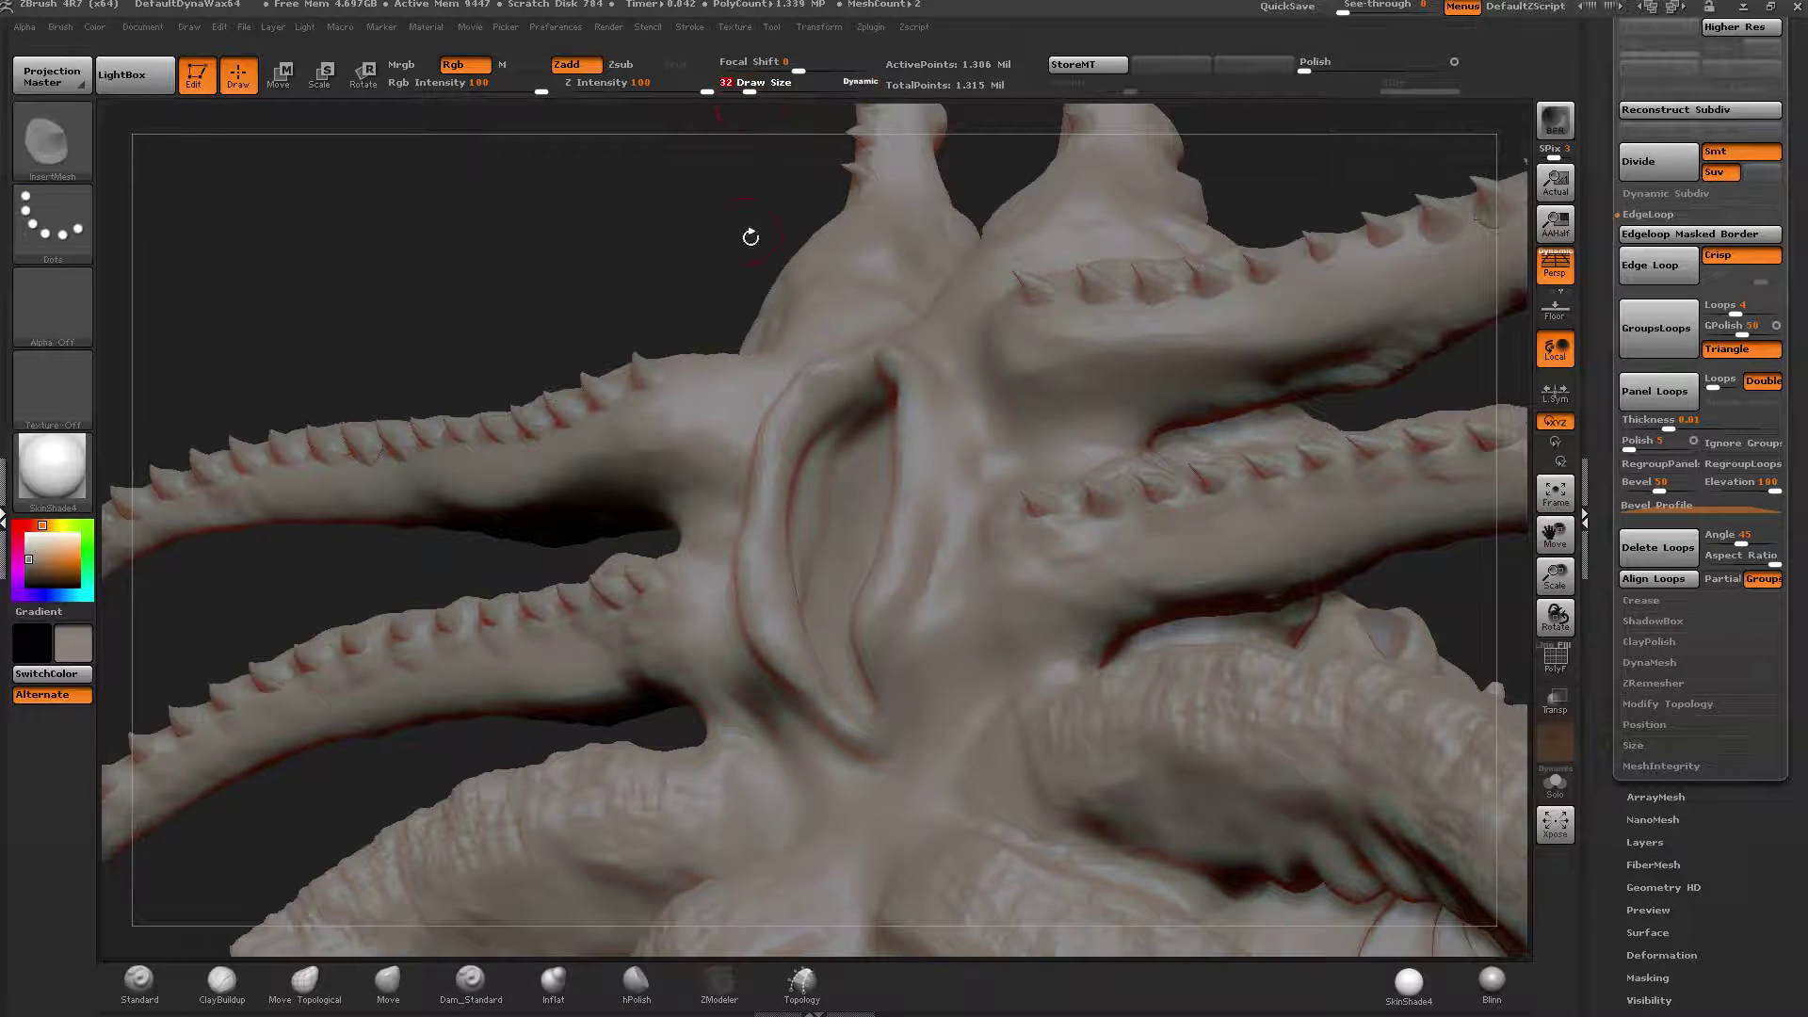
pyautogui.press('ctrl')
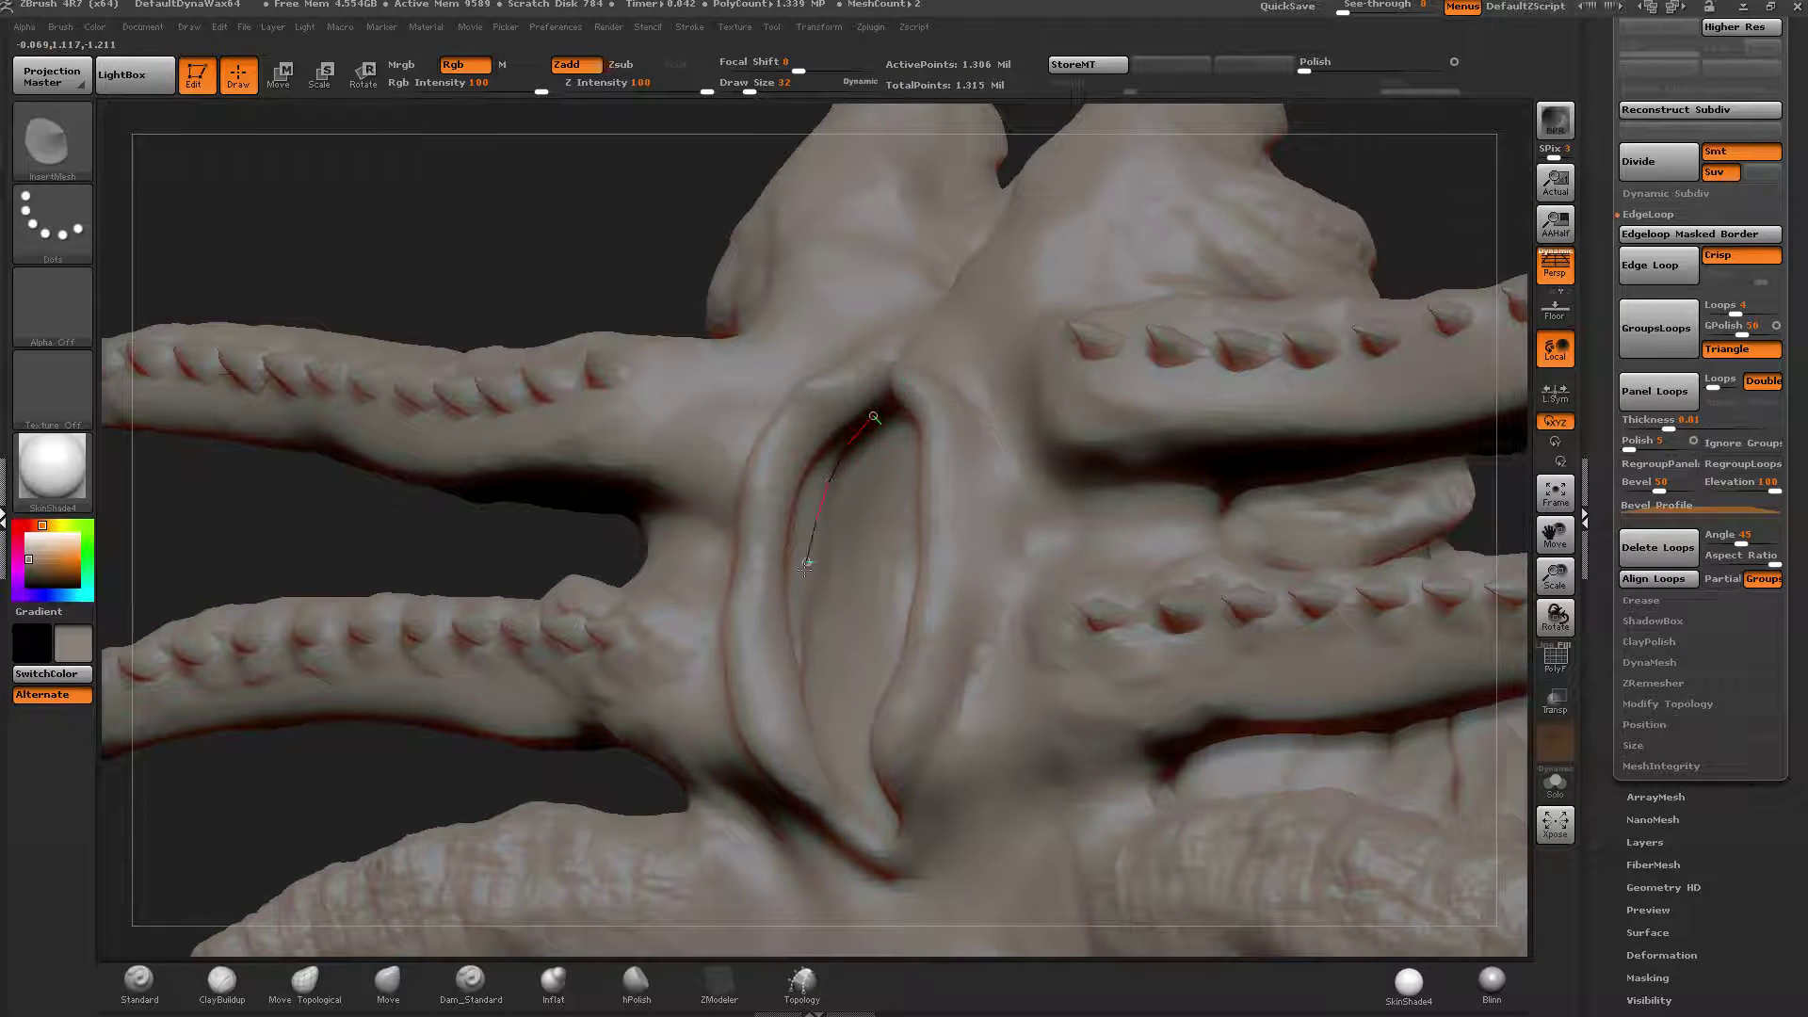
pyautogui.moveTo(832, 772); pyautogui.dragTo(832, 770)
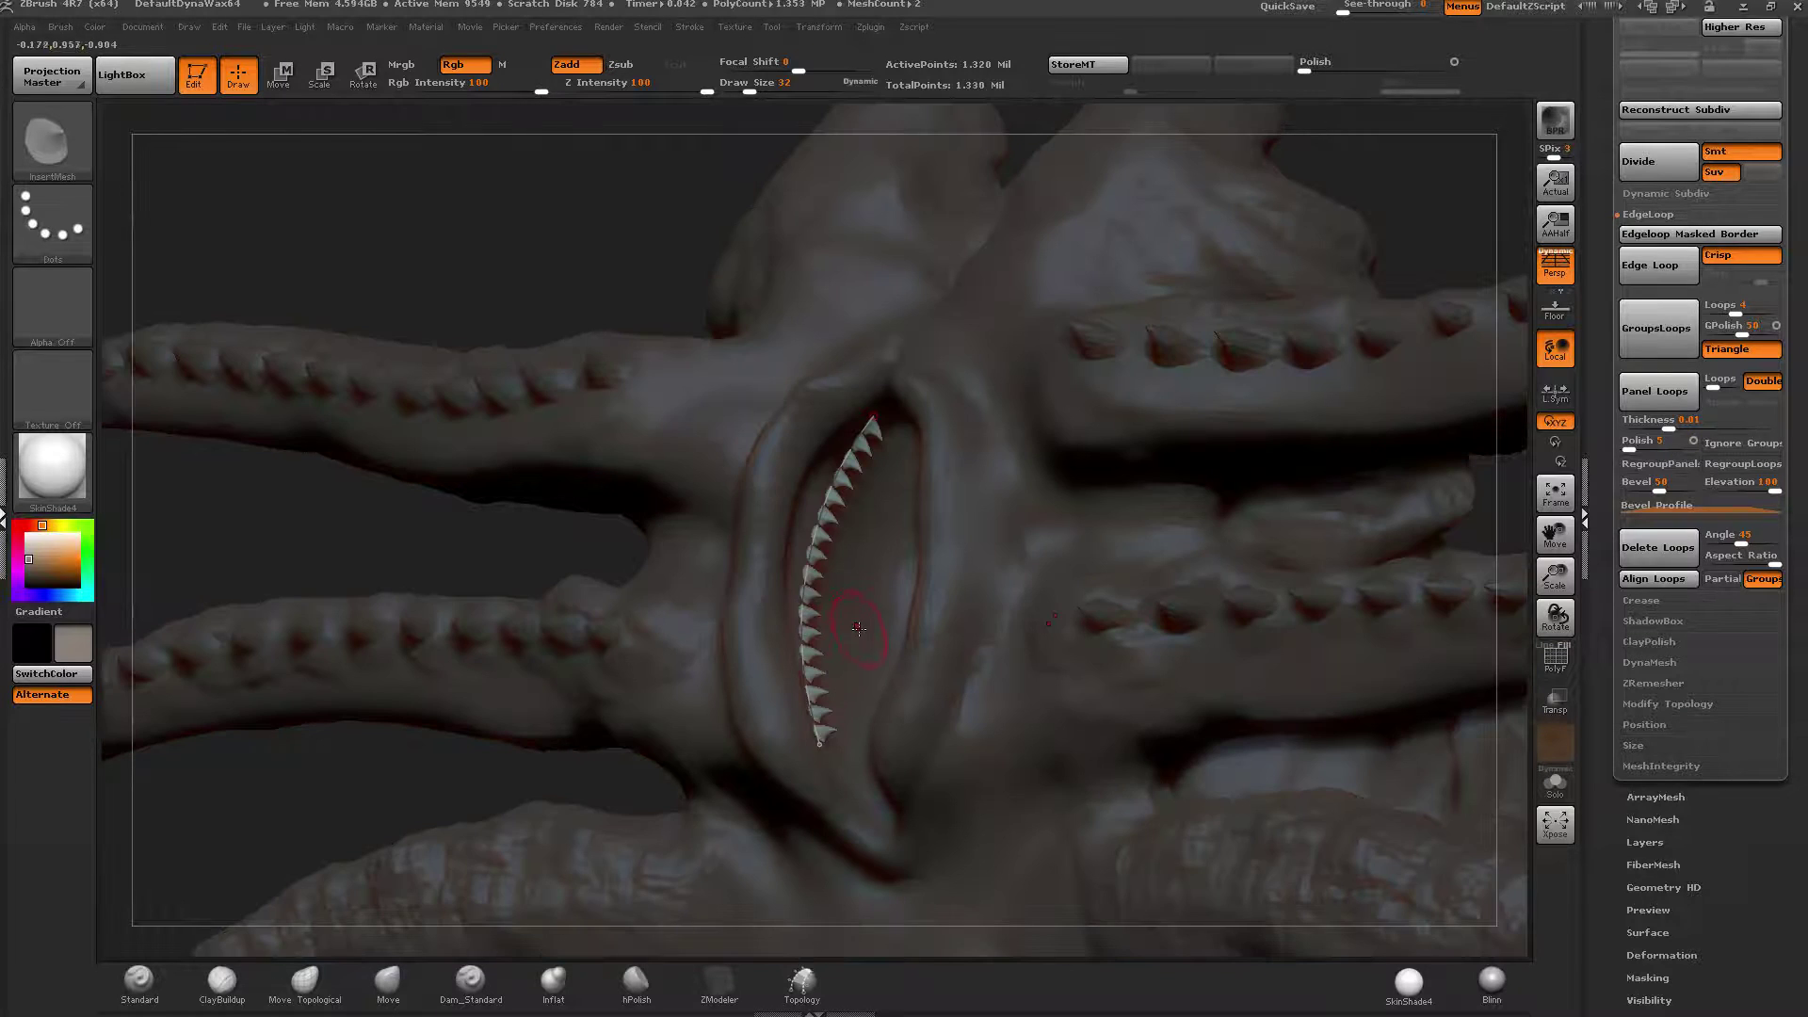
# Enlarge the inserted teeth and shift their curve down along the inside of the mouth's lip.
pyautogui.press(']')
pyautogui.press(']')
pyautogui.click(822, 746)
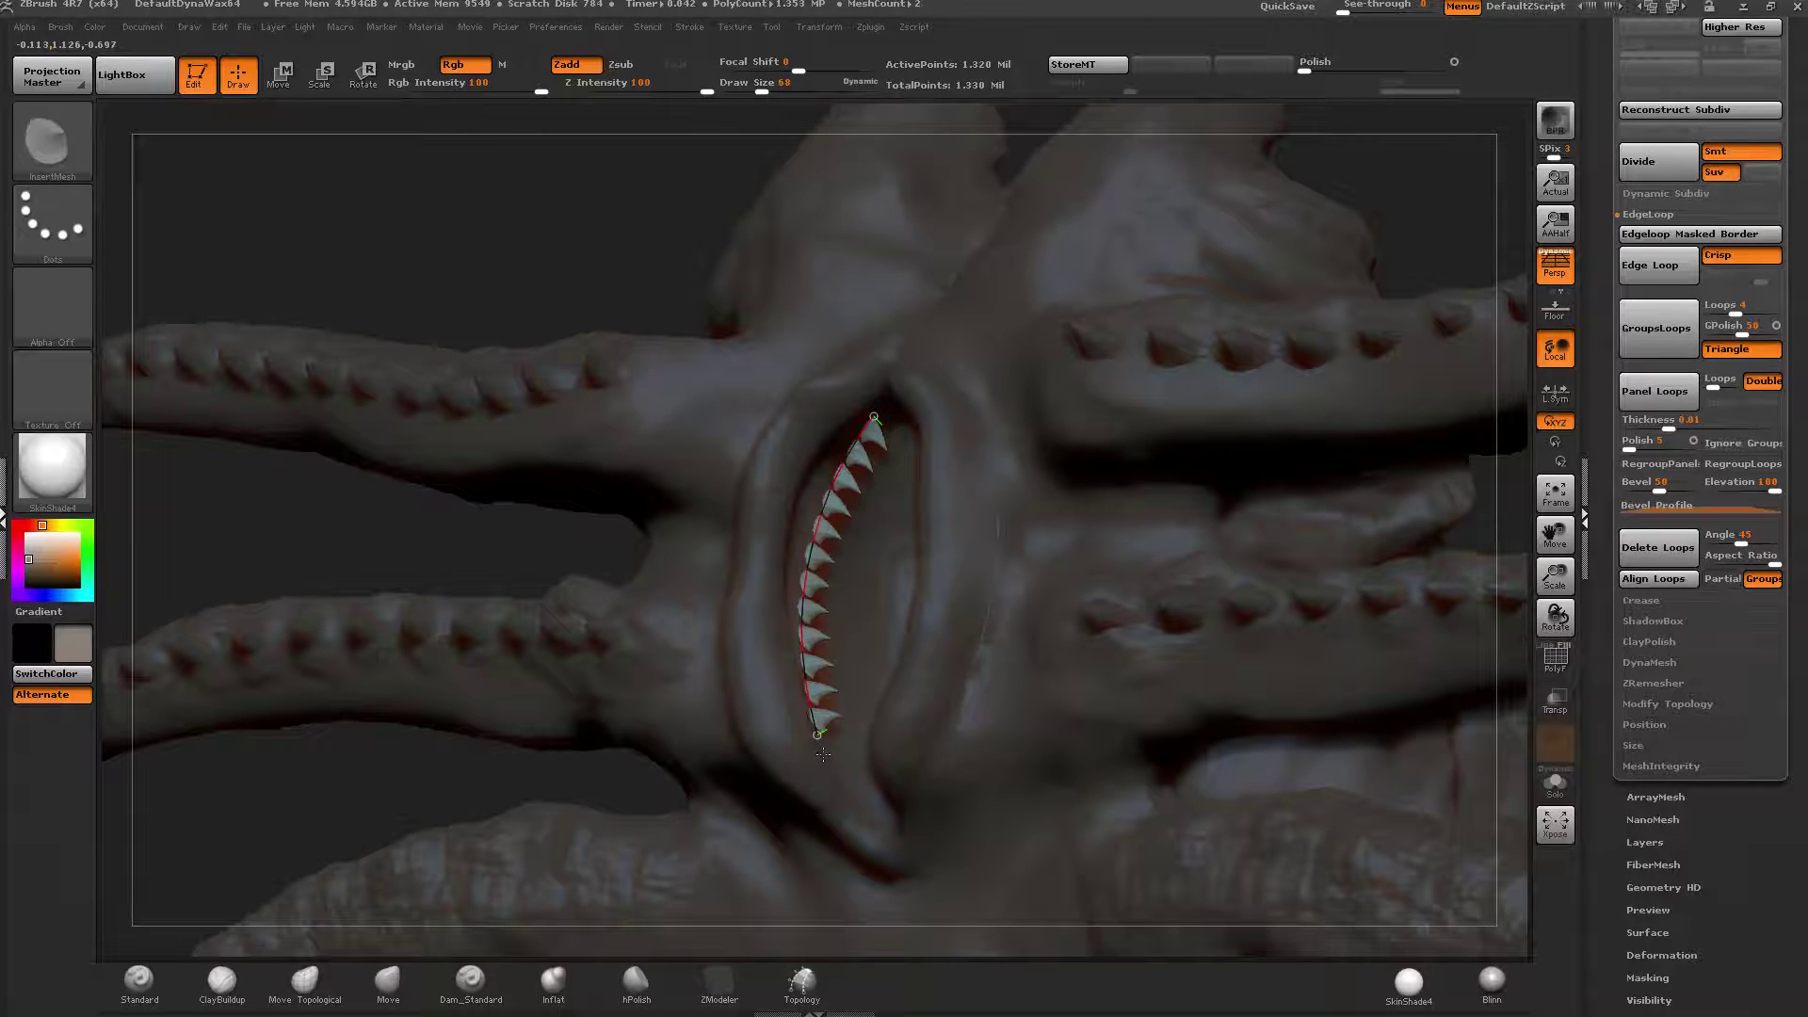
pyautogui.moveTo(823, 740); pyautogui.dragTo(841, 778)
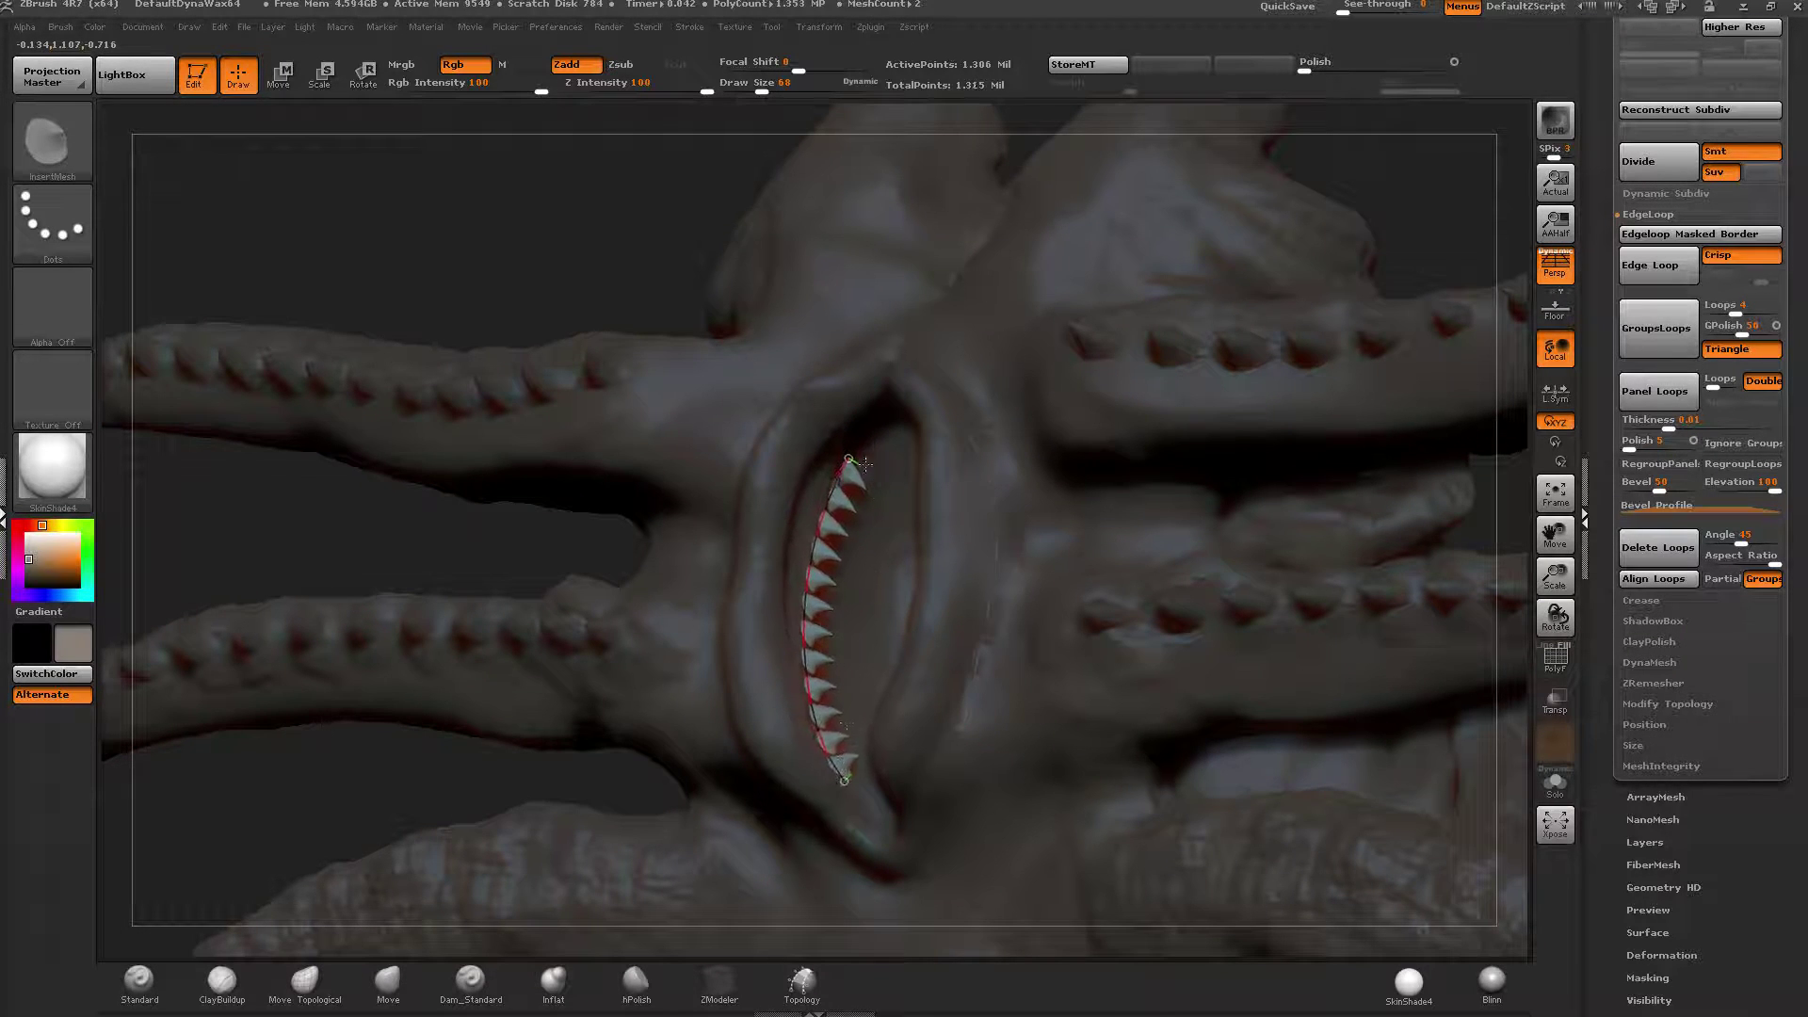
pyautogui.moveTo(847, 465); pyautogui.dragTo(841, 469)
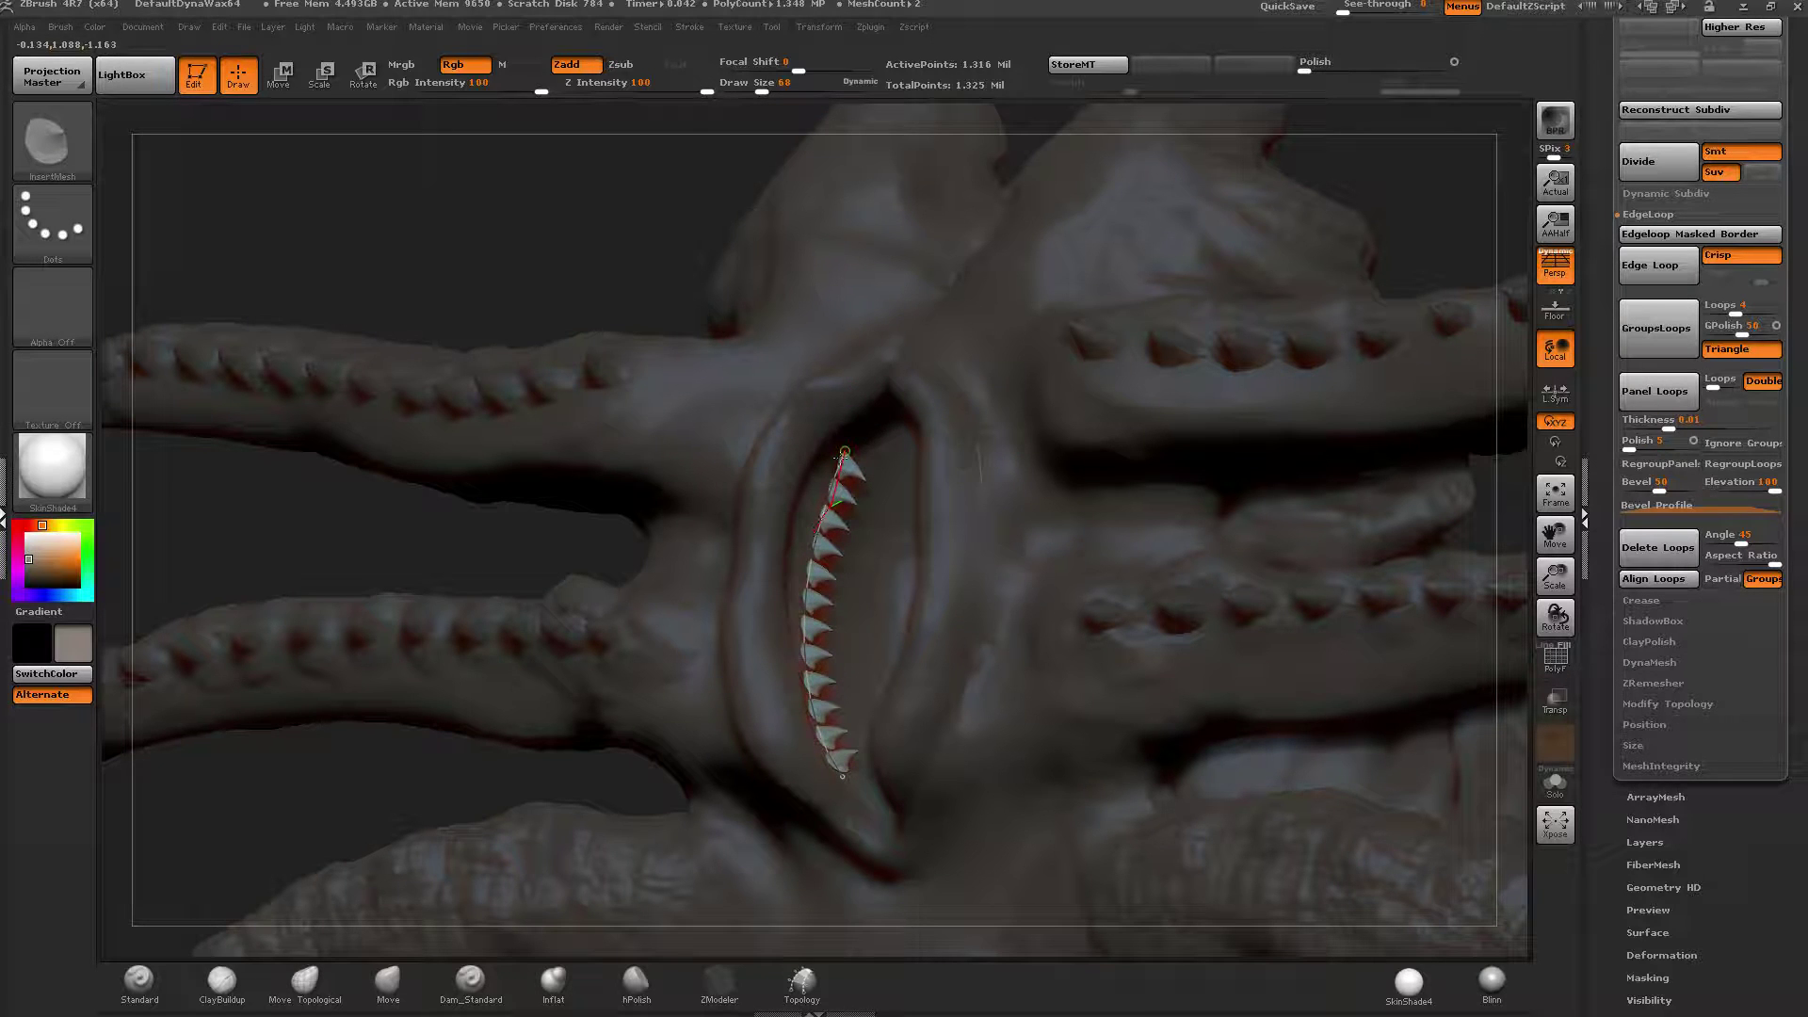
# Adjust the upper end of the tooth curve near the mouth's corner and enlarge the teeth to draw size 72.
pyautogui.press('[')
pyautogui.press('[')
pyautogui.click(842, 457)
pyautogui.hotkey('ctrl', 'z')
pyautogui.moveTo(847, 444); pyautogui.dragTo(852, 439)
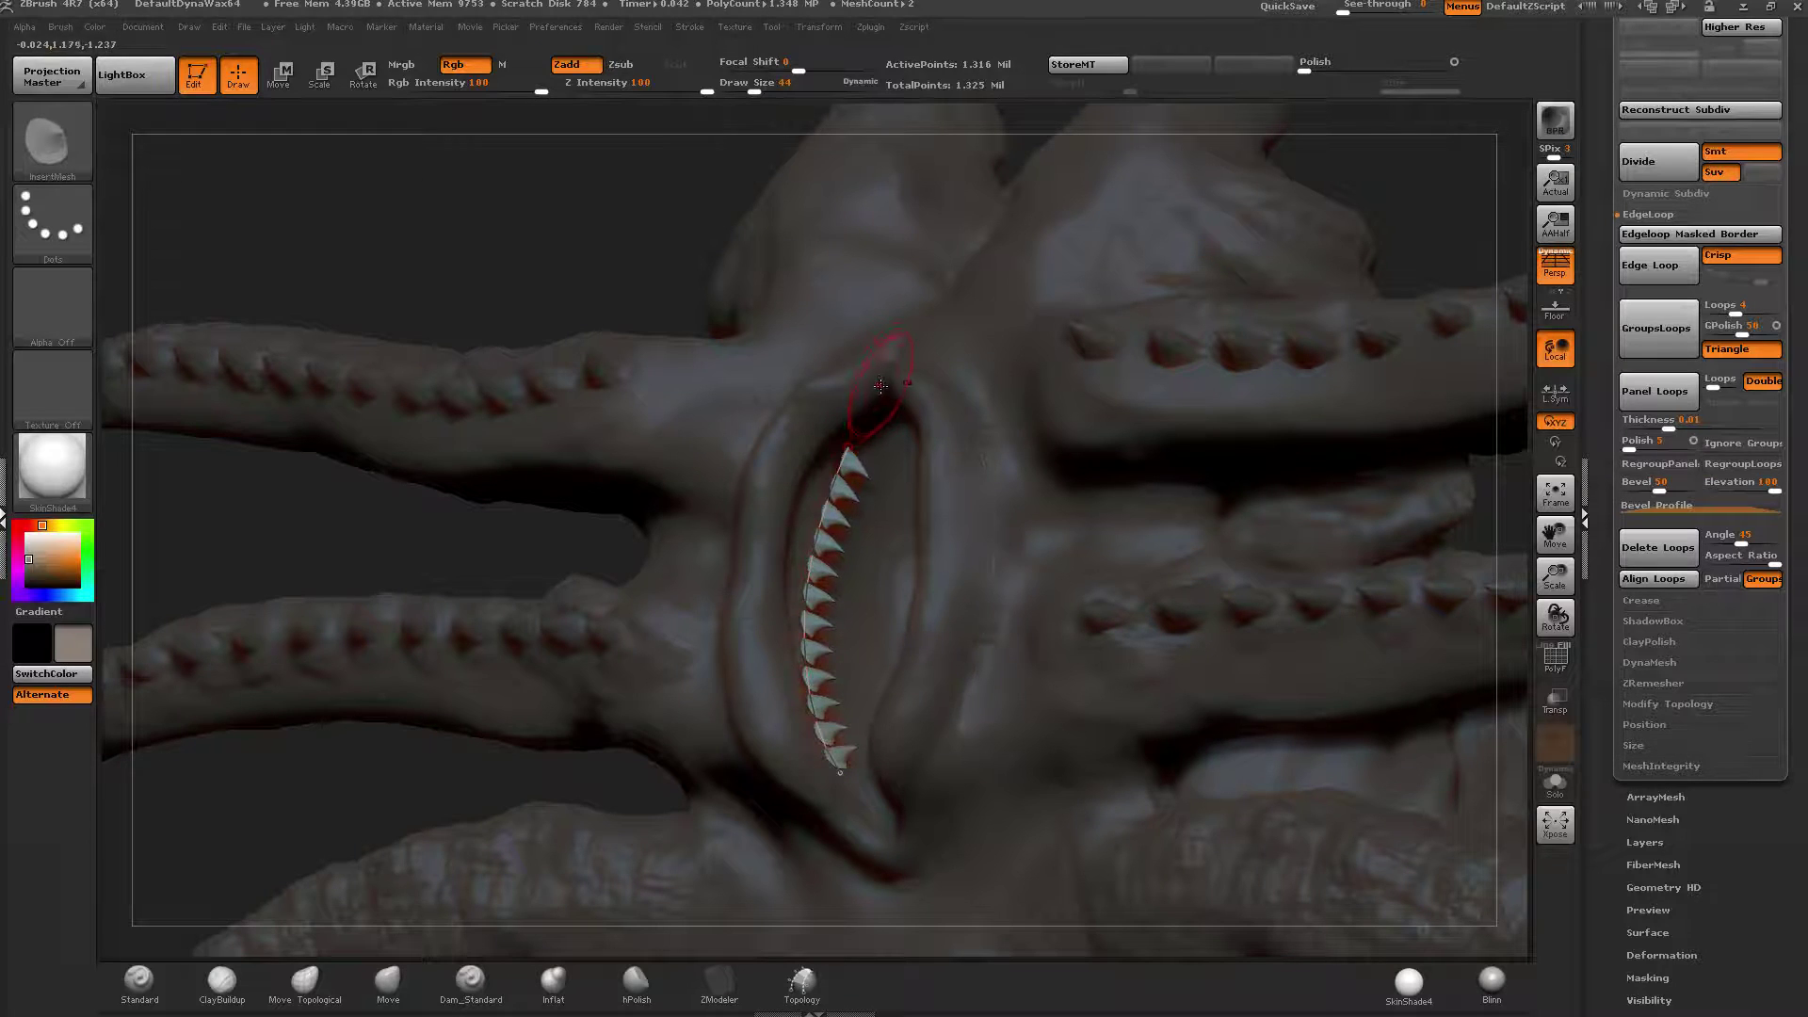
pyautogui.press(']')
pyautogui.press(']')
pyautogui.click(853, 441)
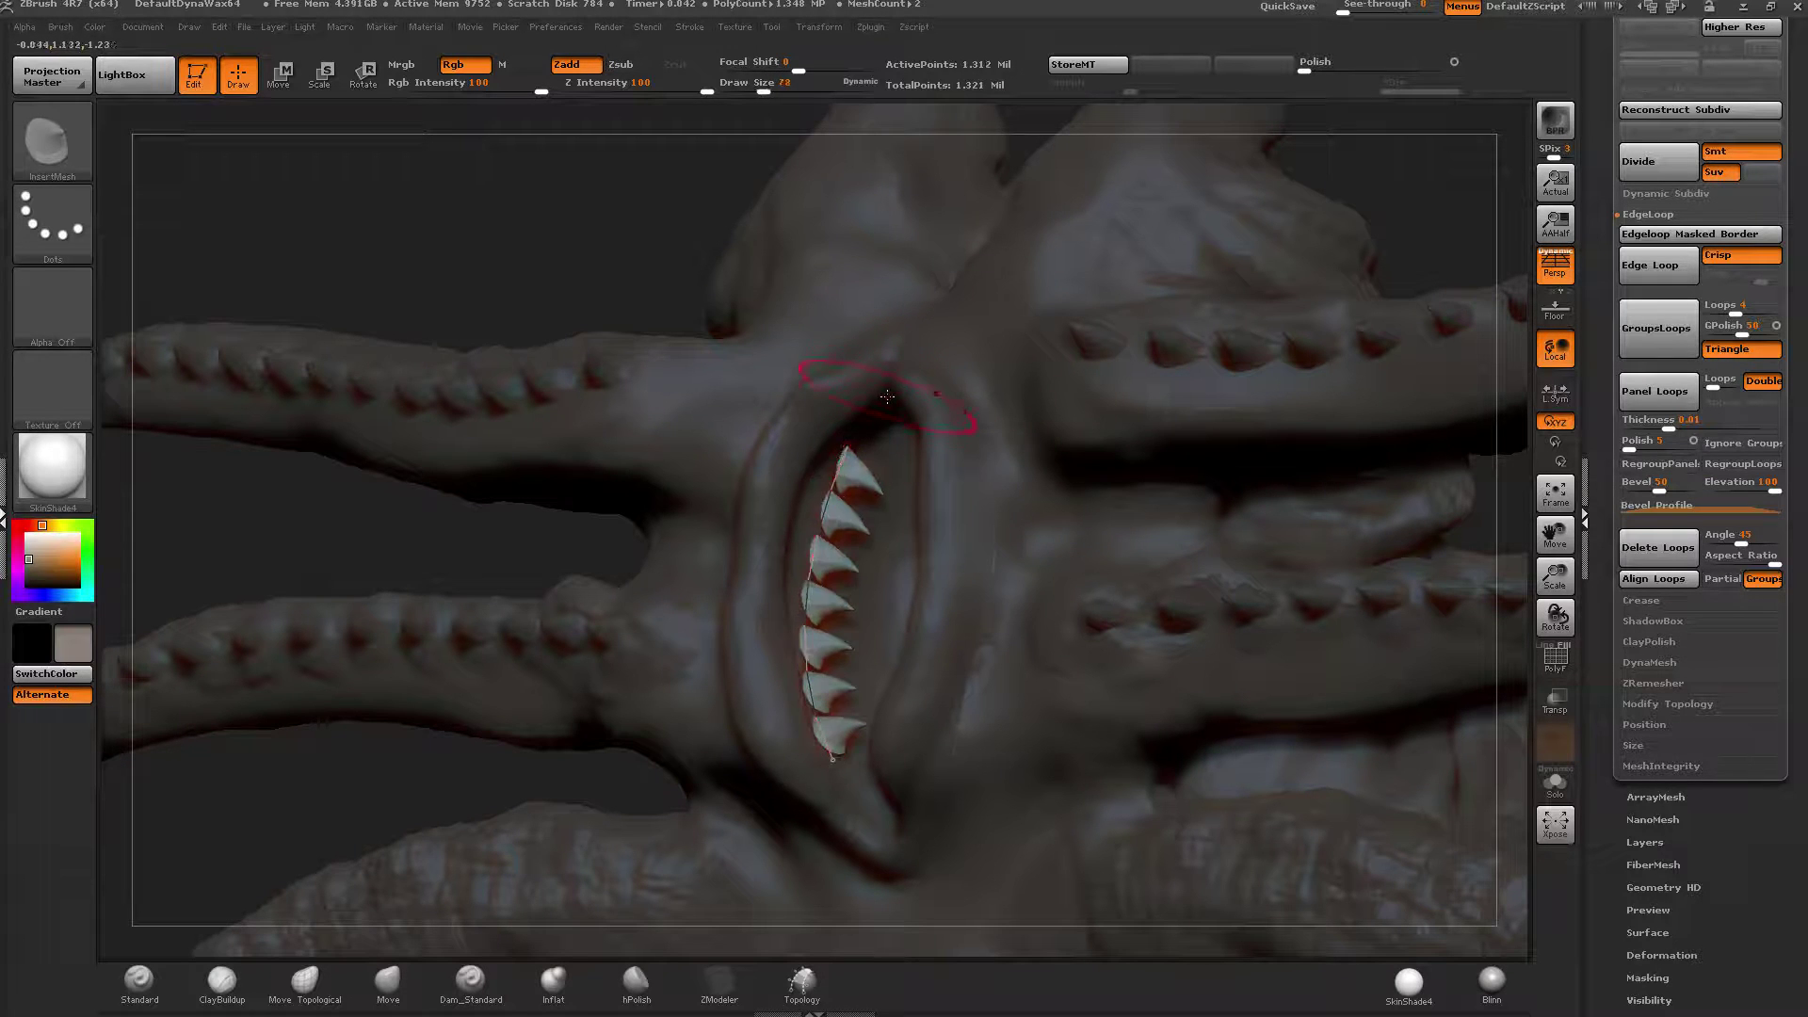
# Push the teeth against the inner lip and spread them along it using the Move brush at draw size 126.
pyautogui.moveTo(881, 402)
pyautogui.mouseDown(button='right')
pyautogui.moveTo(850, 426)
pyautogui.moveTo(975, 409)
pyautogui.mouseUp(button='right')
pyautogui.keyDown('shift'); pyautogui.click(896, 409); pyautogui.keyUp('shift')
pyautogui.click(393, 978)
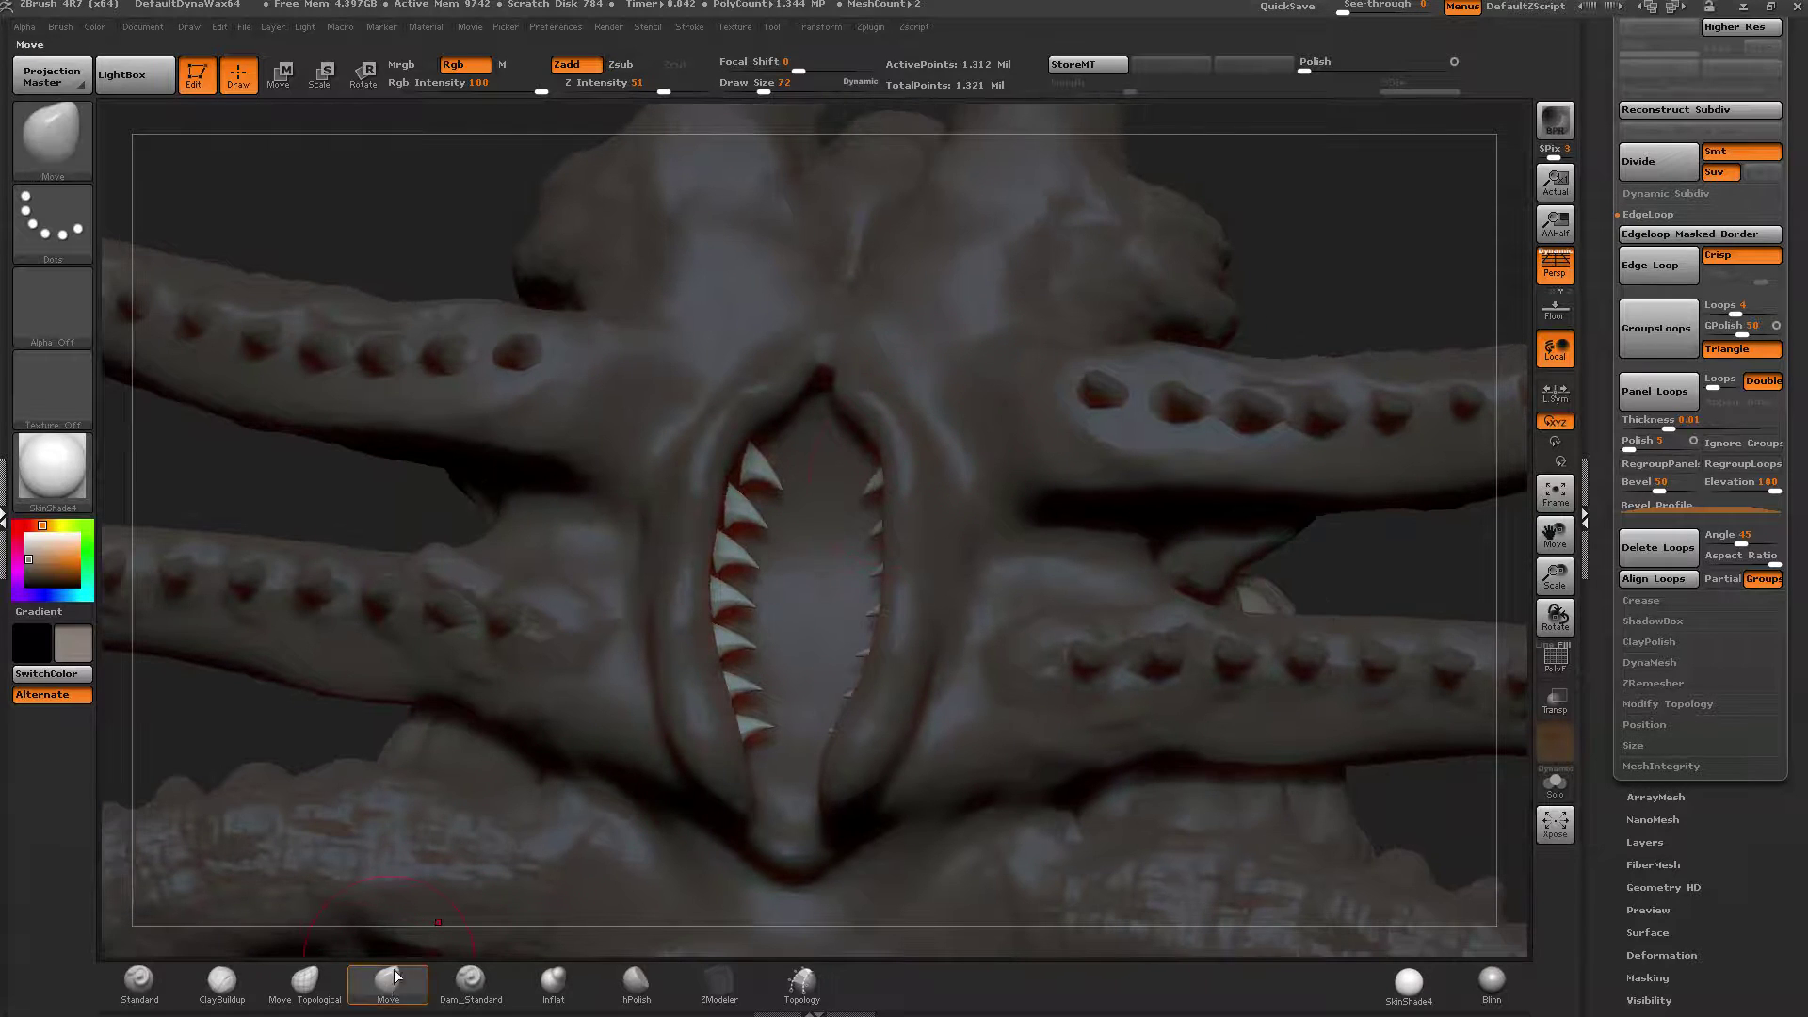
pyautogui.moveTo(764, 92); pyautogui.dragTo(775, 92)
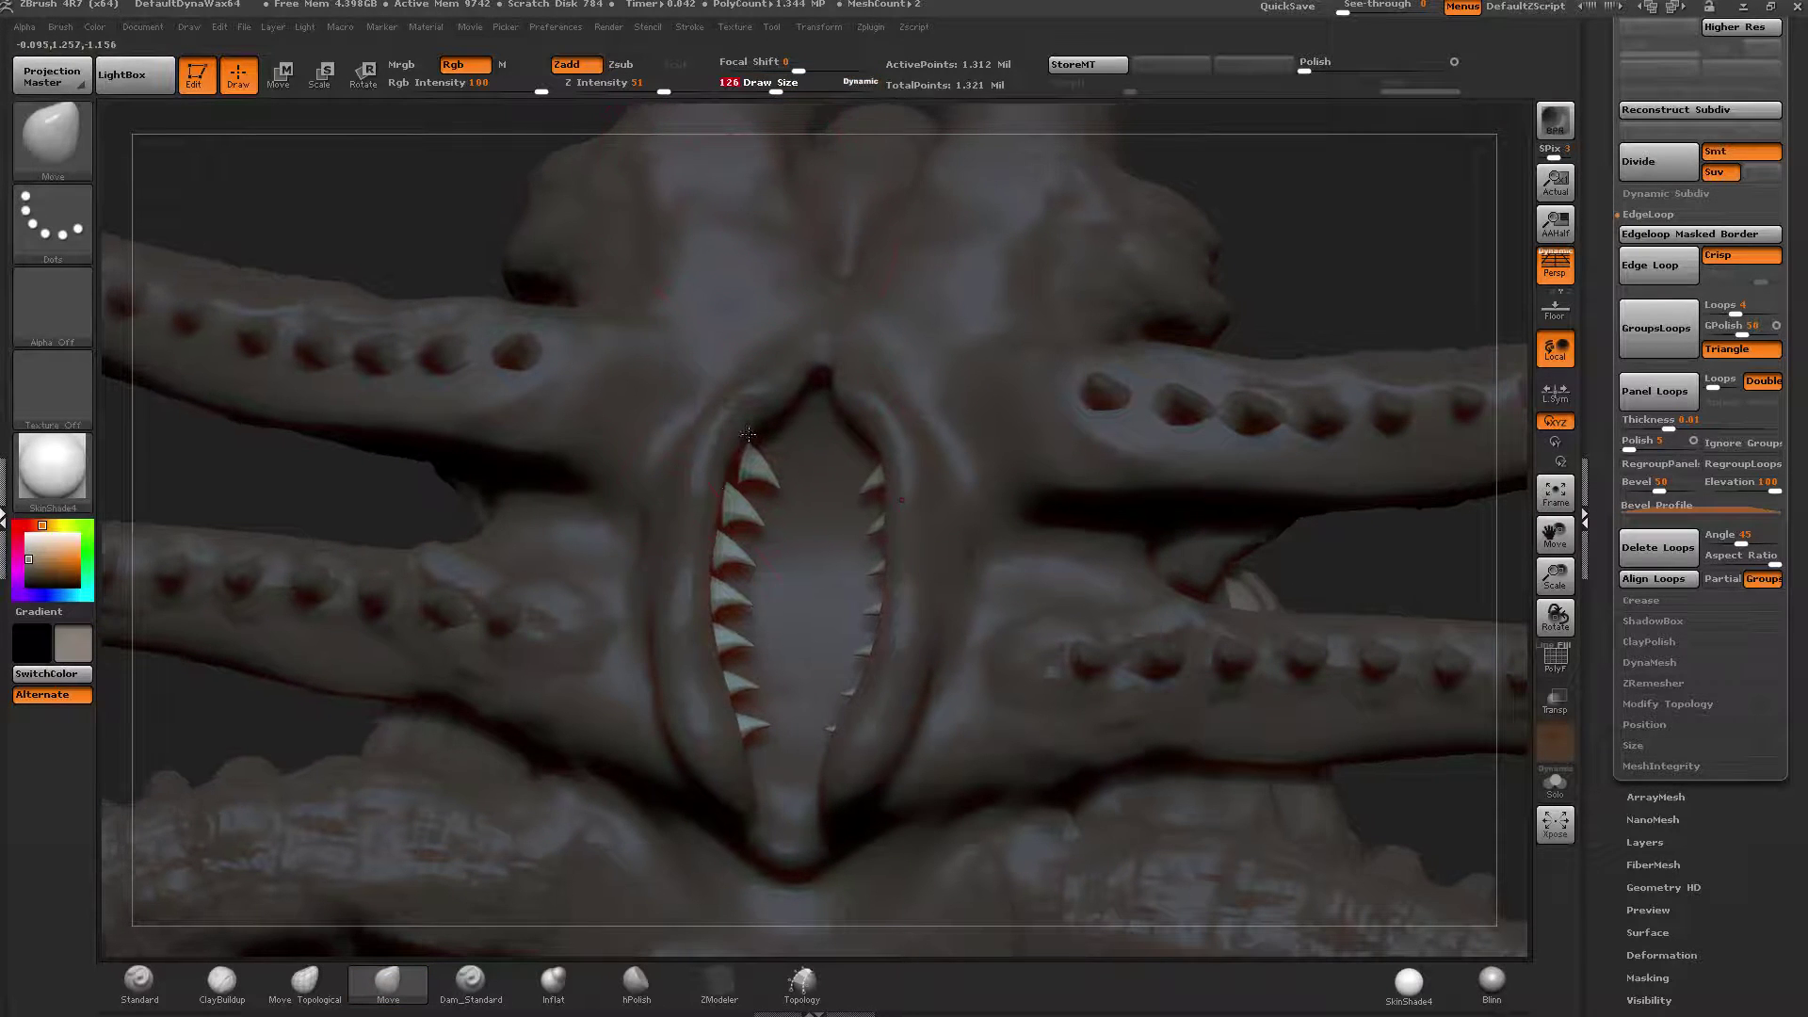
pyautogui.moveTo(724, 493); pyautogui.dragTo(741, 573, button='right')
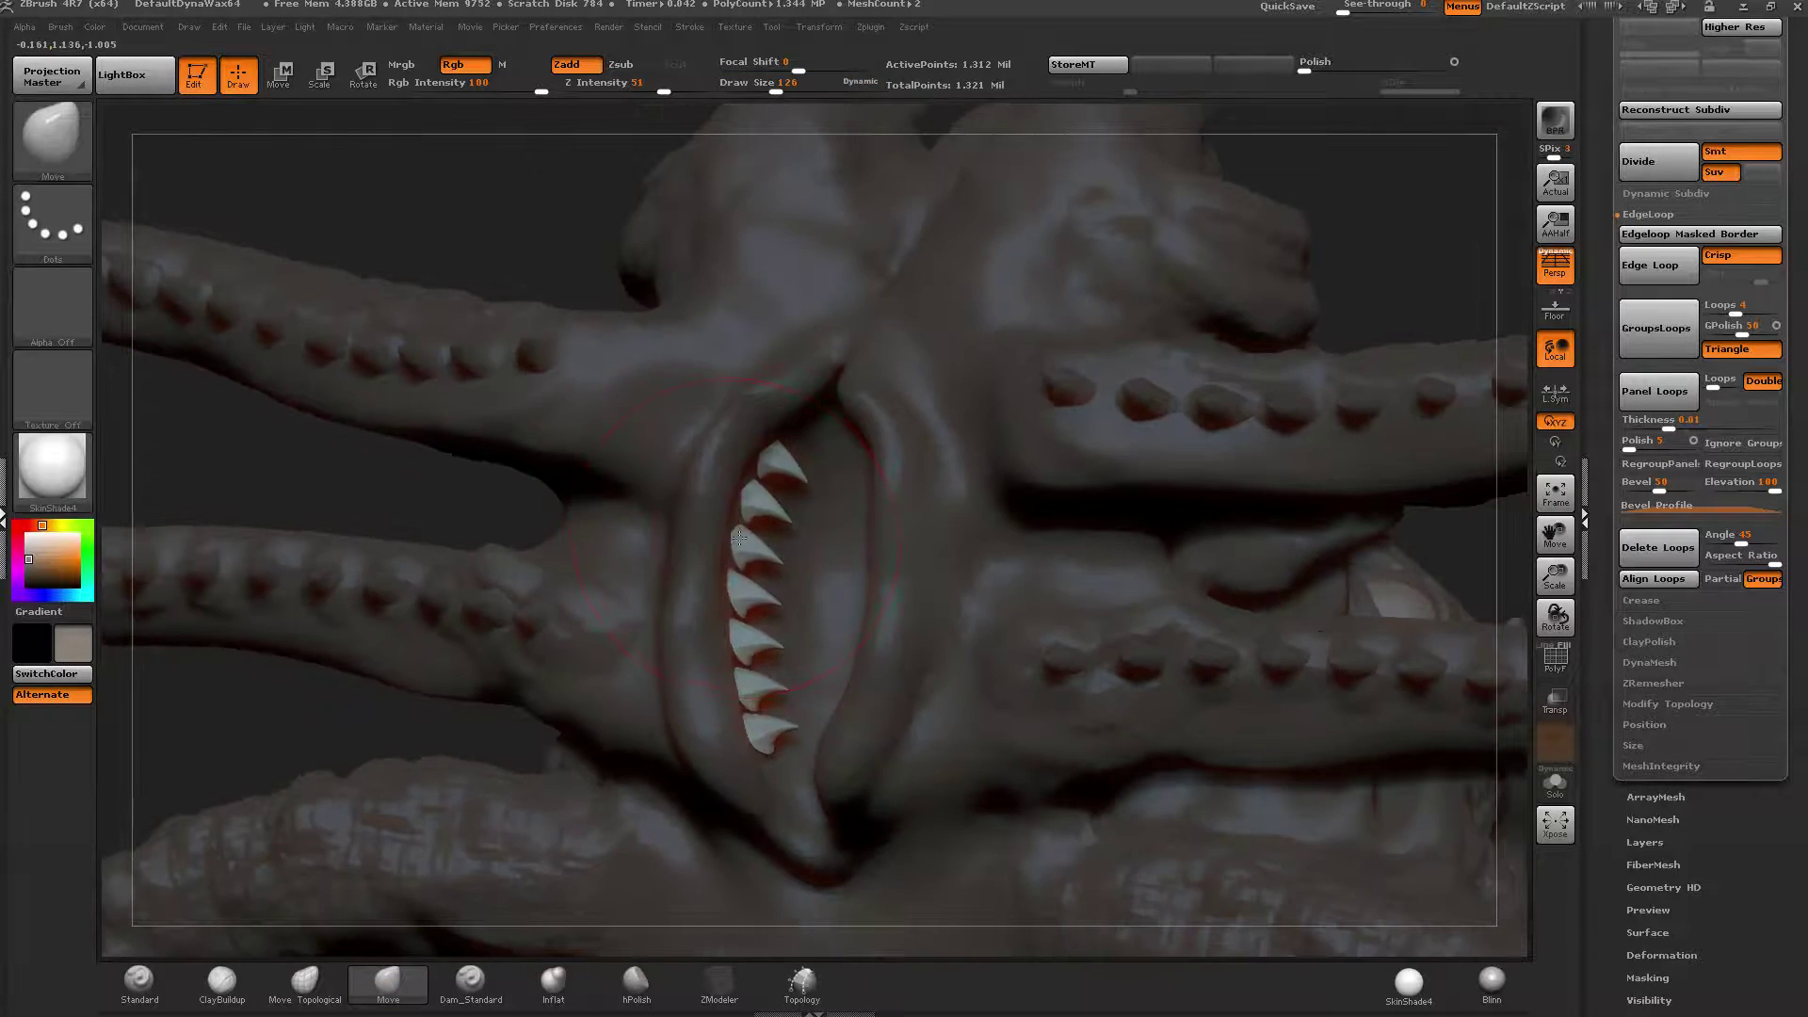
pyautogui.moveTo(741, 588); pyautogui.dragTo(739, 611)
pyautogui.moveTo(751, 680); pyautogui.dragTo(755, 750)
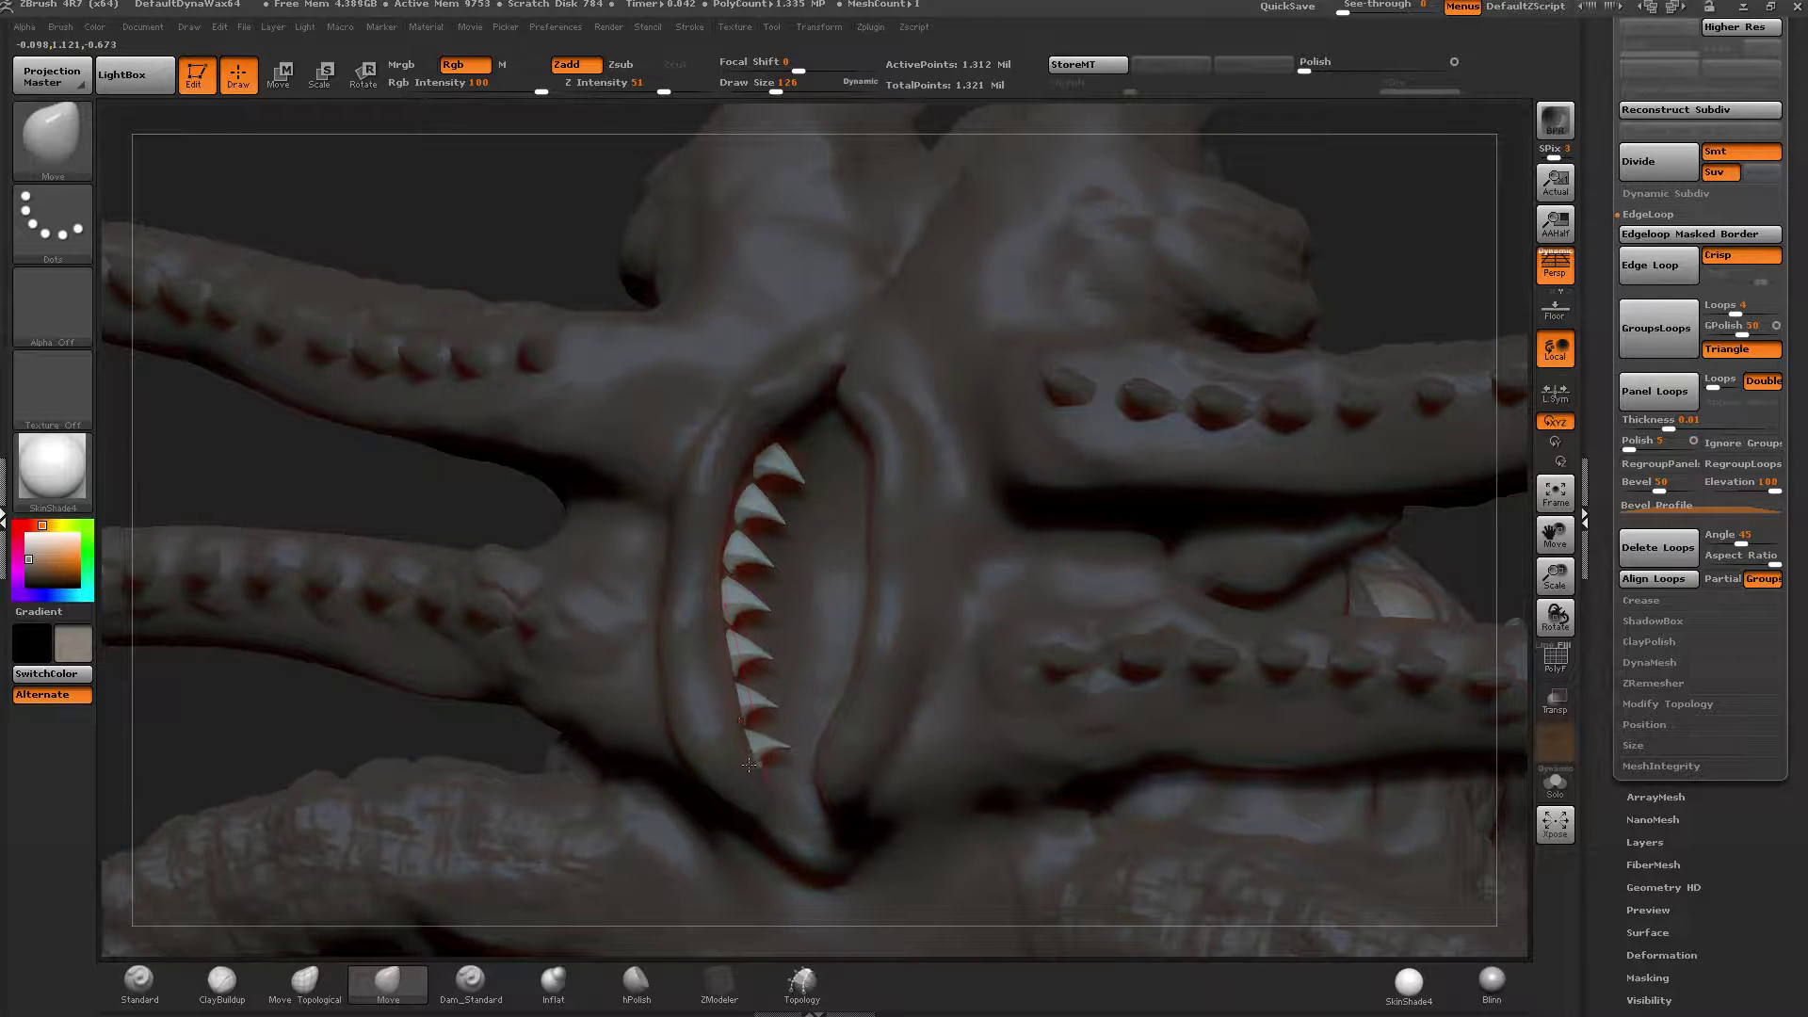
pyautogui.moveTo(732, 751)
pyautogui.mouseDown(button='right')
pyautogui.moveTo(713, 753)
pyautogui.moveTo(769, 733)
pyautogui.mouseUp(button='right')
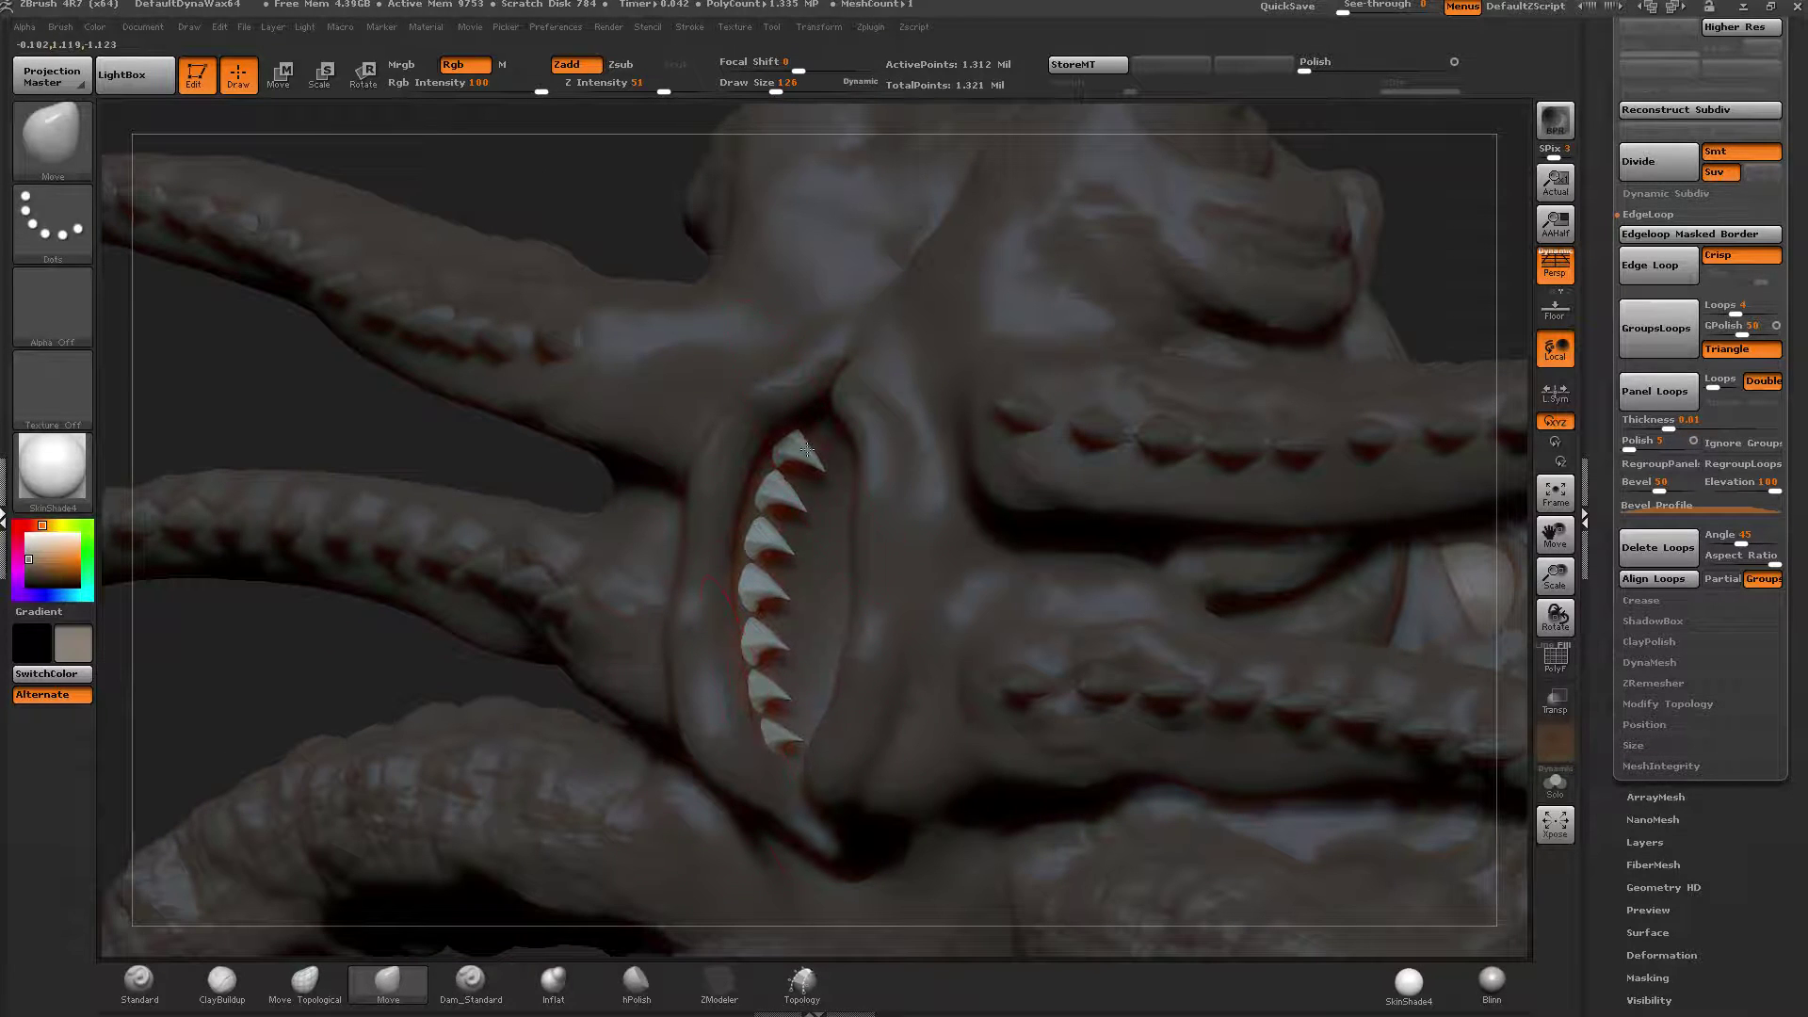
# Clear the mask on the body and record a turntable movie of the whole creature.
pyautogui.moveTo(770, 539)
pyautogui.mouseDown(button='right')
pyautogui.moveTo(927, 598)
pyautogui.moveTo(912, 621)
pyautogui.moveTo(913, 565)
pyautogui.moveTo(901, 670)
pyautogui.moveTo(929, 708)
pyautogui.moveTo(879, 428)
pyautogui.moveTo(972, 489)
pyautogui.mouseUp(button='right')
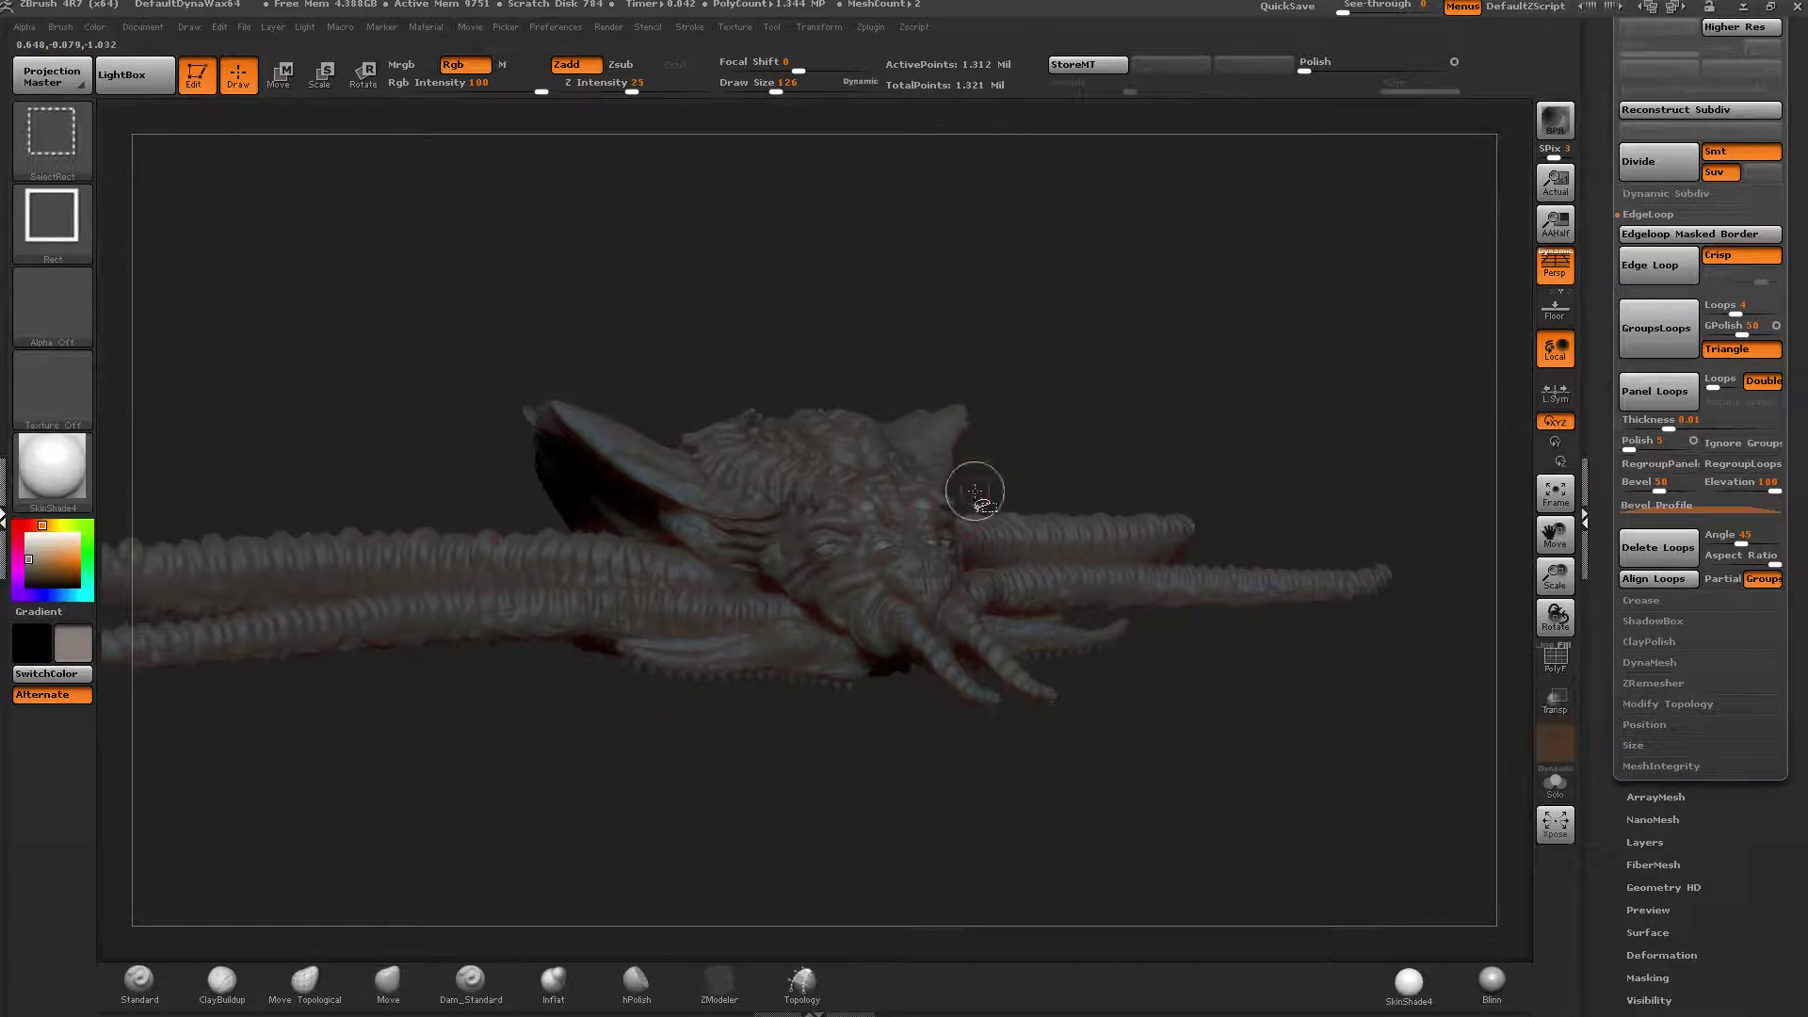
pyautogui.moveTo(1092, 495)
pyautogui.mouseDown(button='right')
pyautogui.moveTo(1082, 517)
pyautogui.moveTo(1054, 500)
pyautogui.moveTo(1062, 558)
pyautogui.moveTo(1049, 509)
pyautogui.moveTo(1051, 524)
pyautogui.mouseUp(button='right')
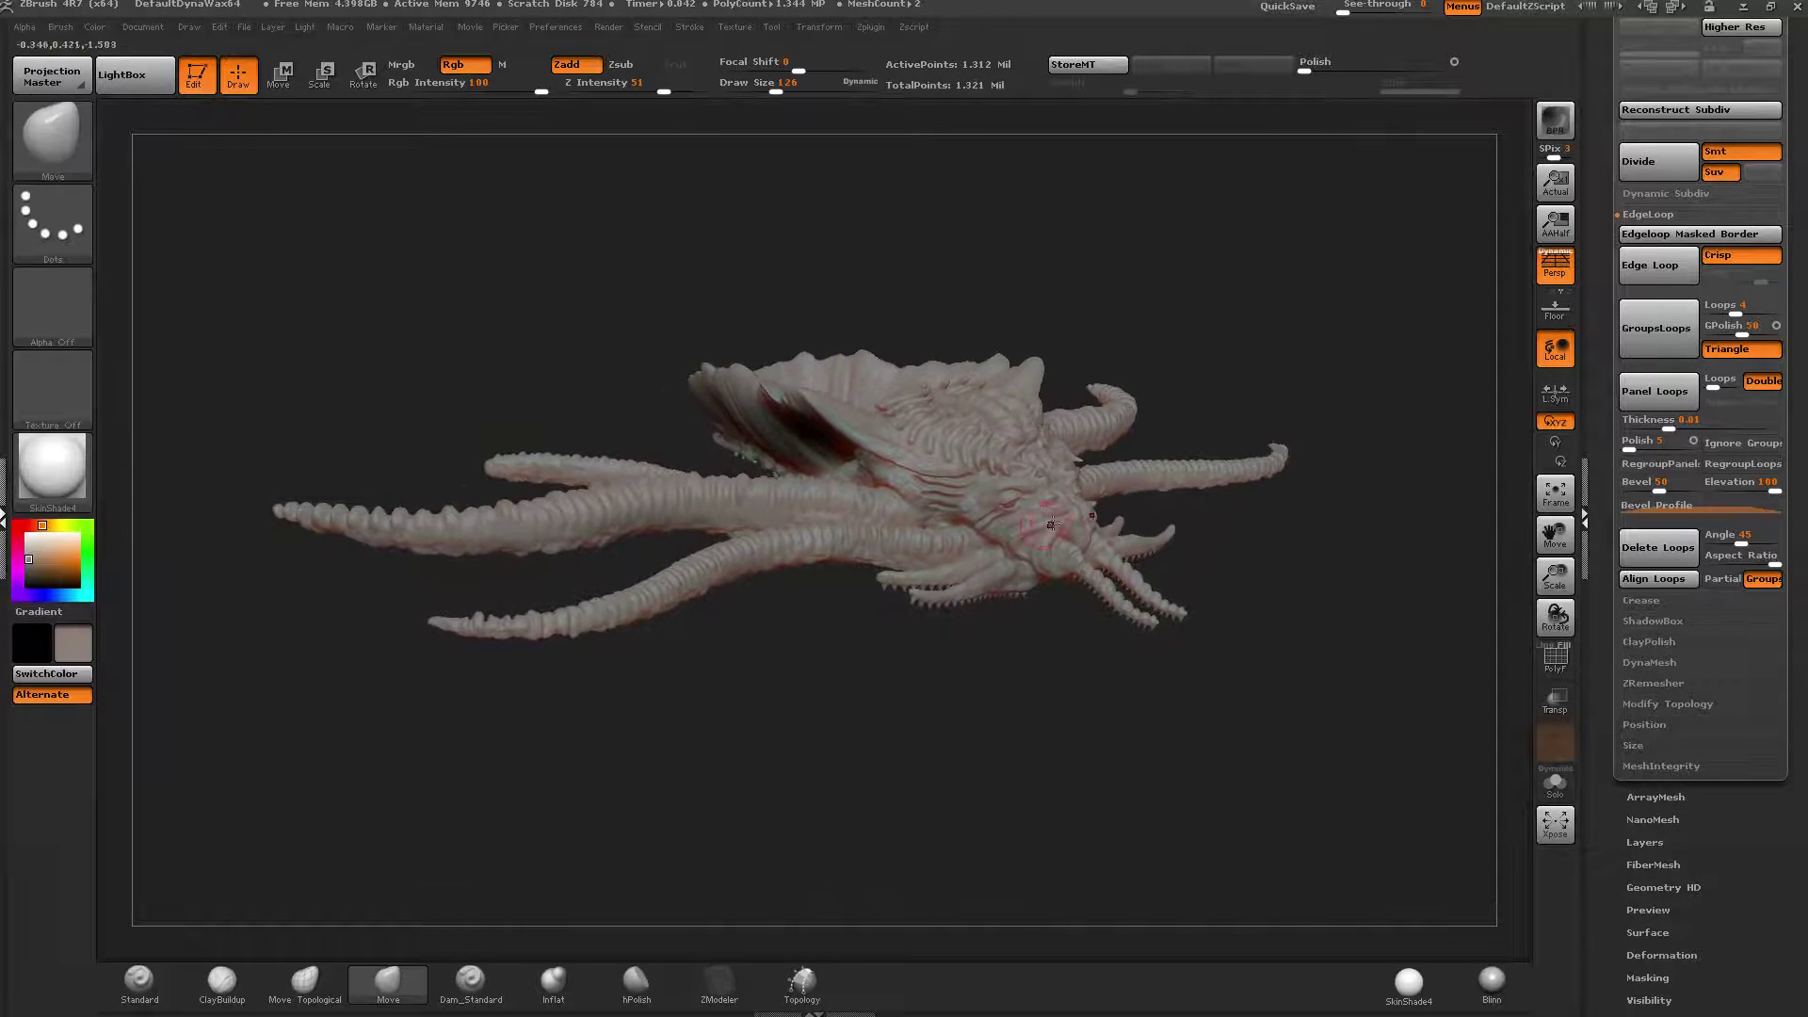
pyautogui.moveTo(1053, 283); pyautogui.dragTo(990, 265, button='right')
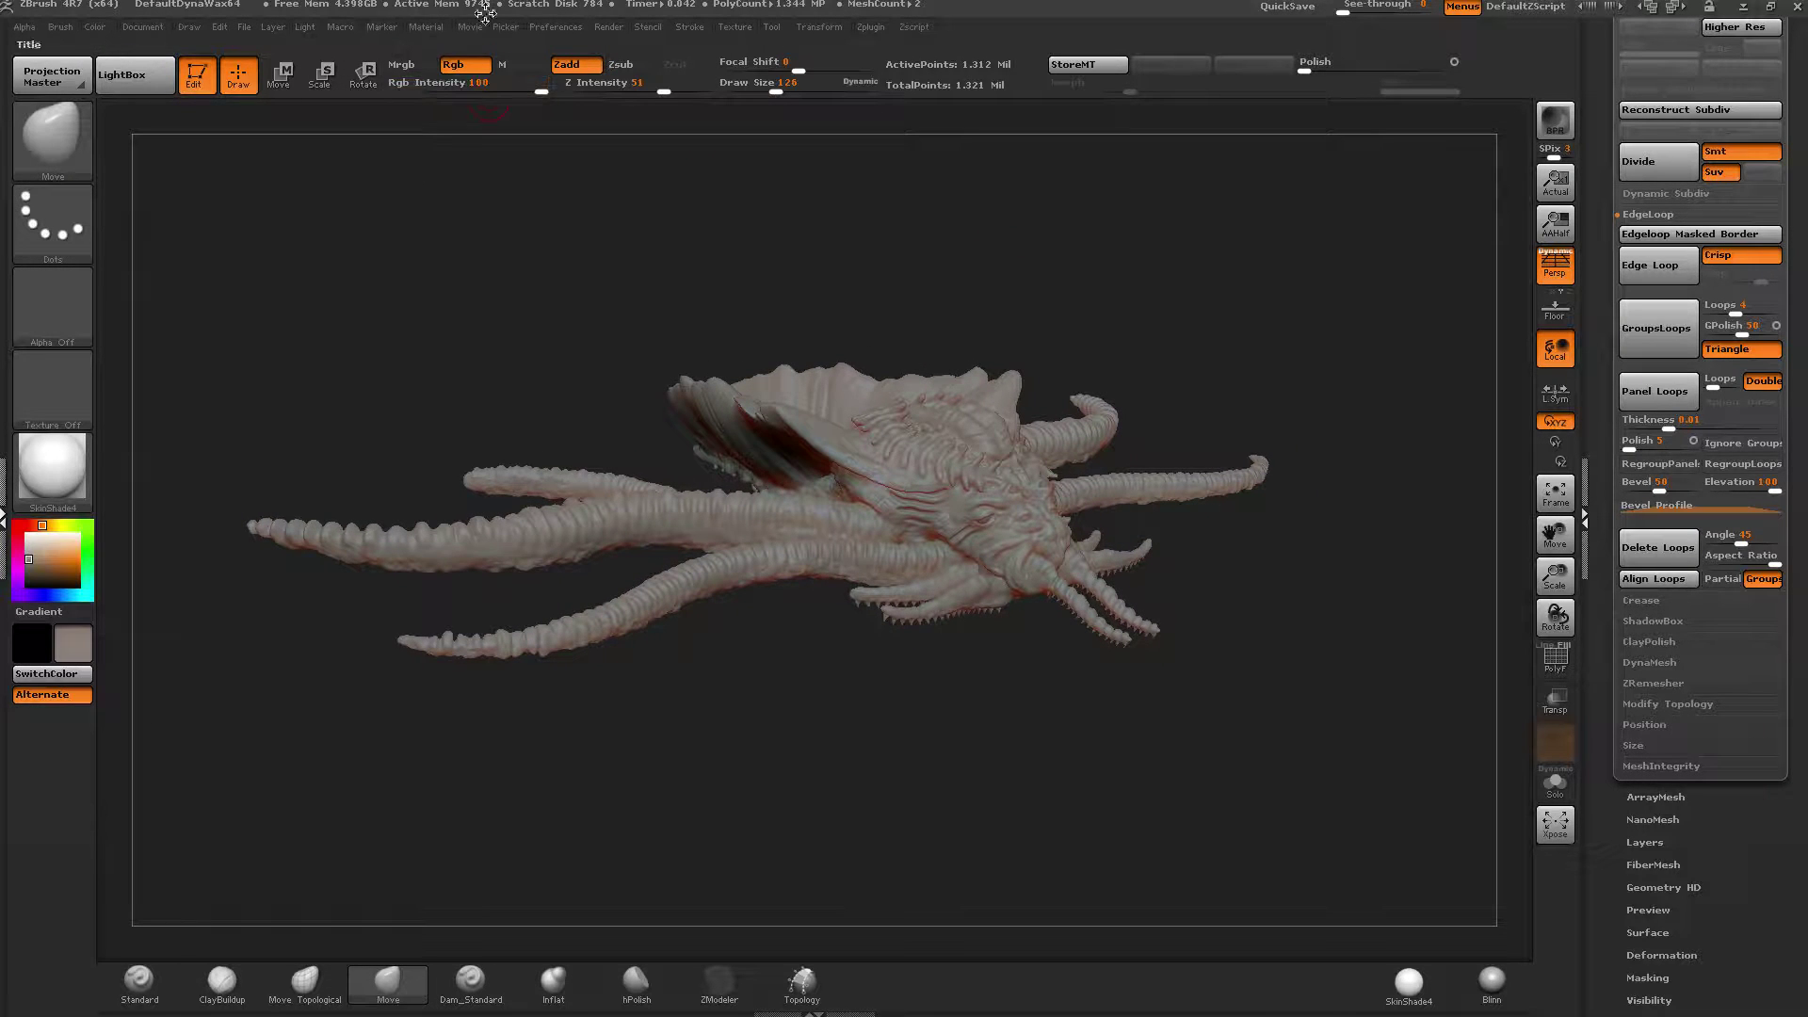
pyautogui.click(471, 27)
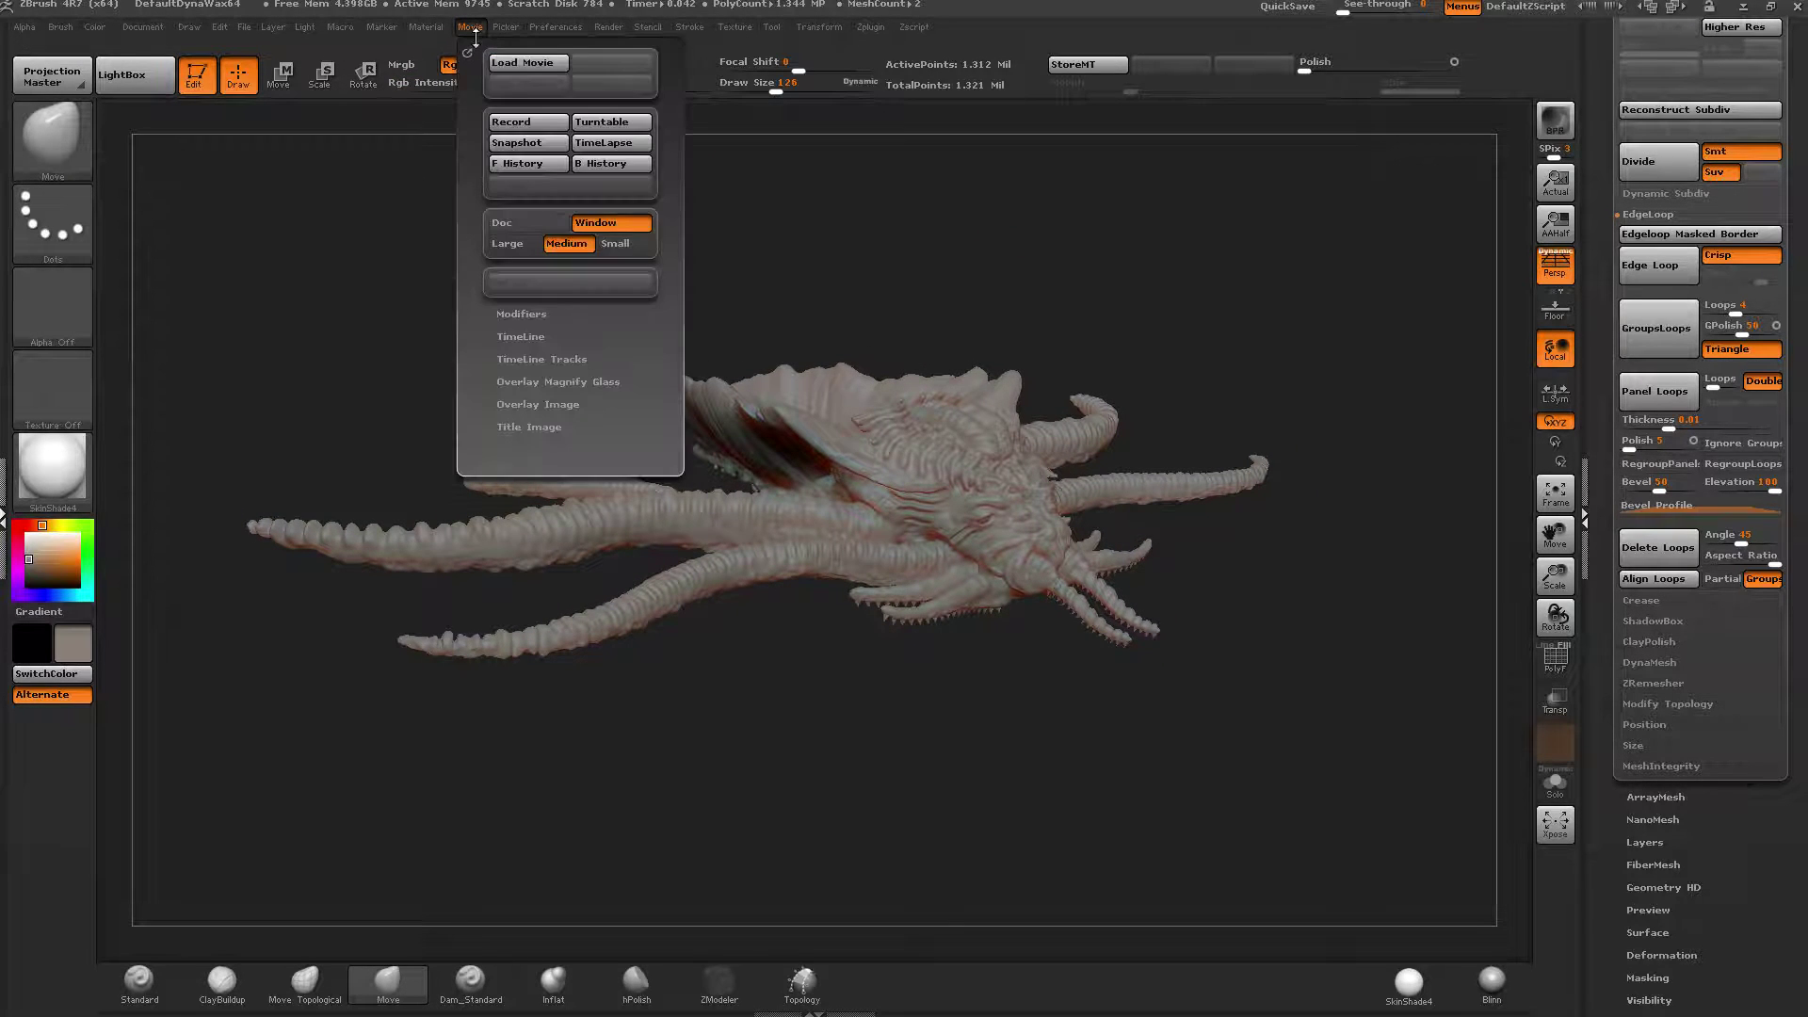
pyautogui.click(611, 123)
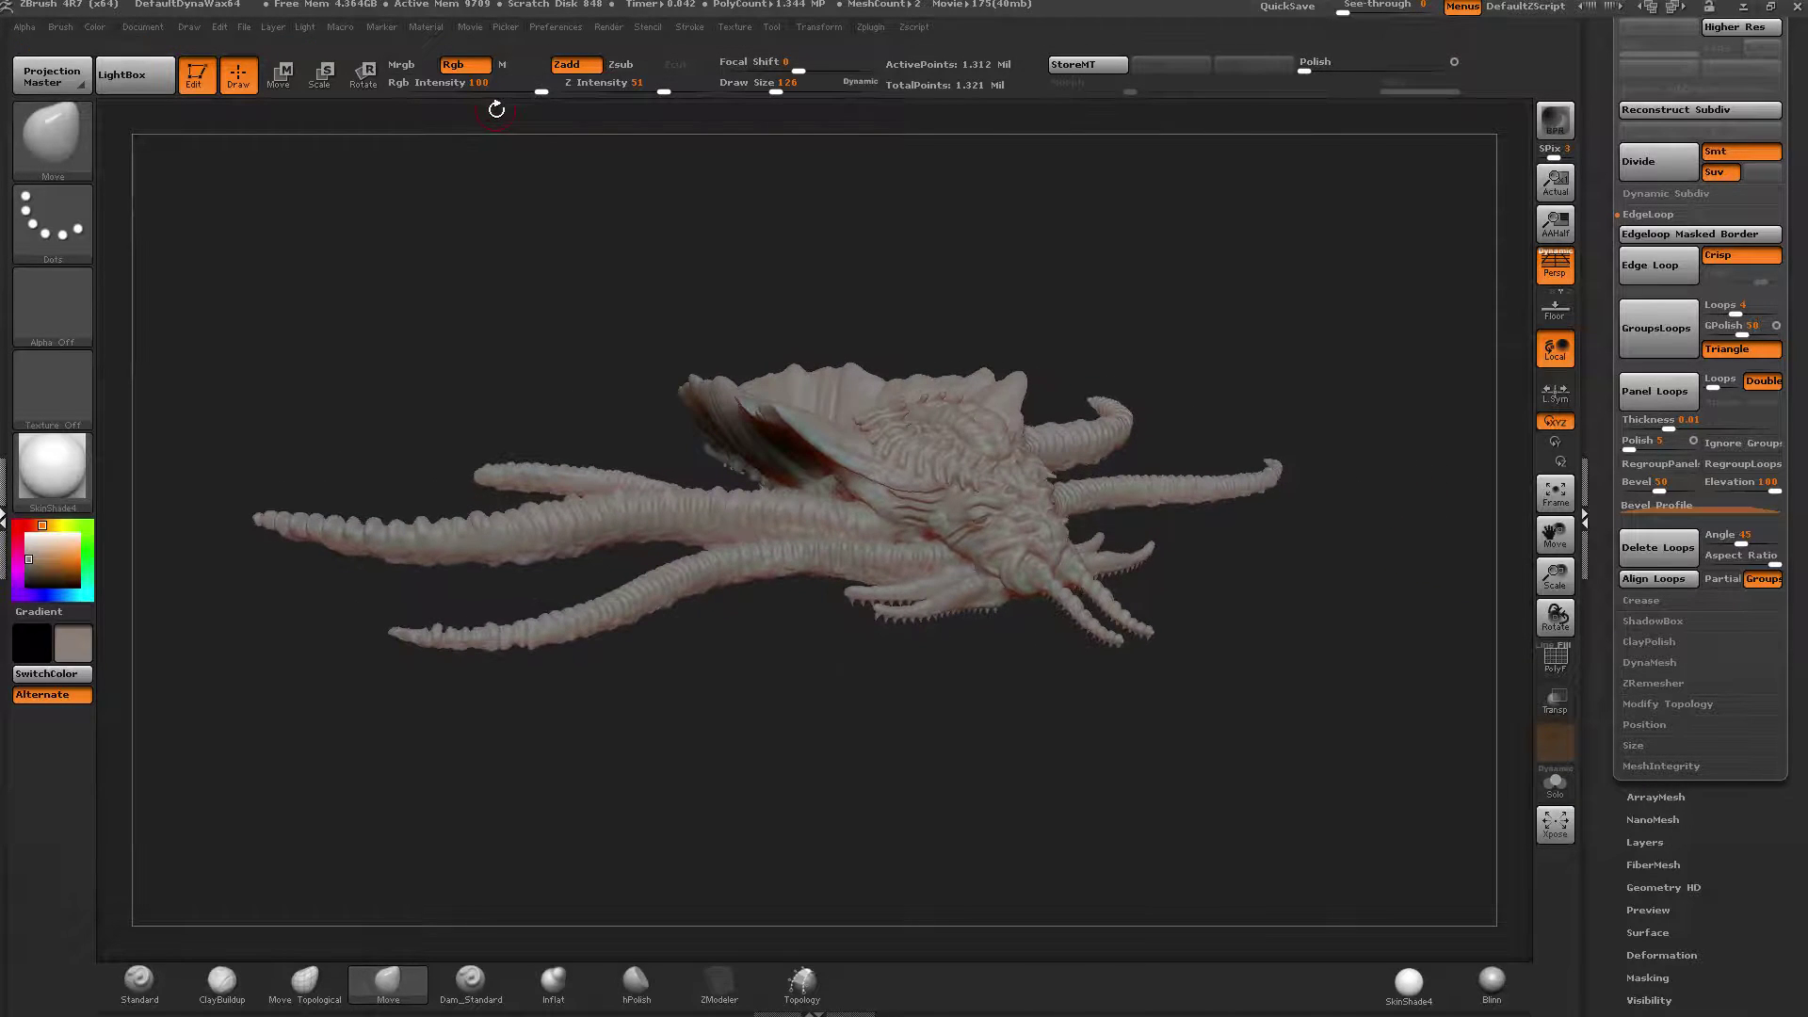
# Inspect the overall shape of the creature from the front and from three-quarter angles.
pyautogui.moveTo(1019, 516); pyautogui.dragTo(981, 499, button='right')
pyautogui.moveTo(980, 565); pyautogui.dragTo(963, 522, button='right')
pyautogui.moveTo(962, 524)
pyautogui.mouseDown()
pyautogui.moveTo(900, 505)
pyautogui.moveTo(945, 493)
pyautogui.moveTo(895, 500)
pyautogui.moveTo(951, 564)
pyautogui.mouseUp()
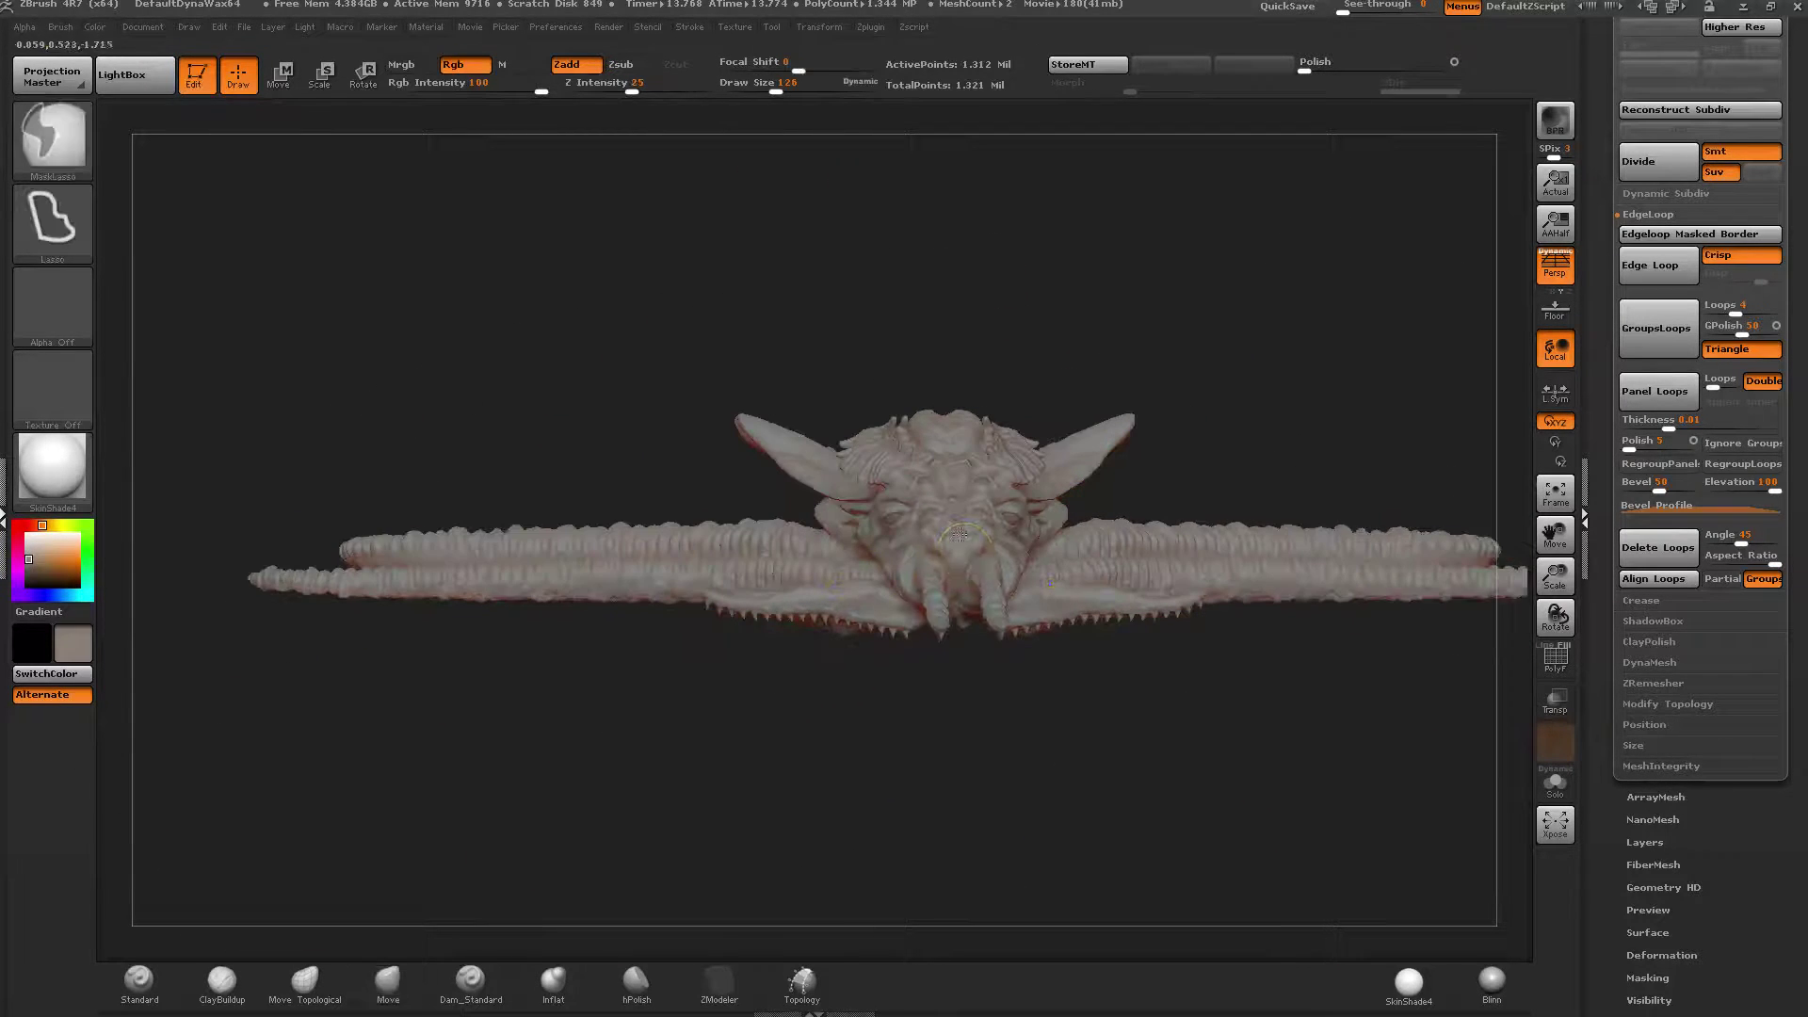
pyautogui.moveTo(950, 566); pyautogui.dragTo(1008, 573, button='right')
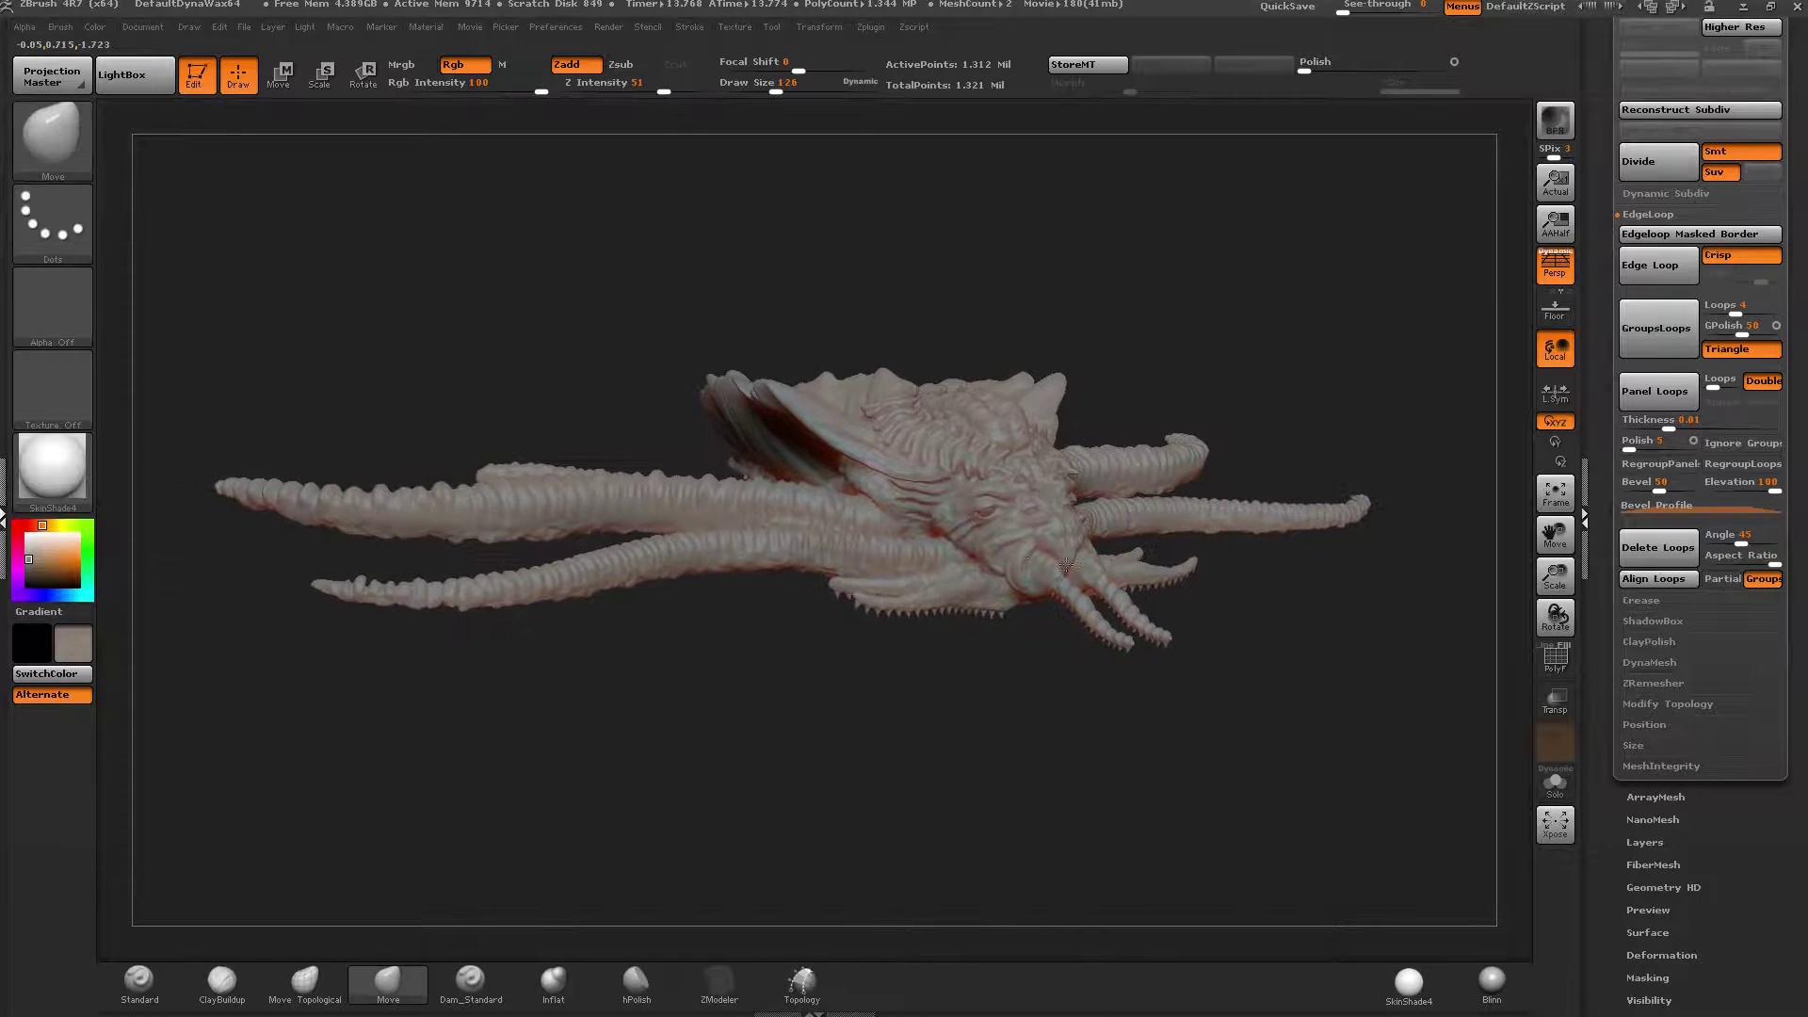
pyautogui.moveTo(1008, 573)
pyautogui.mouseDown()
pyautogui.moveTo(1049, 588)
pyautogui.moveTo(1051, 647)
pyautogui.moveTo(1034, 584)
pyautogui.mouseUp()
pyautogui.moveTo(1033, 584)
pyautogui.mouseDown(button='right')
pyautogui.moveTo(1013, 573)
pyautogui.moveTo(1061, 589)
pyautogui.mouseUp(button='right')
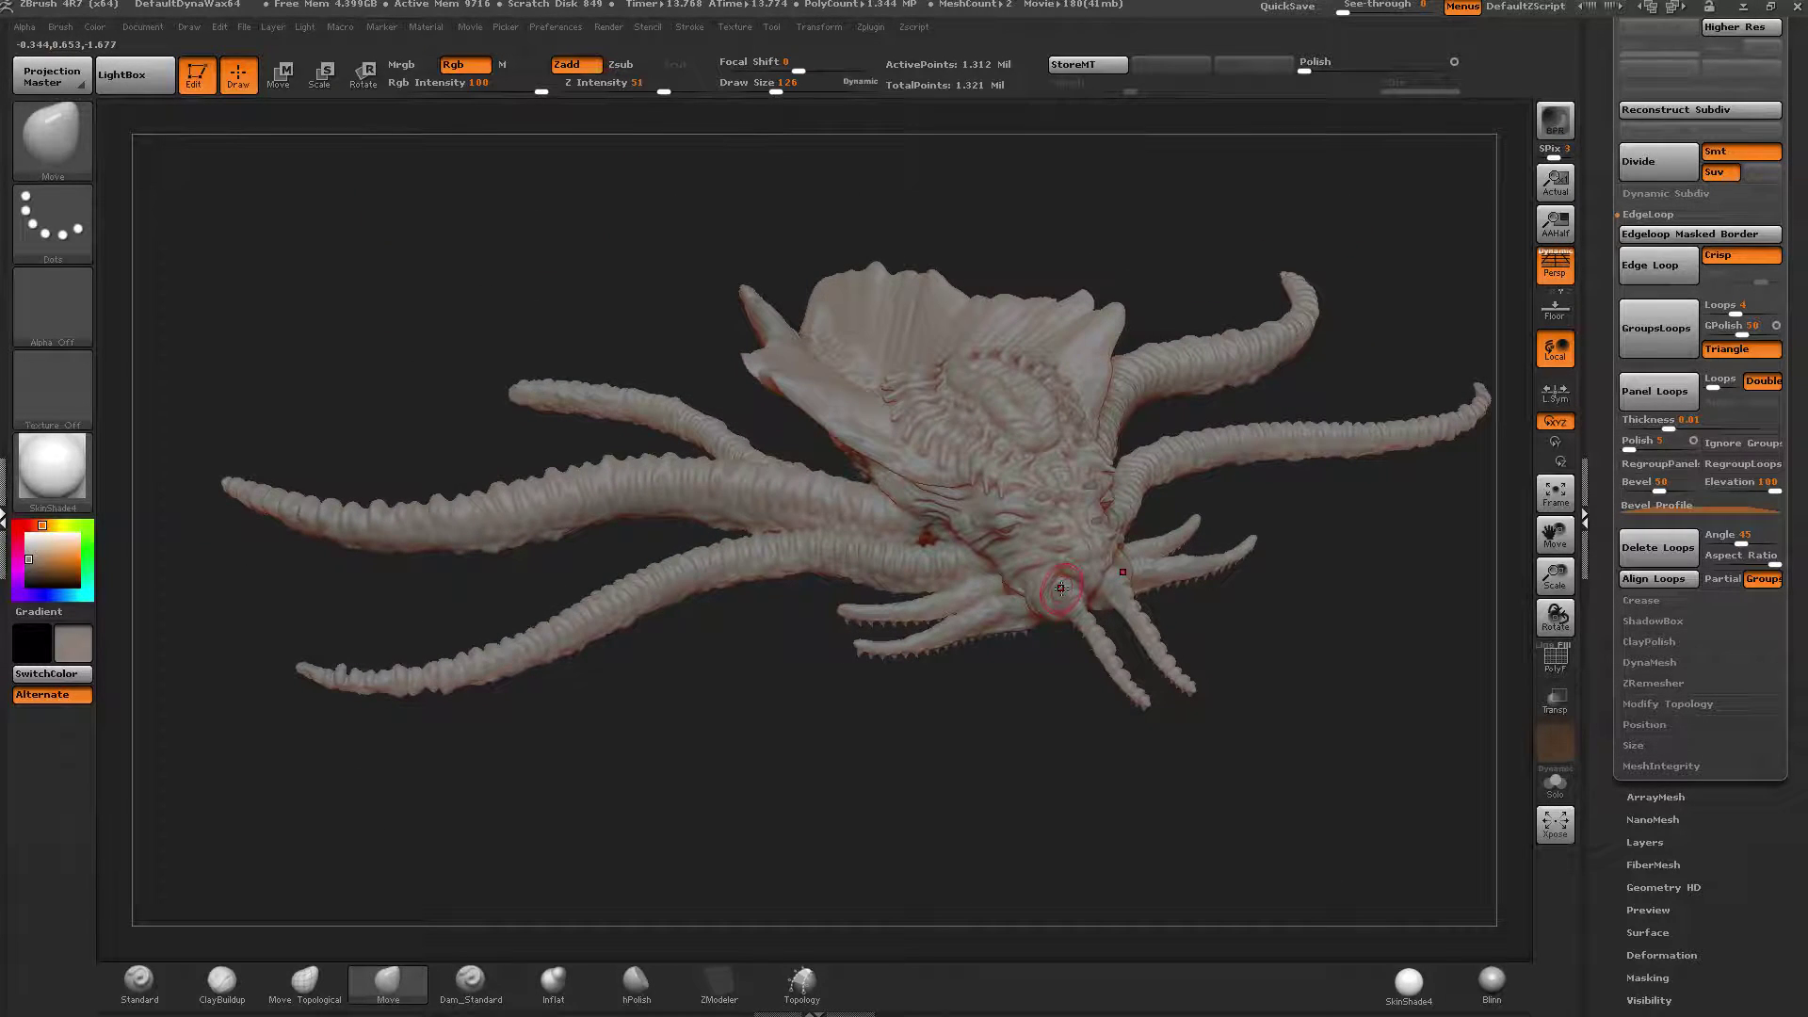